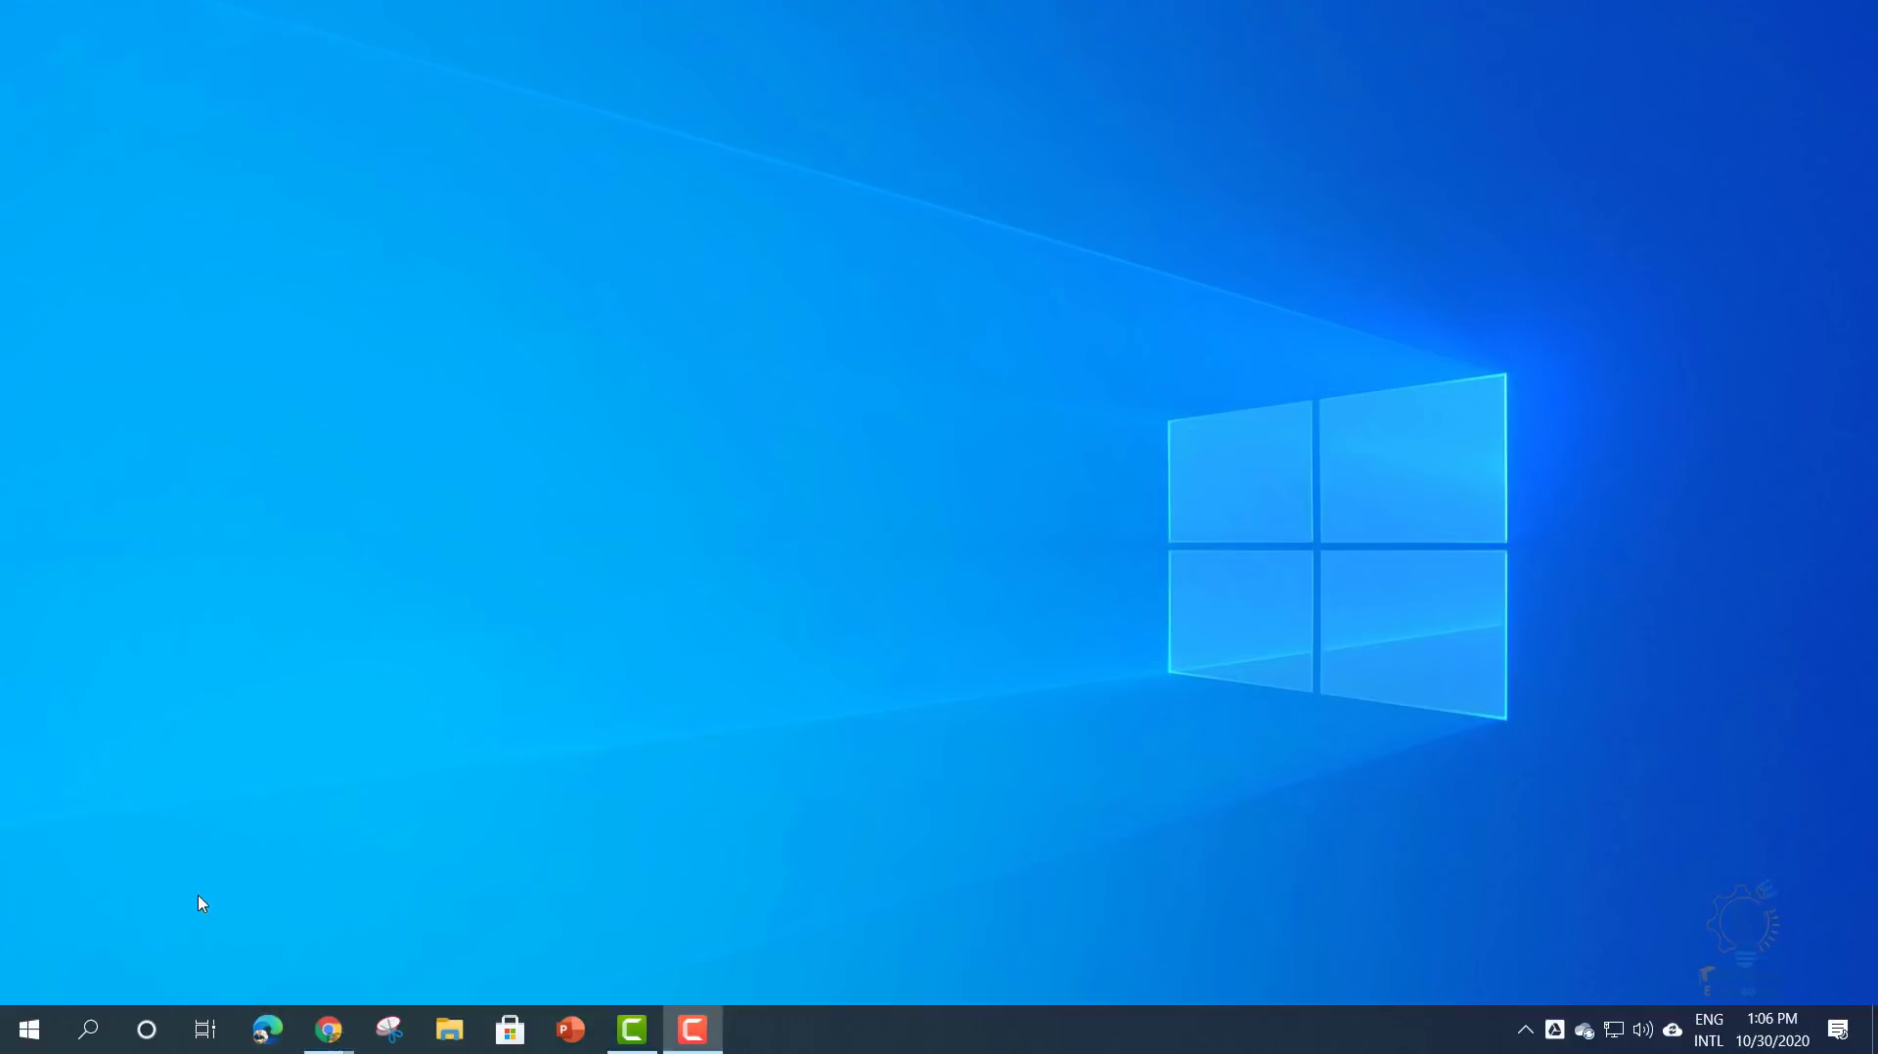
- Search Google for 'camtasia' in a new Microsoft Edge window
key(super+1)
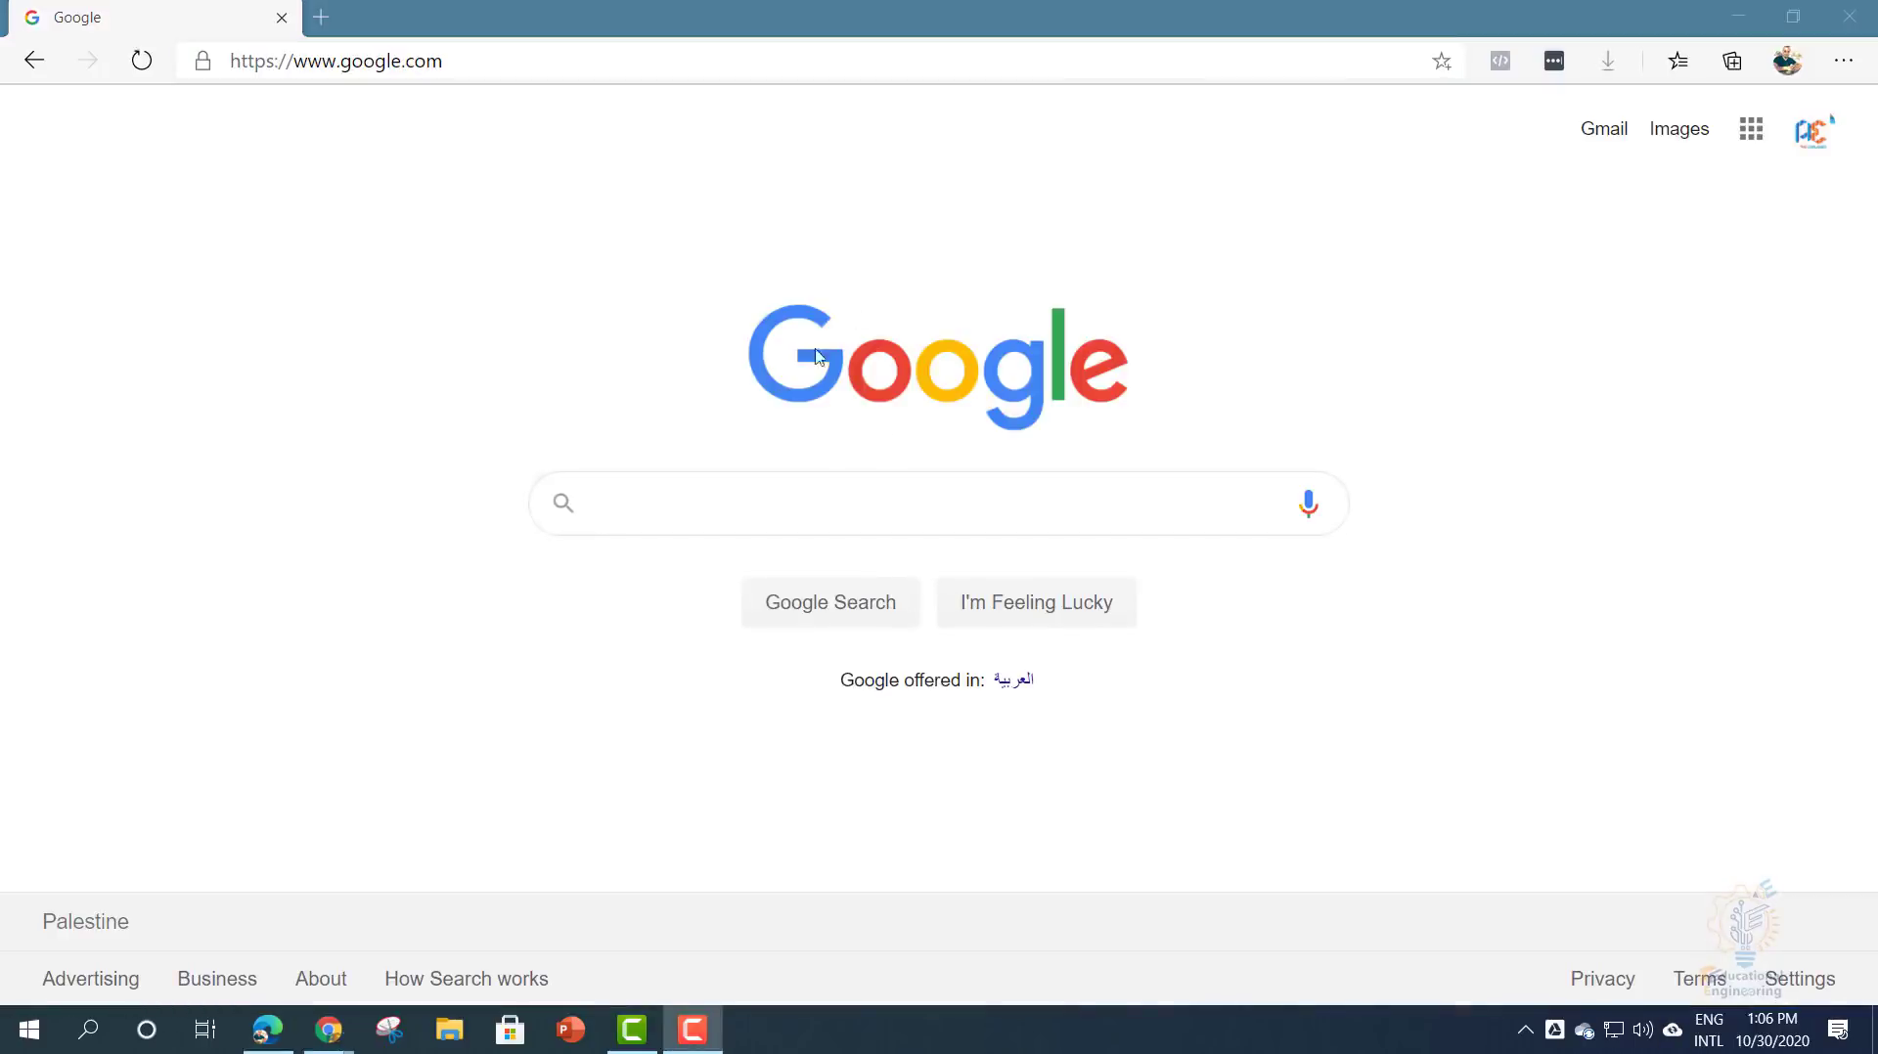
click(868, 496)
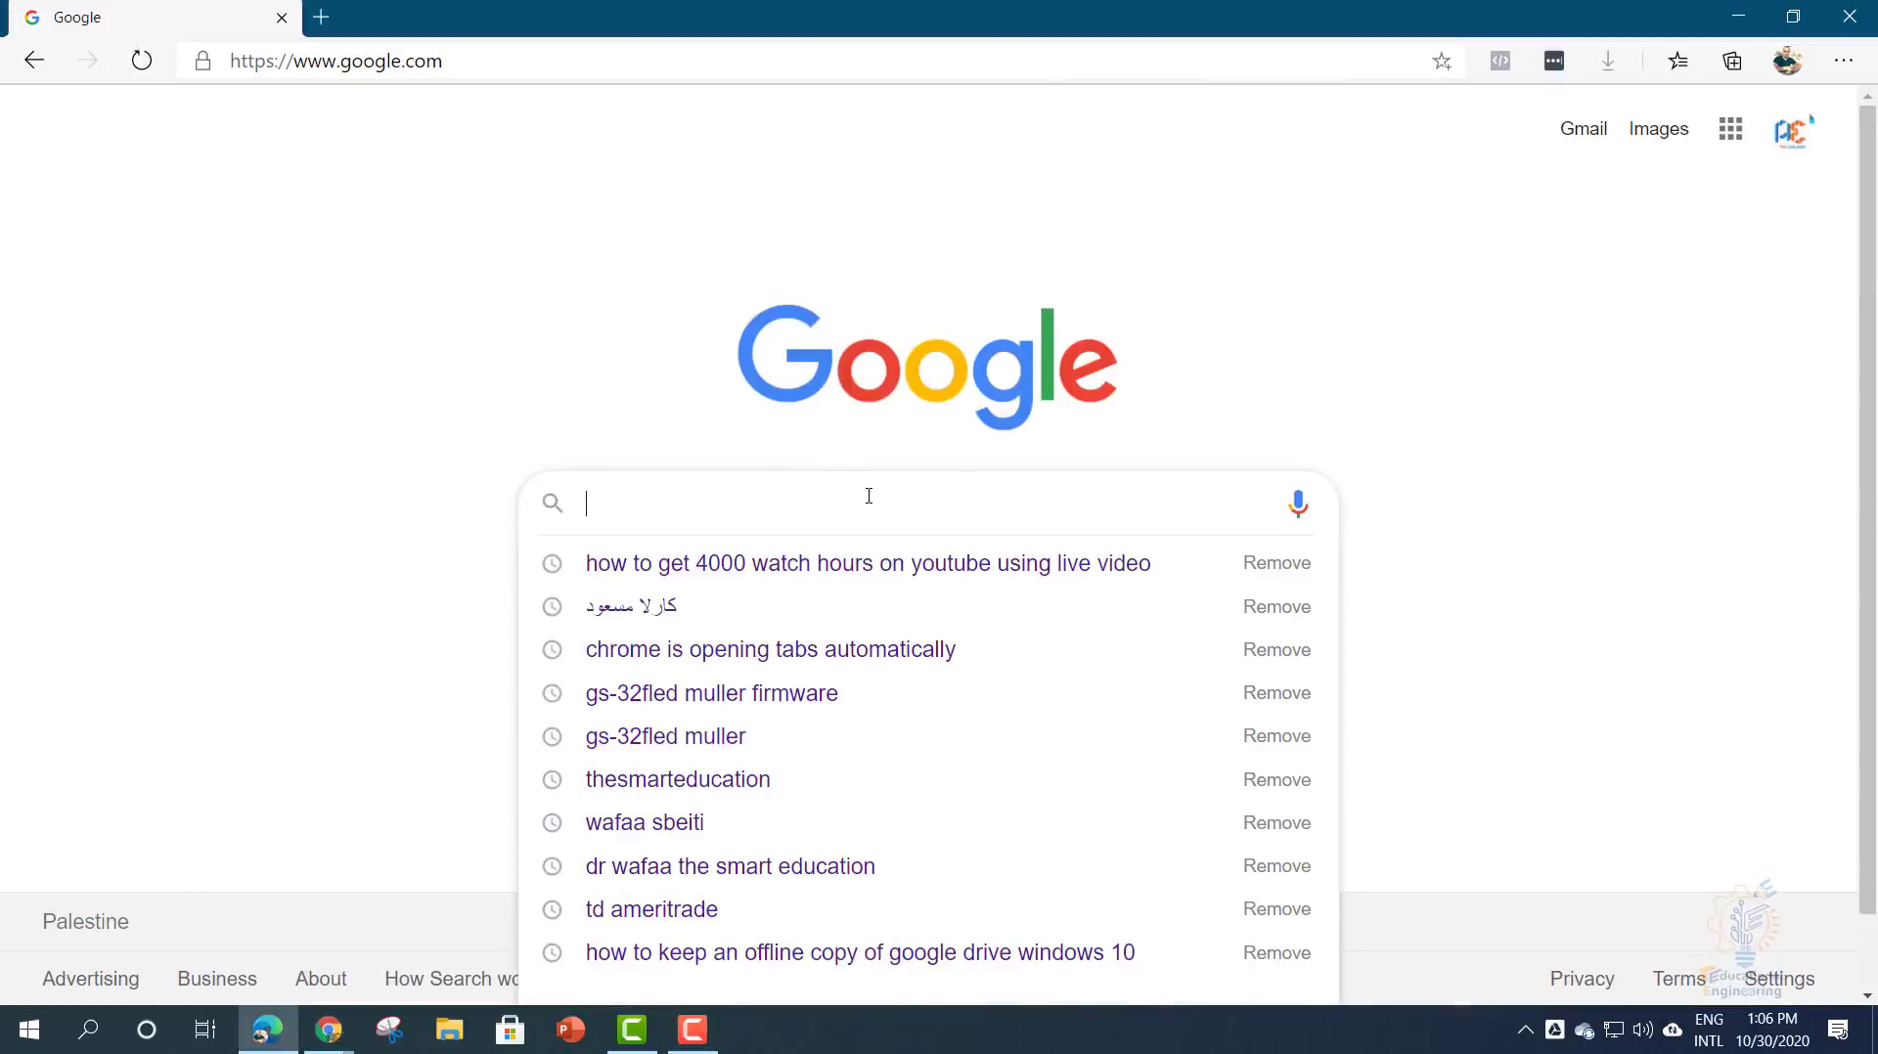
text(camtasia)
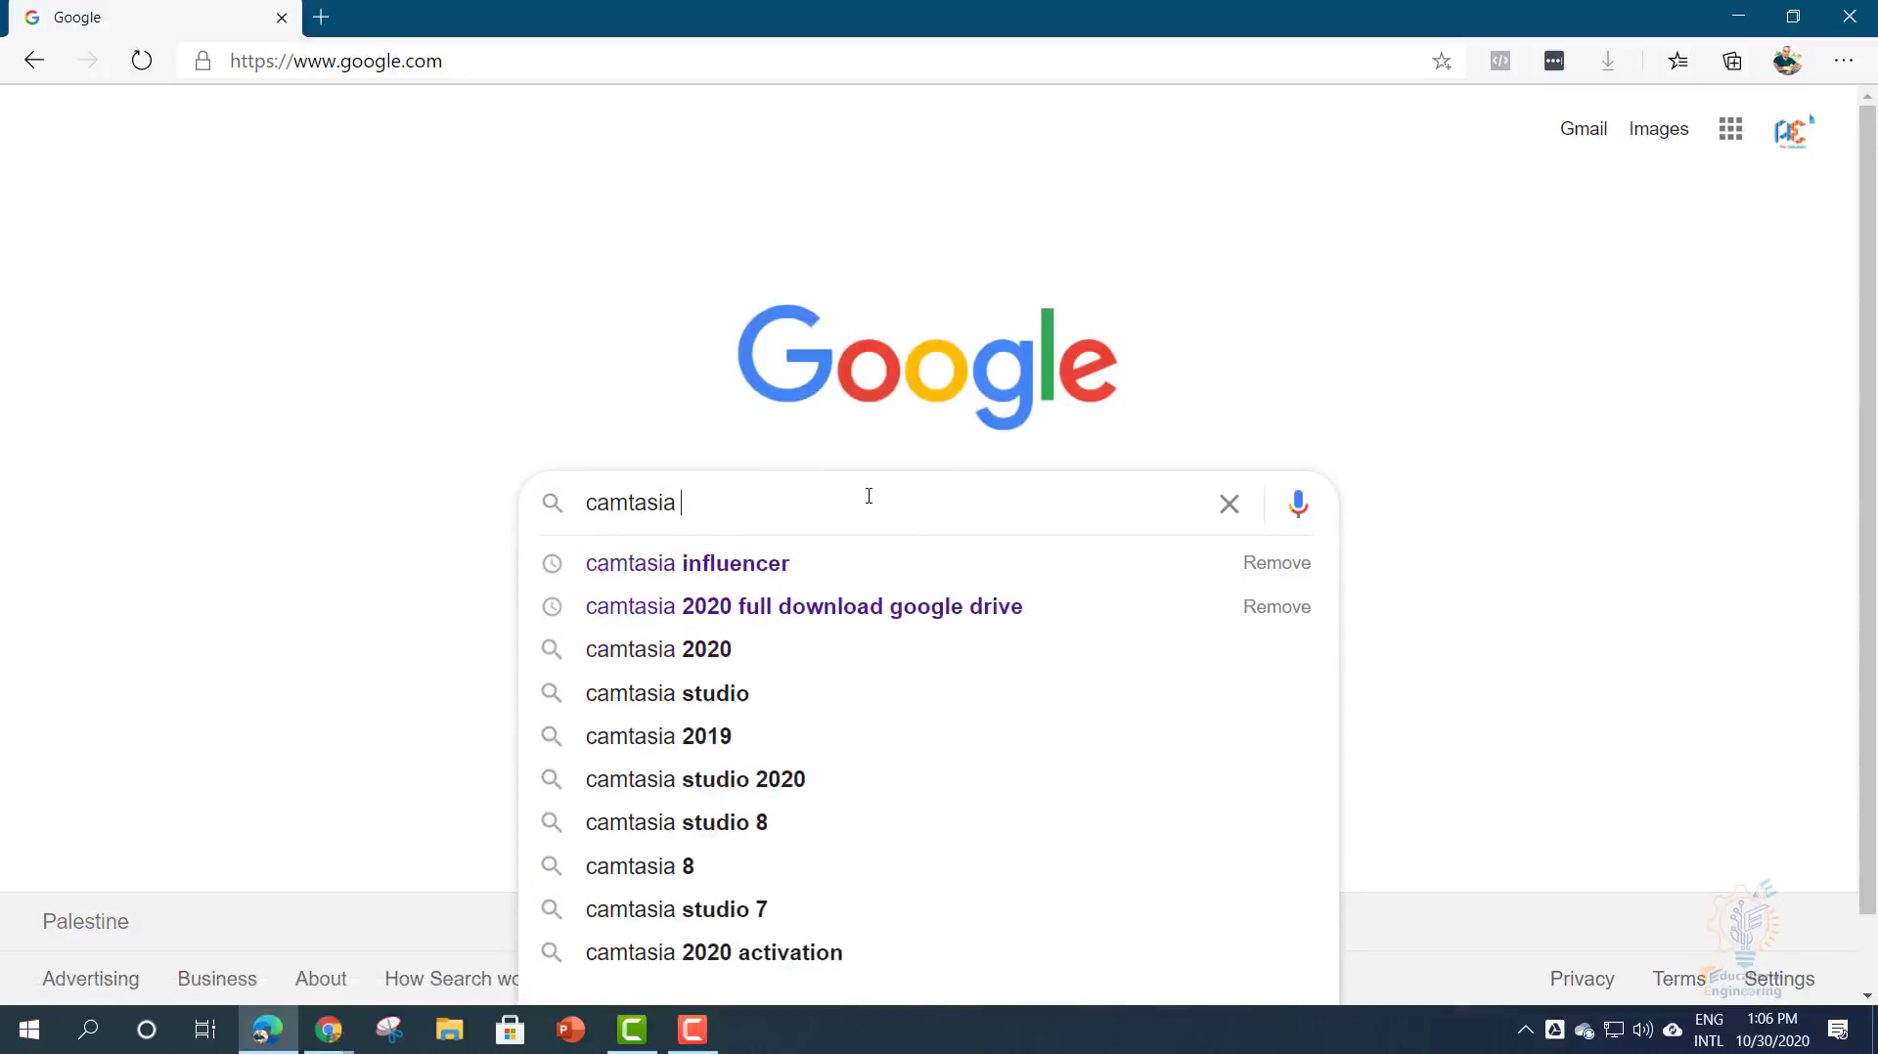
key(Return)
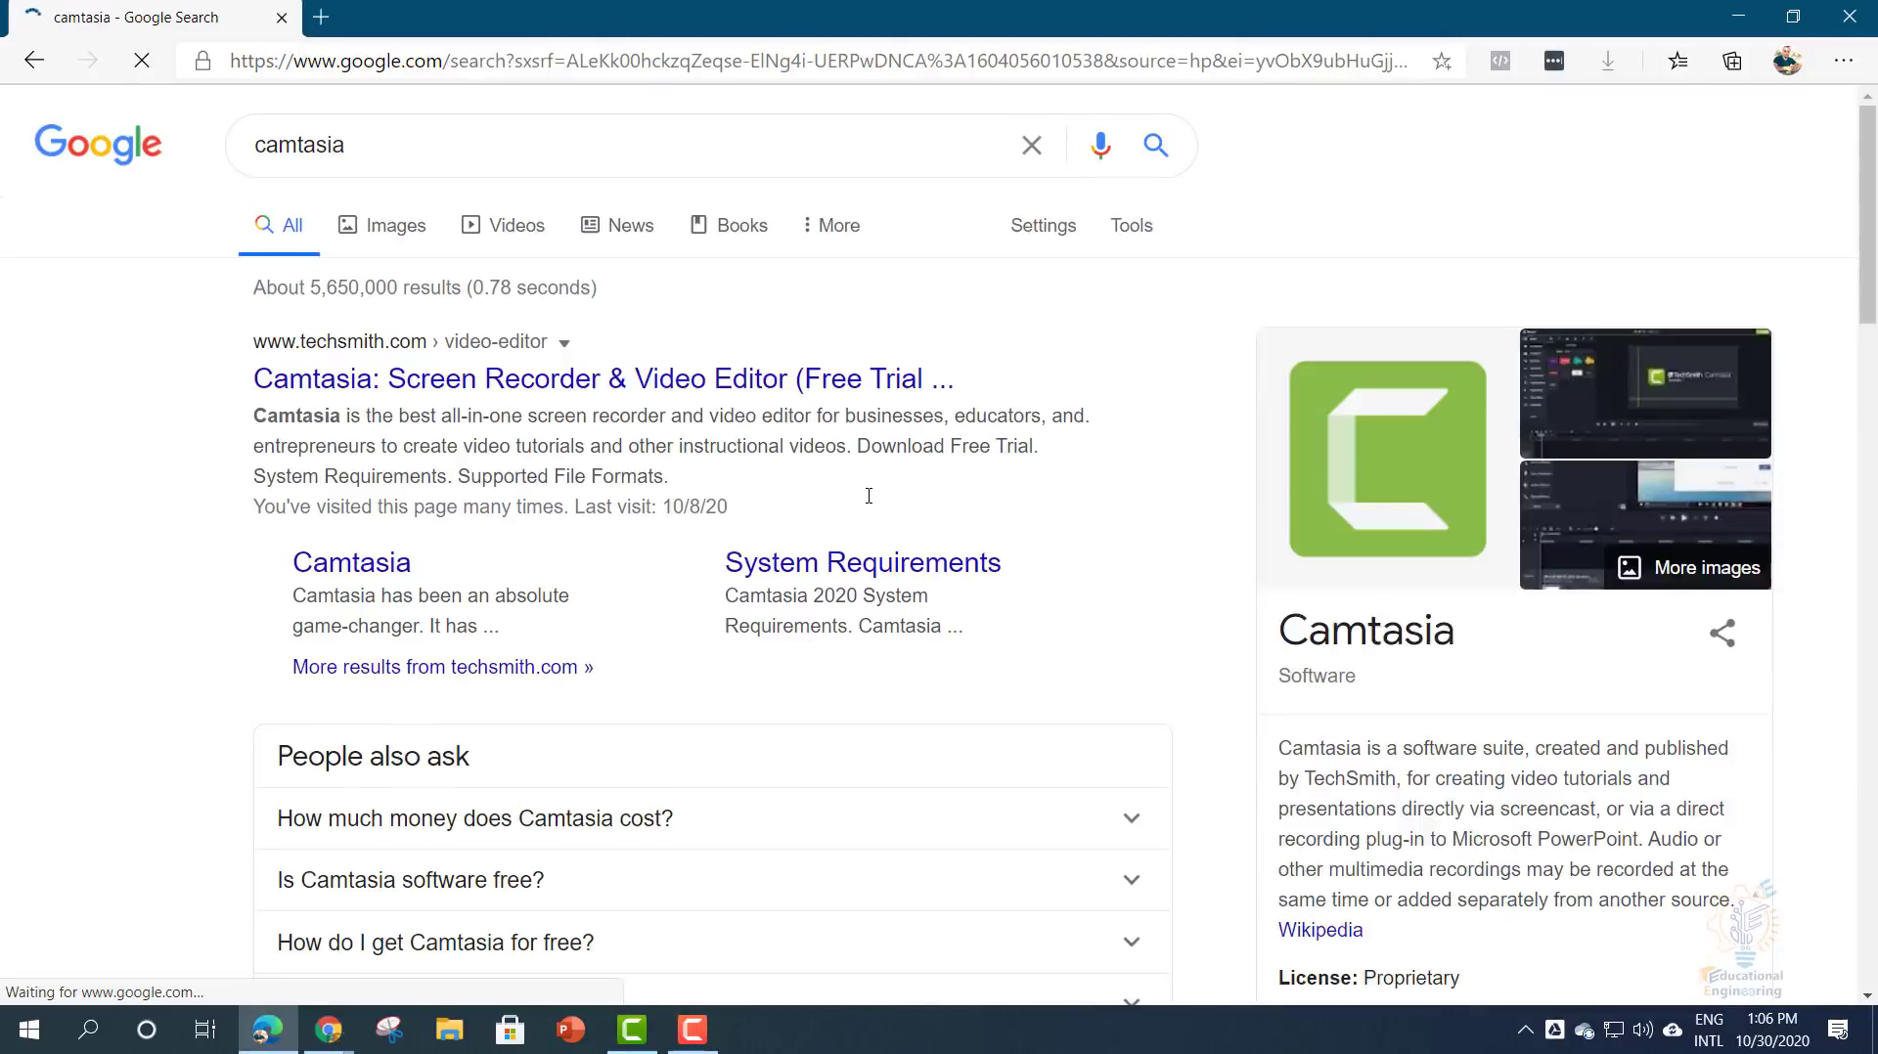
- Open the TechSmith Camtasia page and highlight the Screen Recorder, Video Editor and Camtasia 2020 headings
click(515, 380)
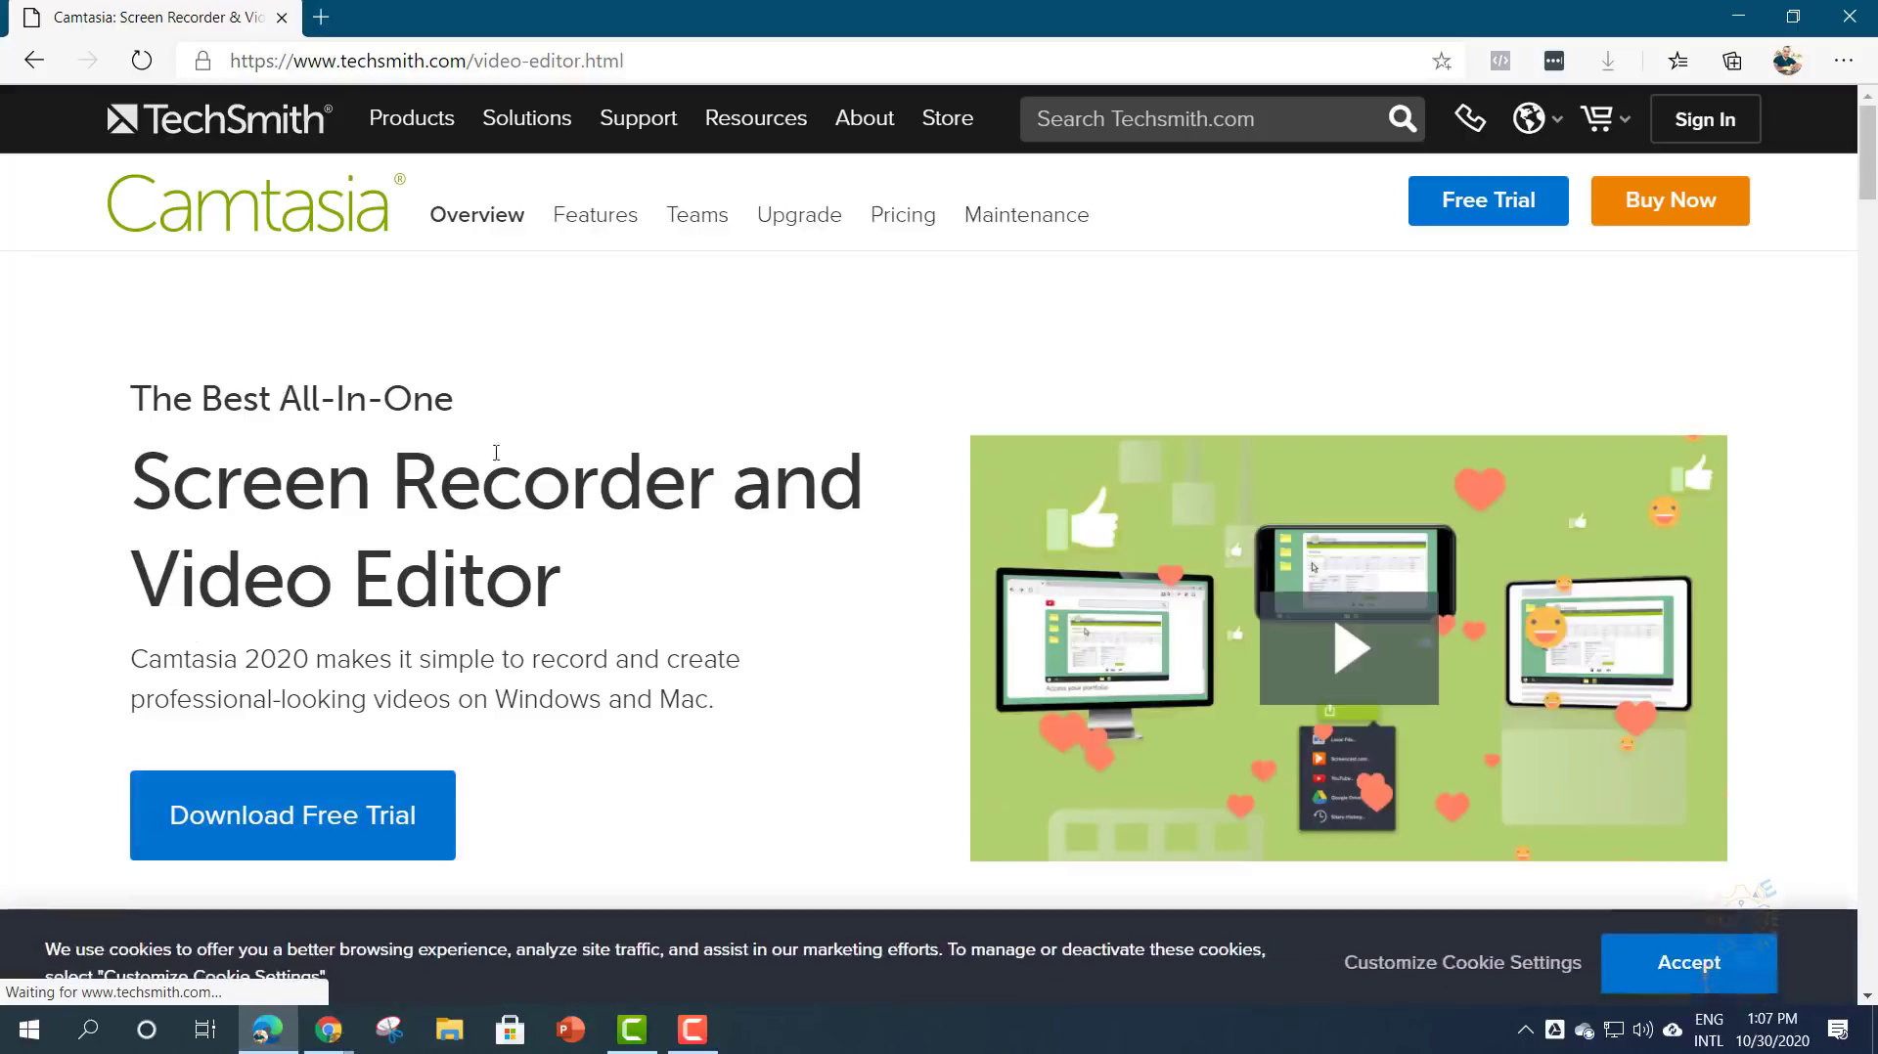
drag(181, 493, 390, 494)
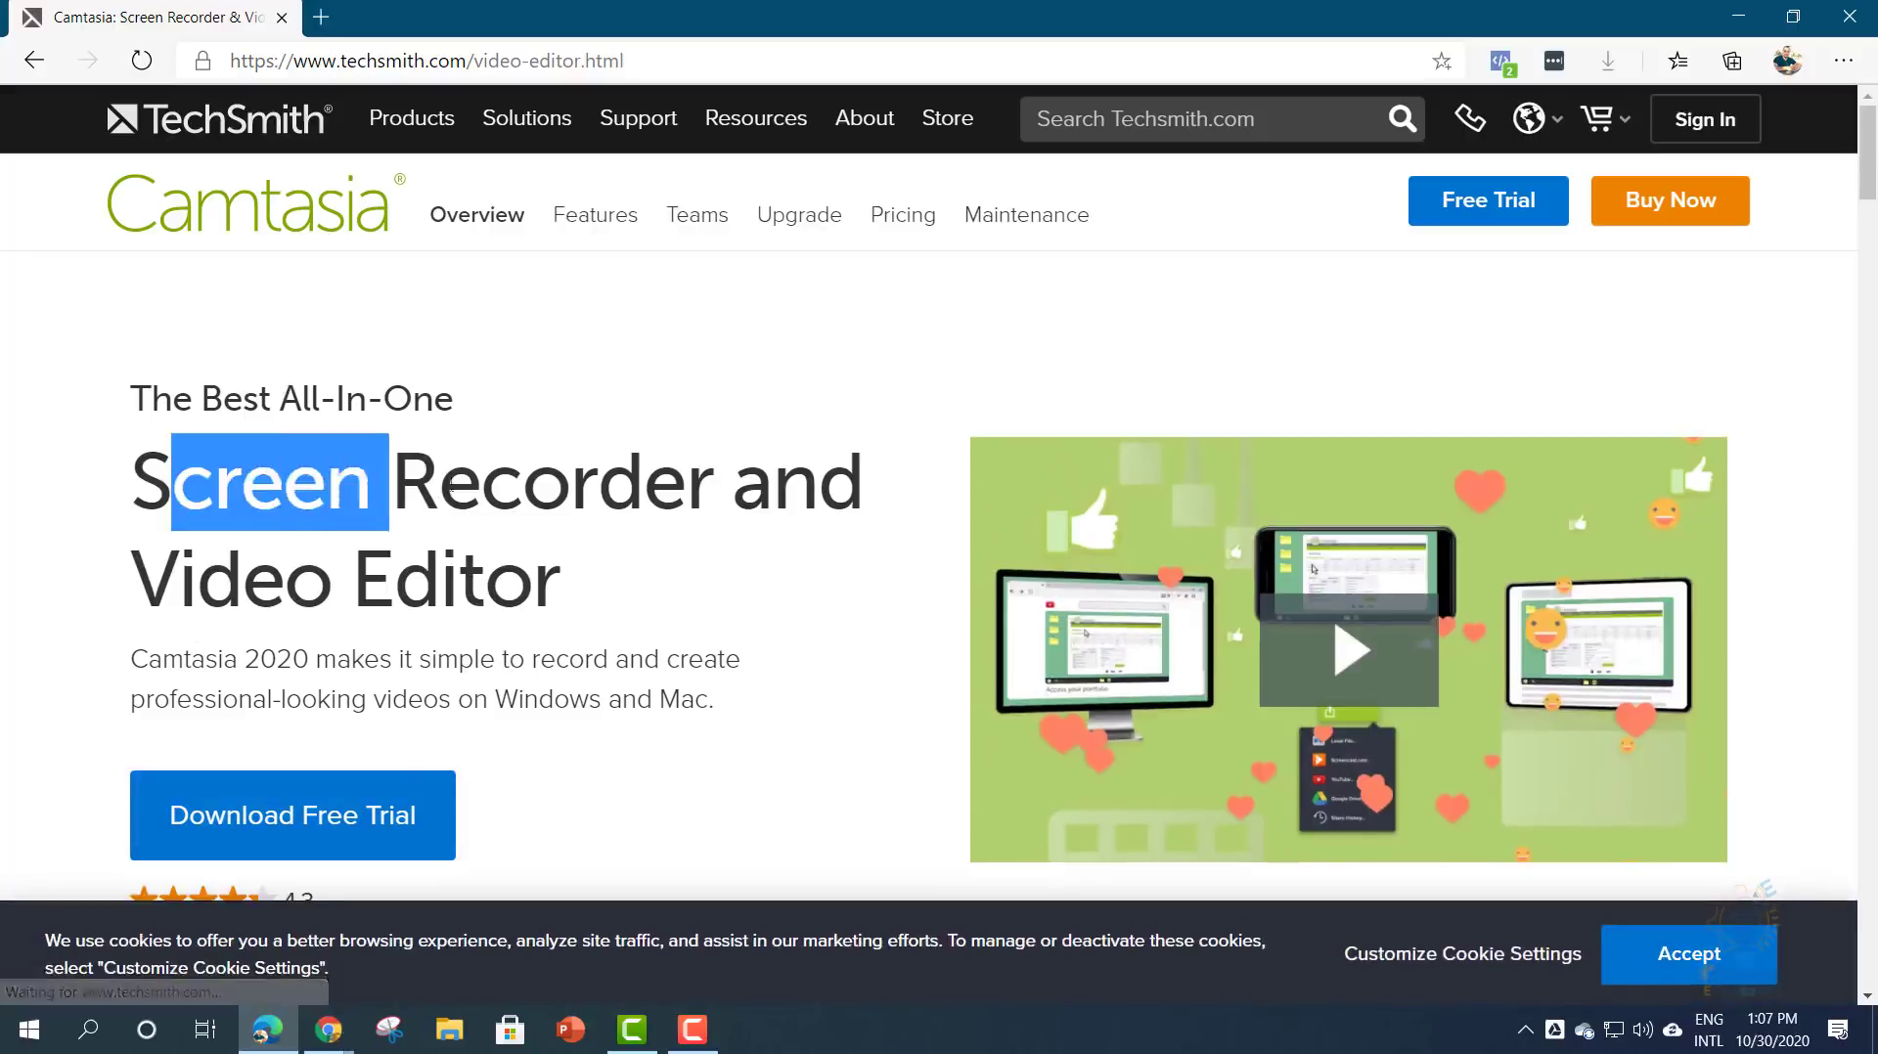
click(317, 584)
drag(193, 599, 536, 586)
click(342, 660)
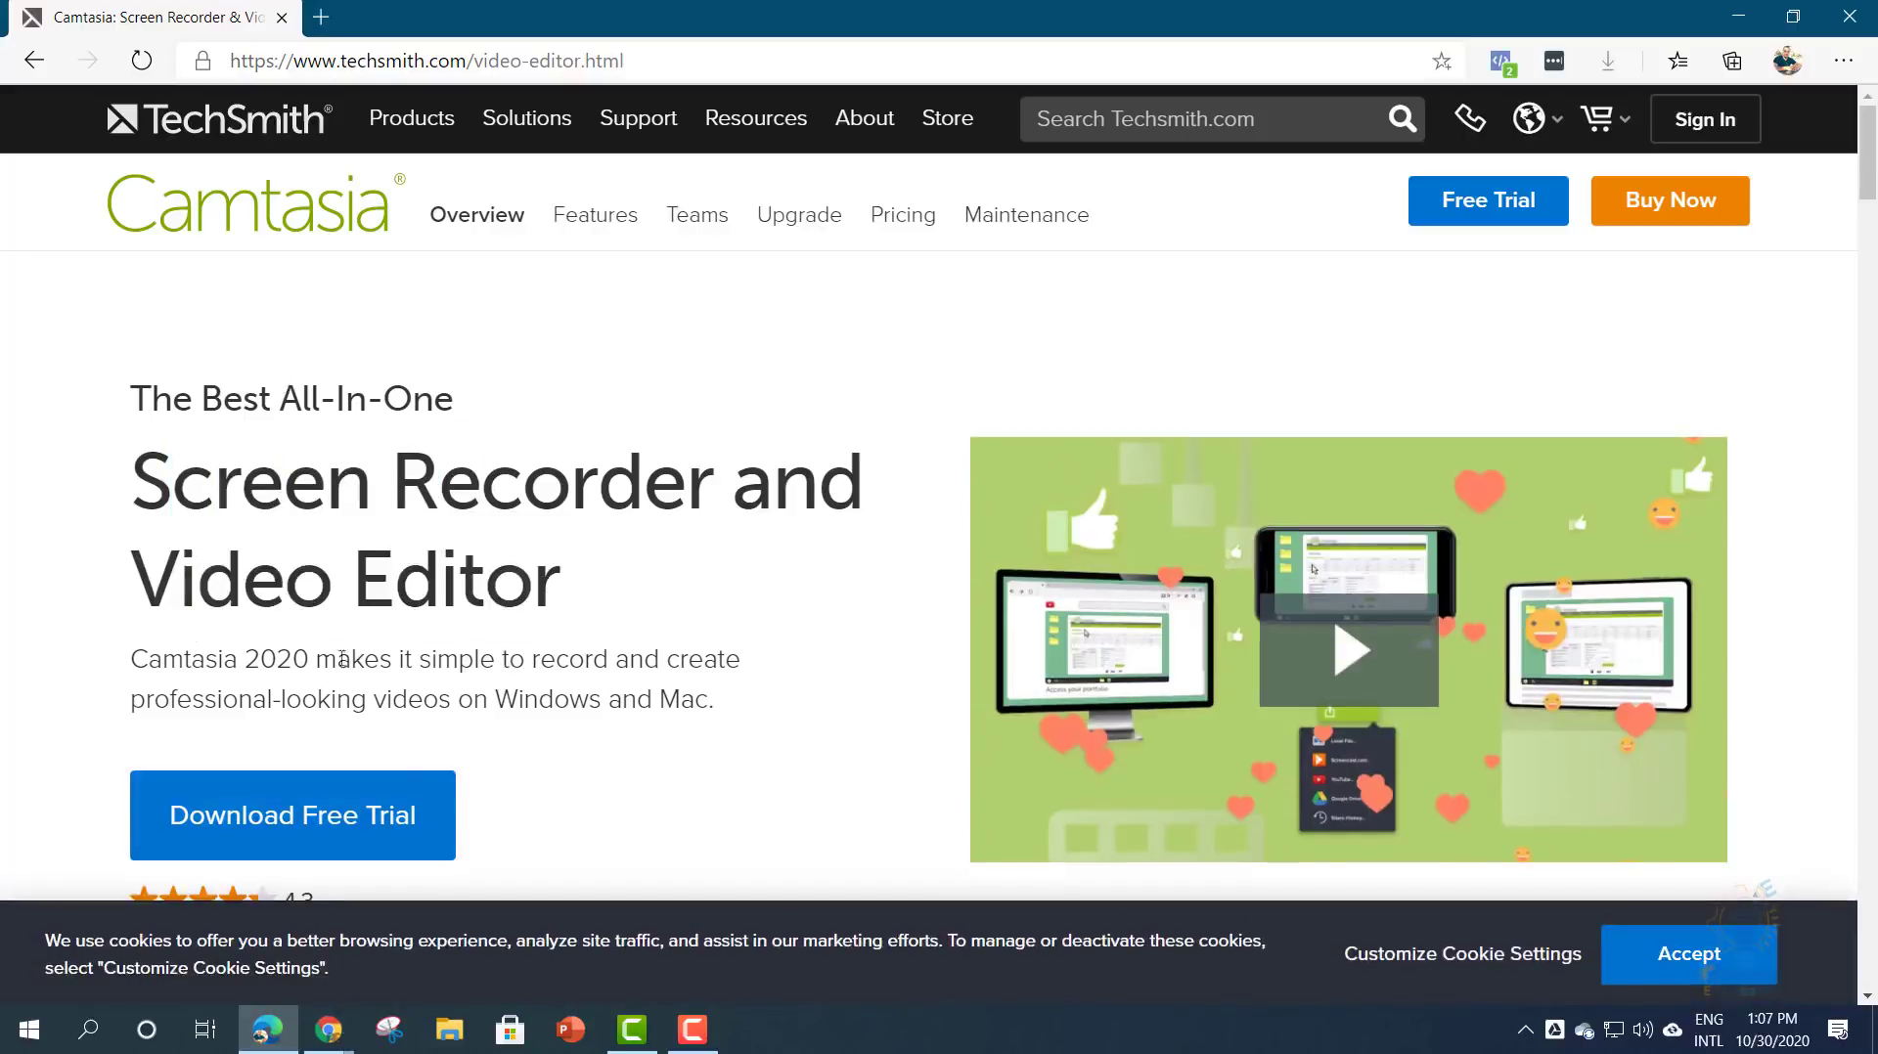
drag(133, 666, 313, 657)
click(323, 665)
- Scroll down and go to the Camtasia free trial download page
scroll(375, 729, down, 2)
scroll(375, 729, down, 1)
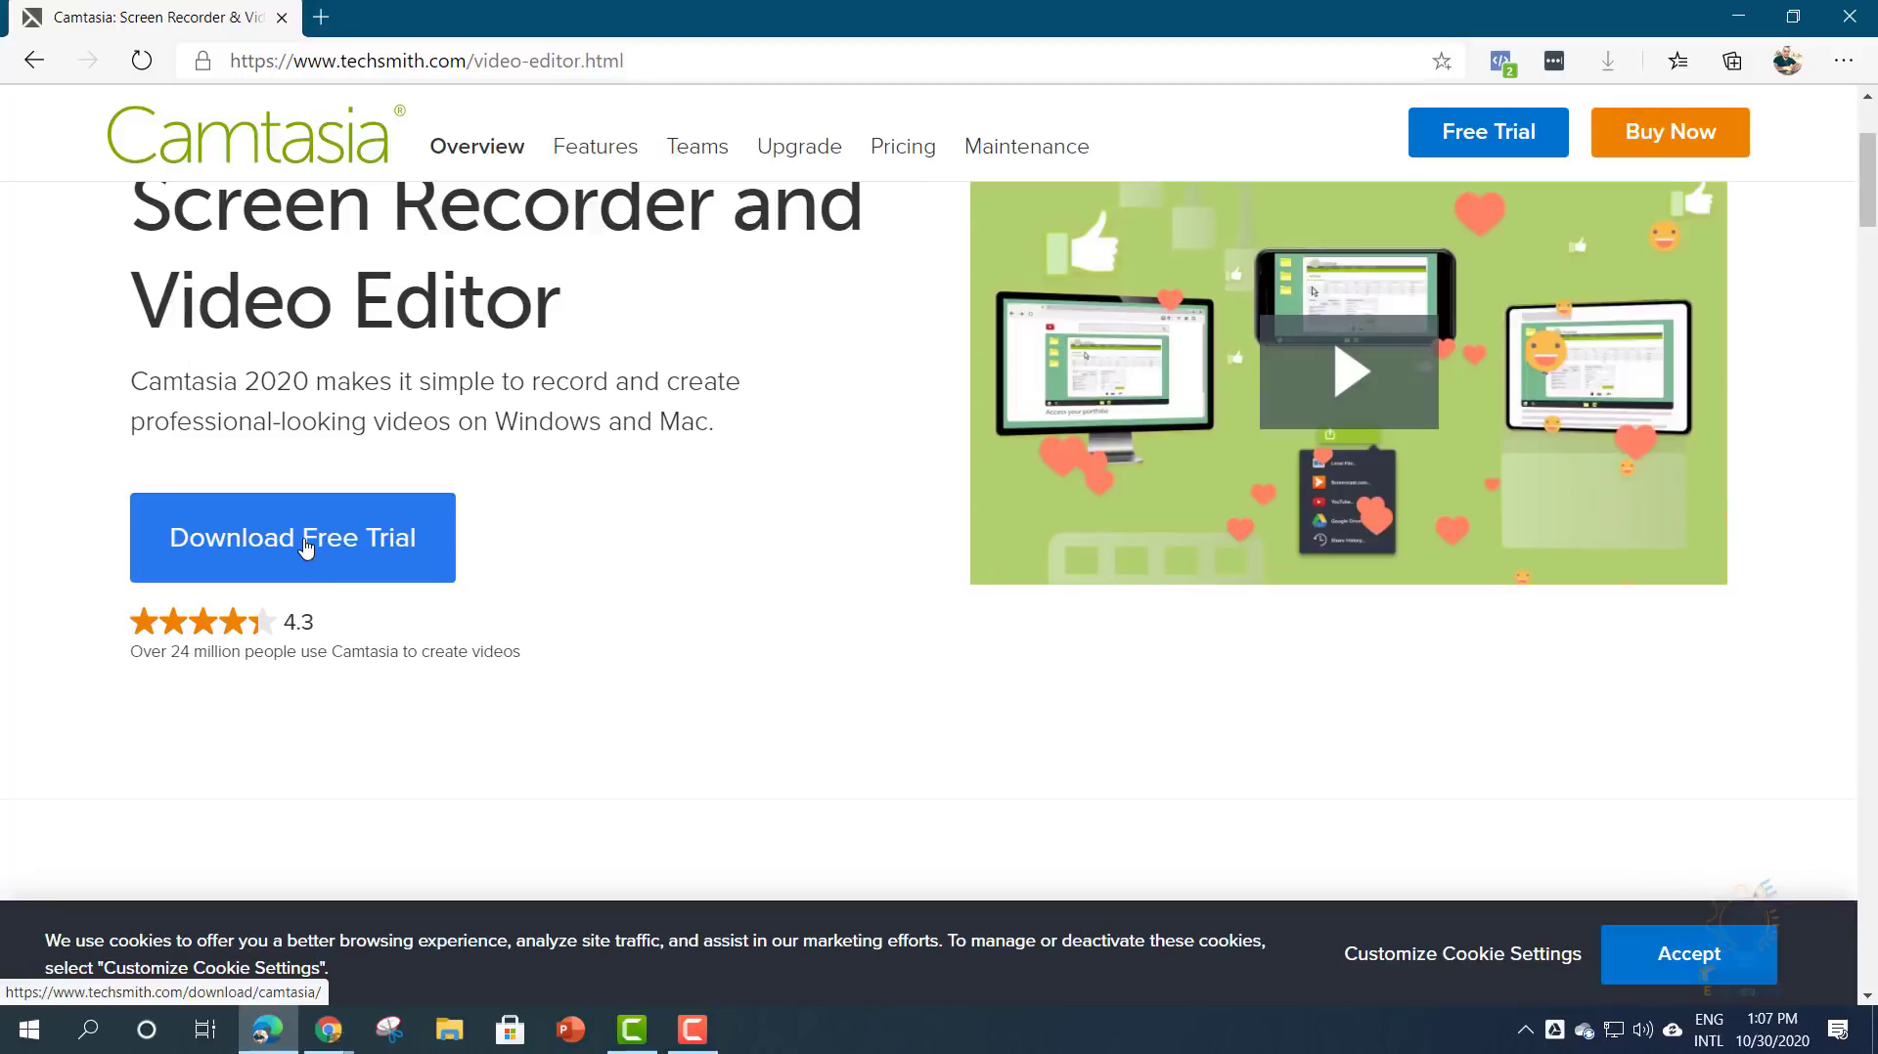
click(318, 547)
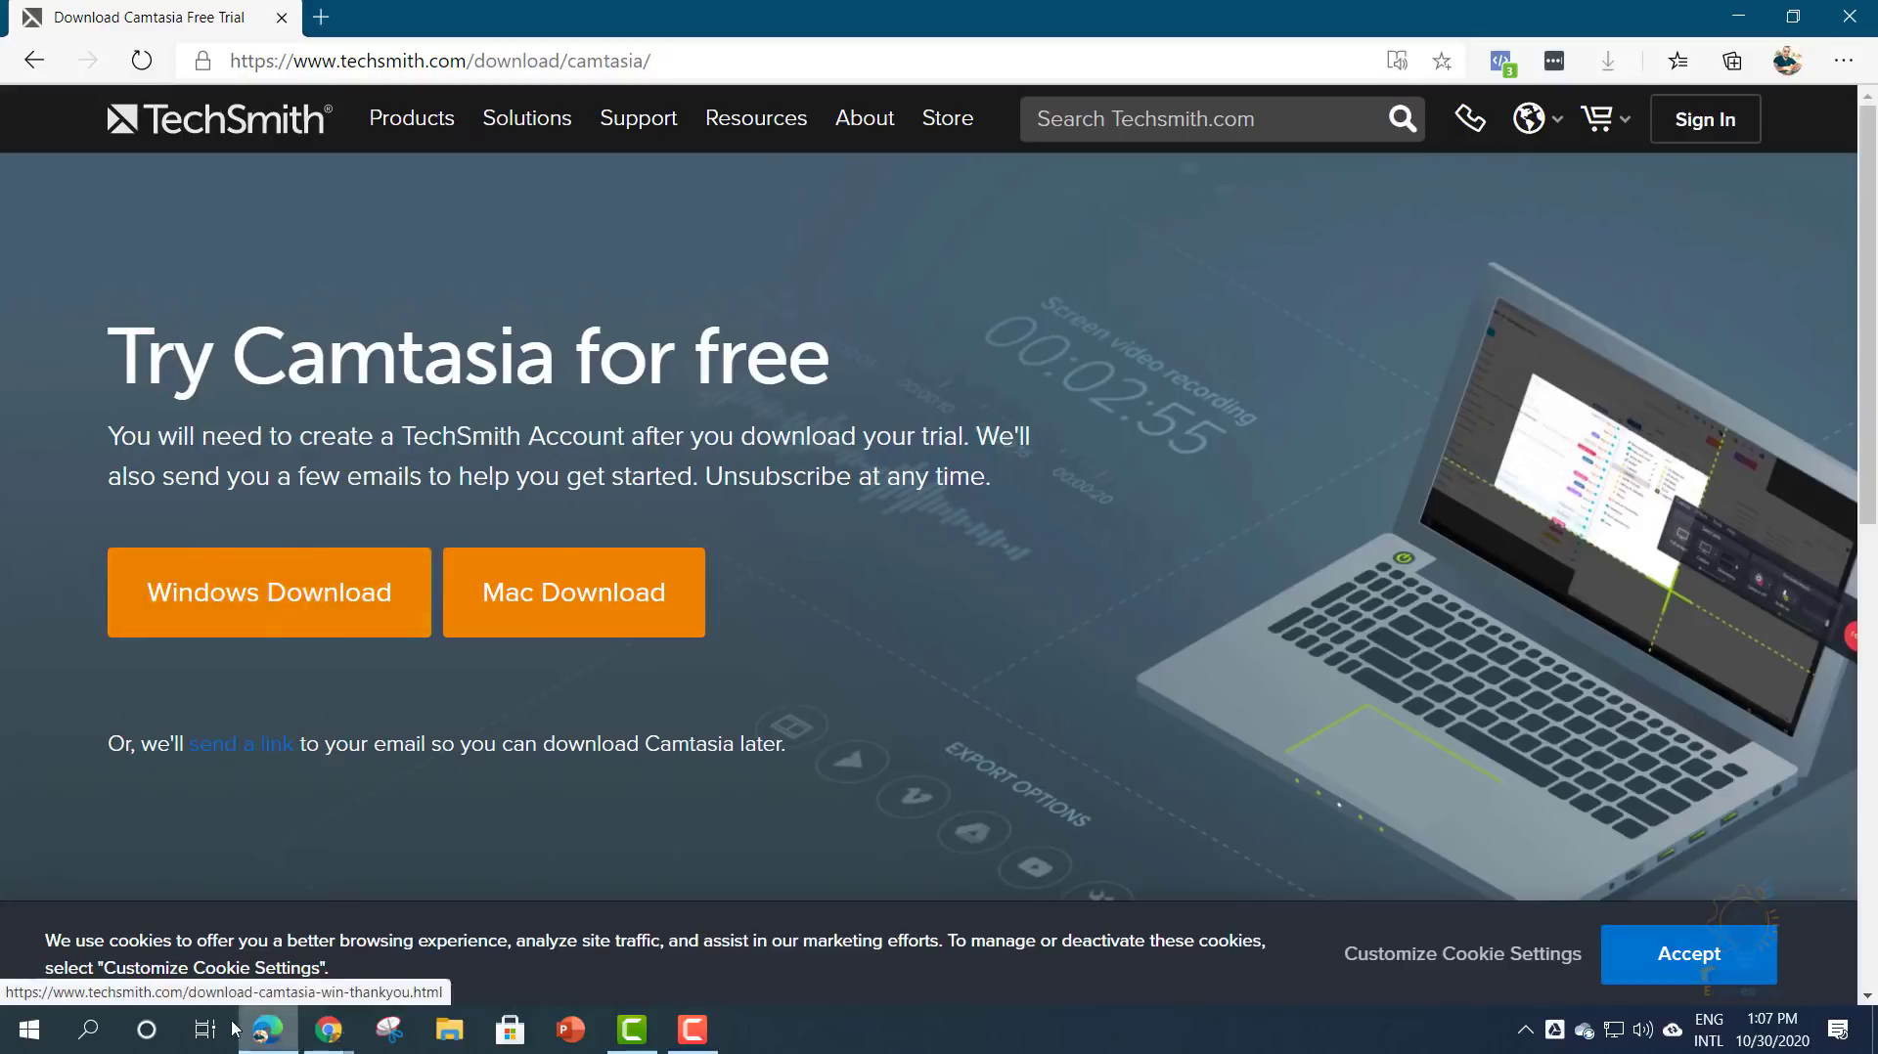
- Start the Windows download of camtasia.exe
click(301, 603)
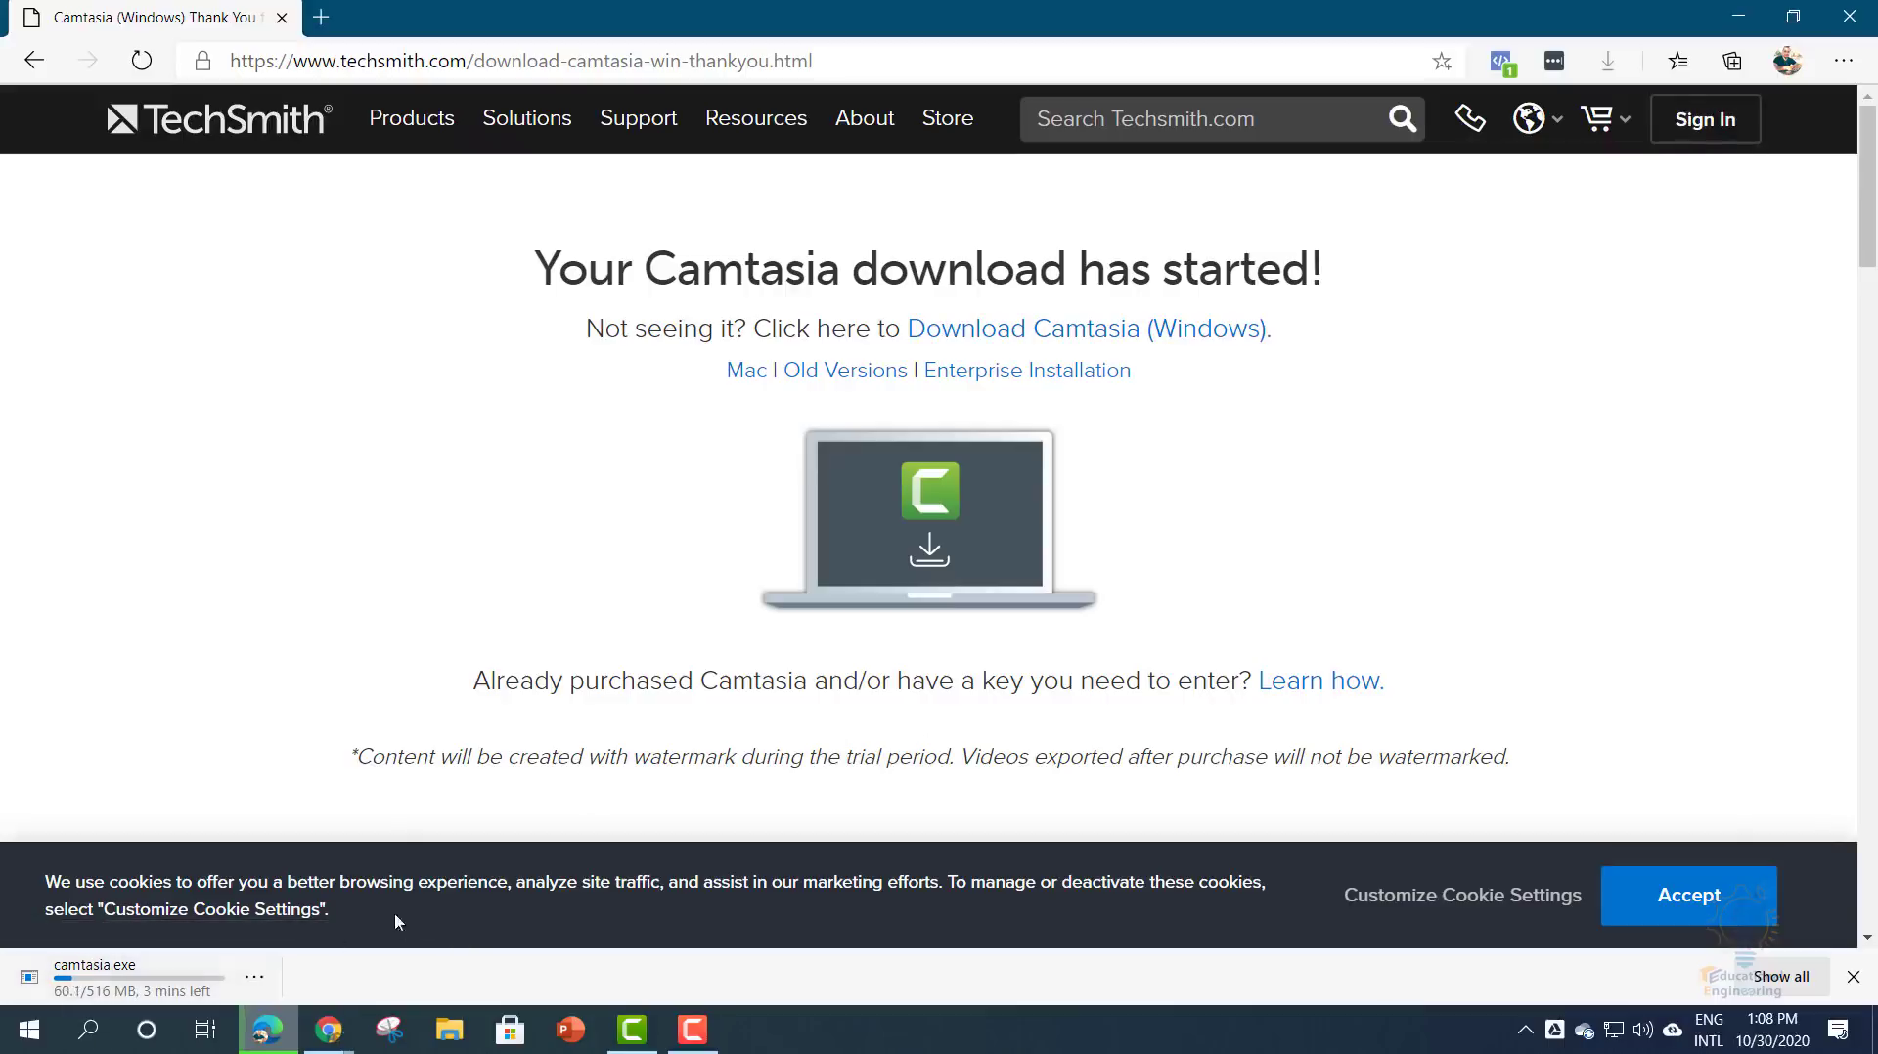
- Create a new TechSmith account by signing up with Google
click(1697, 121)
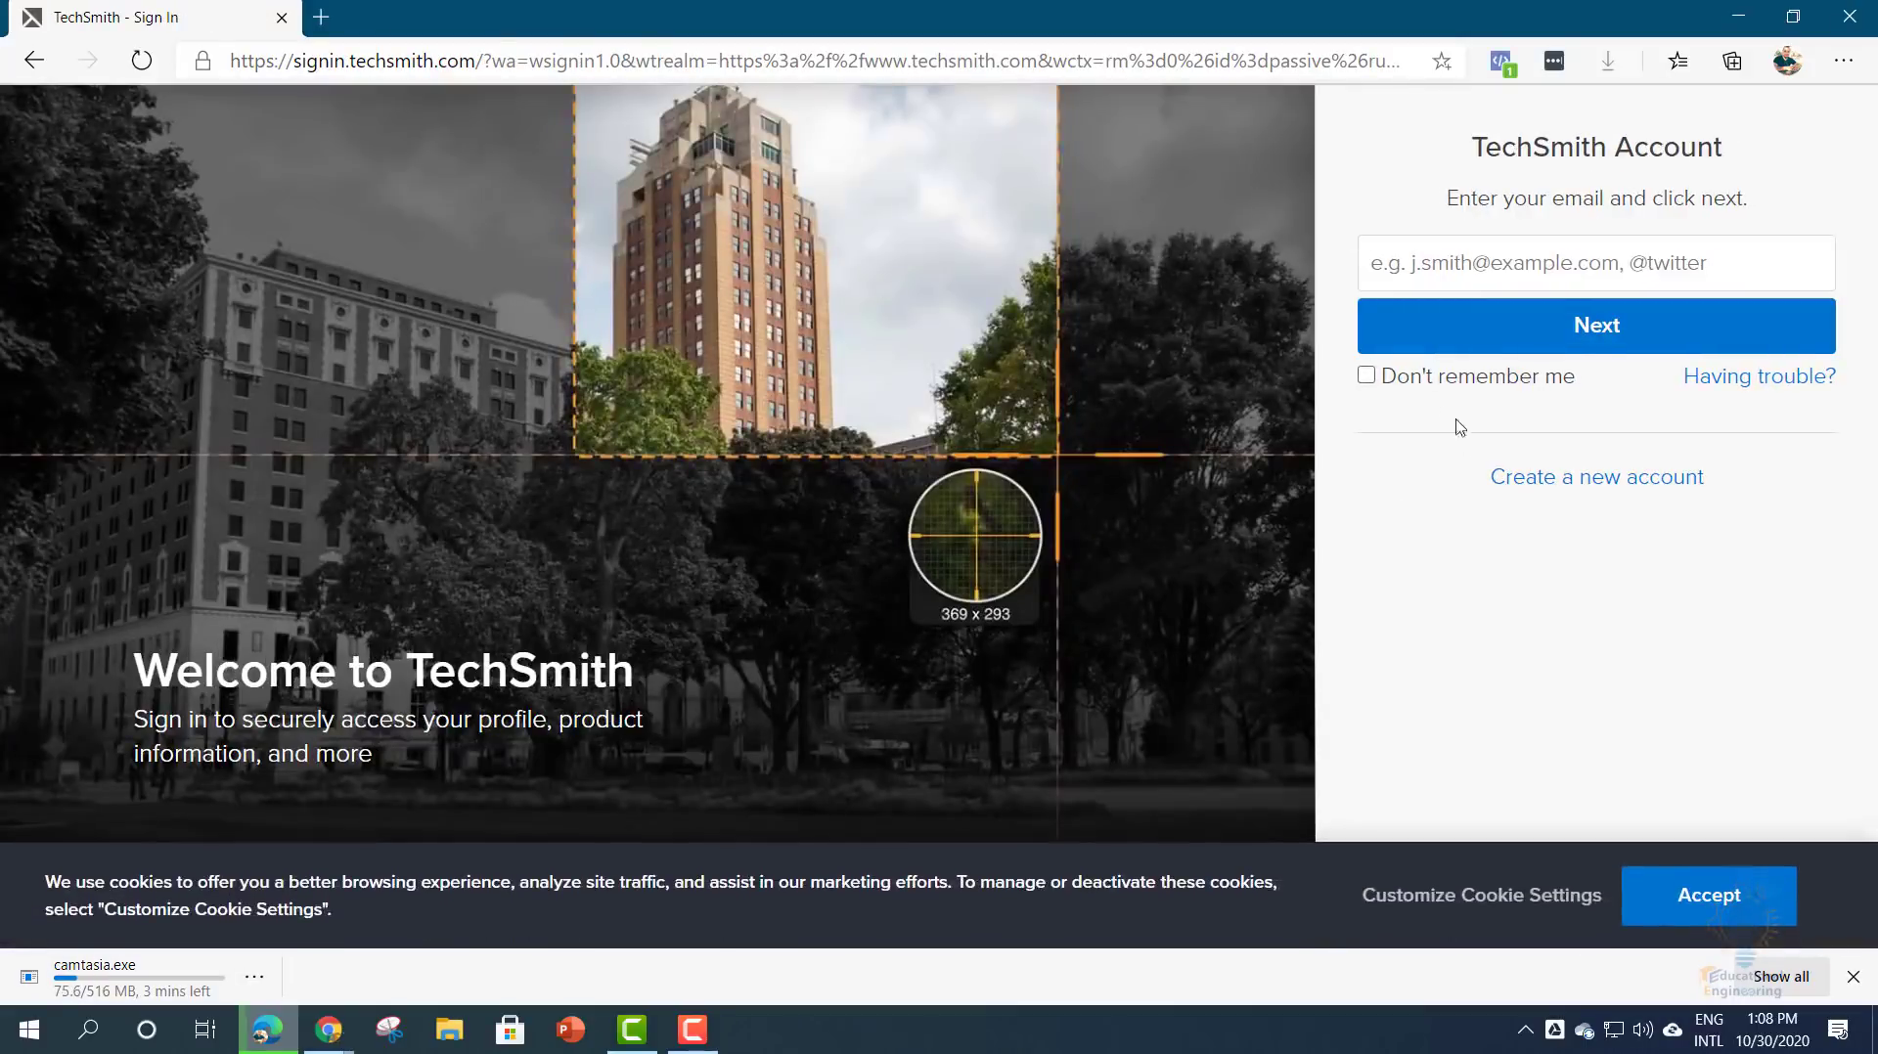
click(1546, 479)
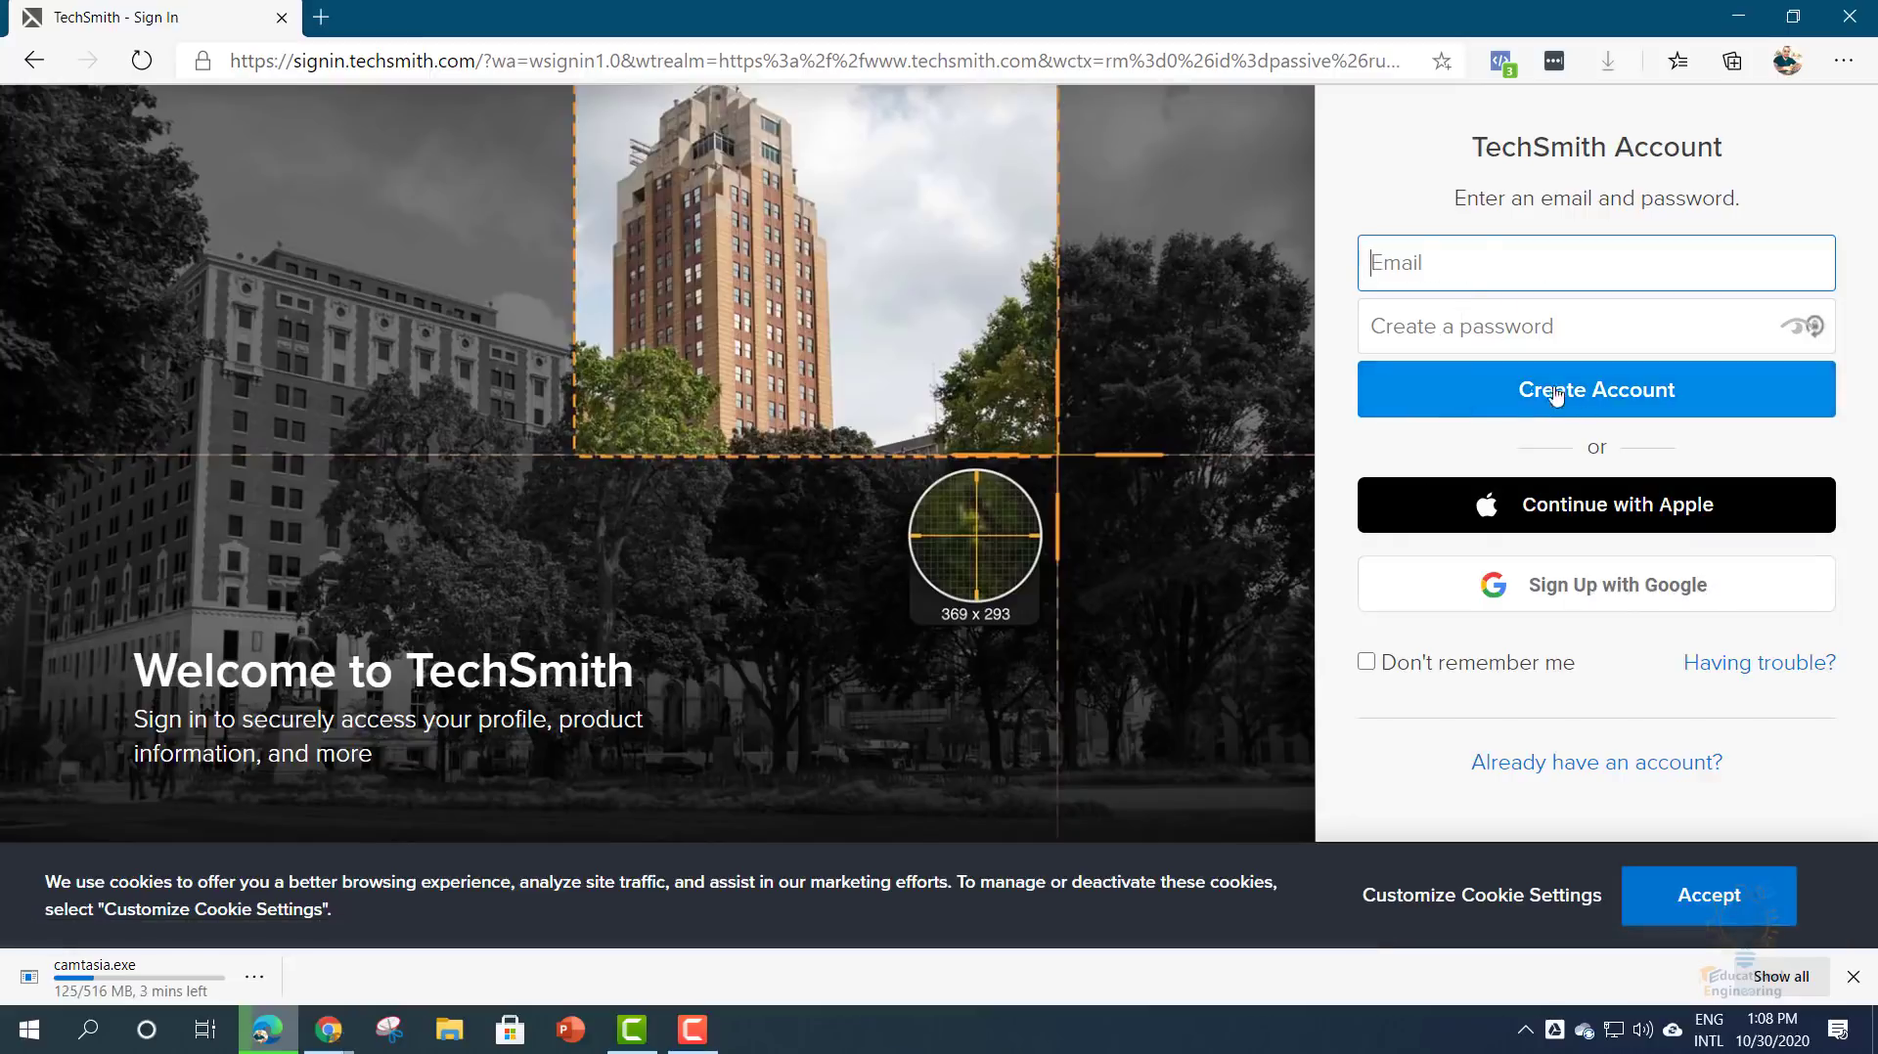
click(1547, 590)
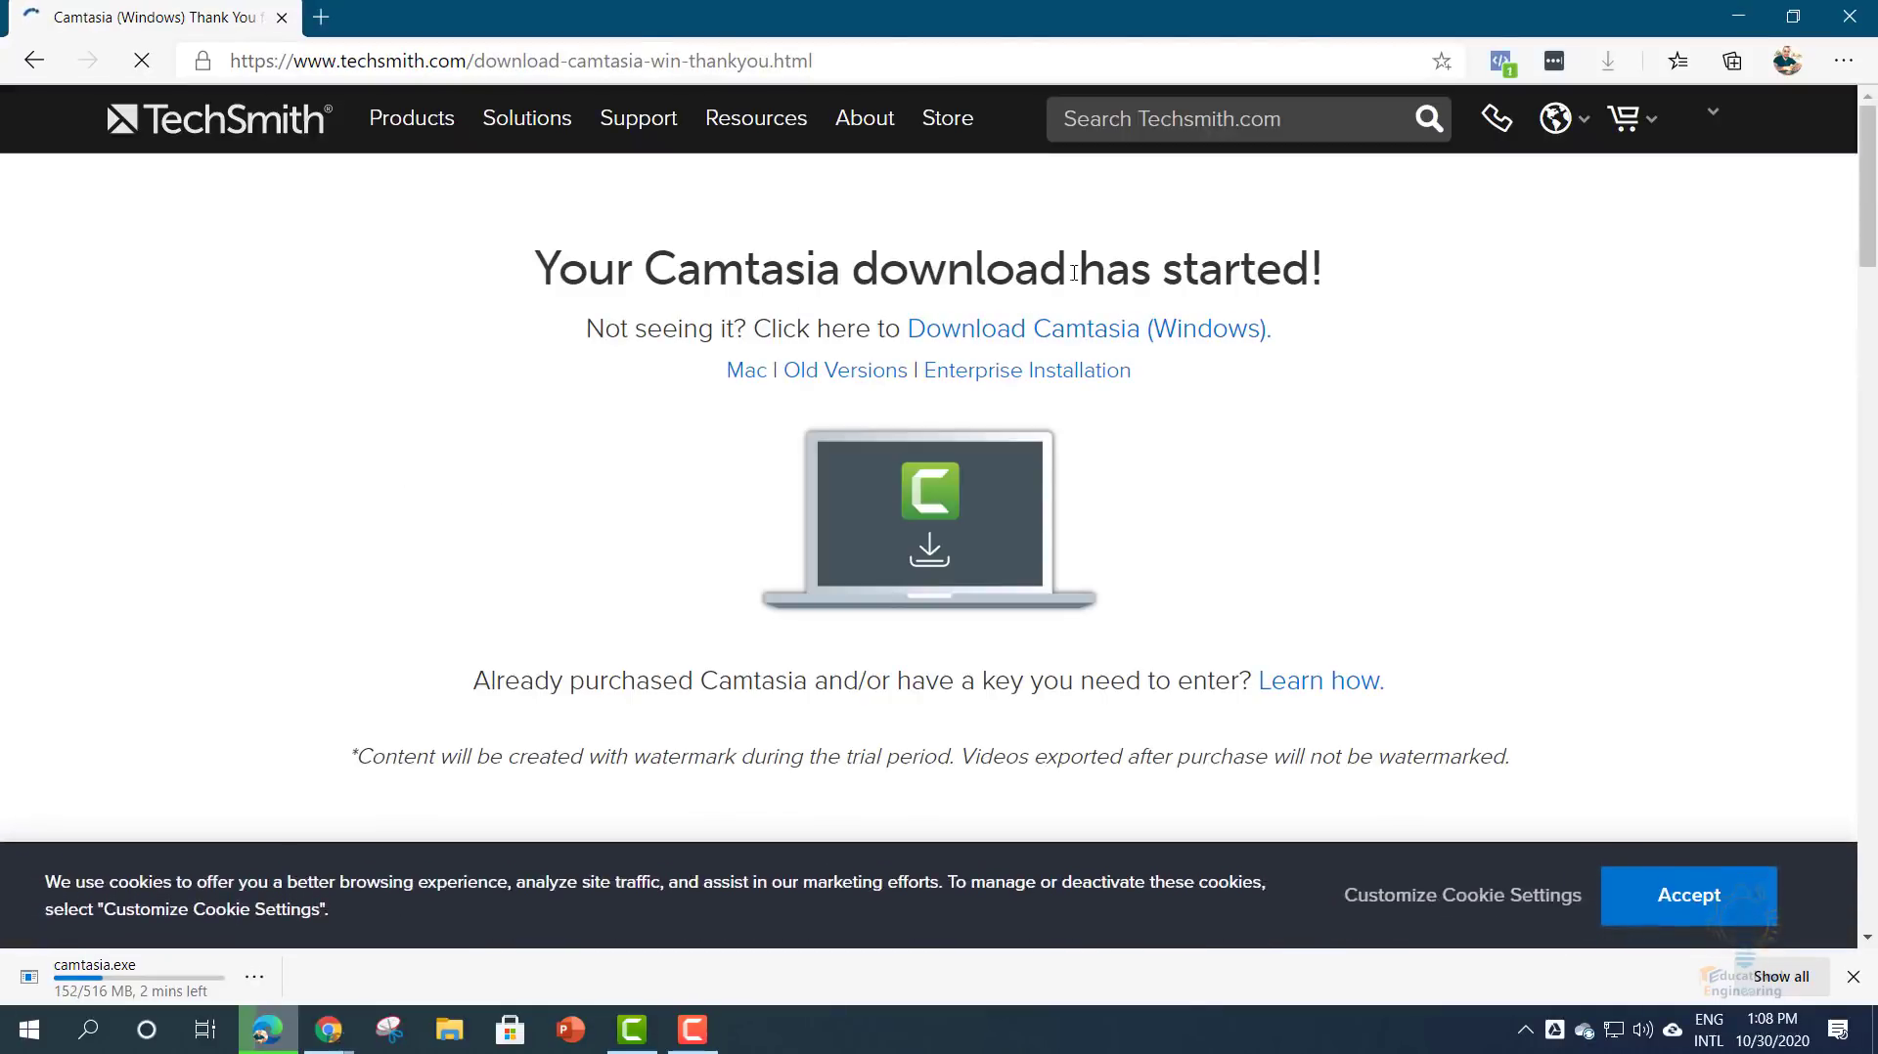
- Cancel the duplicate camtasia (1).exe download from the download bar
mouse_move(1702, 118)
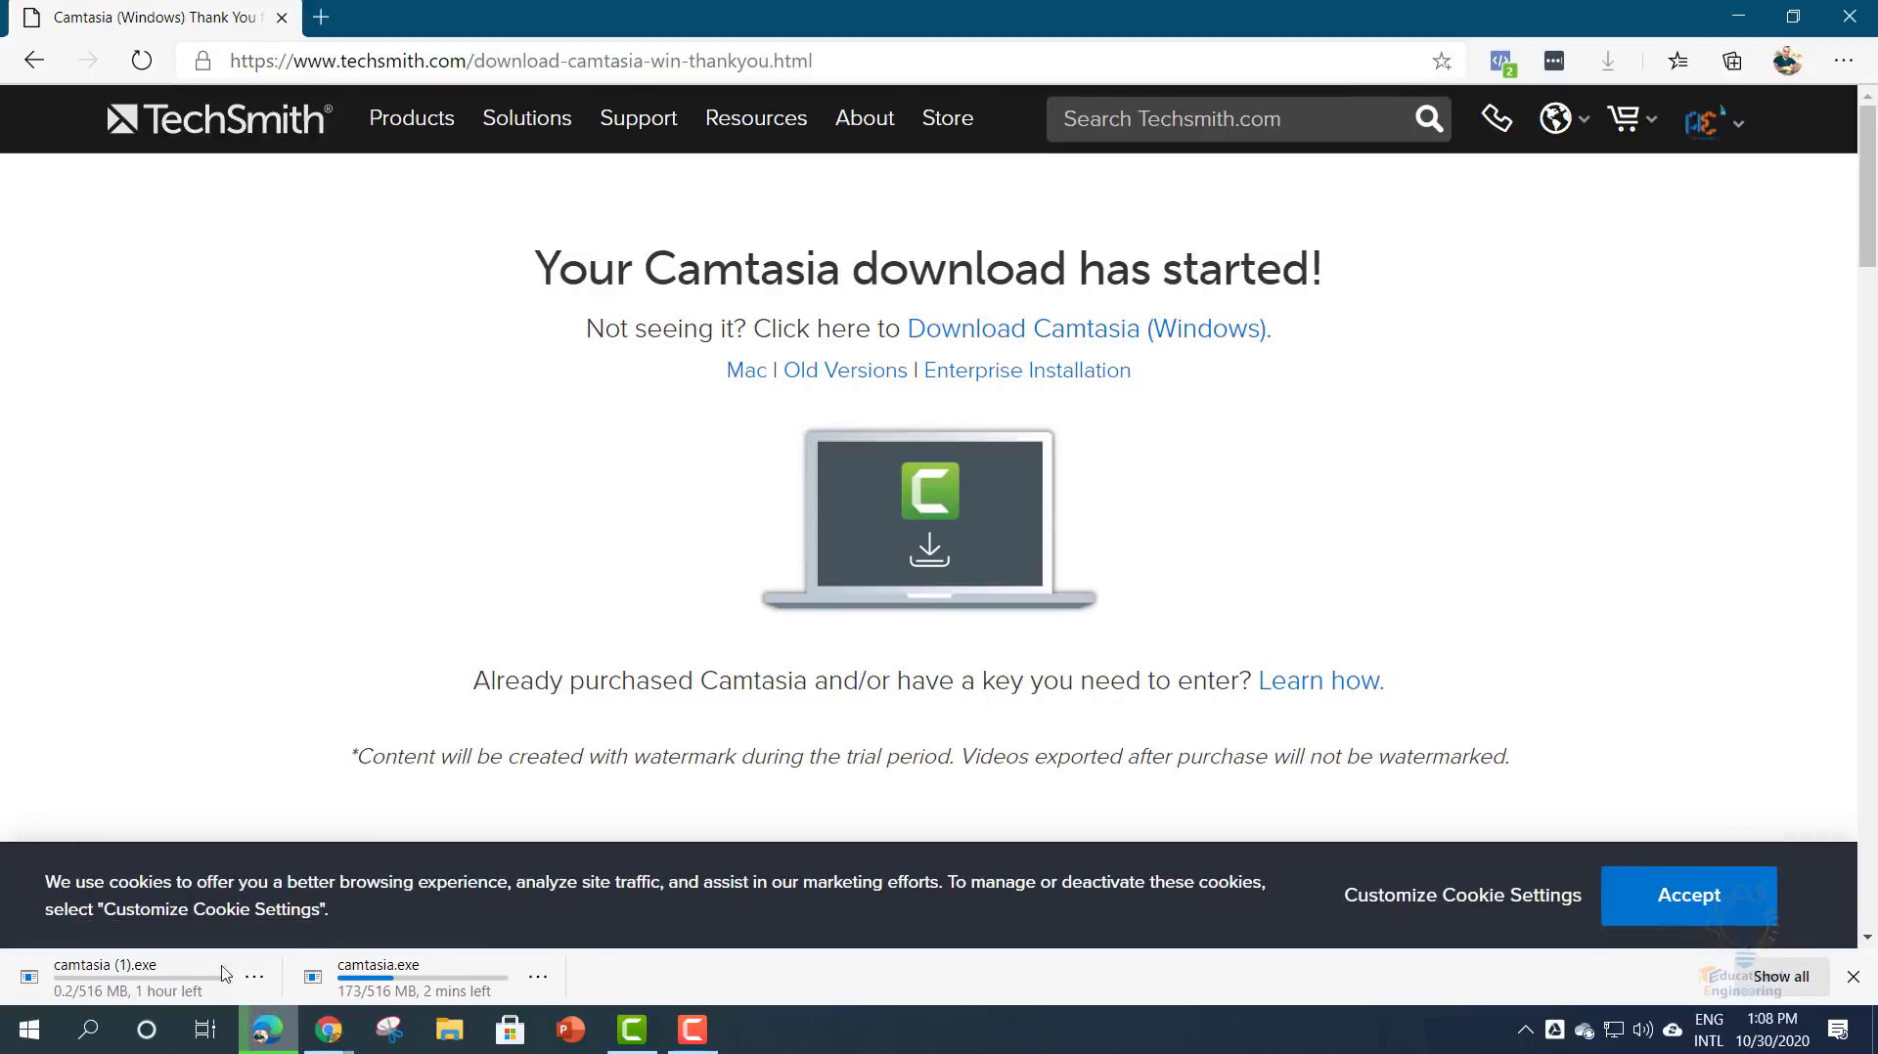
click(257, 976)
click(279, 932)
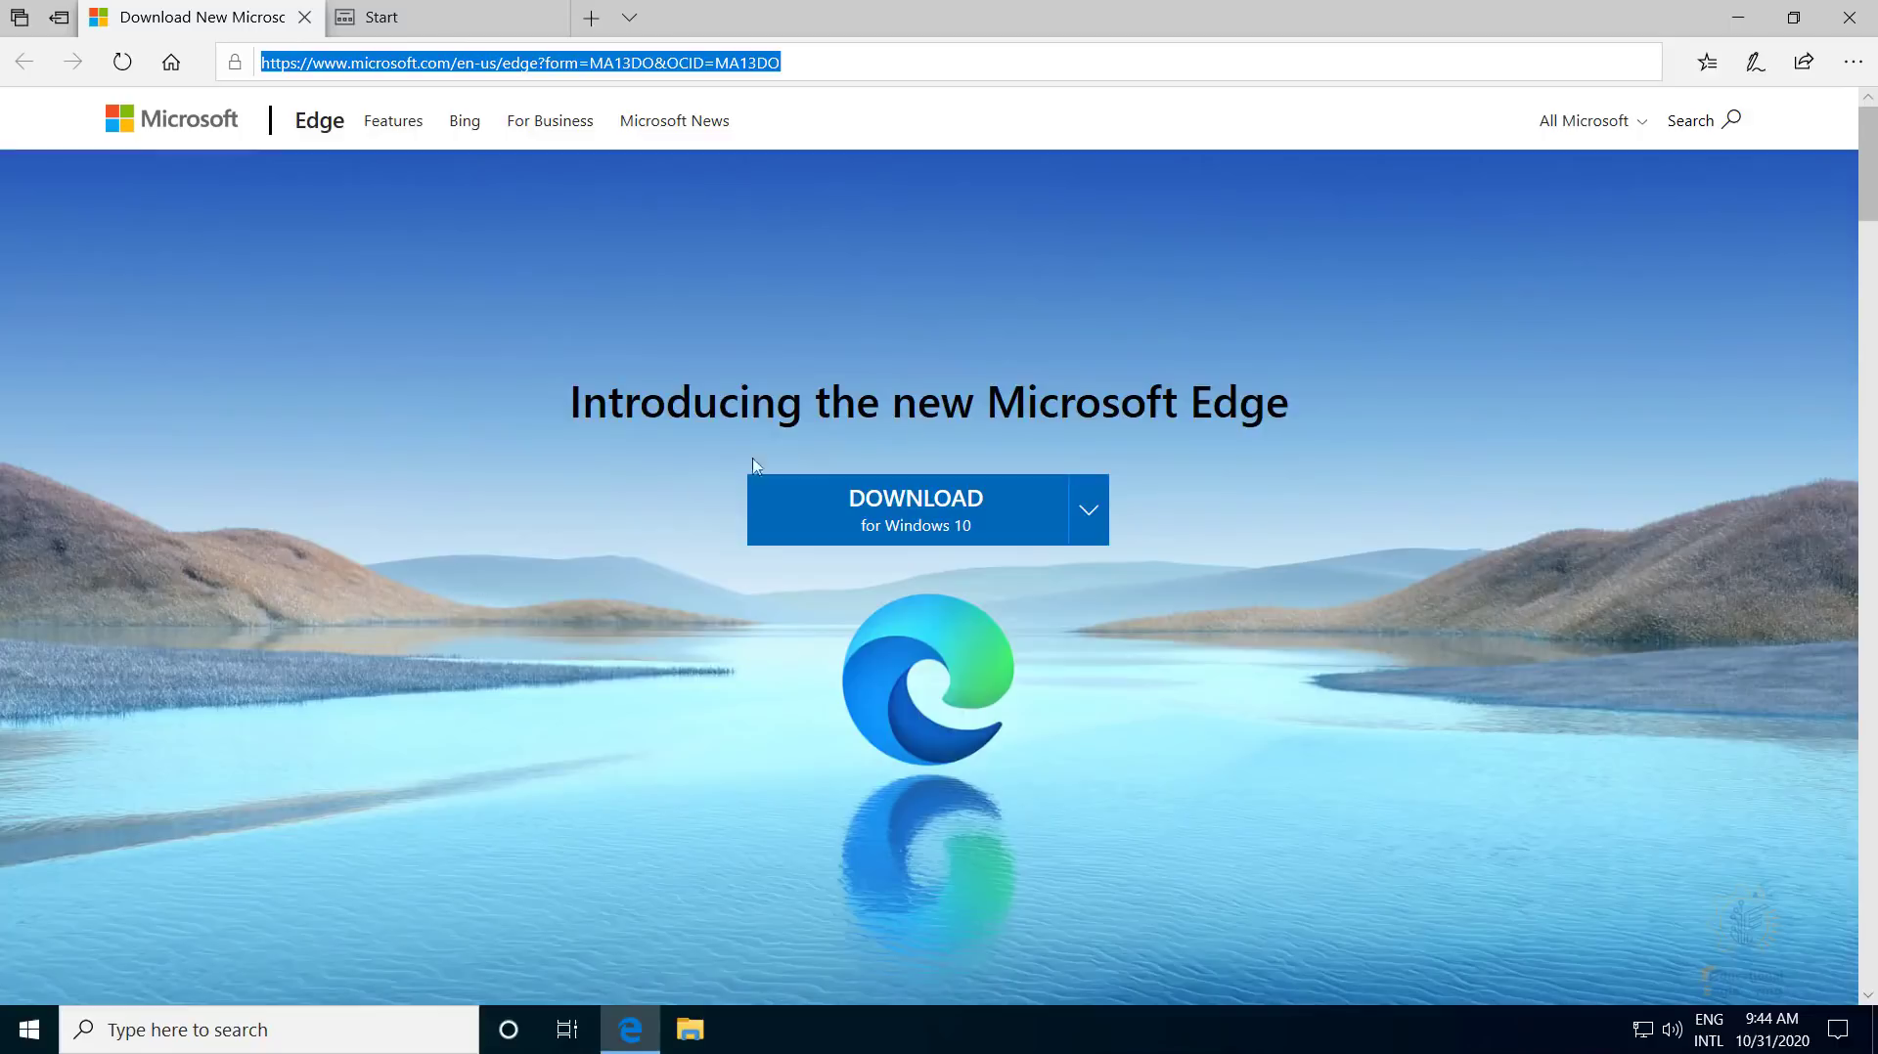
- Go to google.com and search for 'camtasia'
click(688, 62)
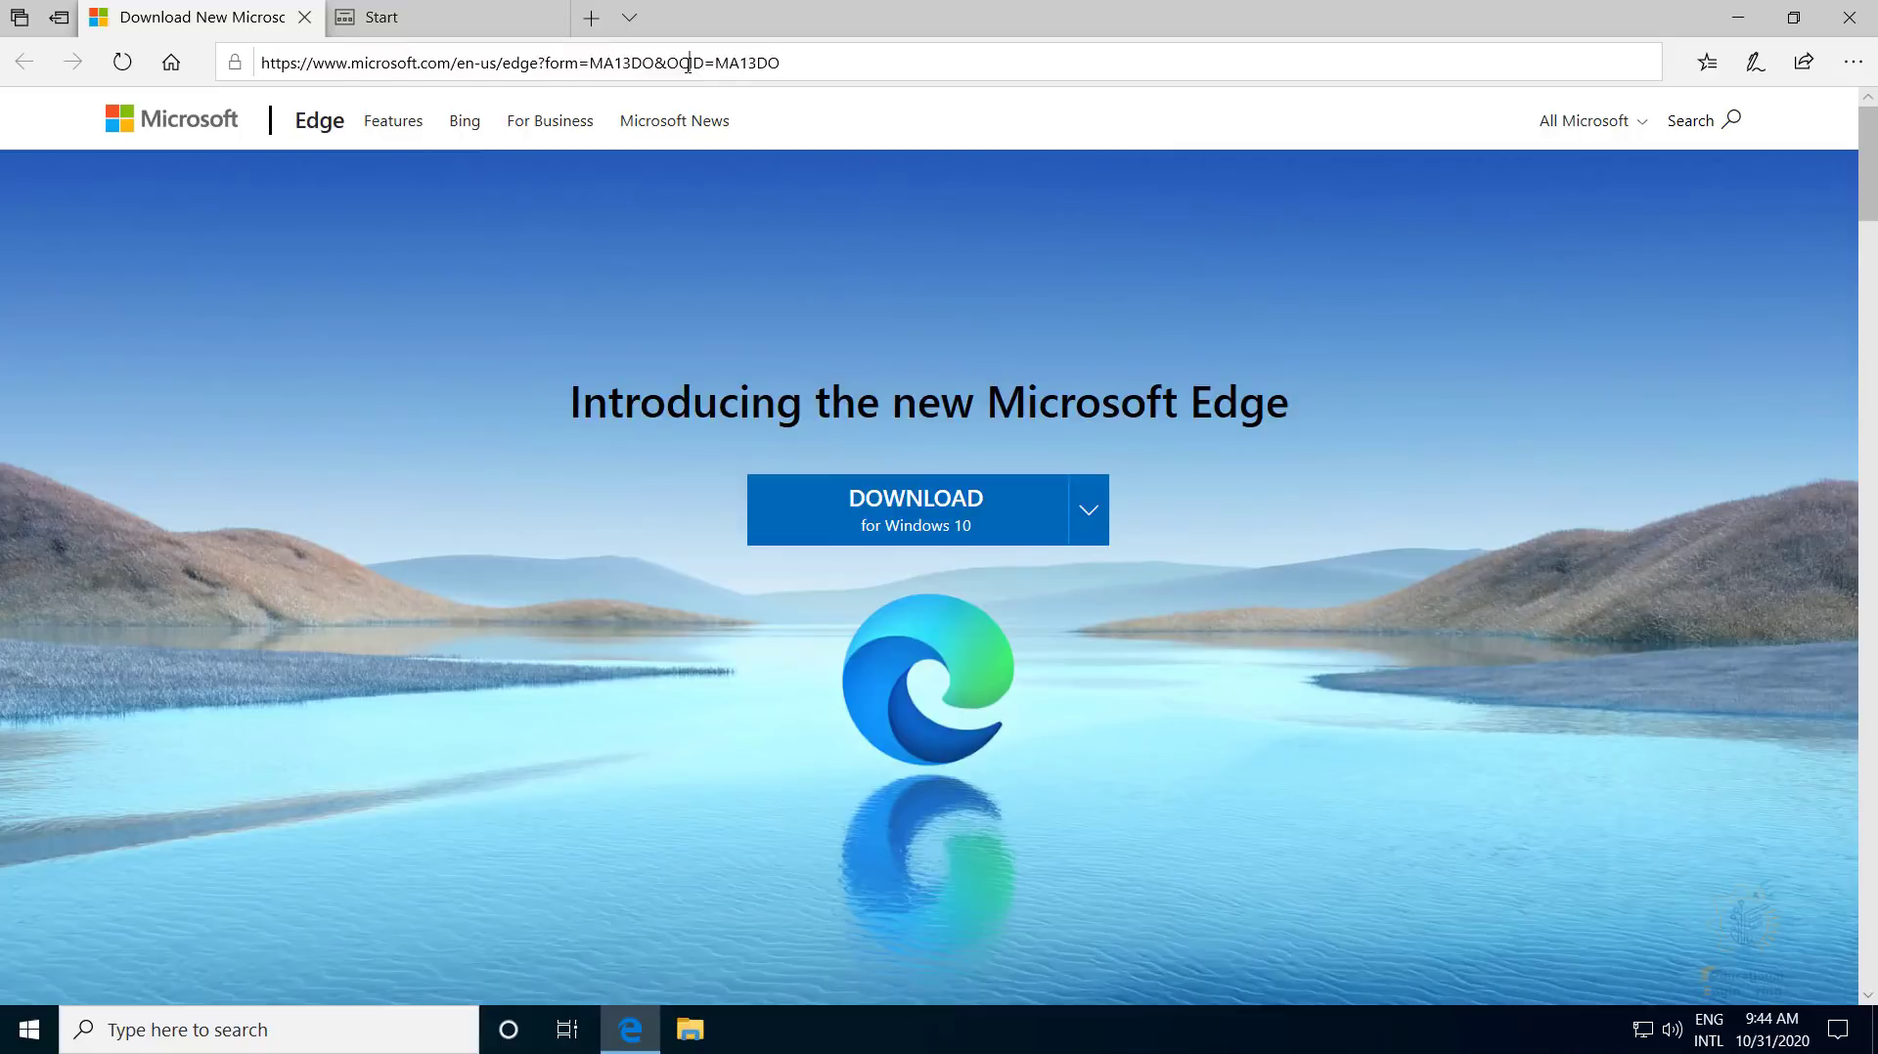
key(ctrl+a)
text(google.co)
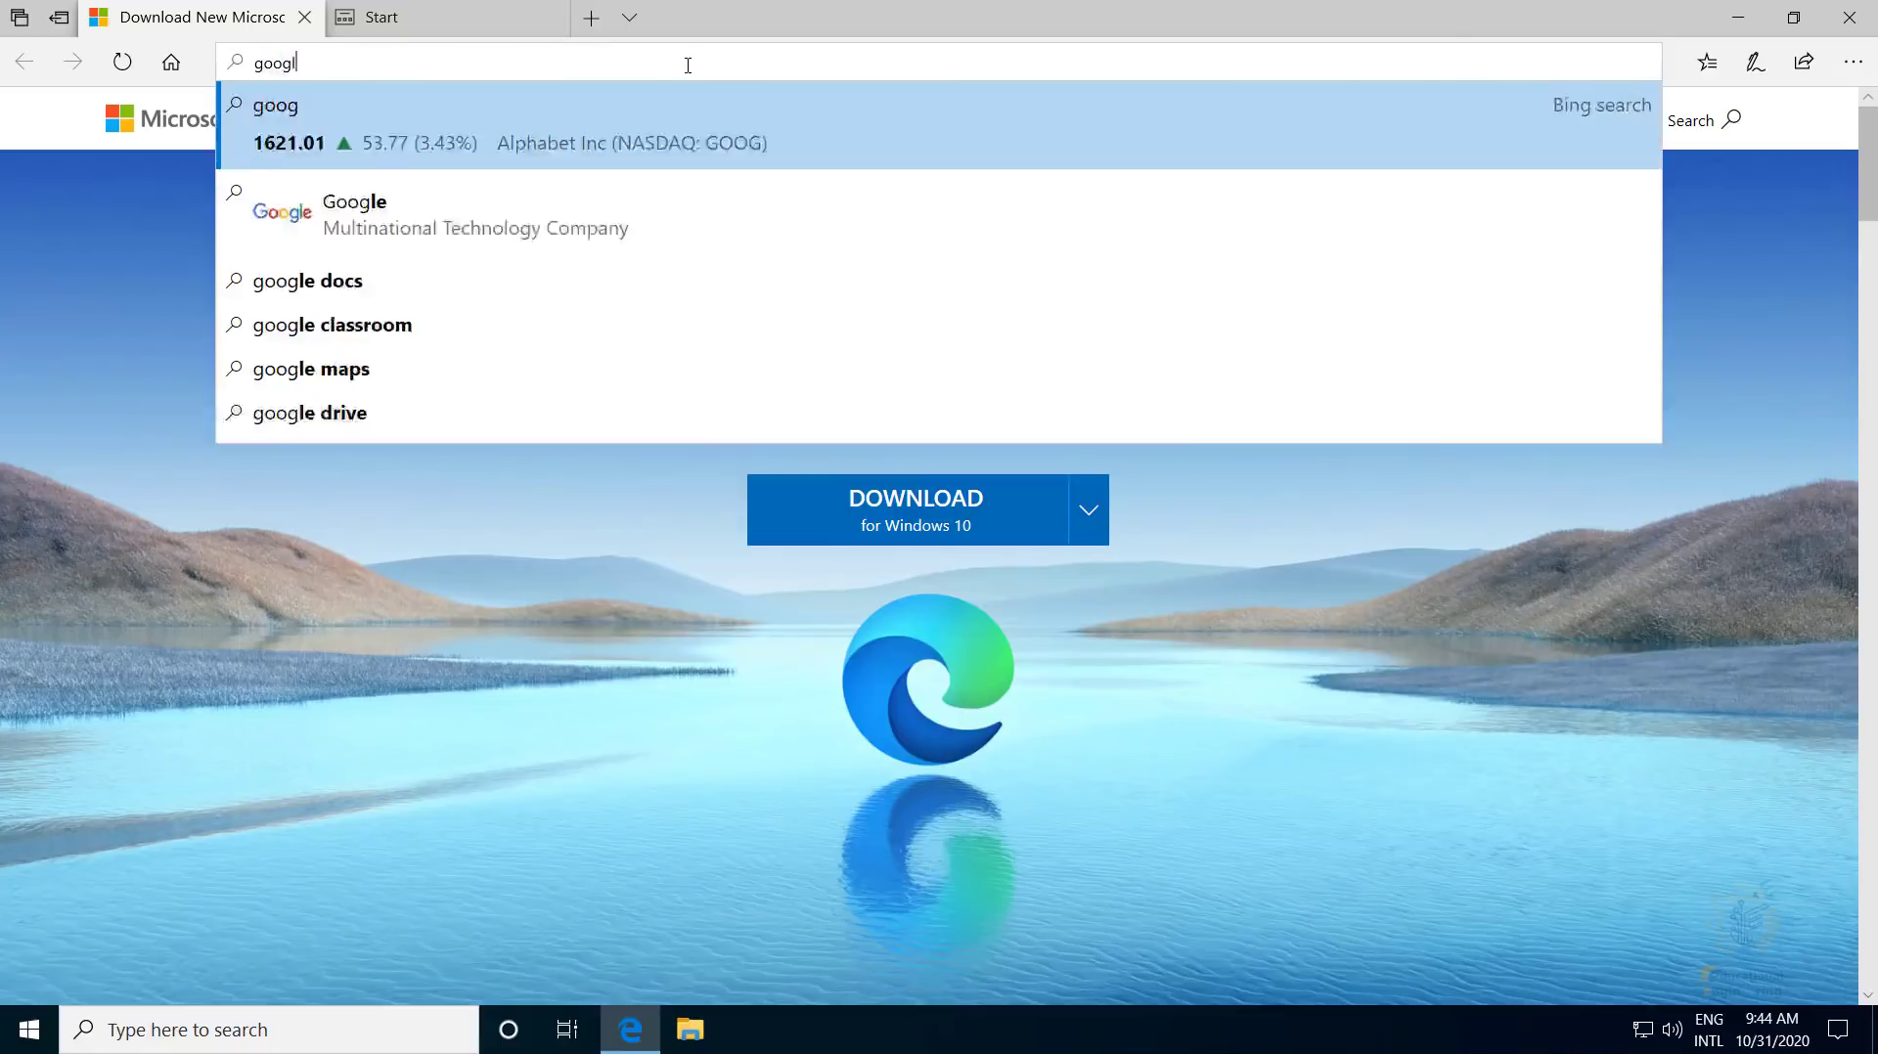
key(Return)
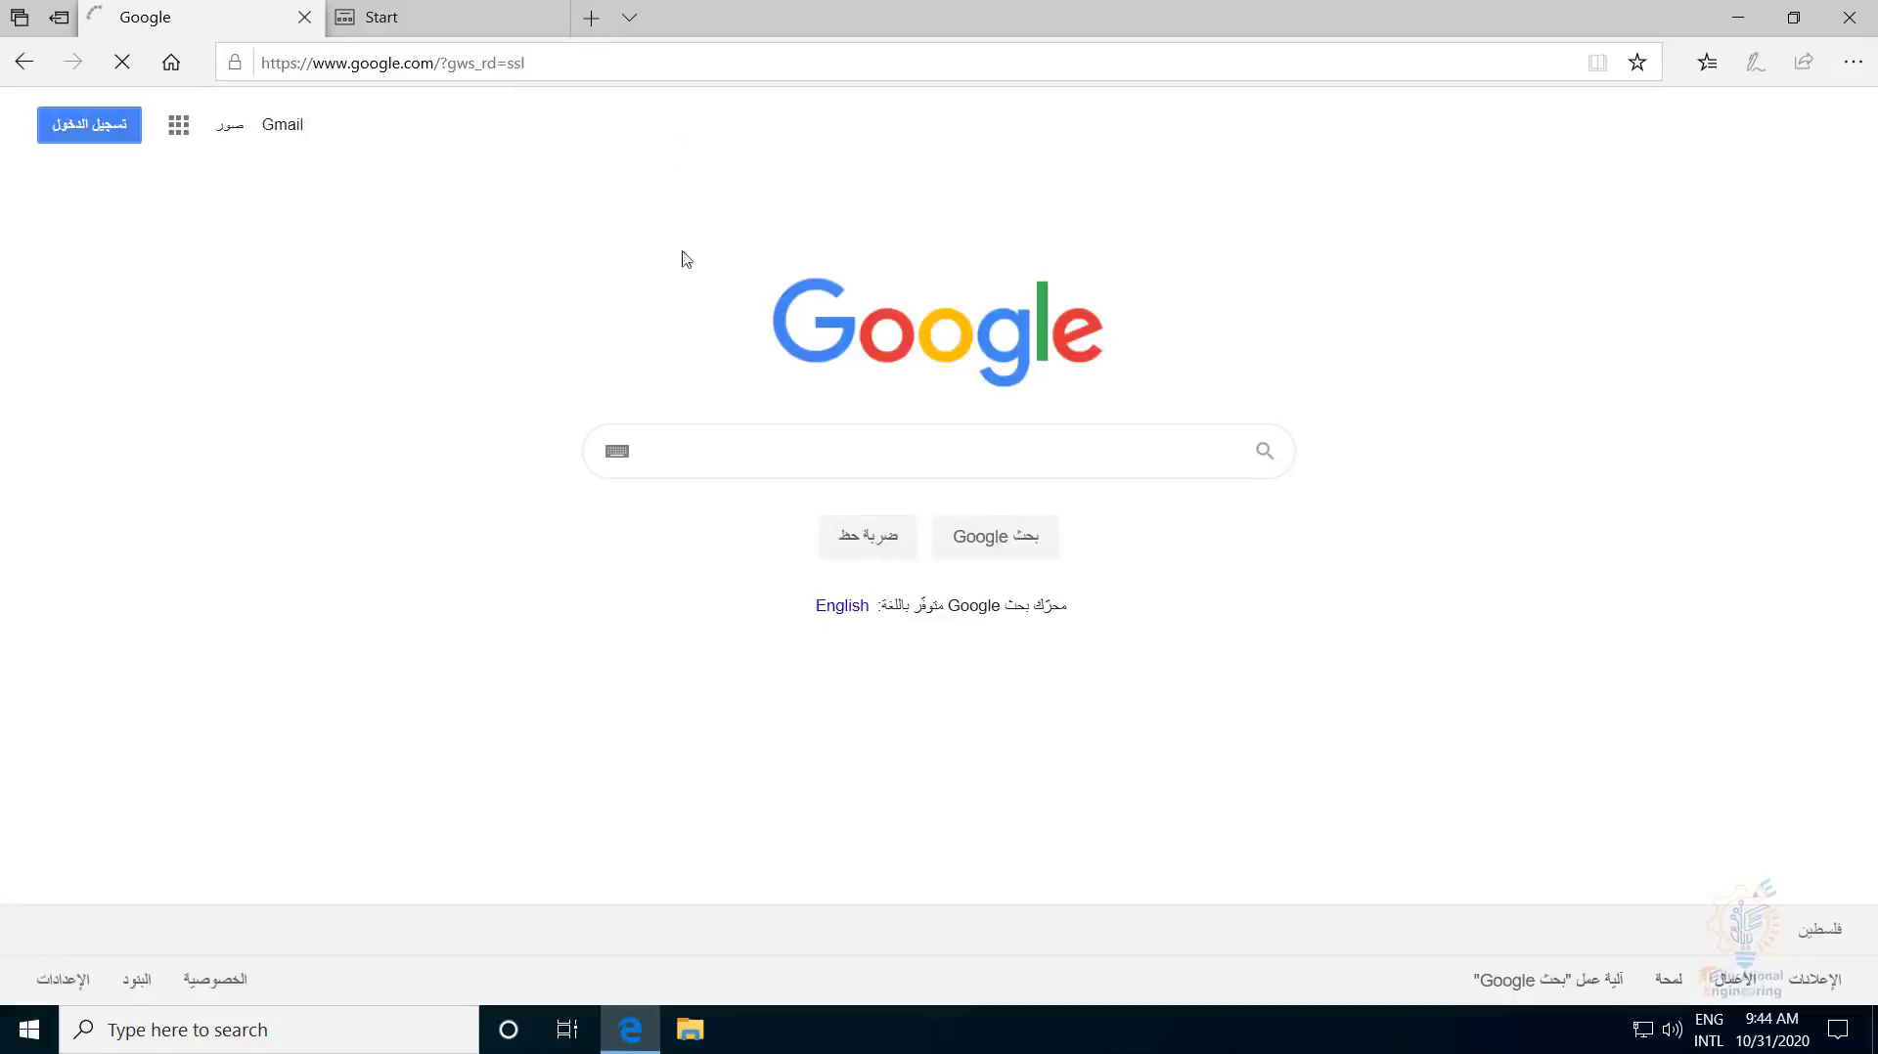
text(camtasia)
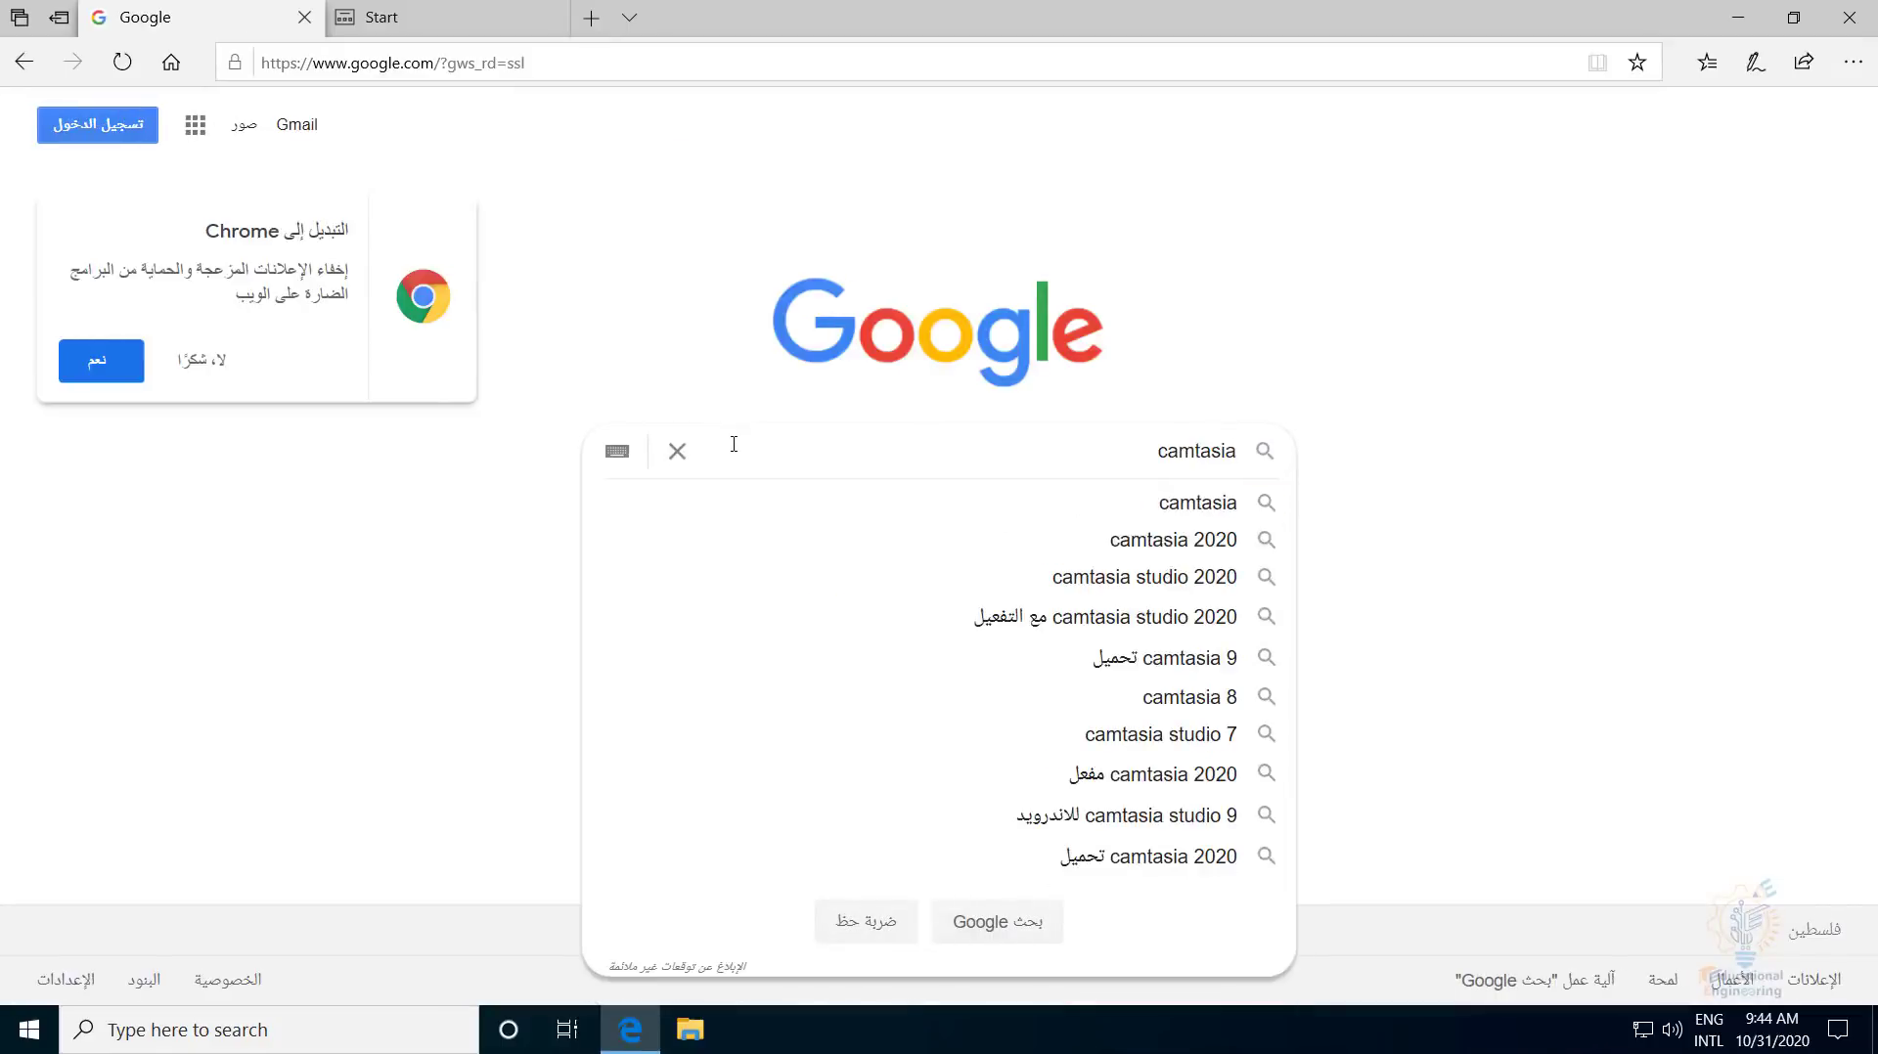
key(Return)
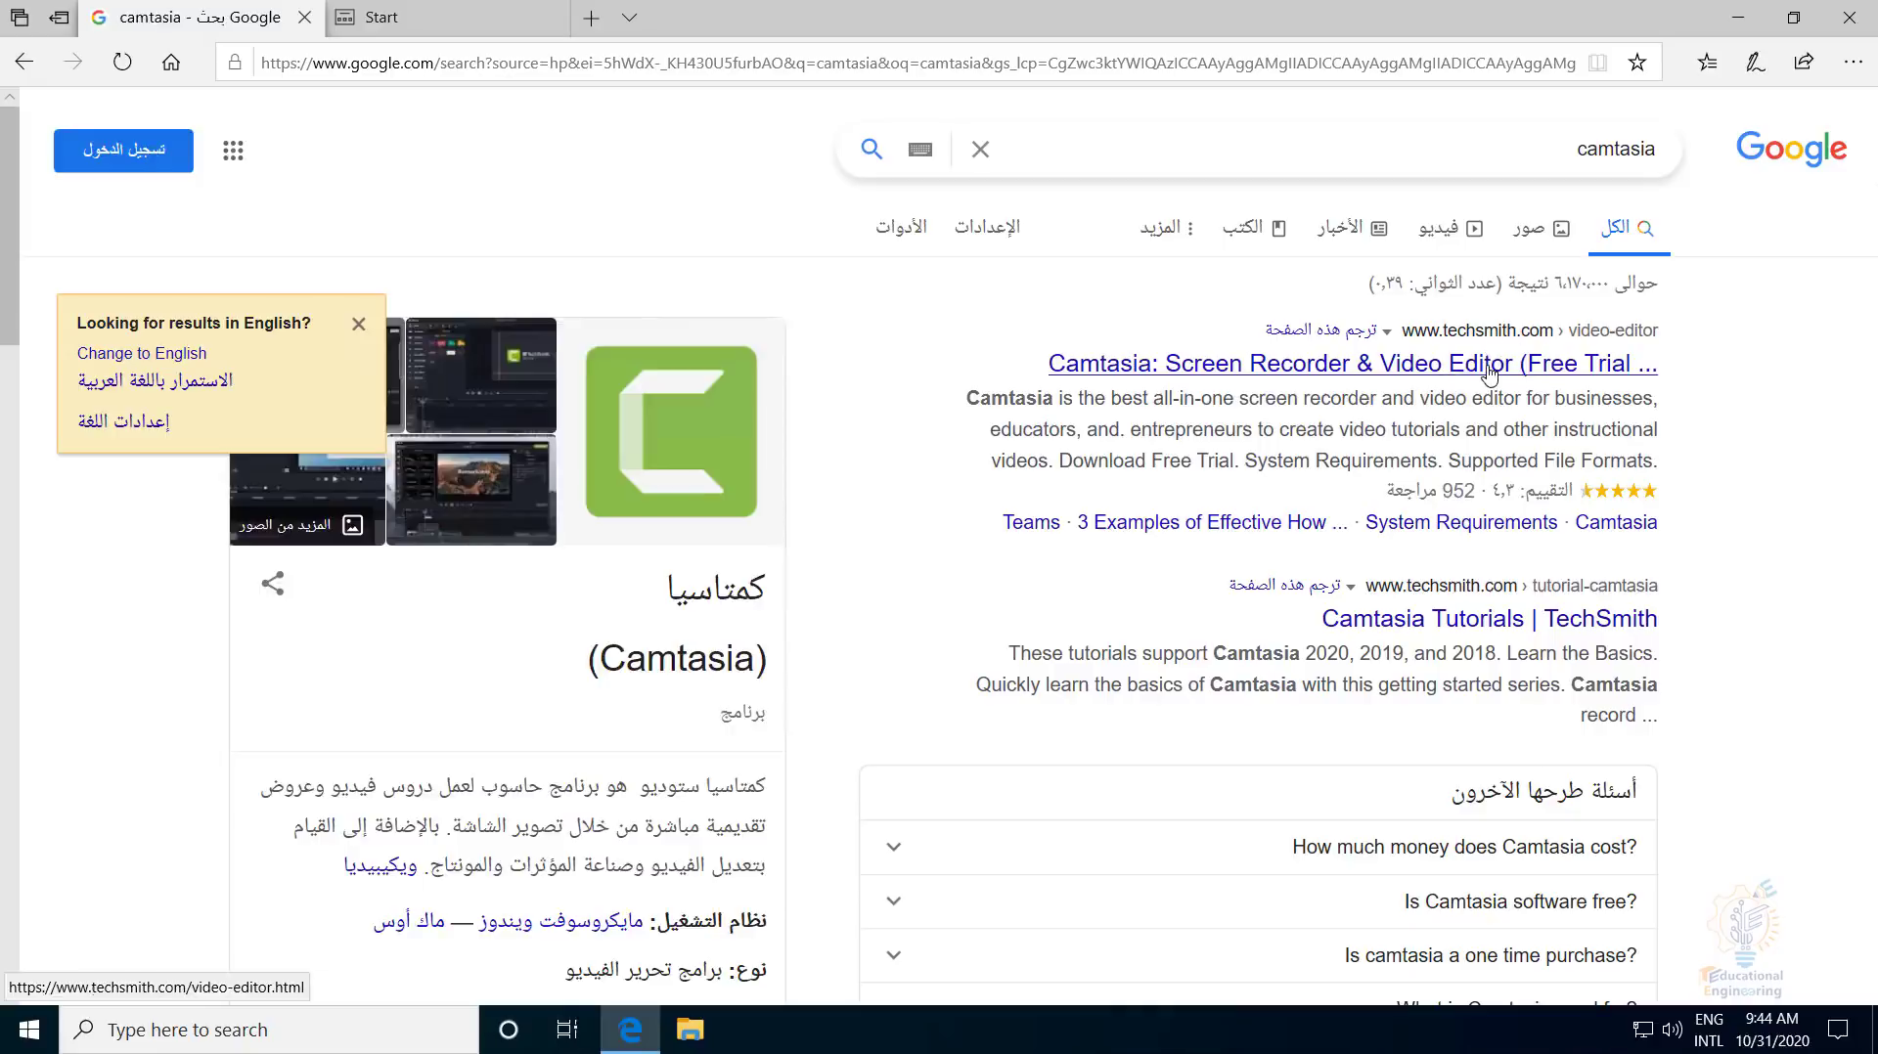
- From the TechSmith result, reach the free trial page and save the Windows camtasia.exe installer
click(1488, 372)
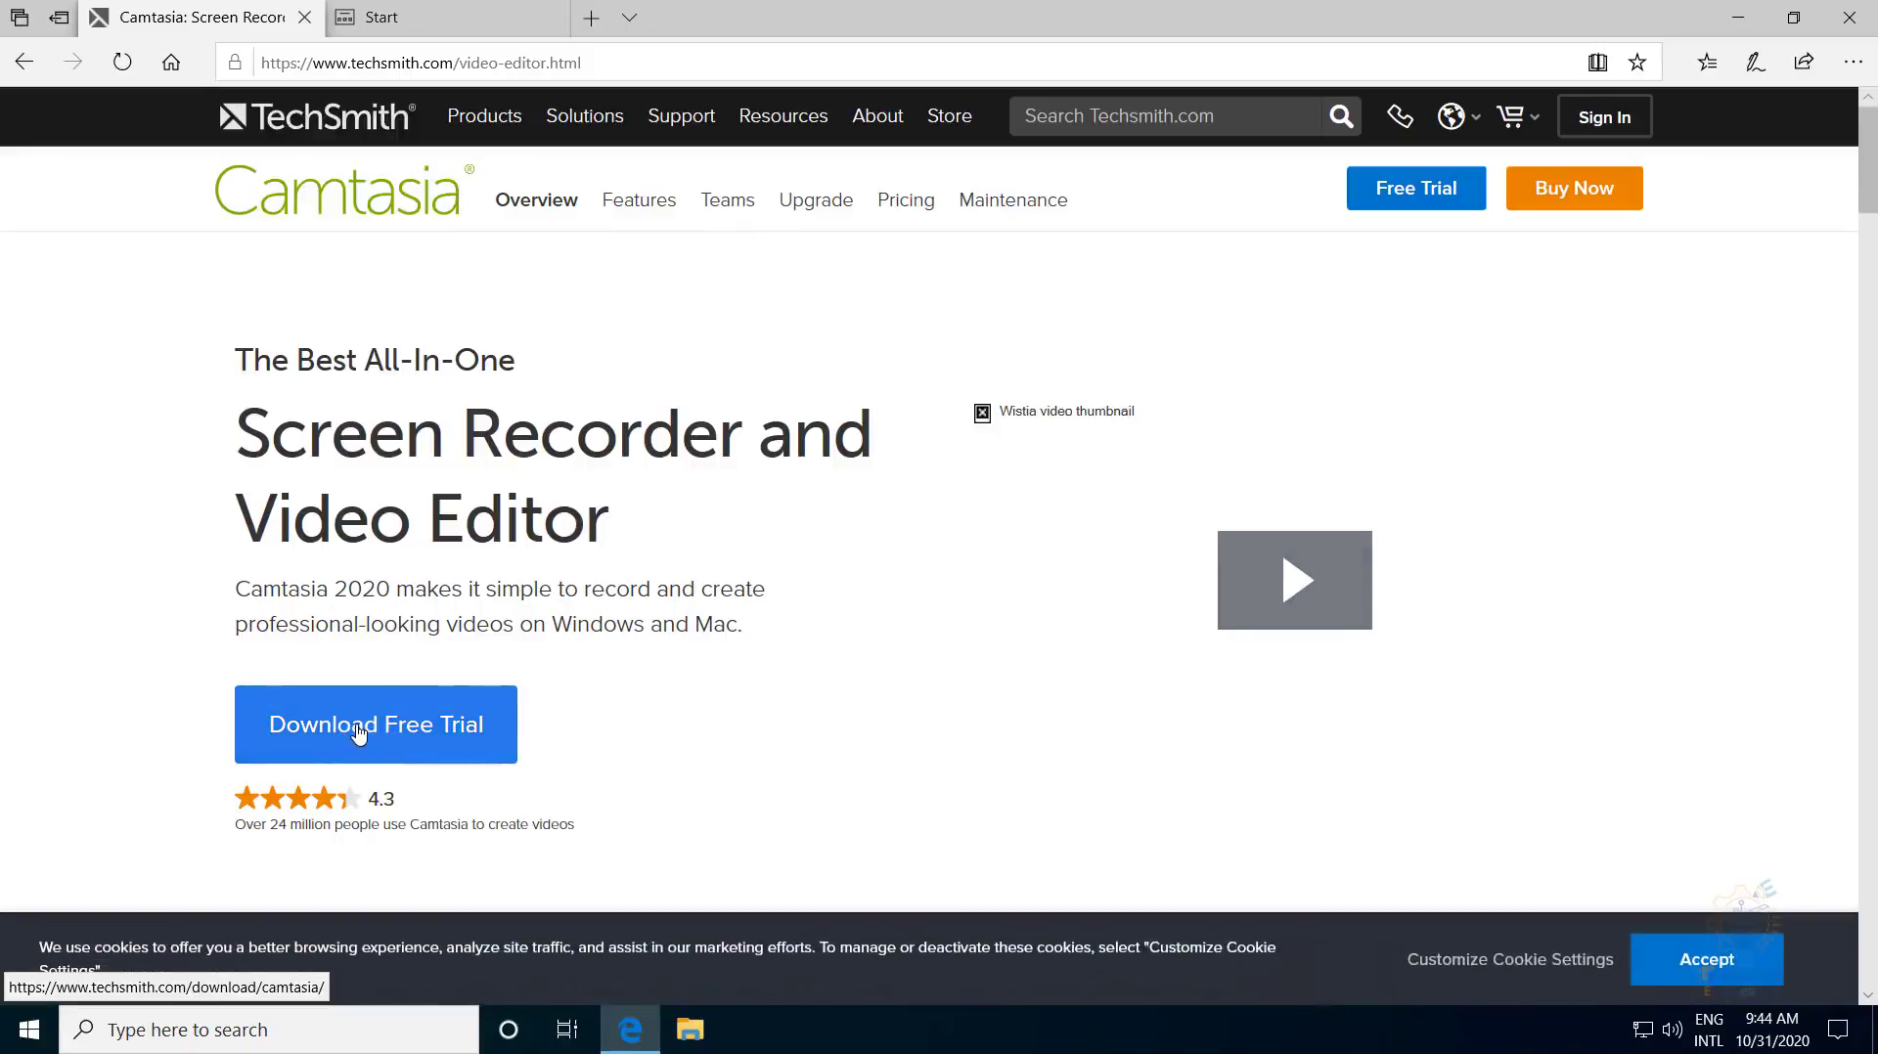
click(358, 732)
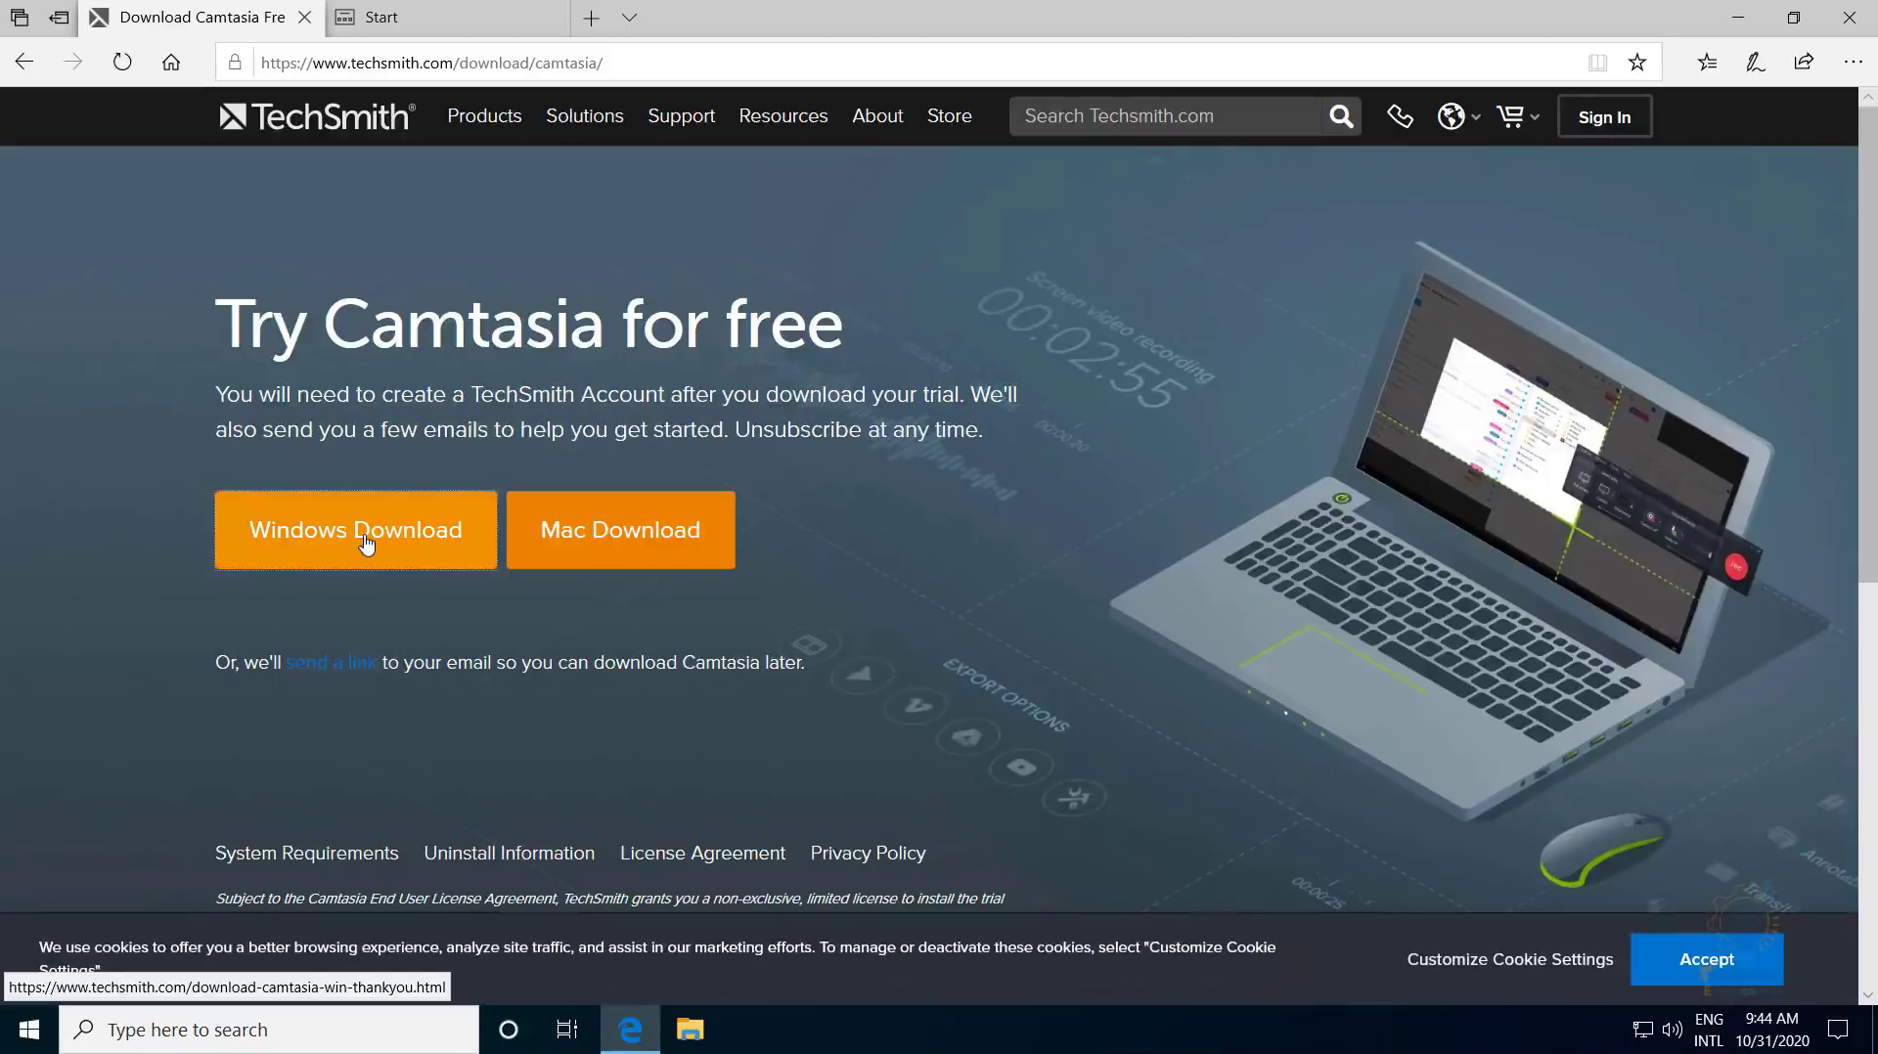
click(360, 544)
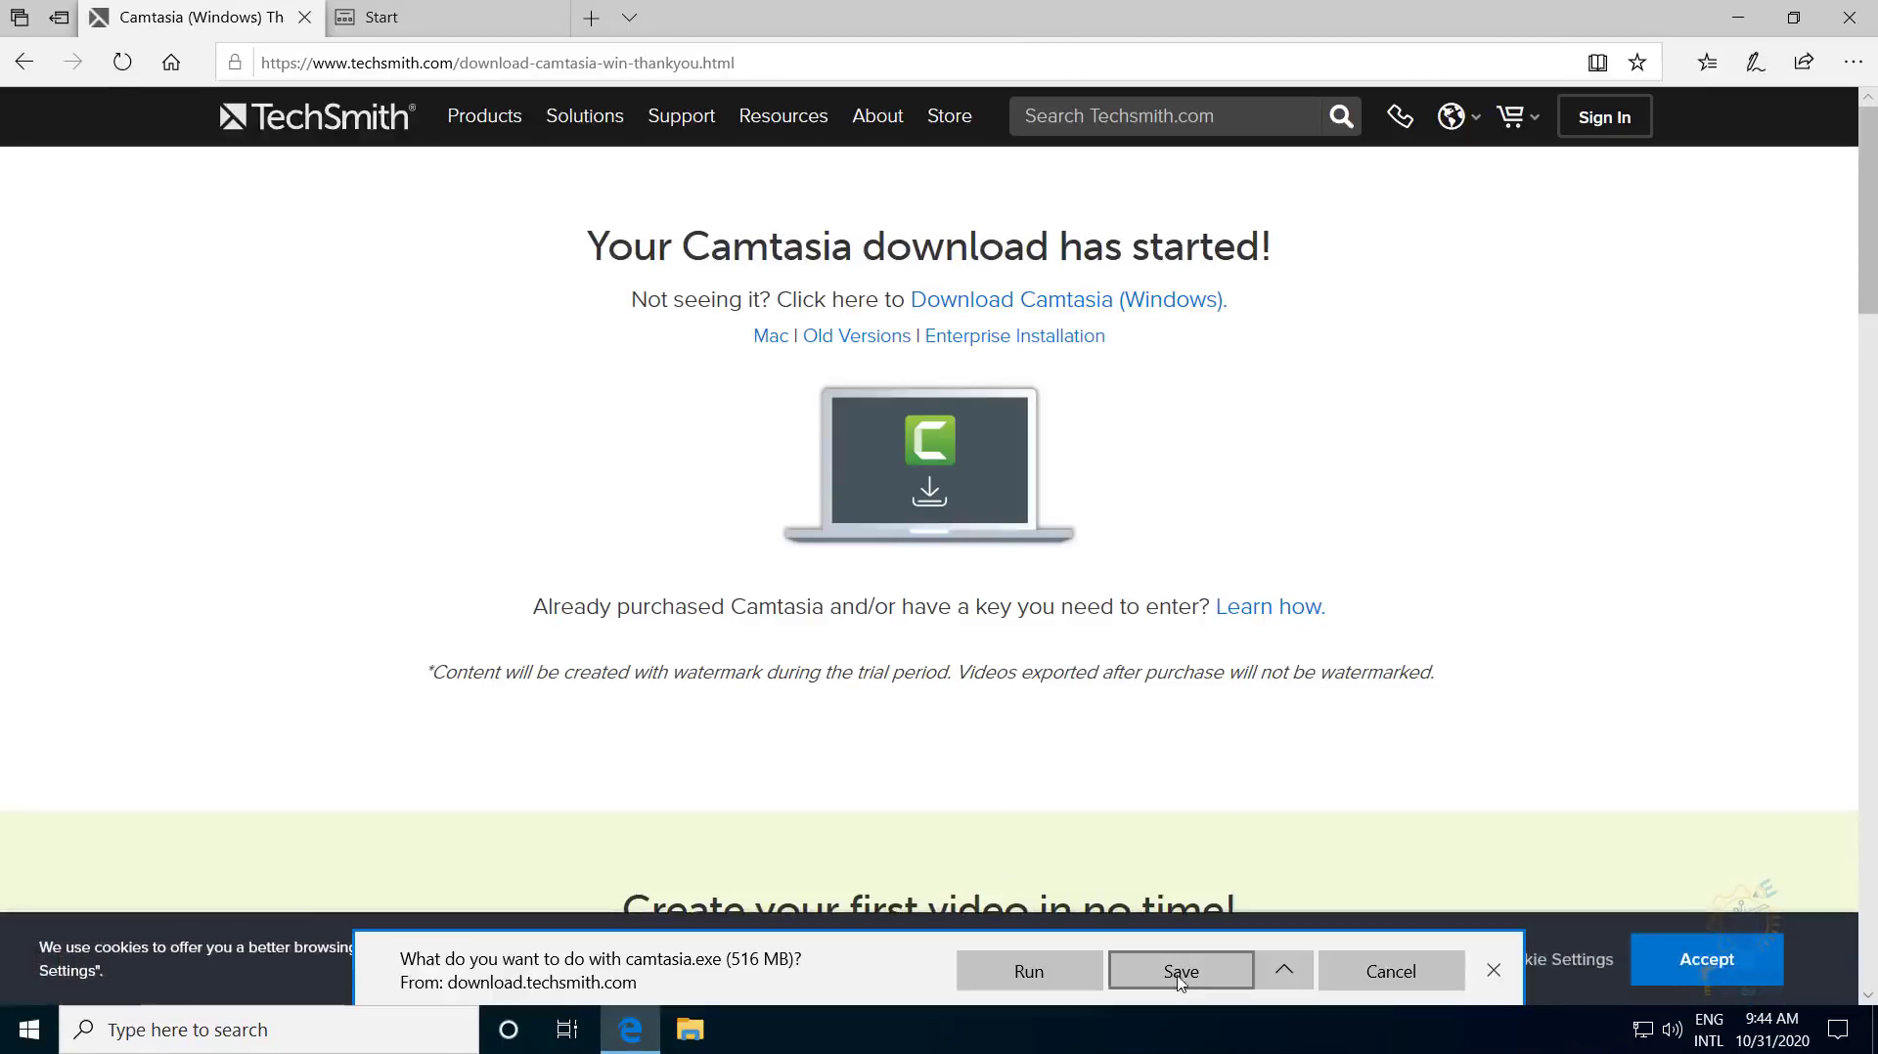
click(1180, 981)
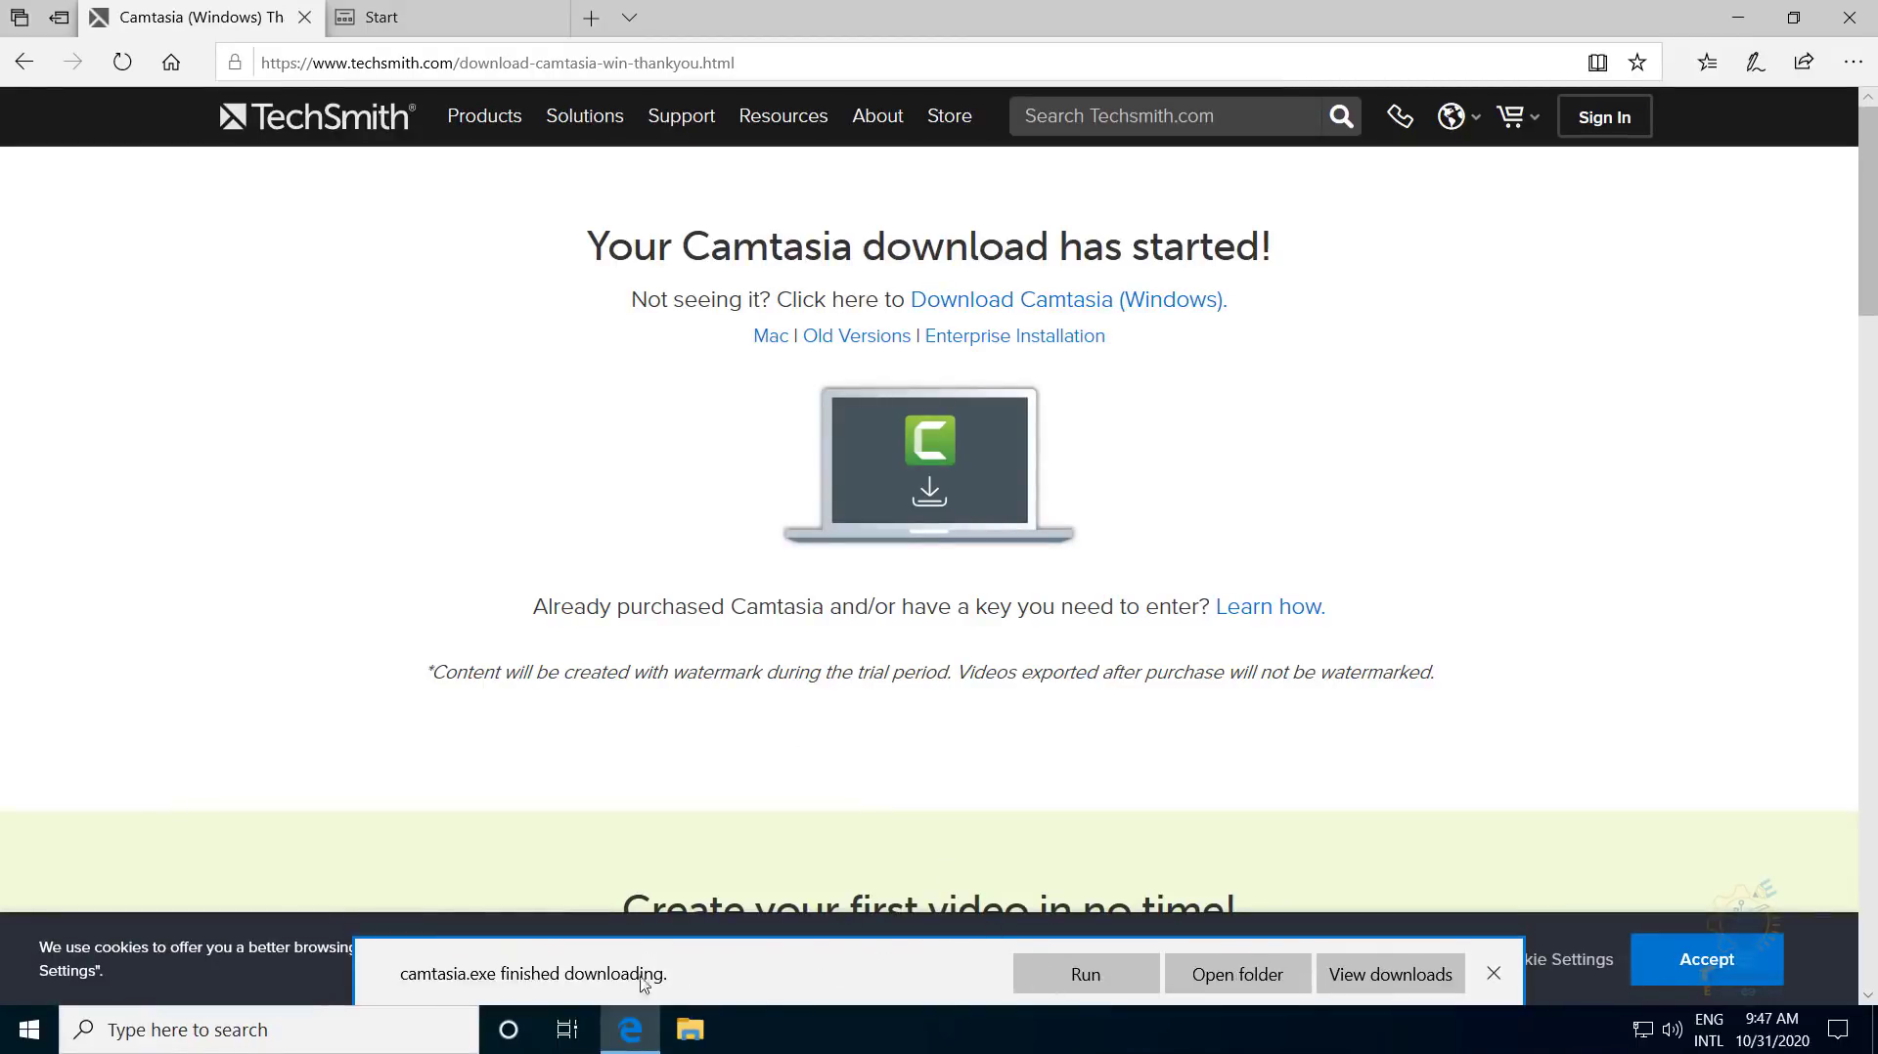
- Run camtasia.exe, choose English, accept the license, install Camtasia 2020, and close the installer
click(1071, 975)
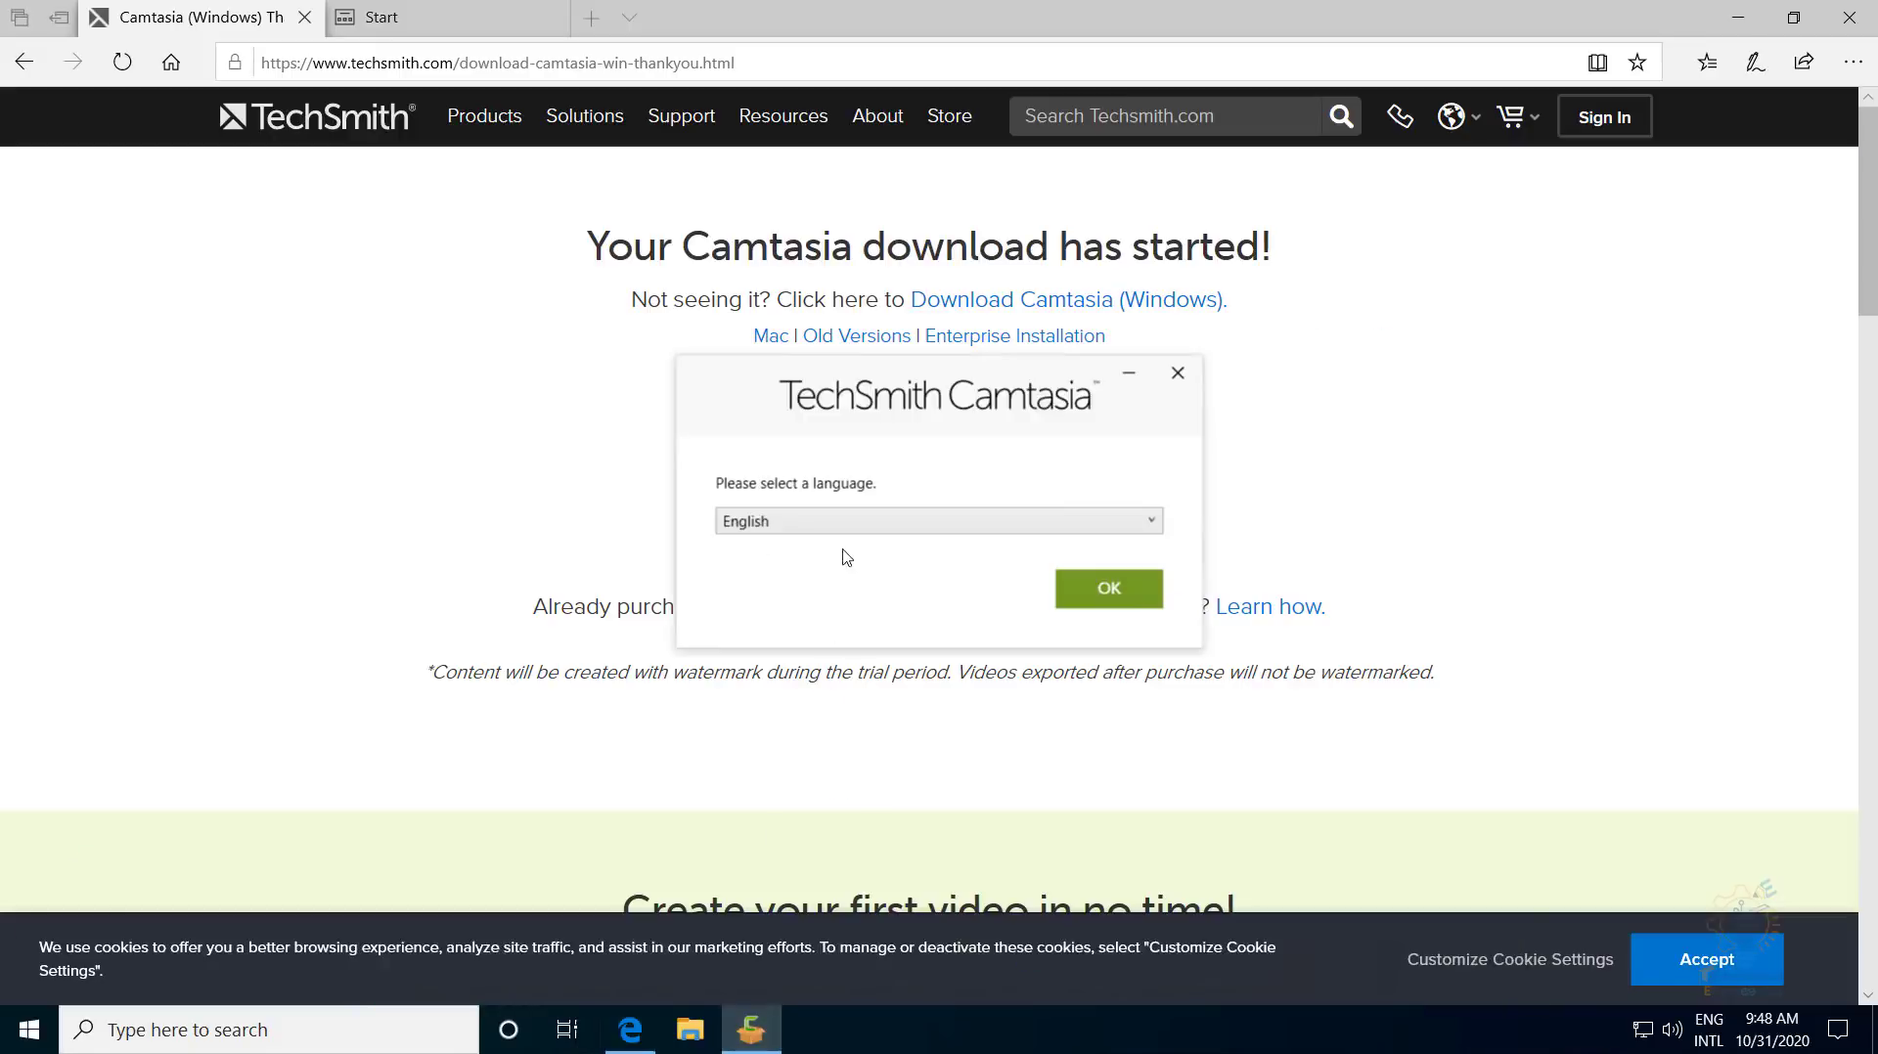
click(1088, 588)
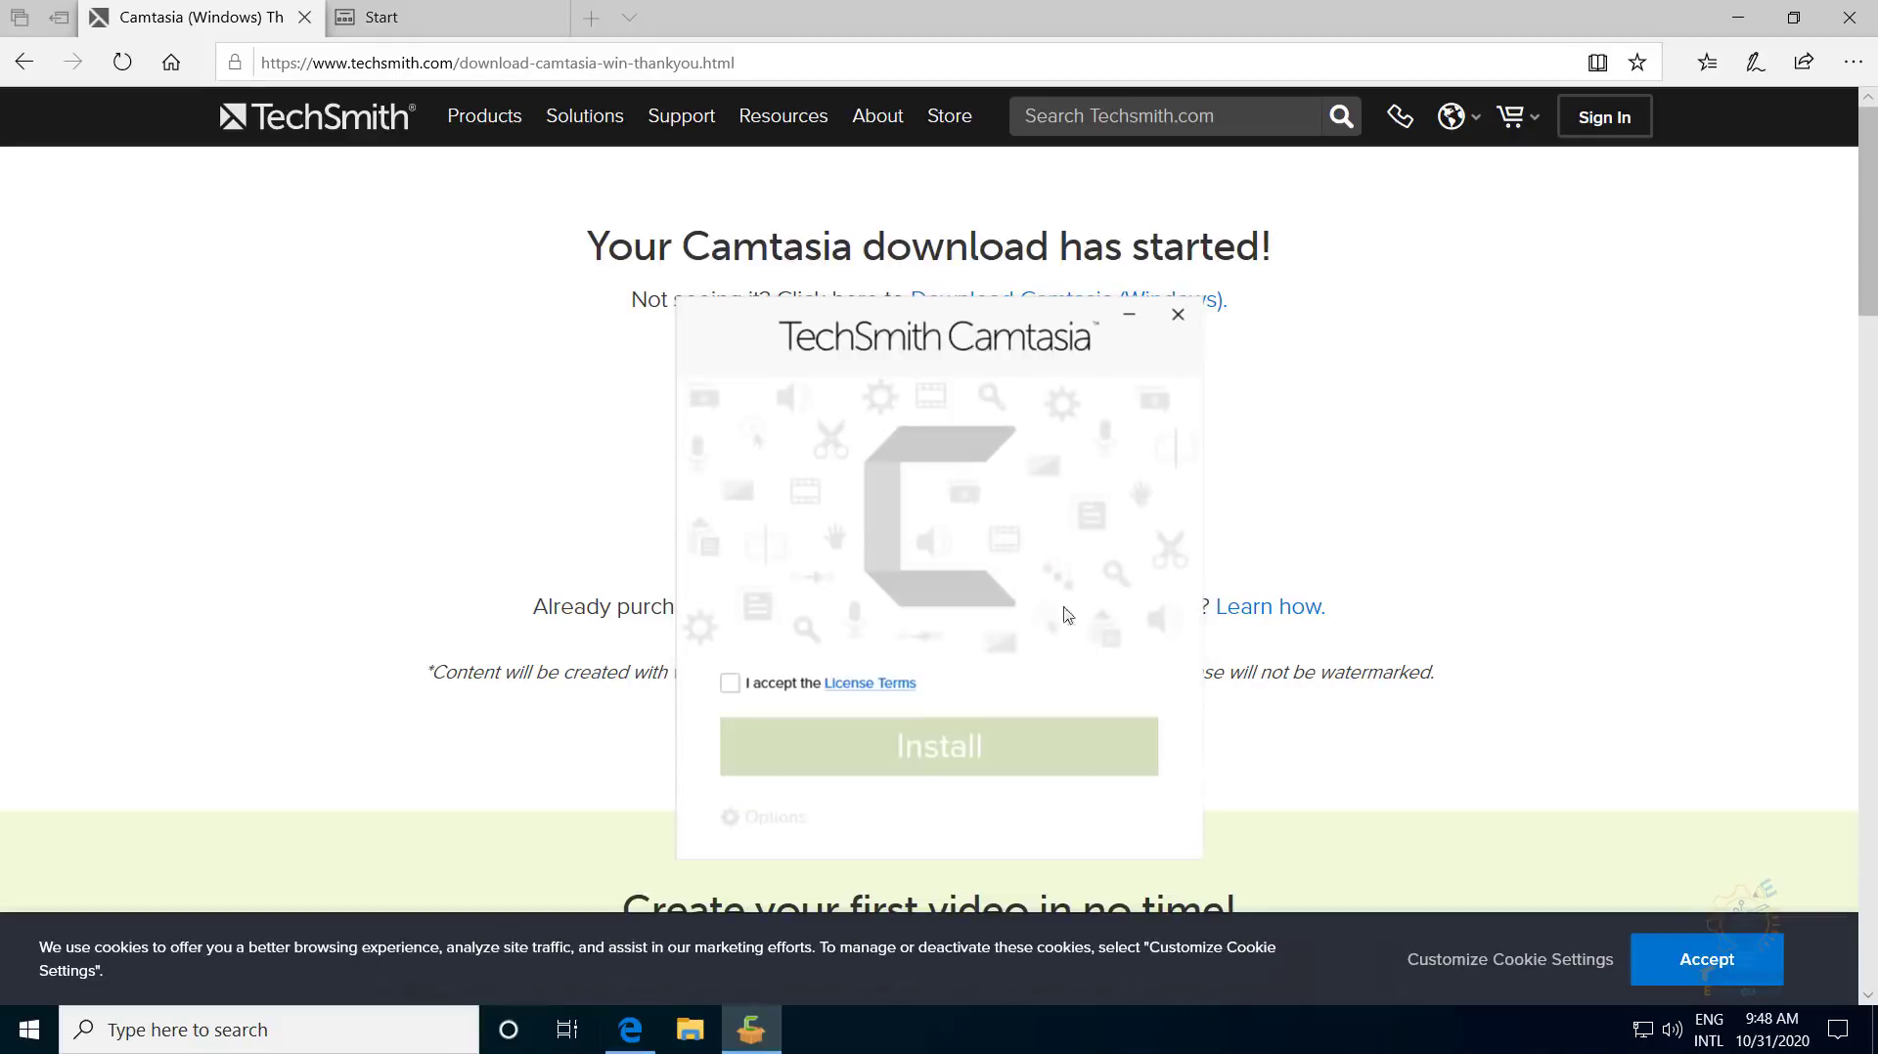
click(730, 684)
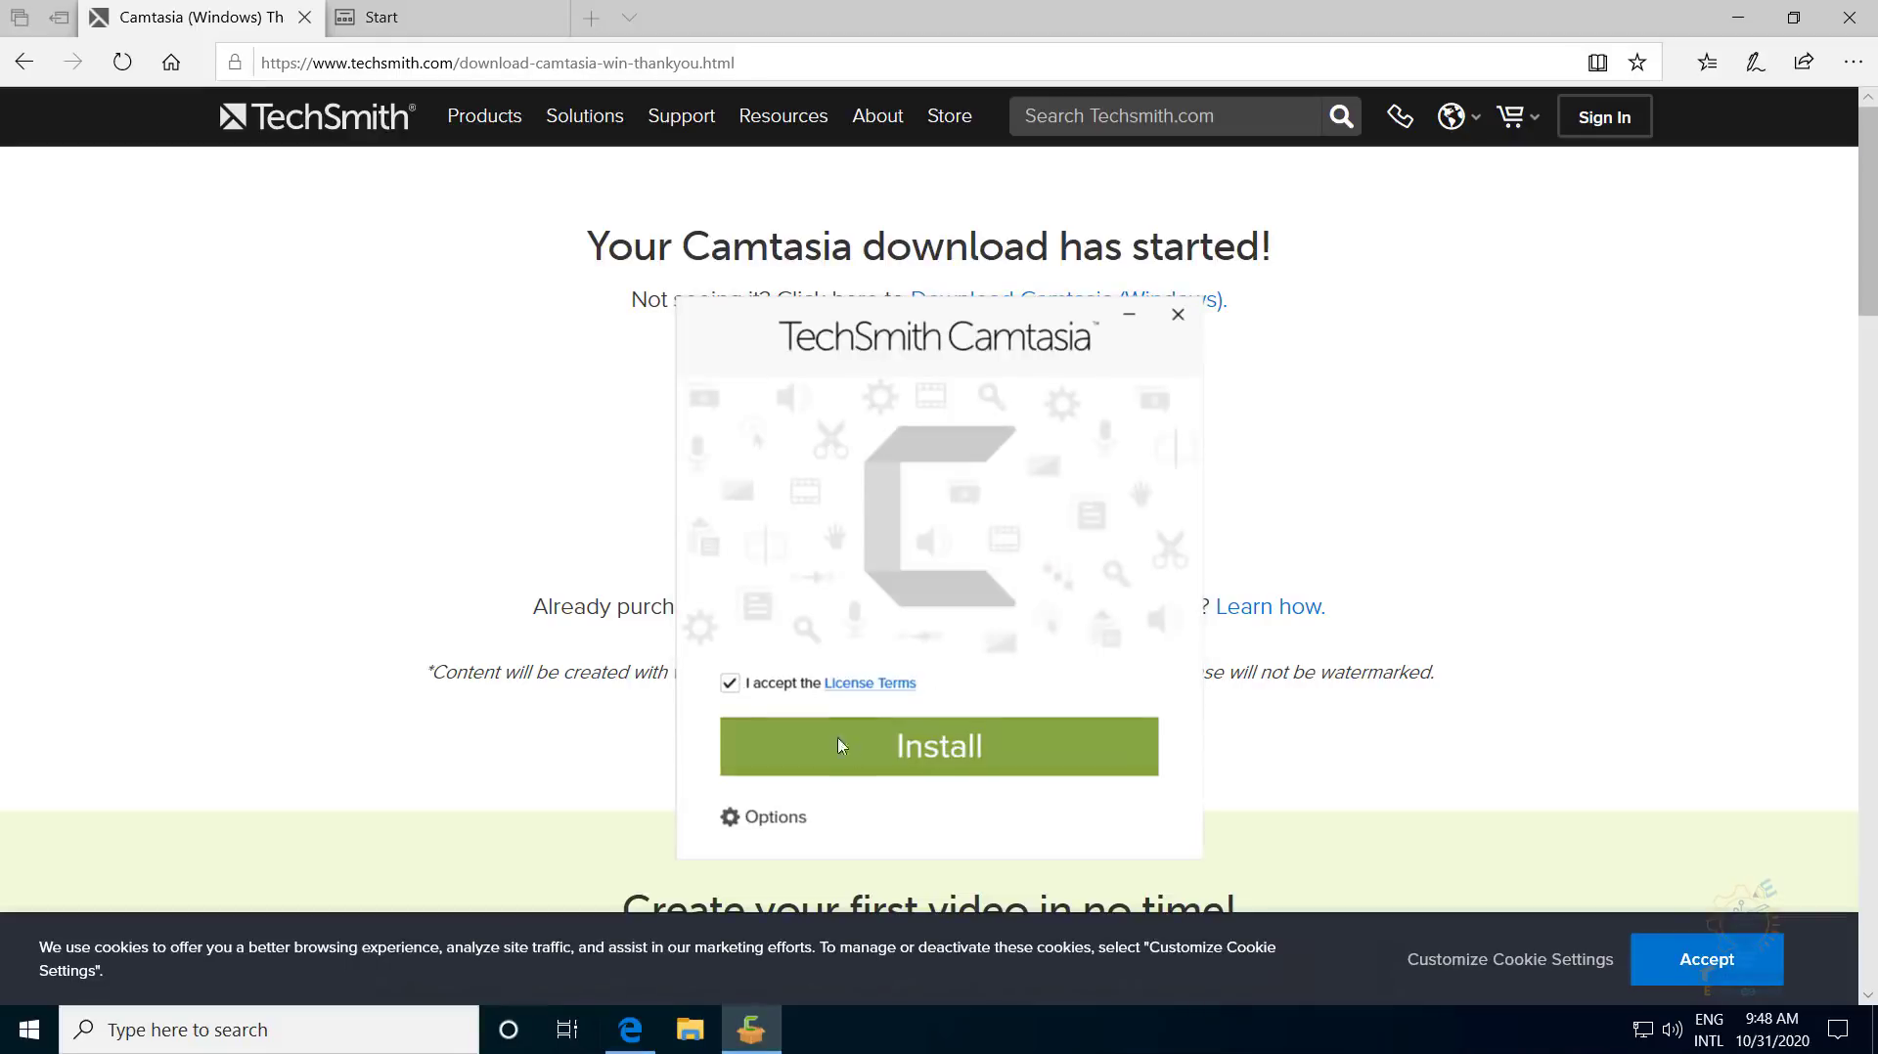
click(849, 749)
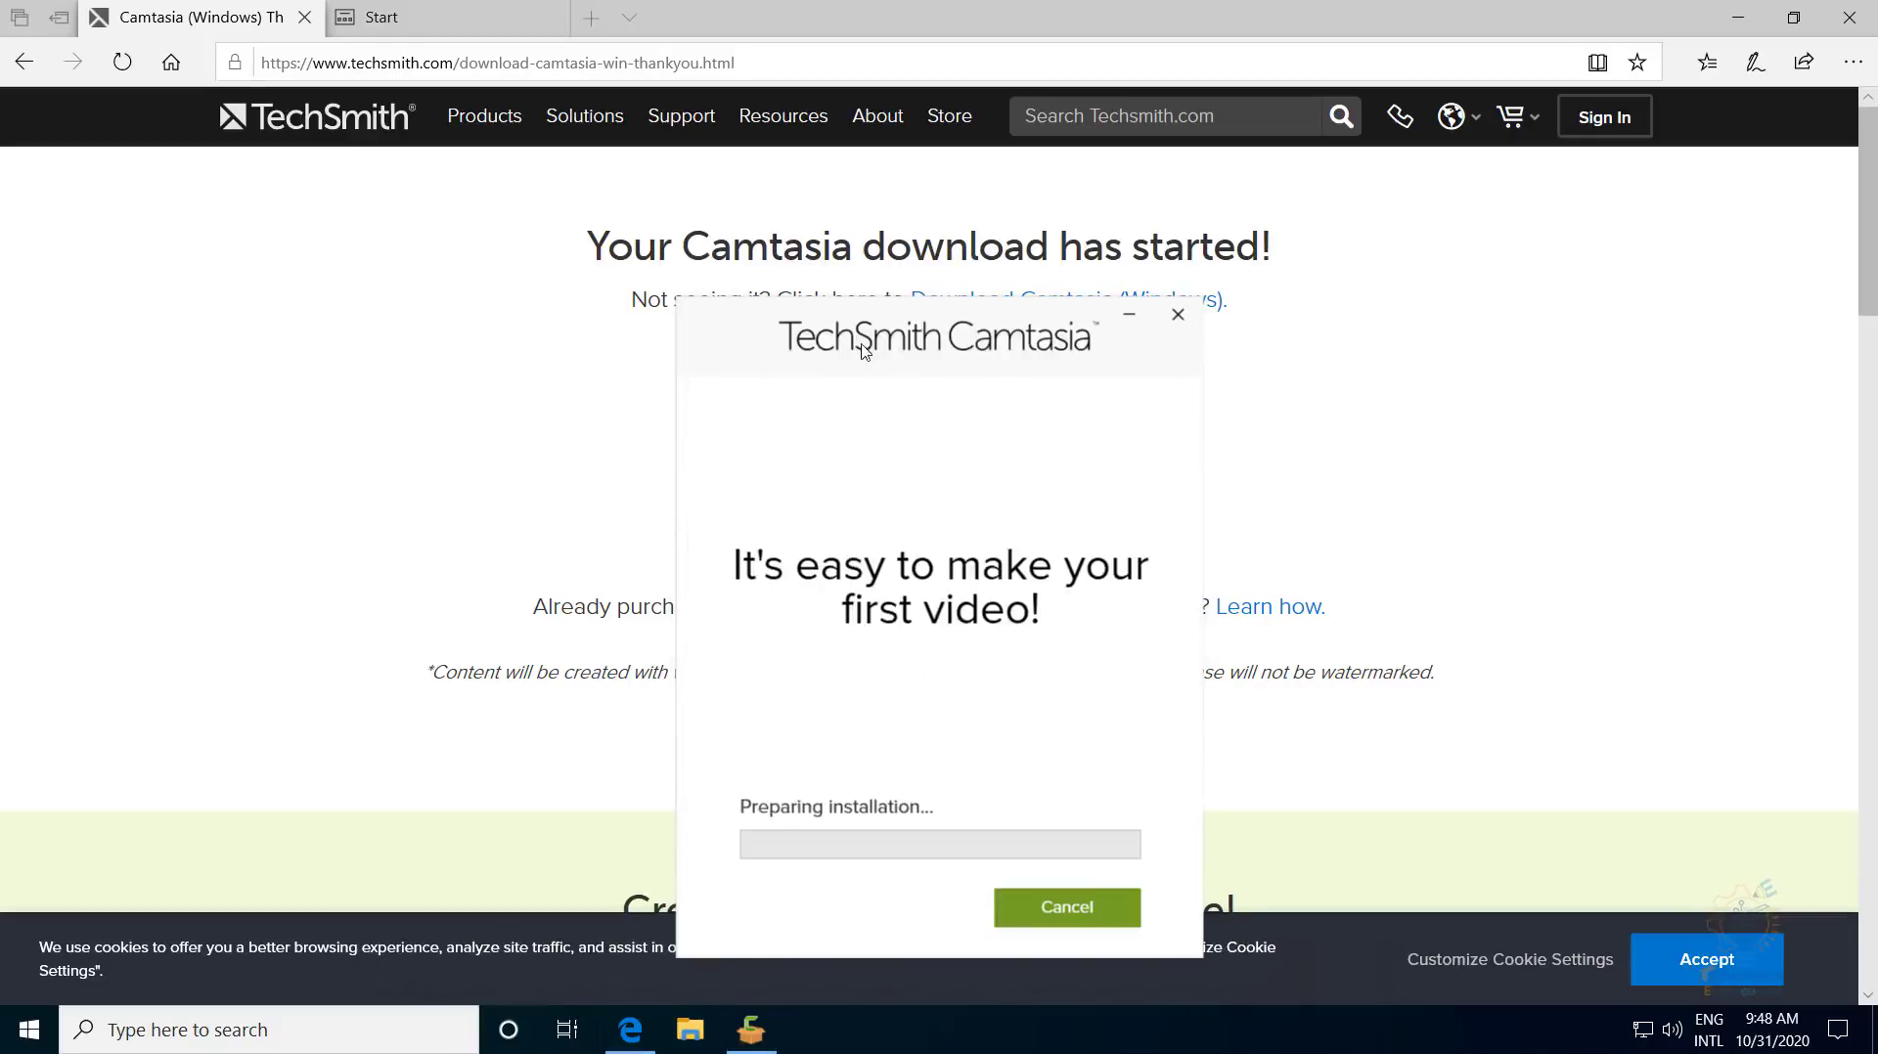
drag(840, 347, 373, 212)
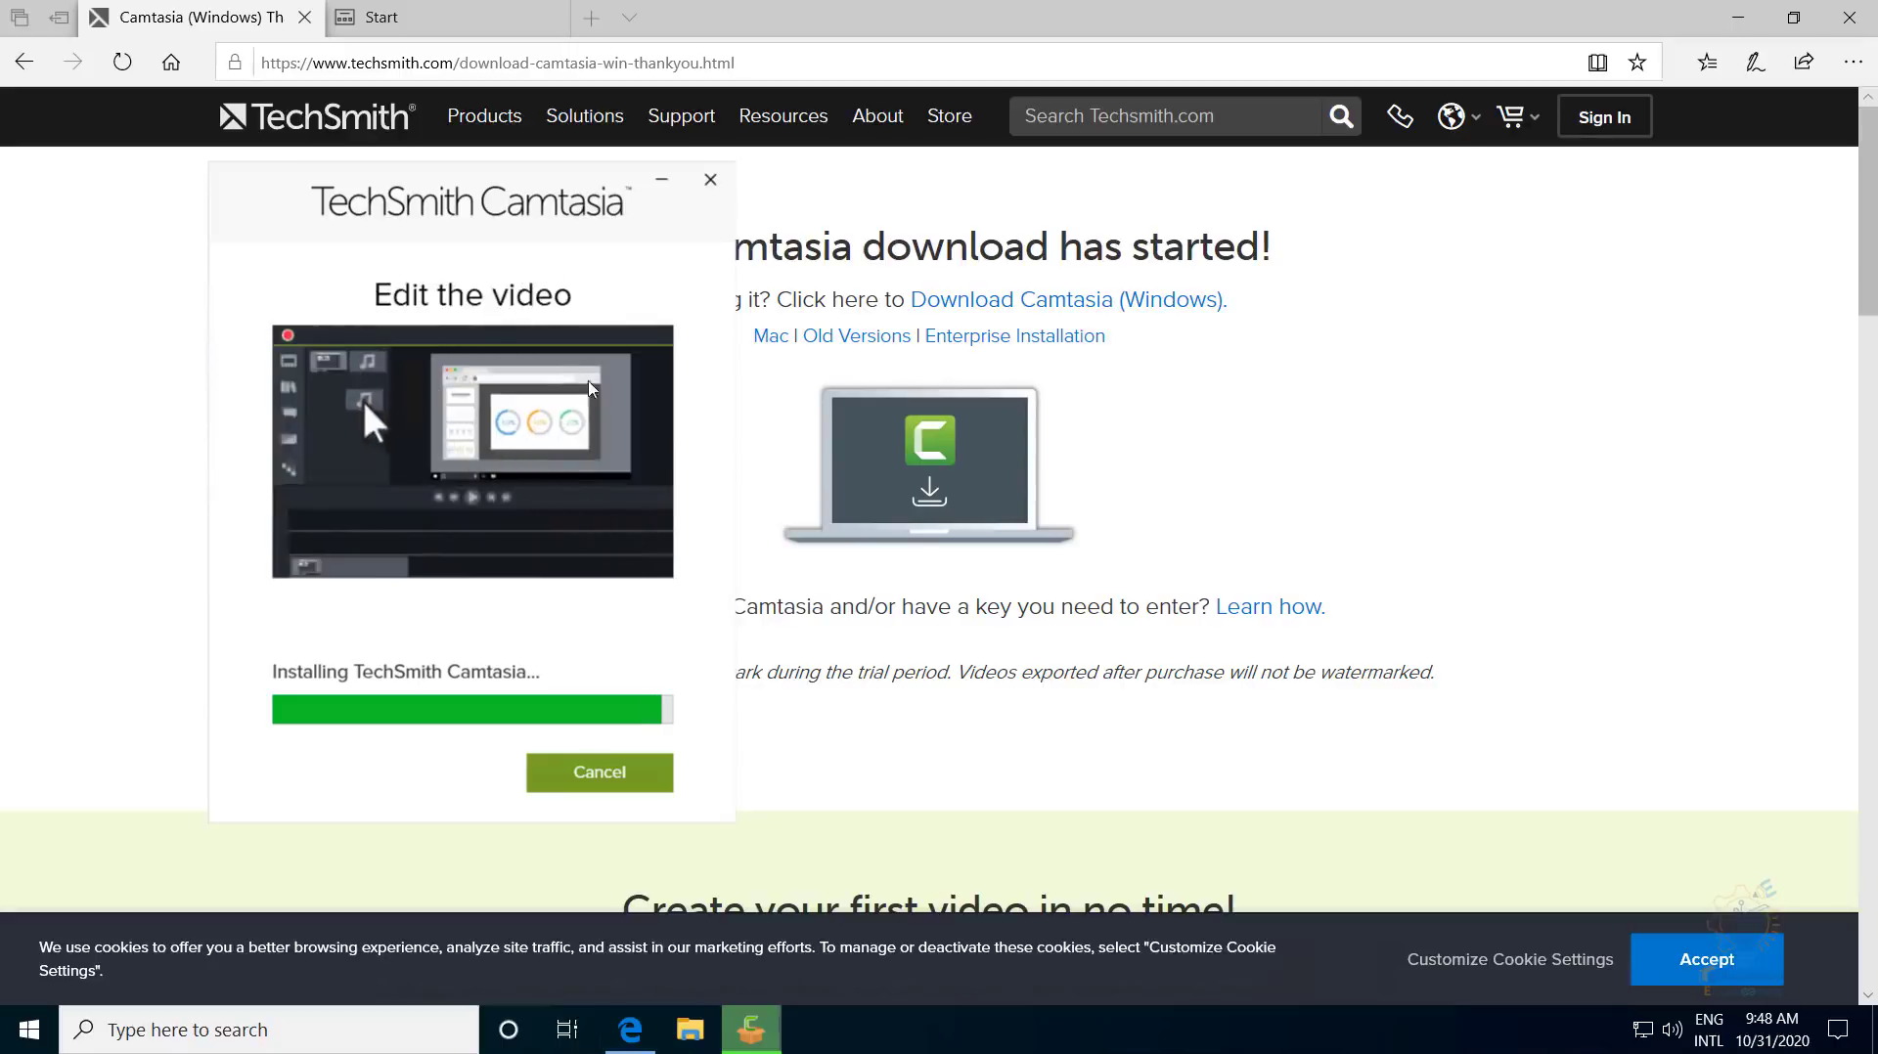
drag(485, 237, 744, 238)
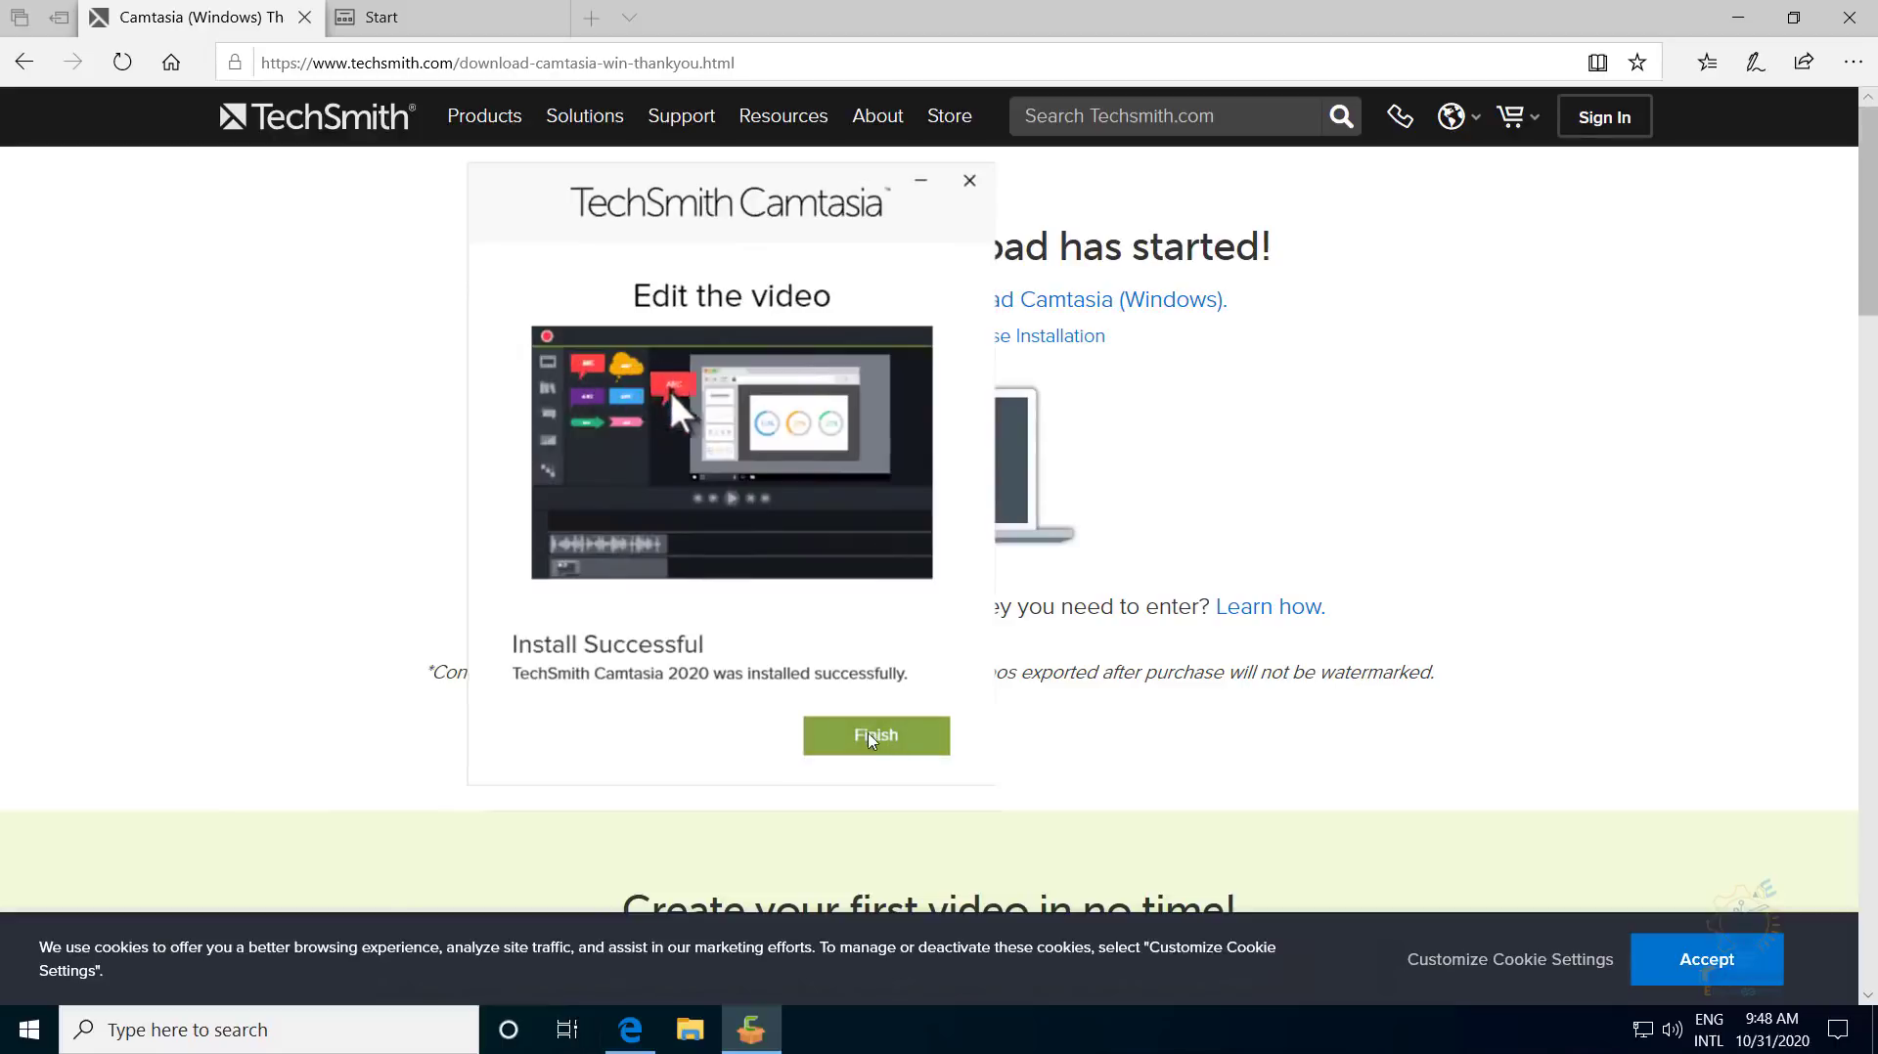
click(870, 736)
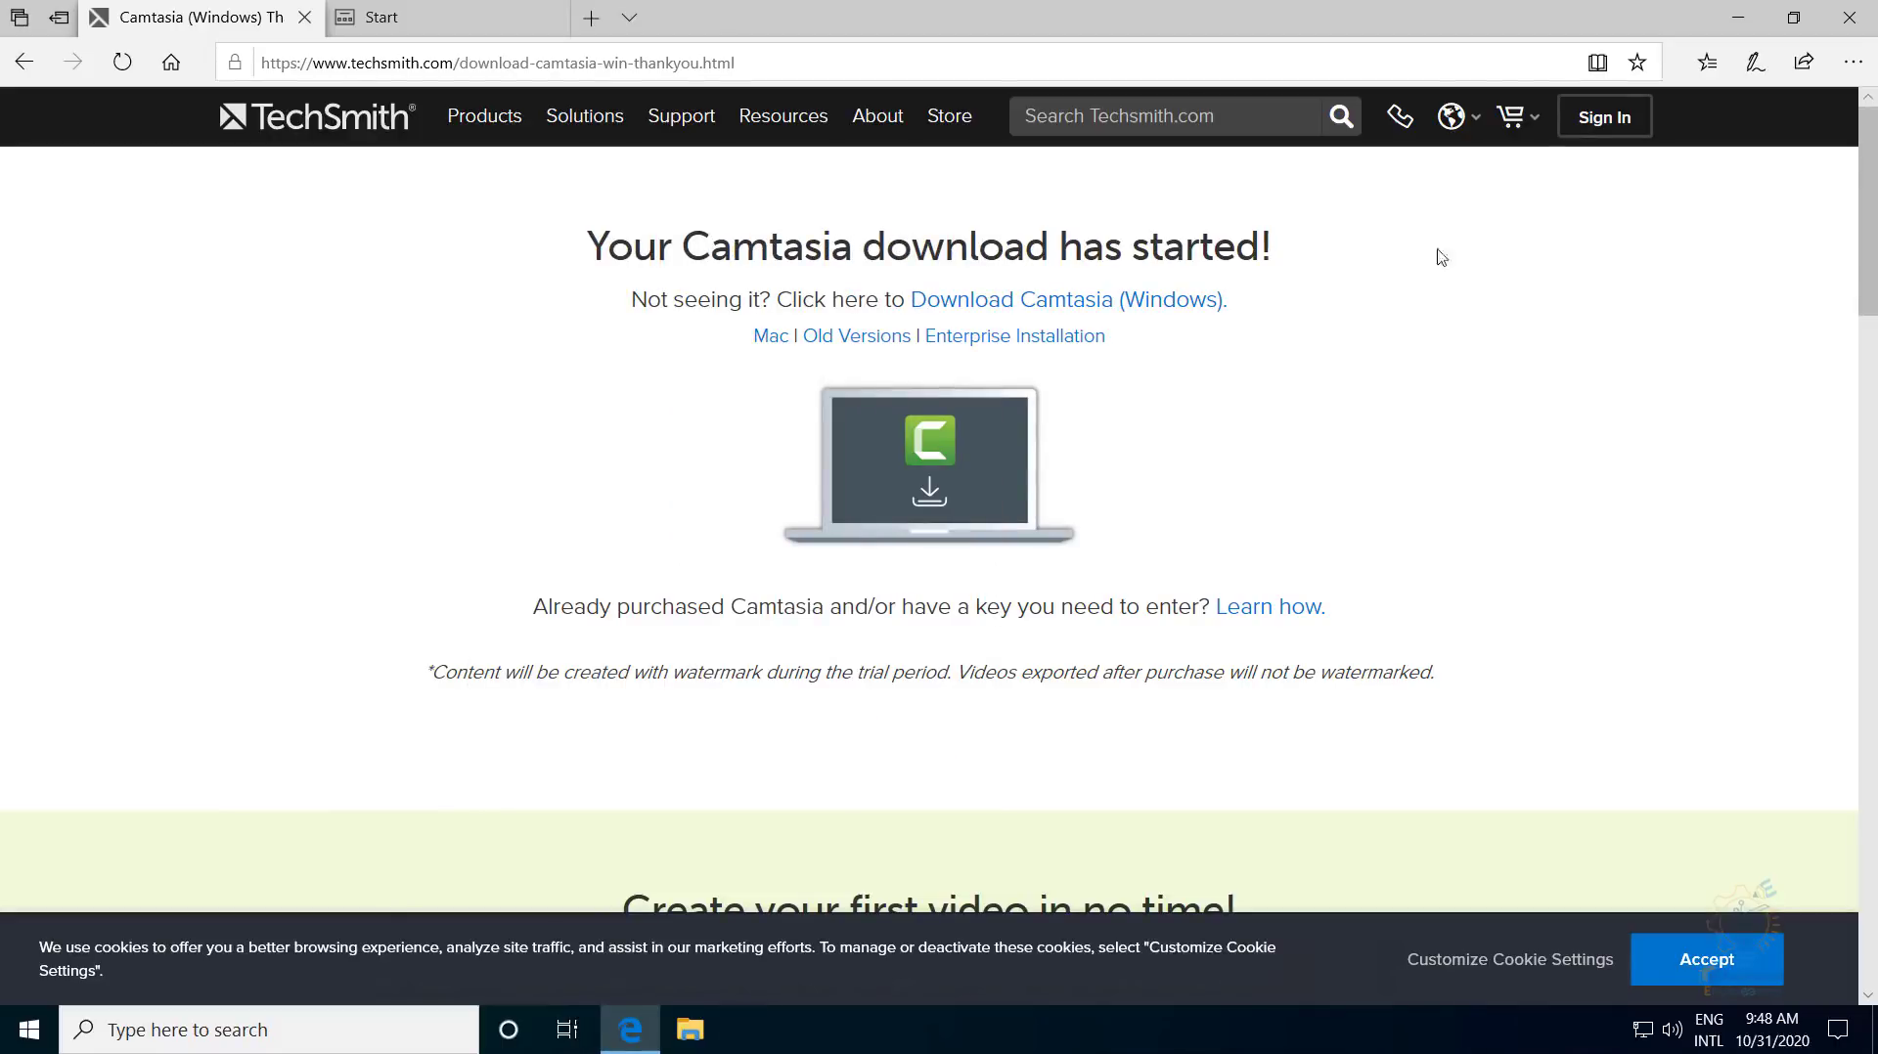
- Minimize Edge and launch Camtasia 2020 from its desktop shortcut
click(1738, 17)
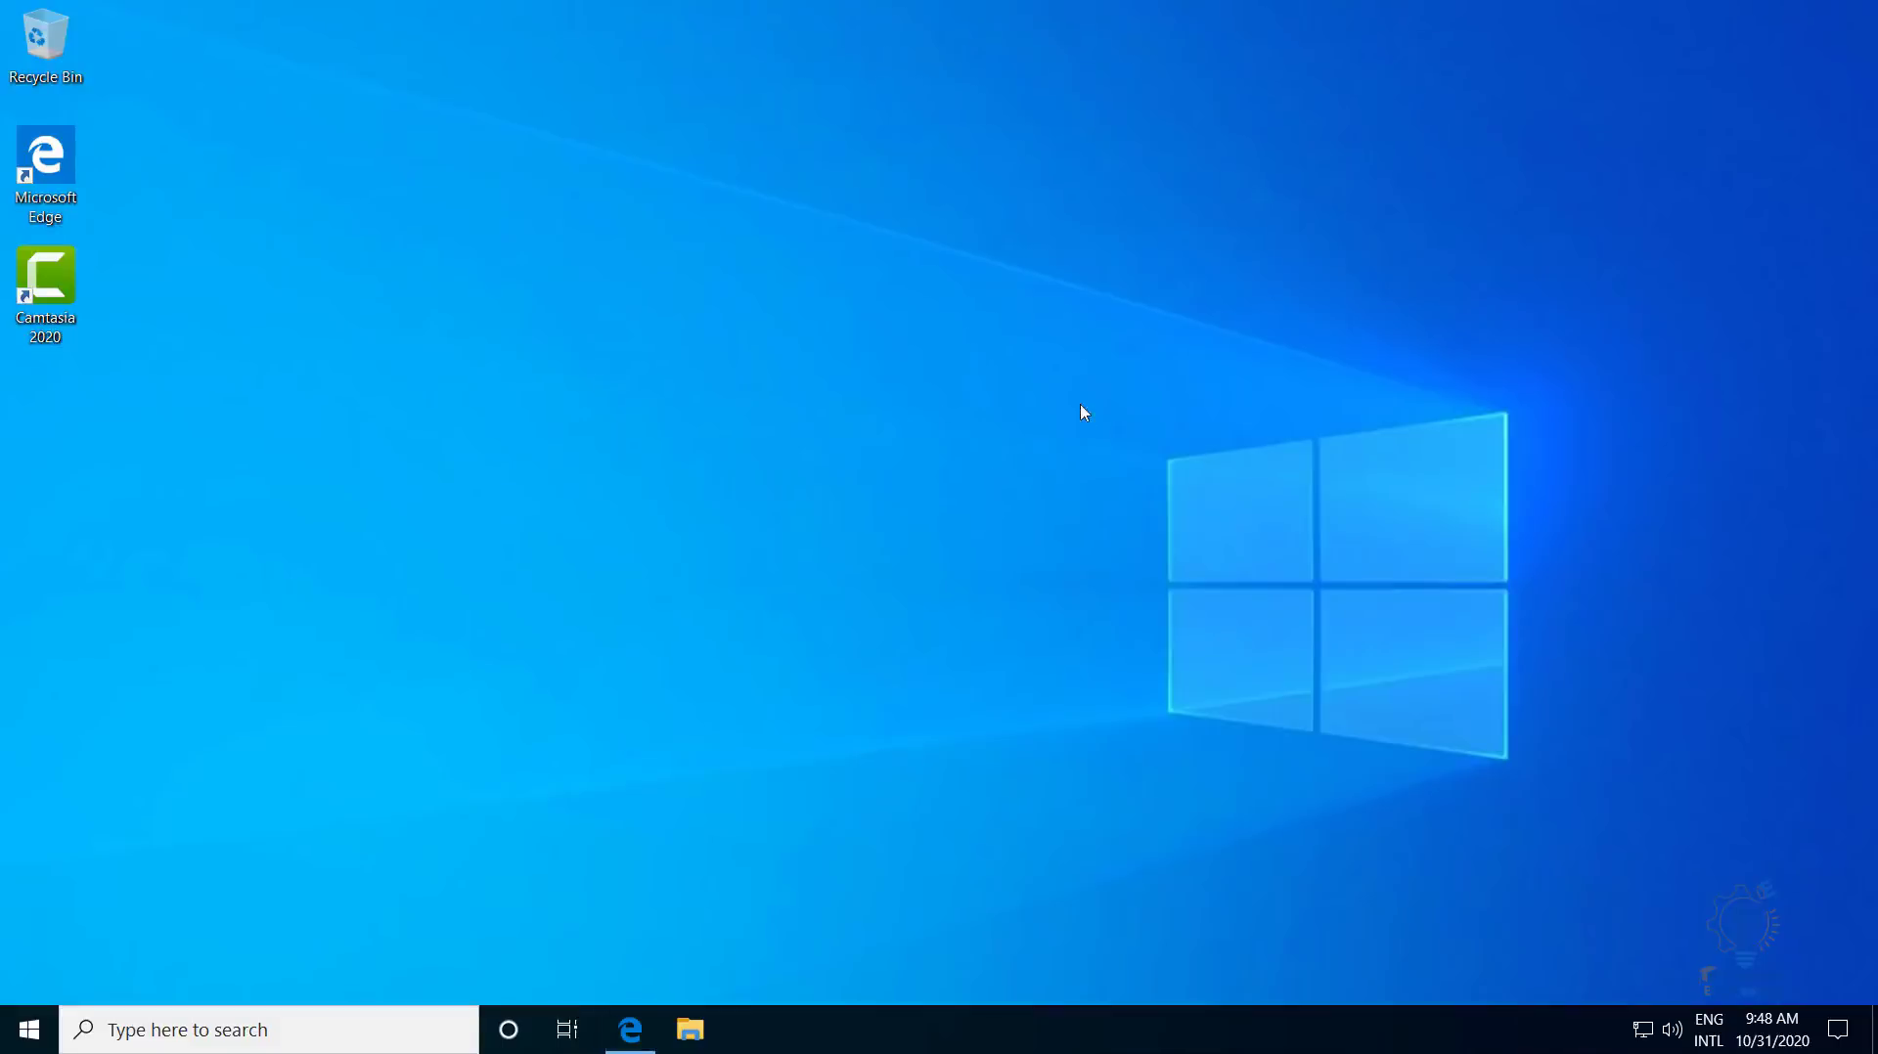
click(71, 294)
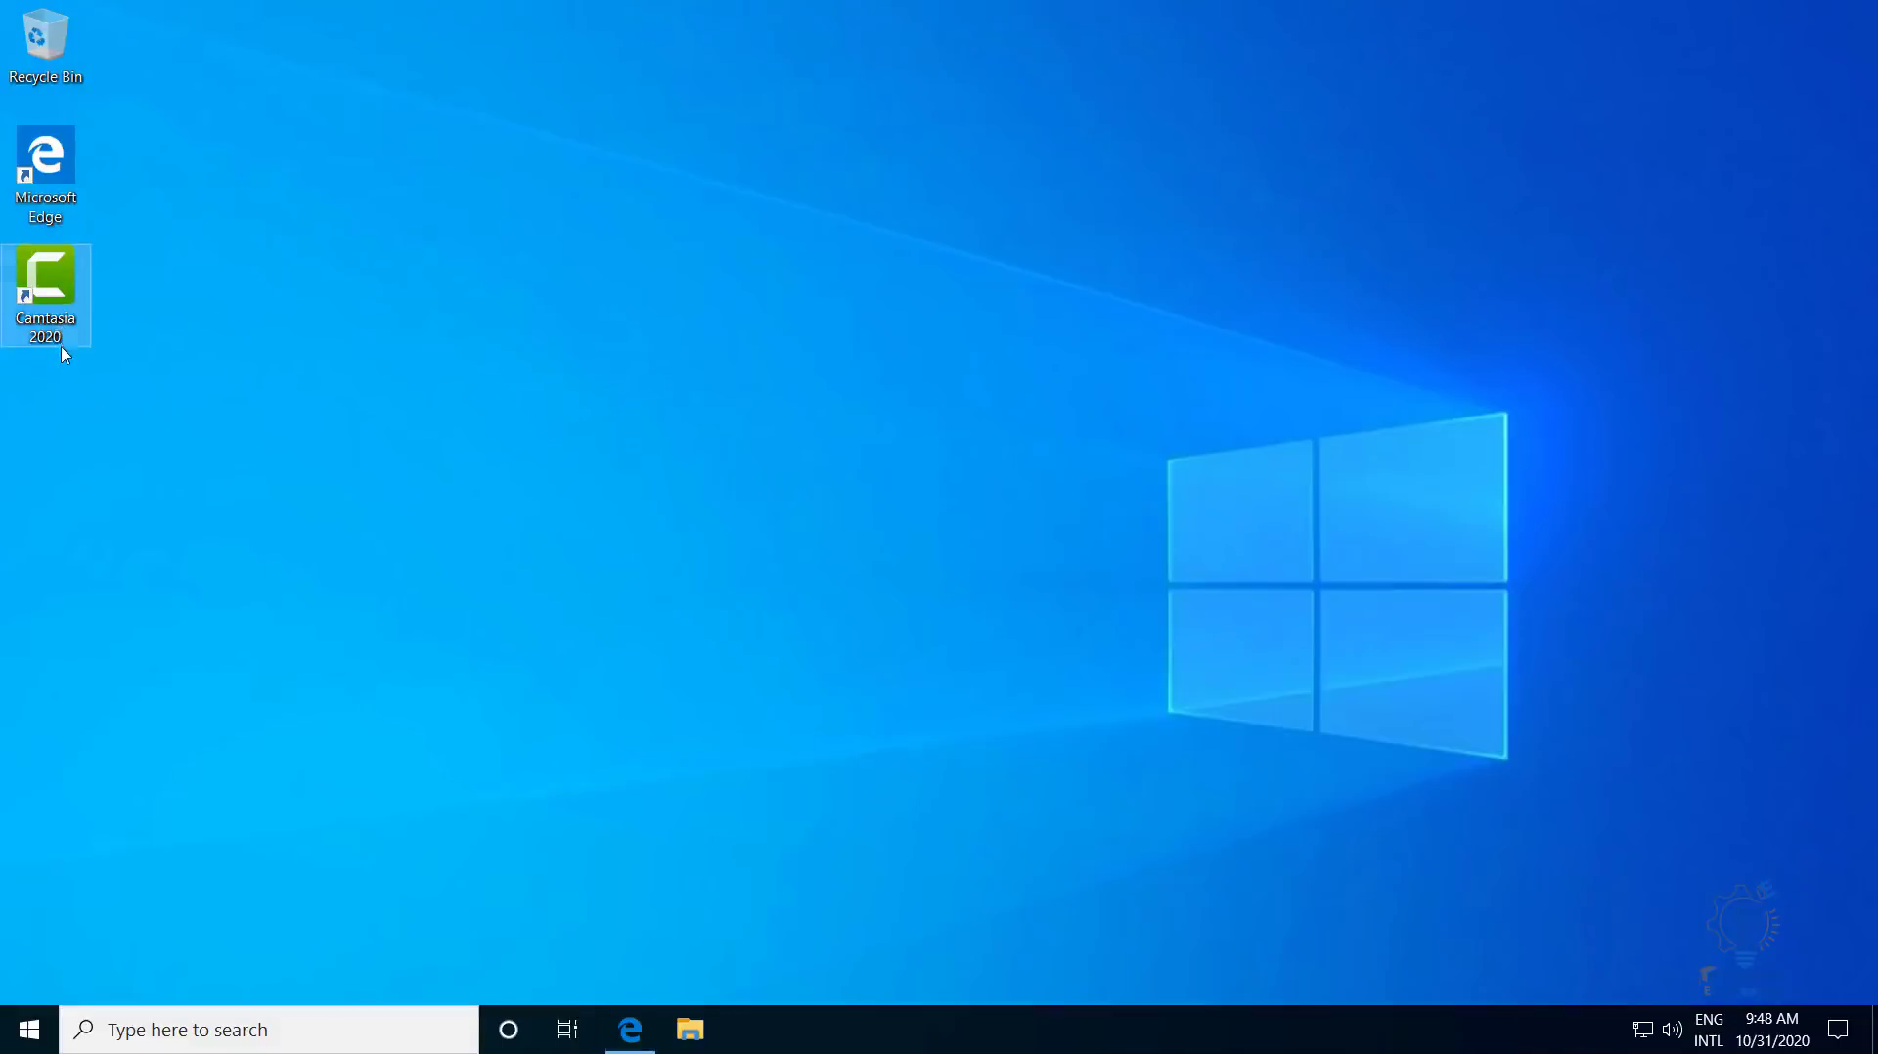
double_click(59, 338)
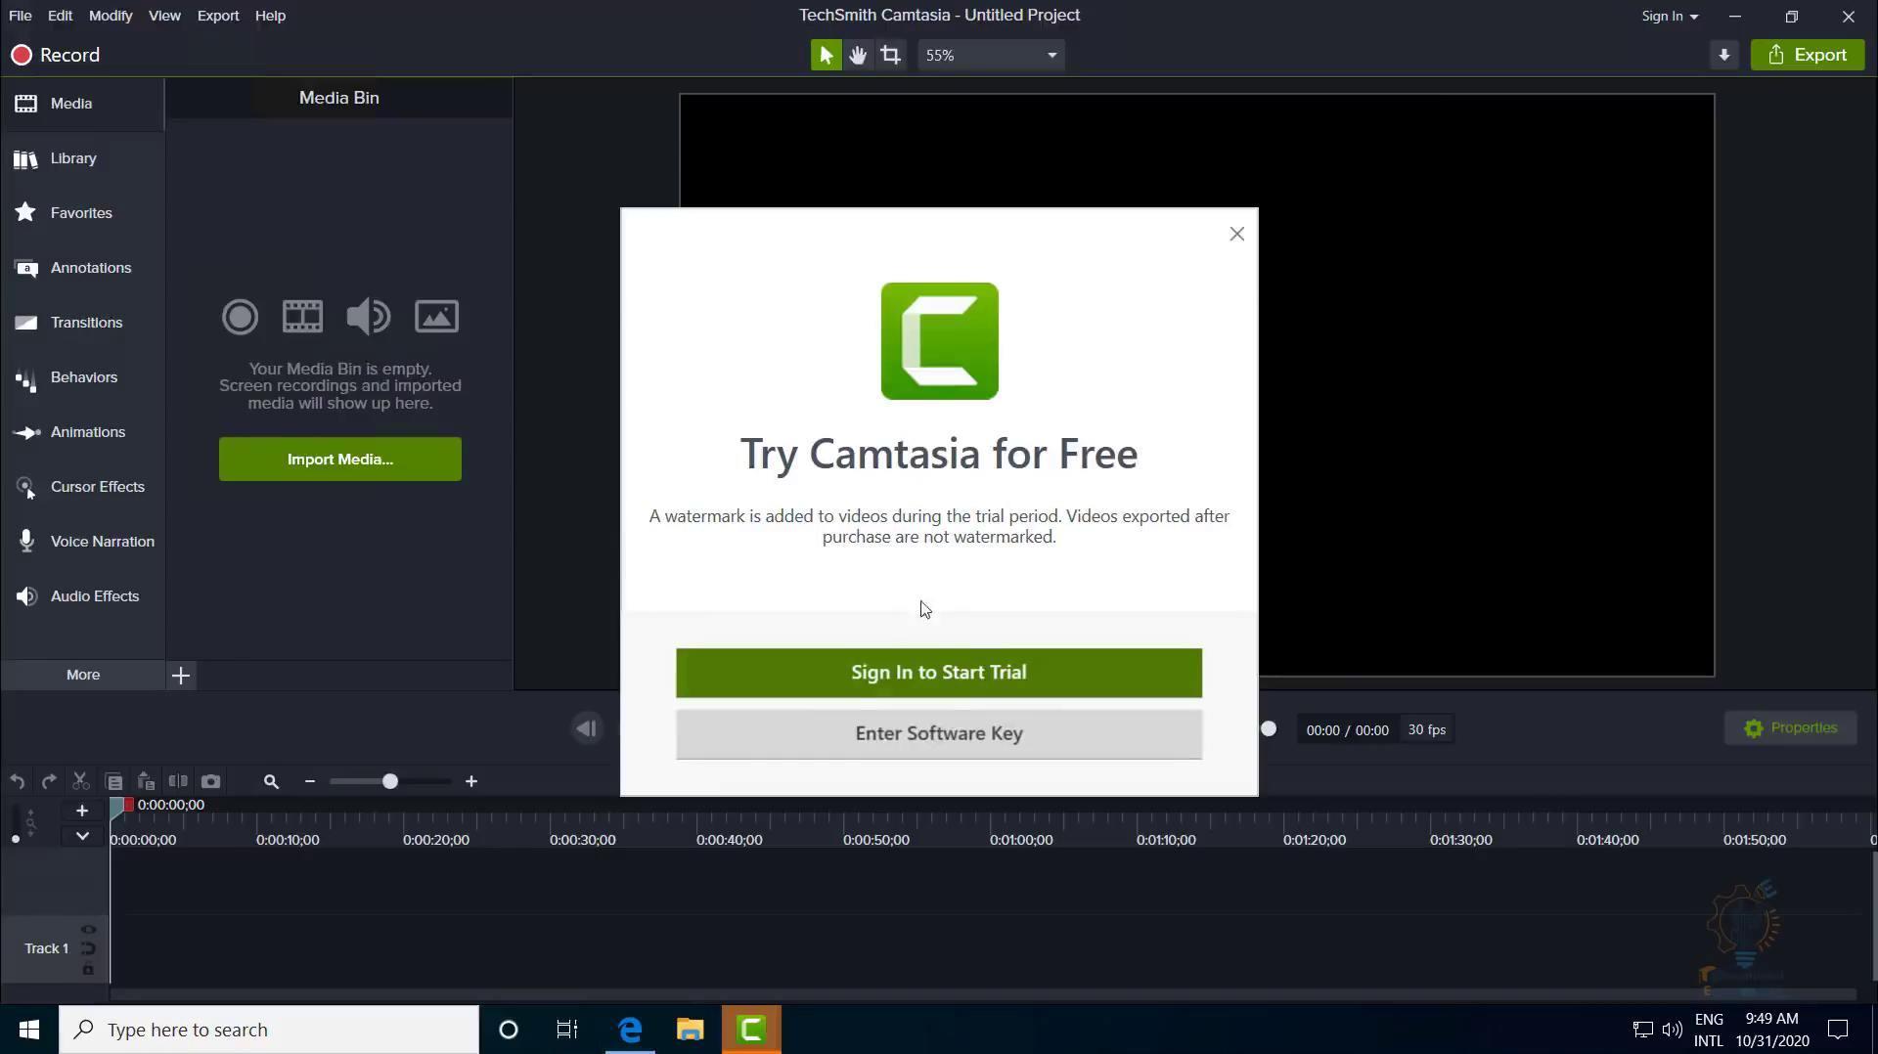
- Create a new TechSmith account for the trial with an email address and password
click(922, 675)
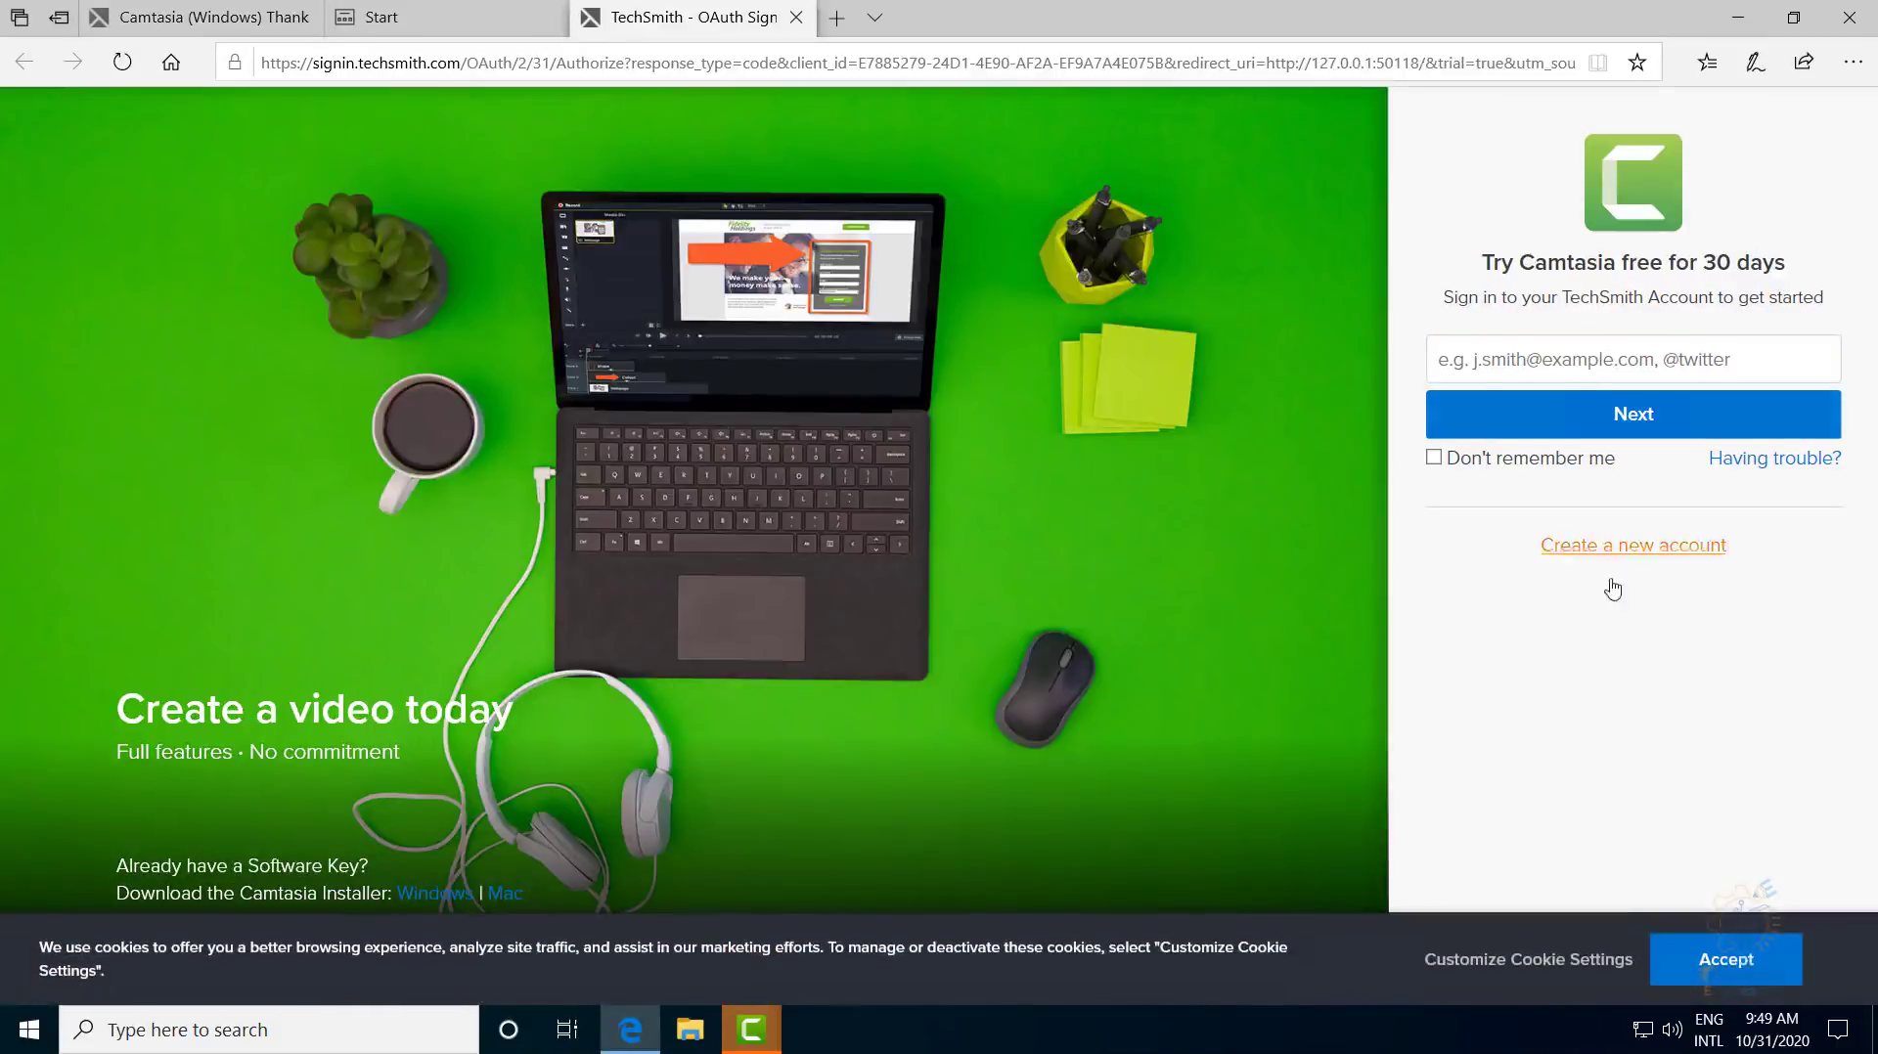
click(1635, 553)
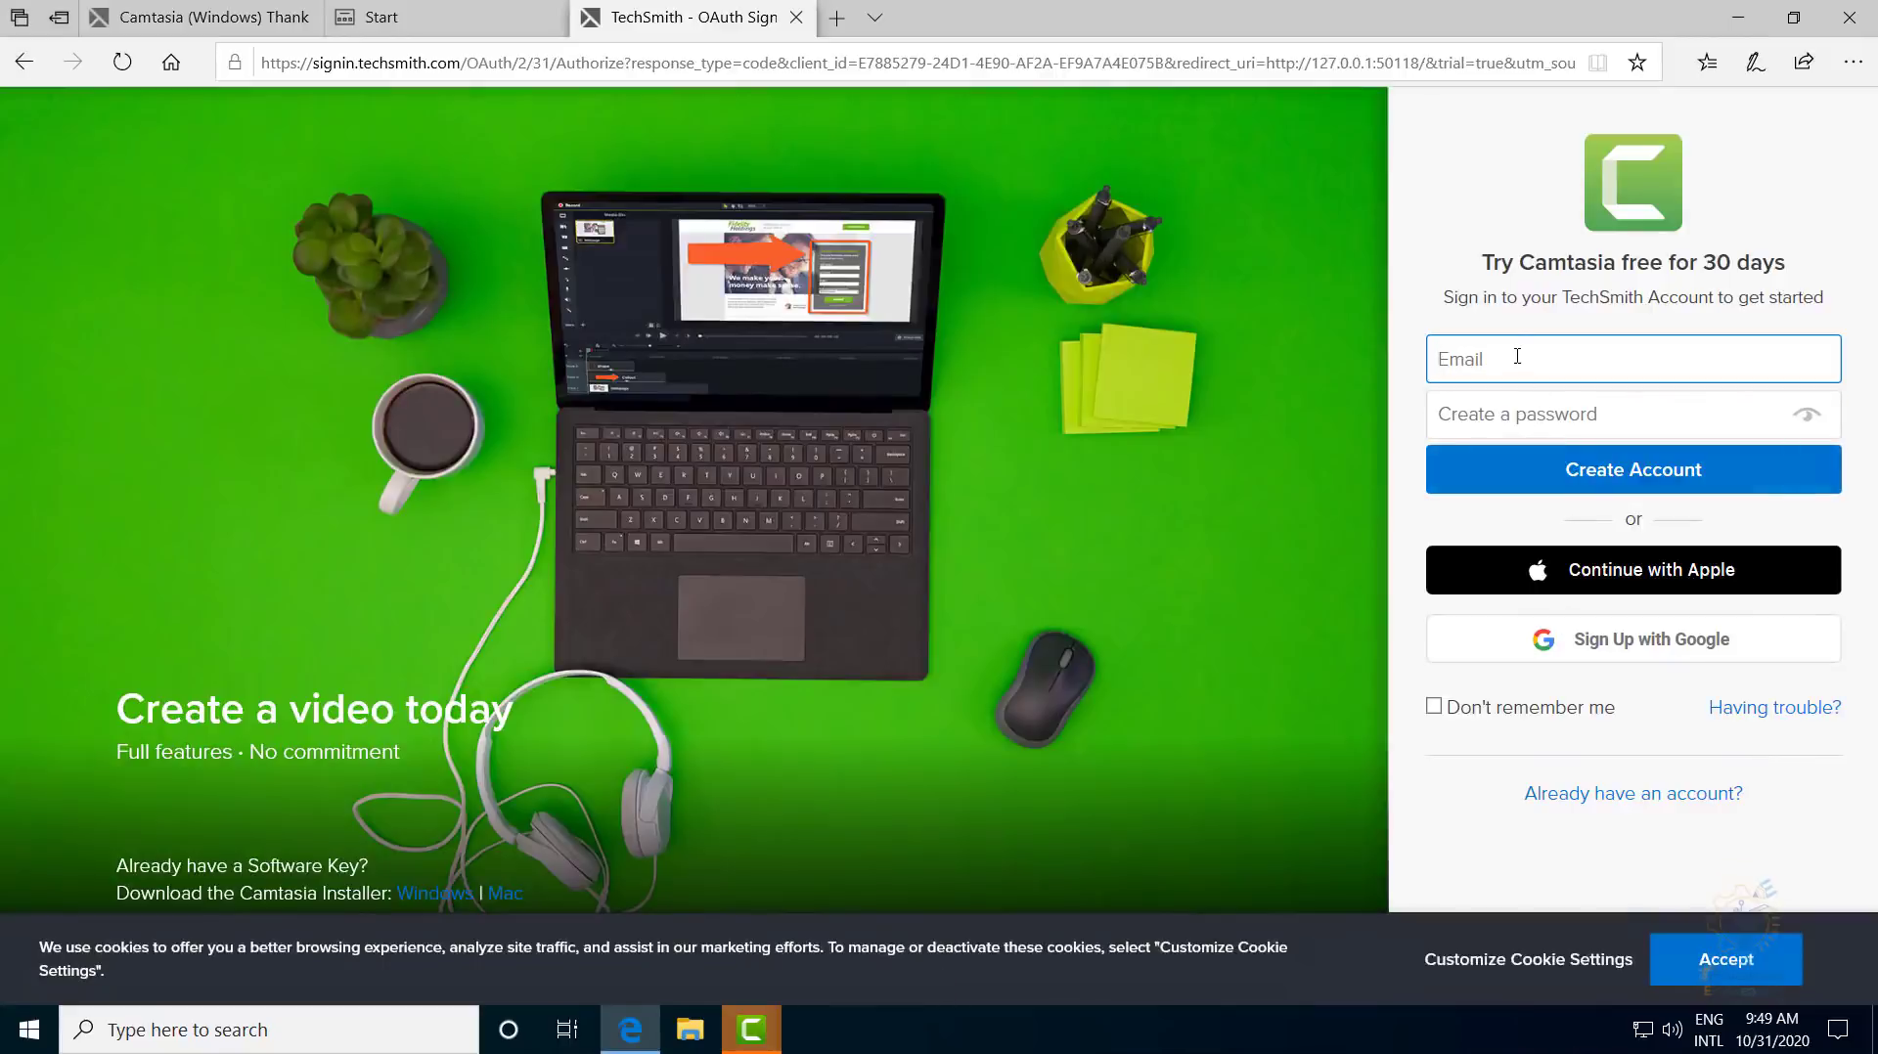
key(Tab)
text(********)
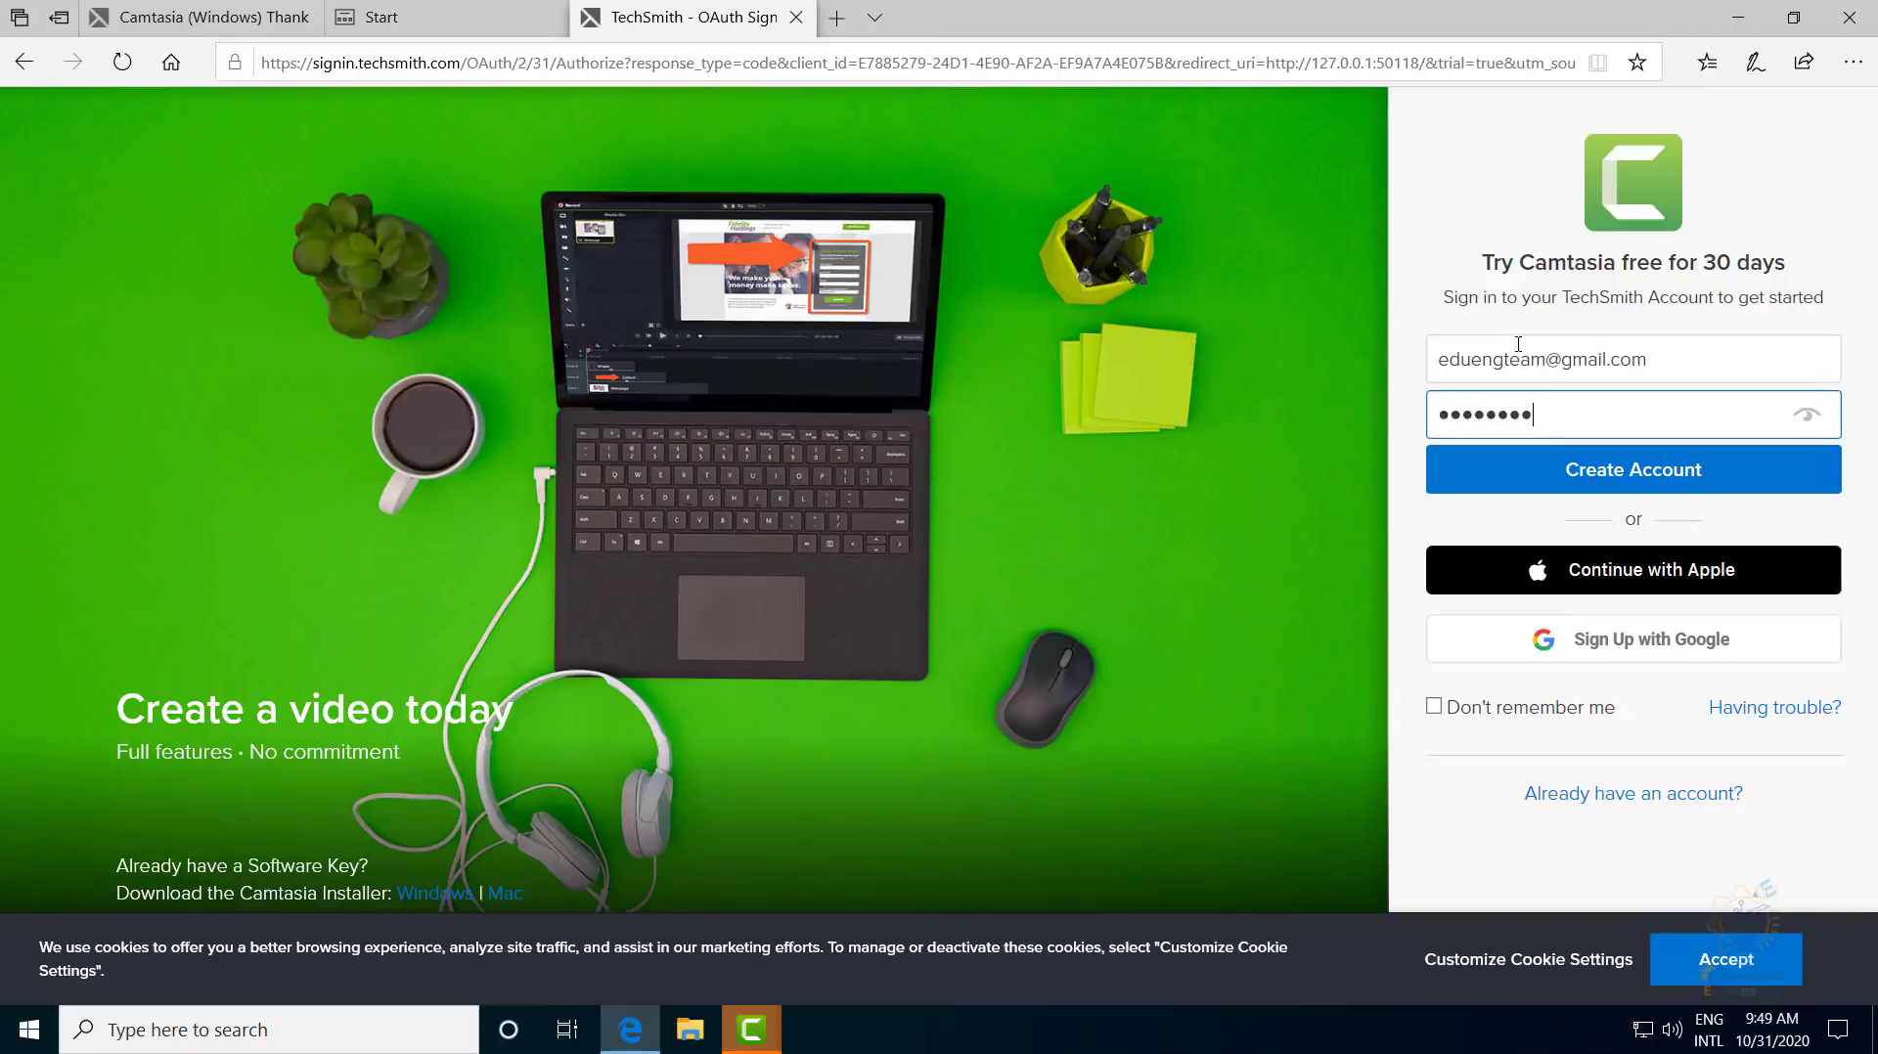
text(*)
click(1543, 470)
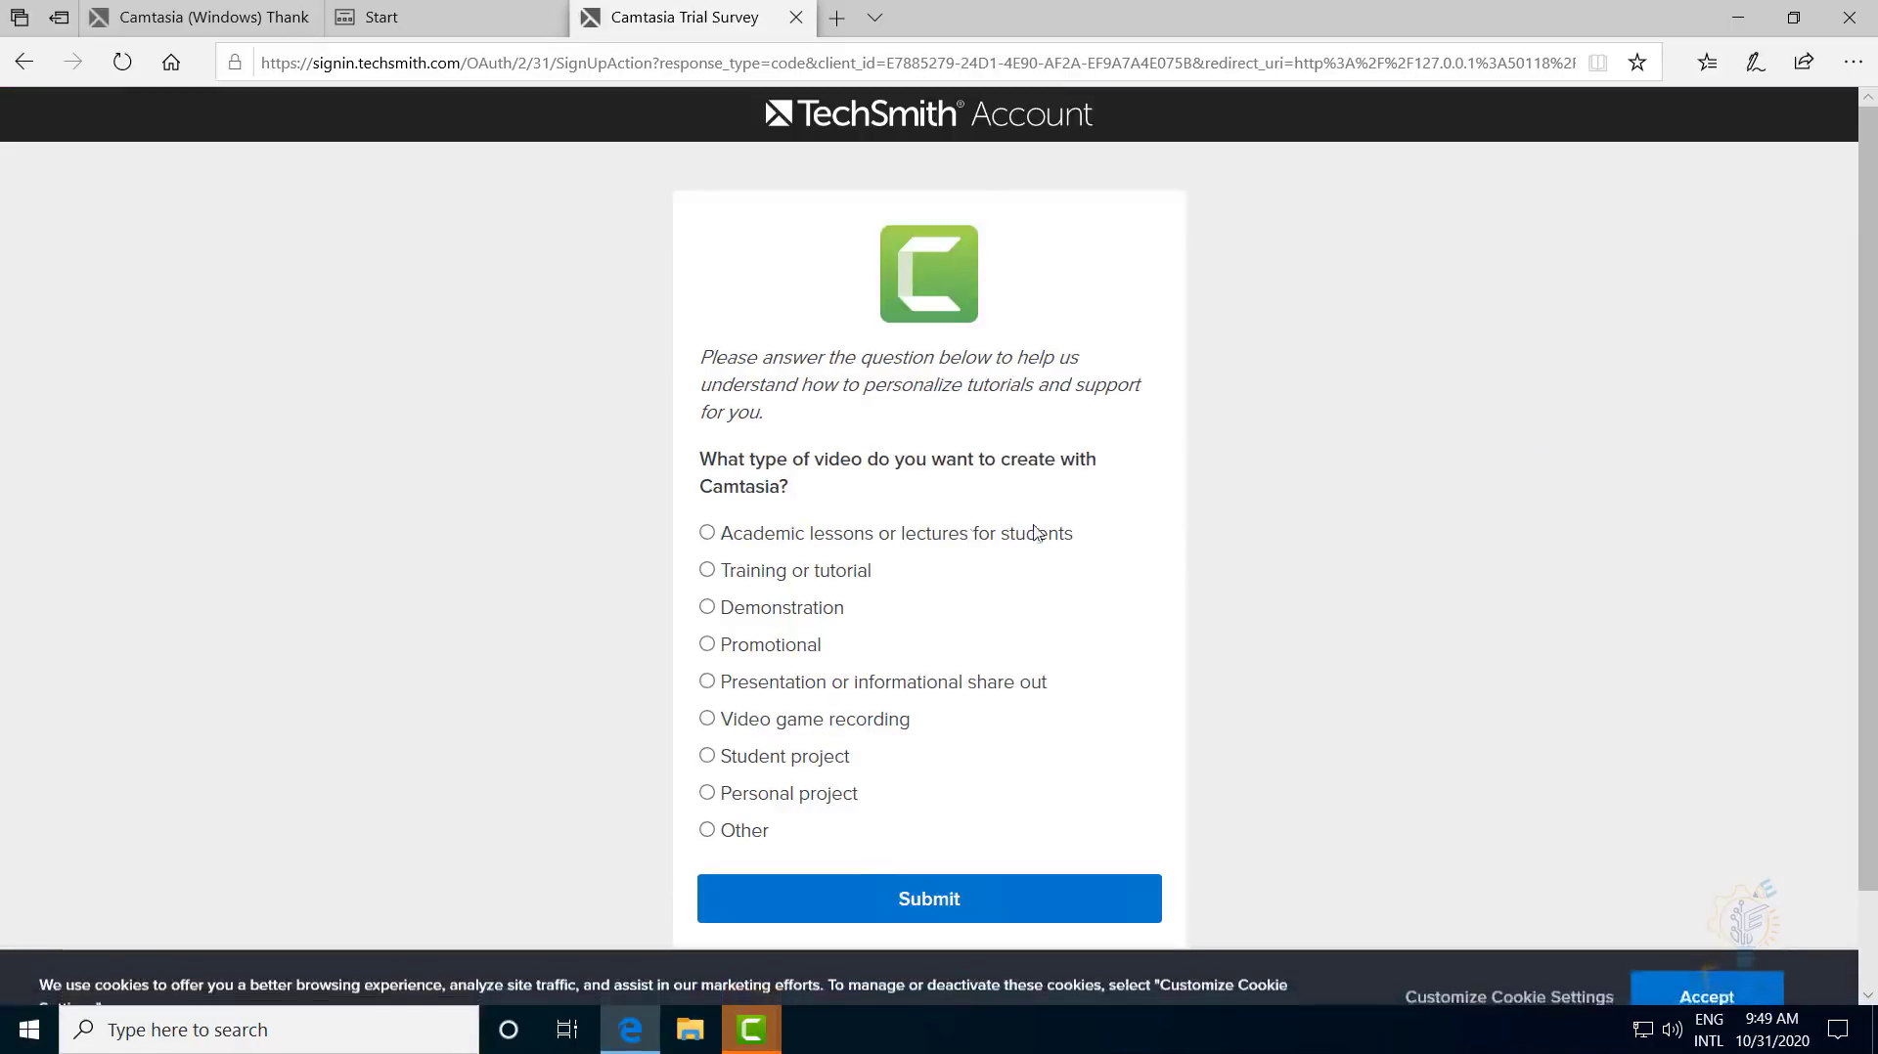
- Answer the trial survey with Academic lessons and submit it
click(855, 535)
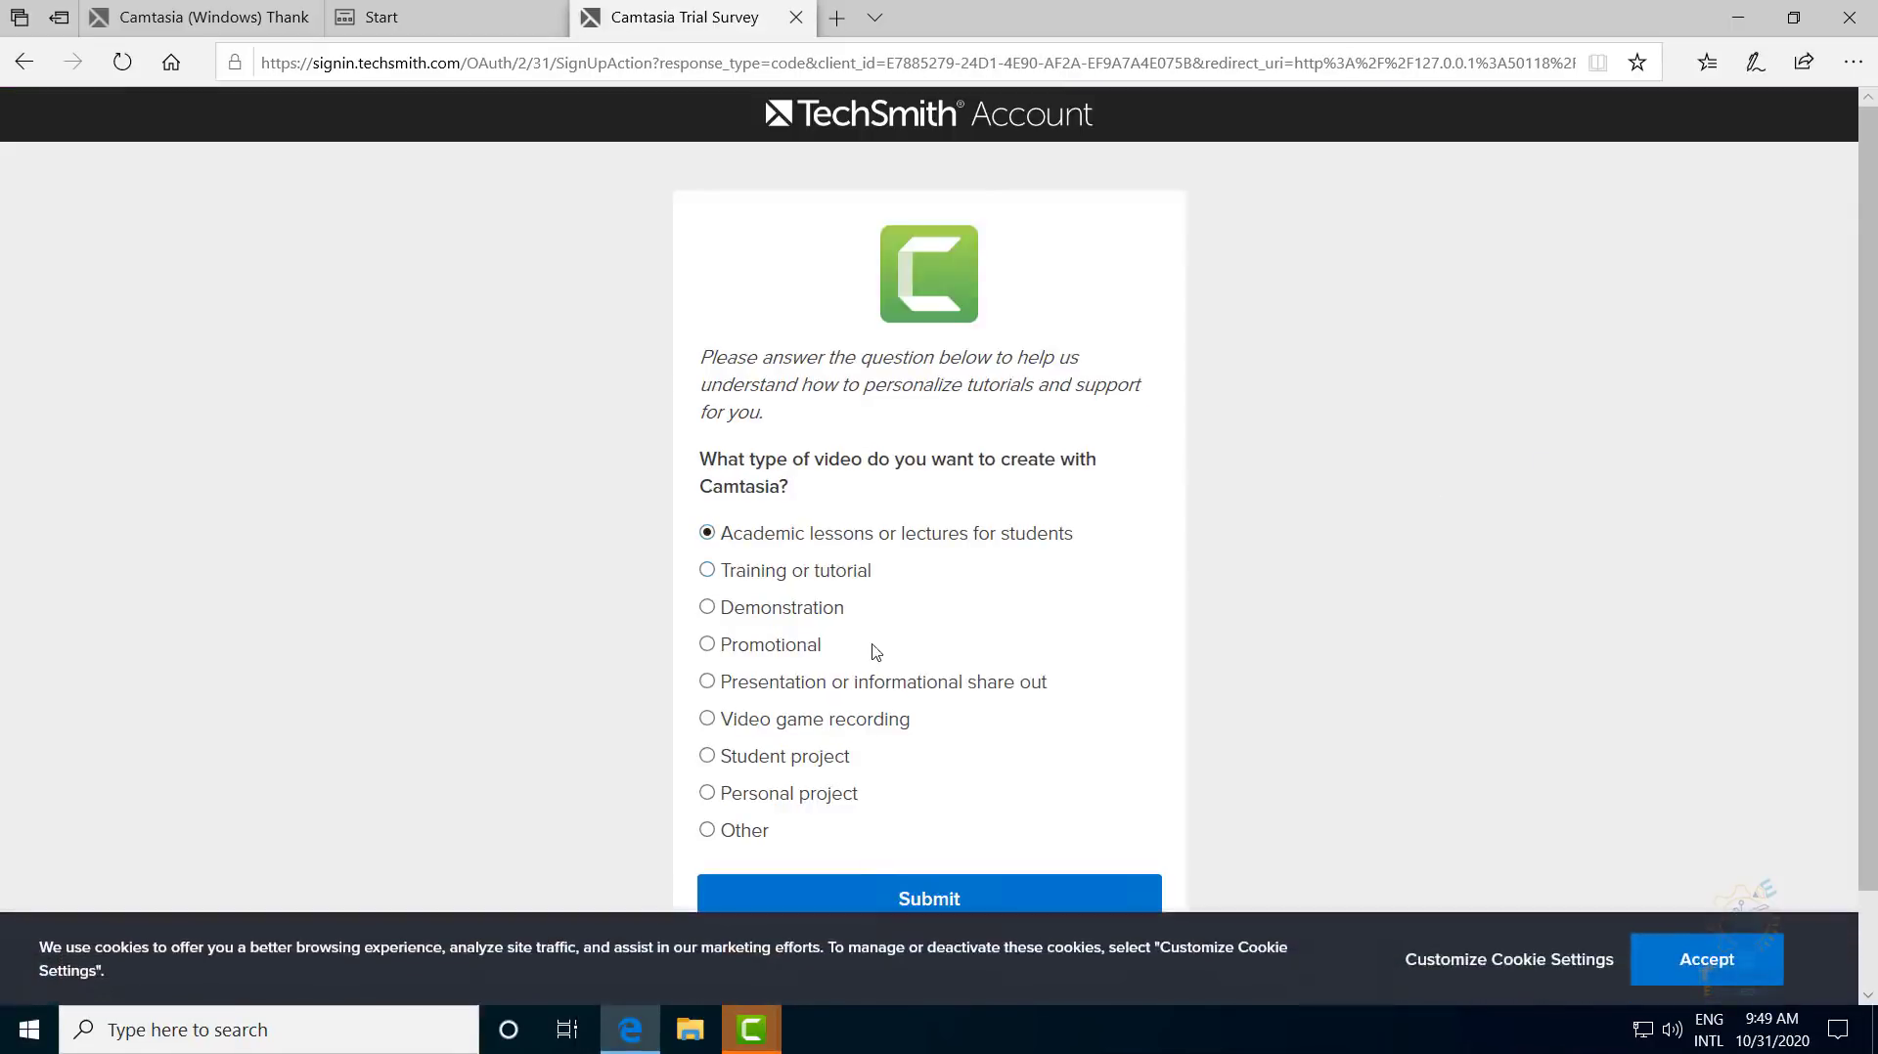
scroll(880, 705, down, 1)
click(906, 786)
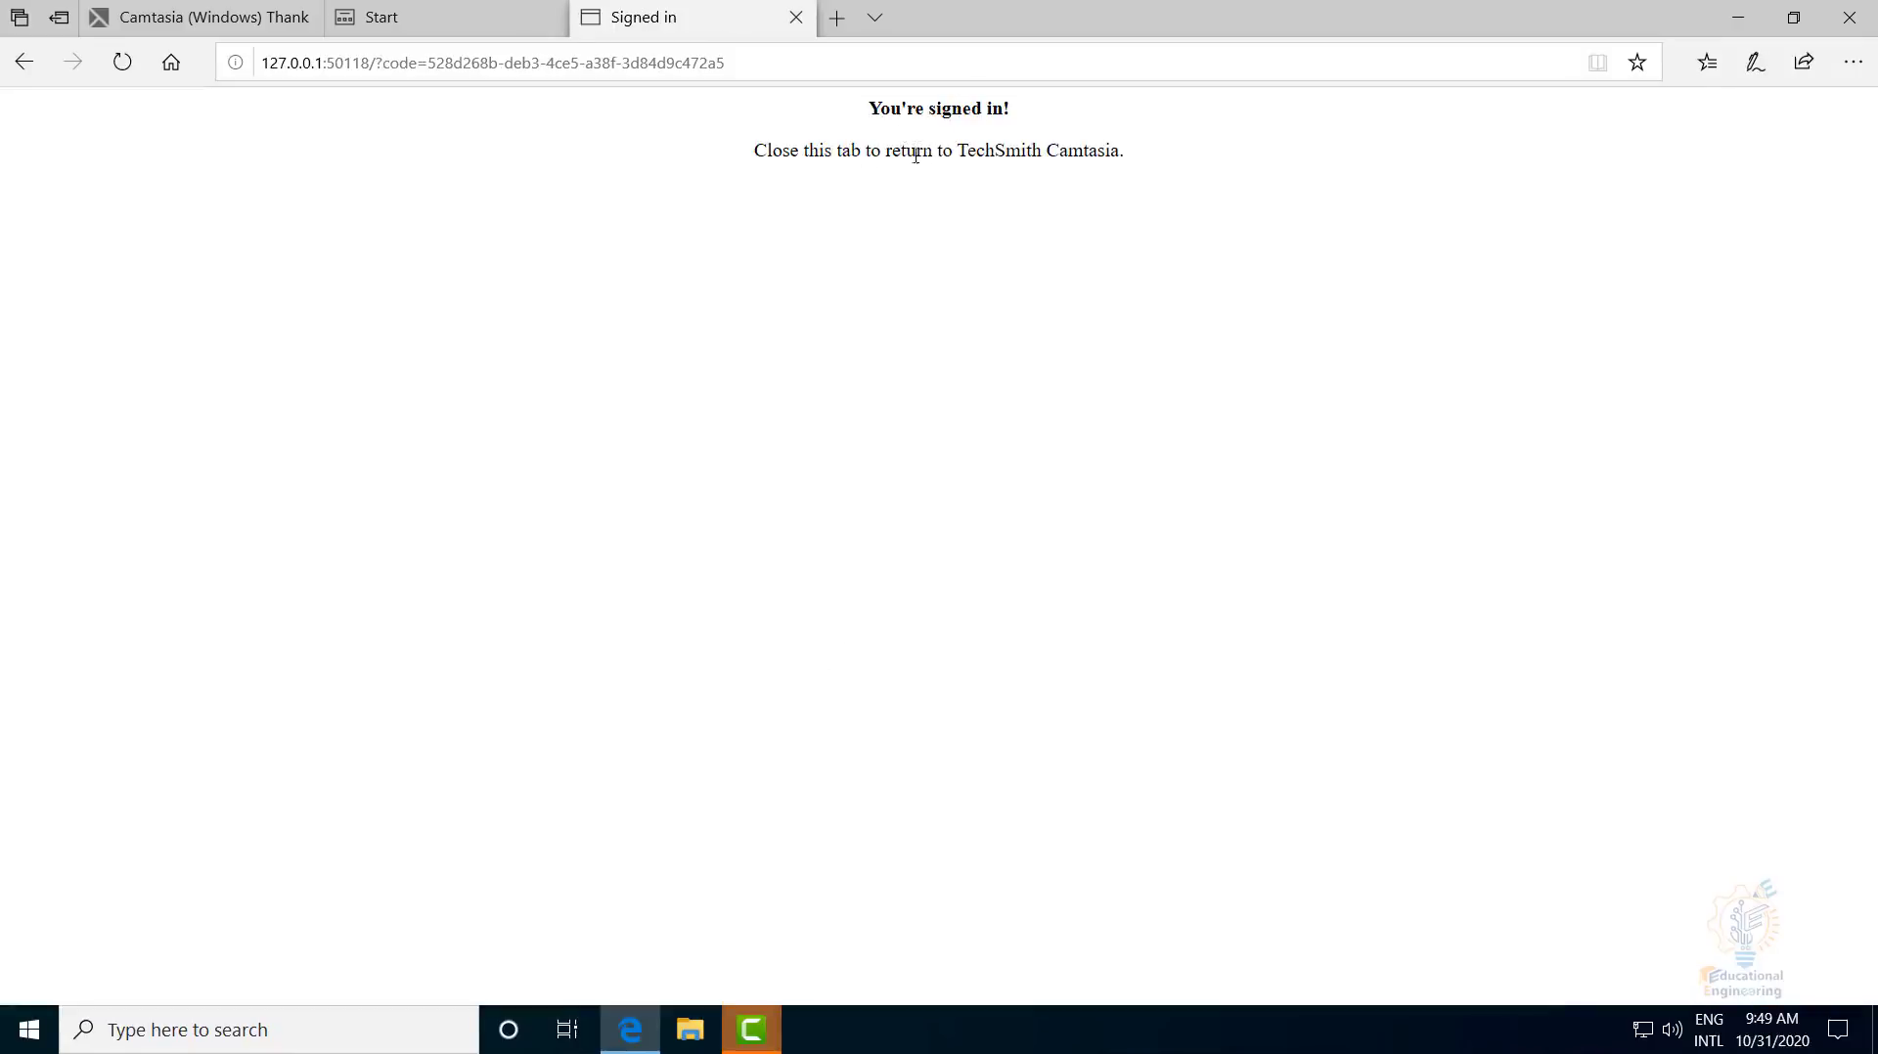
- Close the signed-in tab, pause the Getting-Started tour at 00:06, and open then close the File menu
click(795, 18)
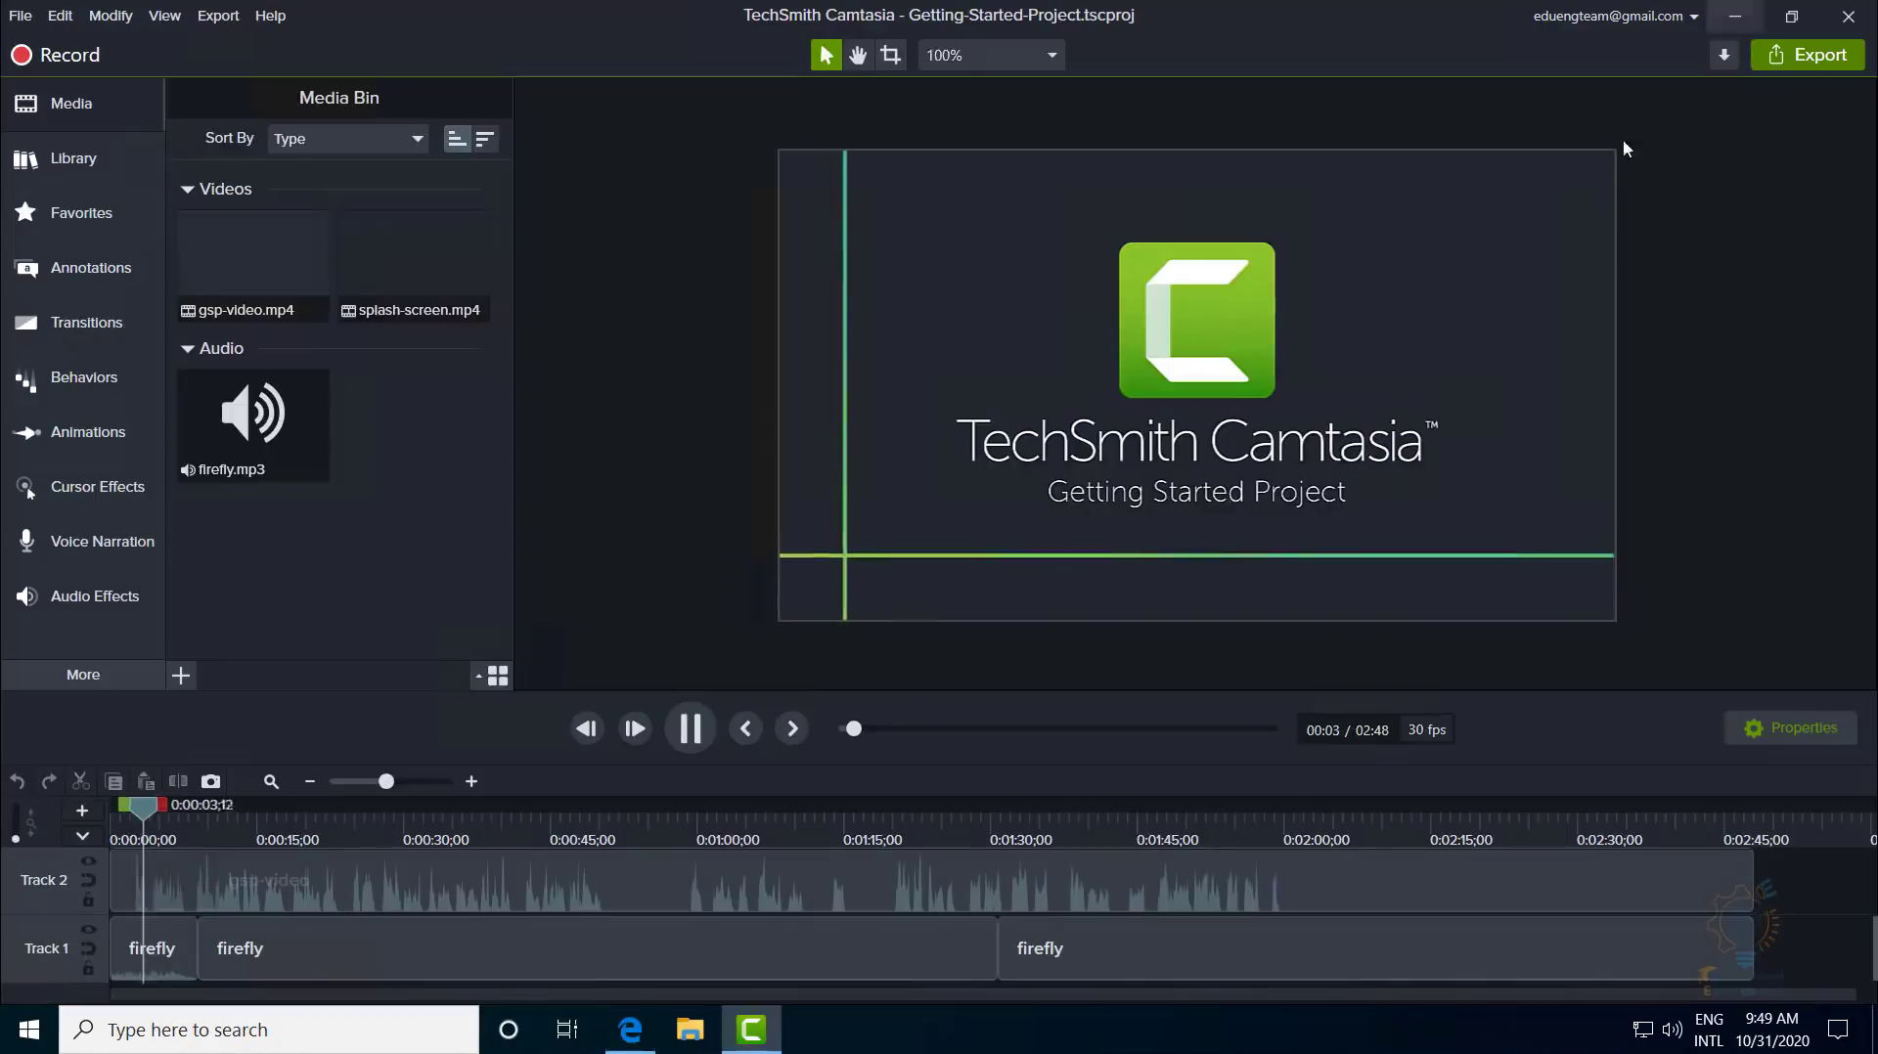
click(691, 730)
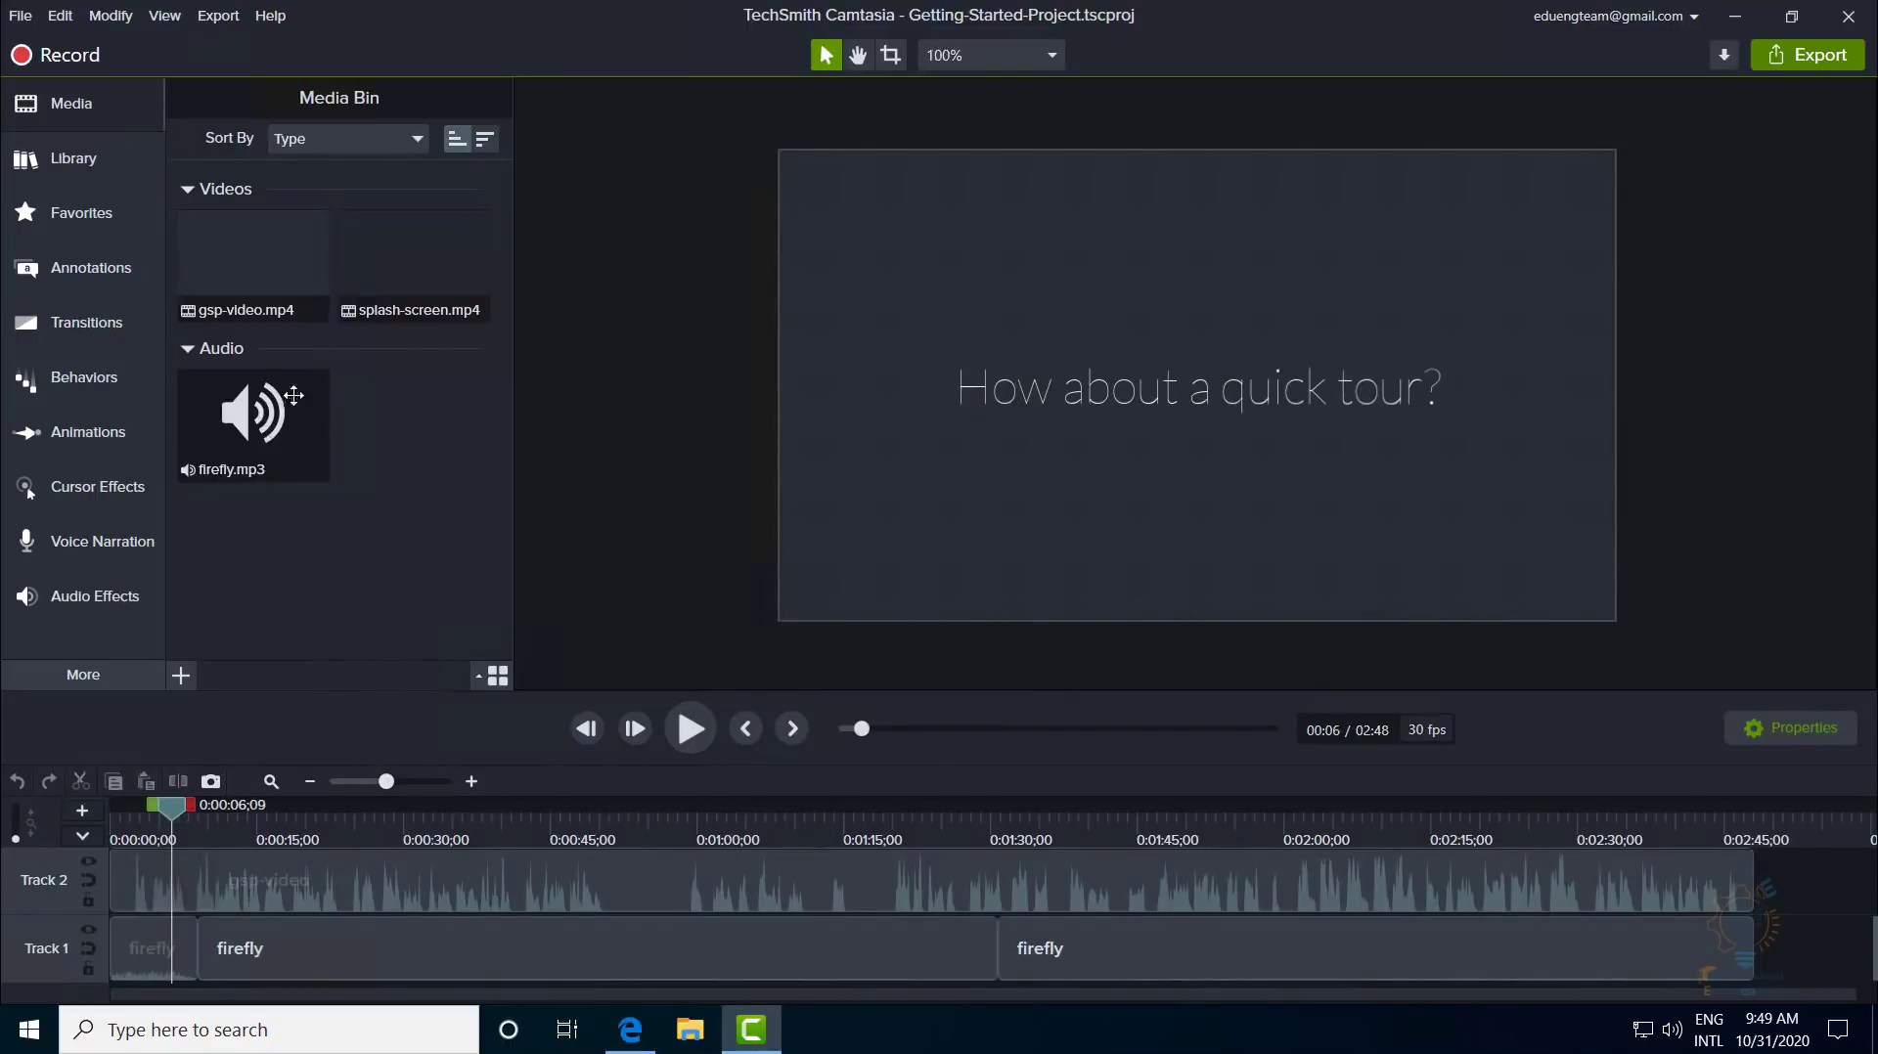
click(23, 20)
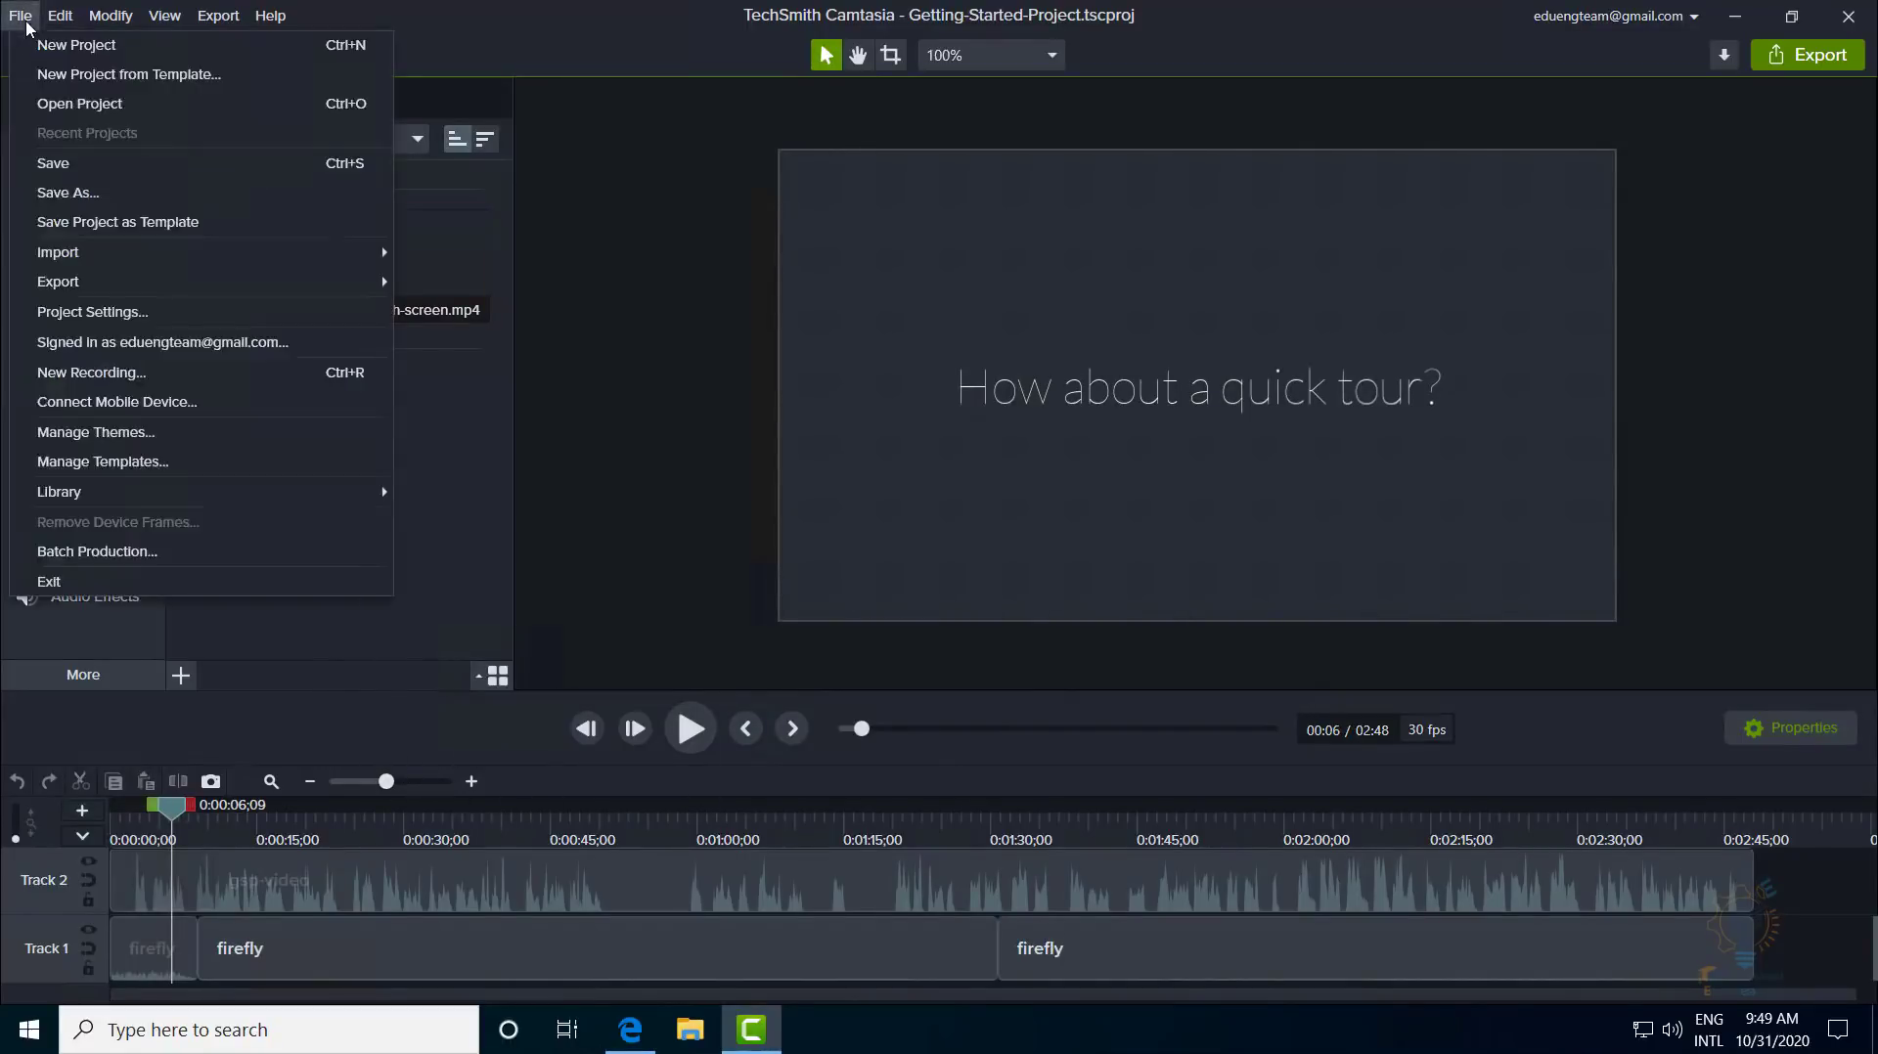
click(24, 19)
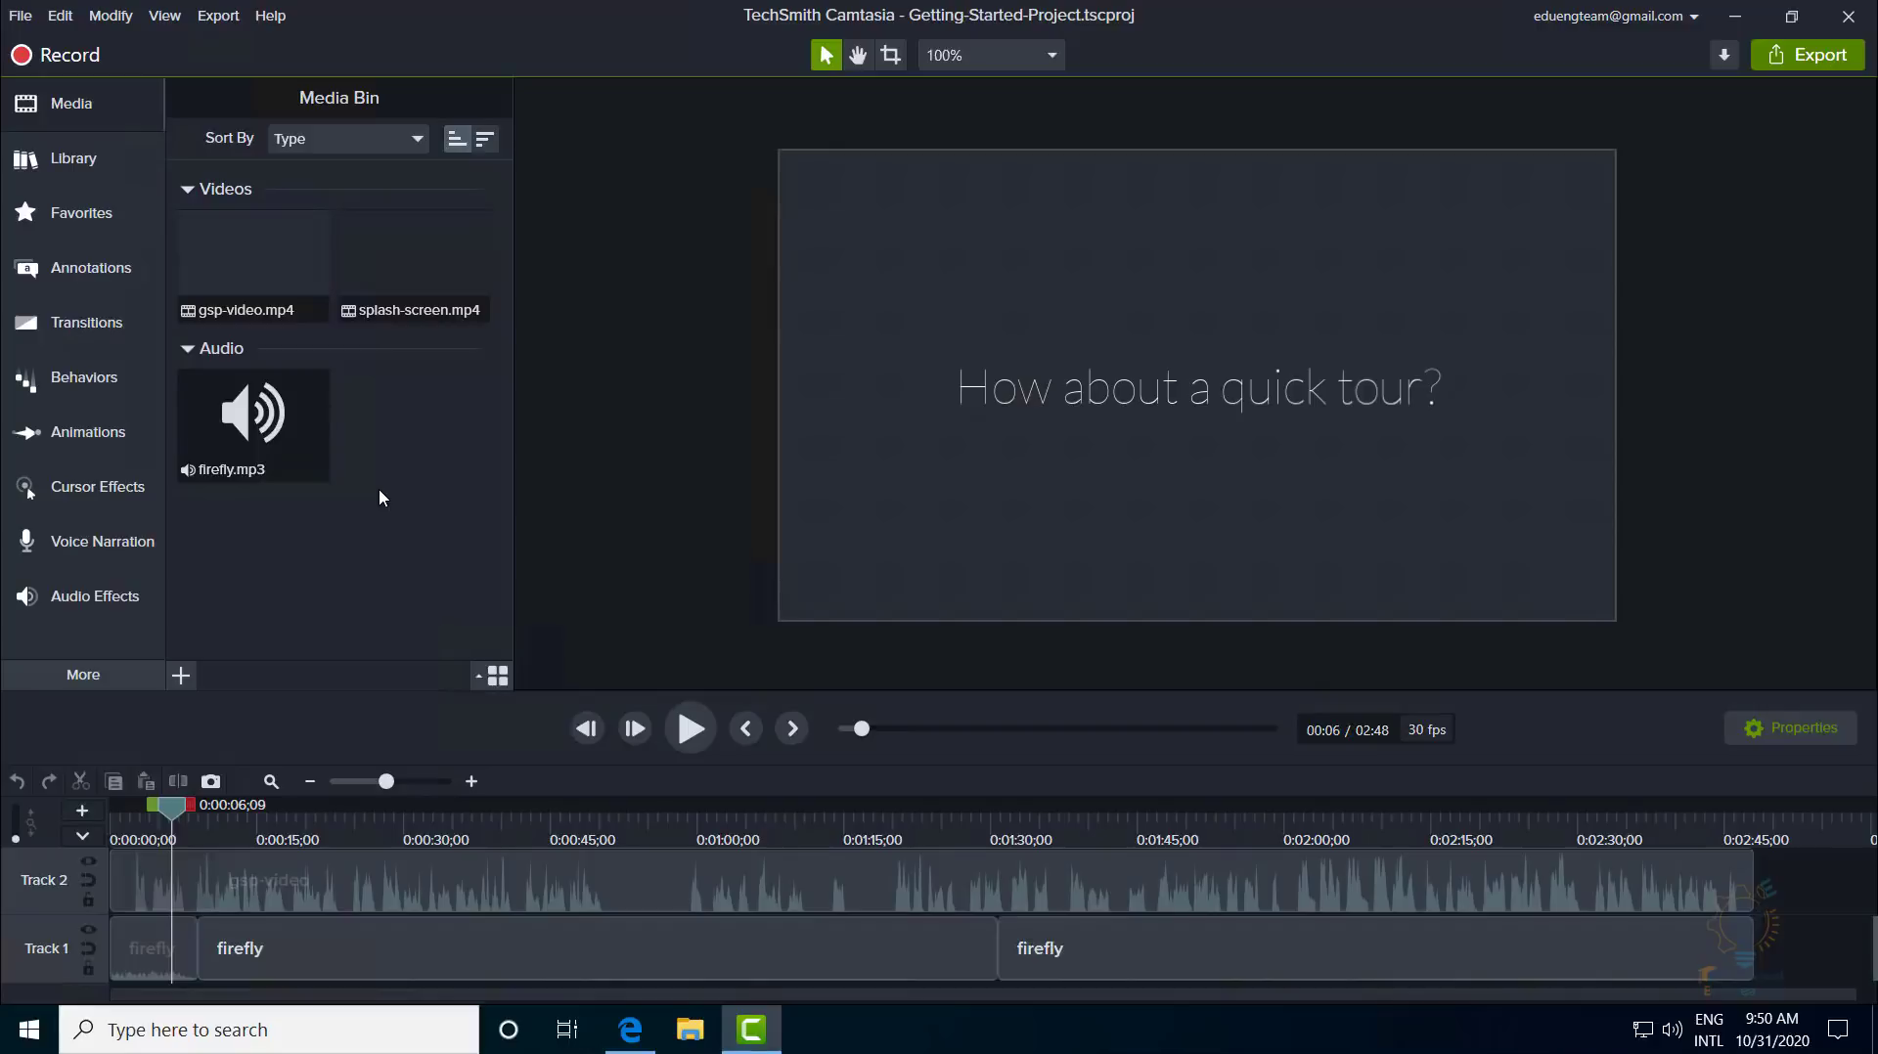
key(alt)
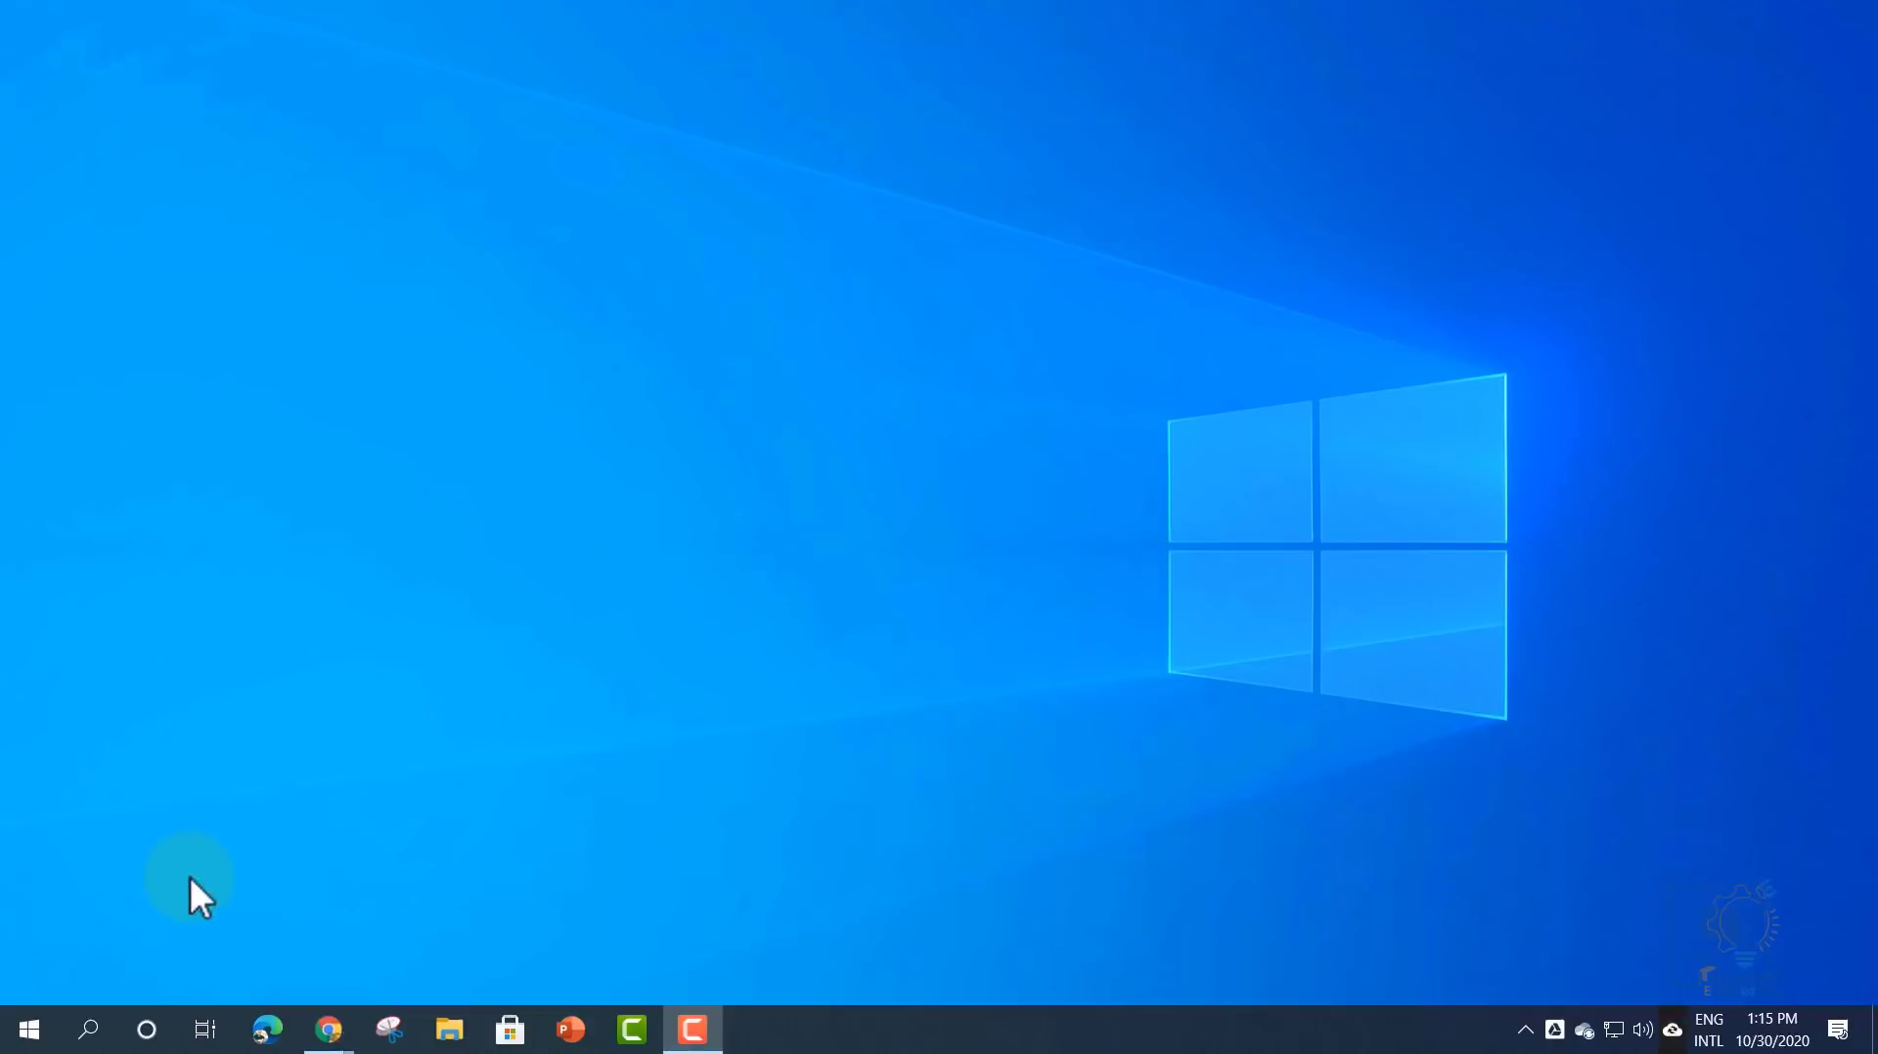
- Search the Start menu for 'camt' and pin Camtasia 2020 to Start
click(29, 1041)
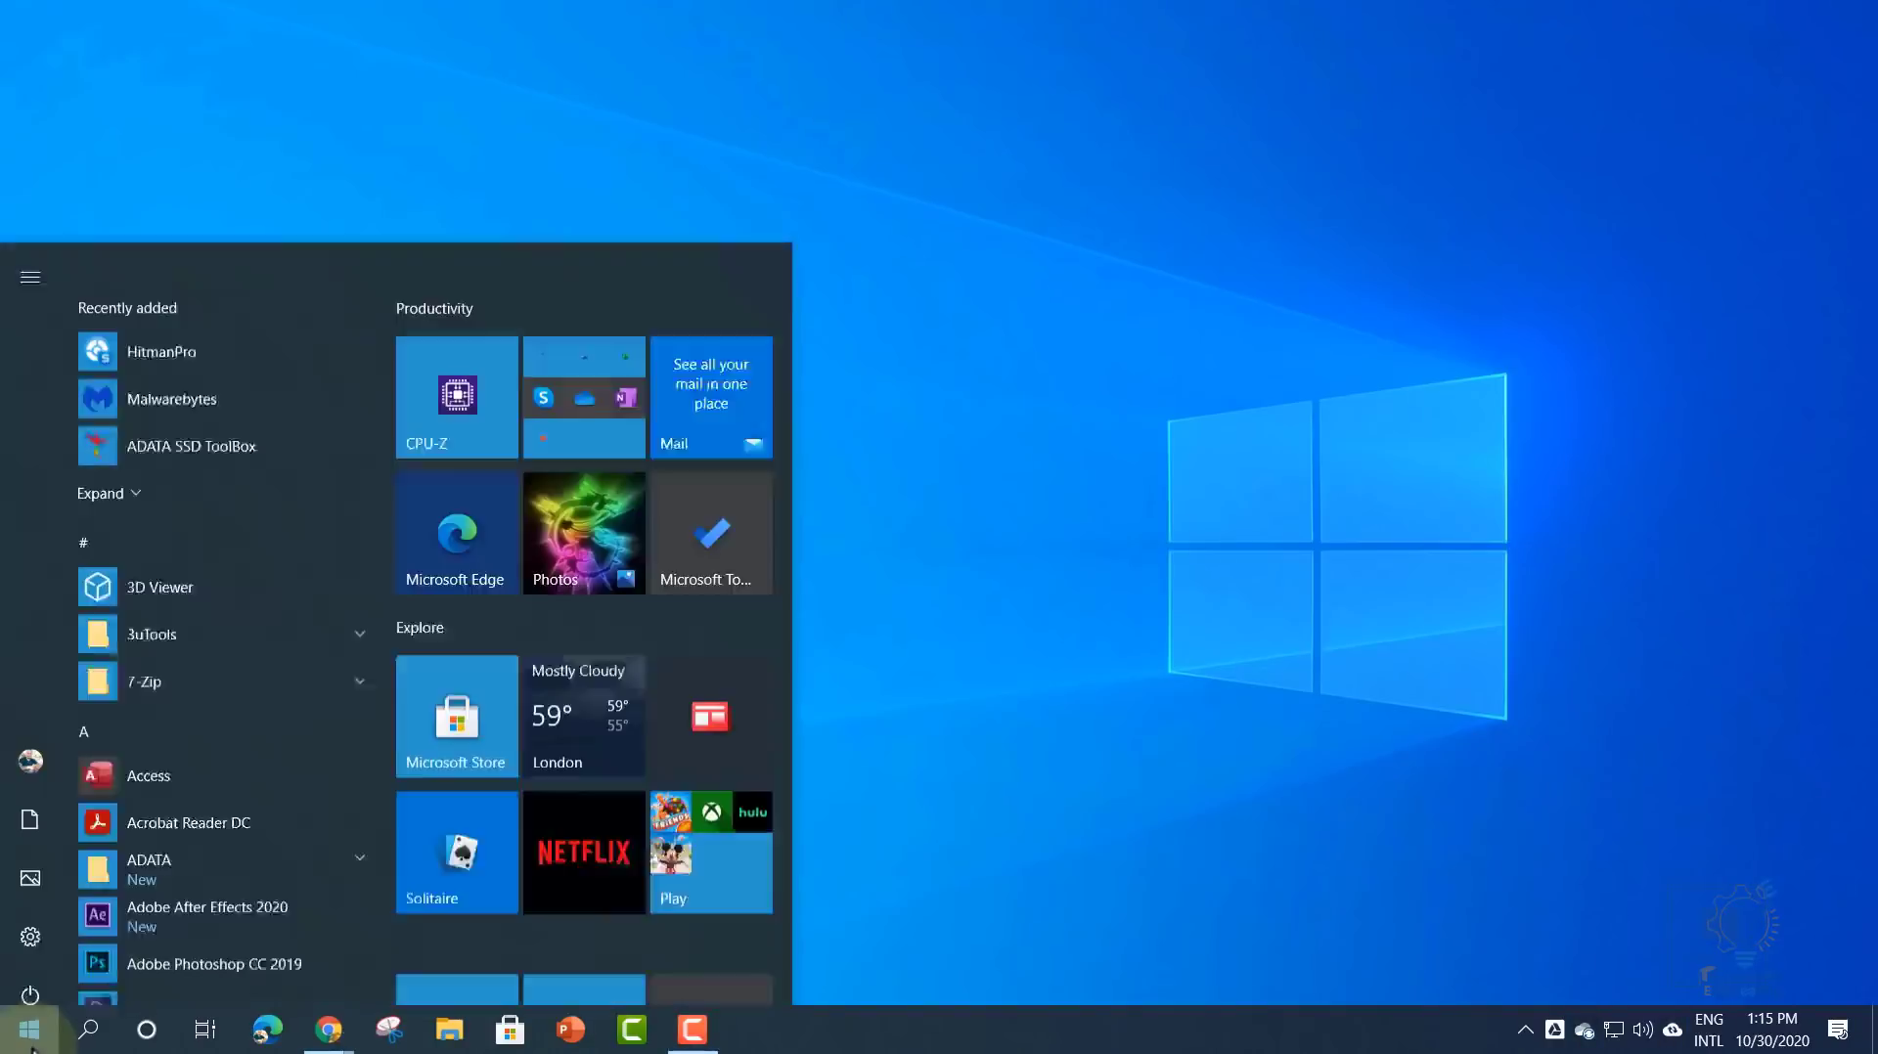
text(camt)
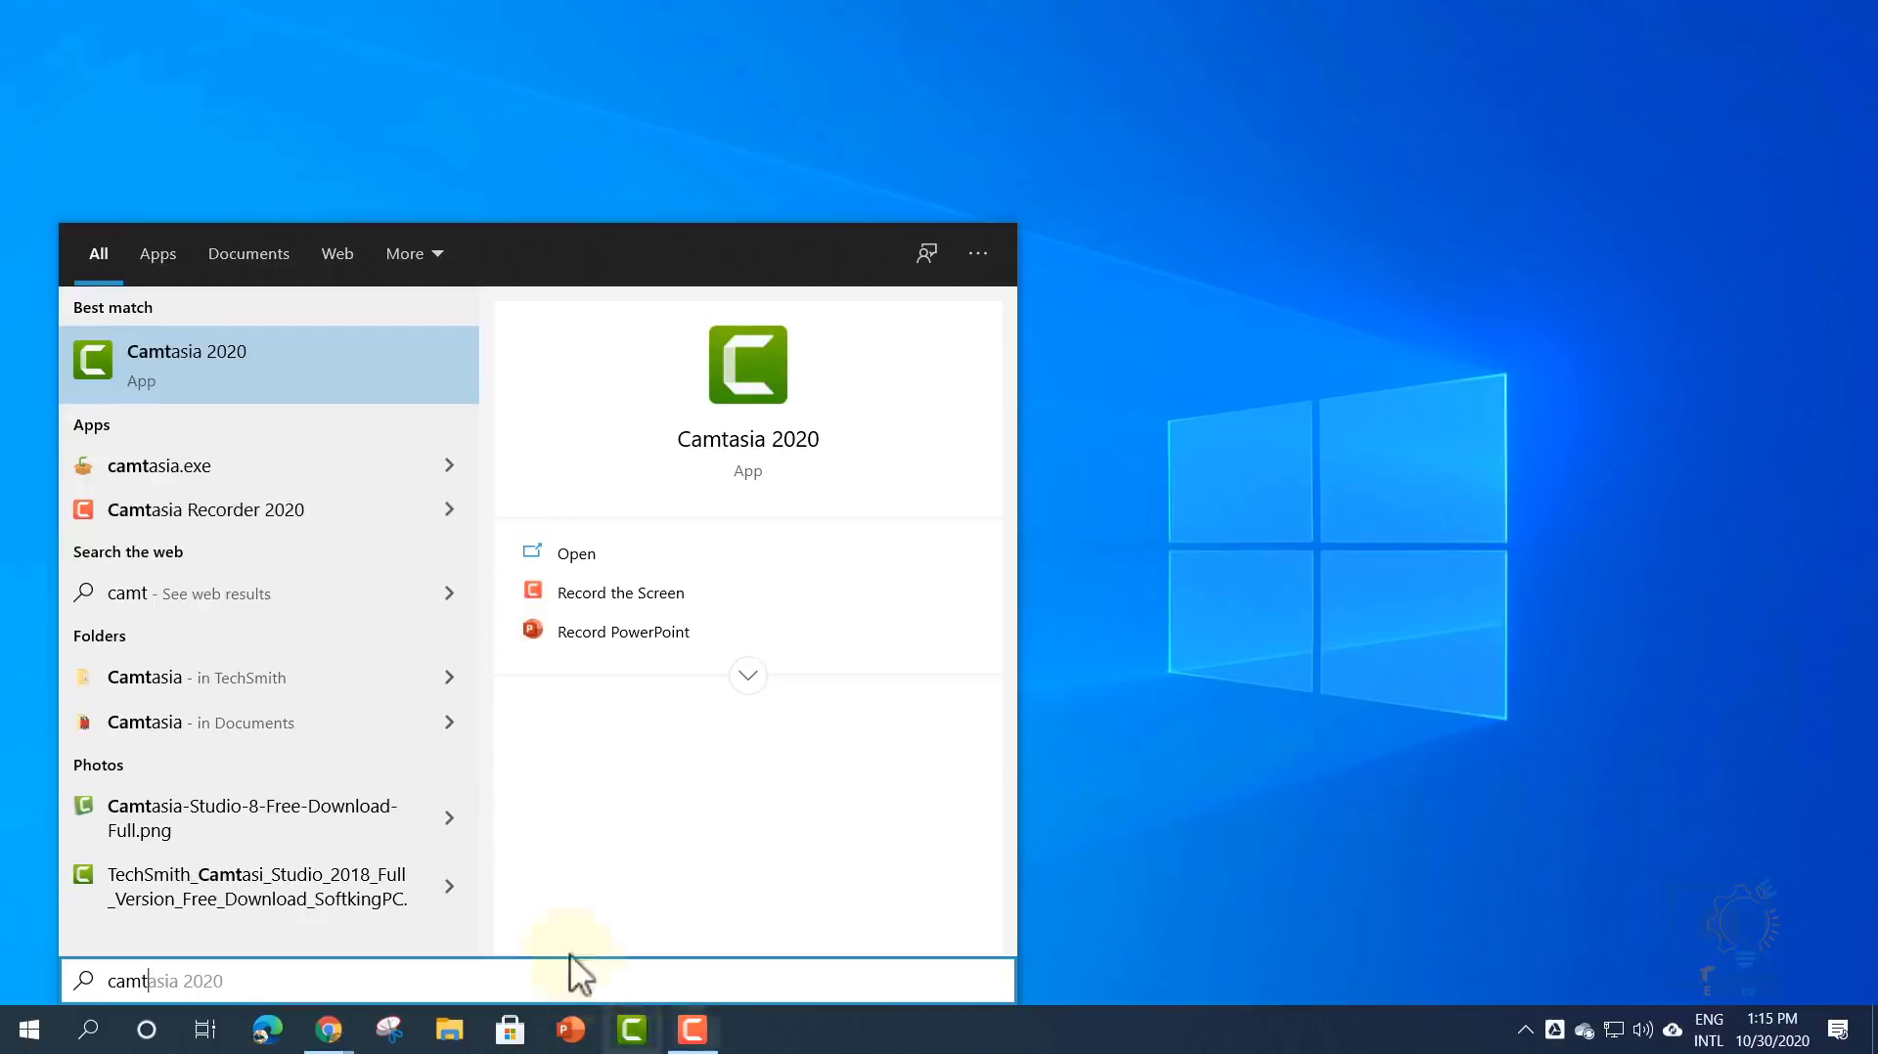
right_click(243, 375)
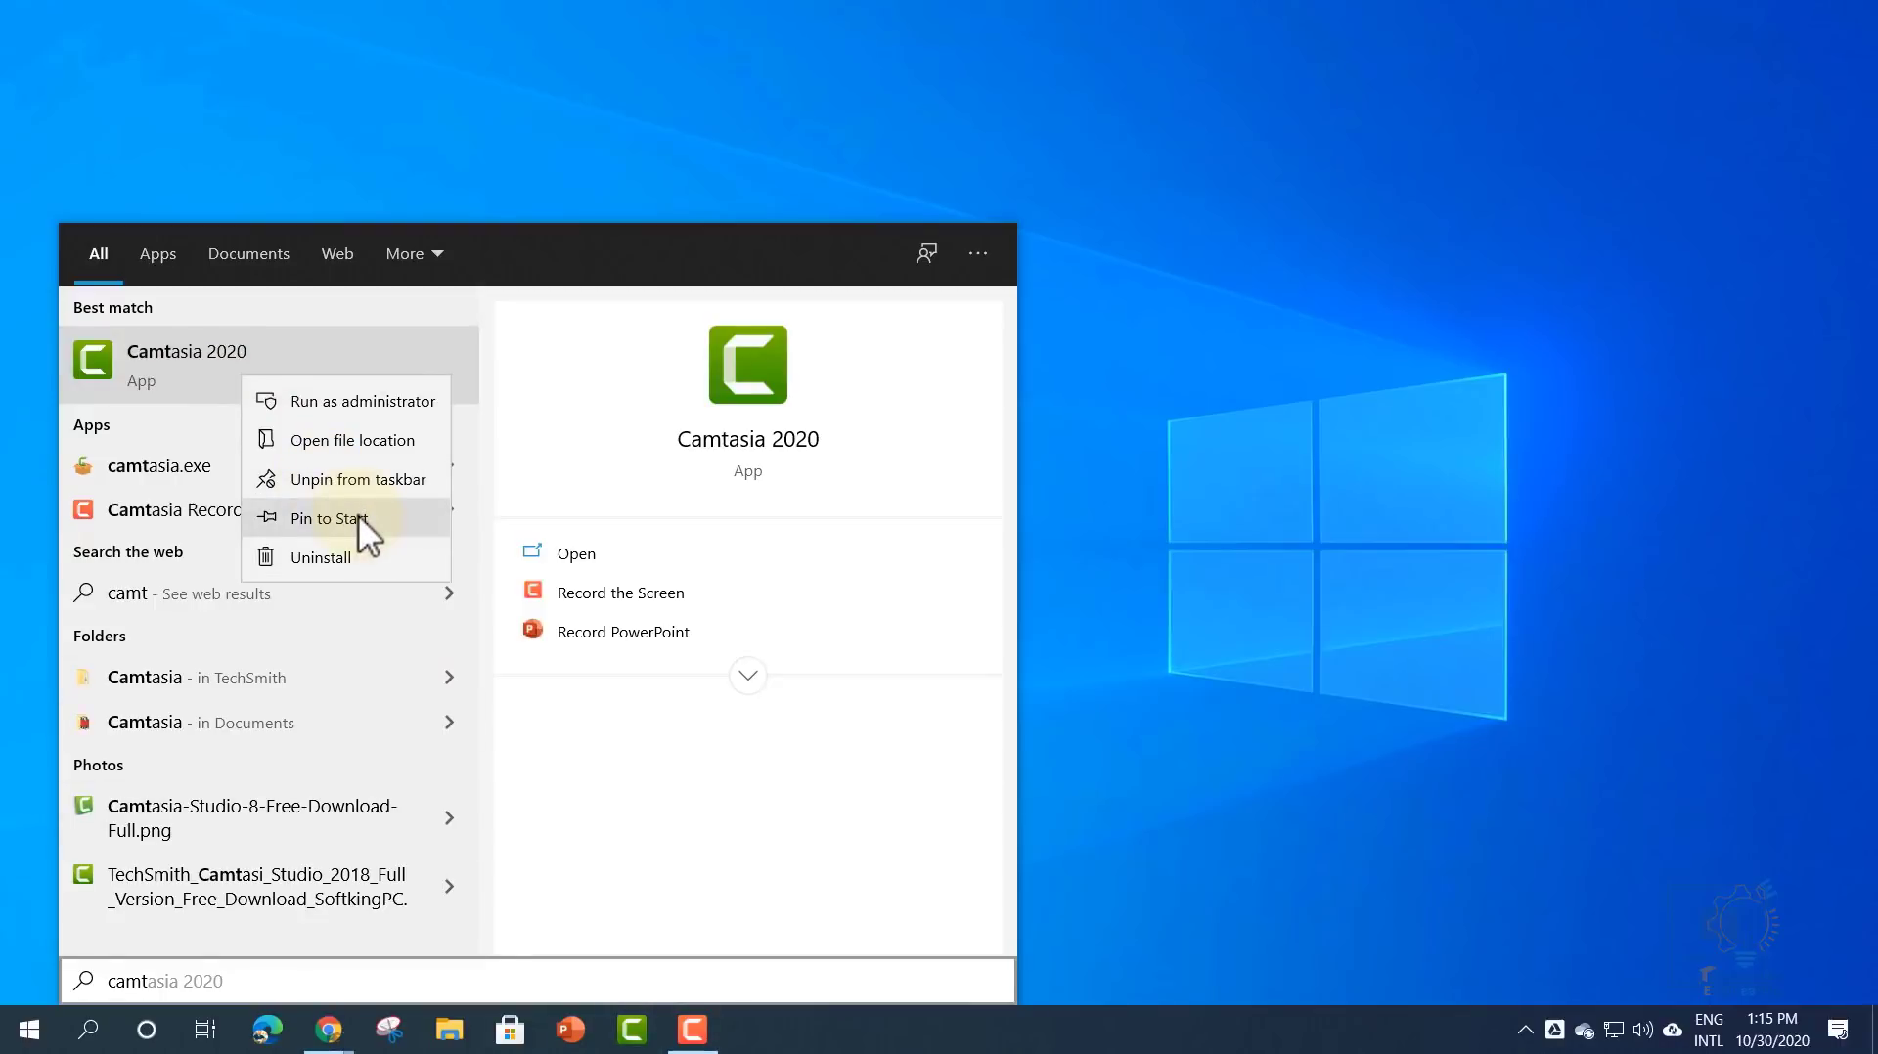
click(192, 356)
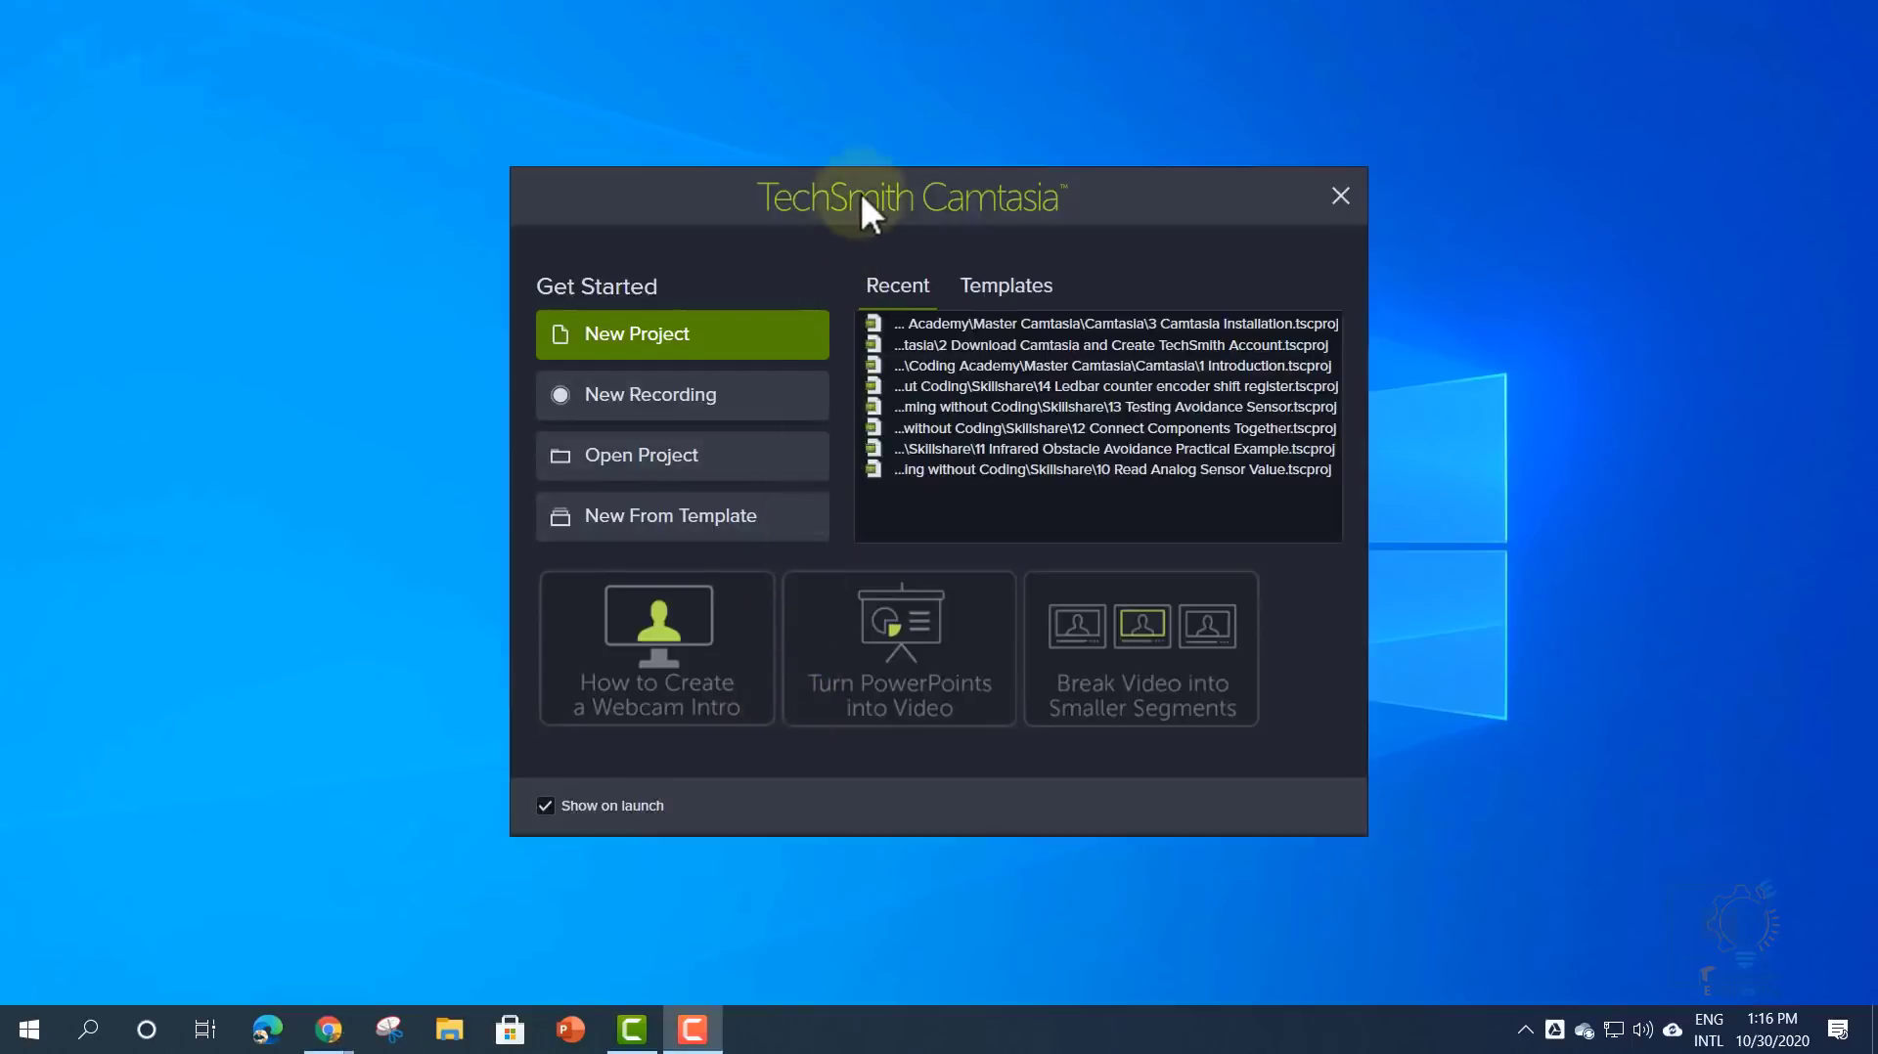
- List the templates, select Camtasia 2020 Default Template, and open TechSmith's engaging-videos article
drag(859, 190, 831, 164)
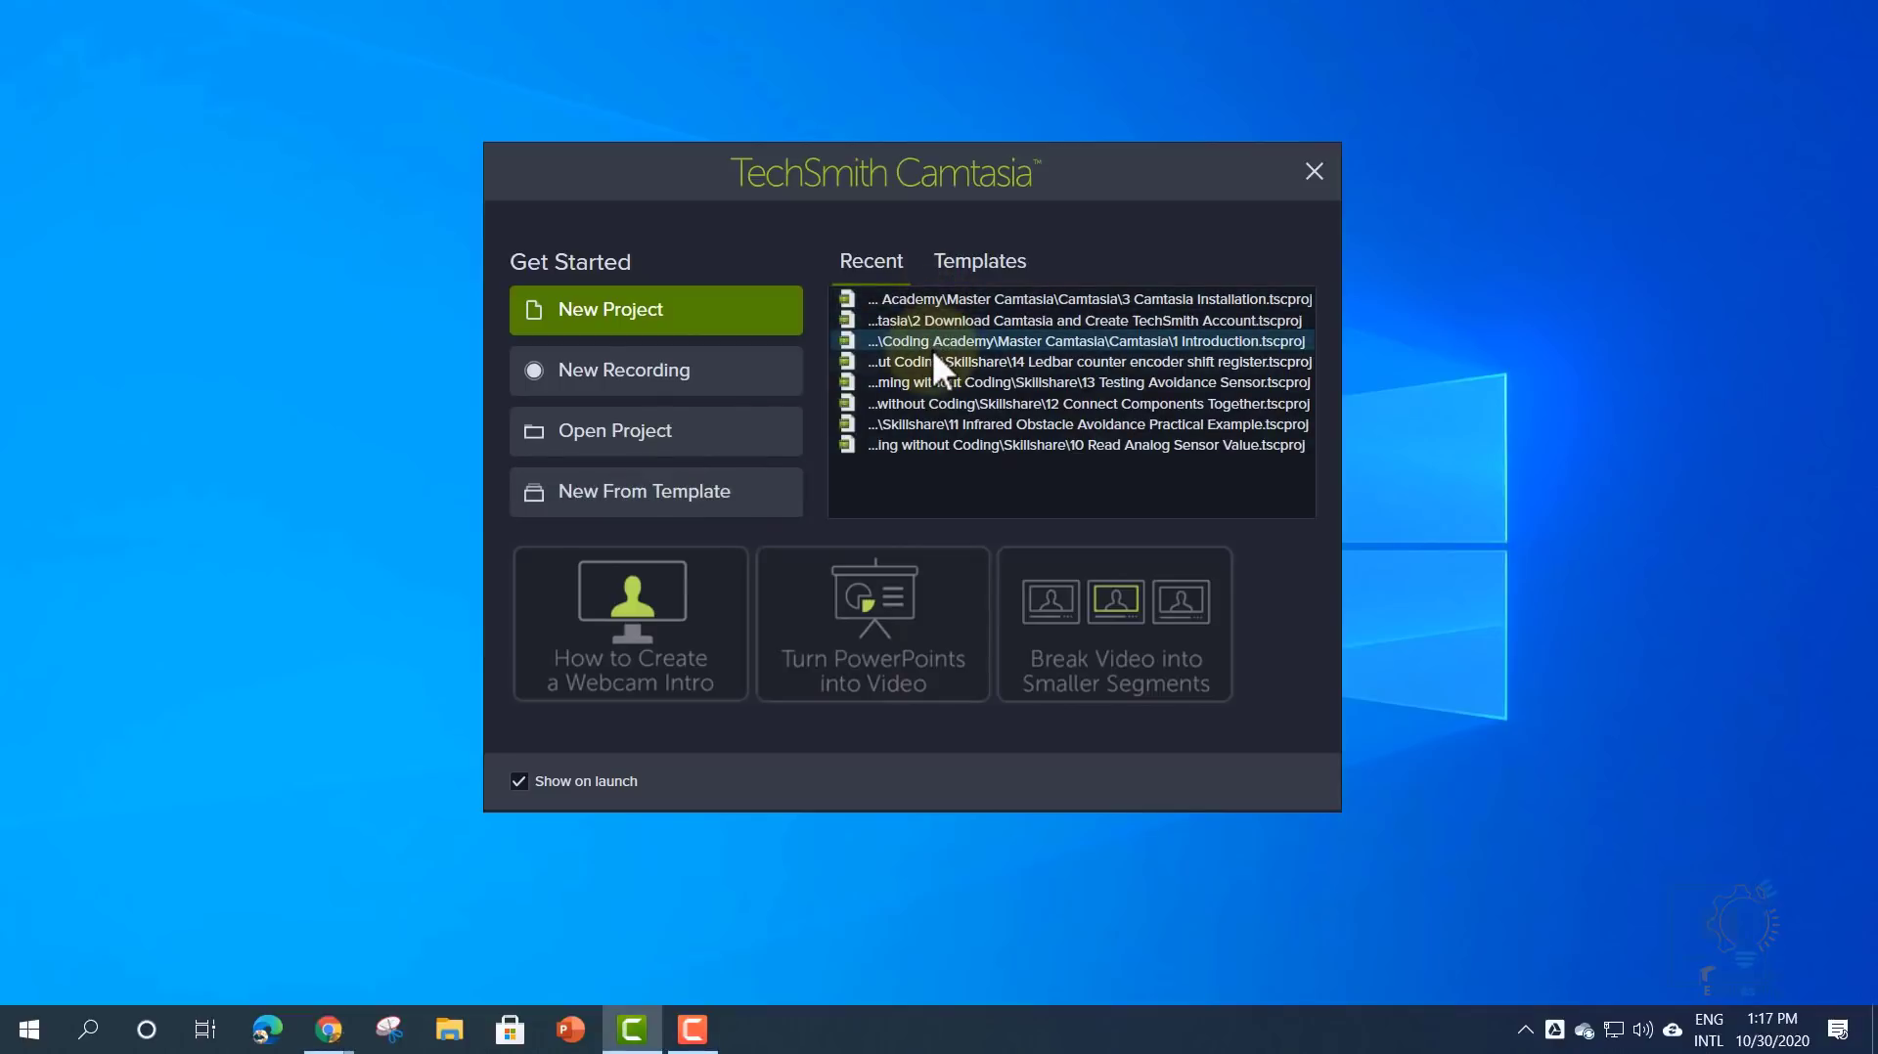
click(961, 265)
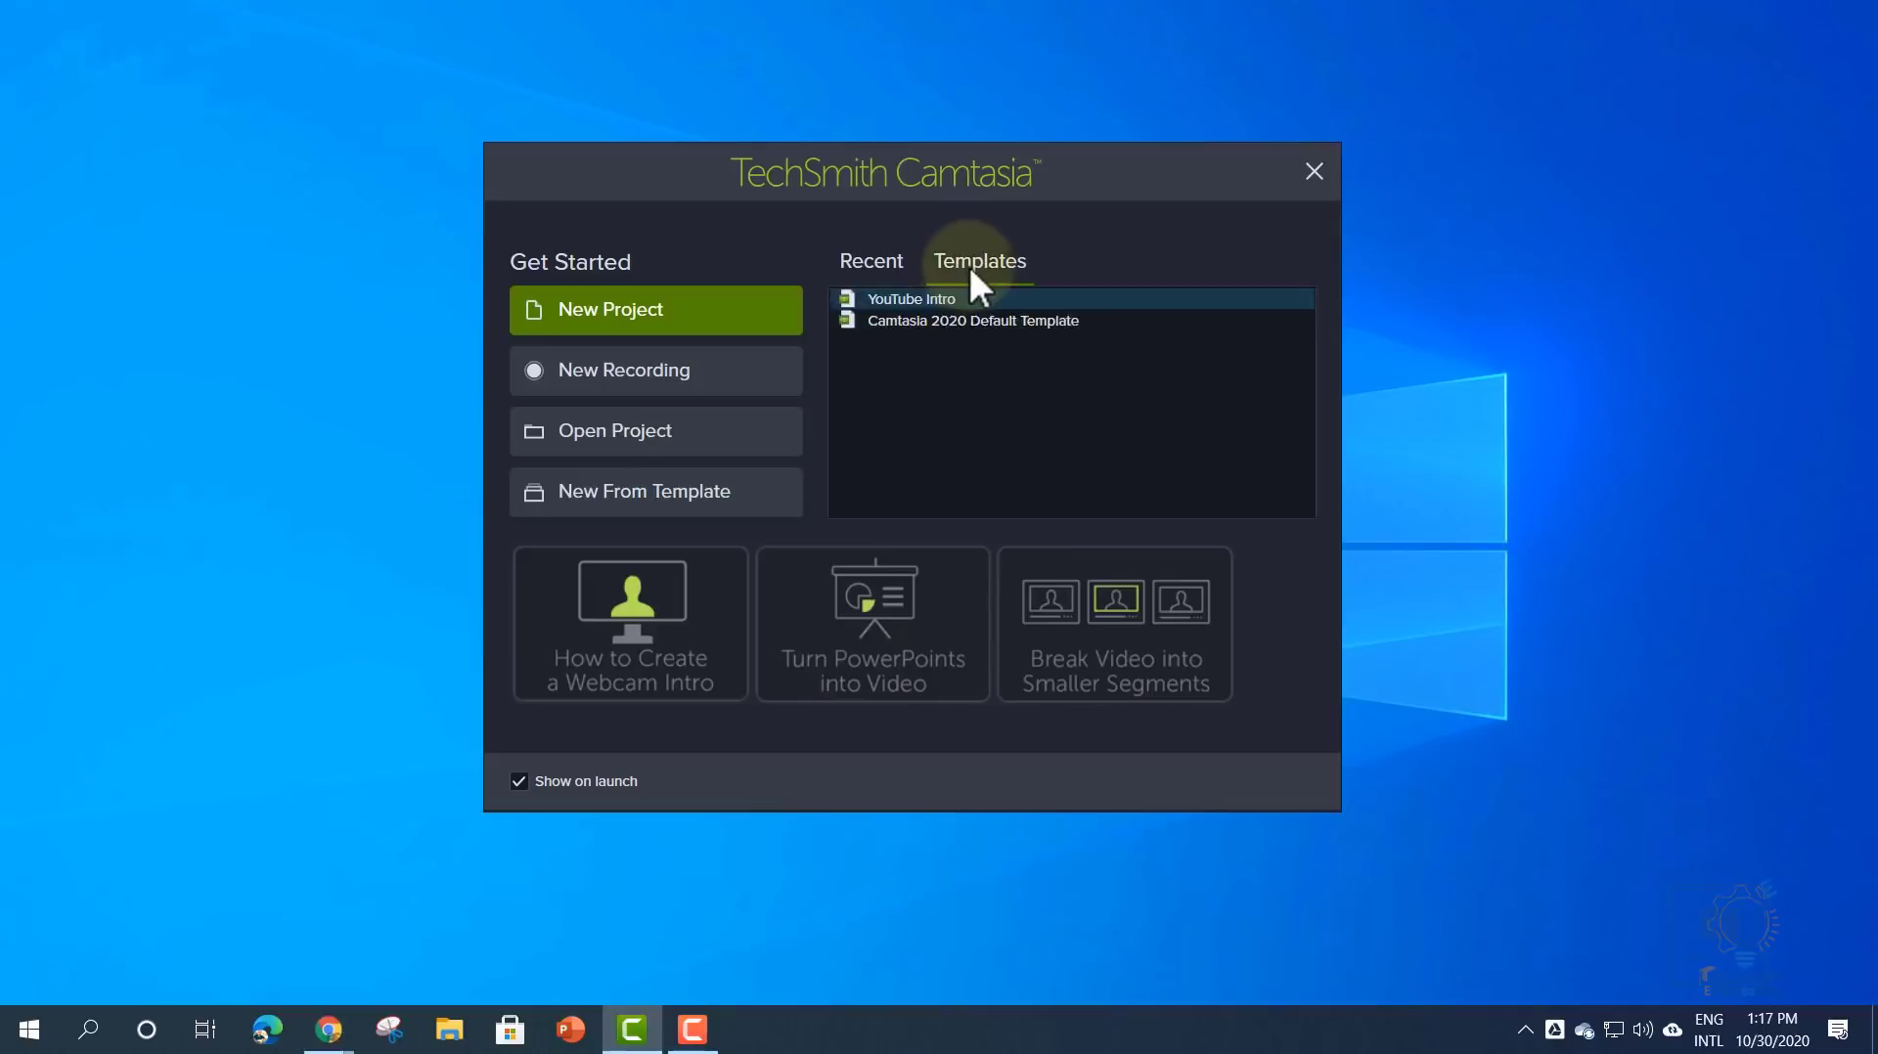
click(936, 320)
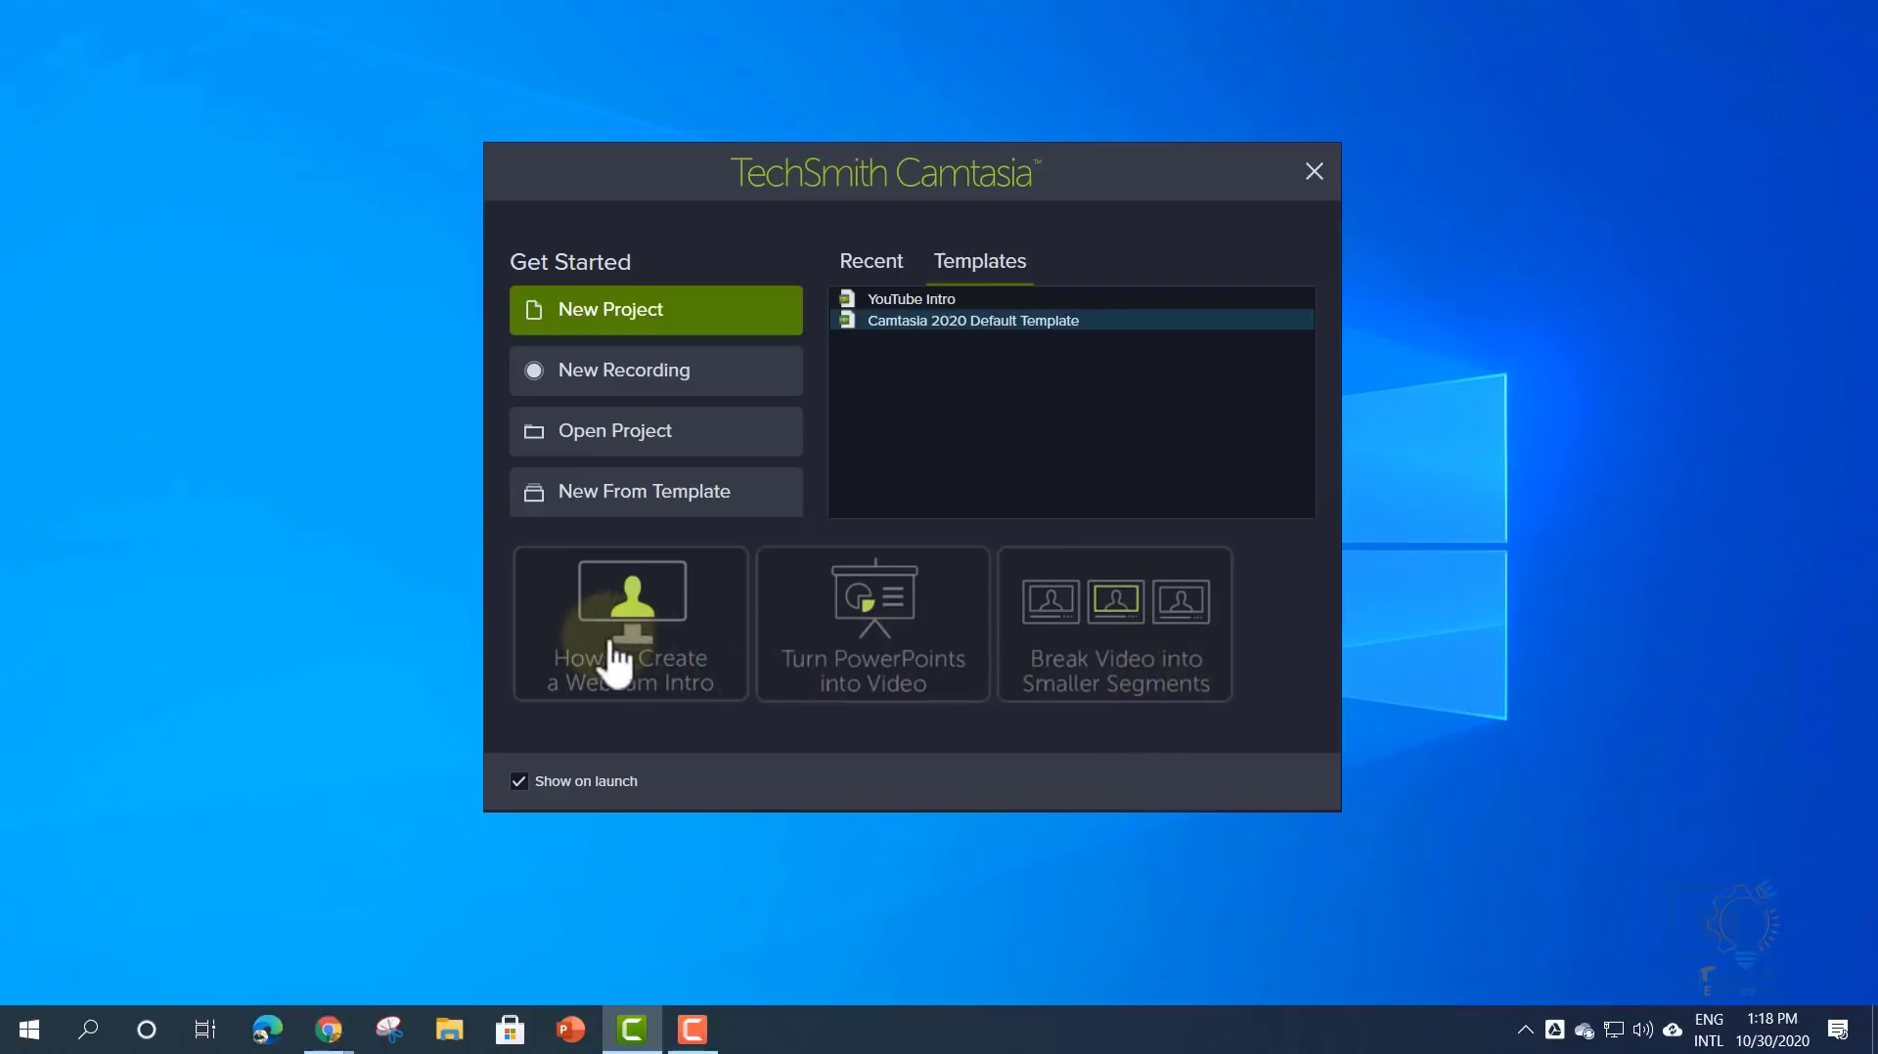
click(1119, 664)
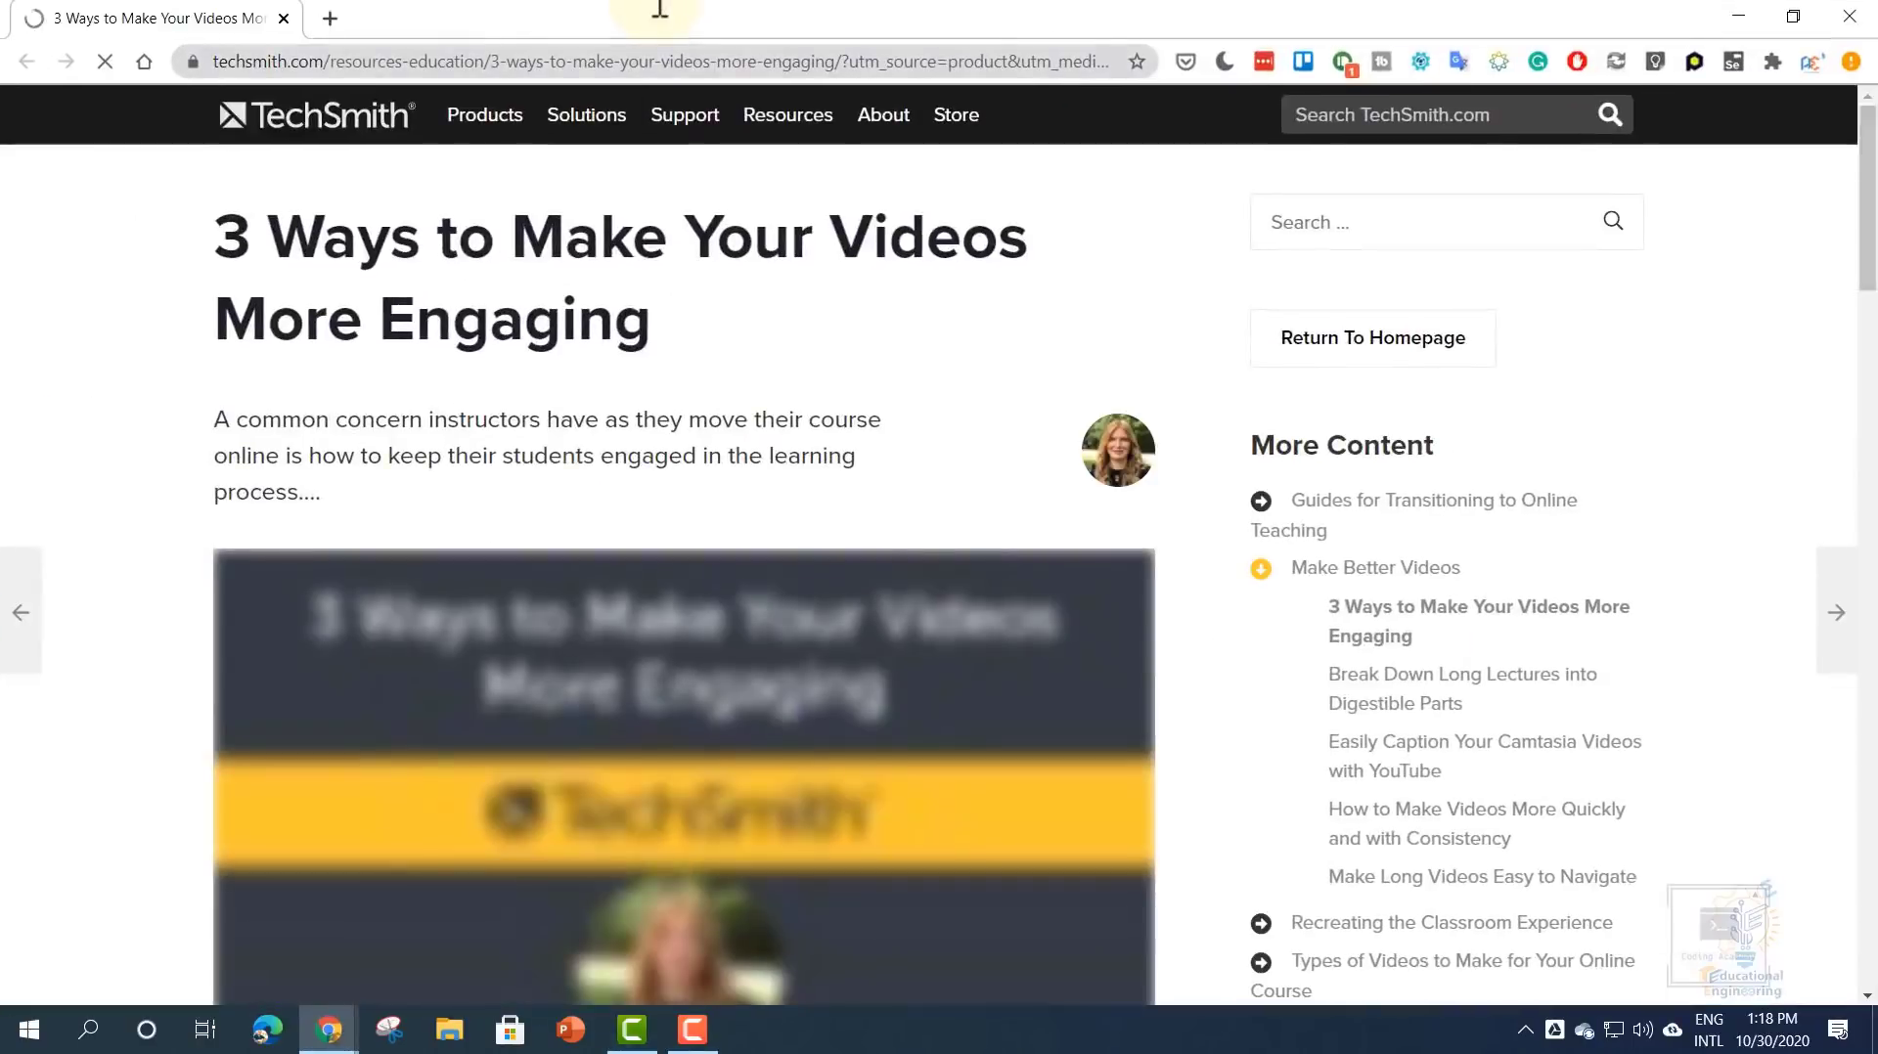
- Skim the '3 Ways to Make Your Videos More Engaging' article, then minimize Chrome
scroll(478, 521, down, 1)
scroll(452, 620, down, 10)
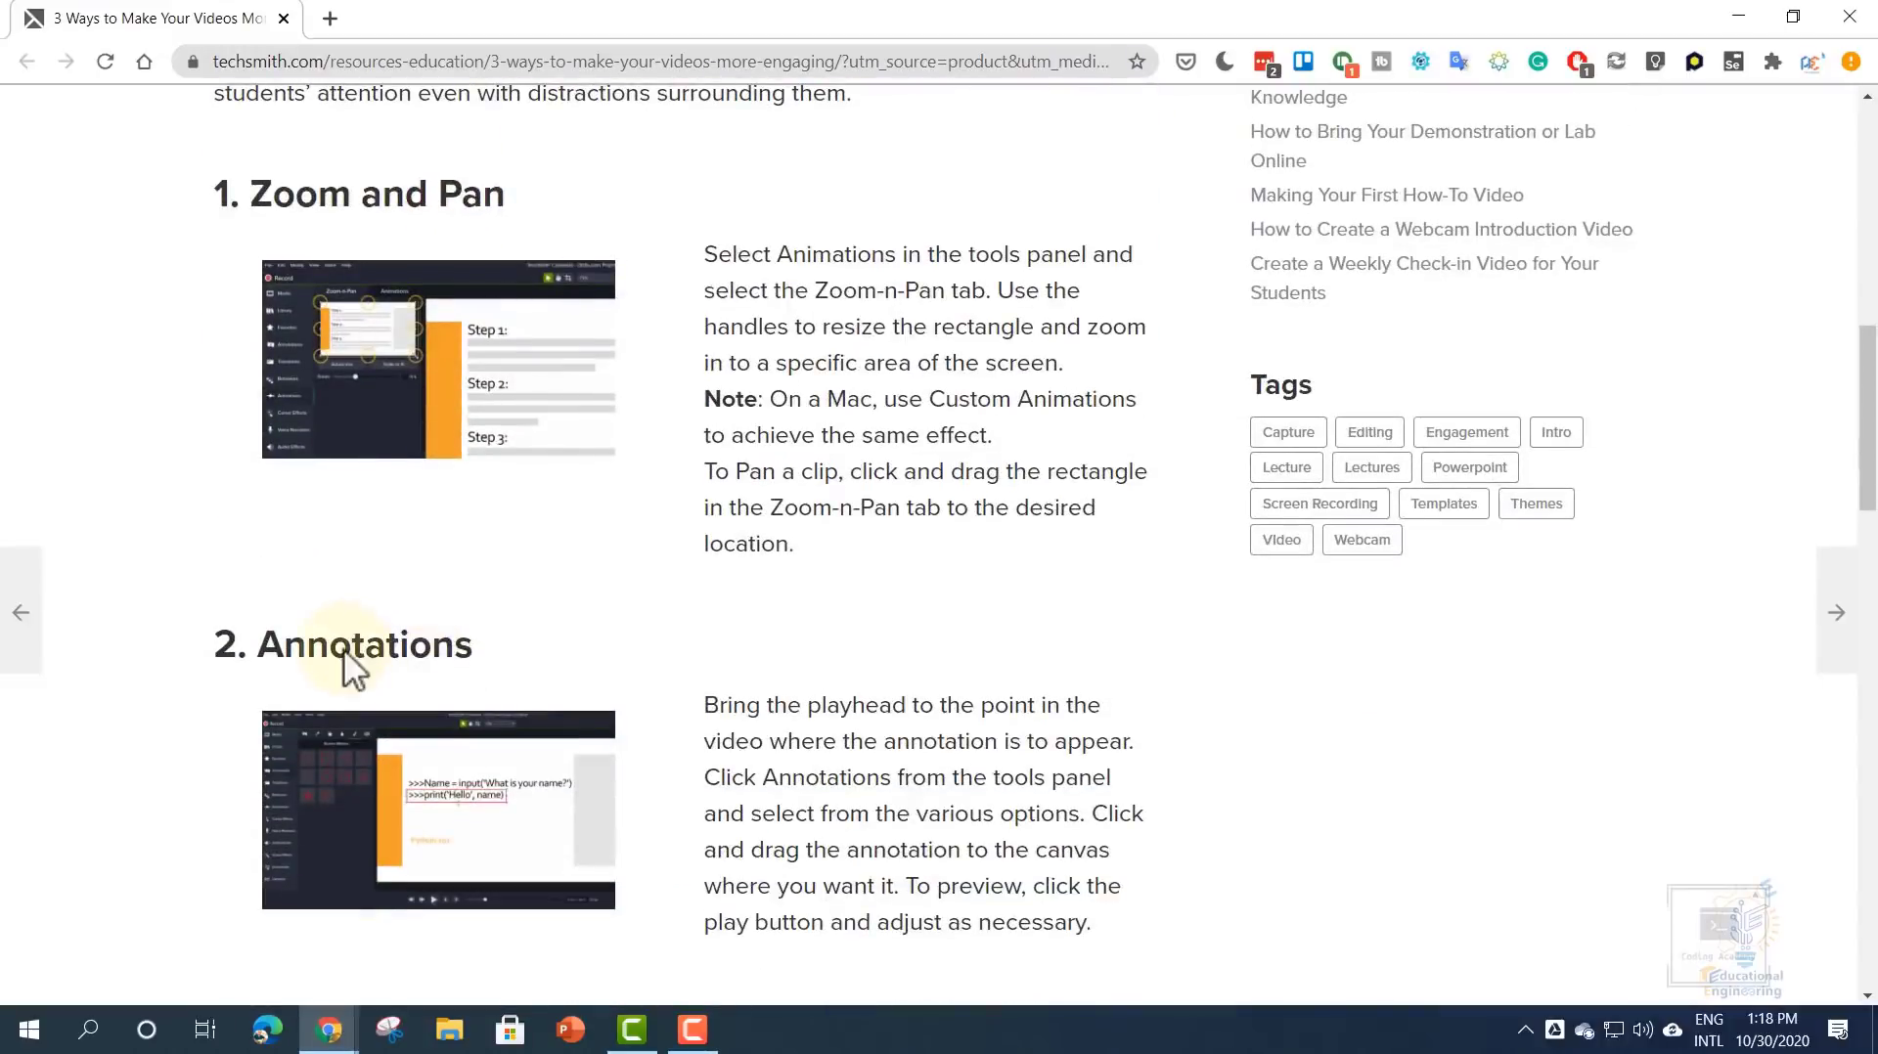
scroll(678, 544, down, 15)
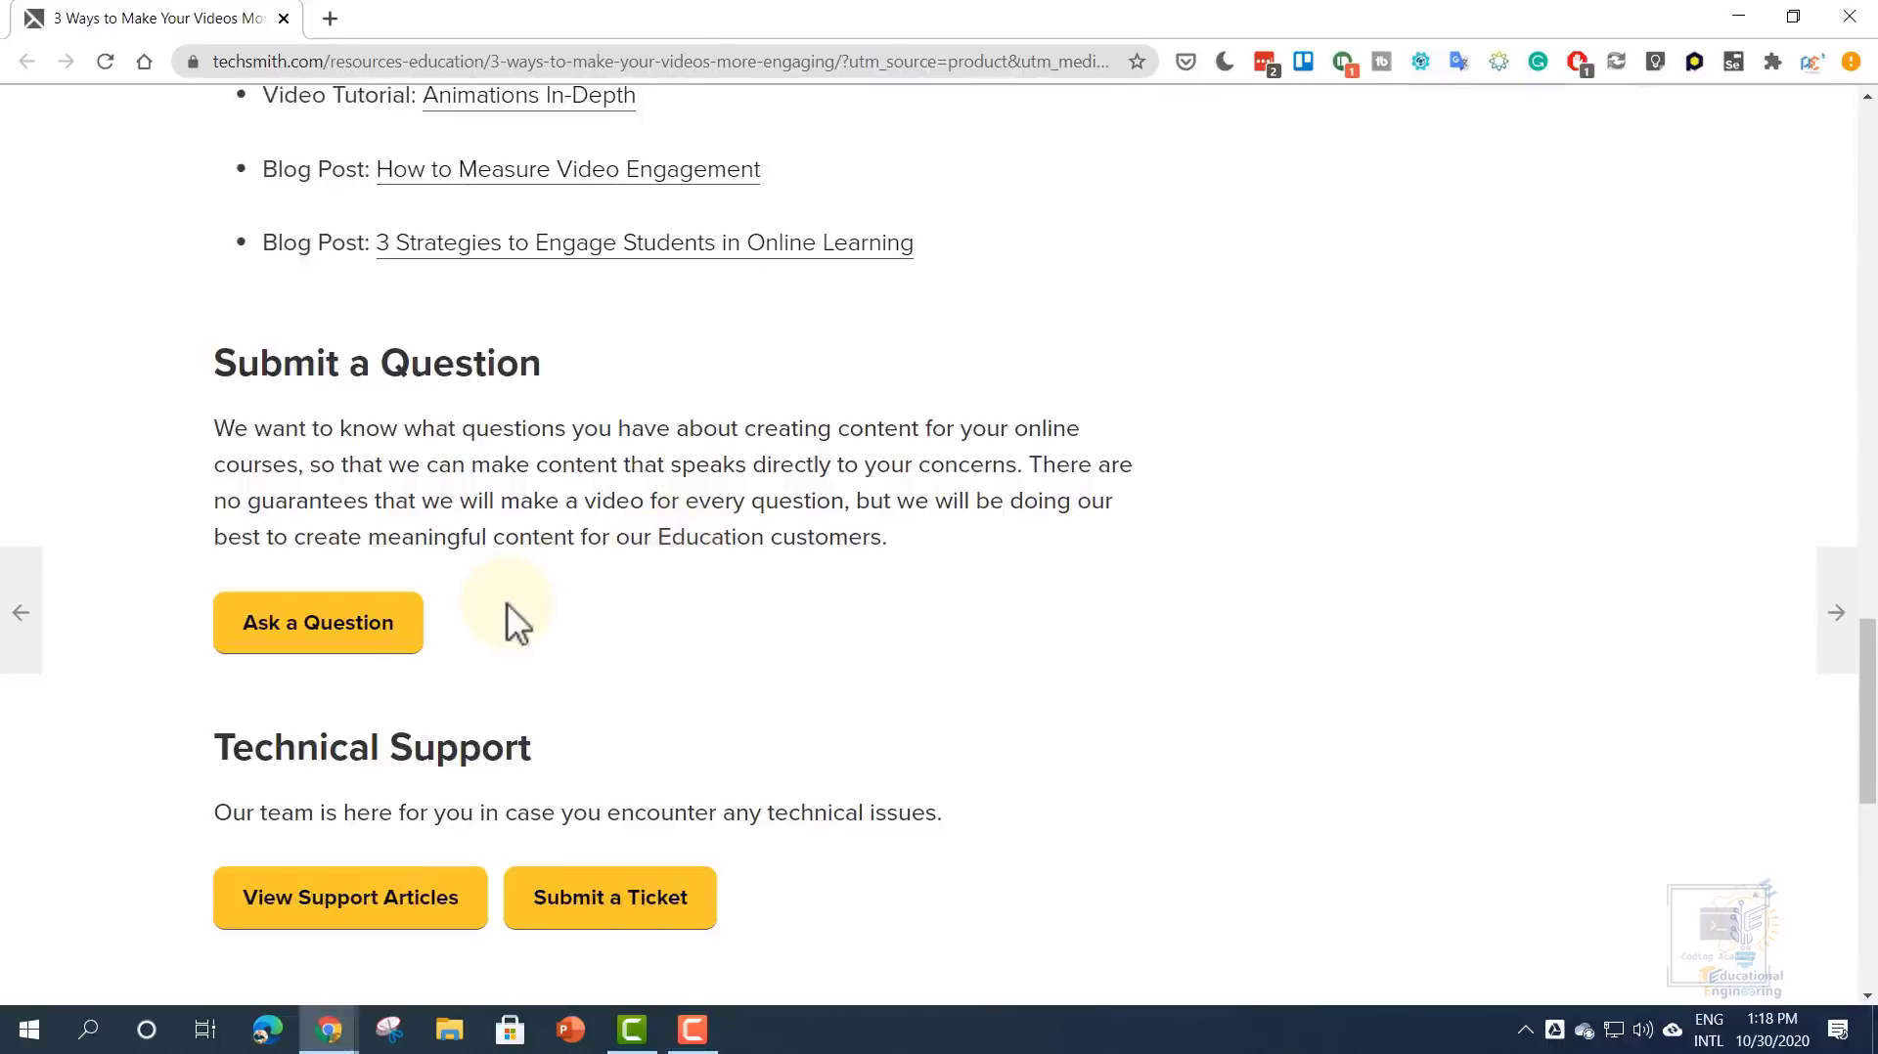
scroll(507, 604, up, 15)
scroll(507, 604, down, 2)
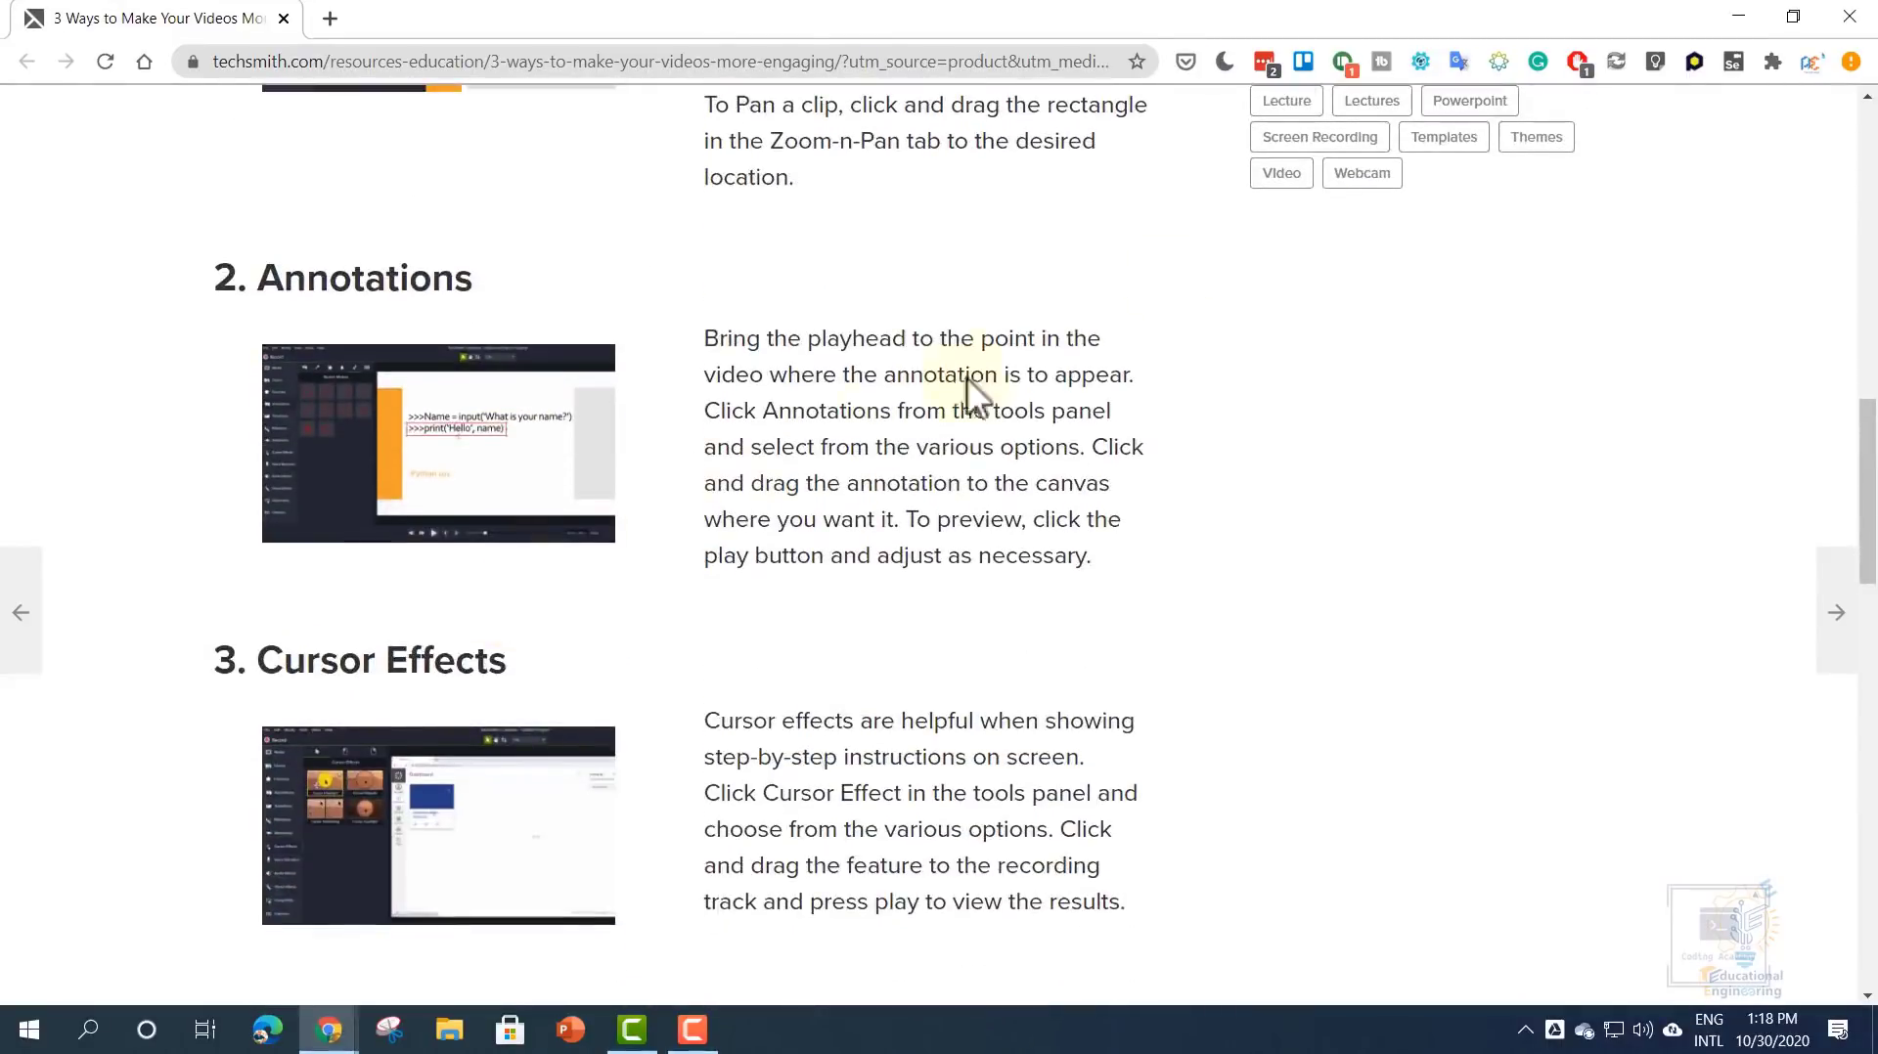
click(1730, 15)
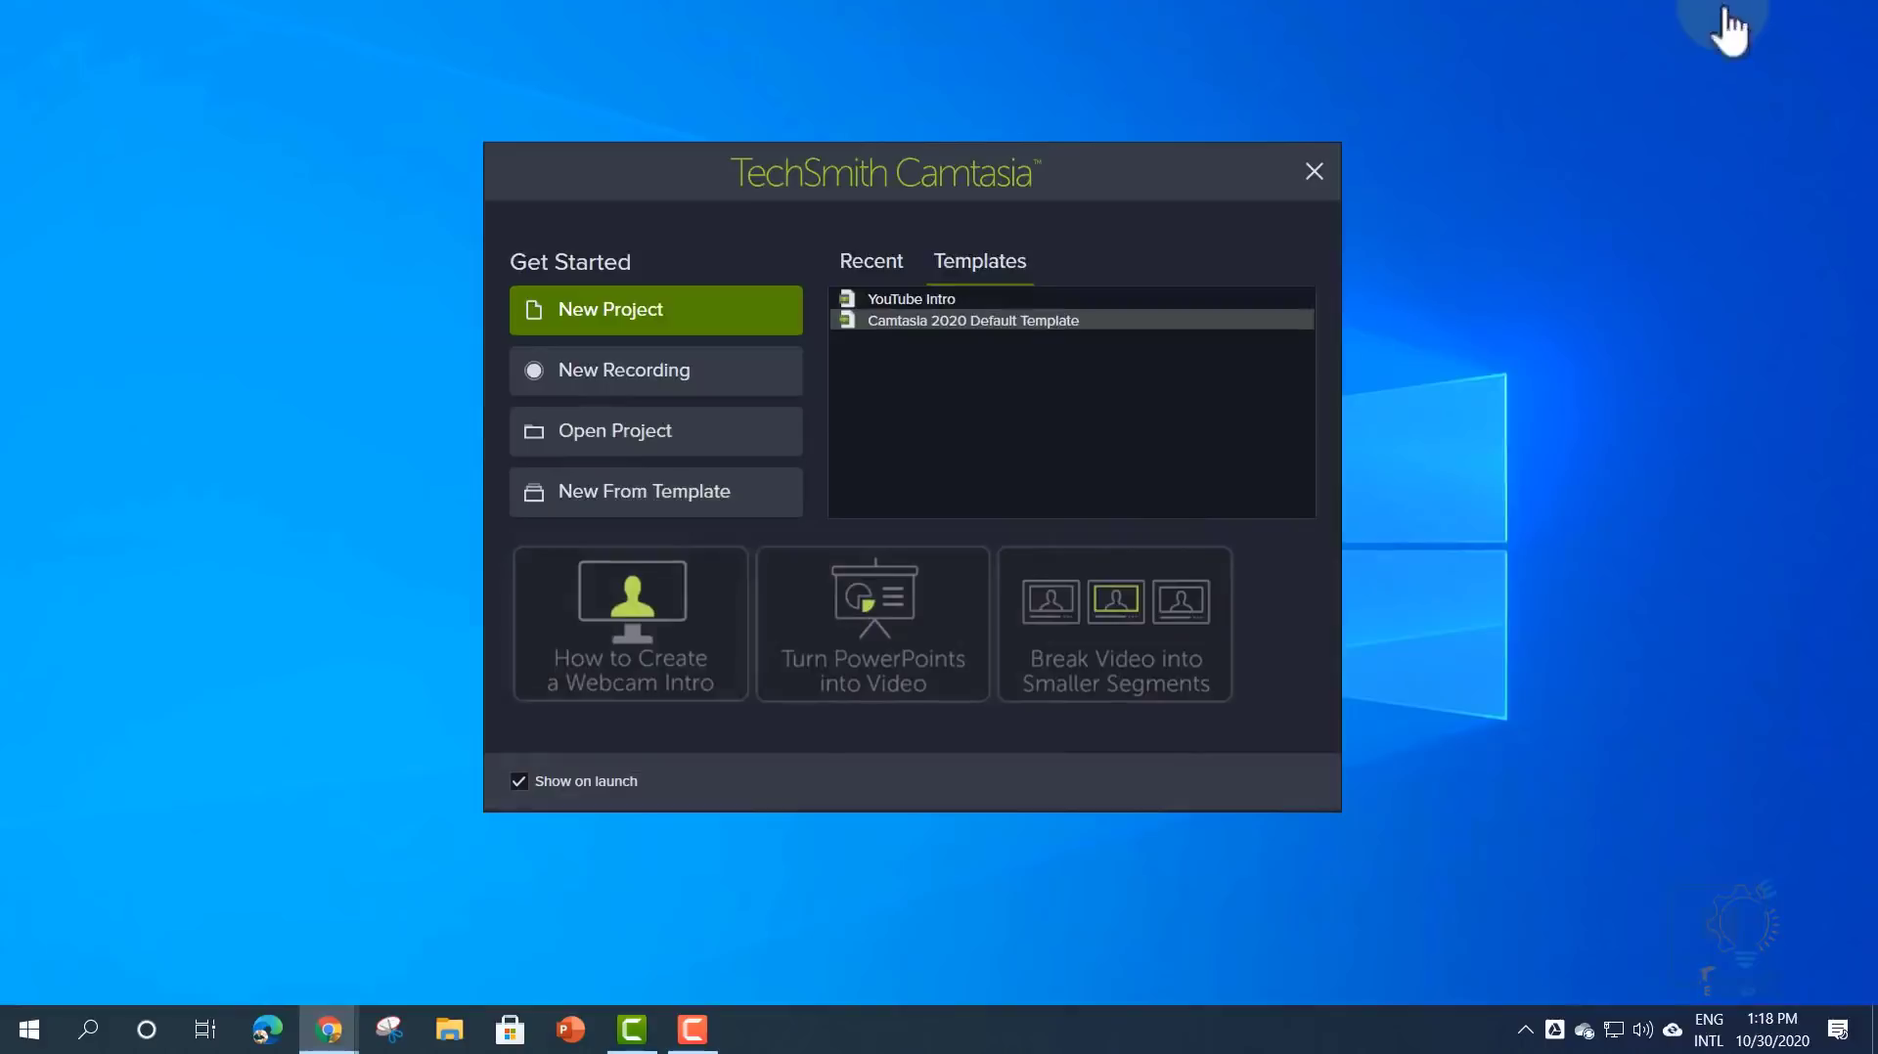
- Create an Untitled Project from Camtasia 2020 Default Template, with INTRO and OUTRO clips
click(519, 781)
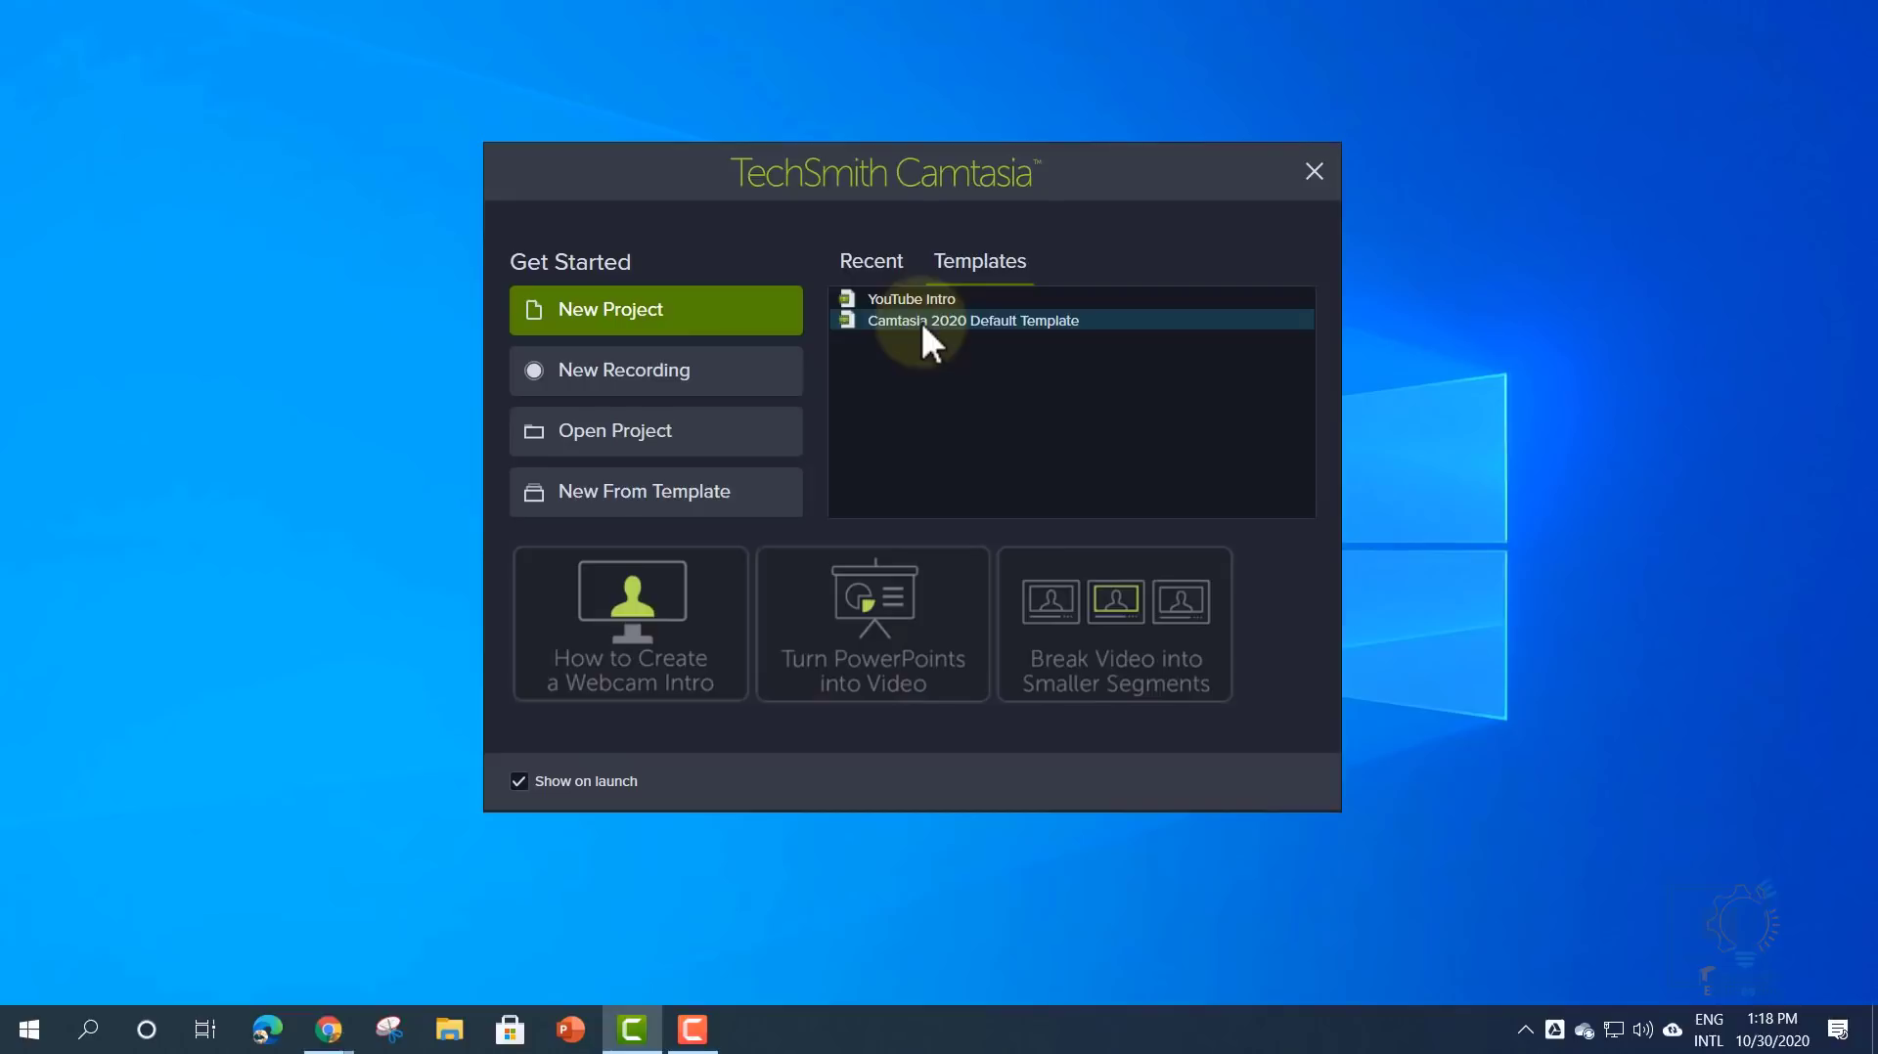
double_click(945, 323)
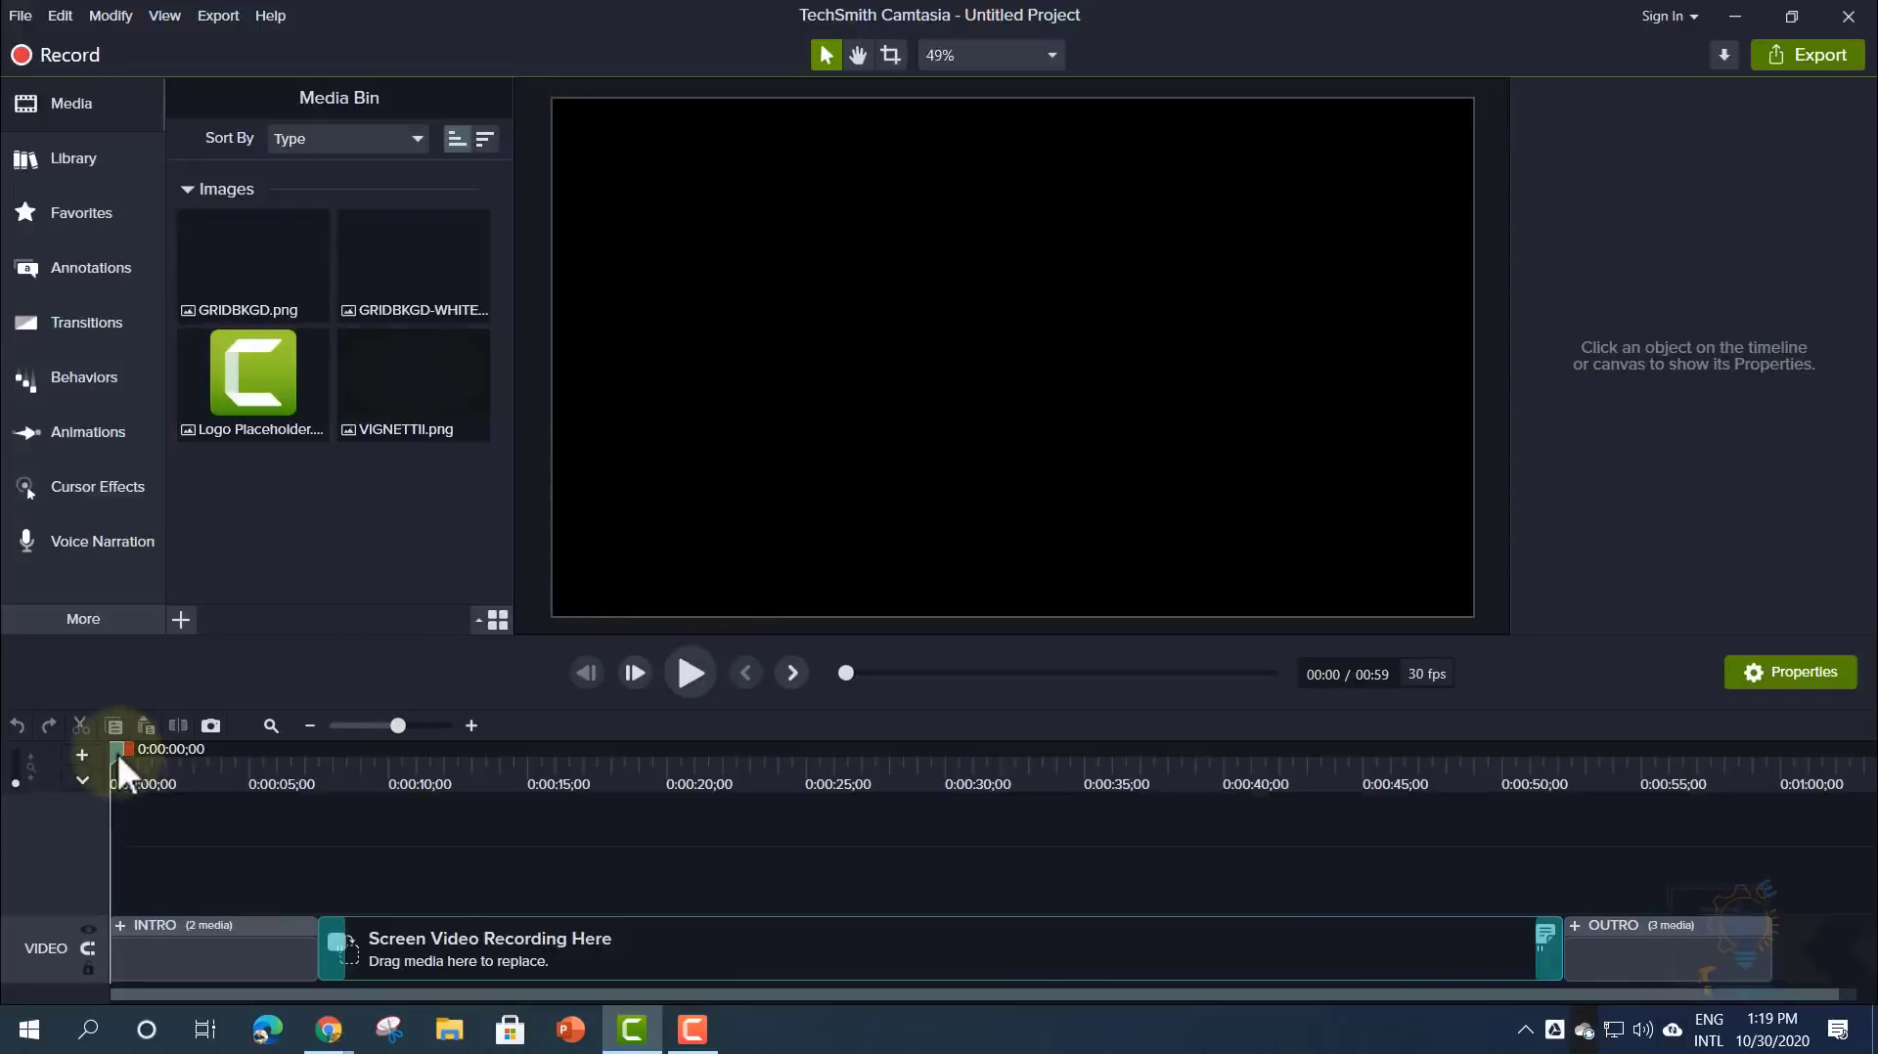
- Move the playhead to 0:00:11;01 to preview the recording placeholder
mouse_move(117, 753)
mouse_down()
mouse_move(418, 753)
mouse_move(831, 820)
mouse_move(1027, 820)
mouse_move(600, 804)
mouse_move(103, 753)
mouse_up()
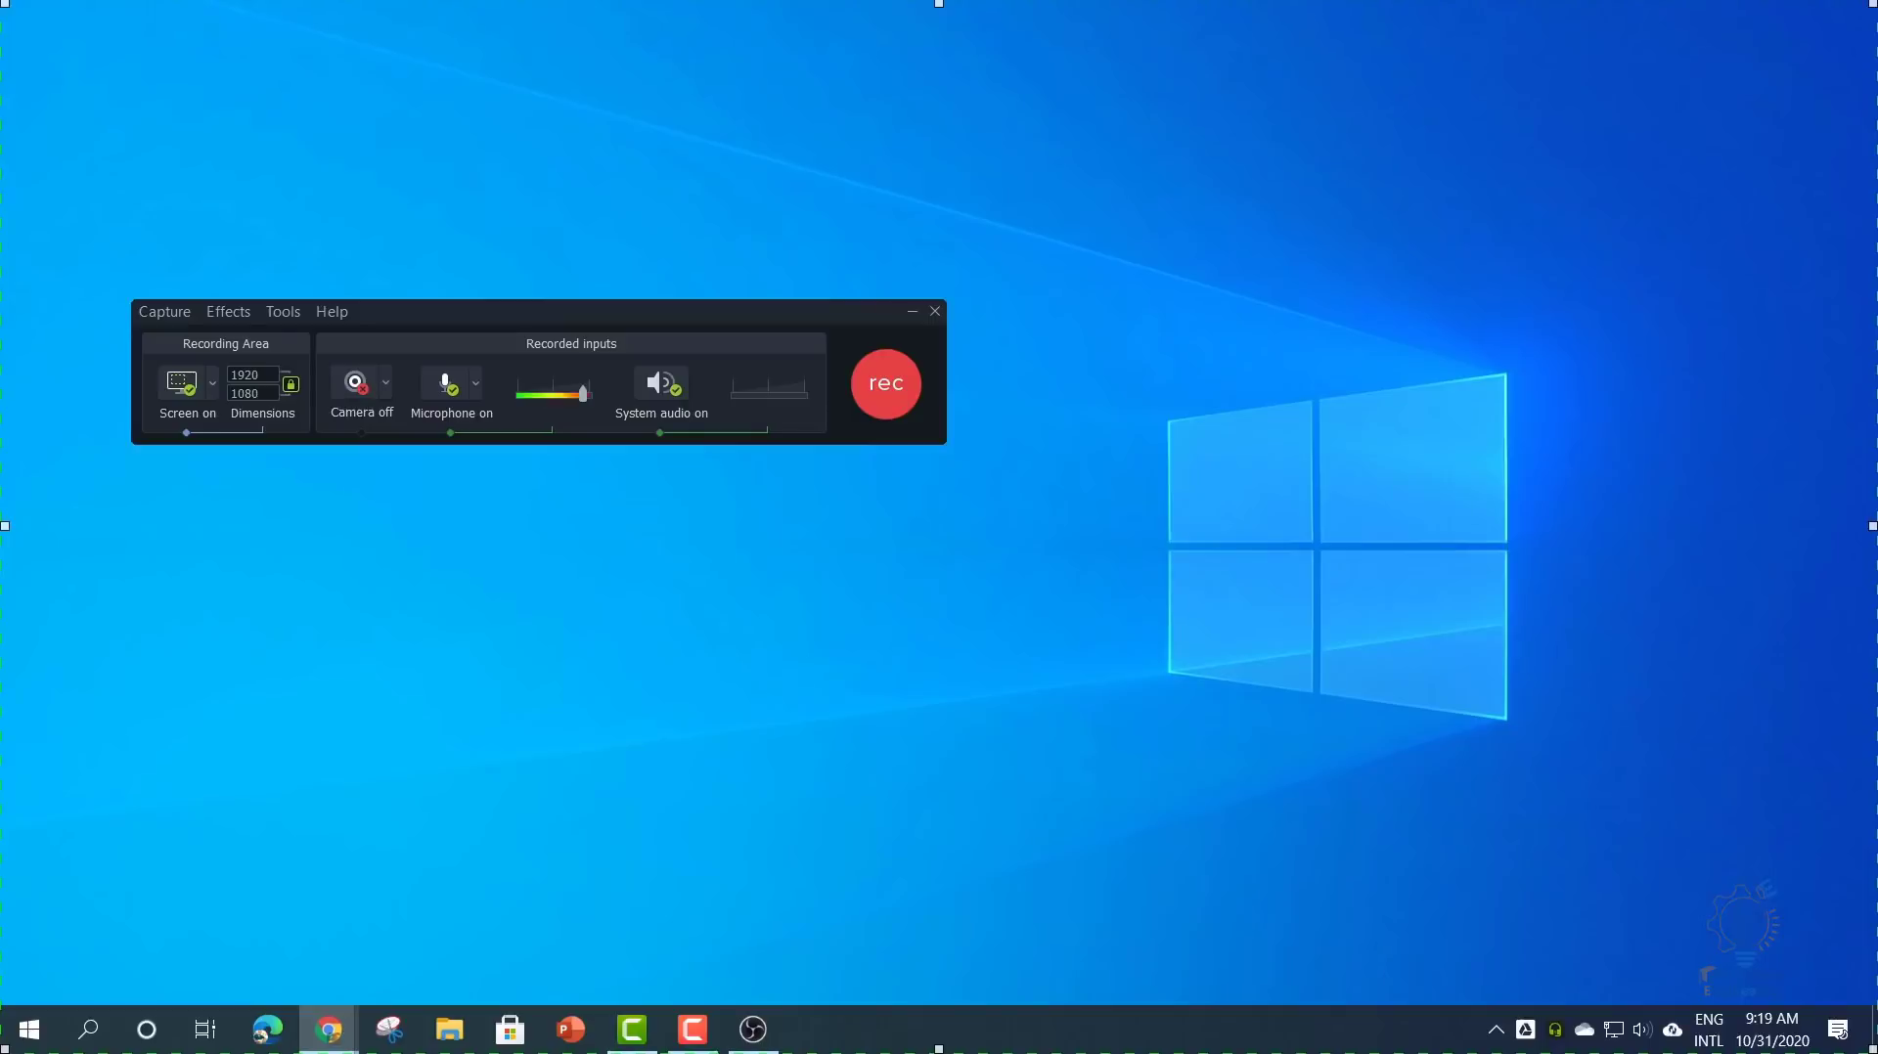
- Clear the editor away, reposition the recorder window, and open the recording area size choices
drag(470, 314, 460, 336)
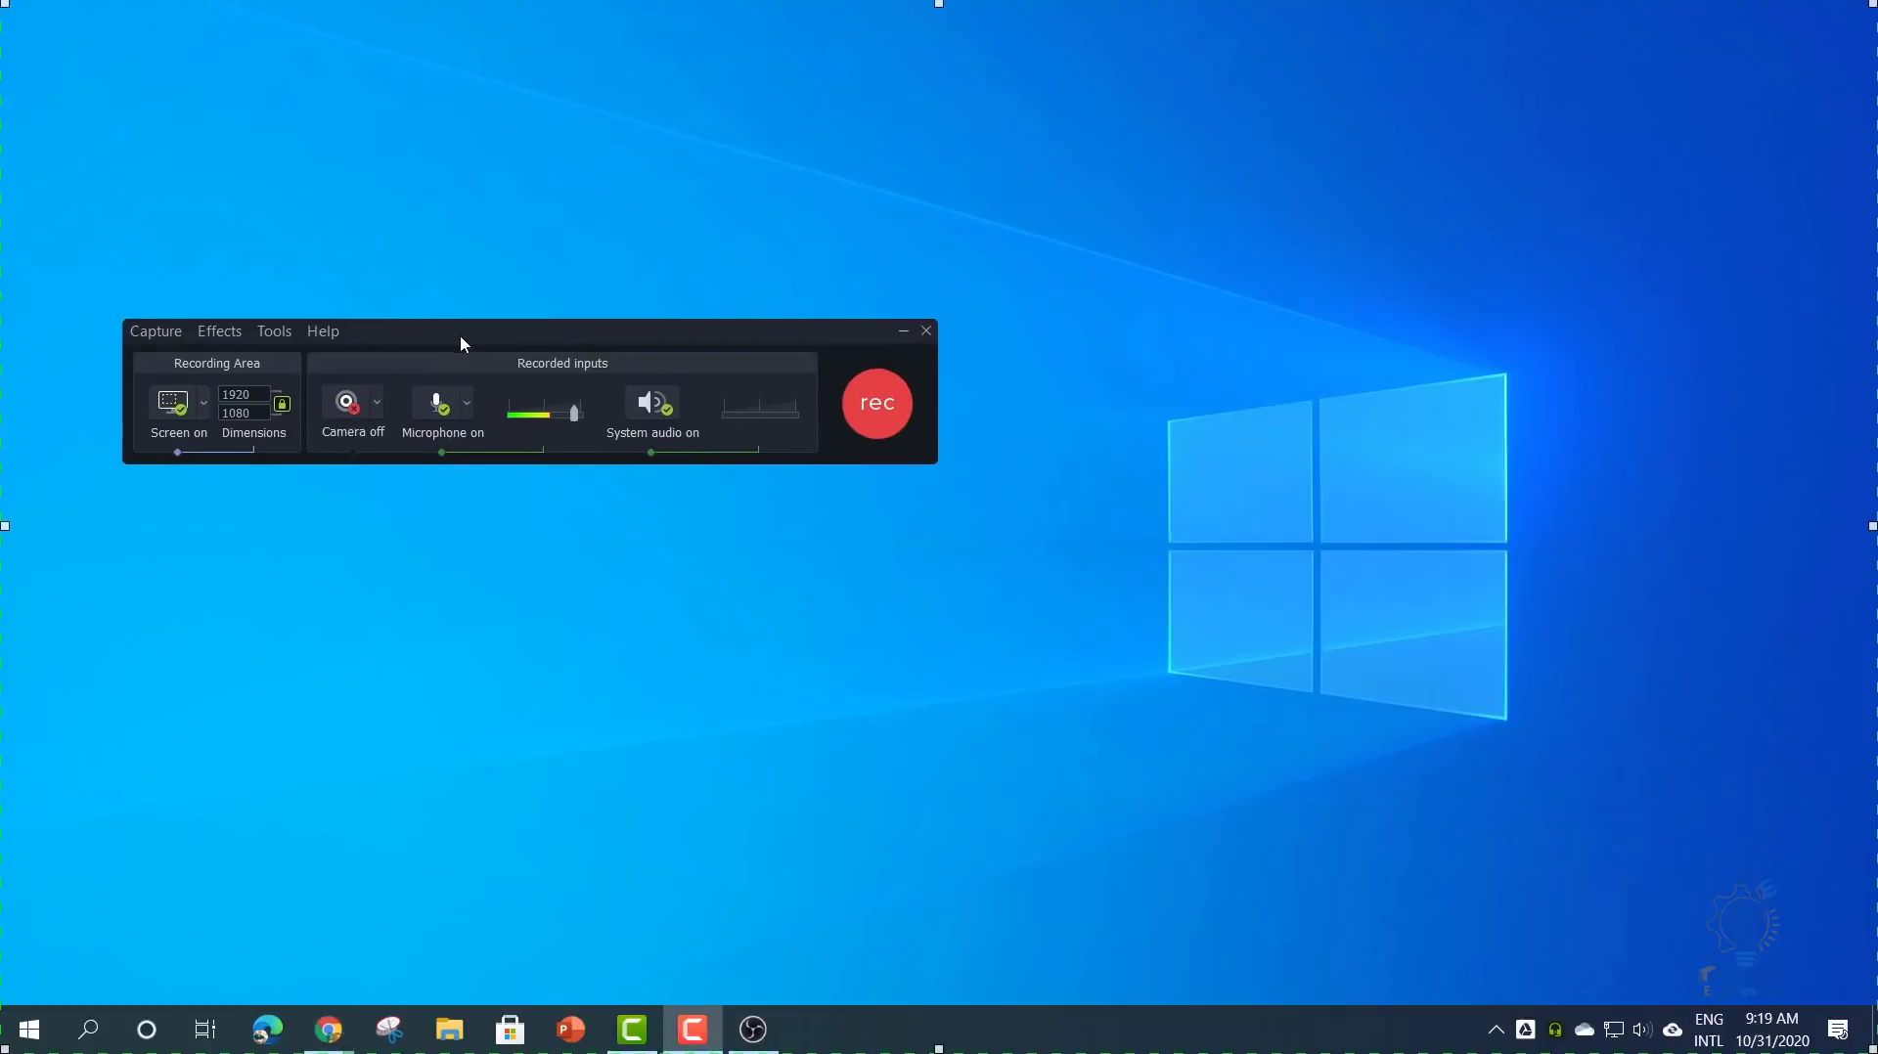
click(632, 1029)
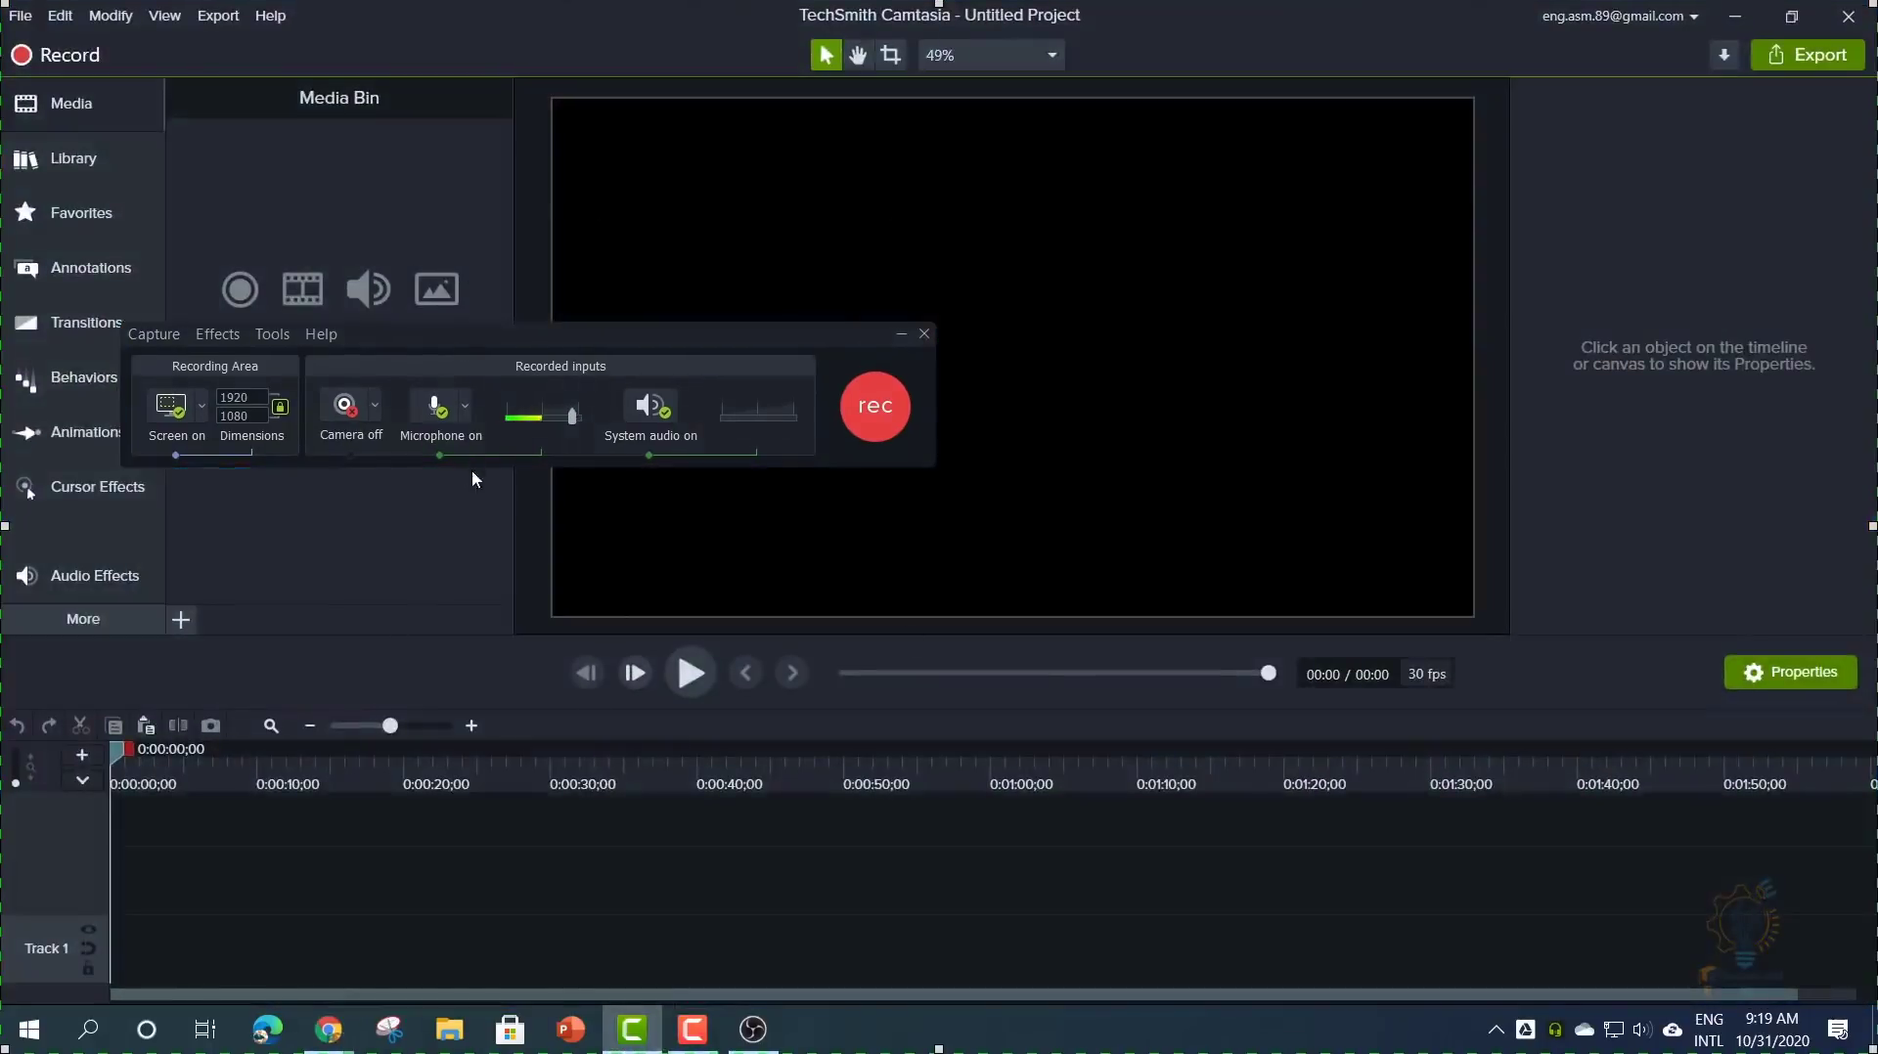
click(61, 57)
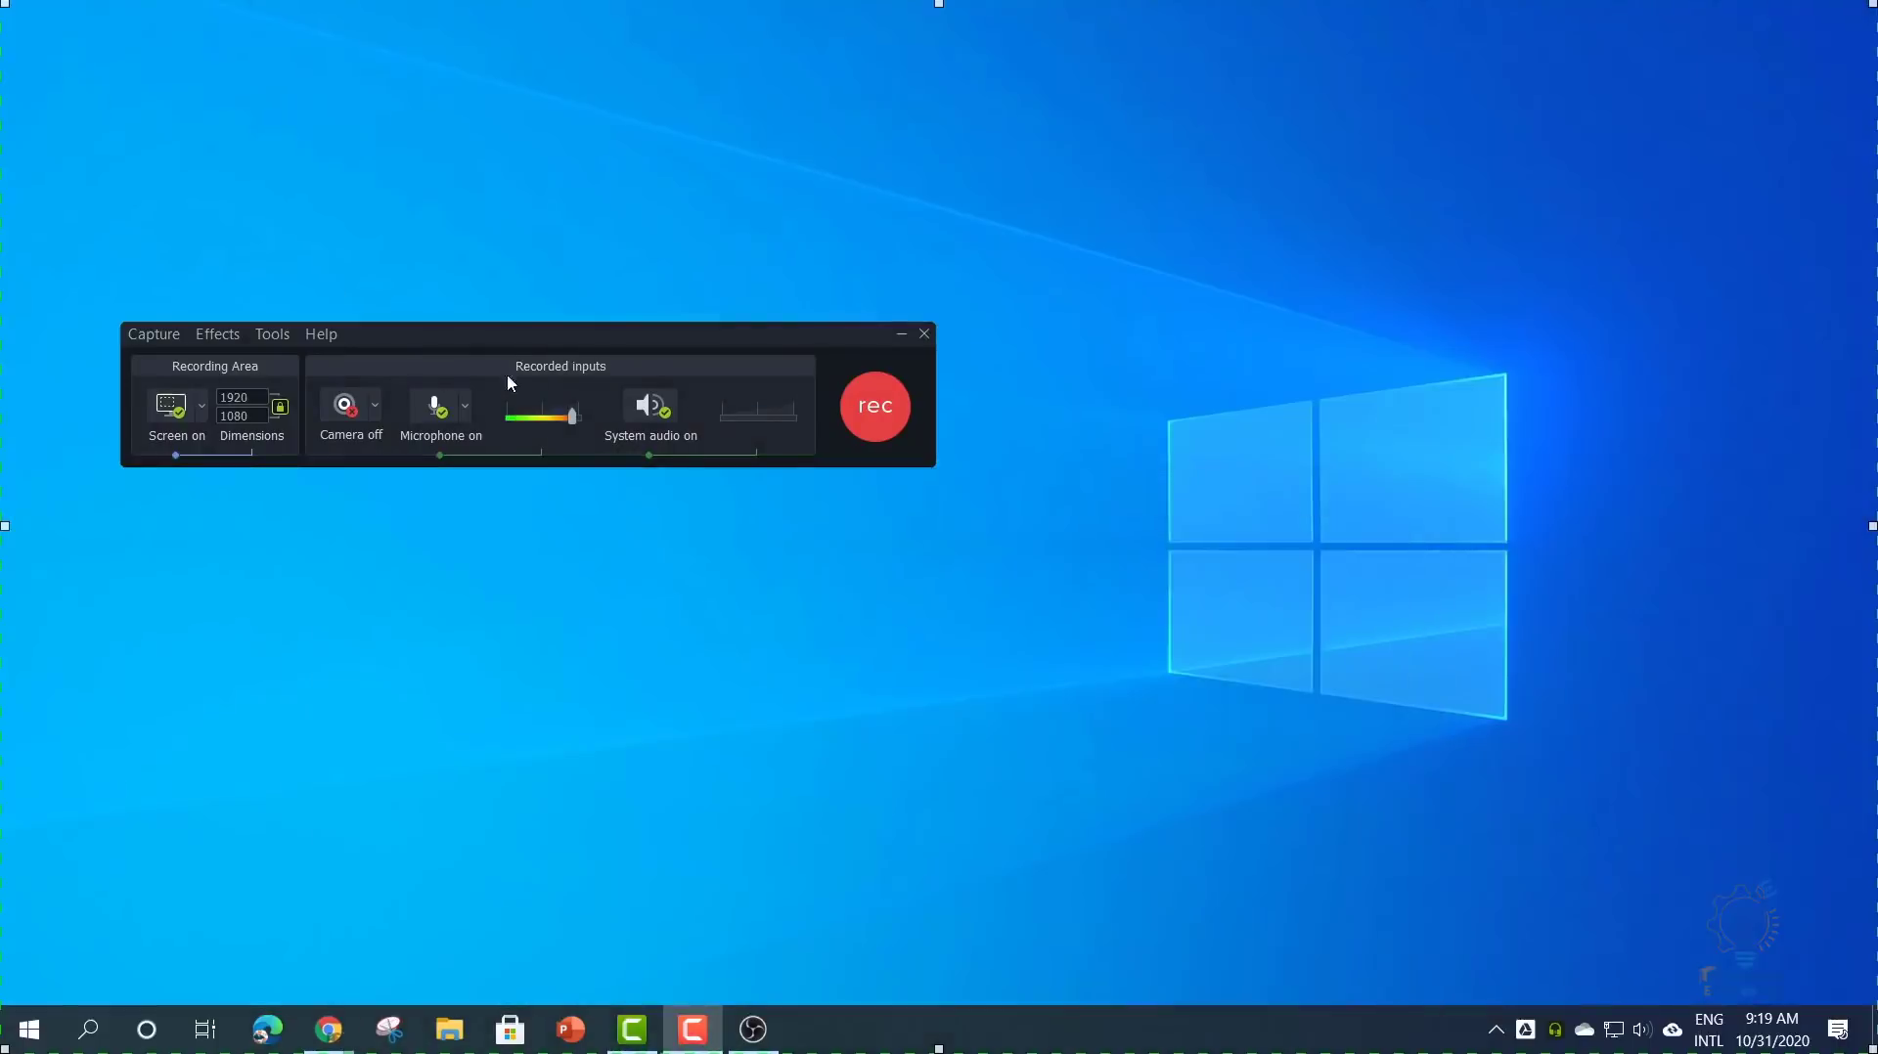
drag(517, 337, 609, 364)
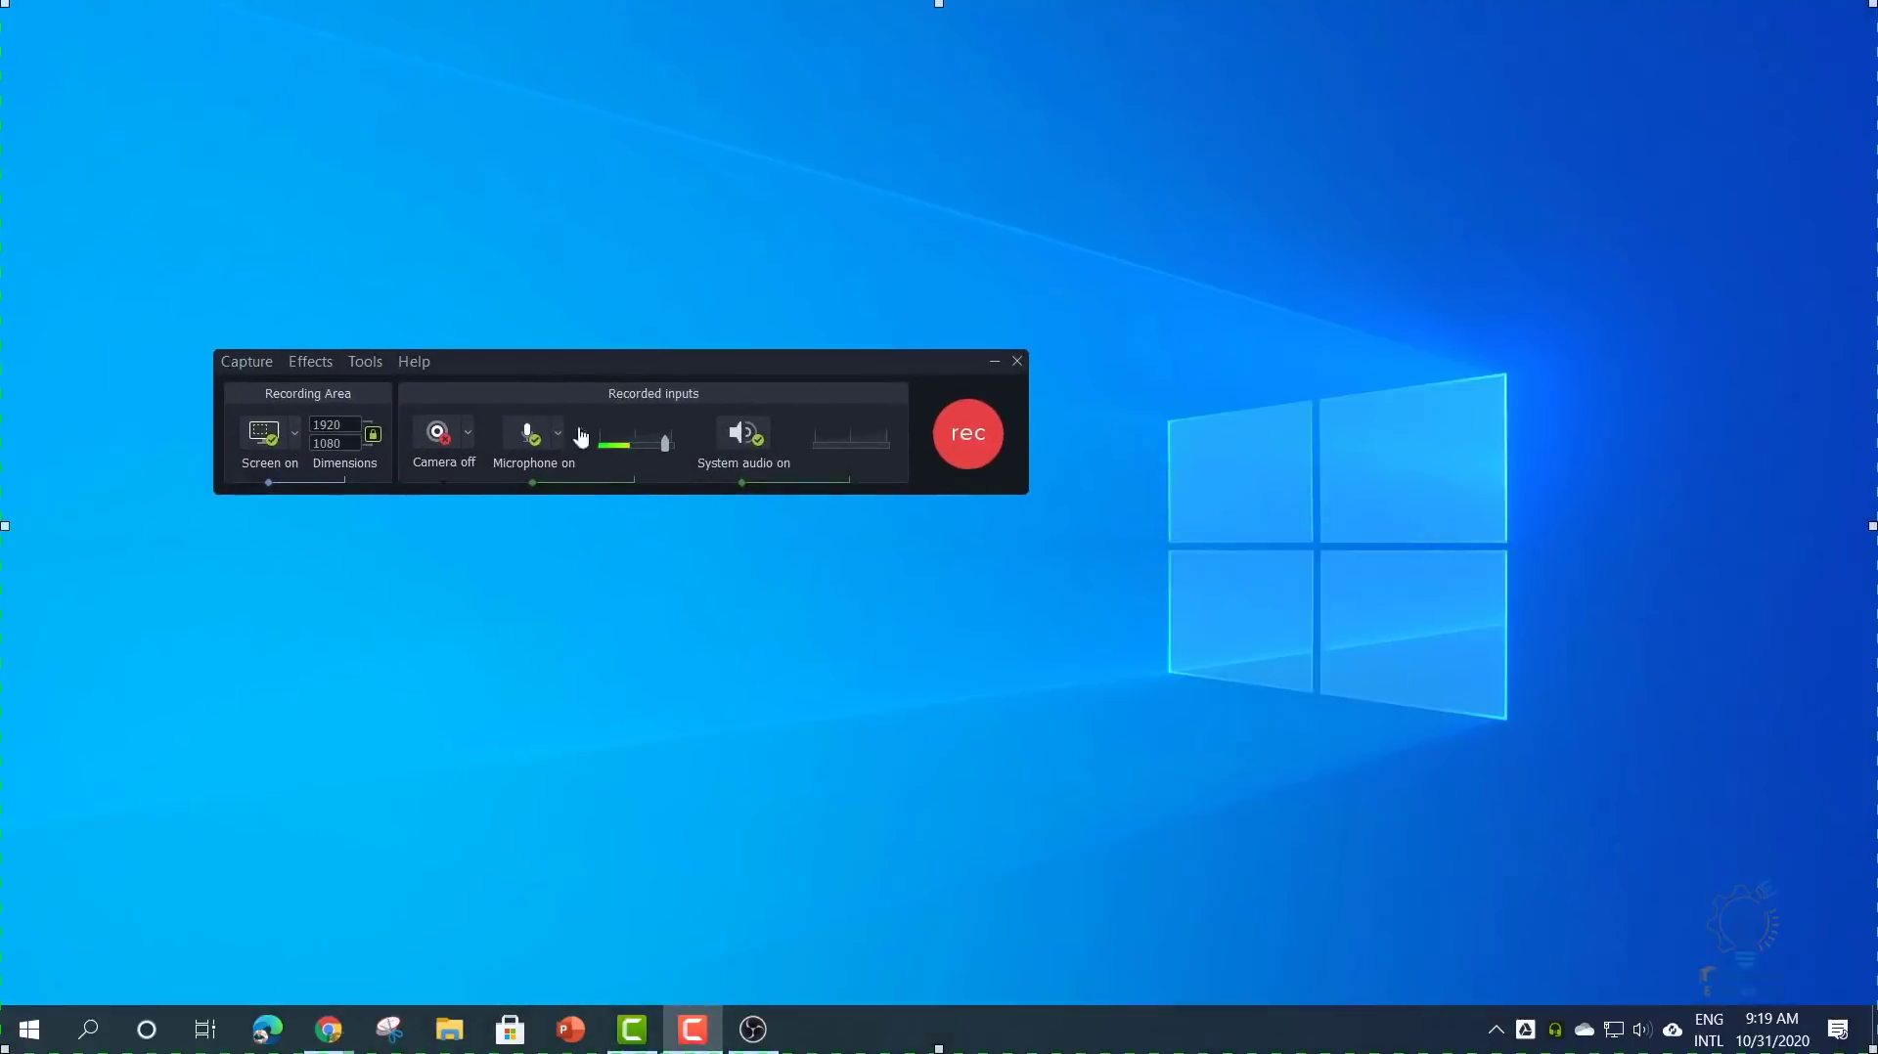
drag(541, 367, 555, 396)
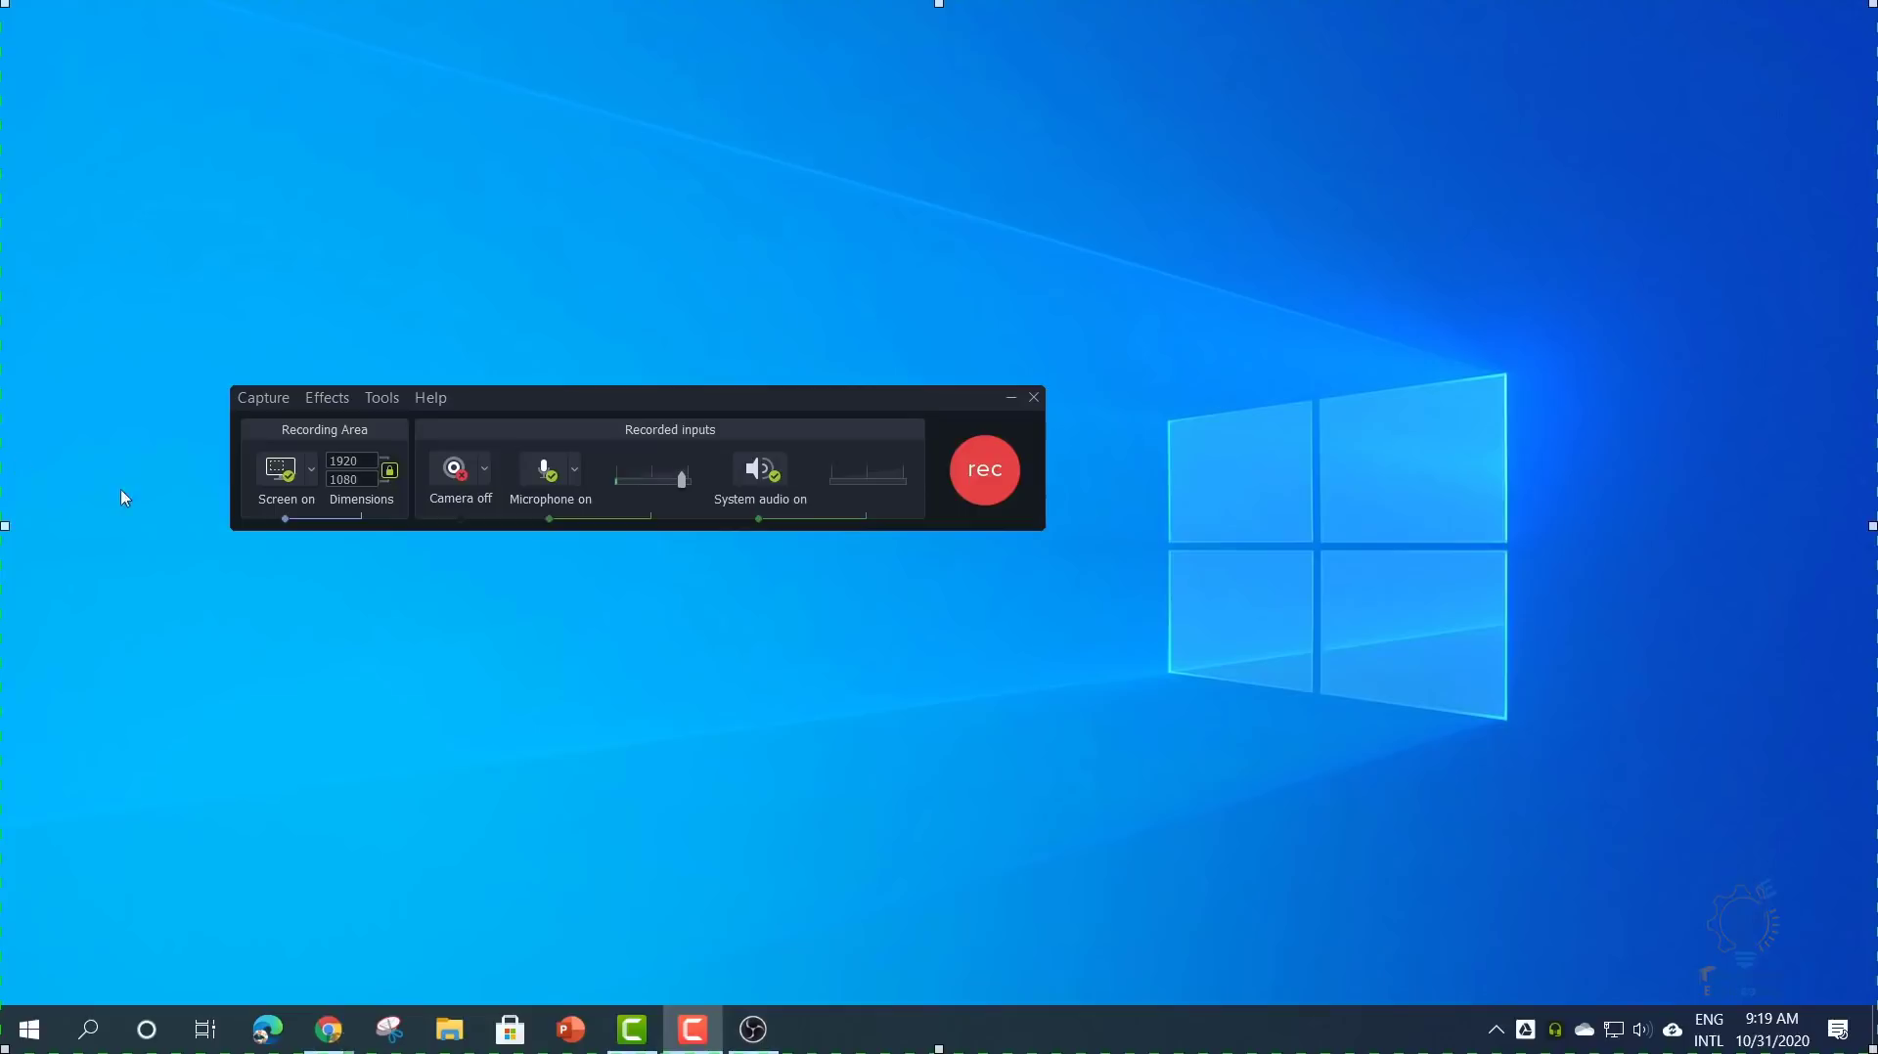
click(312, 471)
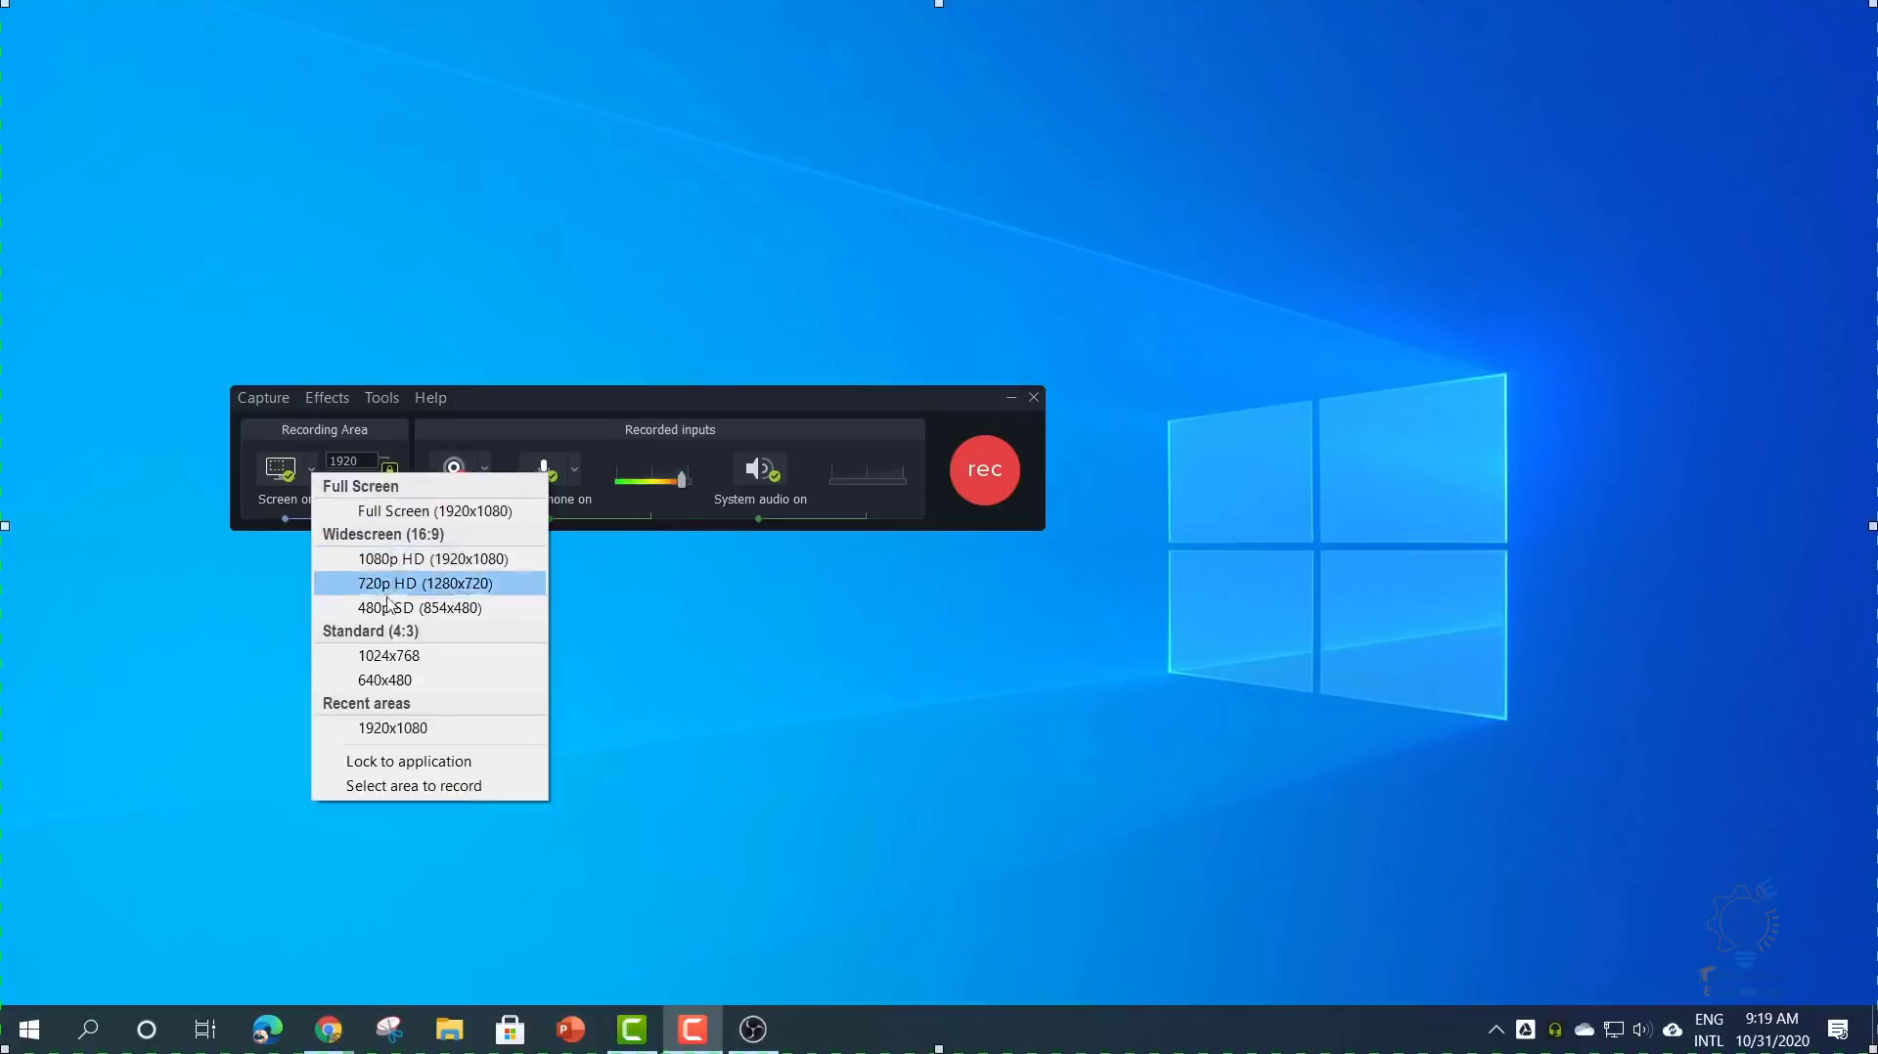
- Draw a custom capture region and stretch it to 1920×1029 above the taskbar
click(411, 788)
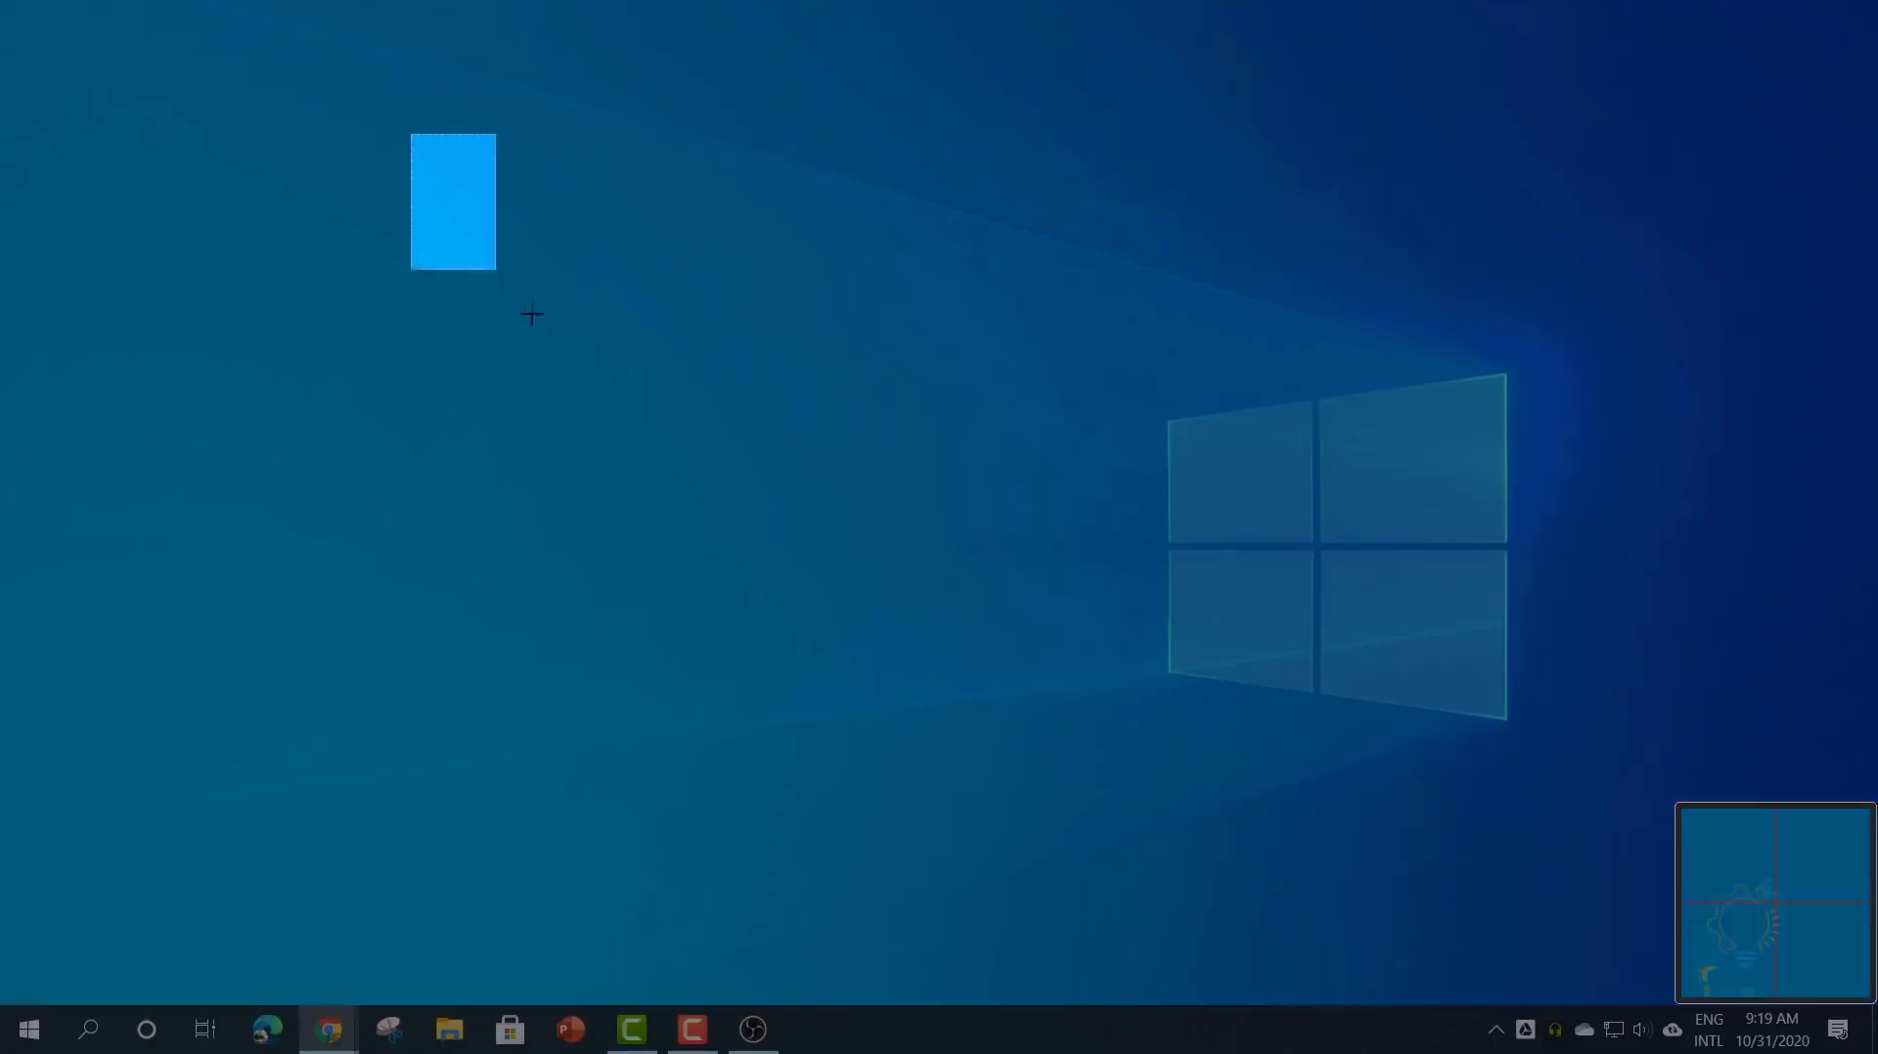
drag(531, 315, 1573, 839)
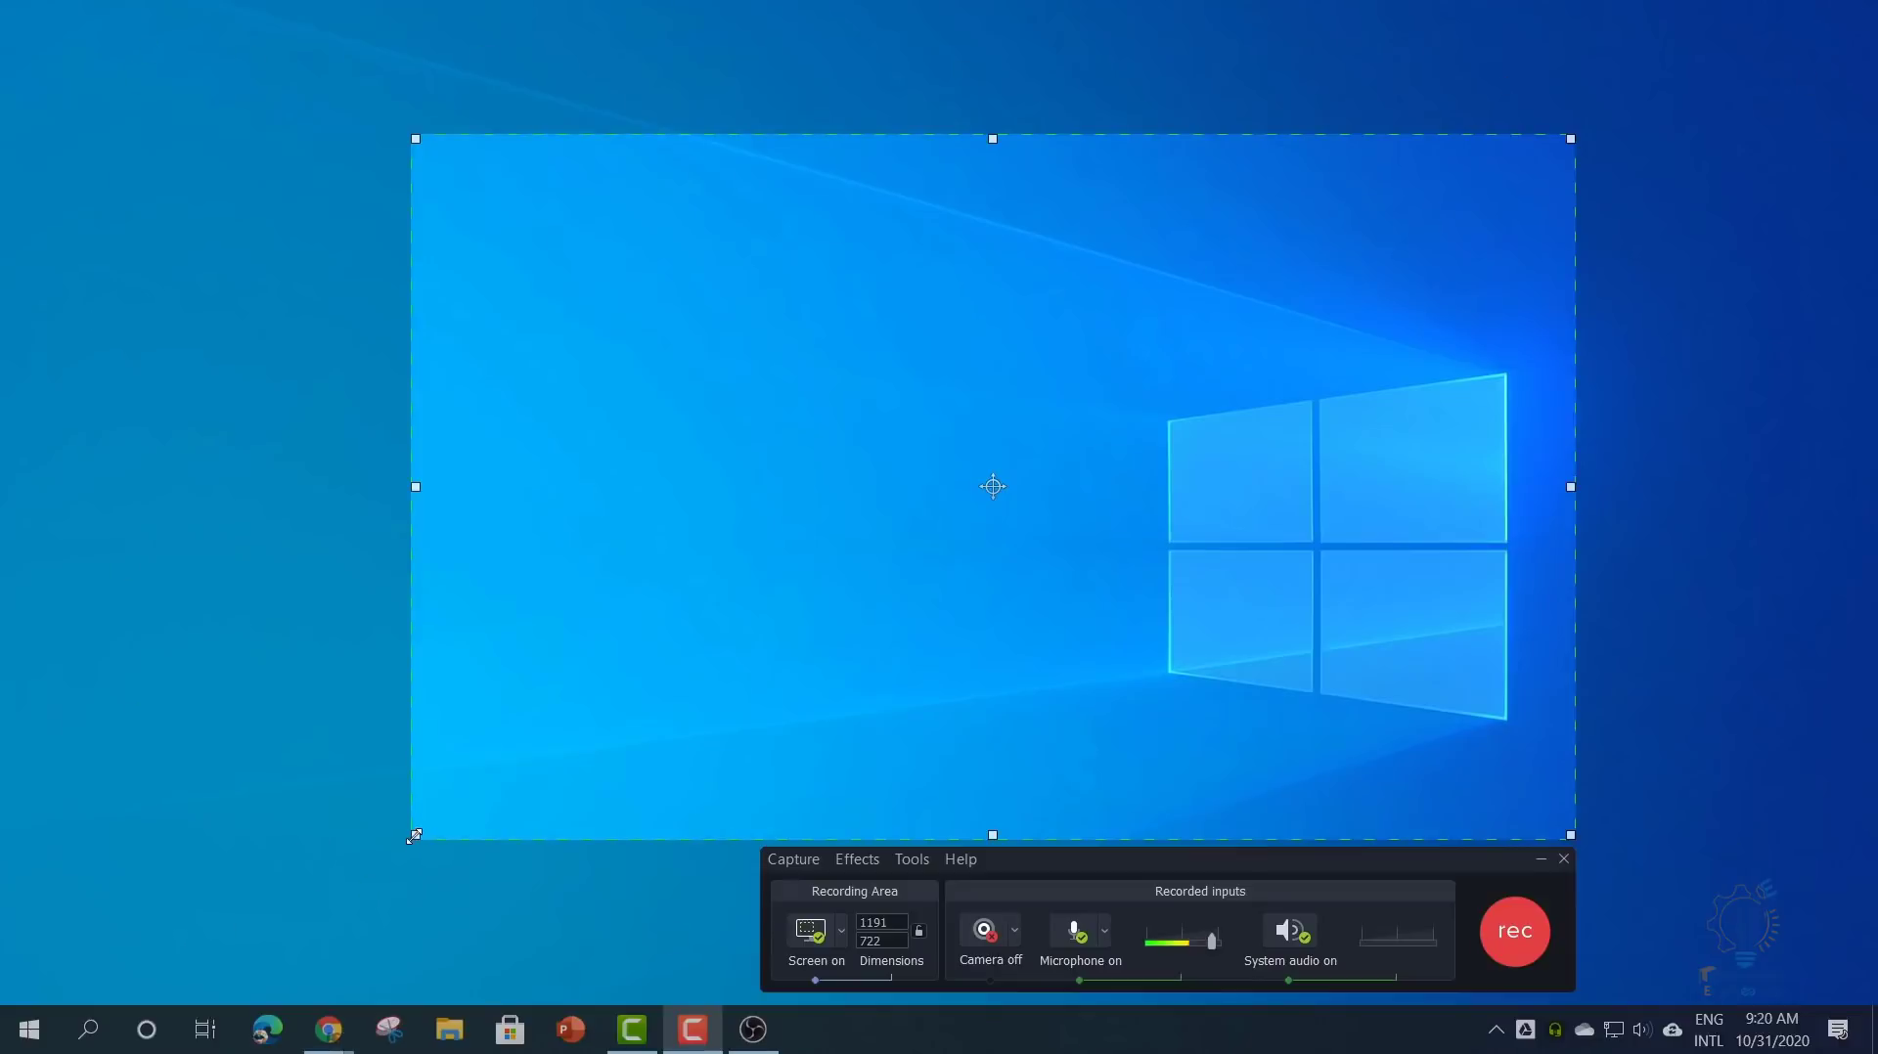
drag(414, 838, 6, 998)
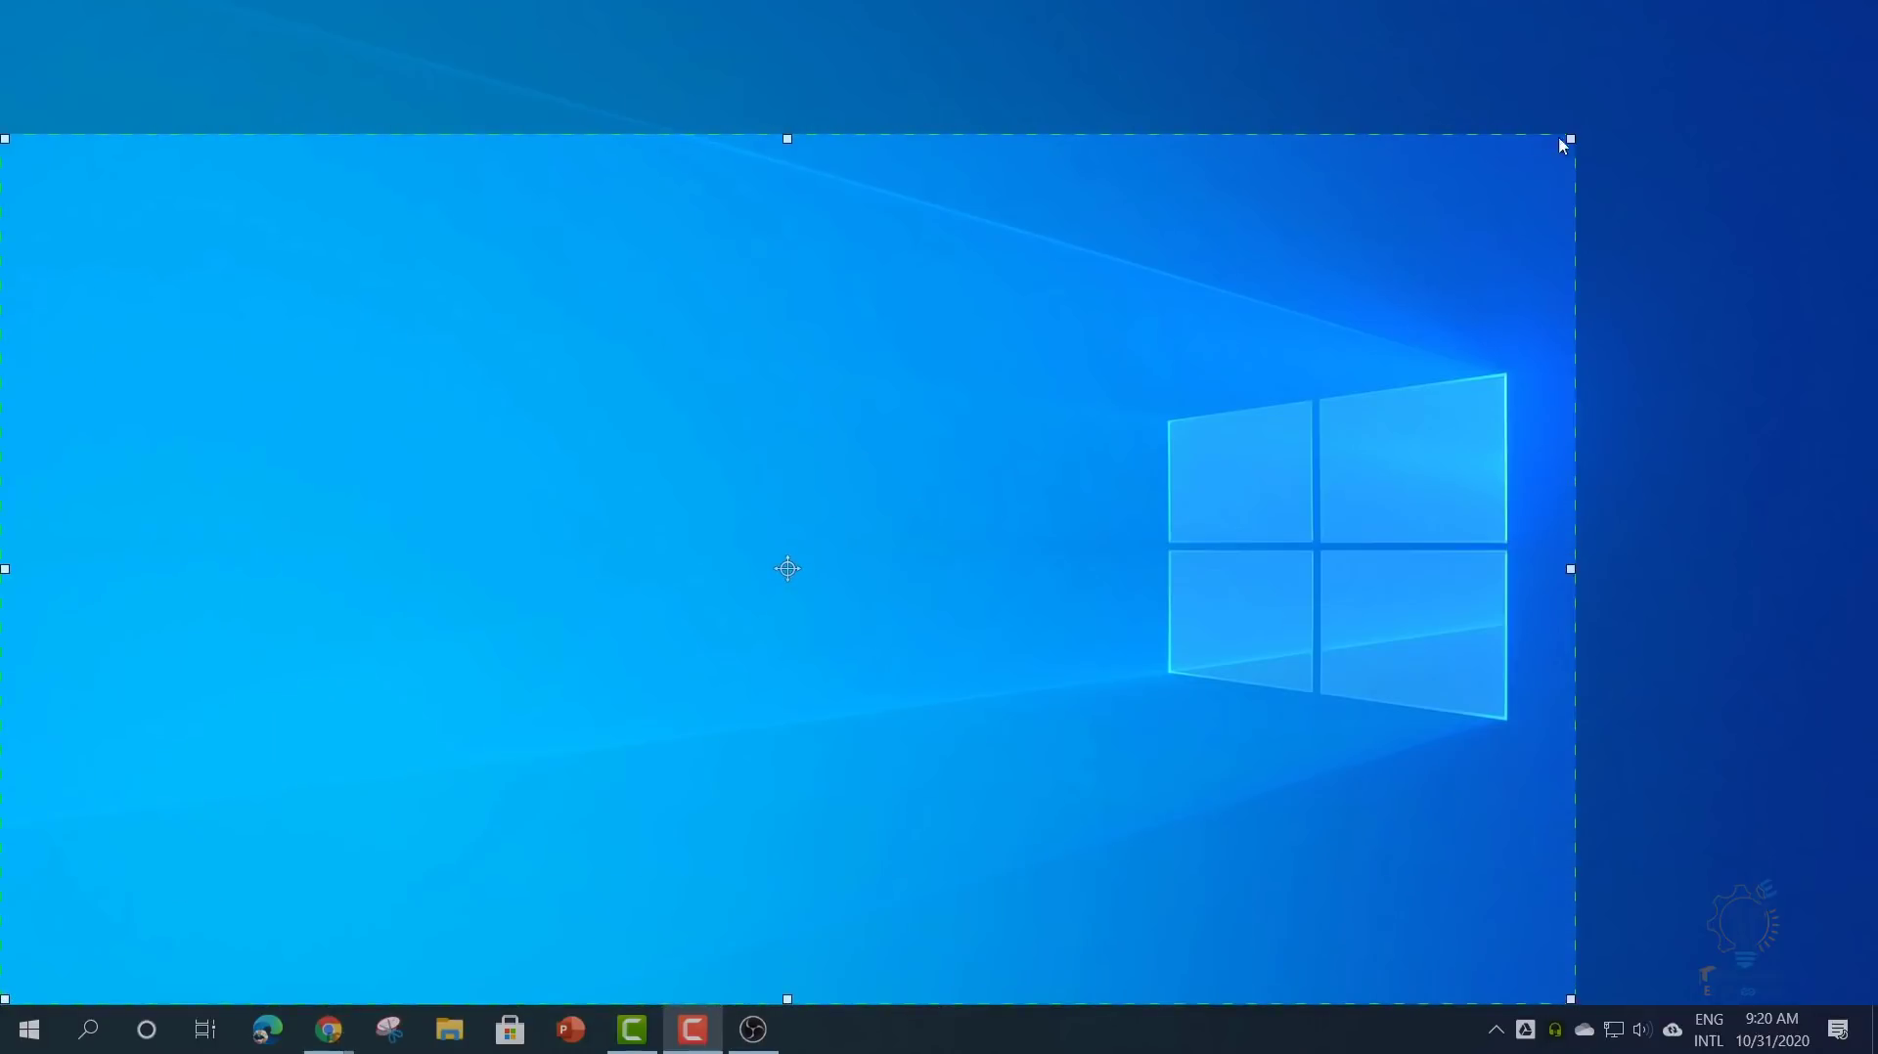
drag(1567, 143, 1872, 3)
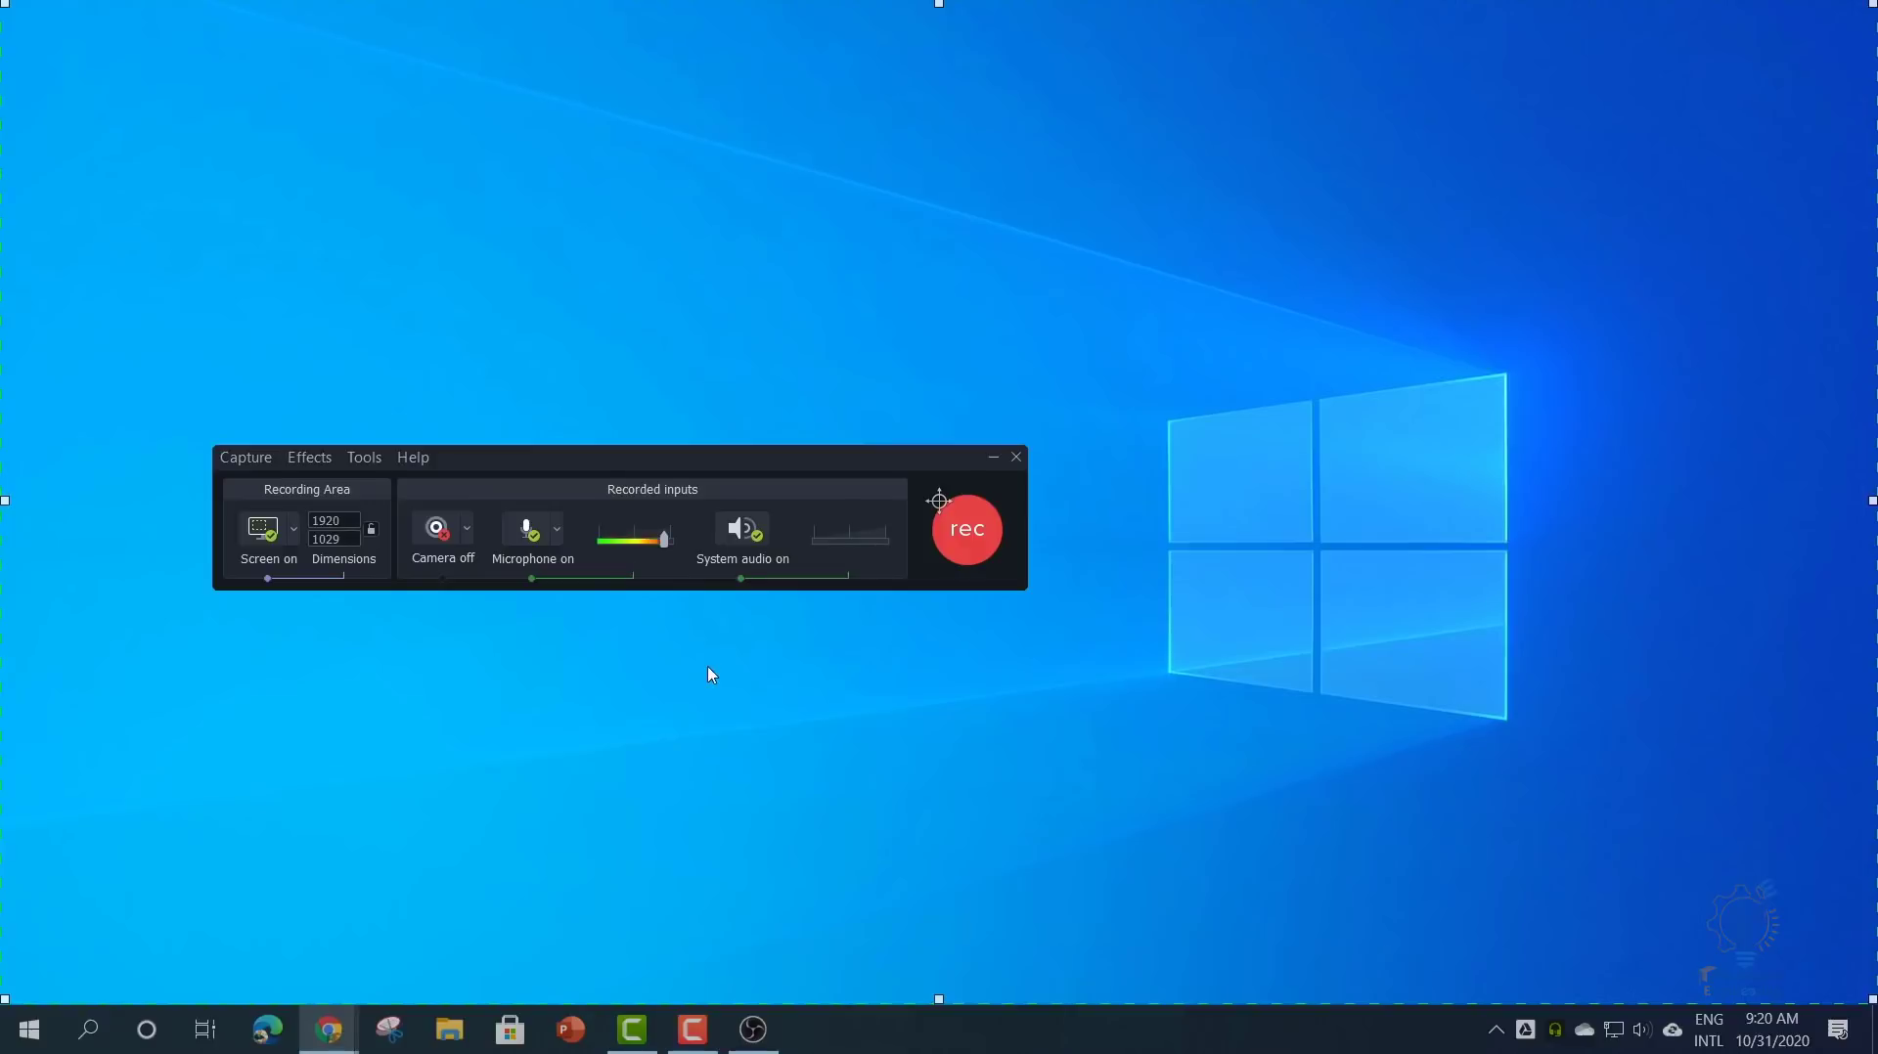
drag(547, 454, 617, 486)
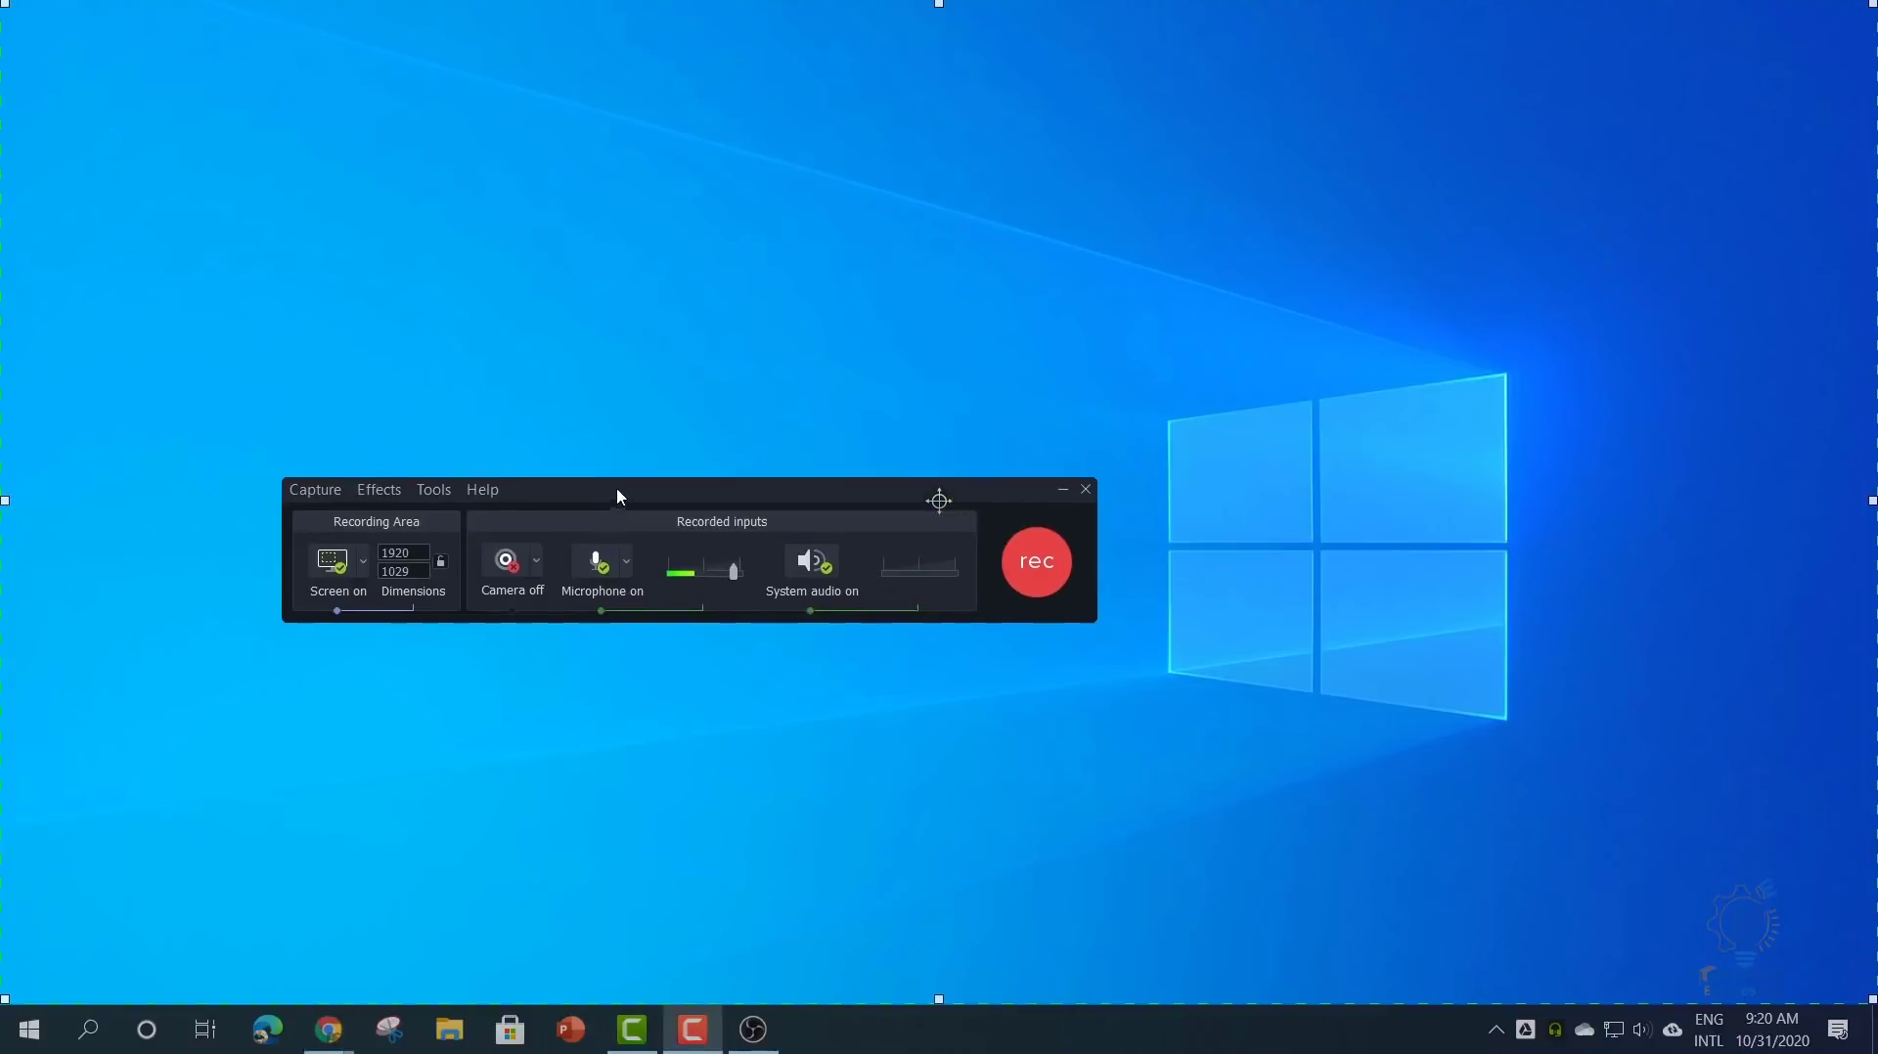
click(538, 567)
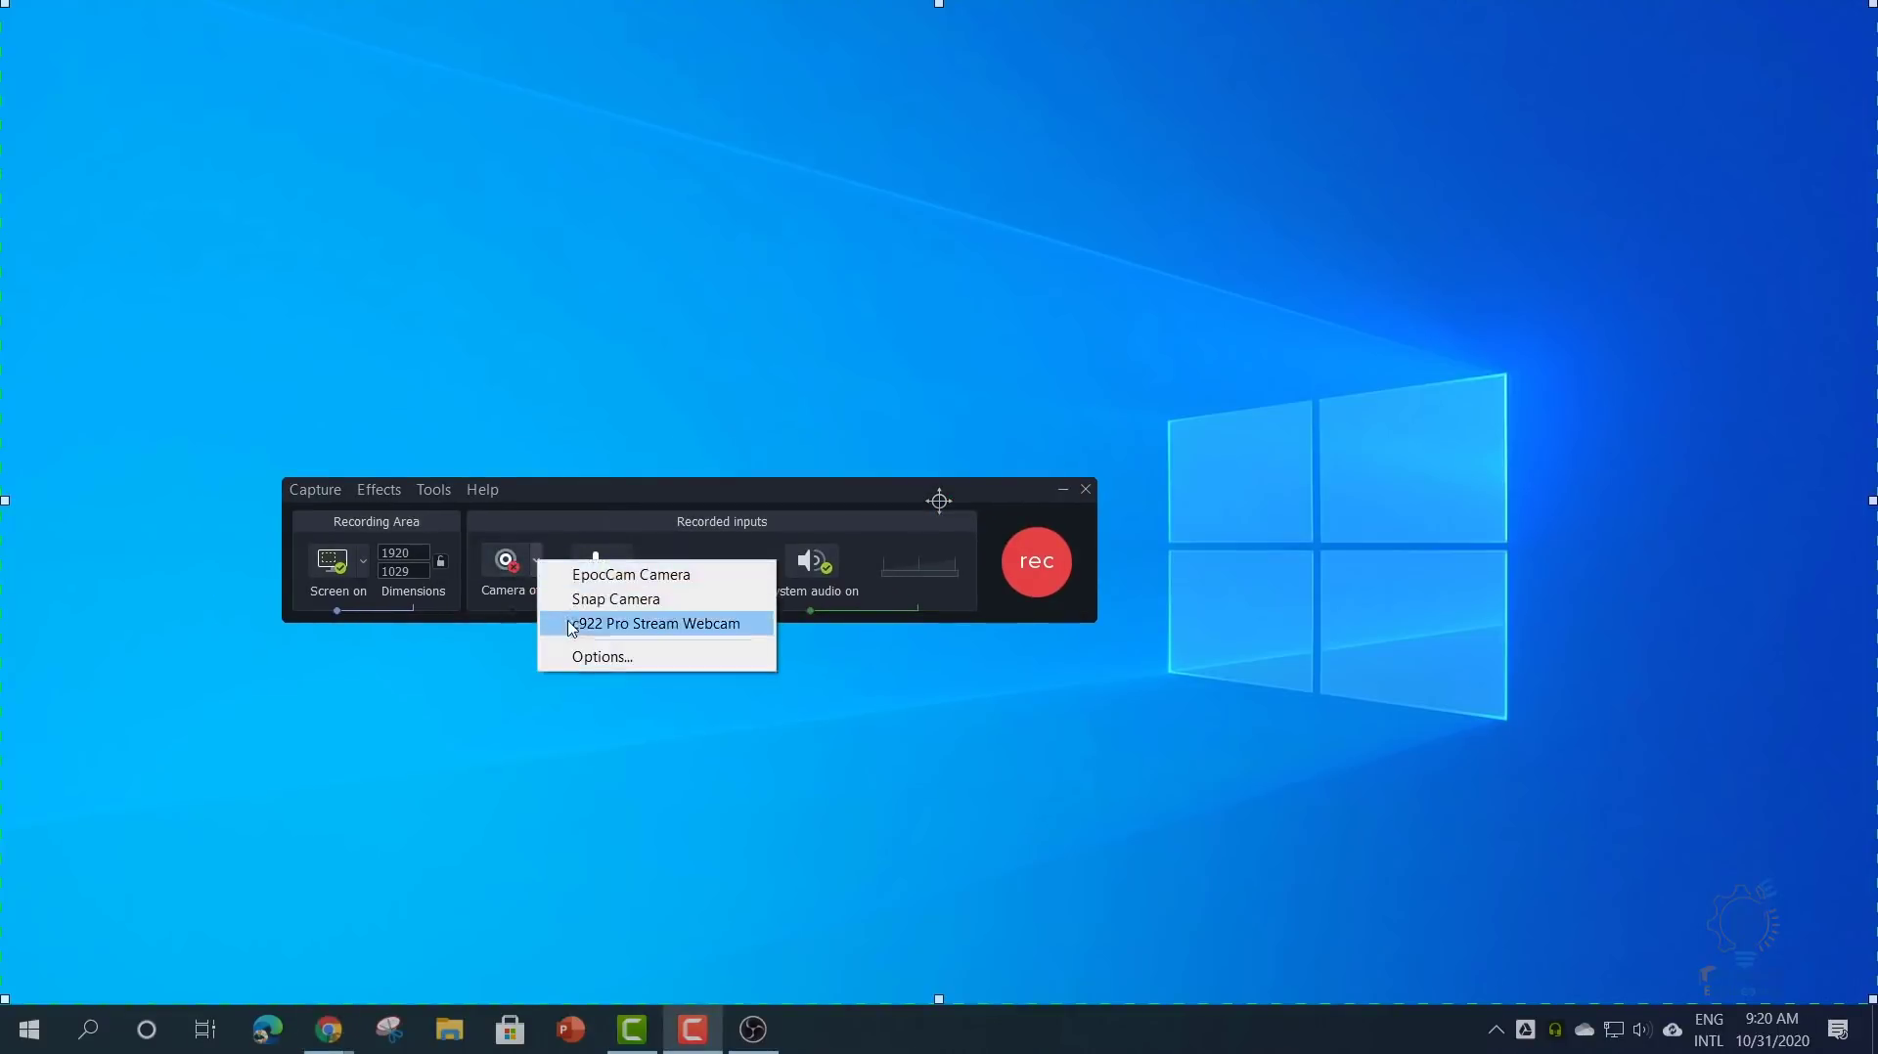
click(510, 739)
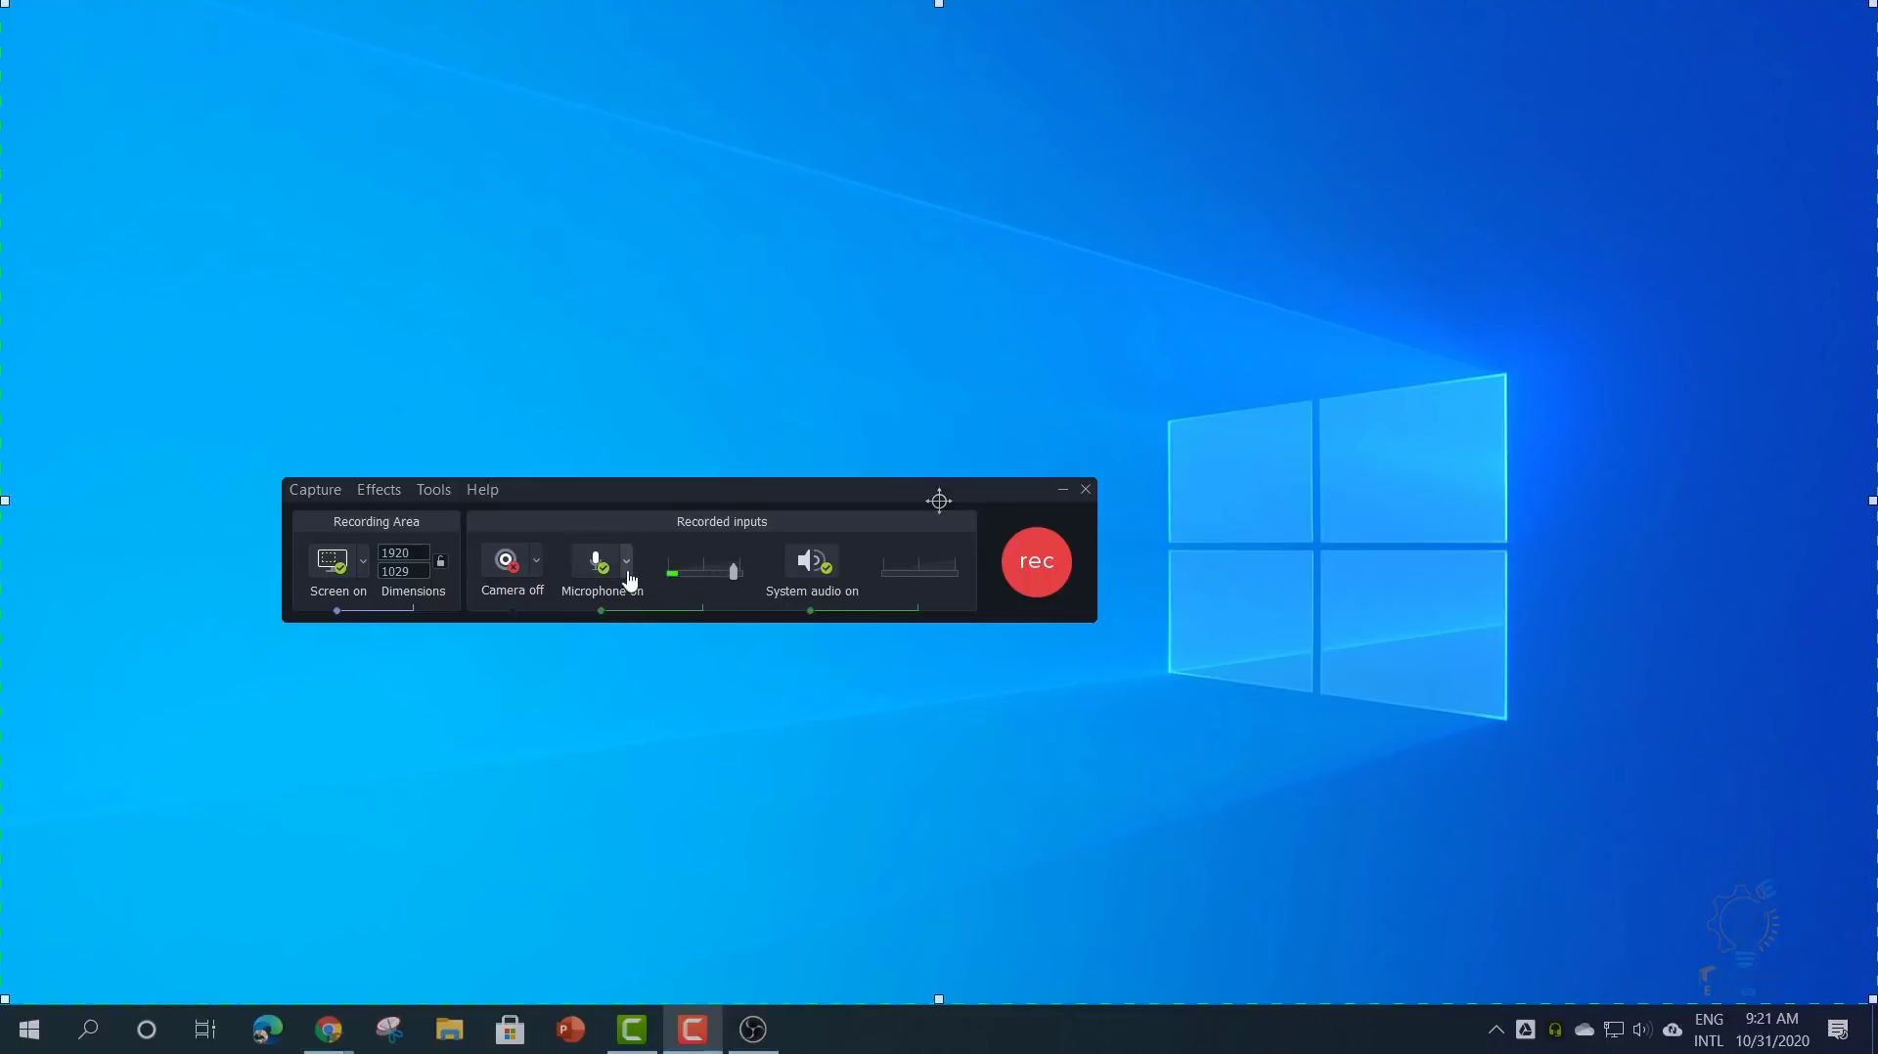
- Keep the current microphone and nudge its recording volume slightly down
click(627, 573)
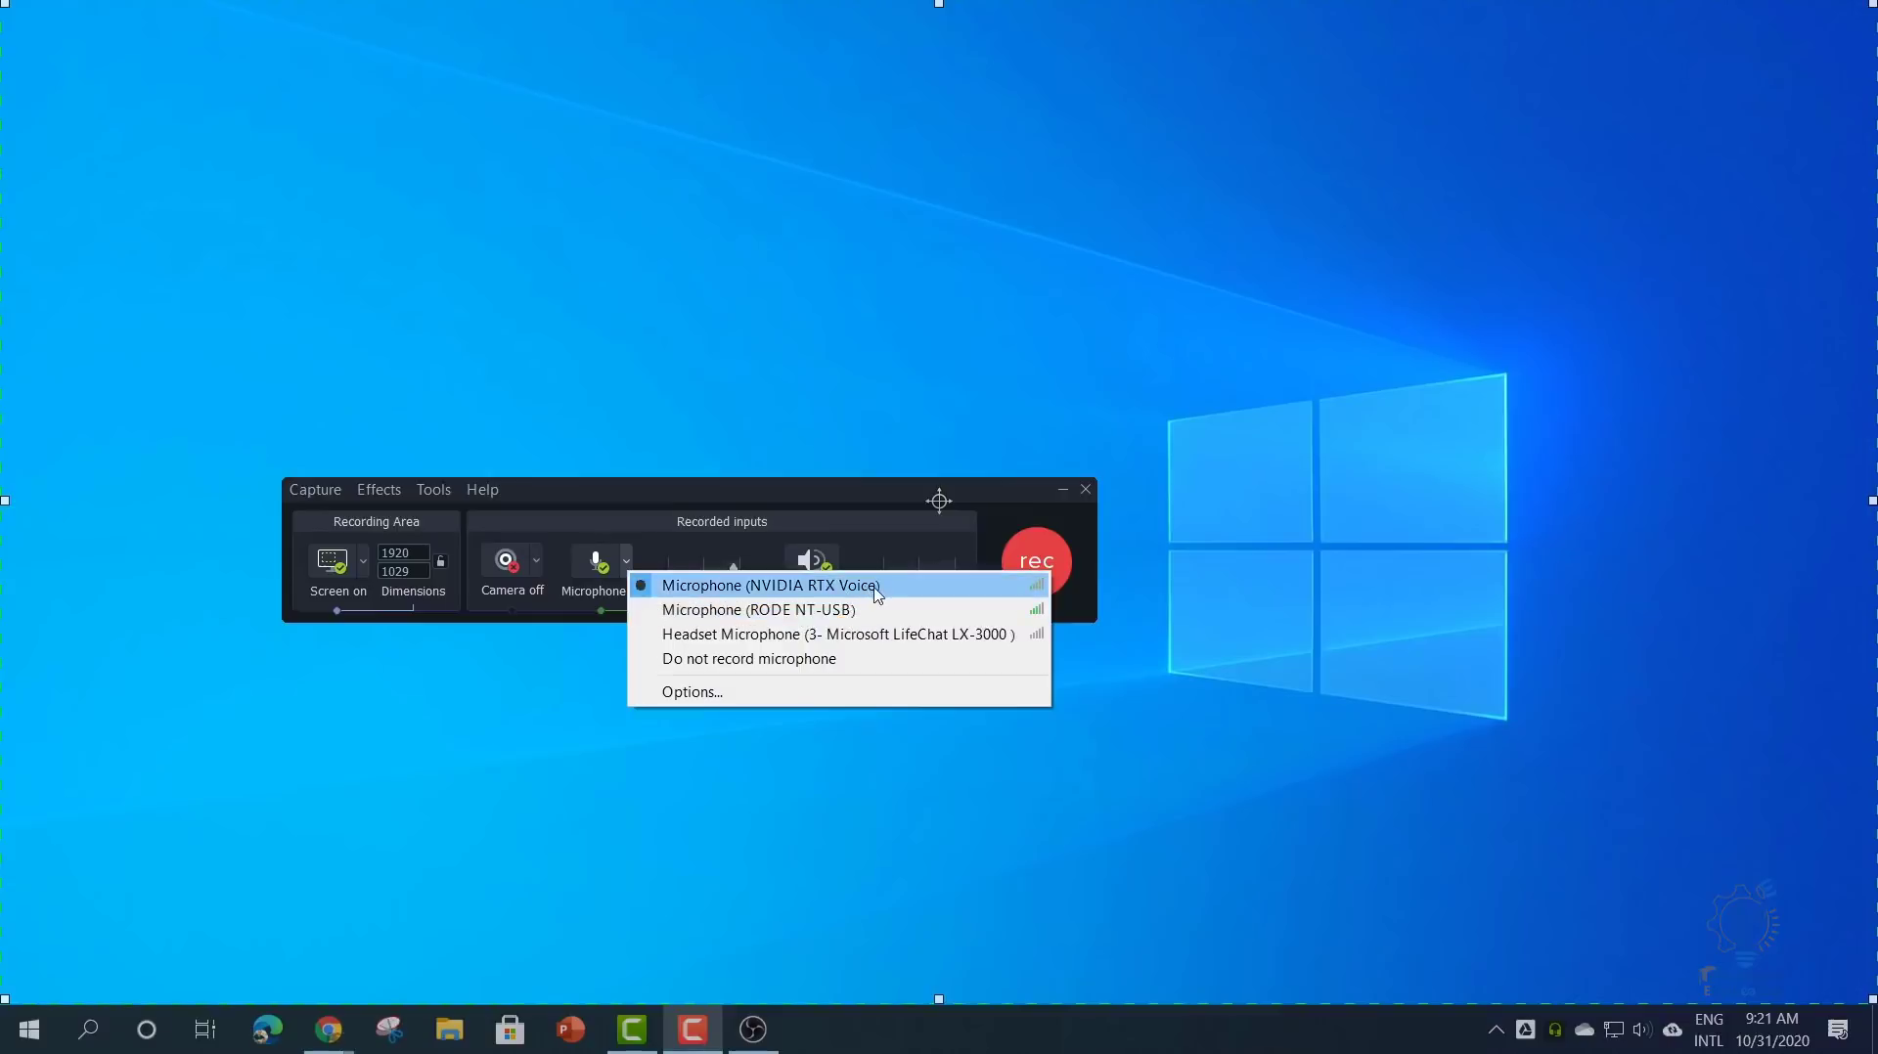
click(743, 824)
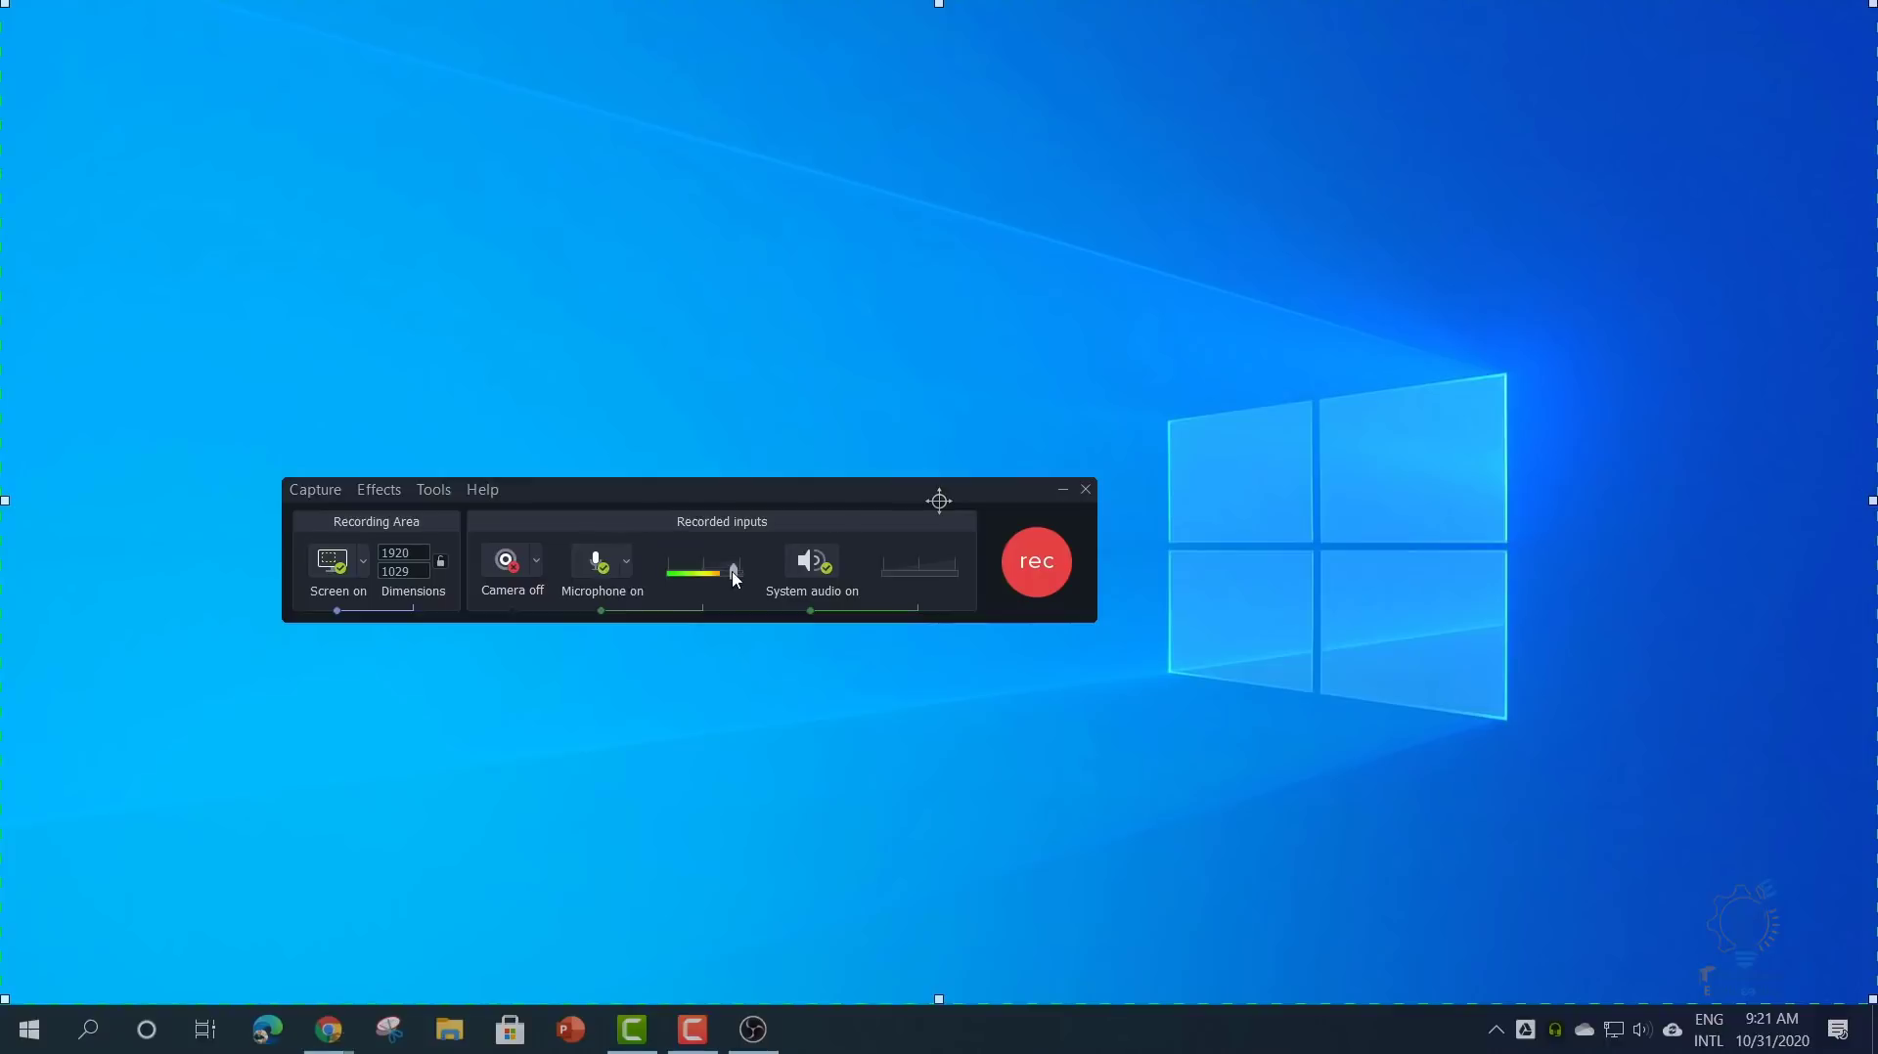
drag(734, 575, 736, 579)
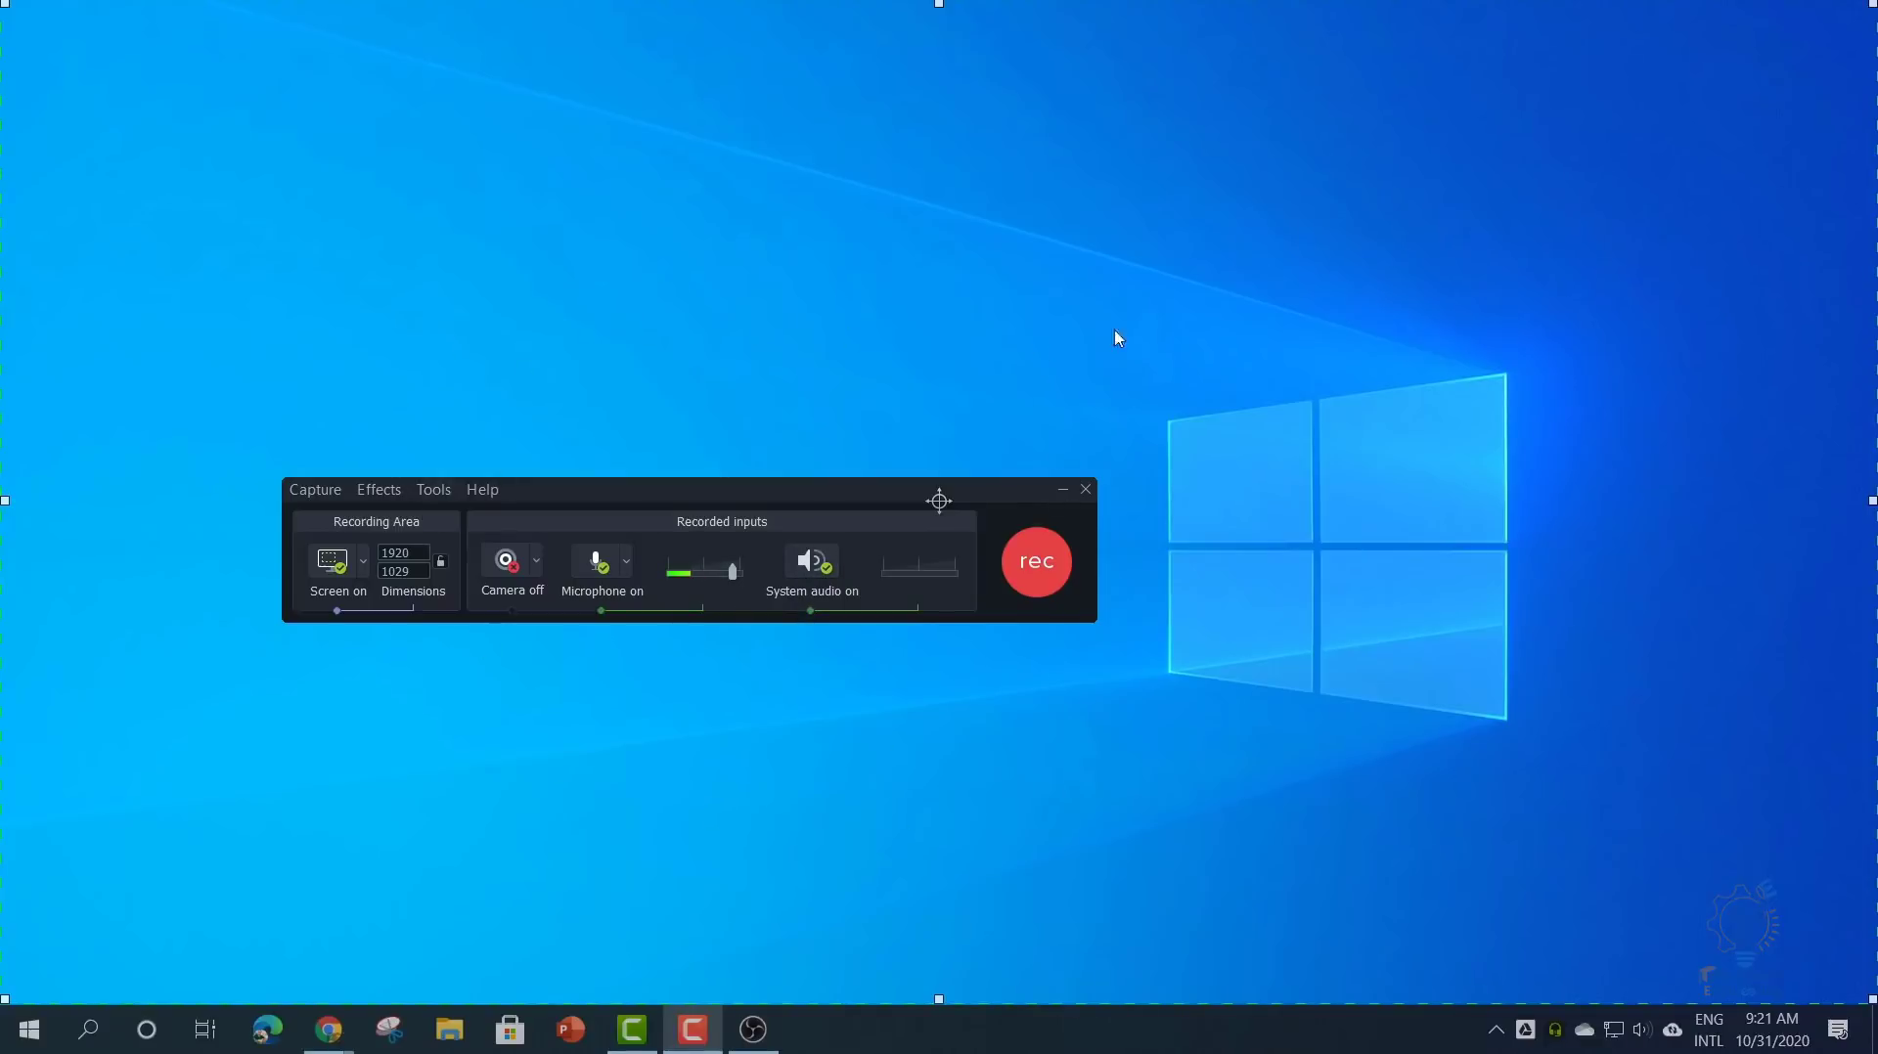
drag(560, 495, 584, 426)
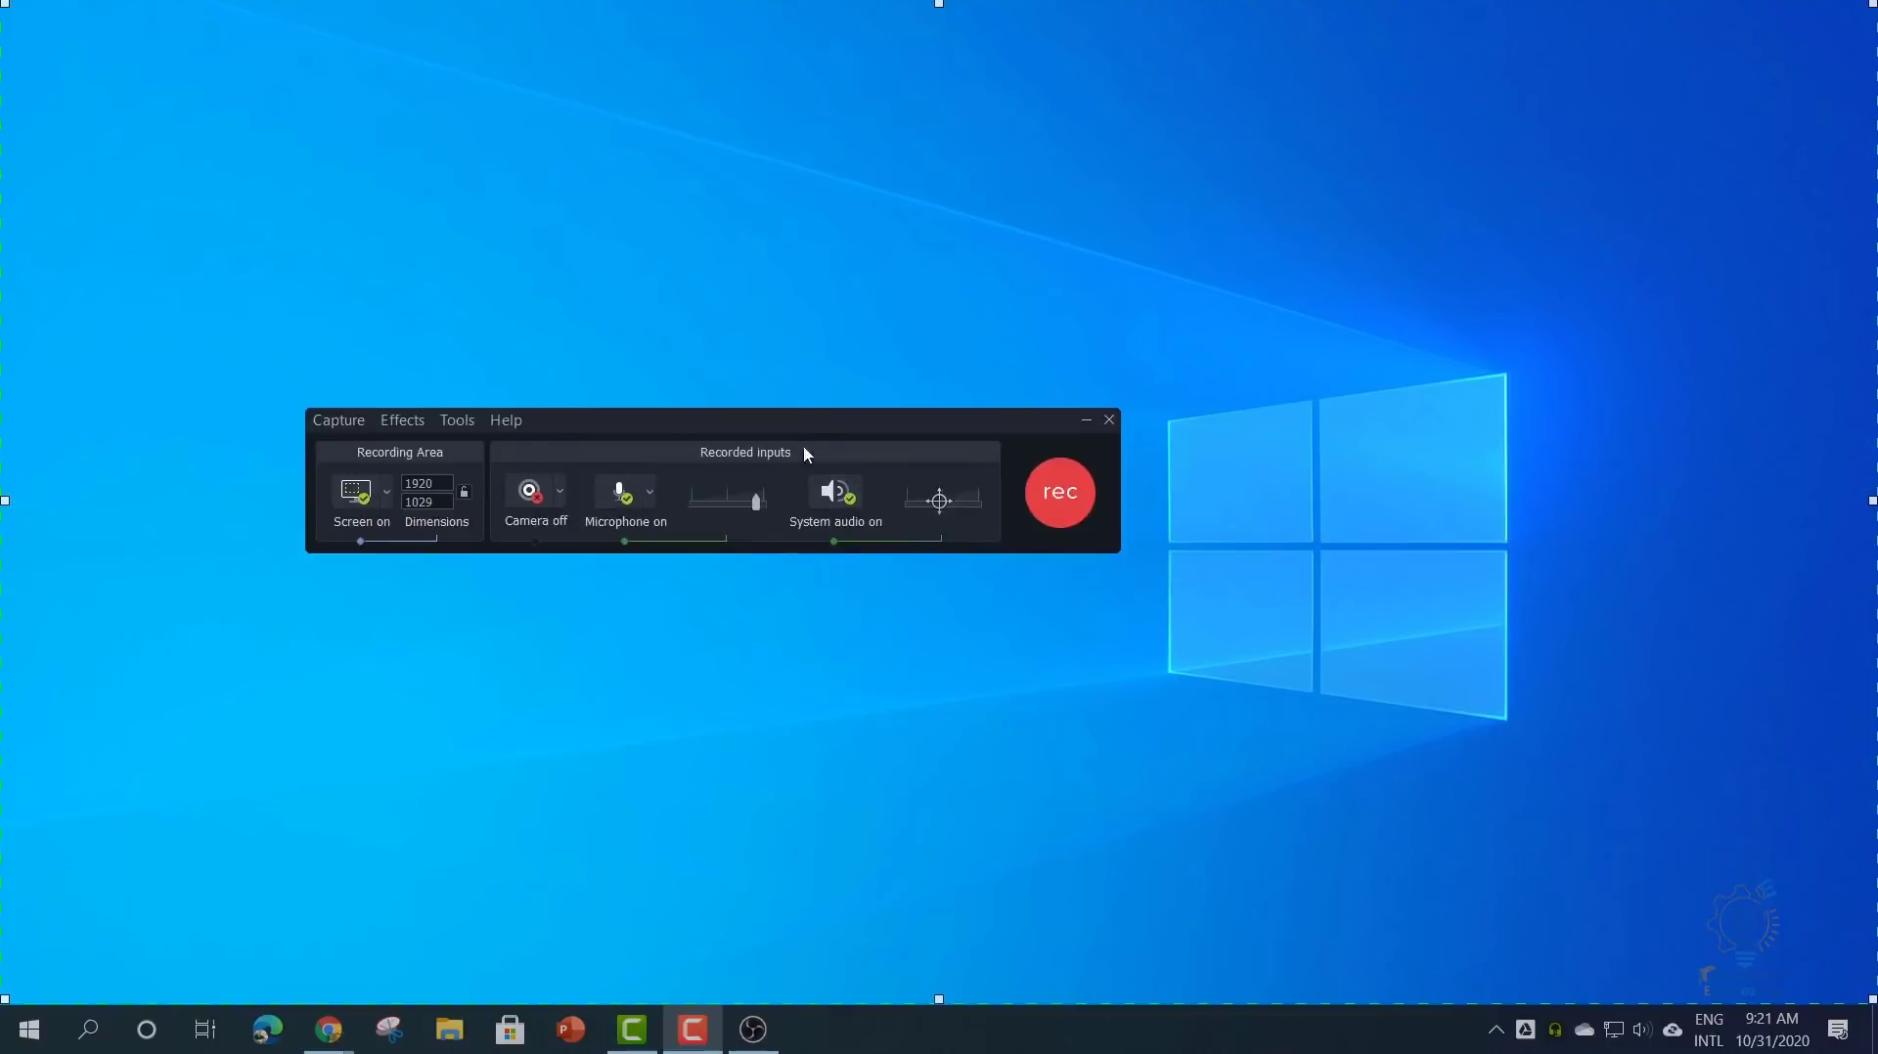
drag(802, 444, 734, 490)
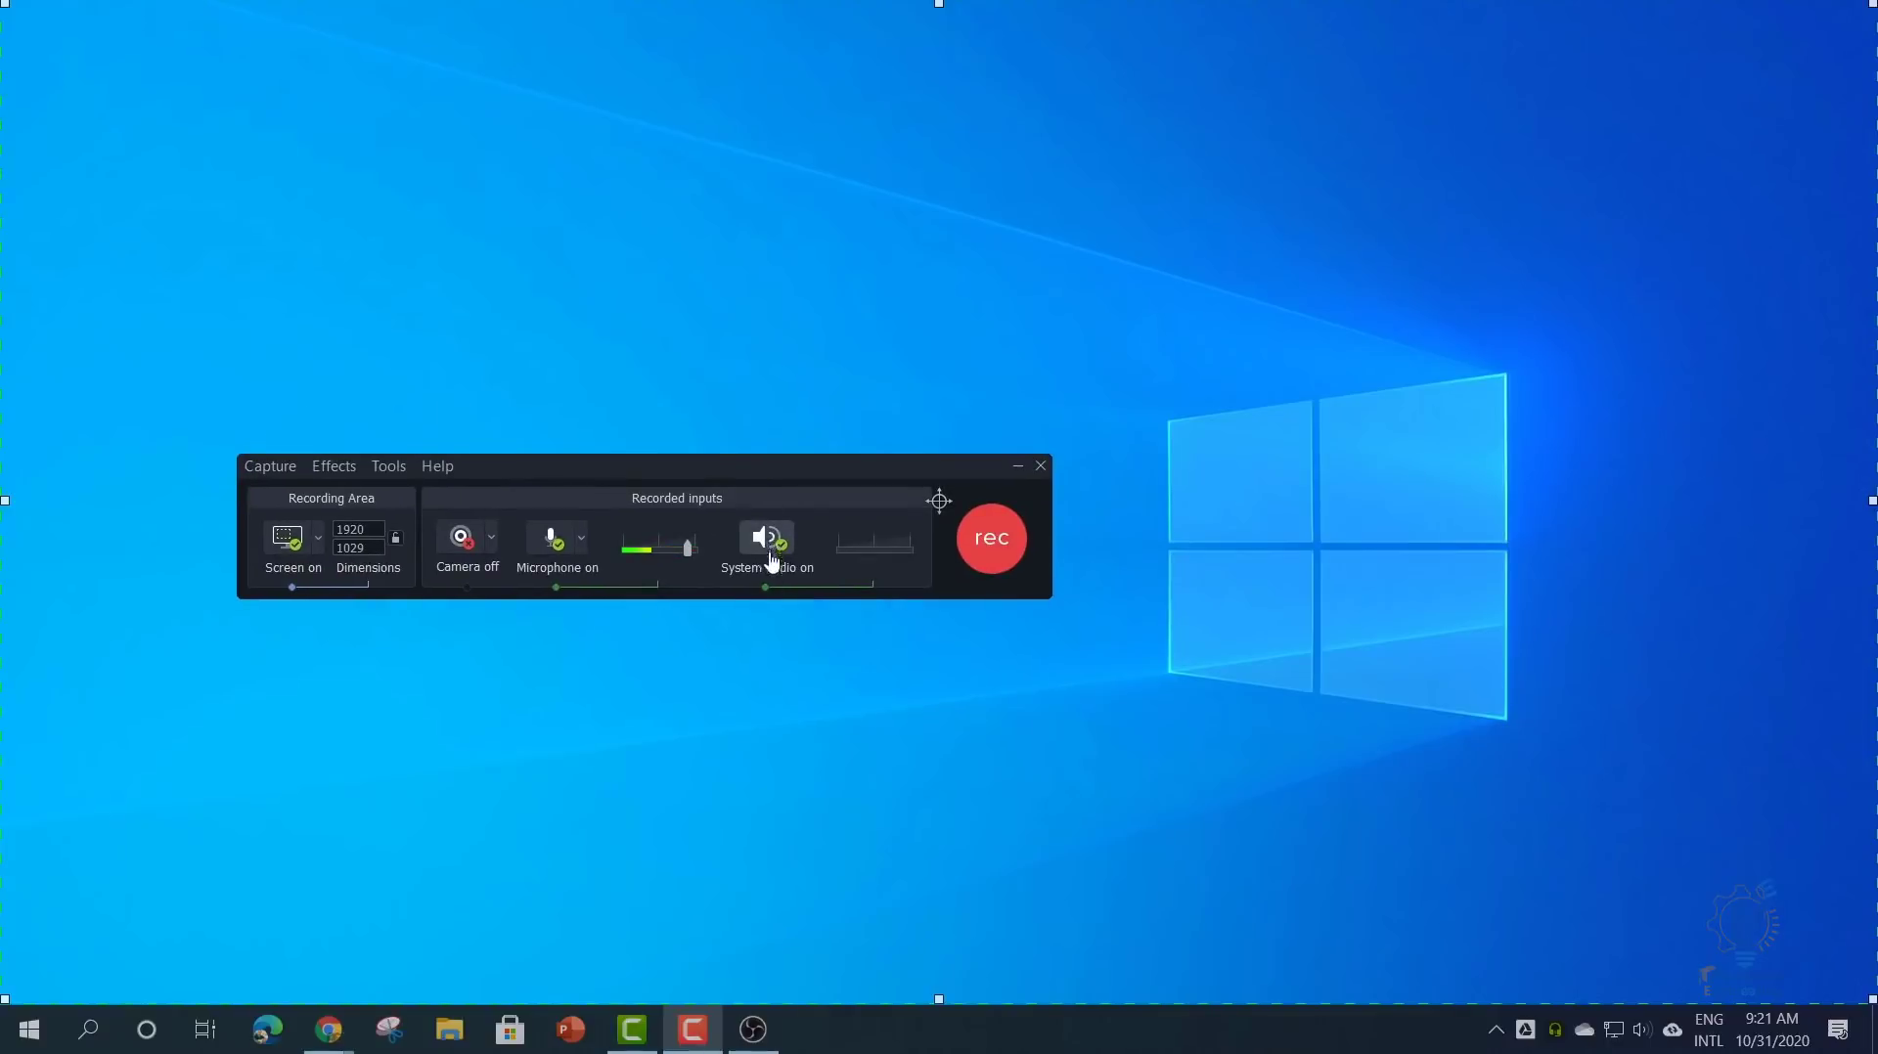
click(770, 540)
click(857, 550)
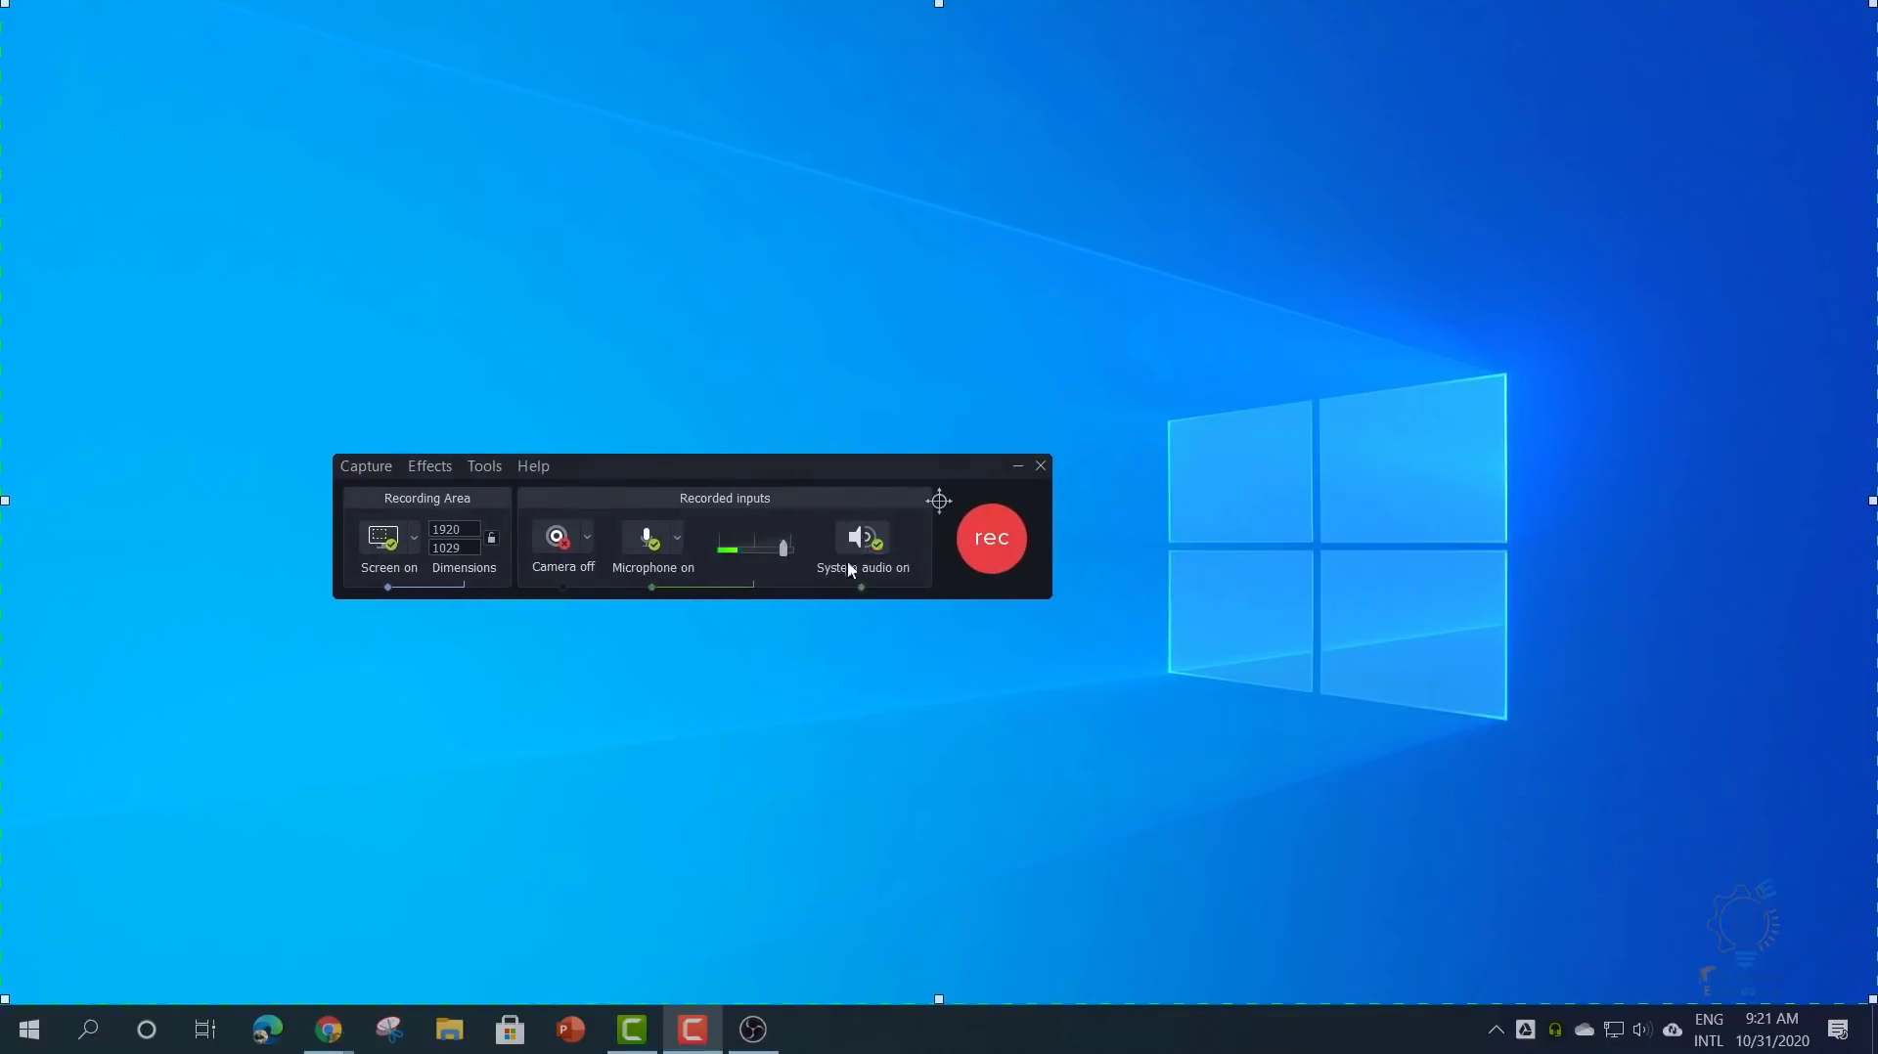
drag(713, 487, 714, 328)
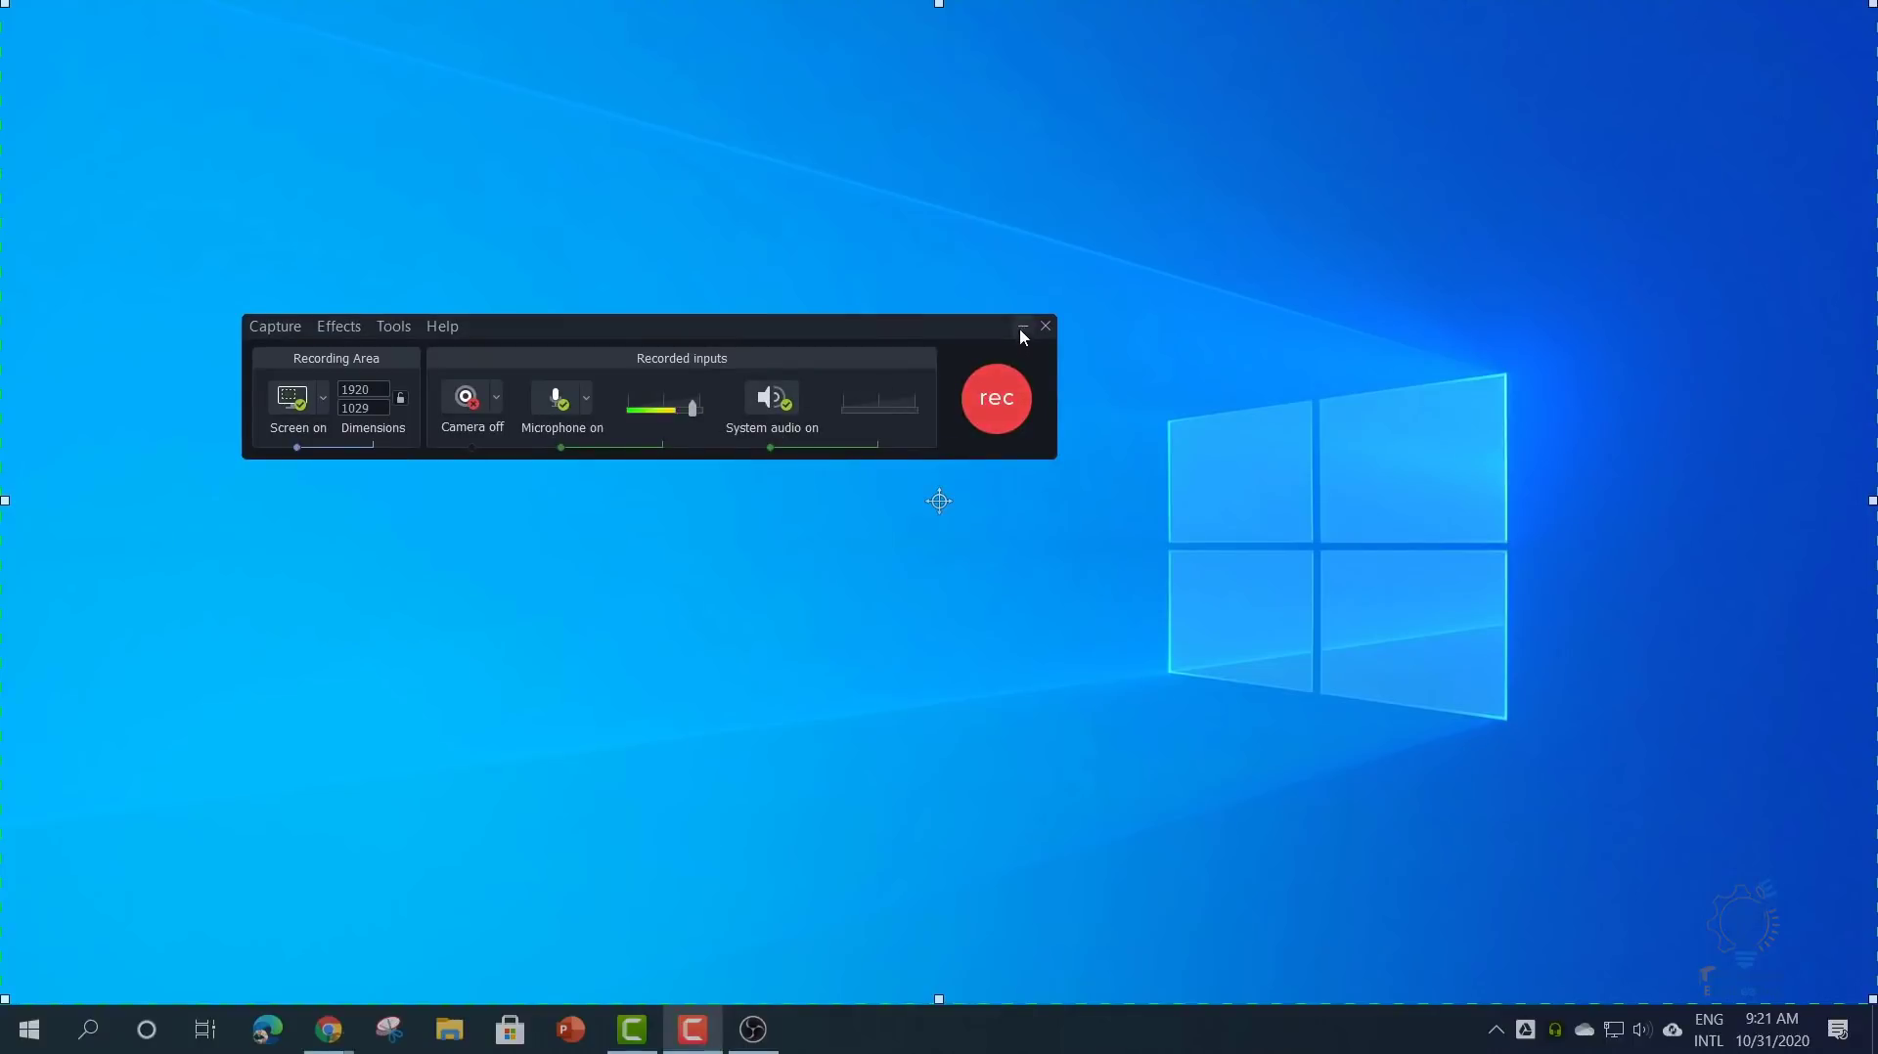
click(632, 1029)
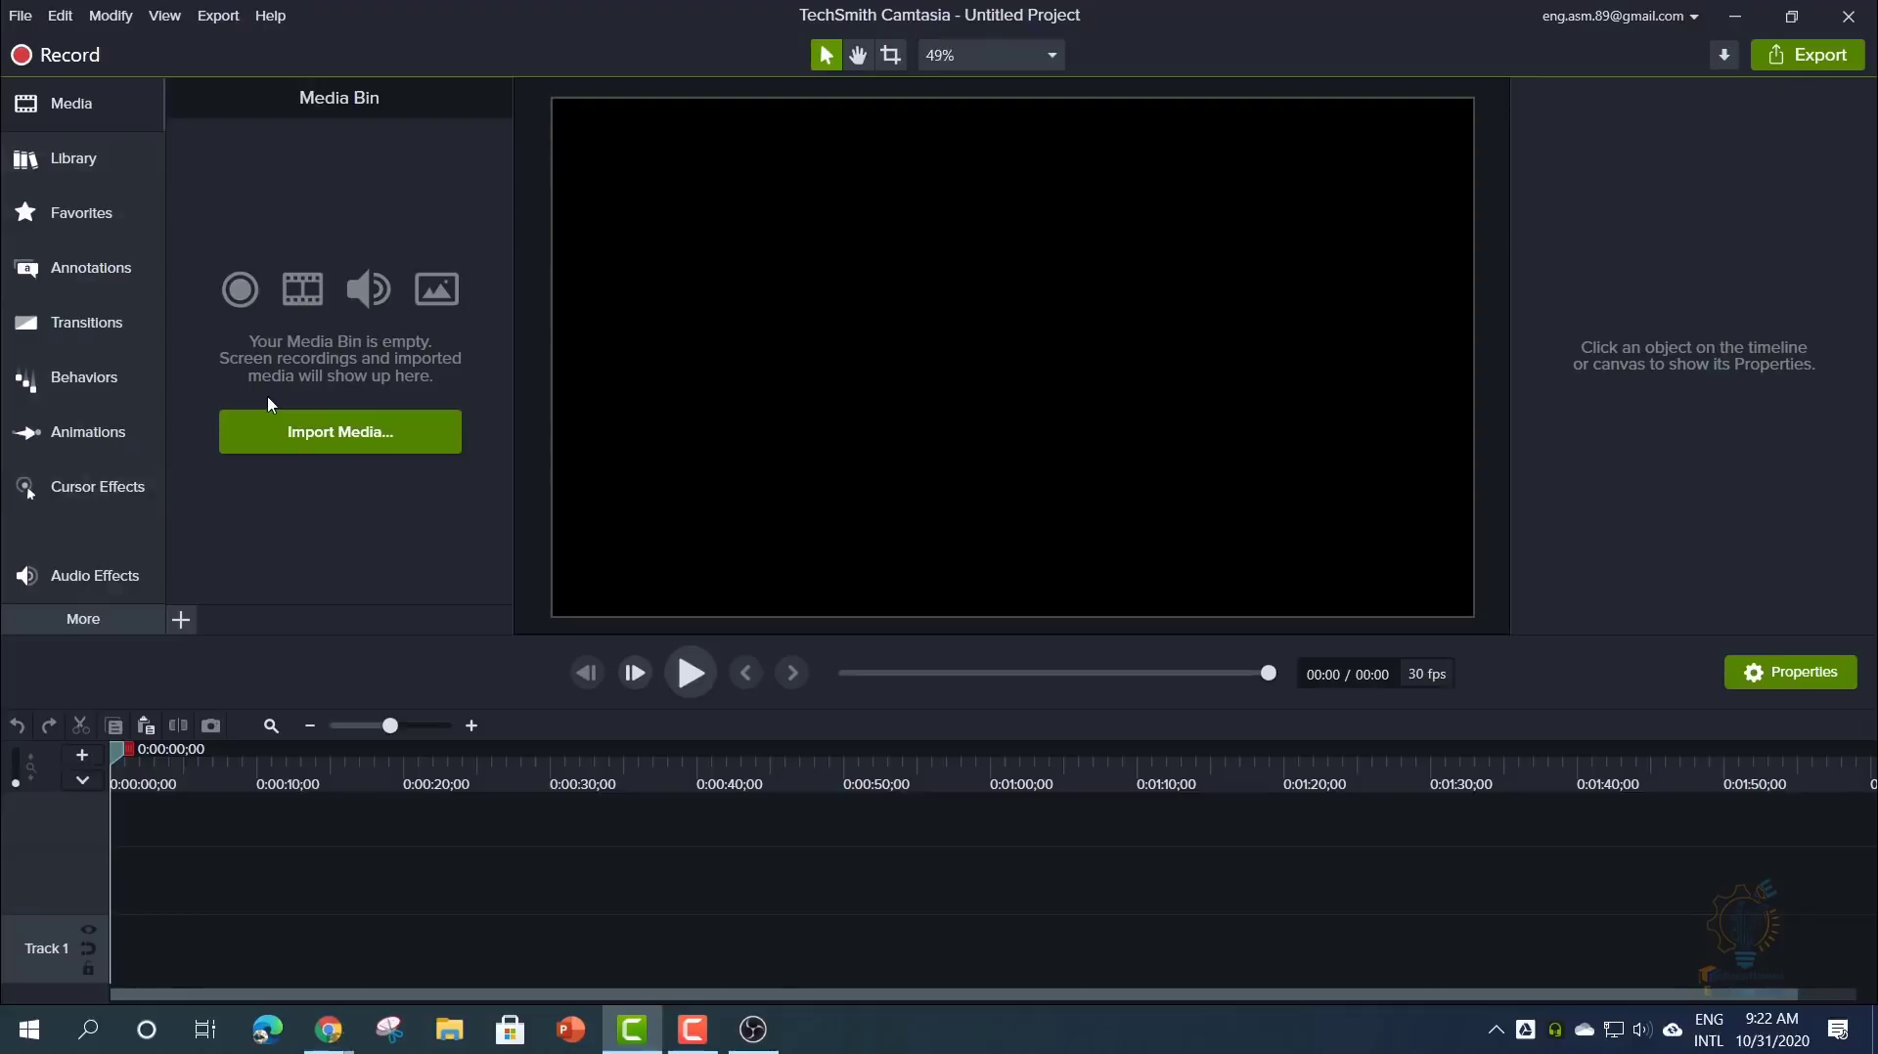
- Import the '13 Zoom and Pan with Animations' recording and place it on the timeline
click(241, 431)
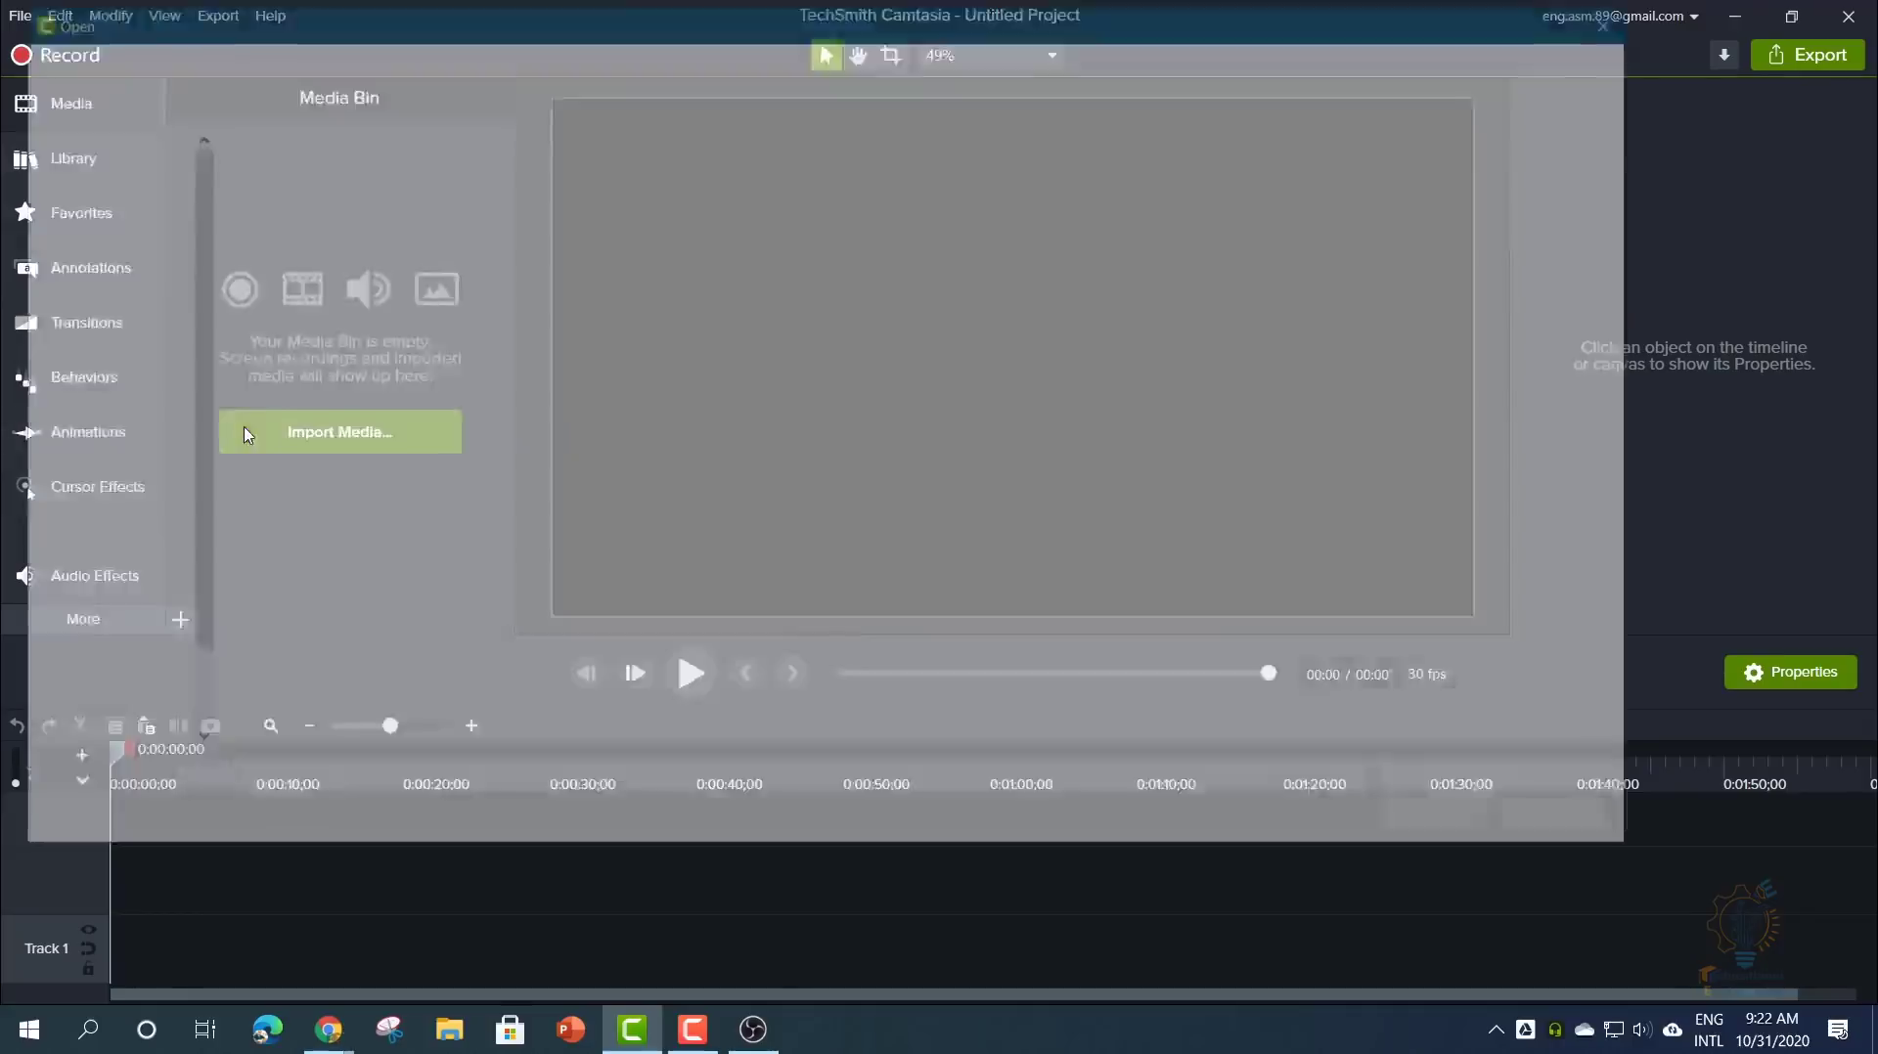
double_click(304, 498)
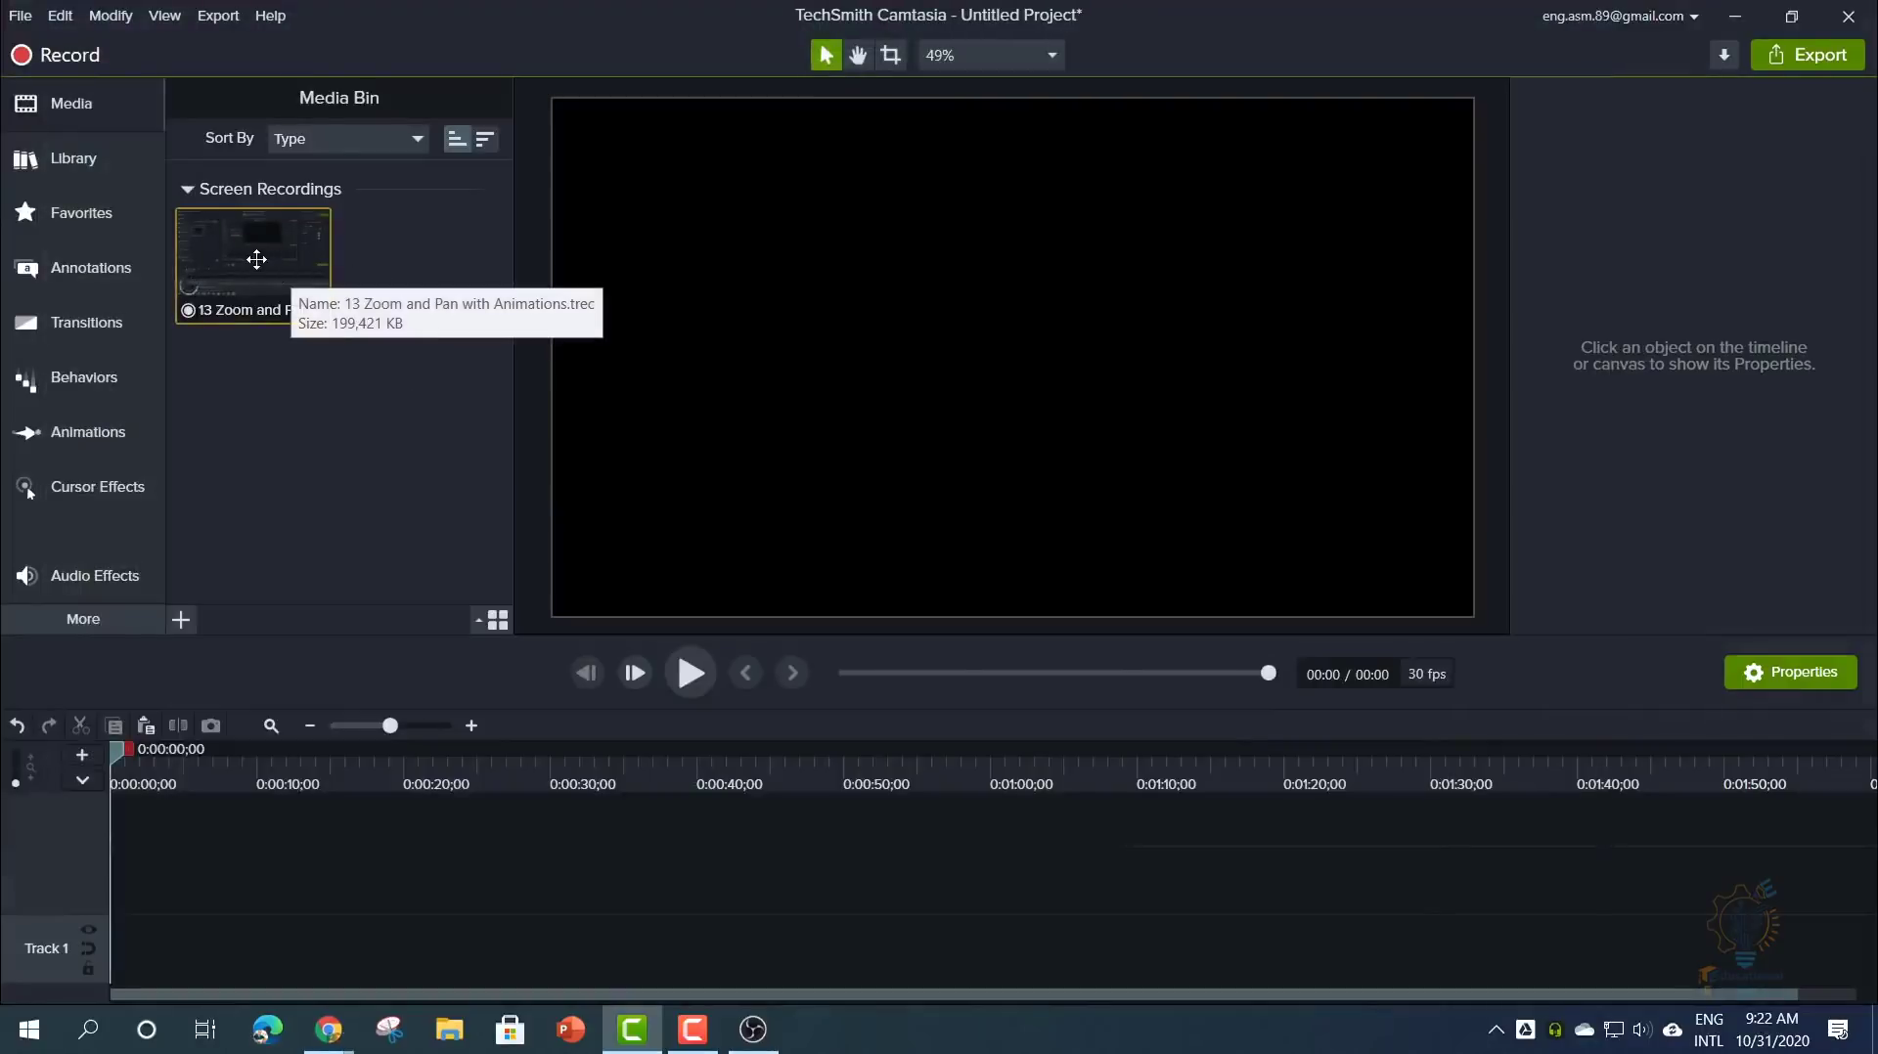
drag(256, 260, 86, 964)
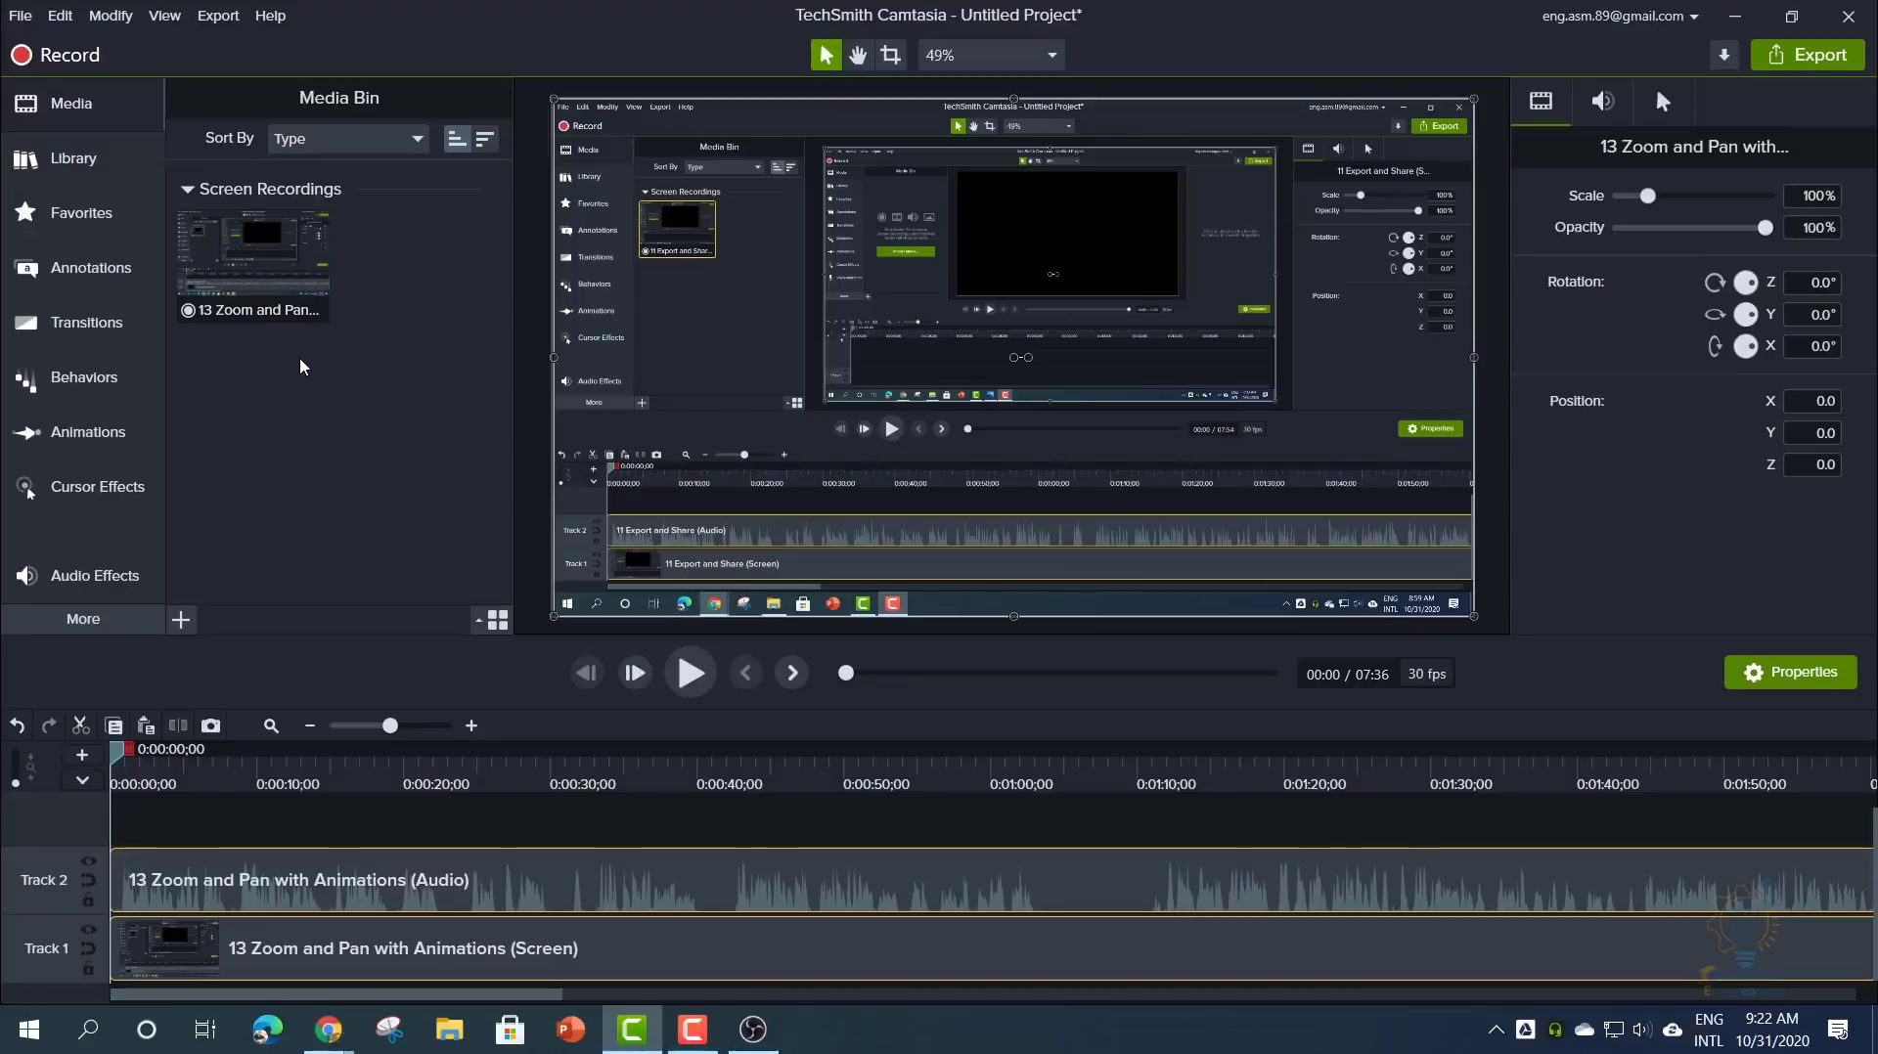
click(70, 157)
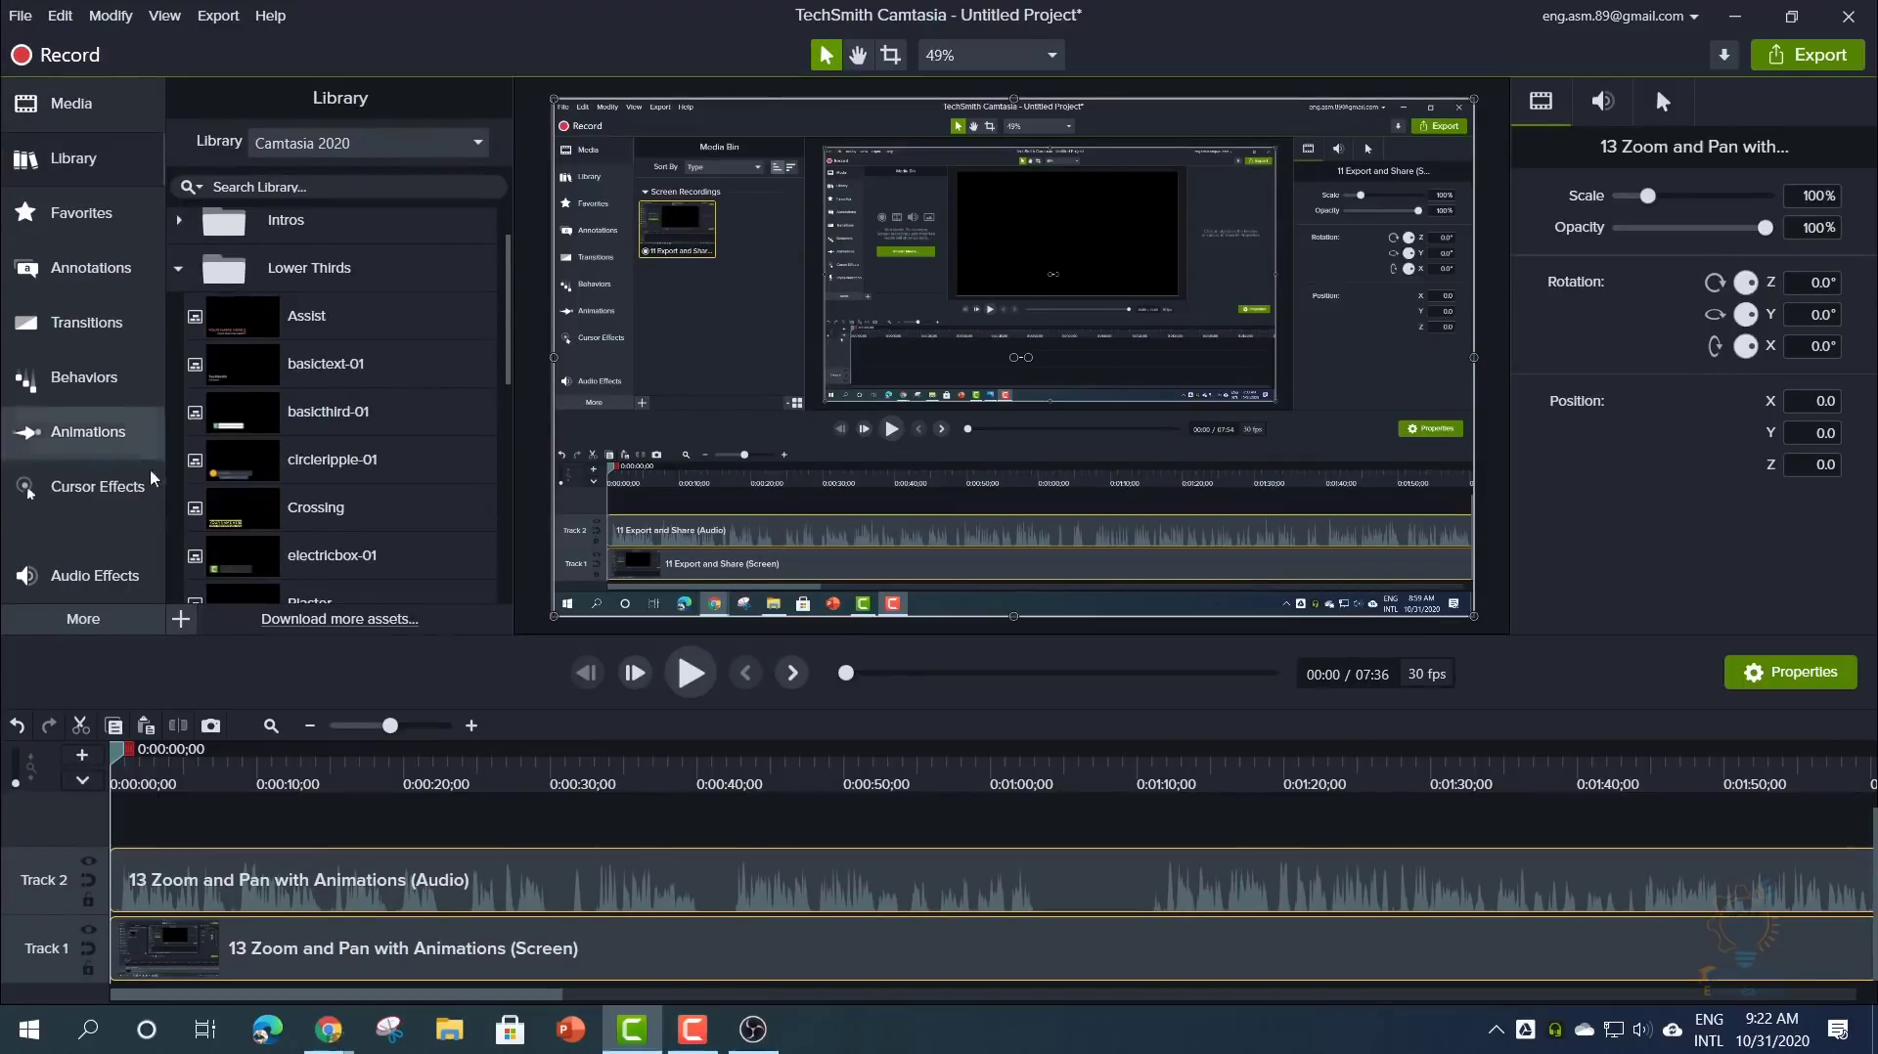
- Open Annotations, view the Sketch Motion shapes, and try dragging the square onto the canvas
click(116, 336)
click(100, 266)
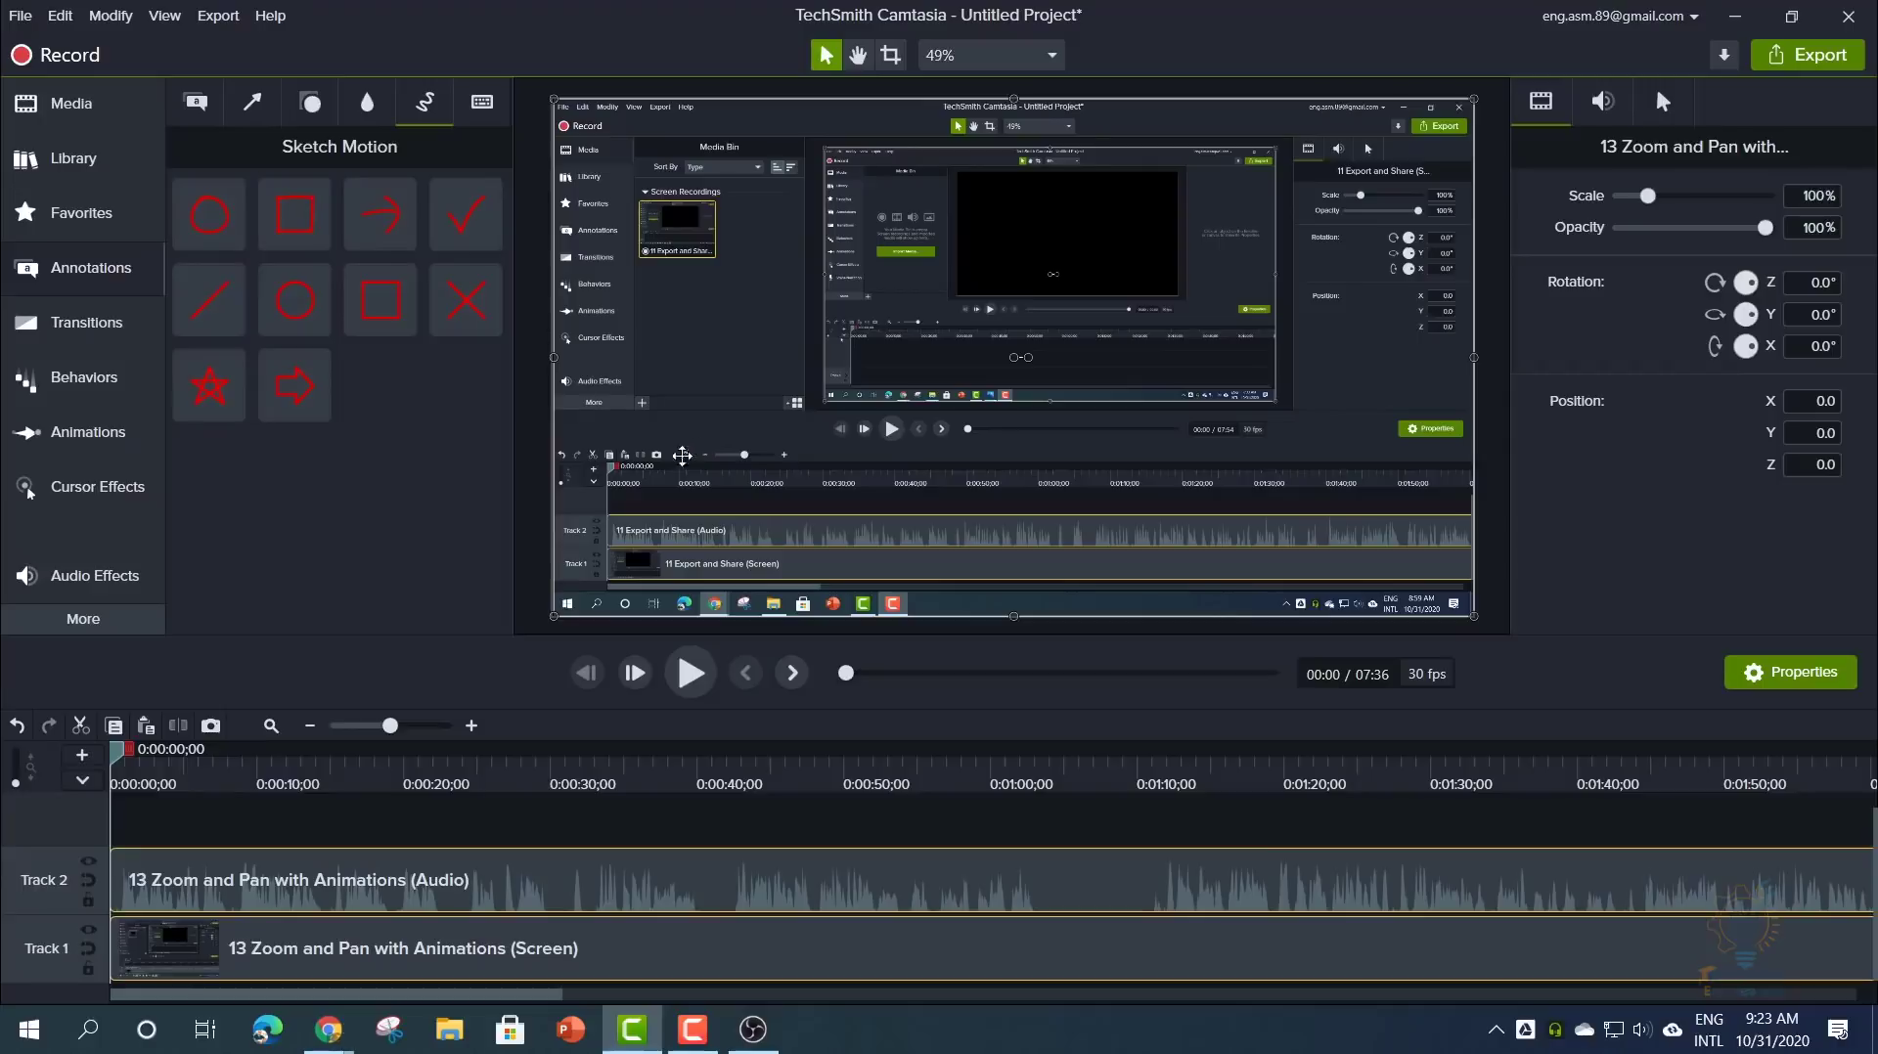
mouse_move(390, 302)
mouse_down()
mouse_move(875, 293)
mouse_move(377, 364)
mouse_move(577, 308)
mouse_move(369, 315)
mouse_up()
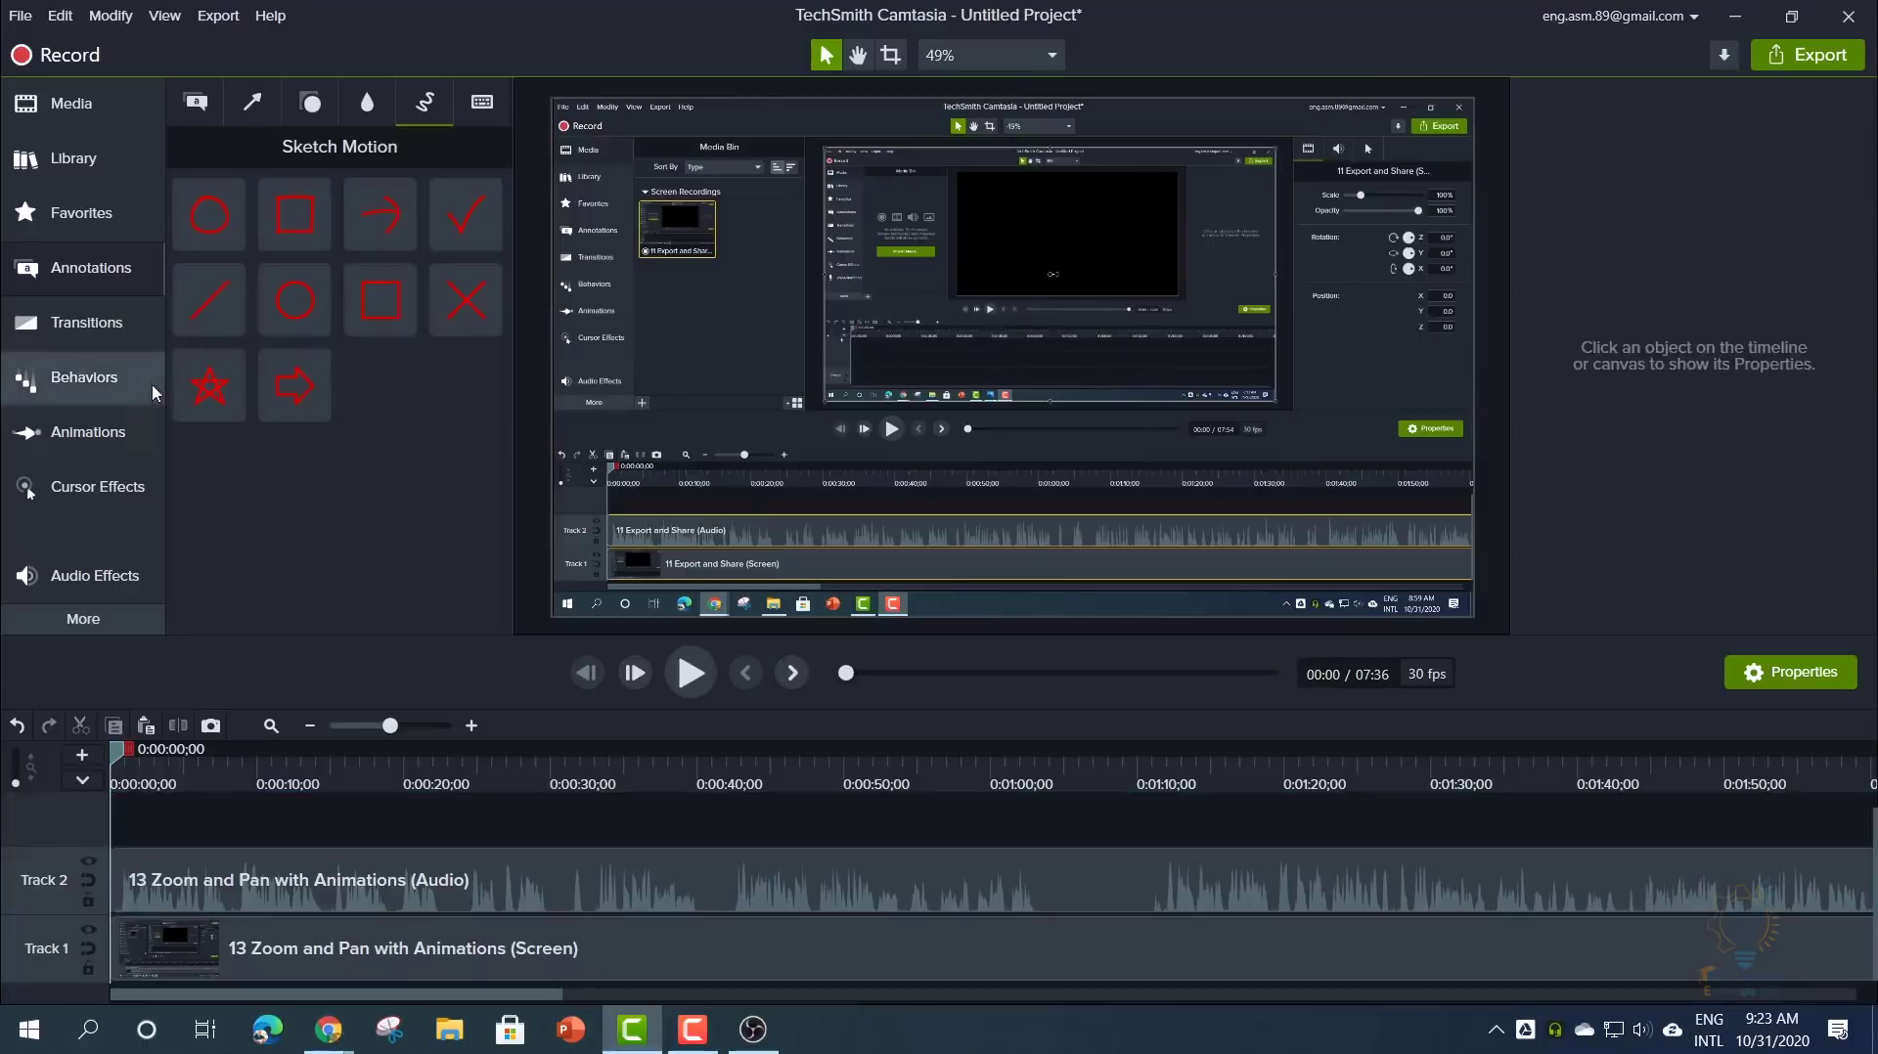
- Select the recording clip on the canvas and show the Export destinations list
click(773, 368)
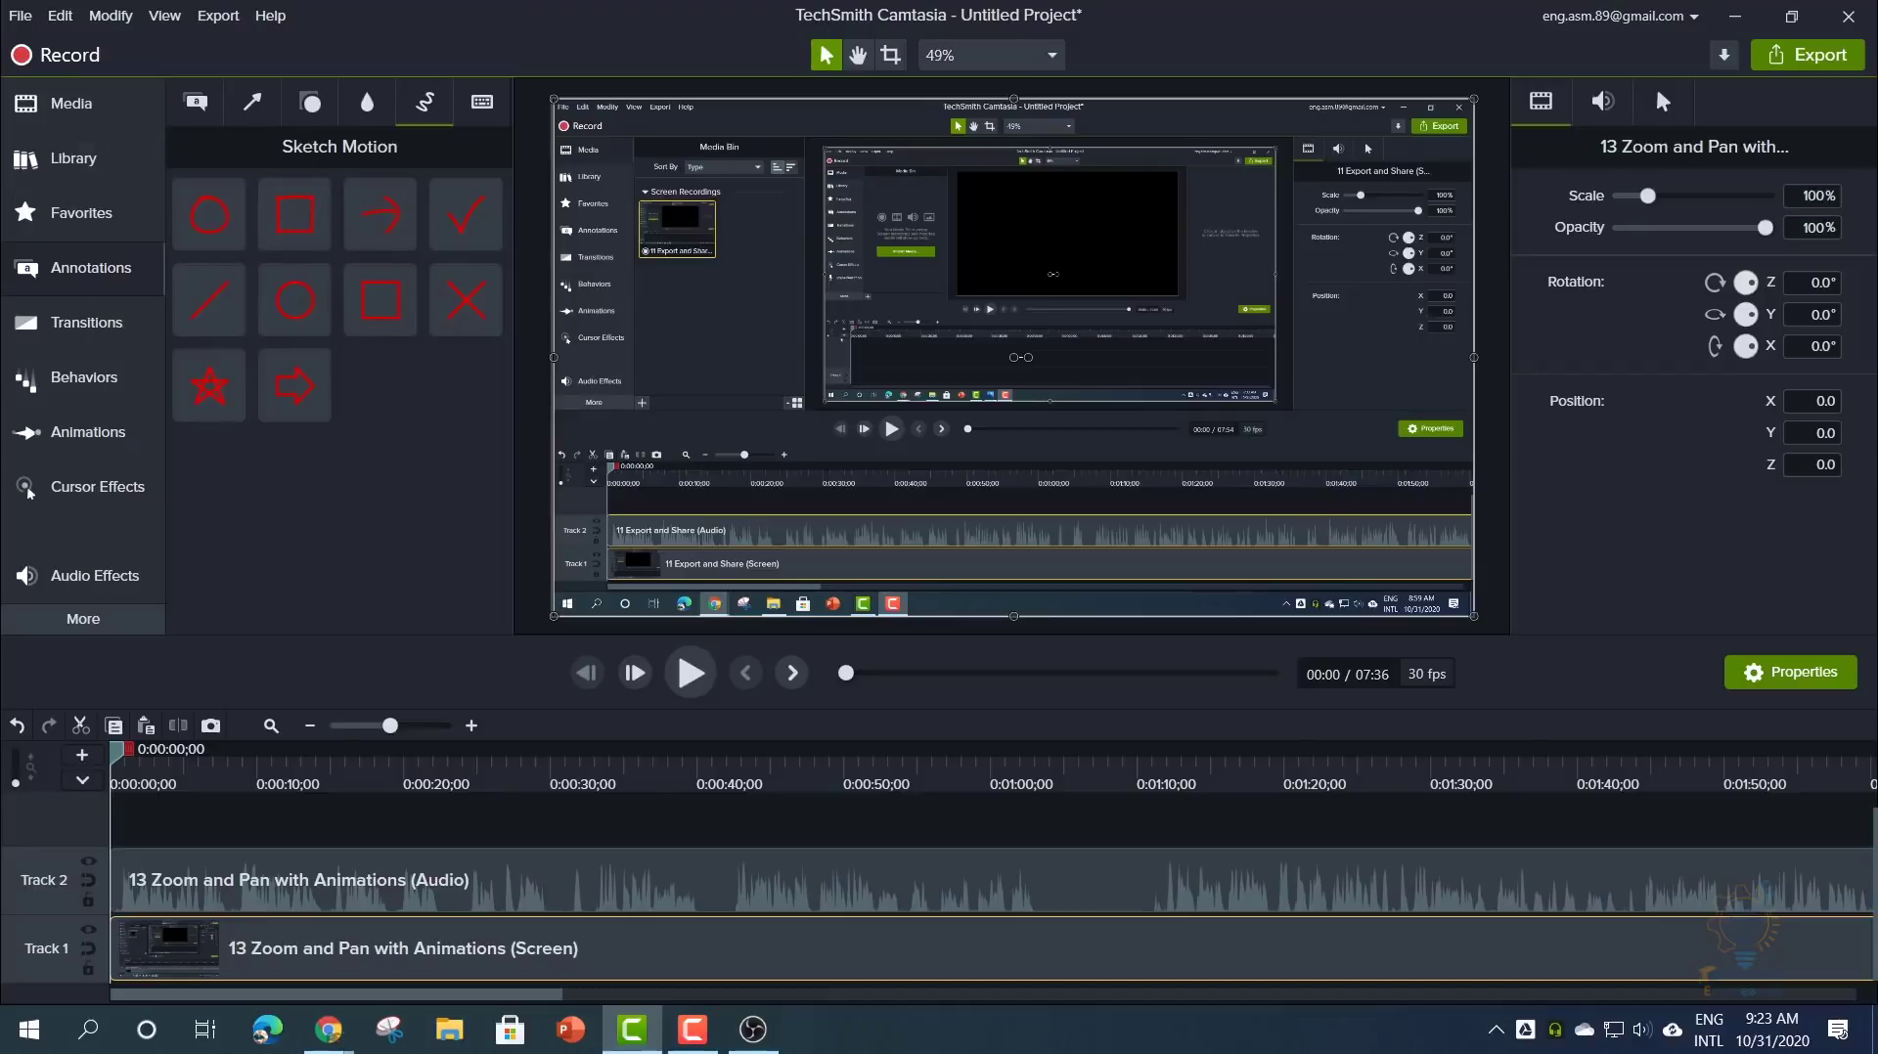
click(217, 16)
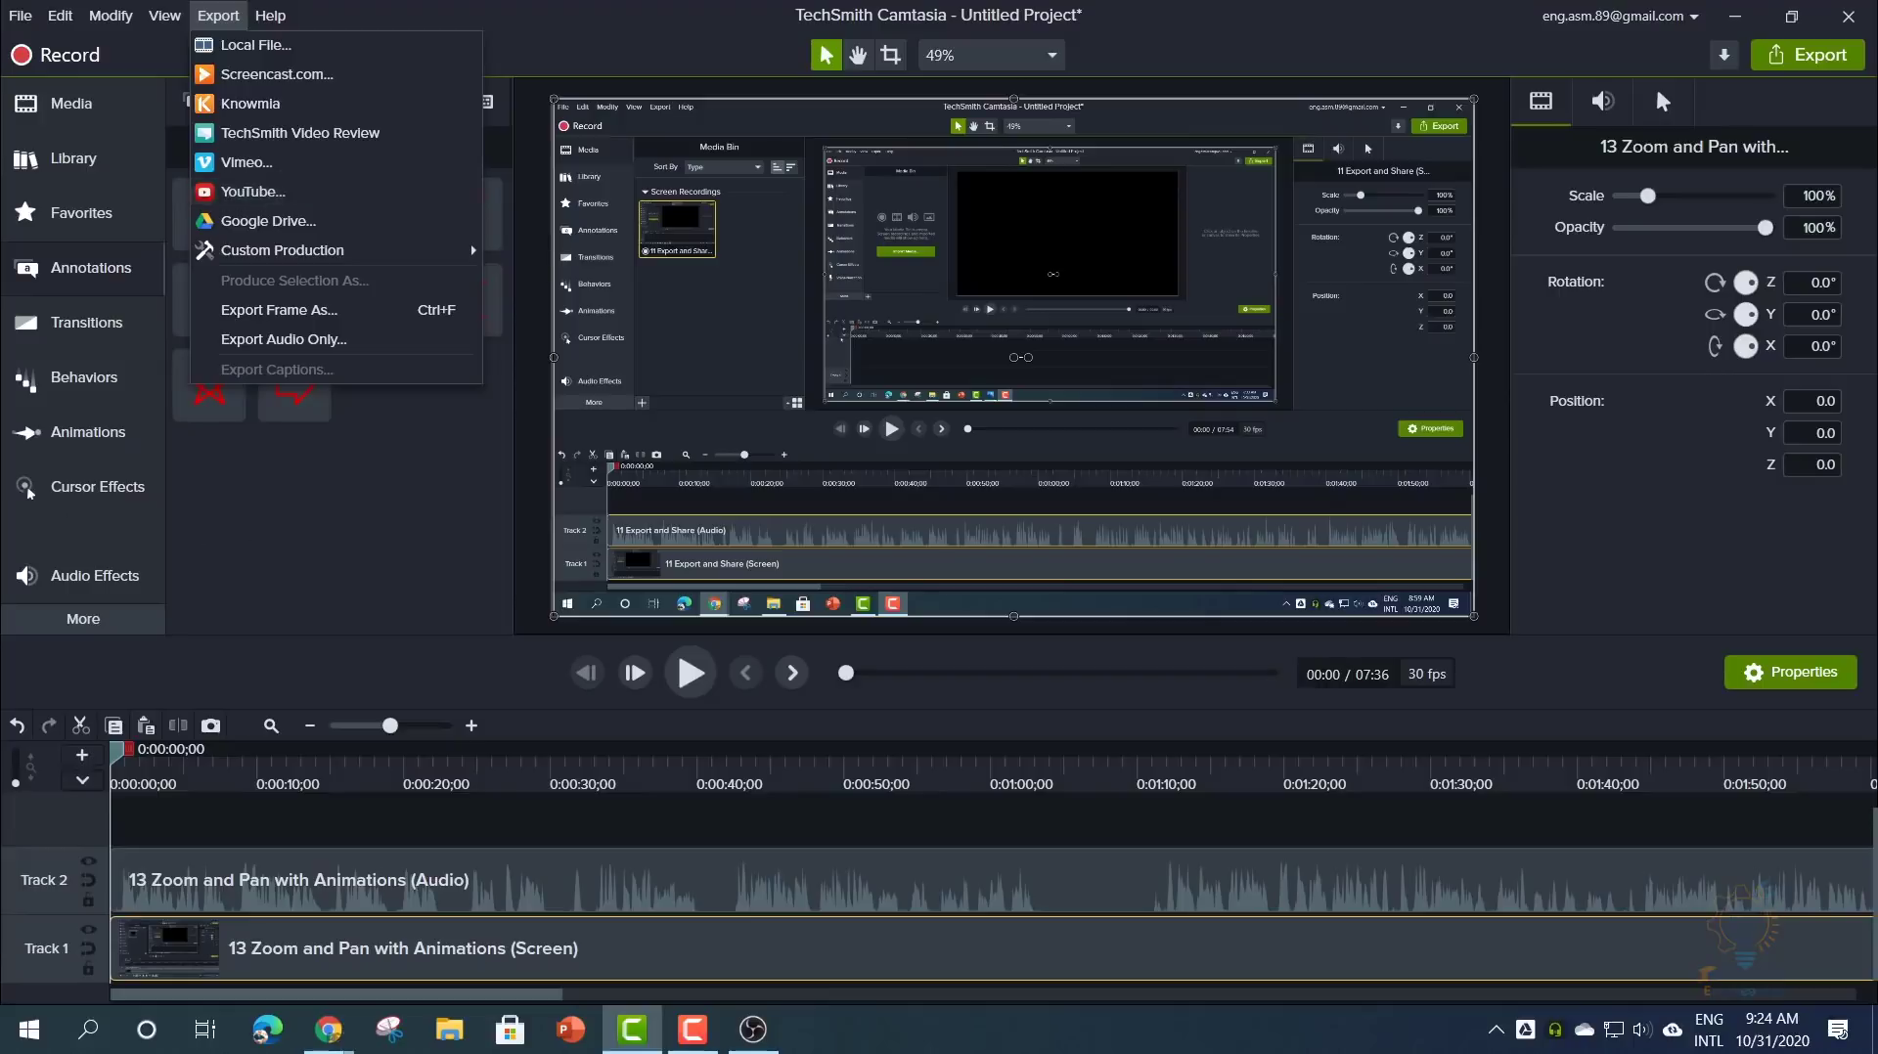
- Dismiss the Export destinations list to return to the editor
click(298, 563)
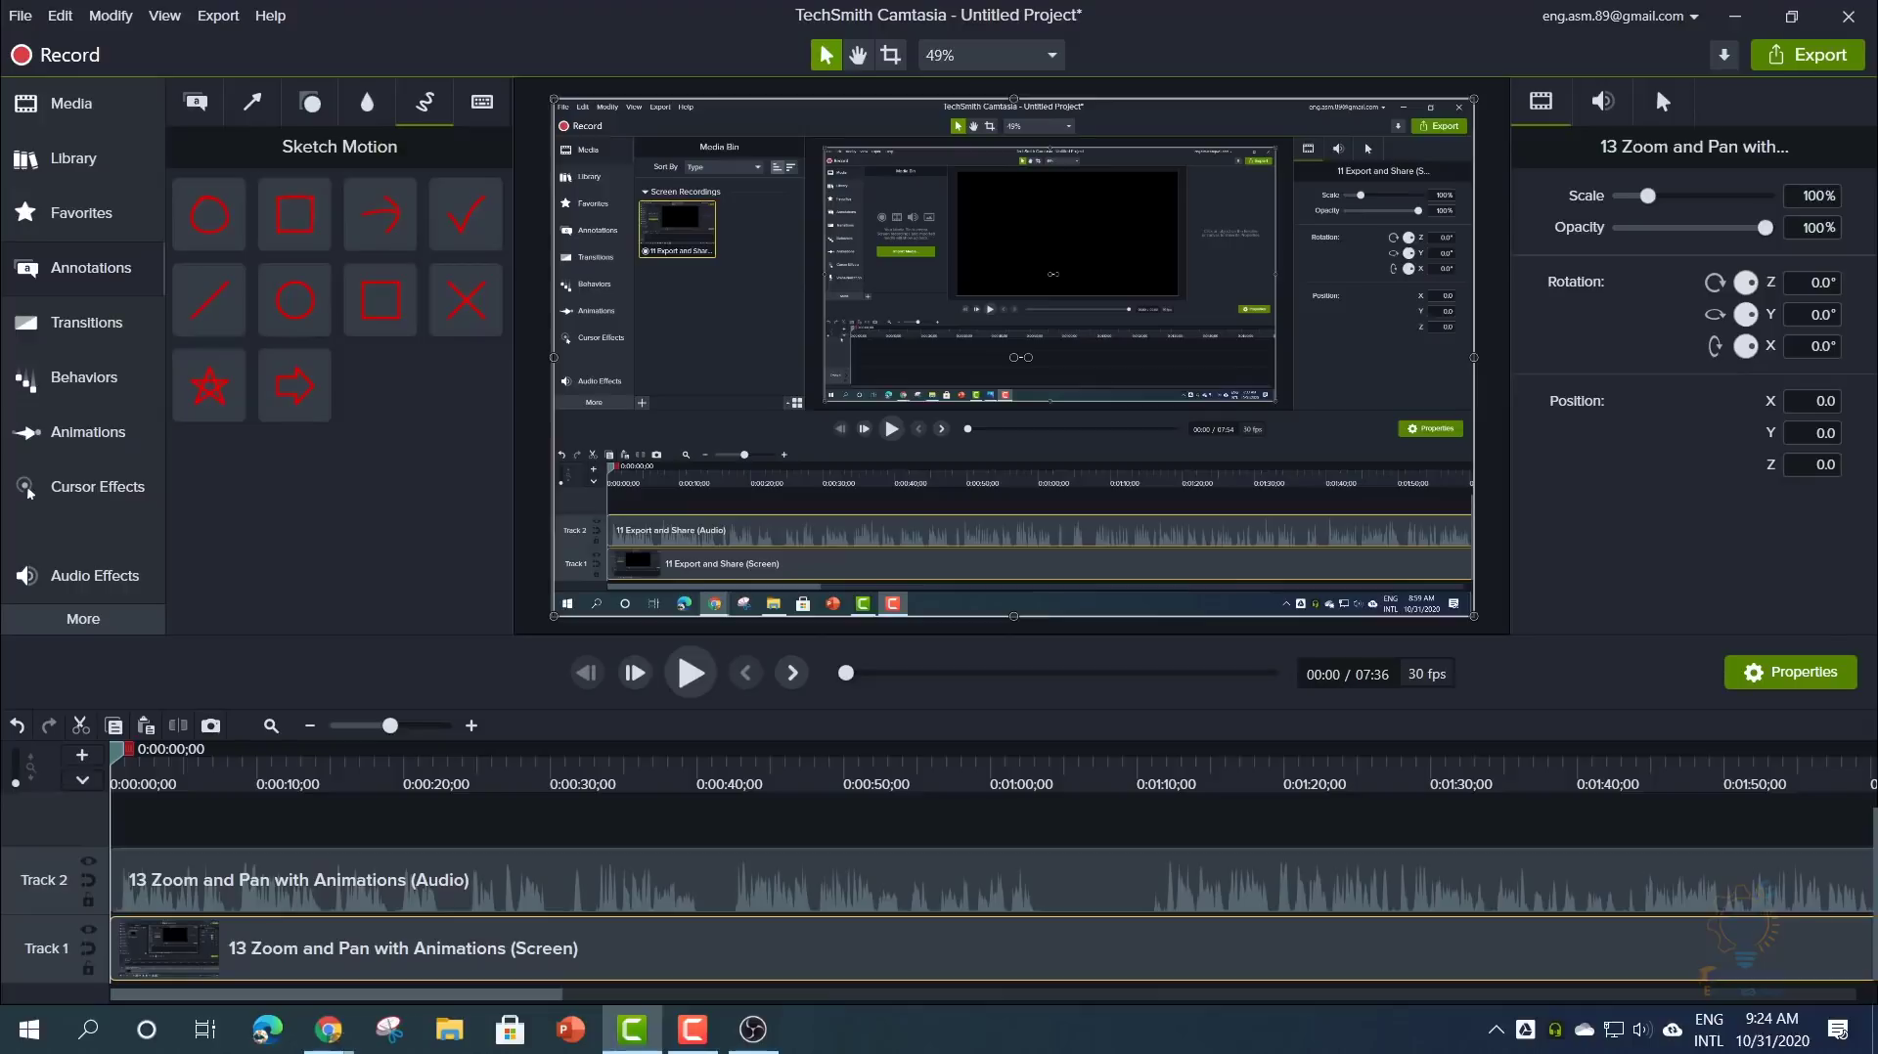
click(508, 782)
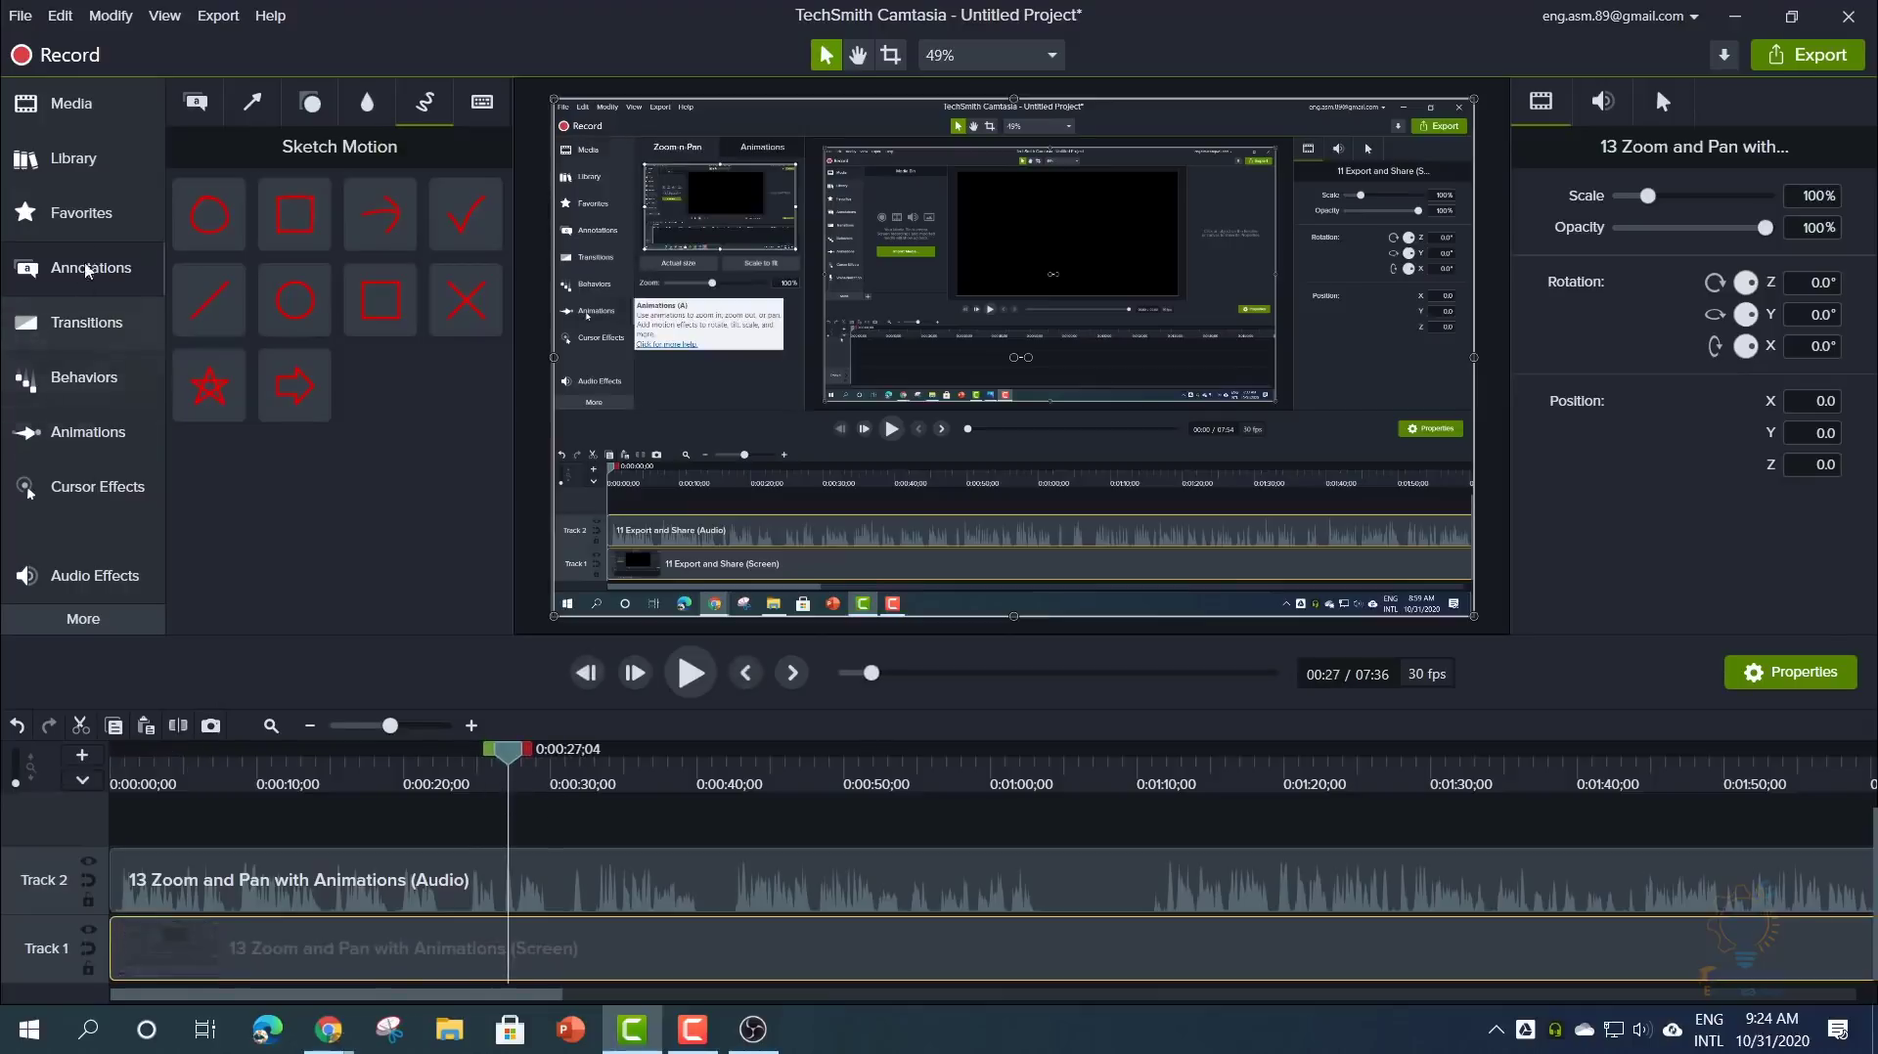
click(88, 162)
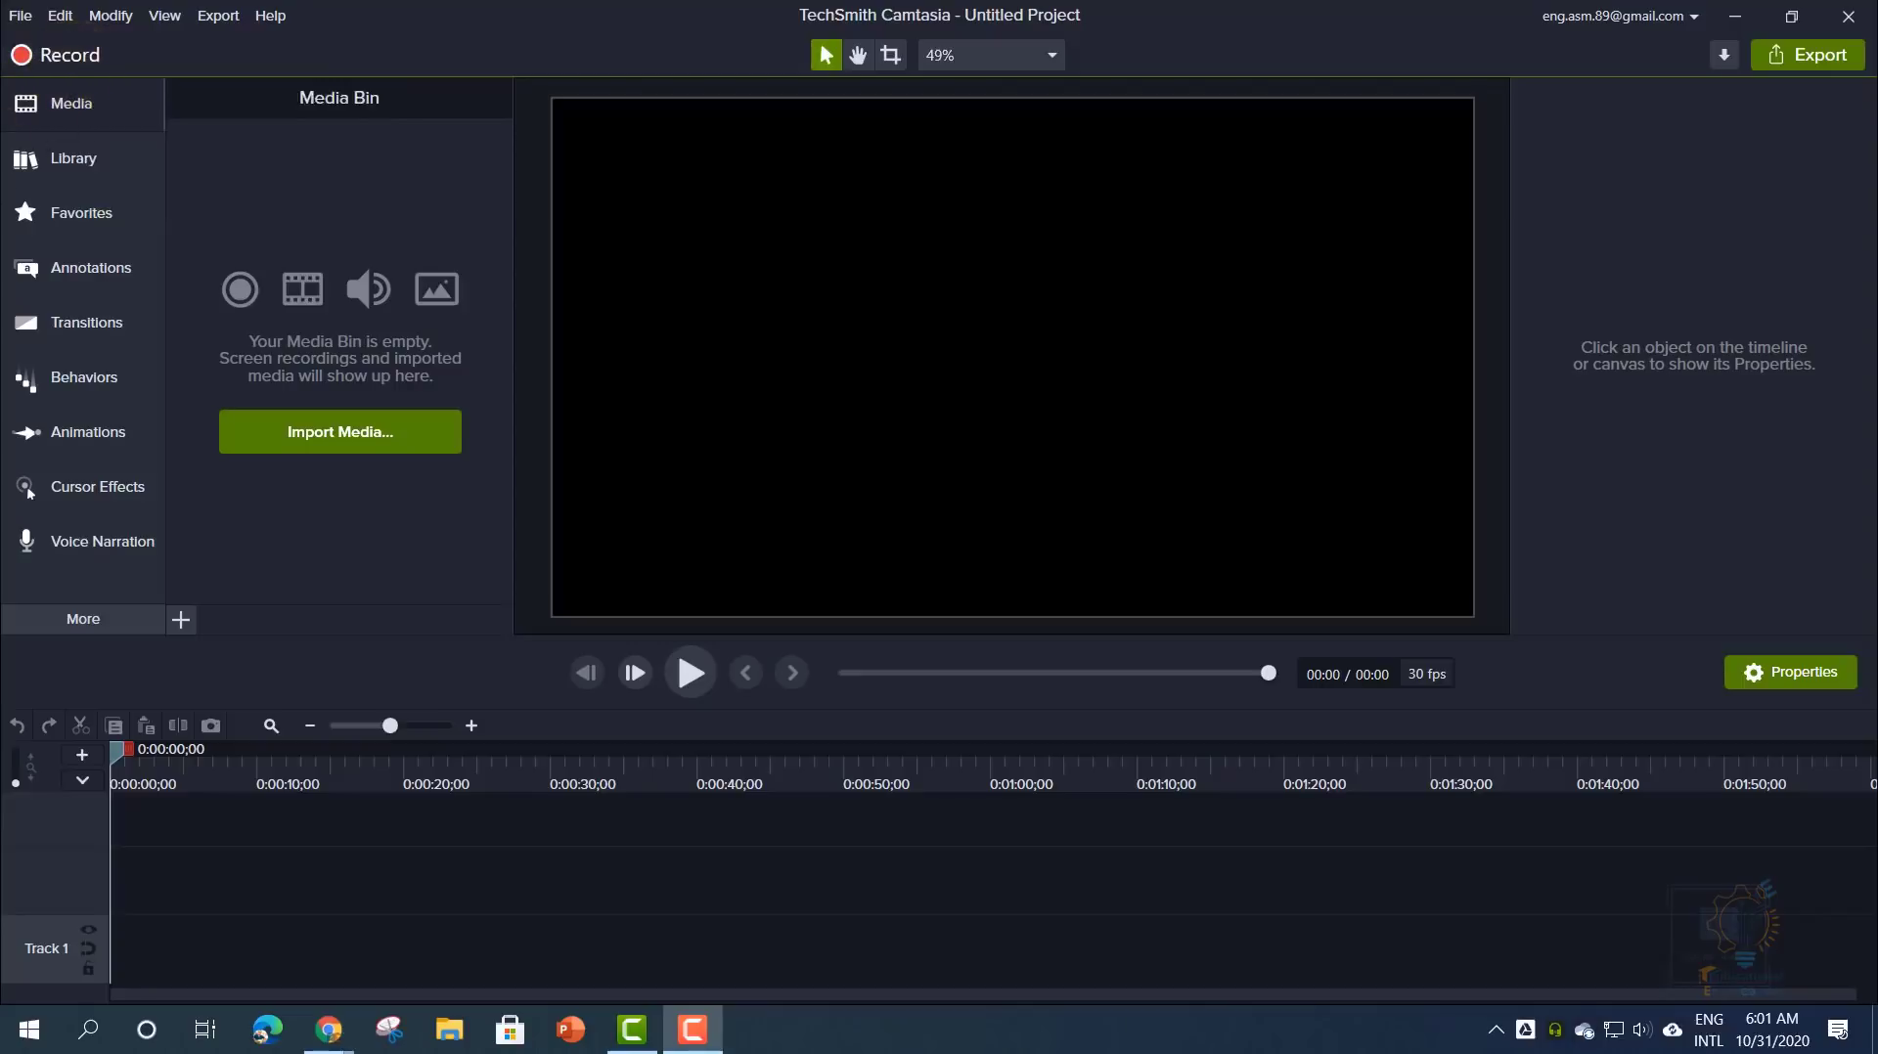
- Switch from Camtasia to the Photos window showing GS1-customize-recording-settings-2020.png
key(alt+Tab)
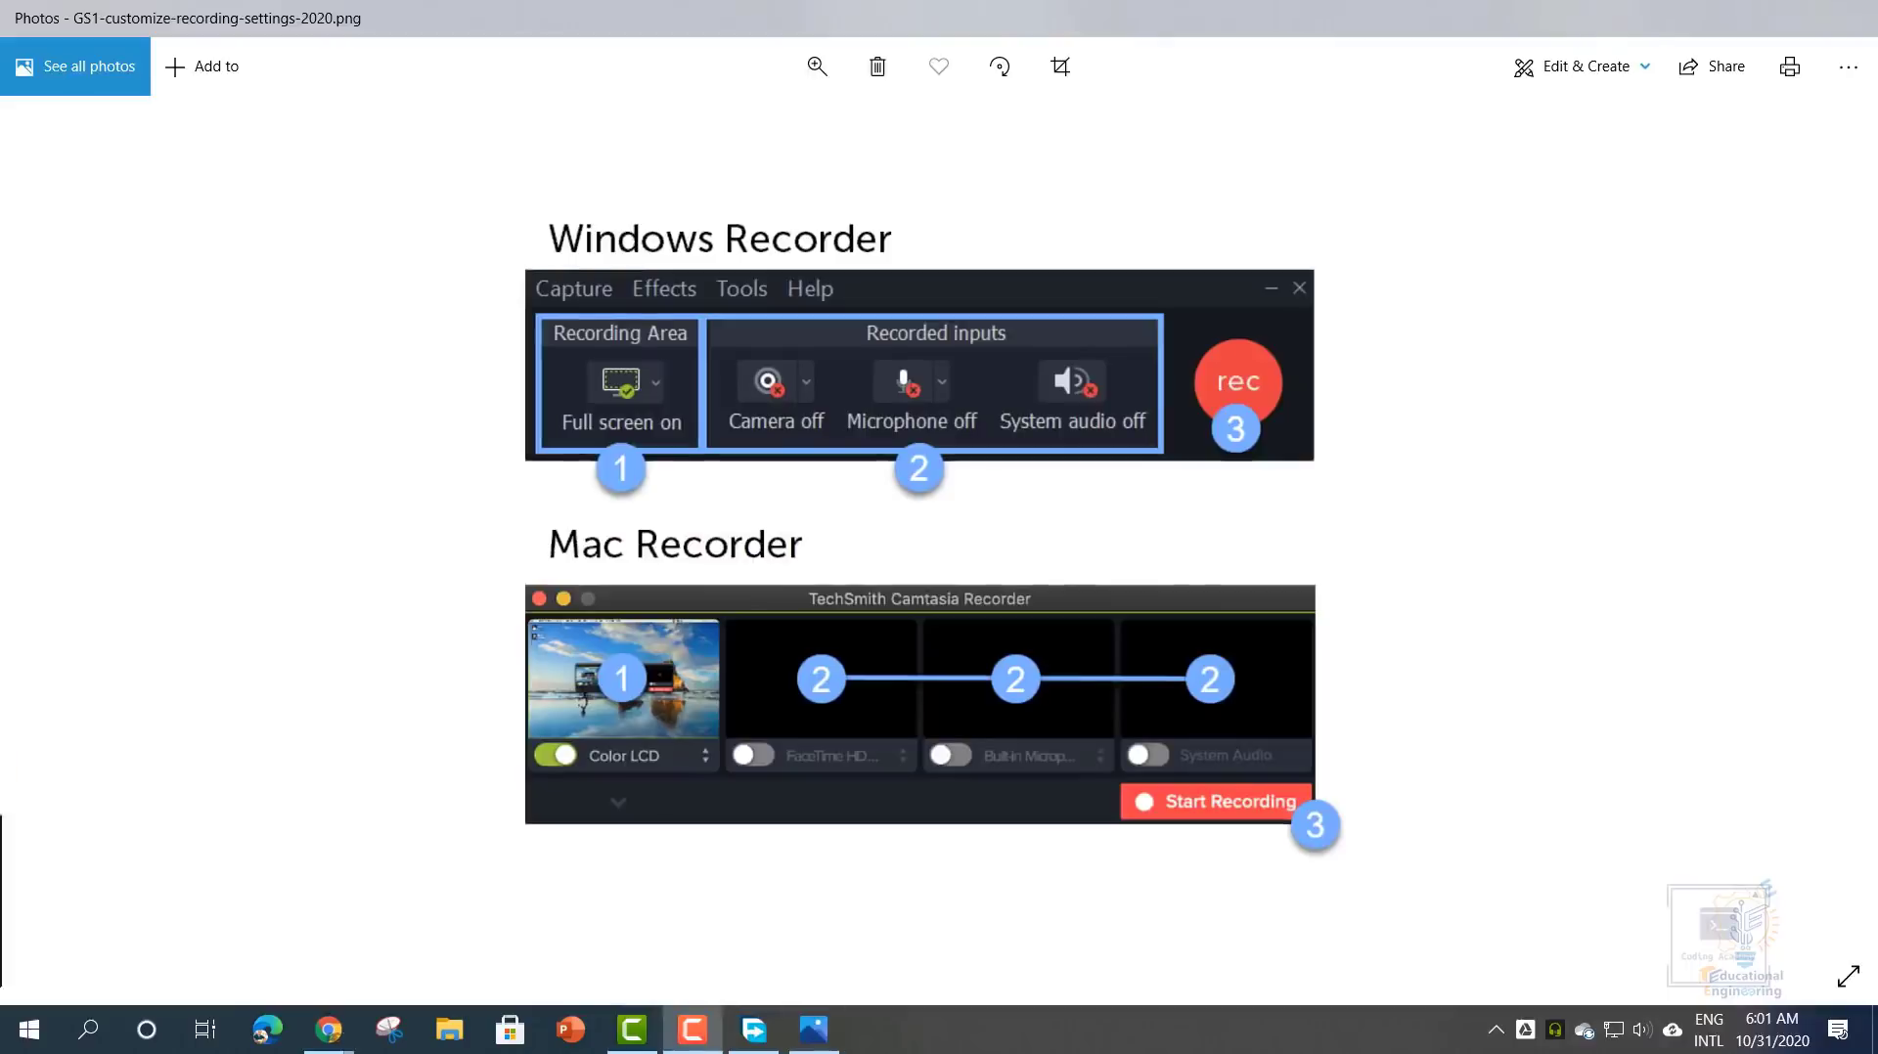
- Drag the recorder's control window onto the screen and over the Windows Recorder image
drag(0, 376, 1696, 102)
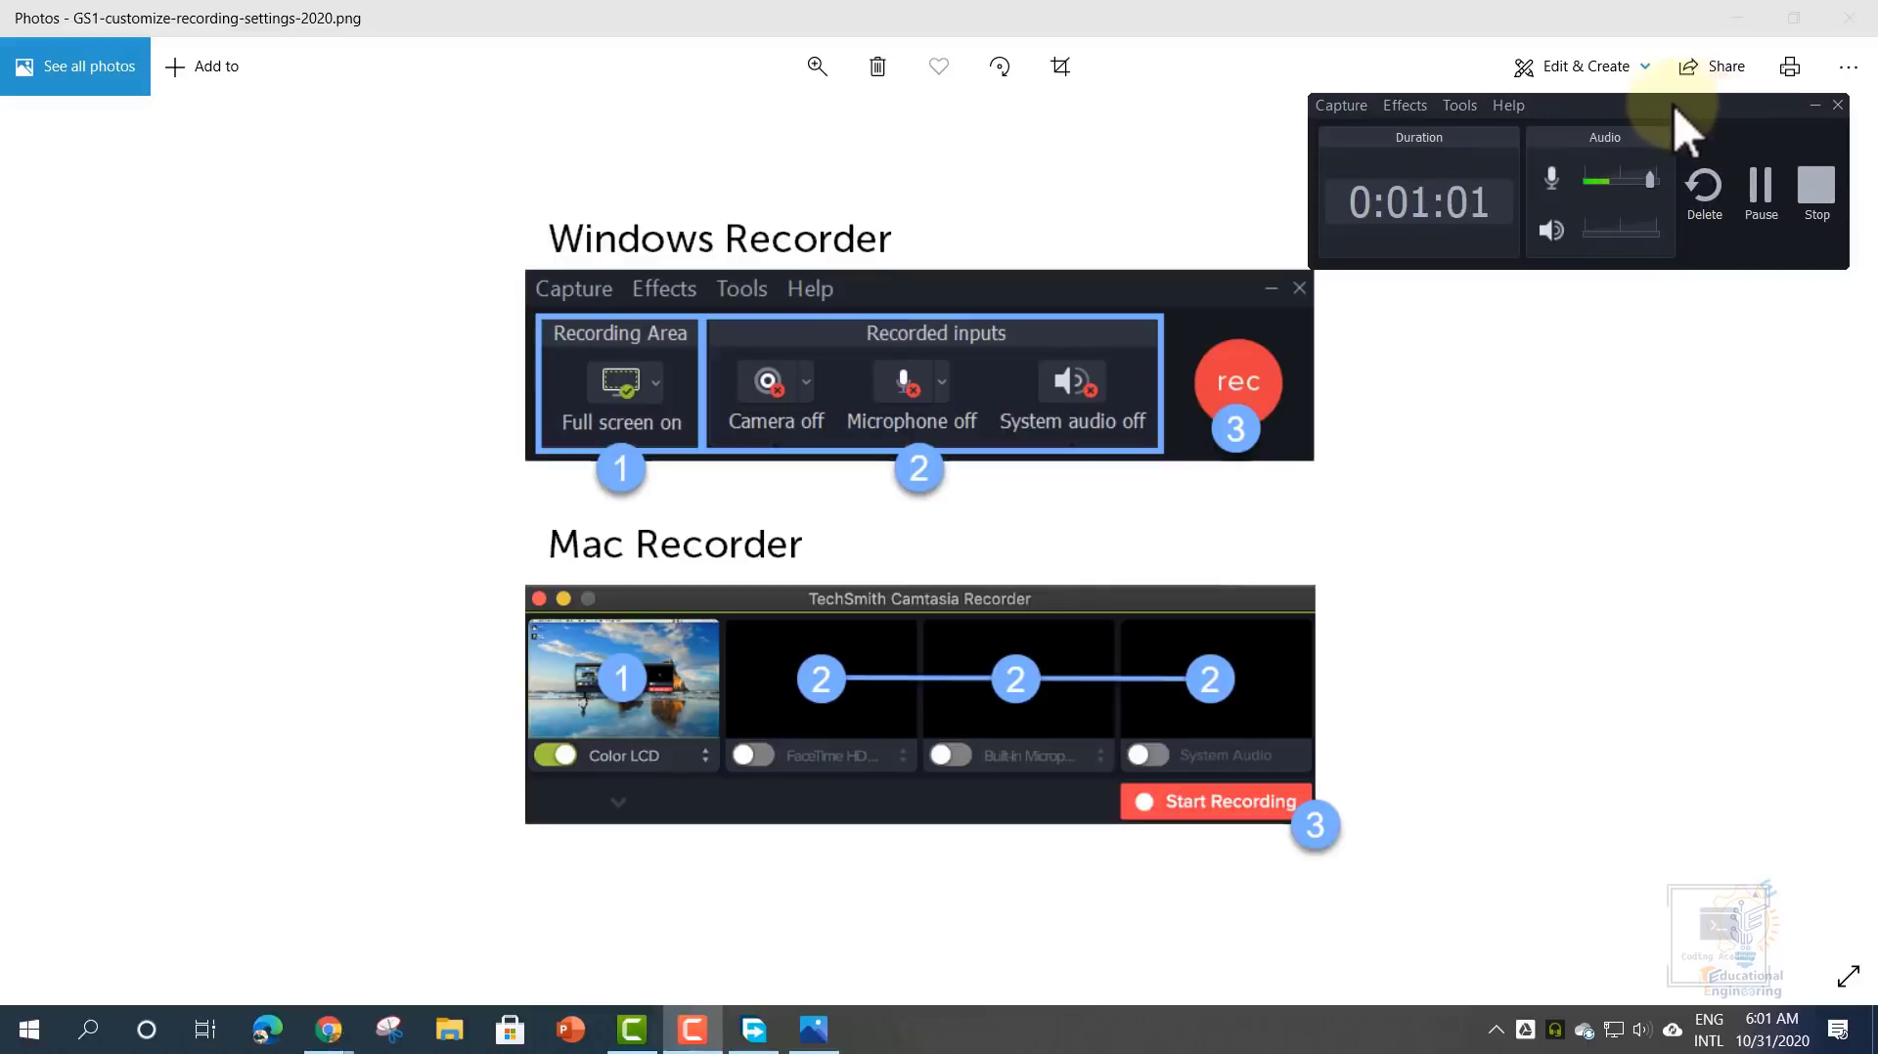
drag(1568, 109, 1586, 102)
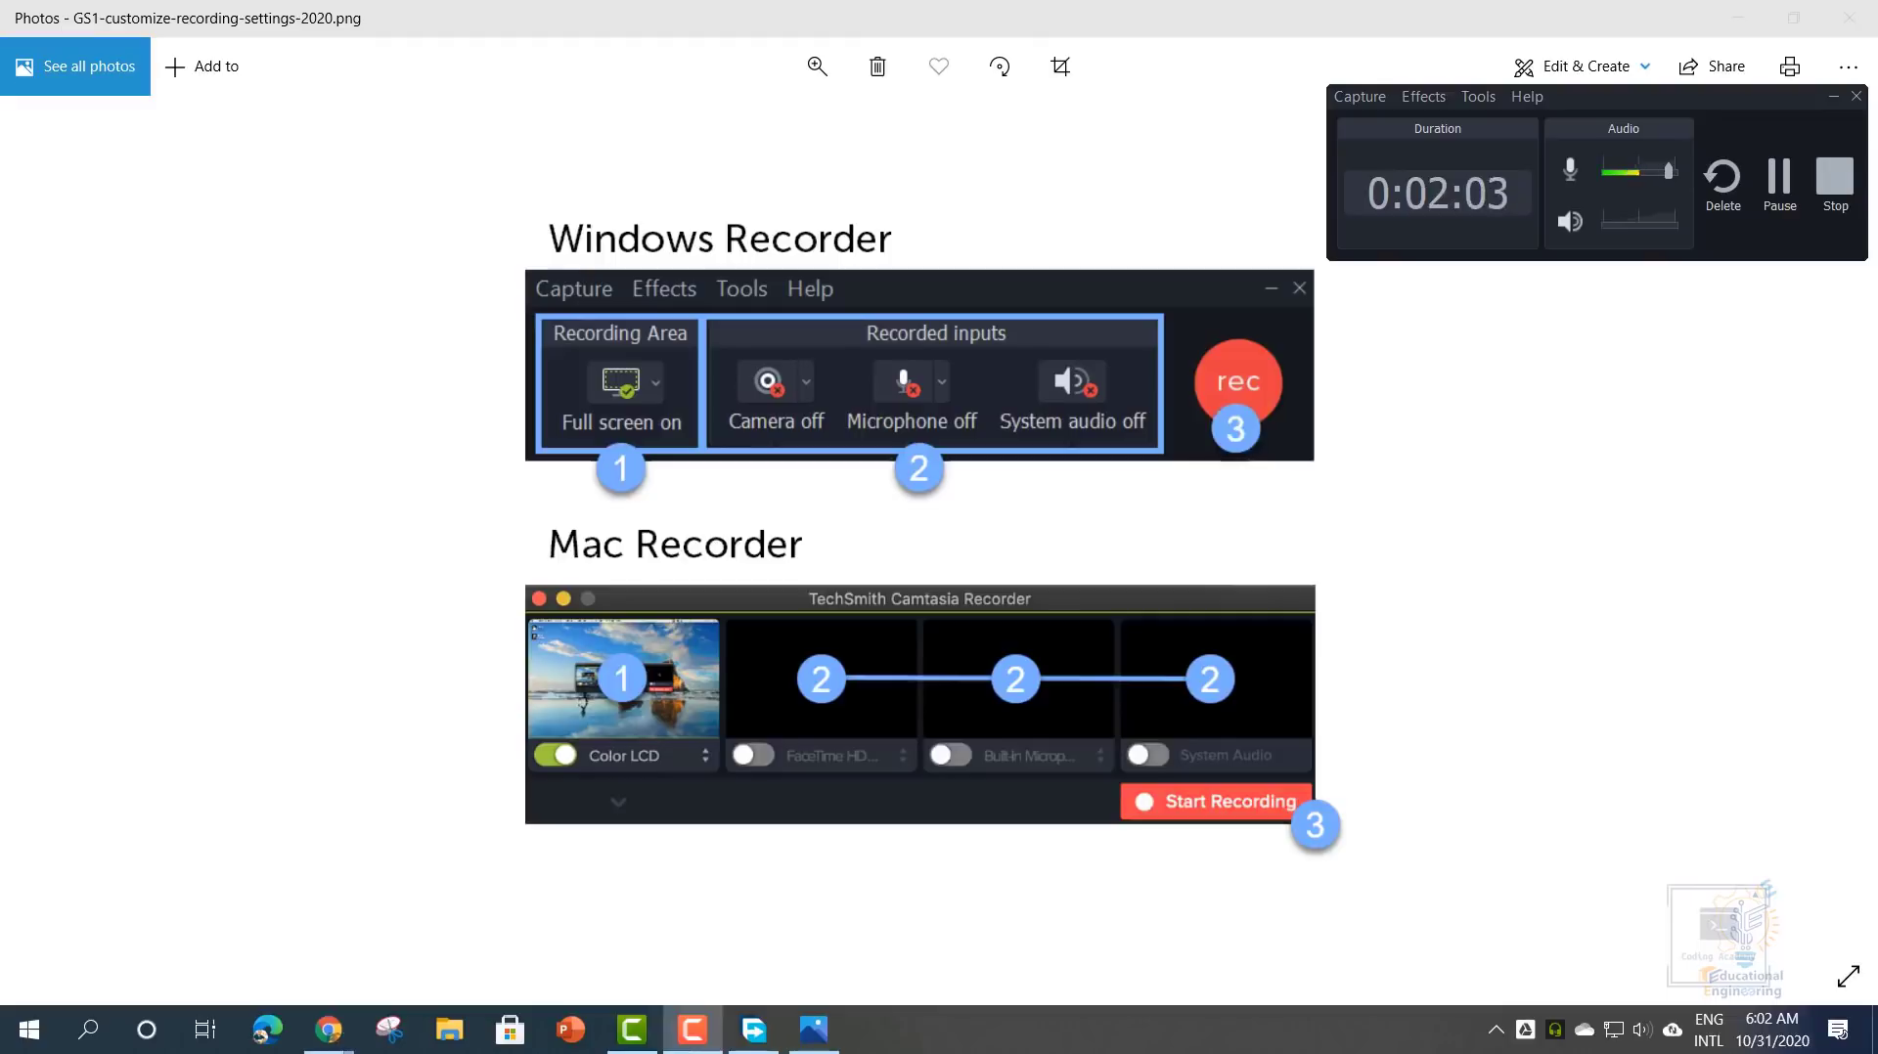
drag(1586, 90, 1013, 214)
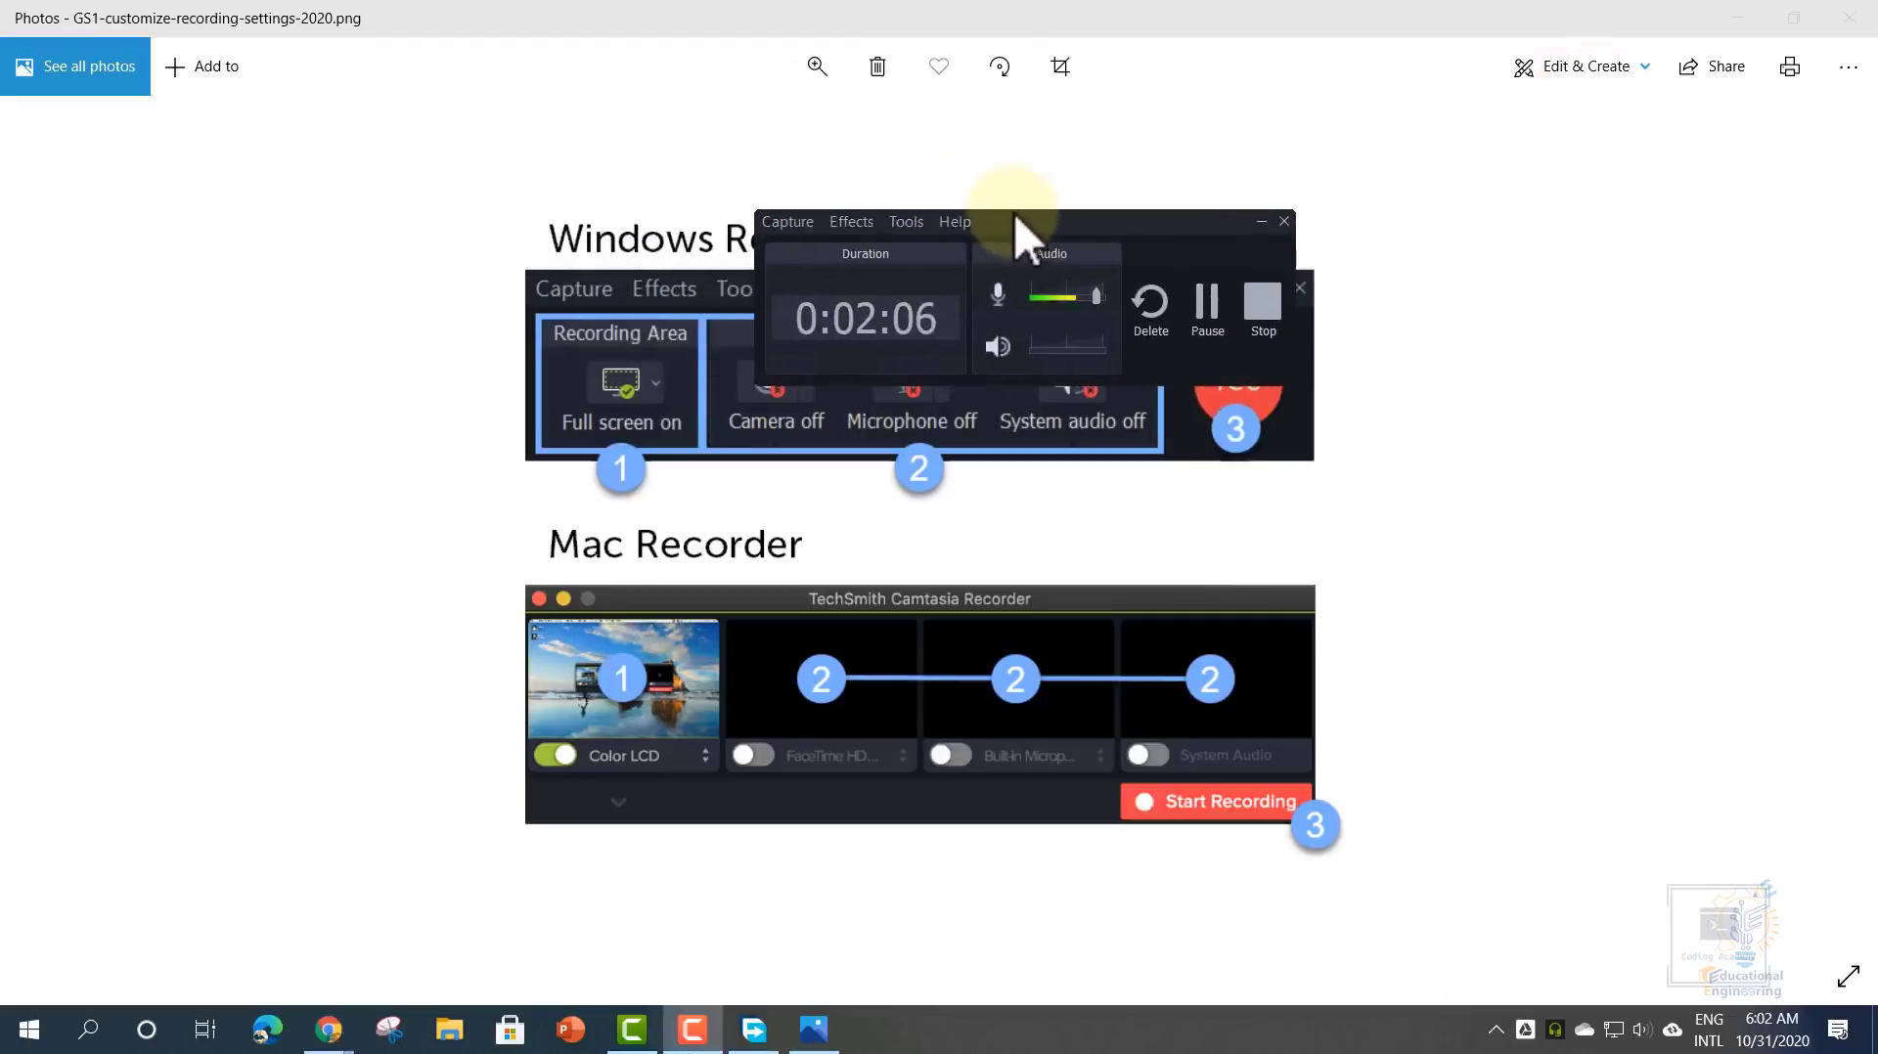
- Minimize Photos and the Camtasia editor, close Free Download Manager, and move the recorder onto the desktop
click(1740, 19)
click(1772, 384)
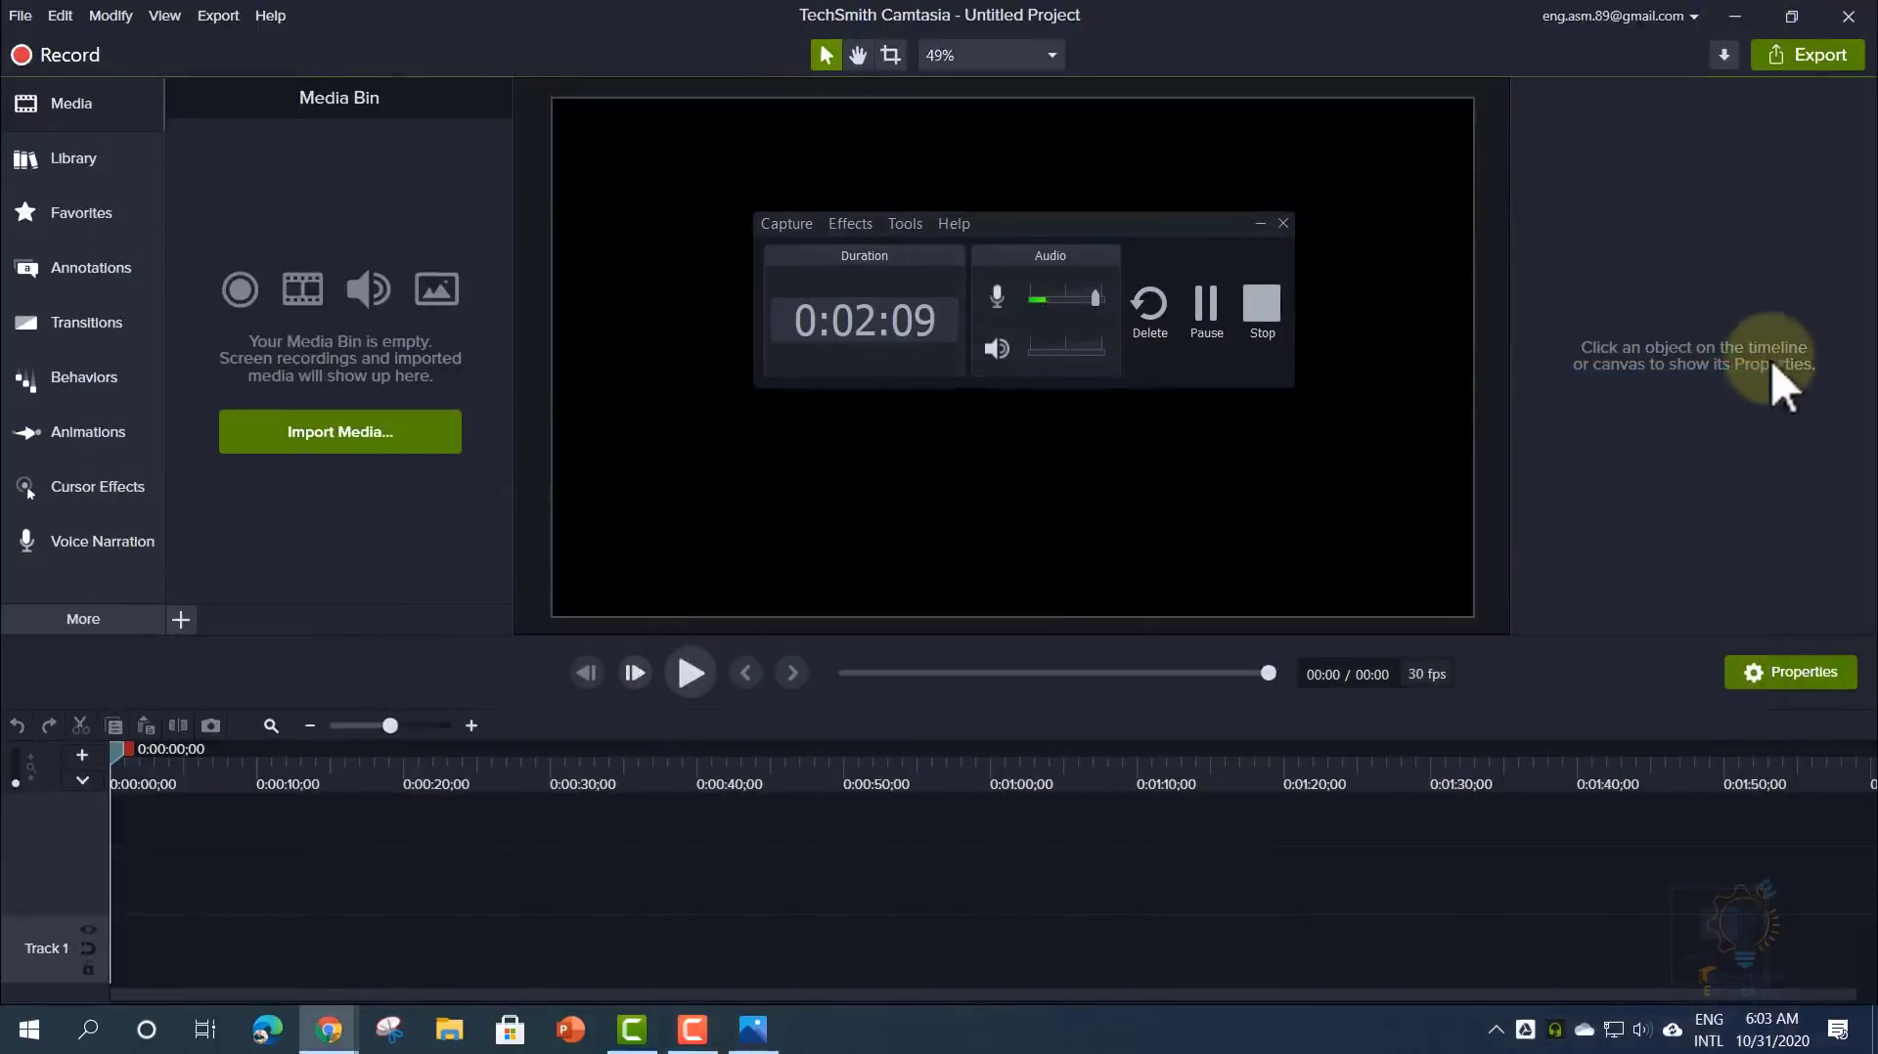
click(1752, 15)
drag(1140, 223, 906, 275)
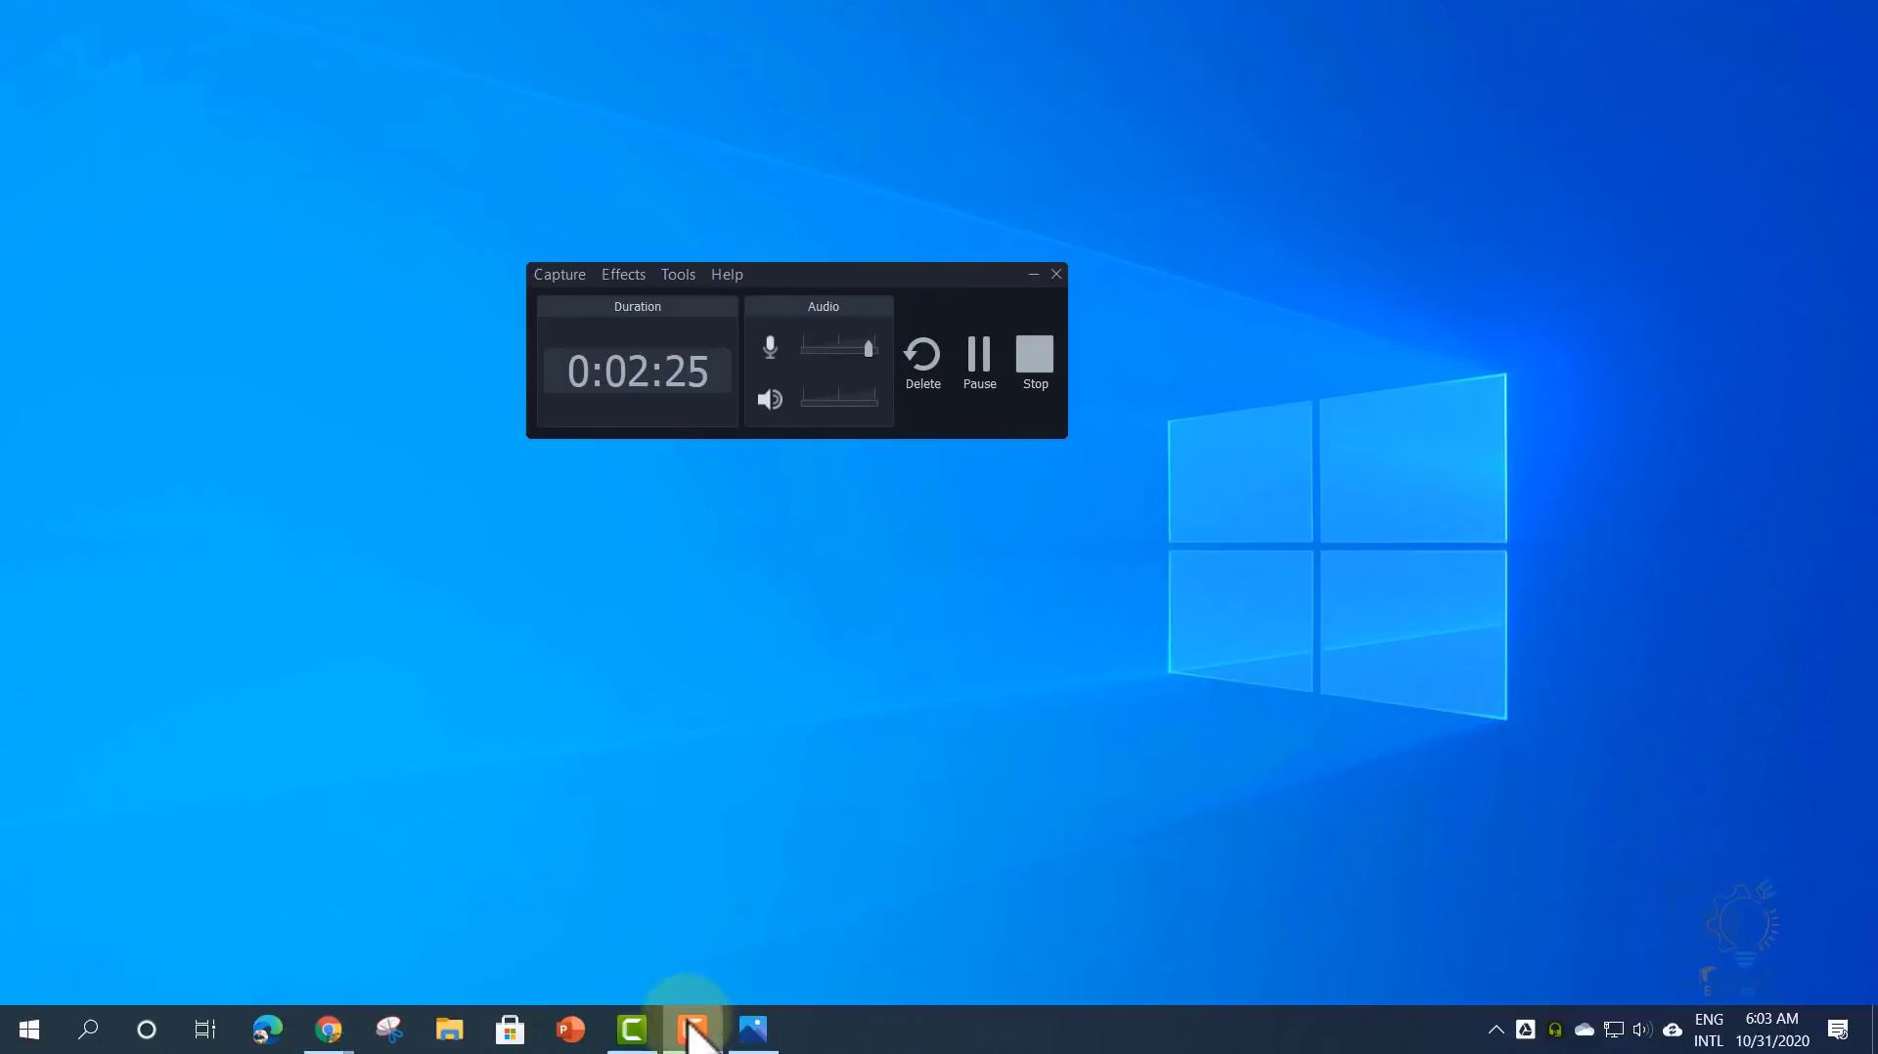
- Hide and restore the recorder's controls, then drag them off the bottom-left of the screen
mouse_move(689, 1025)
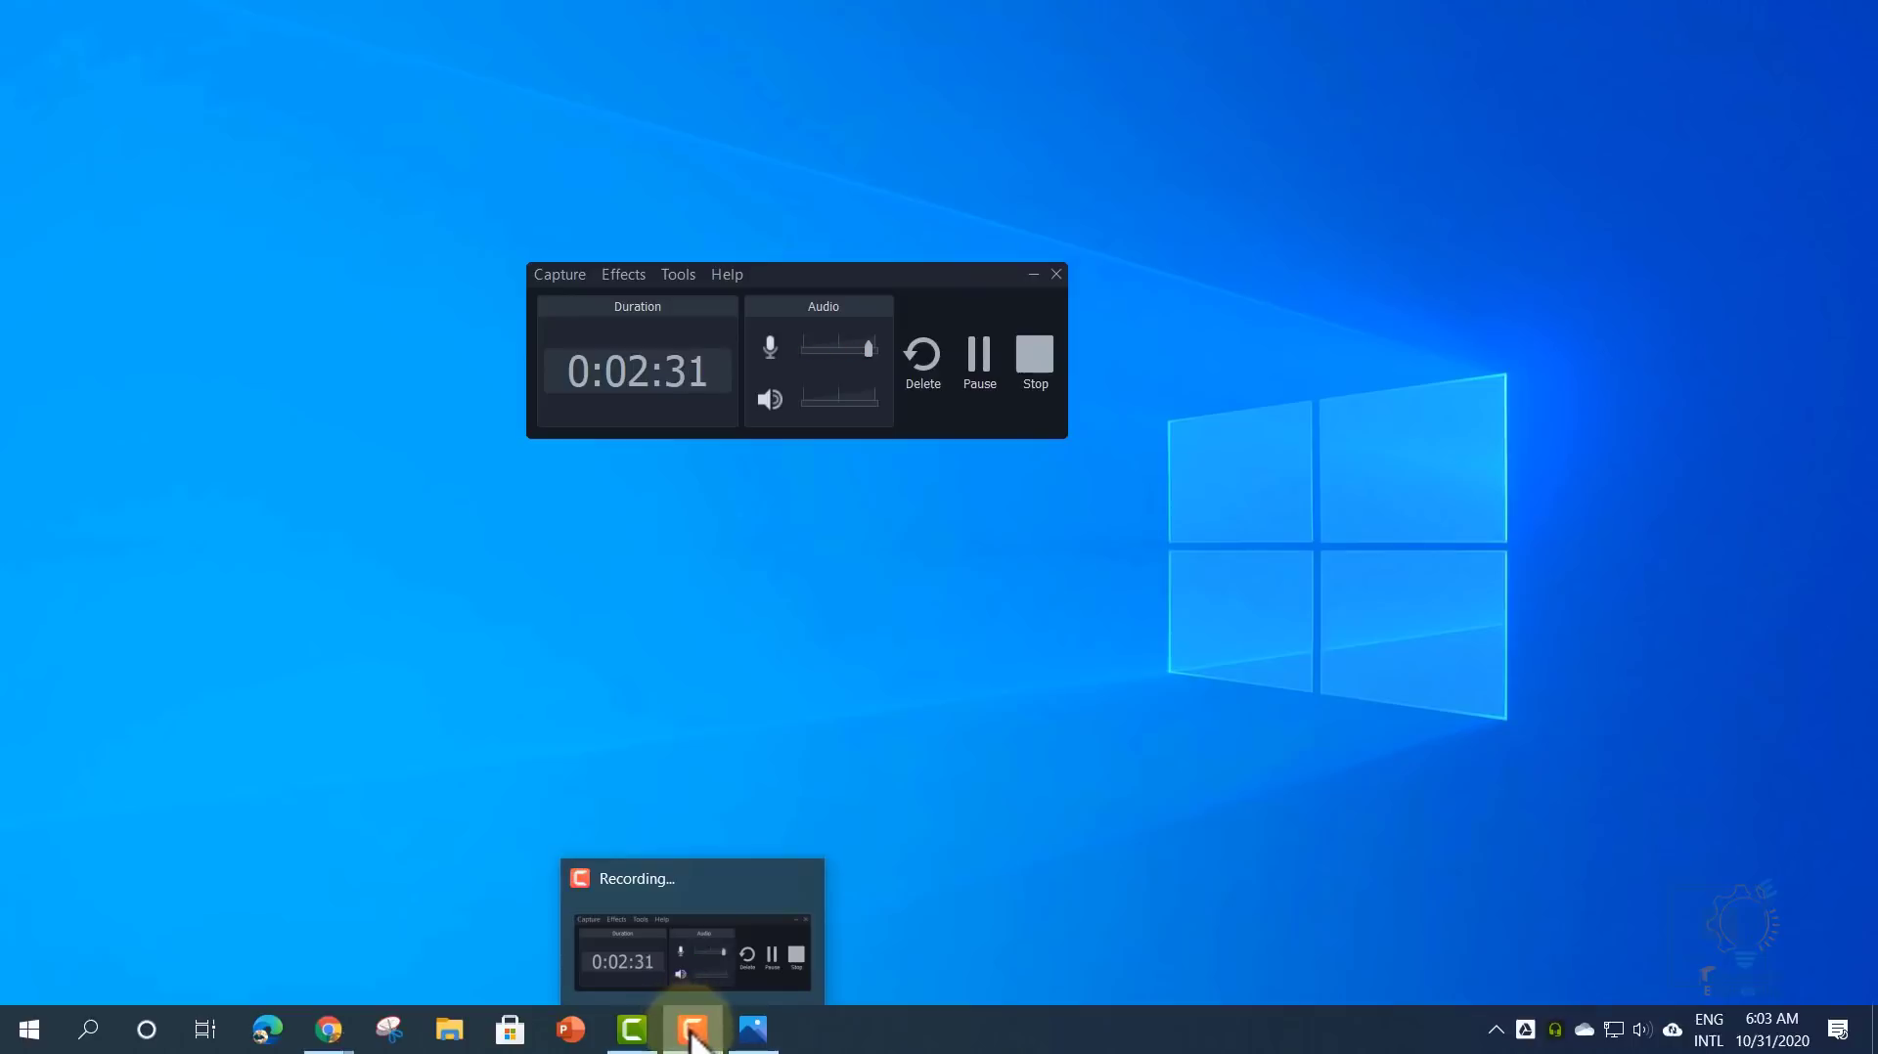
click(692, 1031)
click(692, 1031)
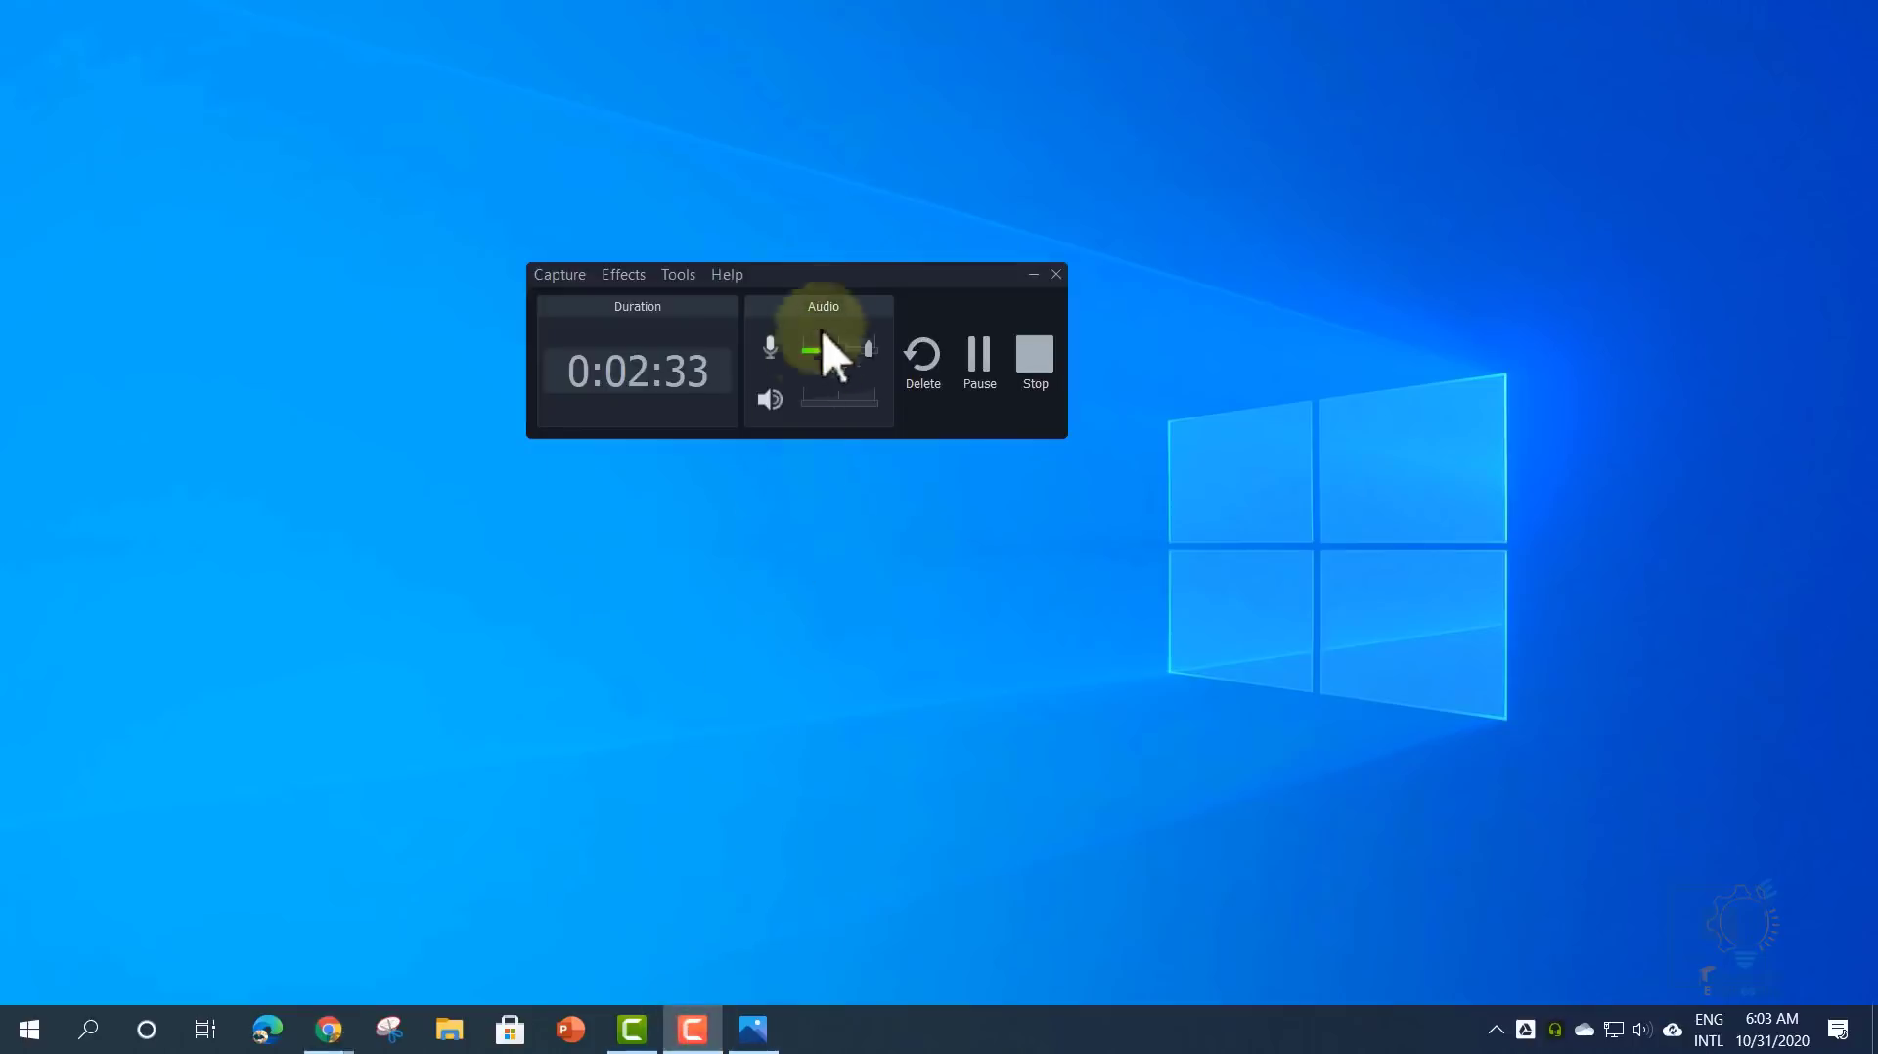
drag(821, 335, 825, 475)
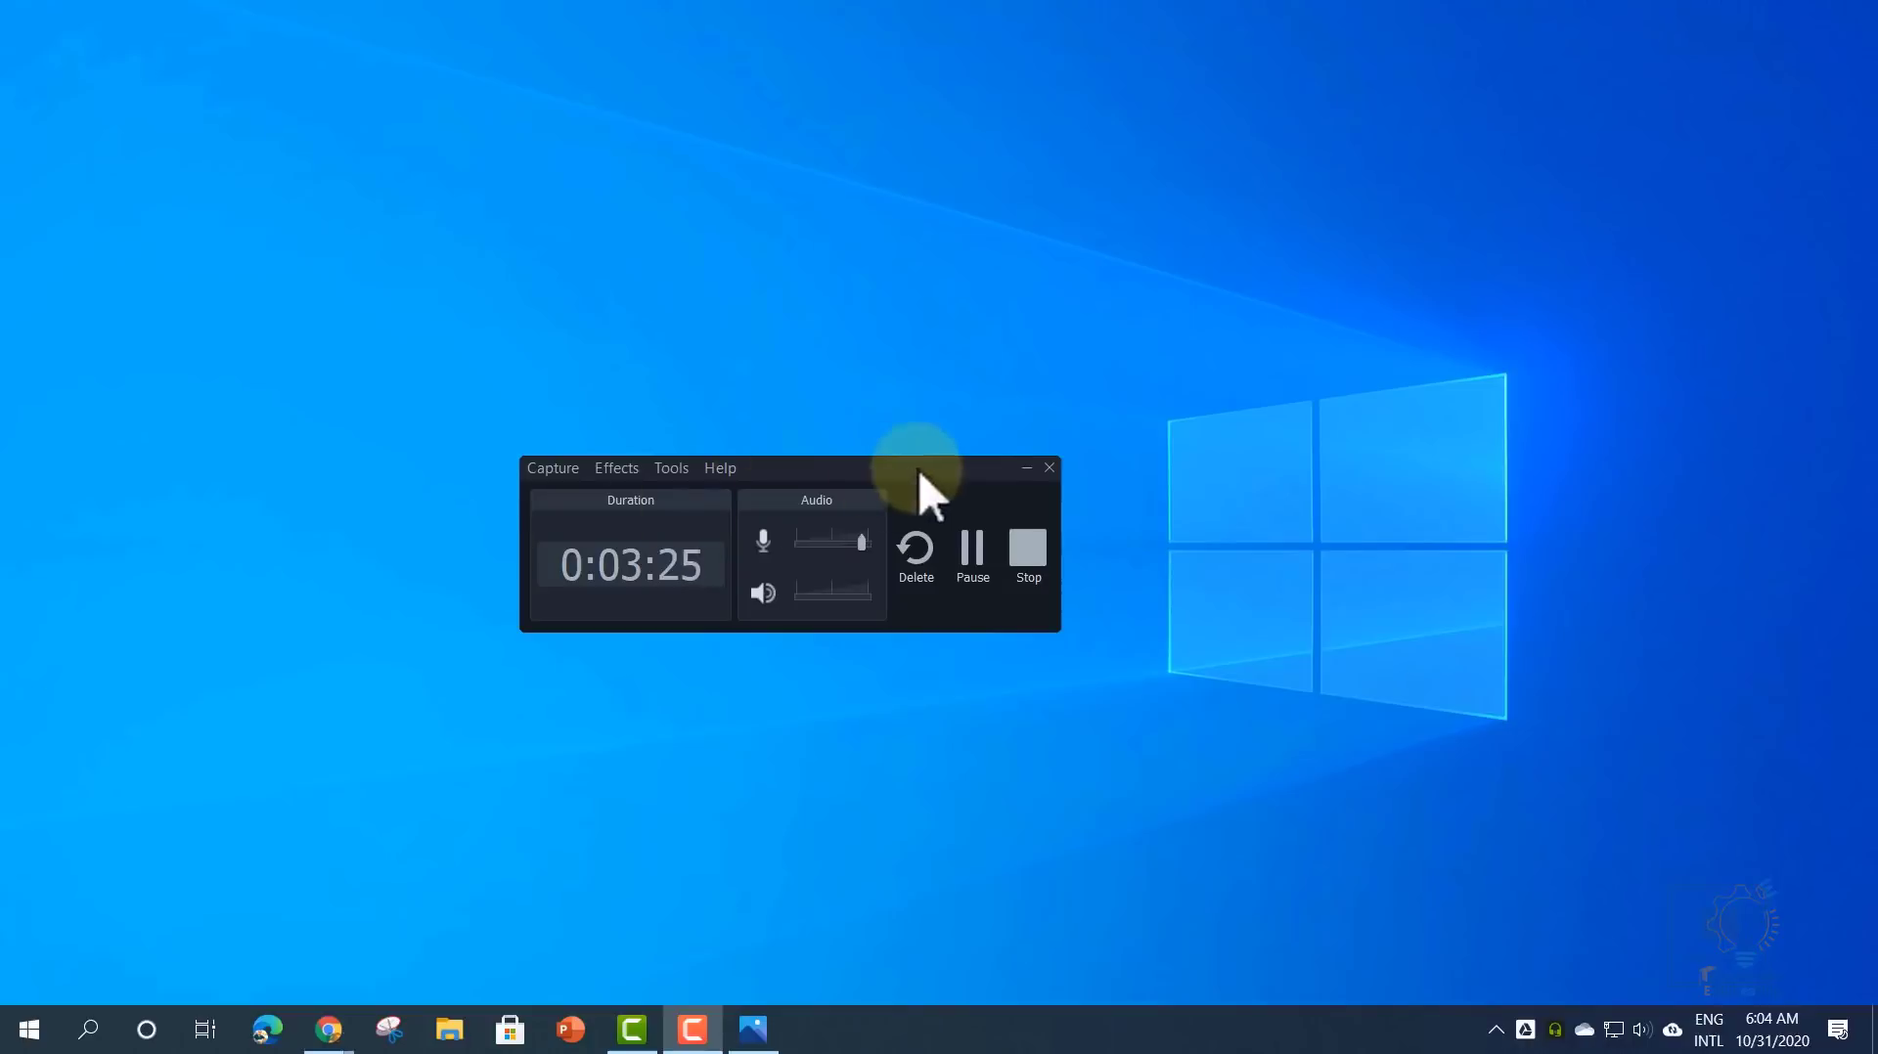
drag(919, 469, 0, 723)
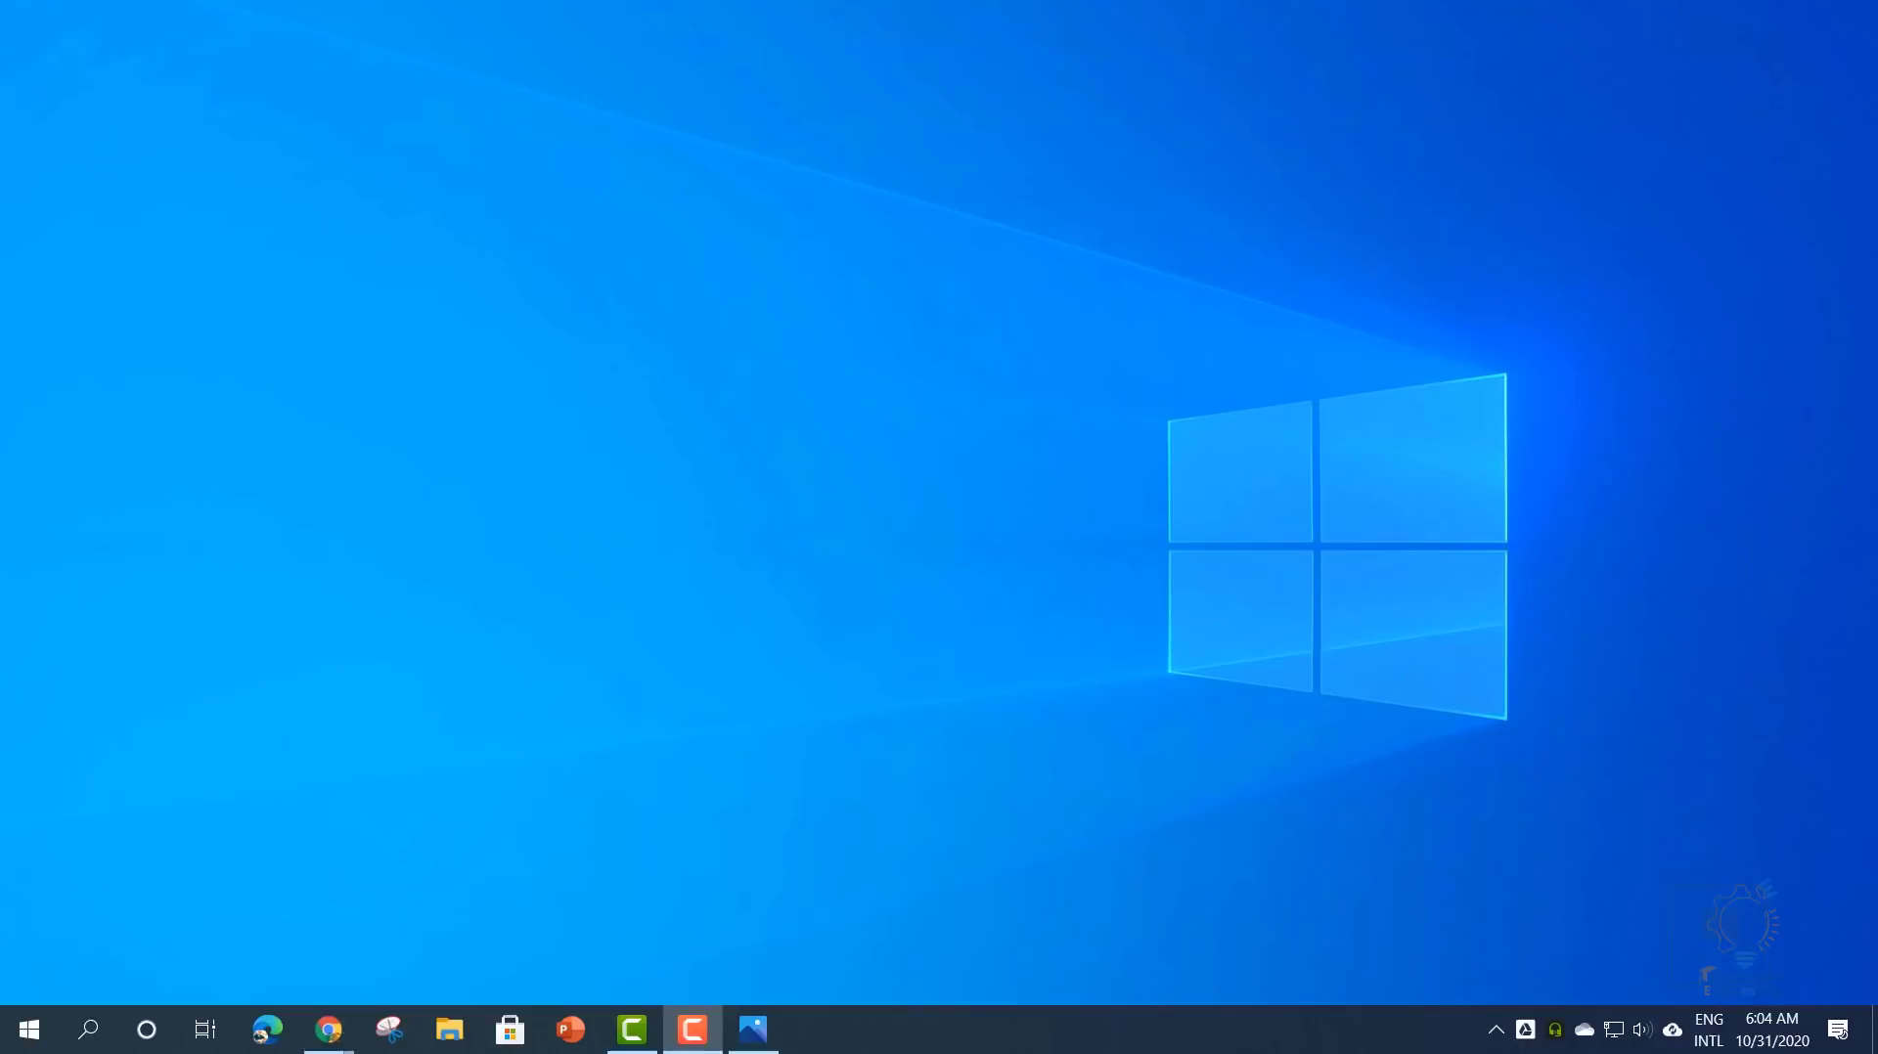
- Restore Camtasia and import '7 Export and other Menus.trec' through Import Media
click(632, 1027)
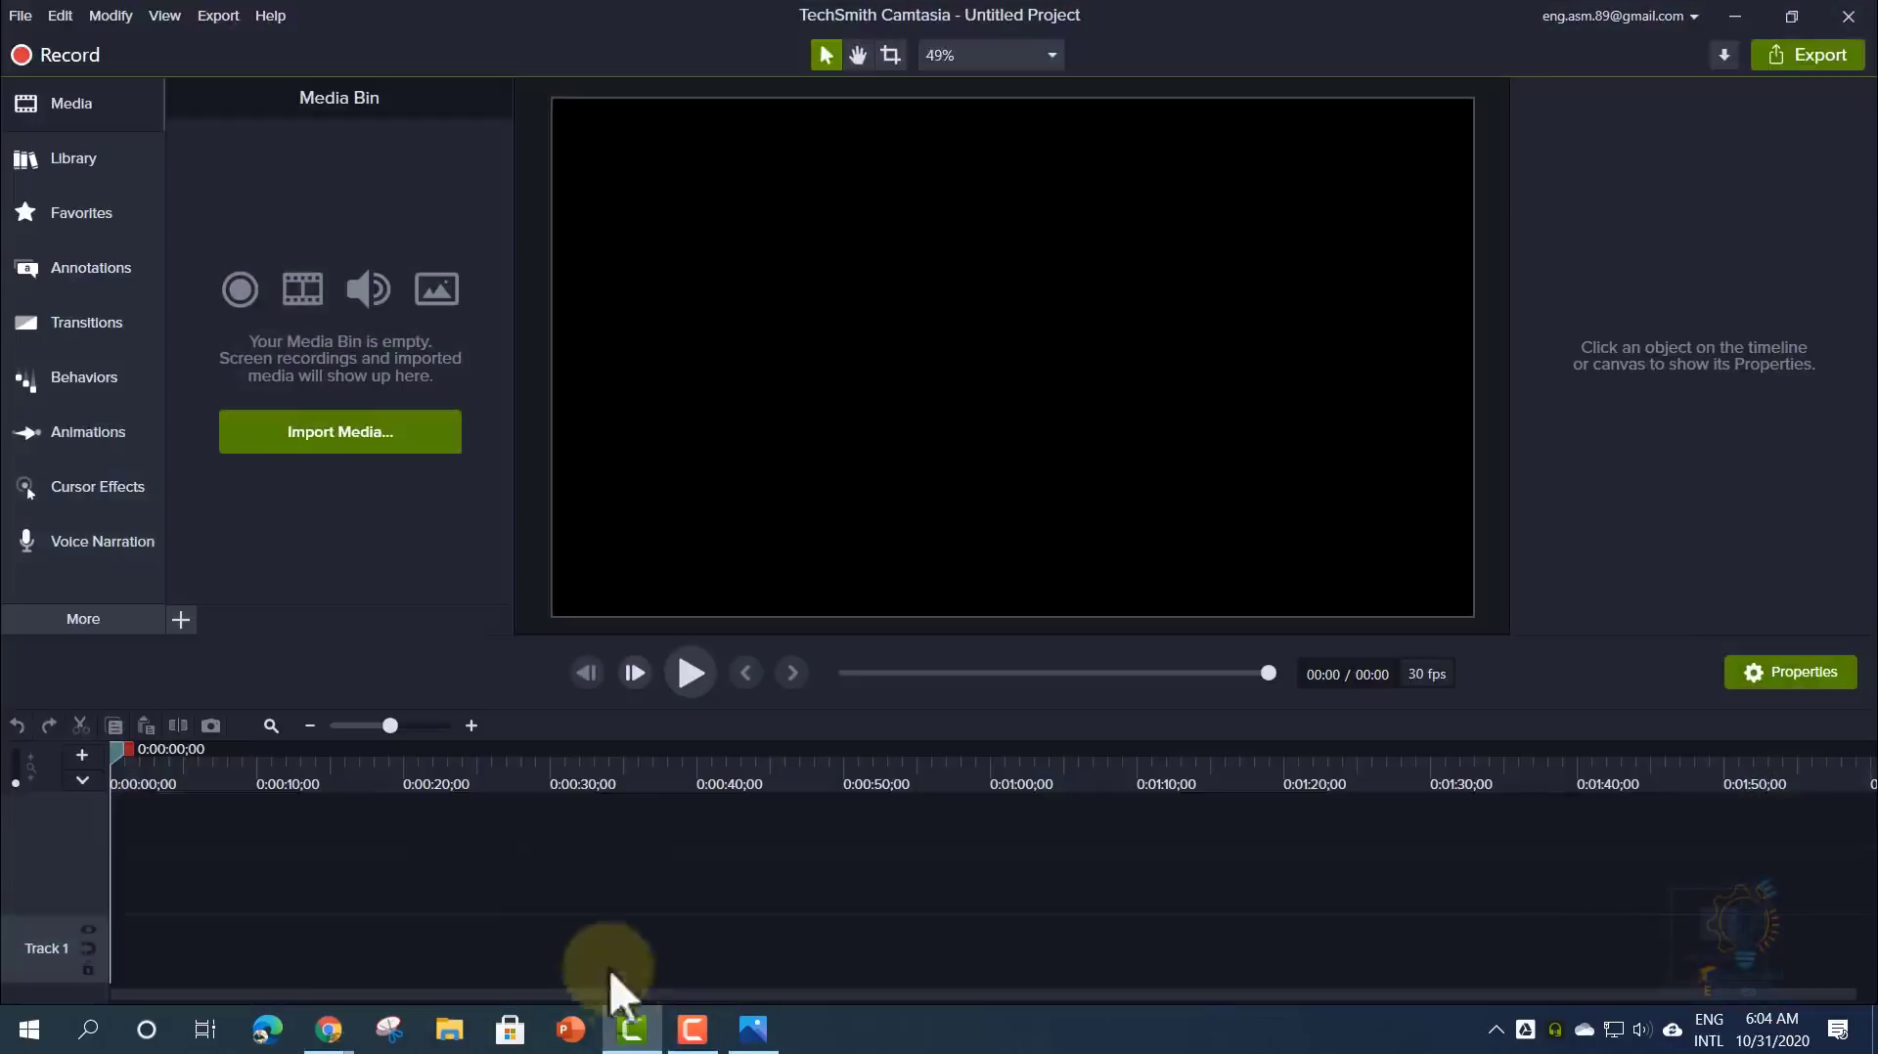
click(321, 439)
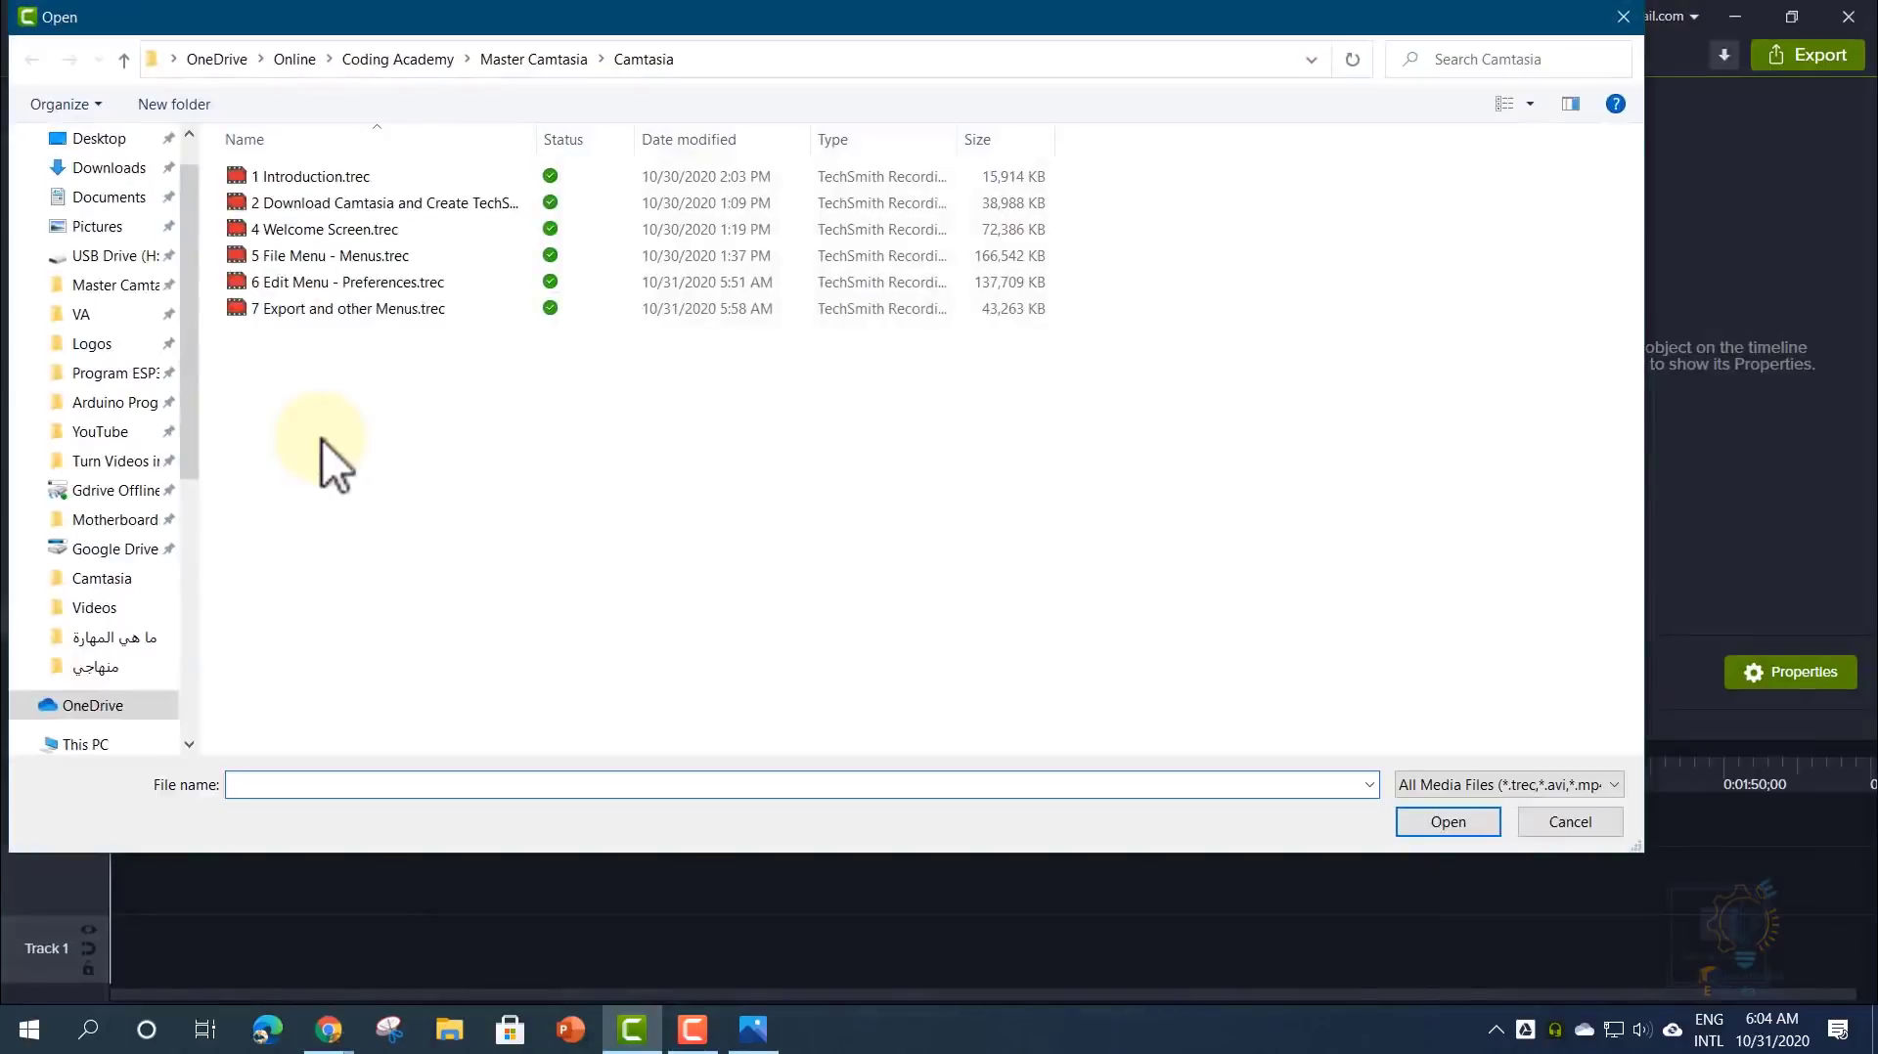
double_click(313, 307)
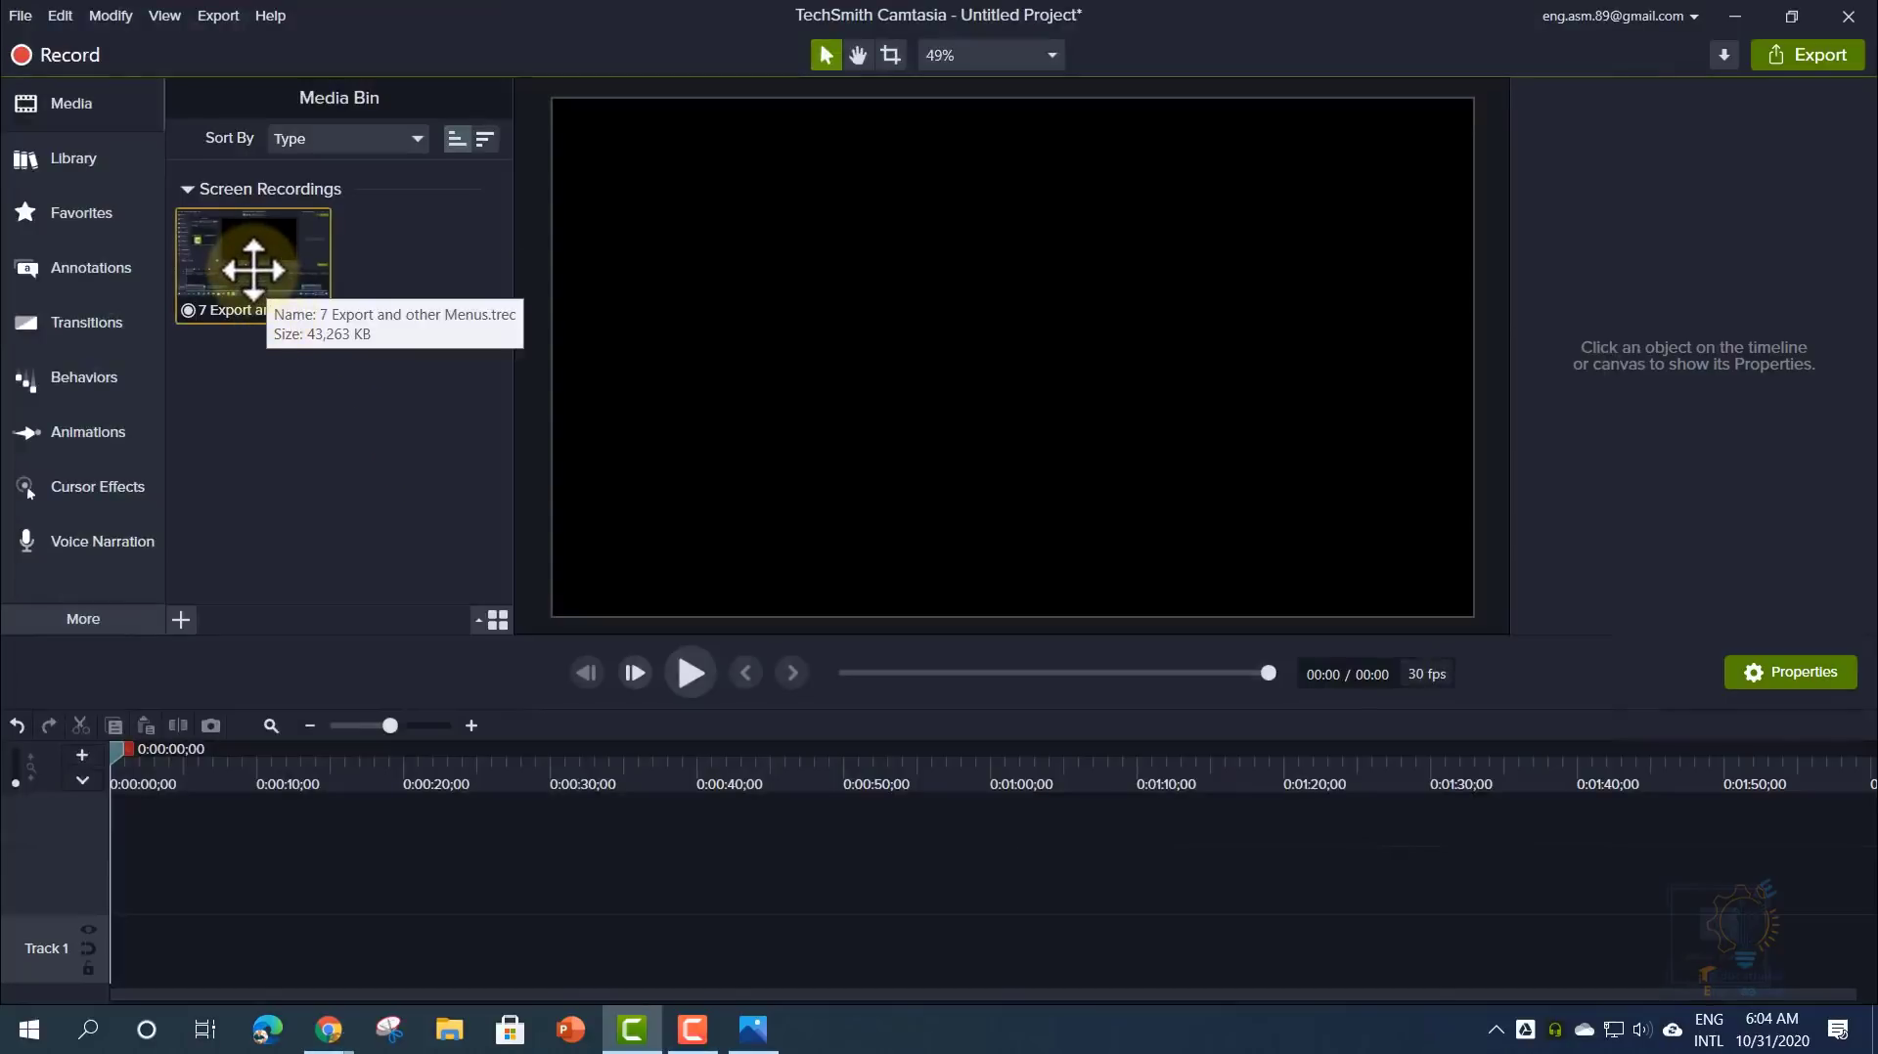
- Place '7 Export and other Menus' on the timeline and trim the clip's end
drag(255, 261, 98, 957)
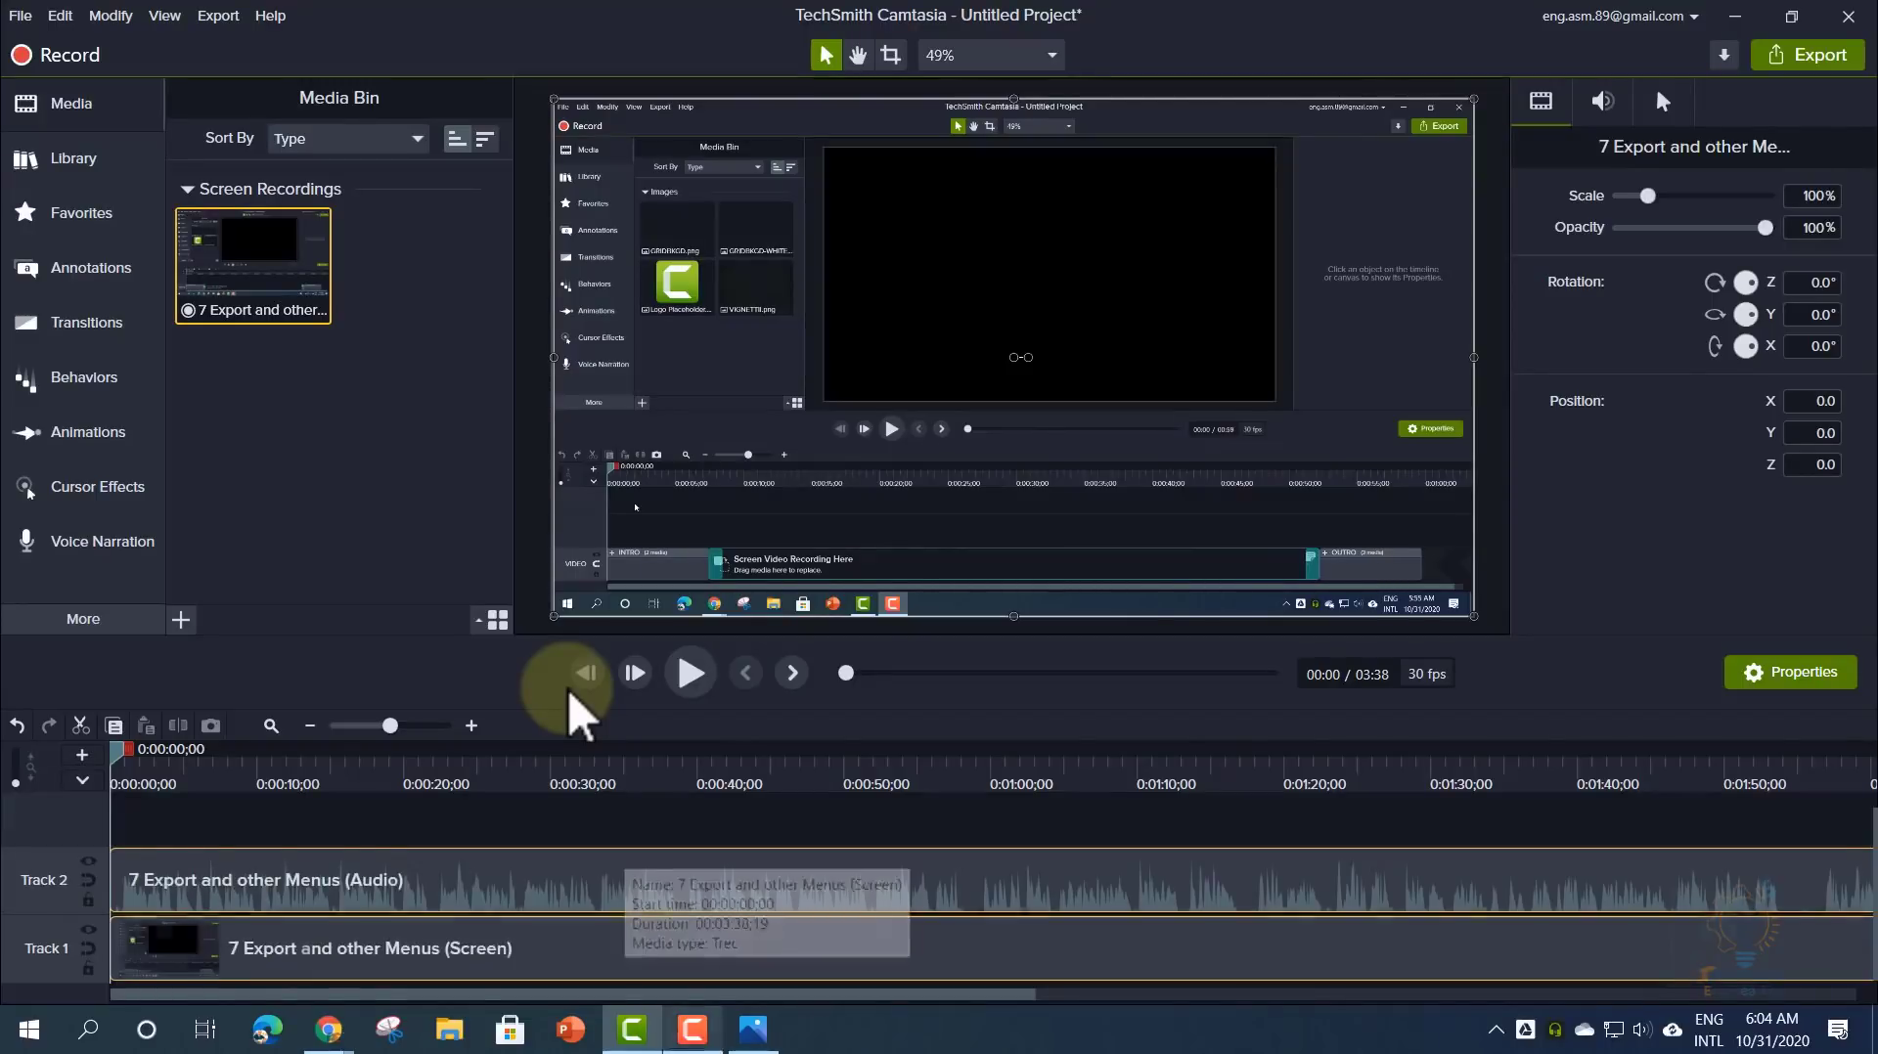
drag(686, 990, 1653, 992)
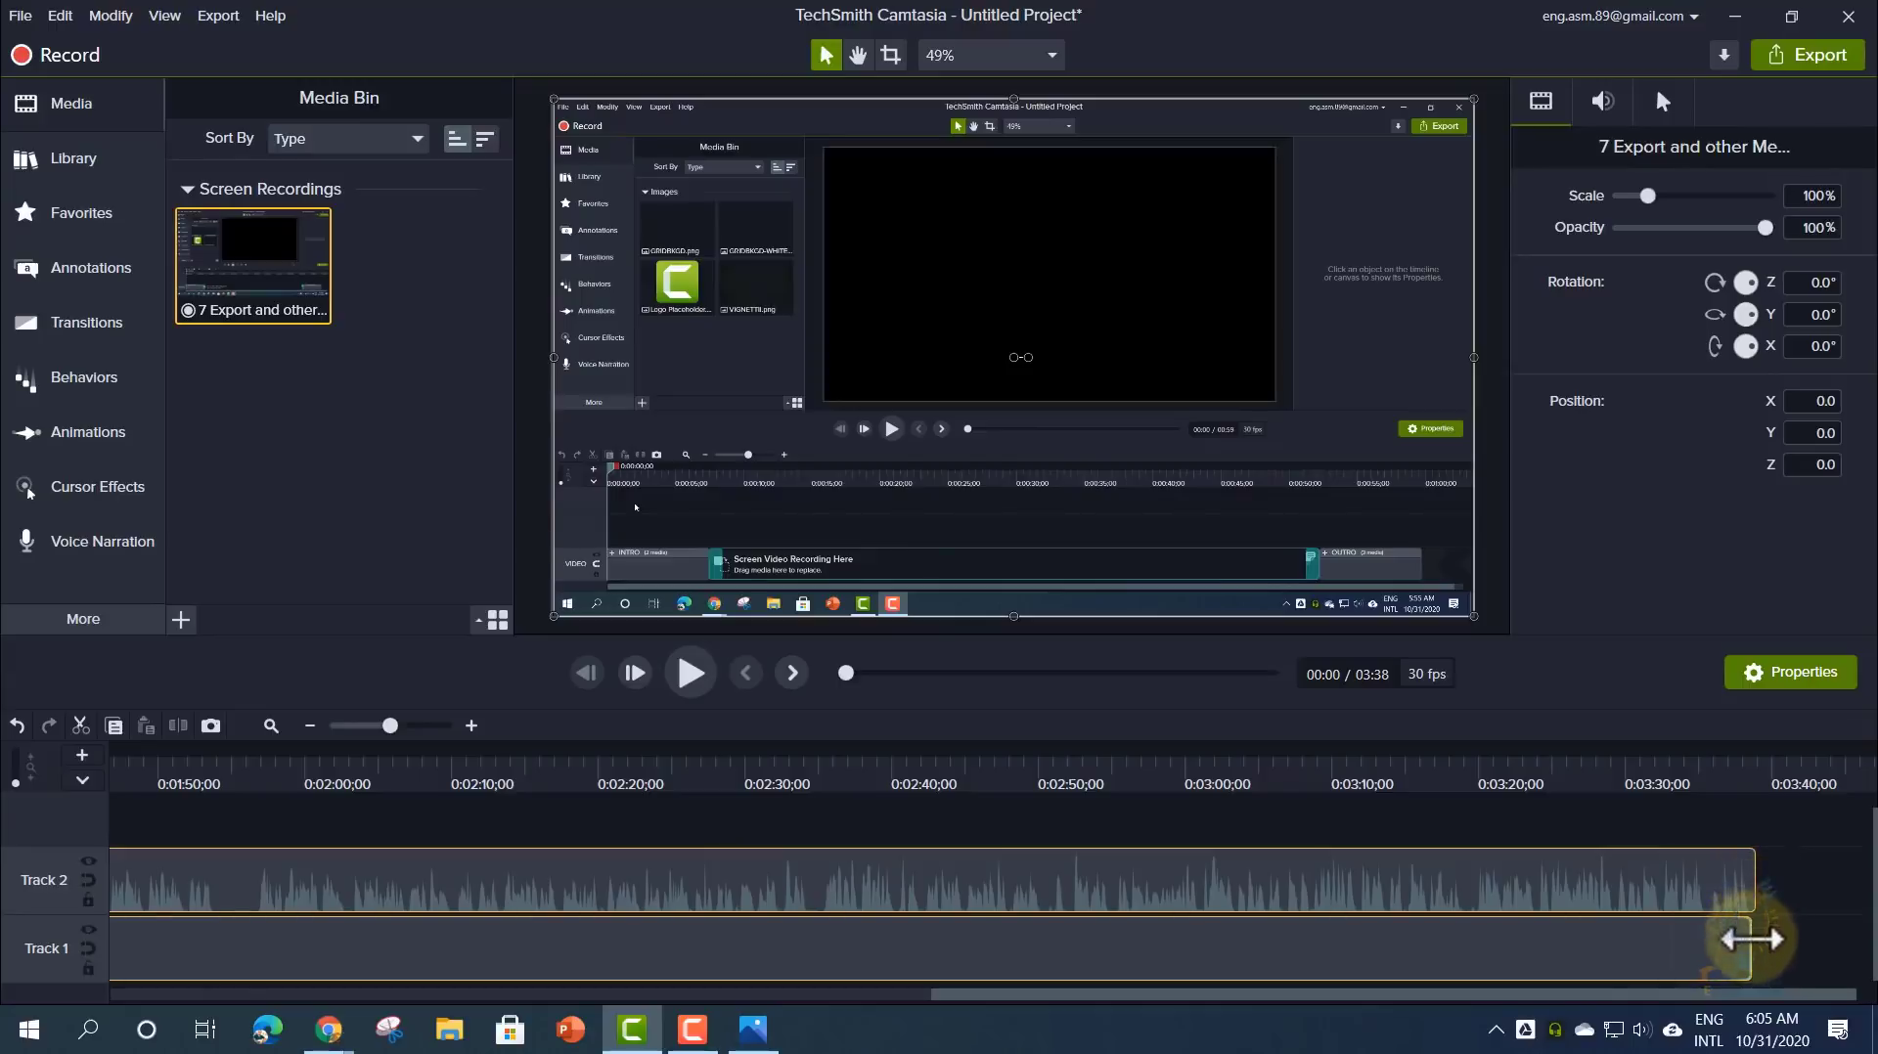
mouse_move(1751, 937)
mouse_down()
mouse_move(957, 965)
mouse_move(1689, 926)
mouse_move(675, 943)
mouse_move(1858, 934)
mouse_move(1400, 959)
mouse_move(1751, 946)
mouse_up()
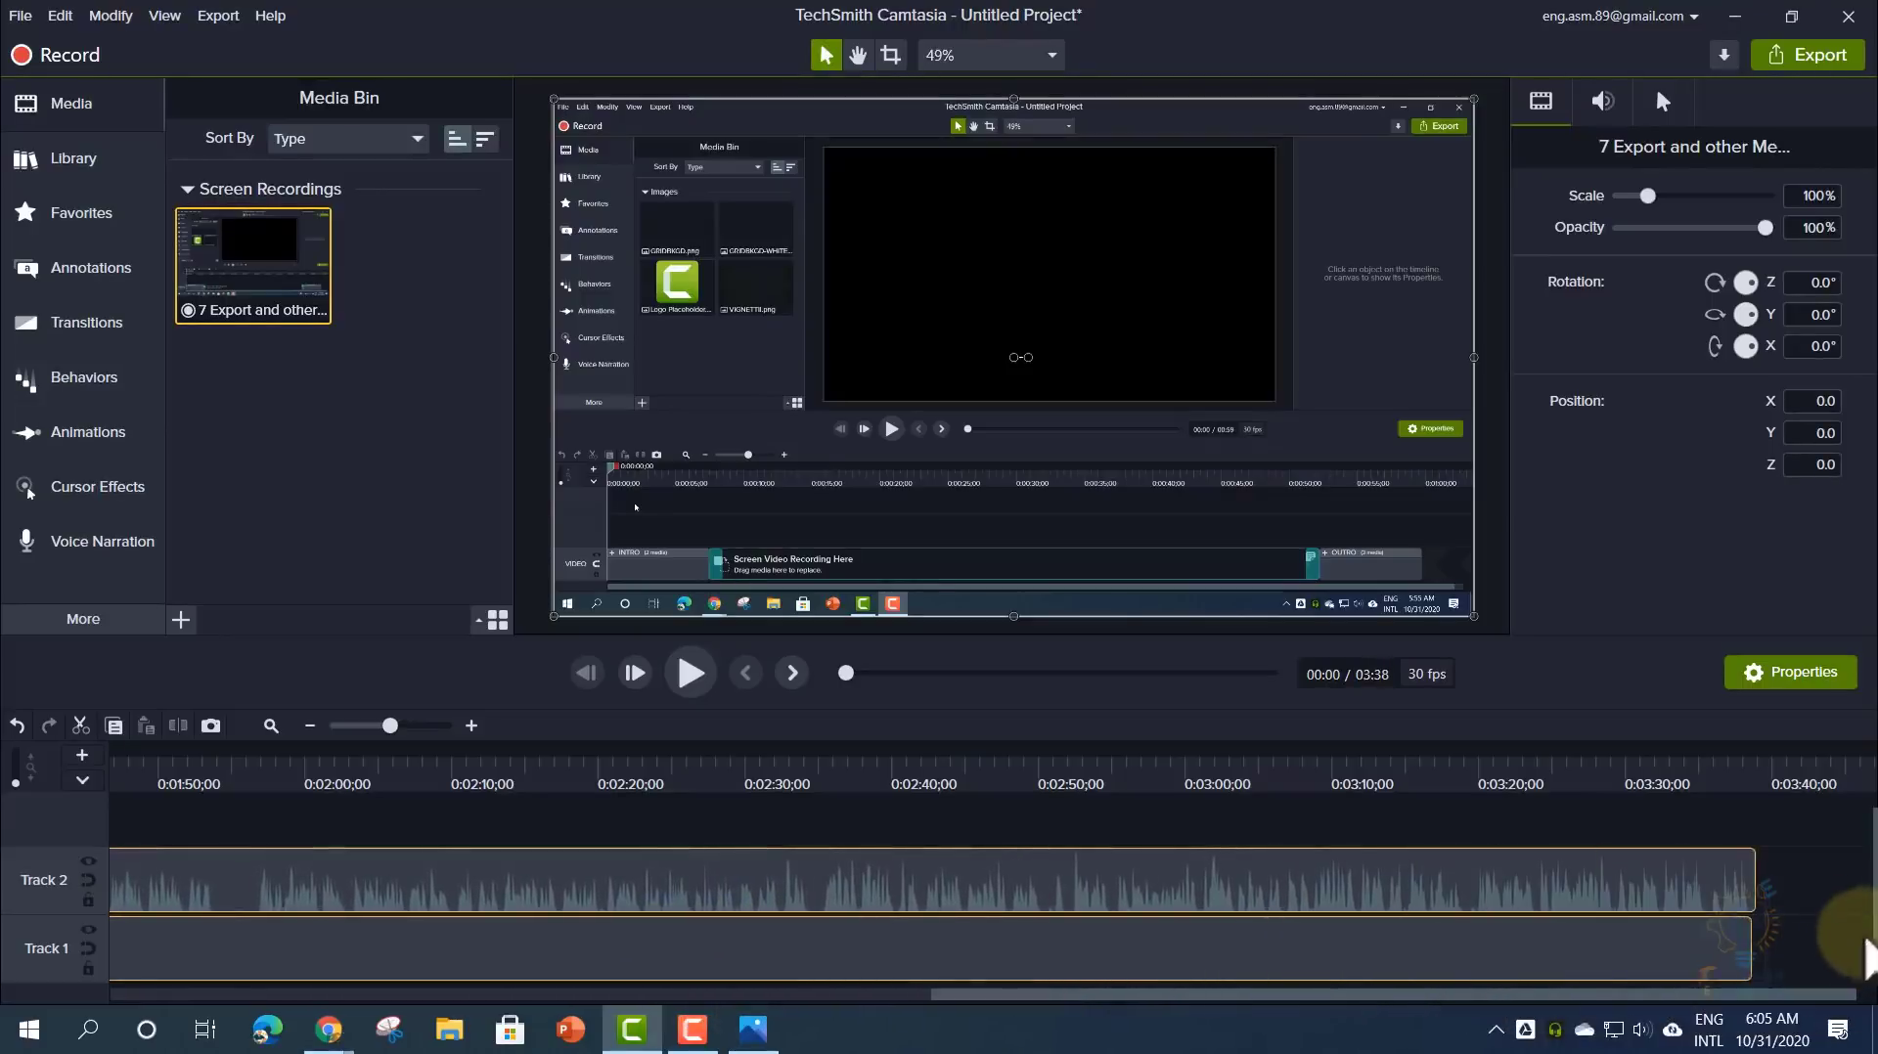
- Select the Track 2 audio clip and adjust its volume line, keeping it at 100%
click(1796, 875)
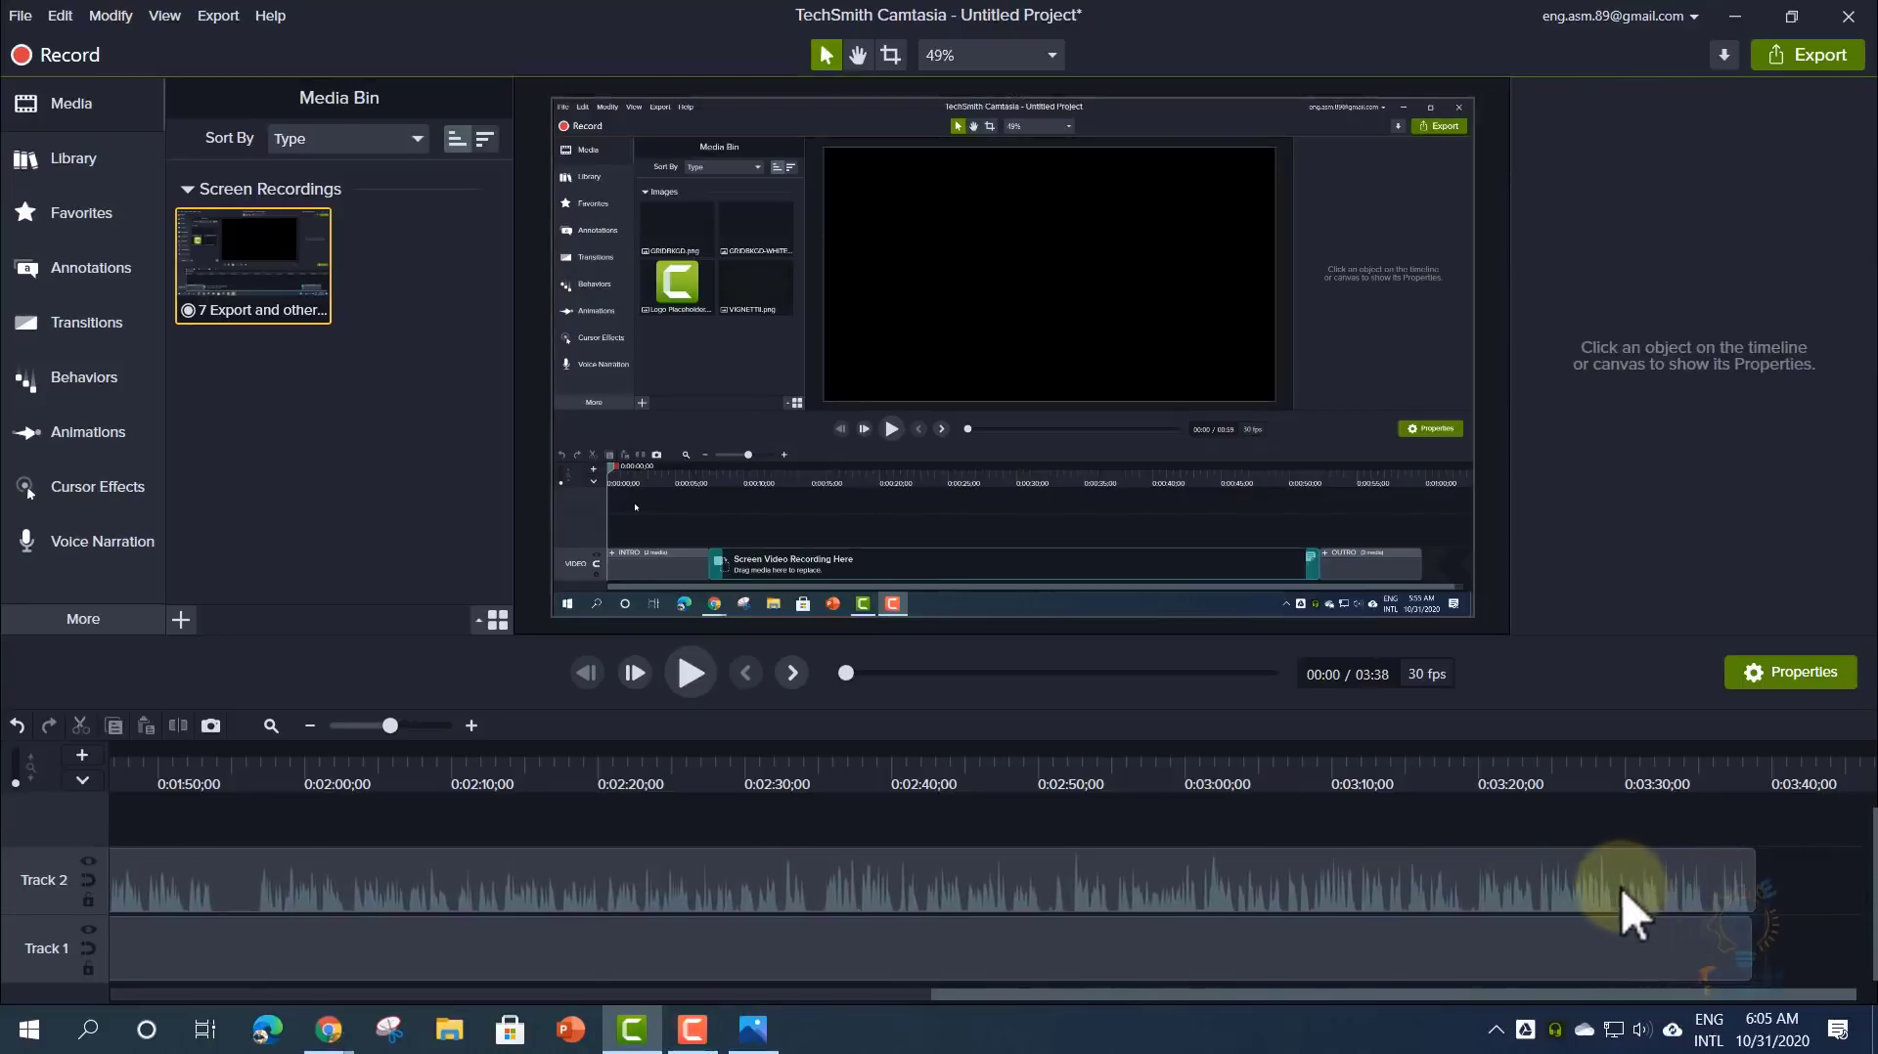
click(1600, 948)
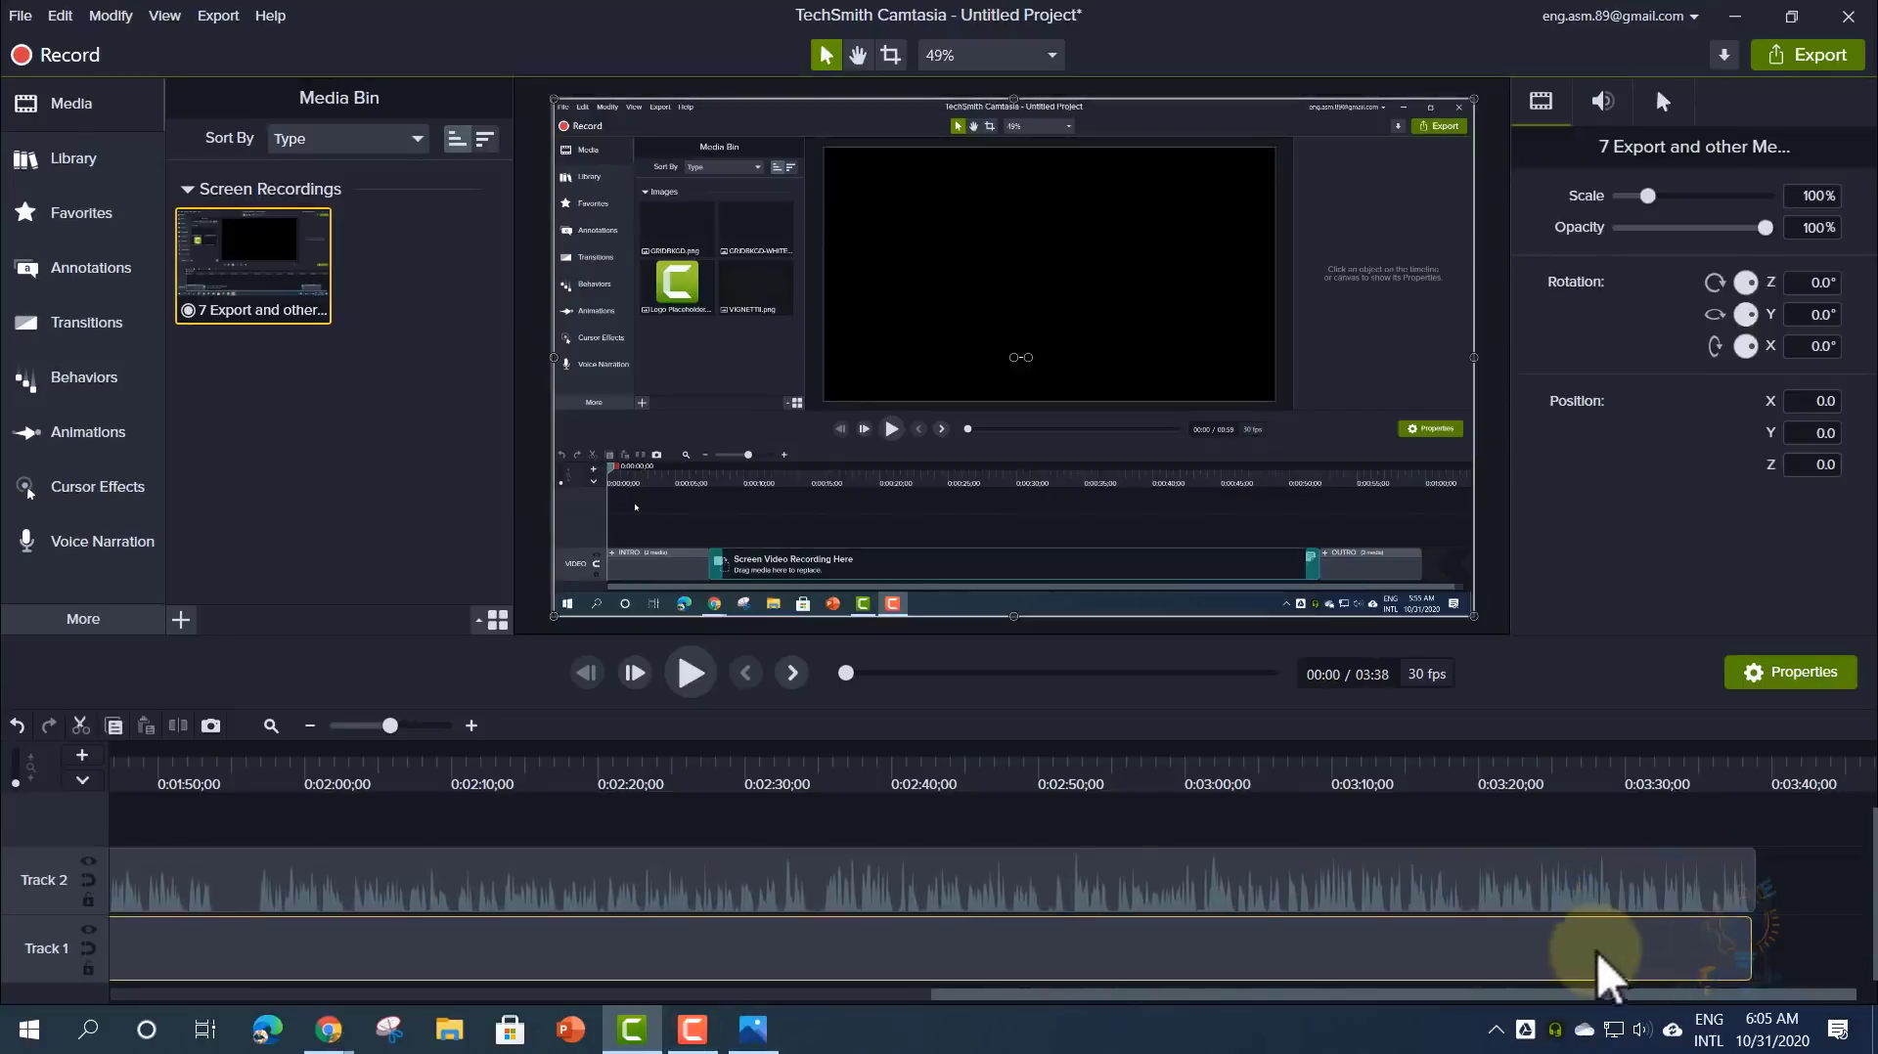
click(1508, 883)
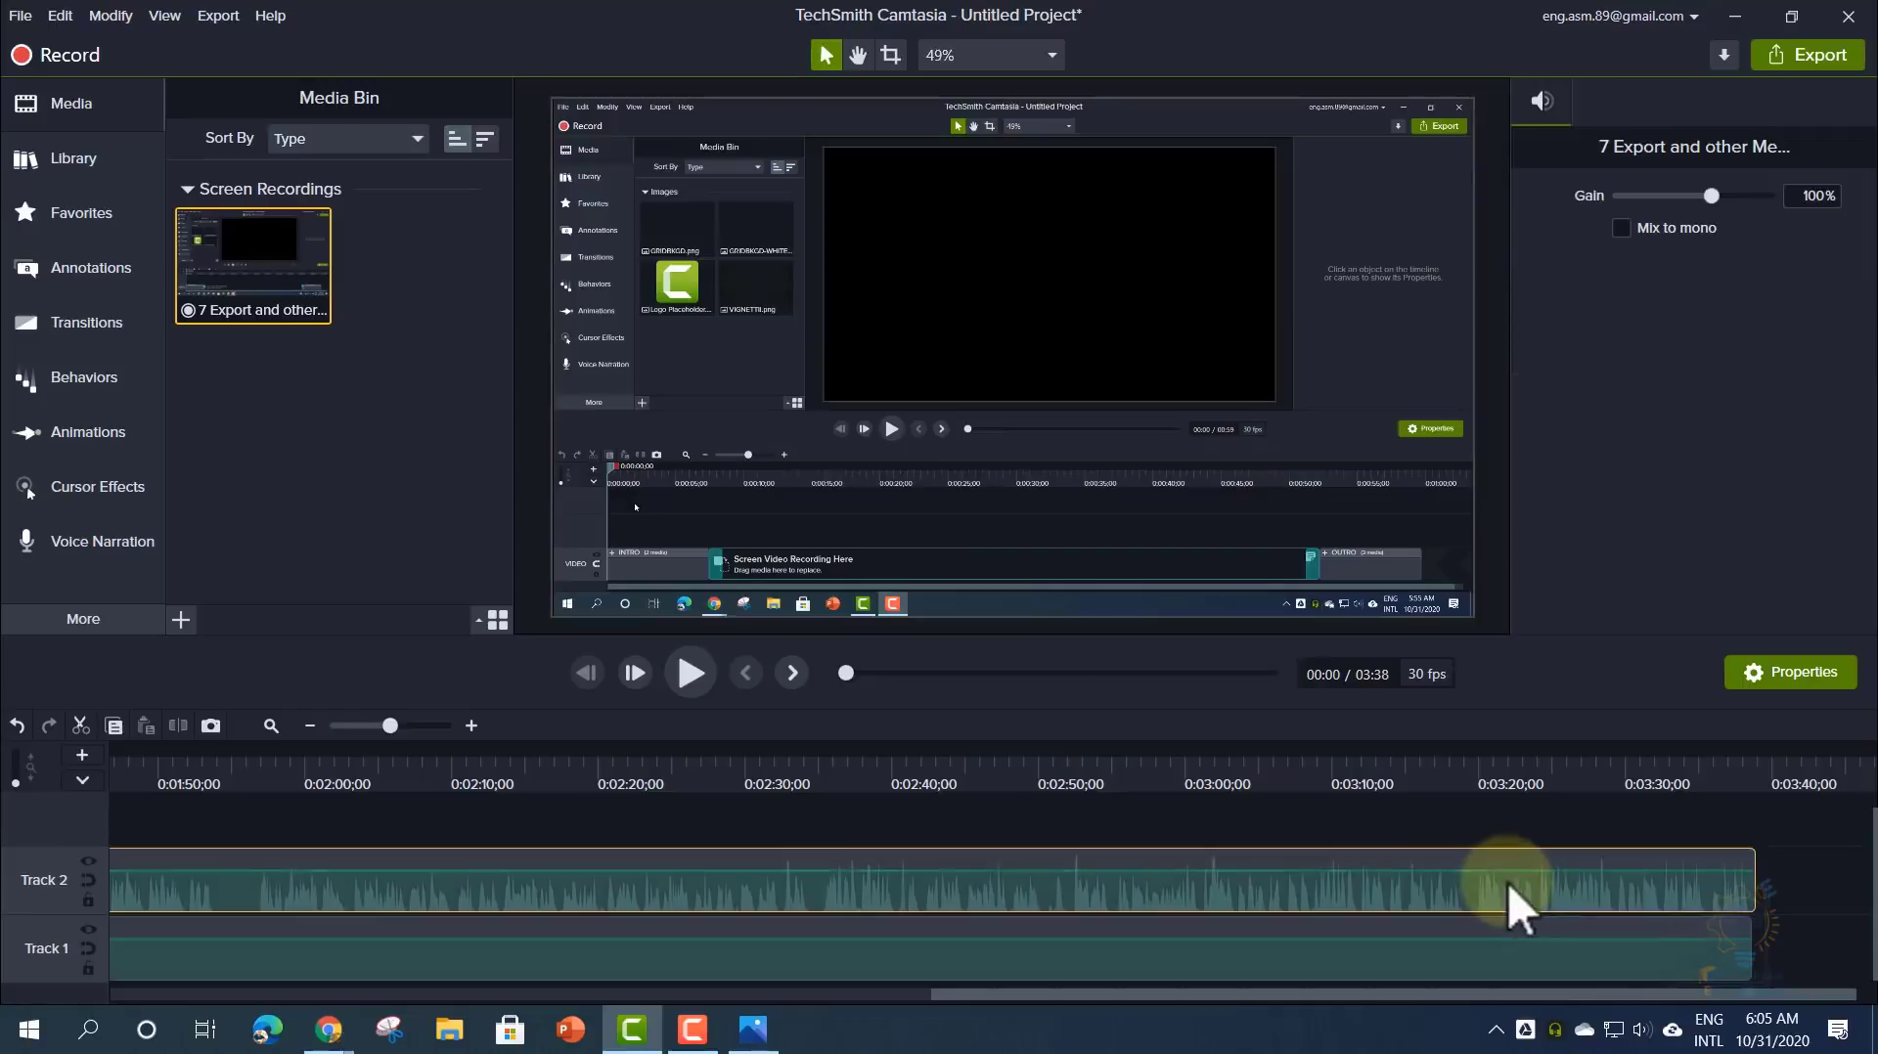
click(1441, 814)
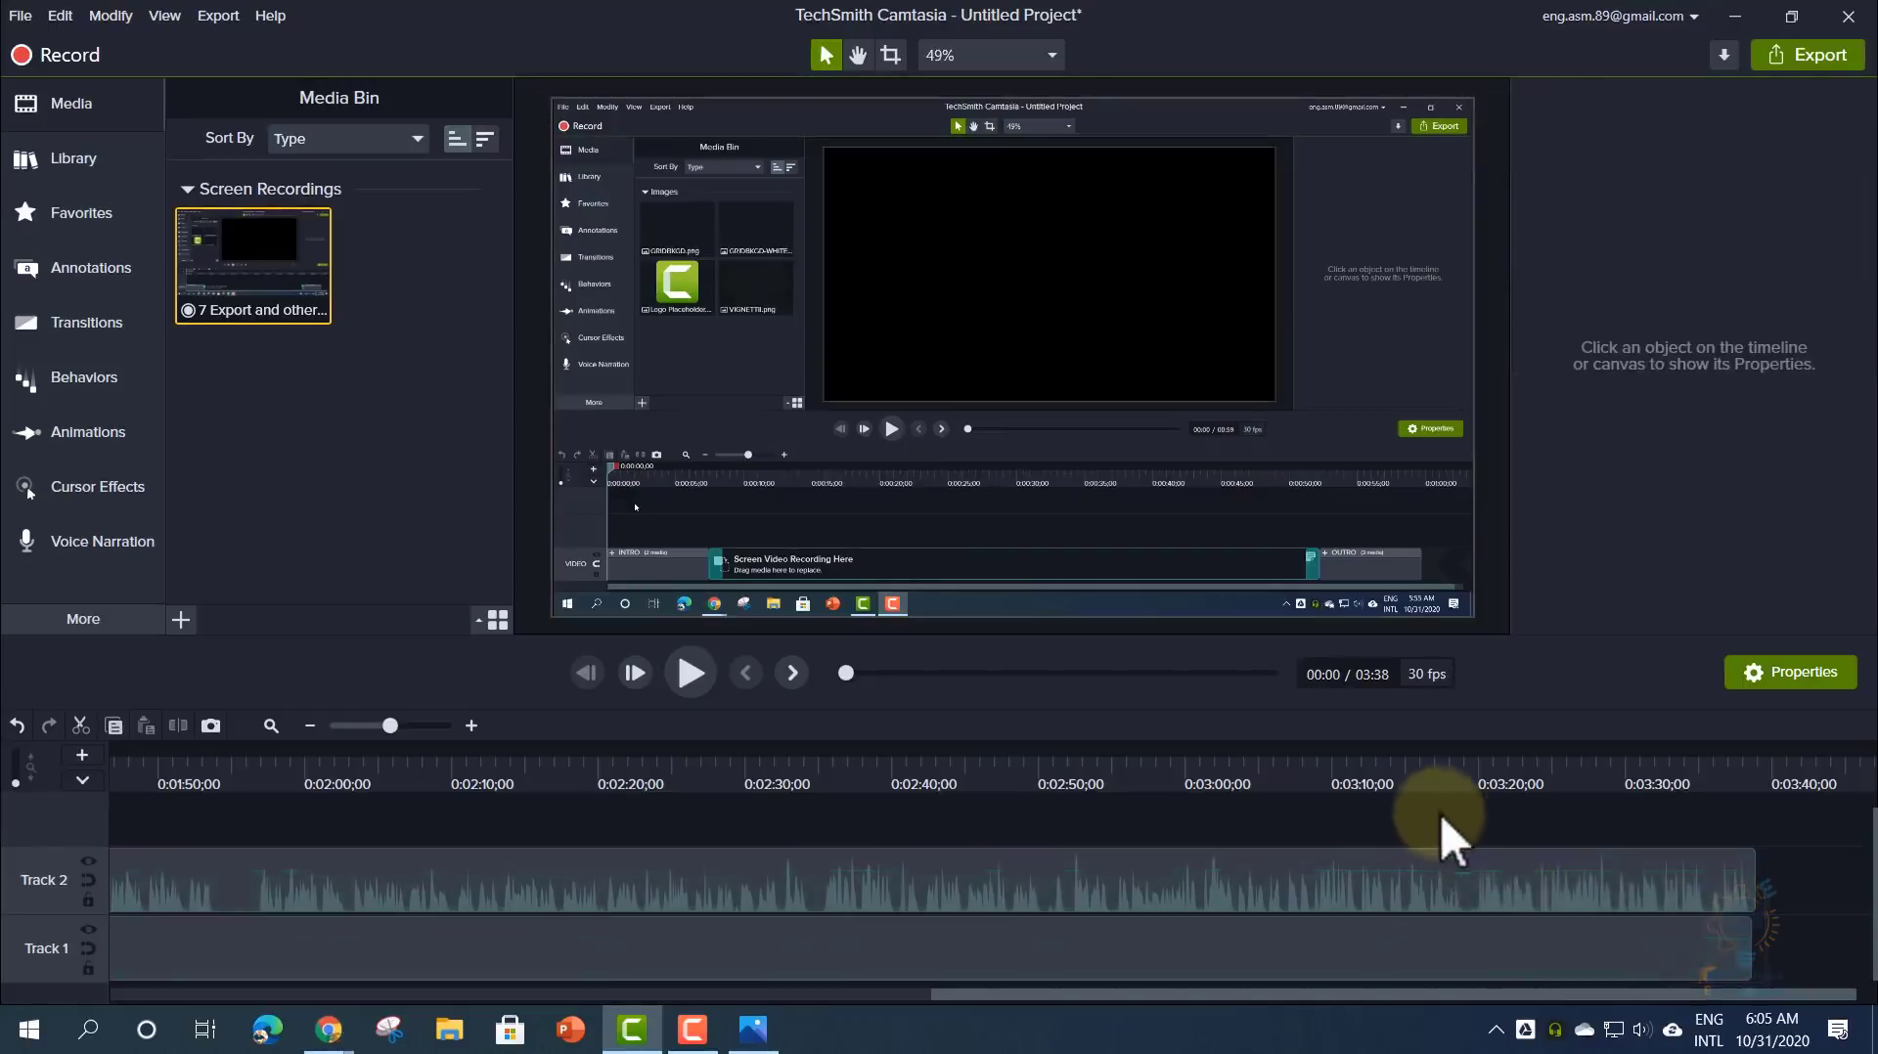
click(1463, 880)
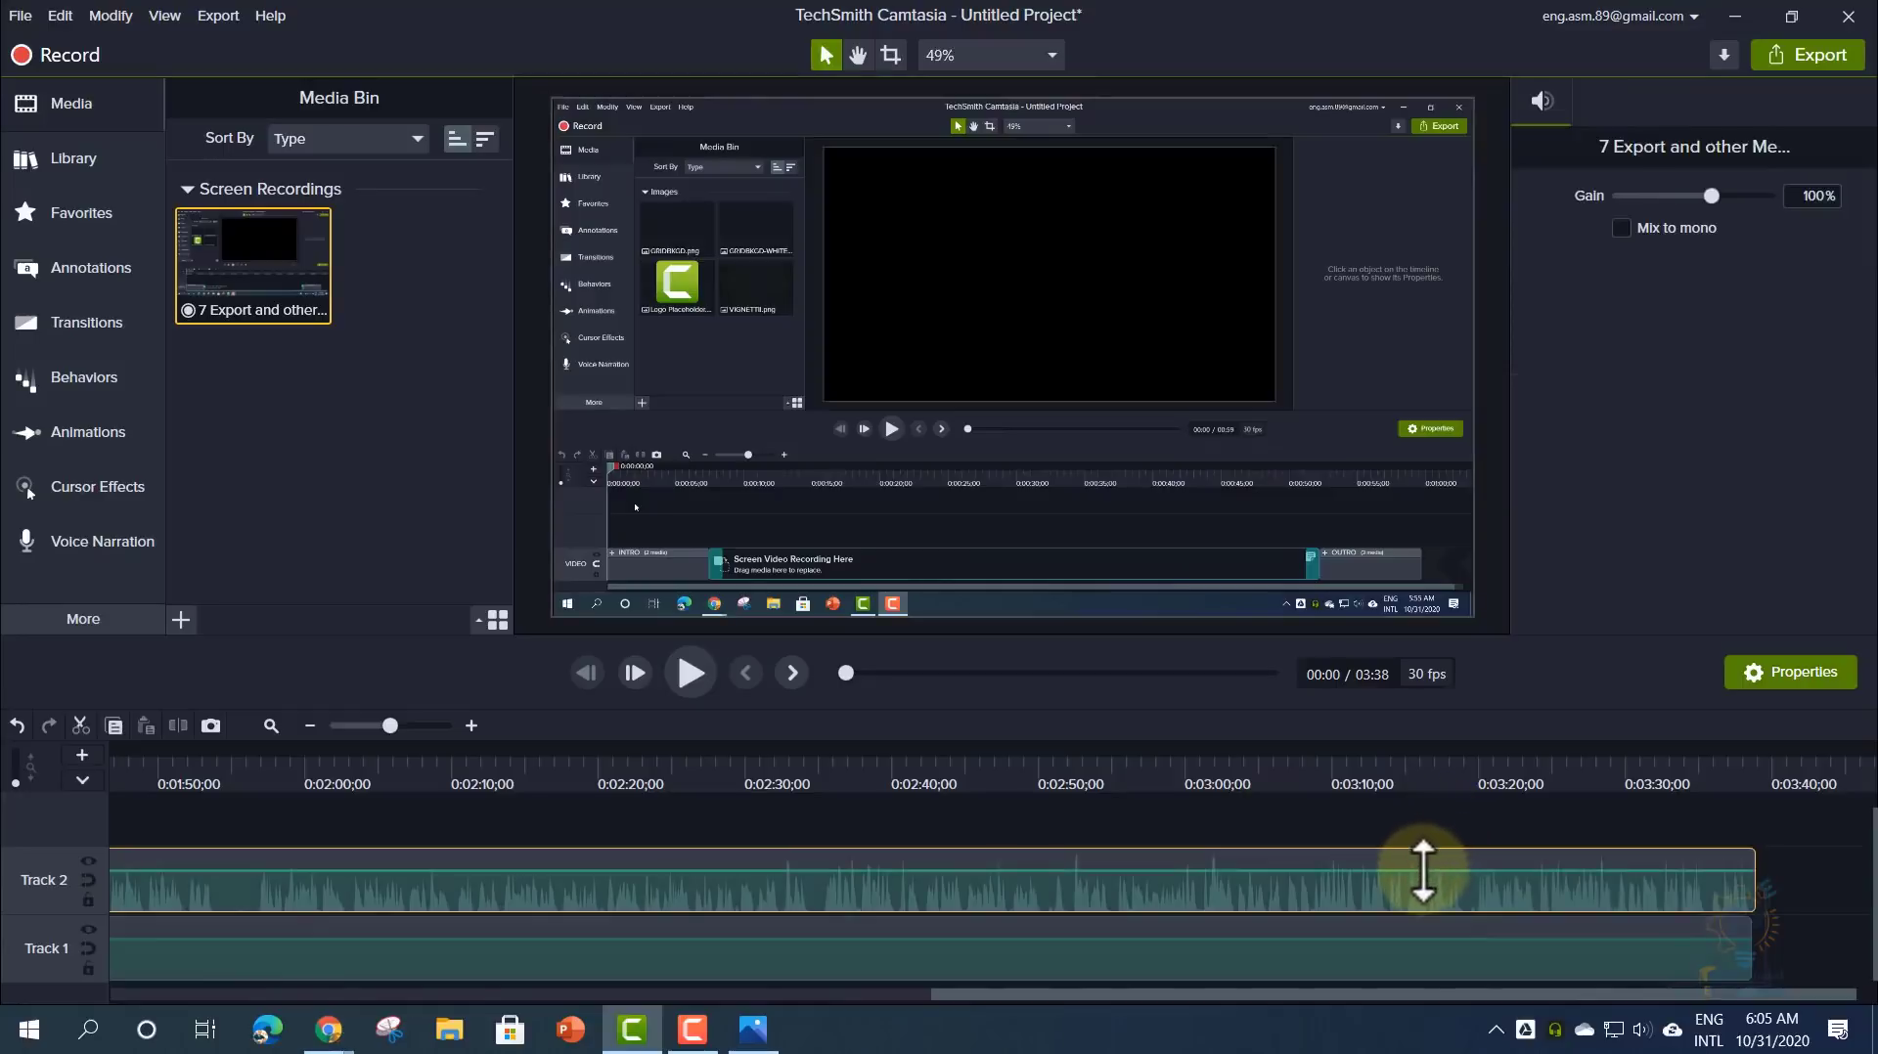
mouse_move(1423, 870)
mouse_down()
mouse_move(1417, 893)
mouse_move(1415, 853)
mouse_move(1400, 978)
mouse_move(1409, 874)
mouse_up()
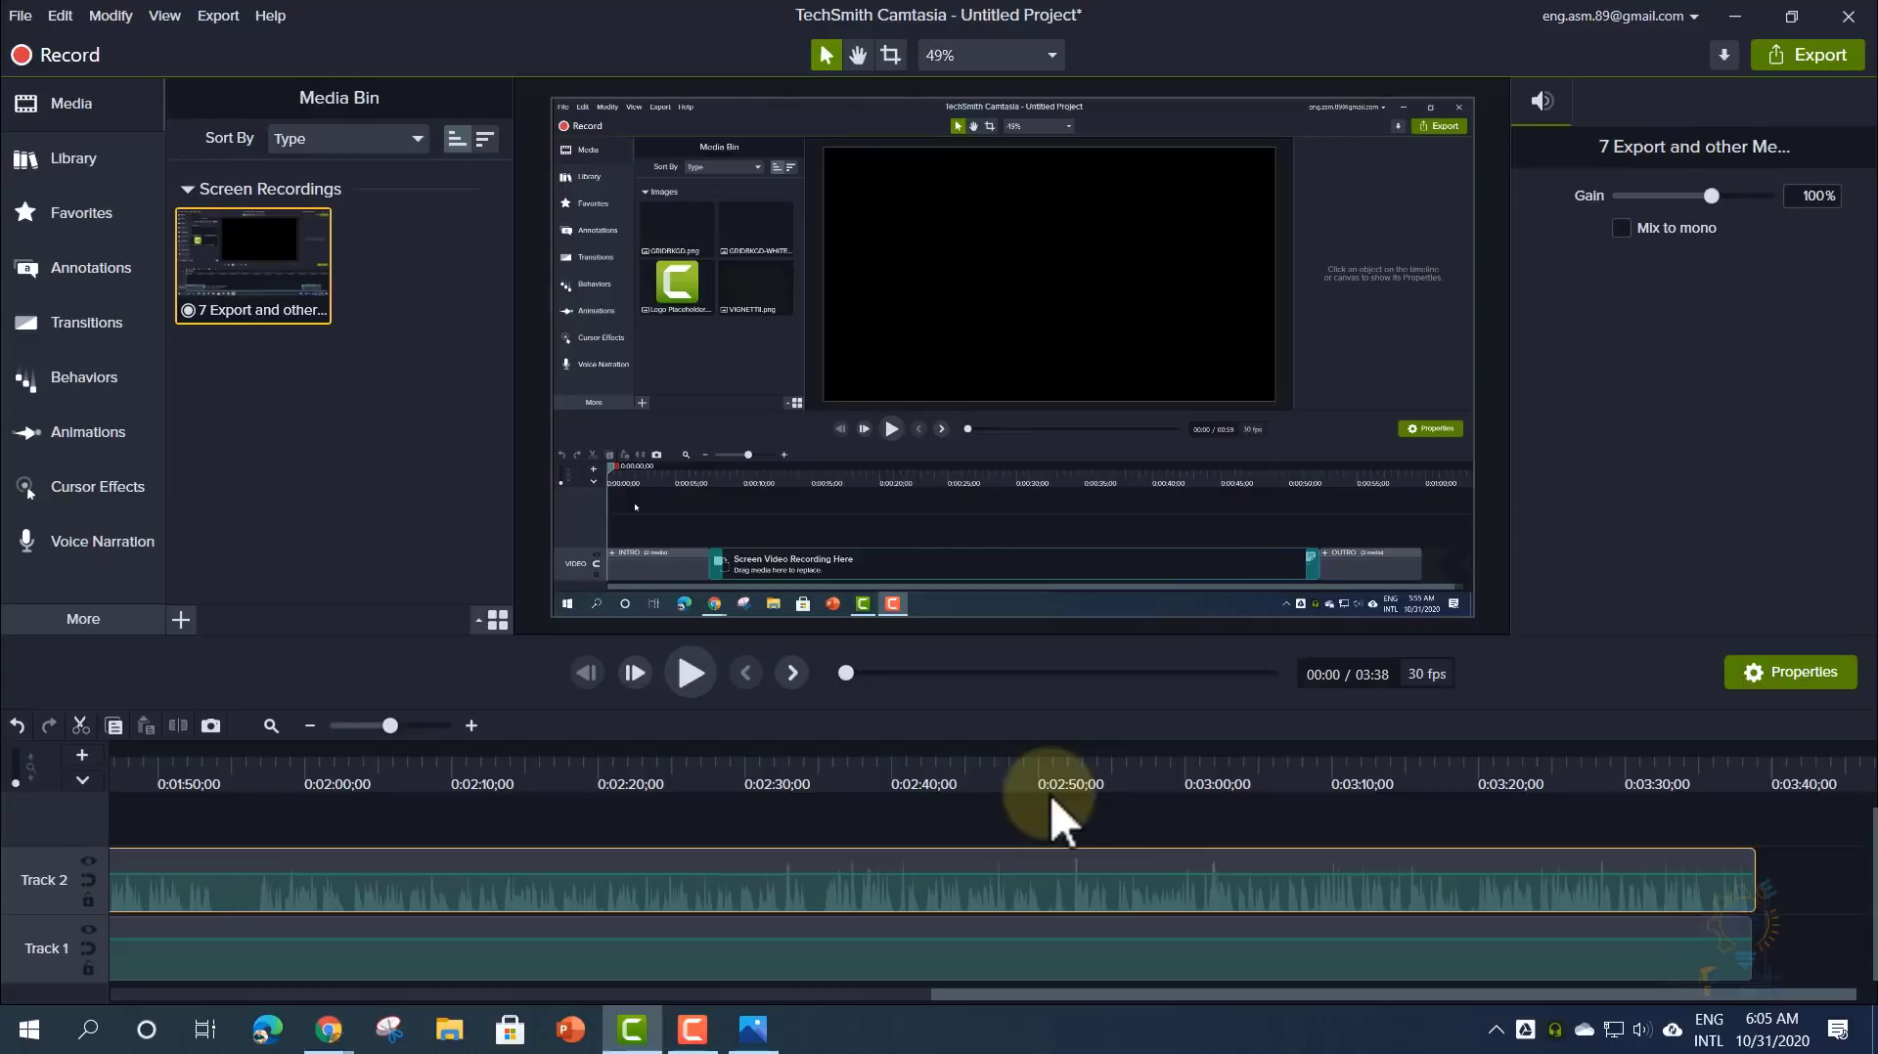
- Select the audio clip together with the Track 1 screen clip
click(1377, 815)
click(1639, 865)
key(ctrl+a)
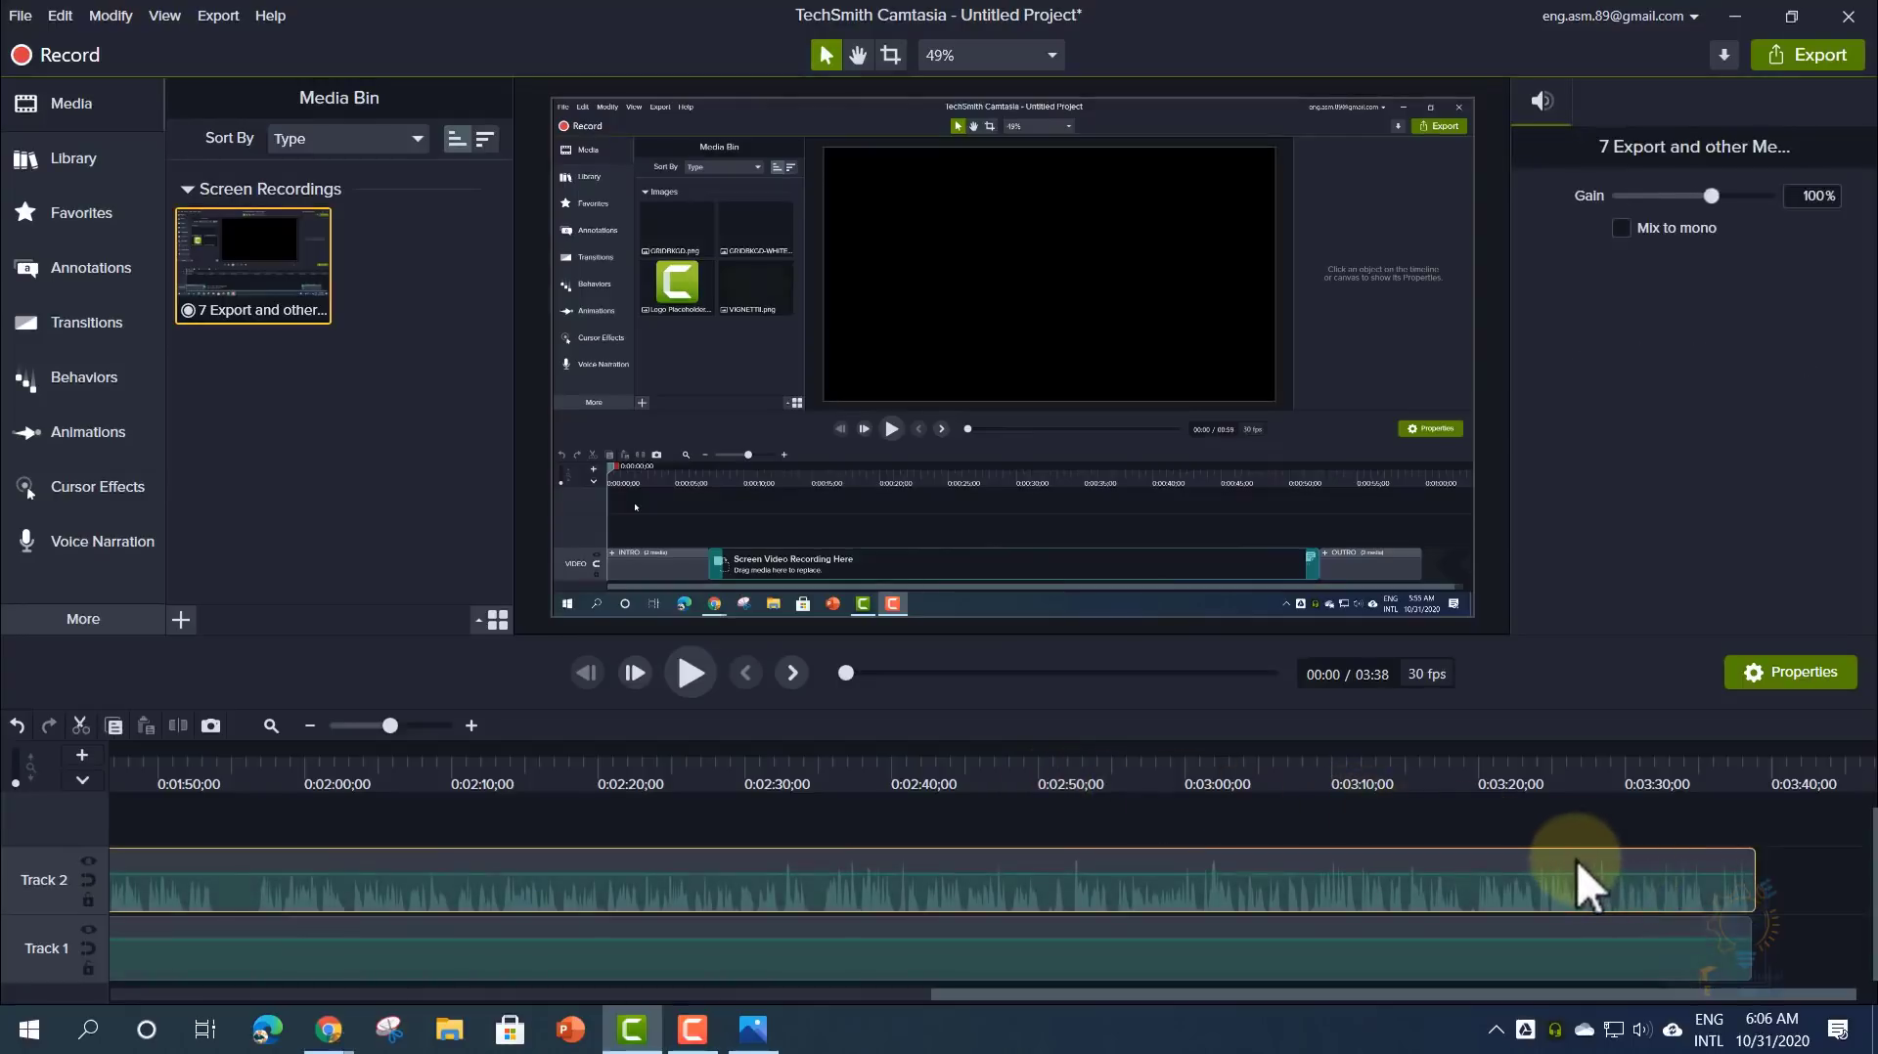
- Delete both selected recording clips from the right-click menu and scrub the playhead
right_click(1577, 862)
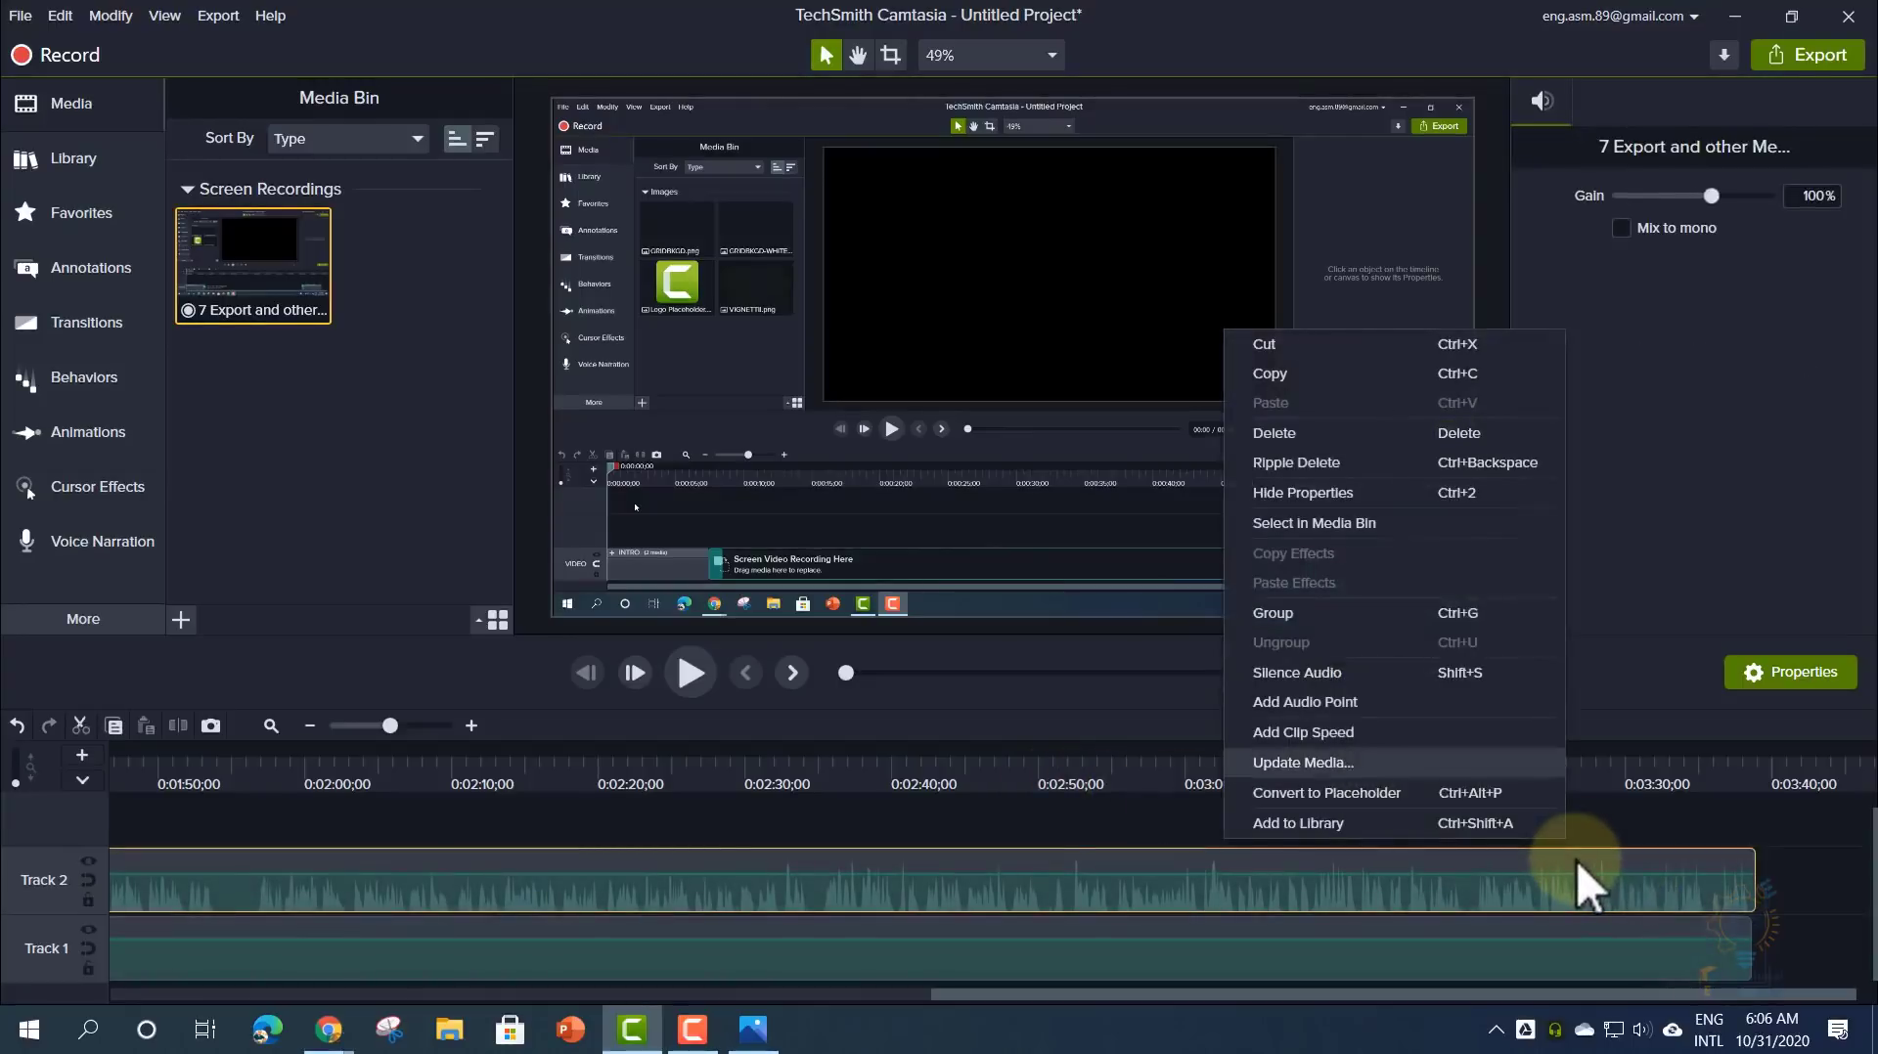
click(1294, 433)
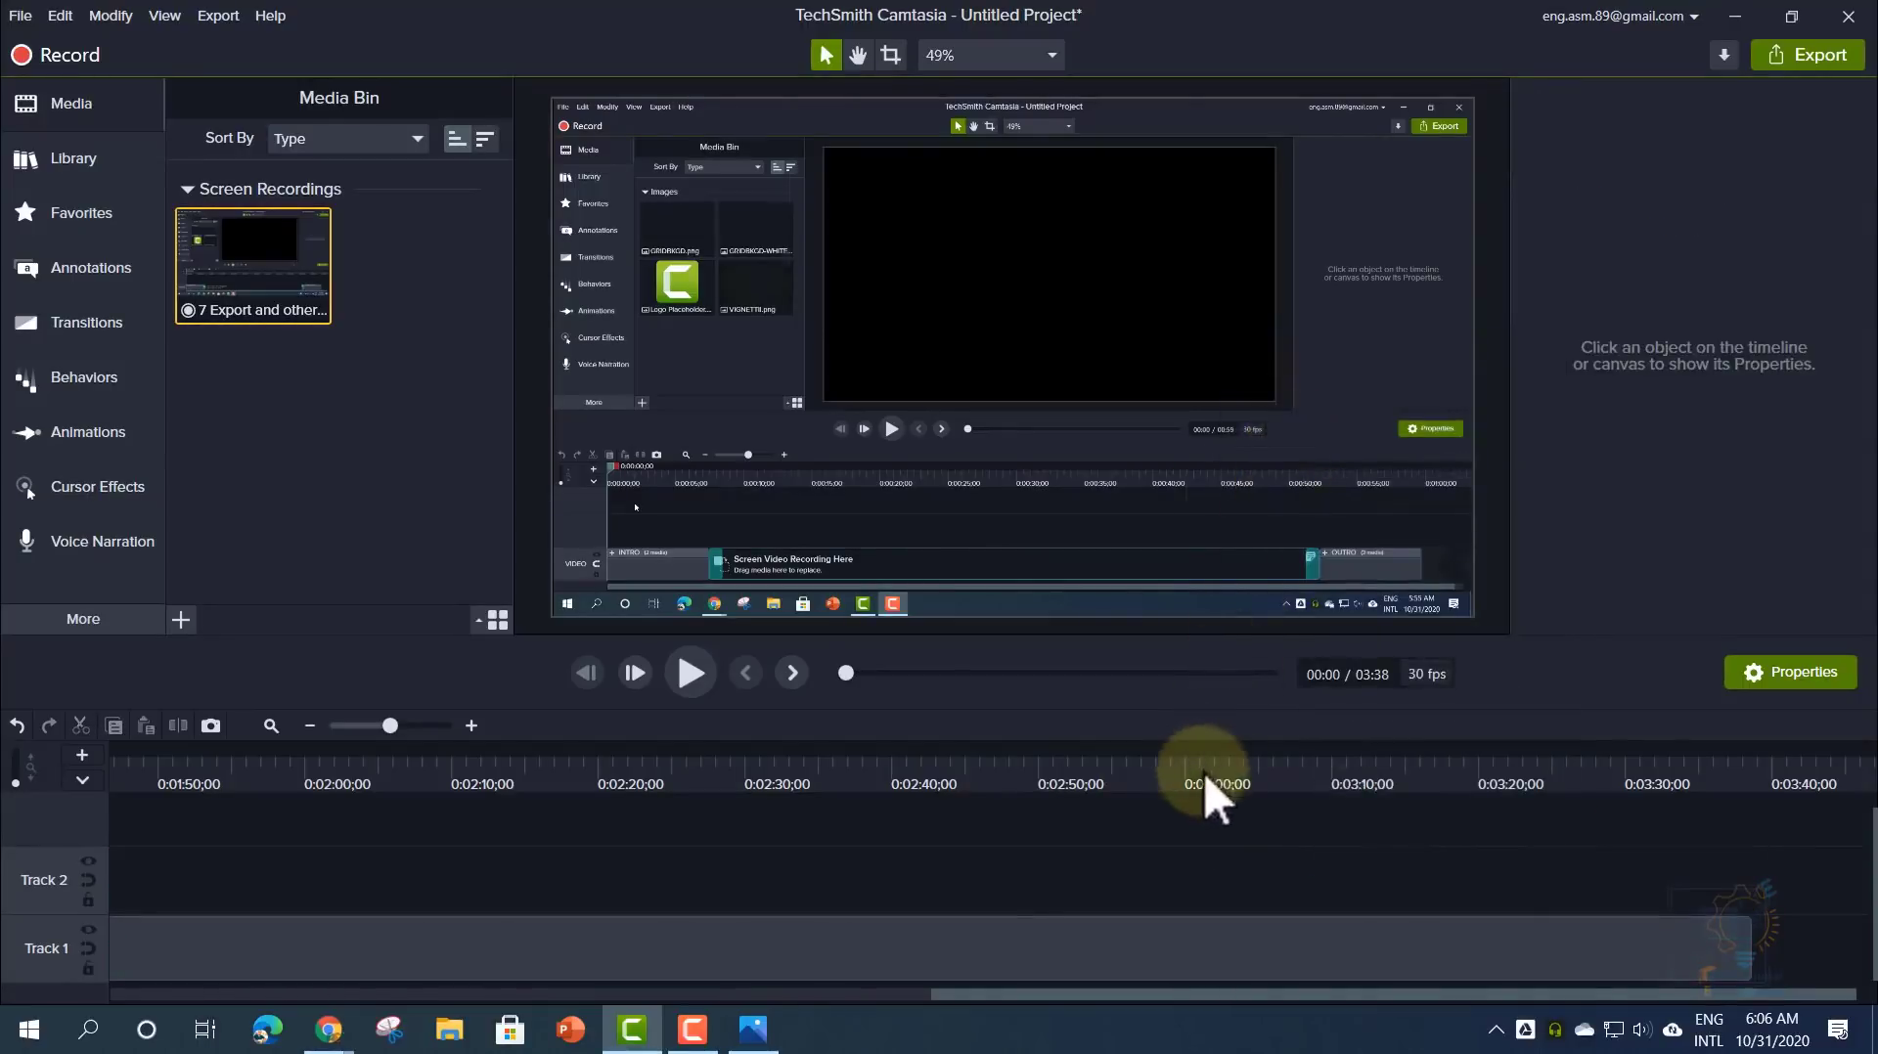
mouse_move(1205, 773)
mouse_down()
mouse_move(721, 782)
mouse_move(1245, 776)
mouse_move(679, 767)
mouse_move(1218, 782)
mouse_up()
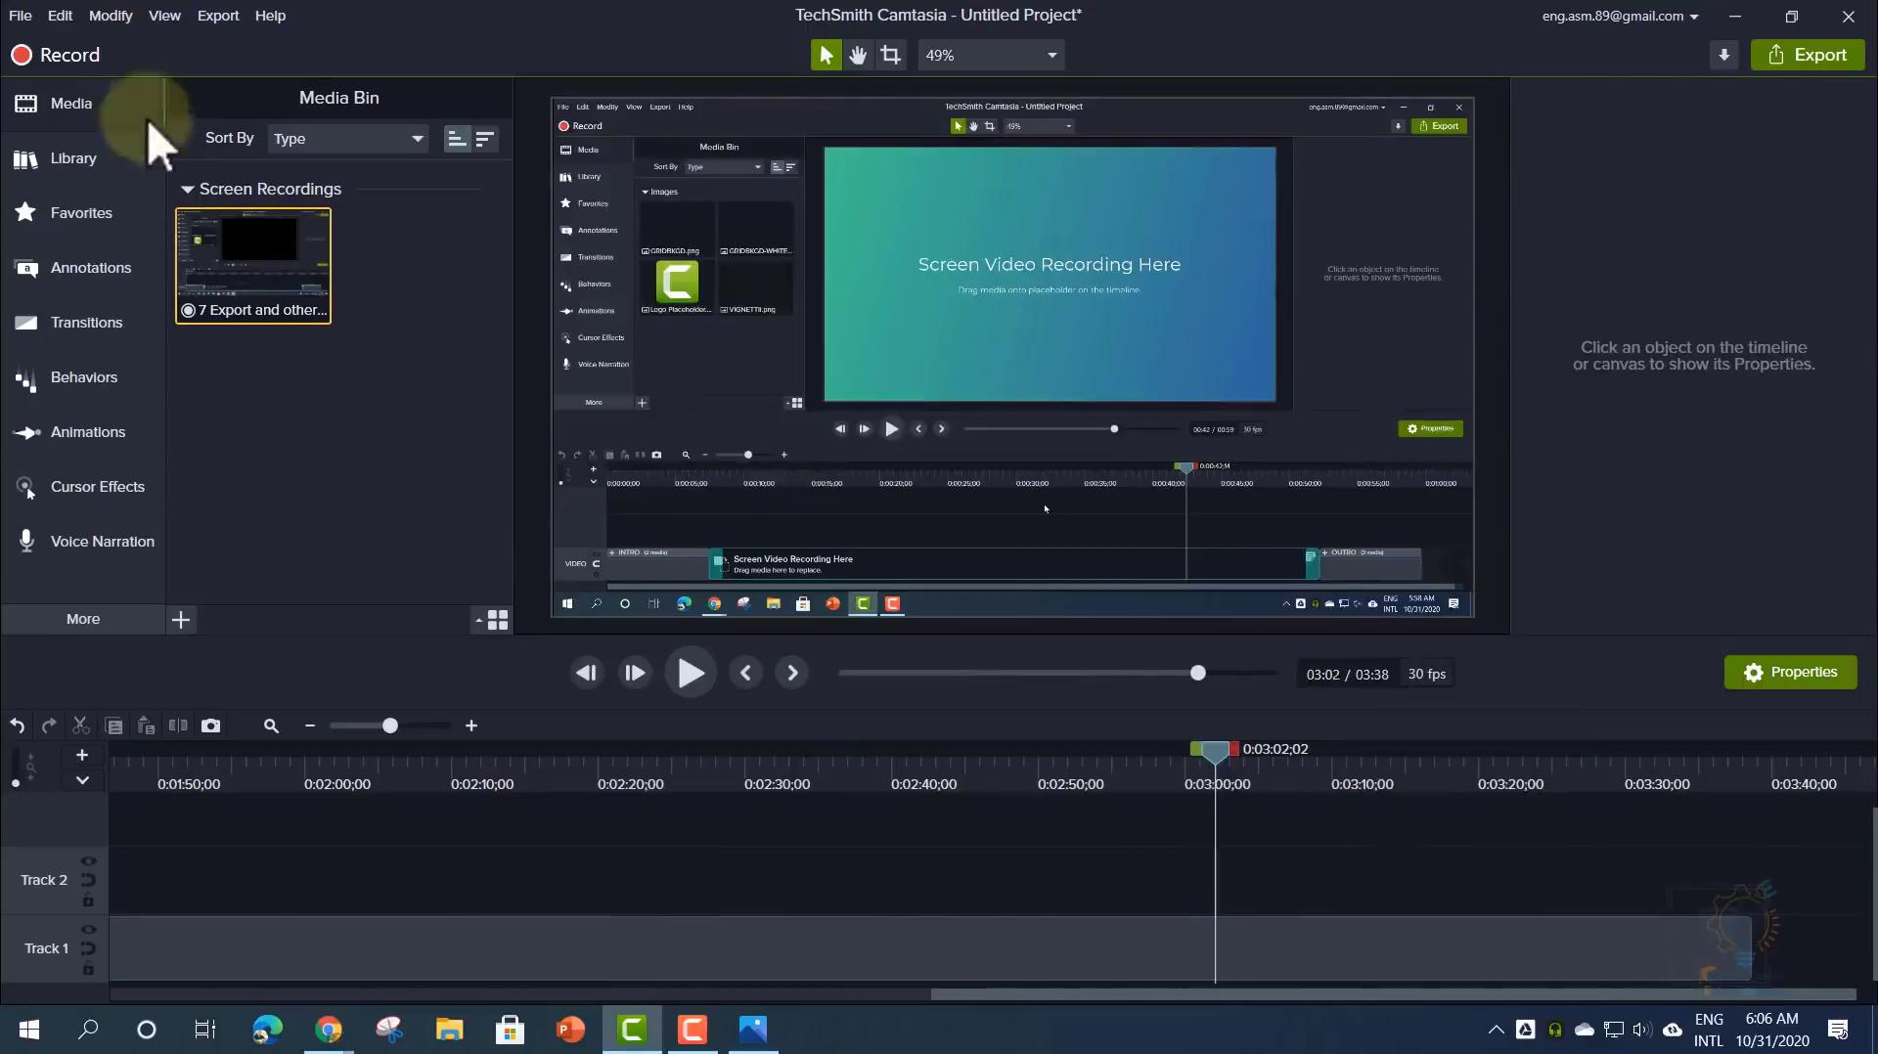
- Undo the deletion to restore the '7 Export and other Menus' Screen and Audio clips
click(64, 20)
click(84, 45)
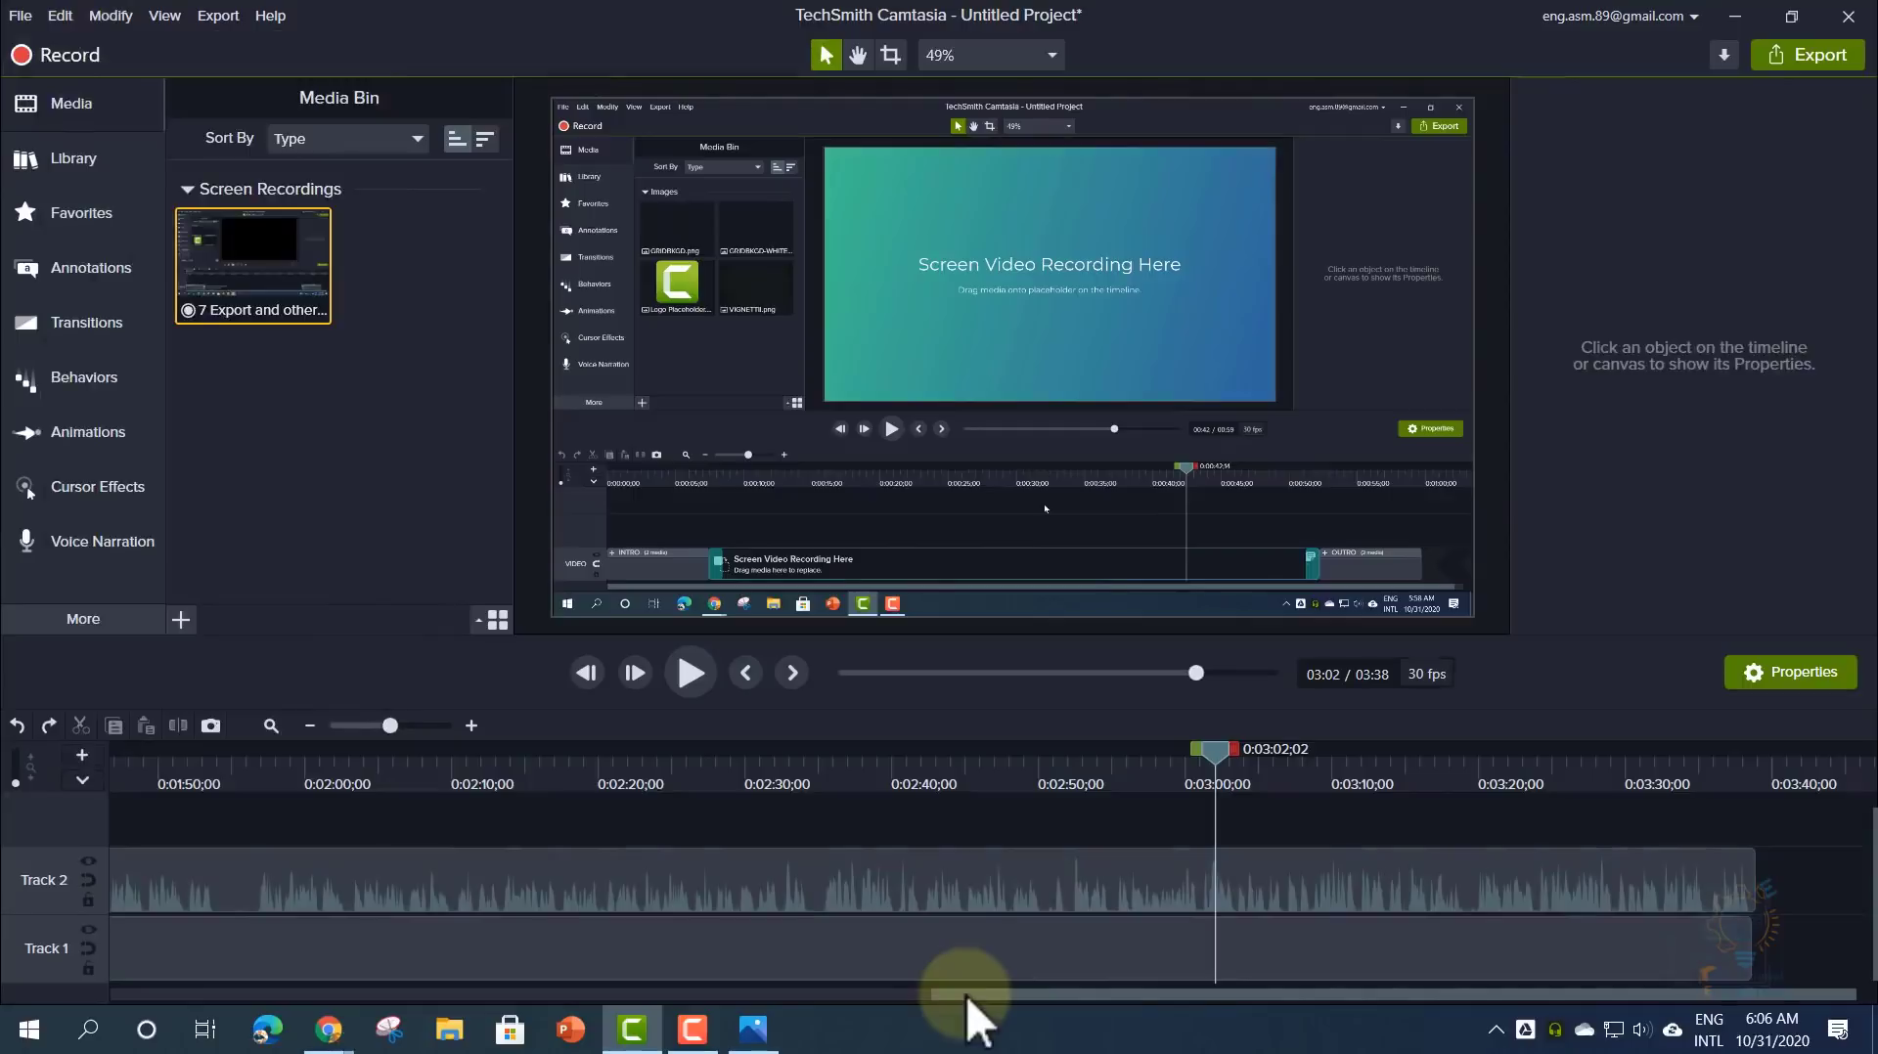
drag(966, 994, 941, 996)
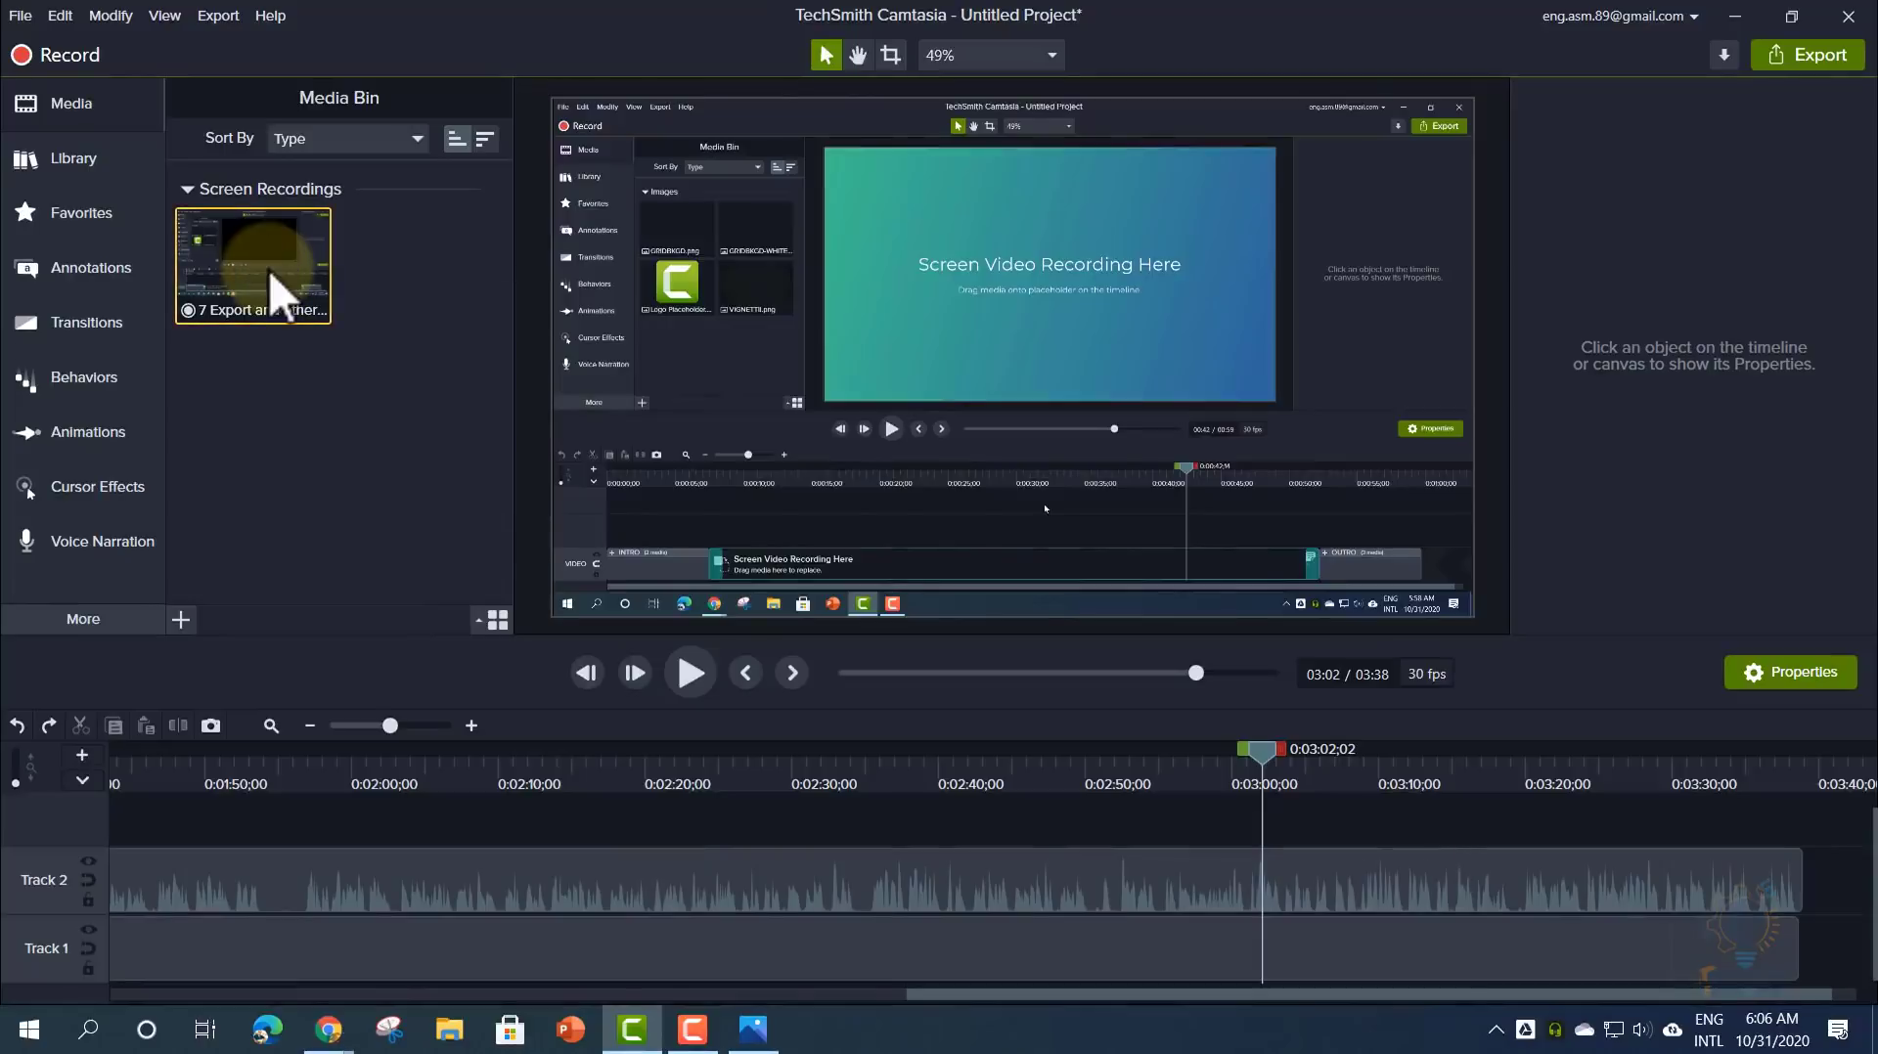
- Trim the right ends of both clips together so the project lasts 2:34
mouse_move(1798, 860)
mouse_down()
mouse_move(1040, 860)
mouse_move(1830, 878)
mouse_up()
drag(1837, 874, 860, 868)
click(893, 851)
click(643, 772)
drag(642, 772, 640, 772)
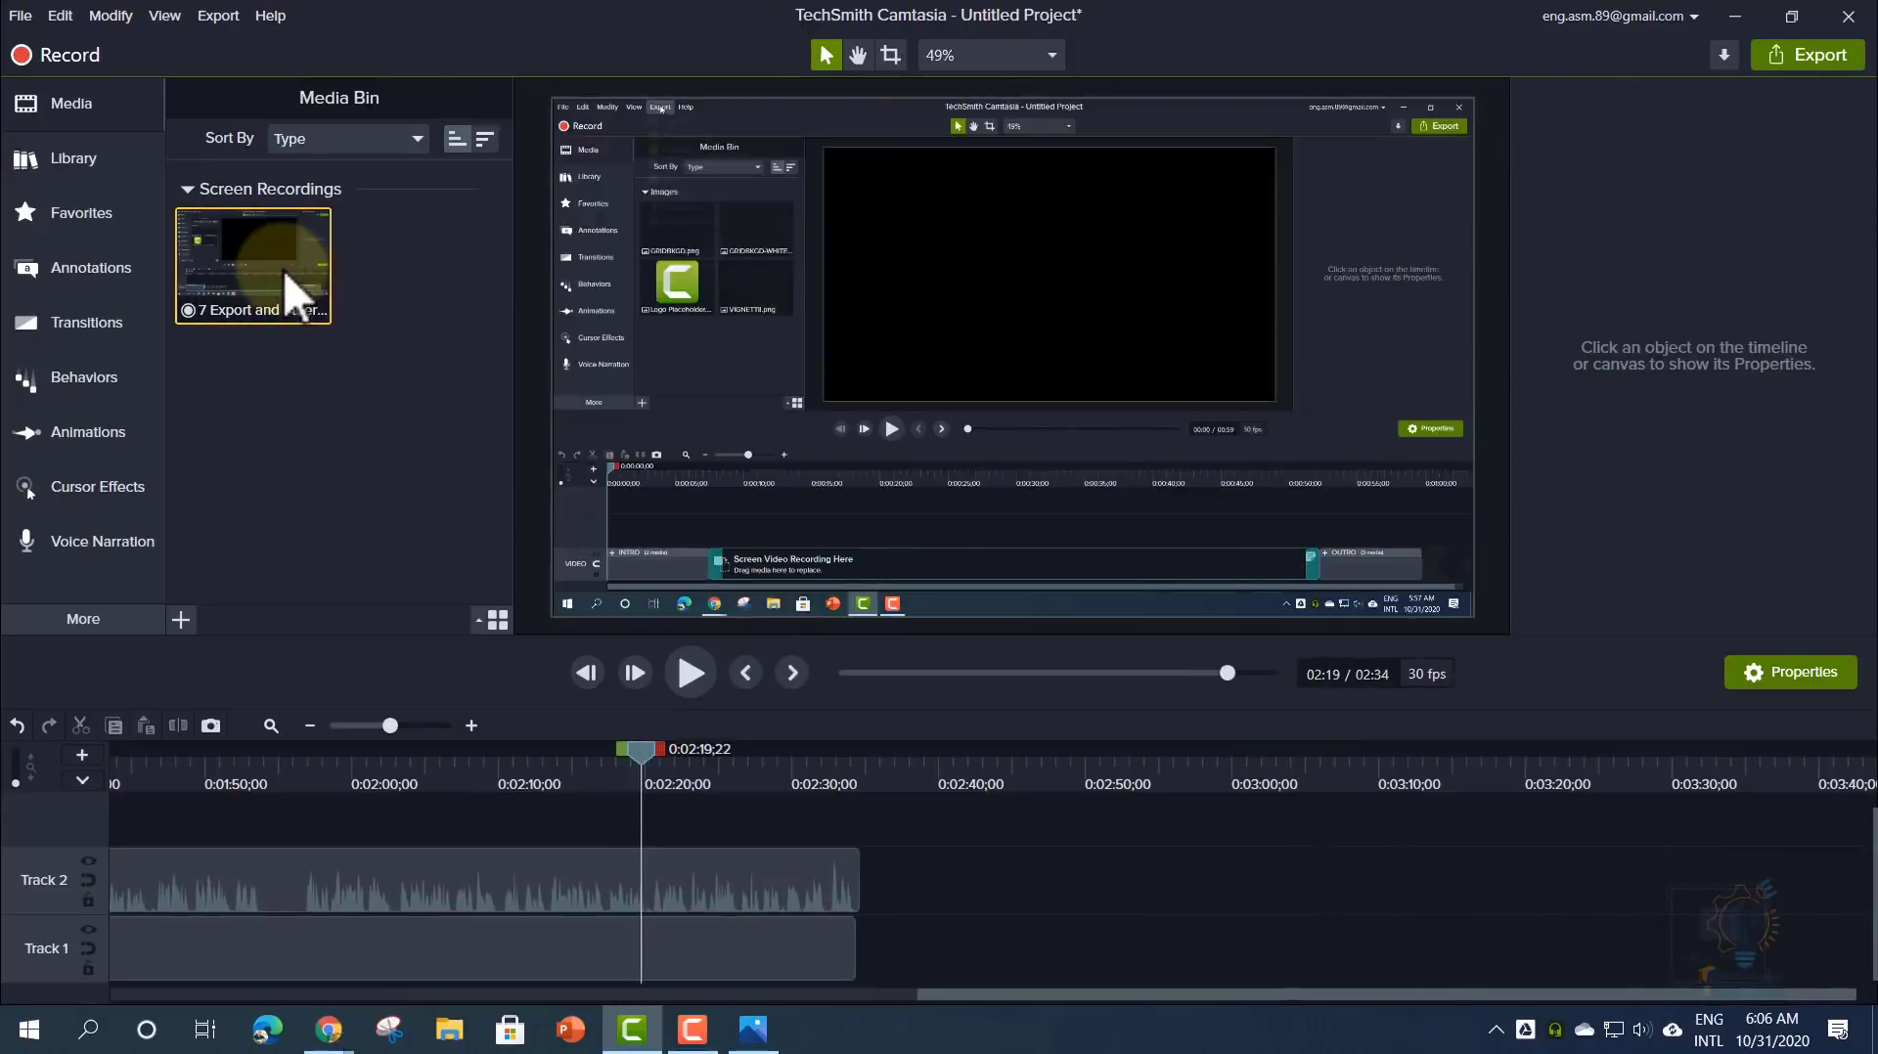
drag(972, 994, 162, 986)
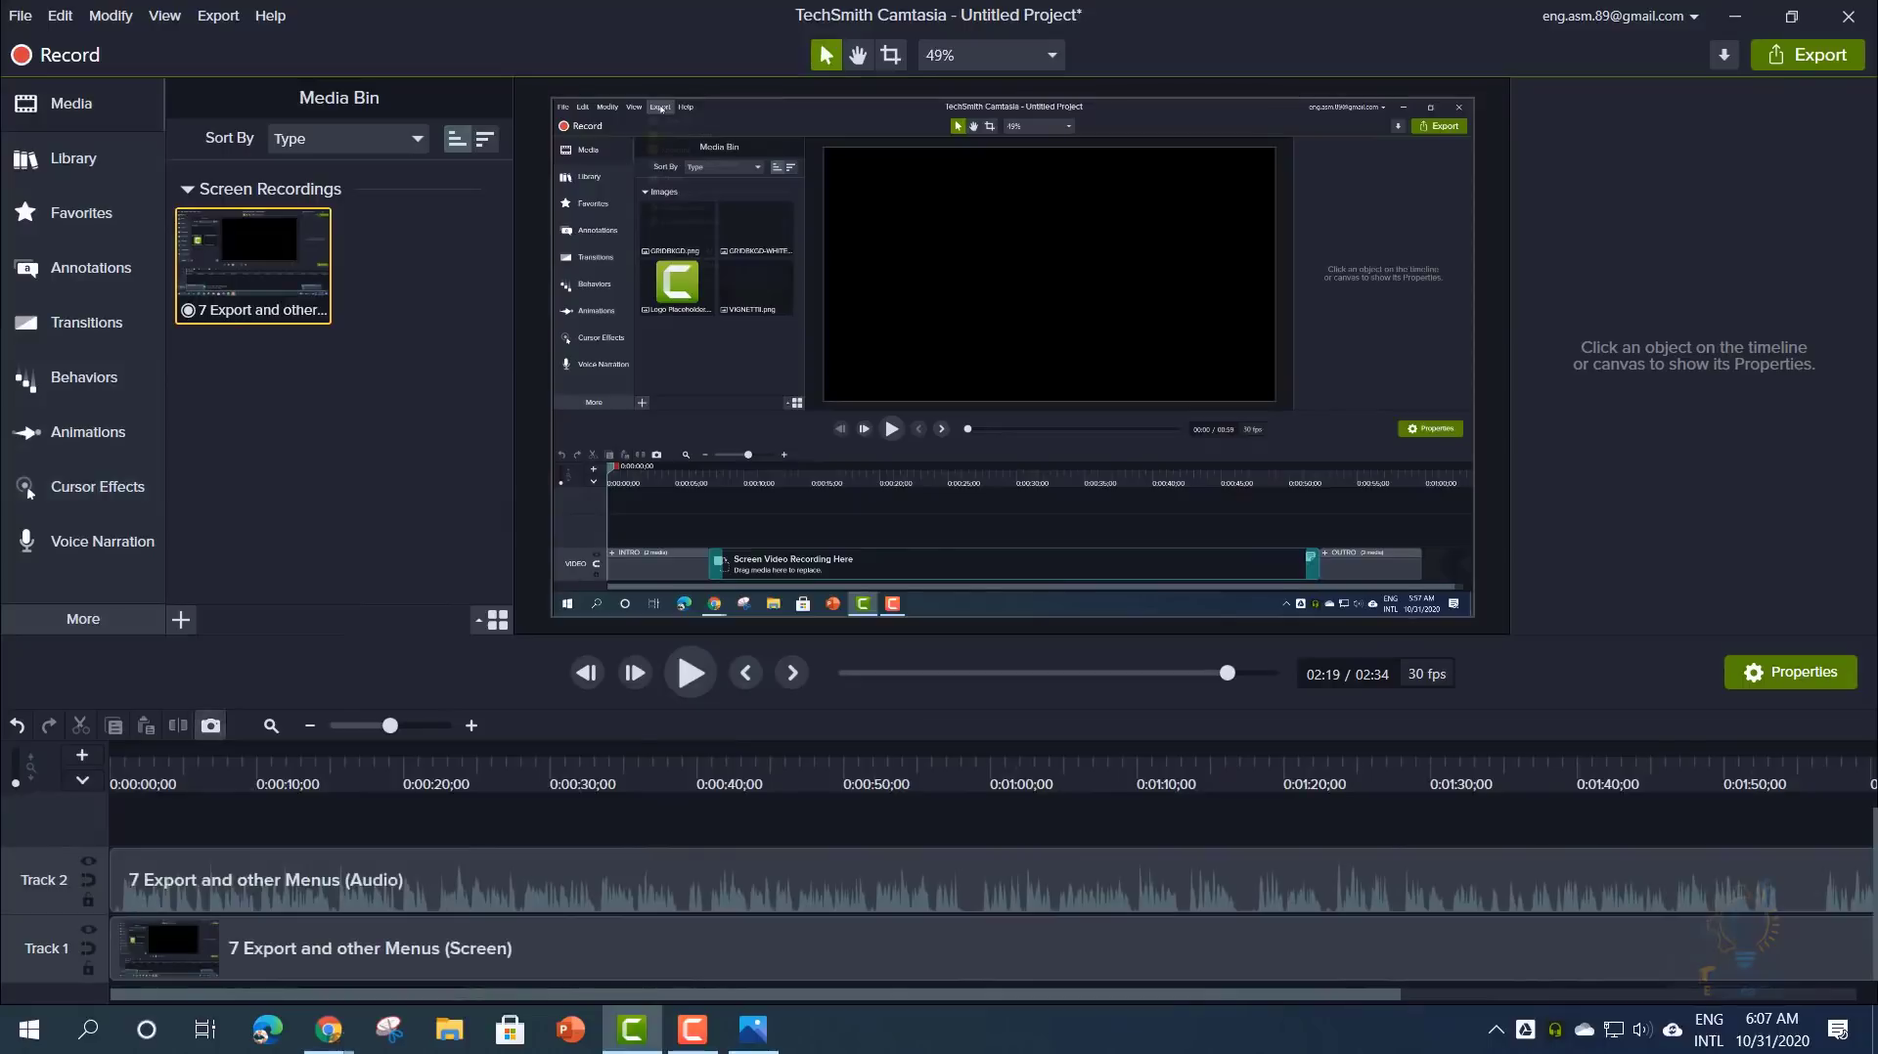
- Mark a range across both tracks from about 0:00:34 to 0:01:16;28
drag(595, 780, 735, 759)
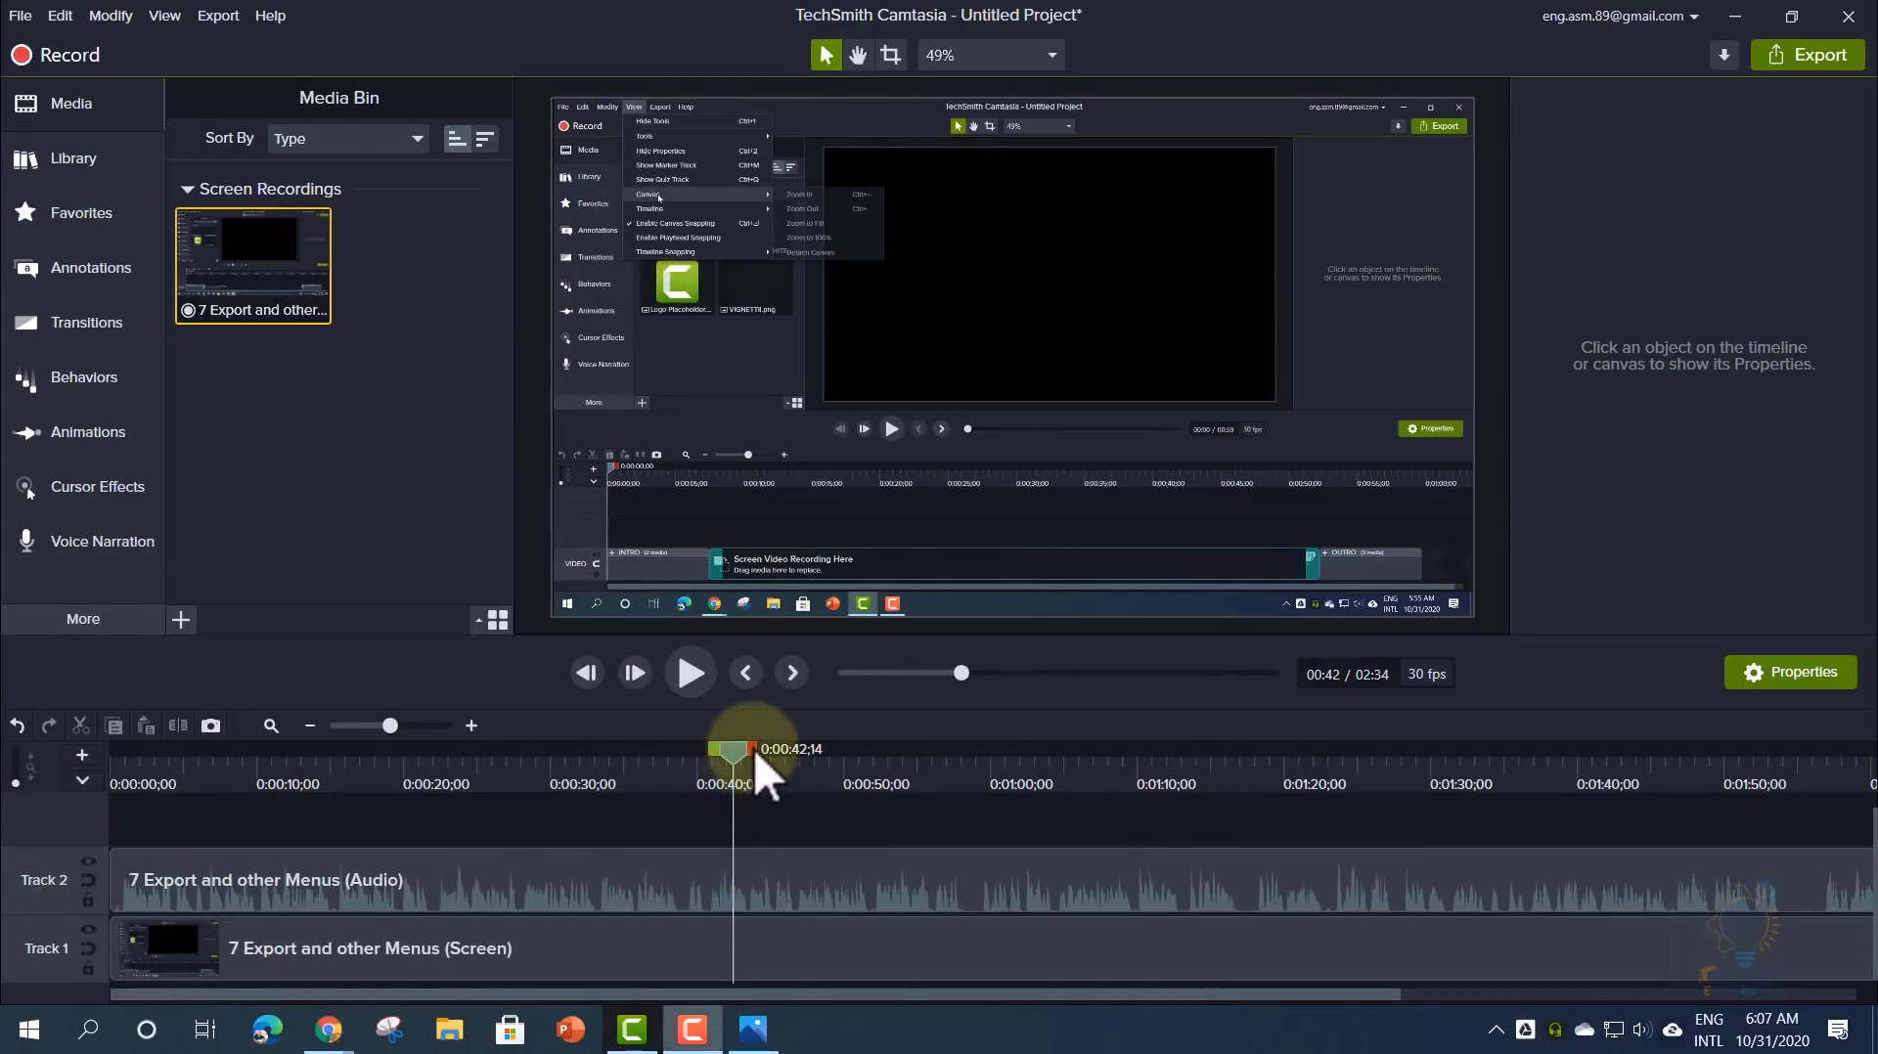
drag(753, 748, 1137, 754)
drag(728, 749, 602, 753)
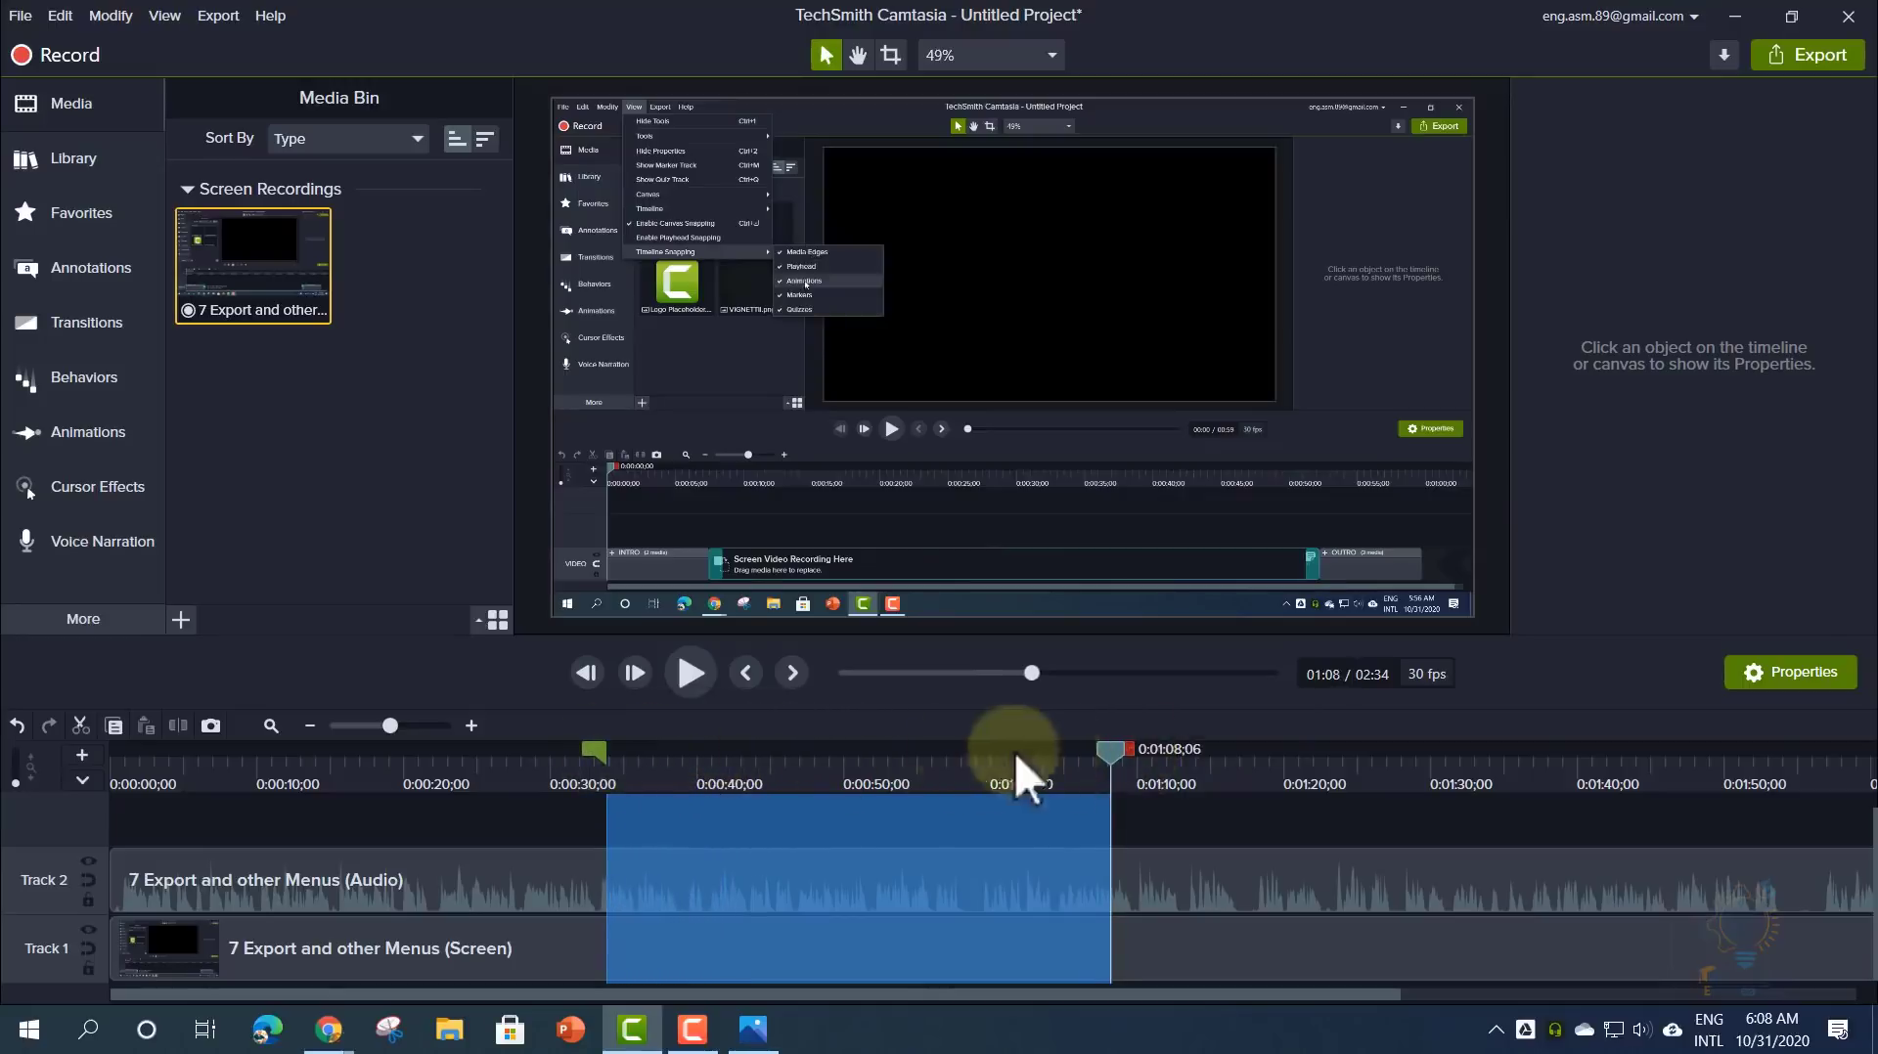
drag(1130, 751, 1260, 761)
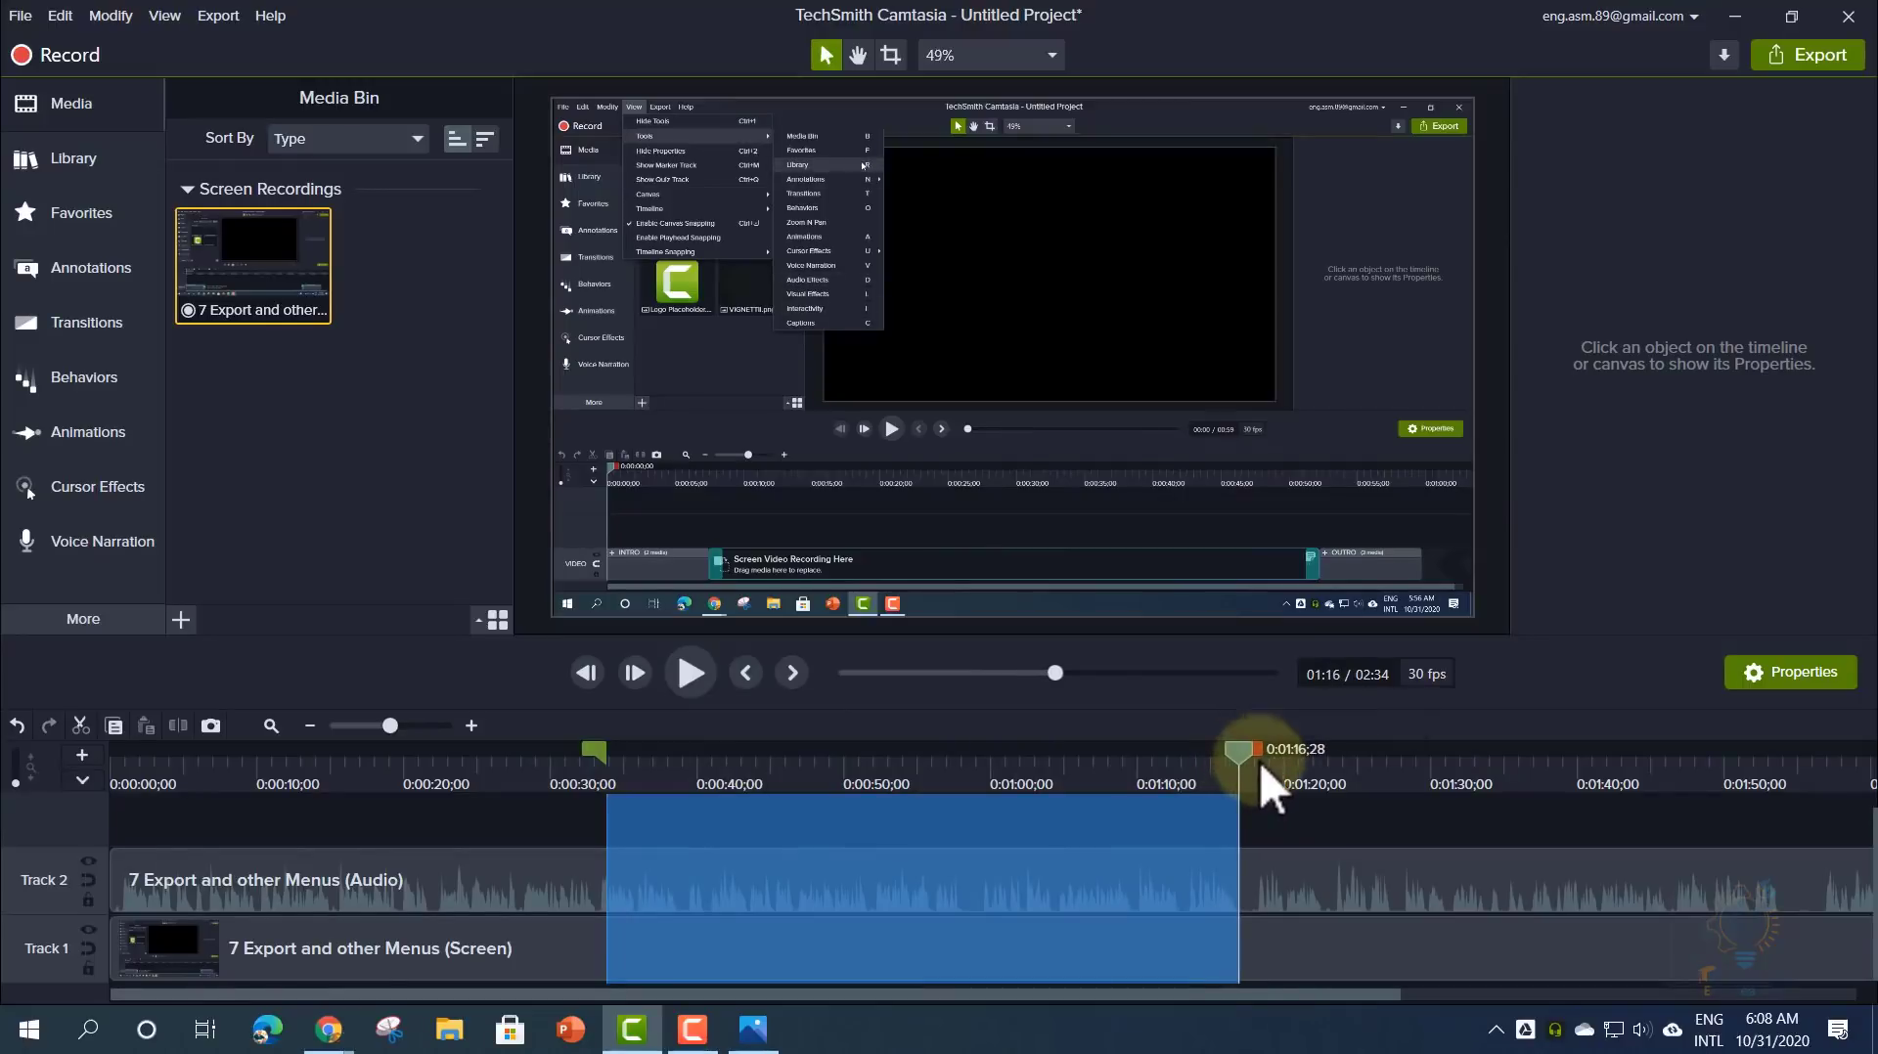
- Cut the marked span to shorten the project to 1:51, then mark 0:00:47–0:00:55;07
click(84, 732)
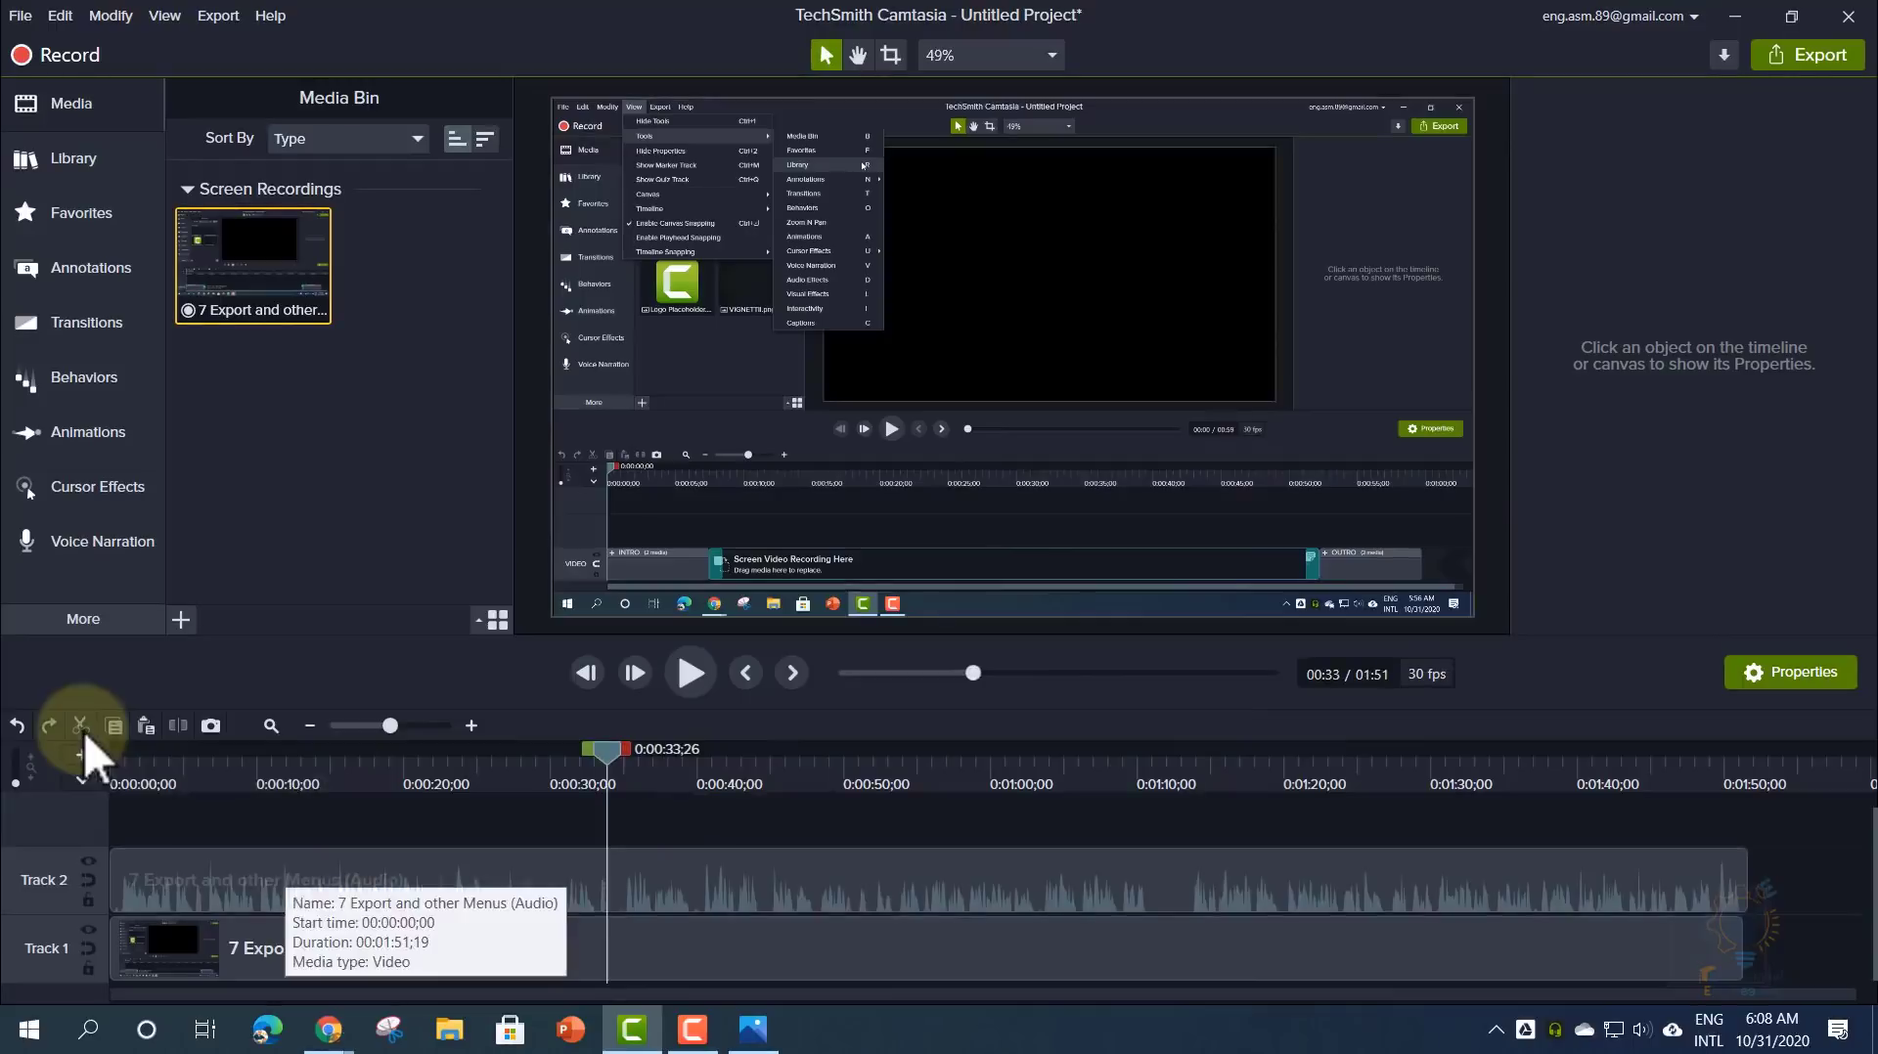
drag(610, 753, 801, 765)
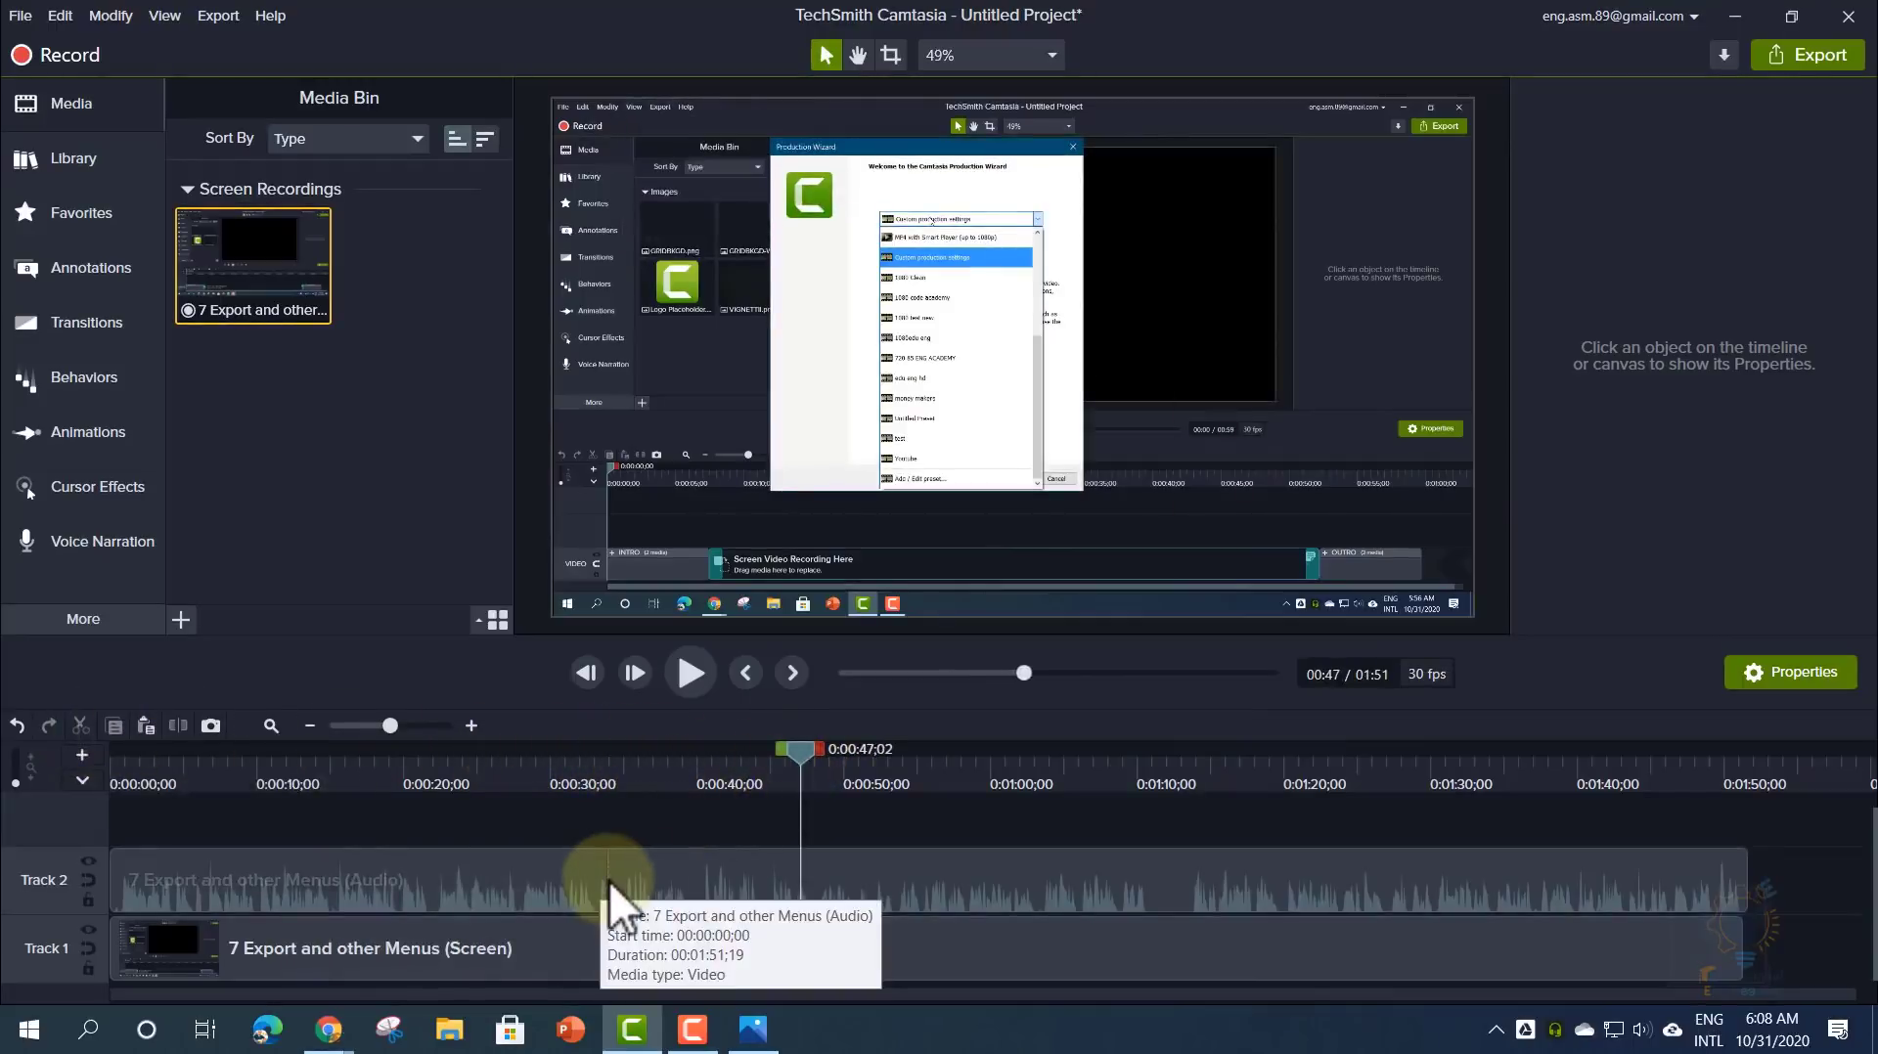
scroll(608, 883, up, 2)
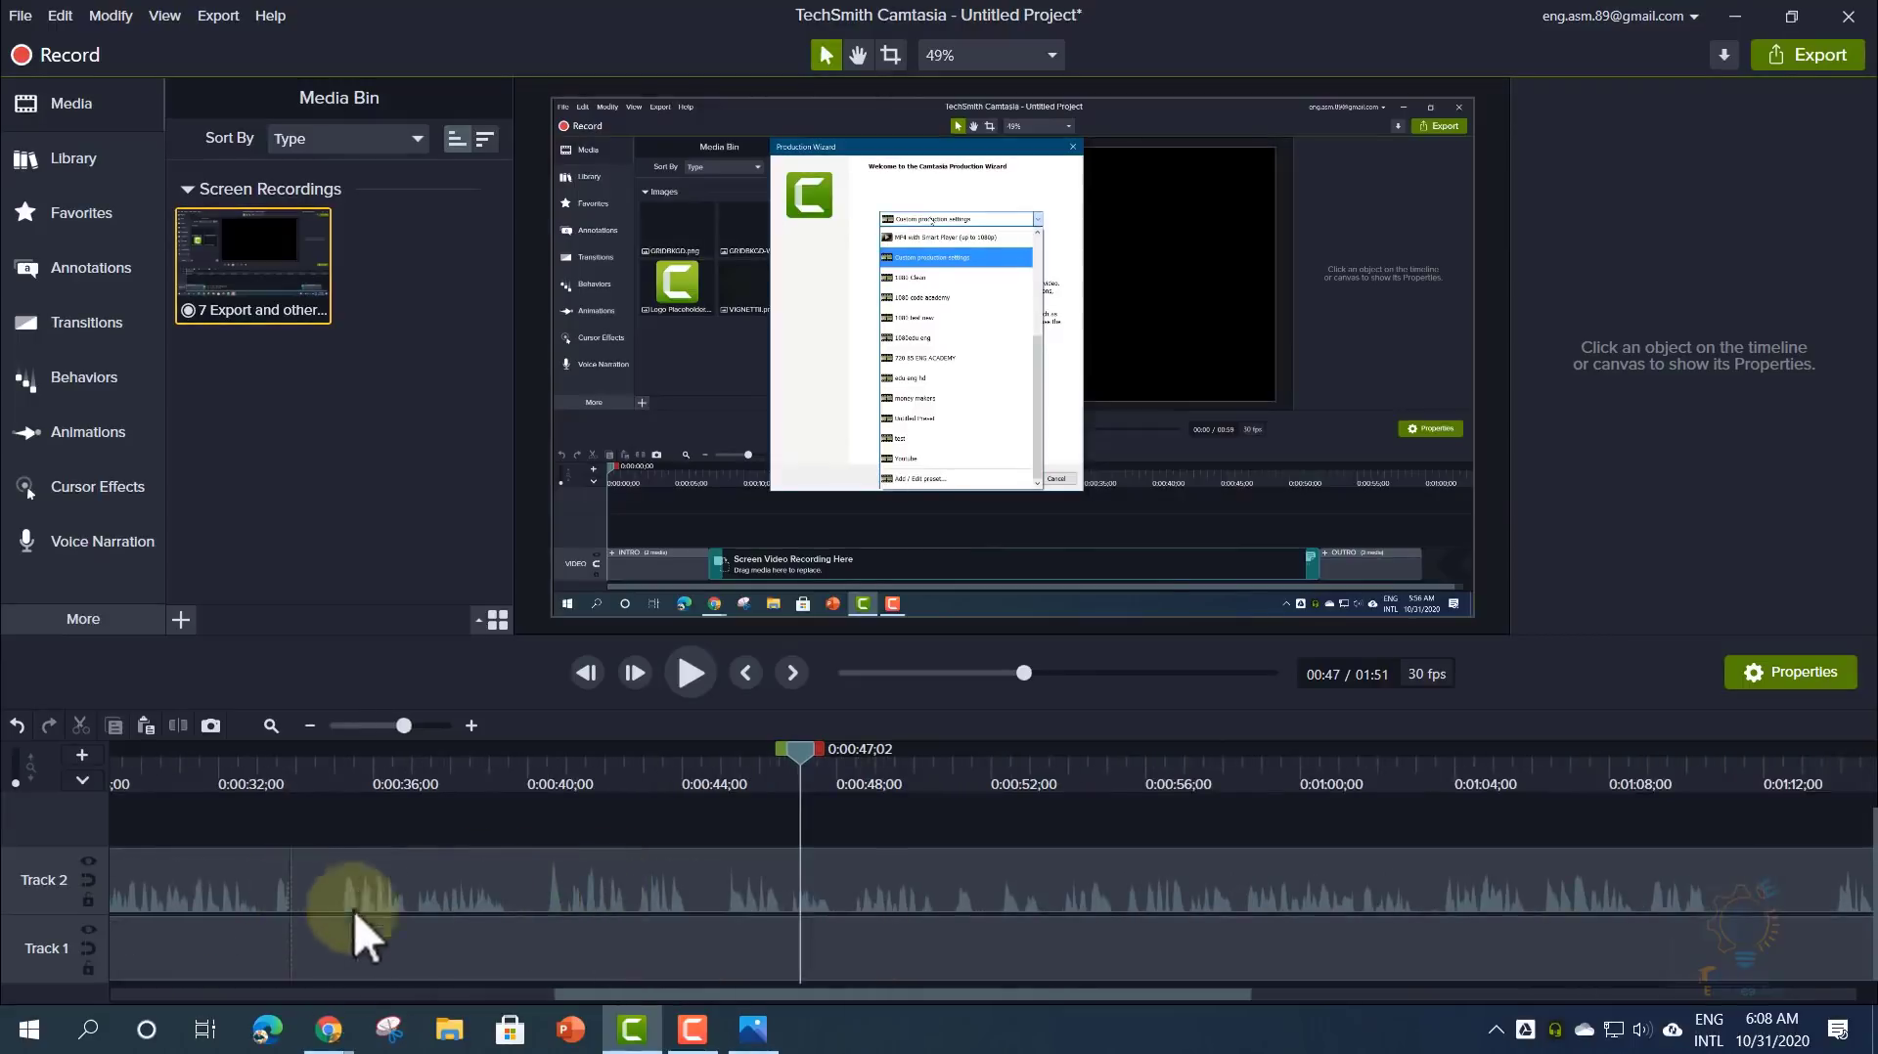
drag(643, 996, 540, 995)
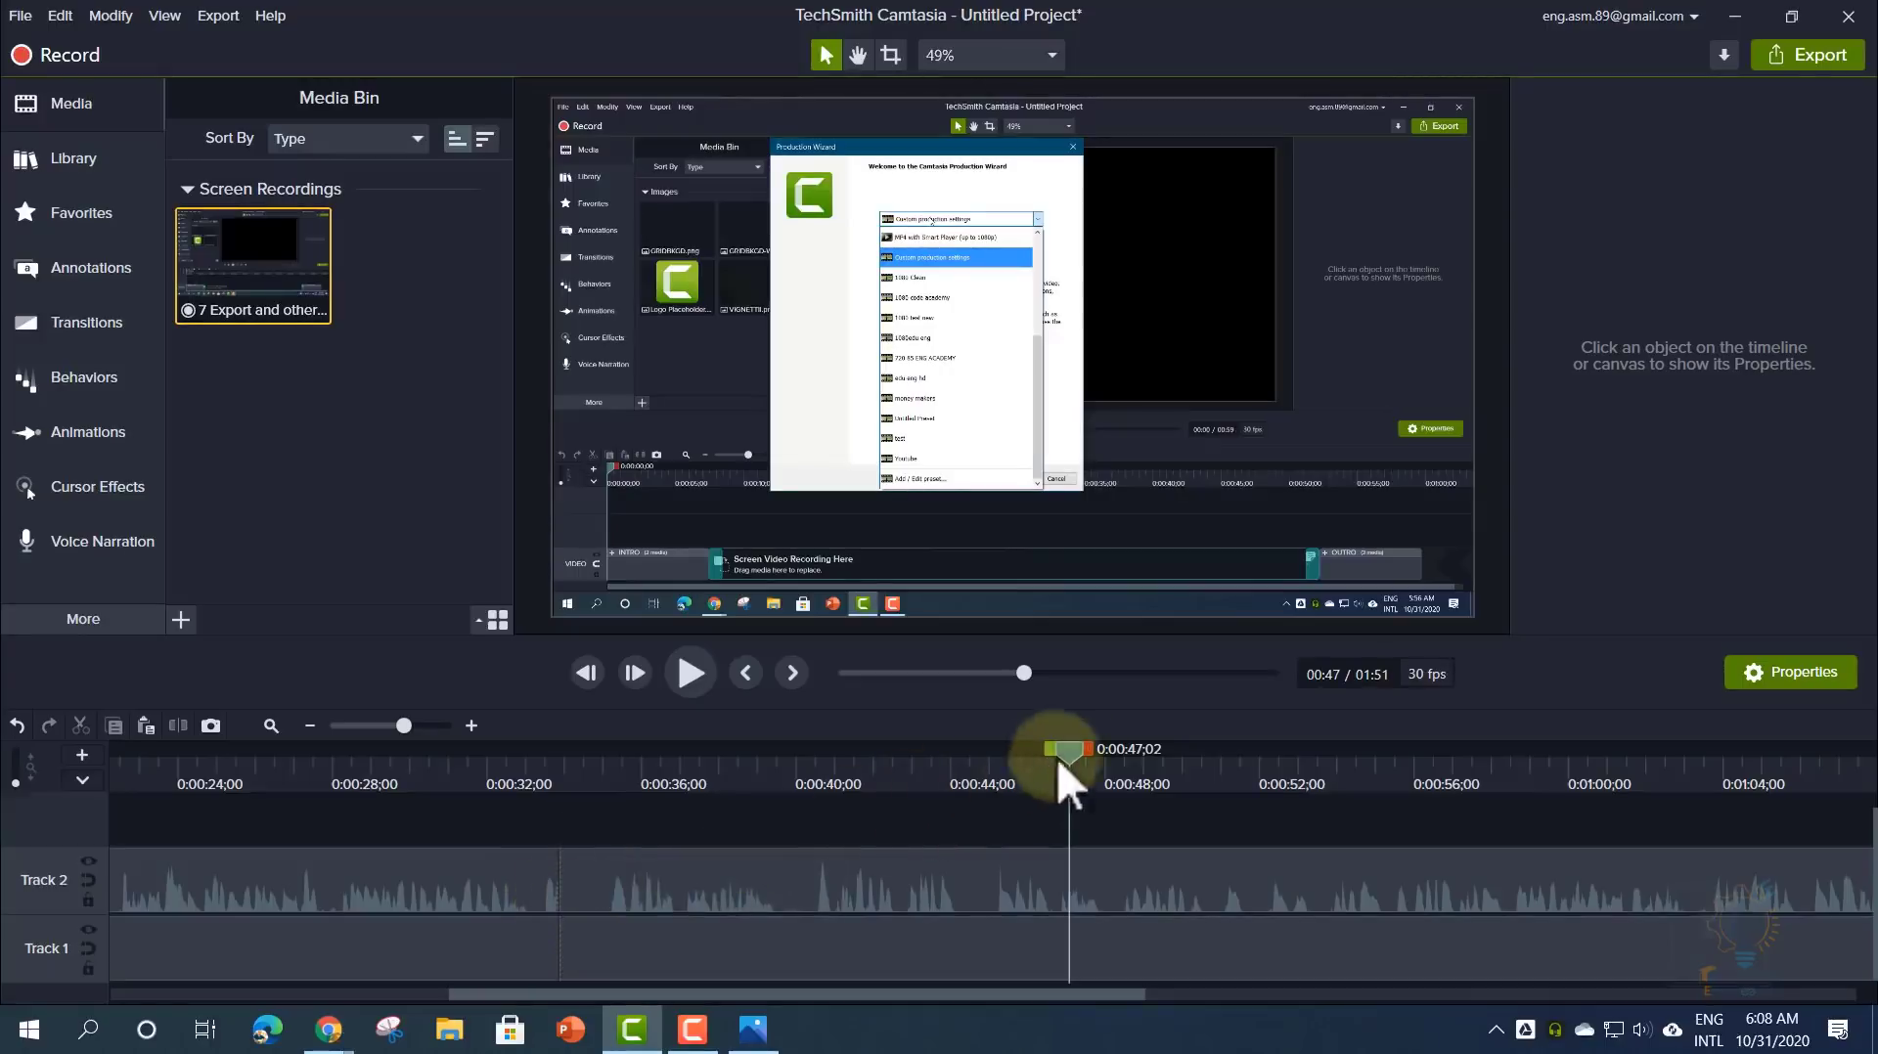
drag(1087, 747, 1401, 757)
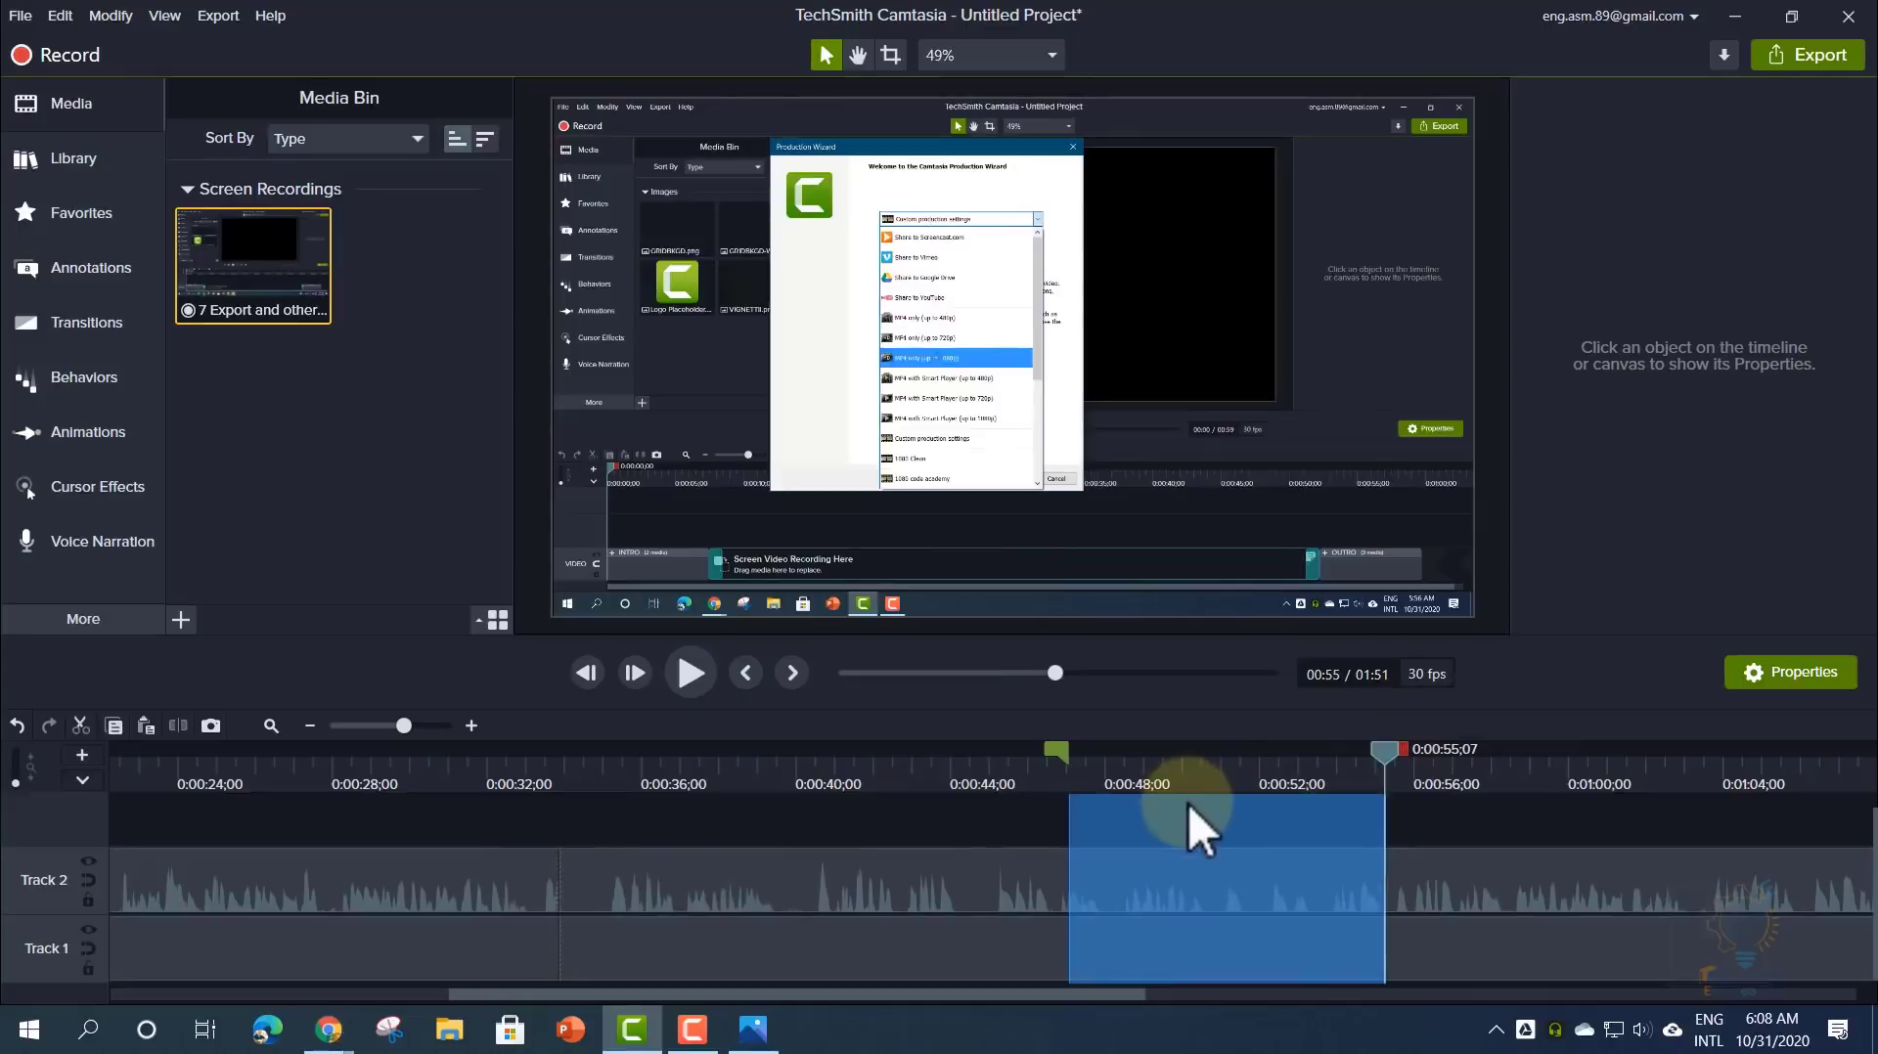
click(741, 773)
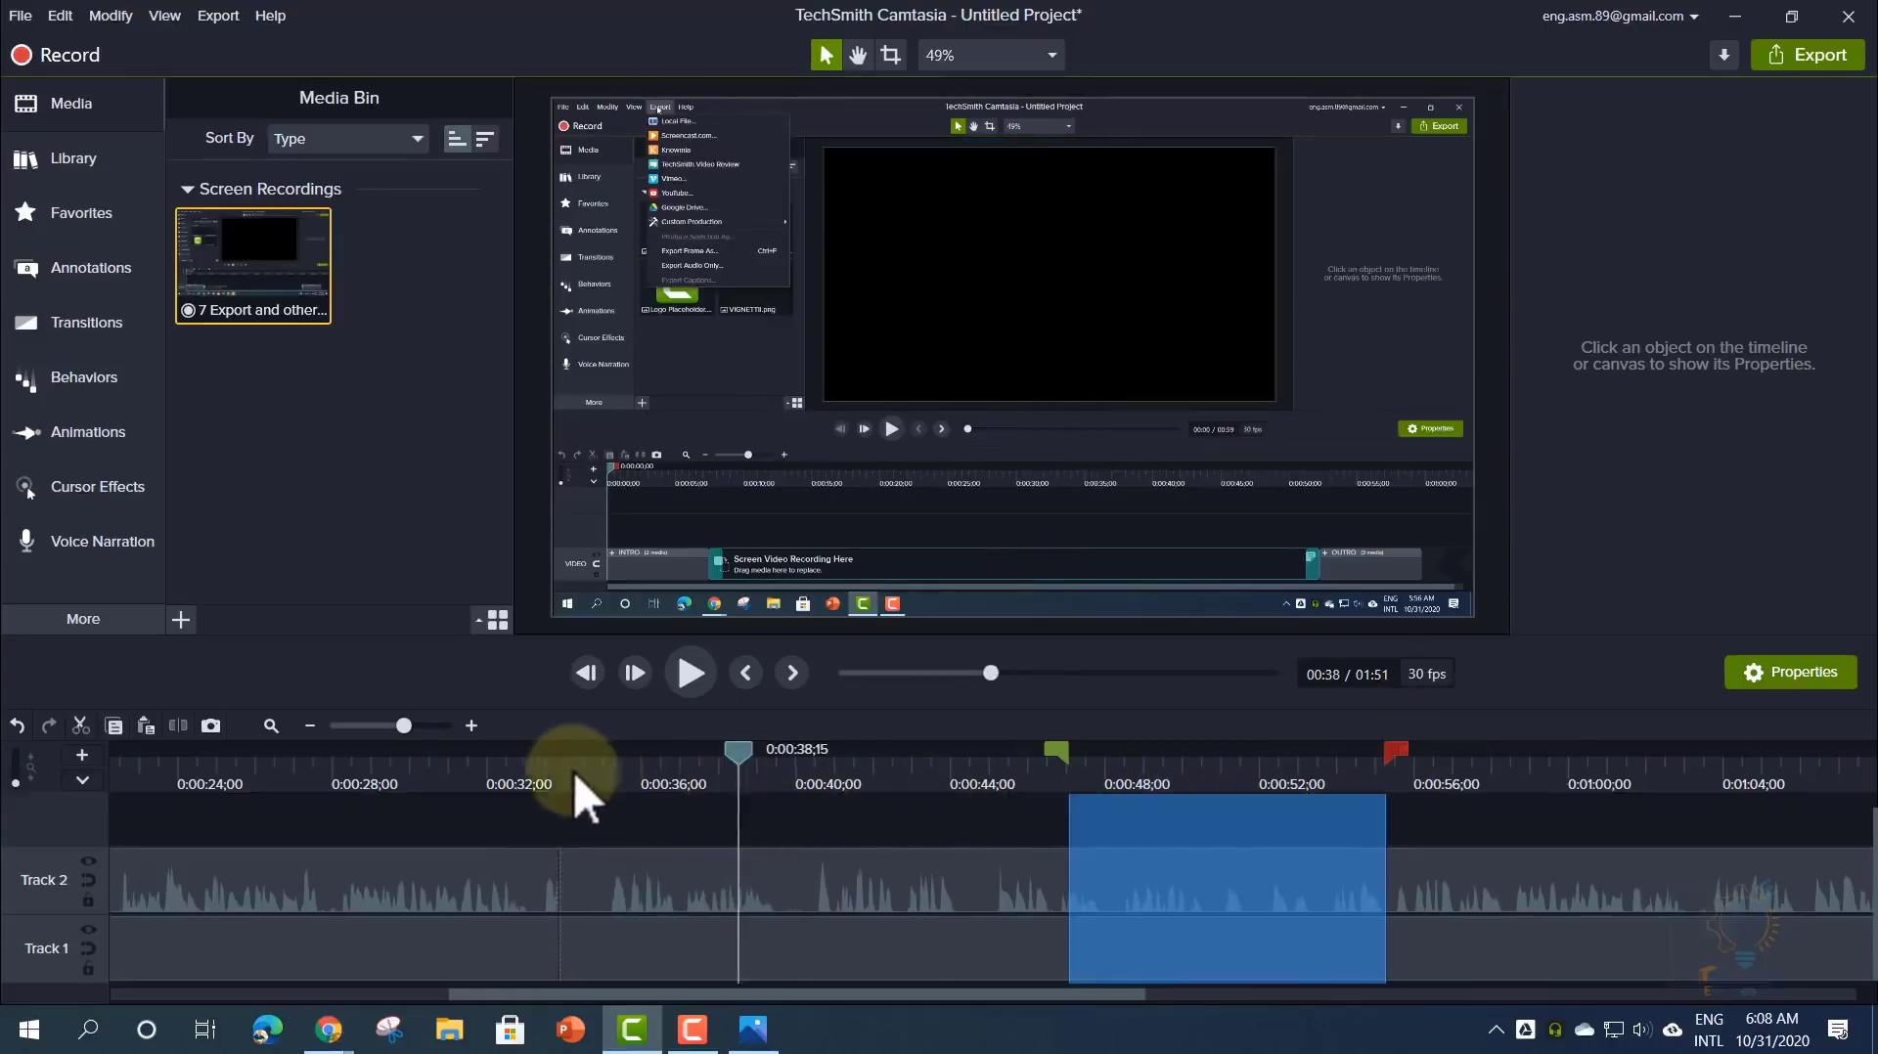
click(525, 770)
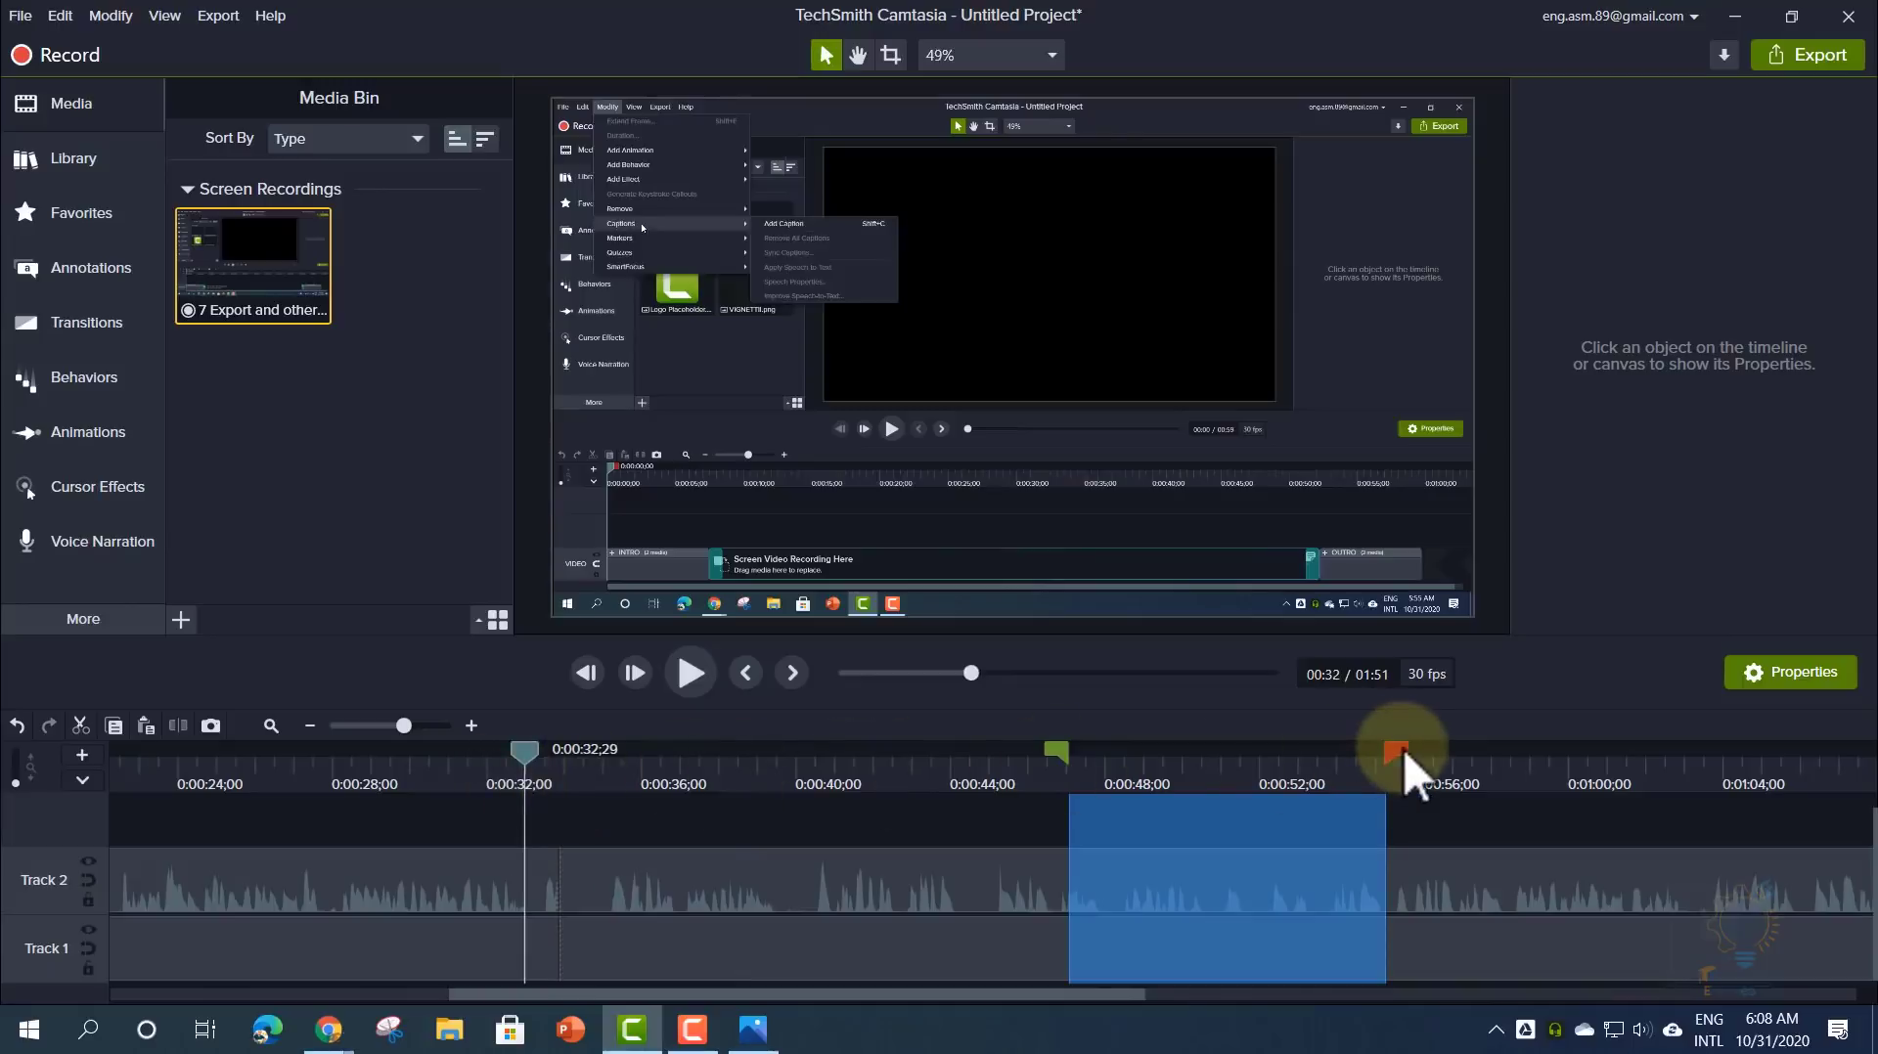
click(527, 756)
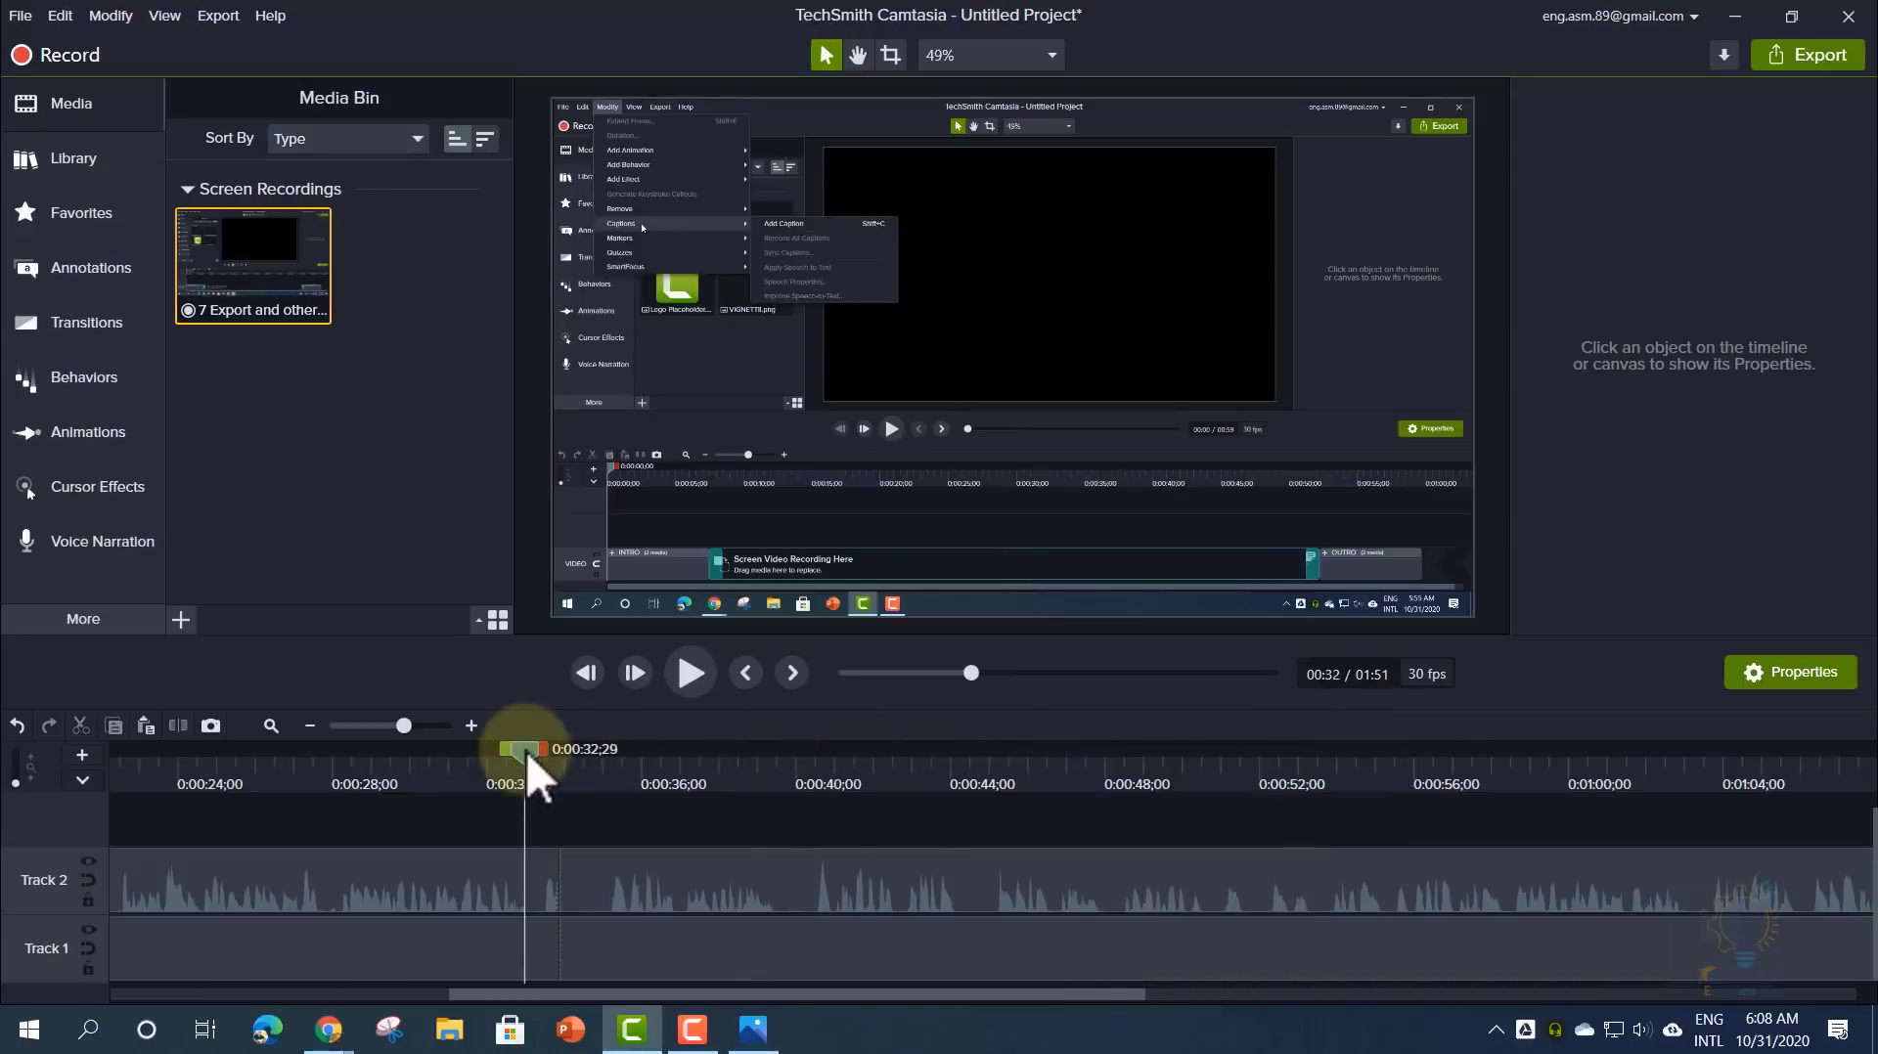
drag(533, 772, 834, 781)
drag(972, 781, 653, 785)
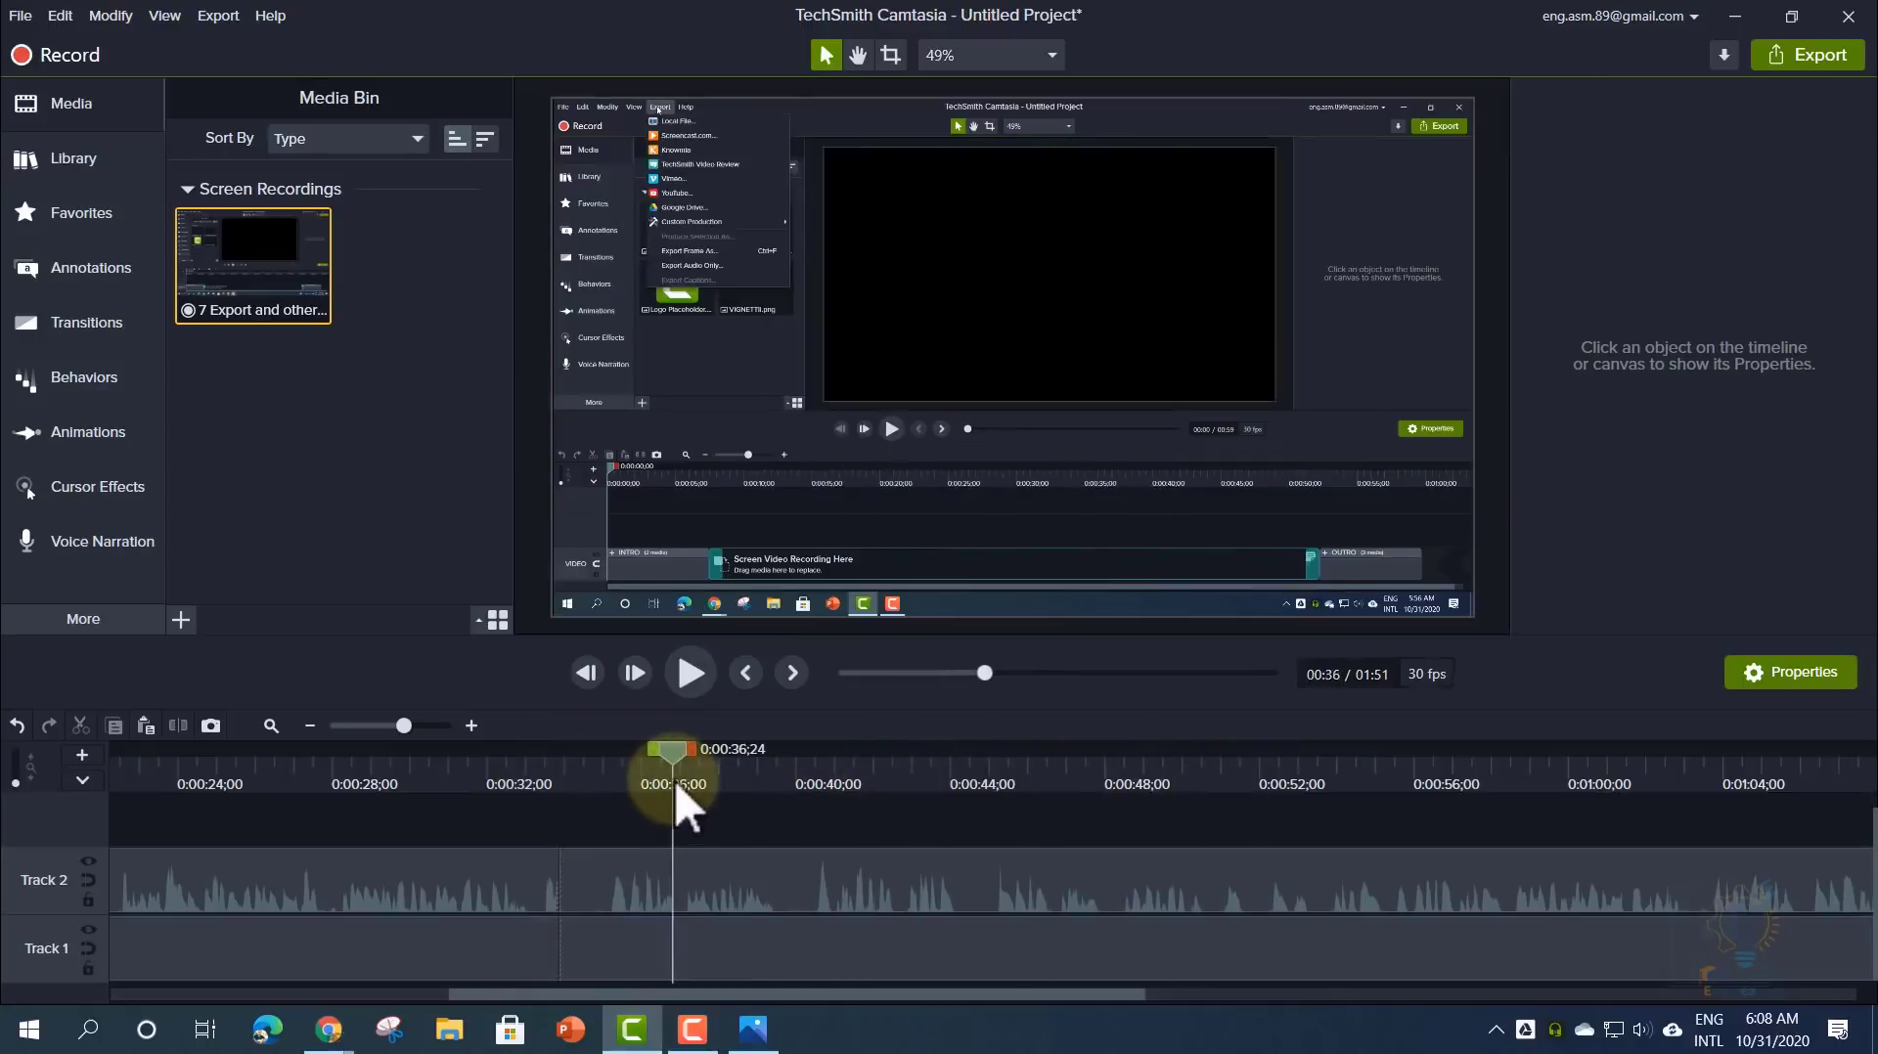
drag(675, 780, 1097, 763)
click(1428, 777)
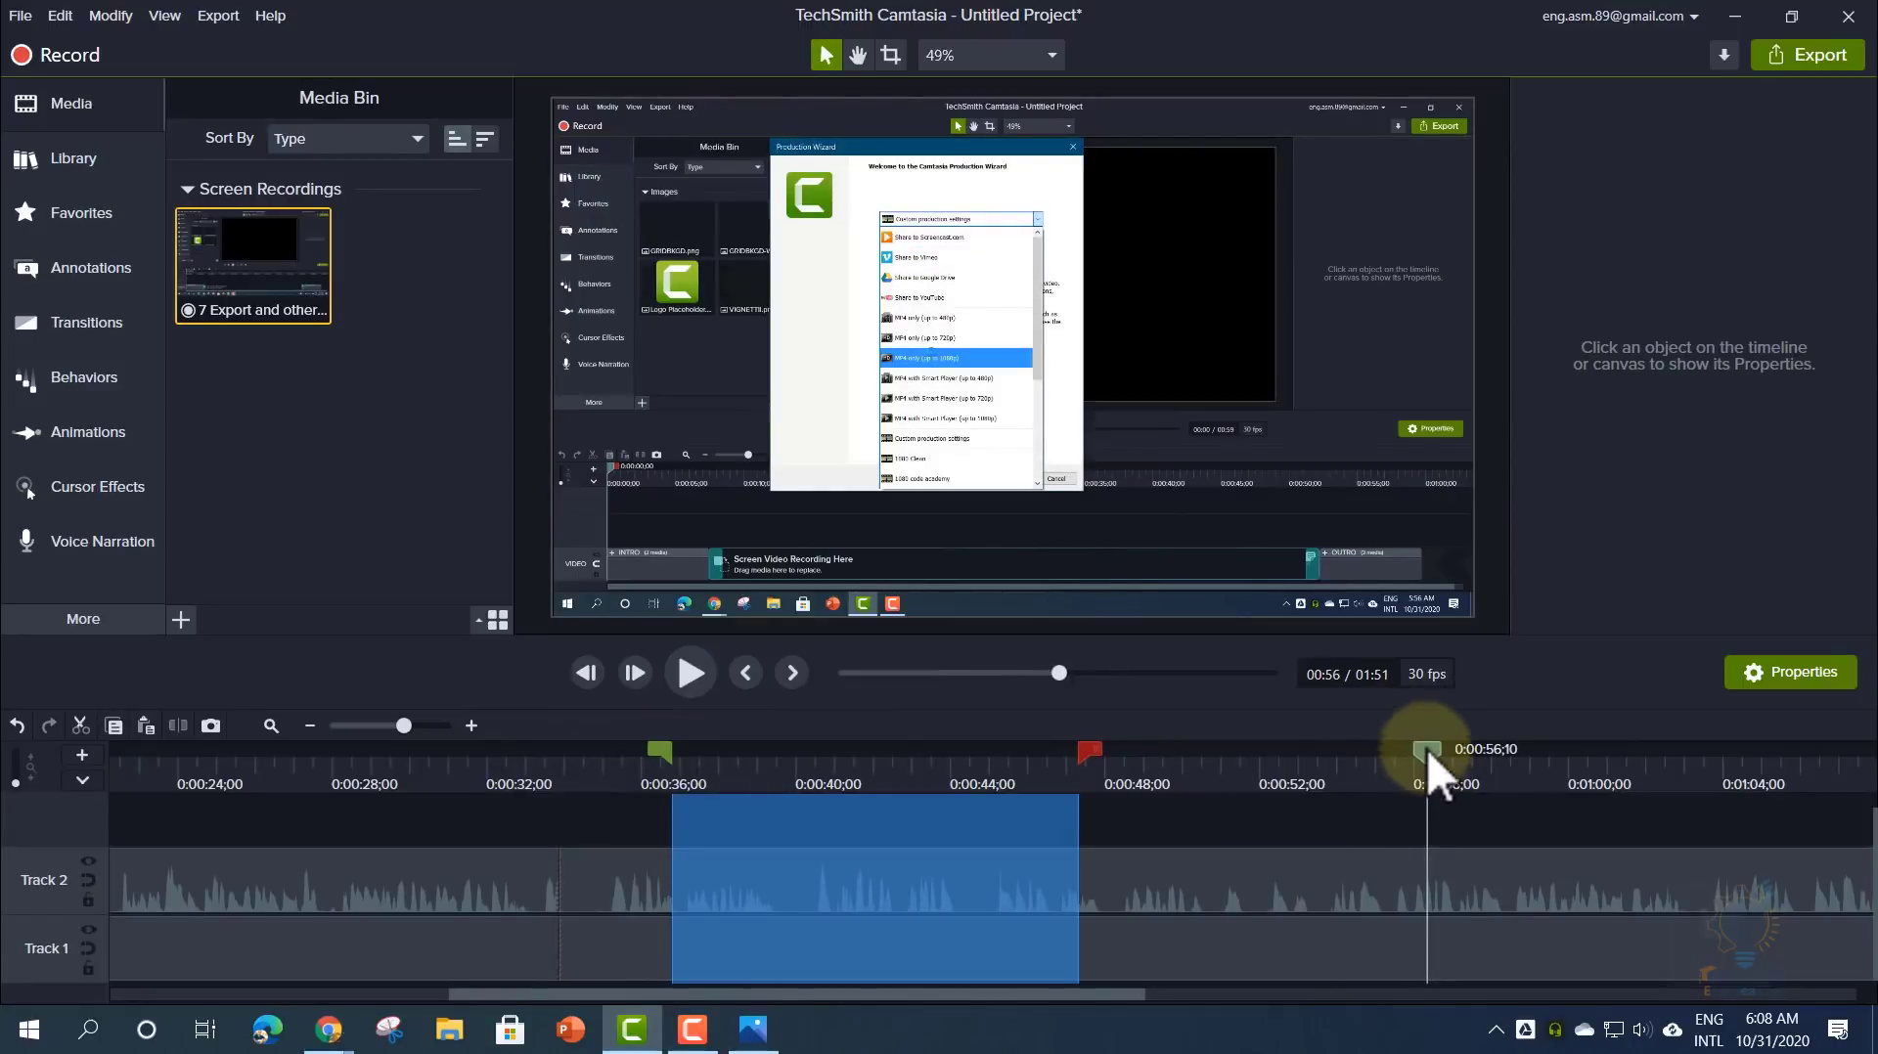
click(1428, 749)
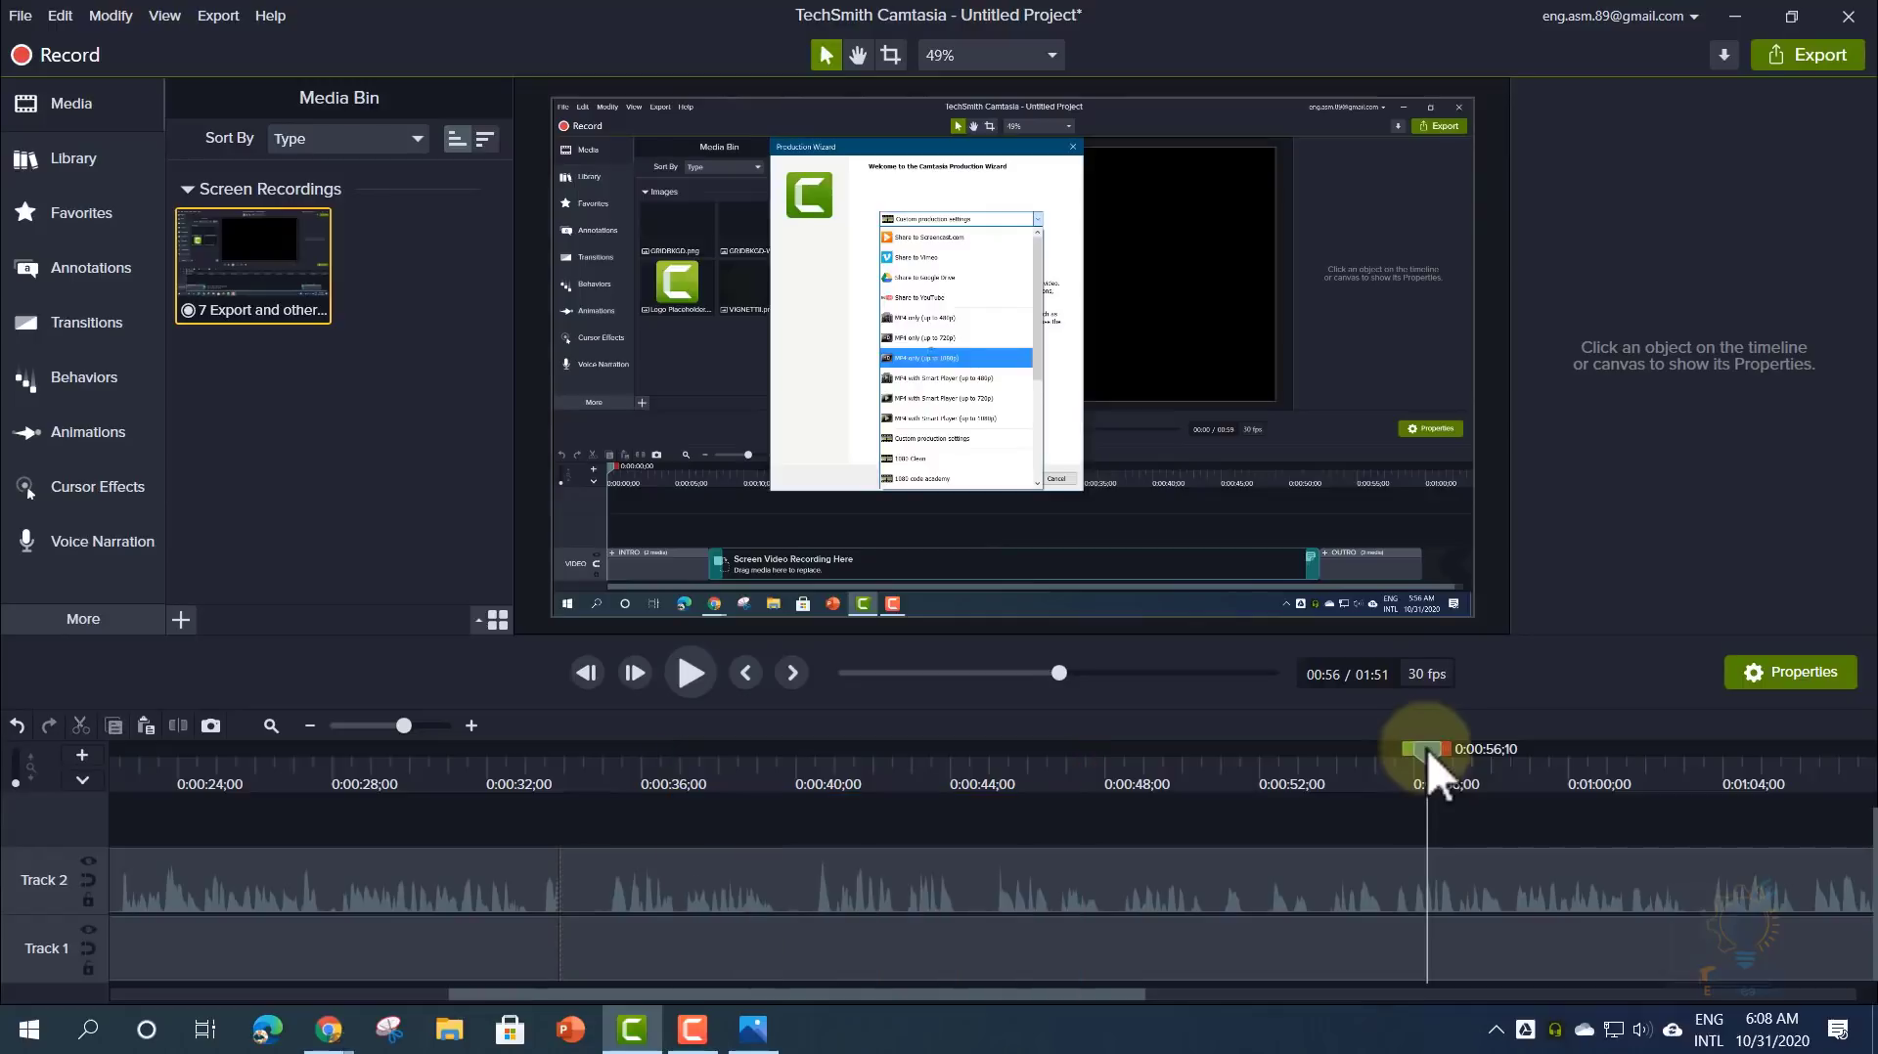
drag(1428, 748, 597, 800)
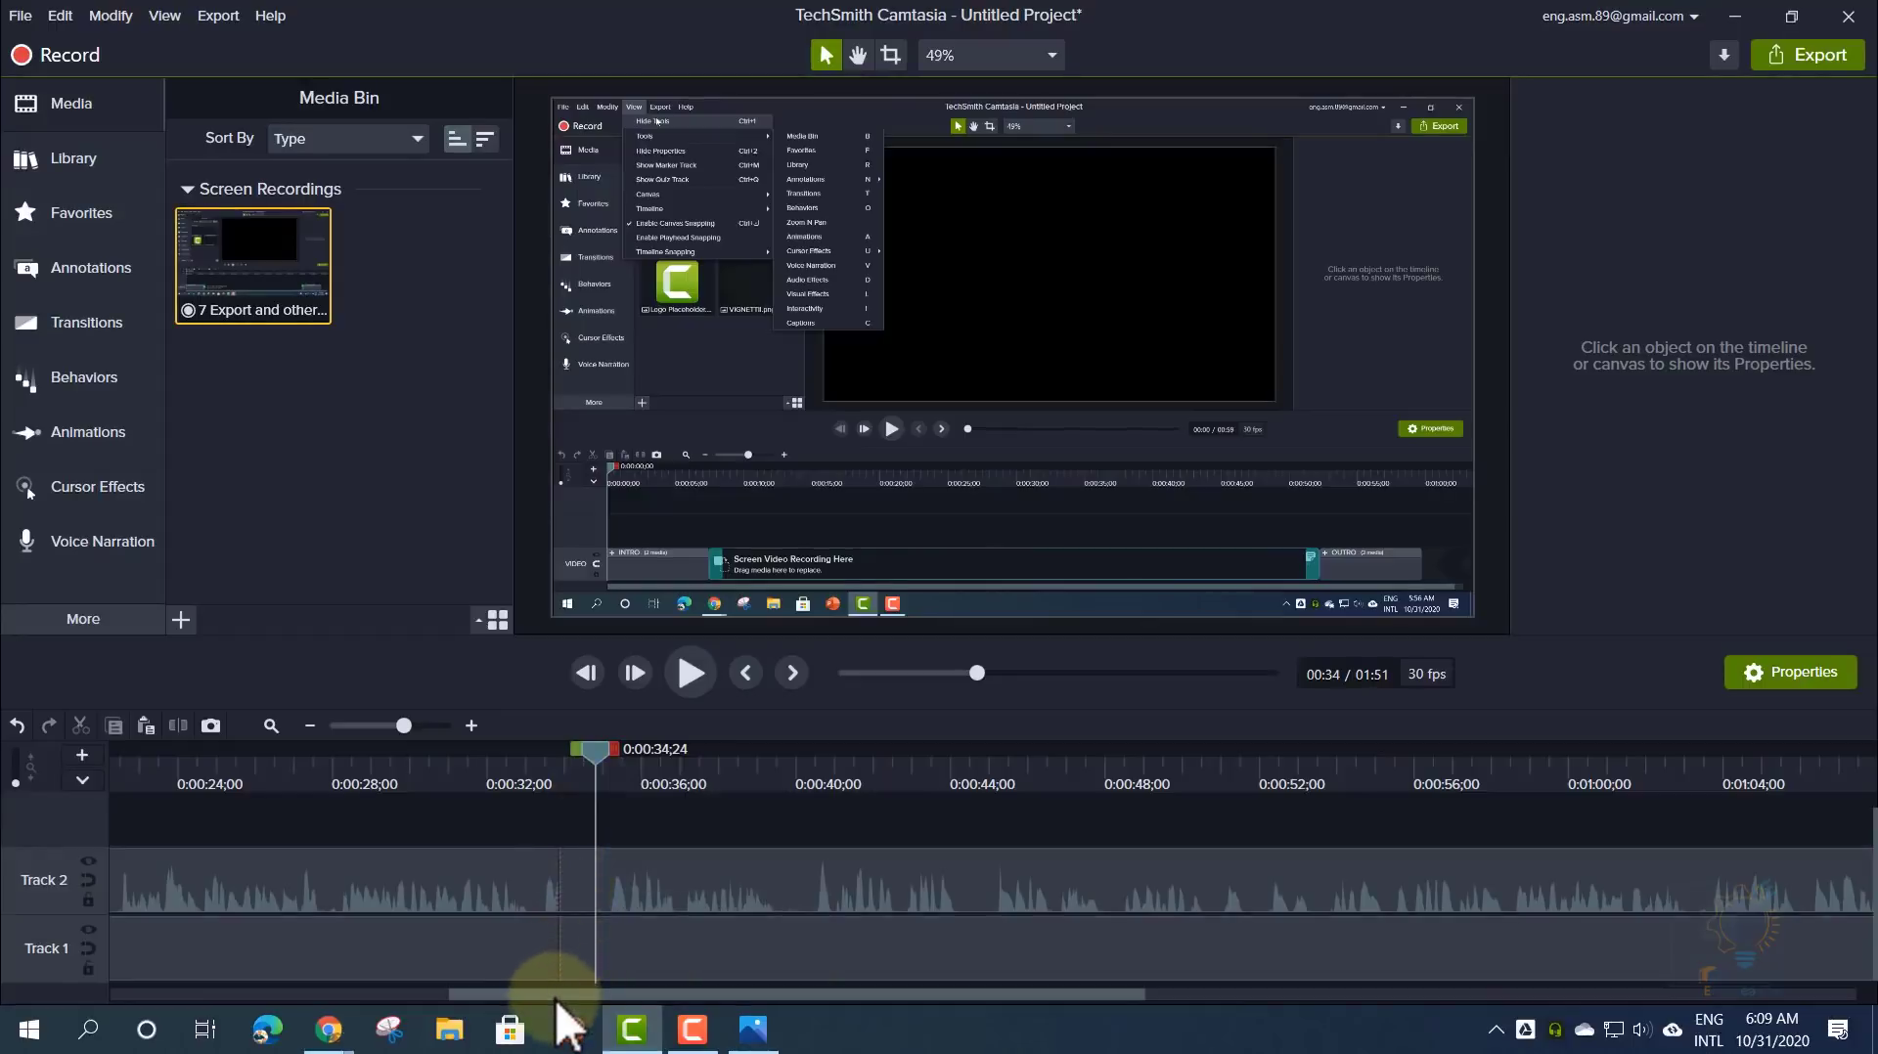
- Show the Transitions library listing Barn door, Blinds, Checkerboard, Circle reveal, Dissolve and Fade
drag(554, 996, 440, 1032)
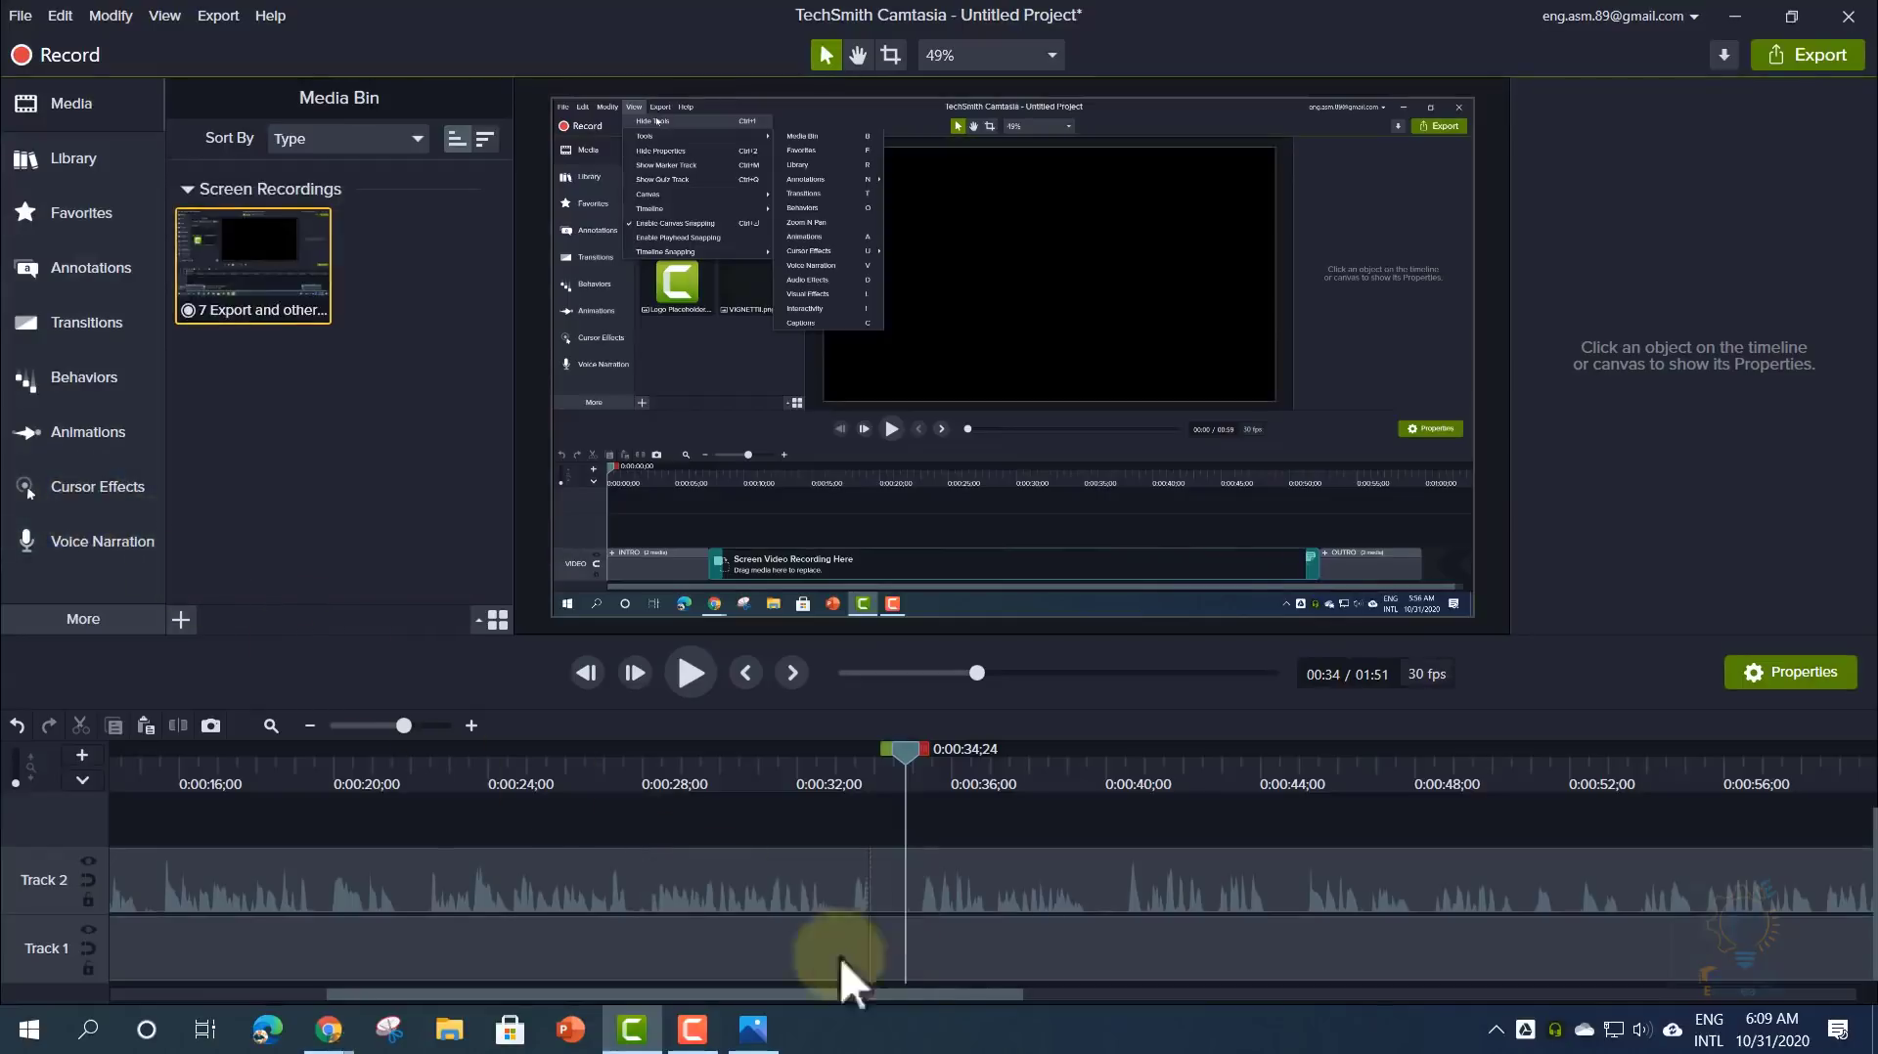
drag(897, 998, 947, 1017)
drag(808, 759, 744, 789)
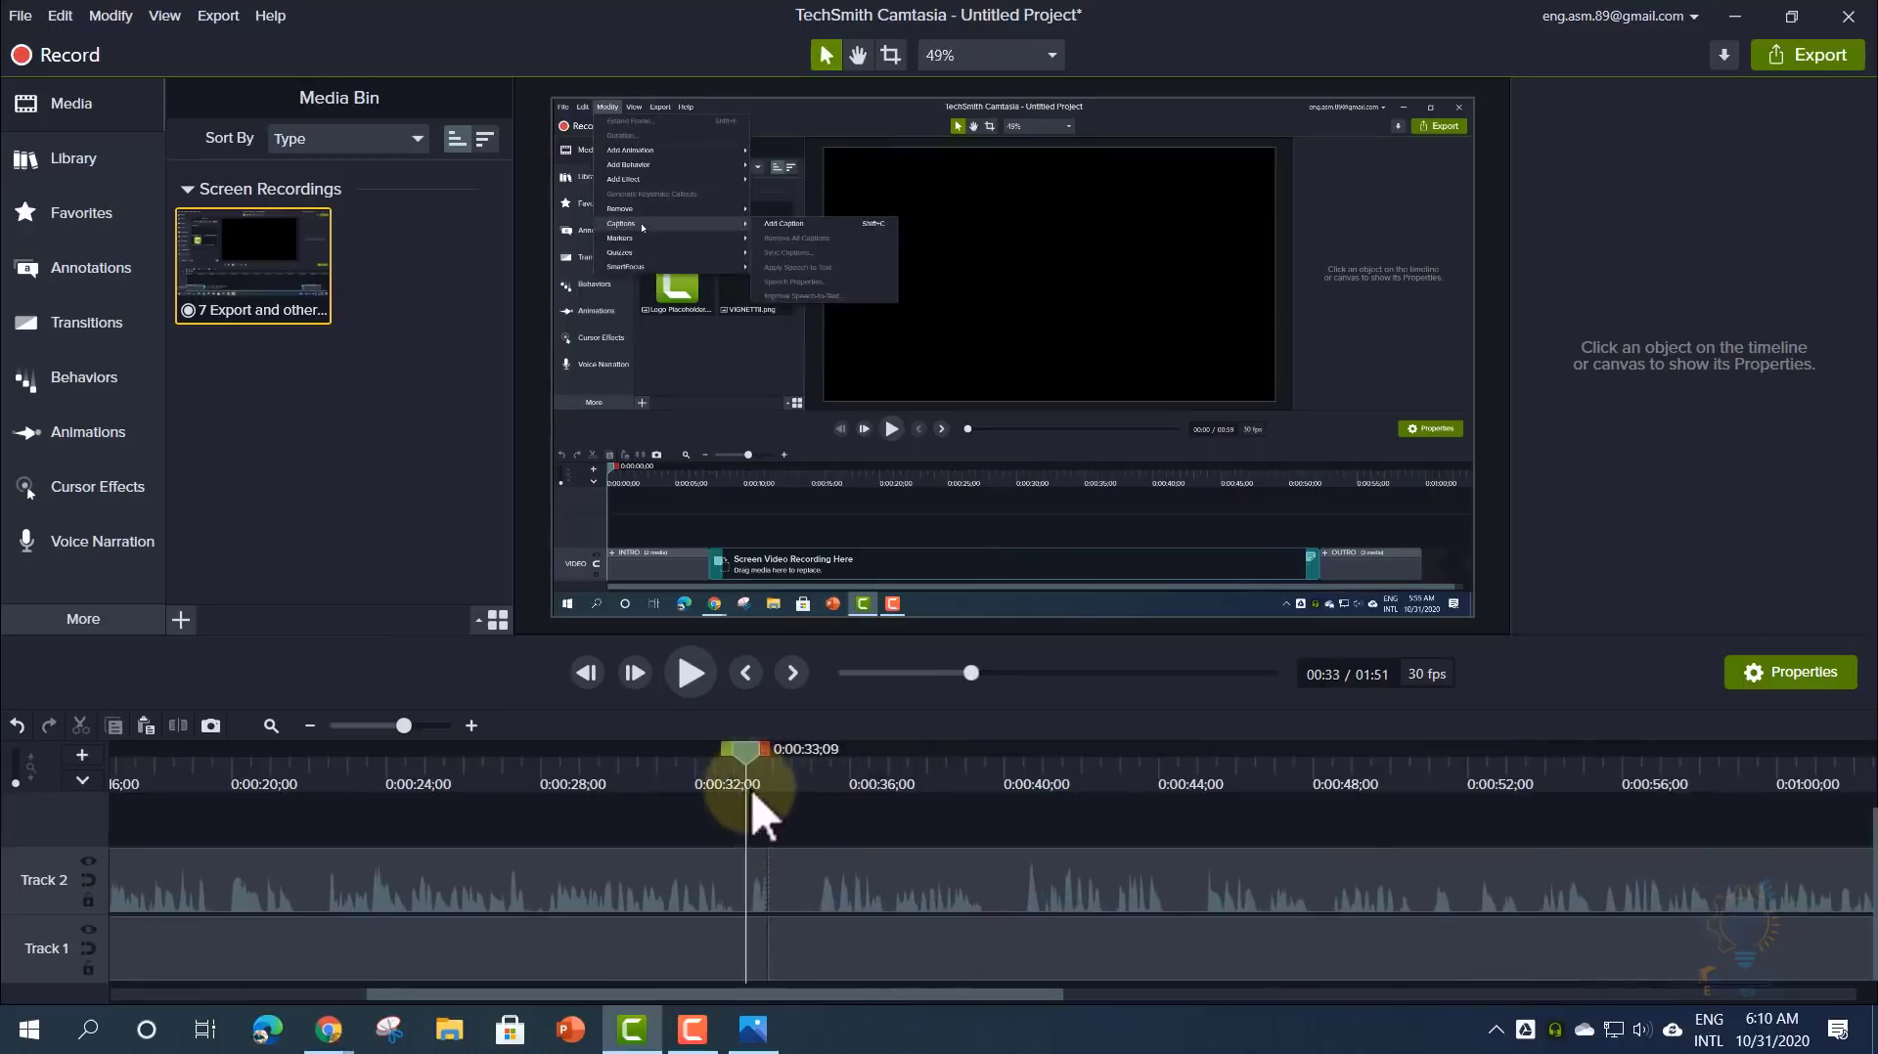
click(86, 323)
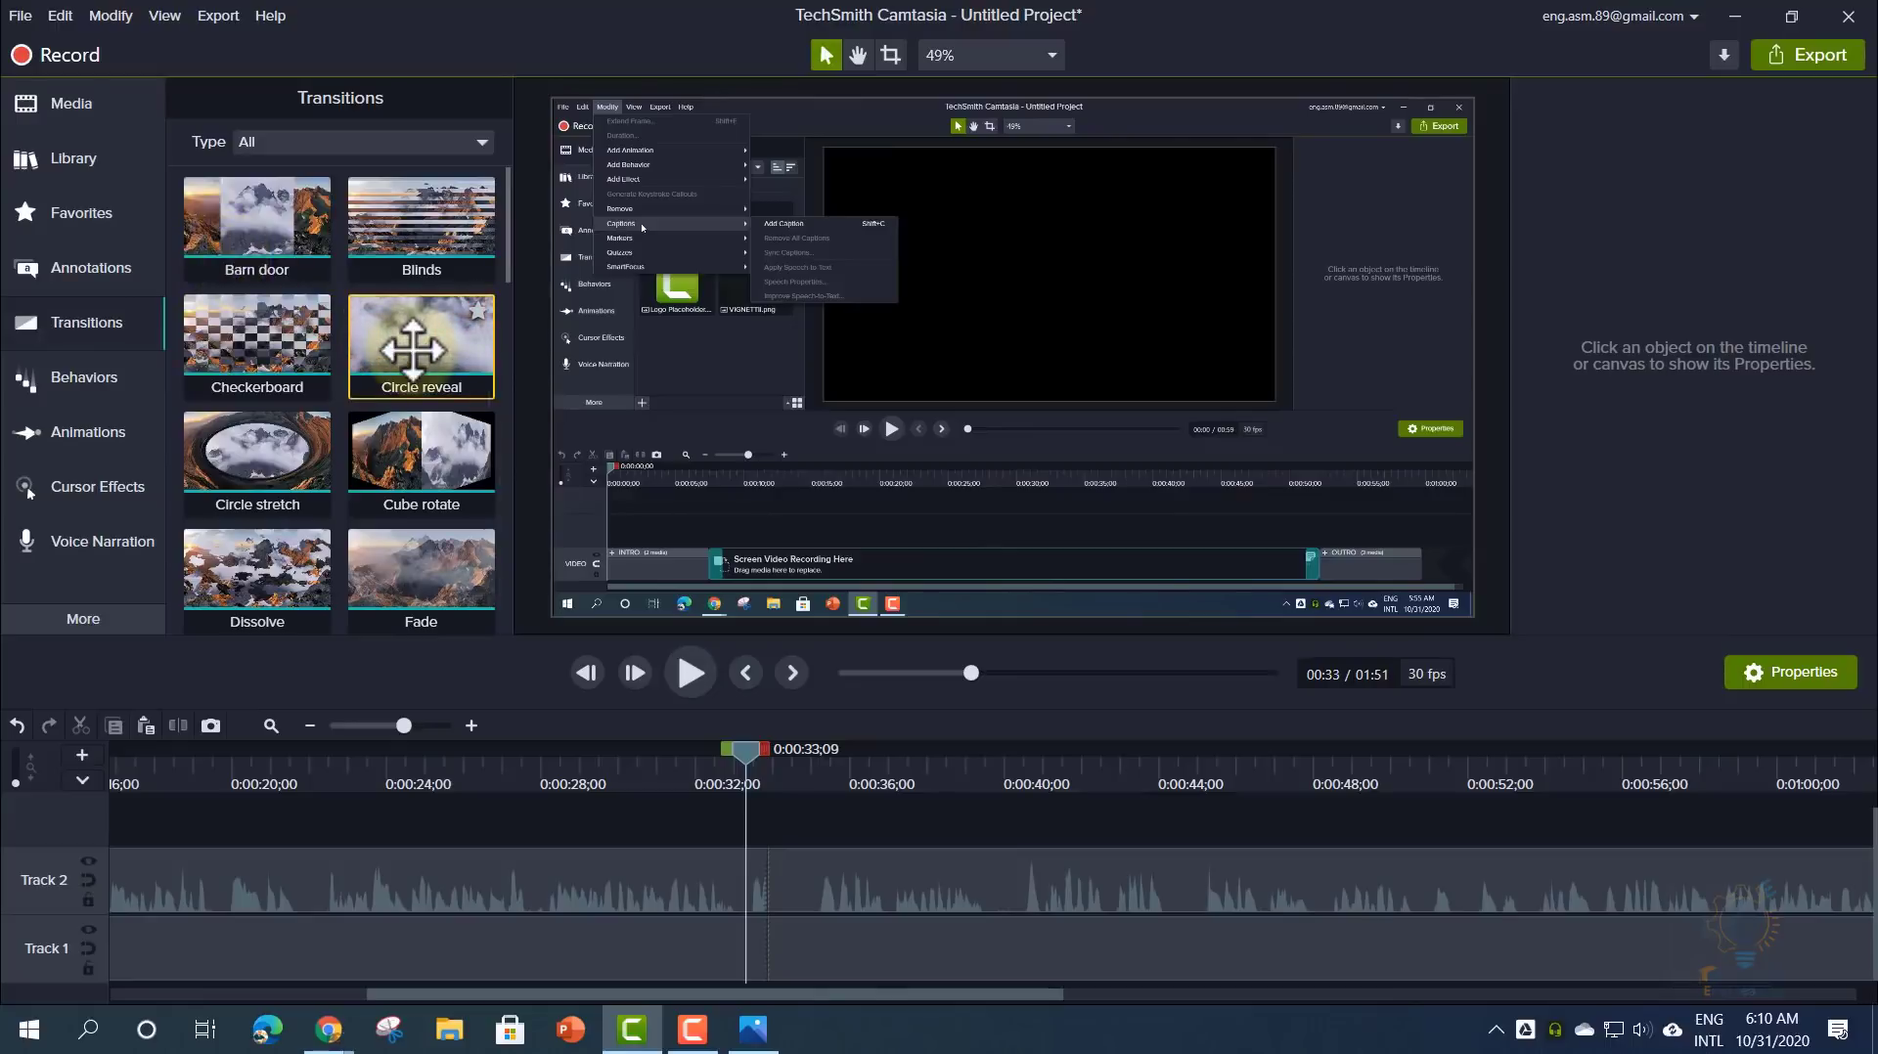
- Split both the Screen and Audio tracks at 0:00:42;28 with Split All
drag(412, 349, 260, 247)
drag(753, 753, 1119, 777)
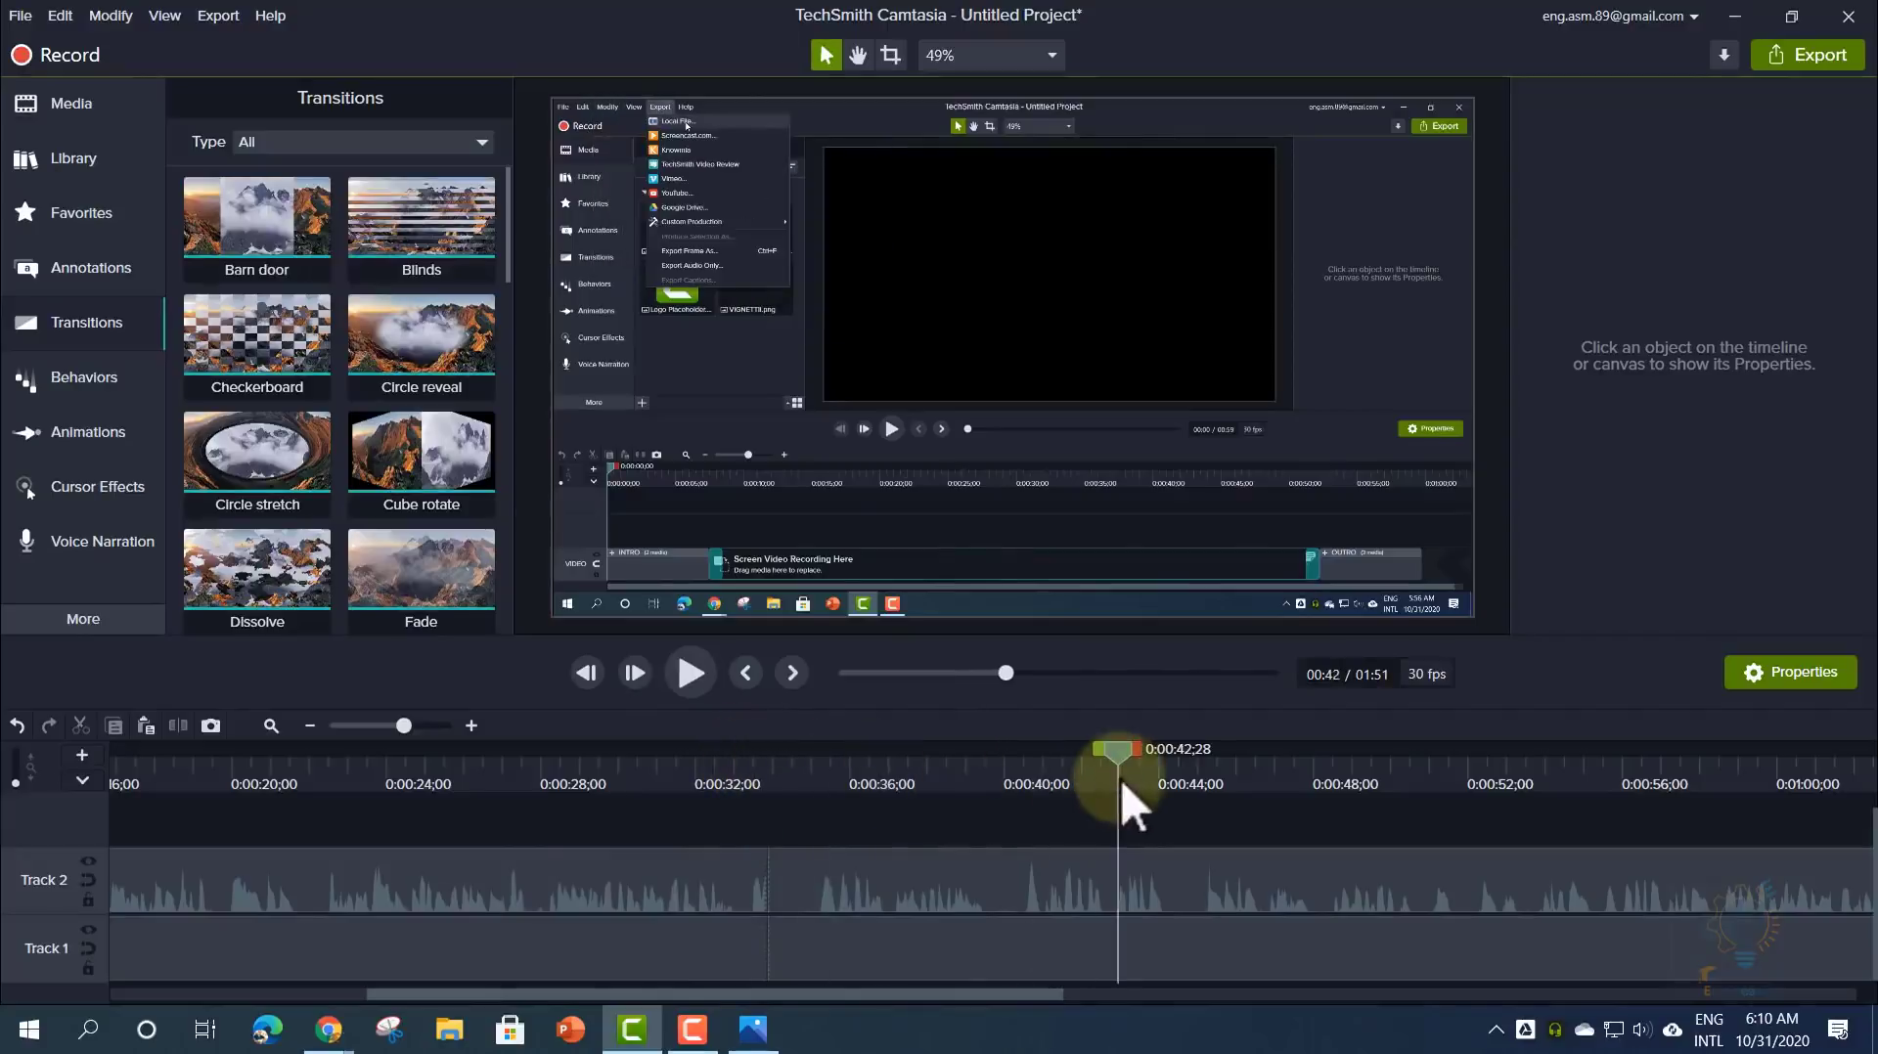
drag(1037, 994, 1143, 990)
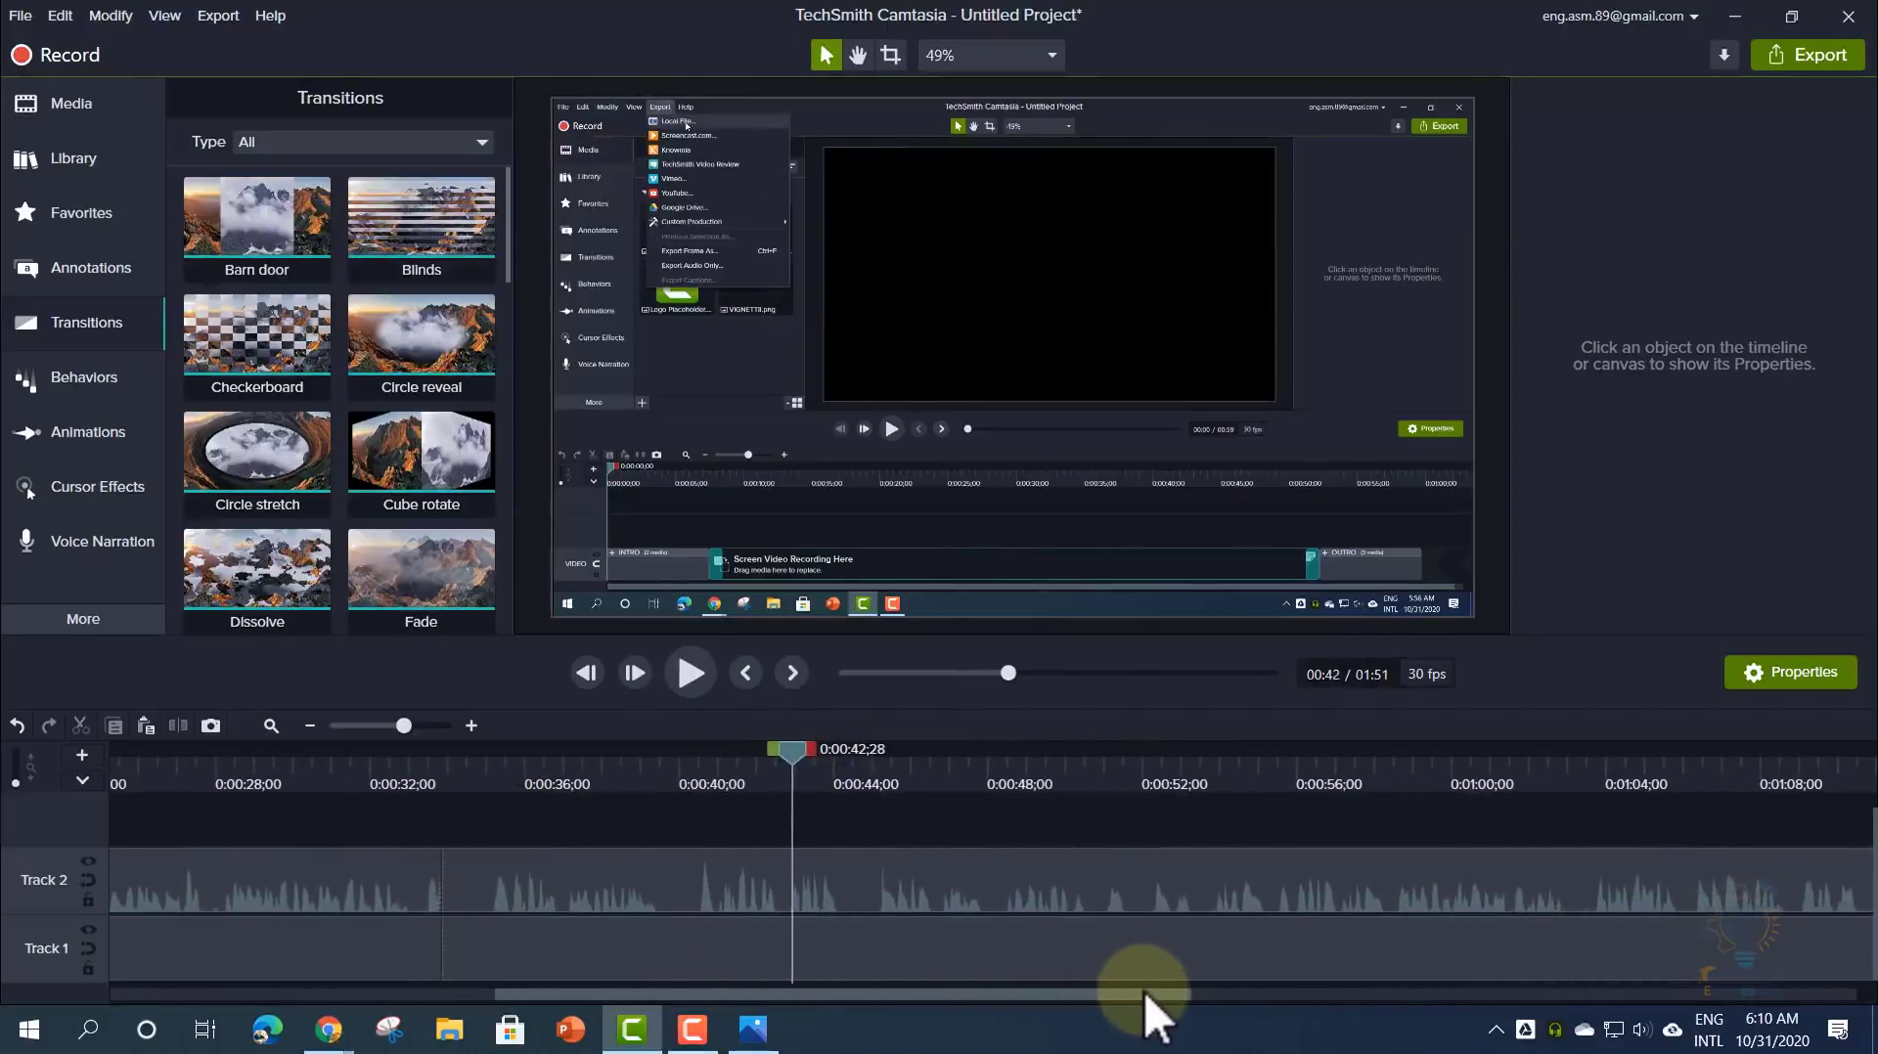
right_click(796, 755)
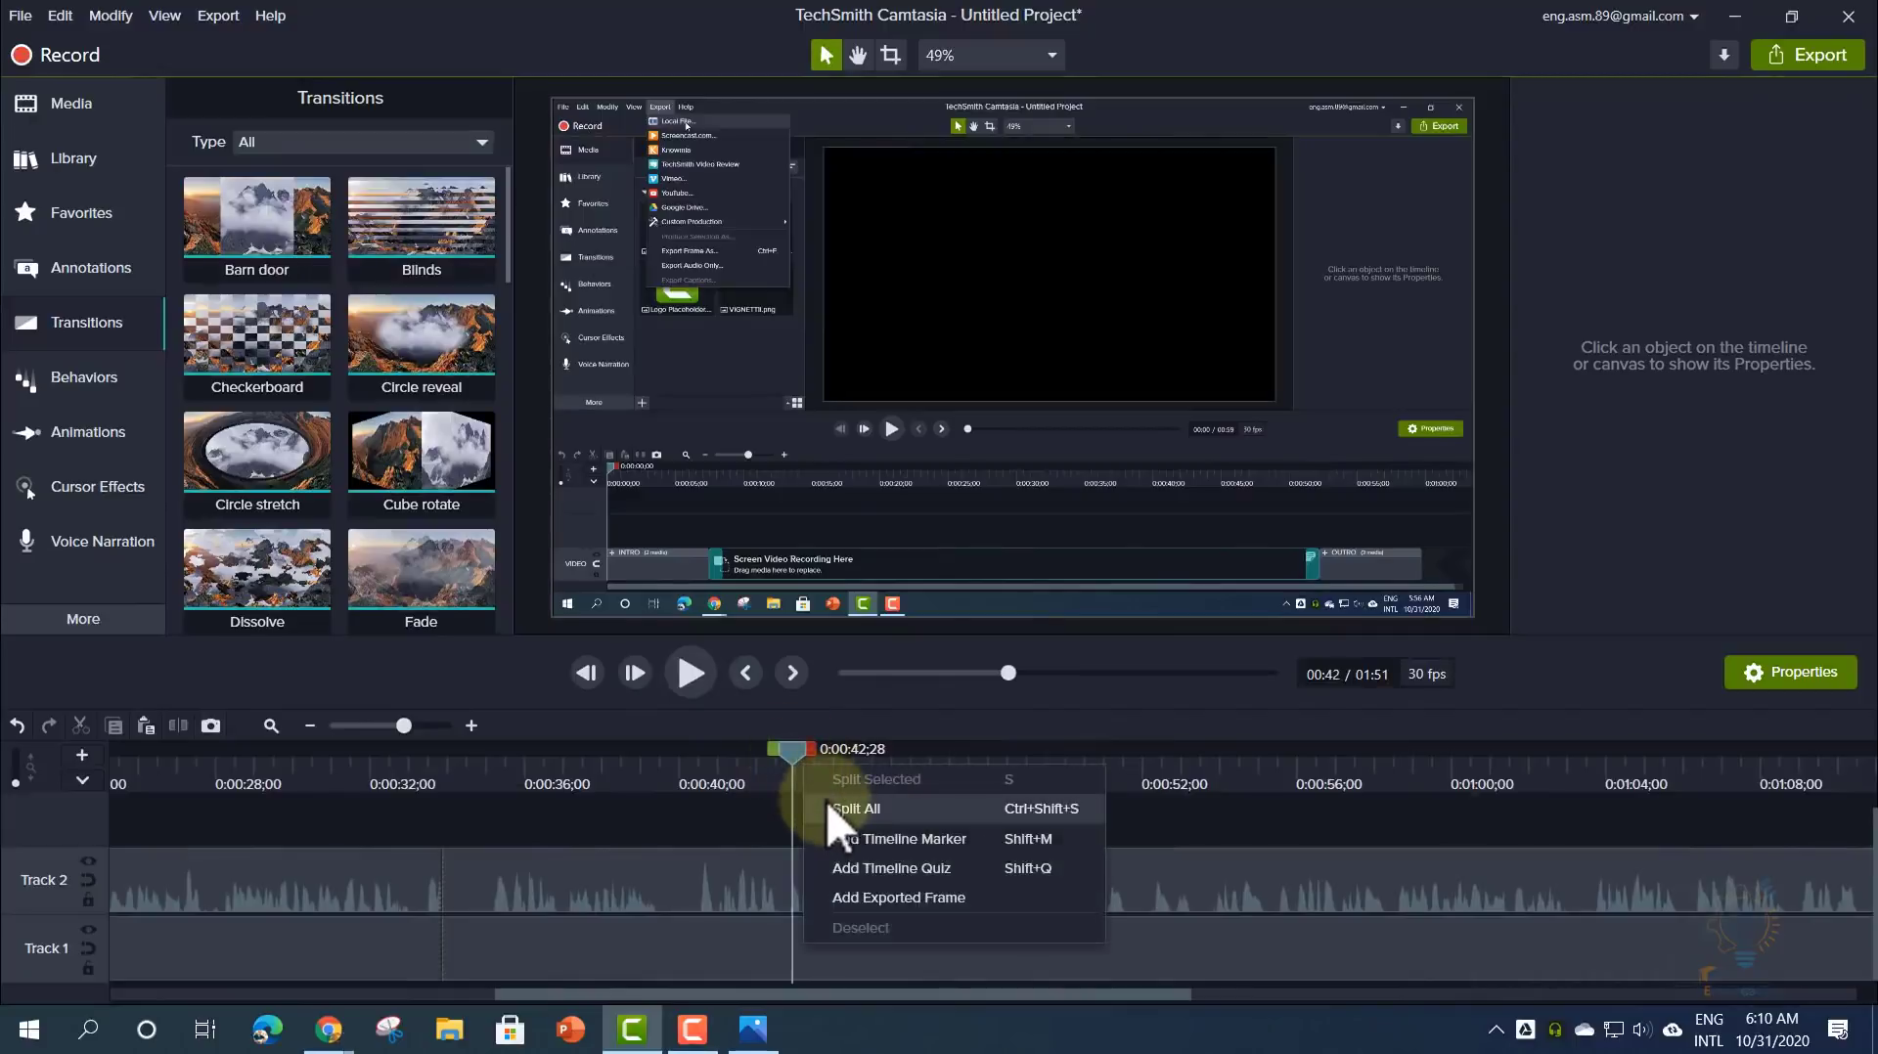
click(826, 808)
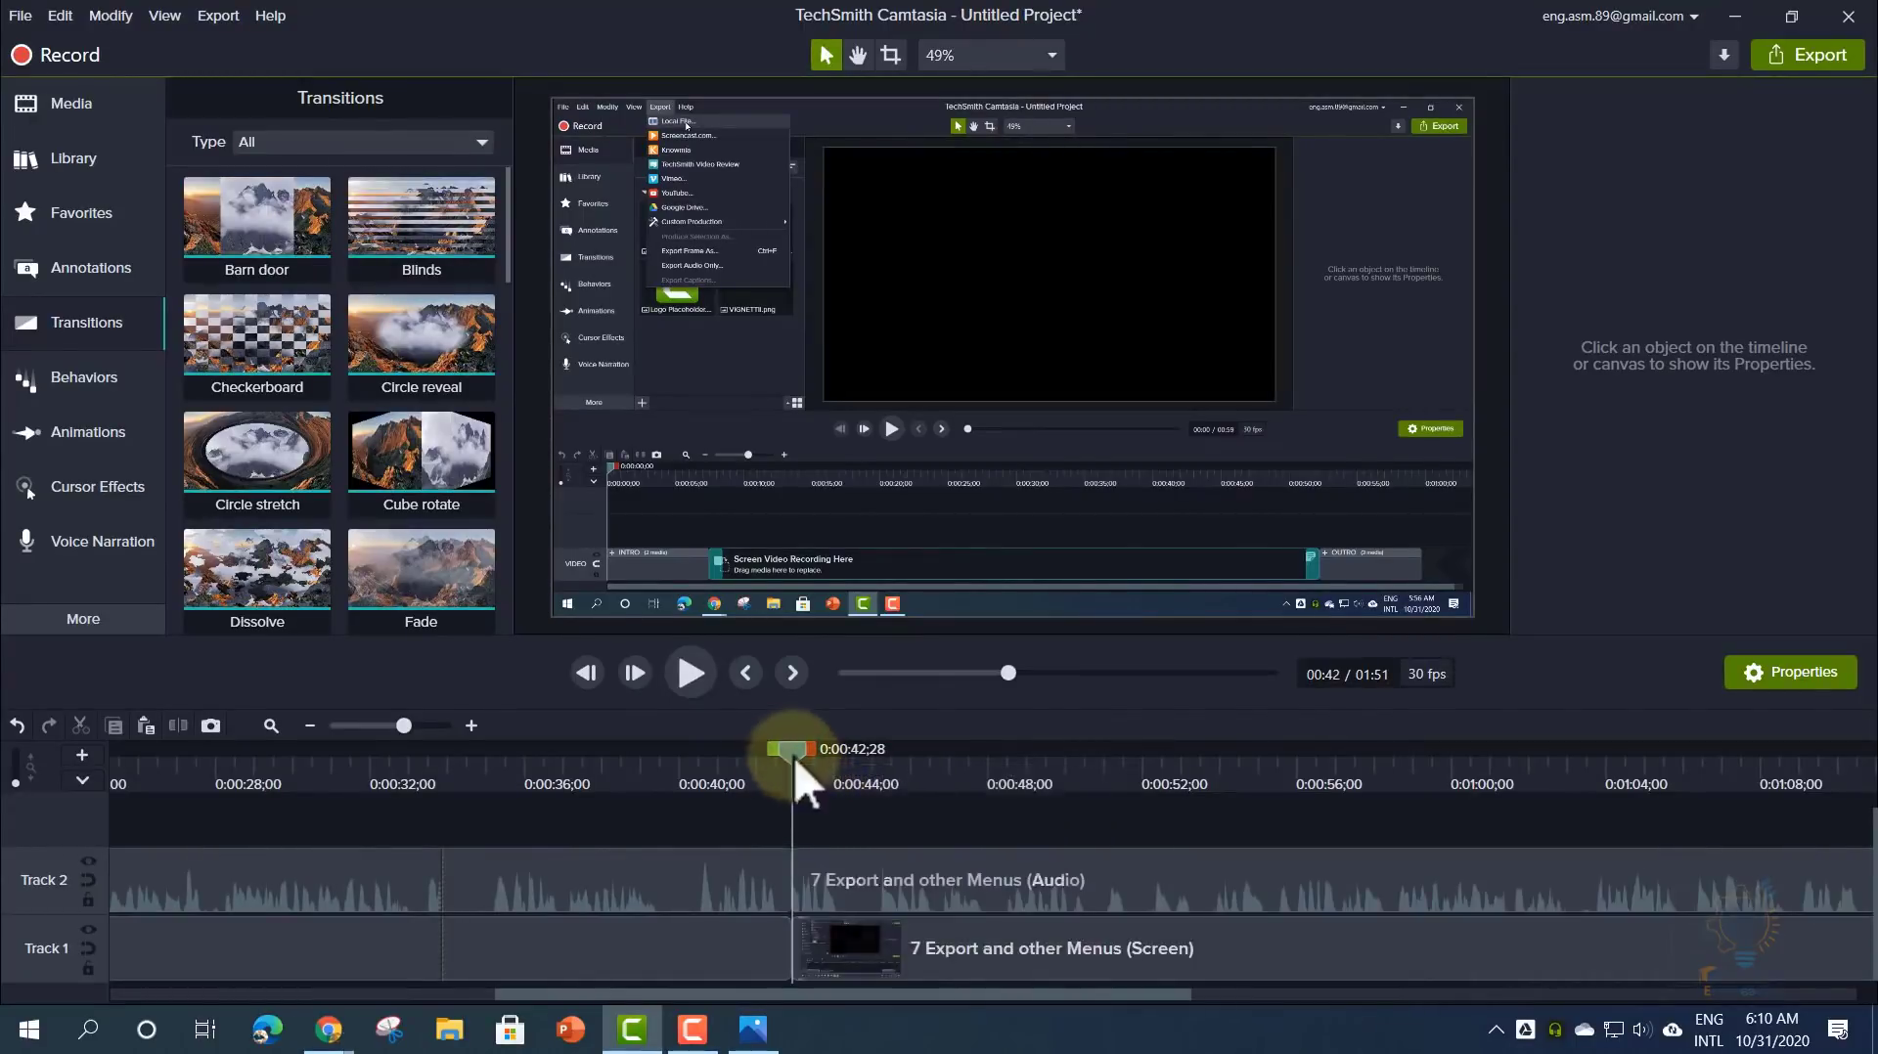
- Place a Barn door transition at the split point on the Screen track
drag(794, 757, 630, 757)
click(687, 885)
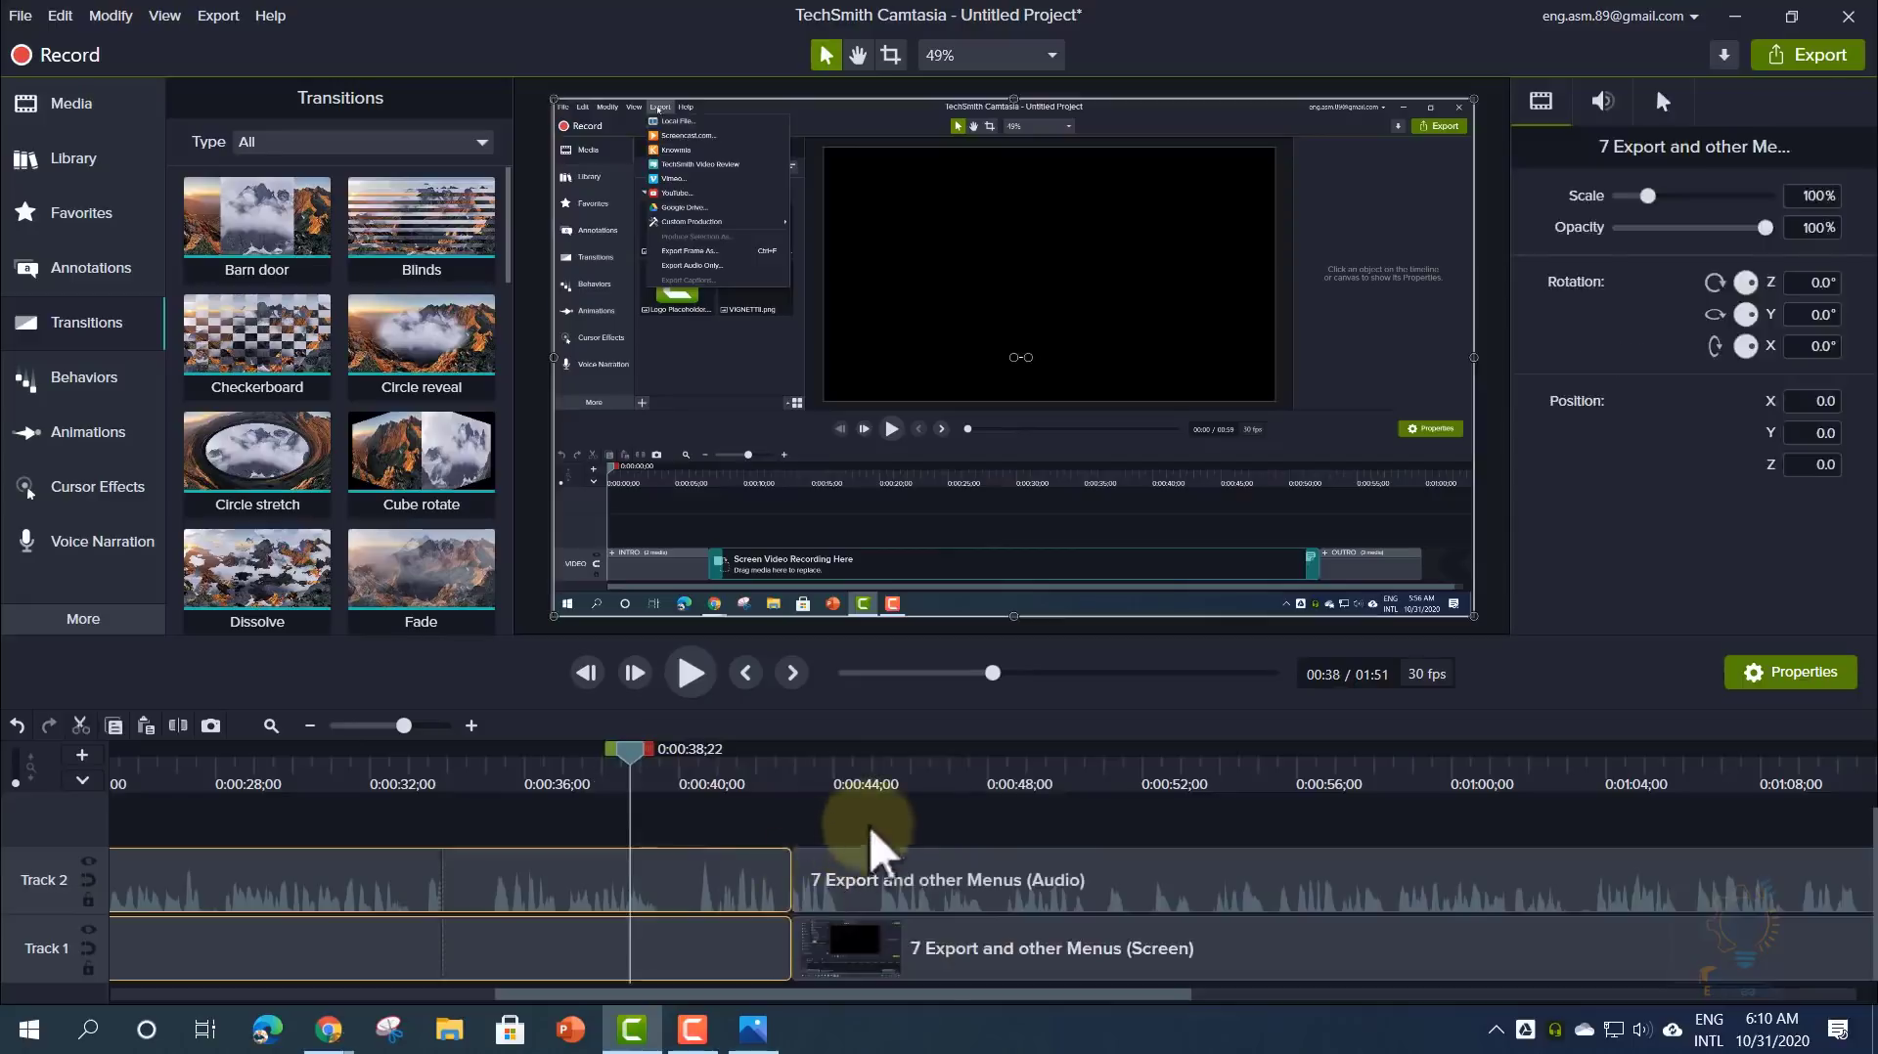
click(869, 875)
drag(255, 235, 792, 969)
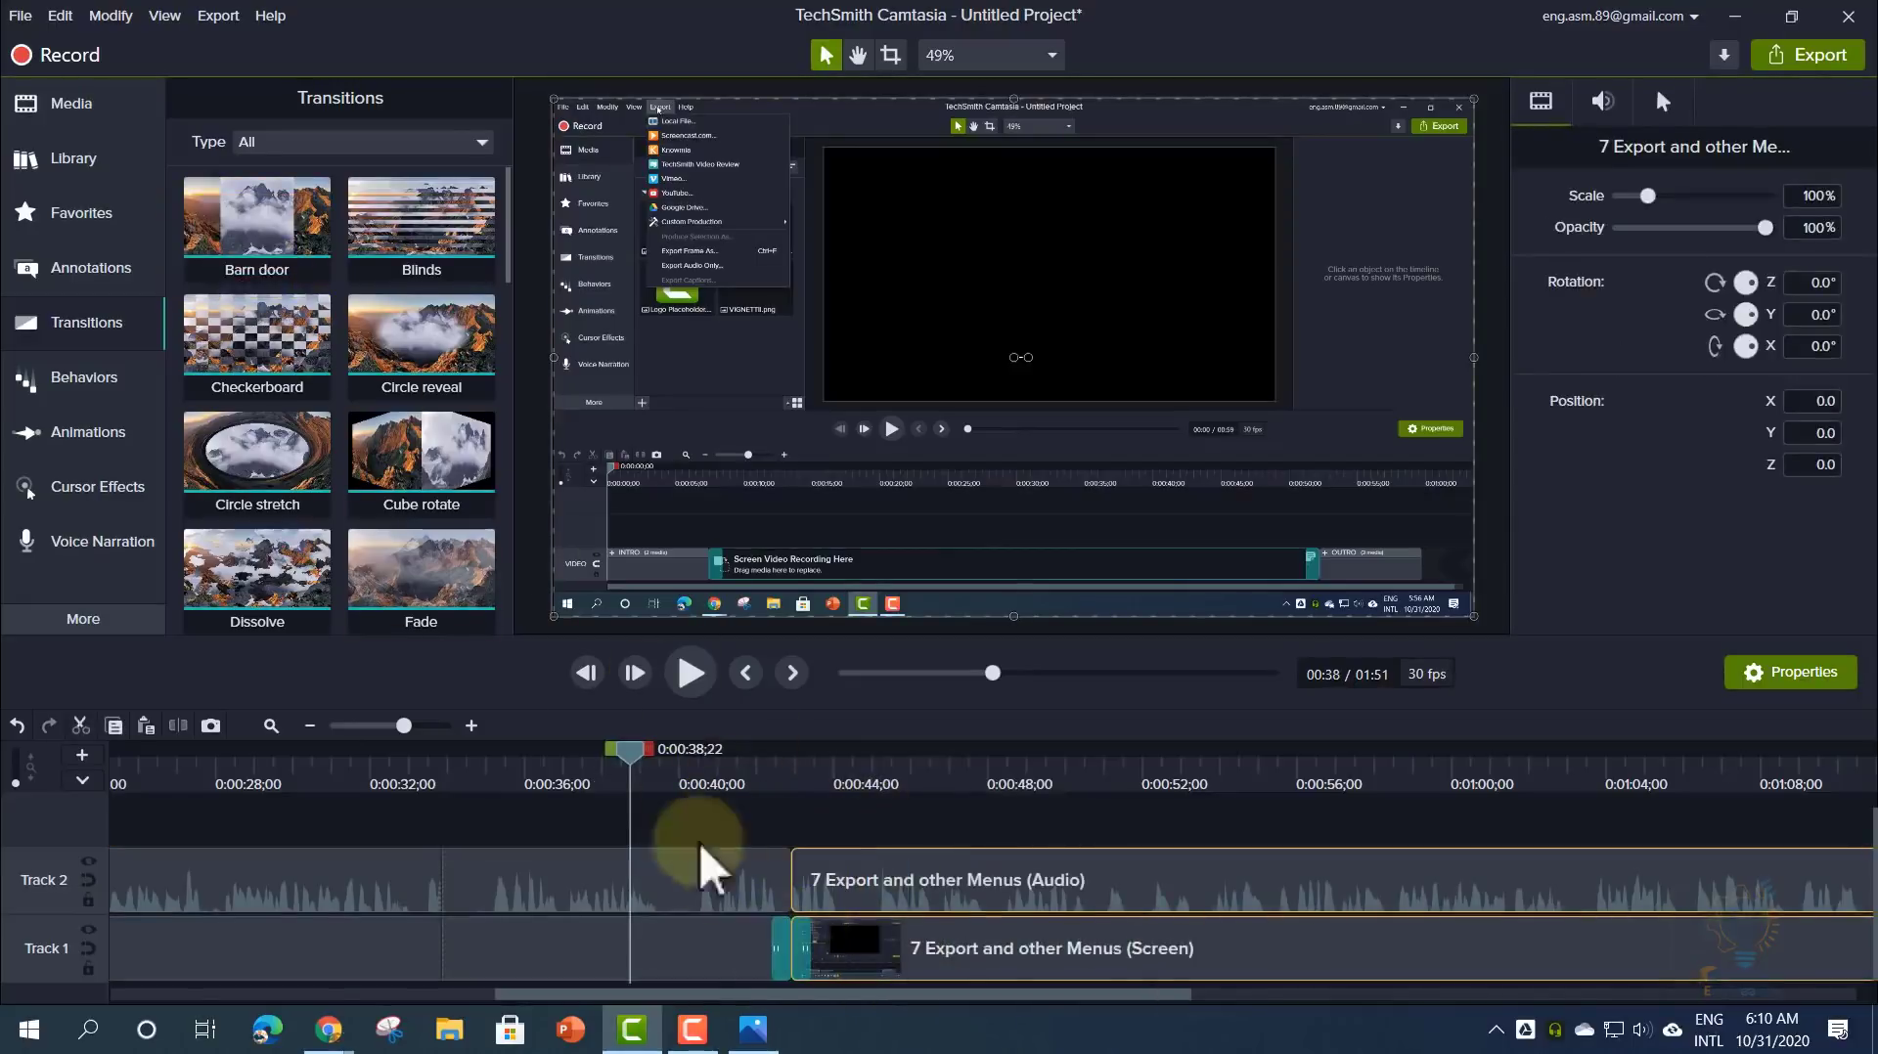
drag(629, 749, 759, 783)
- Preview the Barn door transition and test its length, leaving it unchanged
click(690, 673)
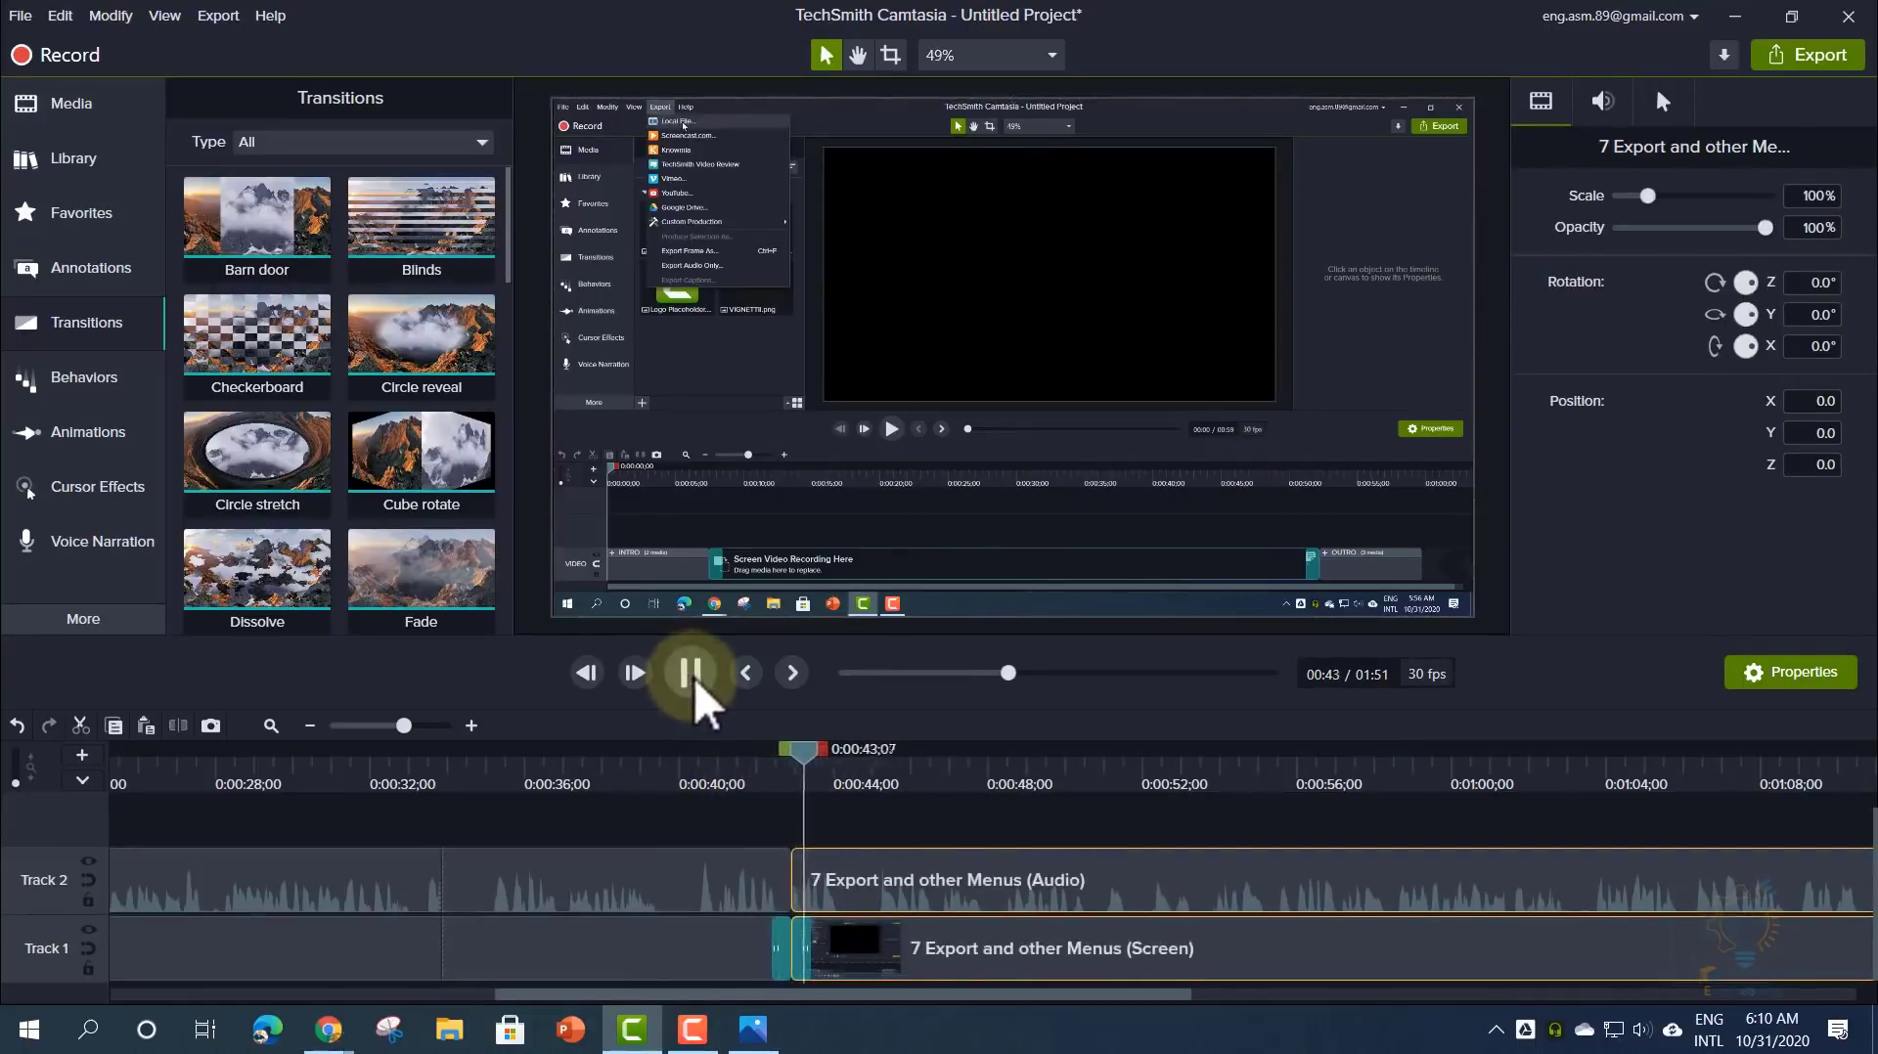
click(691, 673)
drag(830, 756, 757, 777)
drag(804, 953, 849, 958)
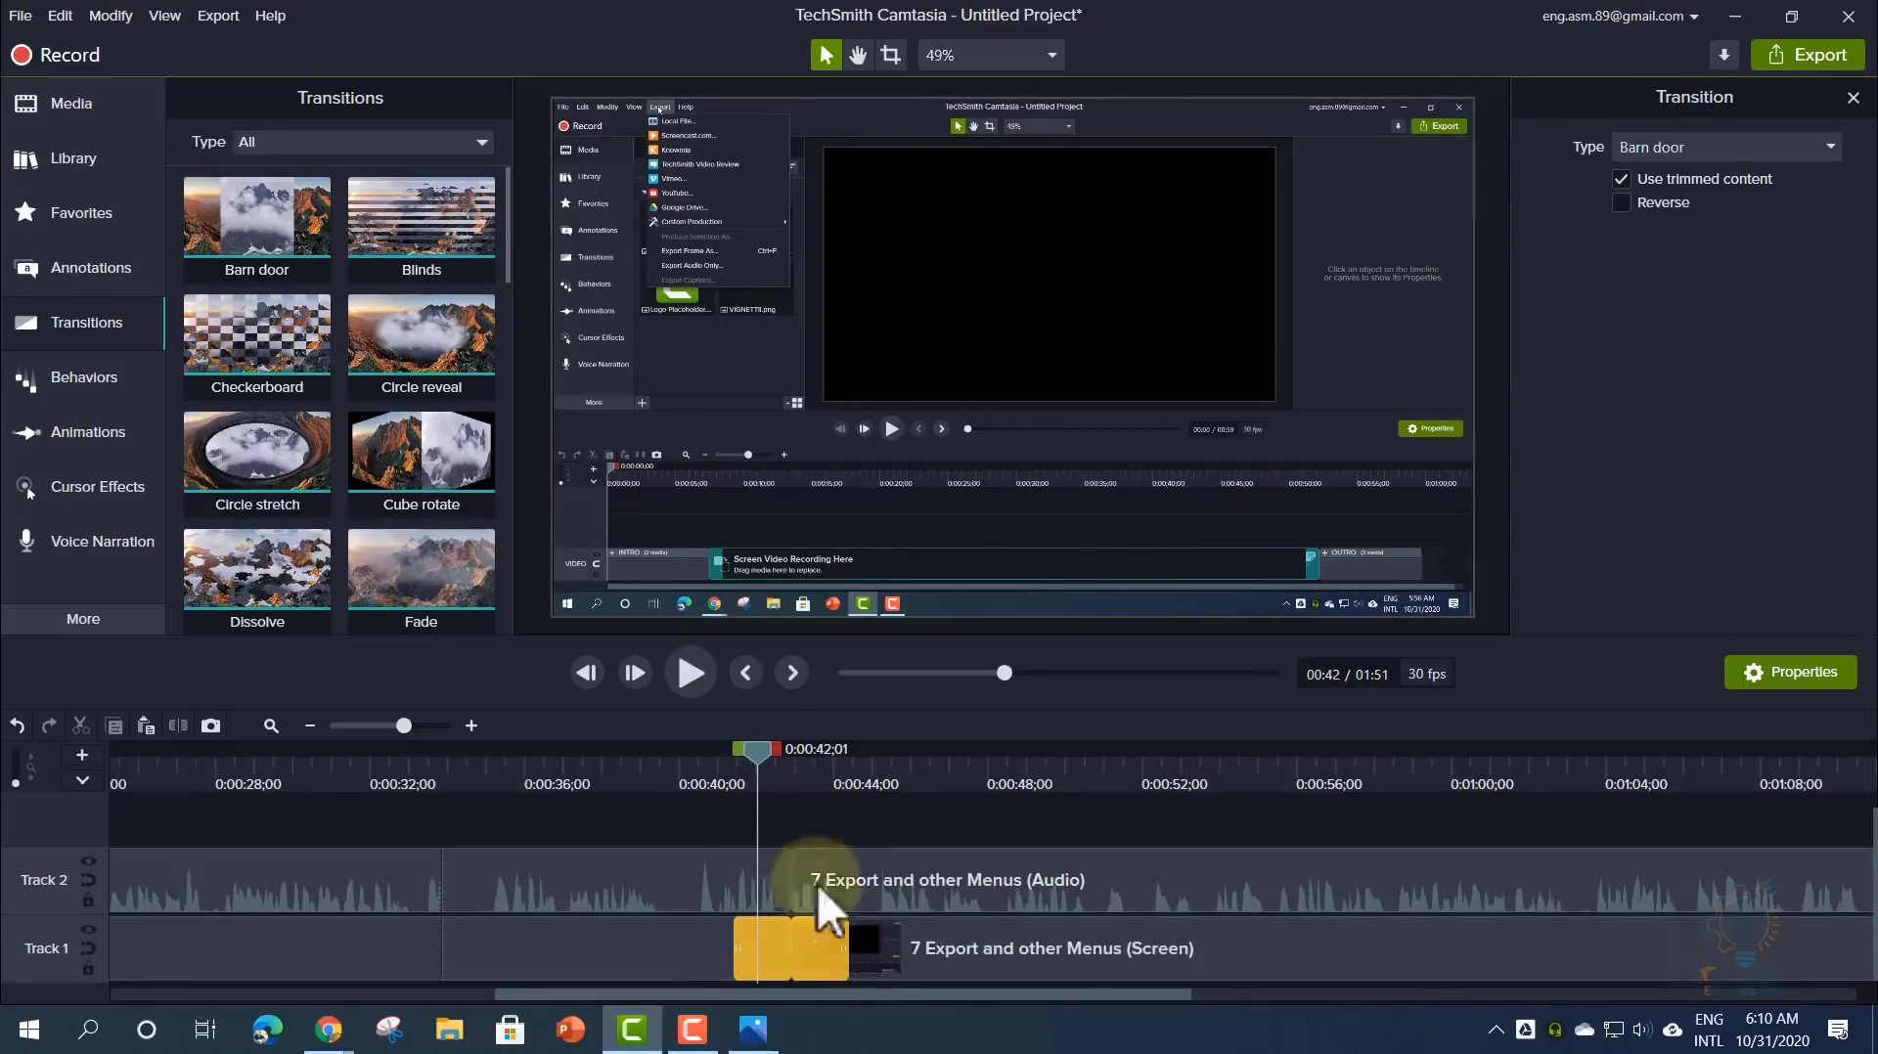
- Preview the Circle stretch transition and shorten it to 01;24
drag(763, 757, 735, 756)
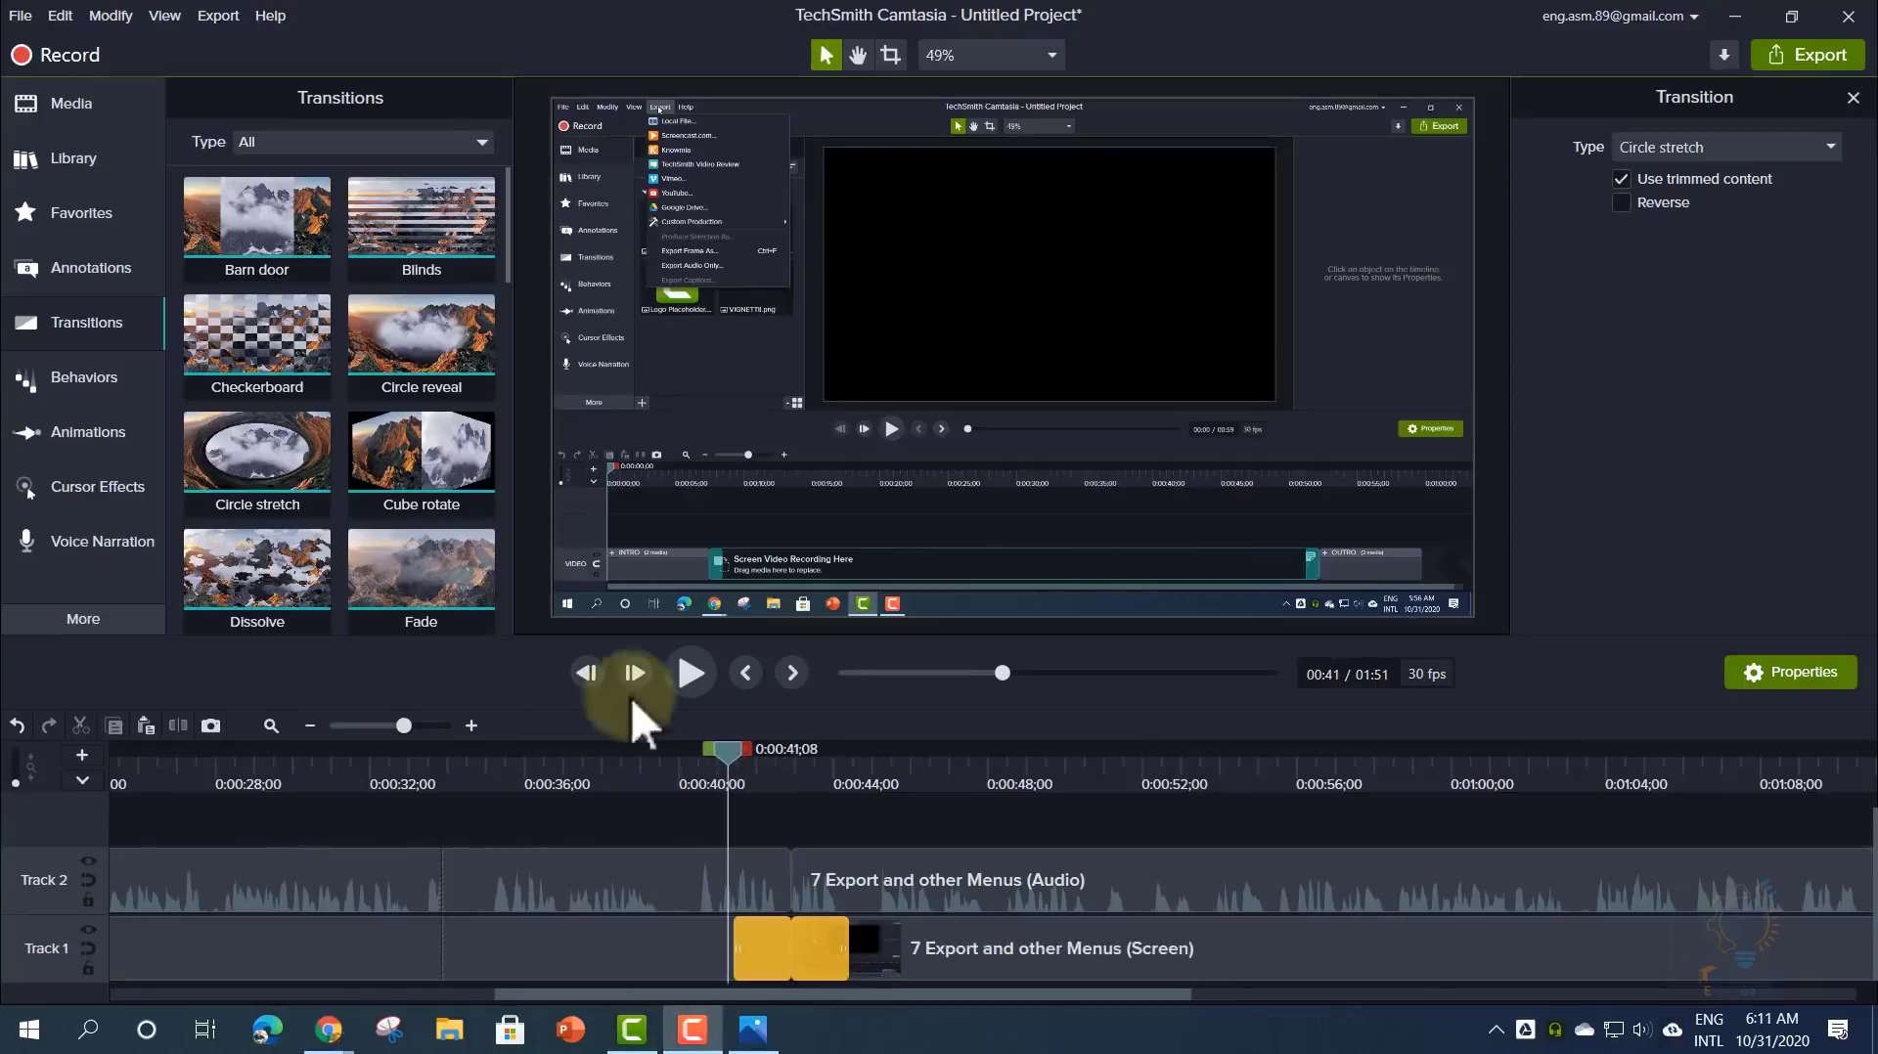
click(688, 675)
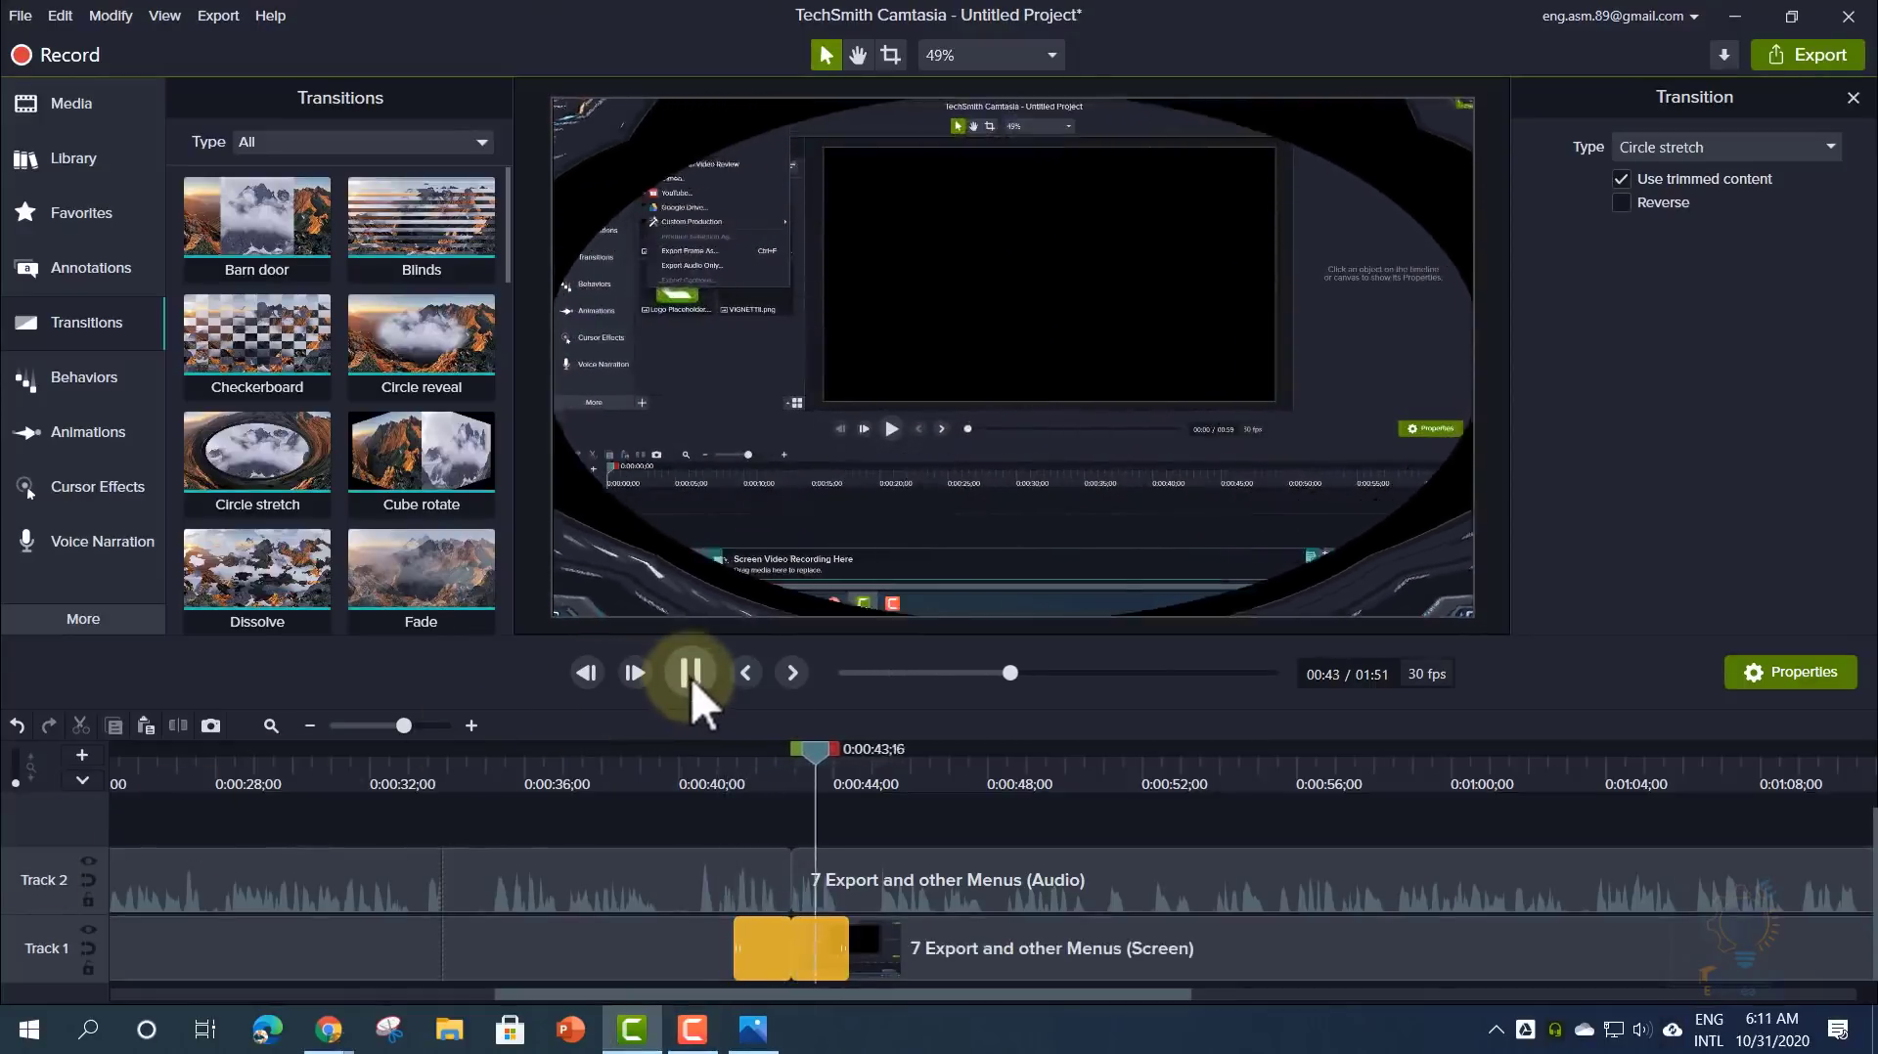
click(696, 672)
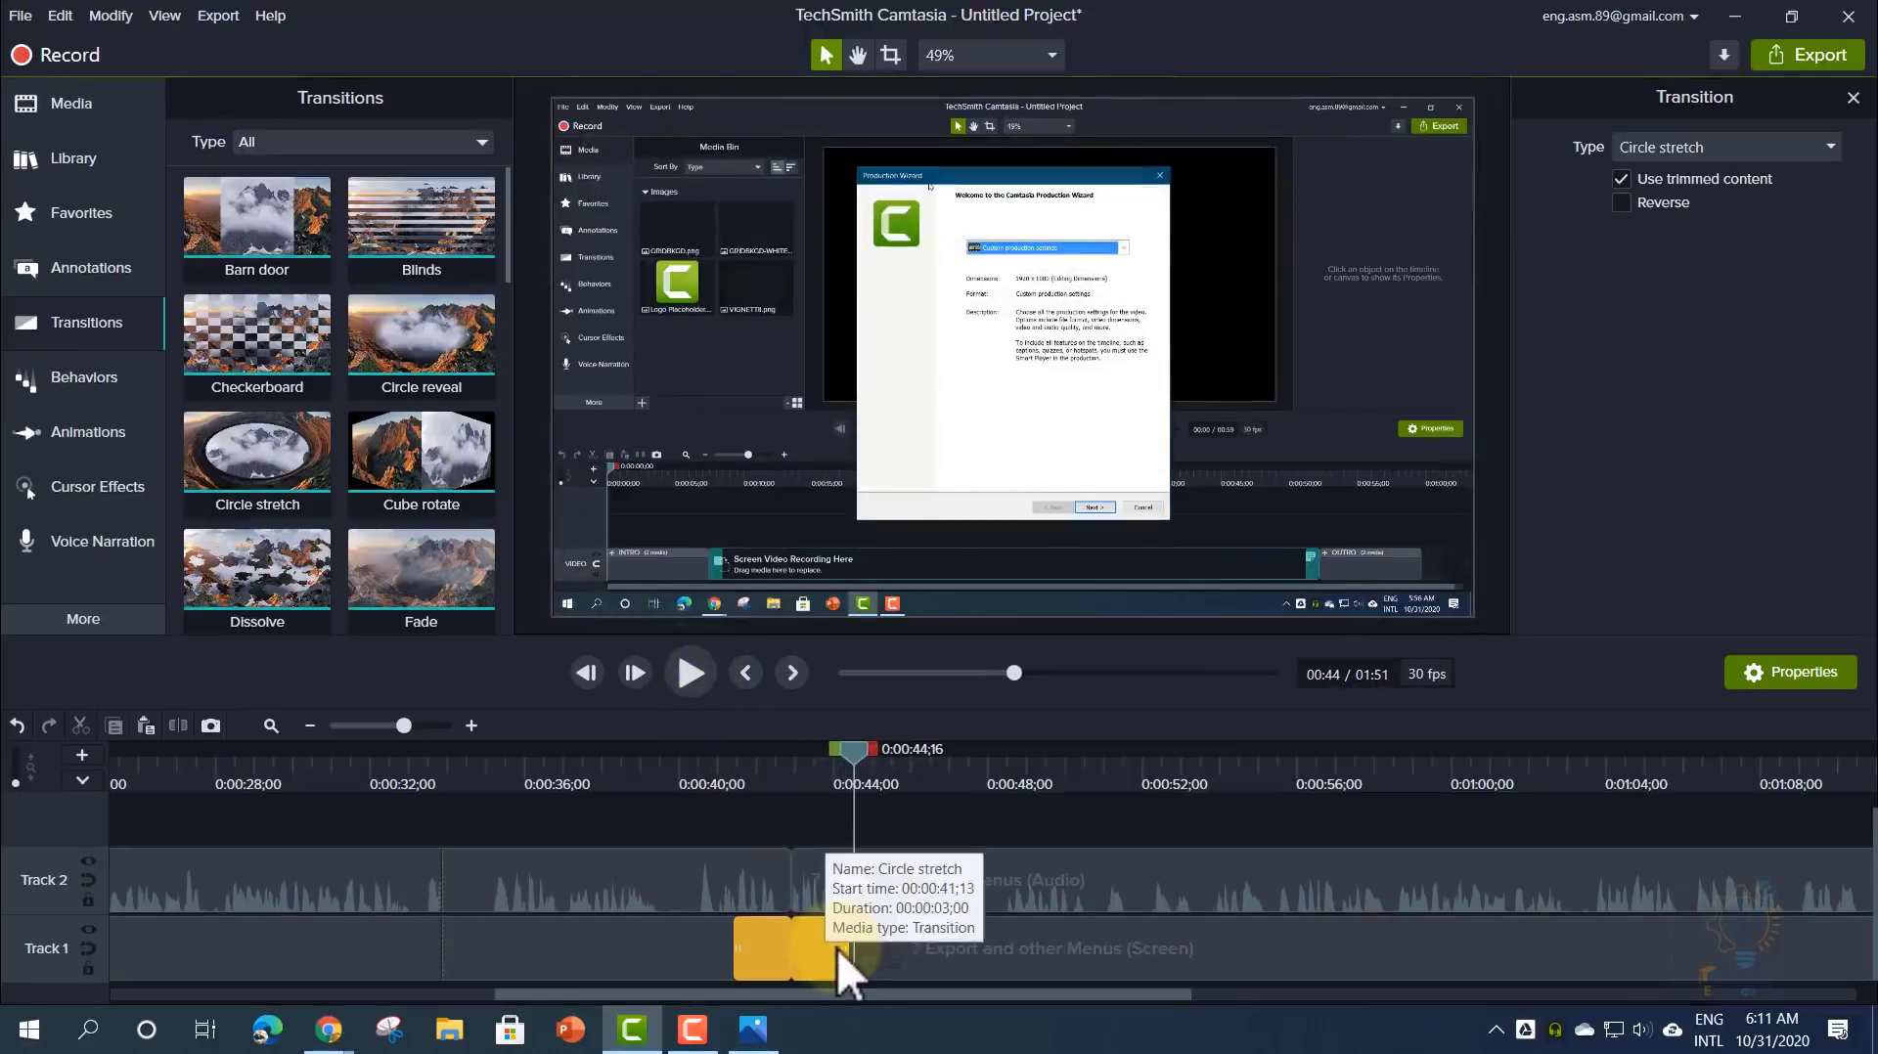
drag(838, 948, 818, 949)
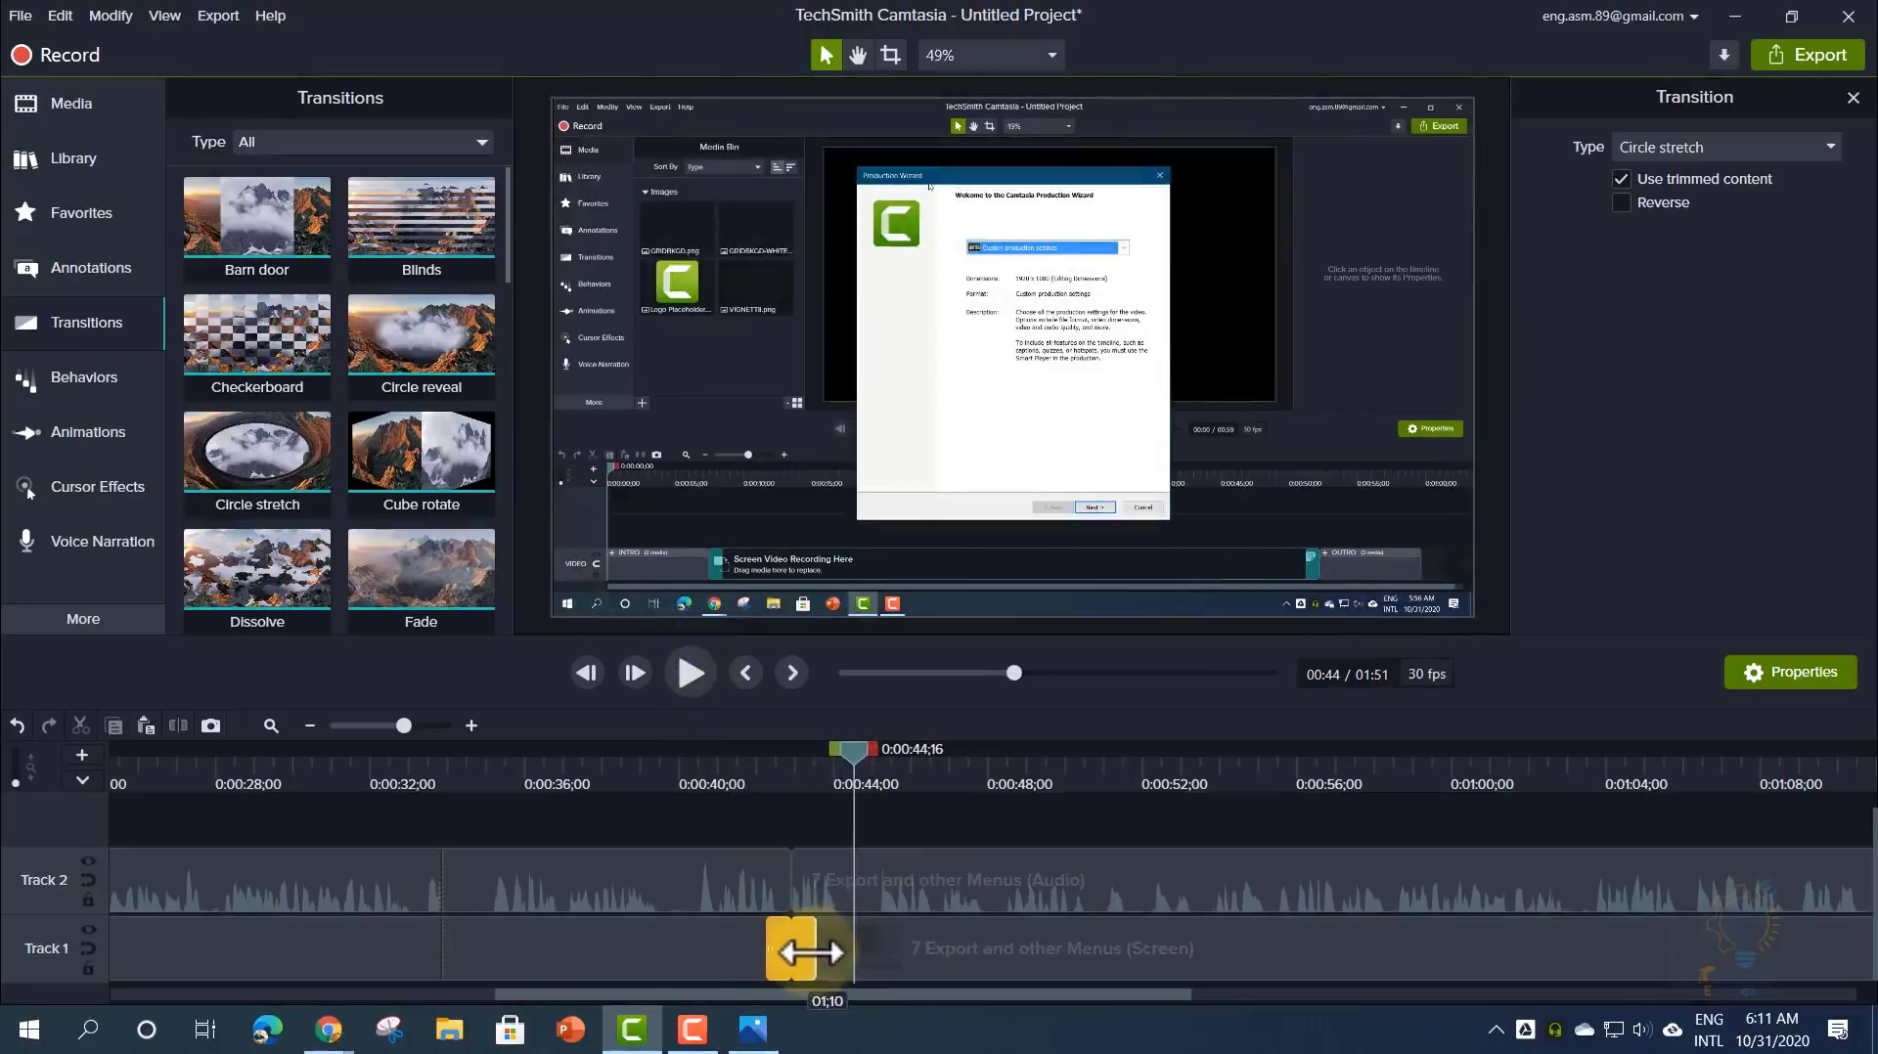
- Replay the shortened transition, then shift the clips so they start around 0:00:04
drag(745, 773, 766, 772)
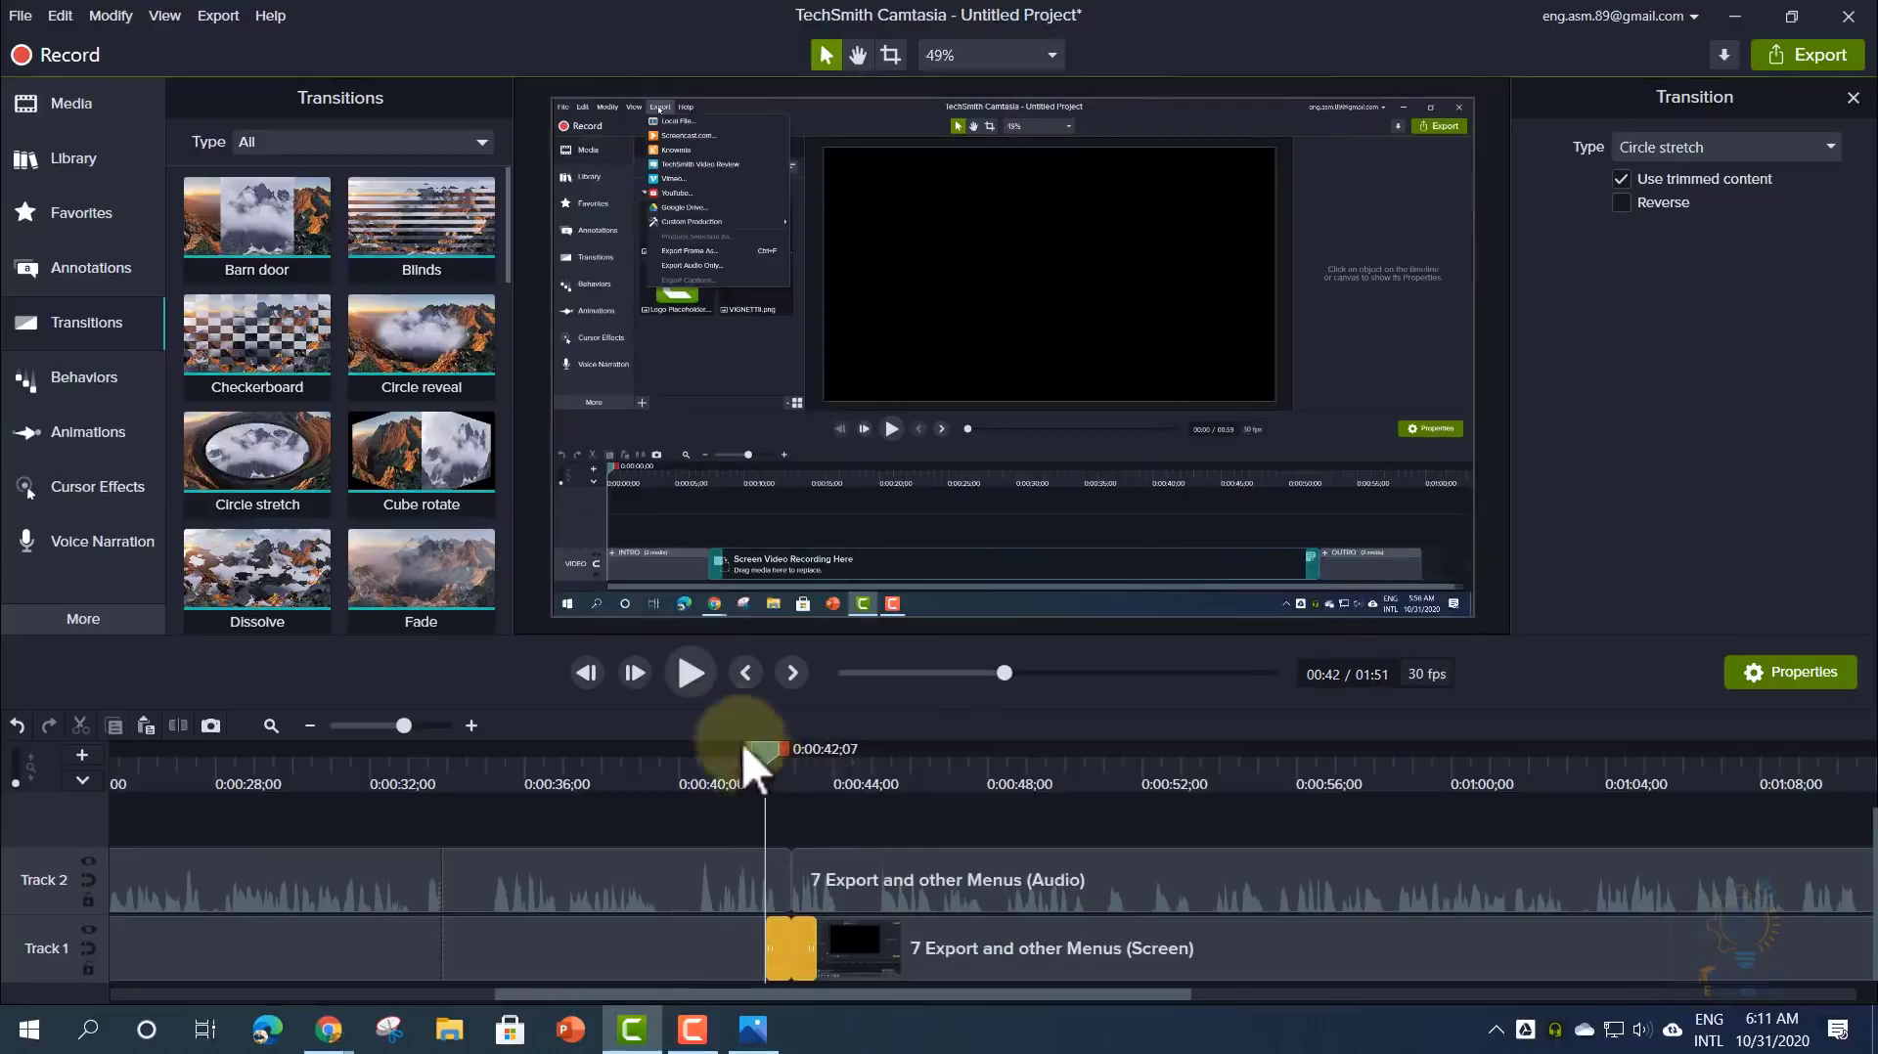
click(690, 673)
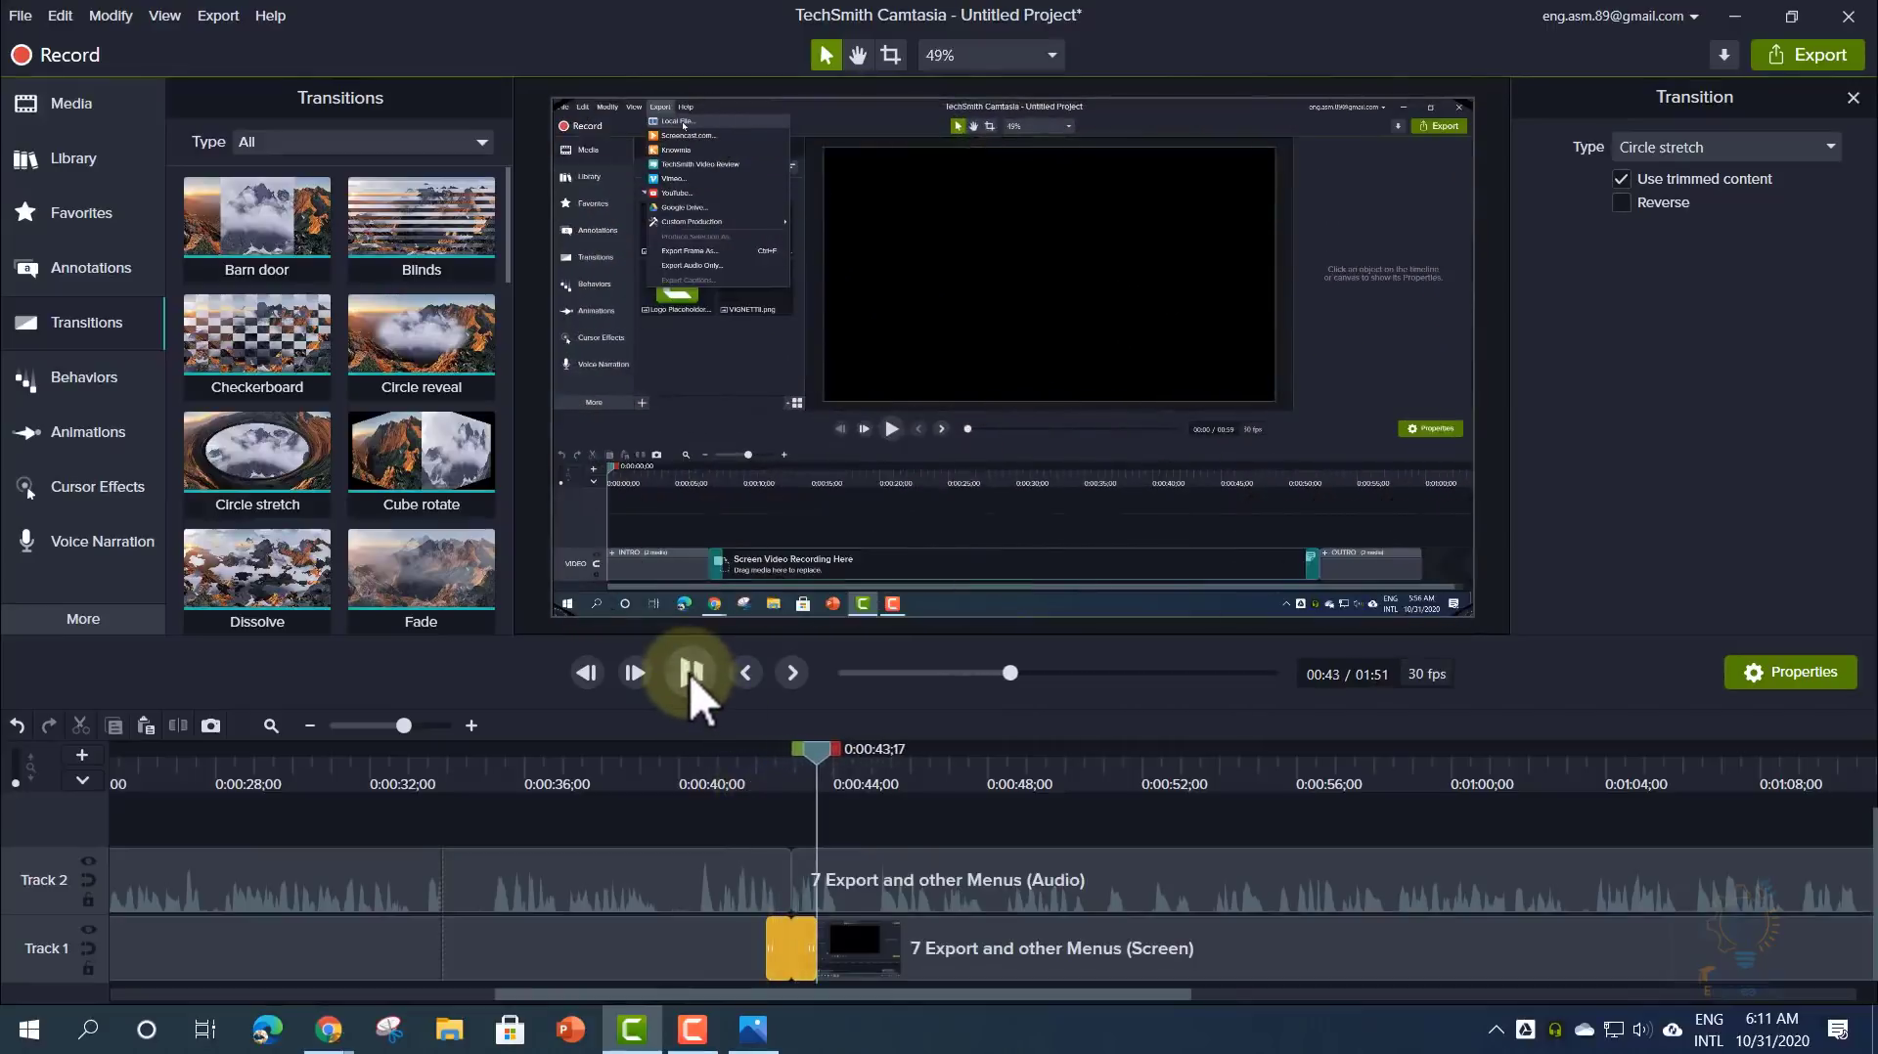
click(689, 673)
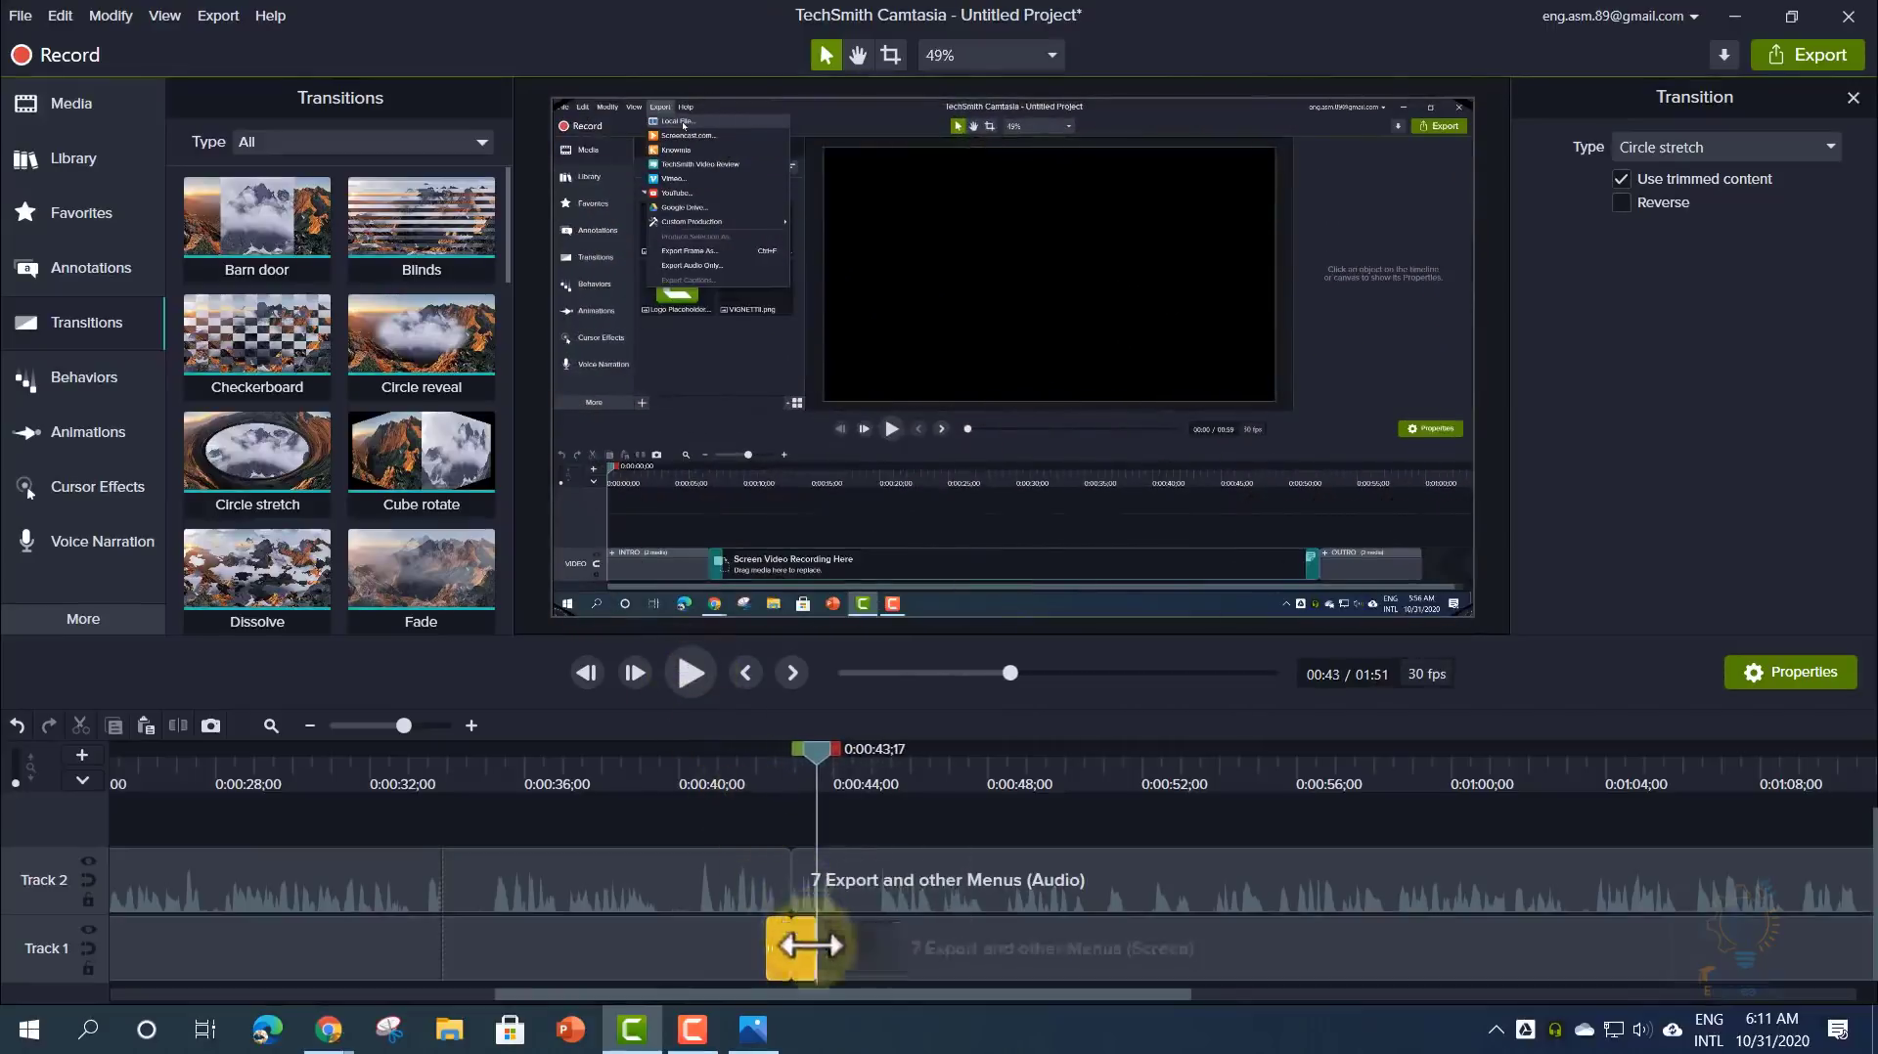
mouse_move(810, 945)
mouse_down()
mouse_move(1247, 963)
mouse_move(828, 947)
mouse_up()
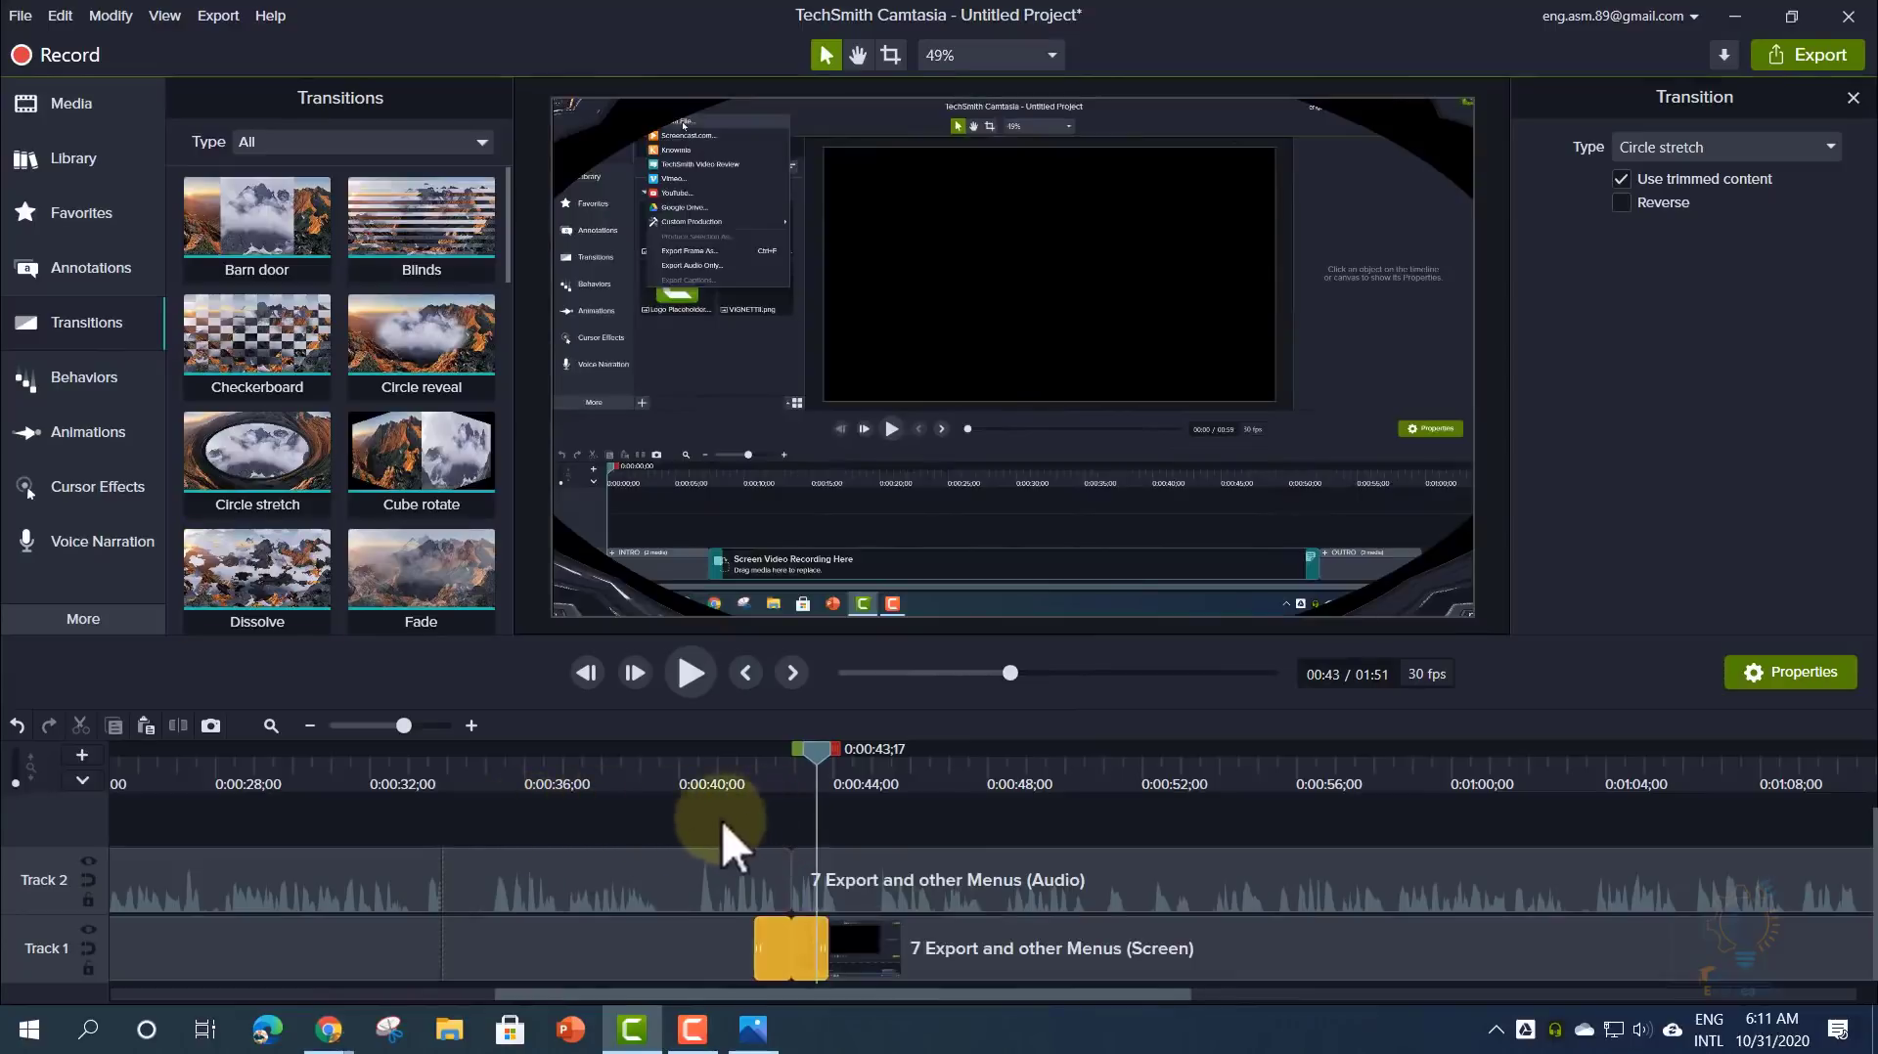
drag(665, 826, 1039, 968)
- Select both '7 Export and other Menus' clips and slide them back to 0:00:00
drag(947, 924, 1140, 888)
drag(837, 995, 334, 983)
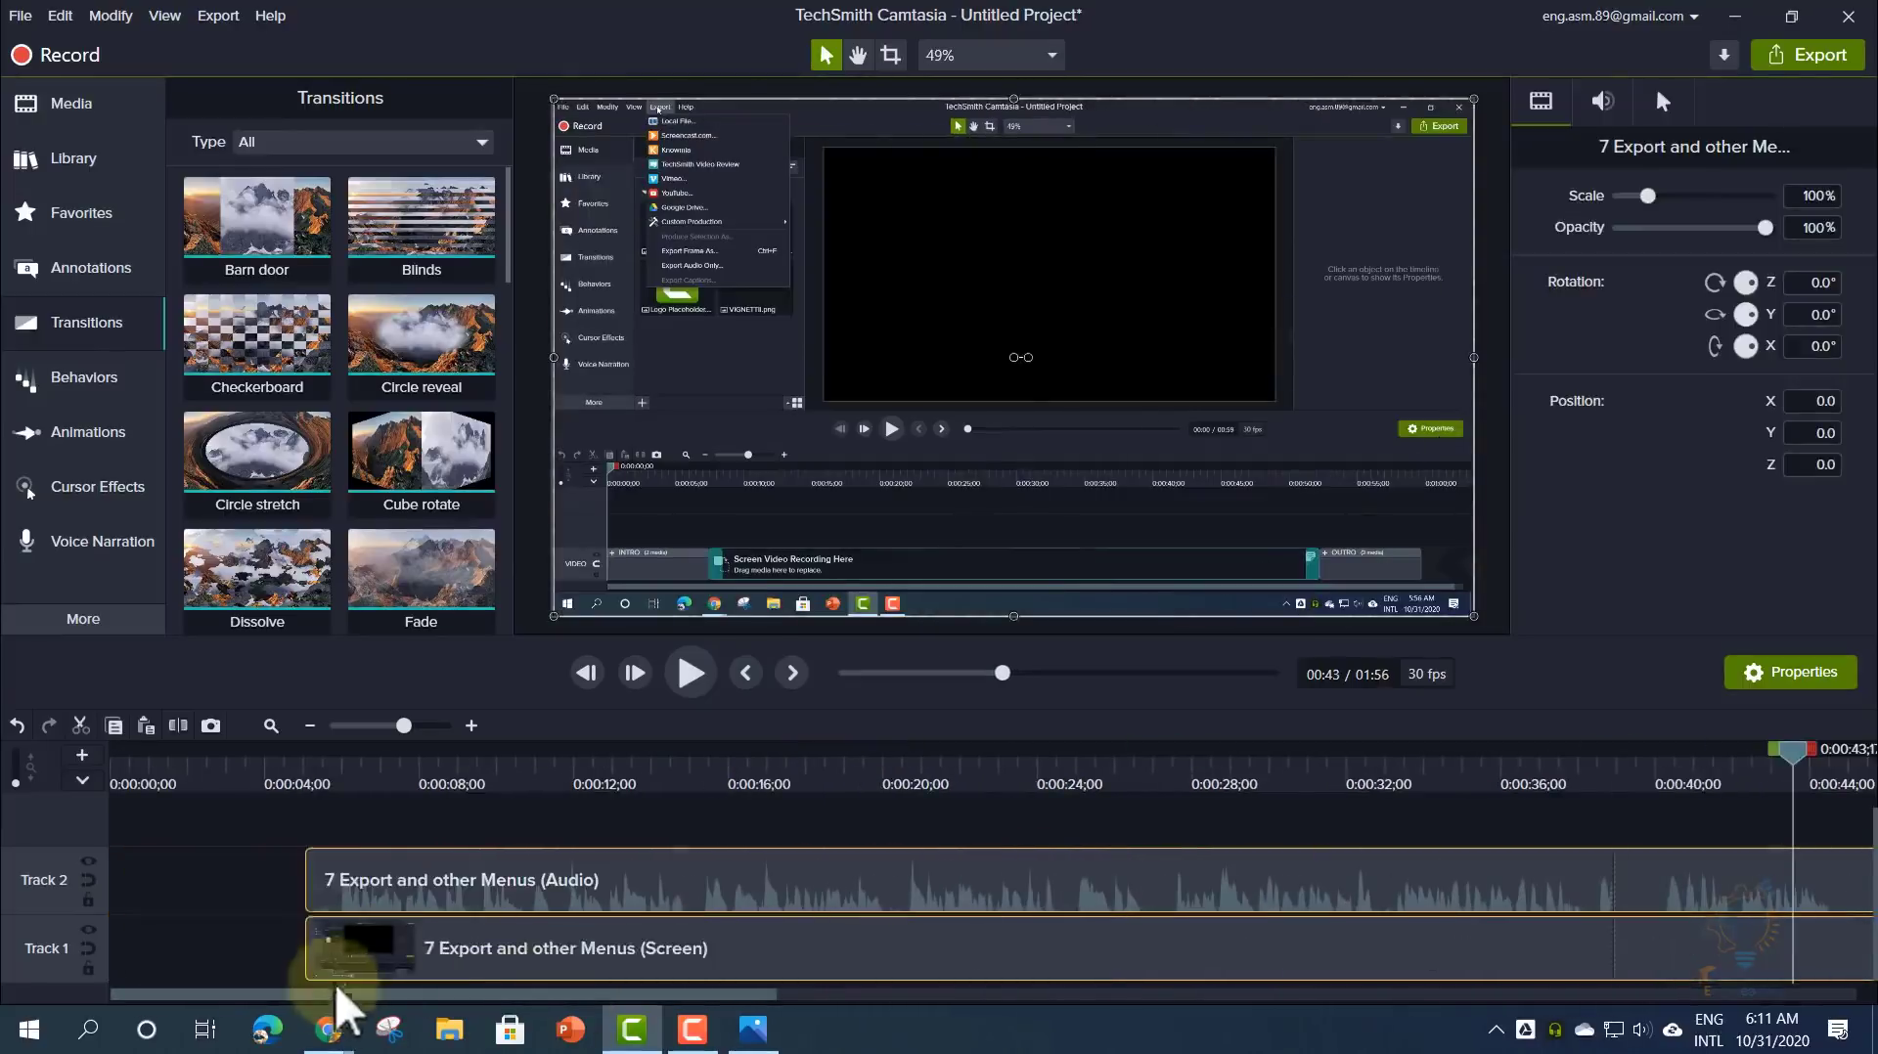
right_click(349, 820)
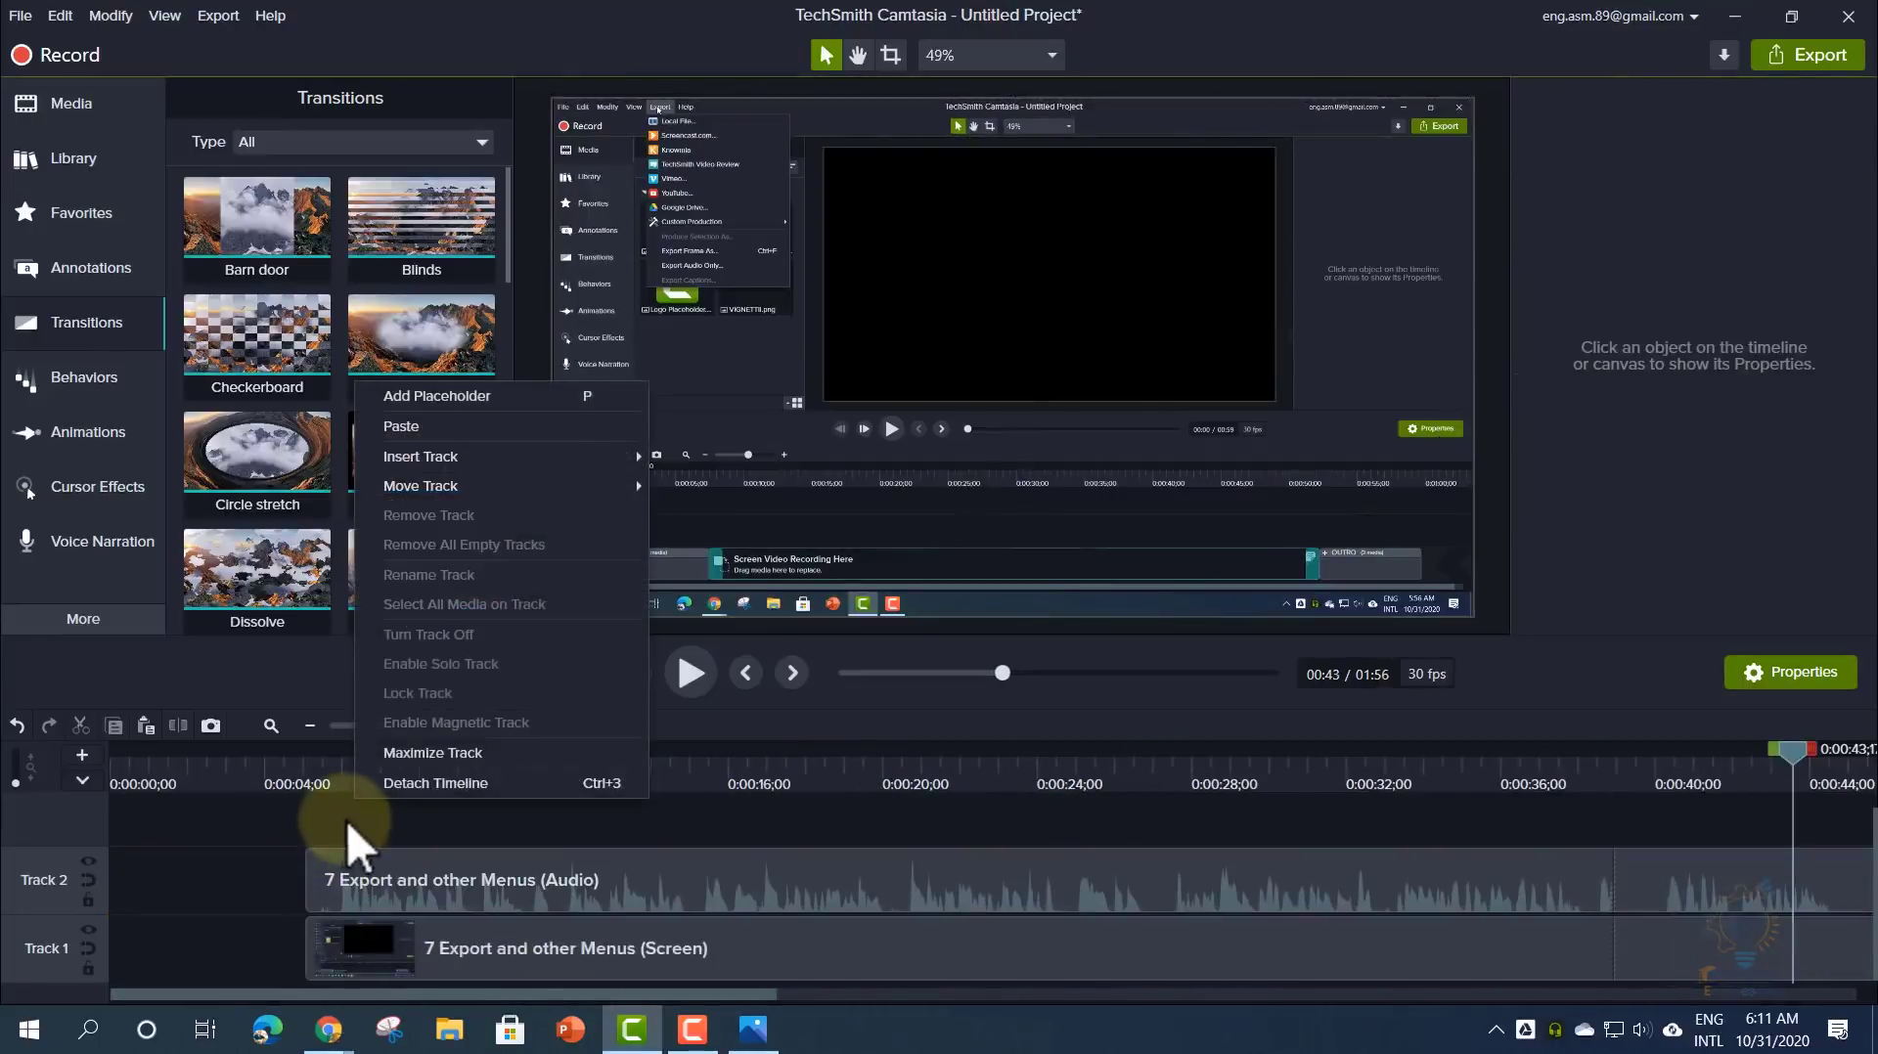
click(296, 836)
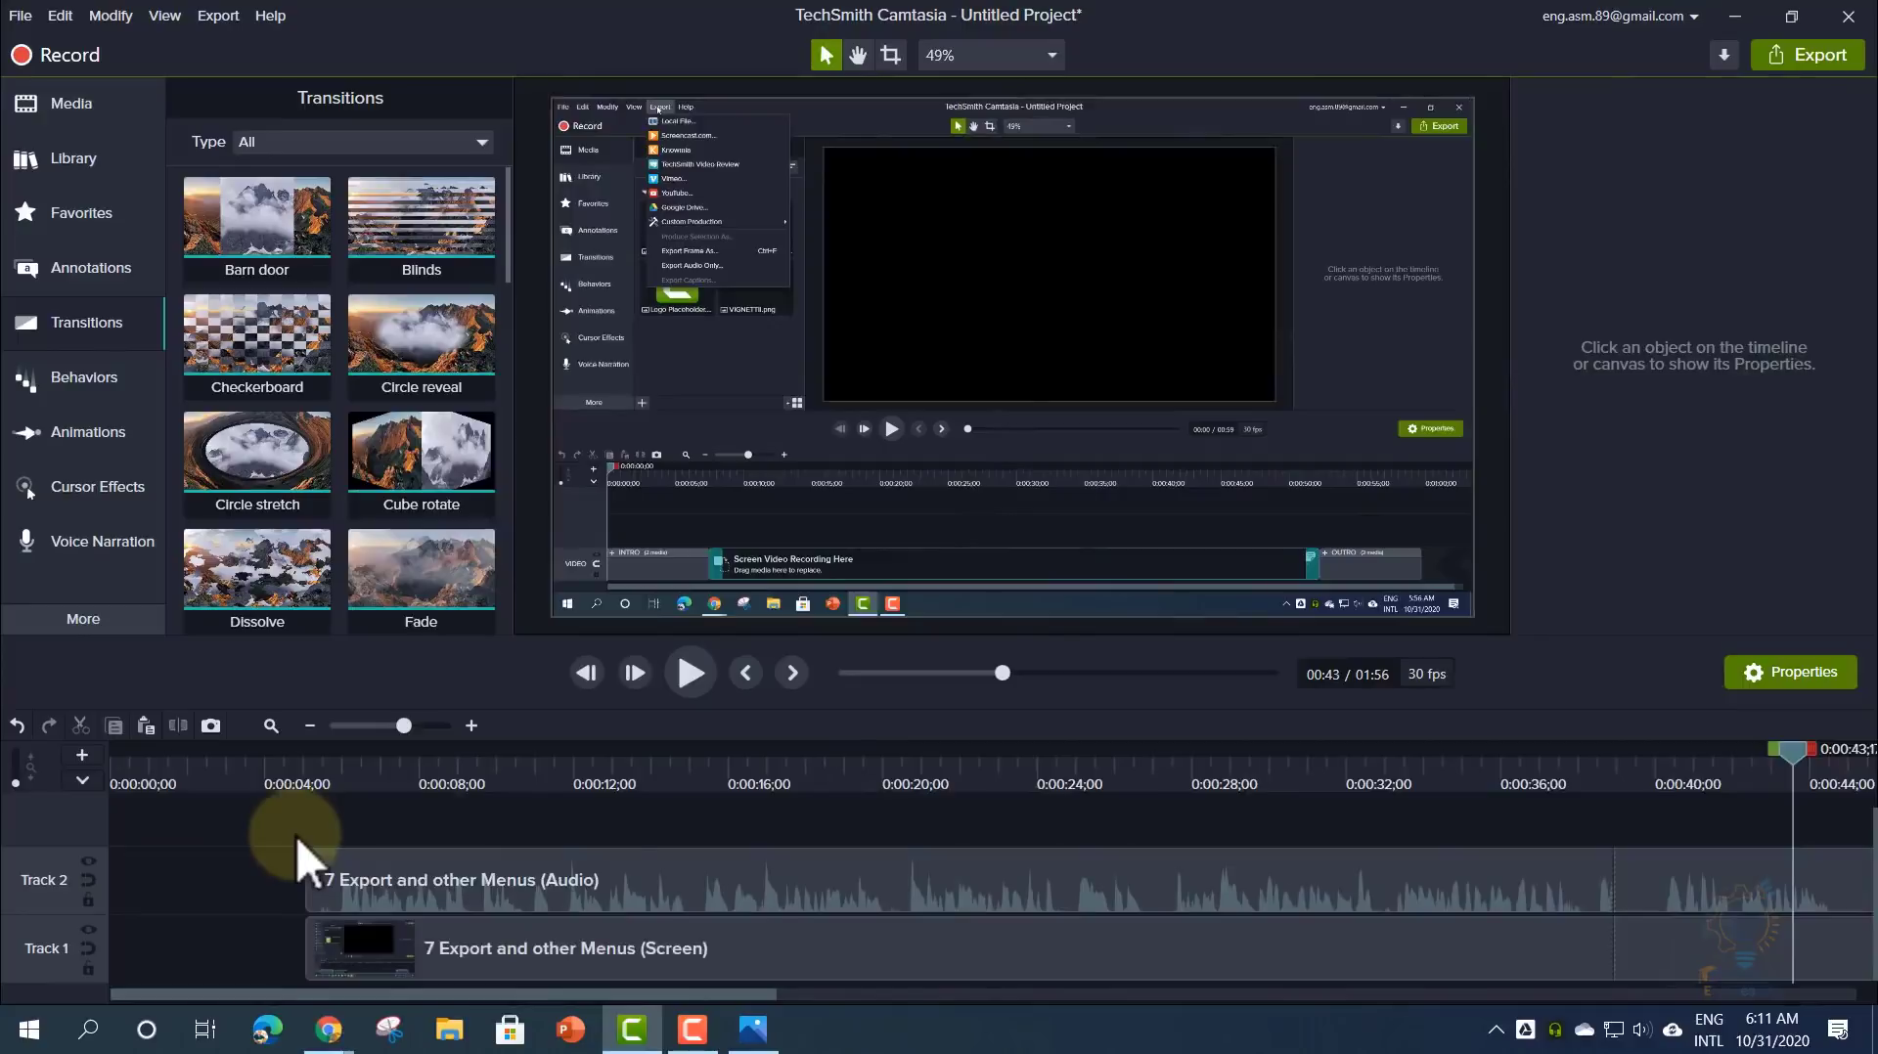
key(ctrl+a)
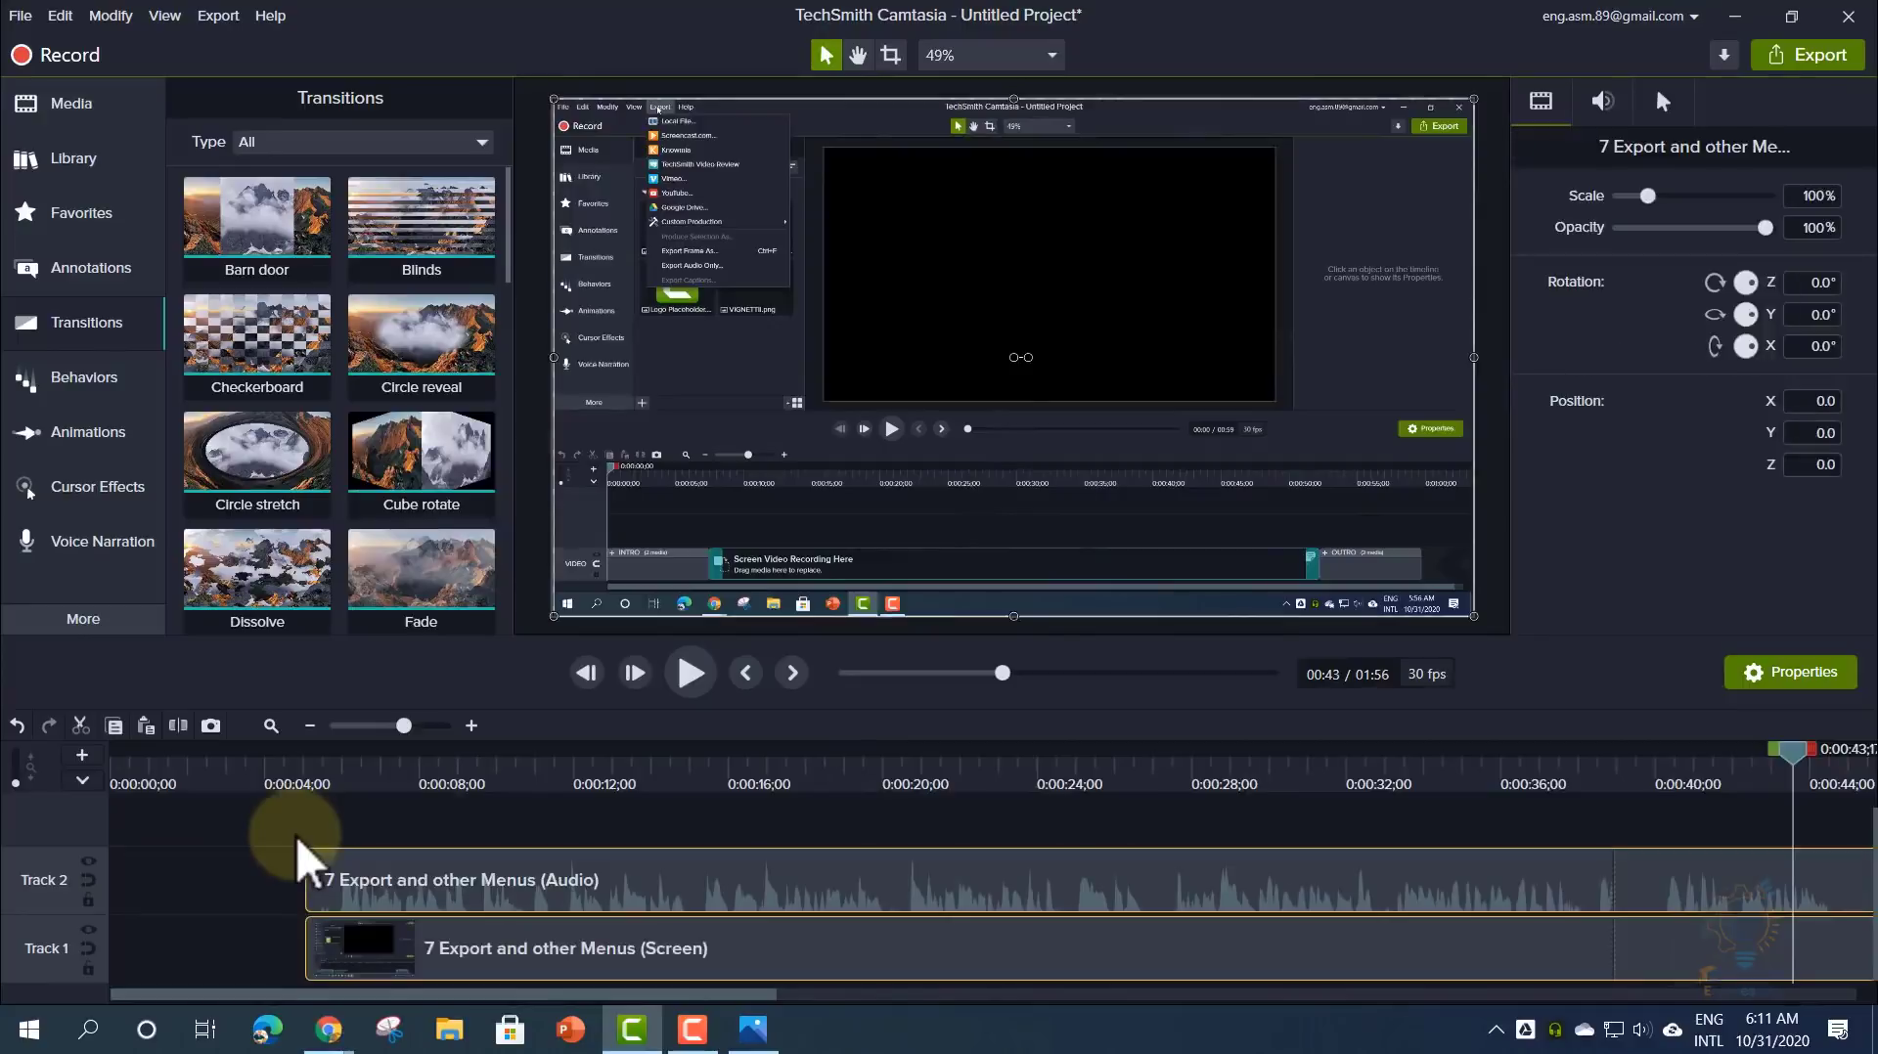
drag(348, 878, 213, 888)
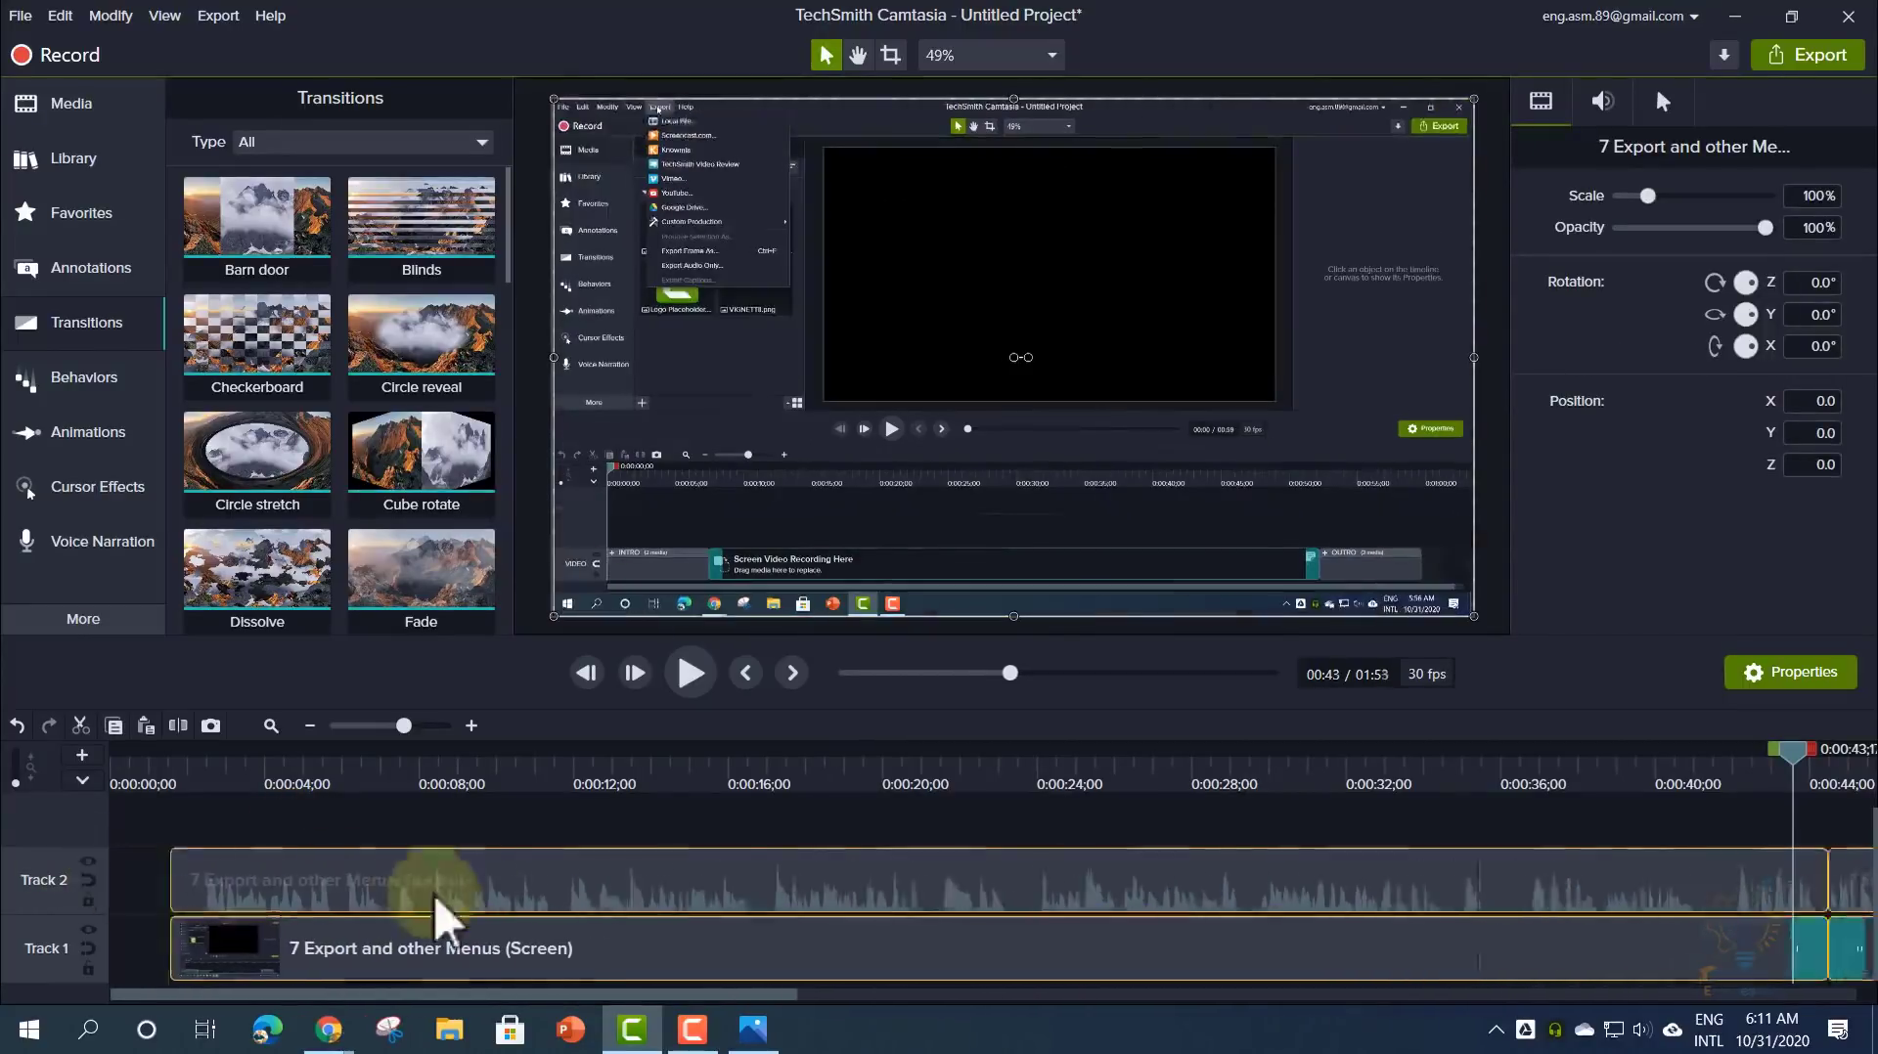
drag(435, 895, 398, 912)
click(260, 857)
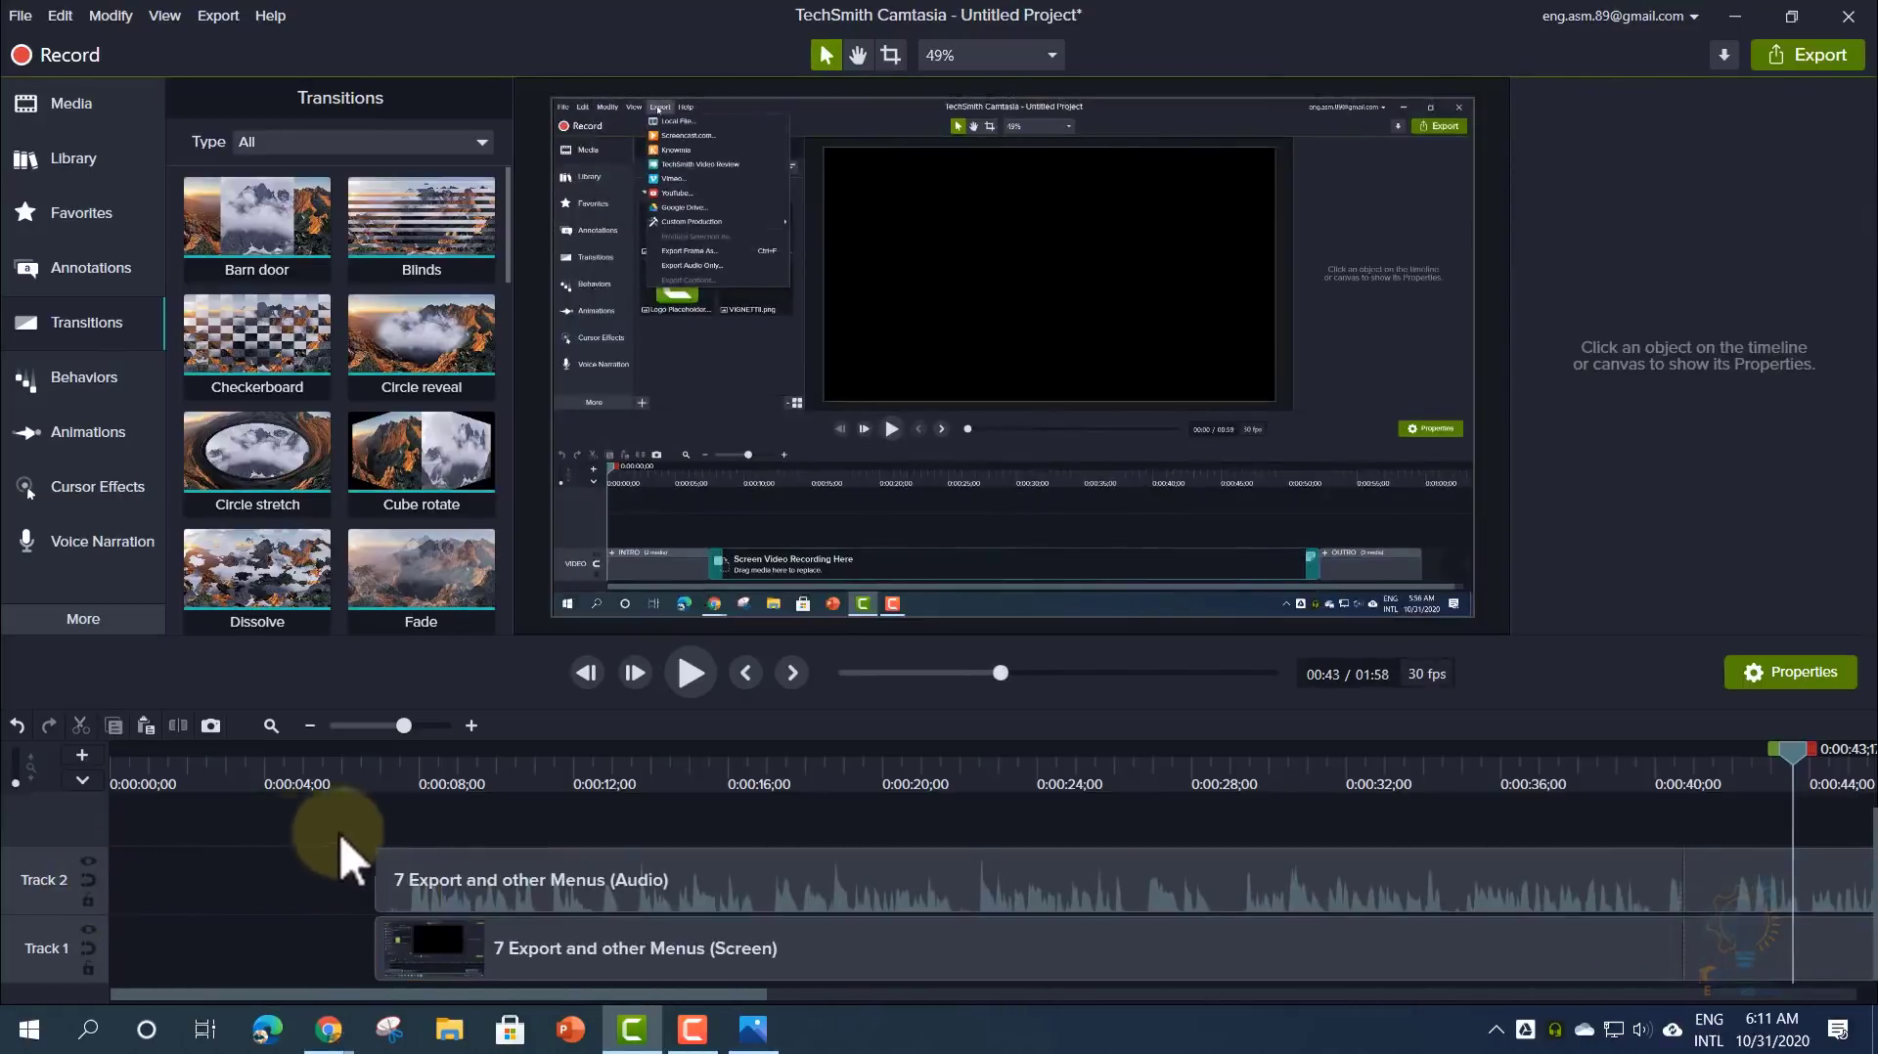
click(484, 872)
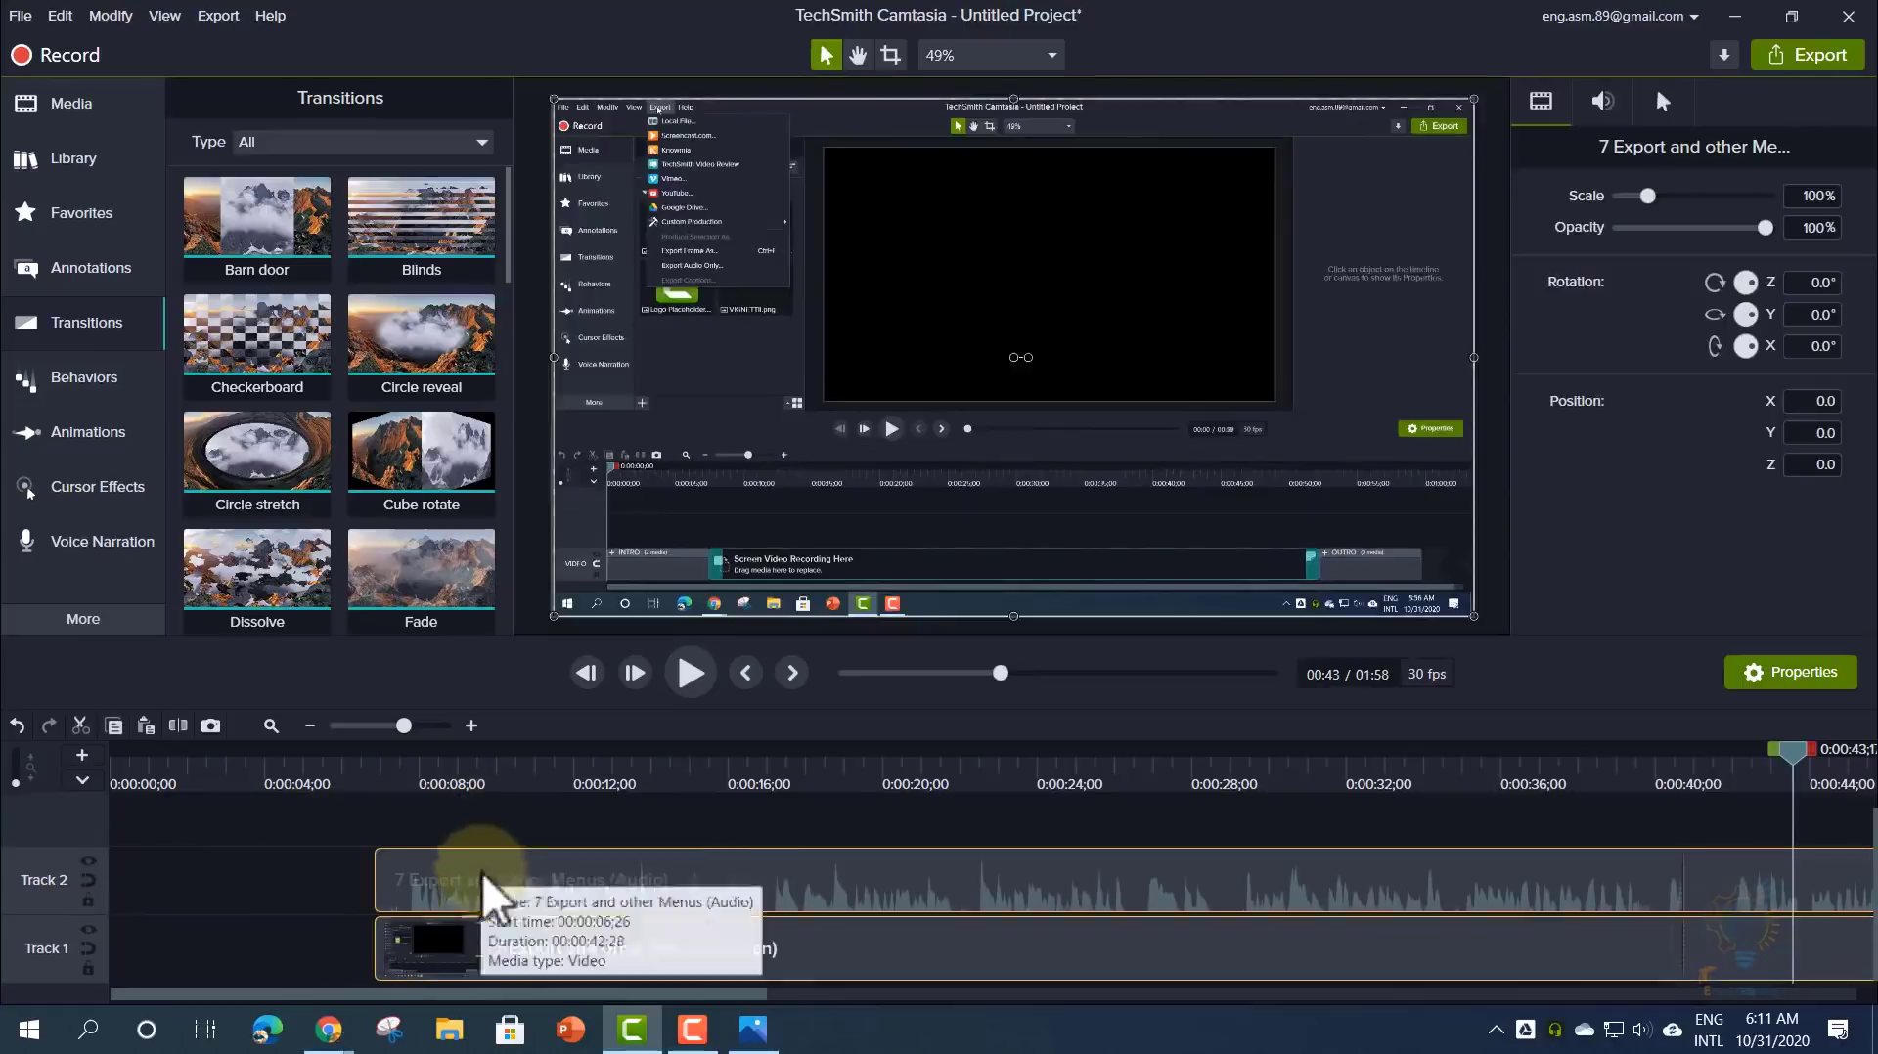
drag(483, 873, 138, 889)
click(179, 814)
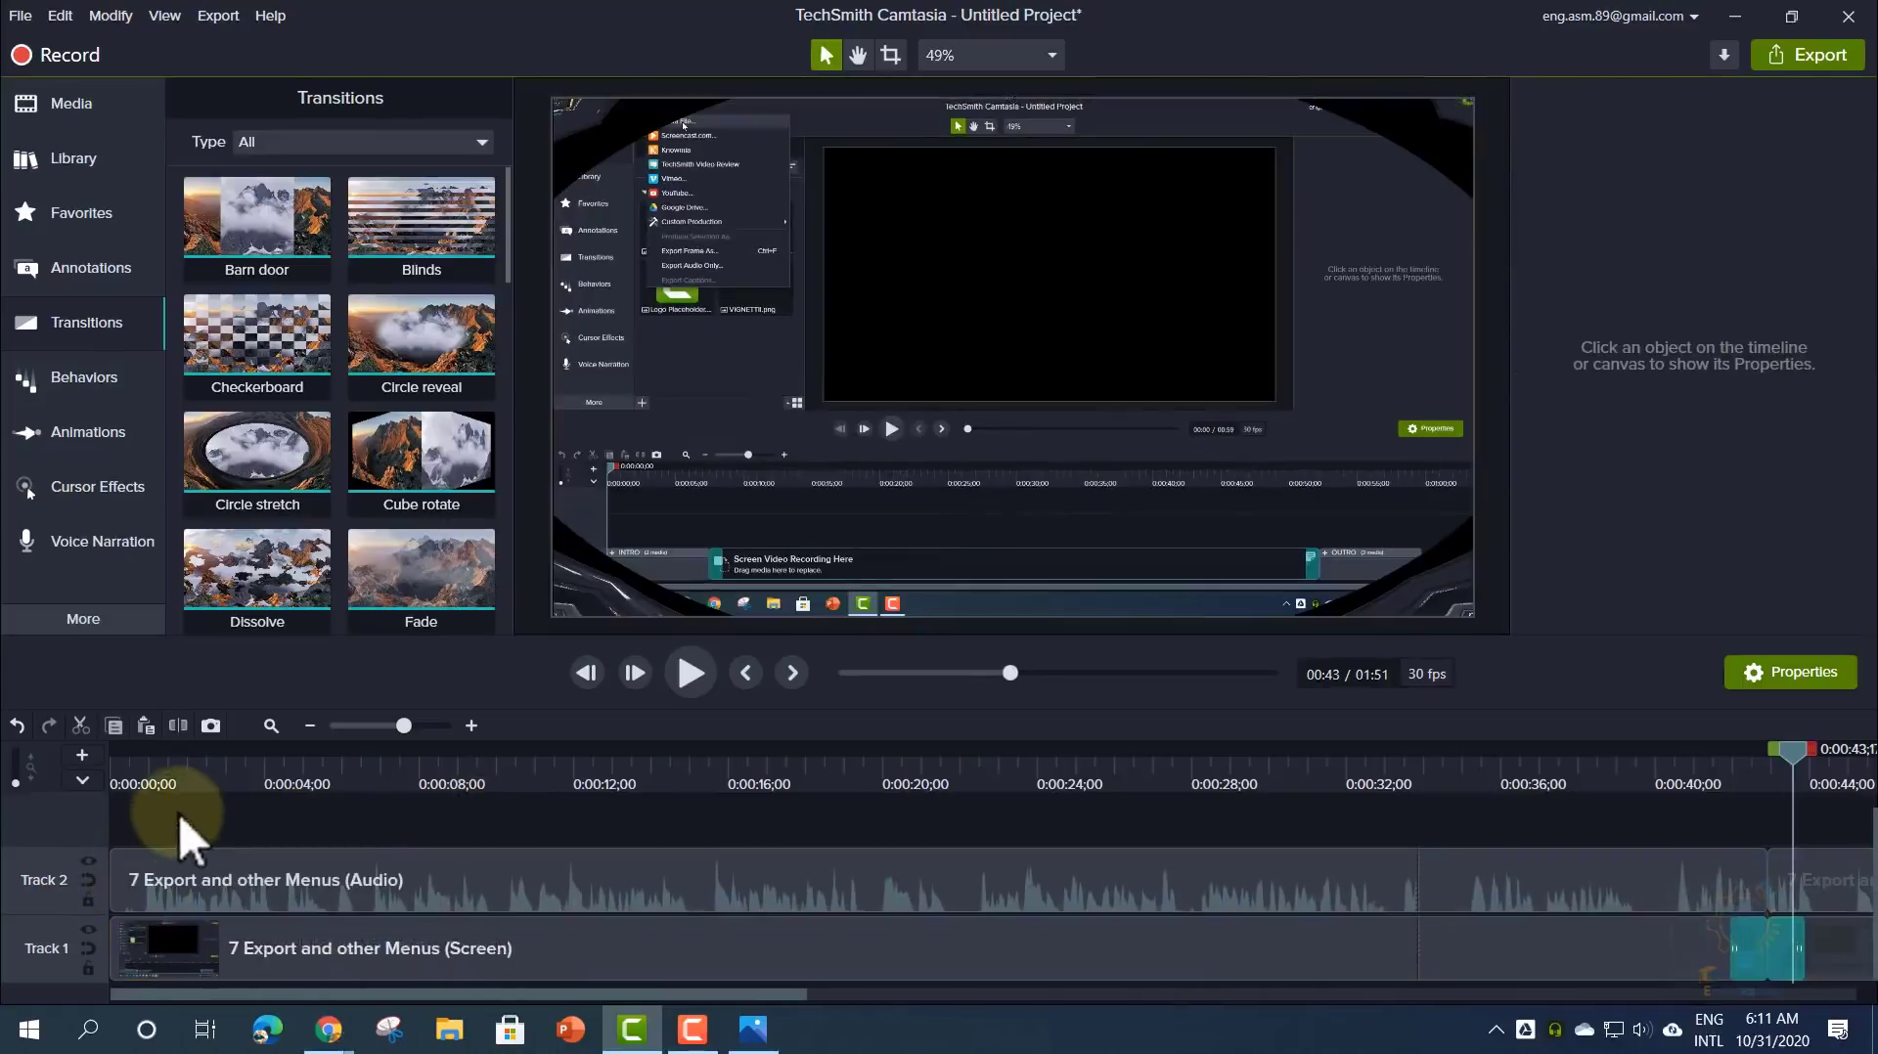
- Add Cursor Smoothing (1.0 s duration, 0.25 s delay) to the screen clip and play a preview
click(110, 493)
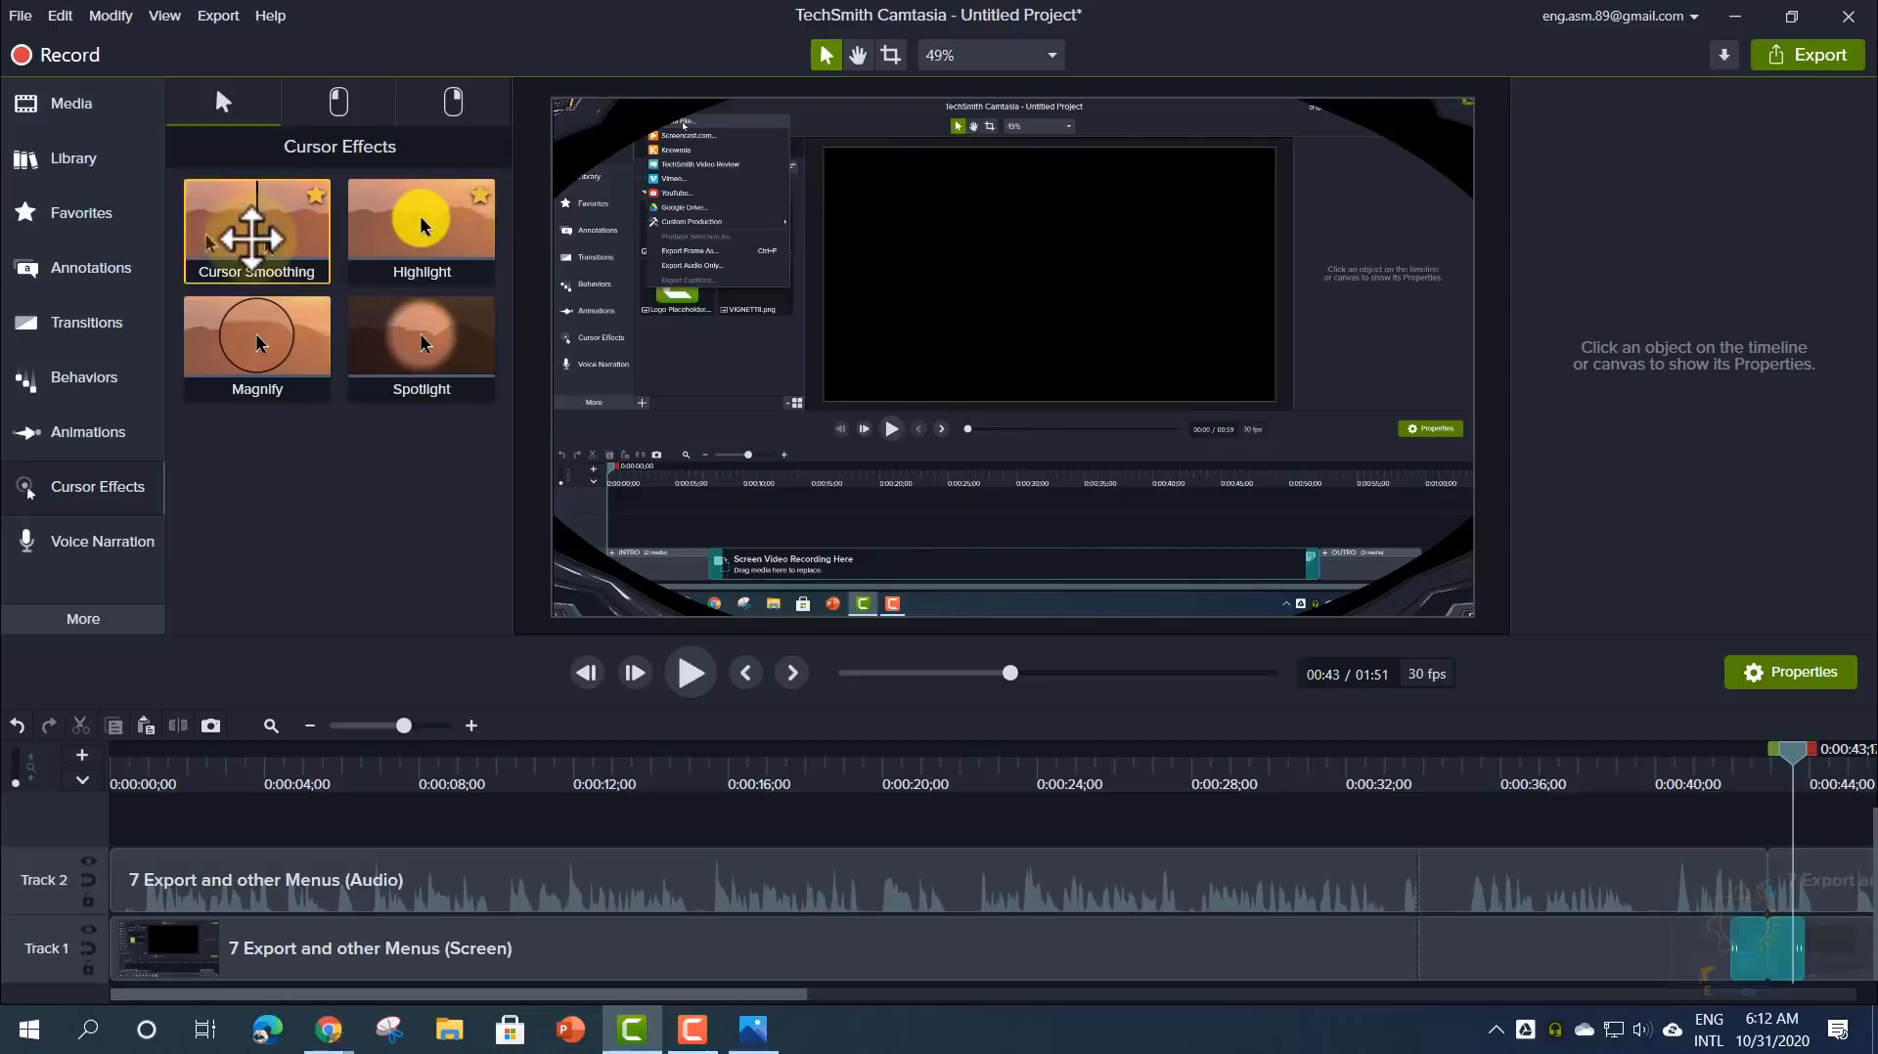
drag(252, 239, 472, 941)
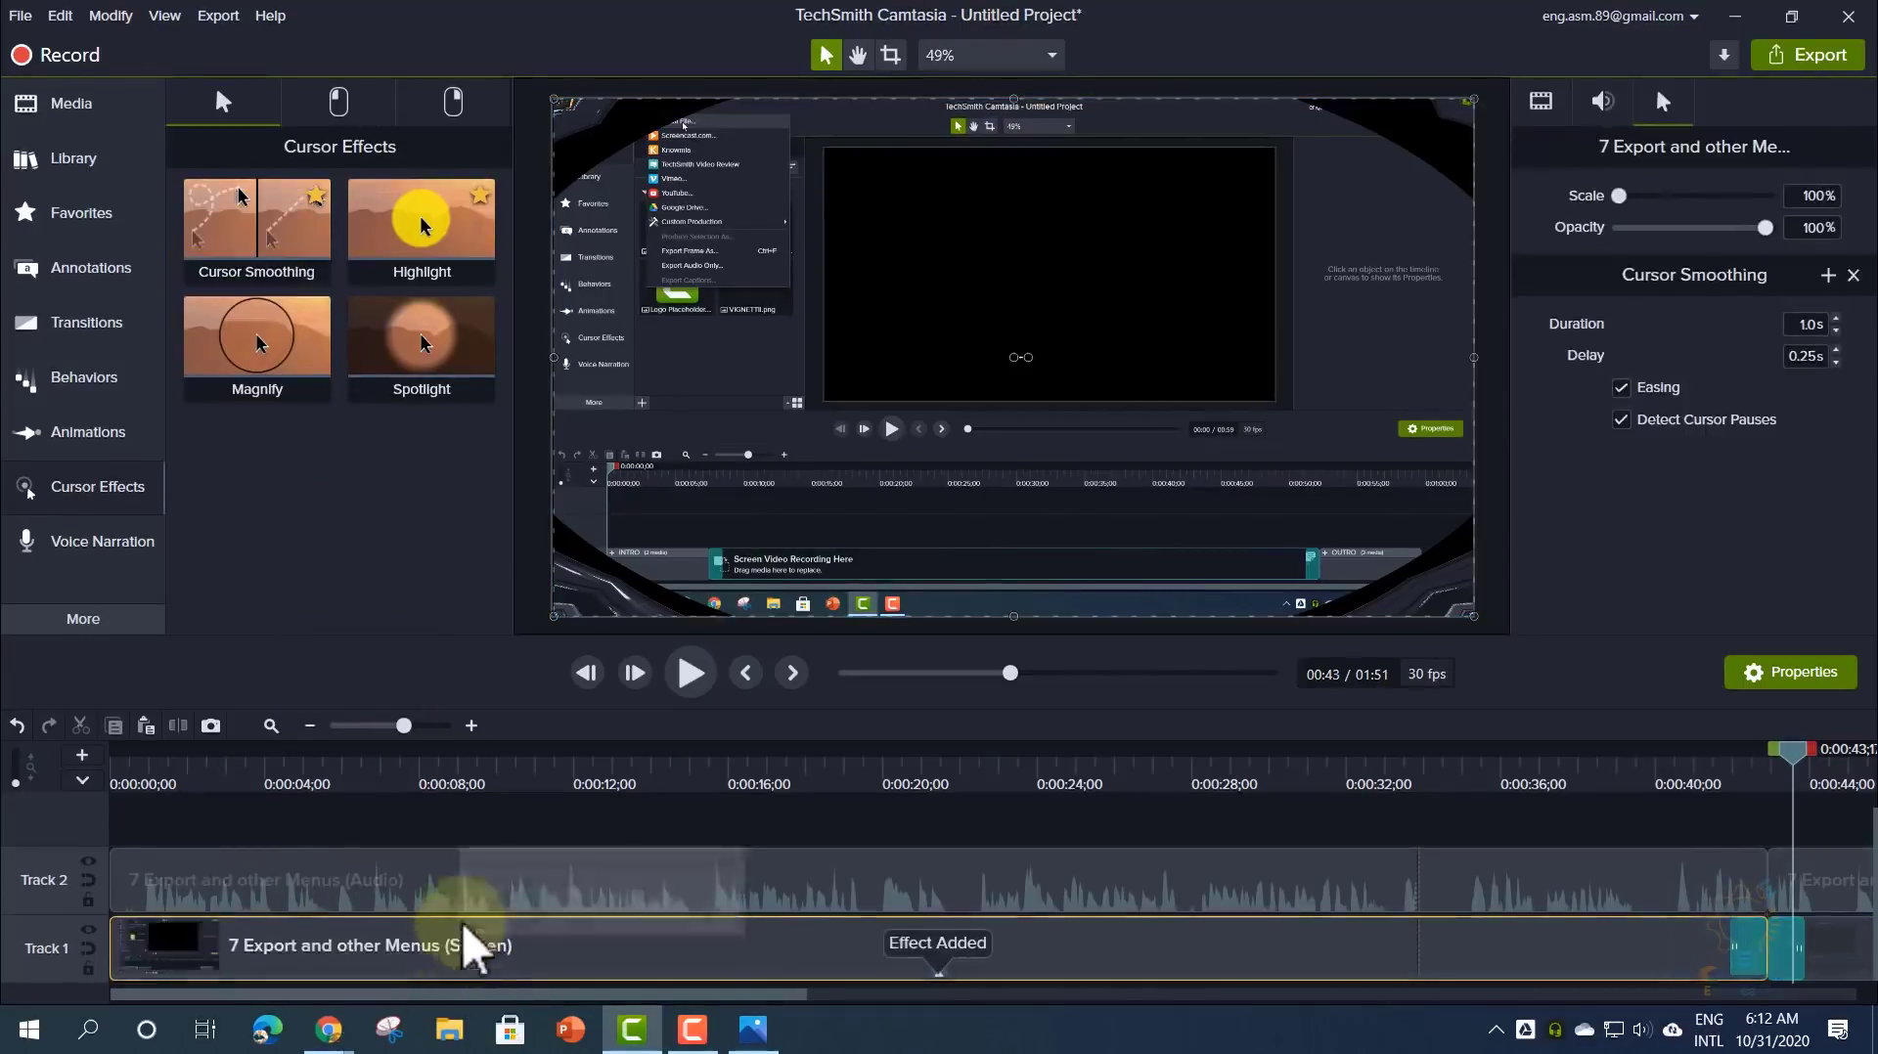
mouse_move(494, 785)
mouse_down()
mouse_move(525, 786)
mouse_move(490, 773)
mouse_up()
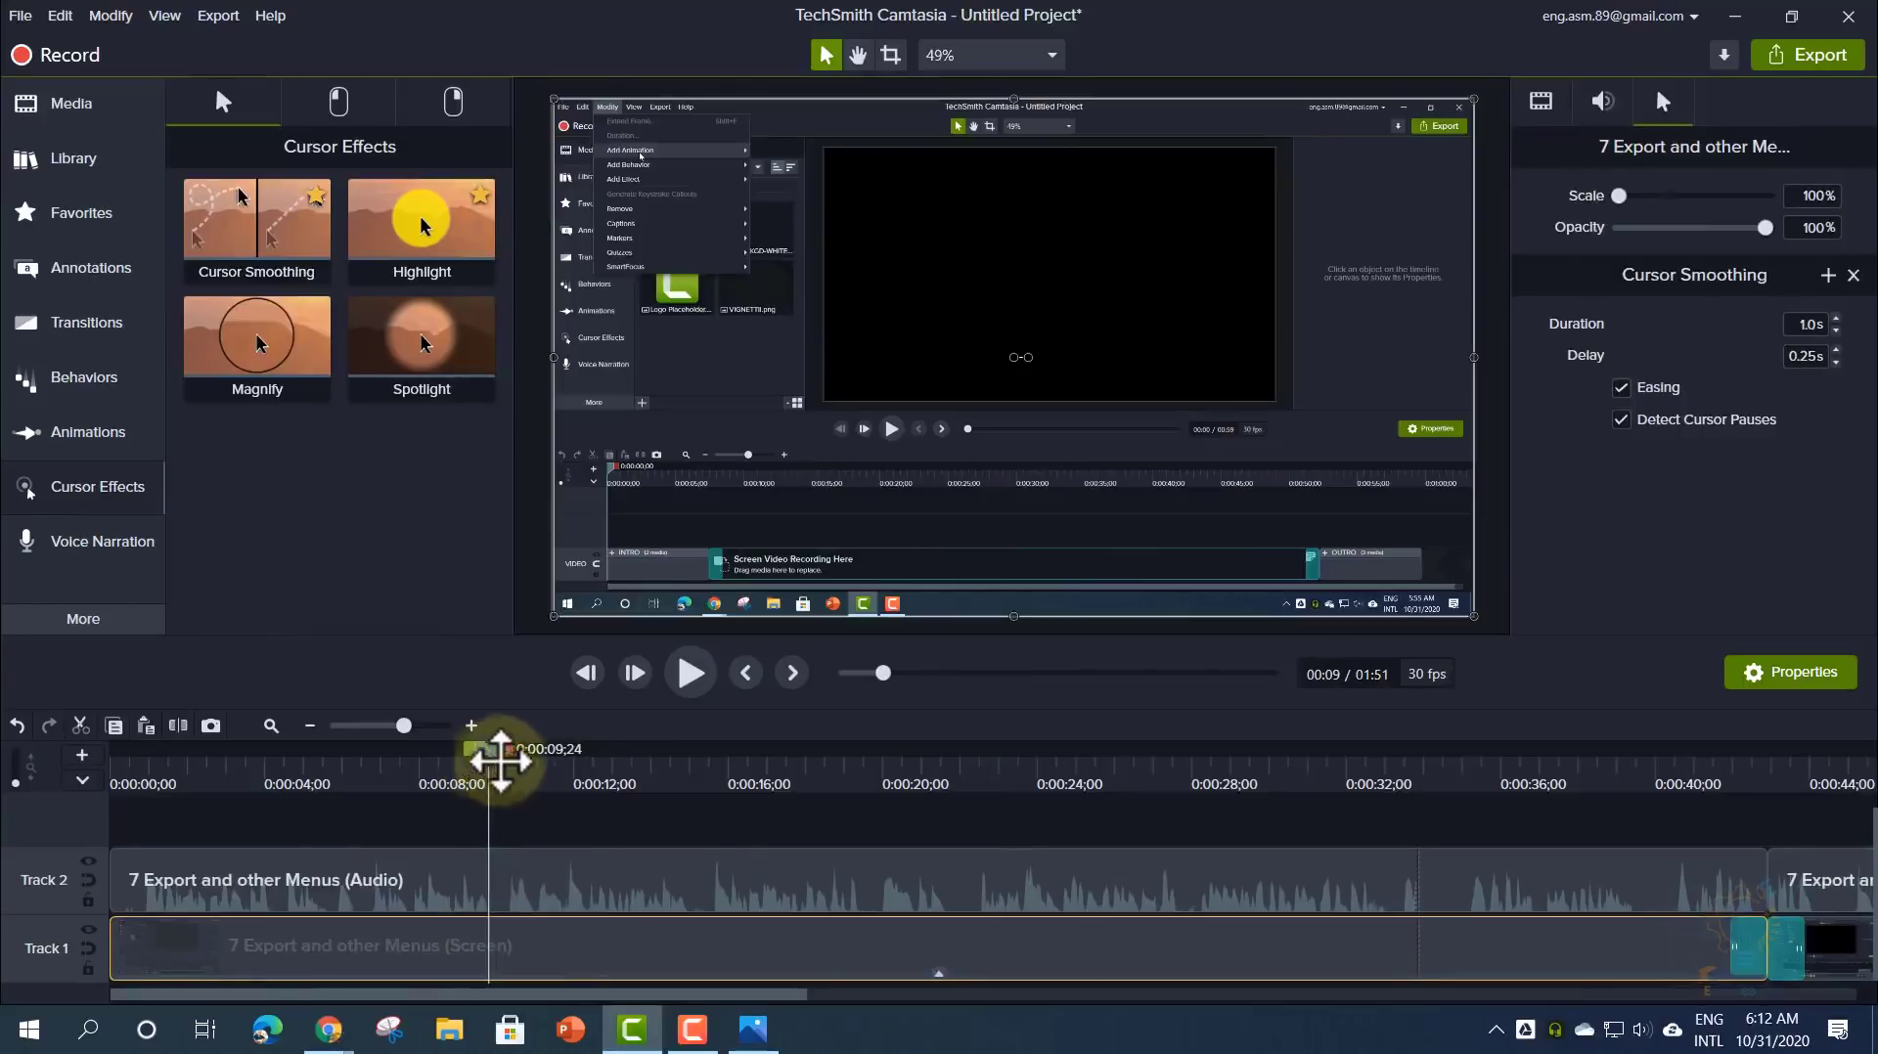
click(700, 675)
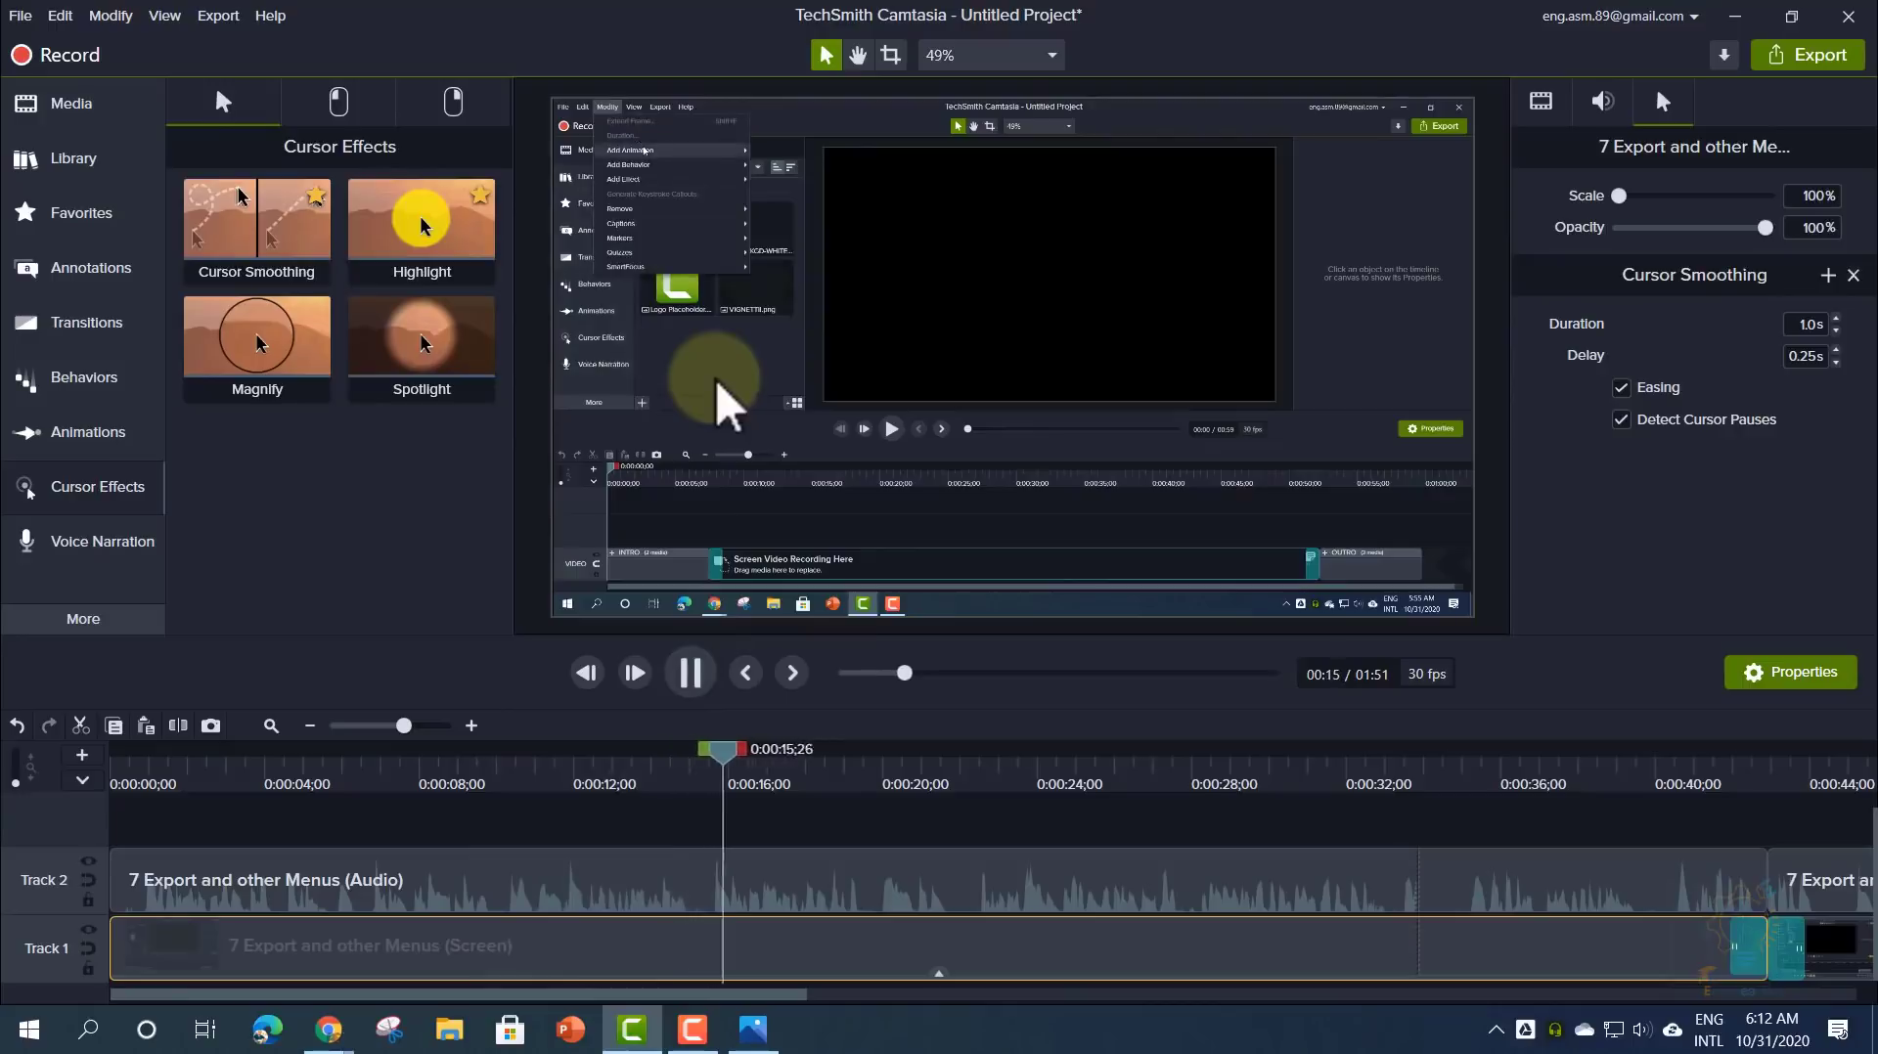
drag(770, 753, 551, 768)
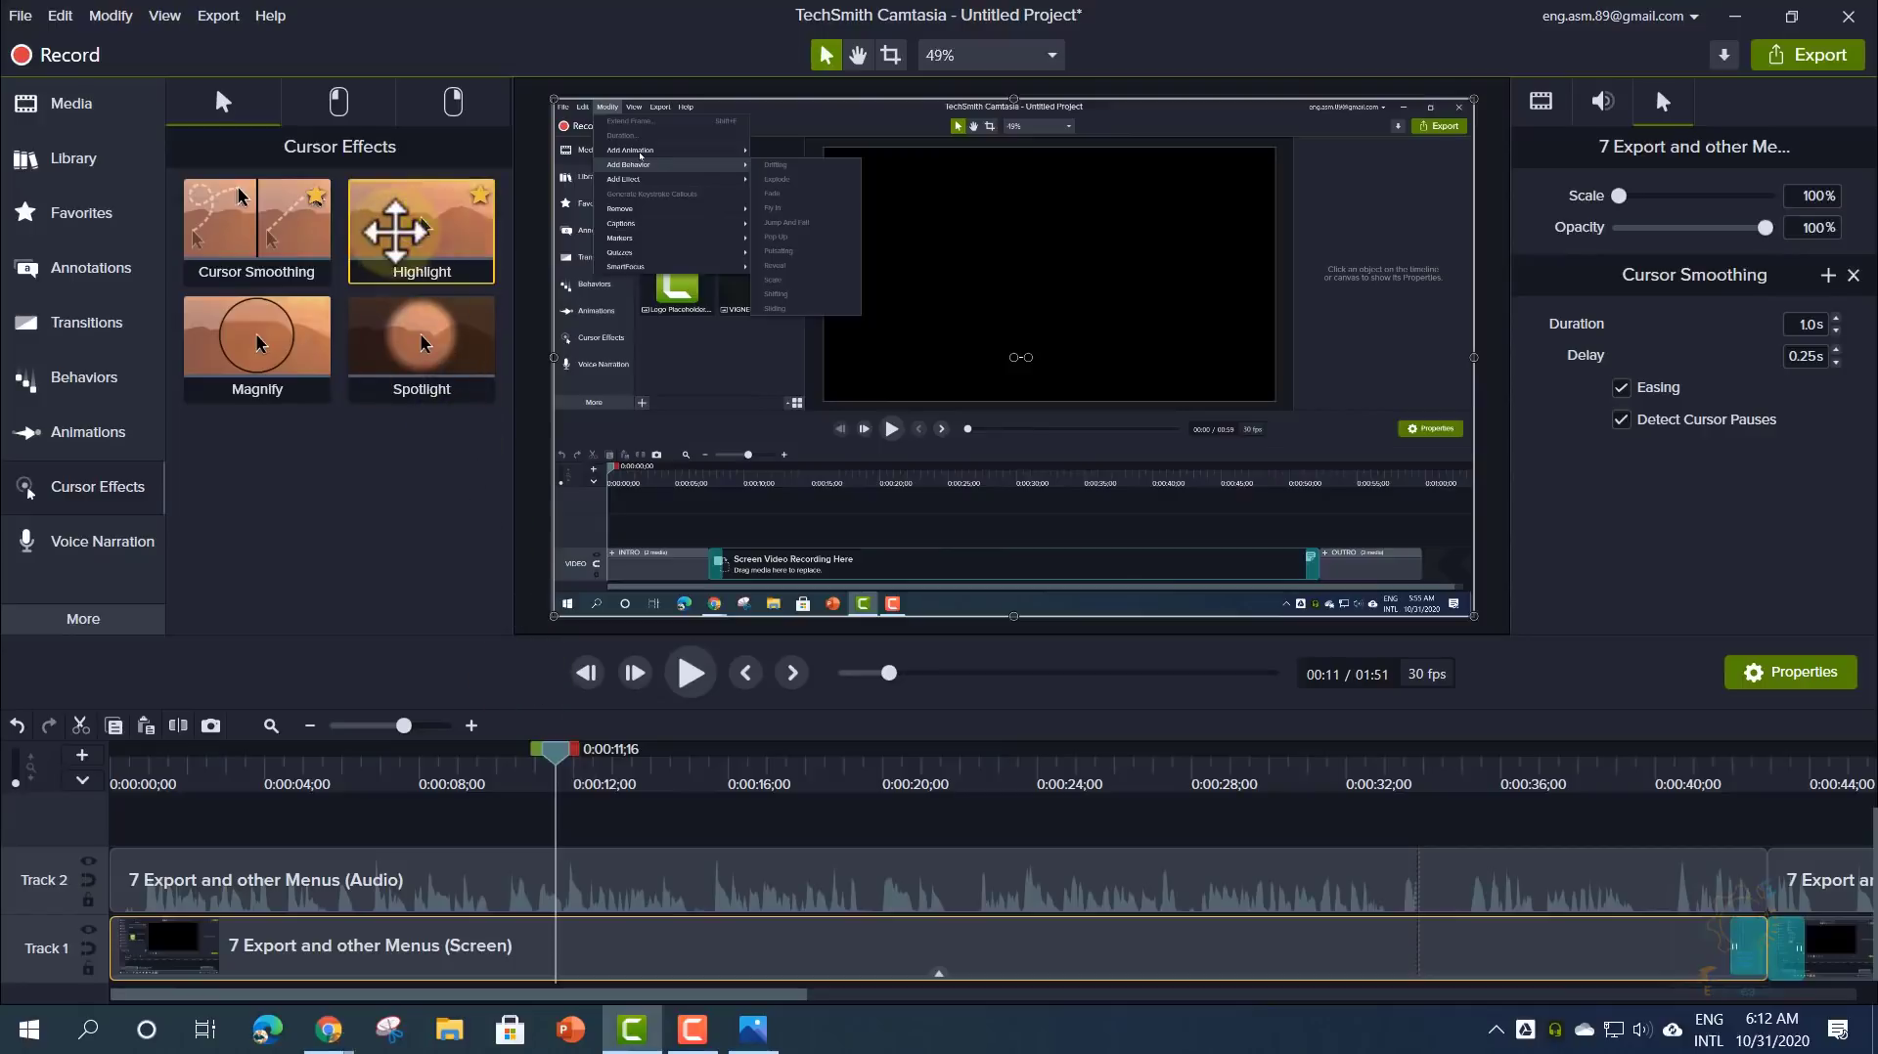
- Scale the cursor to 319%, add a magenta Highlight (size 66, 28% opacity, 41% softness), then Magnify
drag(395, 230, 511, 947)
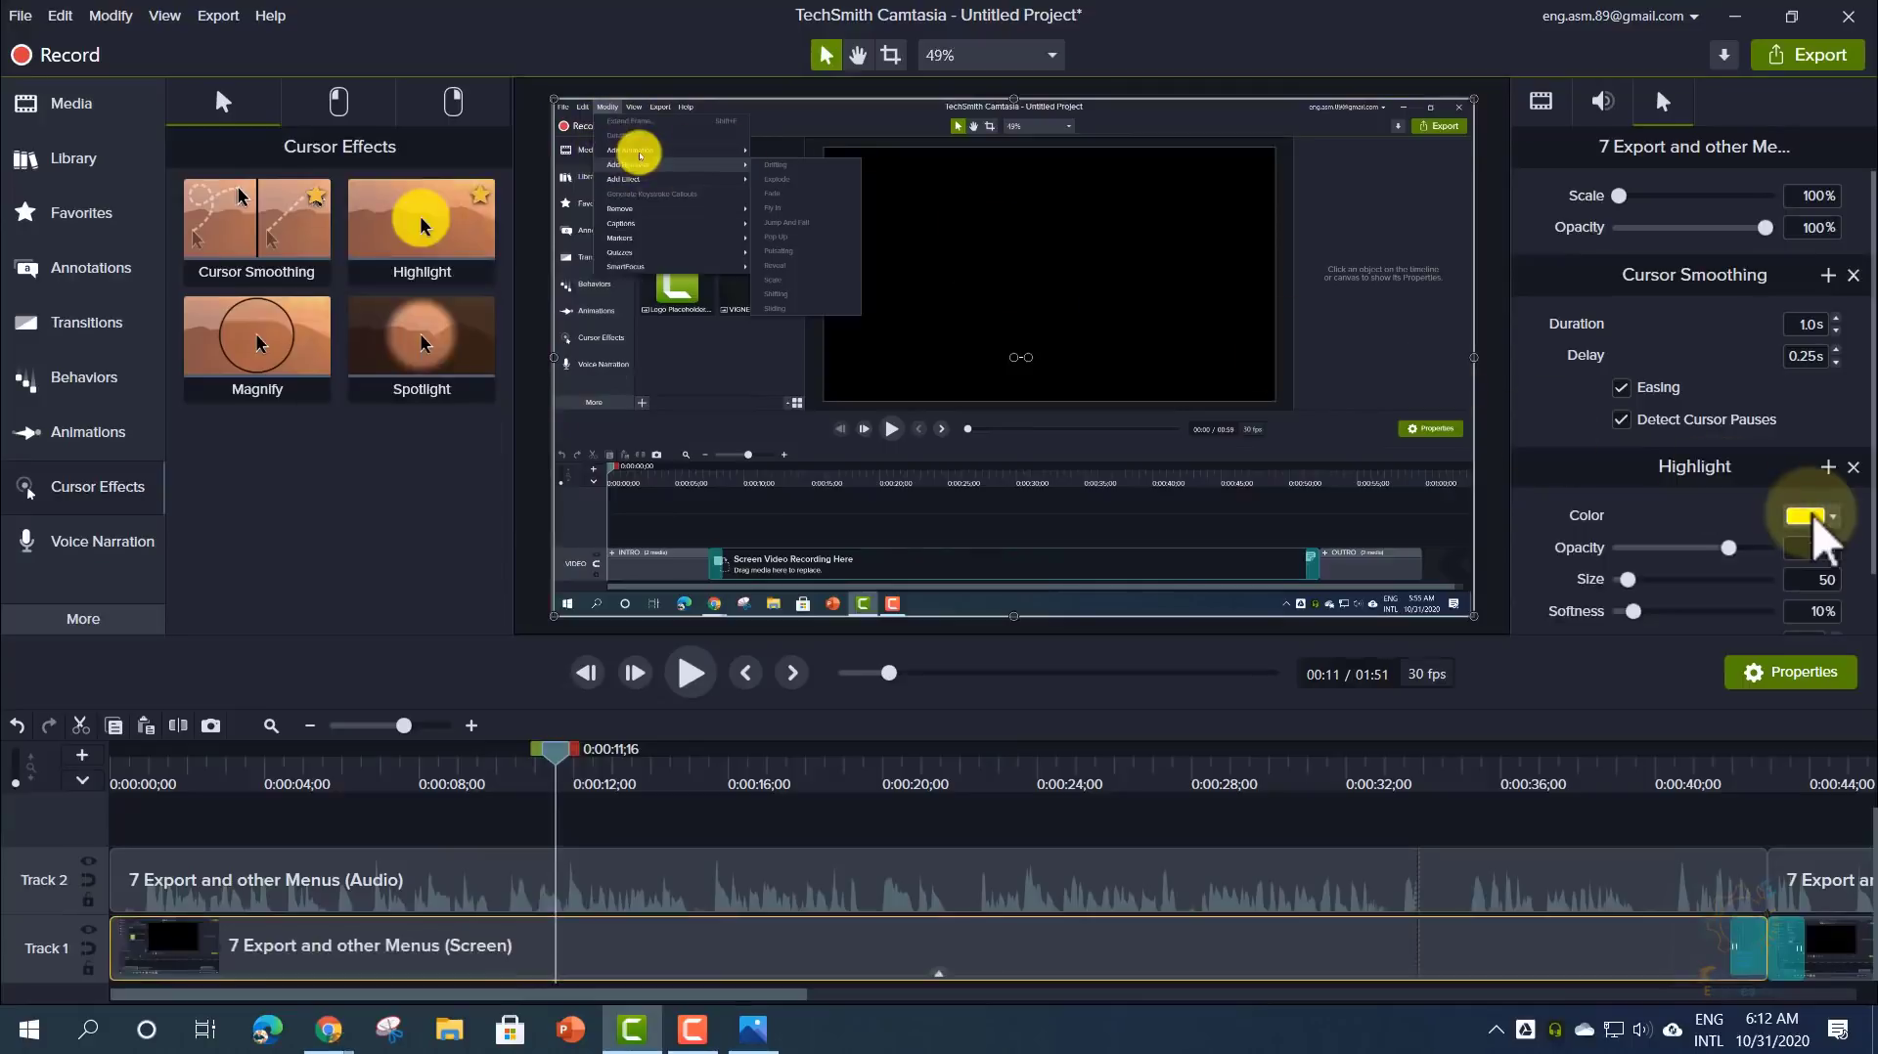
click(1806, 518)
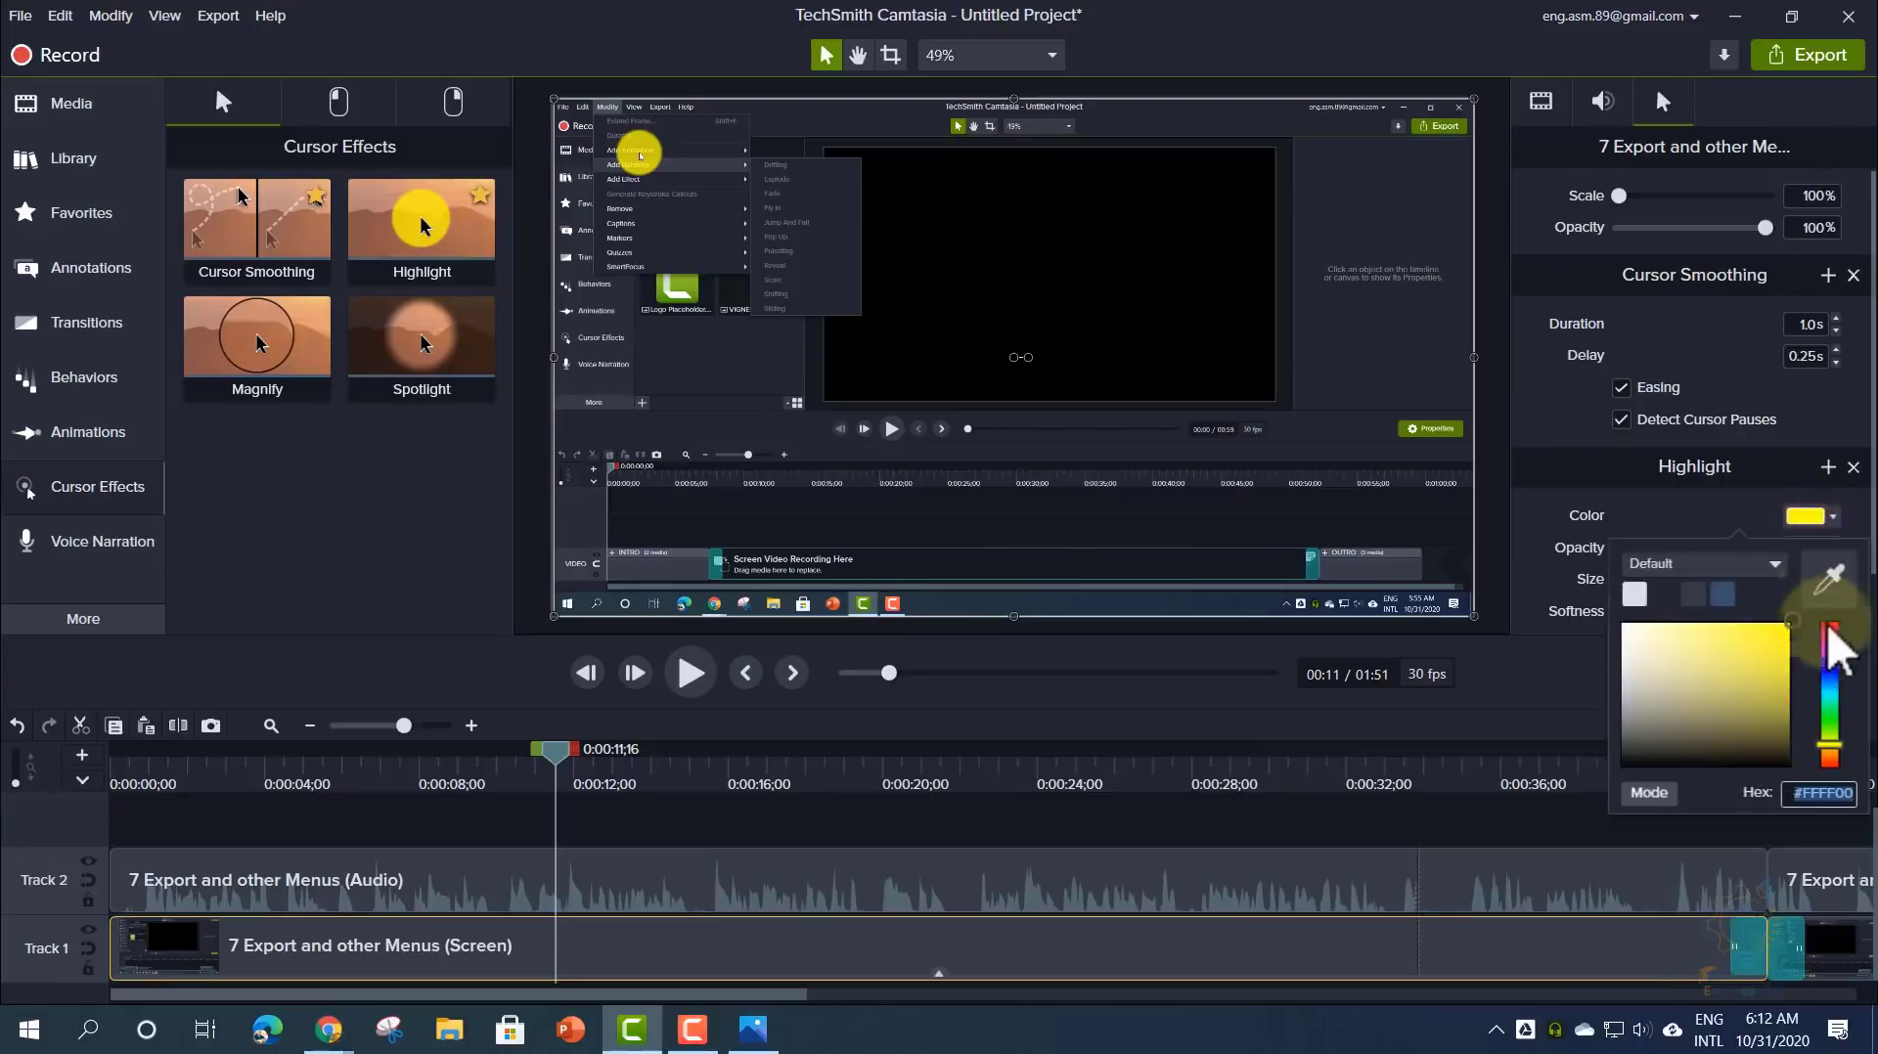
click(1826, 636)
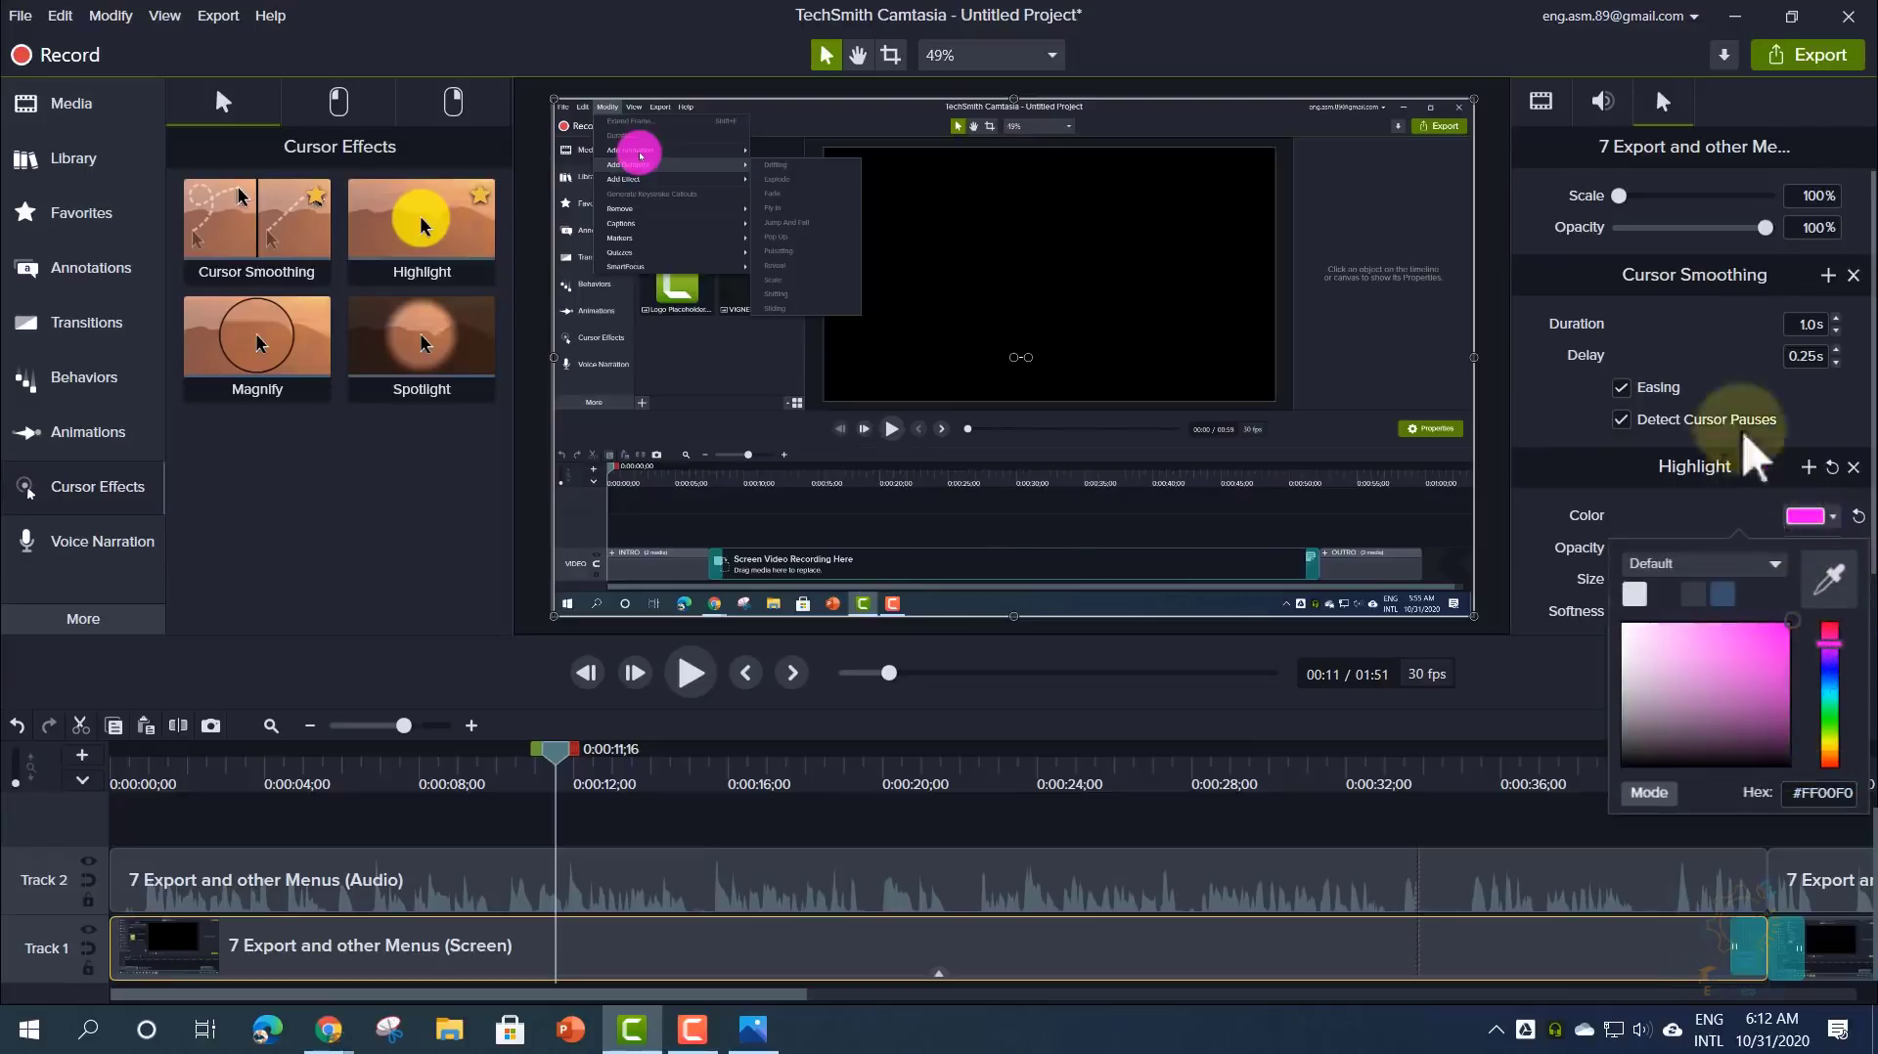
drag(1620, 195, 1744, 229)
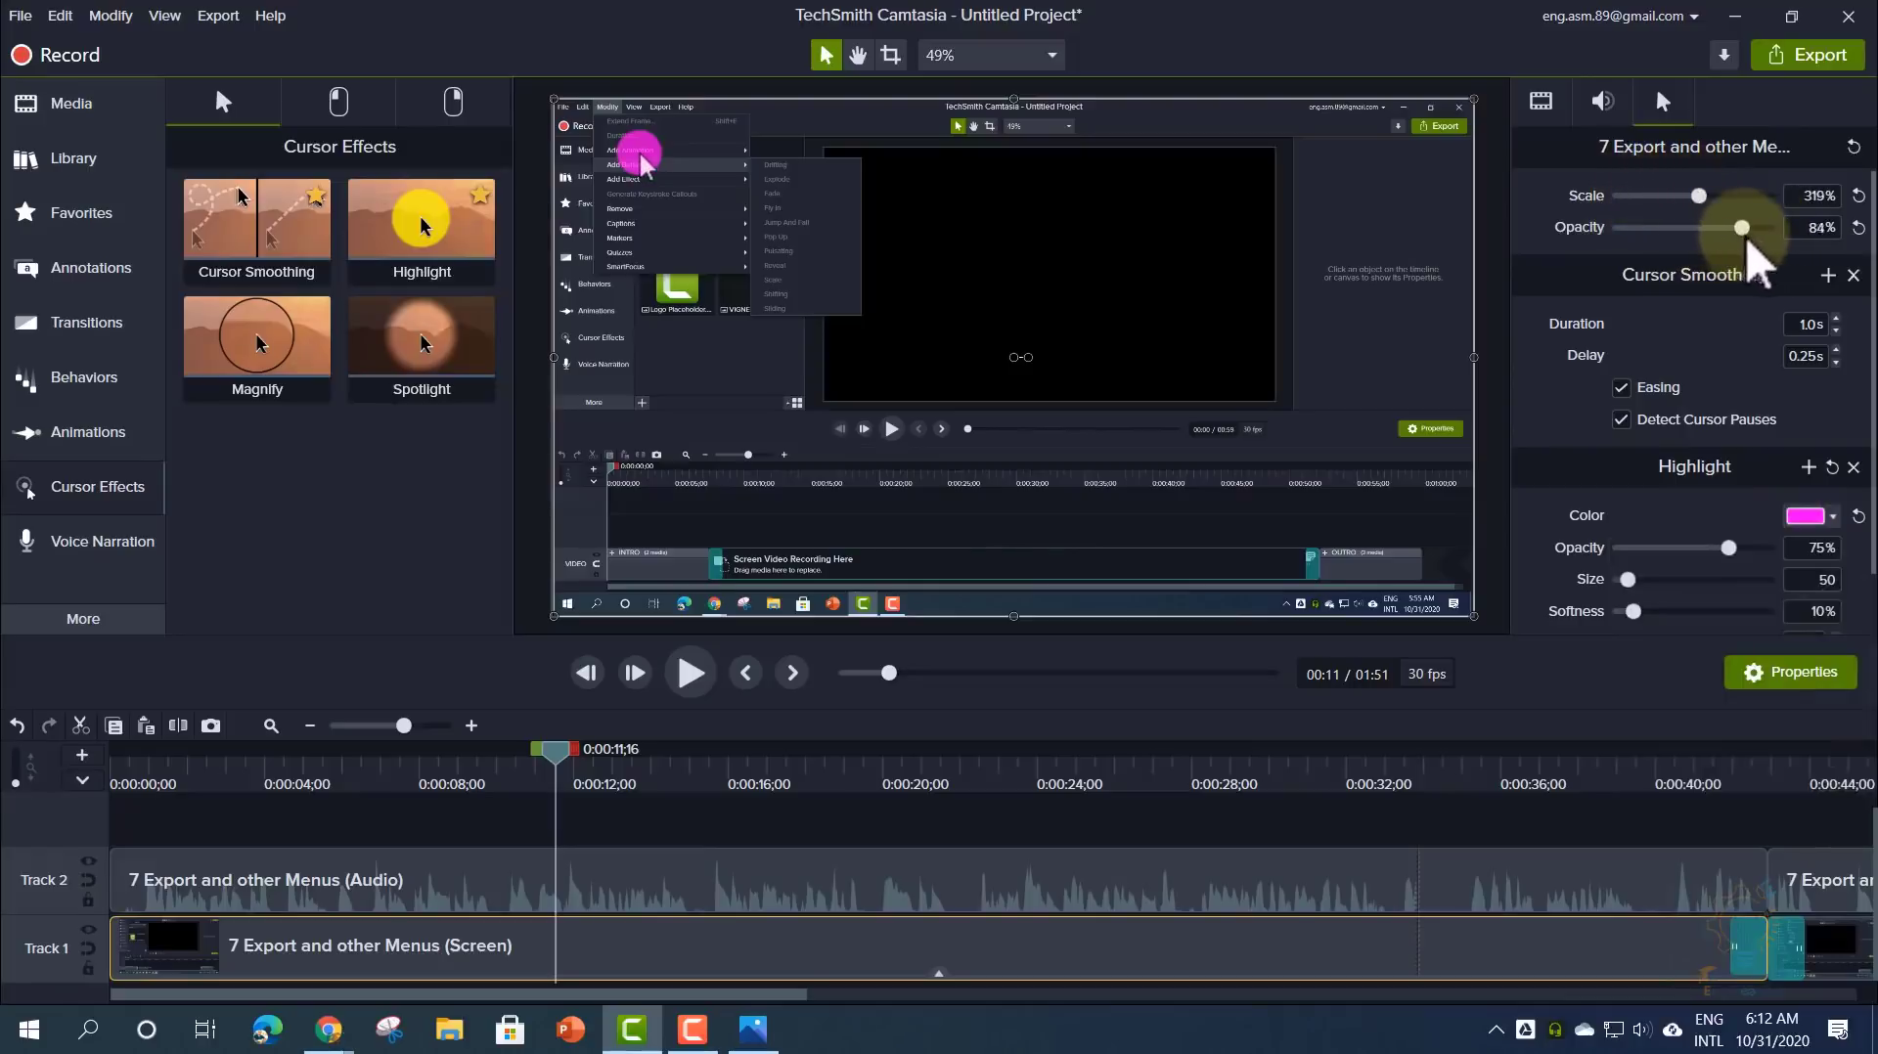
mouse_move(1628, 580)
mouse_down()
mouse_move(1653, 580)
mouse_move(1535, 616)
mouse_move(1635, 591)
mouse_up()
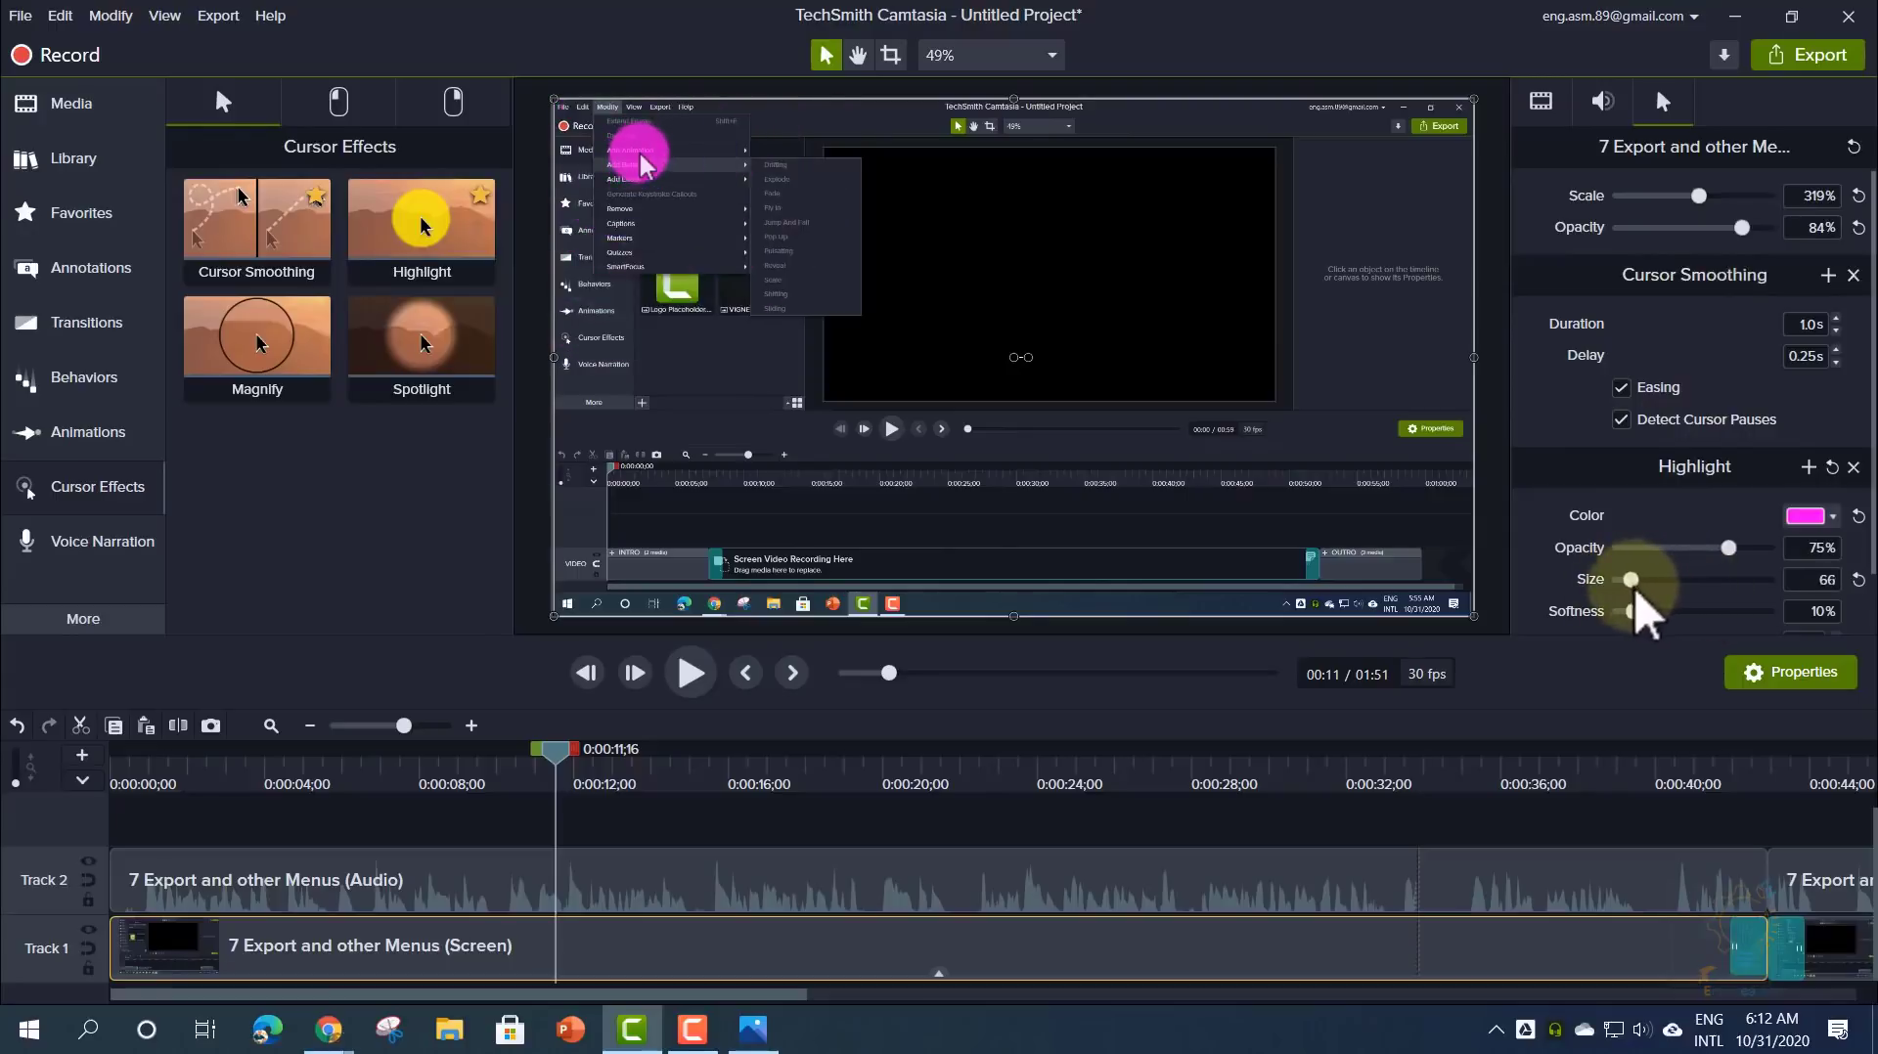
drag(1729, 547, 1659, 548)
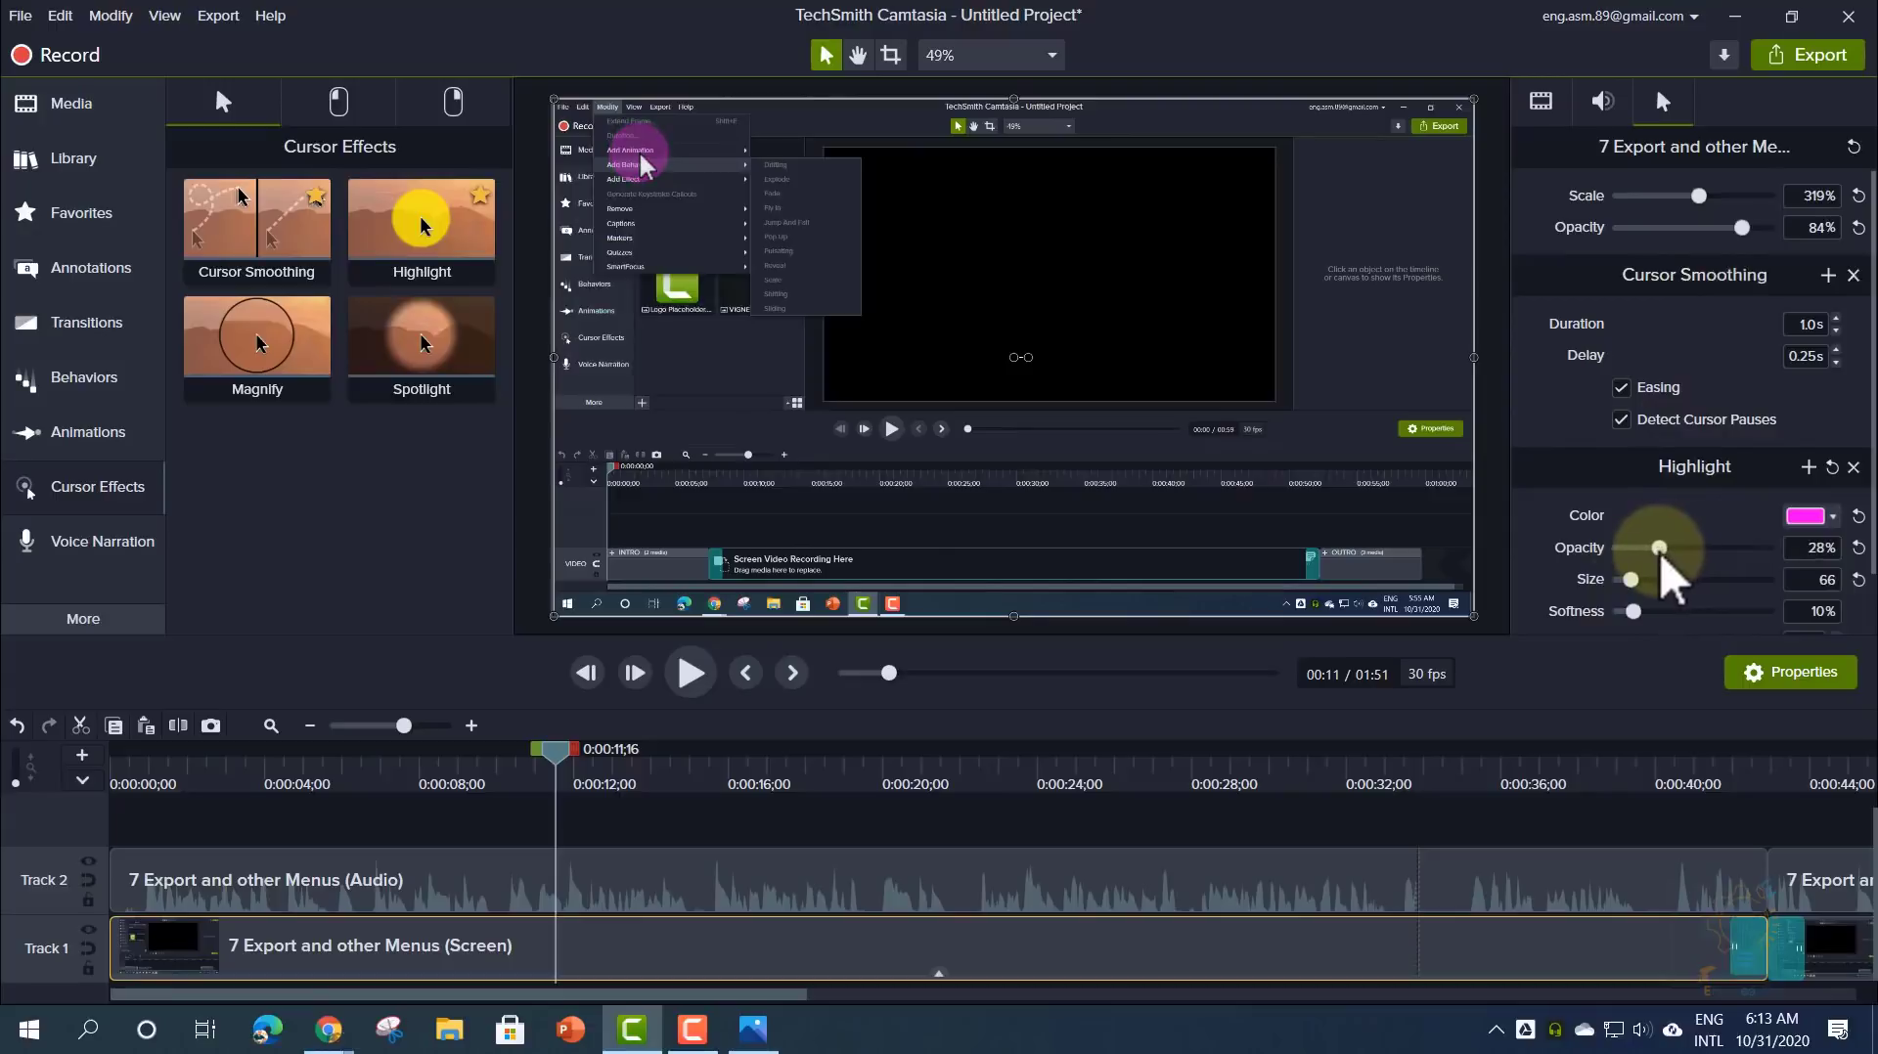
drag(1633, 612, 1678, 612)
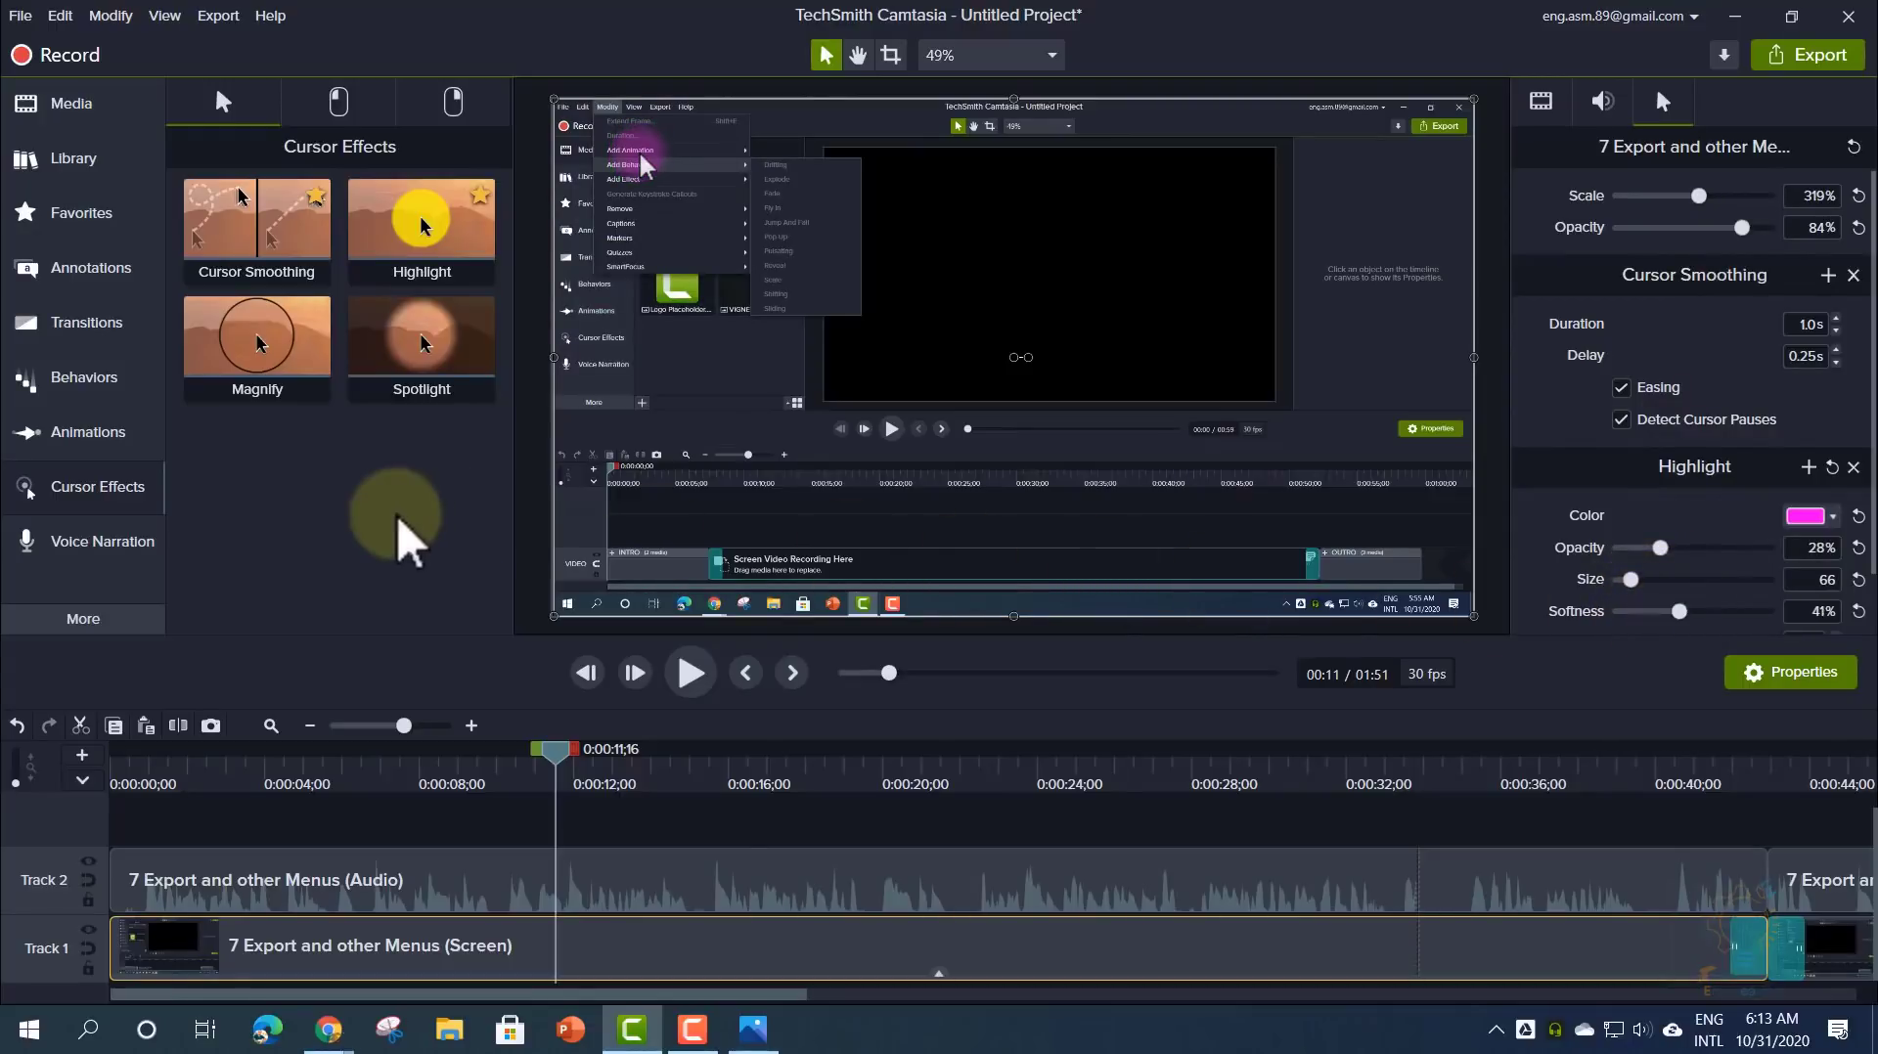
drag(228, 352, 512, 934)
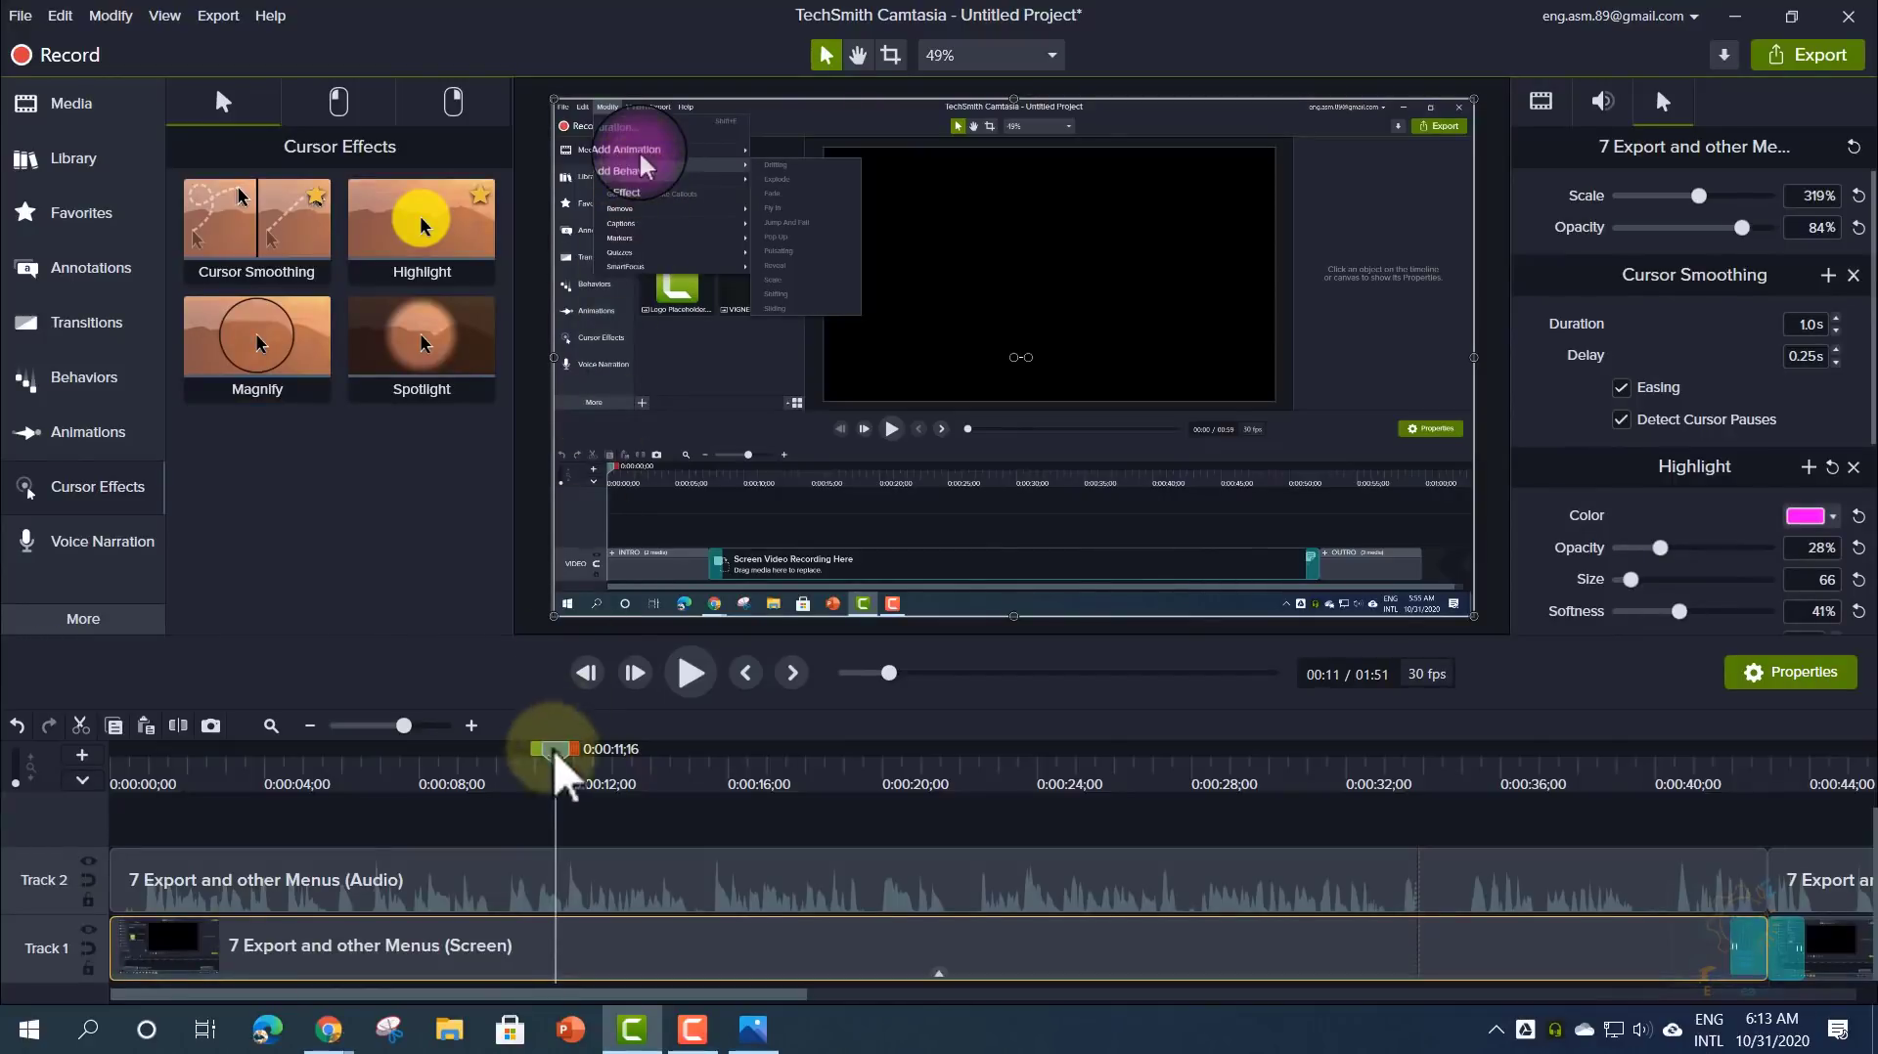
- Move the playhead to about 0:15 and adjust the Magnify lens size in Properties
drag(554, 750, 713, 779)
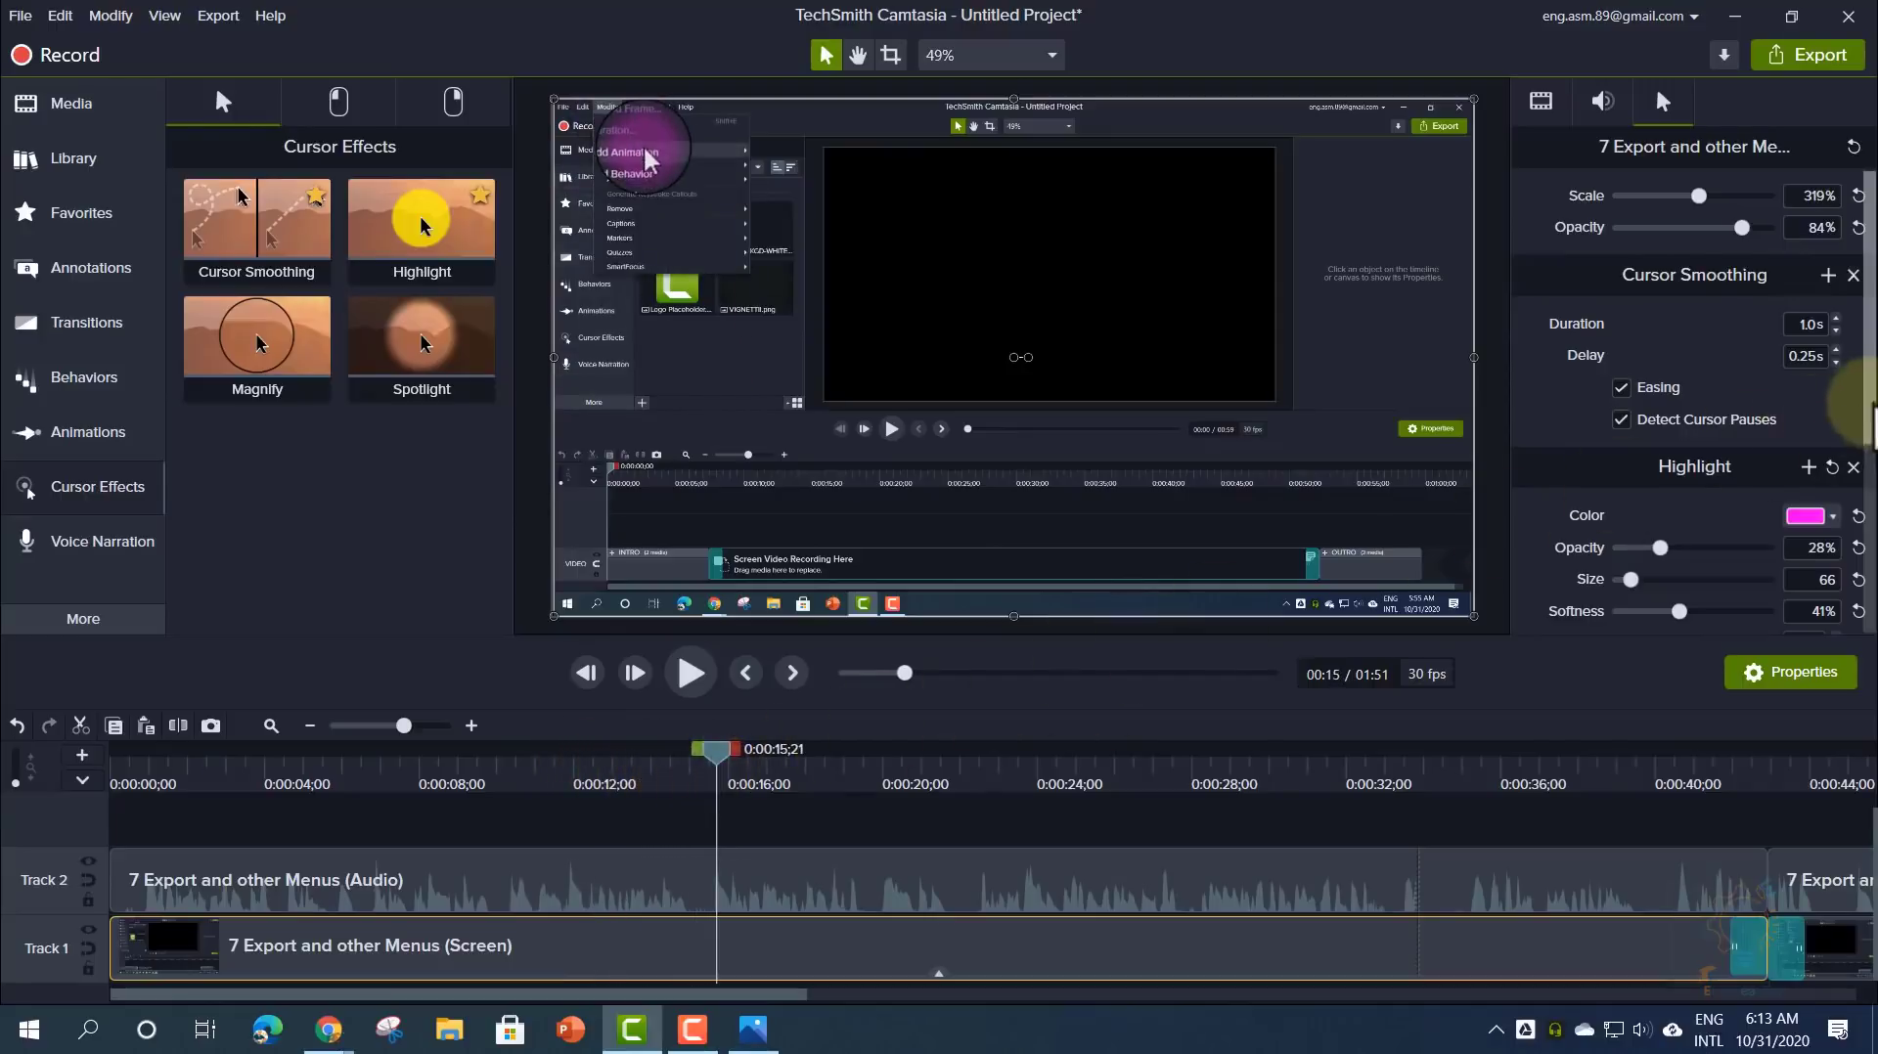
scroll(1858, 509, down, 3)
scroll(1858, 518, down, 2)
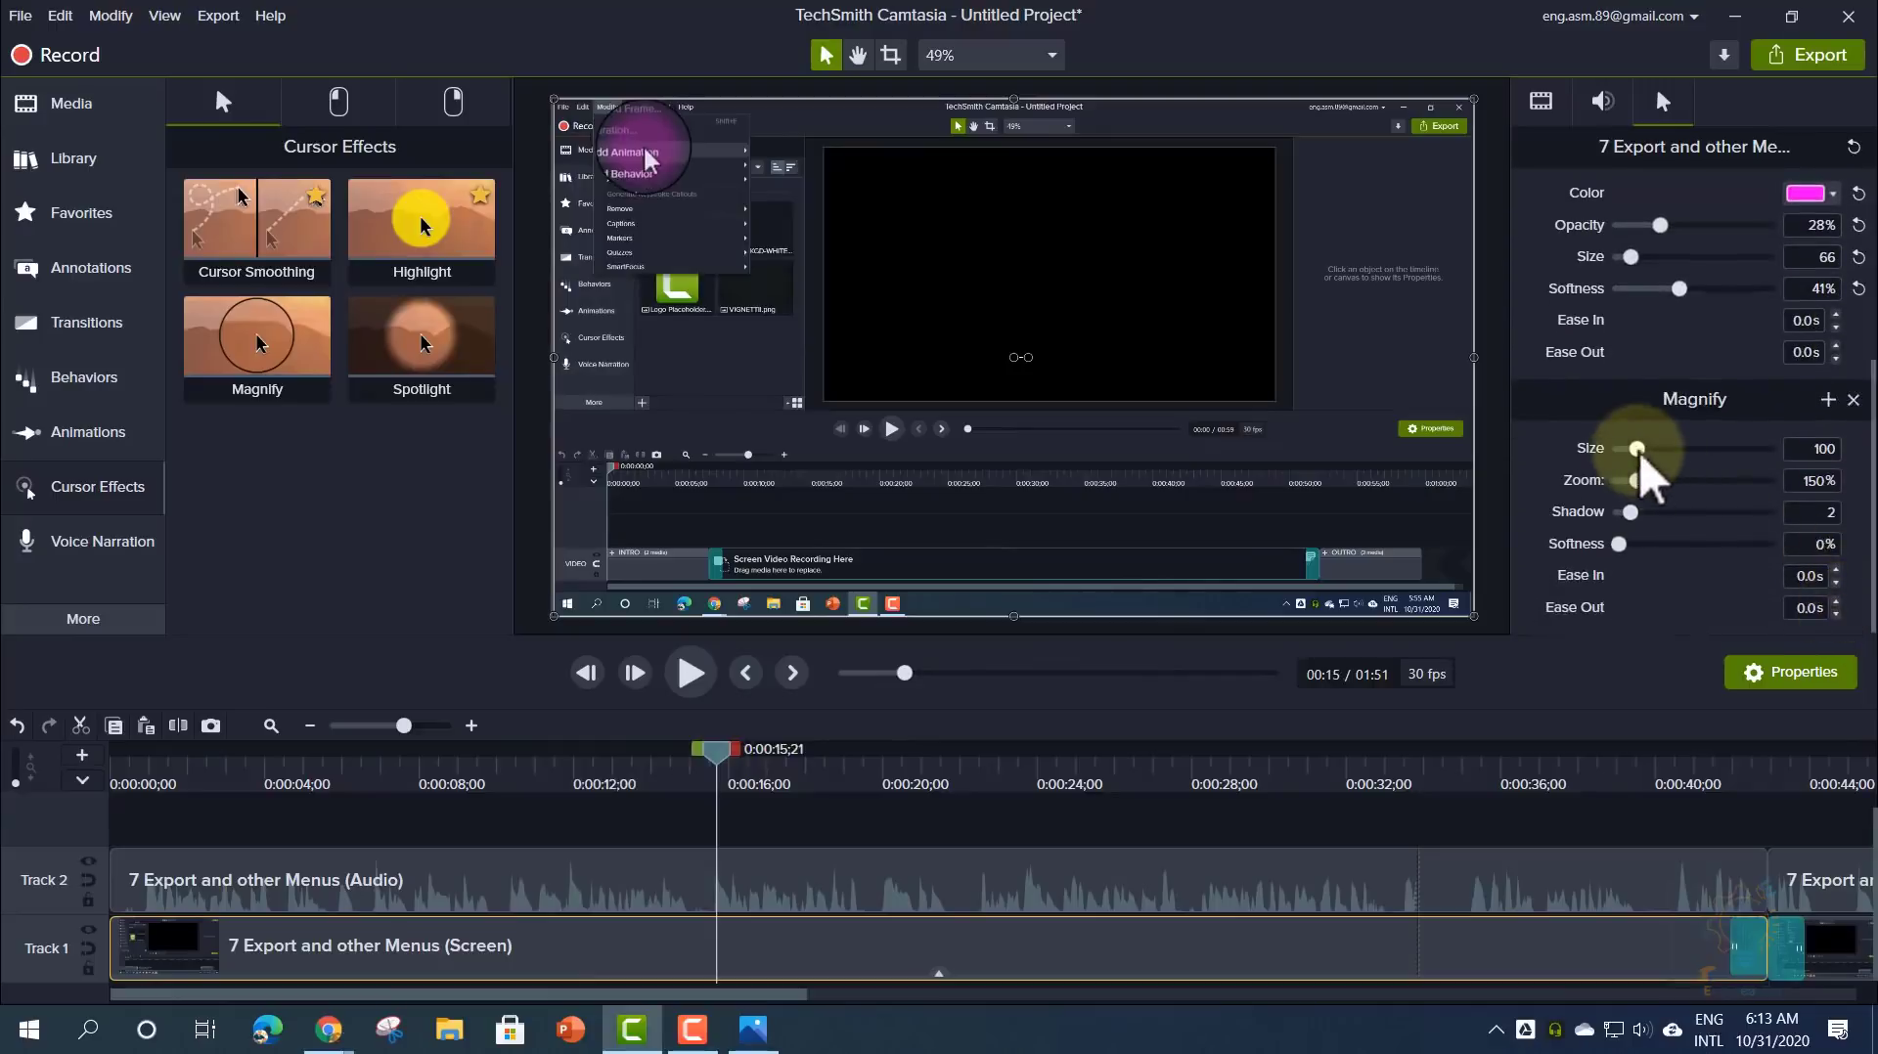
mouse_move(1637, 449)
mouse_down()
mouse_move(1670, 452)
mouse_move(1632, 462)
mouse_up()
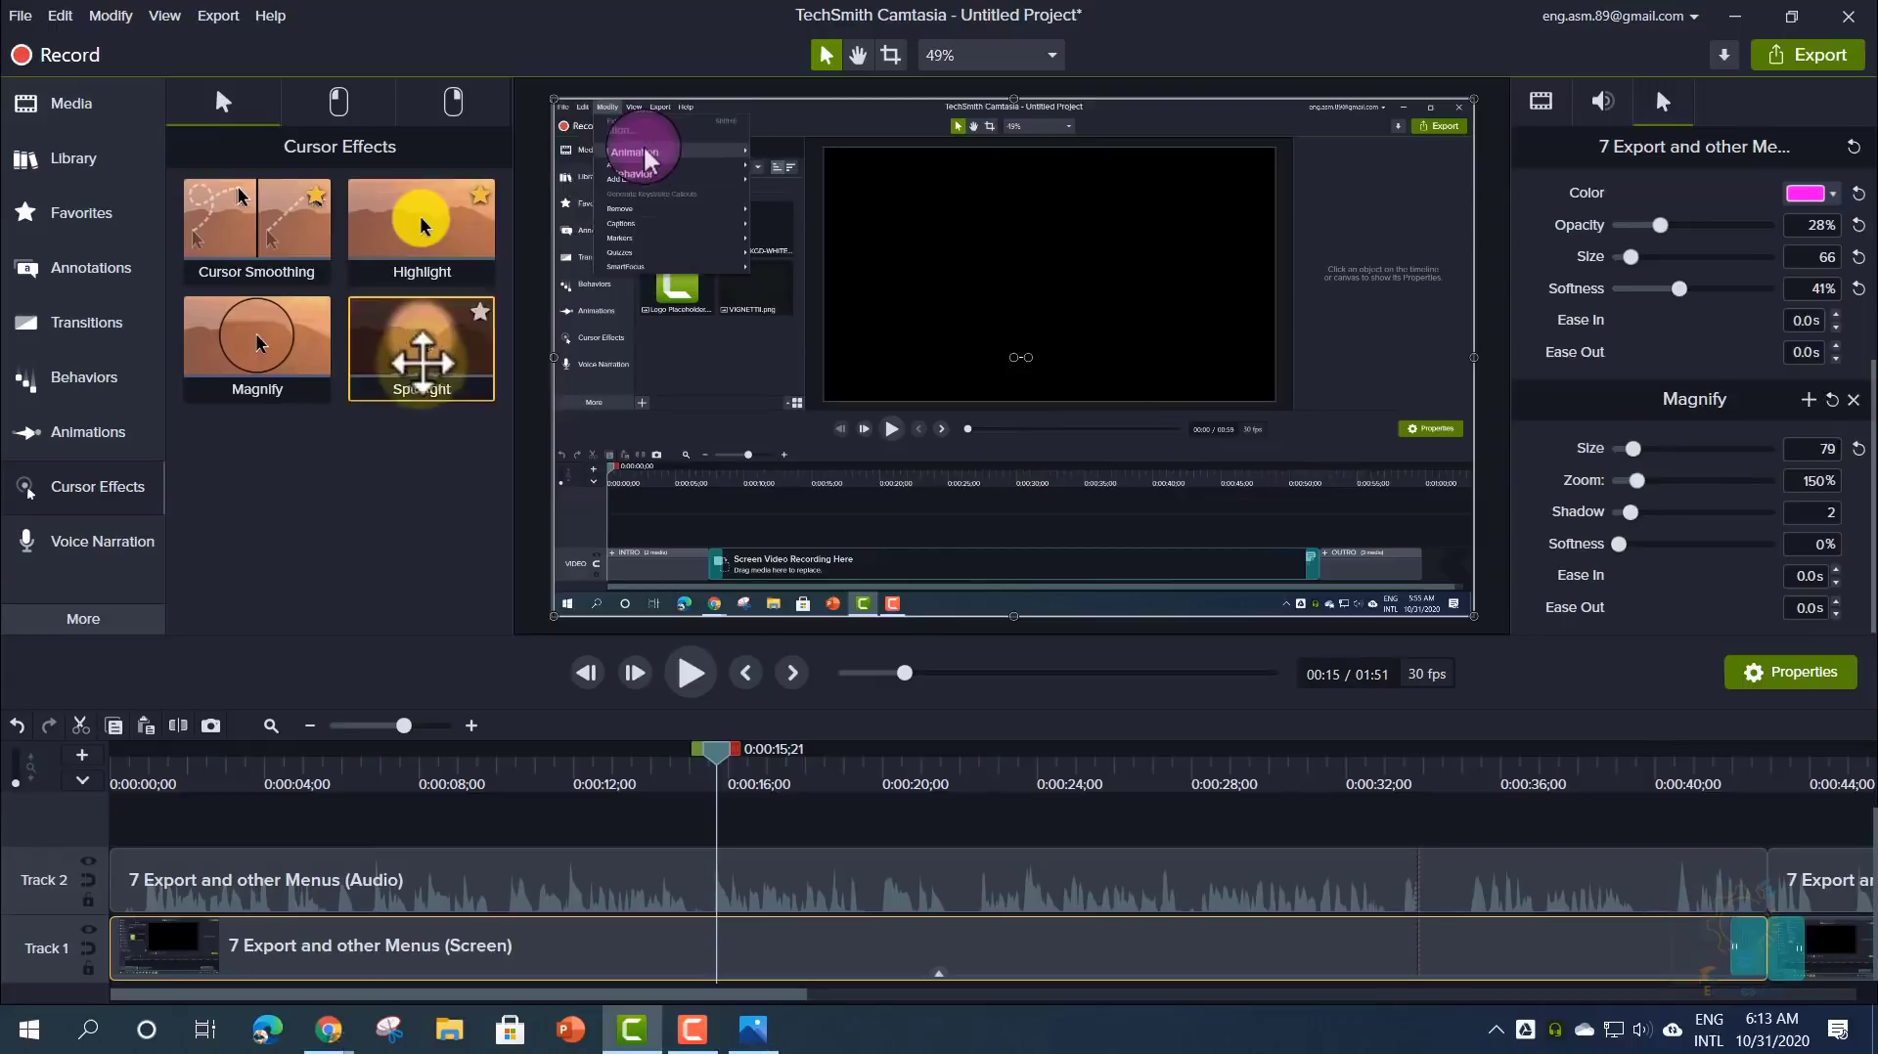
- Add a Spotlight cursor effect to the screen clip and enlarge its size to 457
drag(421, 364, 657, 947)
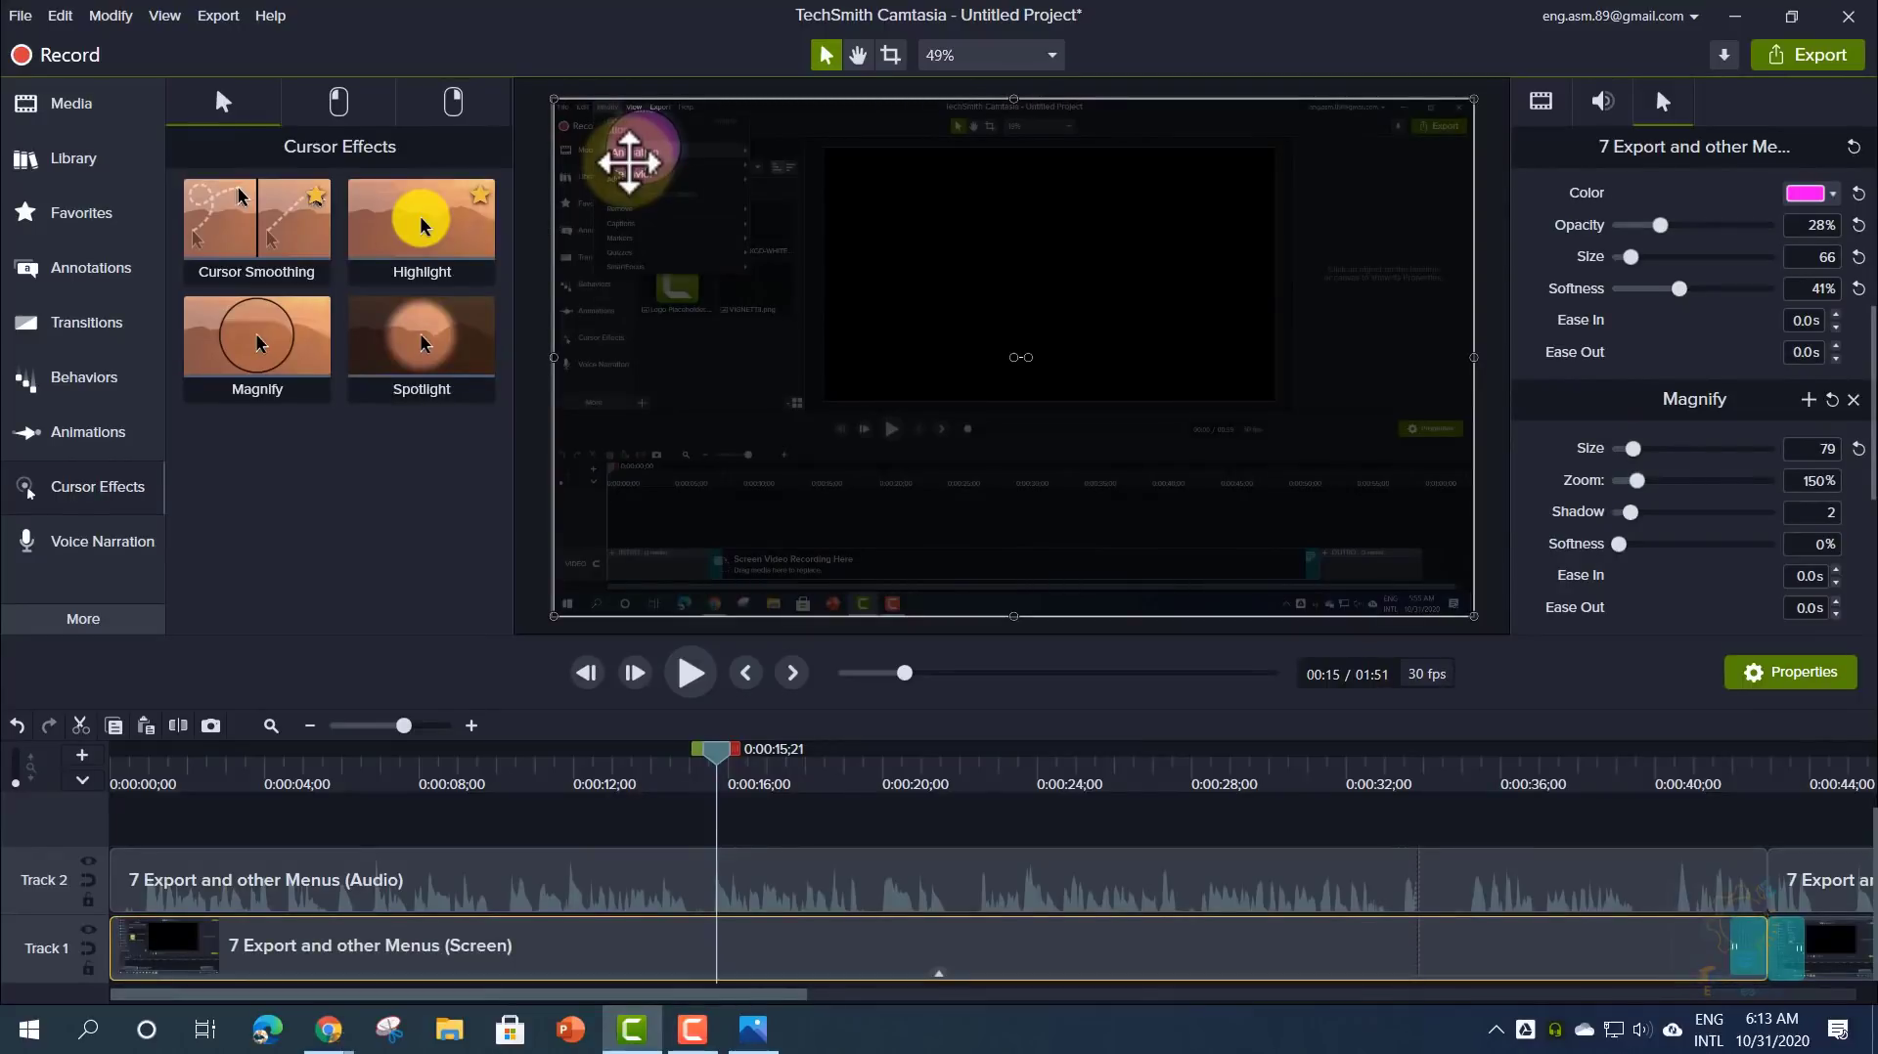
drag(1872, 484, 1865, 587)
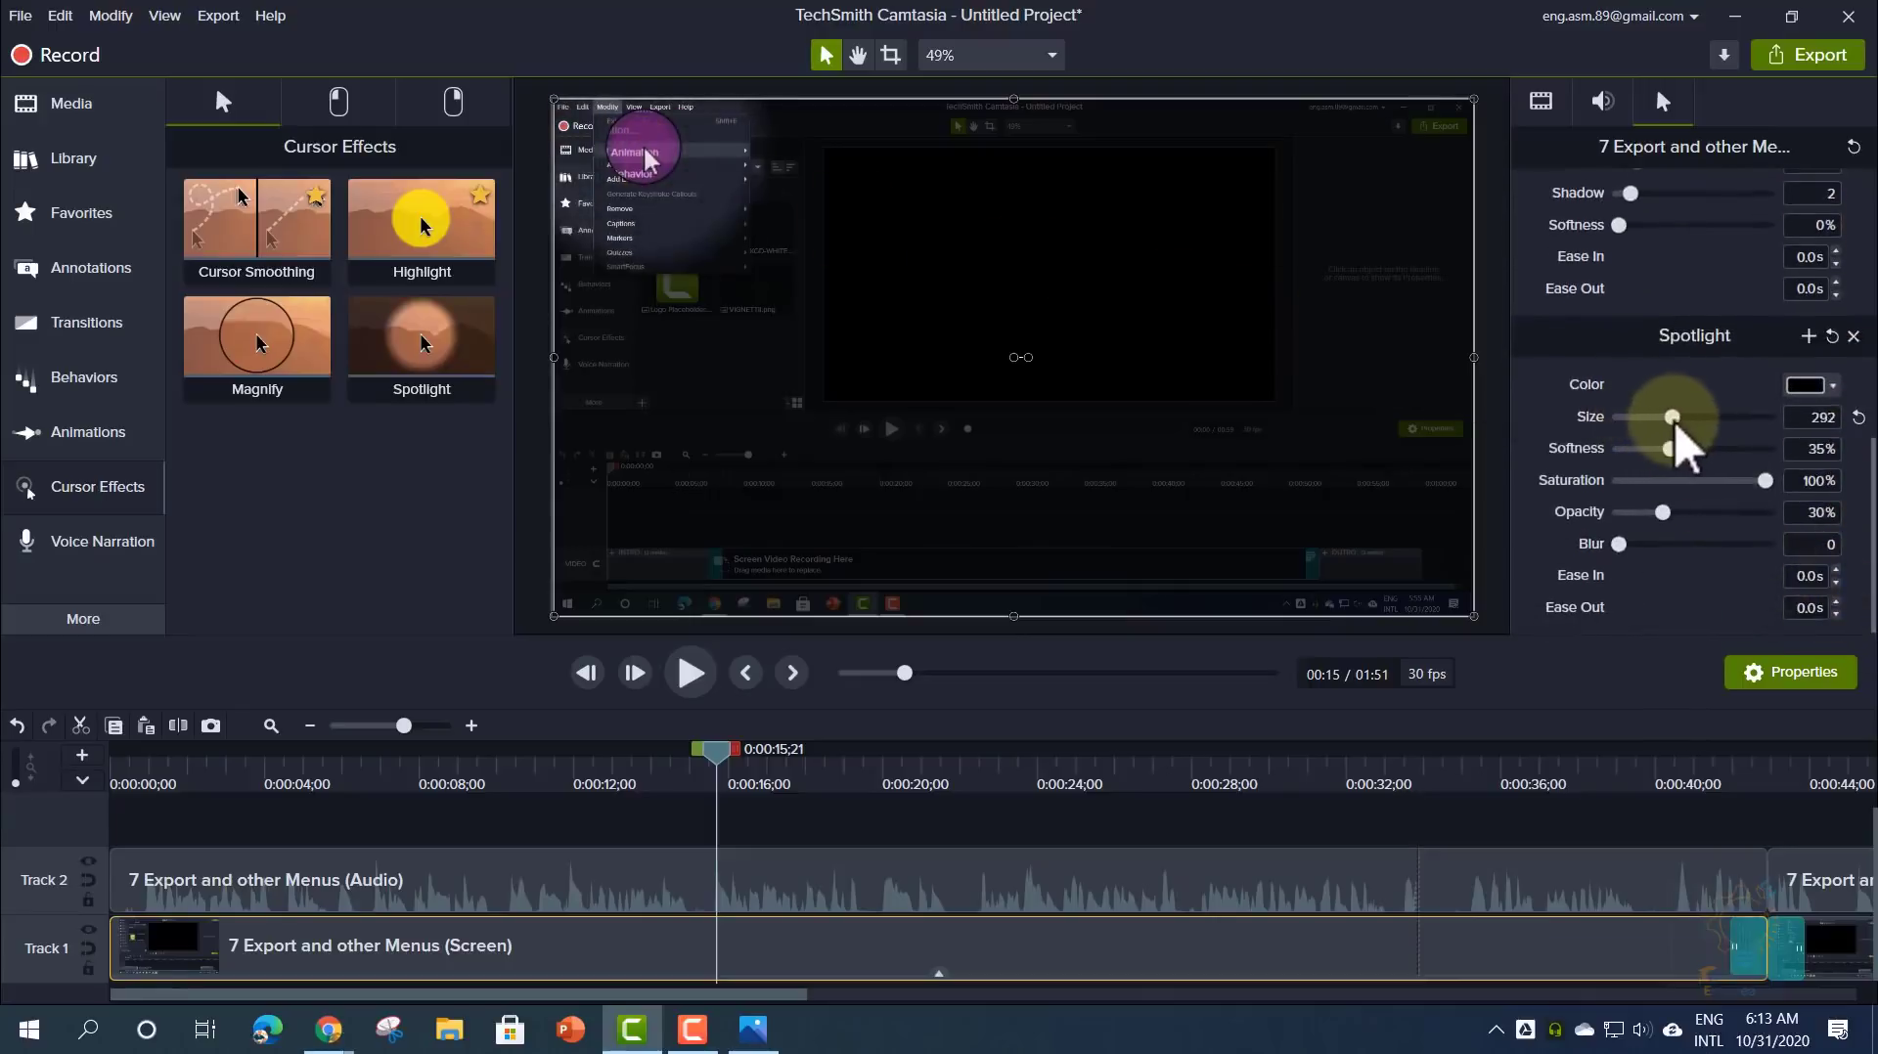
drag(1674, 419, 1705, 419)
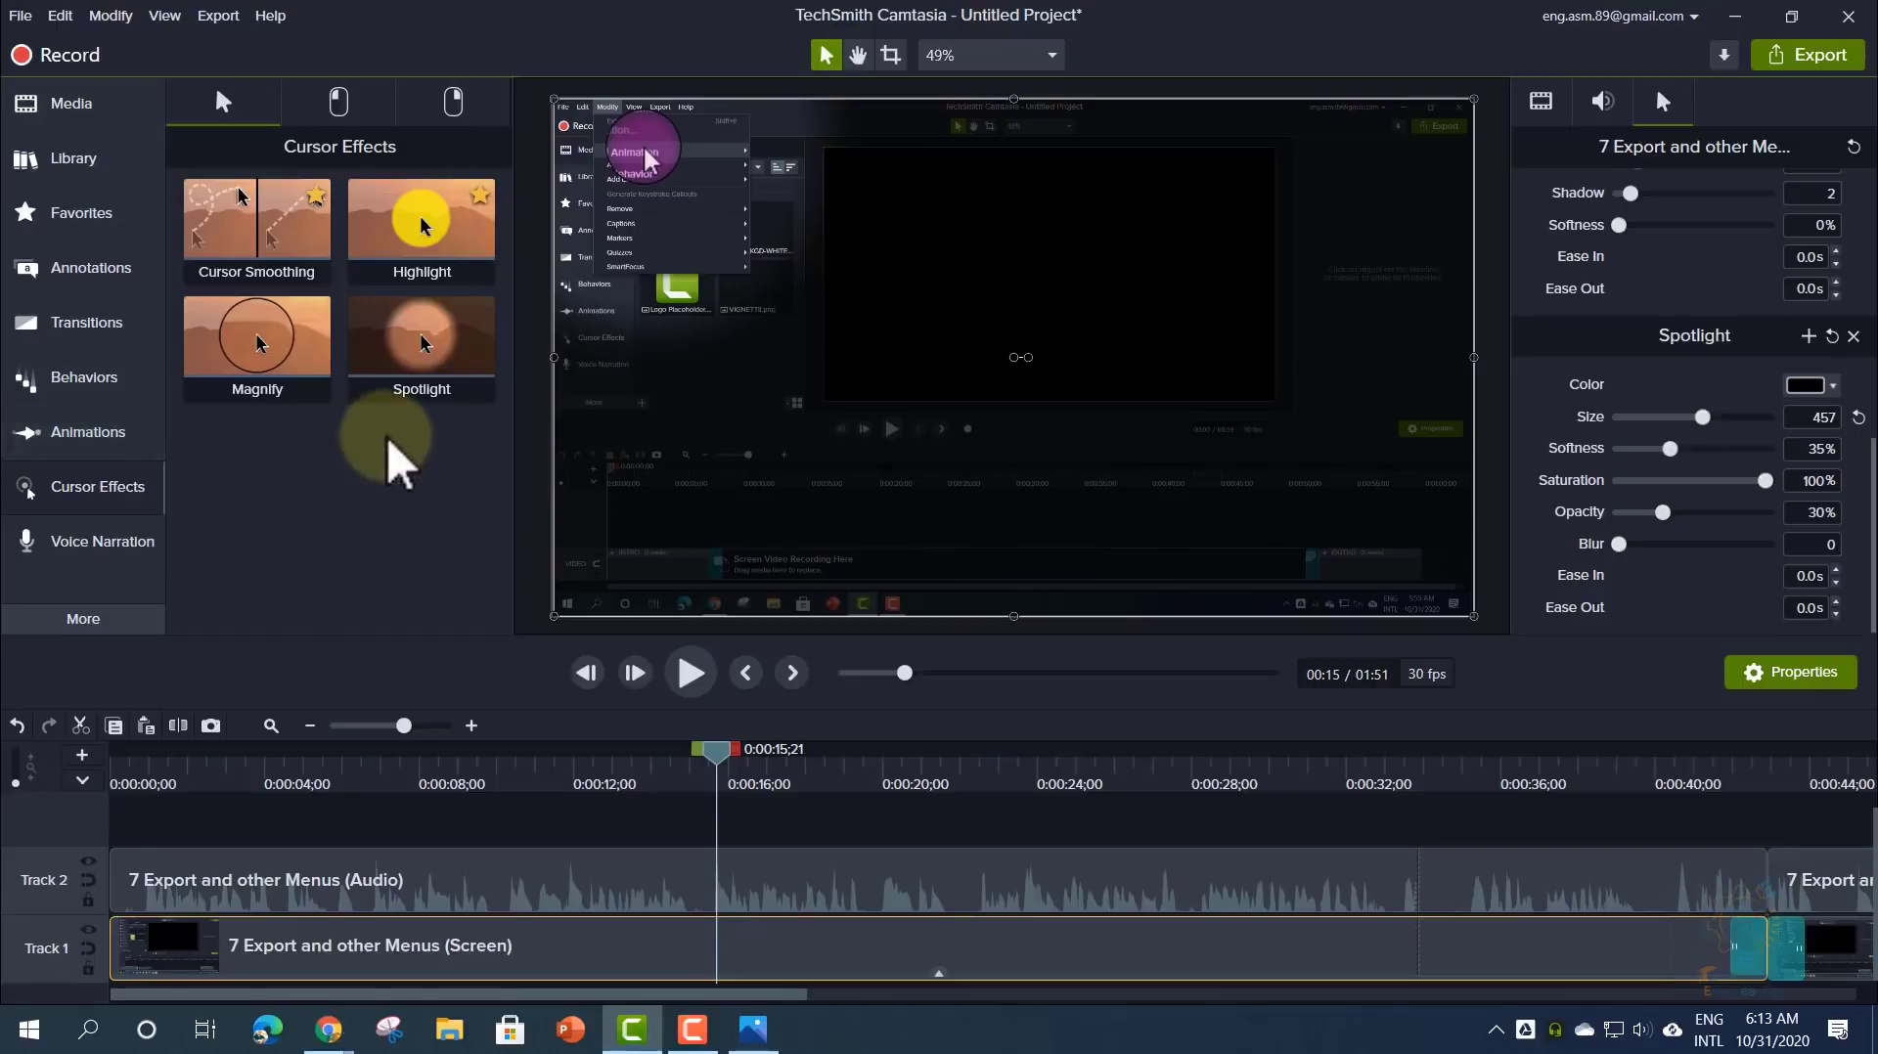
- Place a red Text Arrow callout on the video at 0:15, preview it, then show the Library
click(95, 274)
drag(206, 406, 734, 386)
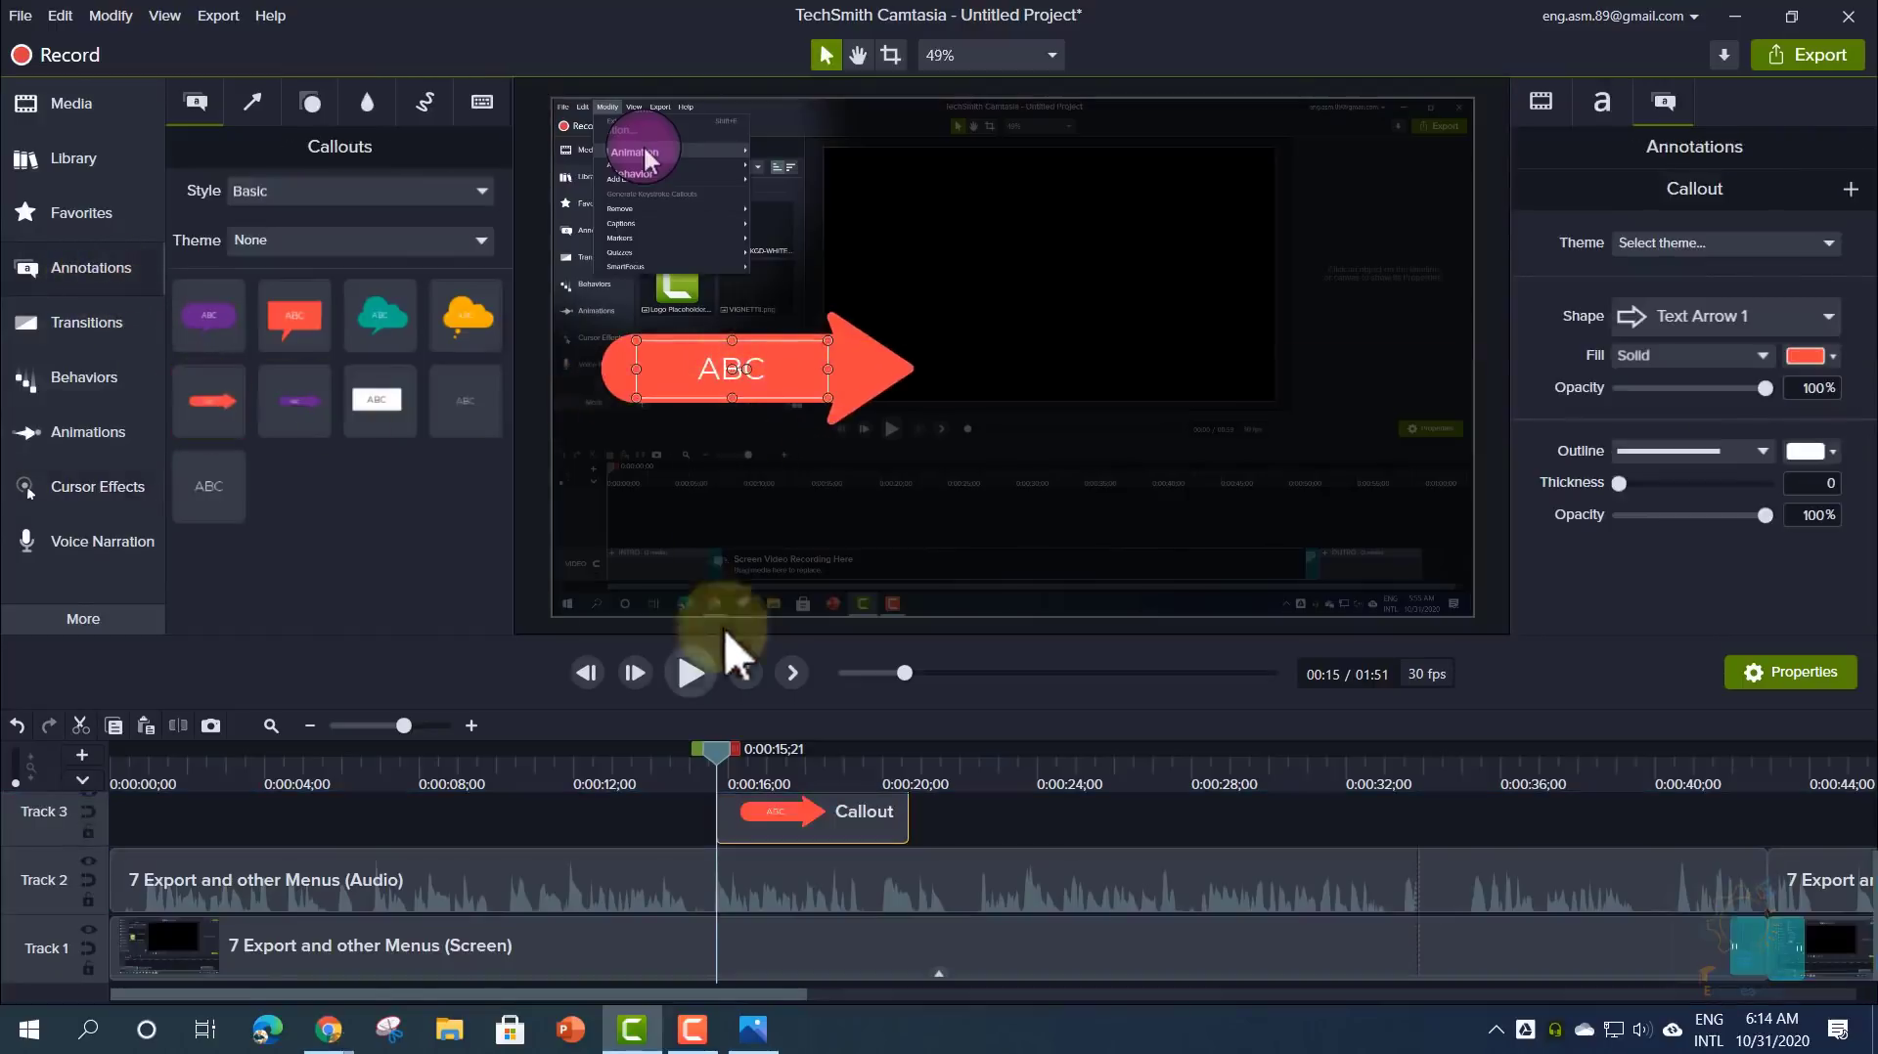
drag(720, 750, 697, 759)
click(689, 671)
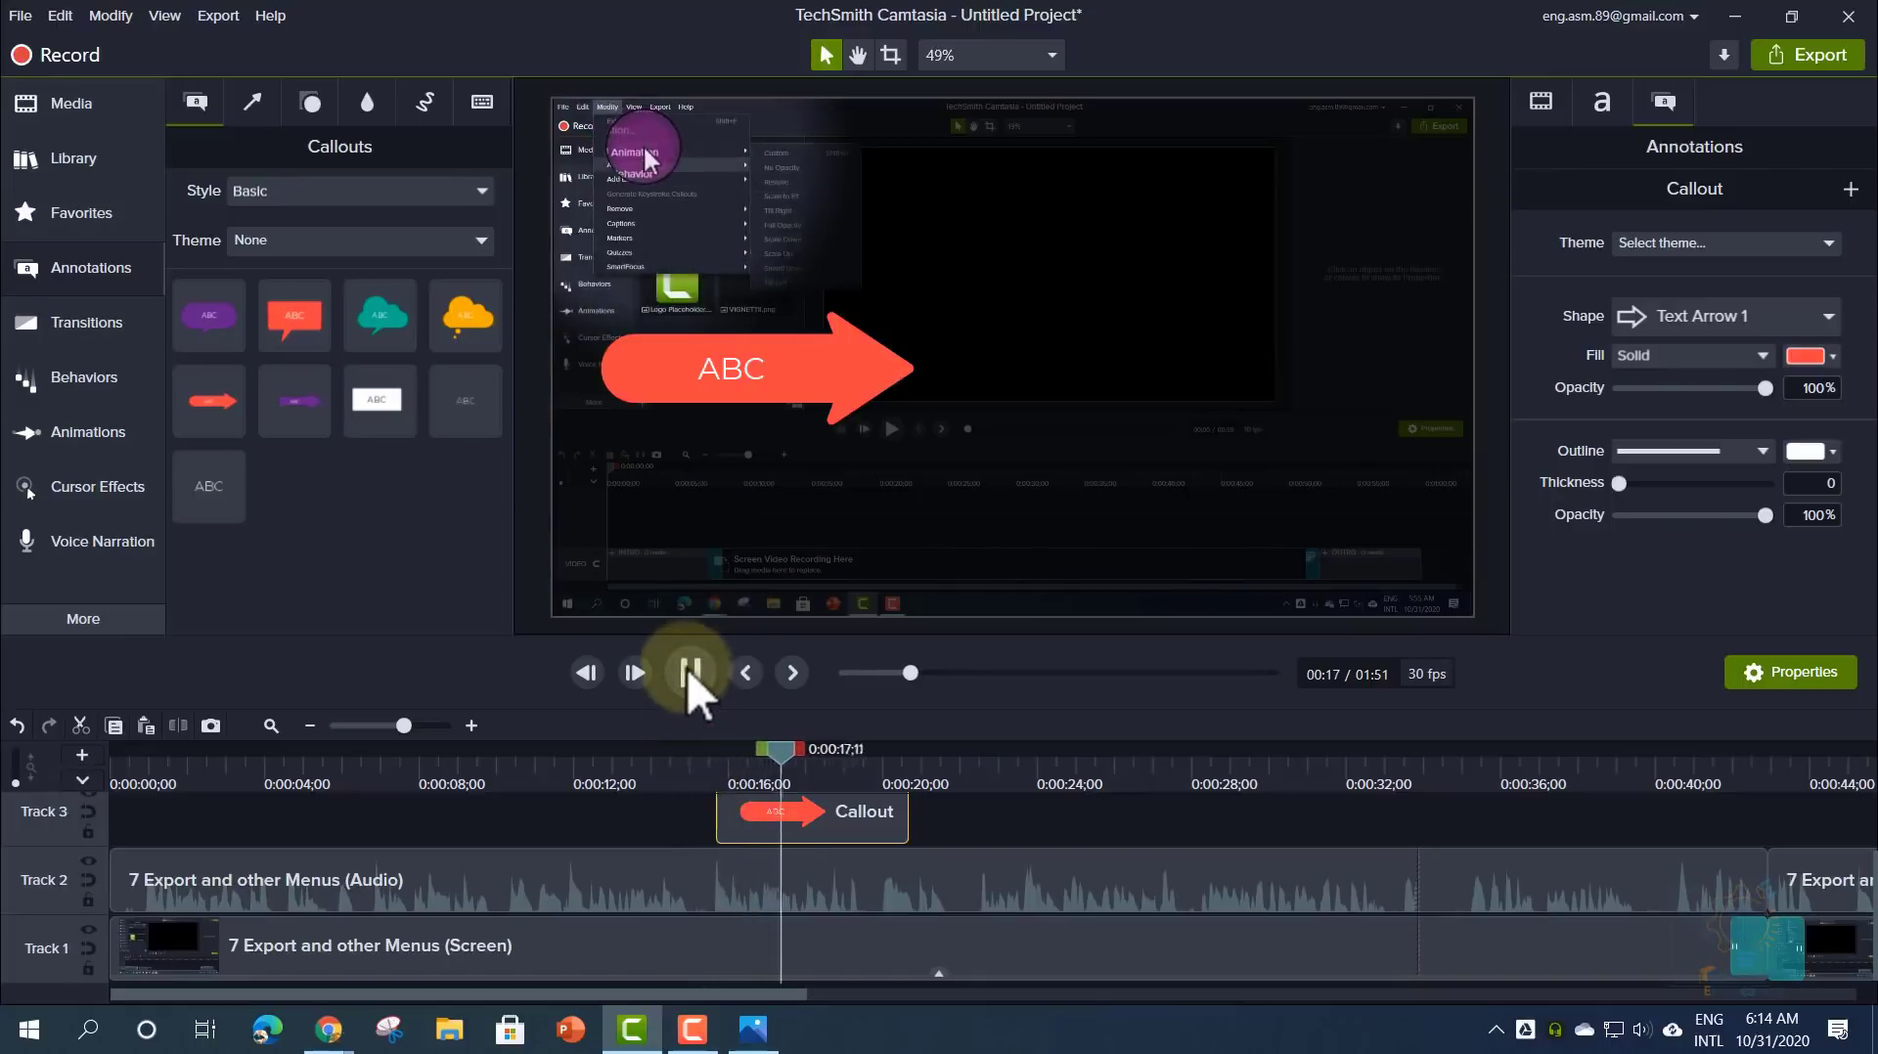
click(688, 673)
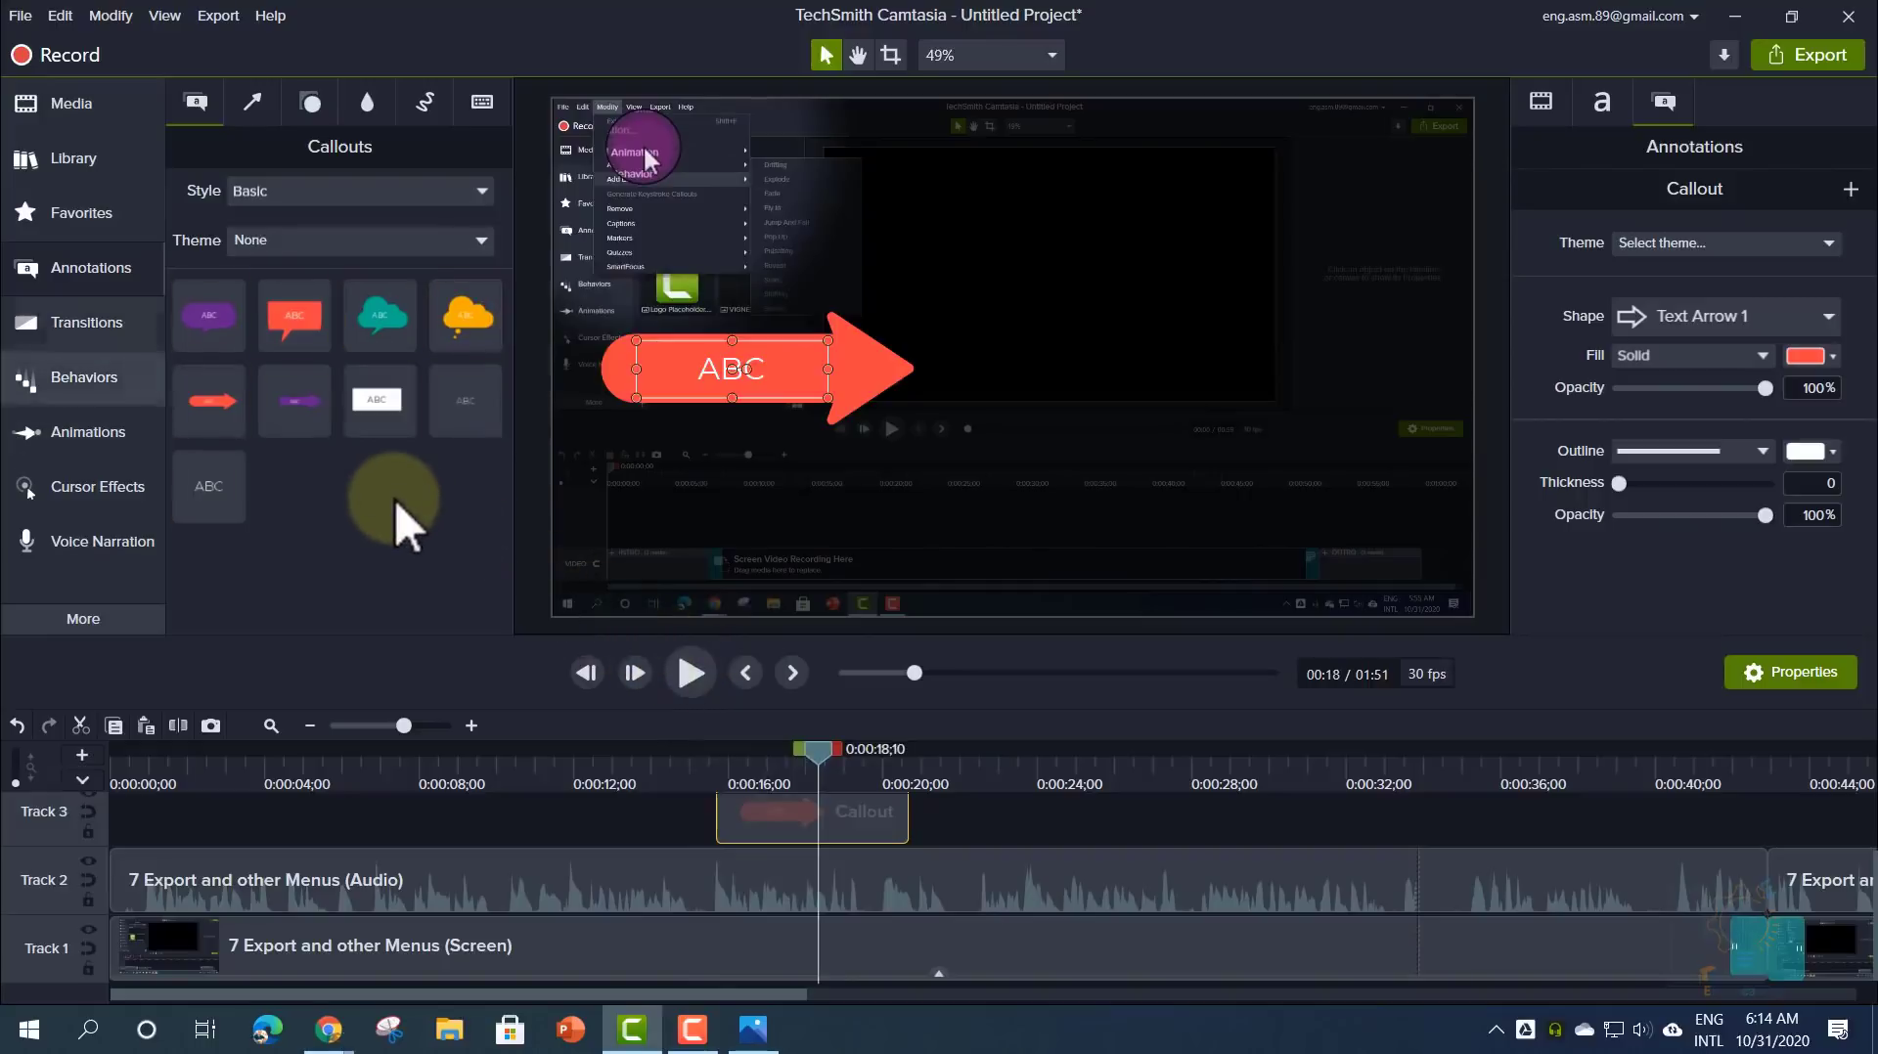
click(102, 163)
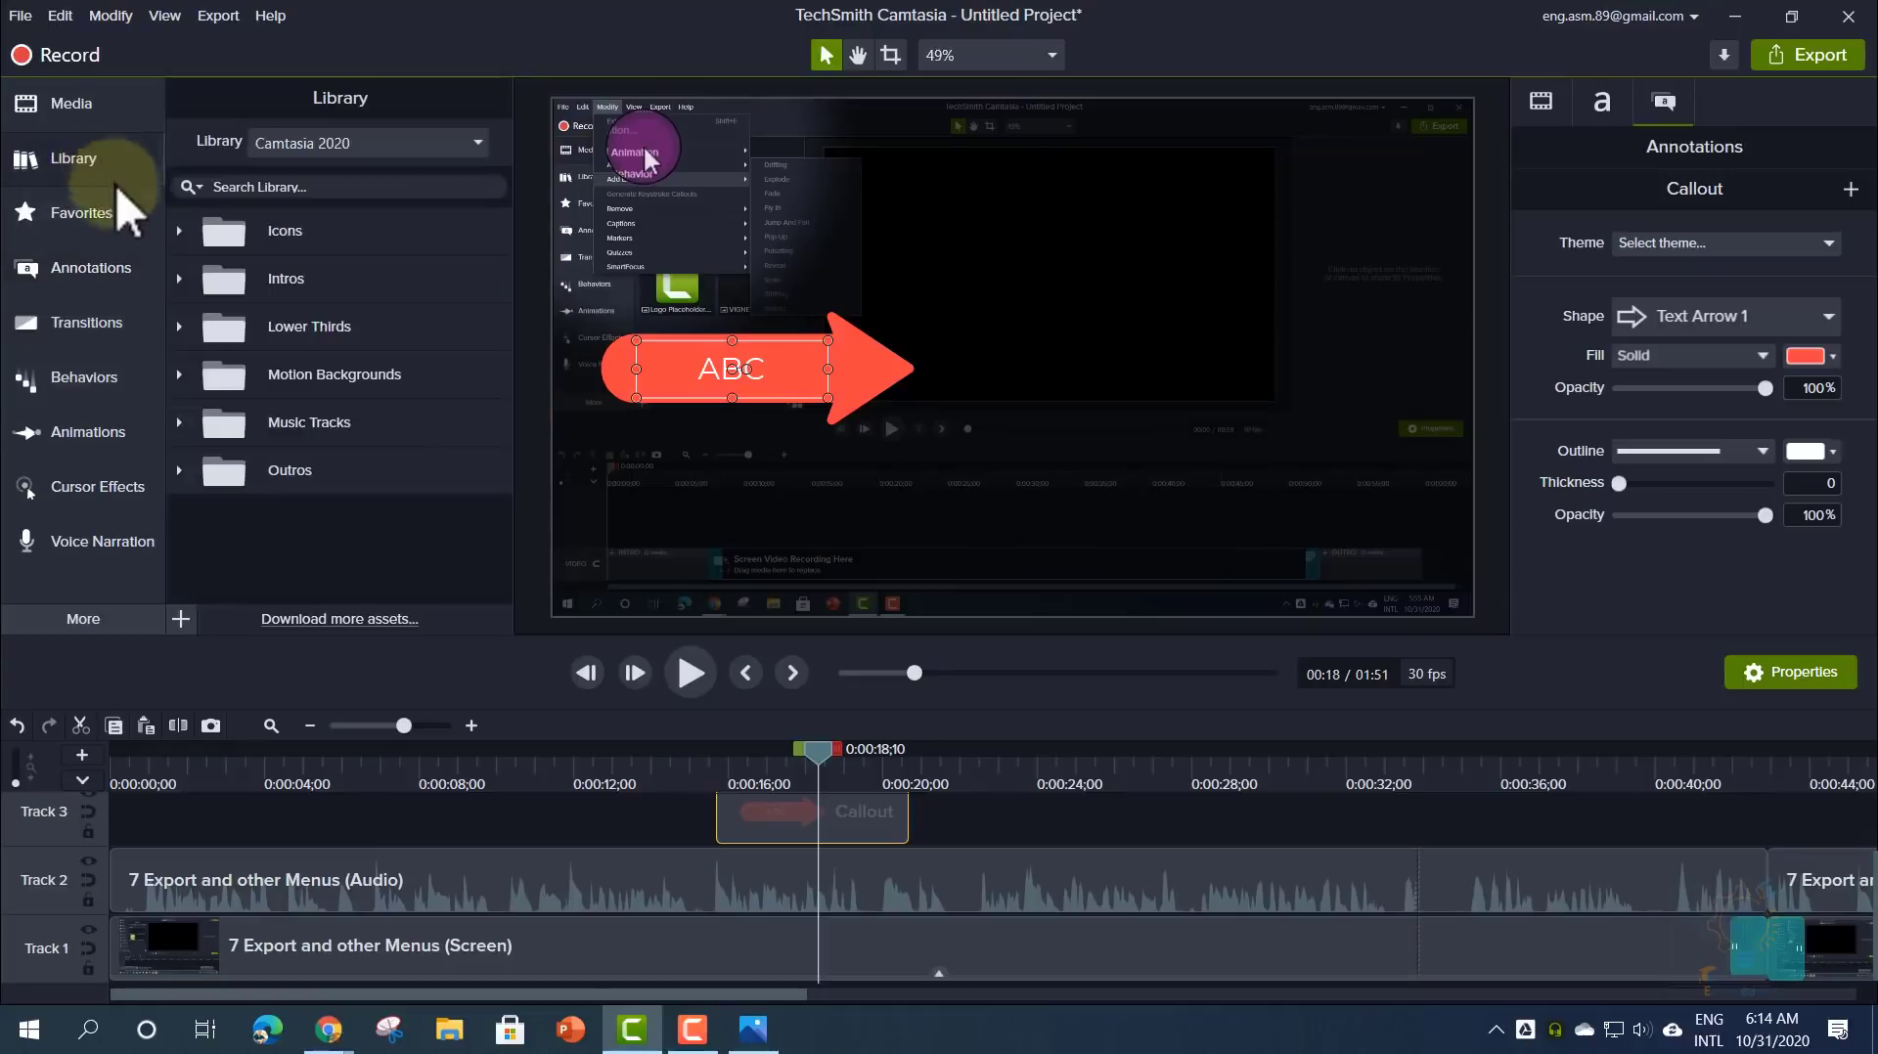
- Shift all clips right and drop the linewipe intro from Intros onto Track 3
click(179, 278)
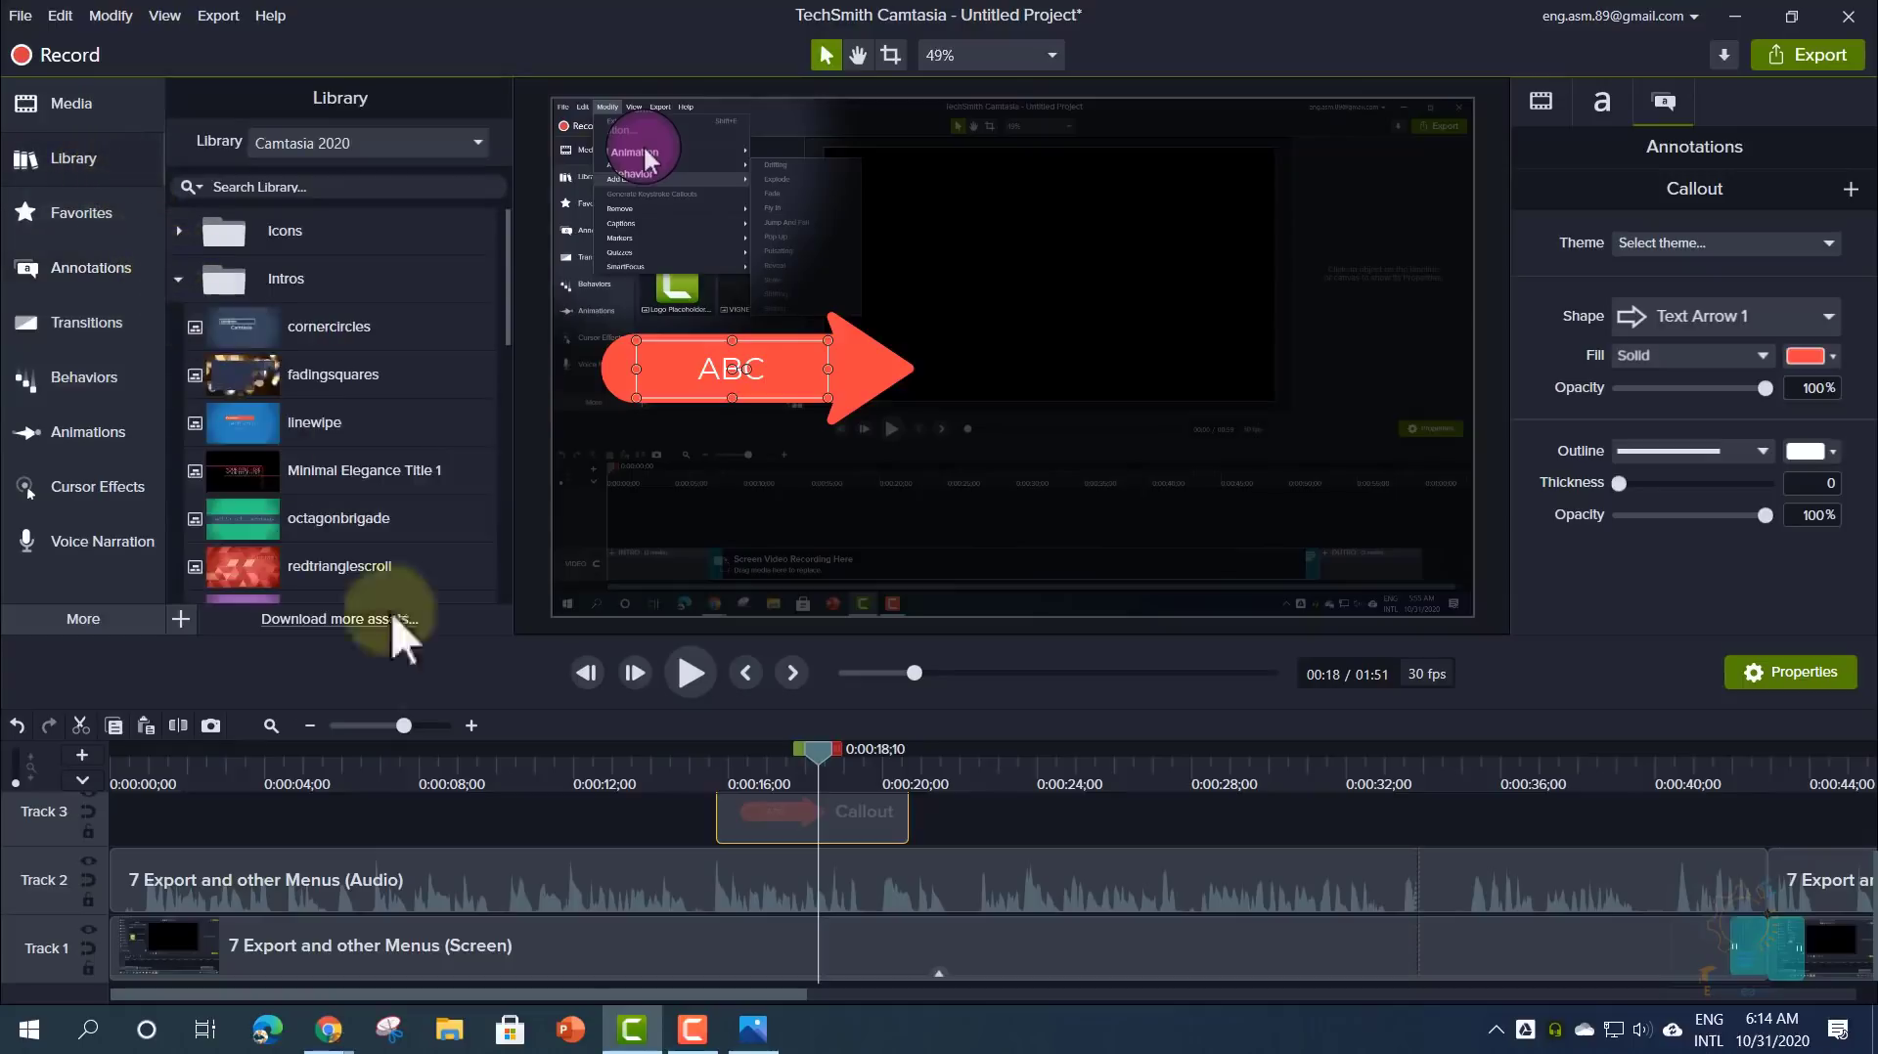
click(518, 812)
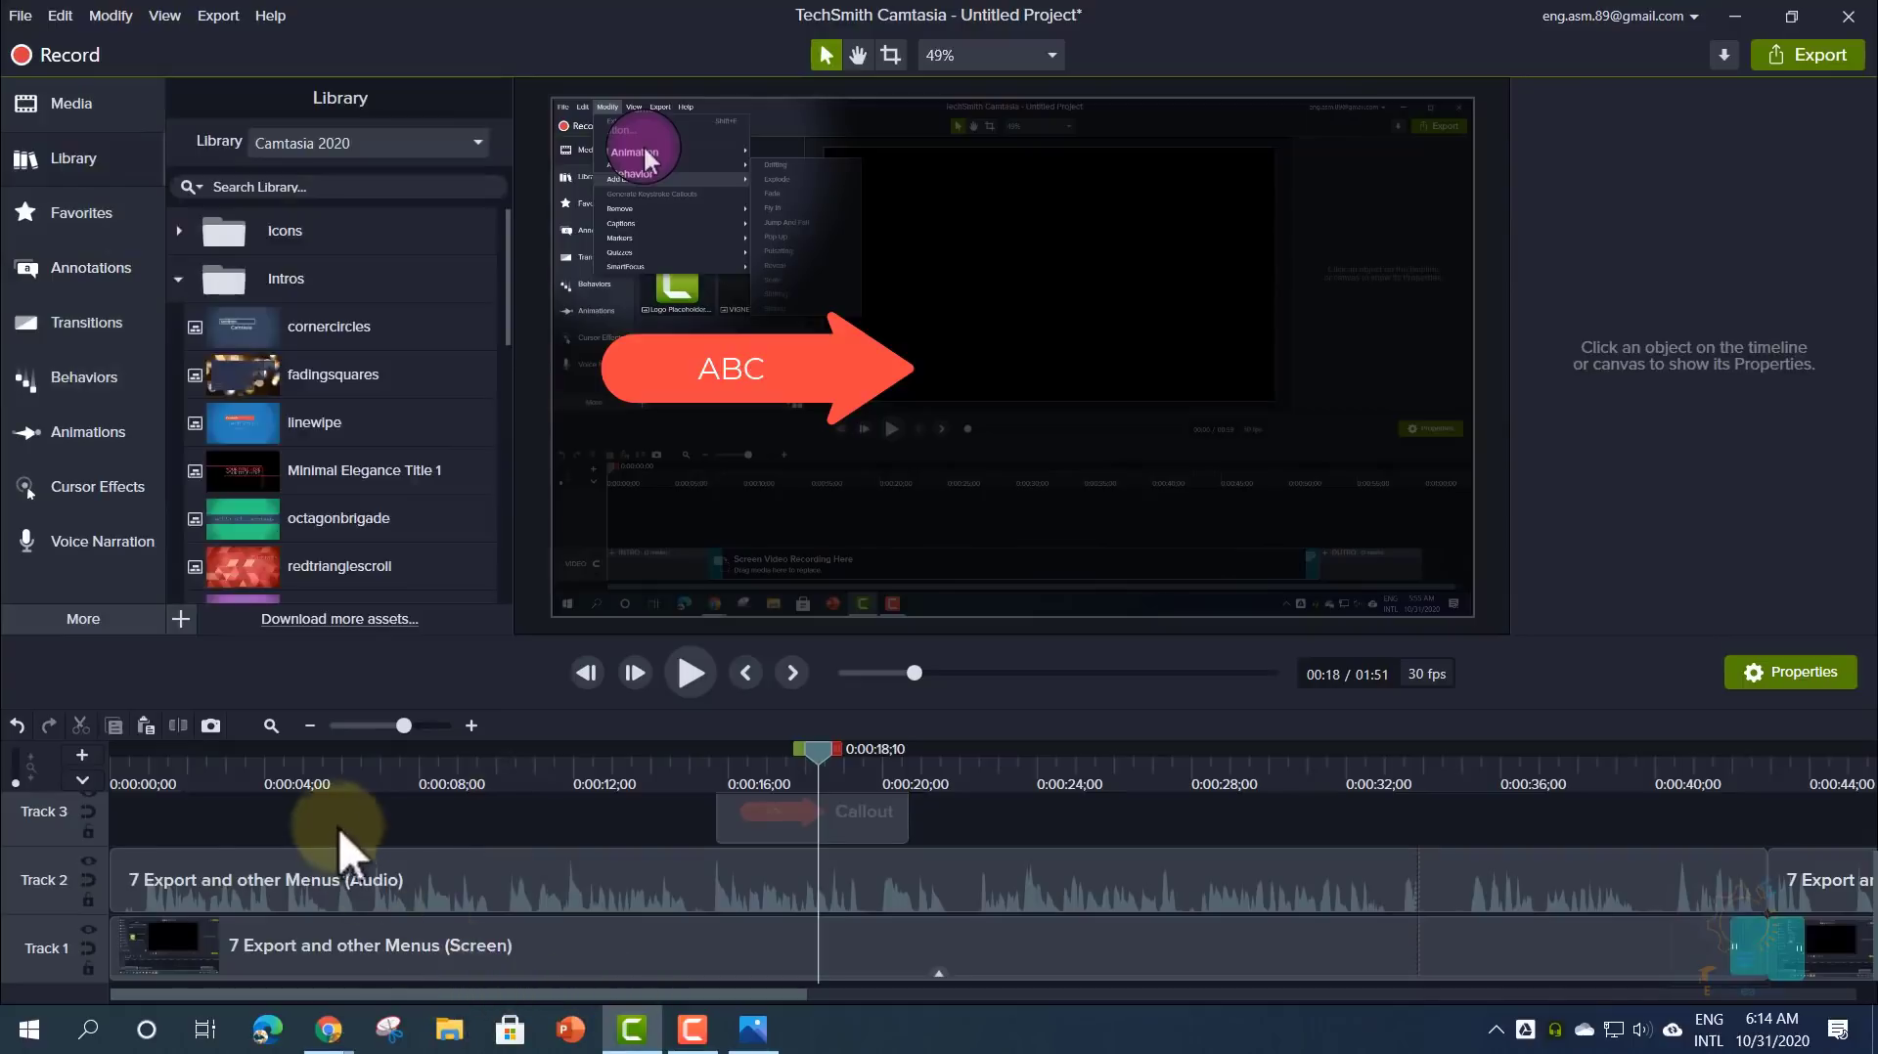
key(ctrl+a)
click(634, 830)
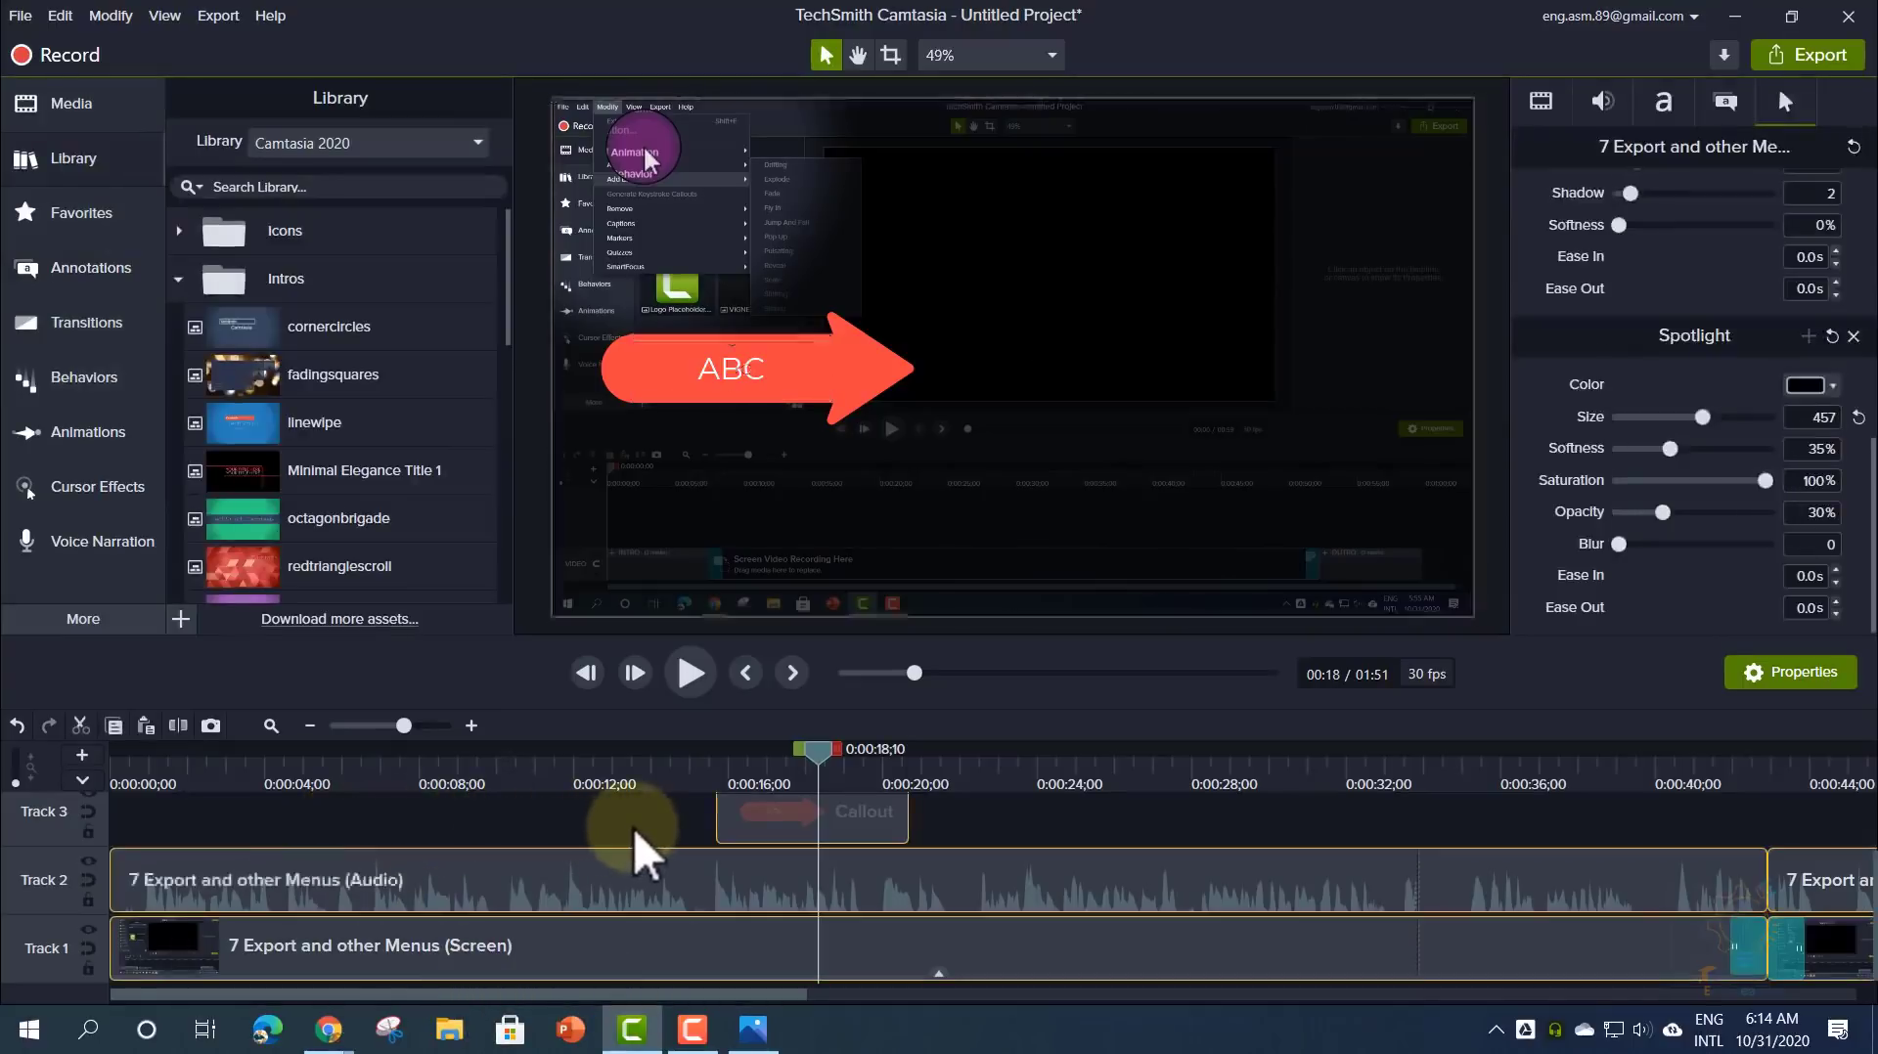
key(ctrl+a)
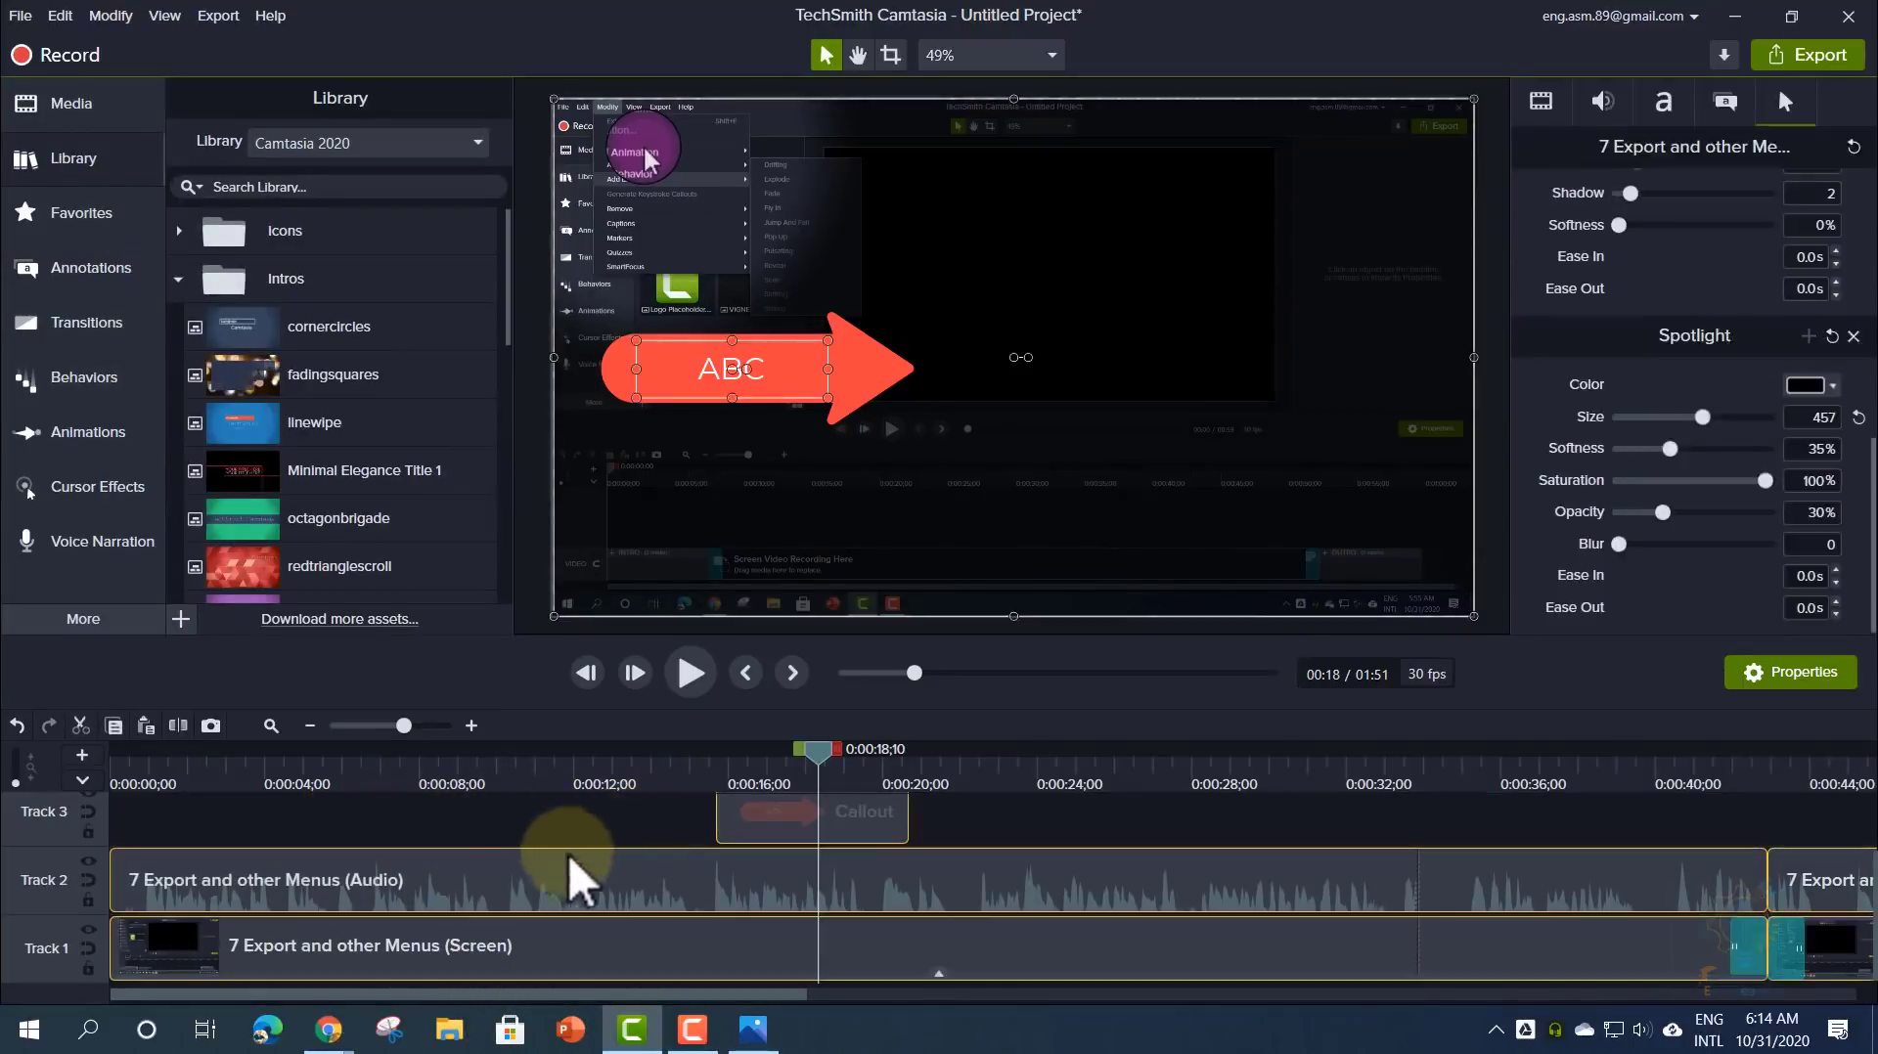
drag(526, 879, 646, 919)
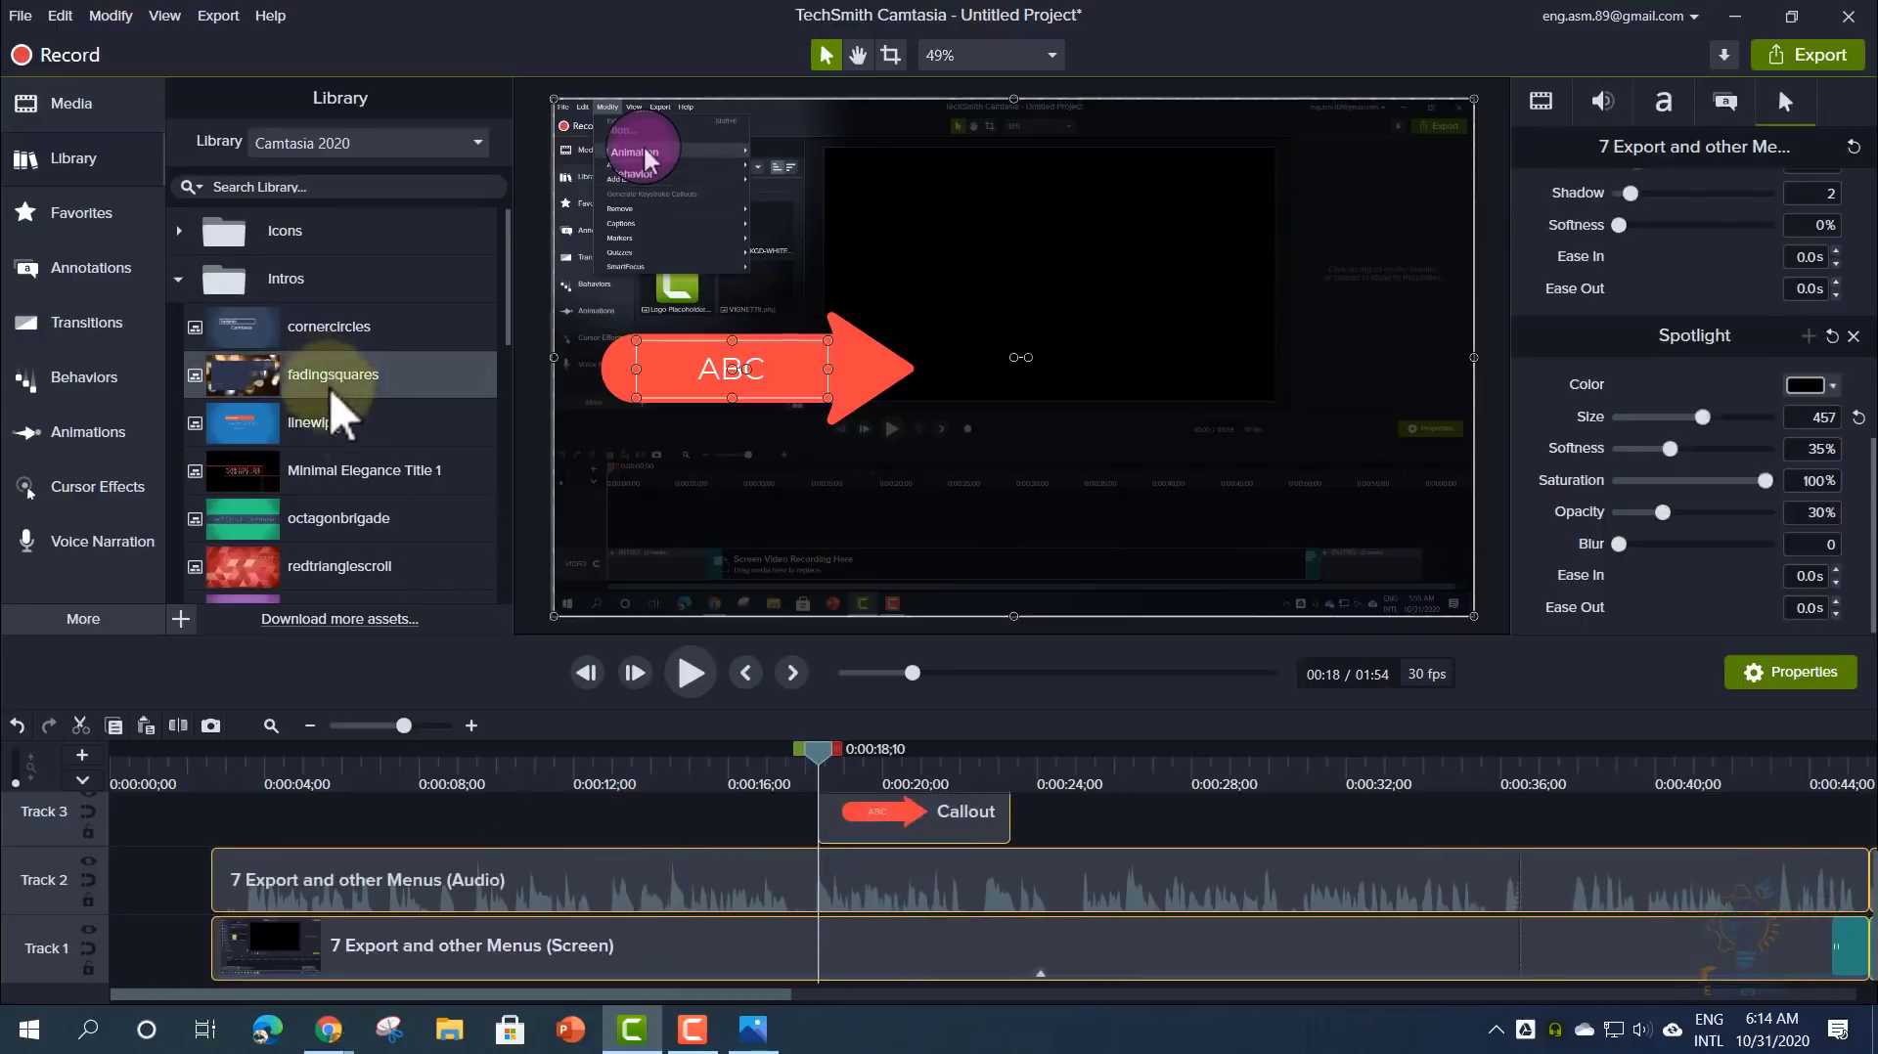
drag(331, 431, 94, 910)
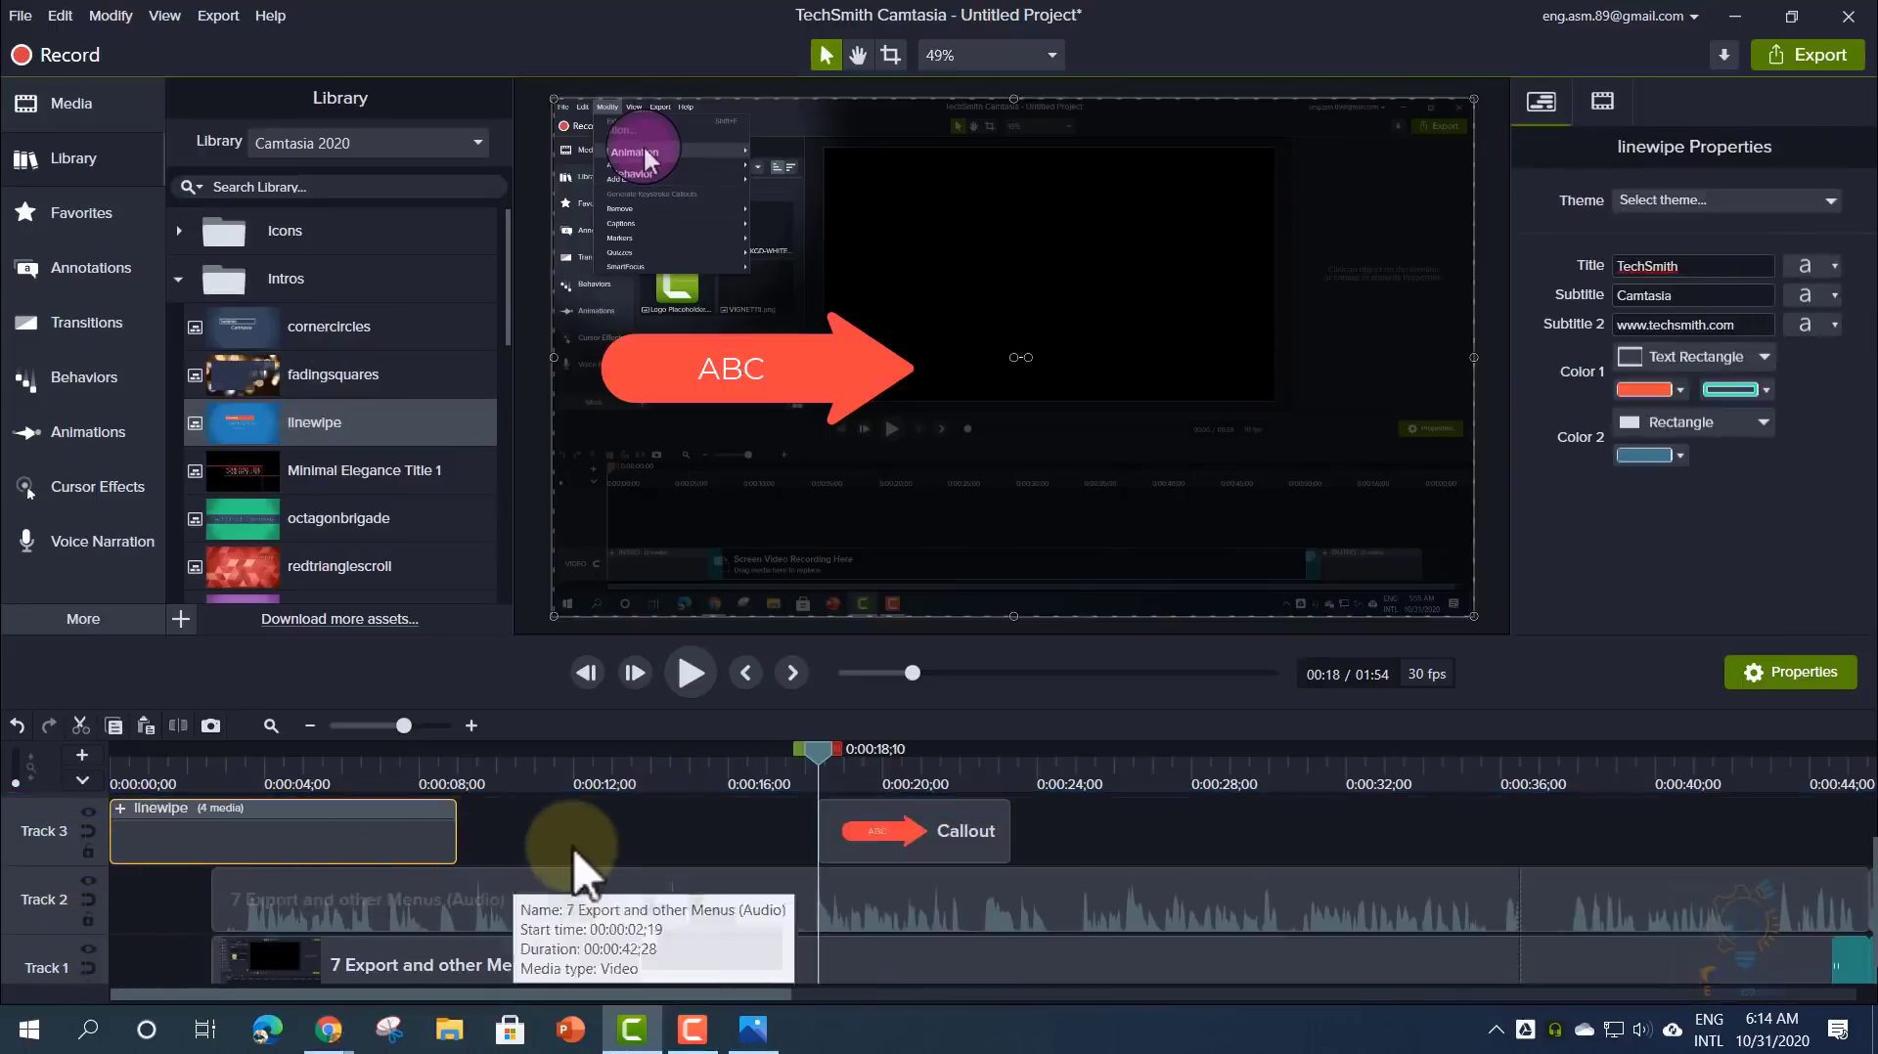
click(567, 853)
- Push the other clips further right, snap the linewipe intro to 0:00:00, and rewind to preview
key(ctrl+a)
drag(532, 901, 726, 910)
click(689, 829)
click(442, 847)
drag(442, 847, 352, 870)
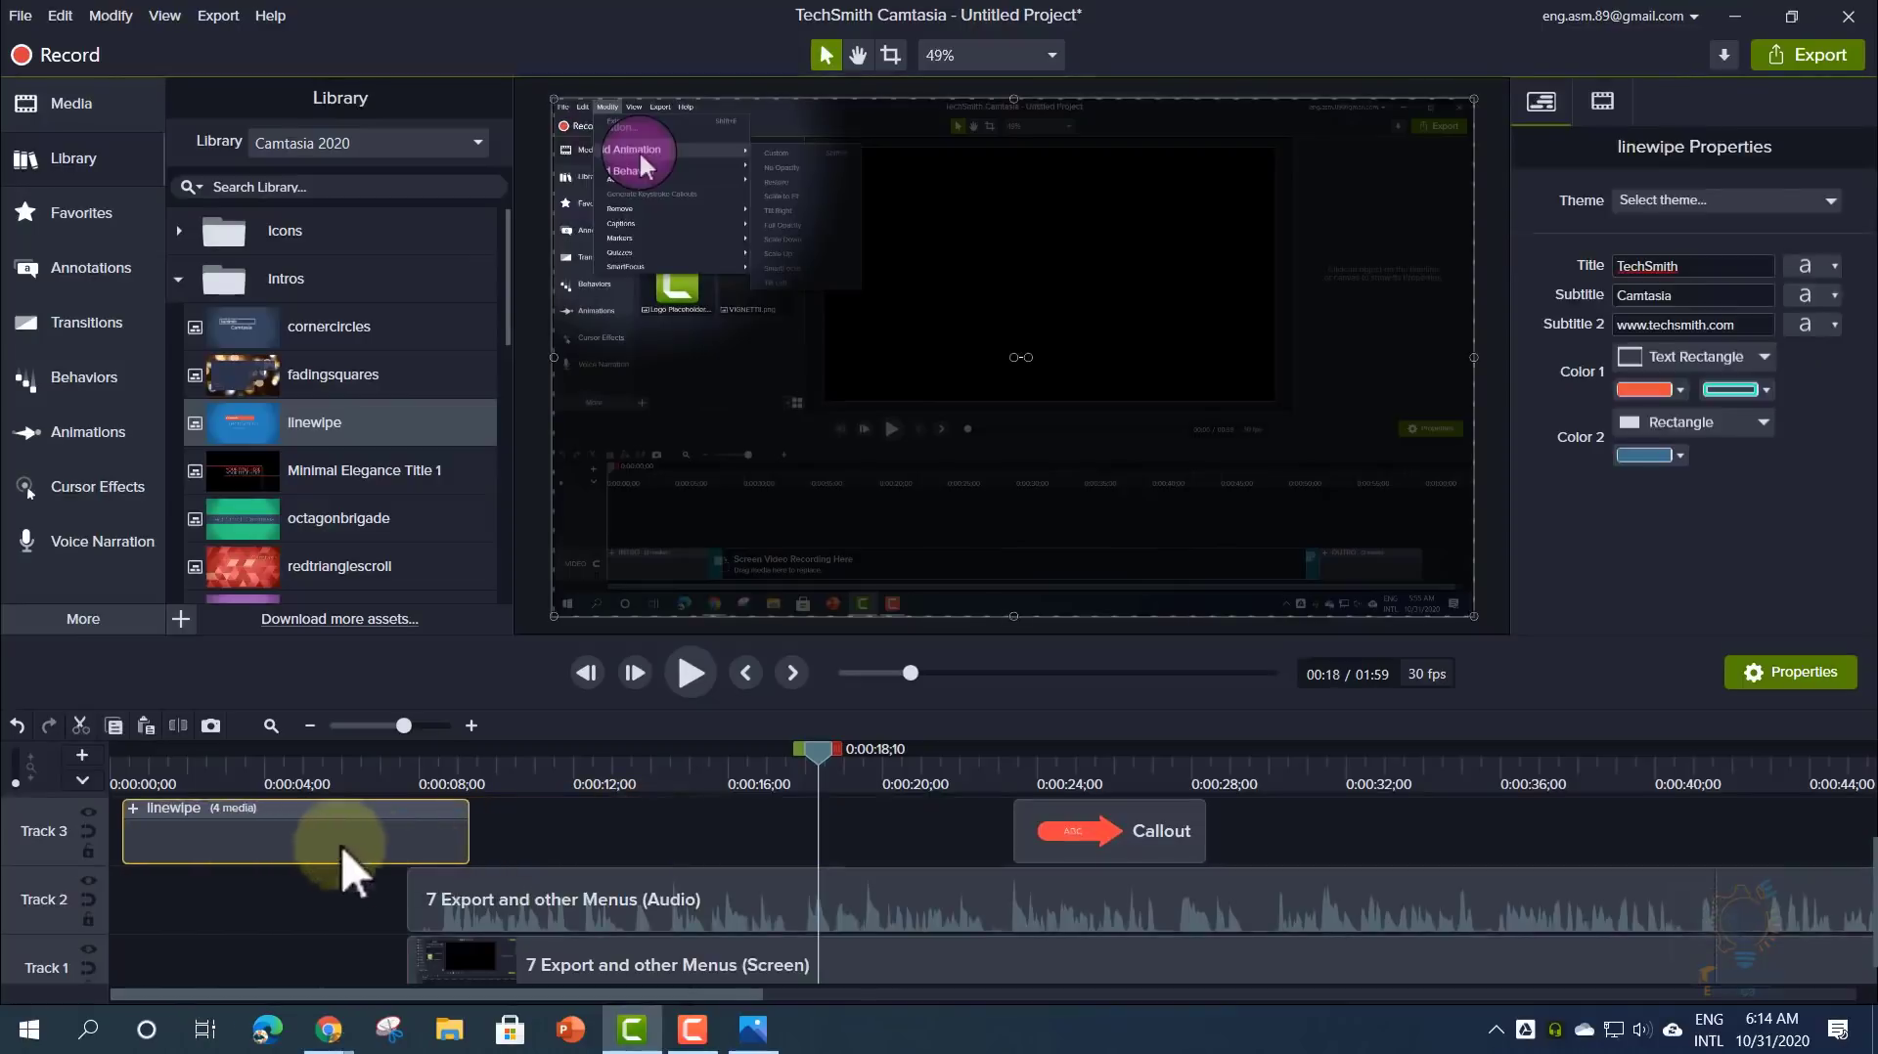
drag(544, 847, 221, 828)
click(483, 841)
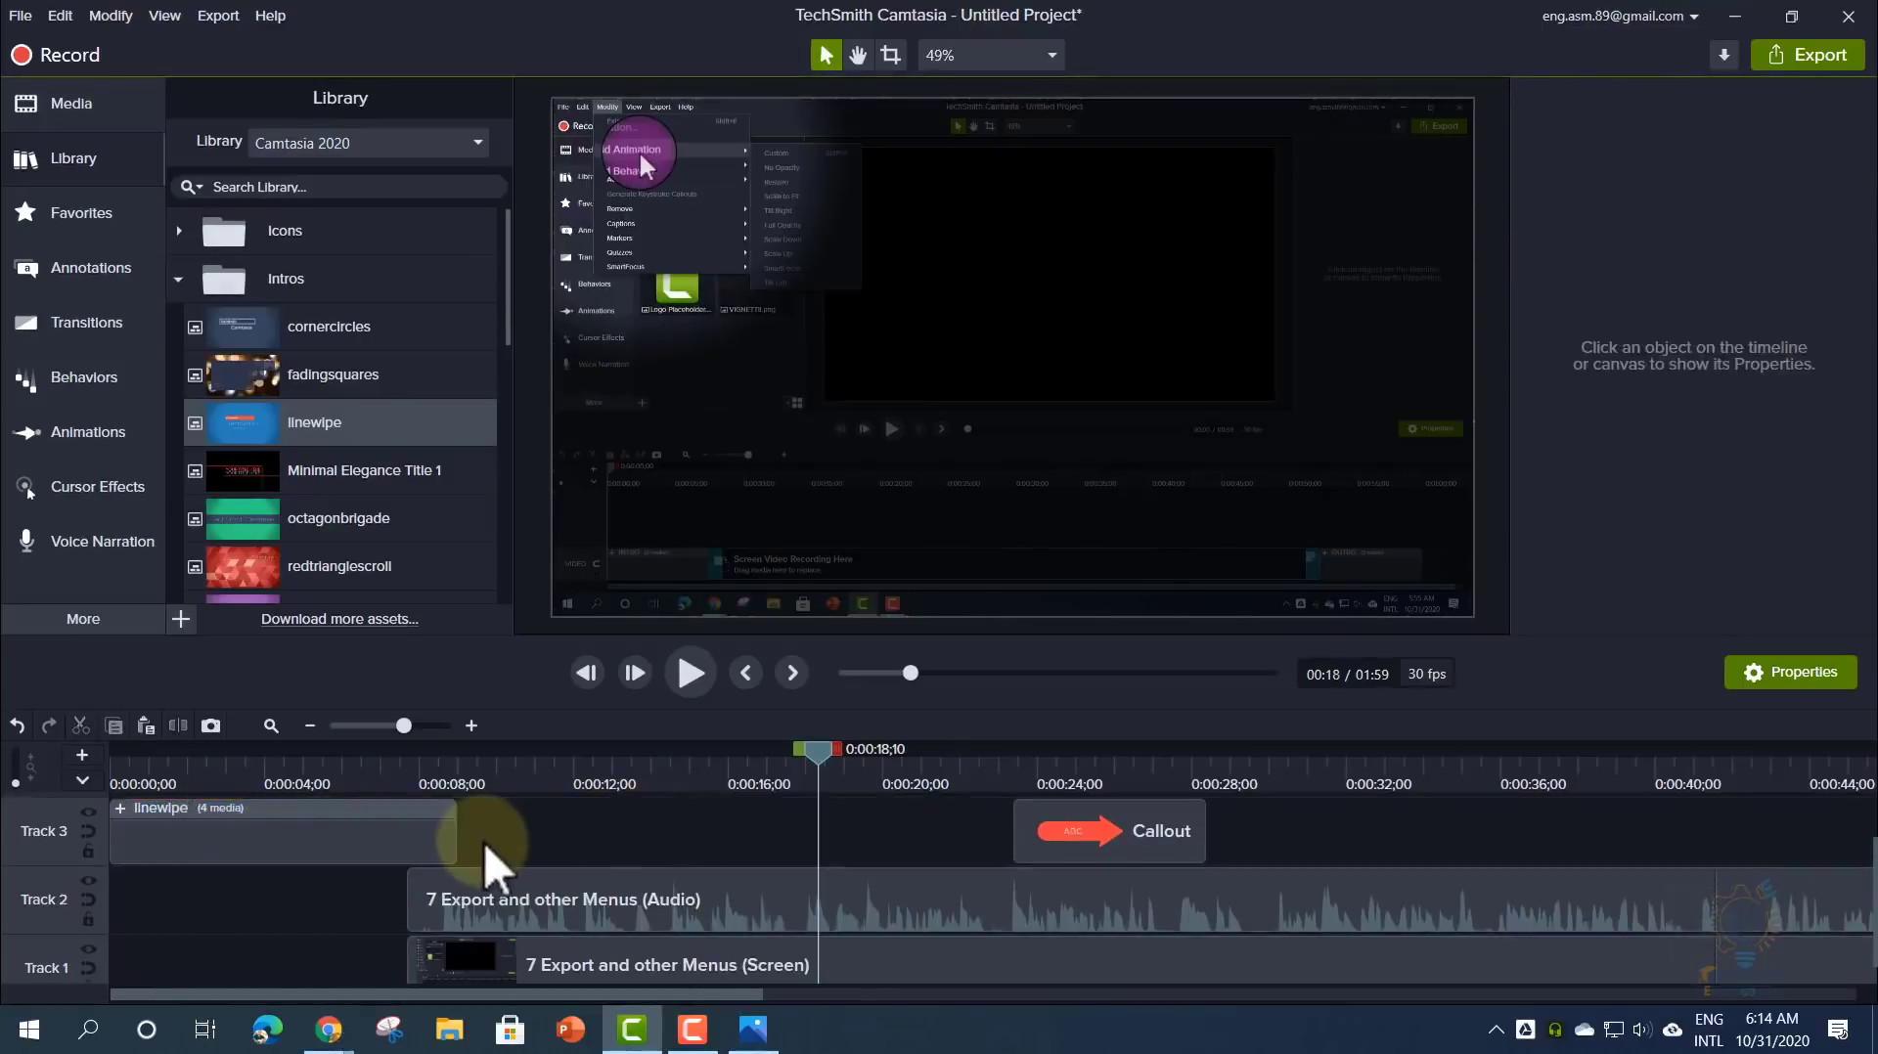
key(ctrl+a)
drag(485, 894, 536, 900)
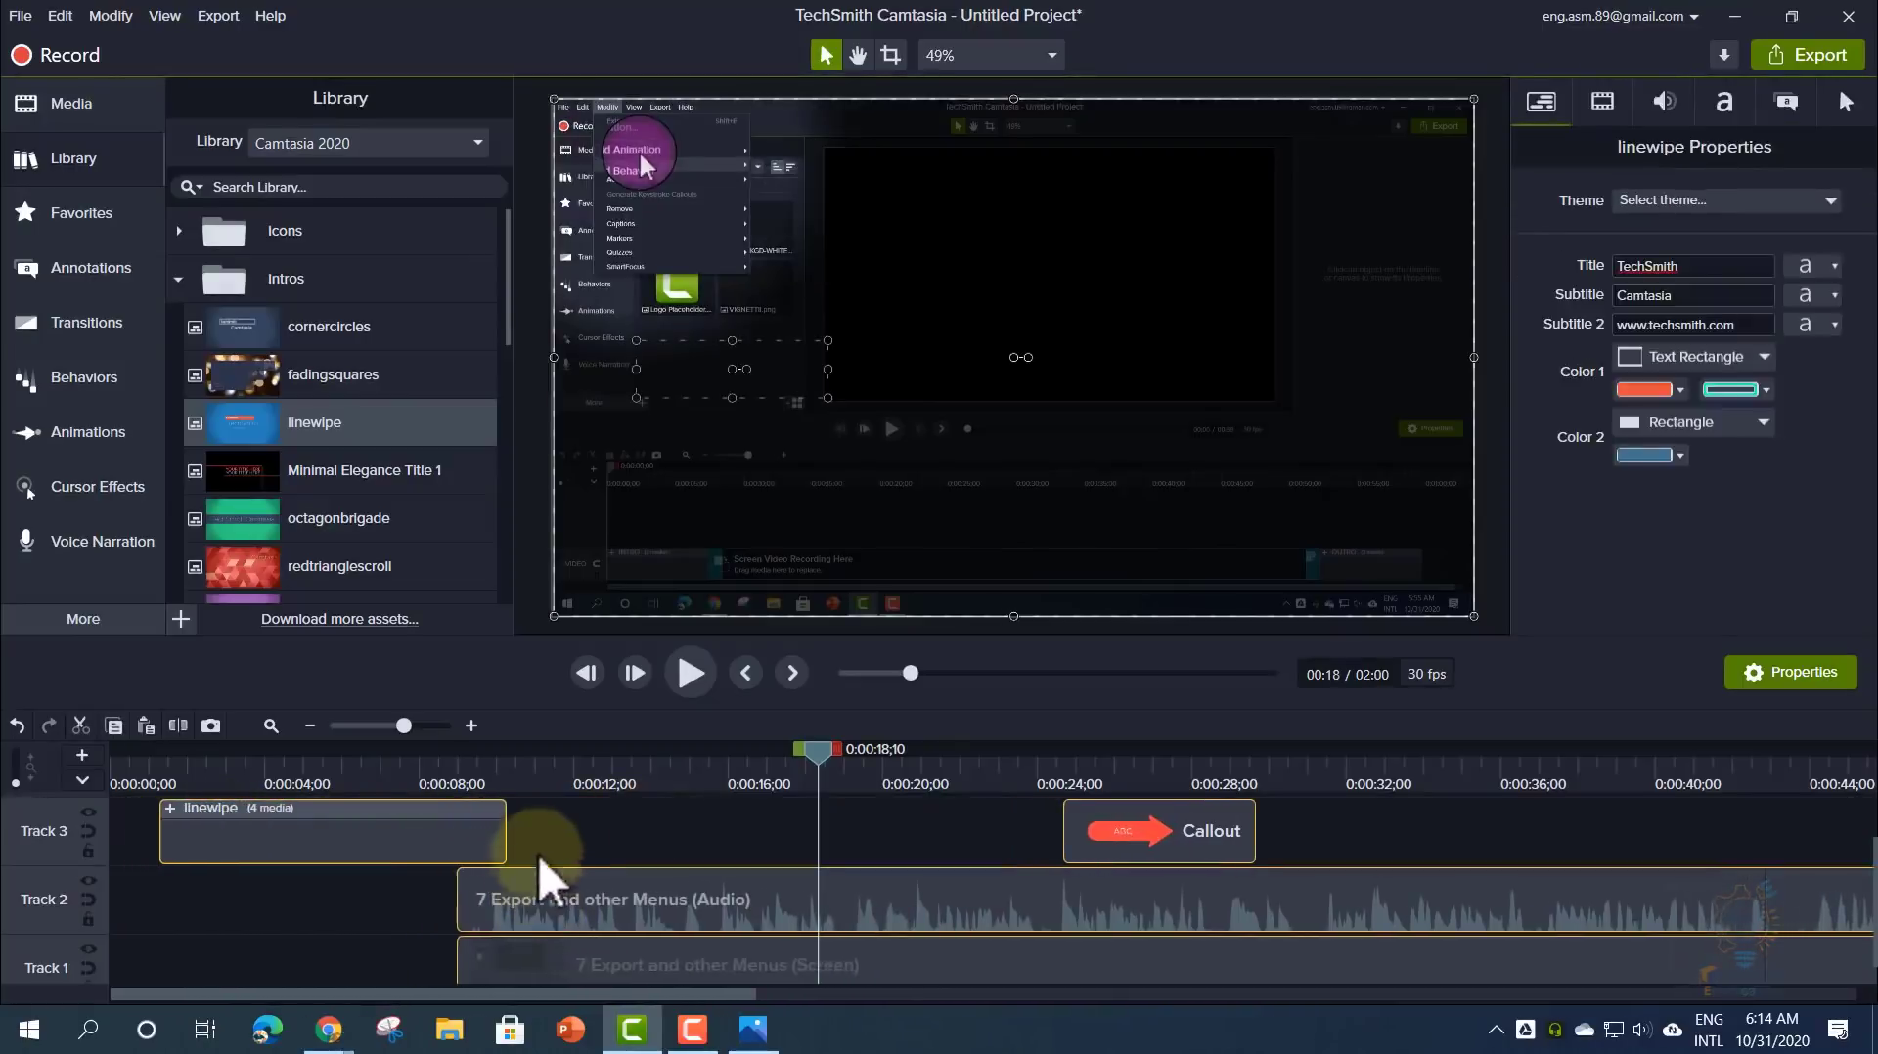
click(539, 851)
drag(470, 839, 358, 847)
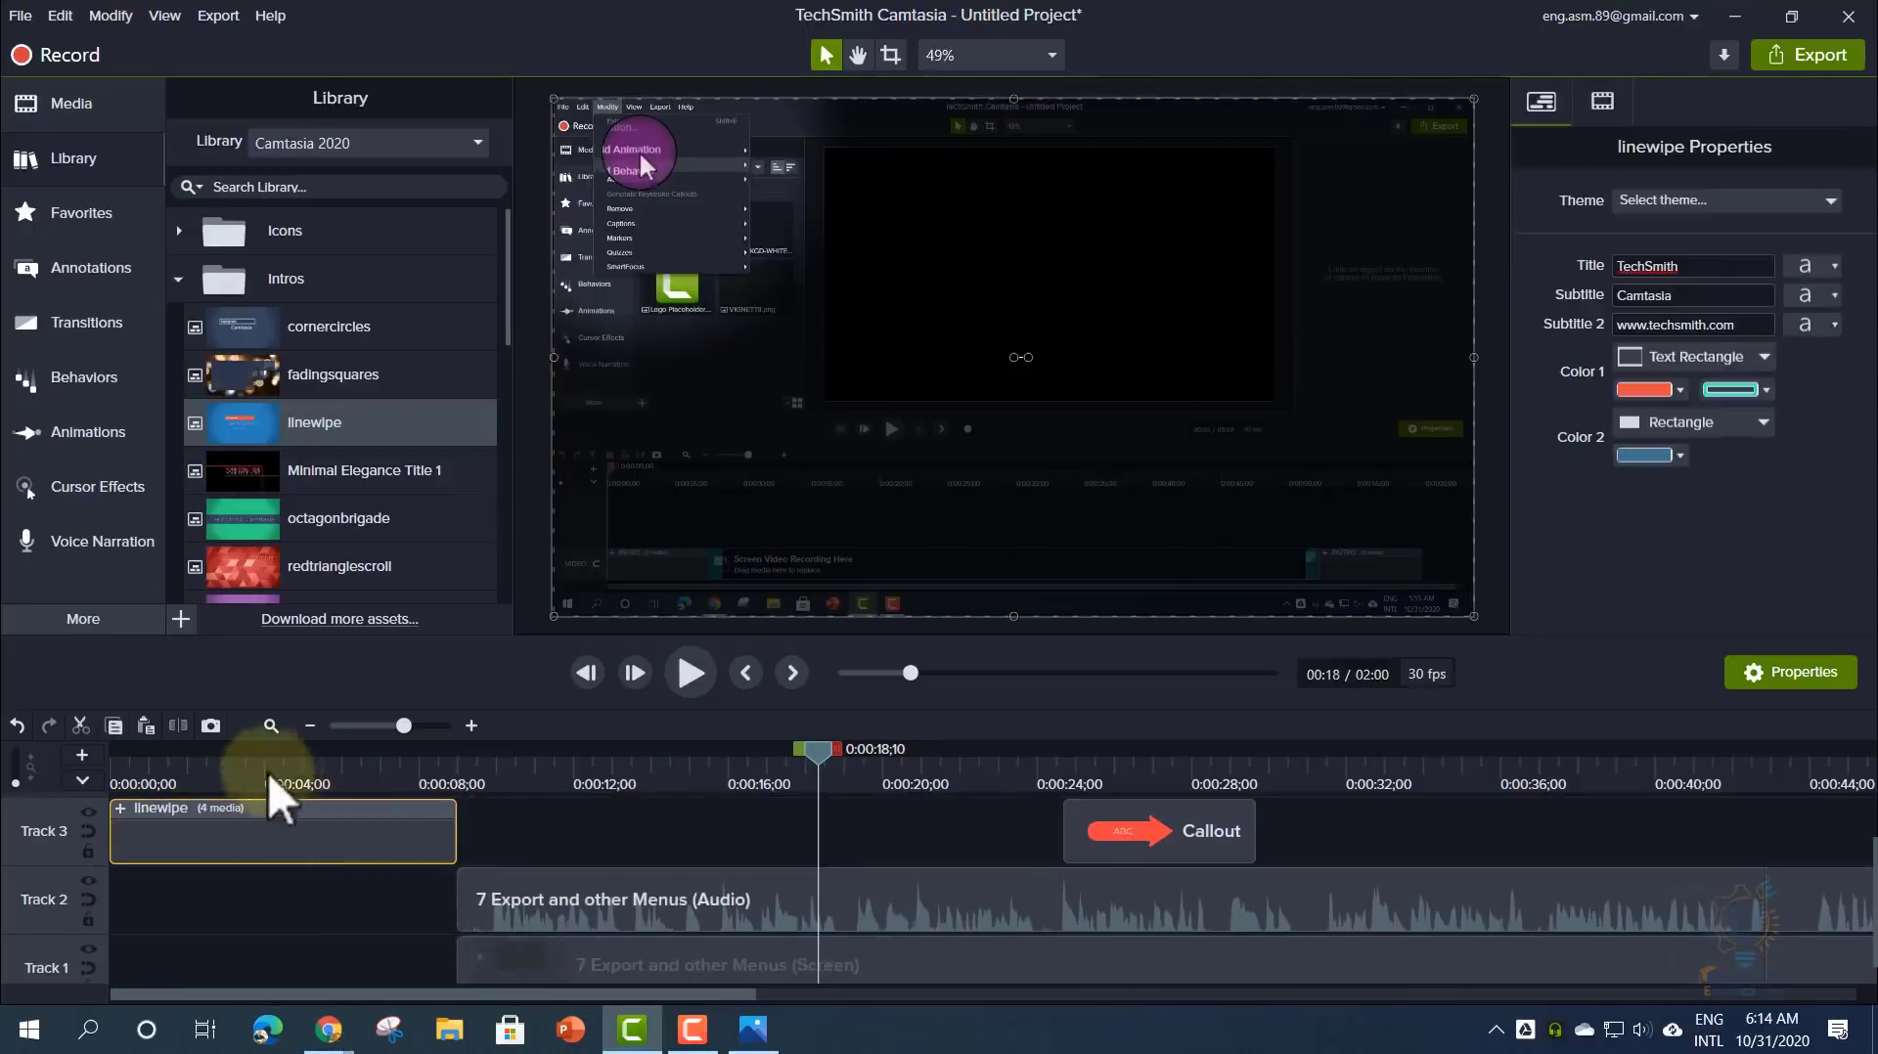
drag(235, 777, 297, 792)
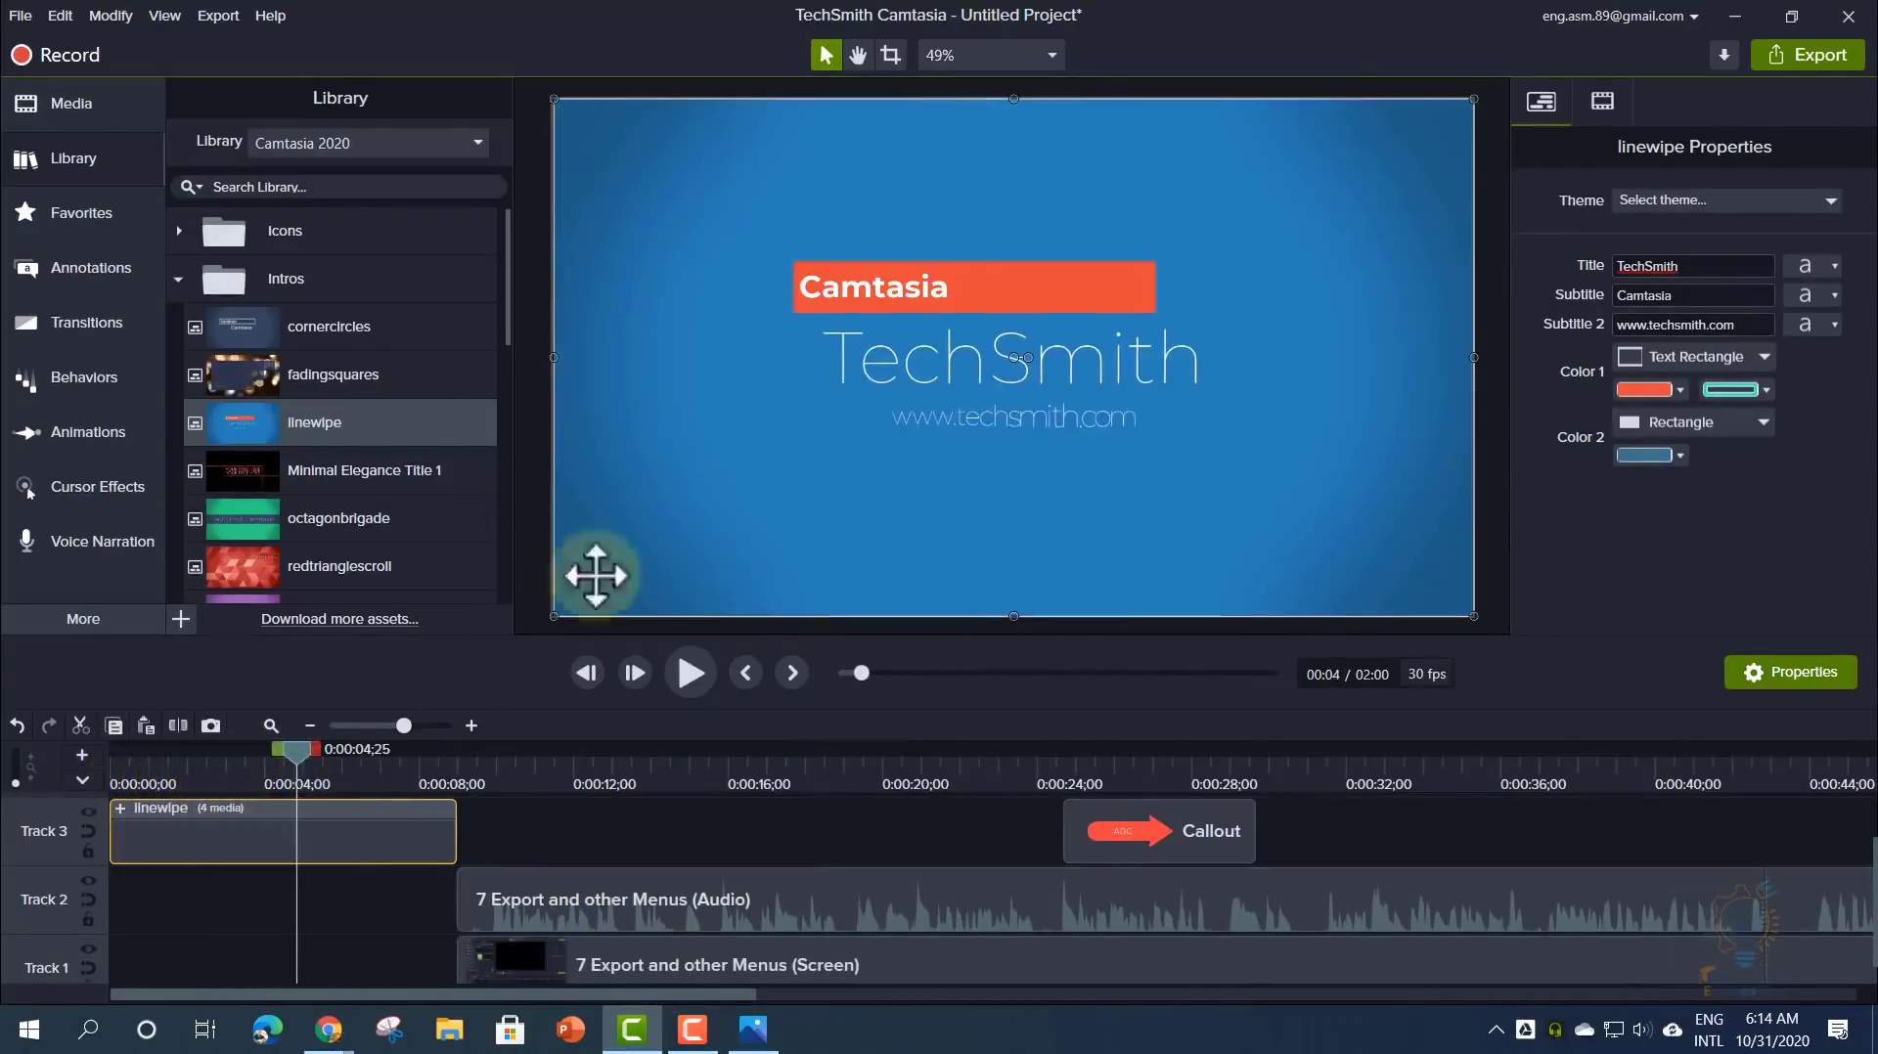
- Change the intro title to 'My Text' and the subtitle to 'Coding Acd'
click(893, 358)
double_click(893, 358)
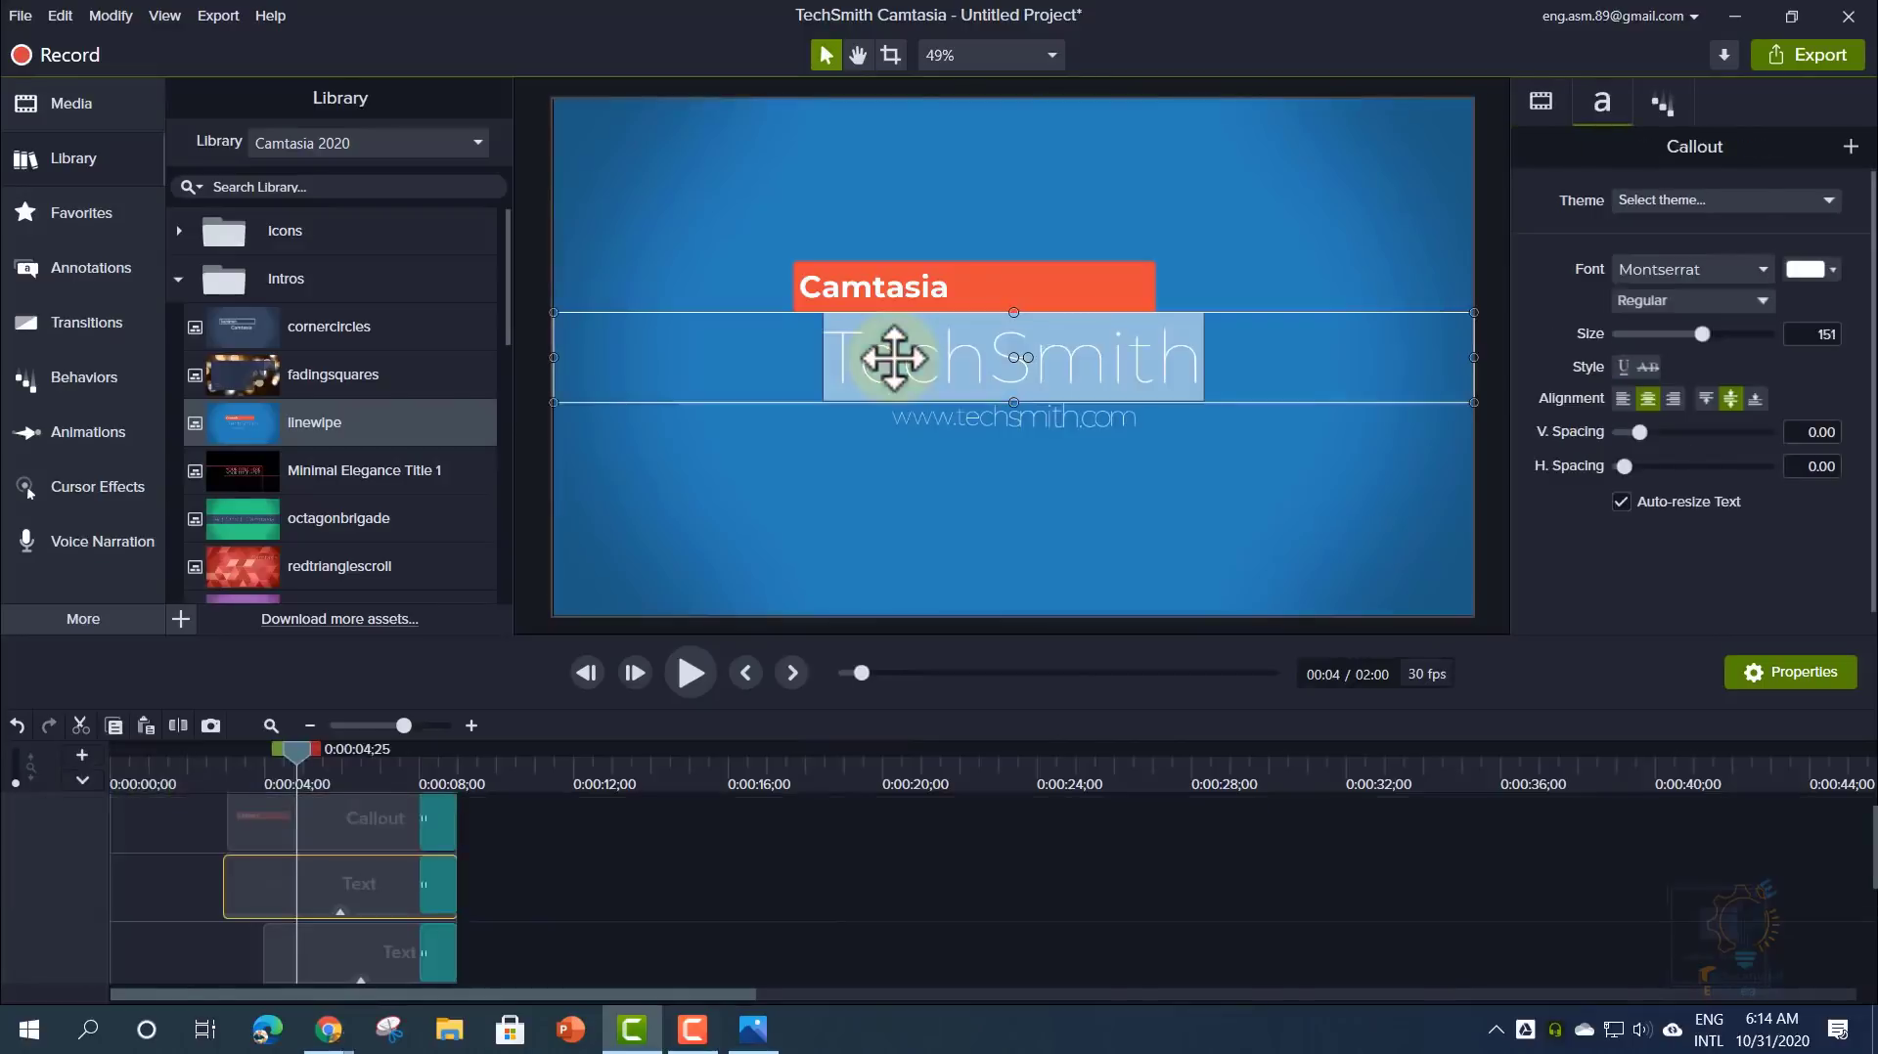
text(My T)
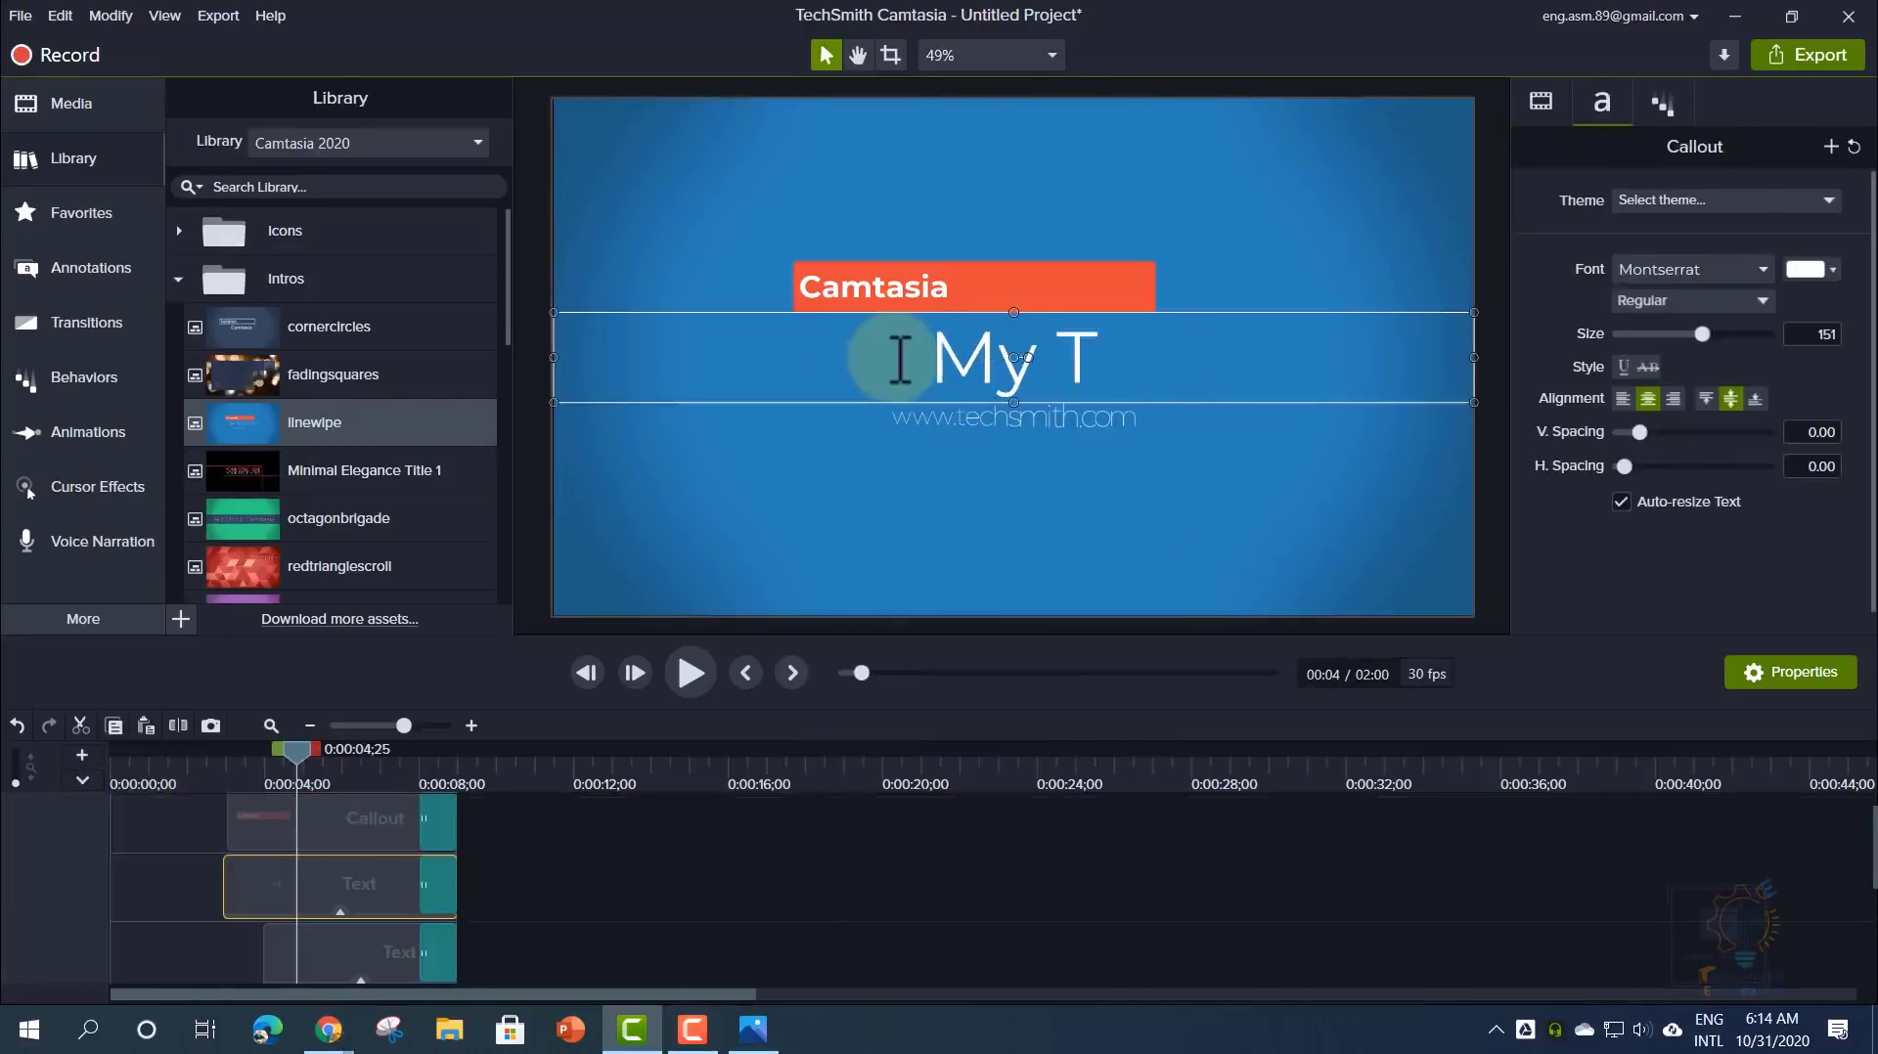
text(ext)
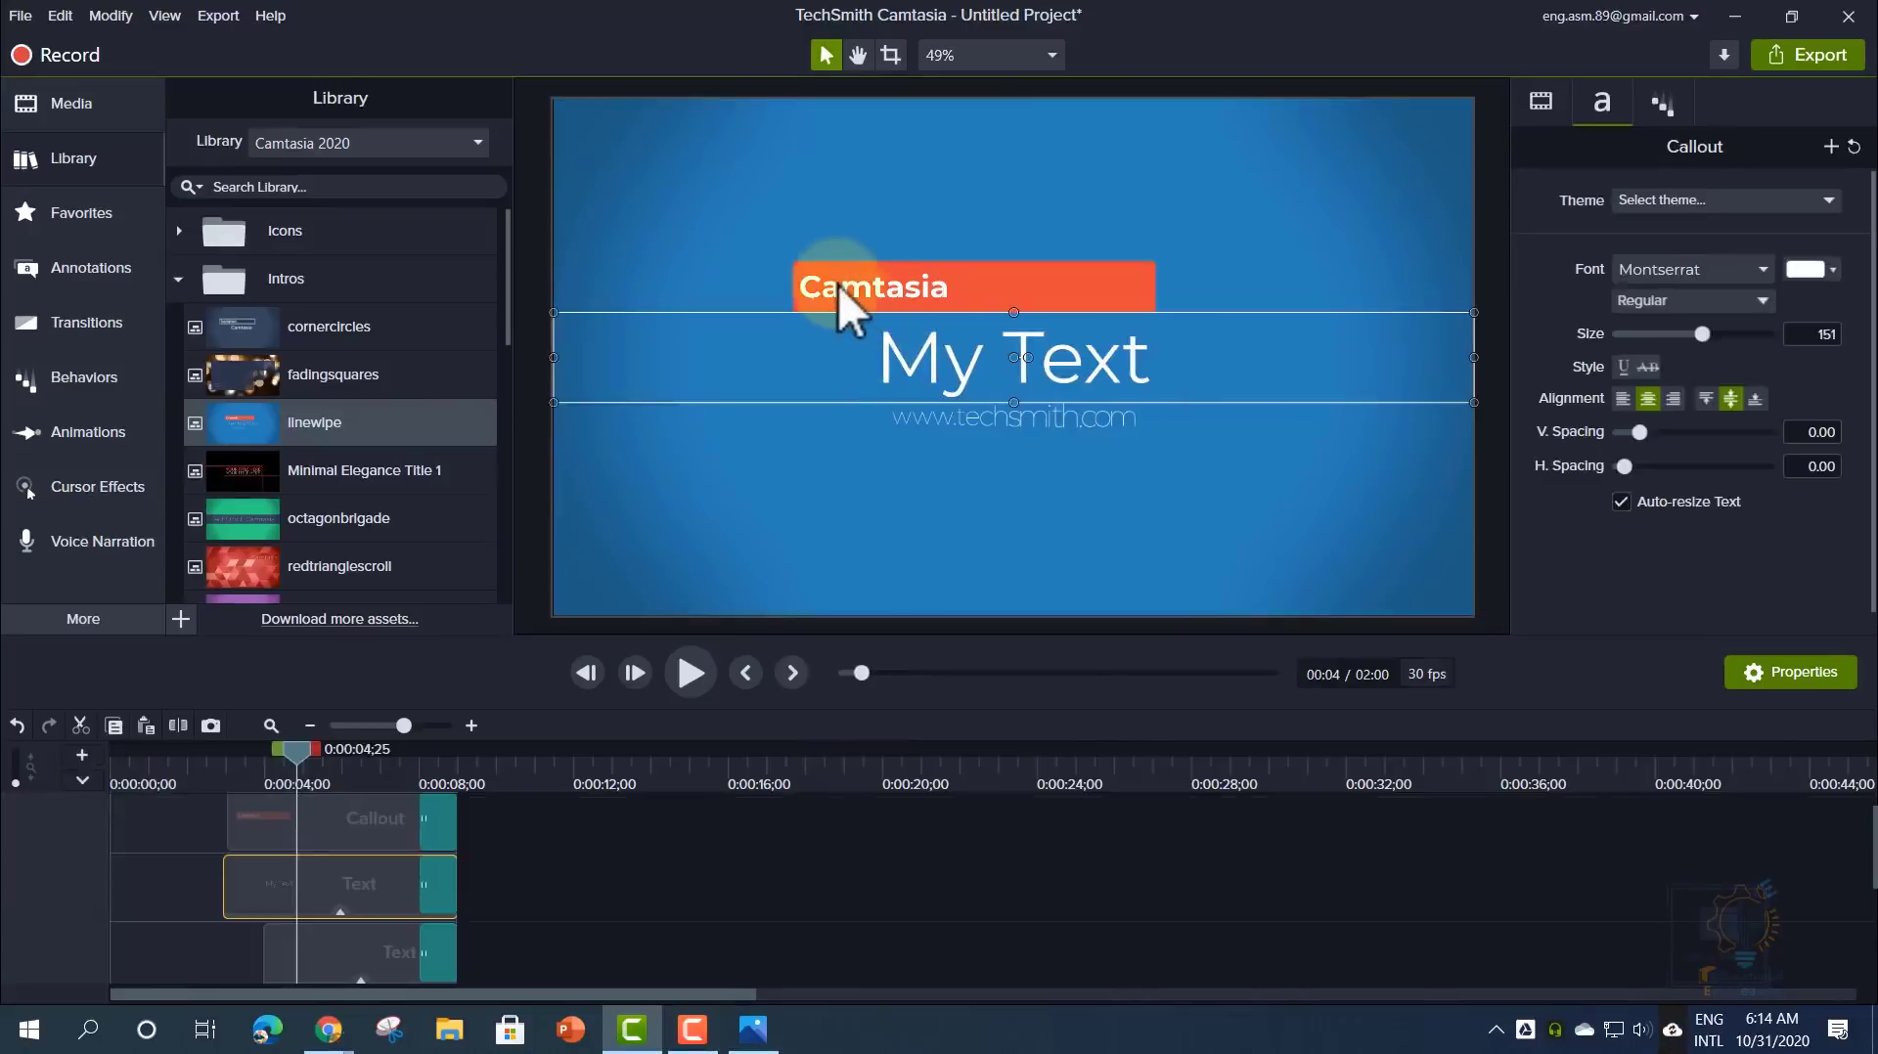
double_click(838, 284)
text(Coding Acd)
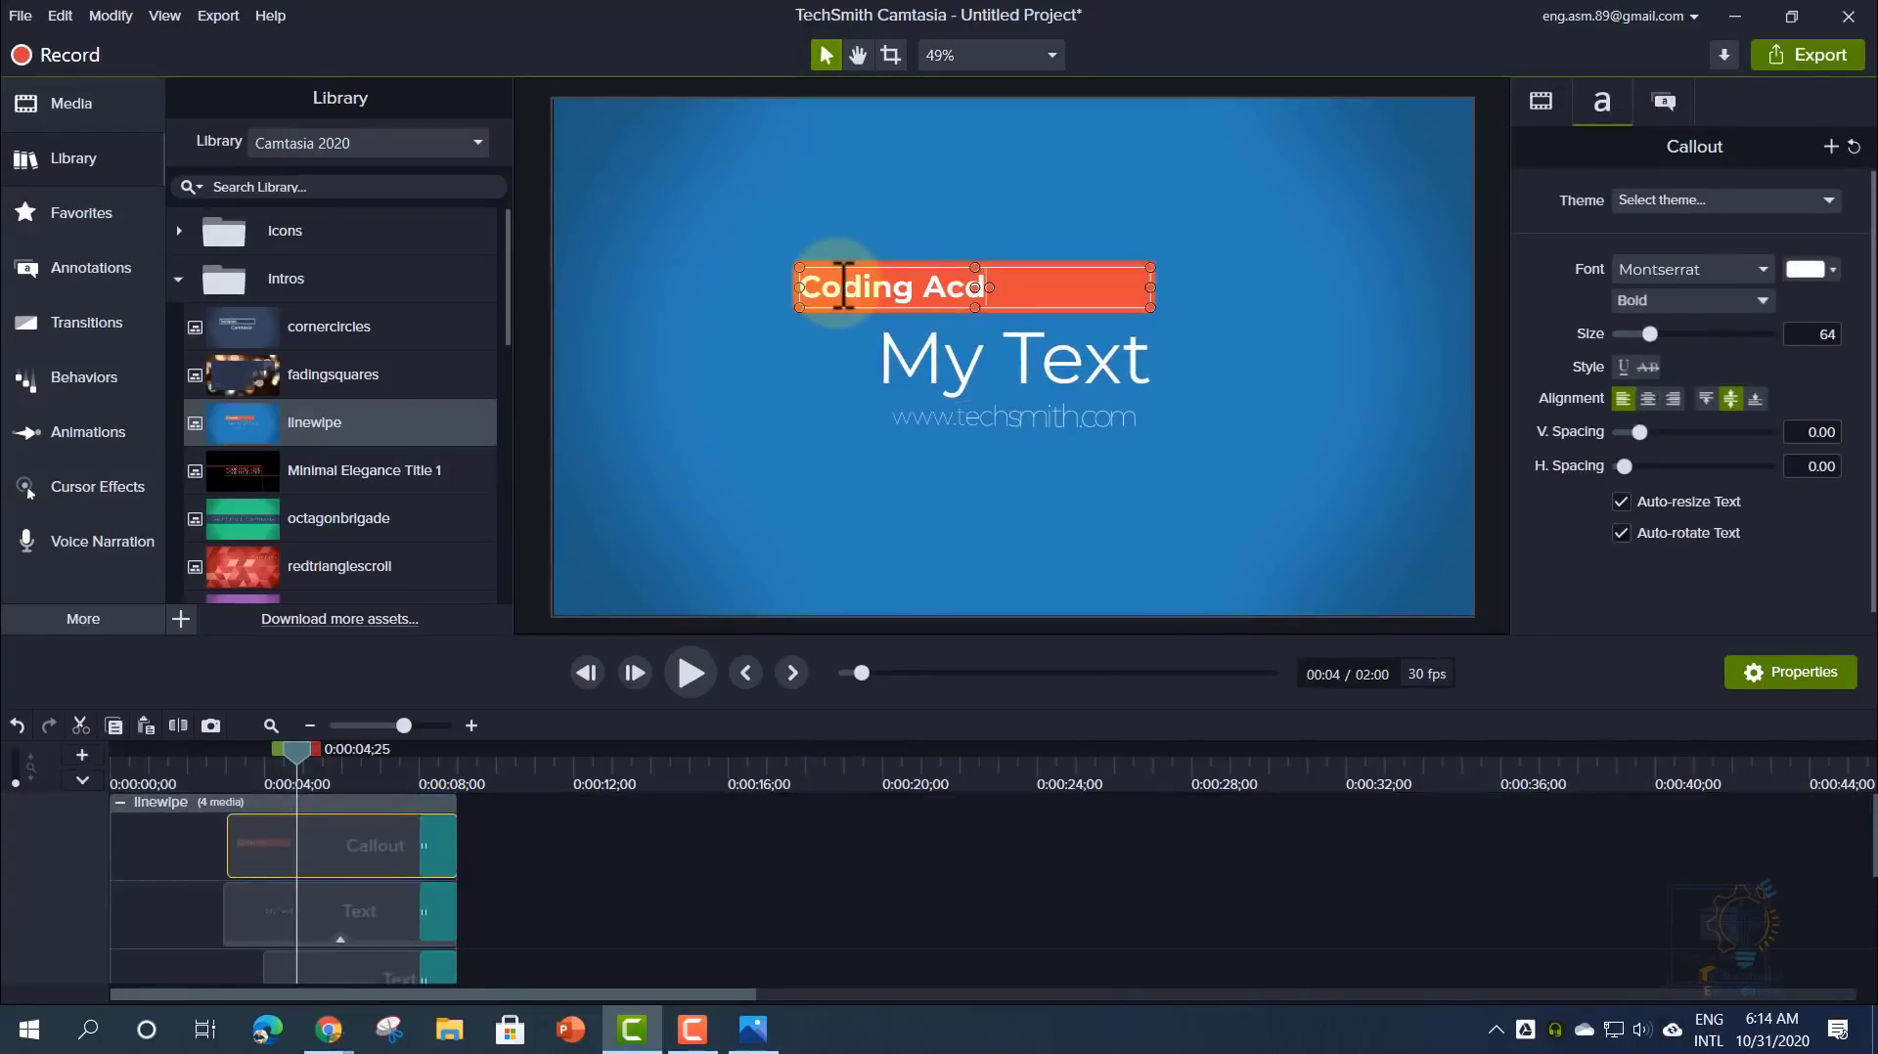
click(520, 882)
- Close the linewipe group, check the intro's end, and move it down to Track 2
click(567, 831)
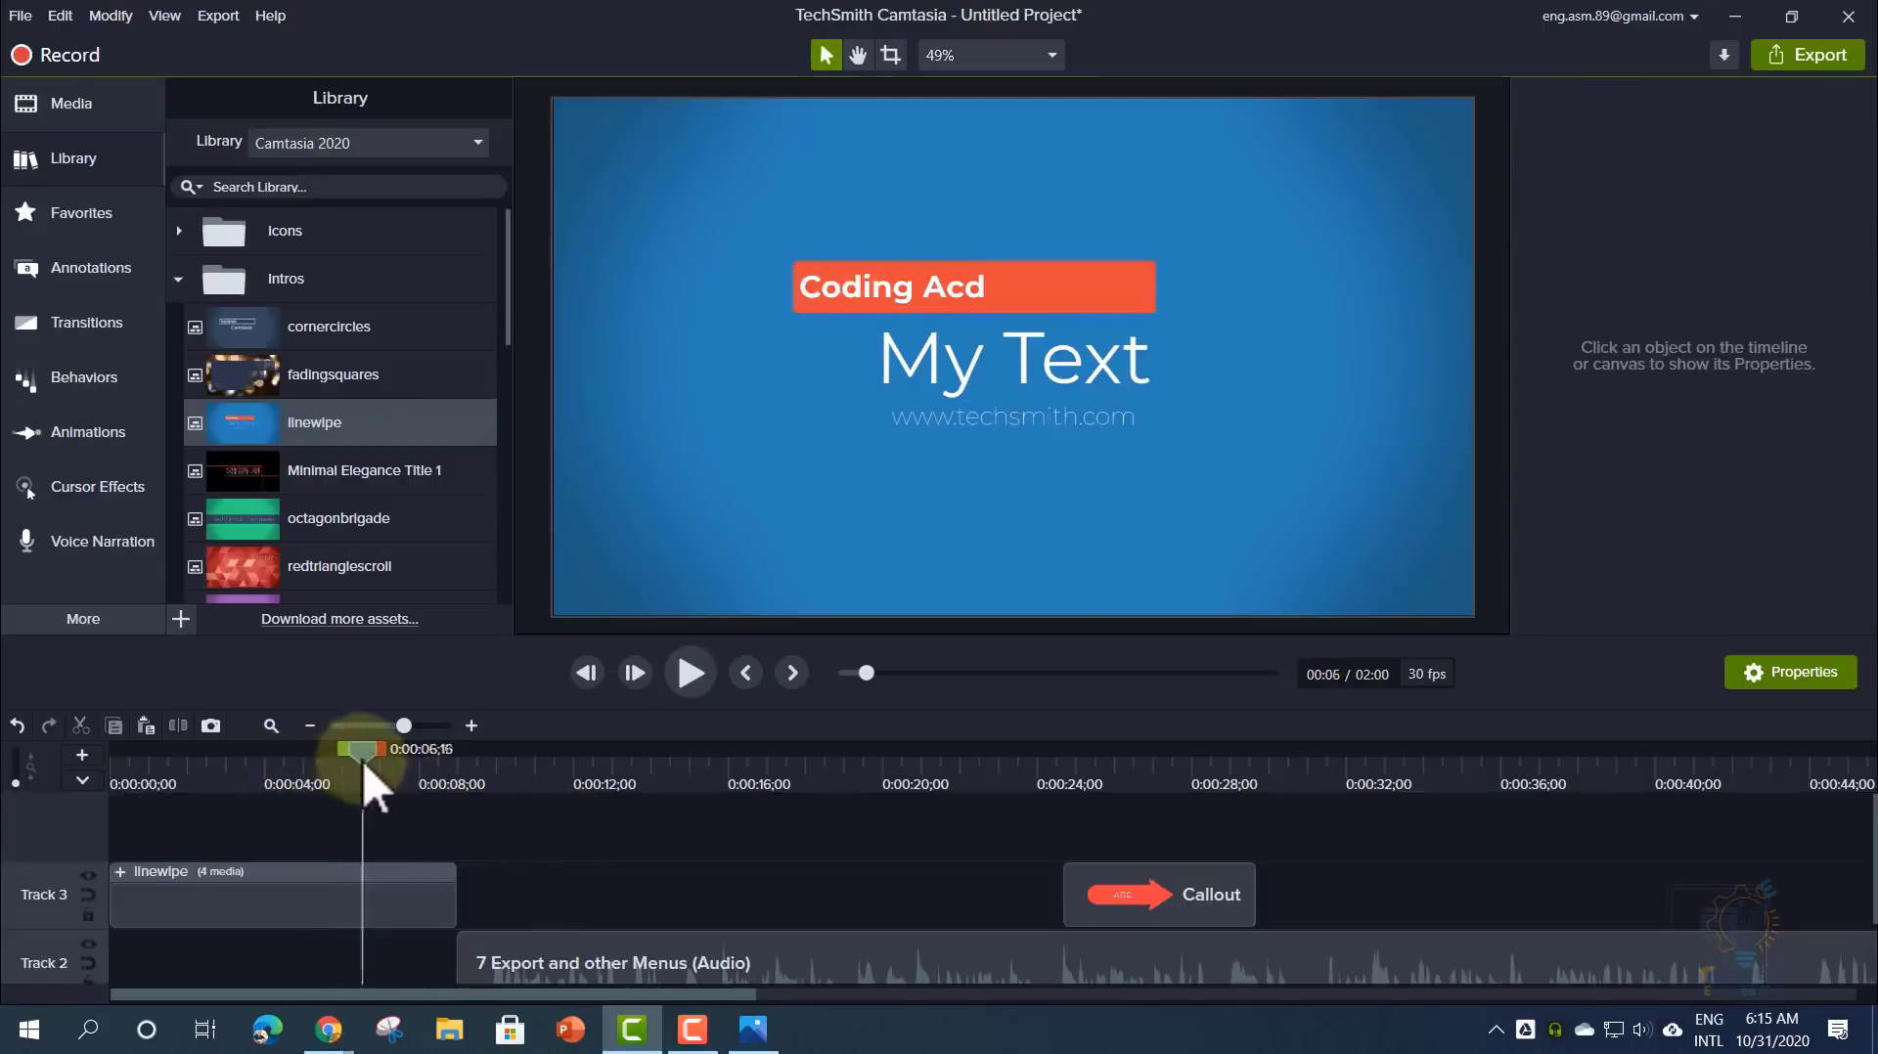
drag(362, 761, 448, 759)
drag(391, 866, 362, 965)
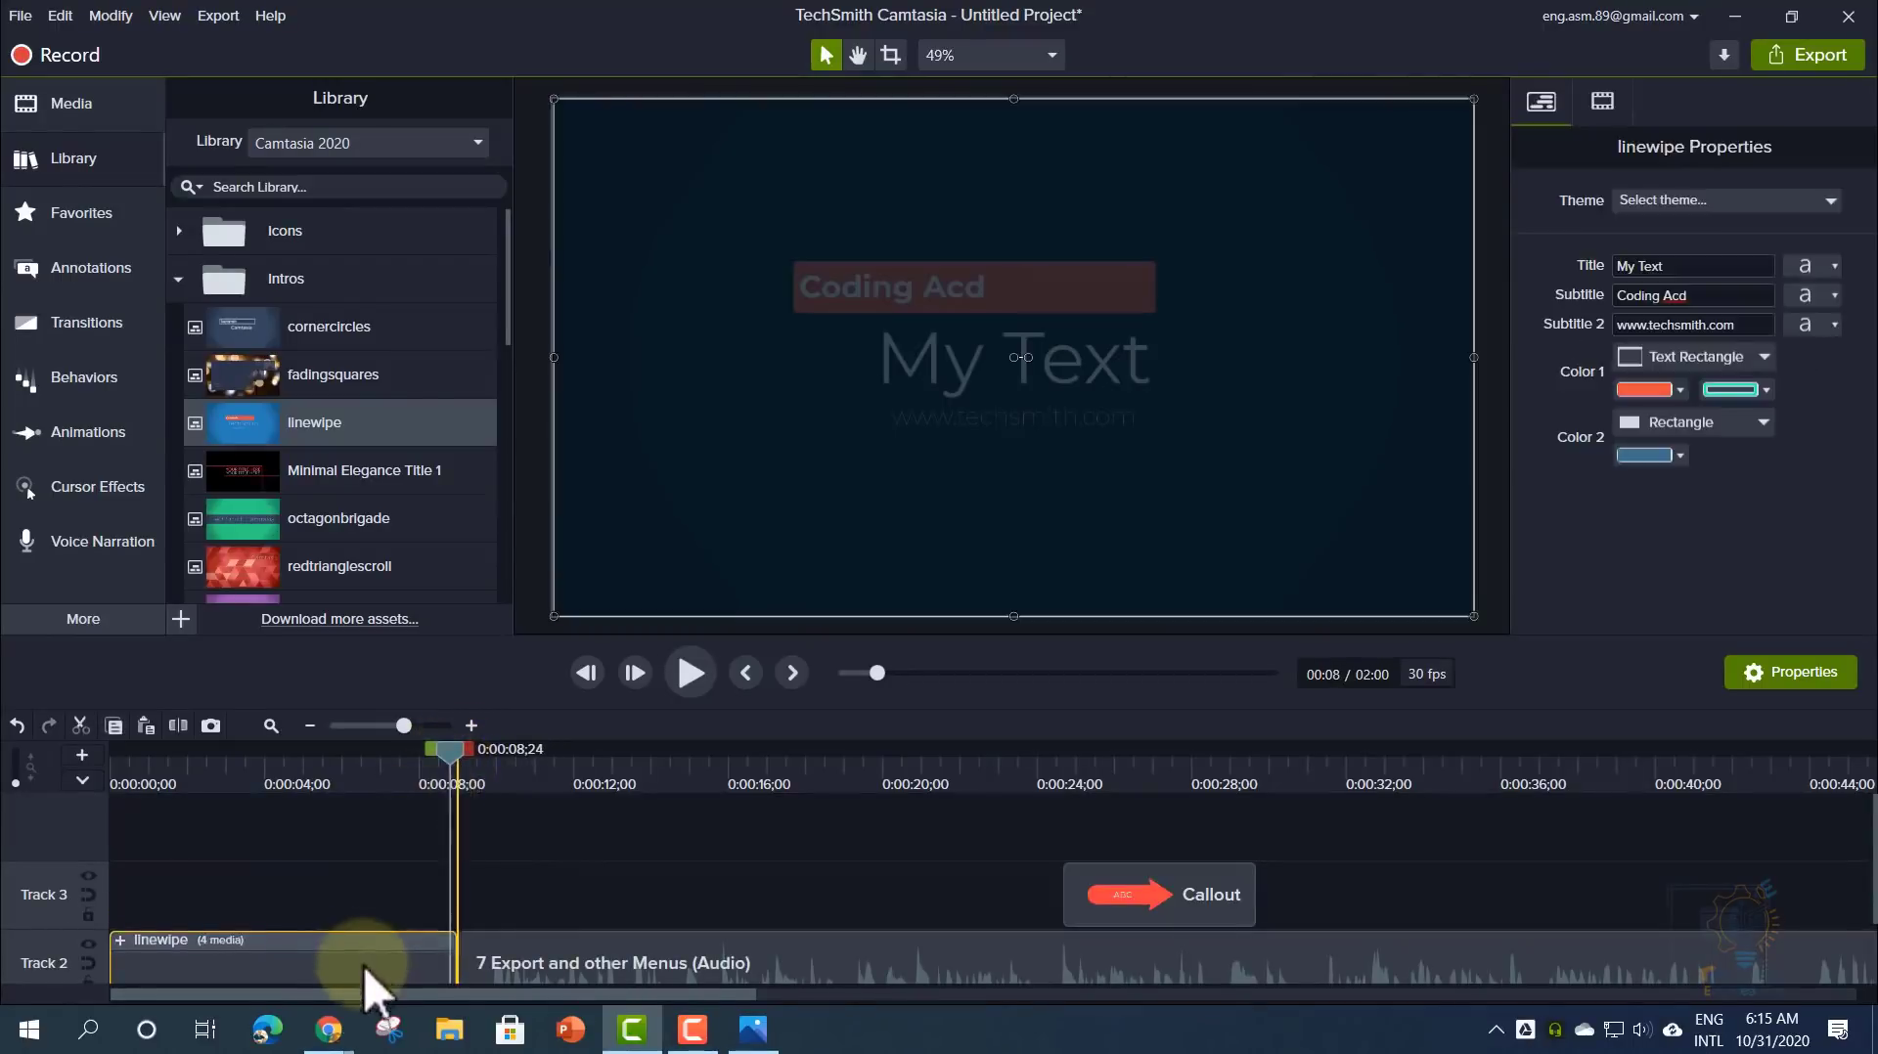
click(501, 879)
scroll(501, 878, down, 2)
- Move the linewipe intro onto Track 1 and add a Blinds transition at the join with the recording
click(101, 318)
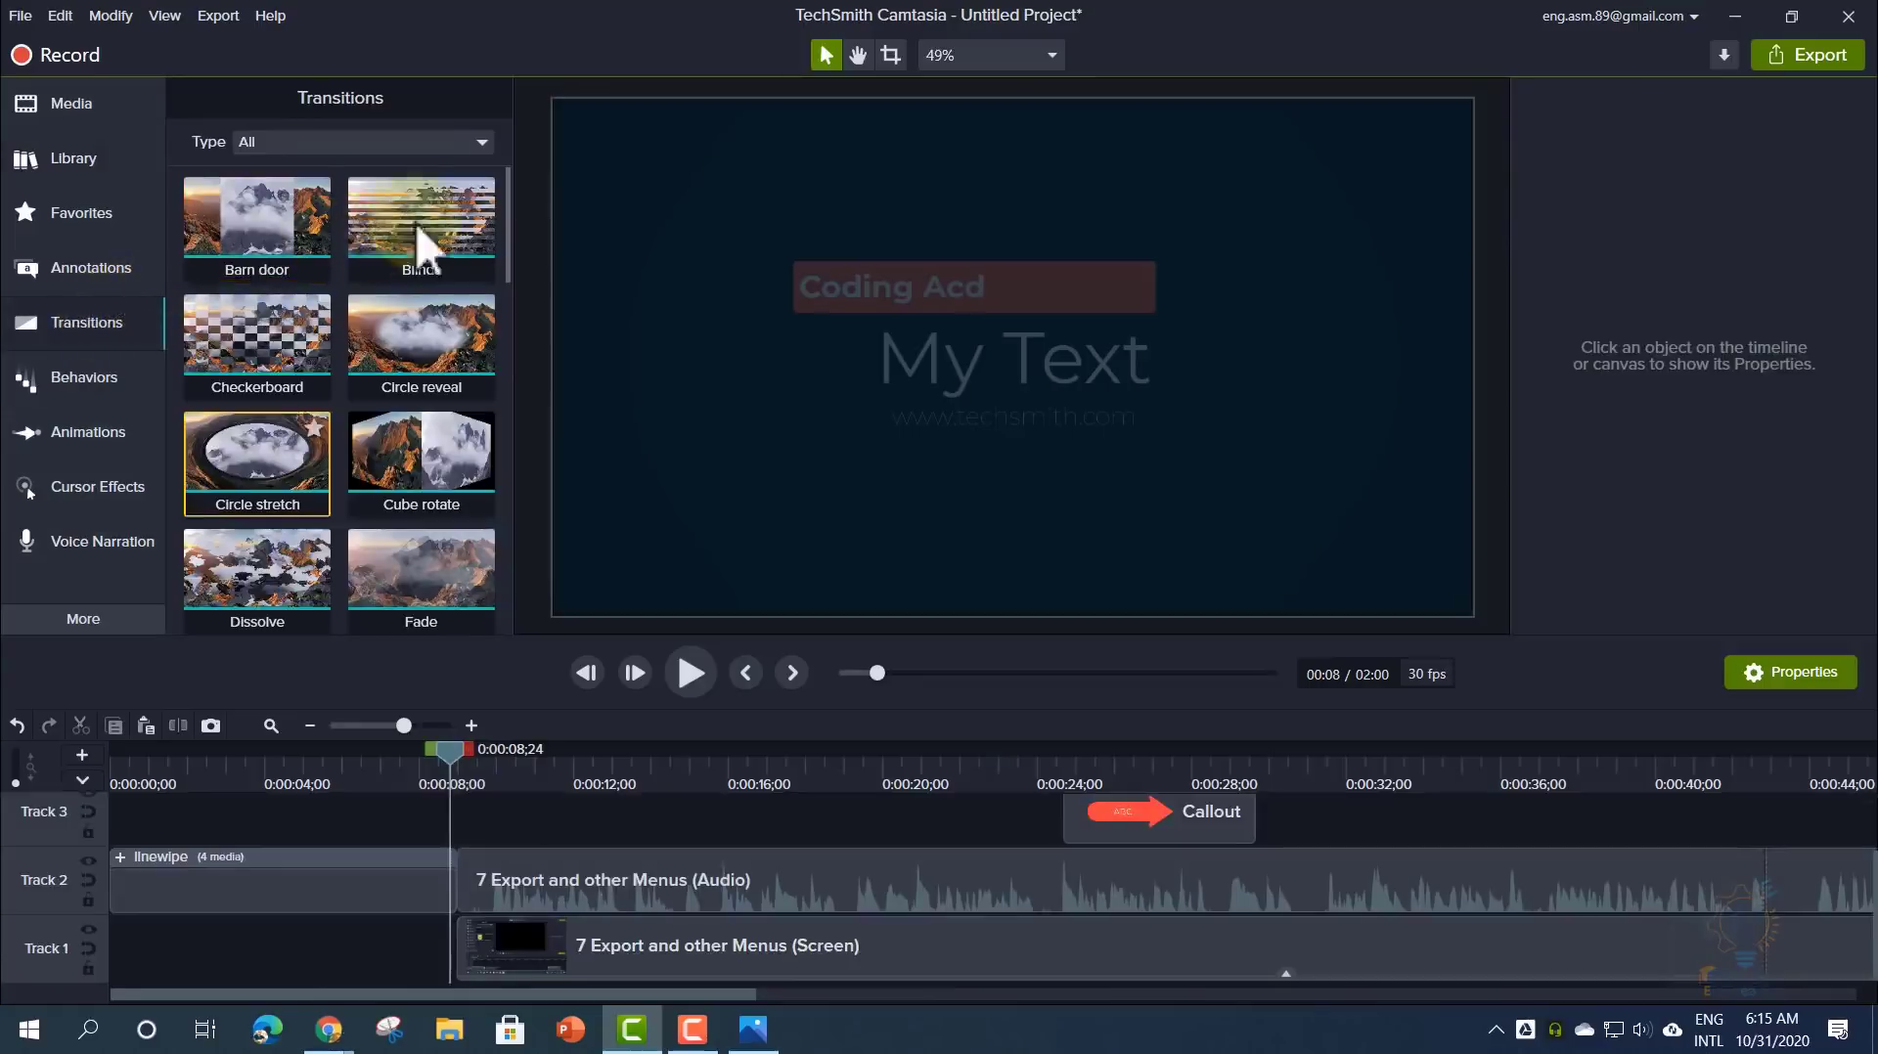
drag(419, 243, 418, 941)
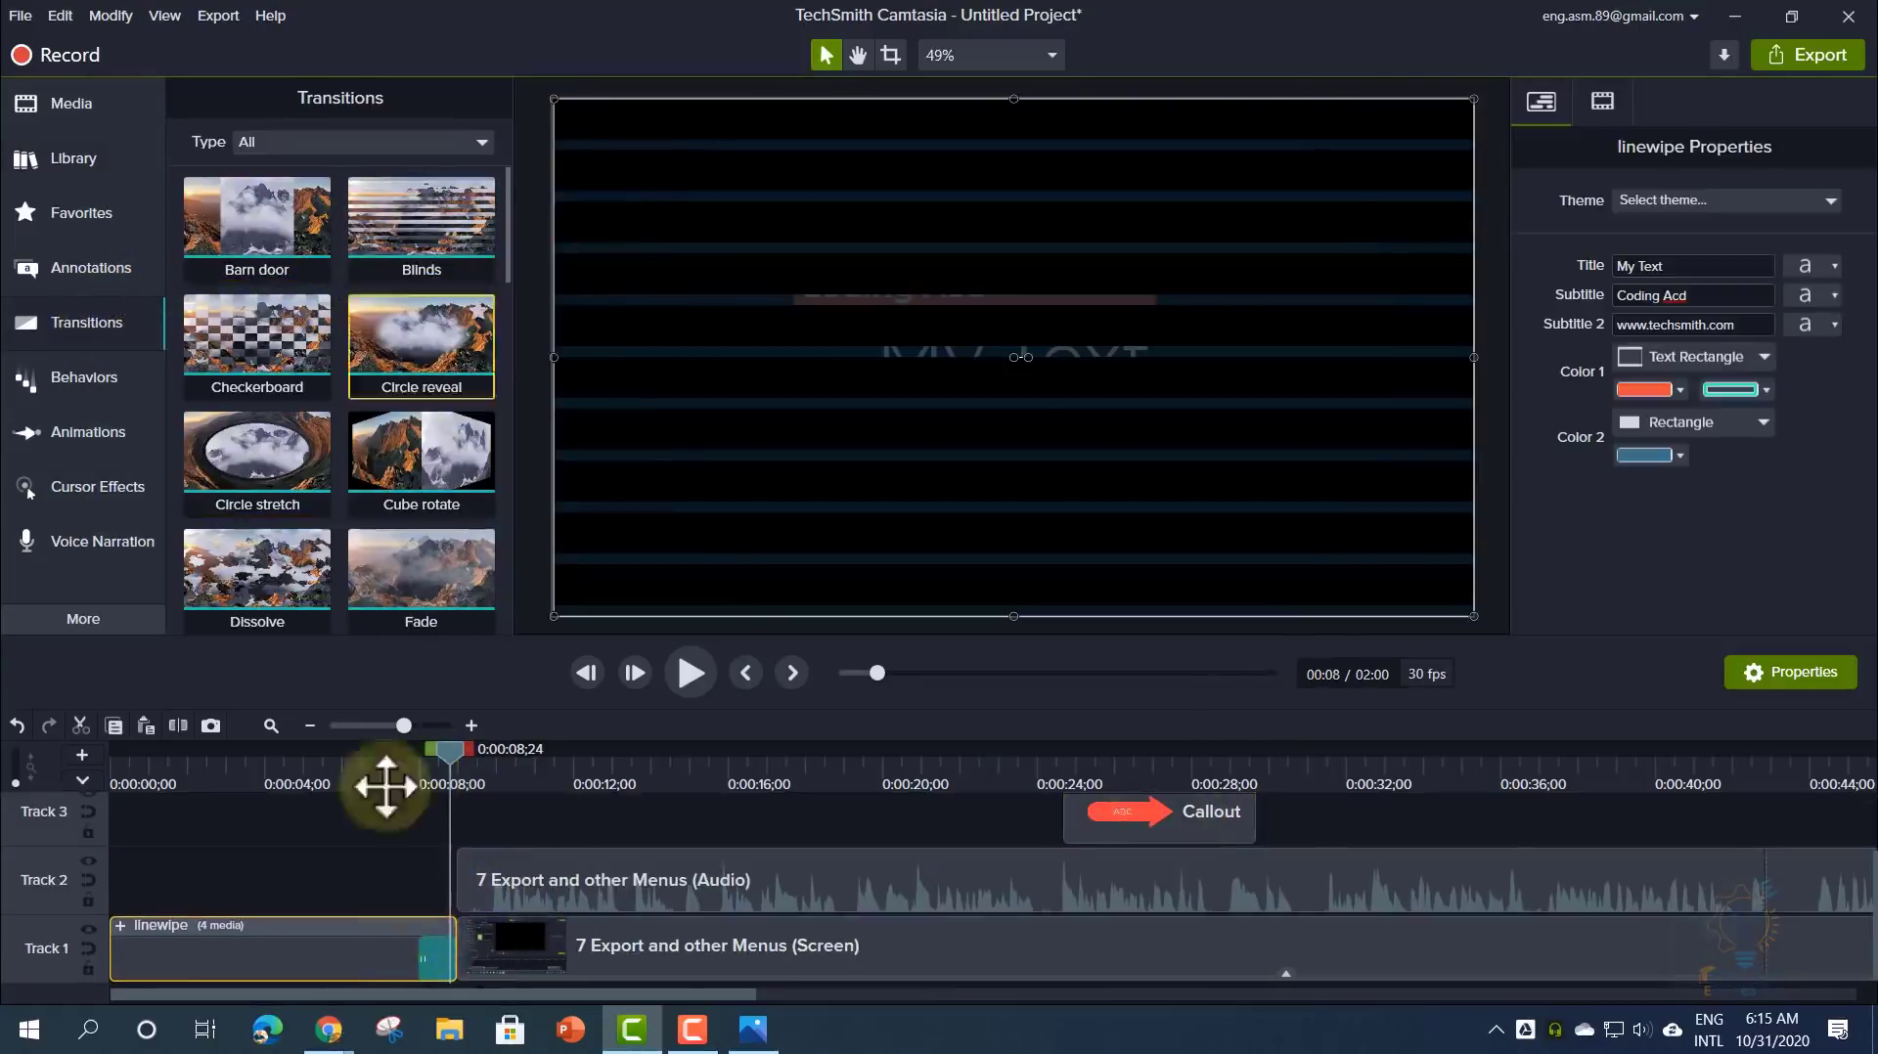
drag(273, 246, 466, 948)
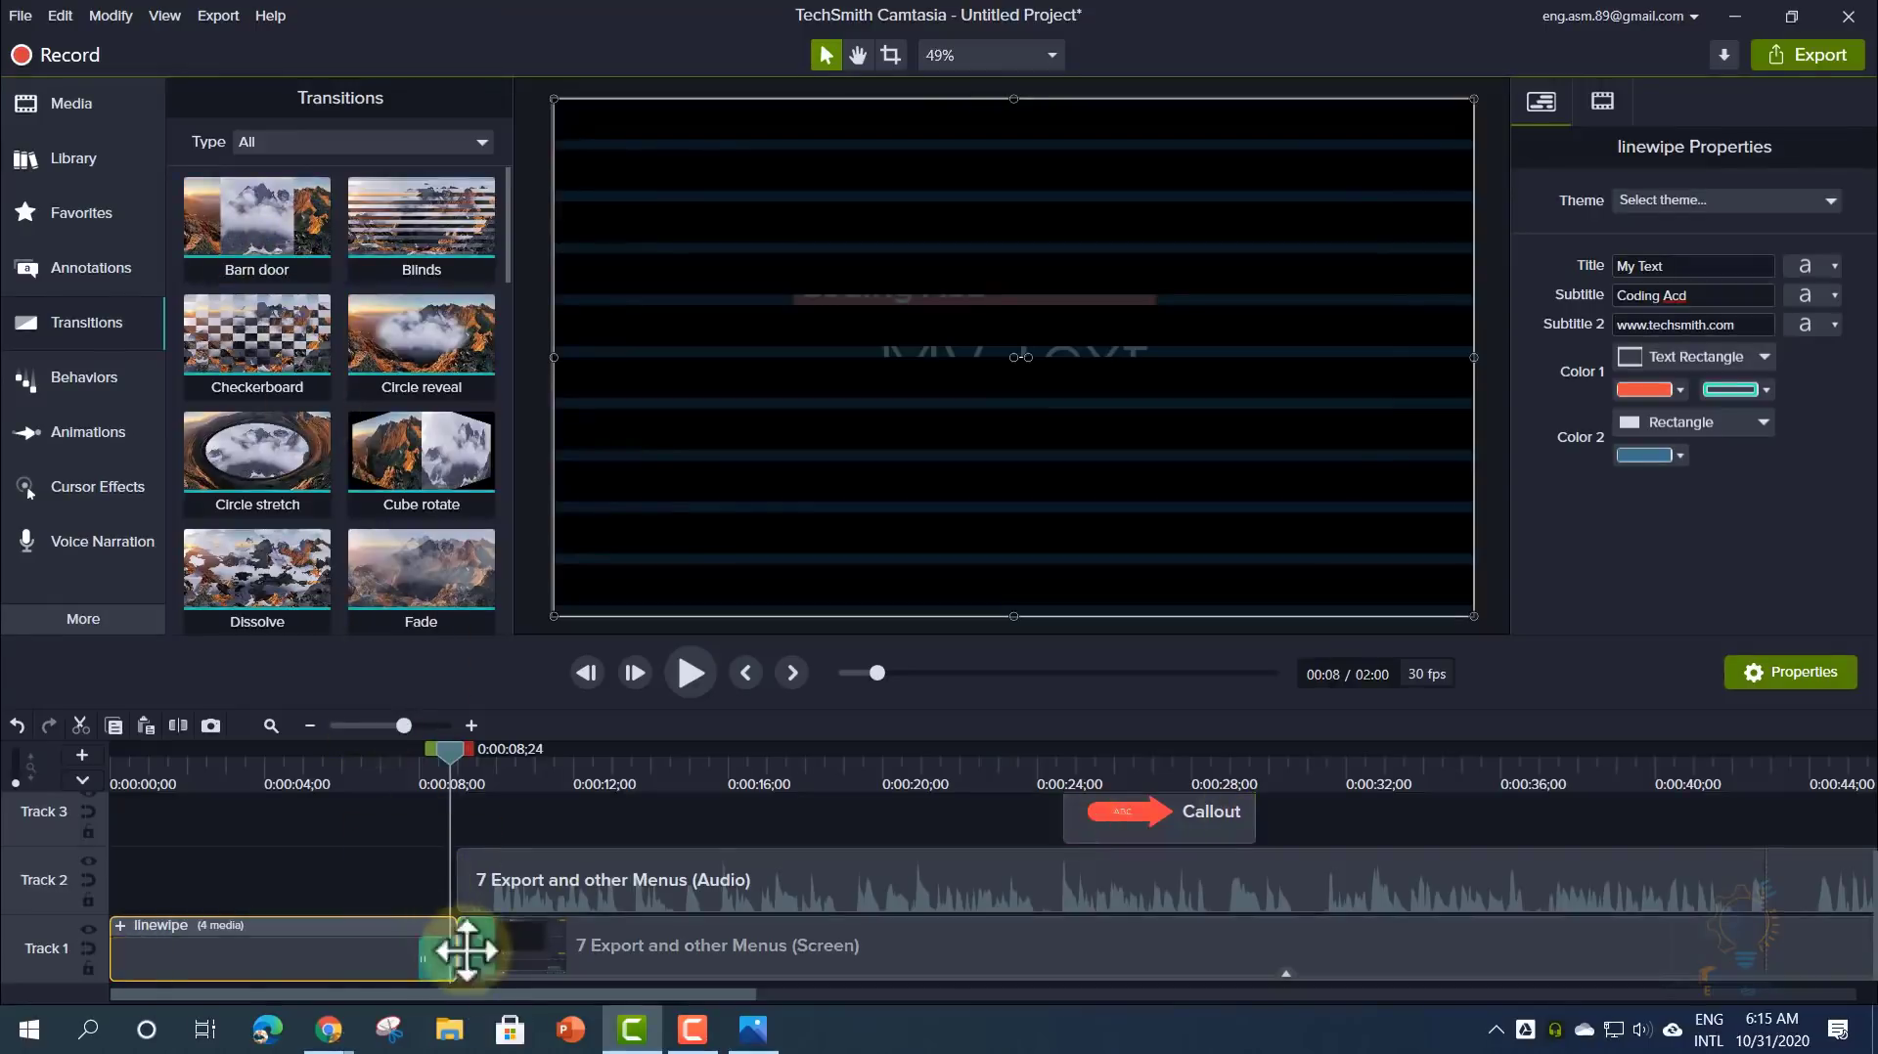
click(449, 760)
drag(449, 760, 421, 765)
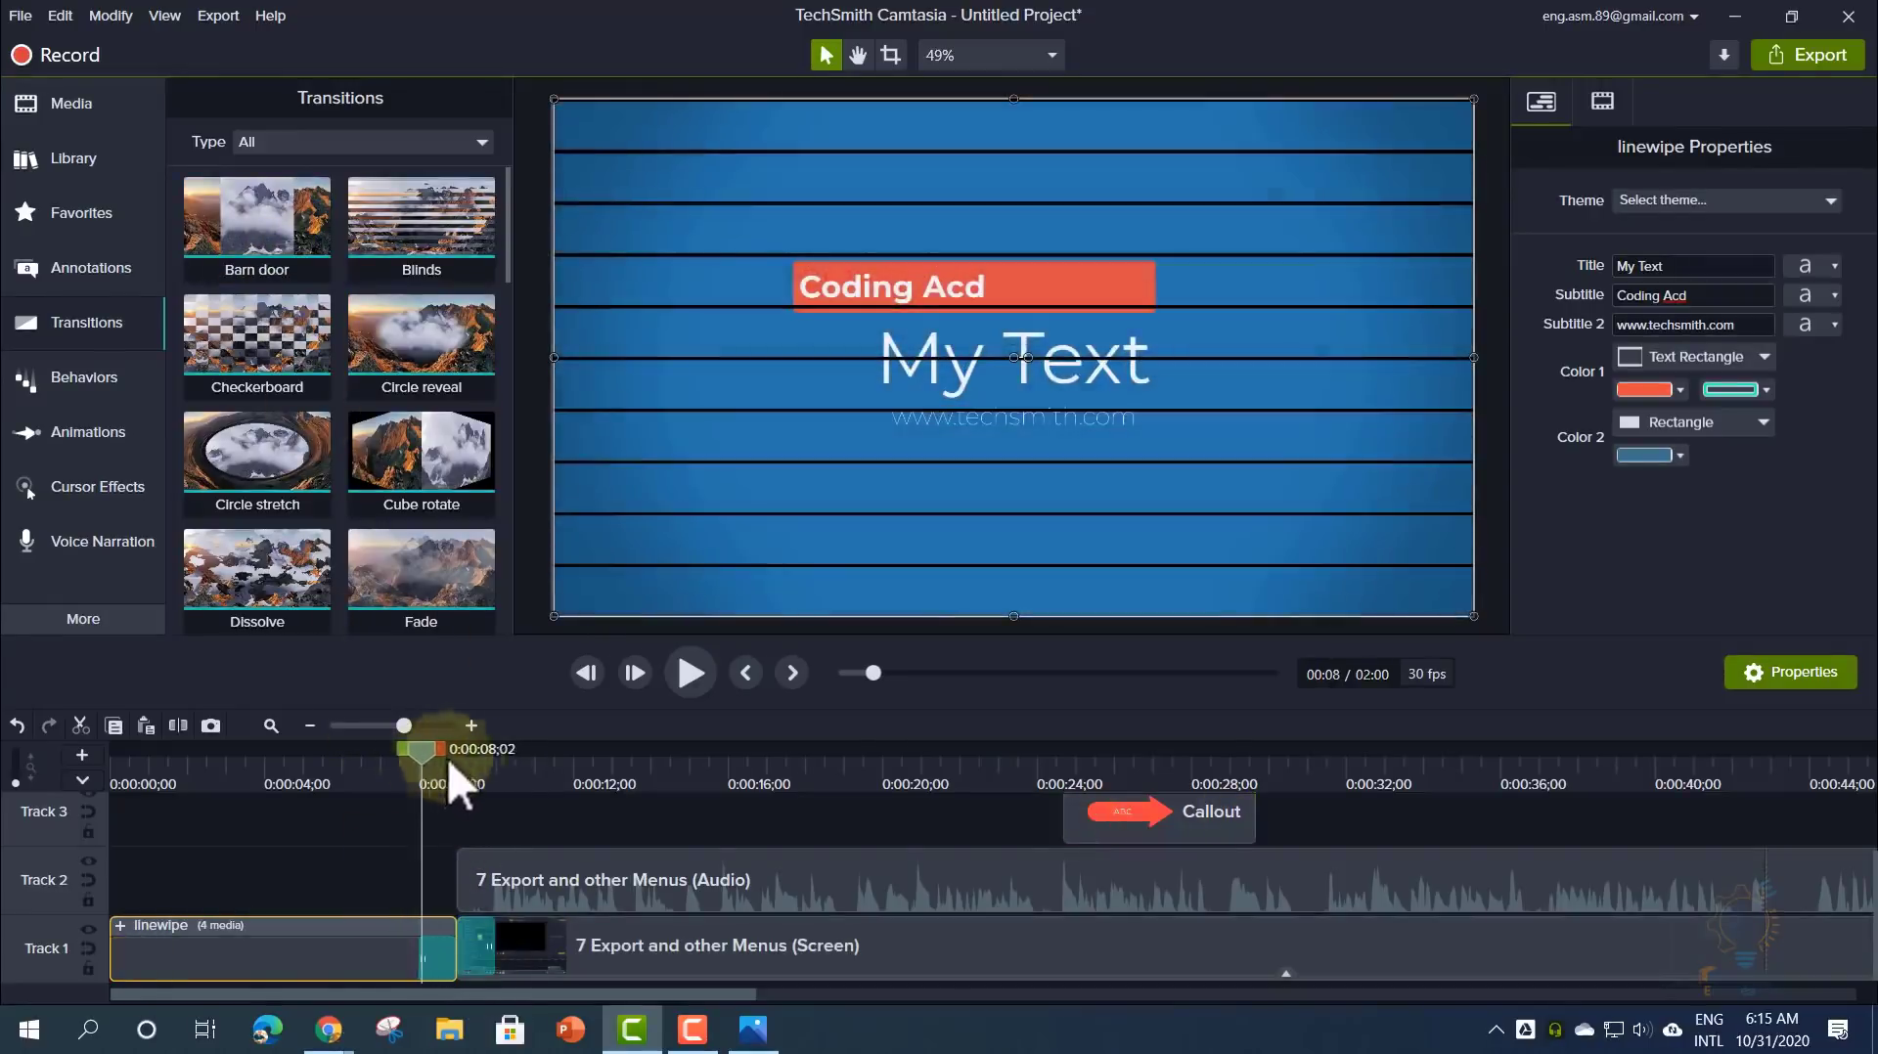
- Play back the Blinds transition into the screen recording to check it
click(690, 675)
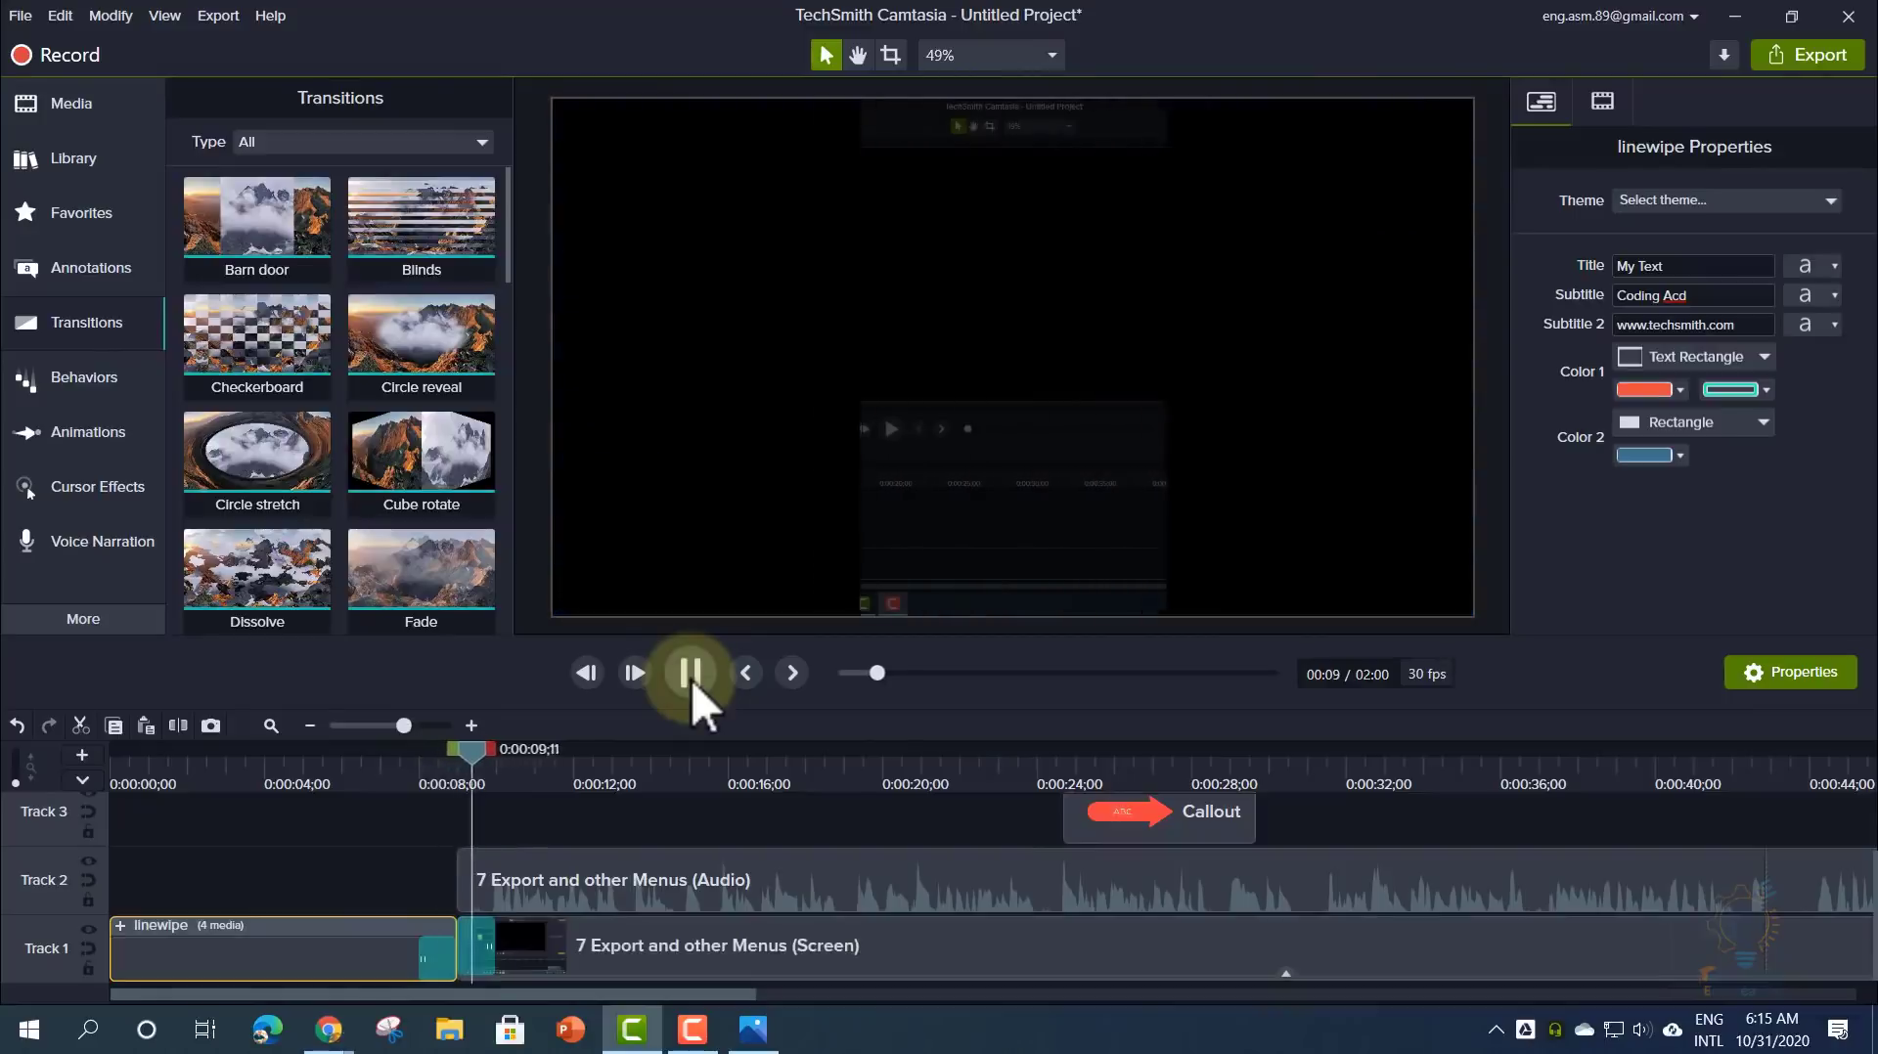
click(691, 675)
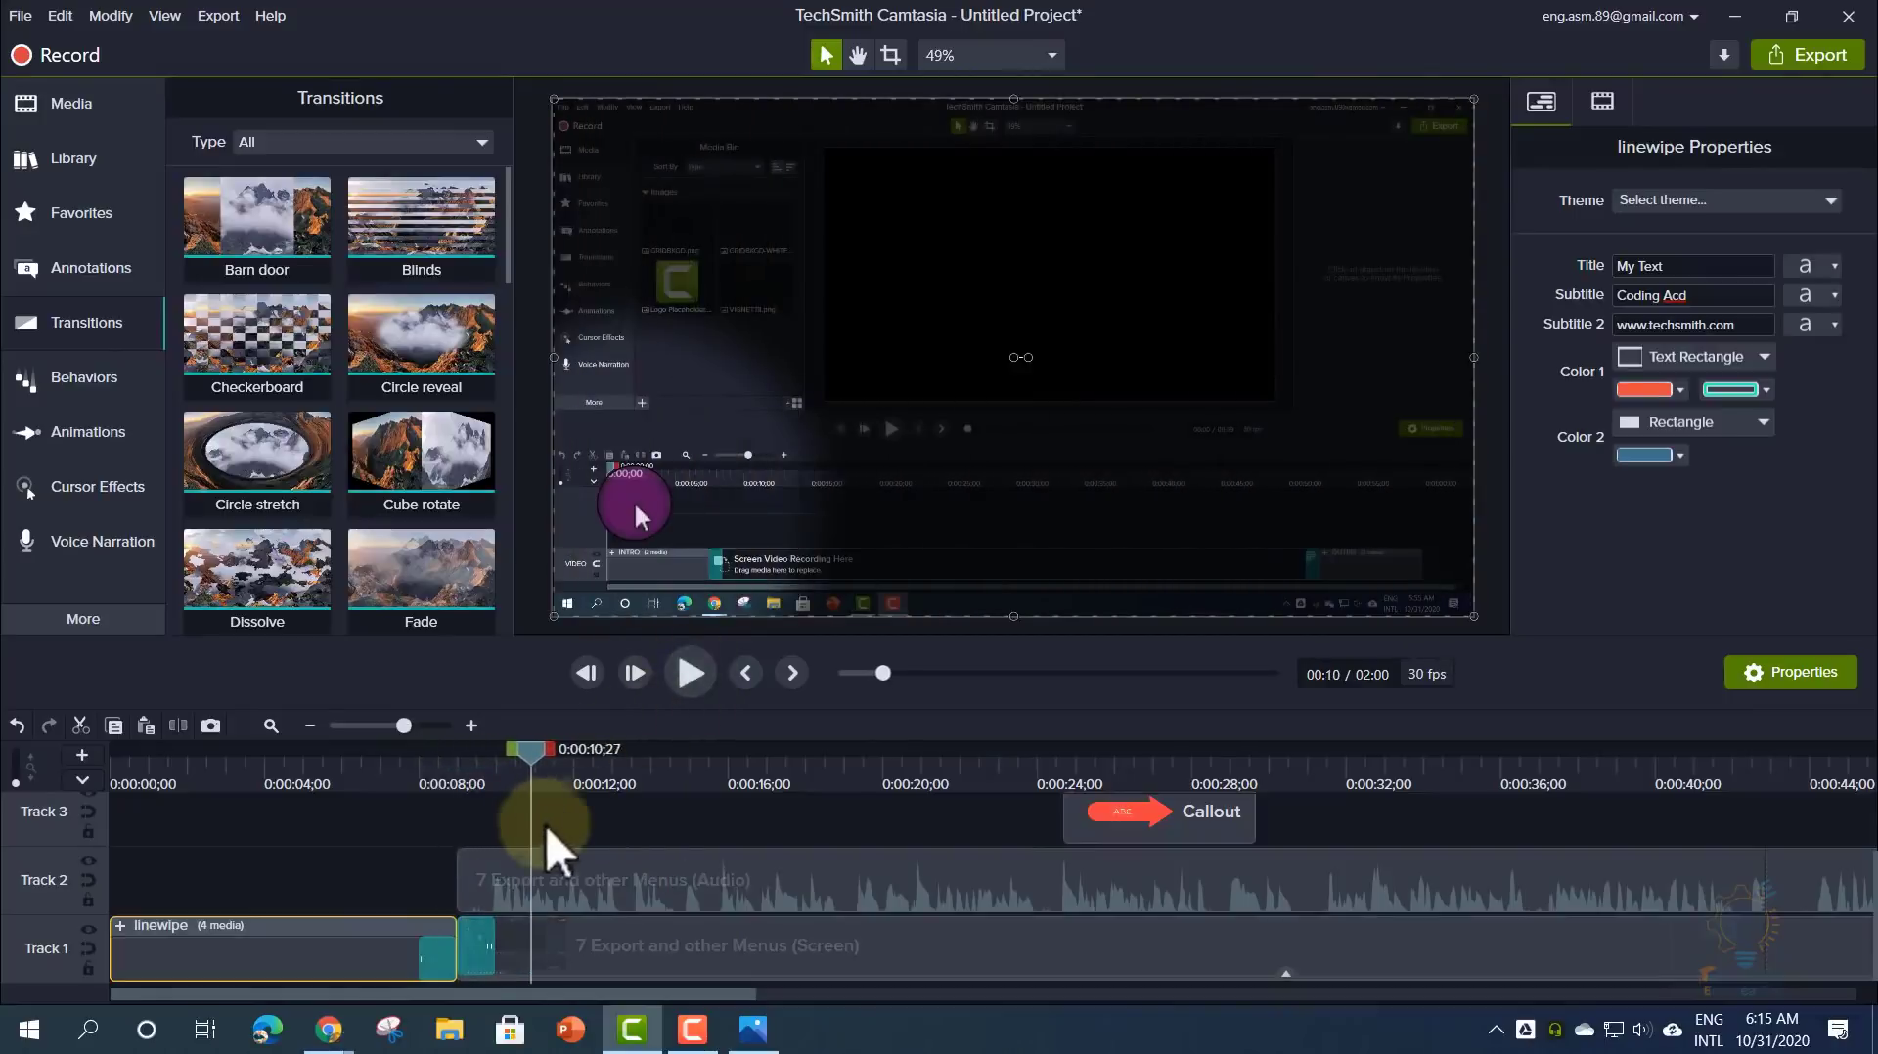
click(544, 842)
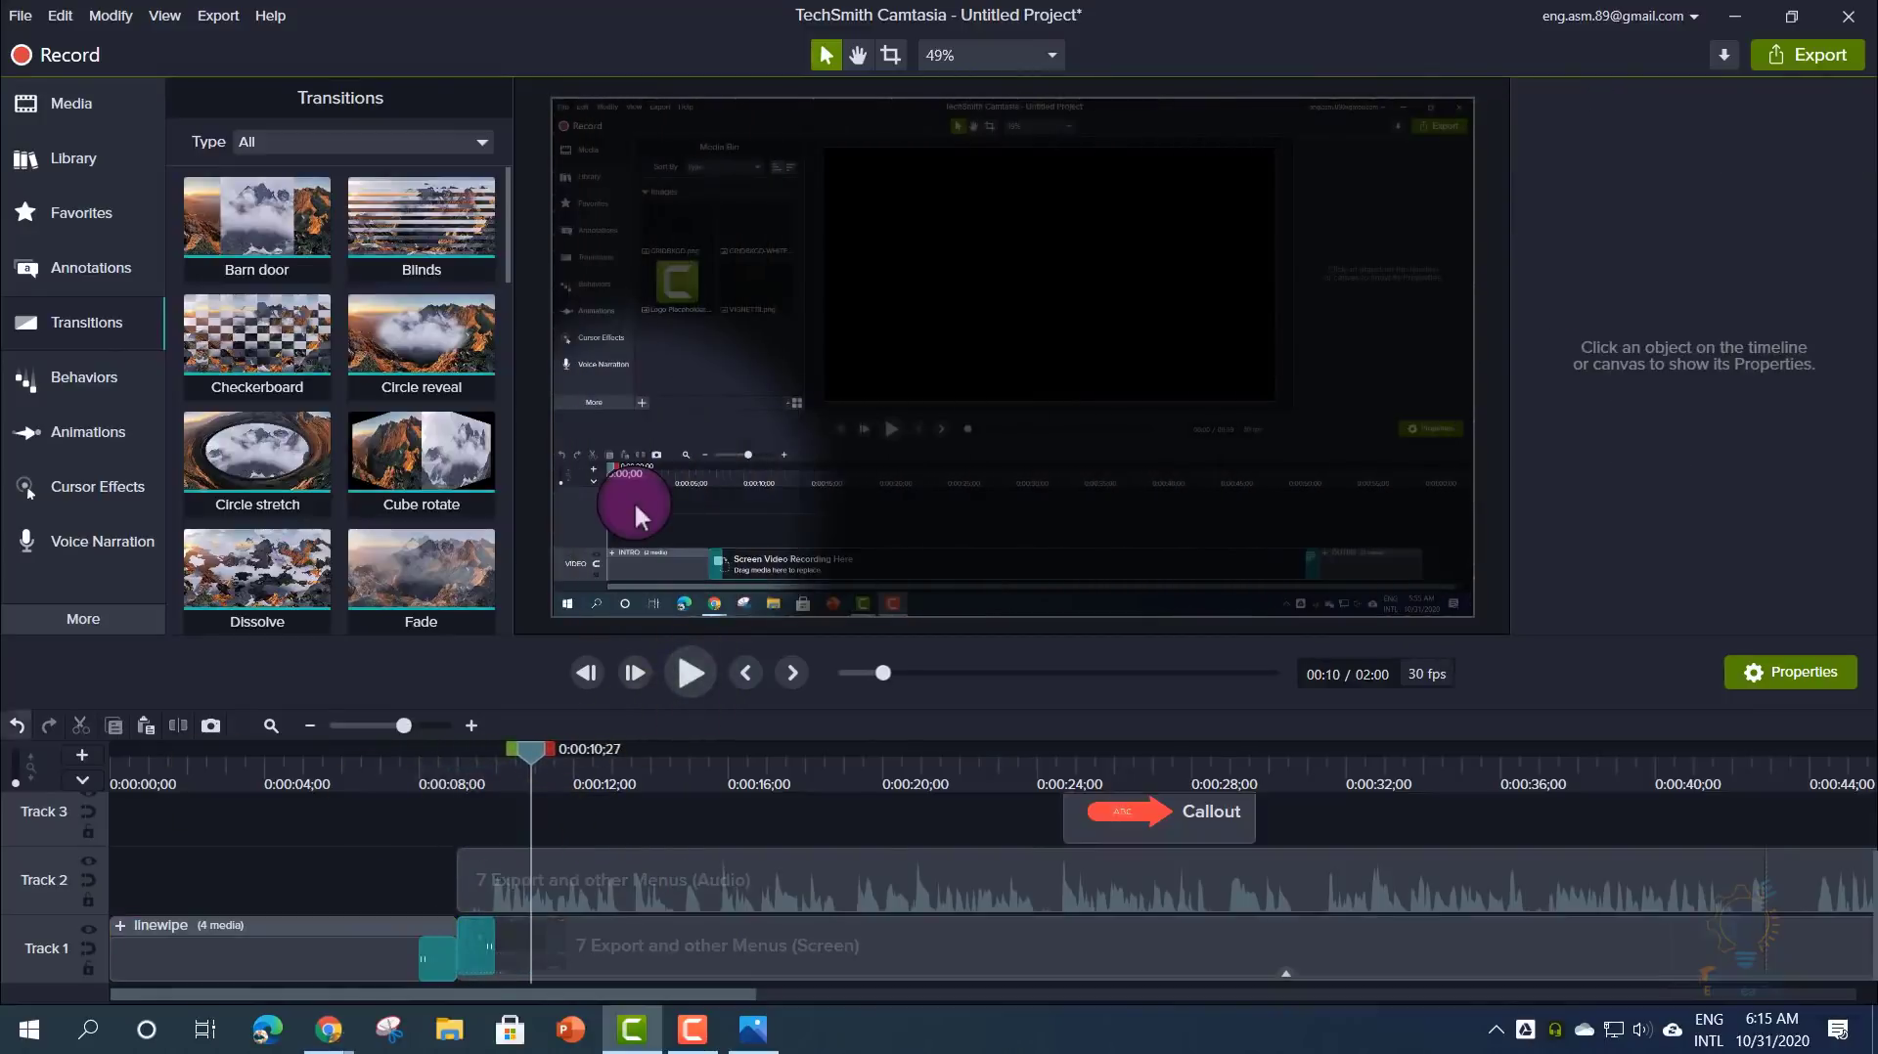
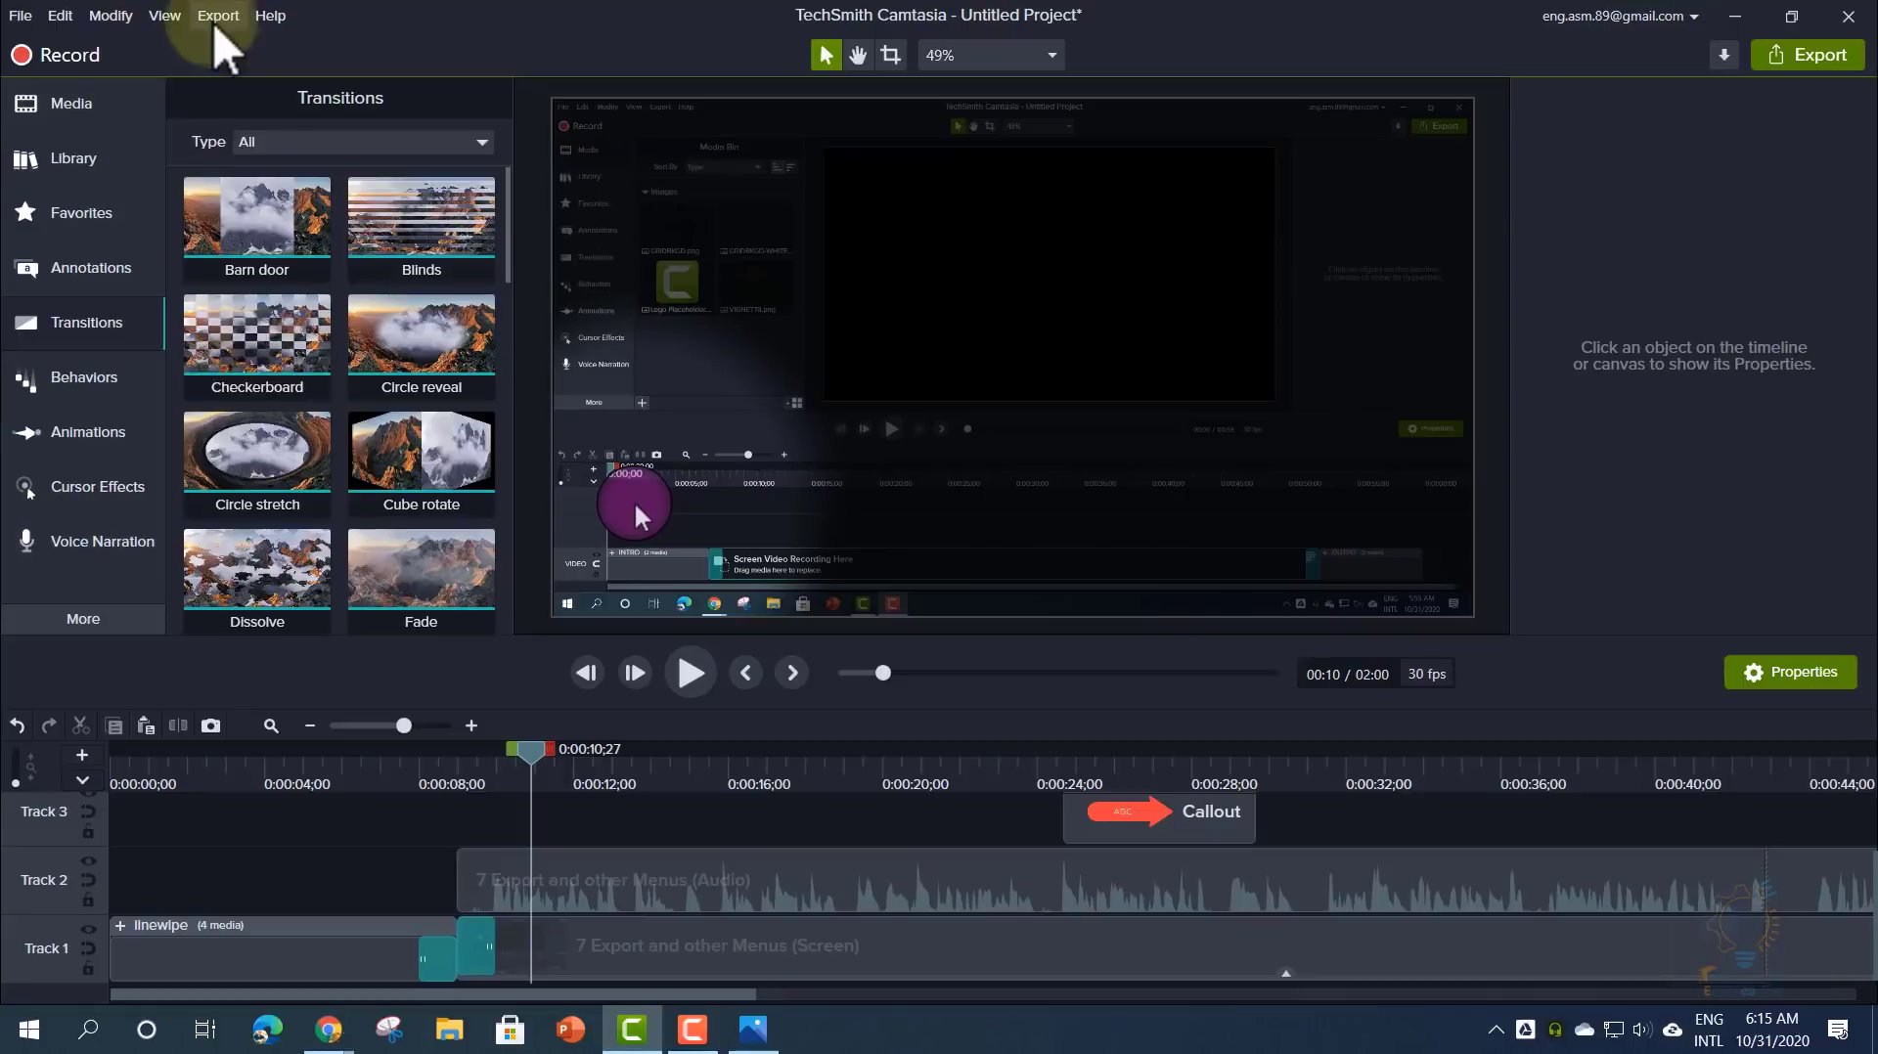
- Export the project as a local file using the MP4 only (up to 1080p) preset
click(216, 23)
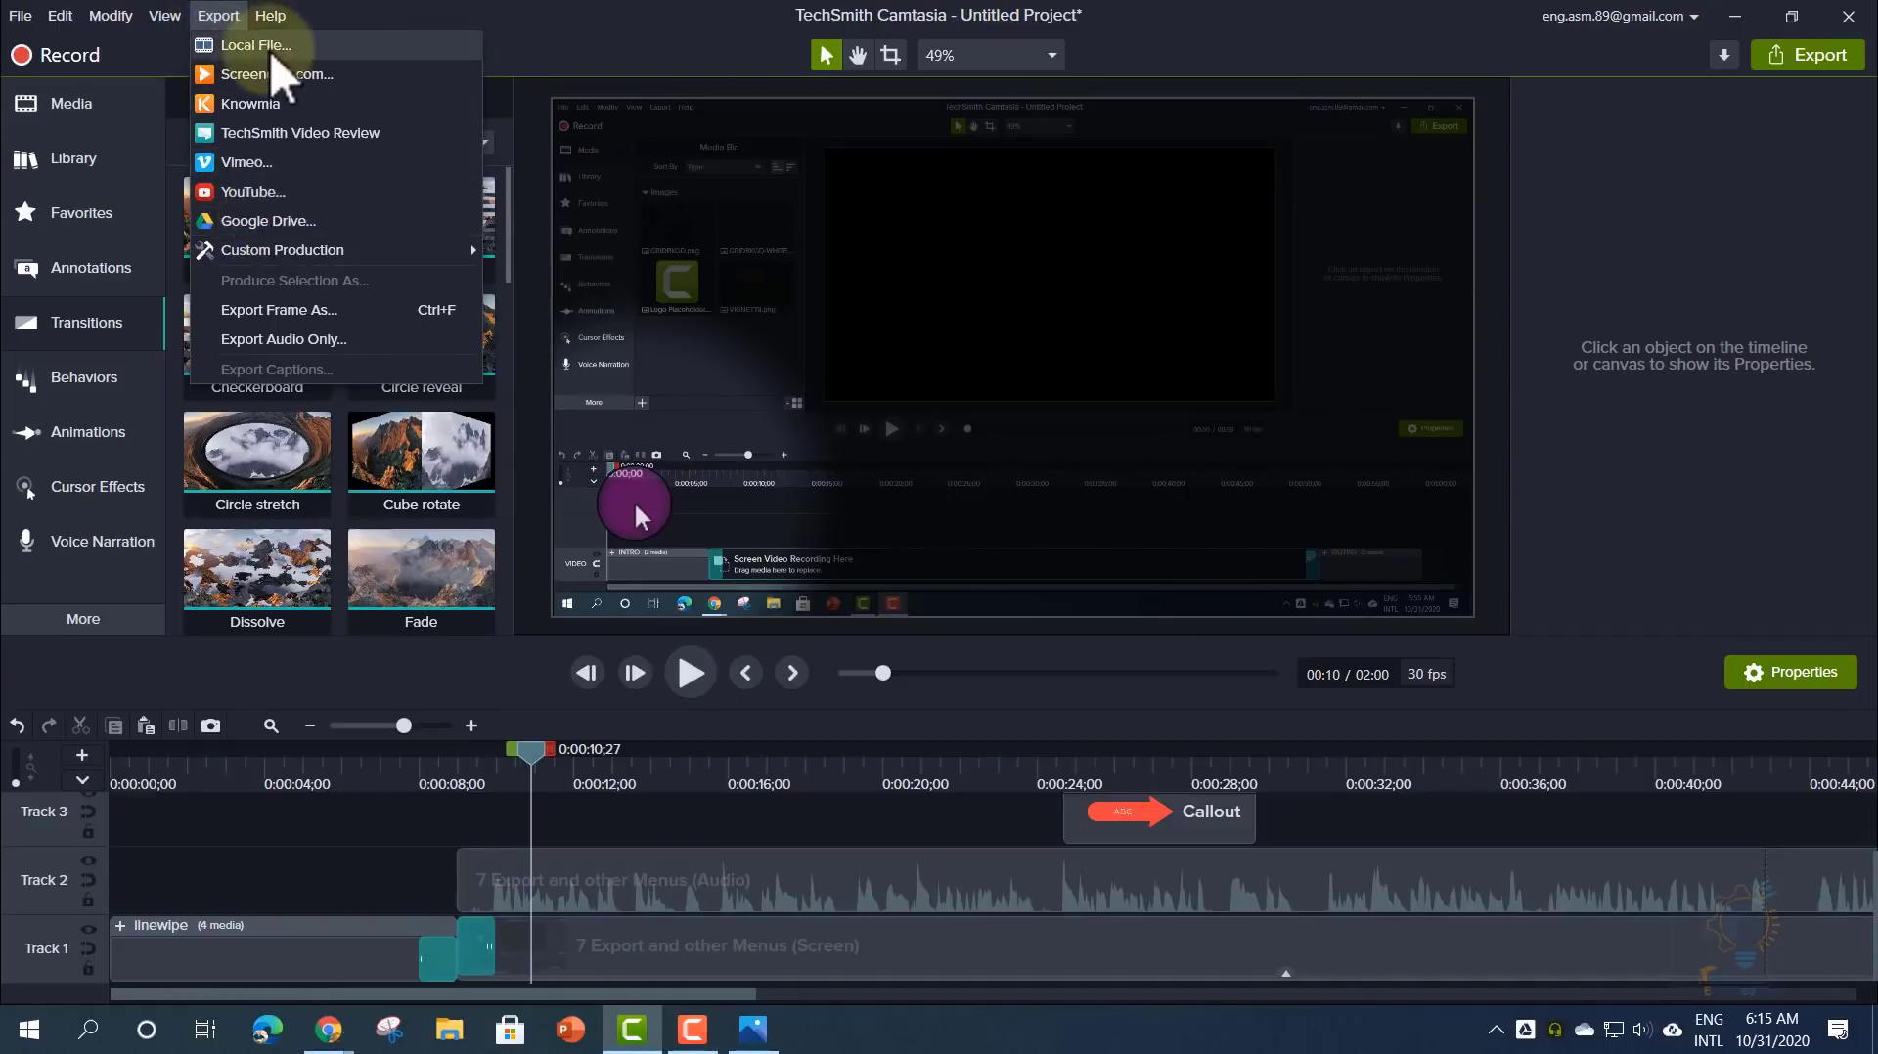
click(333, 44)
click(889, 299)
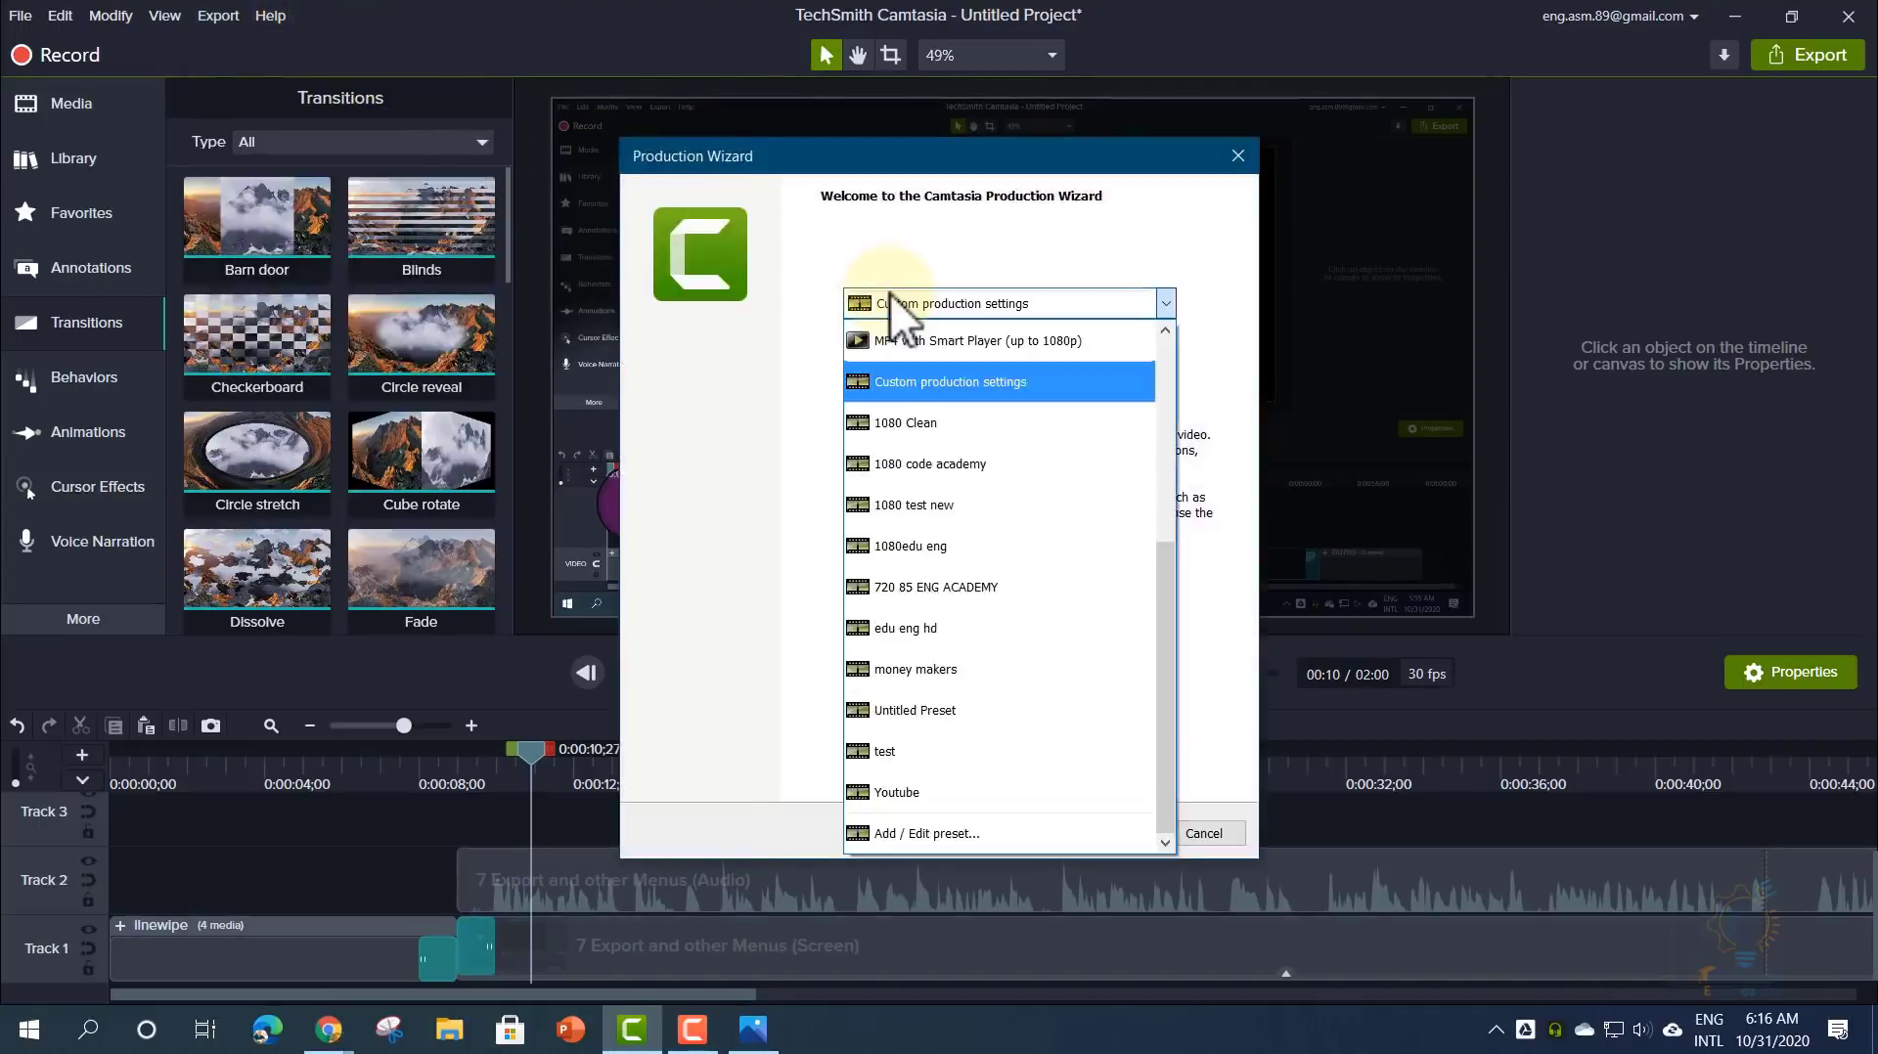
scroll(889, 291, up, 5)
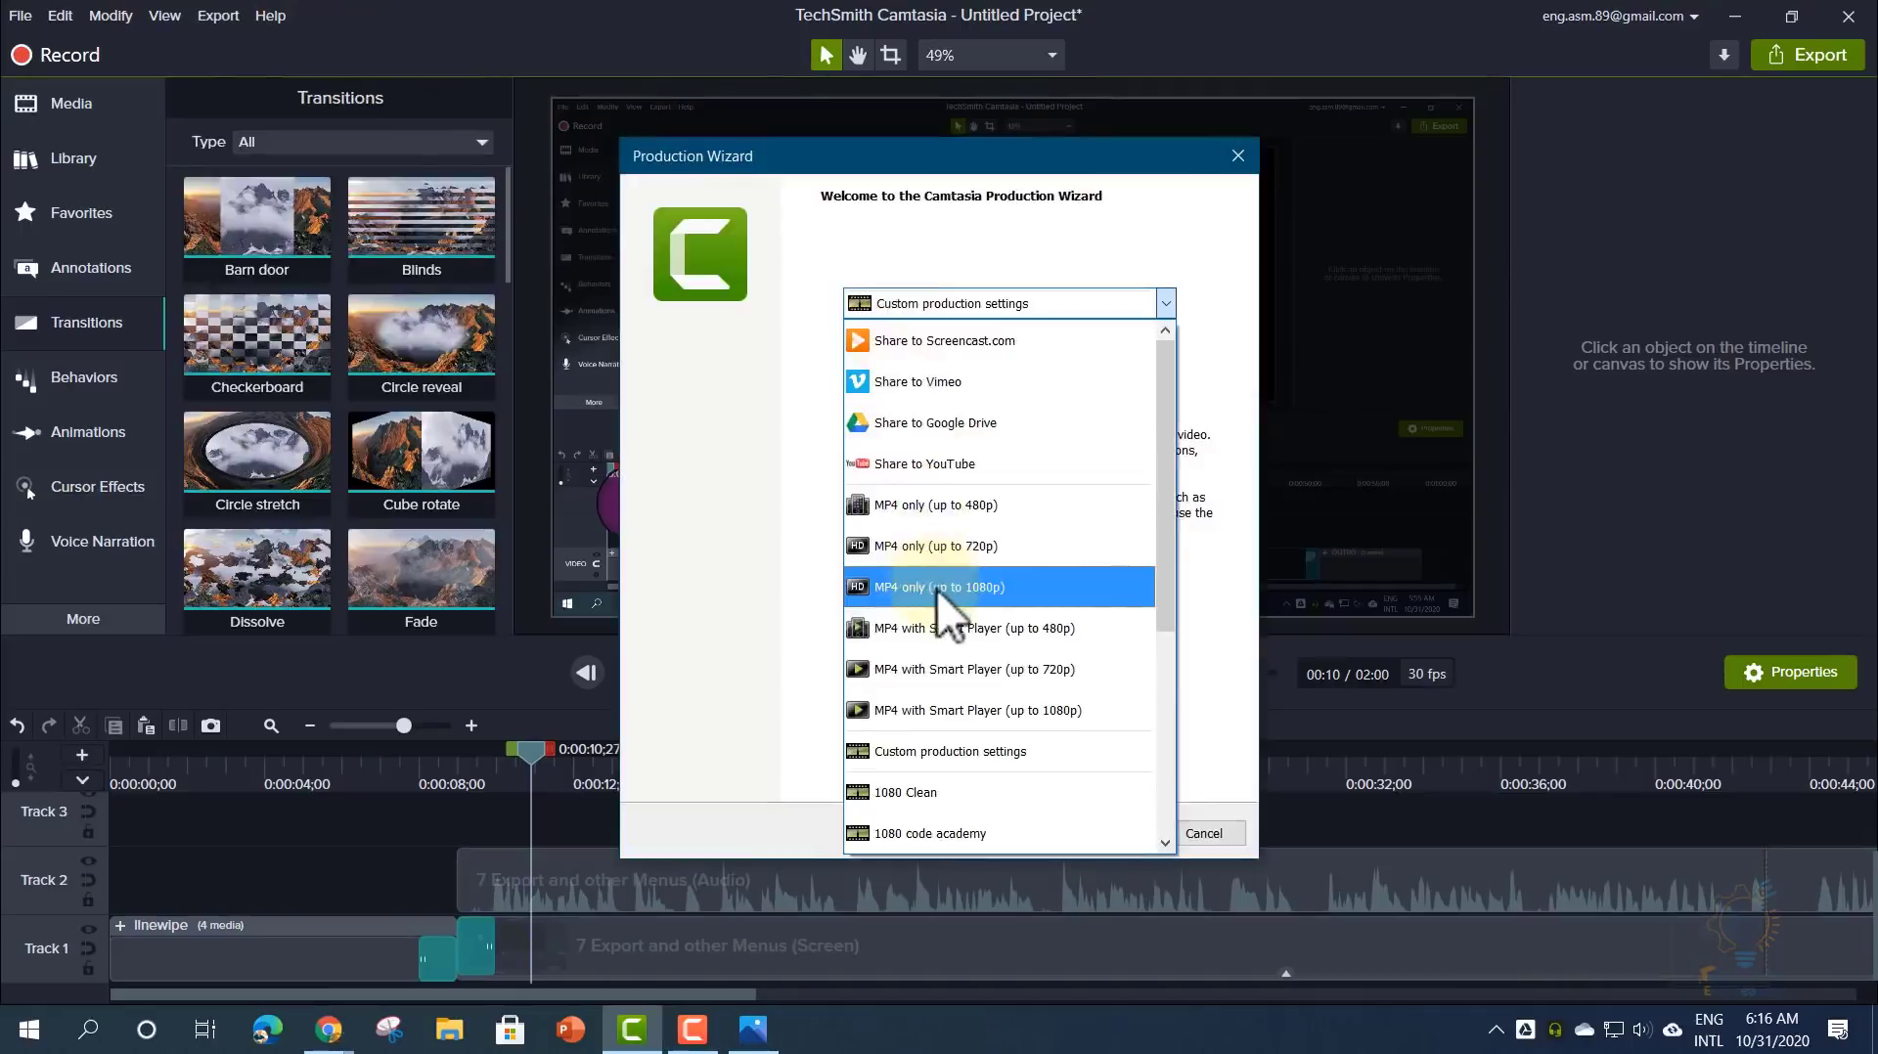
click(936, 589)
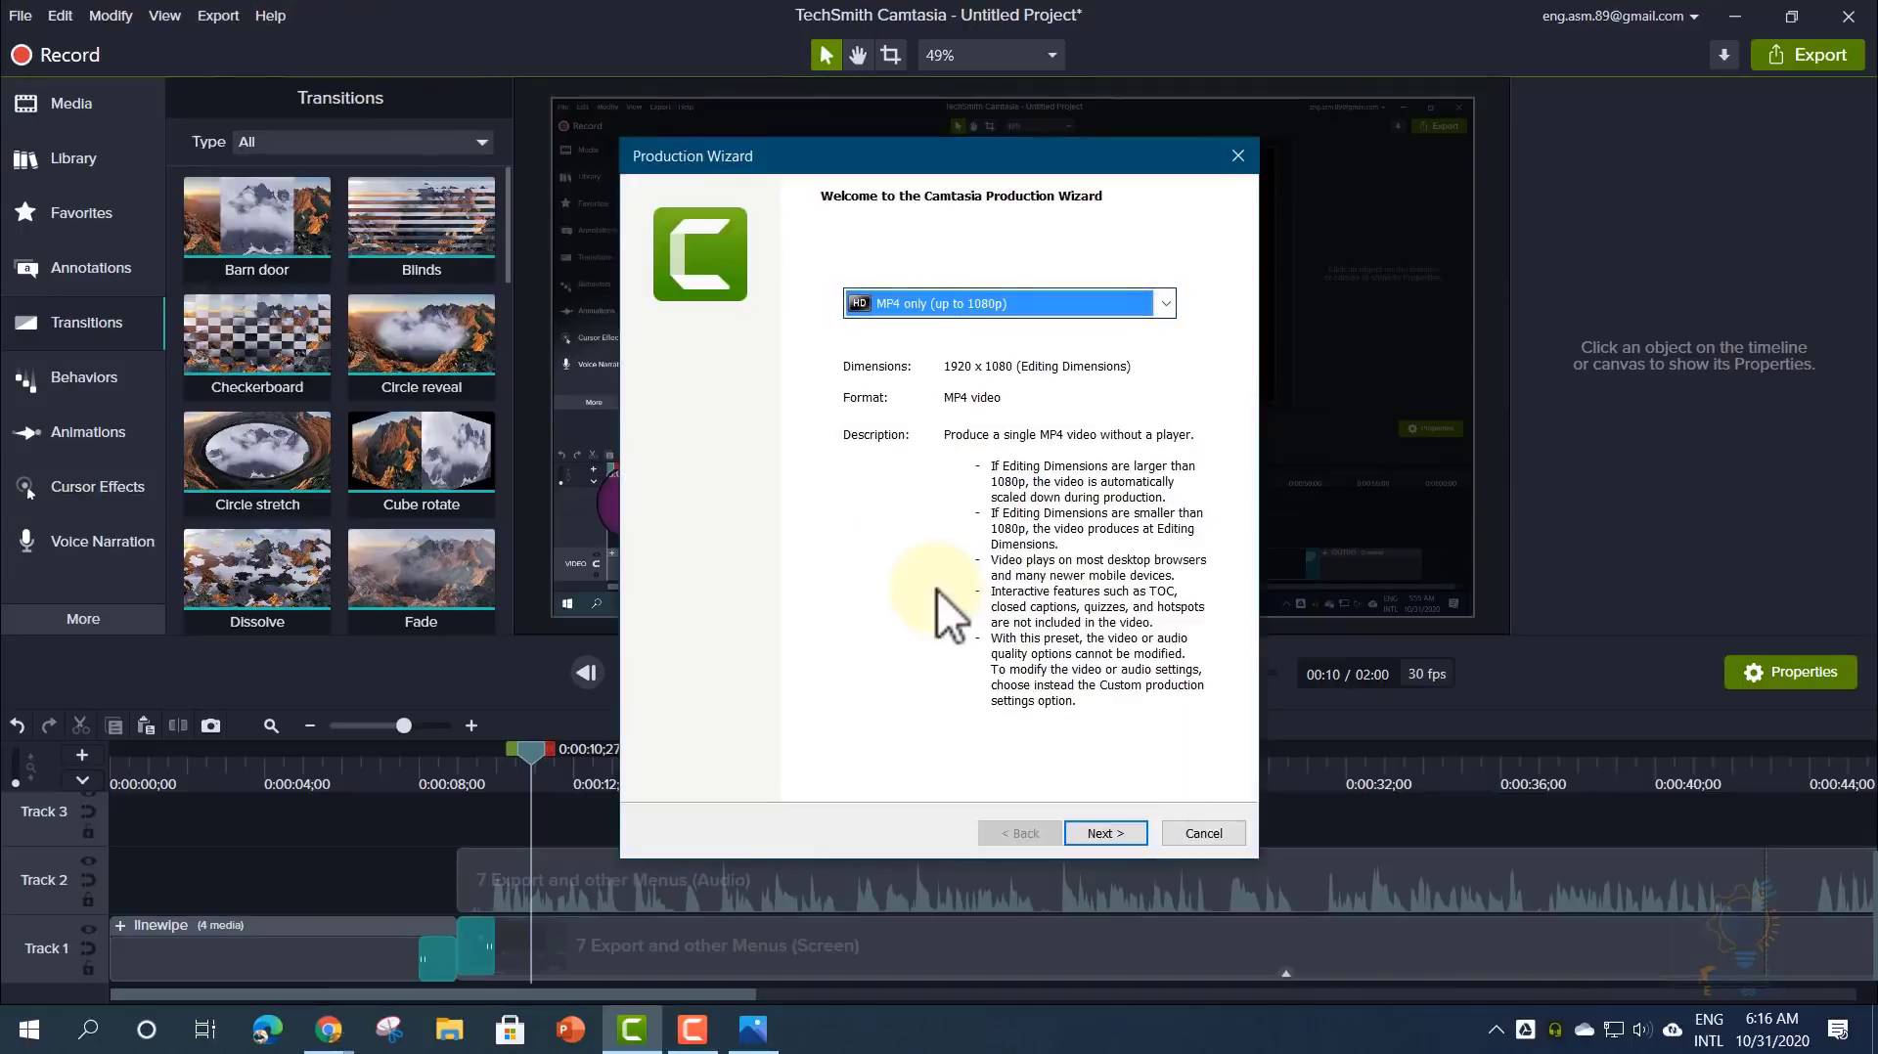
click(1127, 839)
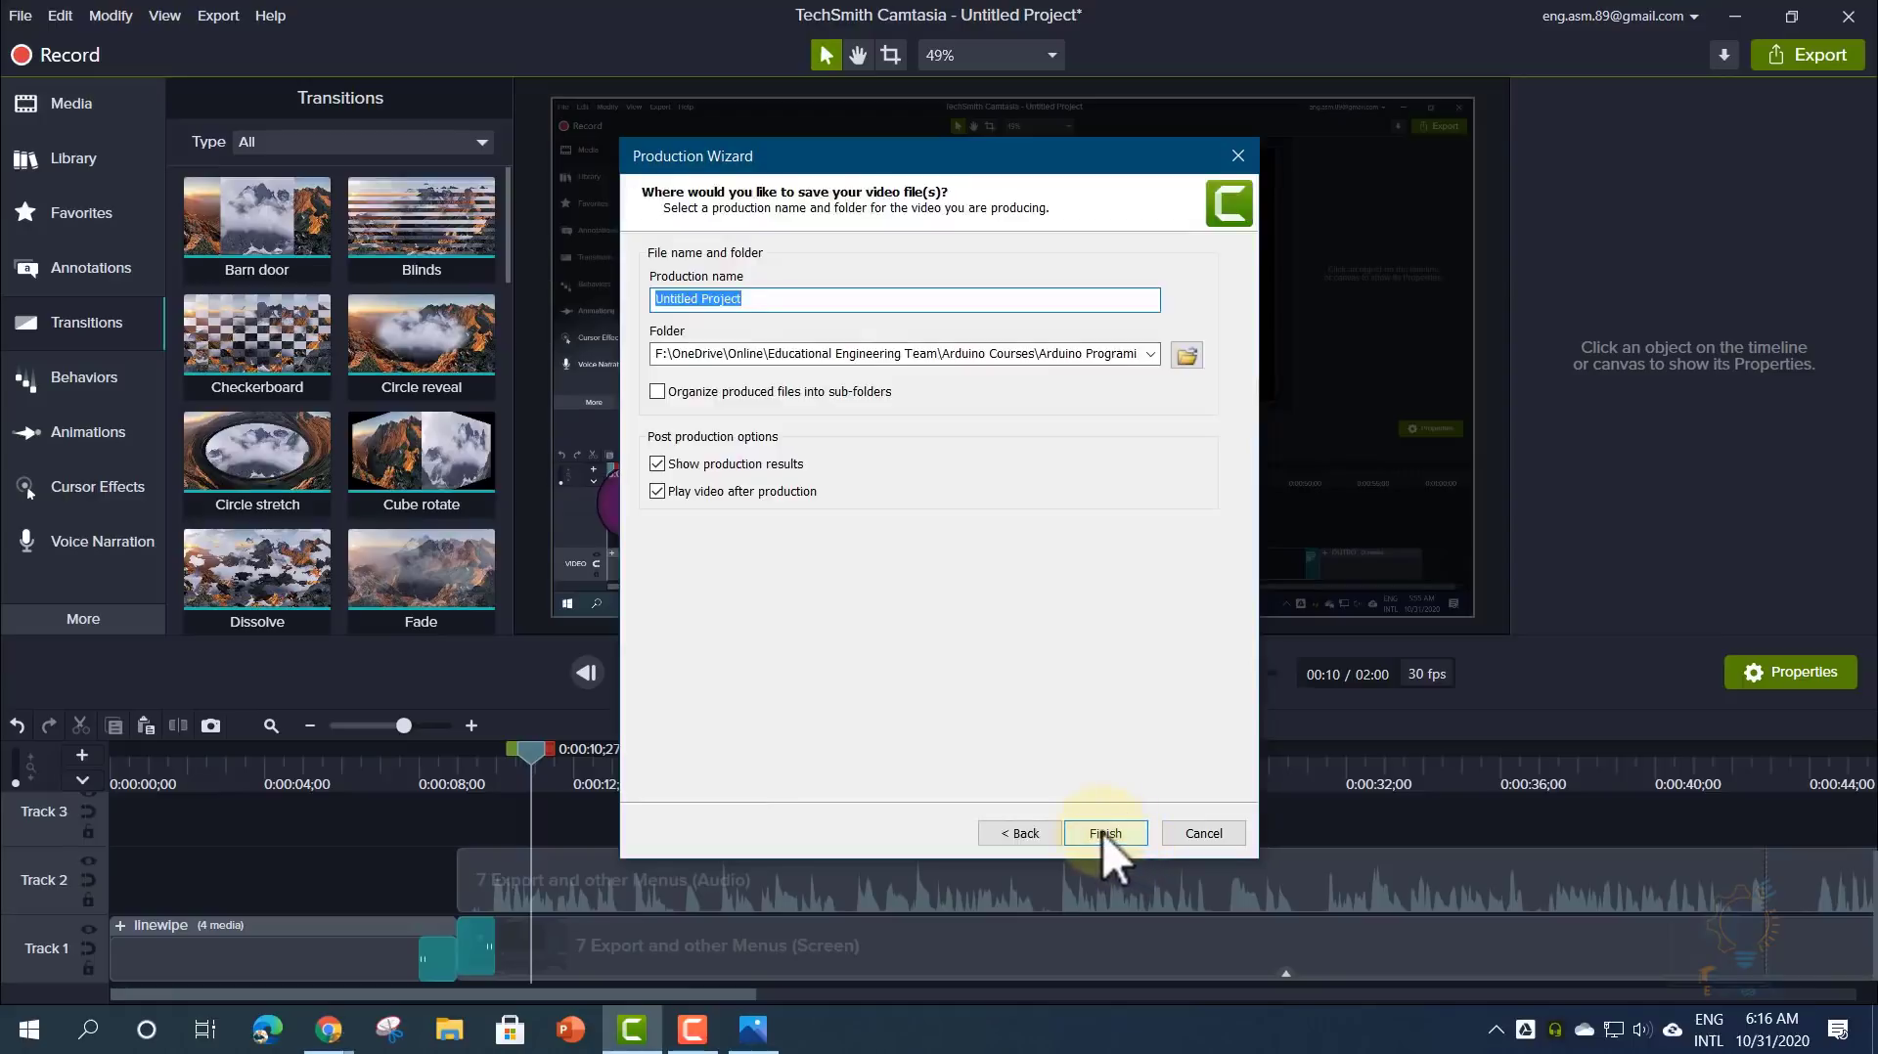
- Set the output folder to This PC > Videos and start rendering Untitled Project.mp4
click(1187, 358)
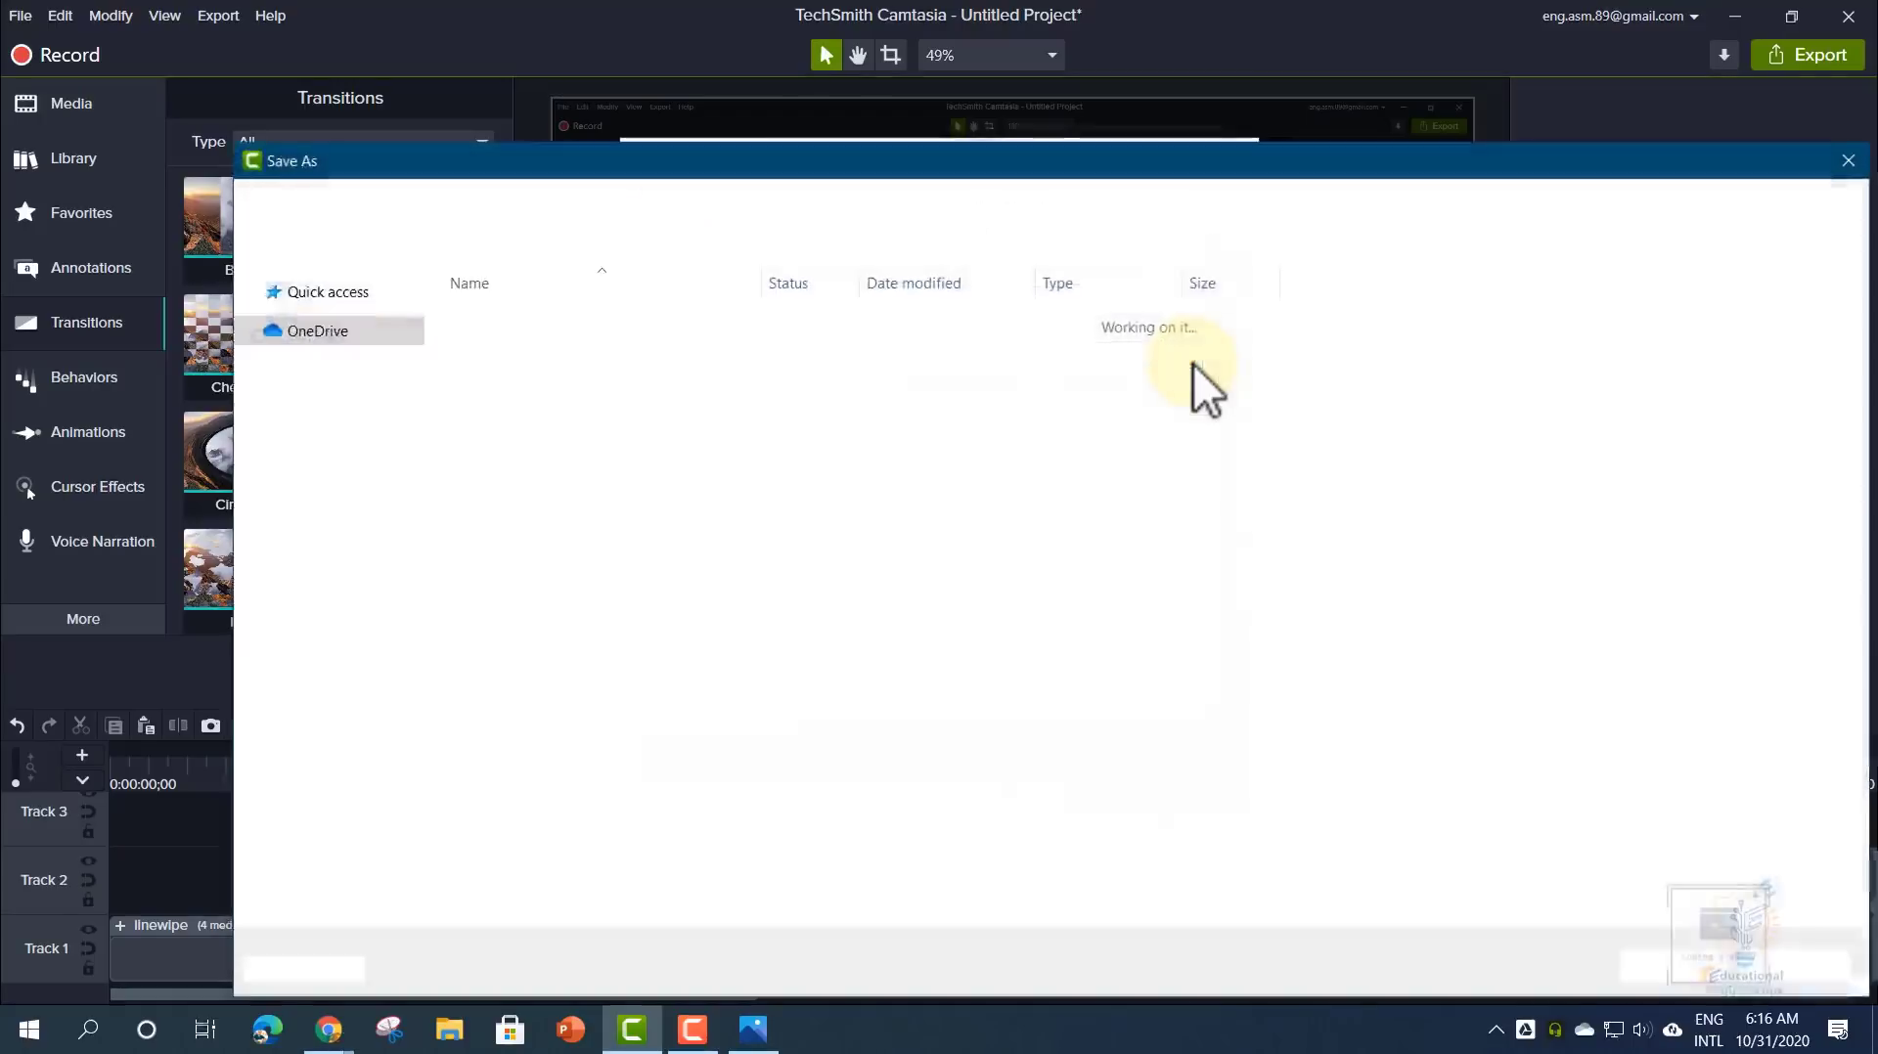
scroll(369, 620, down, 8)
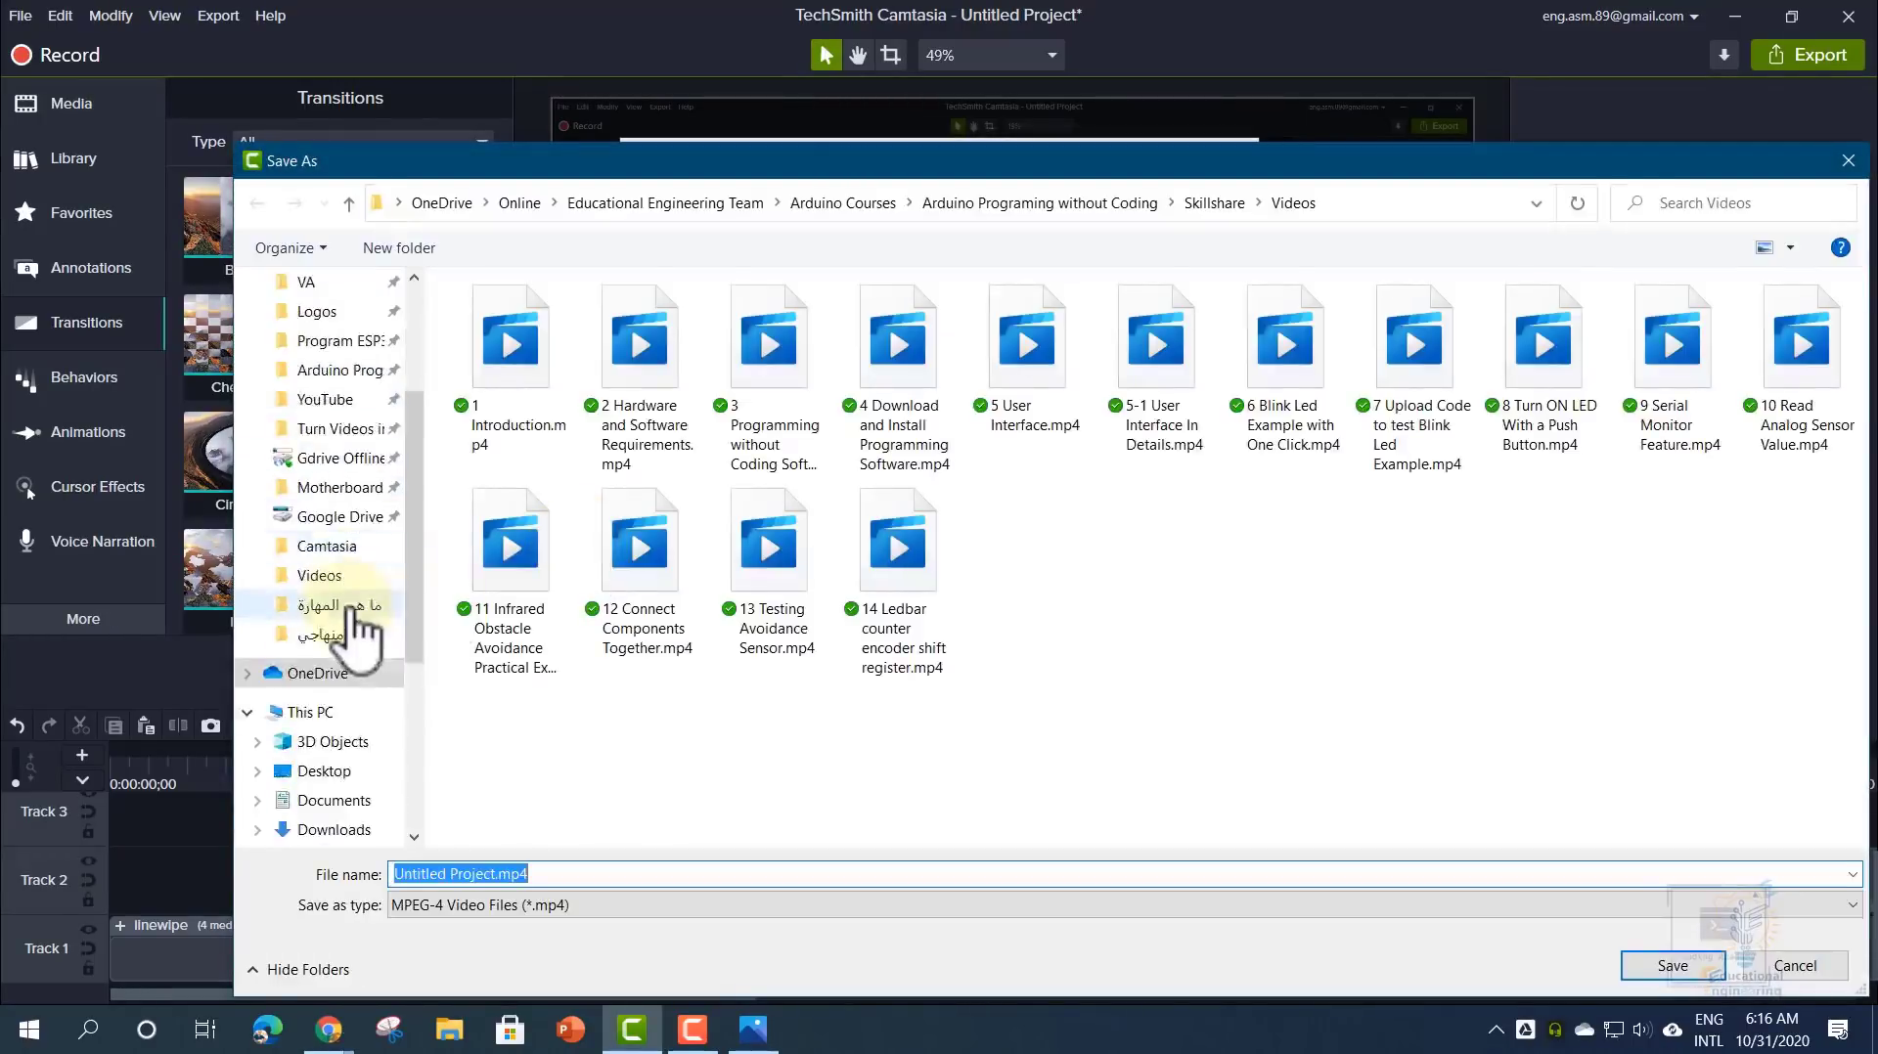
click(348, 571)
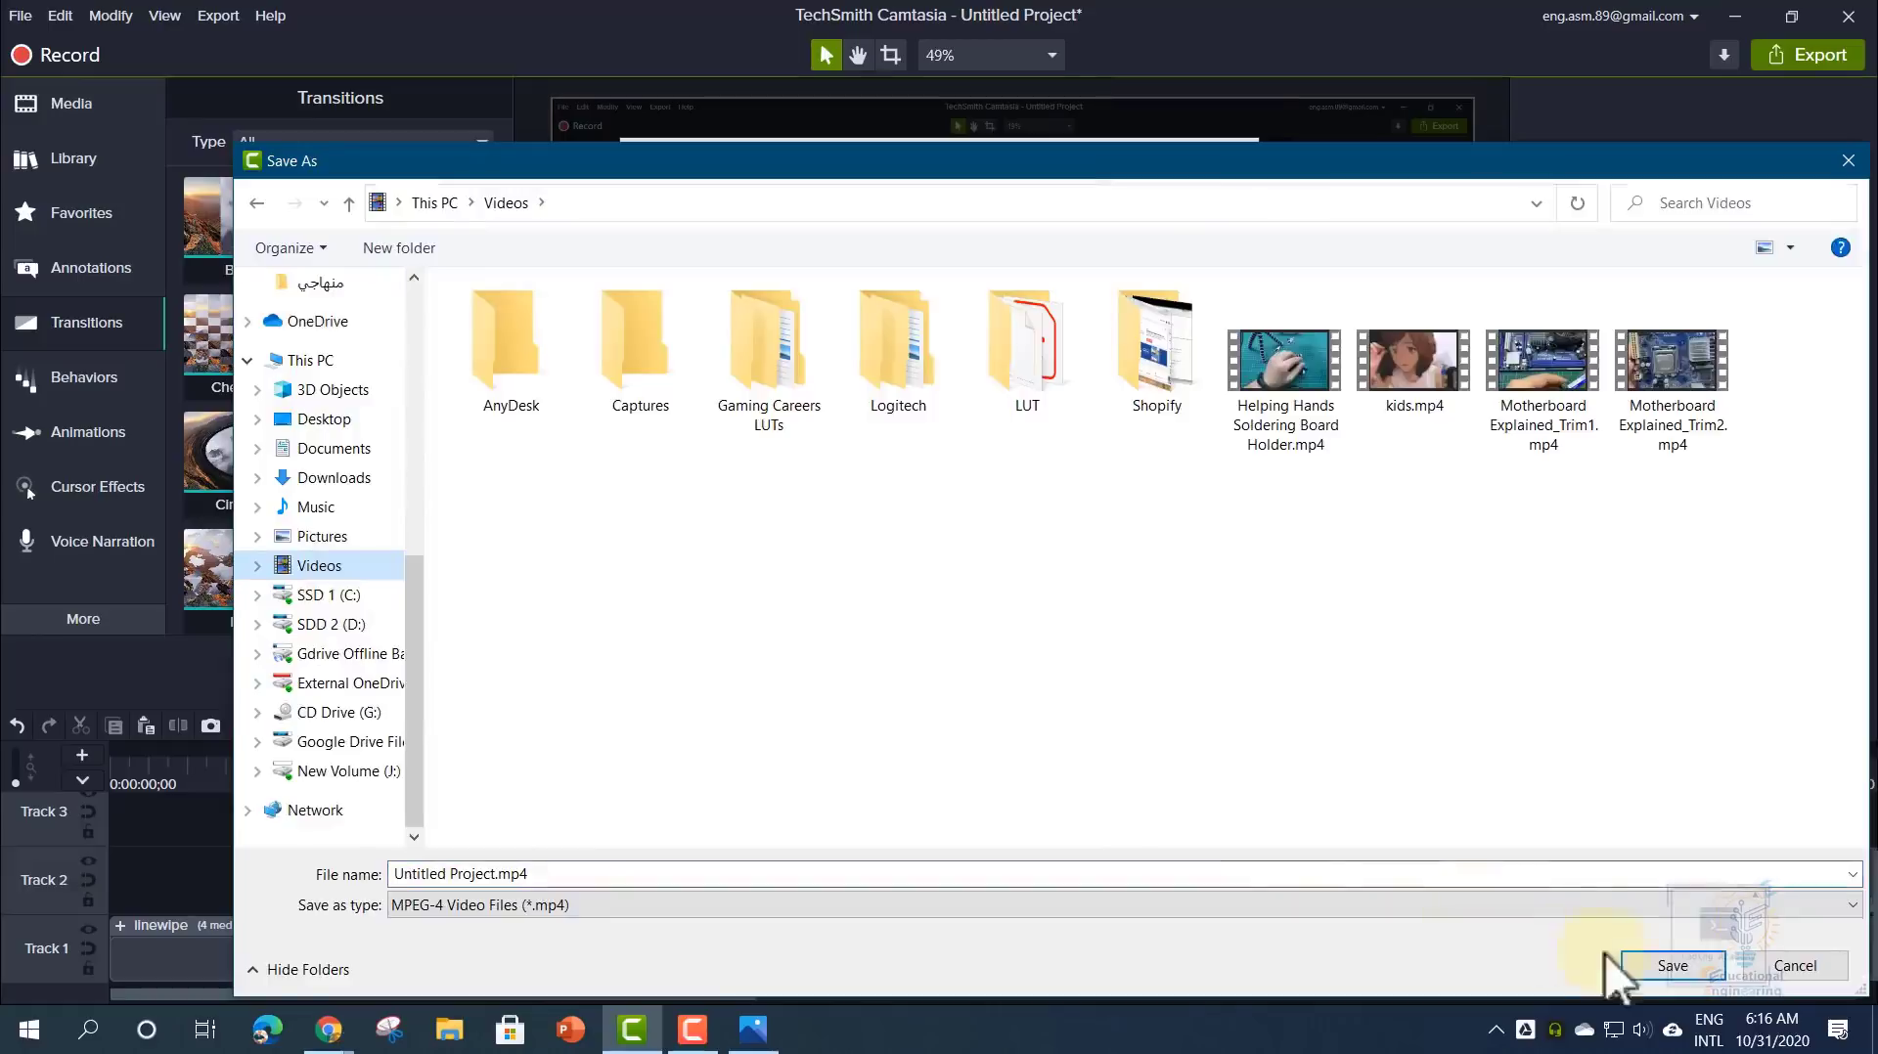
click(1634, 963)
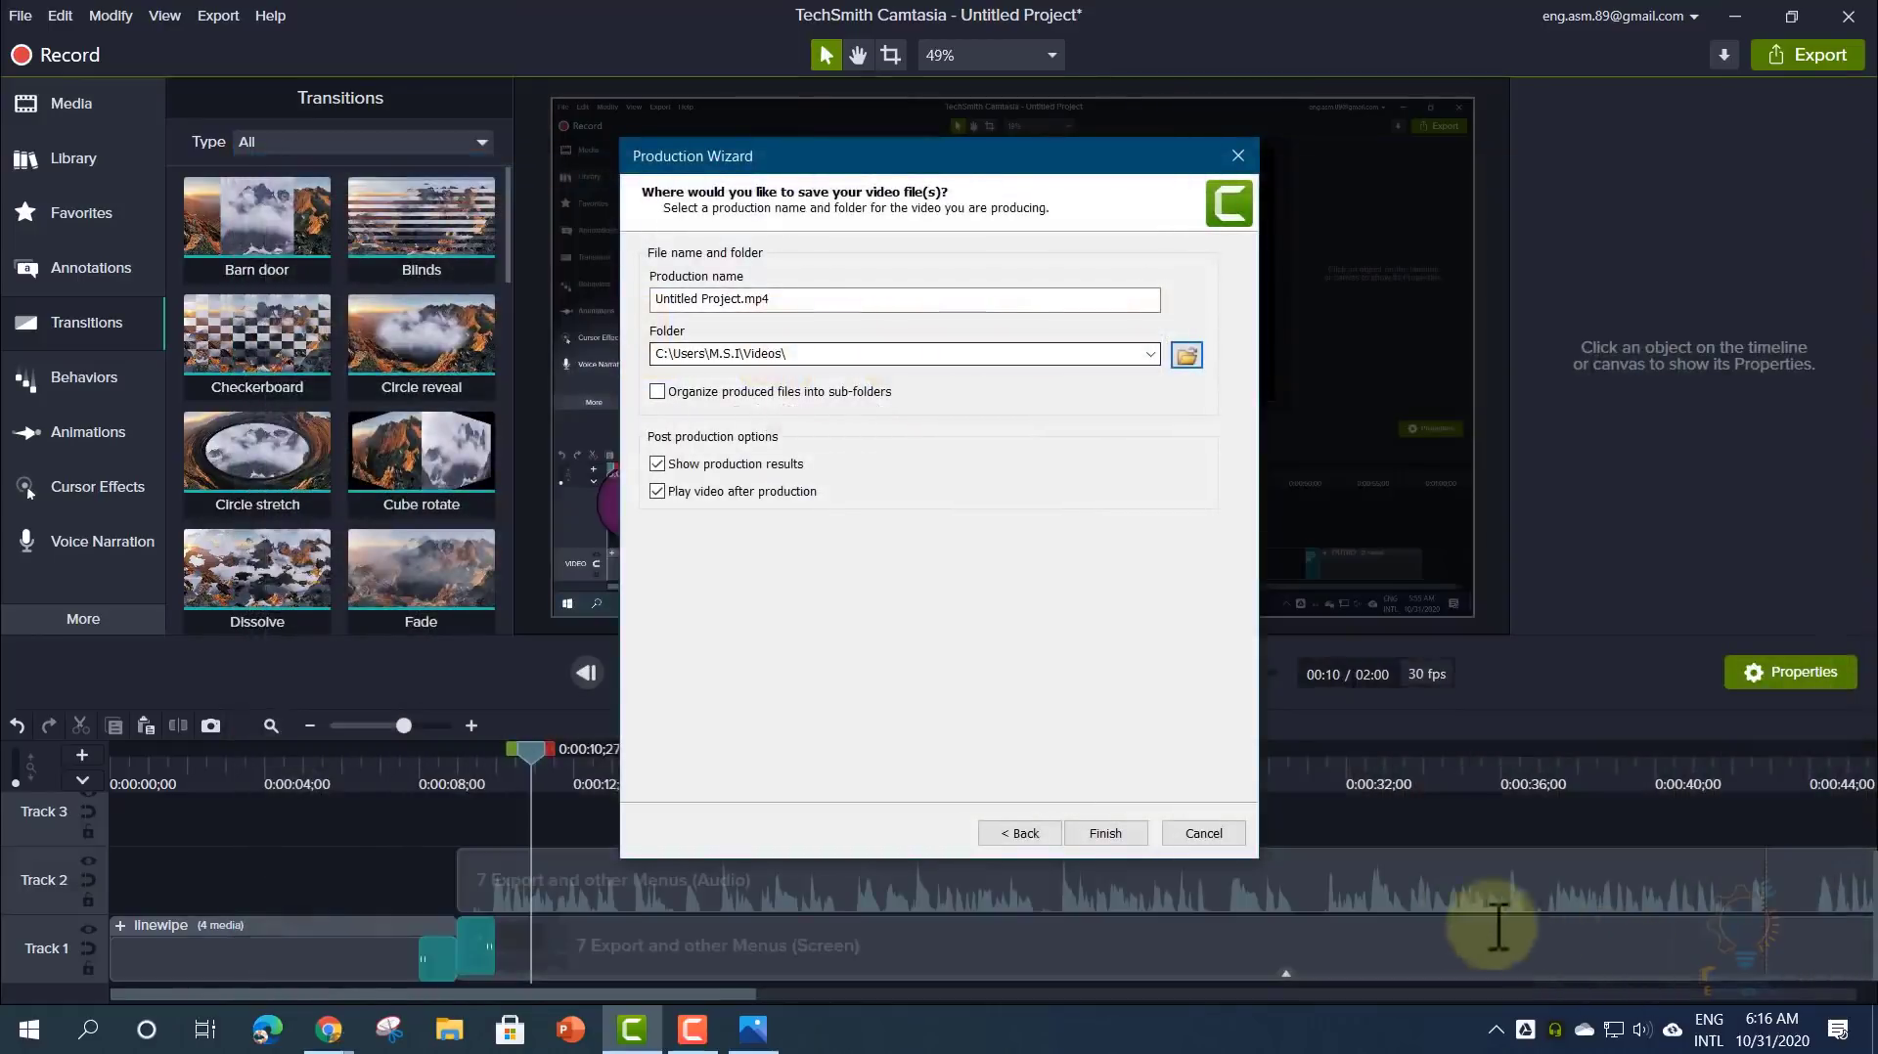
click(1121, 831)
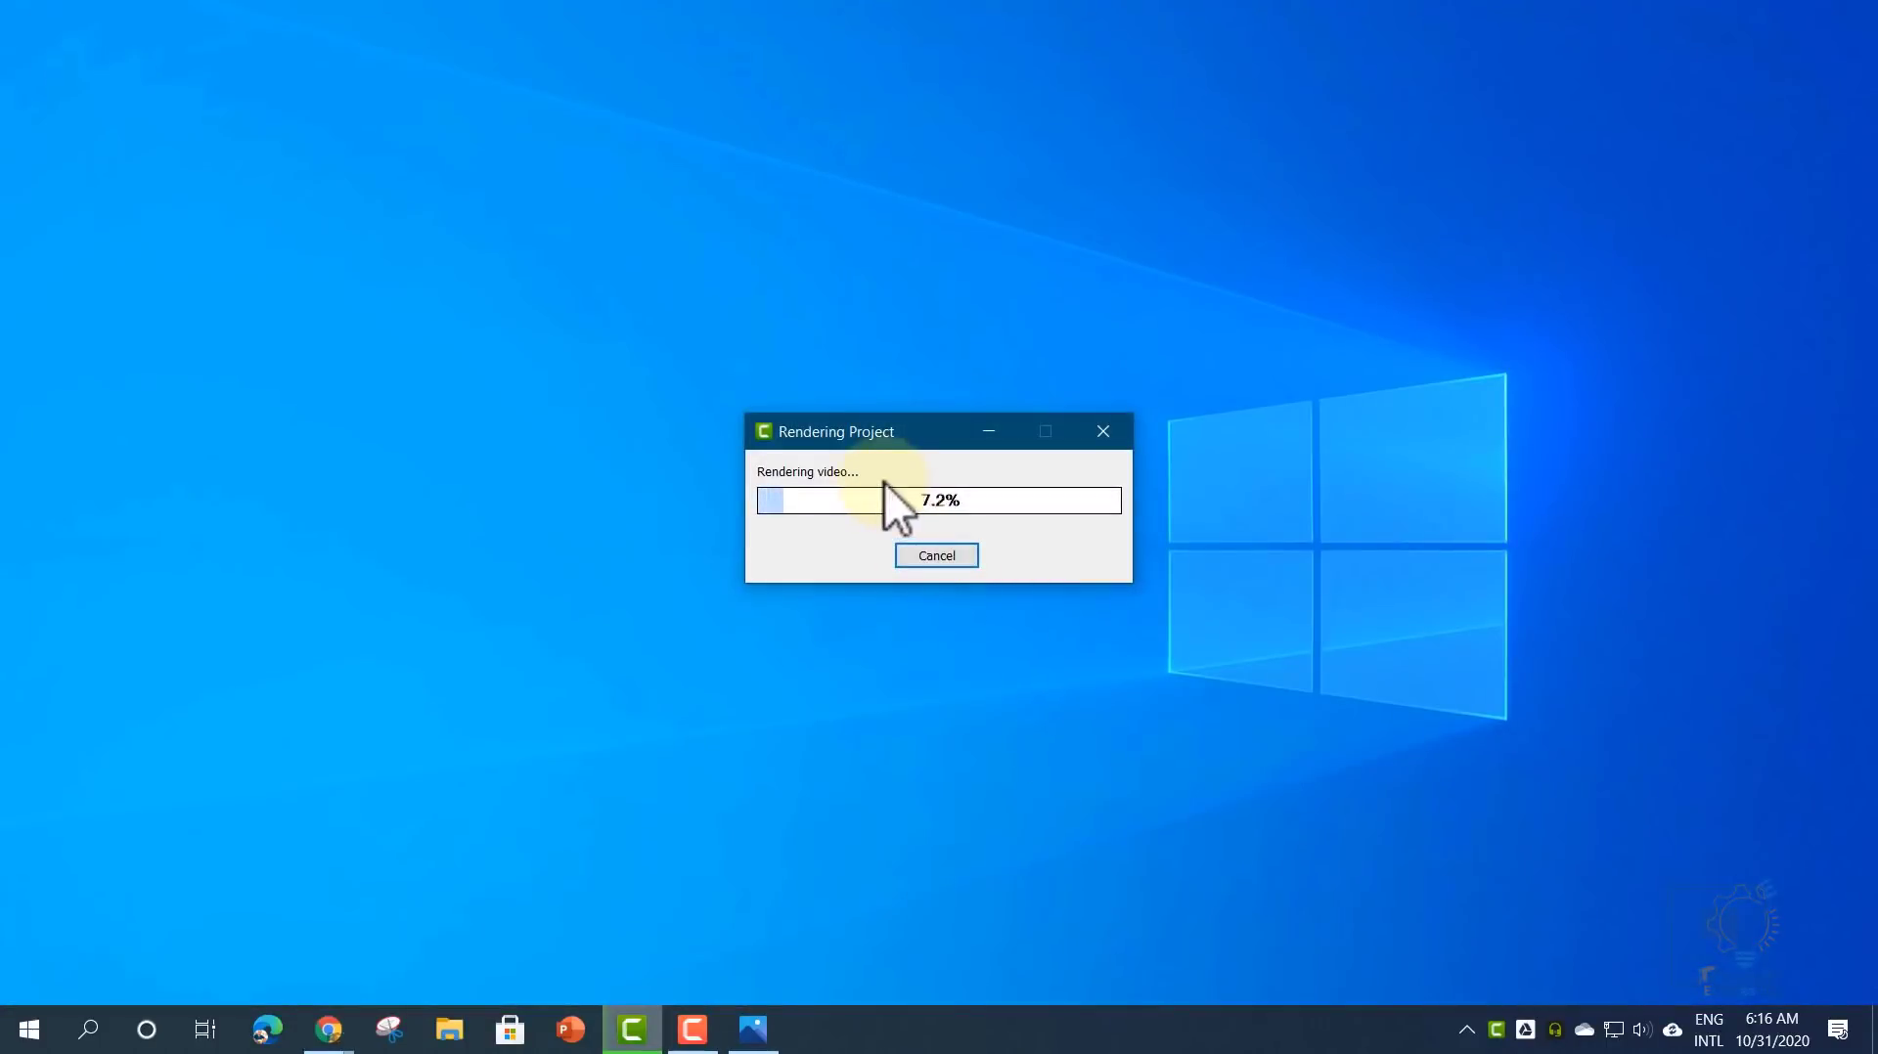
- Cancel the Untitled Project.mp4 render, confirm, and close the Production Wizard
click(939, 560)
click(917, 609)
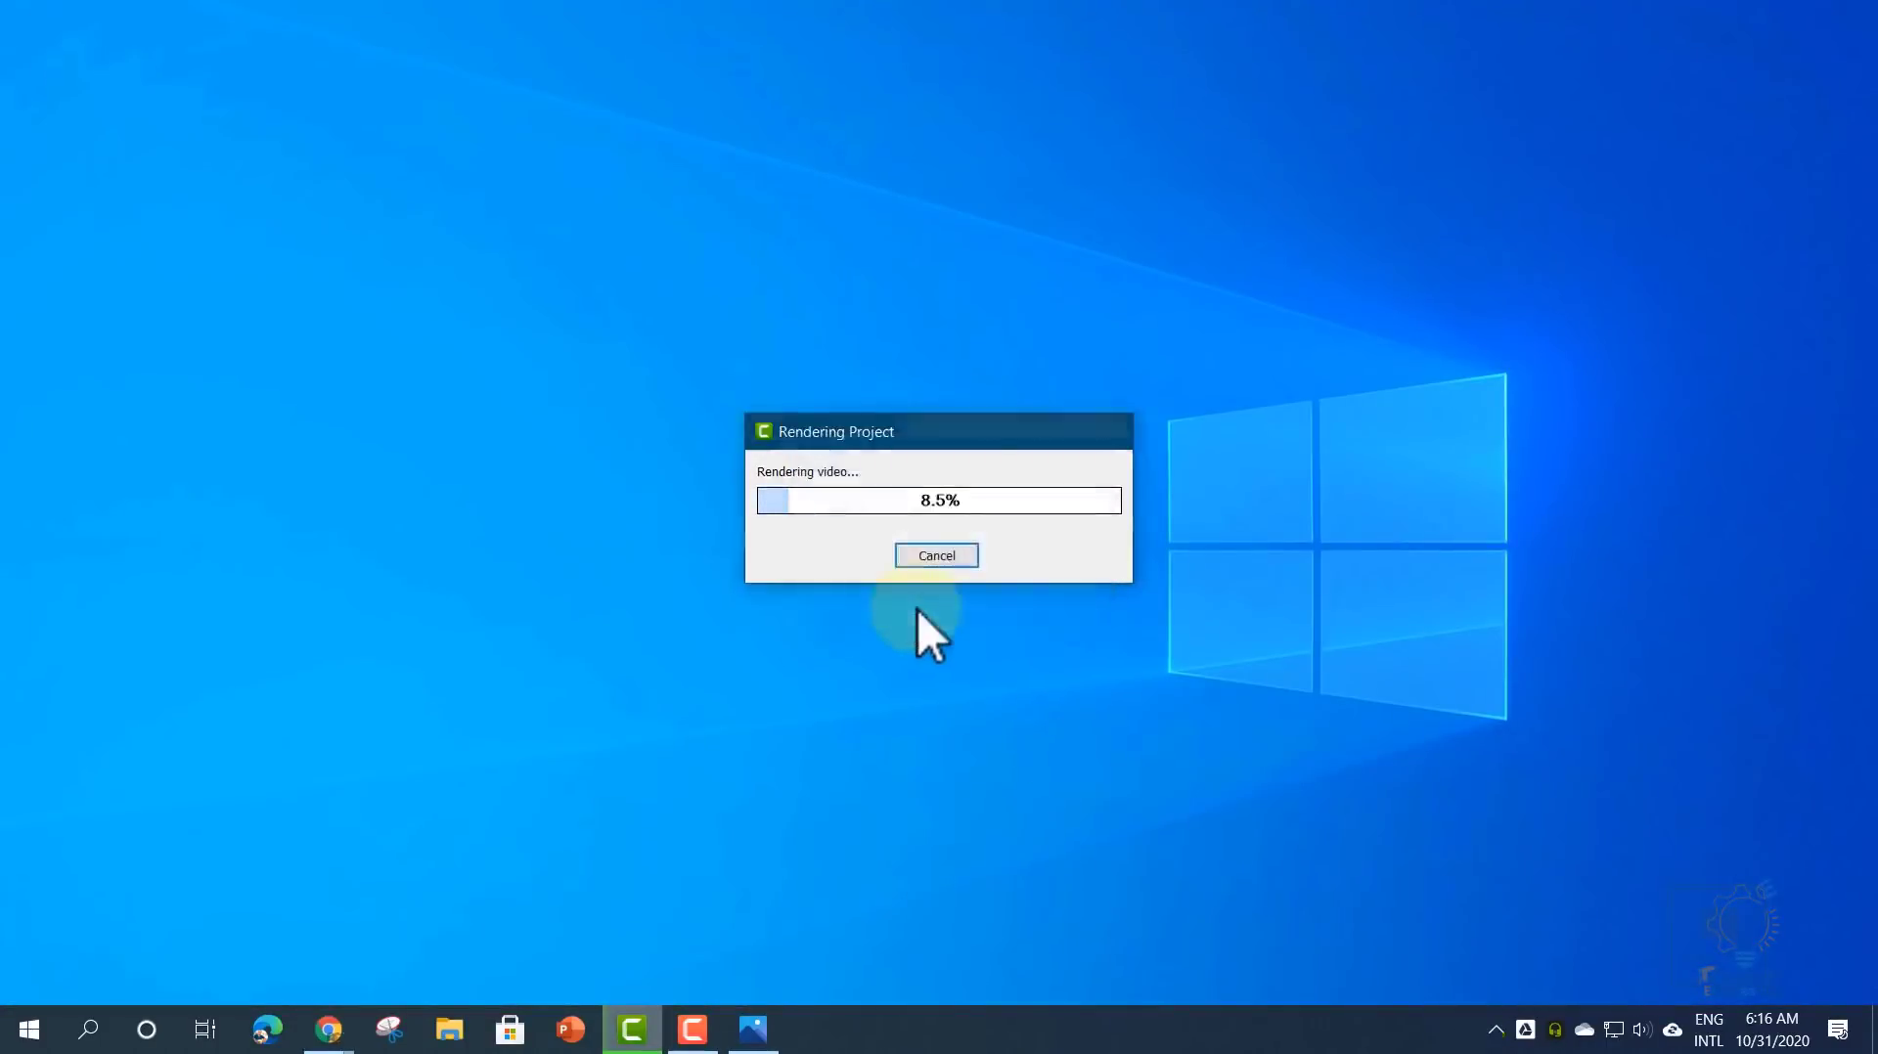
click(1187, 833)
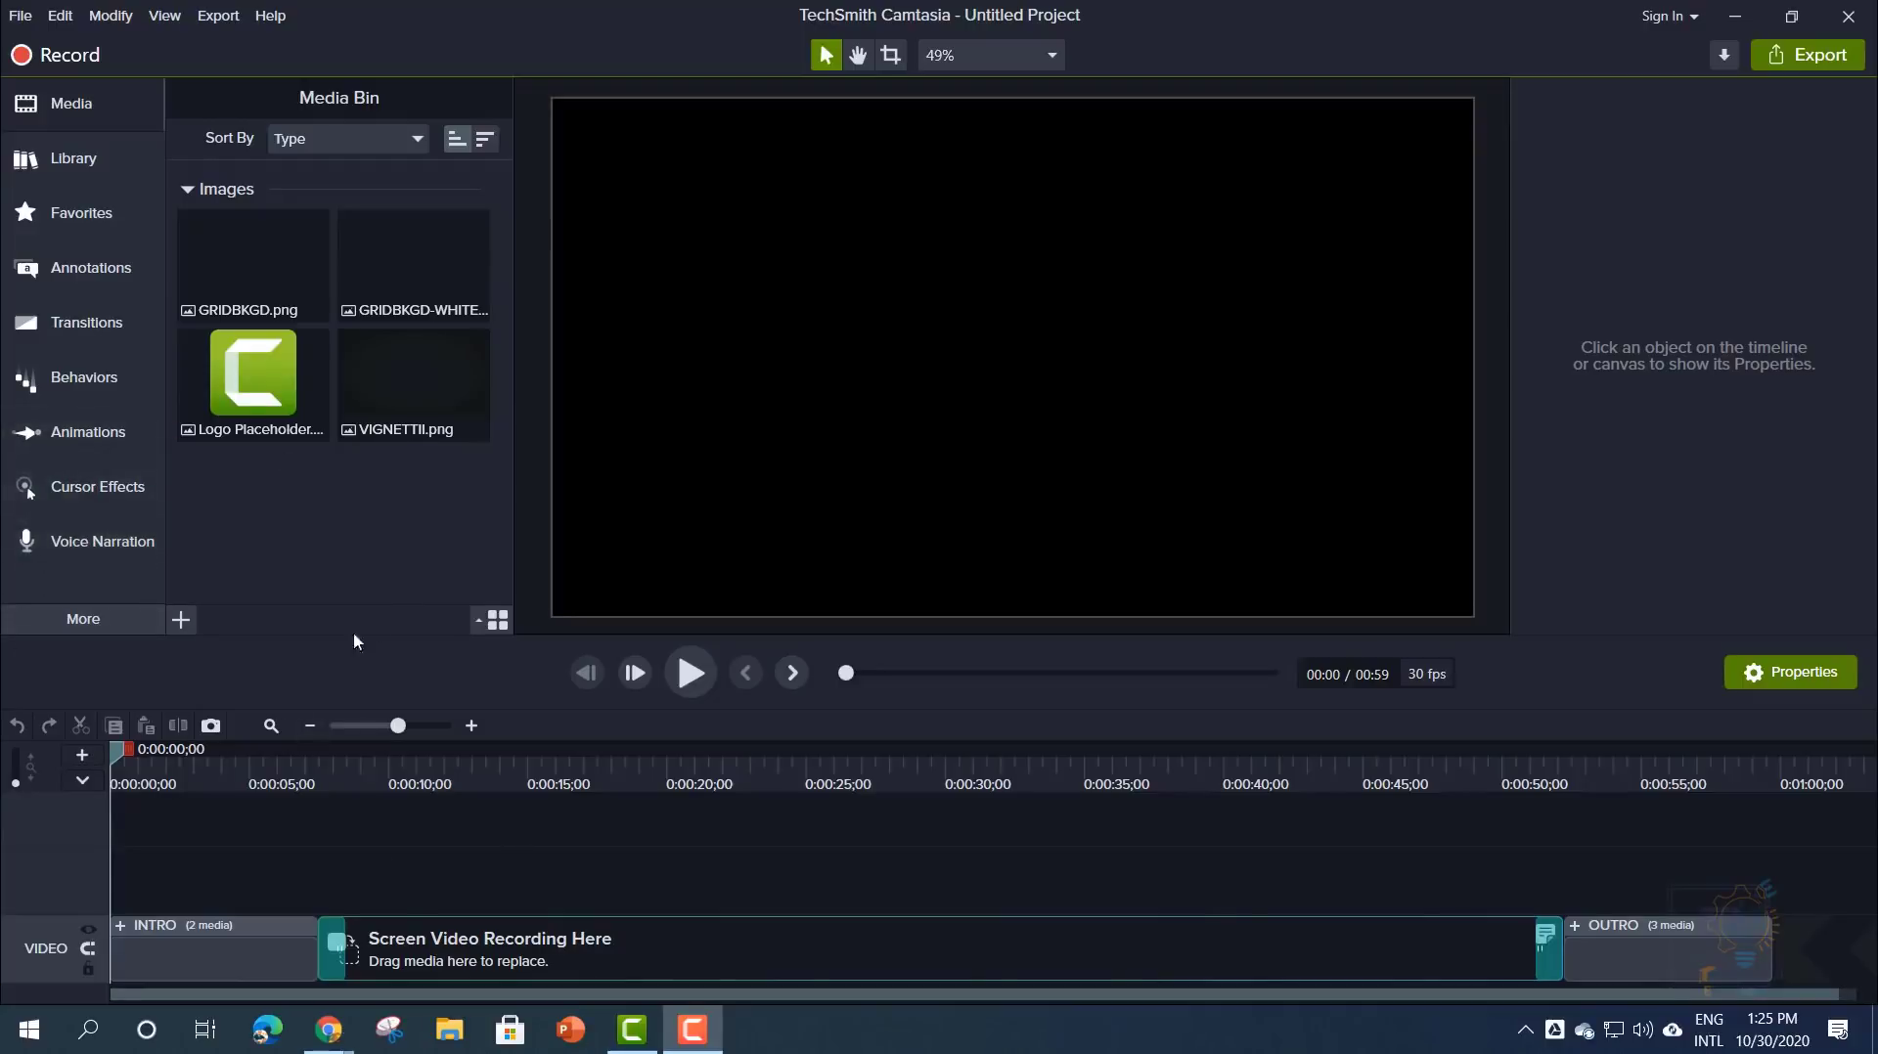
- Browse the Edit, Modify, Export and Help menus, finishing with the File menu open
click(20, 16)
click(20, 16)
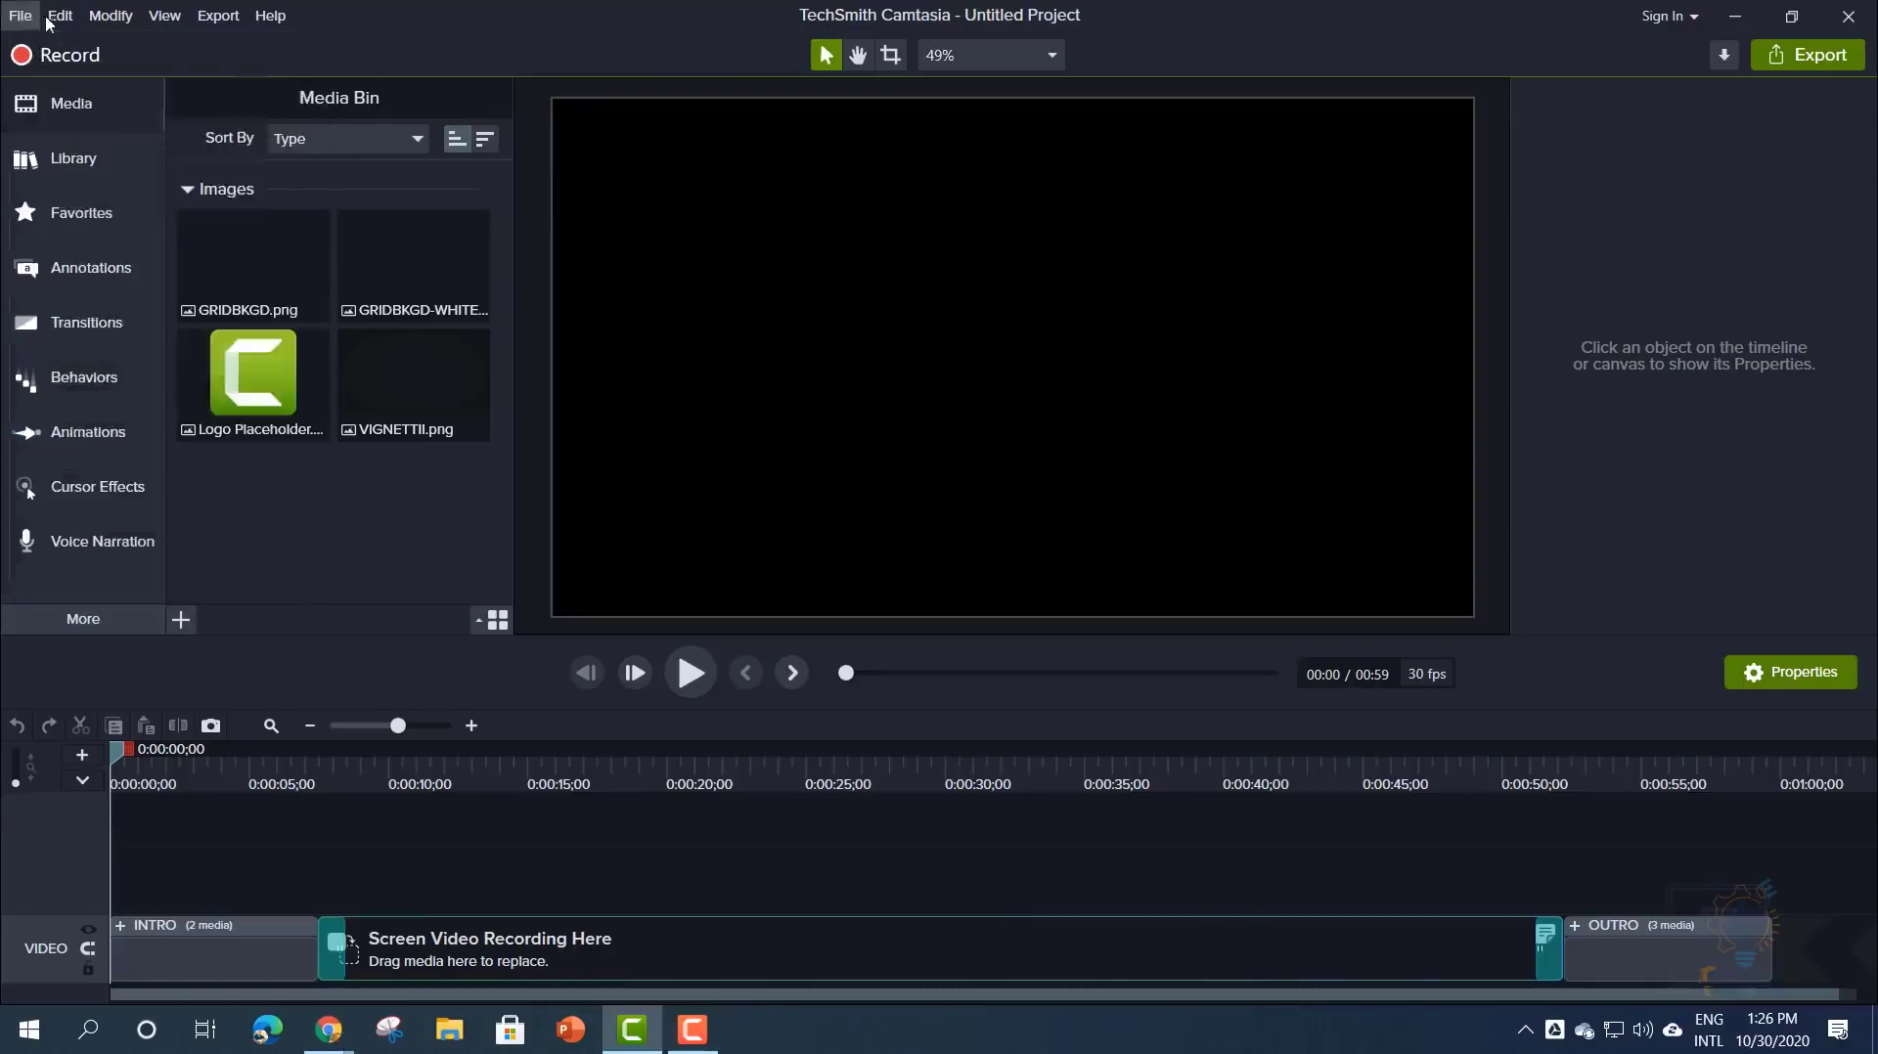
click(62, 16)
mouse_move(118, 27)
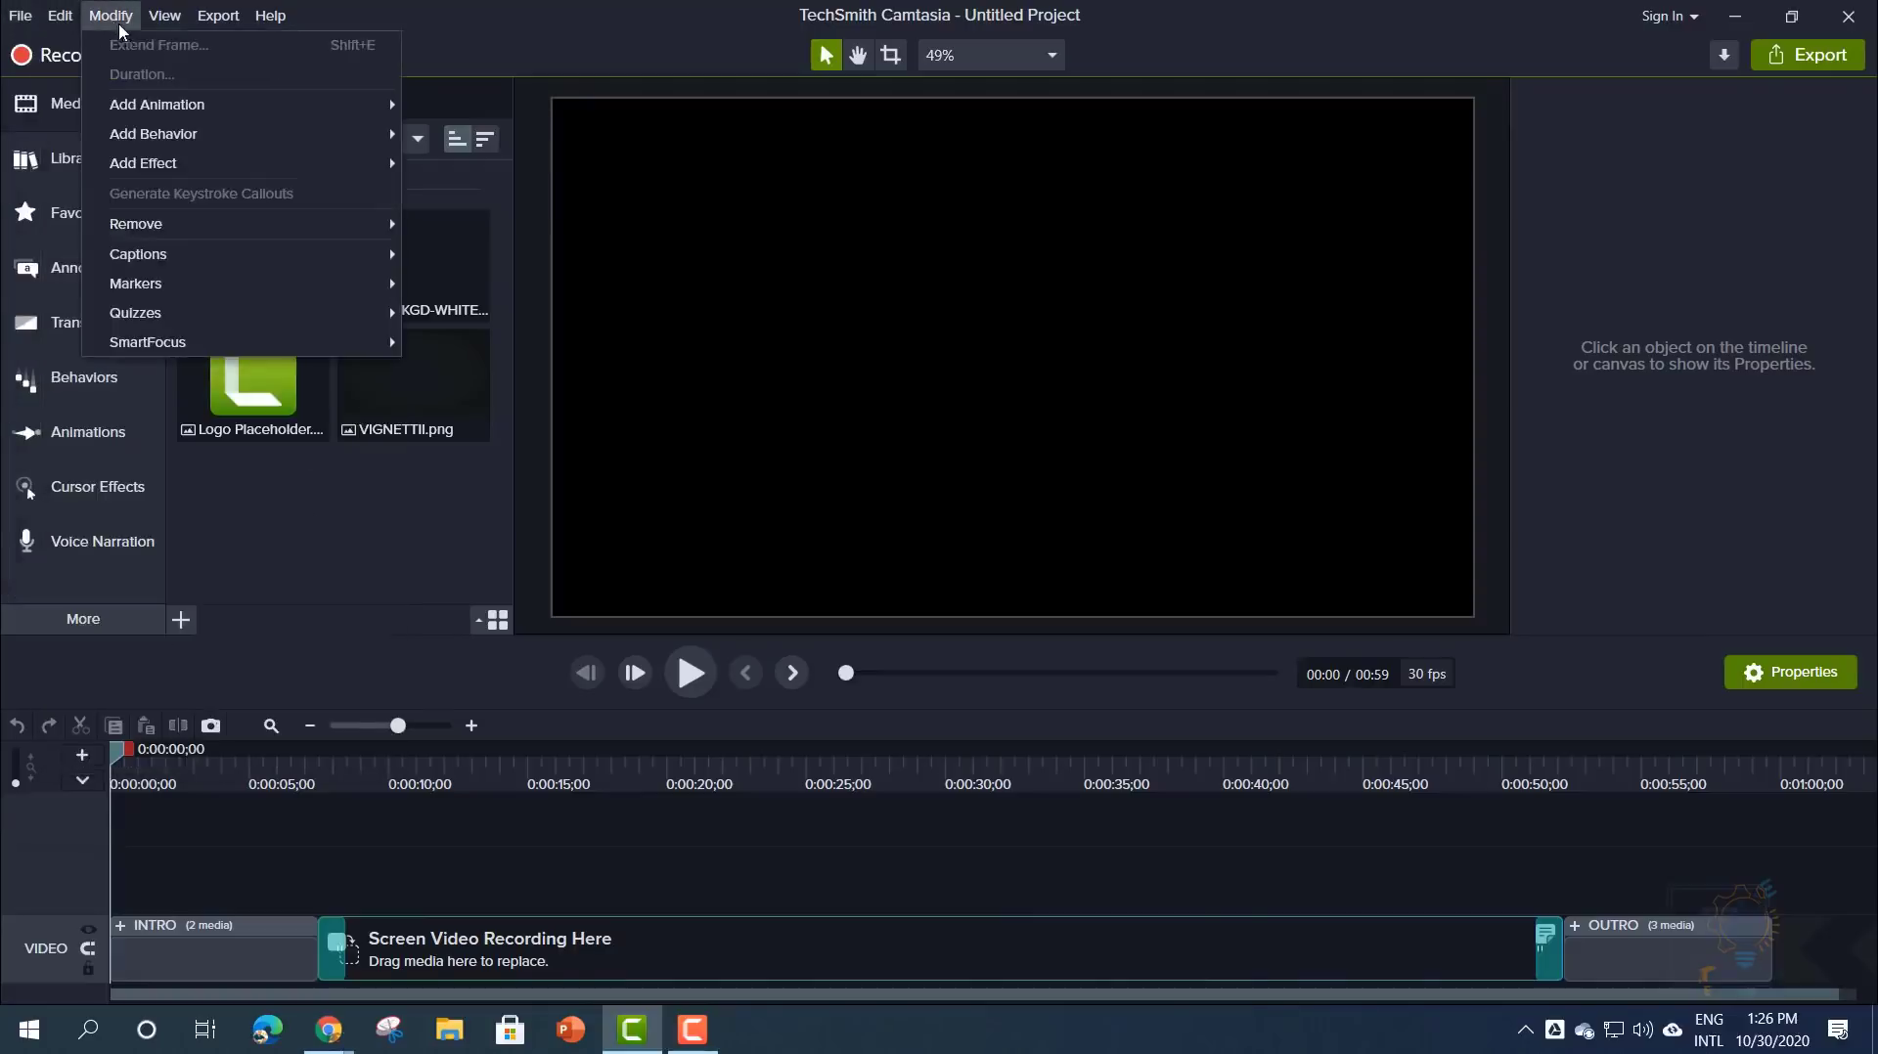
mouse_move(220, 22)
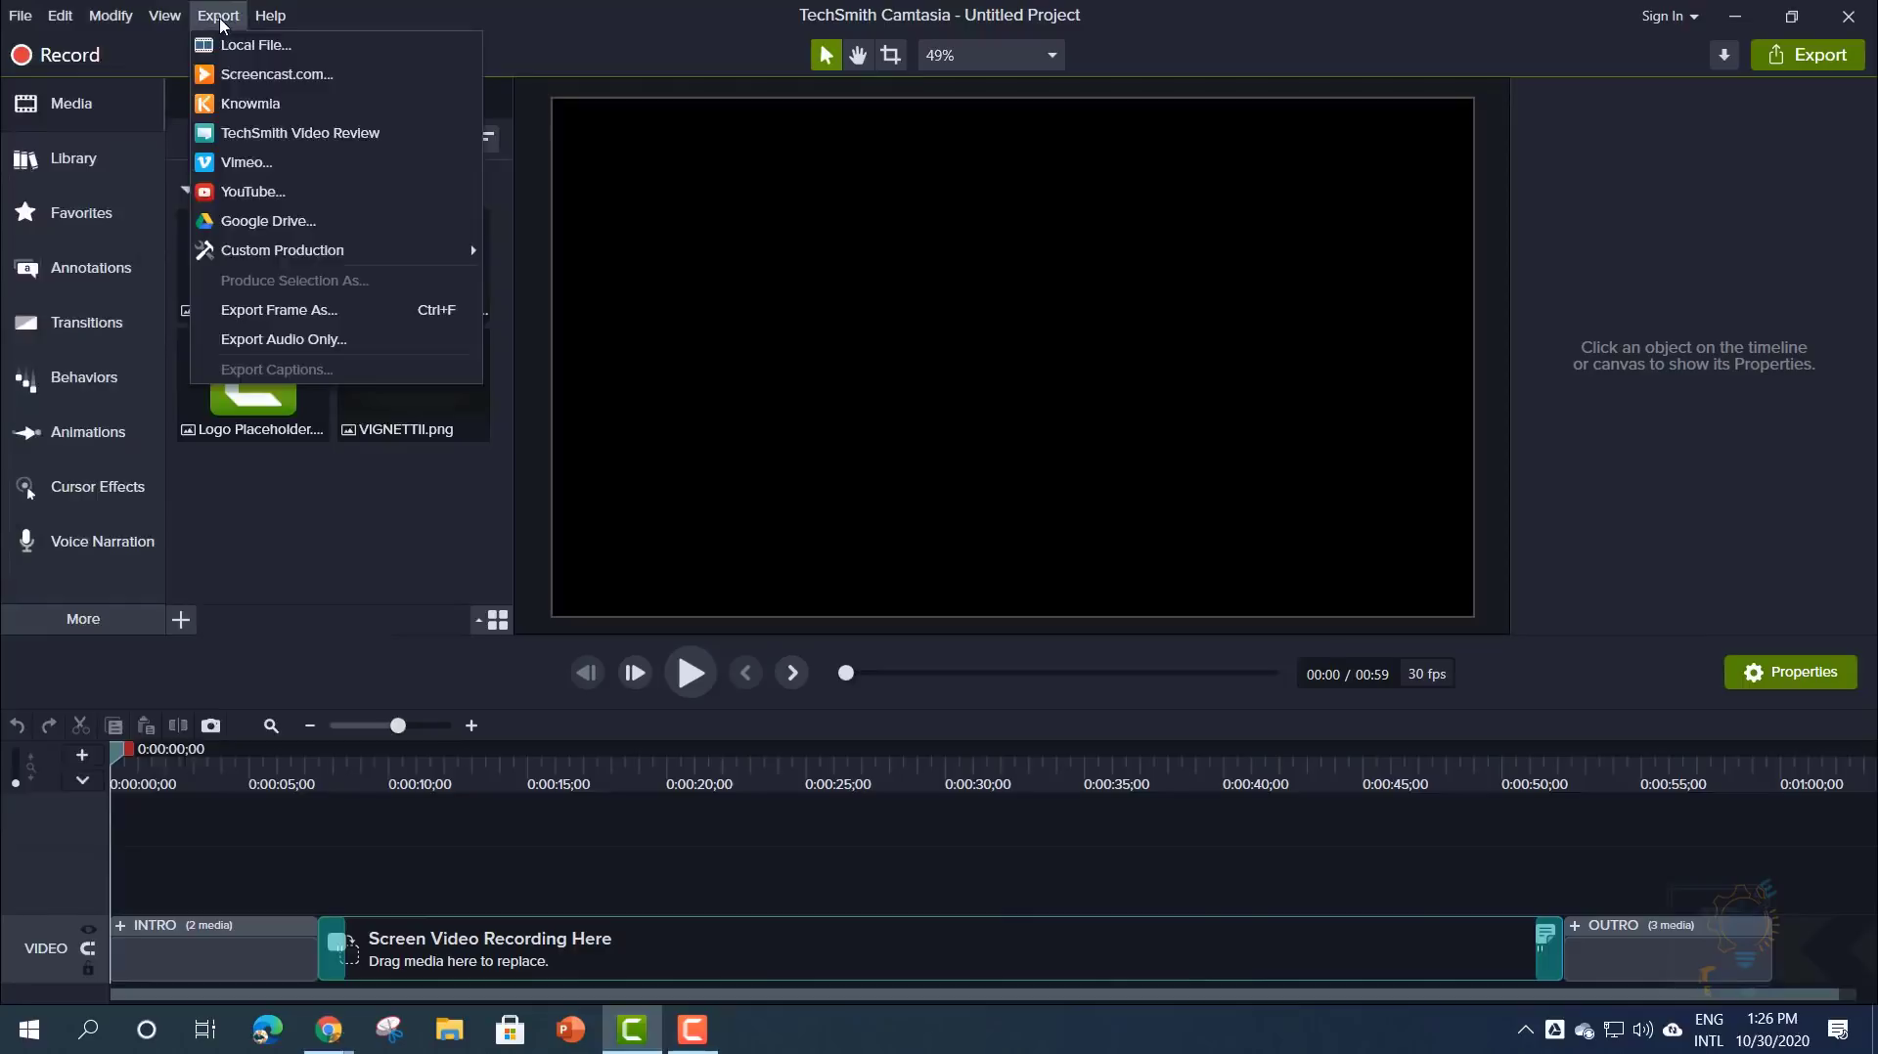
click(323, 11)
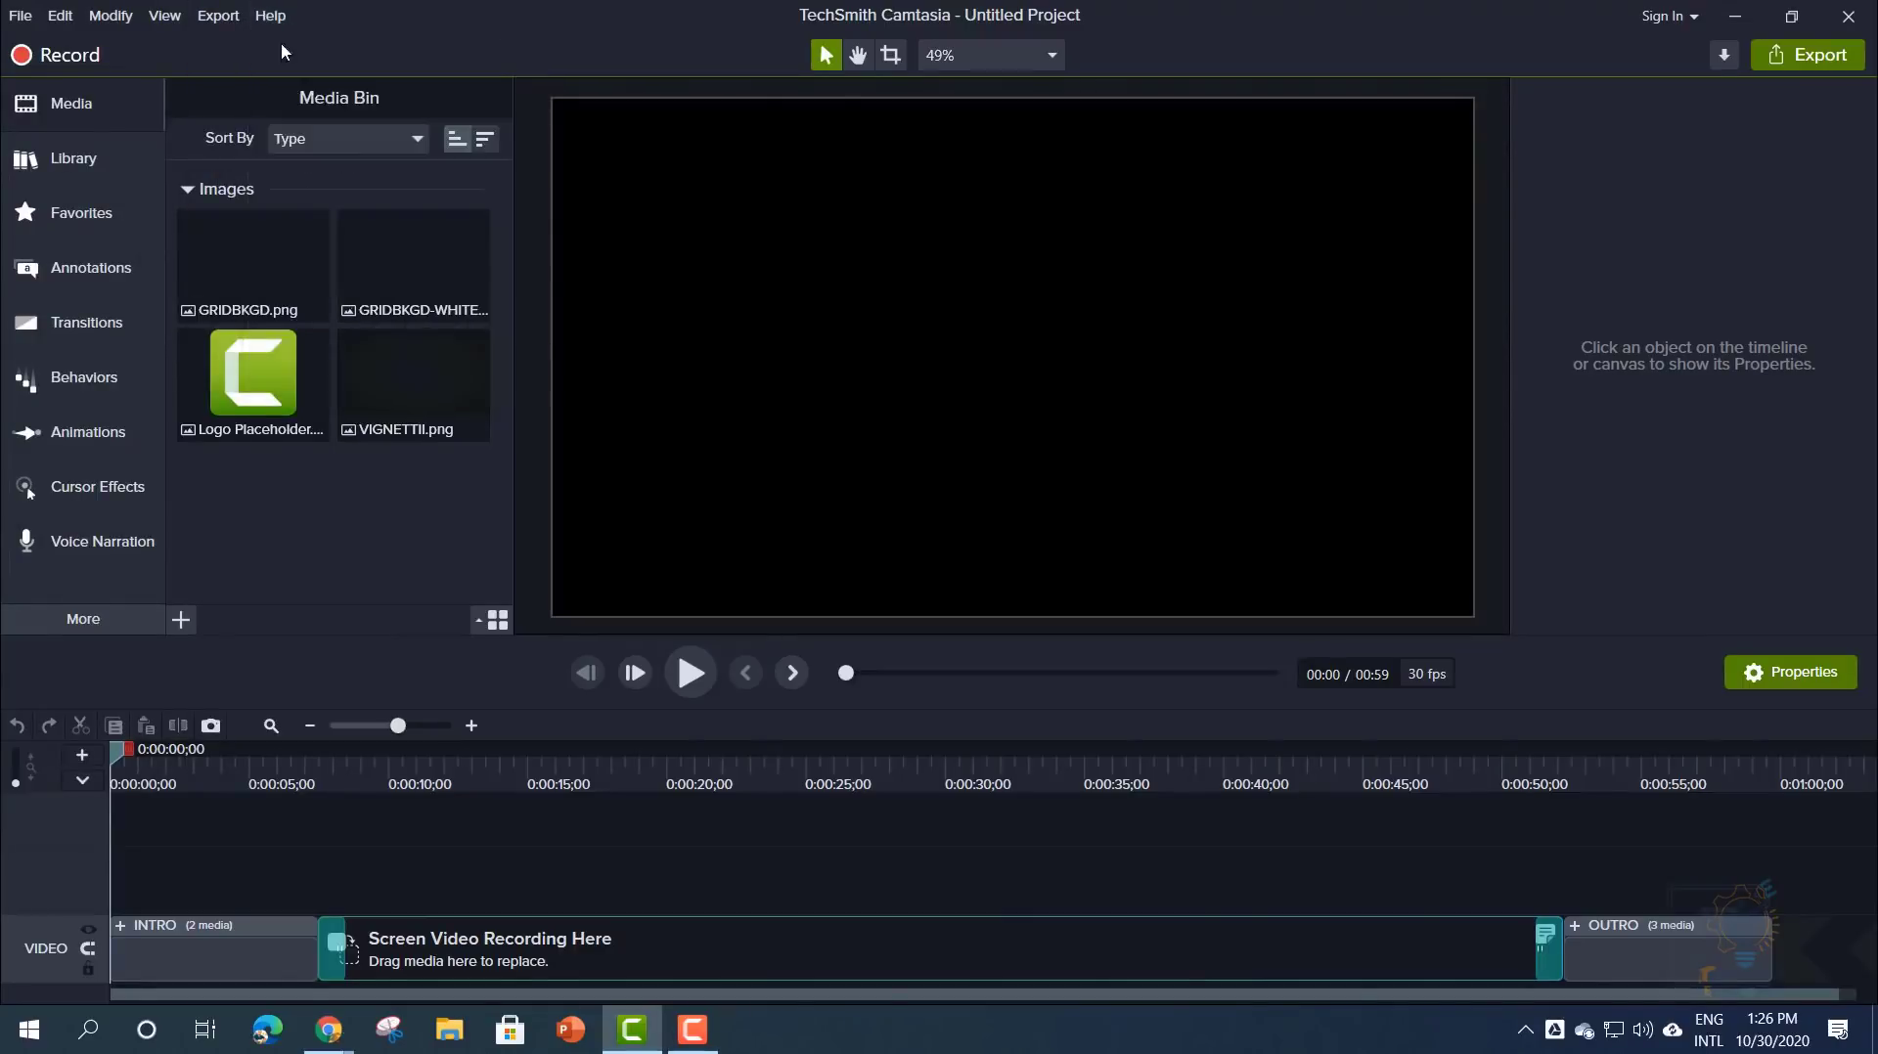
click(279, 20)
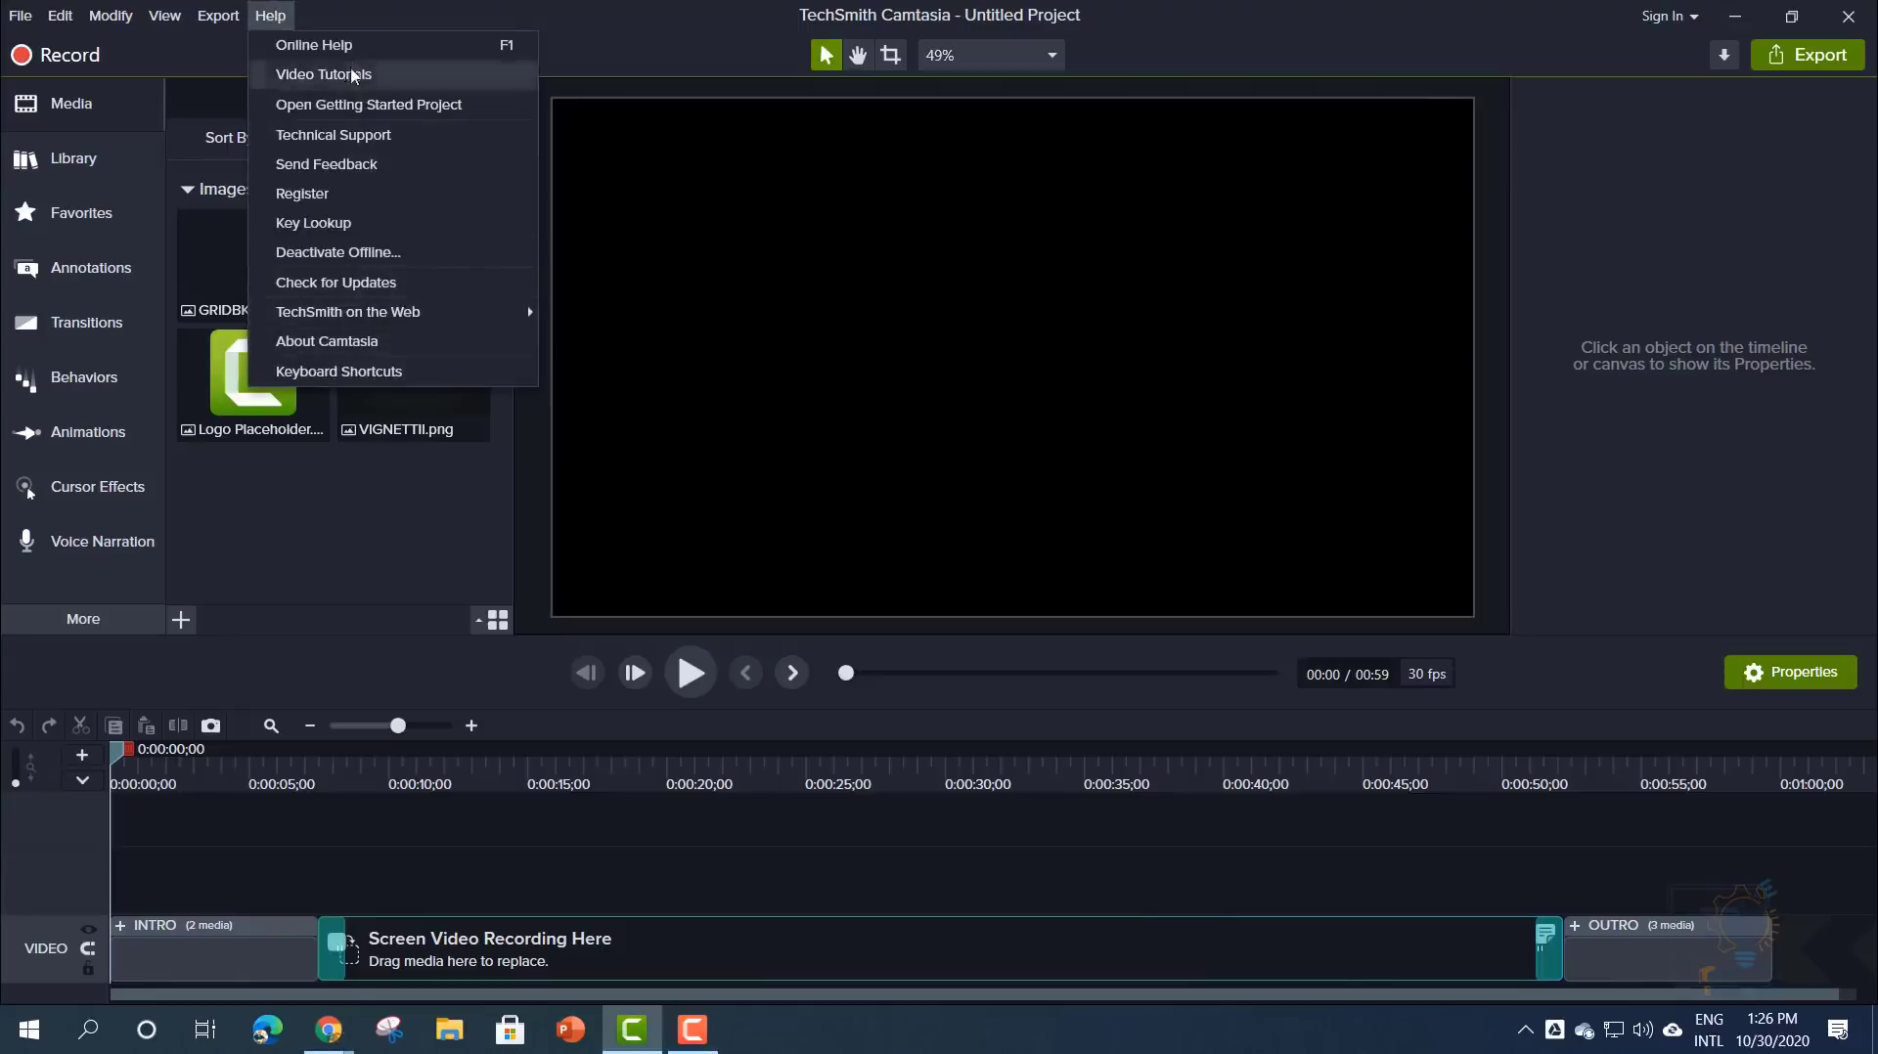
click(372, 12)
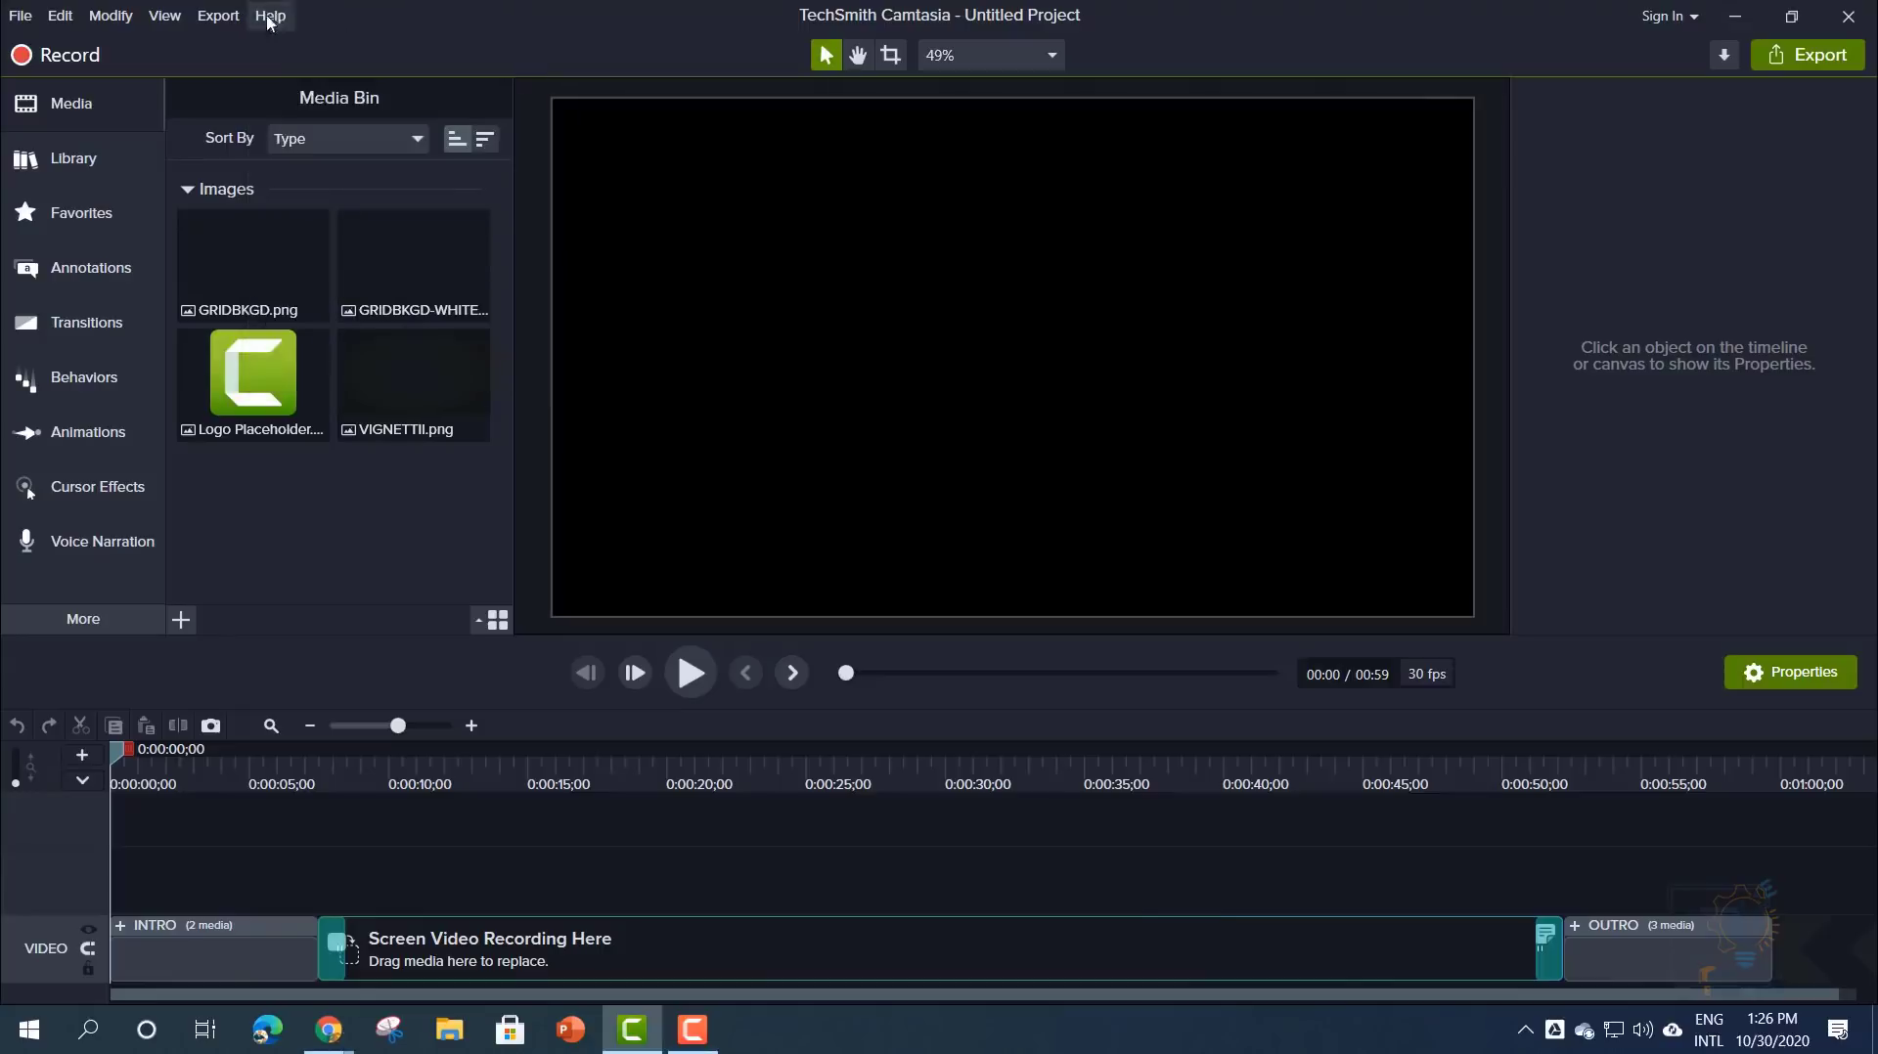
click(20, 25)
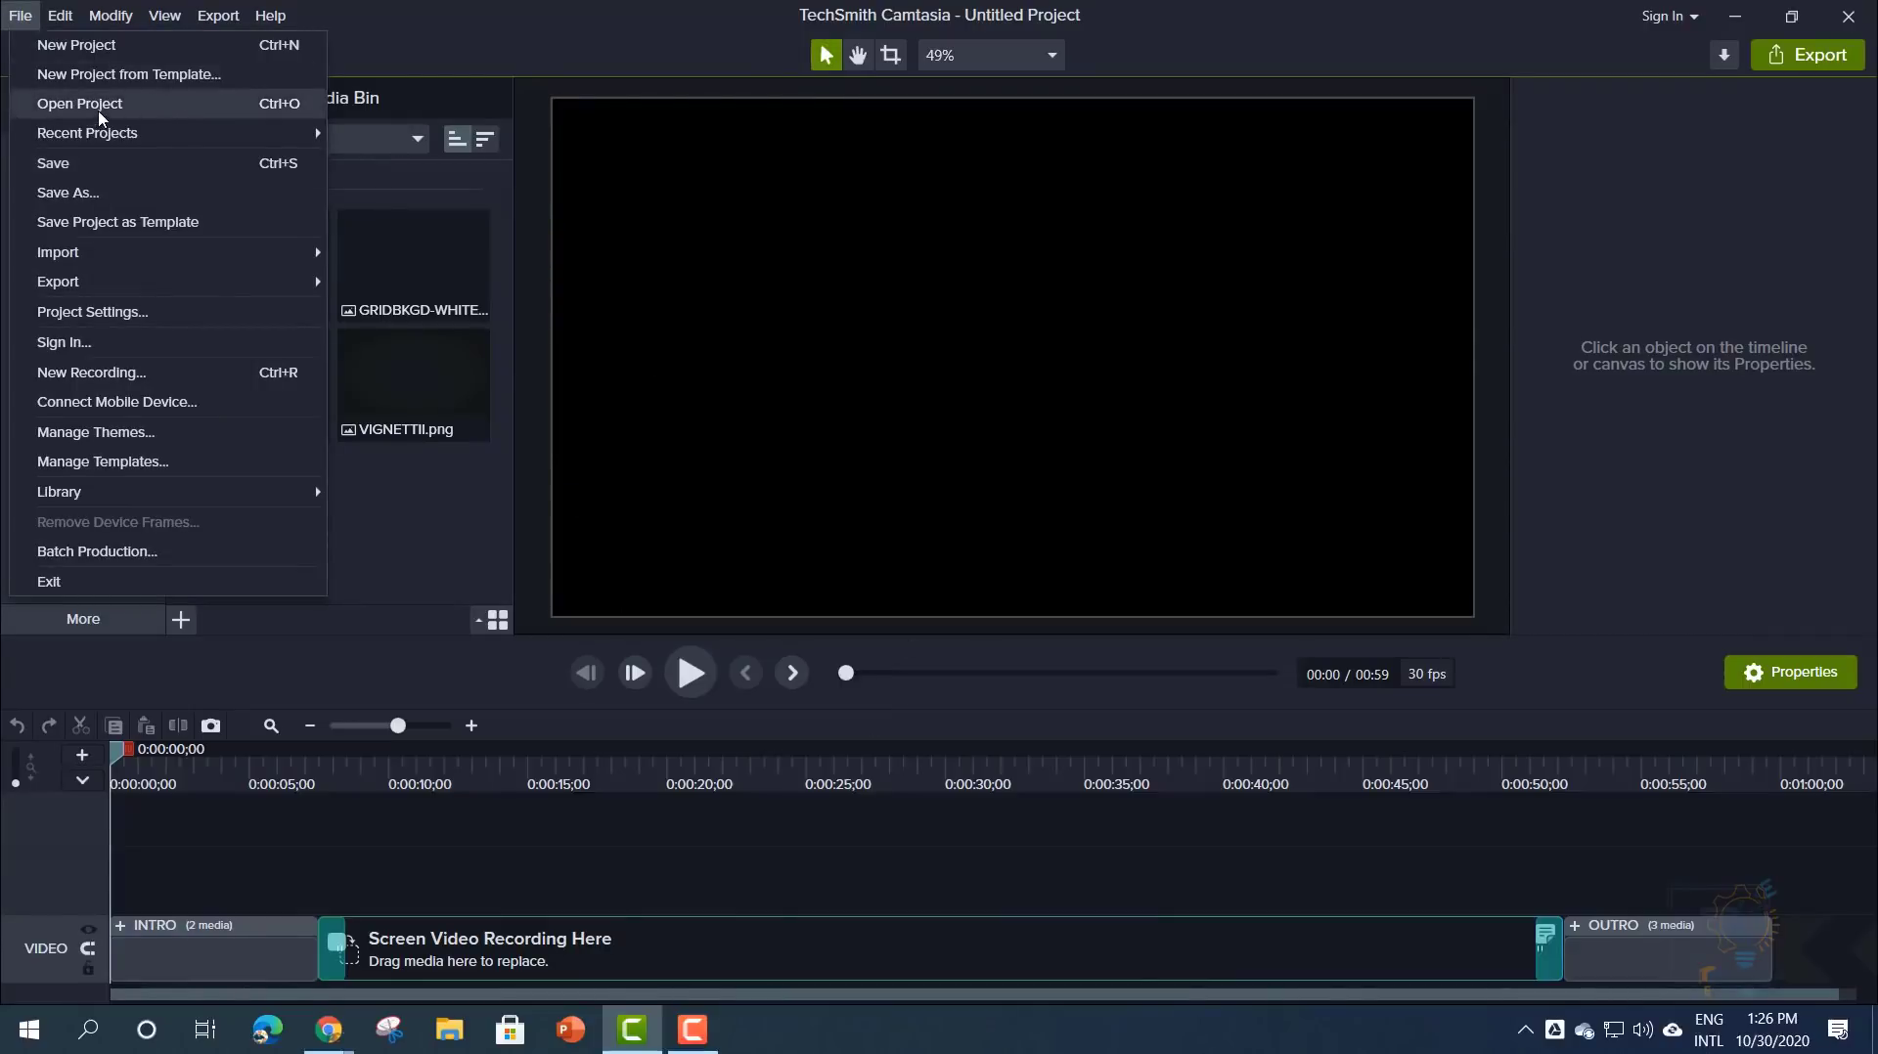
- Inspect the File menu's Recent Projects, Import and Export submenus, then close the menu
mouse_move(133, 140)
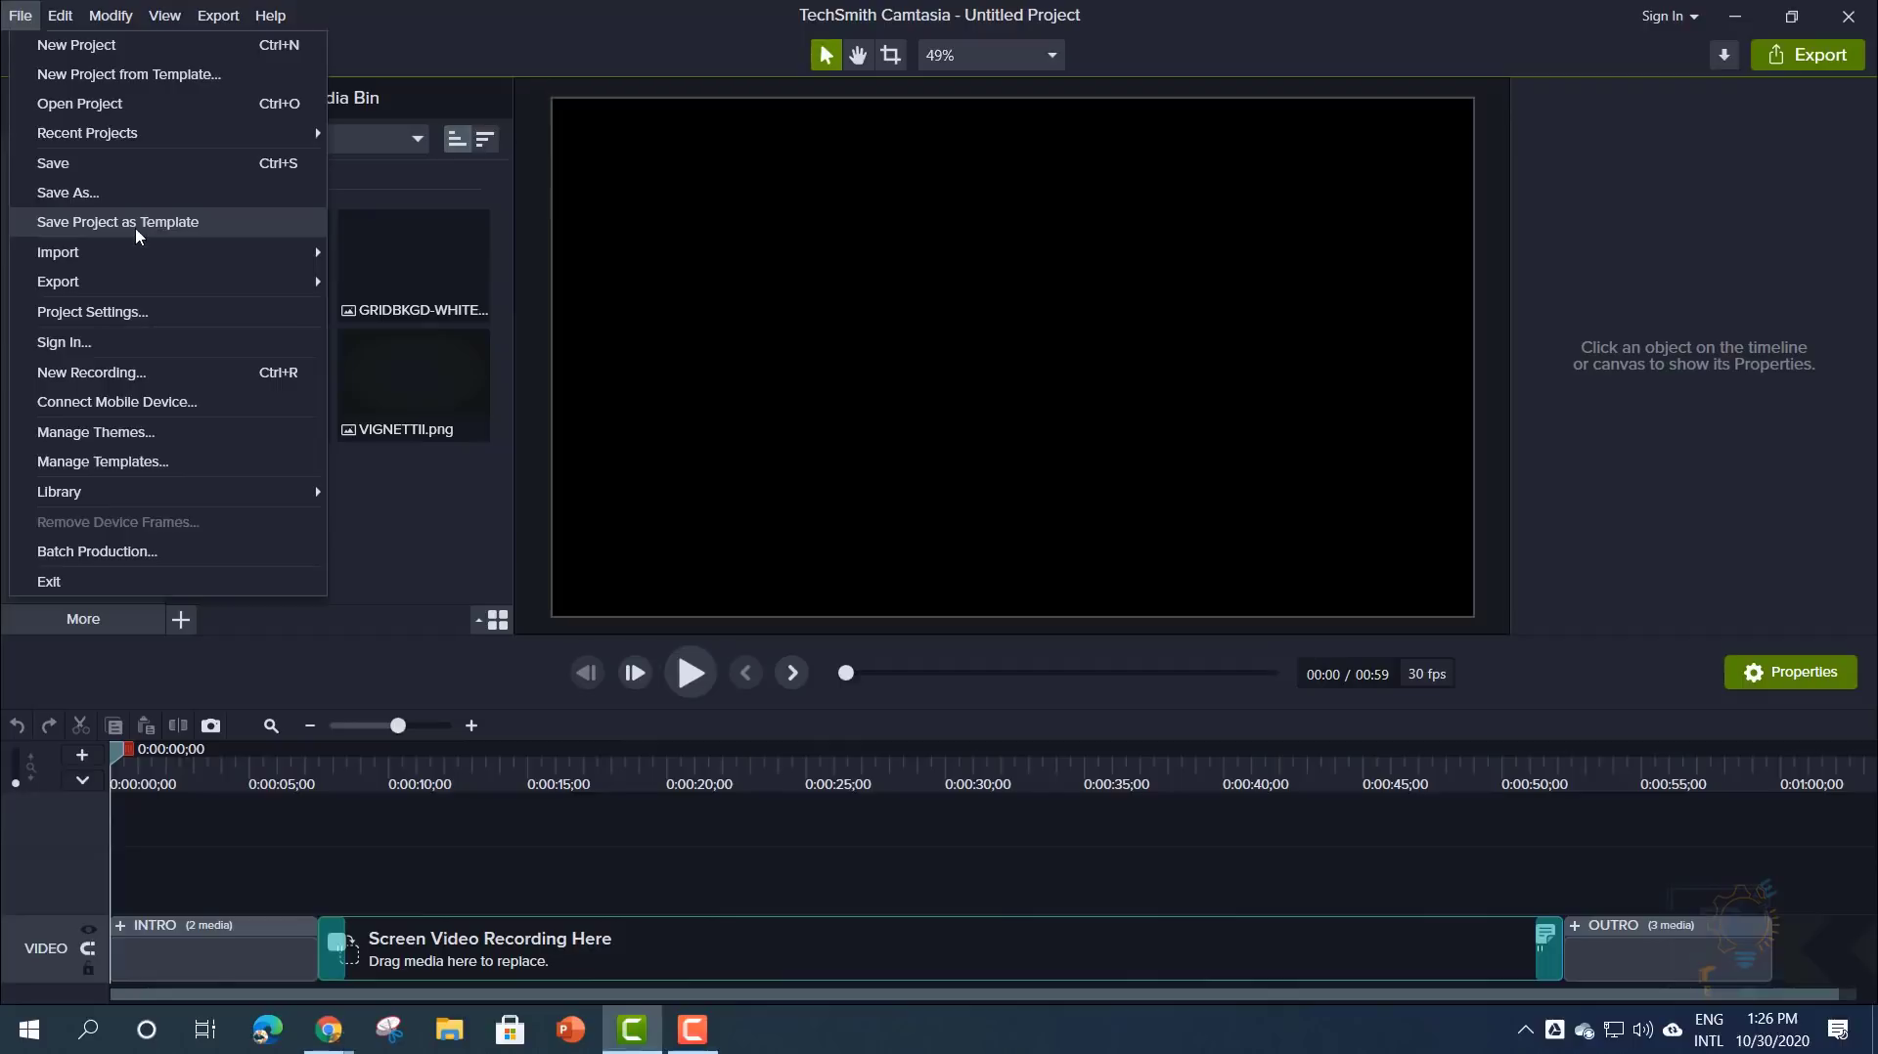
mouse_move(147, 261)
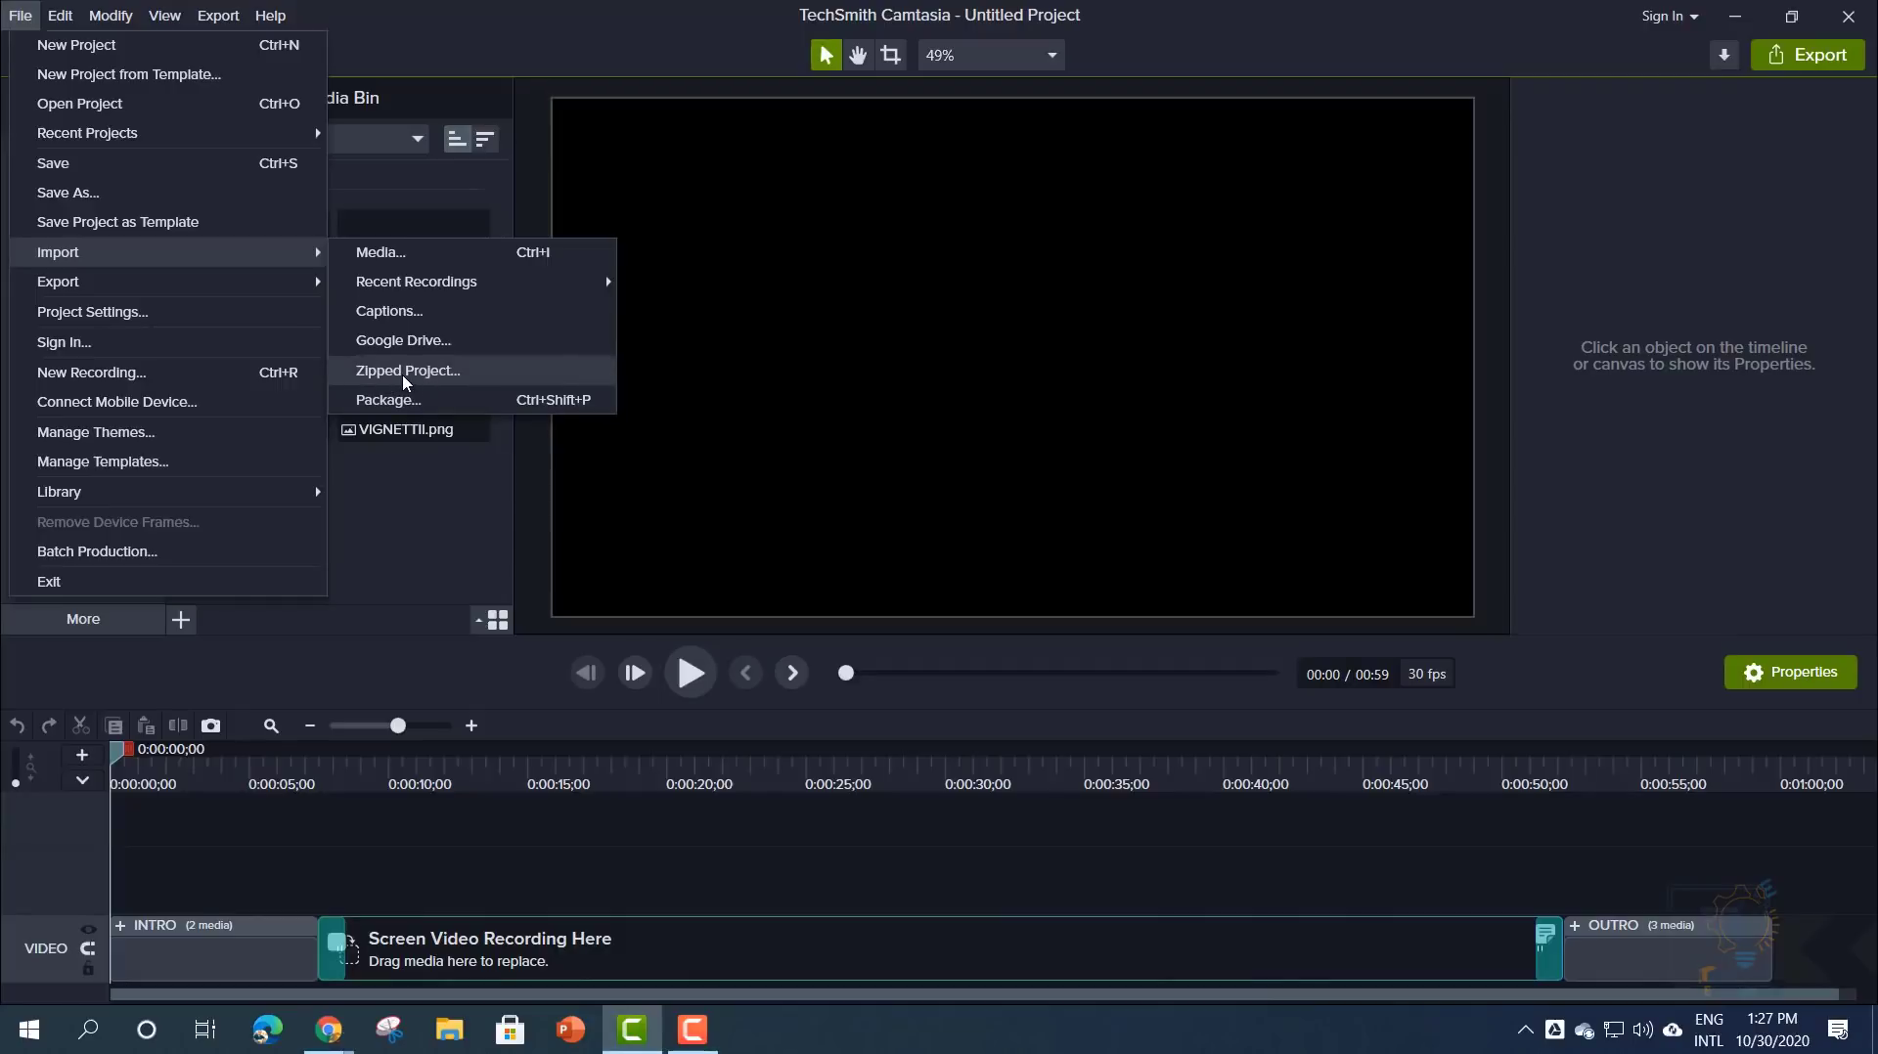
mouse_move(295, 292)
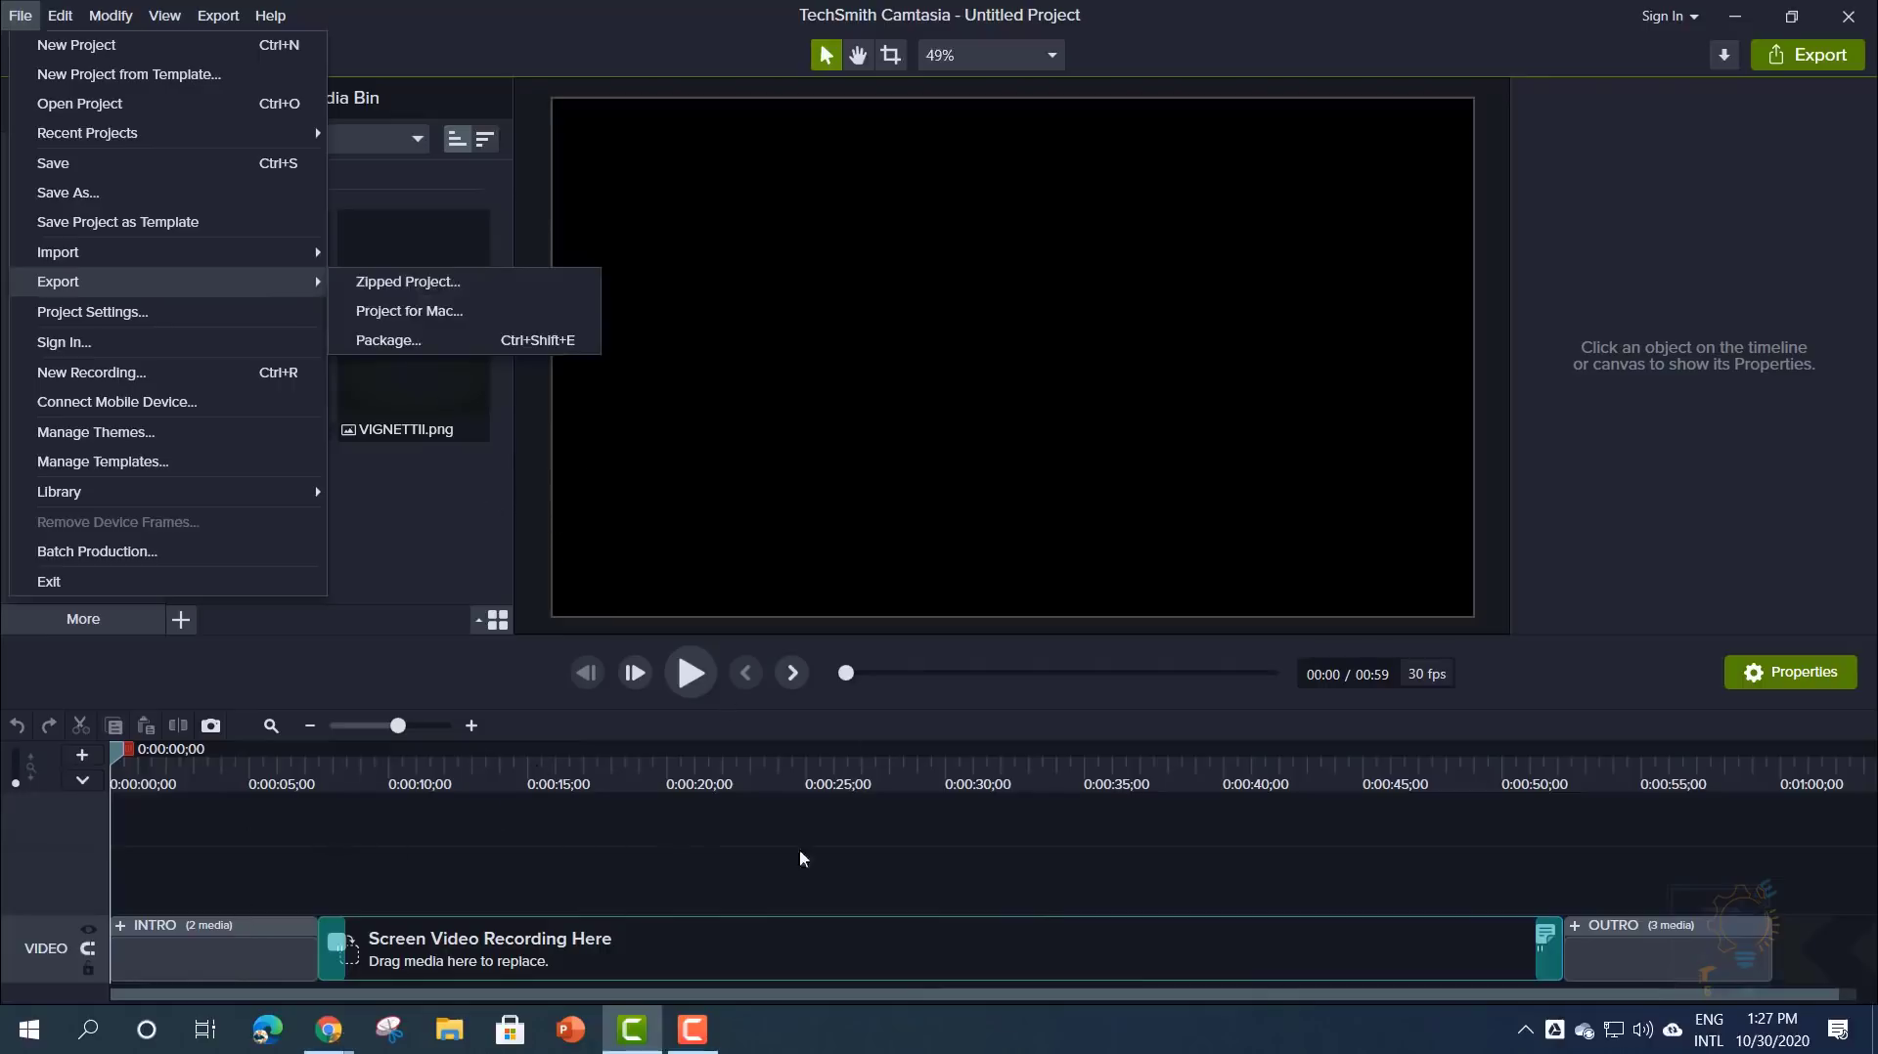
click(580, 828)
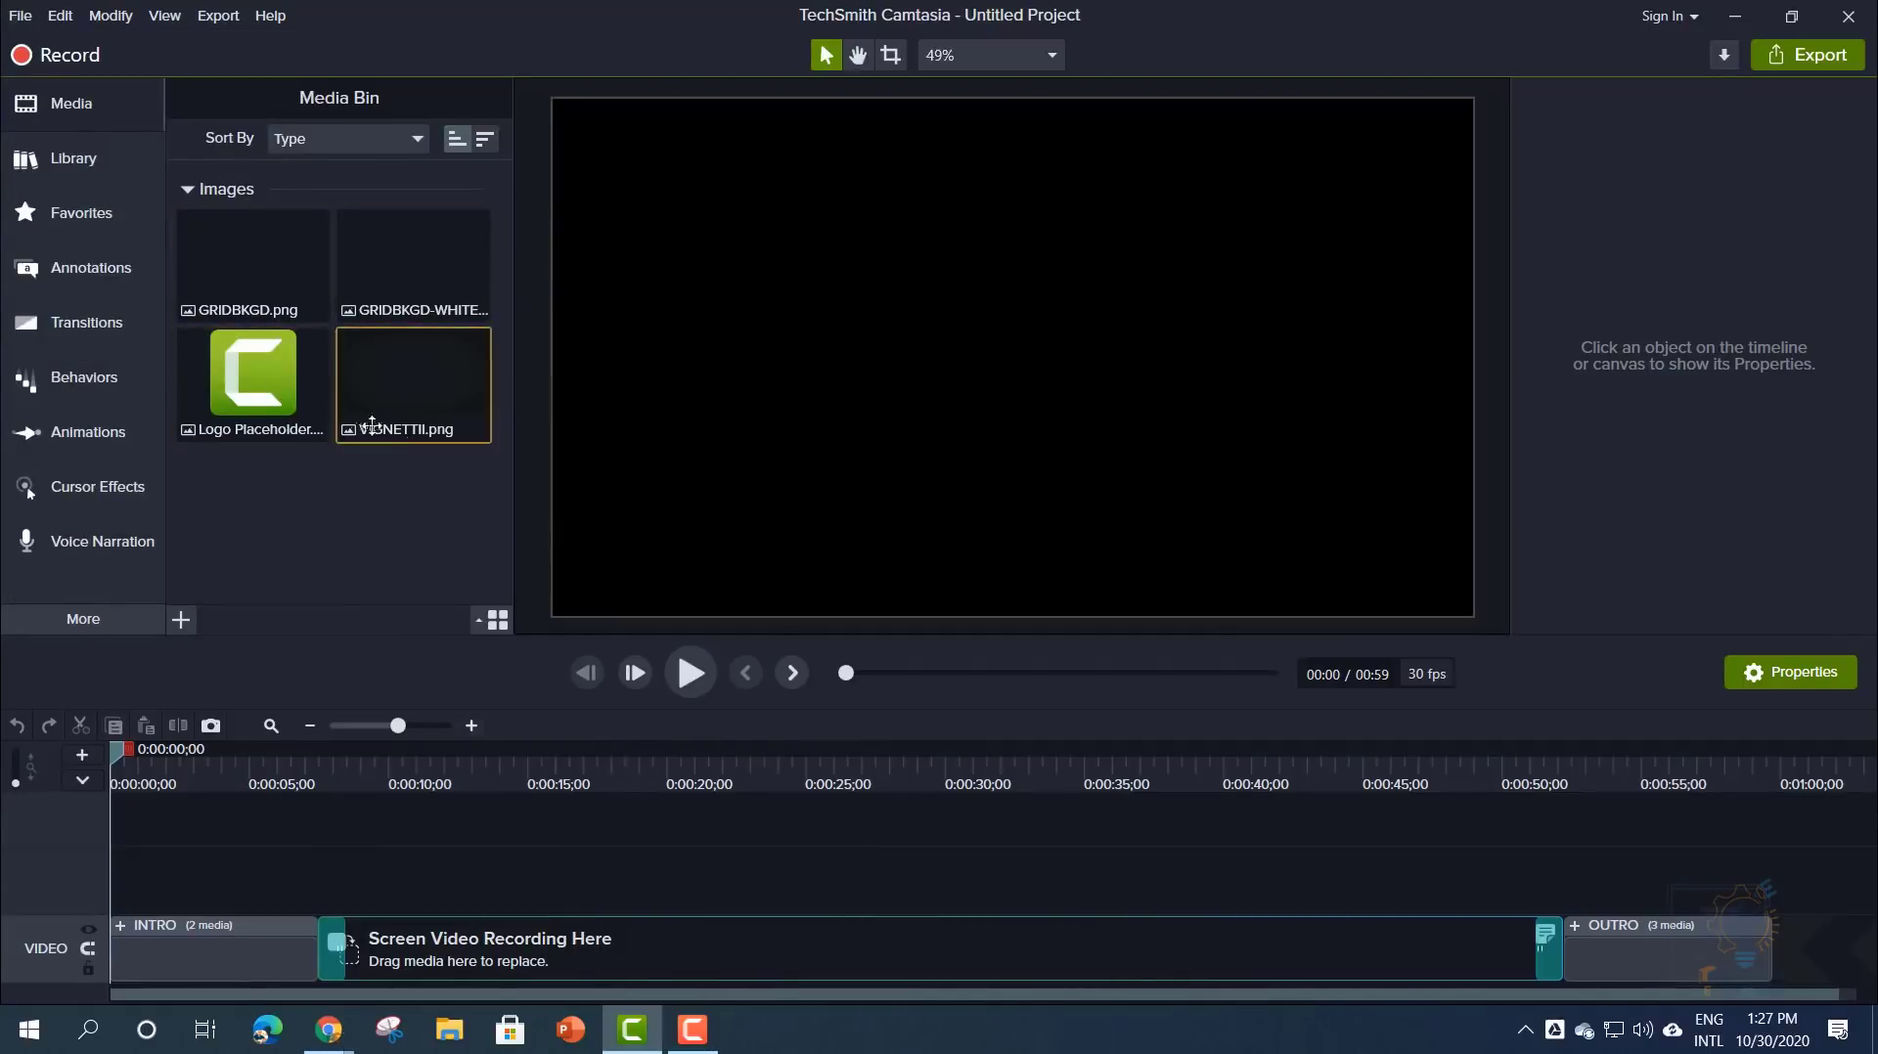
- Scrub the intro animation to about 2 seconds and glance through the File menu
click(128, 762)
drag(154, 762, 191, 759)
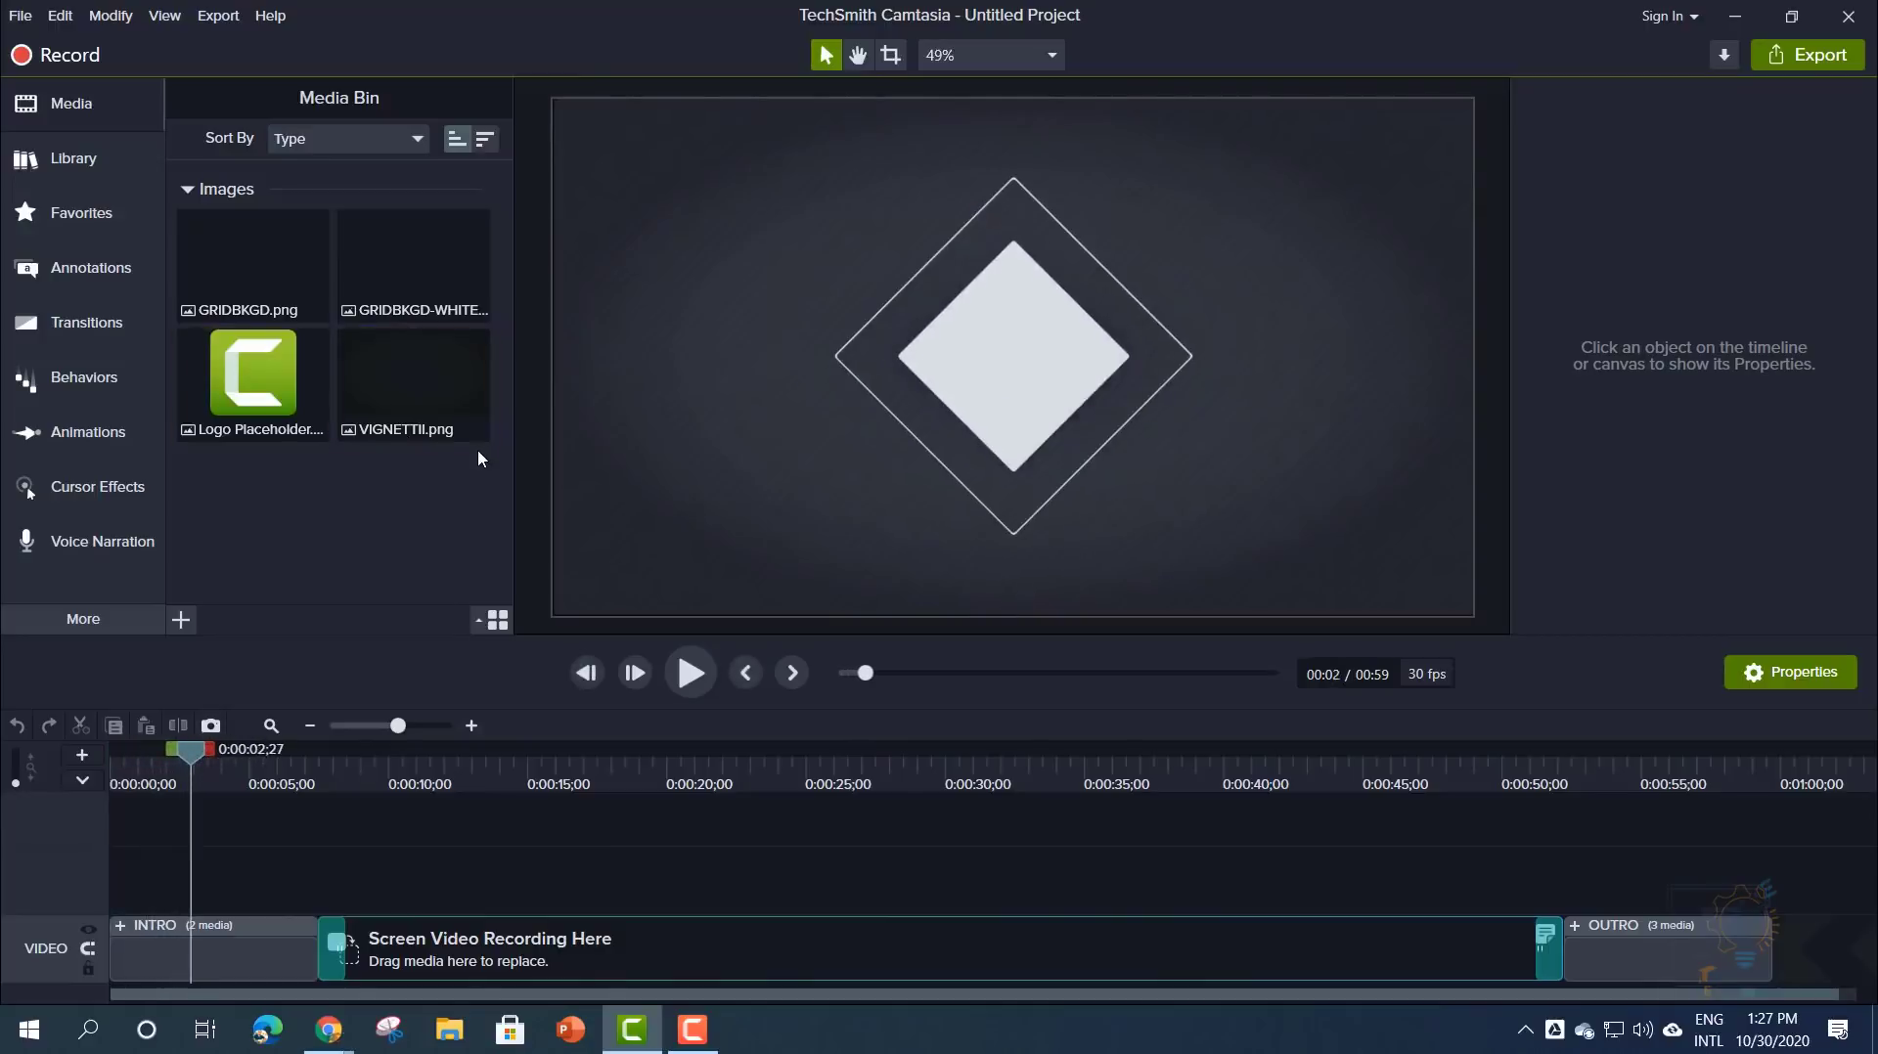
click(20, 15)
mouse_move(268, 250)
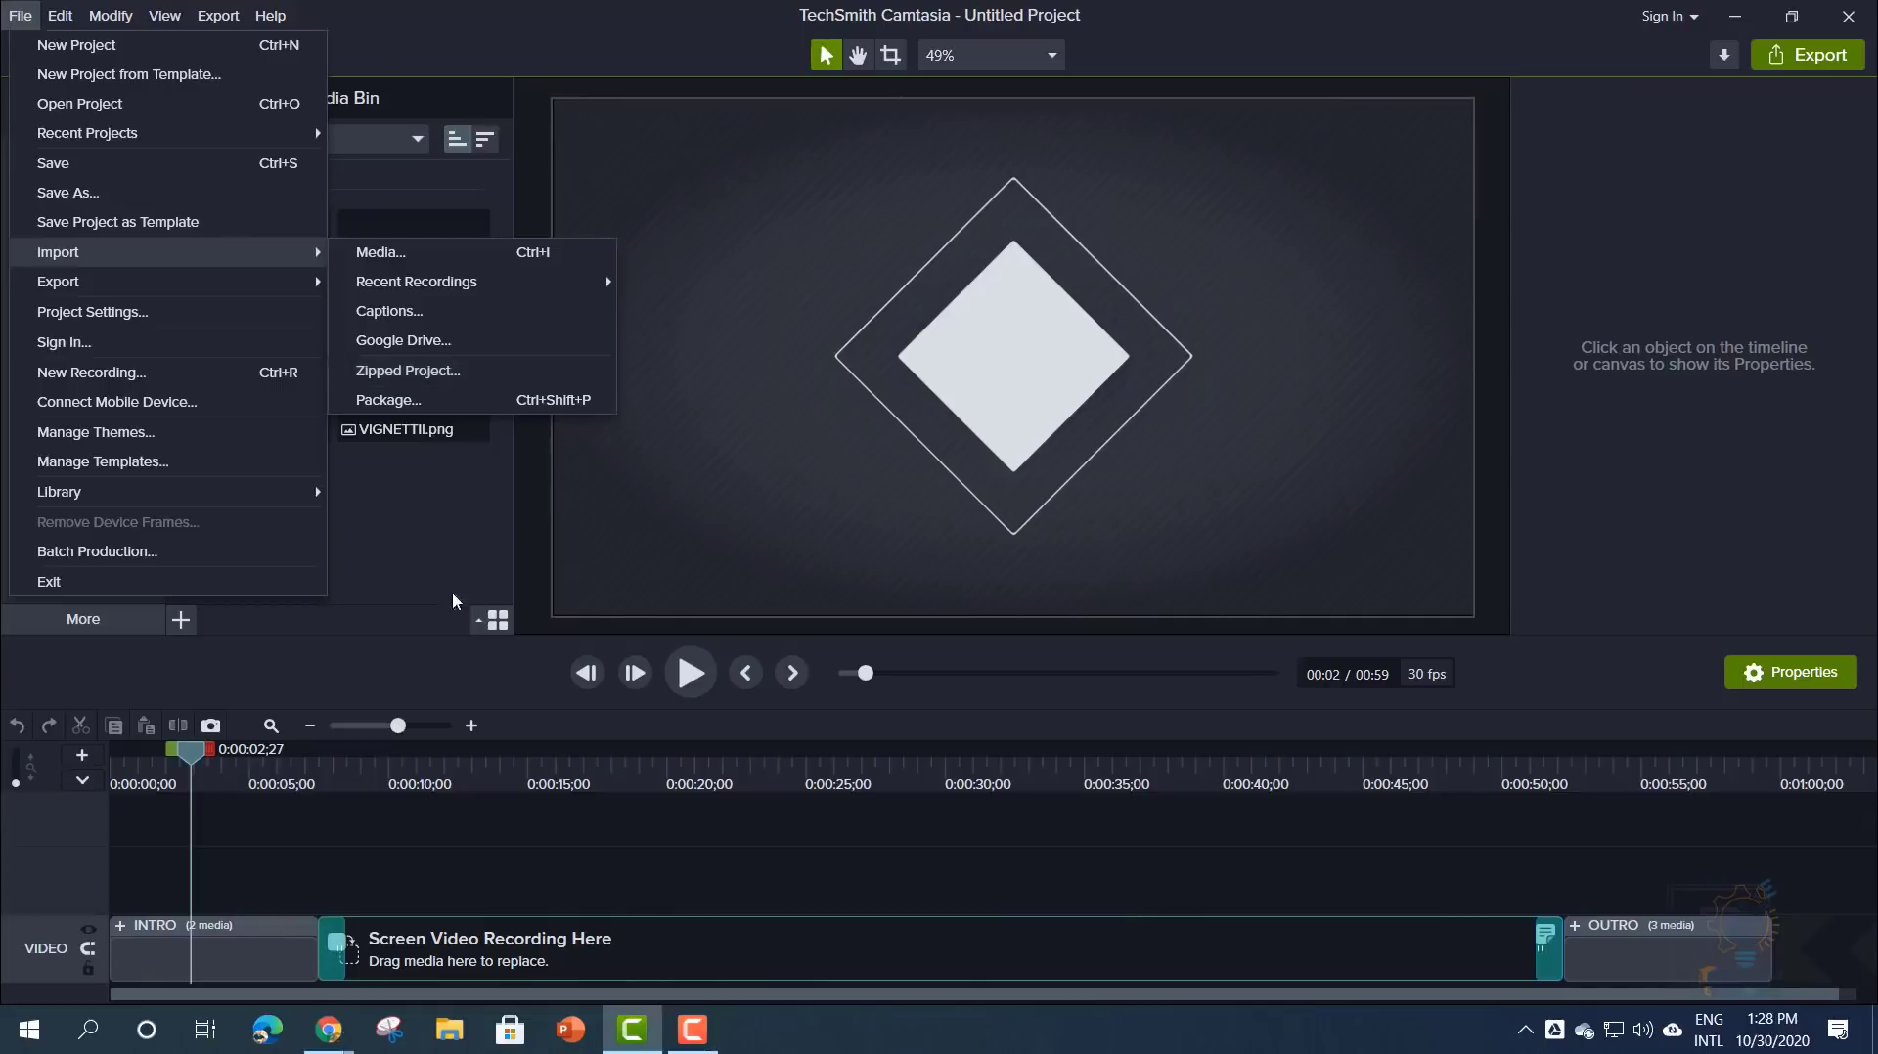
click(420, 558)
- Scrub across the recording placeholder, then back to the intro at 0:00:03;18
drag(163, 778, 1563, 797)
drag(438, 823, 172, 930)
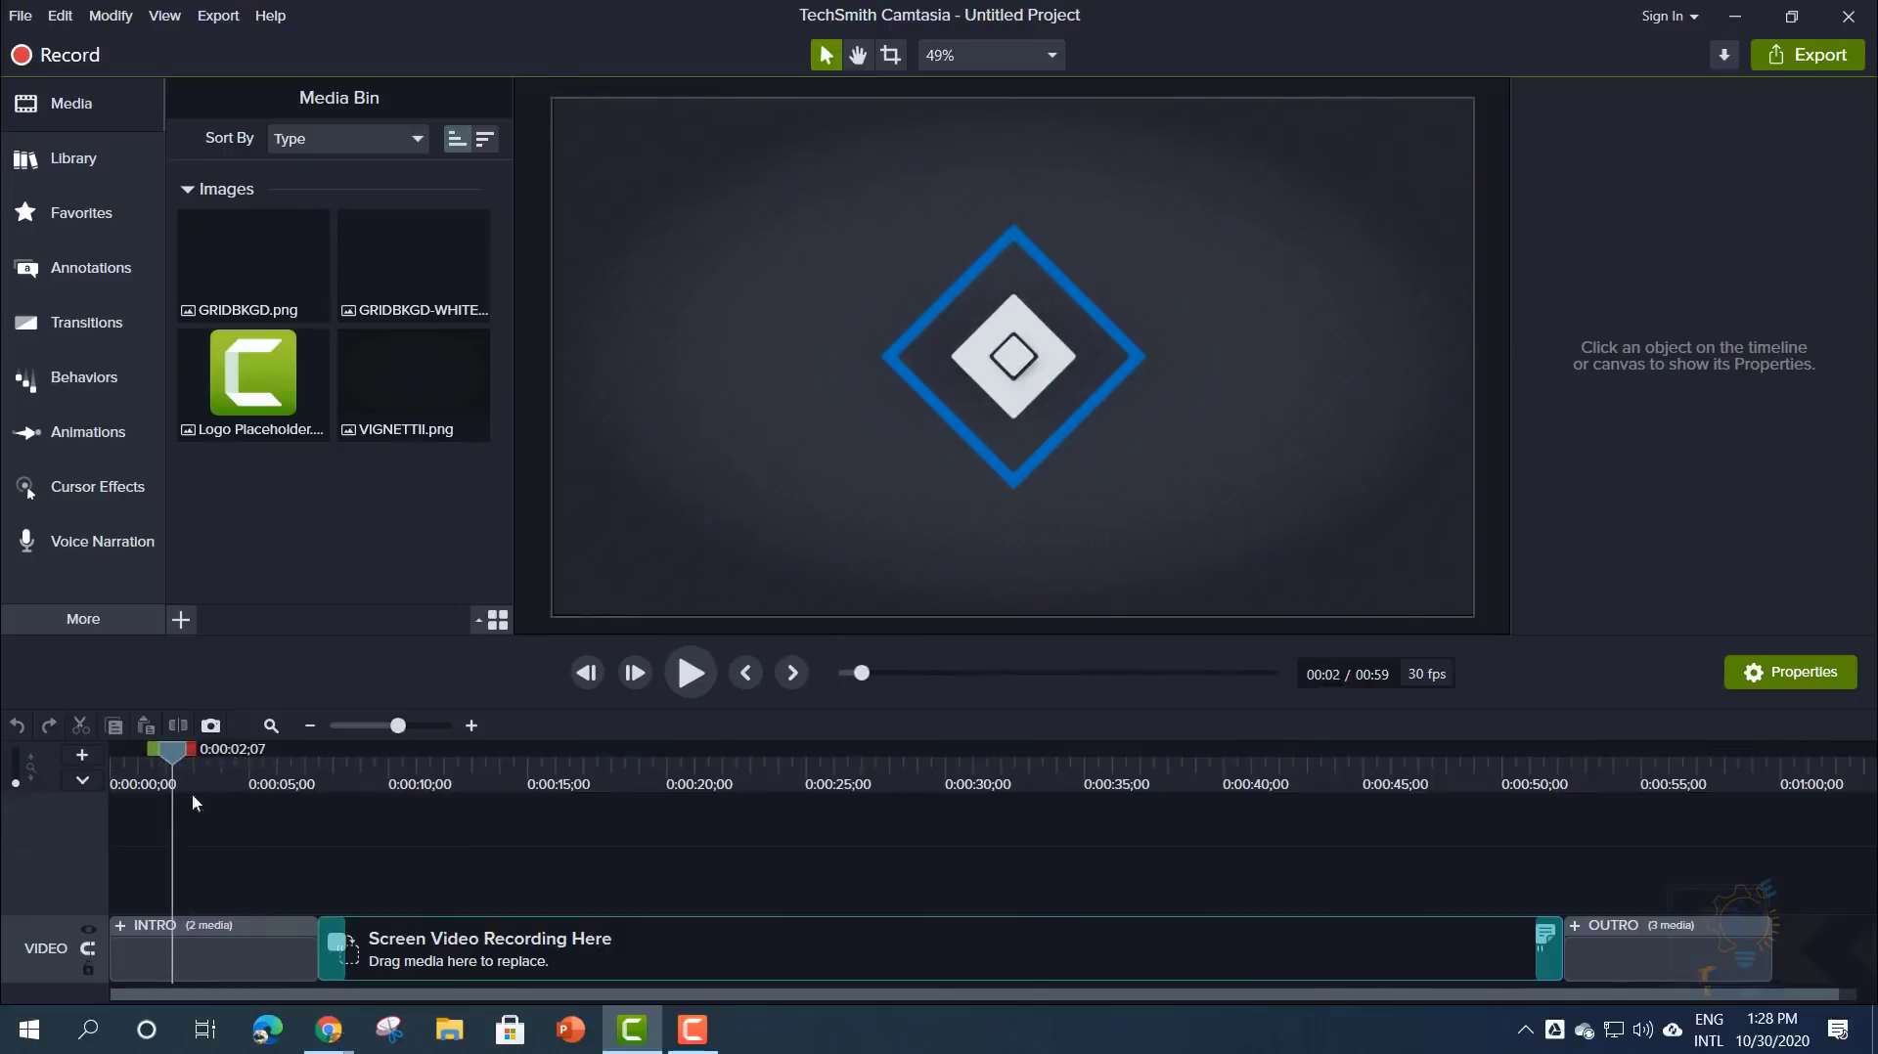
drag(176, 773, 209, 773)
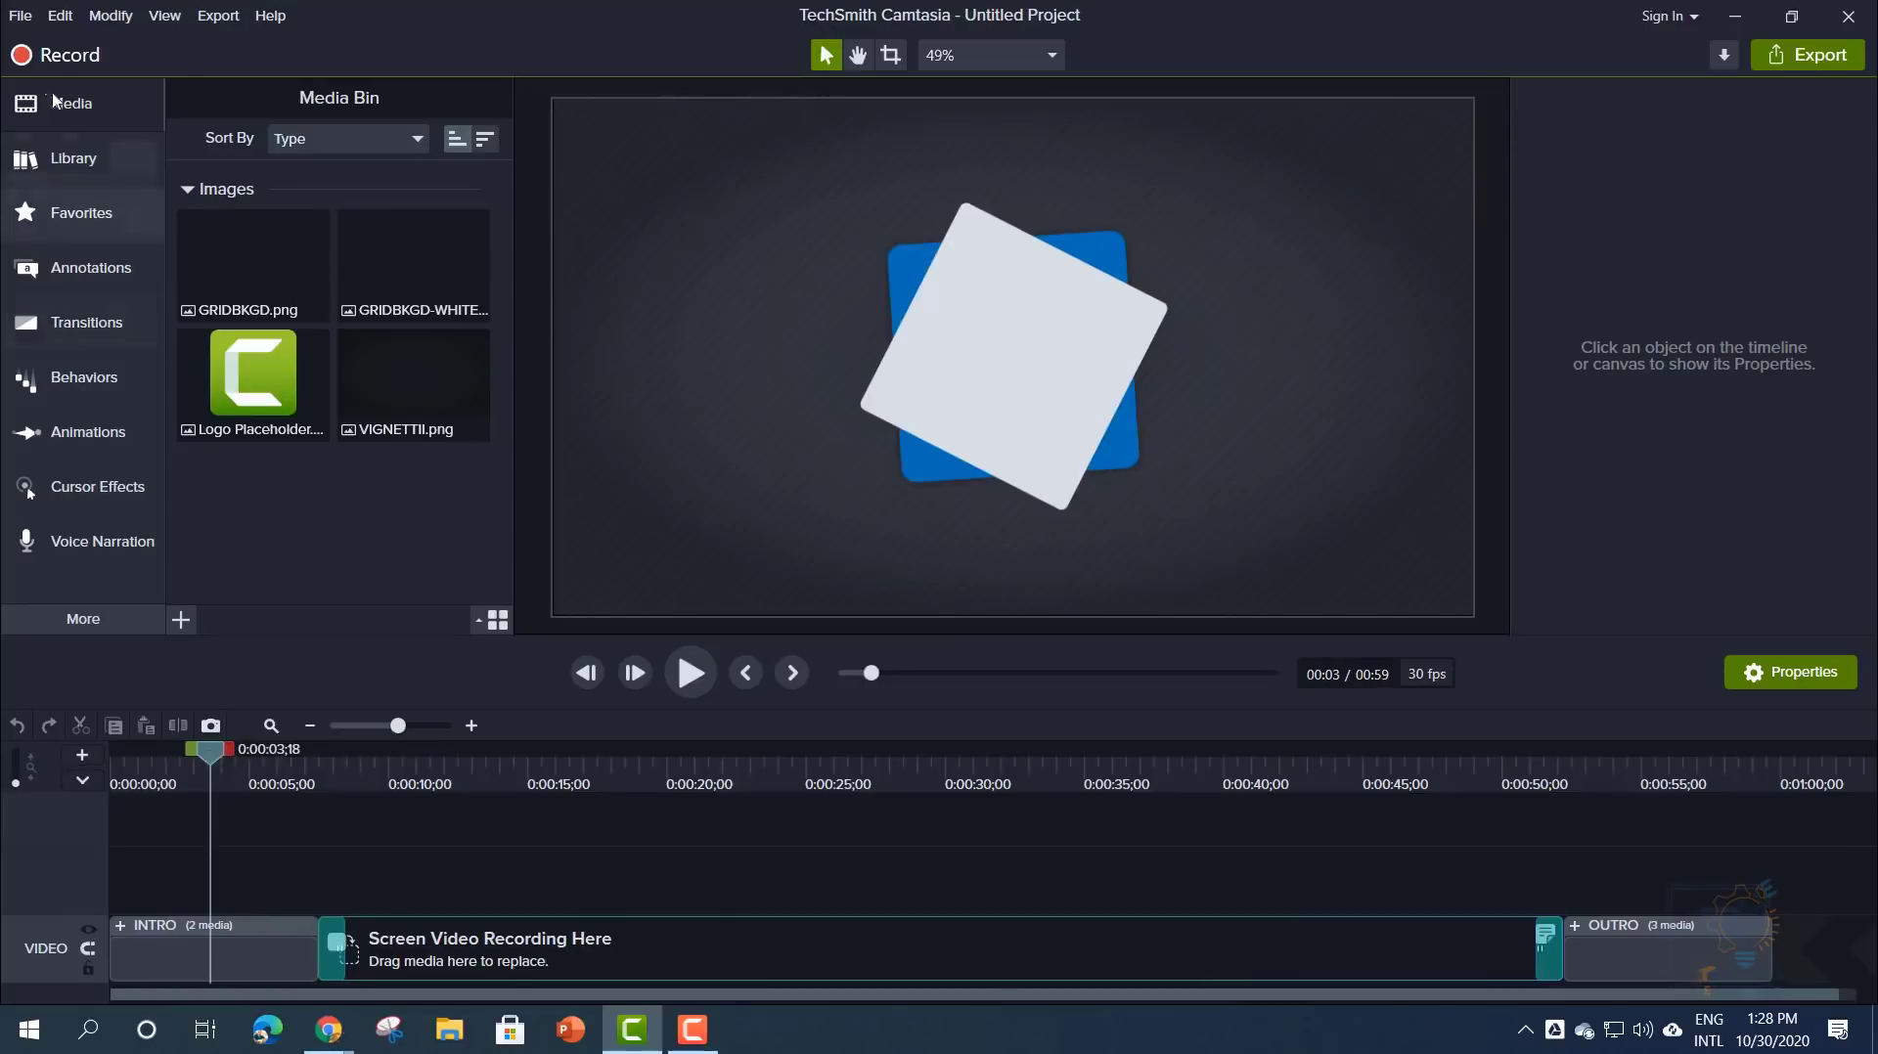
click(21, 15)
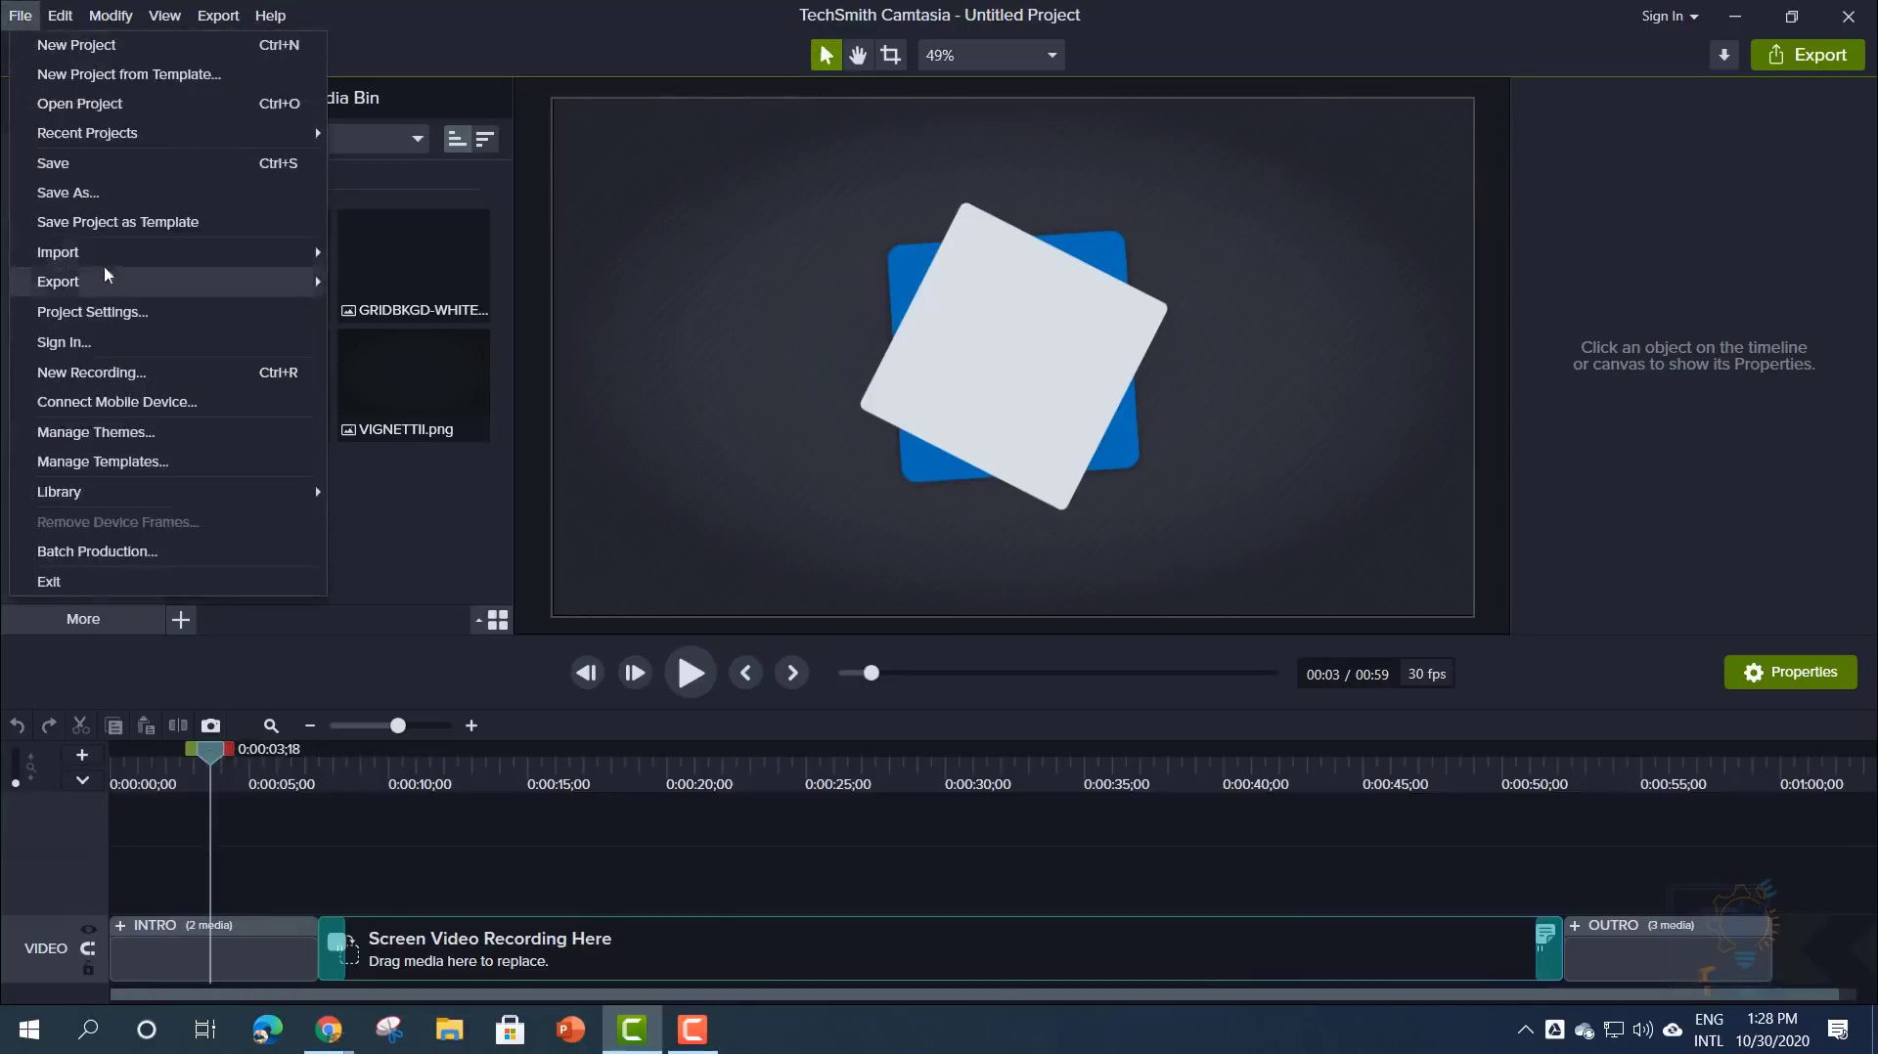
- Bring up Project Settings (1080p HD 1920x1080, 30 fps) and move the dialog up-left
mouse_move(128, 274)
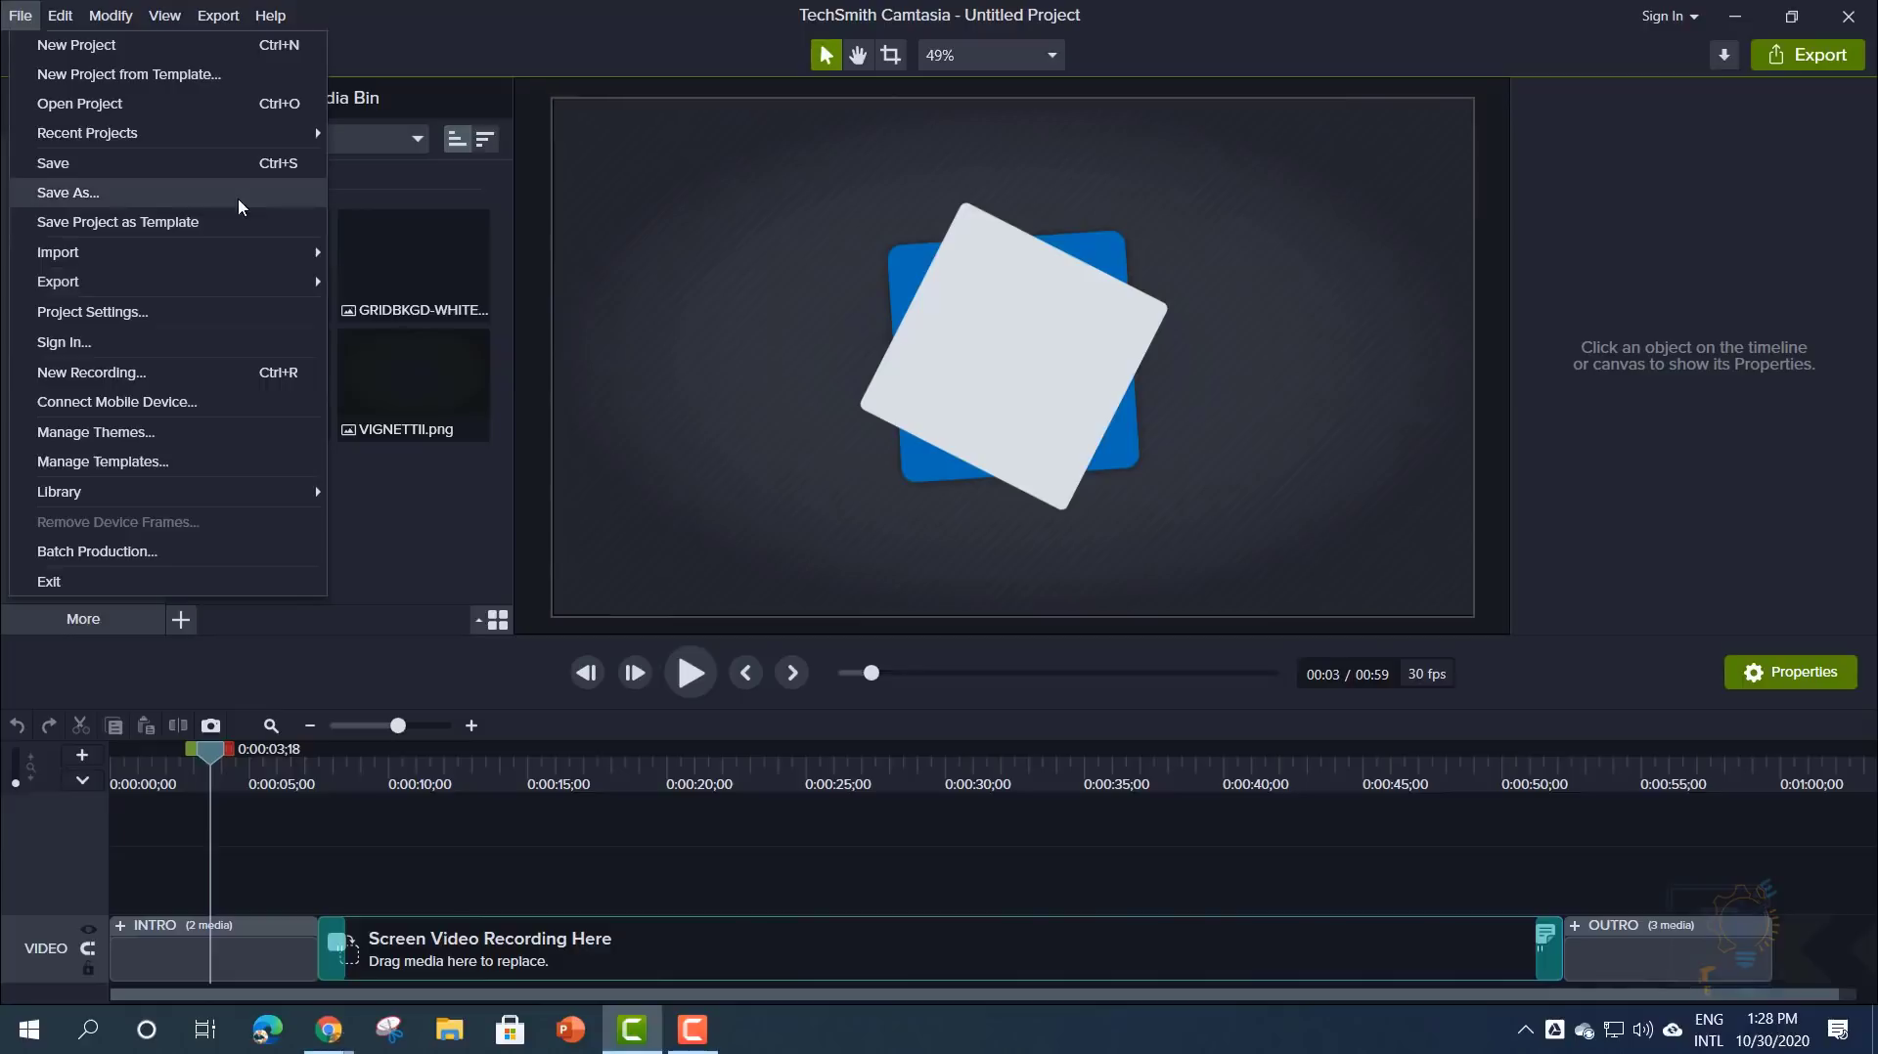
mouse_move(225, 284)
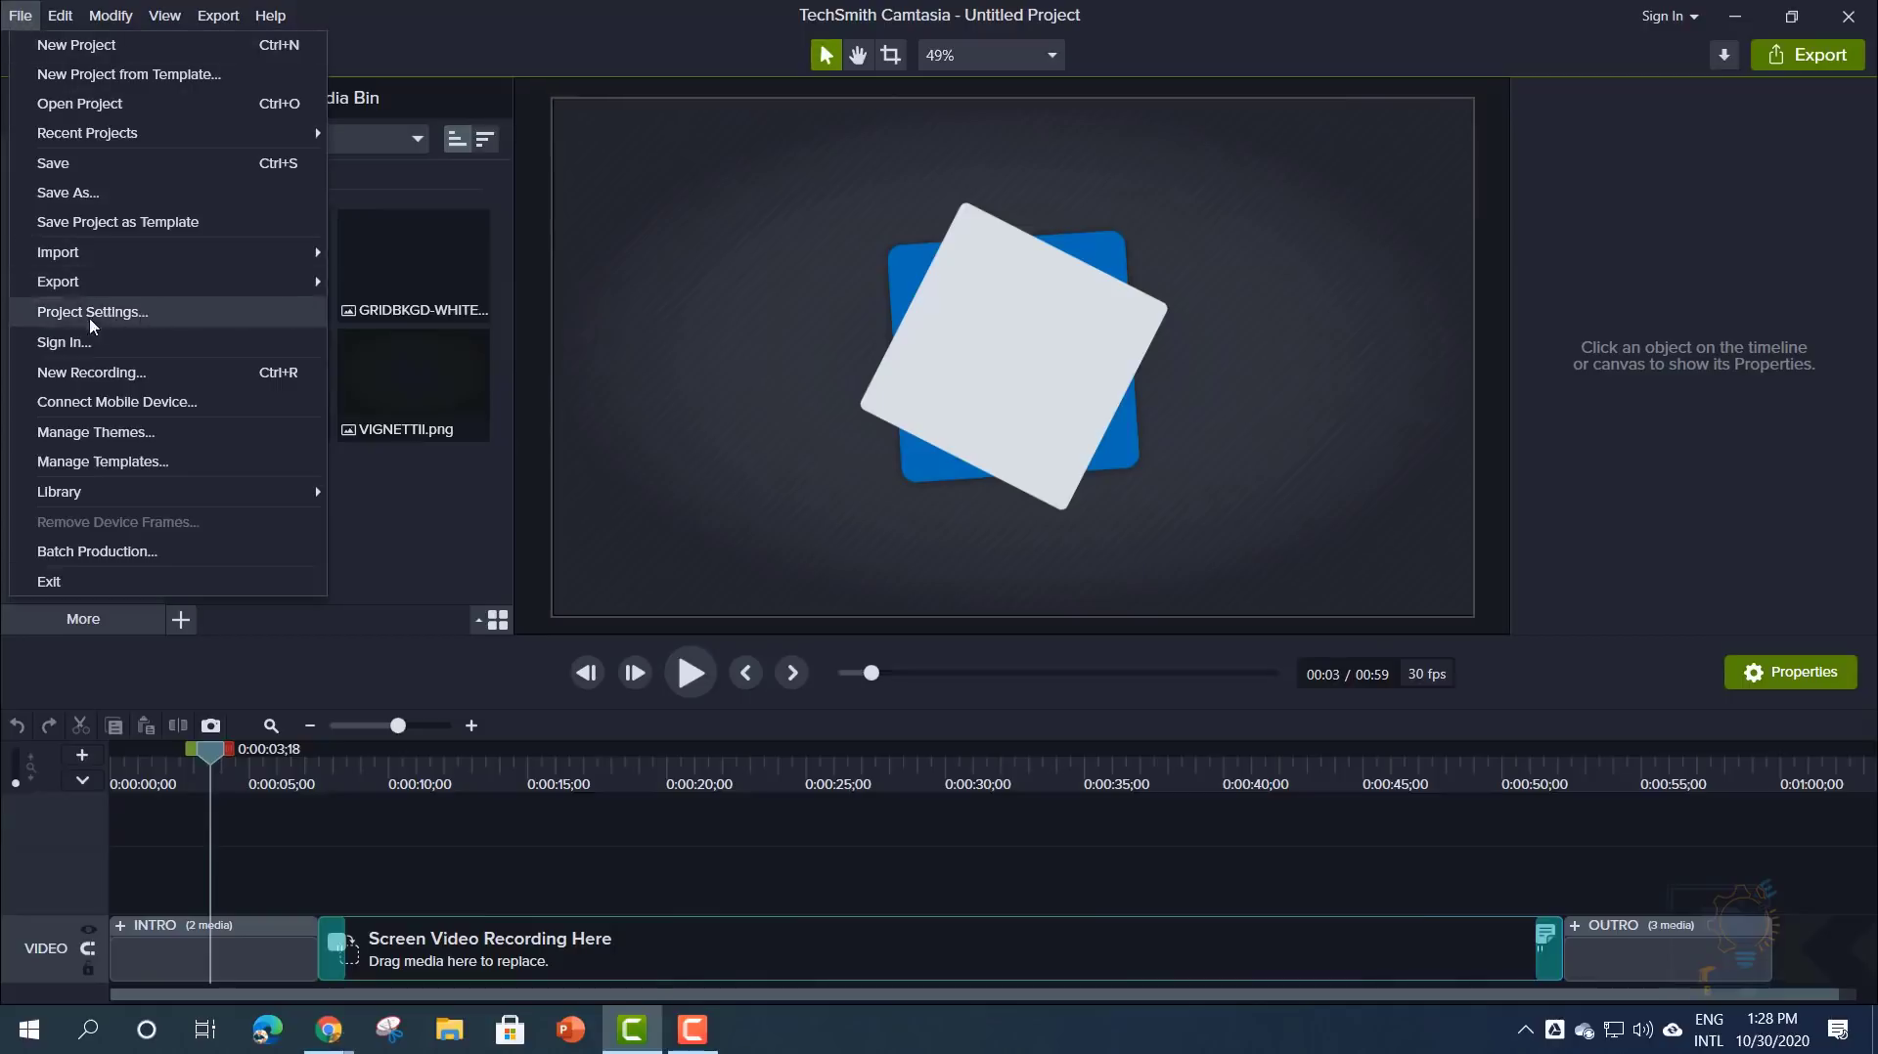
key(Escape)
drag(811, 349, 721, 238)
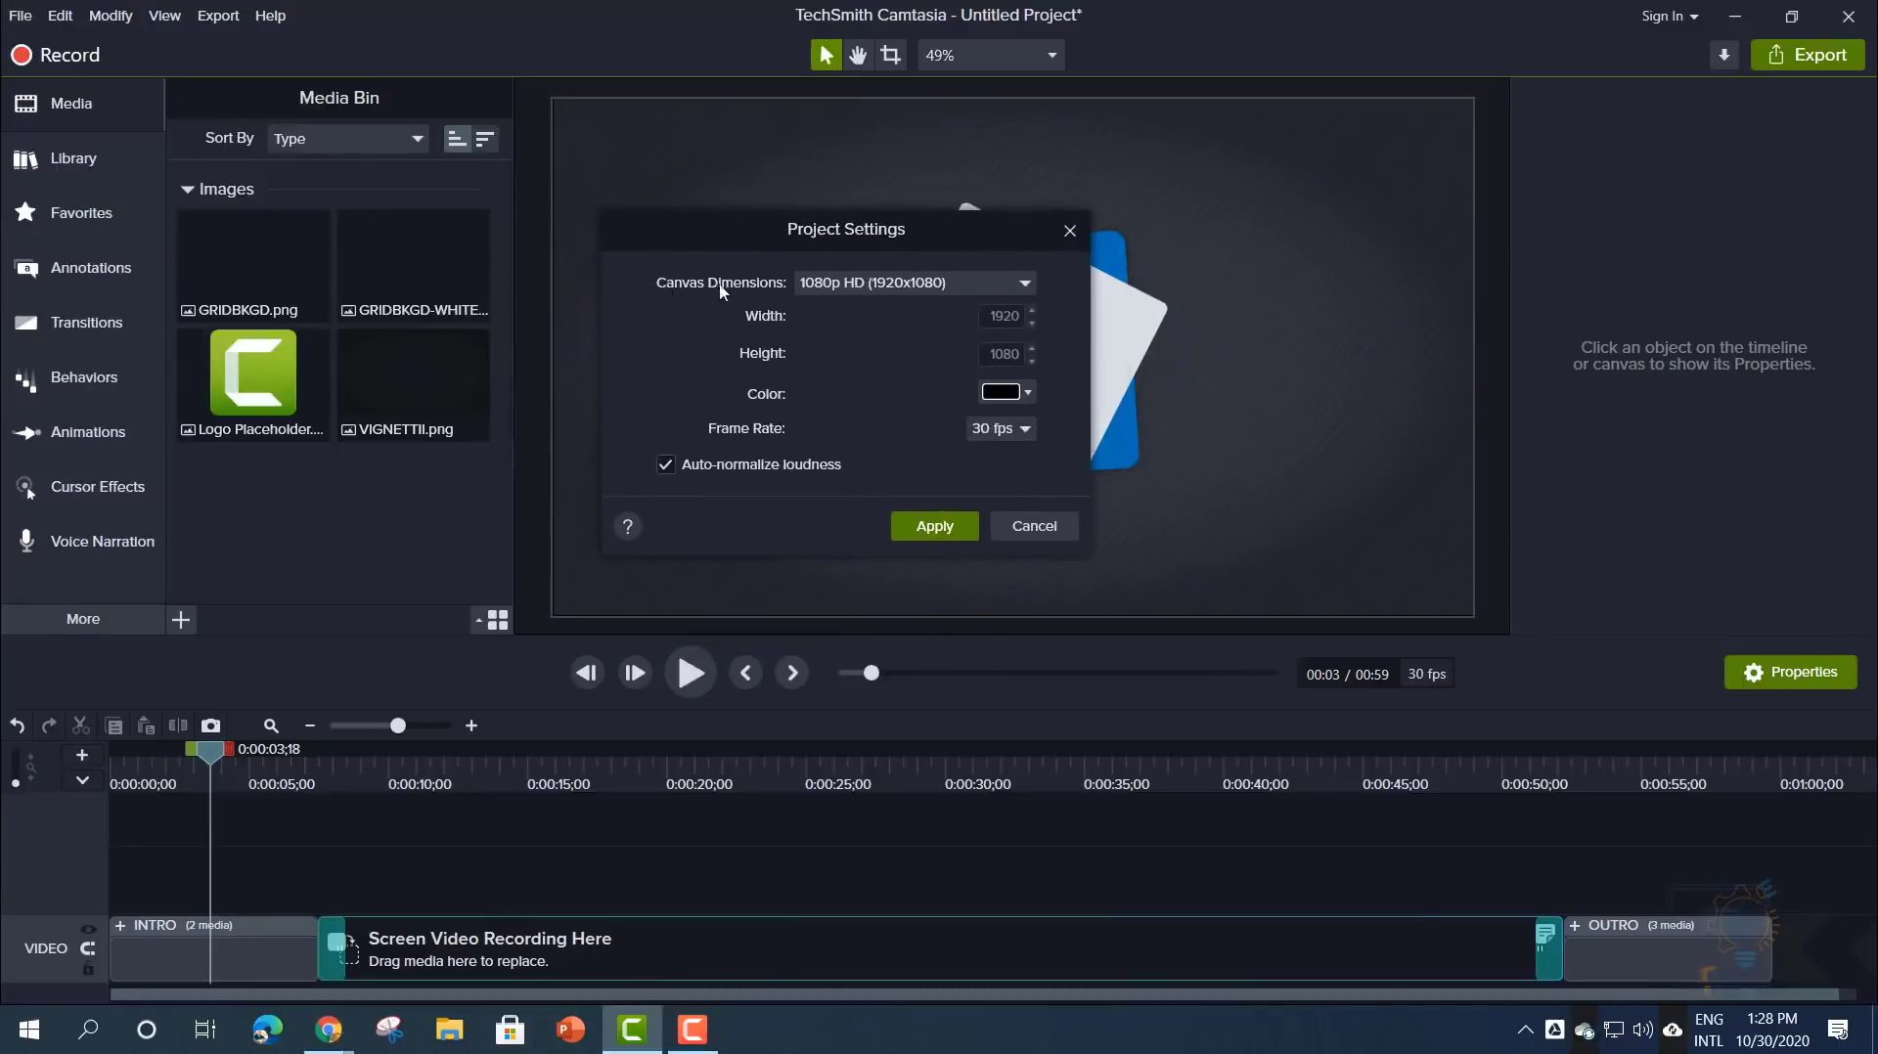
- Try the Custom, Facebook Cover Video and iPhone XS / XS Max portrait canvas presets
click(832, 290)
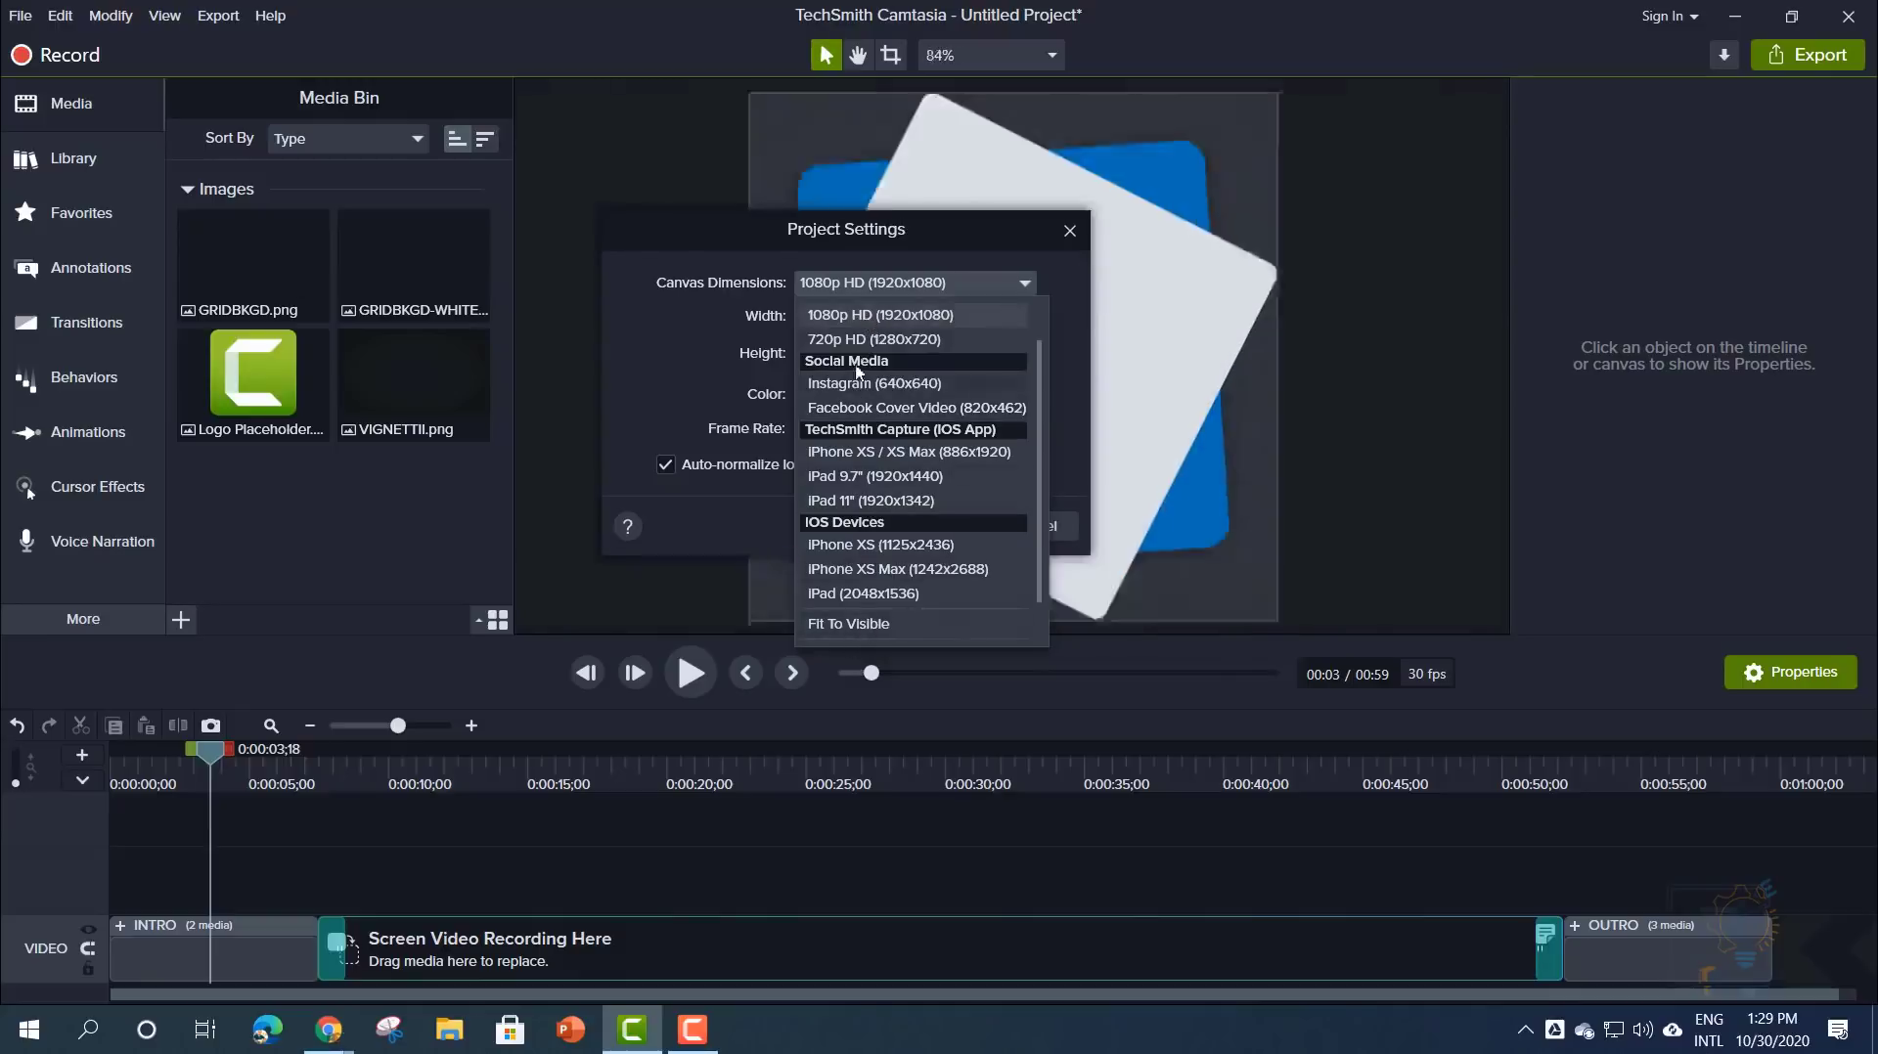
click(841, 315)
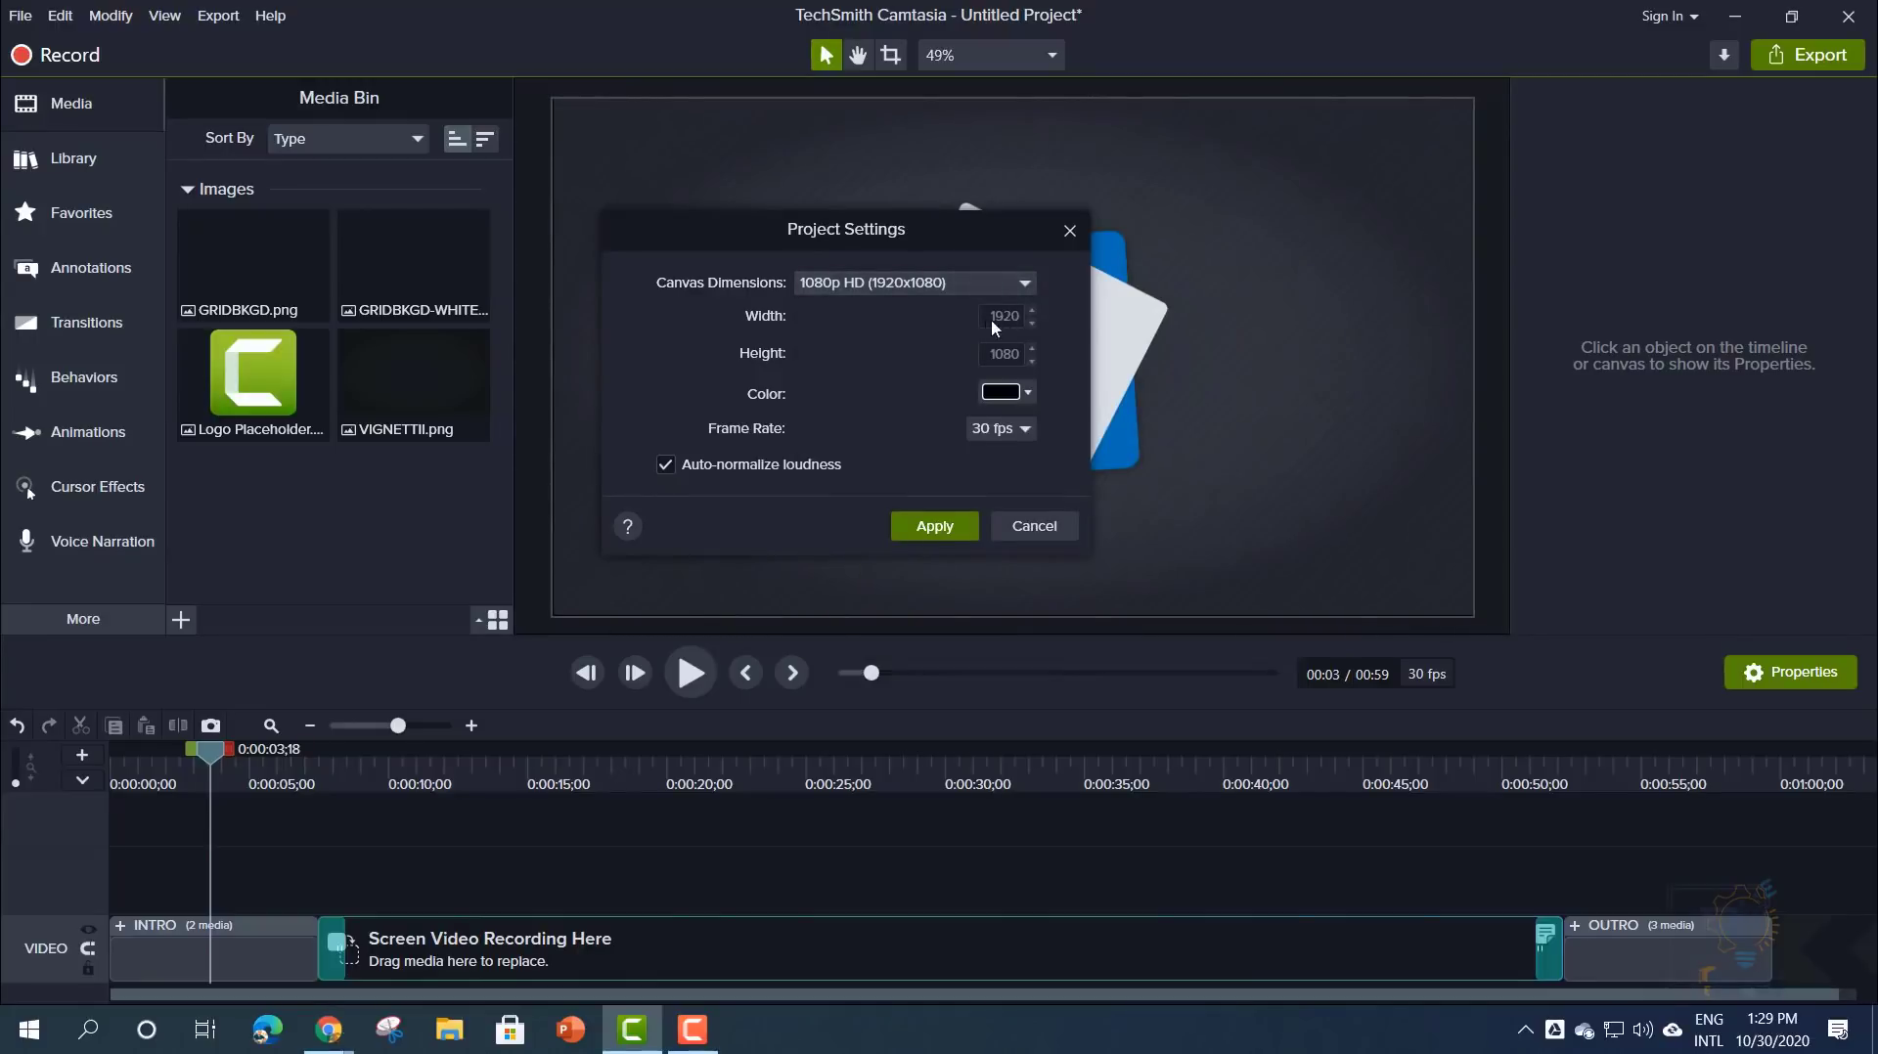
click(998, 286)
scroll(906, 587, down, 1)
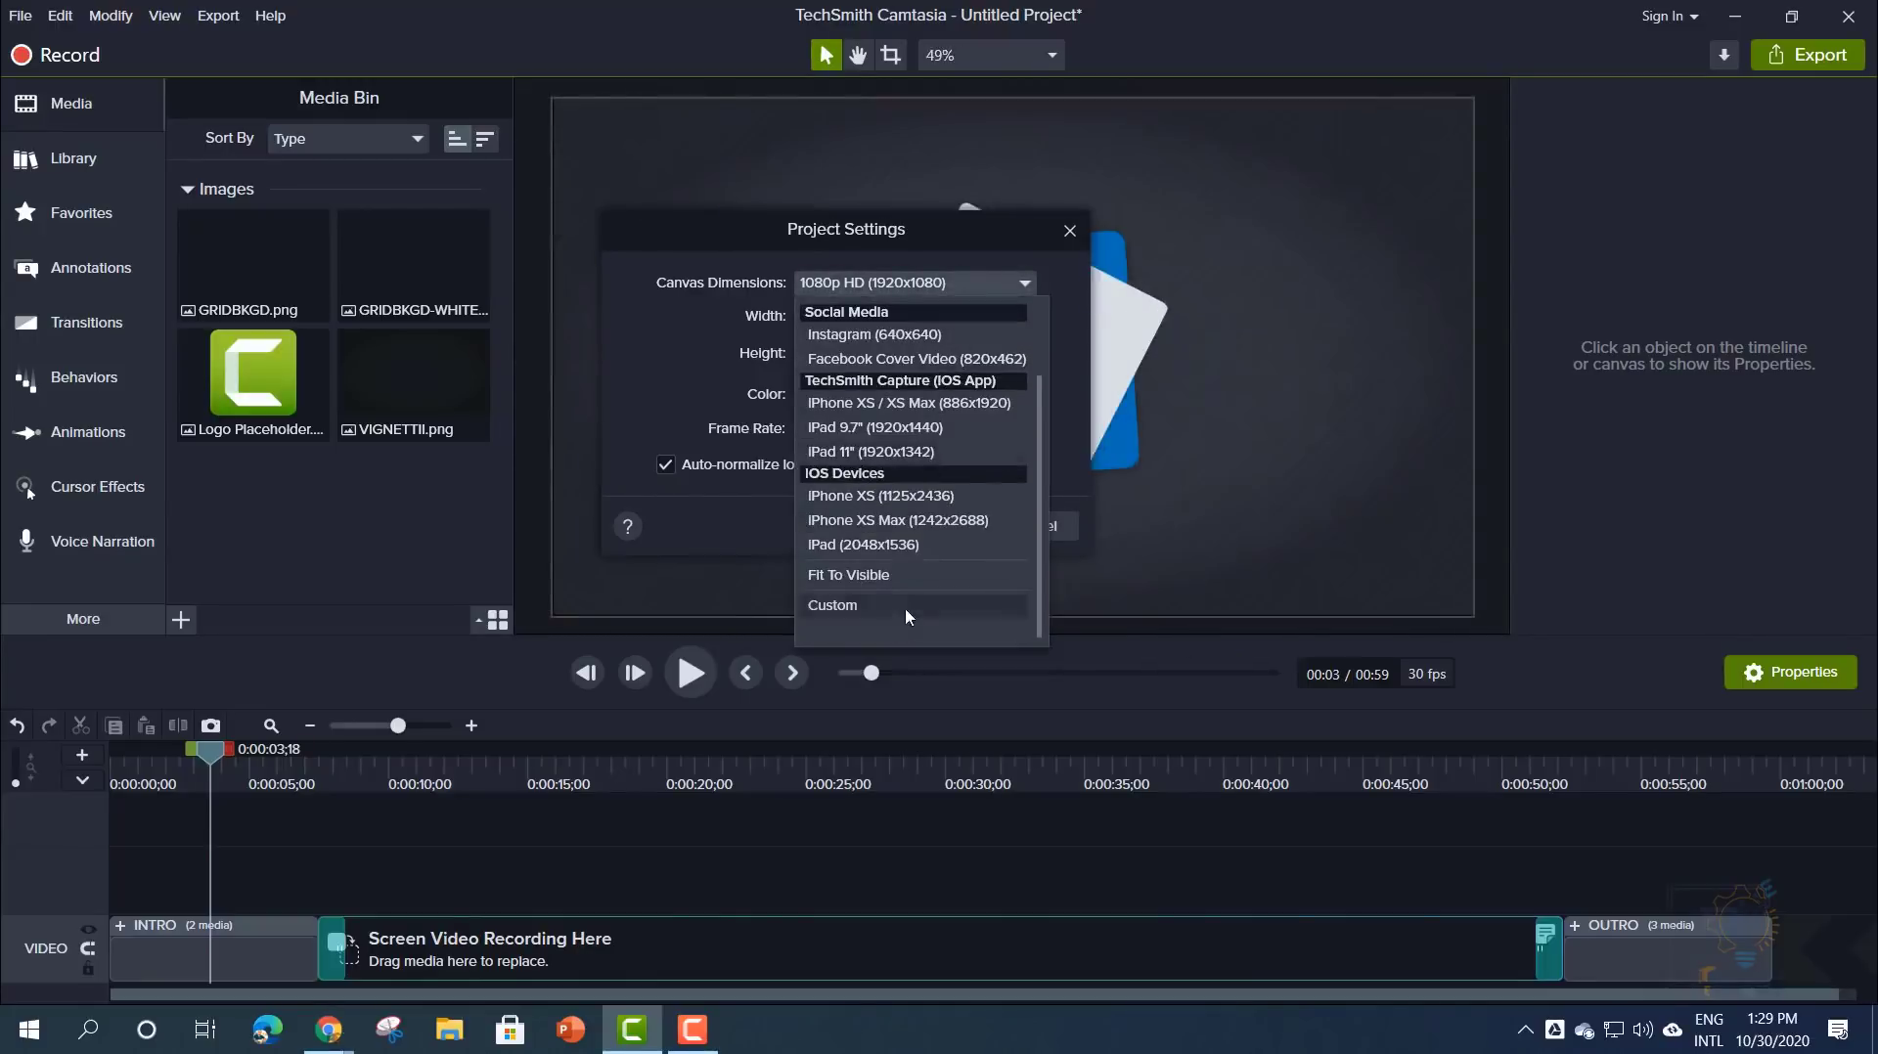
click(873, 608)
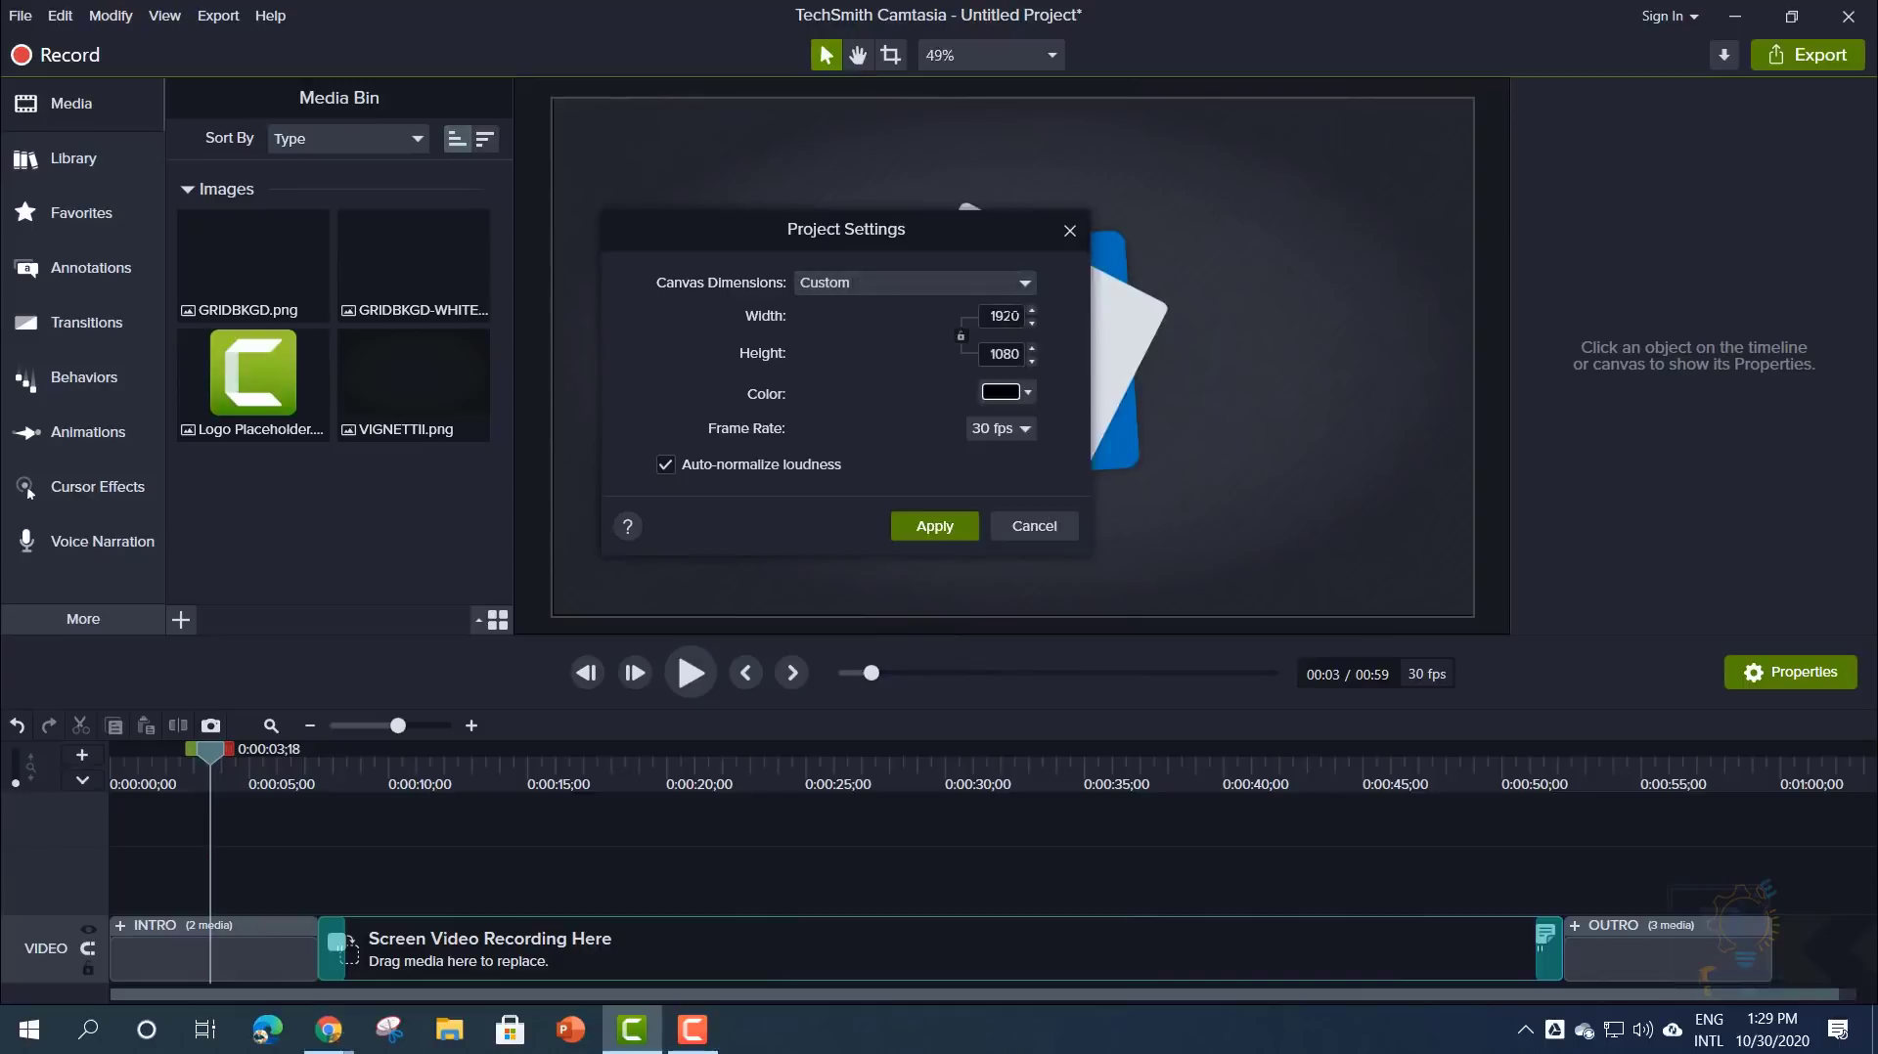
key(Tab)
click(829, 286)
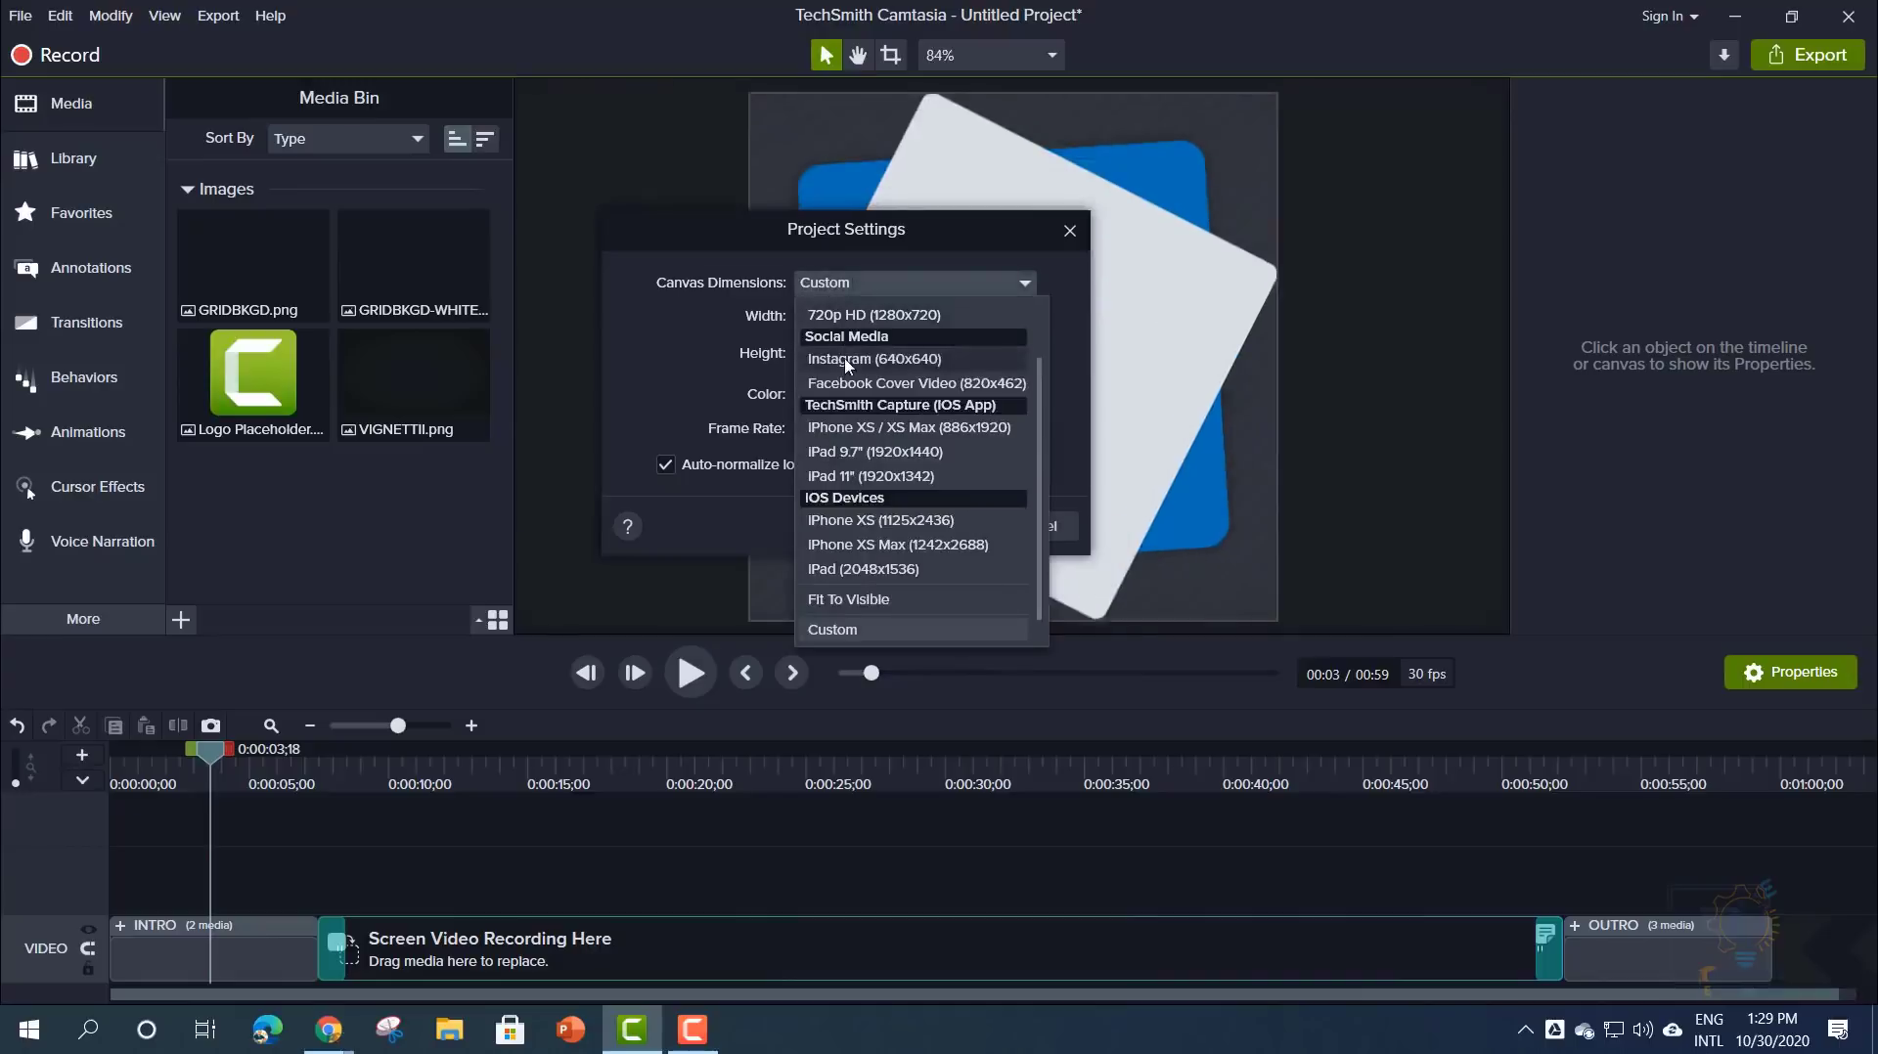
click(845, 391)
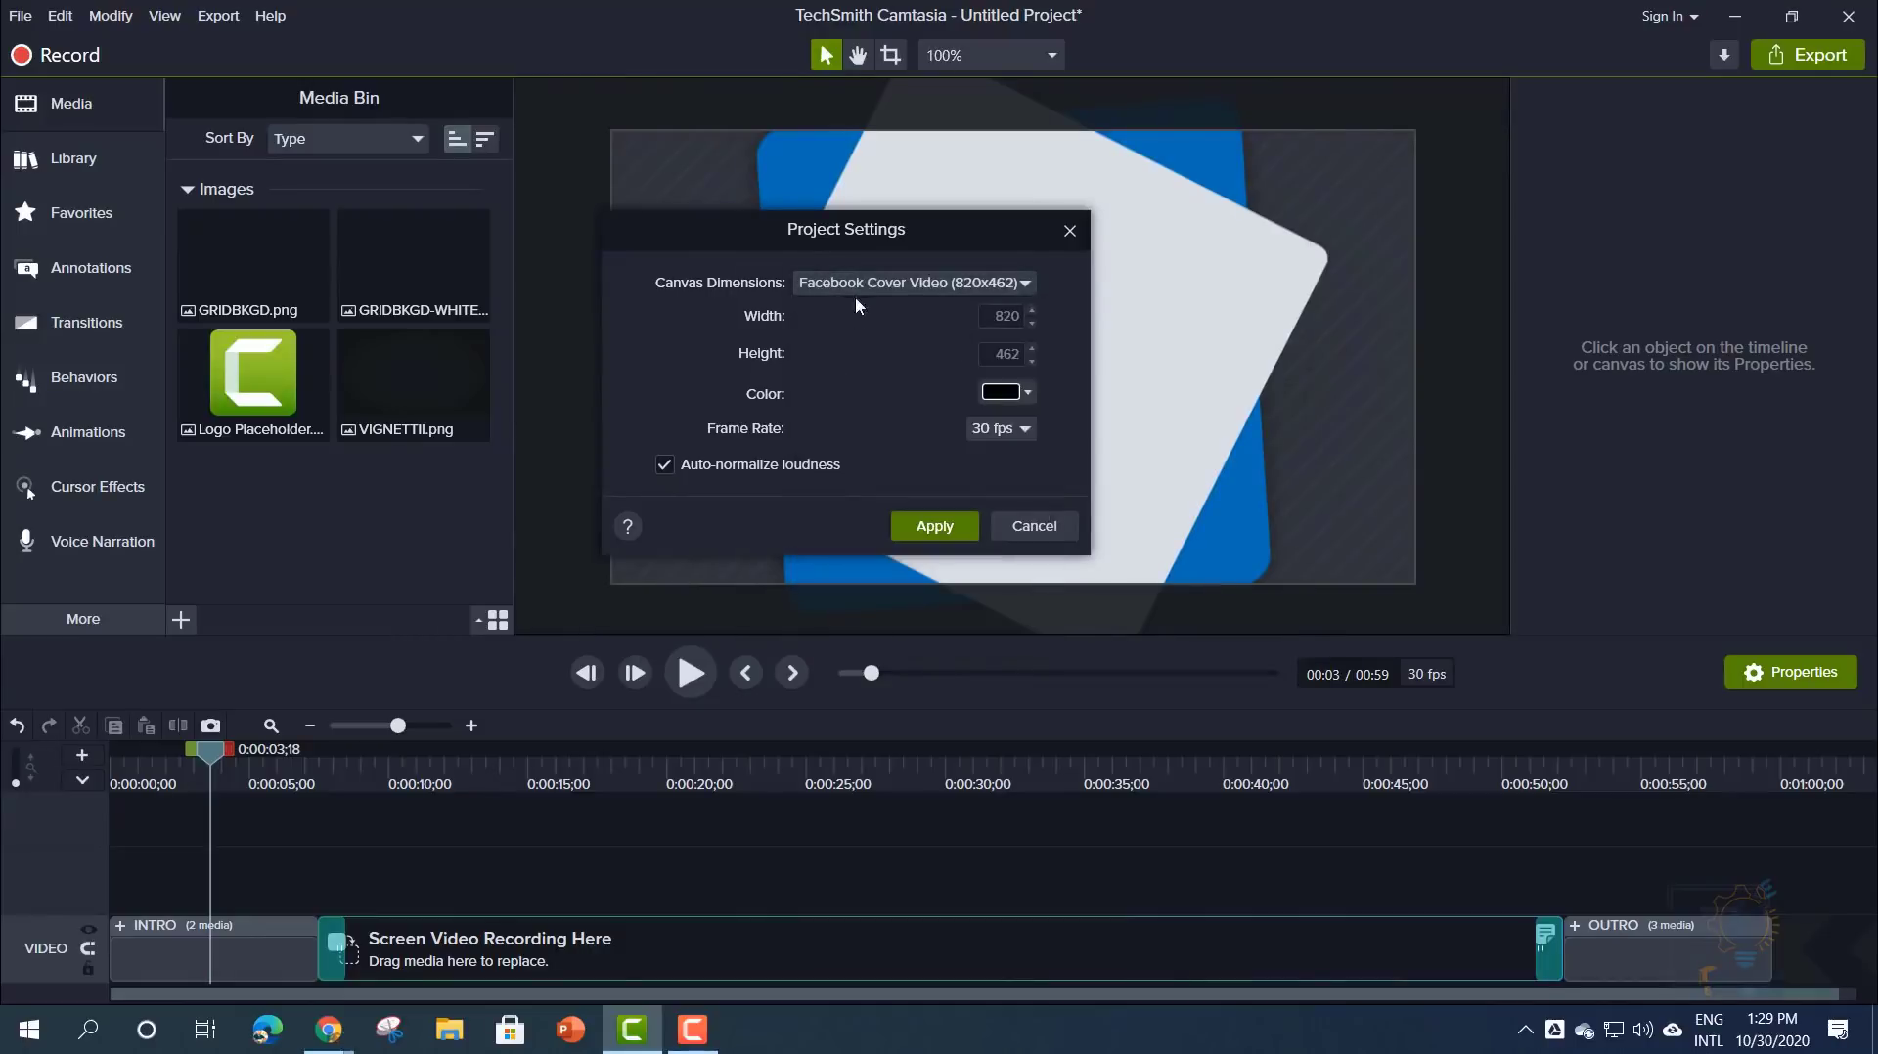
click(855, 288)
click(847, 426)
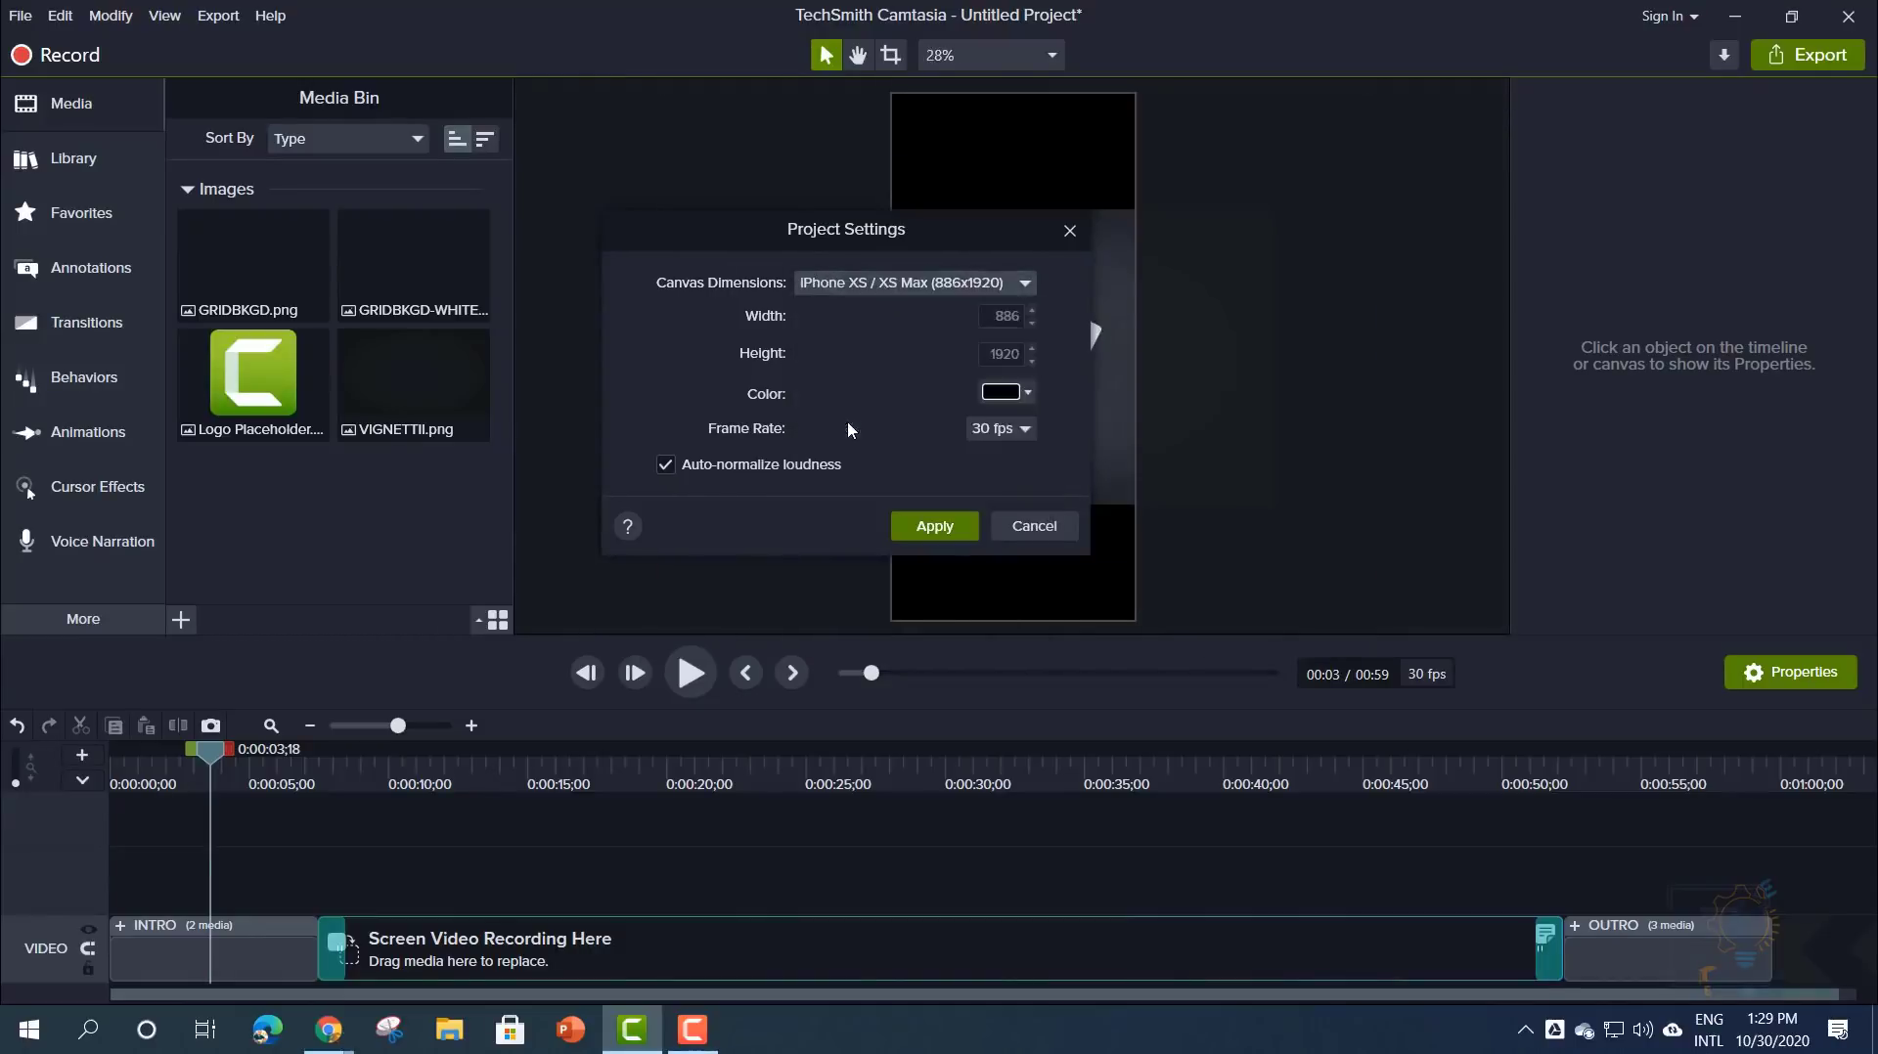
drag(915, 259, 677, 236)
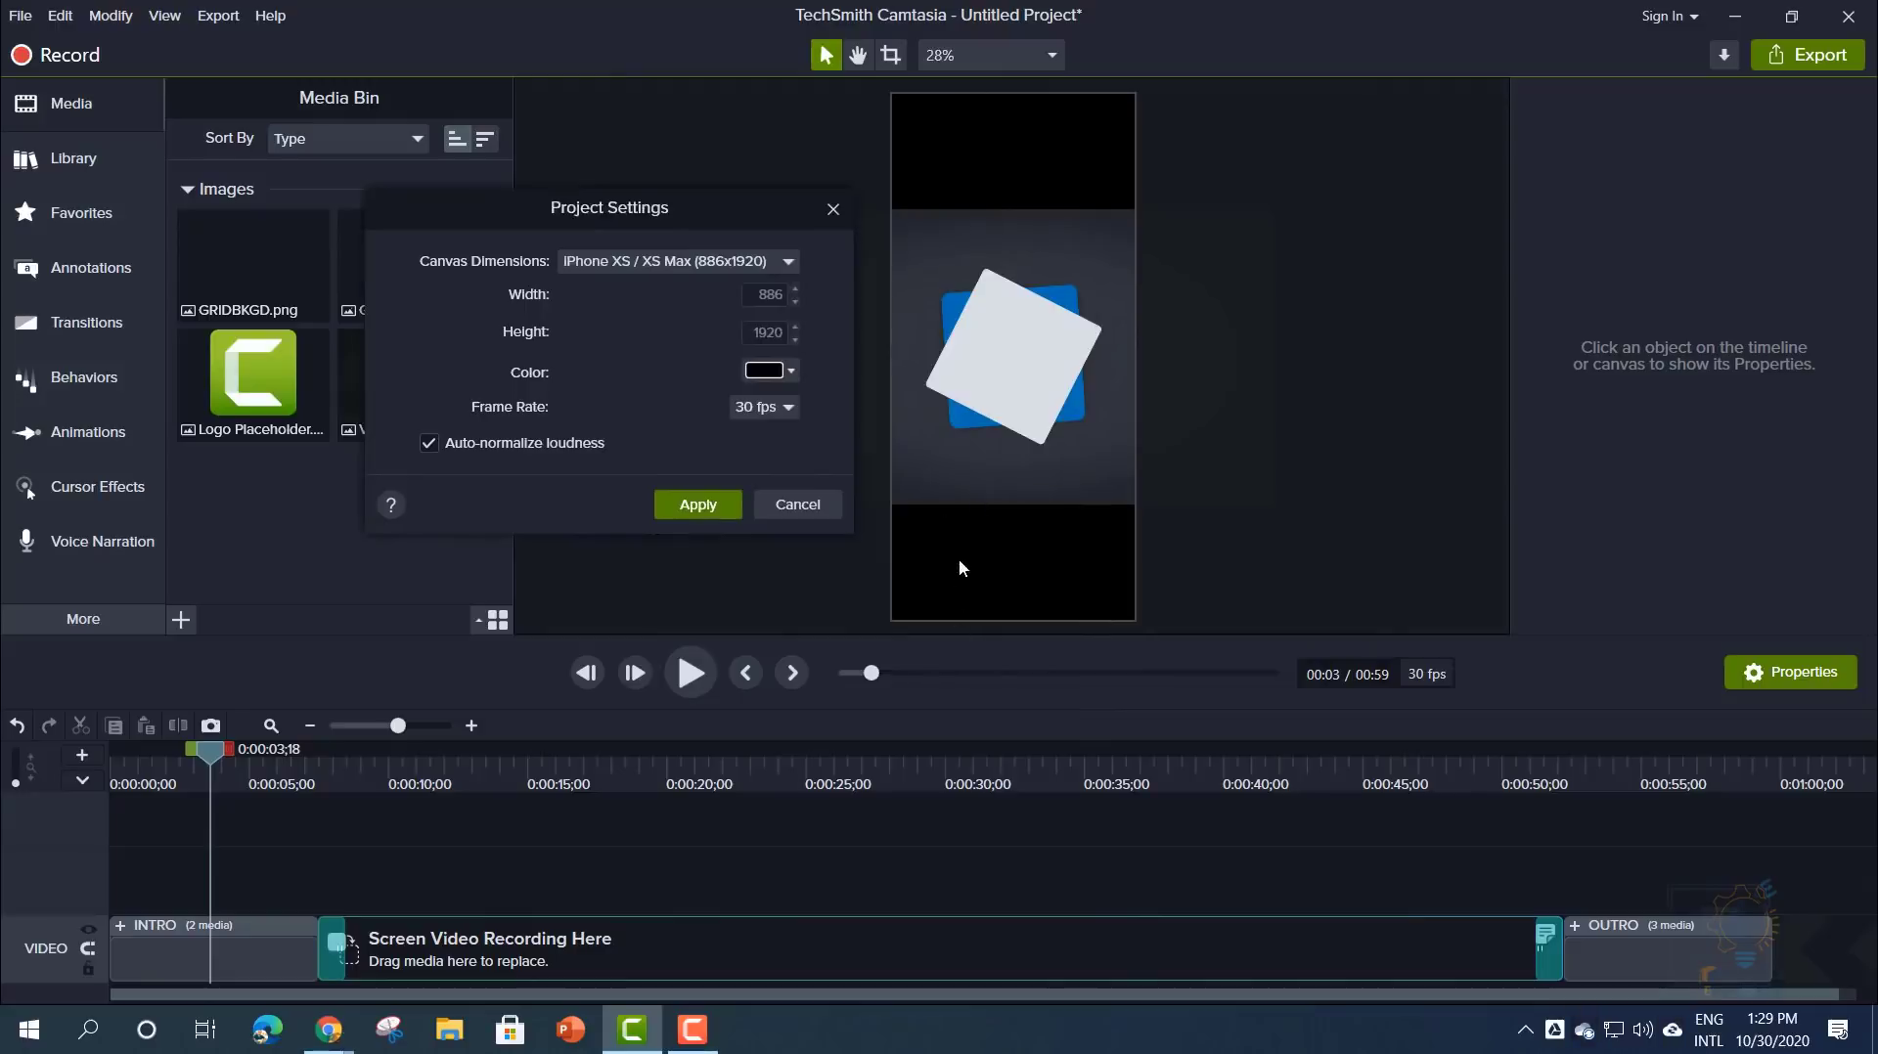
- Set the canvas background colour to dark grey after trying red
click(765, 369)
click(818, 478)
drag(820, 481, 745, 520)
click(725, 448)
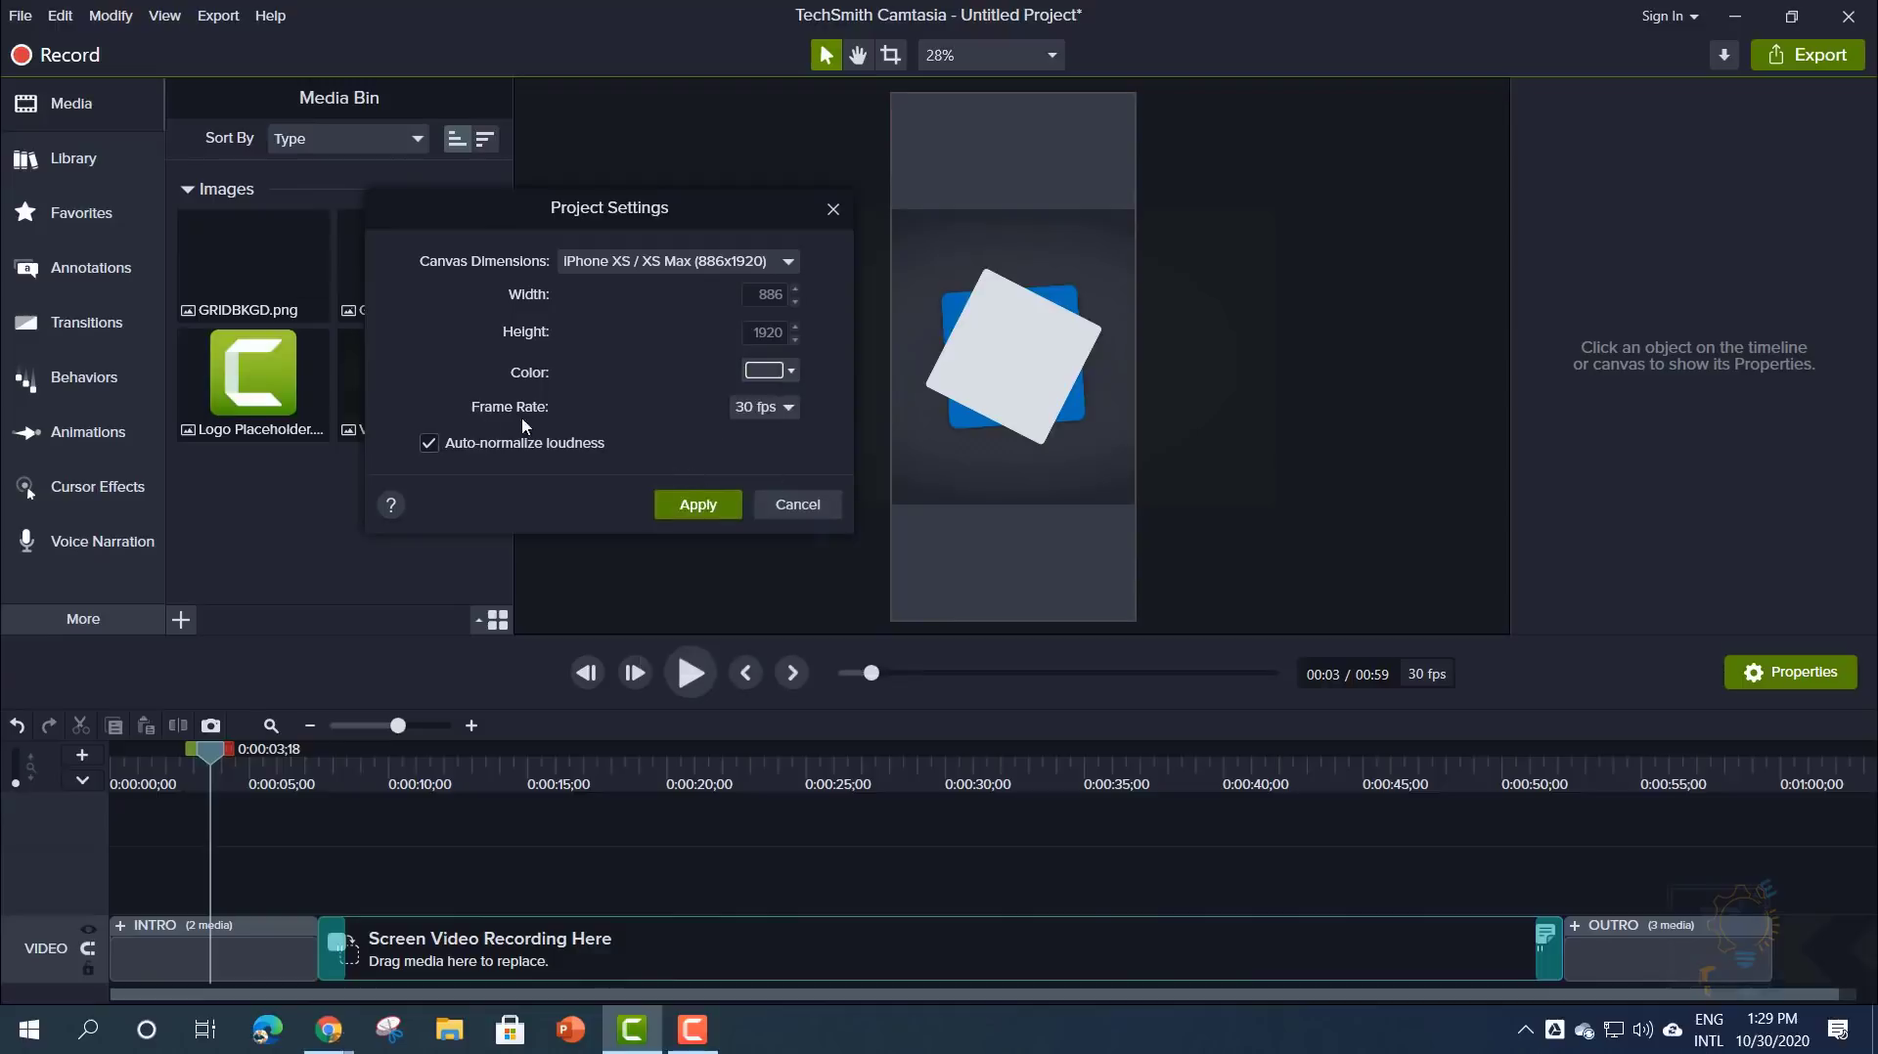
mouse_move(573, 224)
mouse_down()
mouse_move(634, 248)
mouse_move(614, 211)
mouse_move(600, 220)
mouse_up()
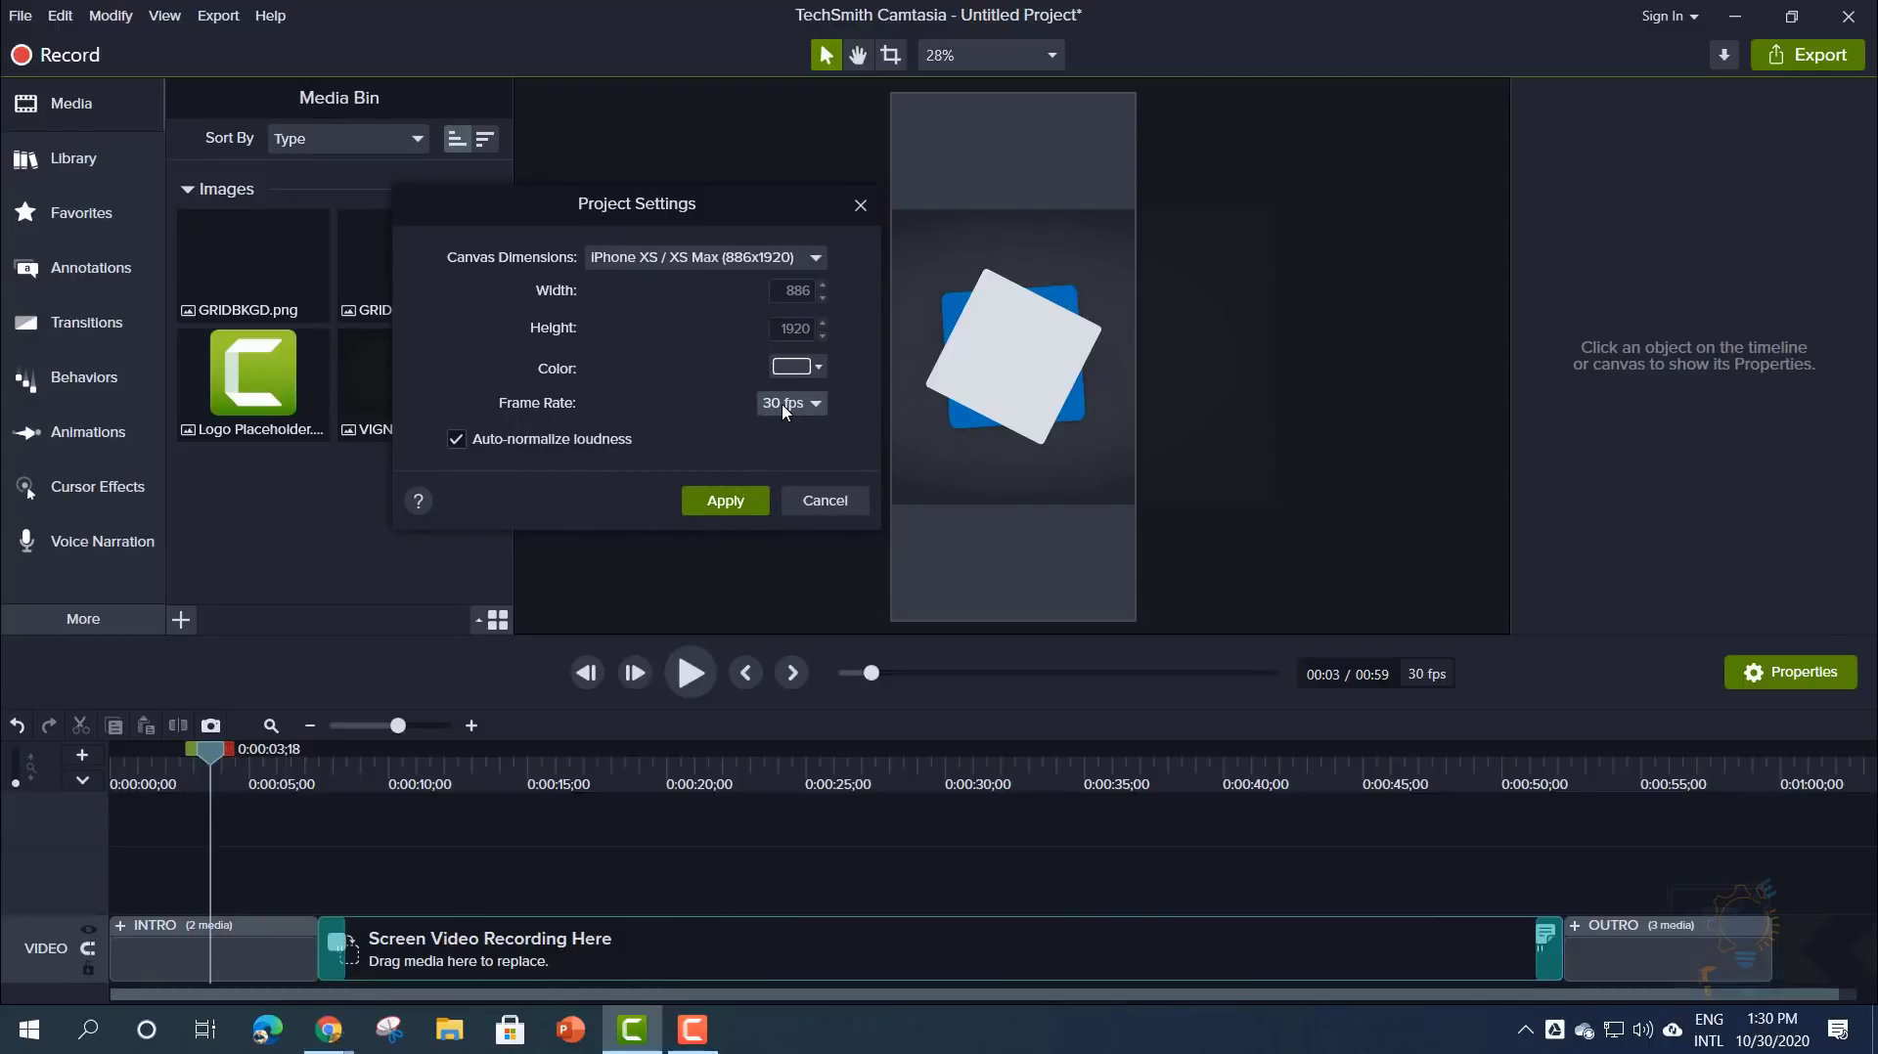
- Review the frame rate options, keeping 30 fps
click(786, 404)
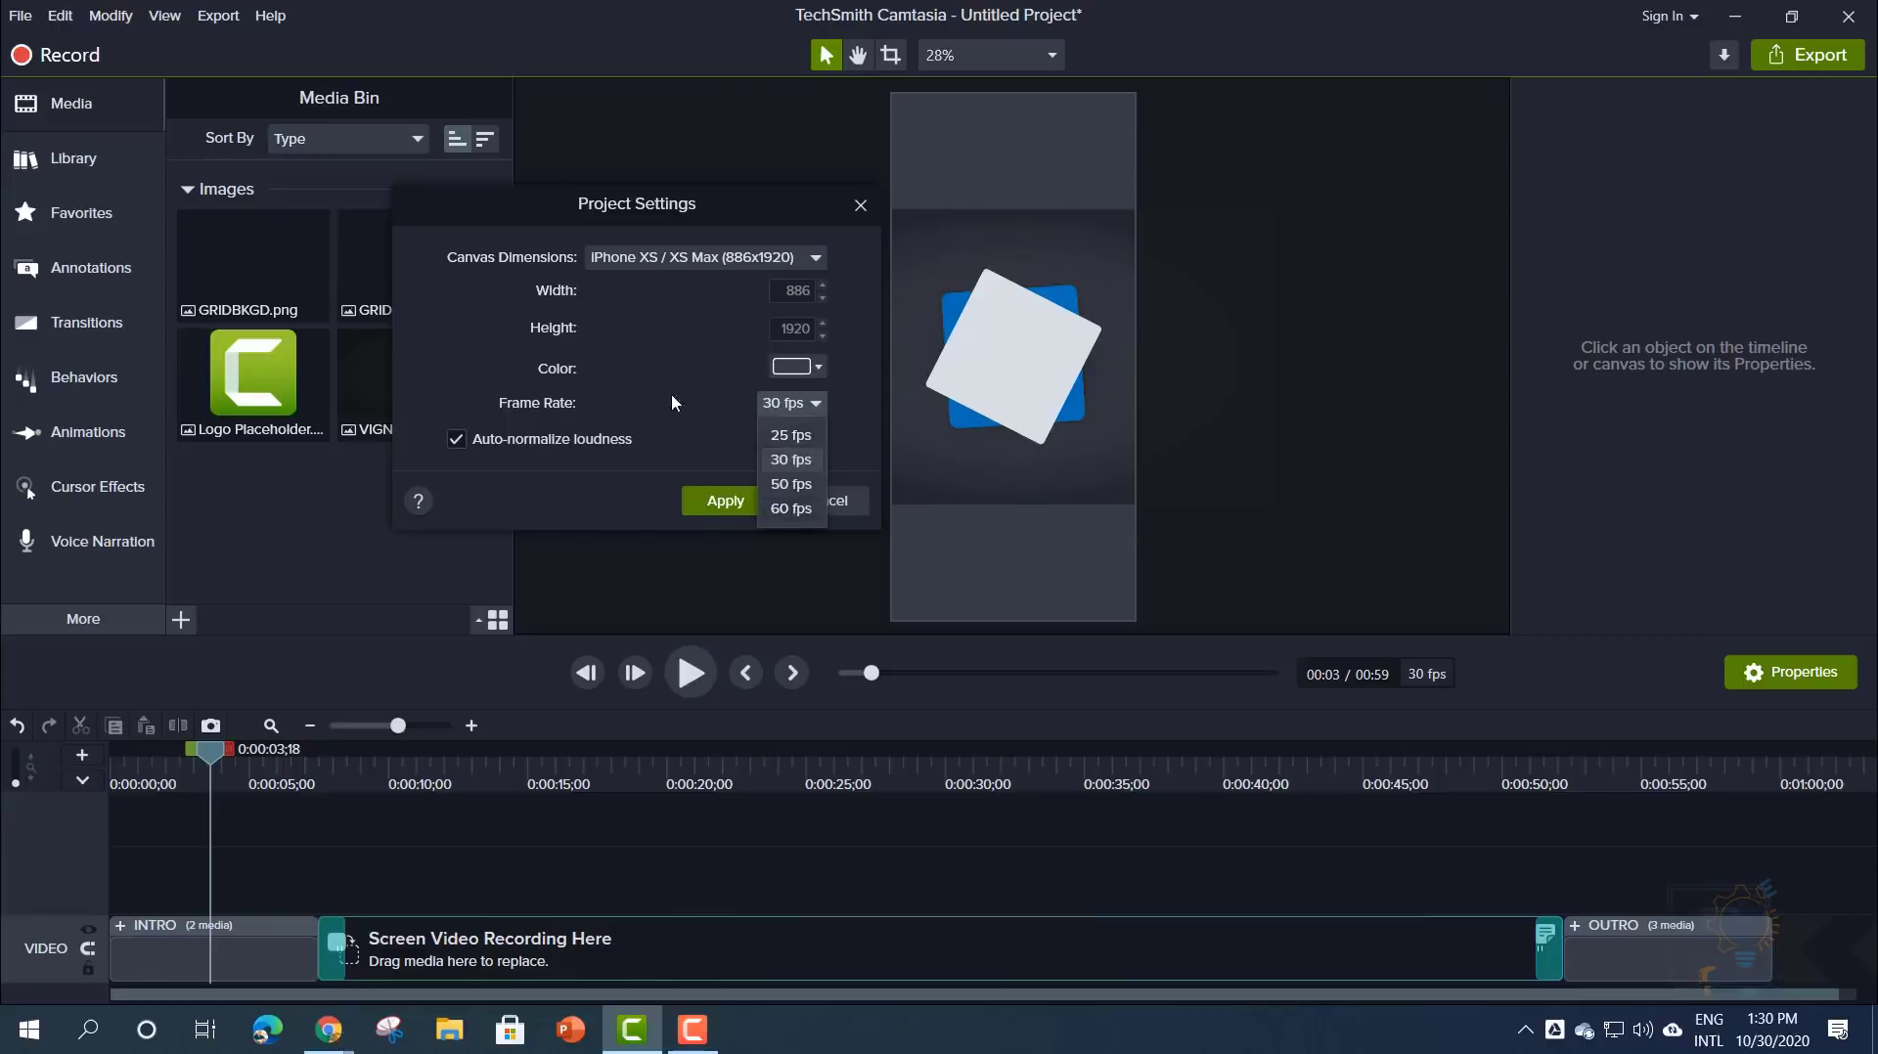
click(742, 408)
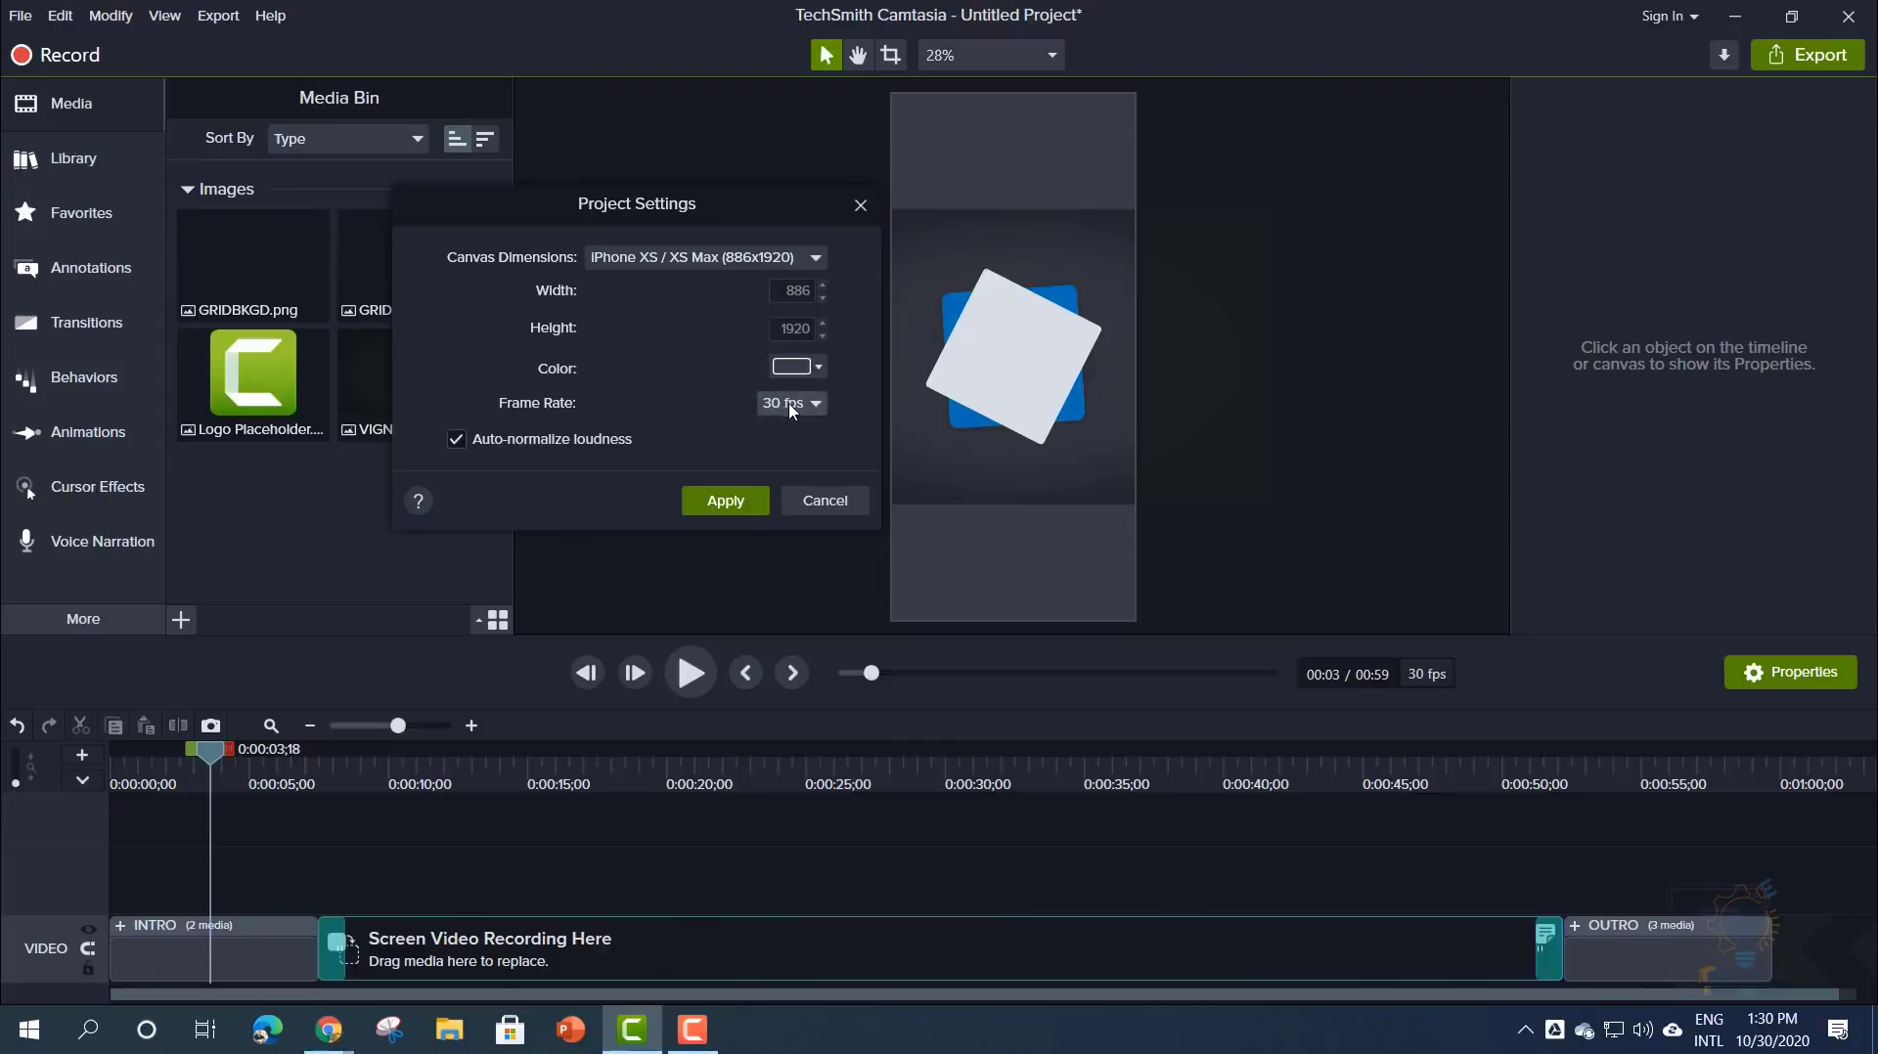
click(792, 411)
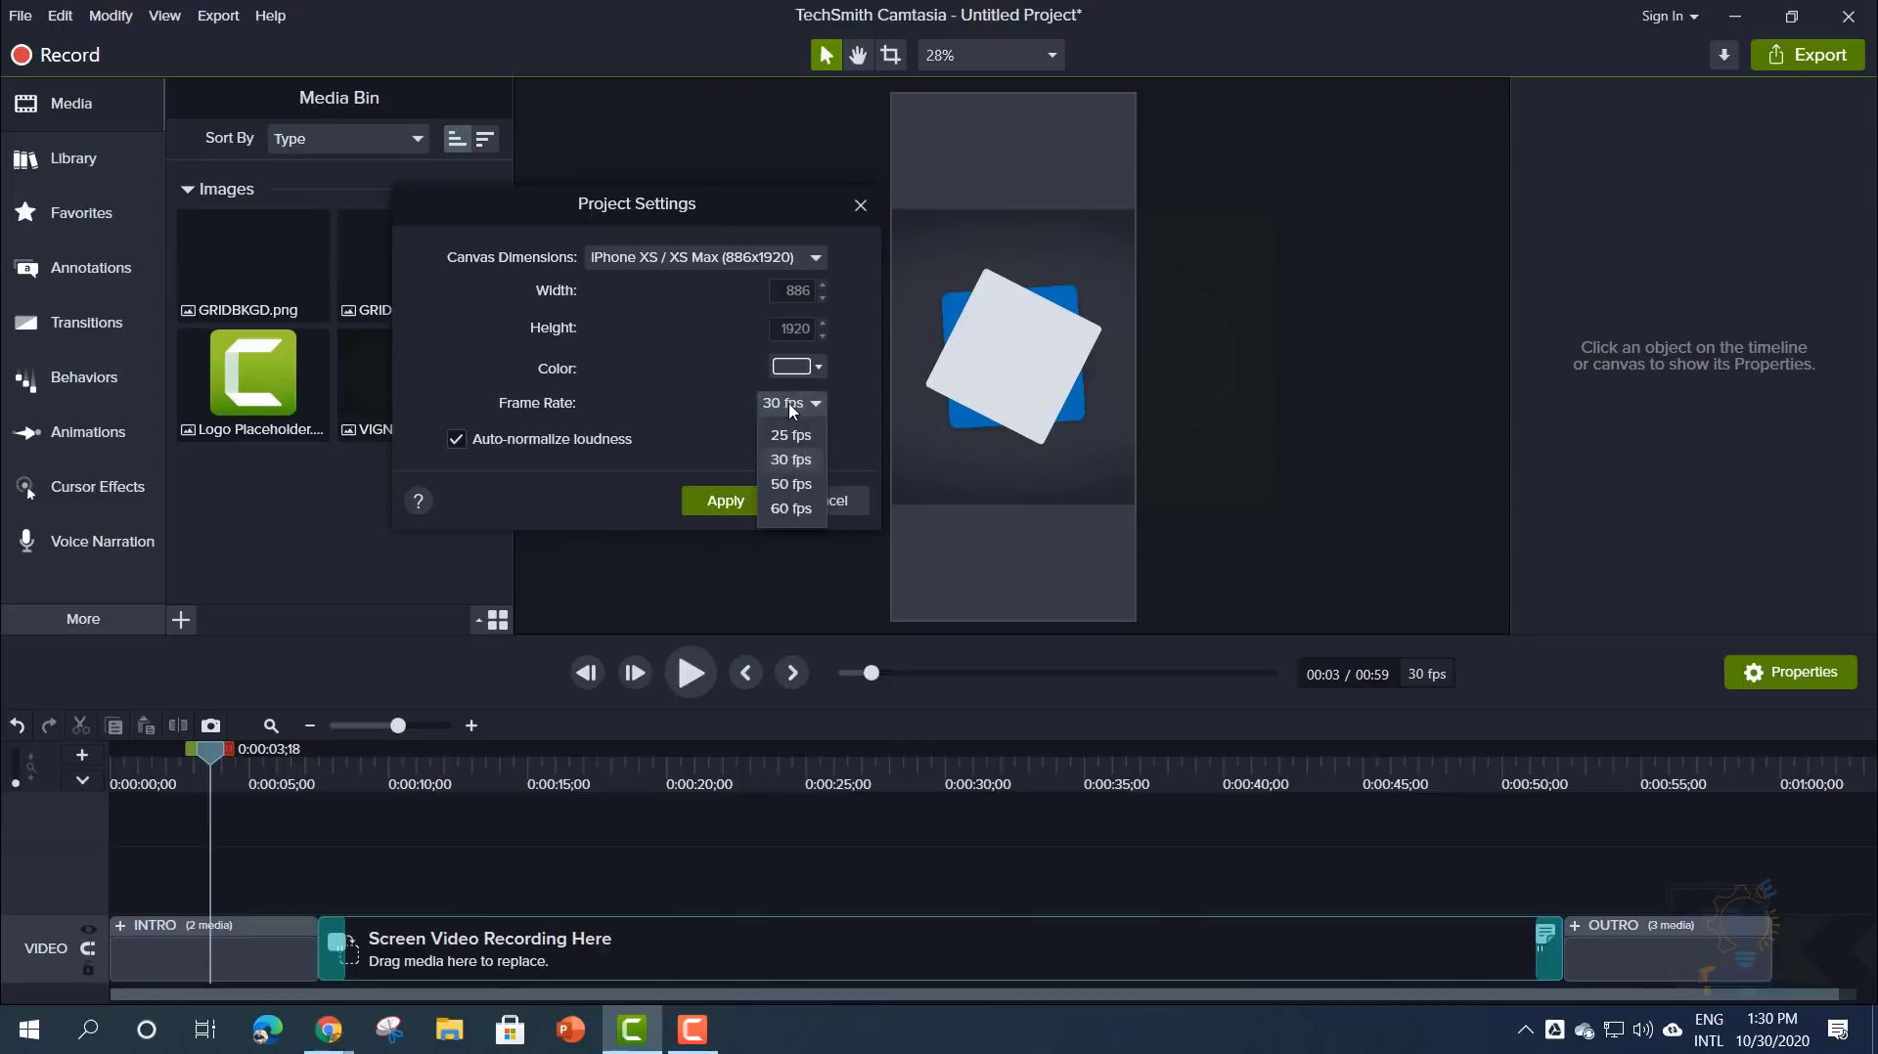
click(714, 412)
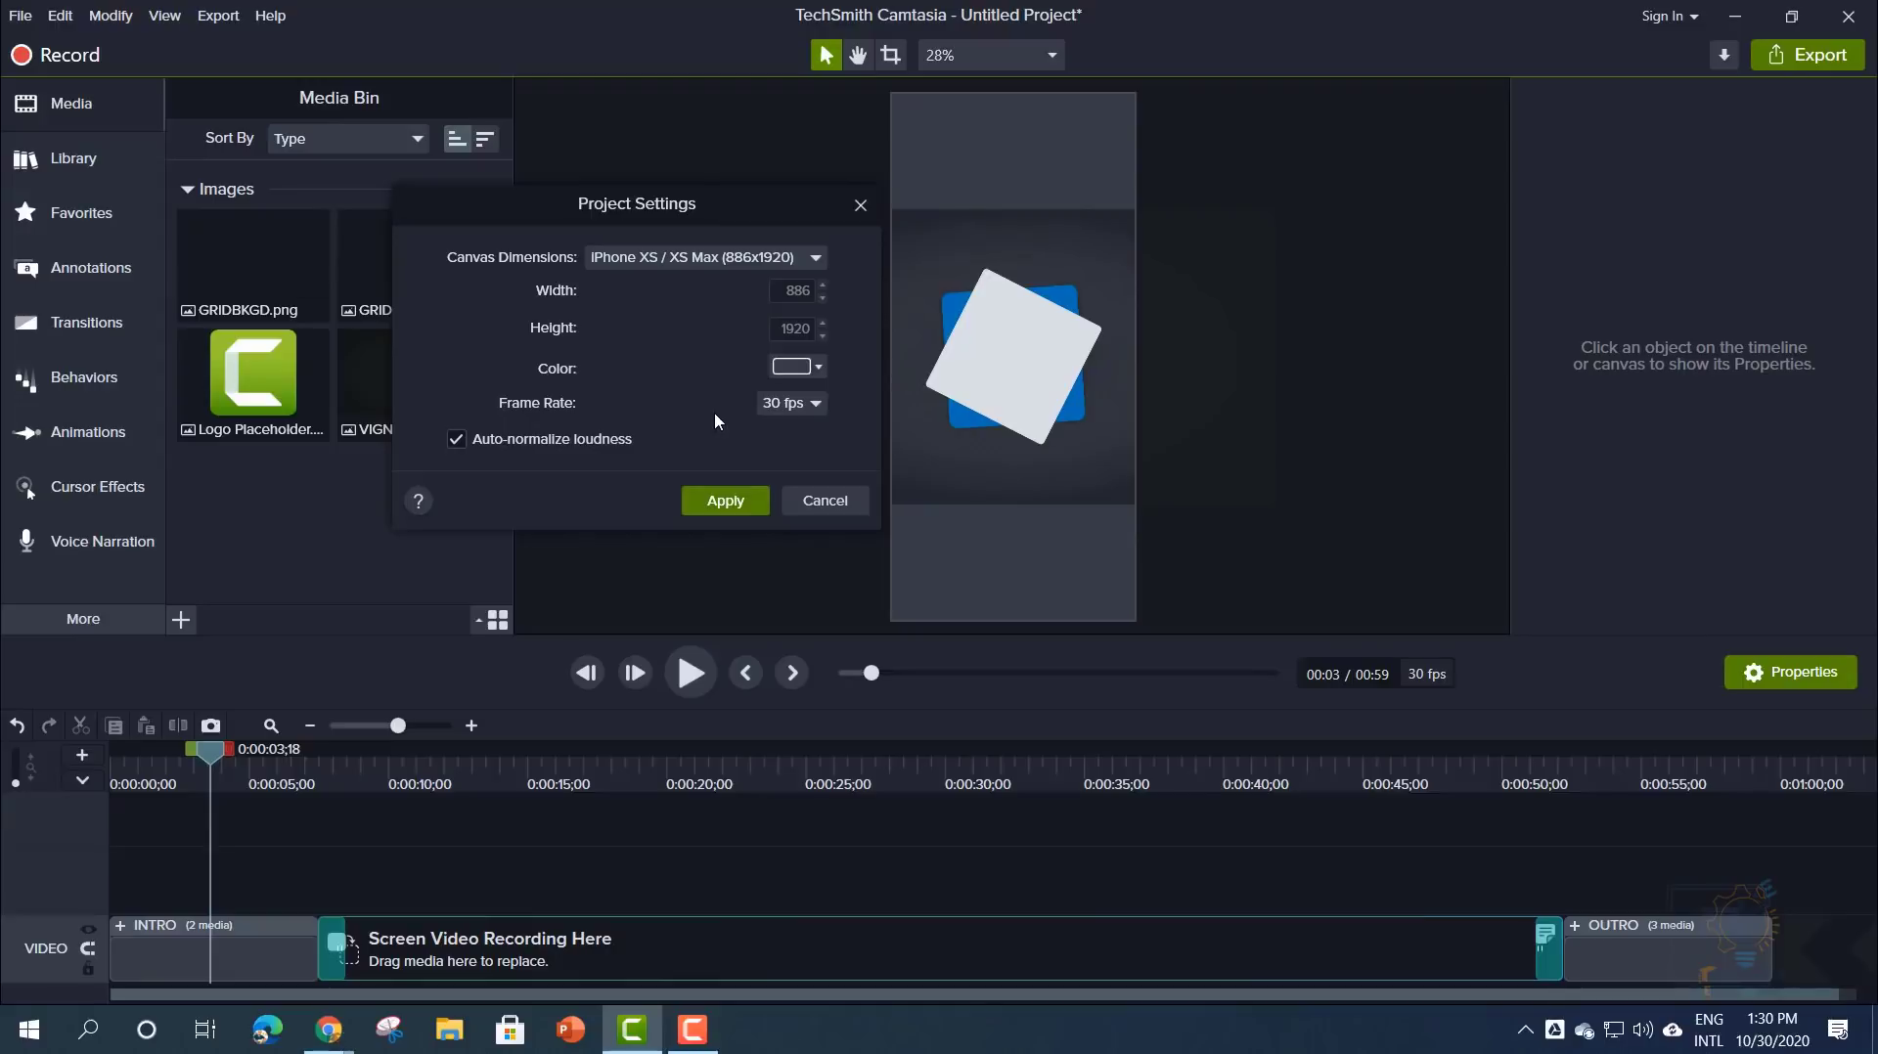
click(797, 404)
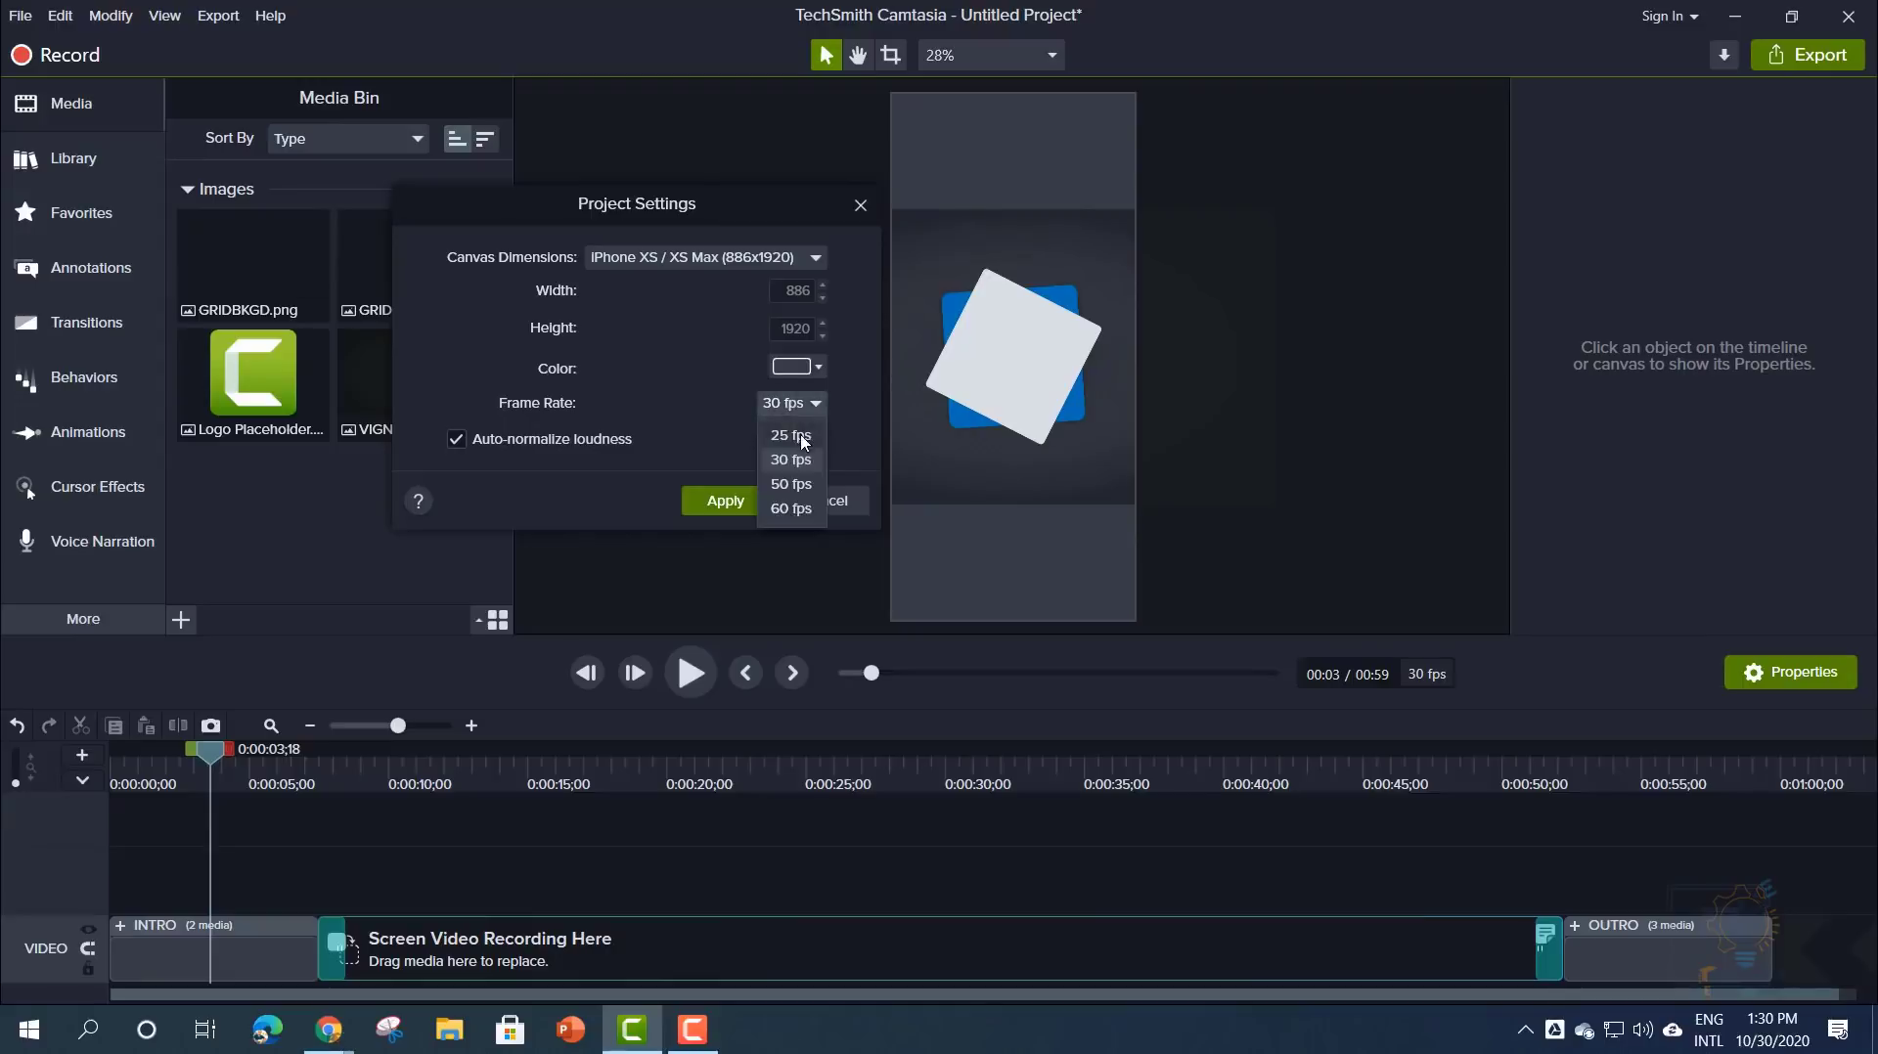
click(702, 427)
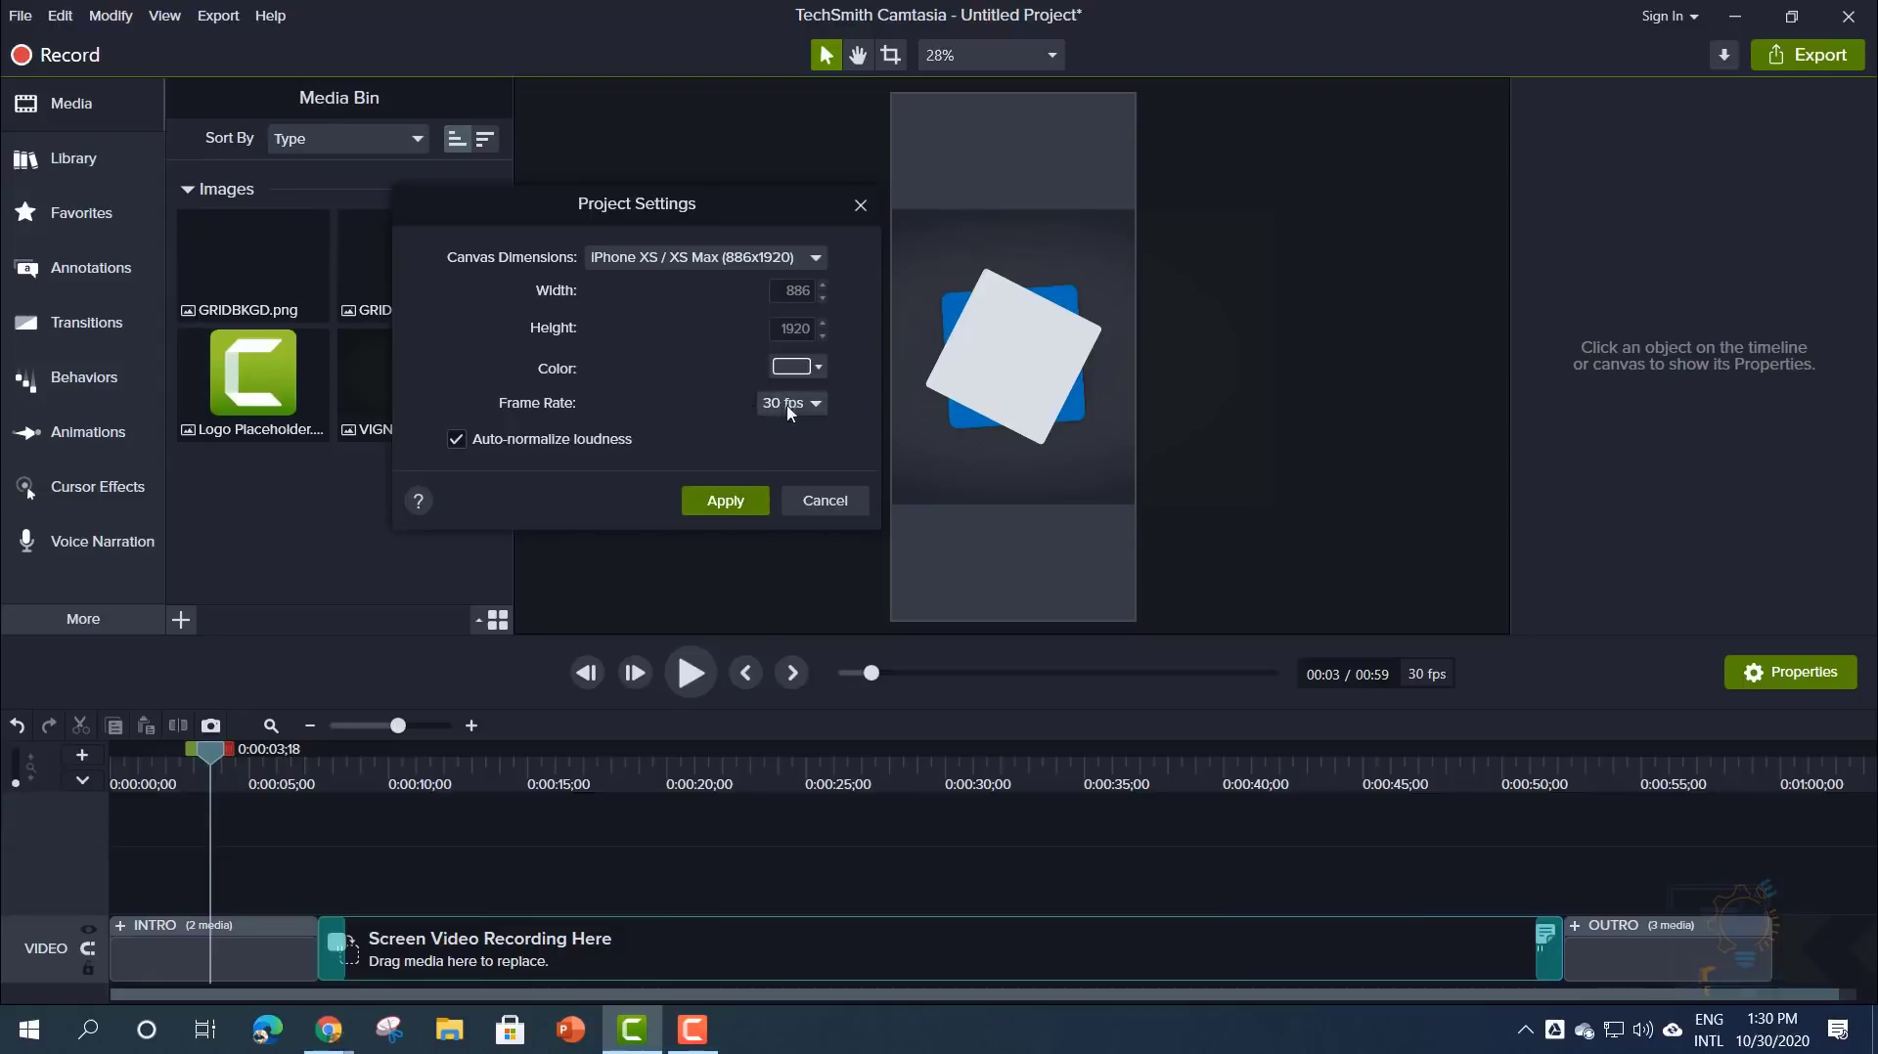
click(779, 403)
click(687, 426)
- Set the canvas back to 1080p HD (1920x1080) and apply the project settings
mouse_move(604, 211)
mouse_down()
mouse_move(690, 213)
mouse_move(625, 208)
mouse_up()
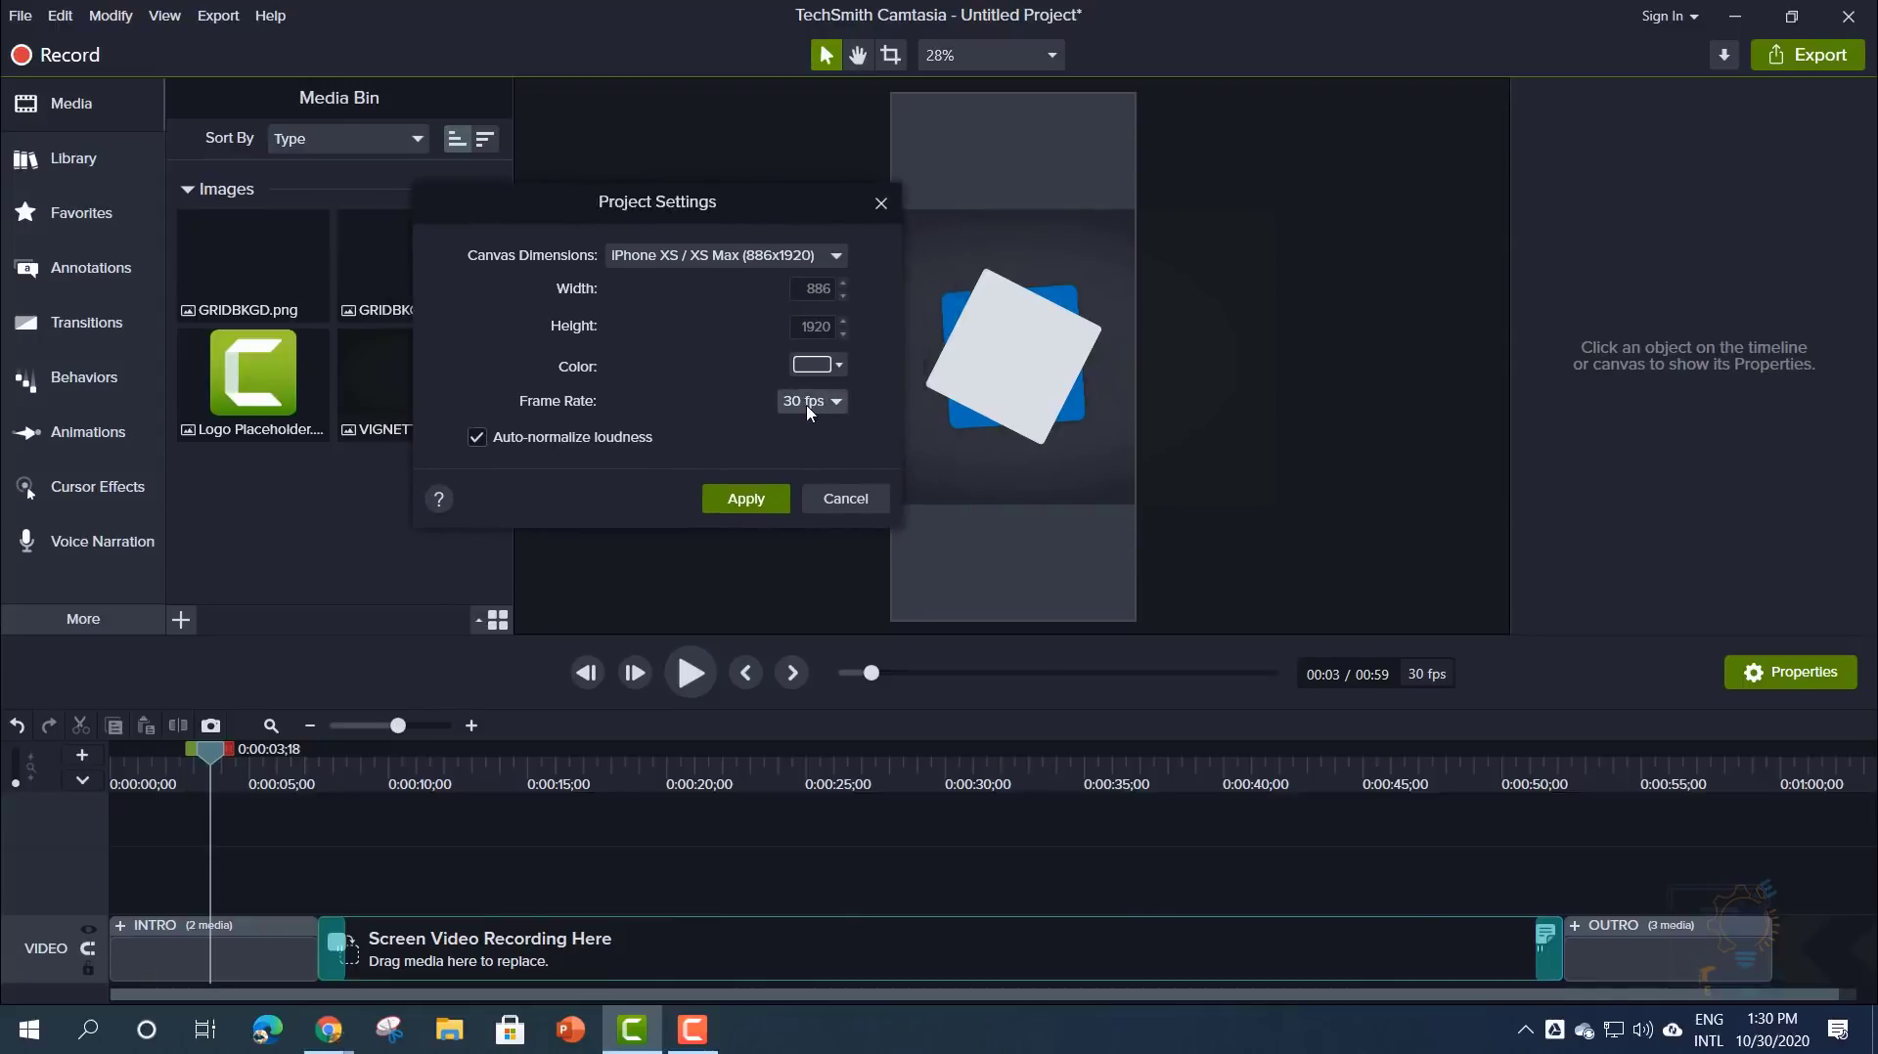
click(766, 255)
scroll(685, 342, up, 2)
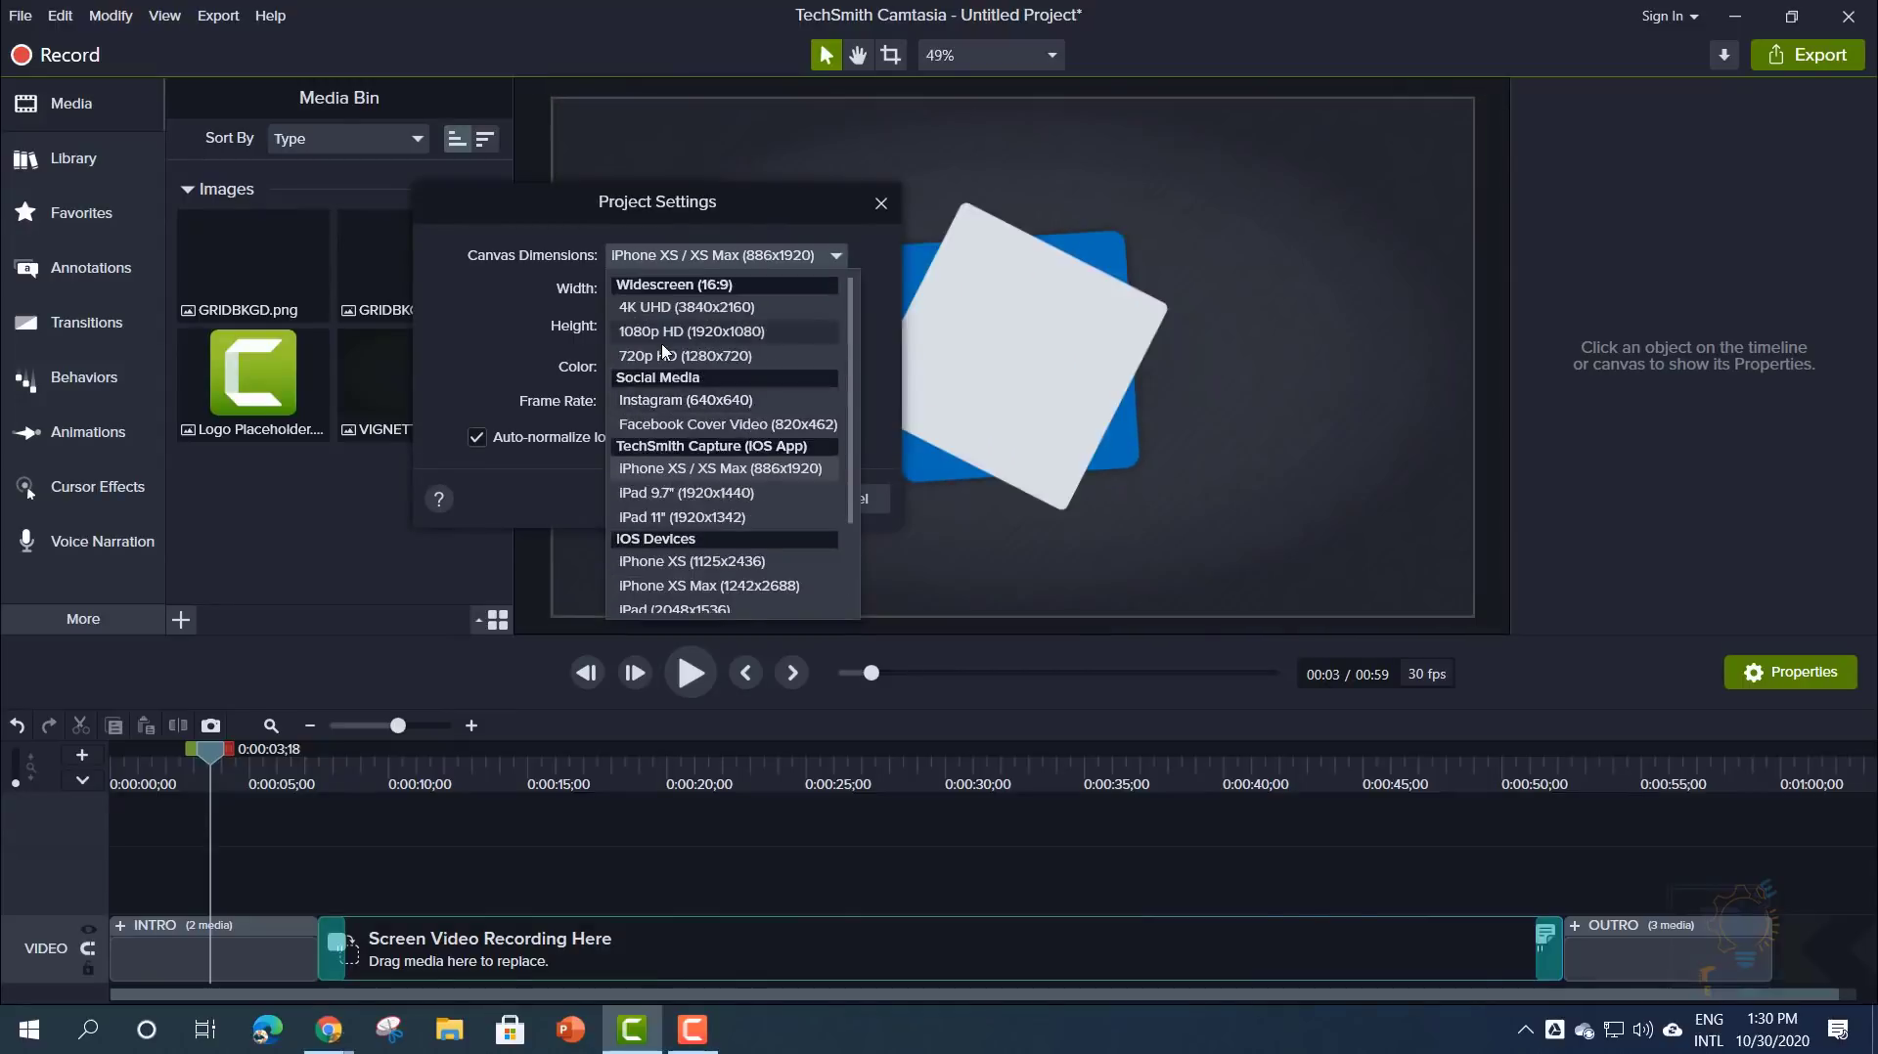
click(655, 330)
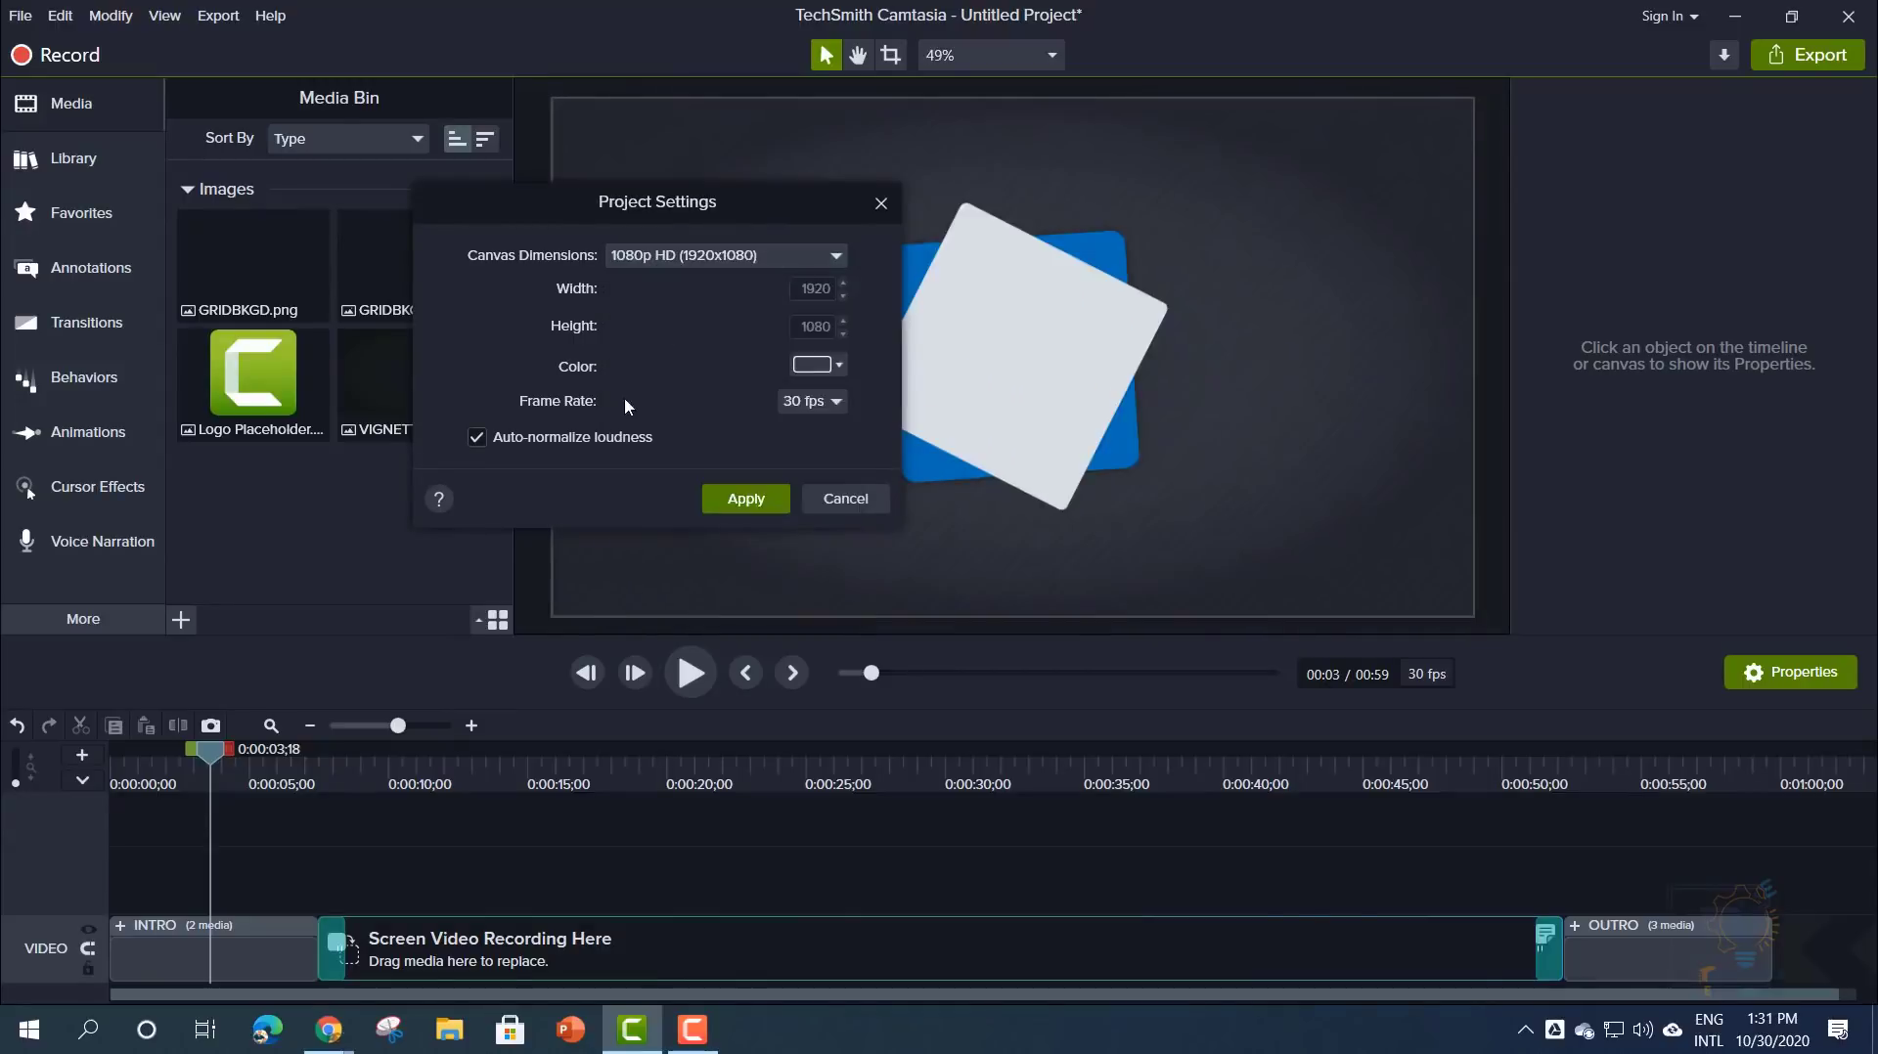
click(759, 505)
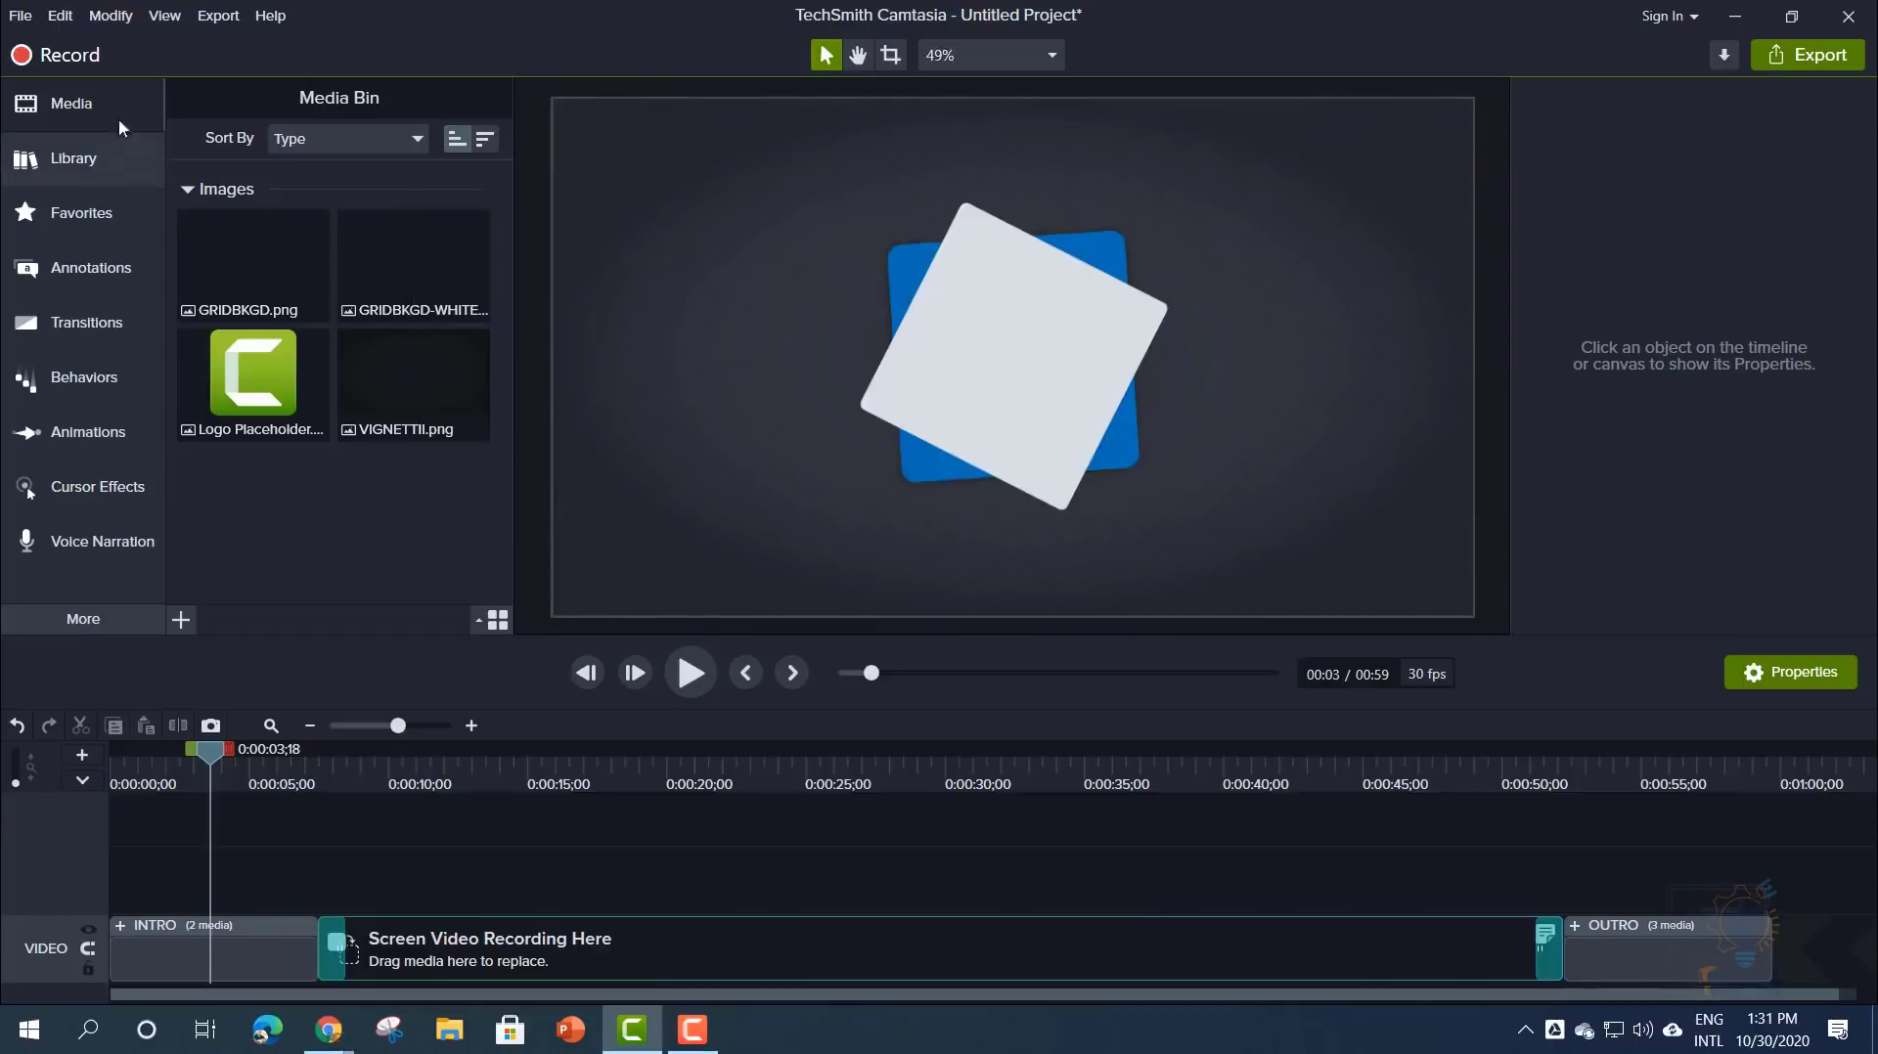
- Choose File > Sign In… and bring the TechSmith sign-in browser window into view
click(24, 16)
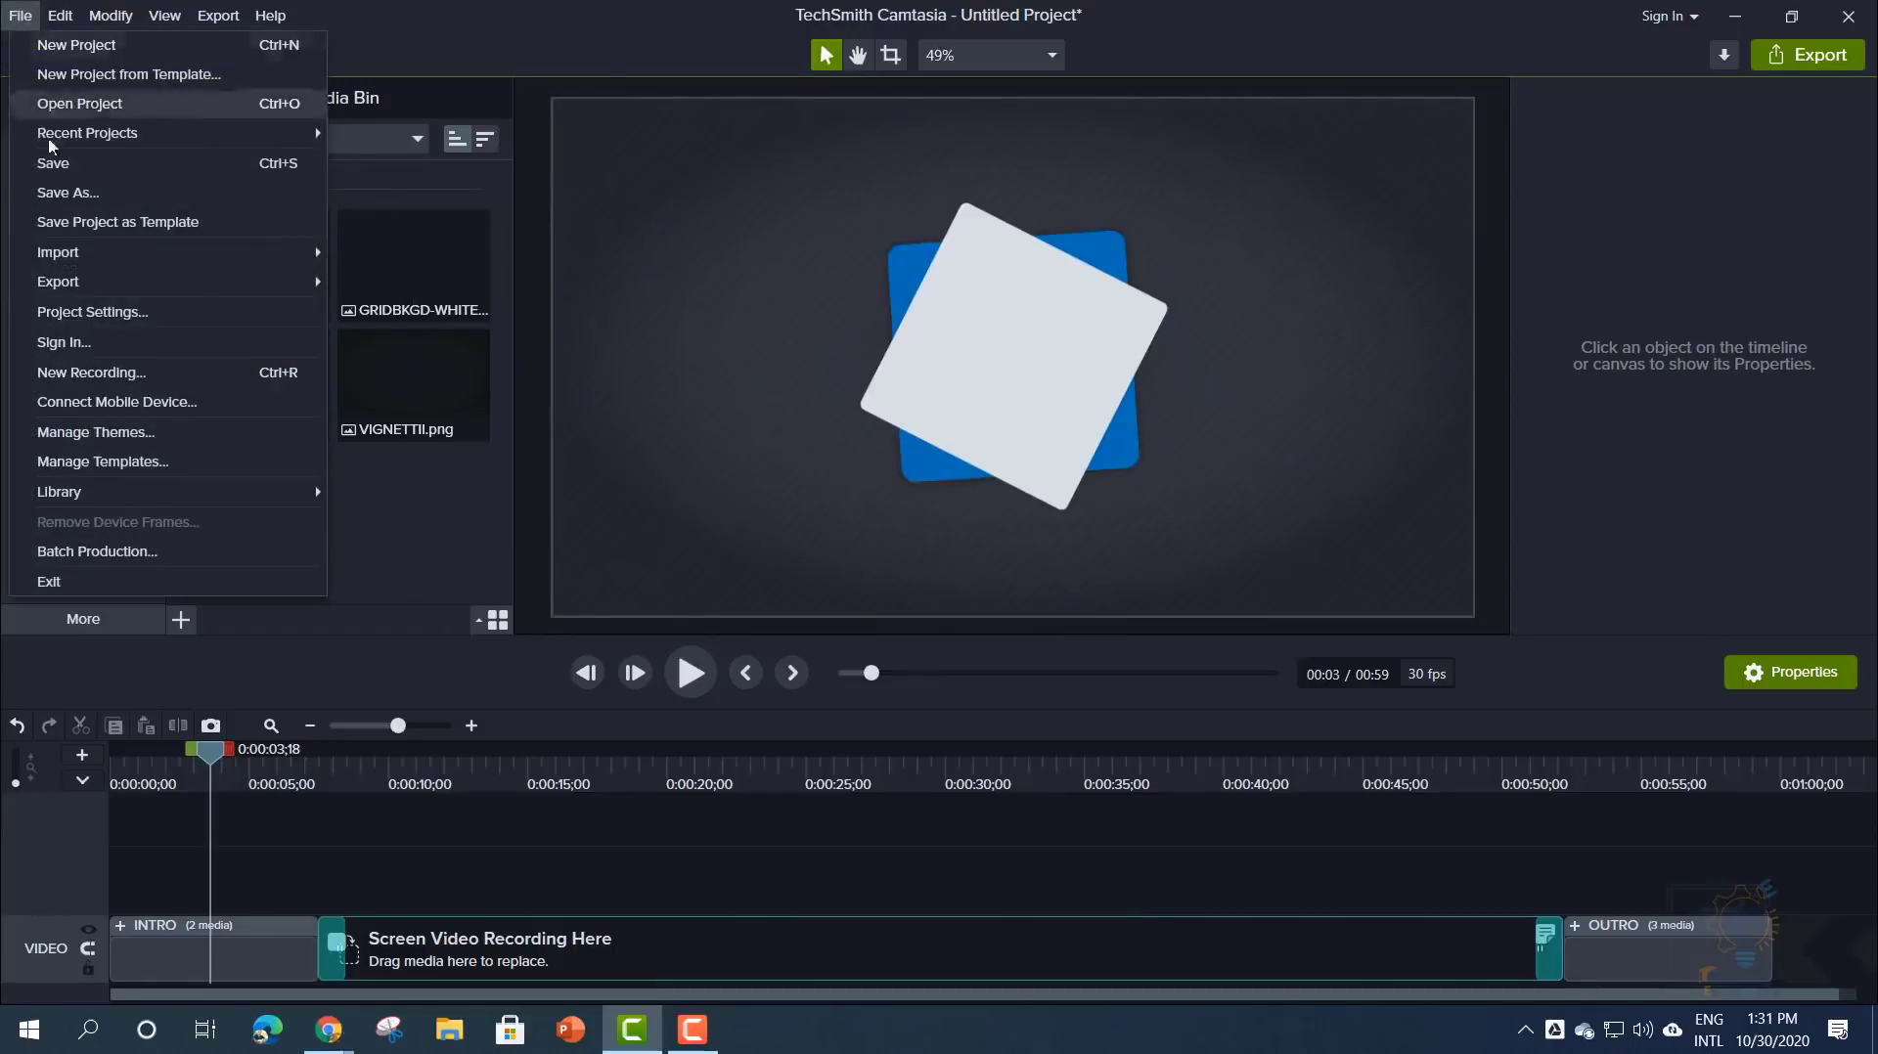
click(152, 352)
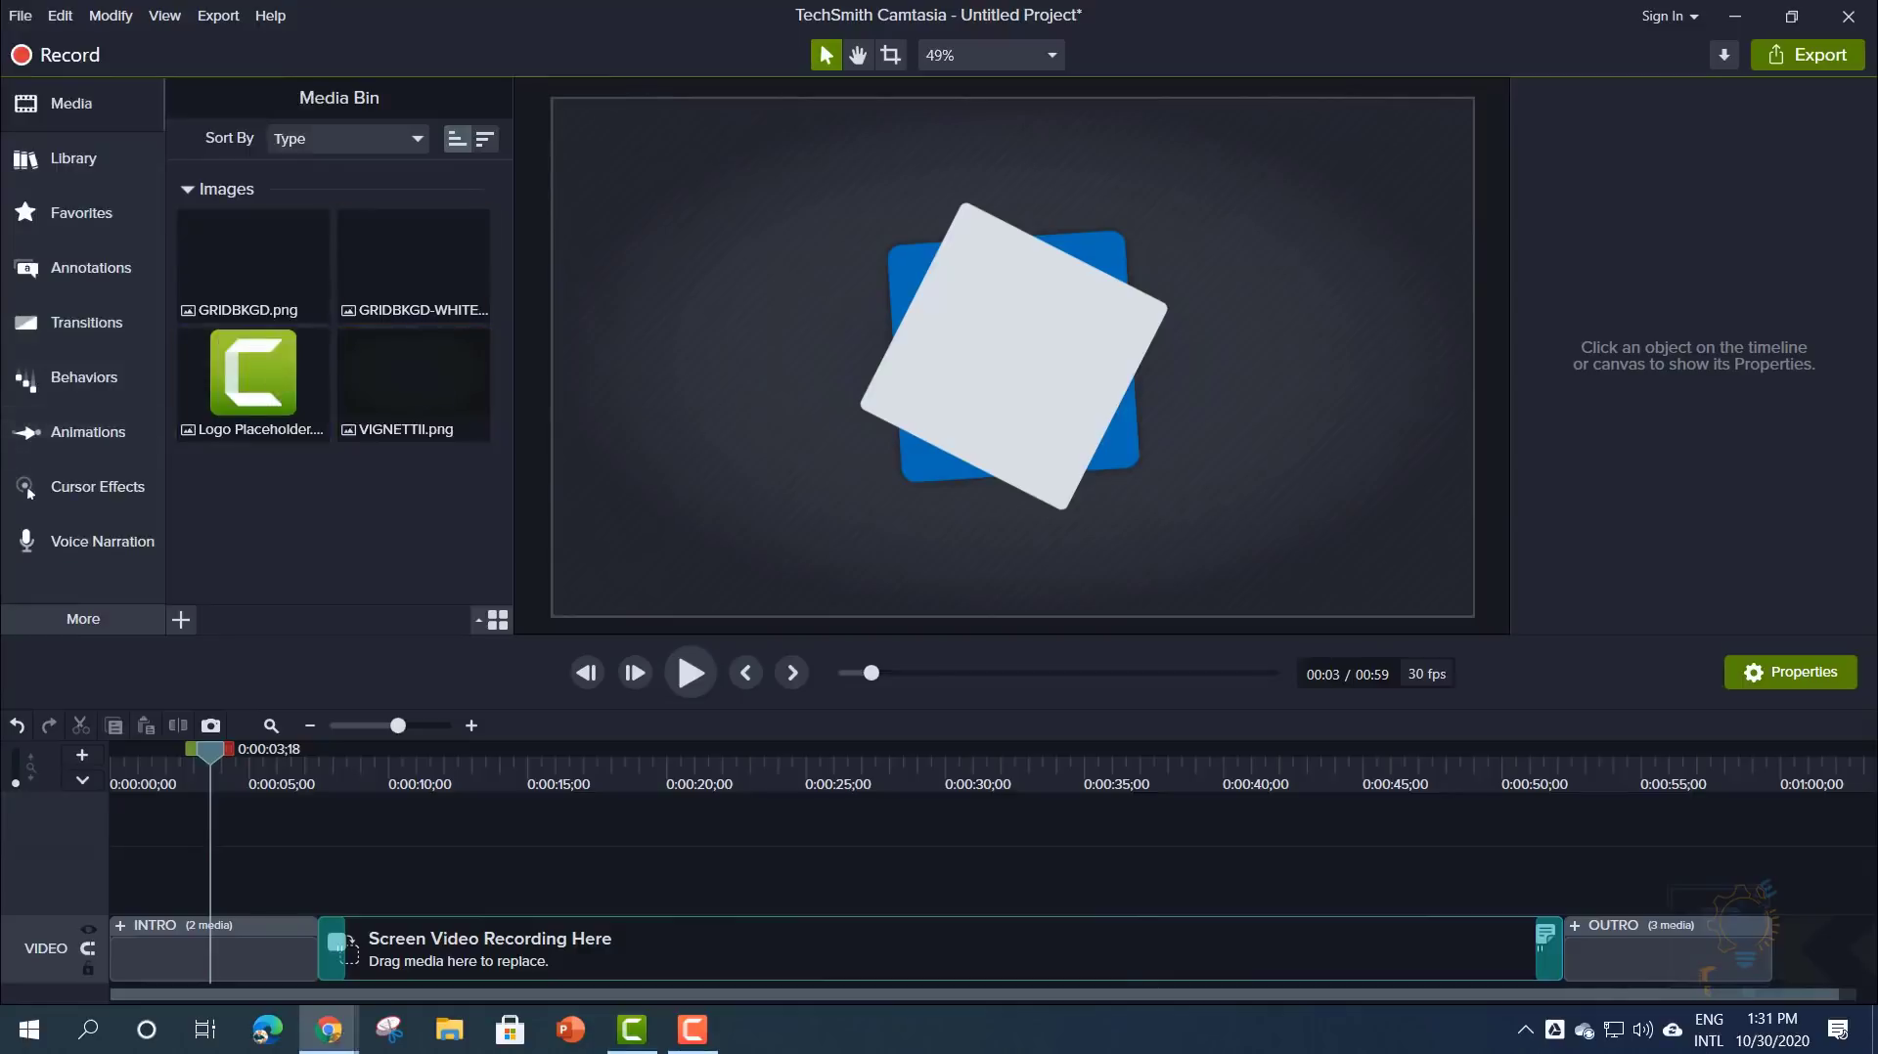
drag(0, 304, 1302, 1)
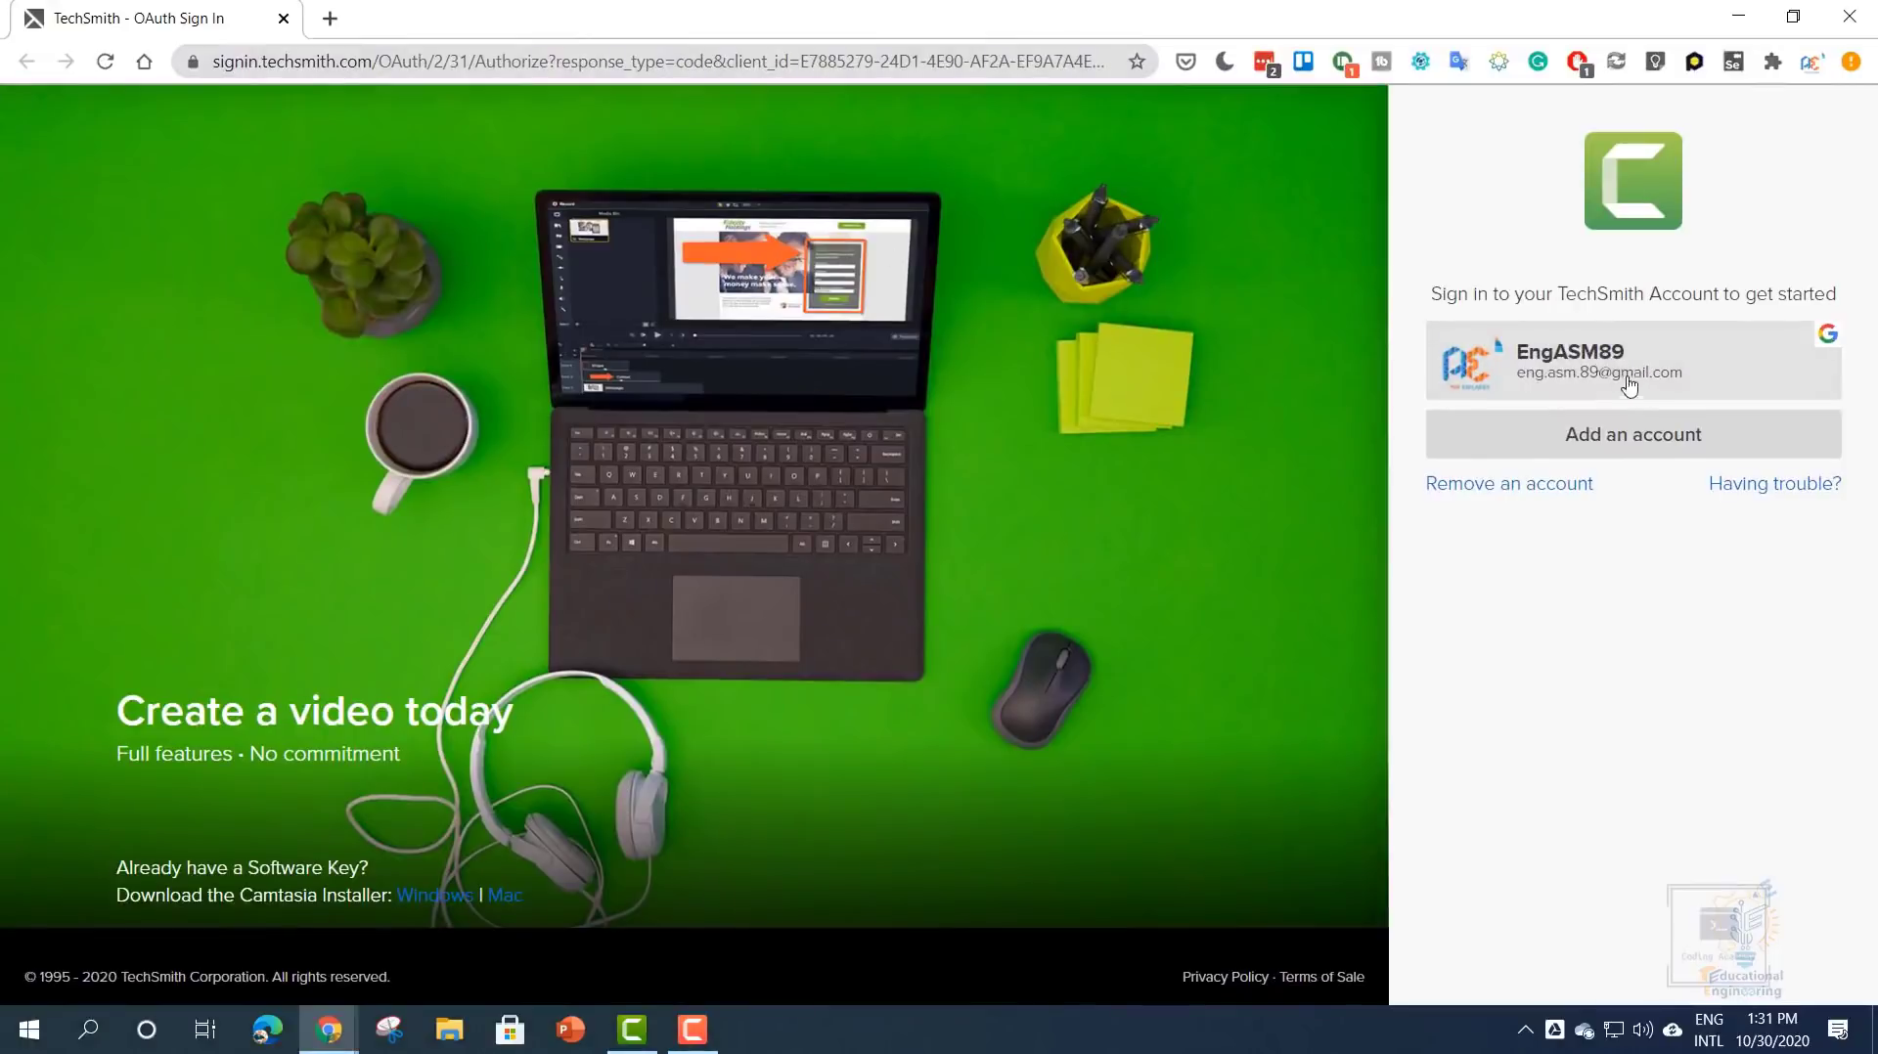
- Sign in with the saved TechSmith account and close the 'You're signed in!' window
click(1539, 360)
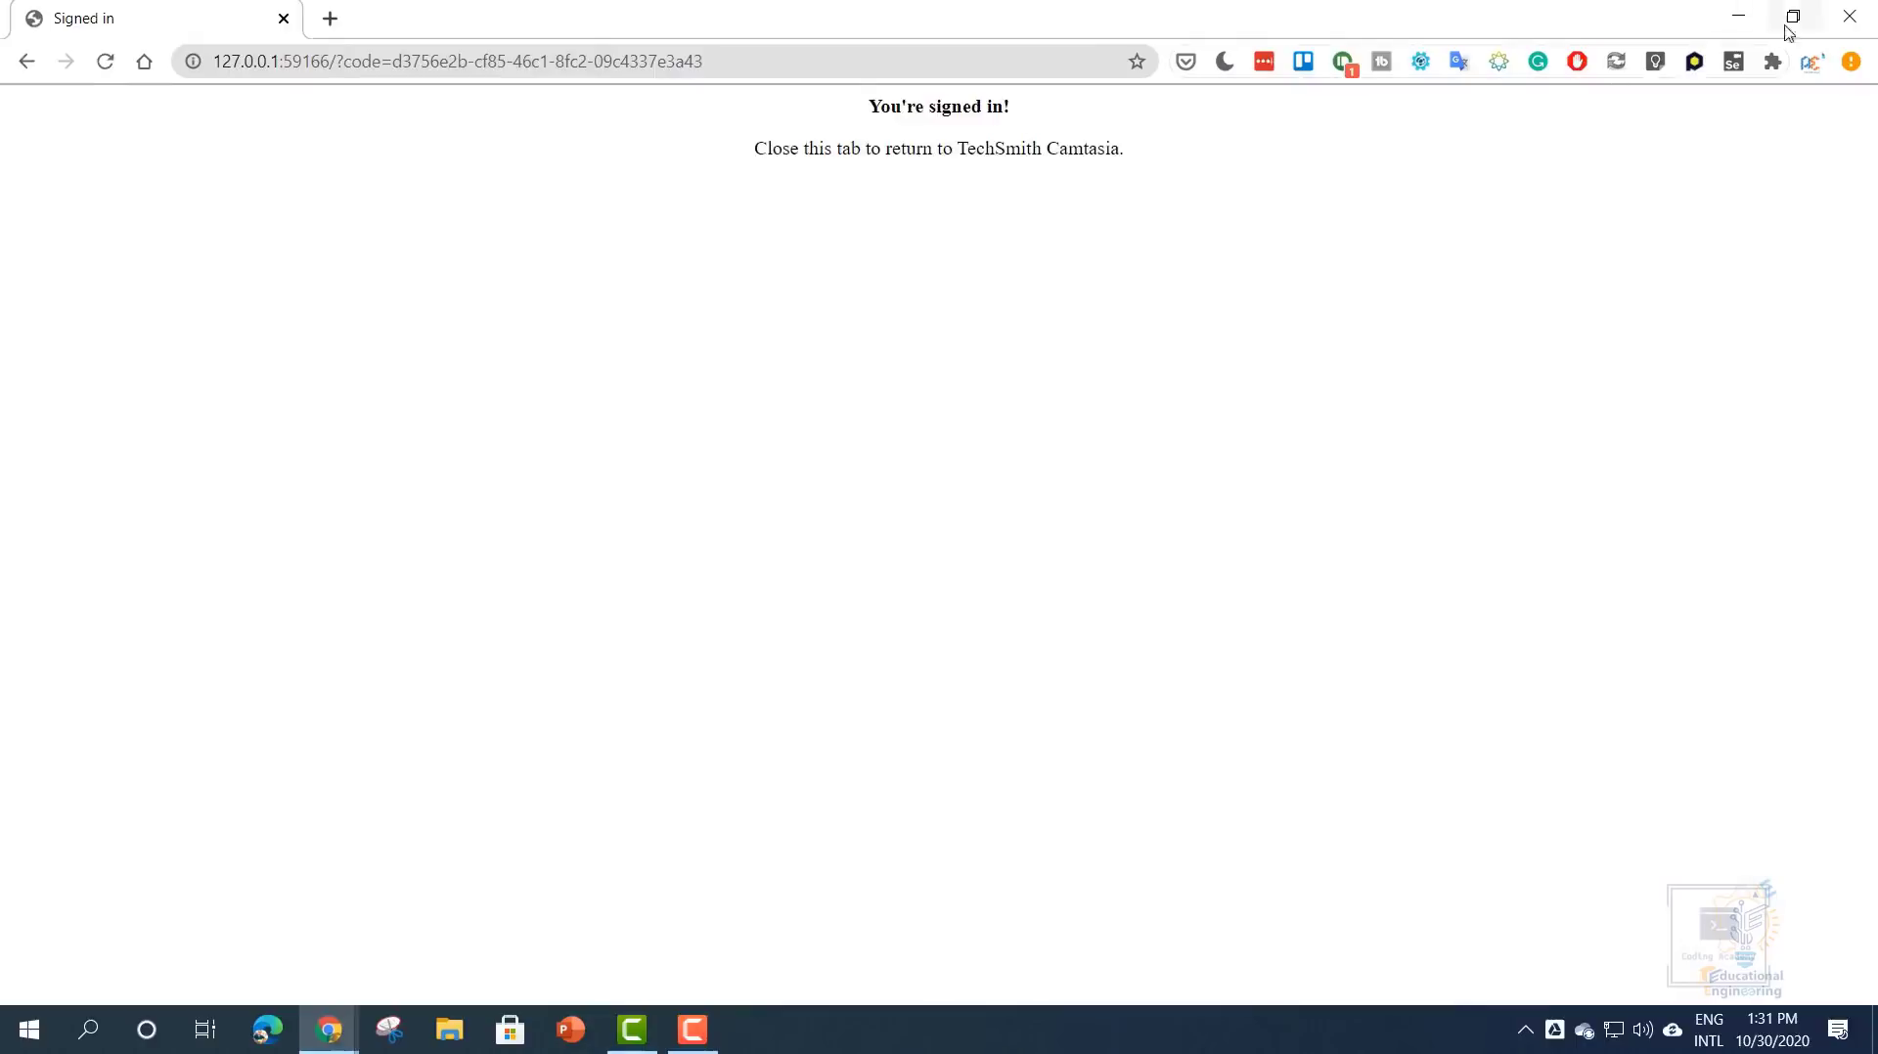
click(1848, 17)
- Check the signed-in account in the top-right dropdown, then open the File menu
click(1621, 19)
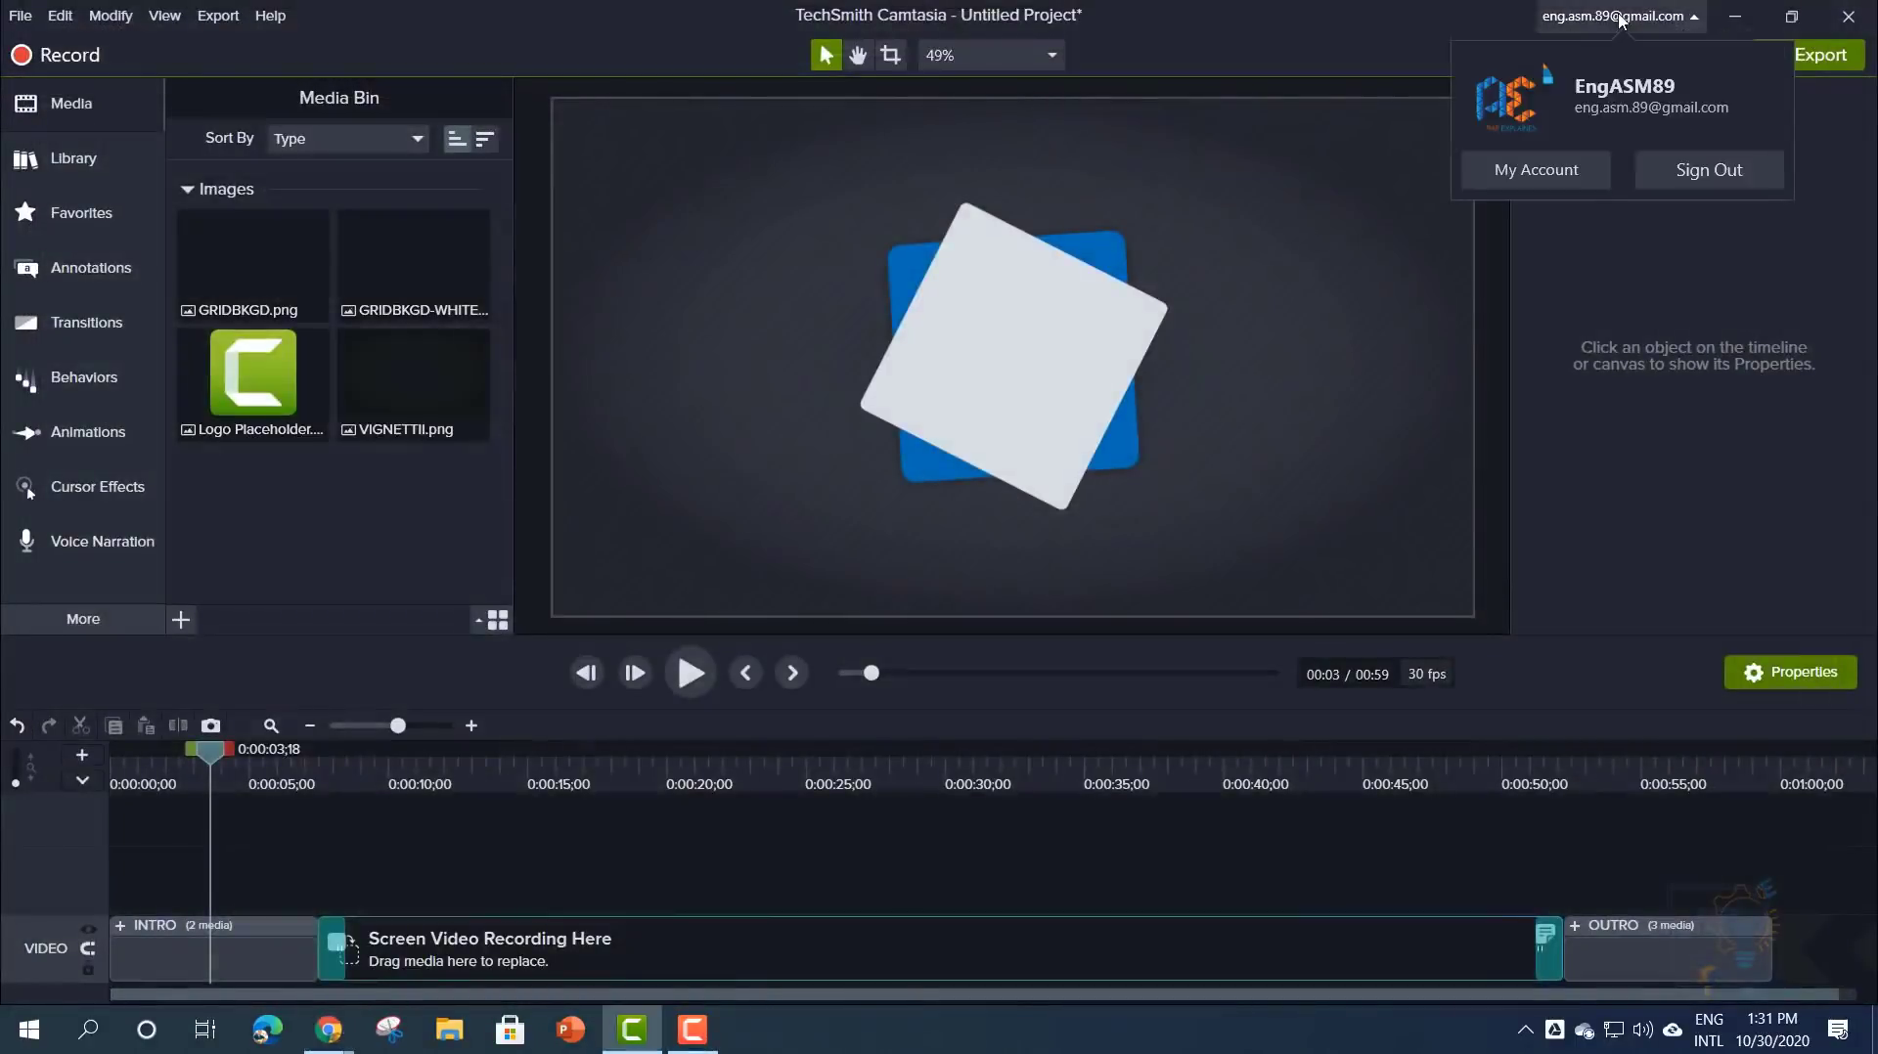
click(1620, 20)
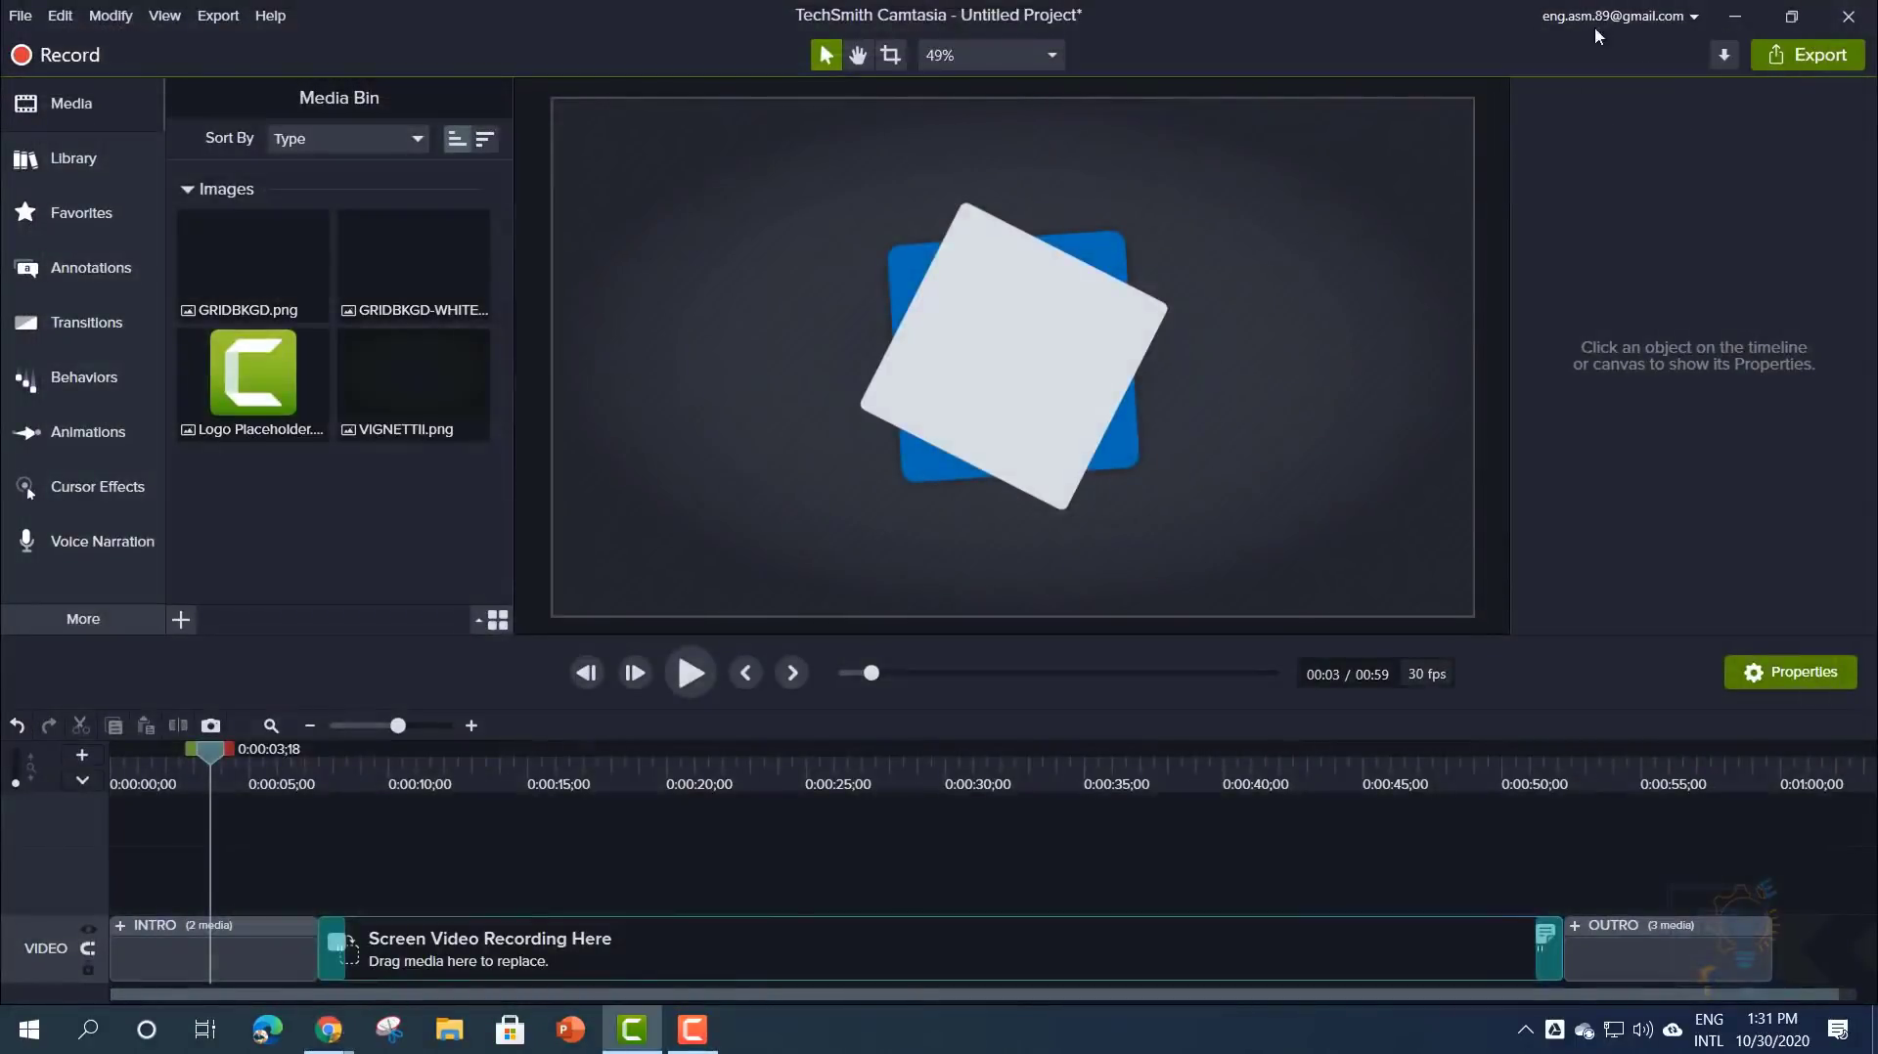
click(20, 16)
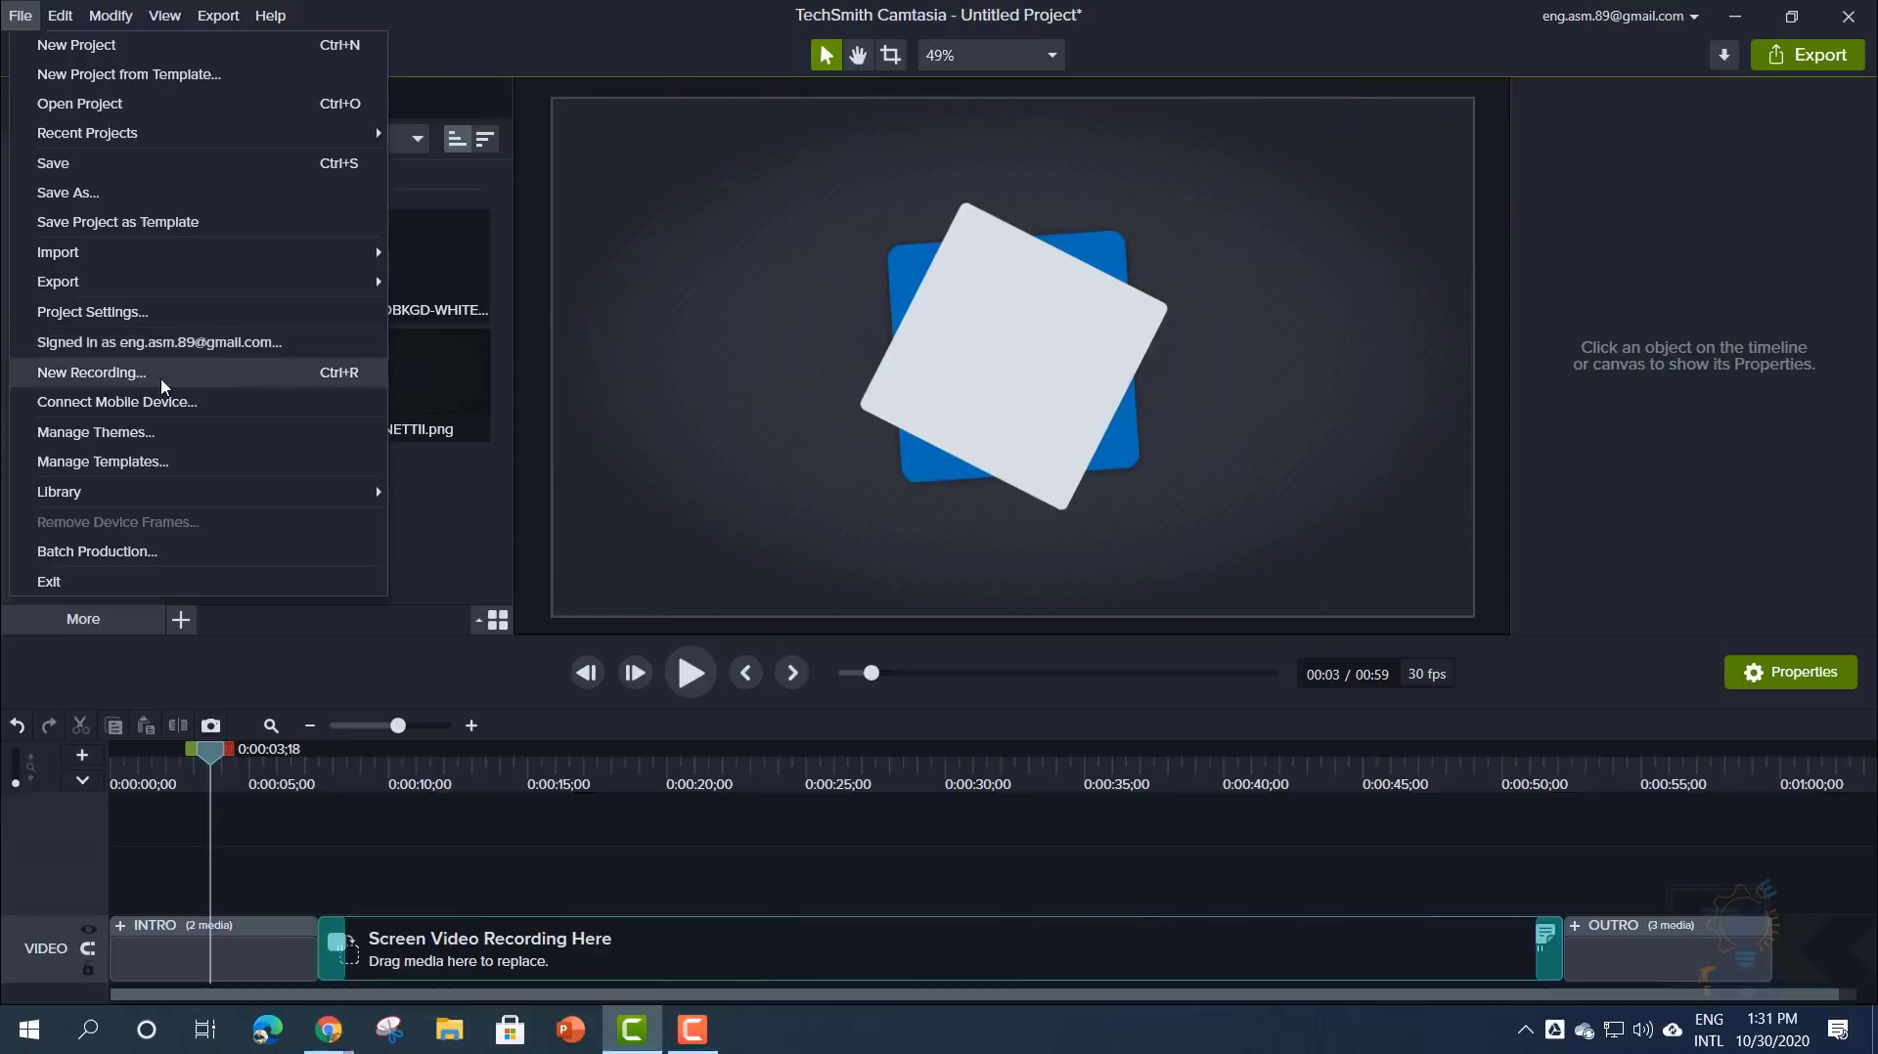
- View the Connect Mobile Device QR code and four setup steps, then close them
click(162, 405)
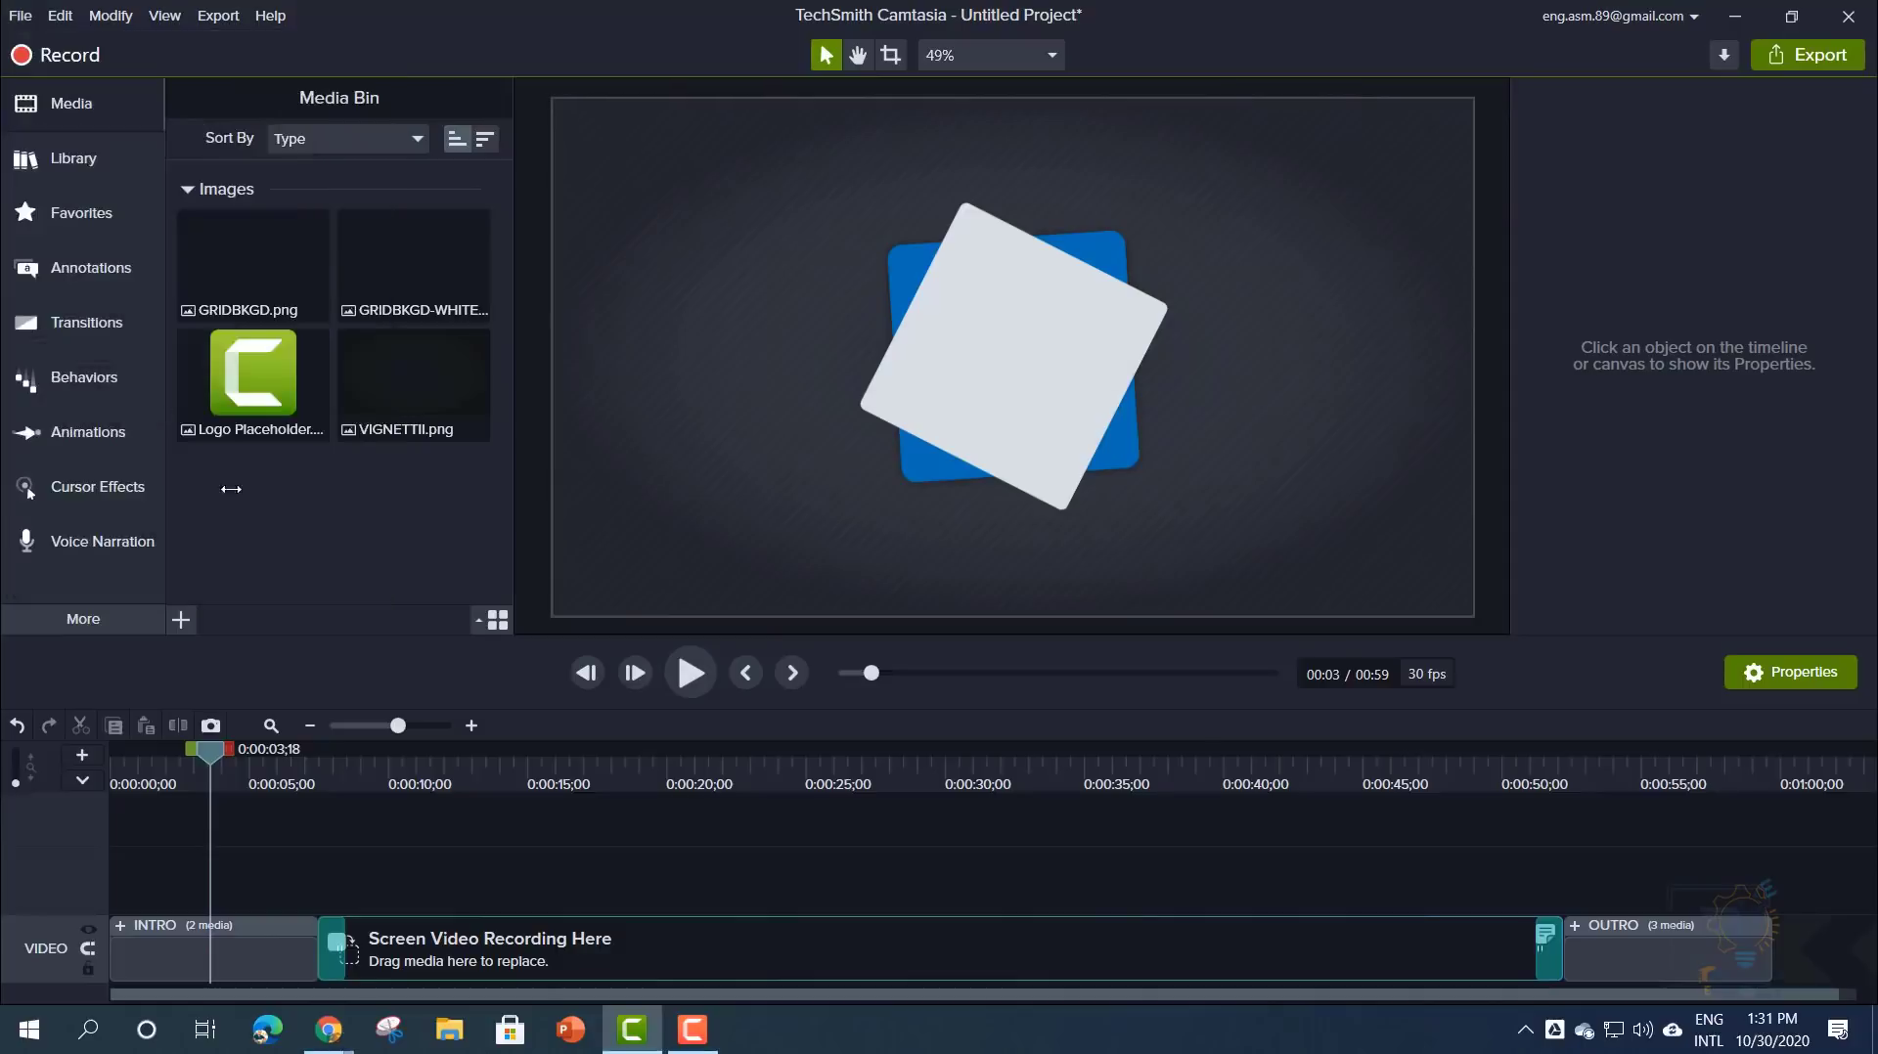
drag(859, 118, 841, 89)
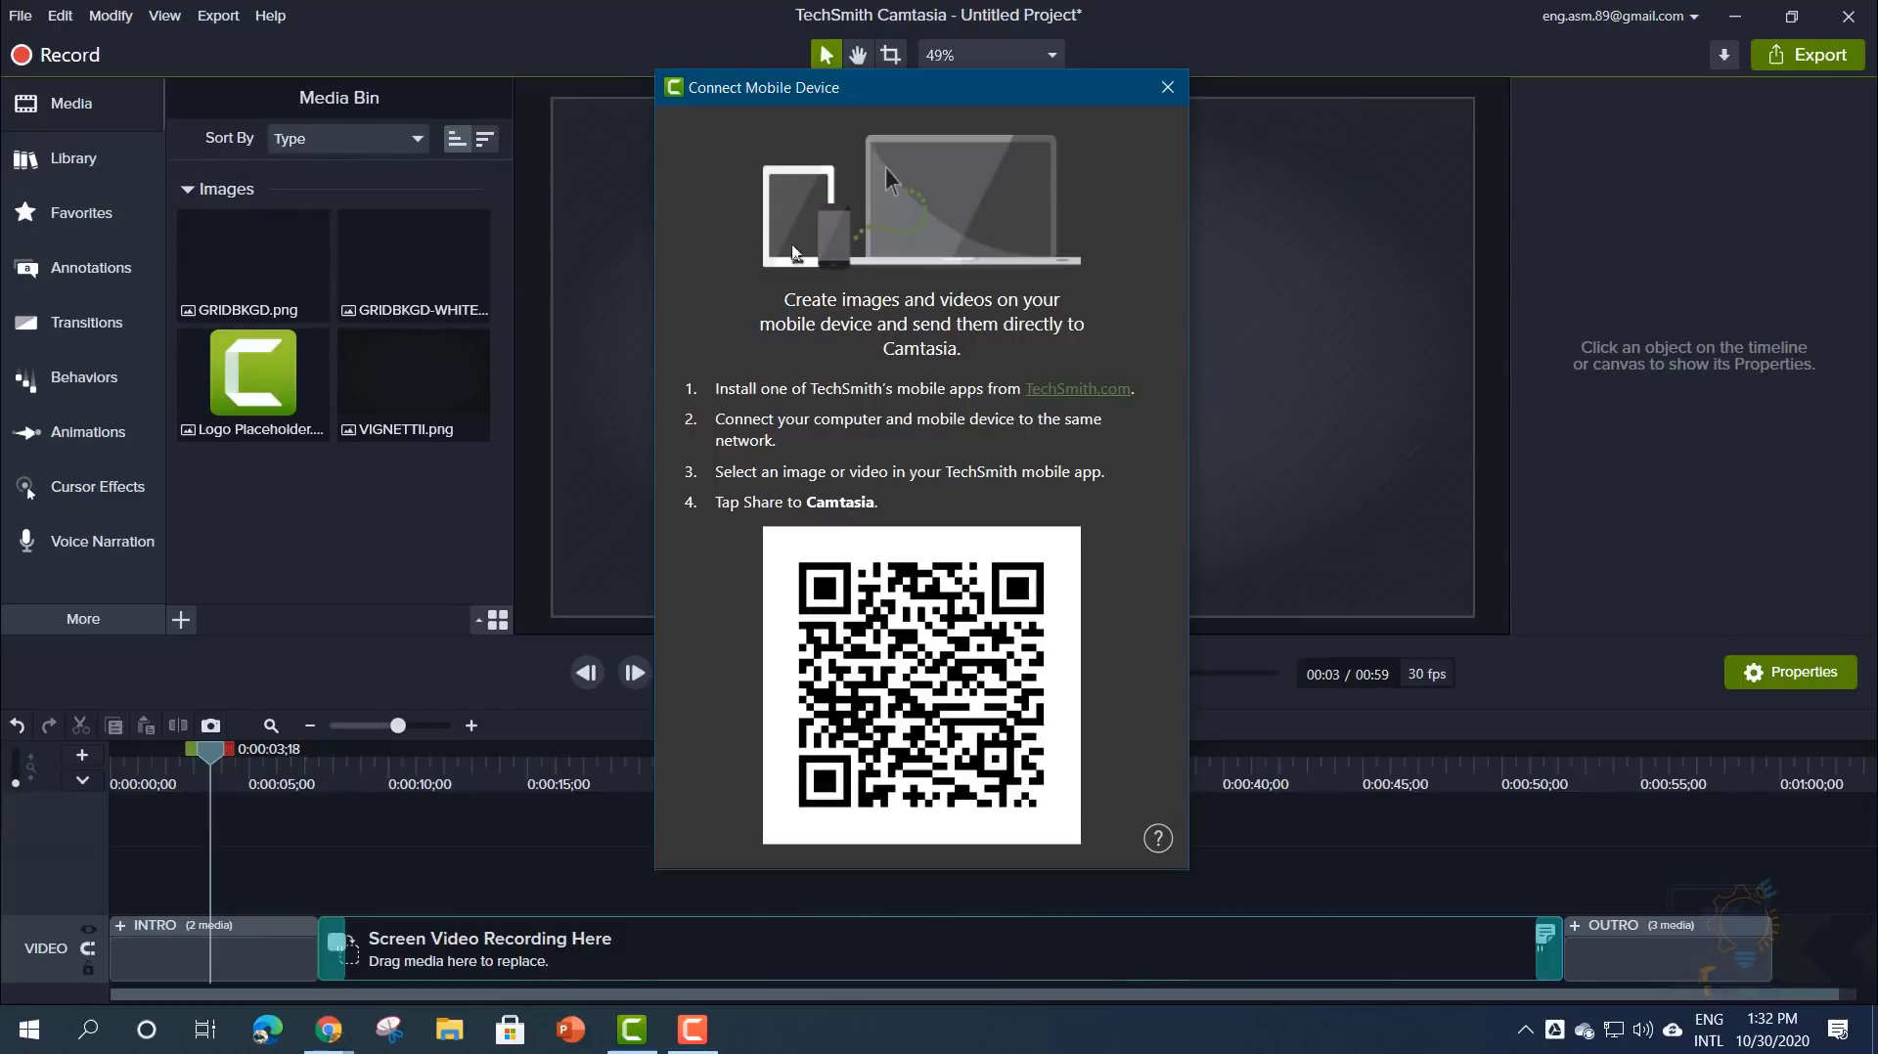
click(1167, 87)
click(20, 16)
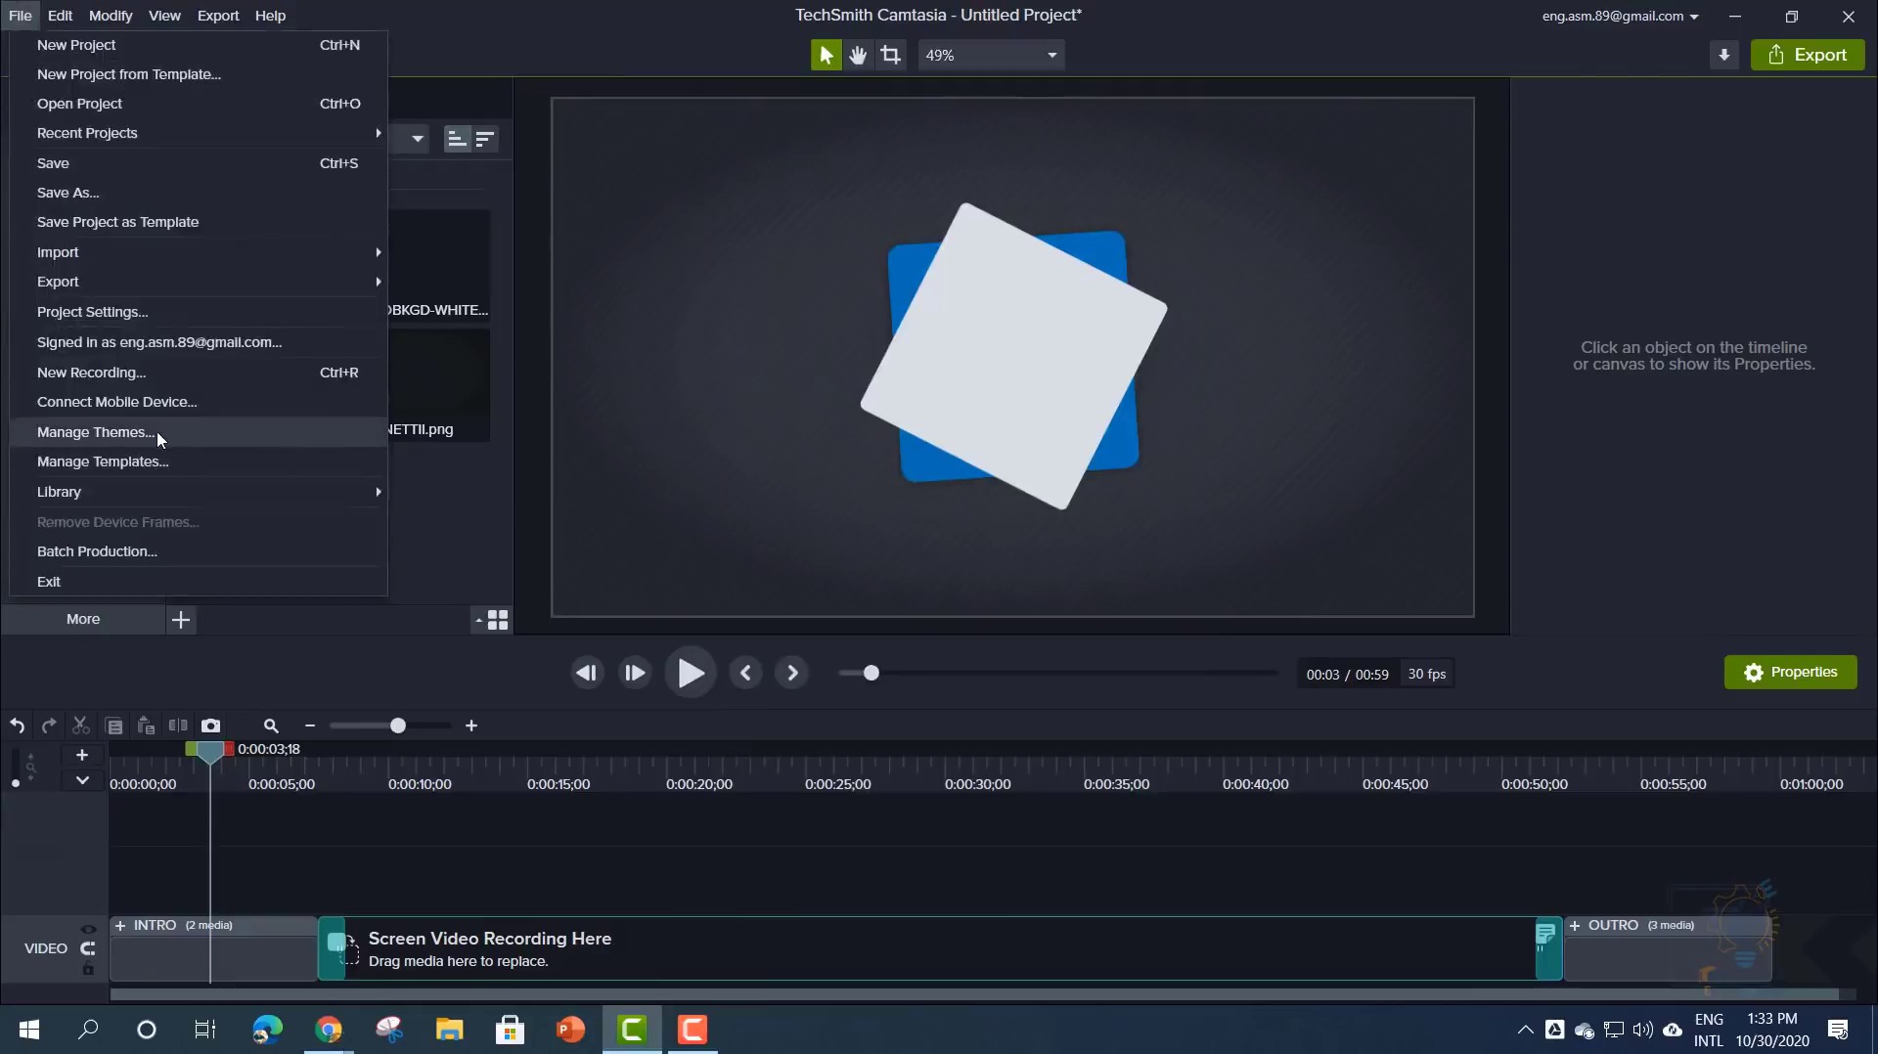
- In Theme Manager, set the Accent 1 colour to a bright blue and adjust its shade
click(115, 442)
drag(817, 235, 783, 162)
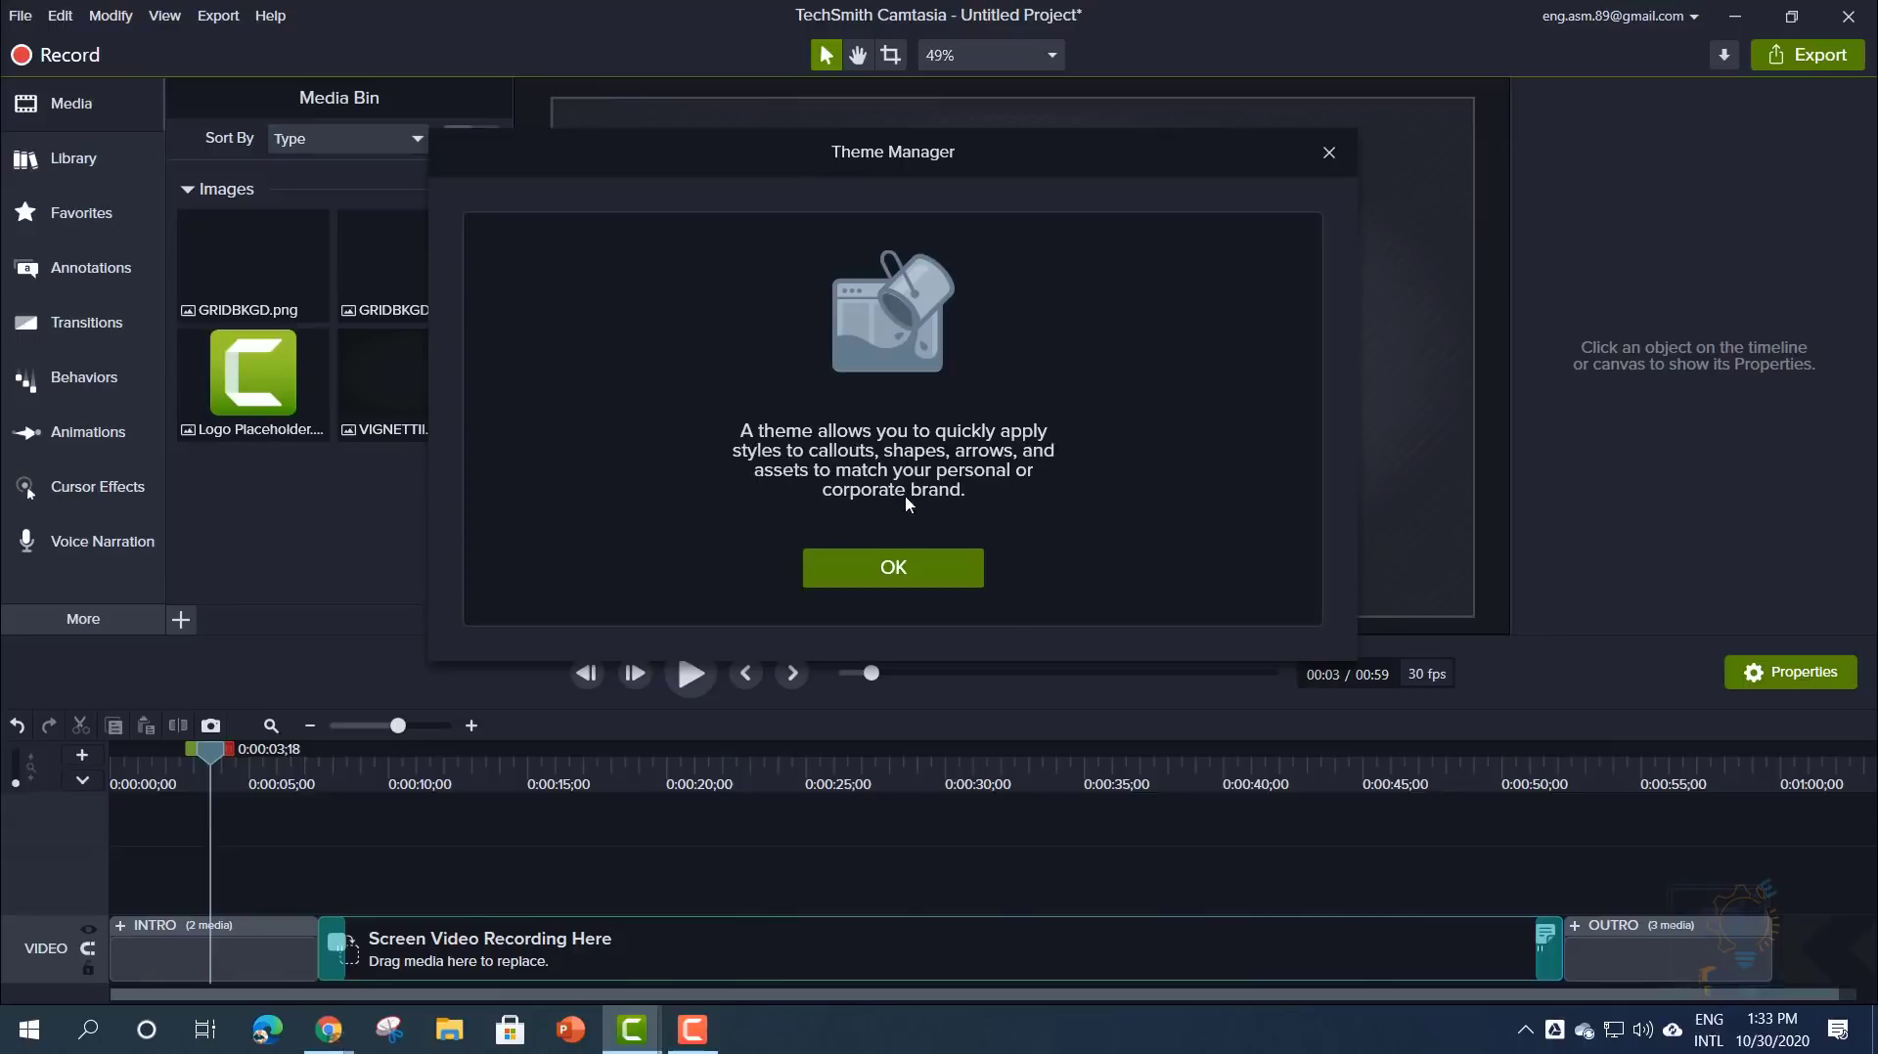
click(923, 568)
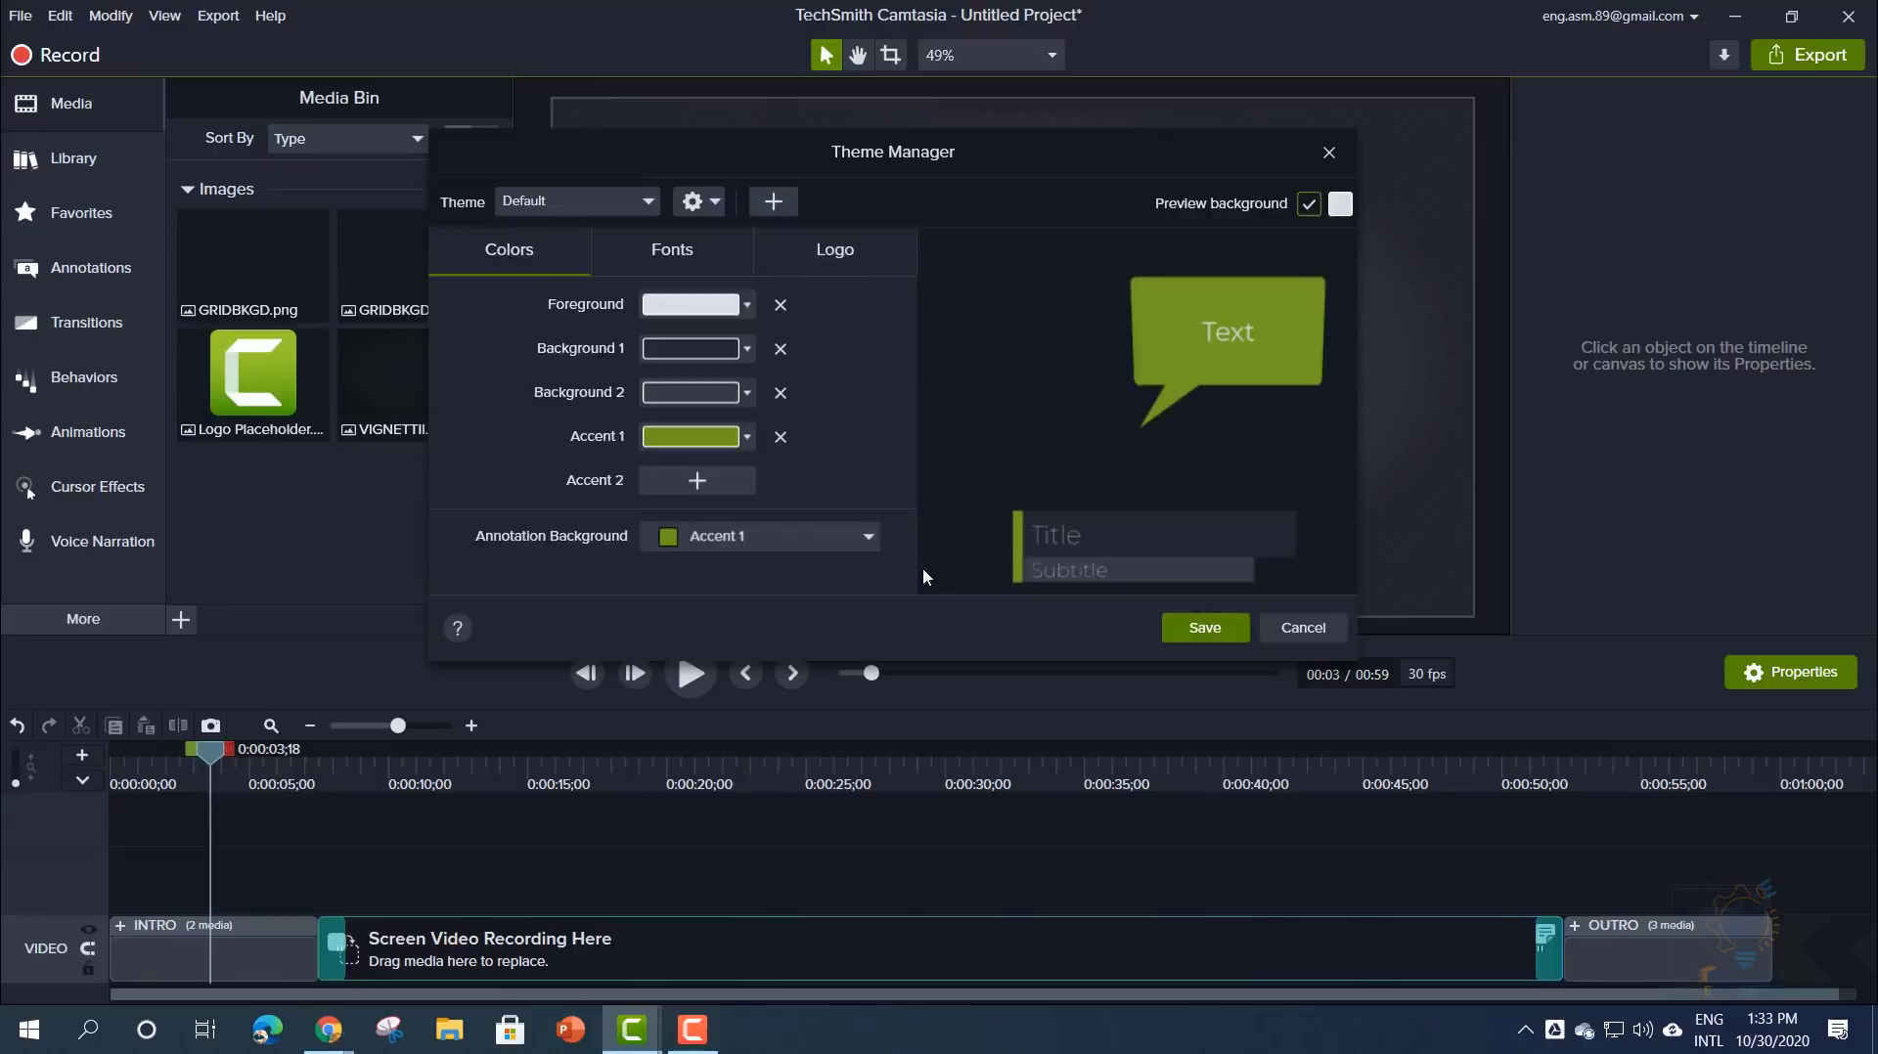
mouse_move(892, 154)
mouse_down()
mouse_move(946, 129)
mouse_move(1000, 191)
mouse_move(901, 133)
mouse_up()
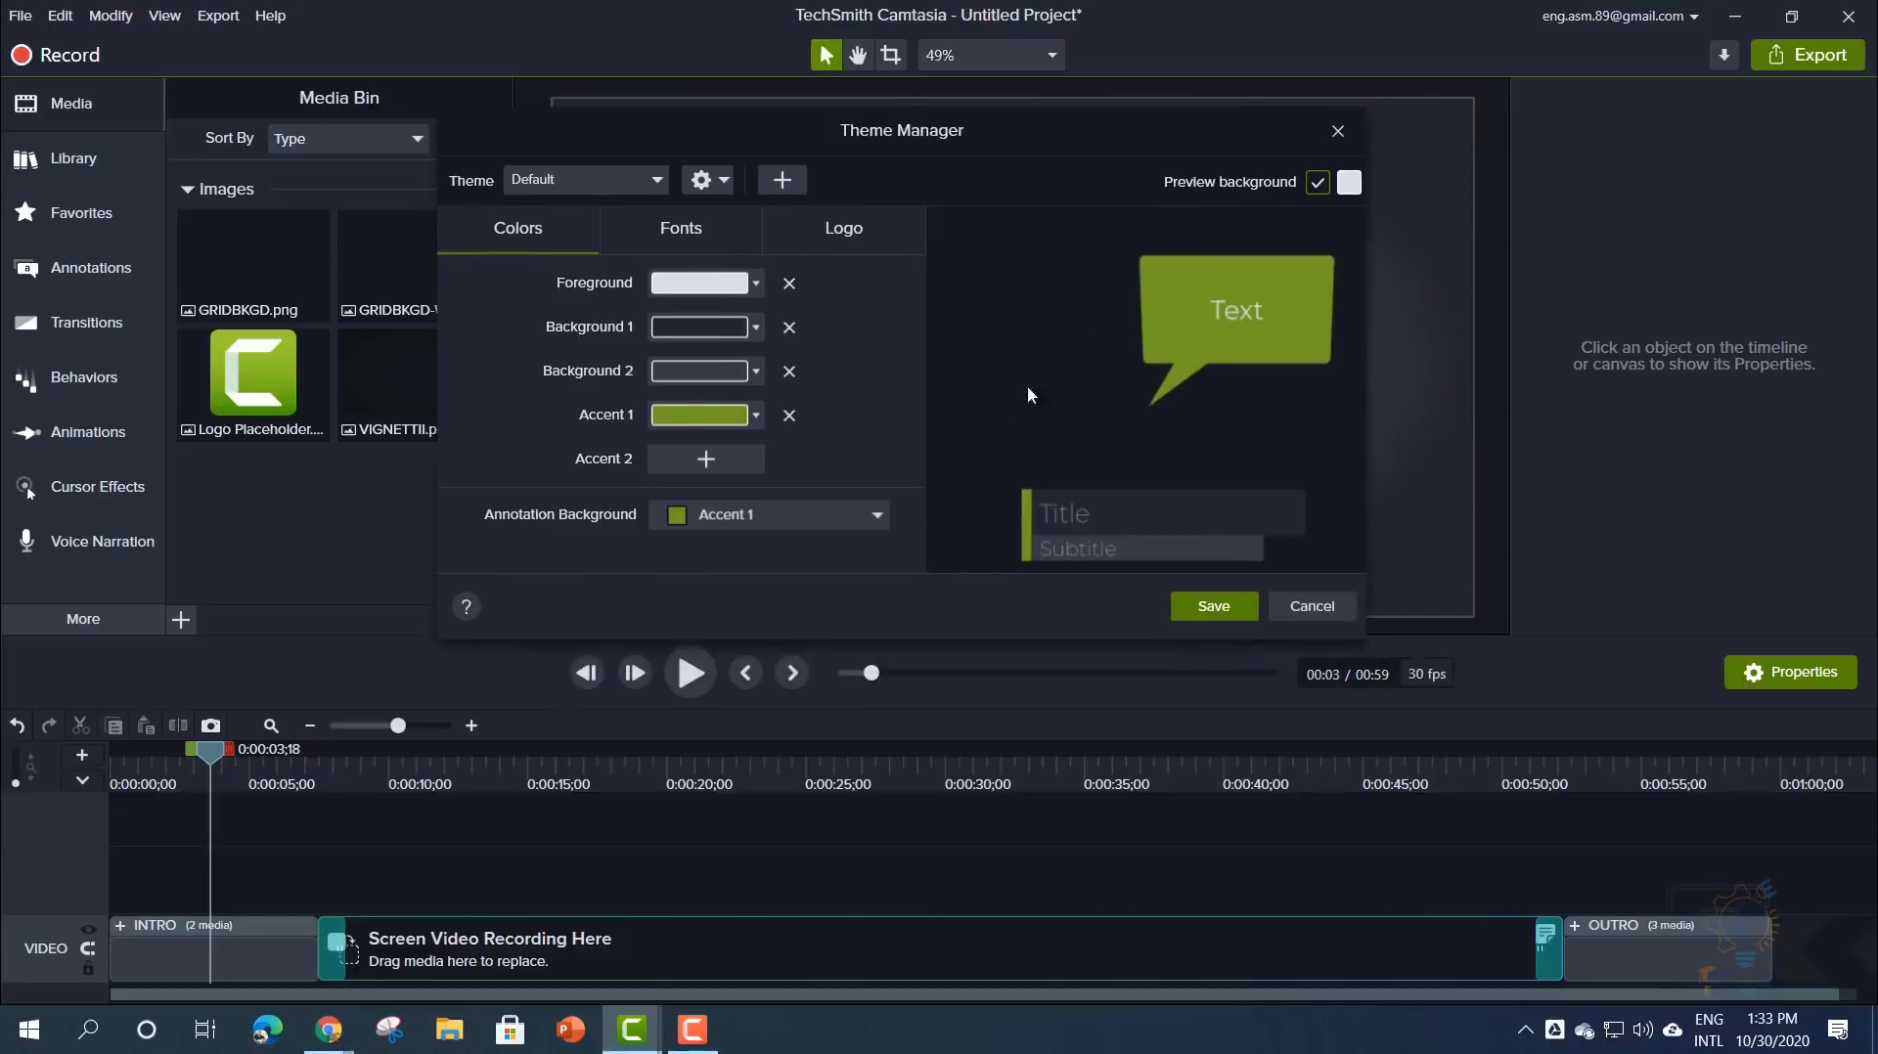
click(831, 516)
click(828, 494)
click(753, 415)
click(744, 468)
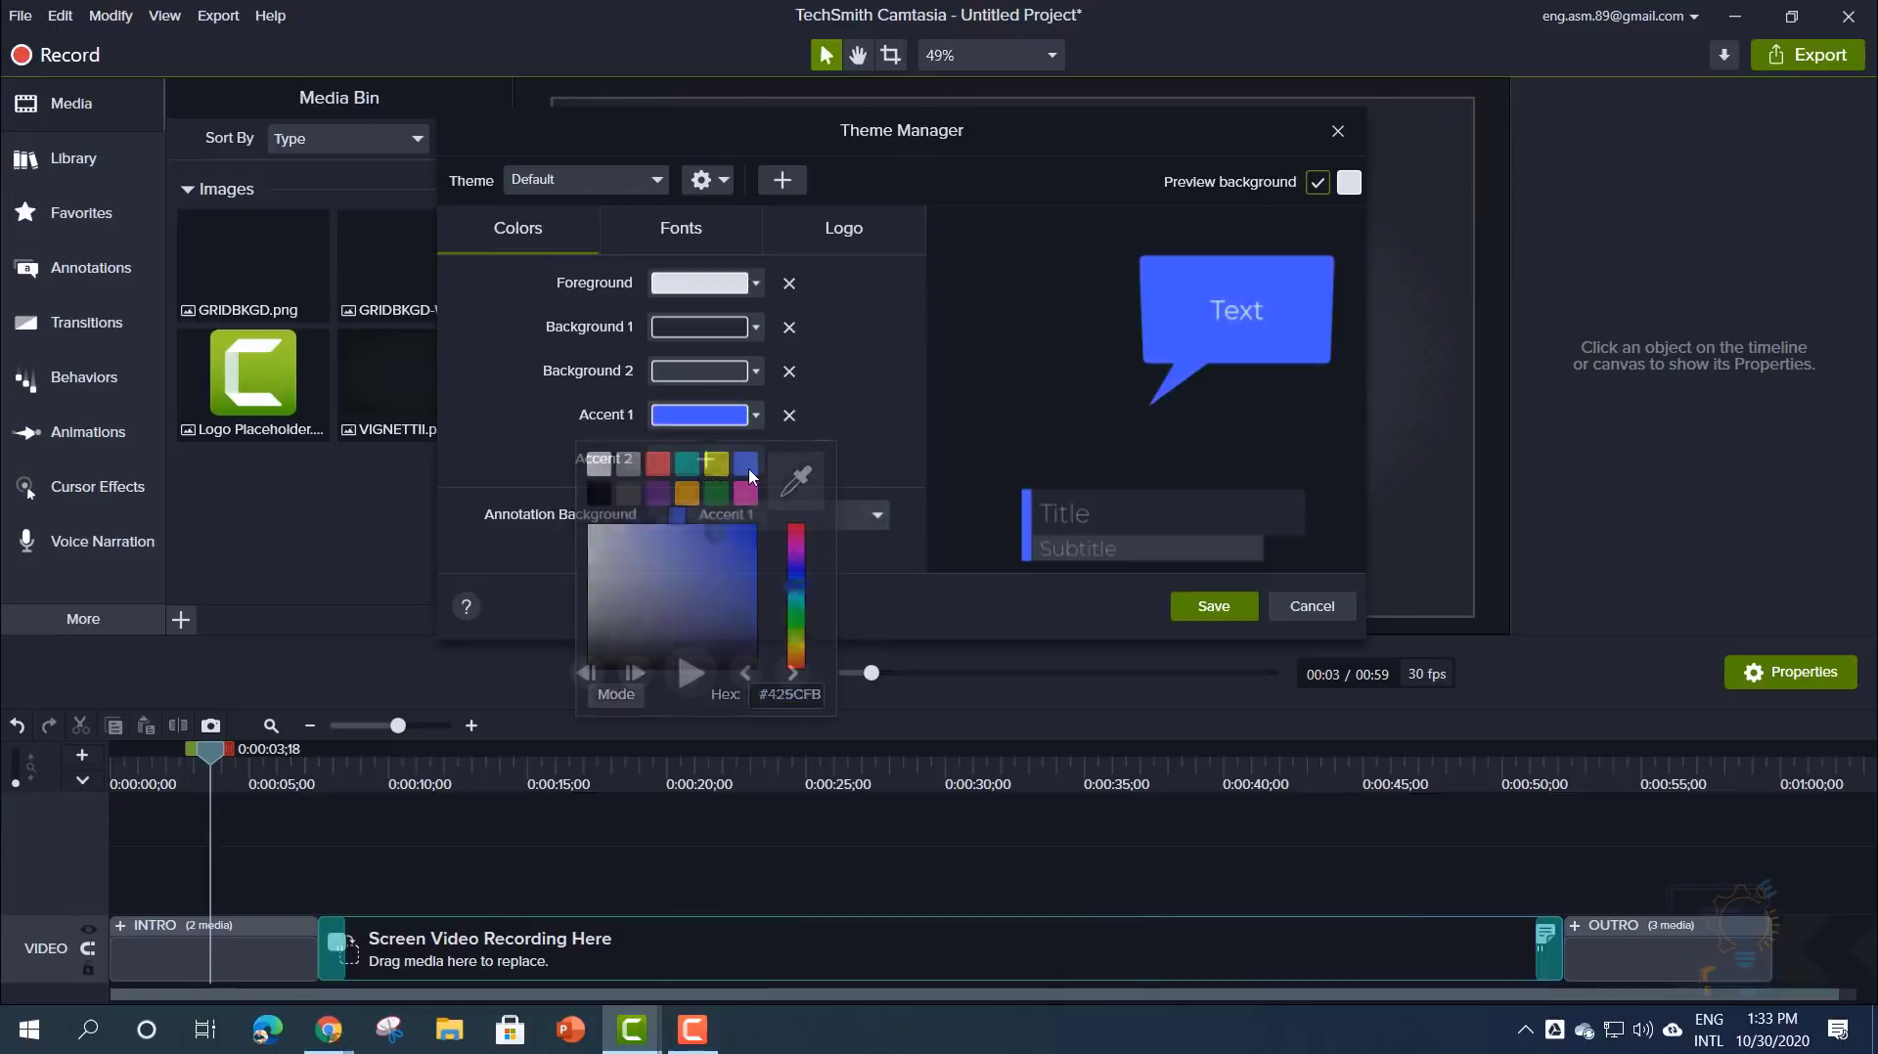
click(733, 415)
drag(797, 581, 760, 520)
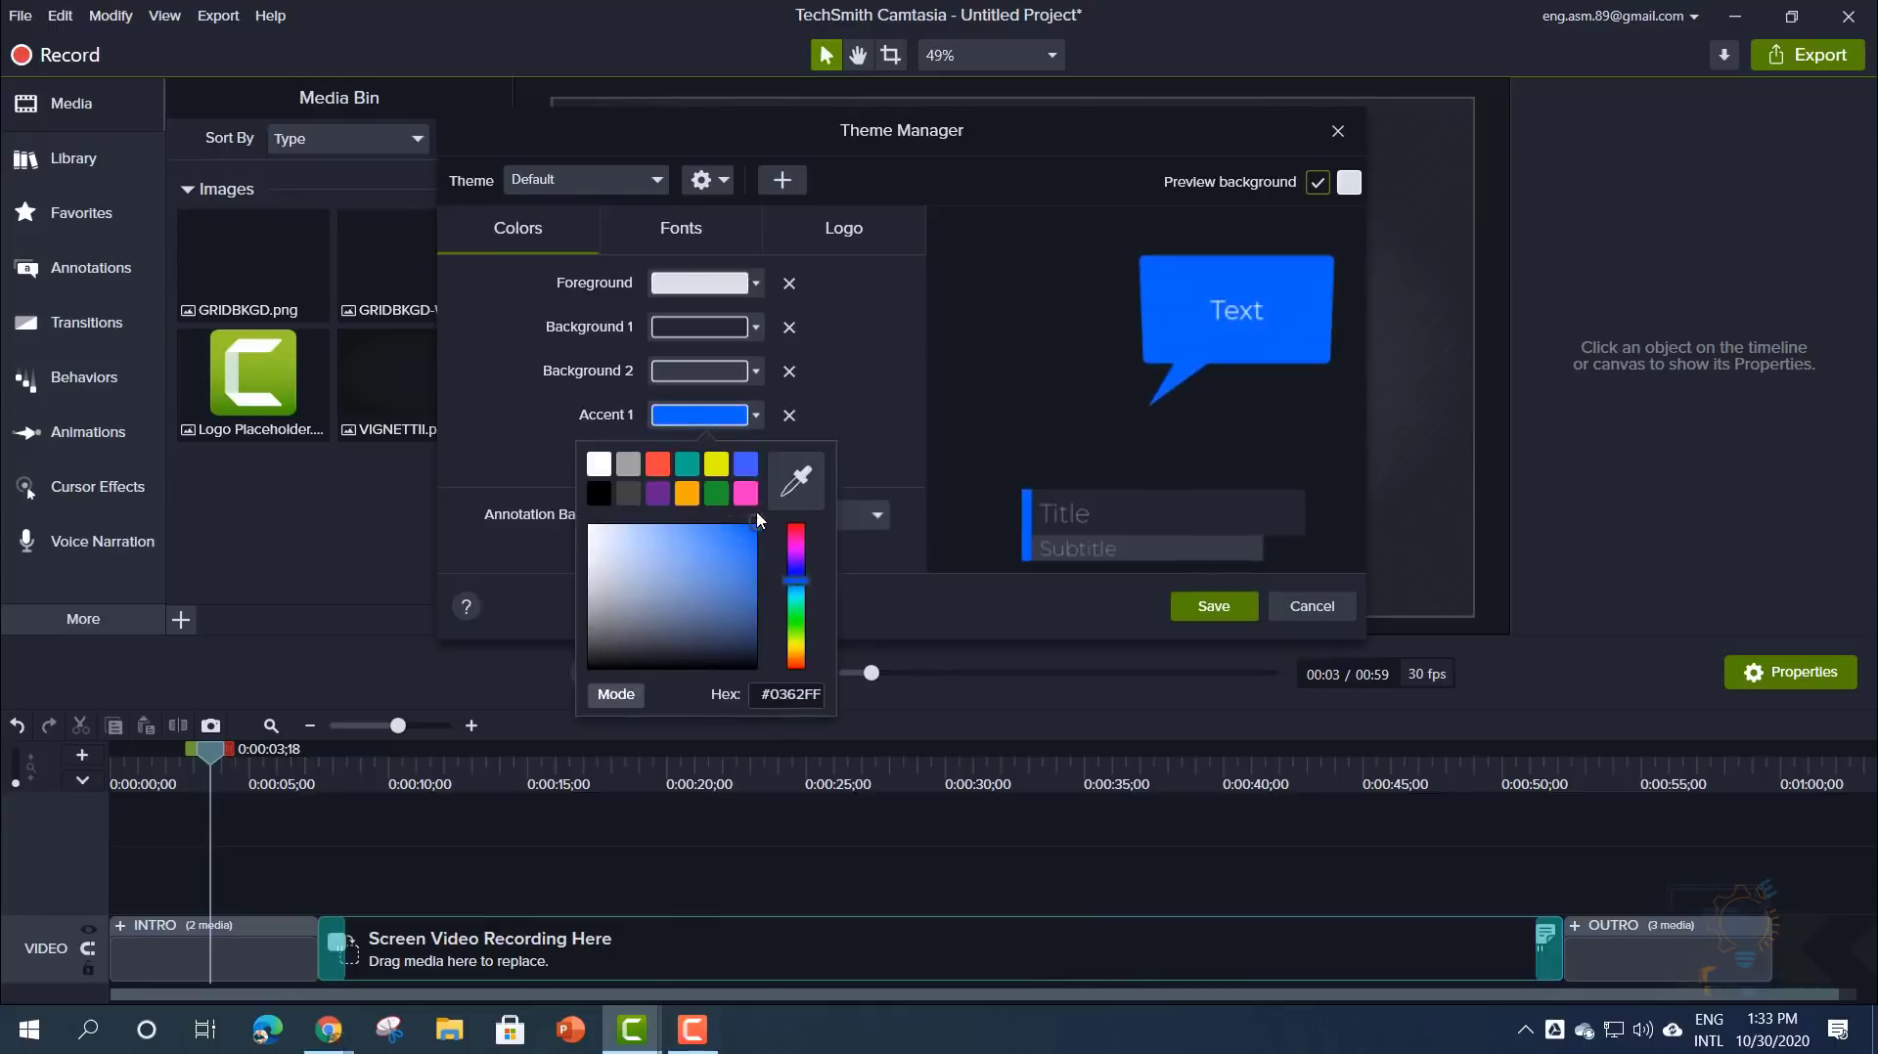
click(871, 468)
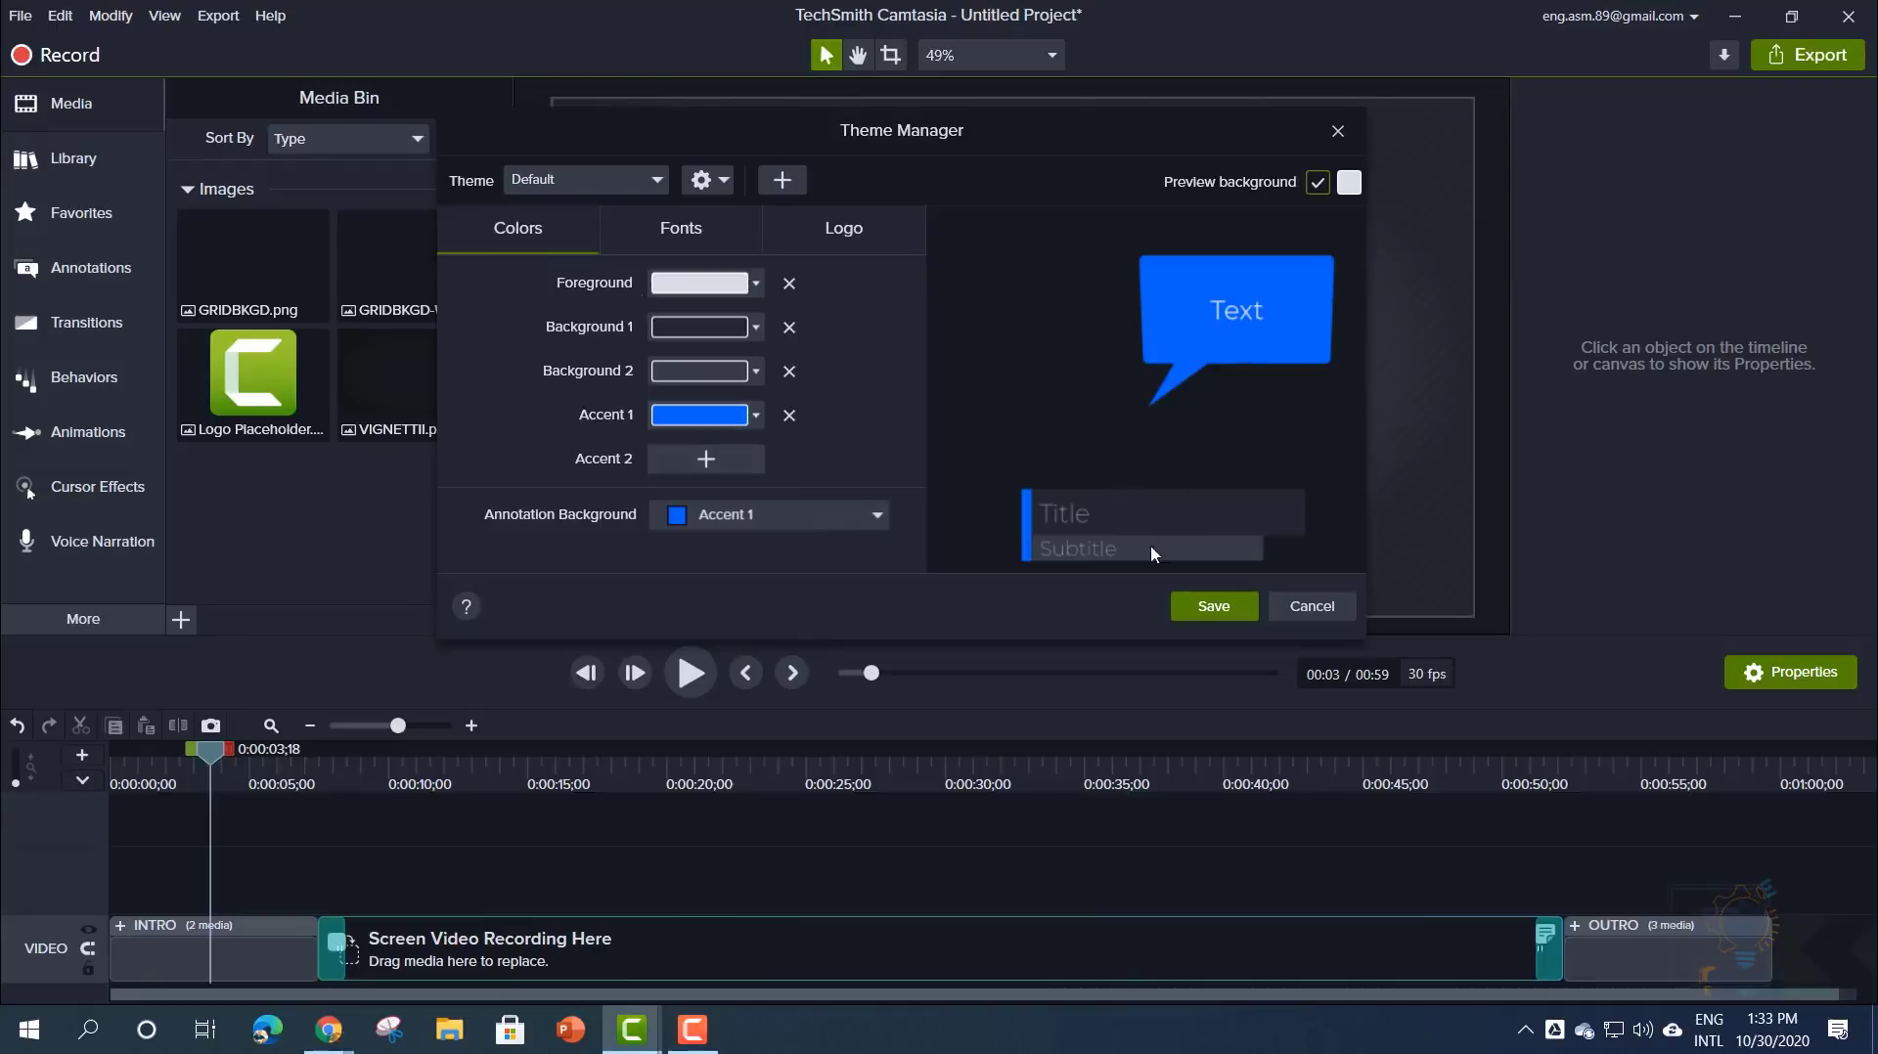
- Set the theme's Font 1 to Montserrat Black
click(658, 245)
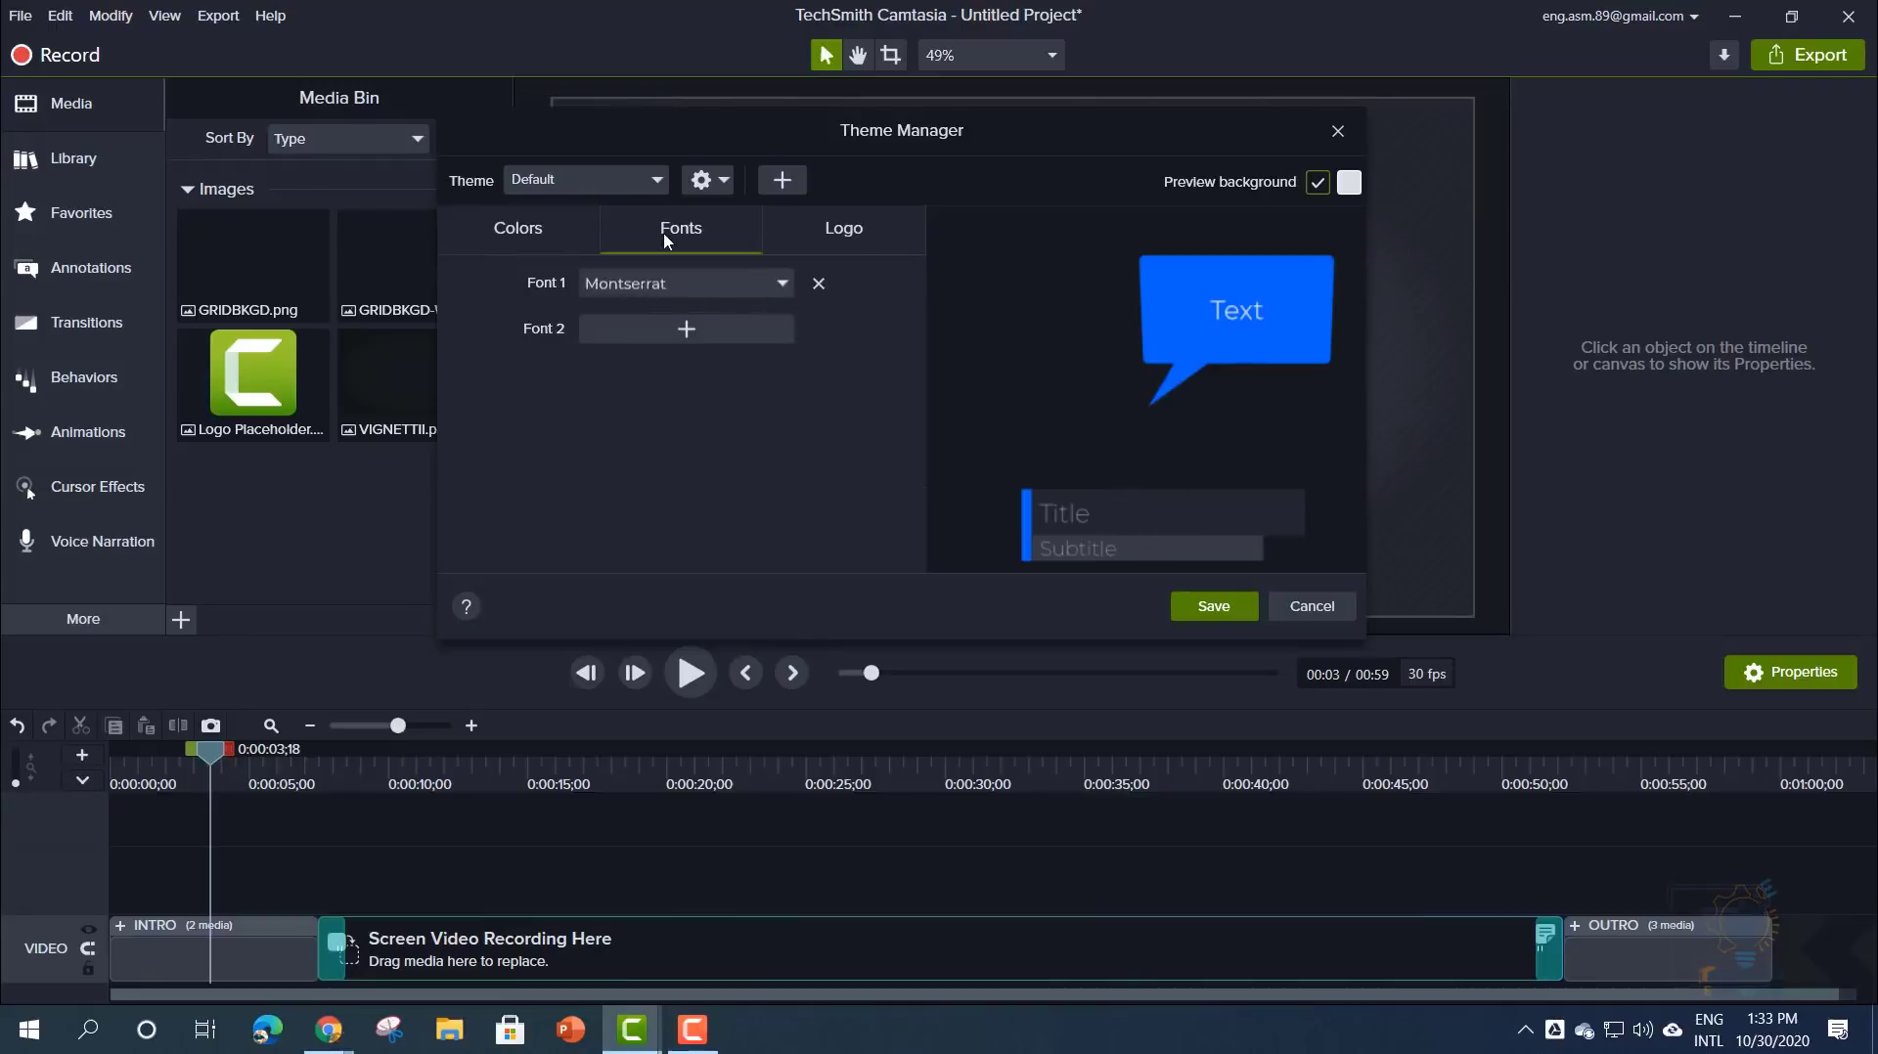
click(667, 283)
click(658, 350)
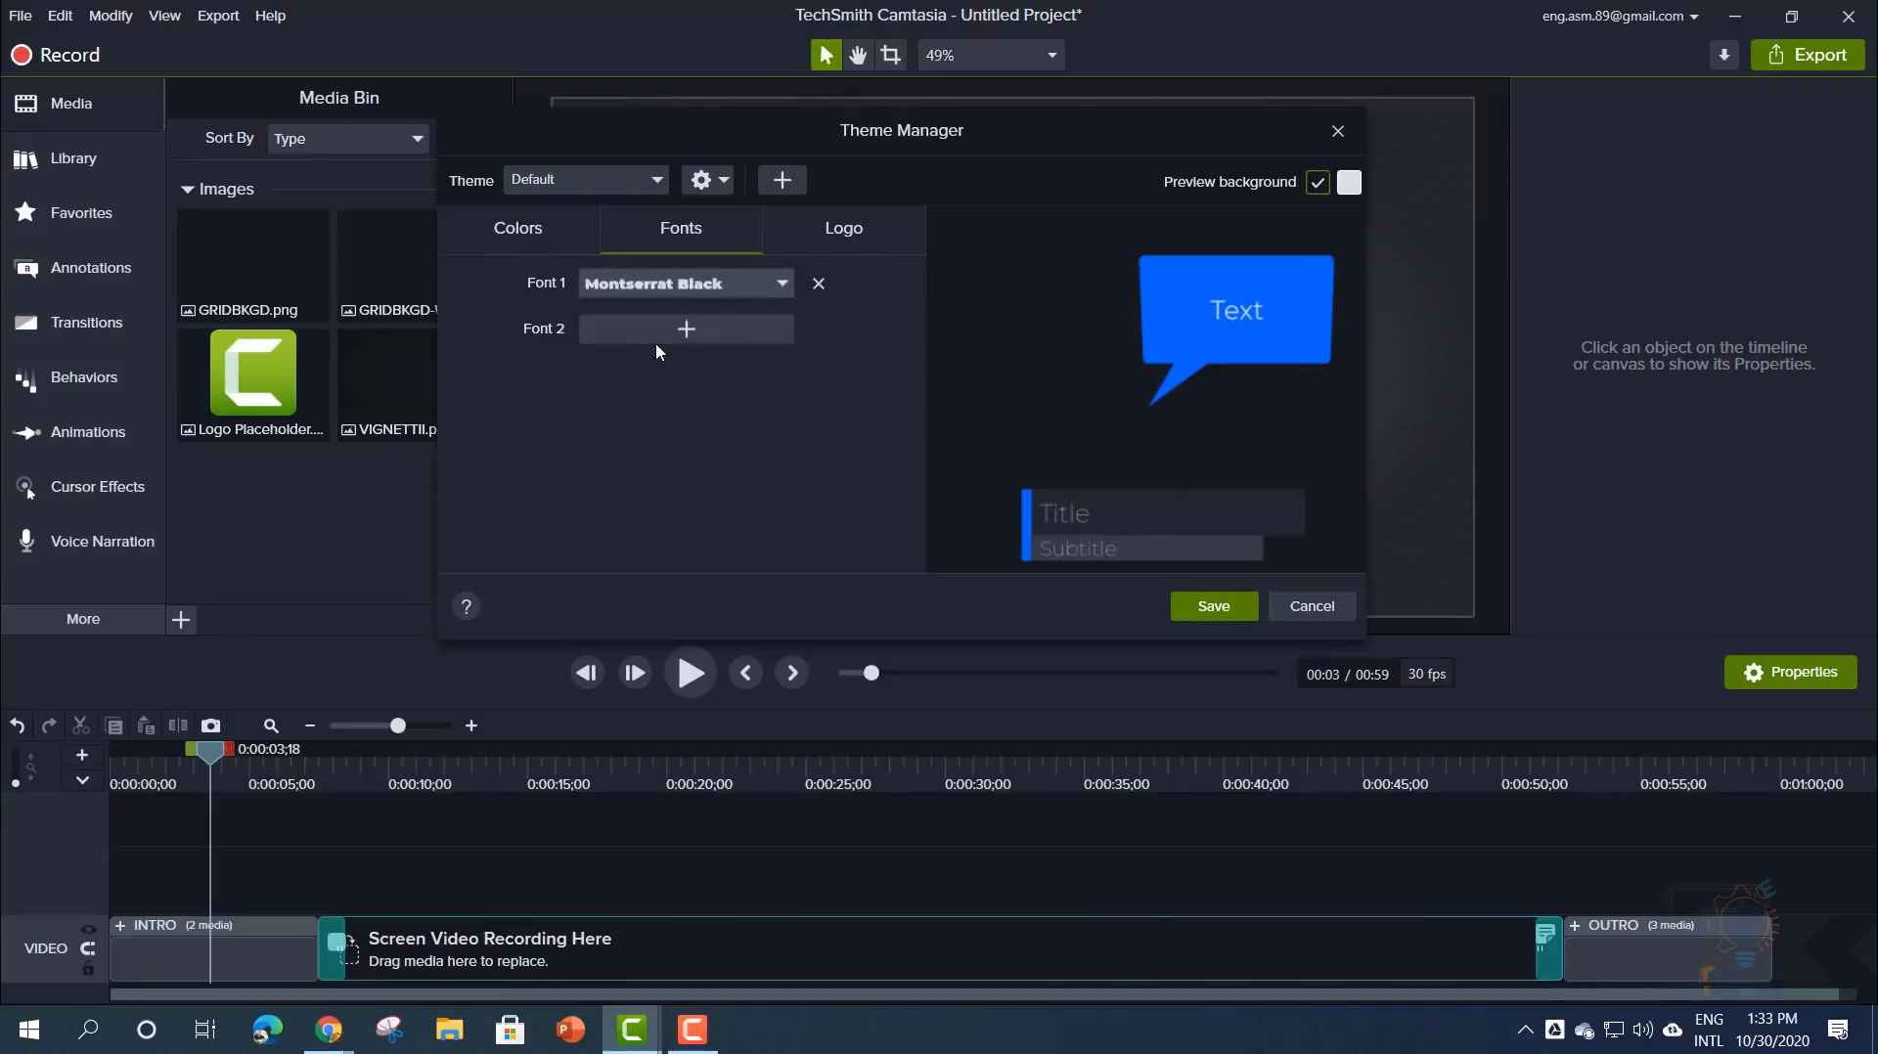
click(822, 235)
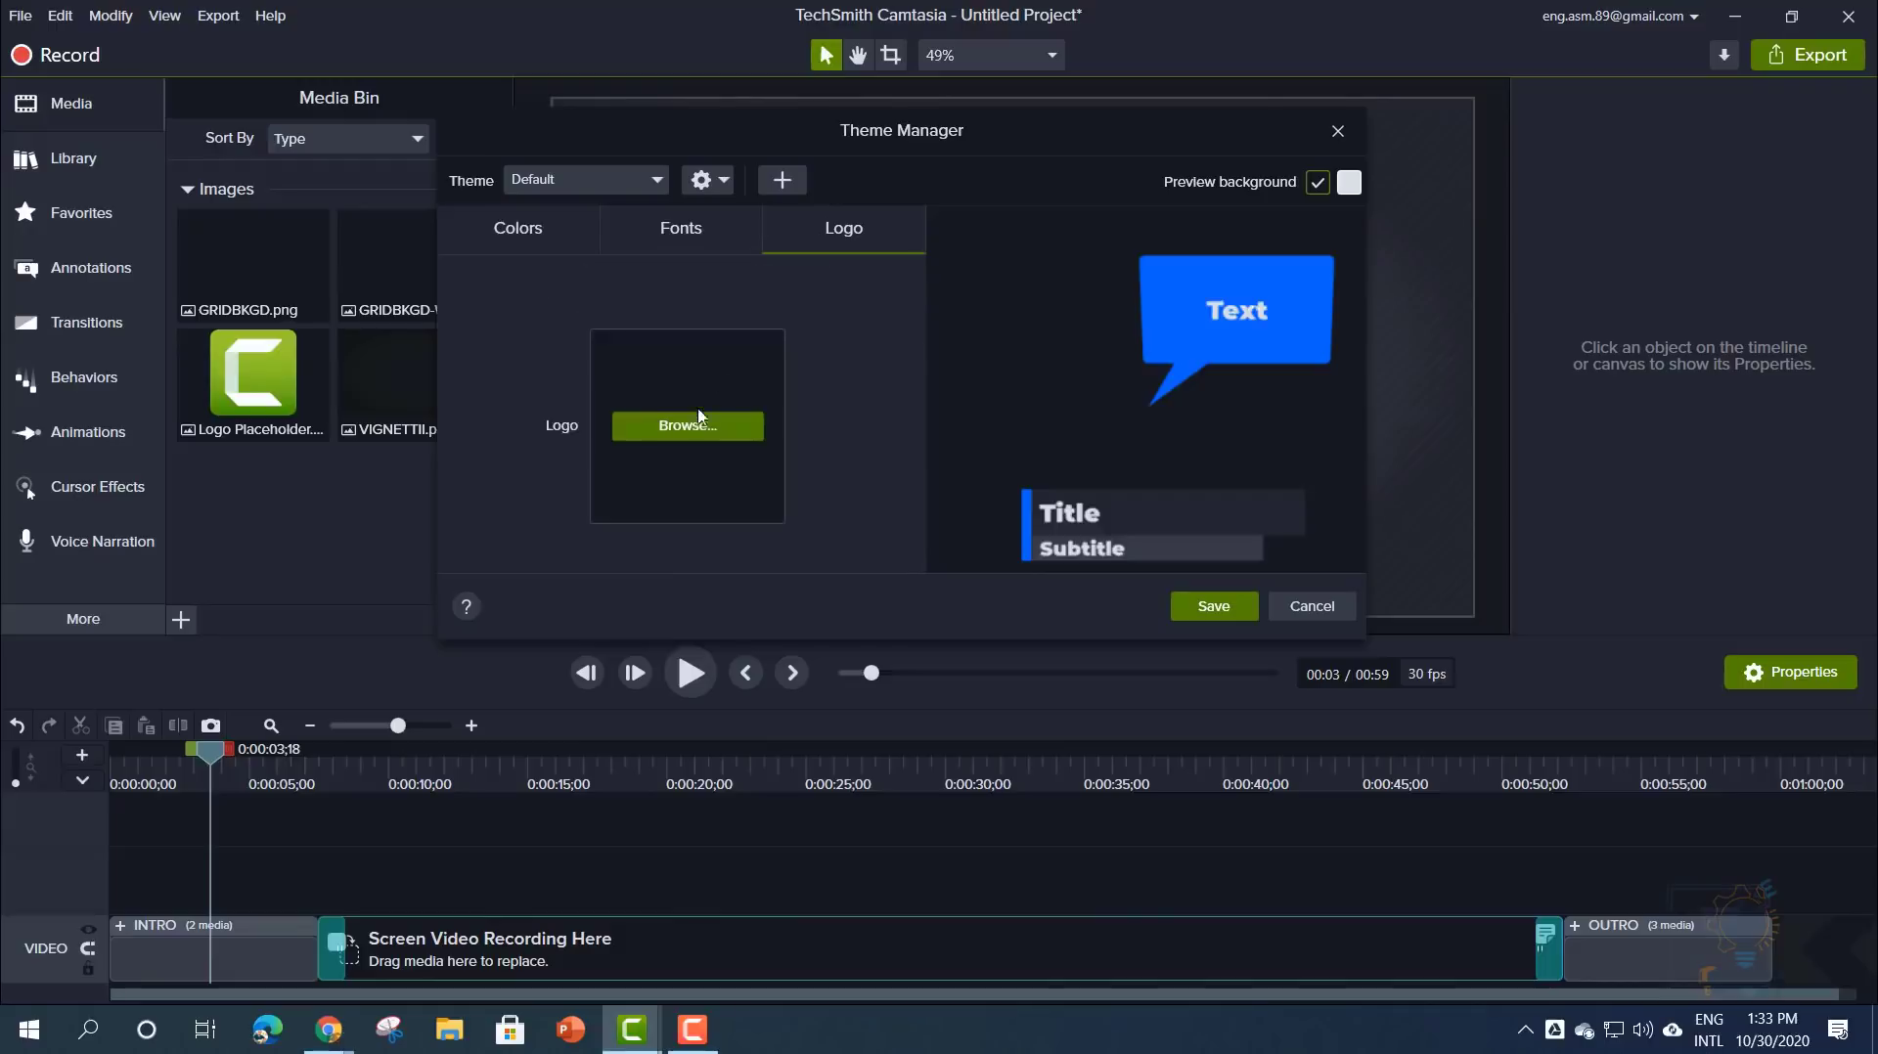
- Set facebook_profile_image.png from Logos > new logo coding academy as the theme logo
click(679, 431)
click(349, 479)
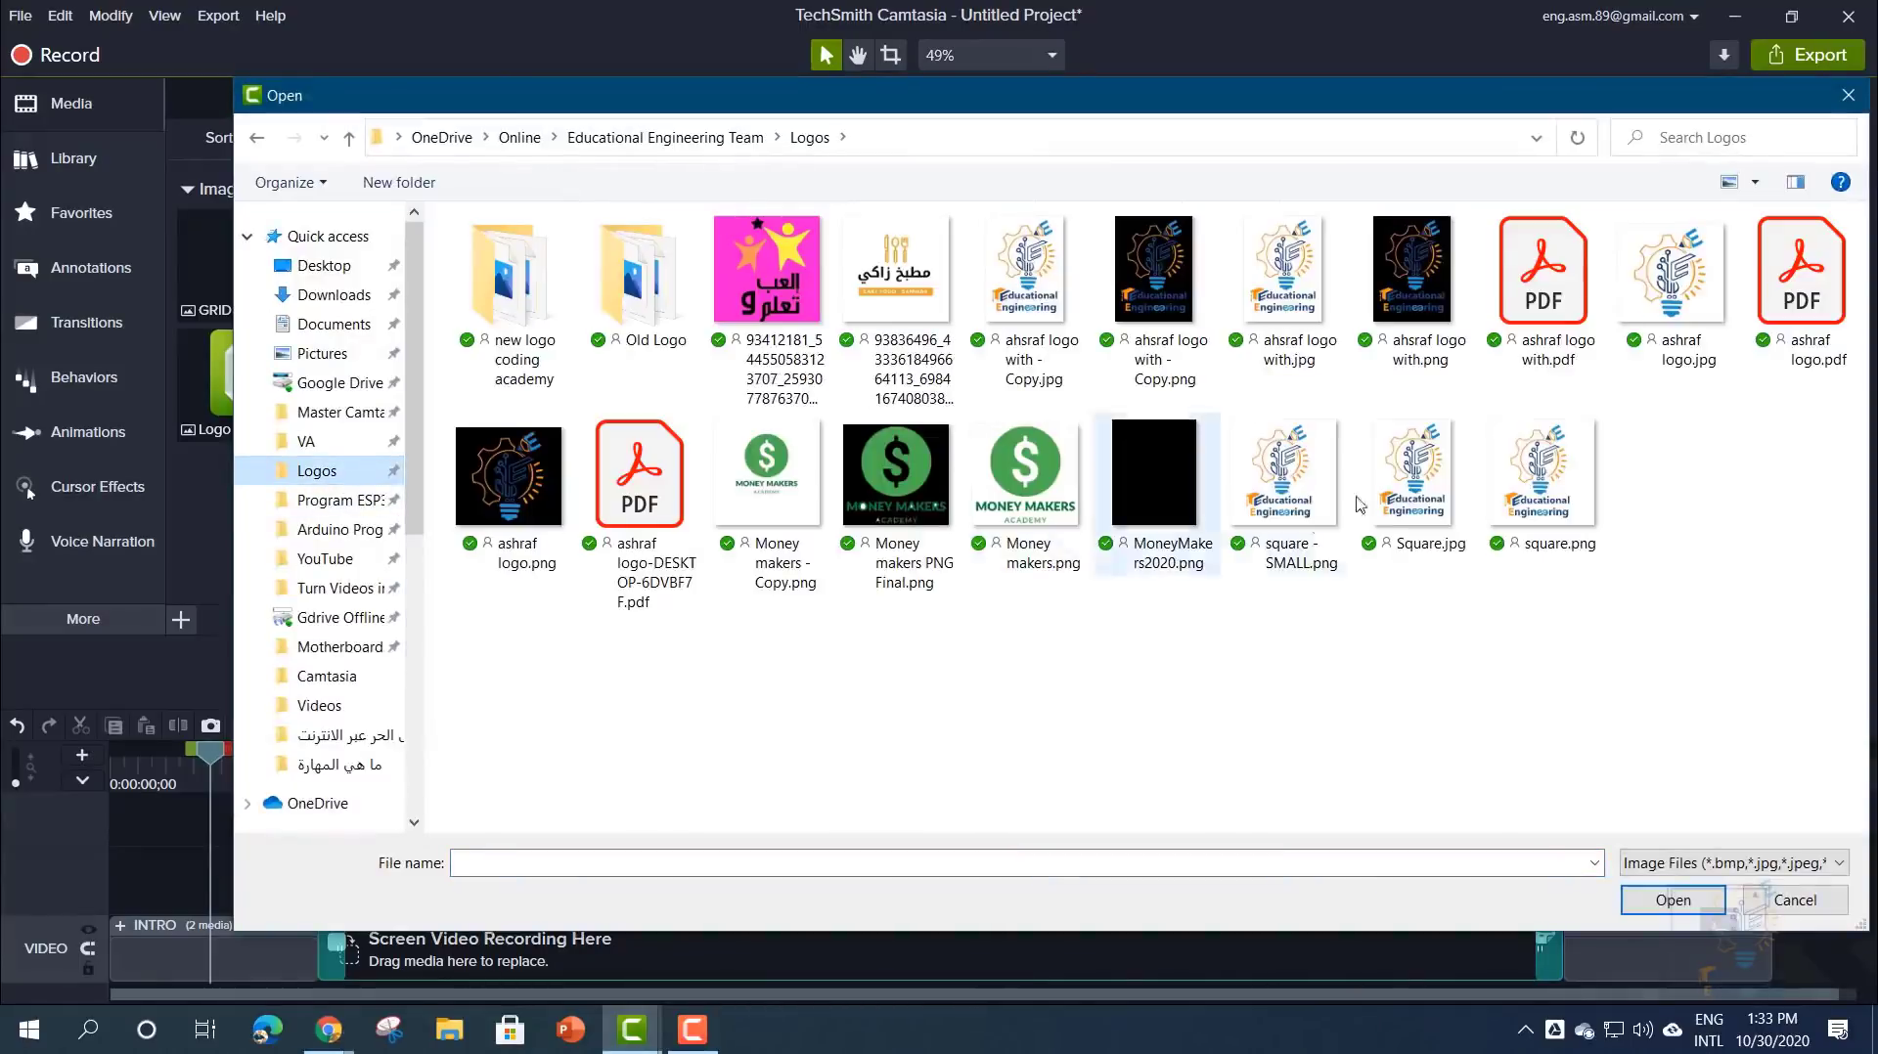
click(1732, 184)
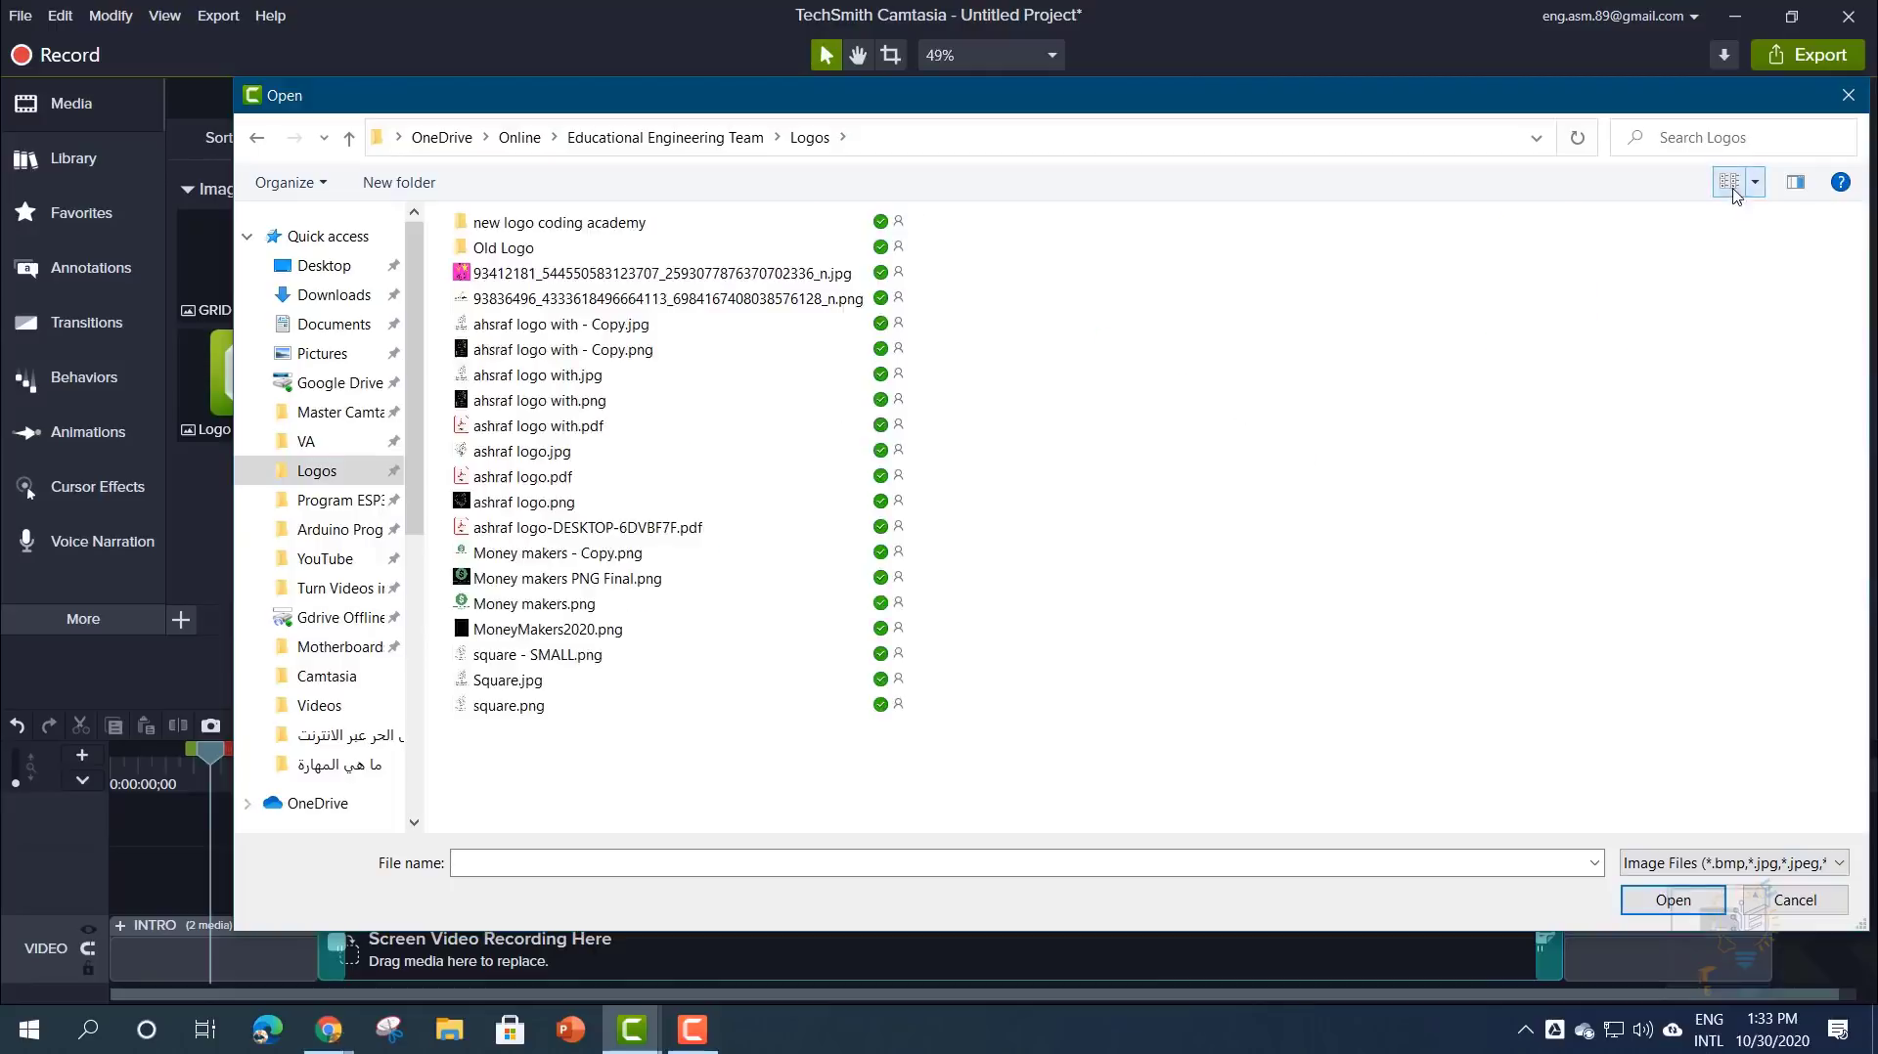
double_click(575, 229)
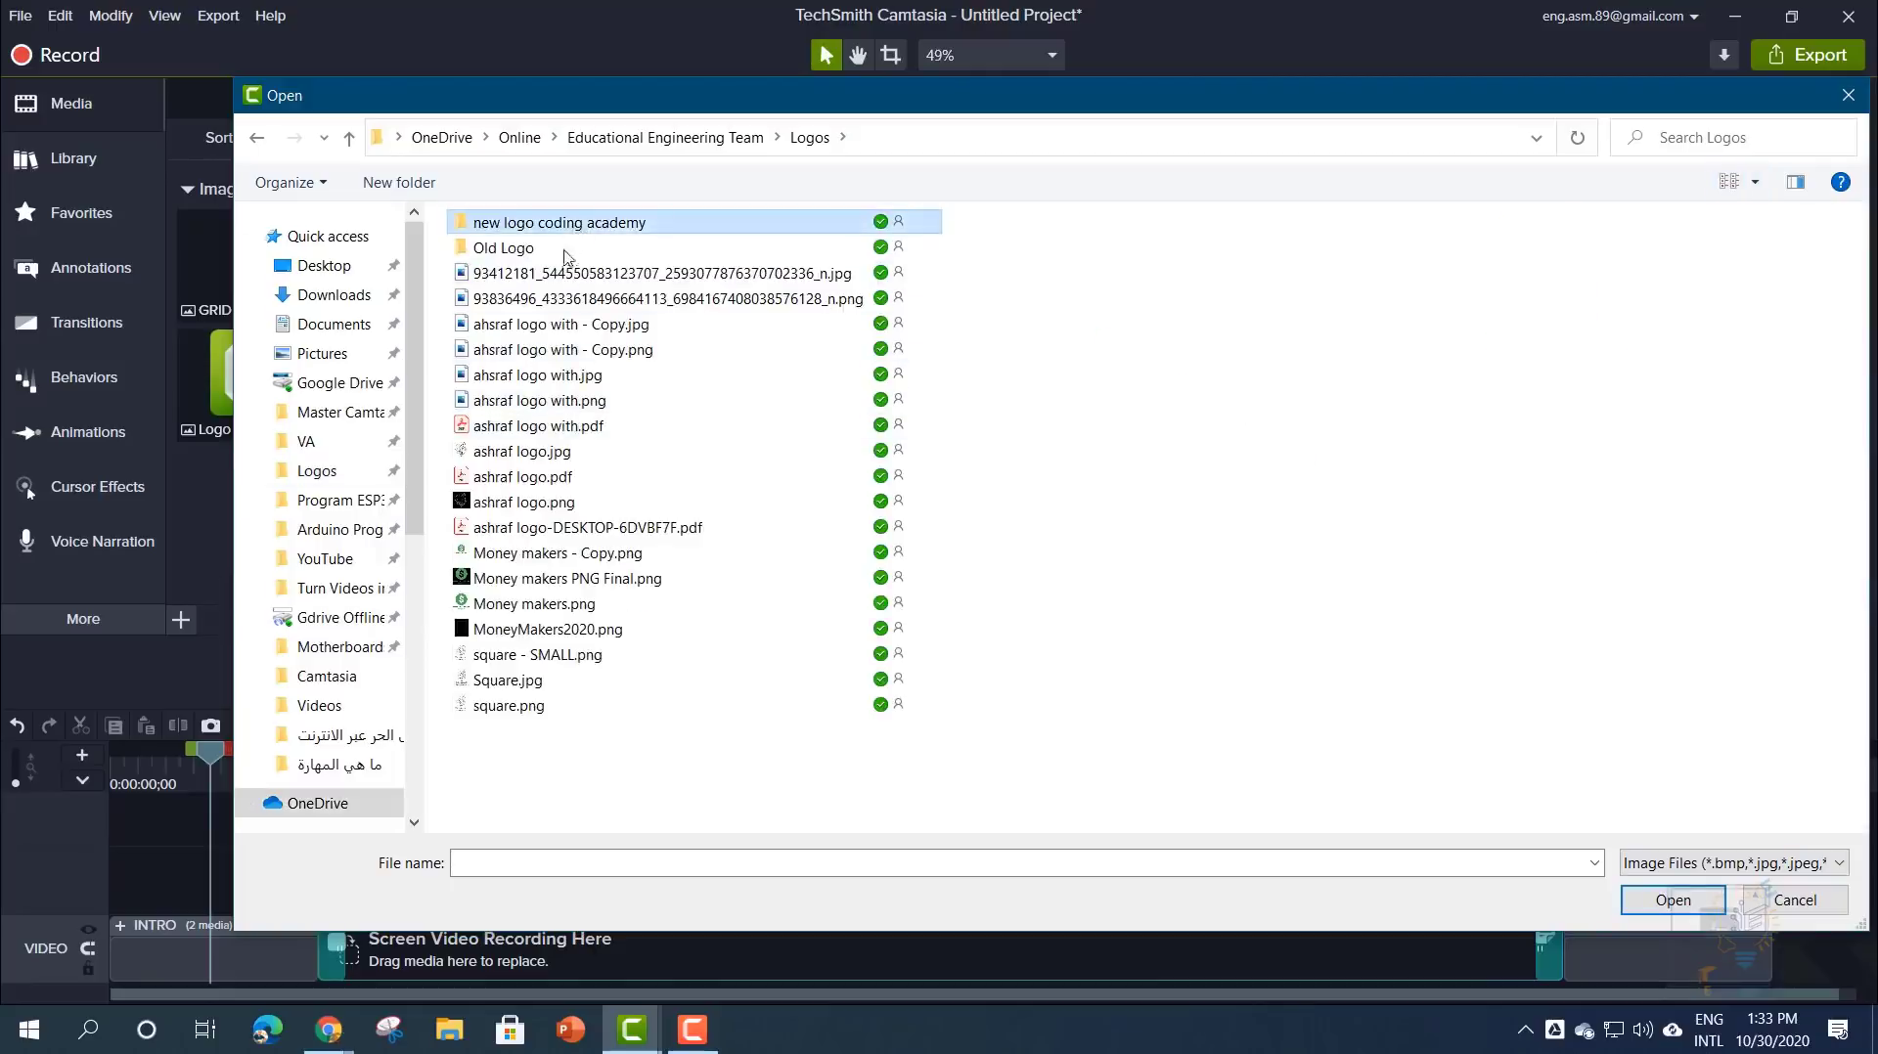
double_click(765, 289)
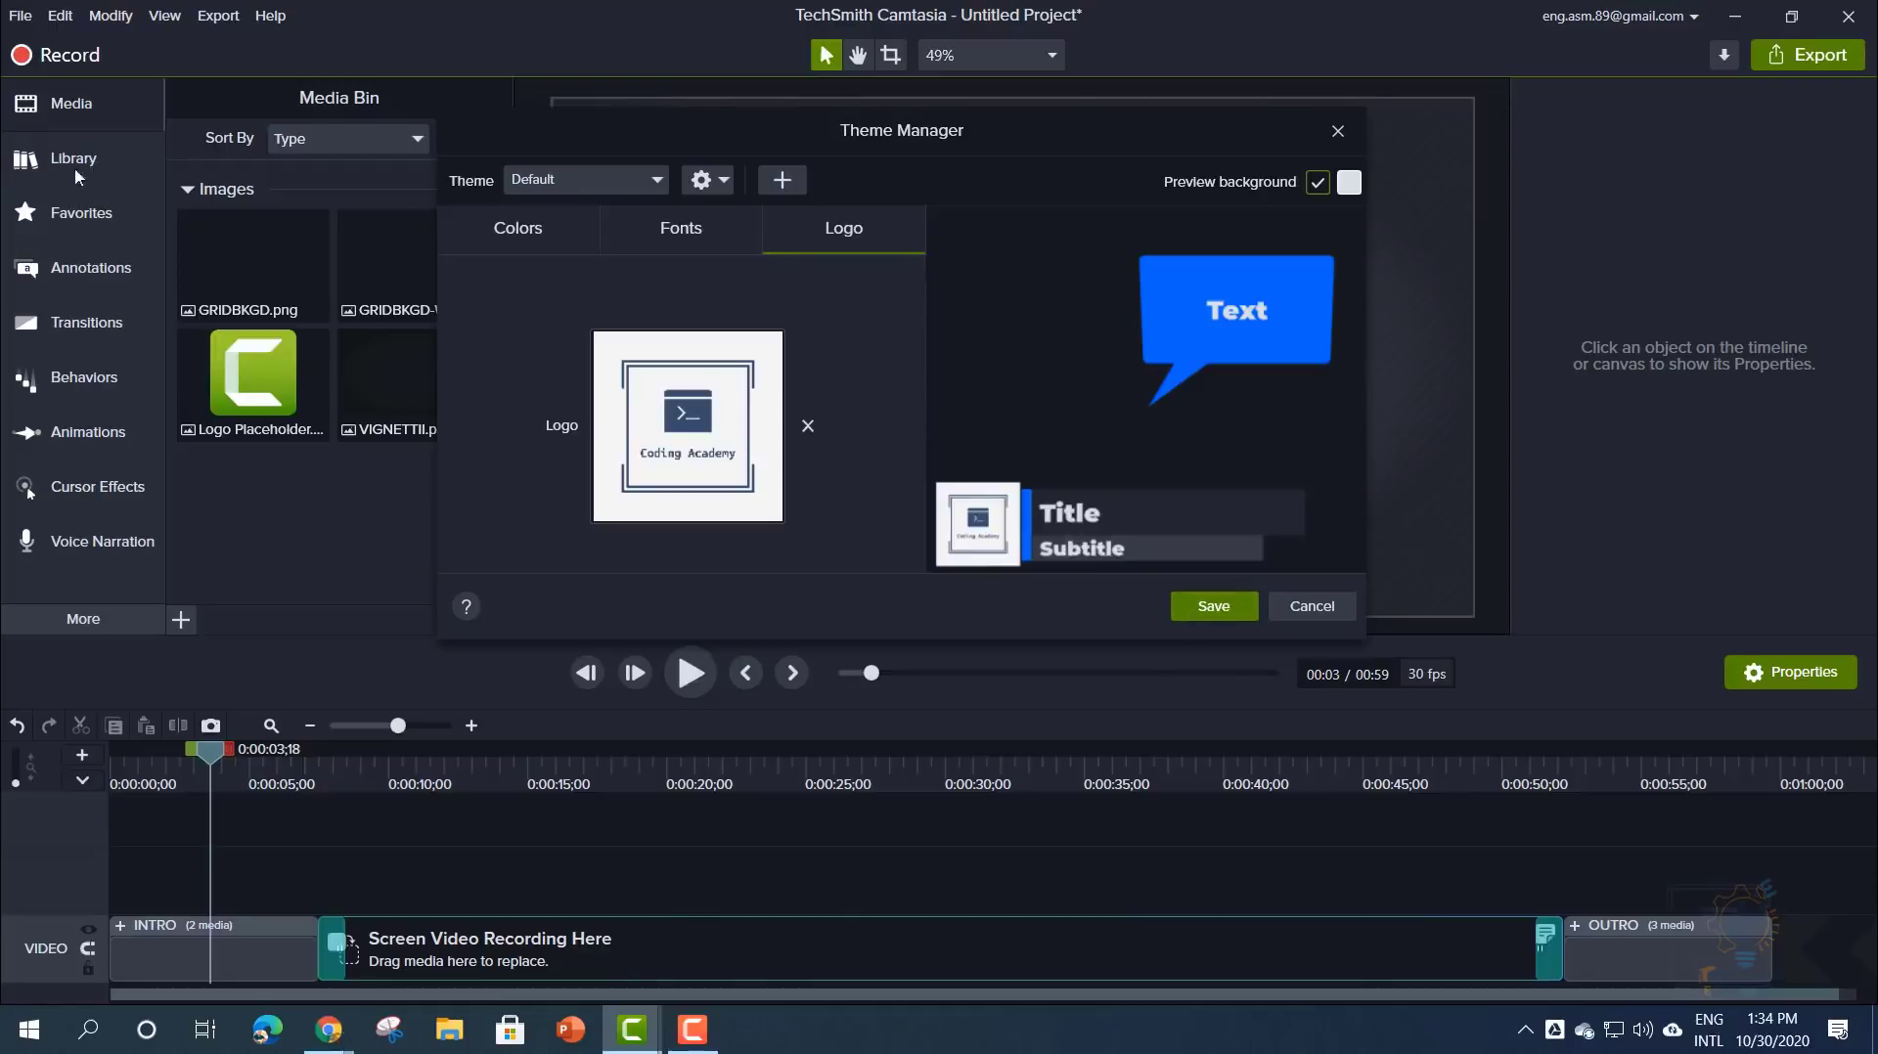
- Use the Accent 1 eyedropper to set the accent to the logo's dark blue
click(667, 225)
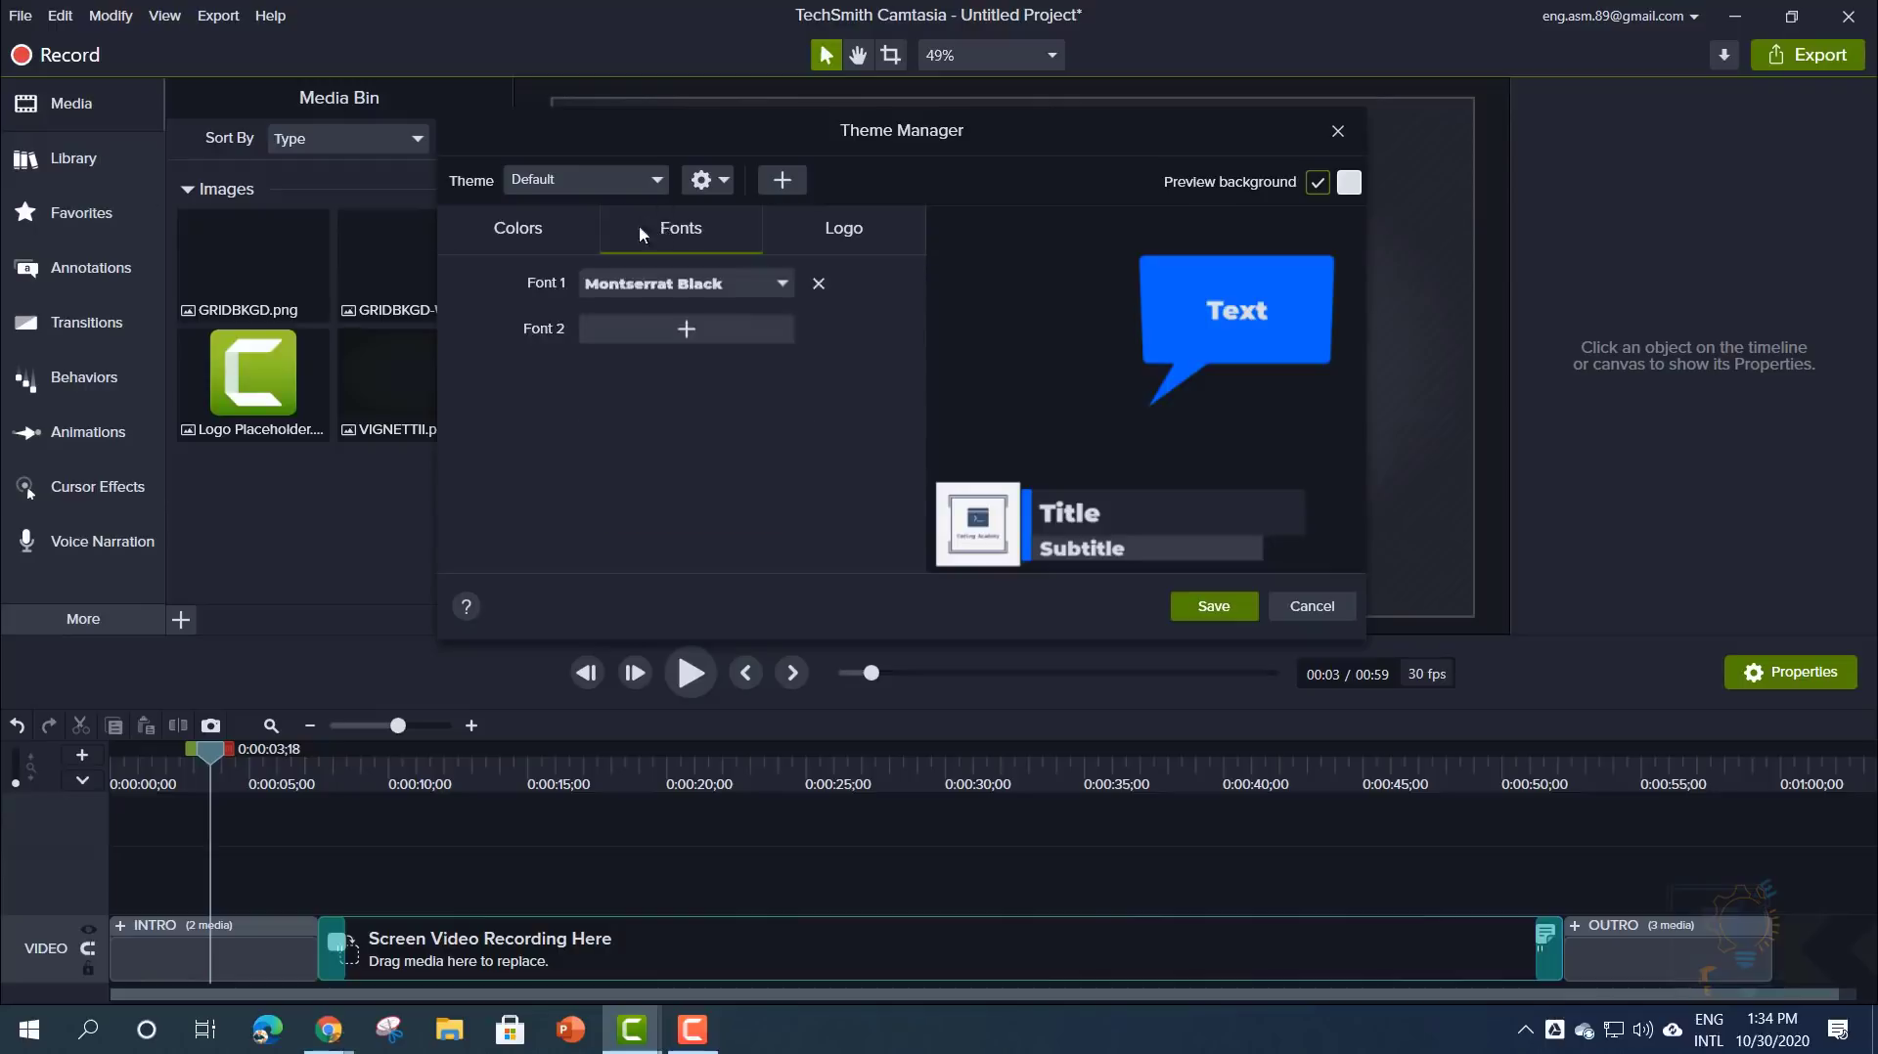
click(549, 223)
click(684, 227)
click(790, 223)
click(546, 227)
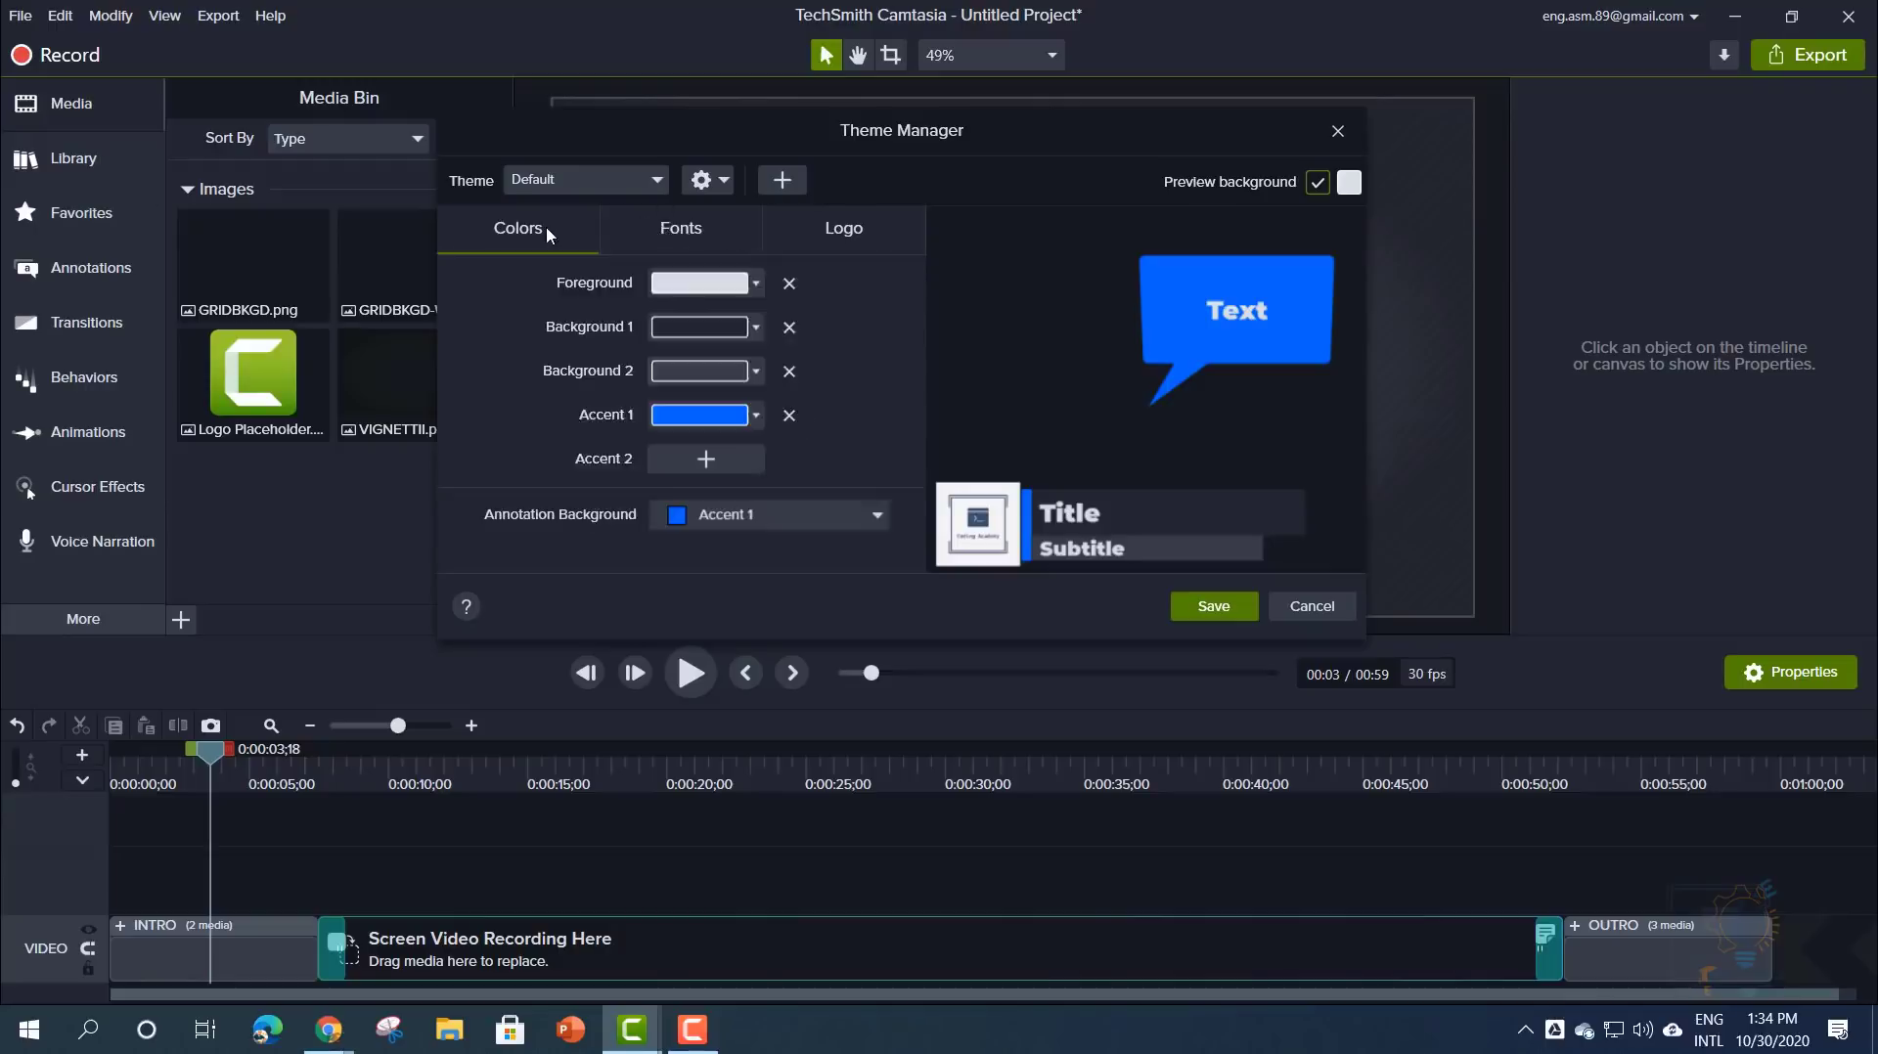
click(675, 233)
click(767, 233)
click(579, 235)
click(729, 417)
click(795, 480)
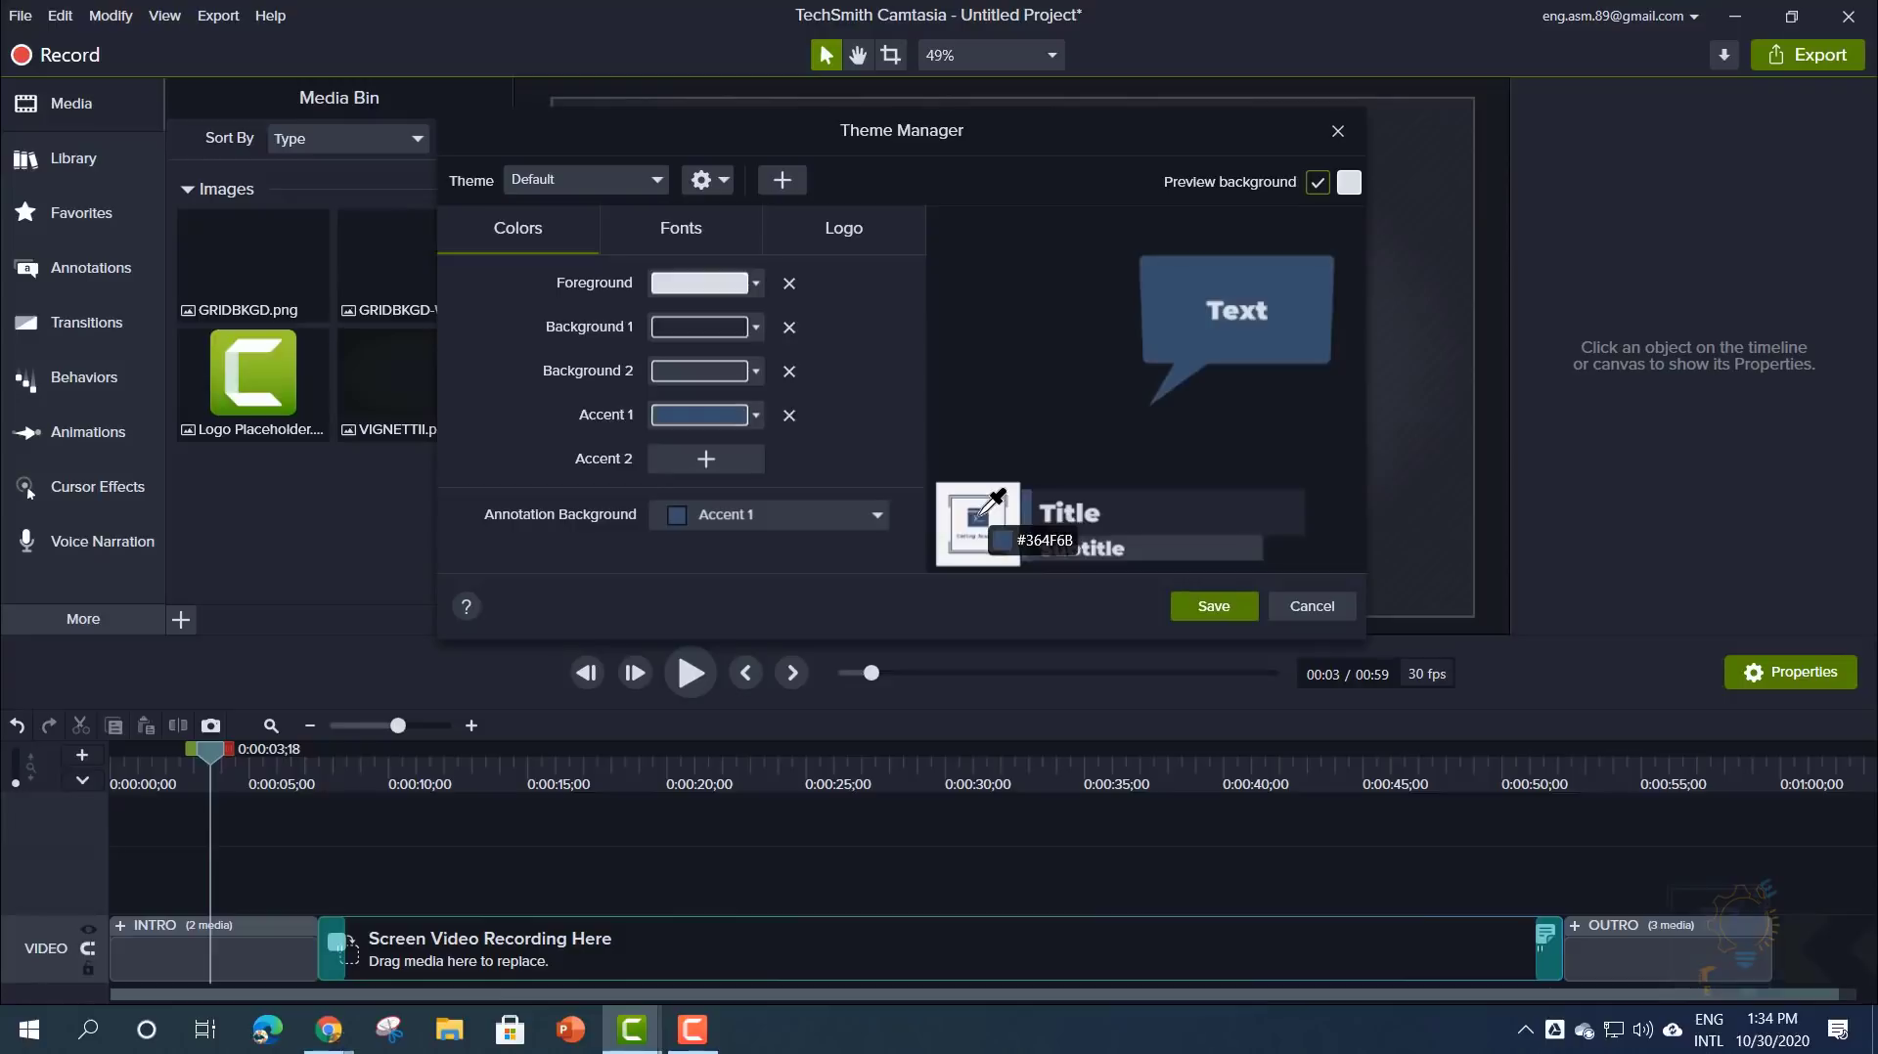
click(981, 515)
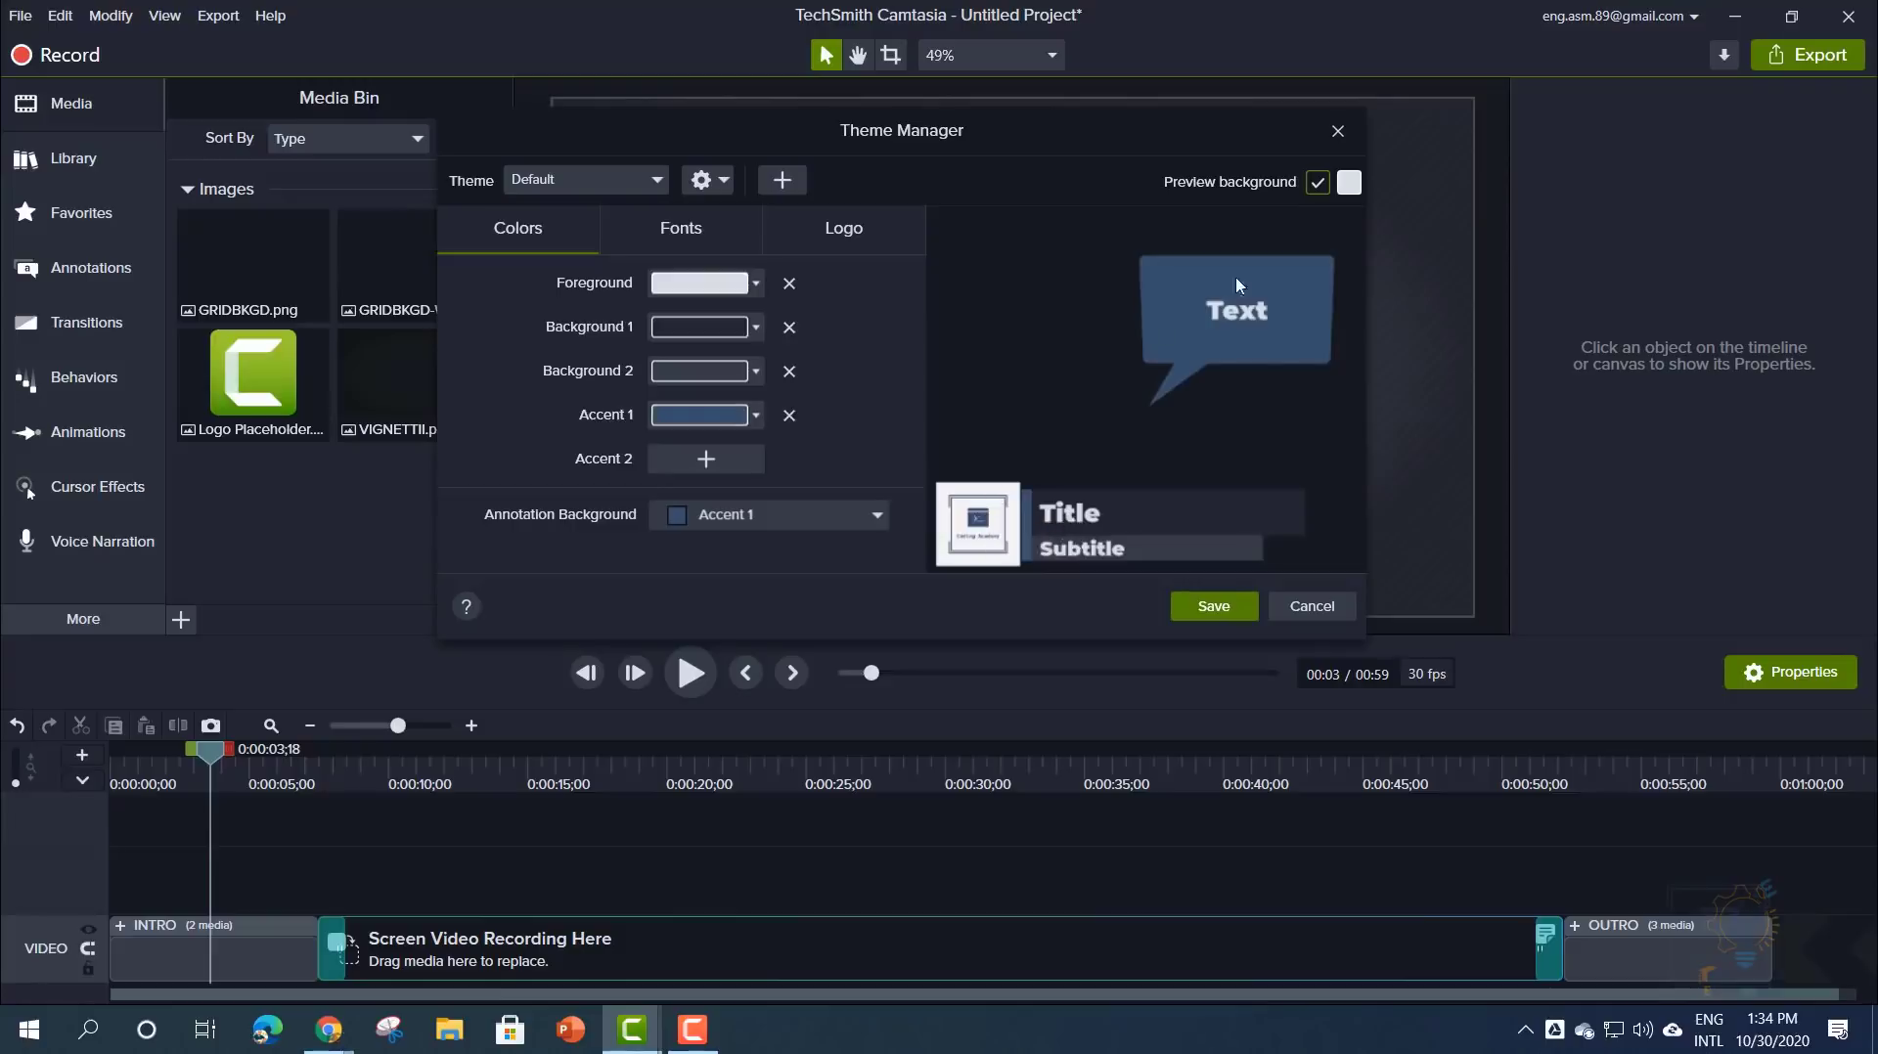
- Save the theme and open File > Manage Templates
click(1201, 607)
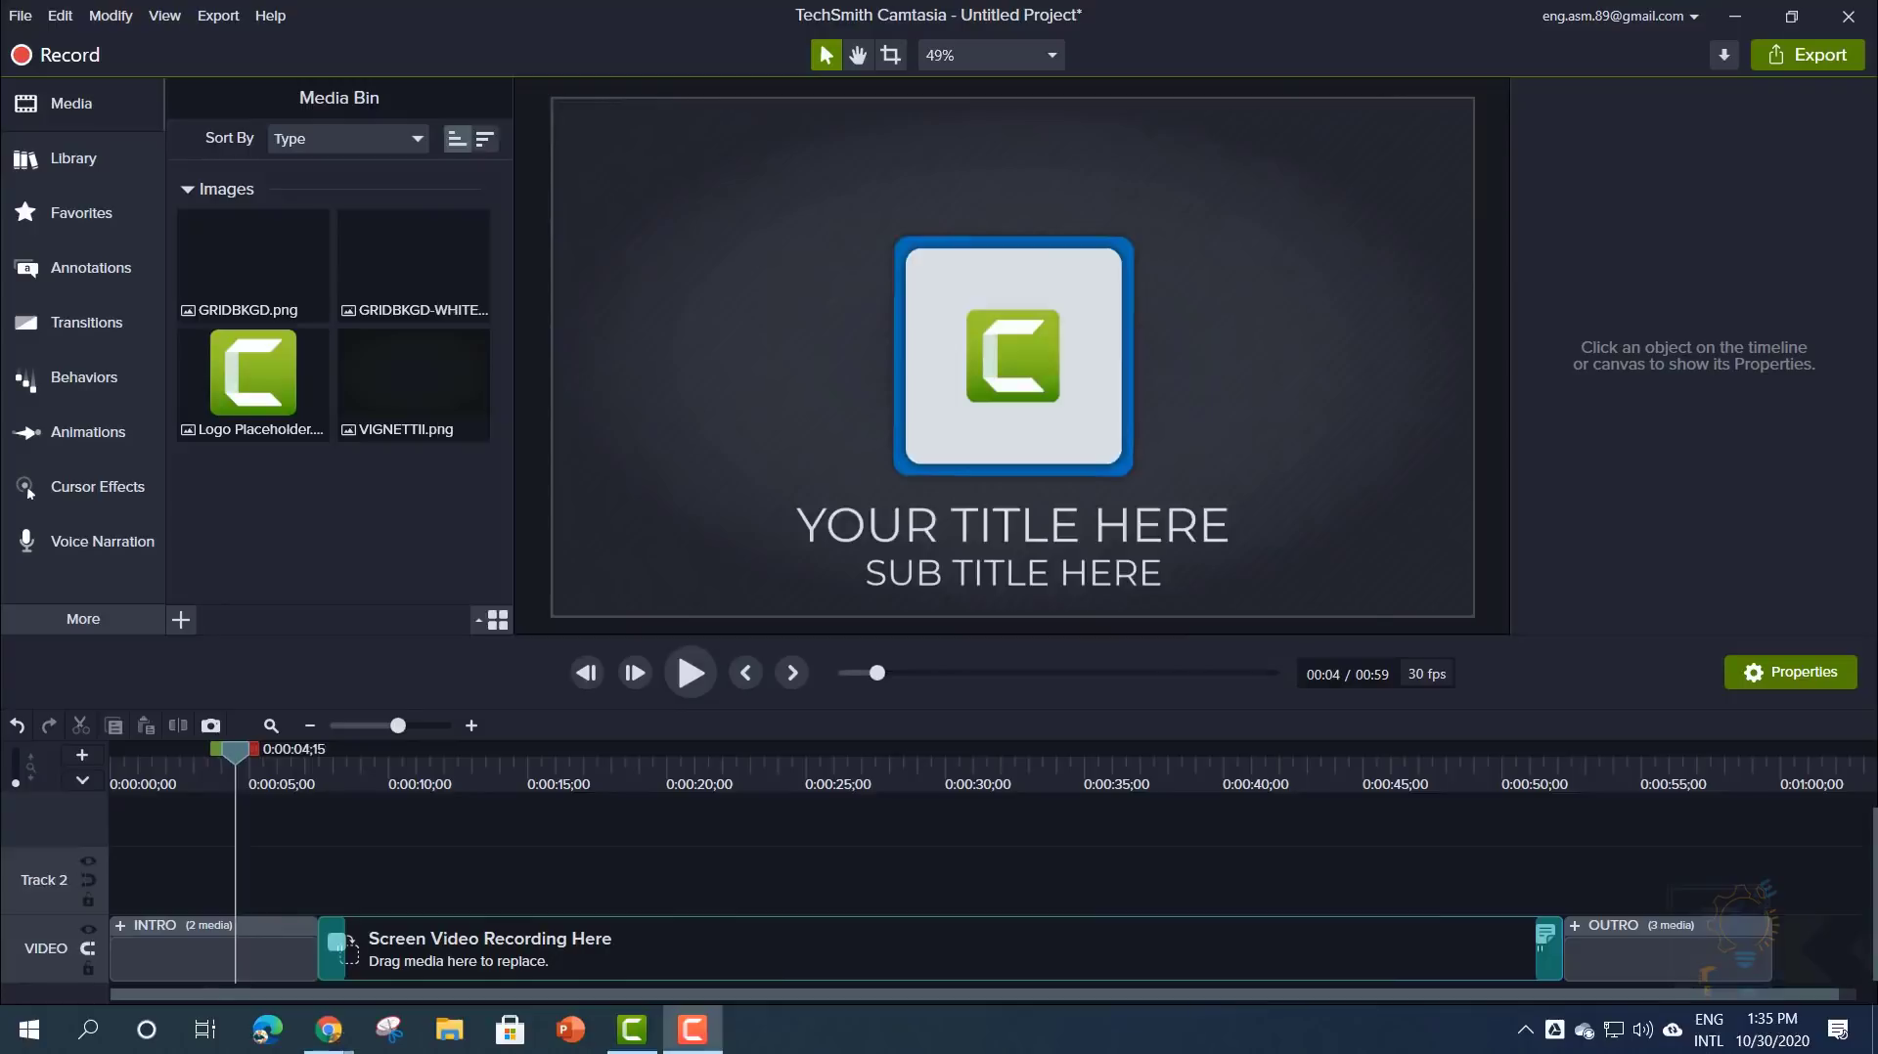
click(19, 15)
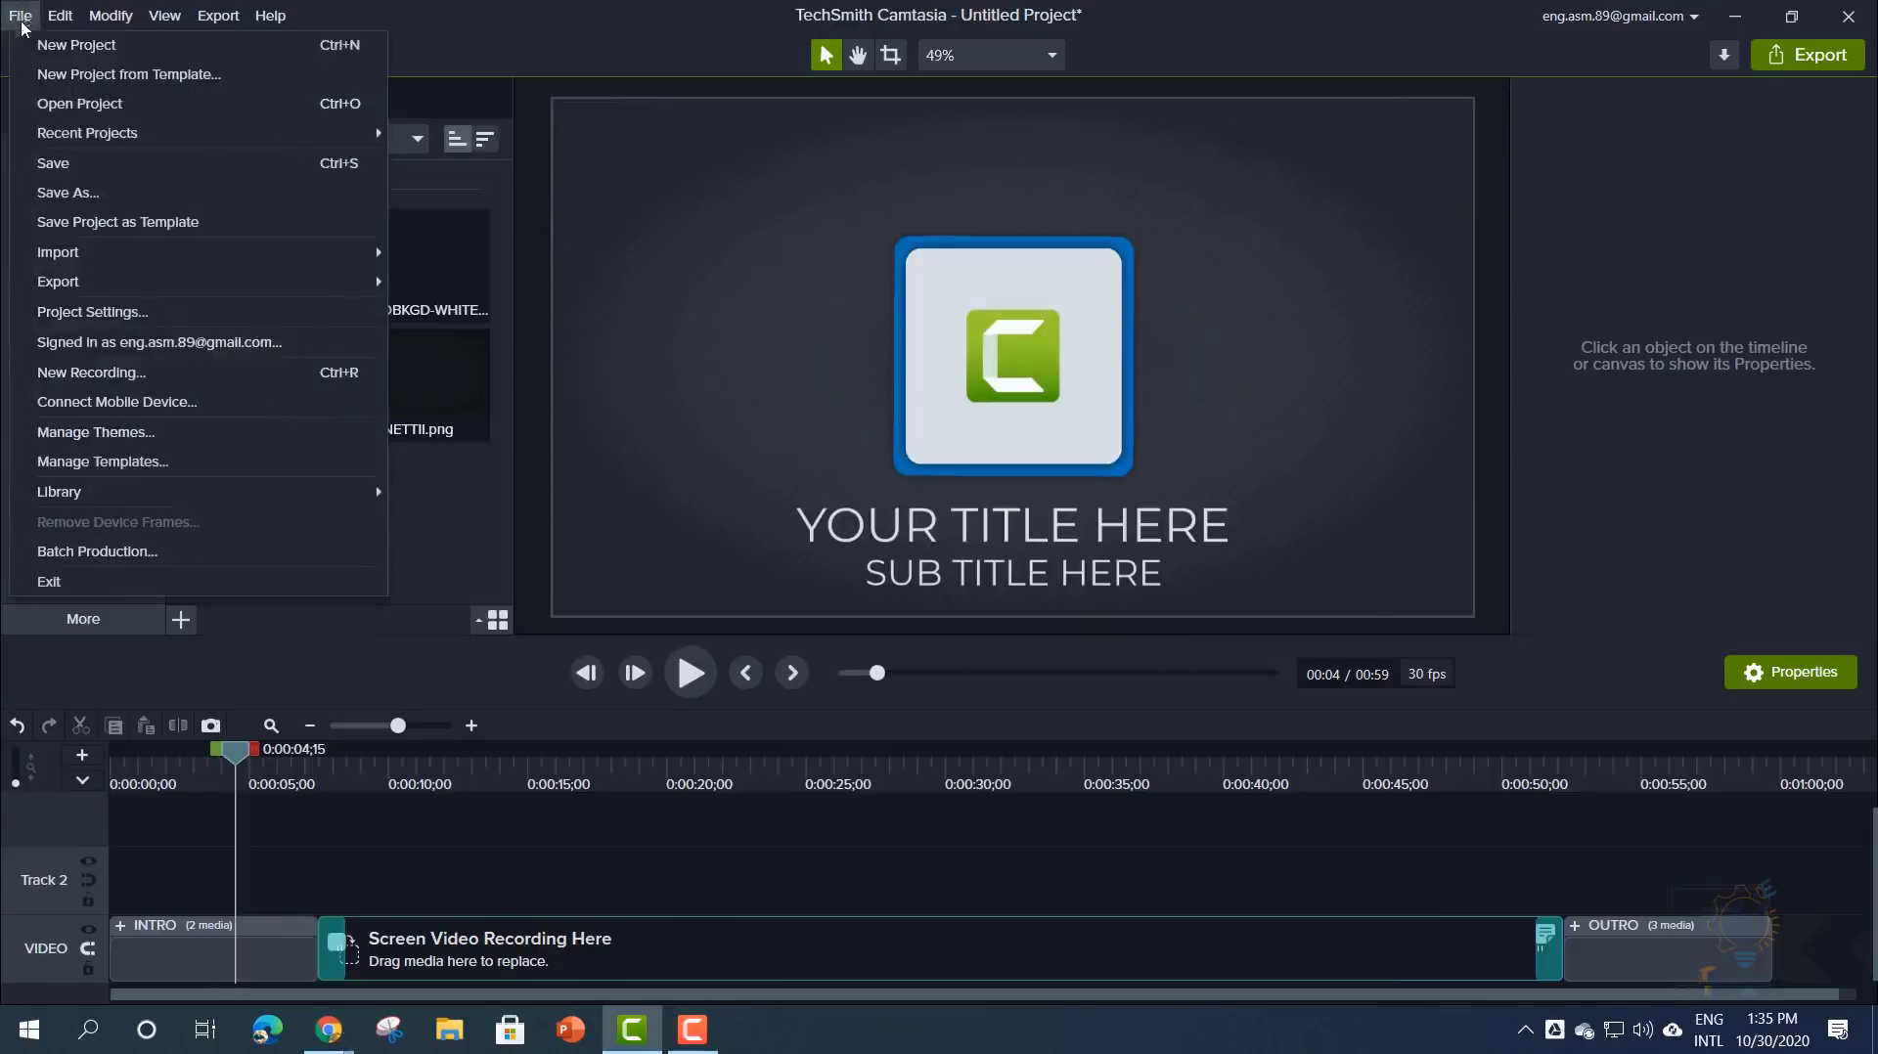
click(99, 462)
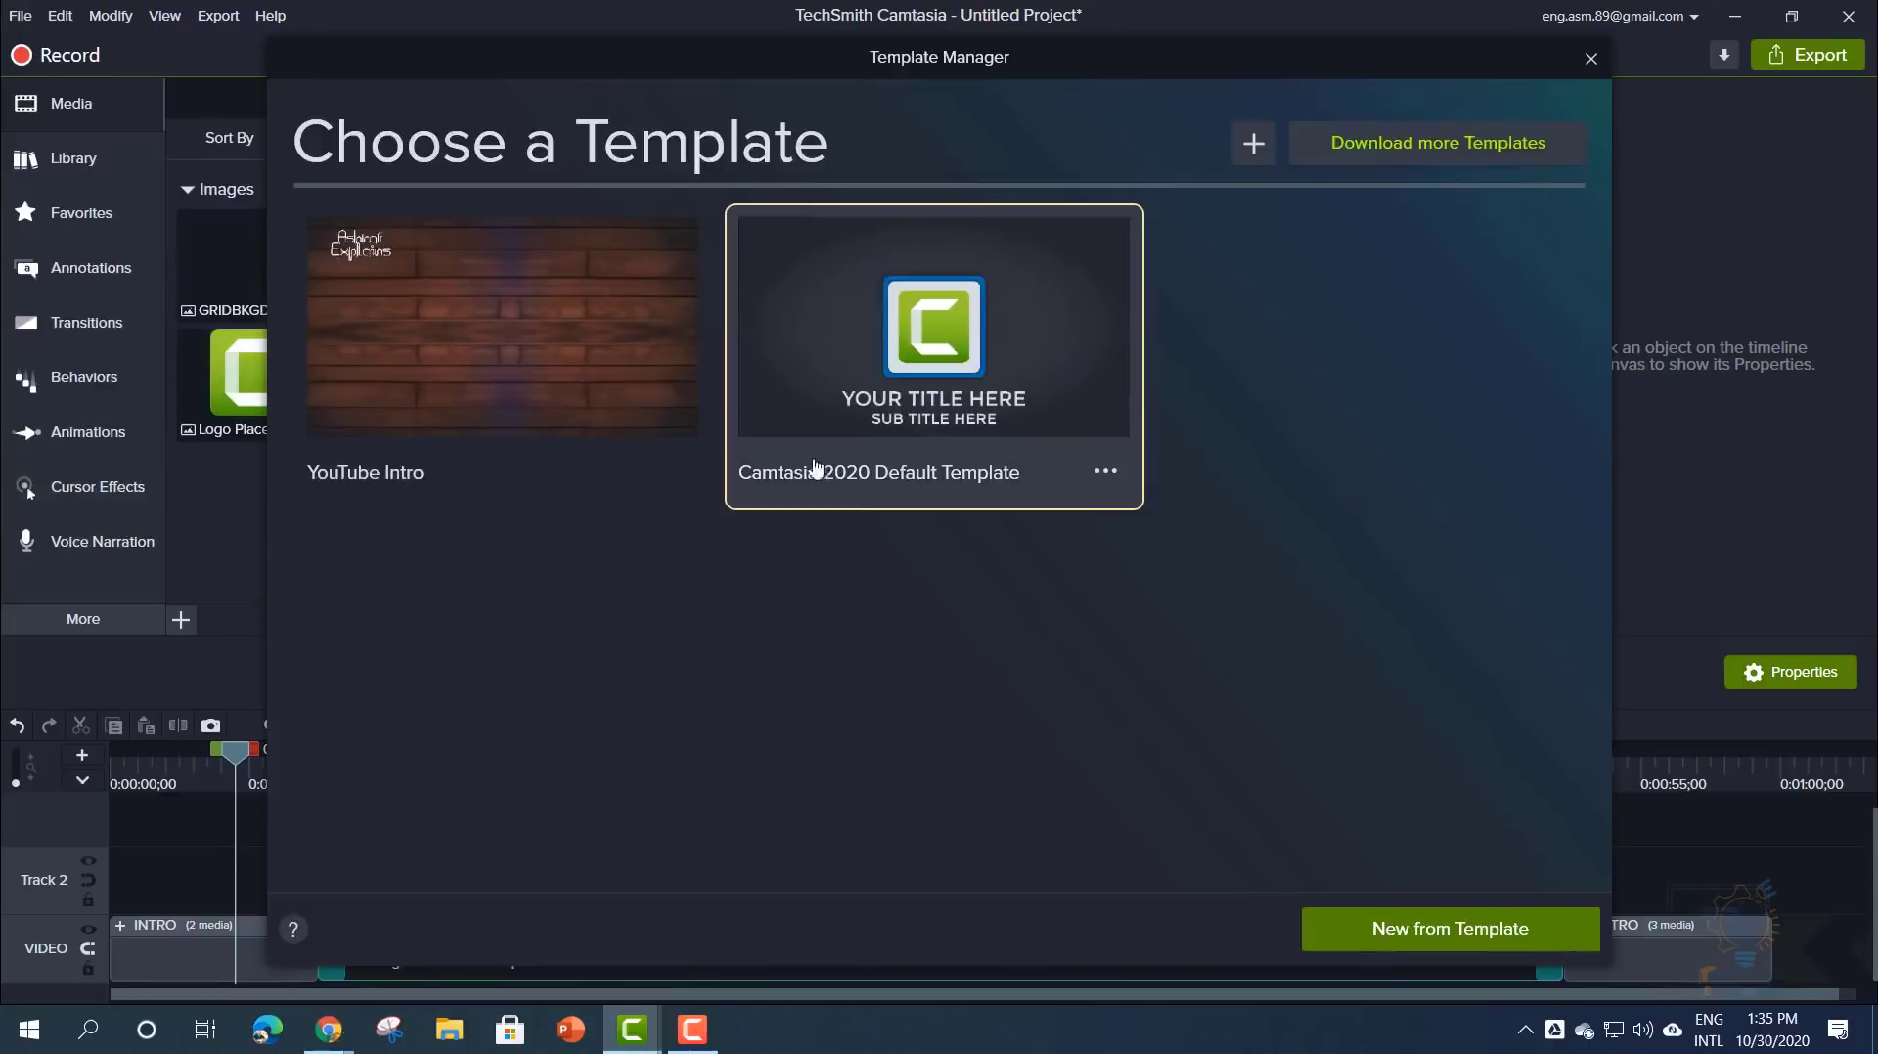
click(675, 472)
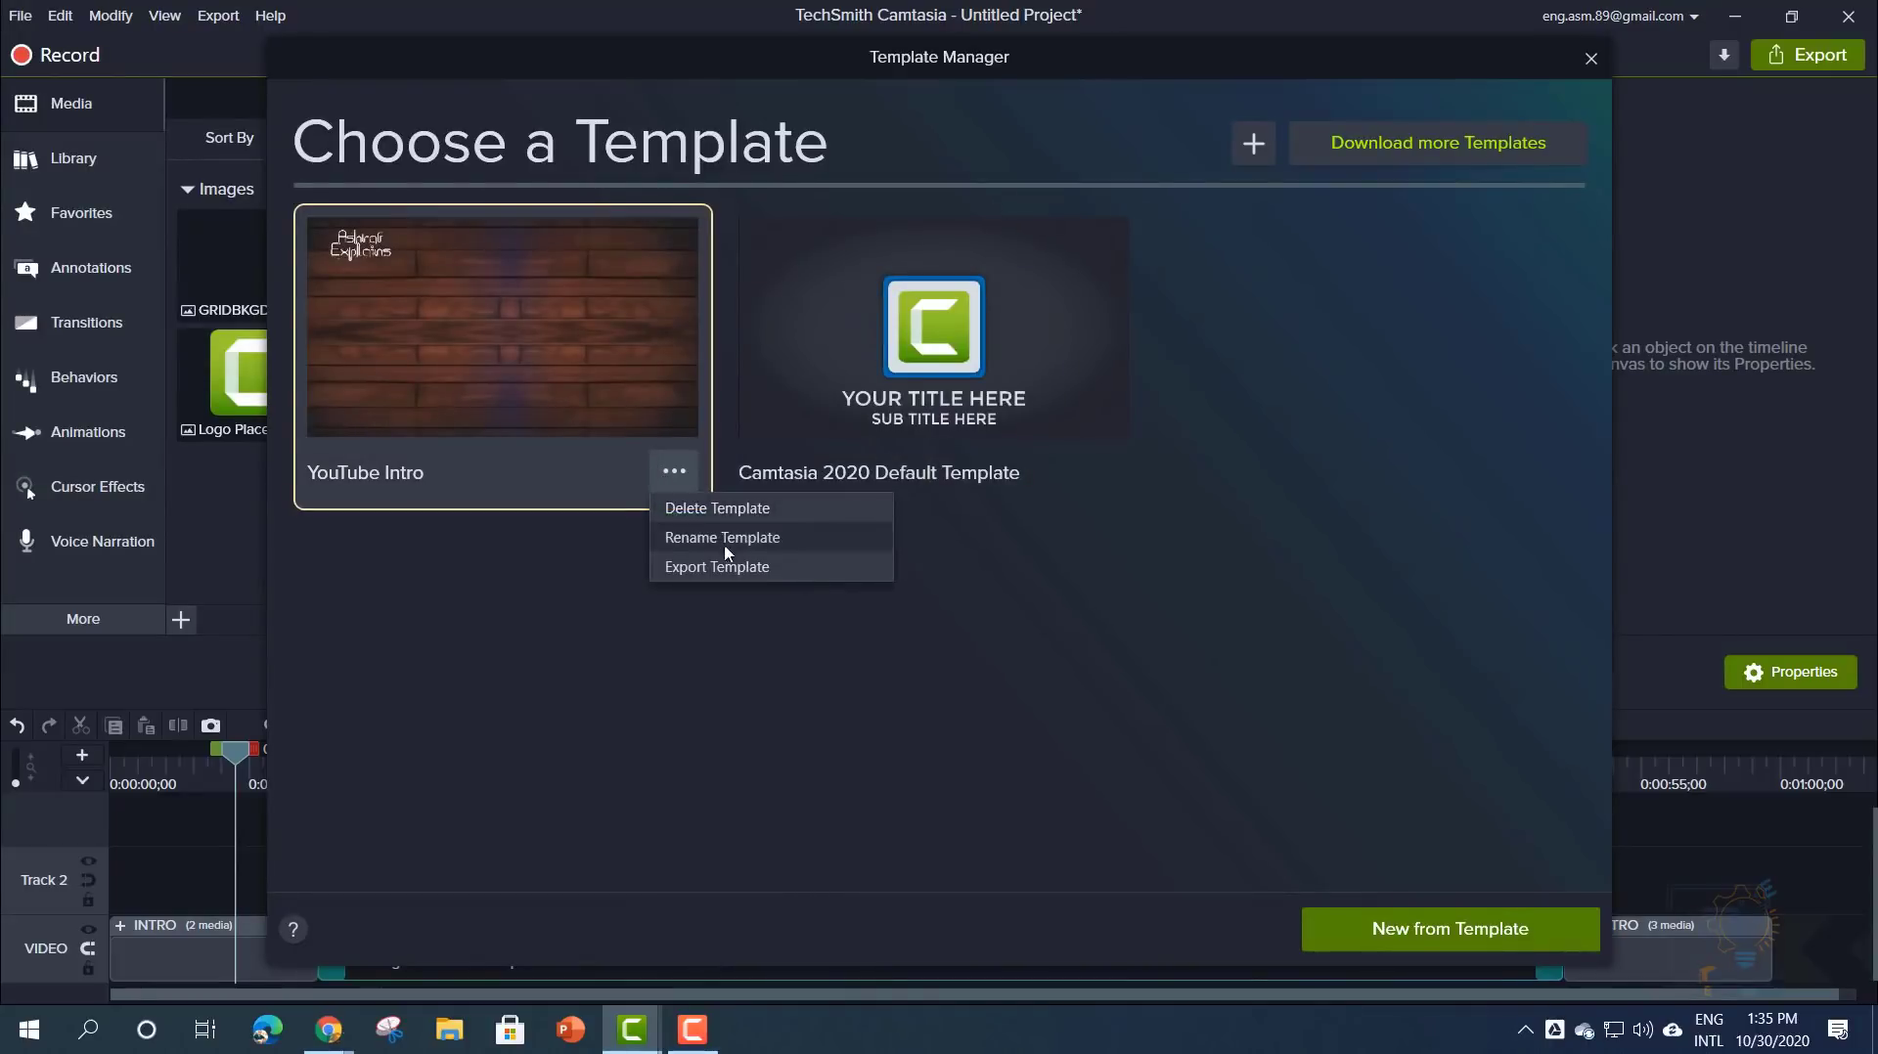
click(661, 691)
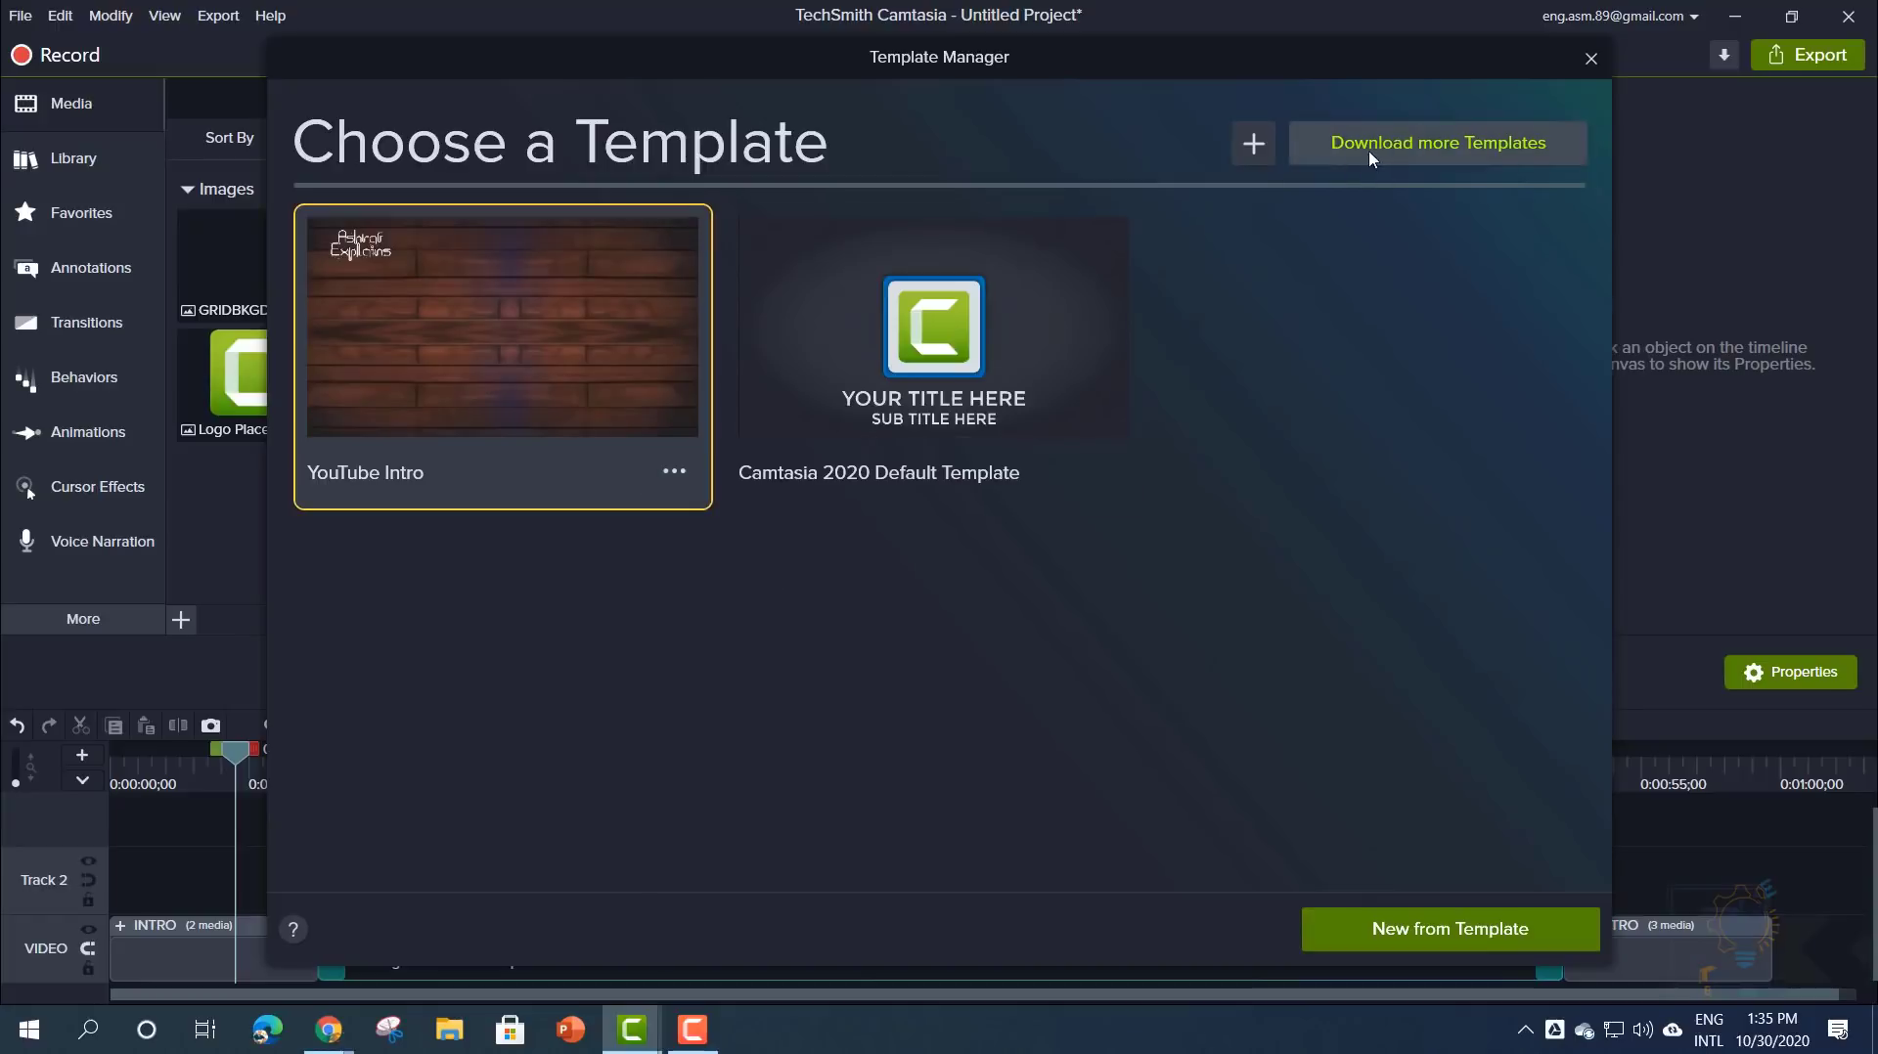
click(1396, 155)
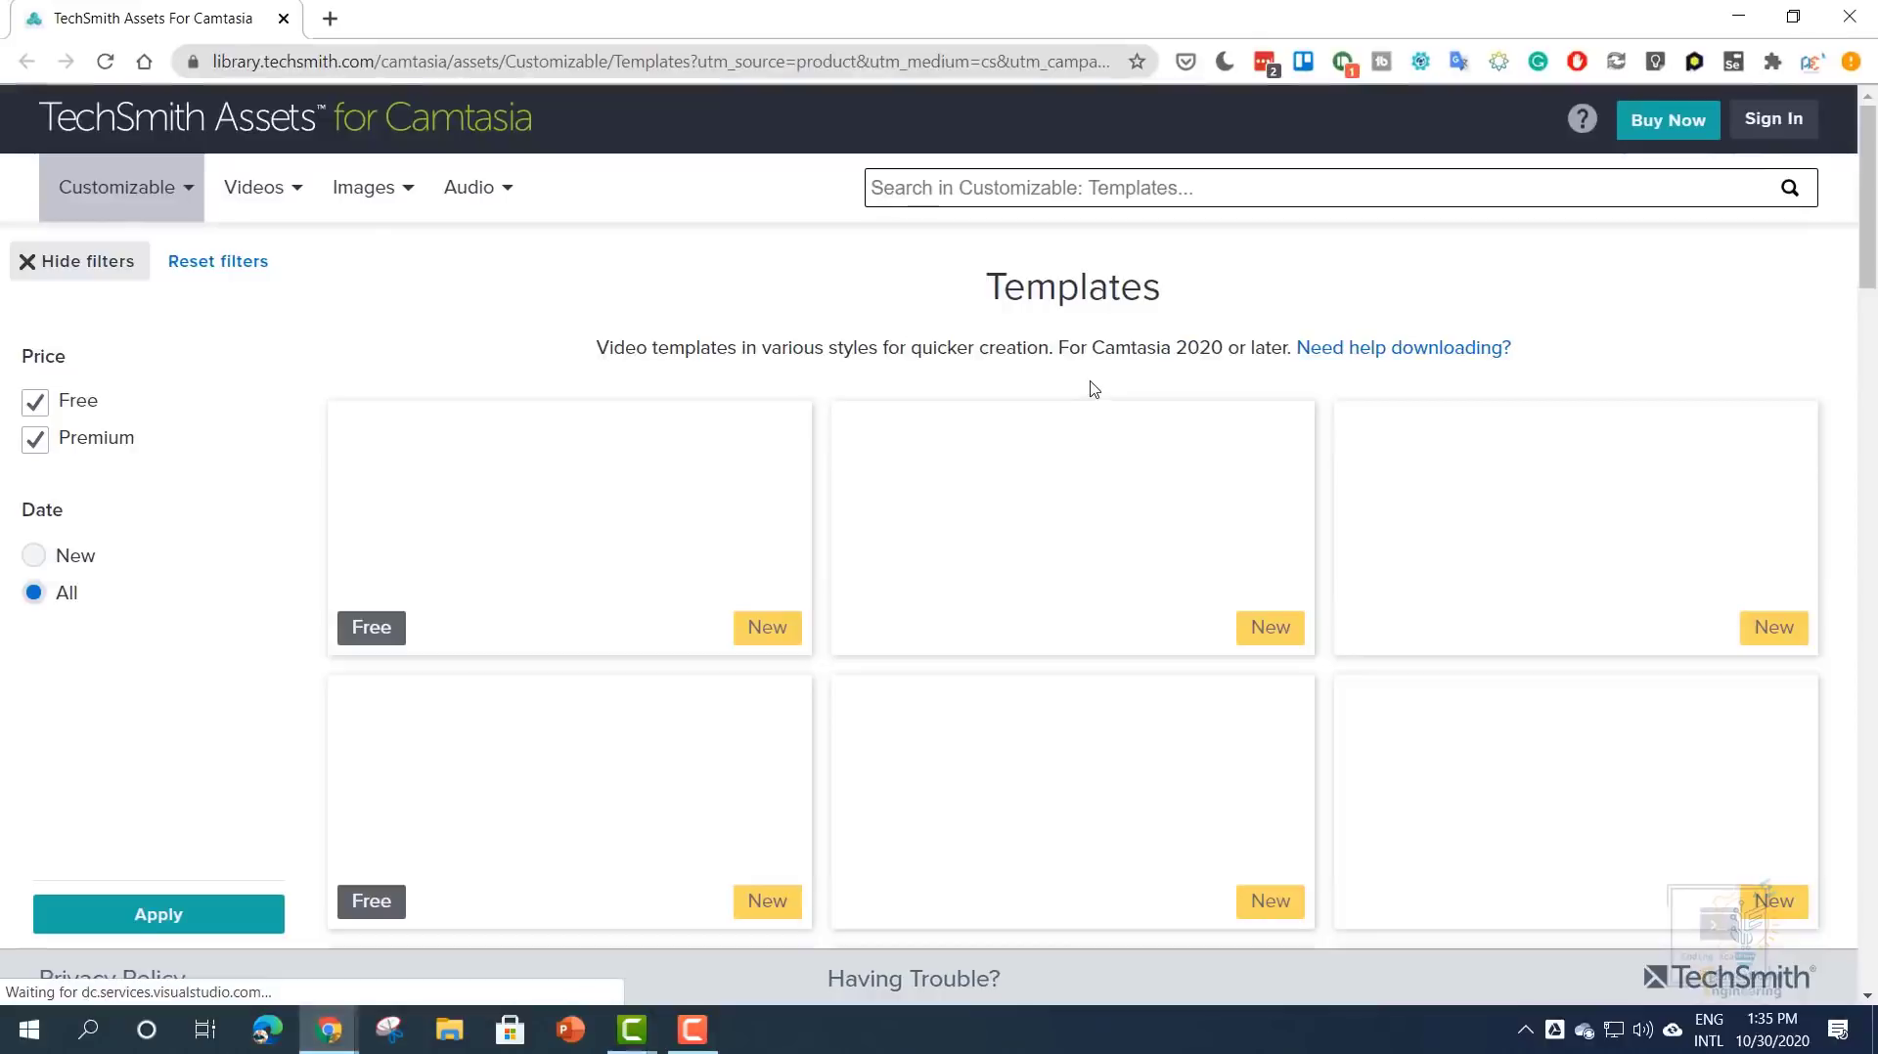
mouse_move(509, 549)
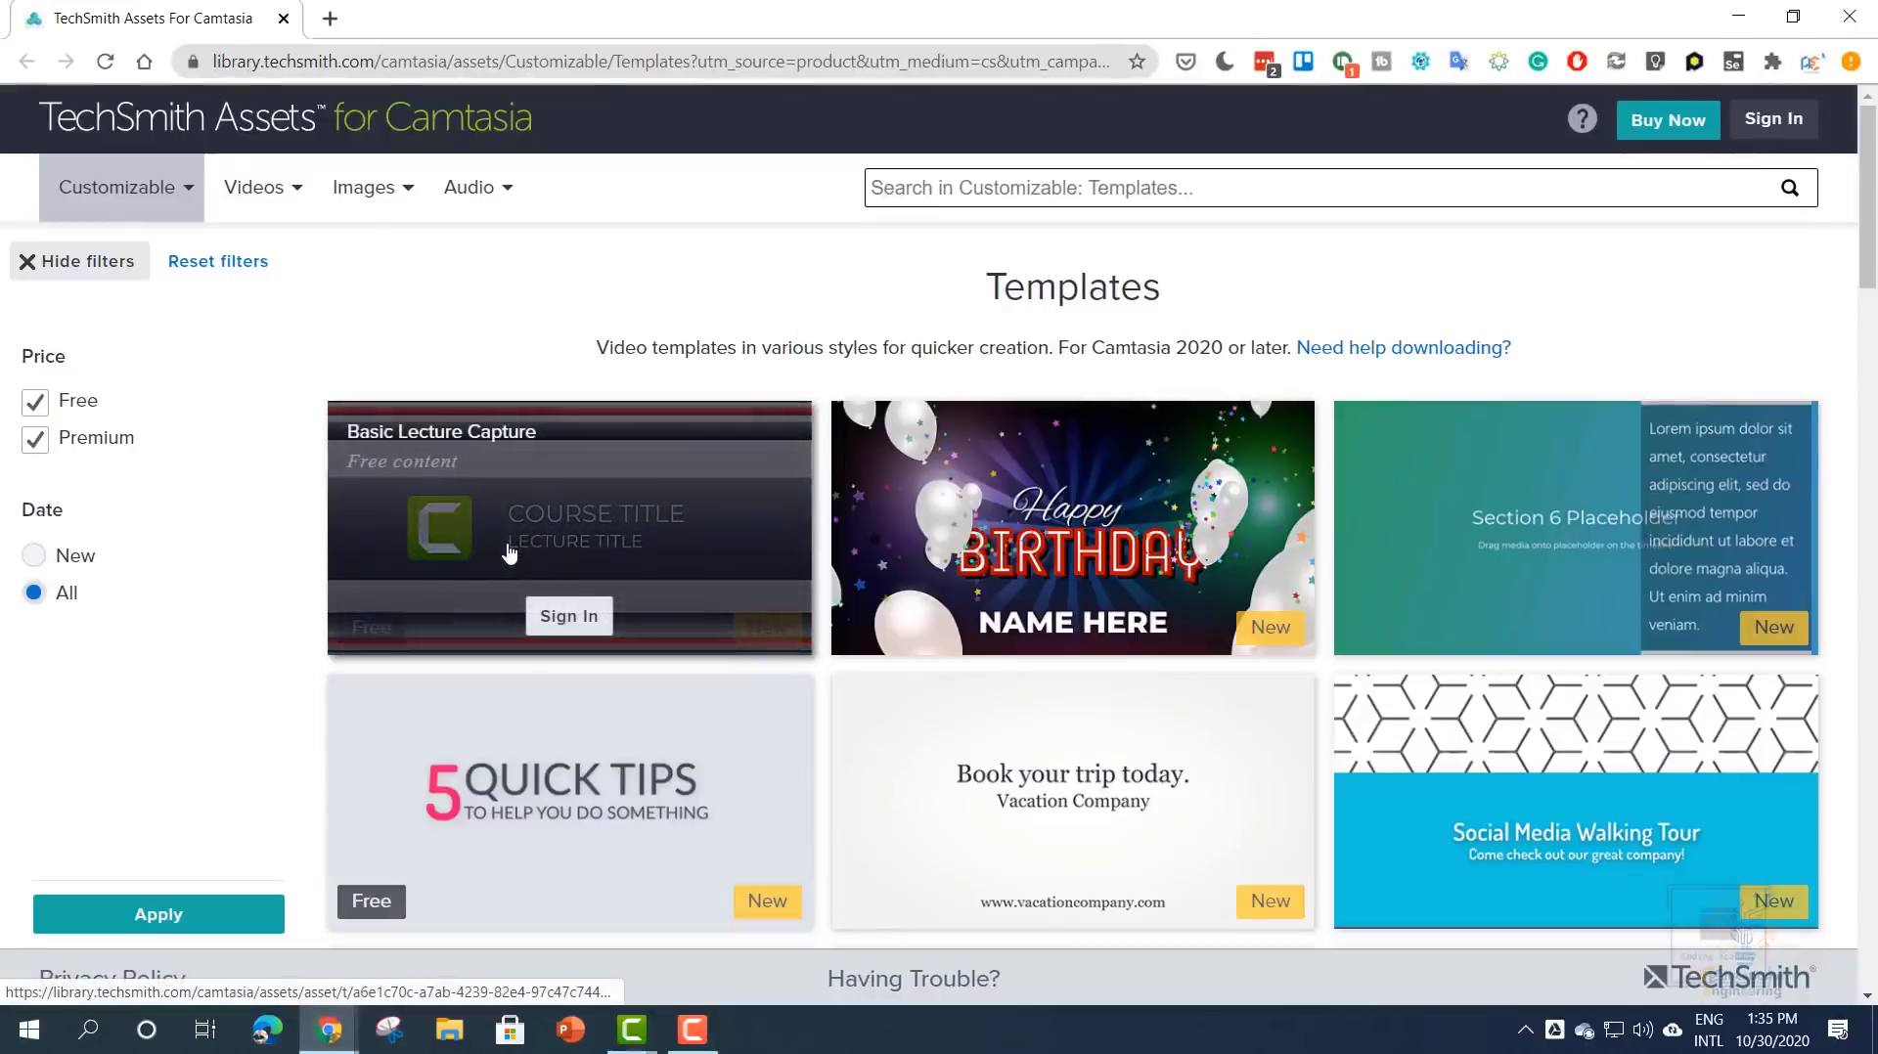
scroll(609, 533, down, 5)
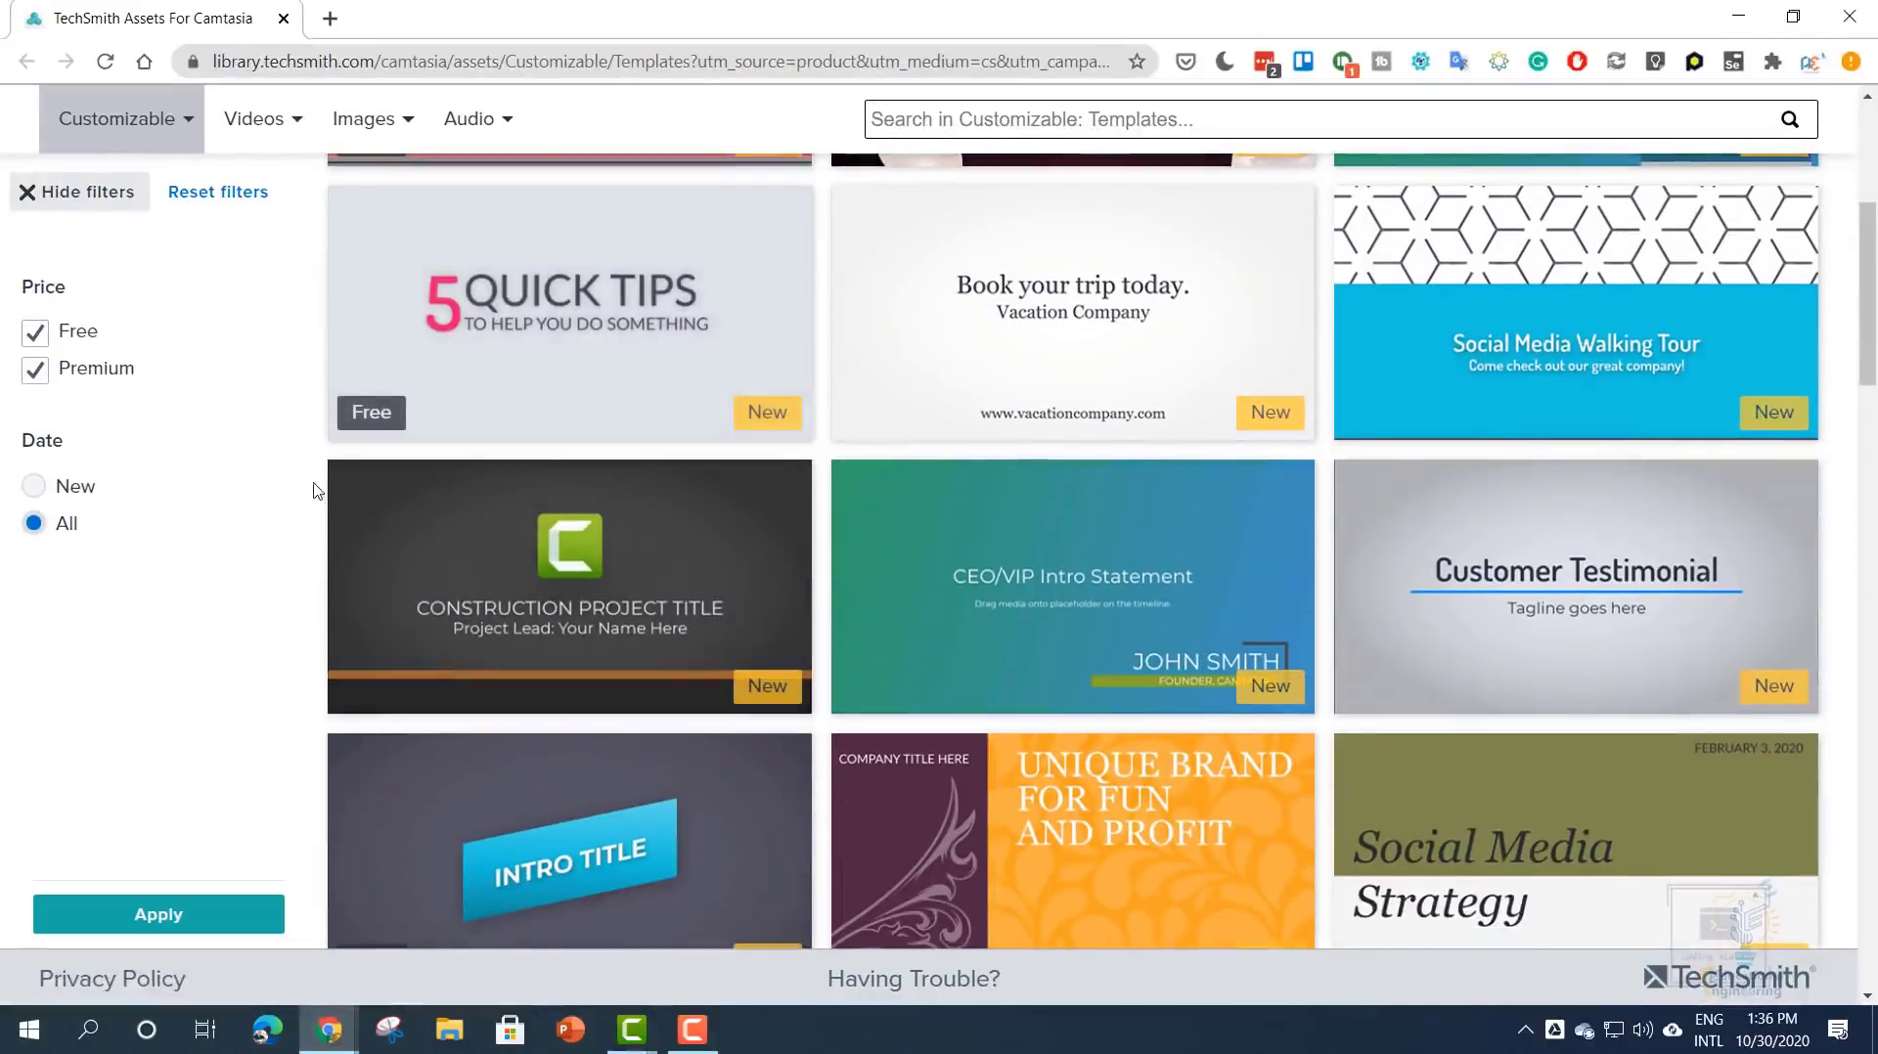
click(502, 289)
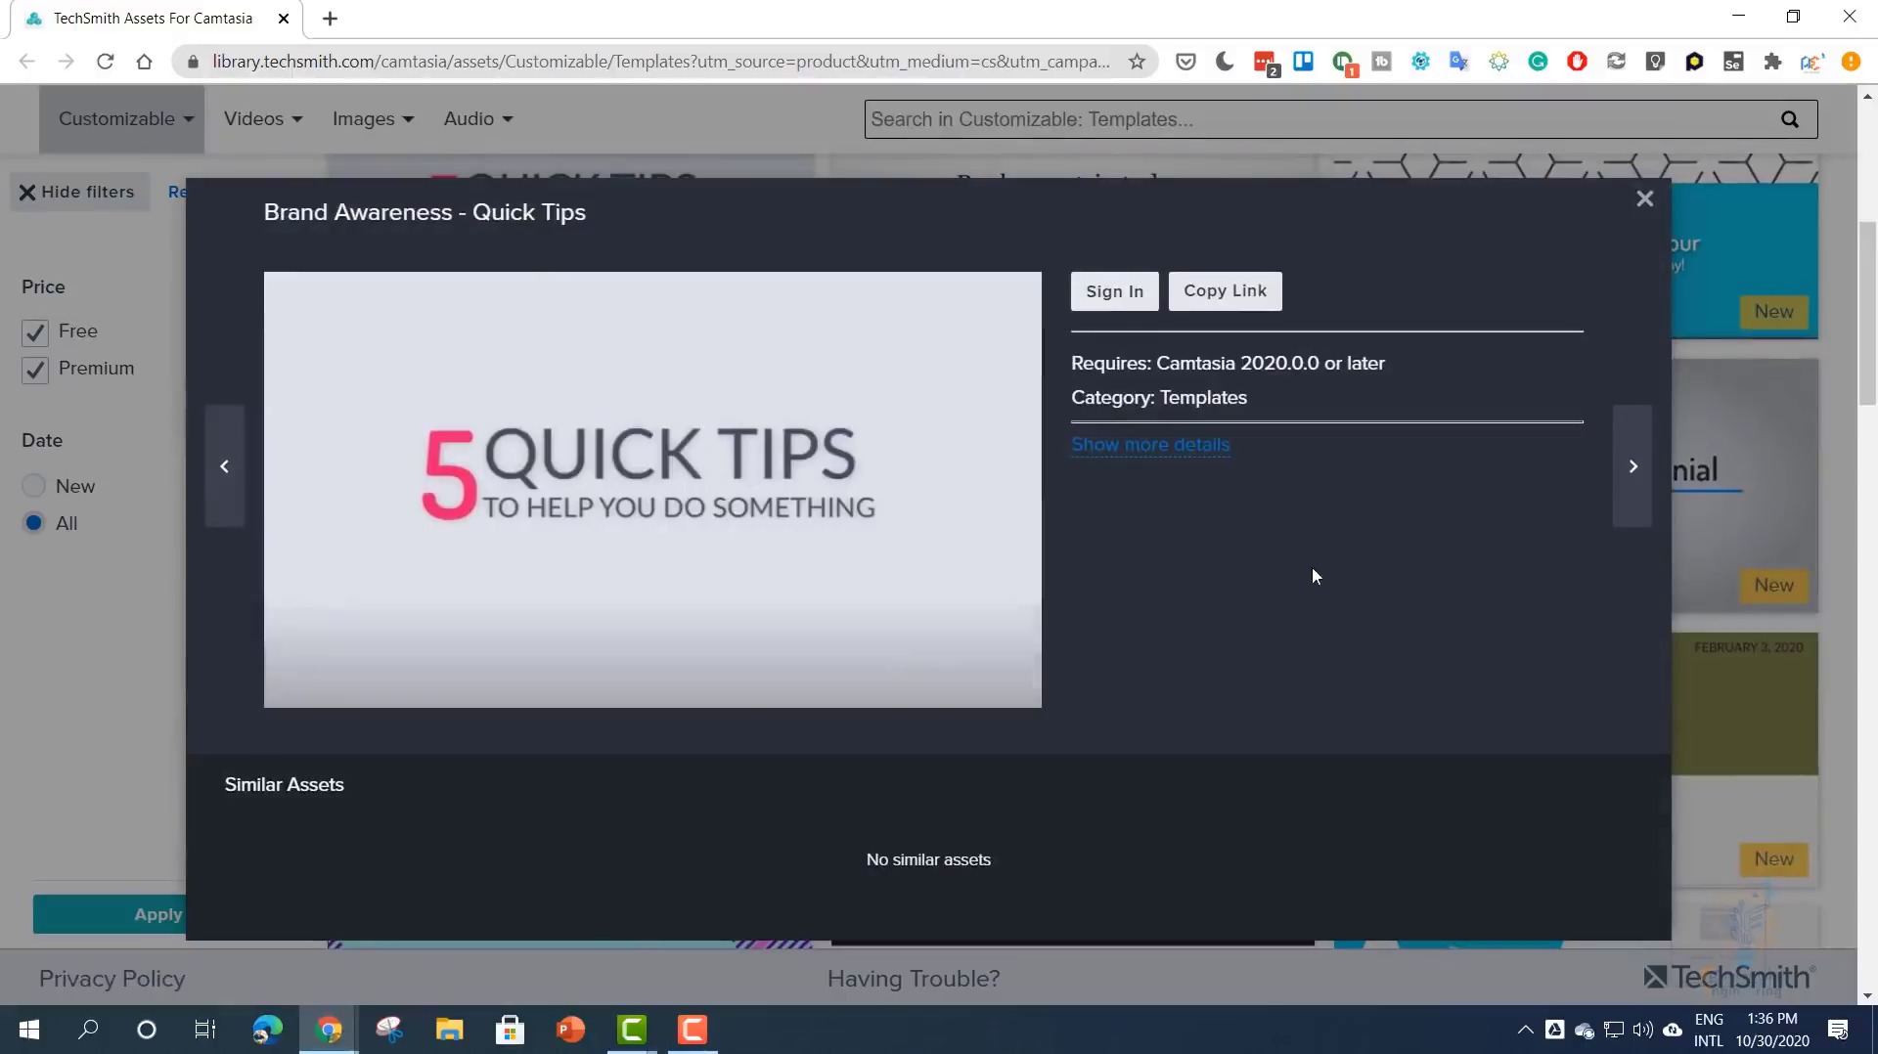
click(1644, 198)
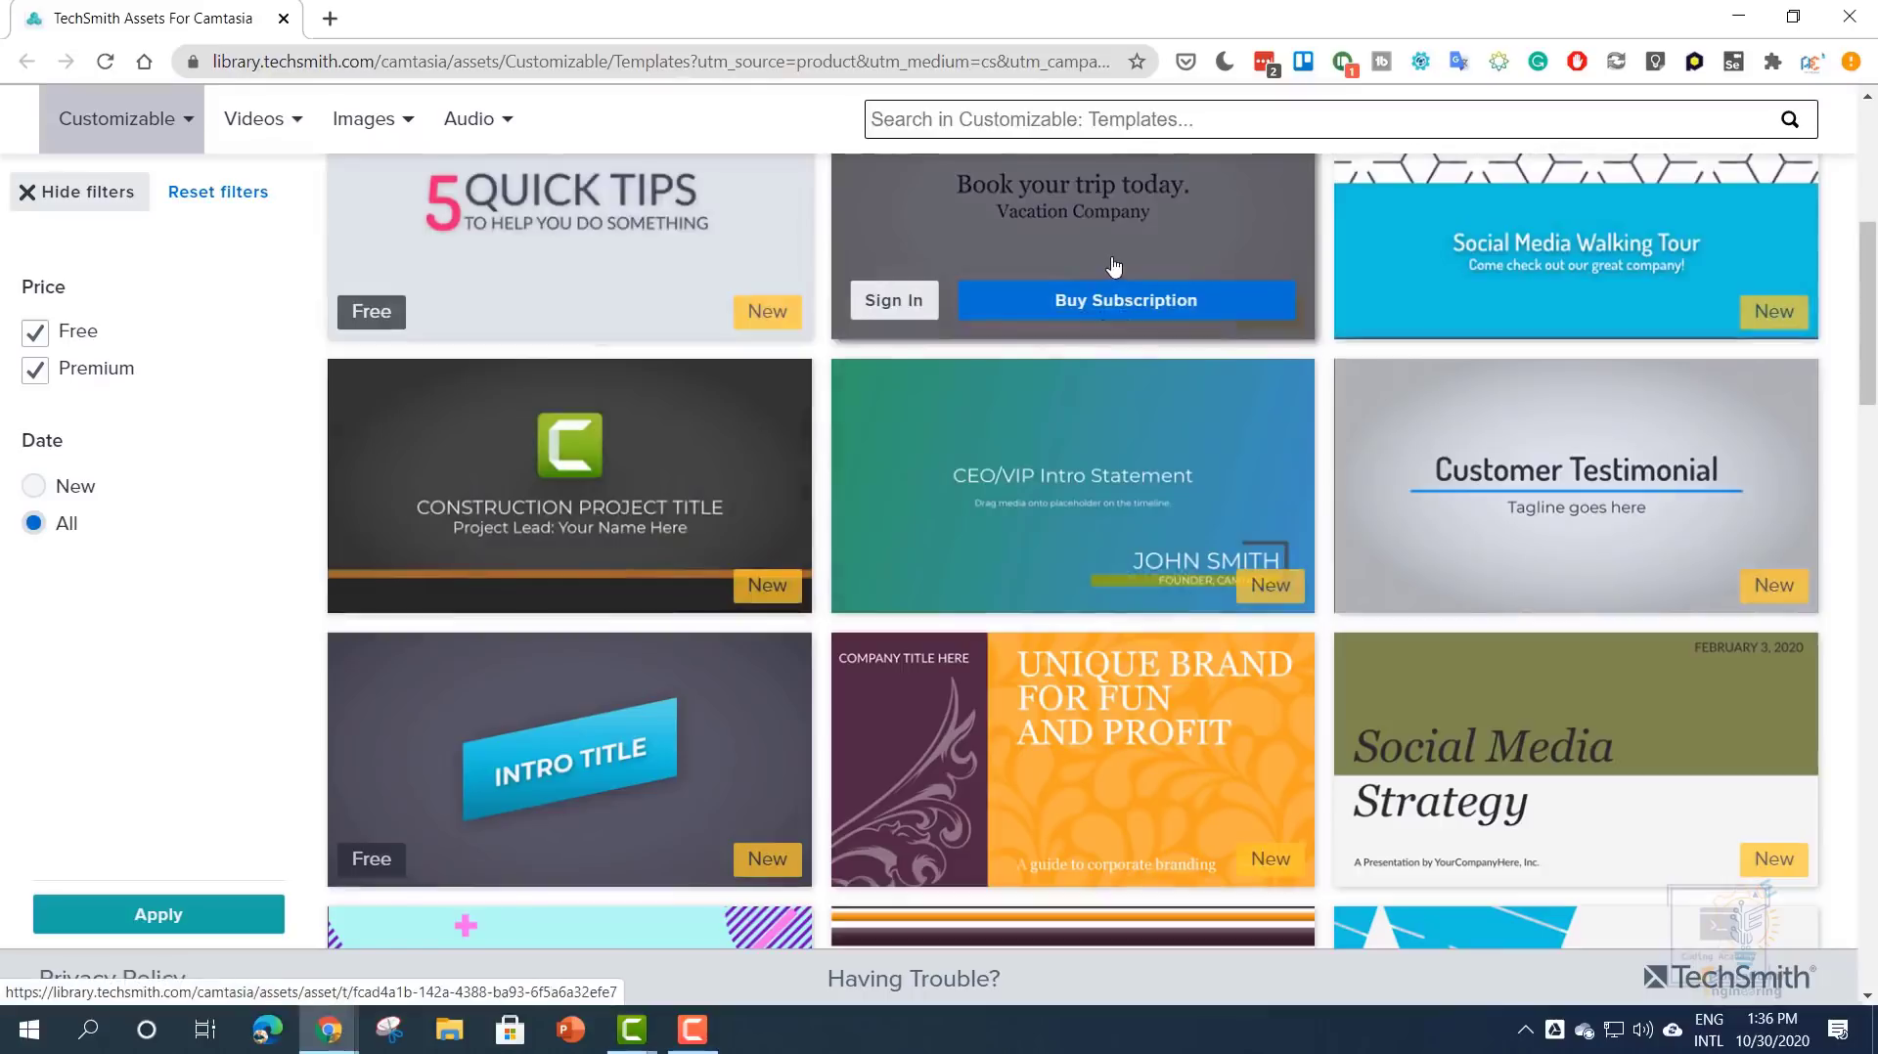
- Close the browser and Template Manager, then browse the File and Export menus without choosing anything
click(1851, 17)
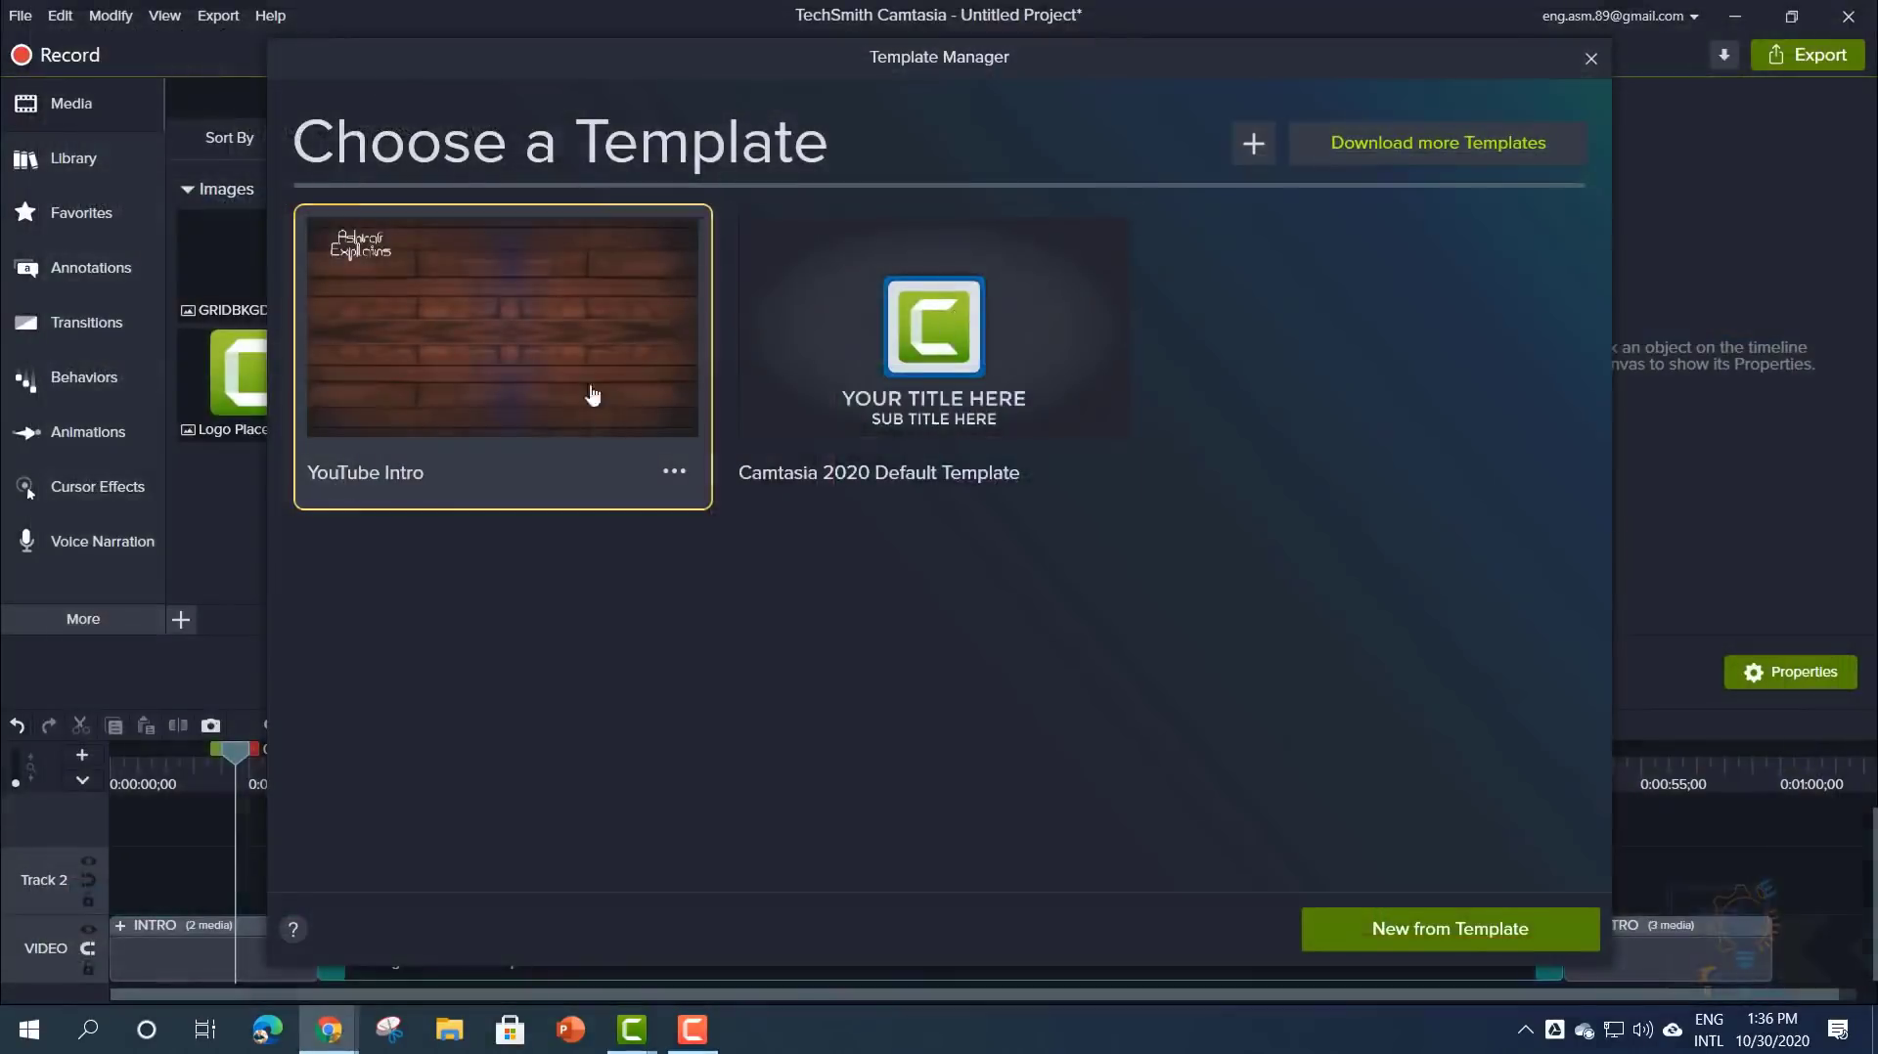
click(1591, 61)
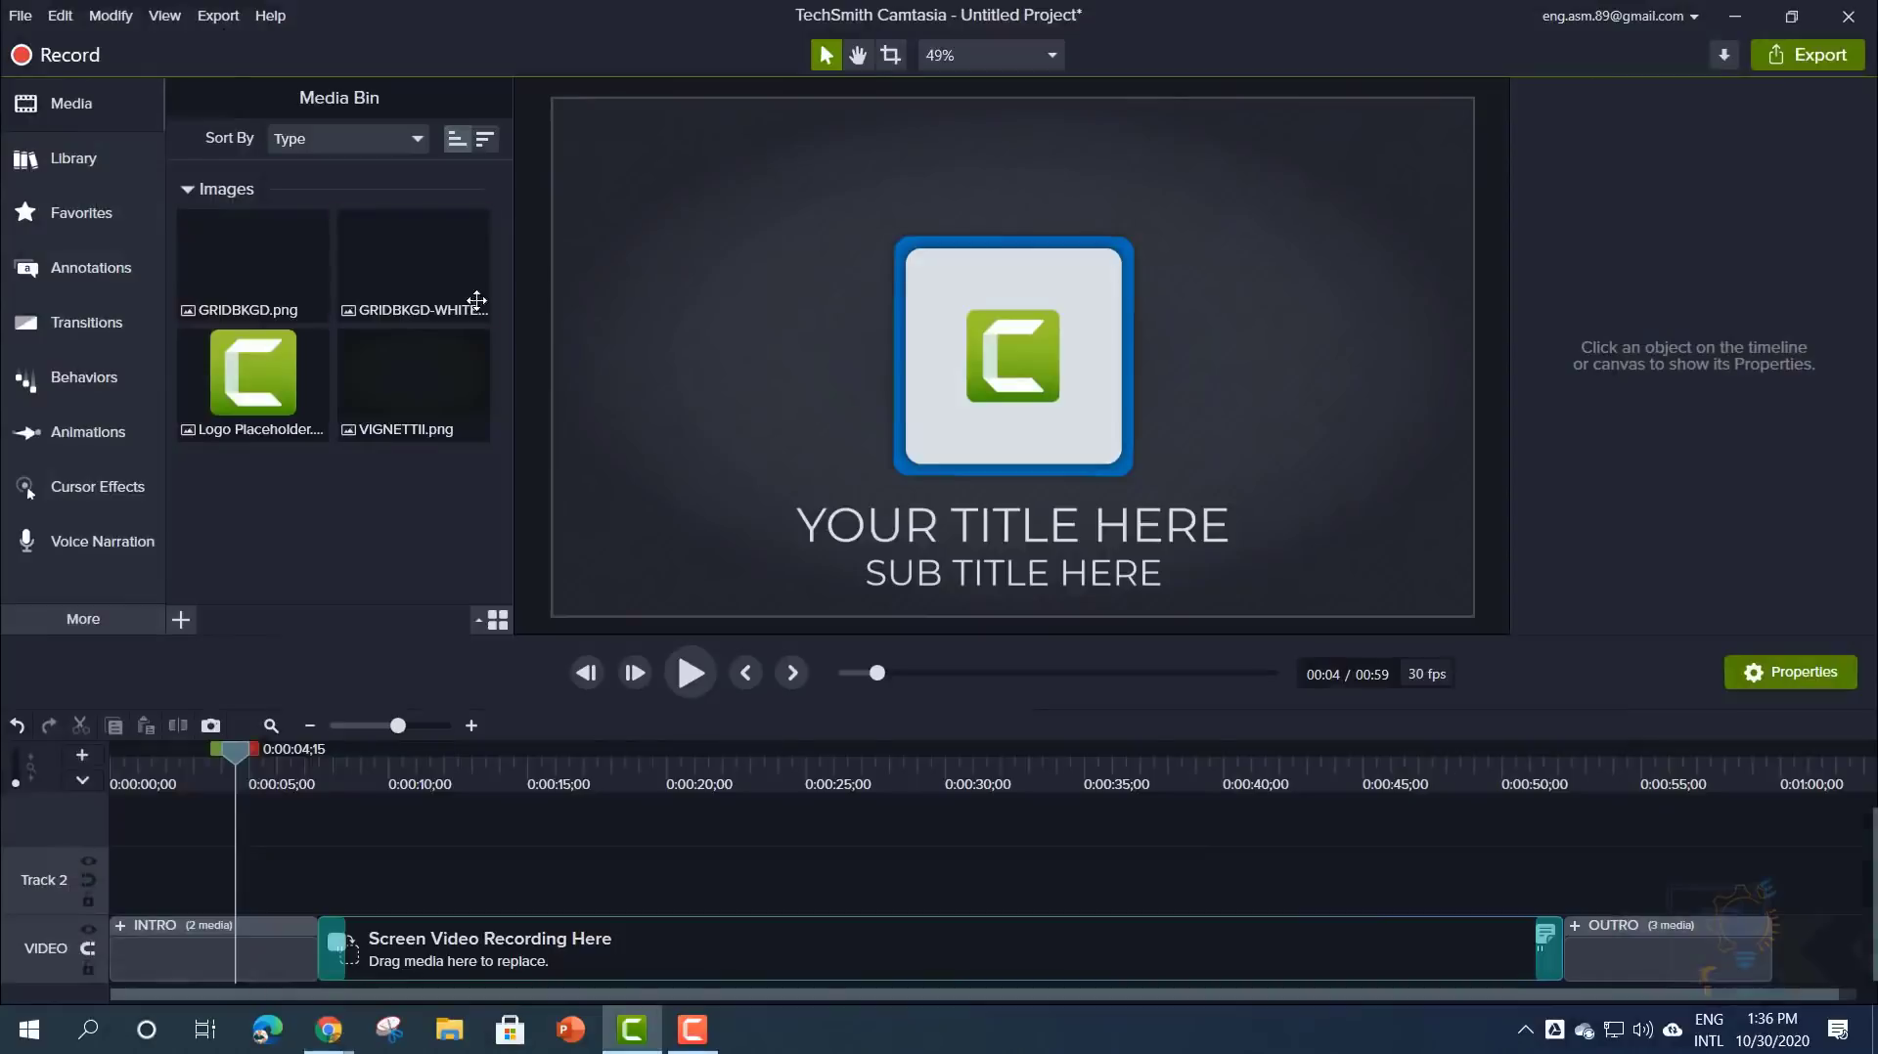
click(20, 15)
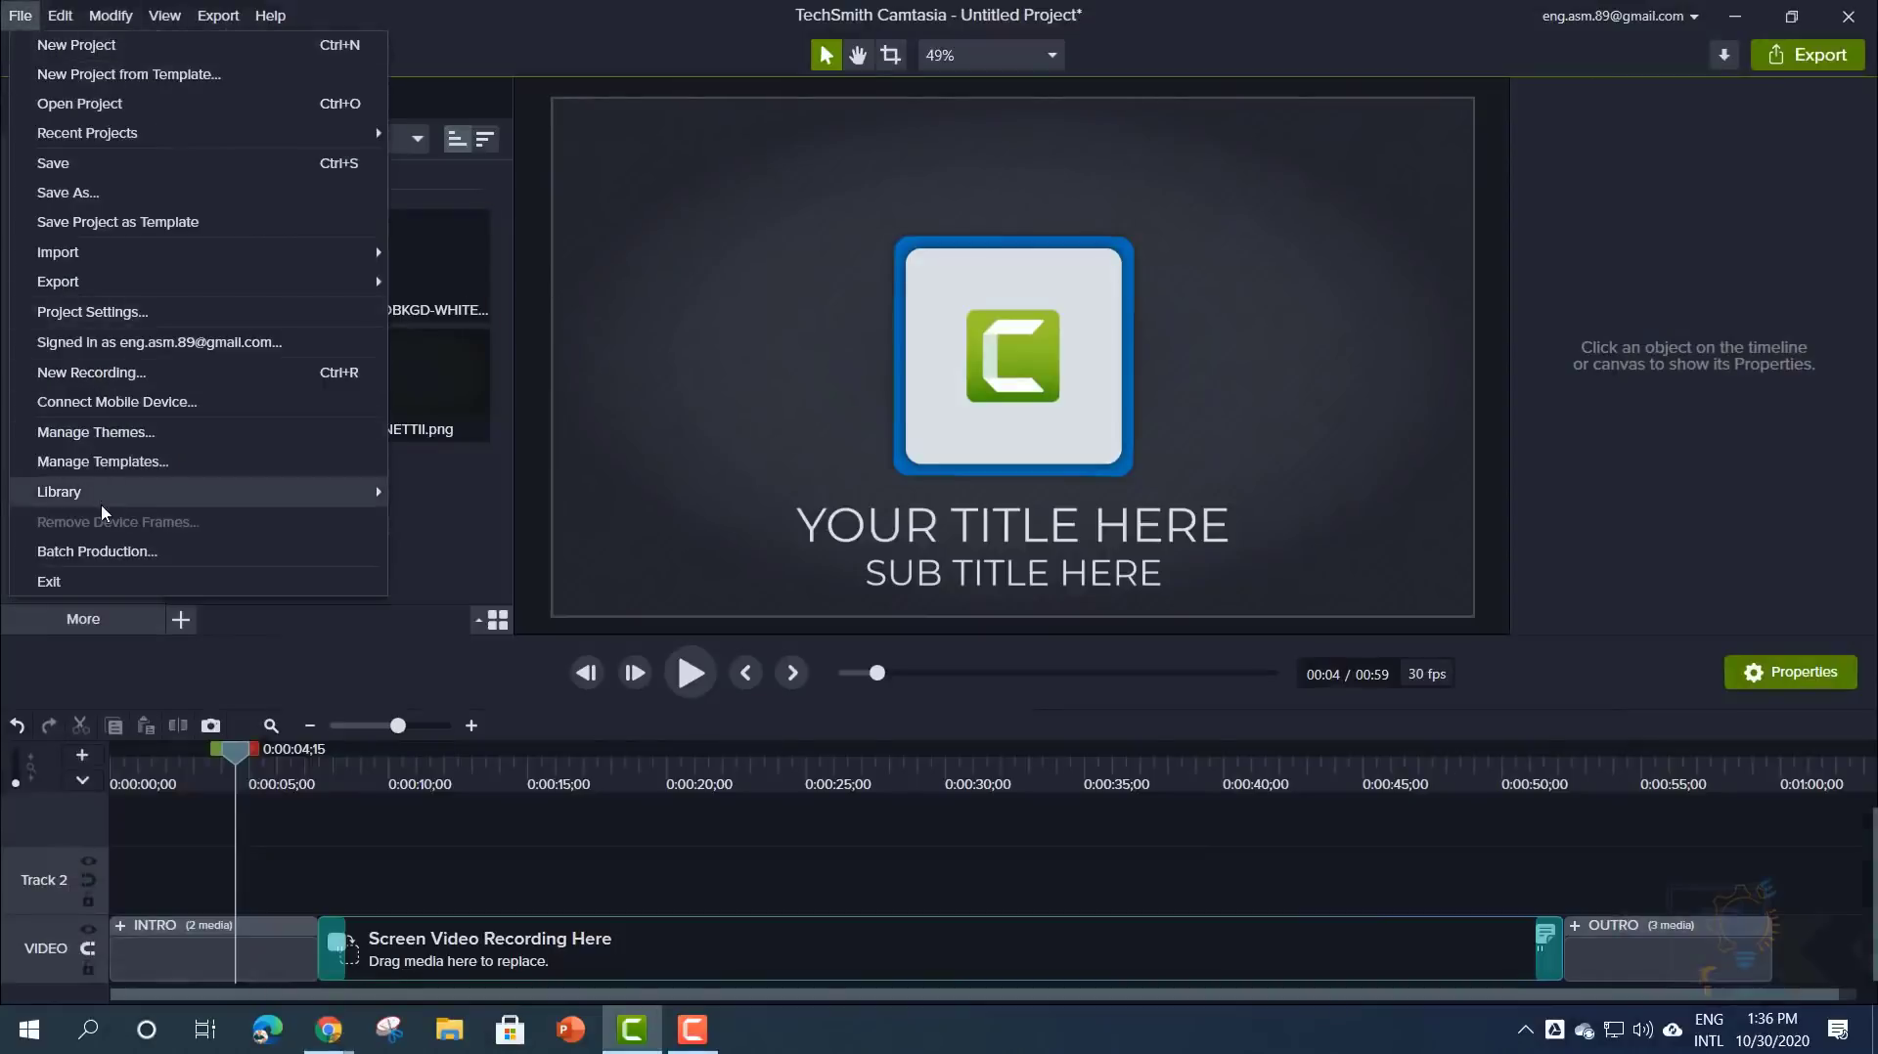
mouse_move(105, 496)
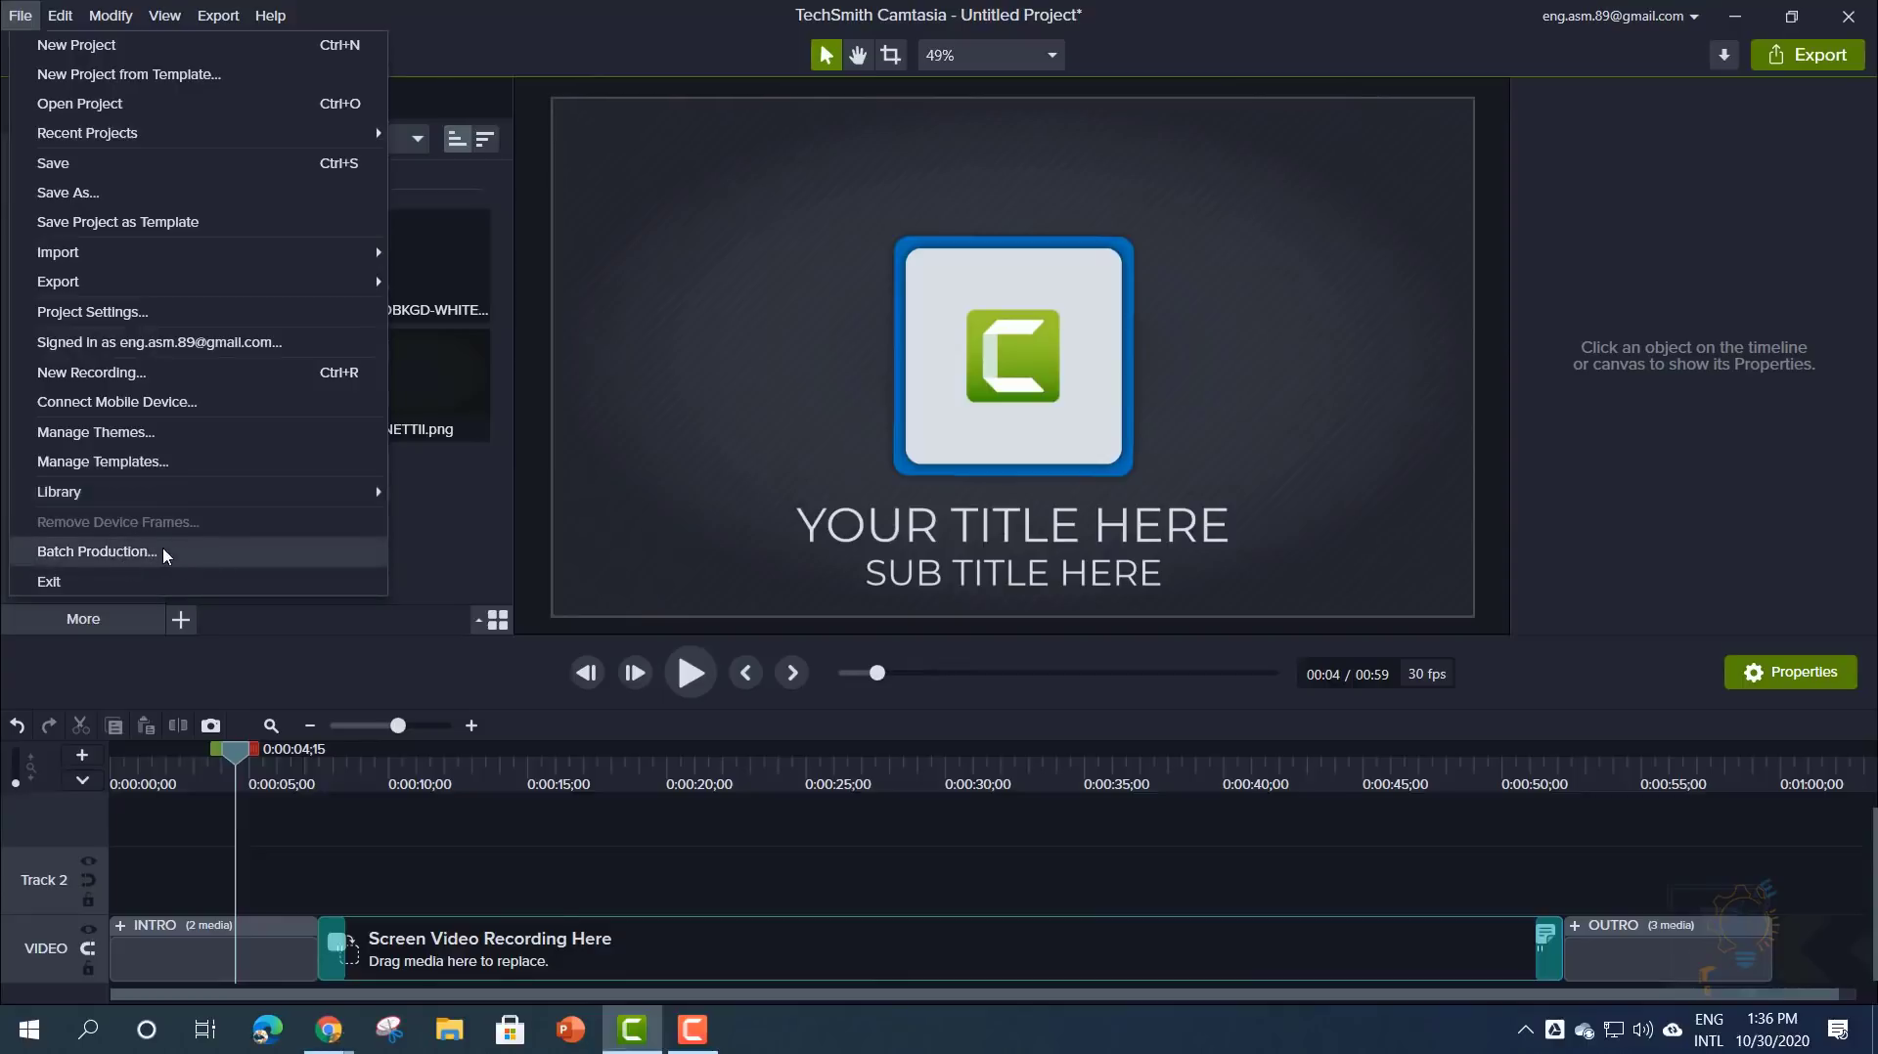
click(218, 15)
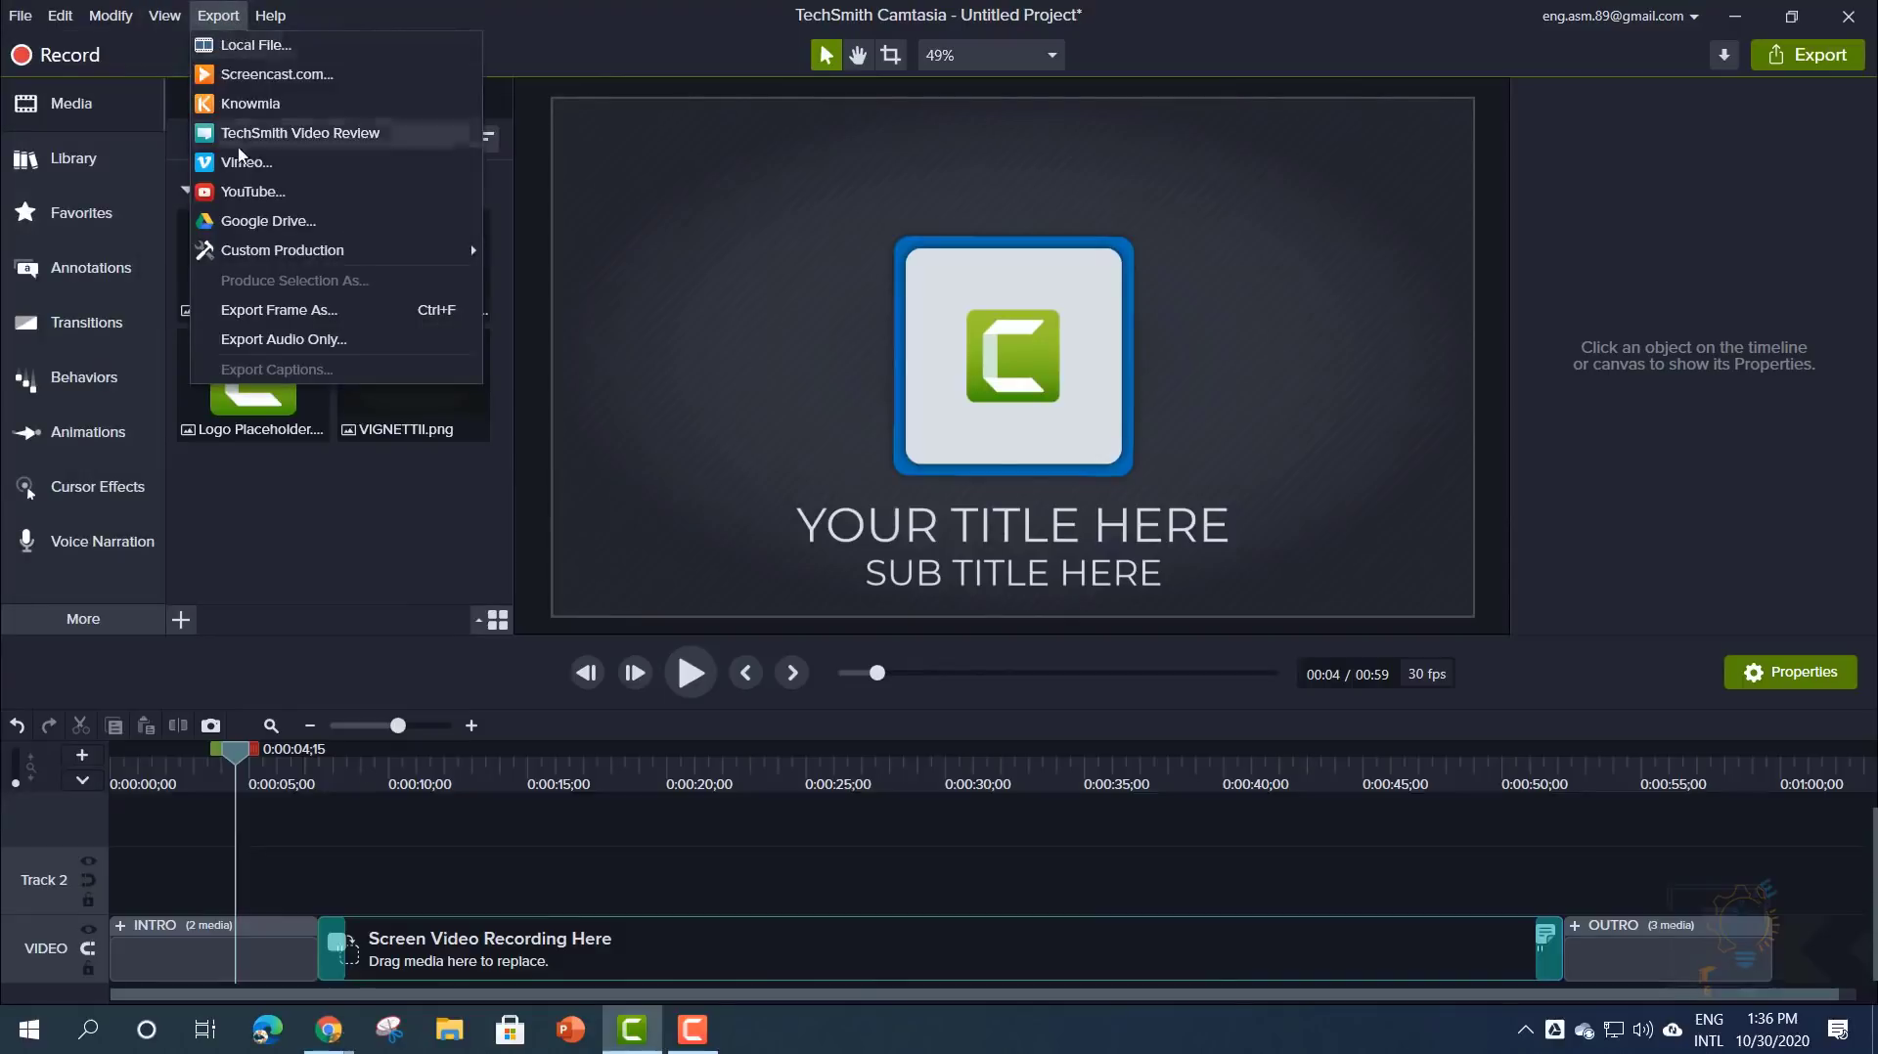
click(15, 12)
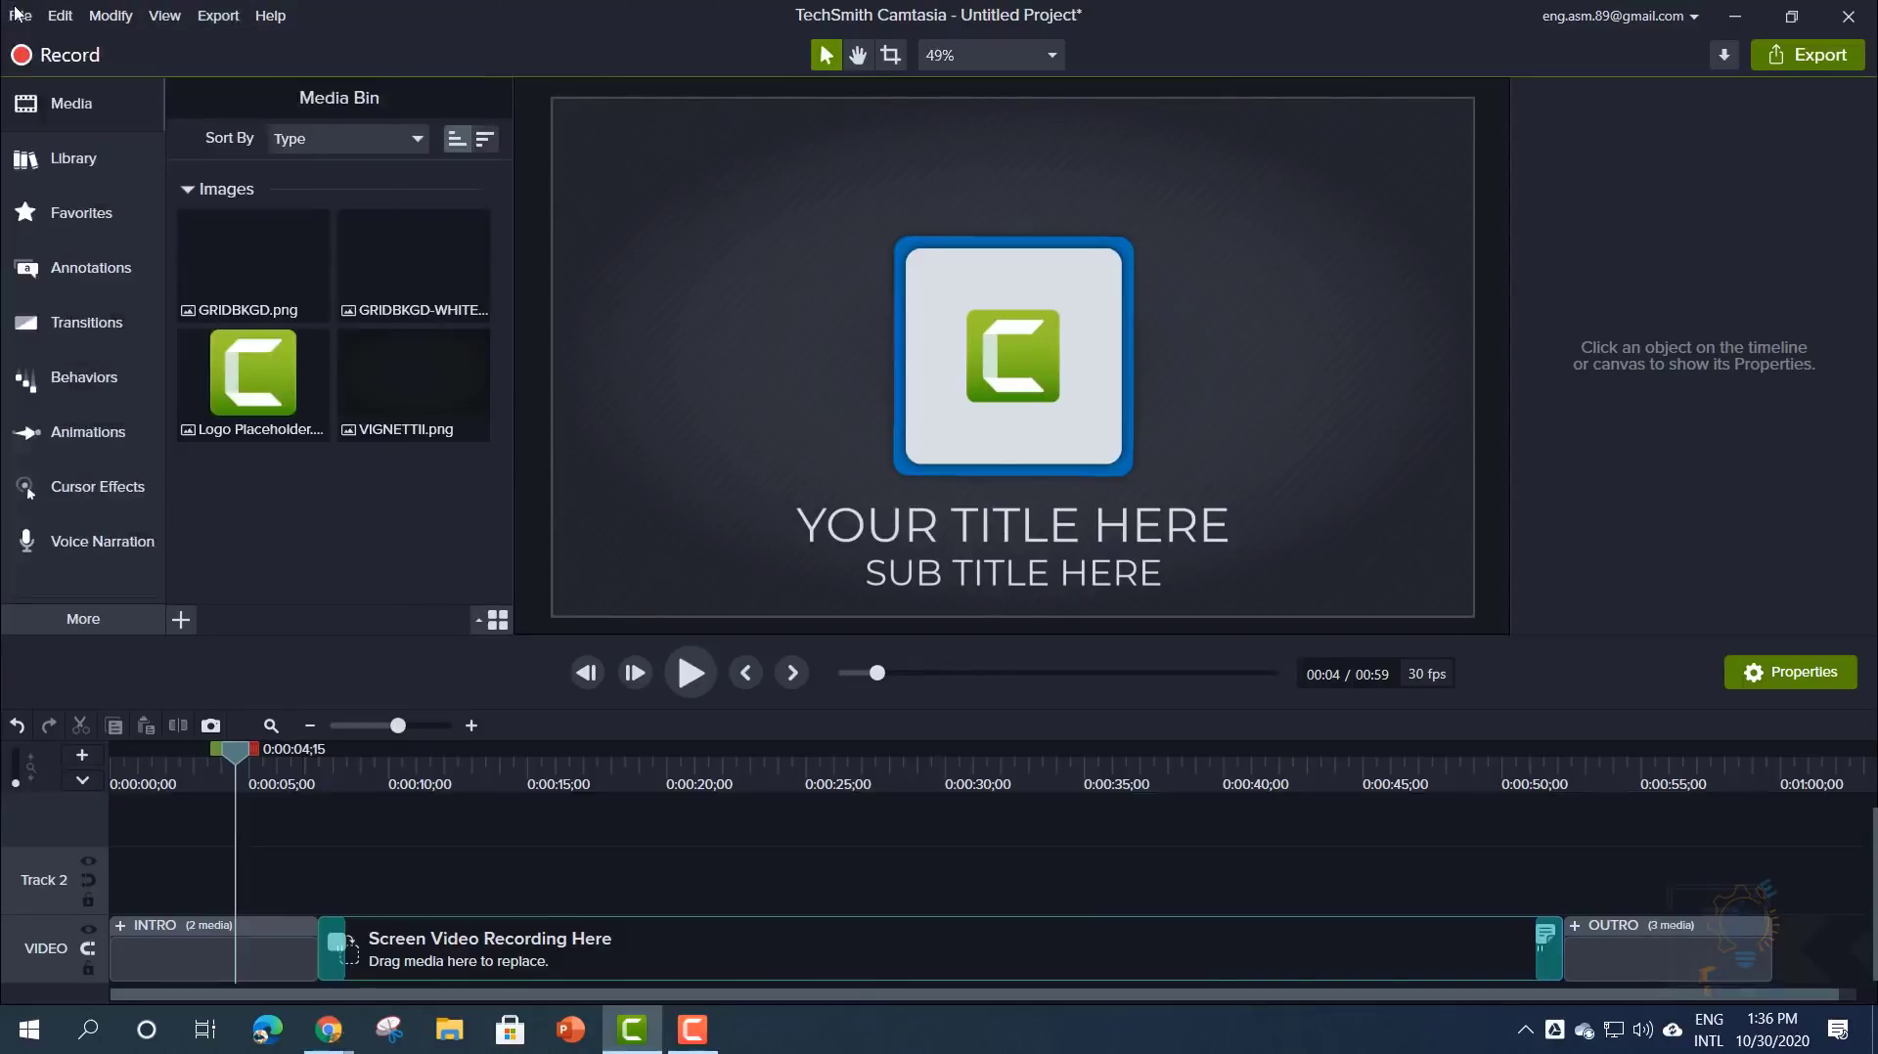
click(15, 12)
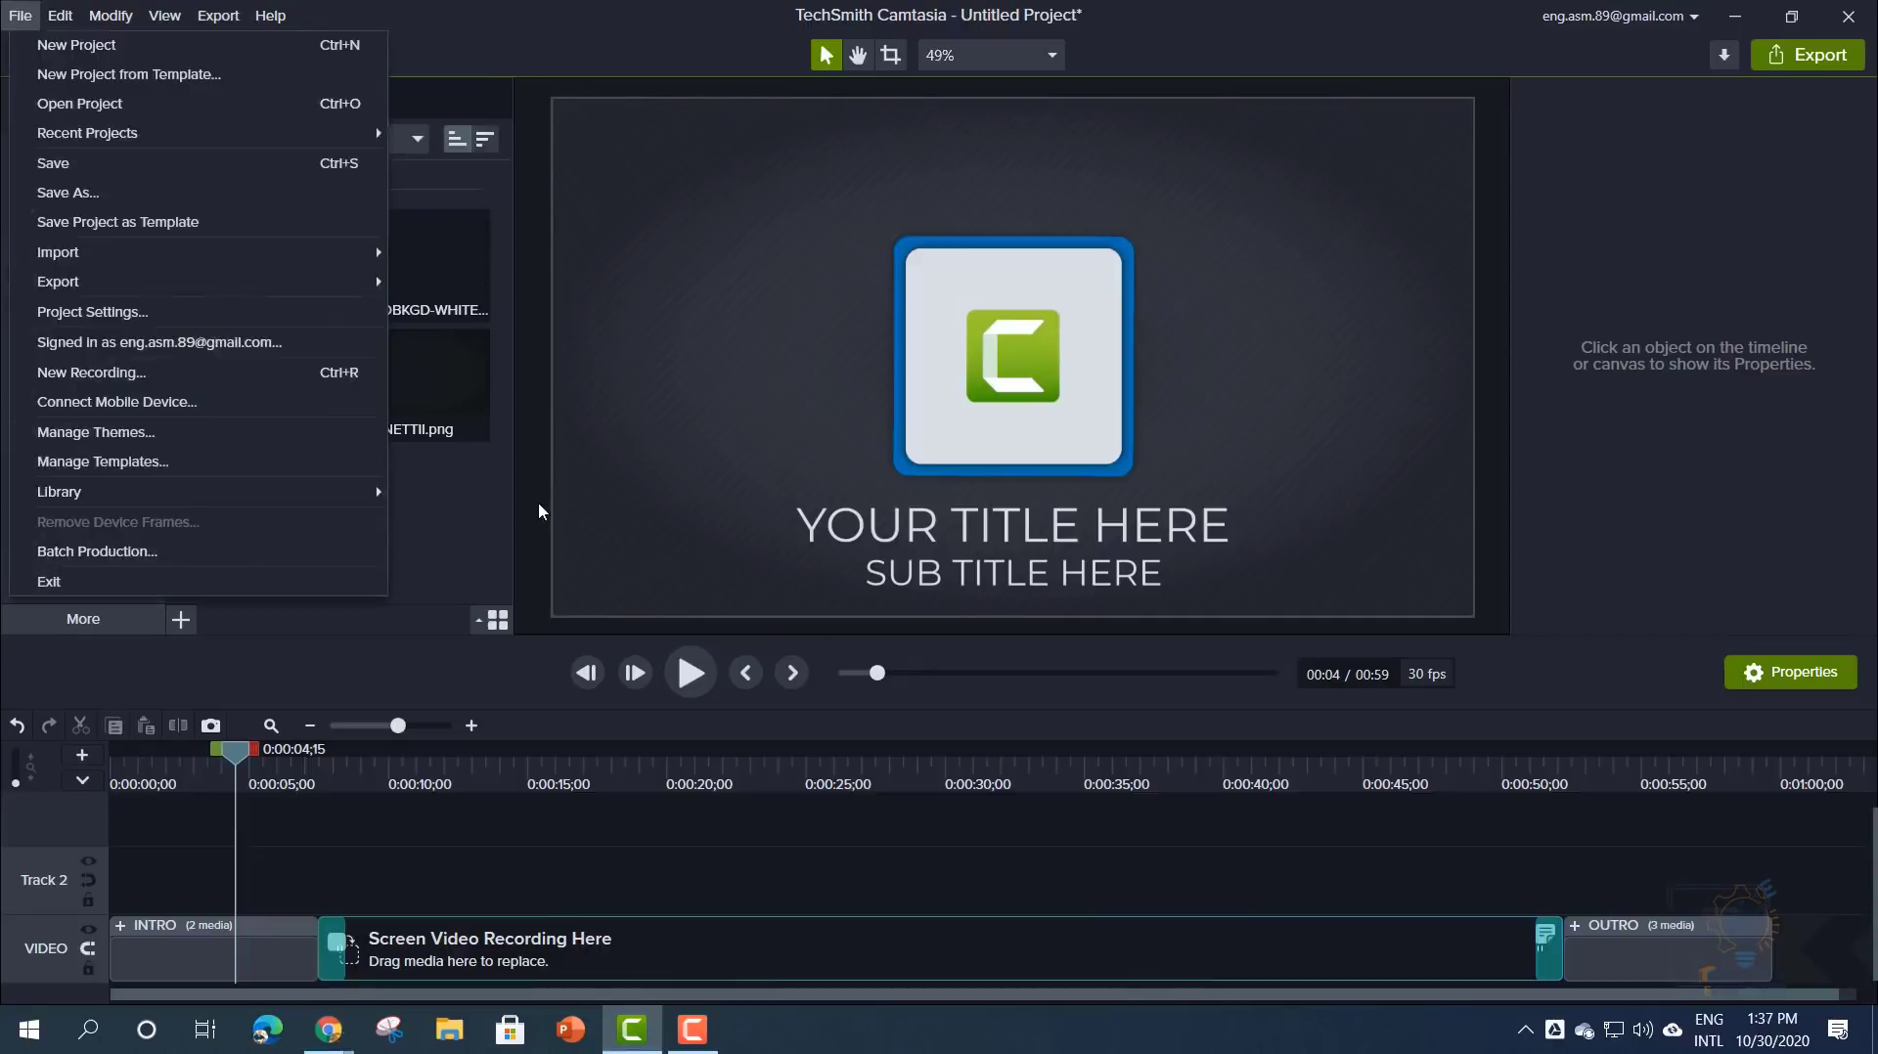
click(423, 536)
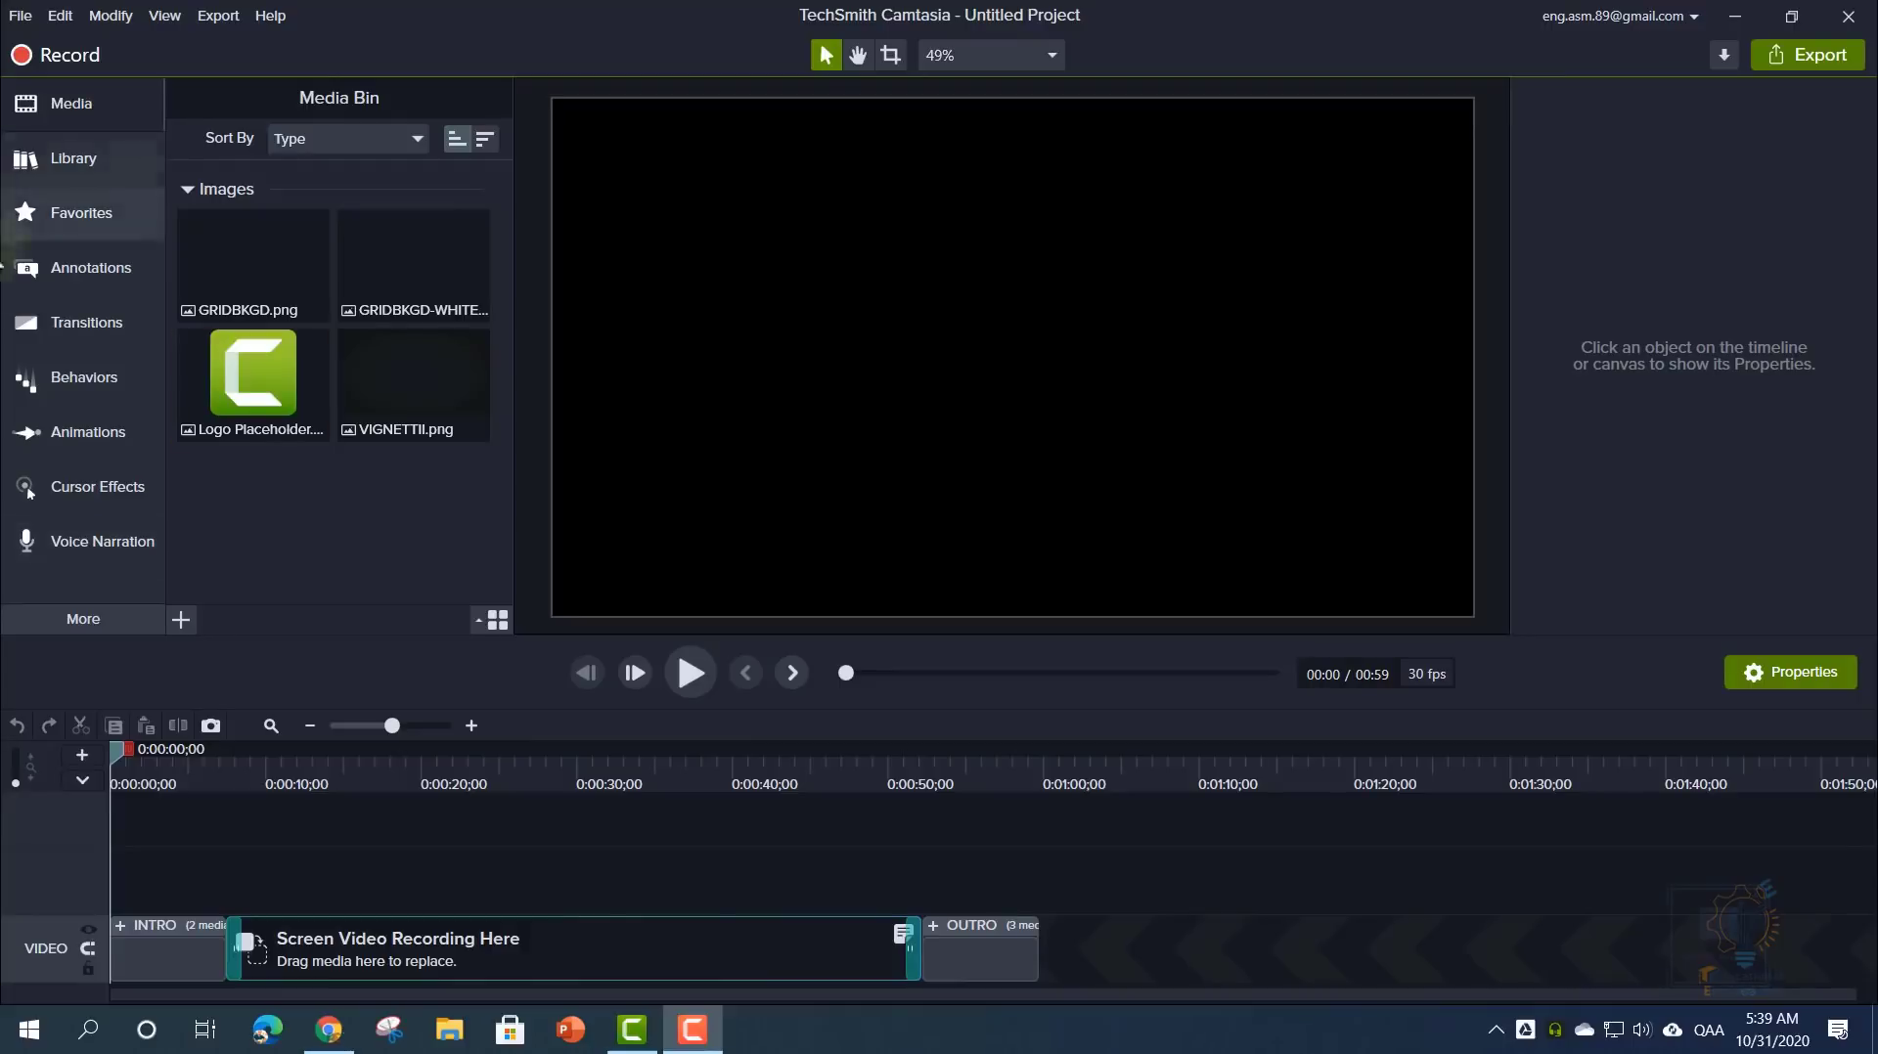
- Open Edit > Preferences, browse Timing, Partners, Shortcuts, Project and Advanced, ending on Shortcuts
click(60, 17)
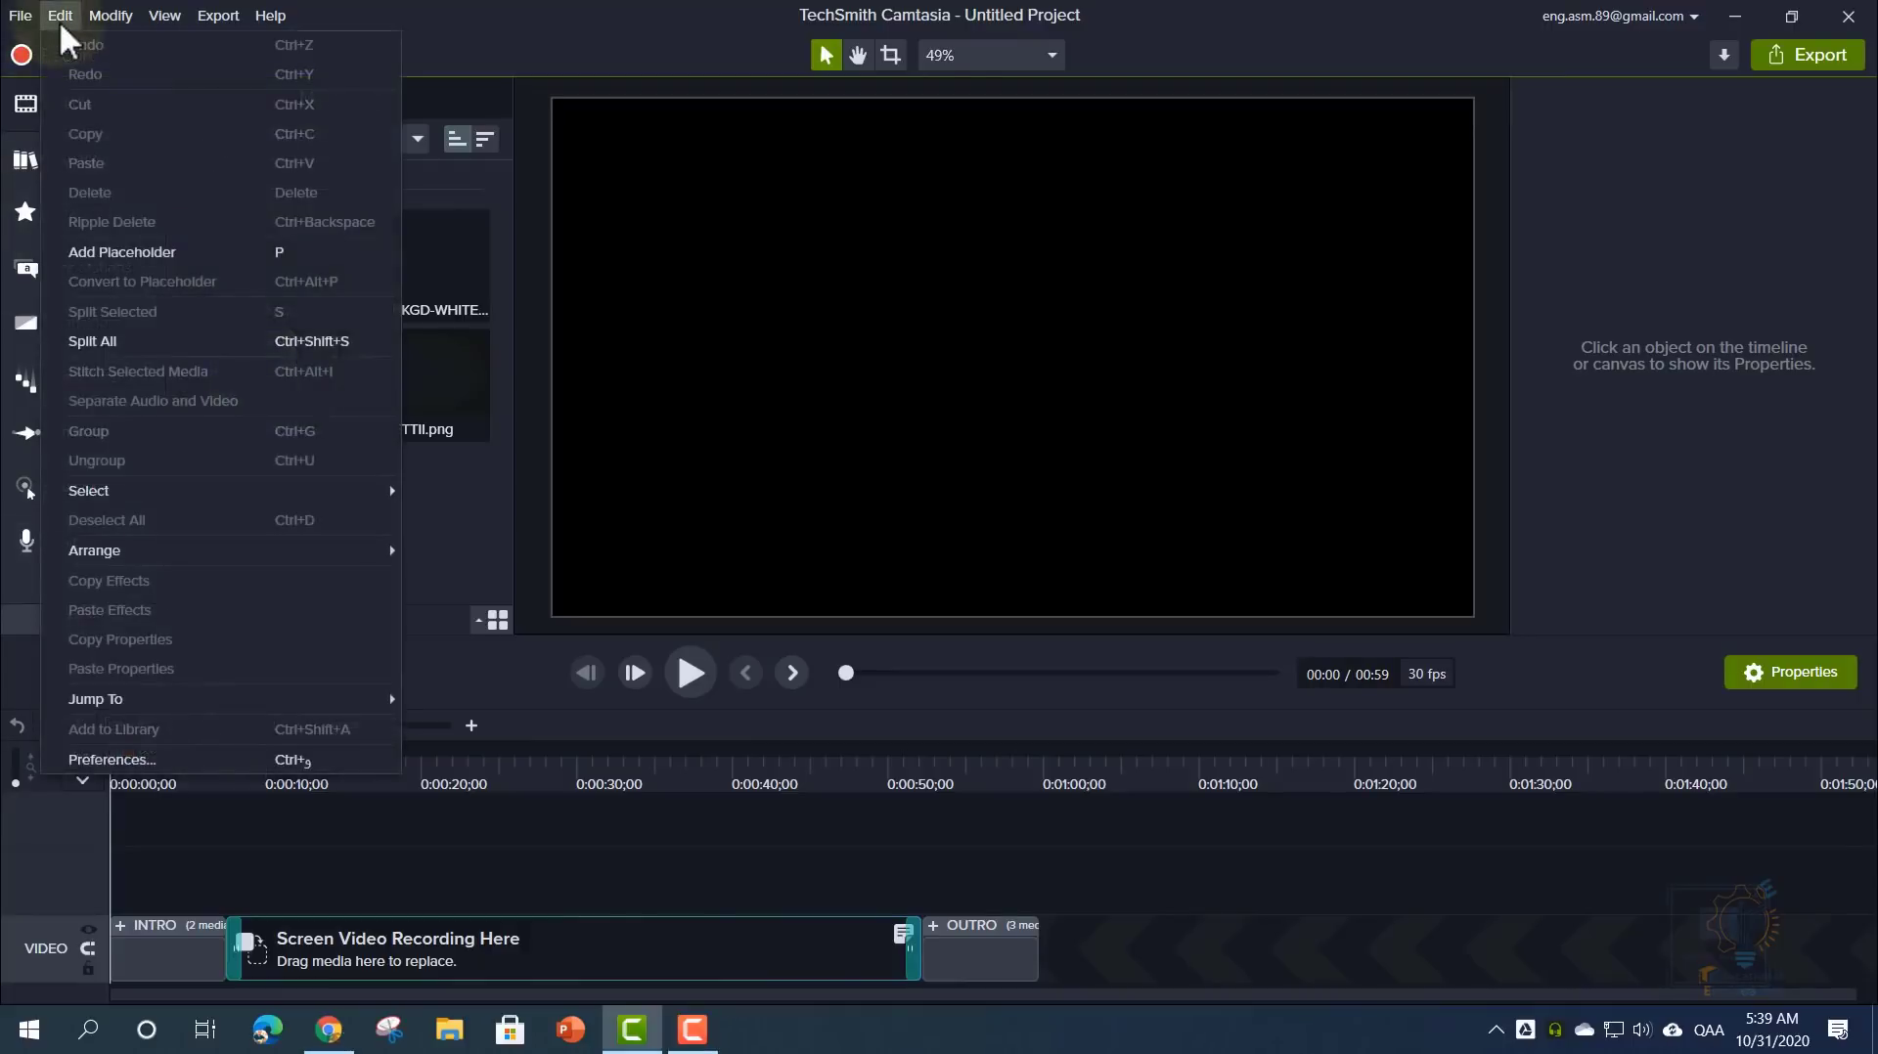
click(132, 760)
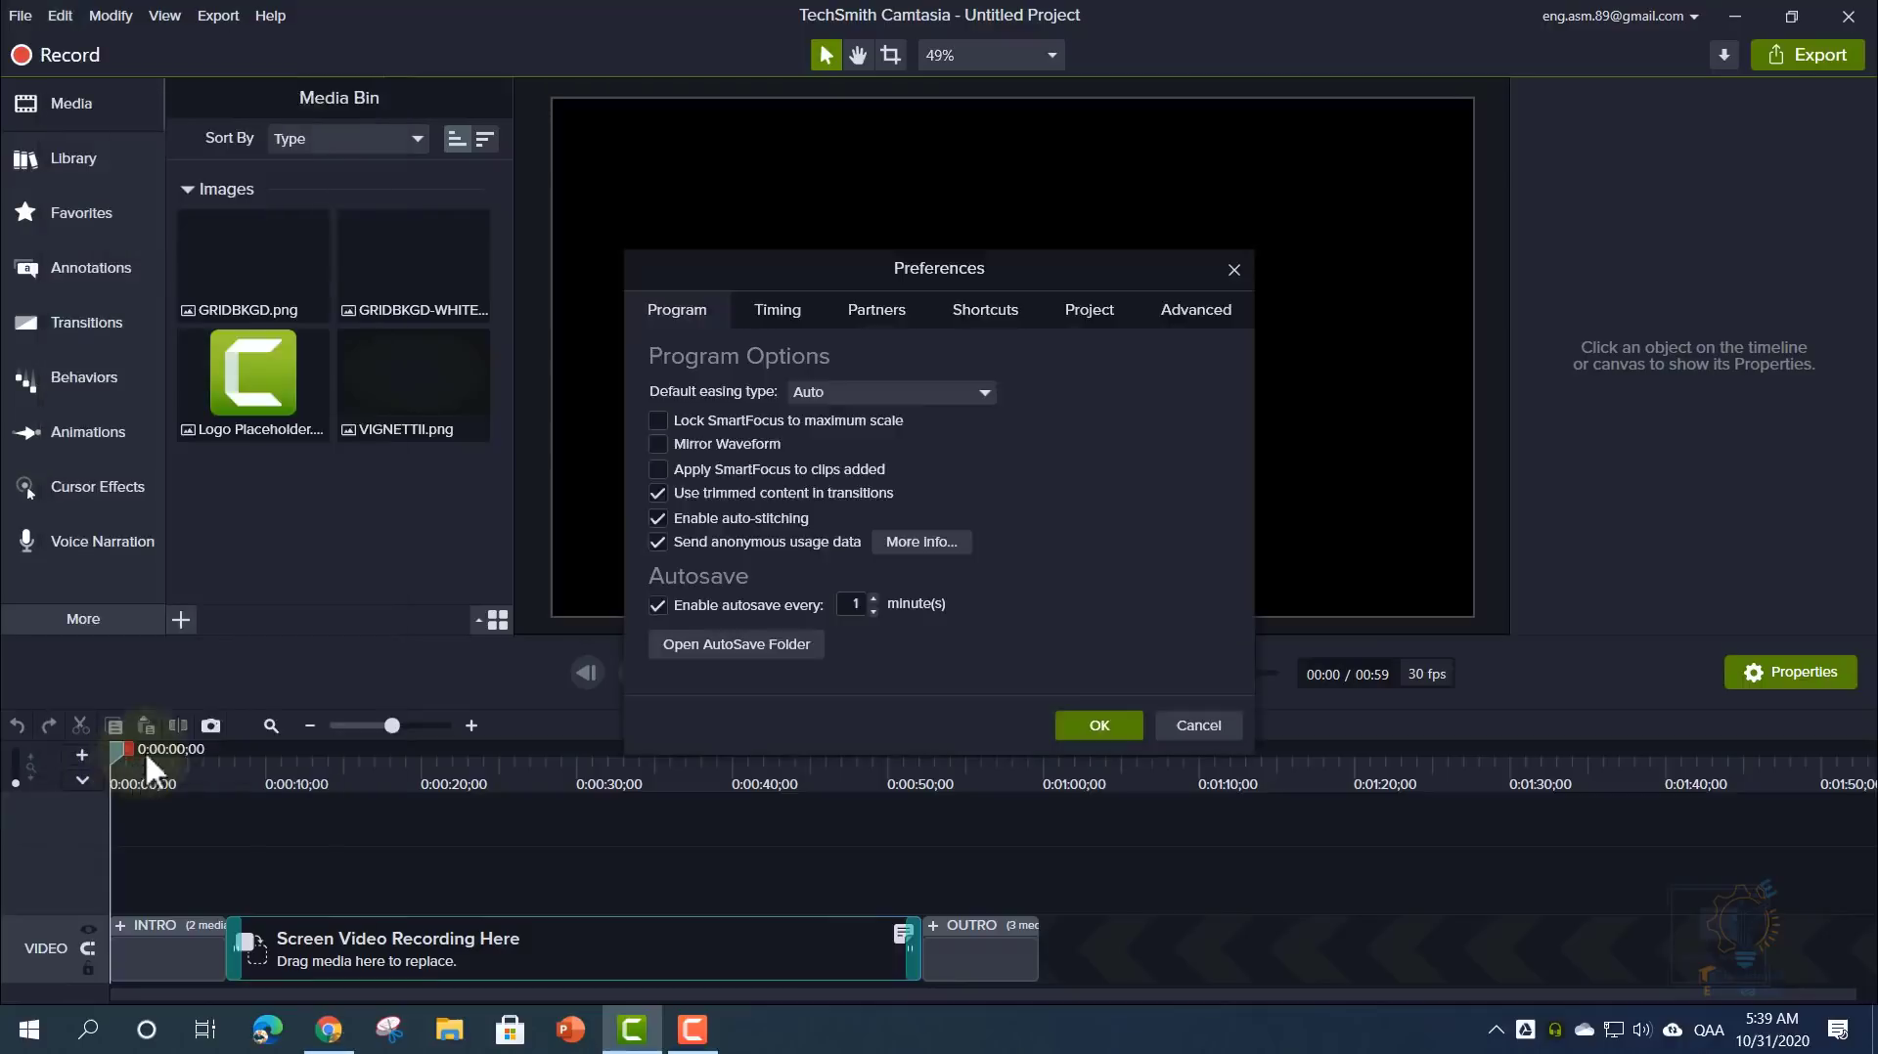
drag(758, 276, 669, 222)
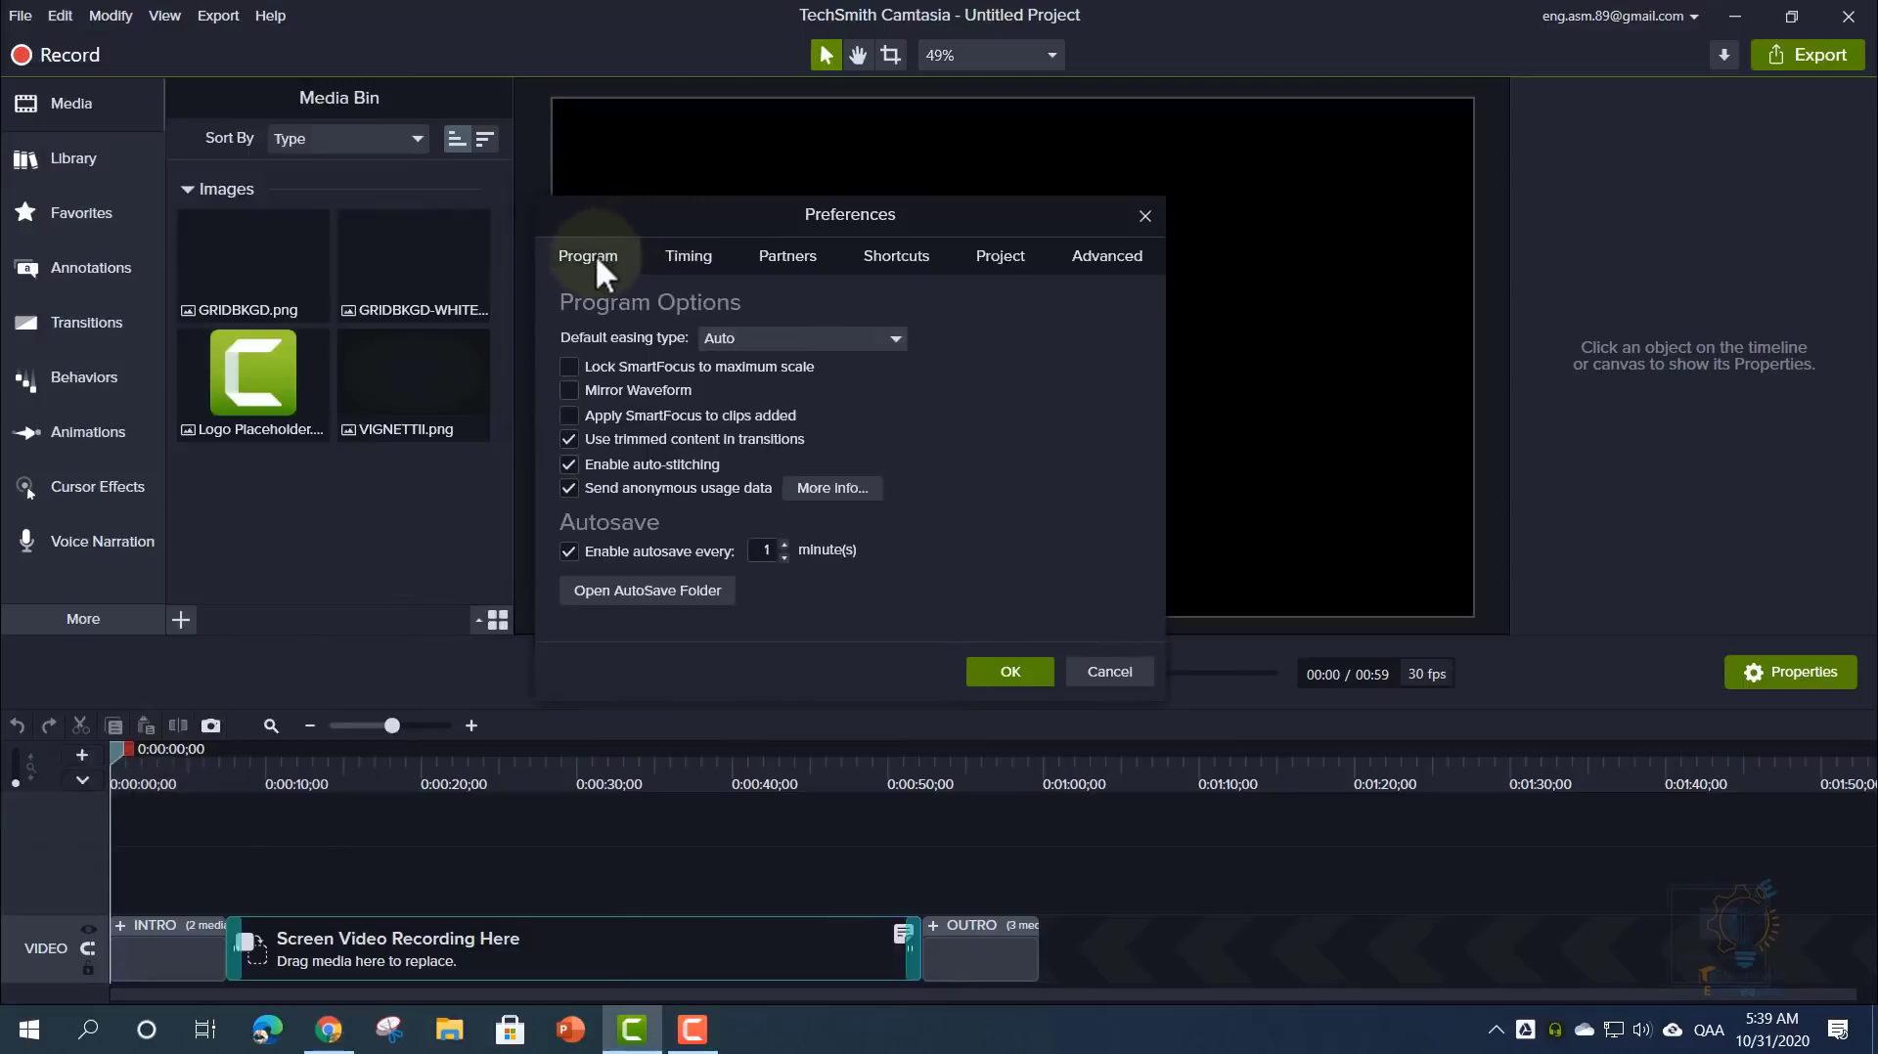
click(691, 252)
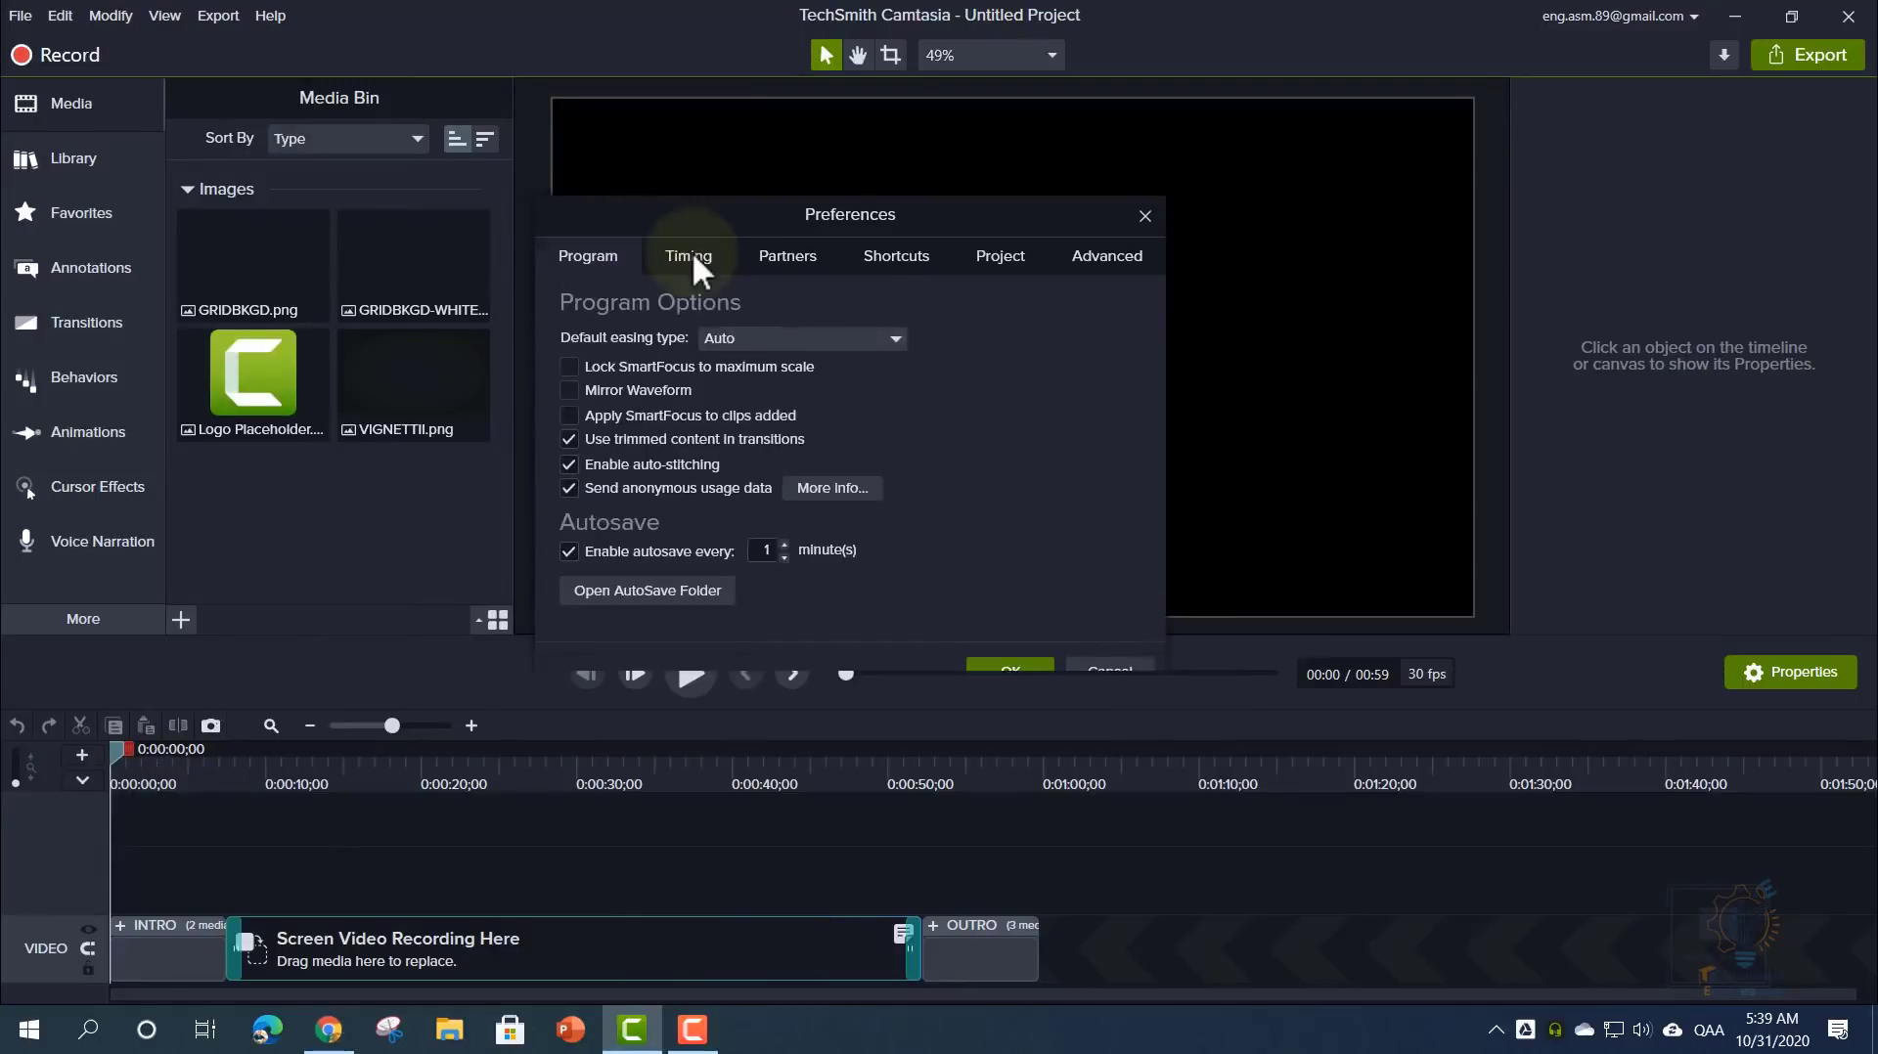
click(780, 260)
click(884, 262)
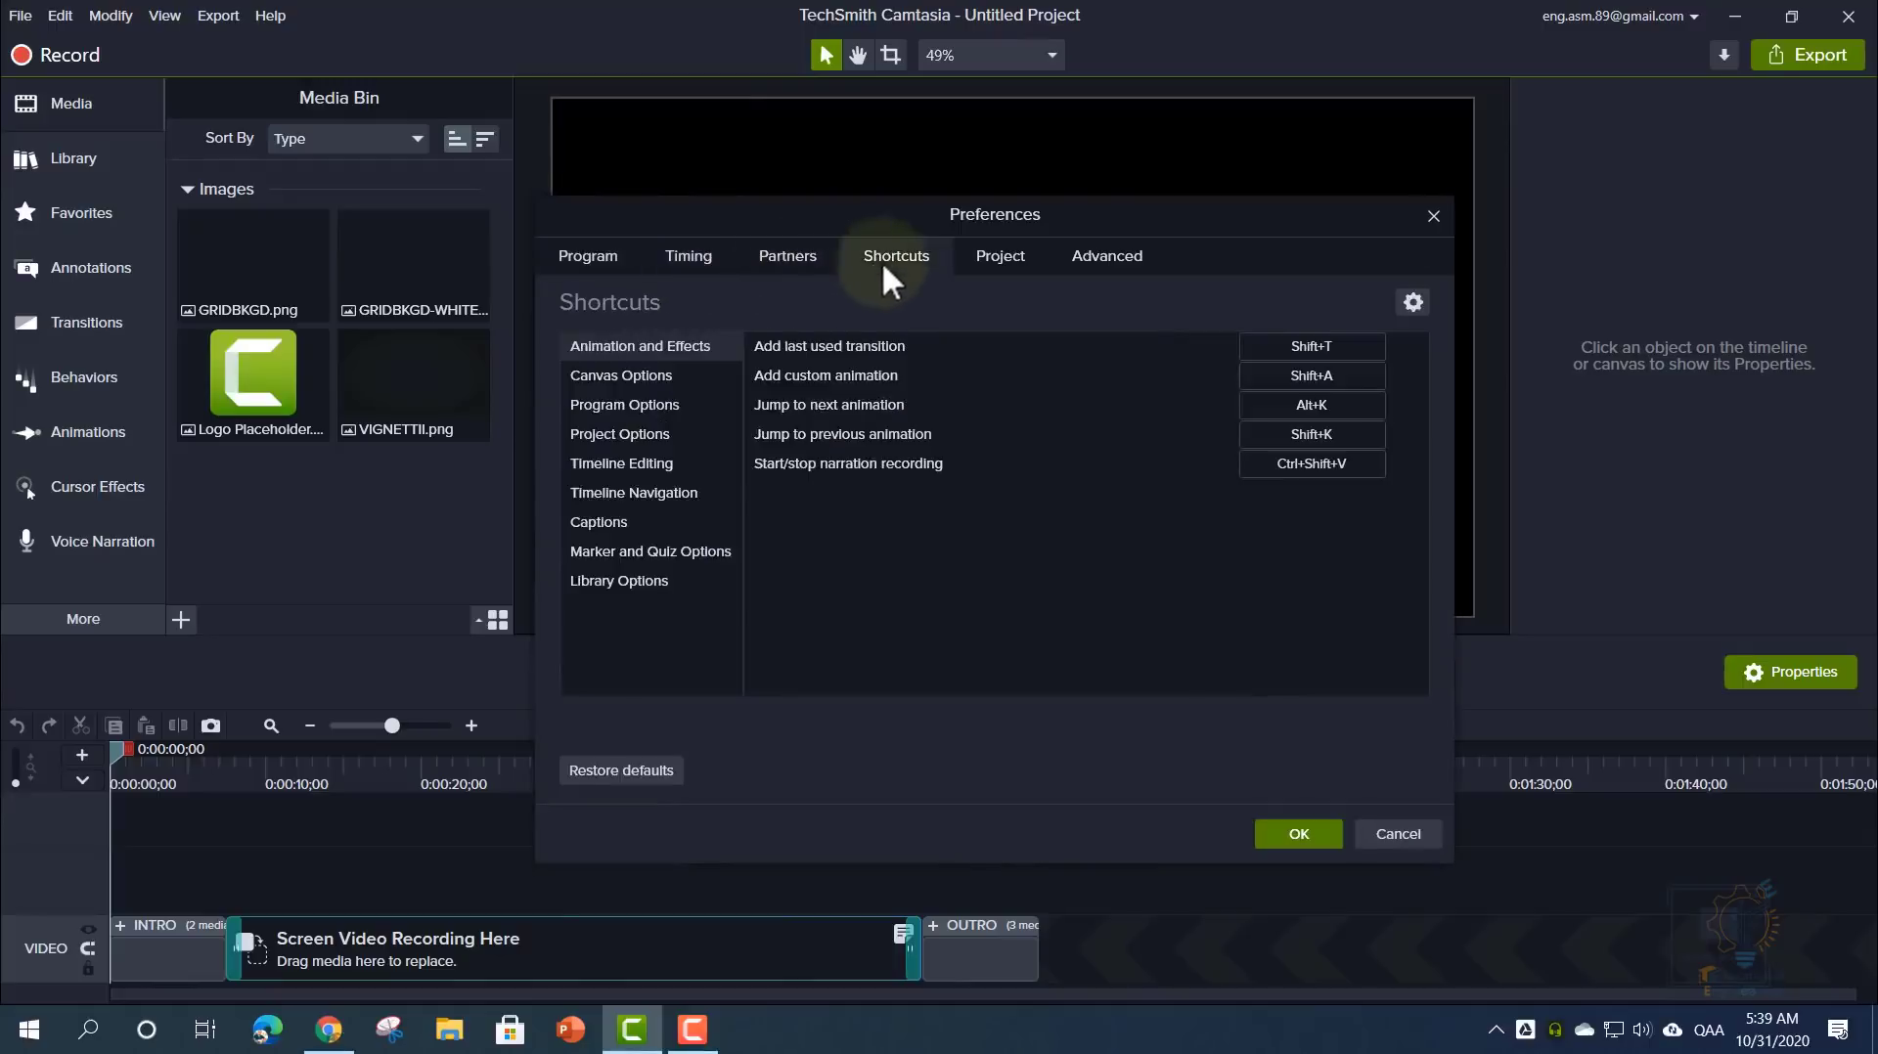
click(1001, 260)
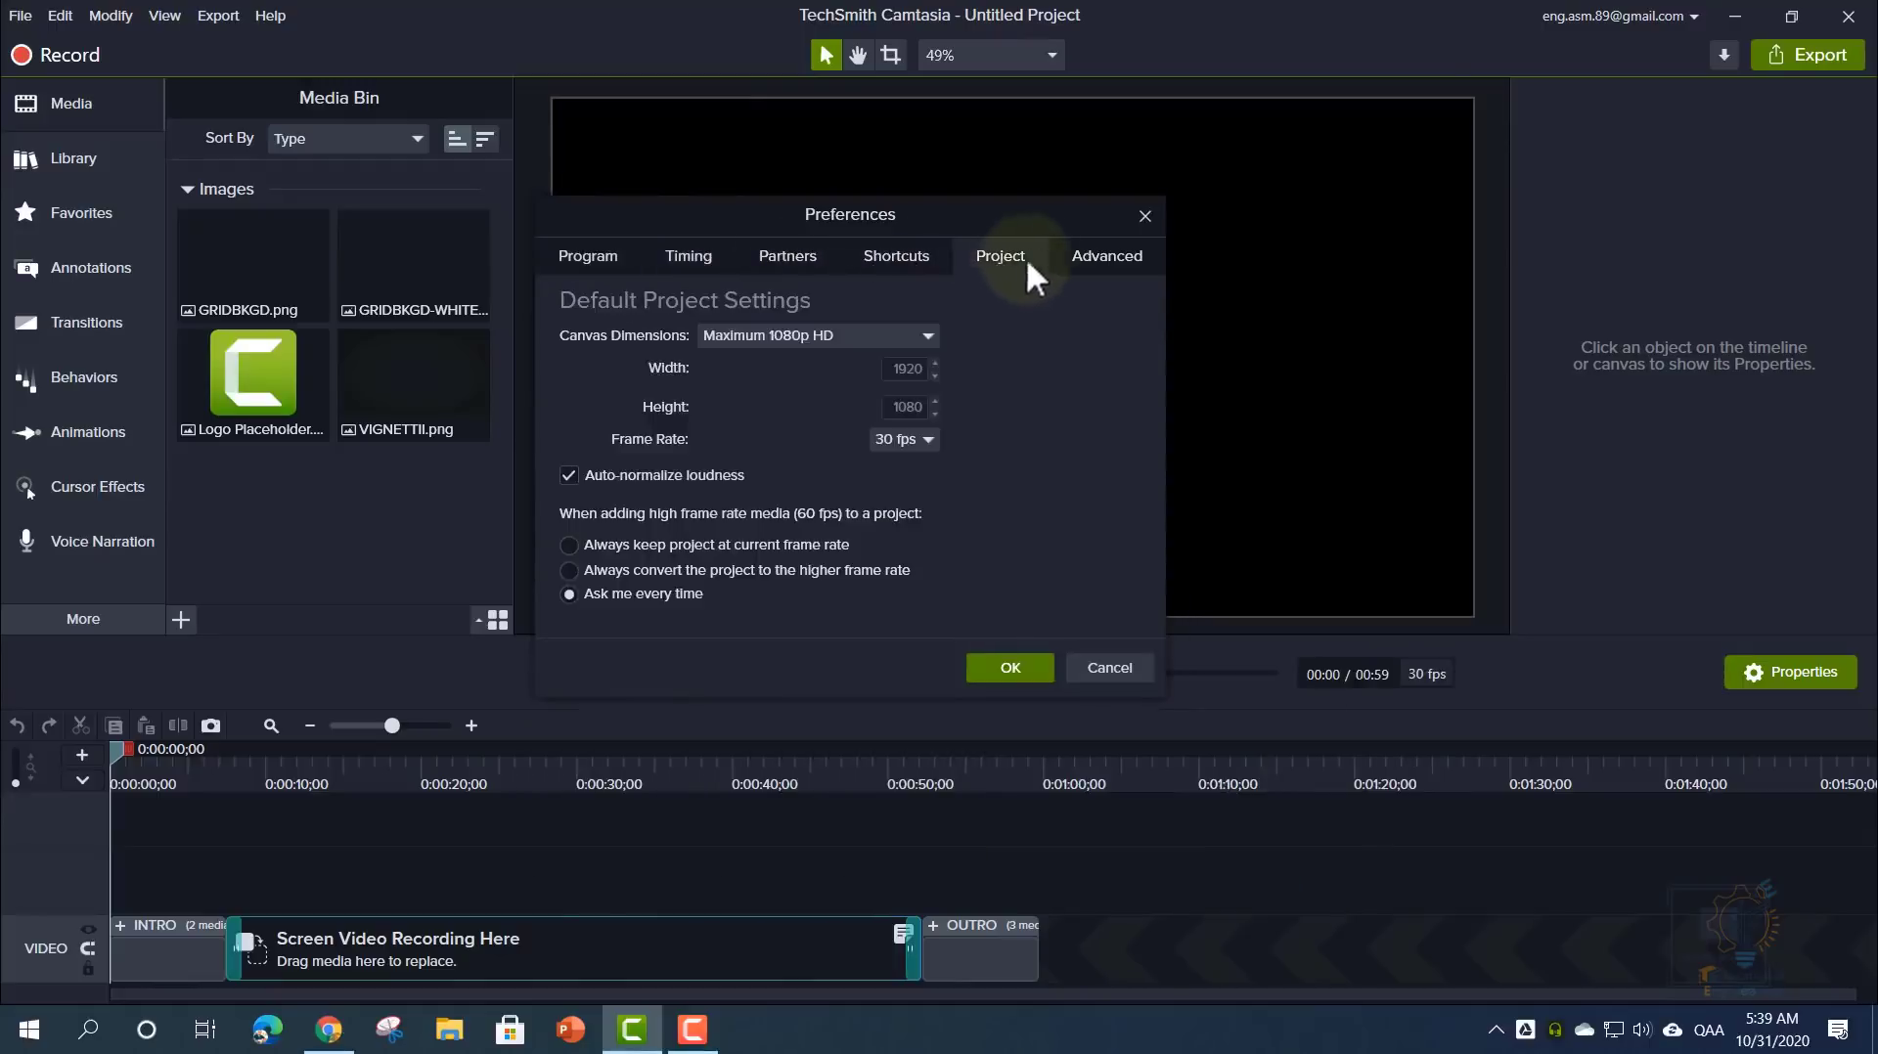
click(1069, 259)
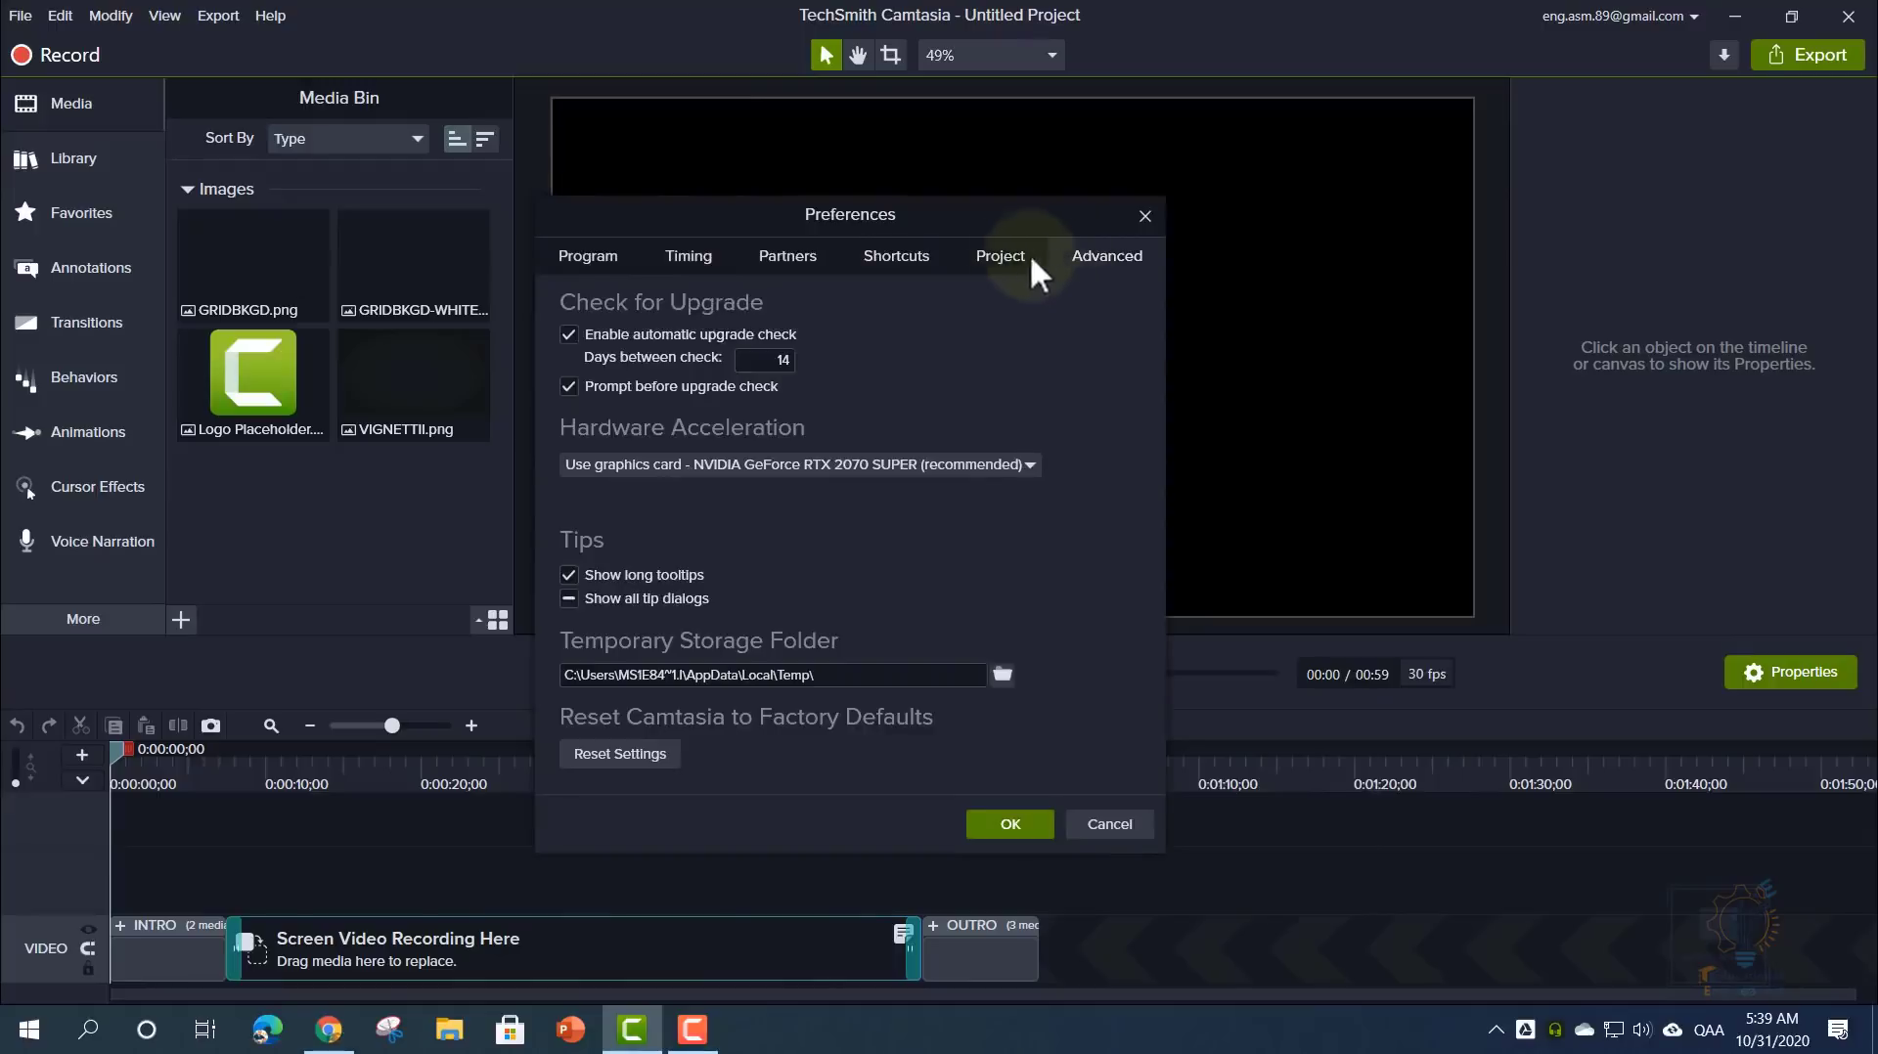
click(898, 258)
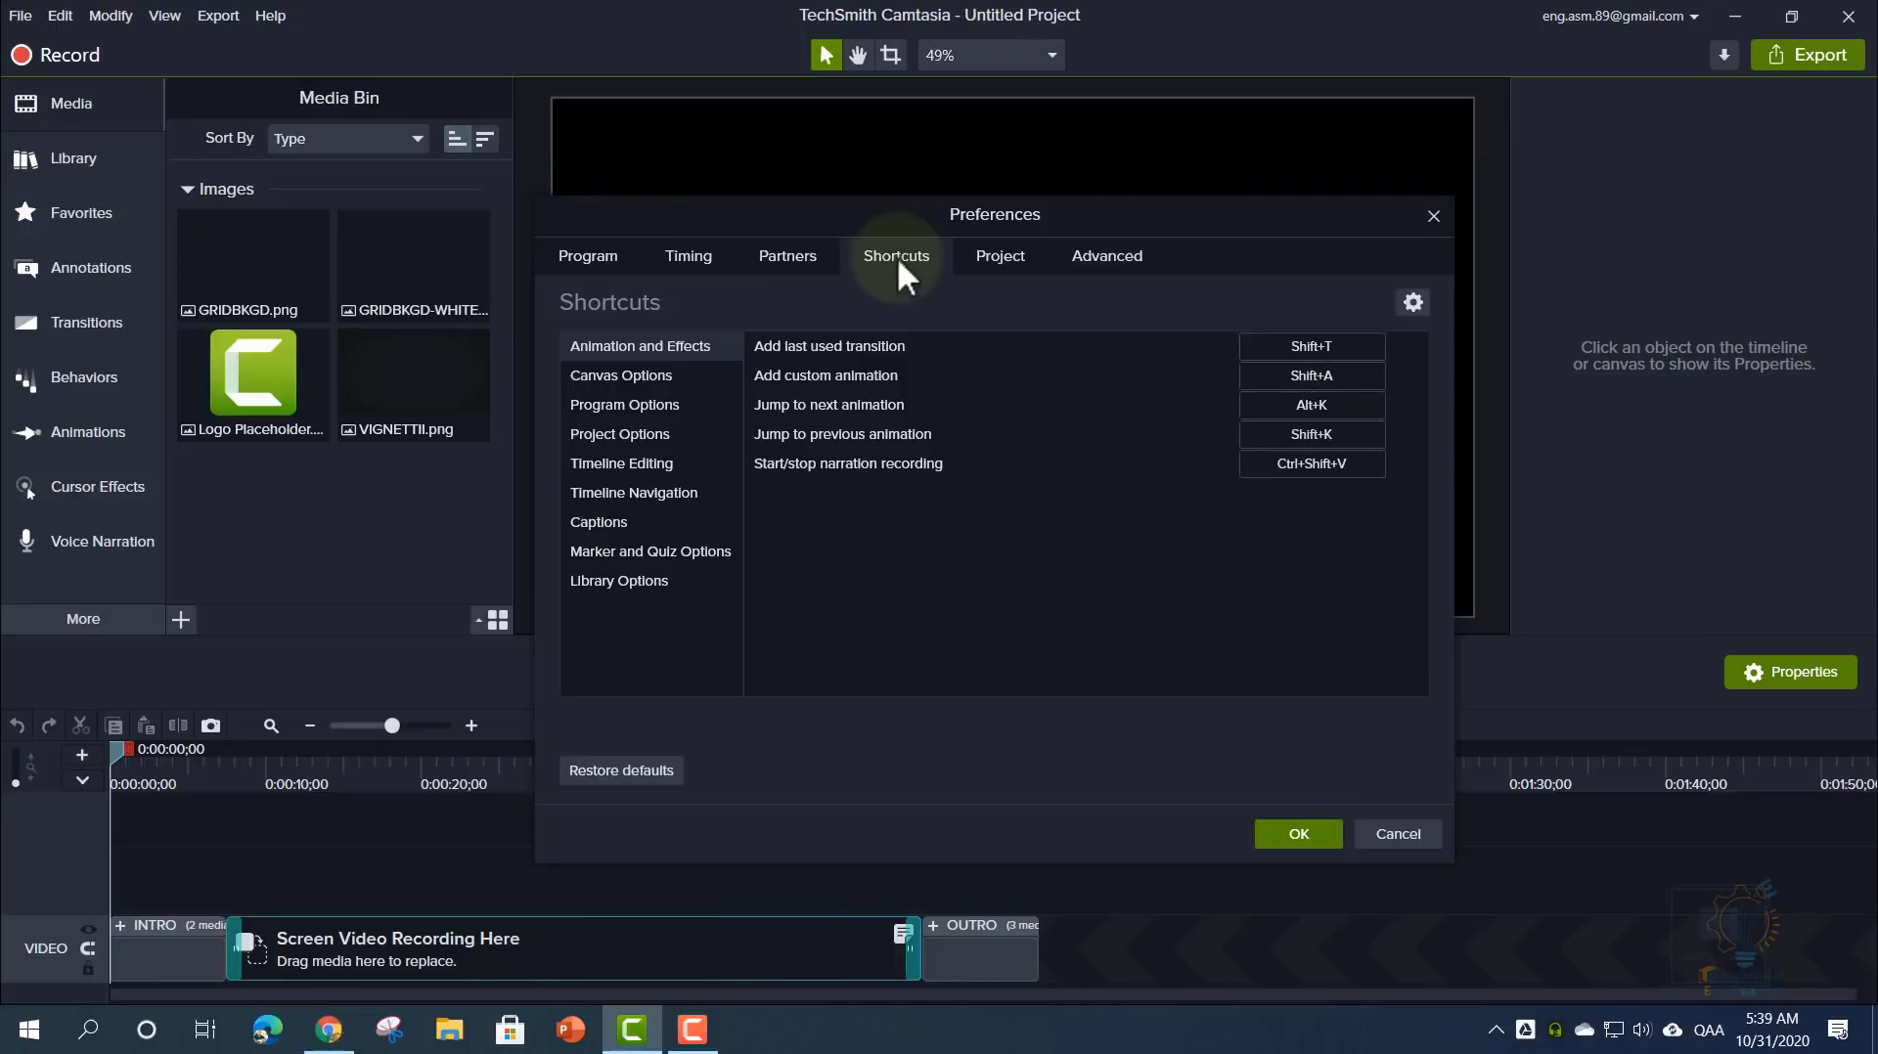
- Browse the Project, Canvas, Timeline Editing, Library and Marker shortcut lists, ending on Captions (Add caption Shift+C)
click(649, 432)
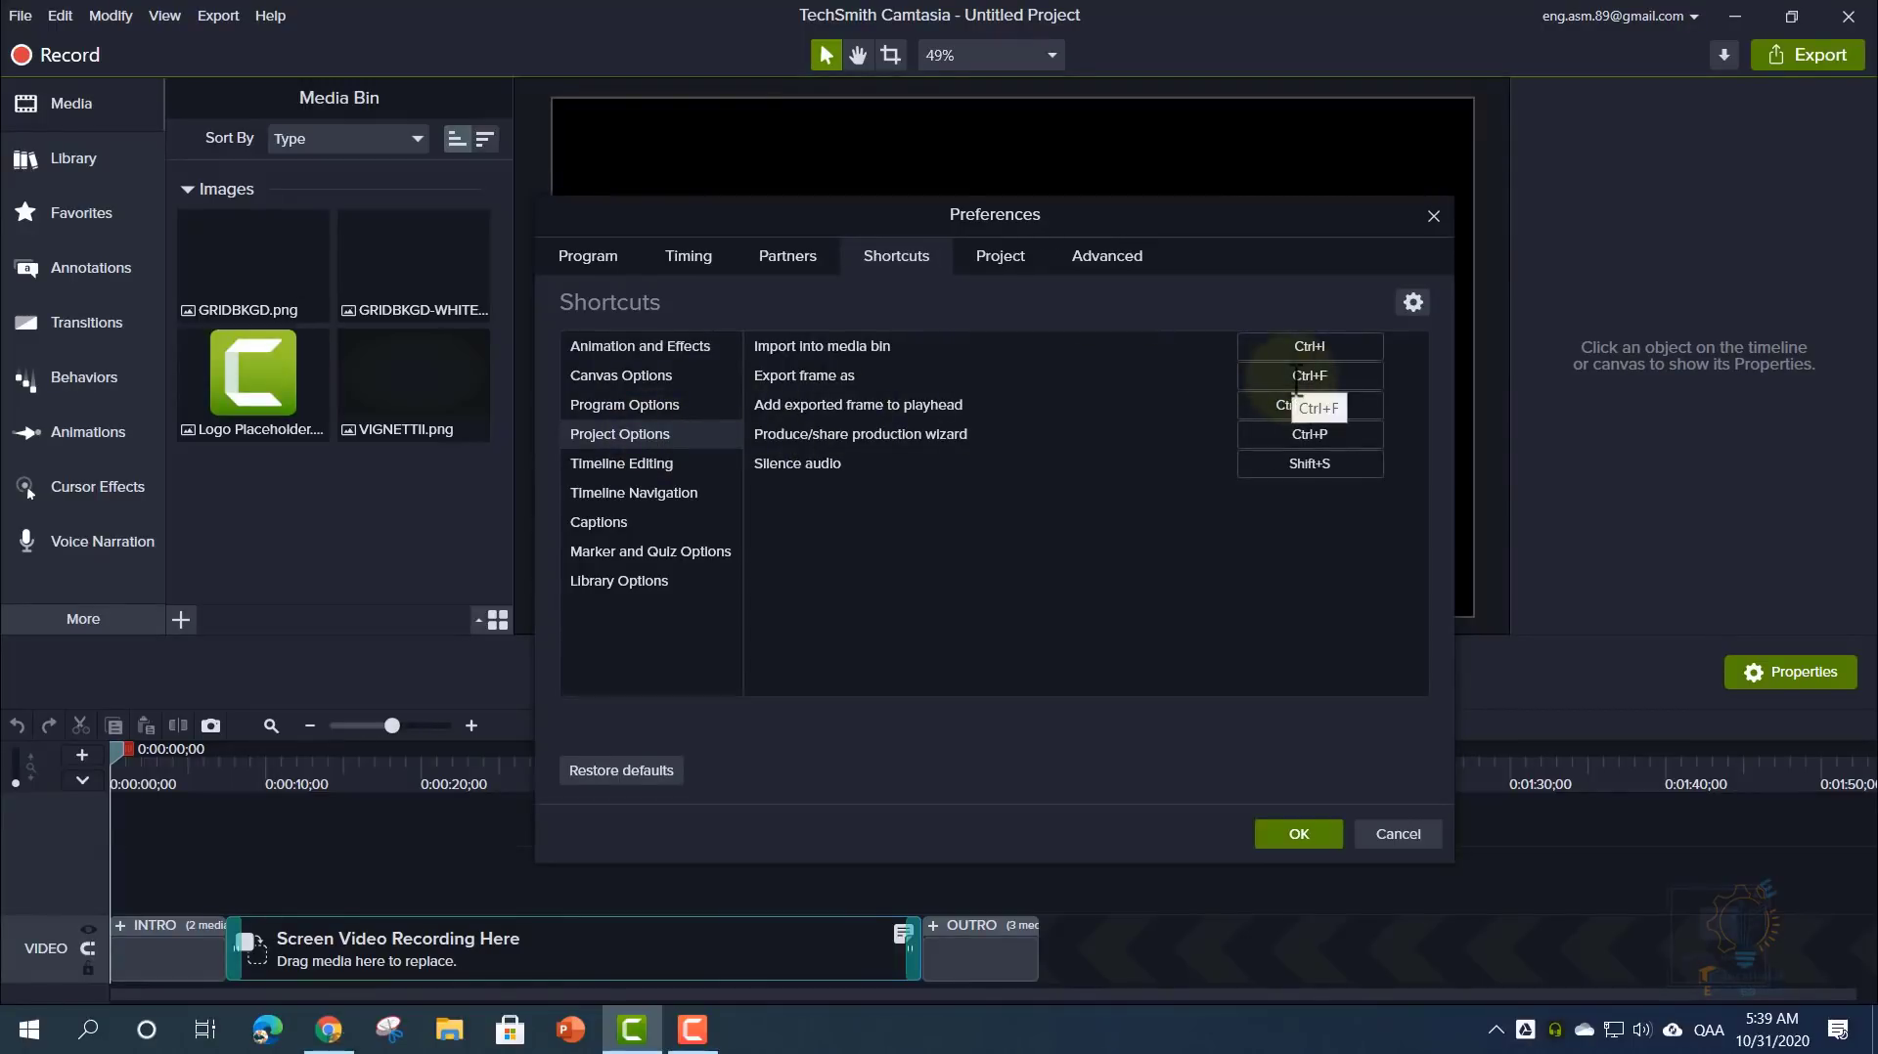
click(682, 377)
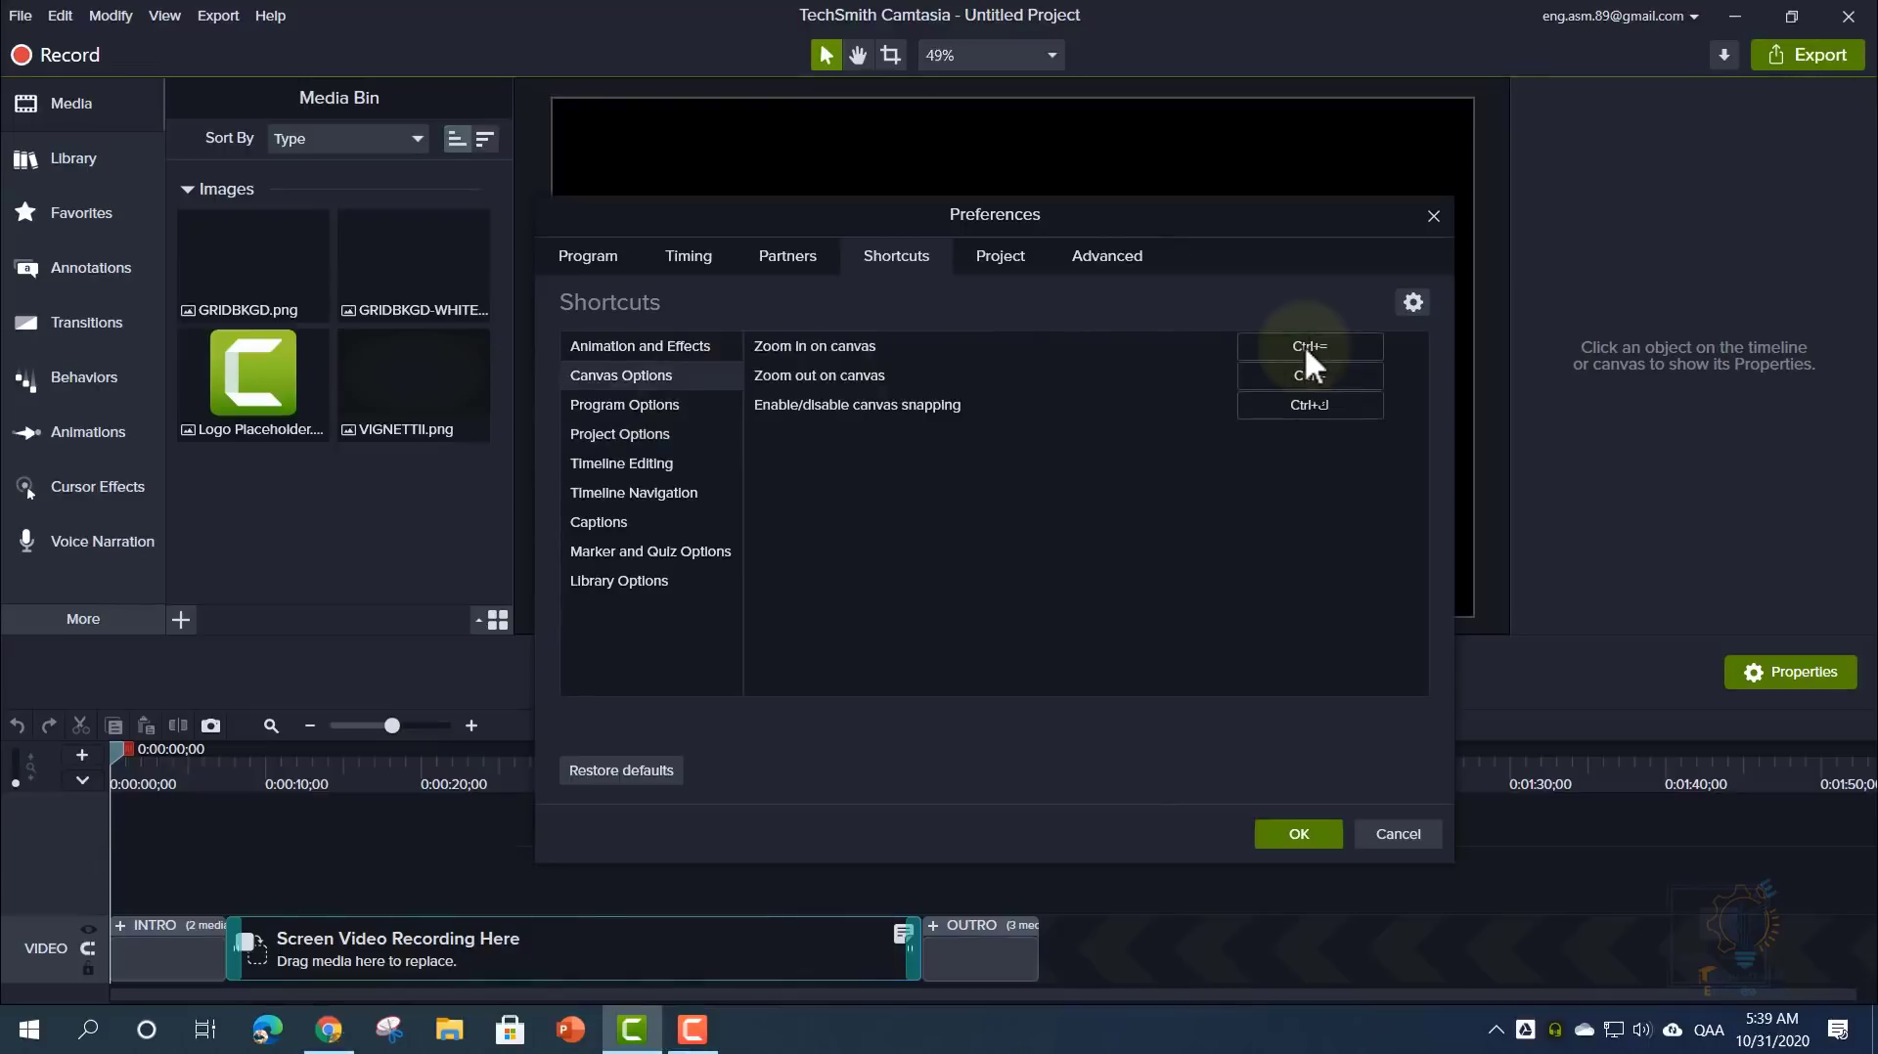
click(651, 462)
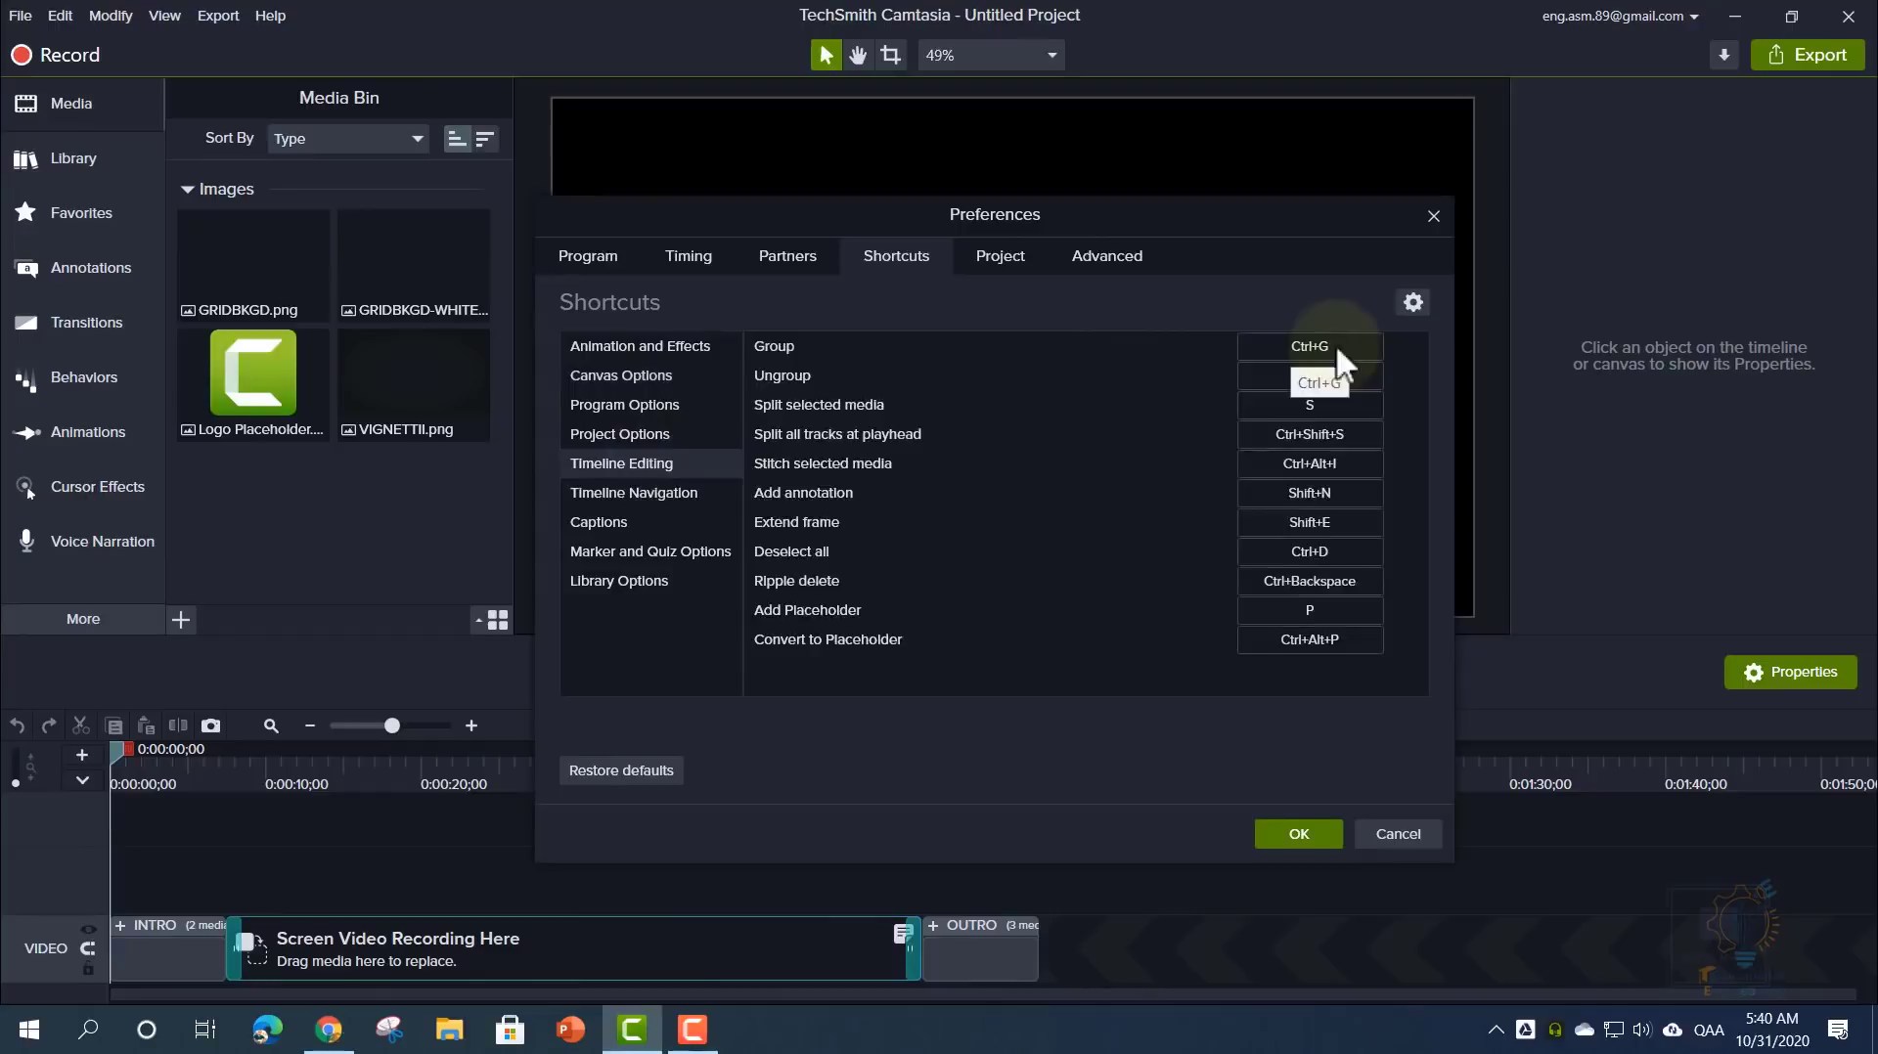
click(641, 523)
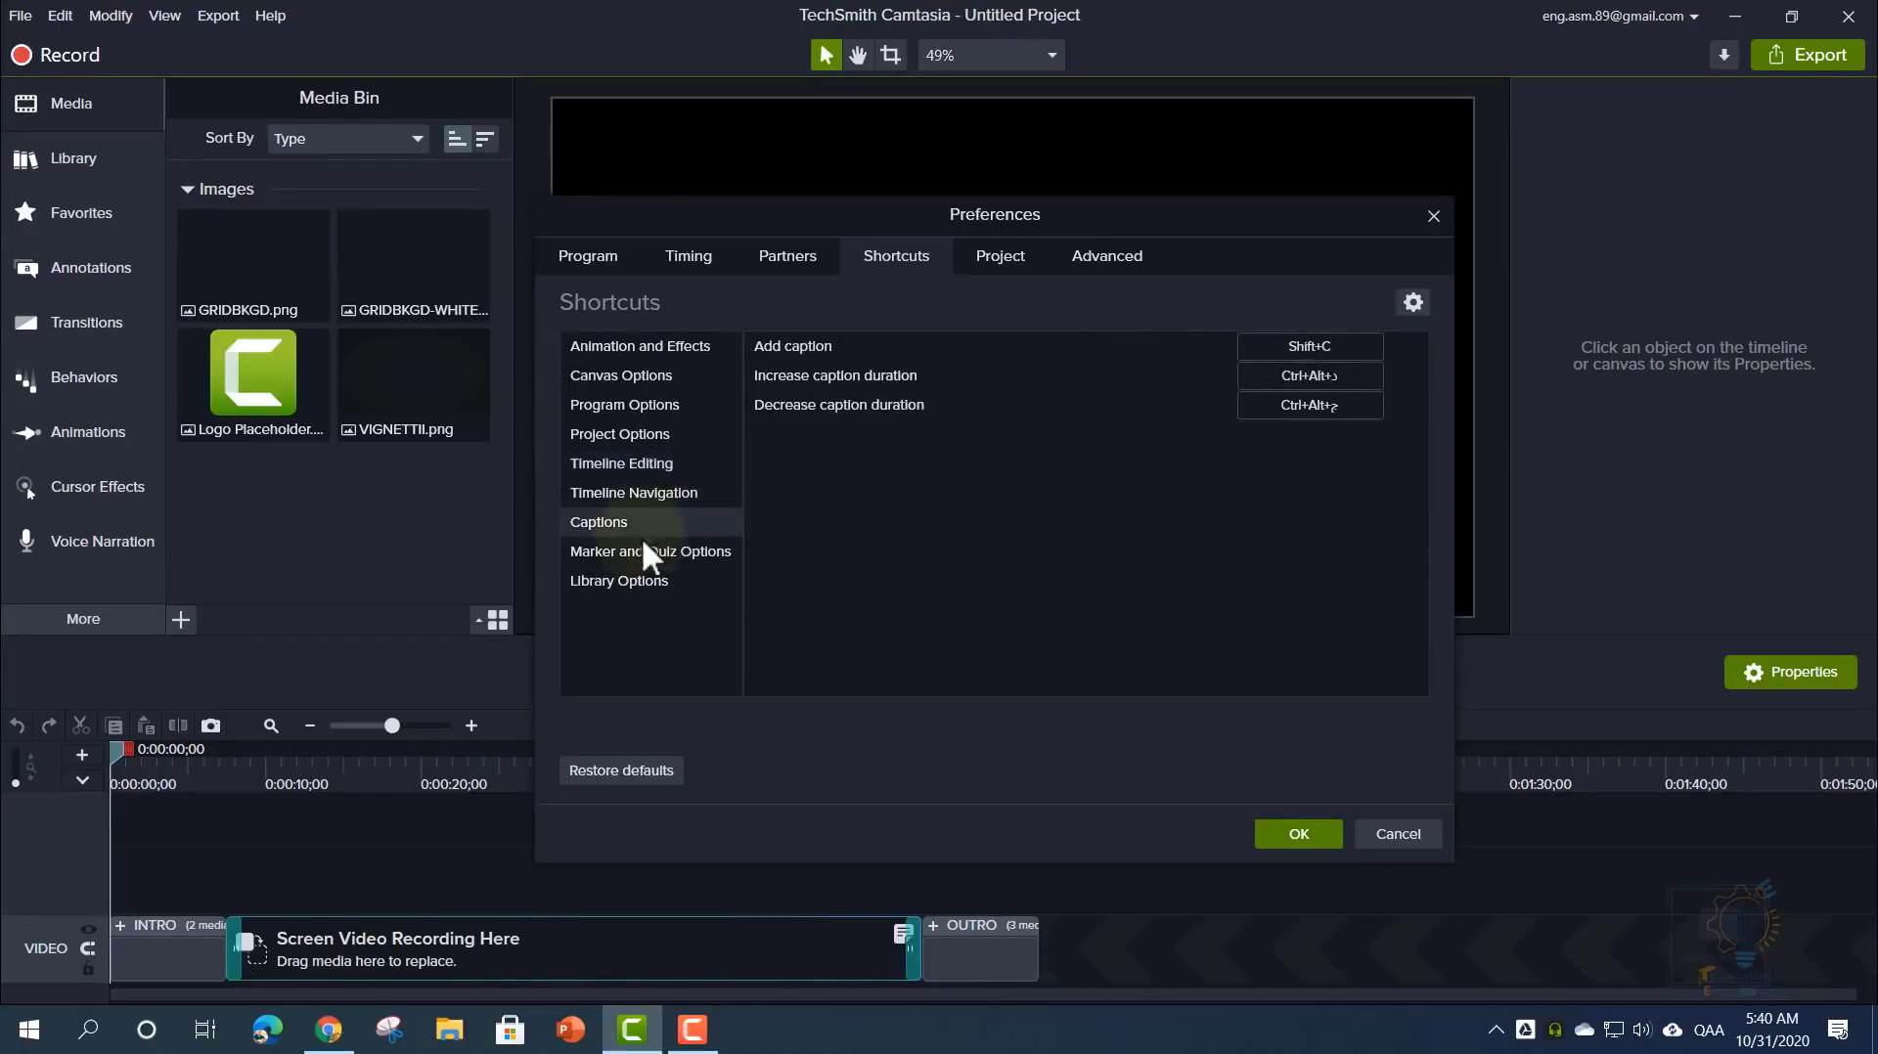
click(654, 579)
click(654, 552)
click(652, 522)
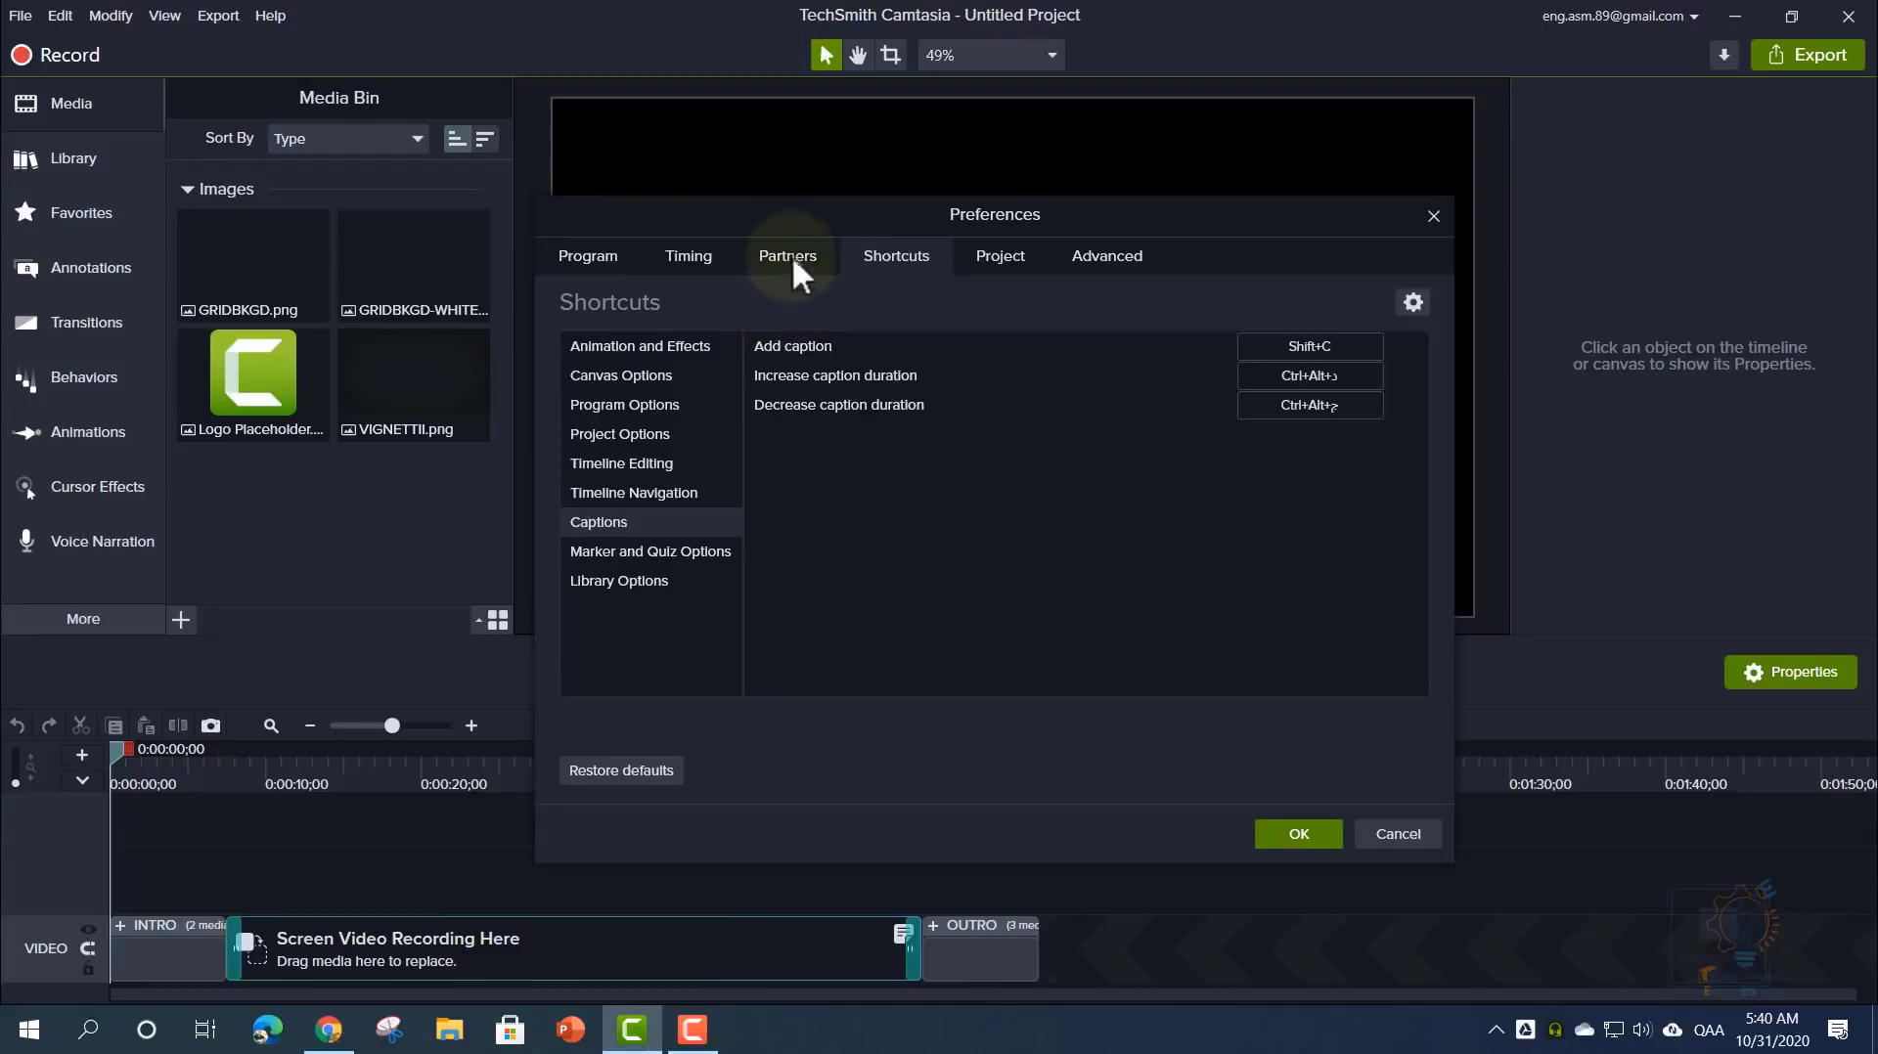
- Check the Partners PowerPoint add-in settings, then open Master Camtasia.pptx from PowerPoint's Recent list
click(788, 255)
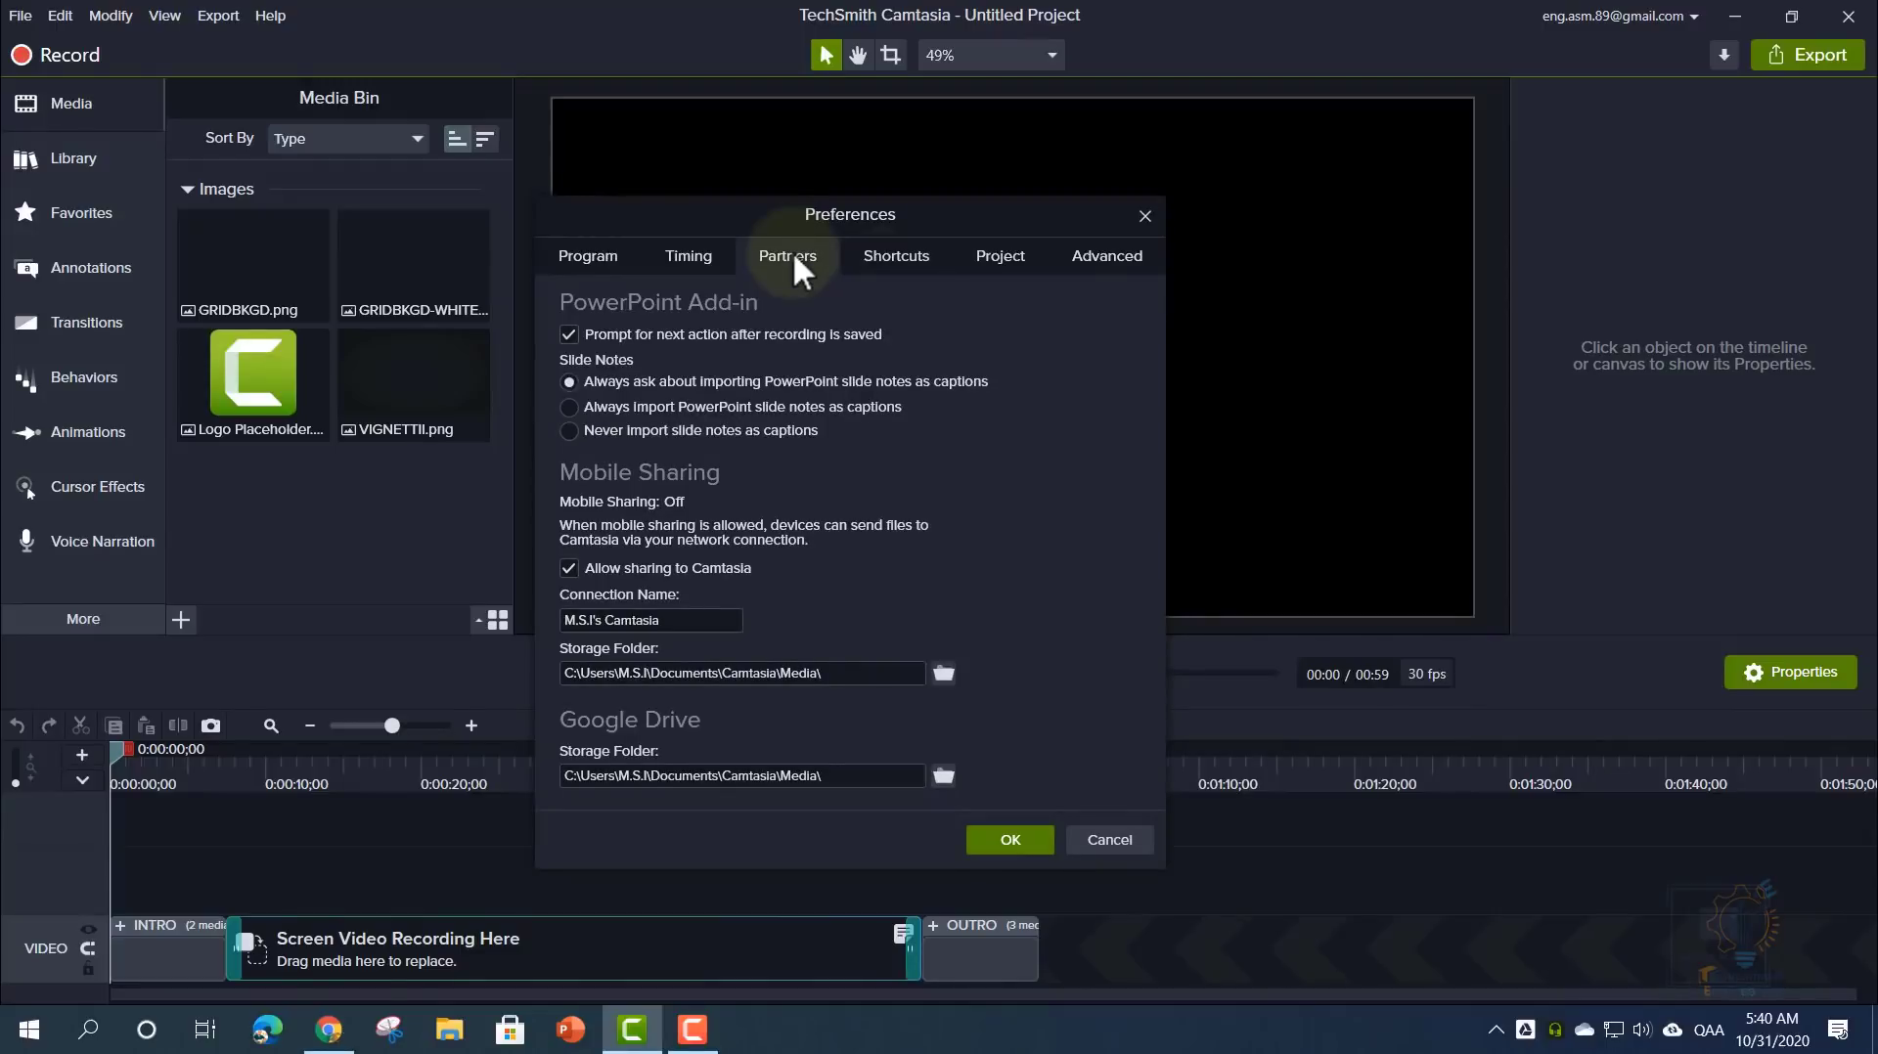
right_click(571, 1035)
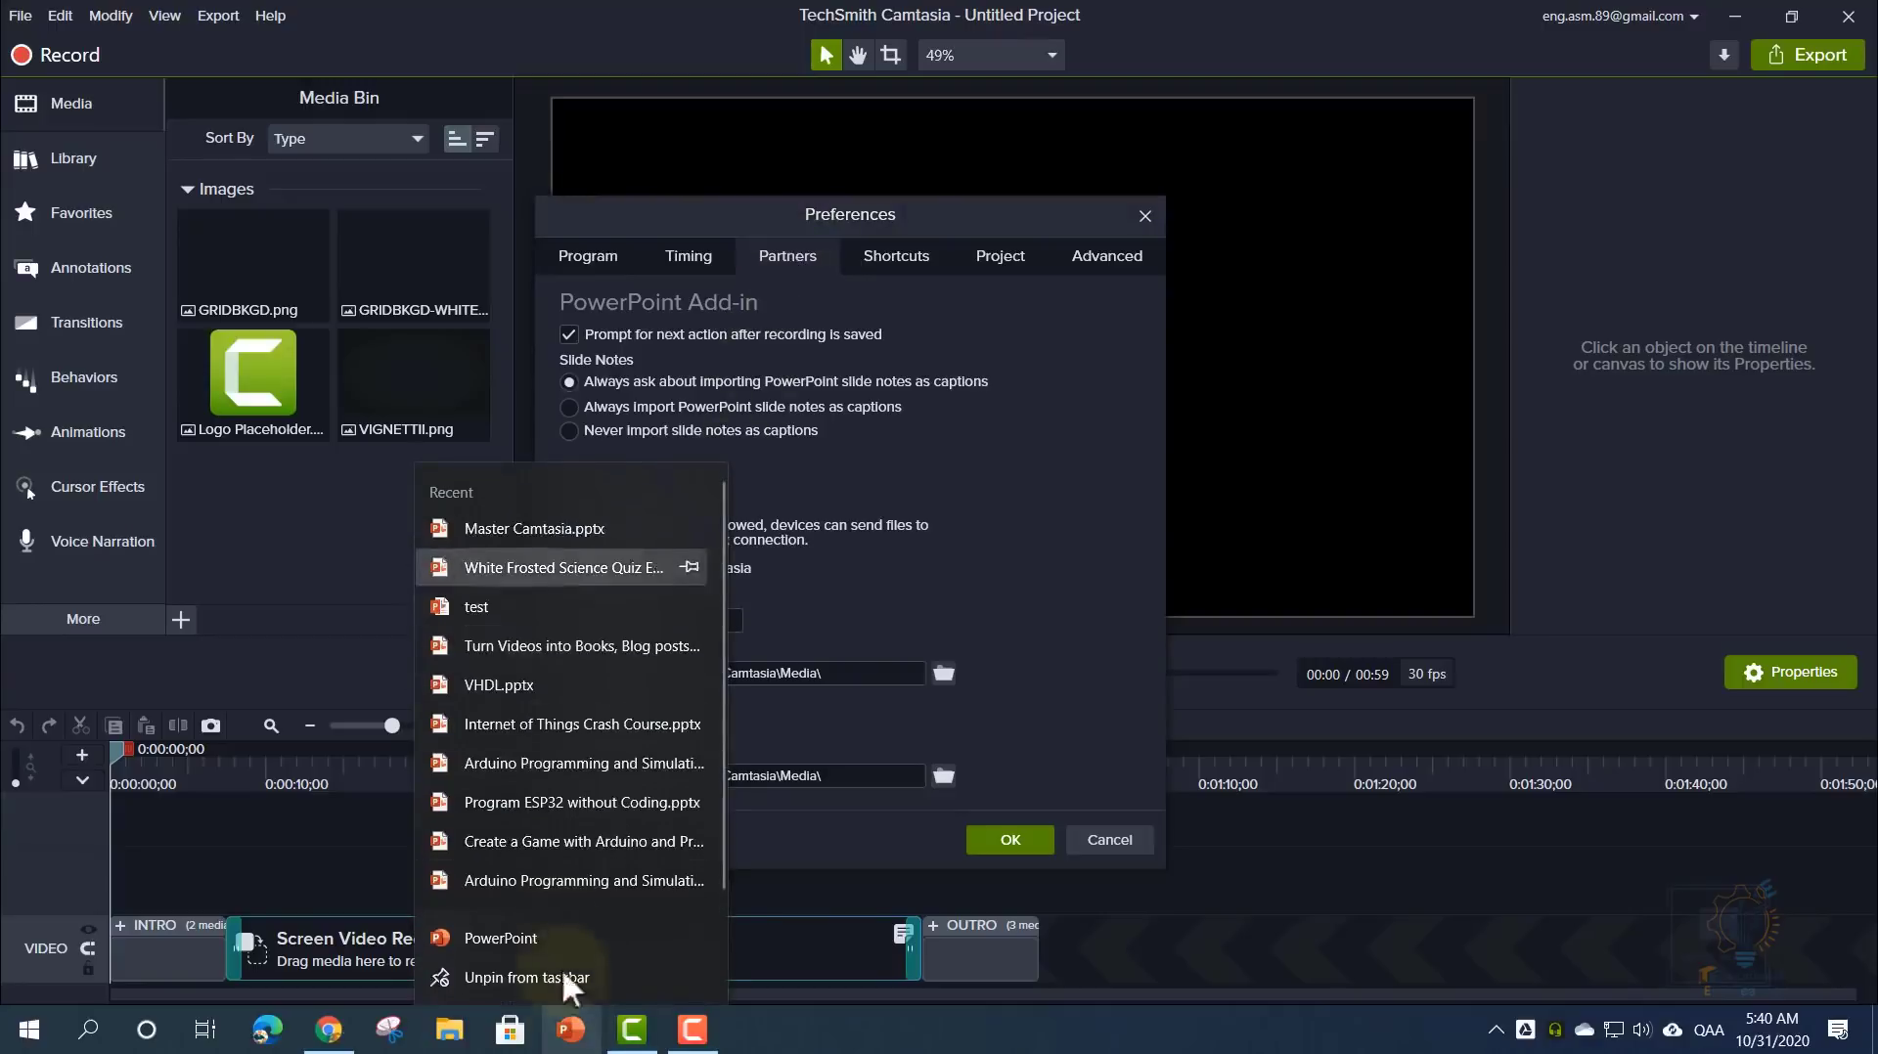
click(517, 533)
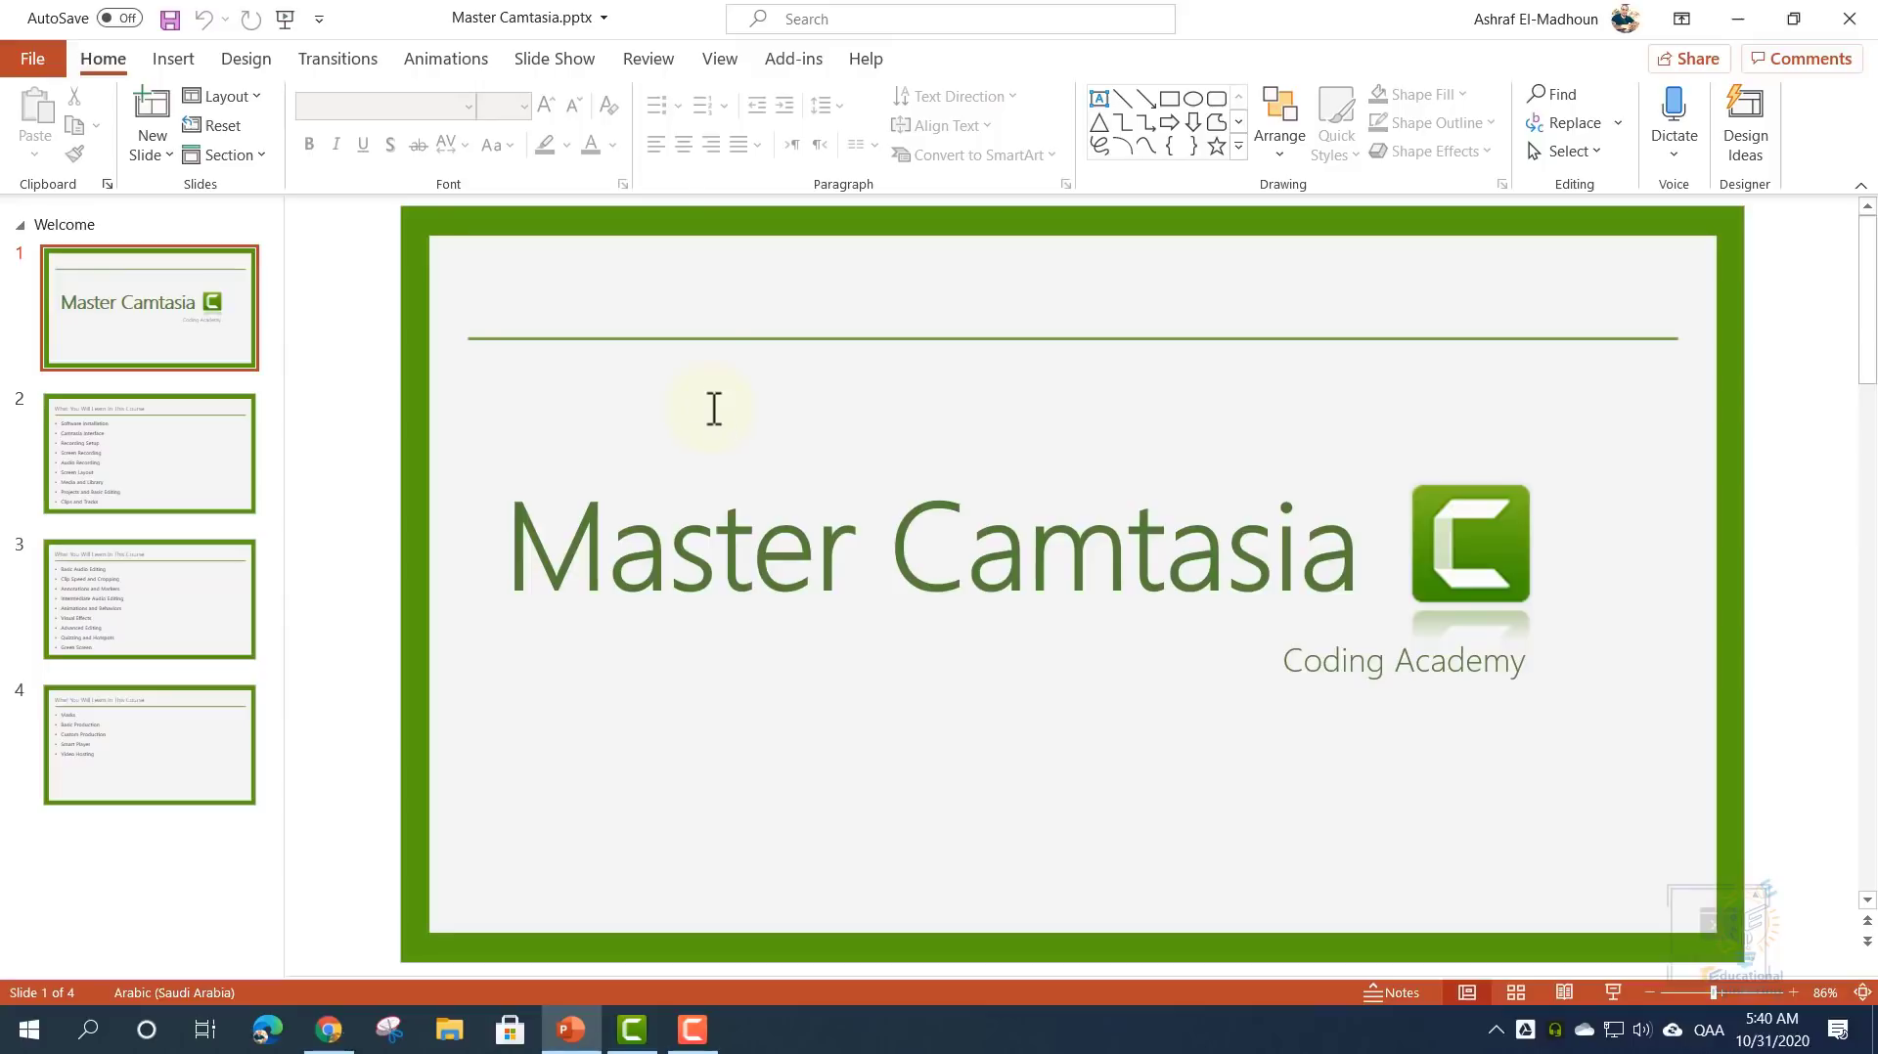
- On the Add-ins tab, turn on Record audio and open the Camtasia add-in options
click(805, 63)
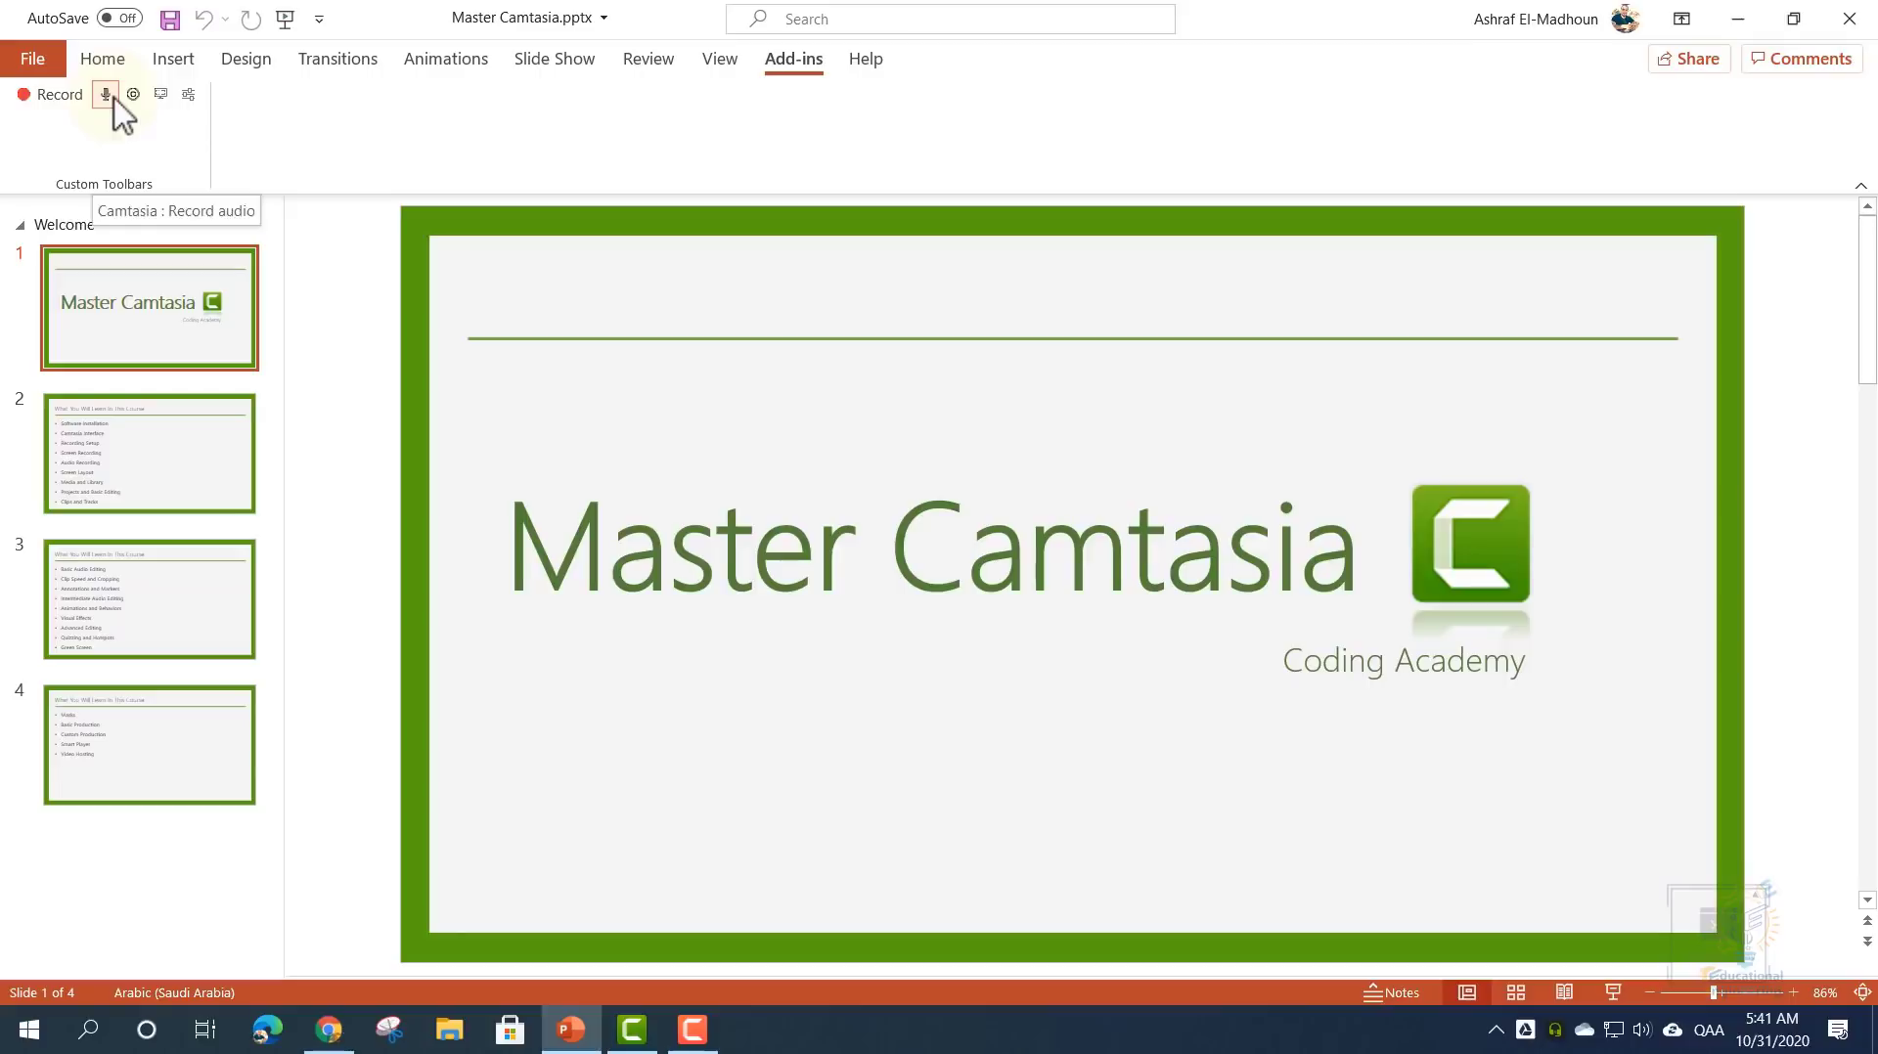
click(109, 95)
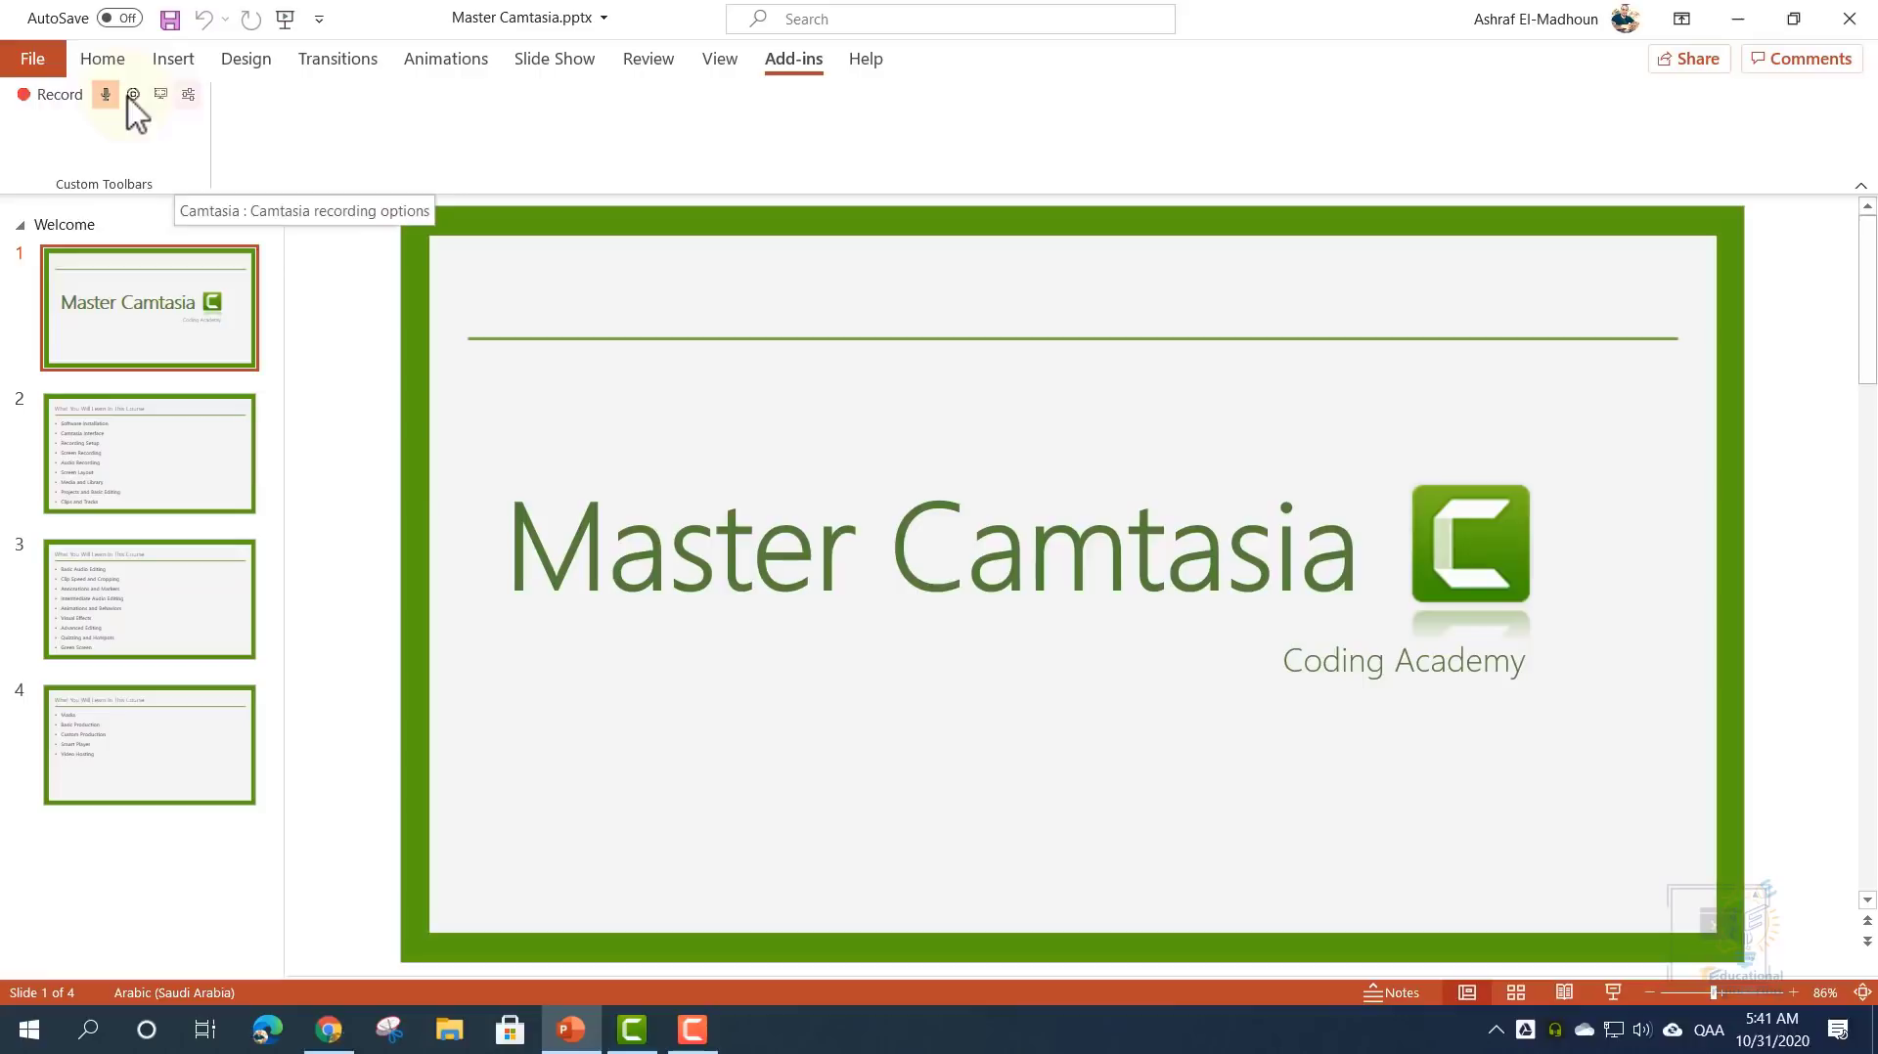
click(189, 95)
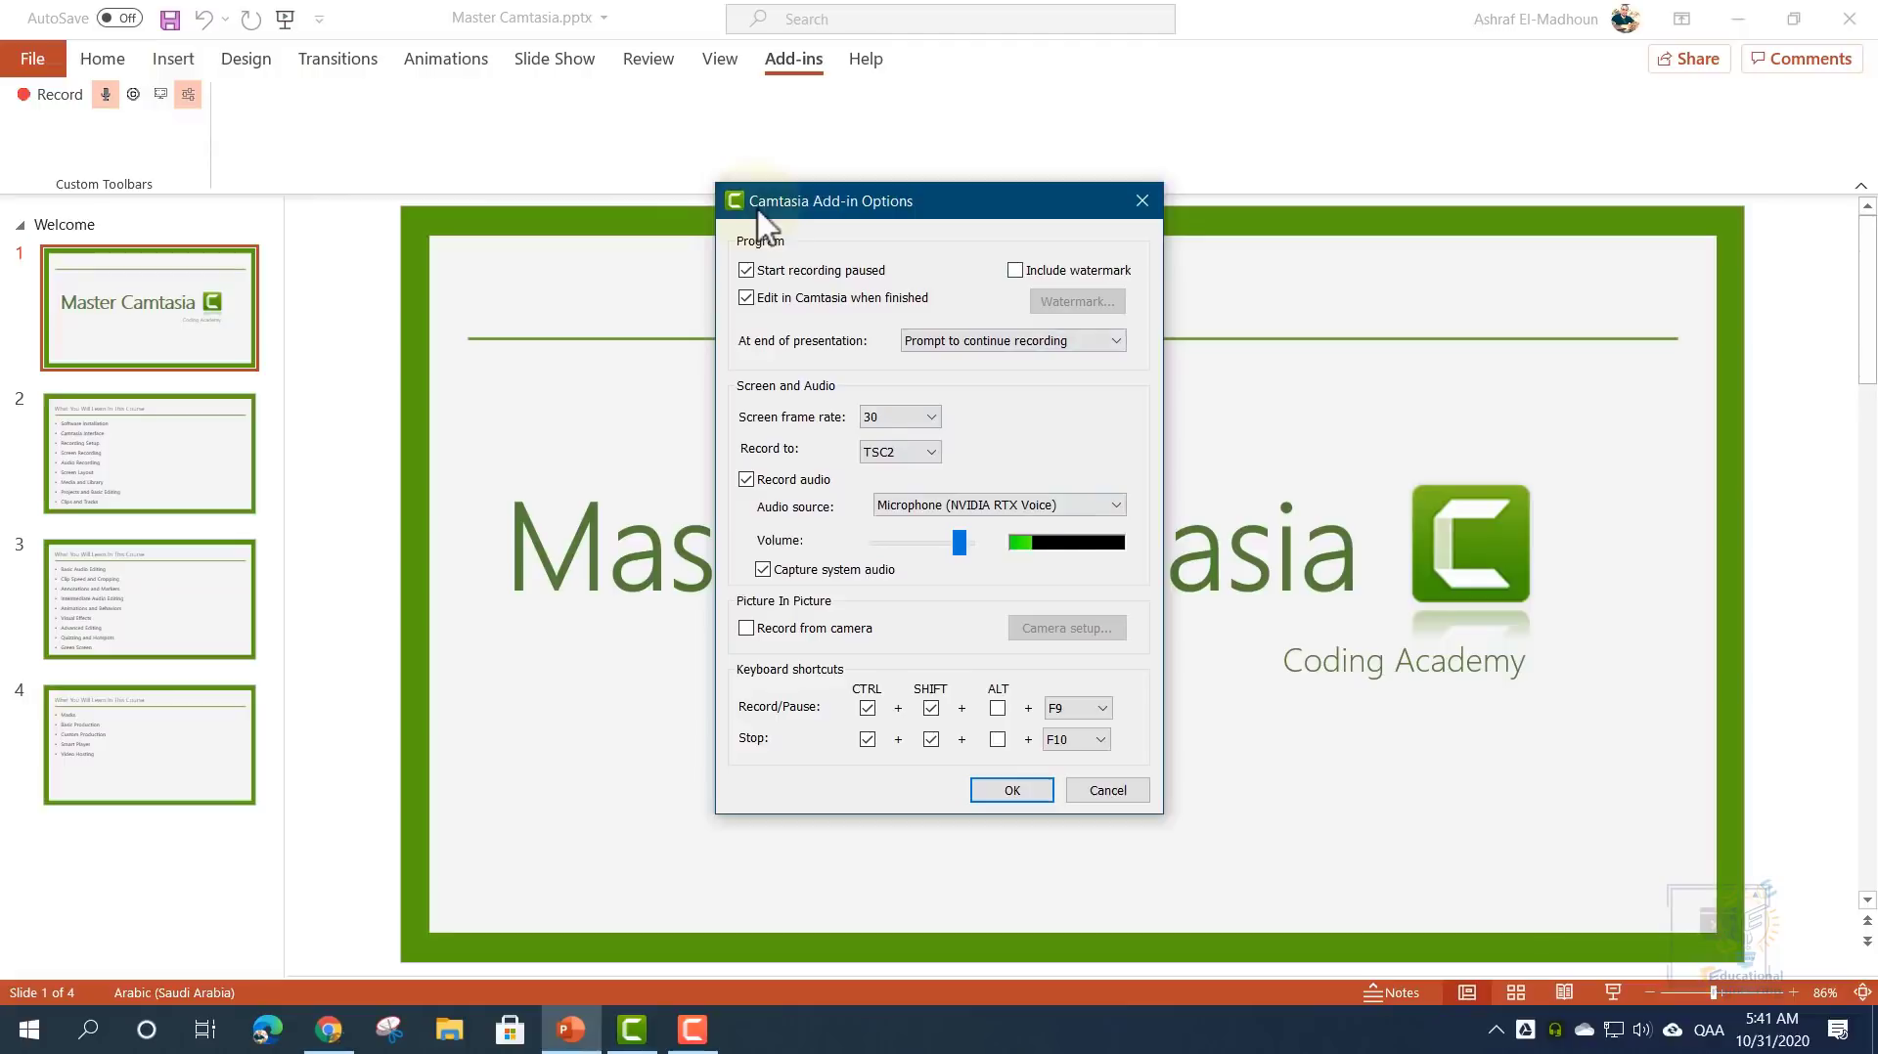
- Turn on Include watermark and try 31% scale and transparency in Watermark settings, then cancel
click(1018, 274)
click(1071, 301)
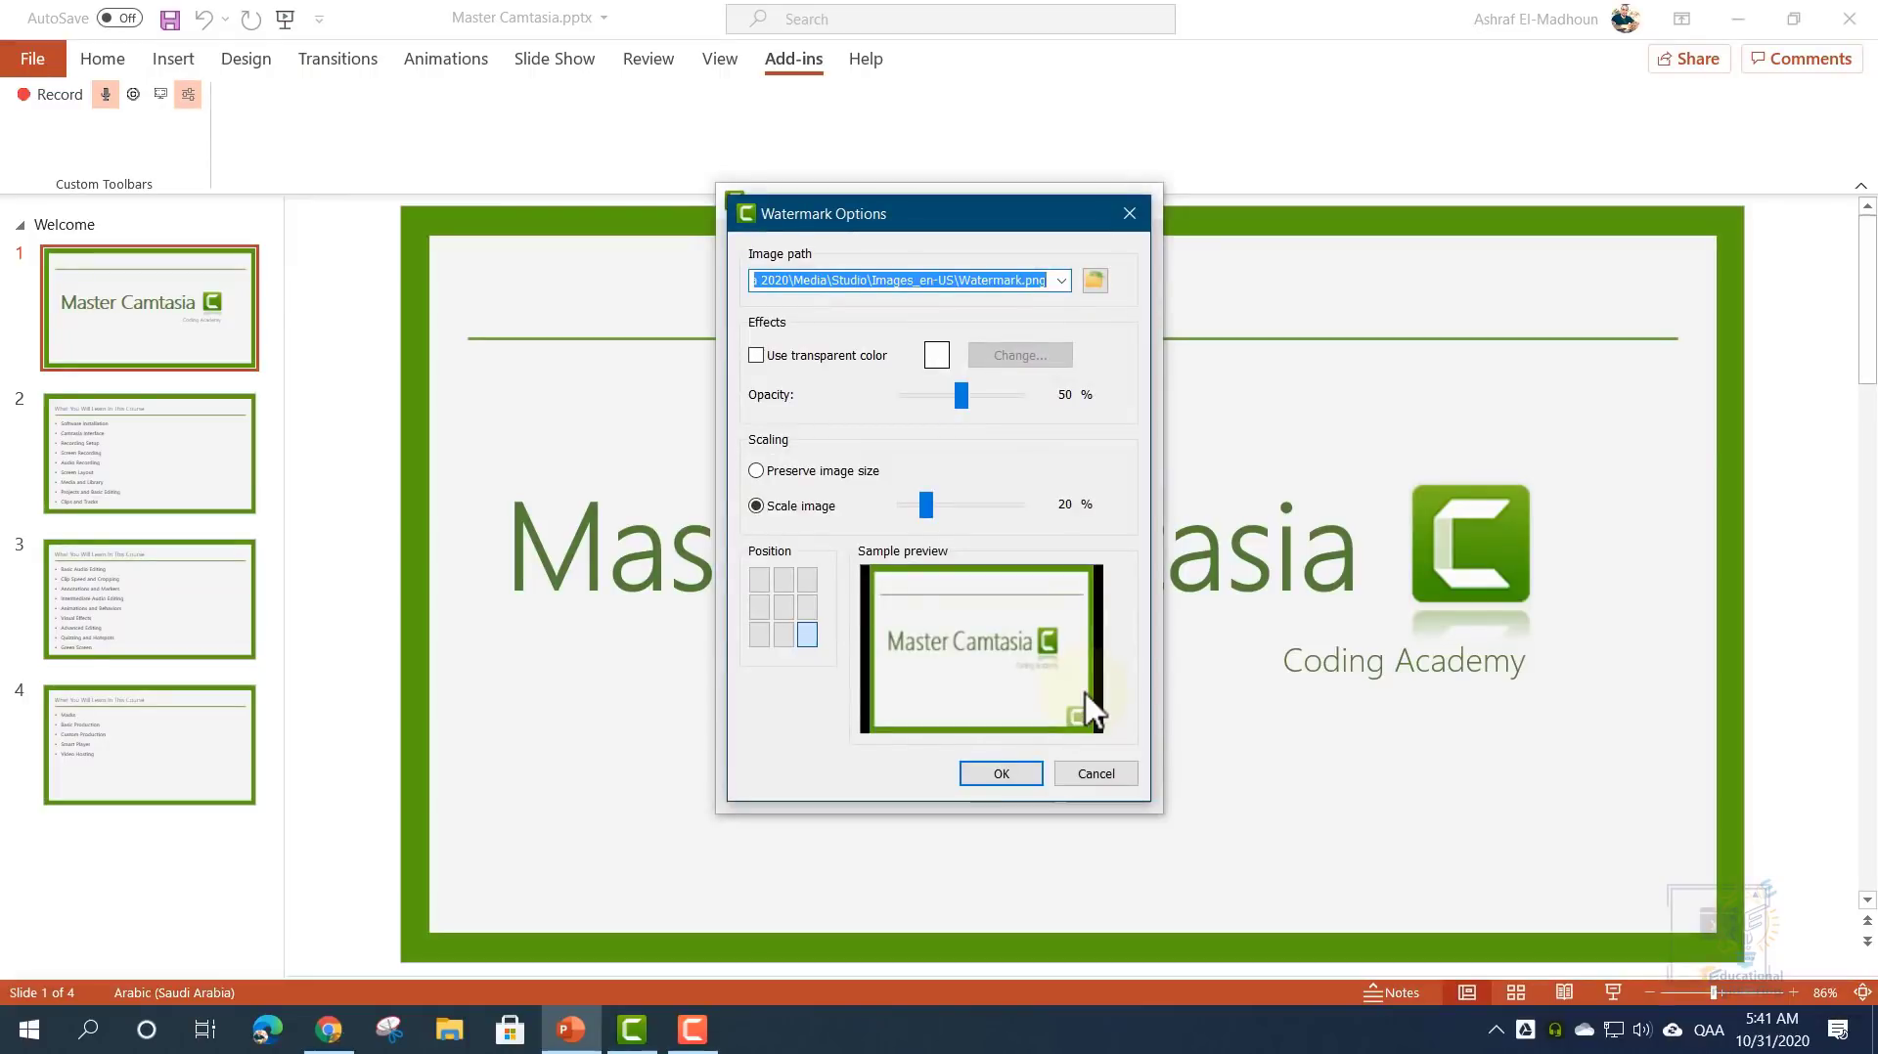
drag(925, 505, 939, 507)
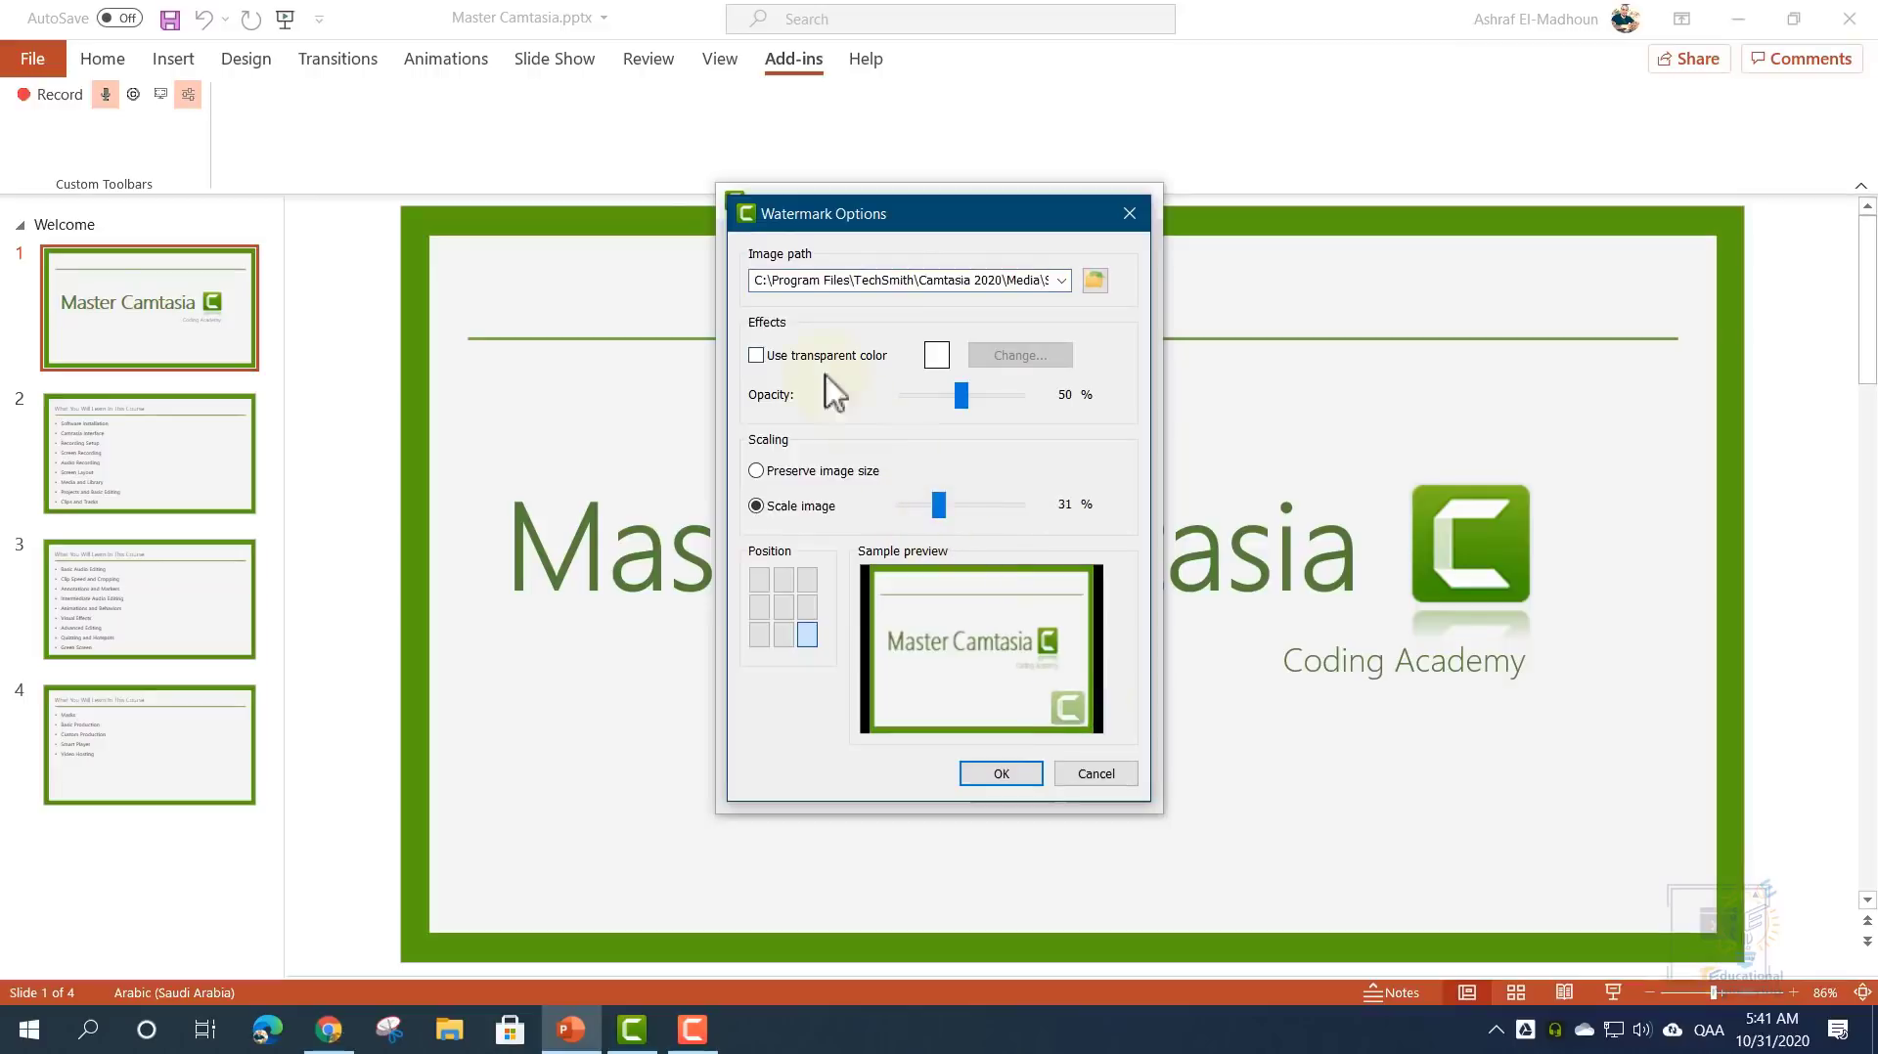
click(808, 358)
click(810, 359)
click(1097, 781)
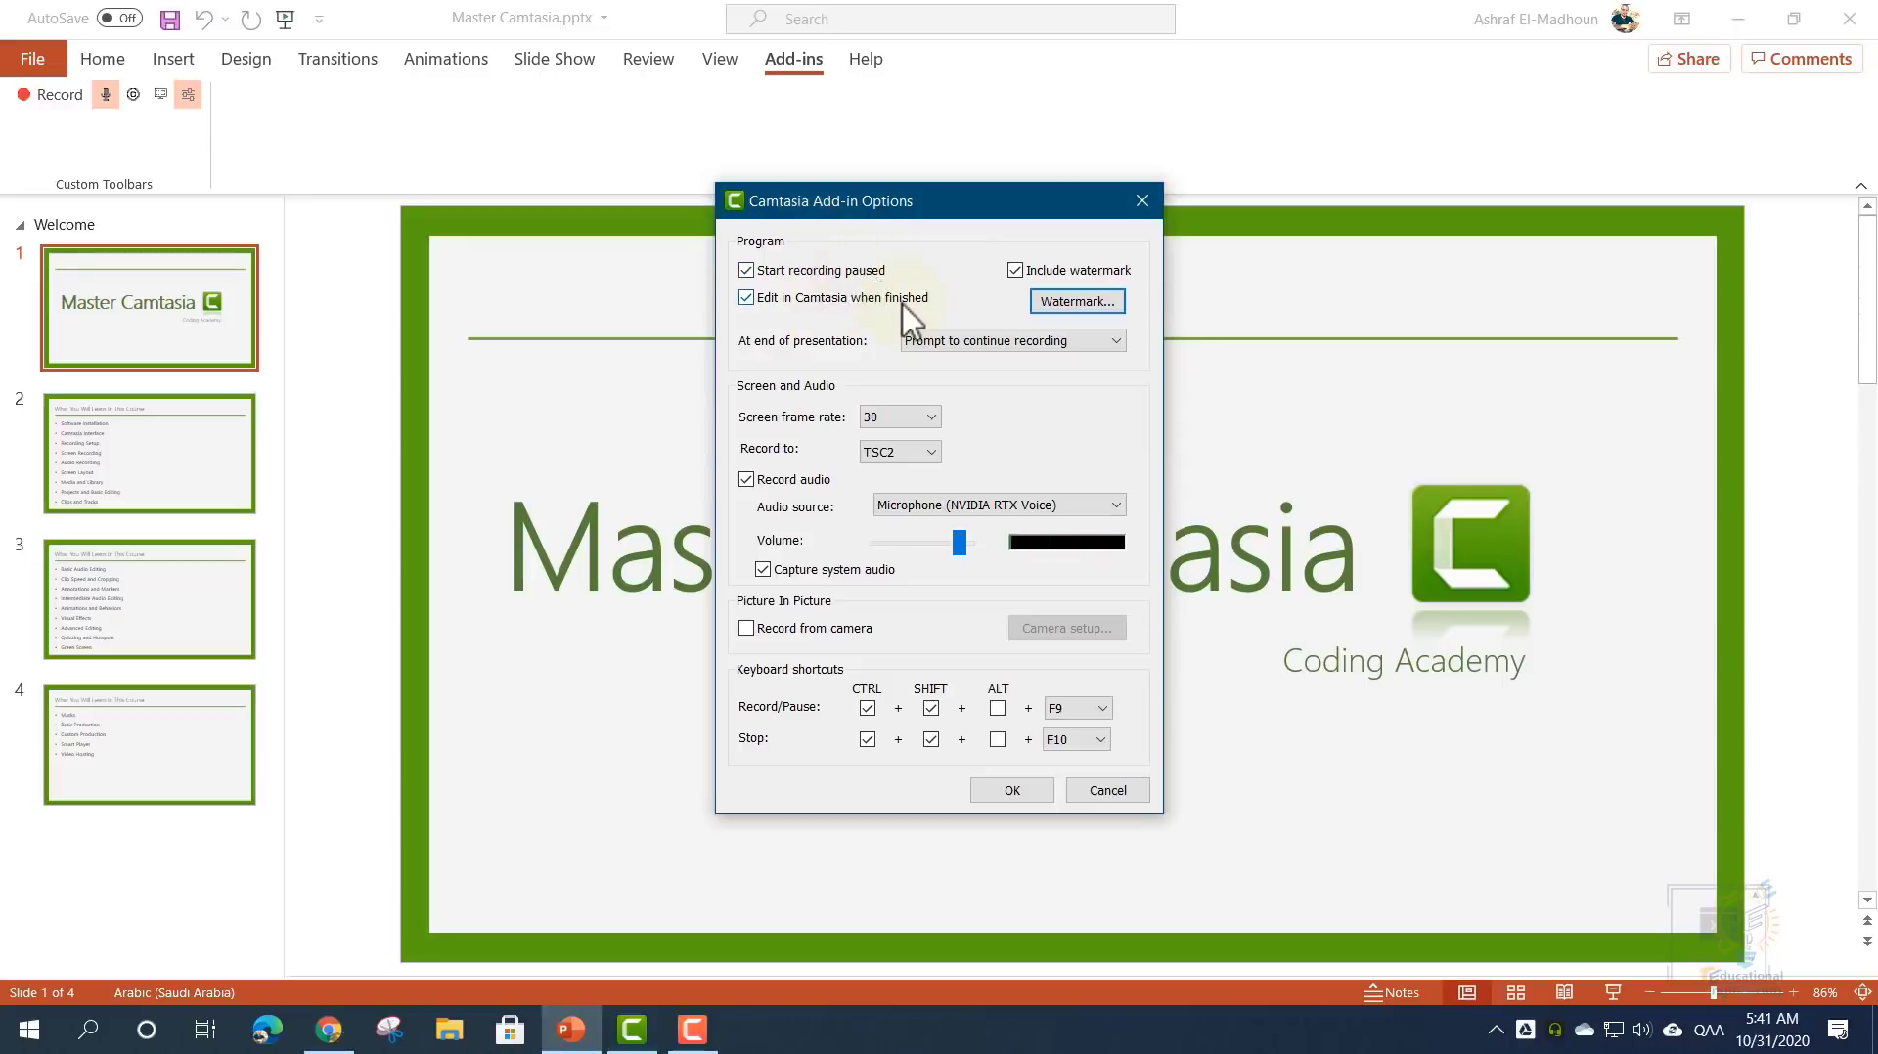
- Keep editing in Camtasia when finished and prompting to continue recording at presentation end
click(793, 299)
click(787, 297)
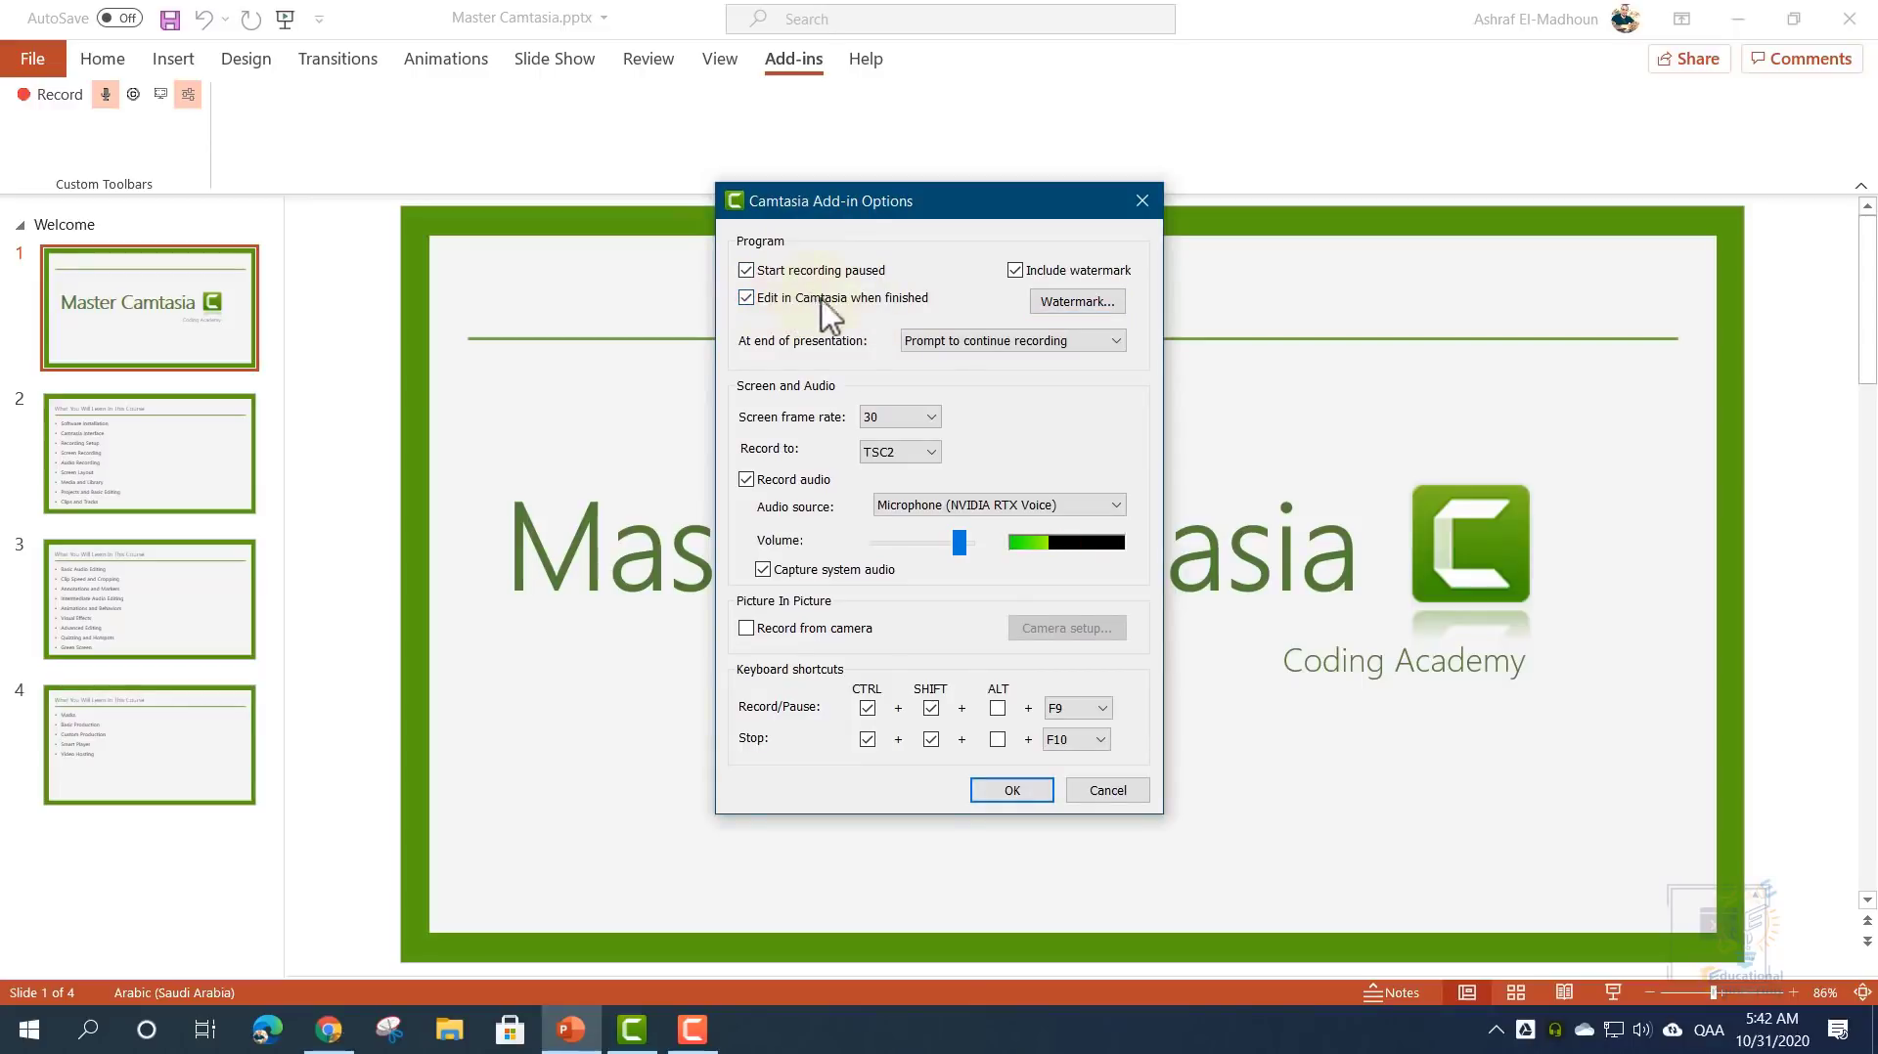
click(948, 357)
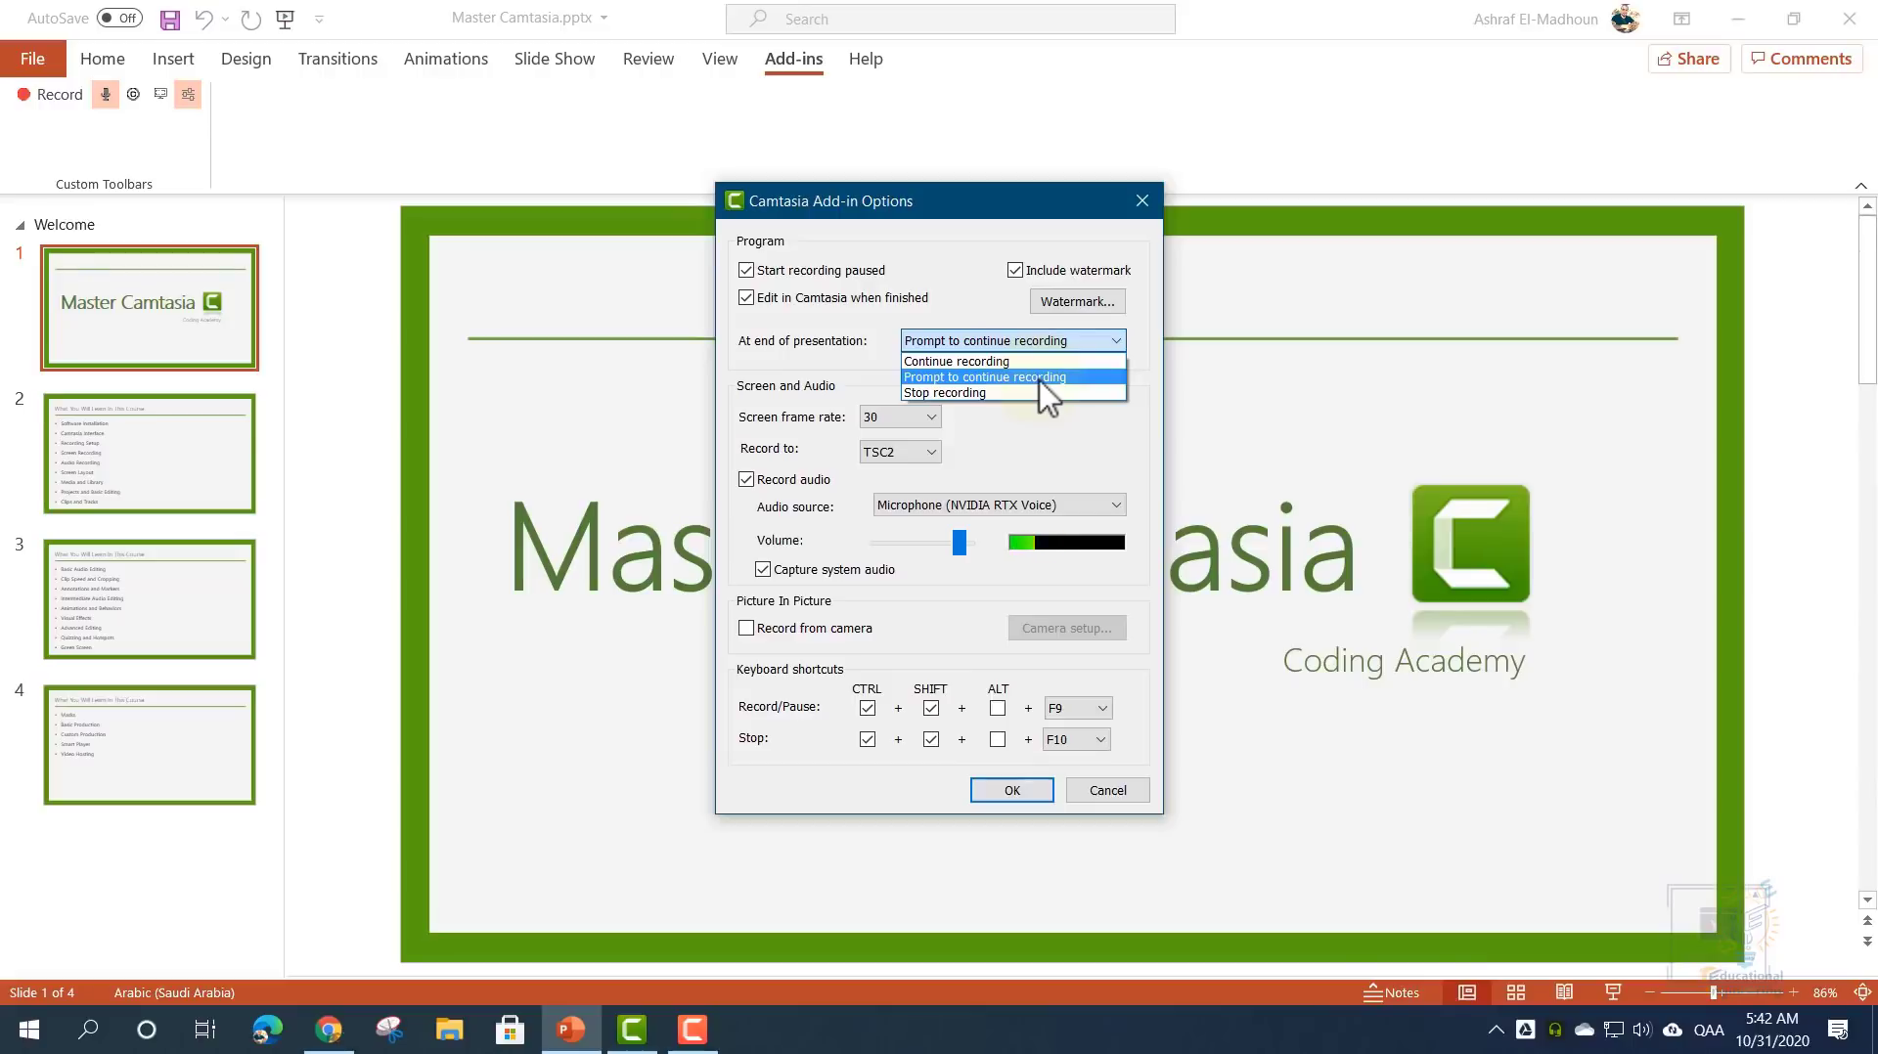
click(820, 354)
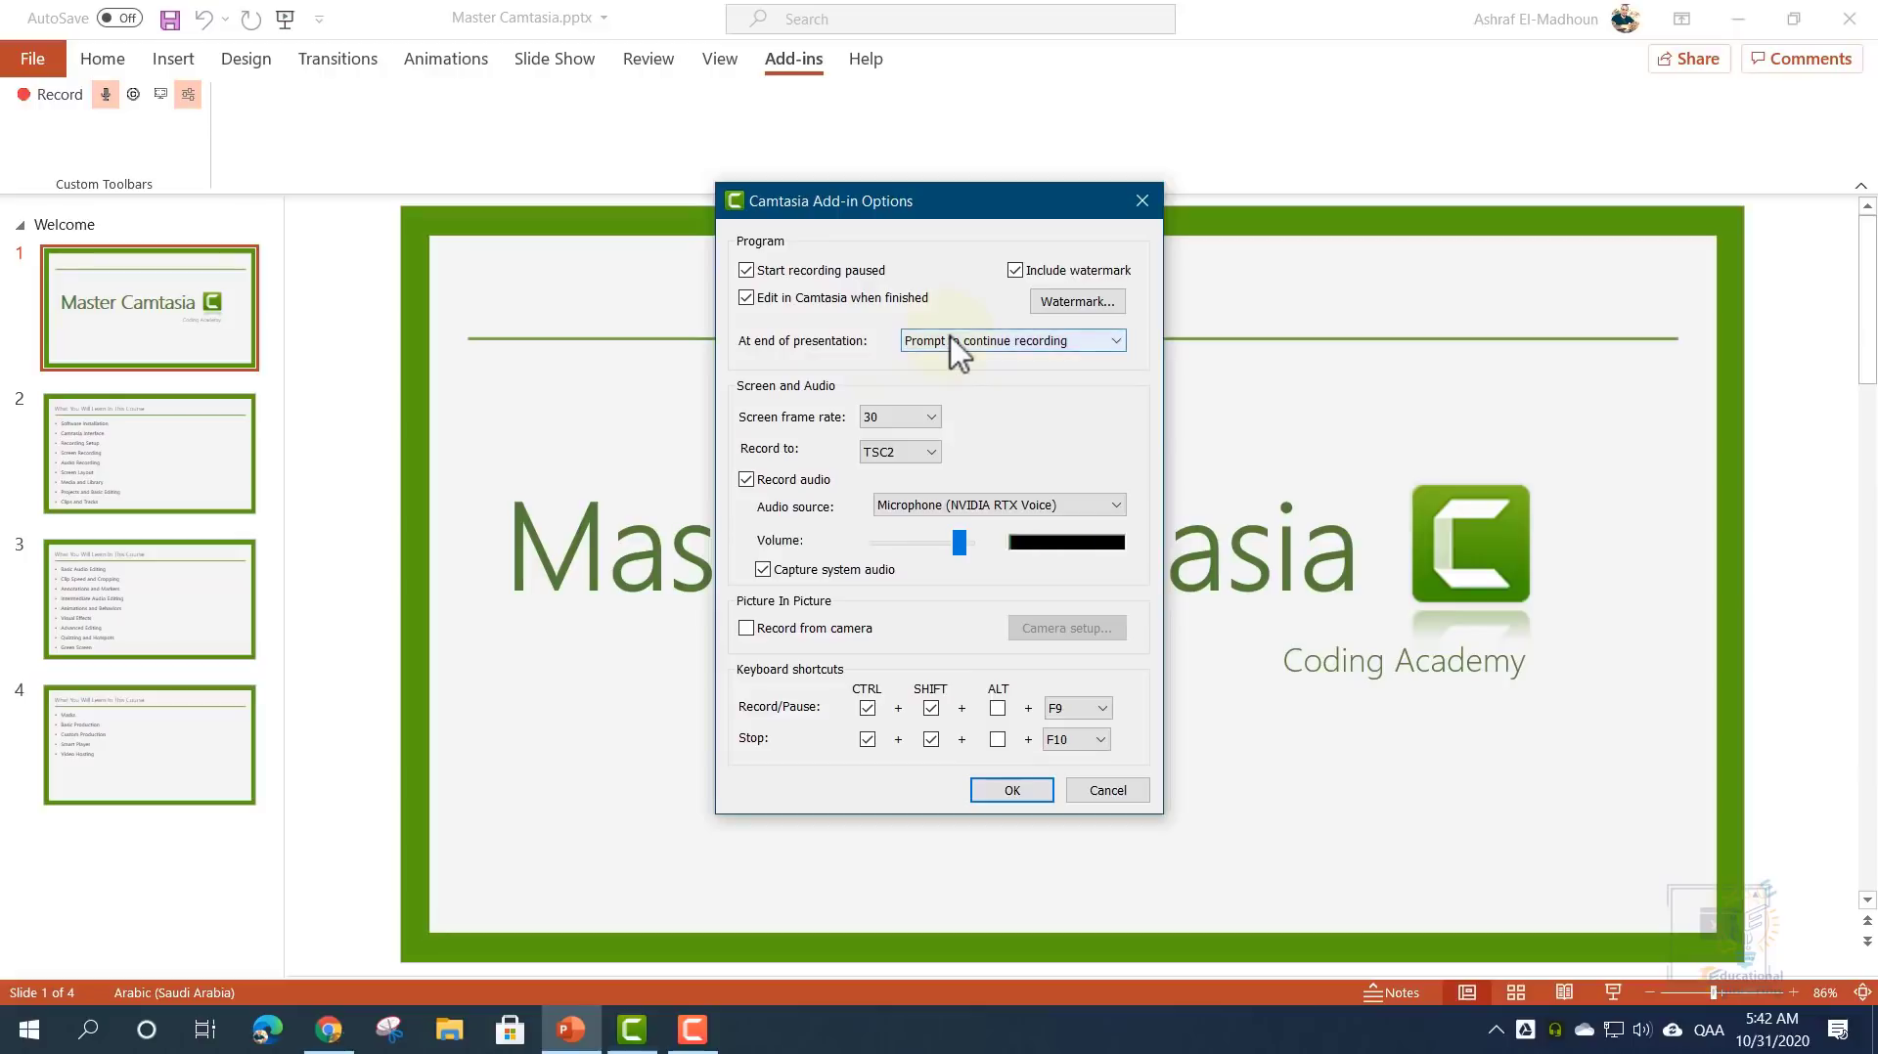
- Confirm 30 fps, TSC2 recording, the NVIDIA RTX Voice microphone and F10 as stop key
click(890, 419)
click(789, 420)
click(887, 452)
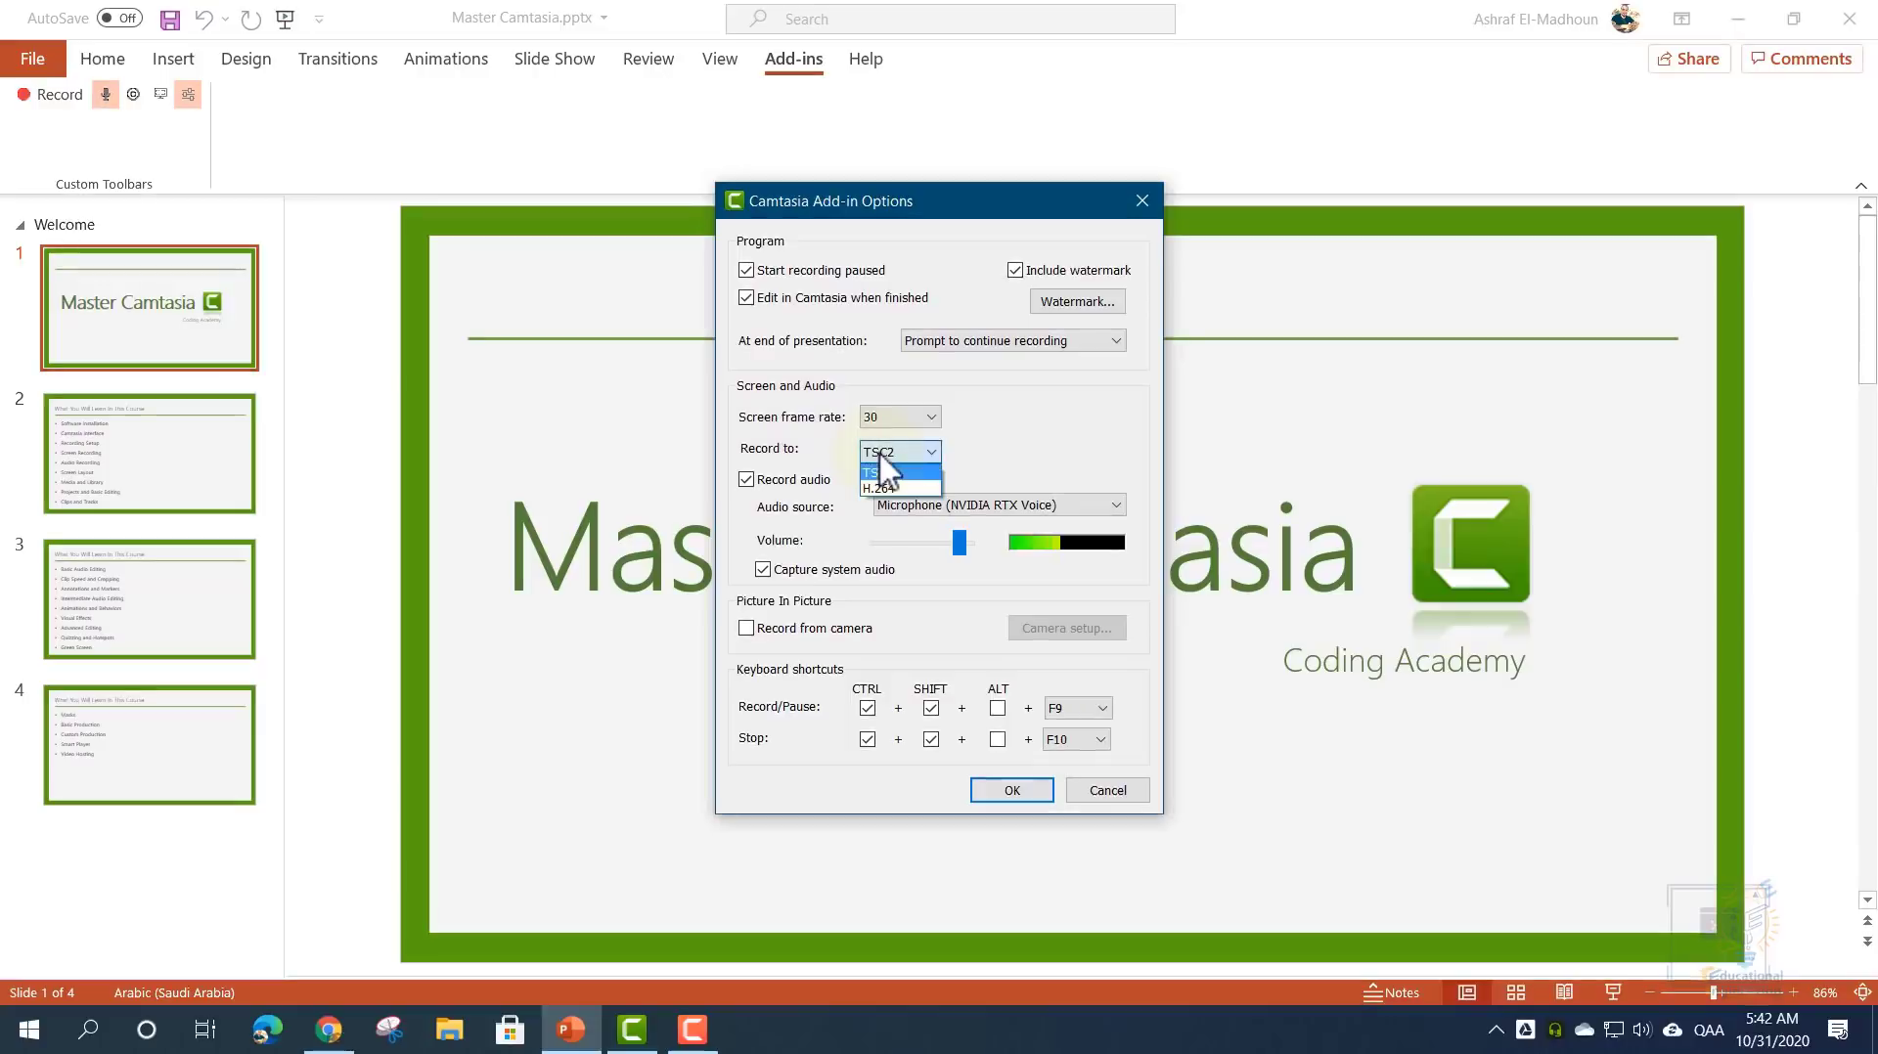
click(790, 458)
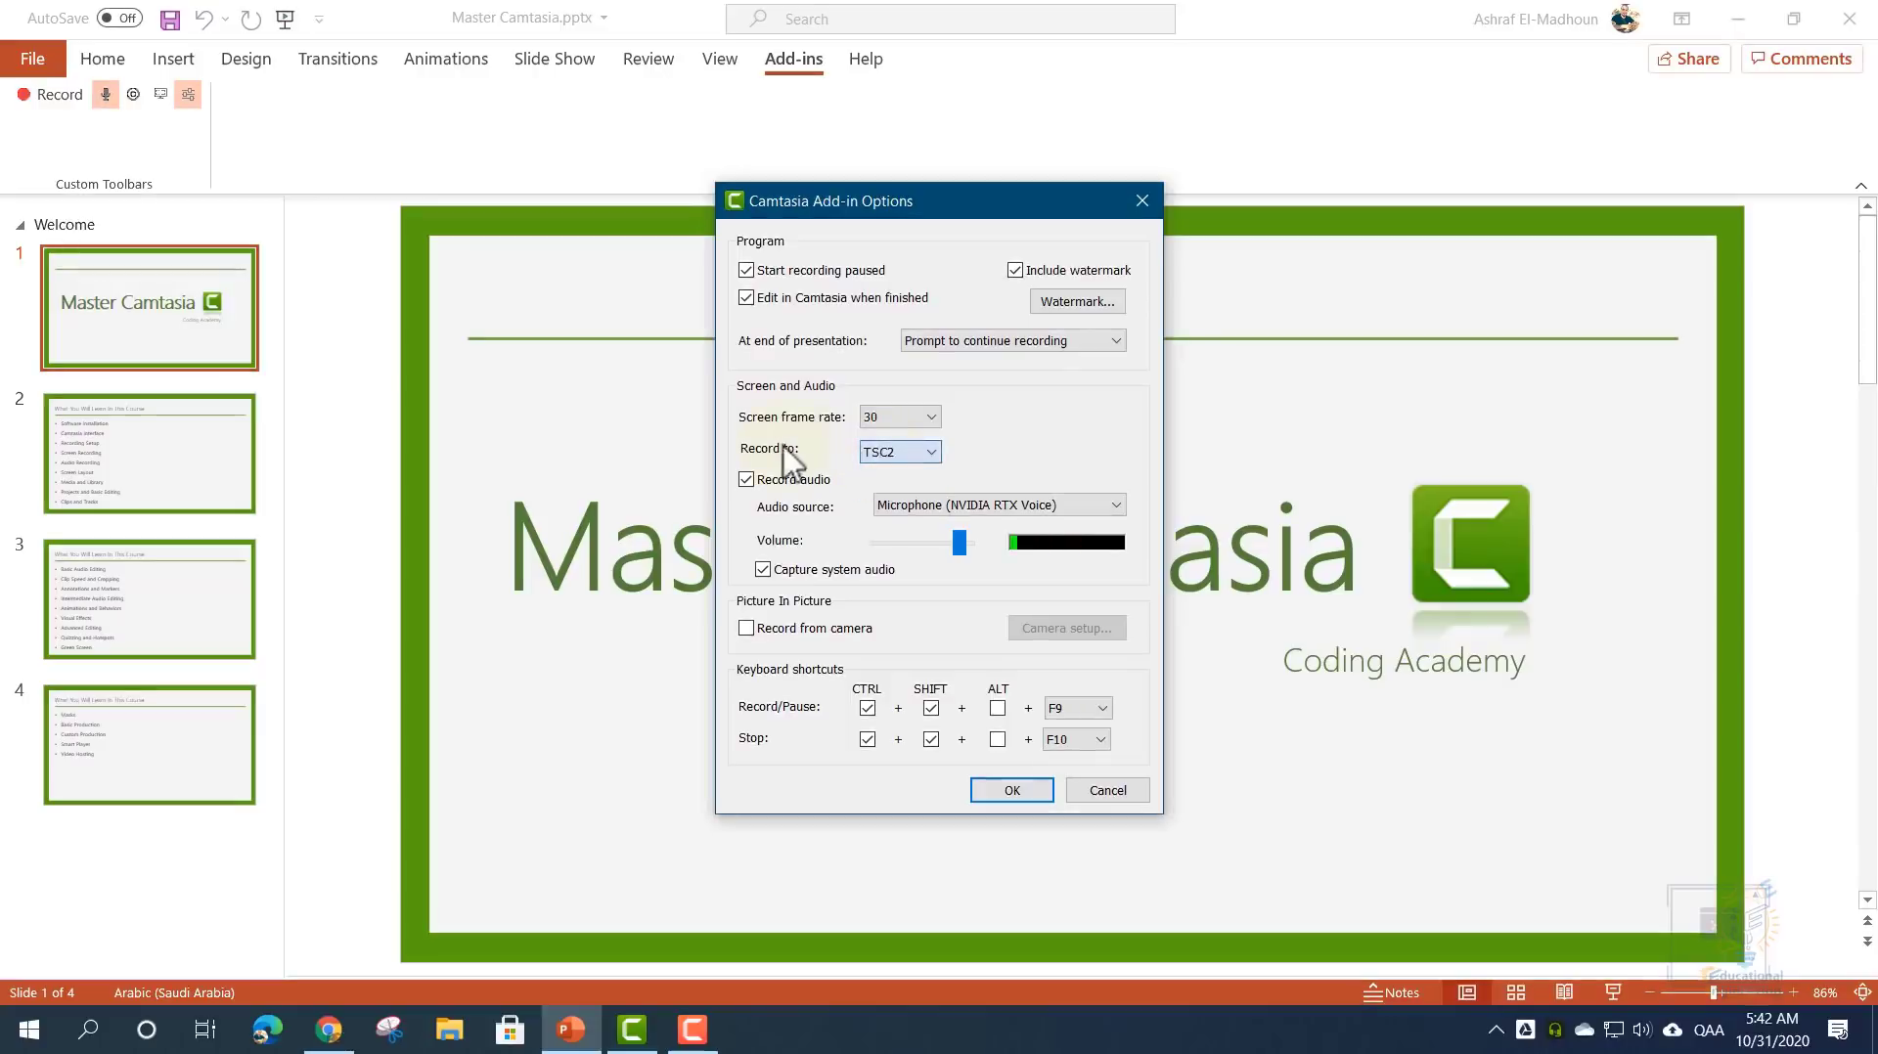
click(891, 454)
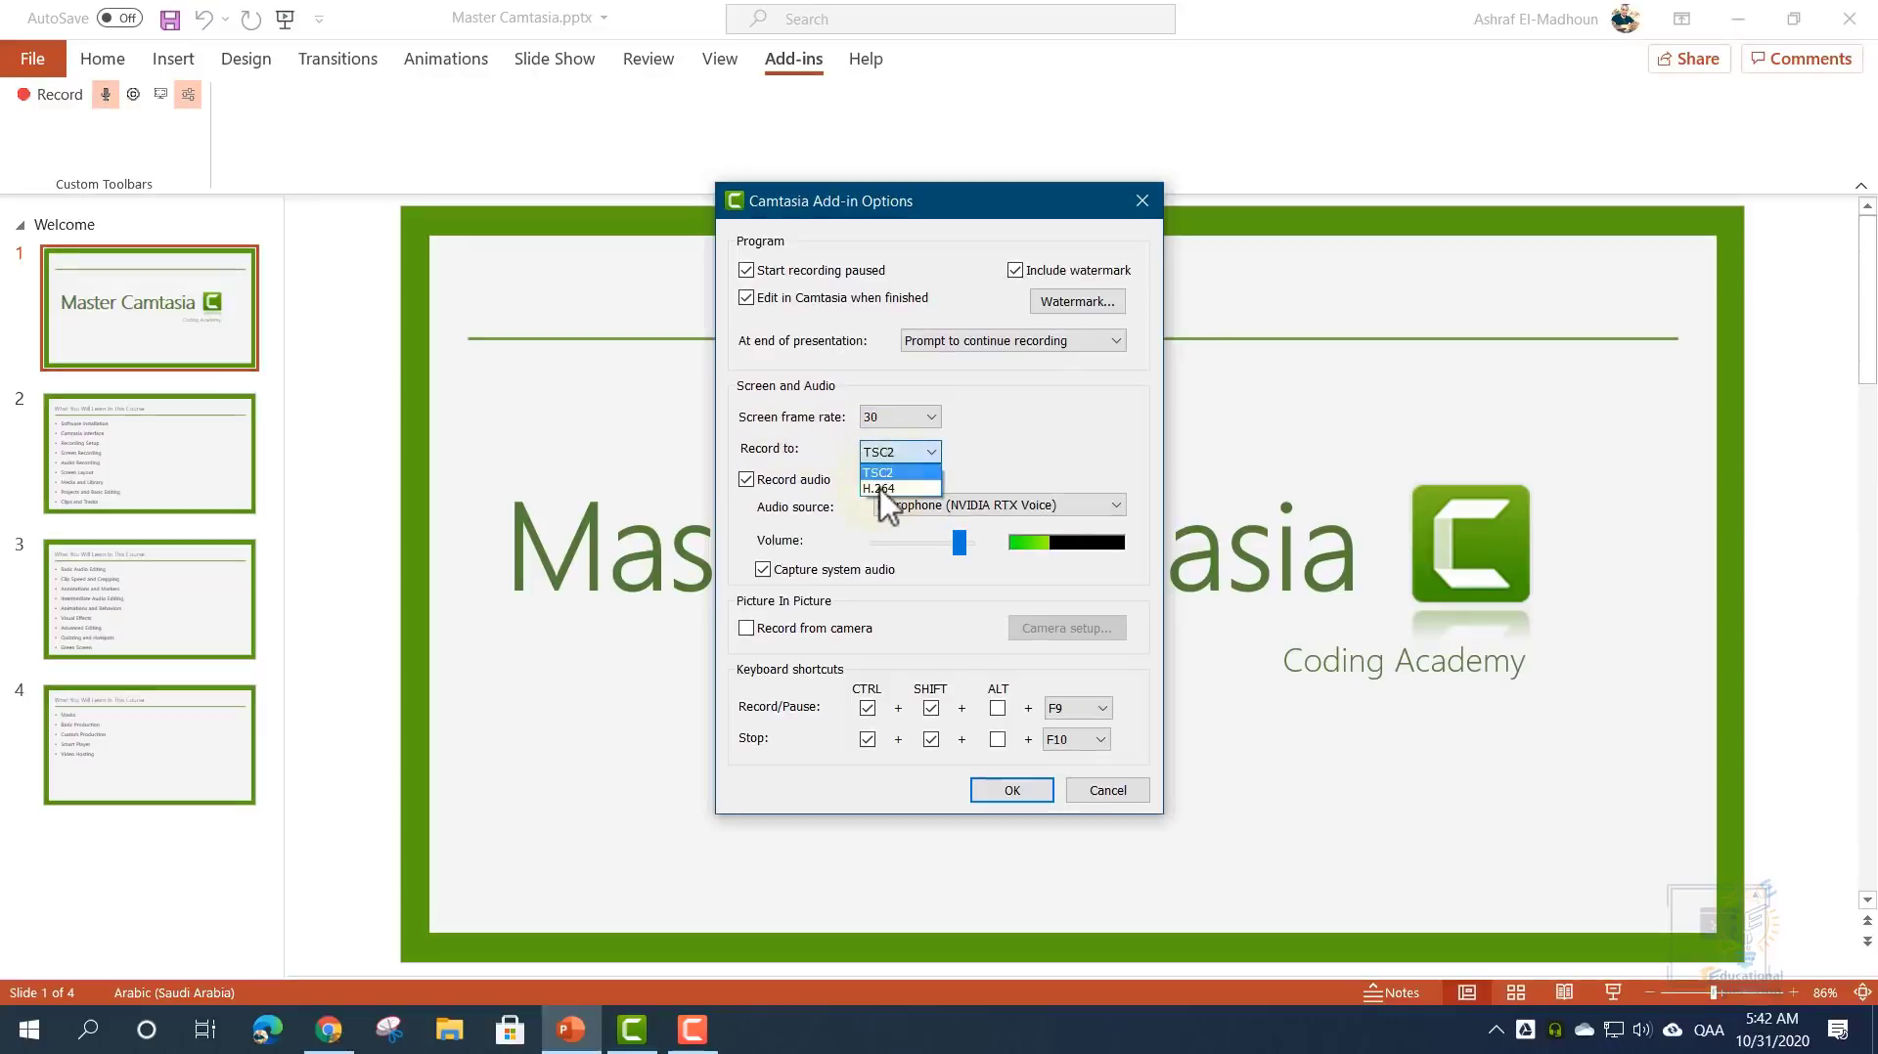
click(965, 461)
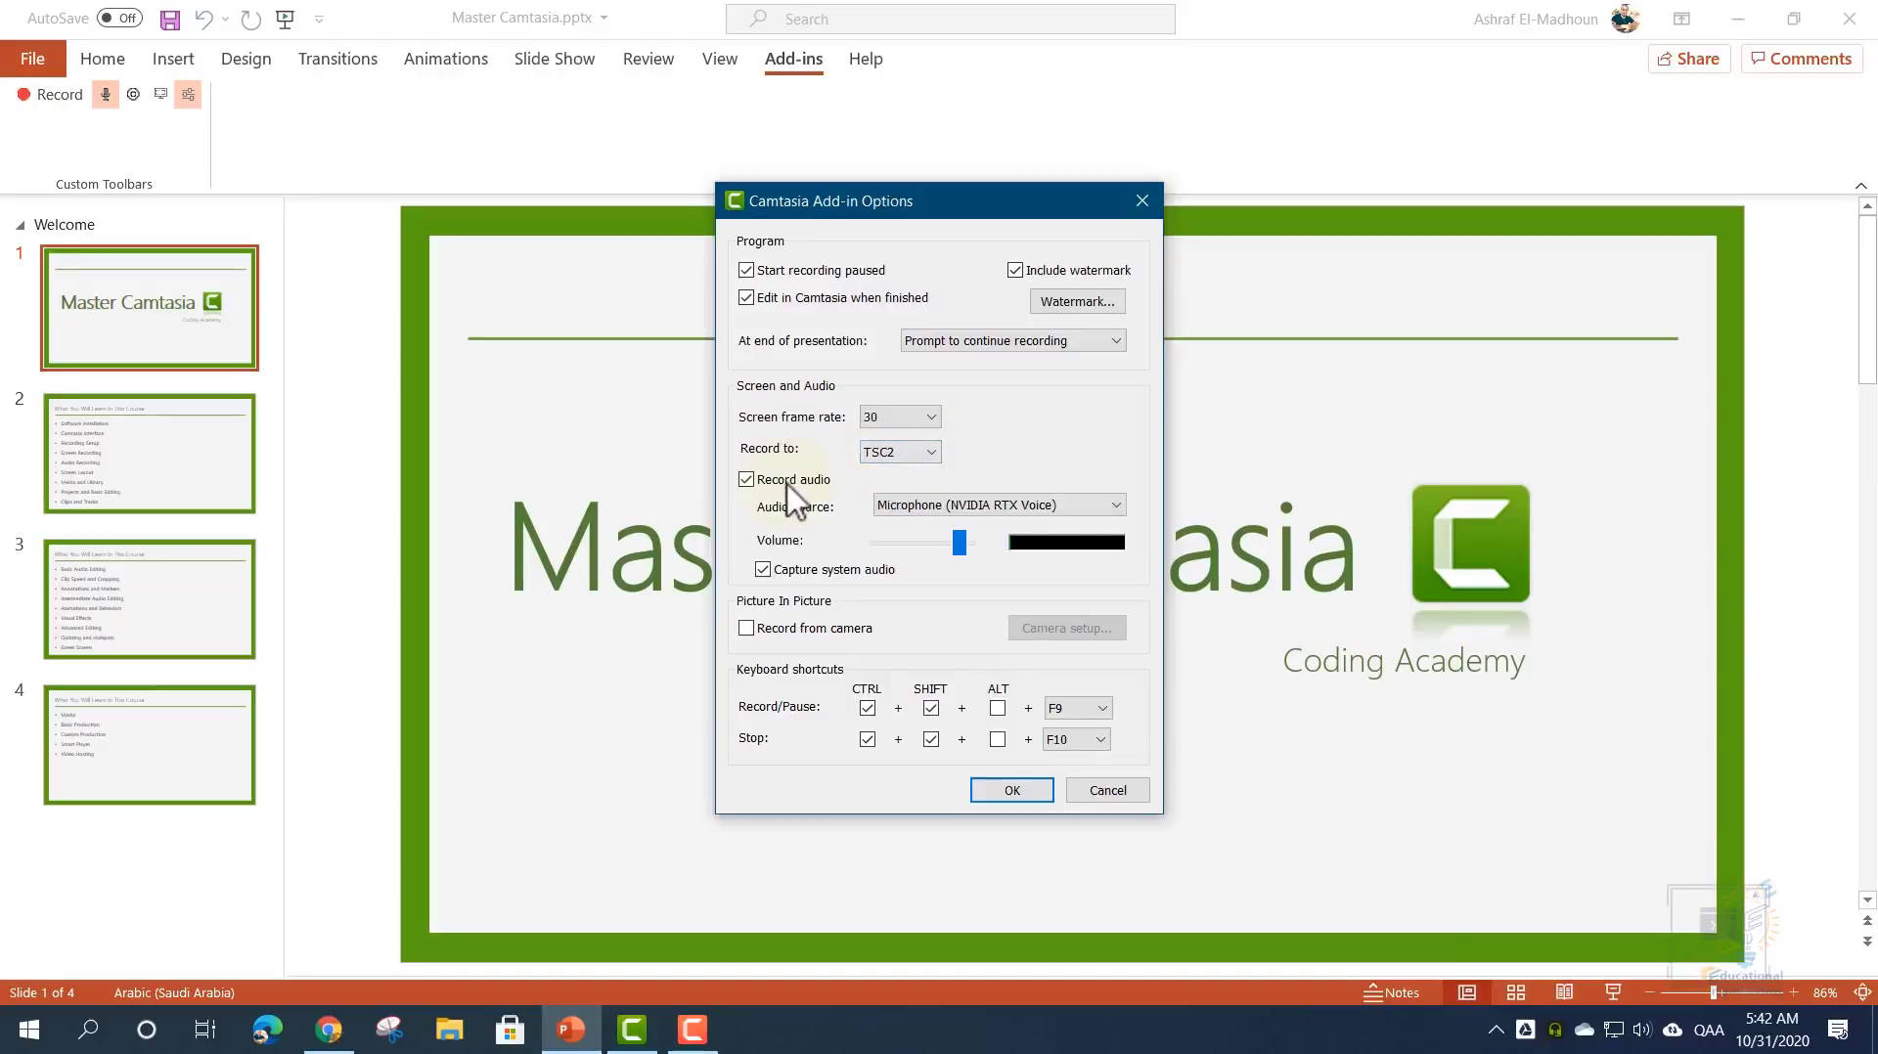
click(905, 506)
click(905, 506)
click(1071, 745)
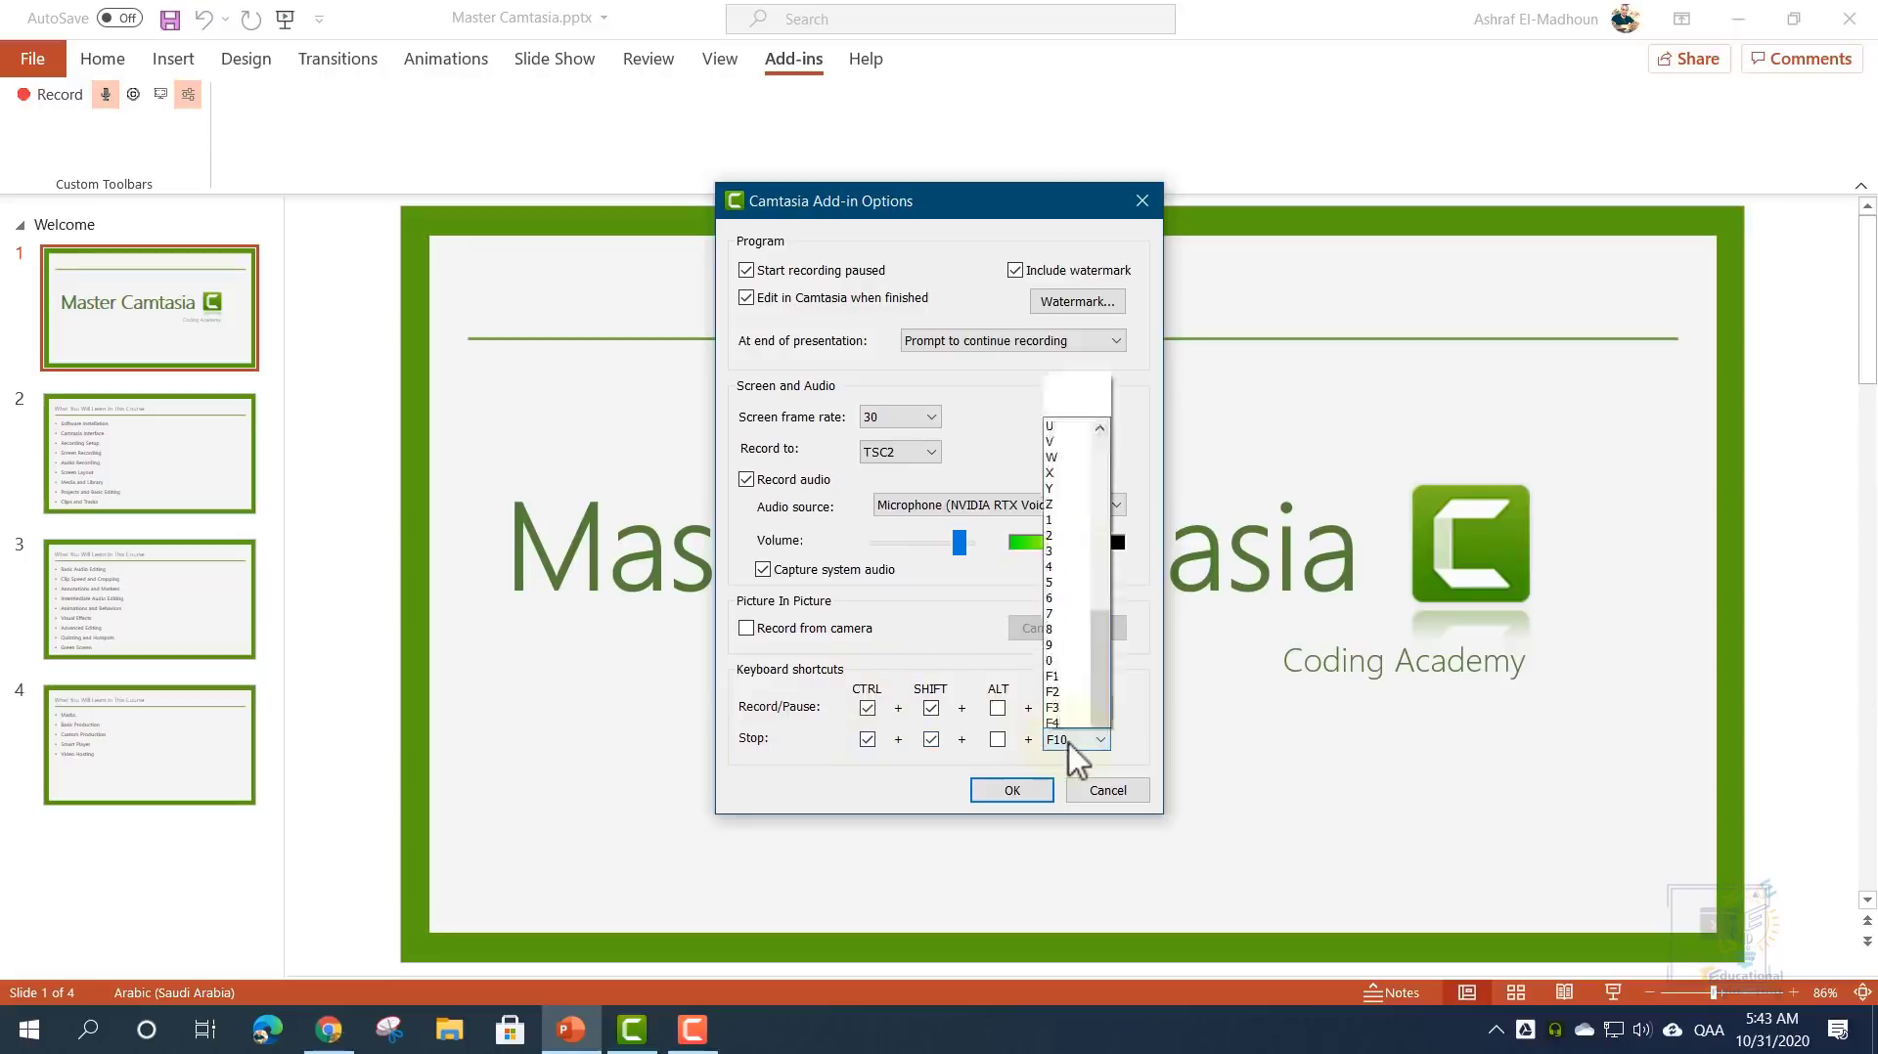
click(1075, 755)
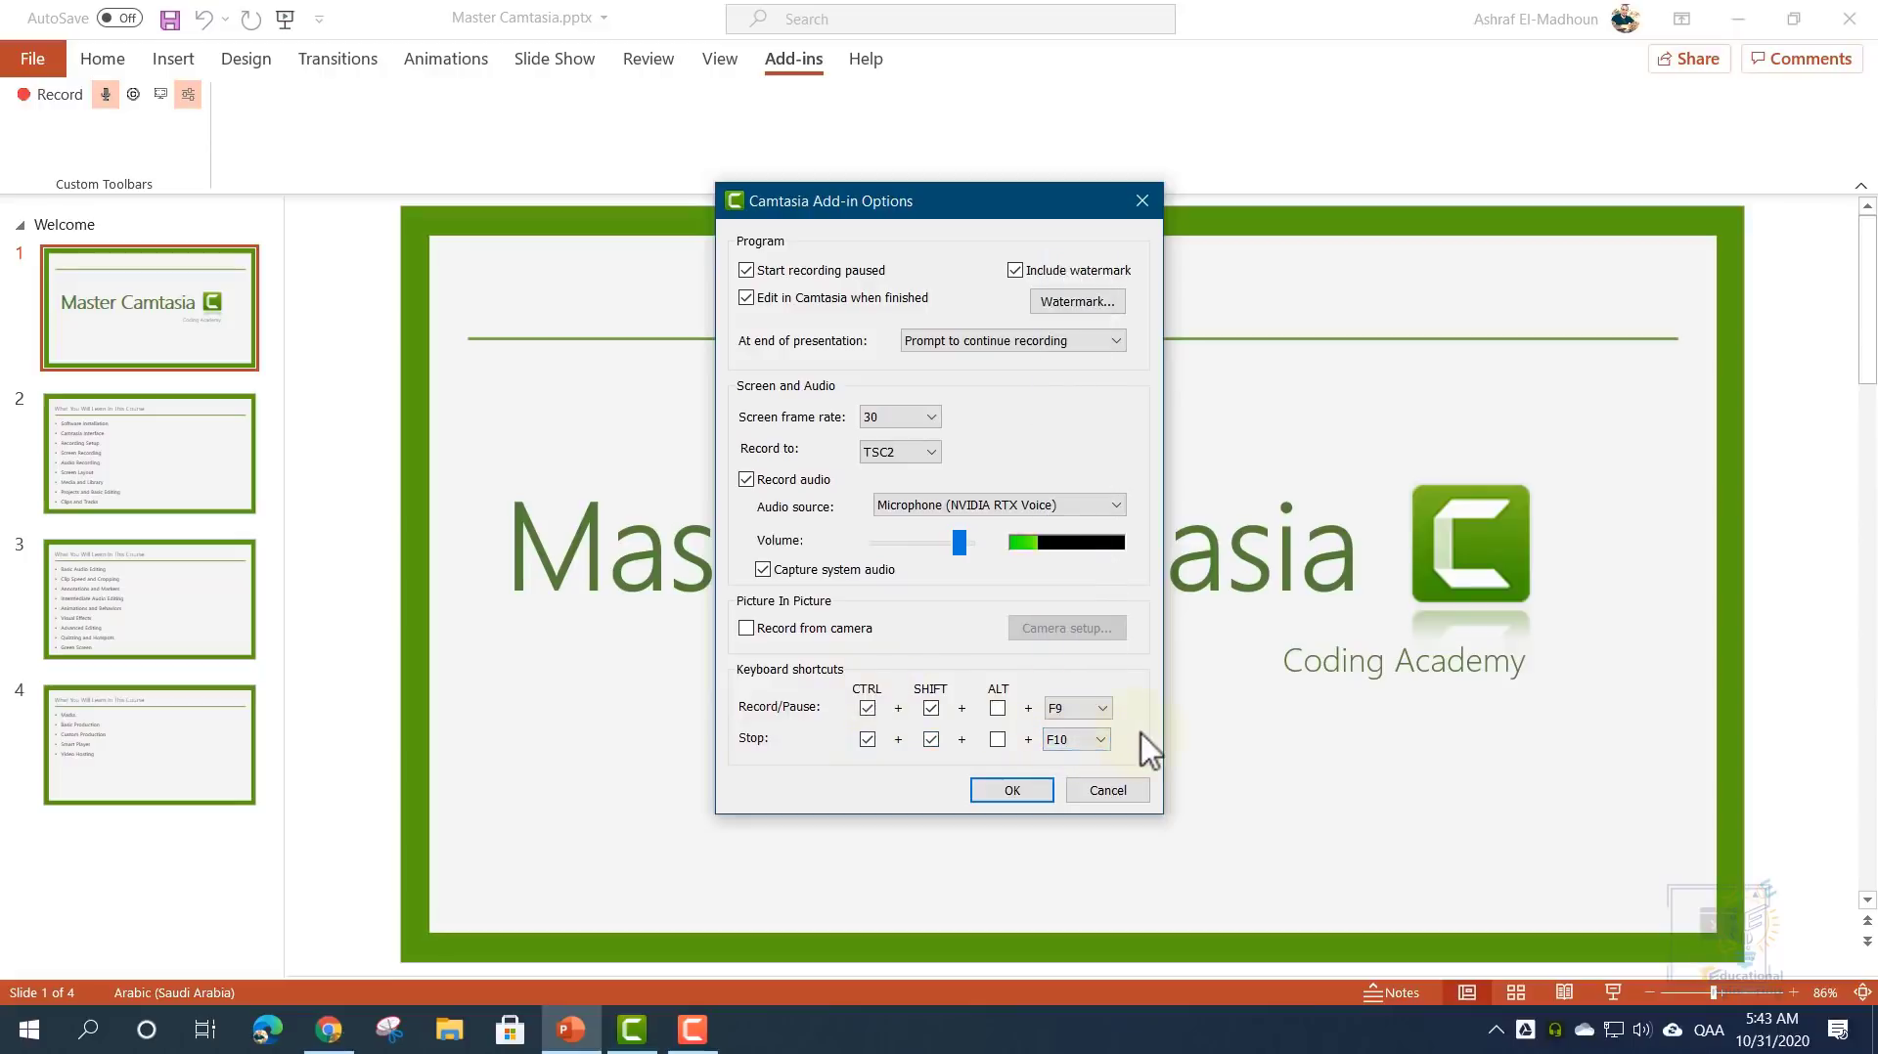
- Turn on Include watermark in the Camtasia add-in recording options
click(1125, 790)
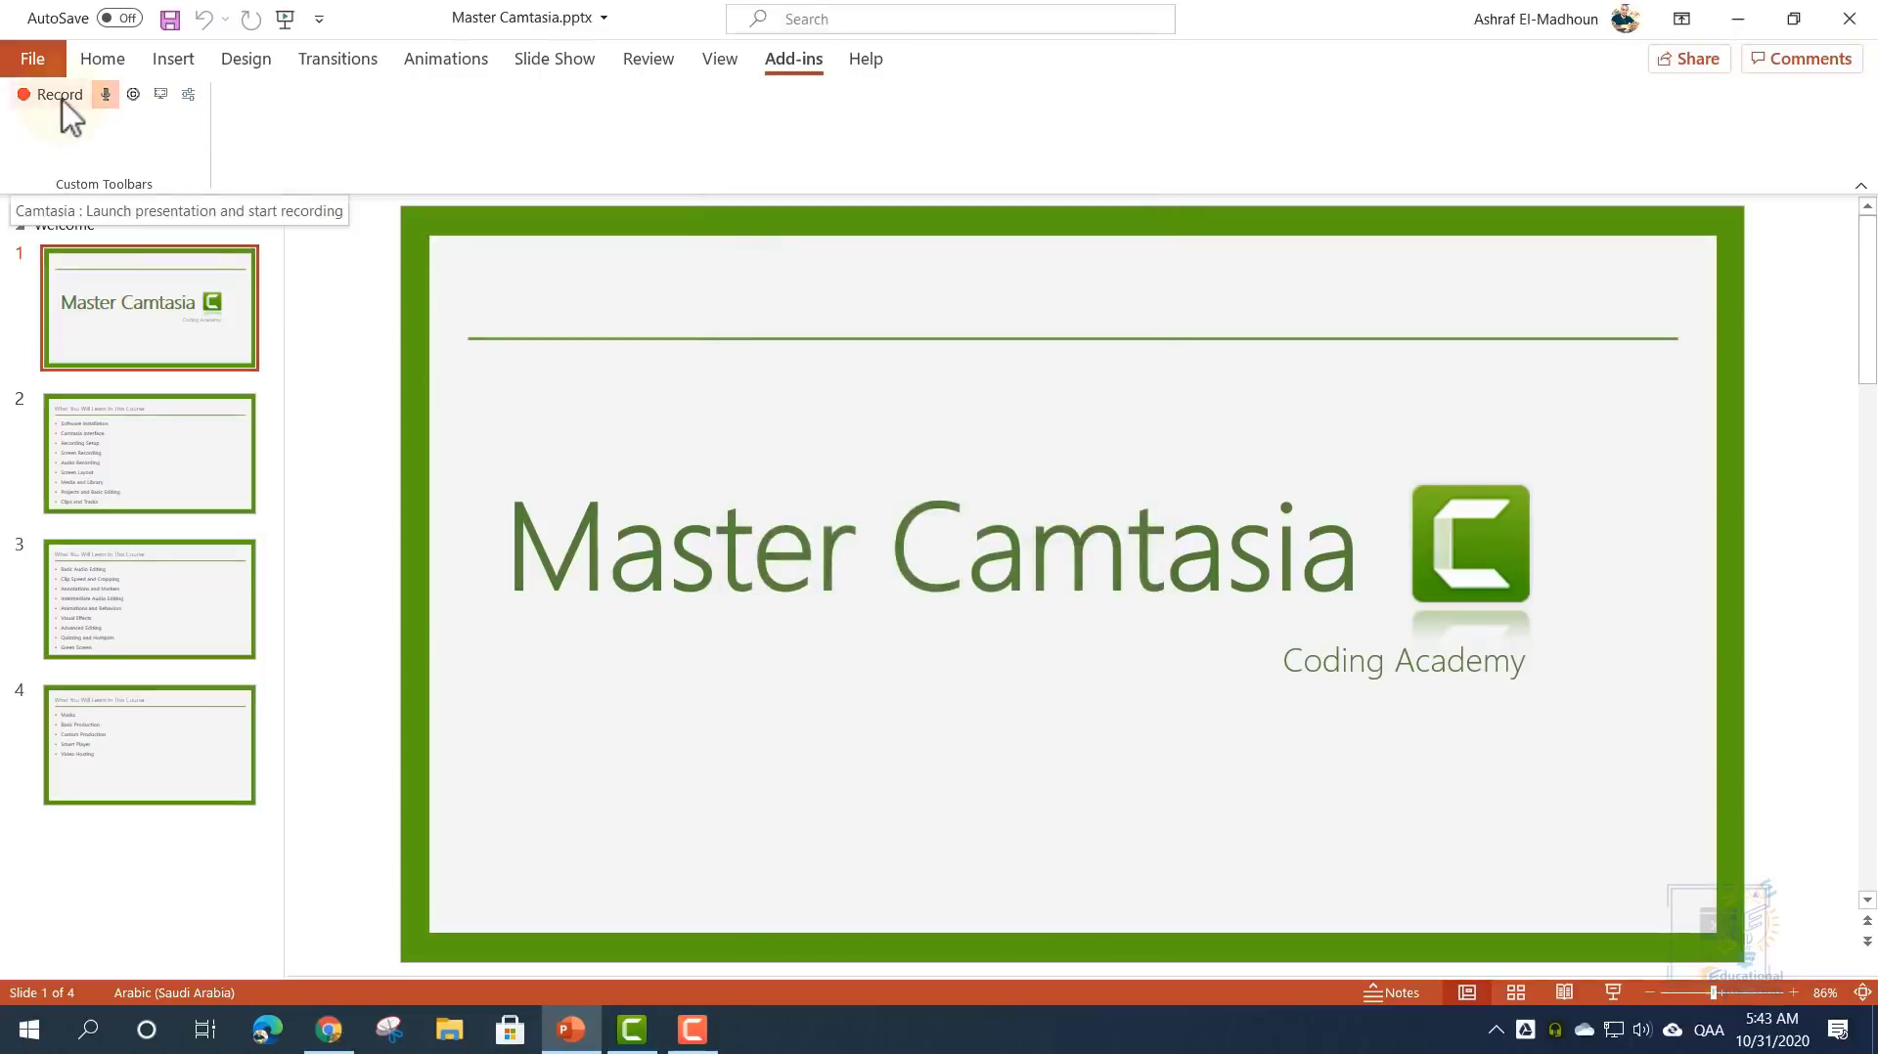
click(188, 94)
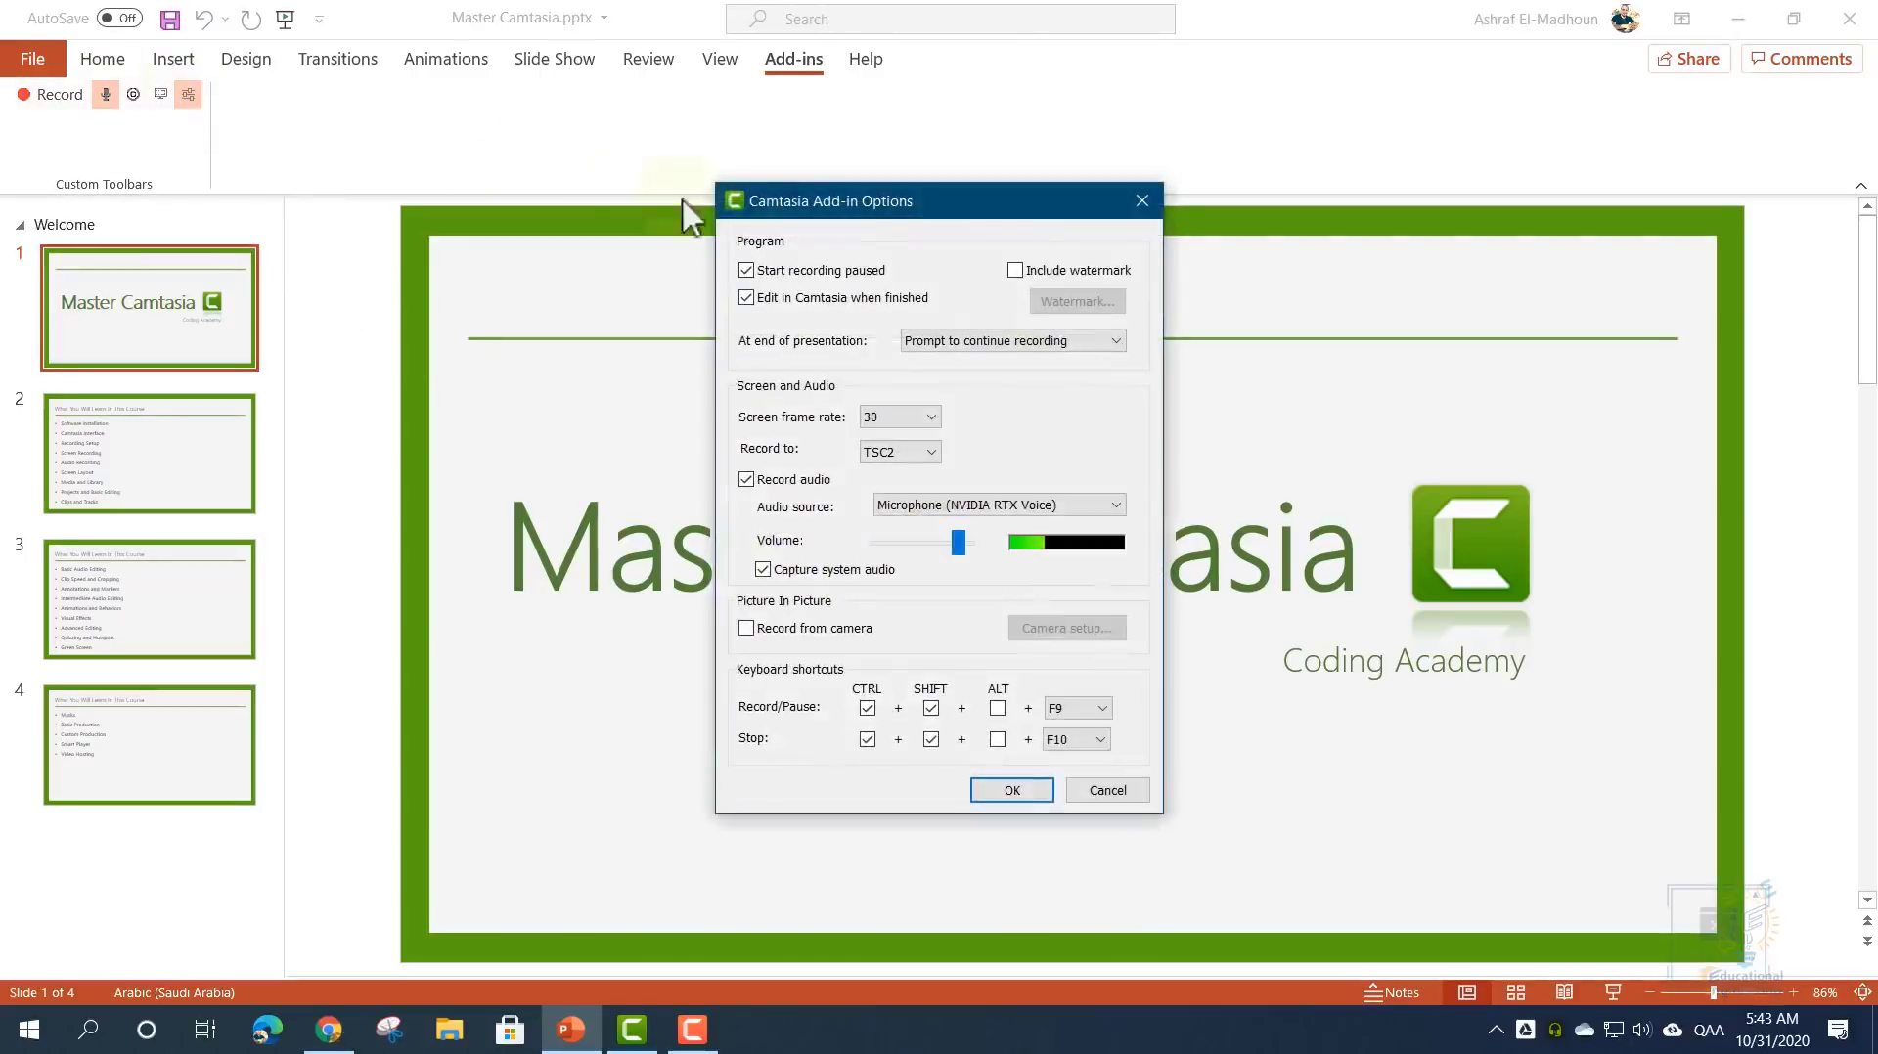
click(1016, 272)
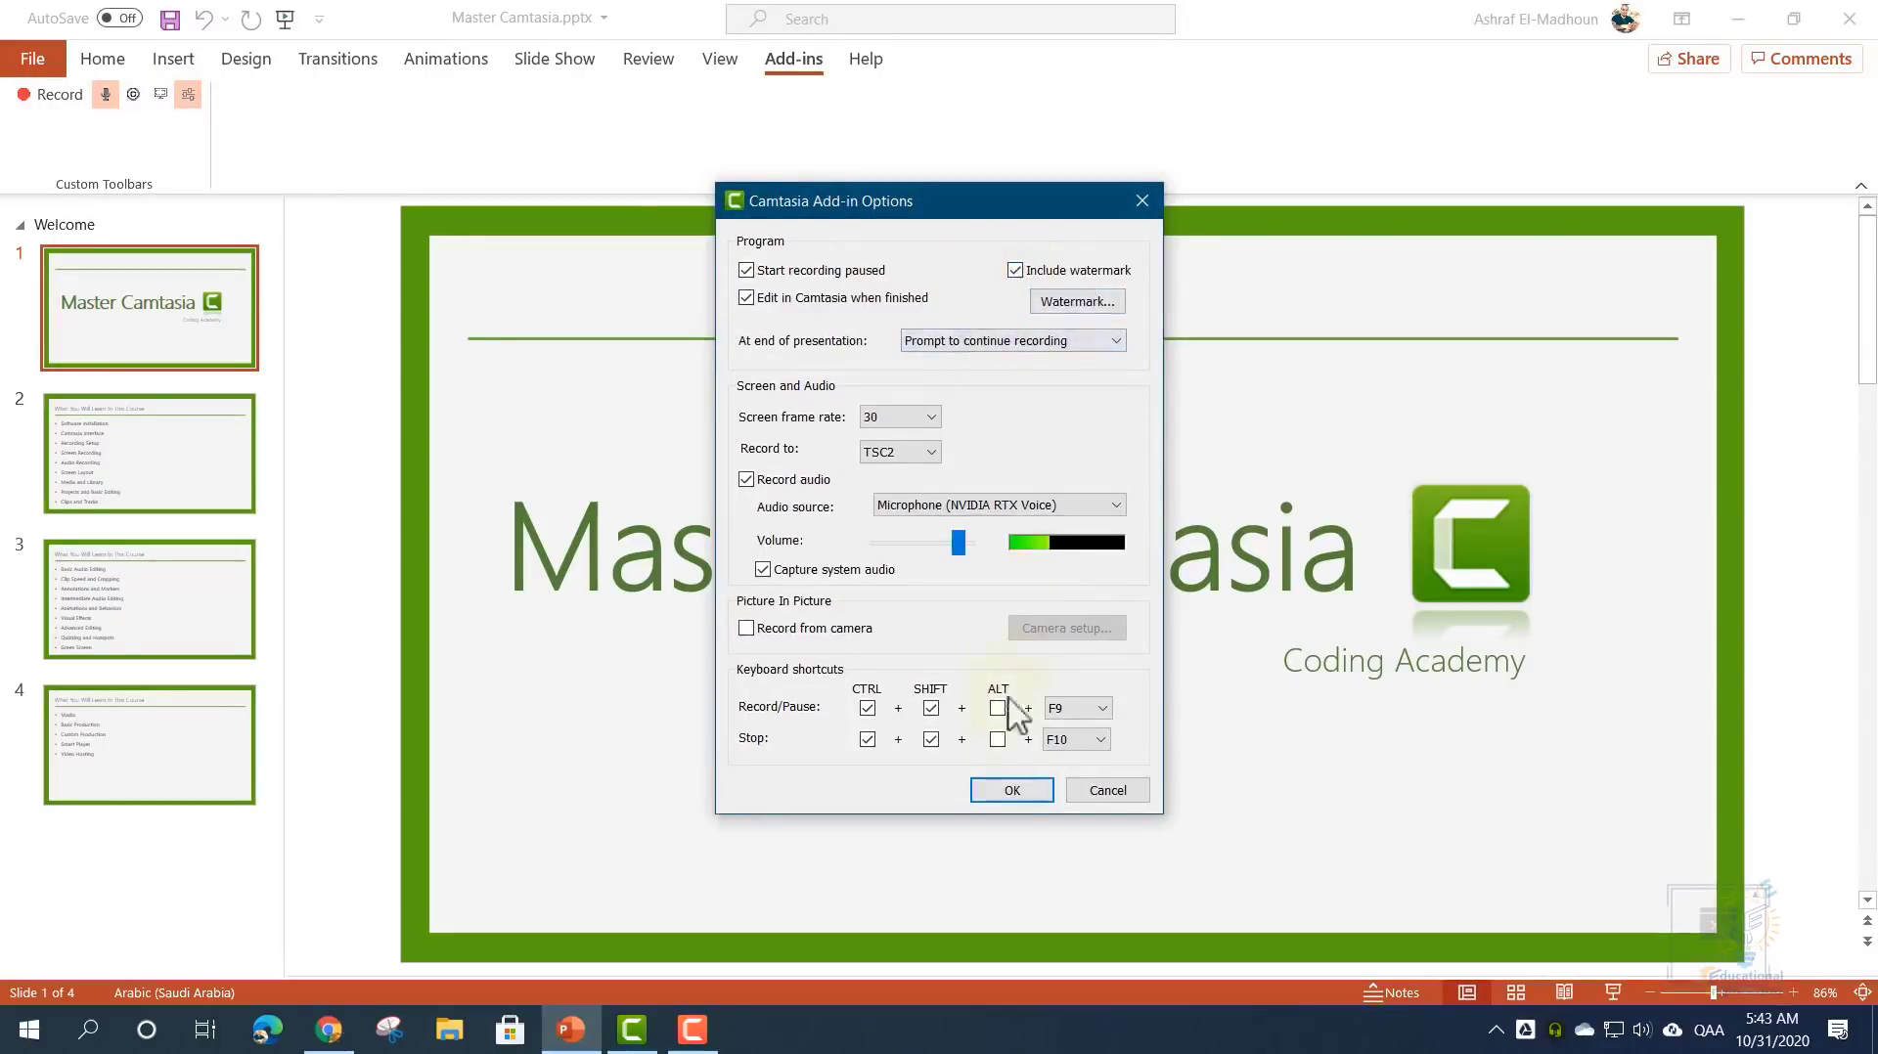
click(1012, 790)
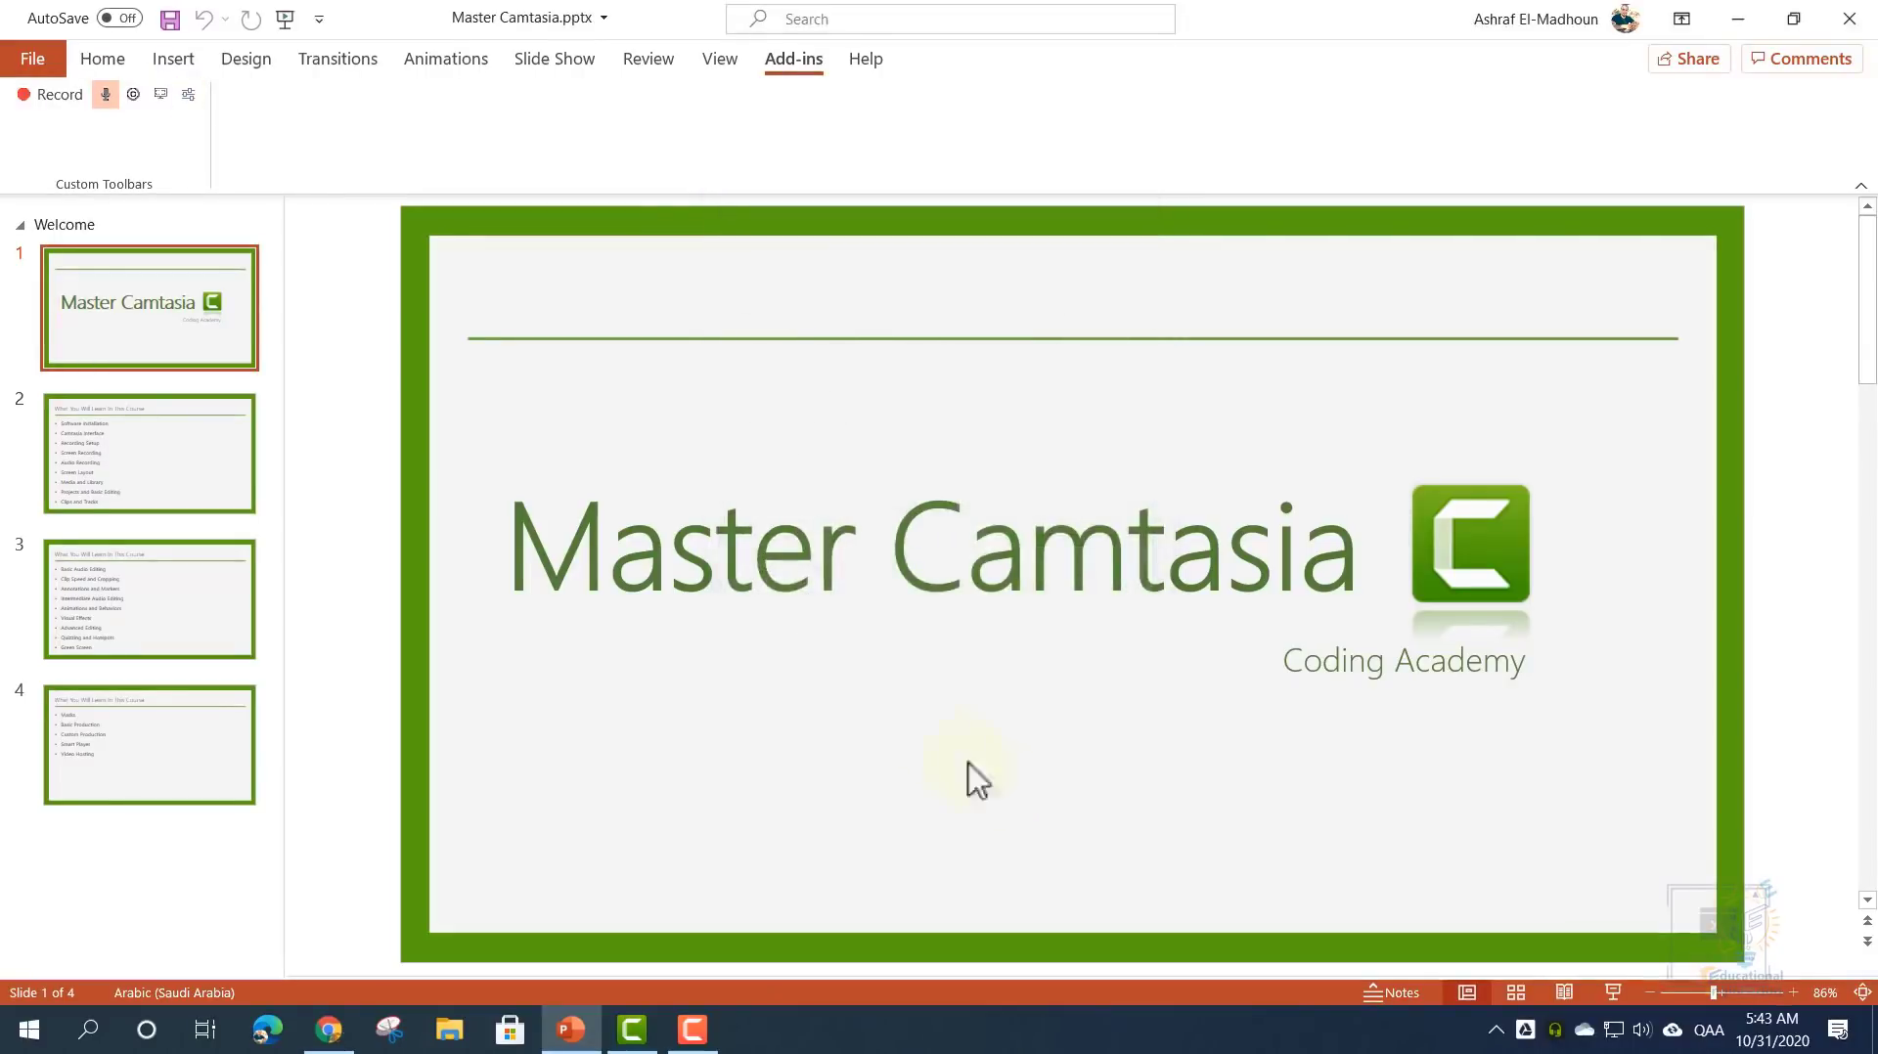
- Record the slide show with Presenter View swapped, advancing through every slide to the end
click(58, 96)
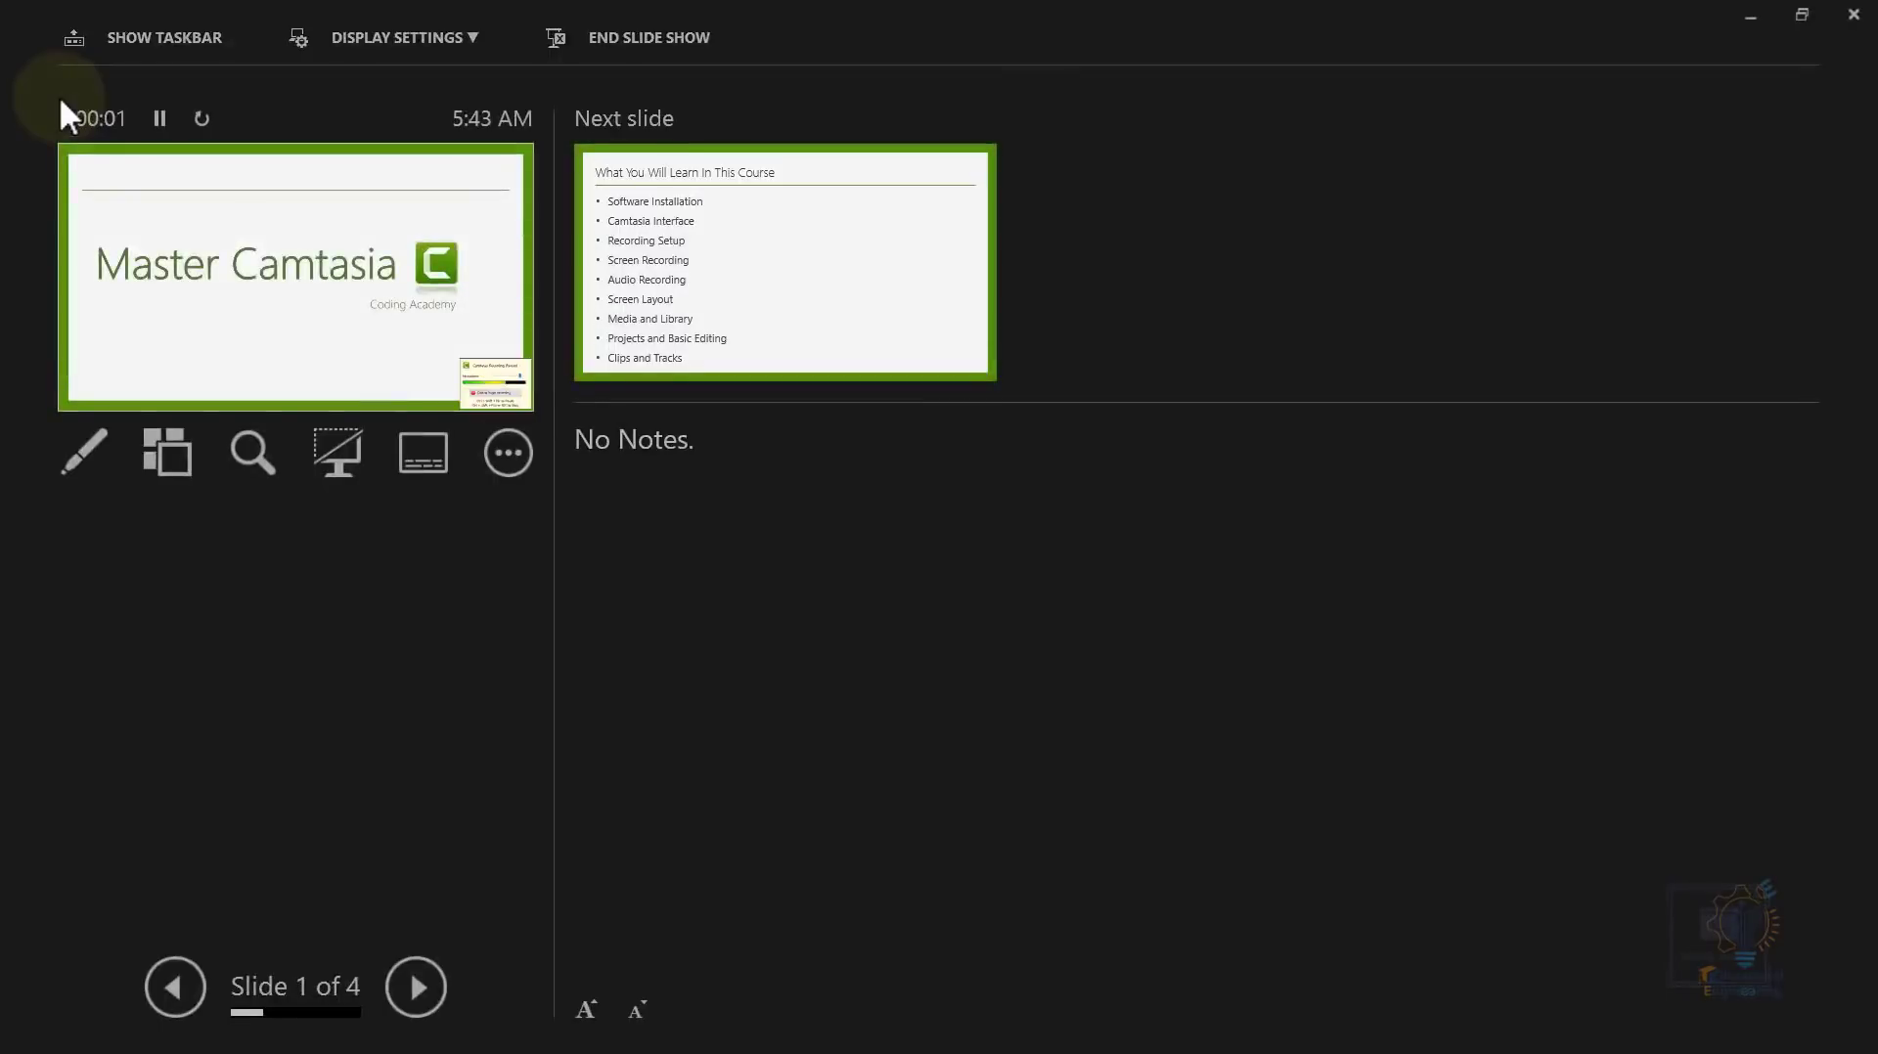
click(345, 36)
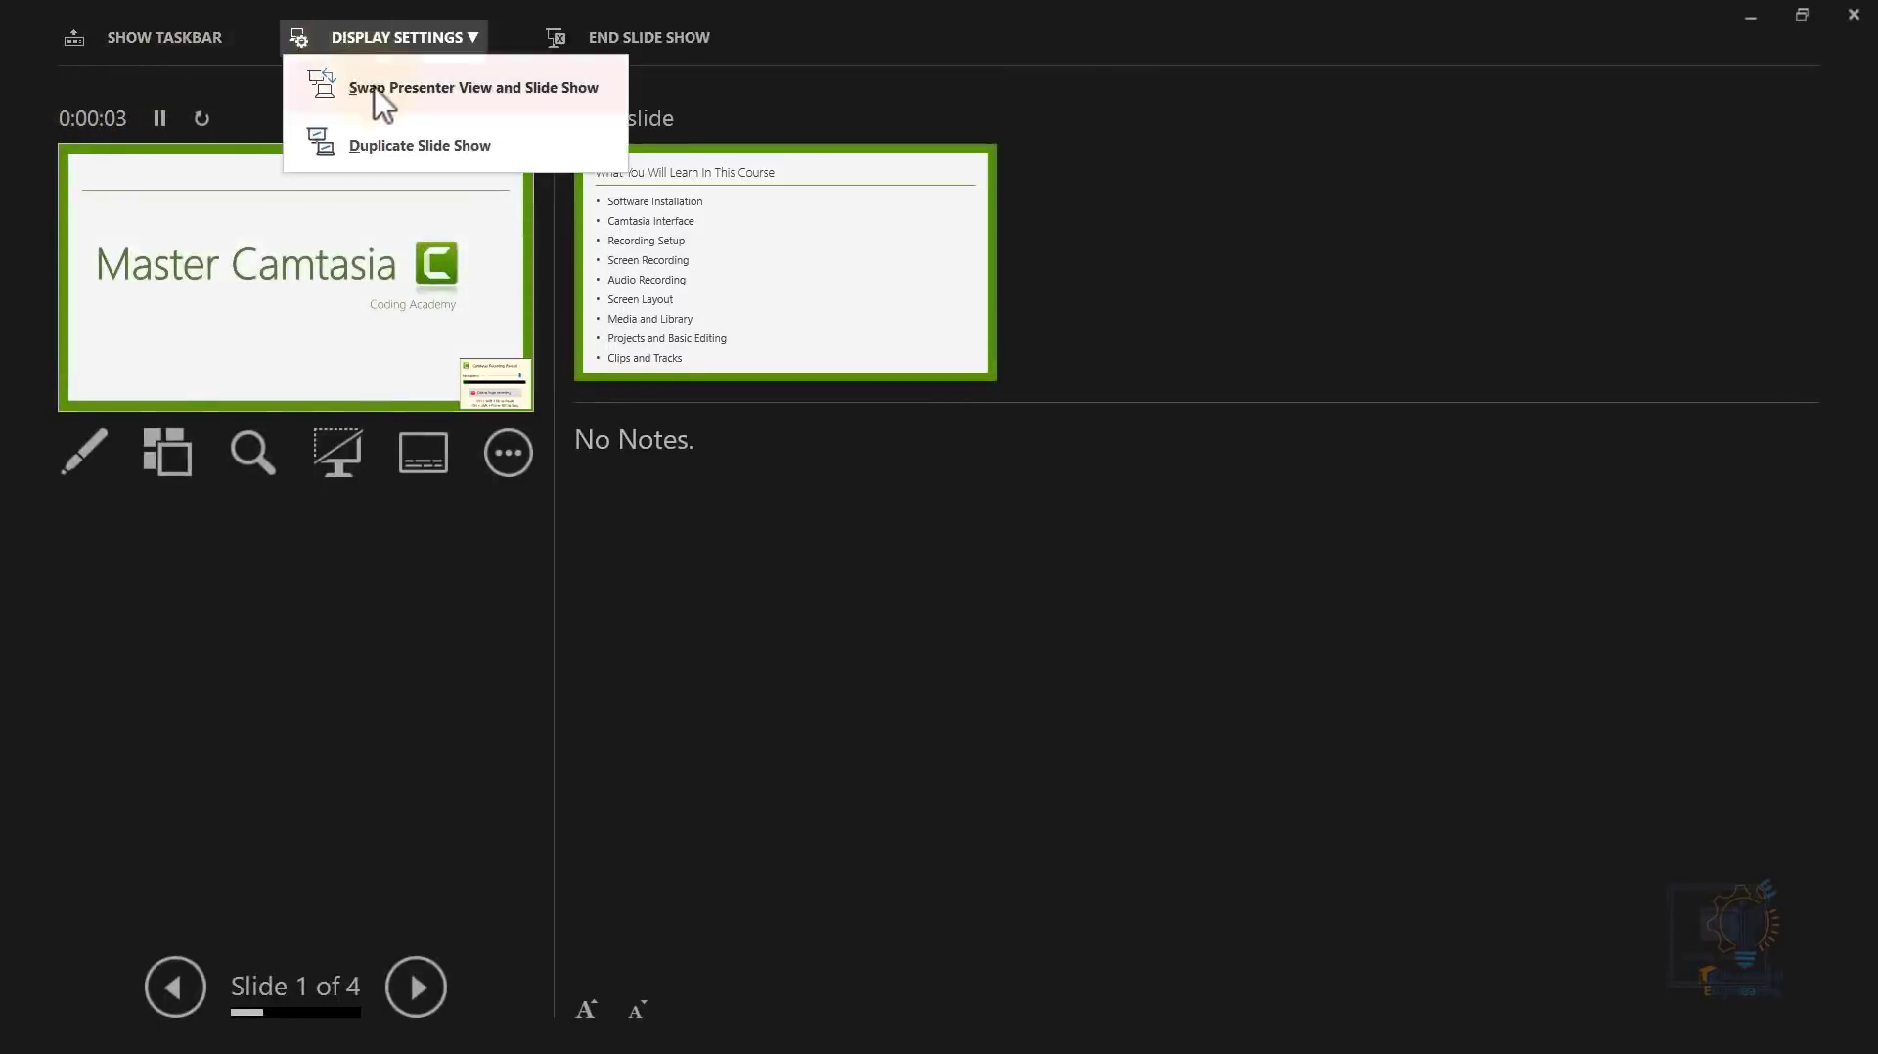
click(373, 88)
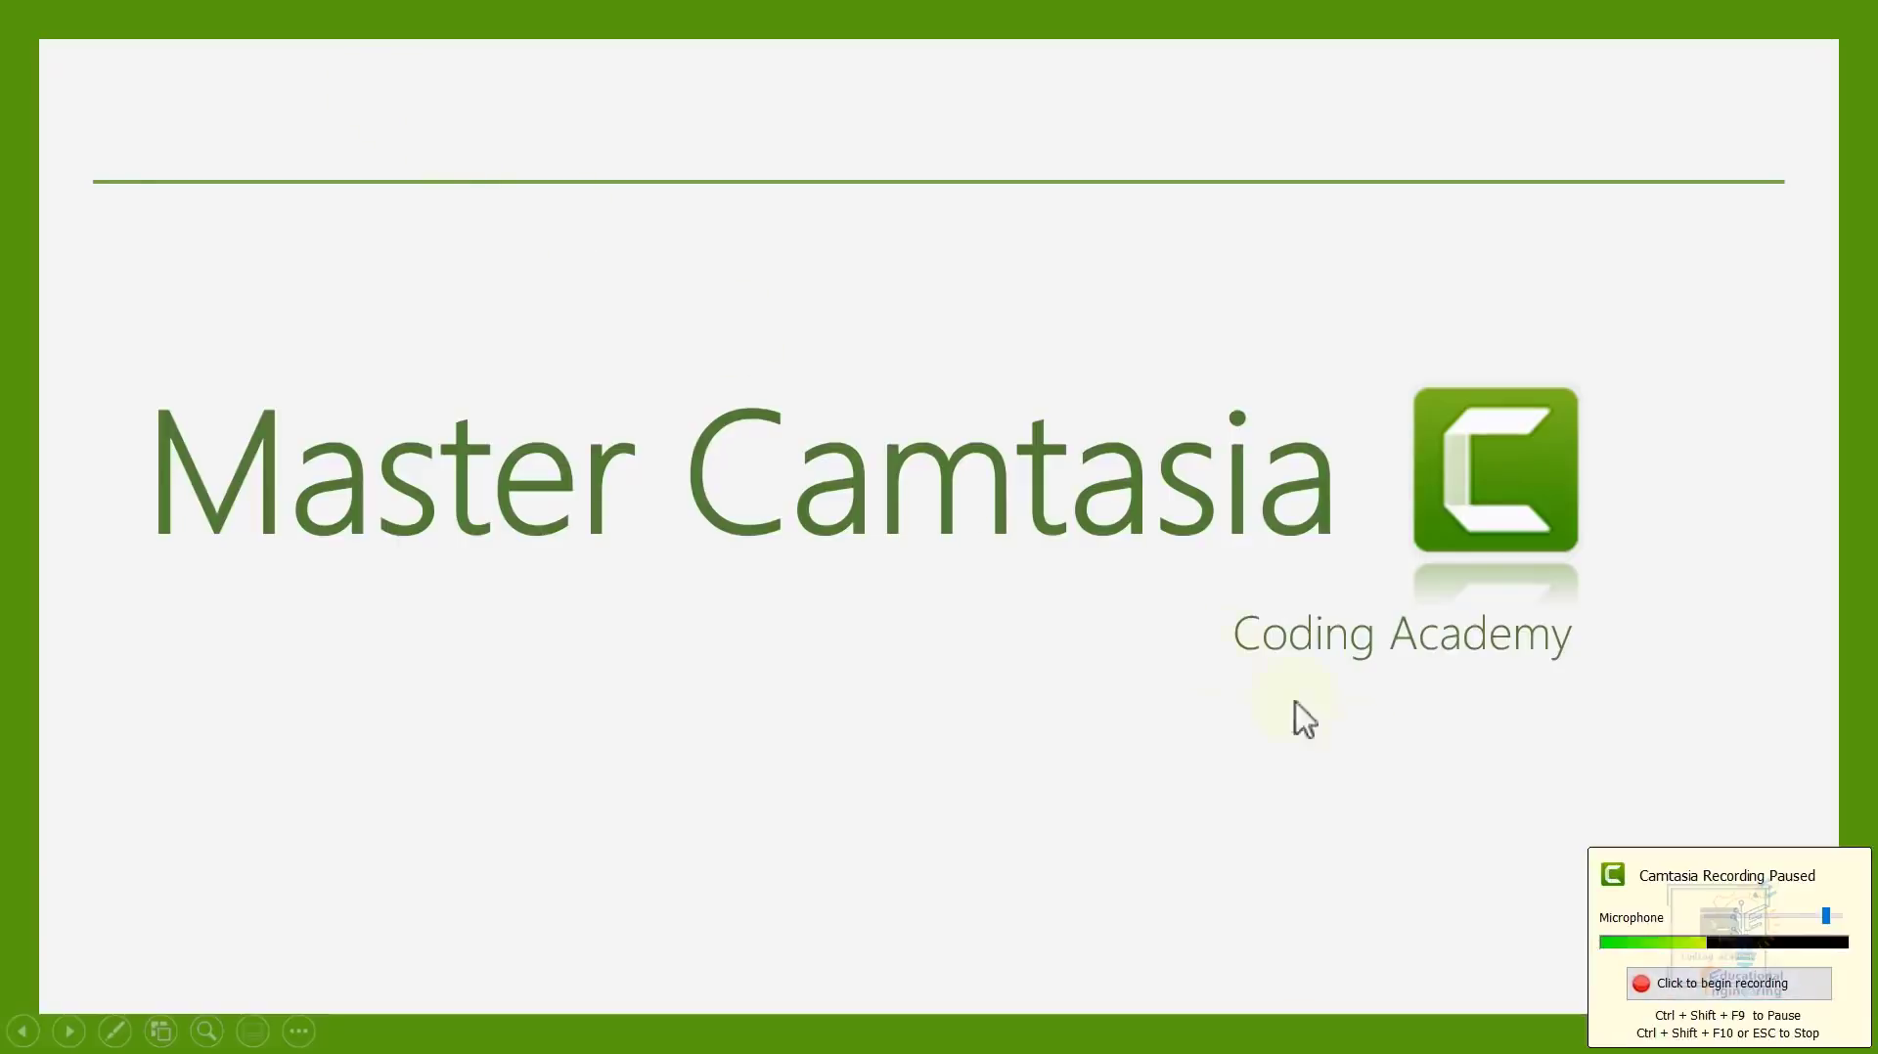
click(1734, 985)
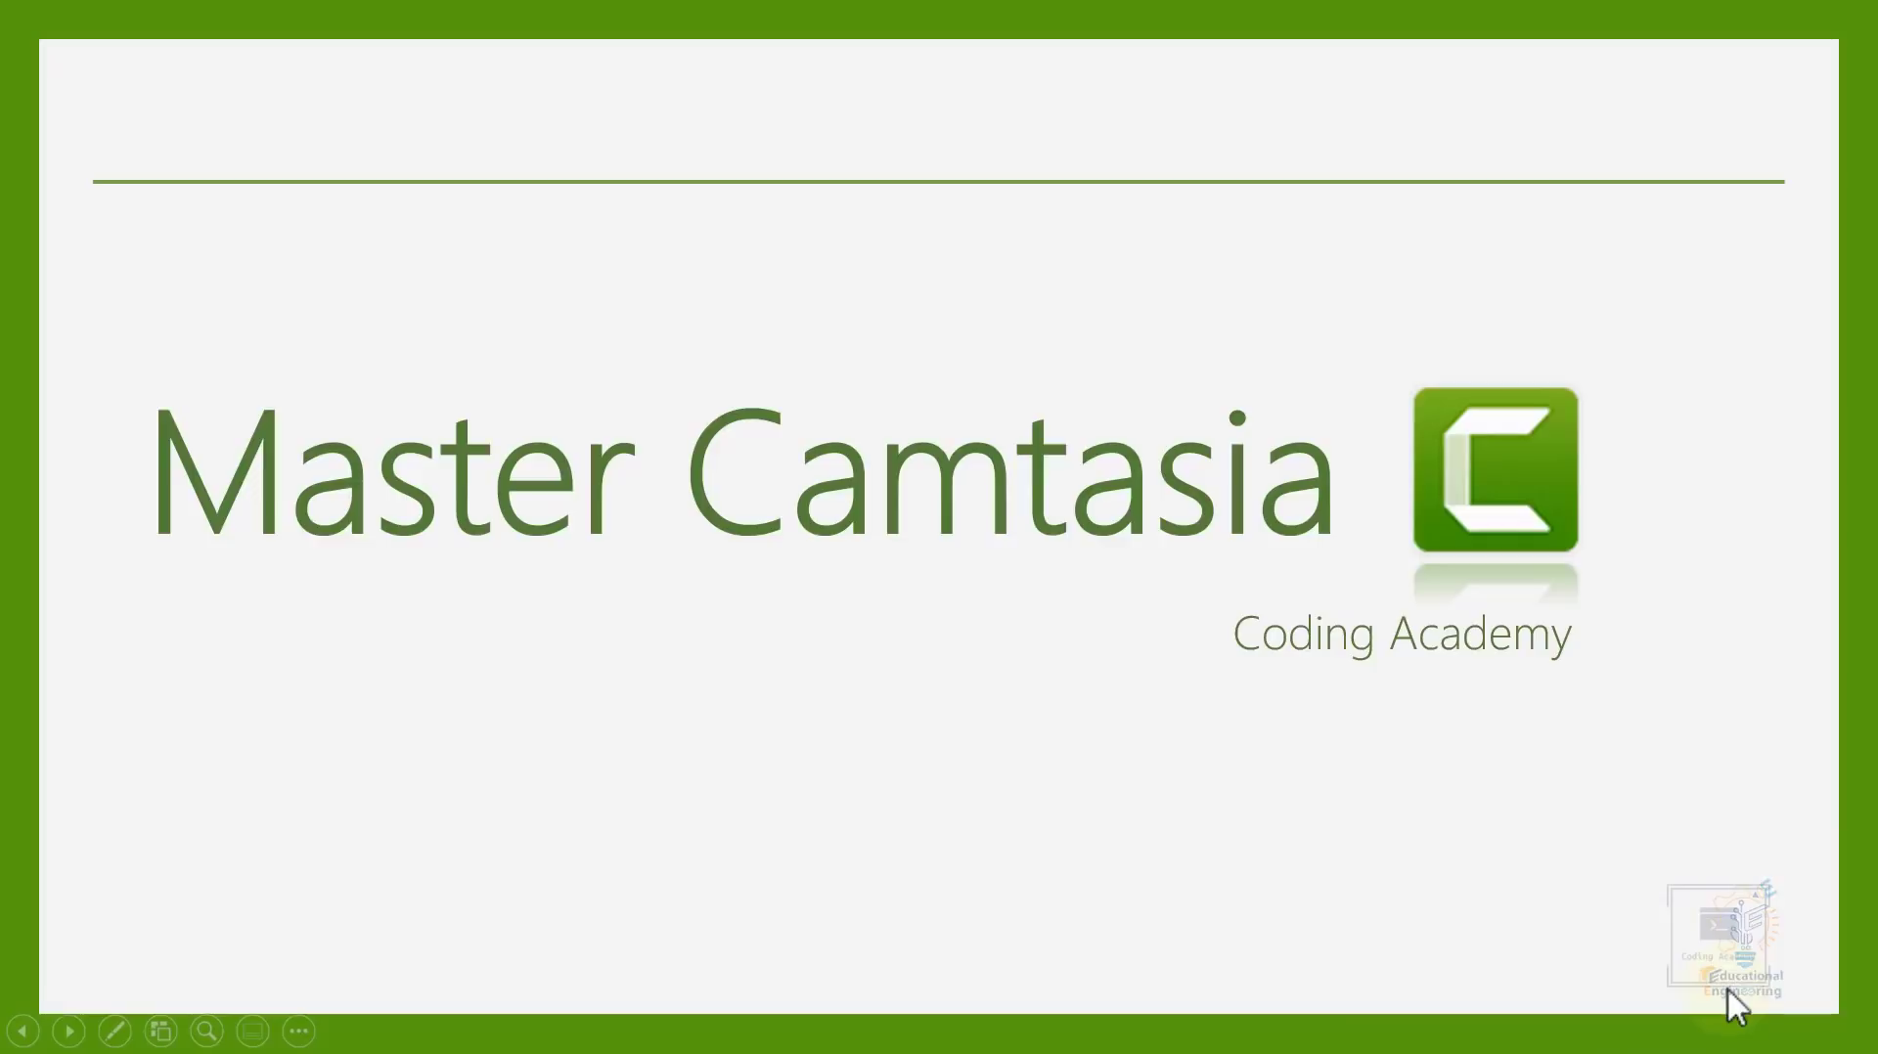
click(754, 456)
click(802, 511)
click(817, 530)
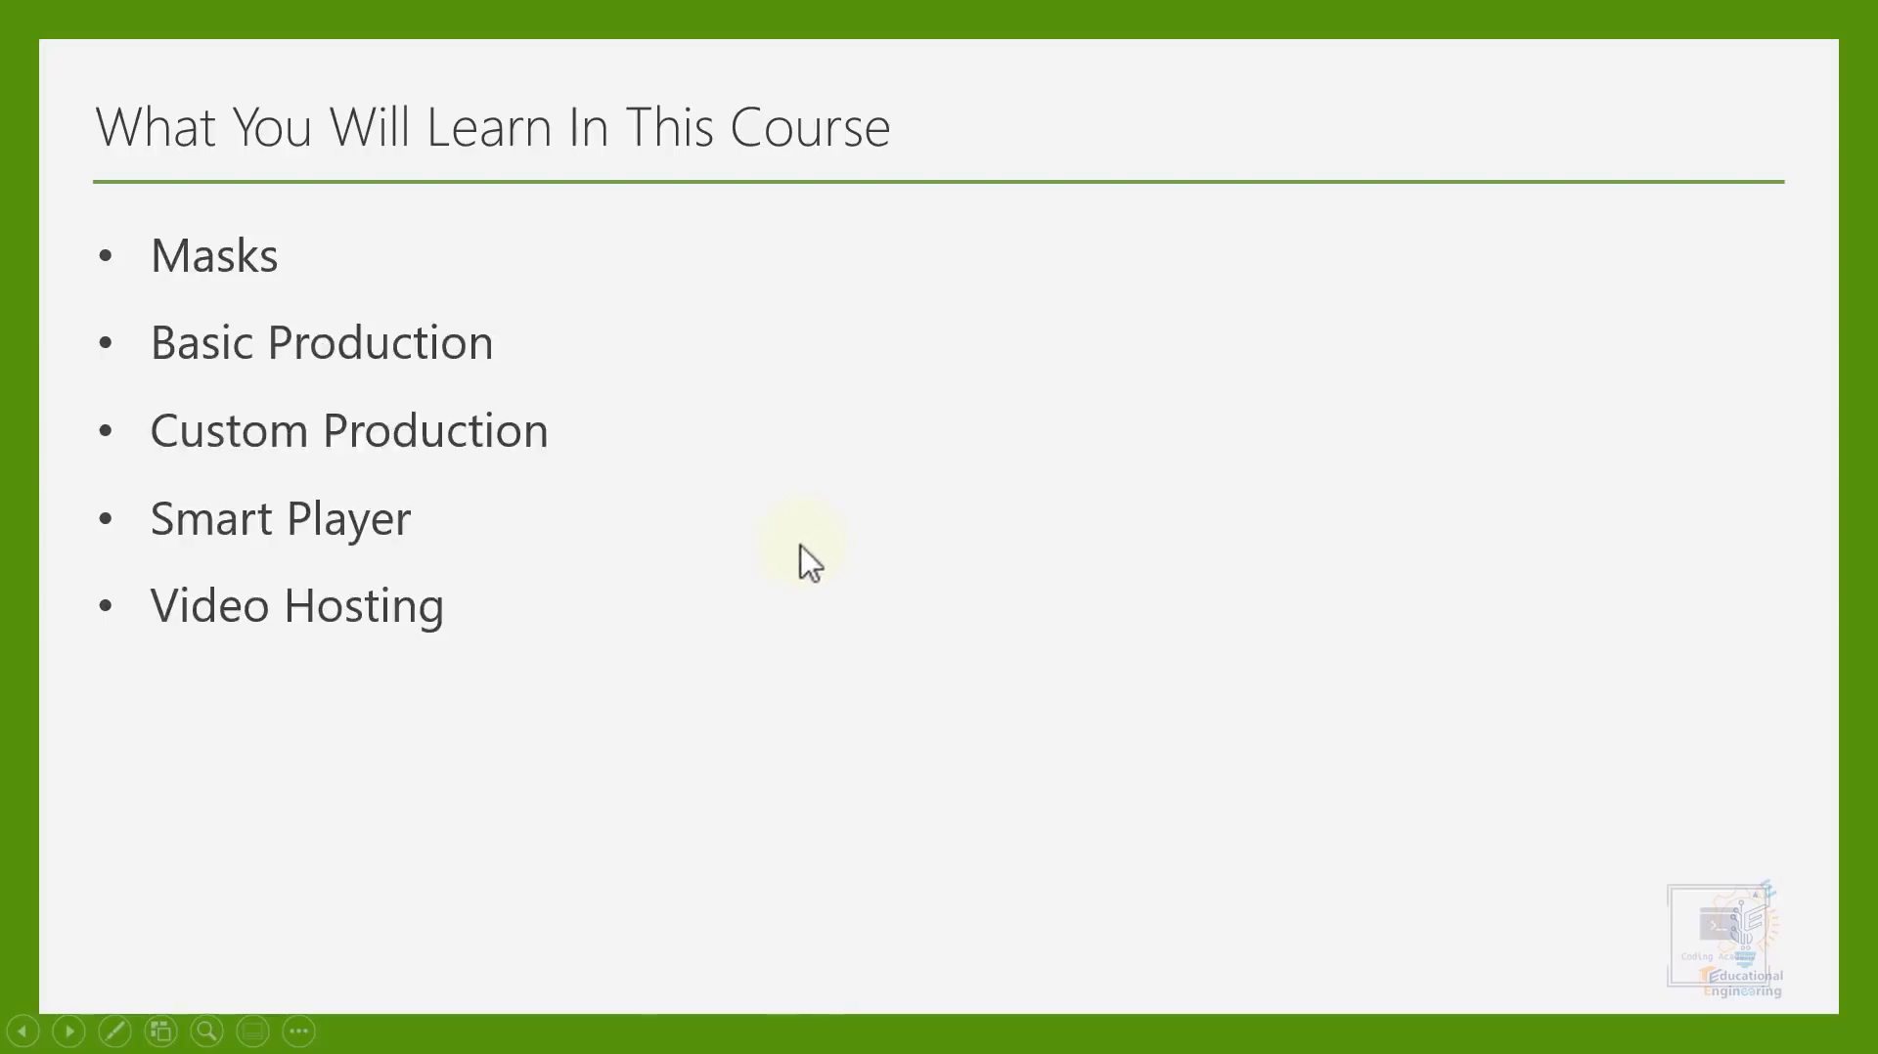
click(800, 546)
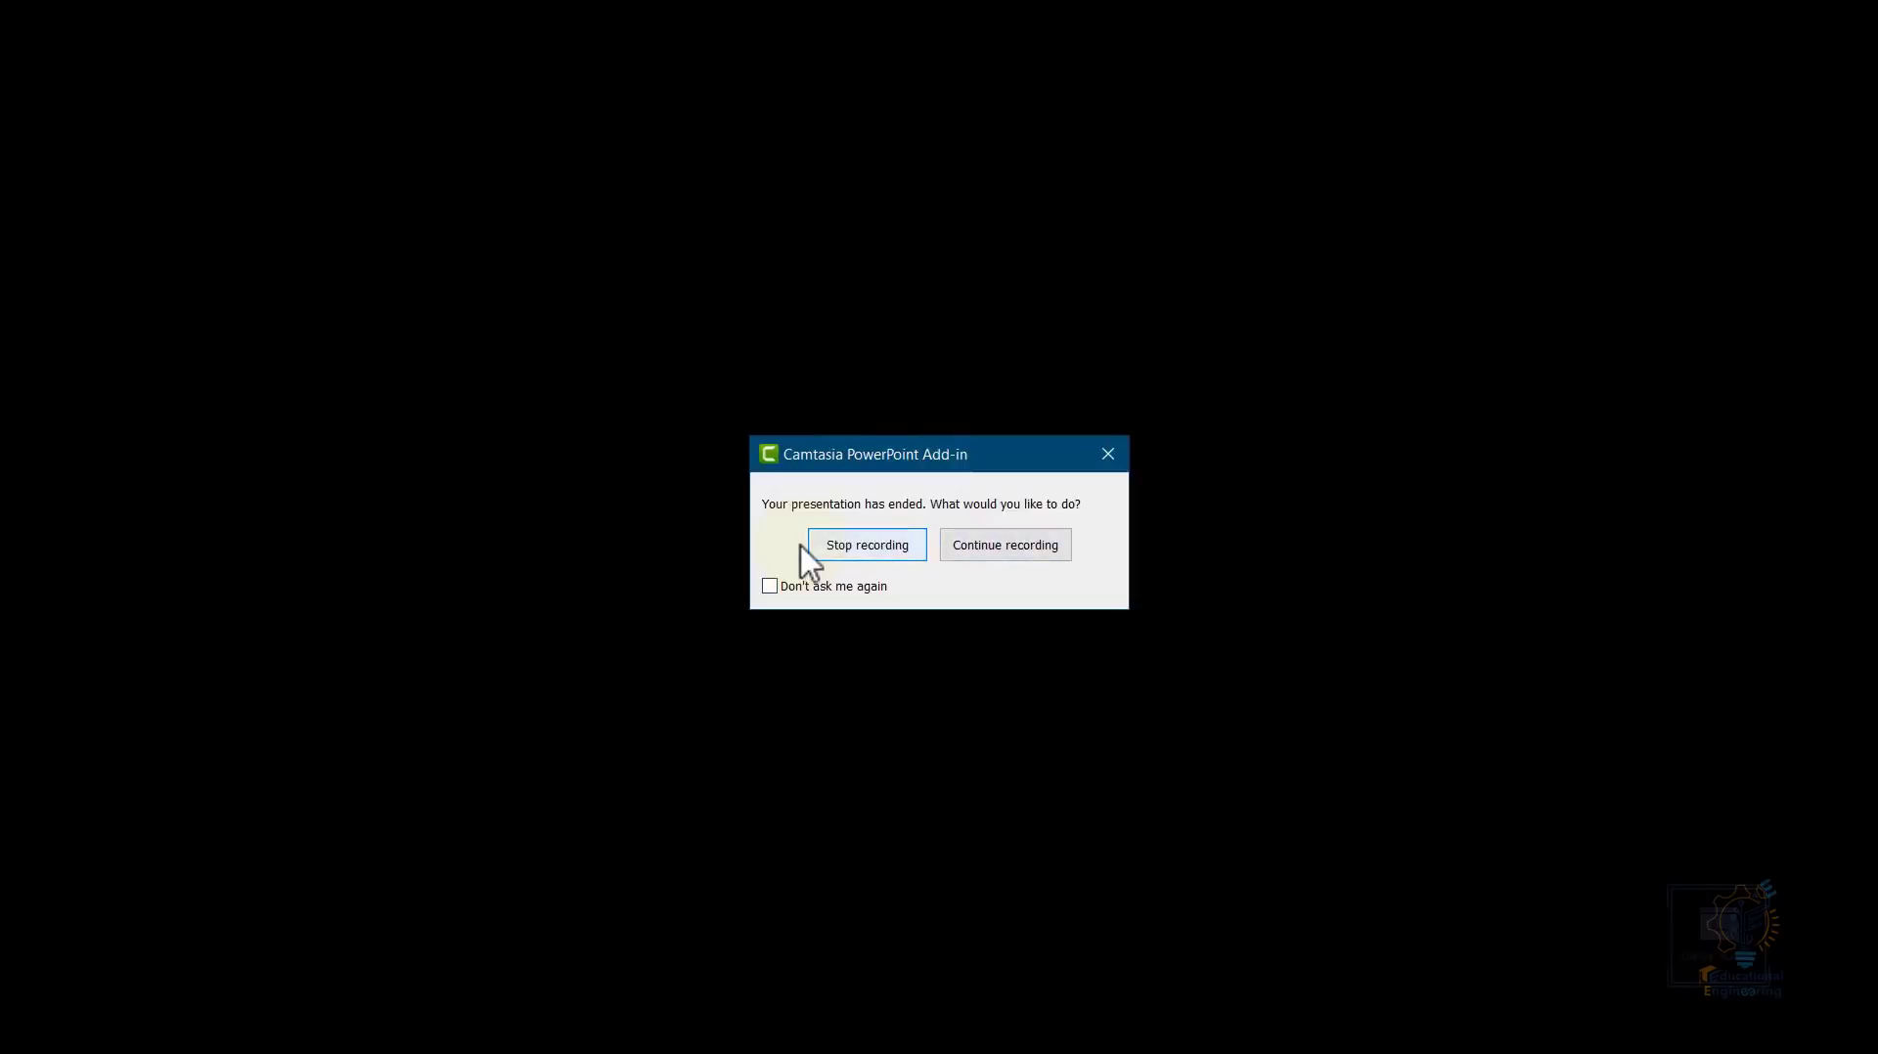
- Stop the recording and cancel saving it as Master Camtasia.trec
click(871, 559)
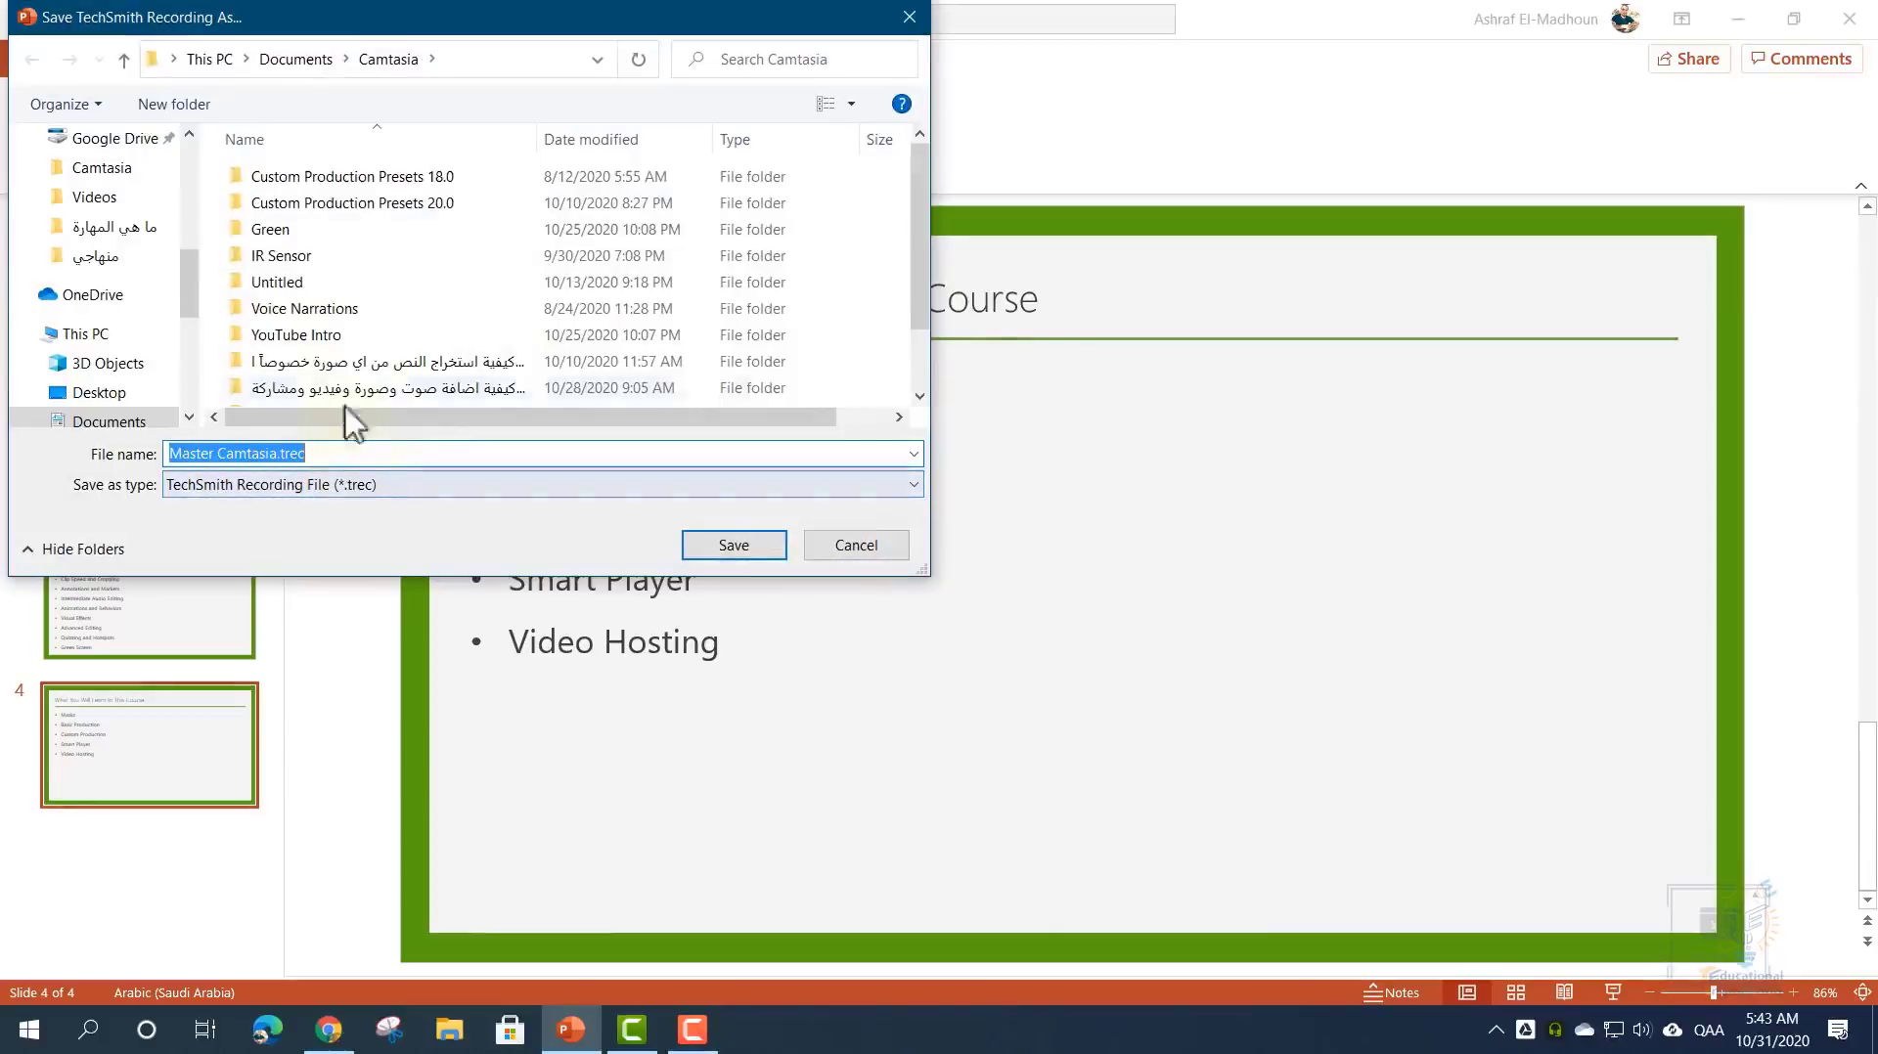
drag(293, 21, 752, 97)
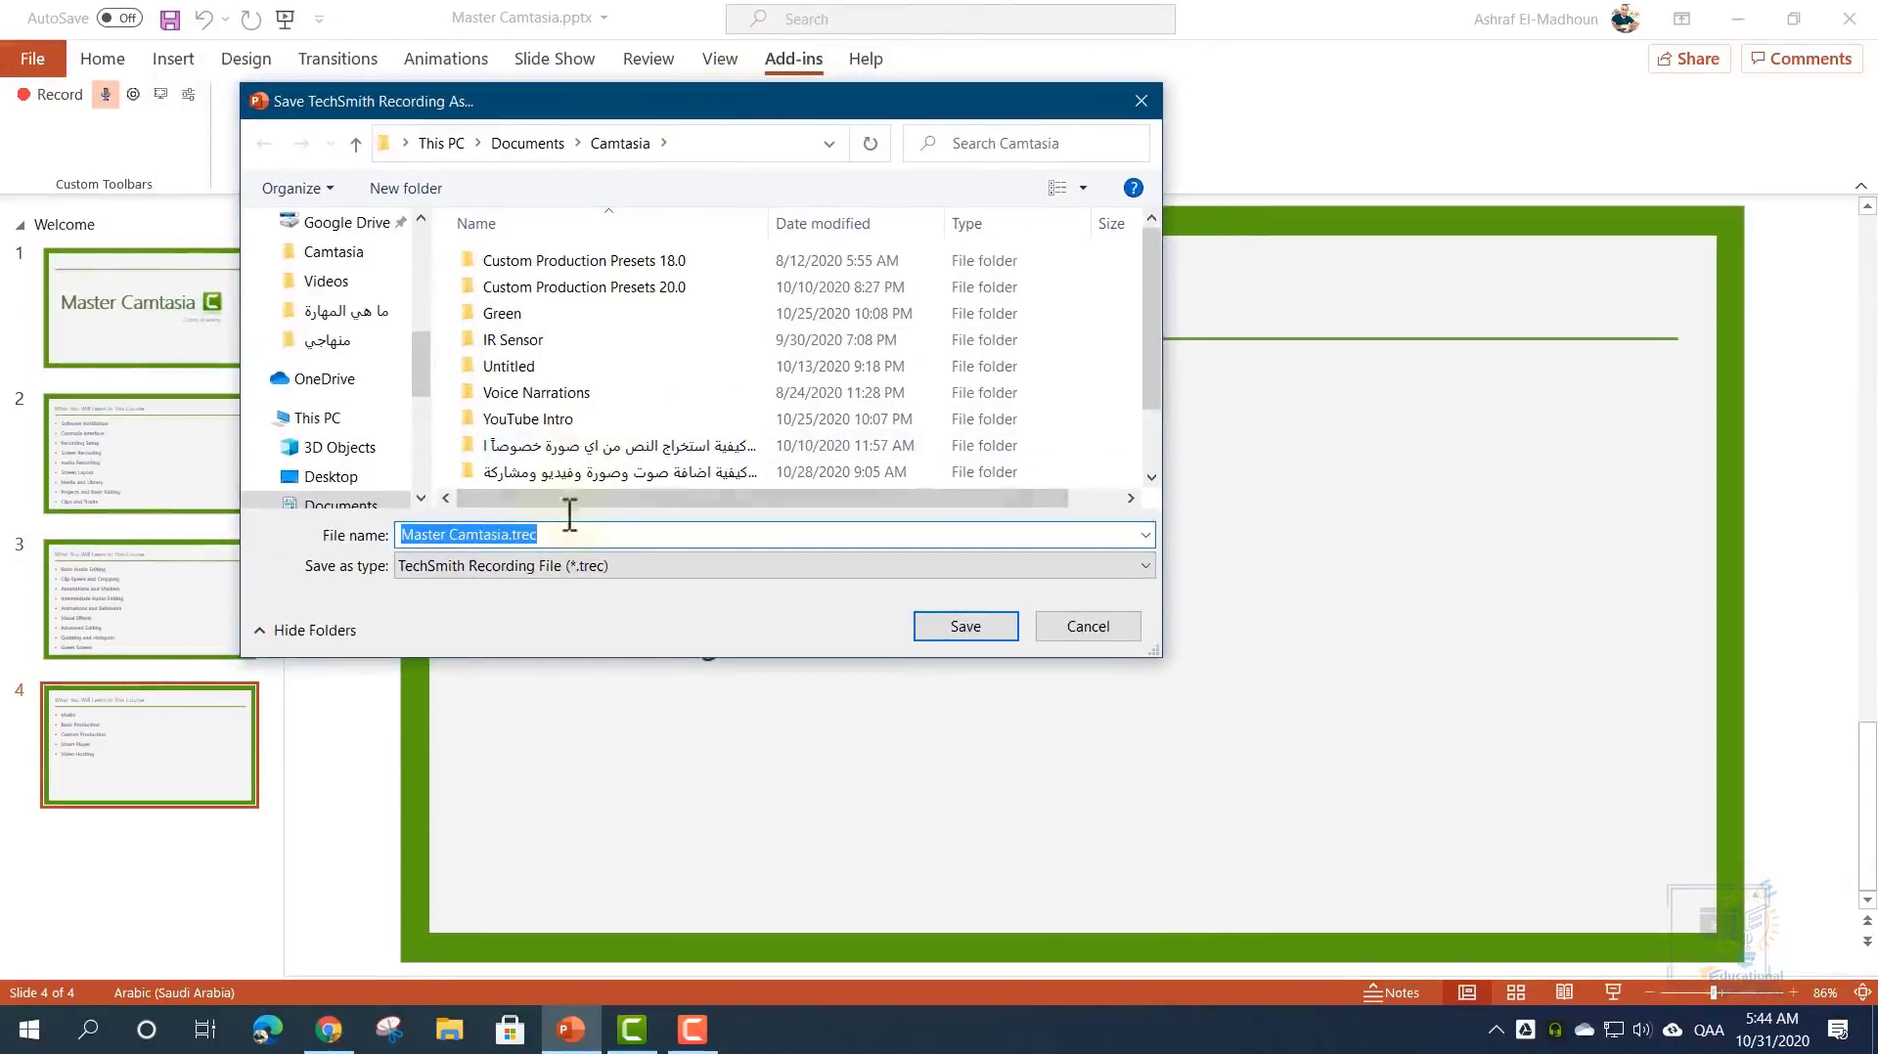
click(548, 567)
click(547, 567)
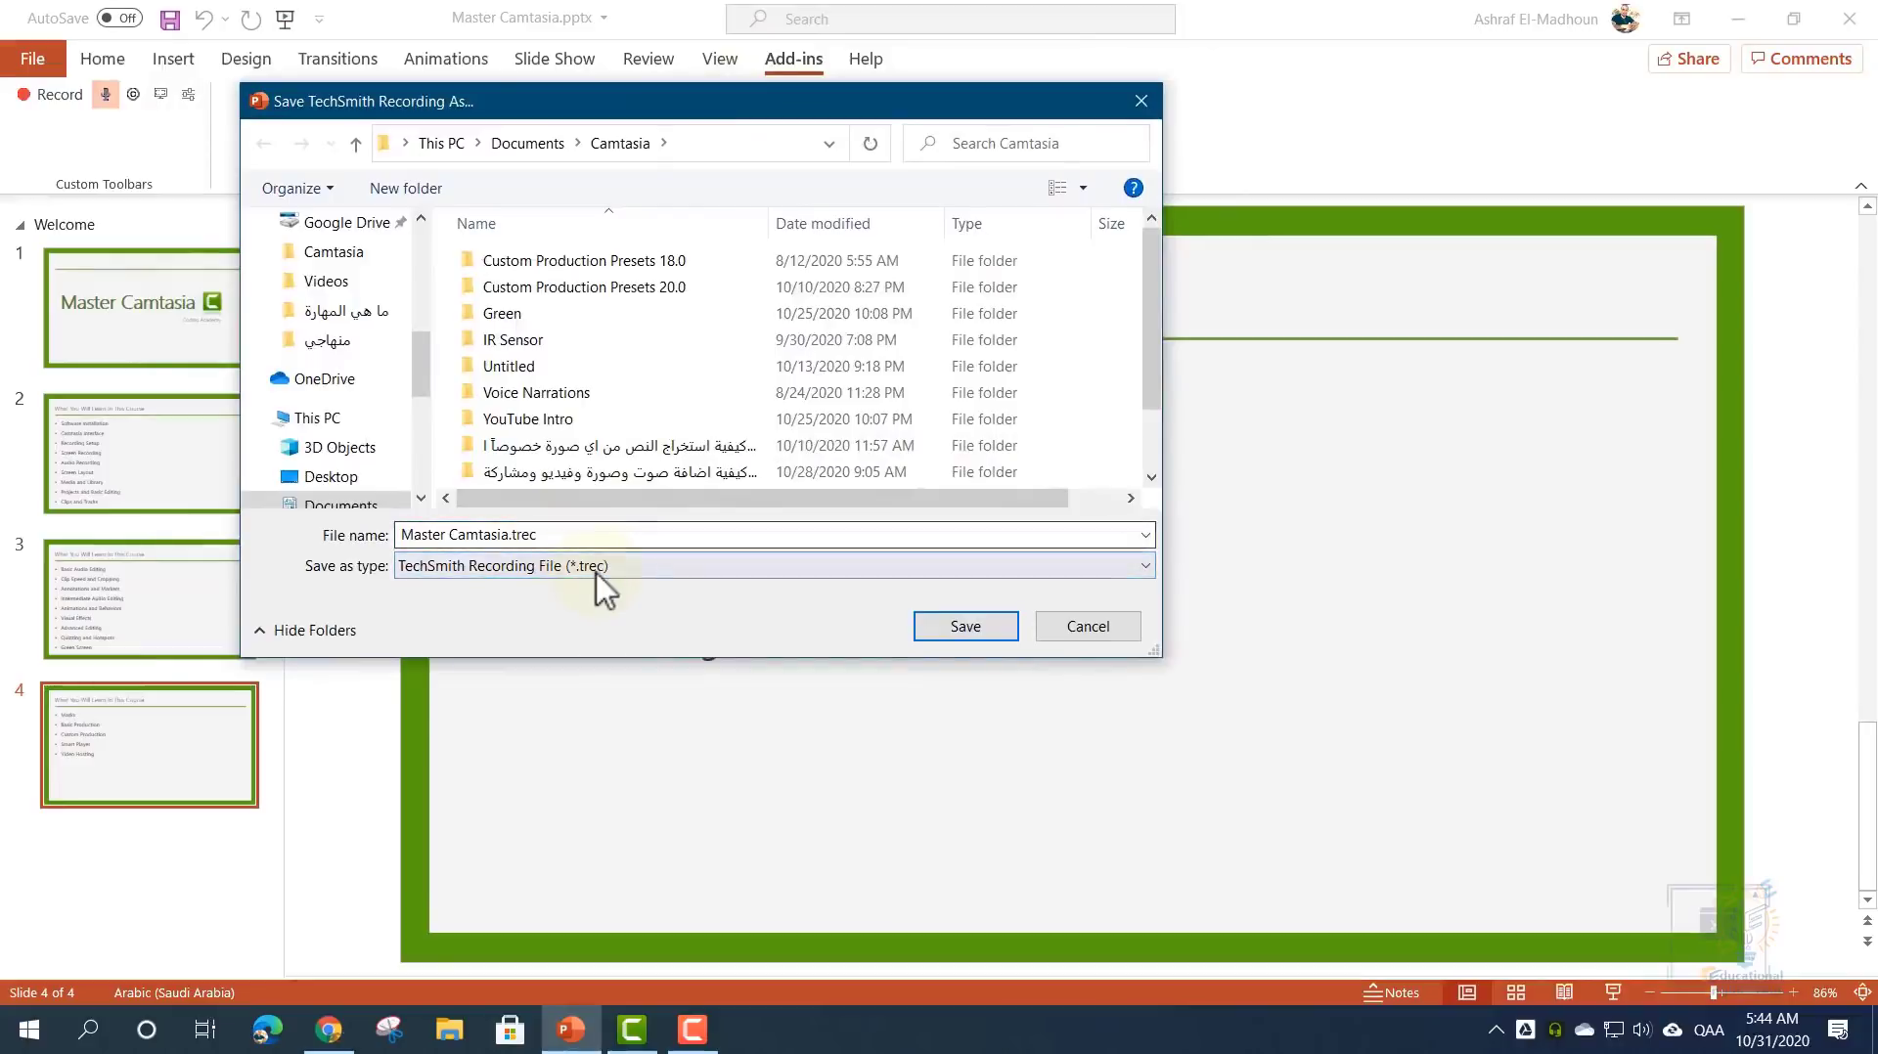
click(1088, 629)
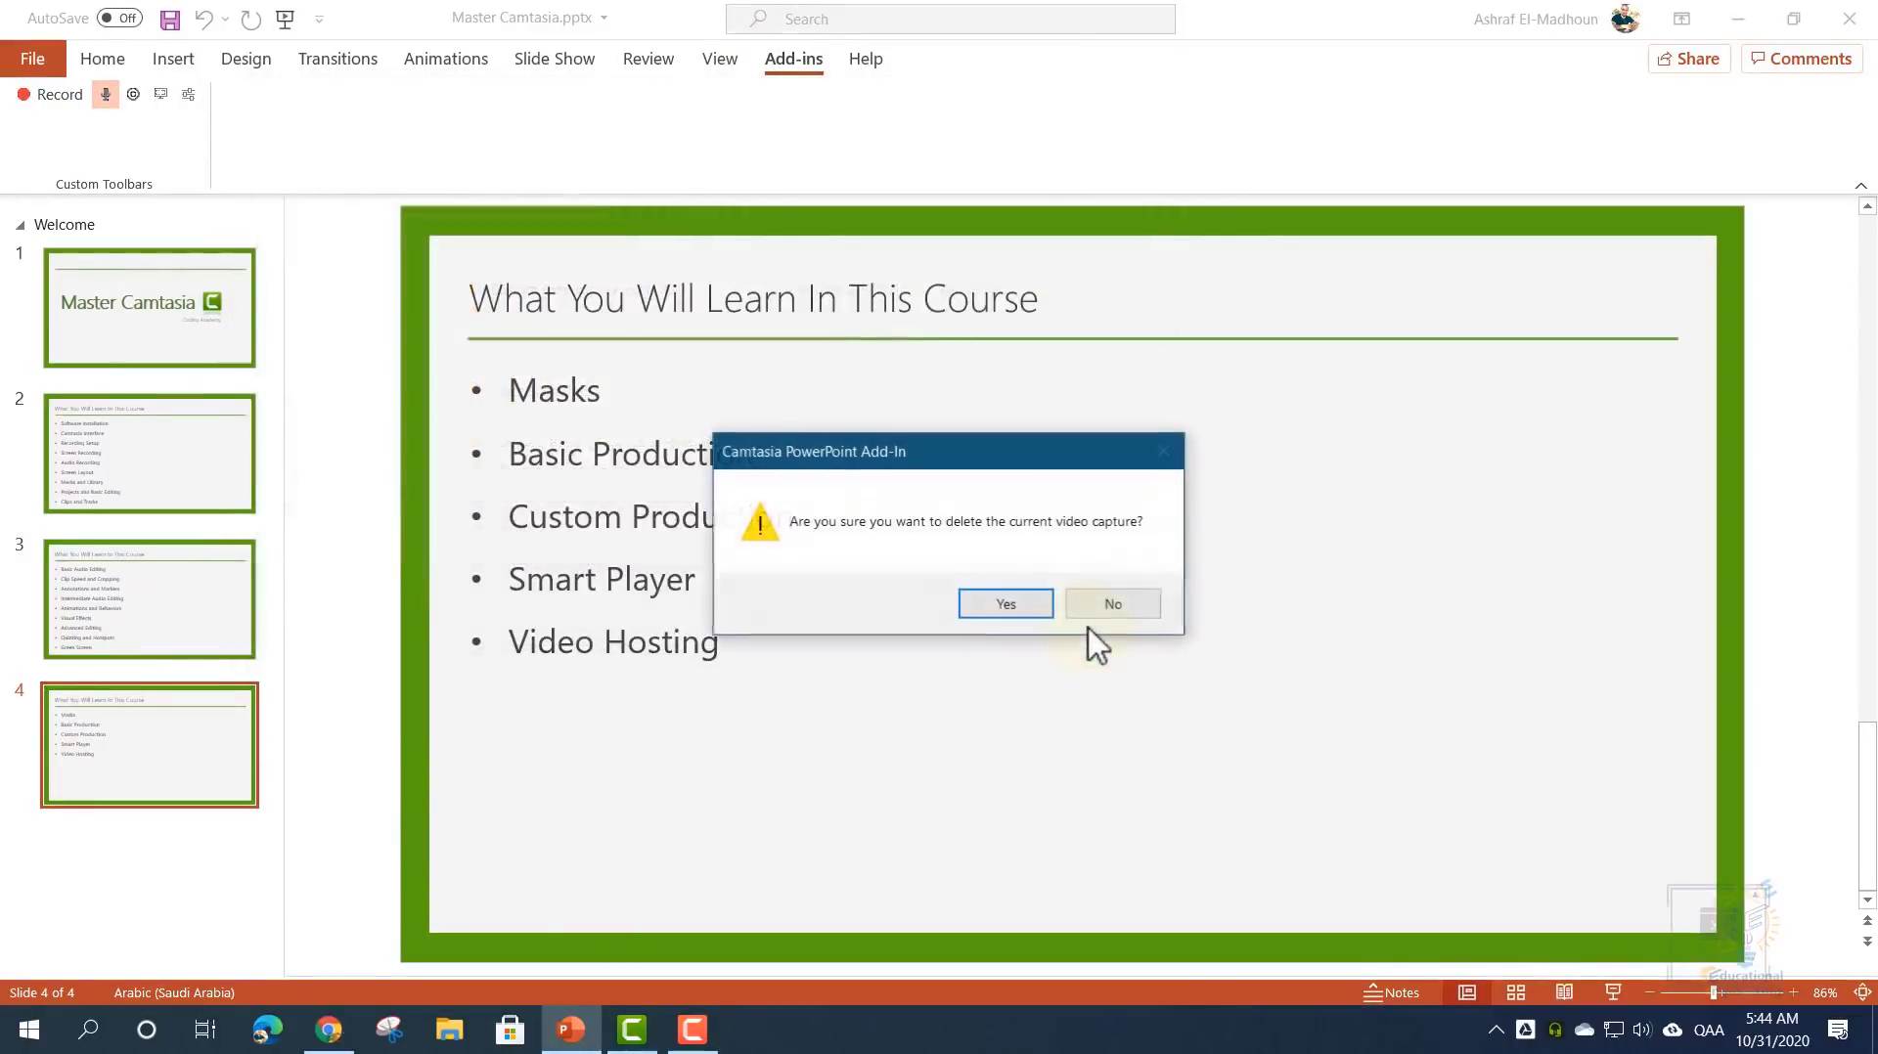
- Delete the test capture, close PowerPoint, and dismiss Camtasia's preferences unchanged
click(1011, 607)
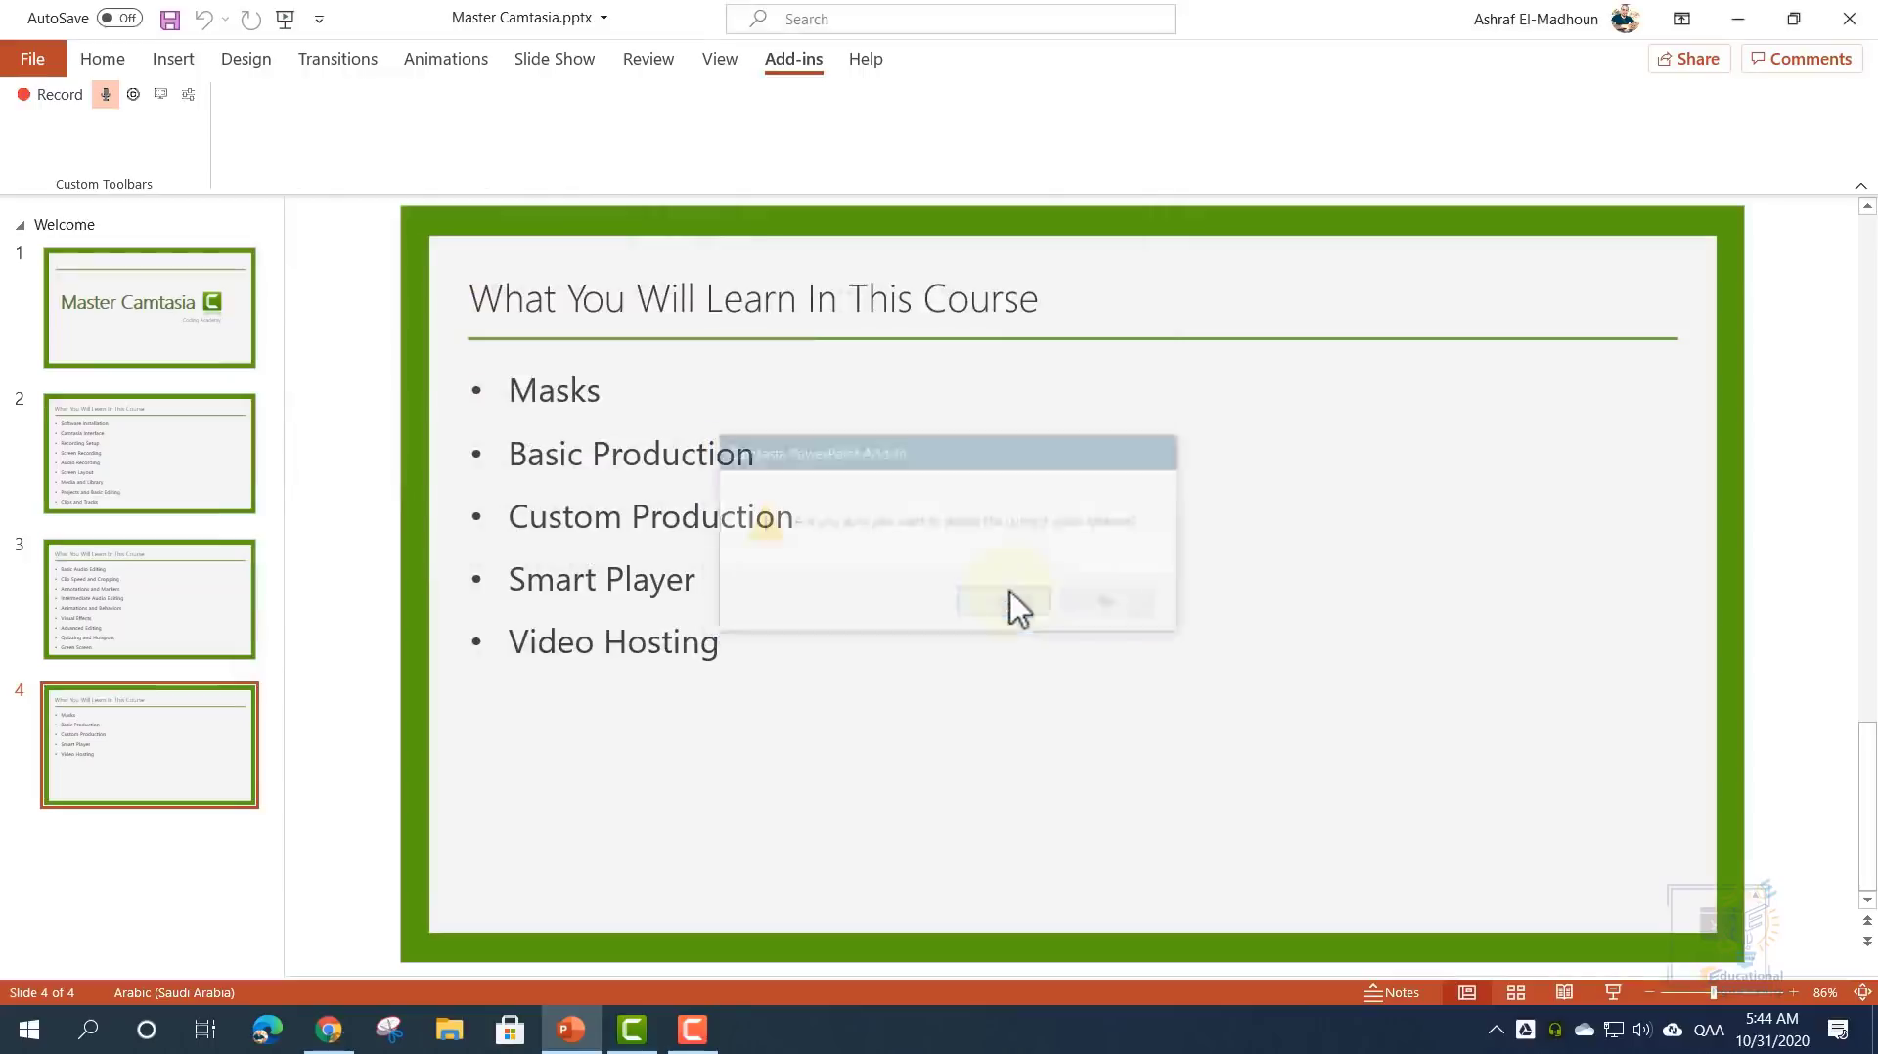
click(1849, 22)
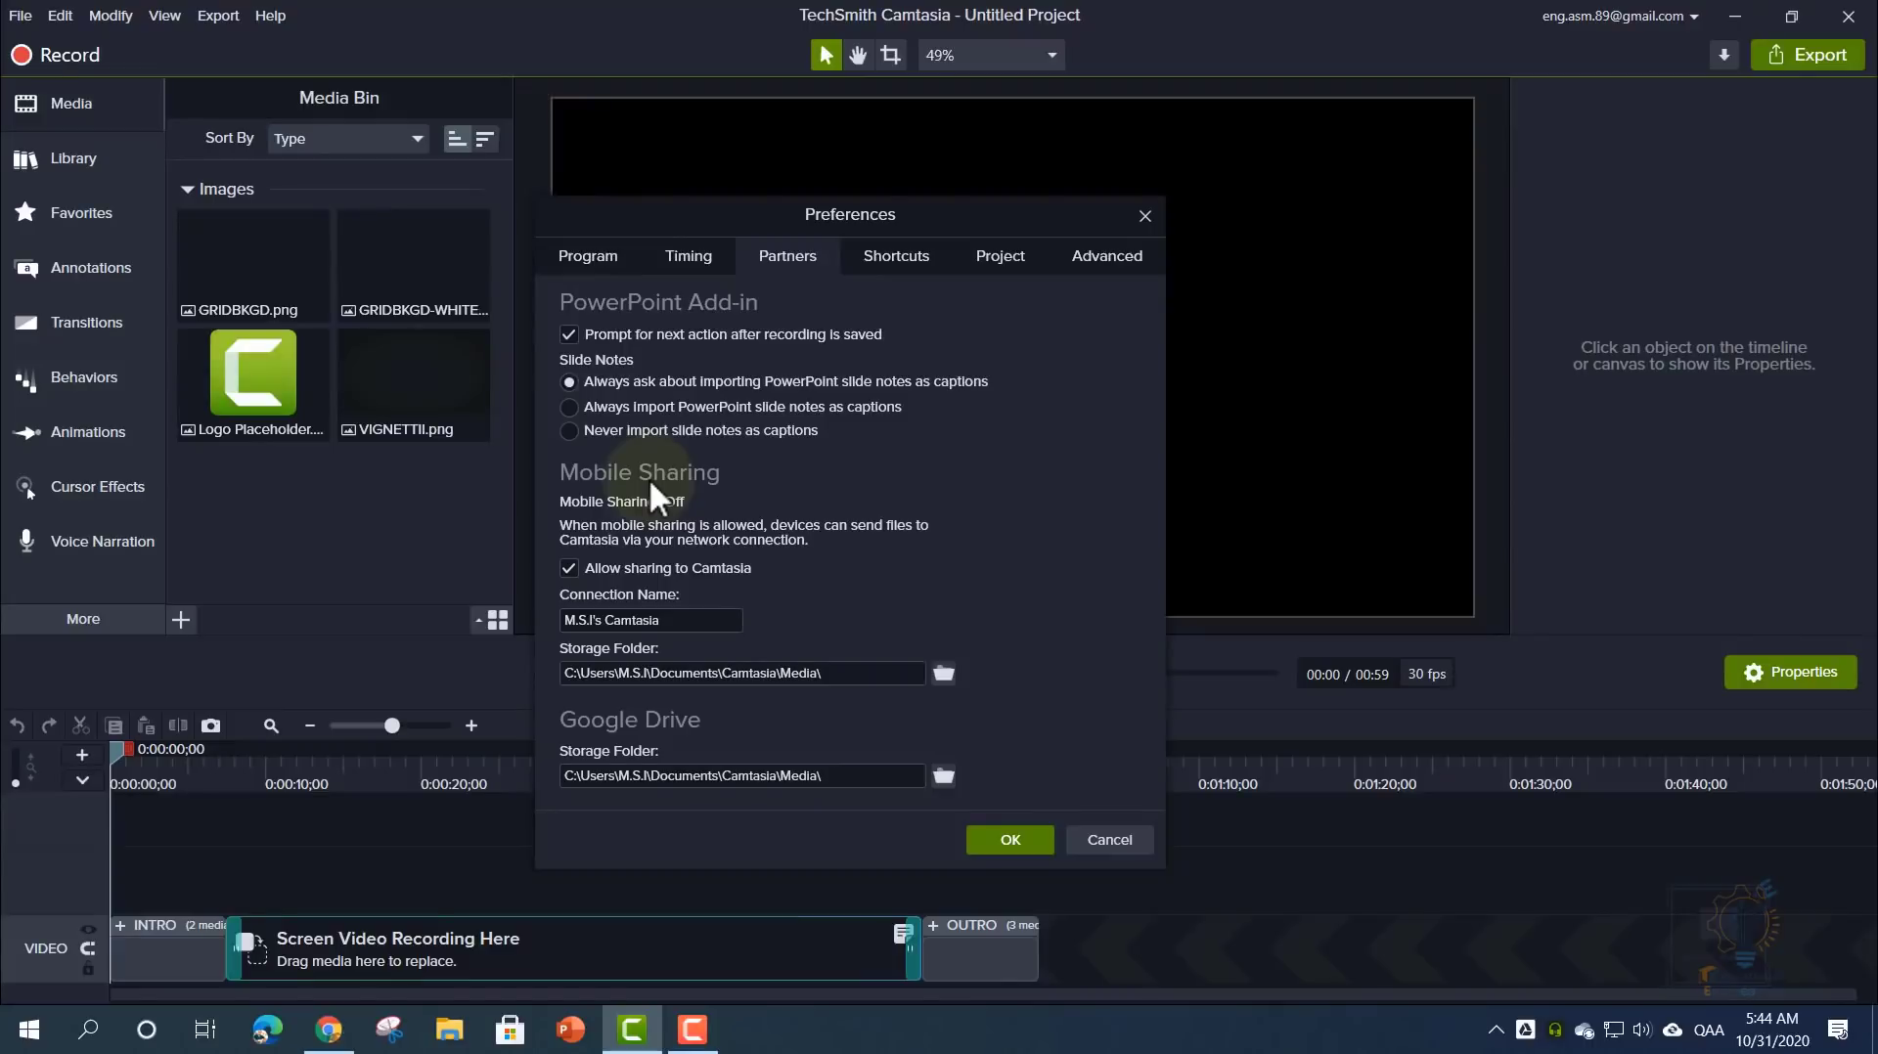
click(1103, 843)
- Reopen Camtasia's preferences from the Edit menu on the Partners tab
click(19, 15)
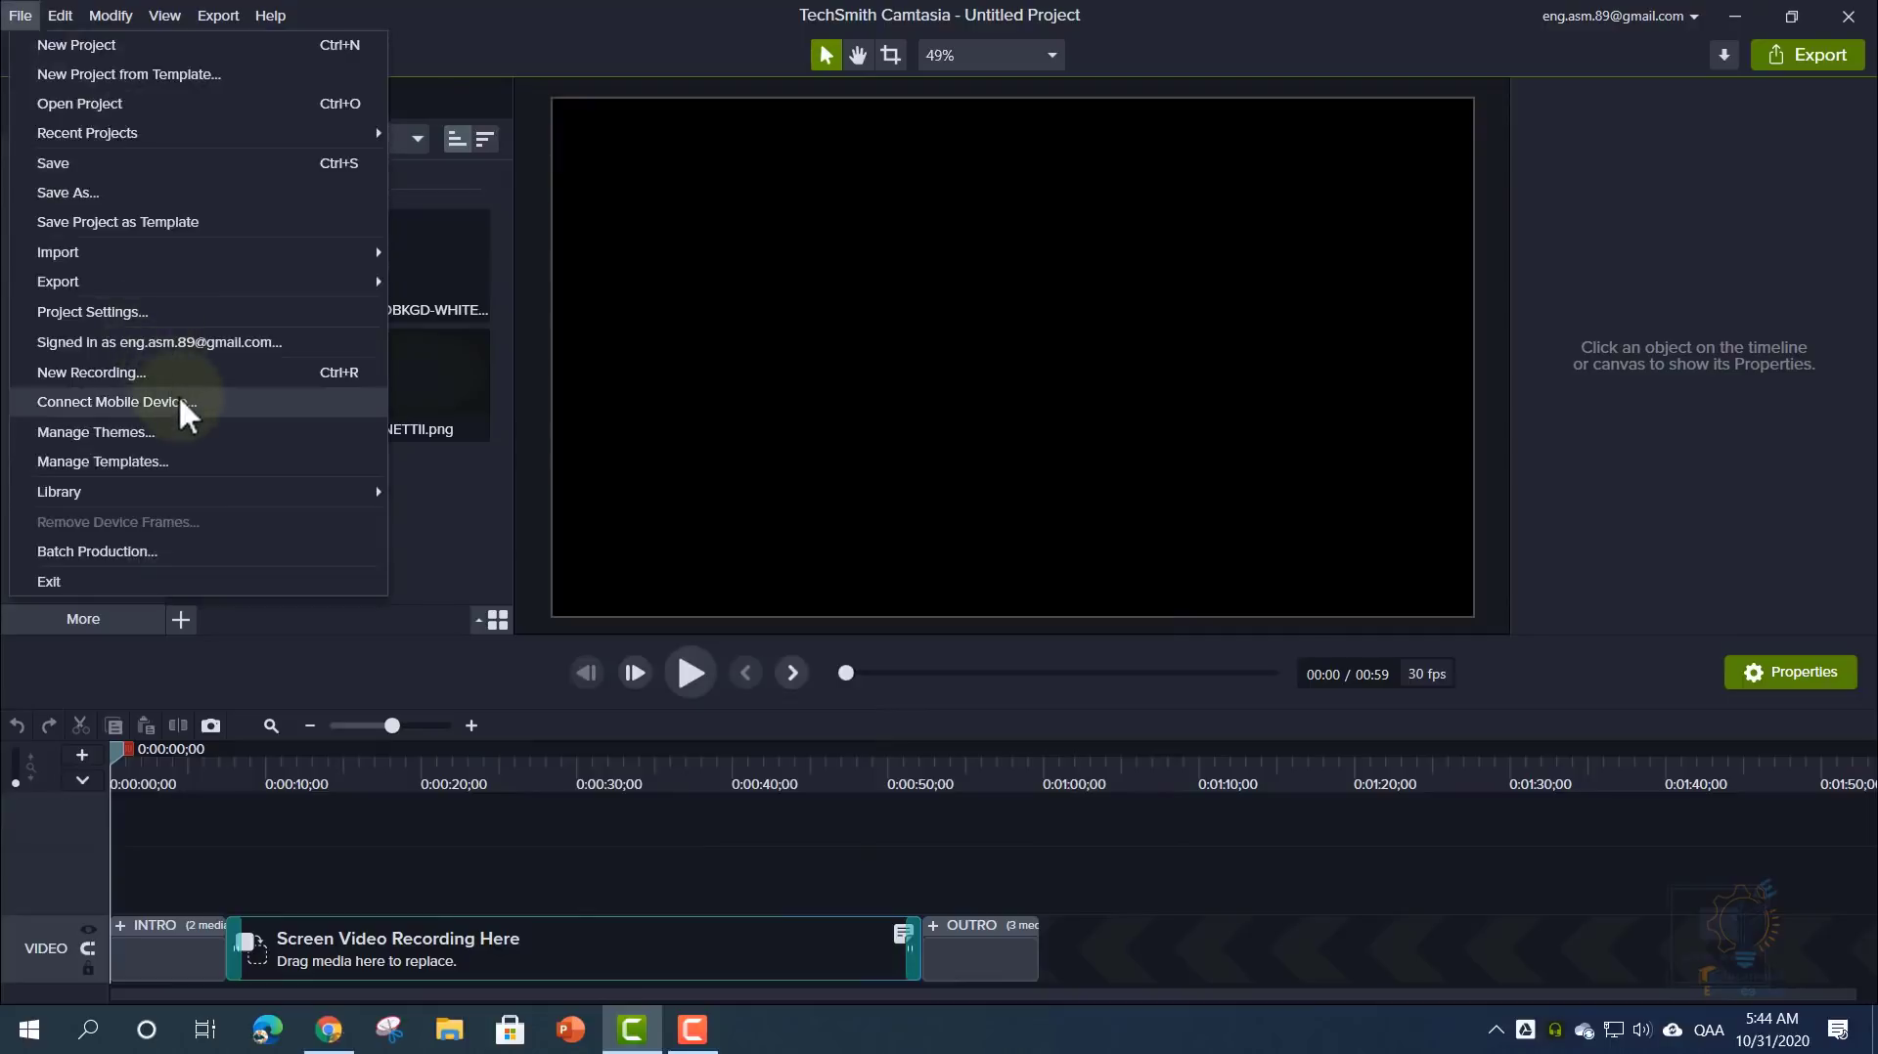
key(Right)
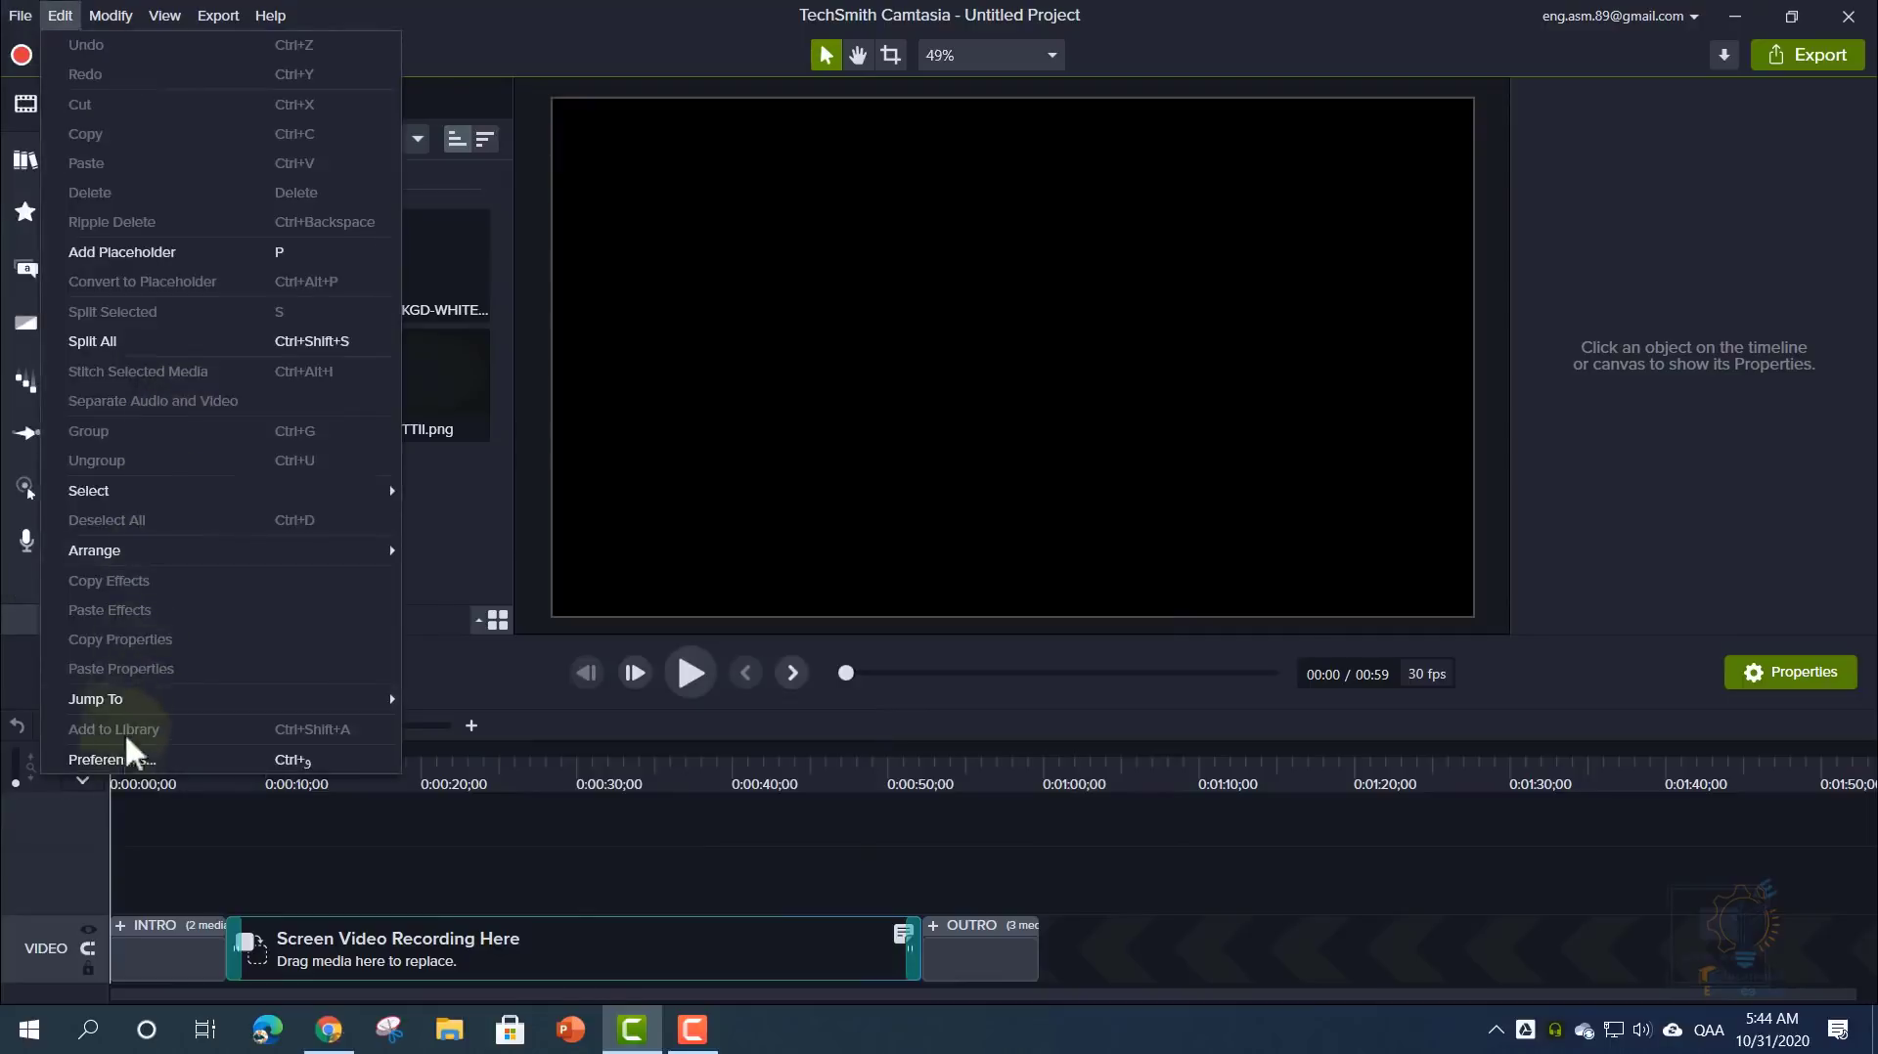
click(120, 760)
drag(796, 270, 661, 192)
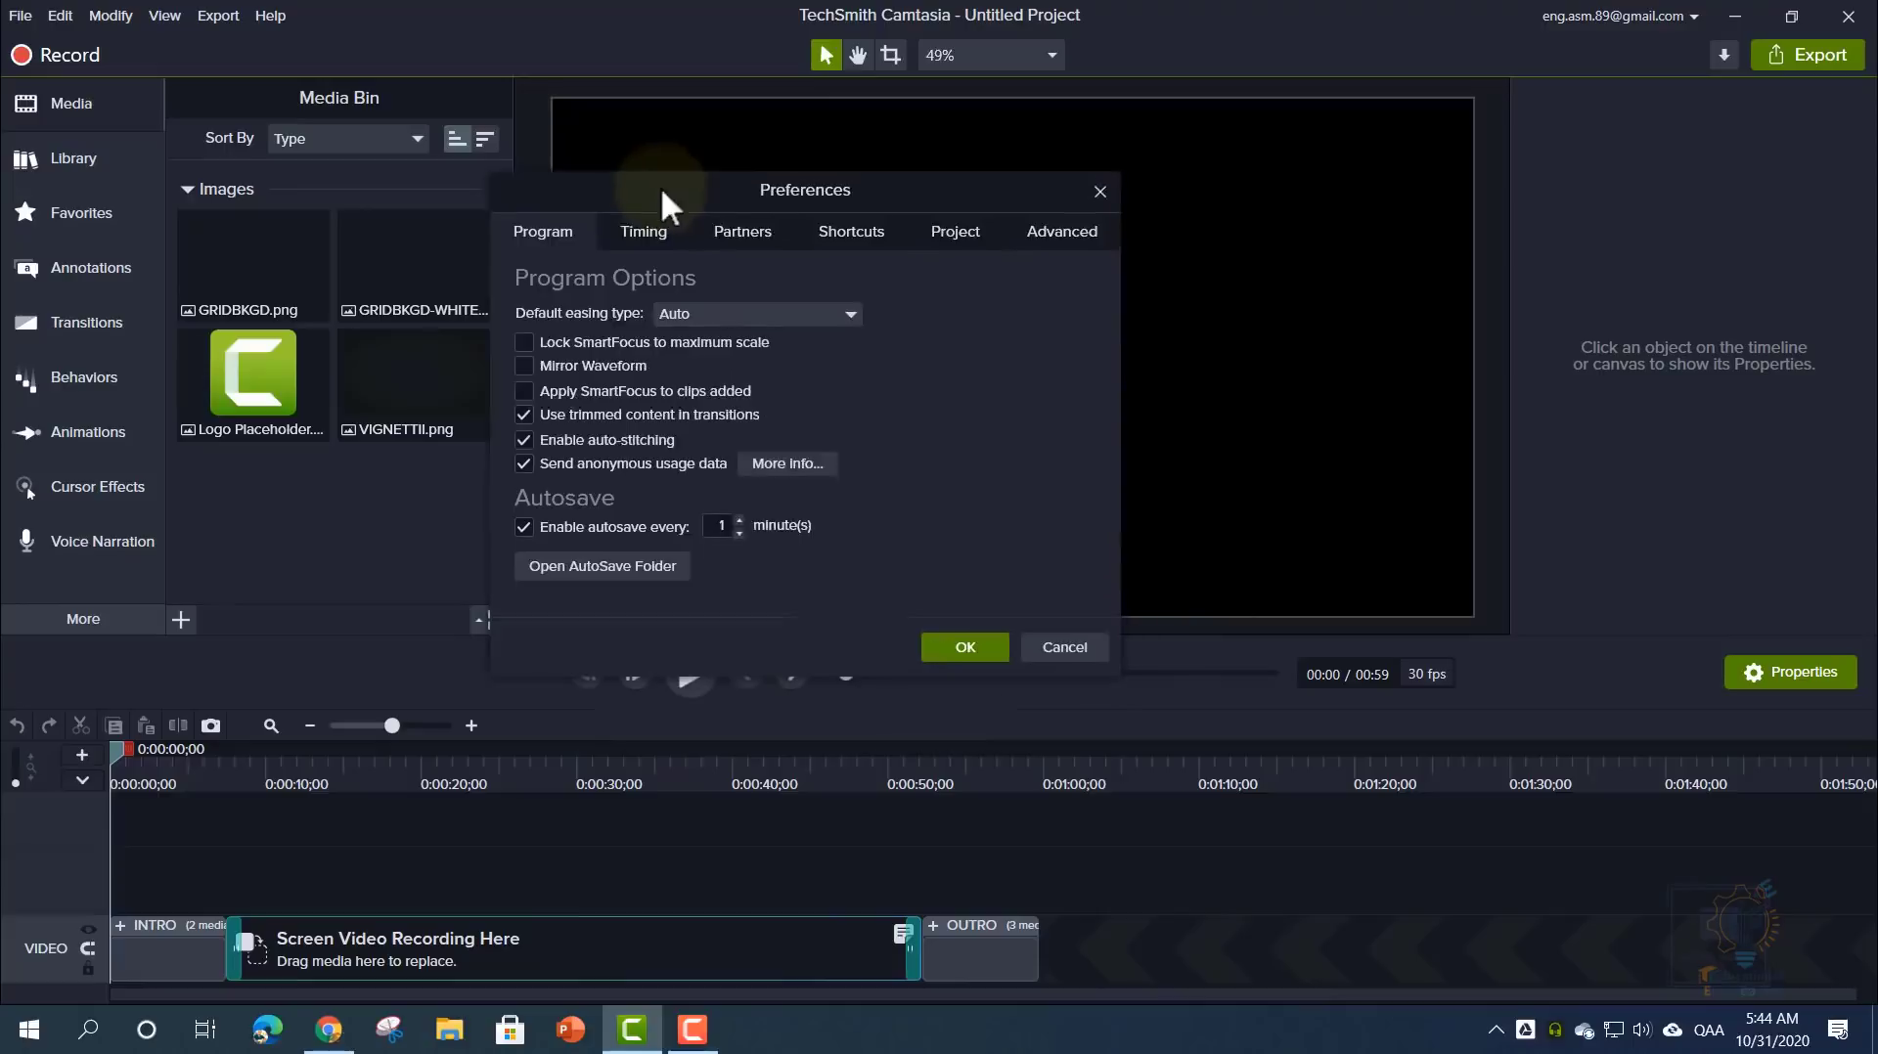
click(755, 233)
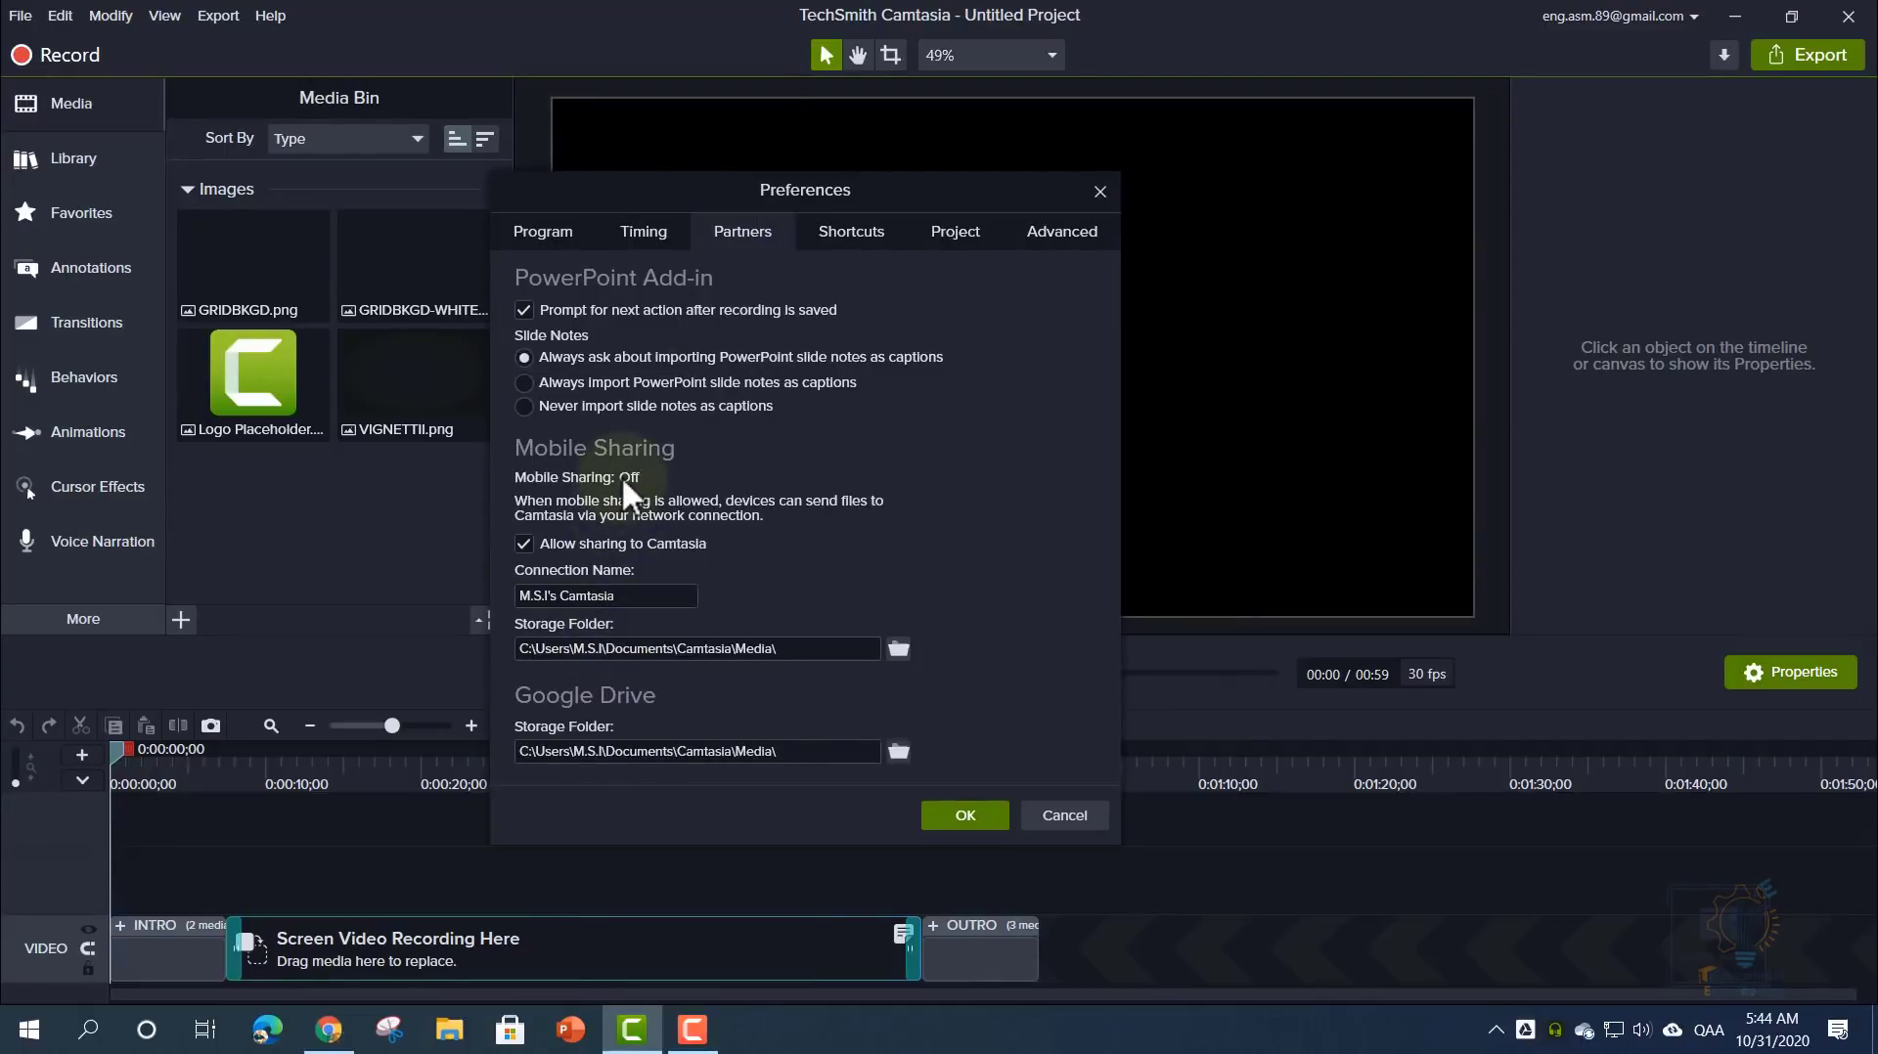
- Edit the Timing defaults for Images (5) and Transitions, then restore all default durations
click(640, 247)
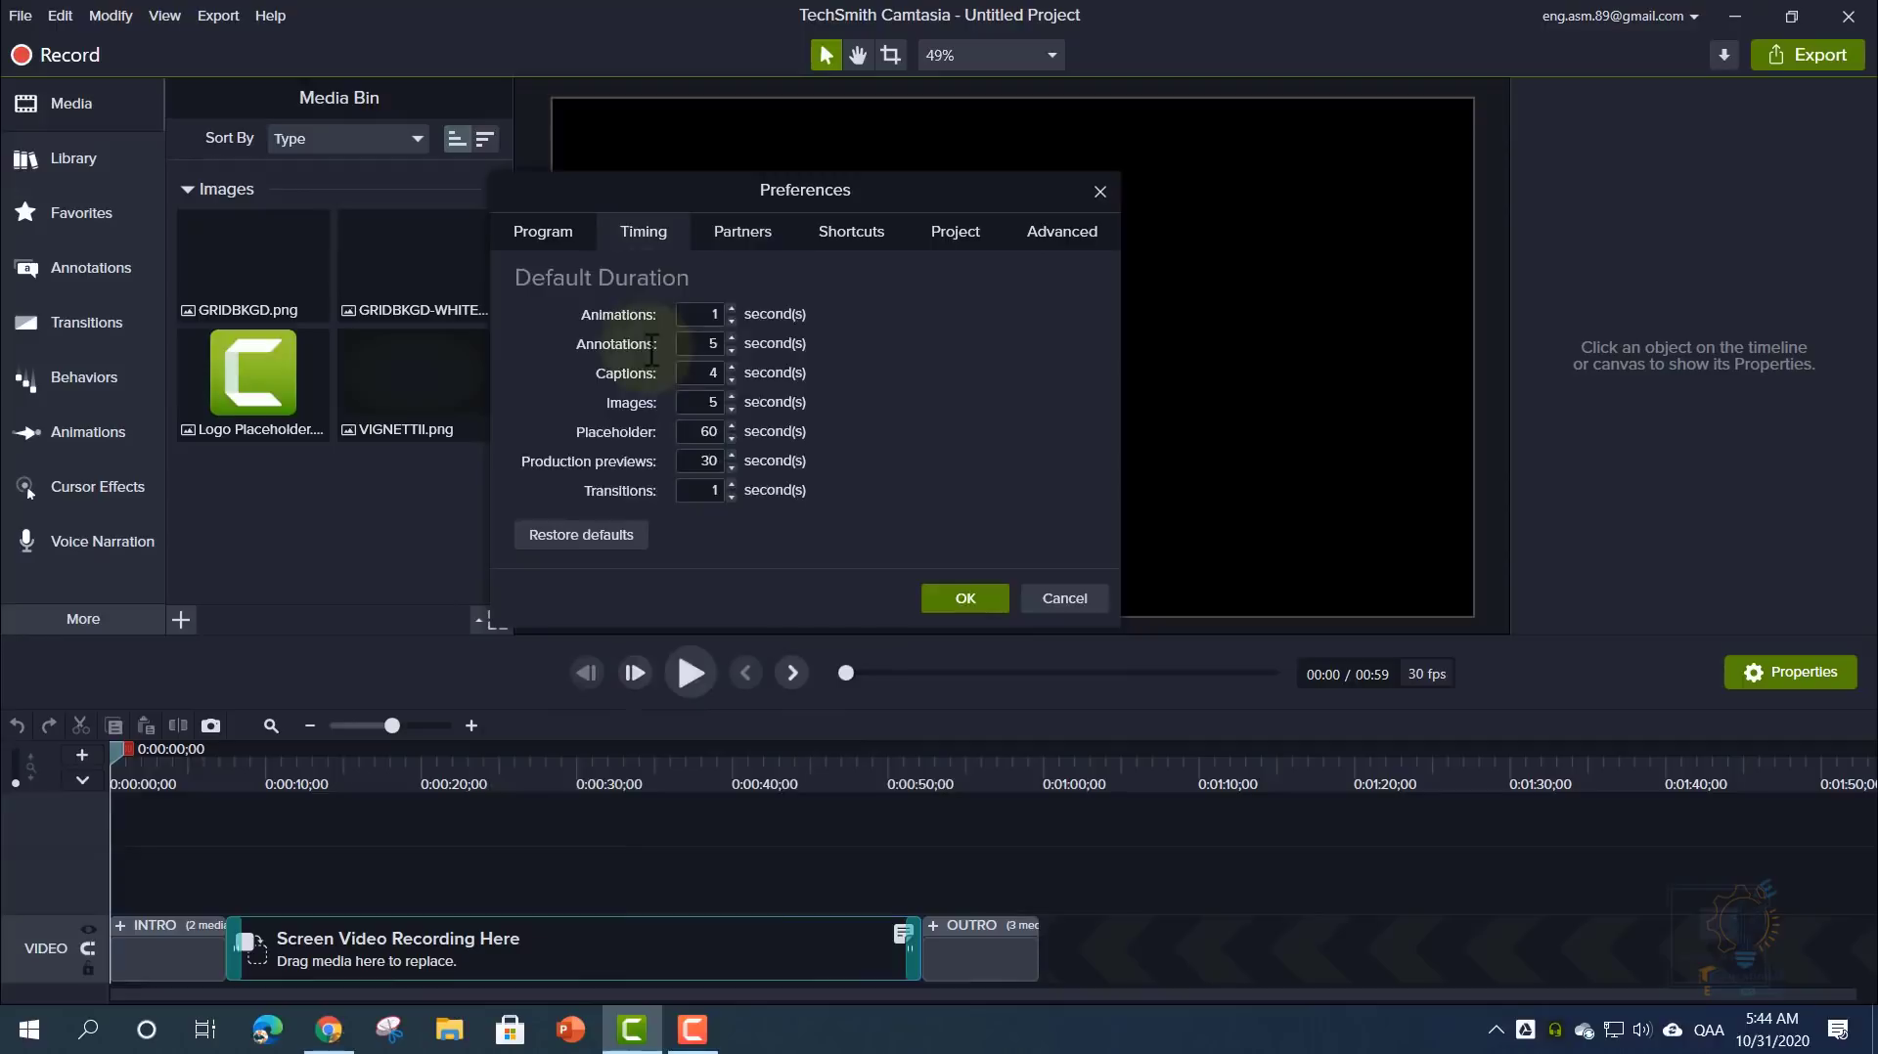
click(706, 402)
drag(716, 402, 721, 402)
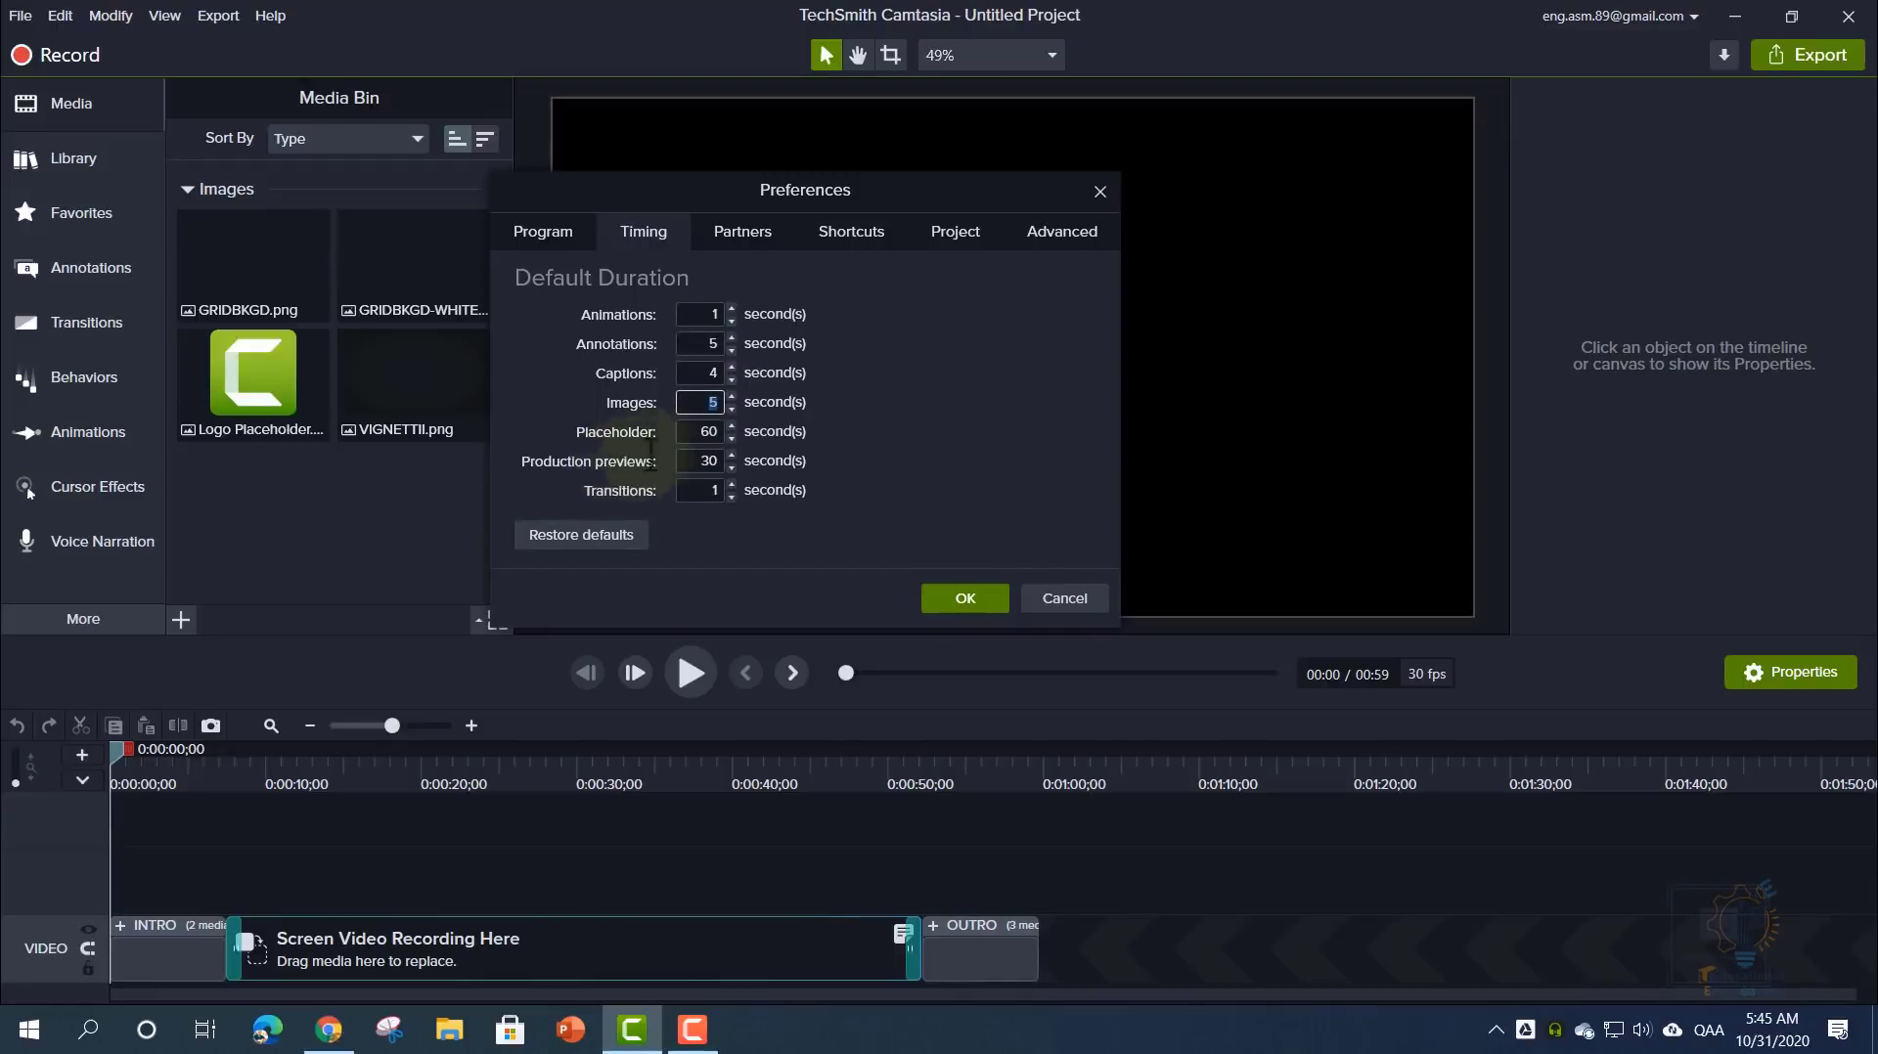
click(703, 492)
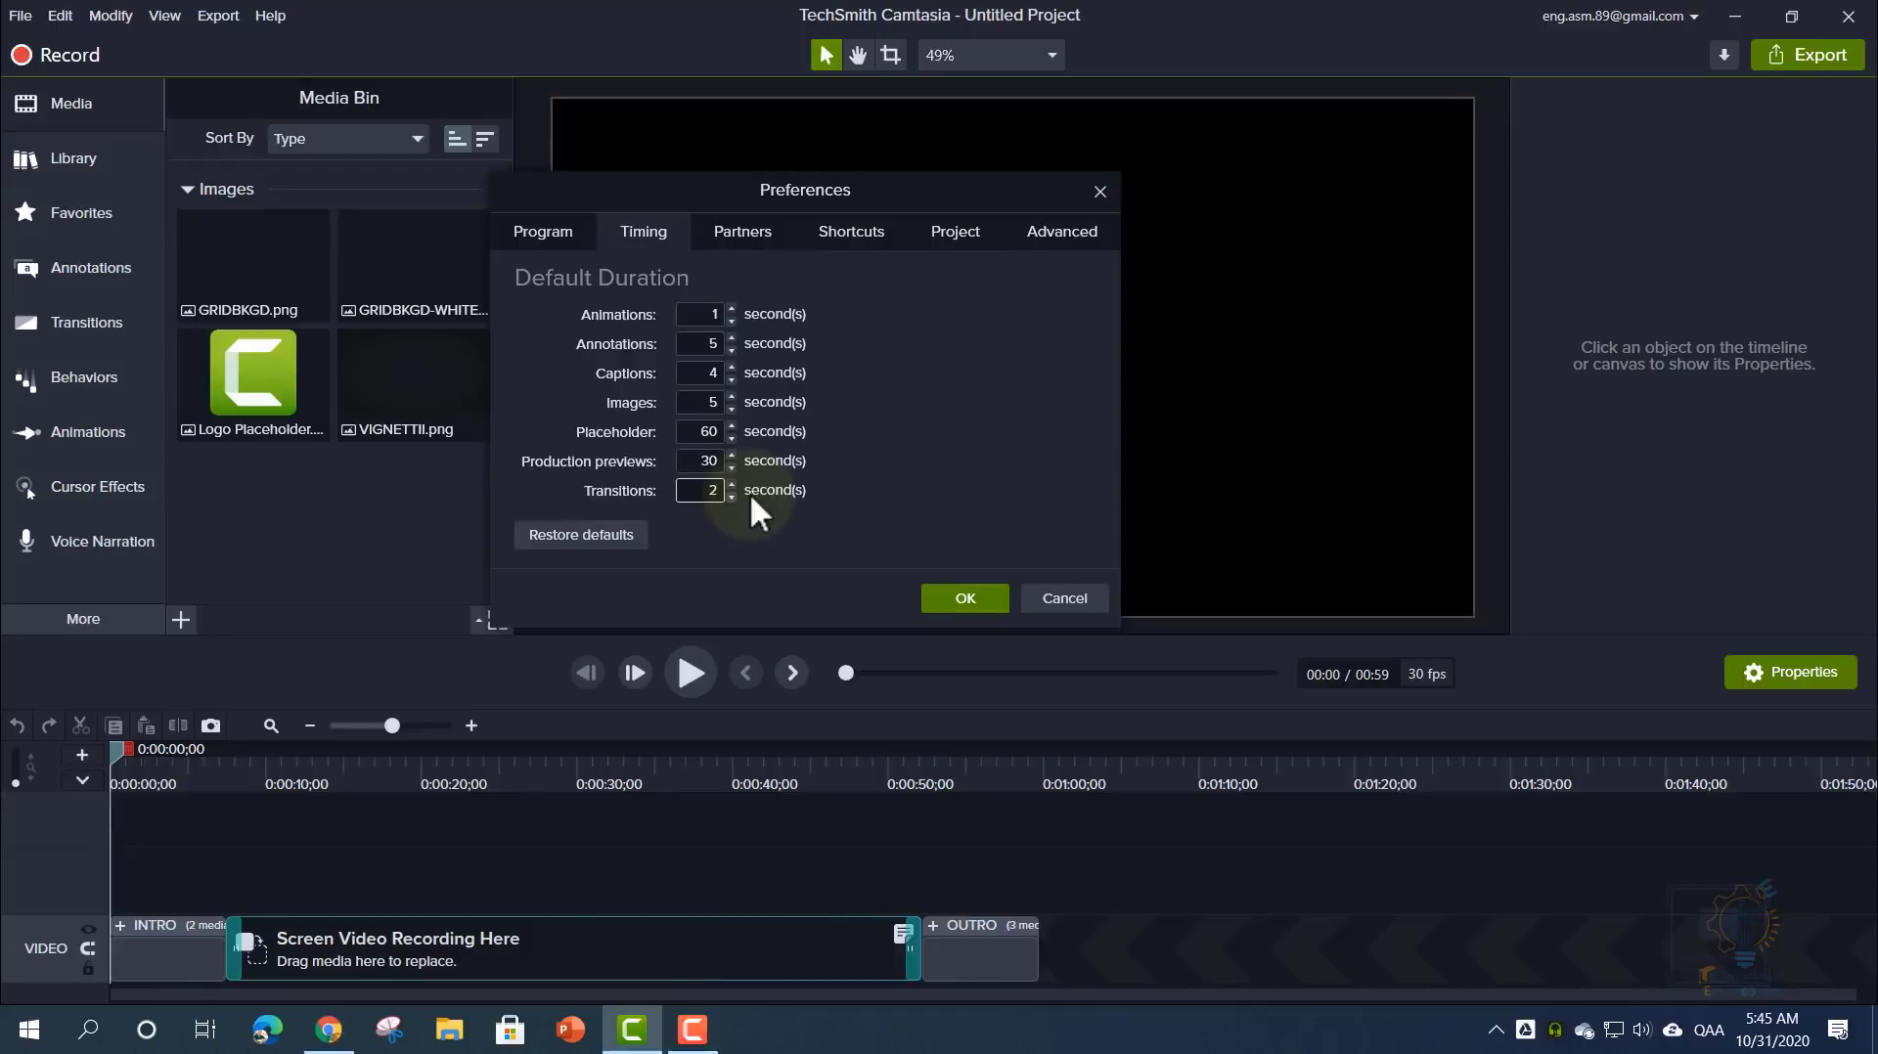
click(604, 534)
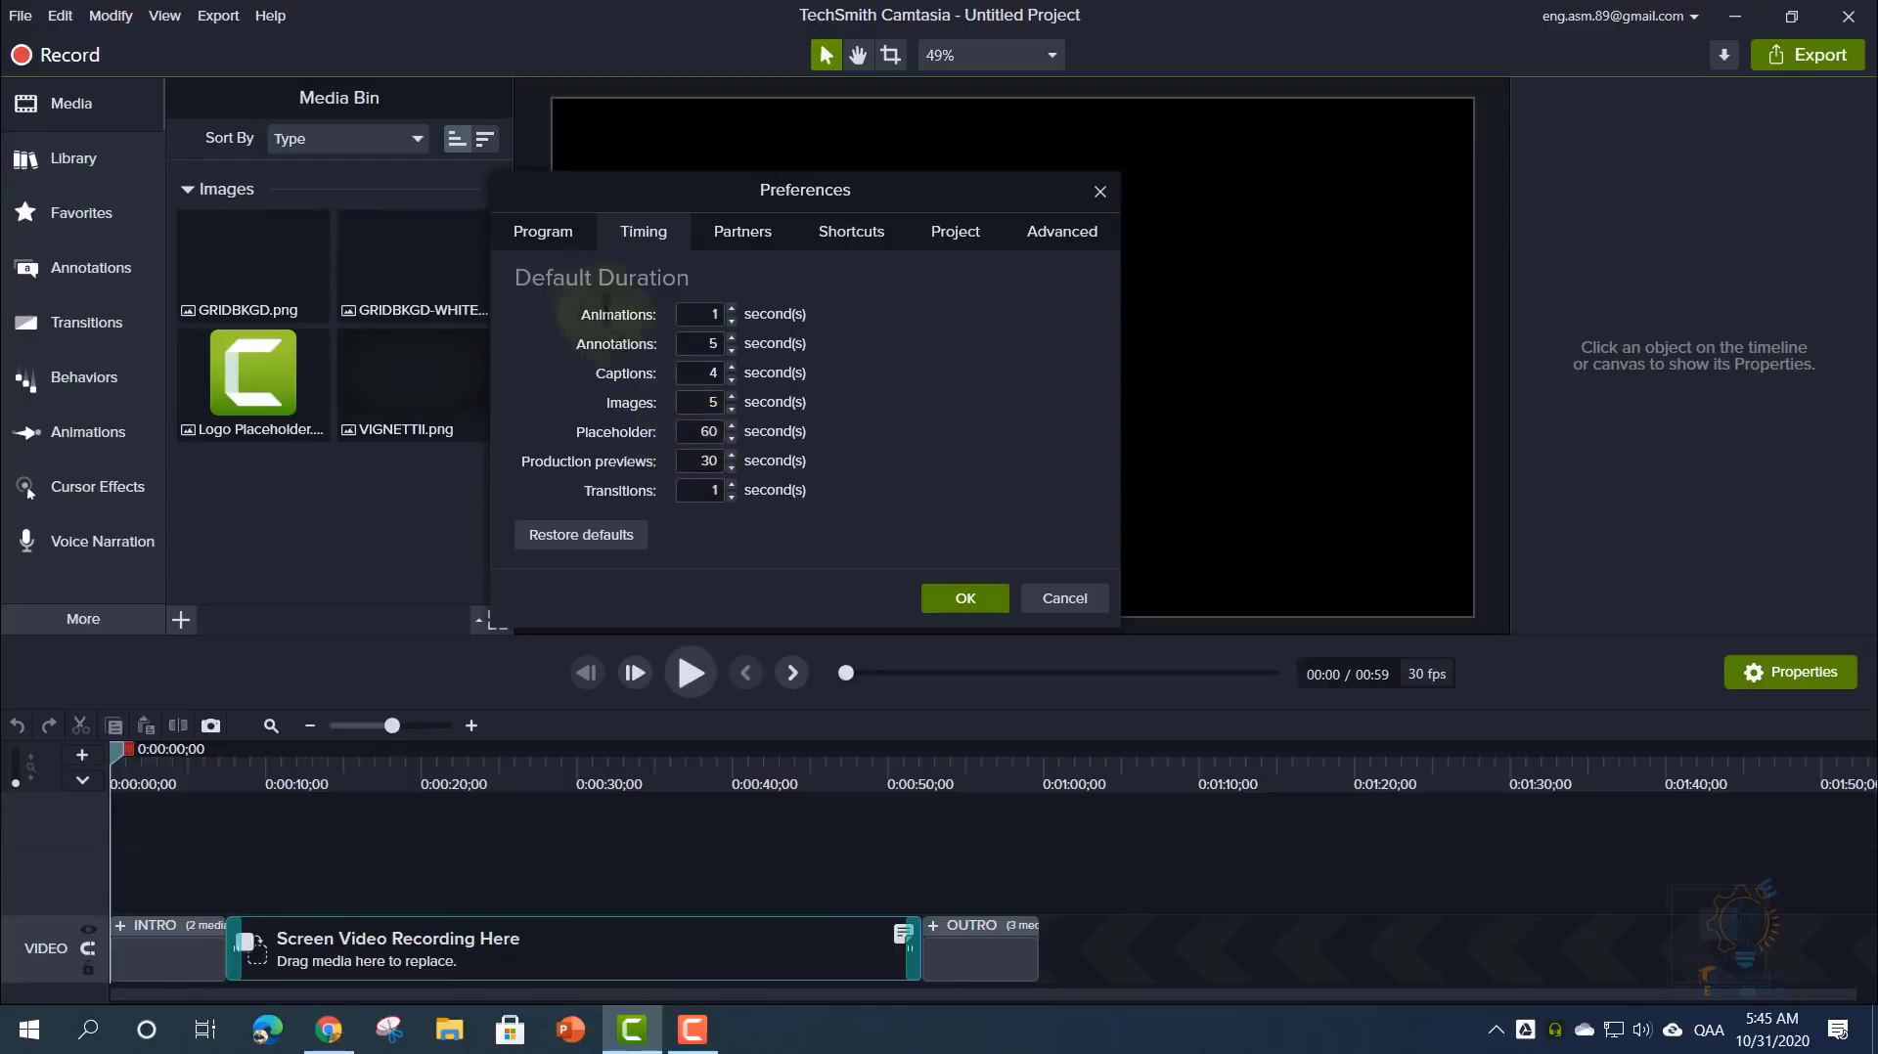
- Set the default easing type to Linear on the Program tab and save
click(544, 231)
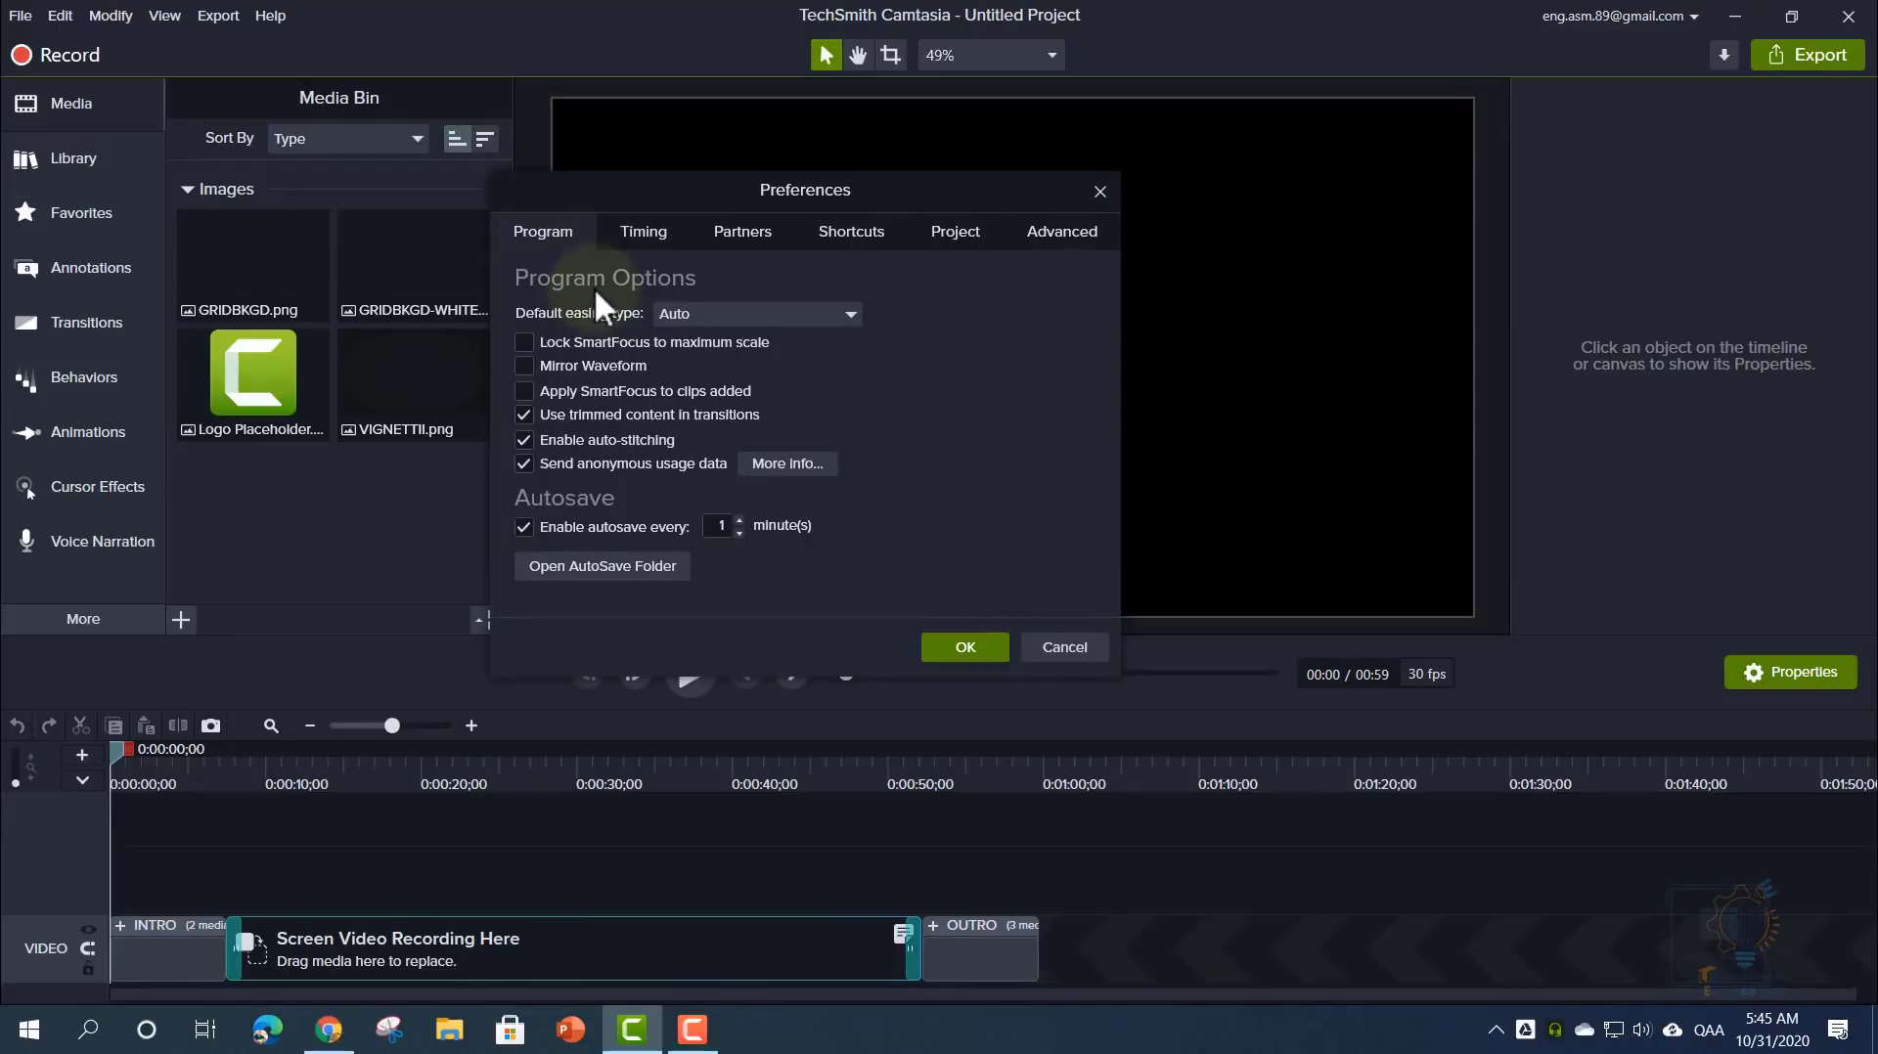
click(677, 315)
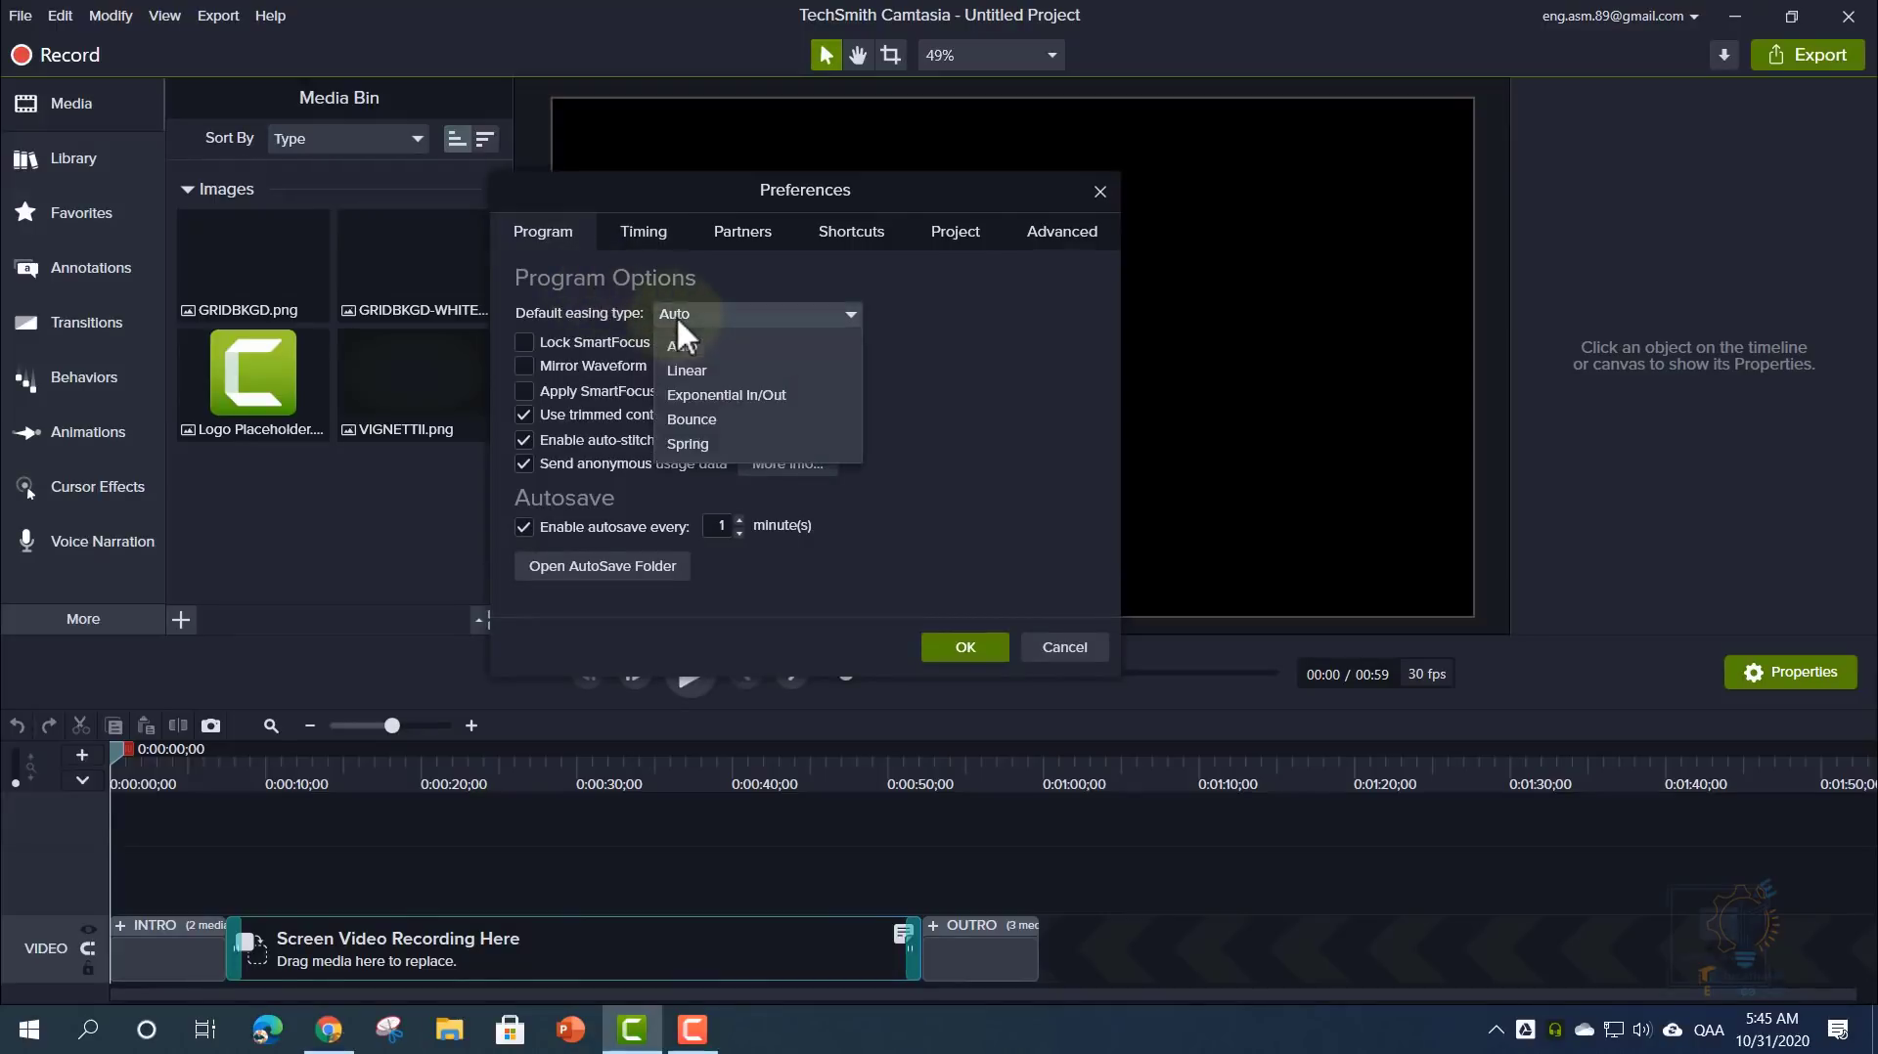
click(725, 364)
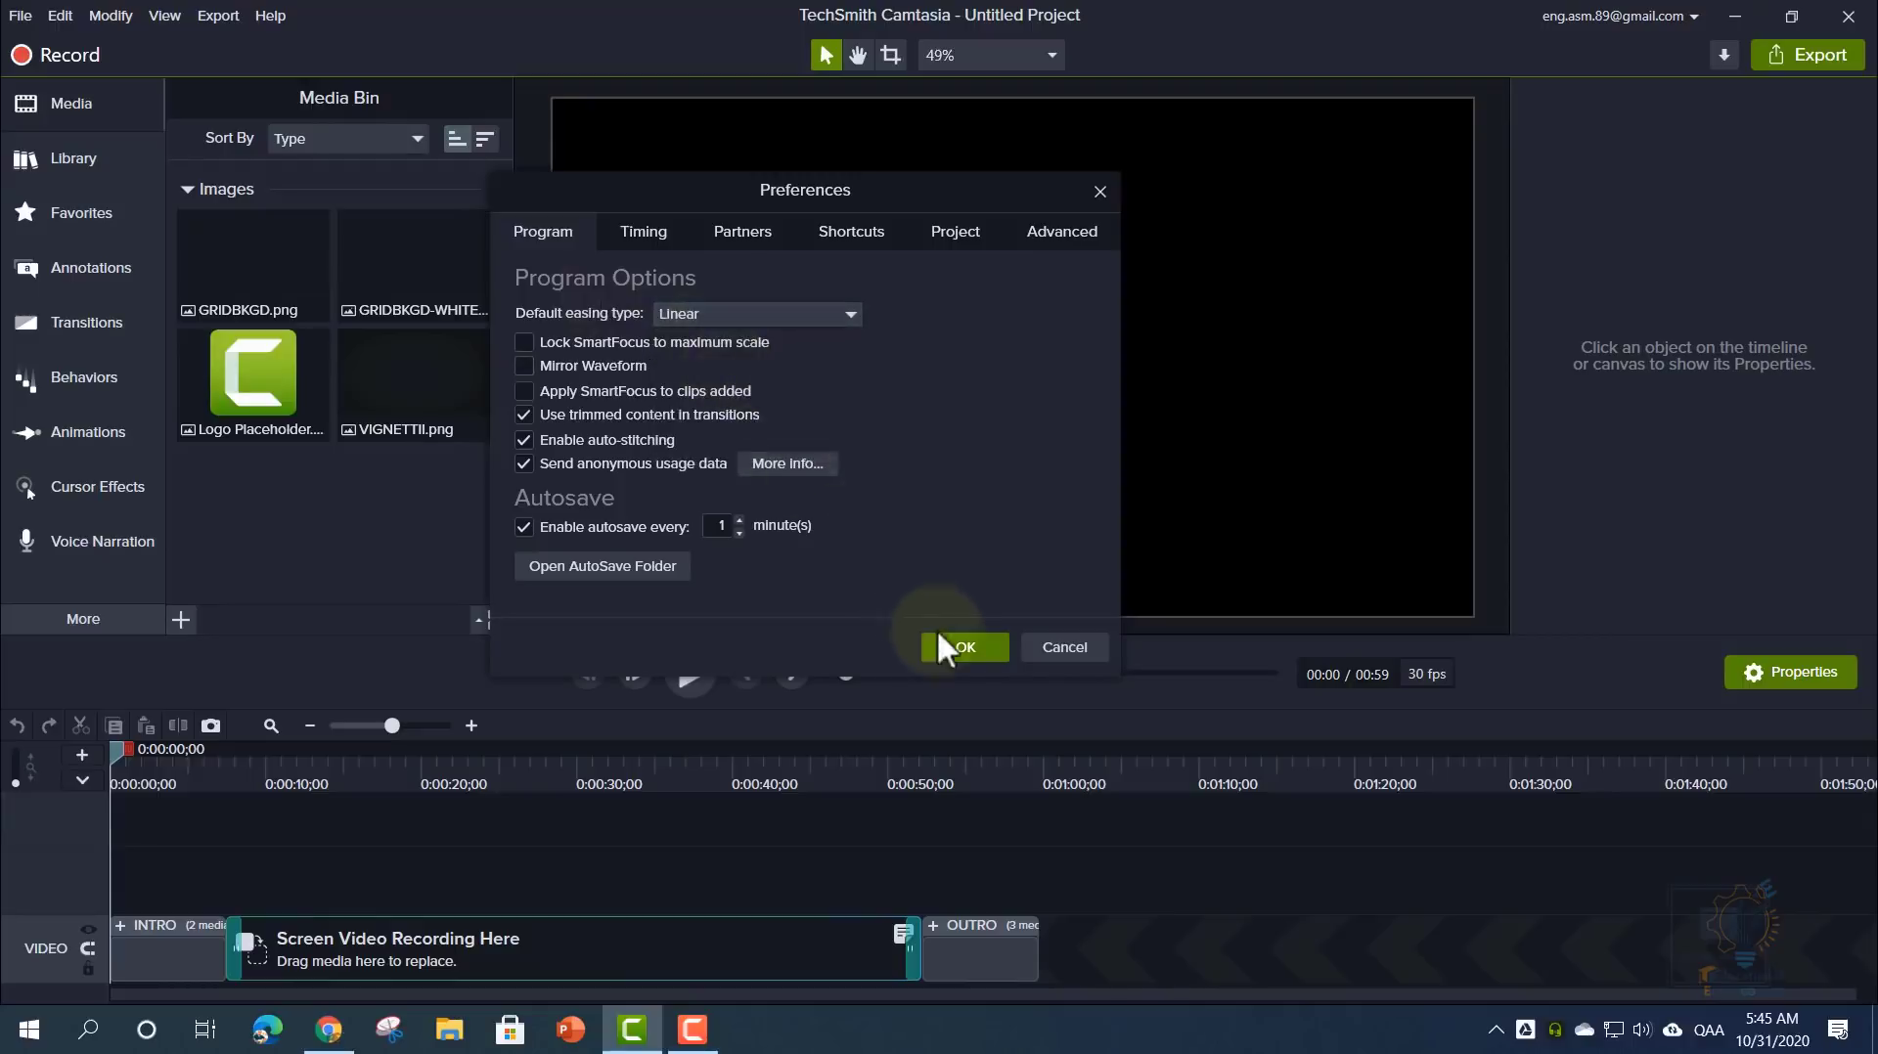
click(955, 651)
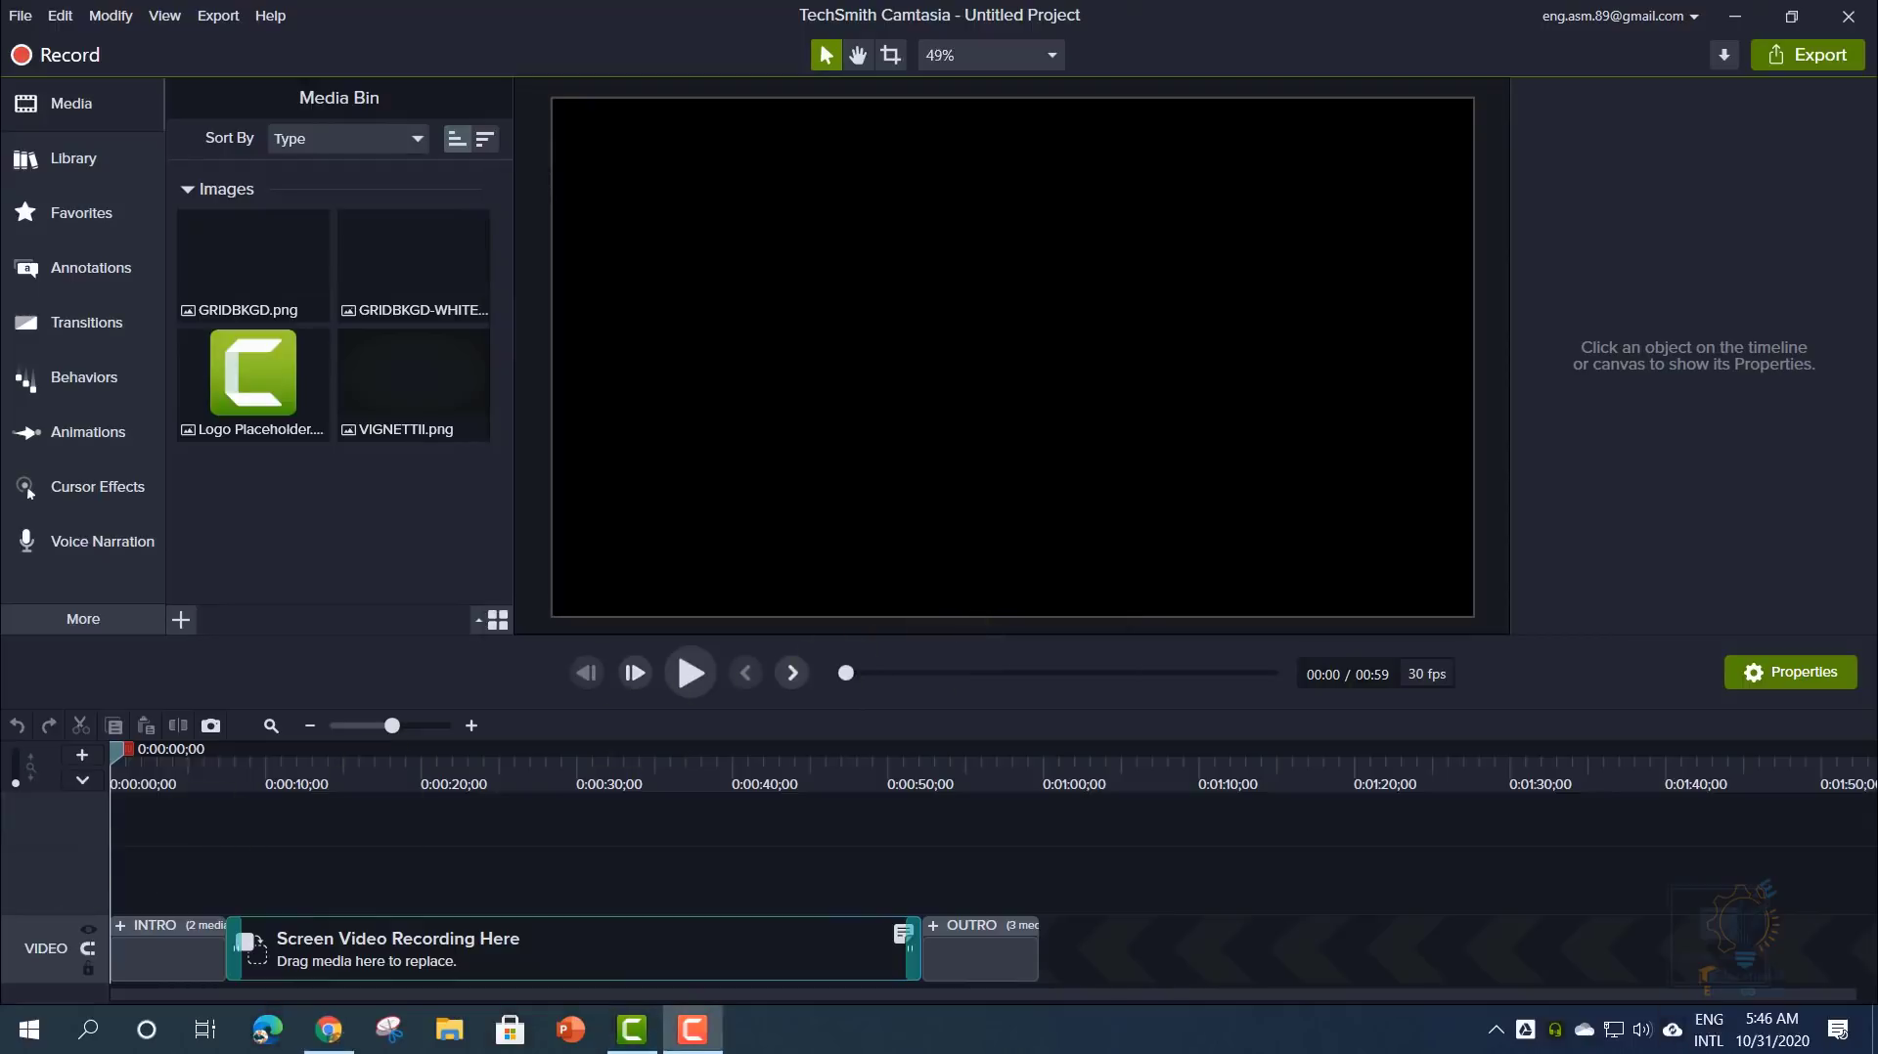
- Reopen preferences and switch the default easing type back to Auto
click(29, 15)
mouse_move(60, 15)
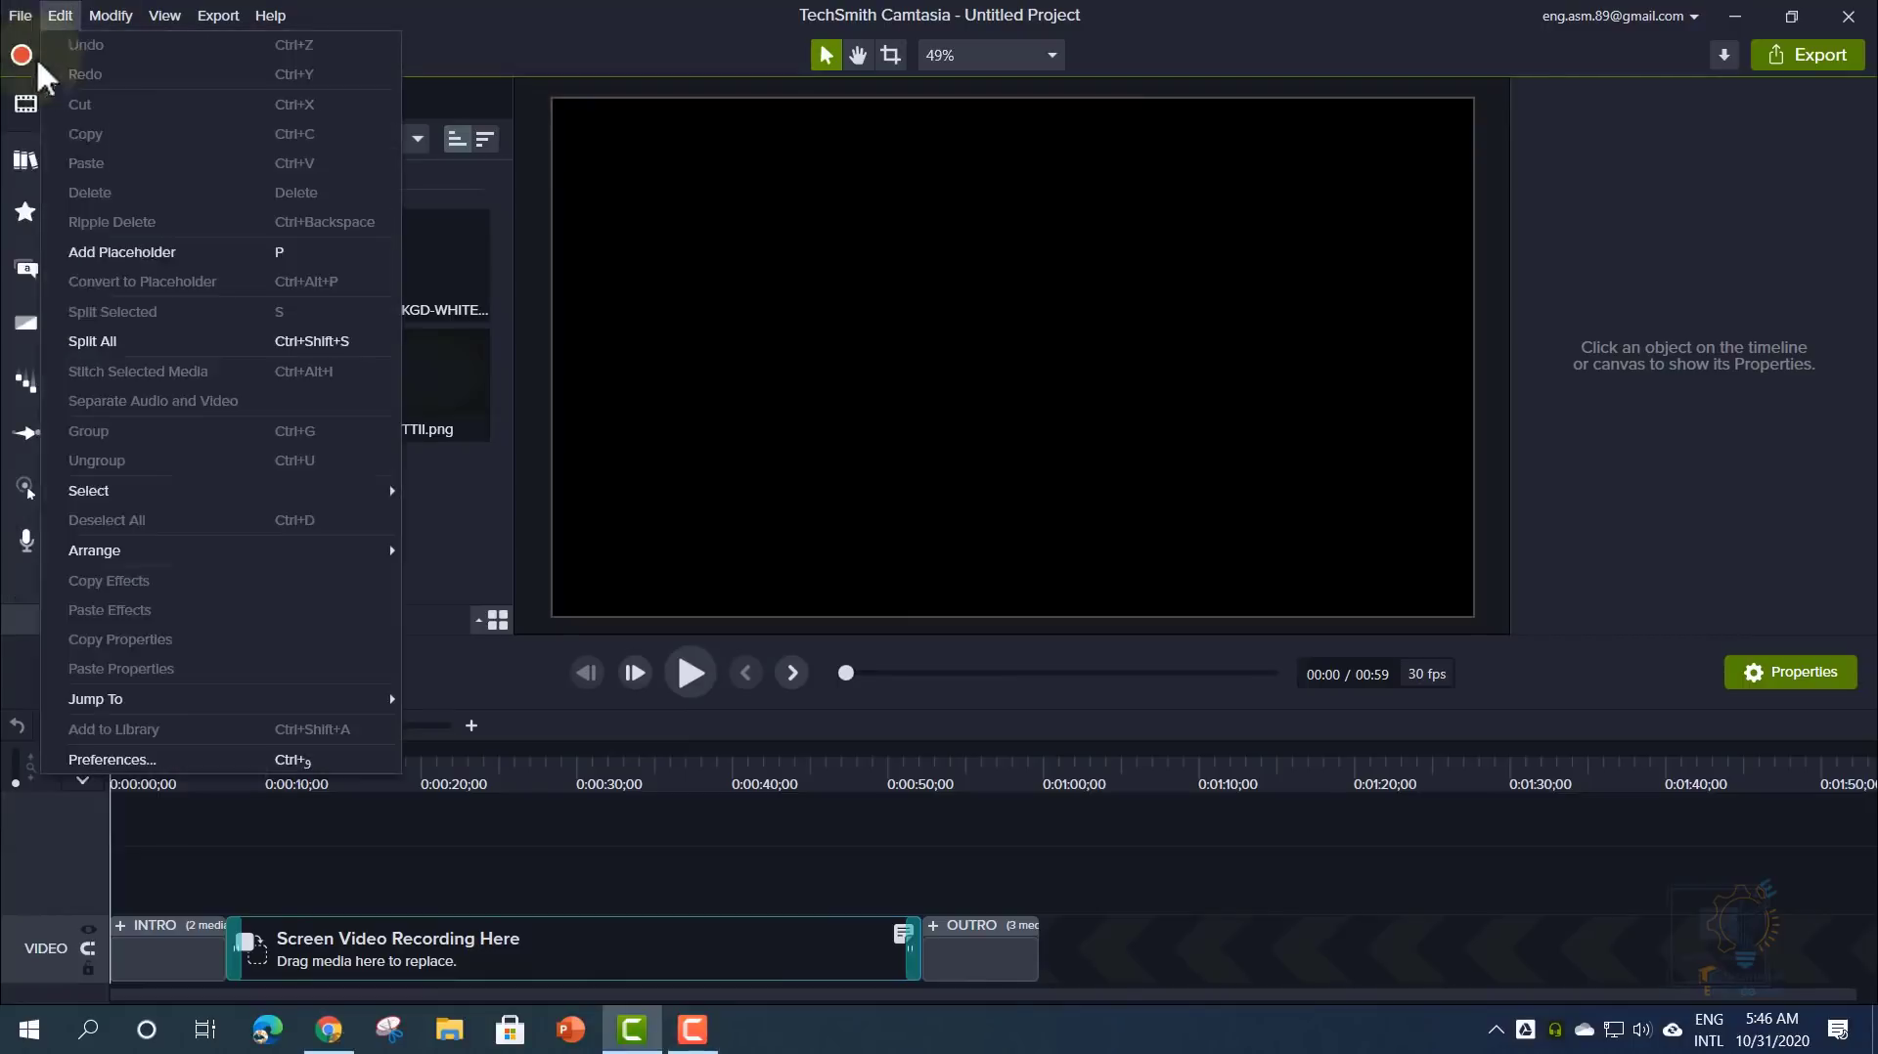
click(144, 761)
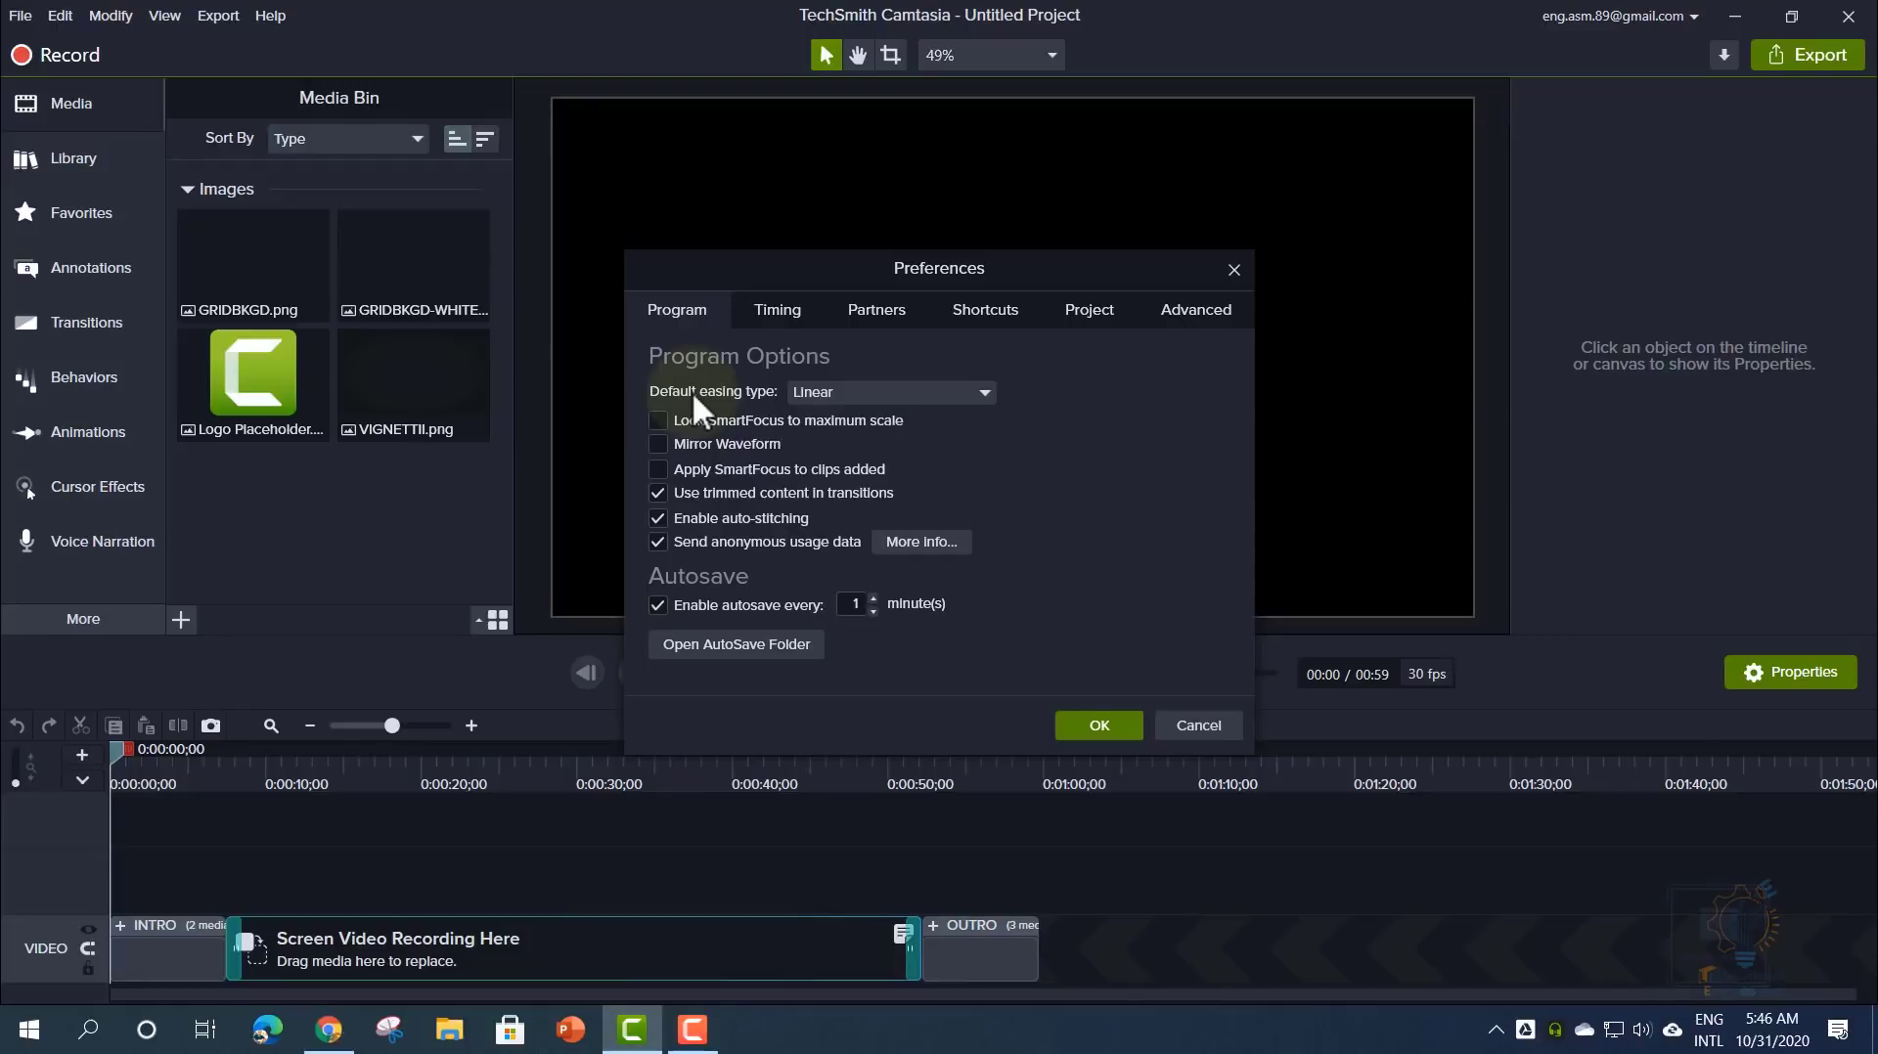
click(822, 394)
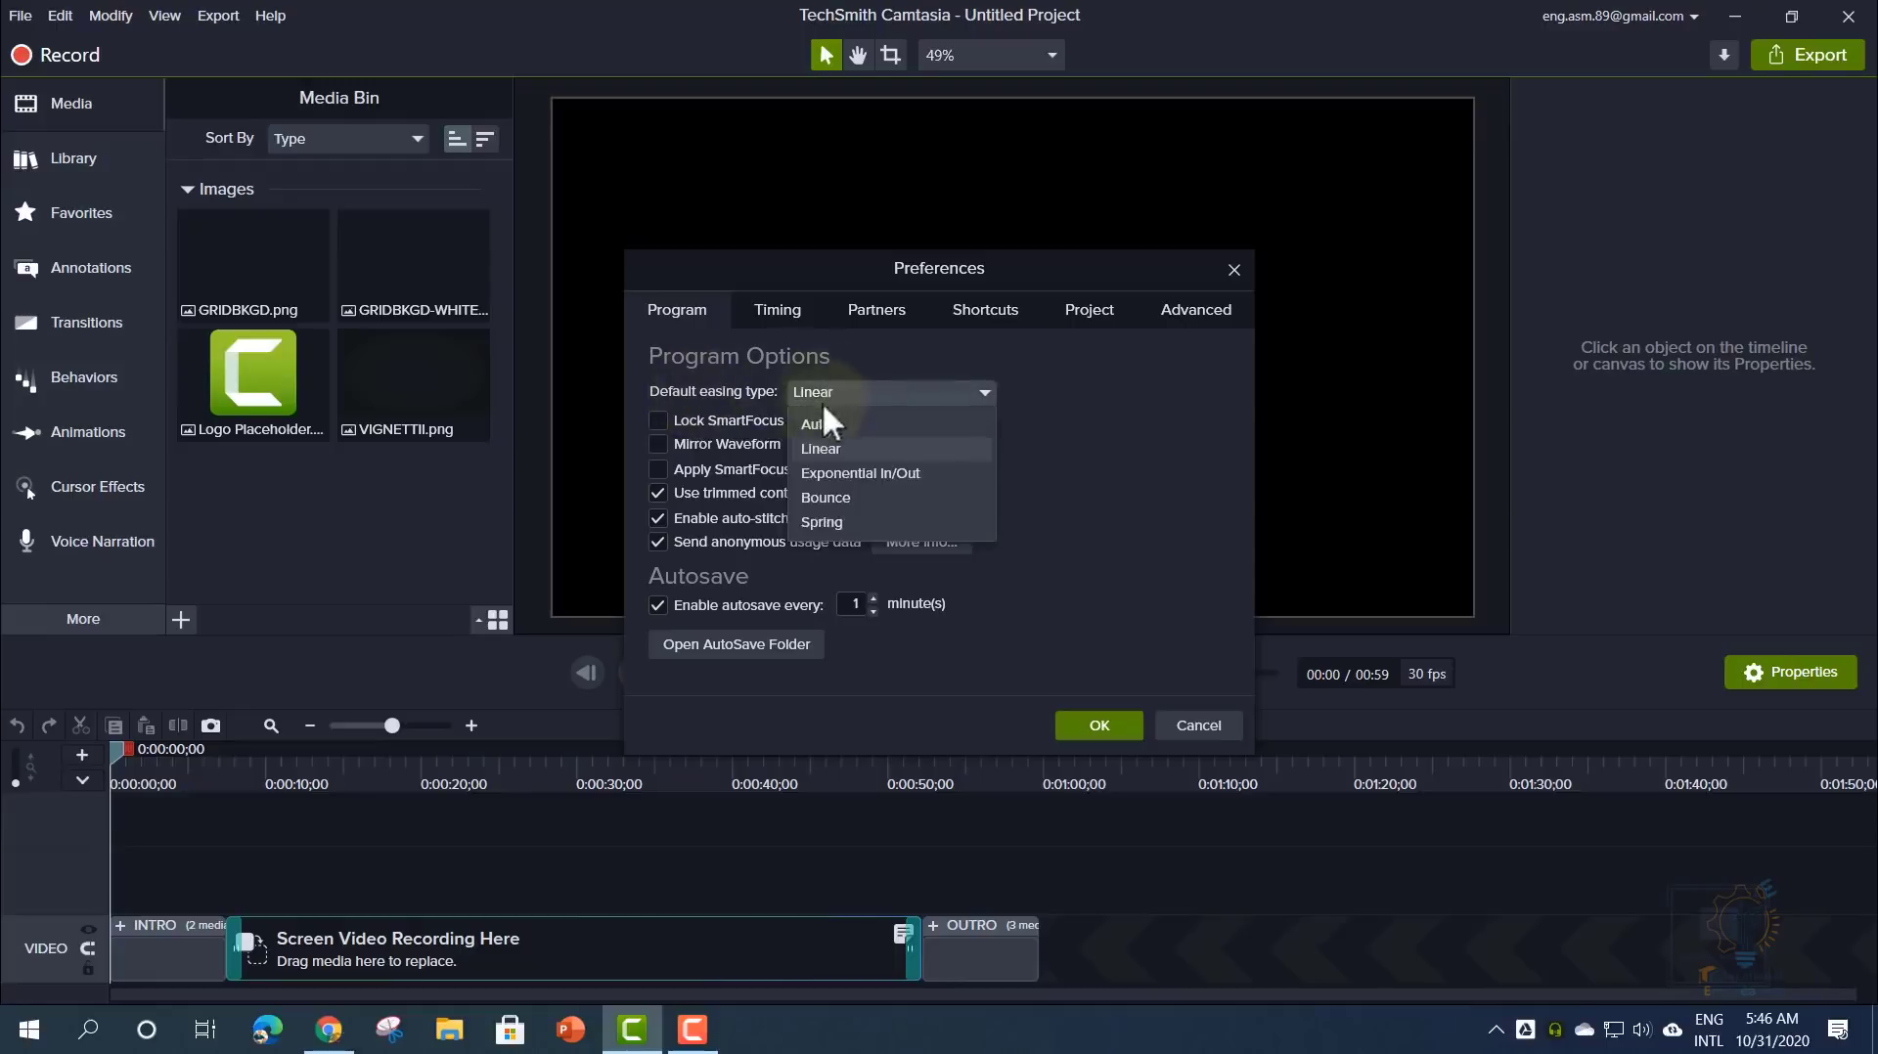
click(818, 427)
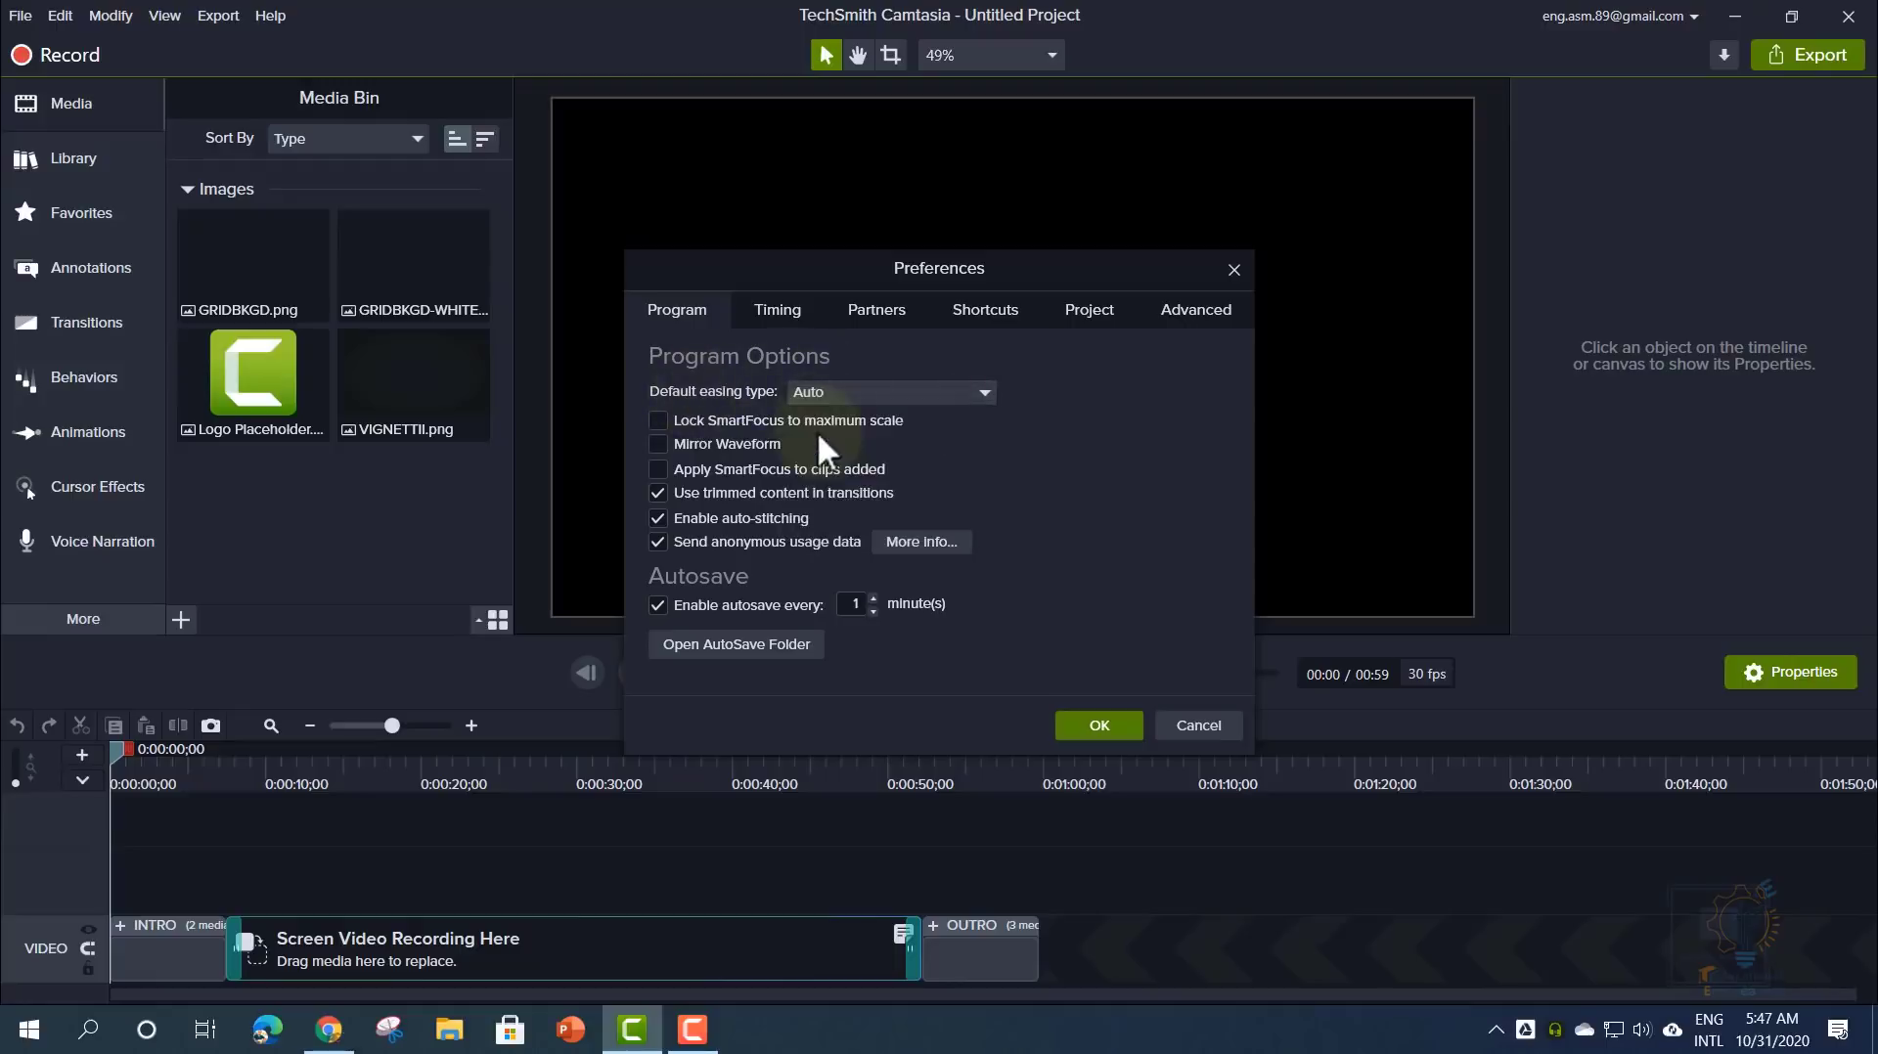
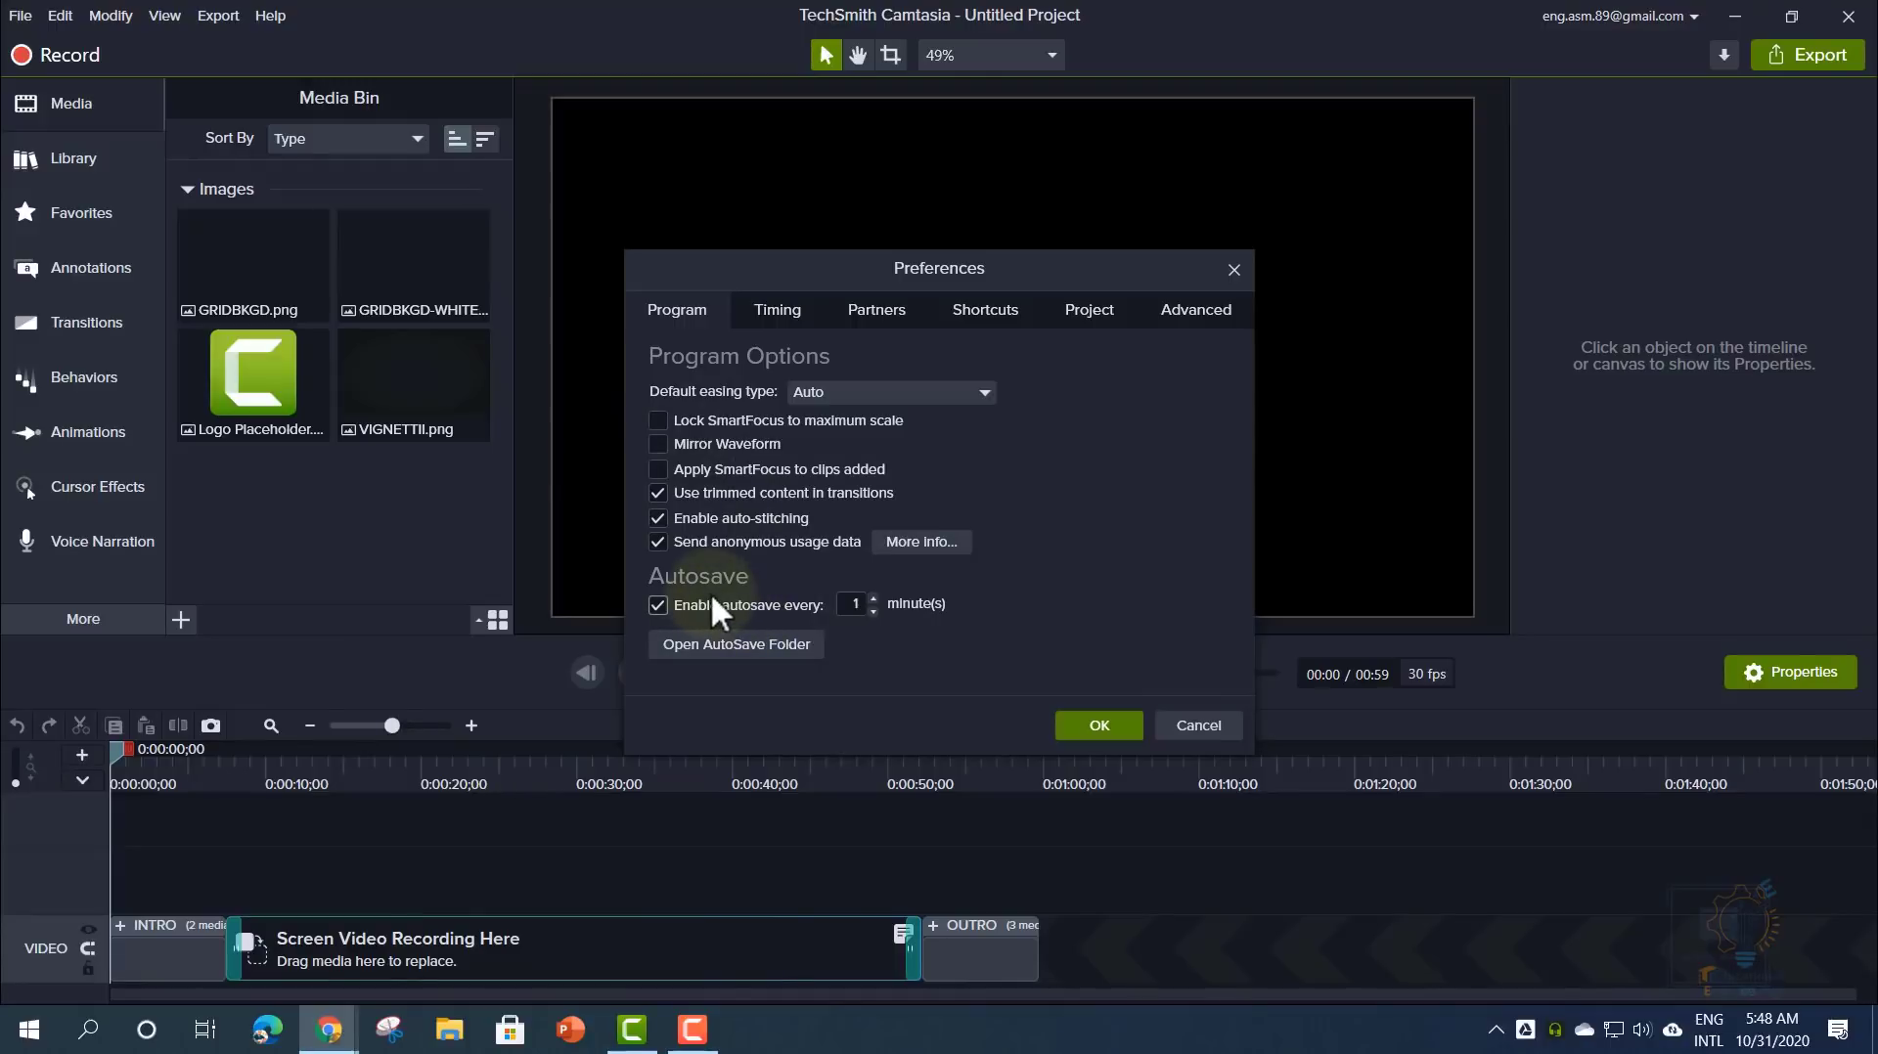
- Inspect the autosave interval and the Camtasia Studio\20.0\Auto-Saves folder path, then close that folder window
click(856, 604)
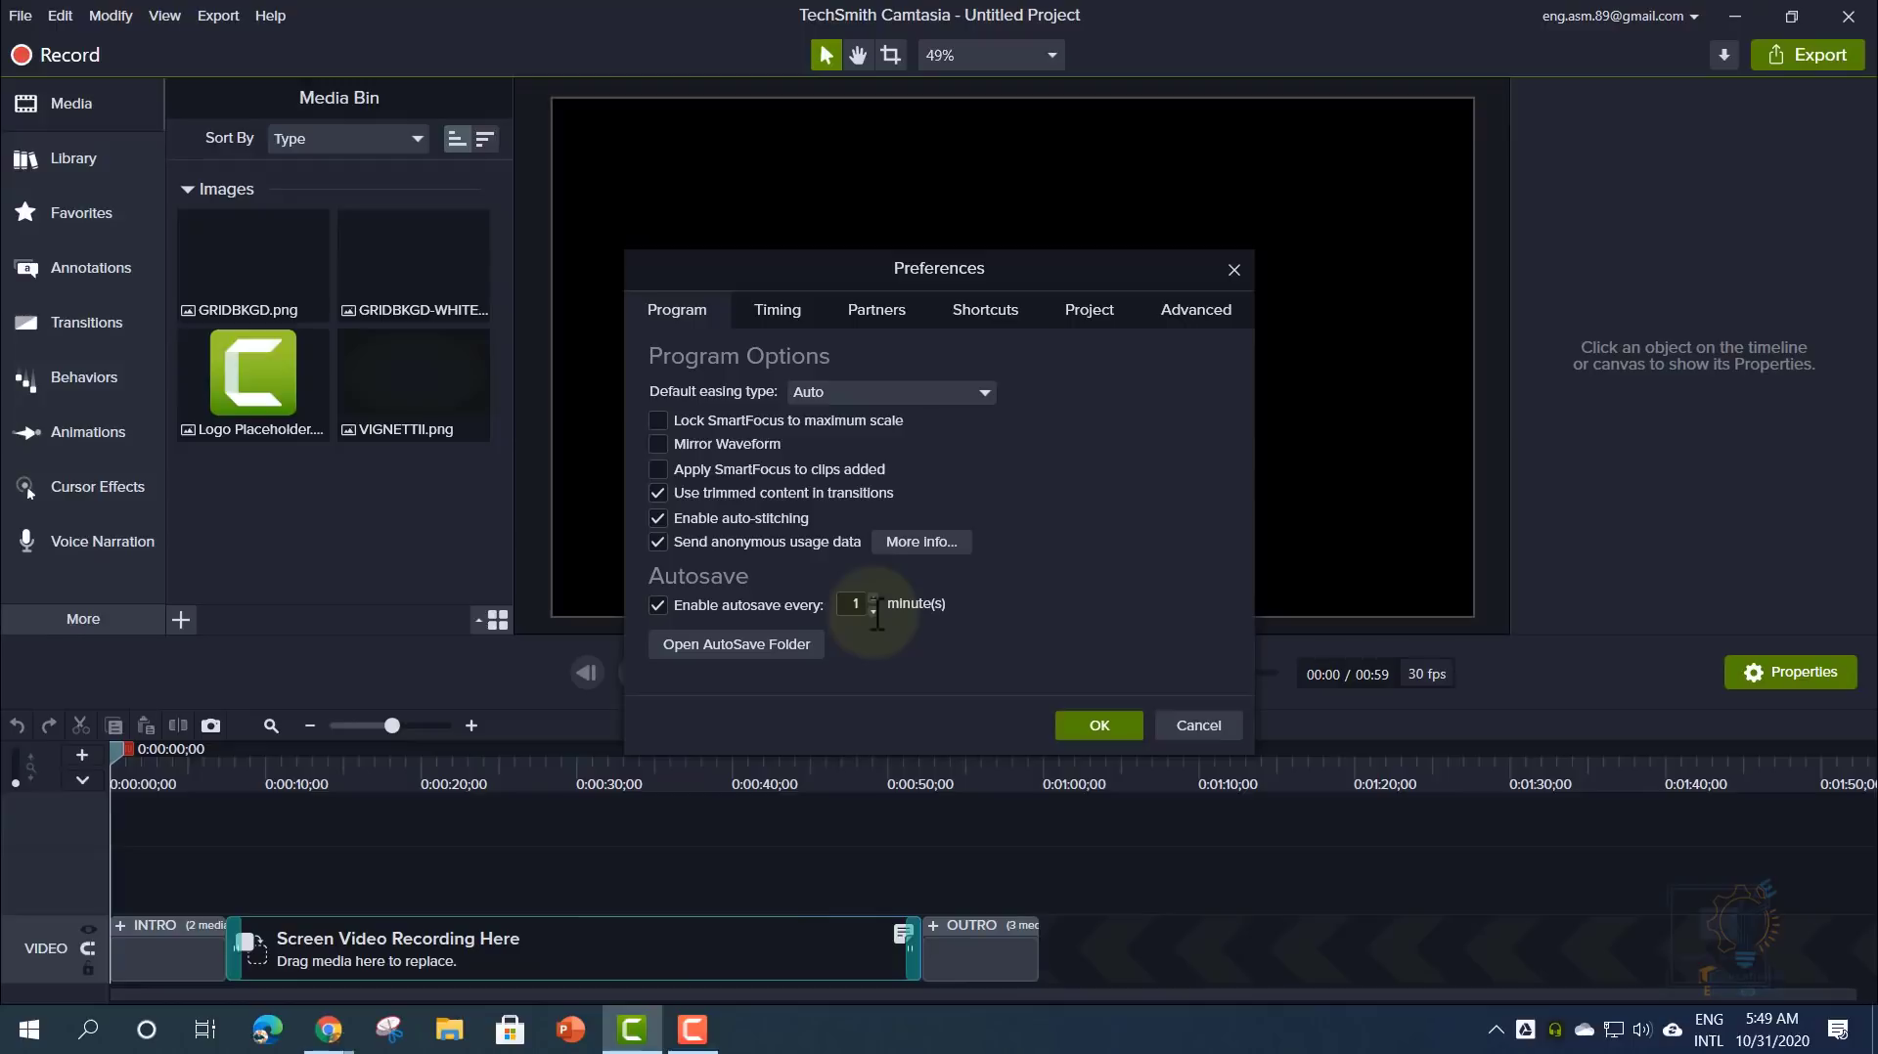
click(738, 644)
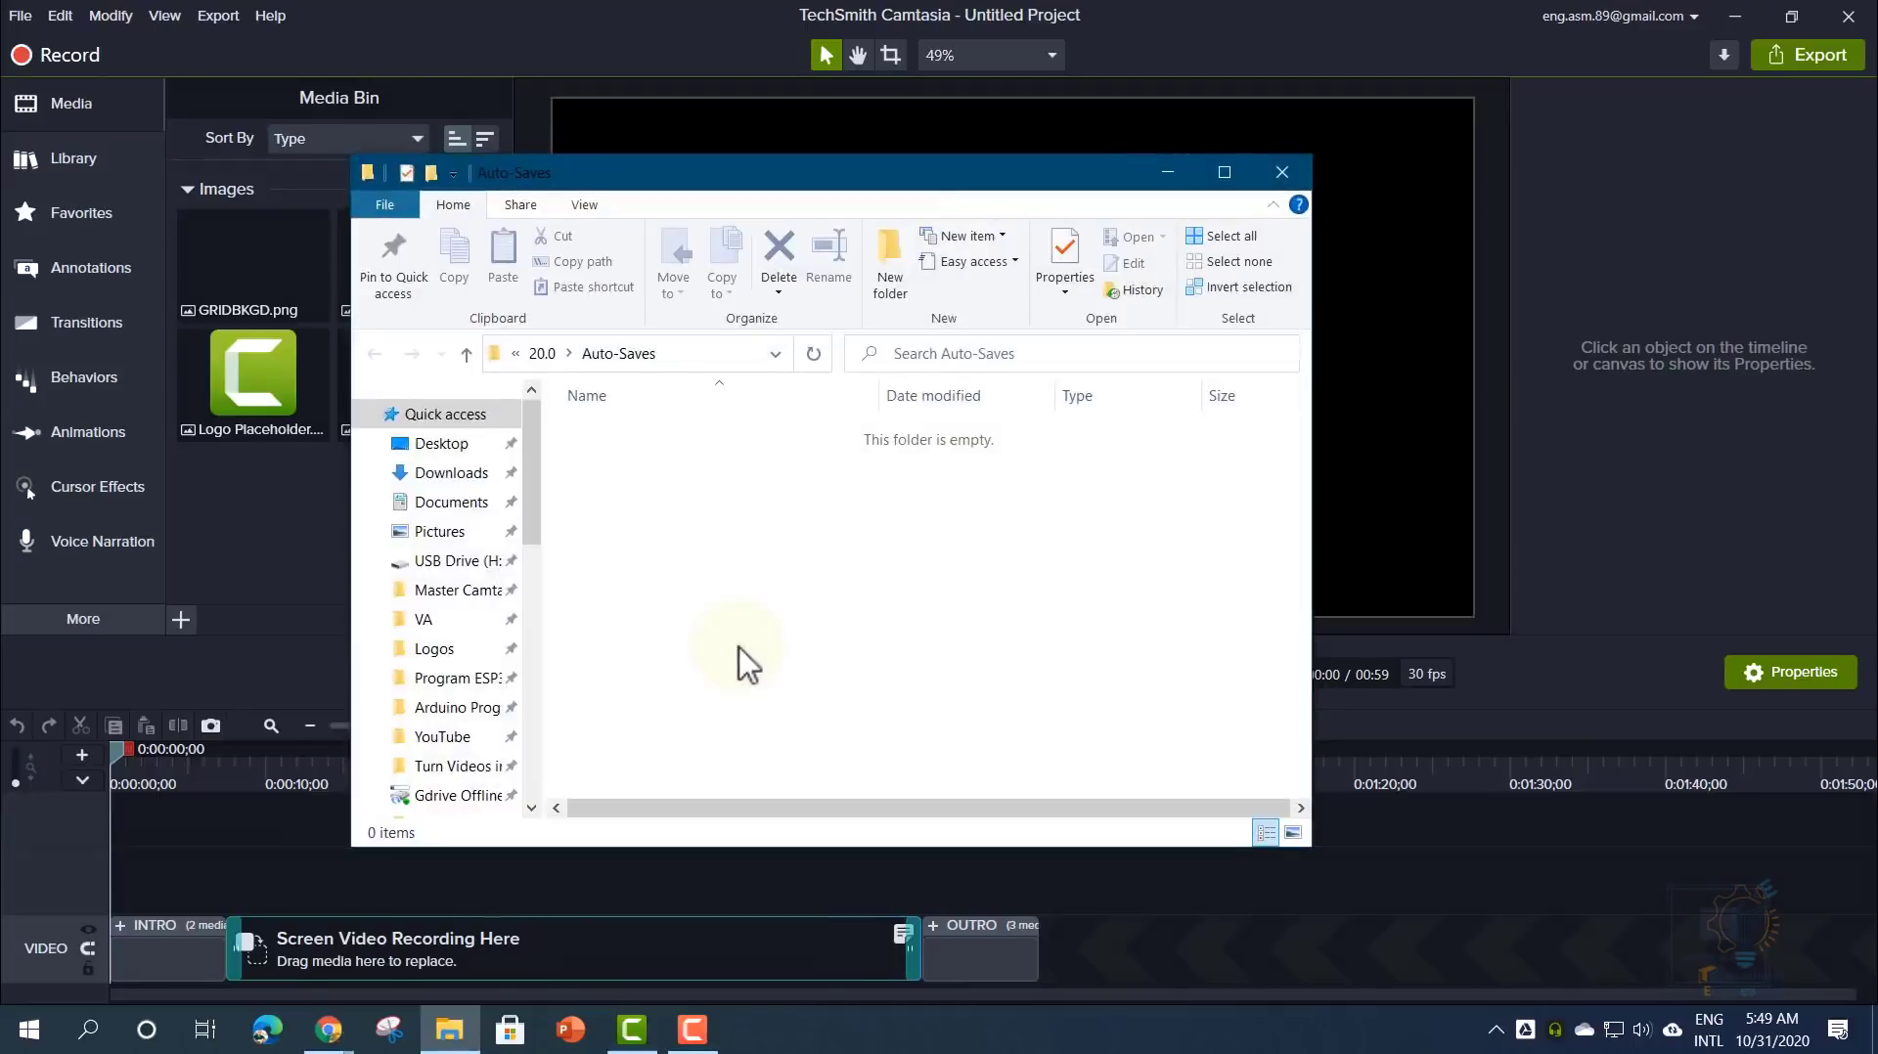
click(709, 360)
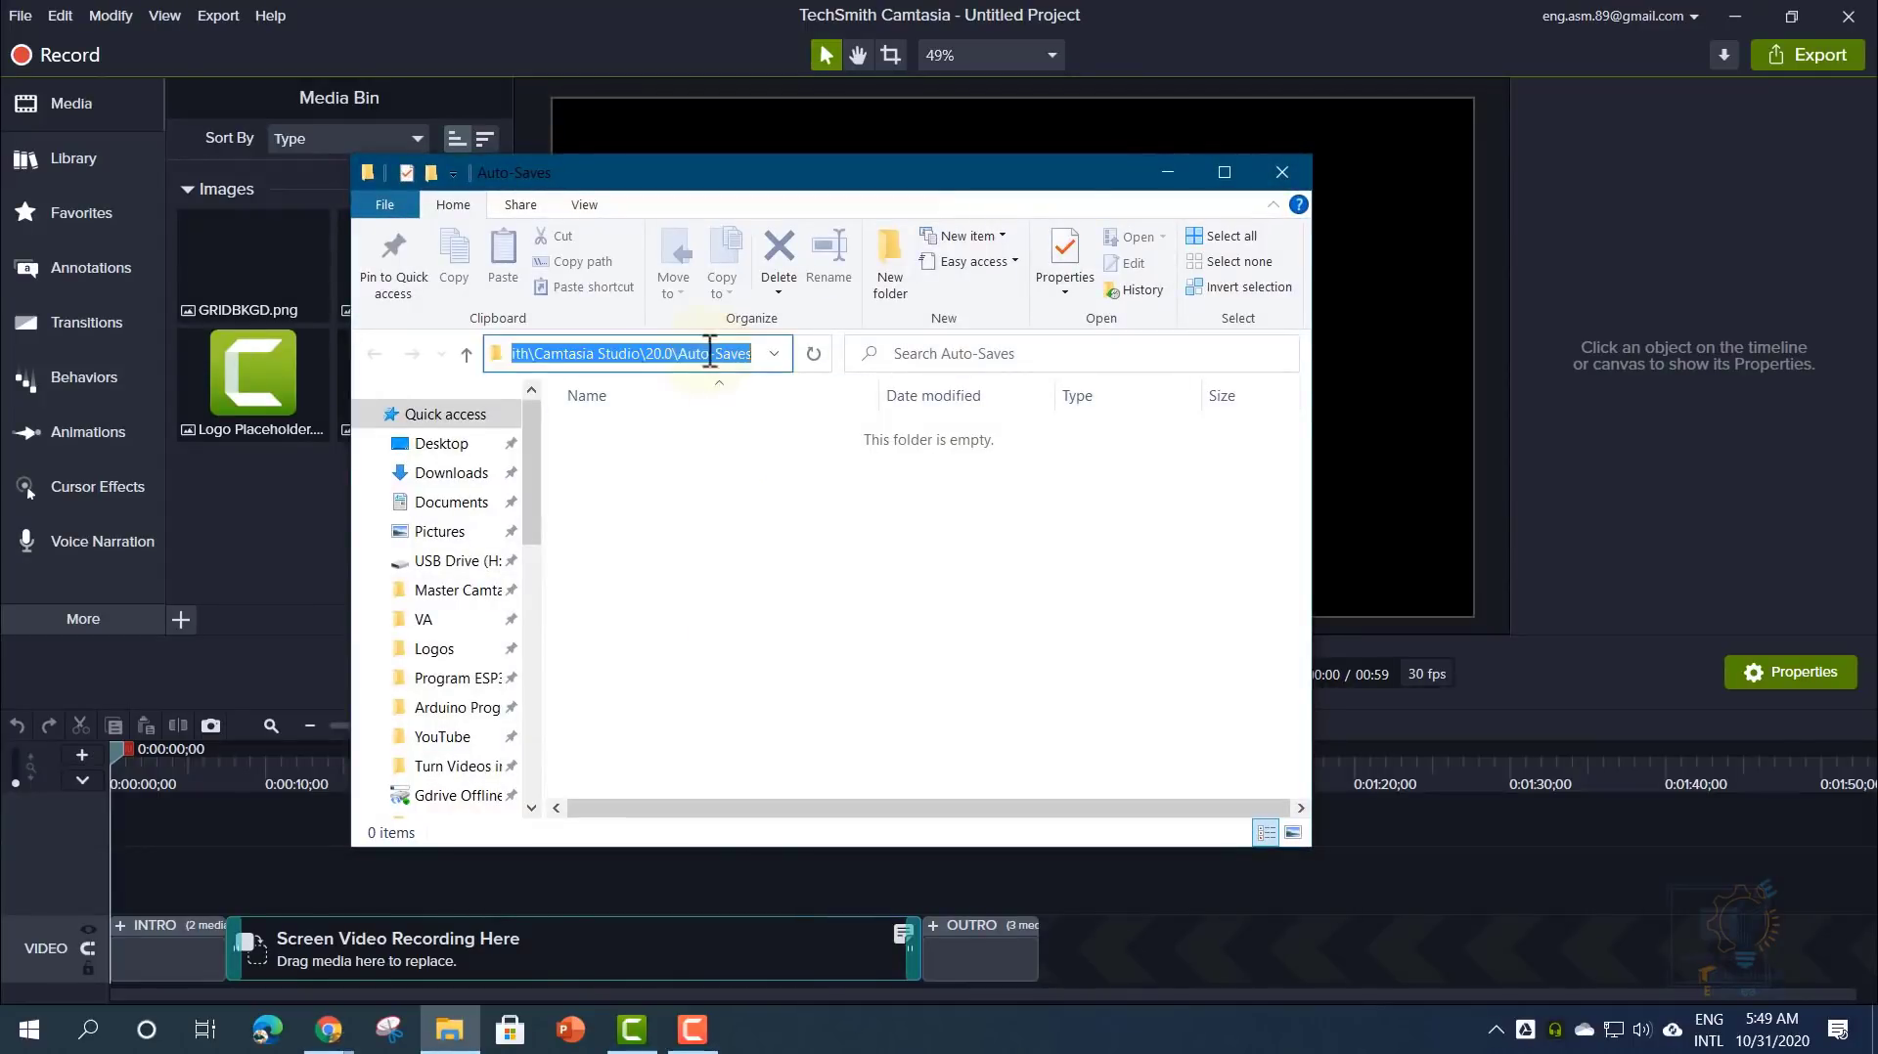
click(631, 356)
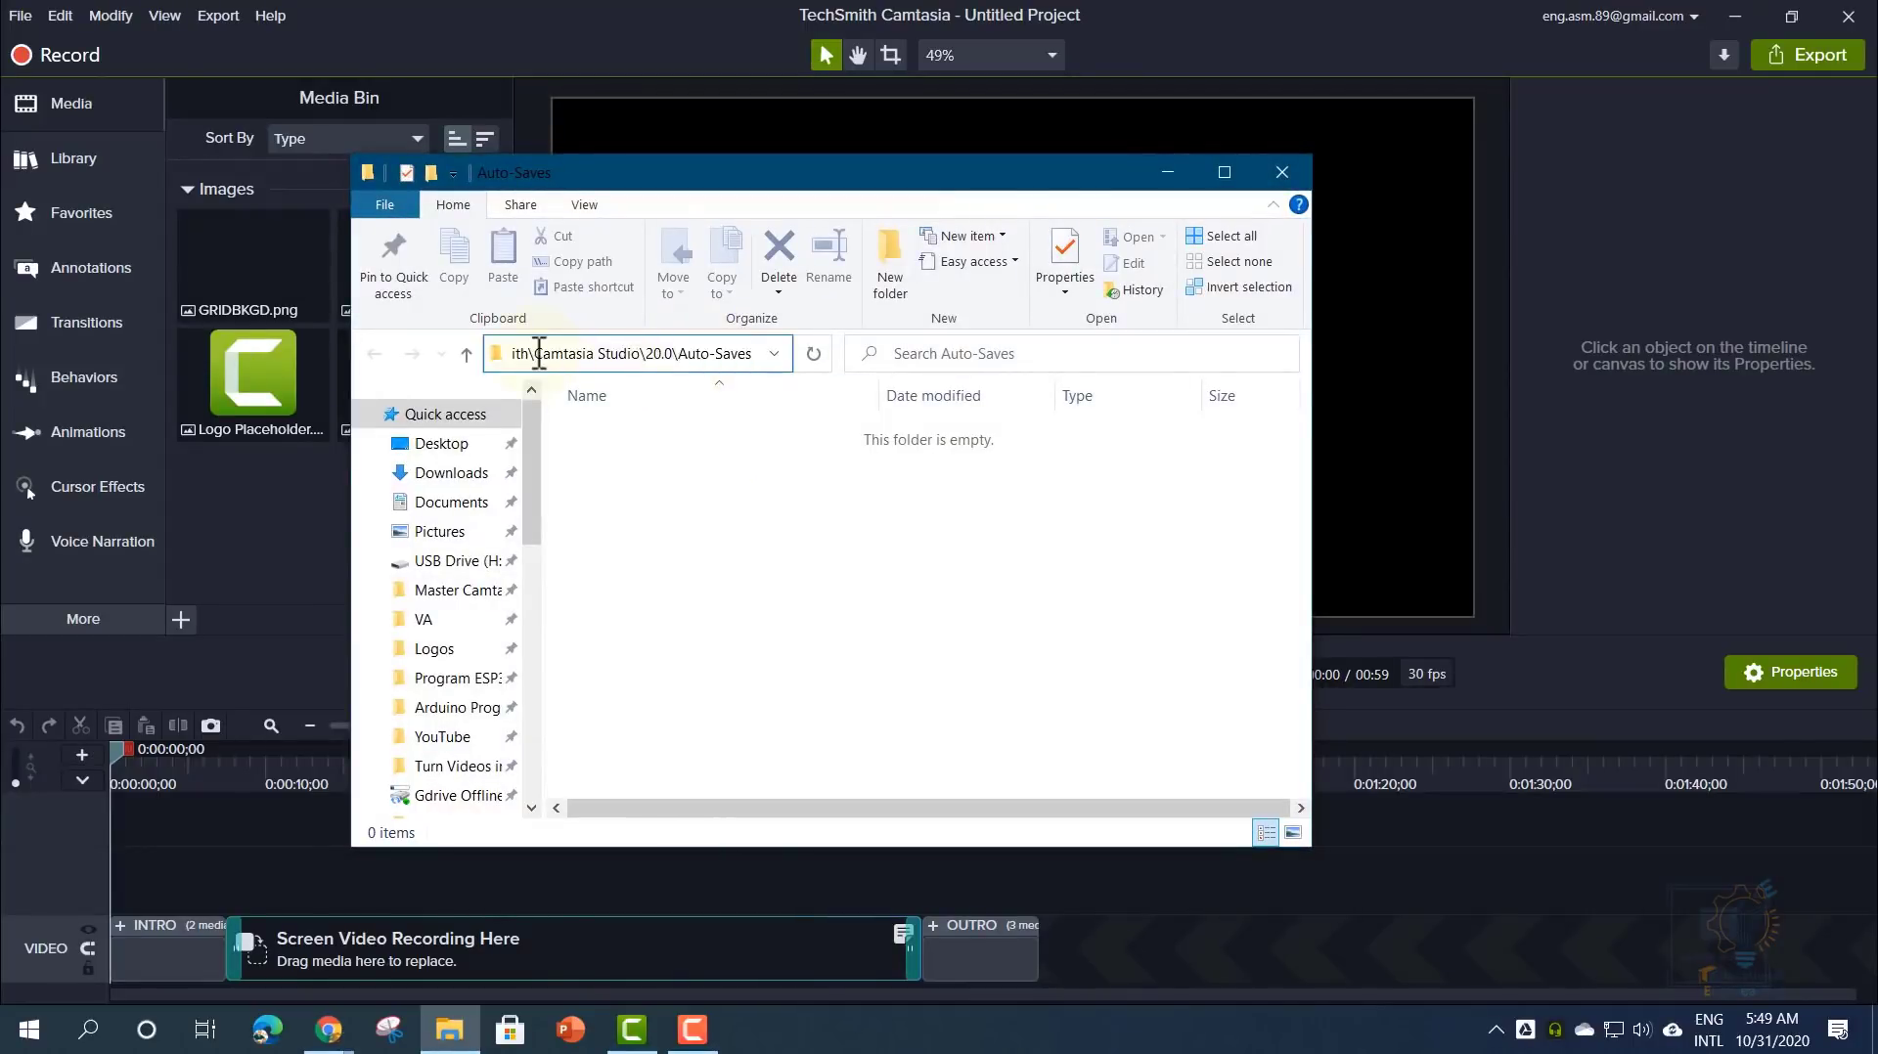
drag(539, 354, 808, 352)
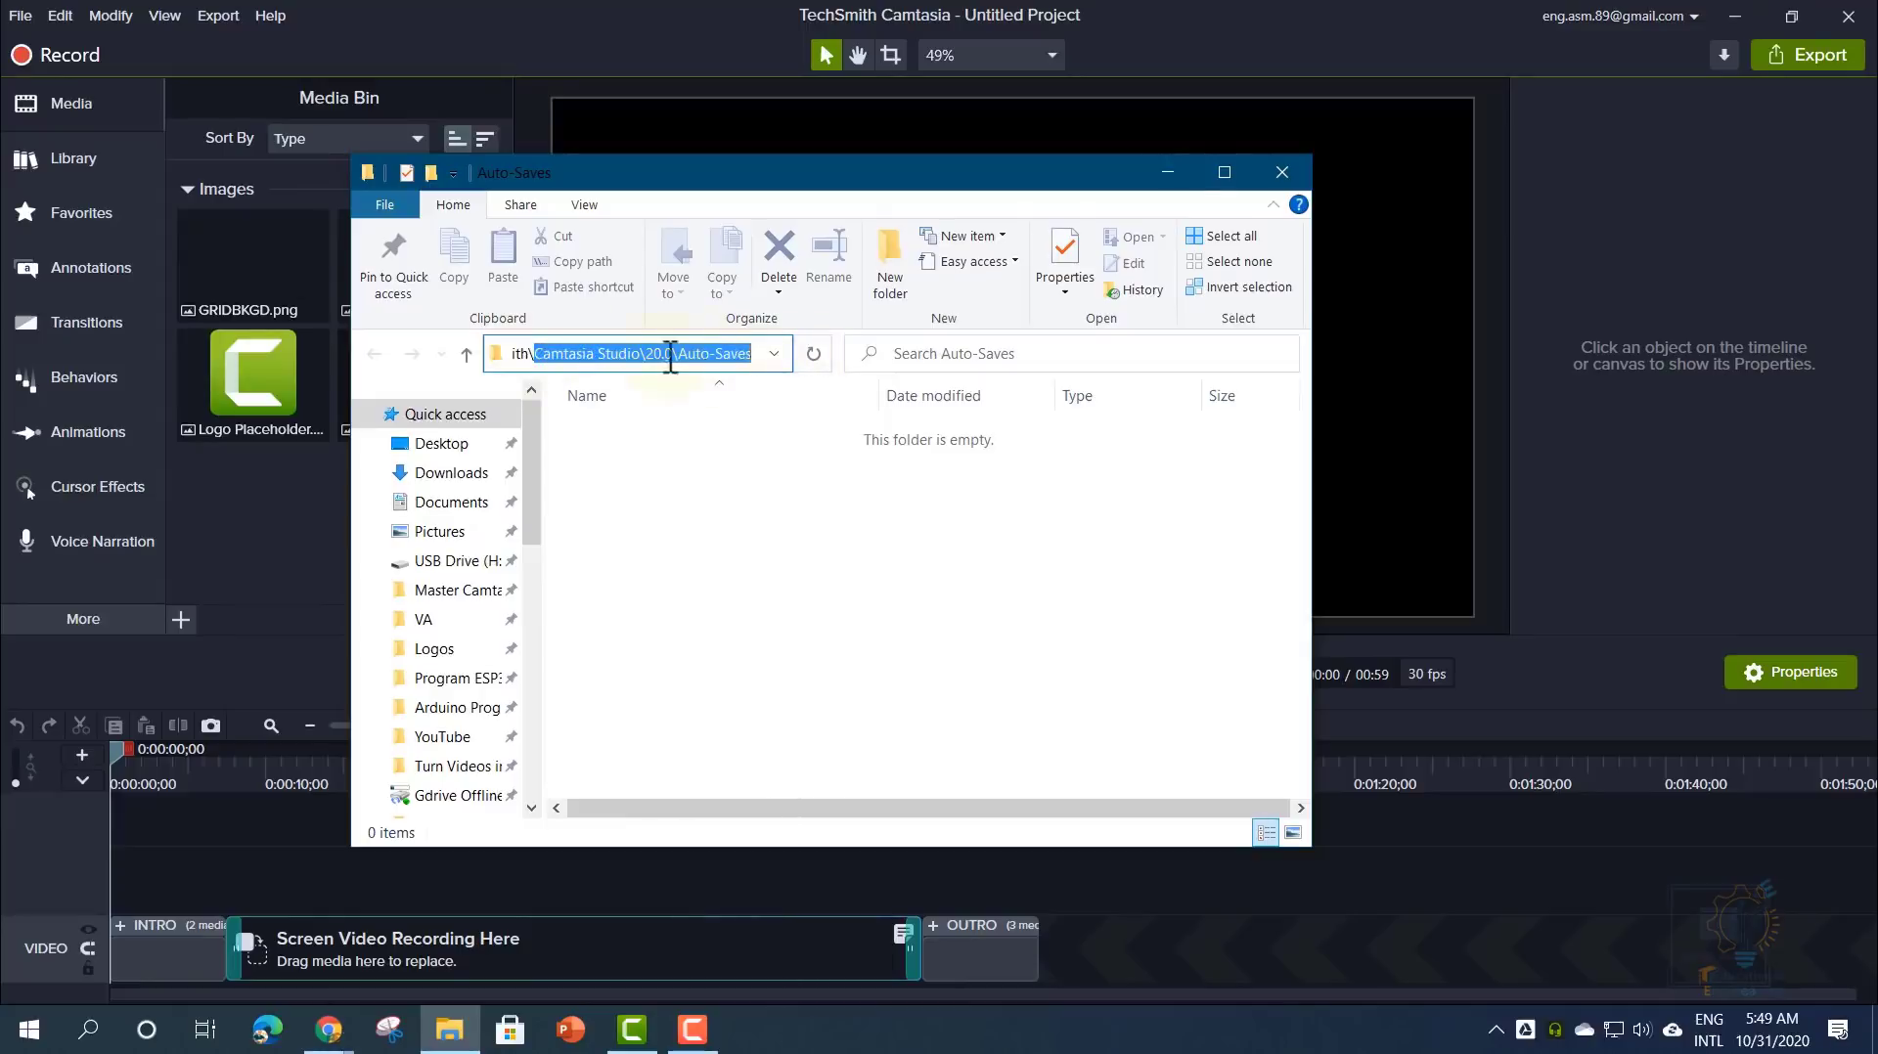
click(652, 355)
double_click(724, 354)
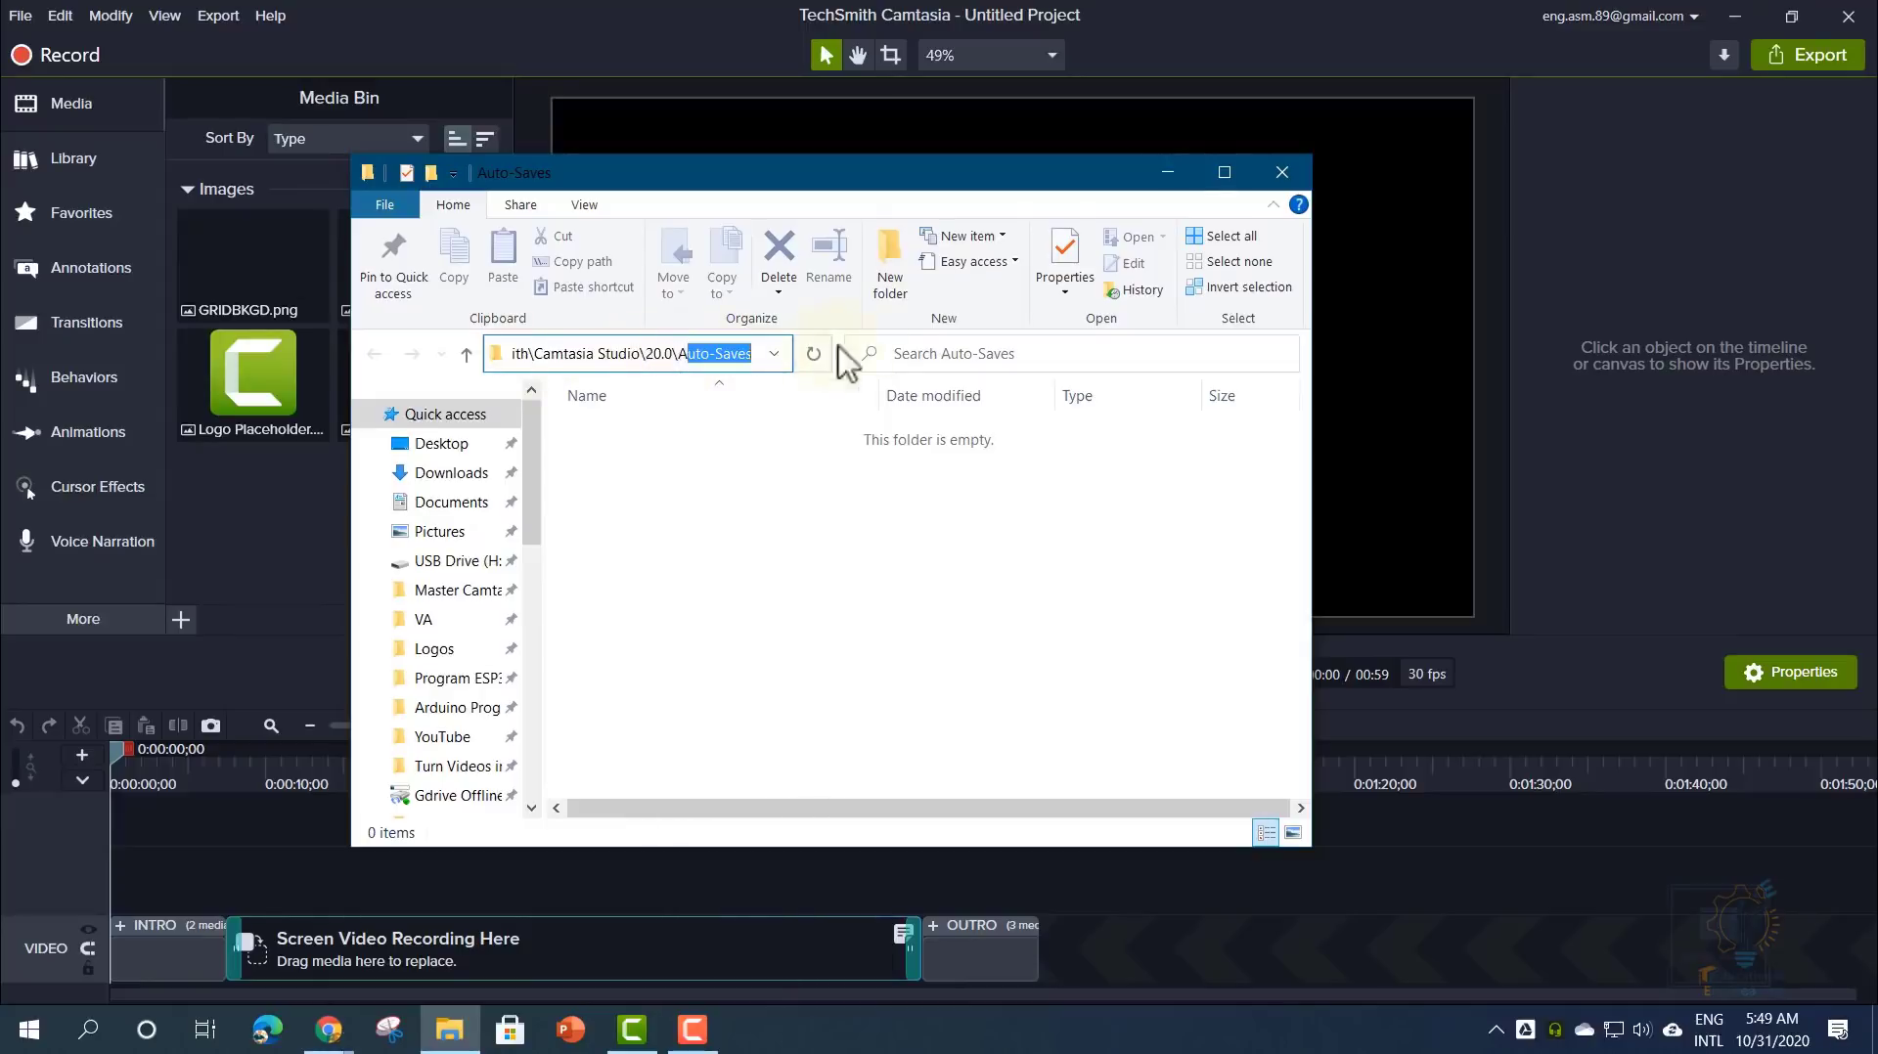
click(1282, 172)
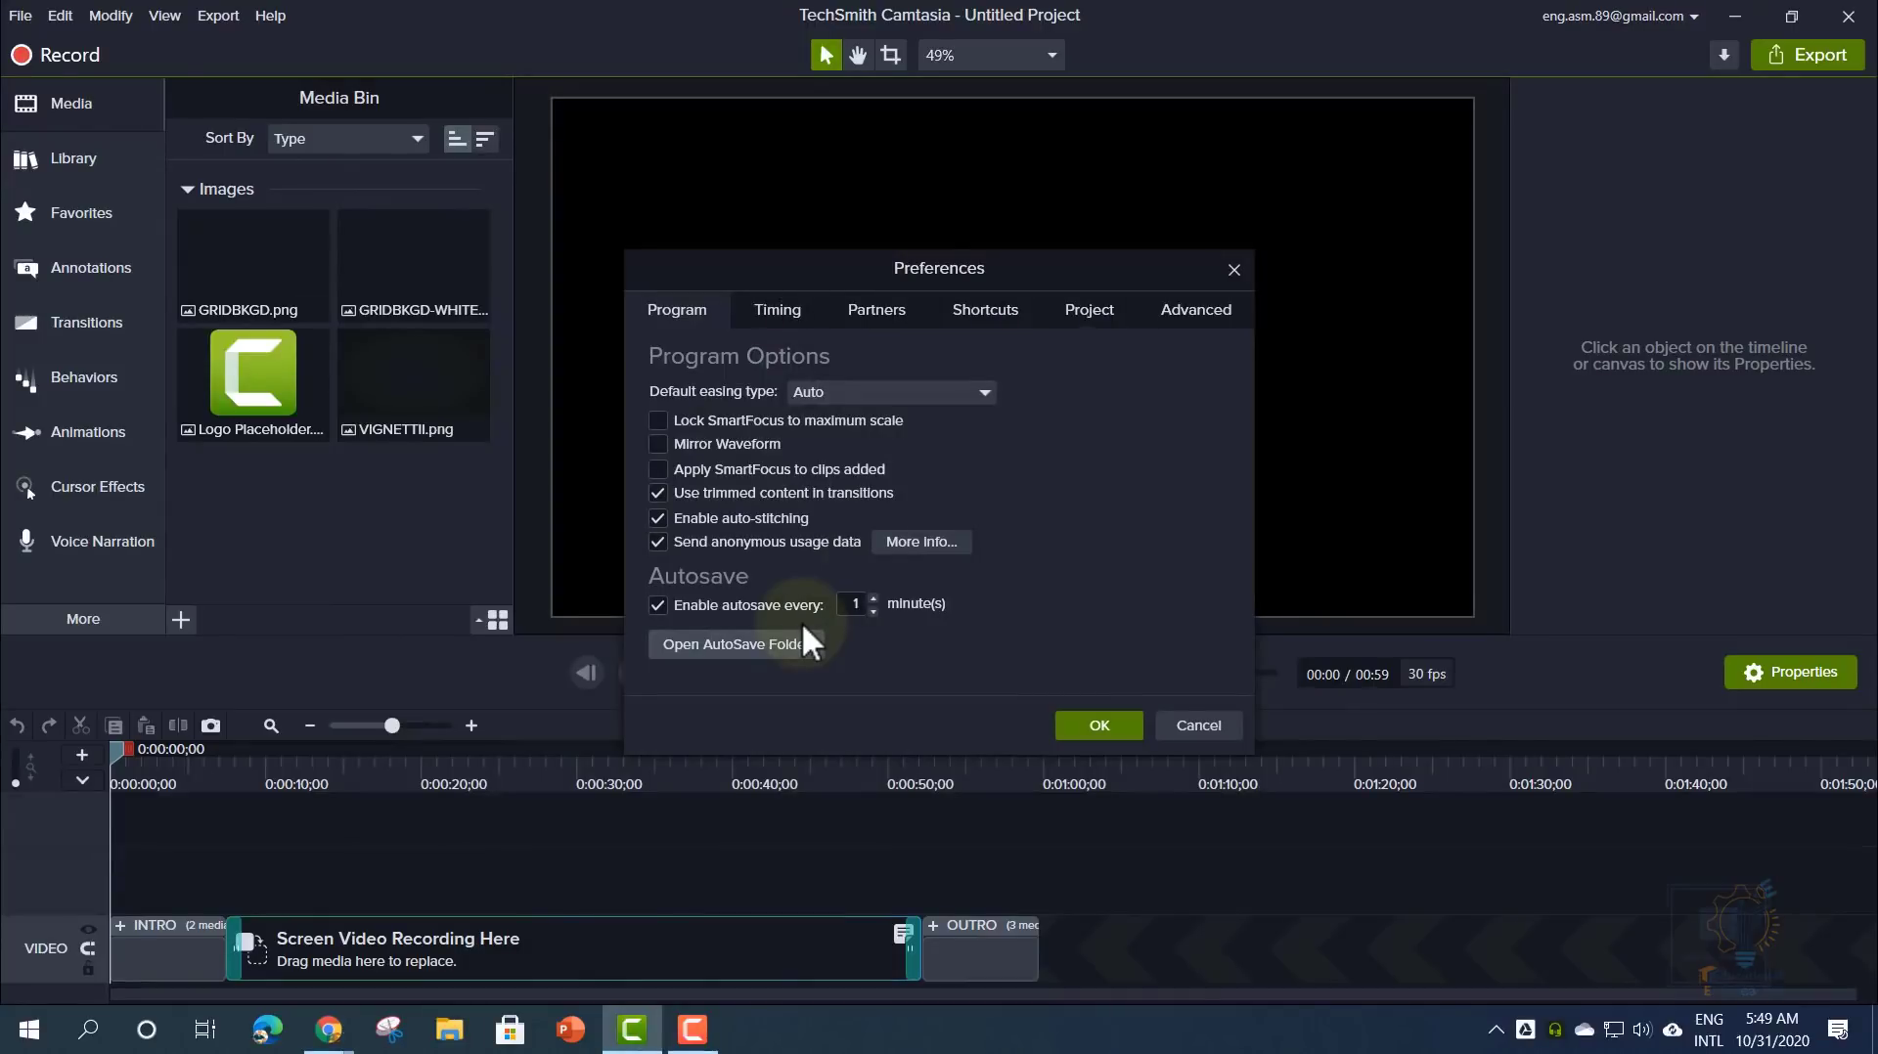
- Browse the Timing, Partners, Shortcuts and Project preference tabs, checking the canvas size list
click(776, 311)
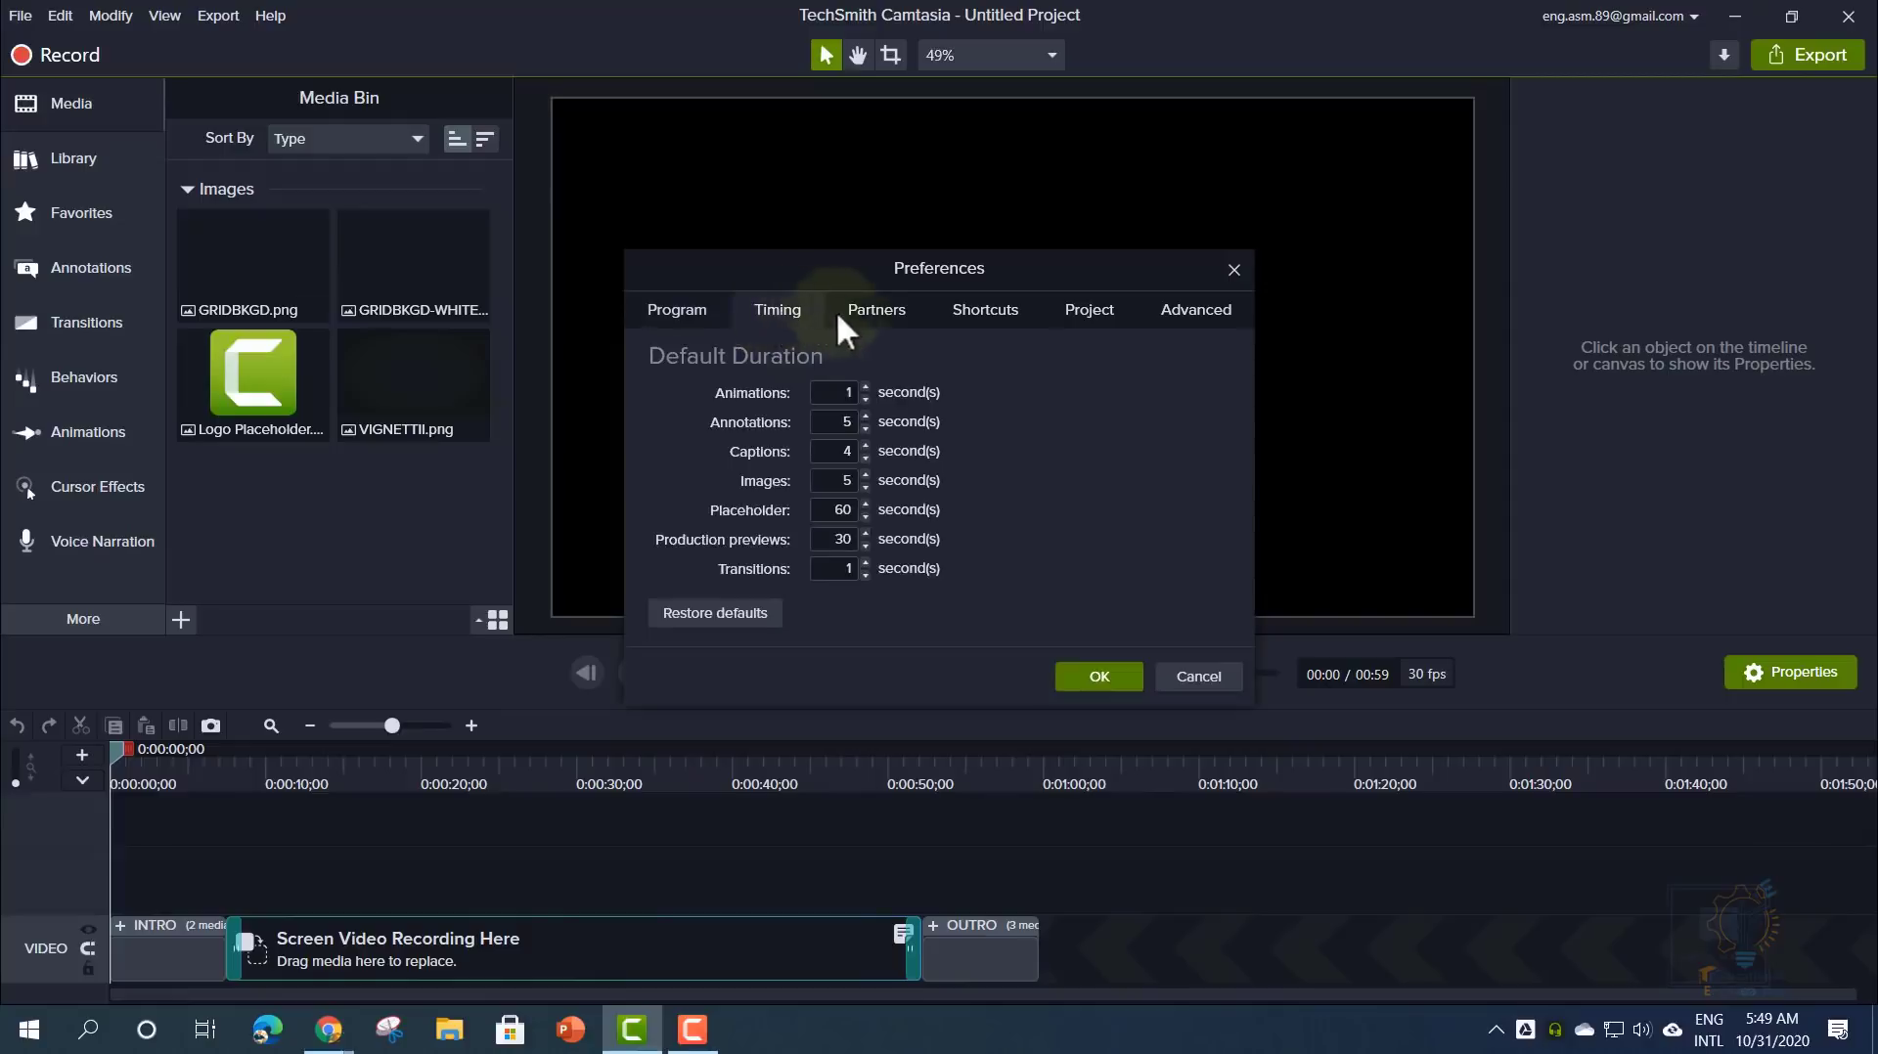
click(876, 311)
click(968, 313)
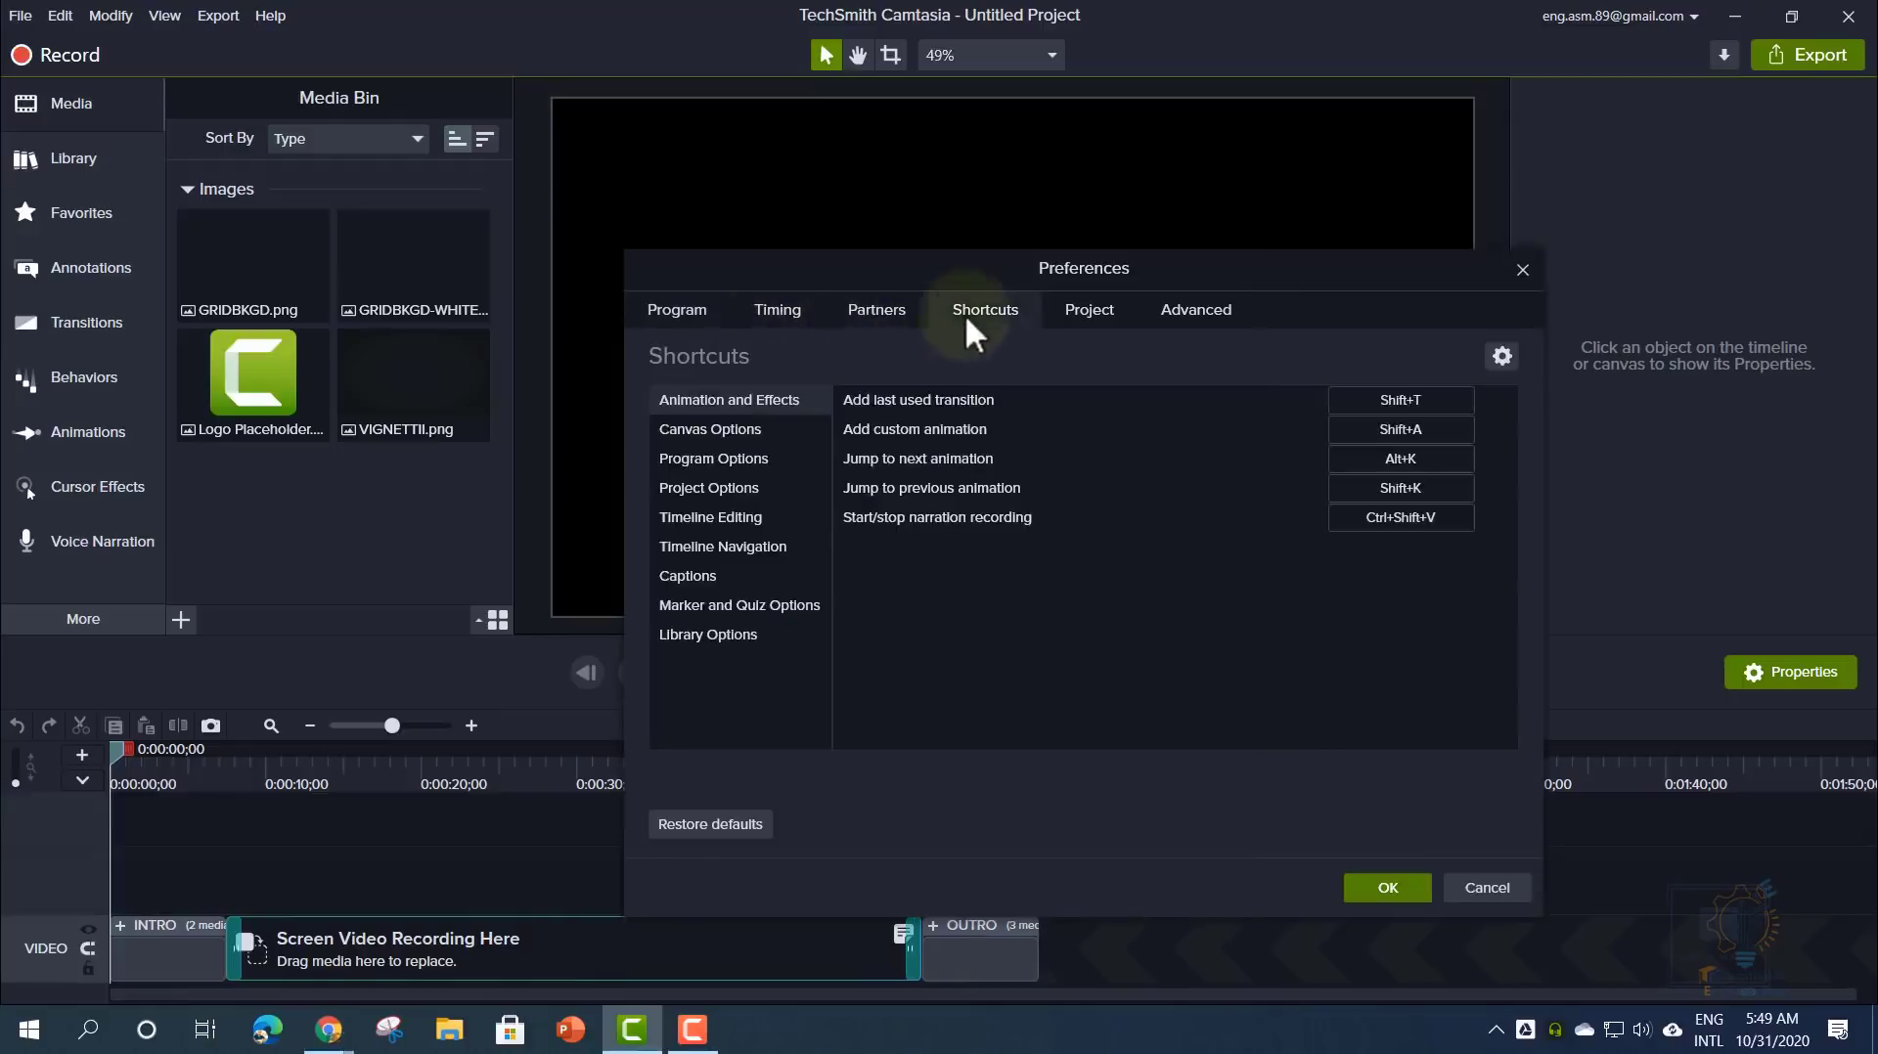
click(1100, 311)
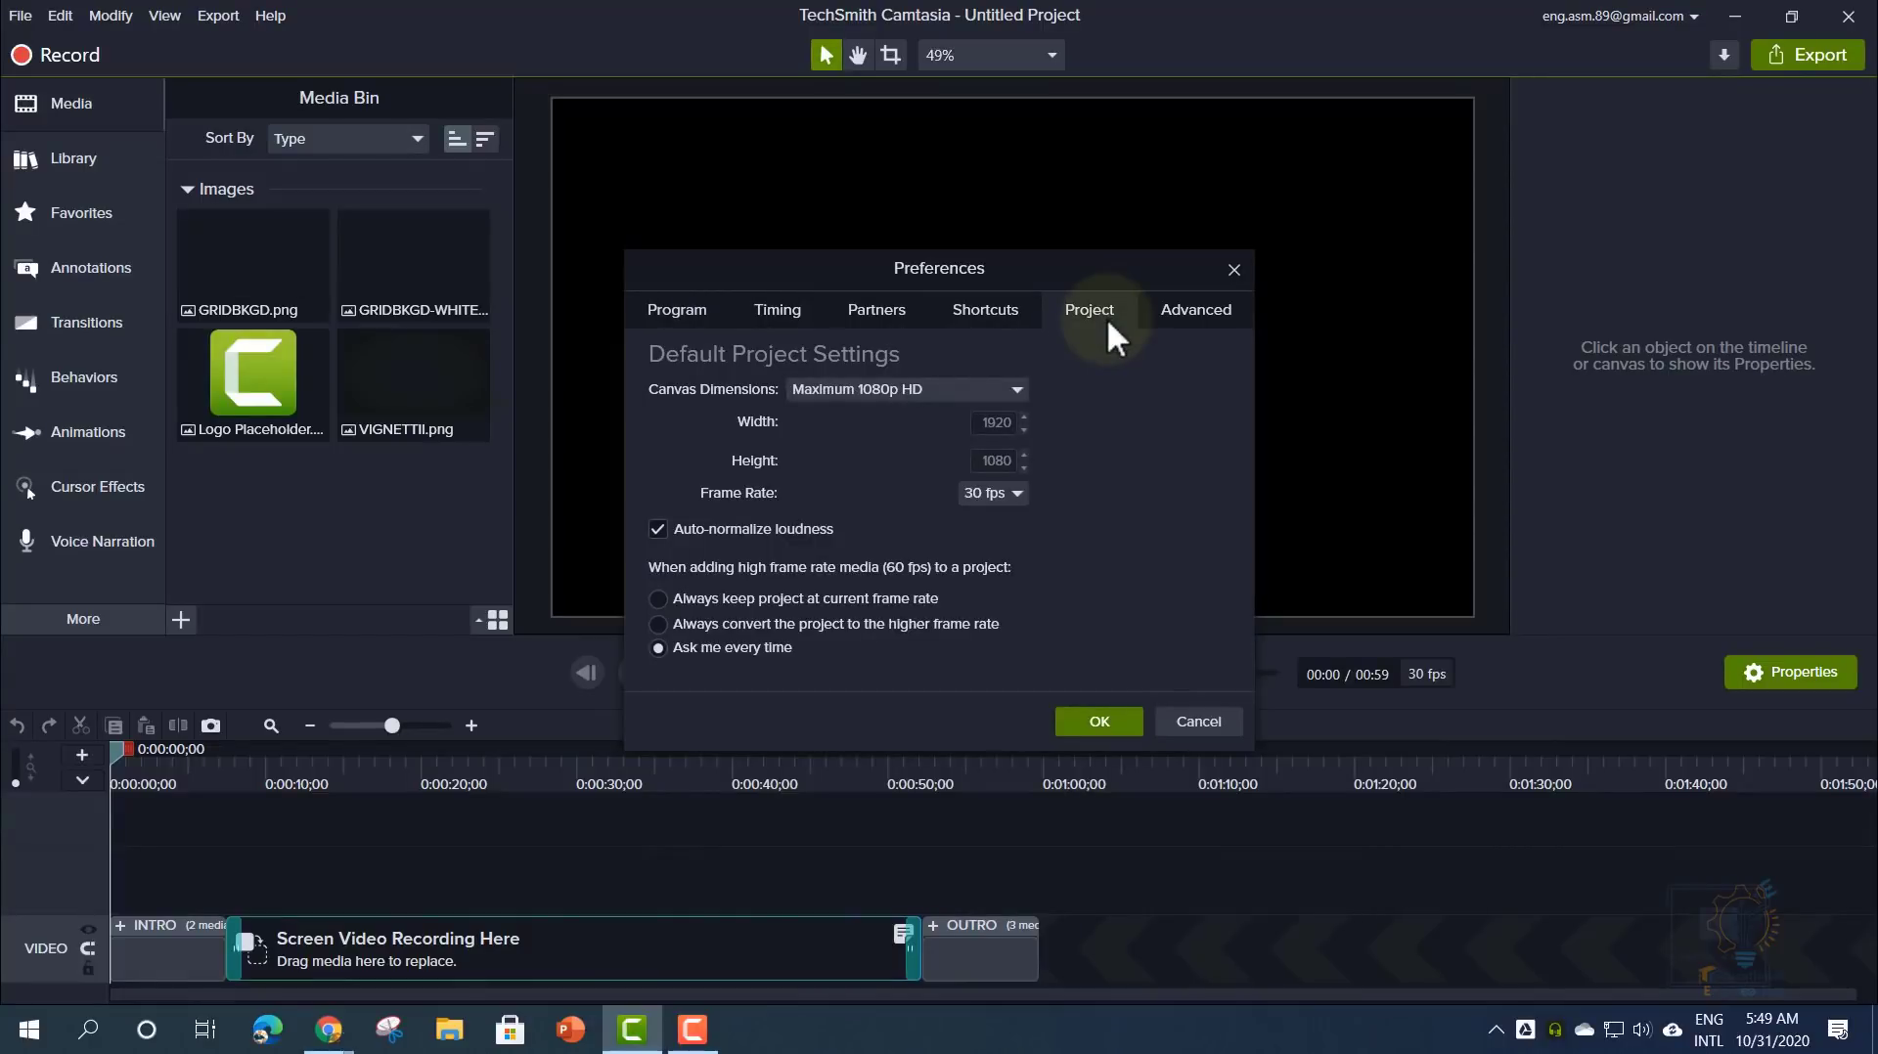
click(955, 392)
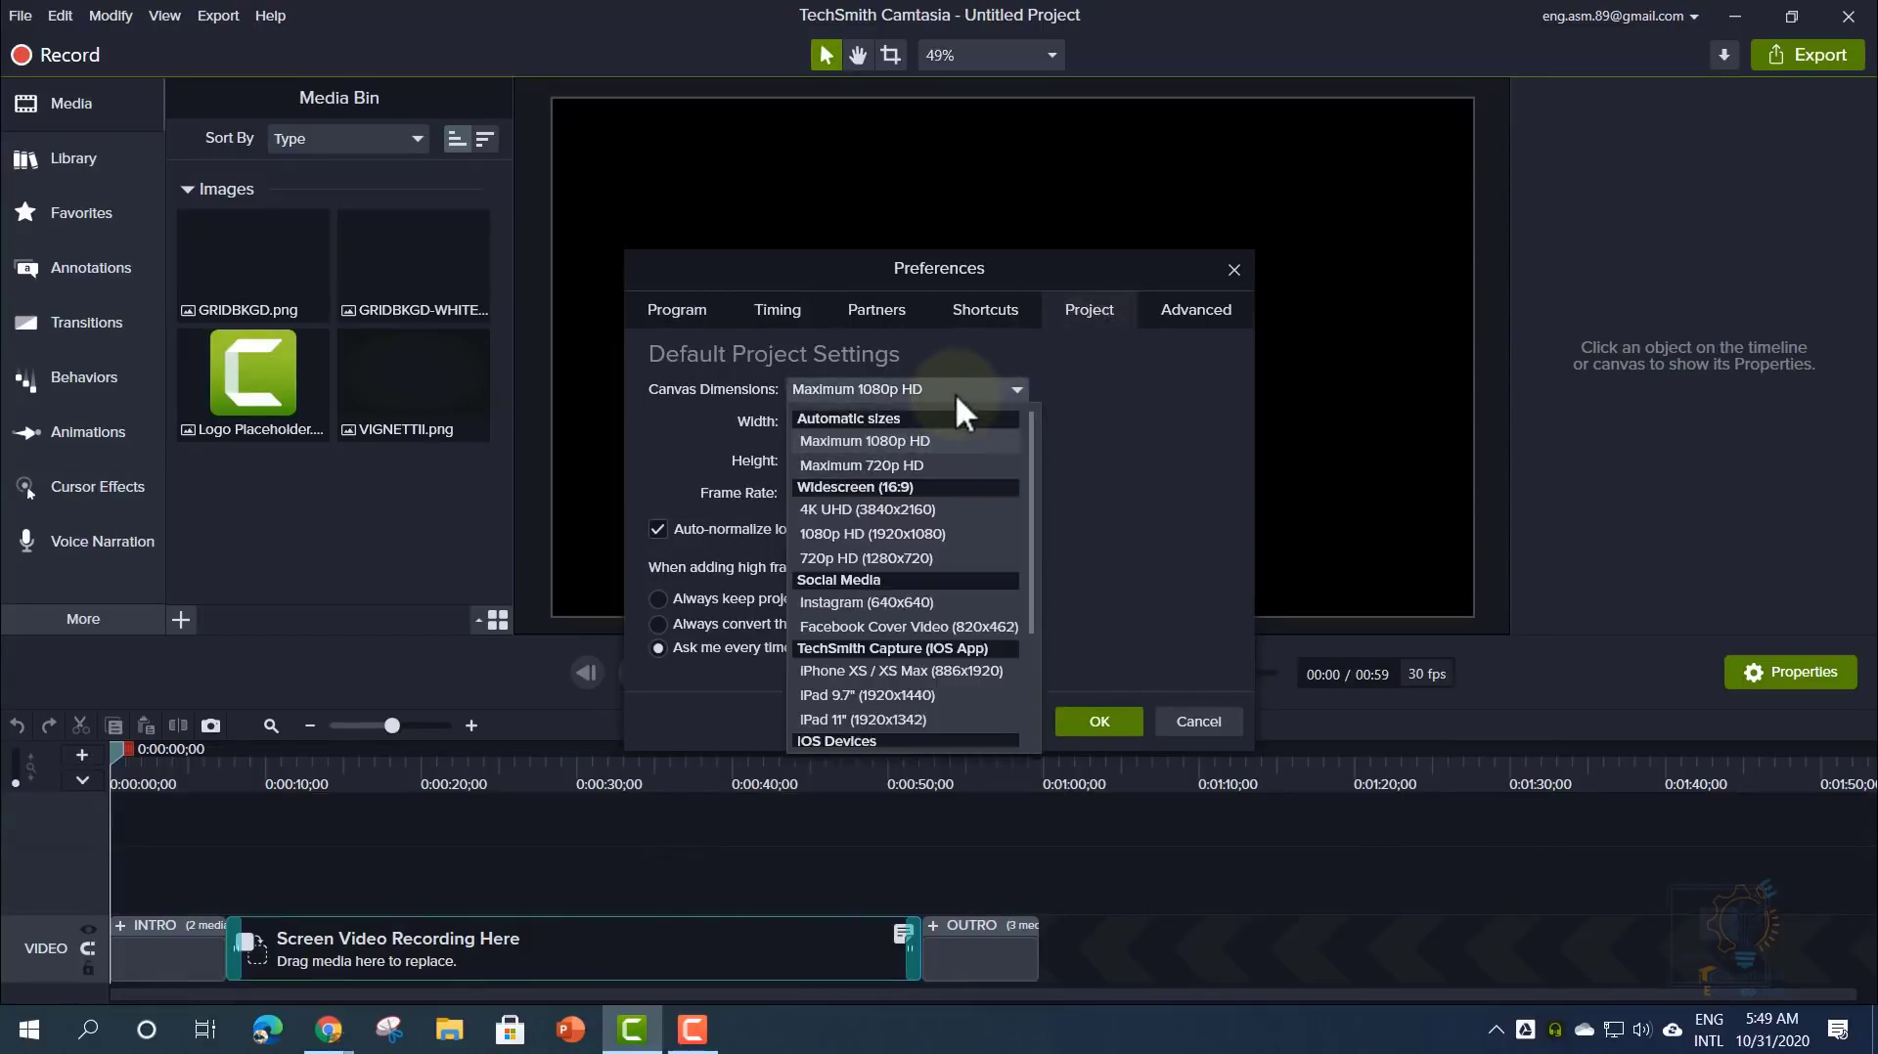
click(954, 391)
- Close Preferences, then view Project Settings from the canvas and cancel, keeping 1080p HD at 30 fps
click(1233, 269)
right_click(866, 304)
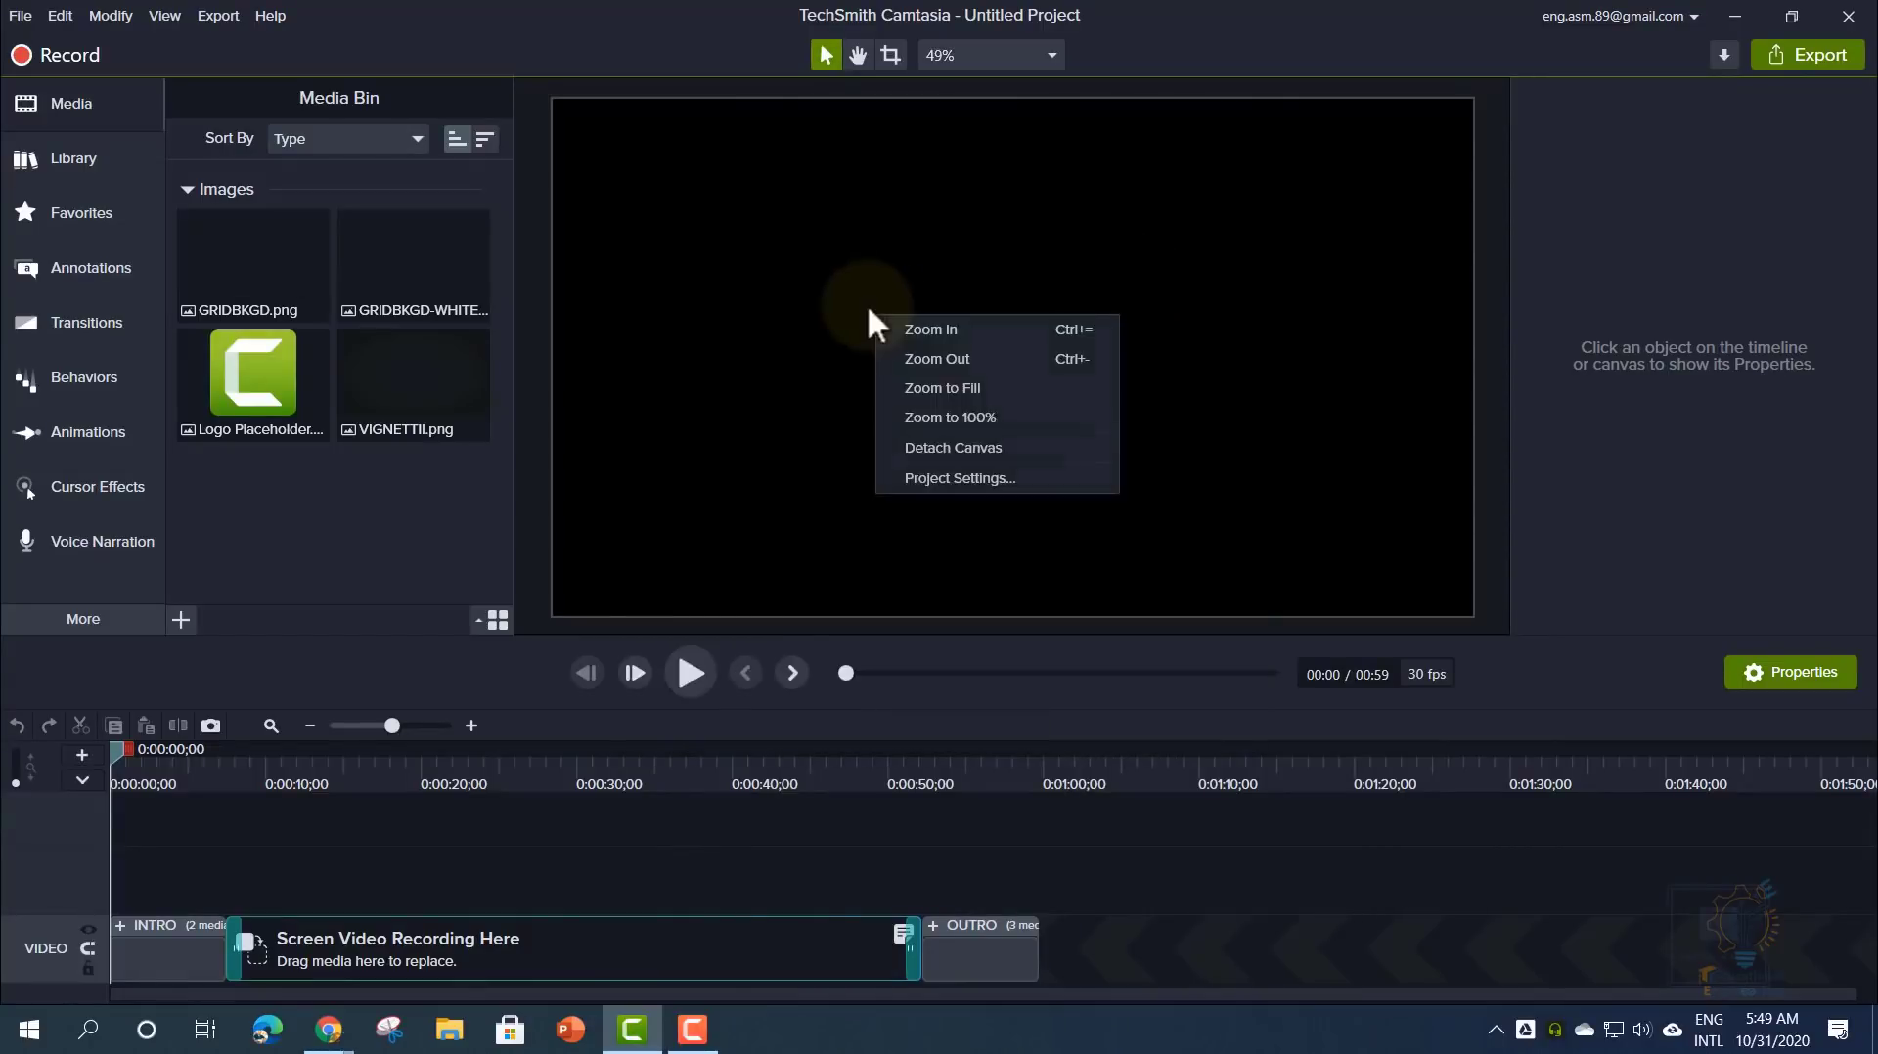
click(965, 479)
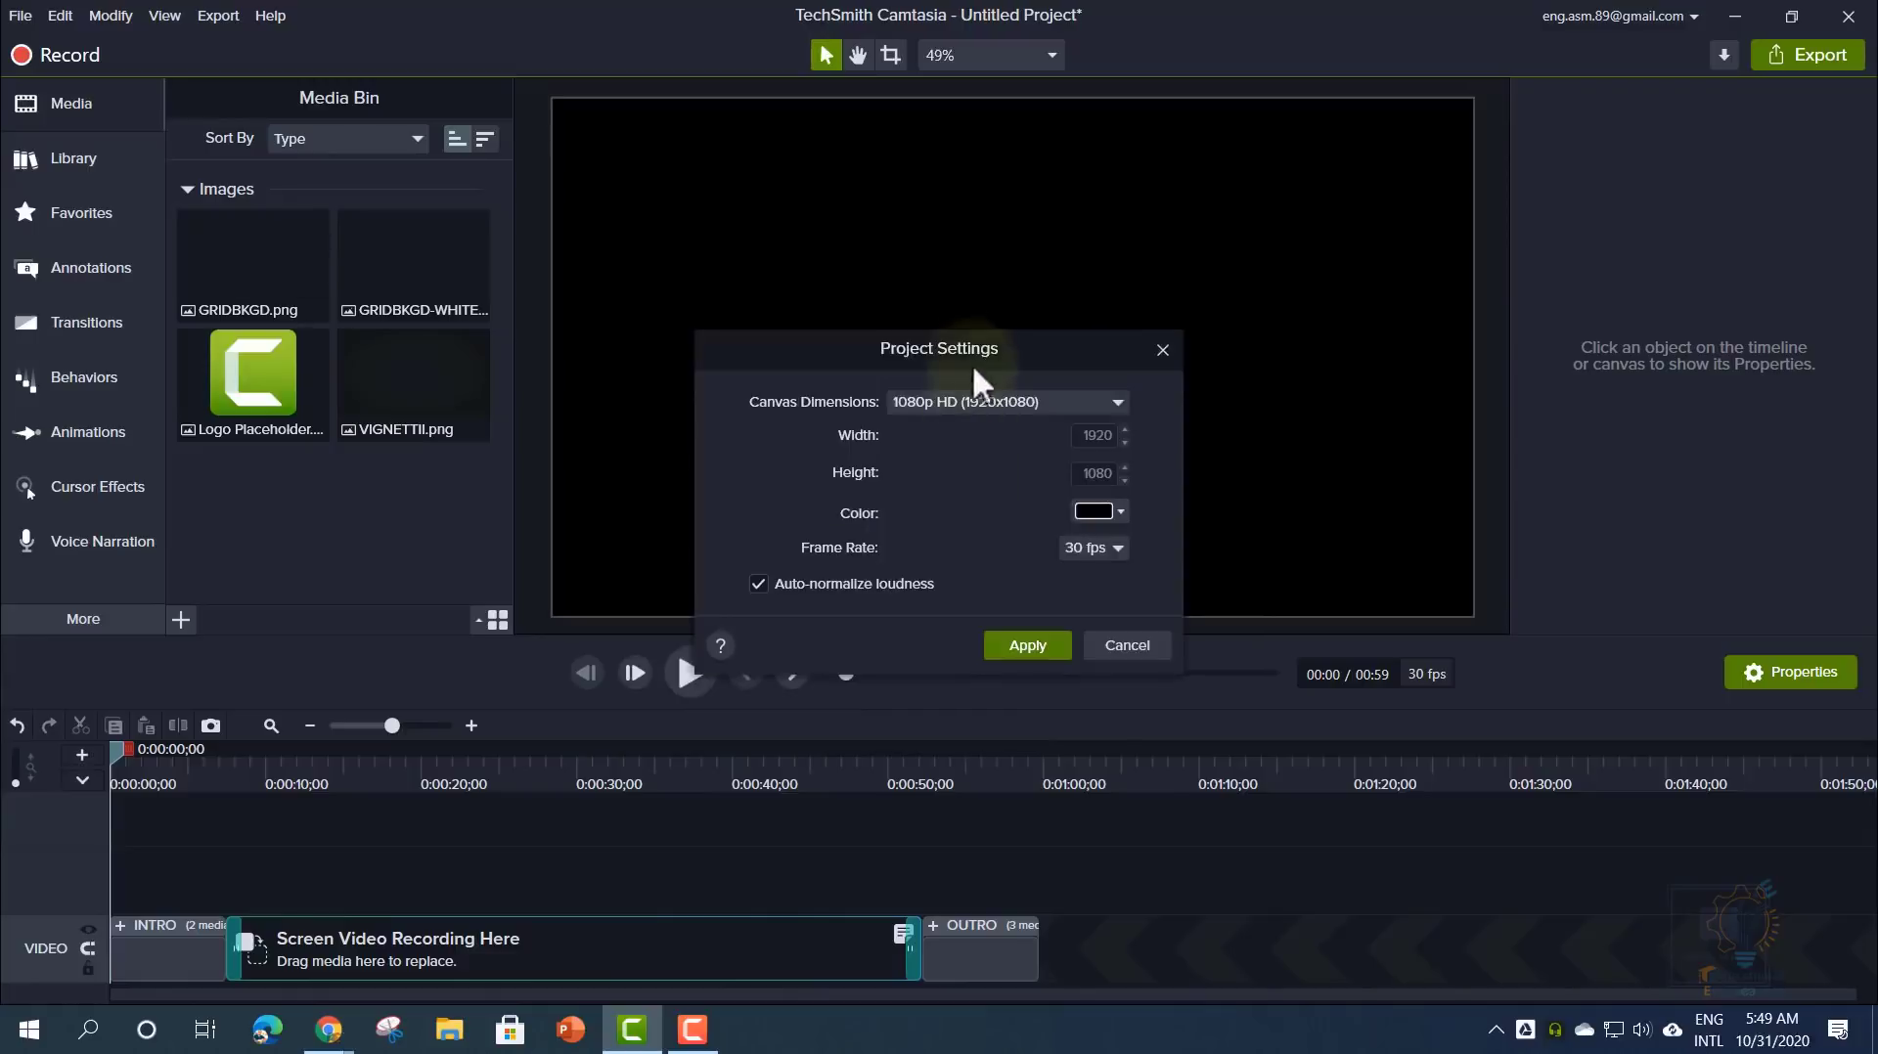
drag(975, 340, 969, 222)
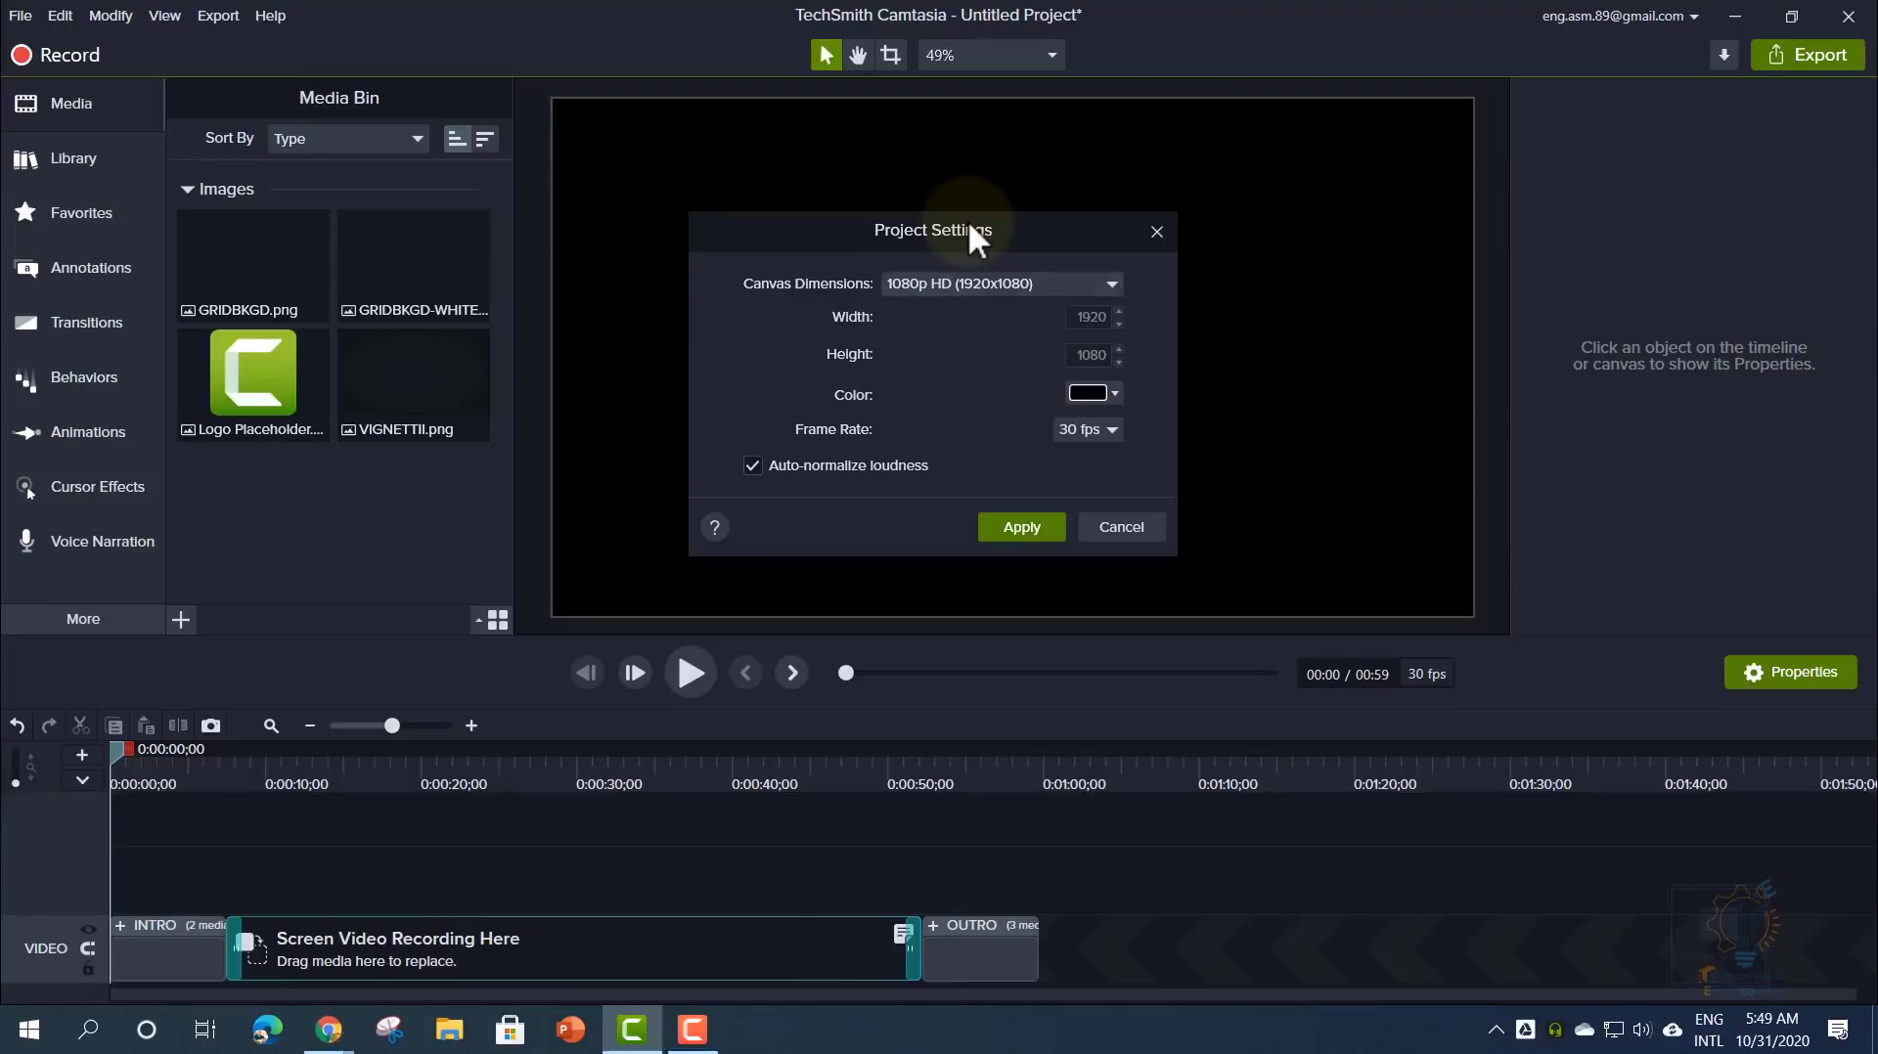
click(1121, 529)
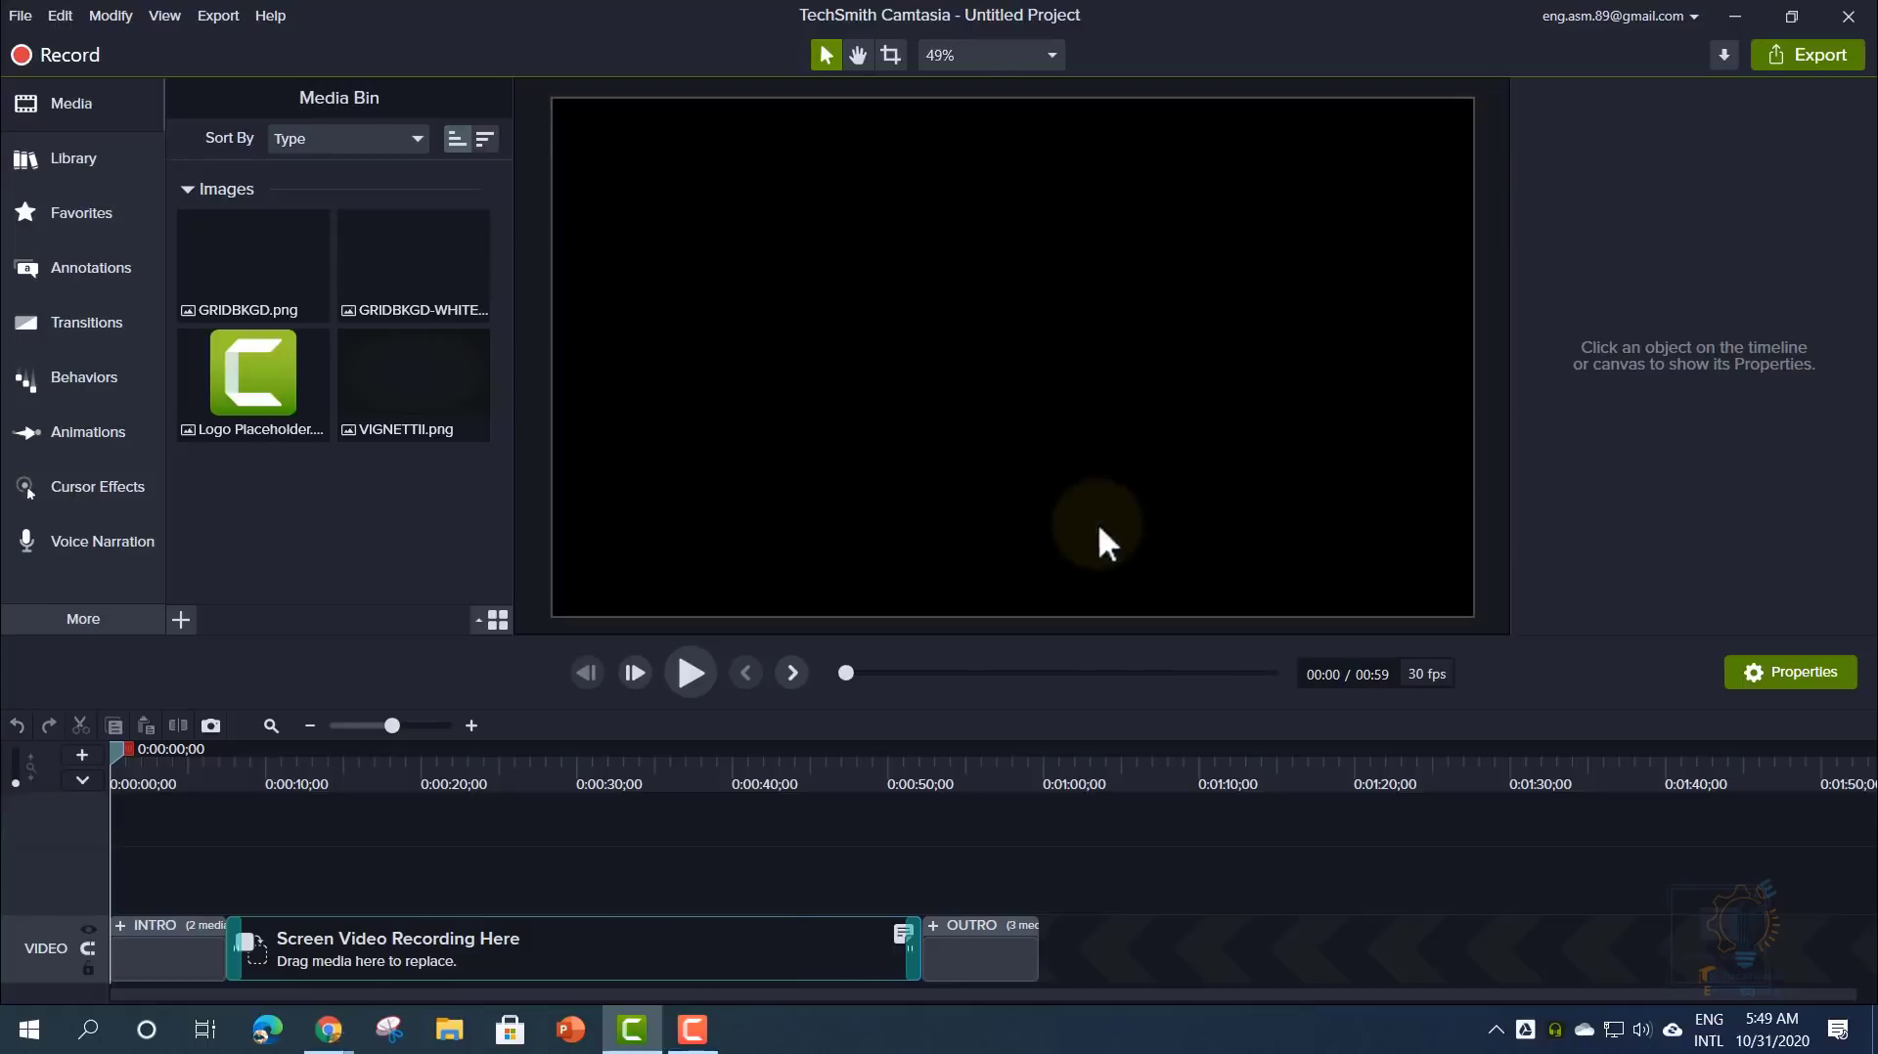
click(60, 15)
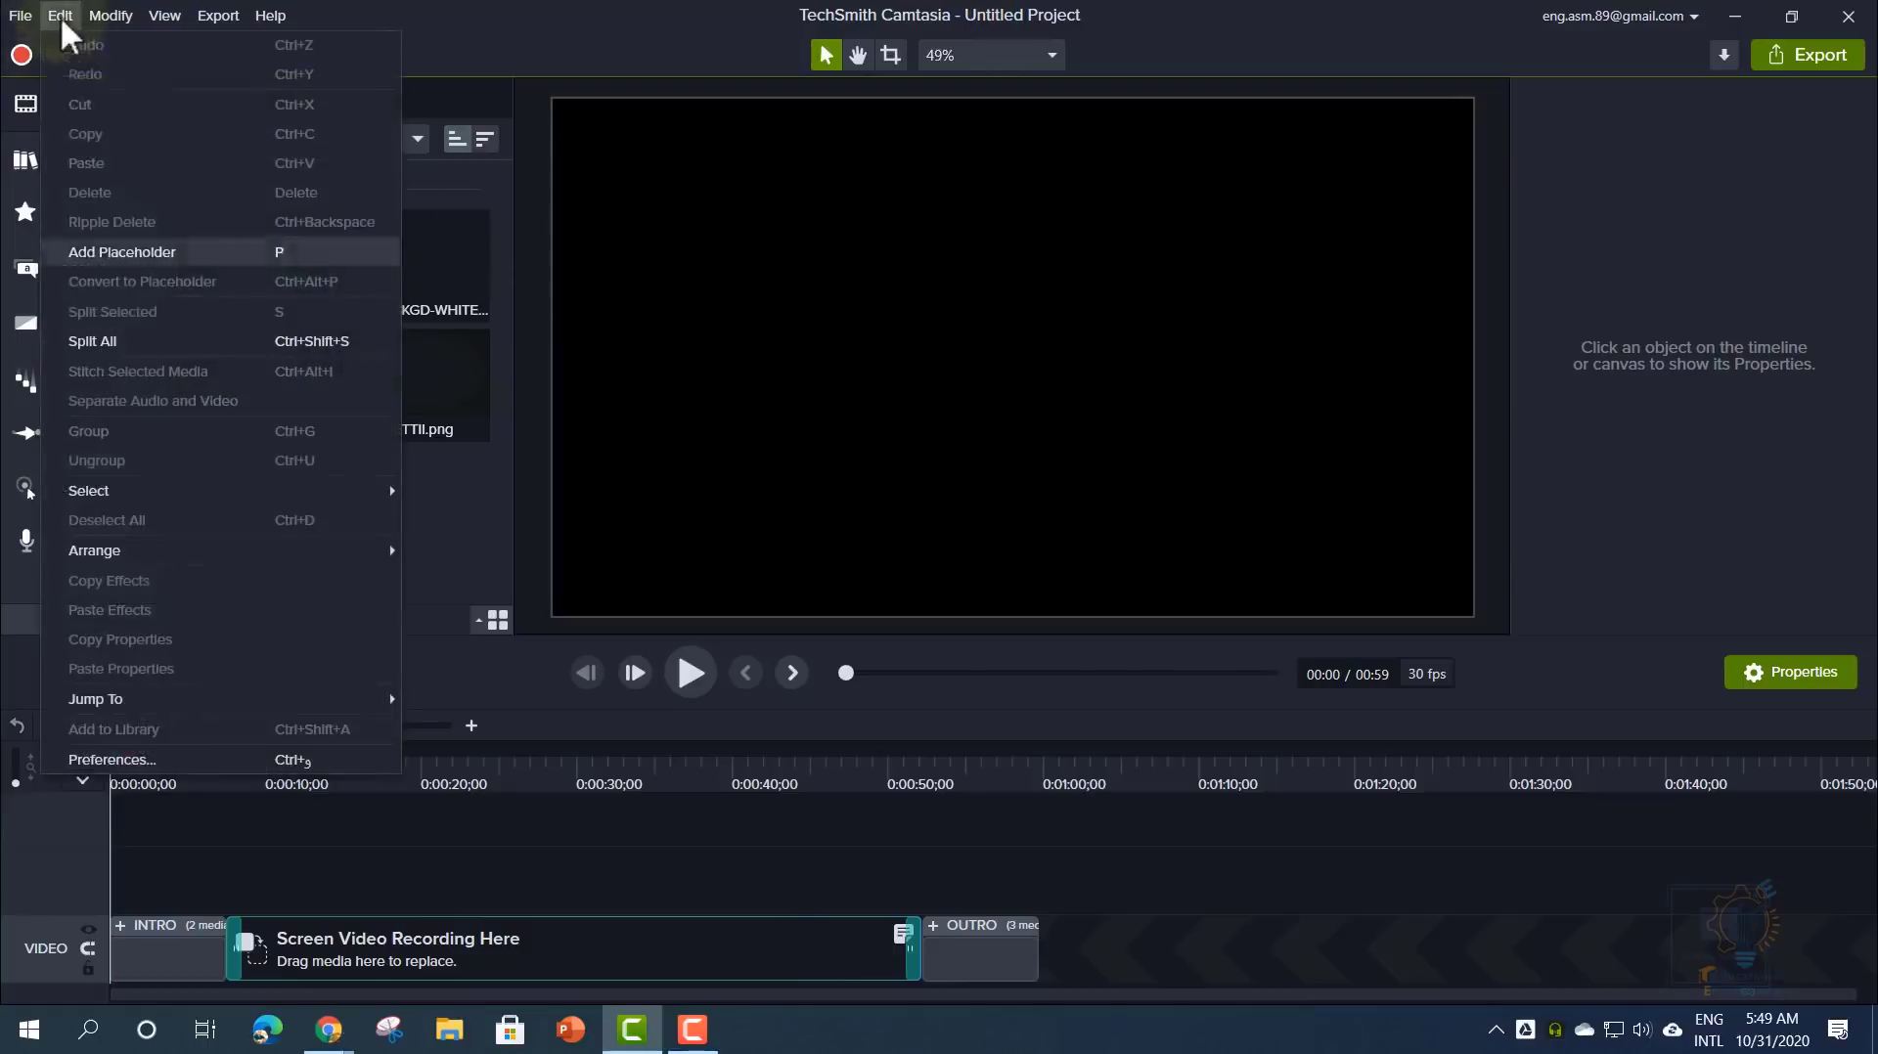
- Reopen Preferences on the Advanced tab showing 14-day upgrade checks and GPU hardware acceleration
click(171, 759)
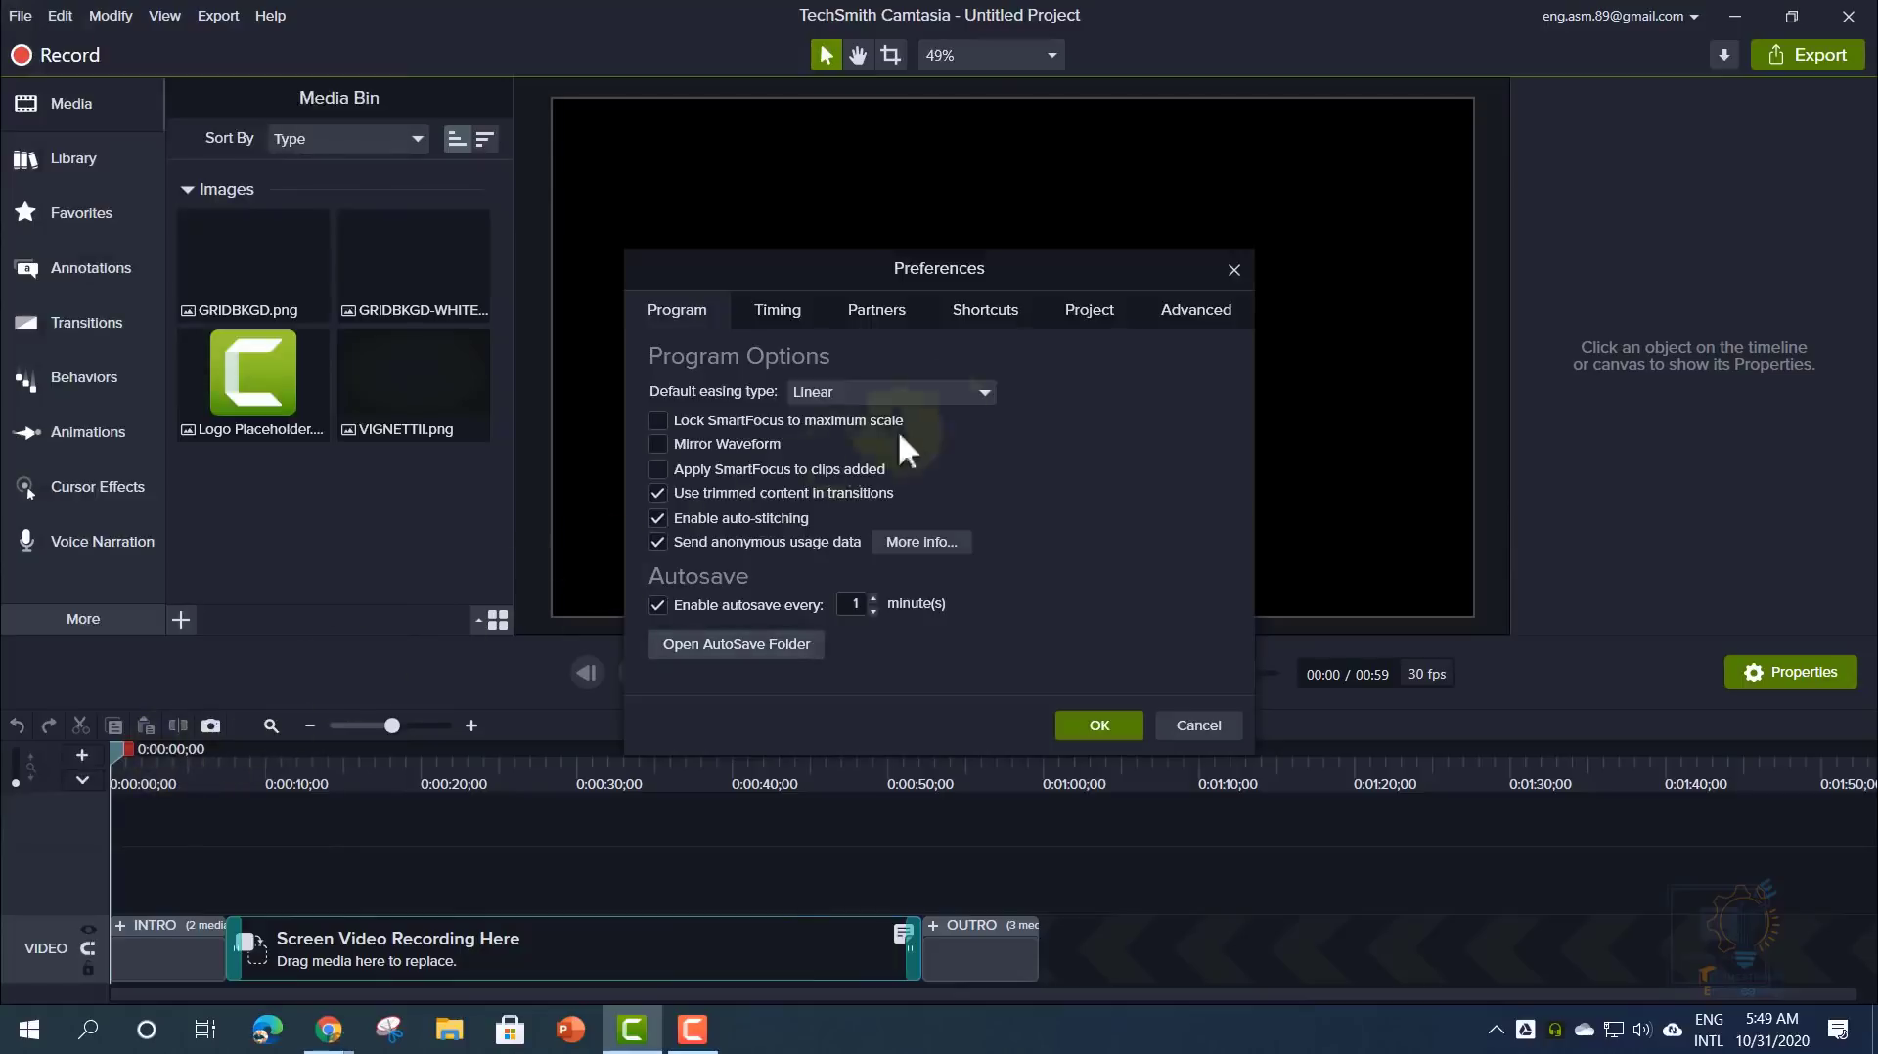
click(1166, 311)
click(1089, 311)
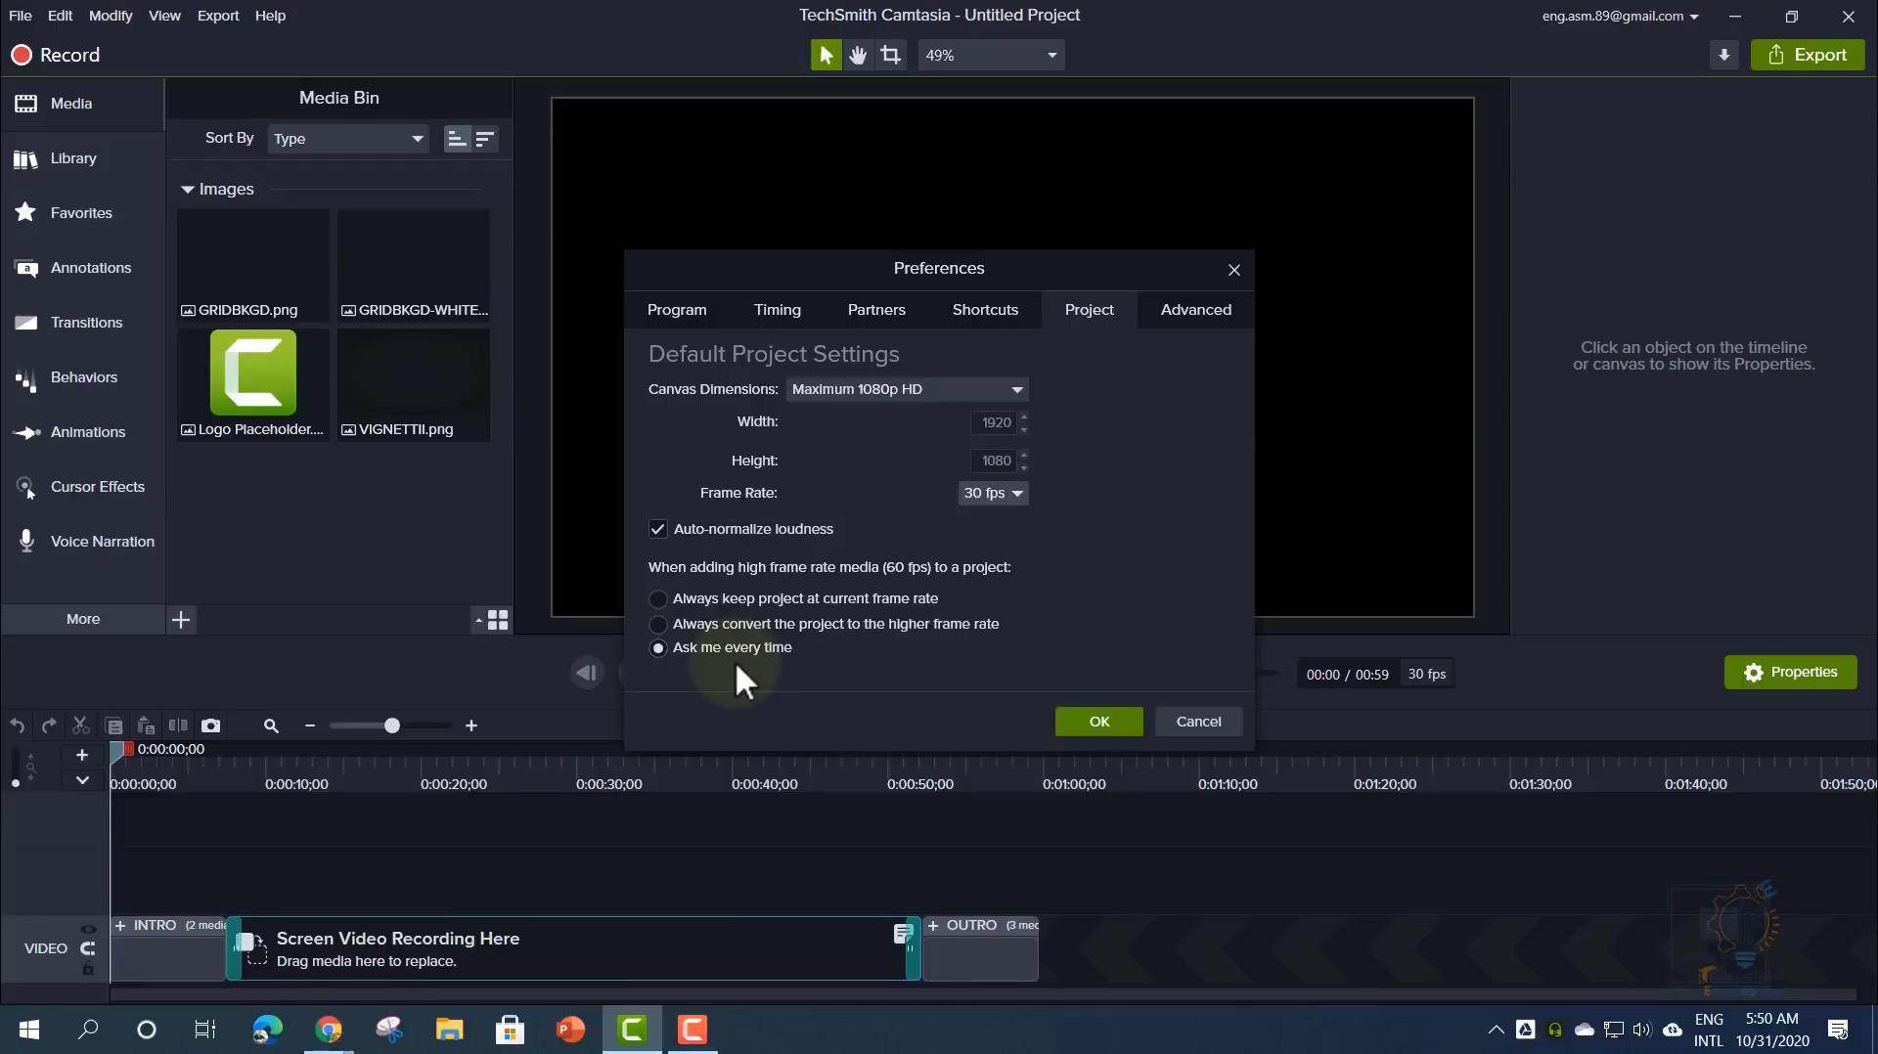
click(1183, 323)
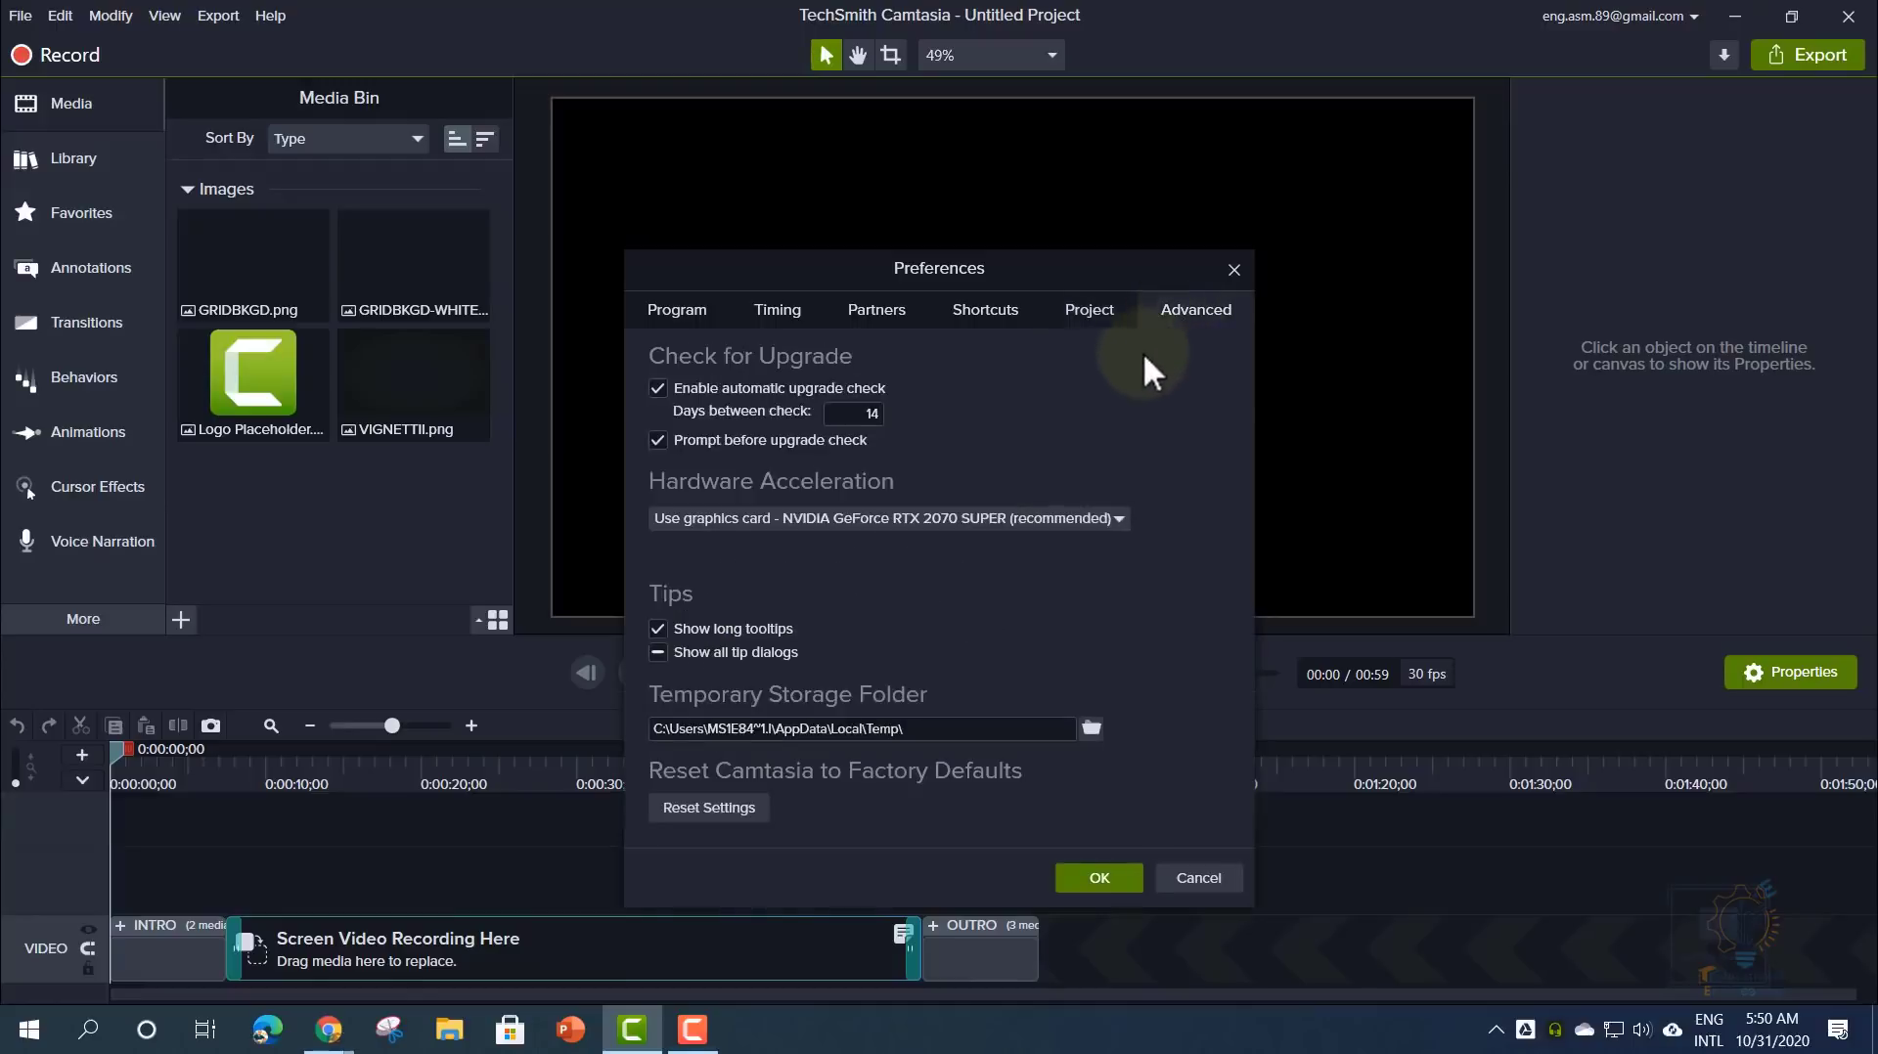
- Keep the 14-day upgrade check and NVIDIA hardware acceleration, then confirm Preferences with OK
drag(1107, 273, 1117, 186)
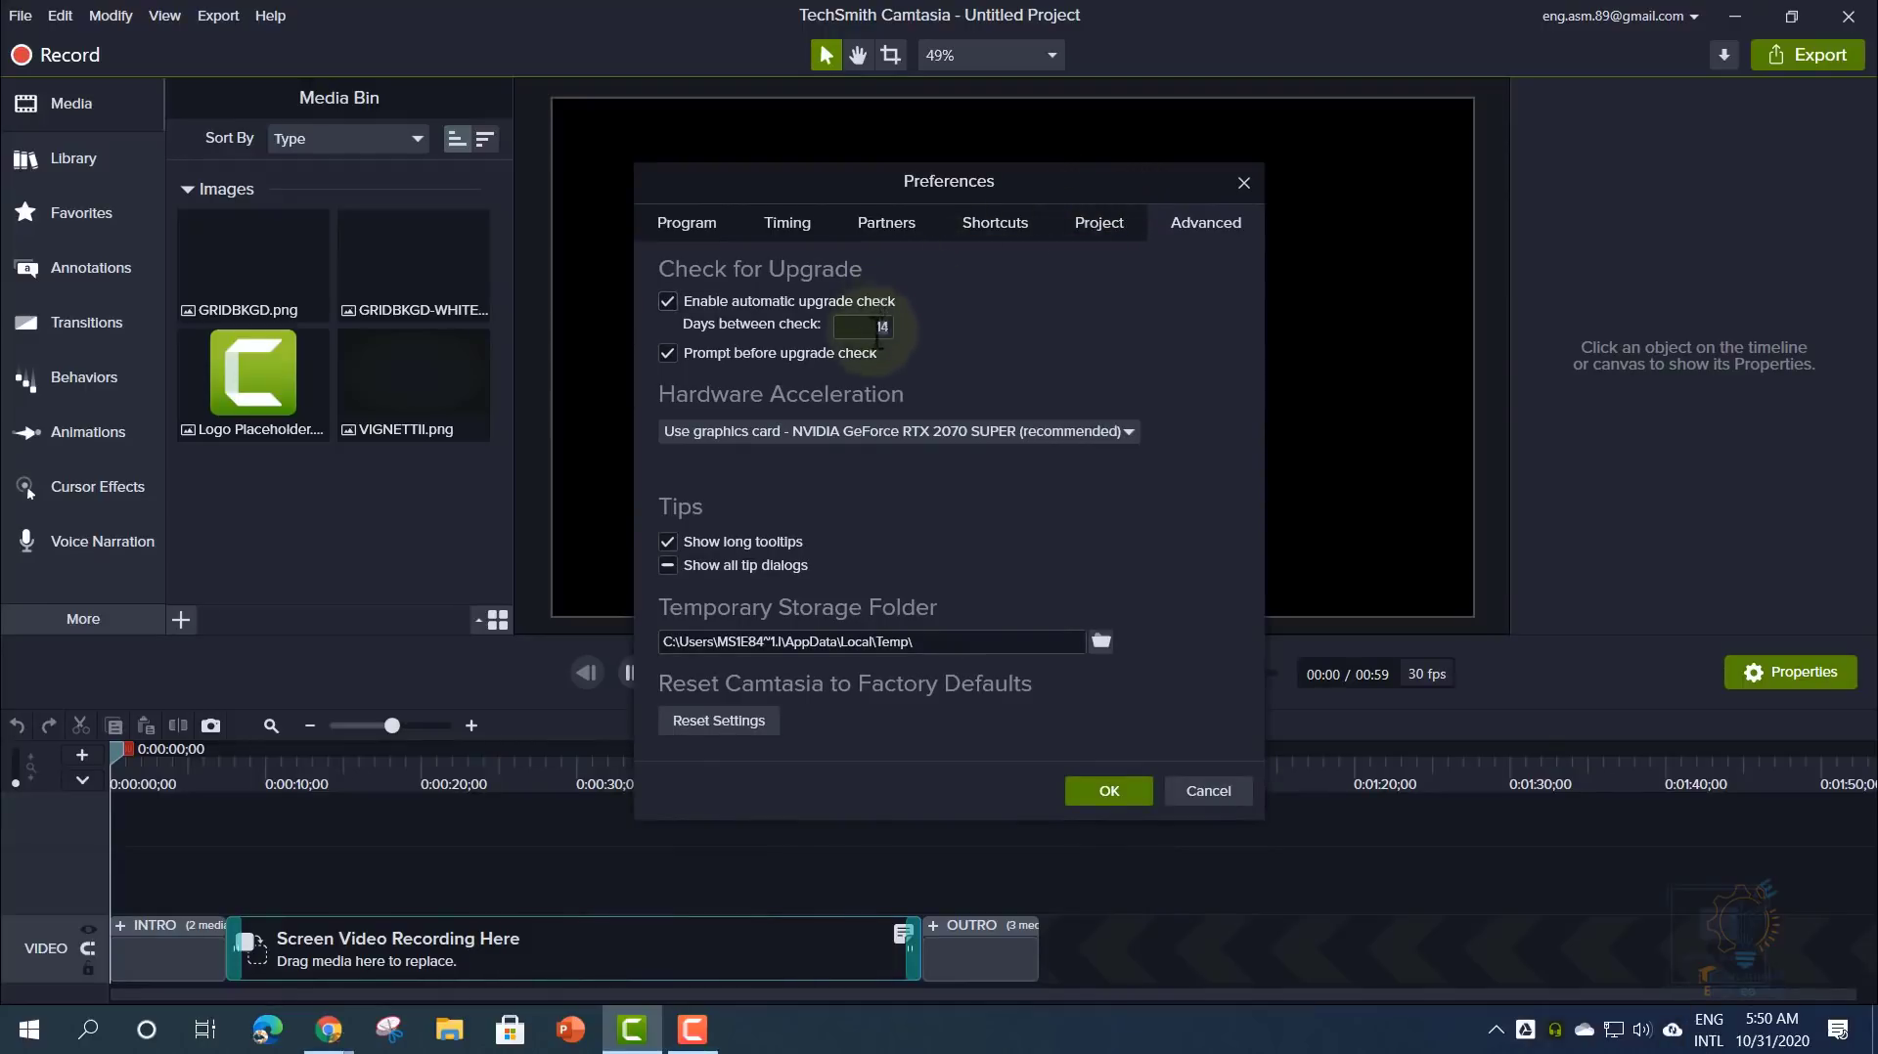
click(878, 326)
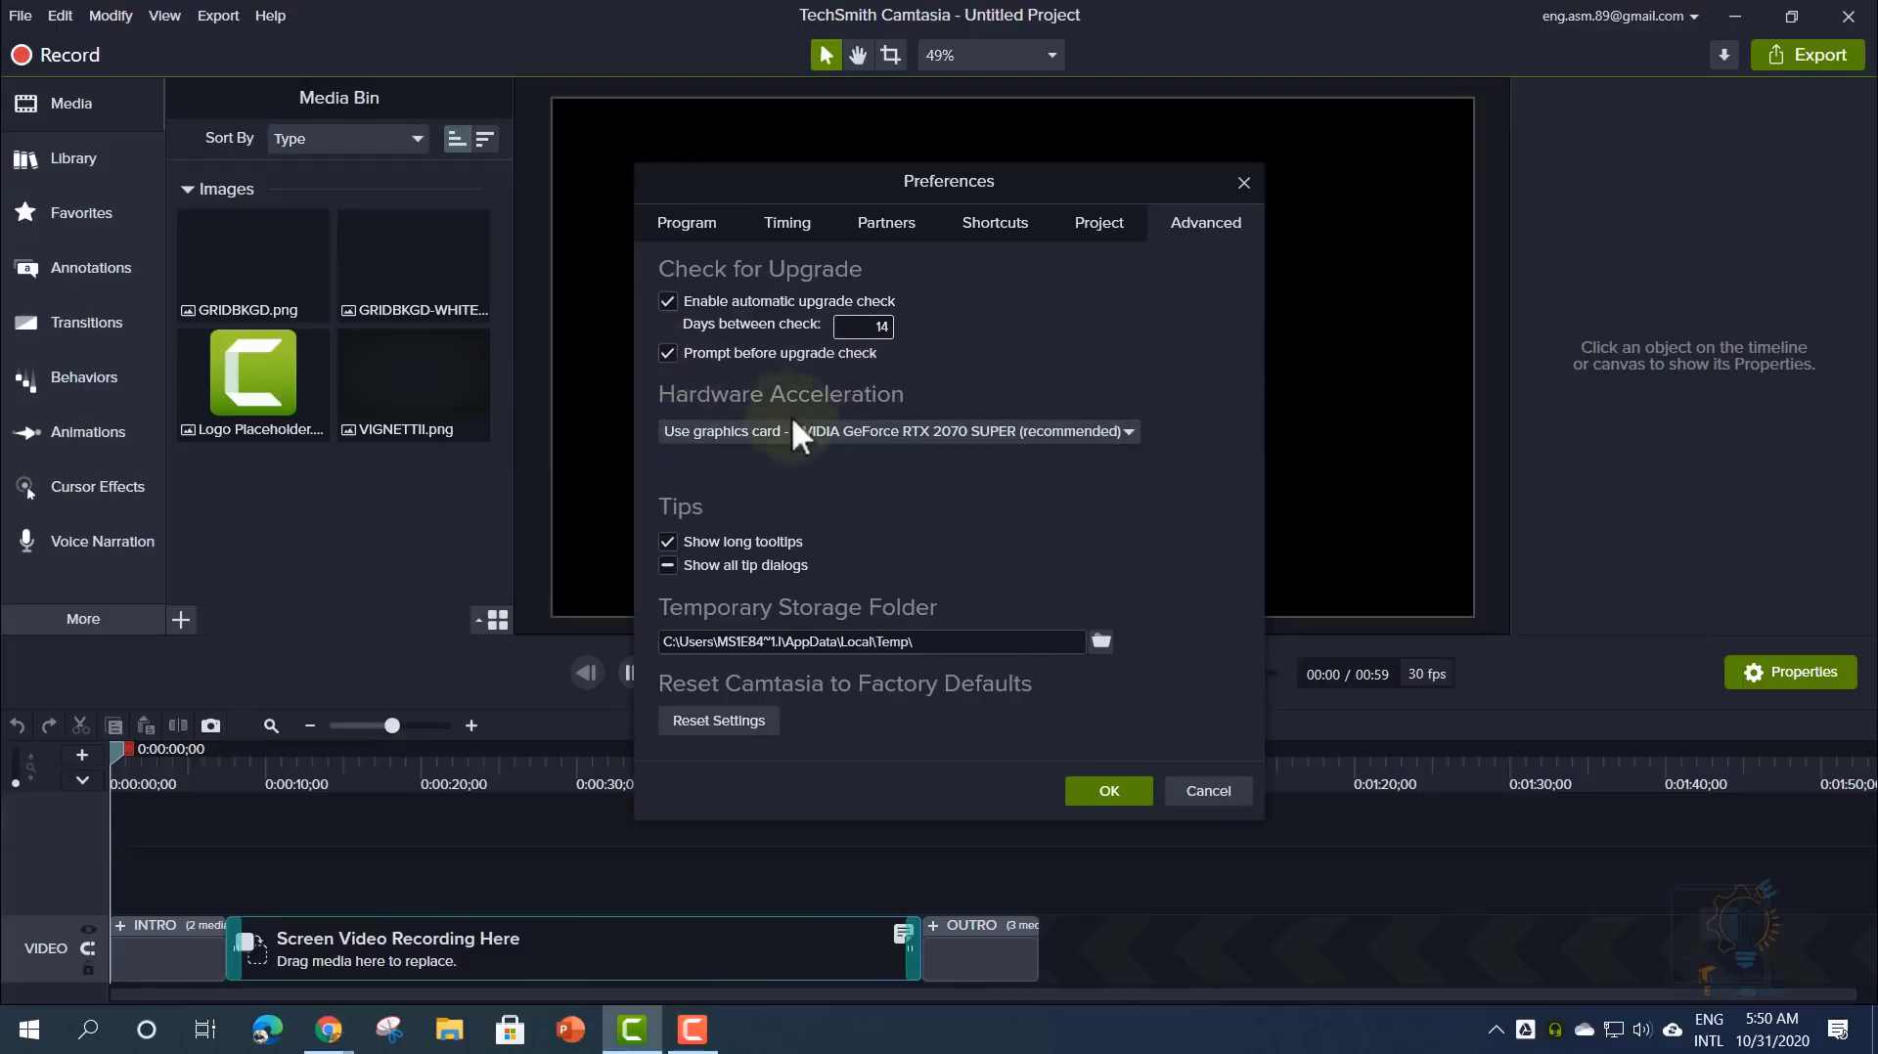
click(824, 433)
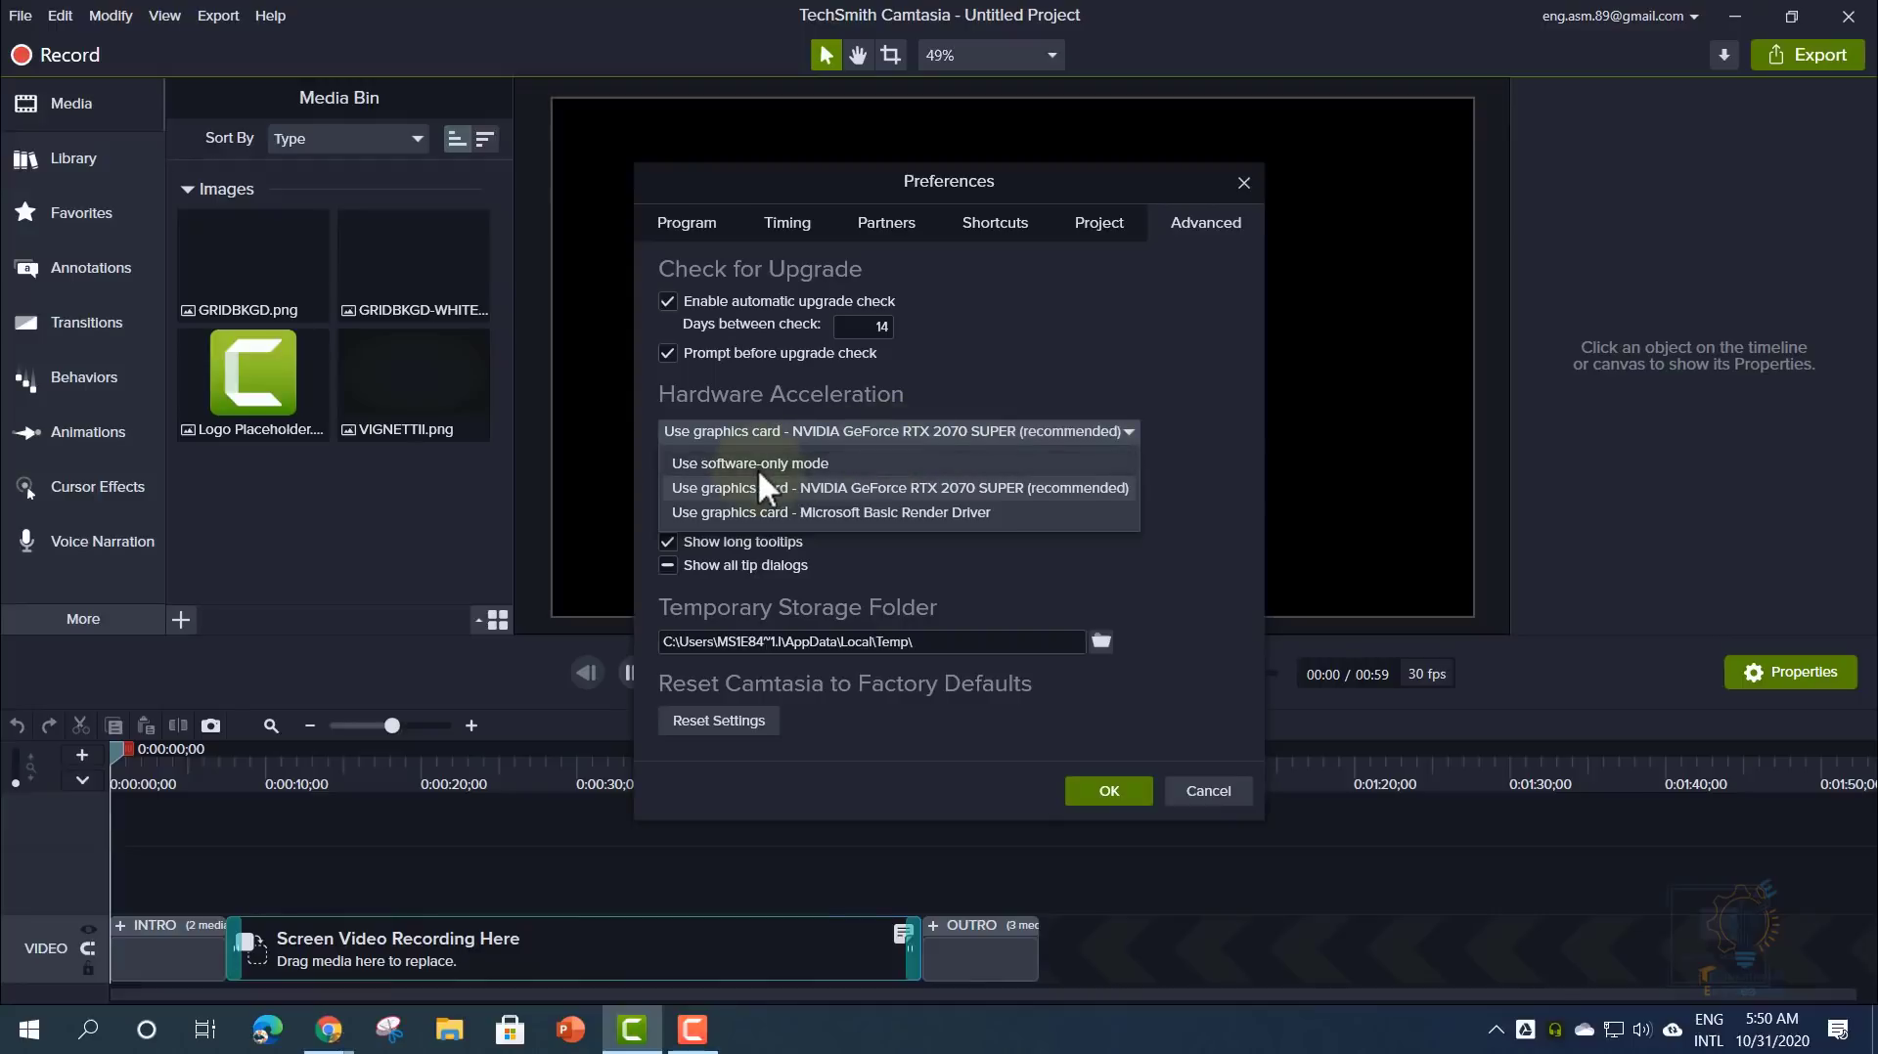
click(959, 377)
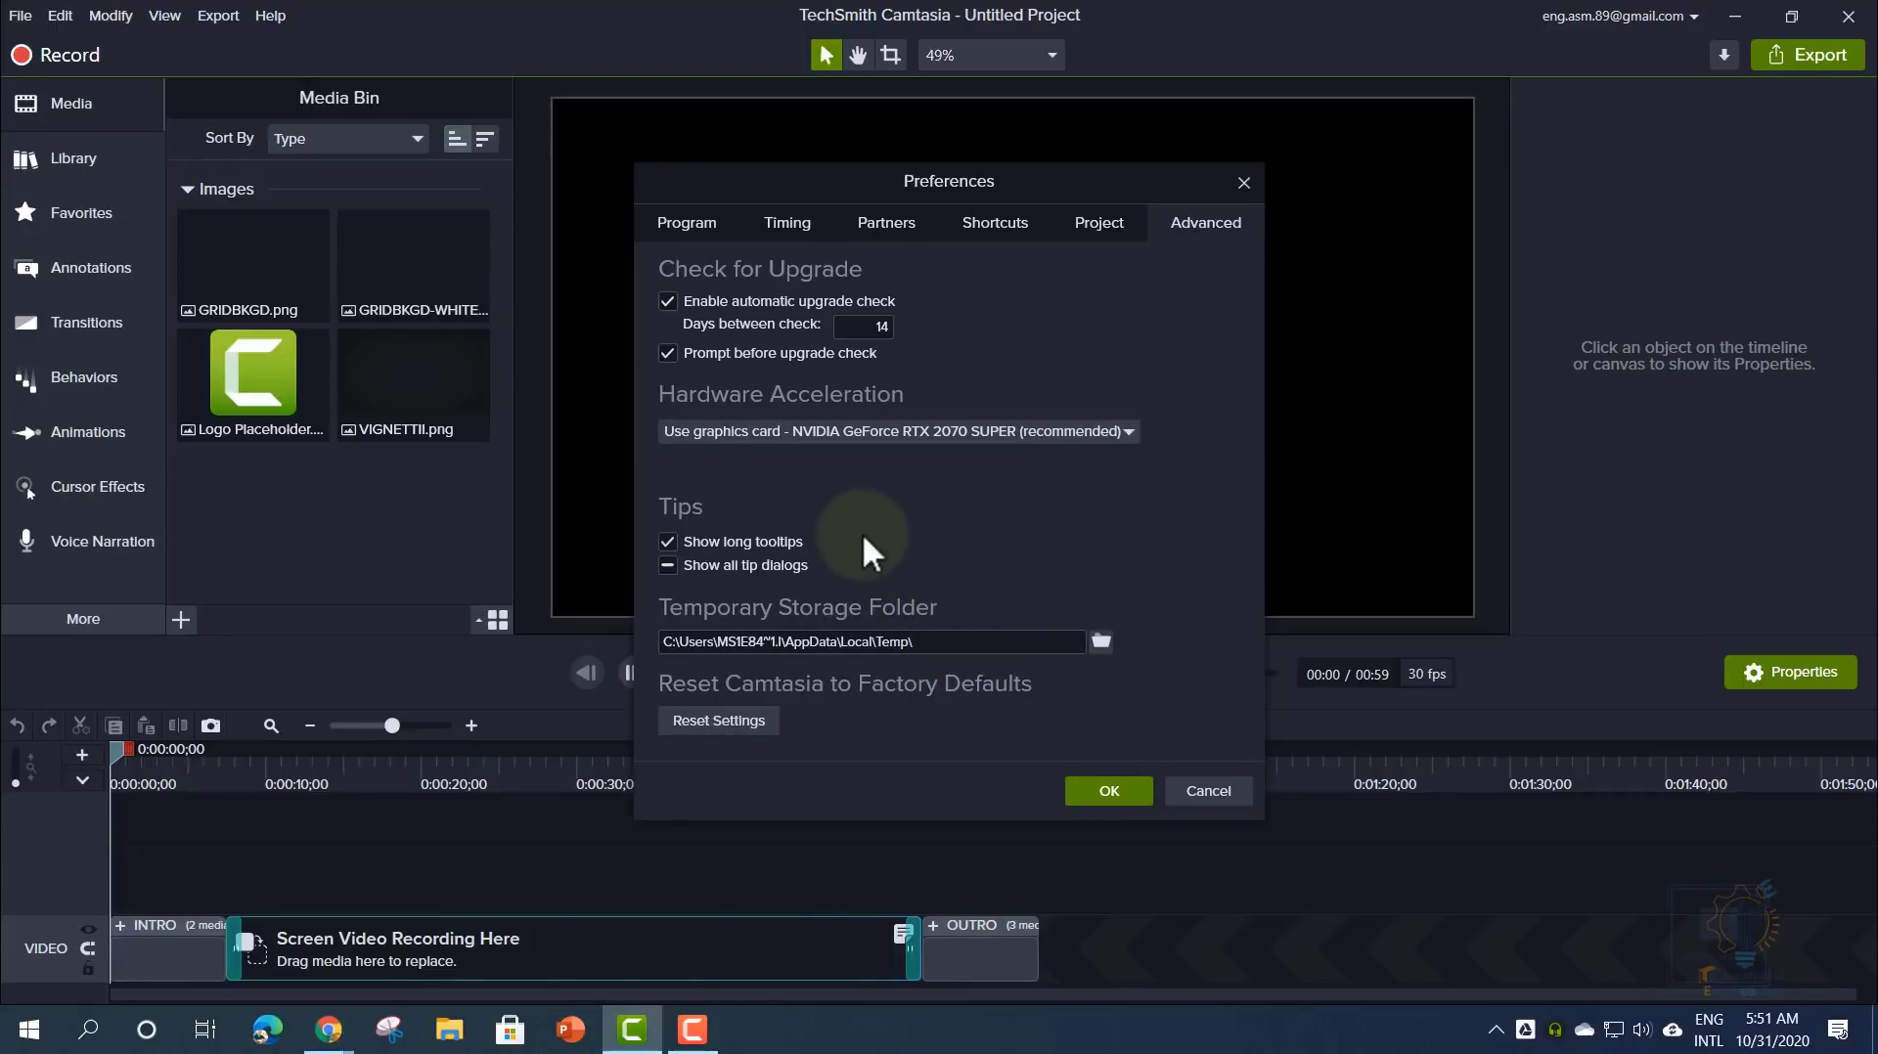
click(1081, 789)
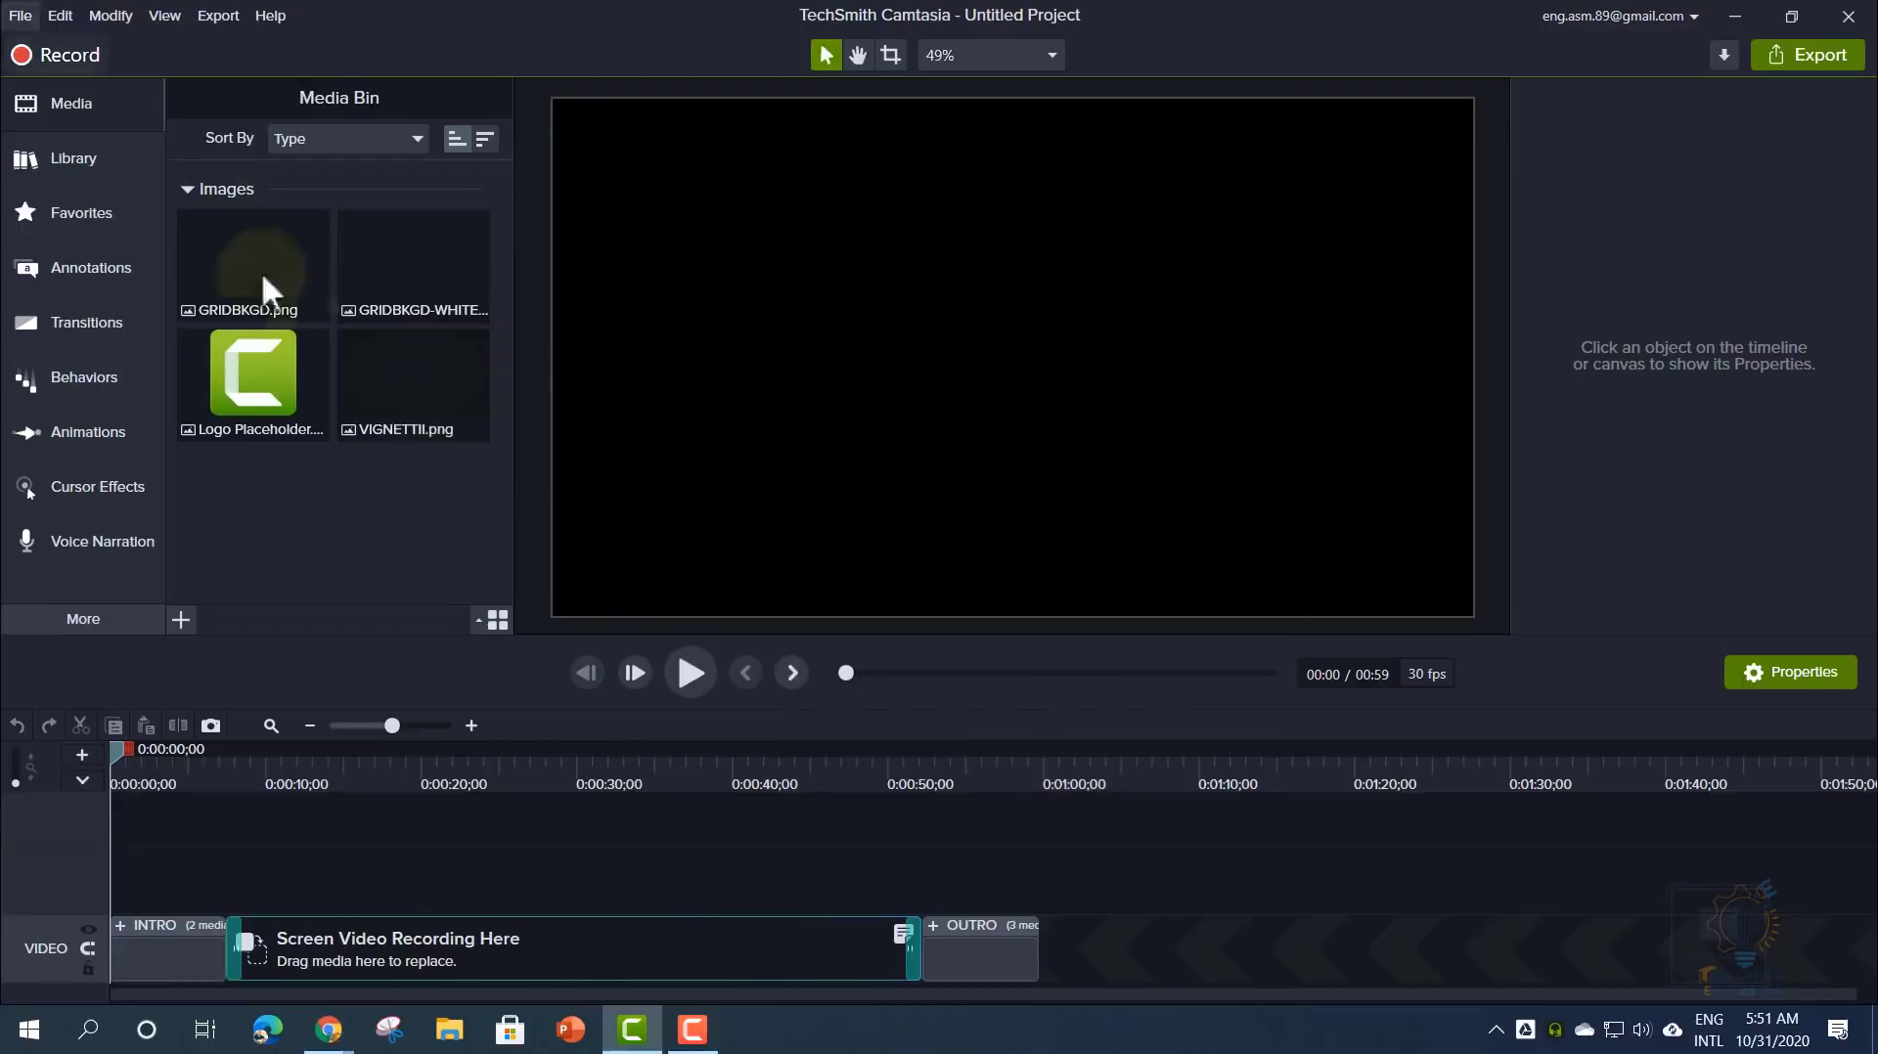
- Open the Edit menu, then zoom so the intro, placeholder and outro span the 0:59 timeline
click(57, 14)
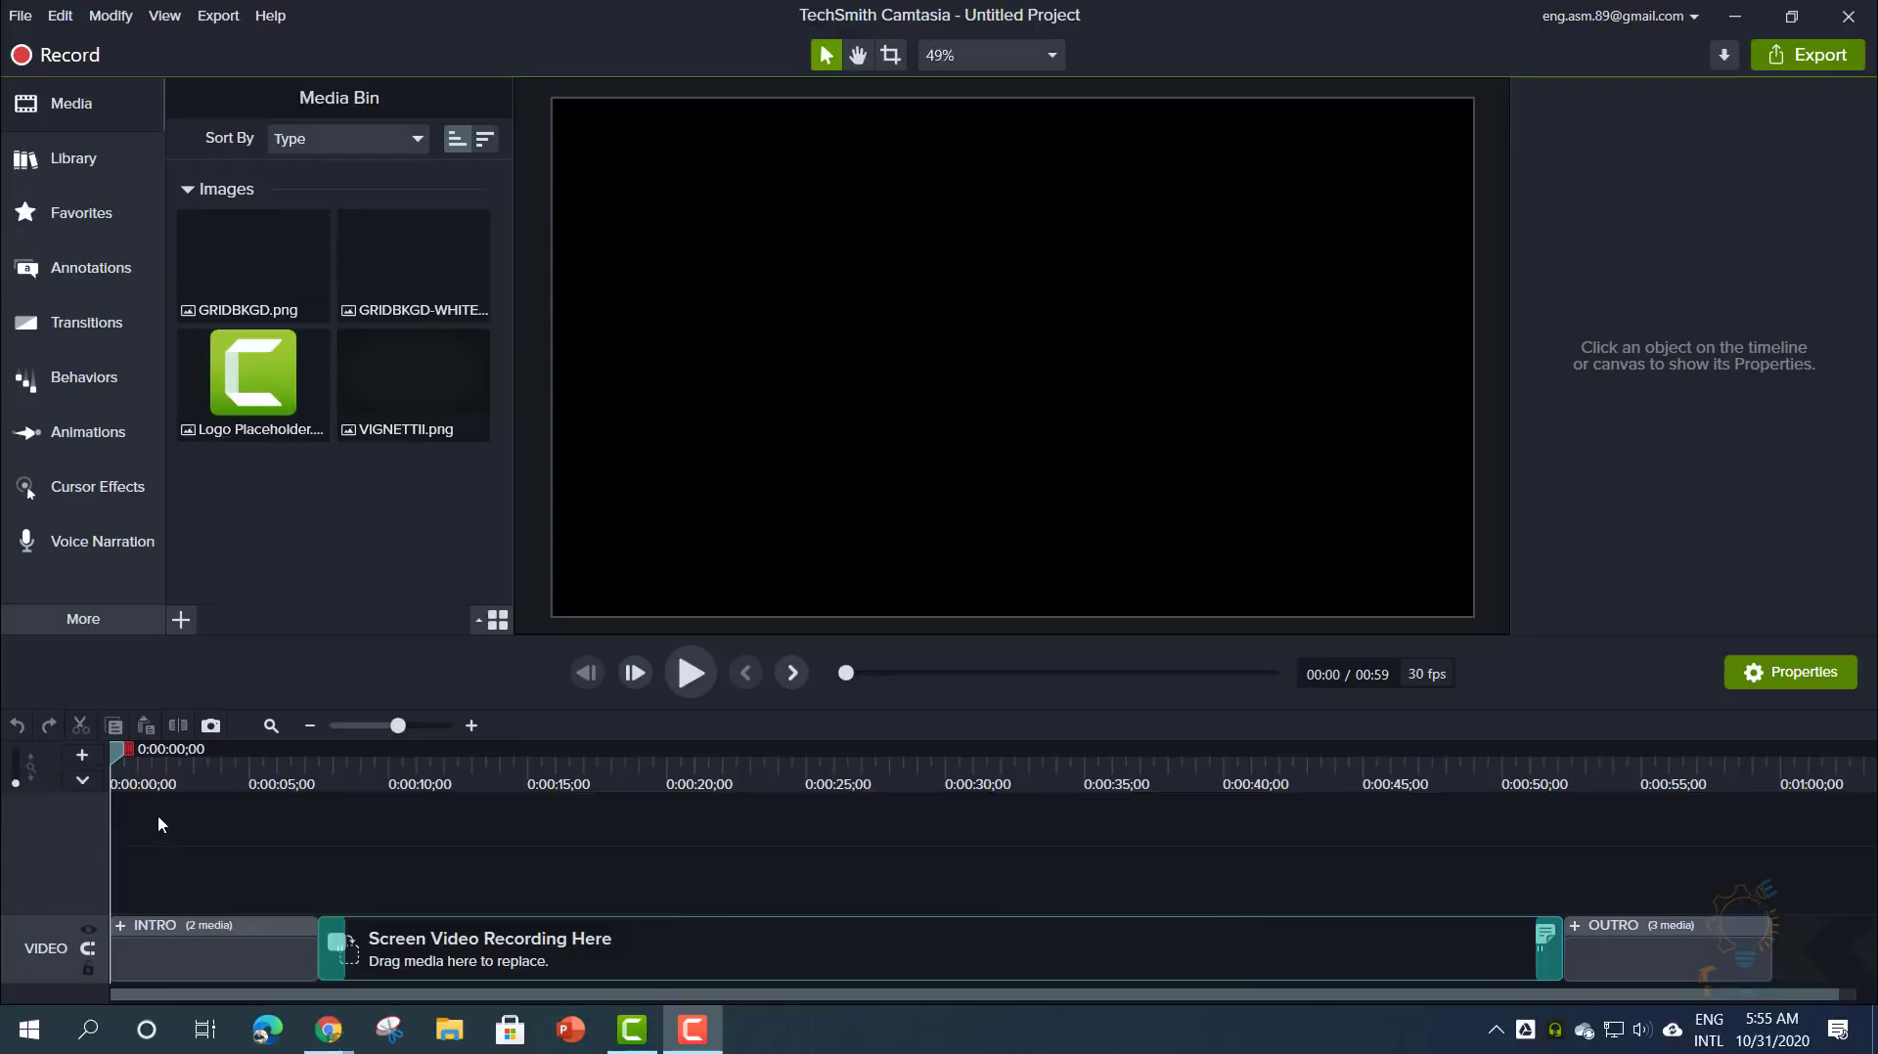
- Browse the Modify menu's Add Animation, Add Effect, Remove, Markers and SmartFocus submenus
click(125, 22)
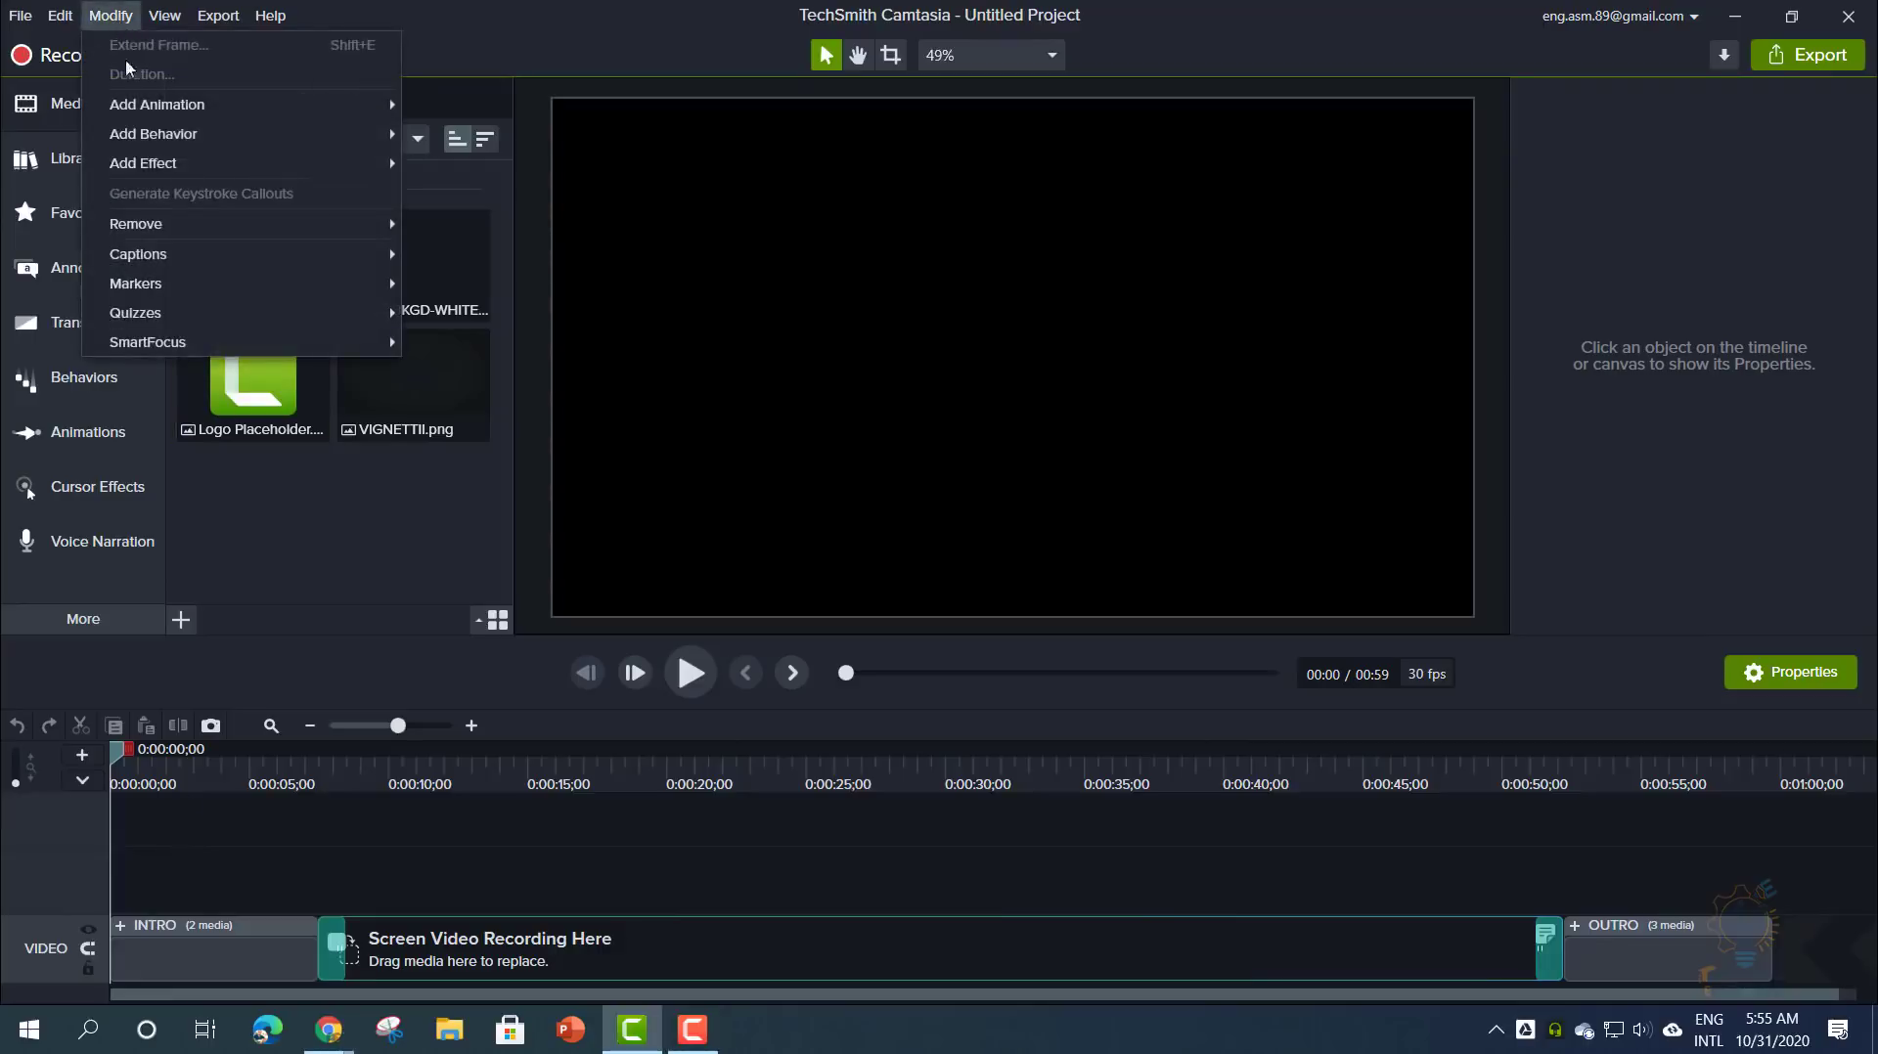
mouse_move(176, 108)
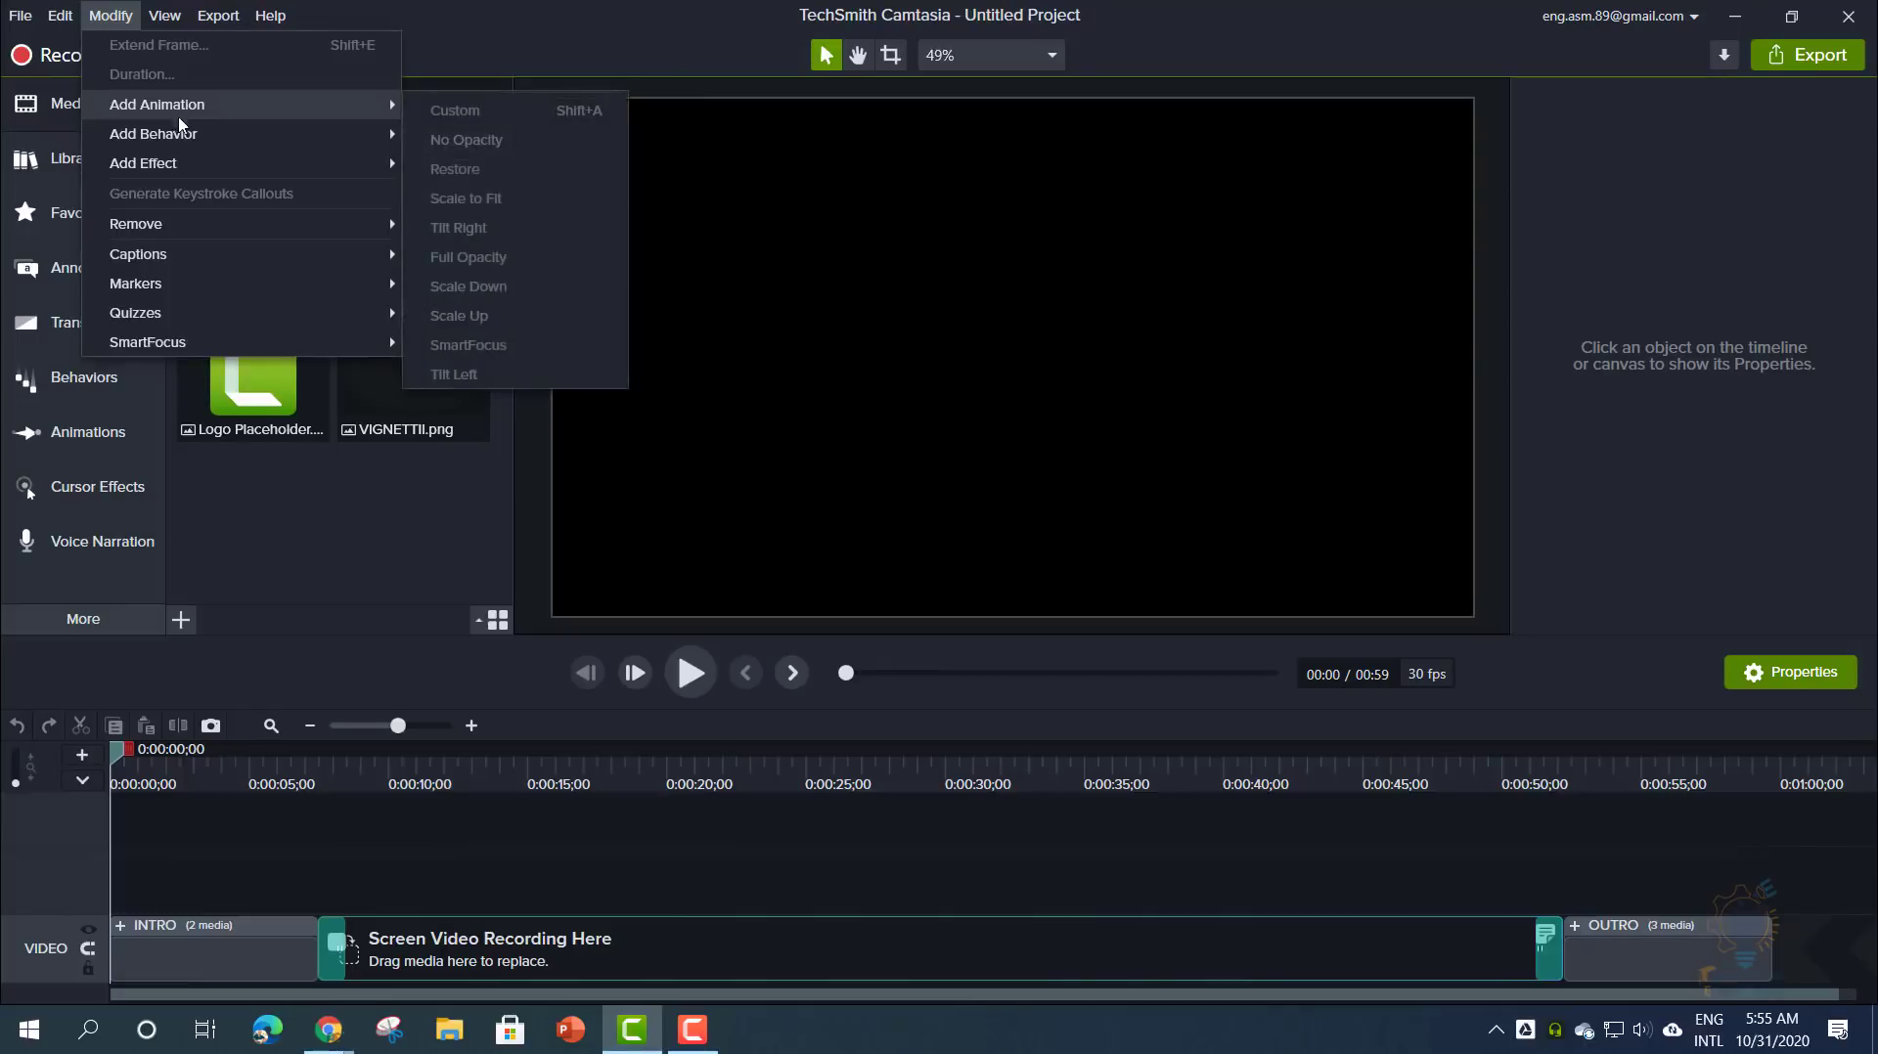
click(305, 532)
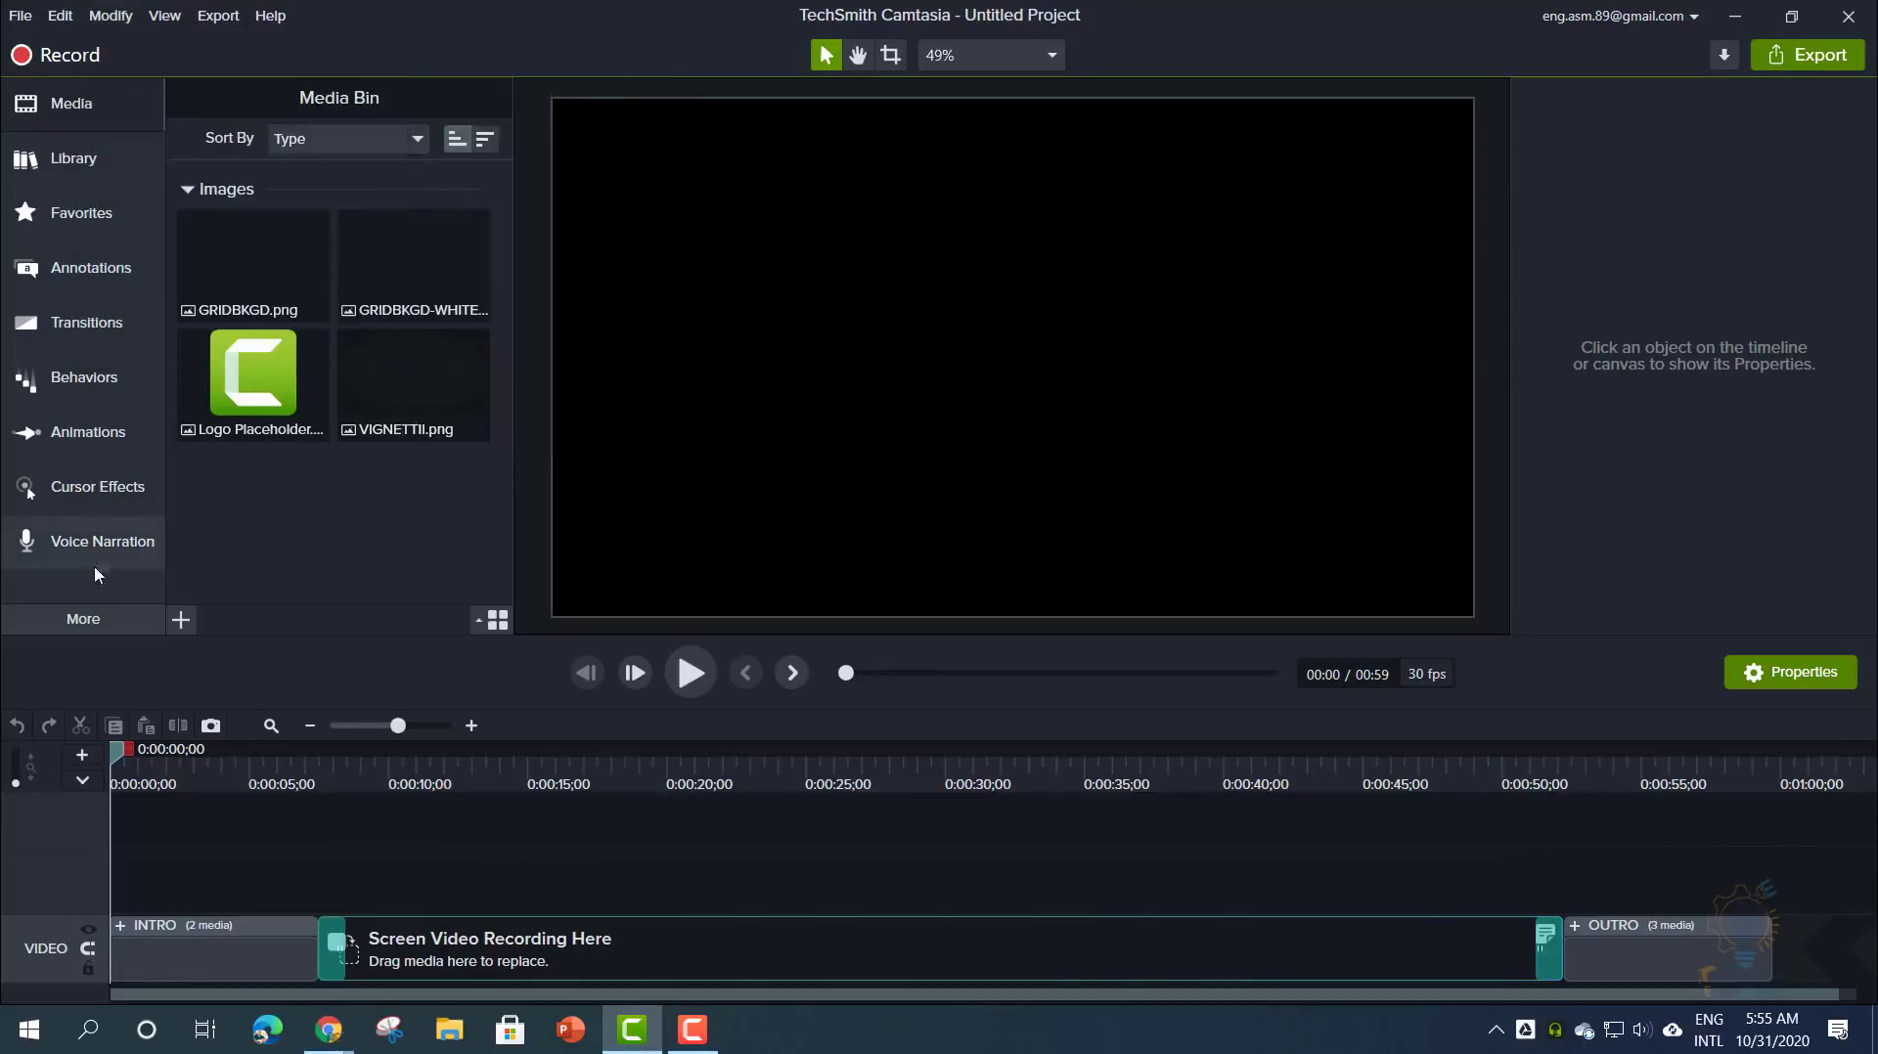
click(123, 15)
mouse_move(187, 104)
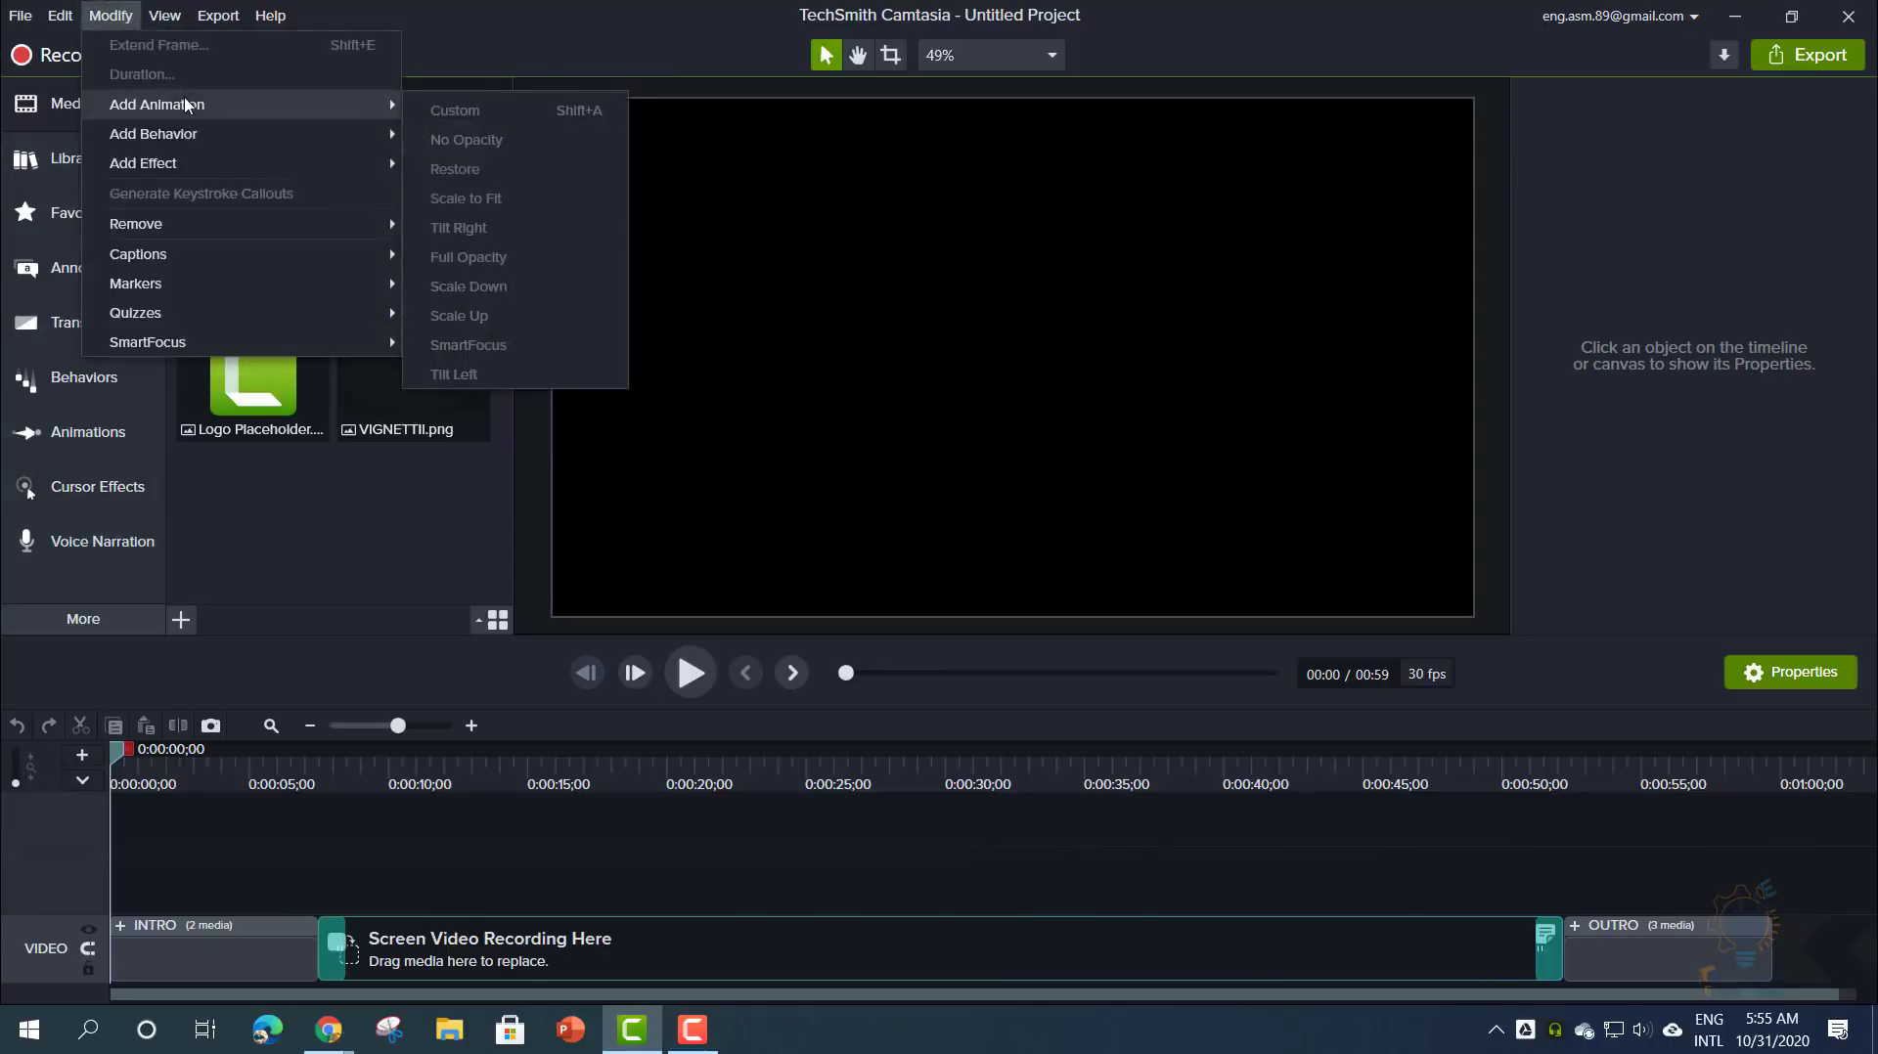
mouse_move(193, 164)
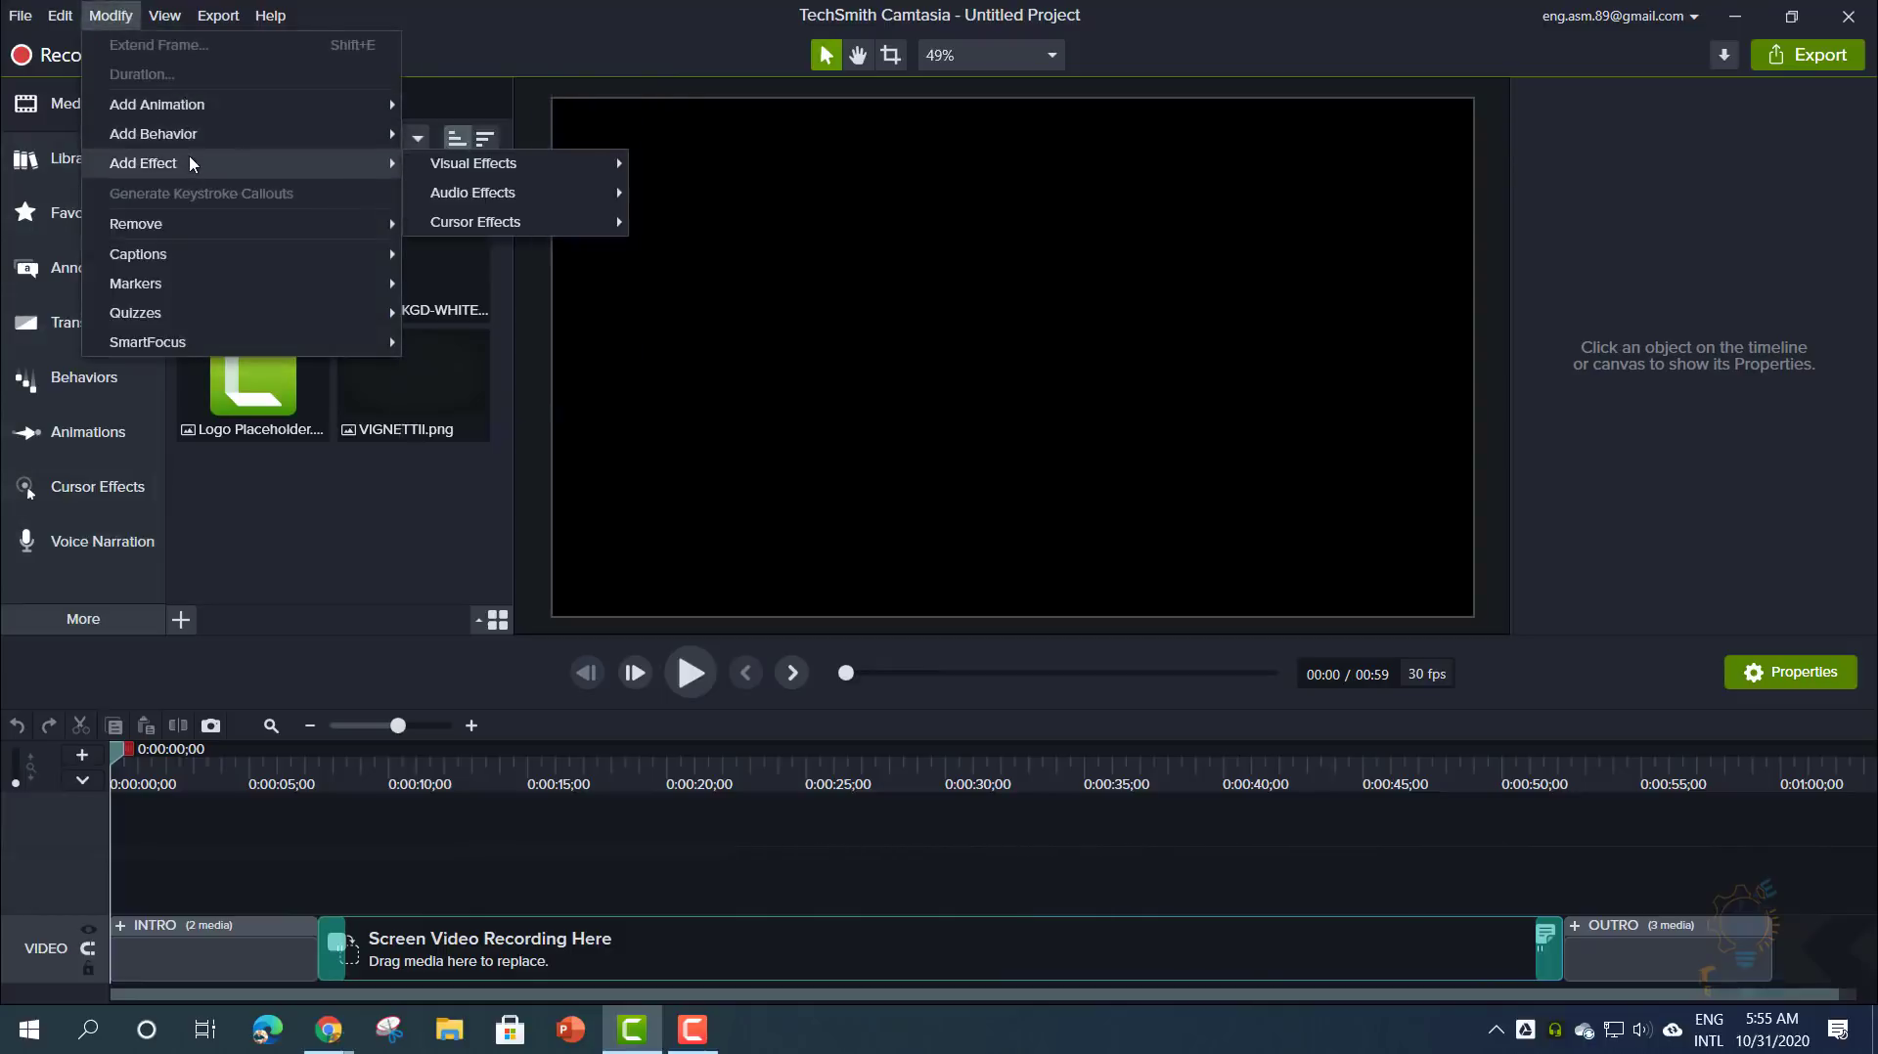
mouse_move(297, 228)
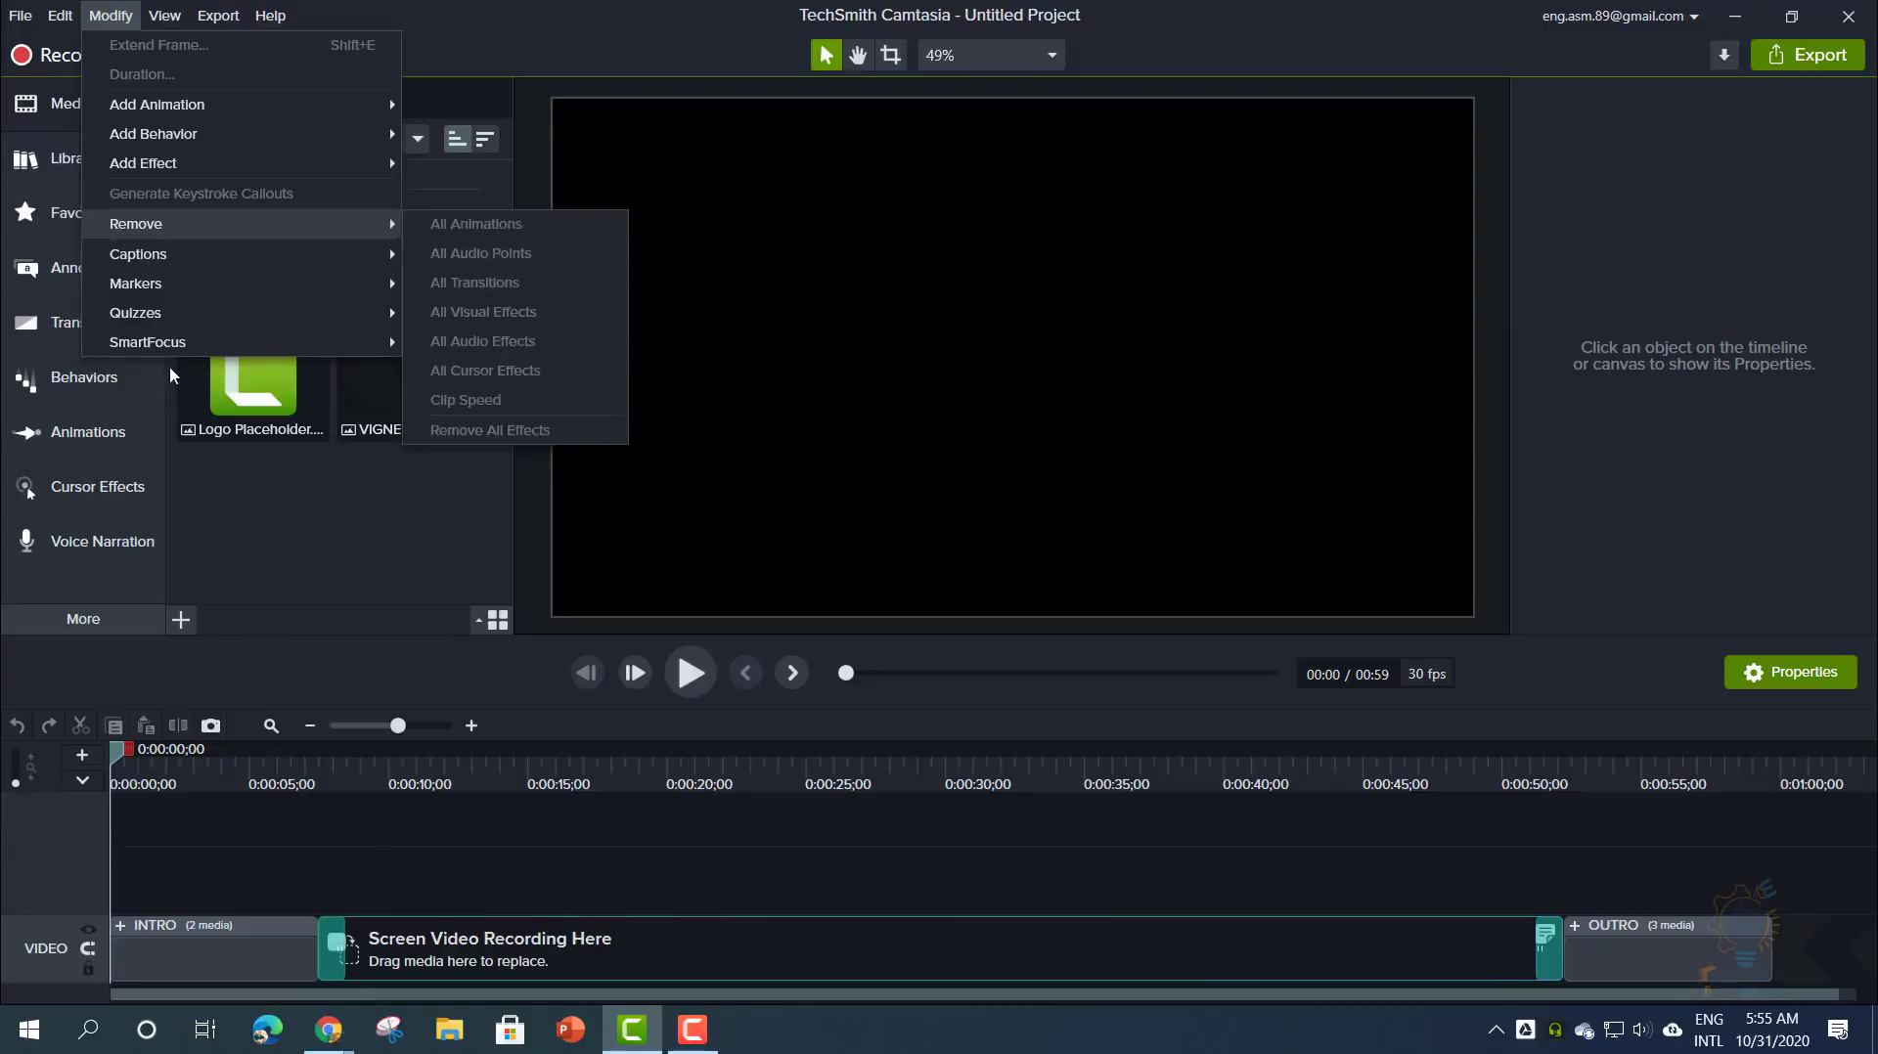
mouse_move(178, 291)
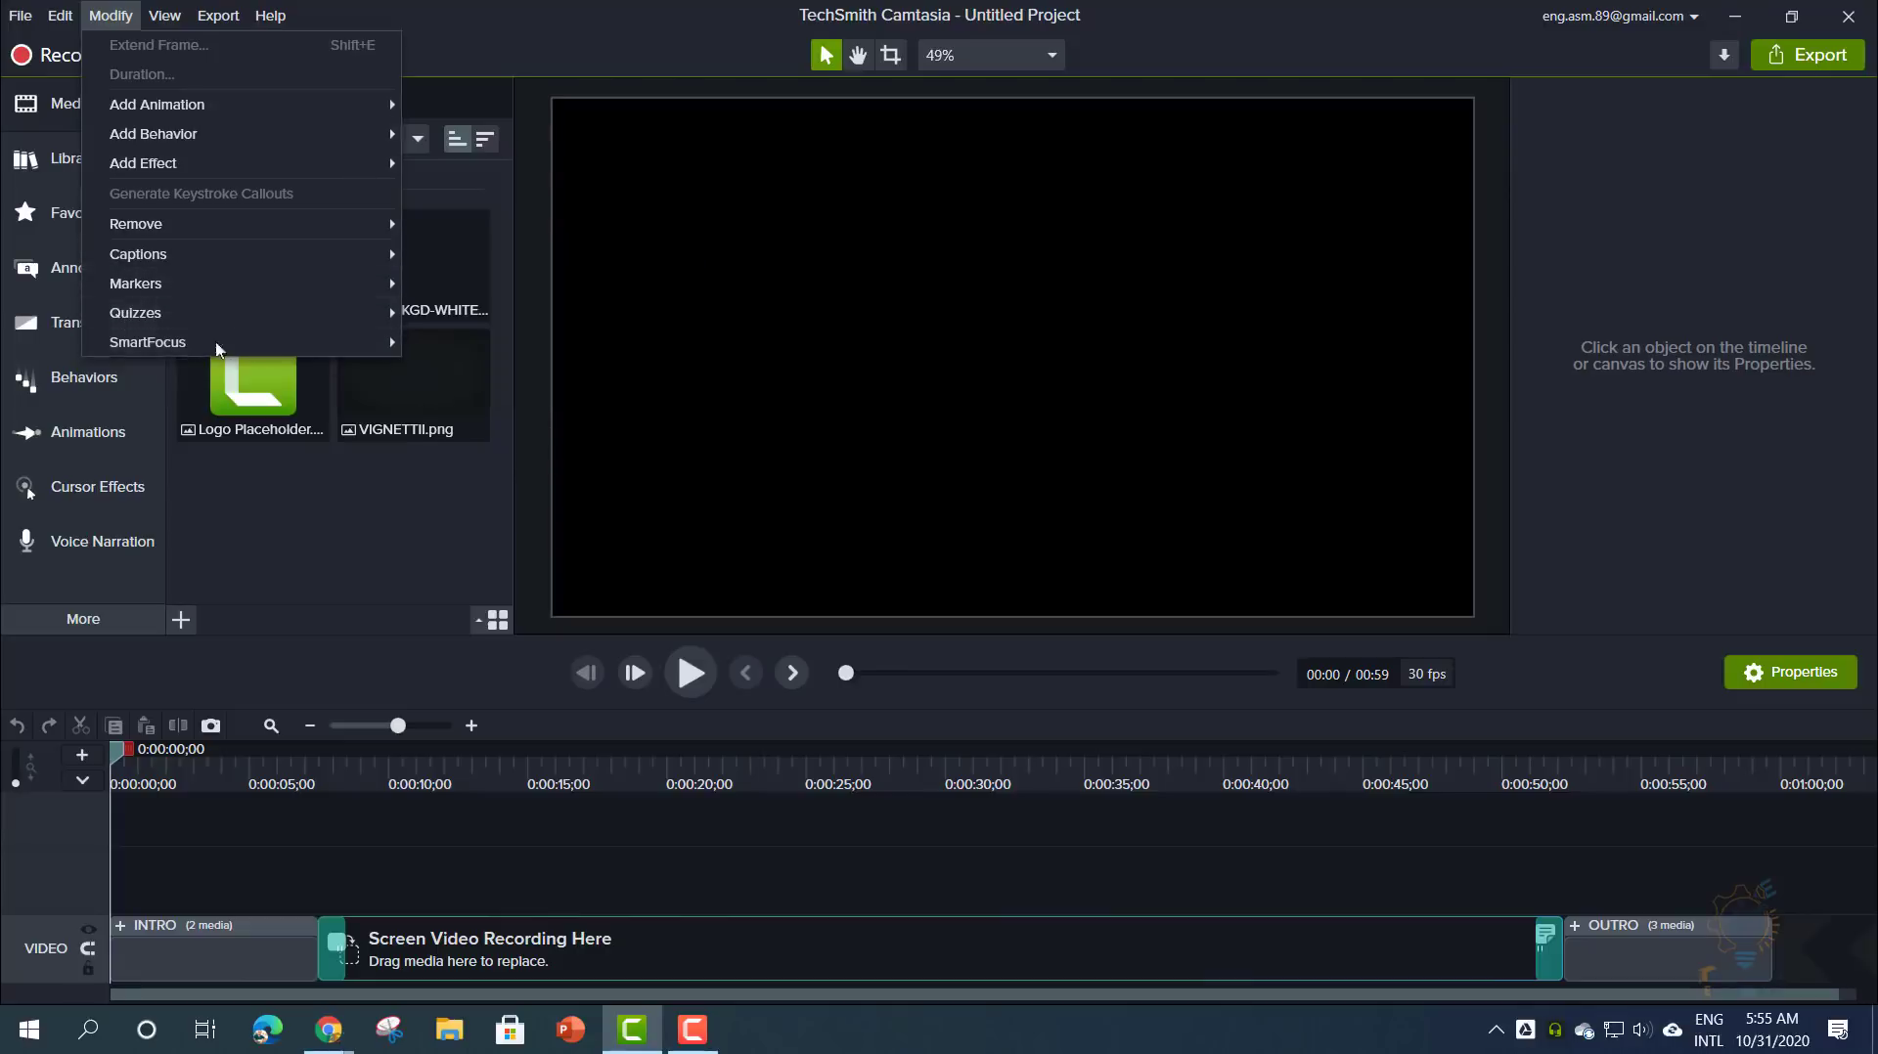
mouse_move(245, 340)
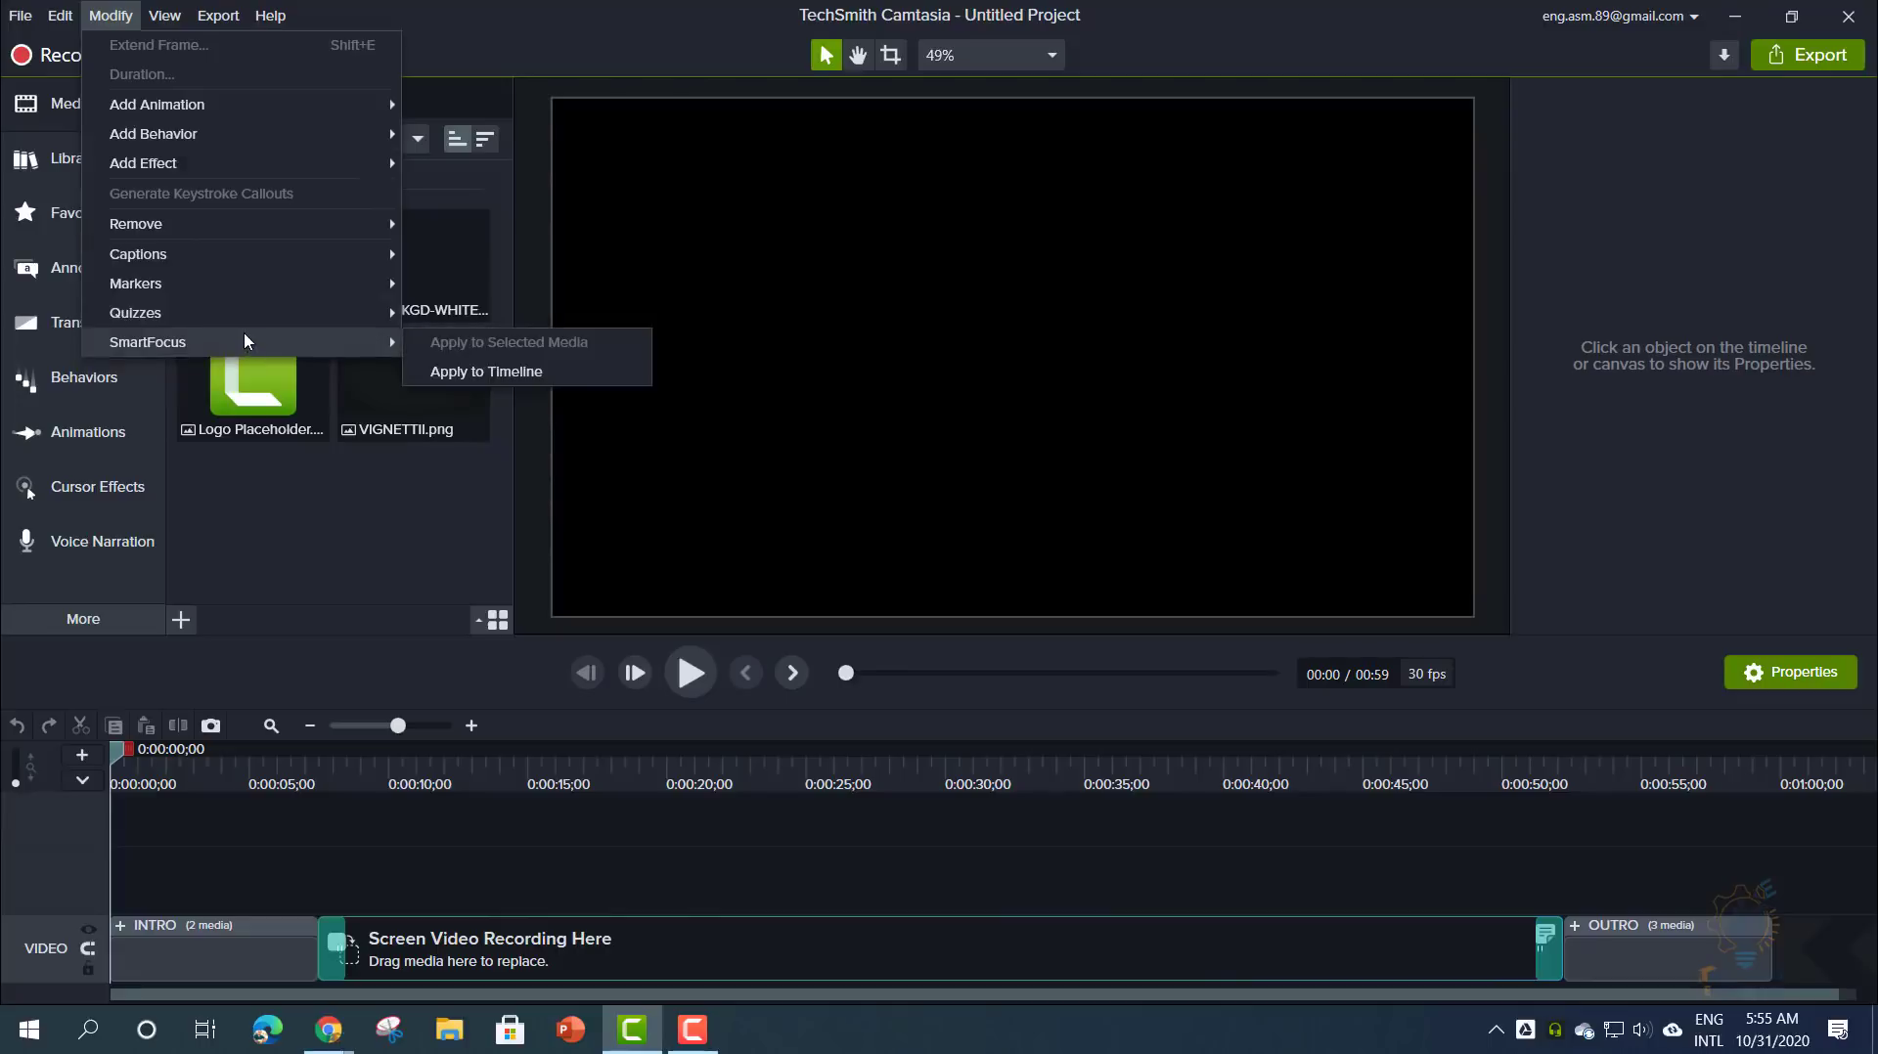
mouse_move(171, 32)
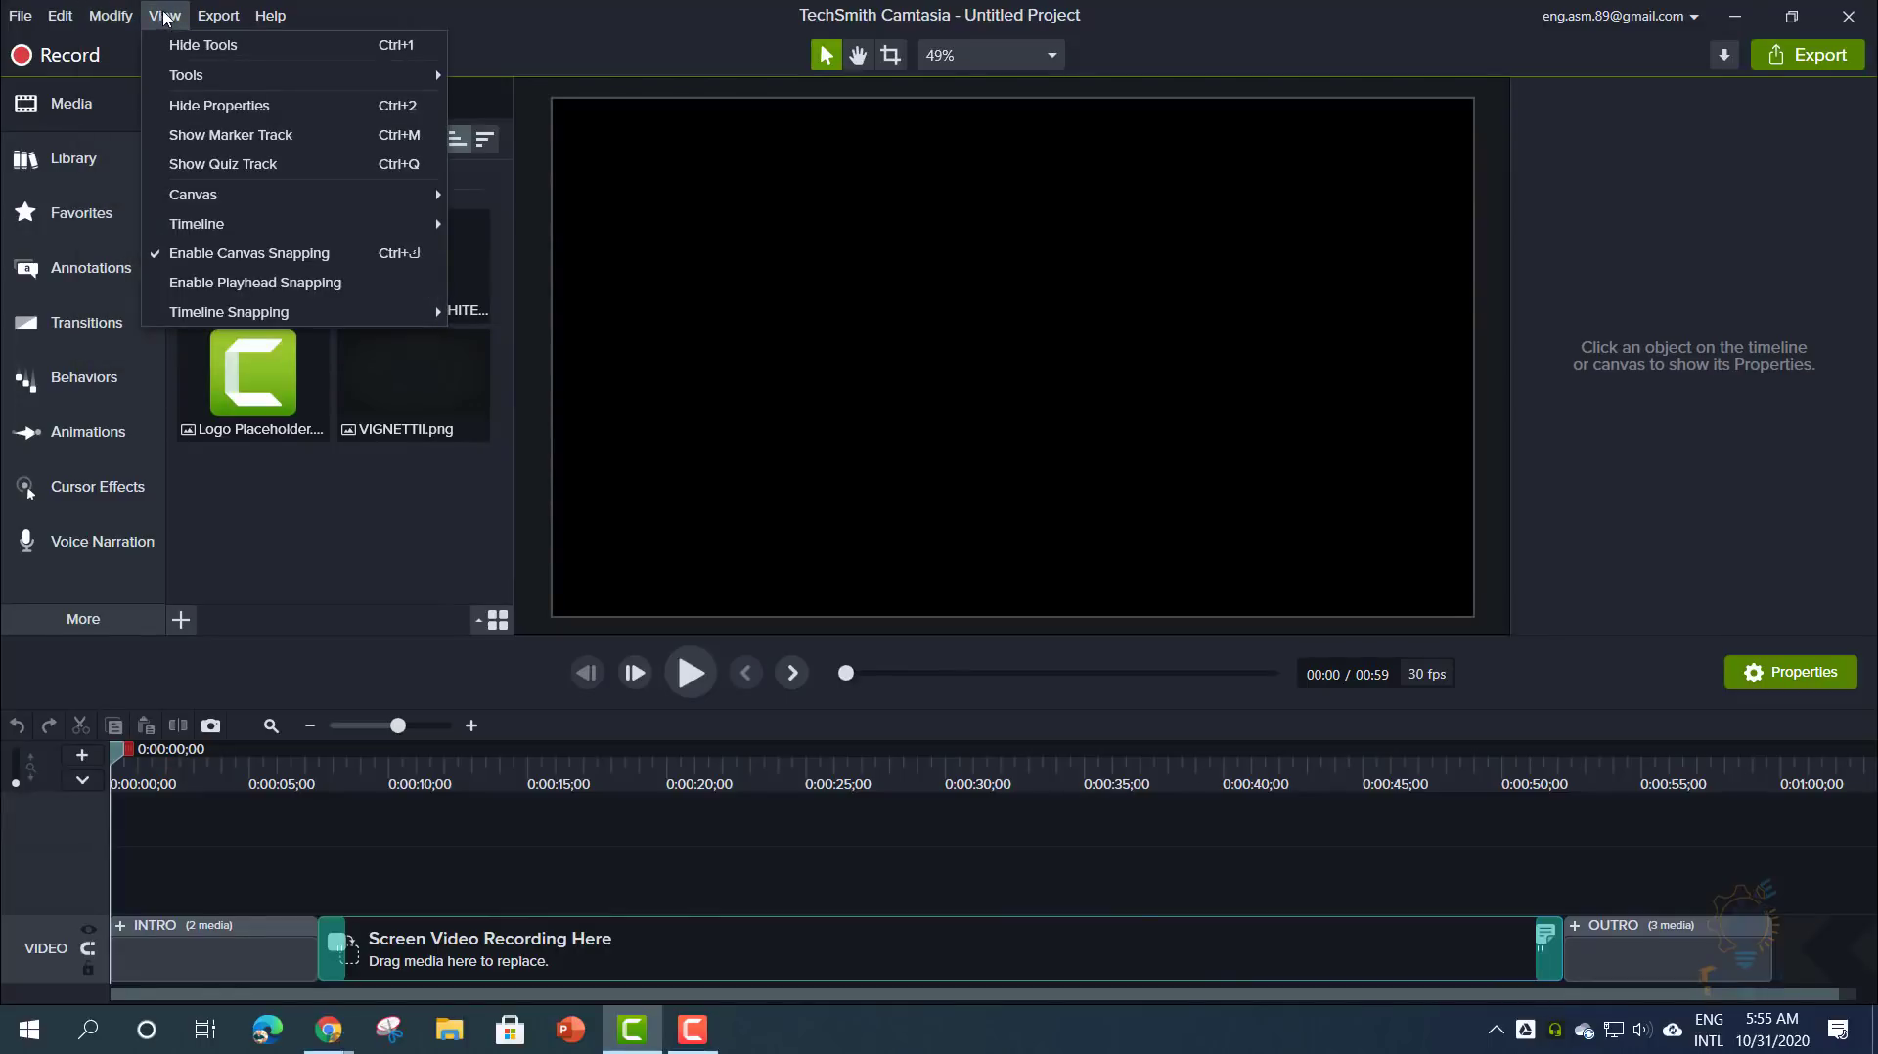
- Look through the View menu's Canvas, Timeline, Timeline Snapping and Tools submenus
mouse_move(215, 196)
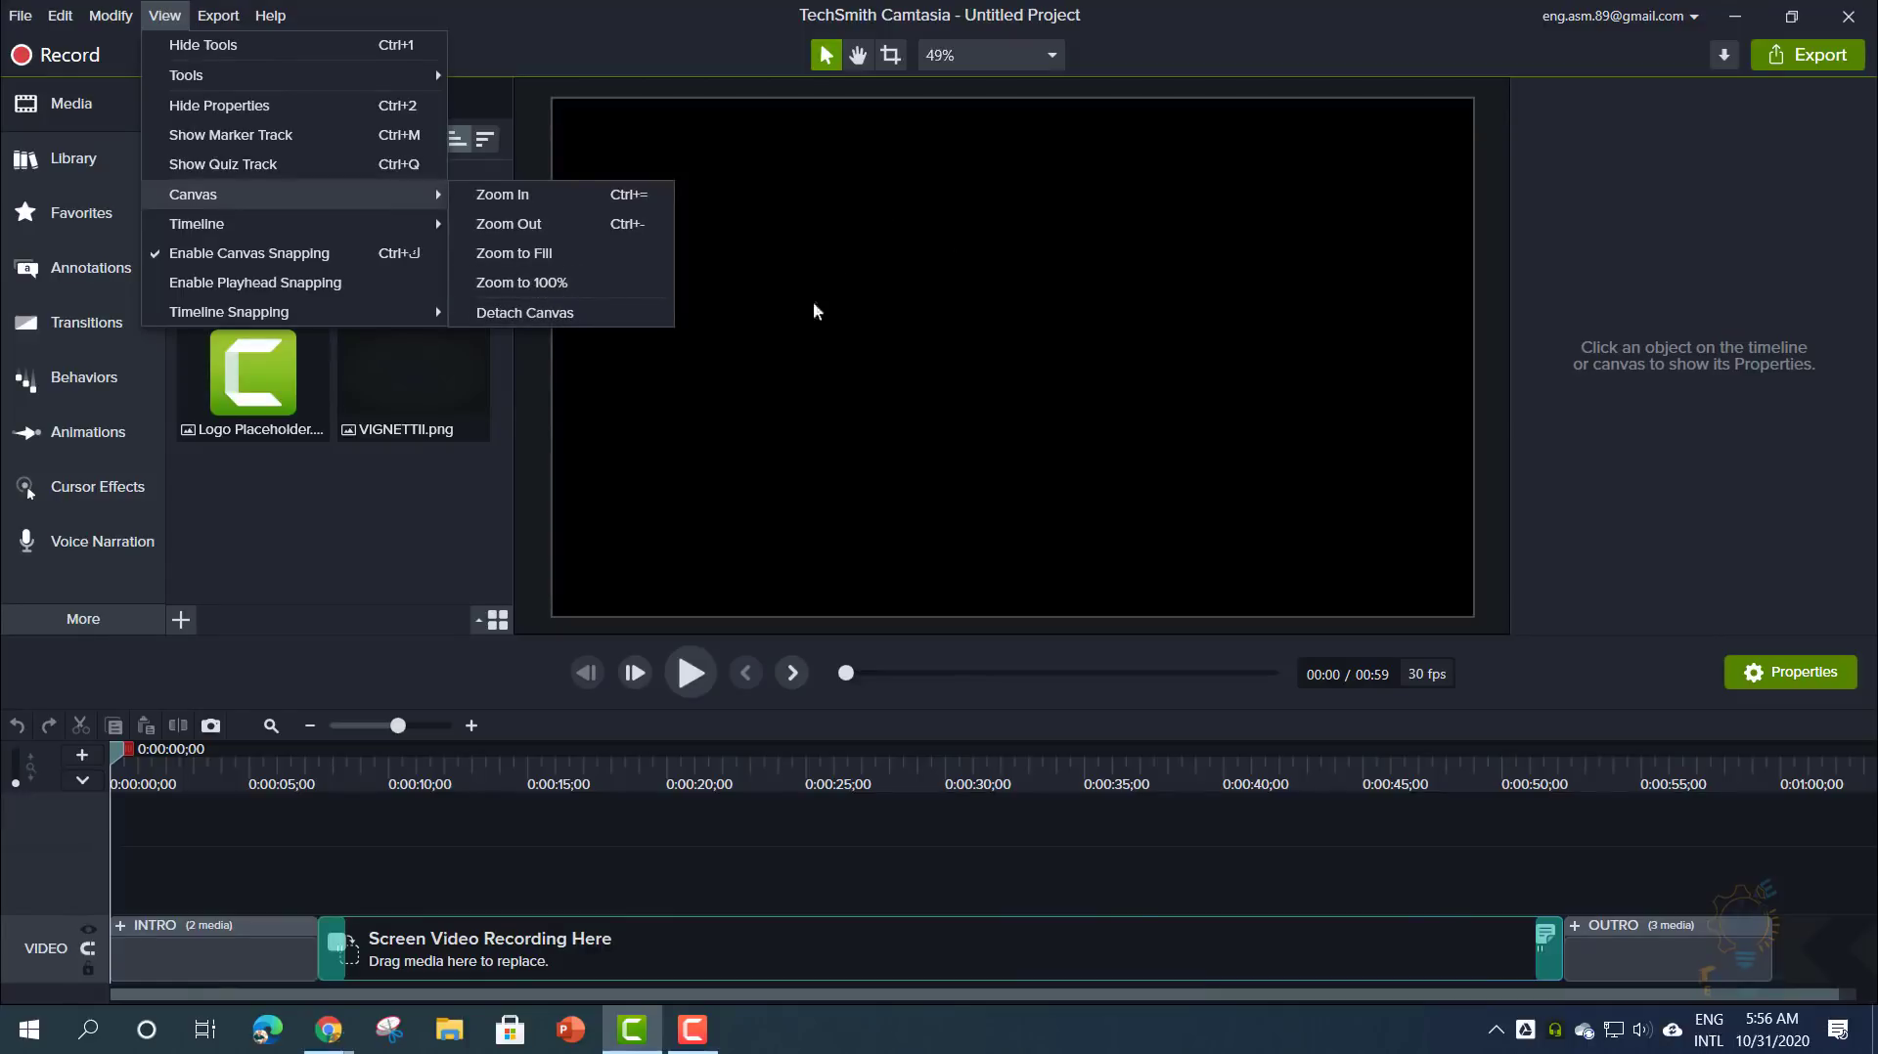
mouse_move(375, 233)
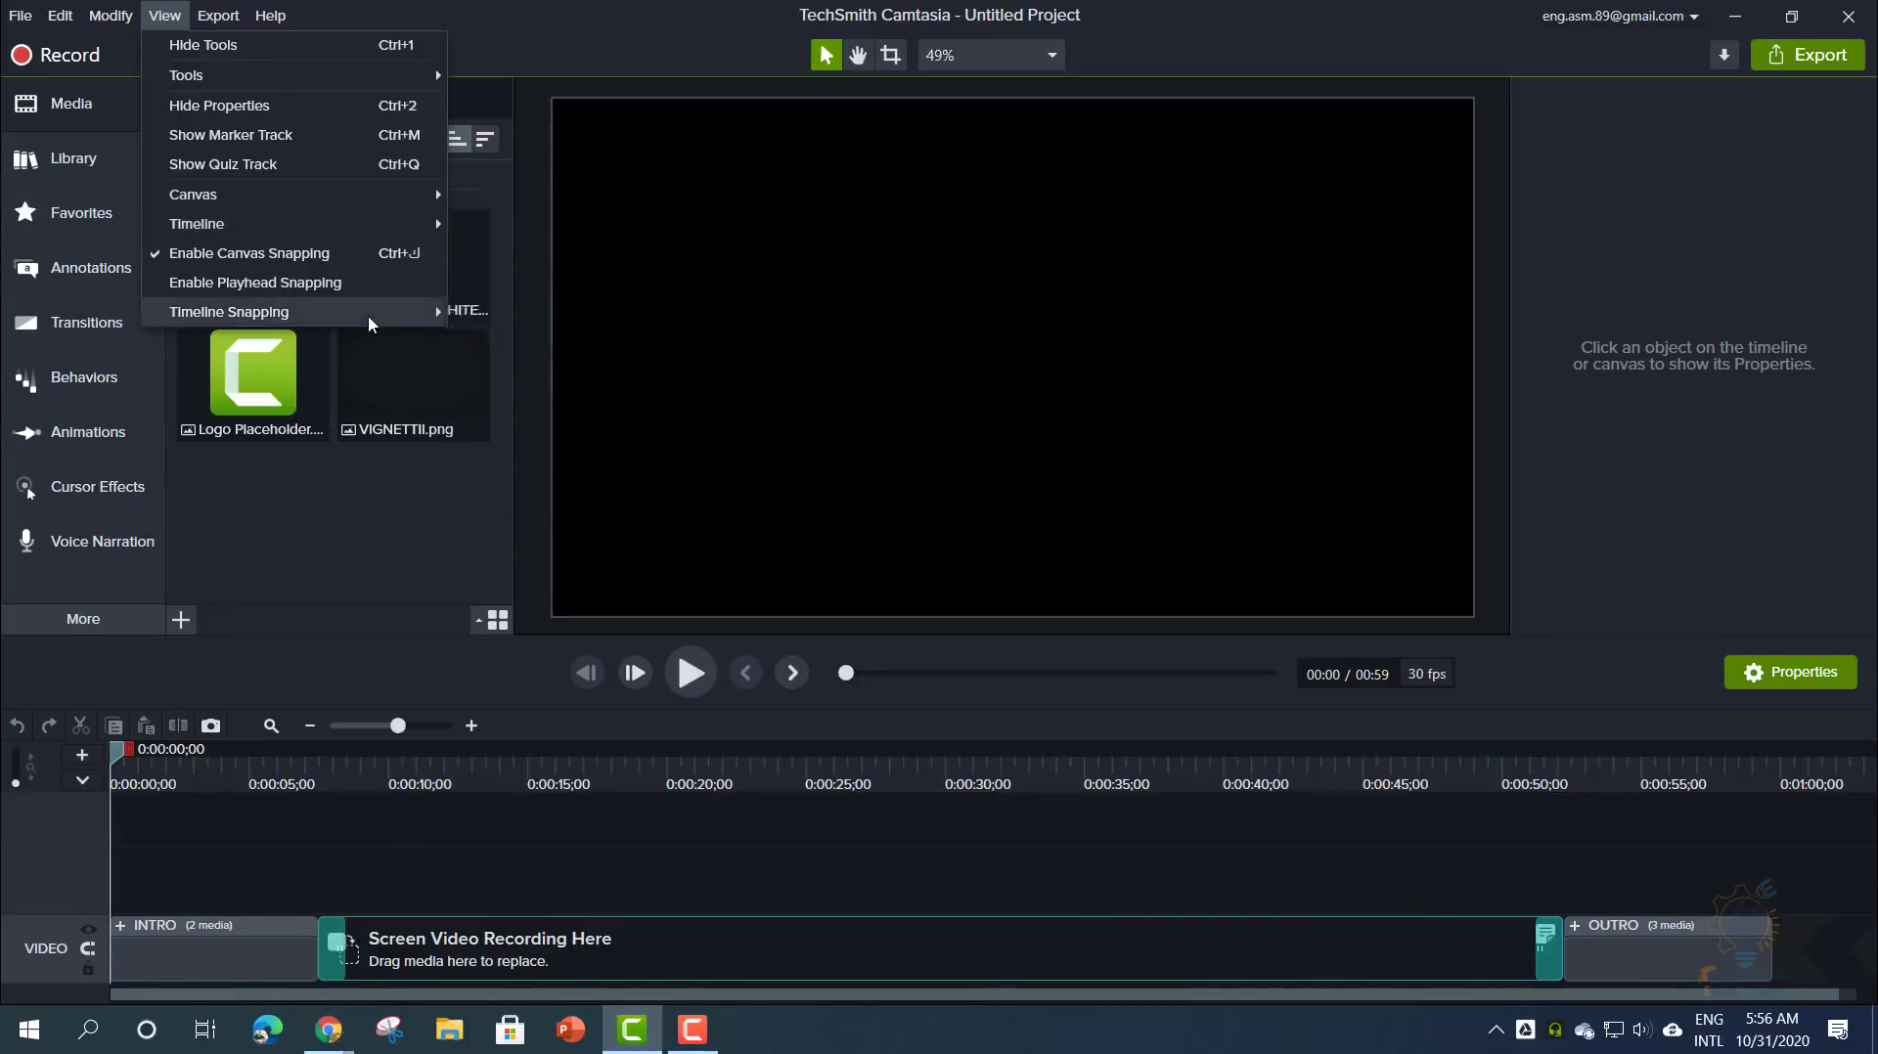
mouse_move(368, 317)
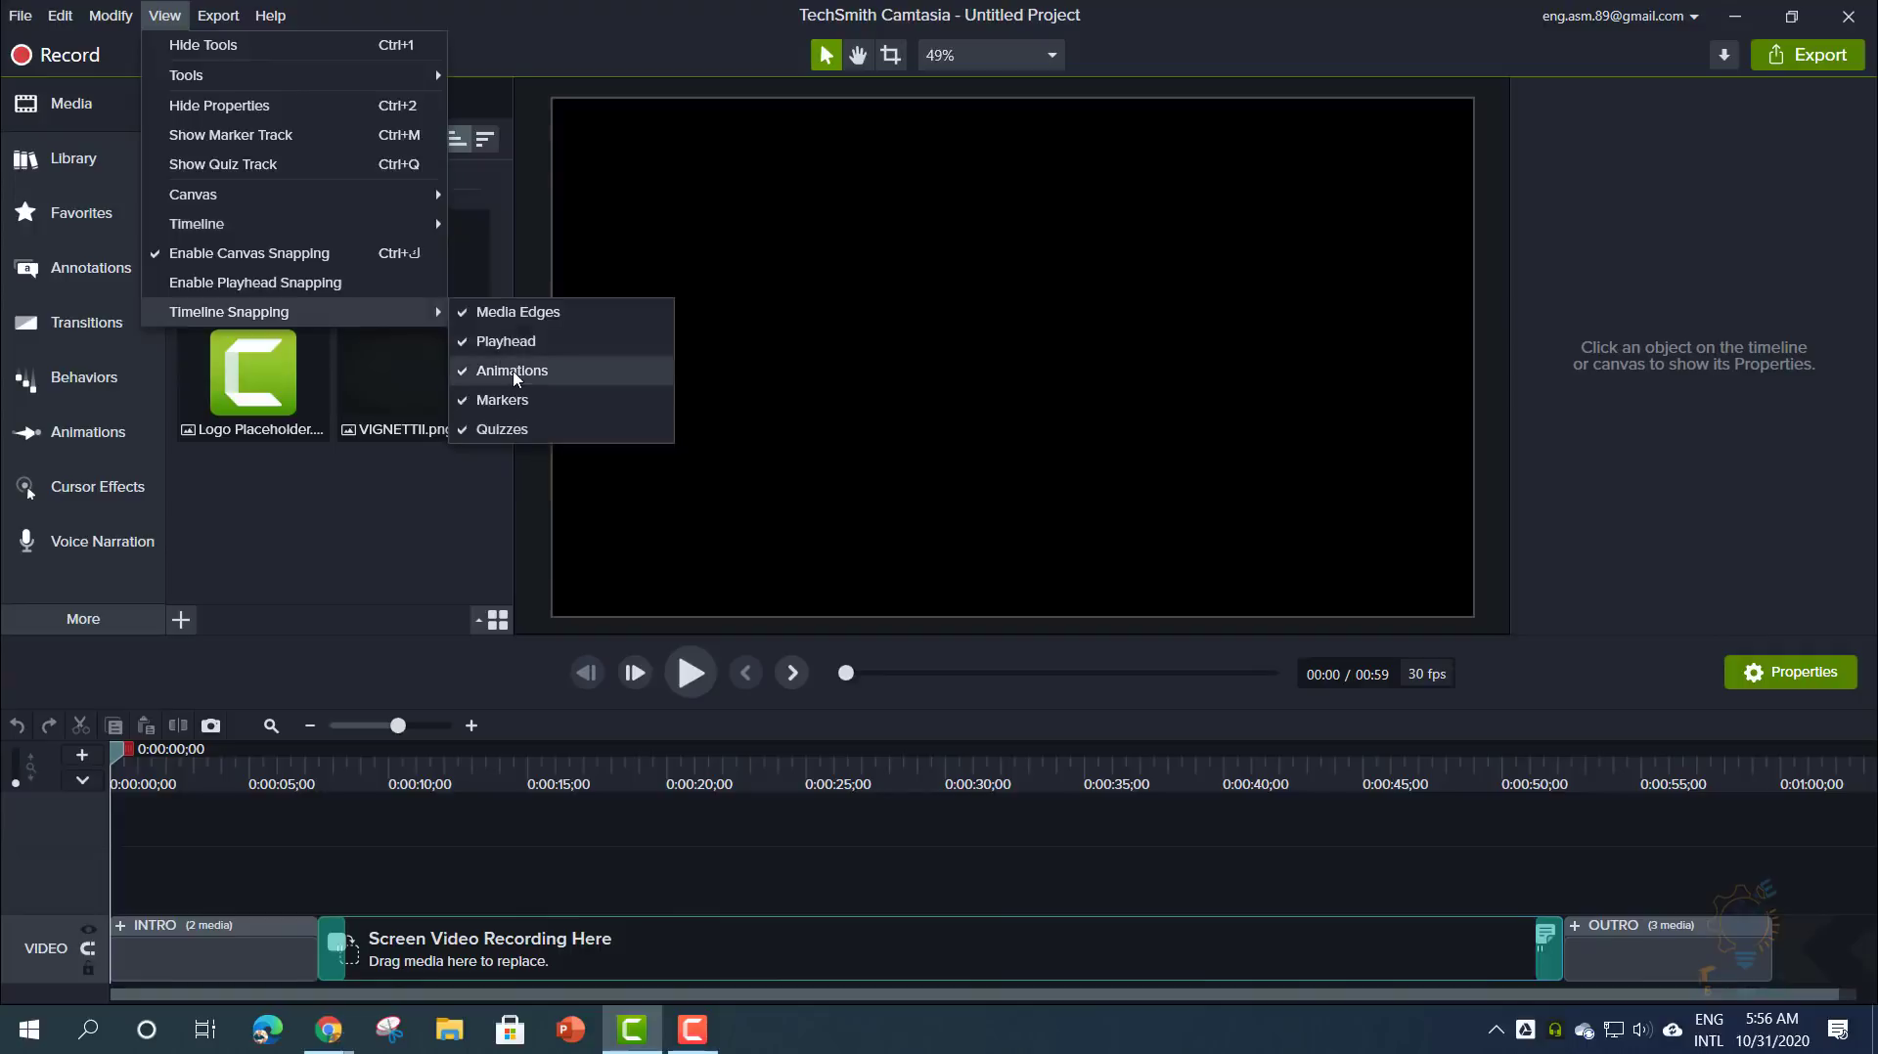
mouse_move(356, 84)
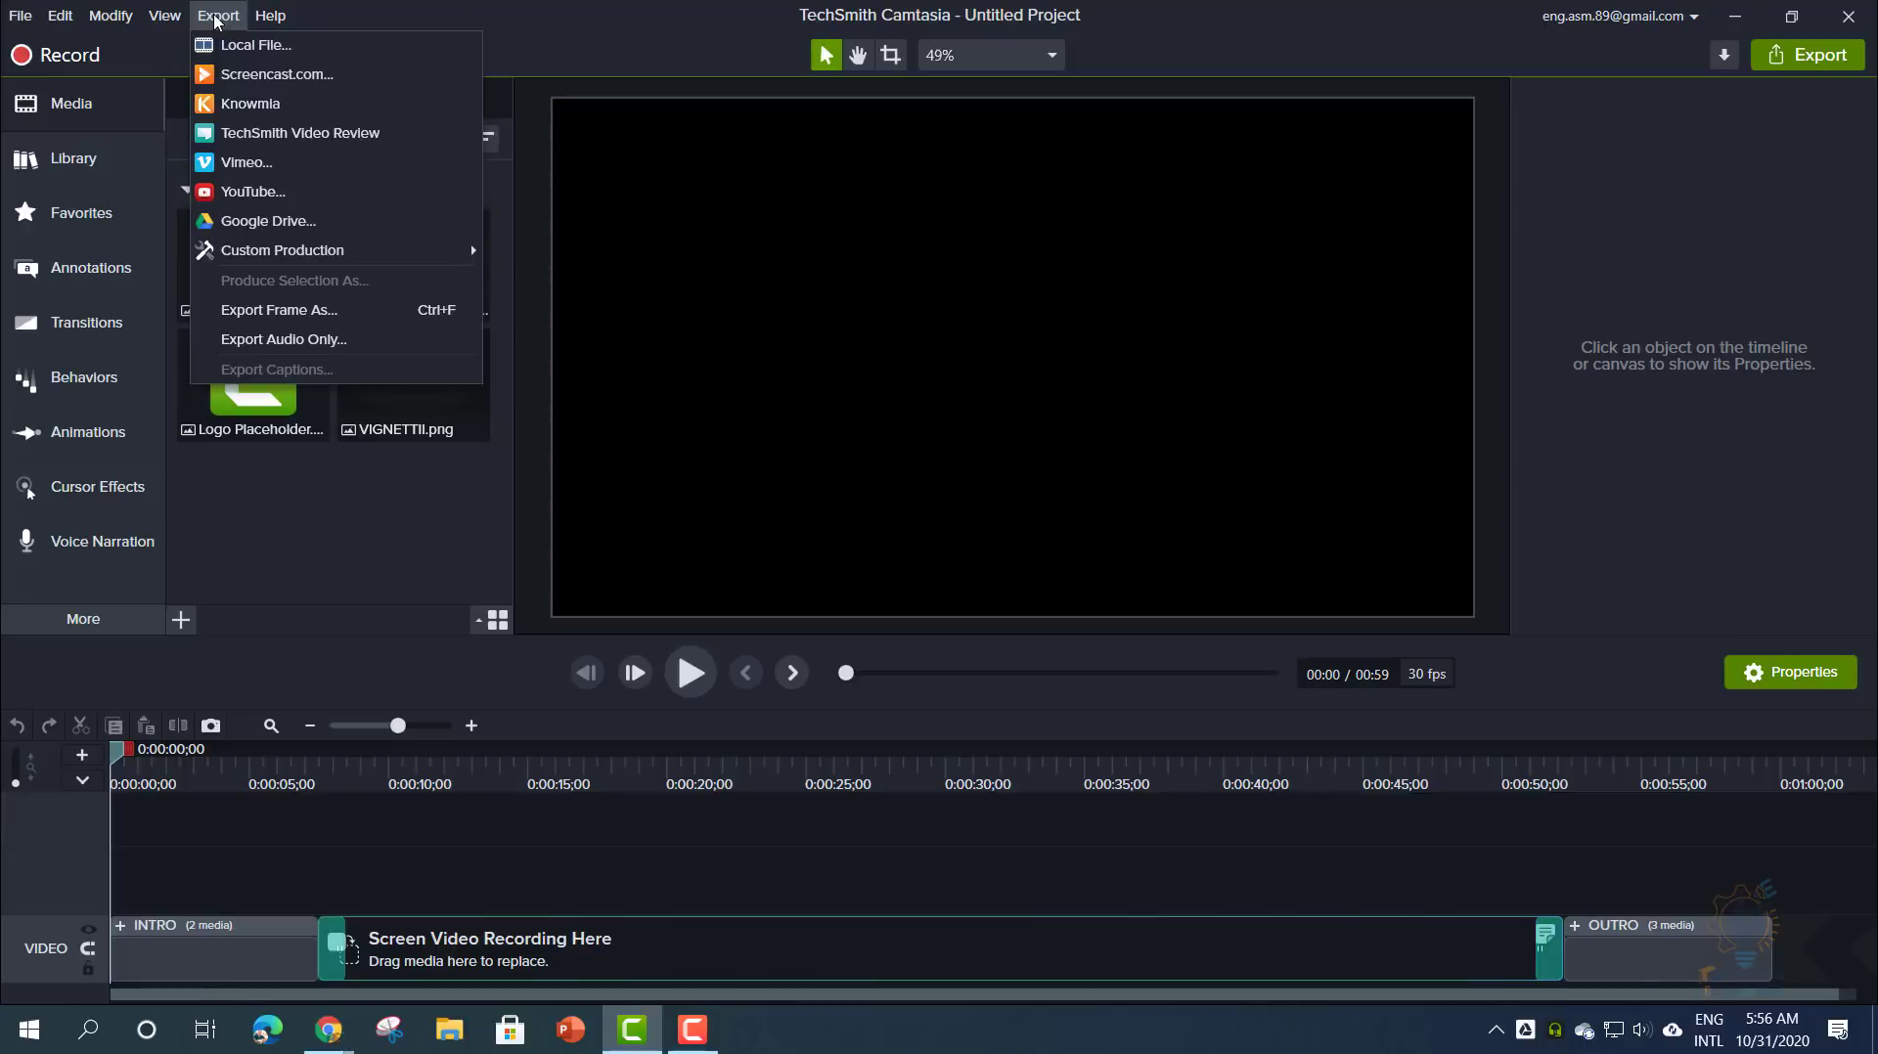
- Set up a Local File export with the MP4 only (up to 1080p) preset, advance once, then cancel
click(264, 48)
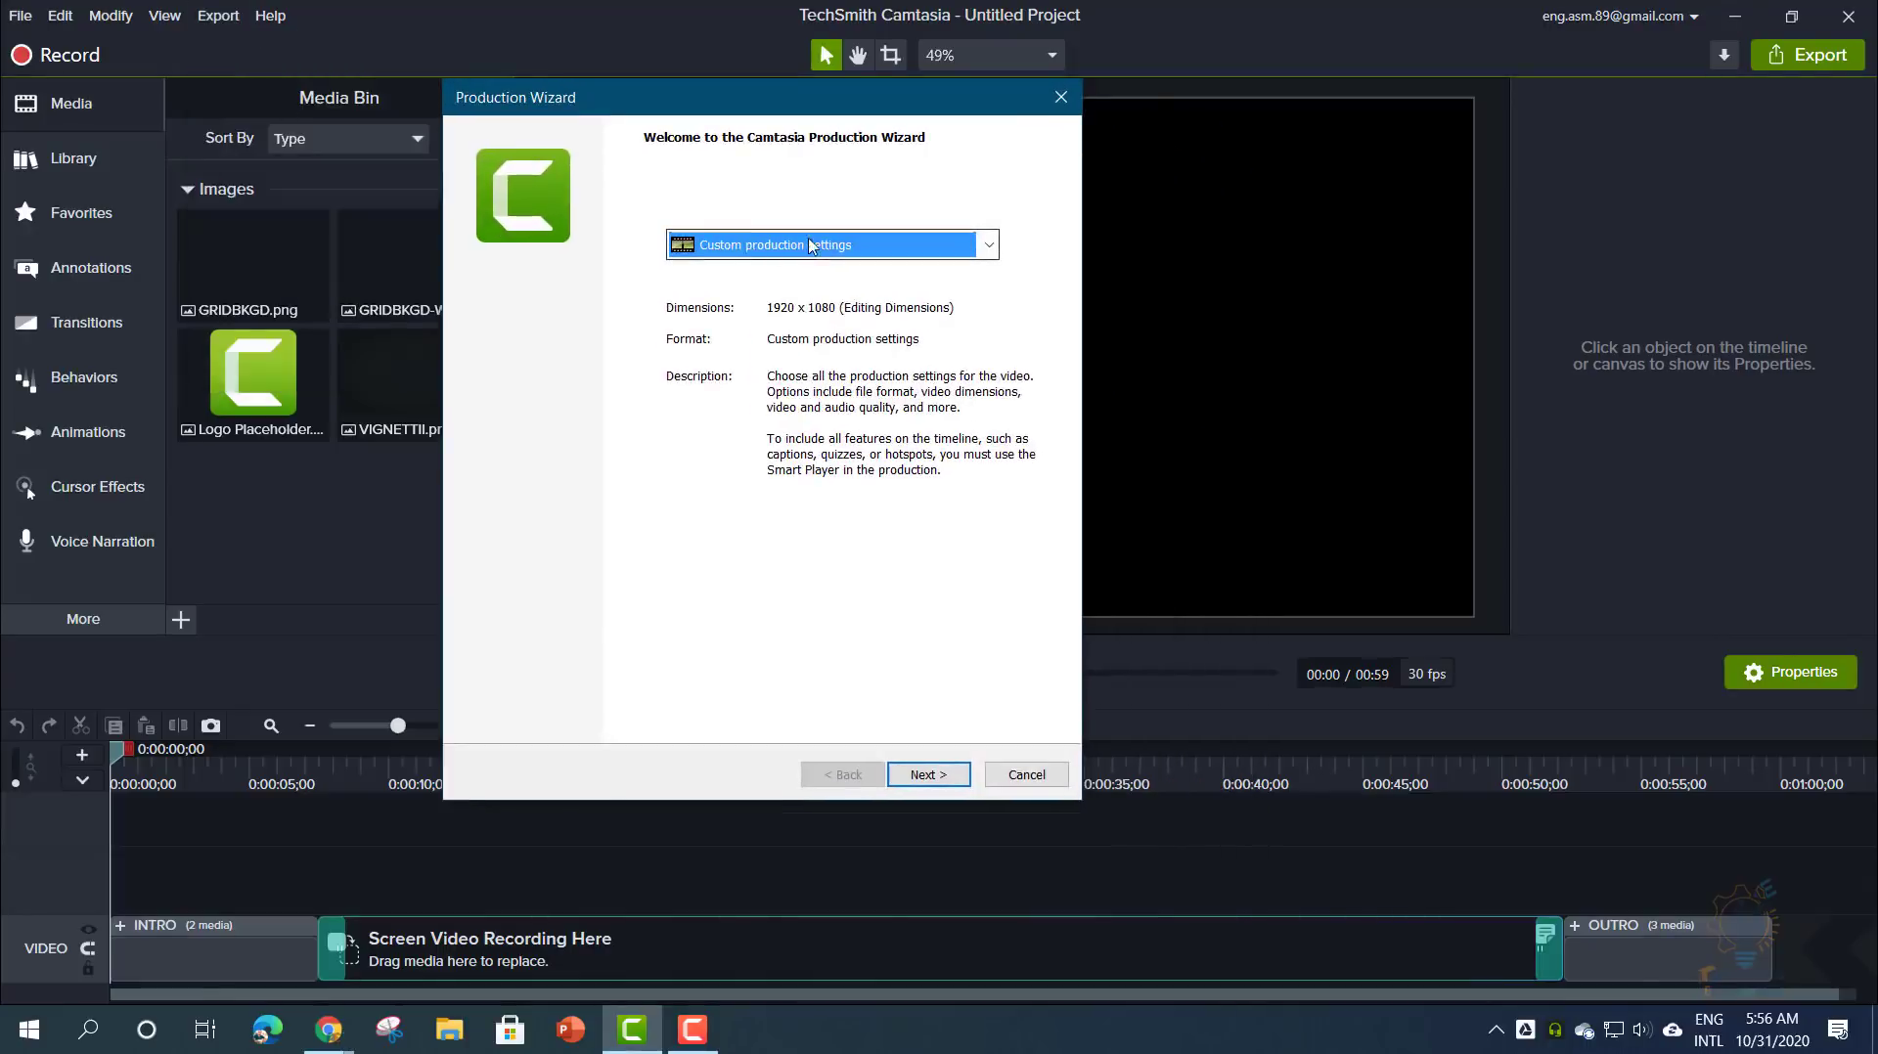
click(778, 245)
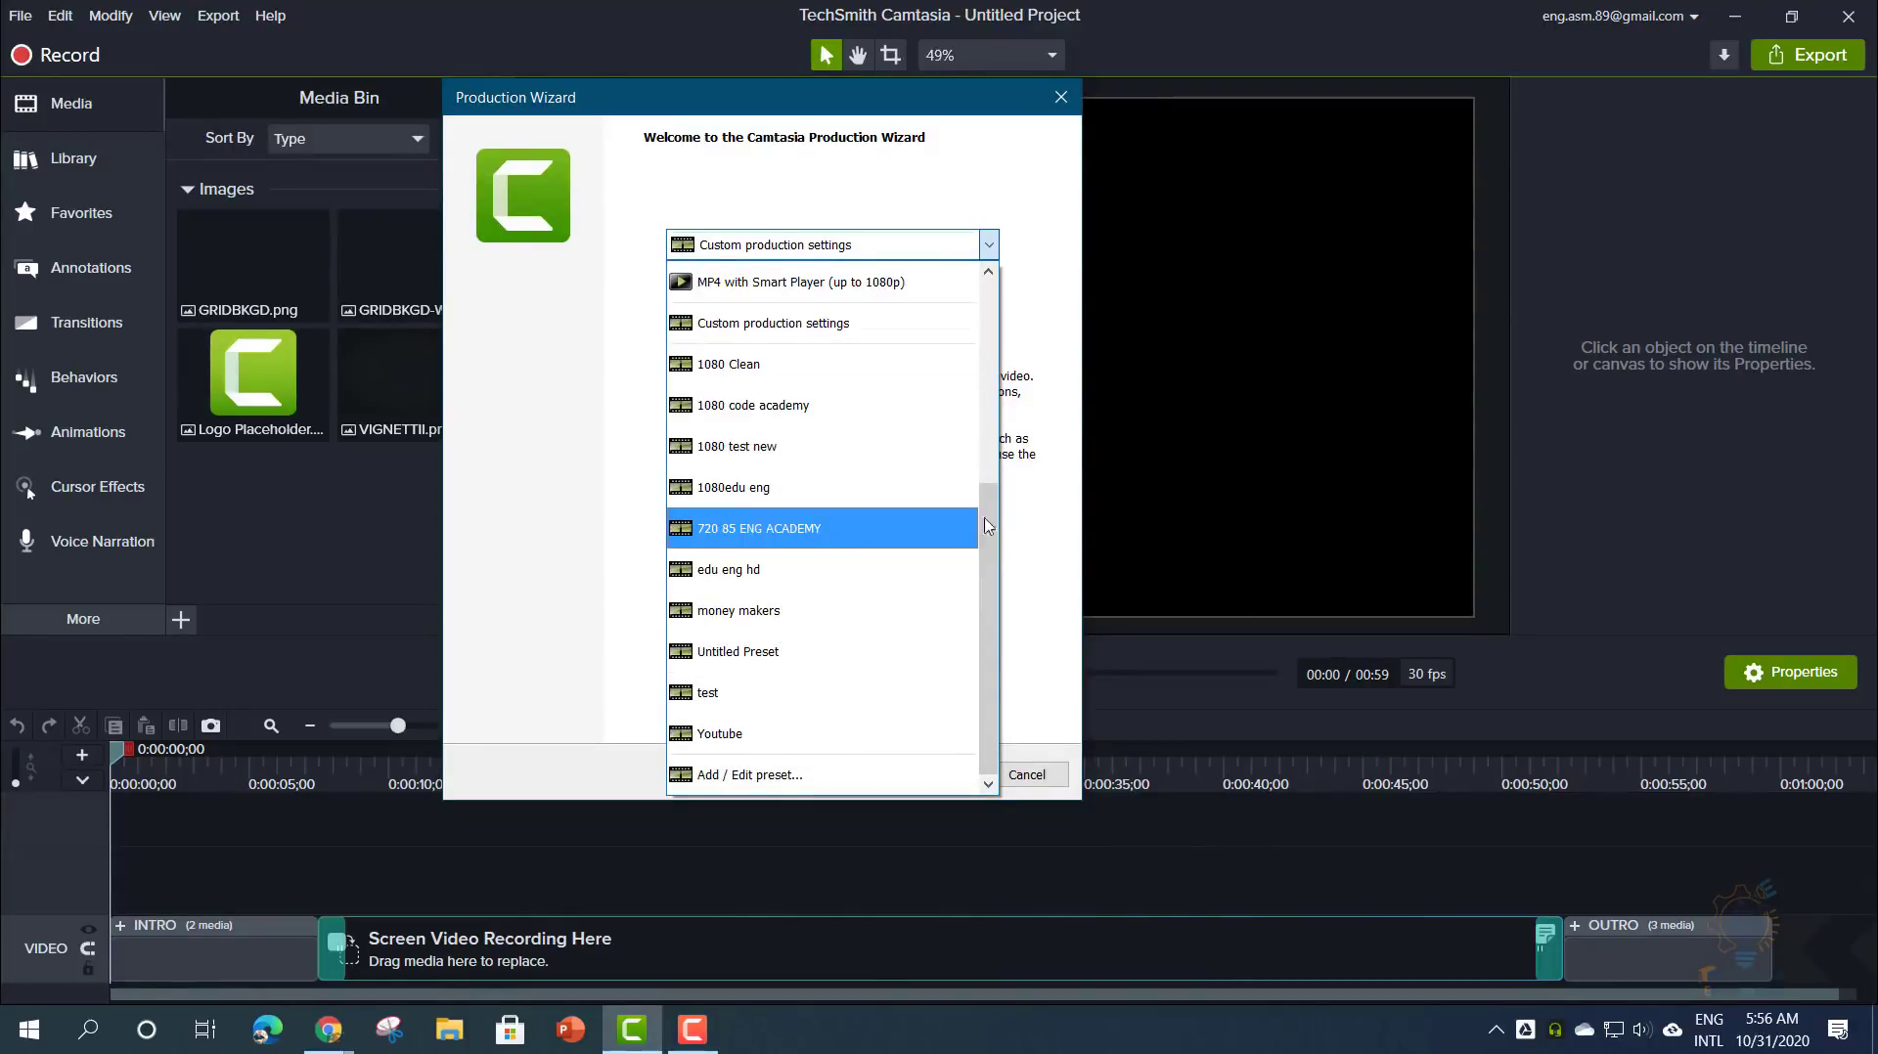
drag(988, 506, 1010, 306)
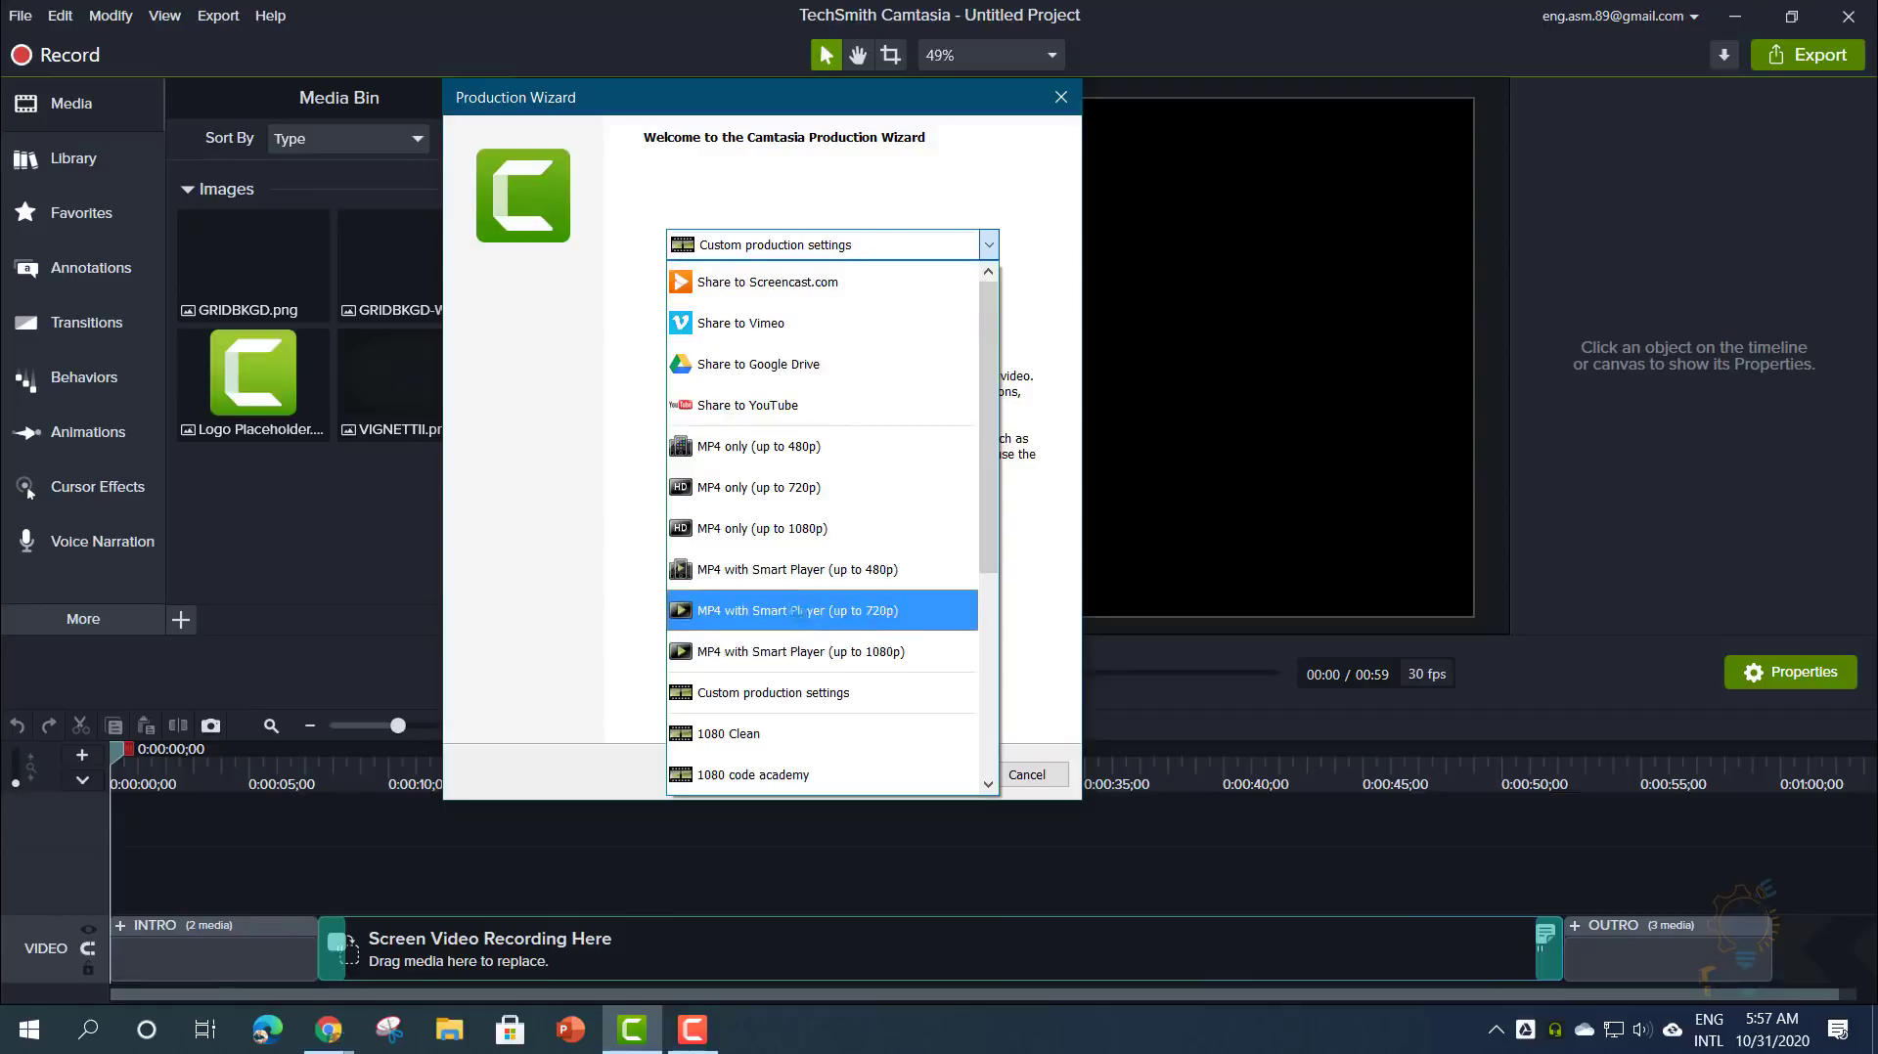
click(573, 450)
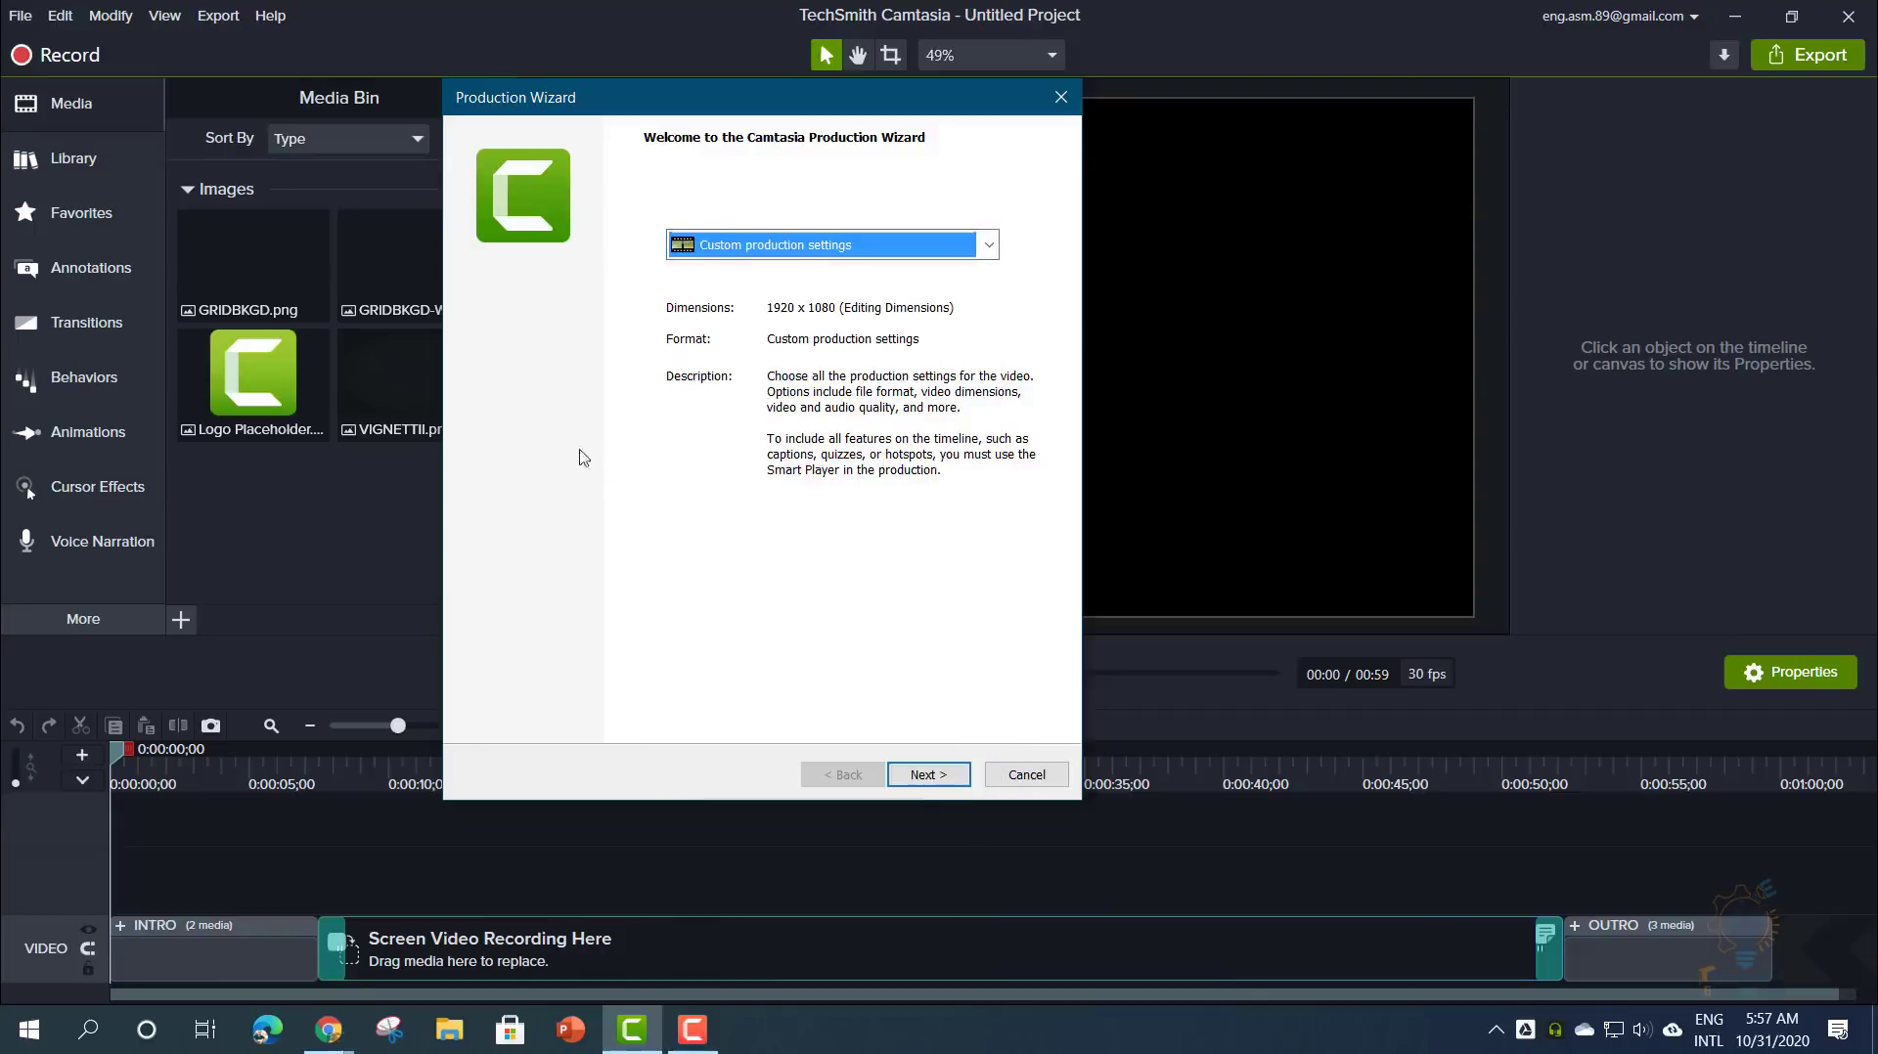
click(789, 257)
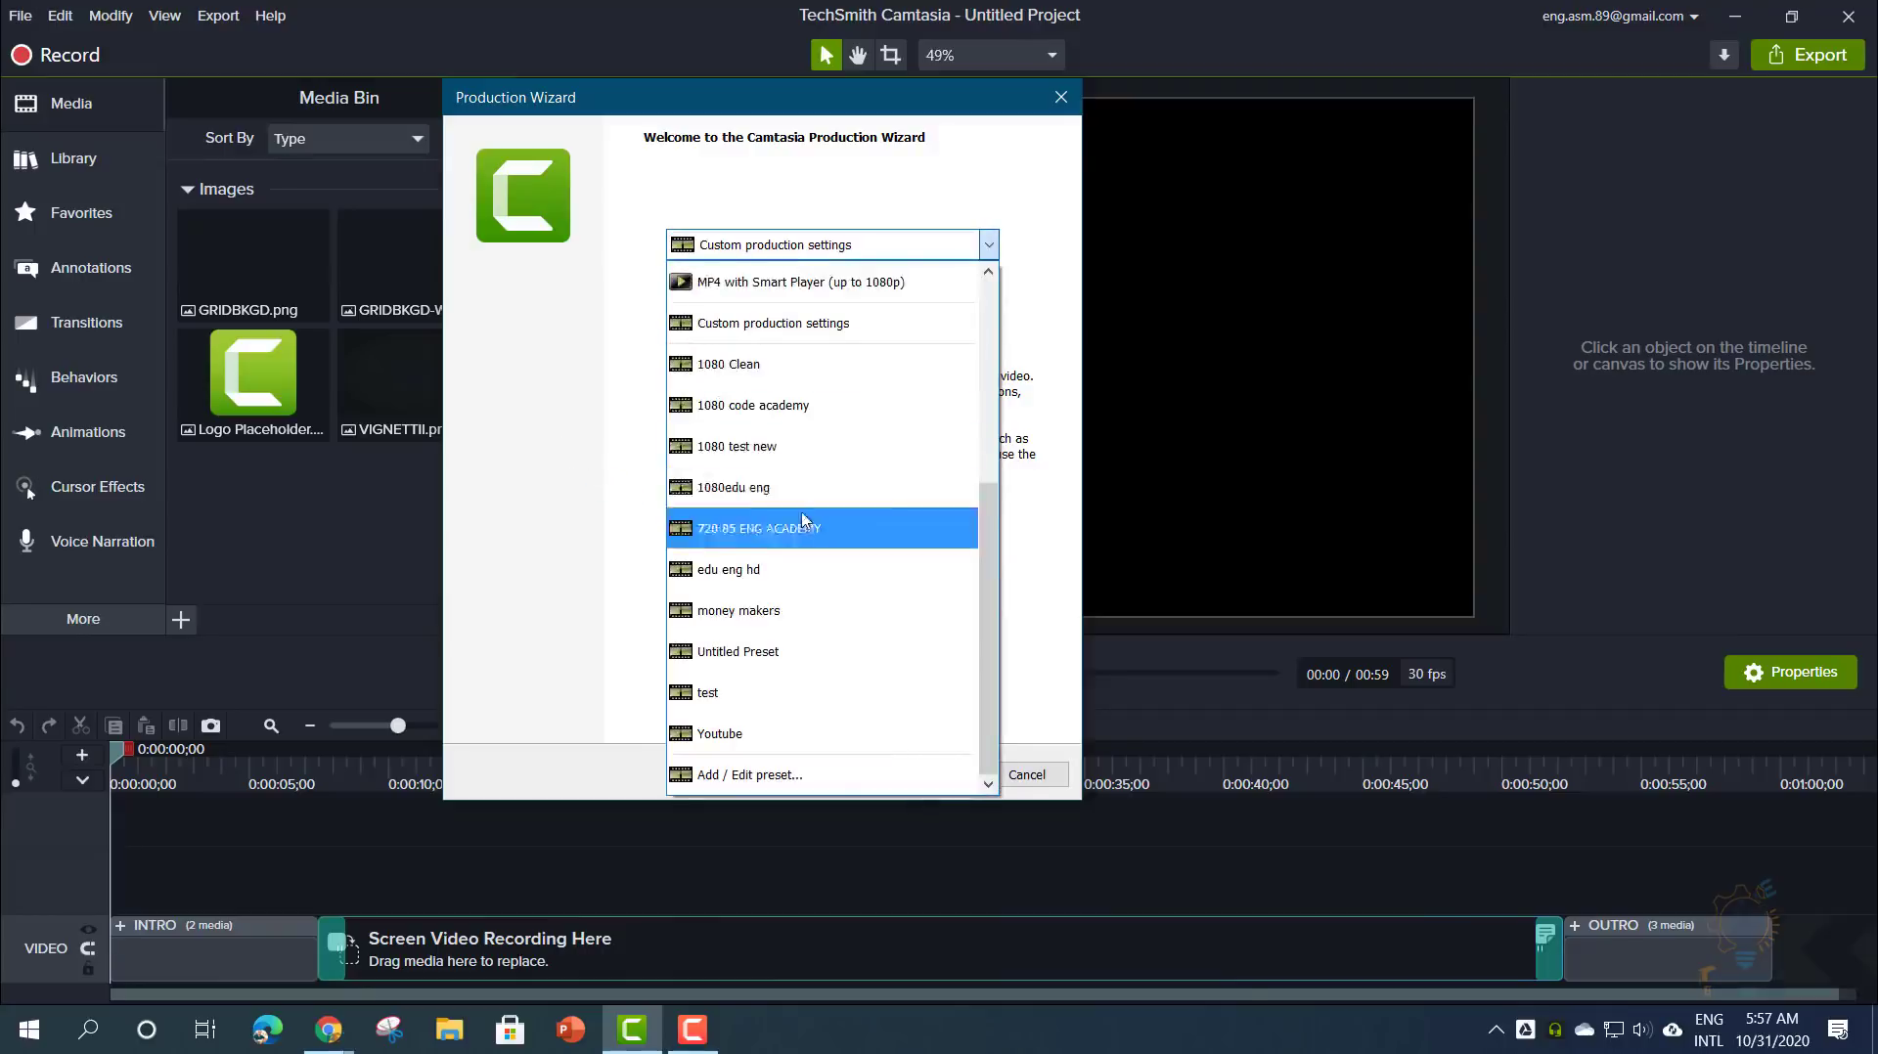
scroll(792, 528, up, 3)
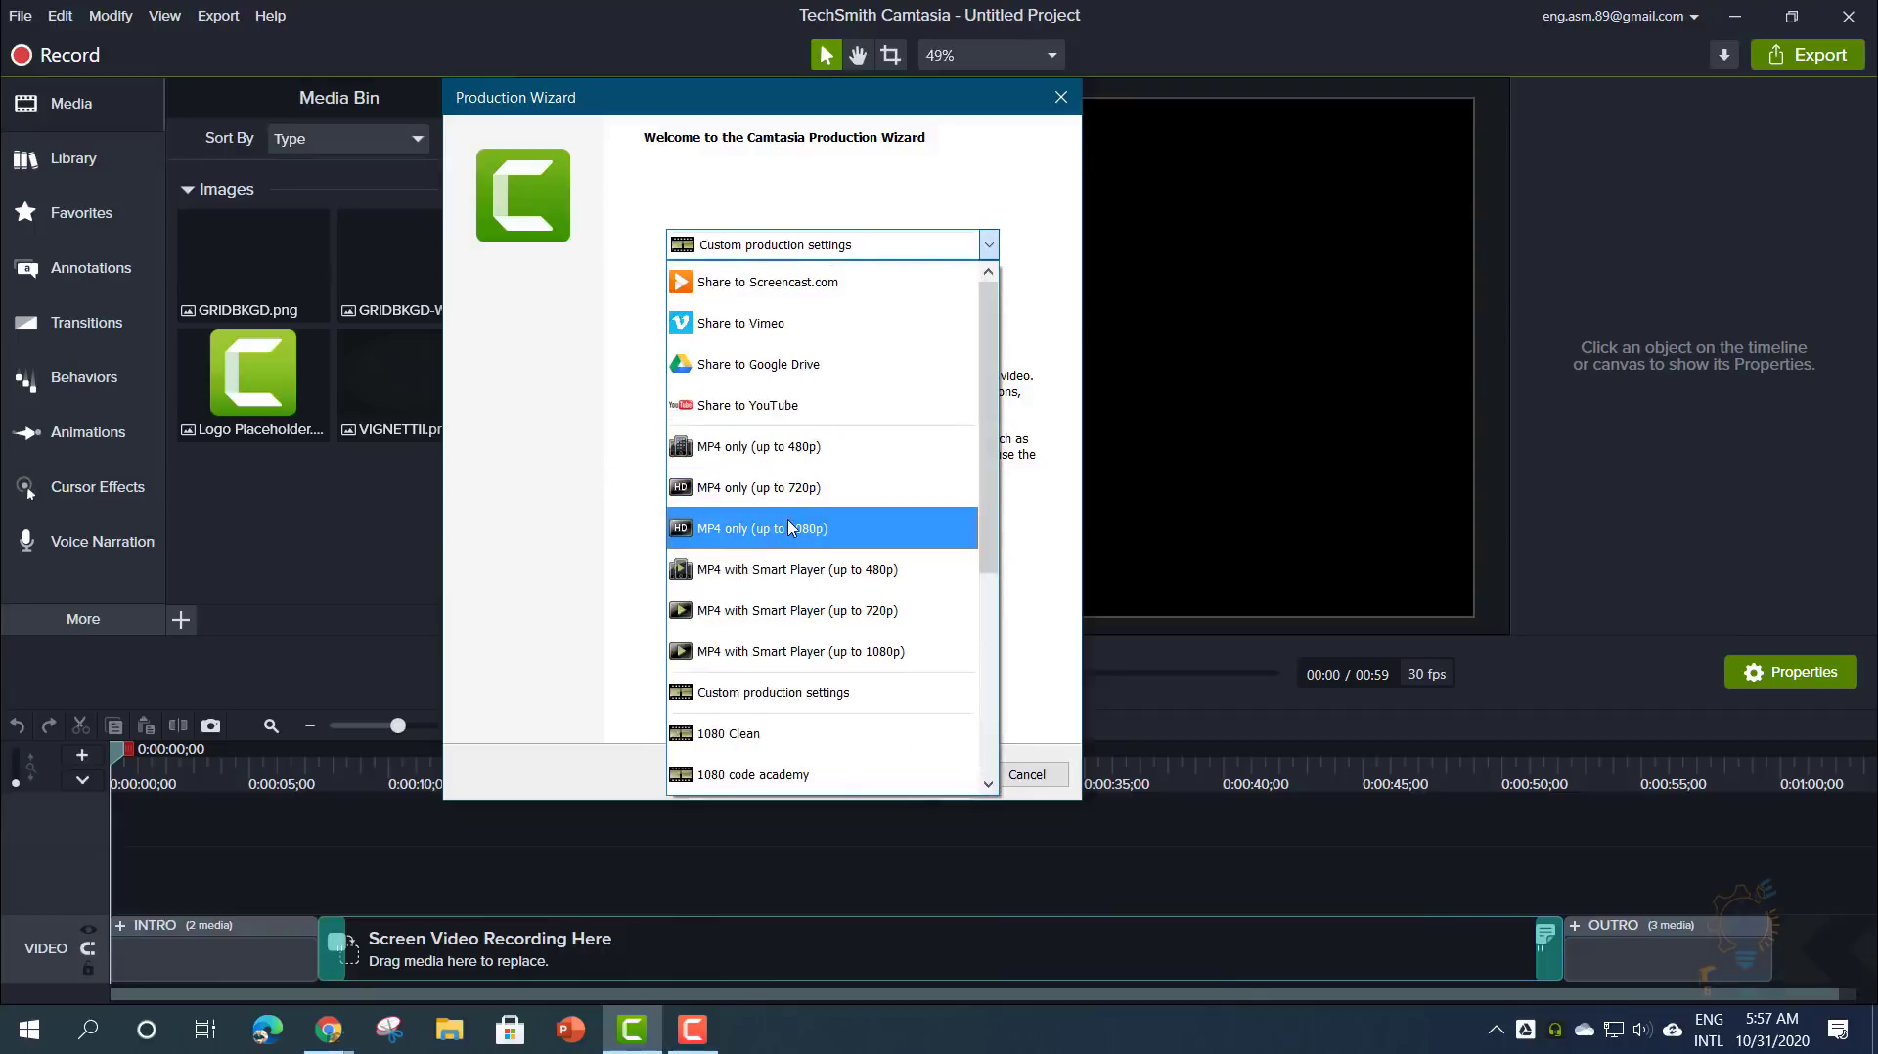
click(790, 528)
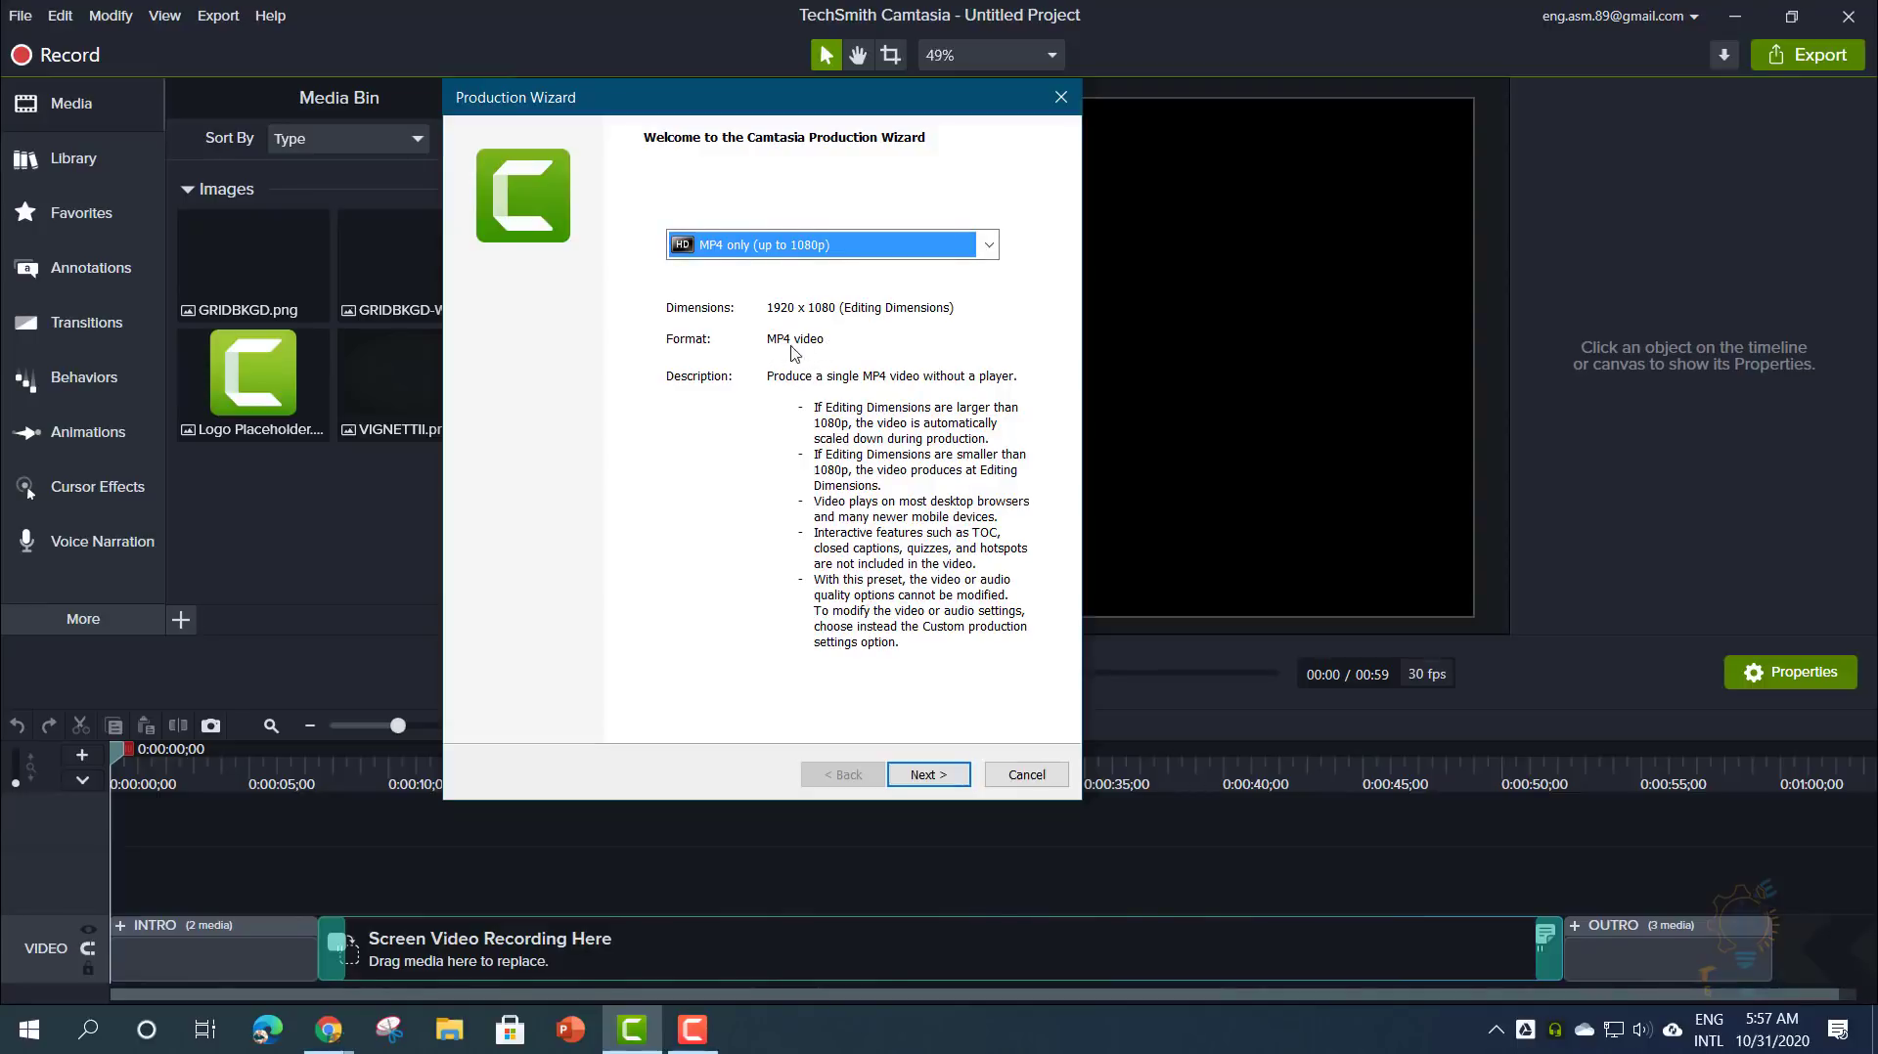
click(925, 775)
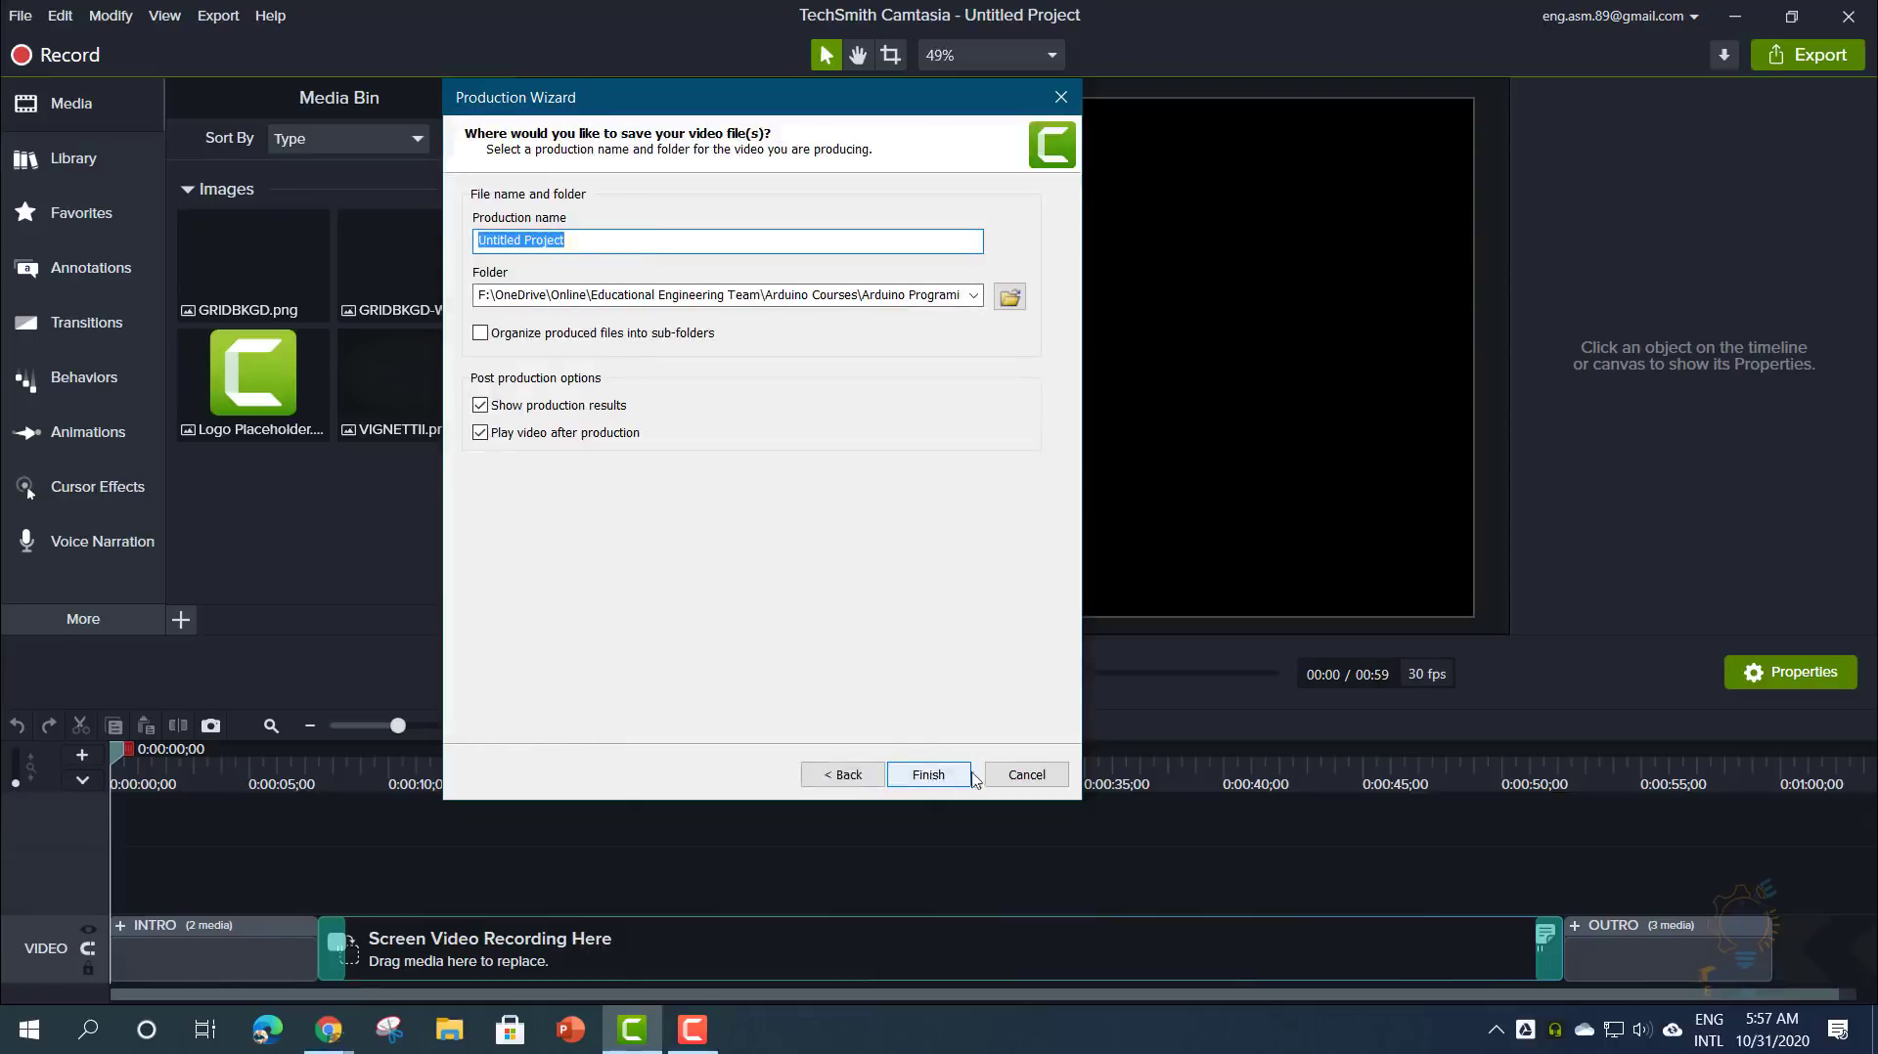
click(1026, 774)
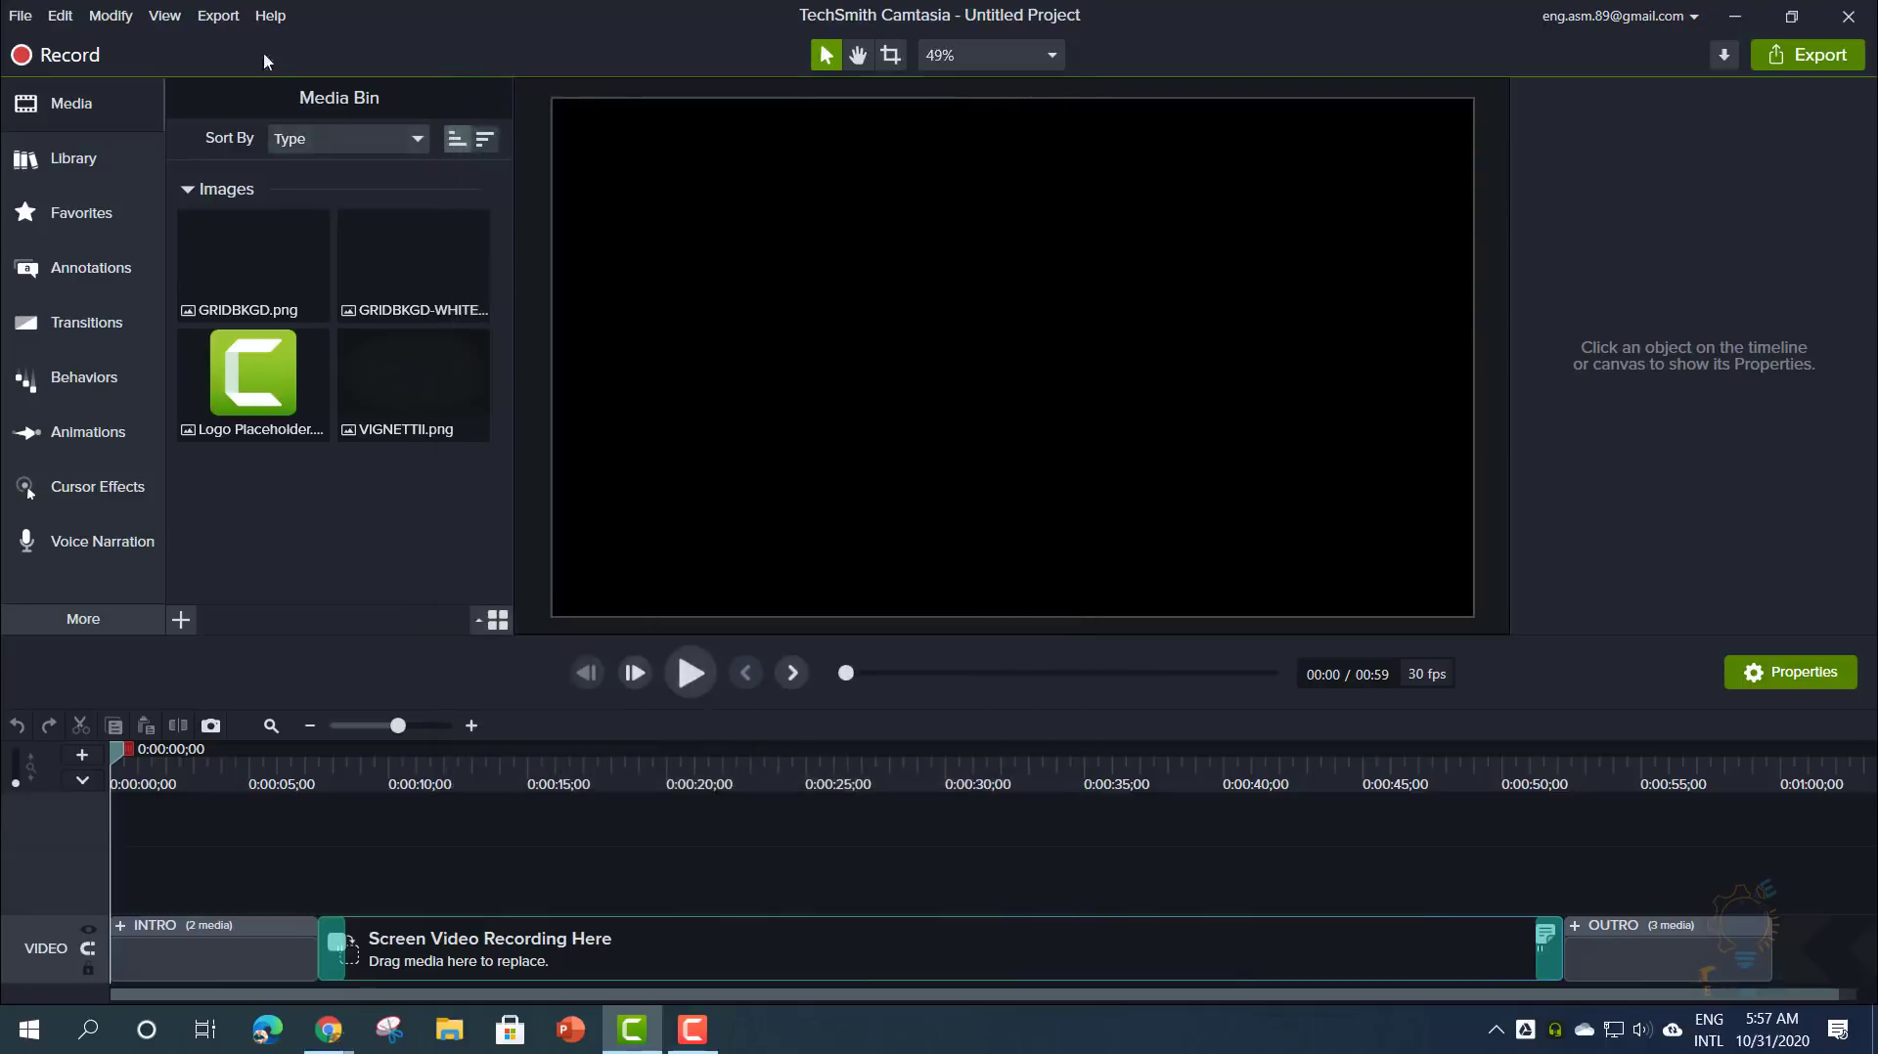
- Move the playhead into the intro to show its title card at 0:04
click(219, 16)
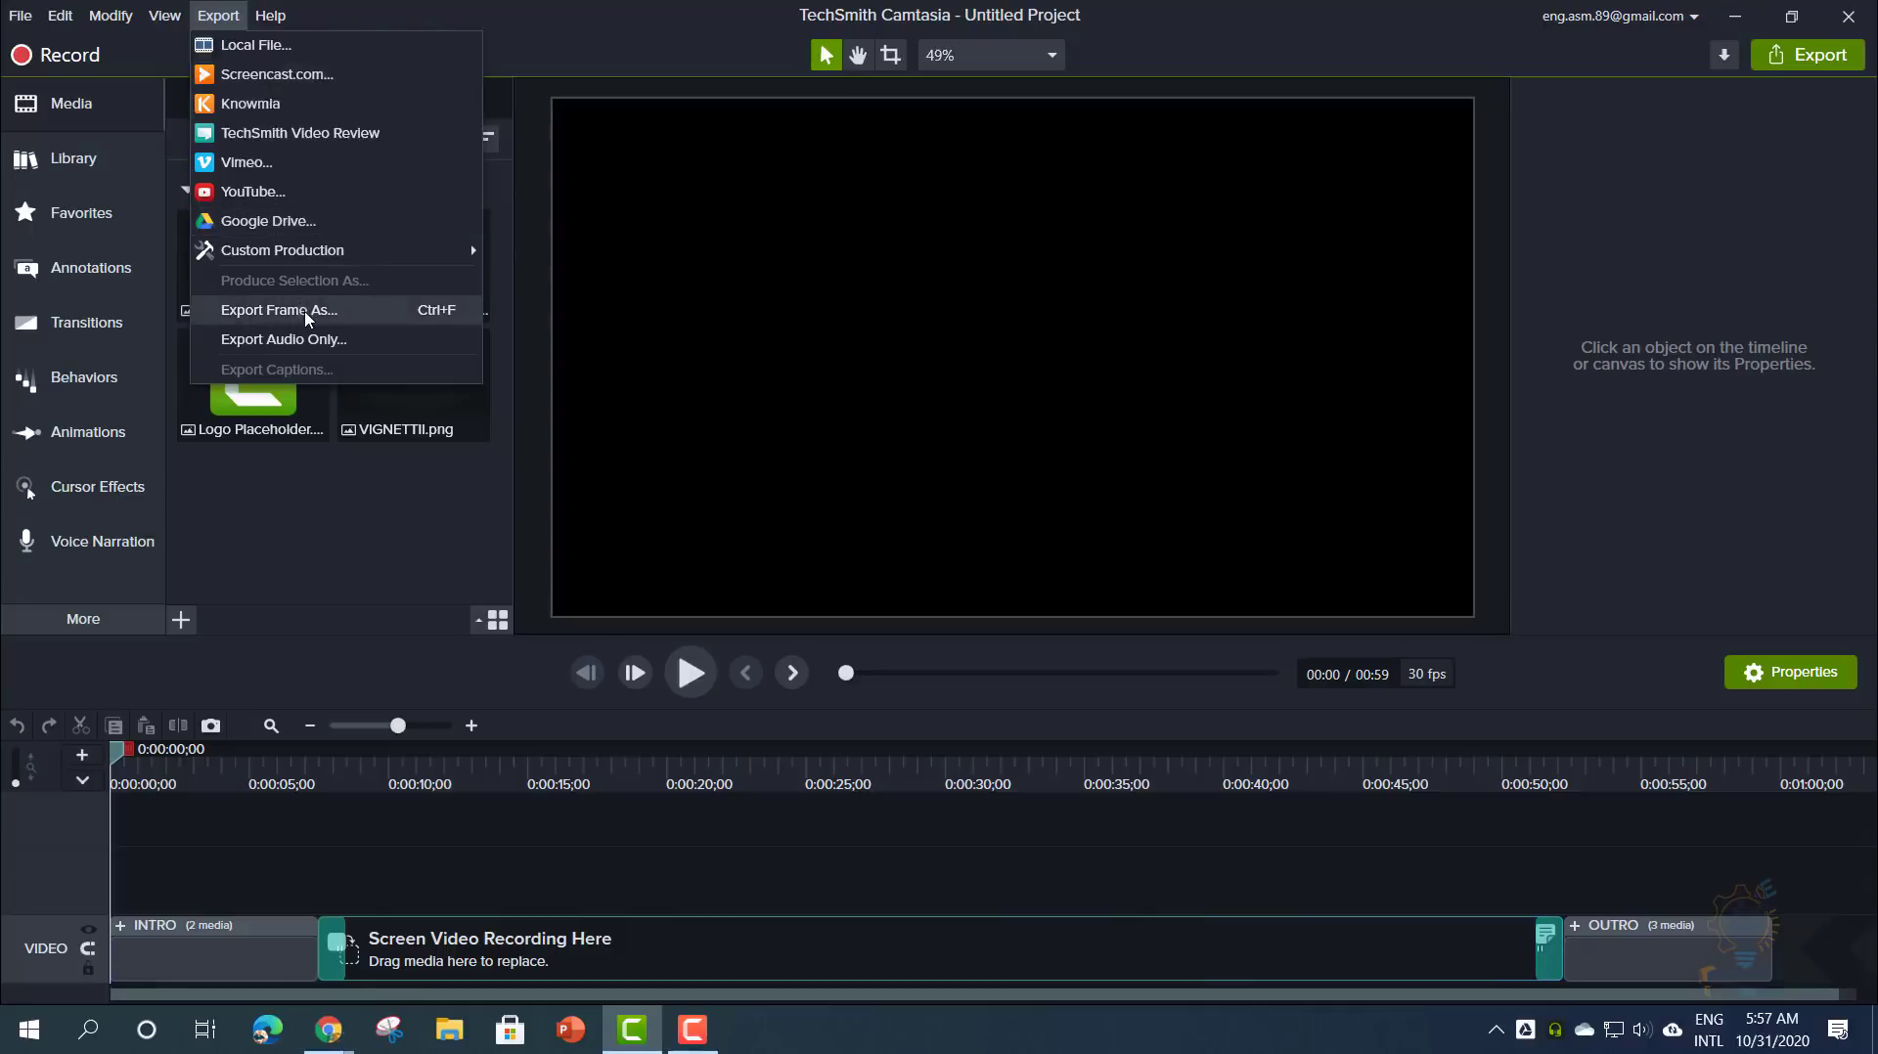
click(214, 782)
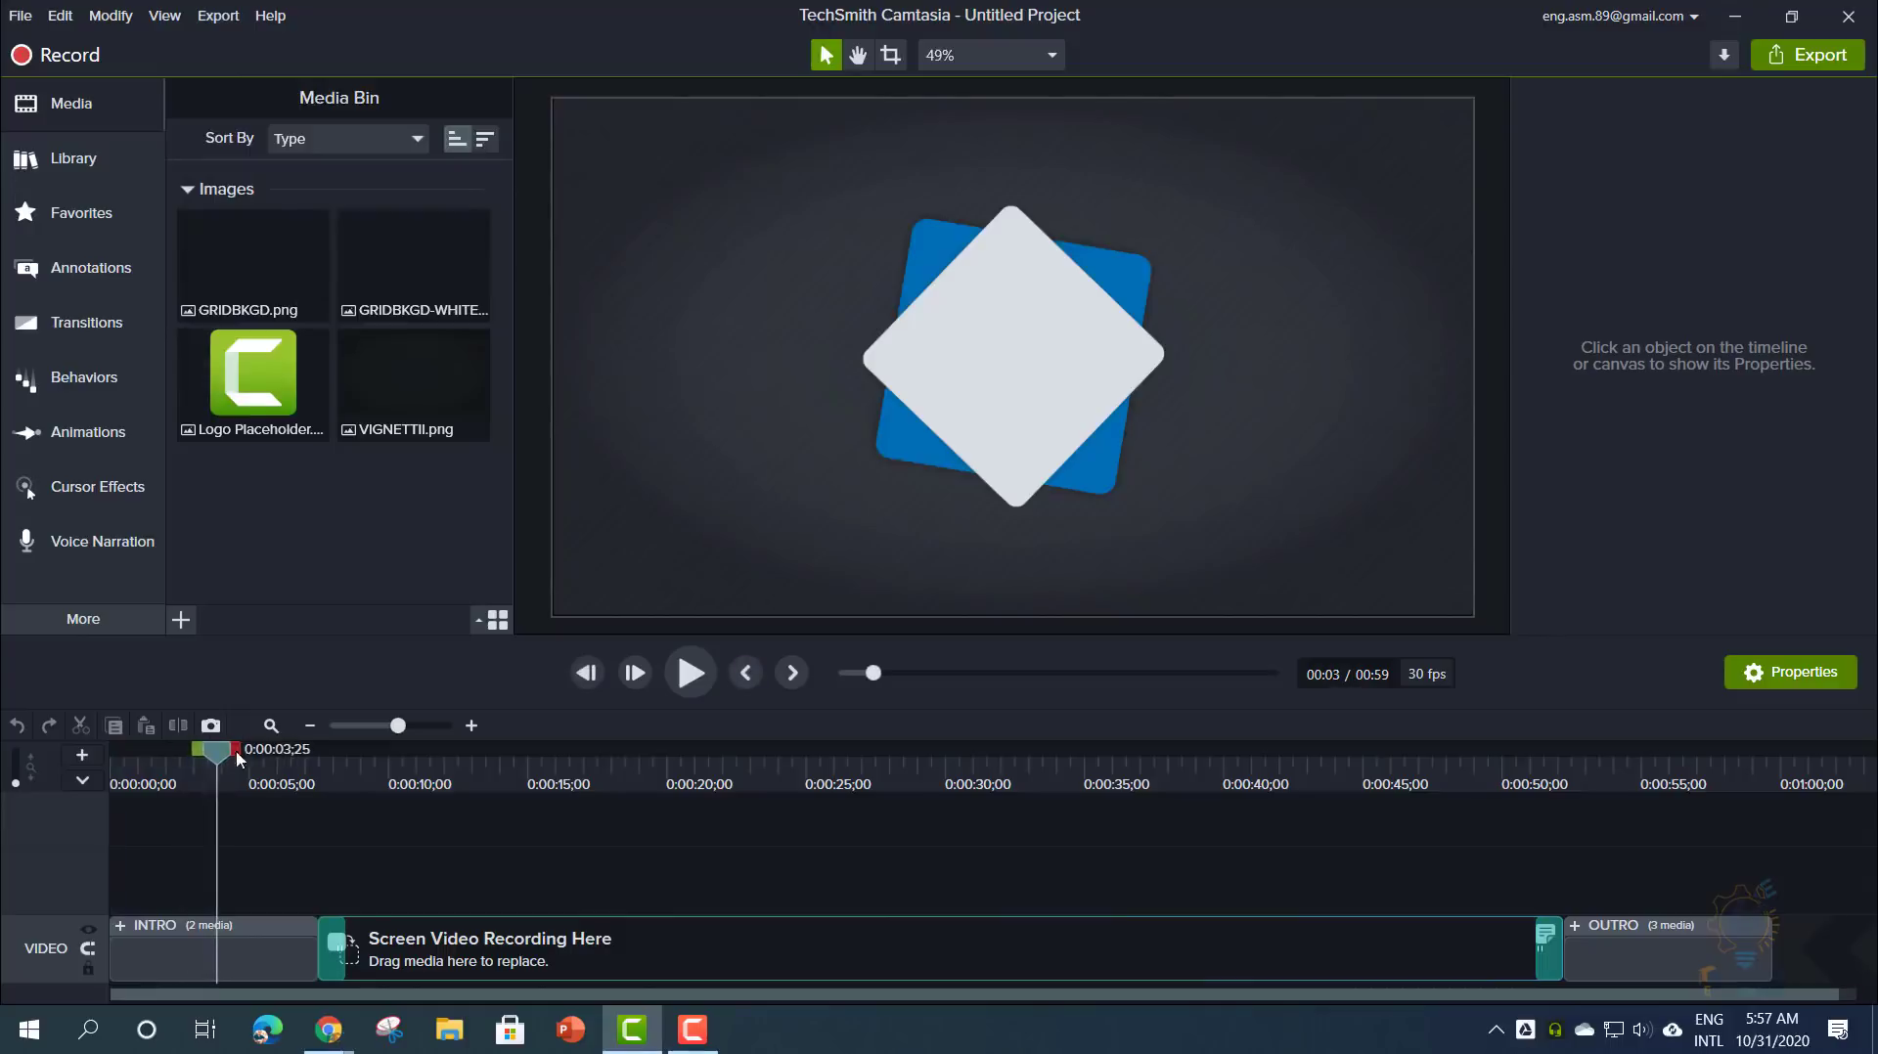
drag(220, 756, 234, 762)
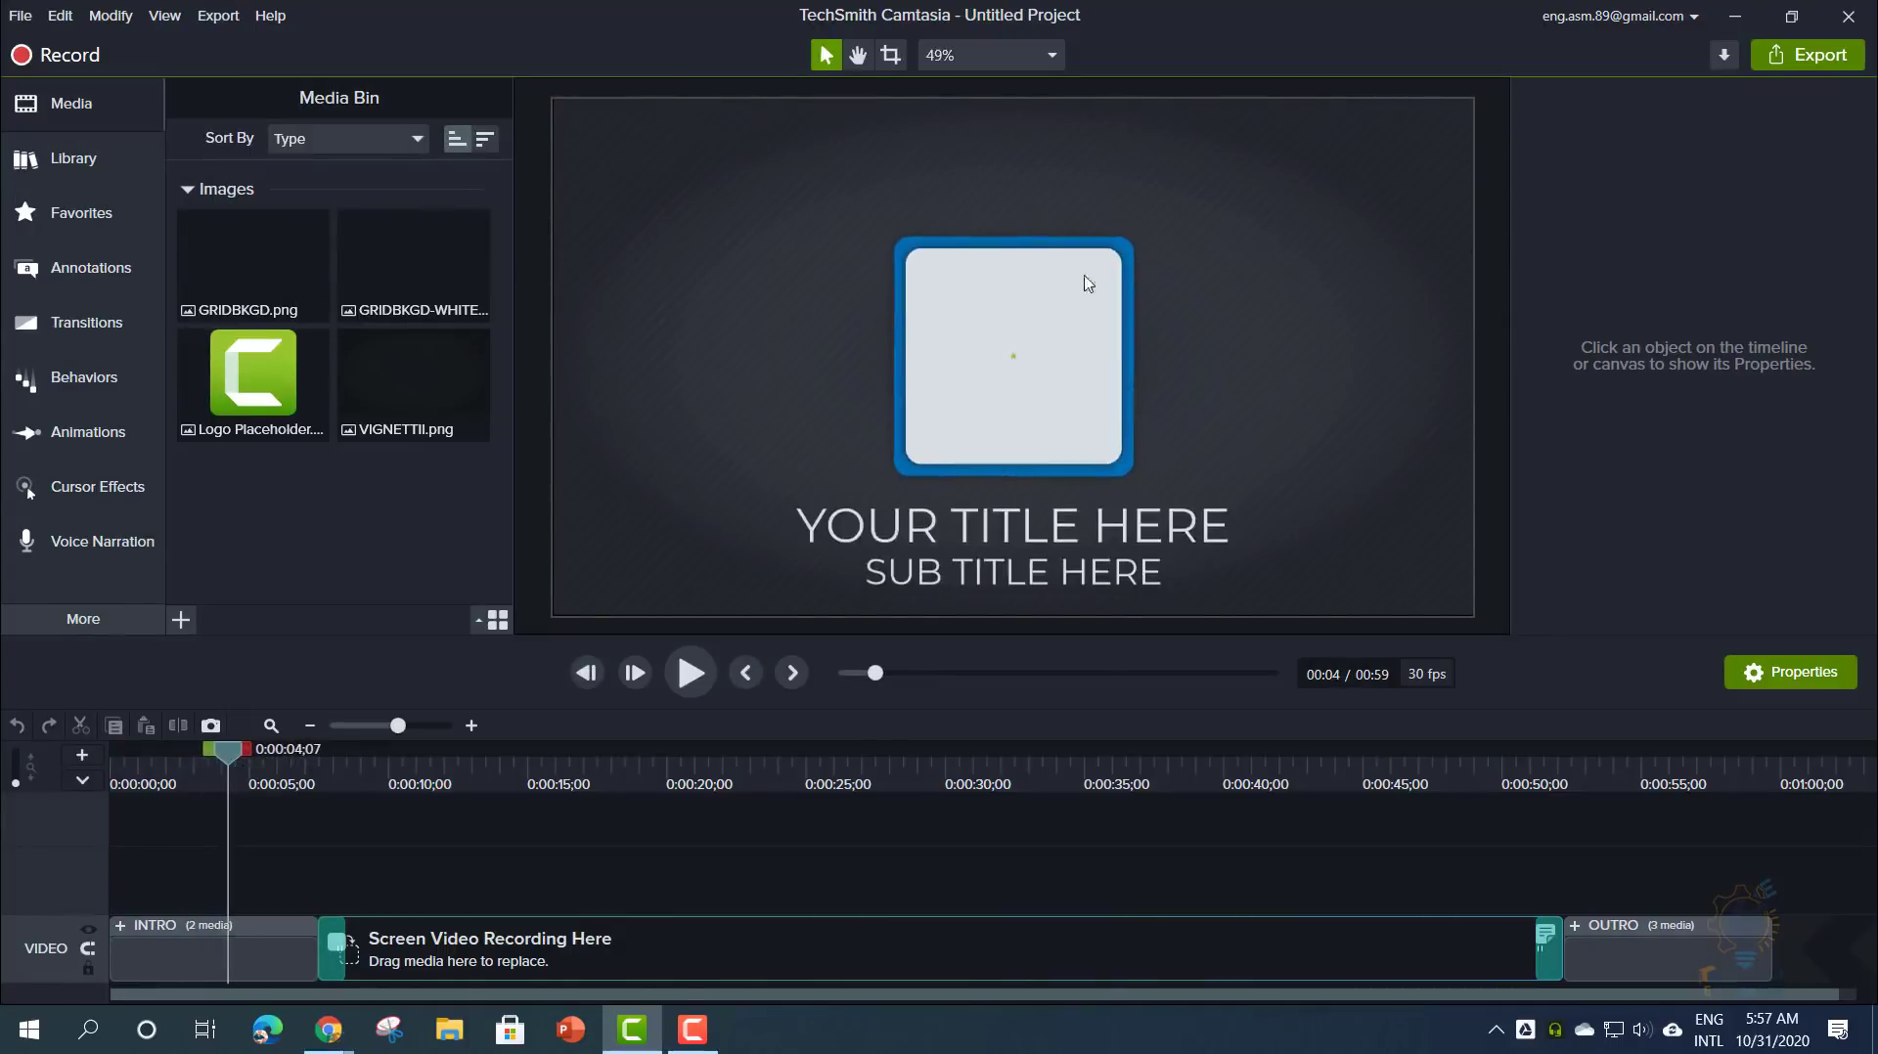
- Begin saving that frame as a PNG, cancel, then scrub the playhead to 0:42
click(219, 15)
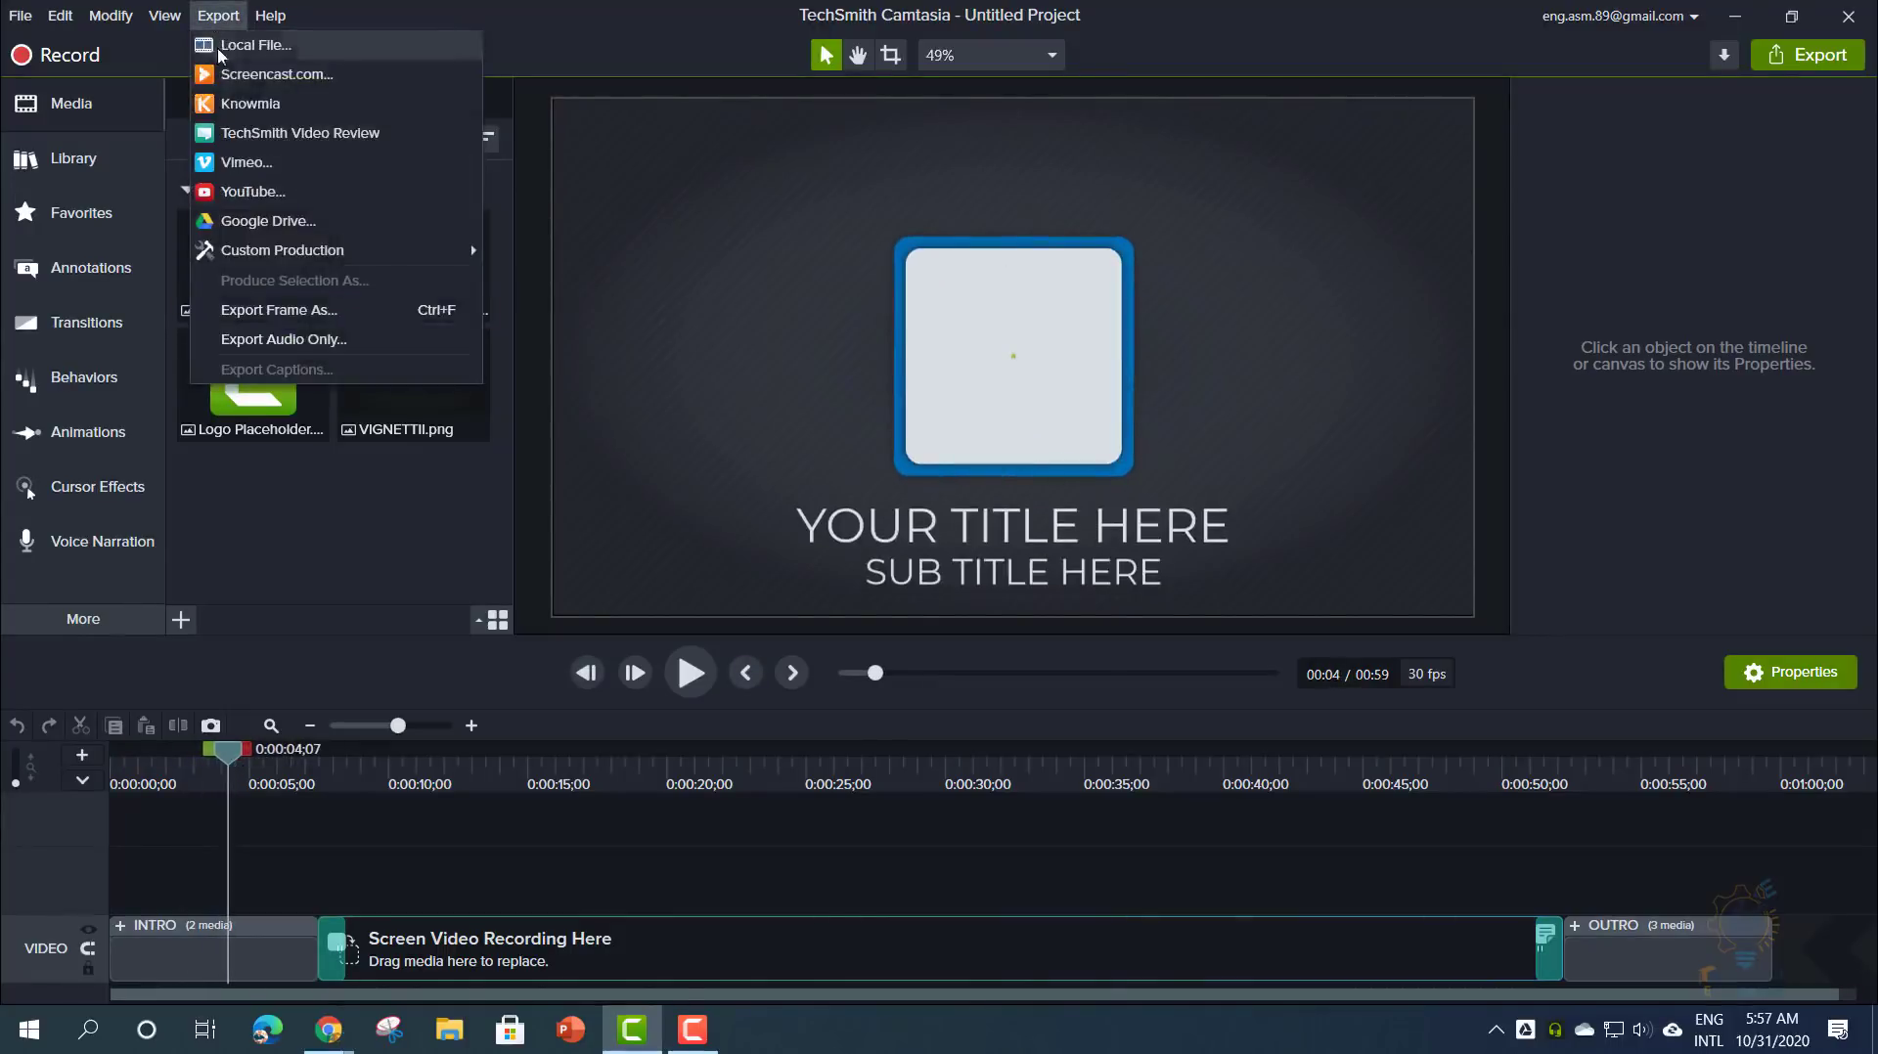
click(278, 310)
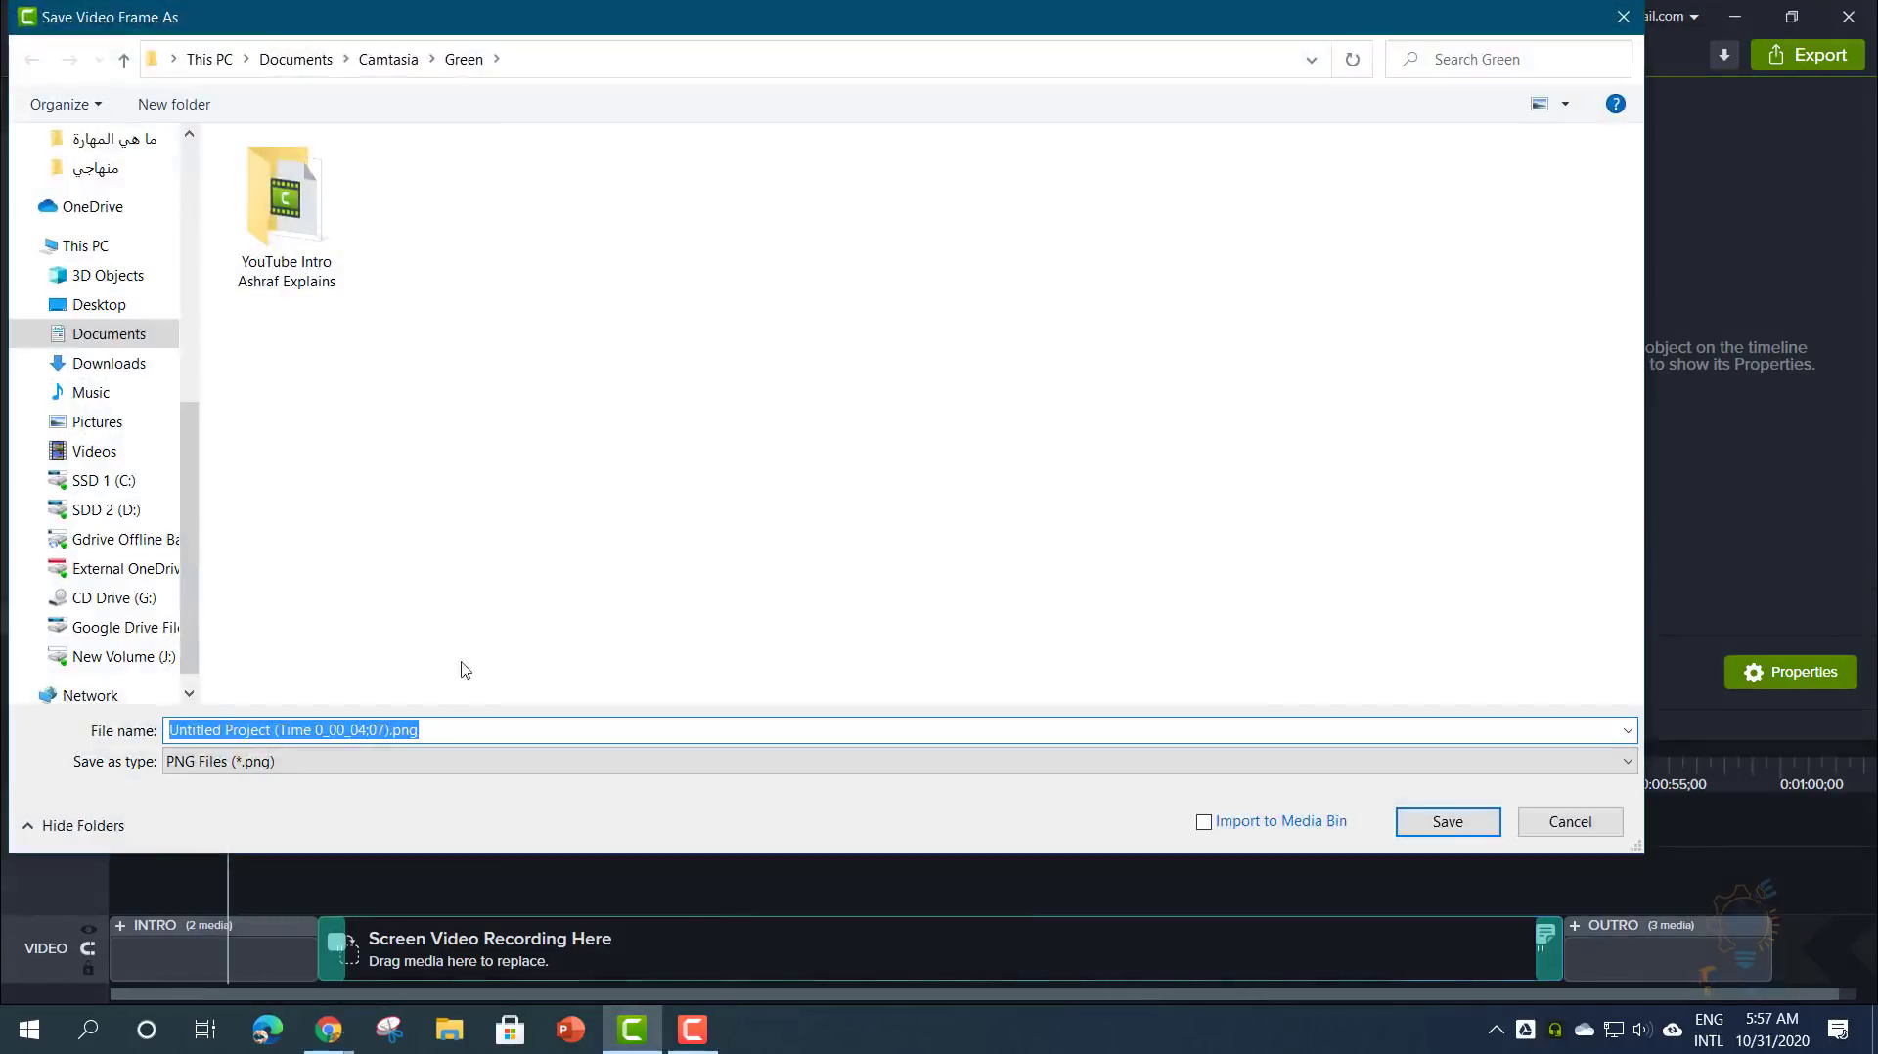
drag(420, 733, 397, 735)
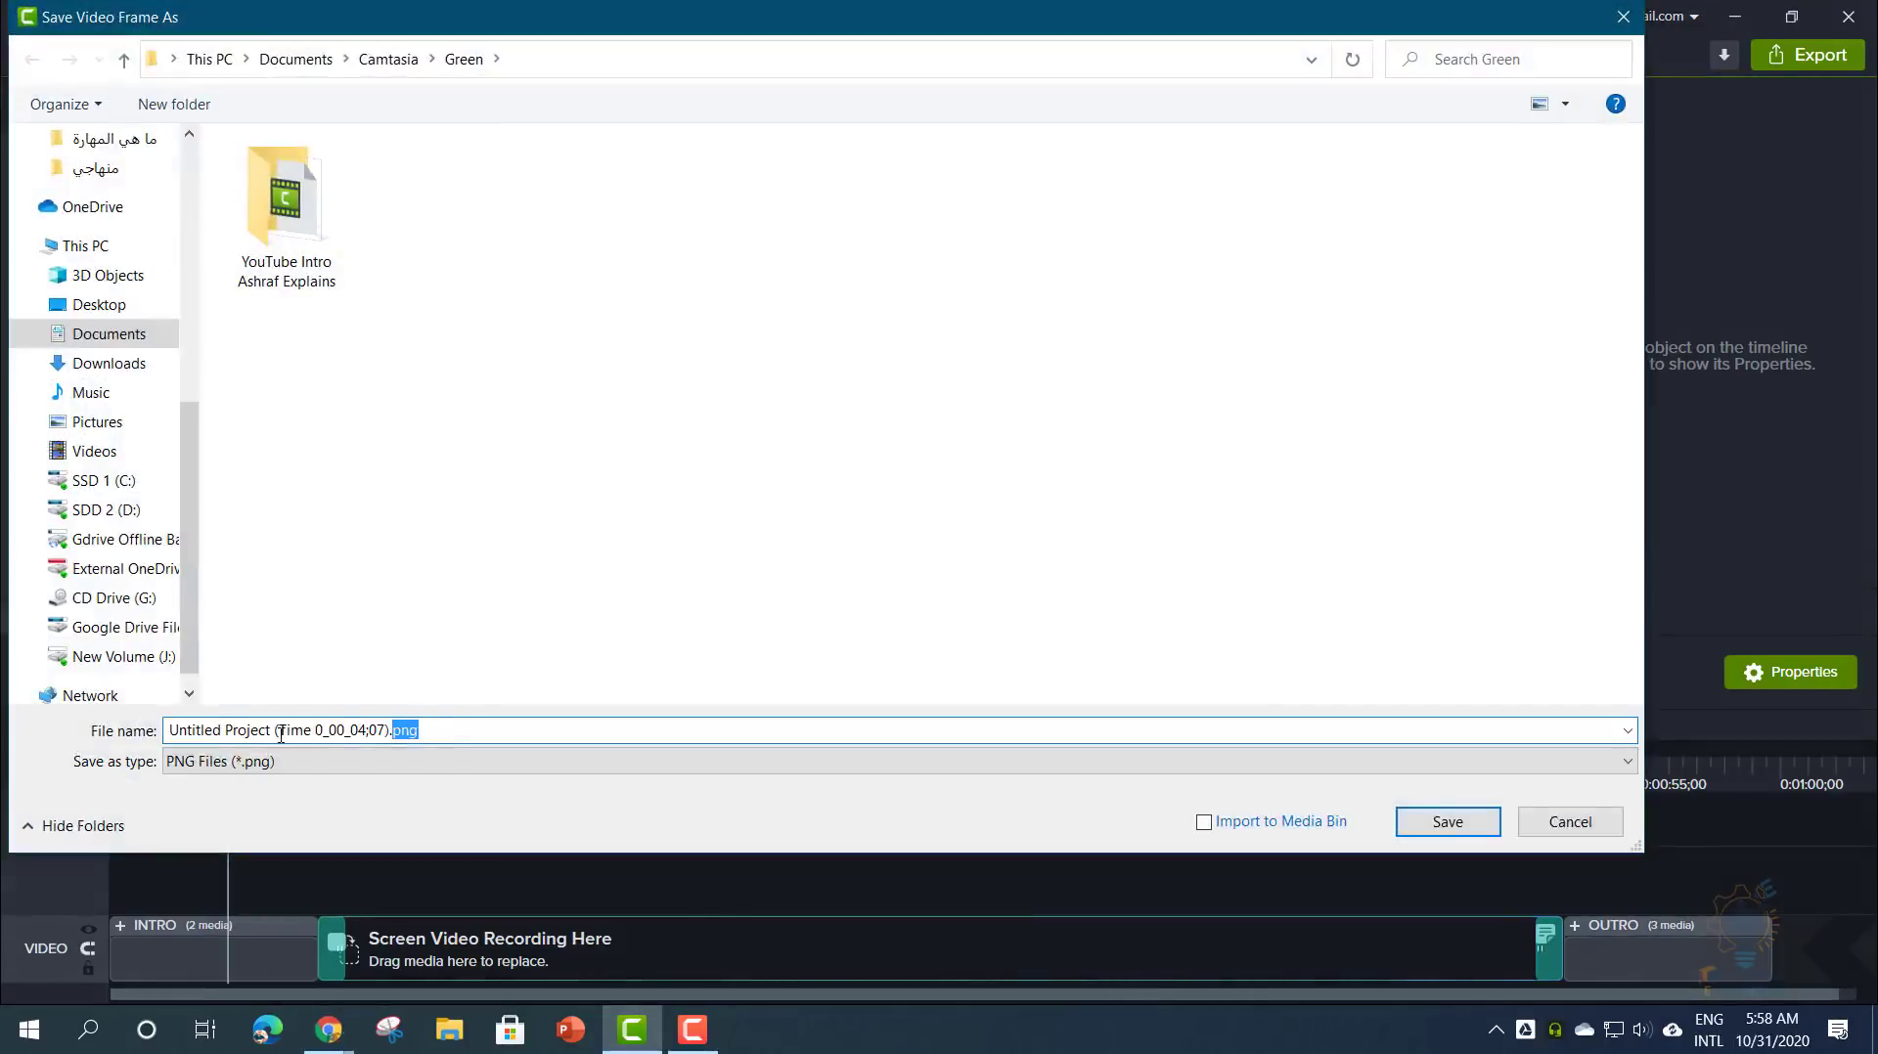
click(1556, 831)
drag(453, 777, 1292, 782)
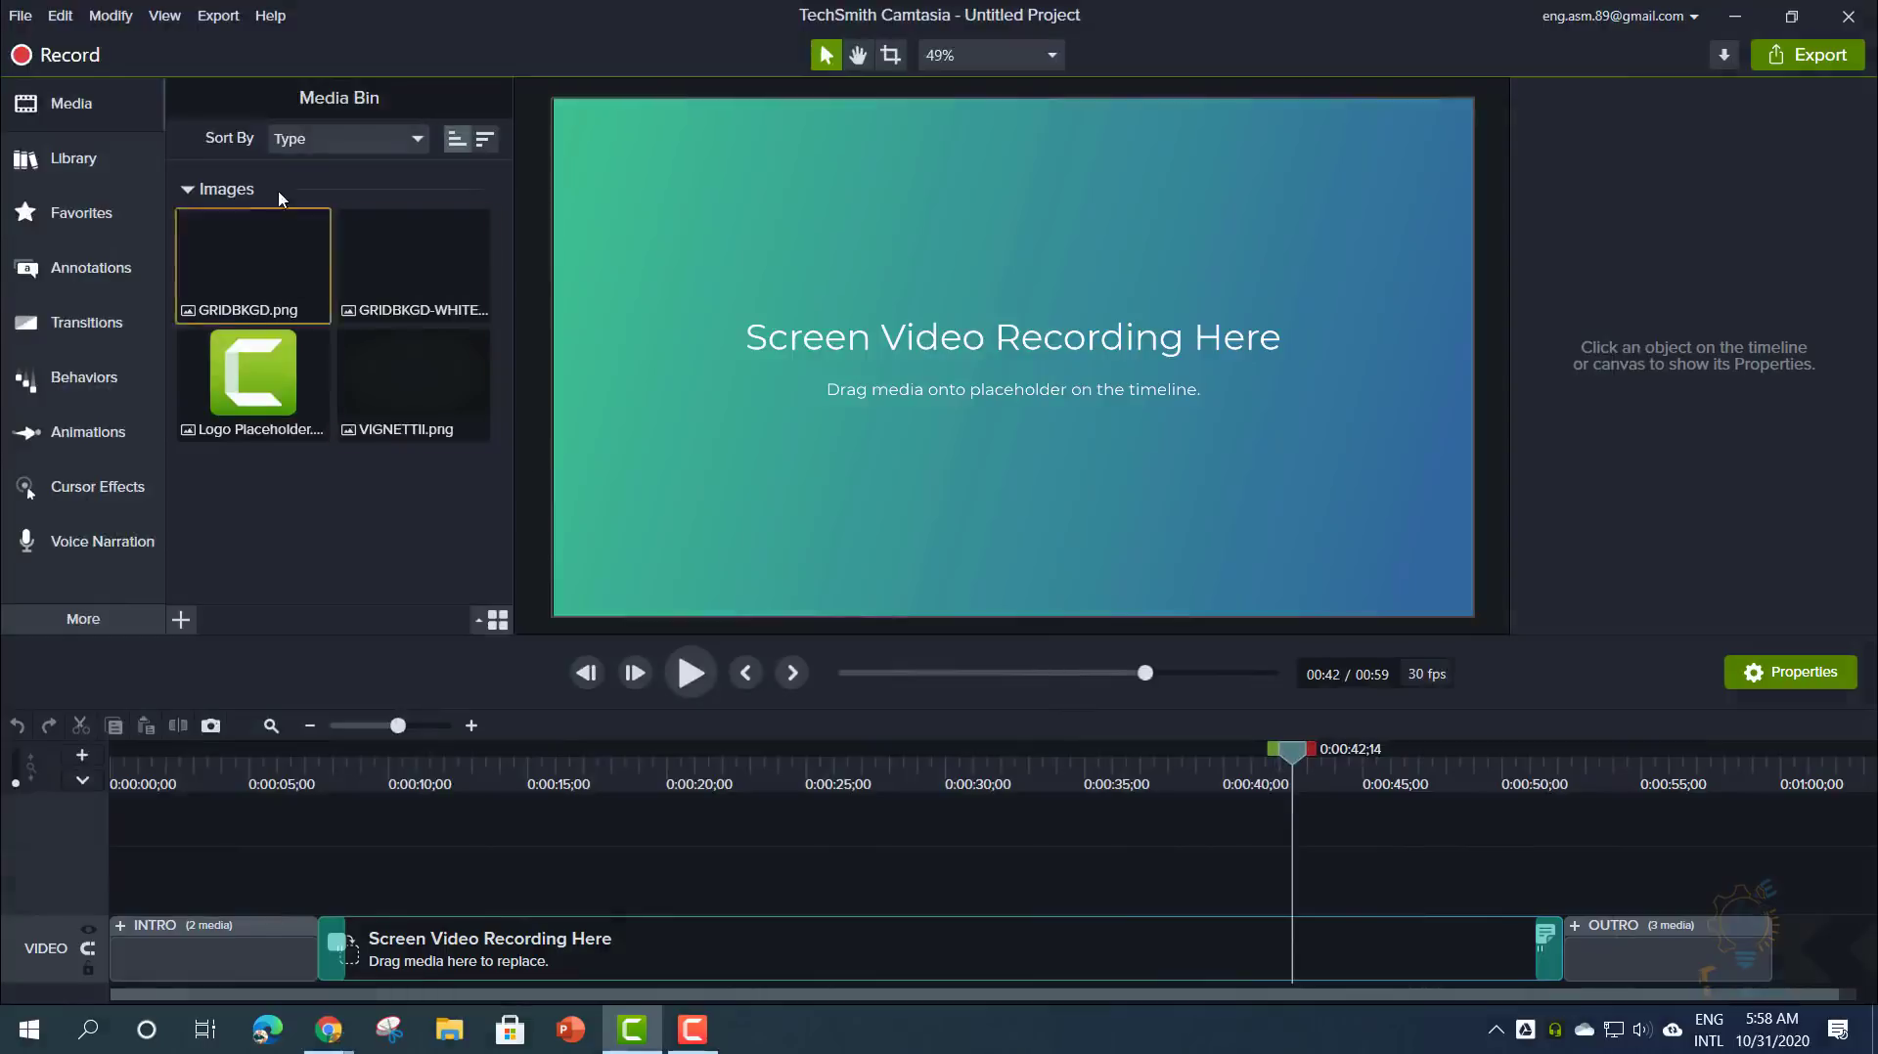
- Start an audio-only export as Untitled Project.wav, cancel it, and return the playhead to the start
click(218, 15)
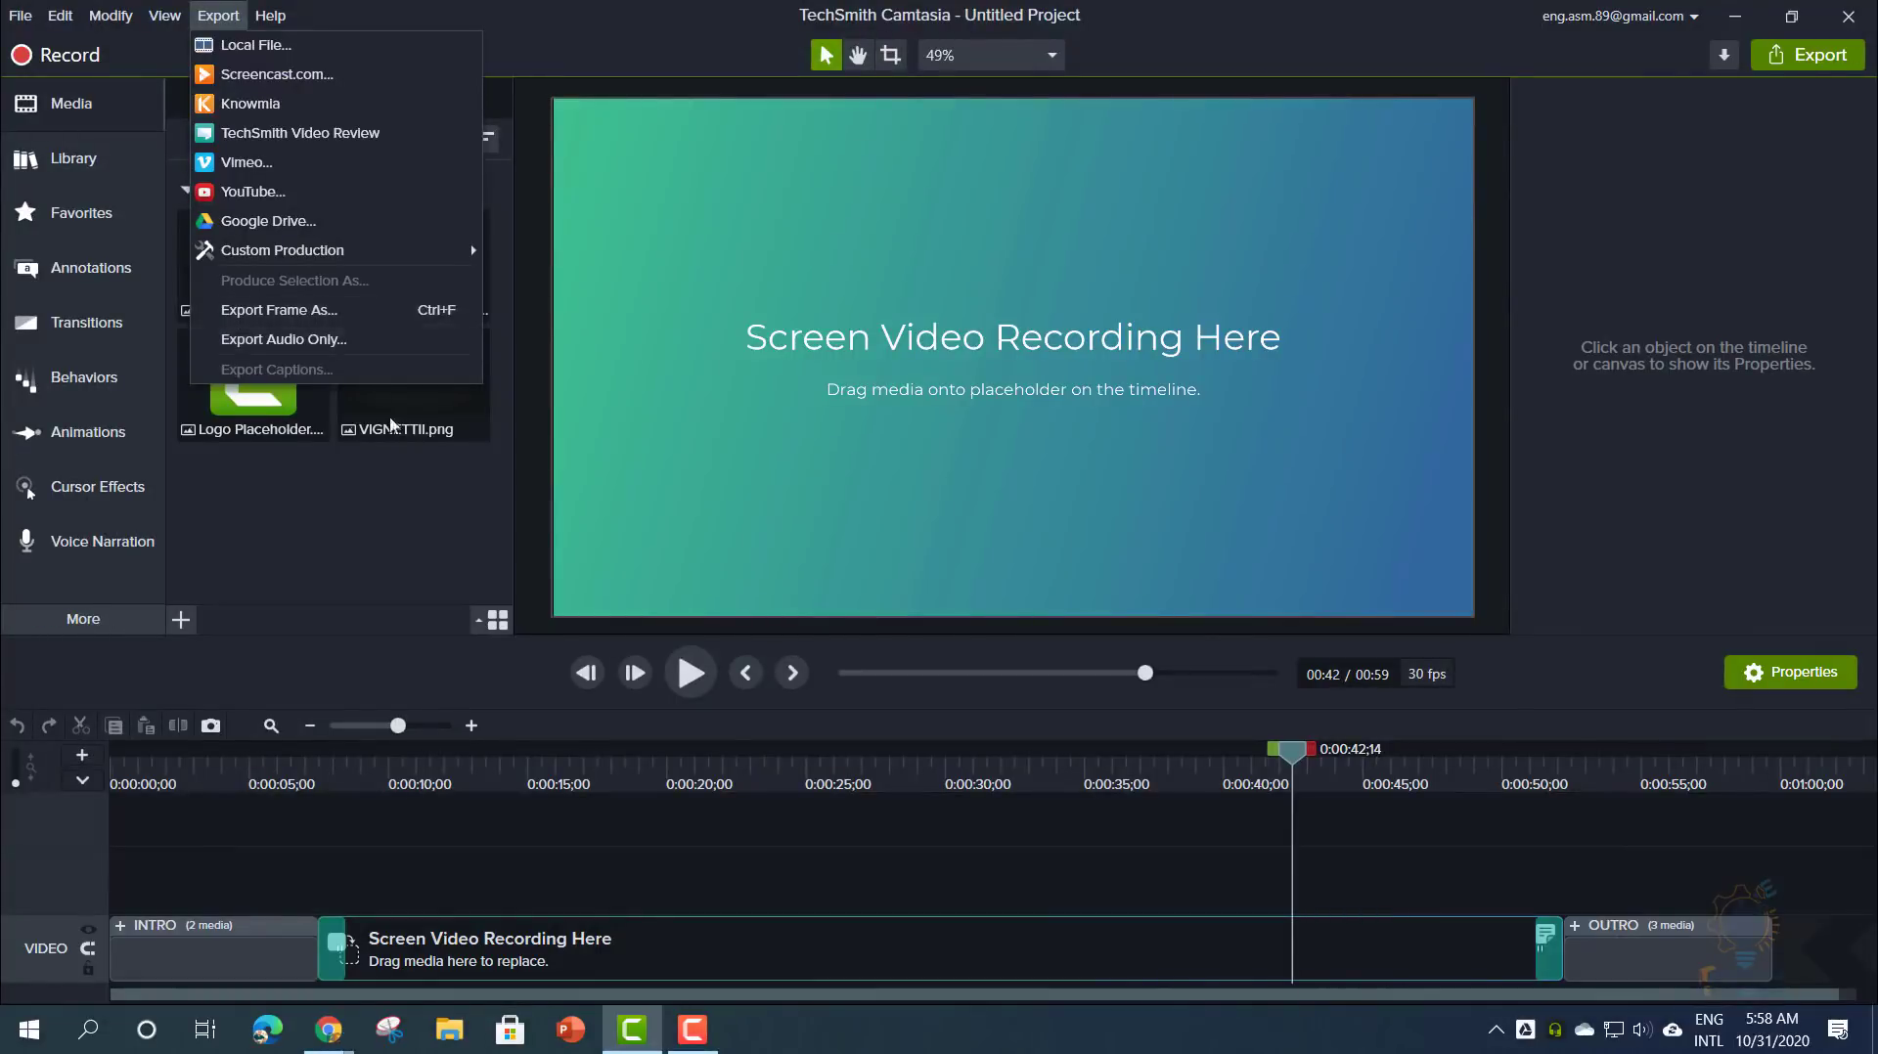
click(934, 839)
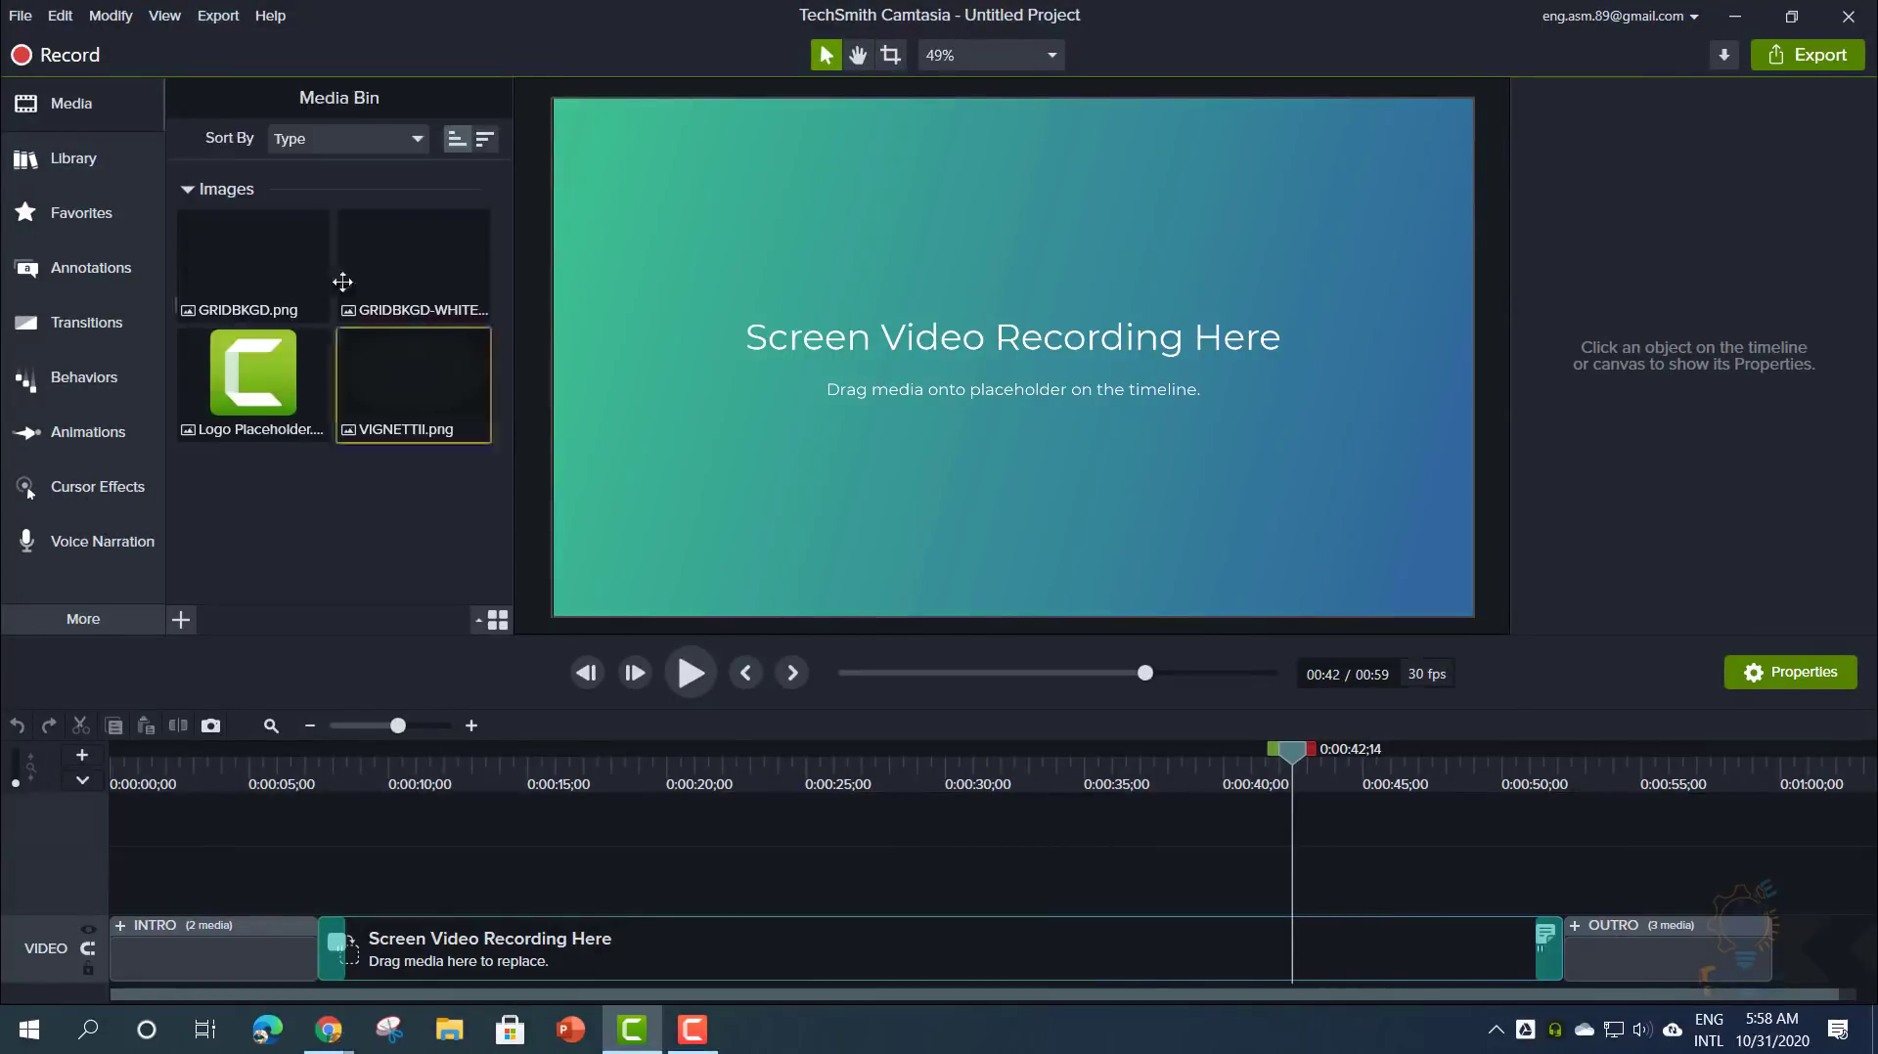
click(217, 15)
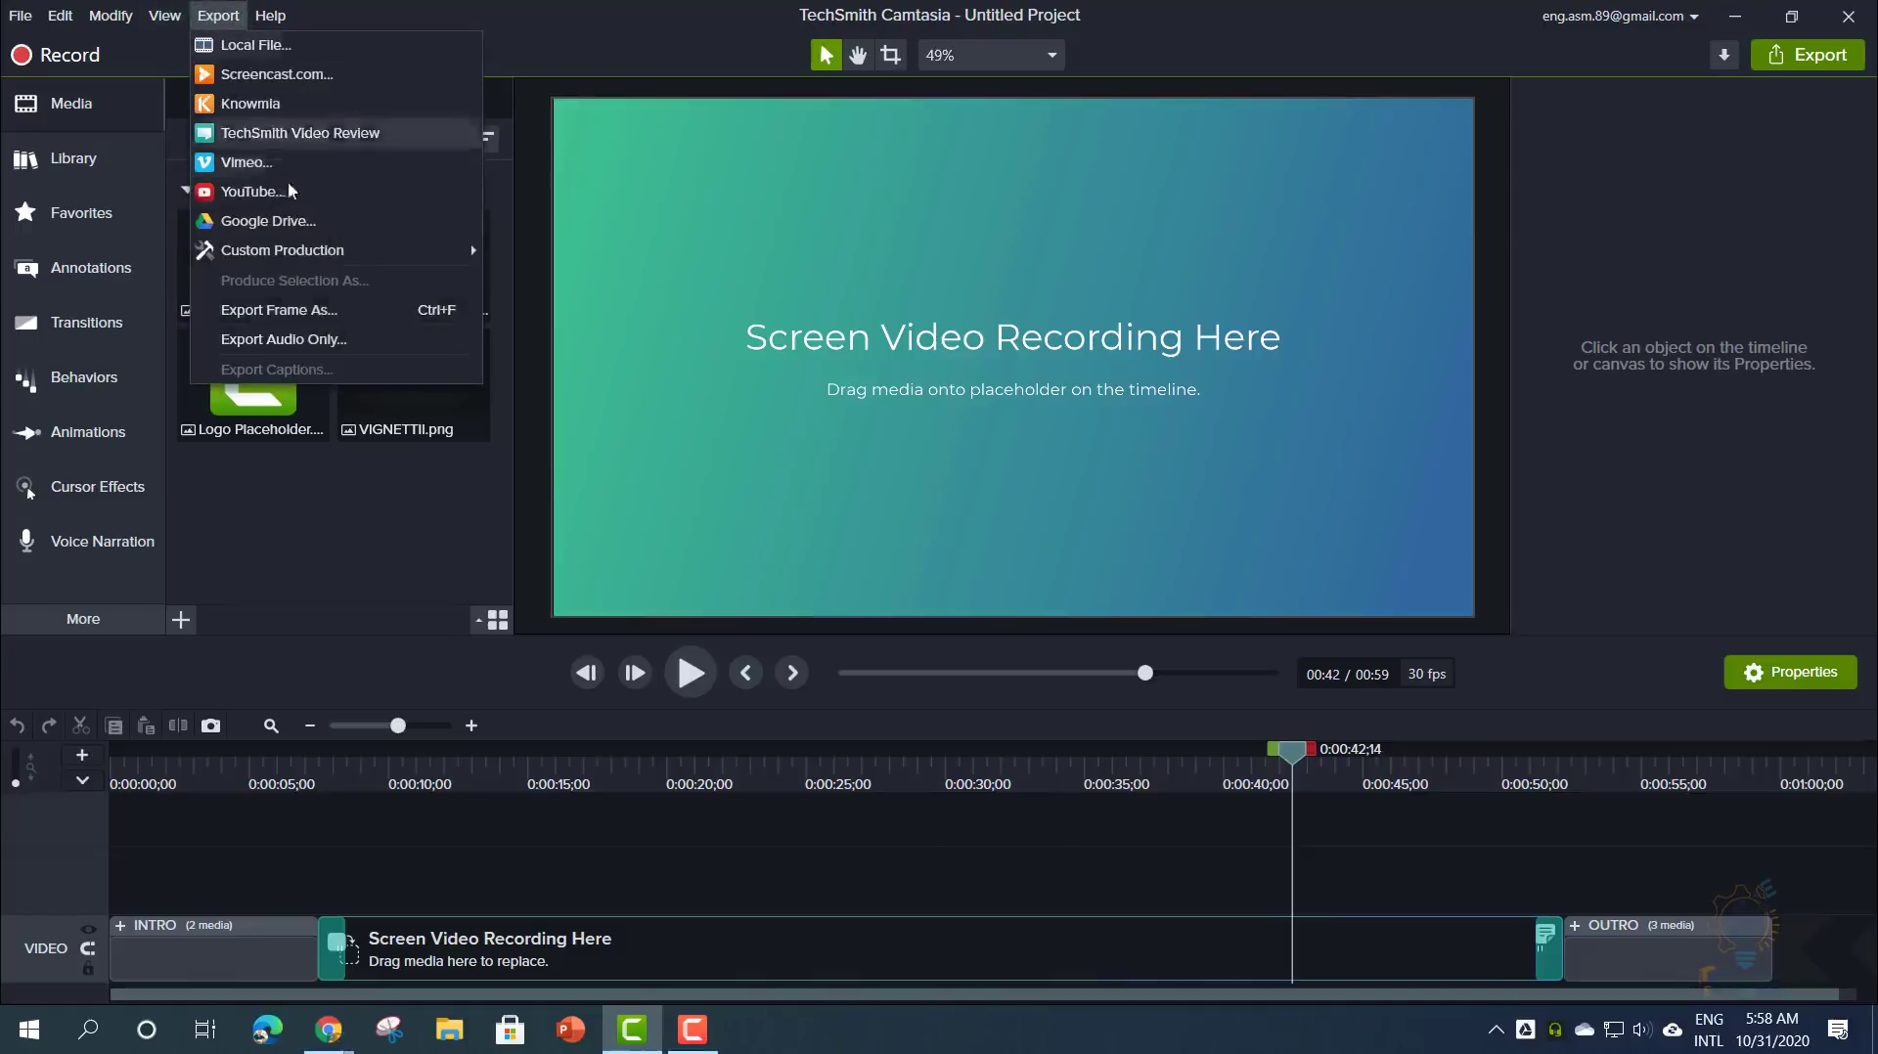
click(329, 346)
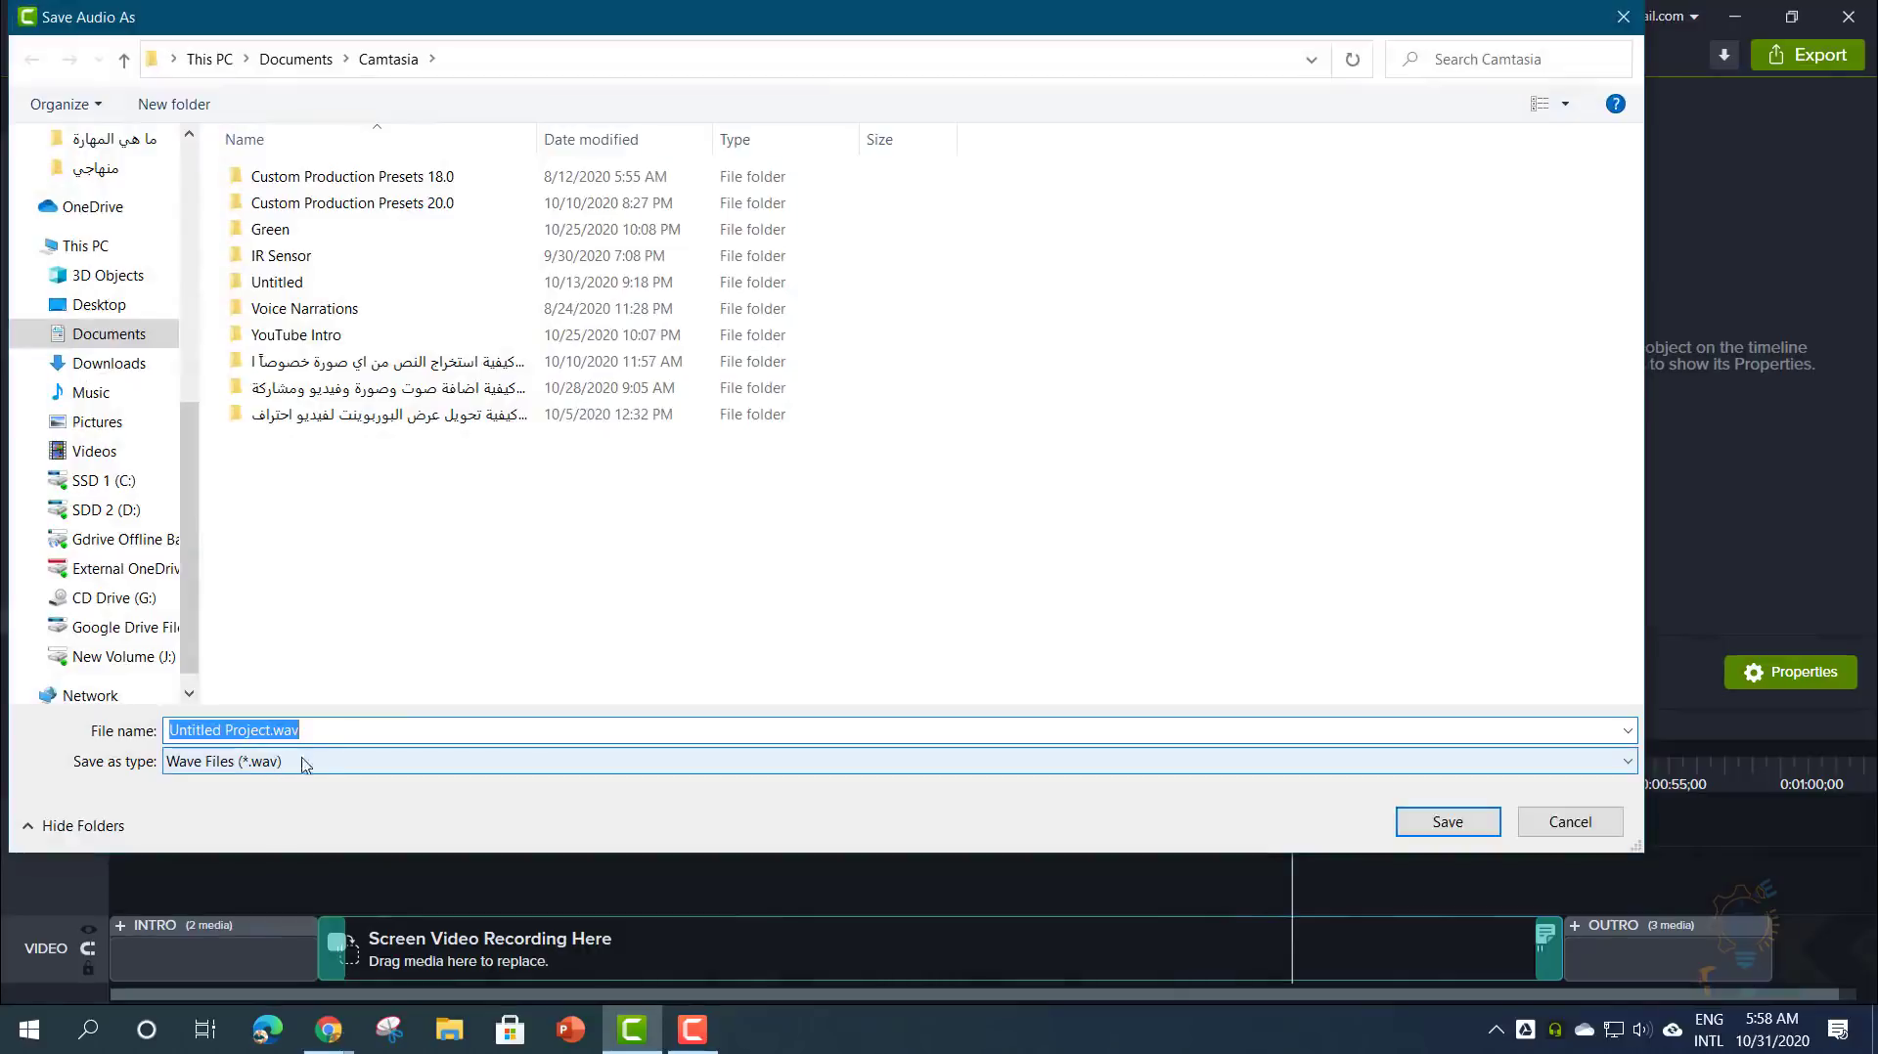
click(1539, 823)
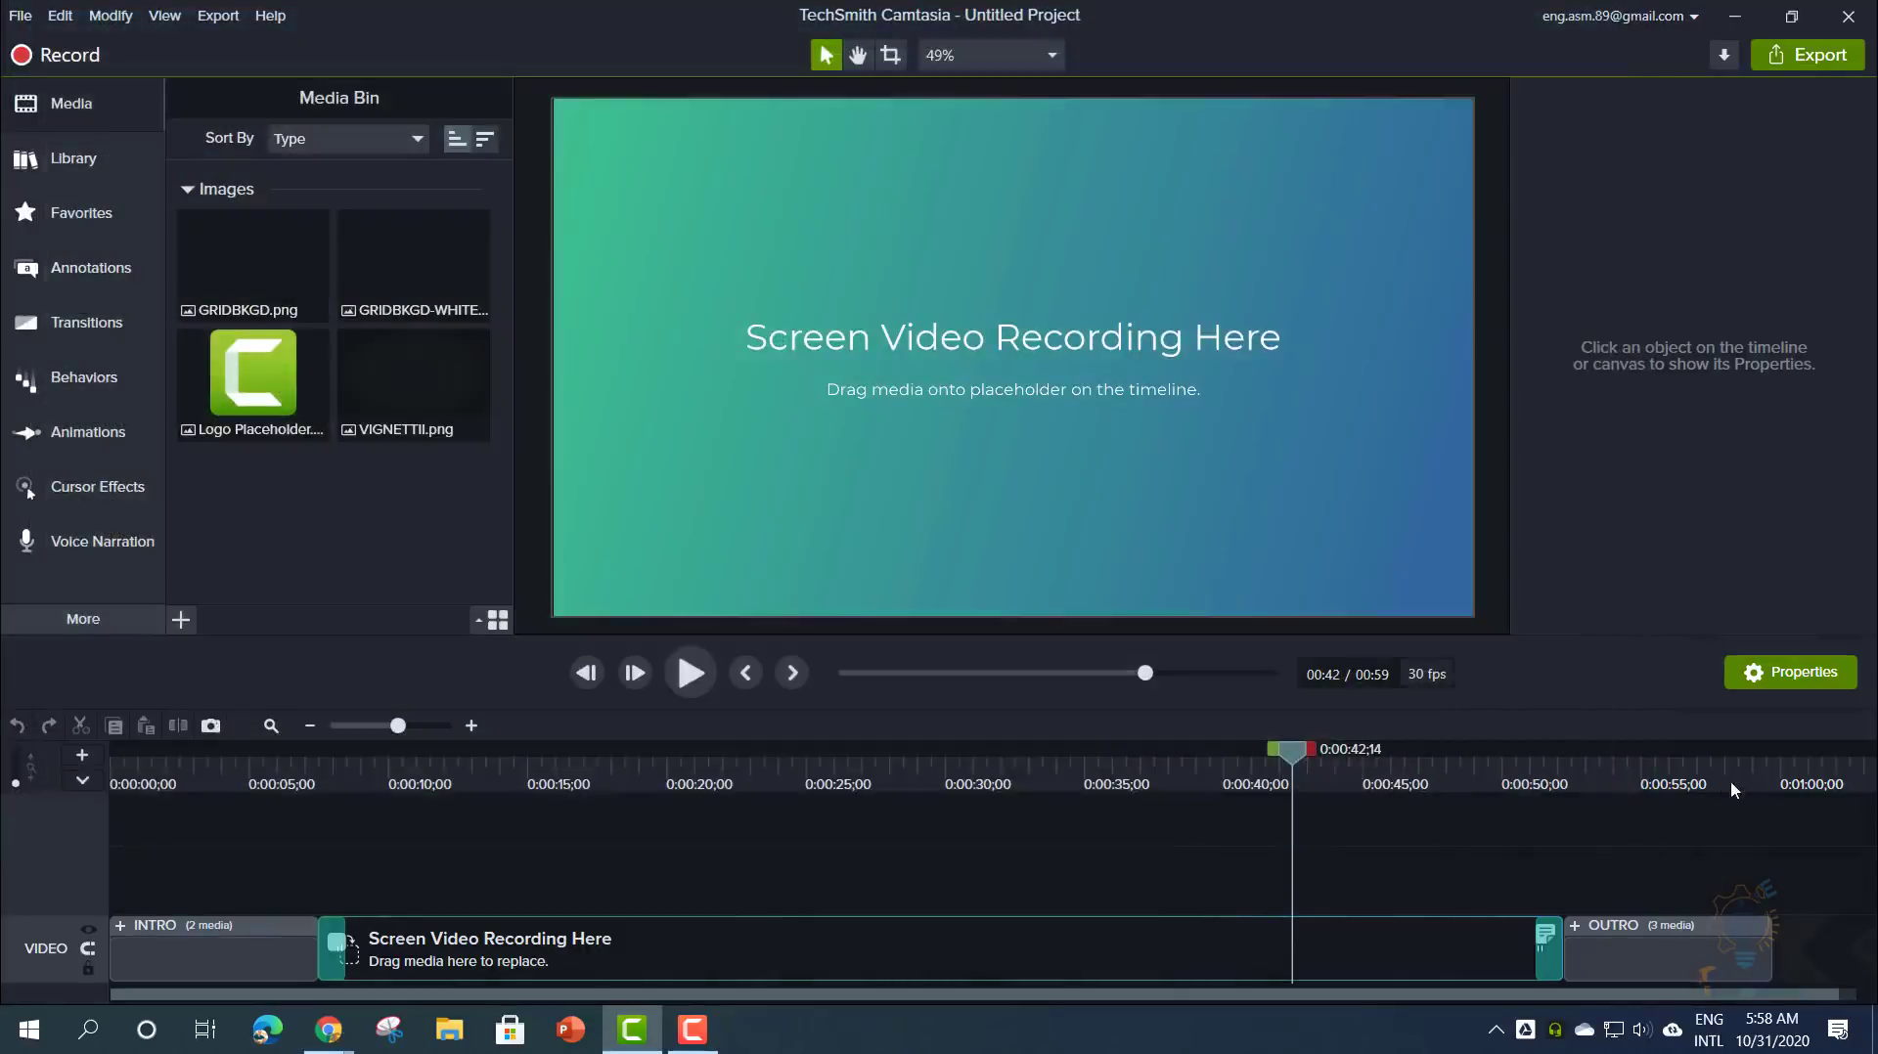
click(114, 766)
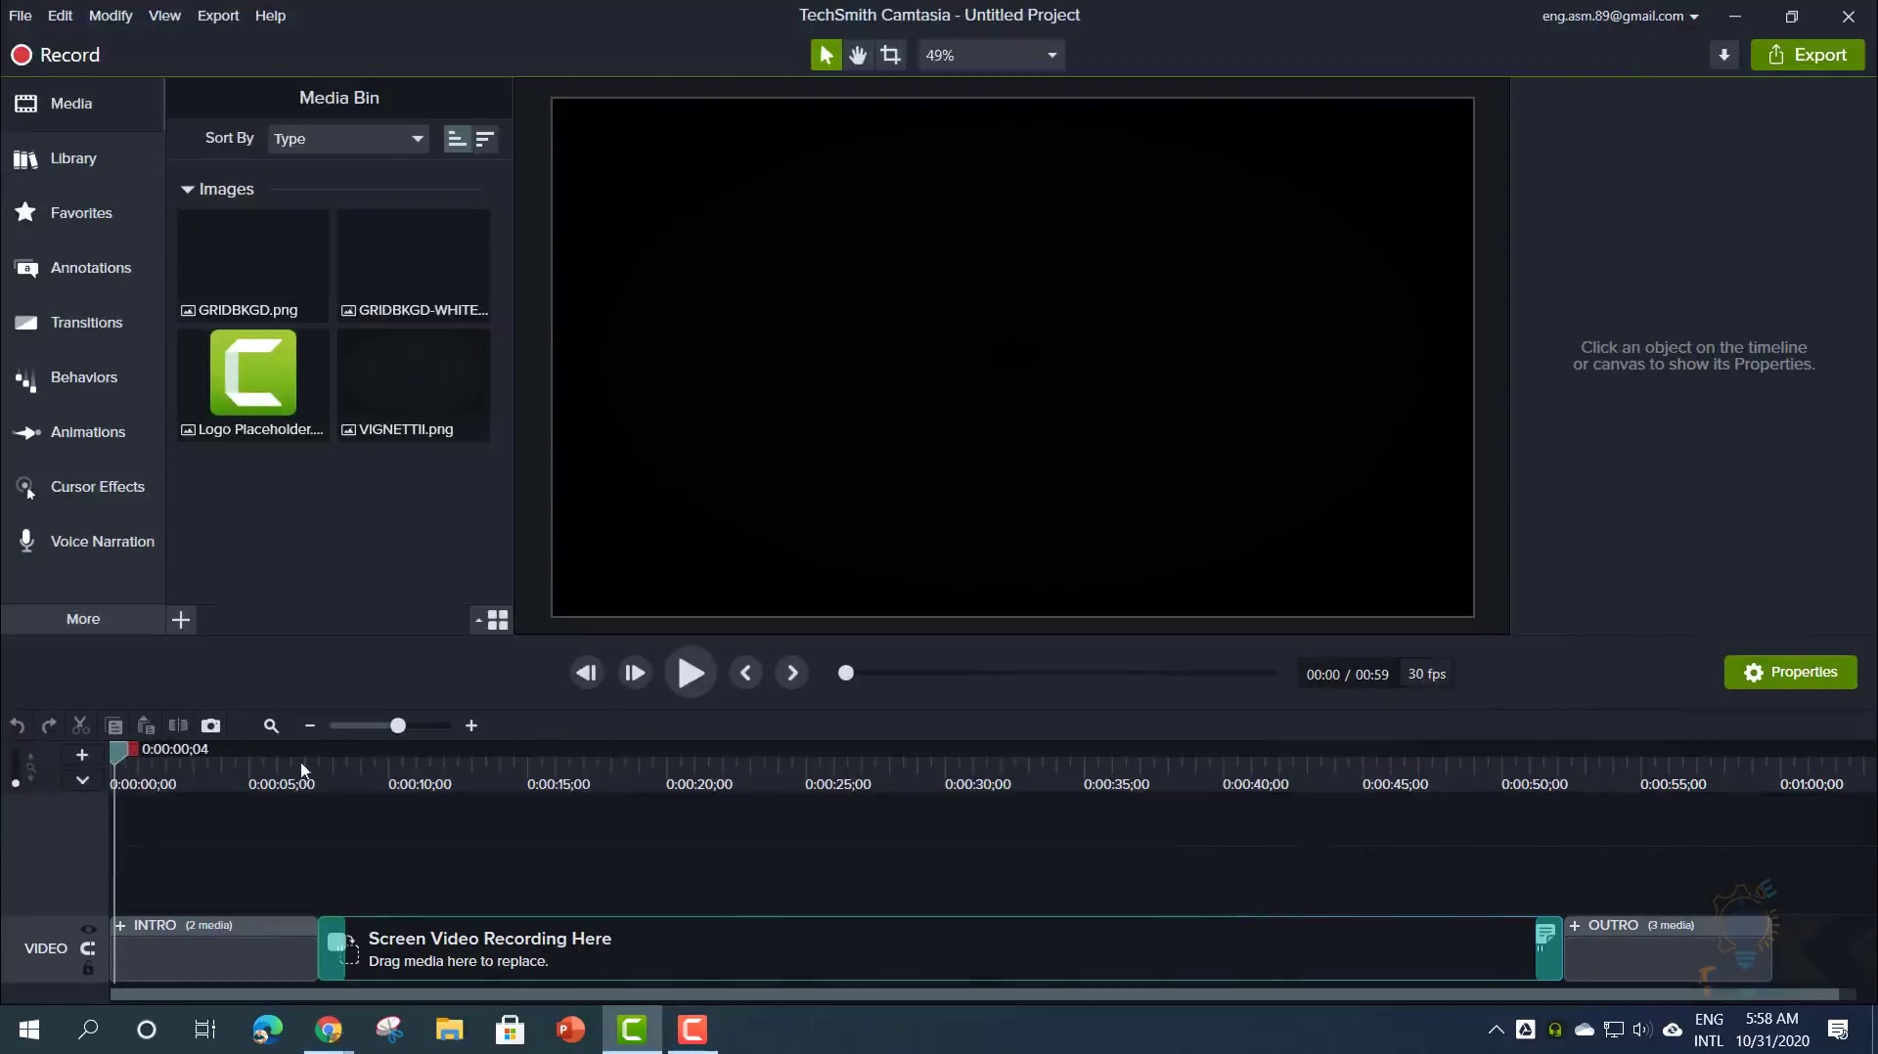
- Move the playhead to the project's end, then create a blank Untitled Project with File > New Project
click(1770, 768)
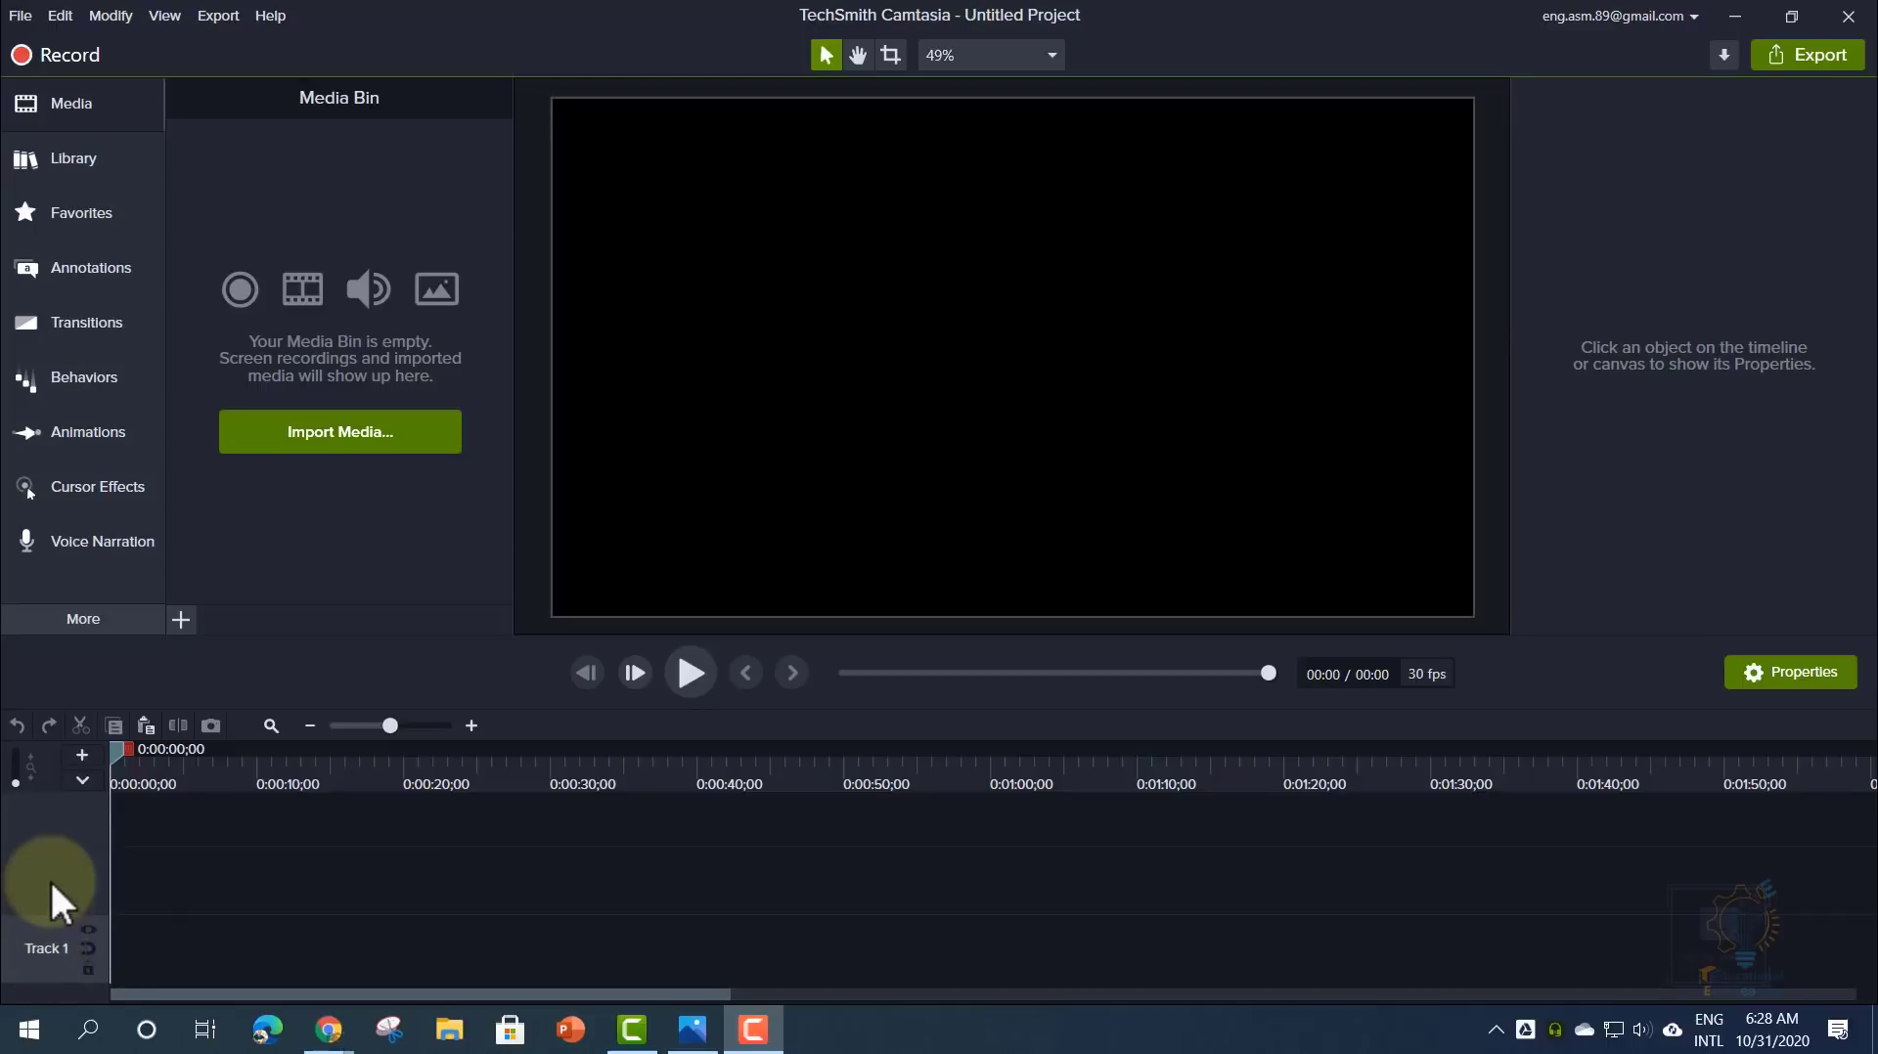
- Import 6 Edit Menu - Preferences.trec and 5 File Menu - Menus.trec into the Media Bin
click(273, 442)
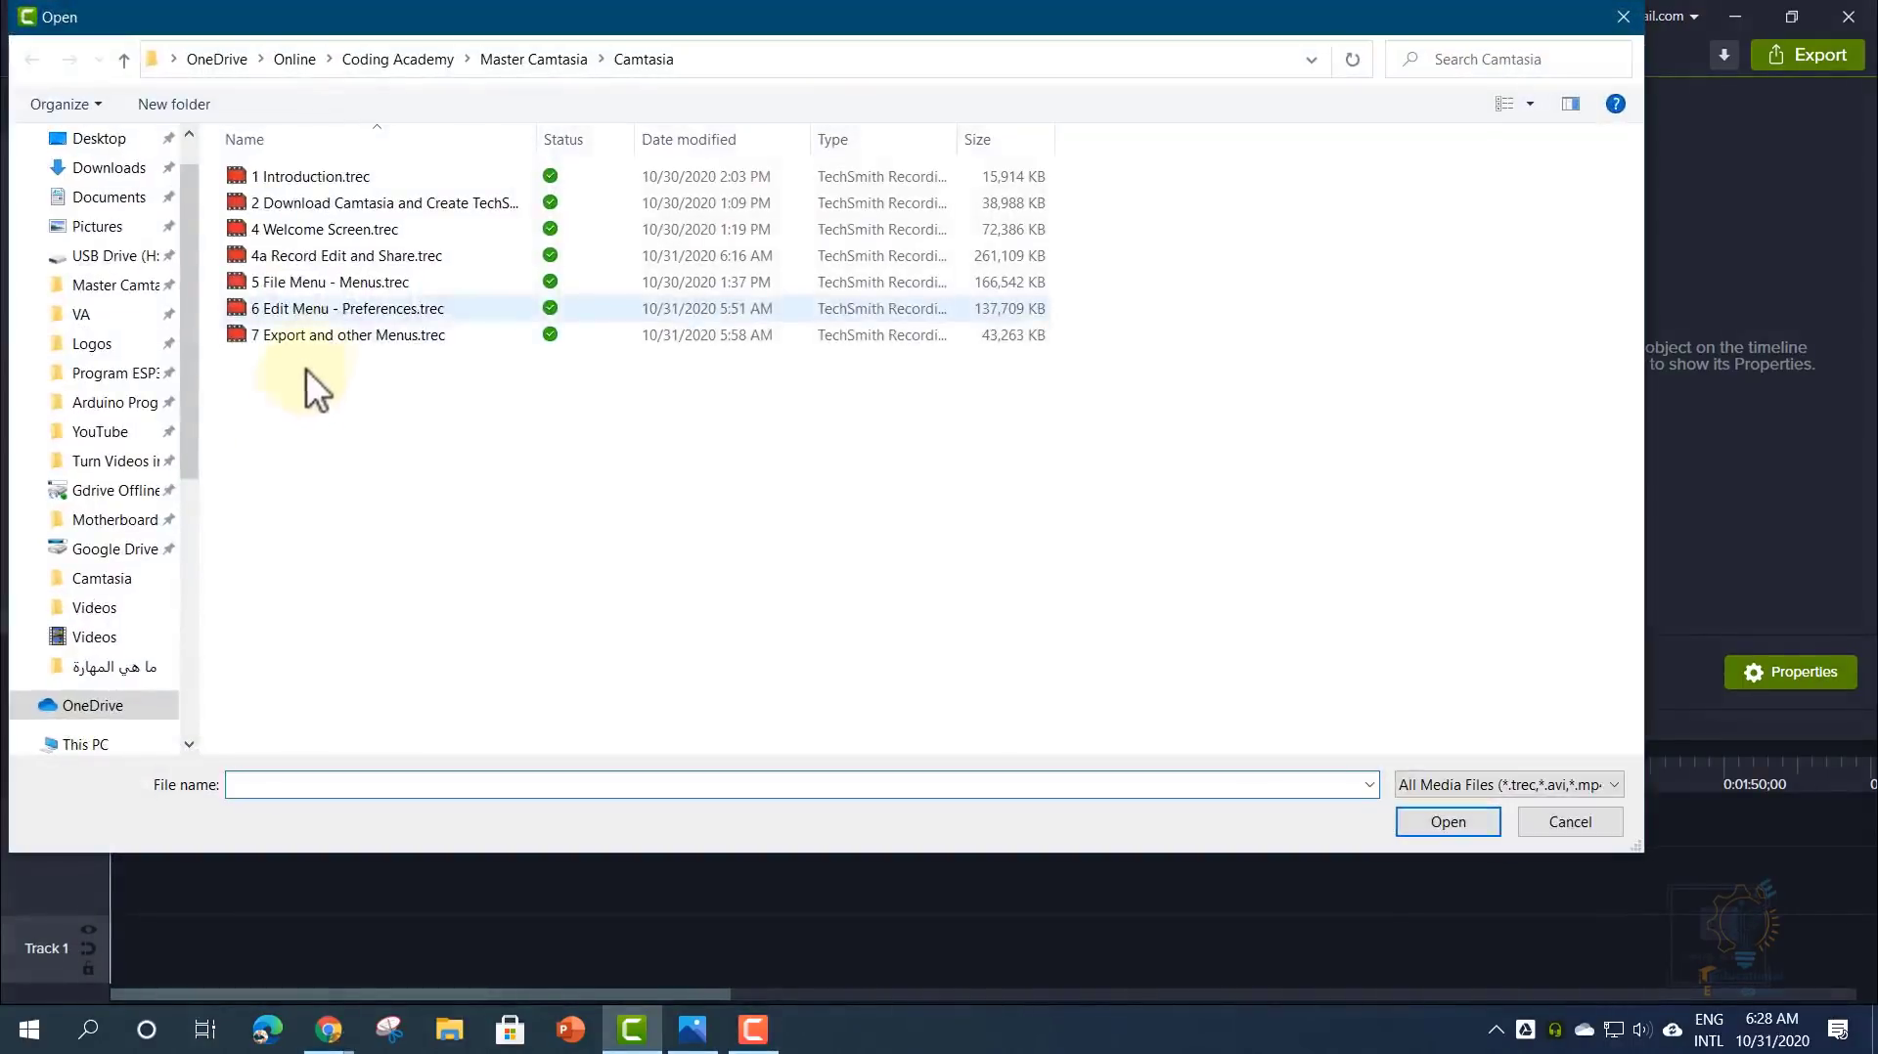
double_click(331, 309)
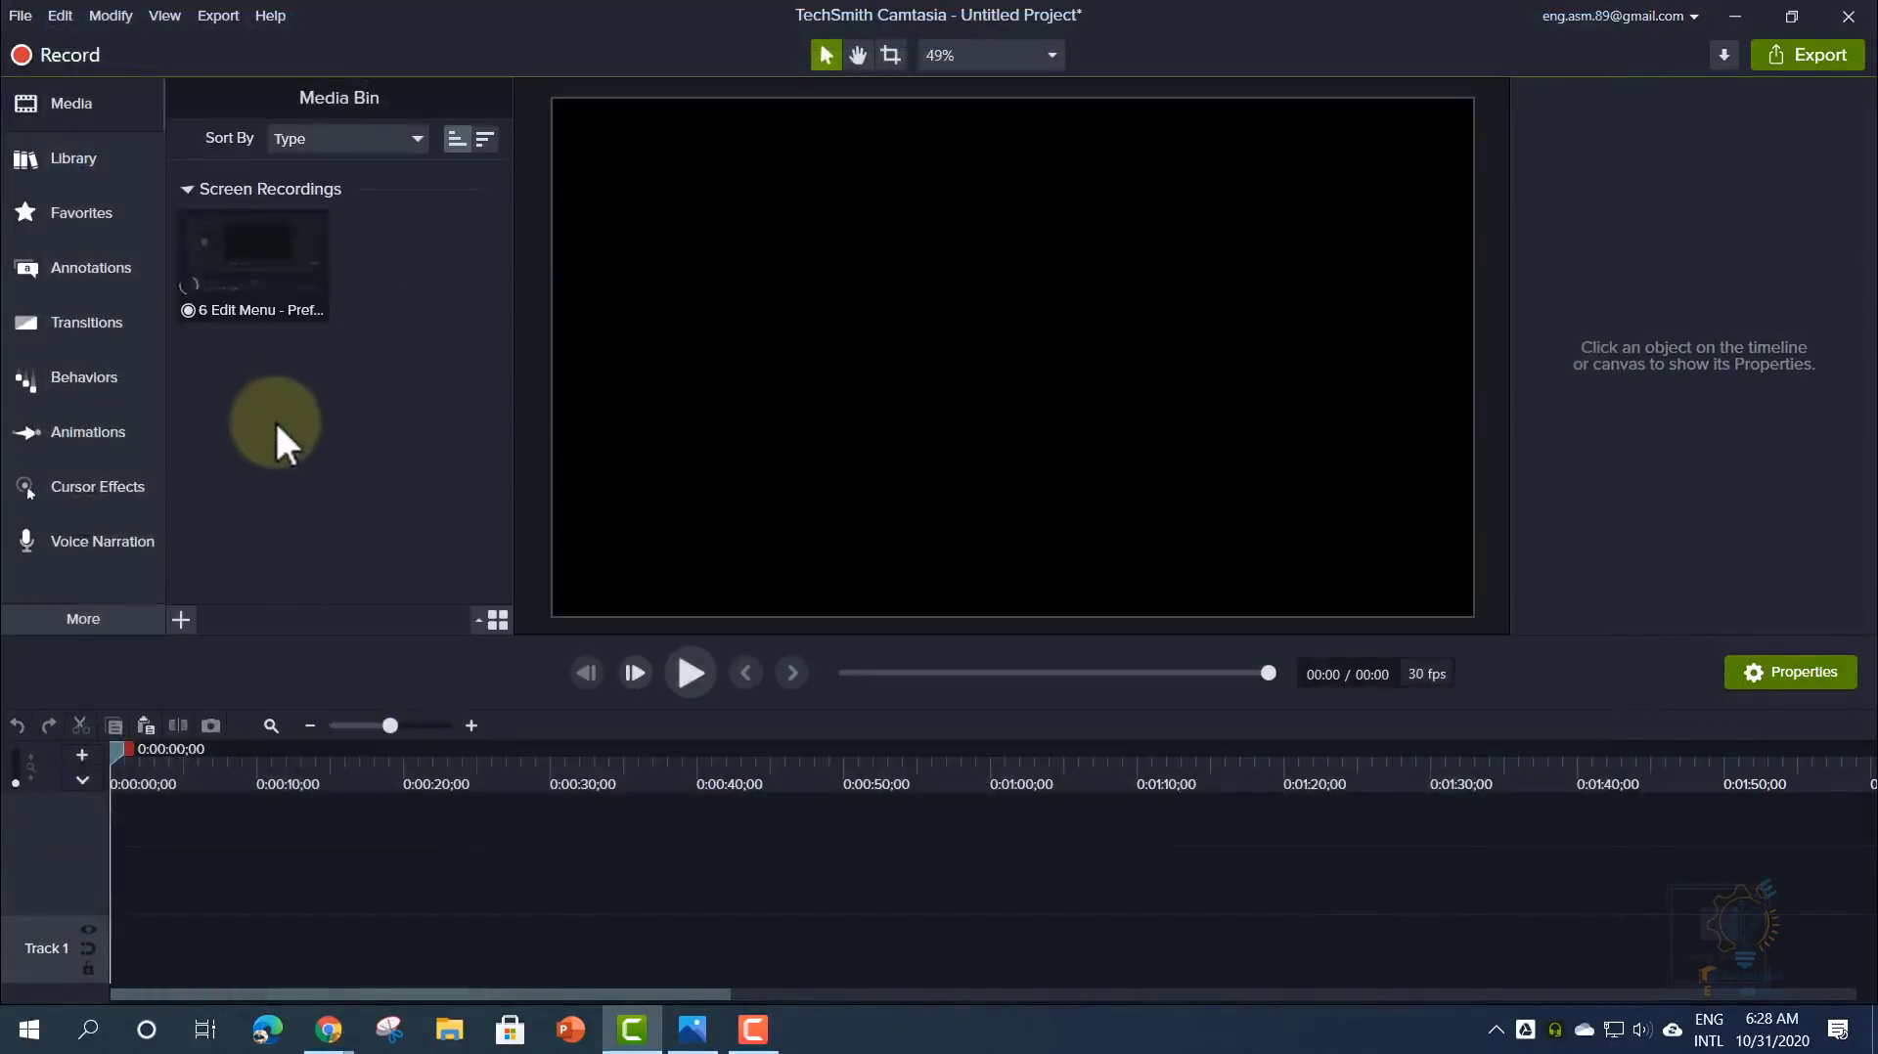
right_click(268, 431)
click(350, 460)
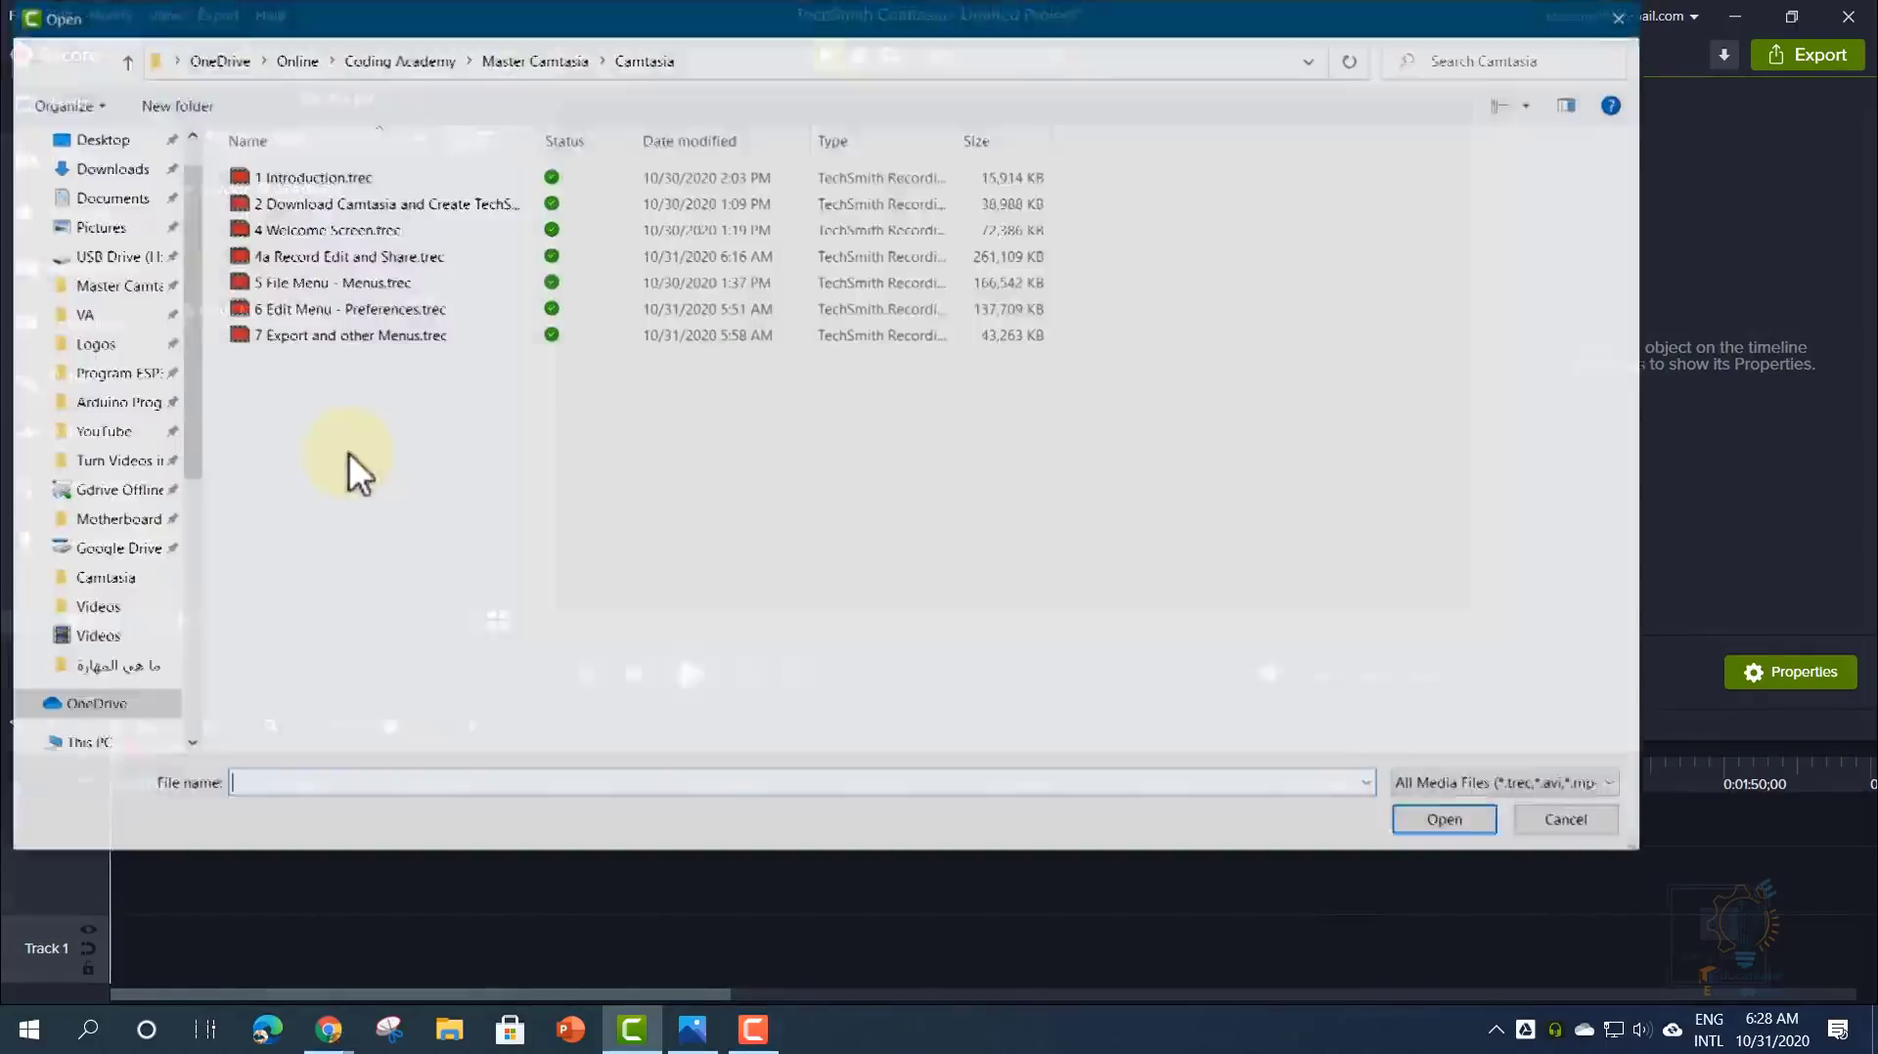
double_click(303, 289)
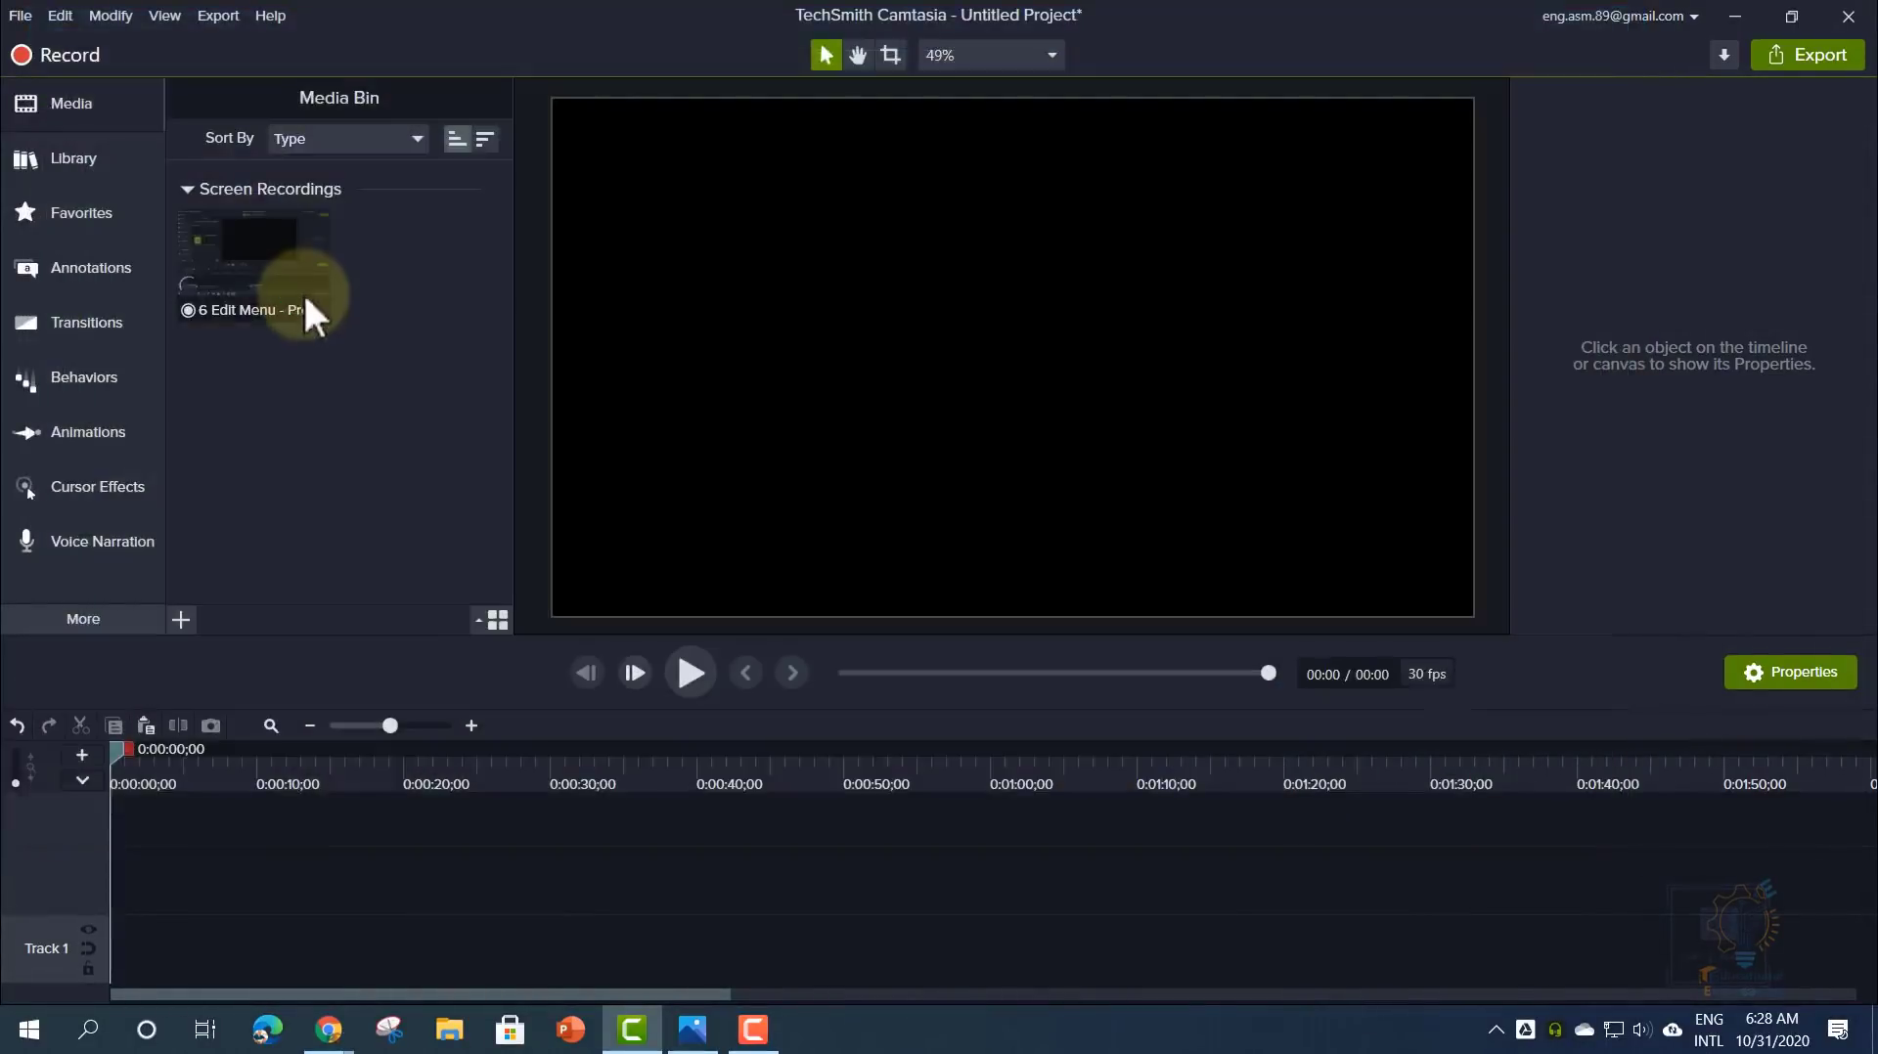
click(303, 401)
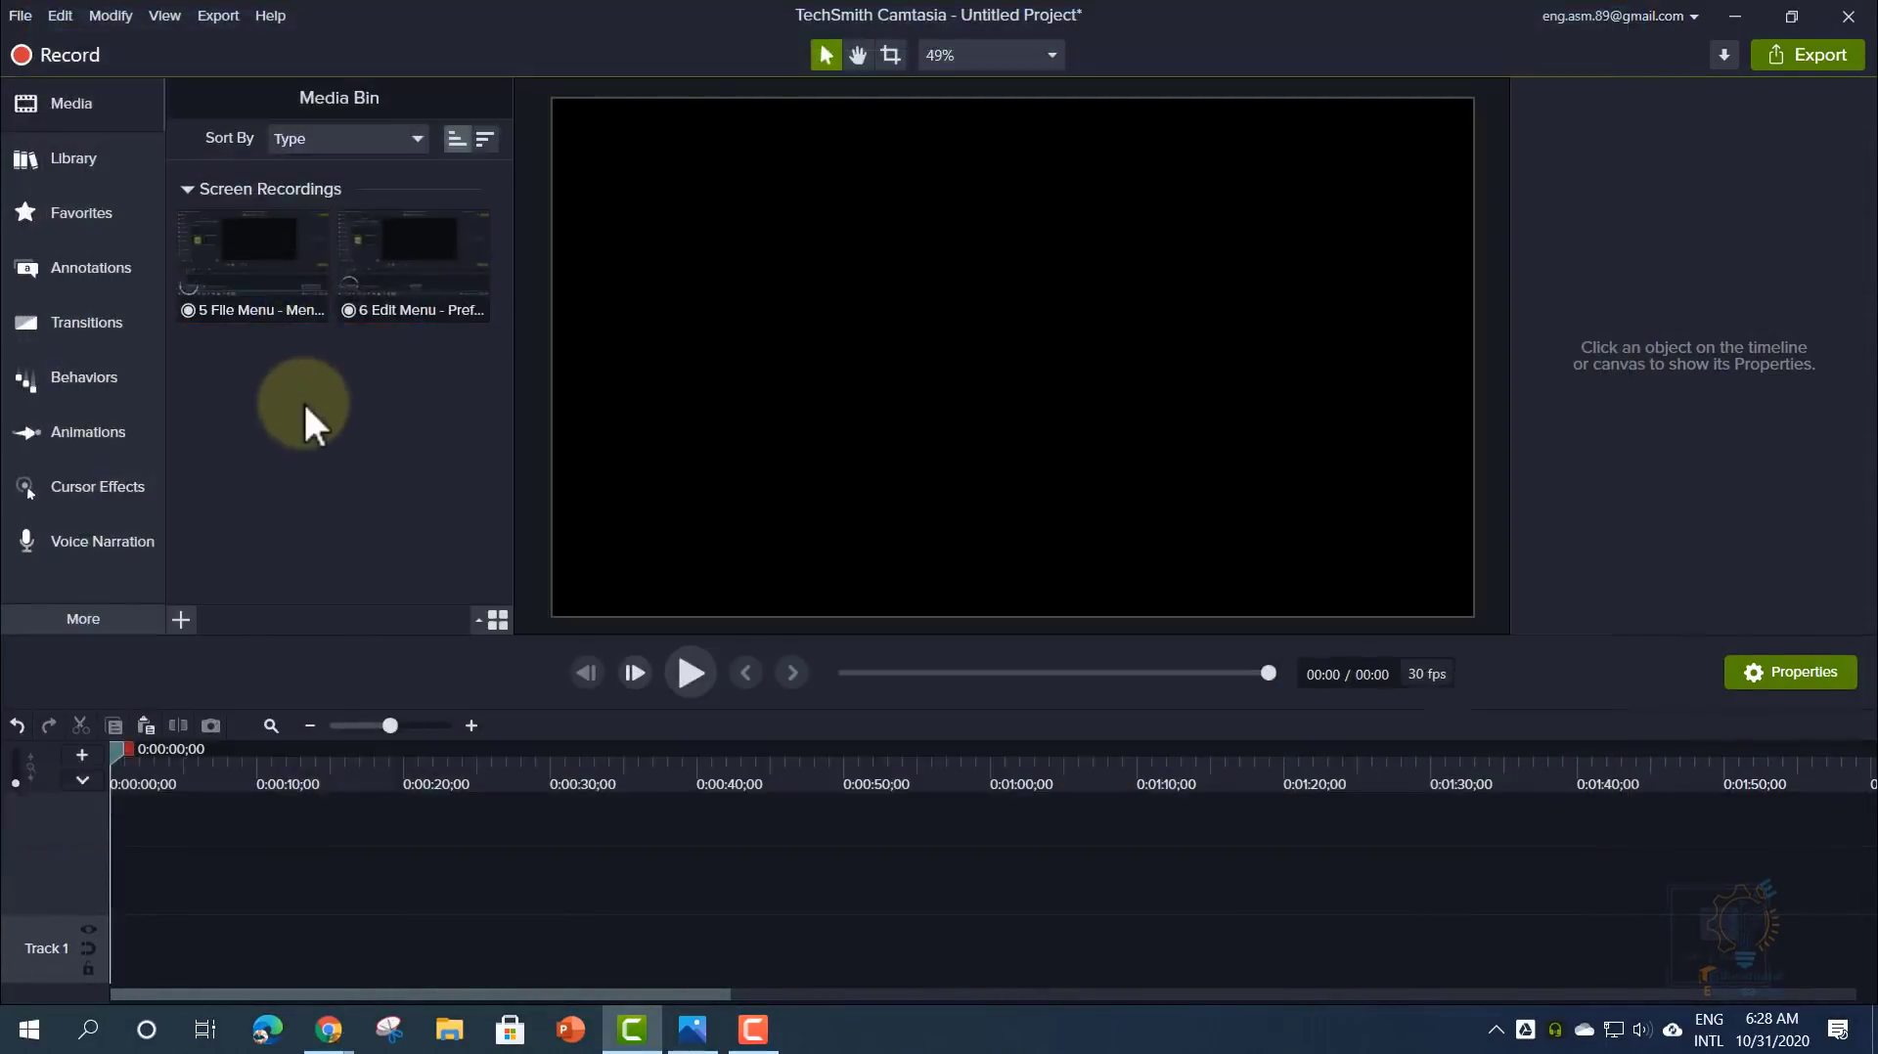
- Place 5 File Menu on the timeline with 6 Edit Menu on tracks above, starting slightly later
drag(252, 257, 141, 1003)
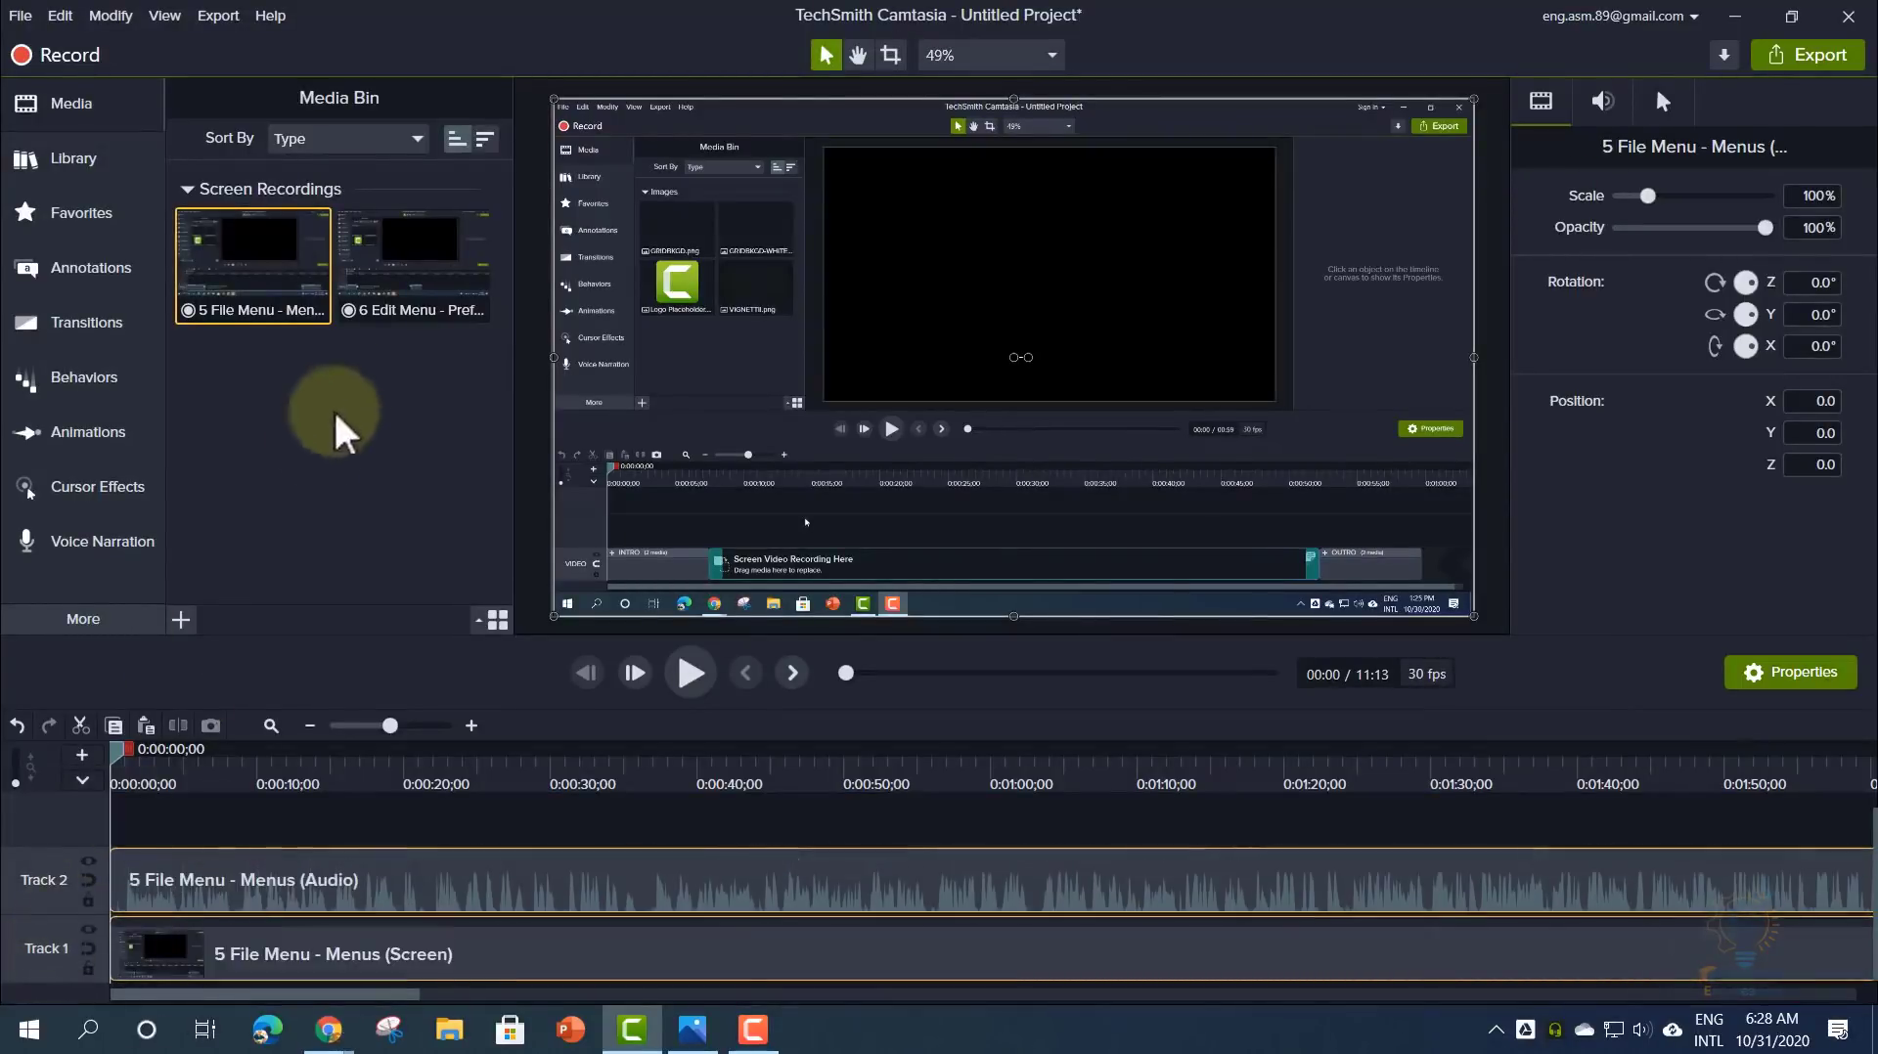
drag(390, 294, 160, 859)
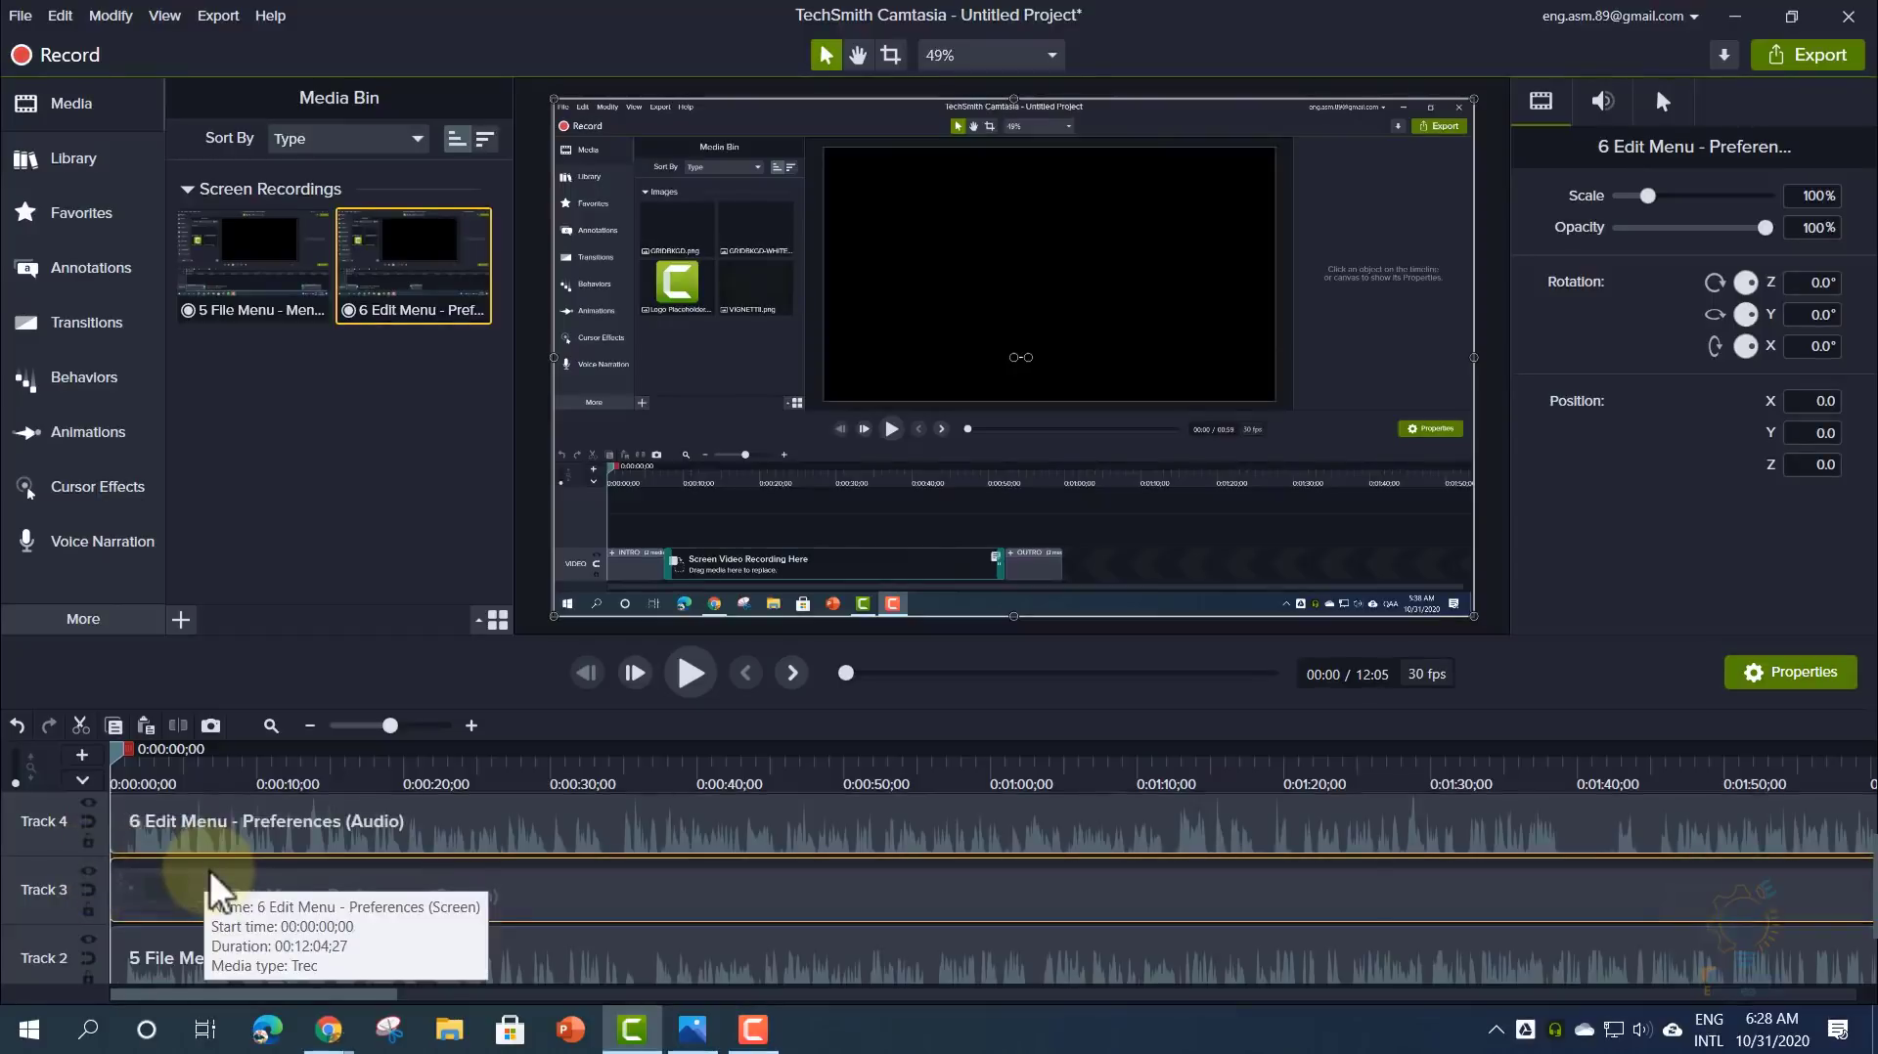
drag(122, 749, 302, 787)
drag(406, 901, 620, 900)
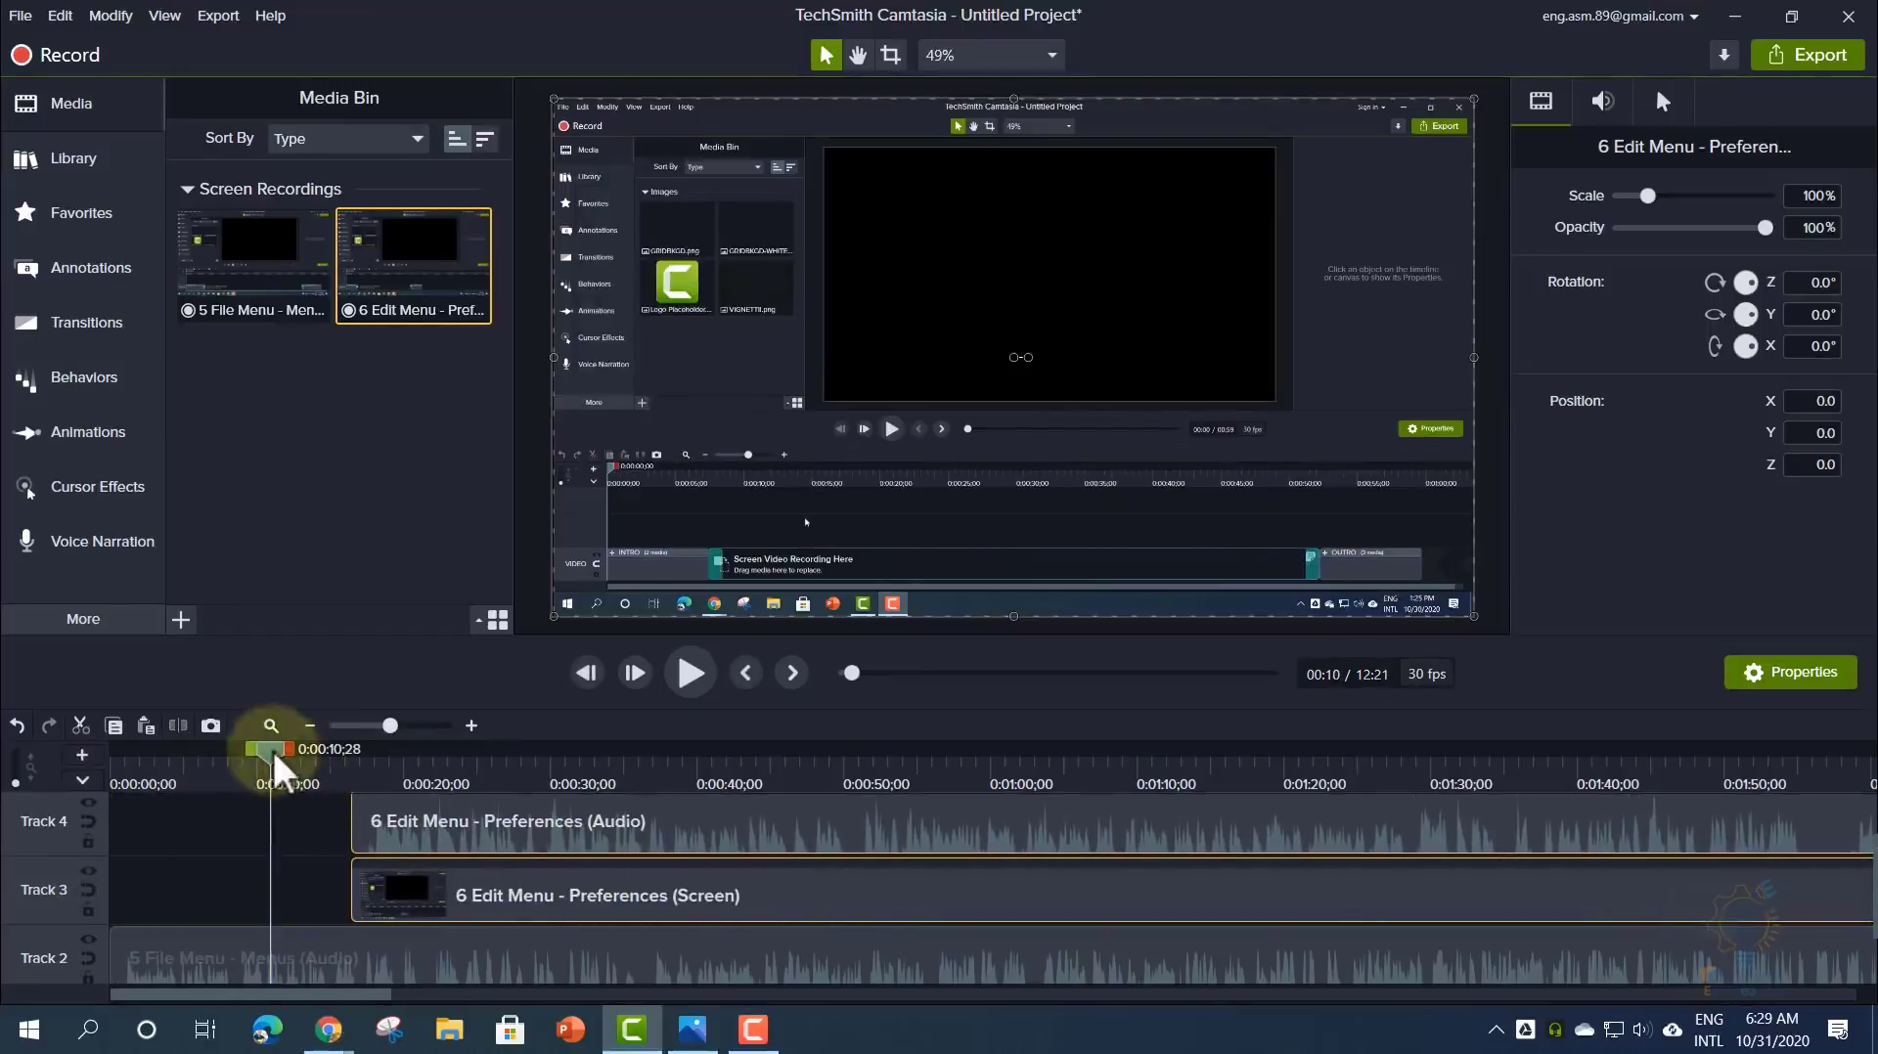
drag(277, 764, 294, 816)
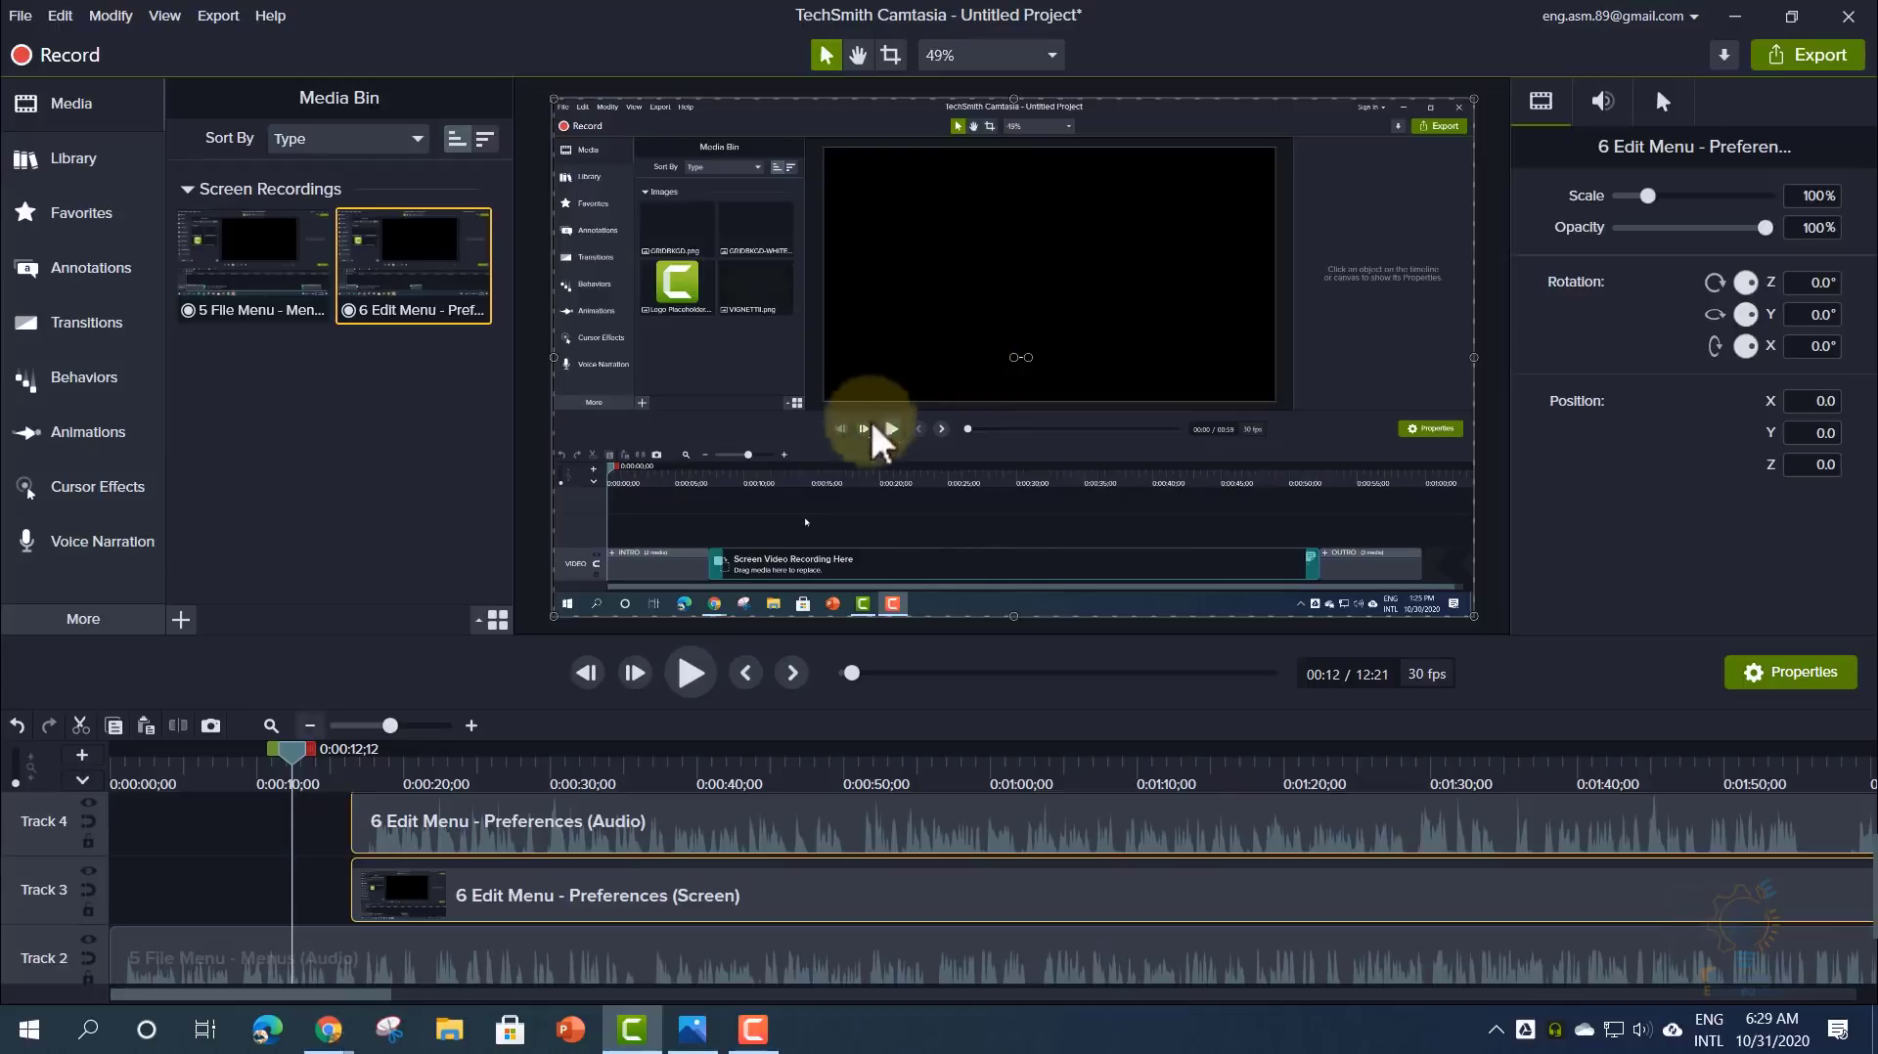
drag(295, 750, 472, 779)
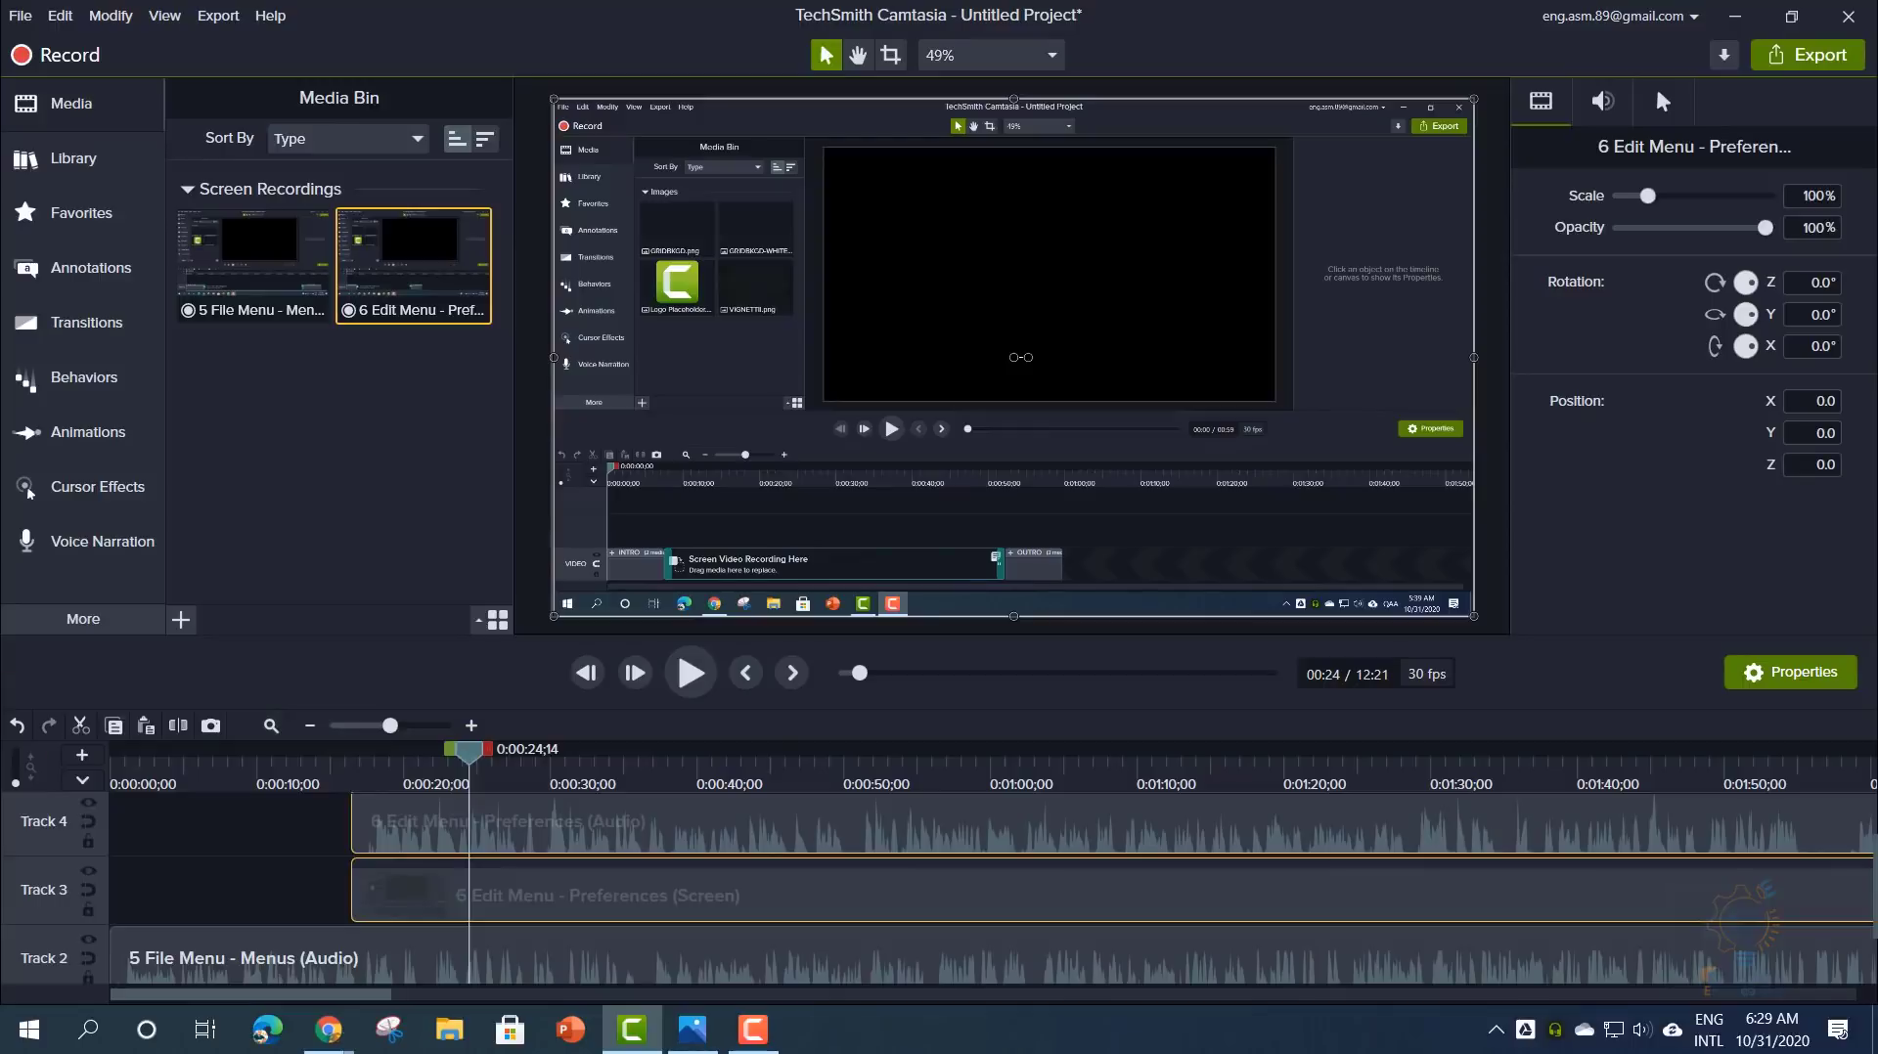
drag(470, 758, 839, 808)
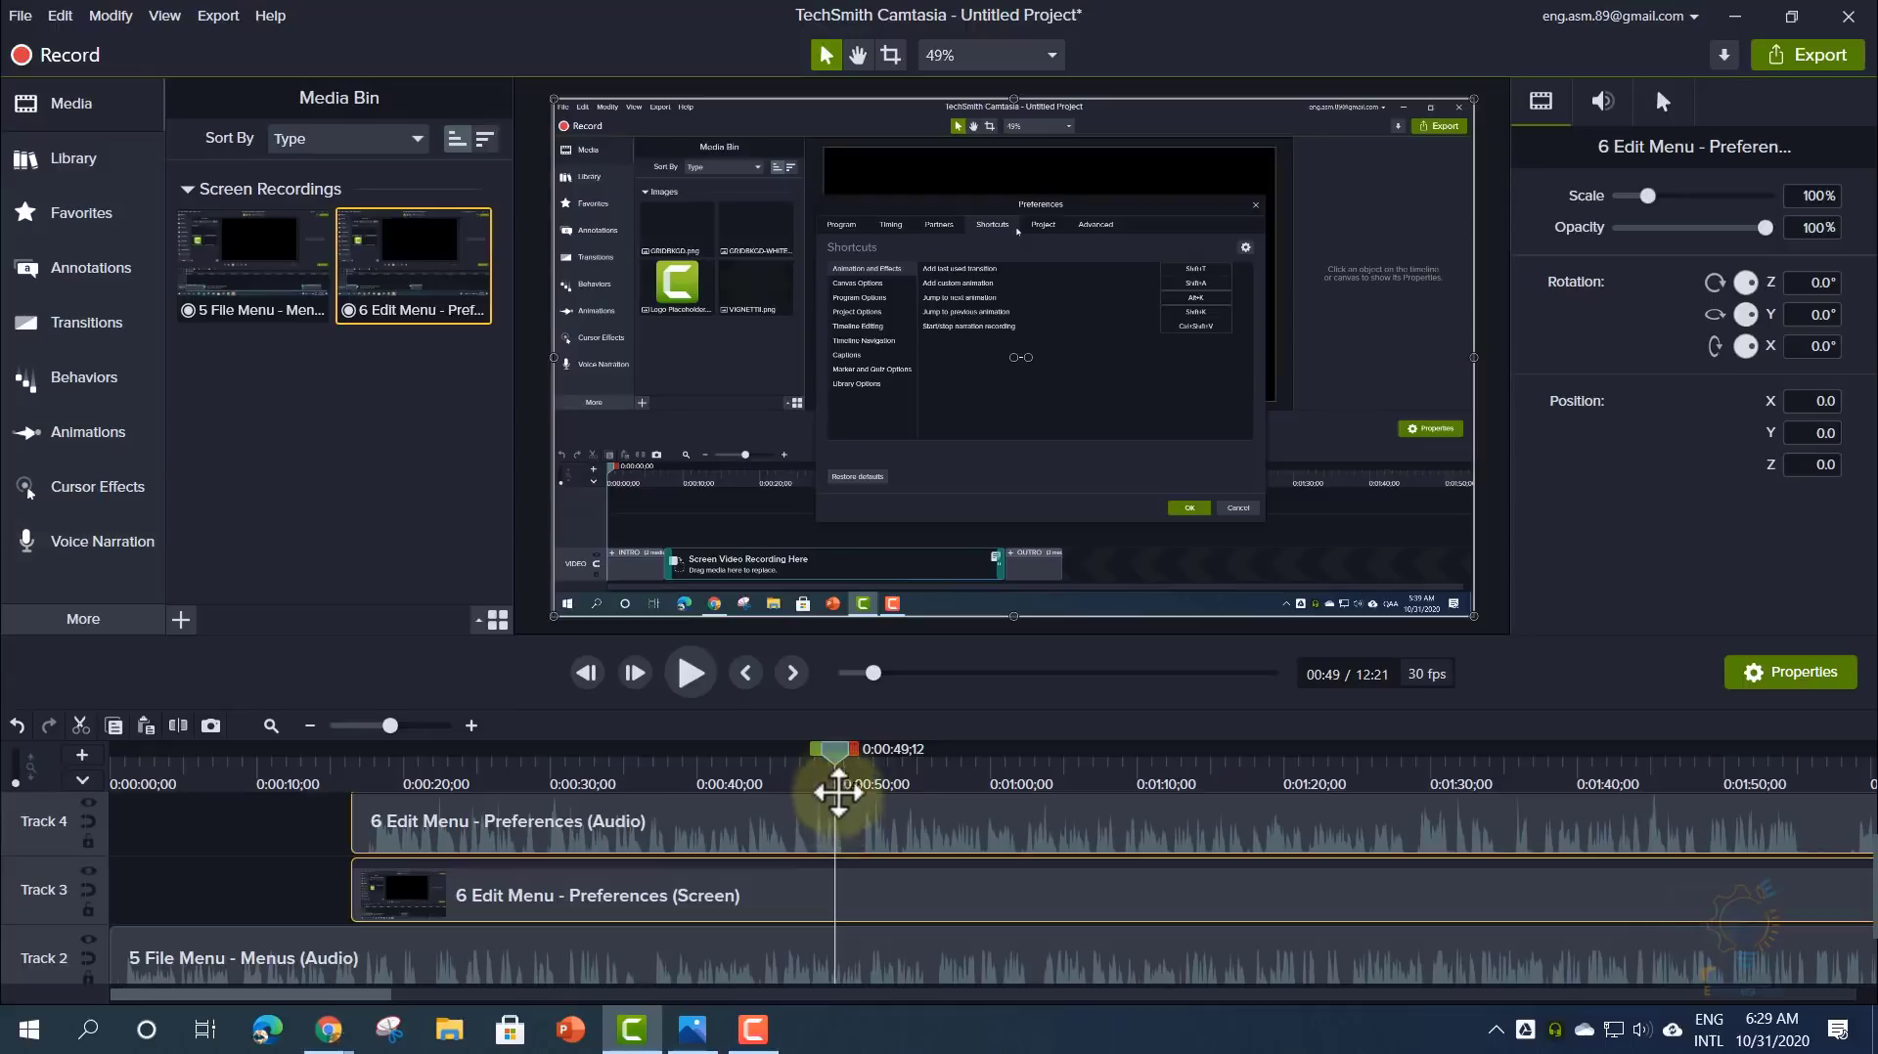
drag(835, 751, 645, 760)
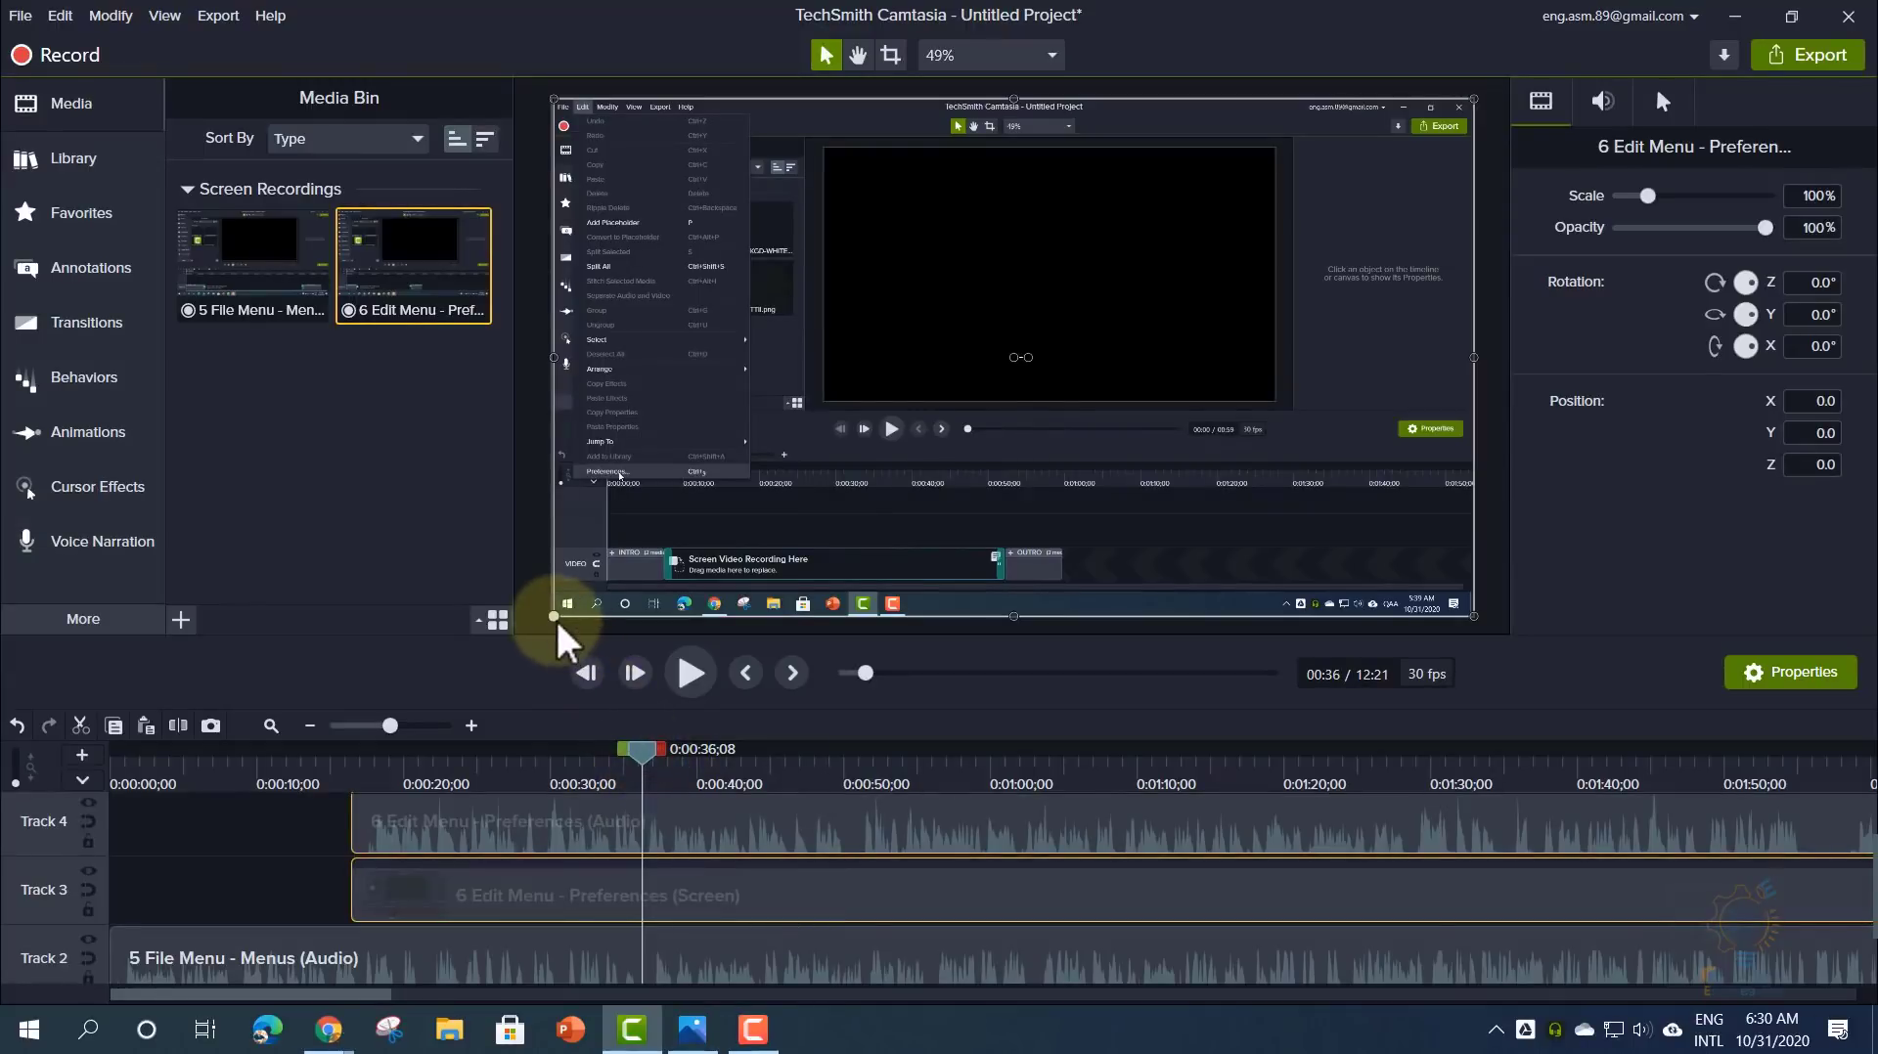
- Scale Edit Menu to 50% in the upper-right and File Menu to 48% in the lower-left
drag(555, 618, 1011, 323)
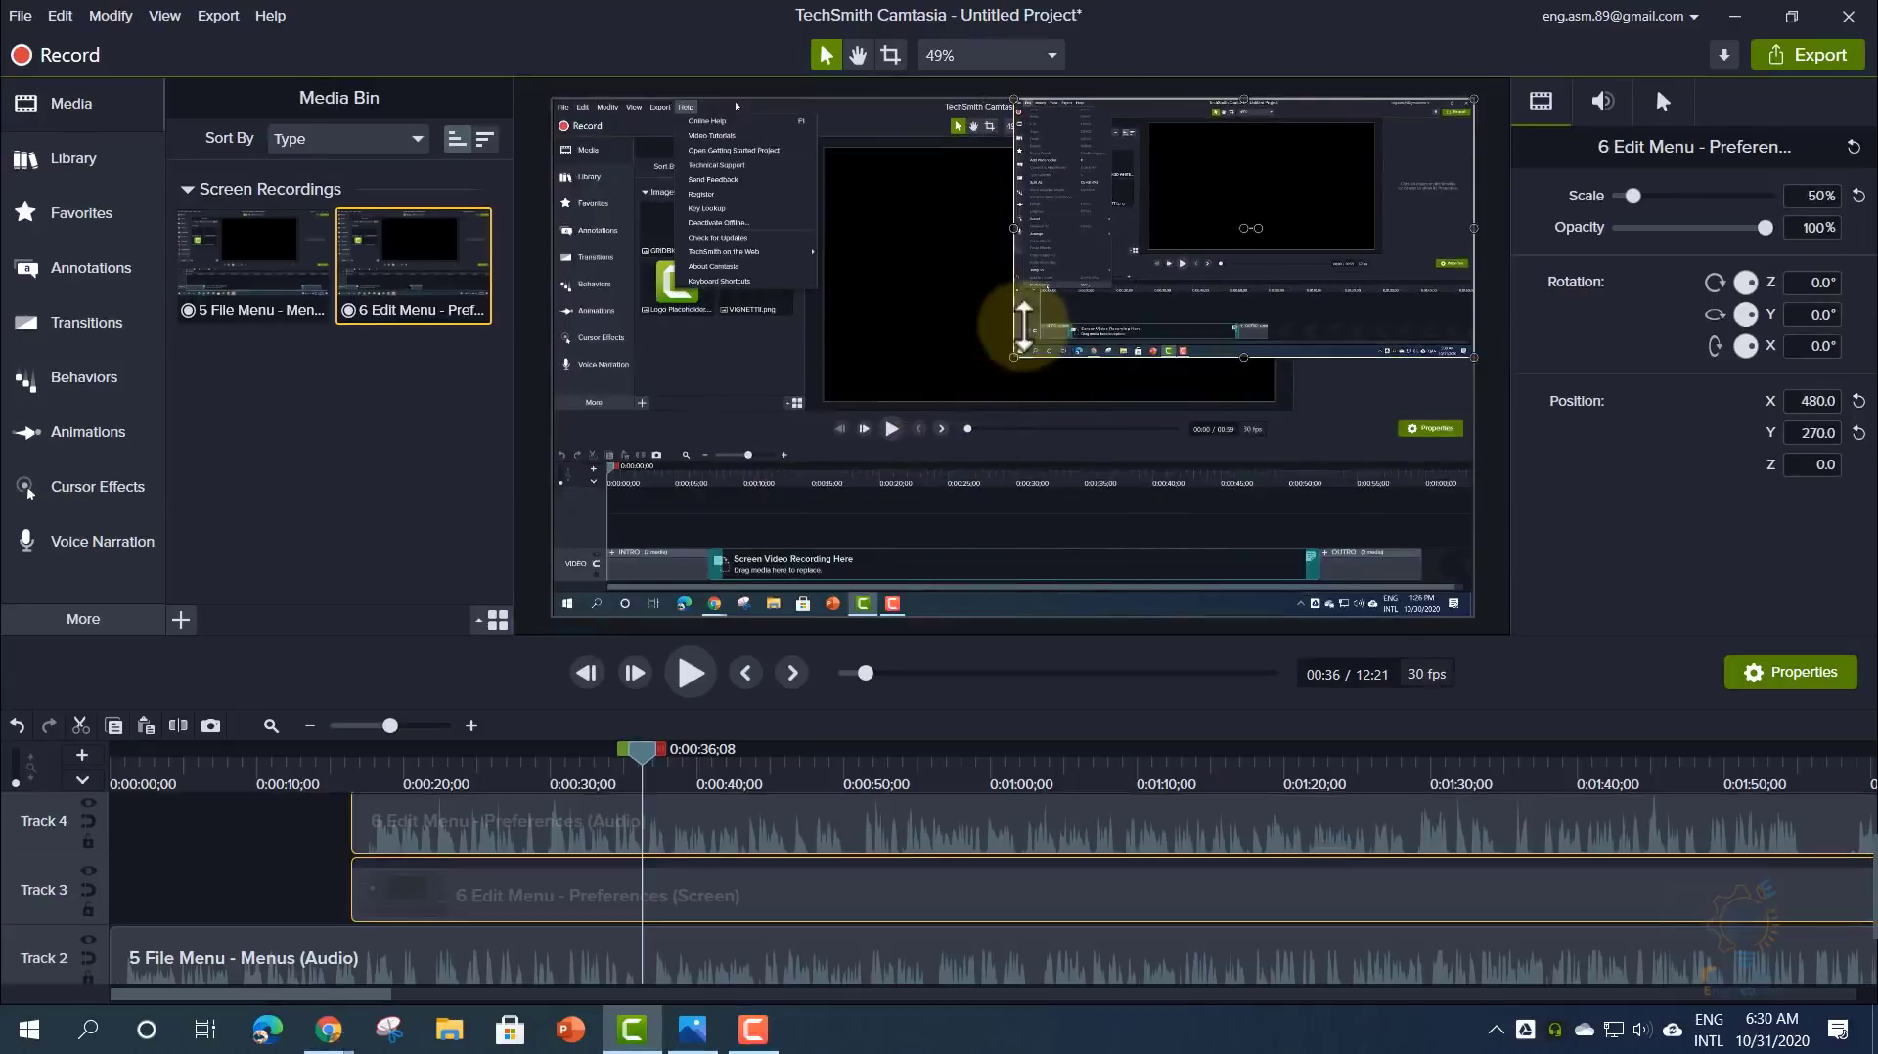
click(287, 971)
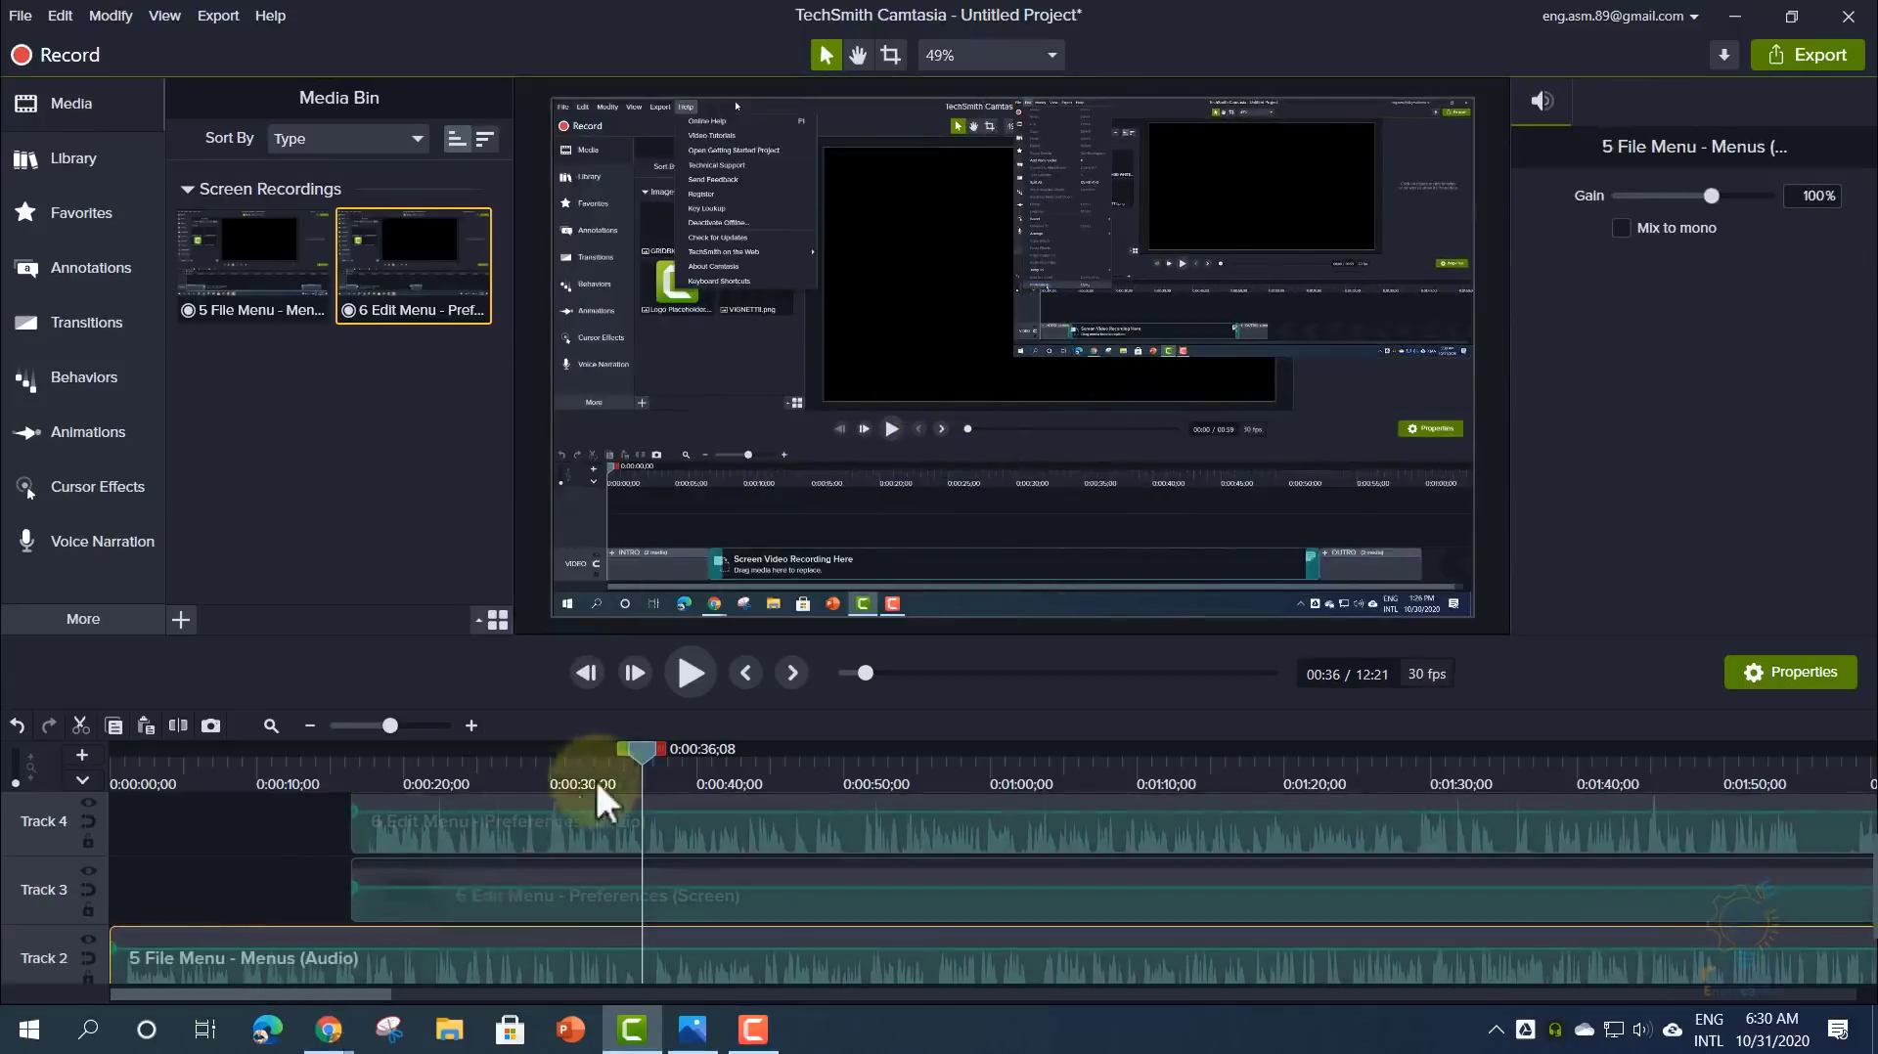
drag(620, 780, 250, 812)
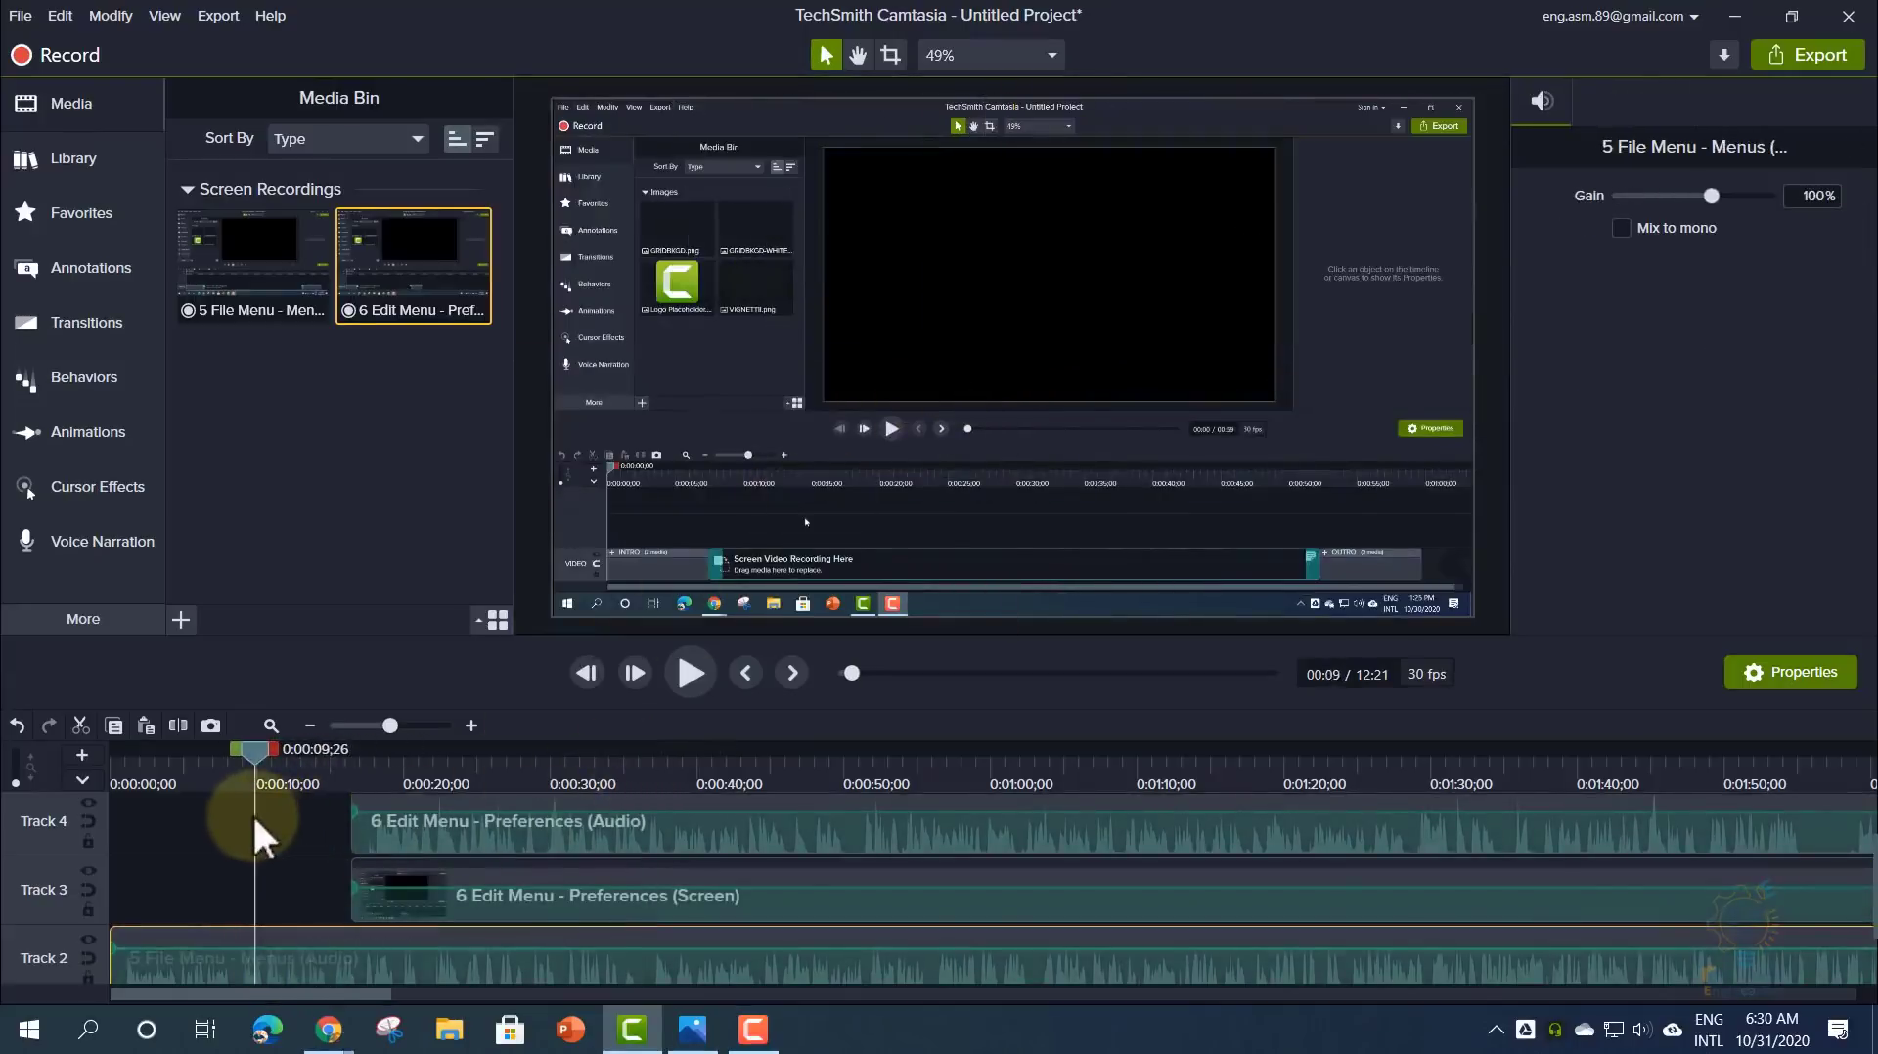
scroll(250, 813, down, 1)
click(792, 446)
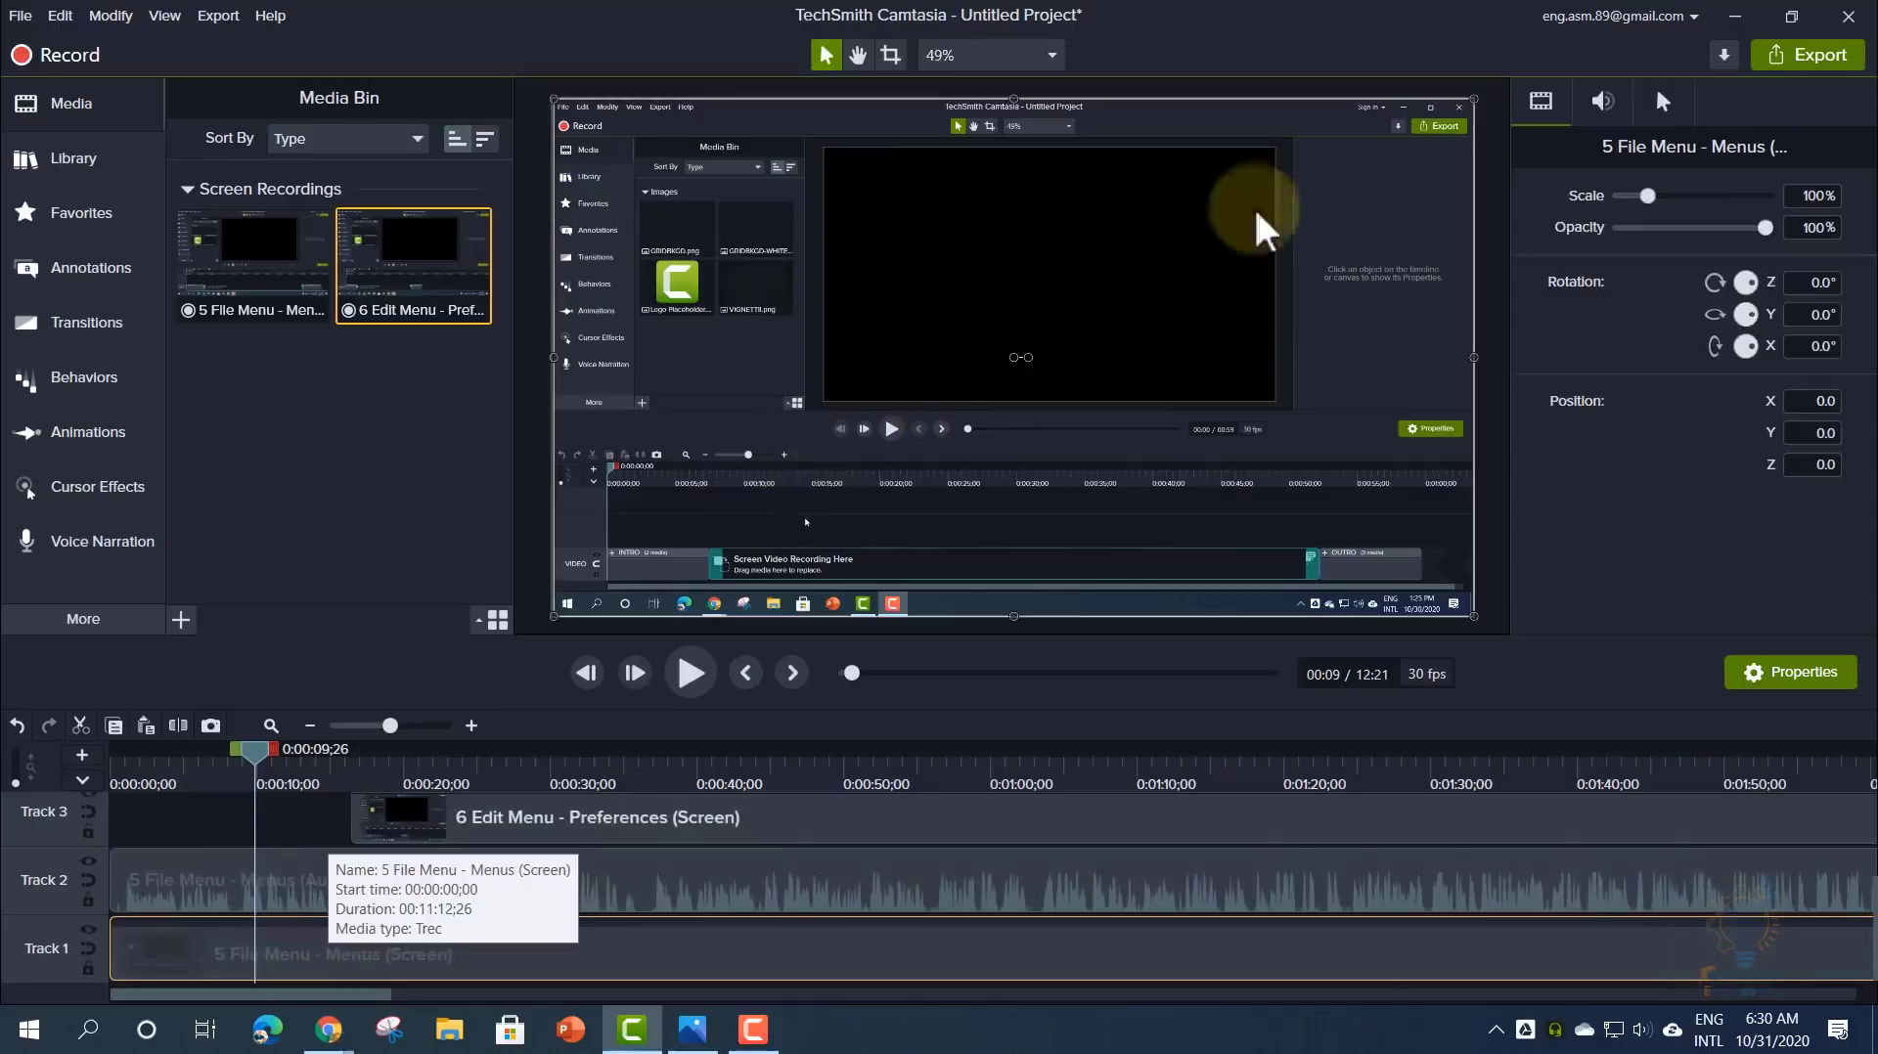
drag(1472, 97, 994, 430)
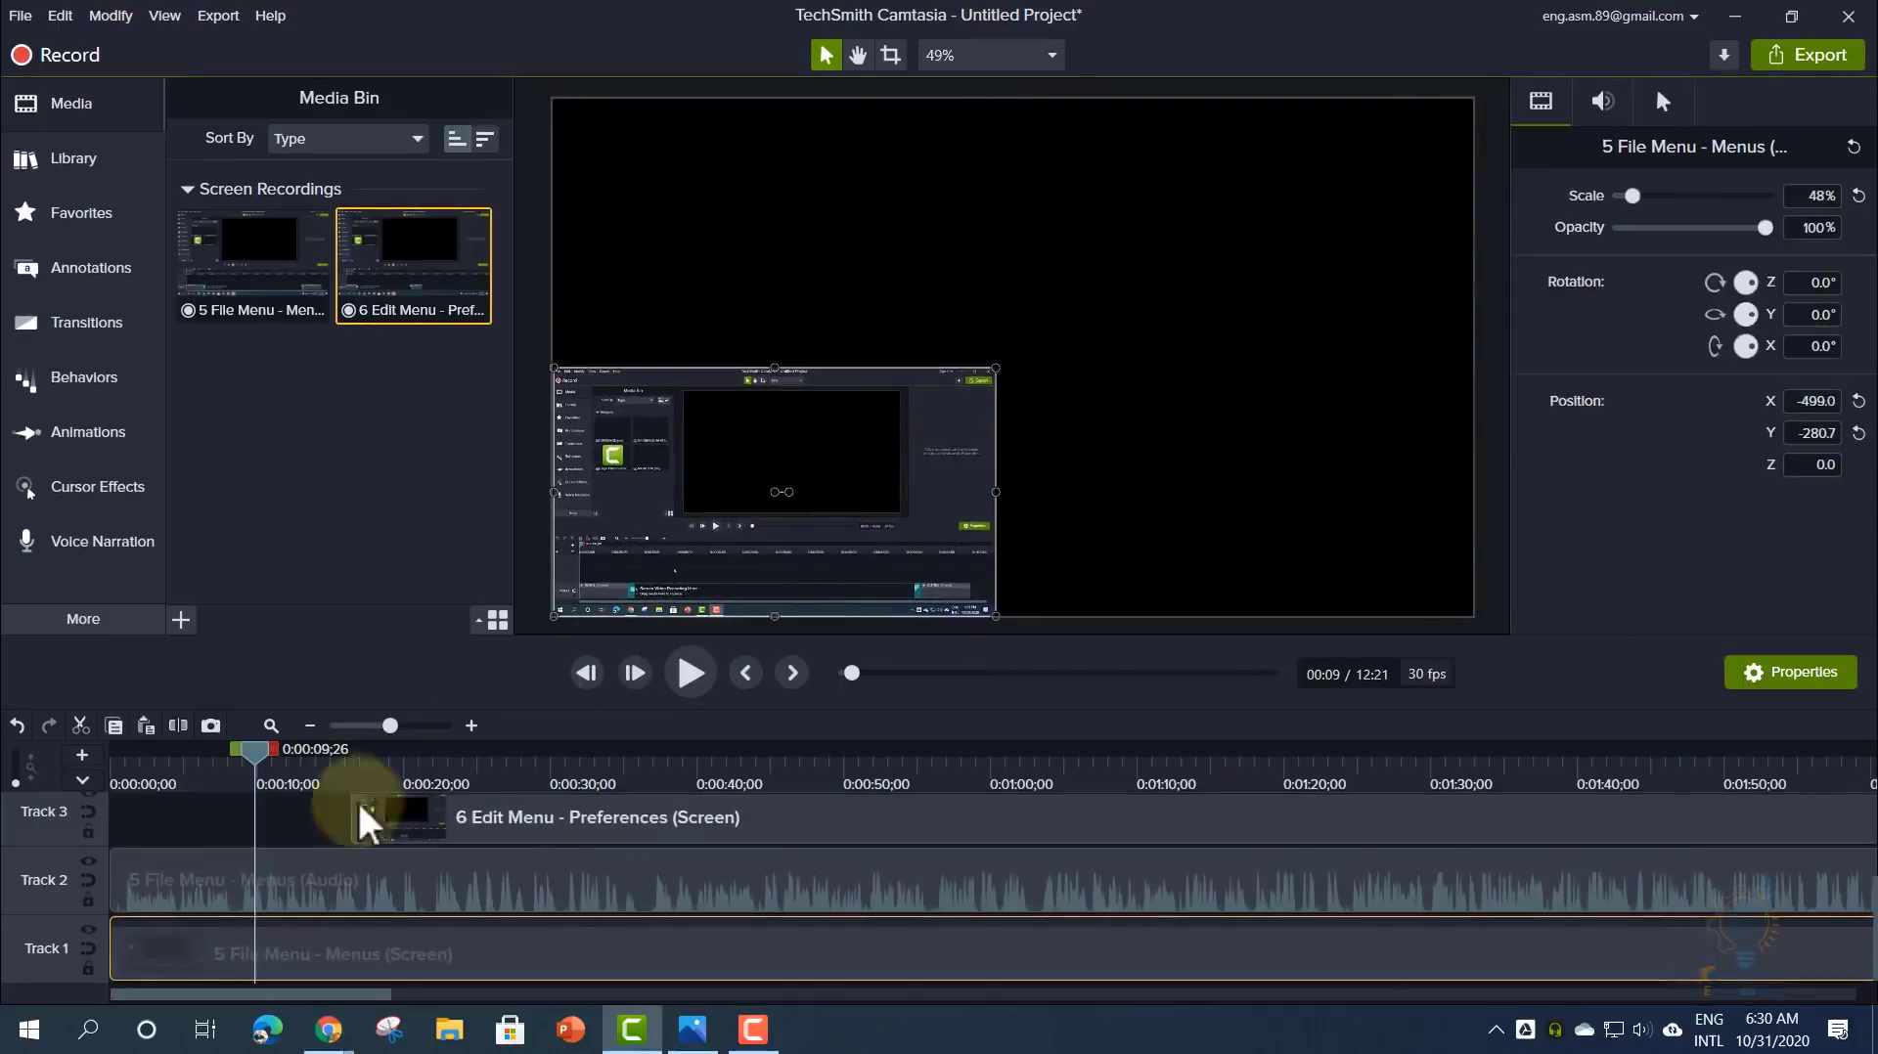
click(320, 820)
- Move the Edit Menu clips to 0:00 so both recordings start together
scroll(313, 817, up, 1)
click(432, 863)
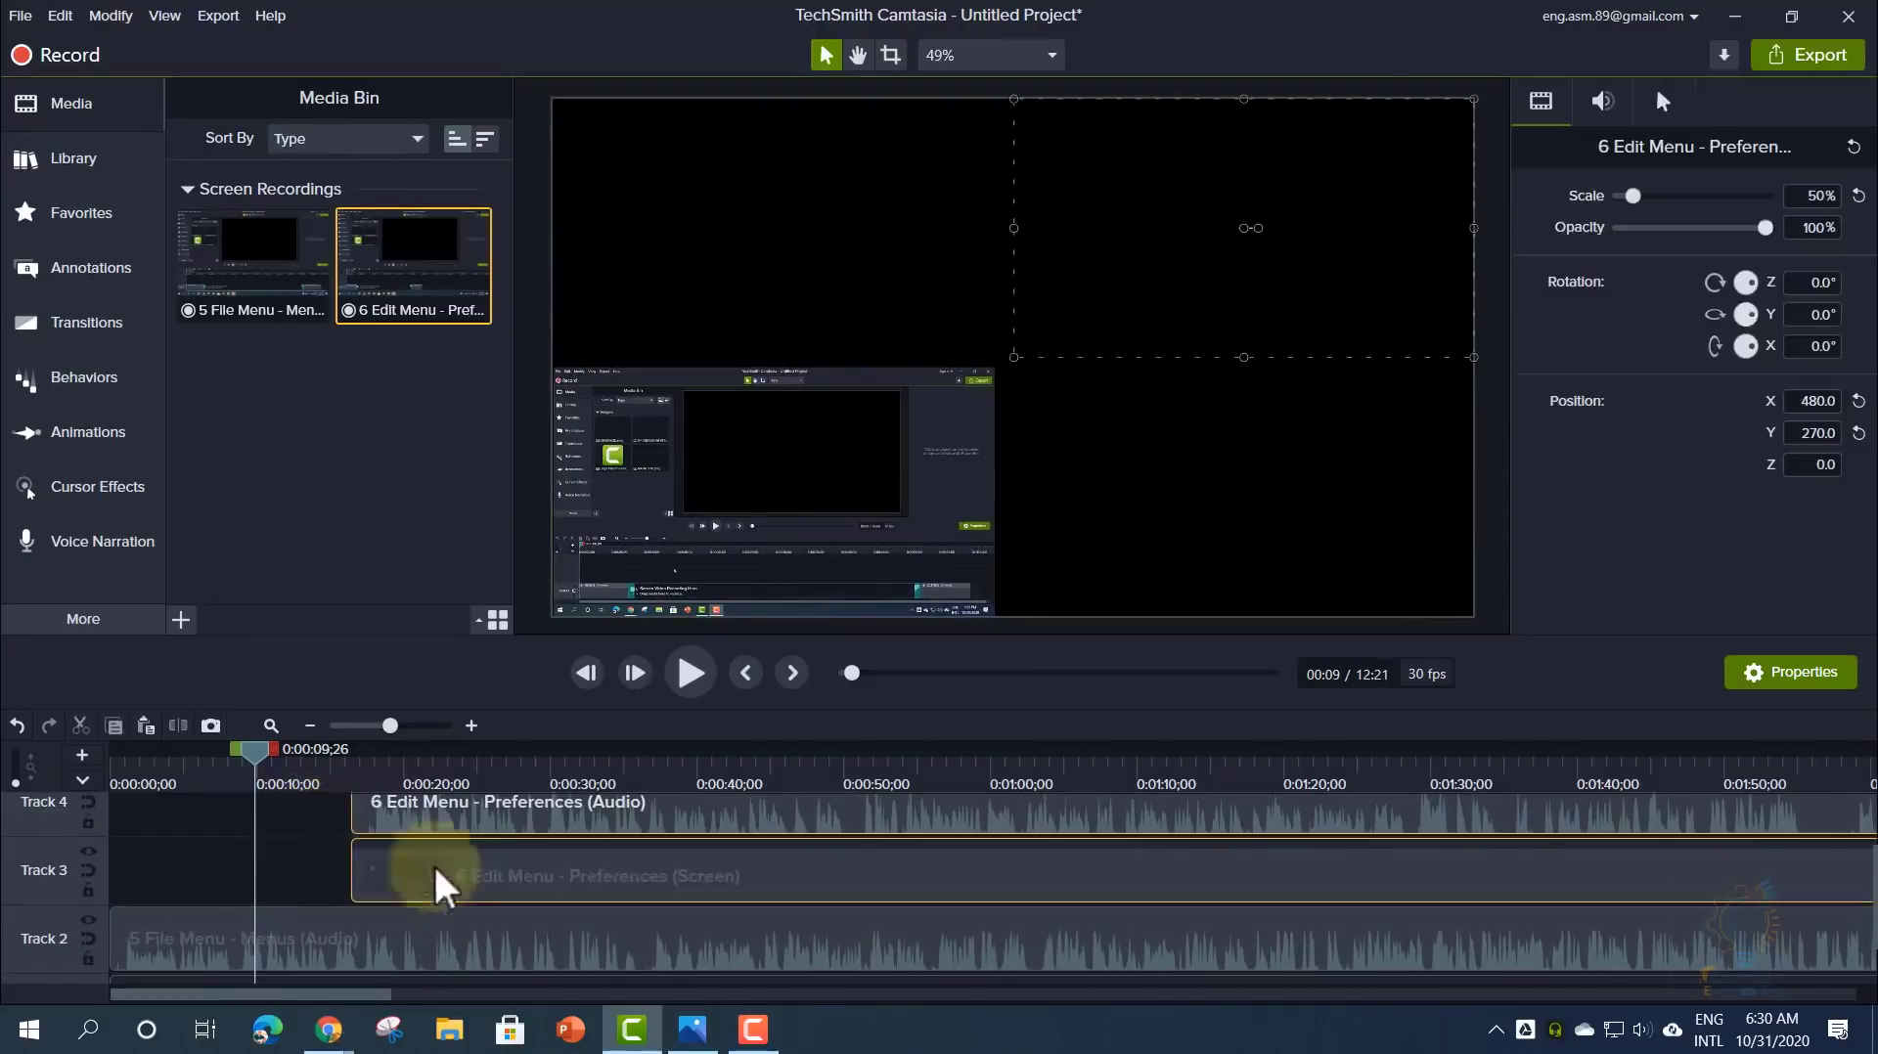
drag(359, 859, 106, 812)
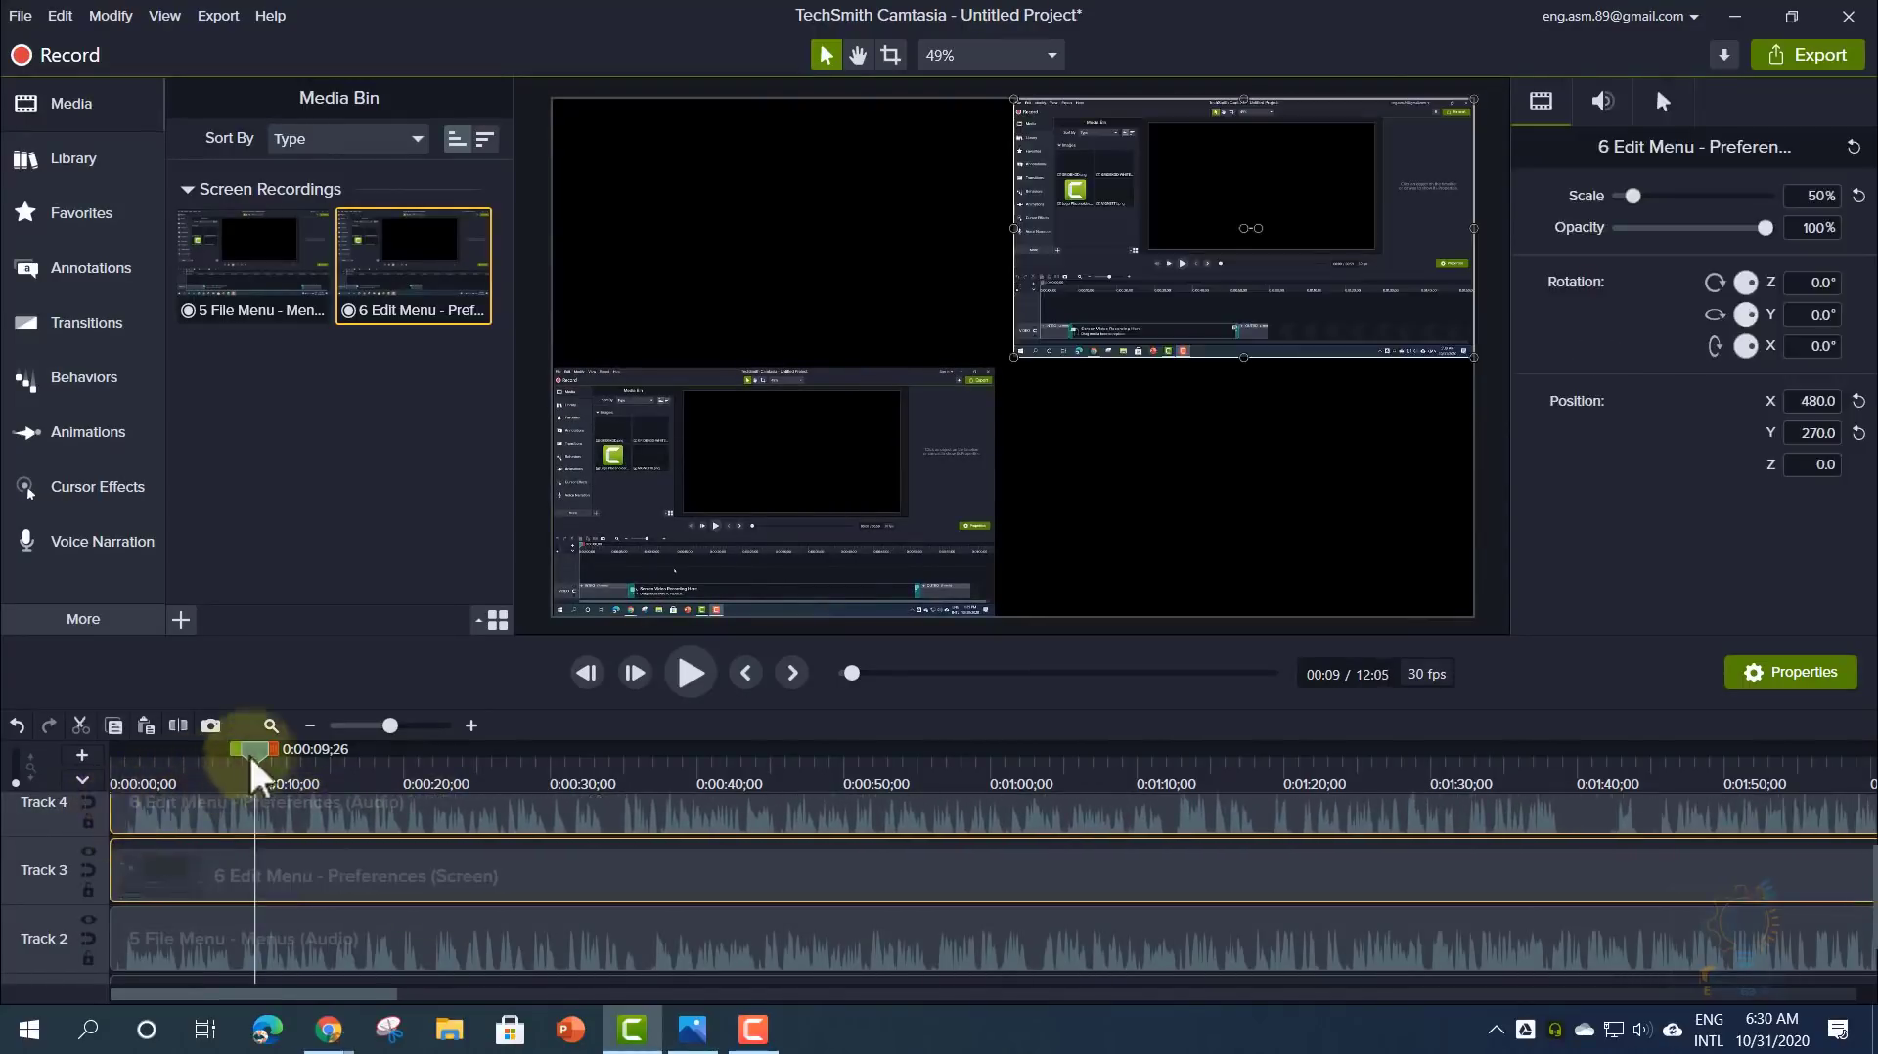
drag(249, 753, 843, 806)
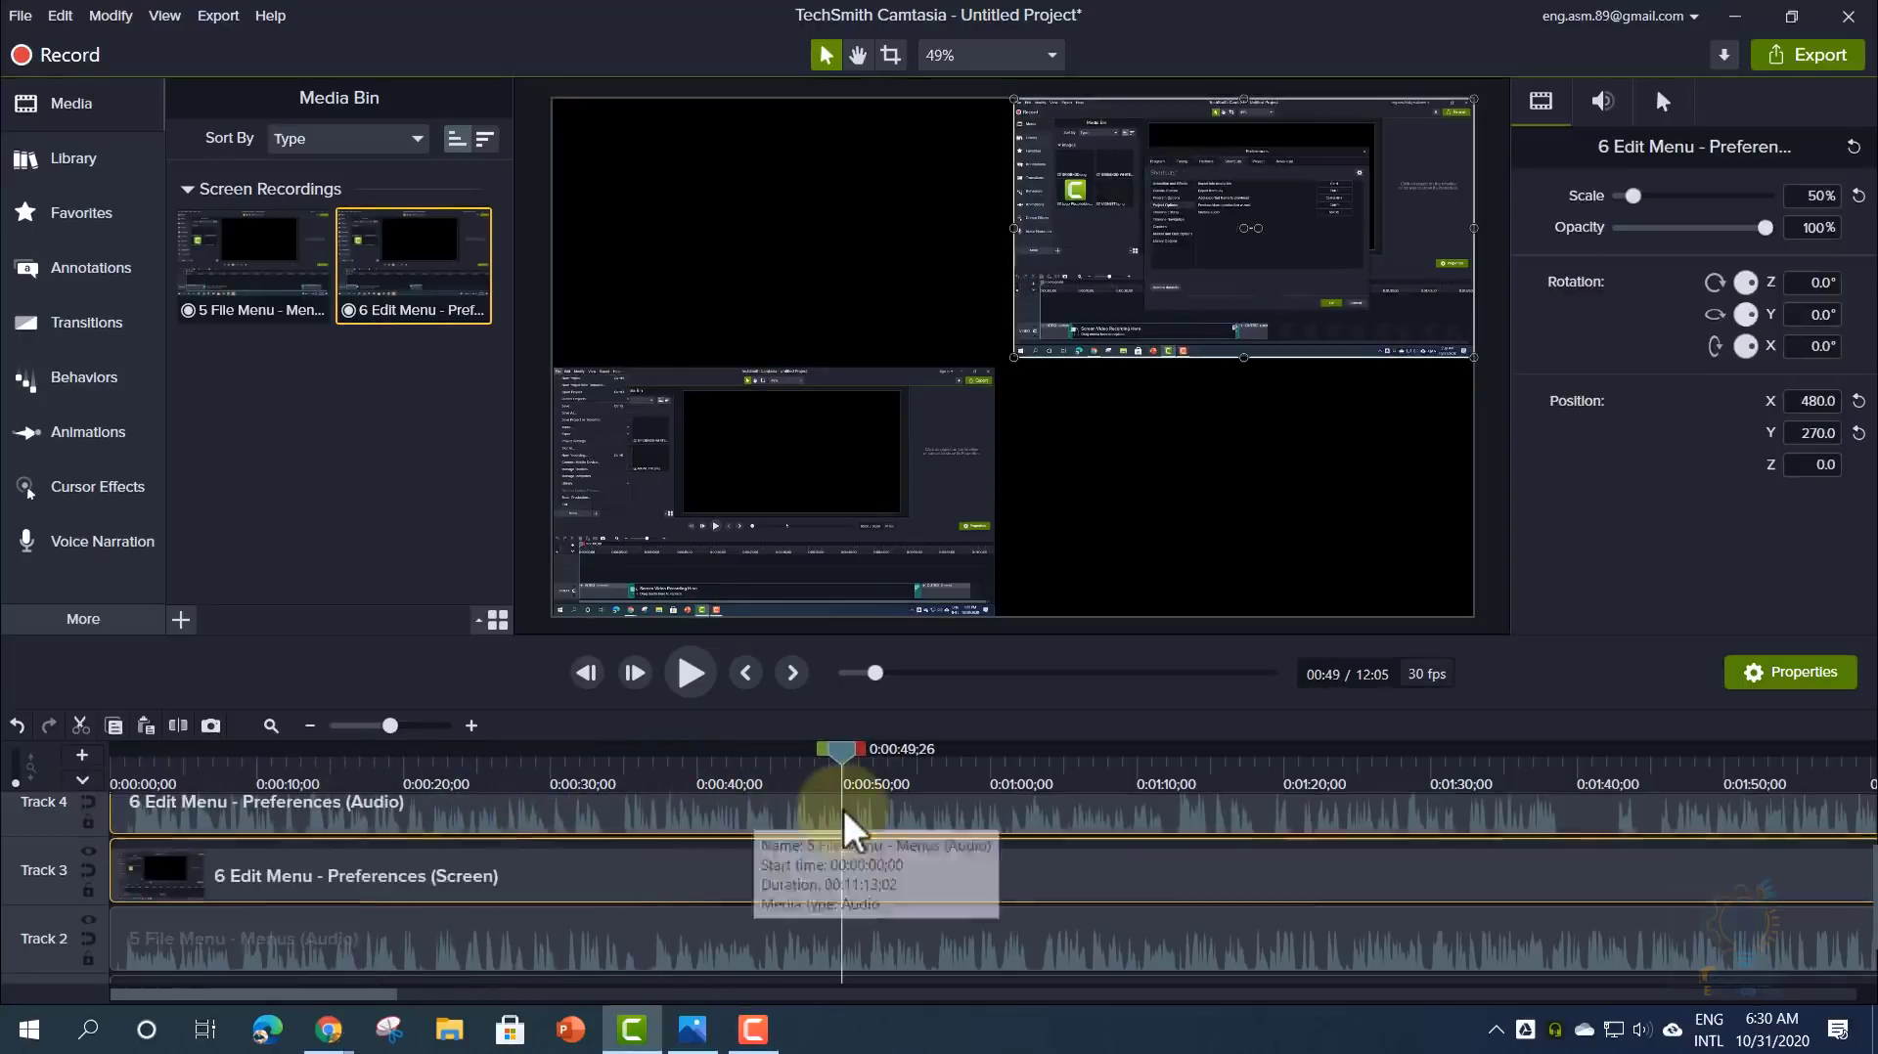
- Delete the File Menu and Edit Menu audio clips, then undo both deletions
scroll(843, 810, down, 1)
scroll(842, 806, up, 1)
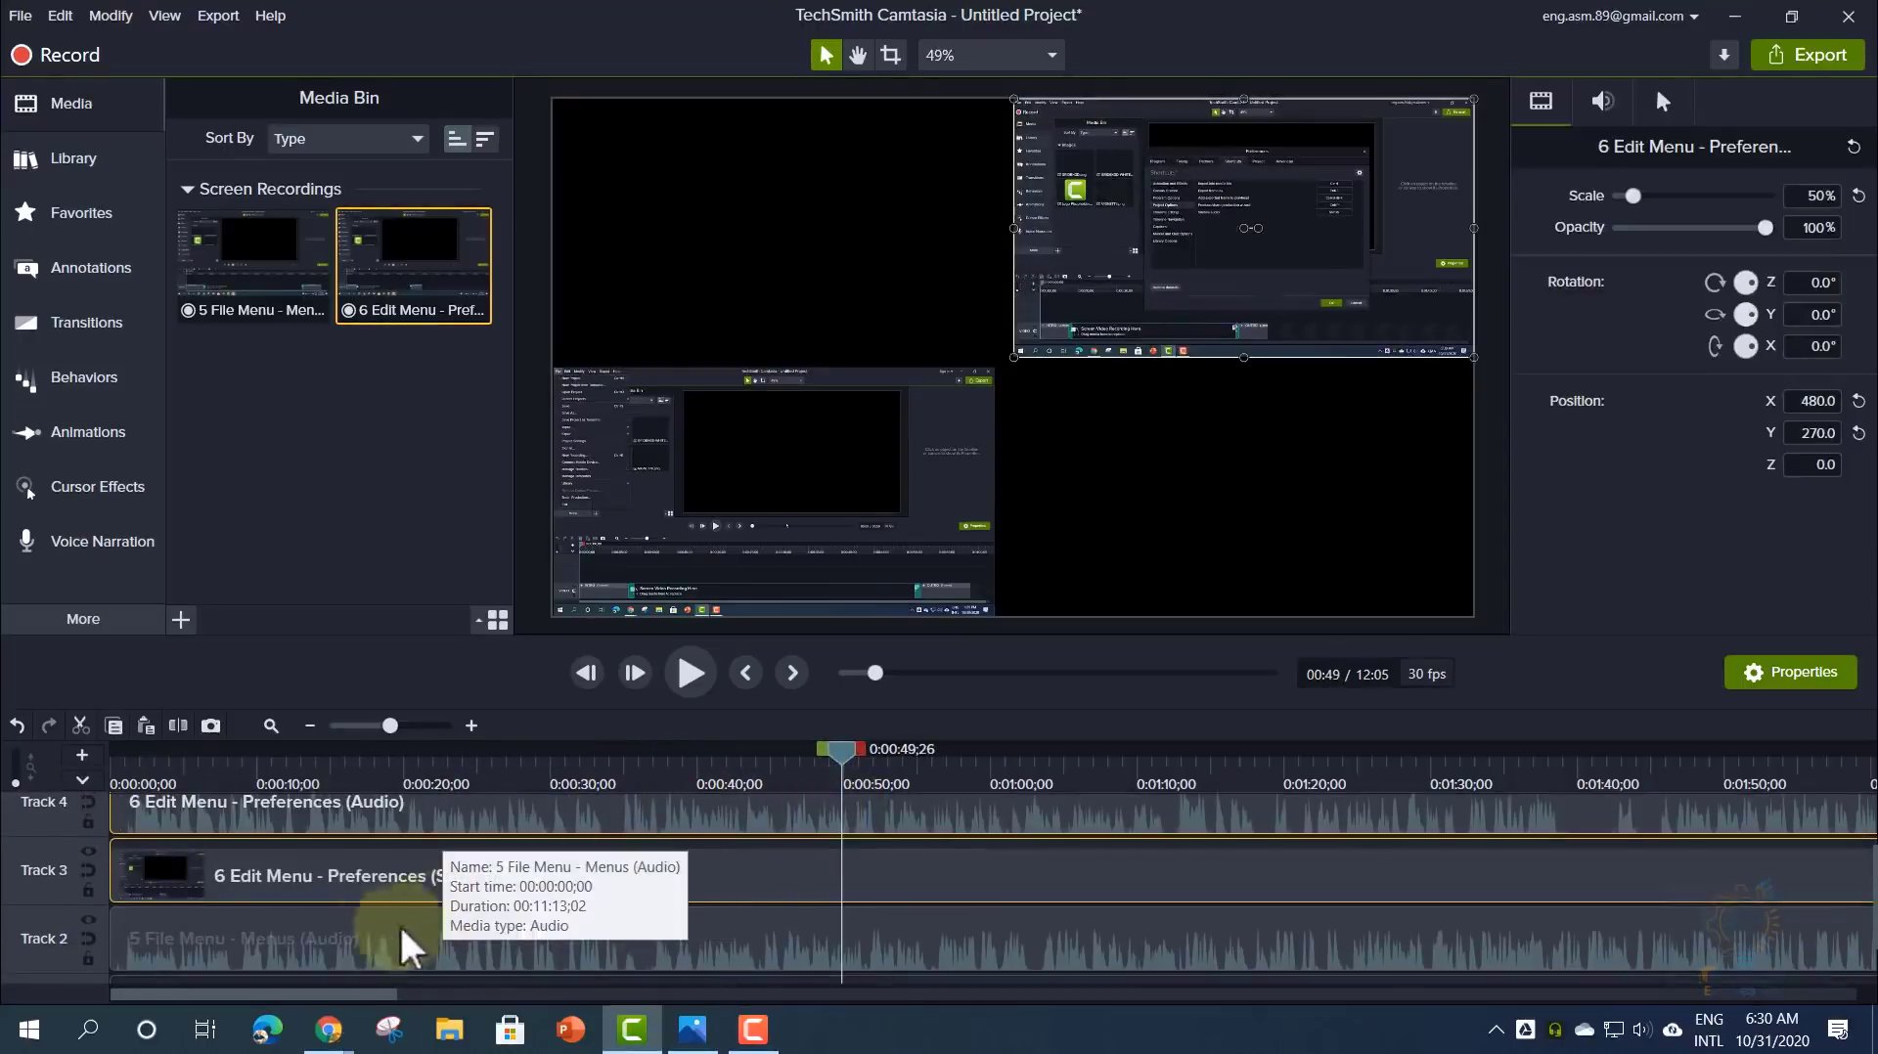
click(361, 933)
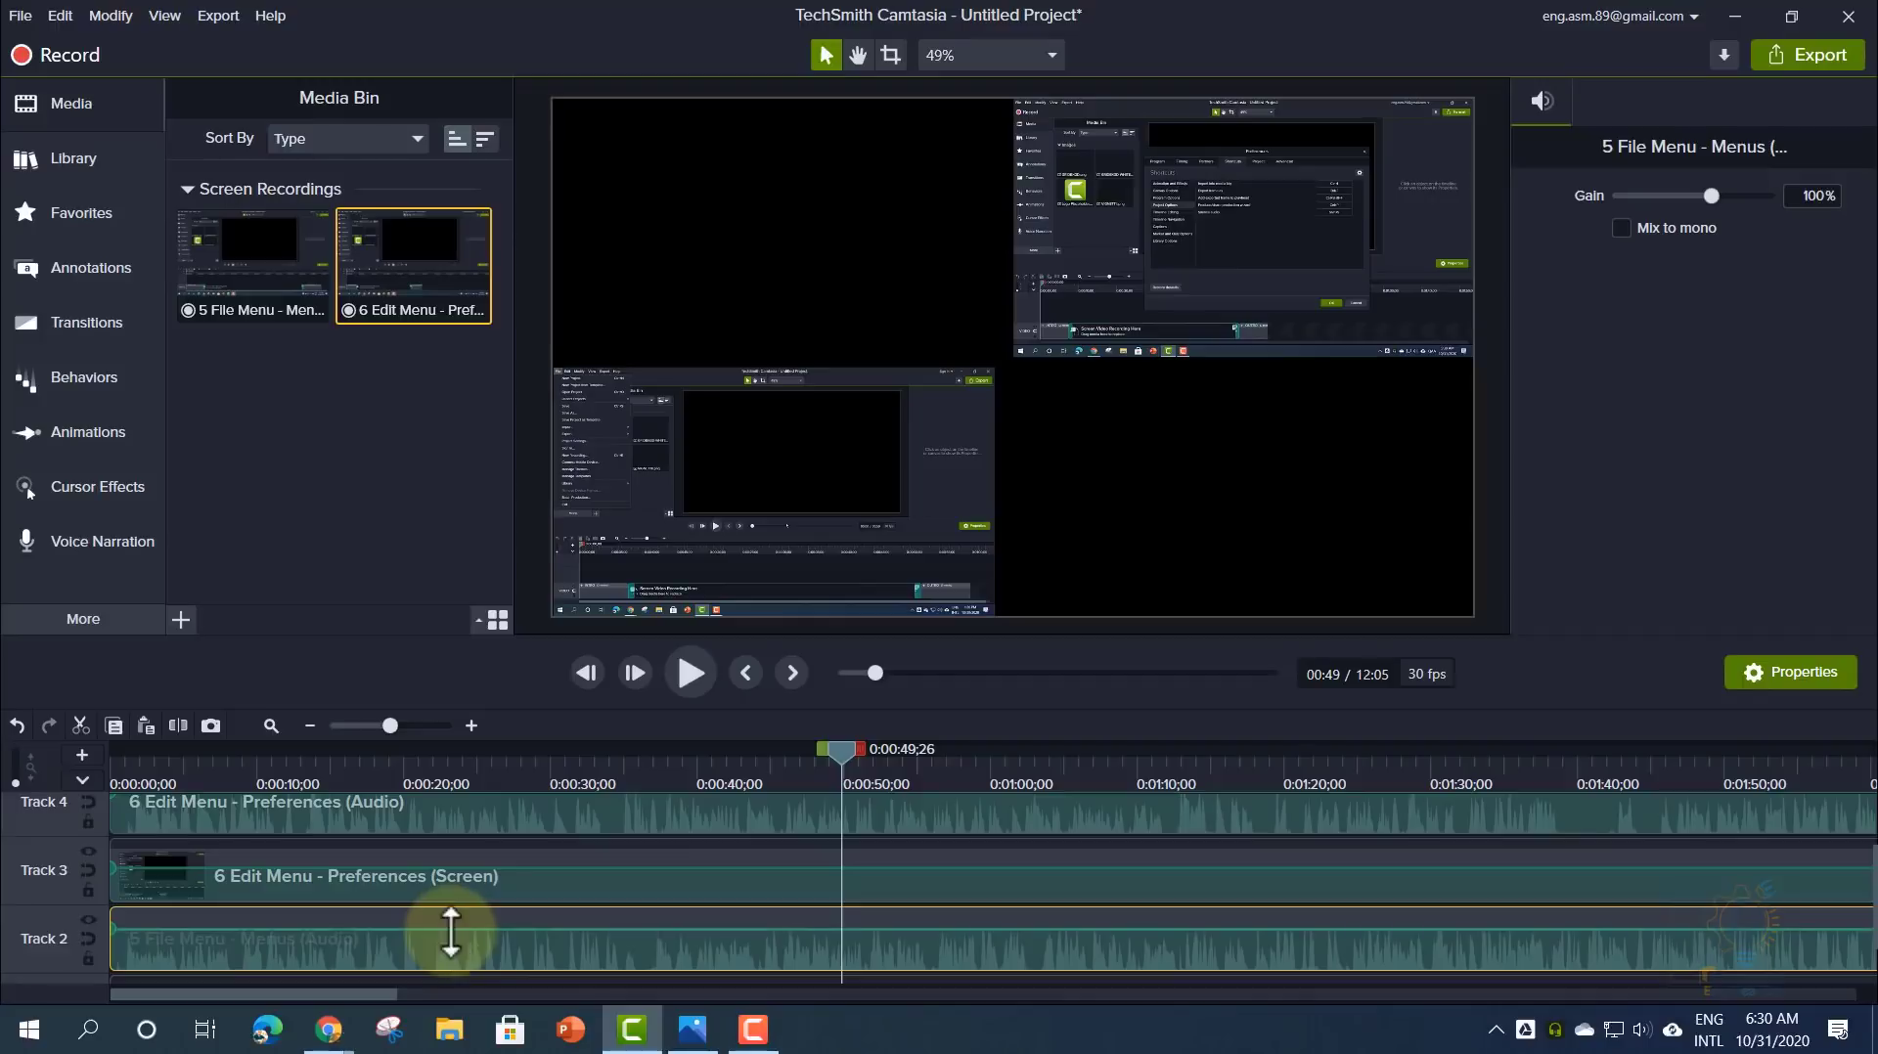
key(Delete)
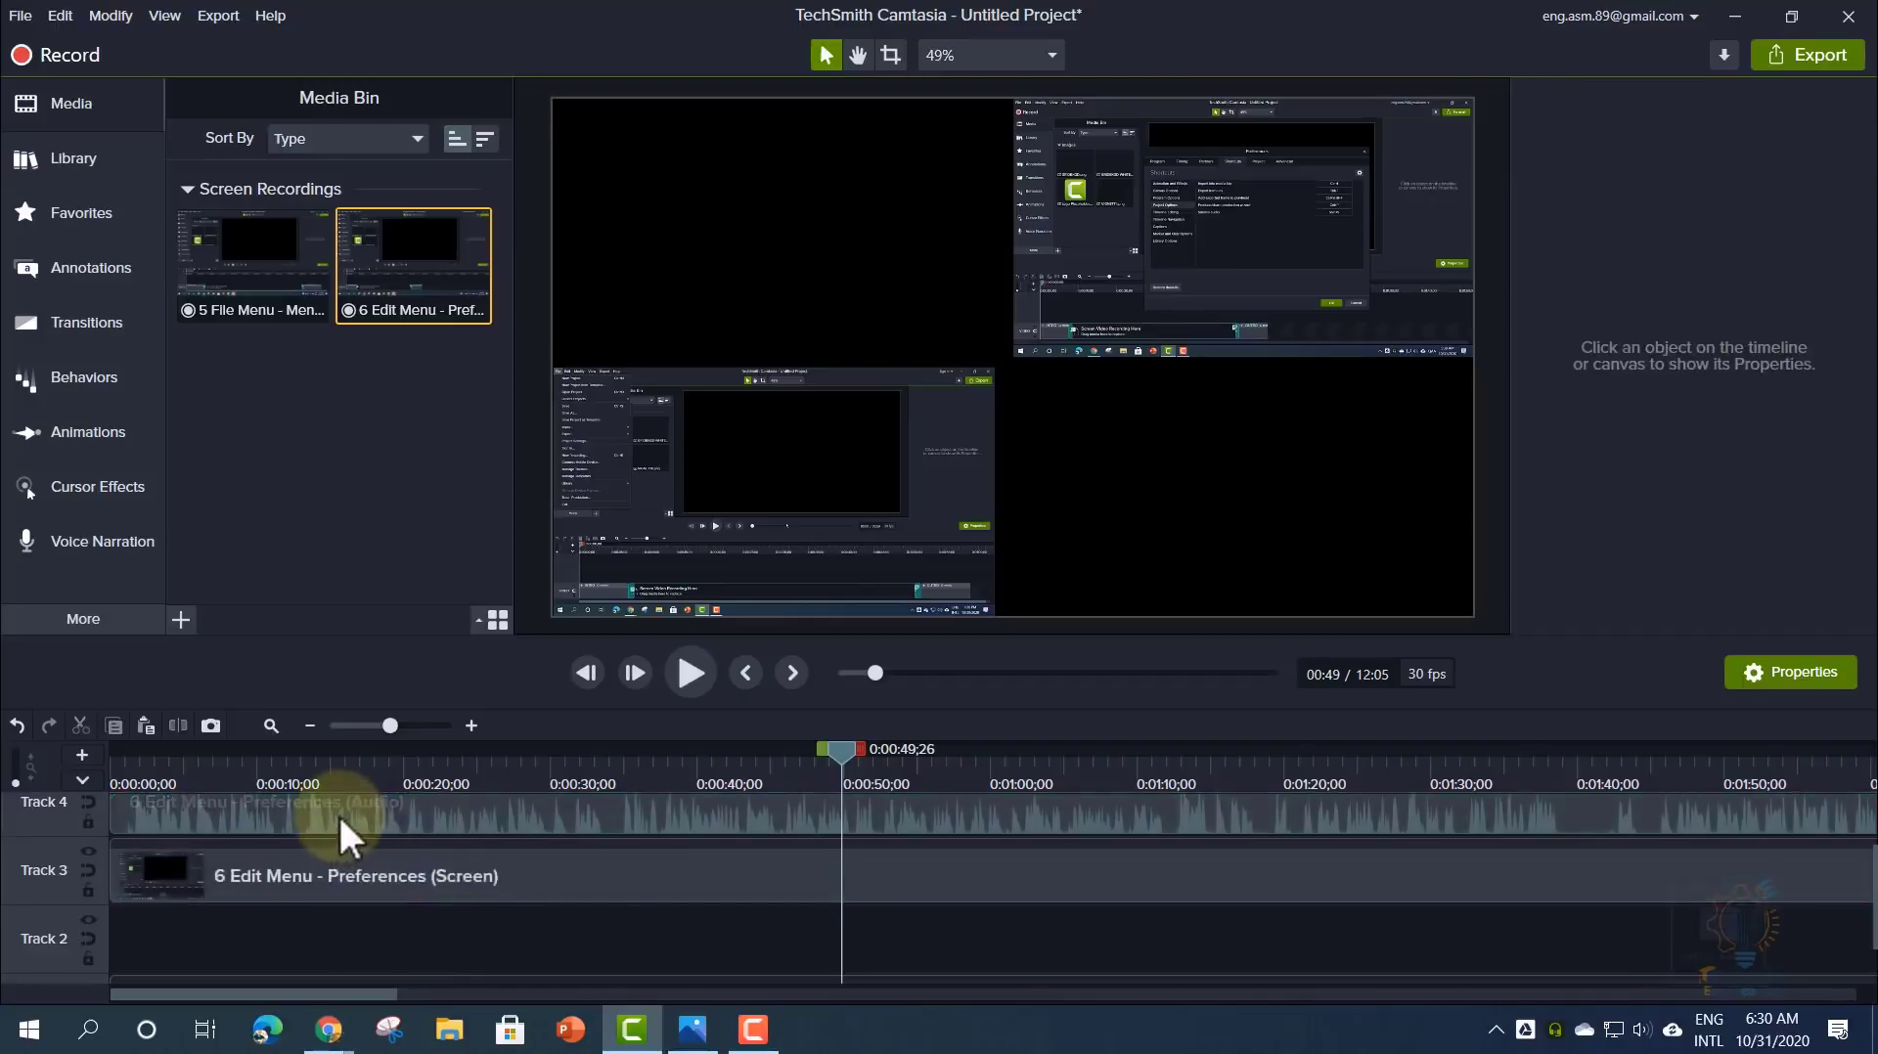
click(339, 813)
key(Delete)
mouse_move(378, 855)
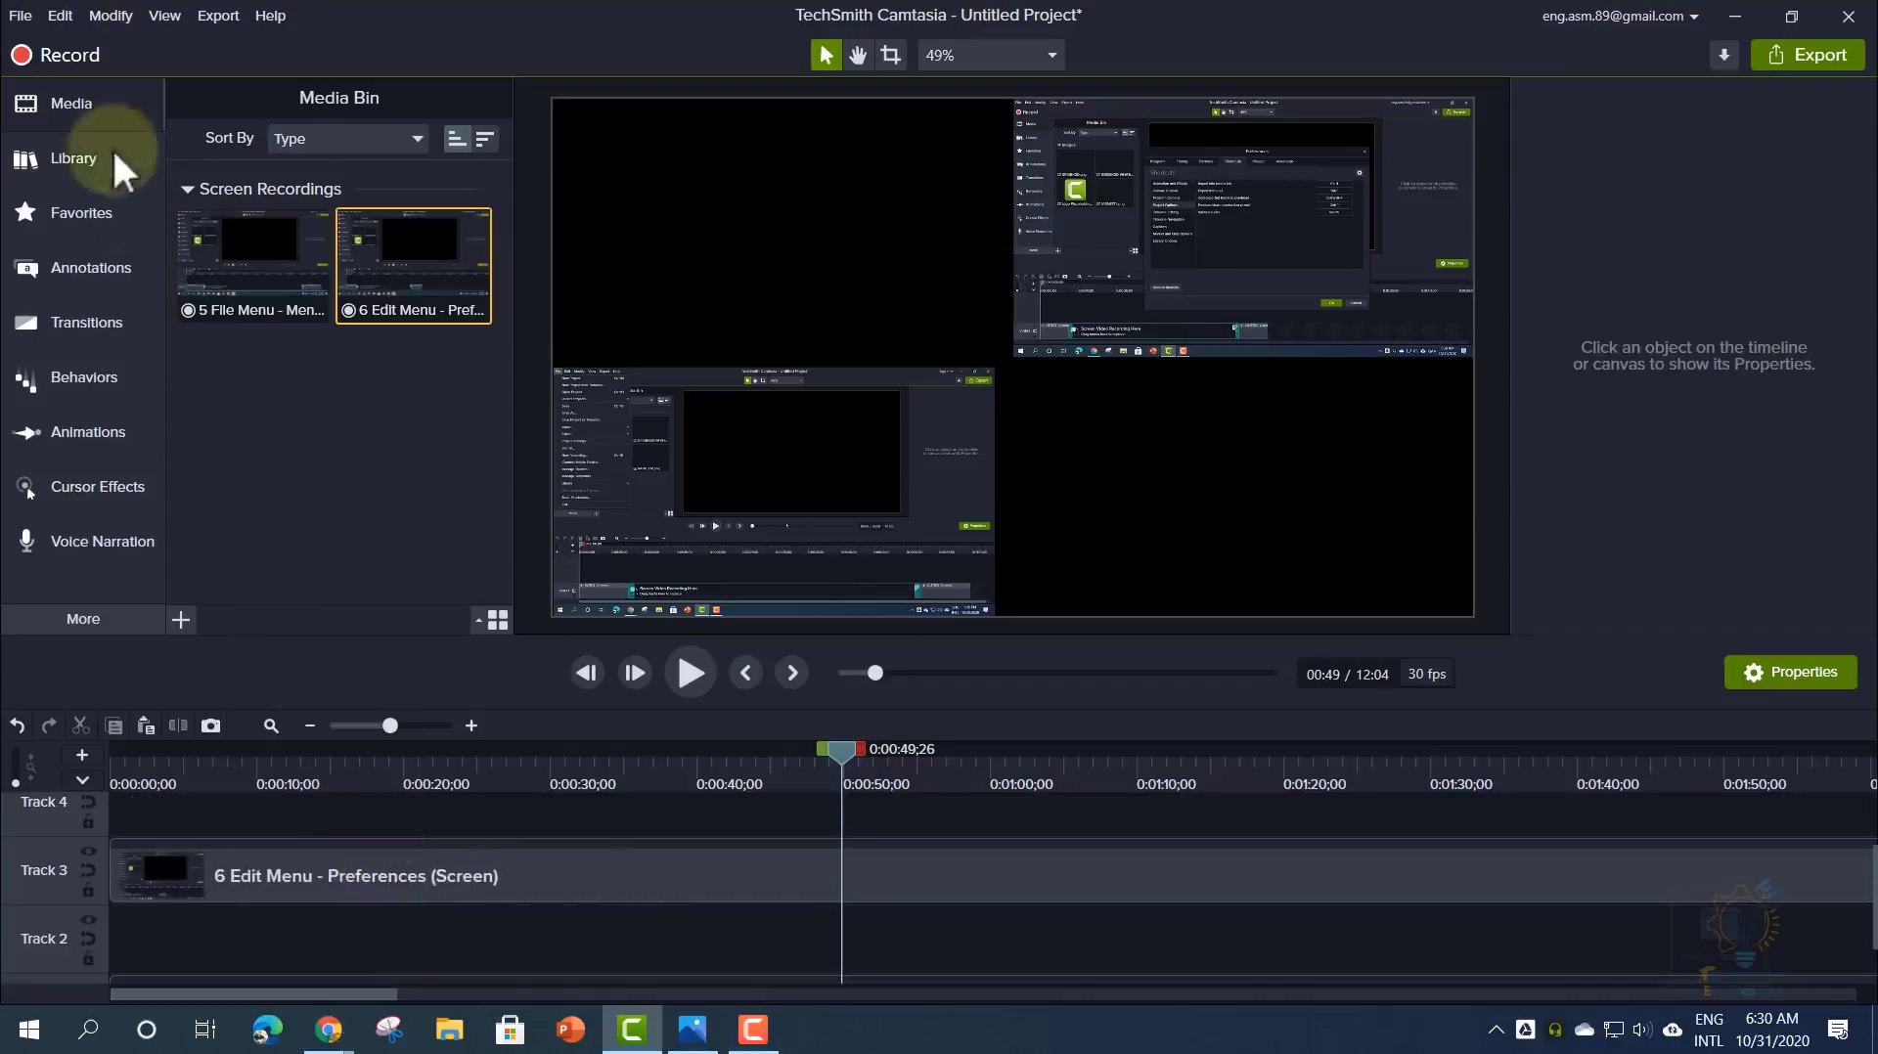
key(ctrl+z)
click(61, 16)
key(ctrl+z)
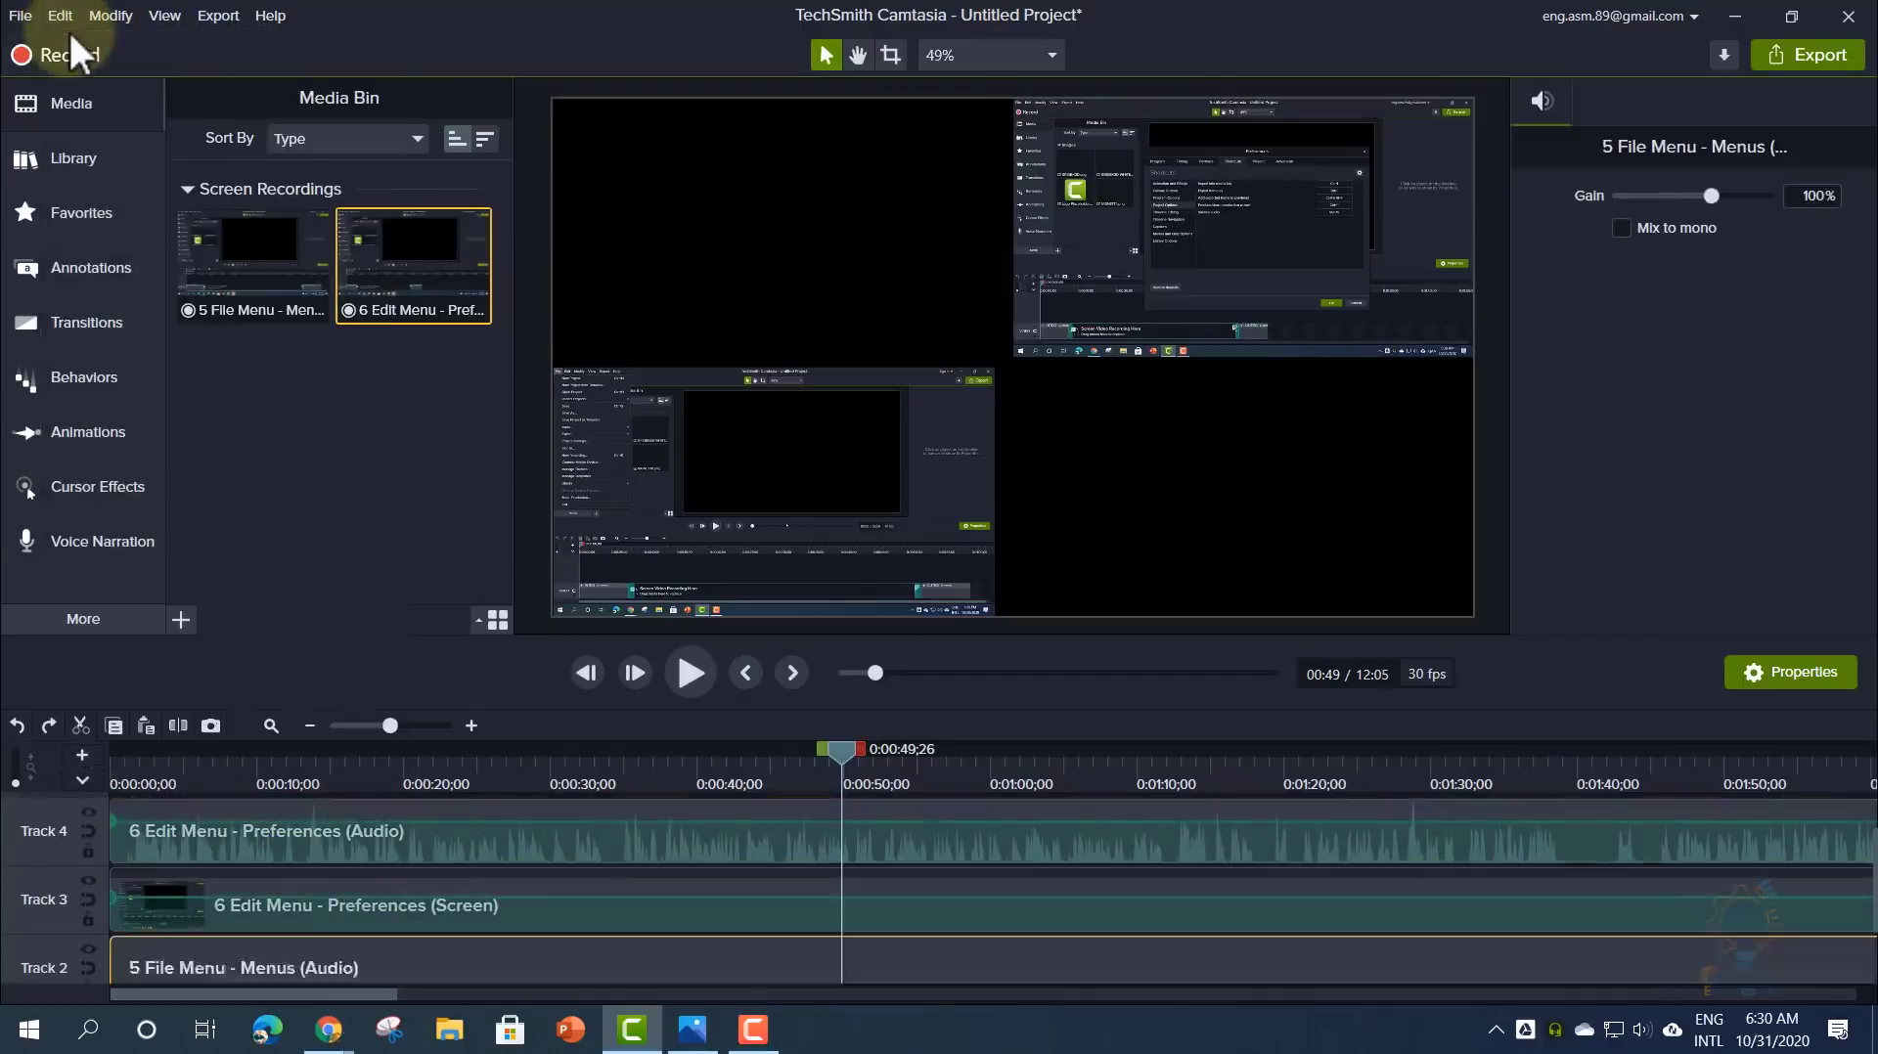
- Delete the Edit Menu and File Menu audio clips again, keeping only the screen clips
click(362, 849)
click(374, 813)
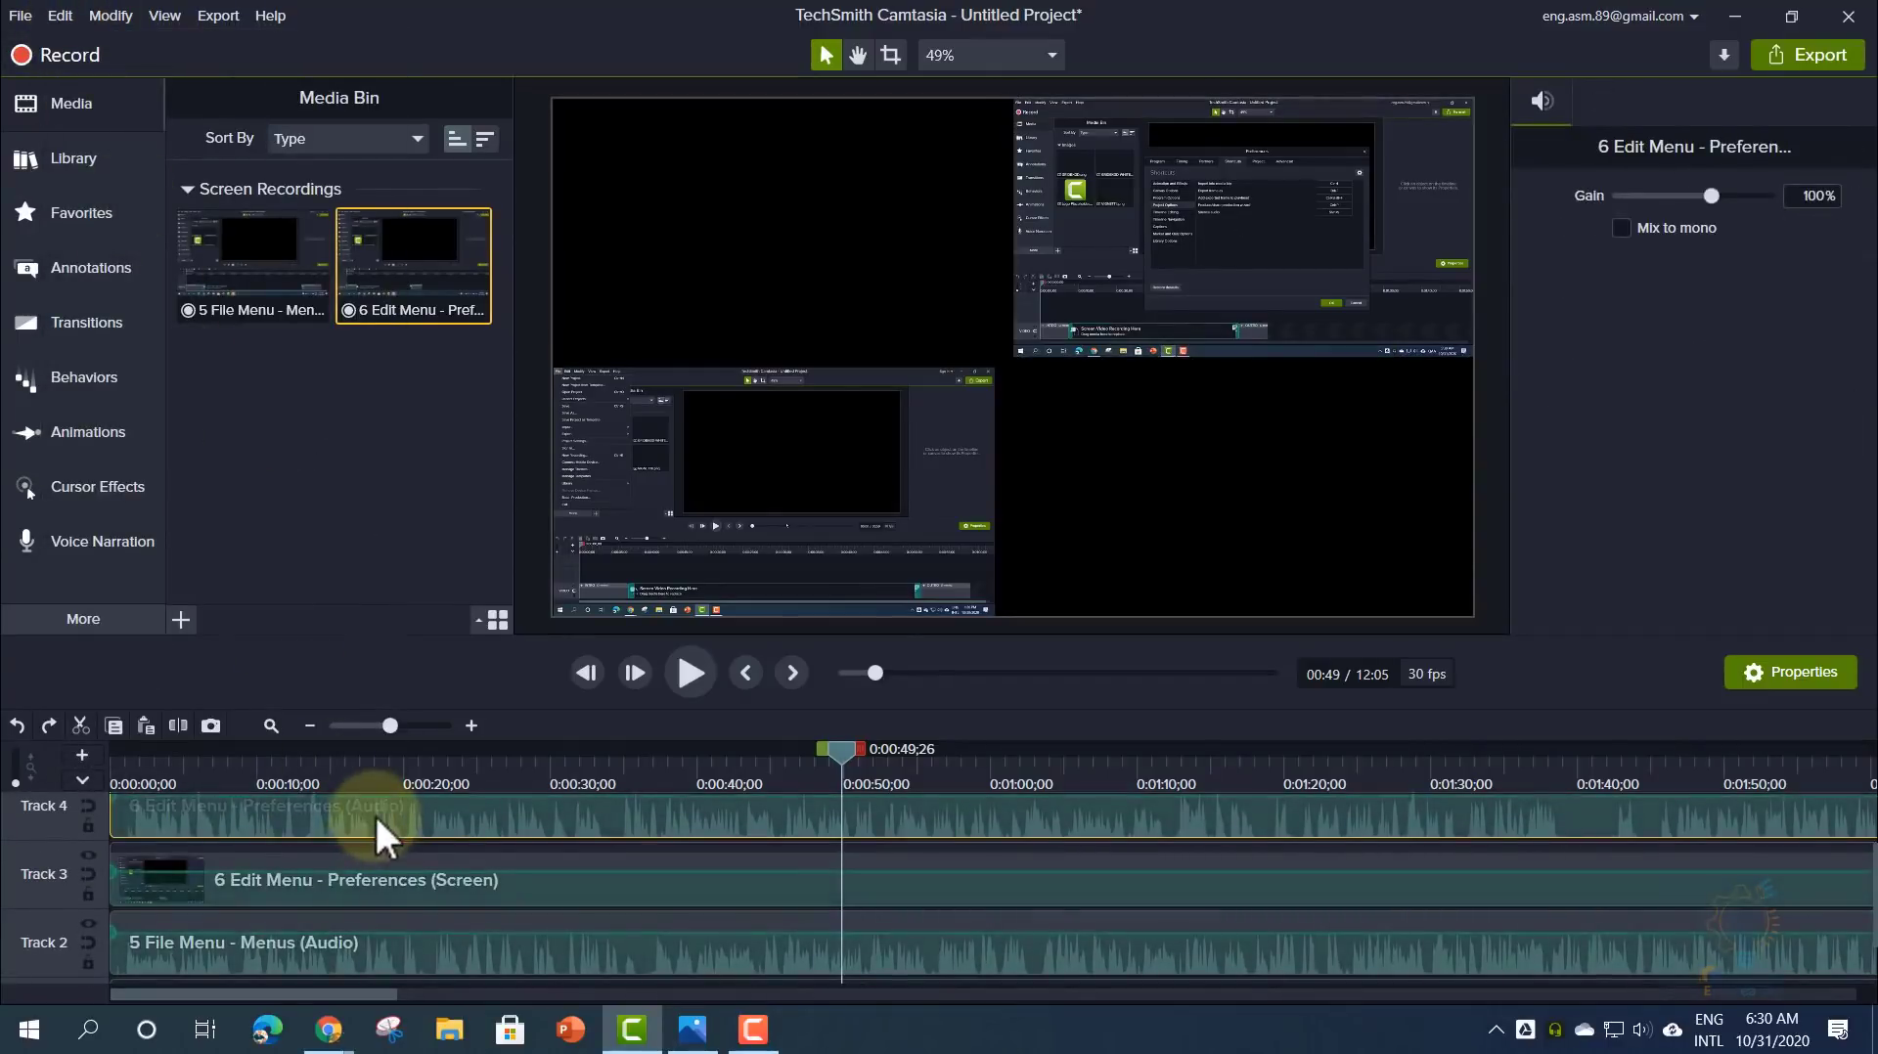
key(Delete)
click(354, 935)
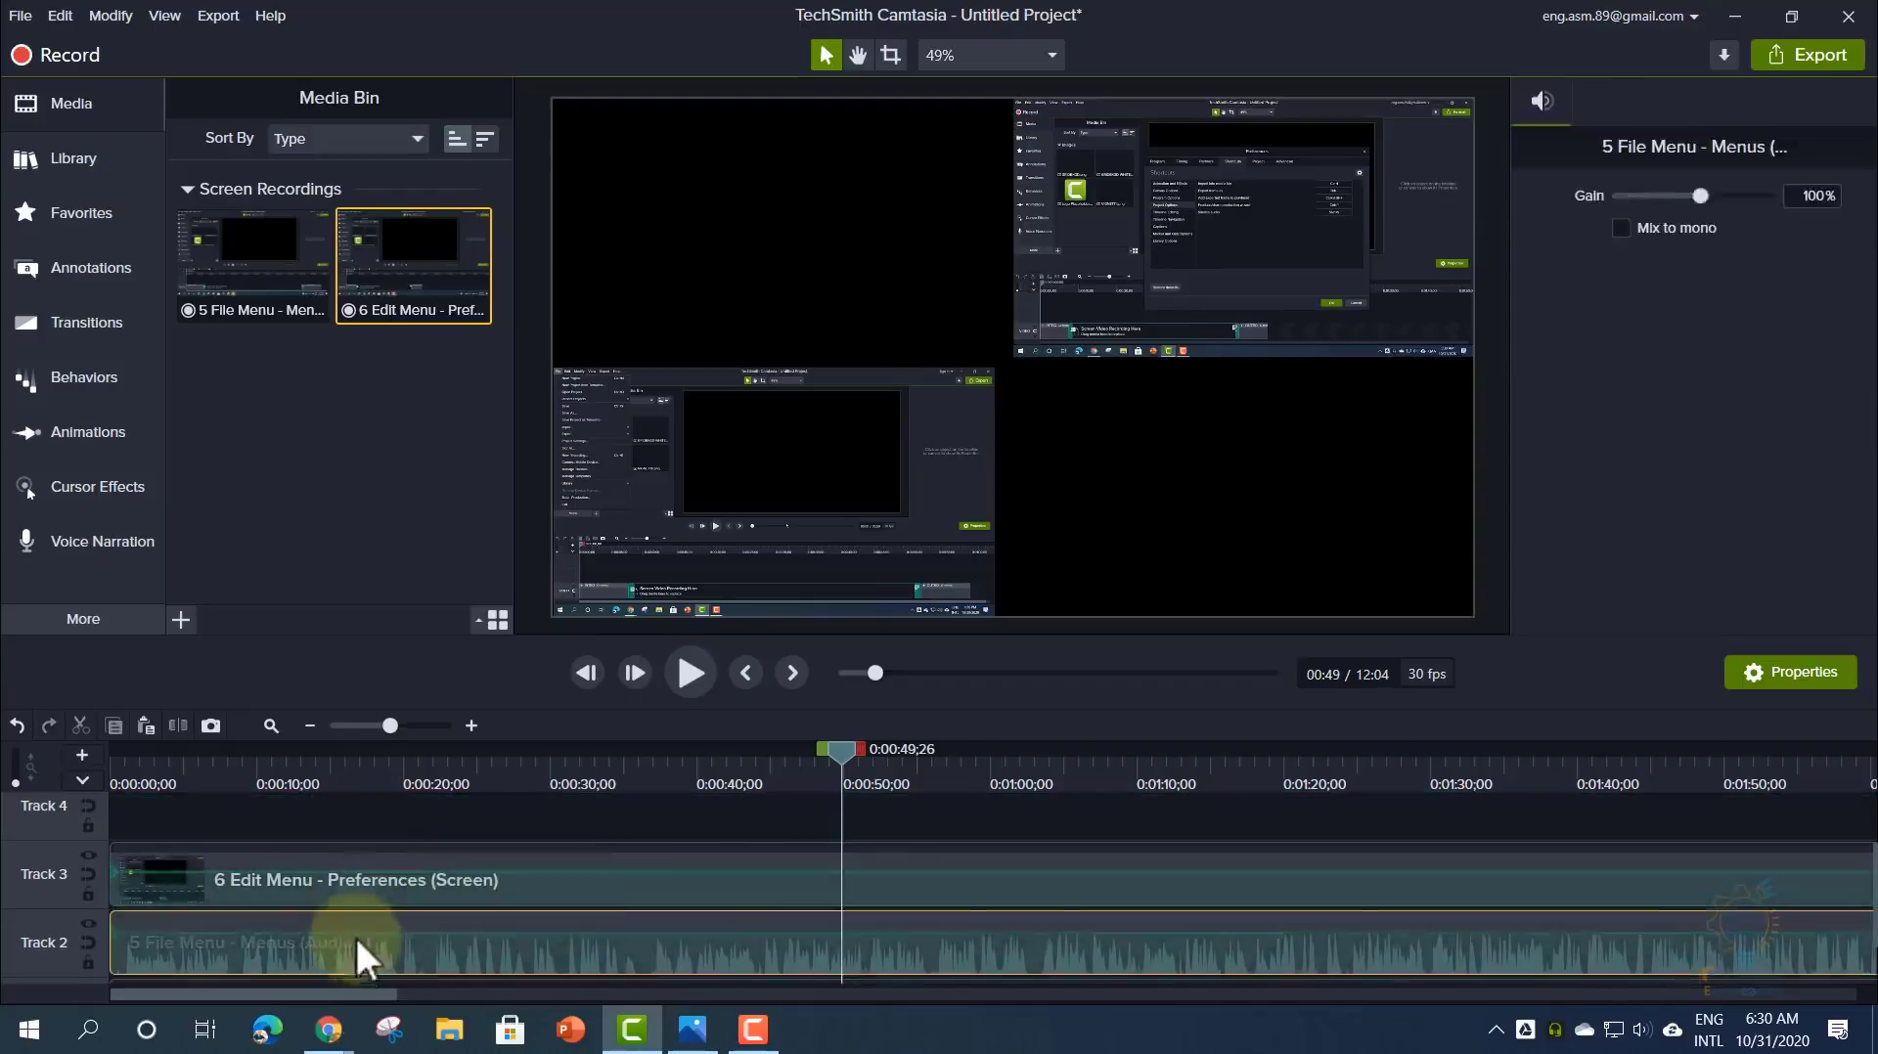
key(Delete)
scroll(355, 881, down, 2)
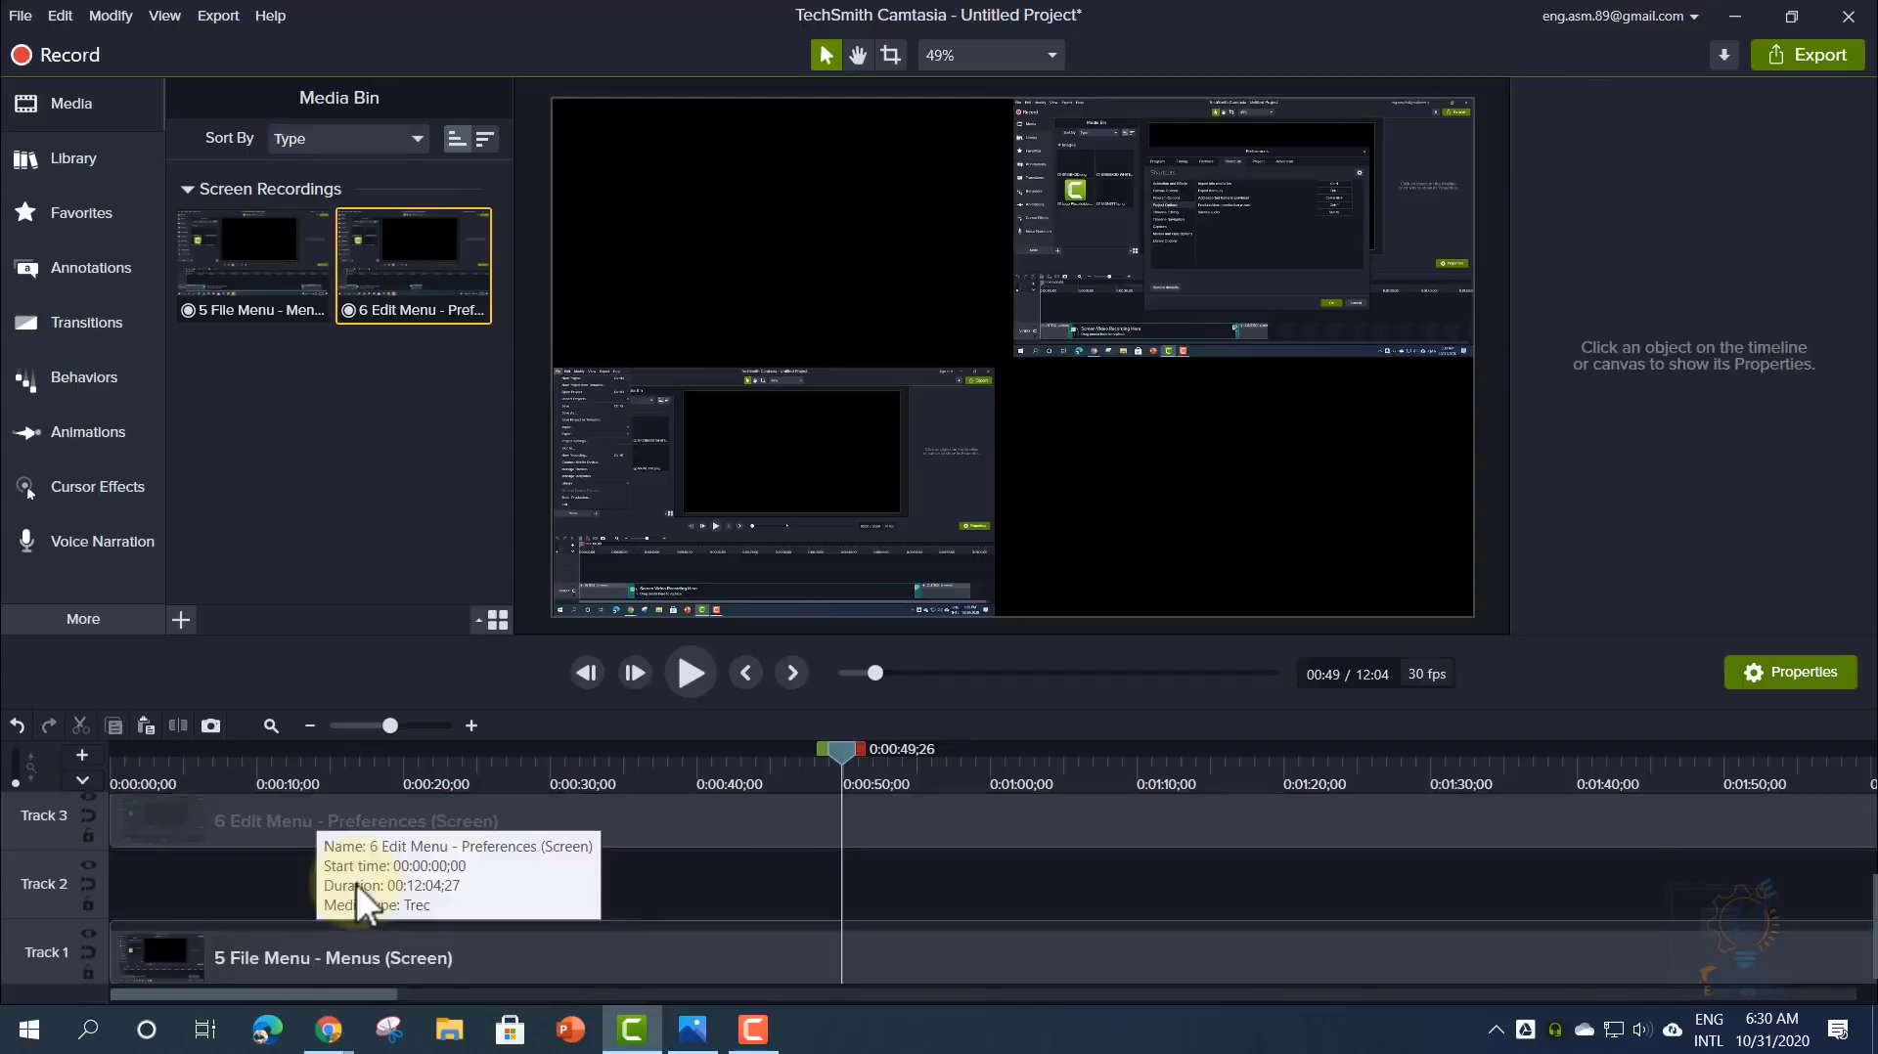
- Move the Edit Menu clip to Track 2 and scale it to 68.6% at 282.8, 169.8
drag(305, 822, 238, 894)
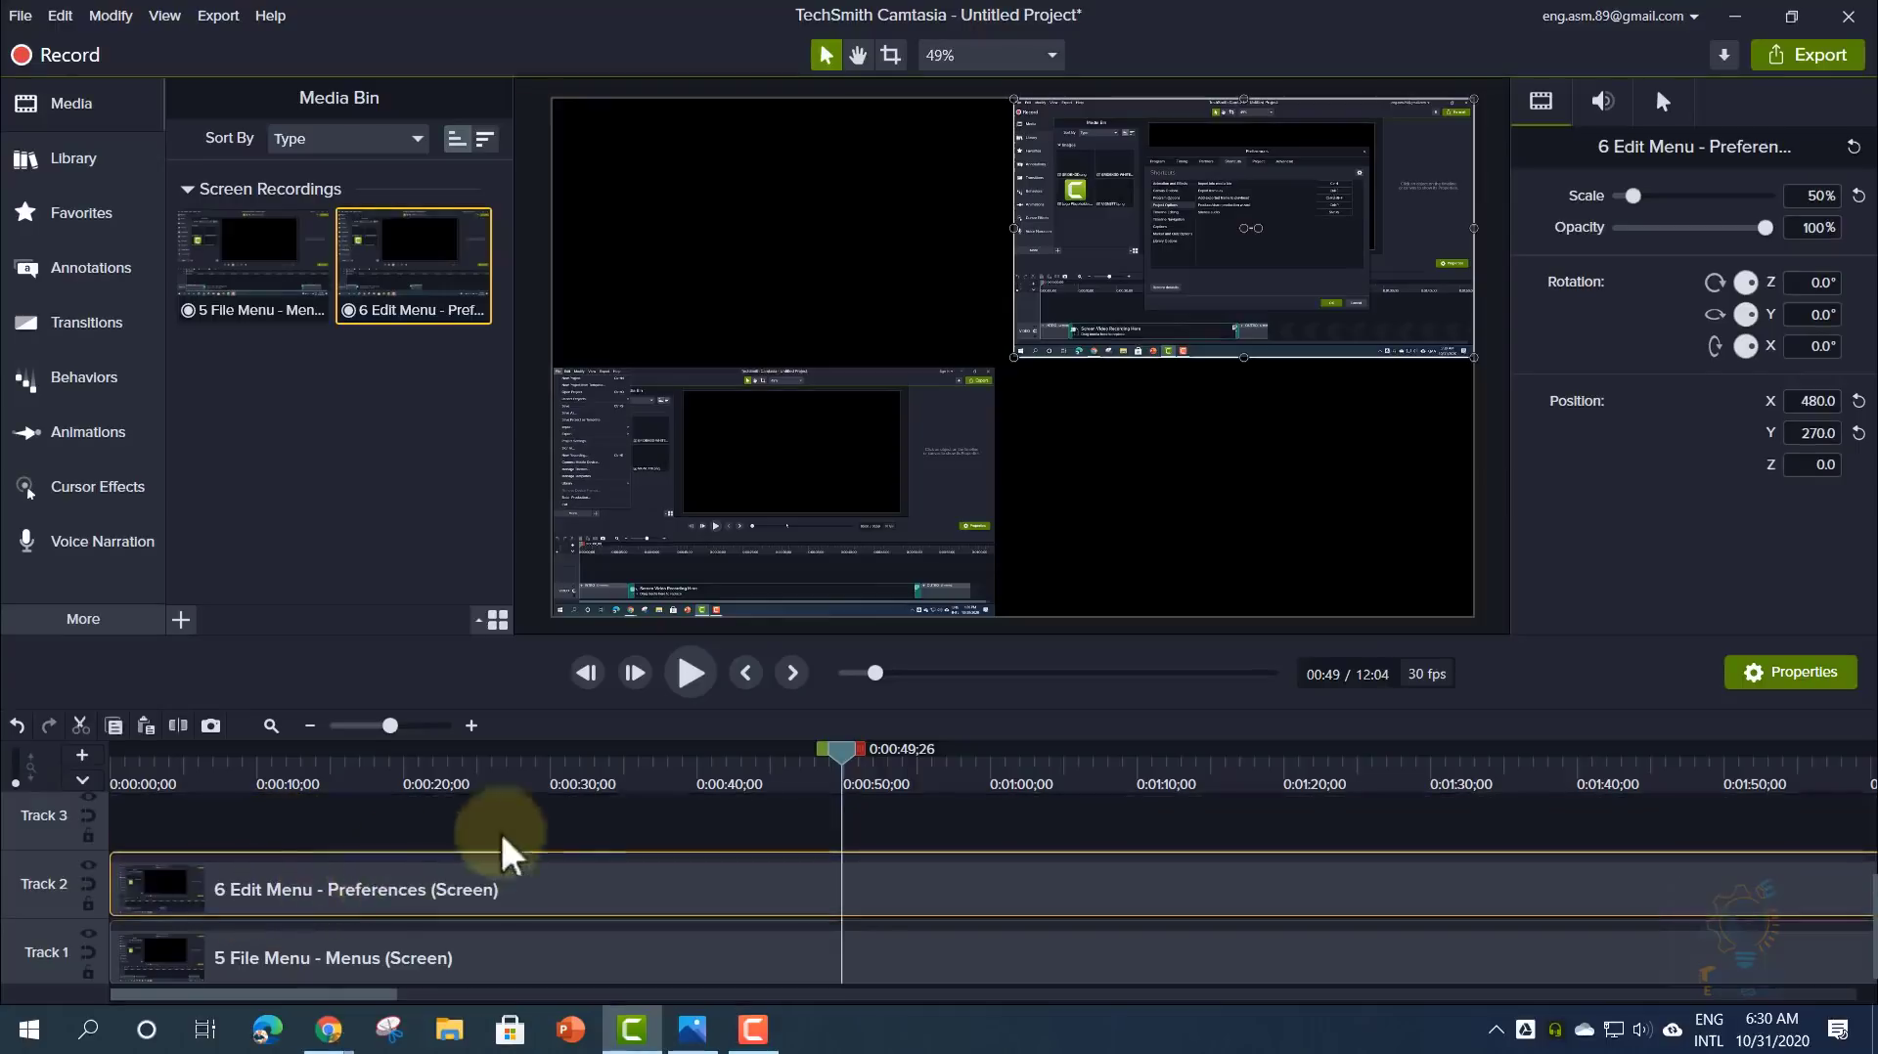
drag(841, 753, 956, 753)
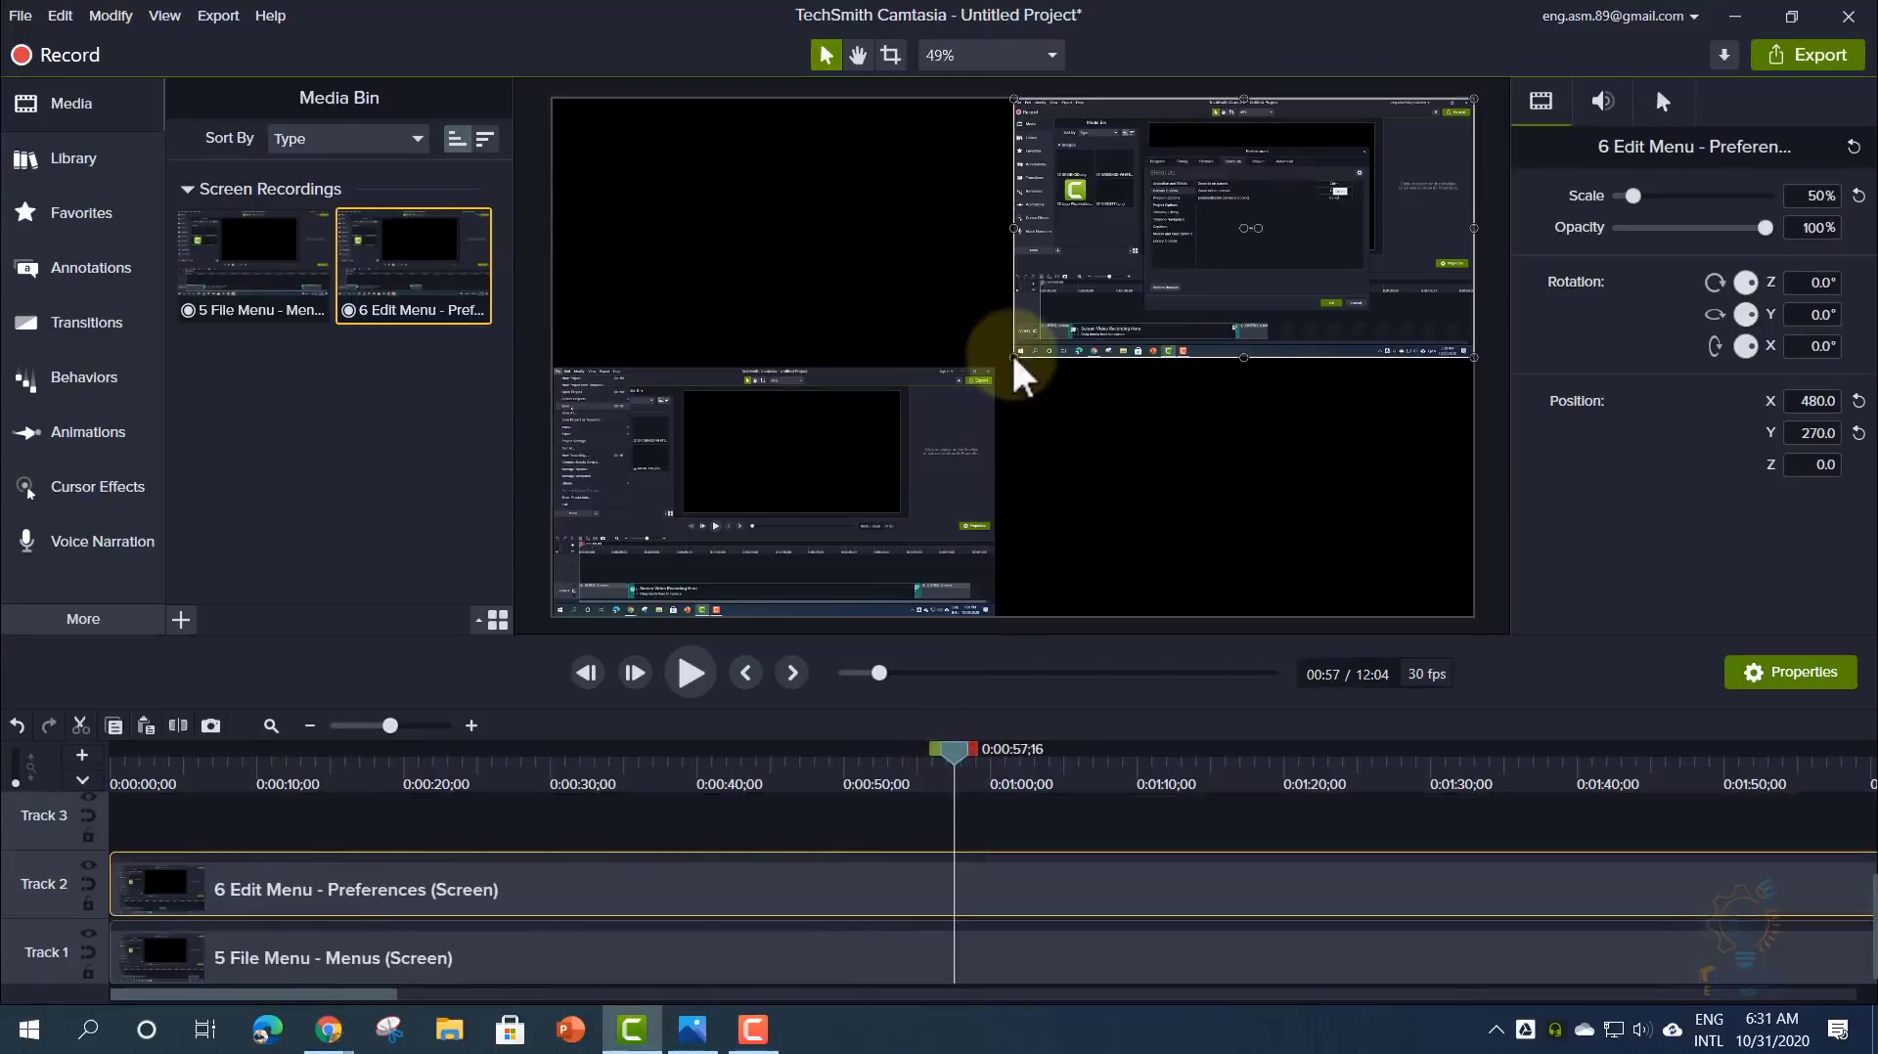
mouse_move(1013, 357)
mouse_down()
mouse_move(838, 523)
mouse_move(1048, 327)
mouse_move(994, 385)
mouse_move(1038, 357)
mouse_up()
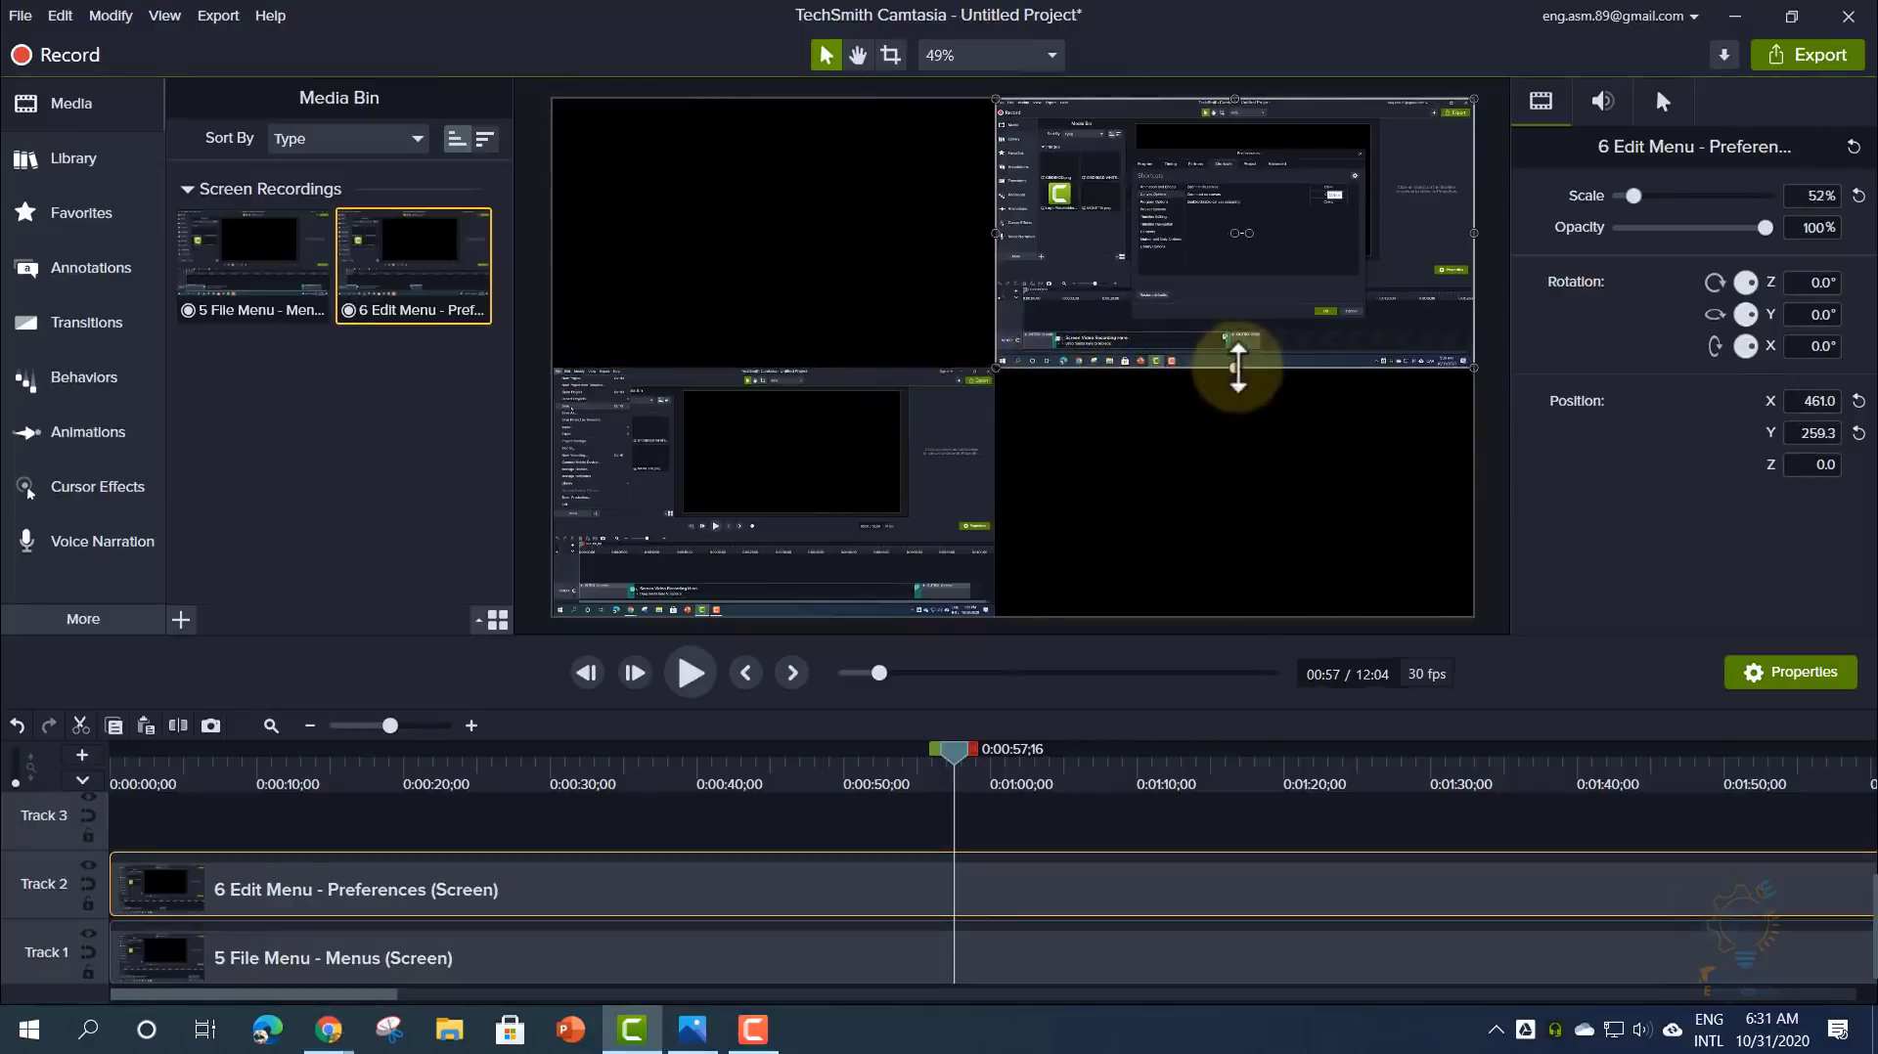
mouse_move(1248, 354)
mouse_down()
mouse_move(1236, 494)
mouse_move(1238, 357)
mouse_up()
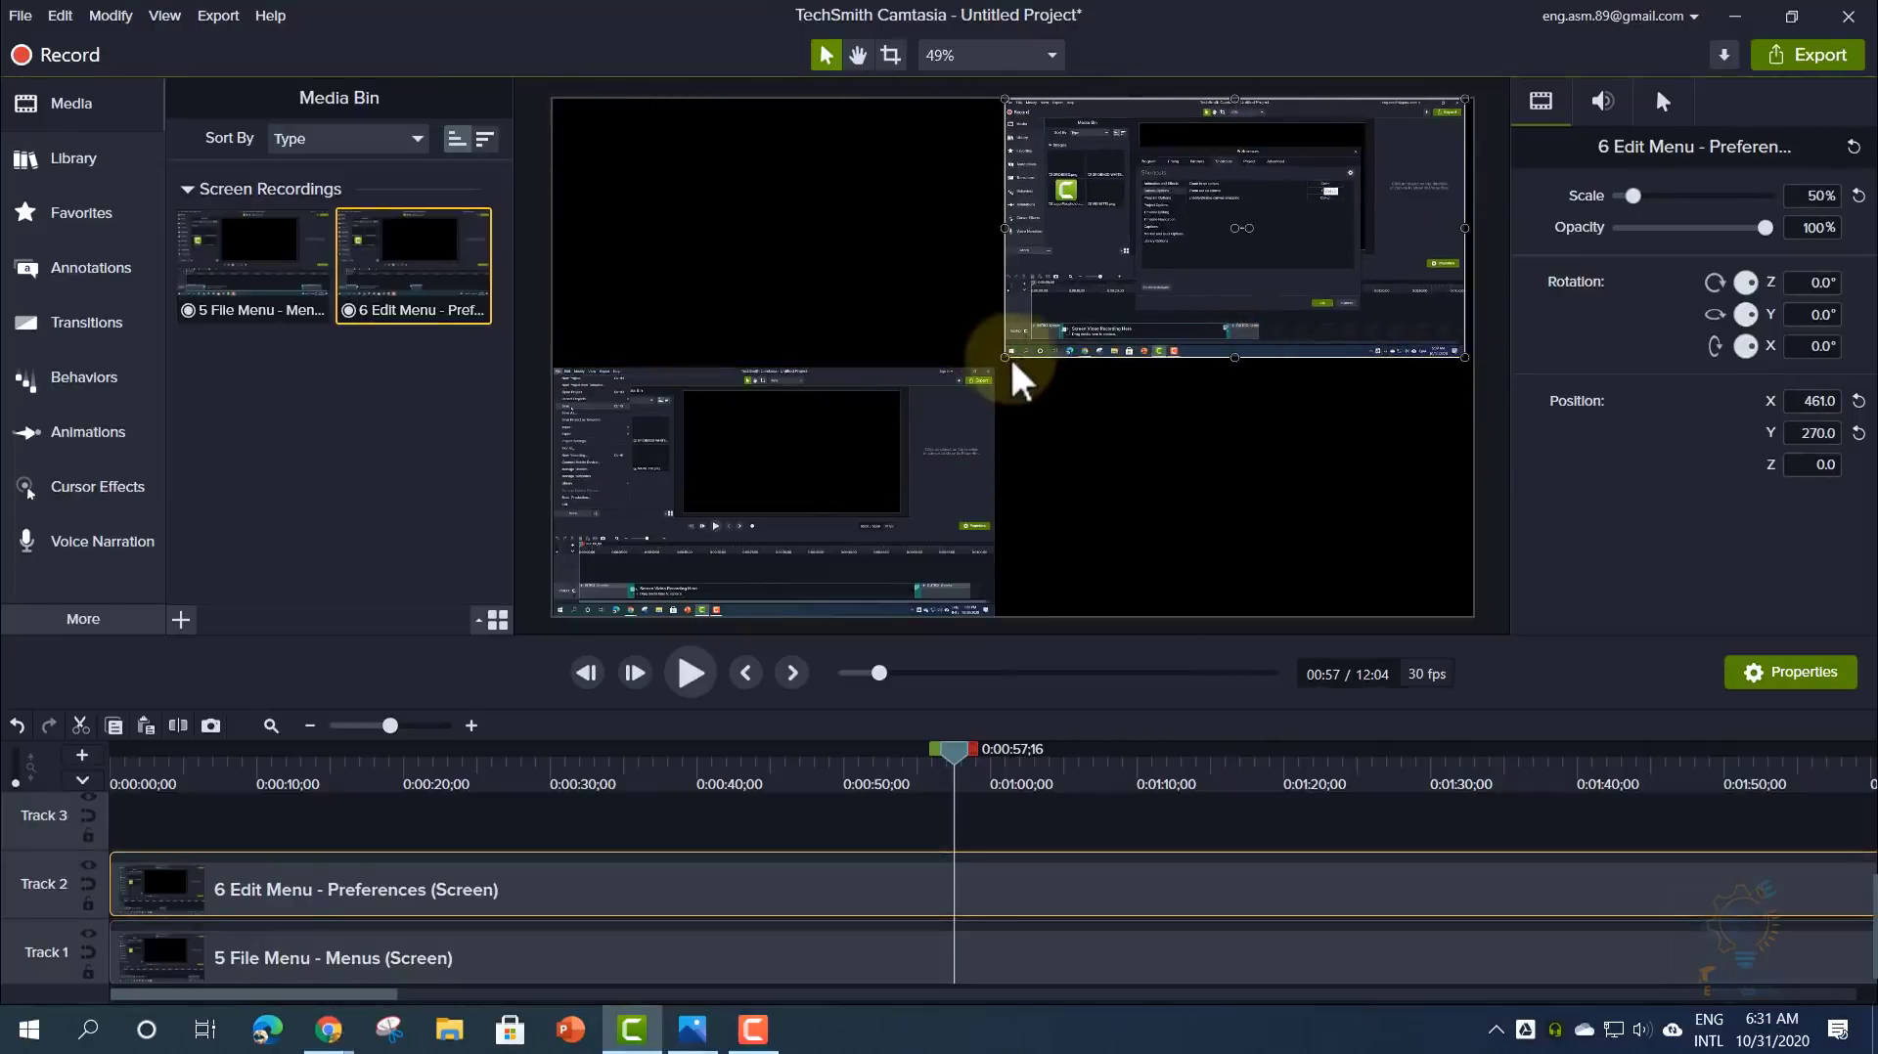
drag(1001, 355, 883, 451)
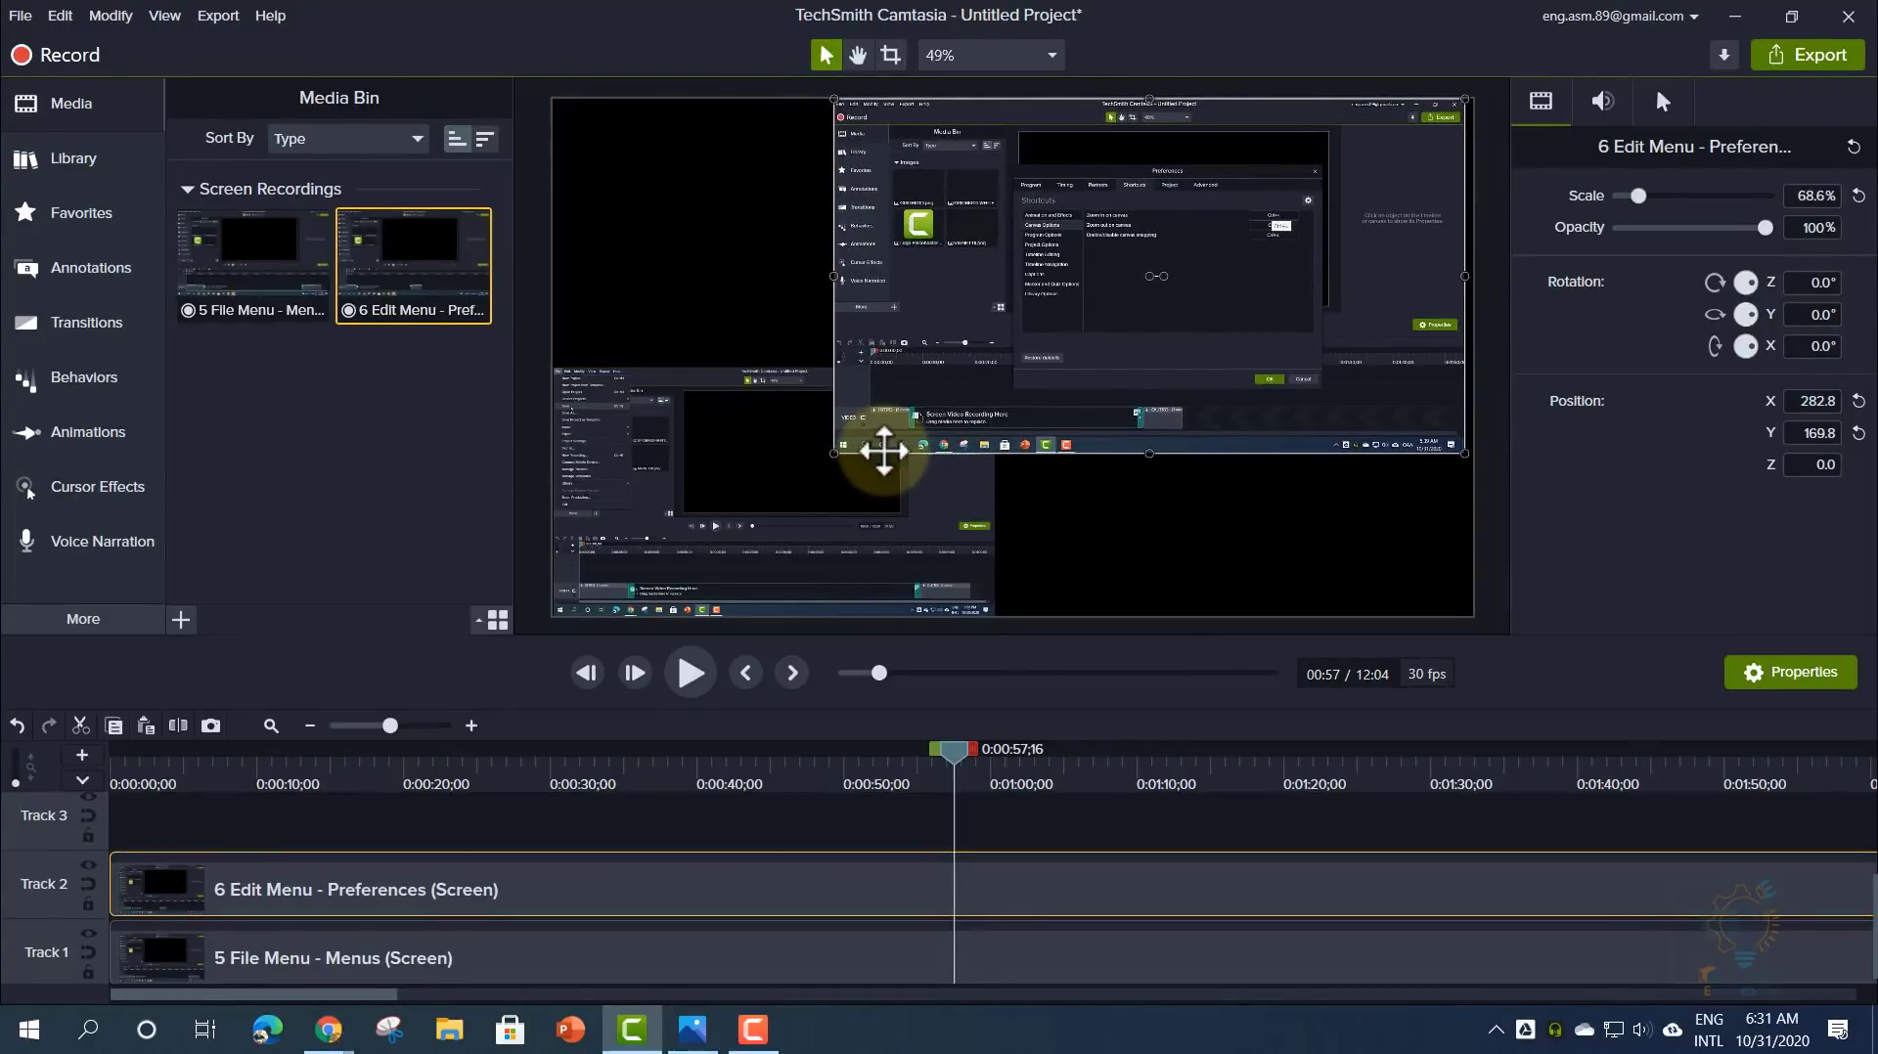
click(891, 56)
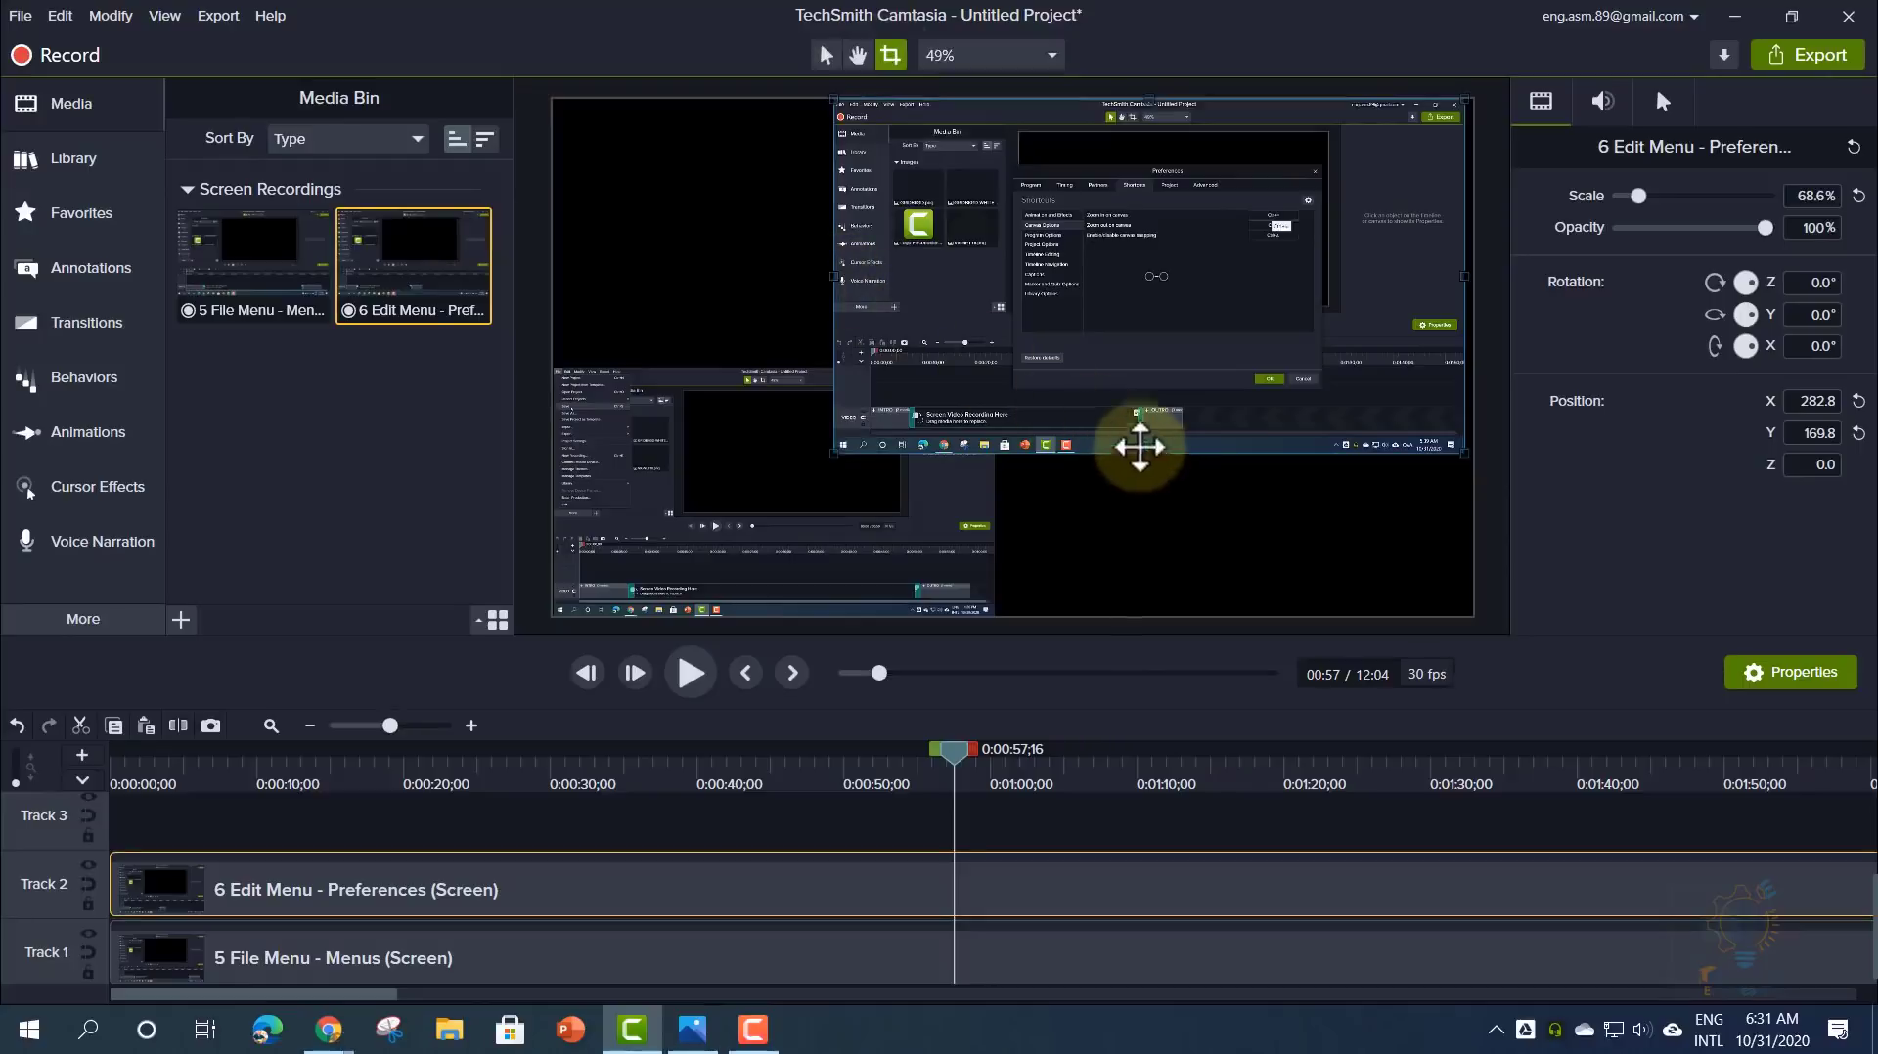
- Crop the Edit Menu recording down to just its Preferences dialog
click(829, 56)
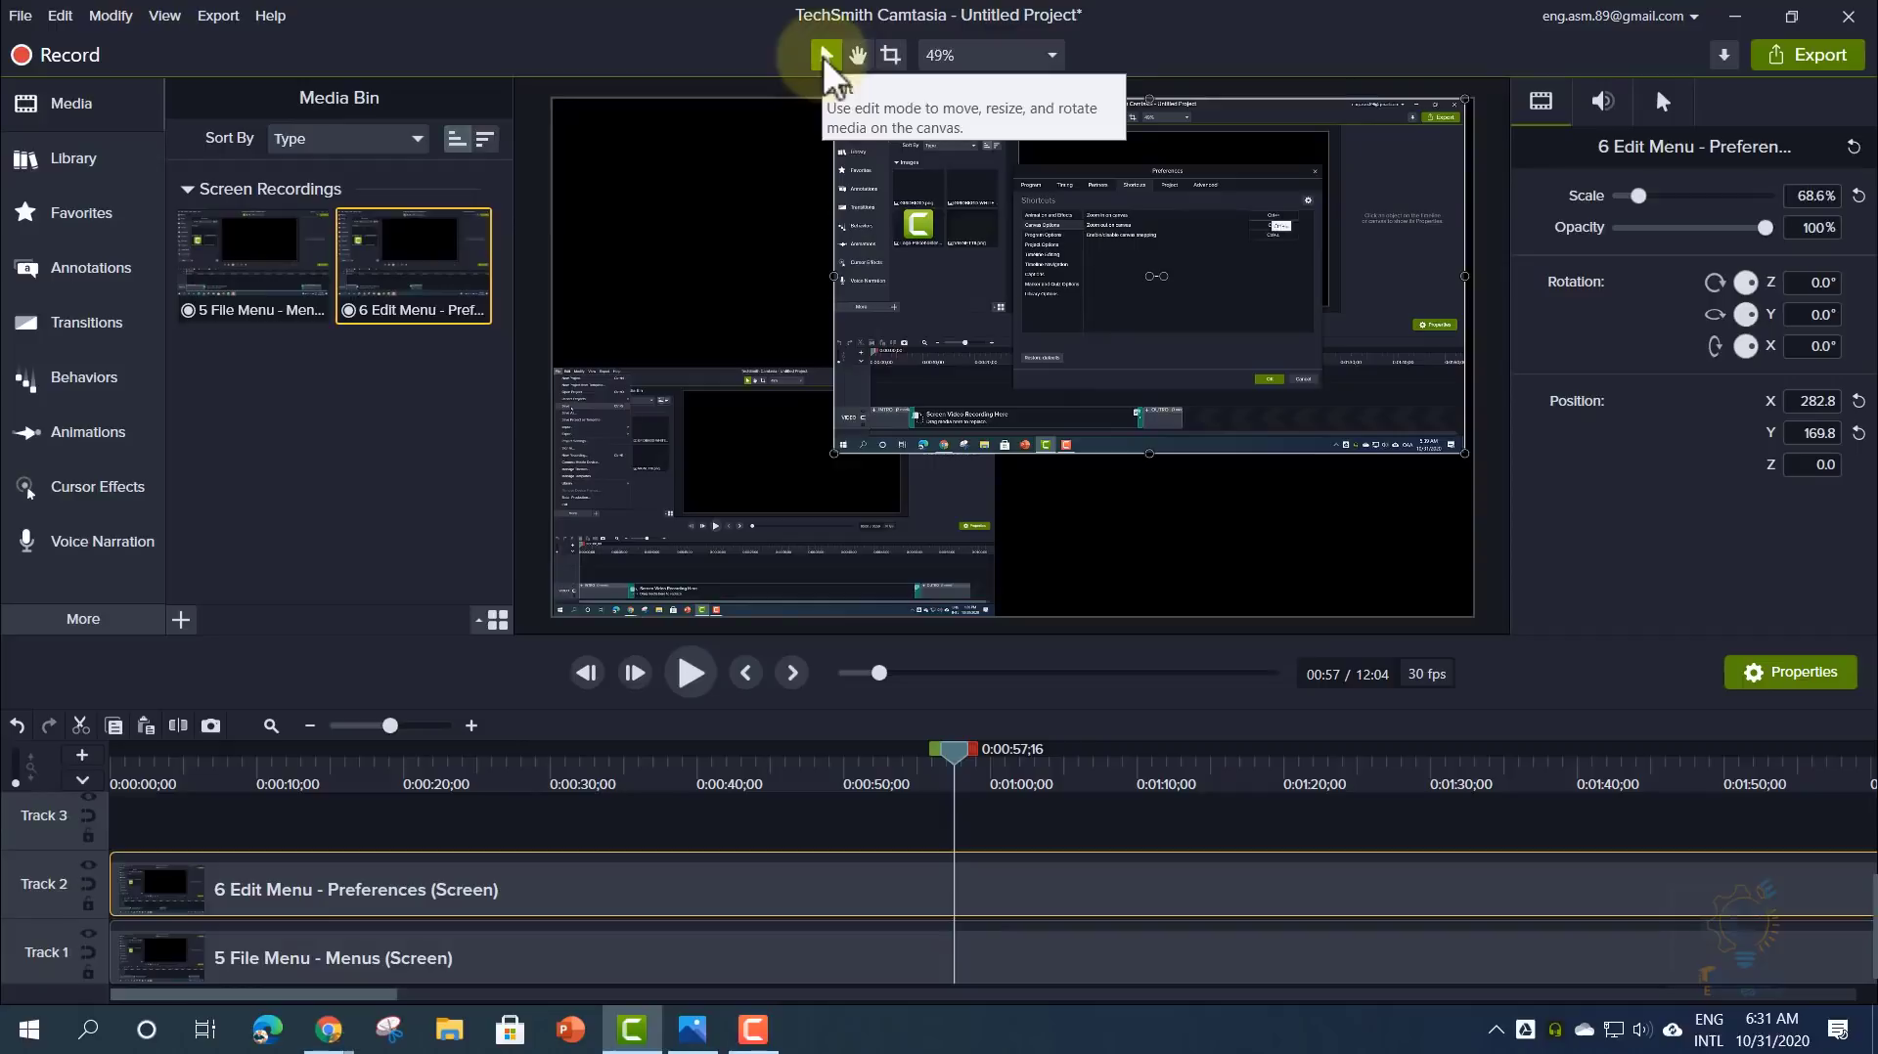
click(890, 54)
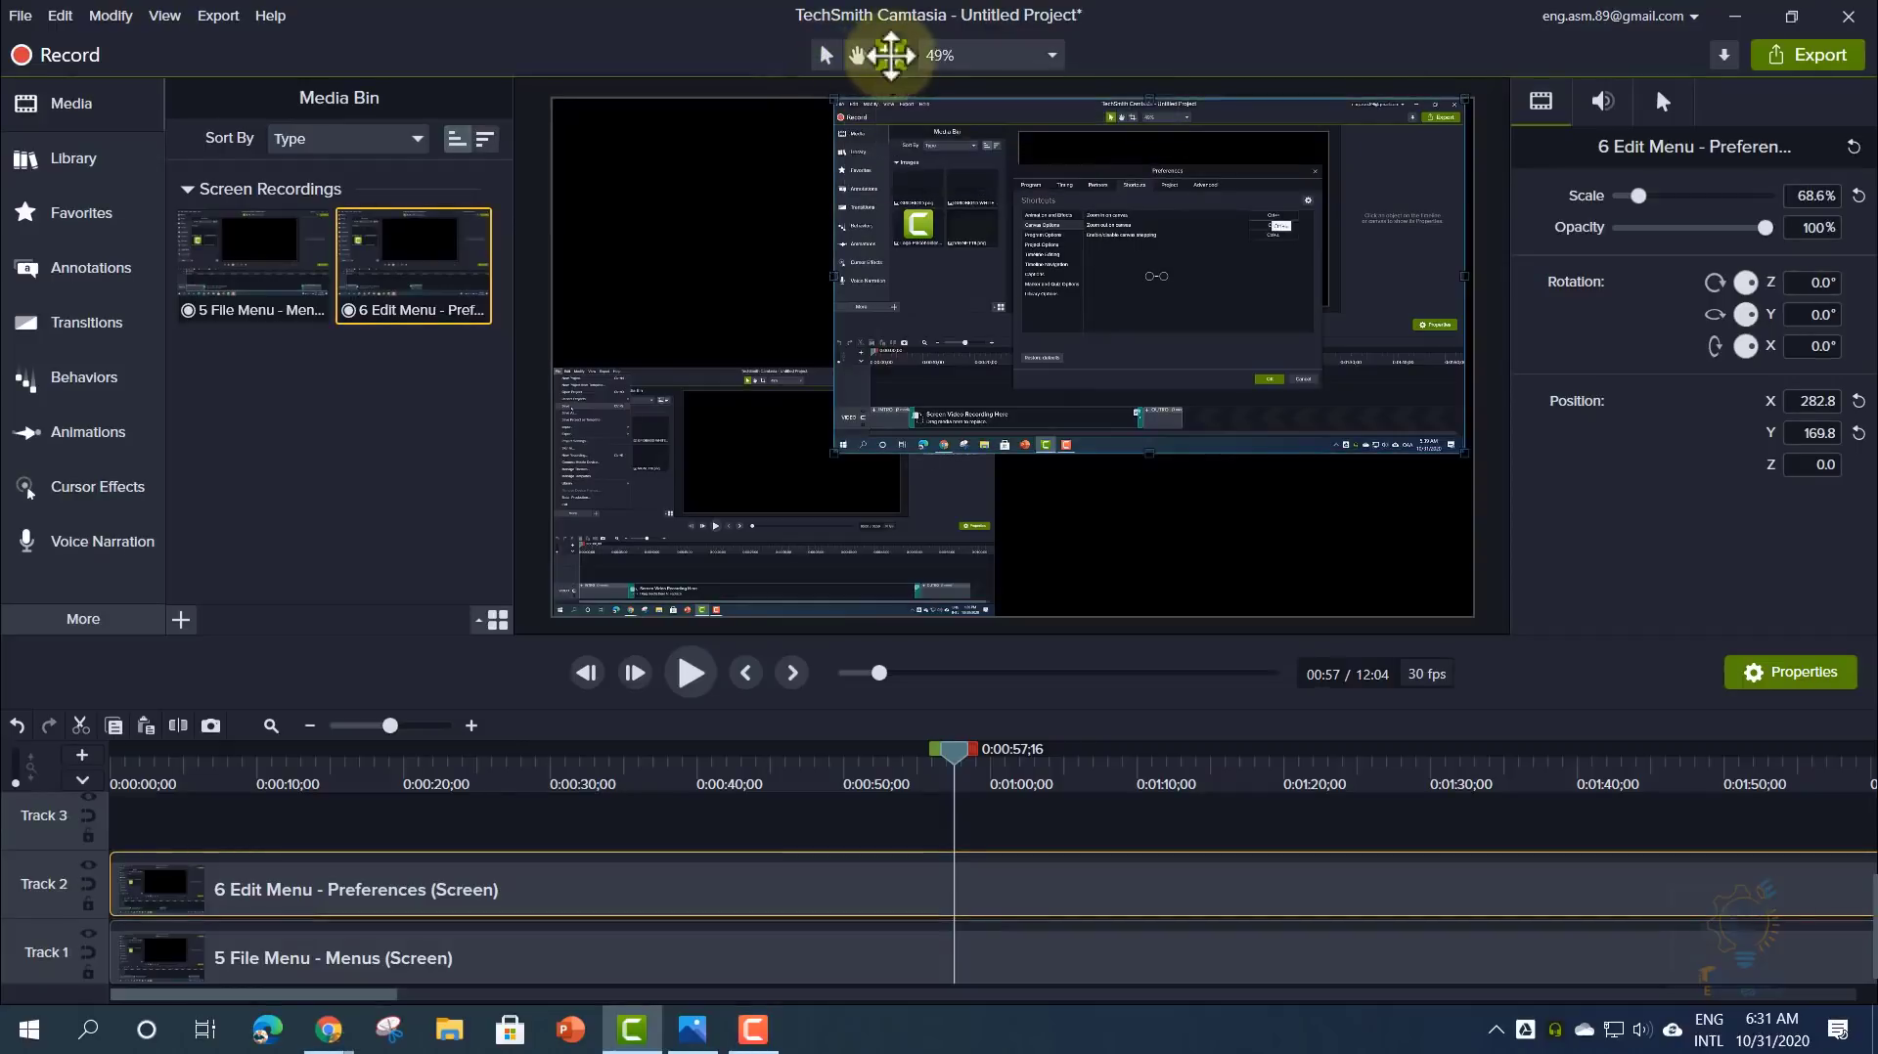
drag(839, 452, 1014, 396)
drag(1464, 100, 1320, 169)
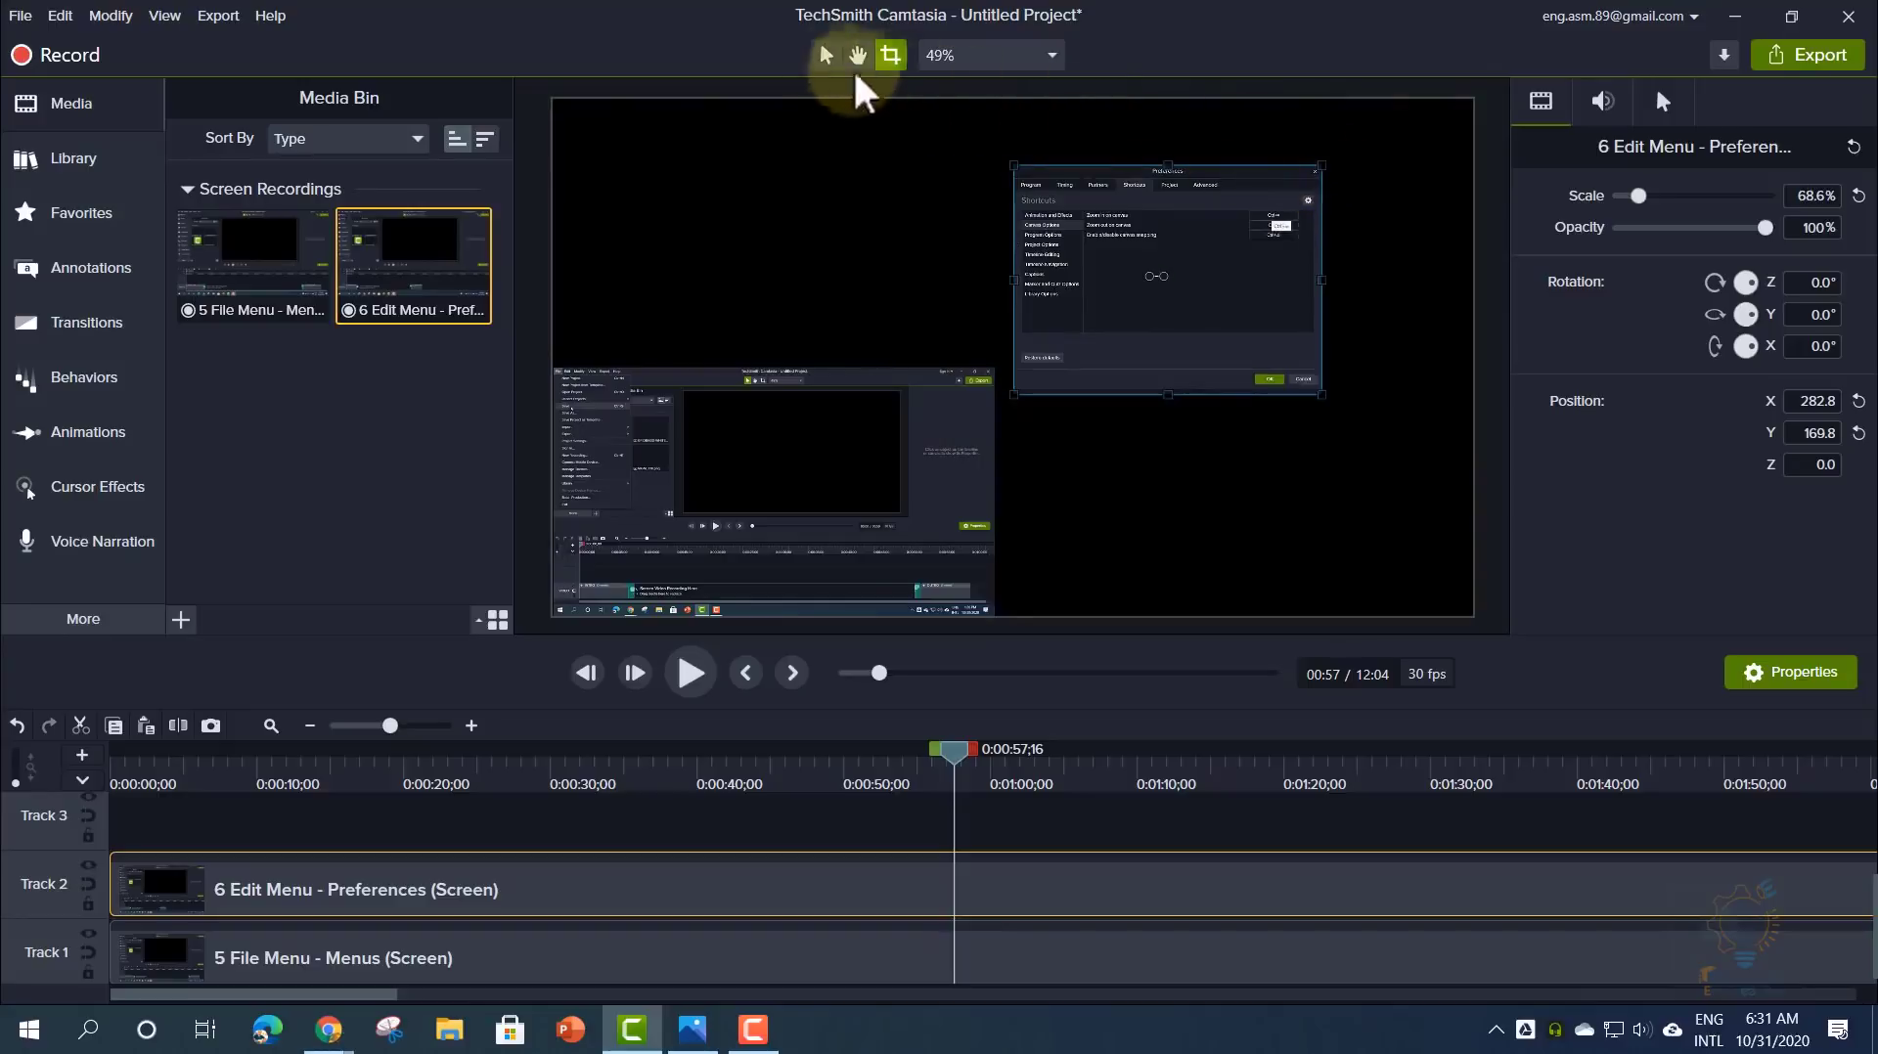
- Place the cropped dialog in the top-right quarter at 102.4% scale, position 422.2, 194.5
click(824, 58)
drag(1112, 306, 1200, 281)
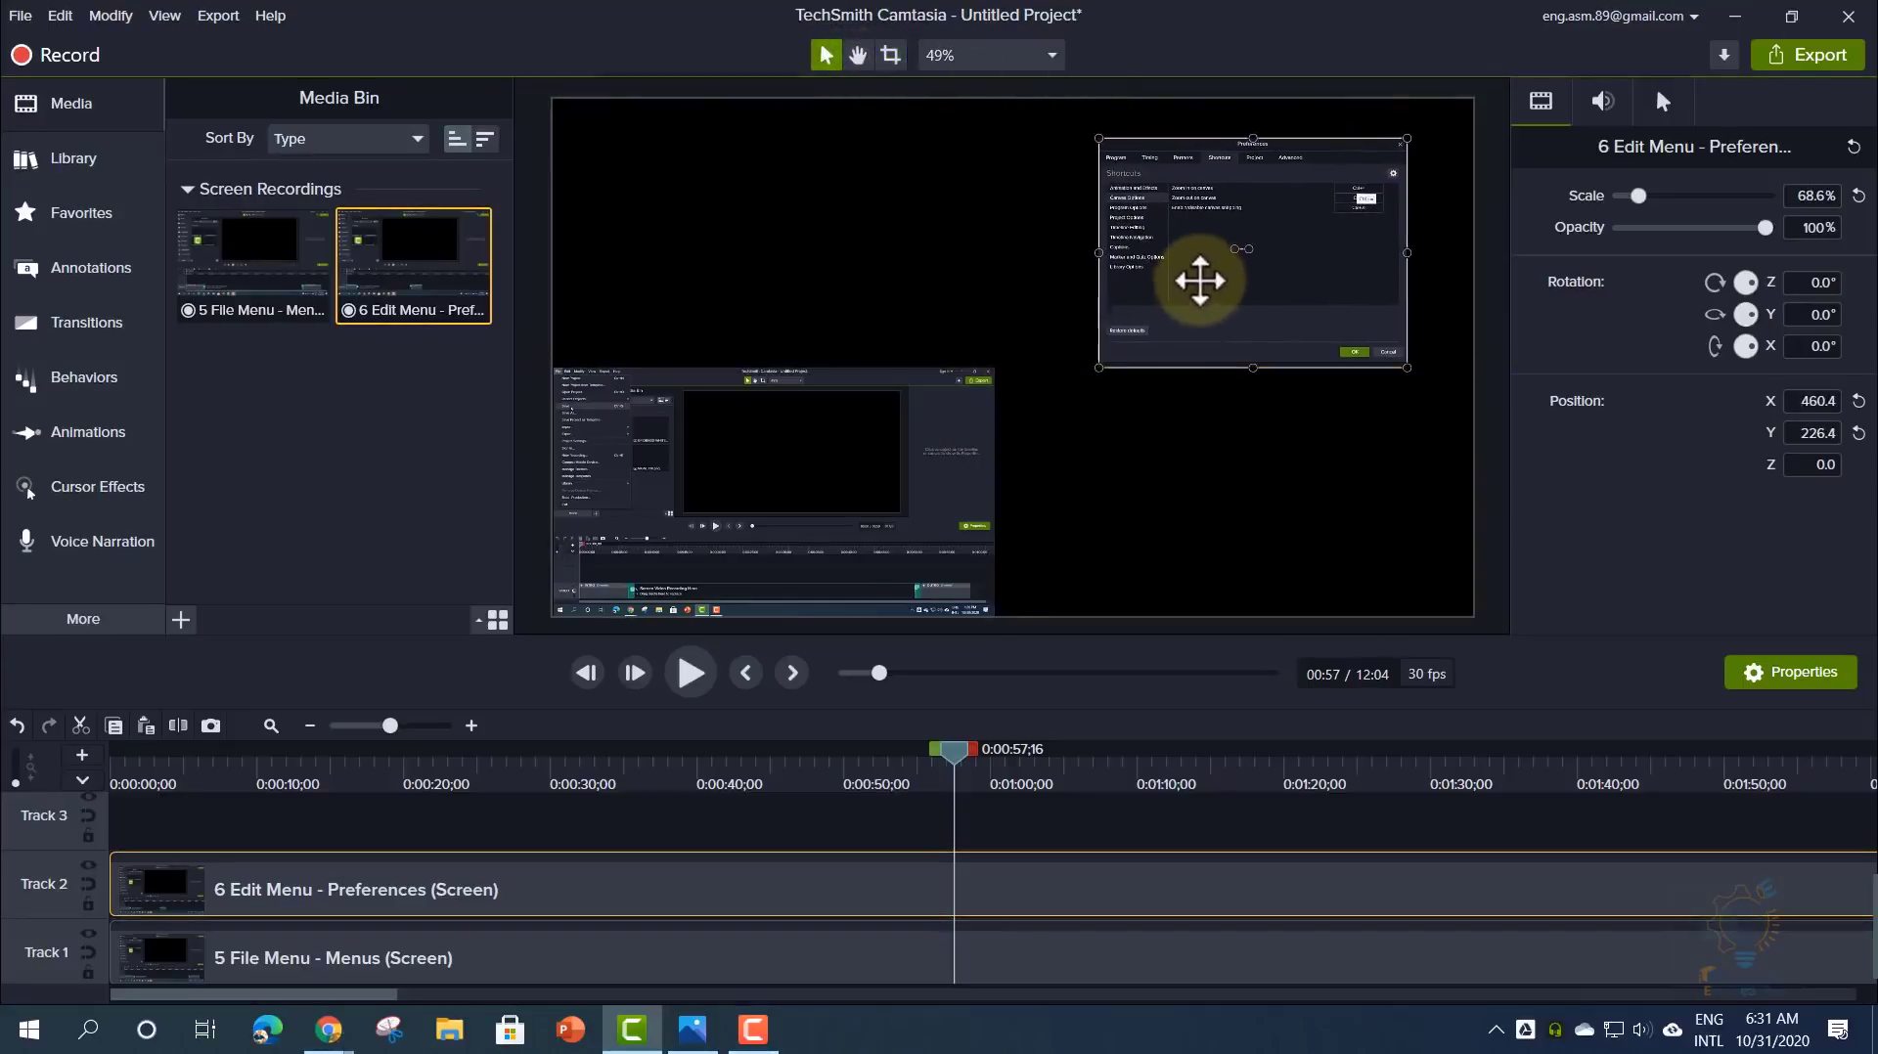
drag(956, 750, 988, 800)
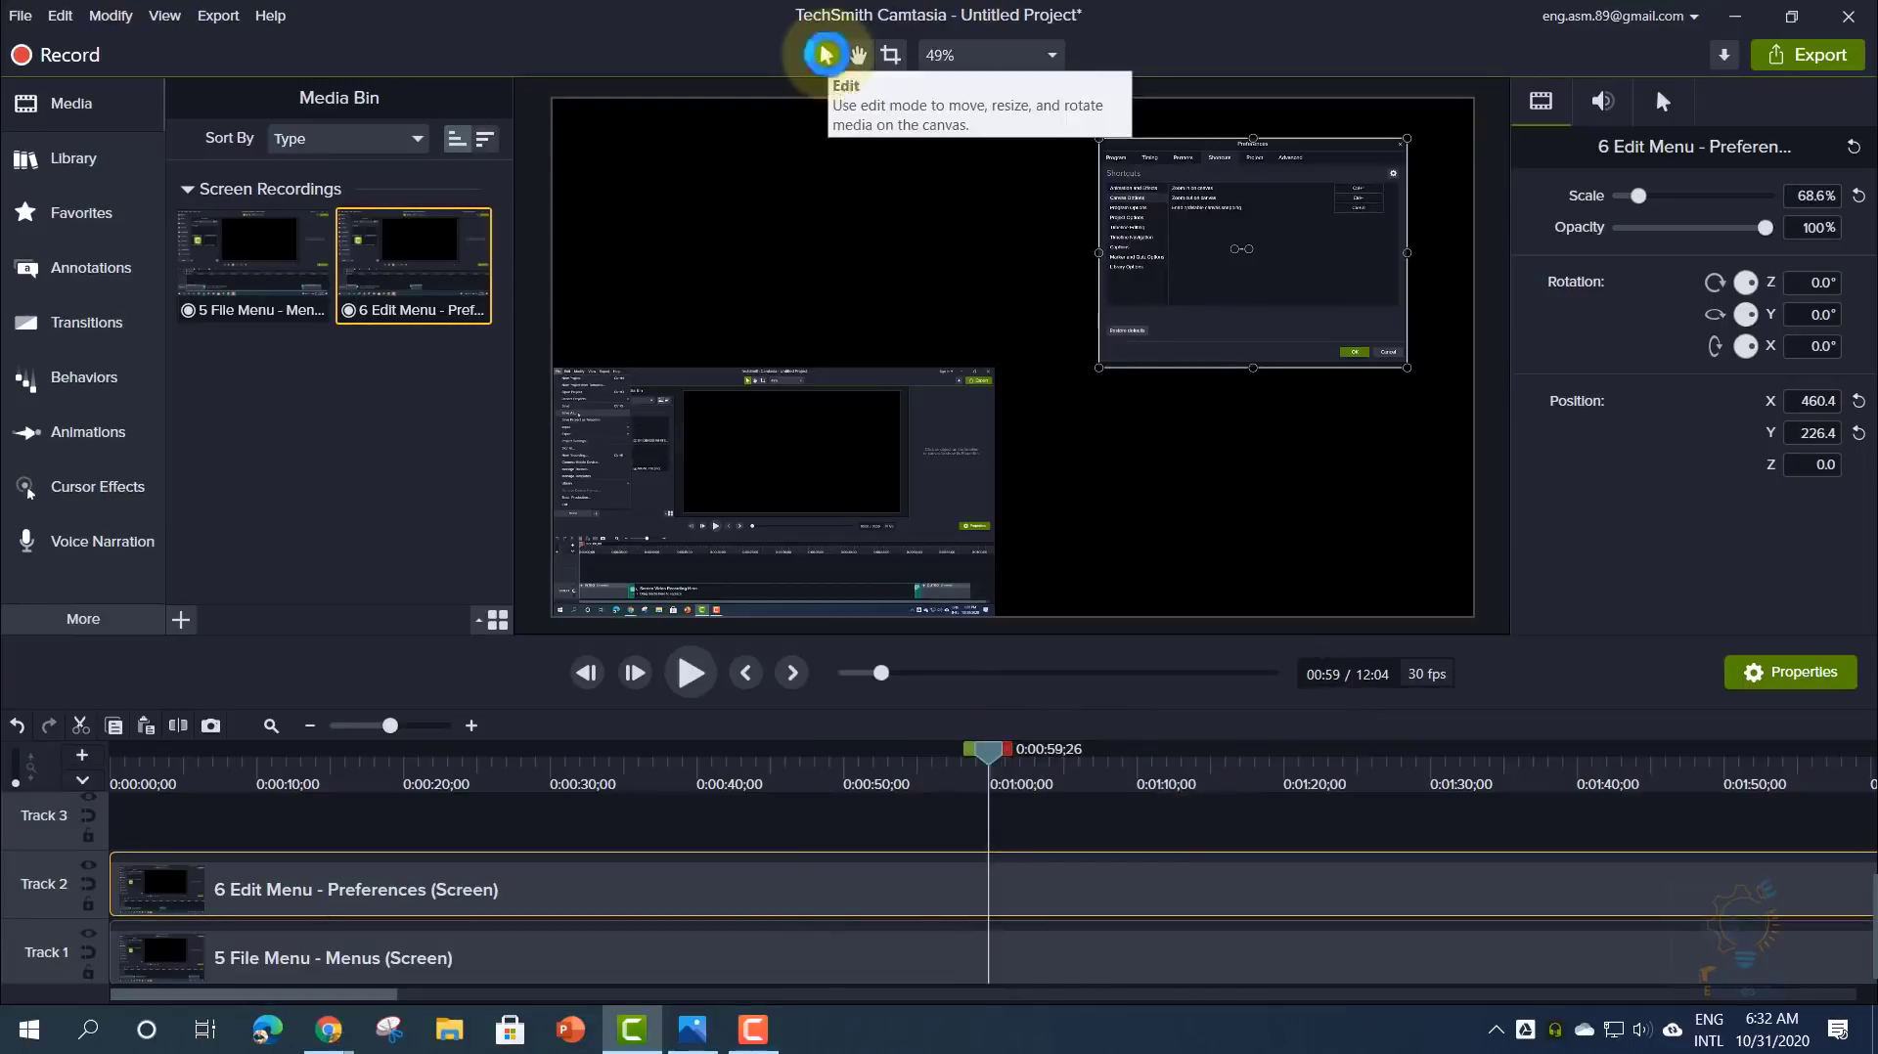
drag(1099, 368, 951, 518)
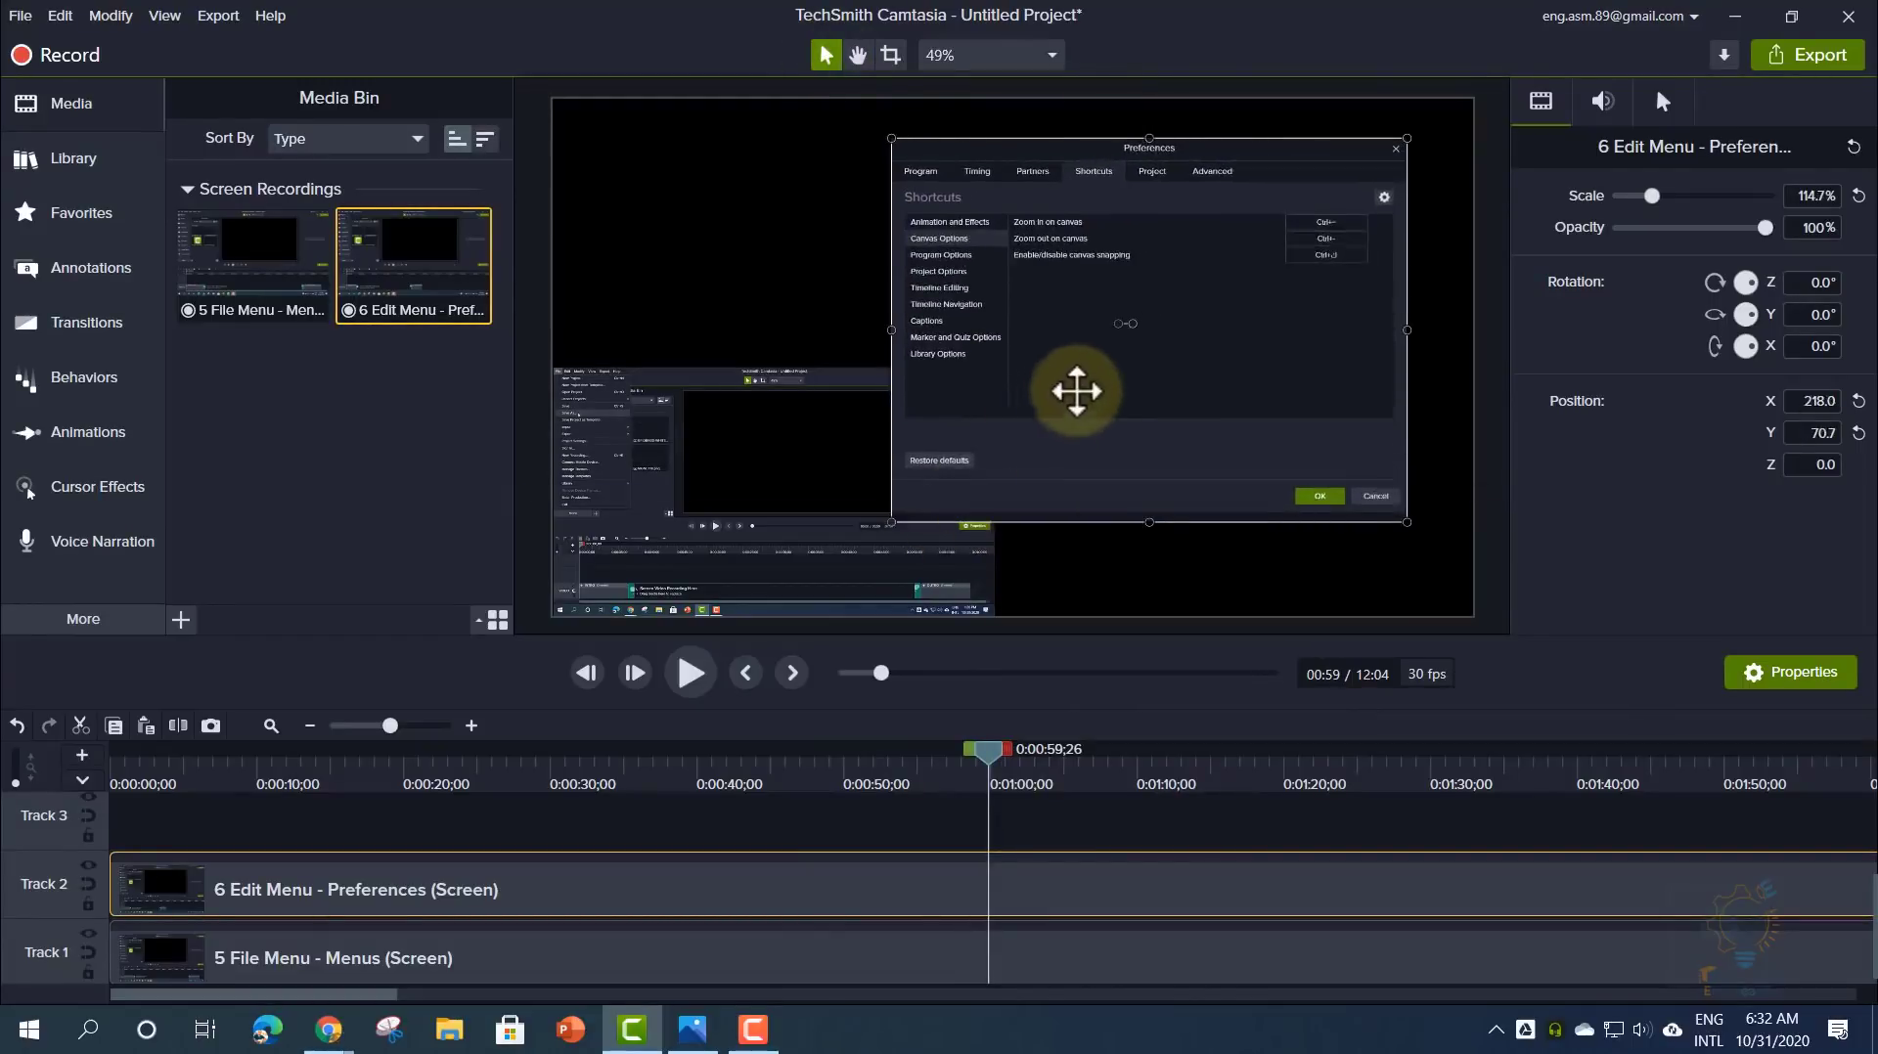
drag(1081, 386, 1149, 346)
drag(960, 481, 1014, 441)
drag(1007, 763, 941, 794)
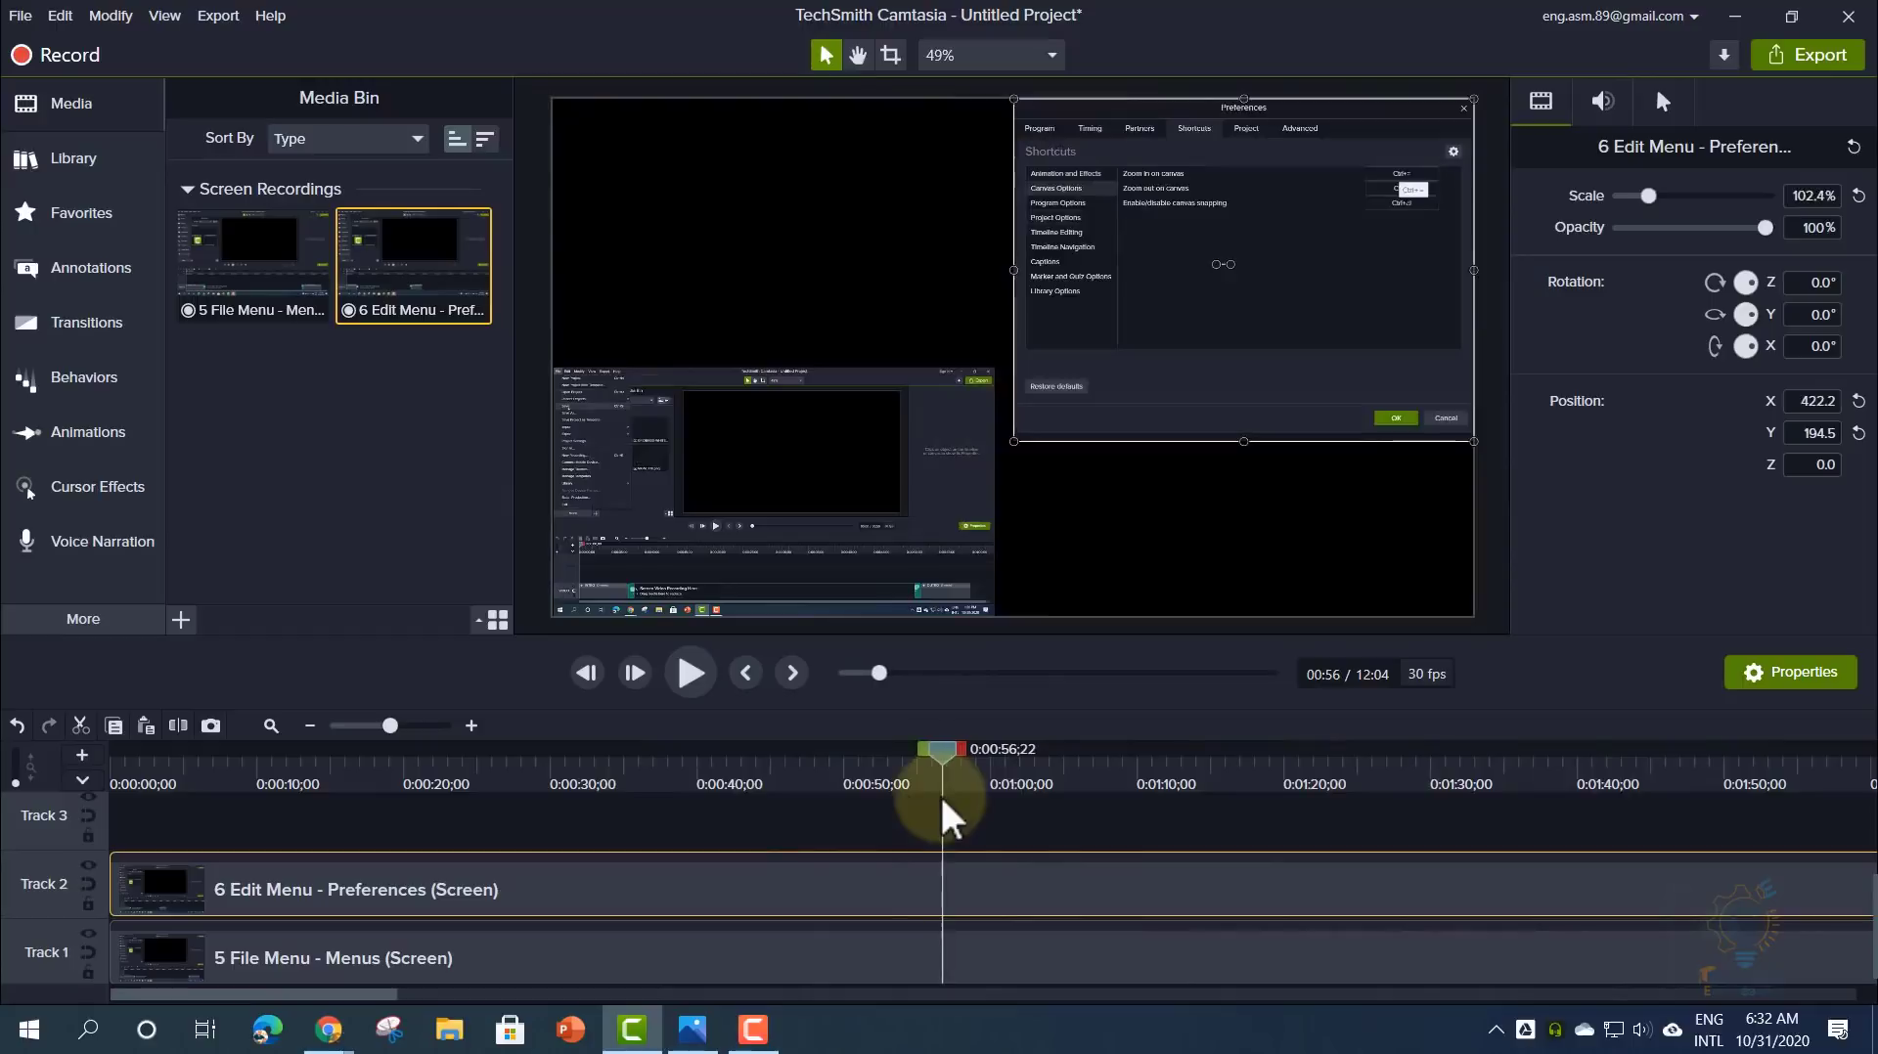
- Snap the Preferences dialog's lower-left crop corner to the neighbouring recording's edges
click(890, 56)
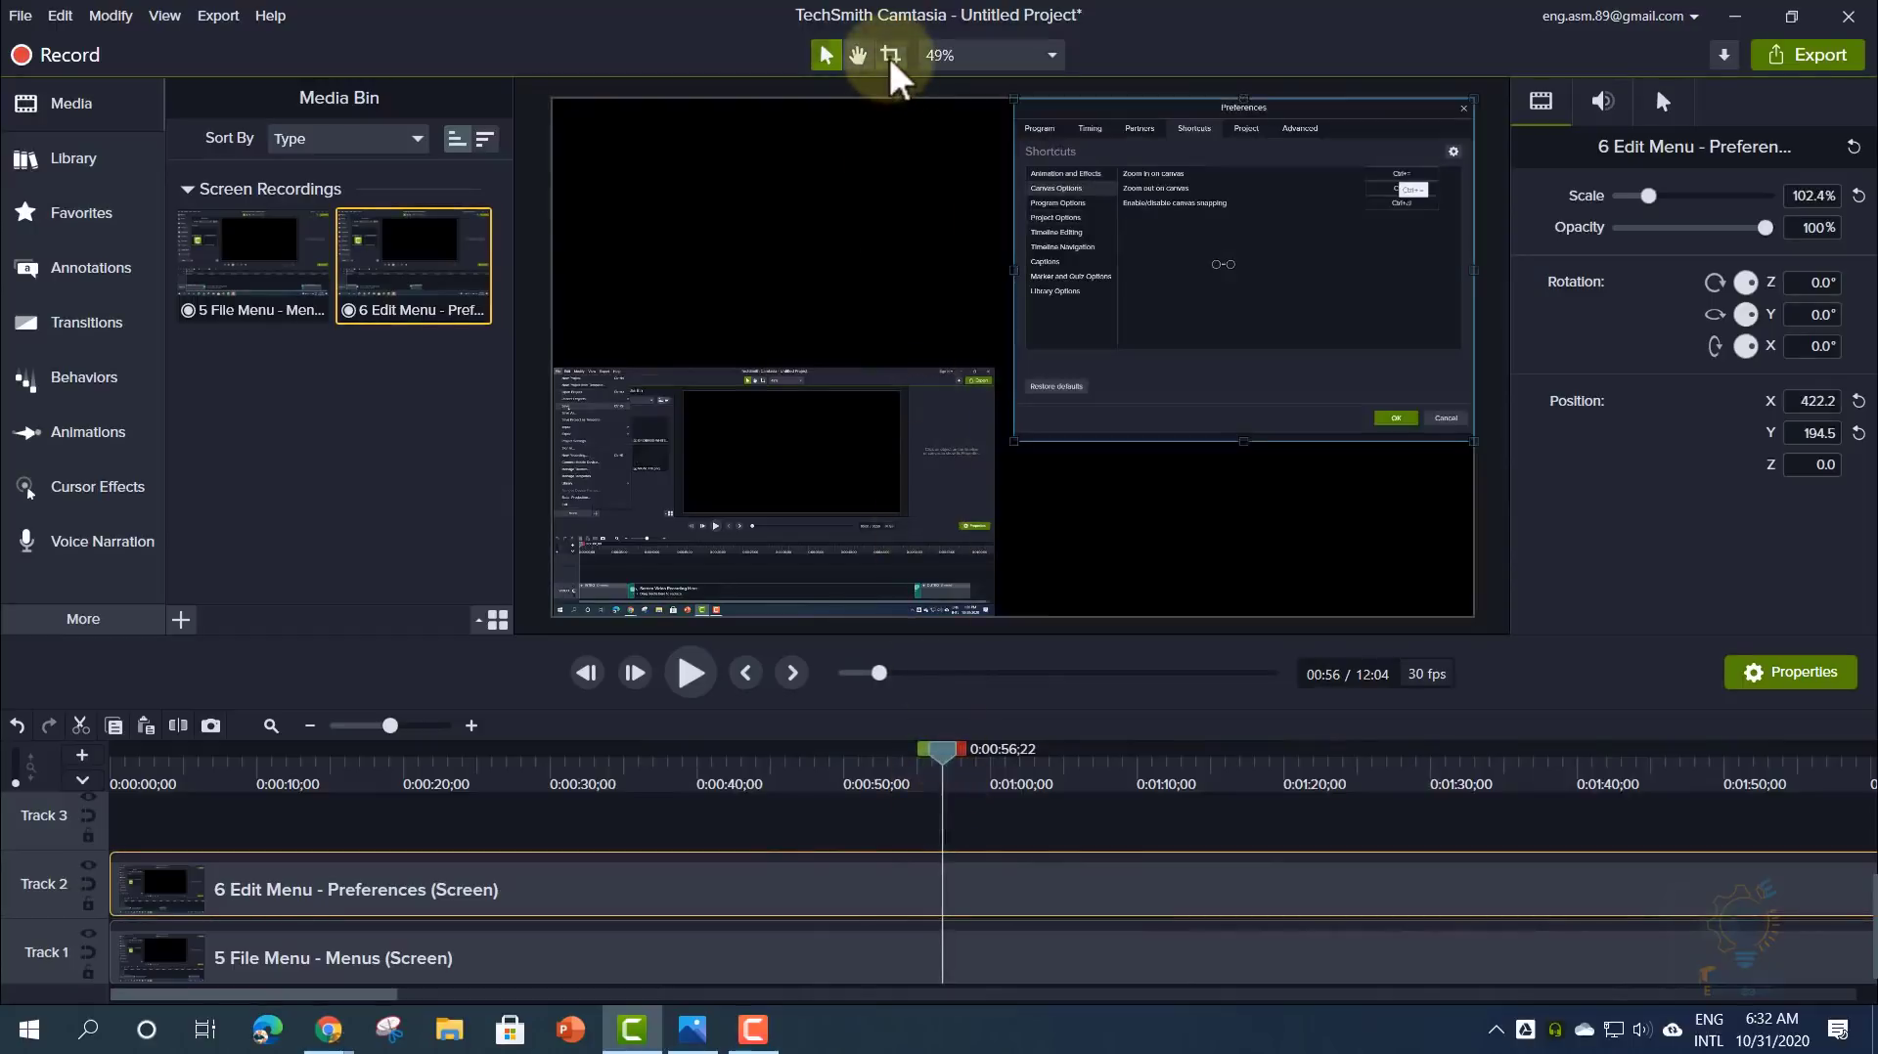
drag(1010, 445, 989, 386)
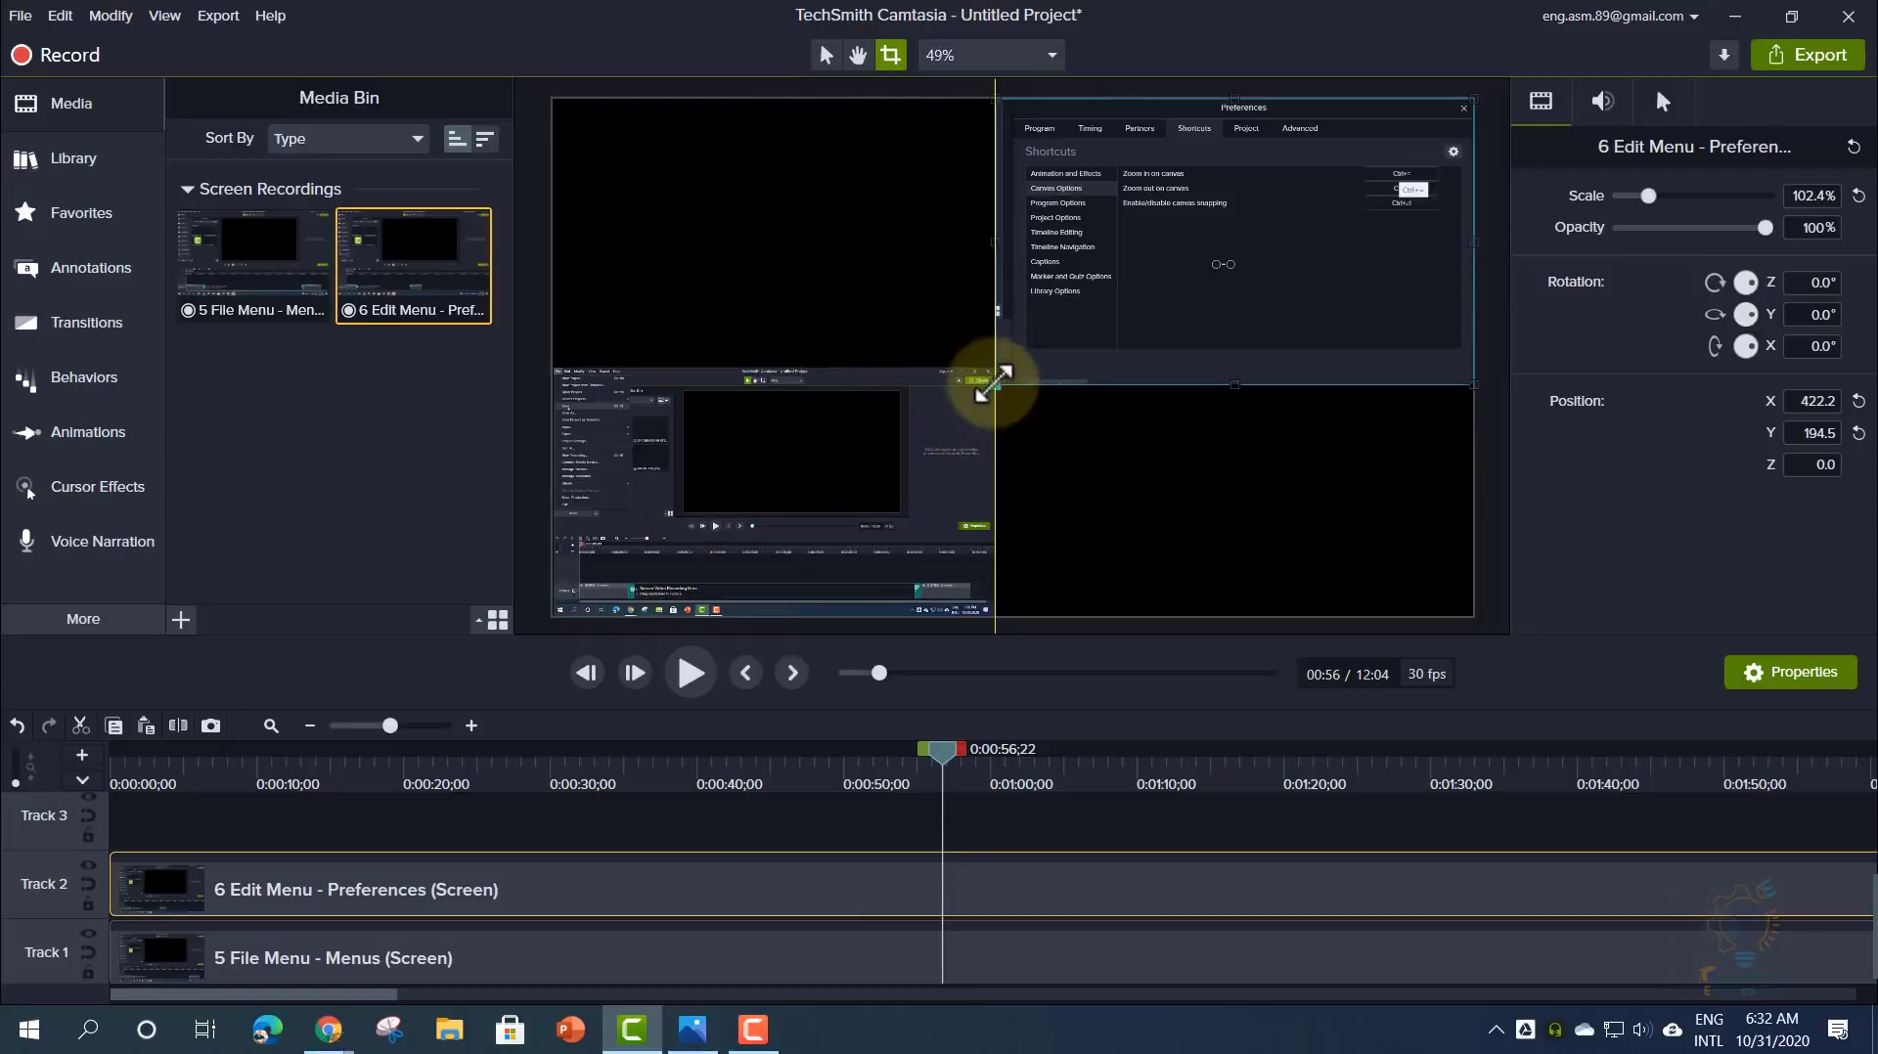
click(858, 55)
mouse_move(1059, 245)
mouse_down()
mouse_move(993, 265)
mouse_move(1017, 197)
mouse_move(1066, 252)
mouse_move(1024, 280)
mouse_move(1079, 252)
mouse_up()
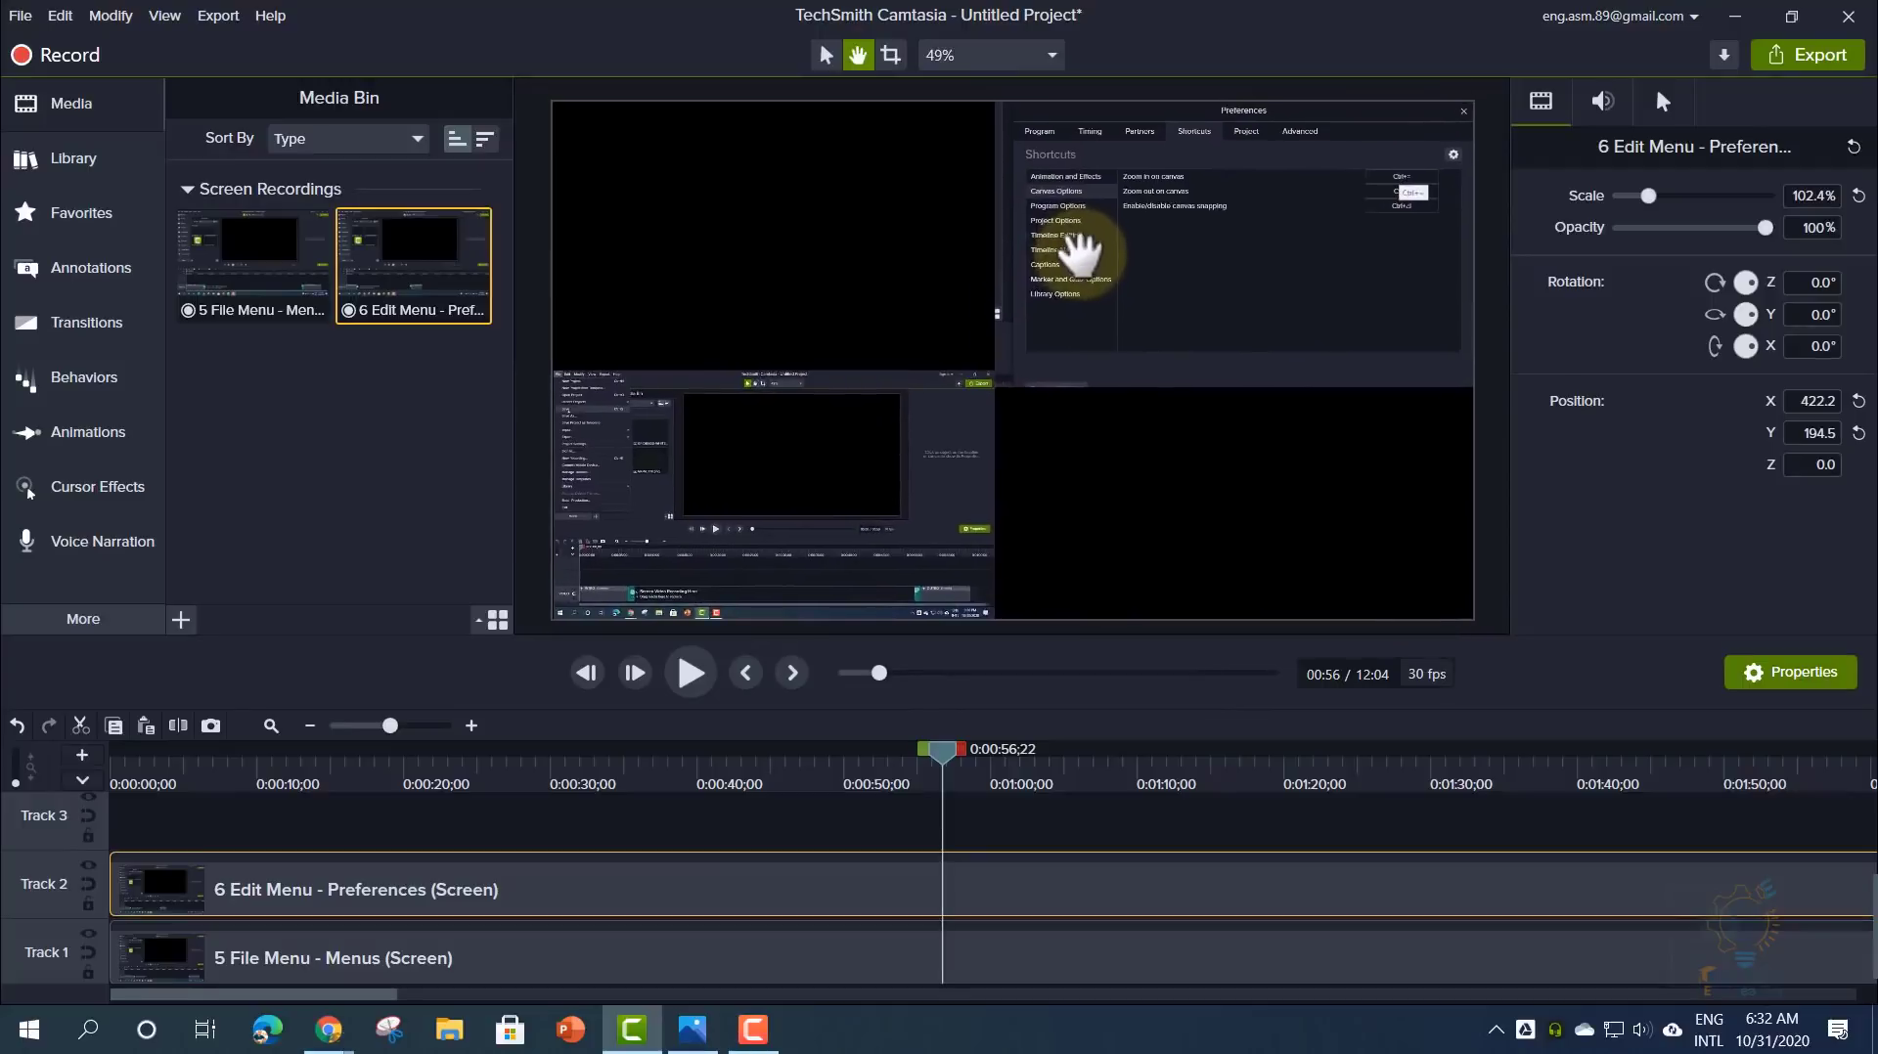
- Inspect the crop edges at 300% canvas zoom, then return the zoom to Fit
click(978, 51)
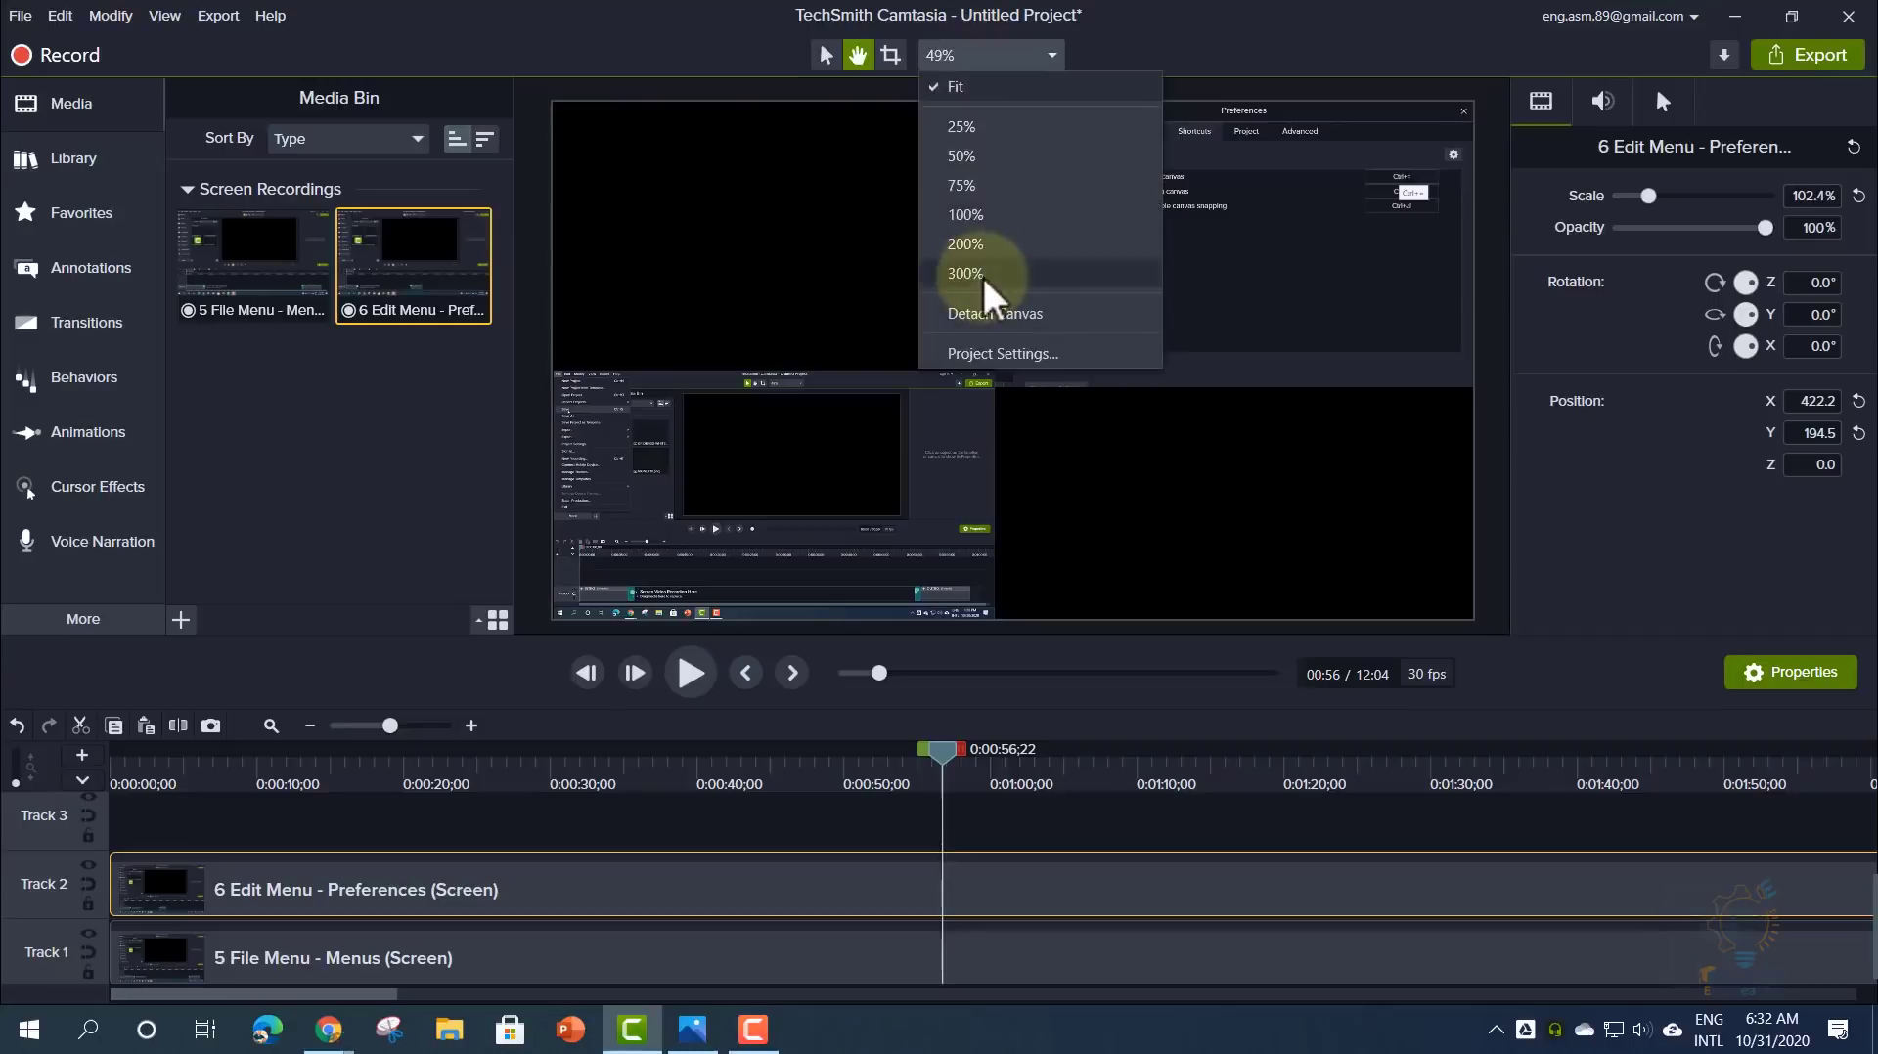
click(982, 274)
drag(944, 374, 826, 341)
drag(1099, 230, 1001, 55)
click(1001, 54)
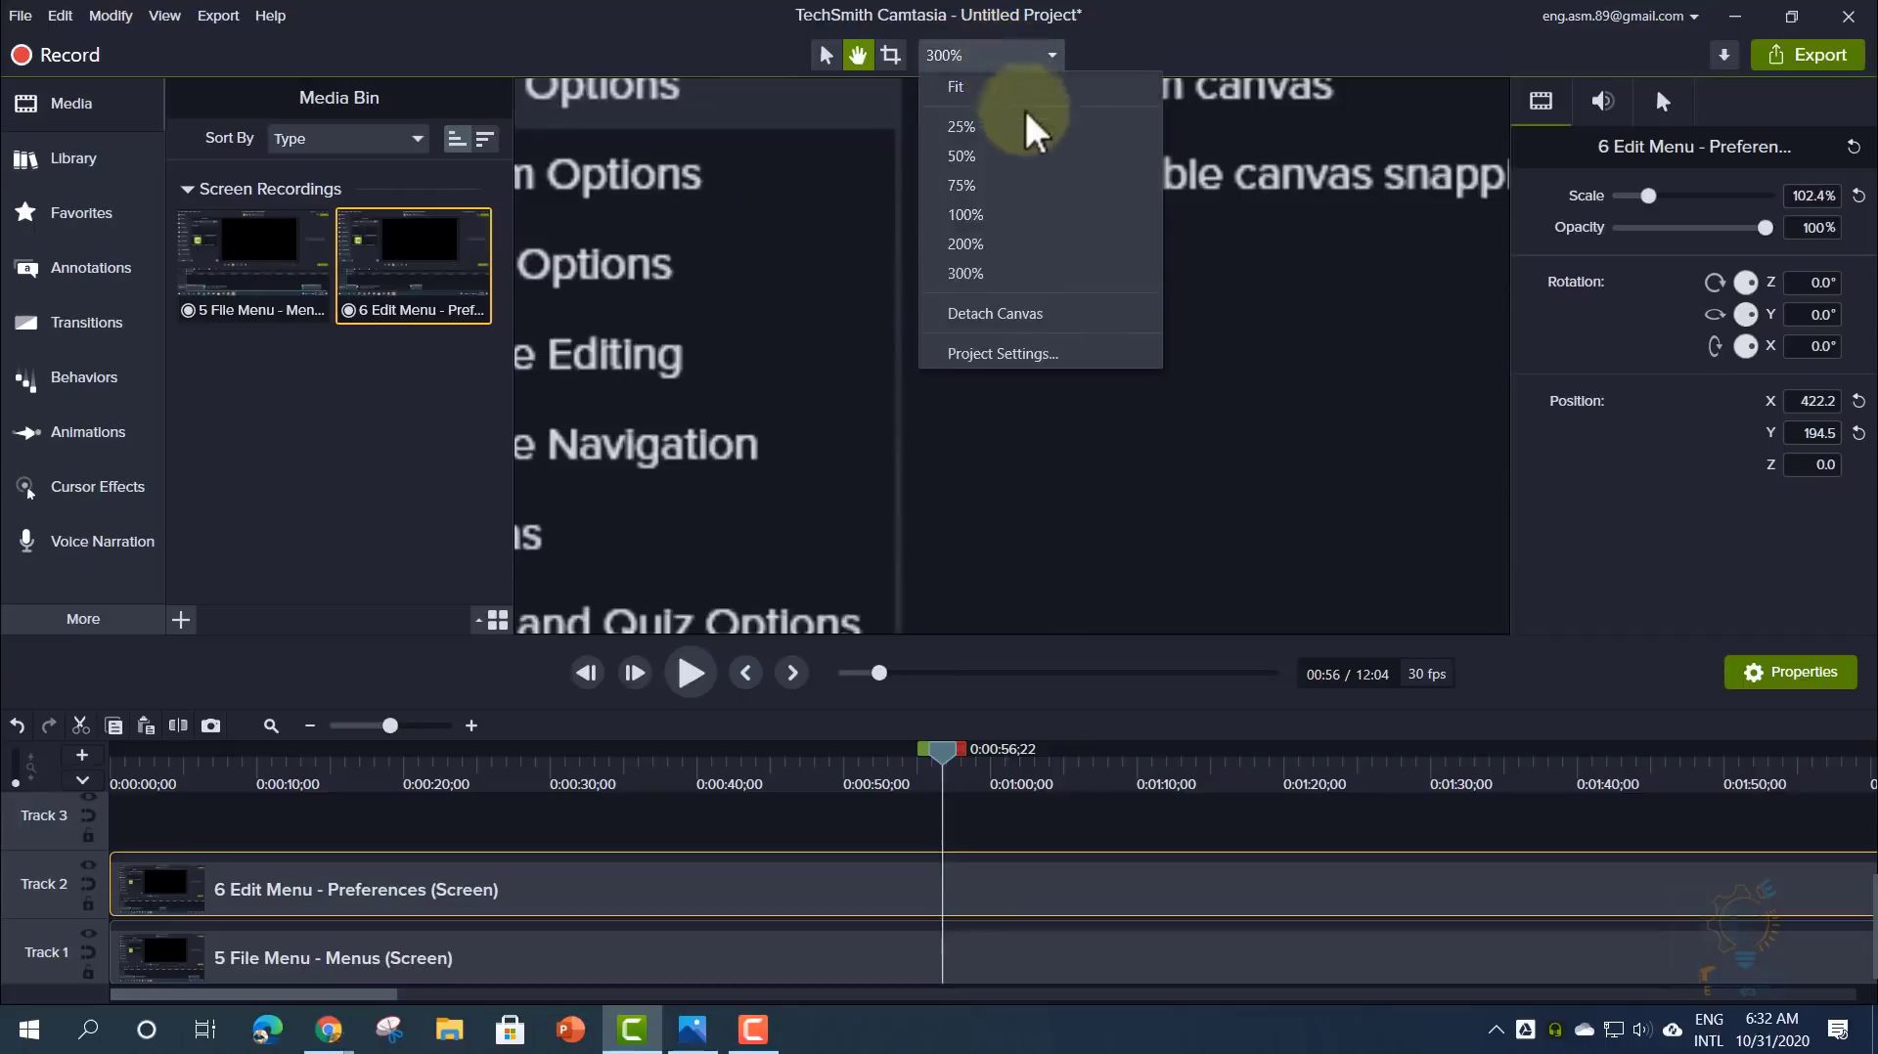
click(1165, 425)
drag(1039, 459, 1040, 180)
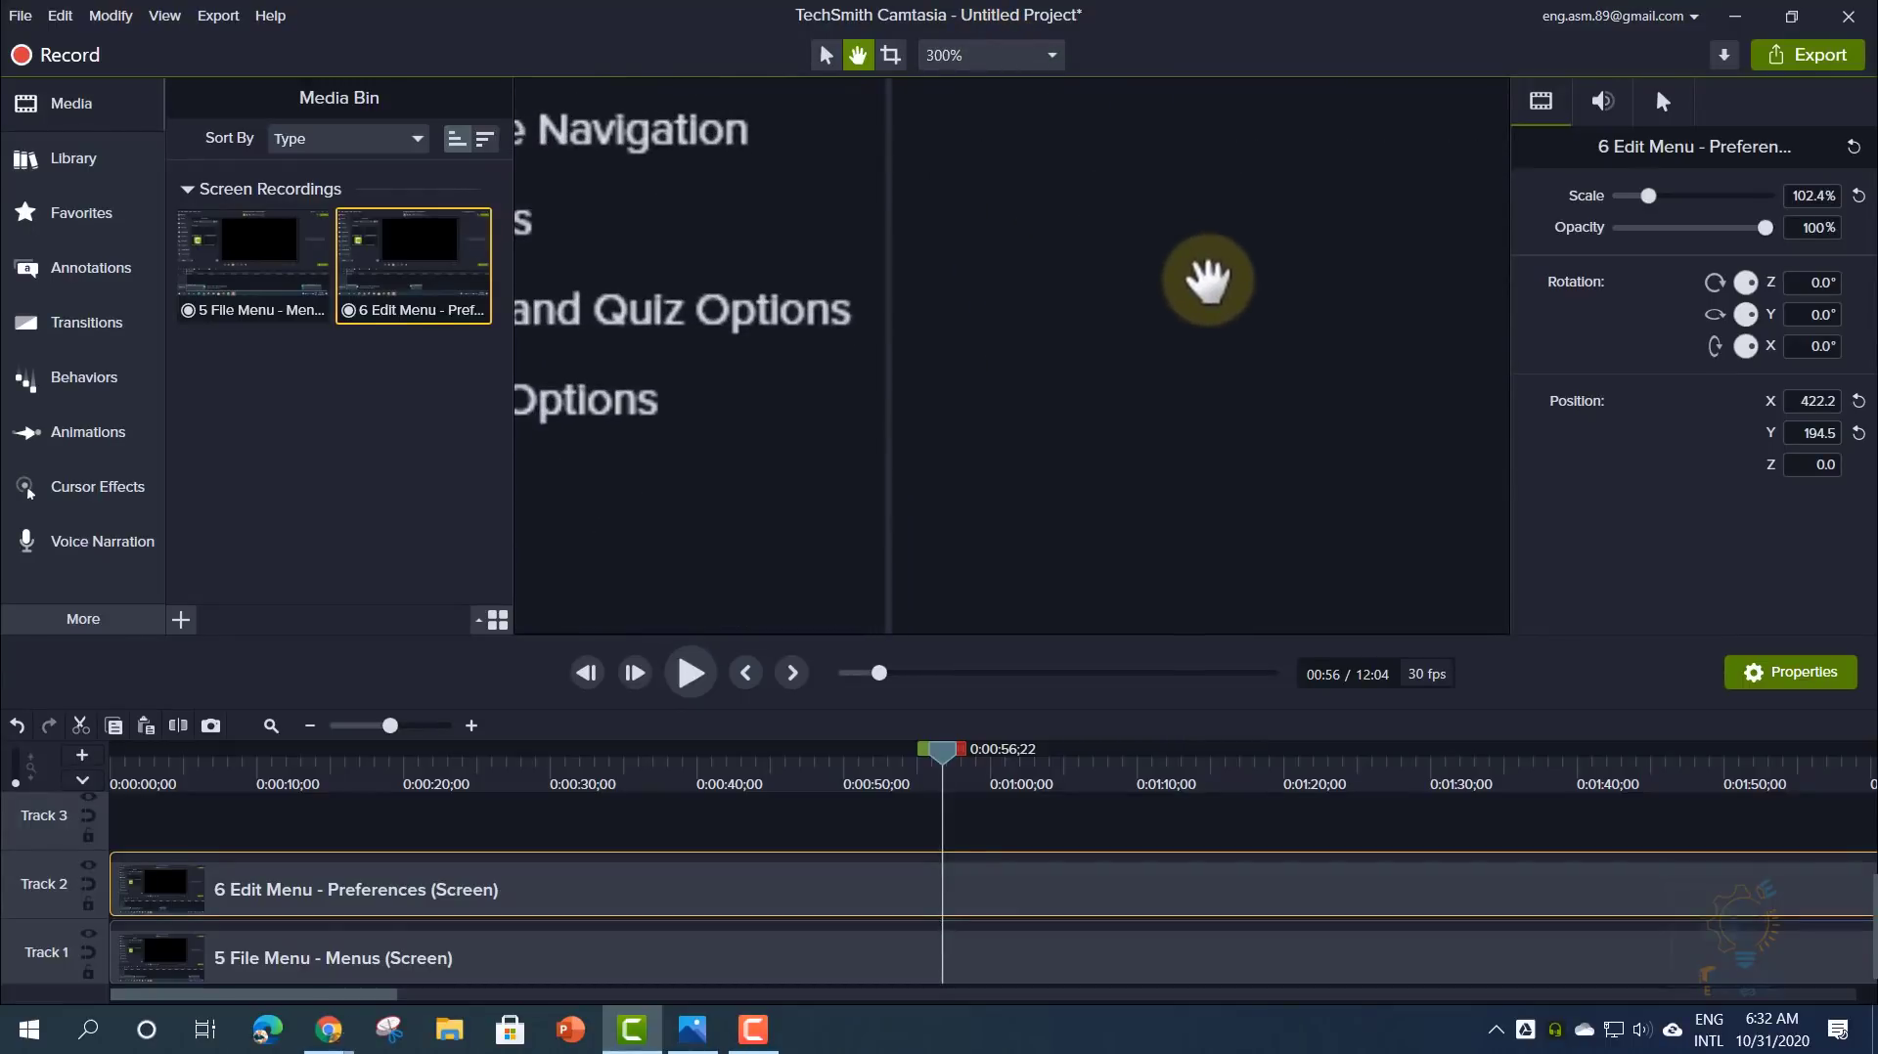
click(1007, 55)
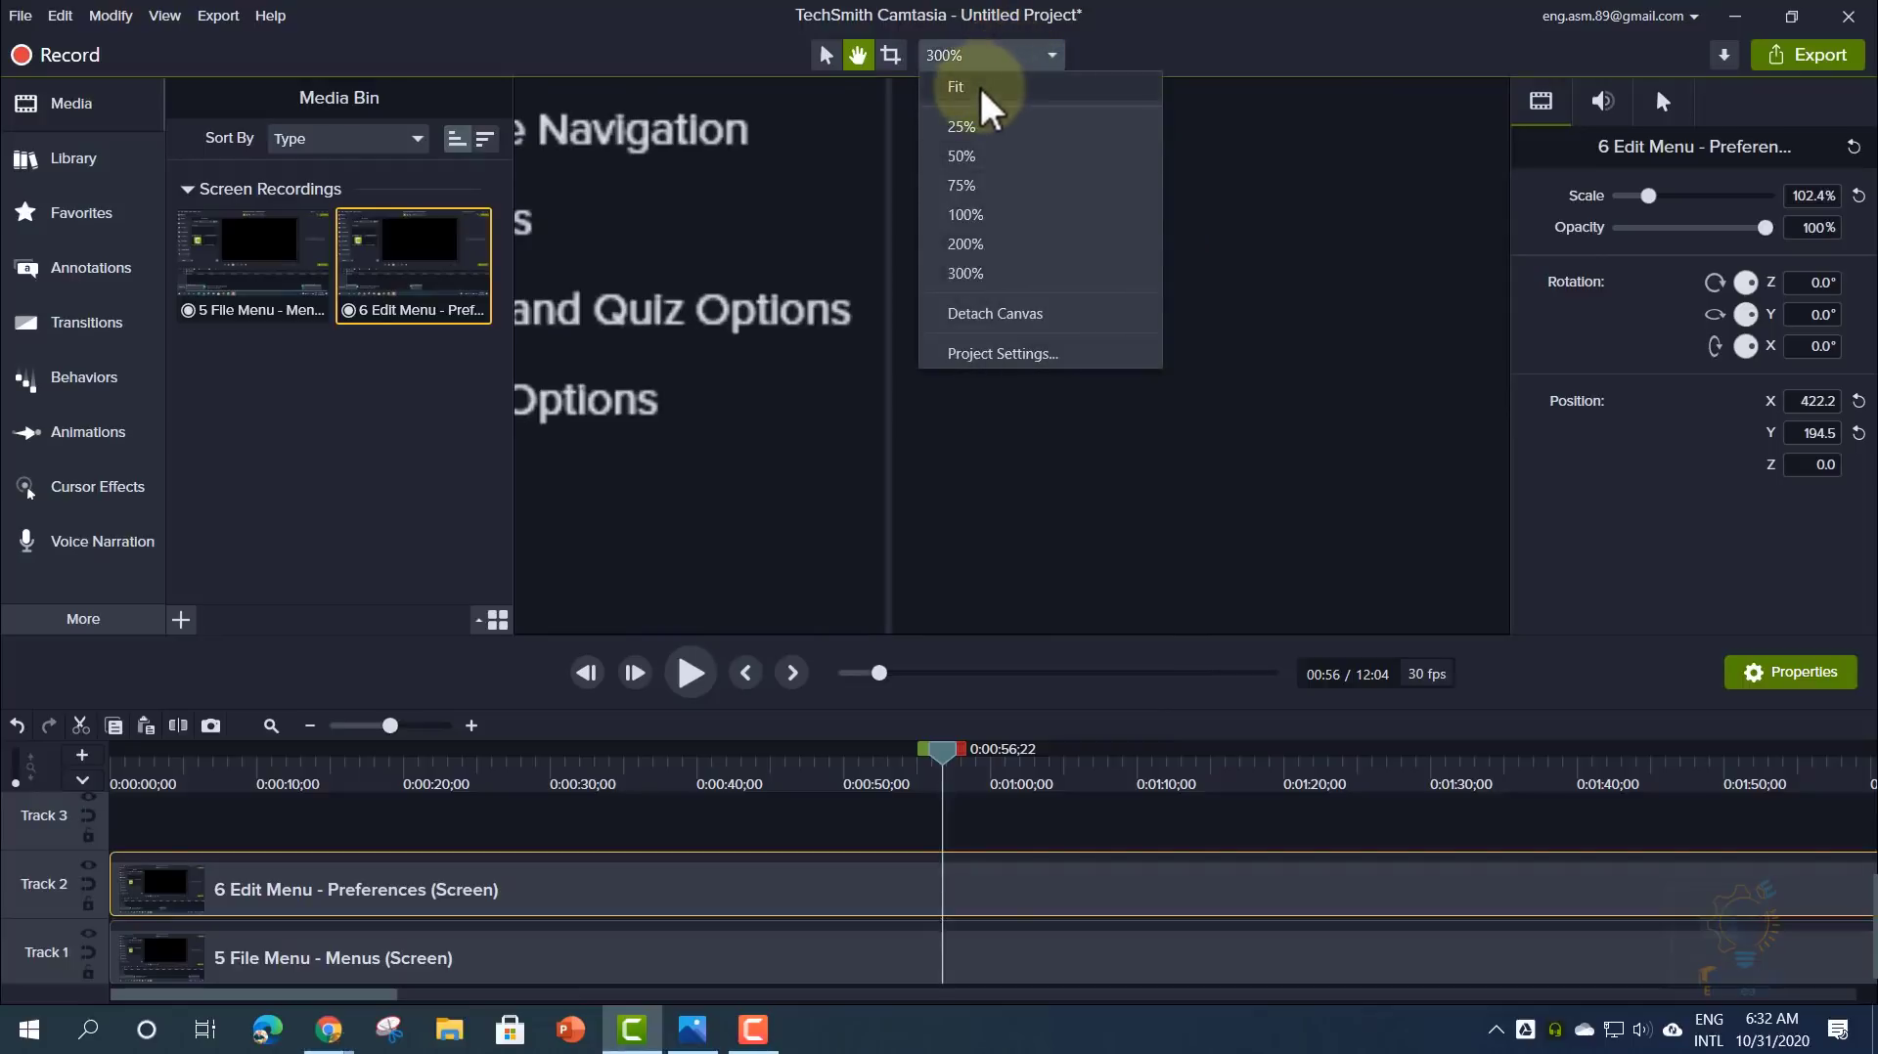
click(978, 86)
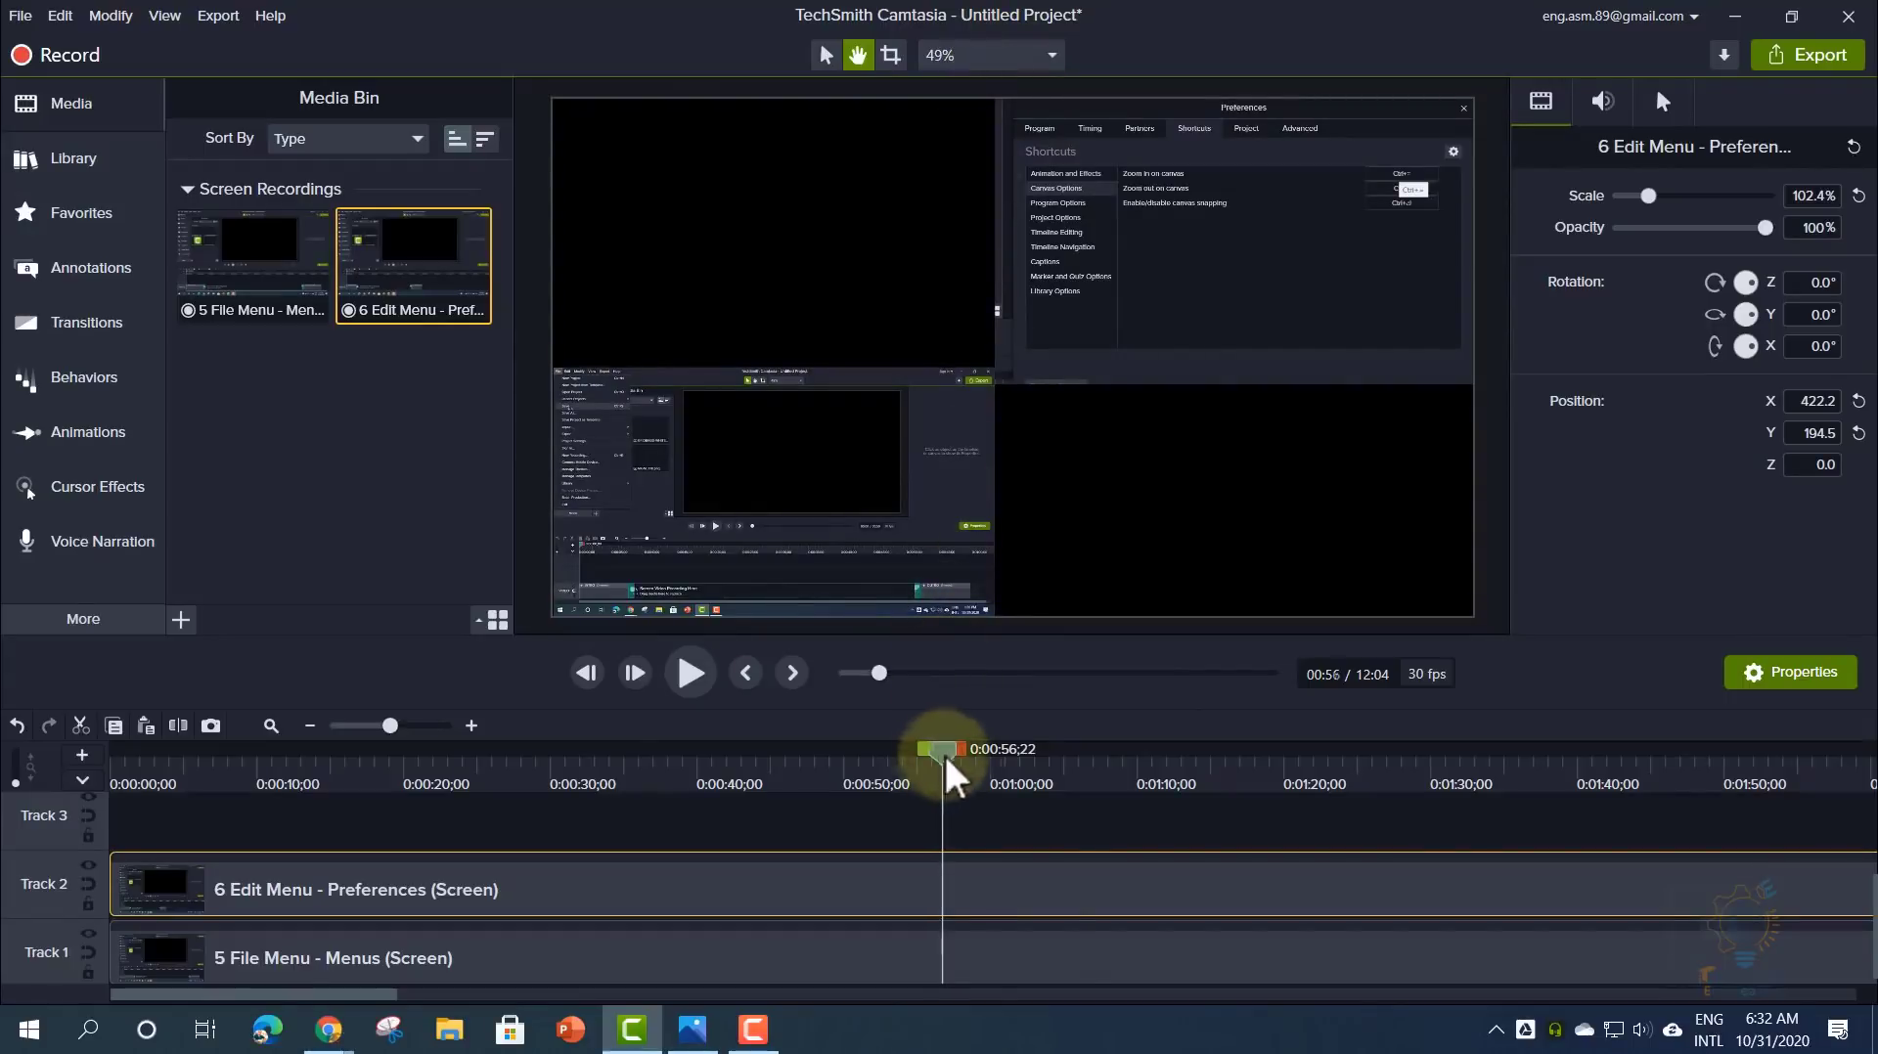
drag(942, 752, 761, 776)
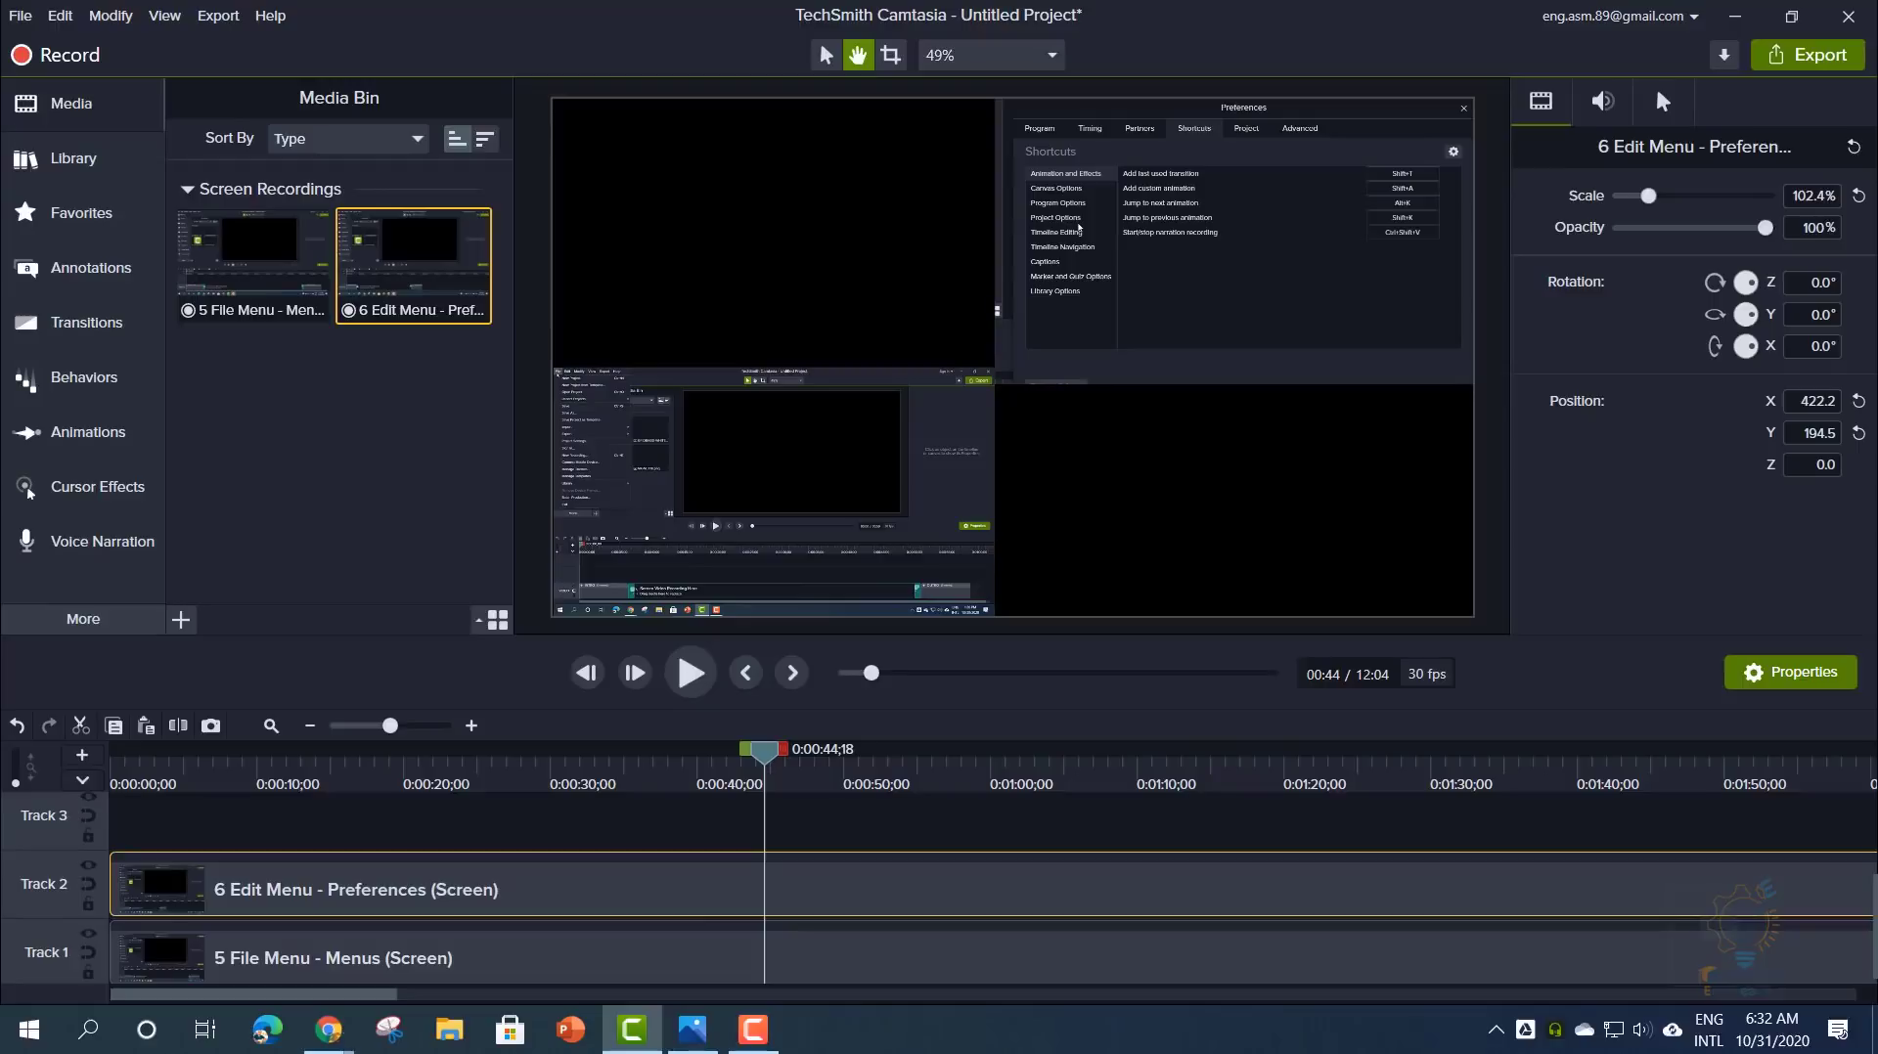
- Delete the 0:32–1:08 range from both tracks, then choose Undo from the Edit menu
drag(751, 751, 568, 754)
click(83, 724)
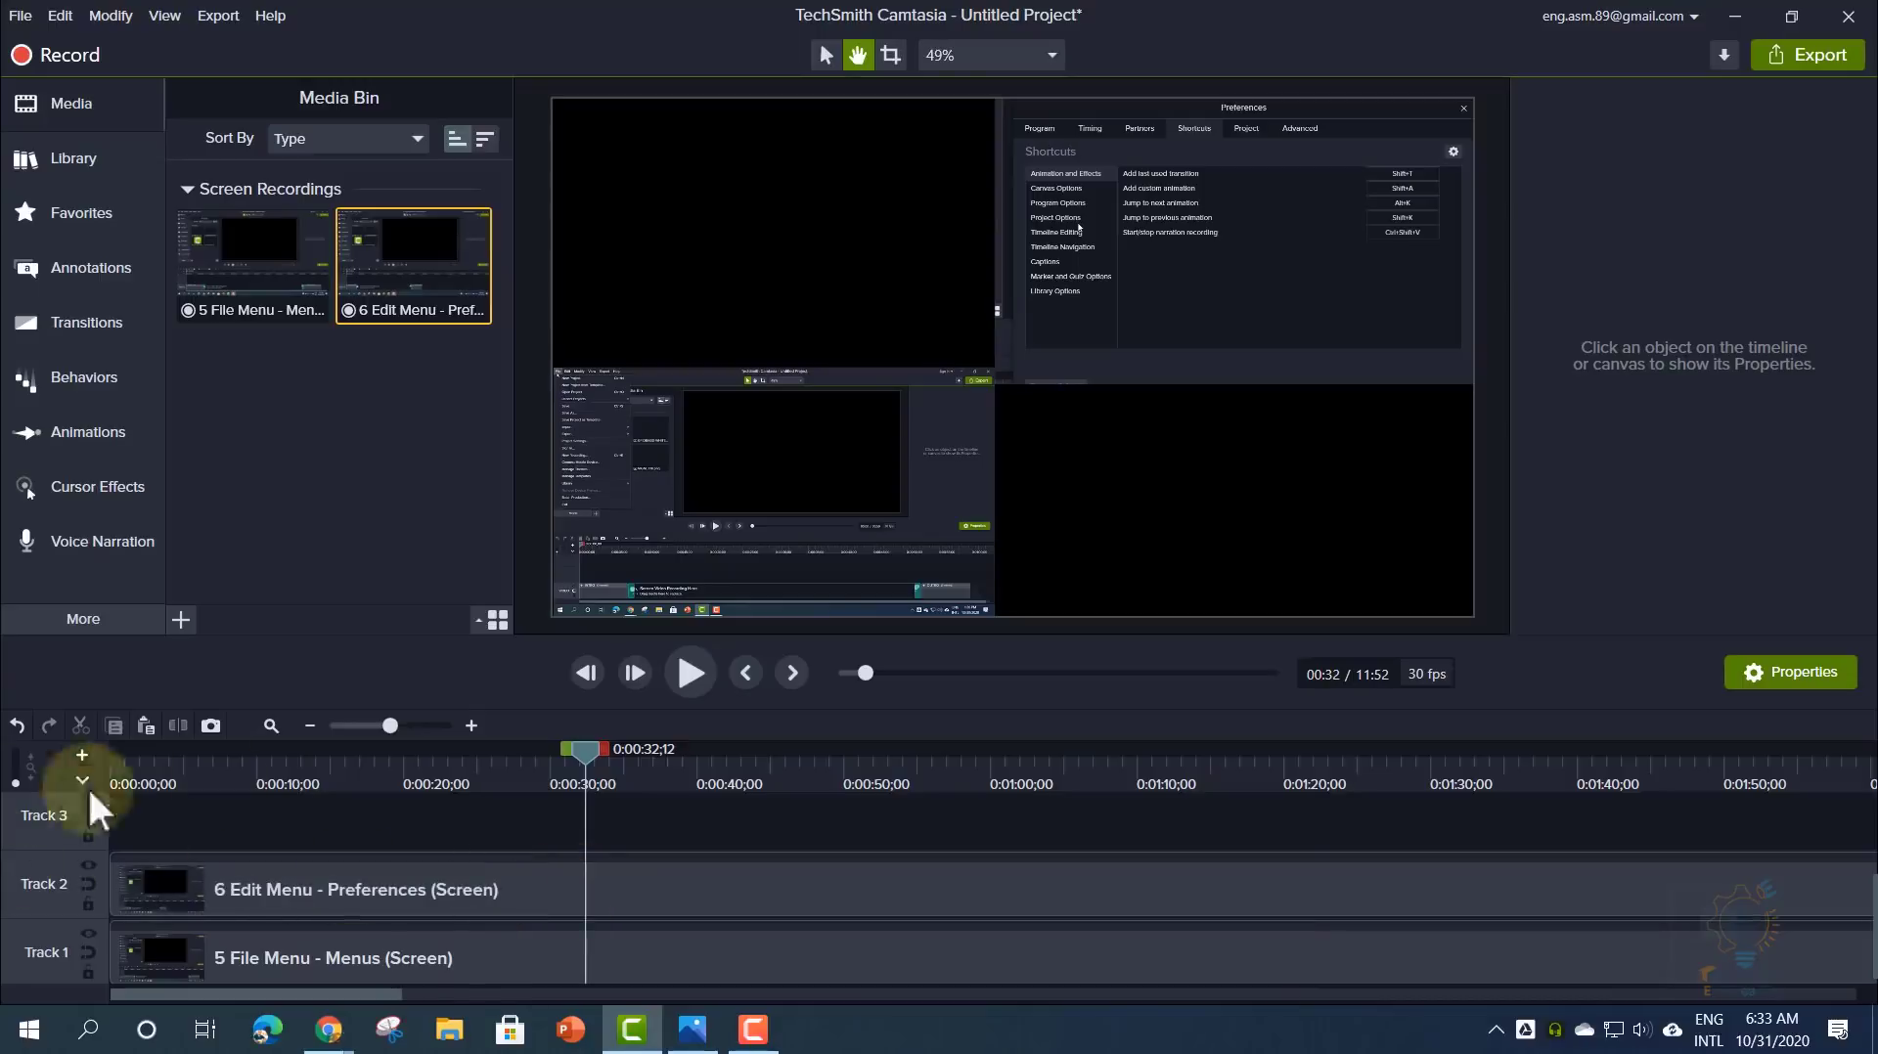
drag(604, 750, 1025, 774)
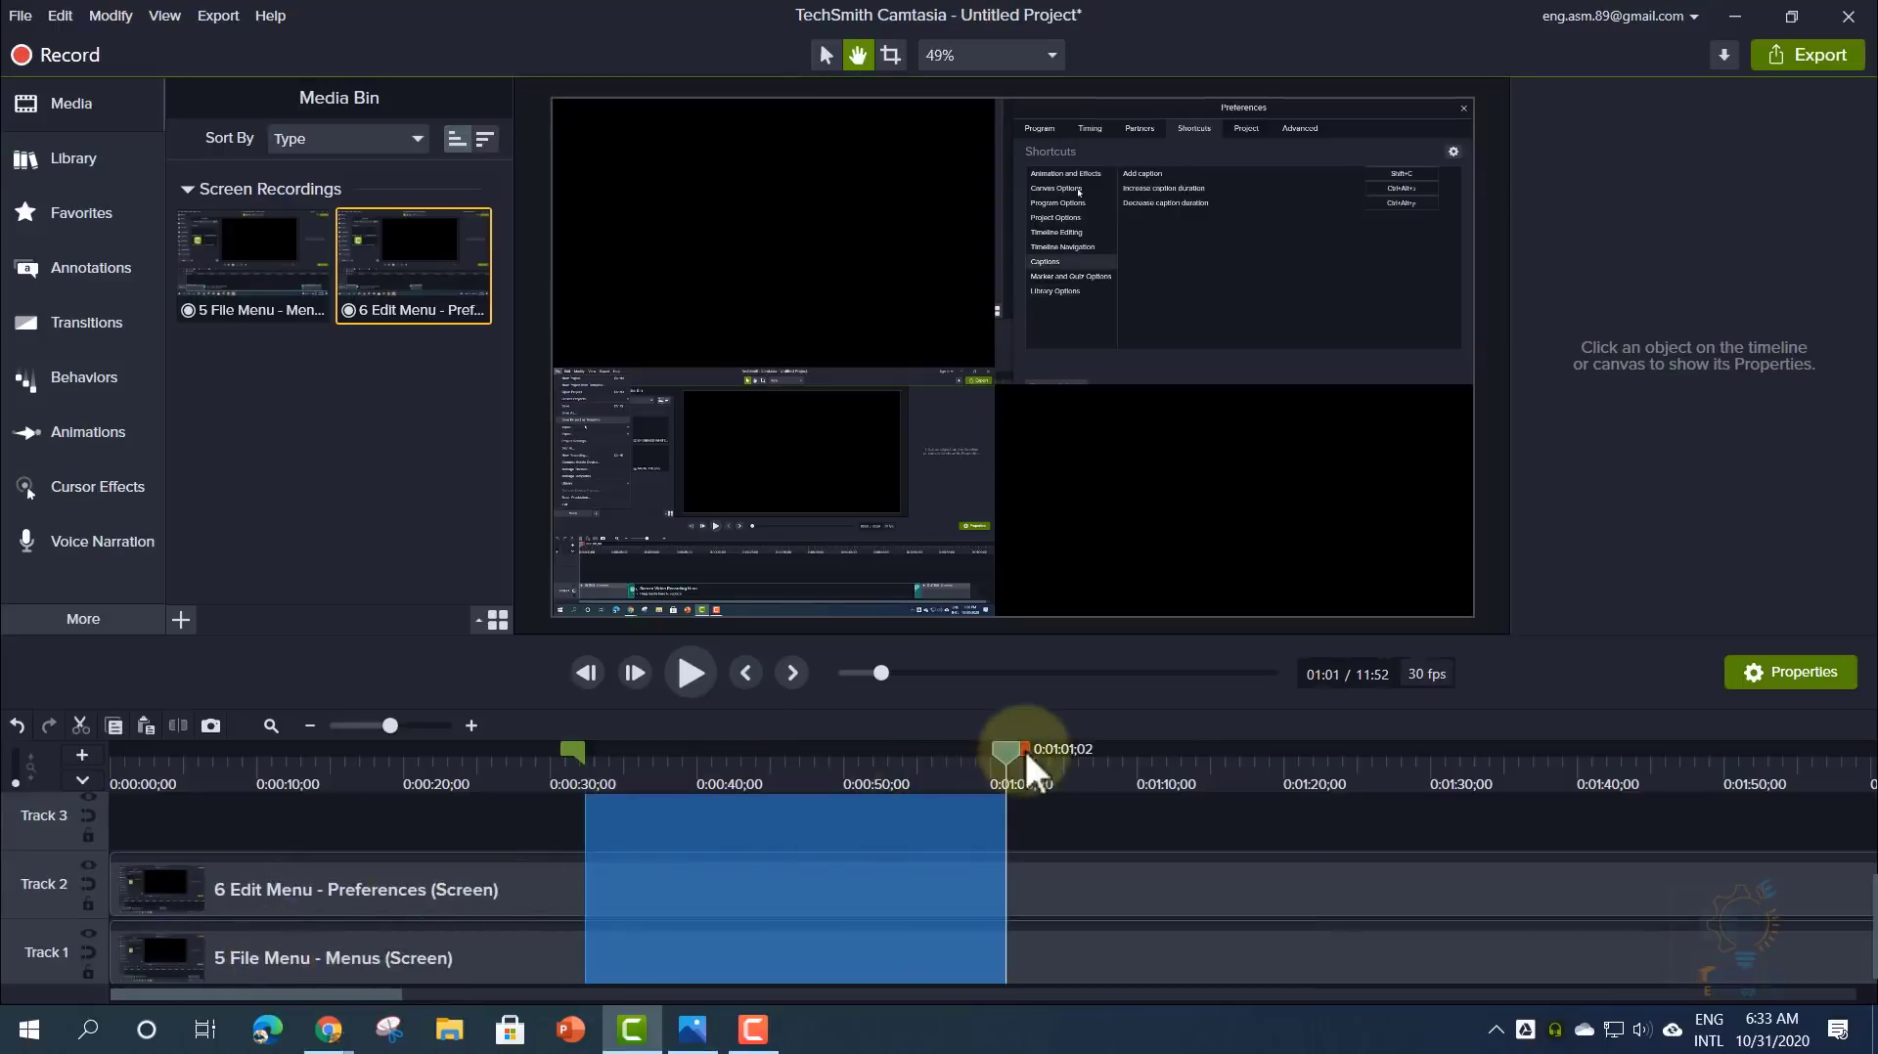
drag(1024, 748, 1139, 743)
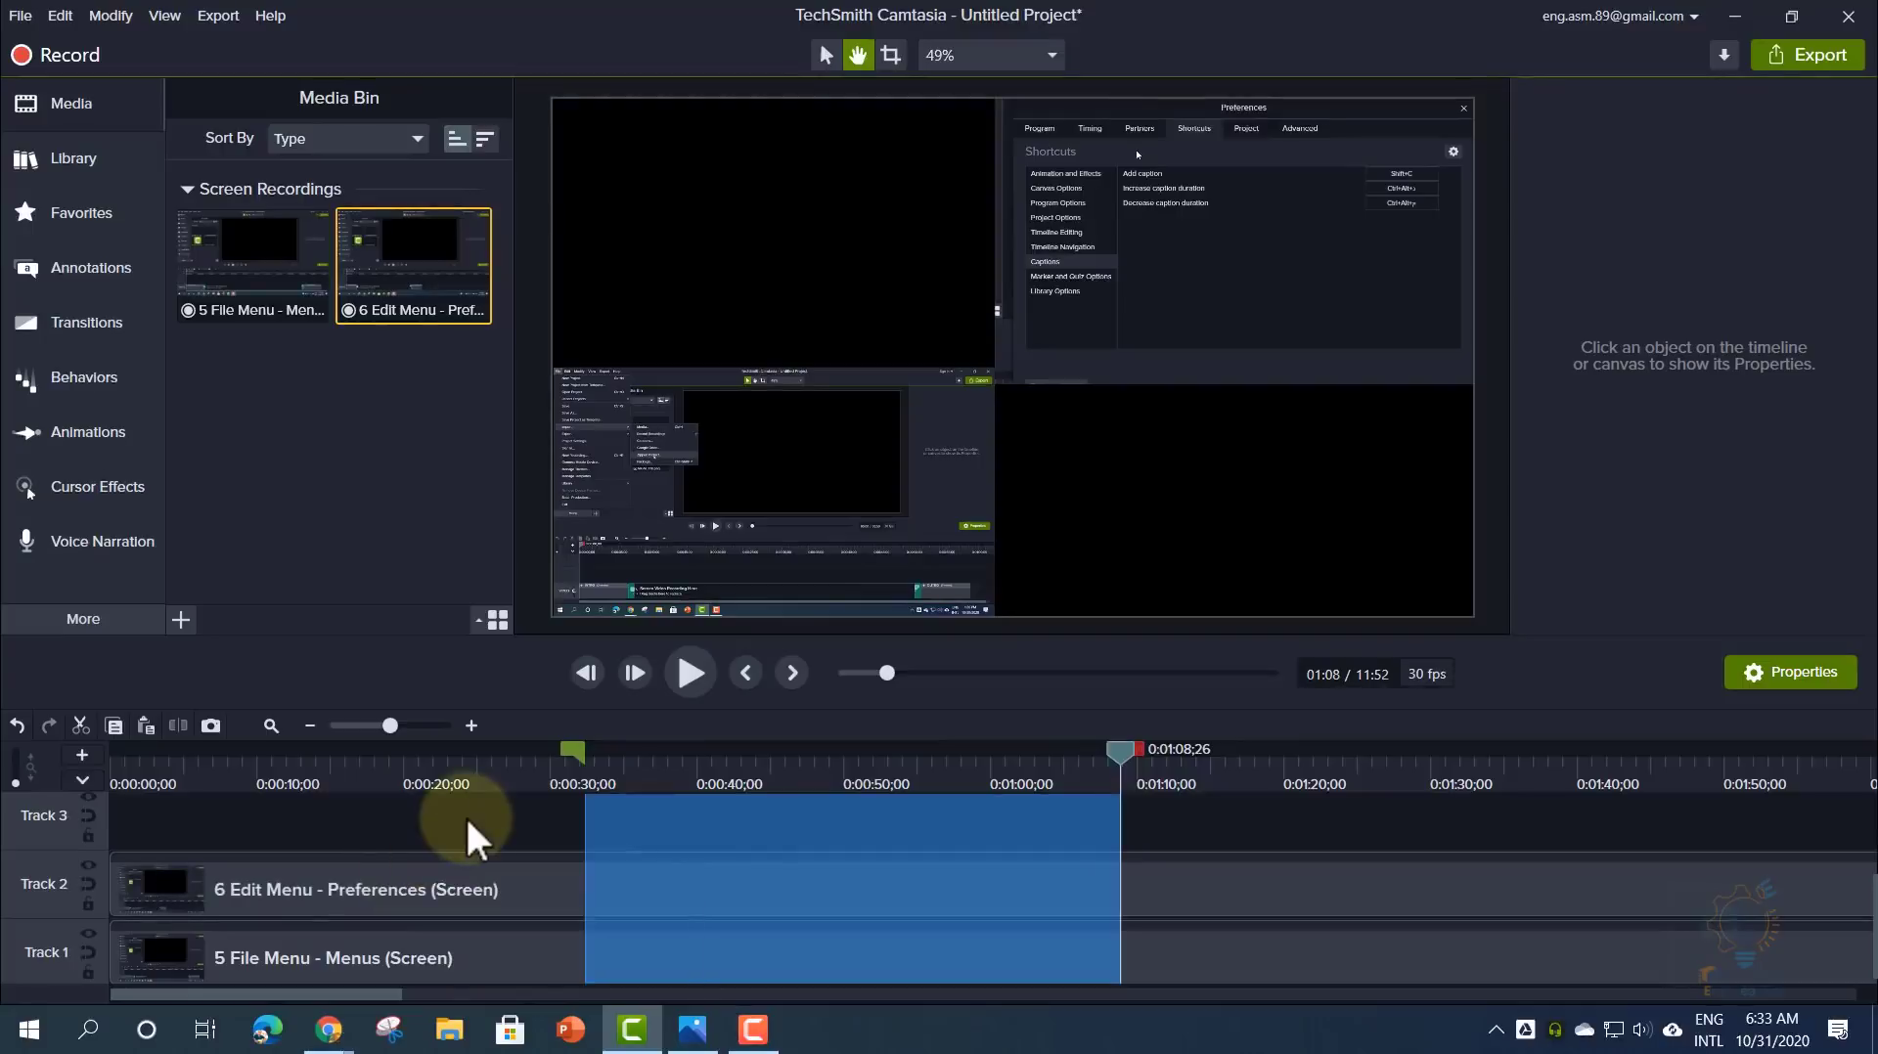
key(Delete)
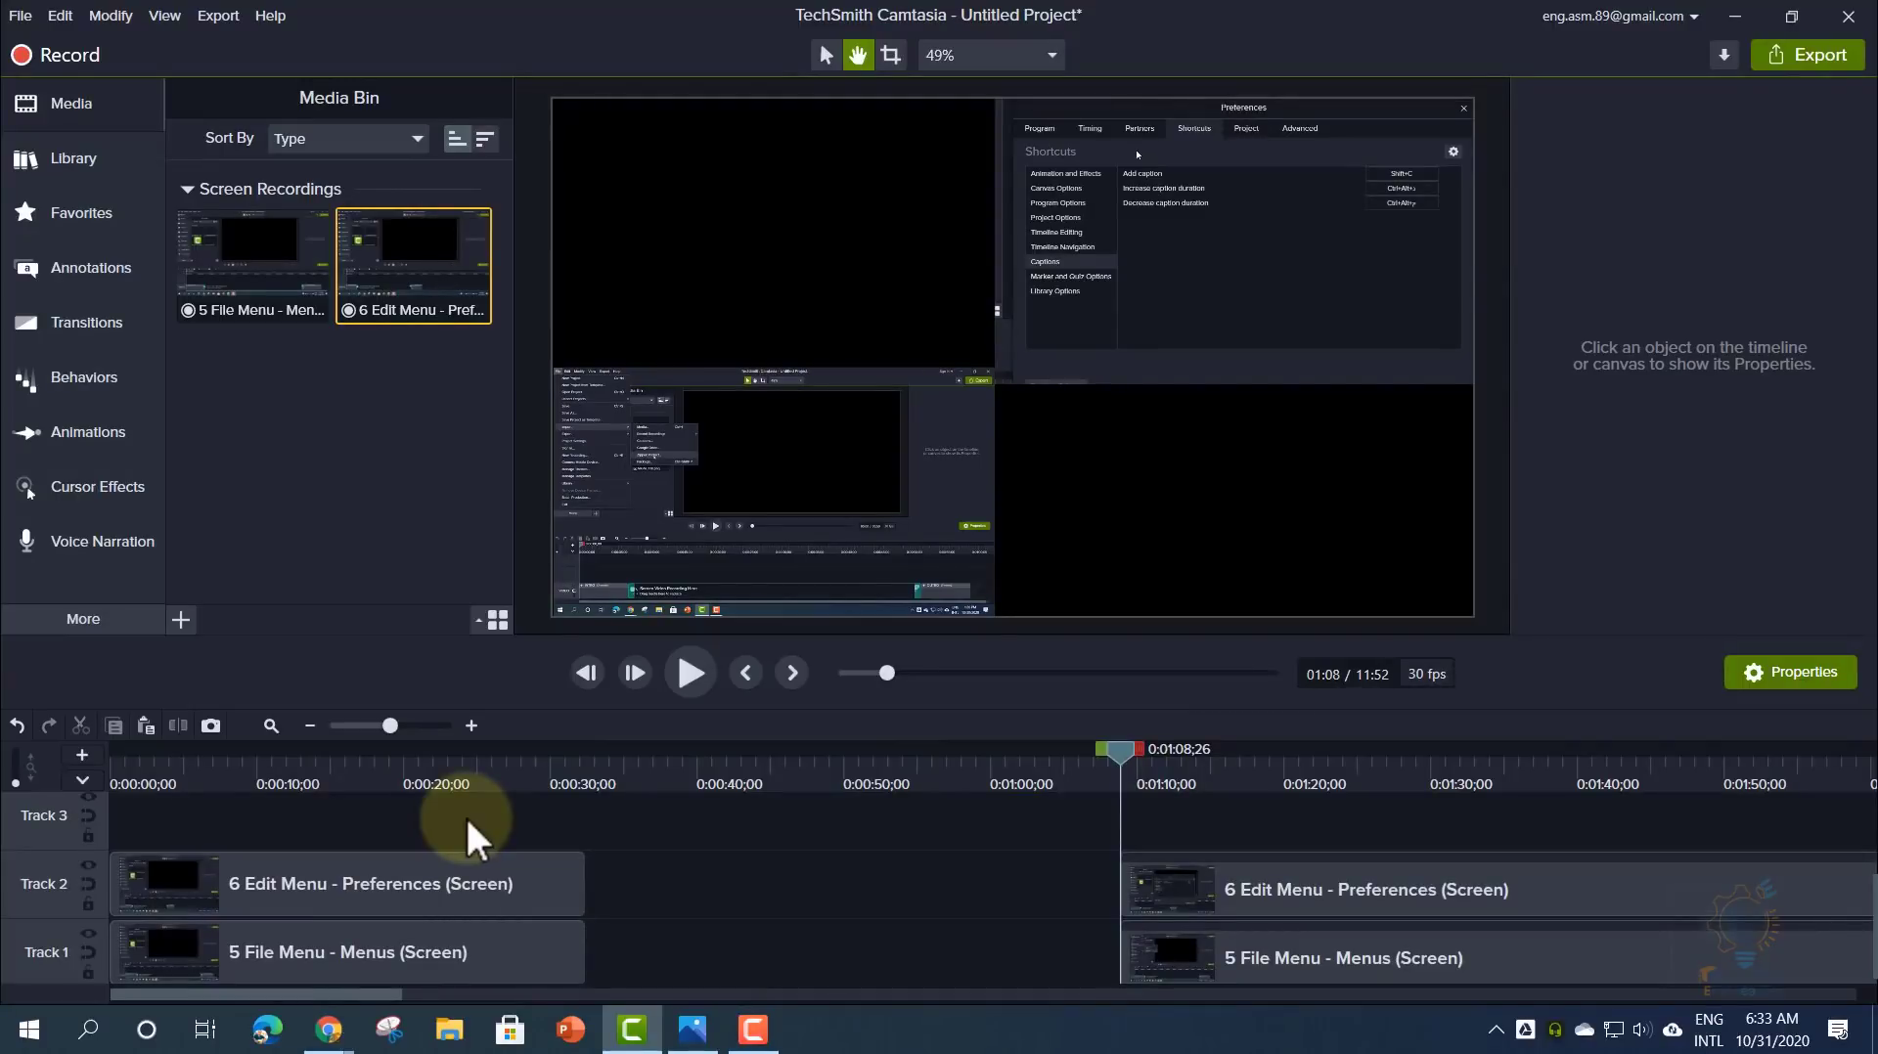
click(583, 758)
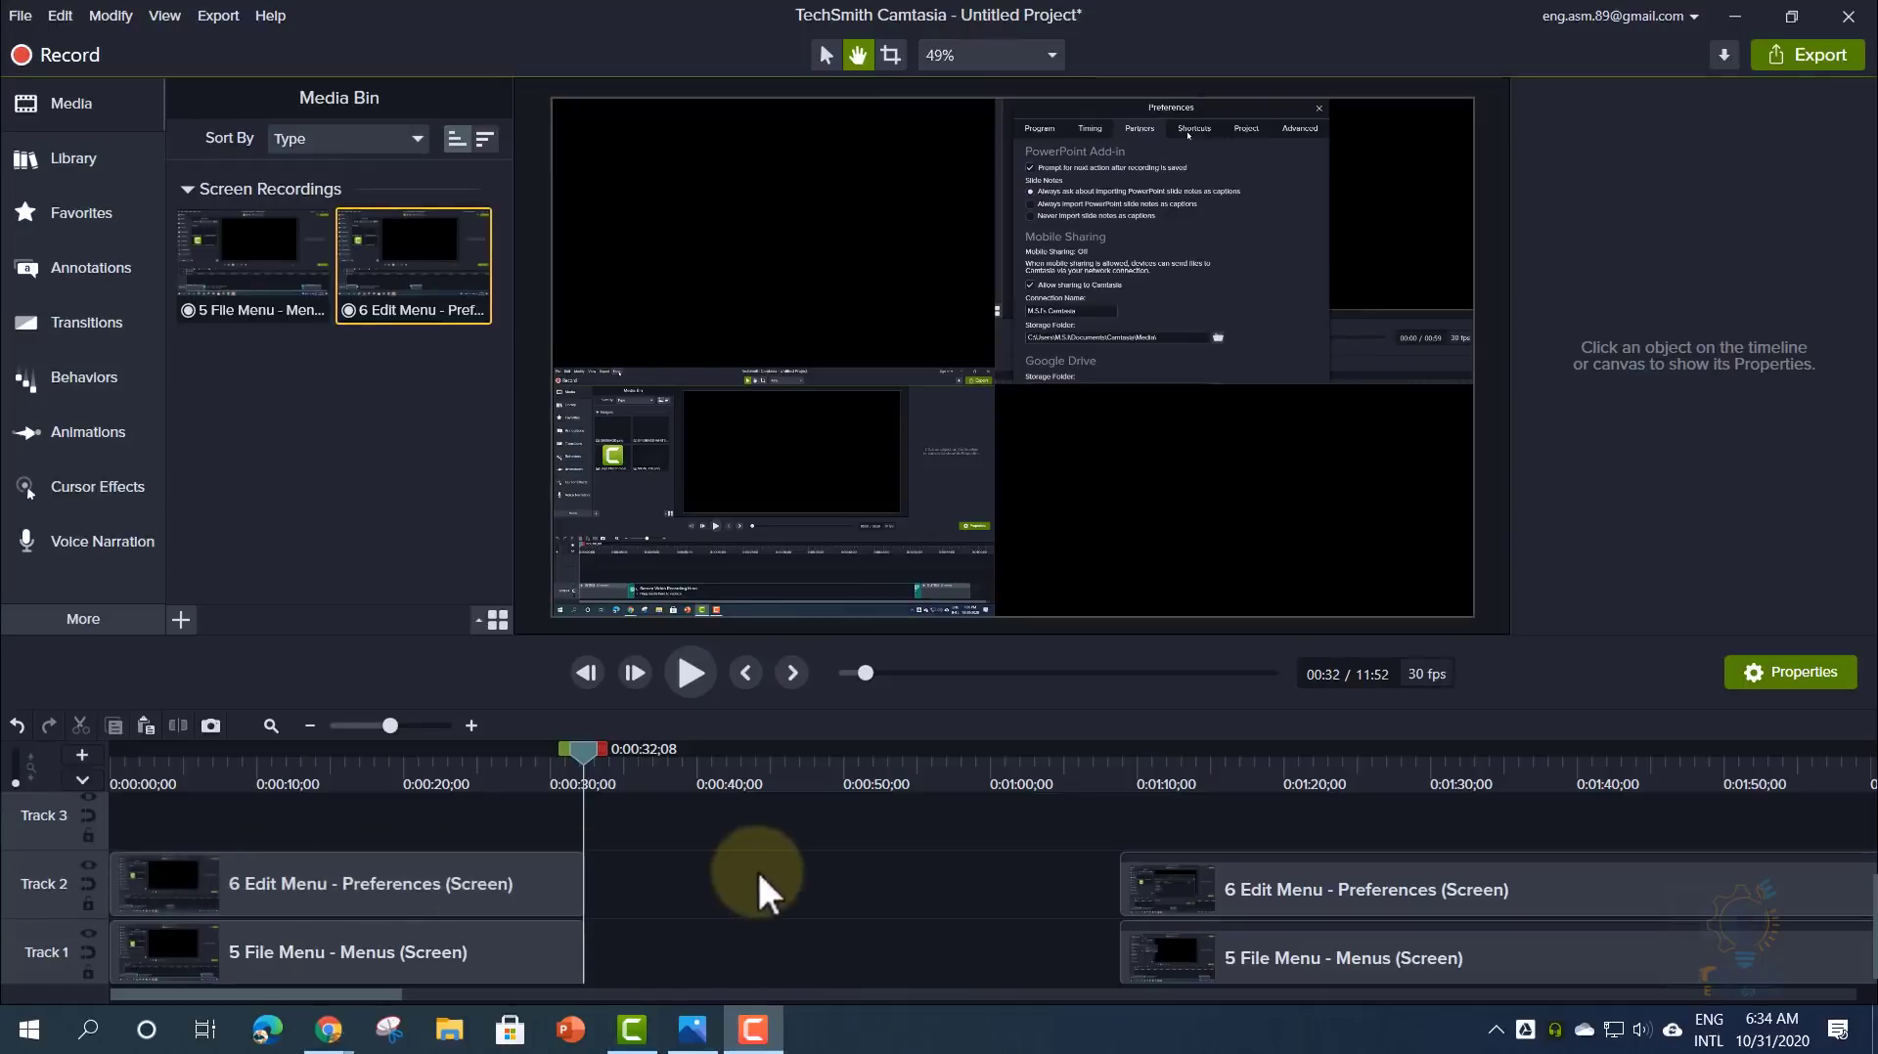
click(66, 14)
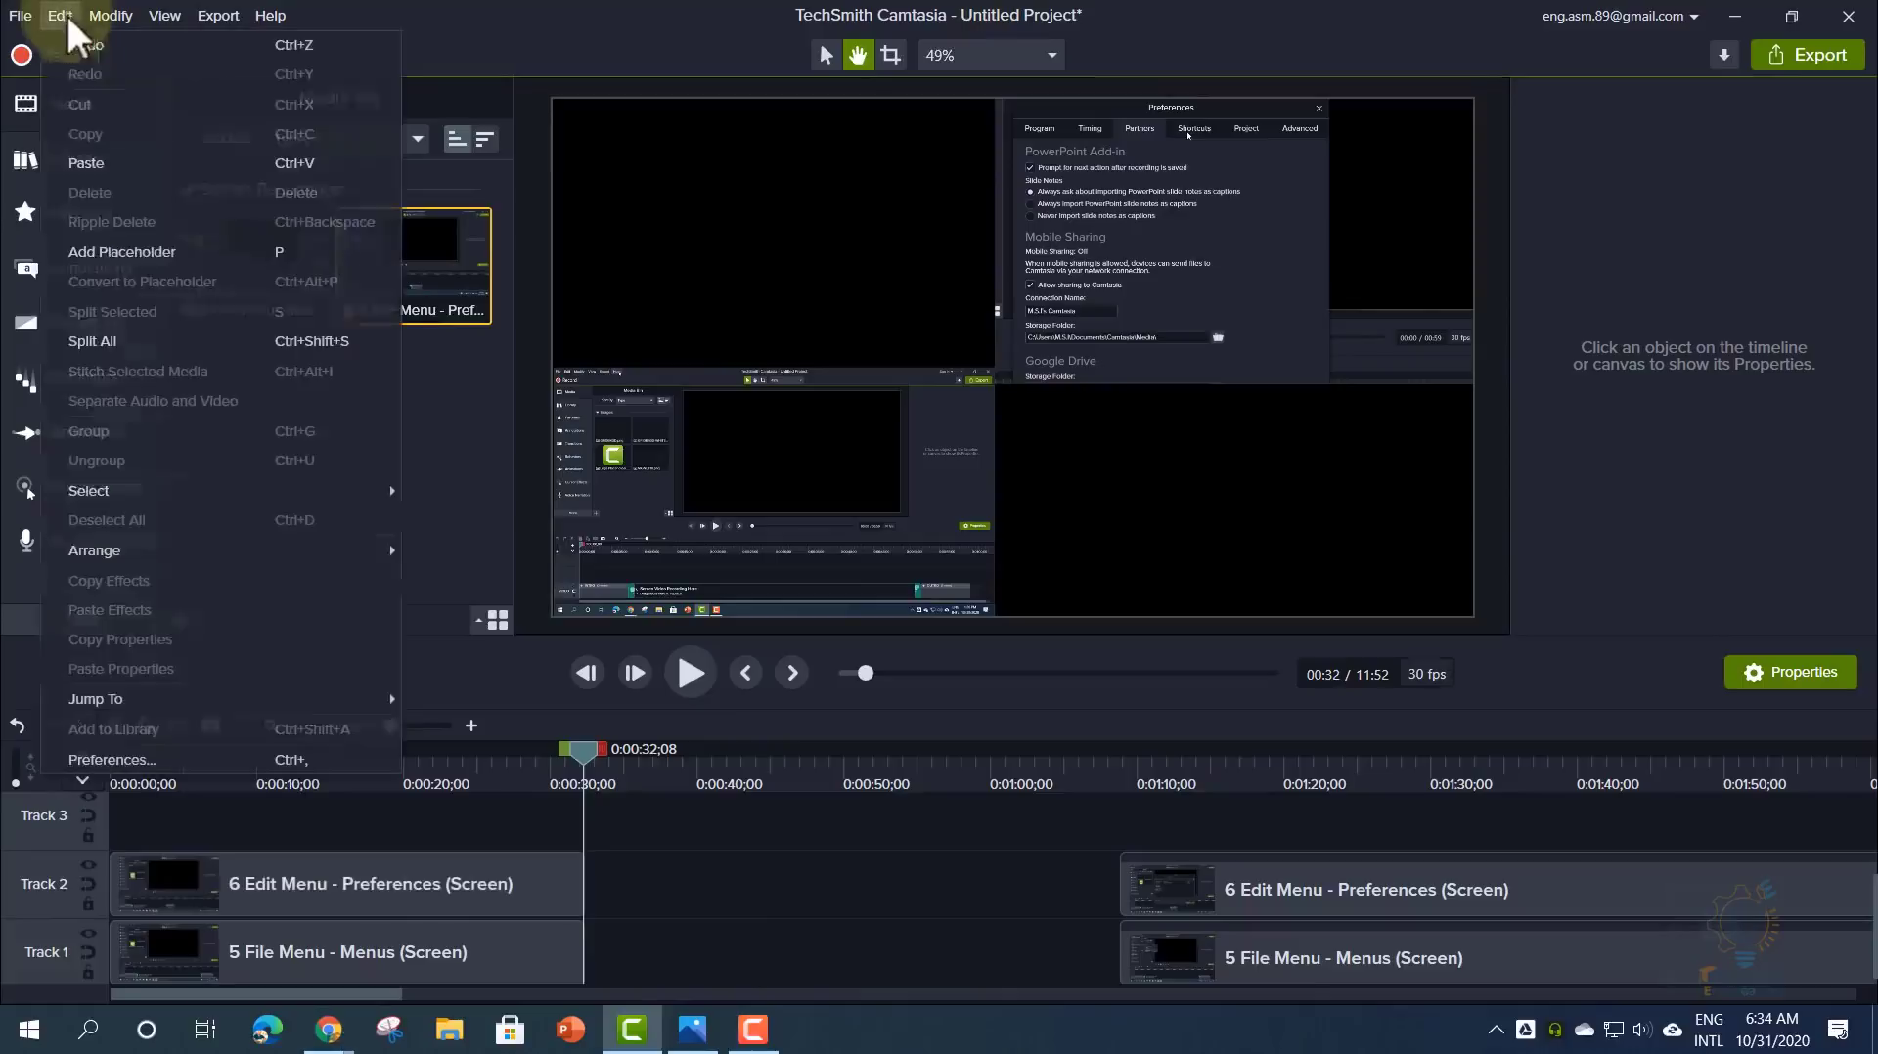
click(67, 14)
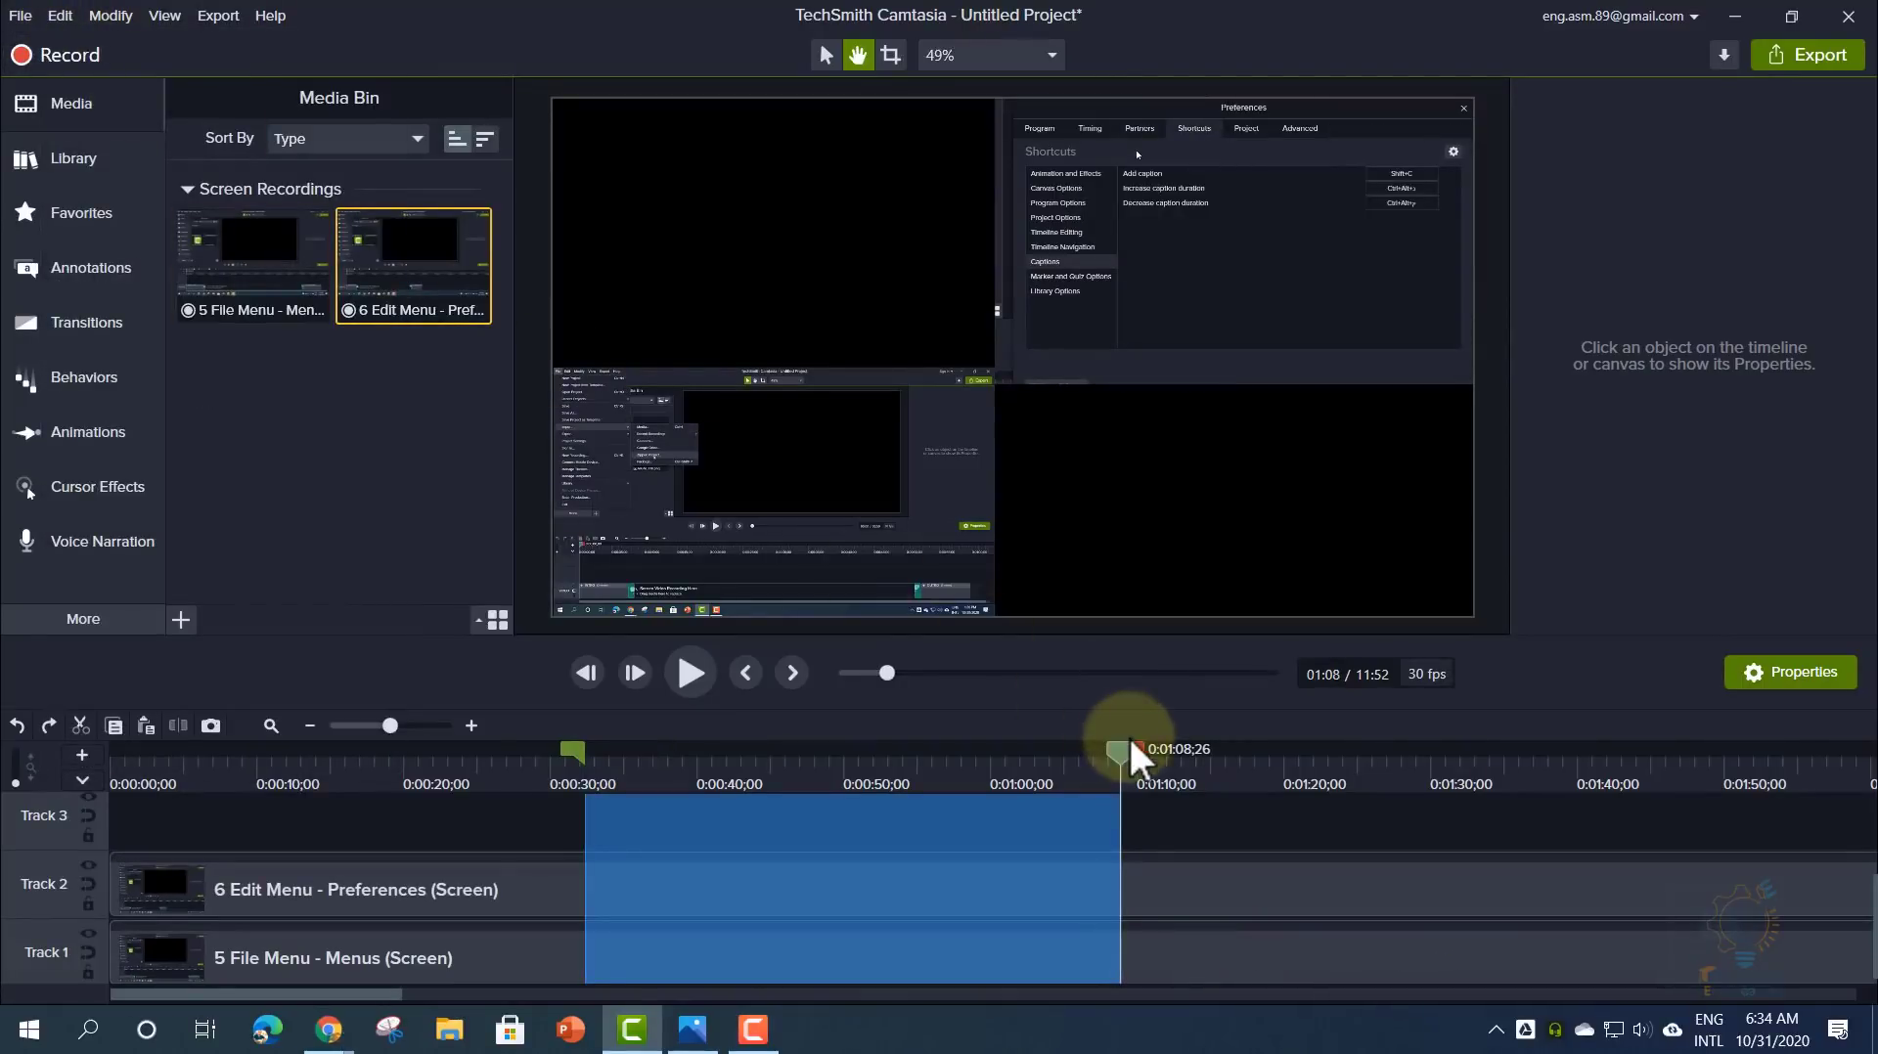
- Clear the range selection and scrub 0:13–0:39 to confirm both clips run without a gap
drag(1133, 744, 962, 736)
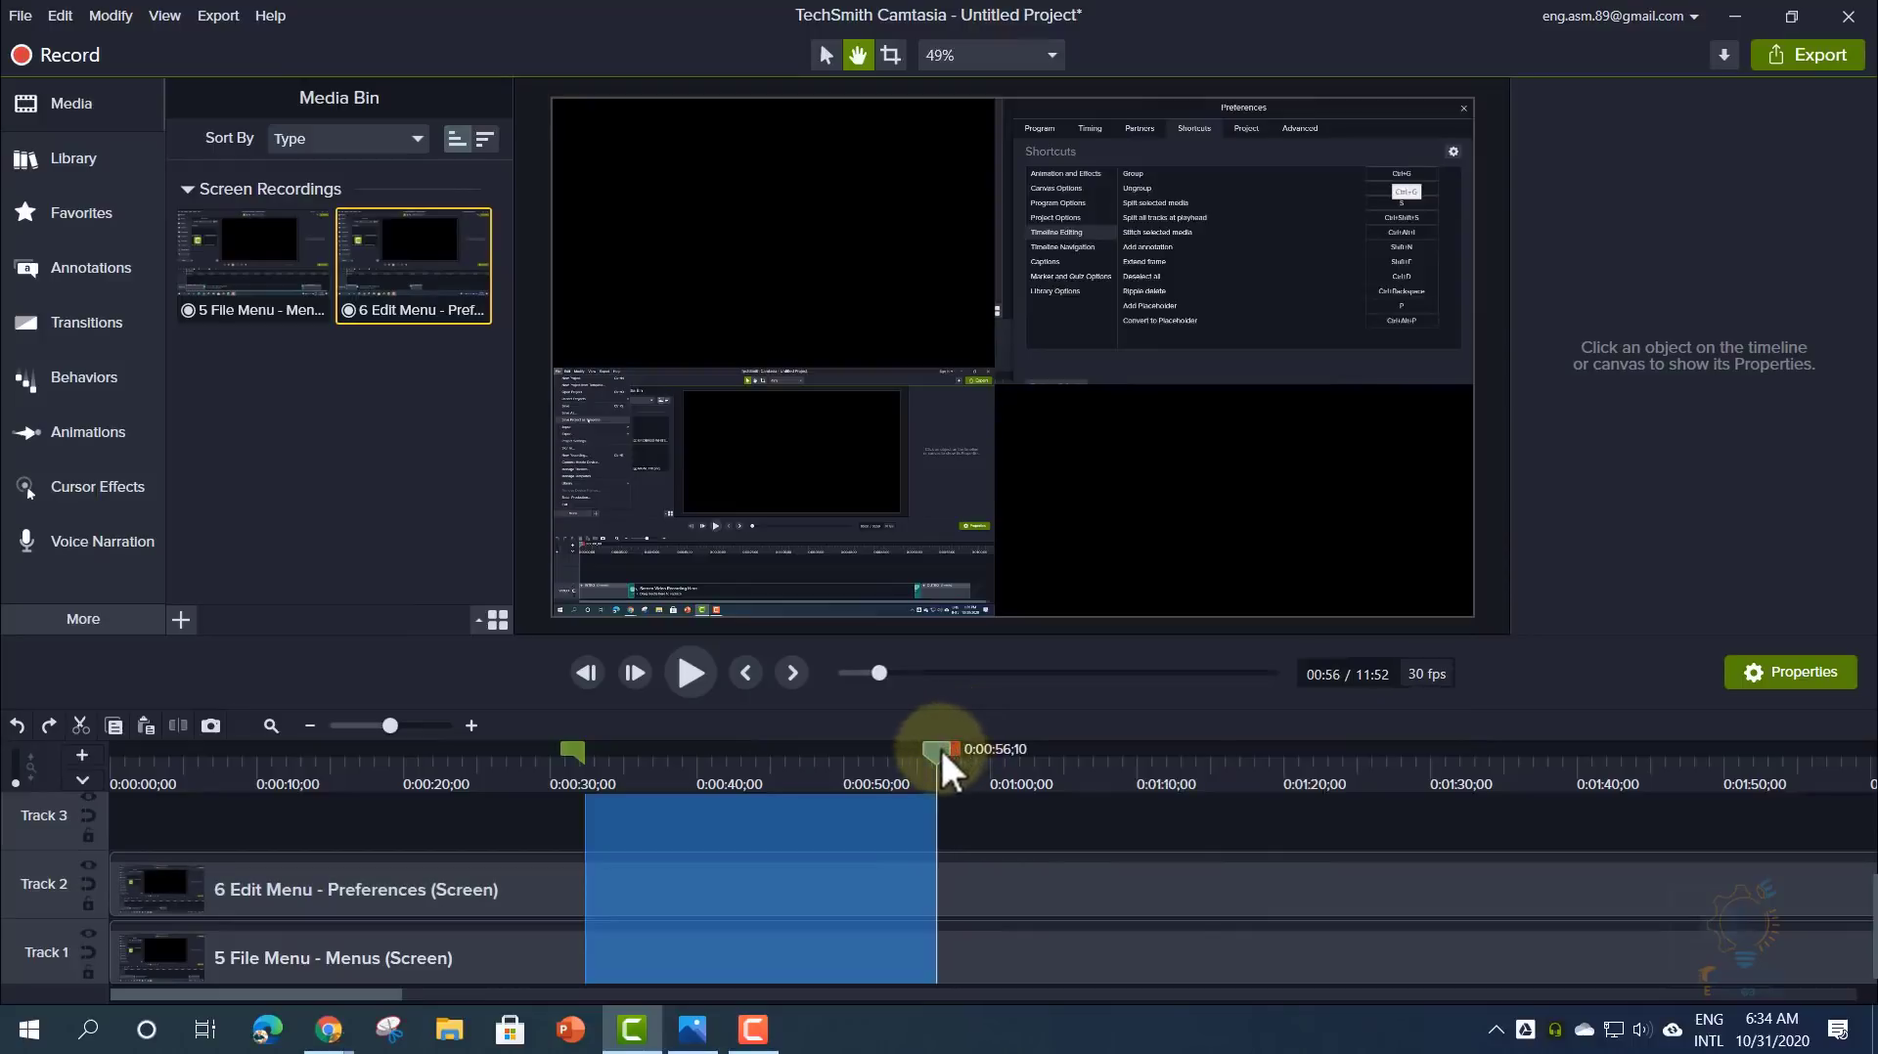
drag(941, 747, 1397, 784)
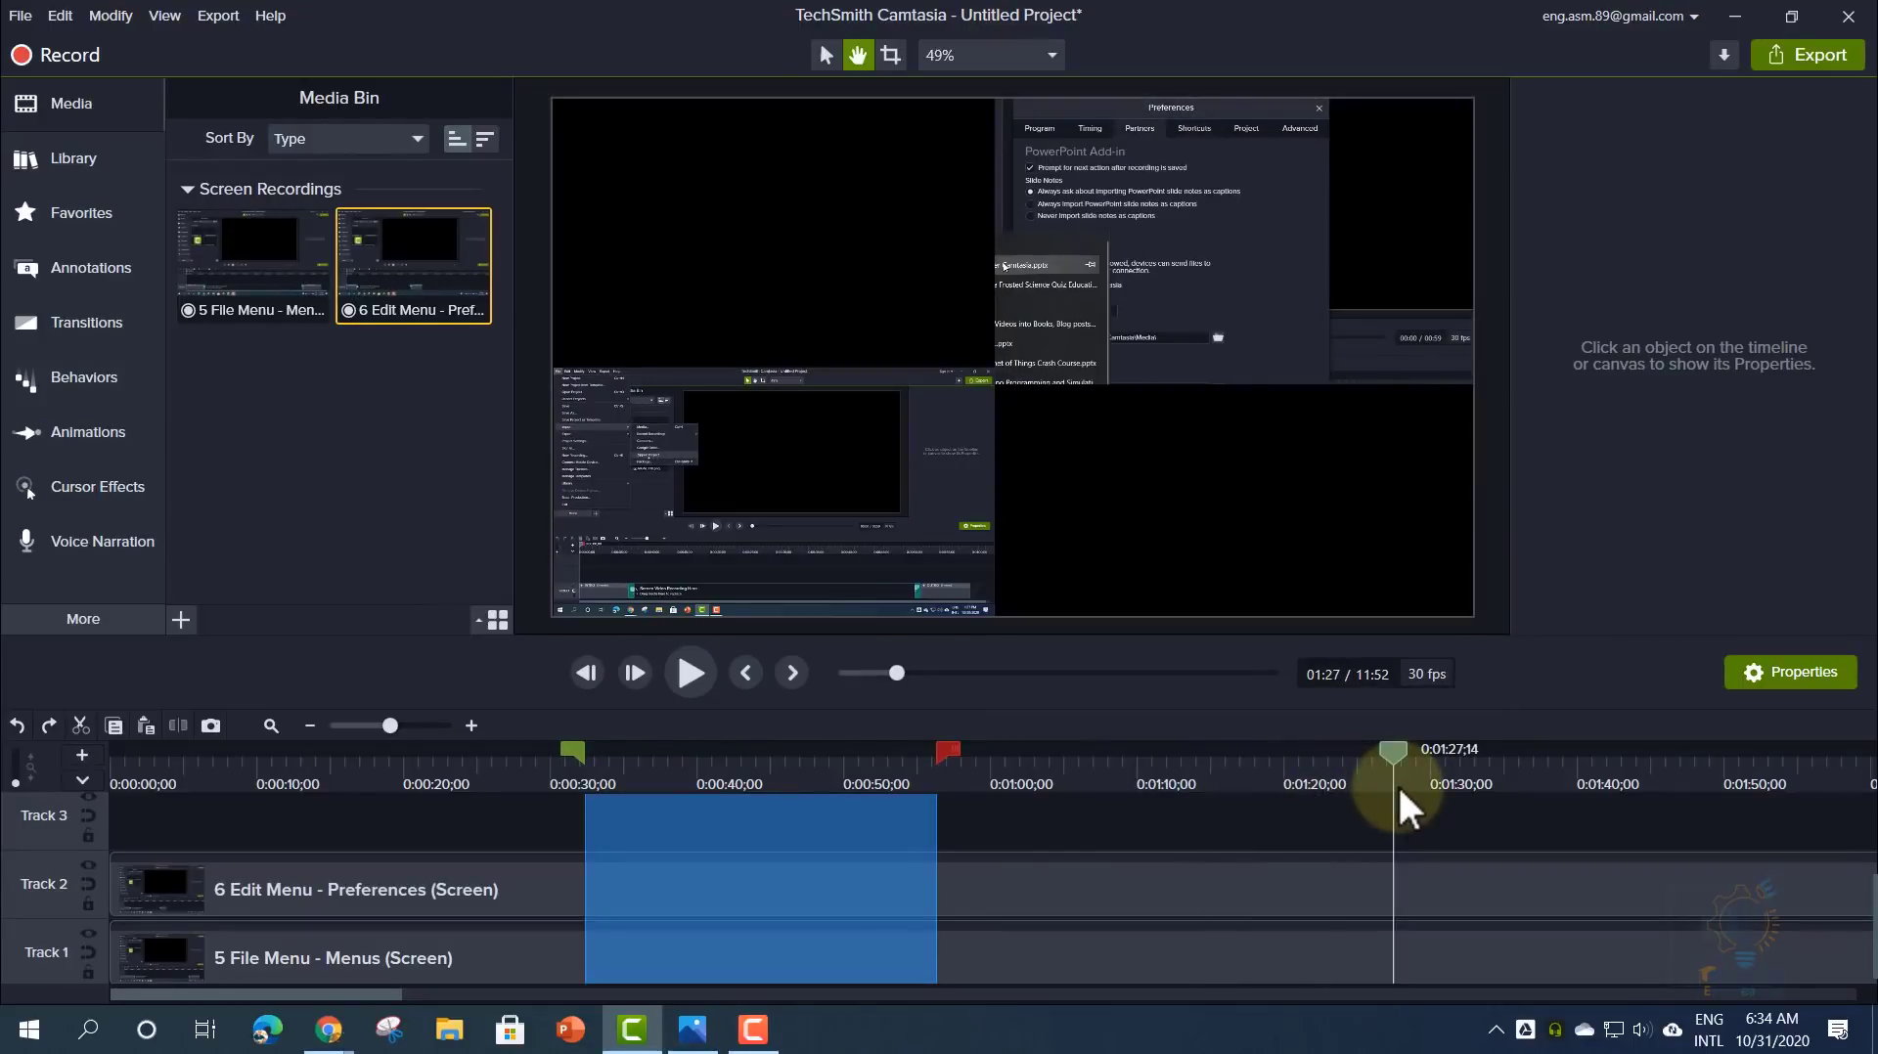
double_click(1393, 748)
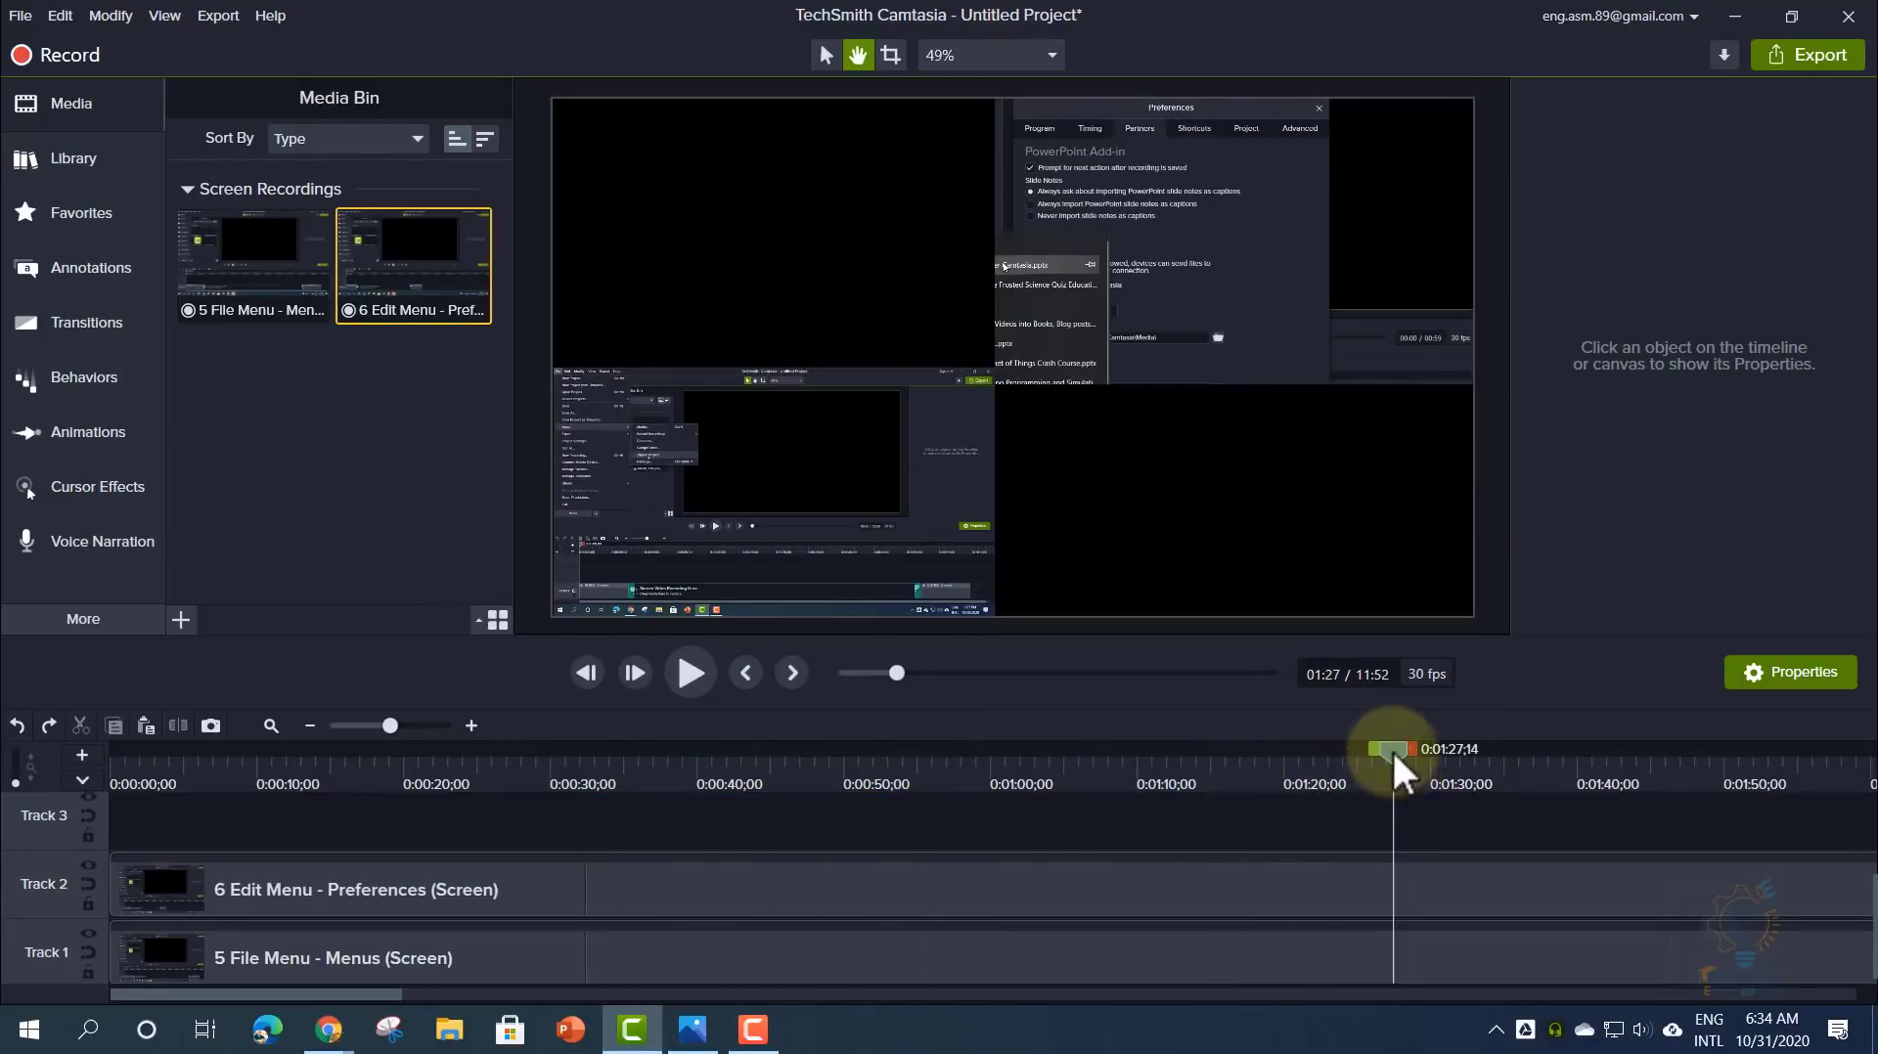
drag(1391, 747, 682, 748)
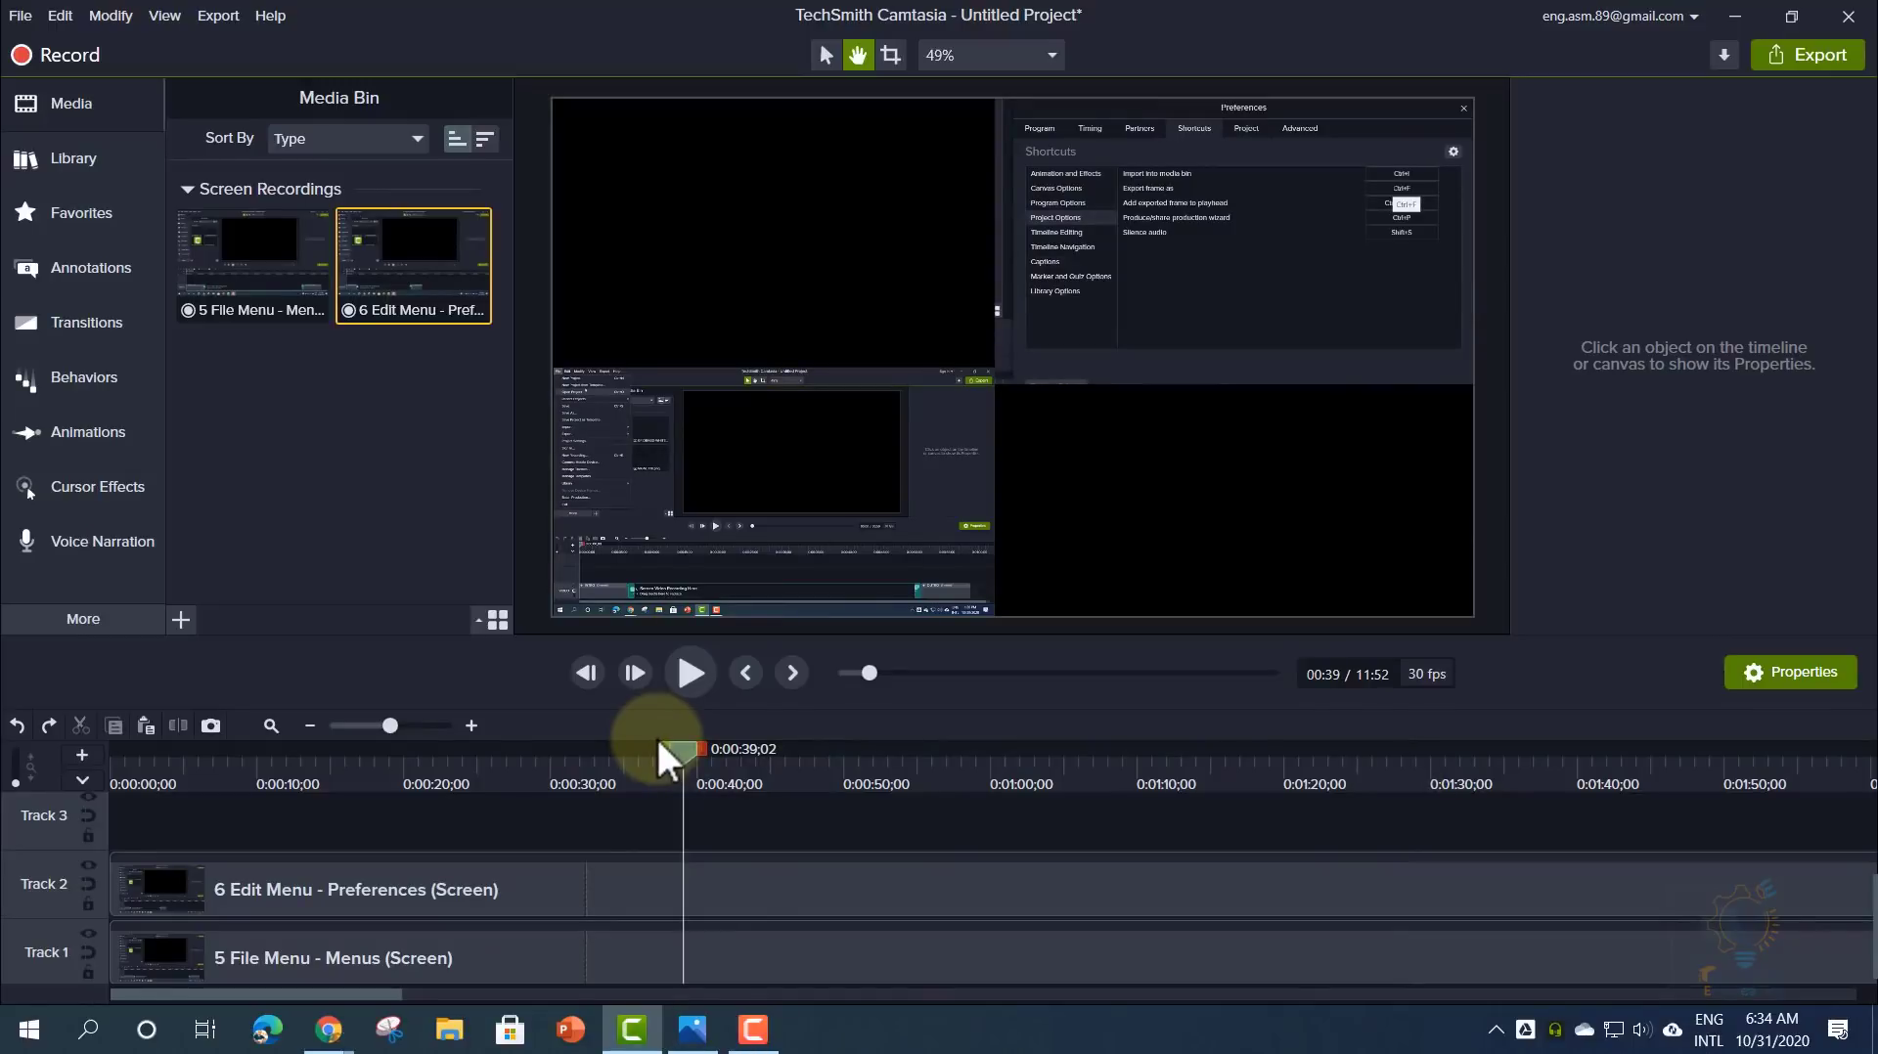
drag(680, 752, 98, 775)
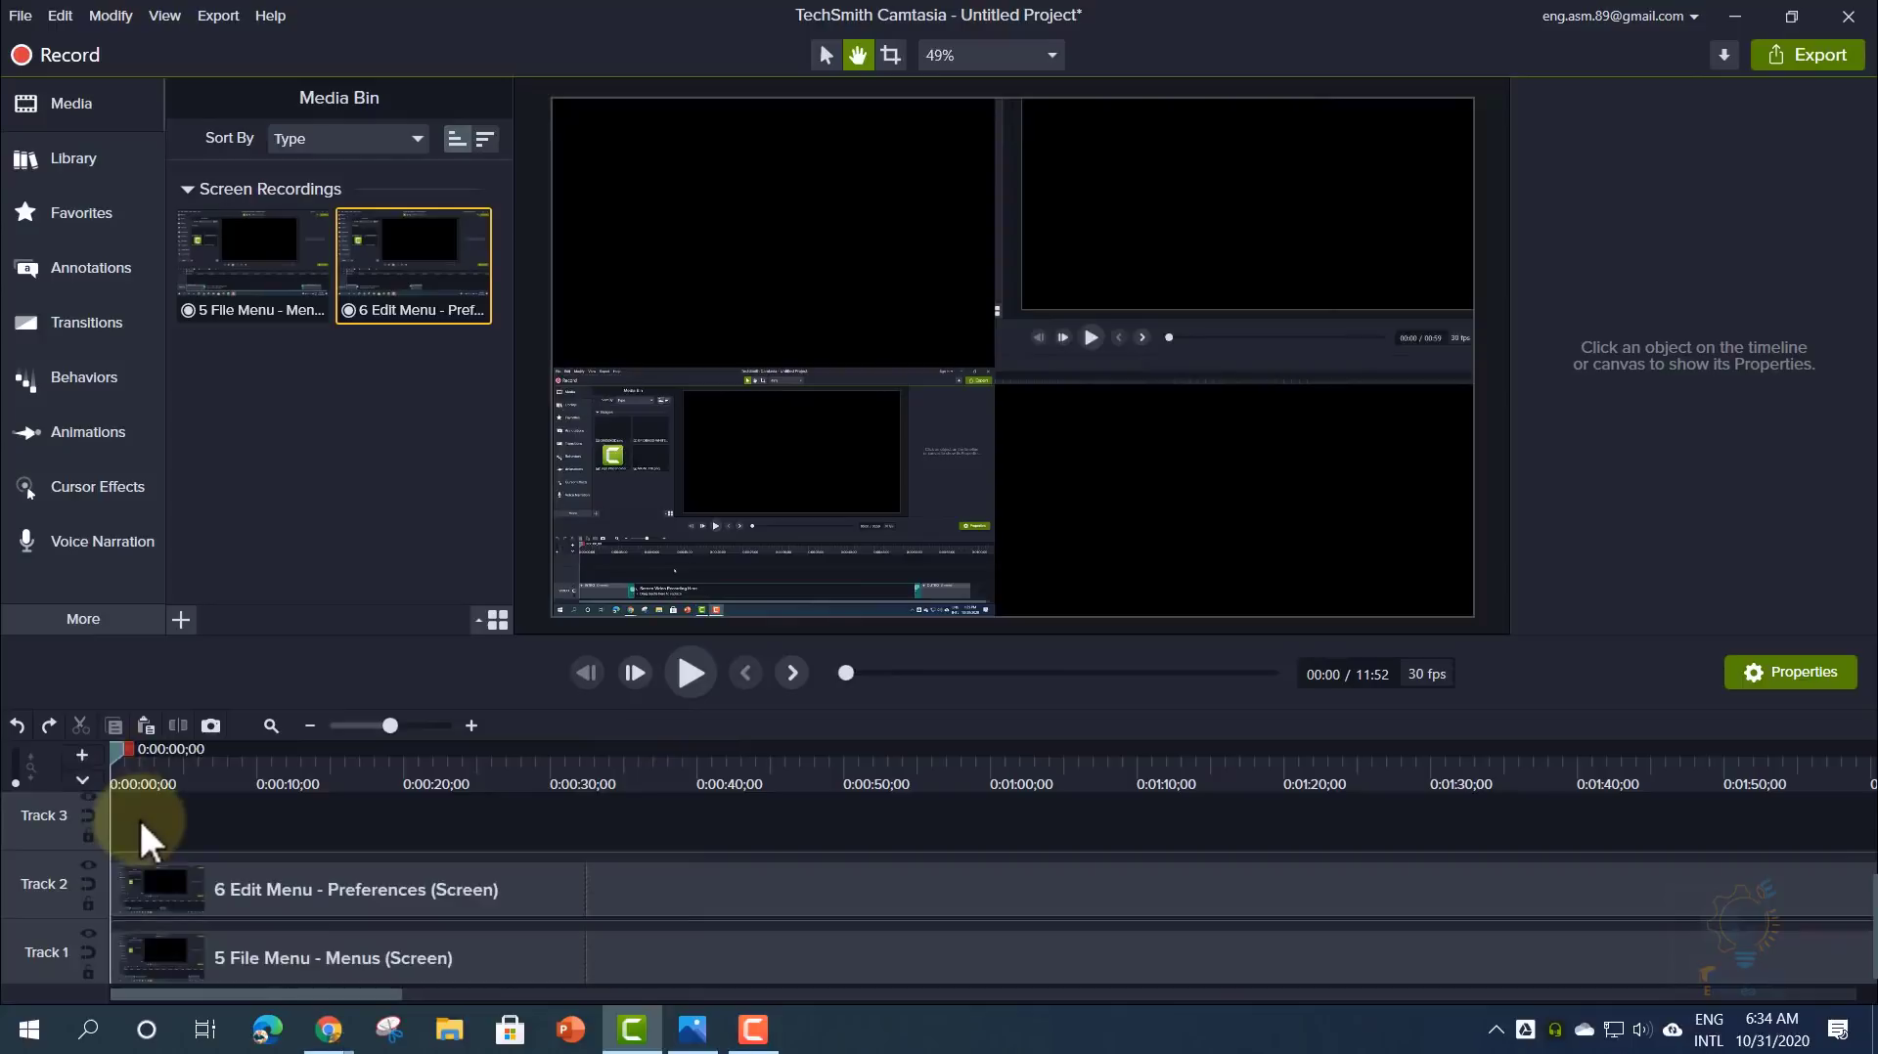
drag(114, 747, 57, 741)
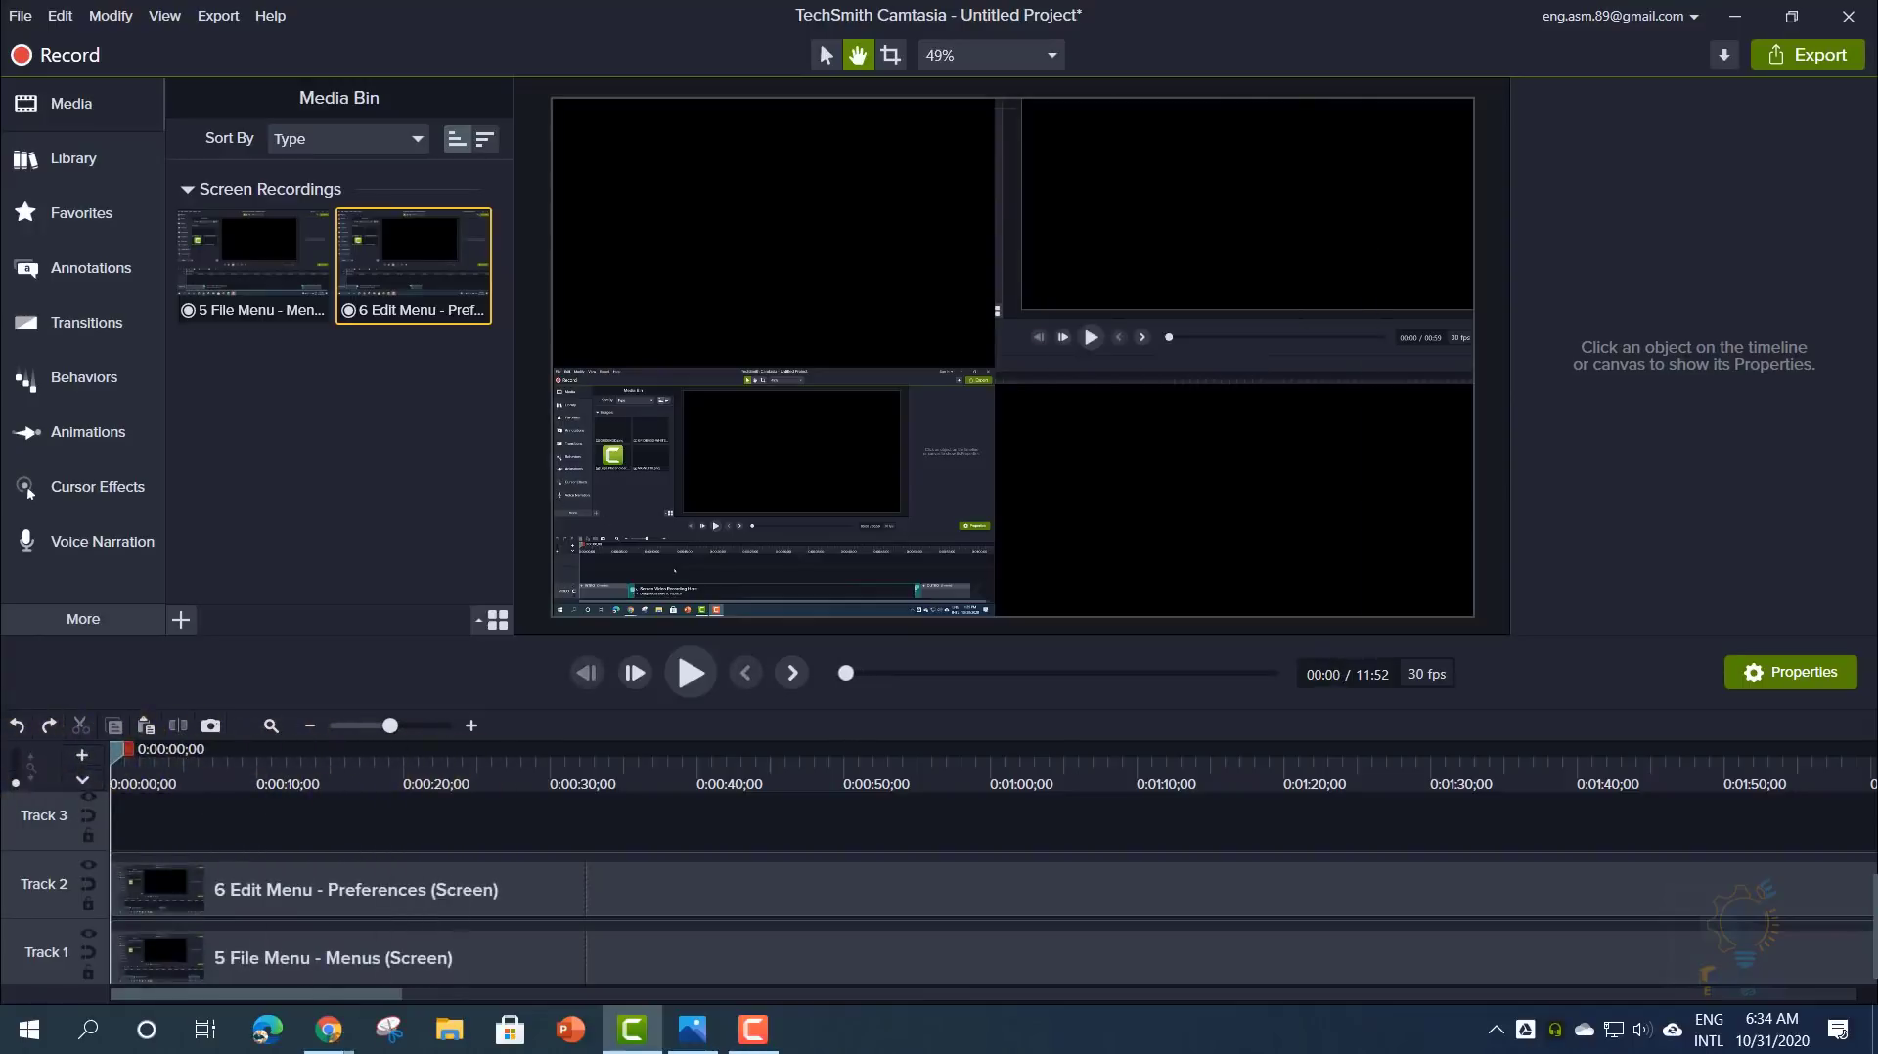
key(F10)
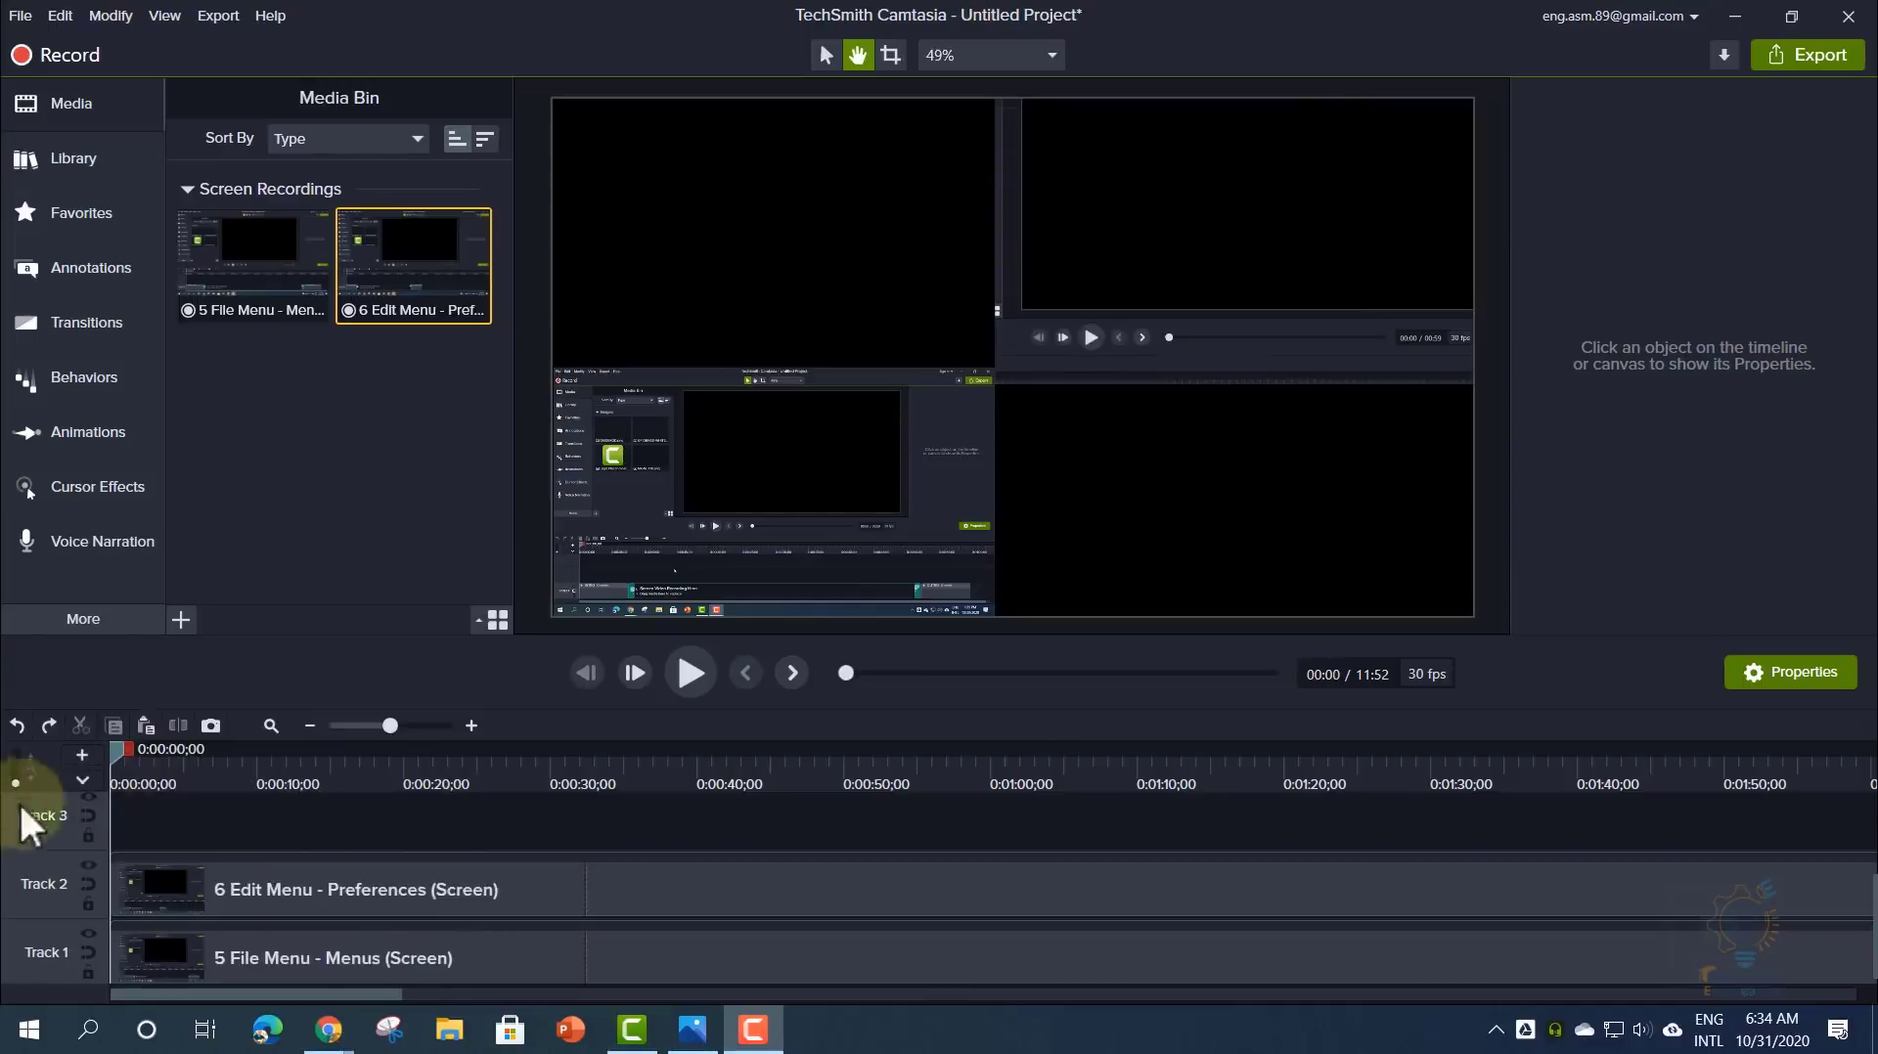
drag(109, 748, 698, 790)
click(713, 868)
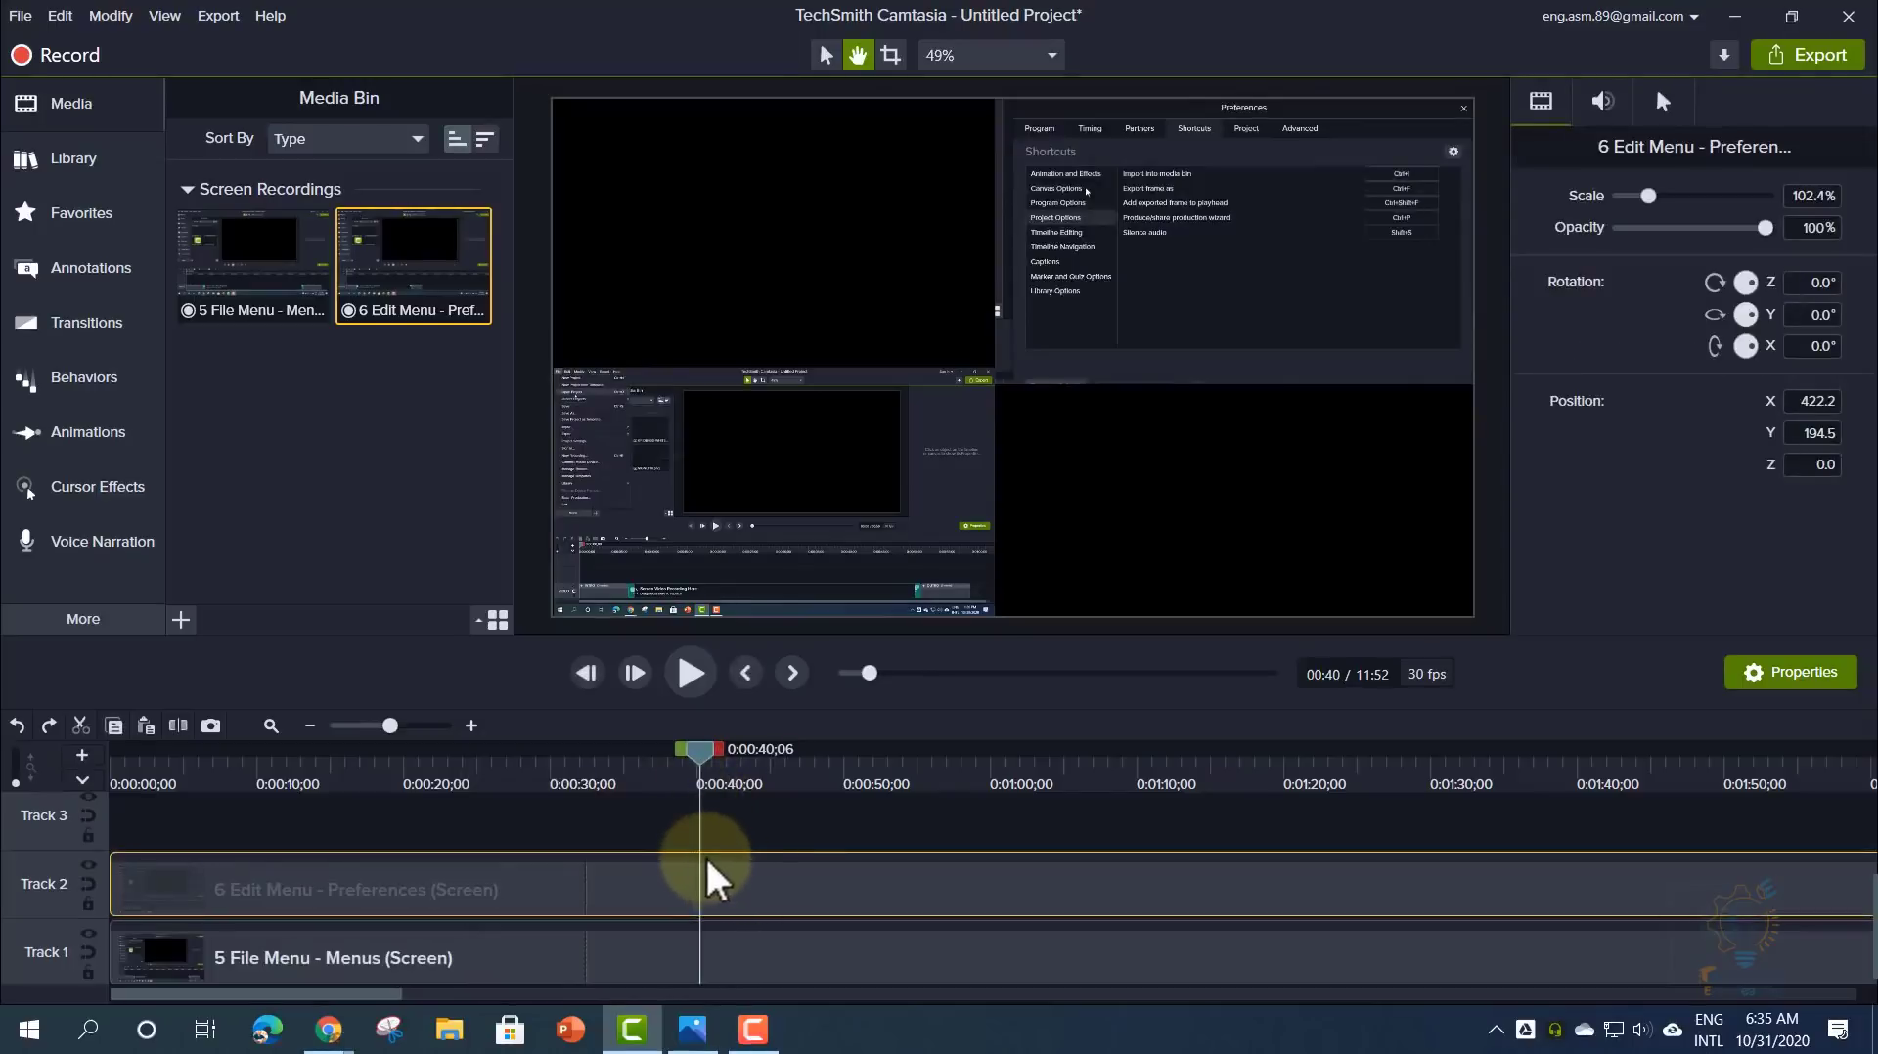
- Split the Track 2 Preferences clip at 0:55 and slide its right part later, then back
drag(691, 754, 931, 797)
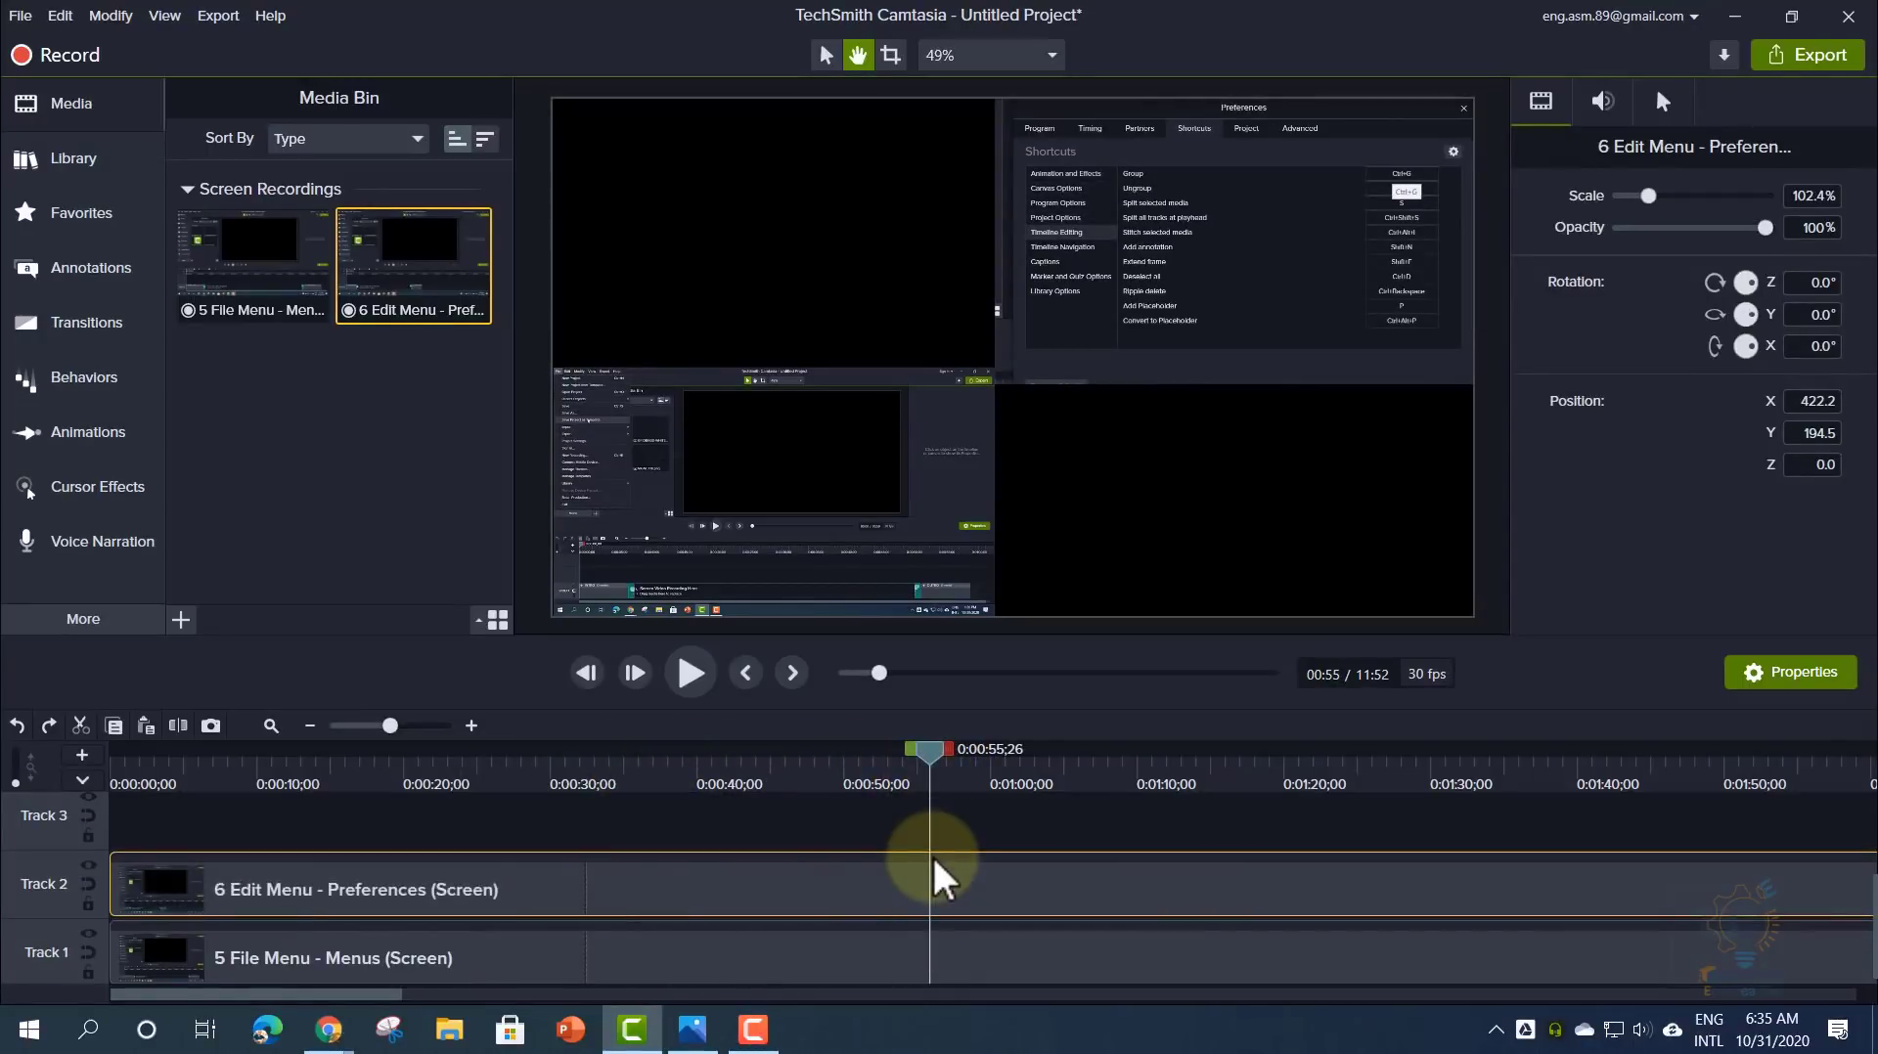
key(s)
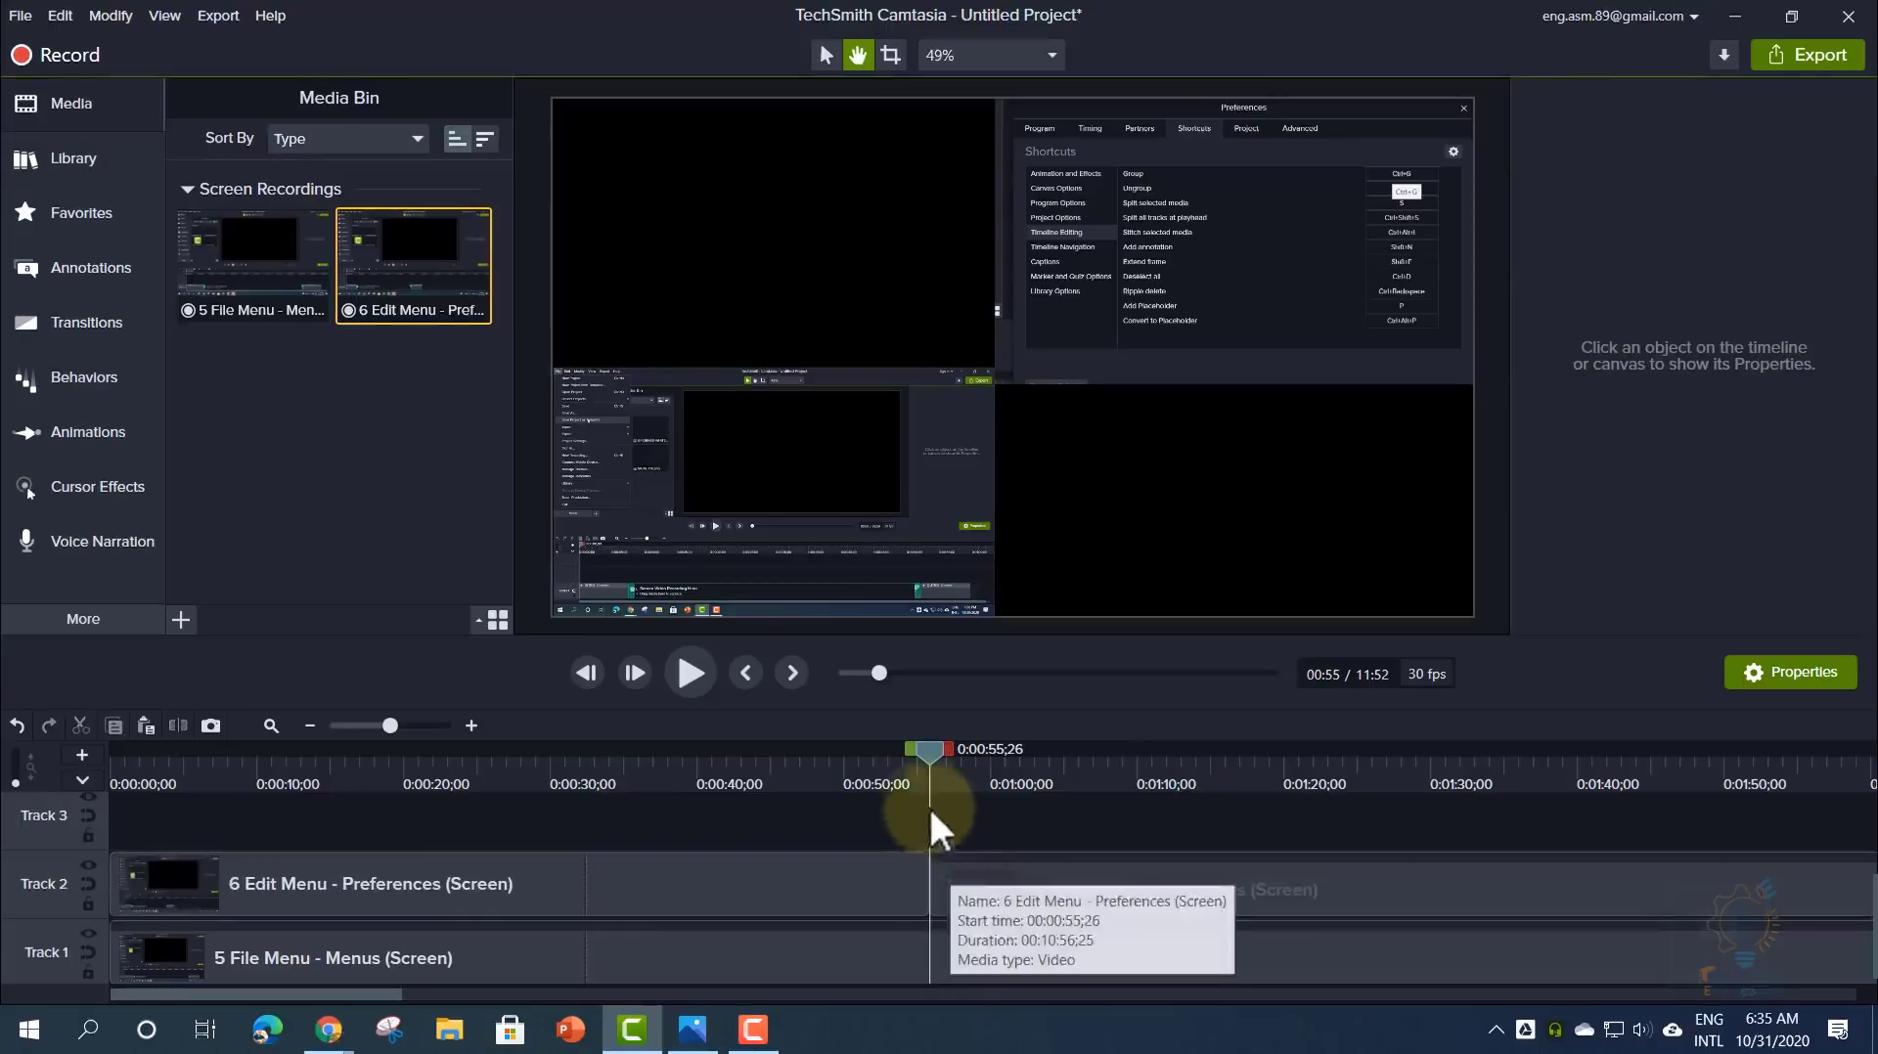
drag(924, 756, 813, 773)
click(914, 889)
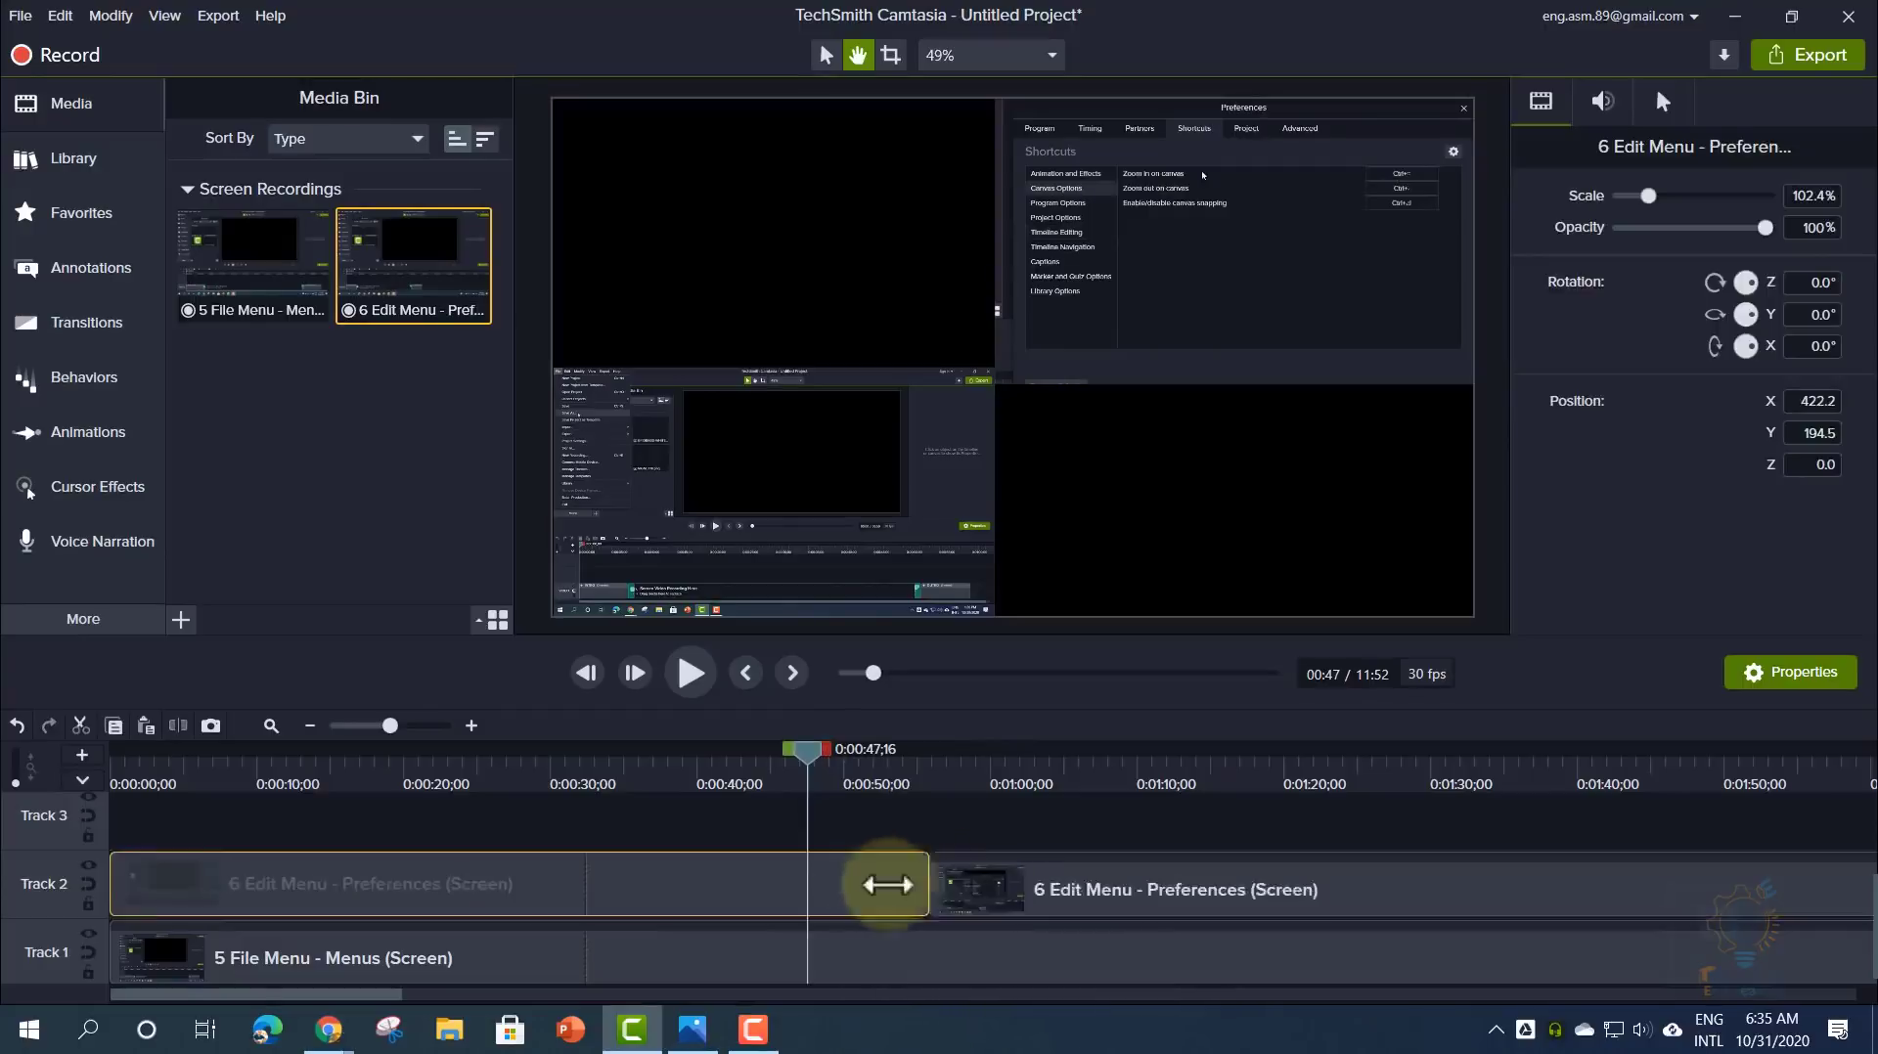
click(977, 907)
drag(975, 892, 1534, 893)
click(1100, 886)
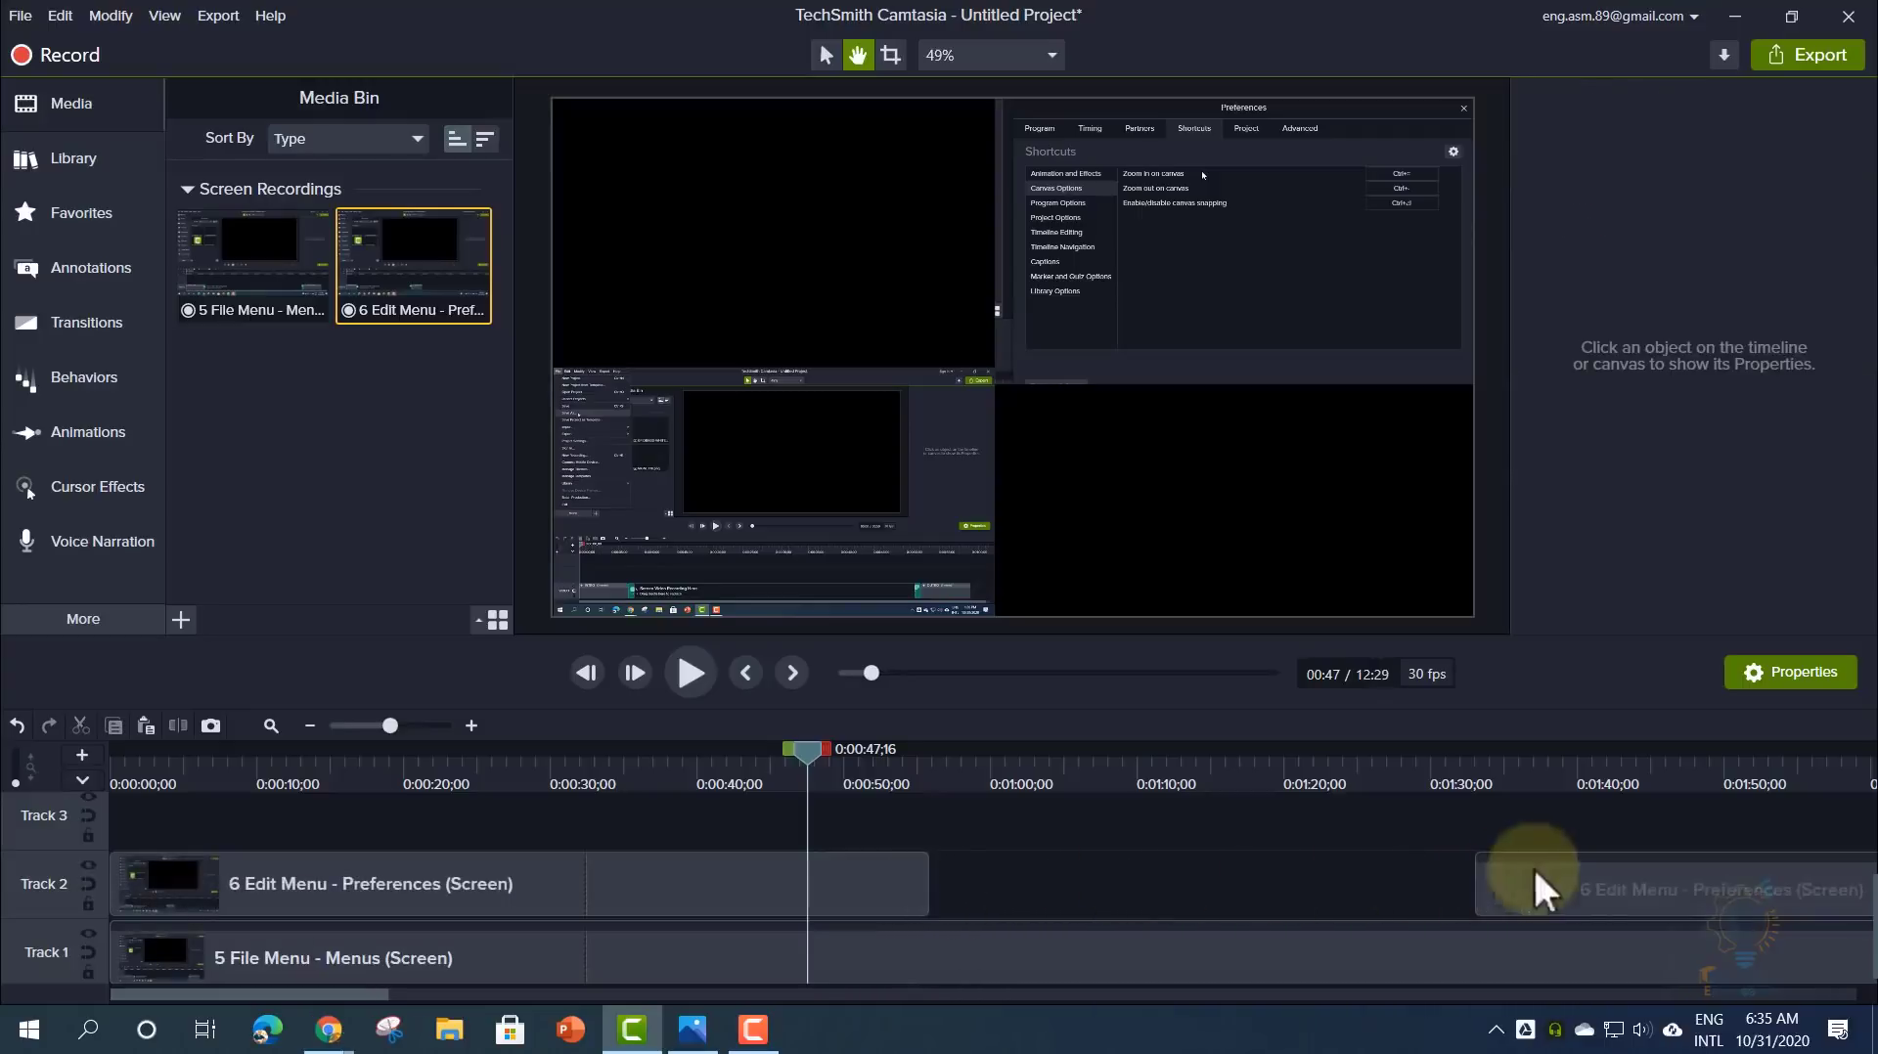
drag(1536, 880, 988, 866)
click(996, 818)
- Revert the part move and the 0:55 split using Edit menu Undo
right_click(999, 820)
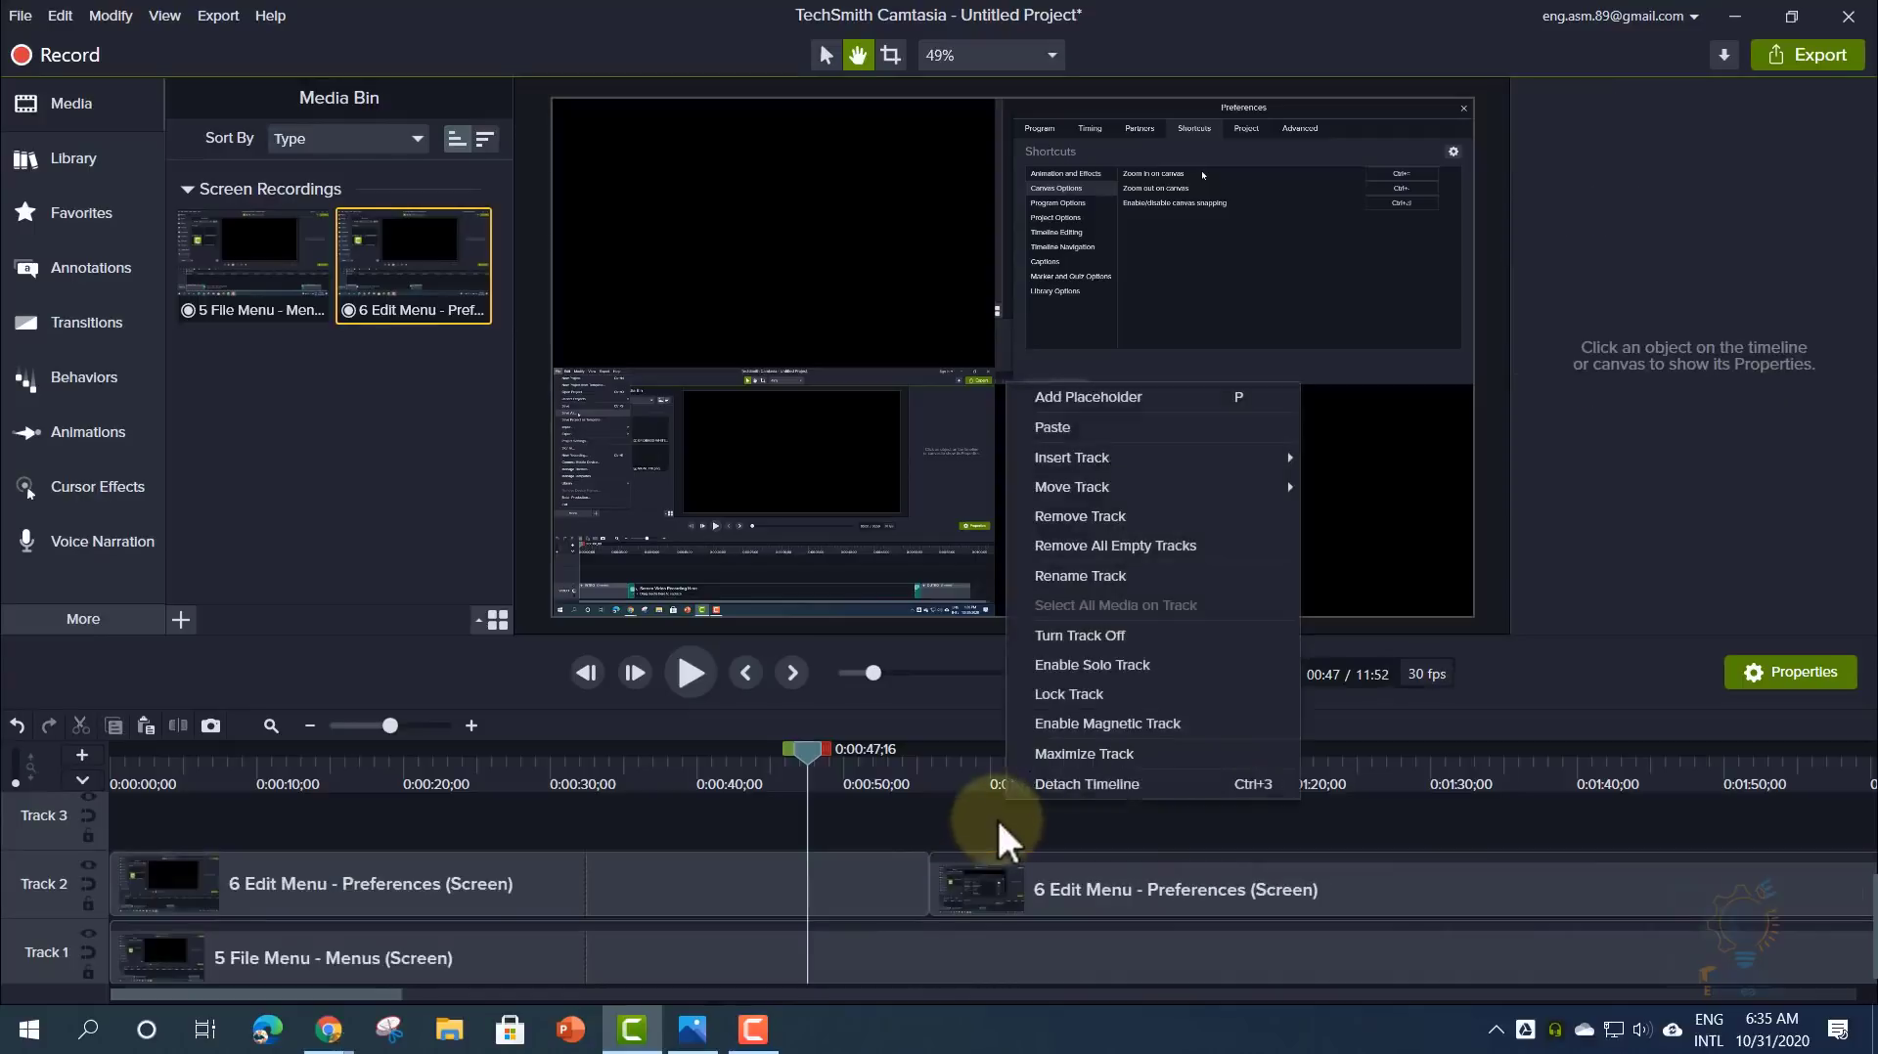
click(60, 16)
click(79, 37)
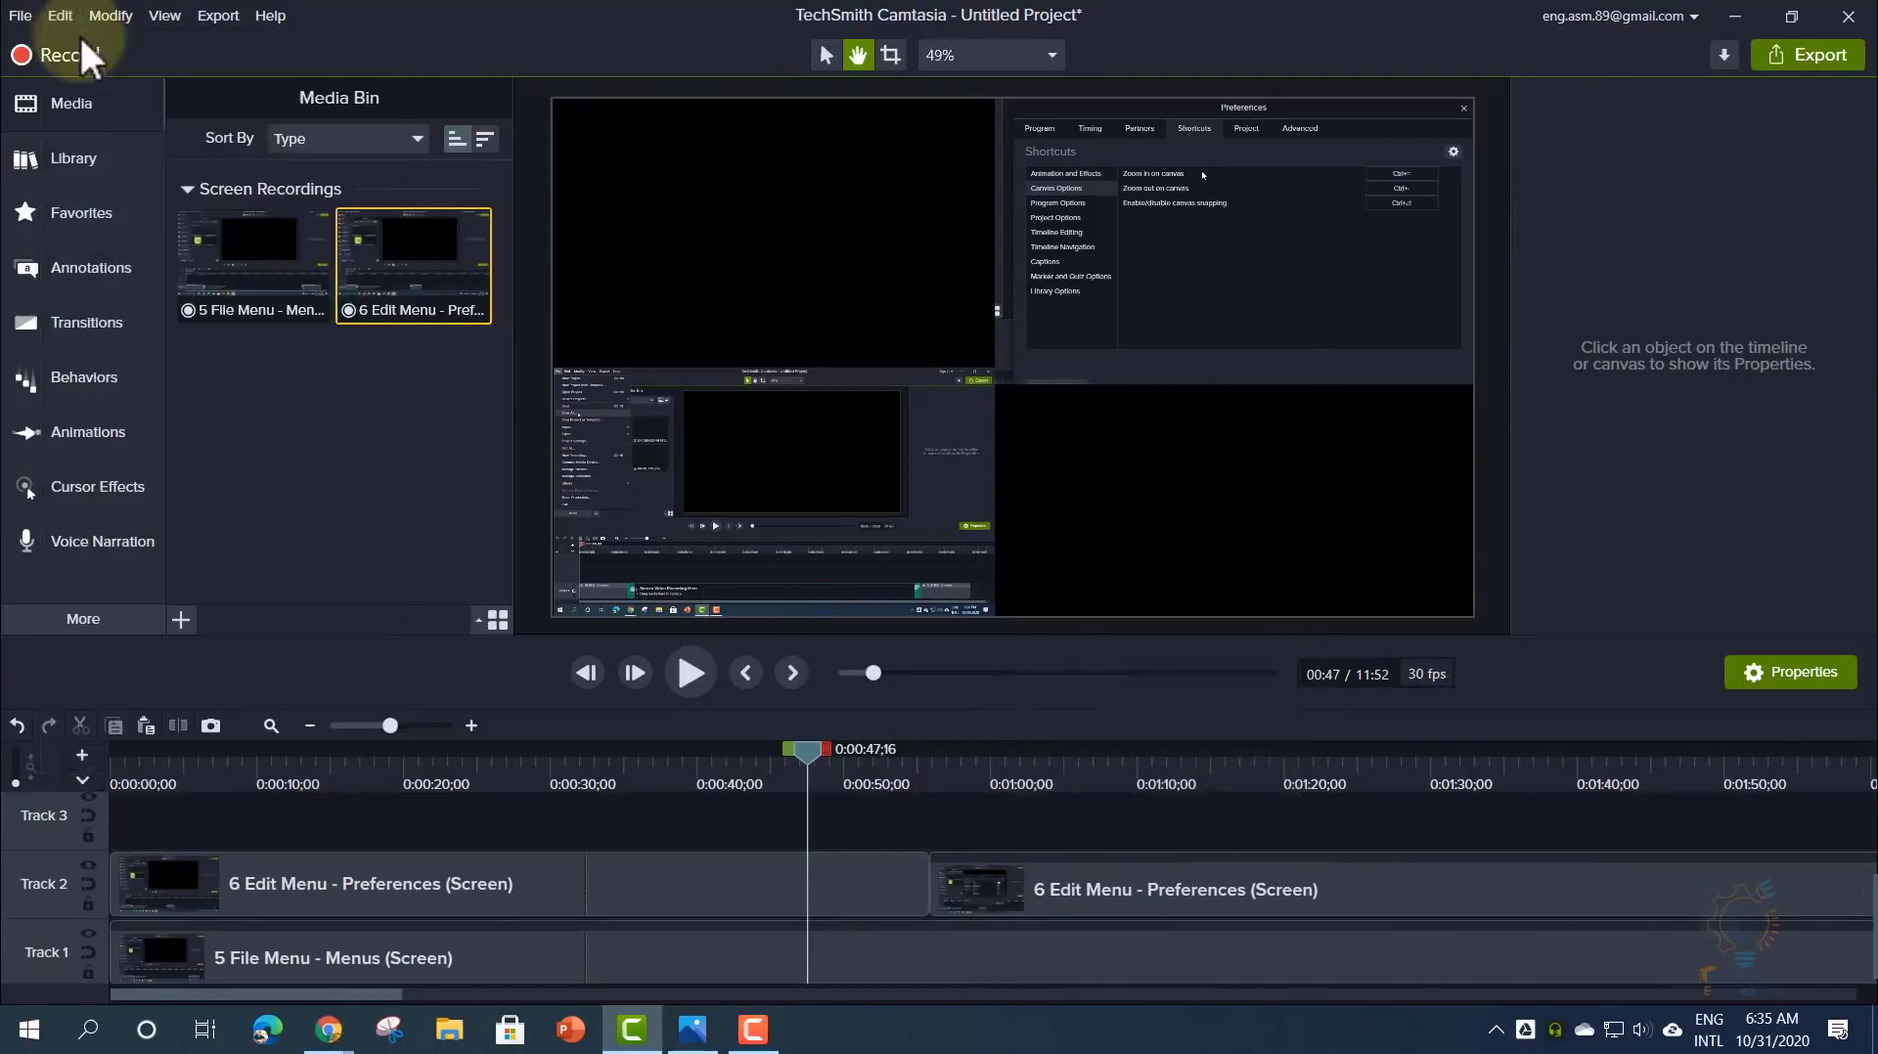
click(64, 9)
click(72, 37)
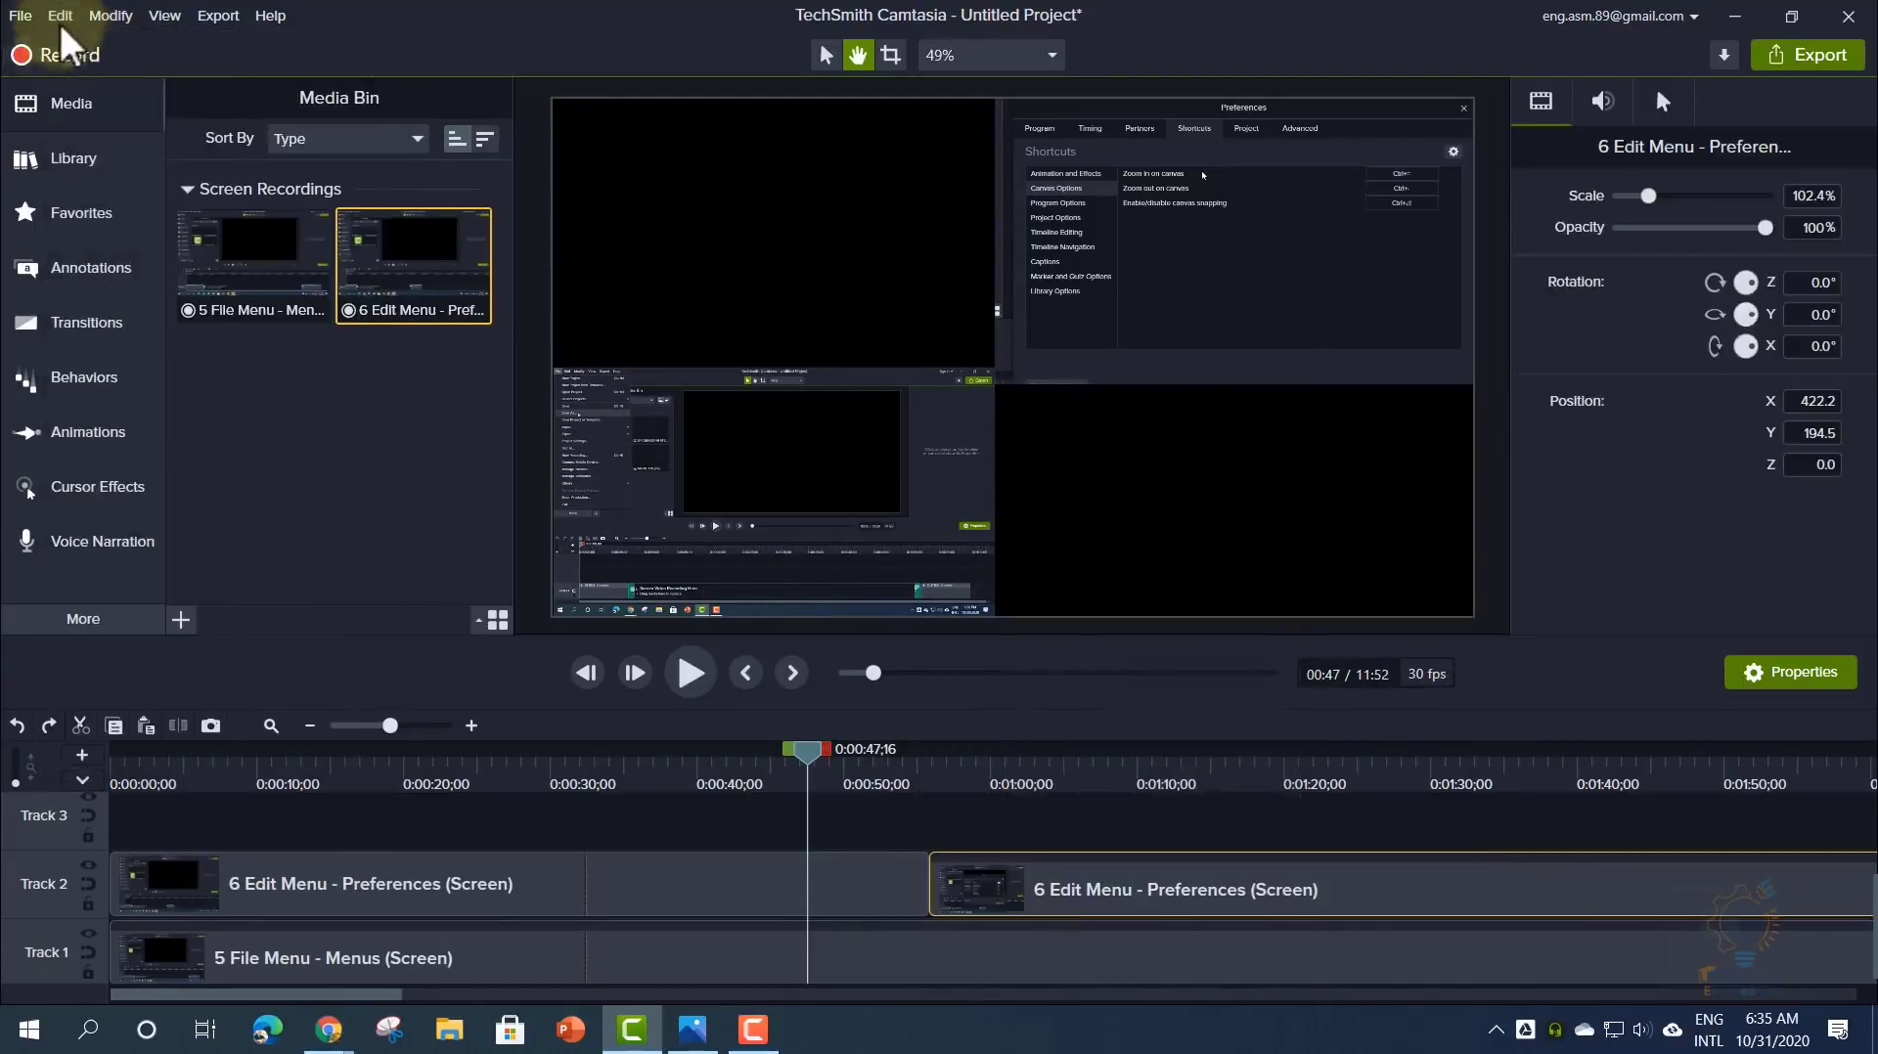
click(61, 21)
click(68, 38)
- Split the Track 2 clip at 0:52 with Split Selected and slide the right part, leaving a gap
click(927, 818)
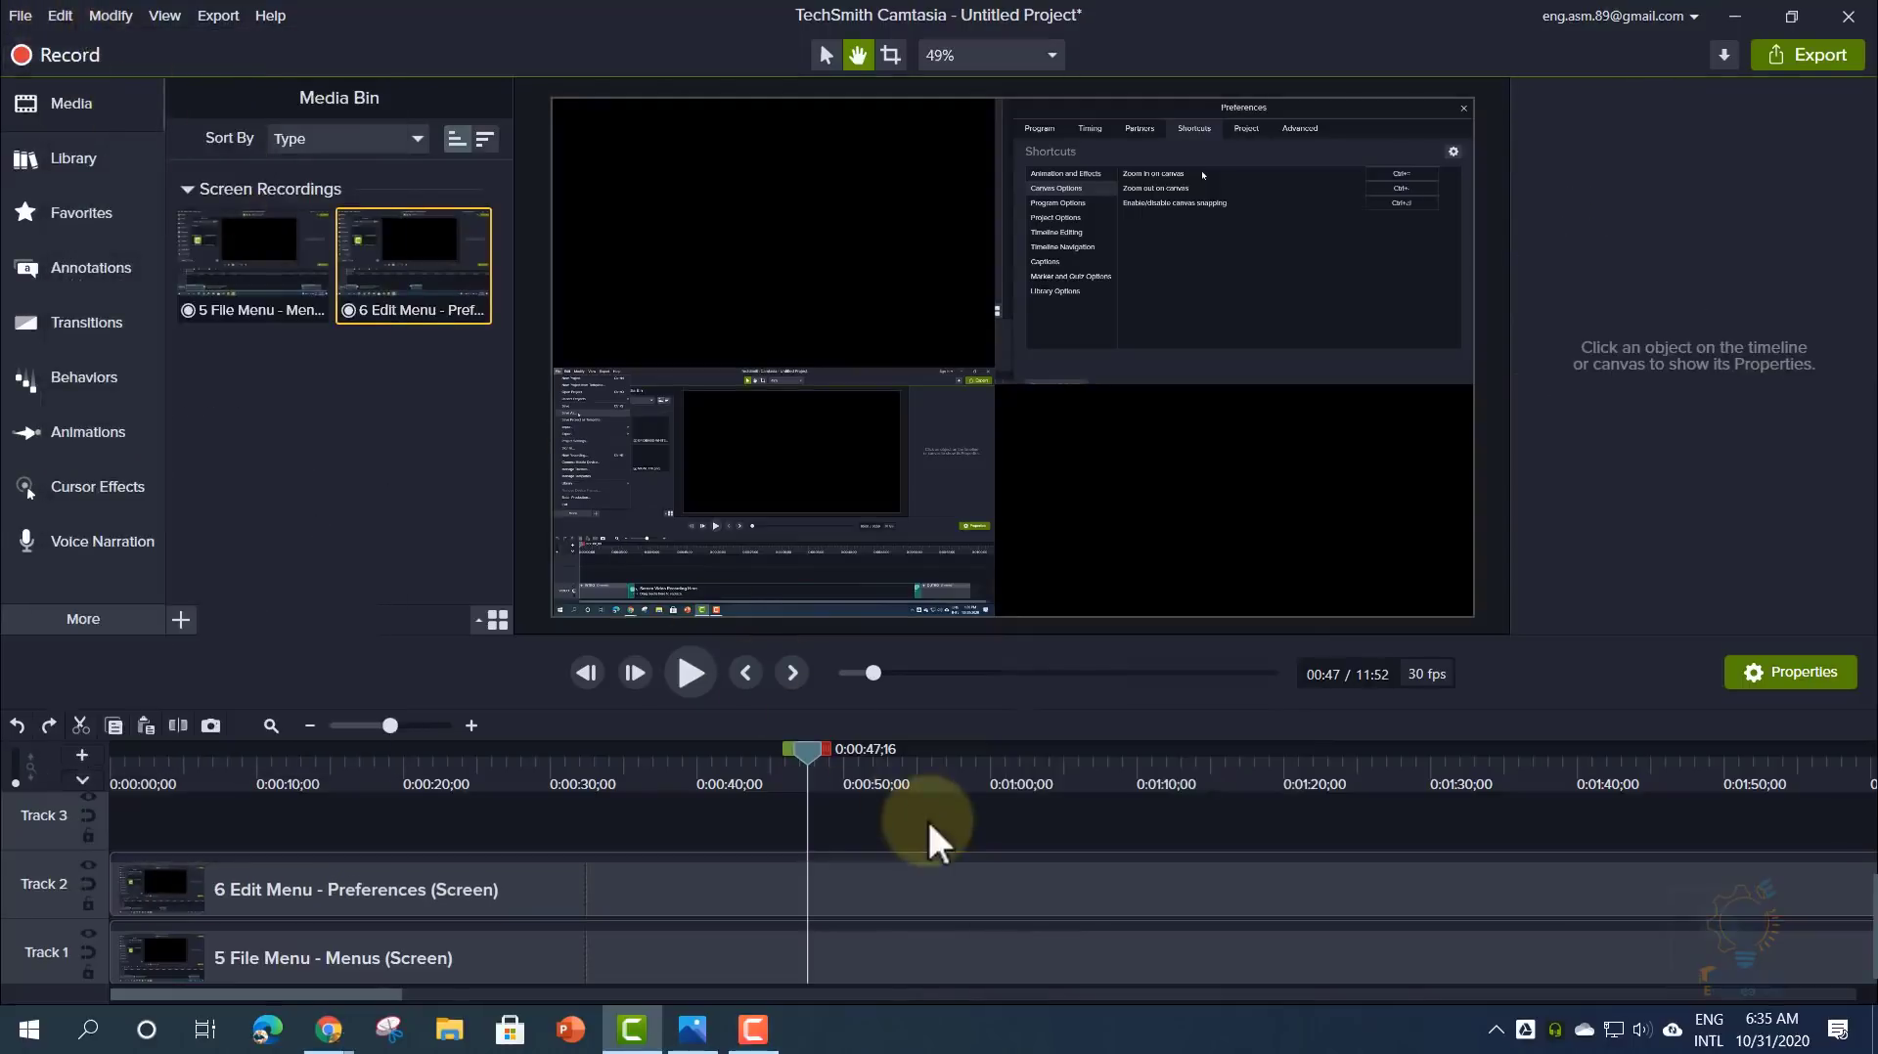
click(883, 895)
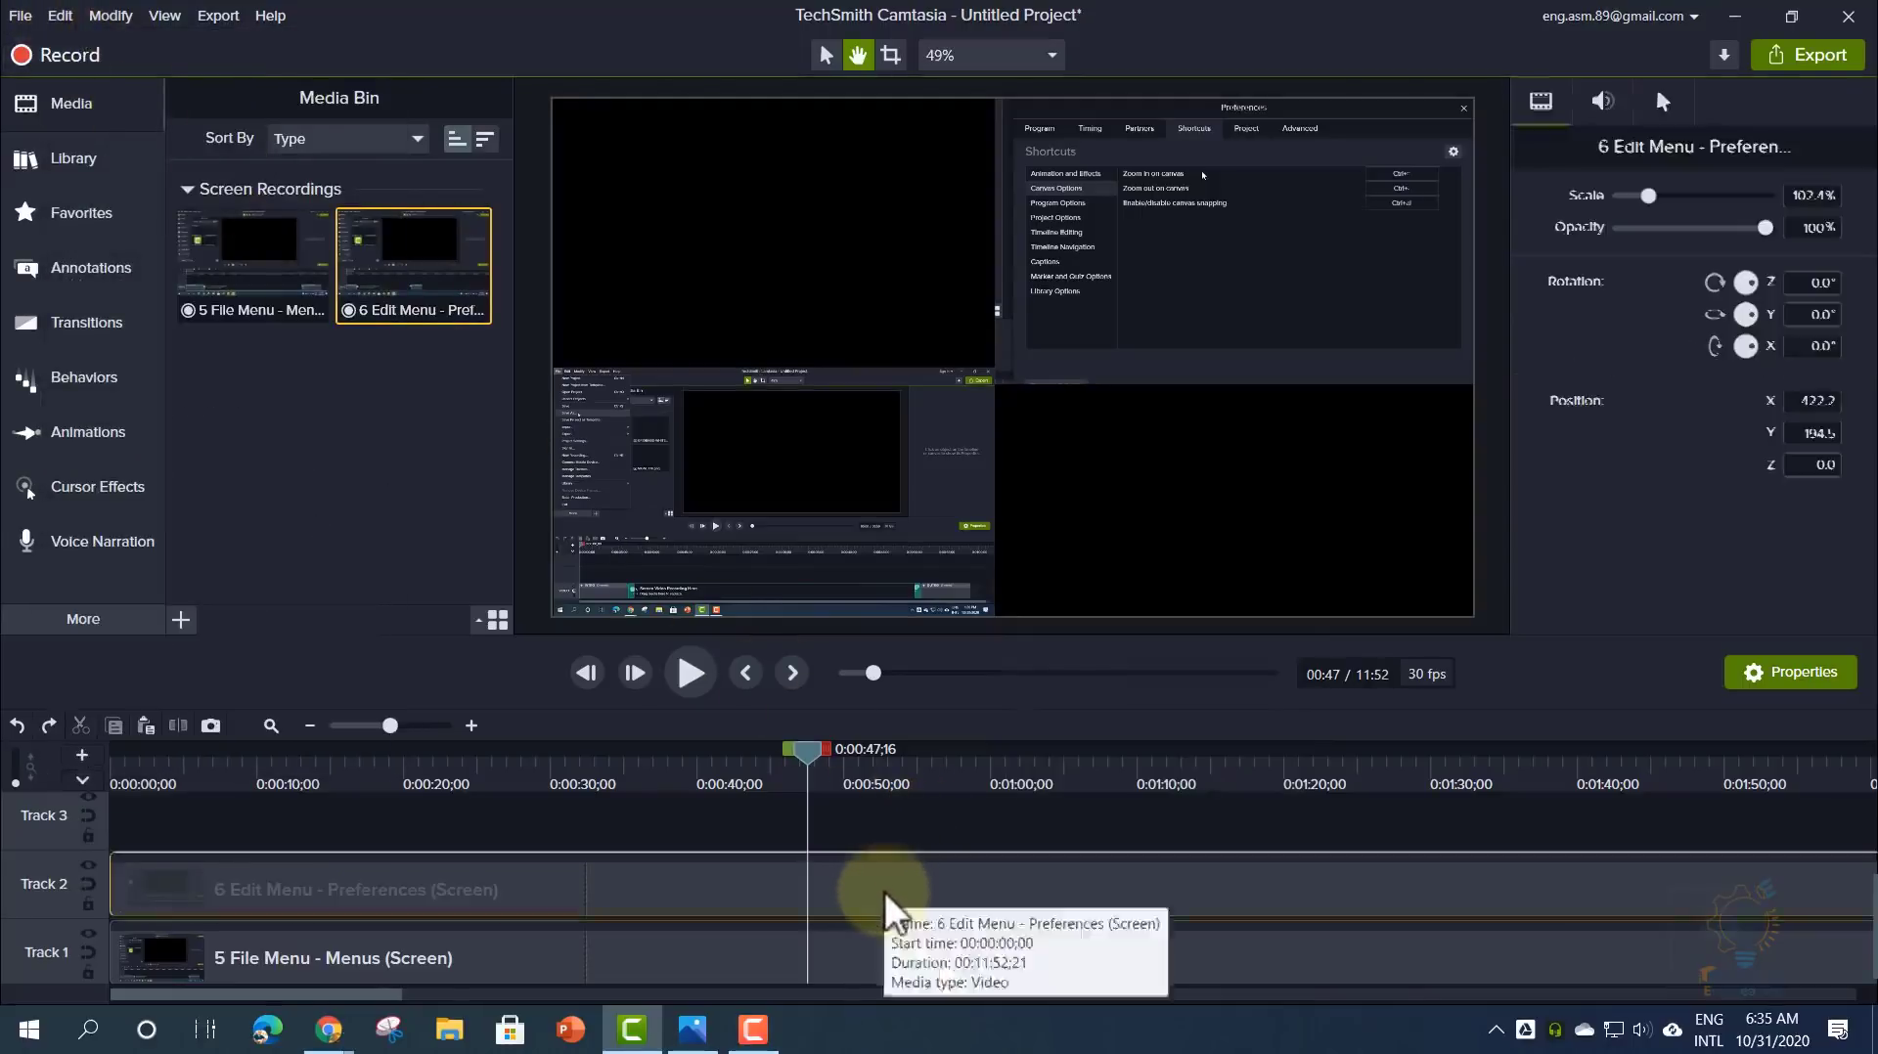
drag(821, 750, 882, 749)
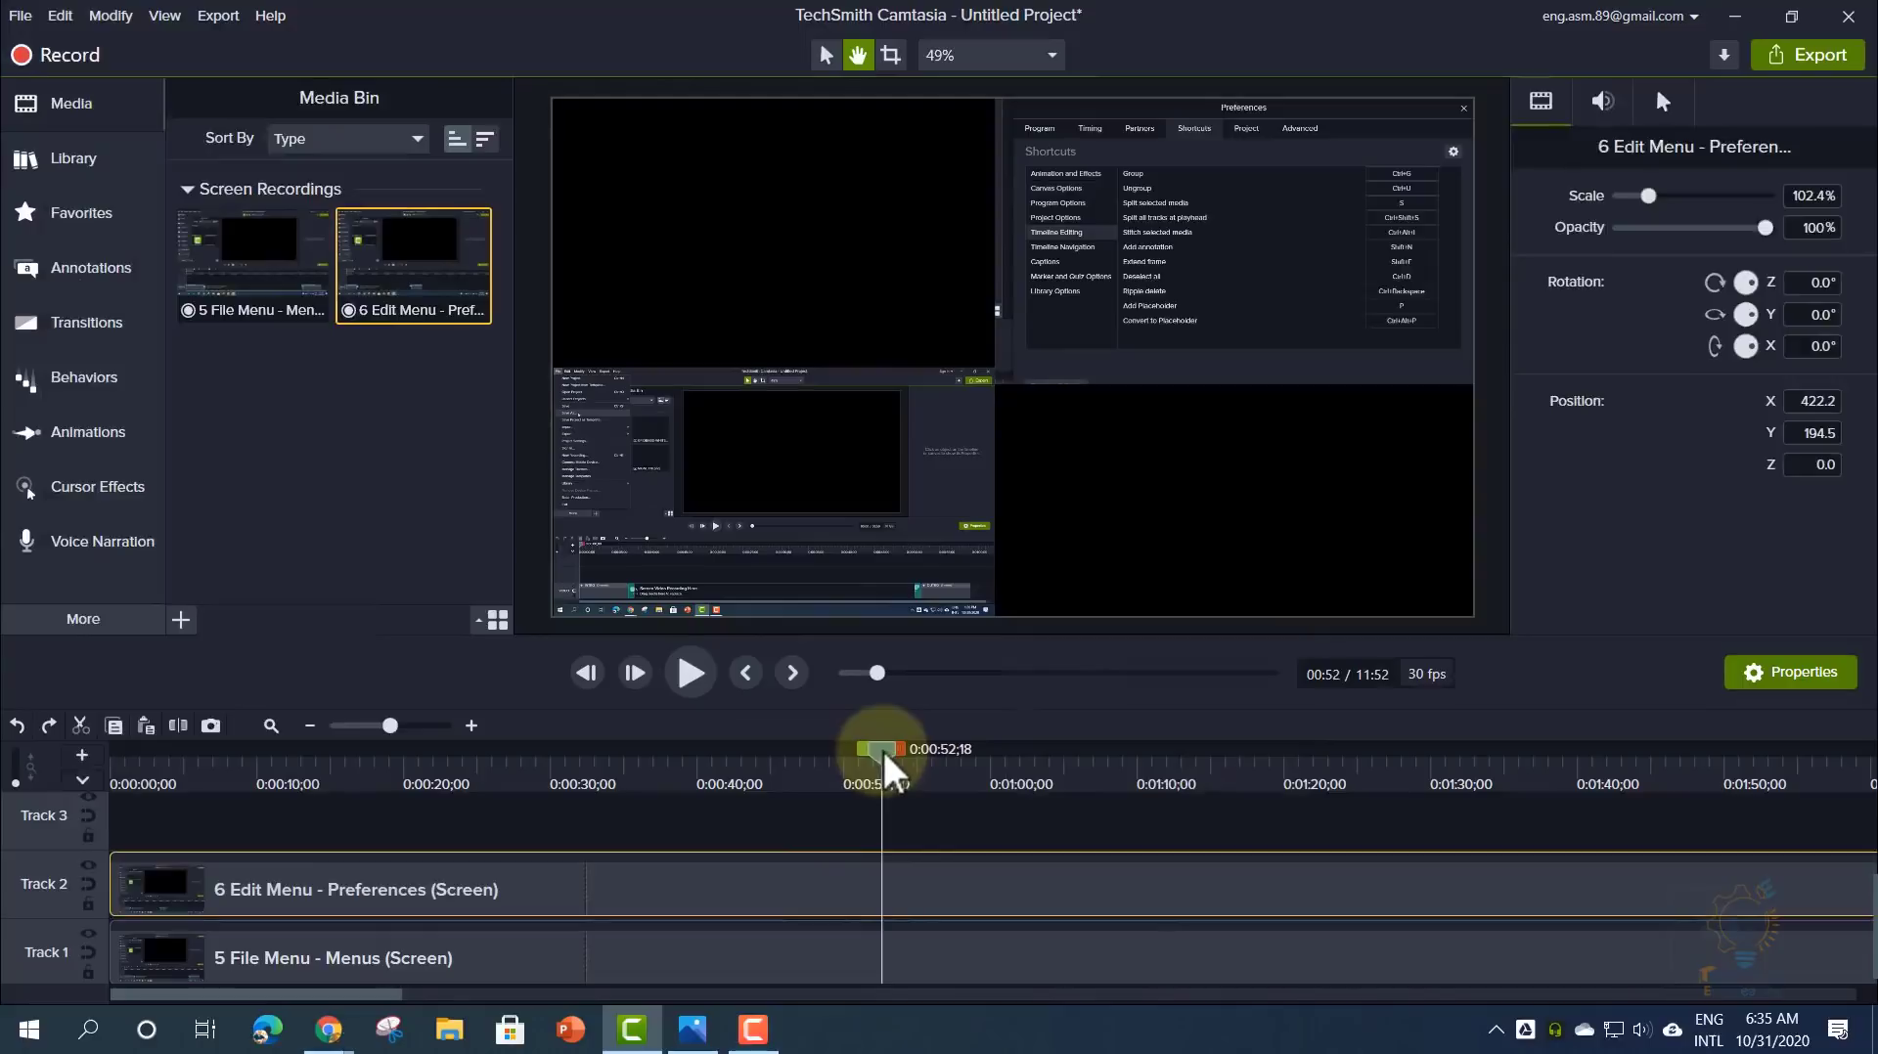
right_click(882, 748)
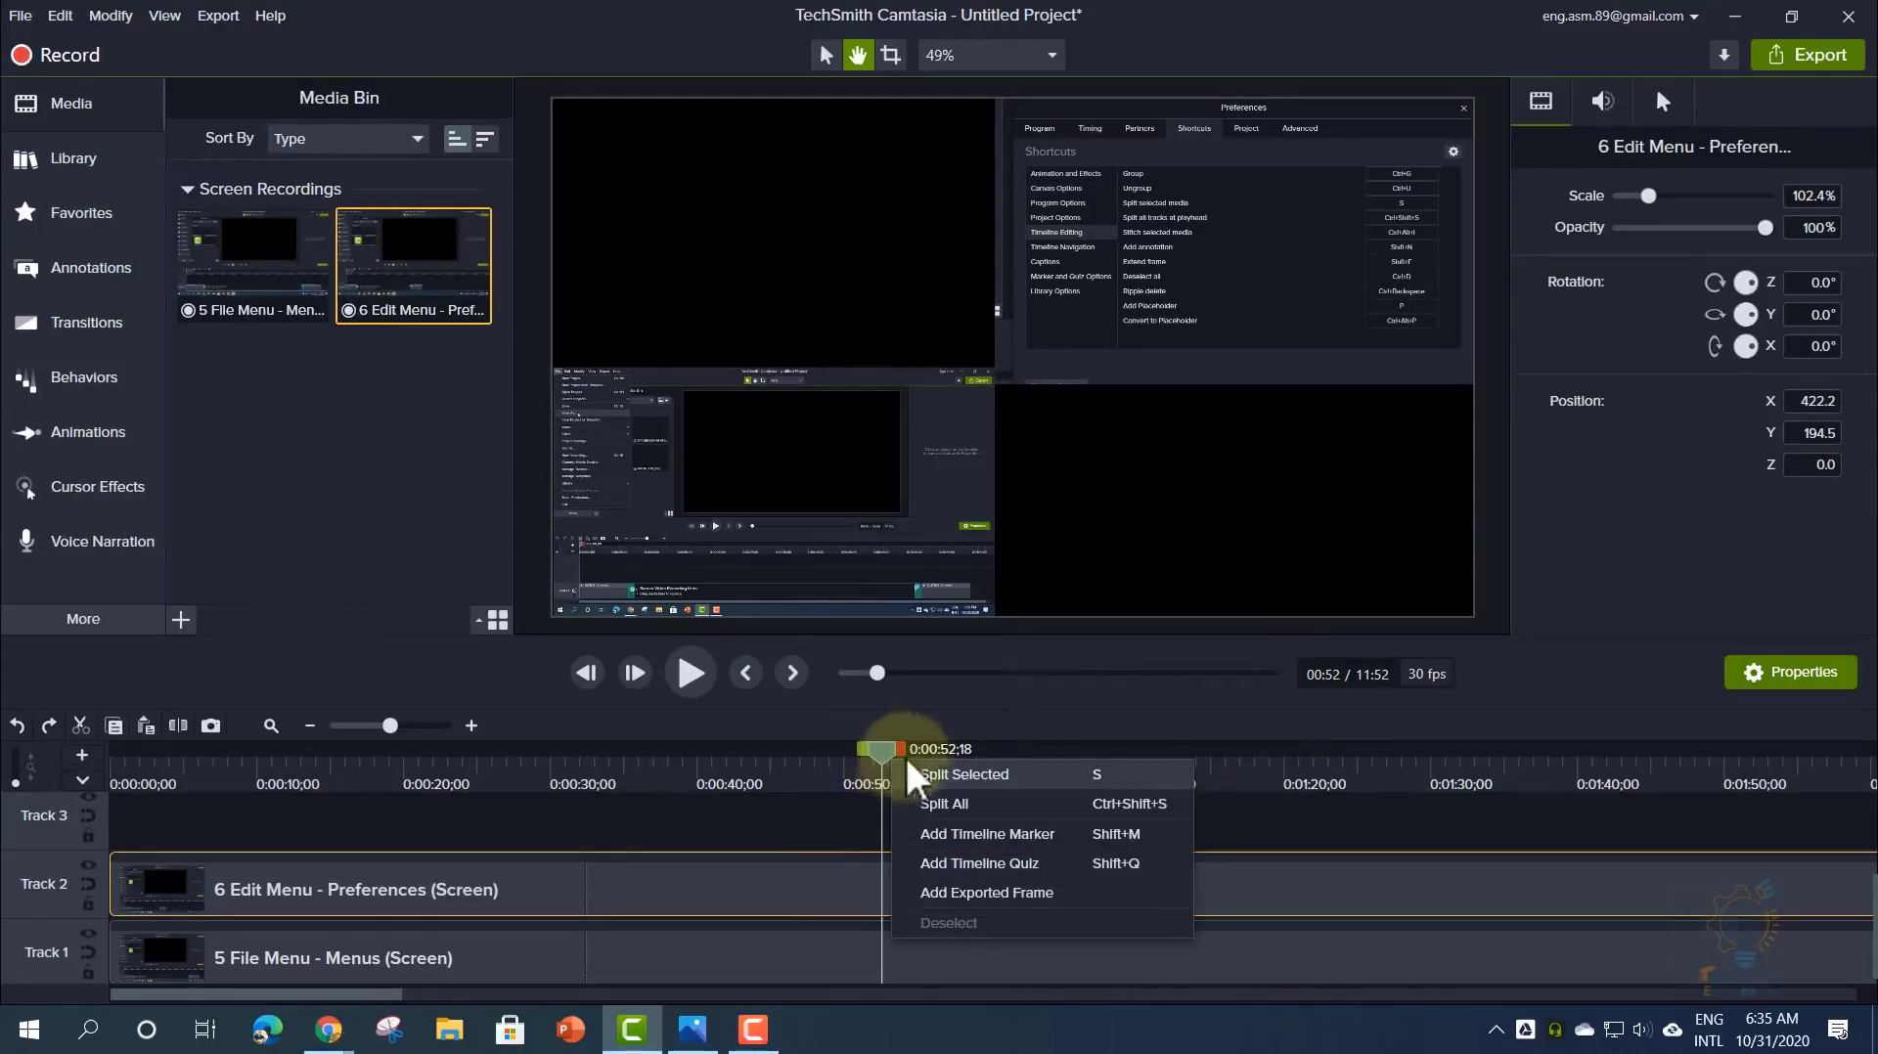
click(966, 772)
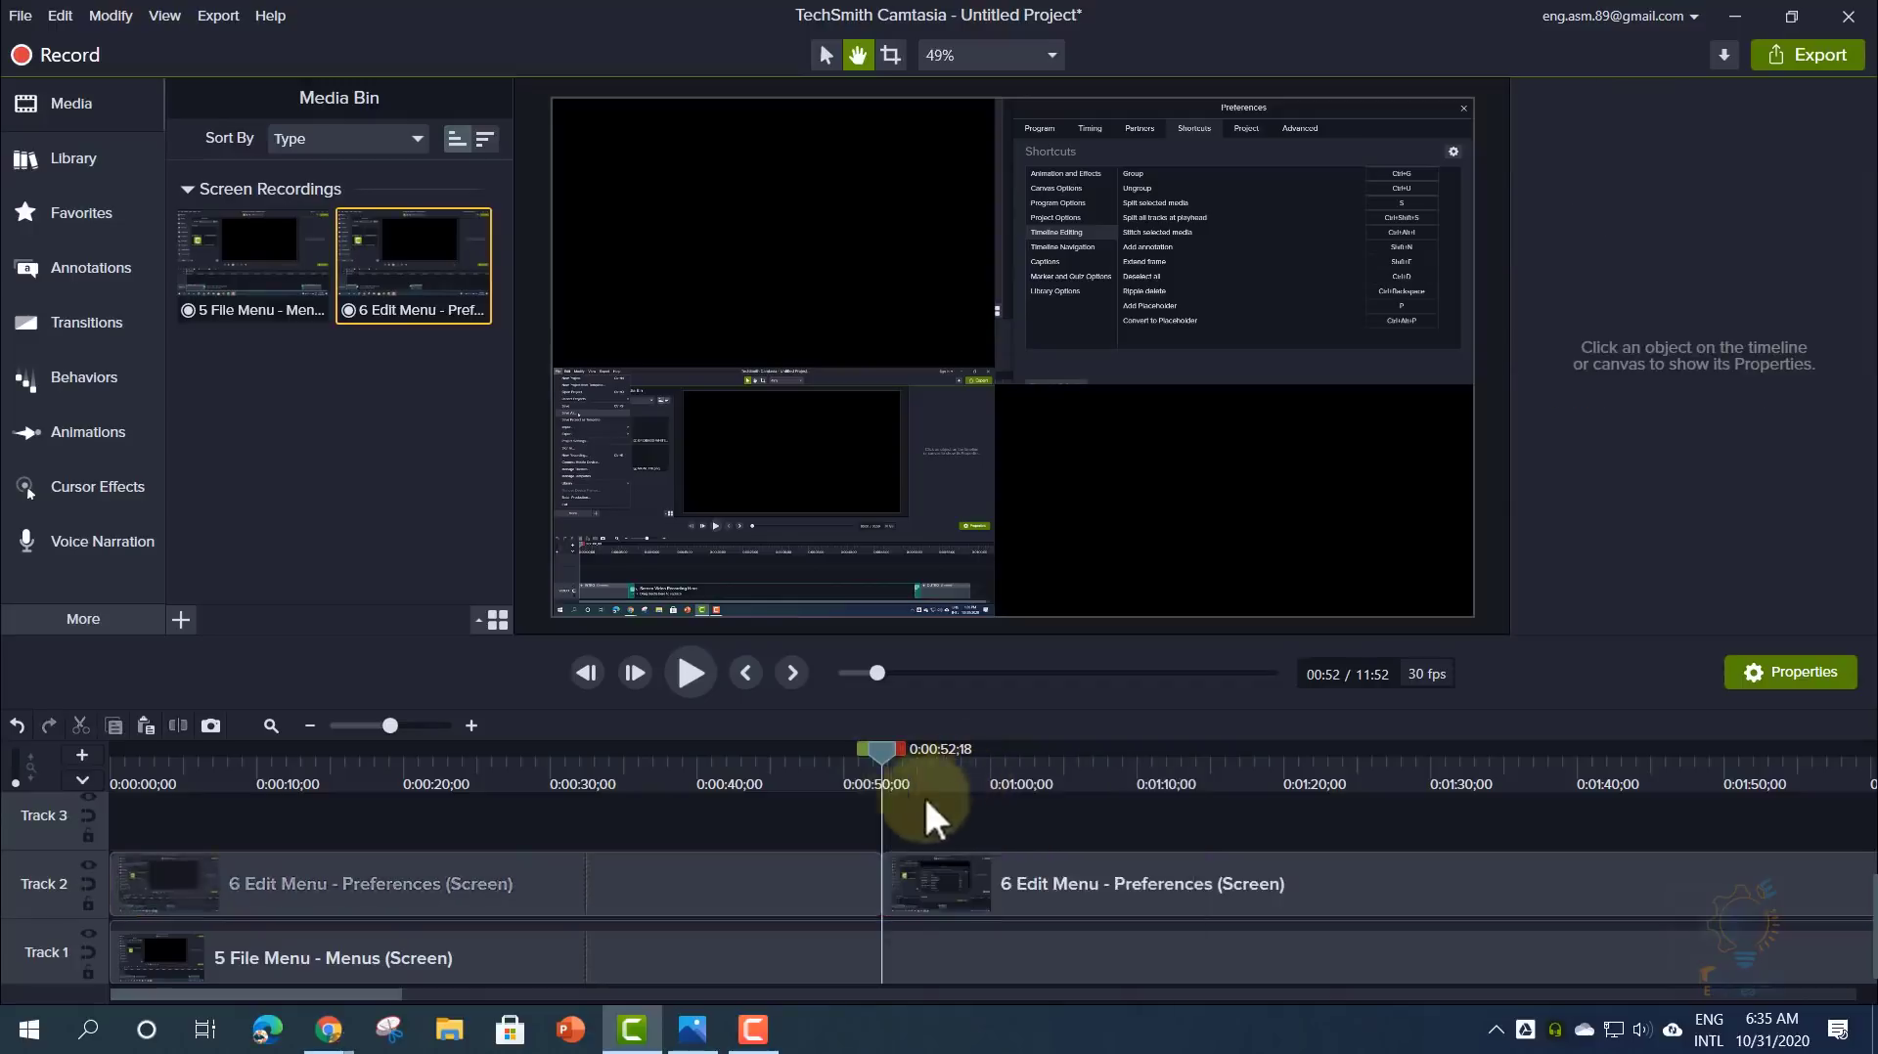
drag(970, 892, 910, 885)
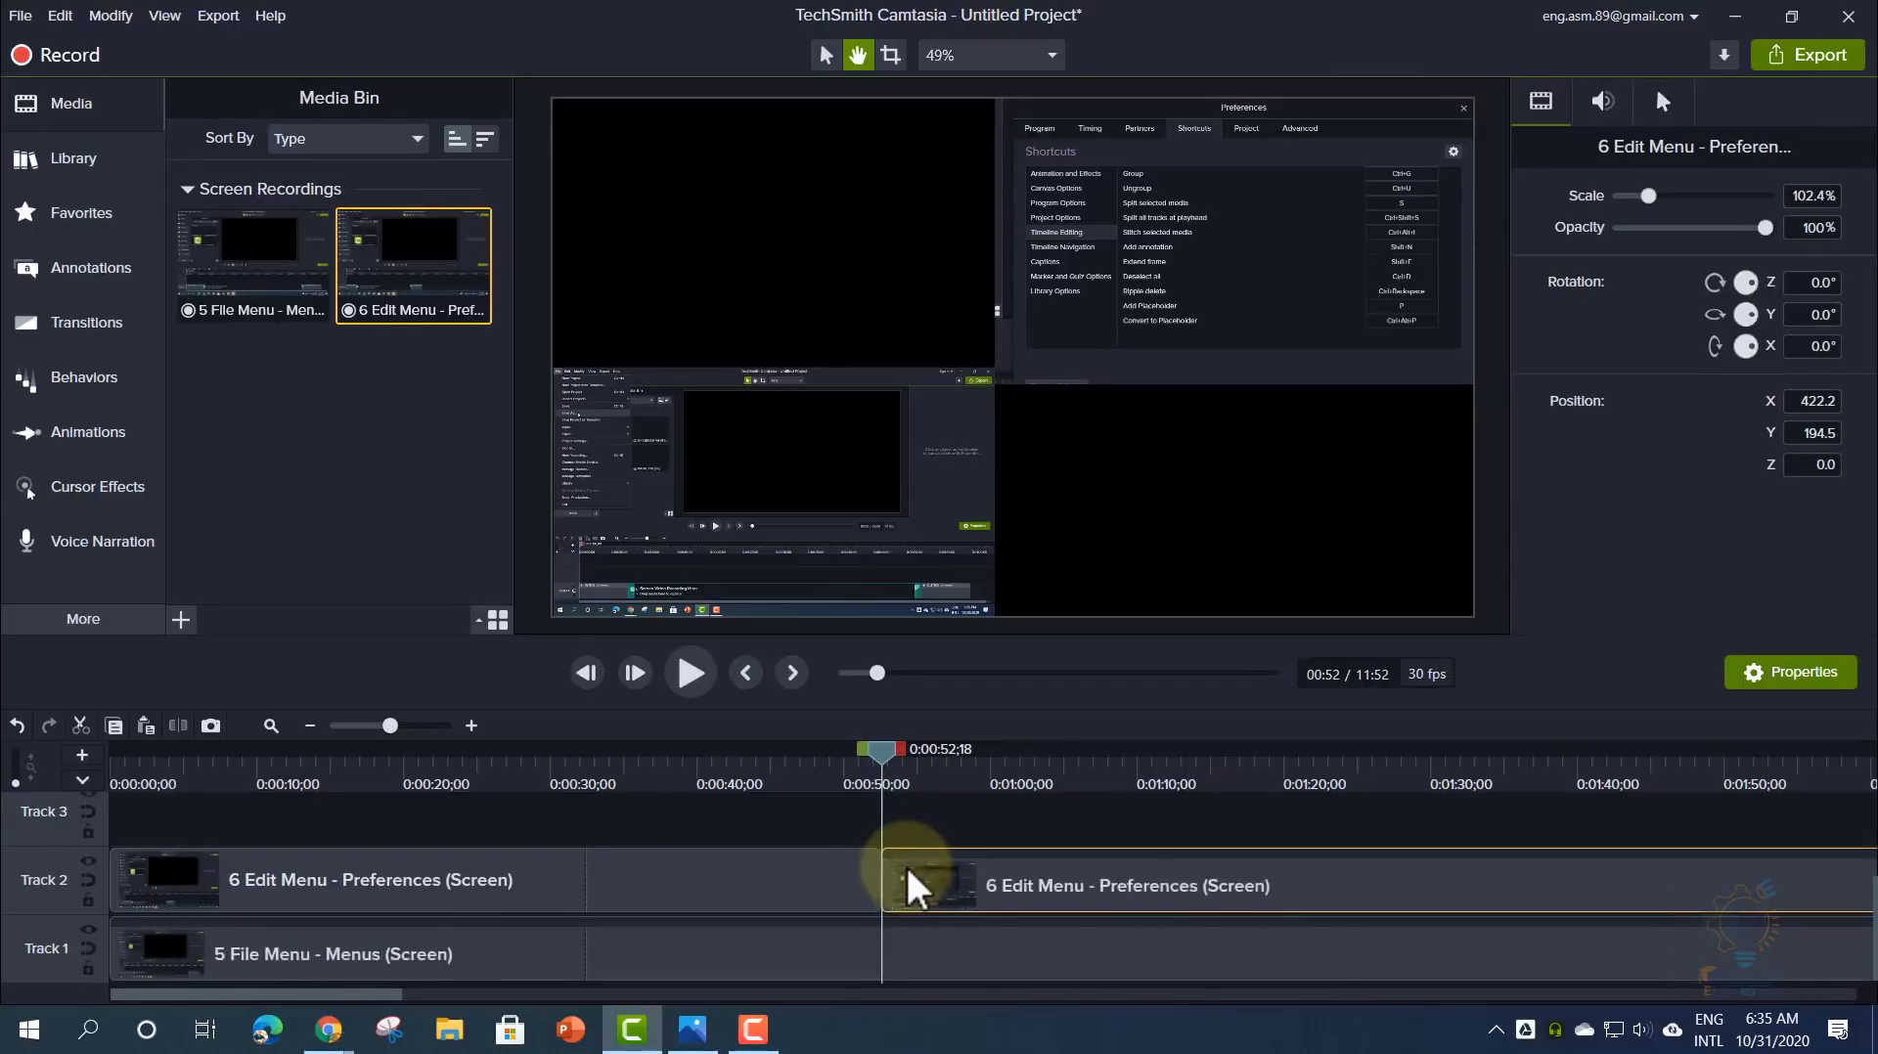
- Undo the move and the 0:52 split, restoring one continuous Track 2 clip
click(60, 16)
click(78, 44)
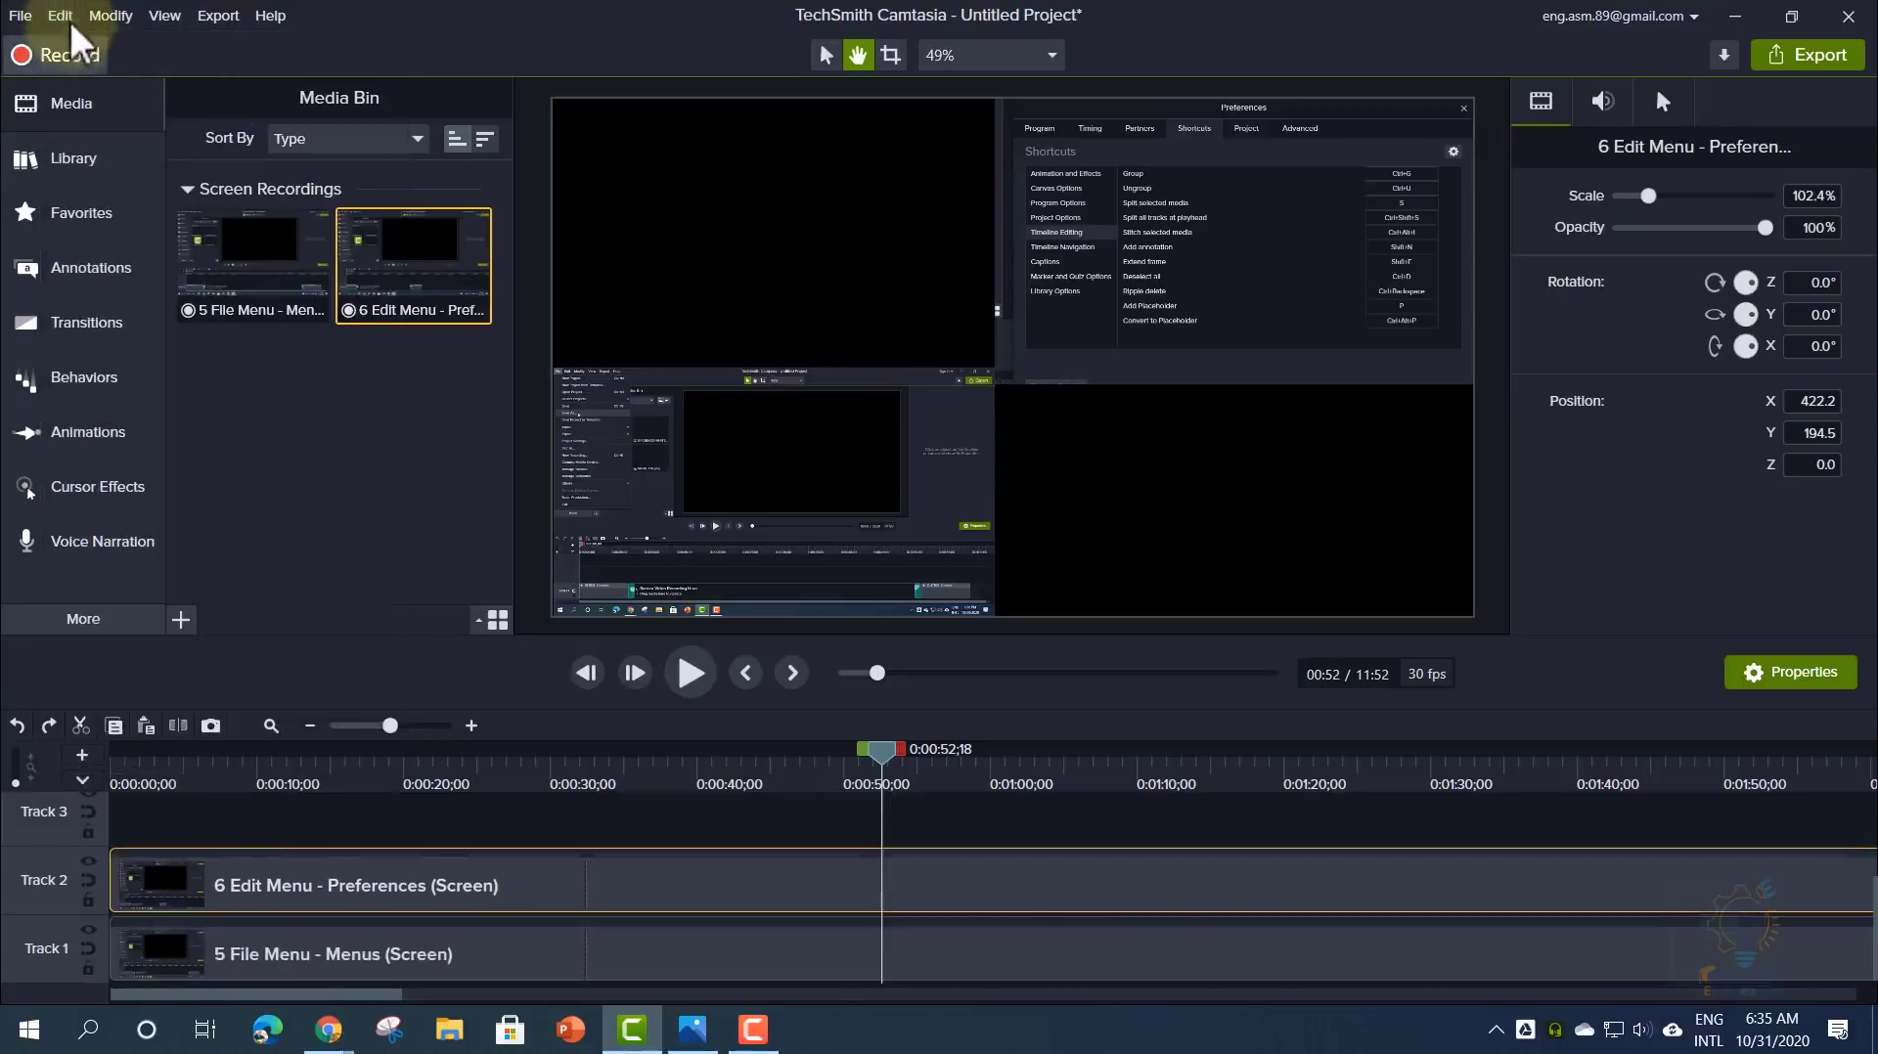
click(60, 16)
click(78, 45)
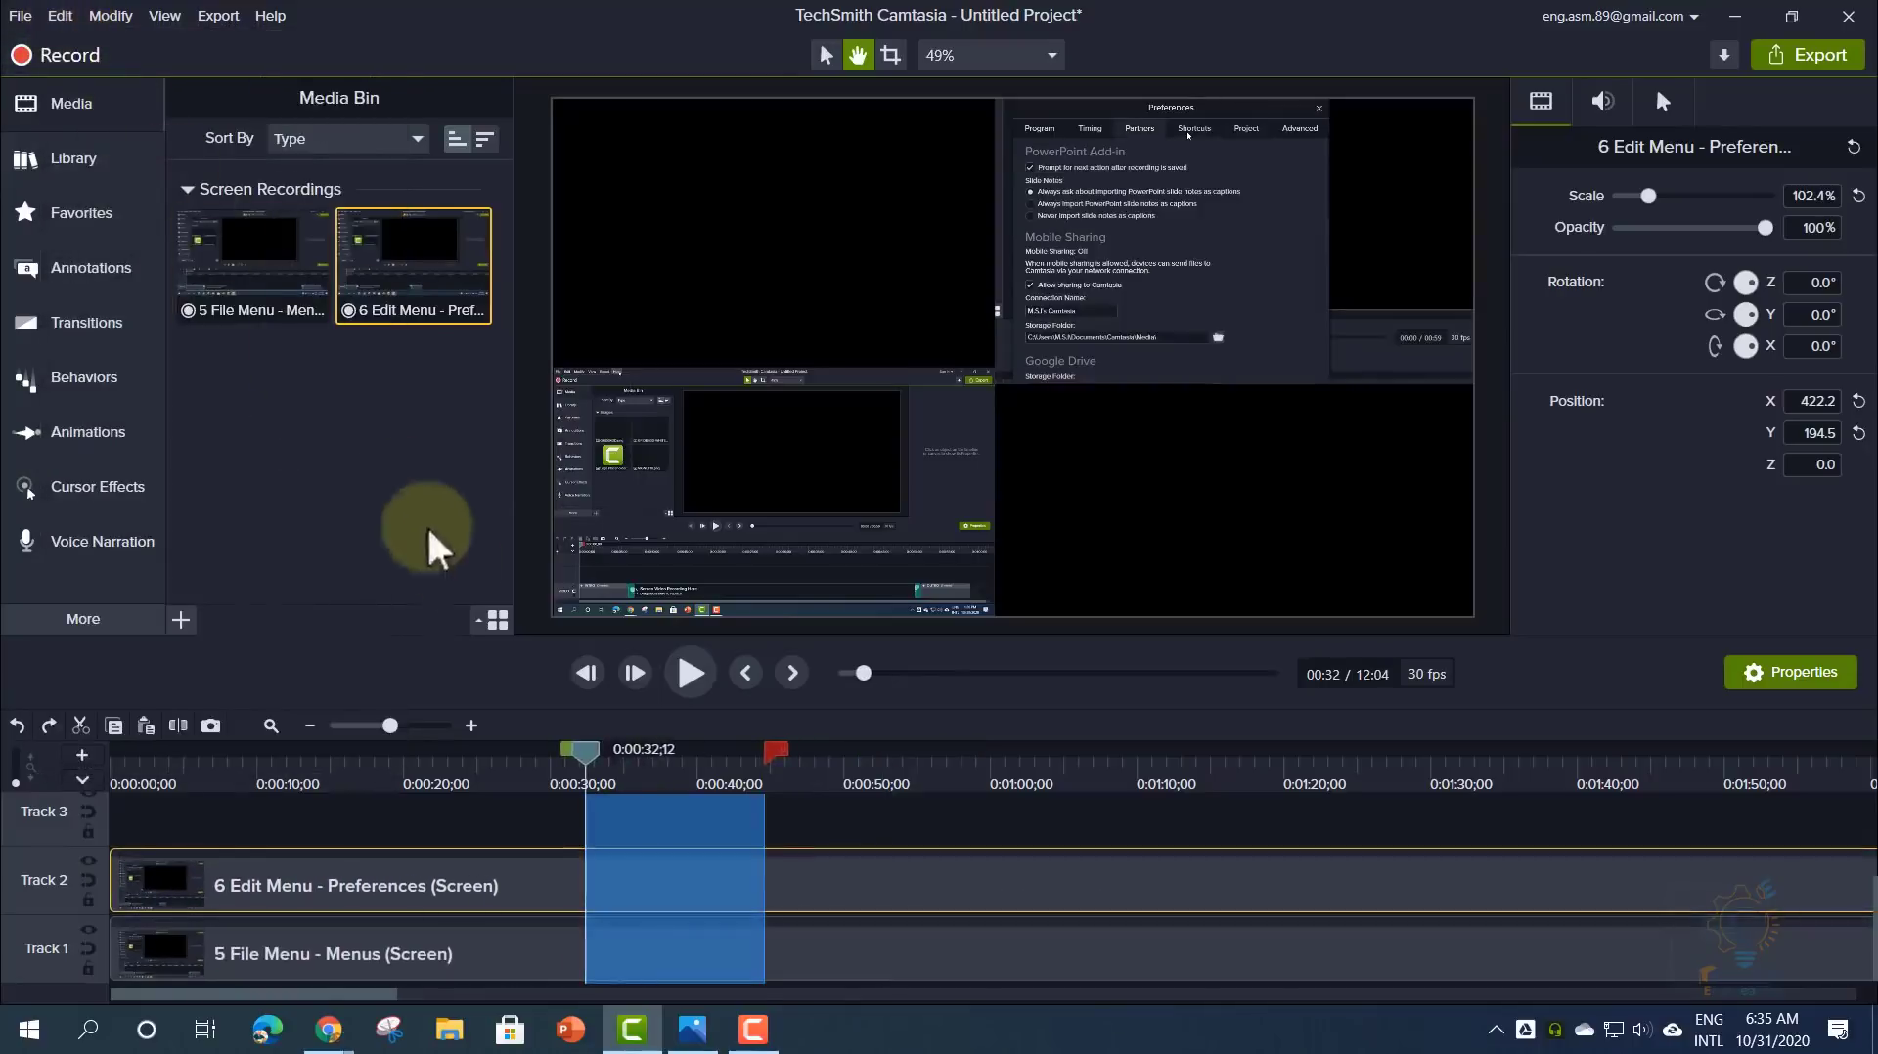
- Scrub the playhead to about 0:19 for a split point, then close the split options without splitting
click(590, 758)
click(927, 762)
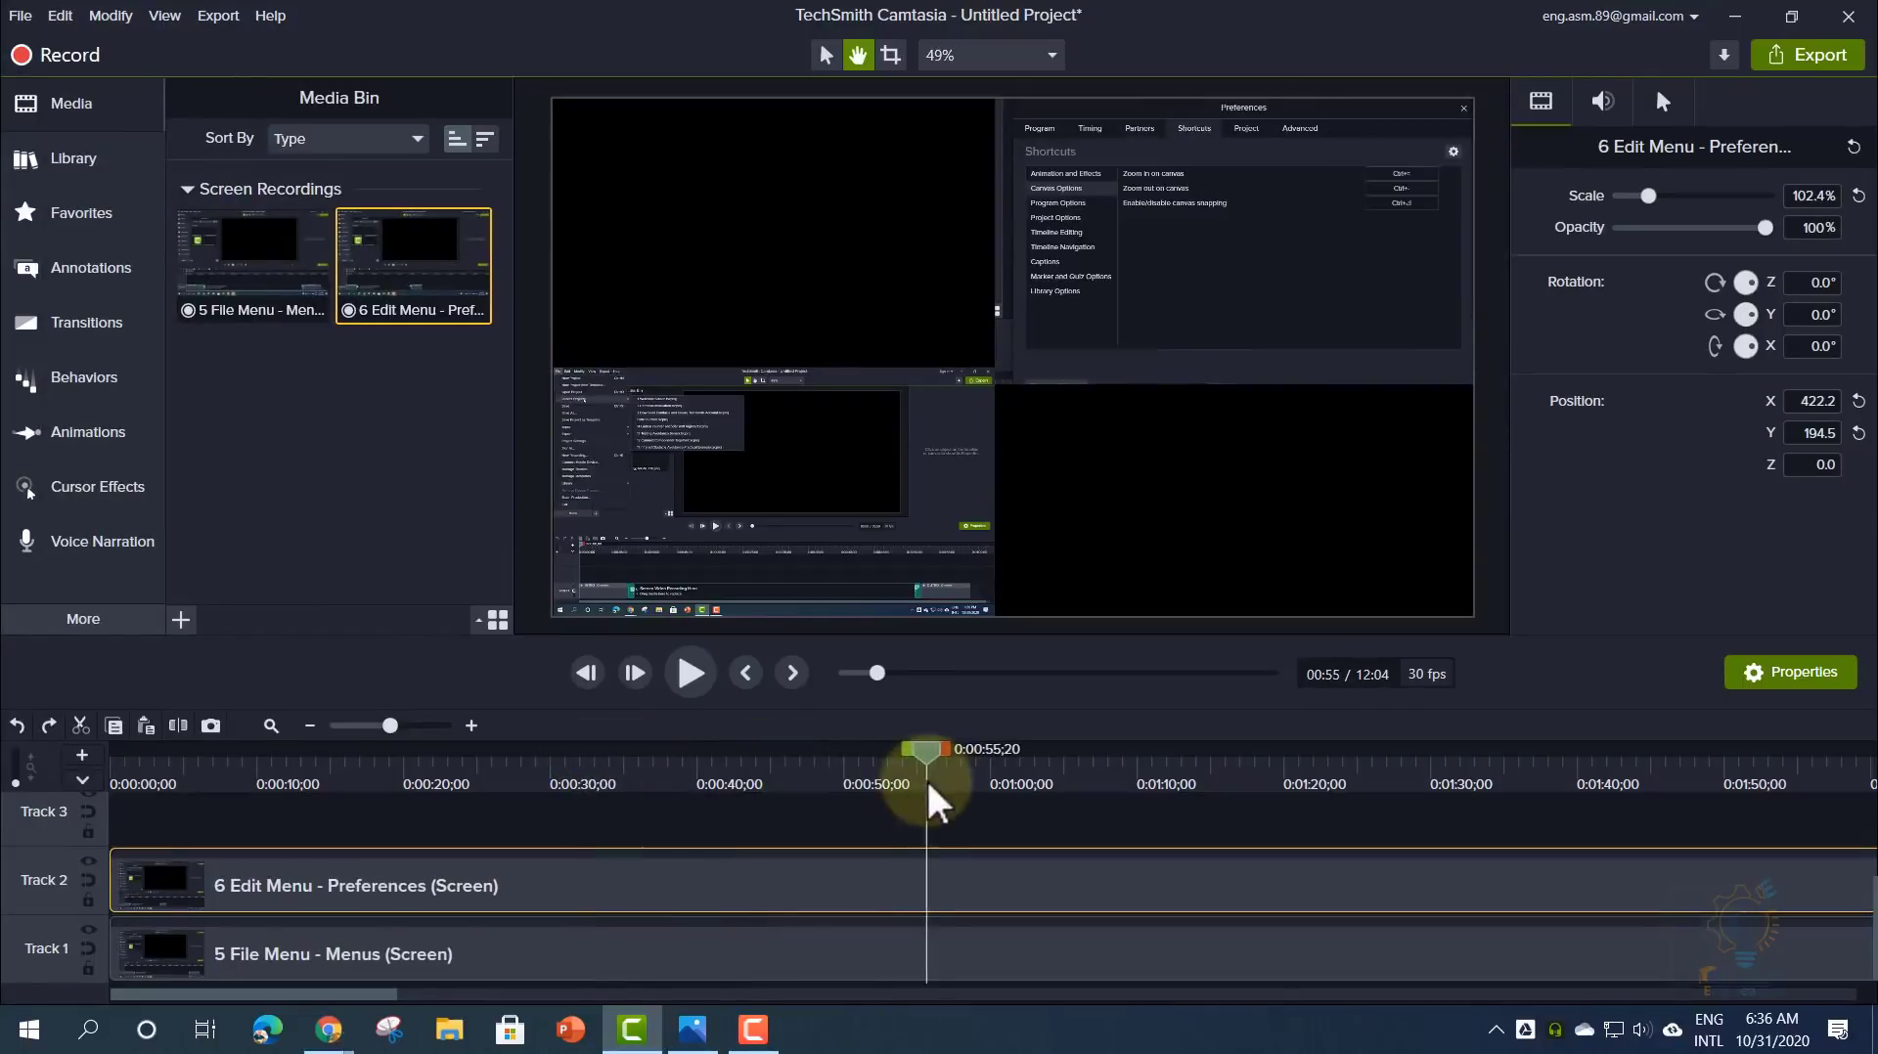
drag(936, 757, 389, 773)
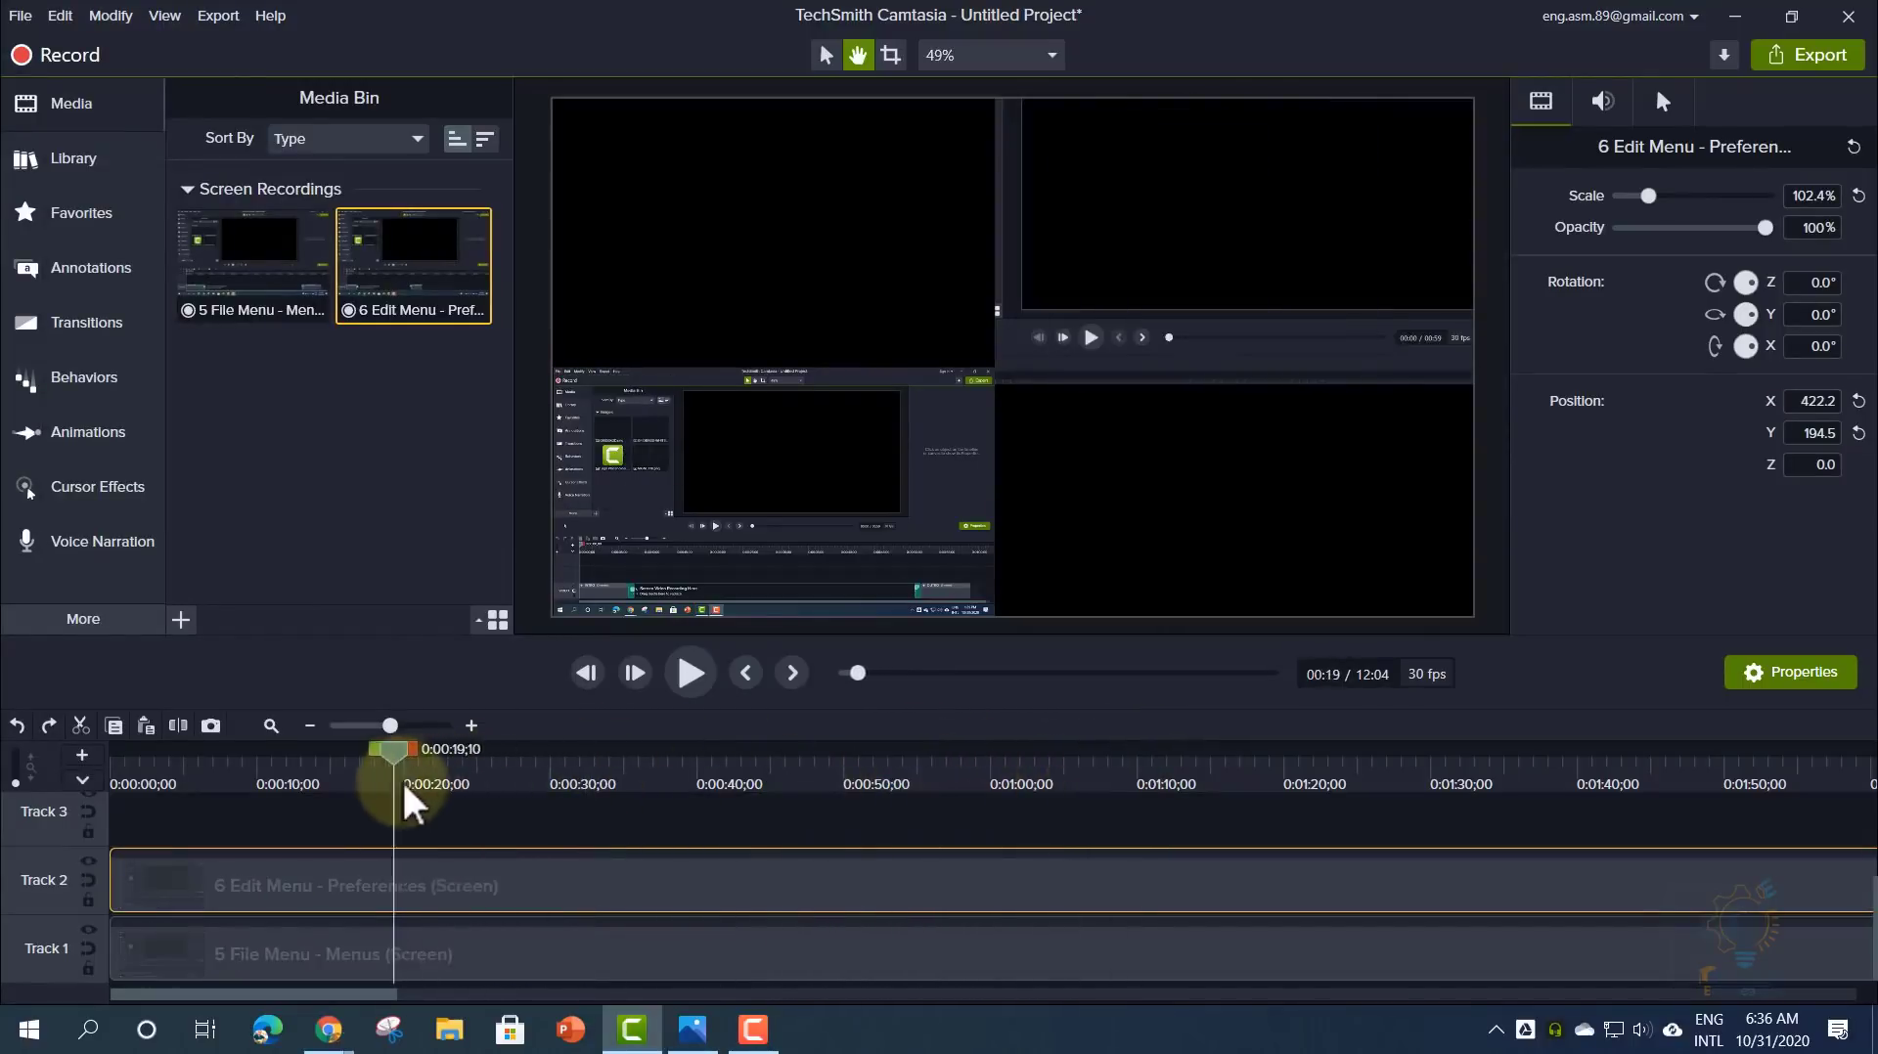
right_click(394, 758)
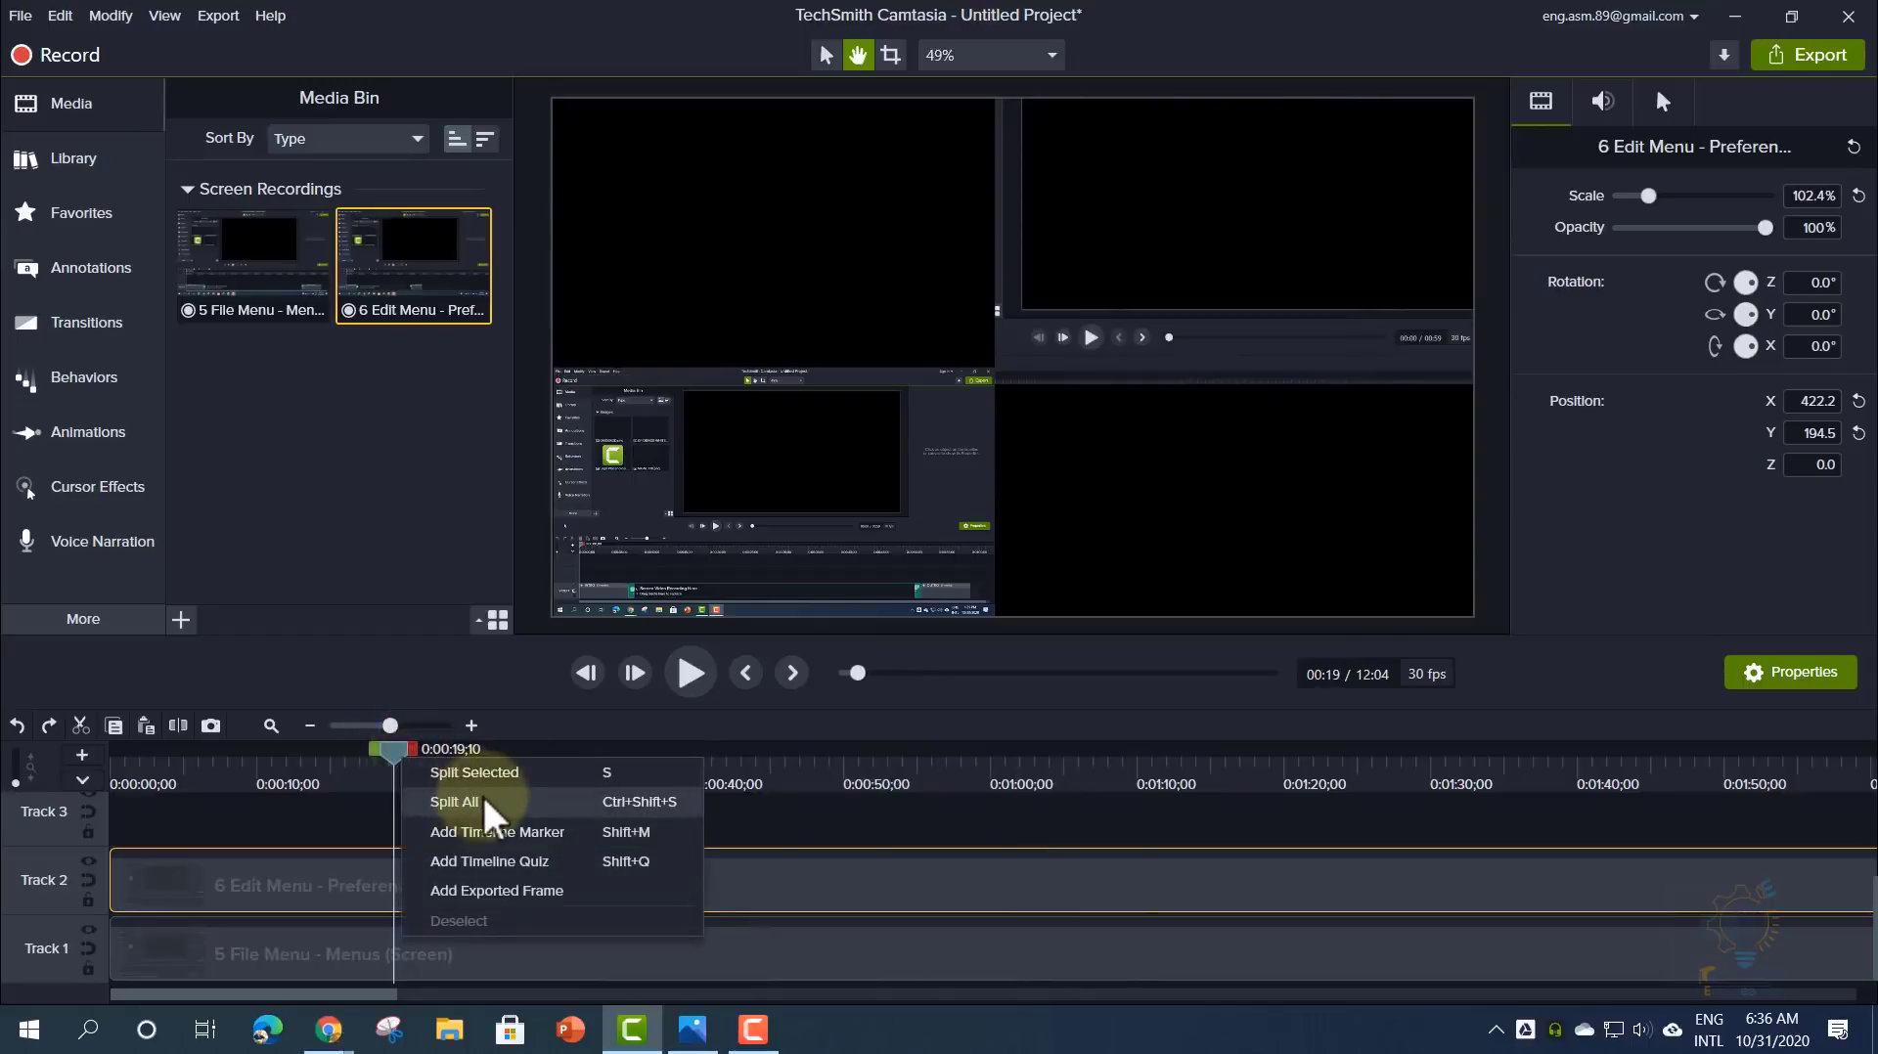
click(352, 827)
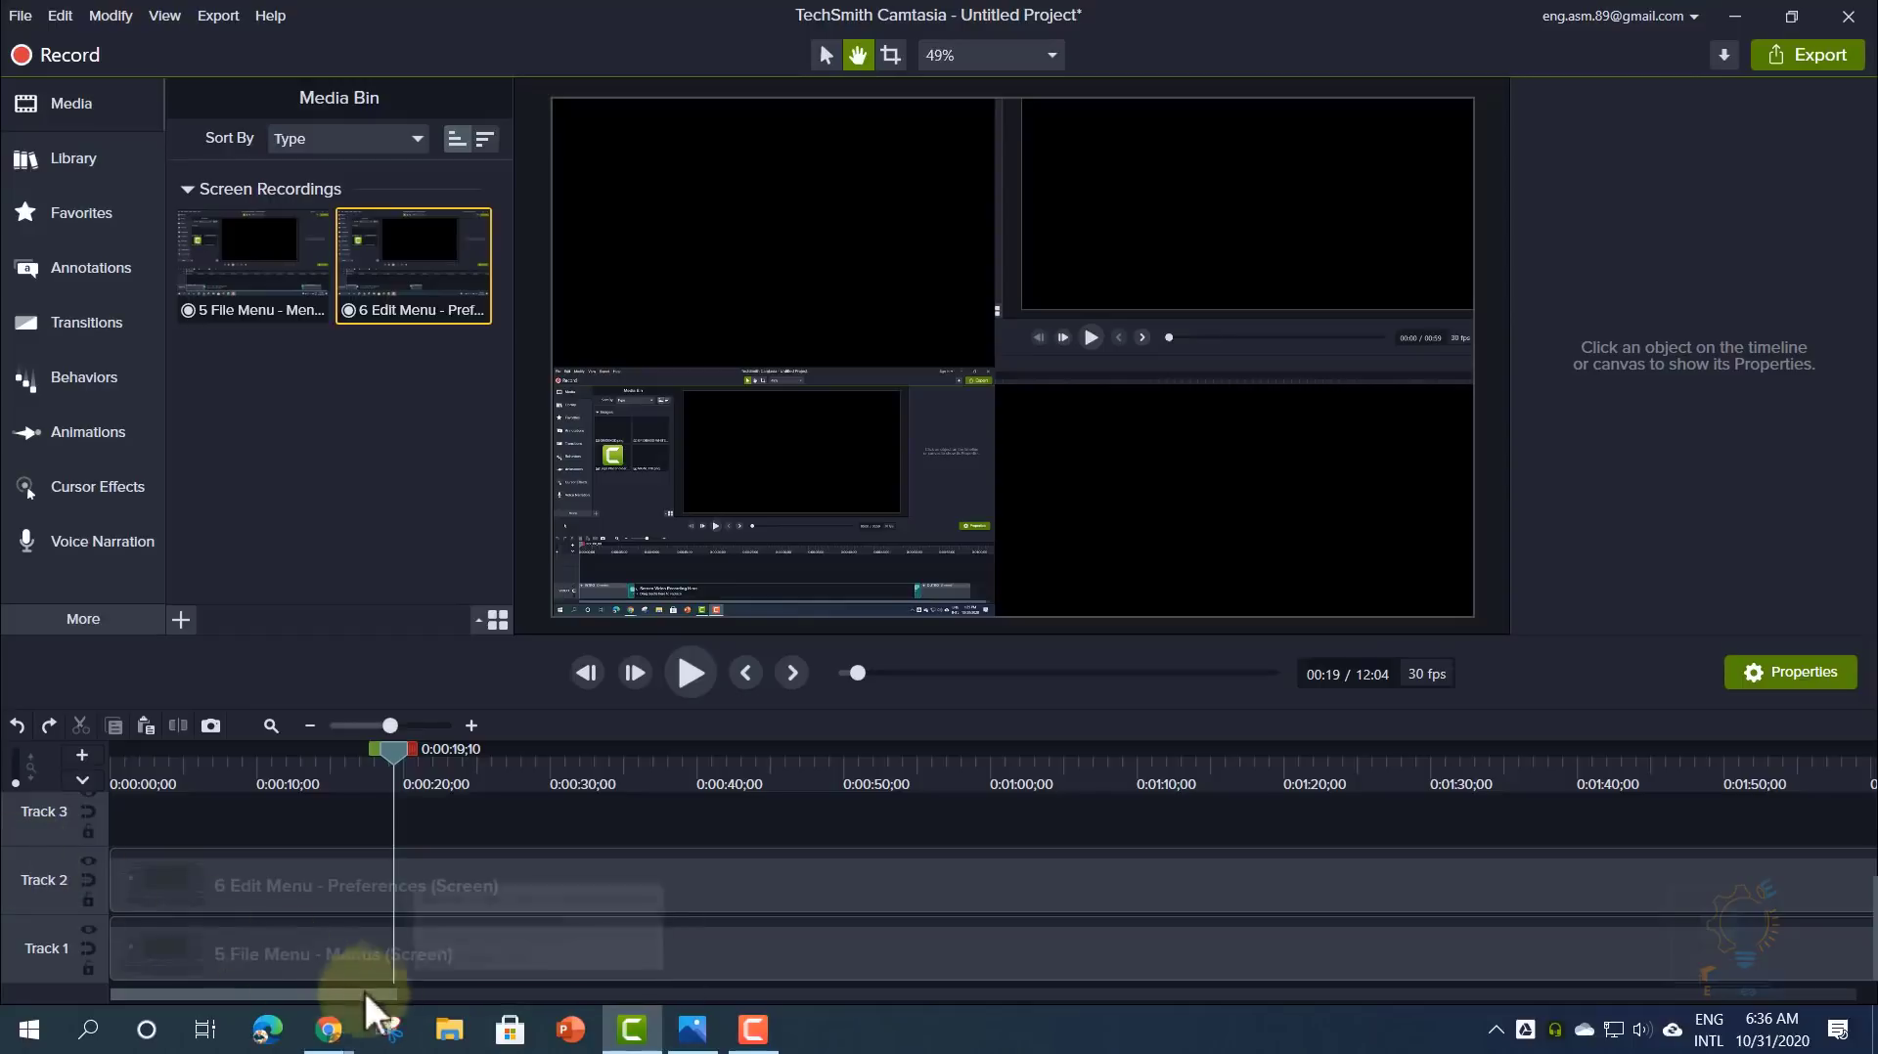
- Extend the Track 2 Edit Menu clip's end to about 11:36 after previewing its ending, then deselect it
drag(383, 994, 1857, 994)
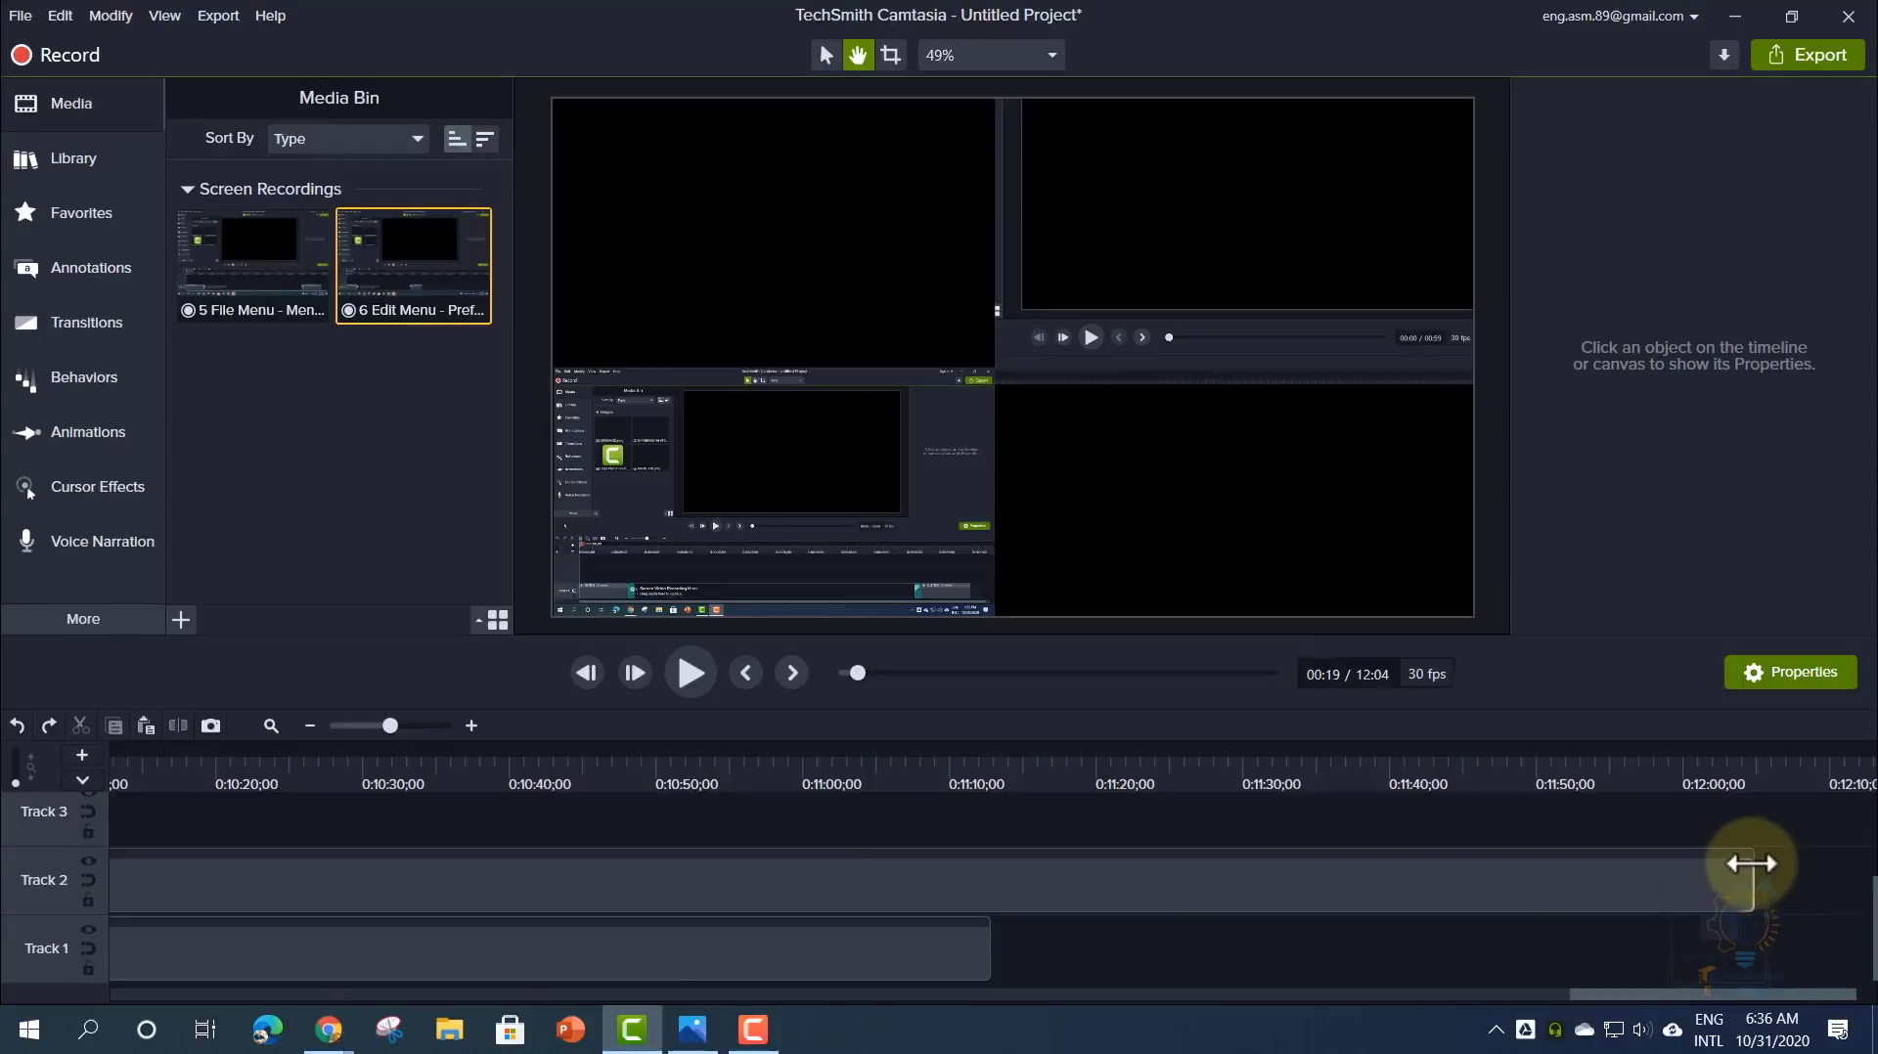
drag(1750, 871, 990, 897)
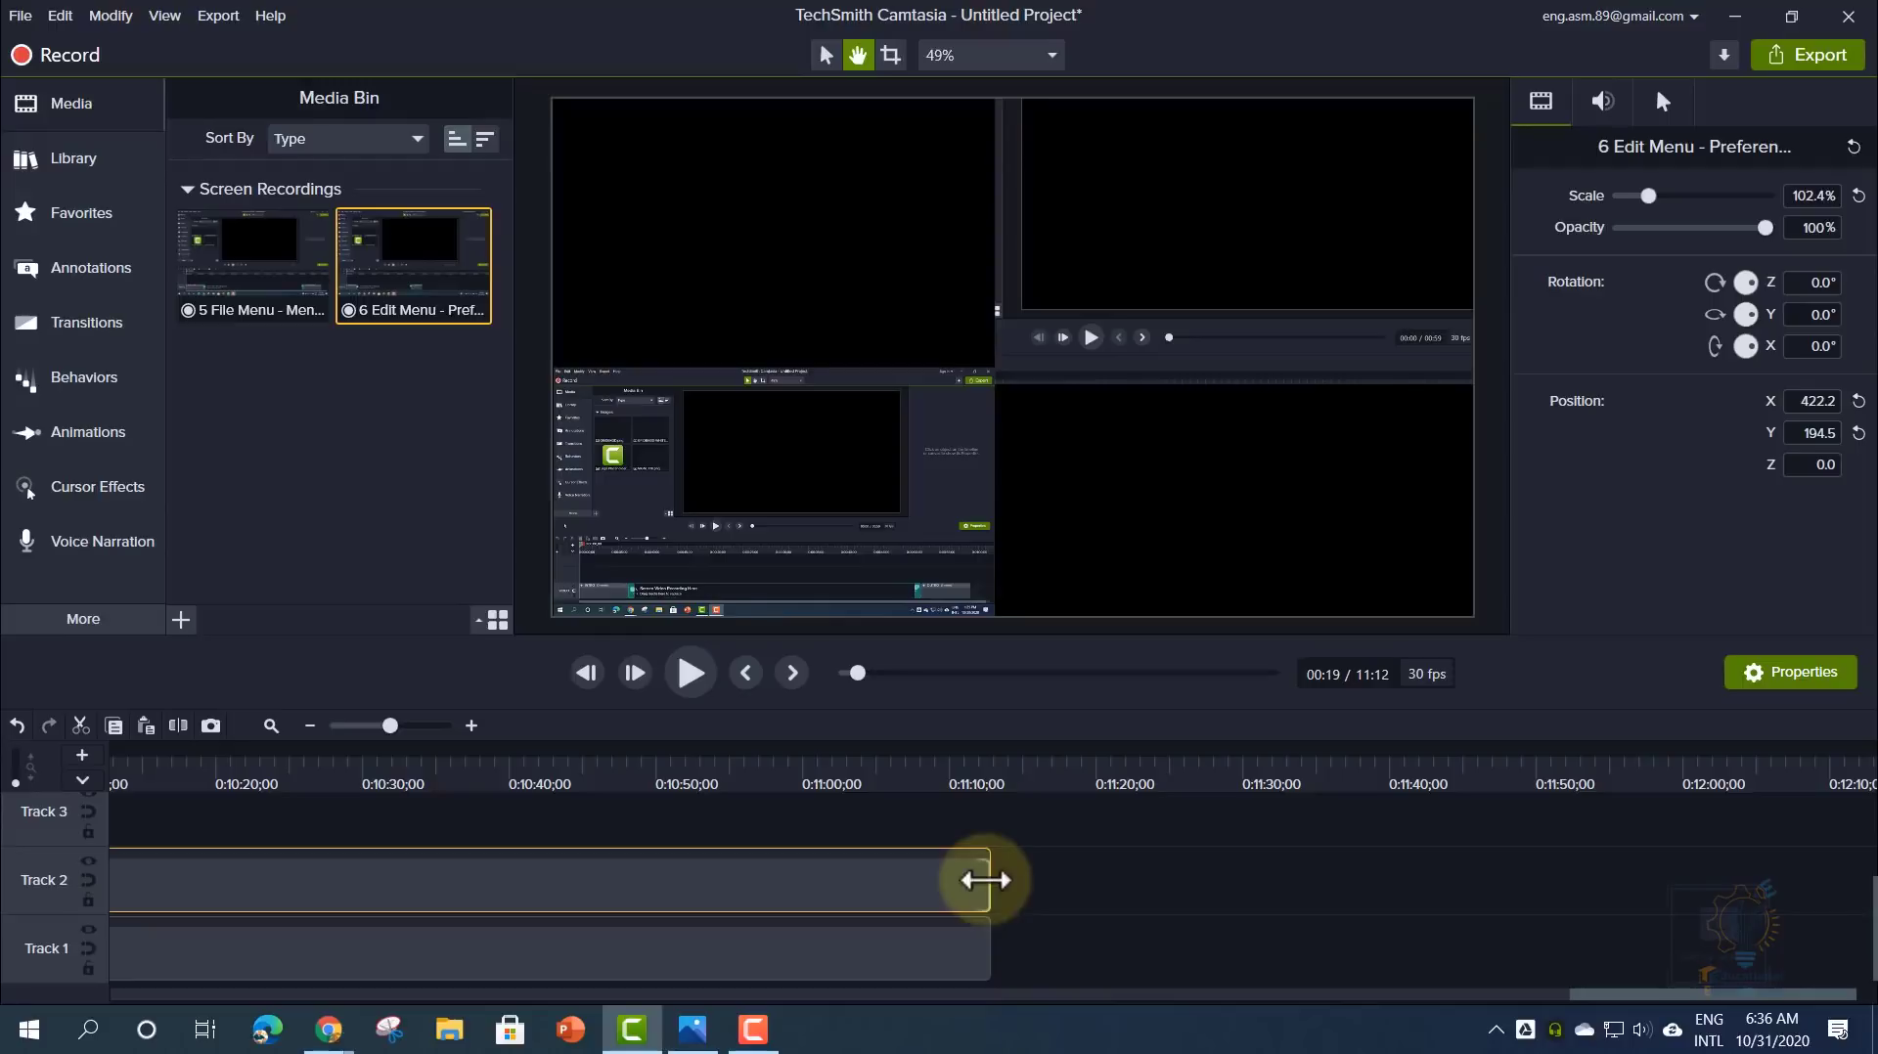
drag(981, 880, 1455, 876)
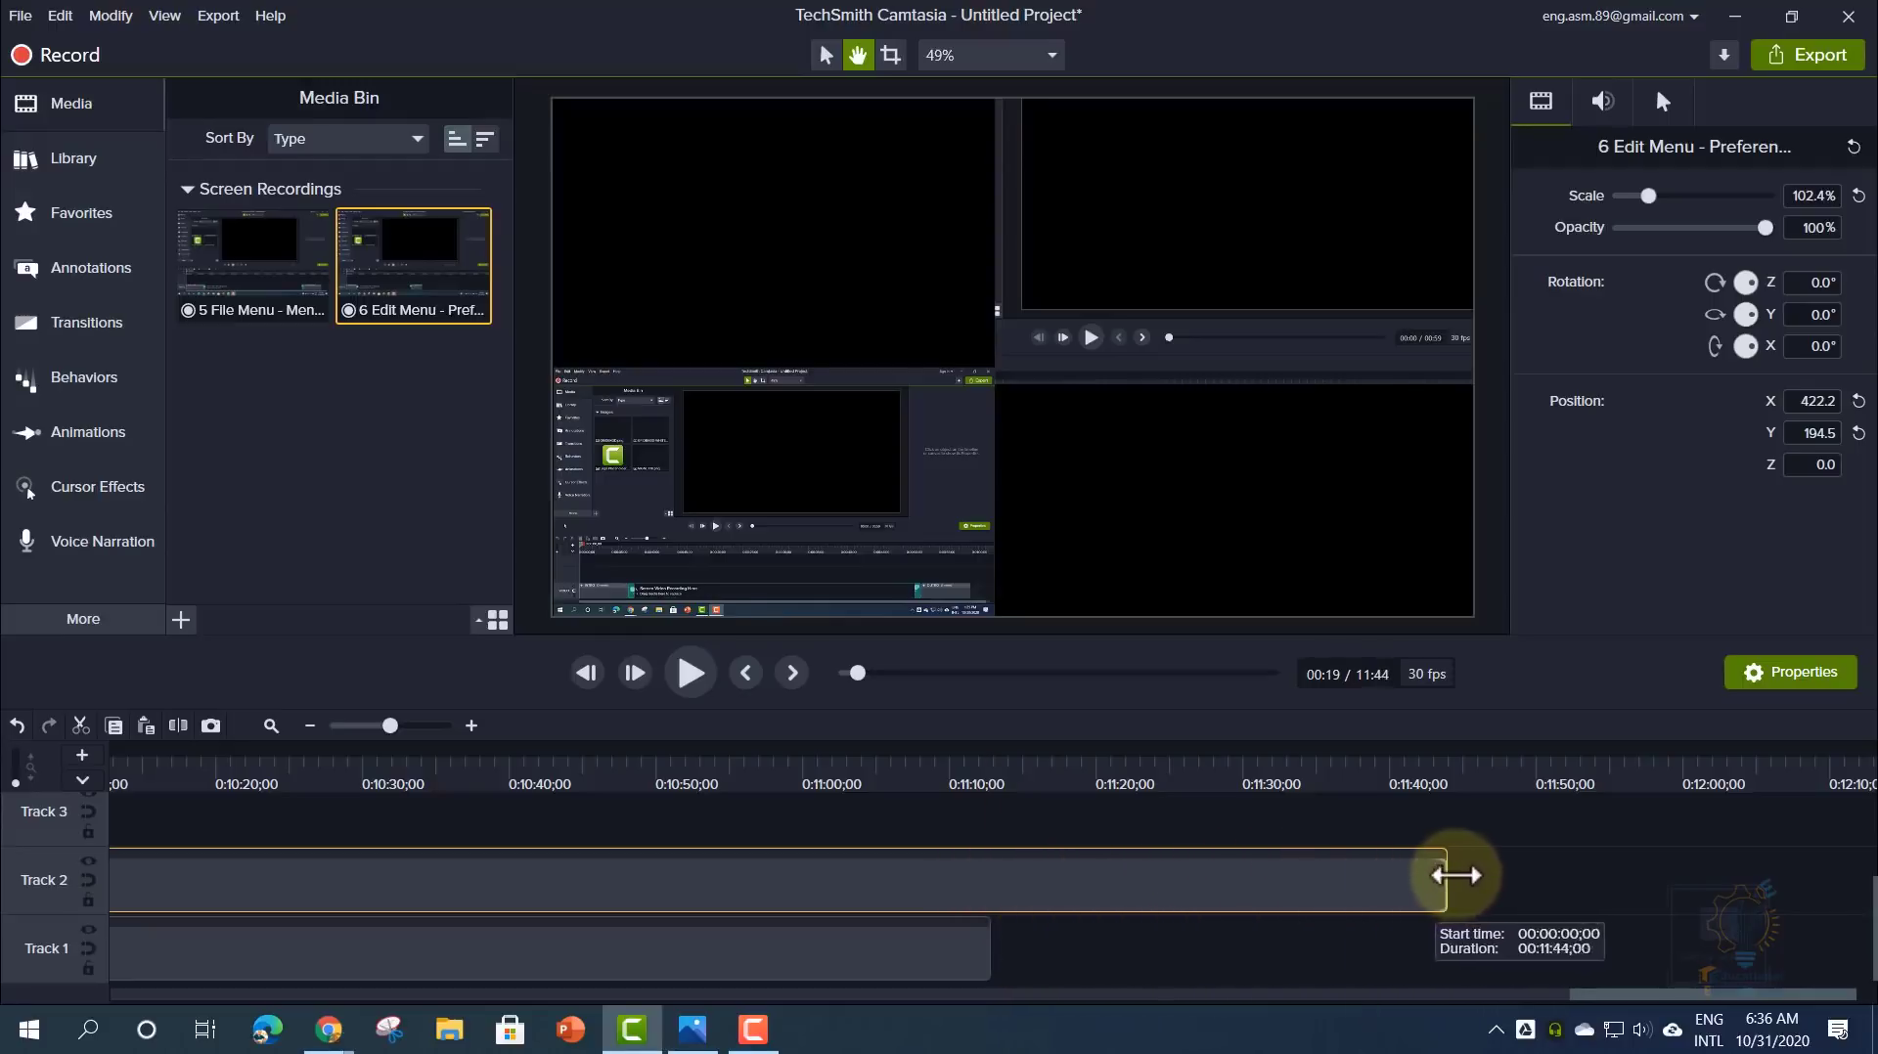
drag(1281, 783, 1350, 783)
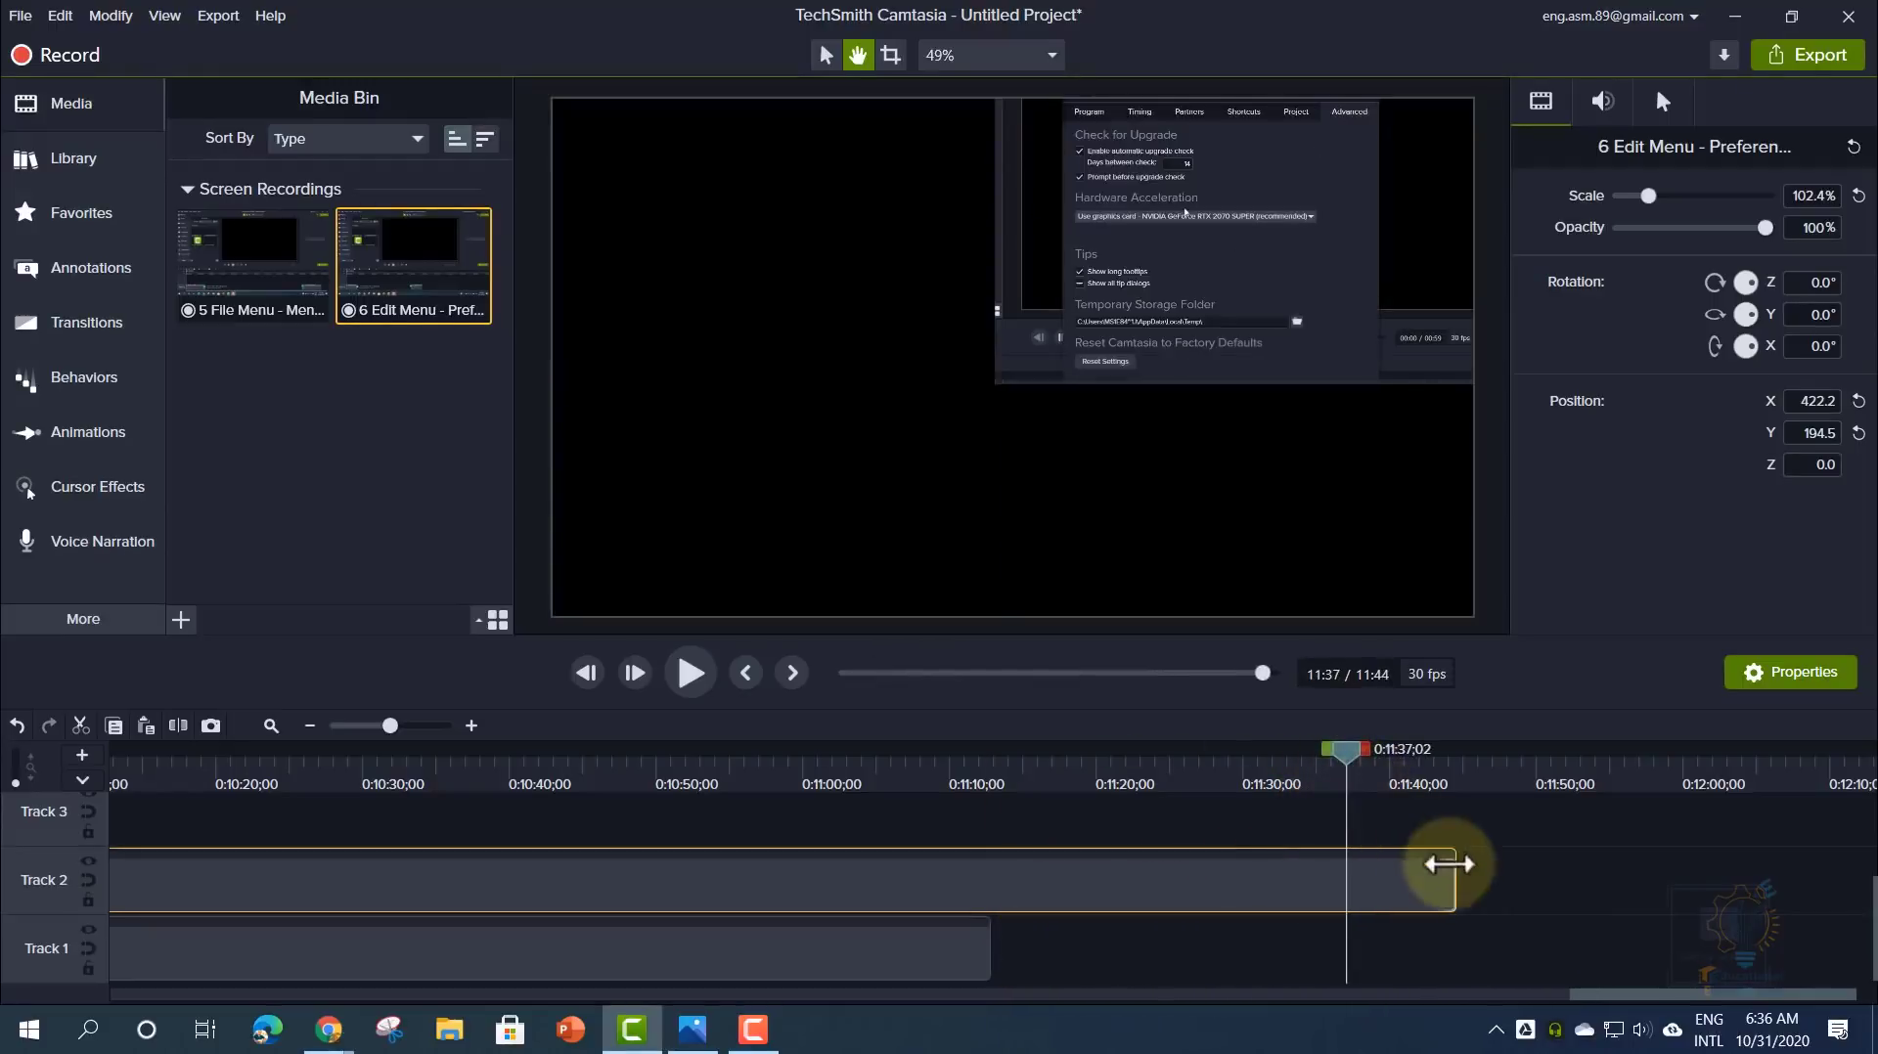
drag(1454, 877, 990, 876)
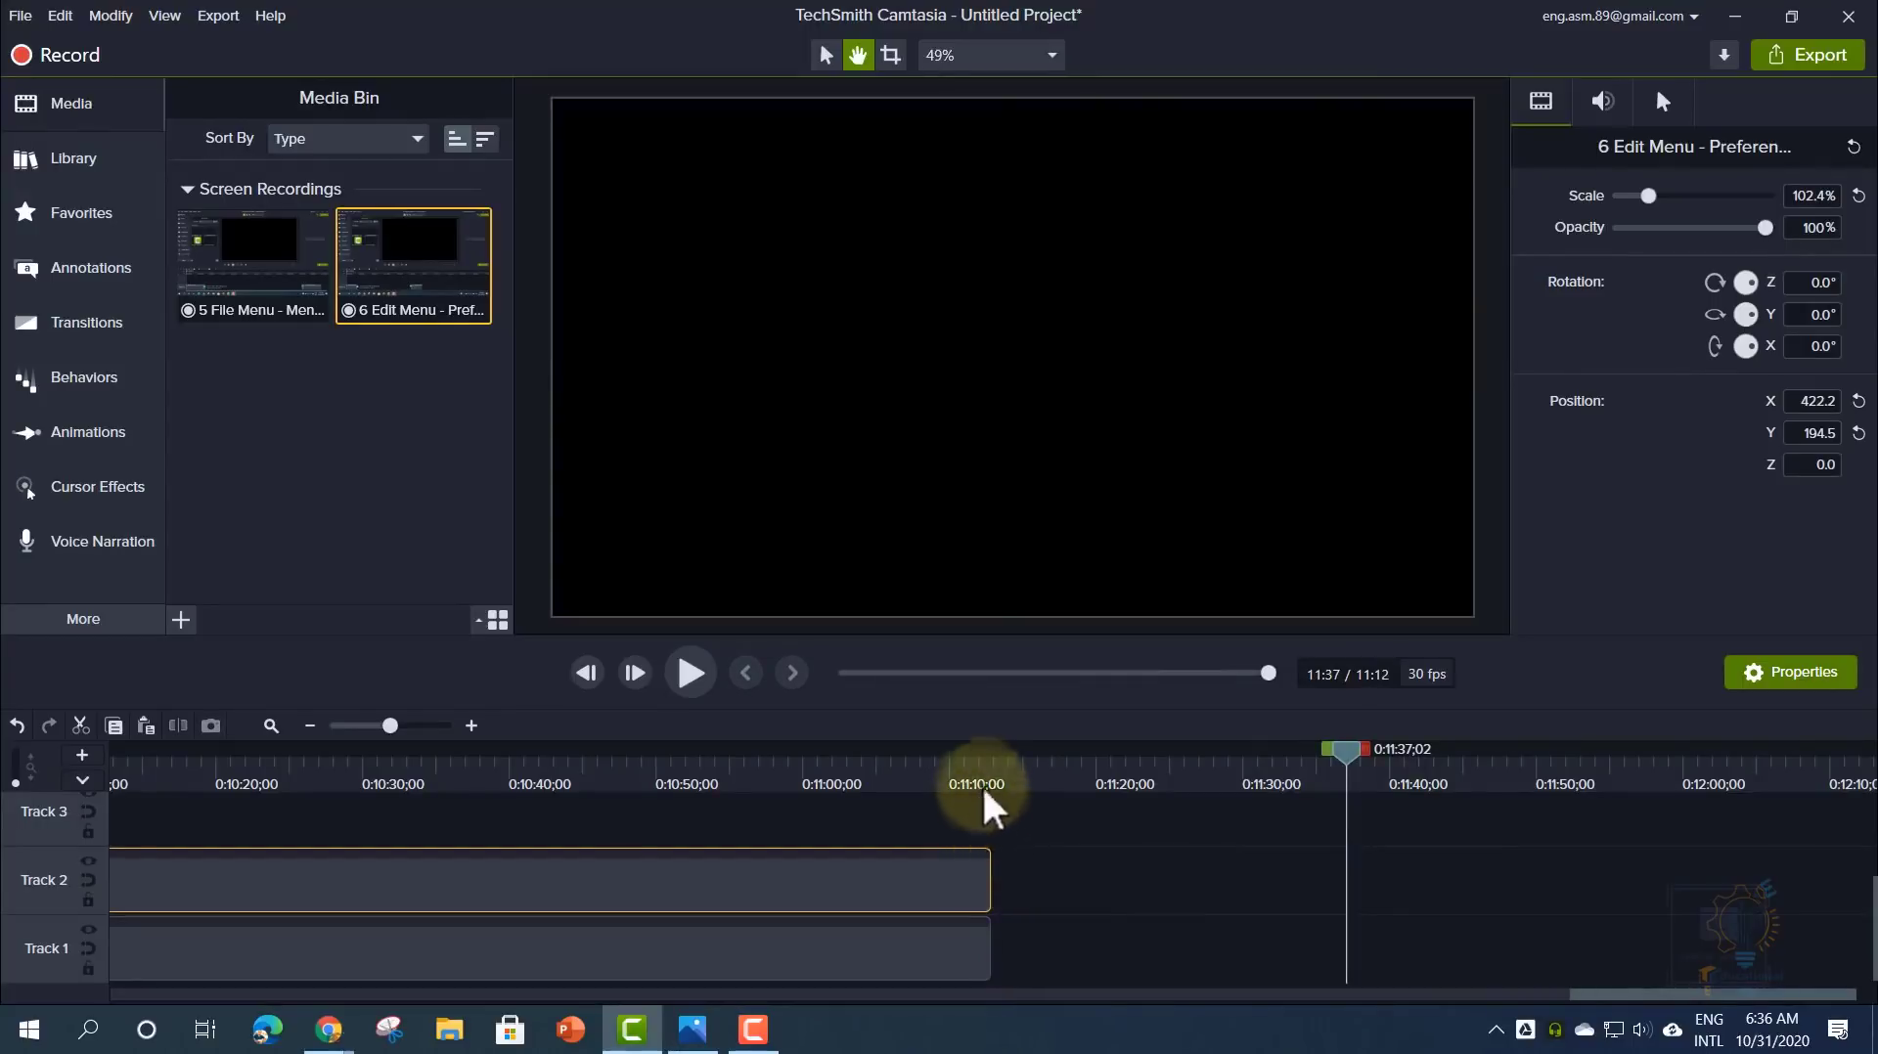
drag(981, 787, 1218, 812)
drag(996, 885, 1378, 870)
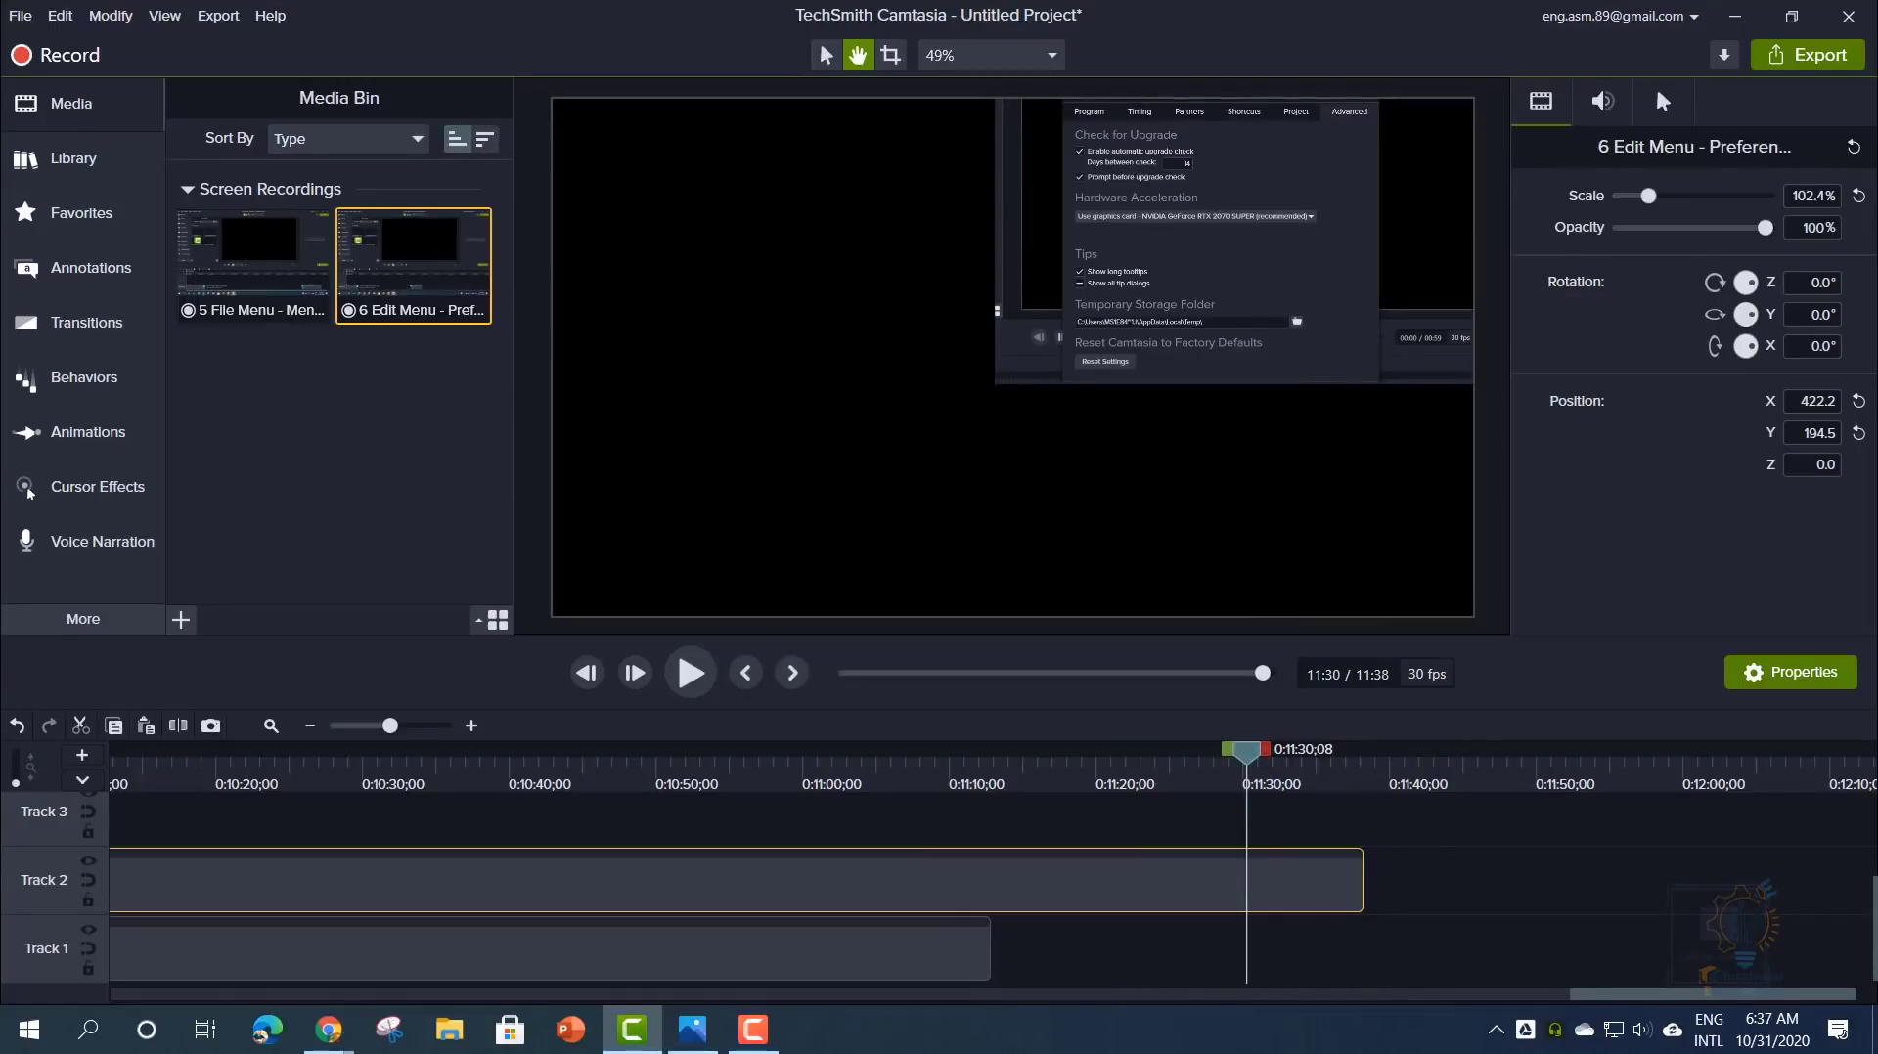
click(323, 824)
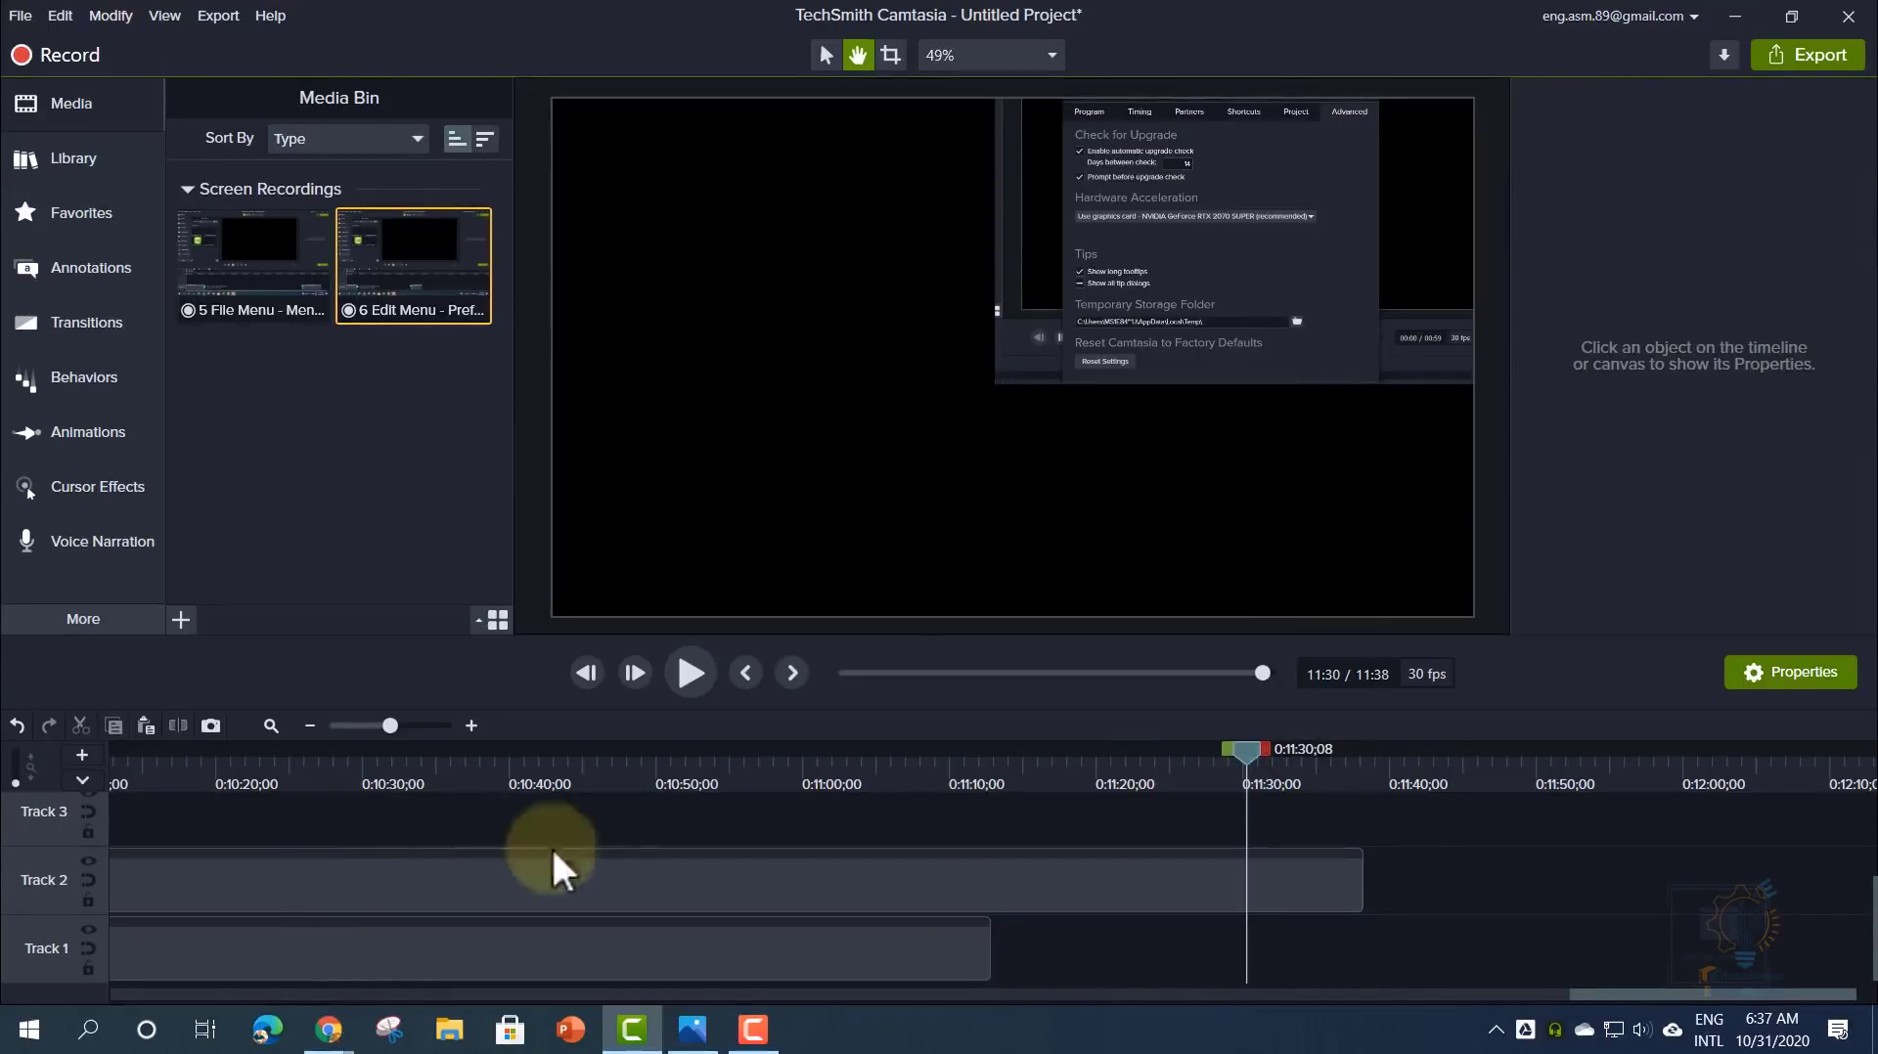
drag(1575, 992, 88, 972)
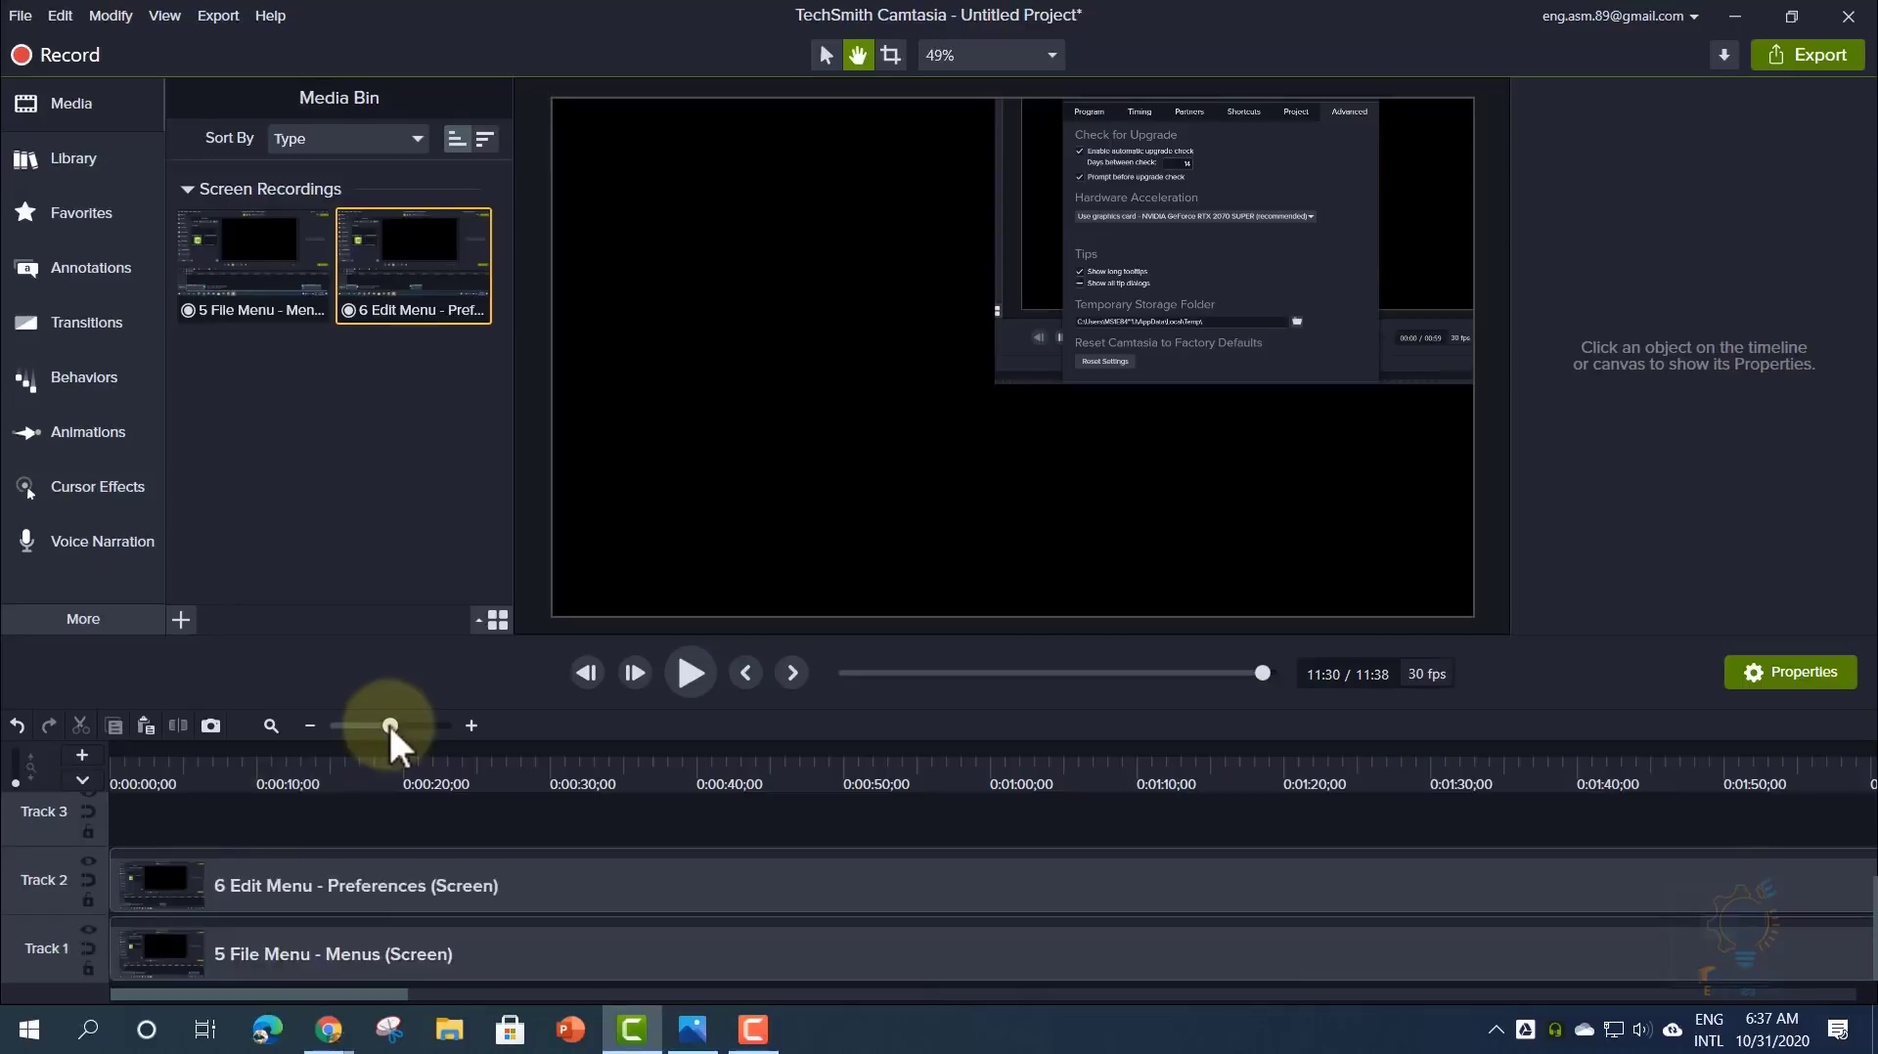
- Zoom the timeline in and out to inspect the clip ends near 11:34 and fit both clips in view
drag(391, 726, 338, 725)
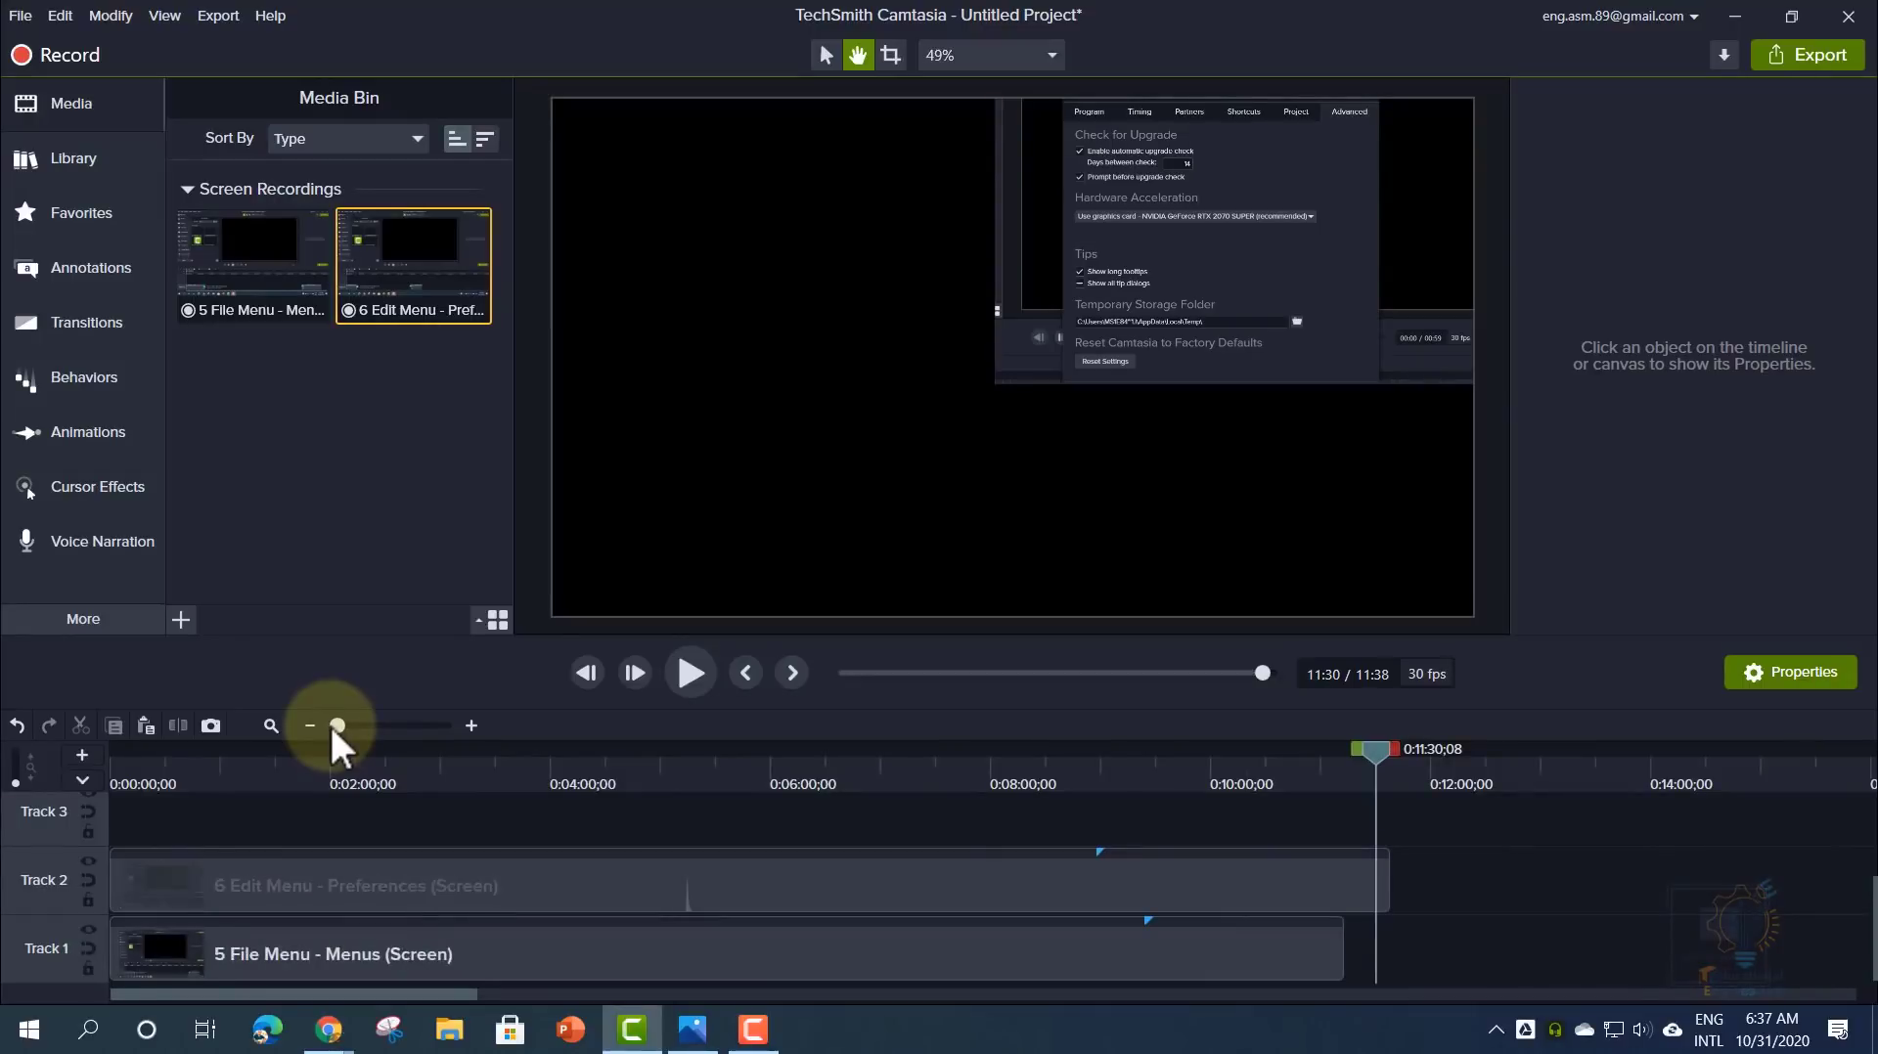
drag(1379, 761, 1392, 760)
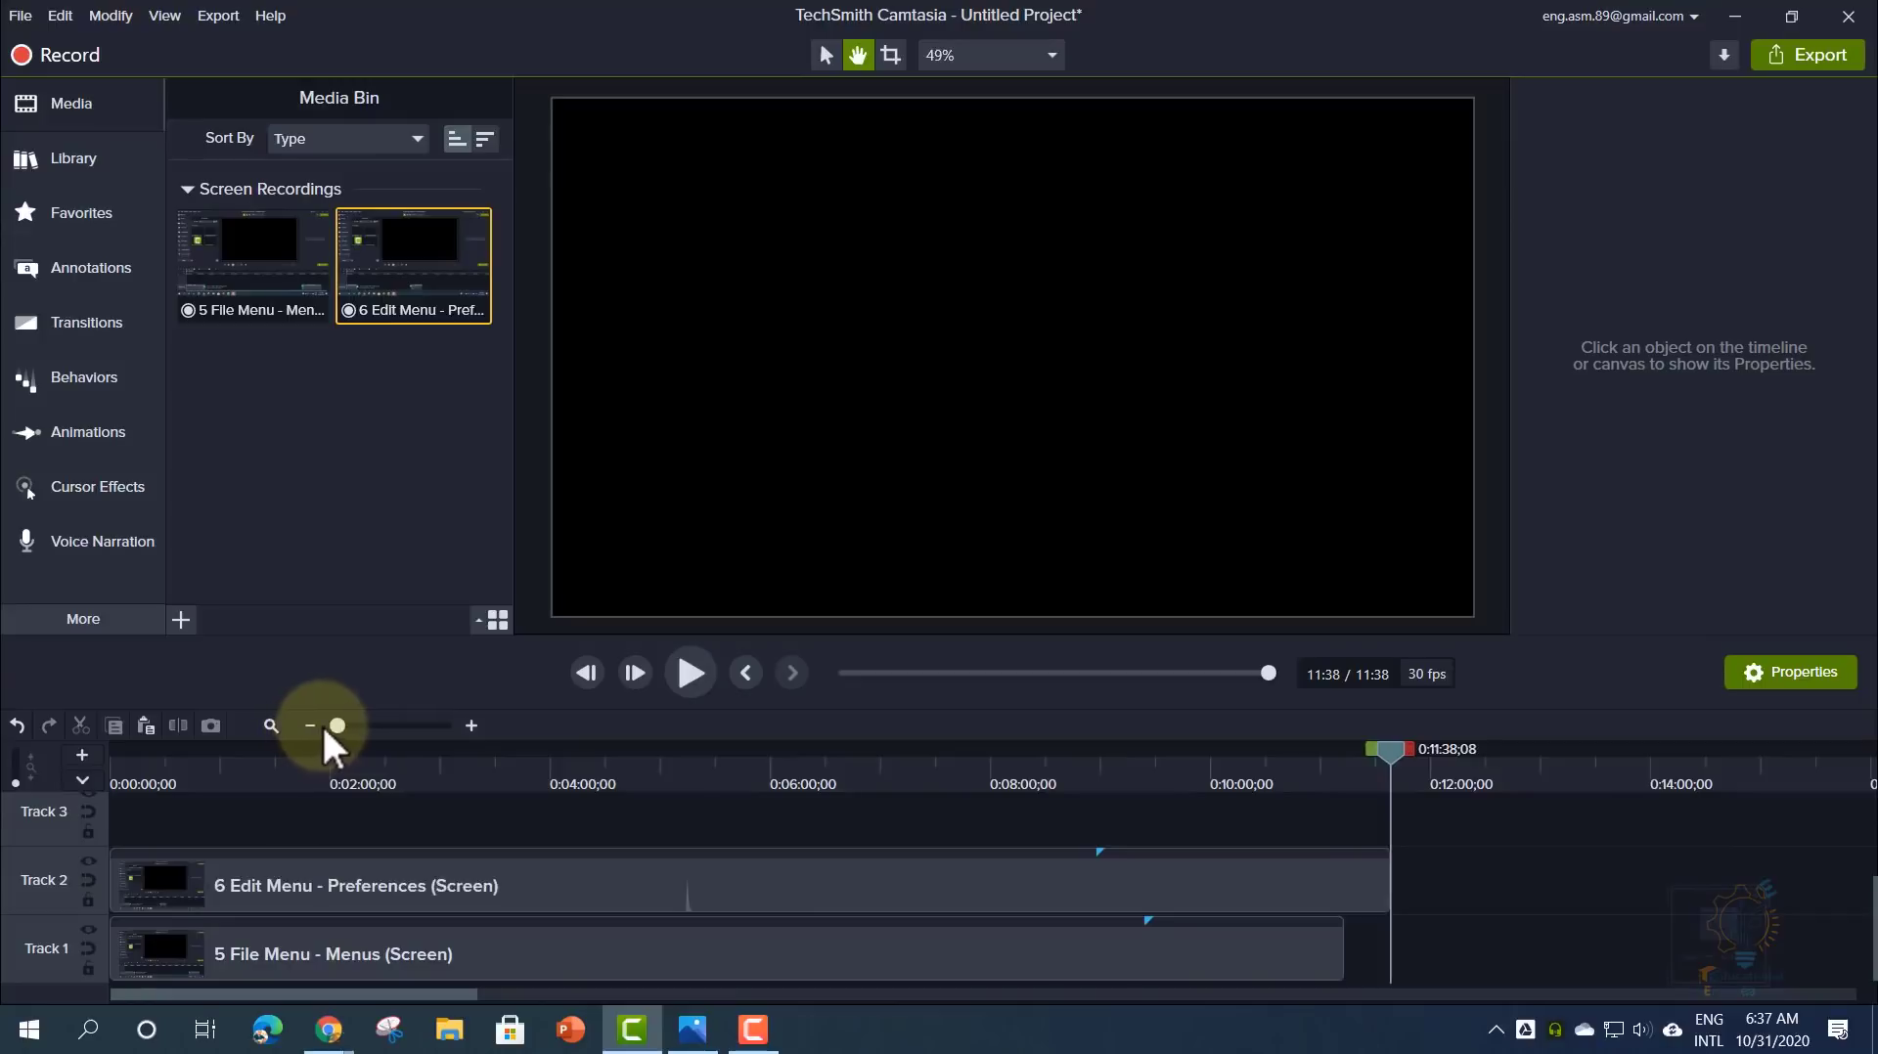
drag(340, 724, 477, 727)
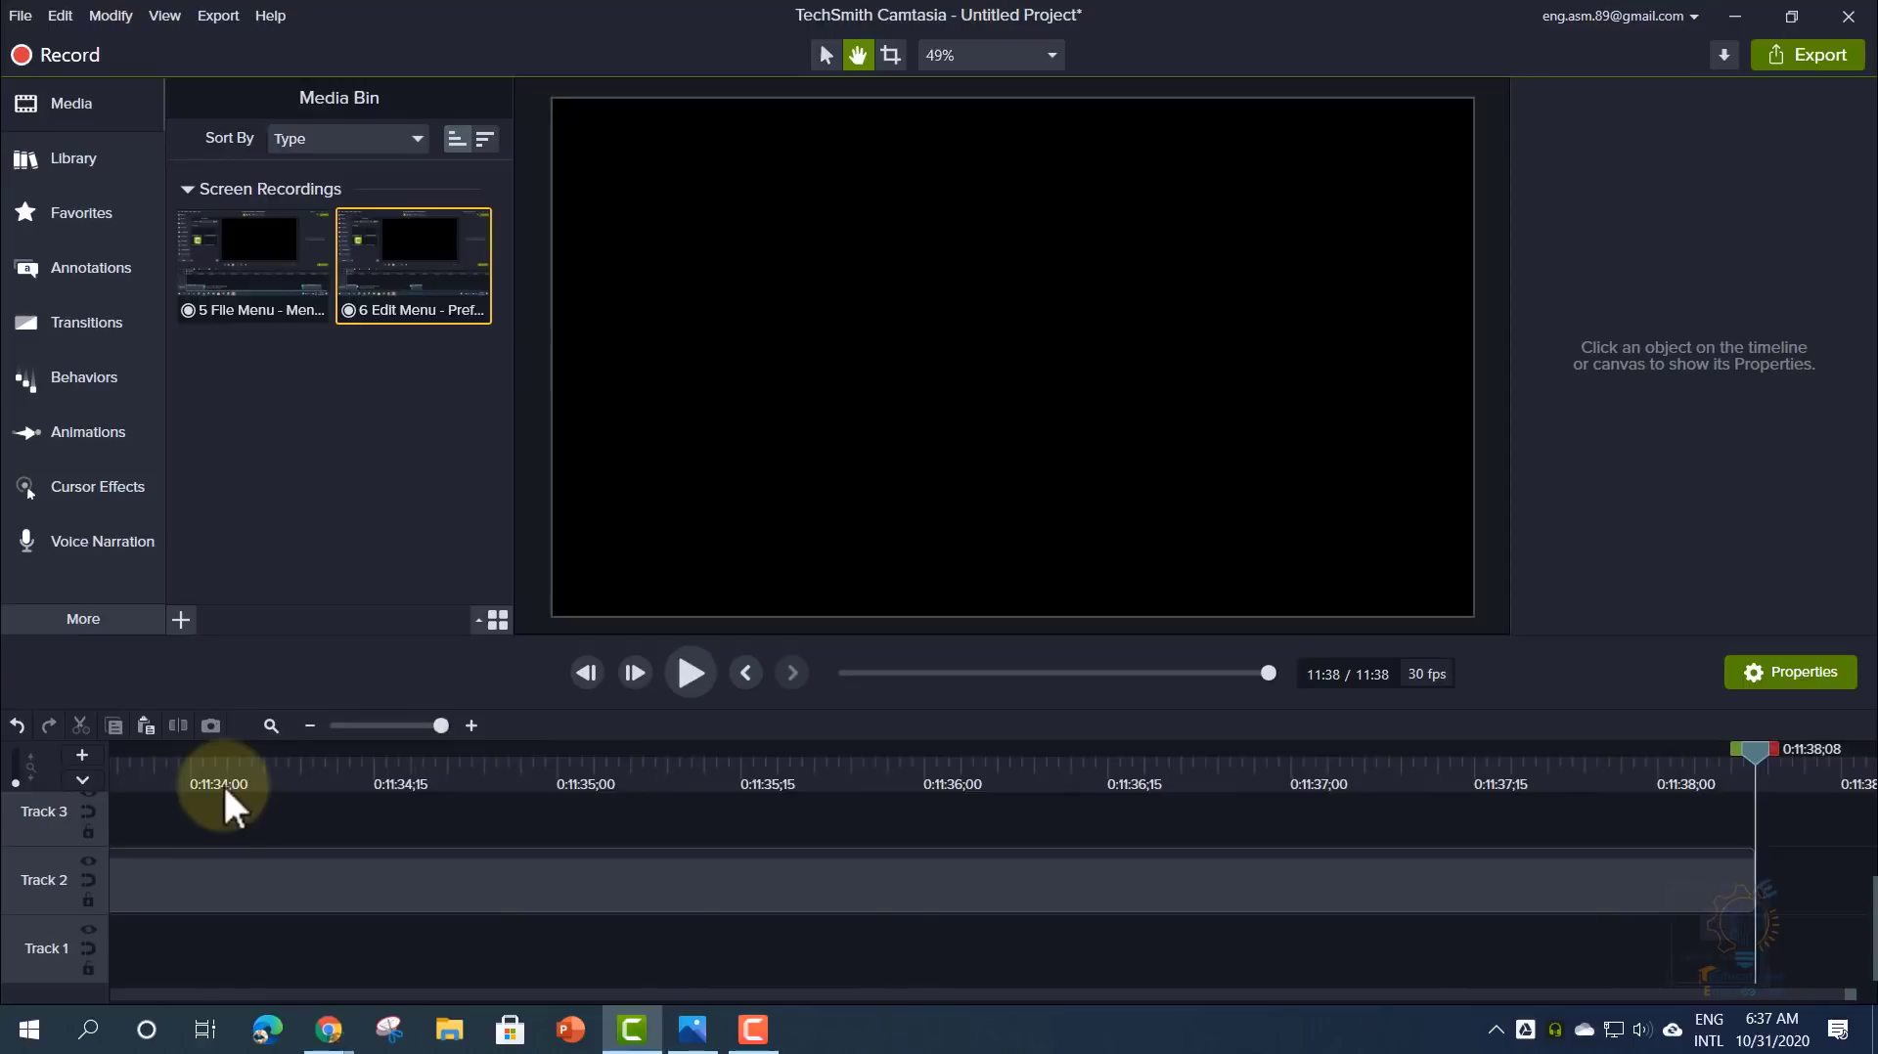
drag(1753, 755, 269, 790)
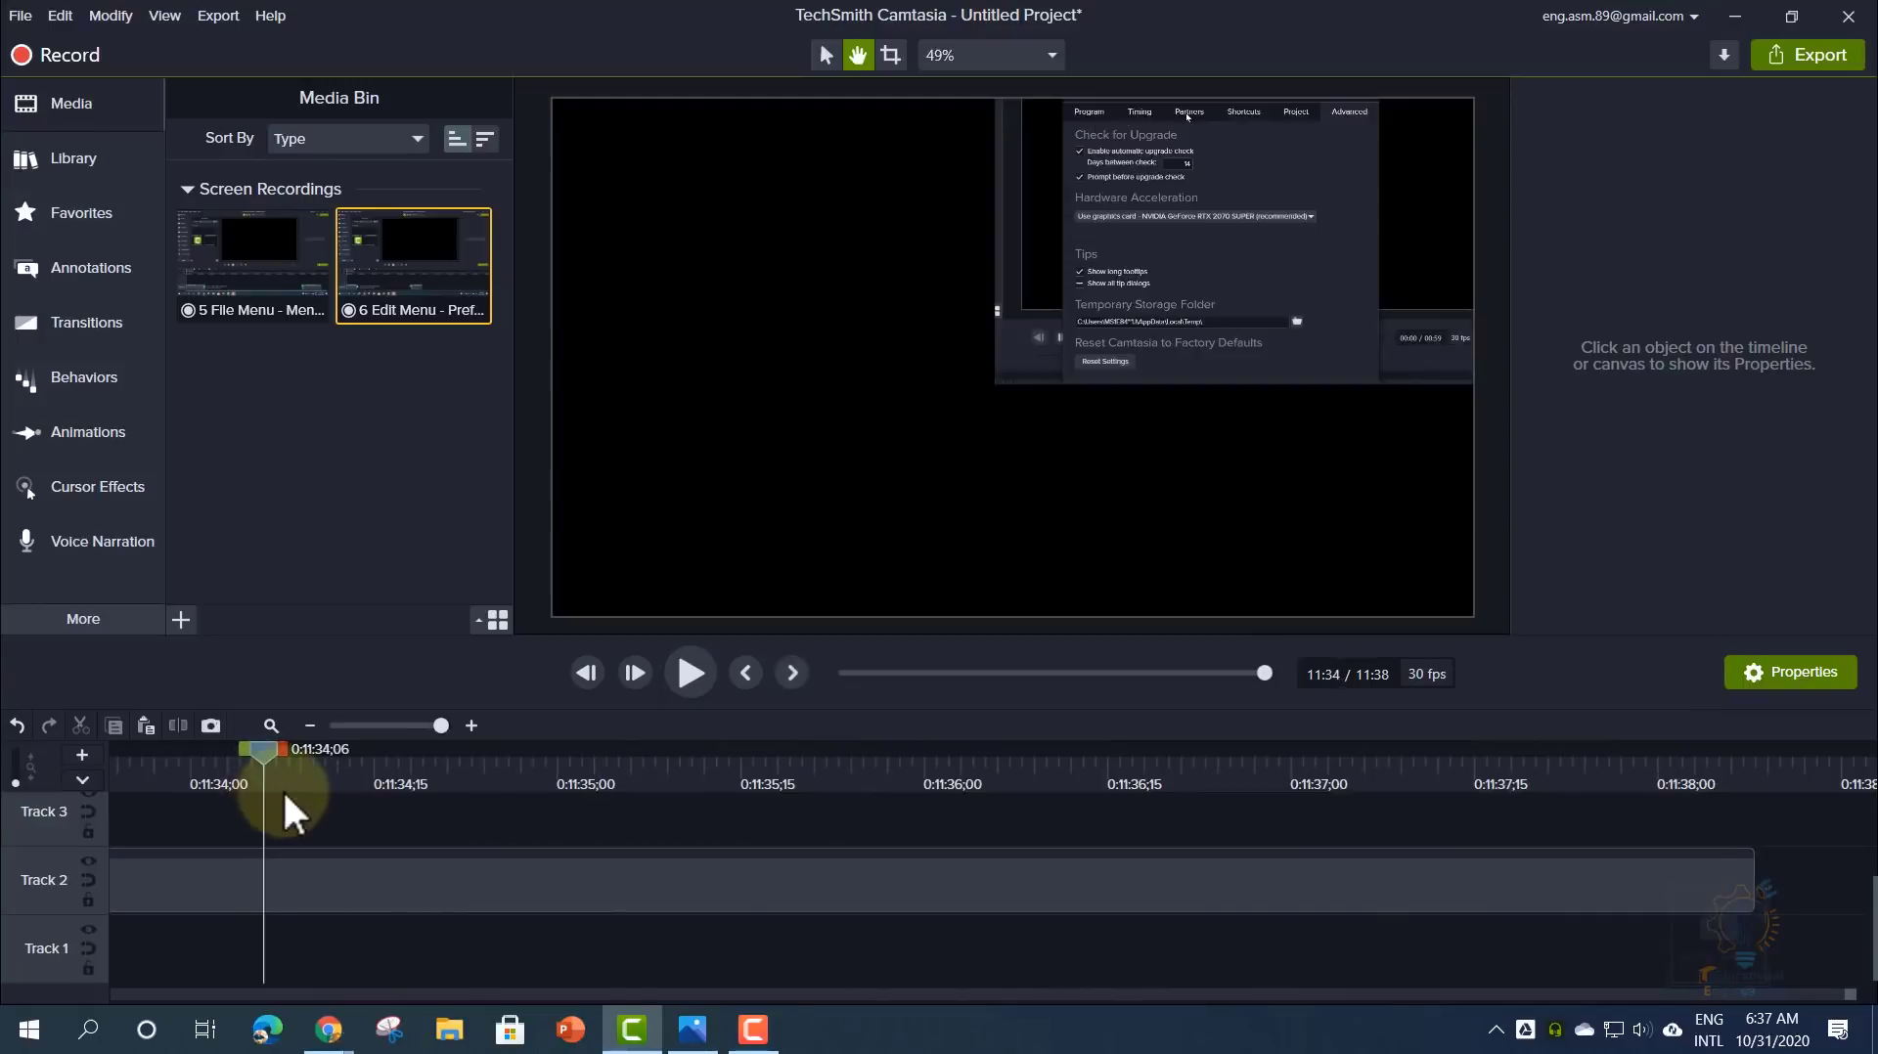
drag(1848, 995, 102, 995)
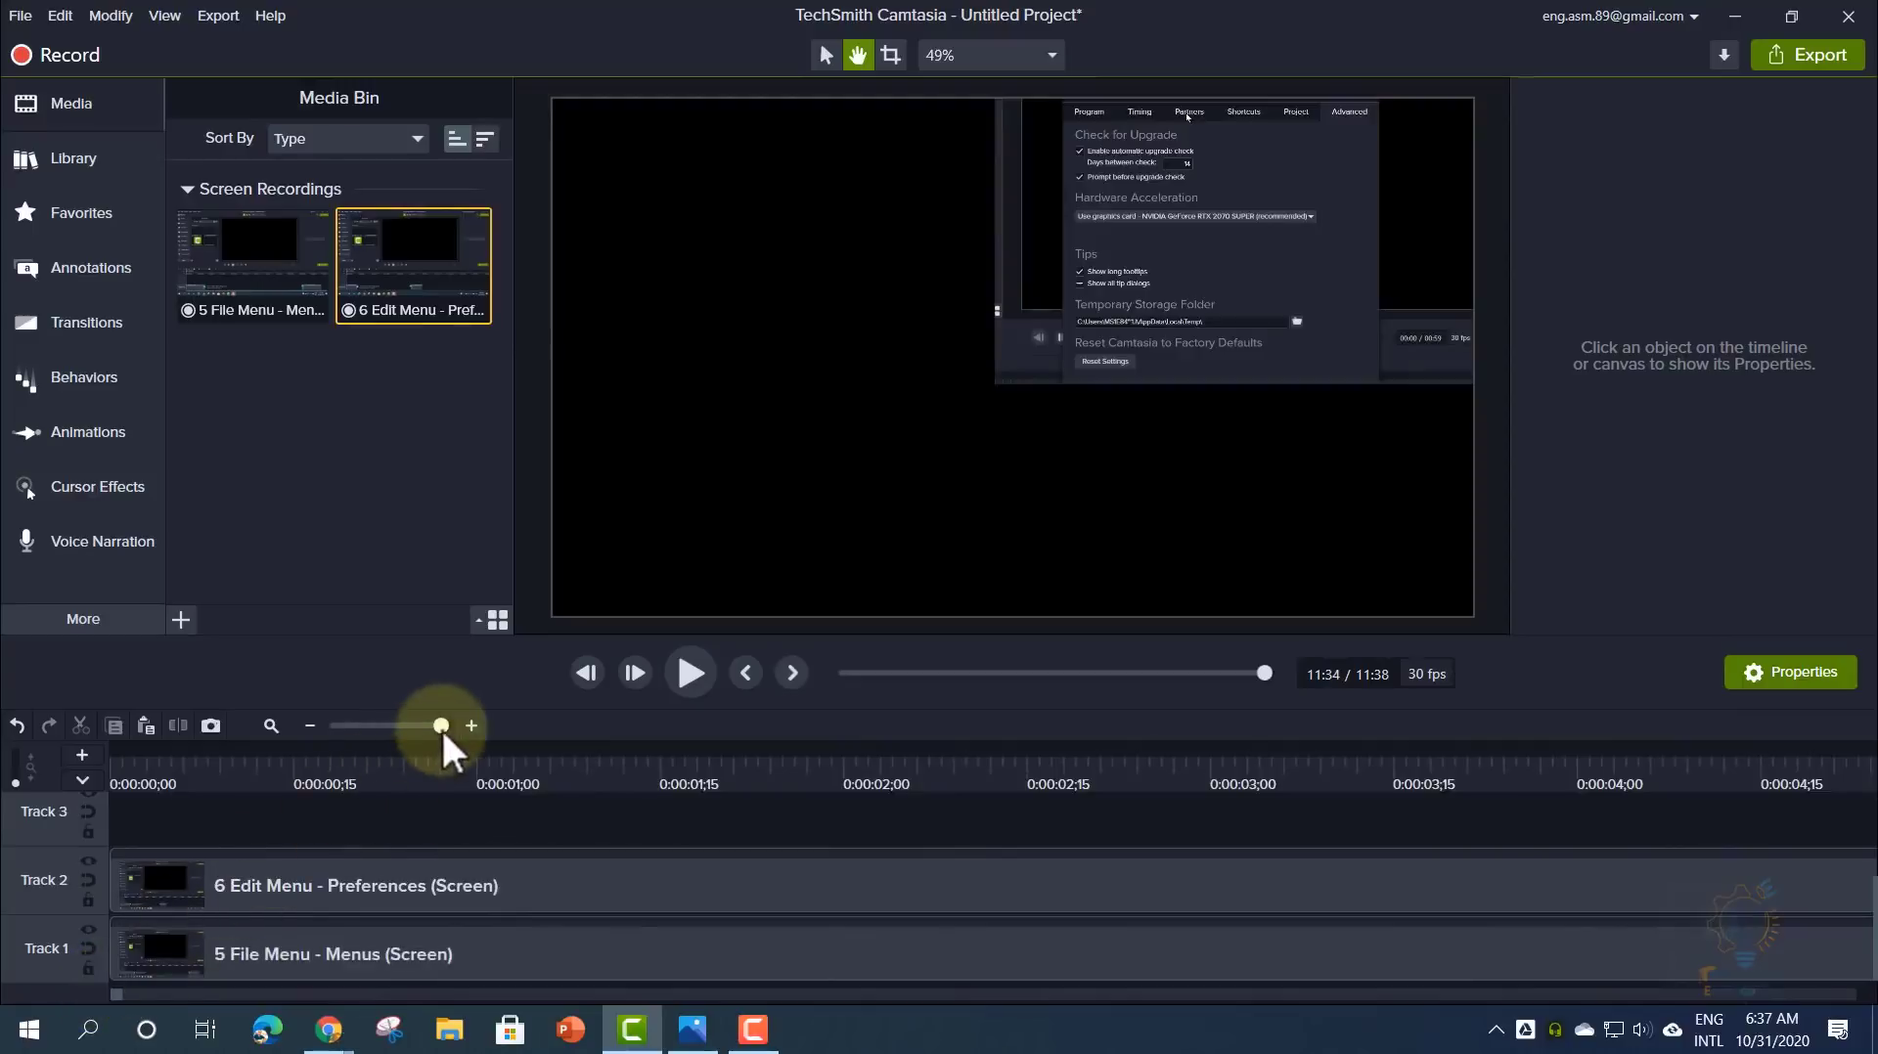
drag(441, 727, 363, 732)
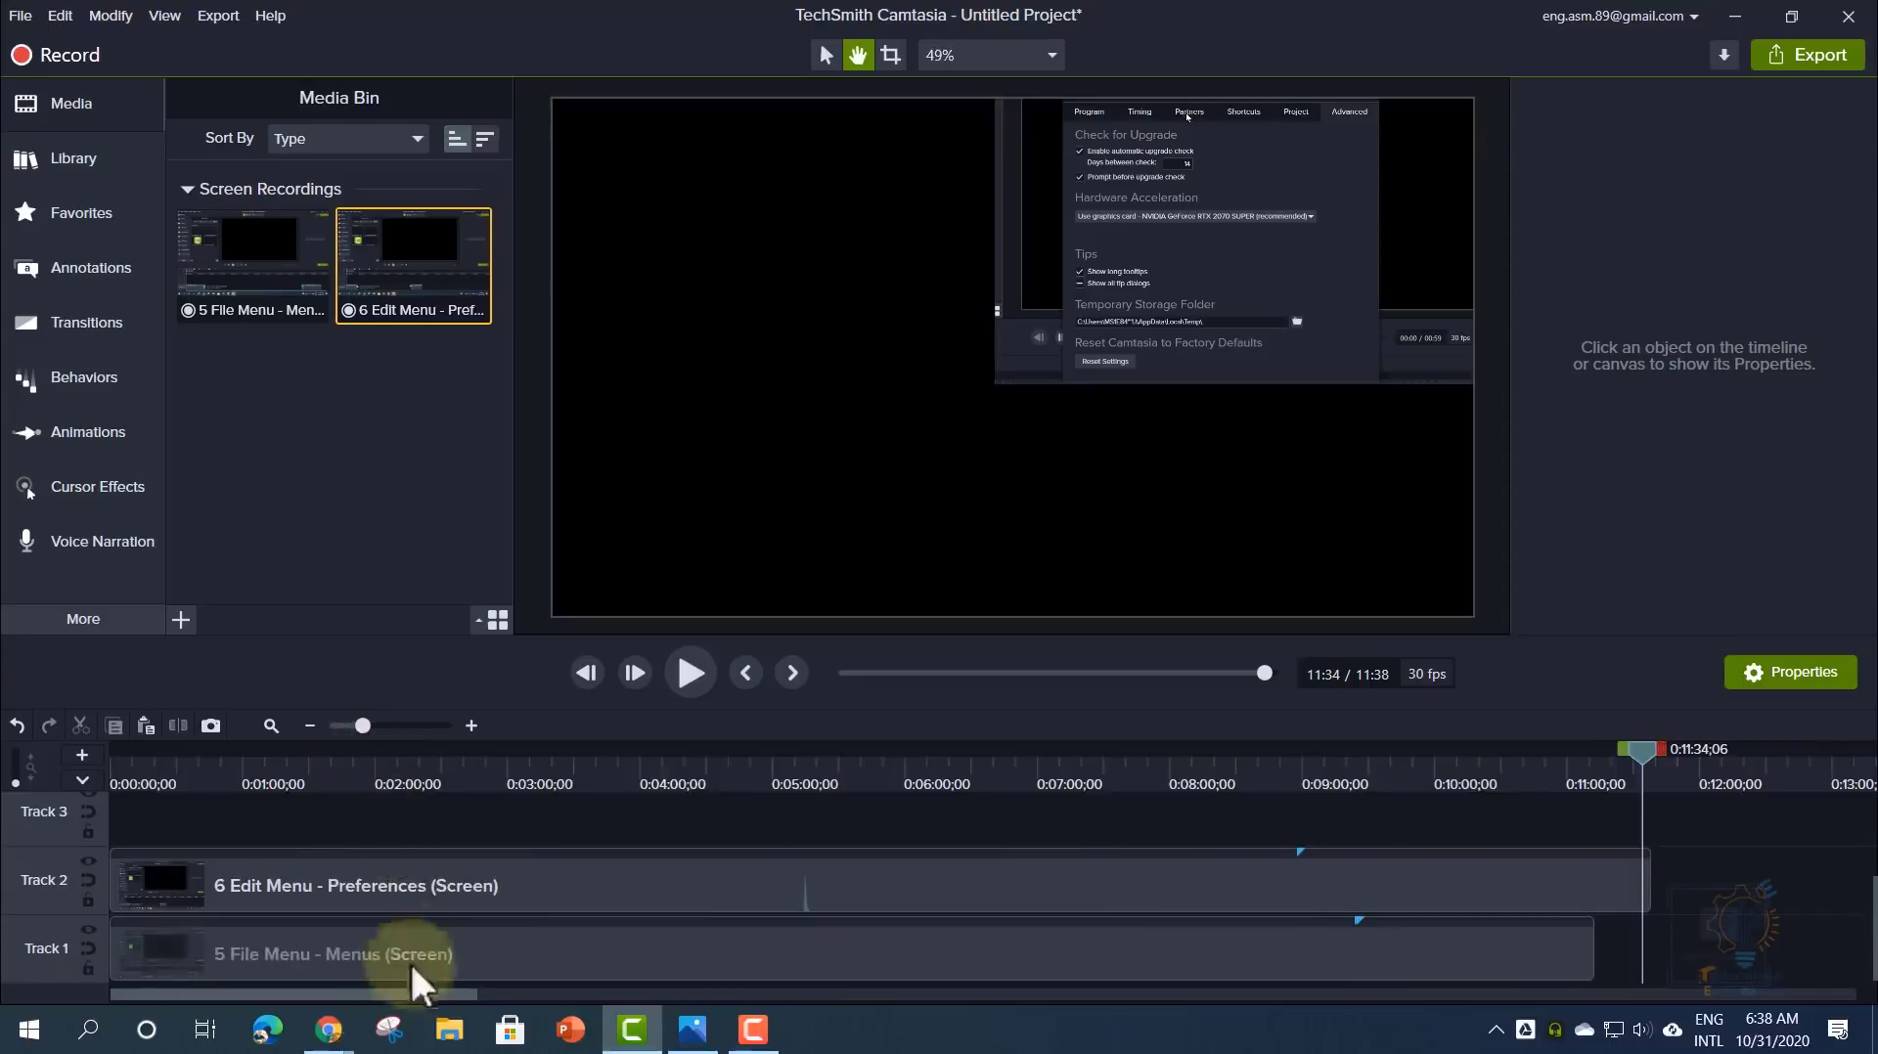
drag(420, 995, 284, 993)
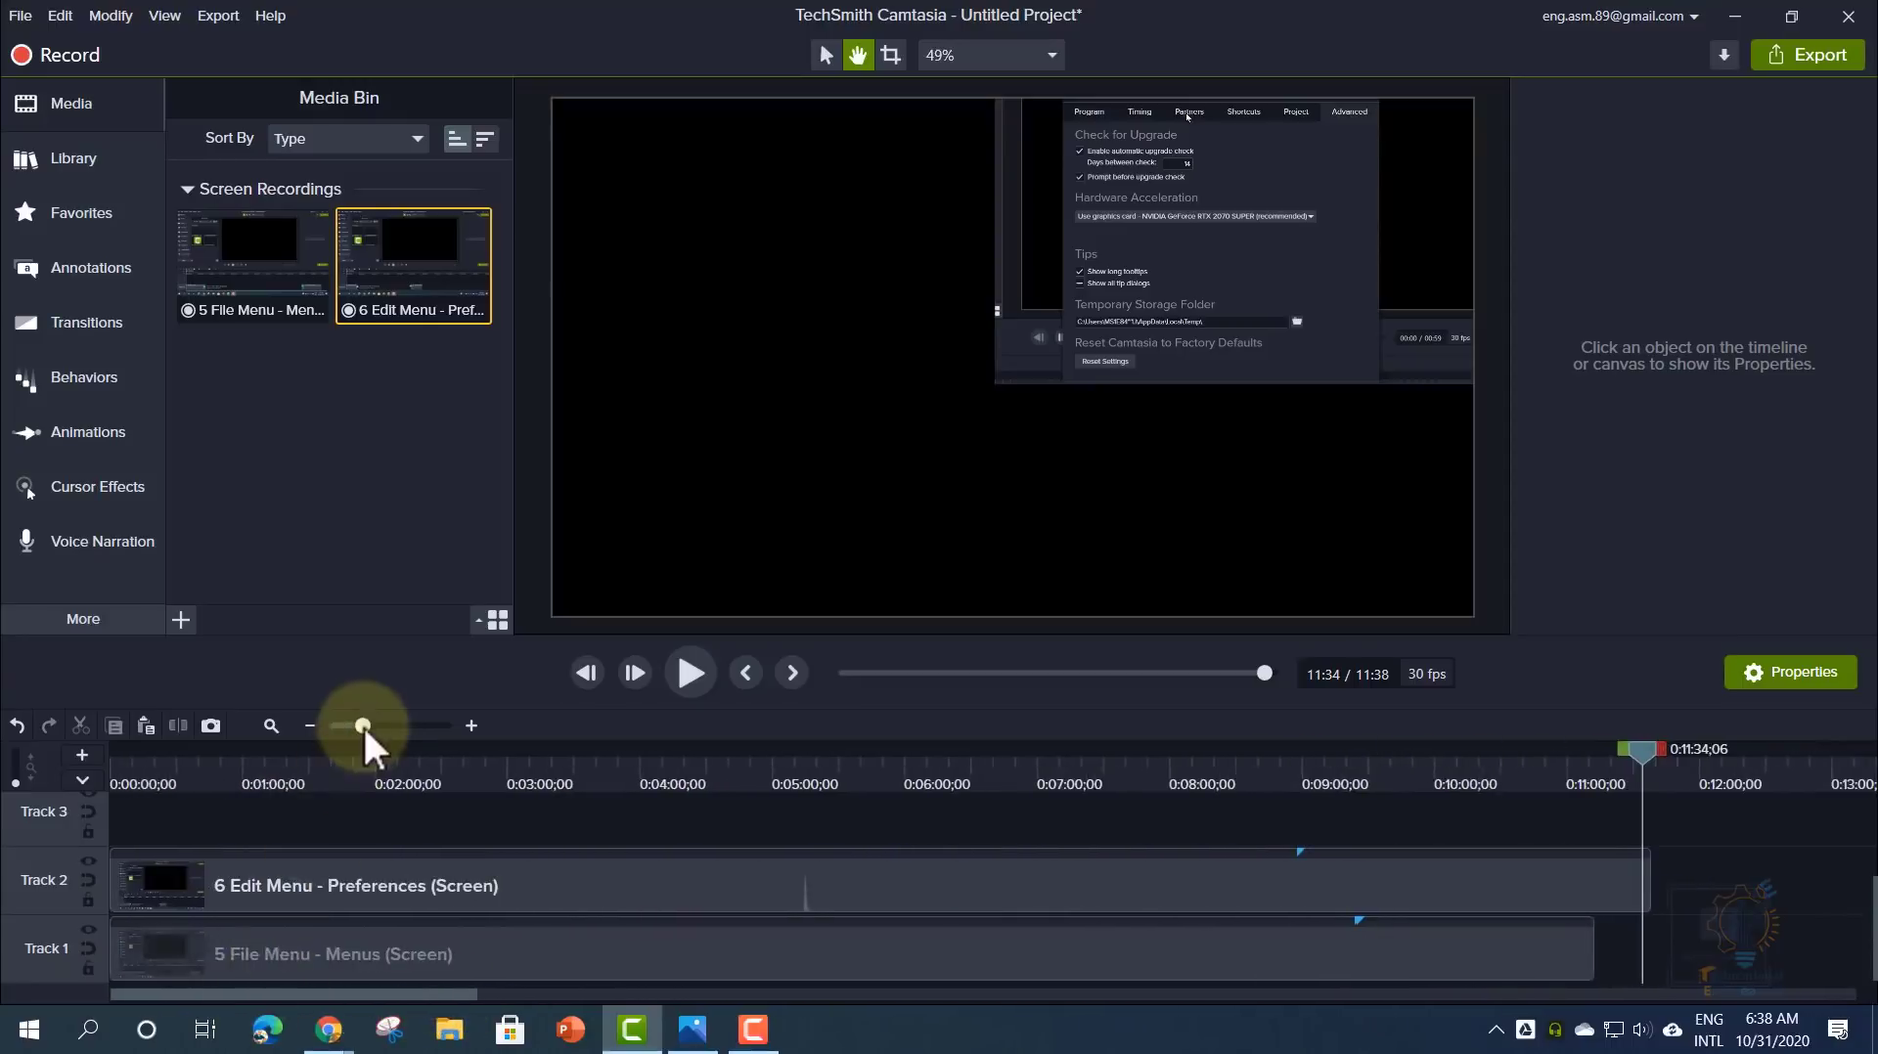
drag(363, 726, 367, 728)
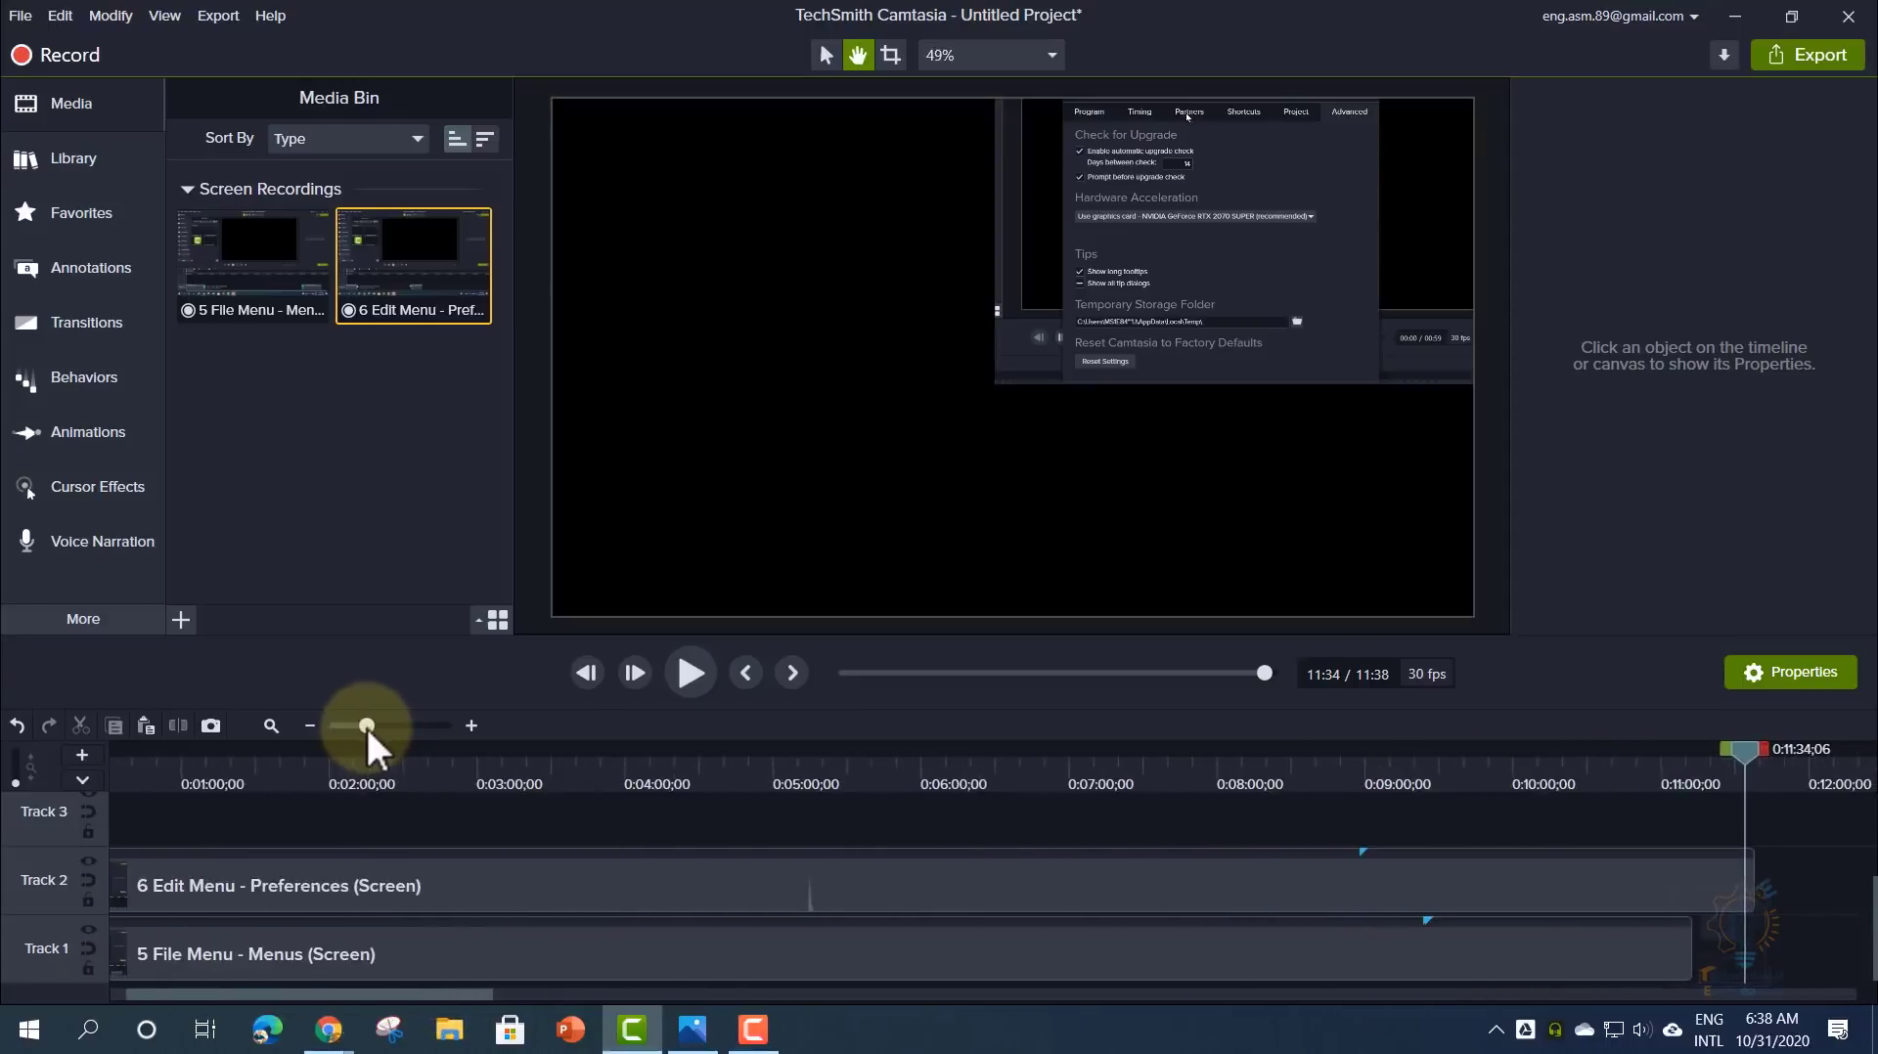
drag(430, 995, 390, 997)
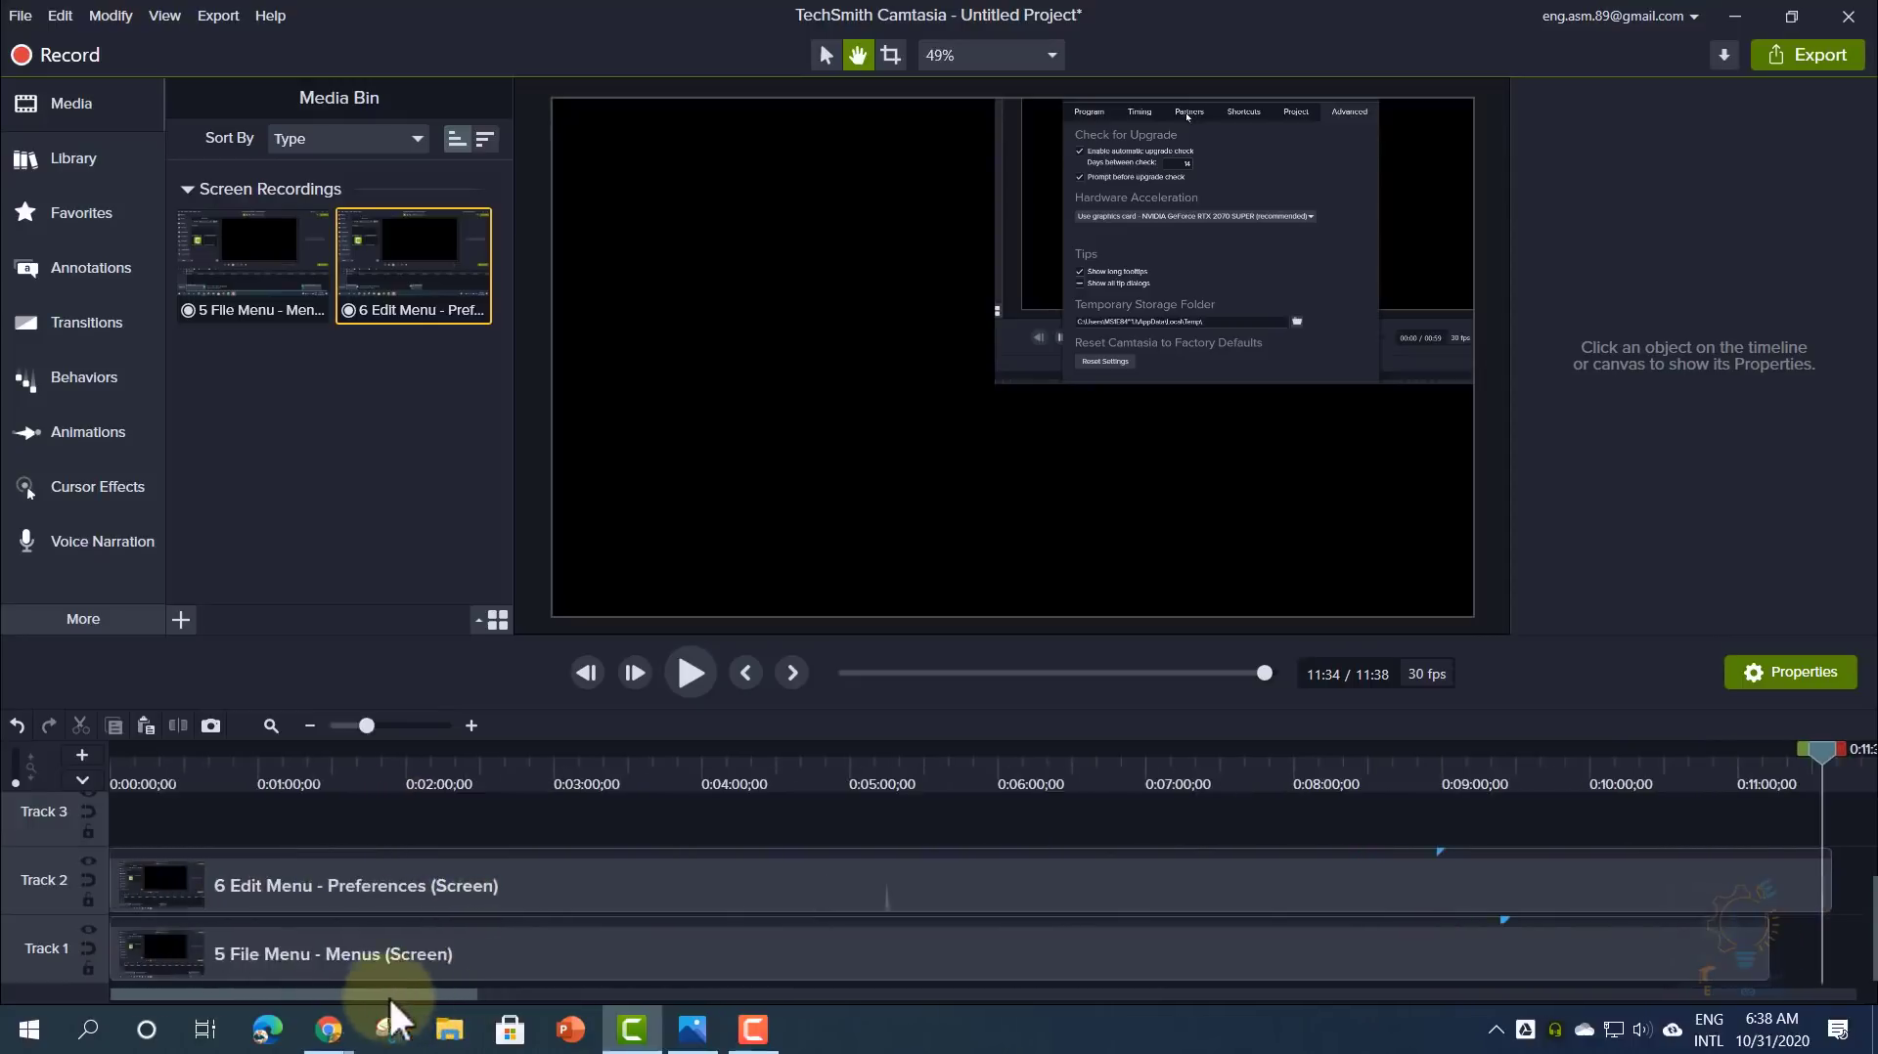
drag(367, 725, 357, 743)
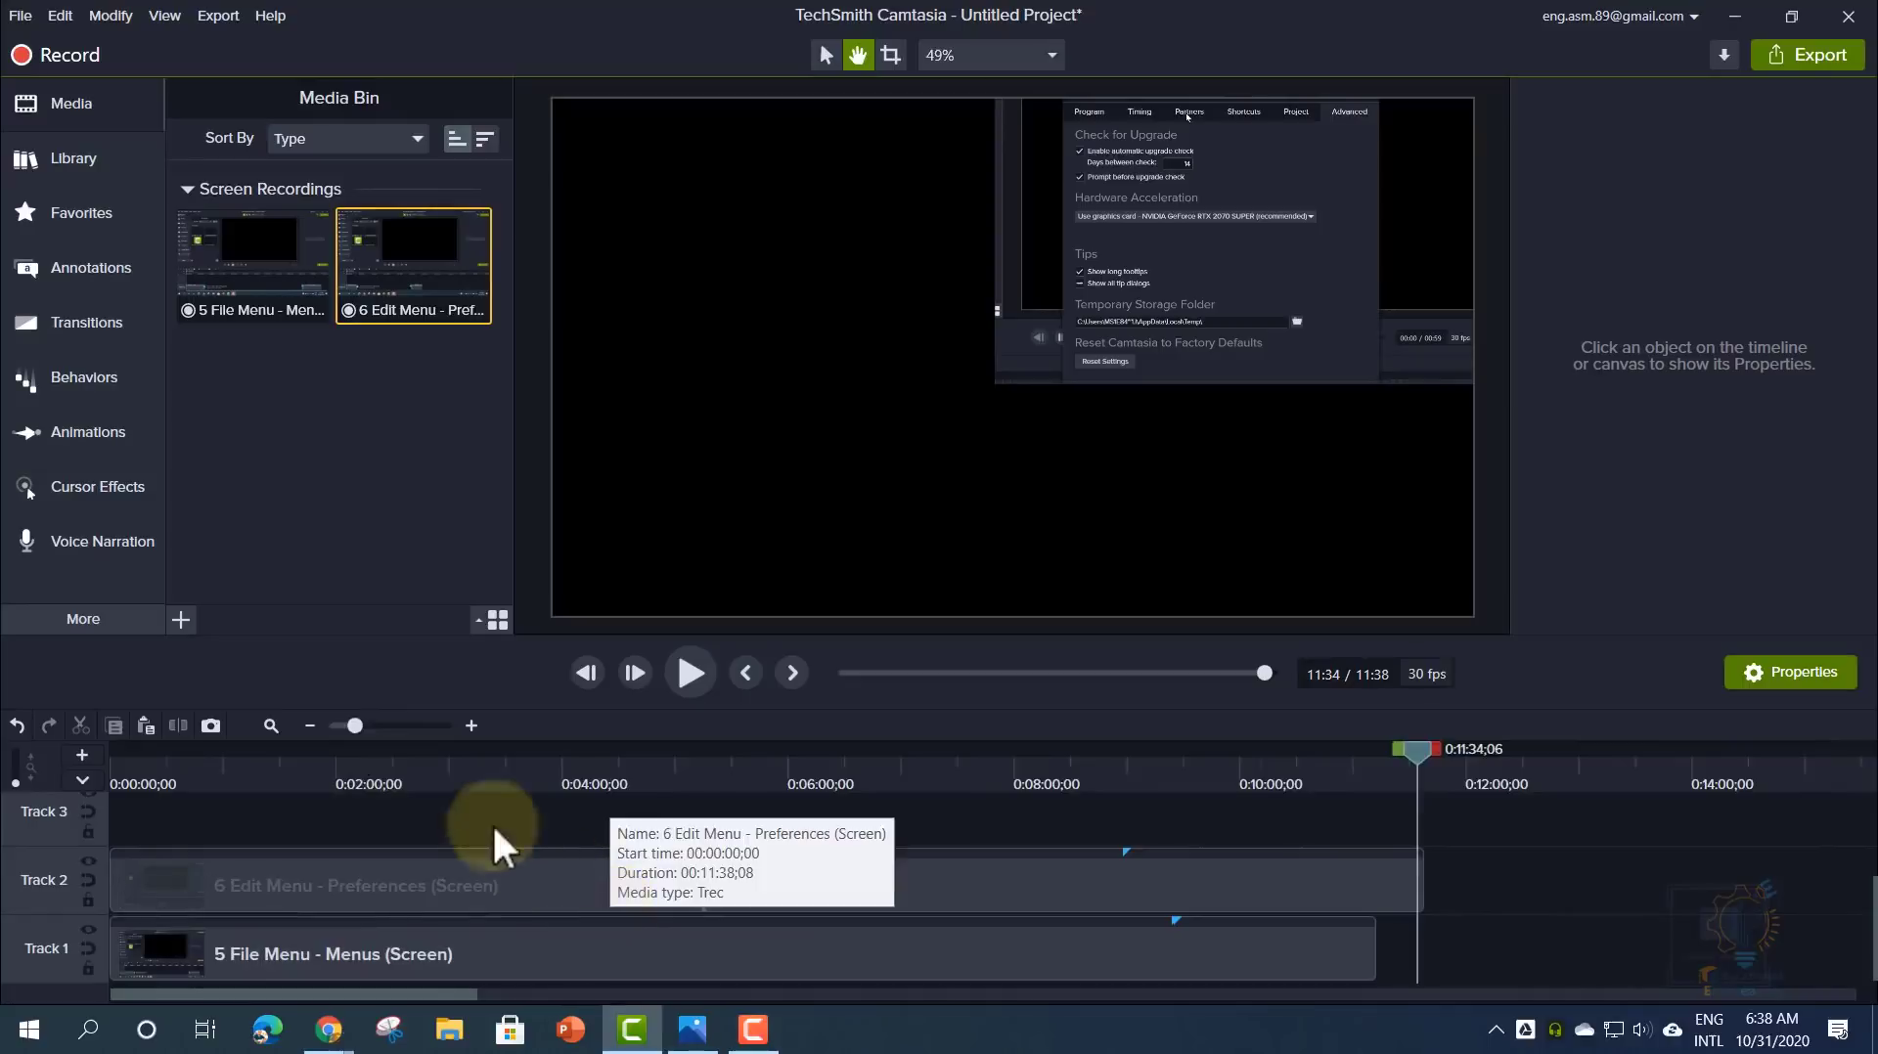
mouse_move(365, 738)
mouse_down()
mouse_move(381, 734)
mouse_move(360, 731)
mouse_up()
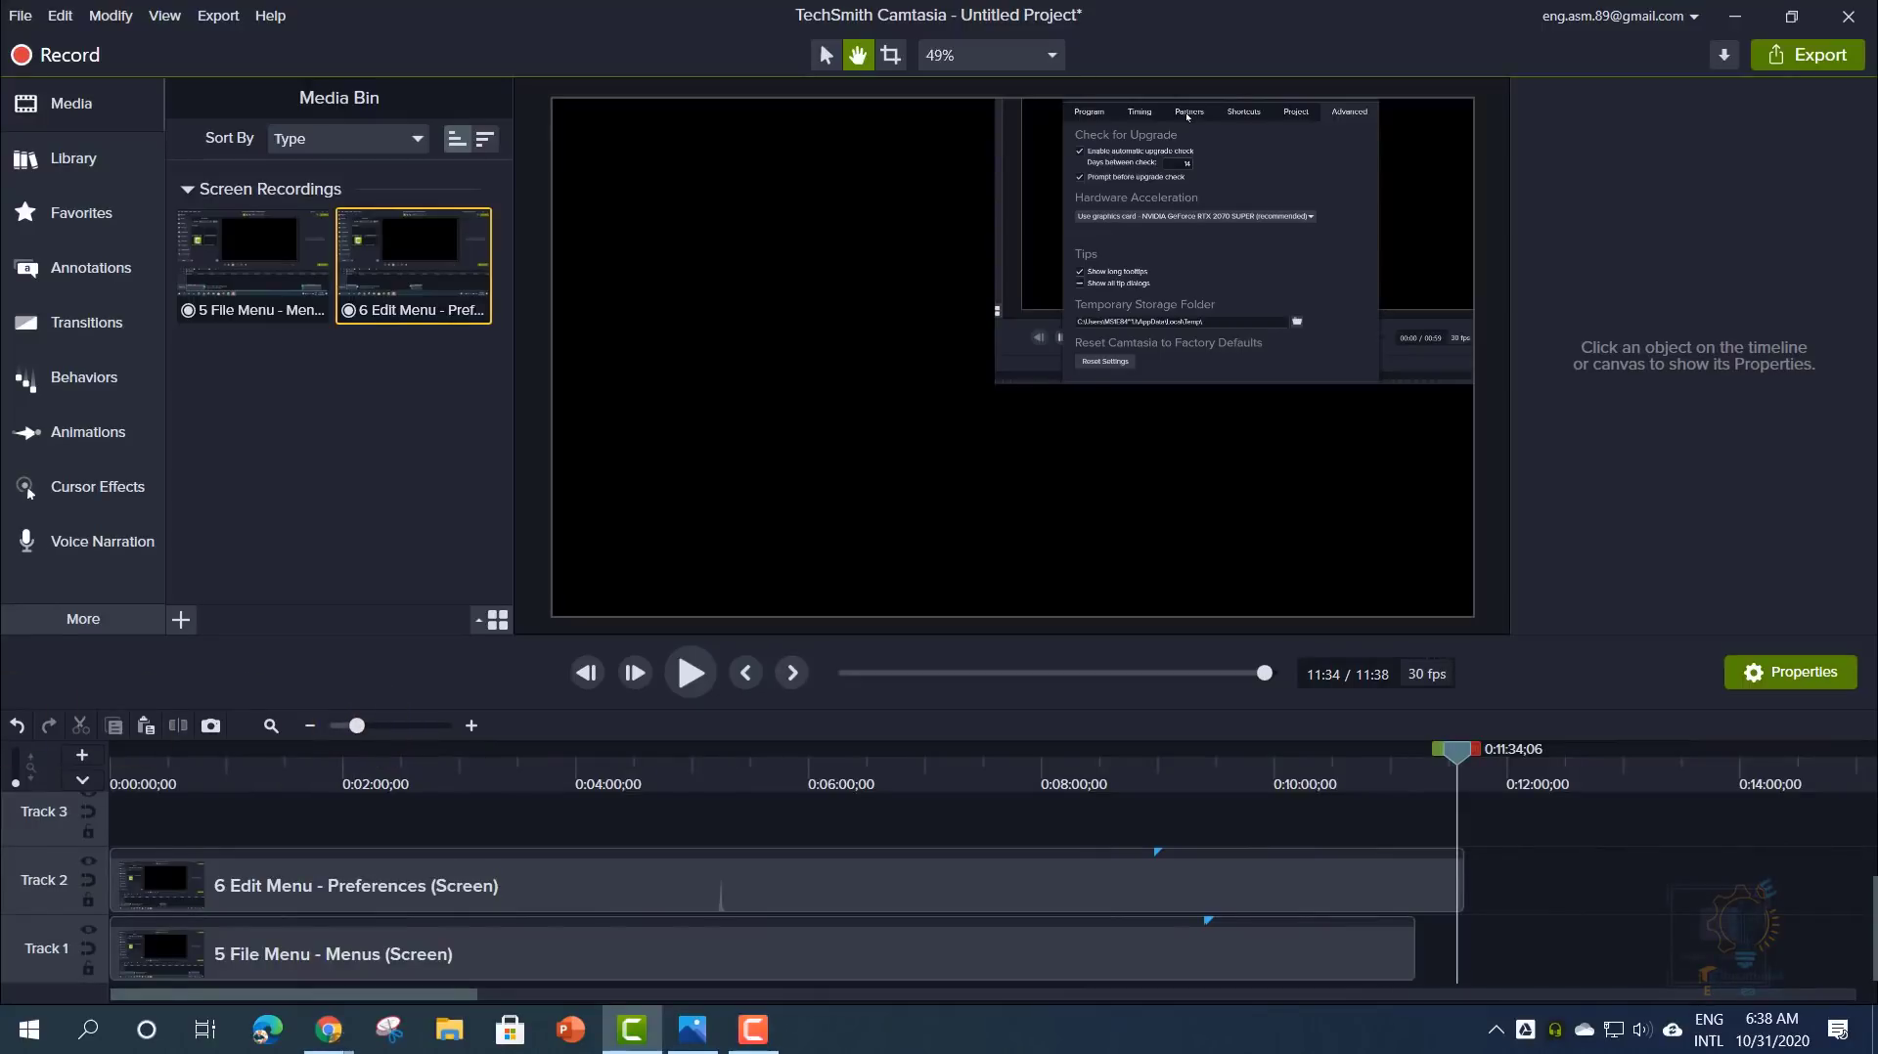
- Import 7 Export and other Menus.trec and 8 Video Editing Basics Timeline.trec into the Media Bin
key(alt+Tab)
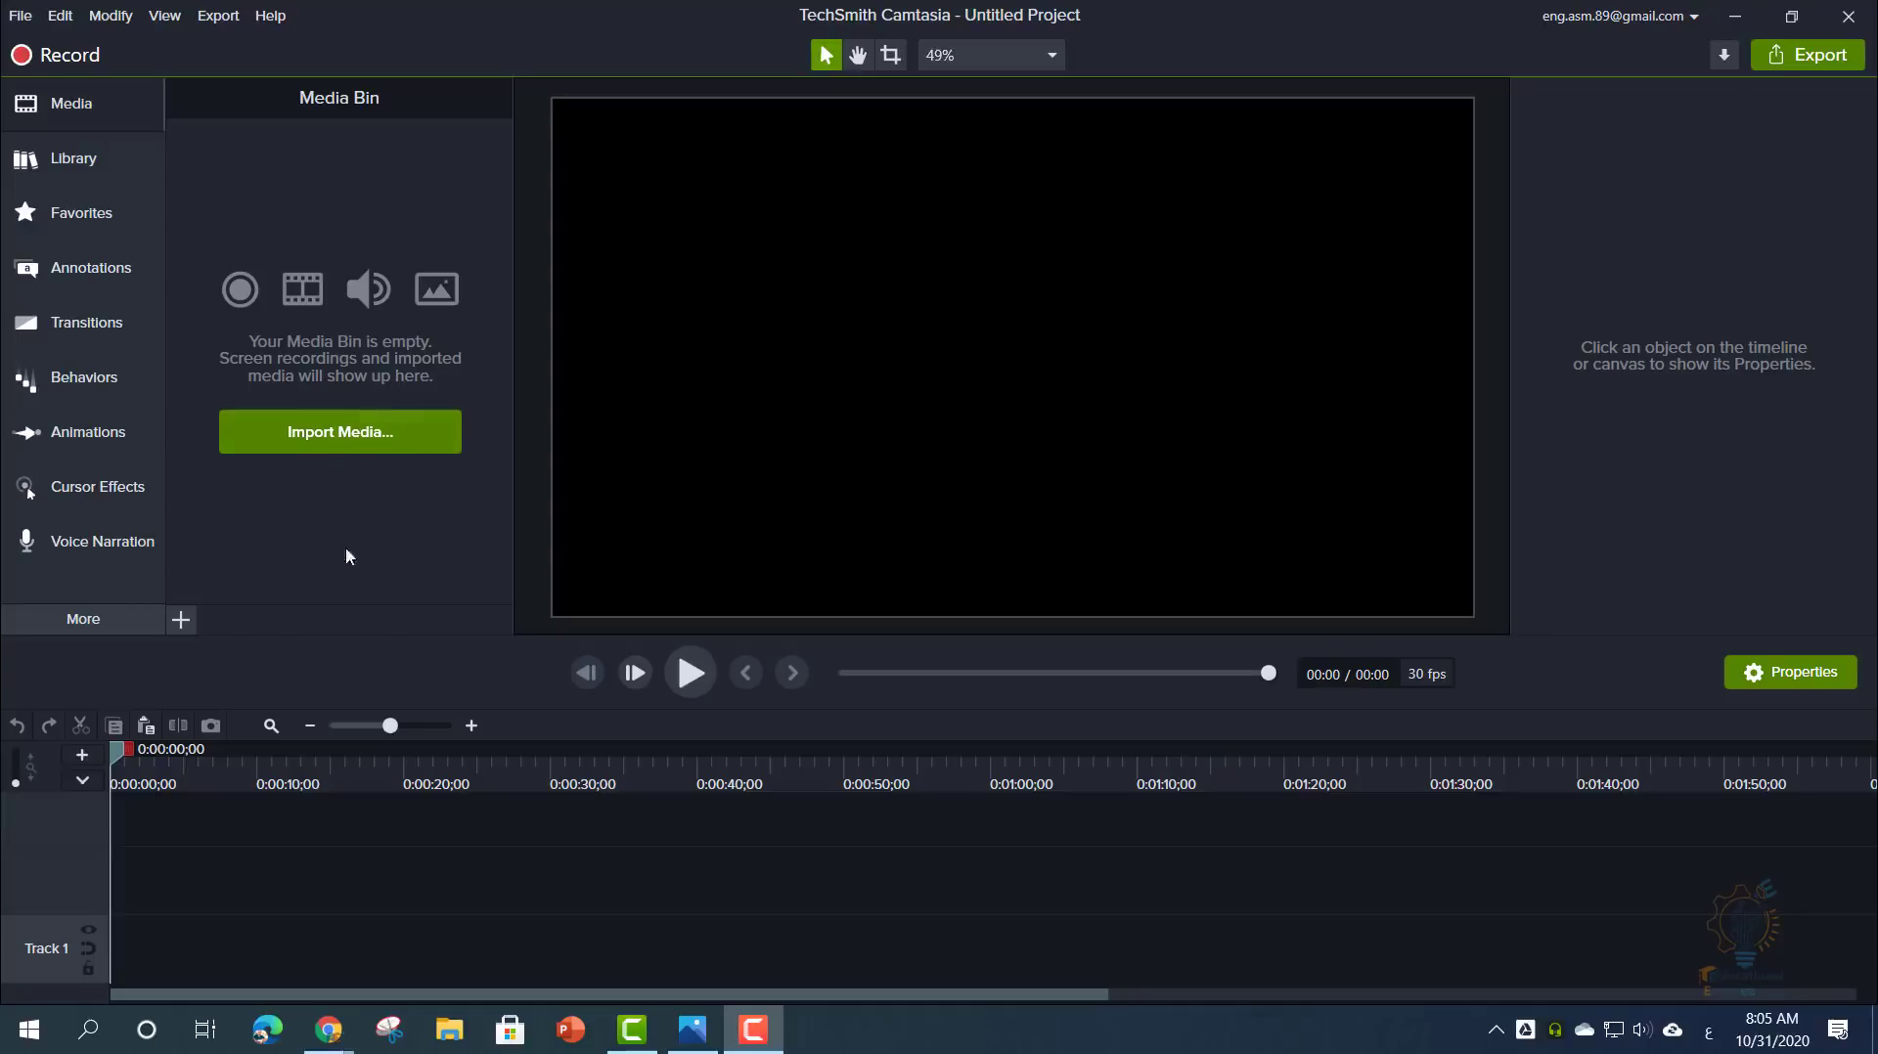
click(344, 433)
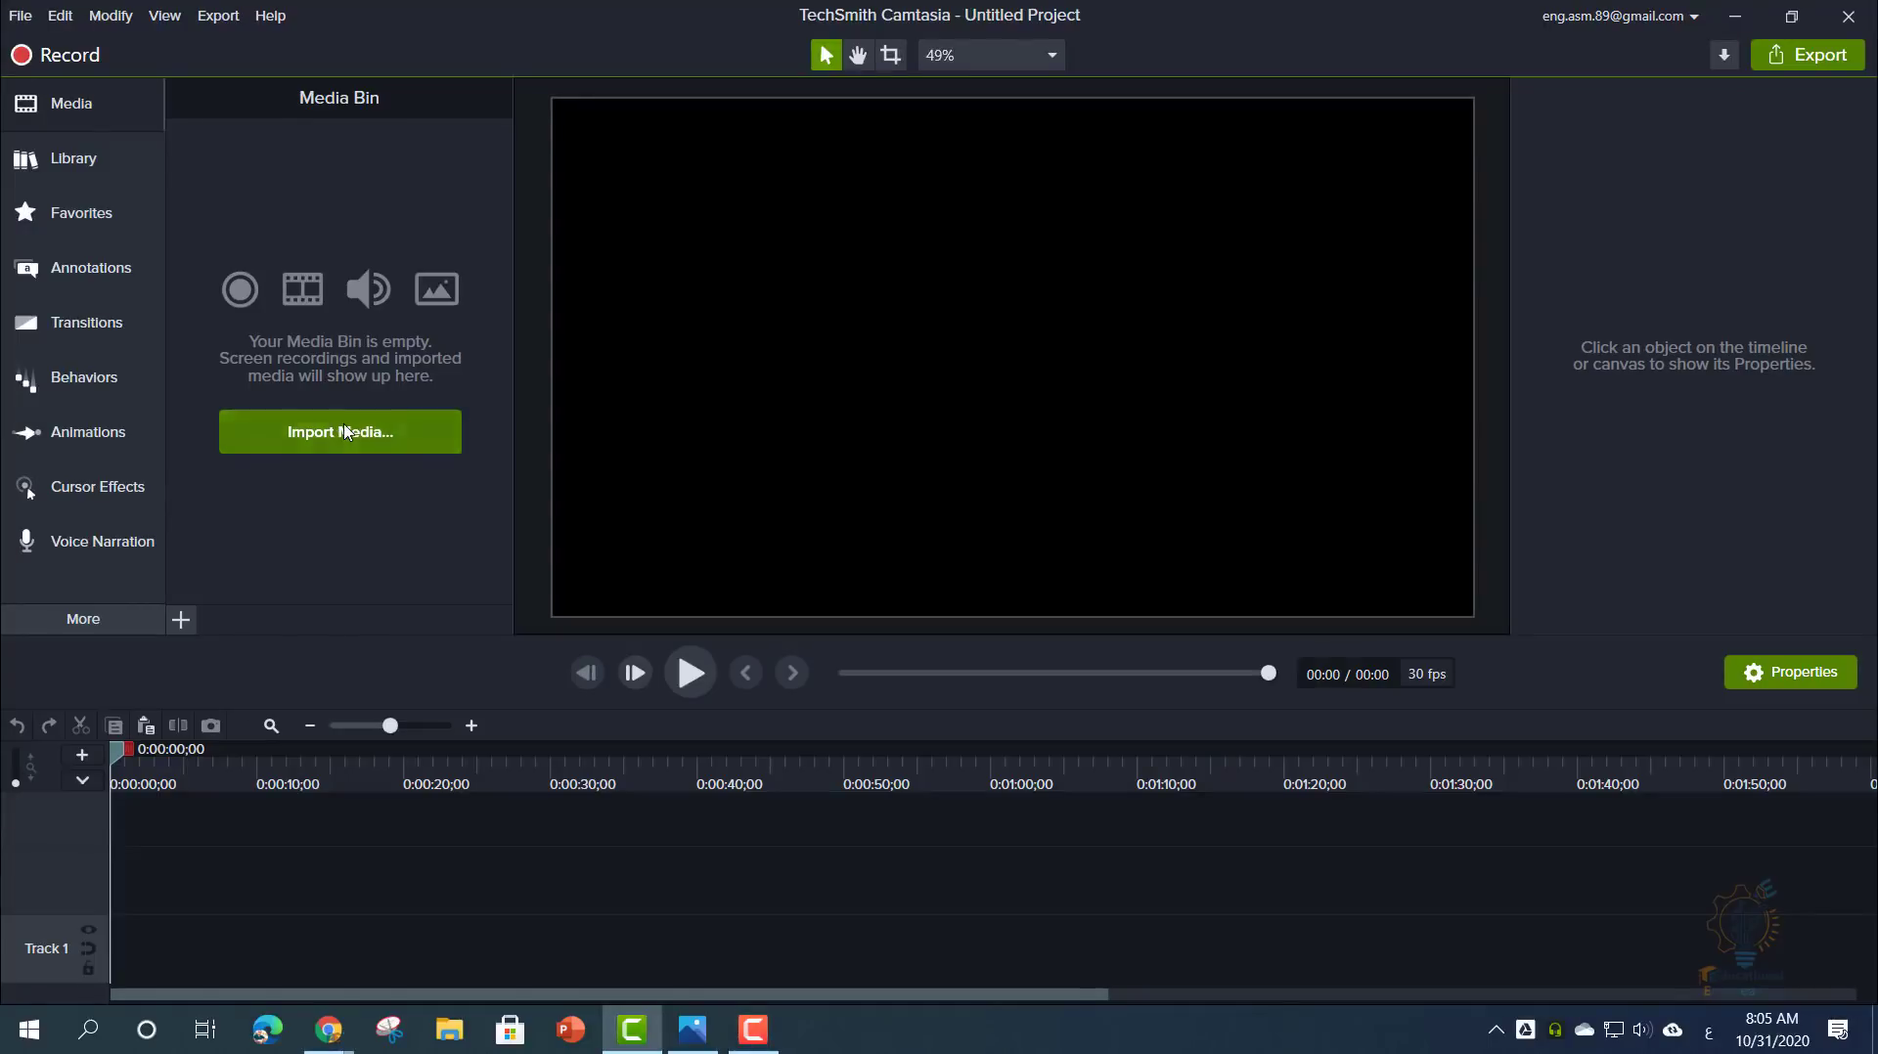
drag(370, 403, 330, 336)
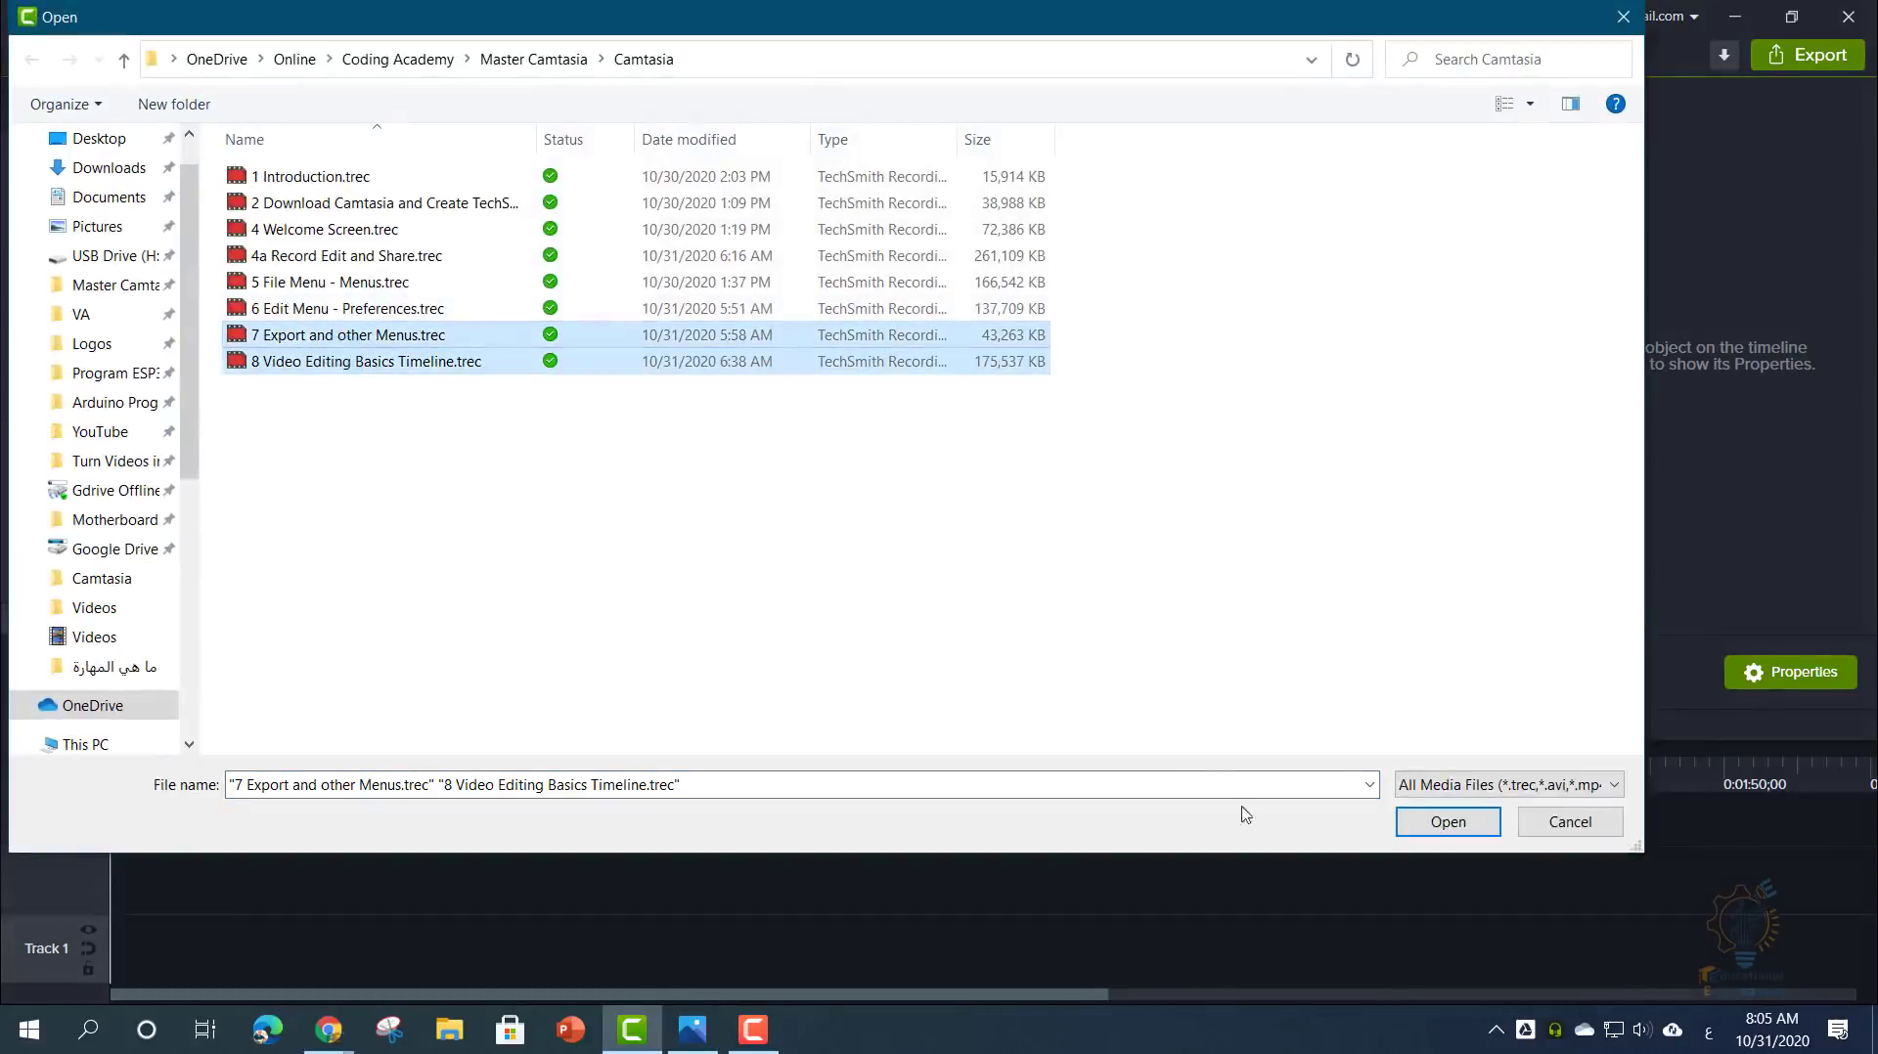
click(1420, 825)
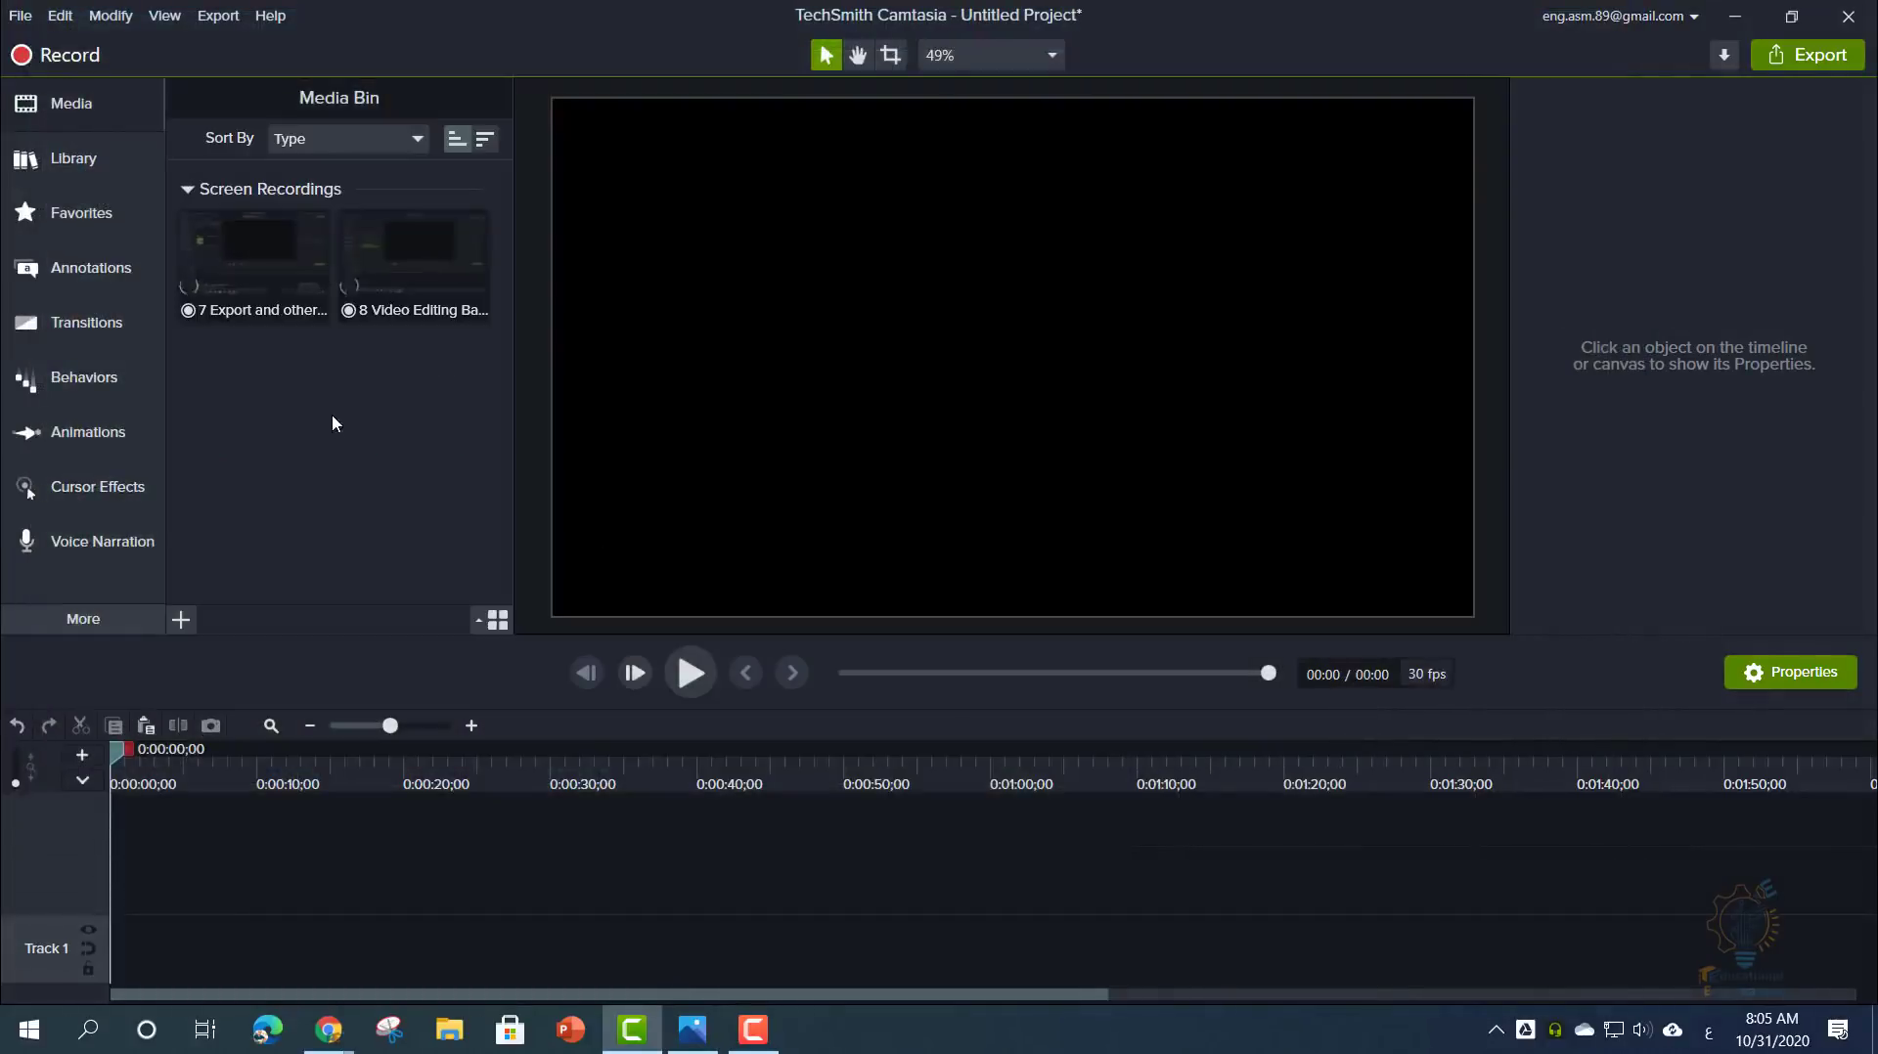
- Place both recordings on the timeline and zoom out to see them fully
drag(229, 389, 249, 817)
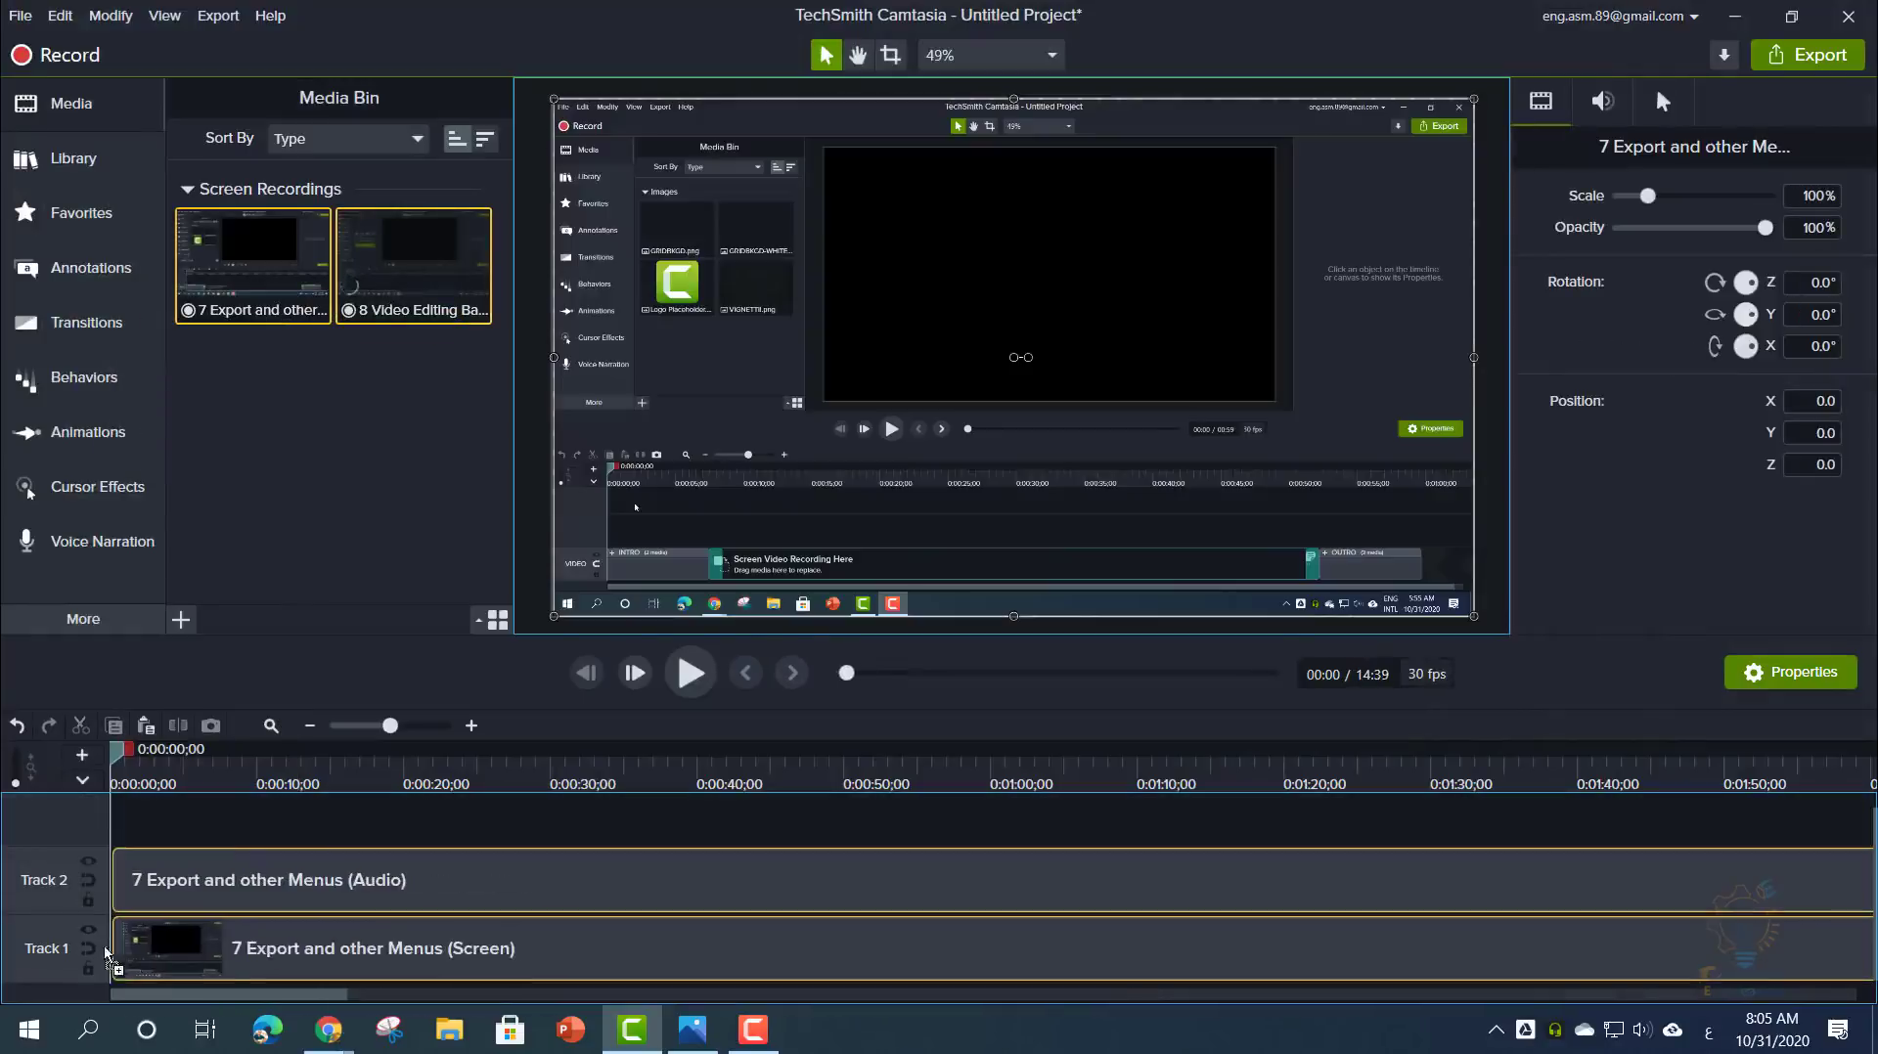
click(248, 822)
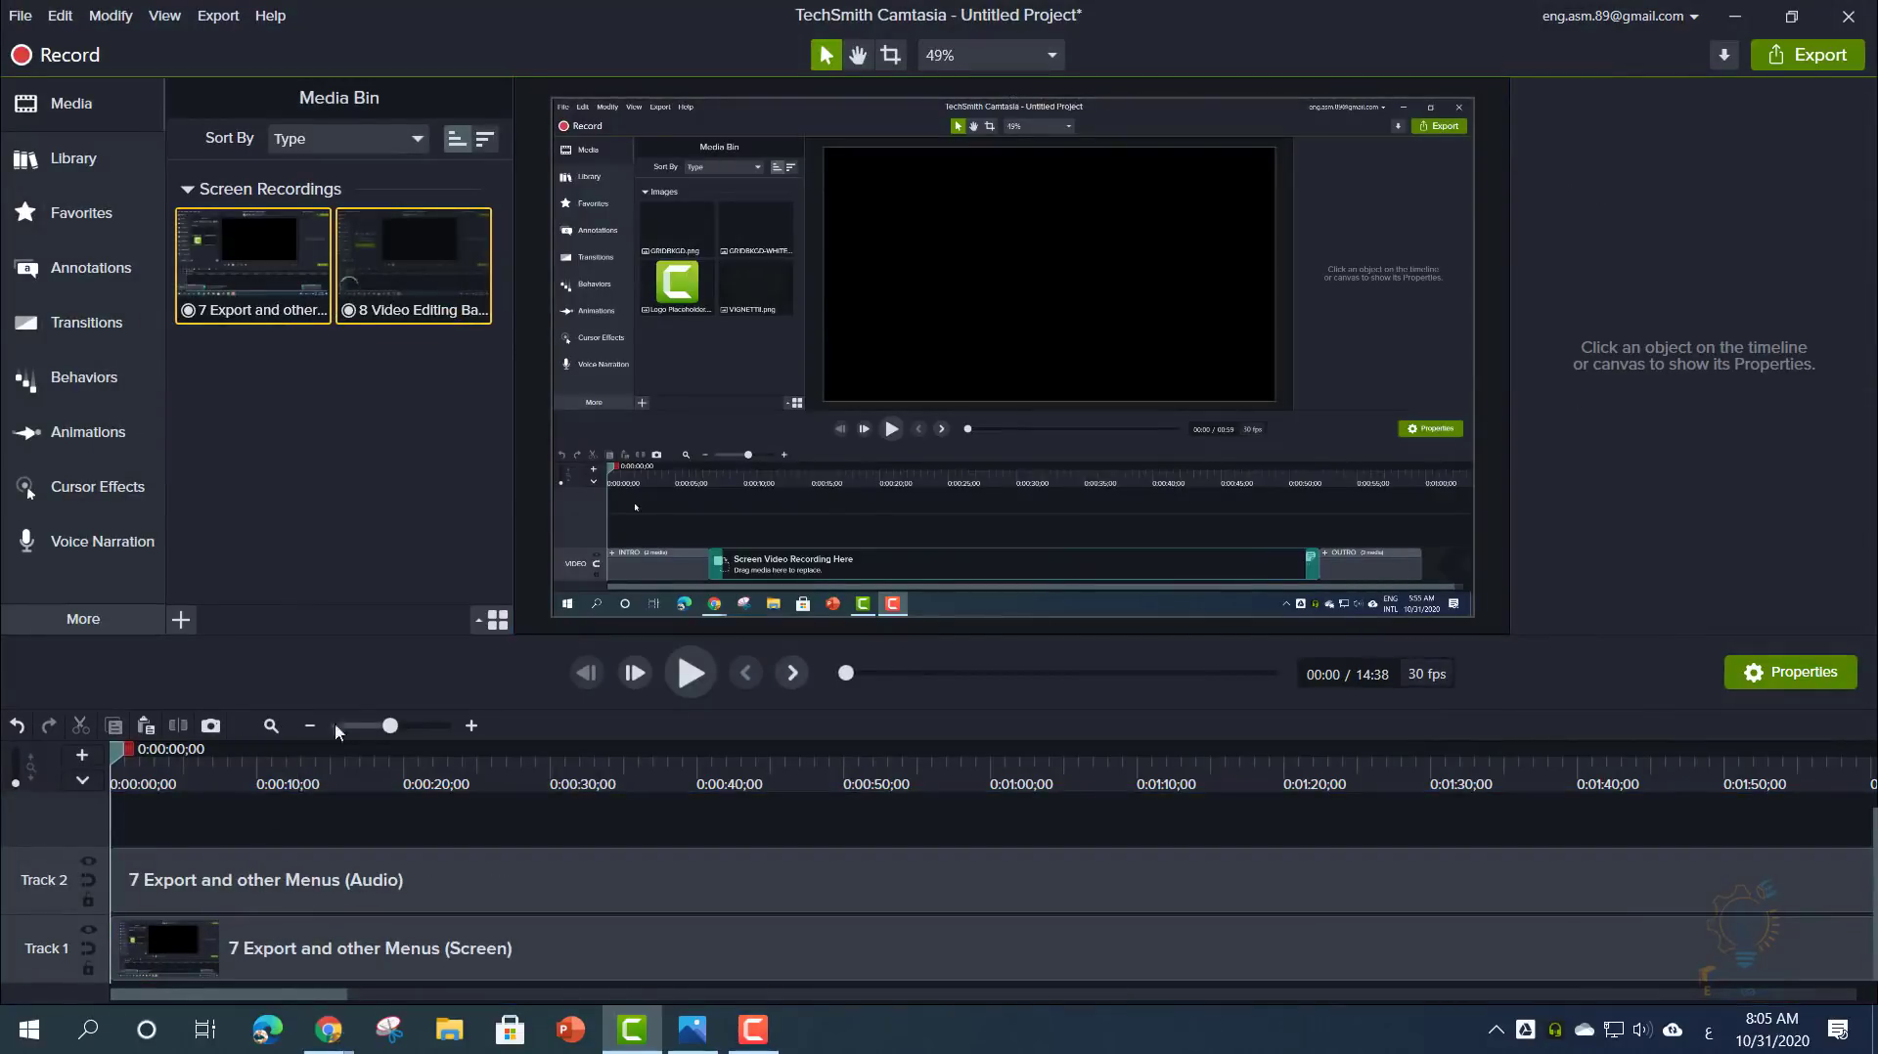
click(761, 453)
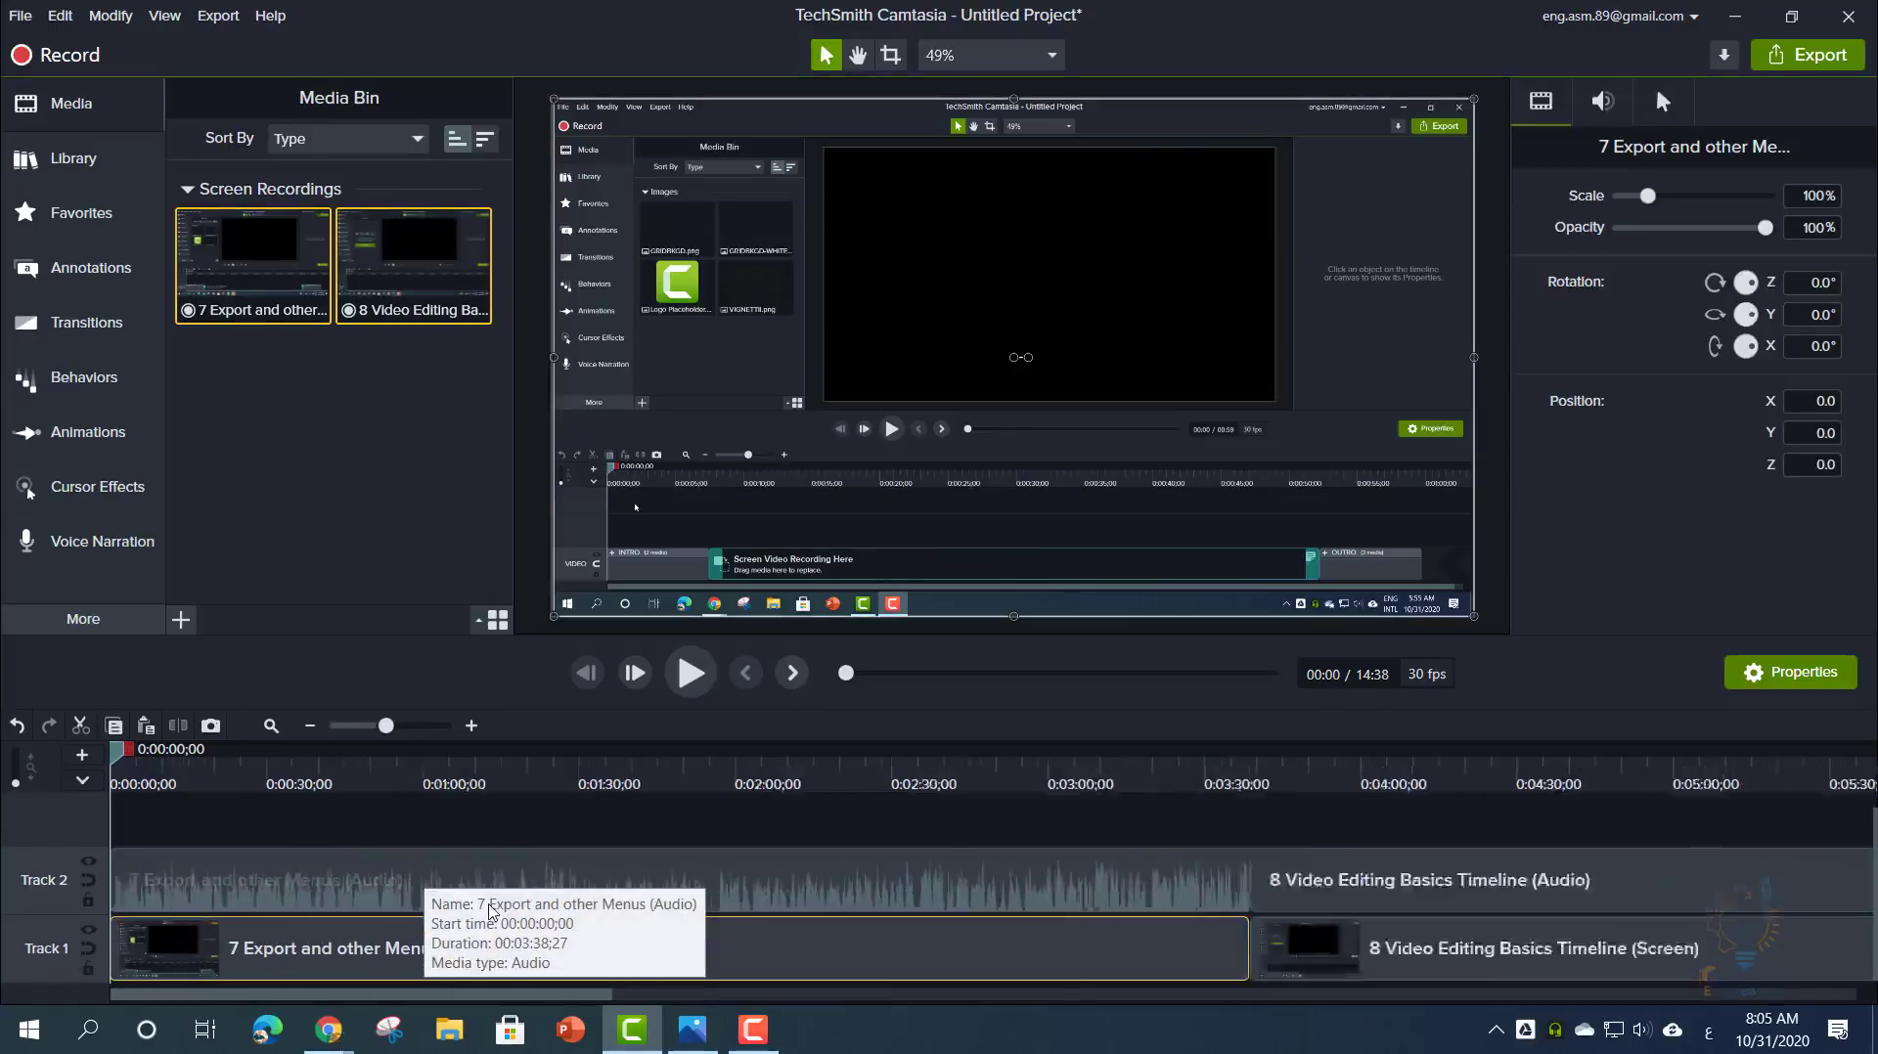
mouse_move(356, 726)
mouse_down()
mouse_move(401, 729)
mouse_move(342, 729)
mouse_up()
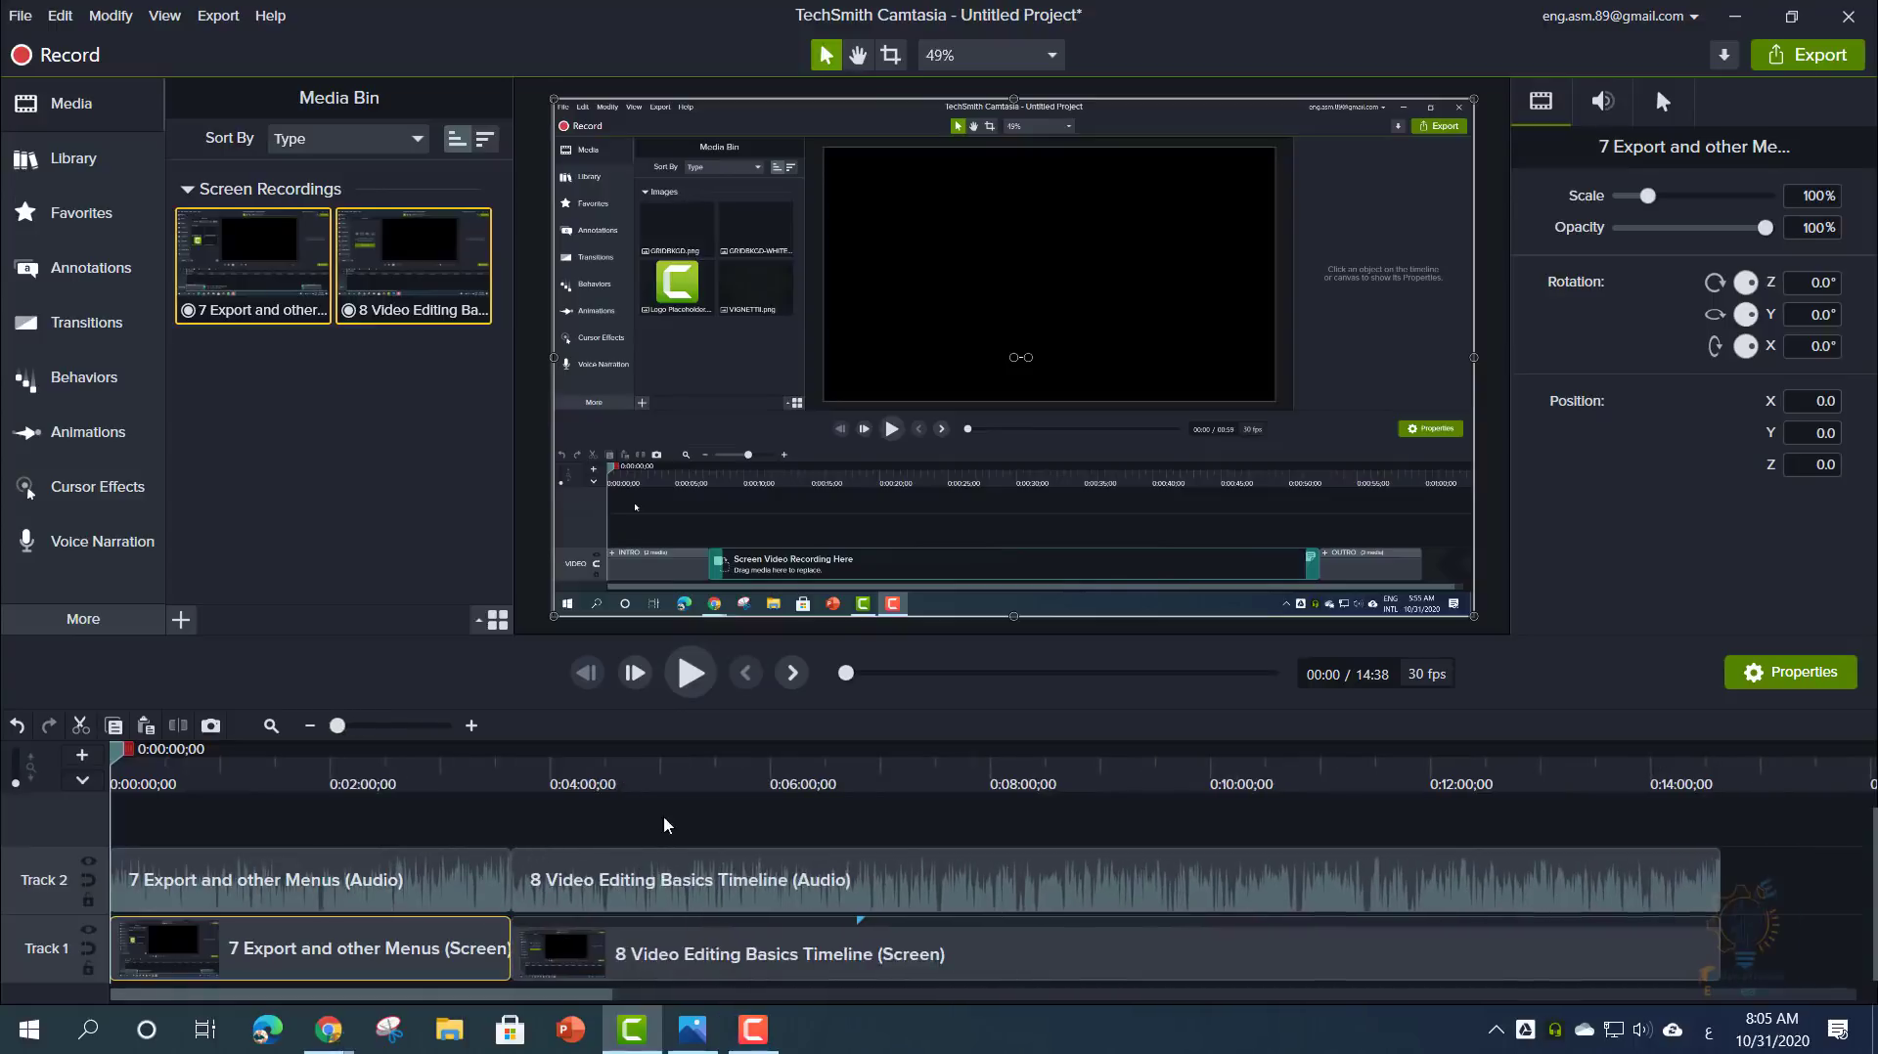
- Move the 8 Video Editing Basics clips to upper tracks at zero and trim them to end at 03:38
drag(687, 804, 725, 966)
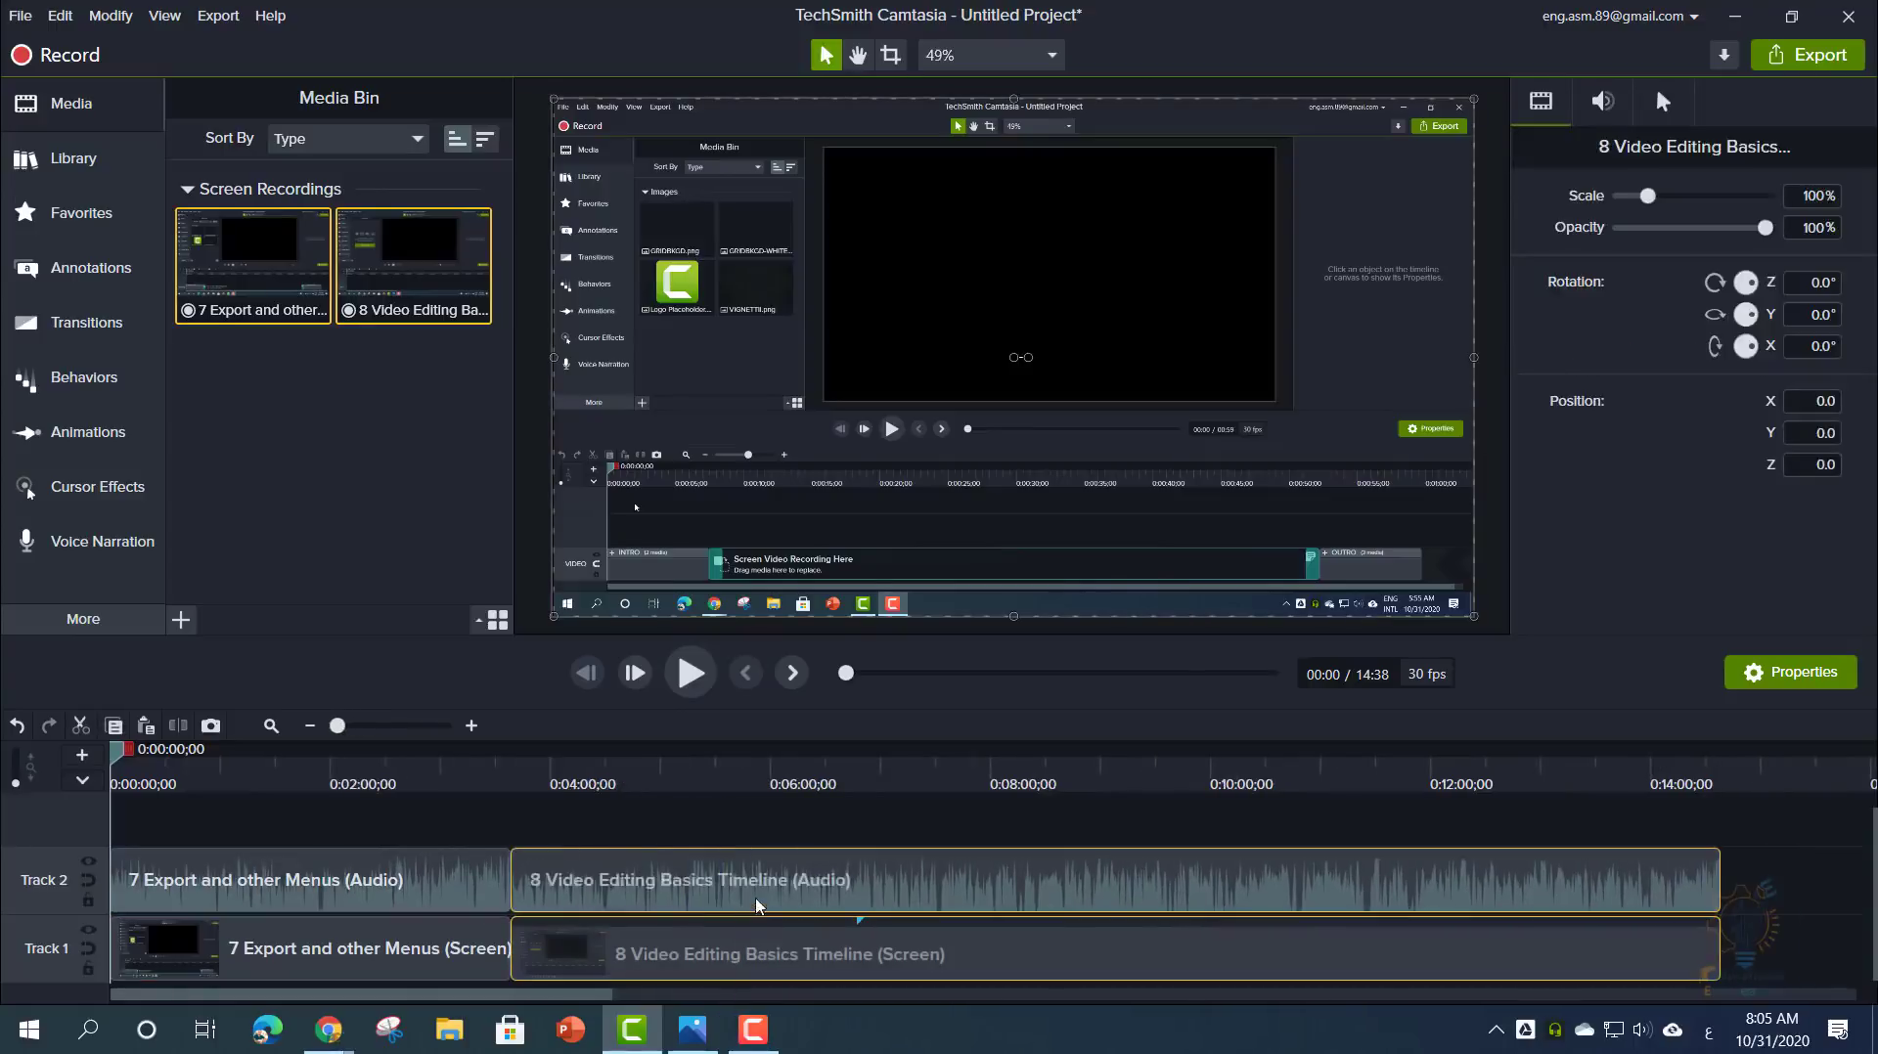
drag(874, 906, 323, 821)
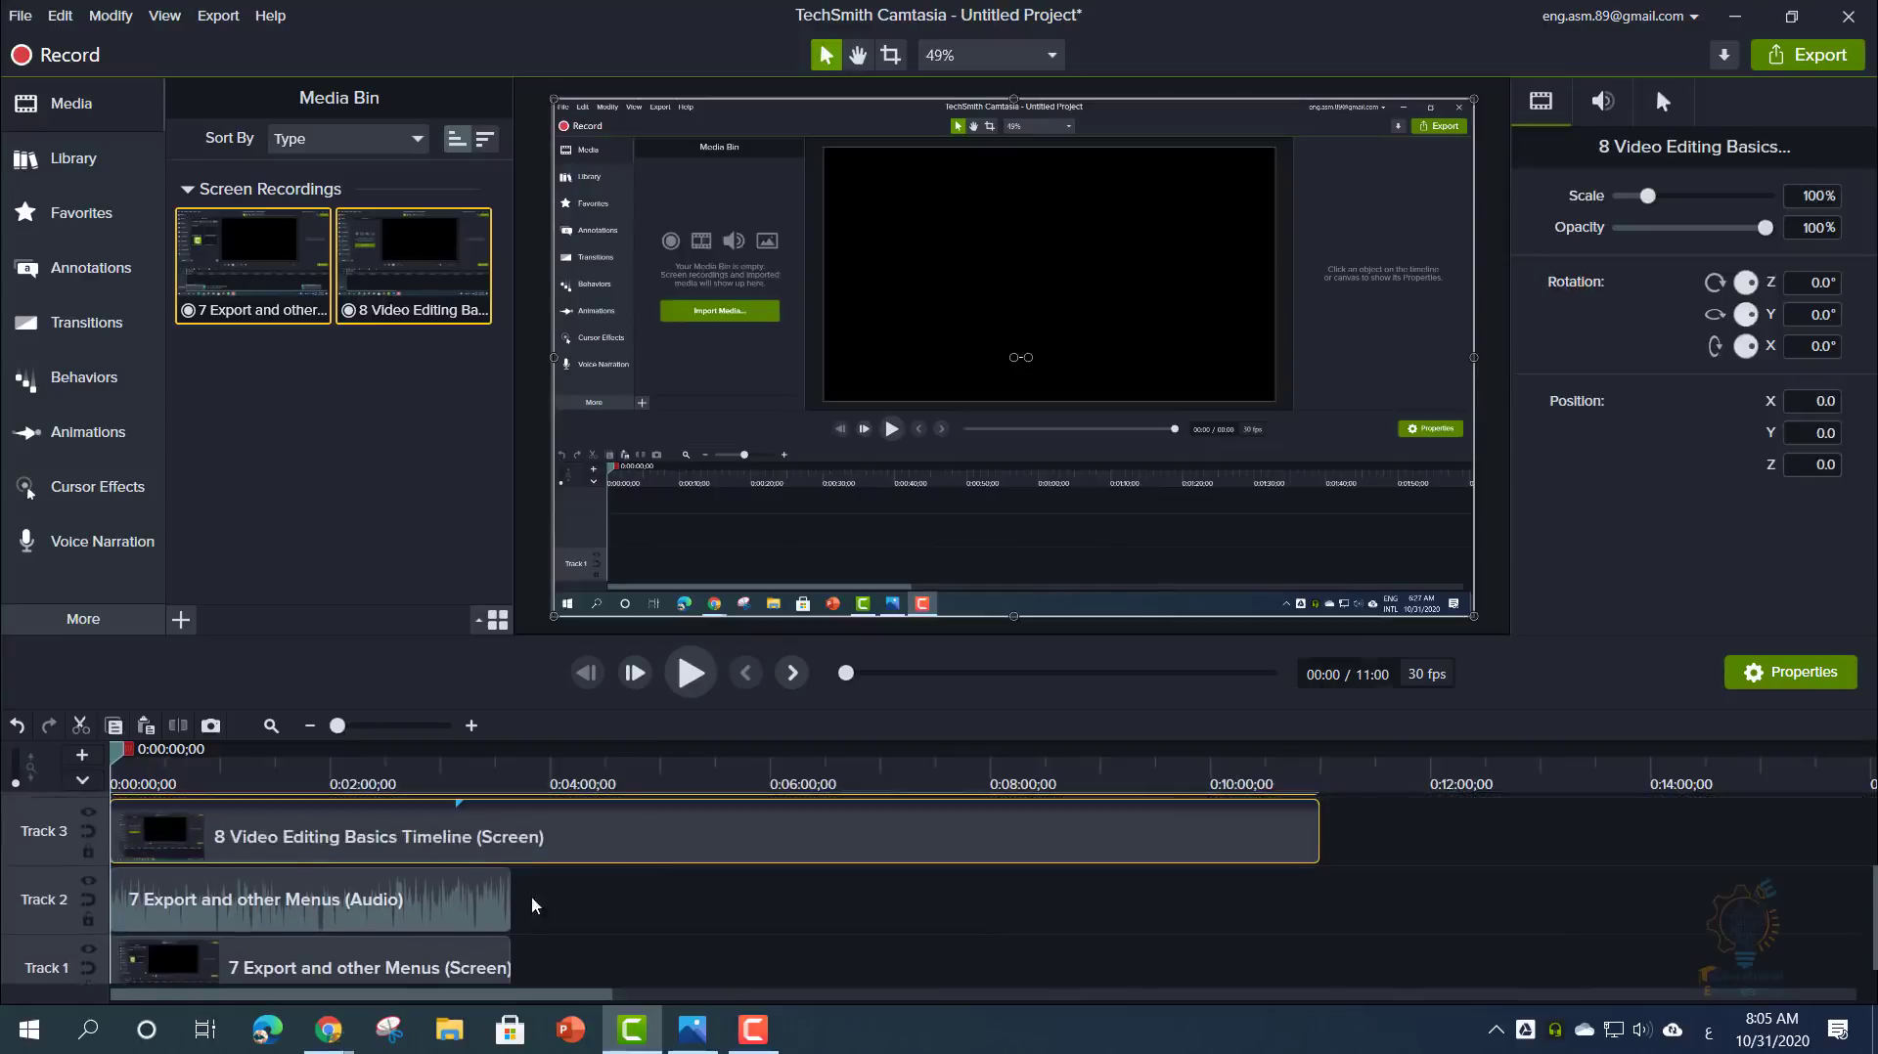
scroll(532, 904, up, 1)
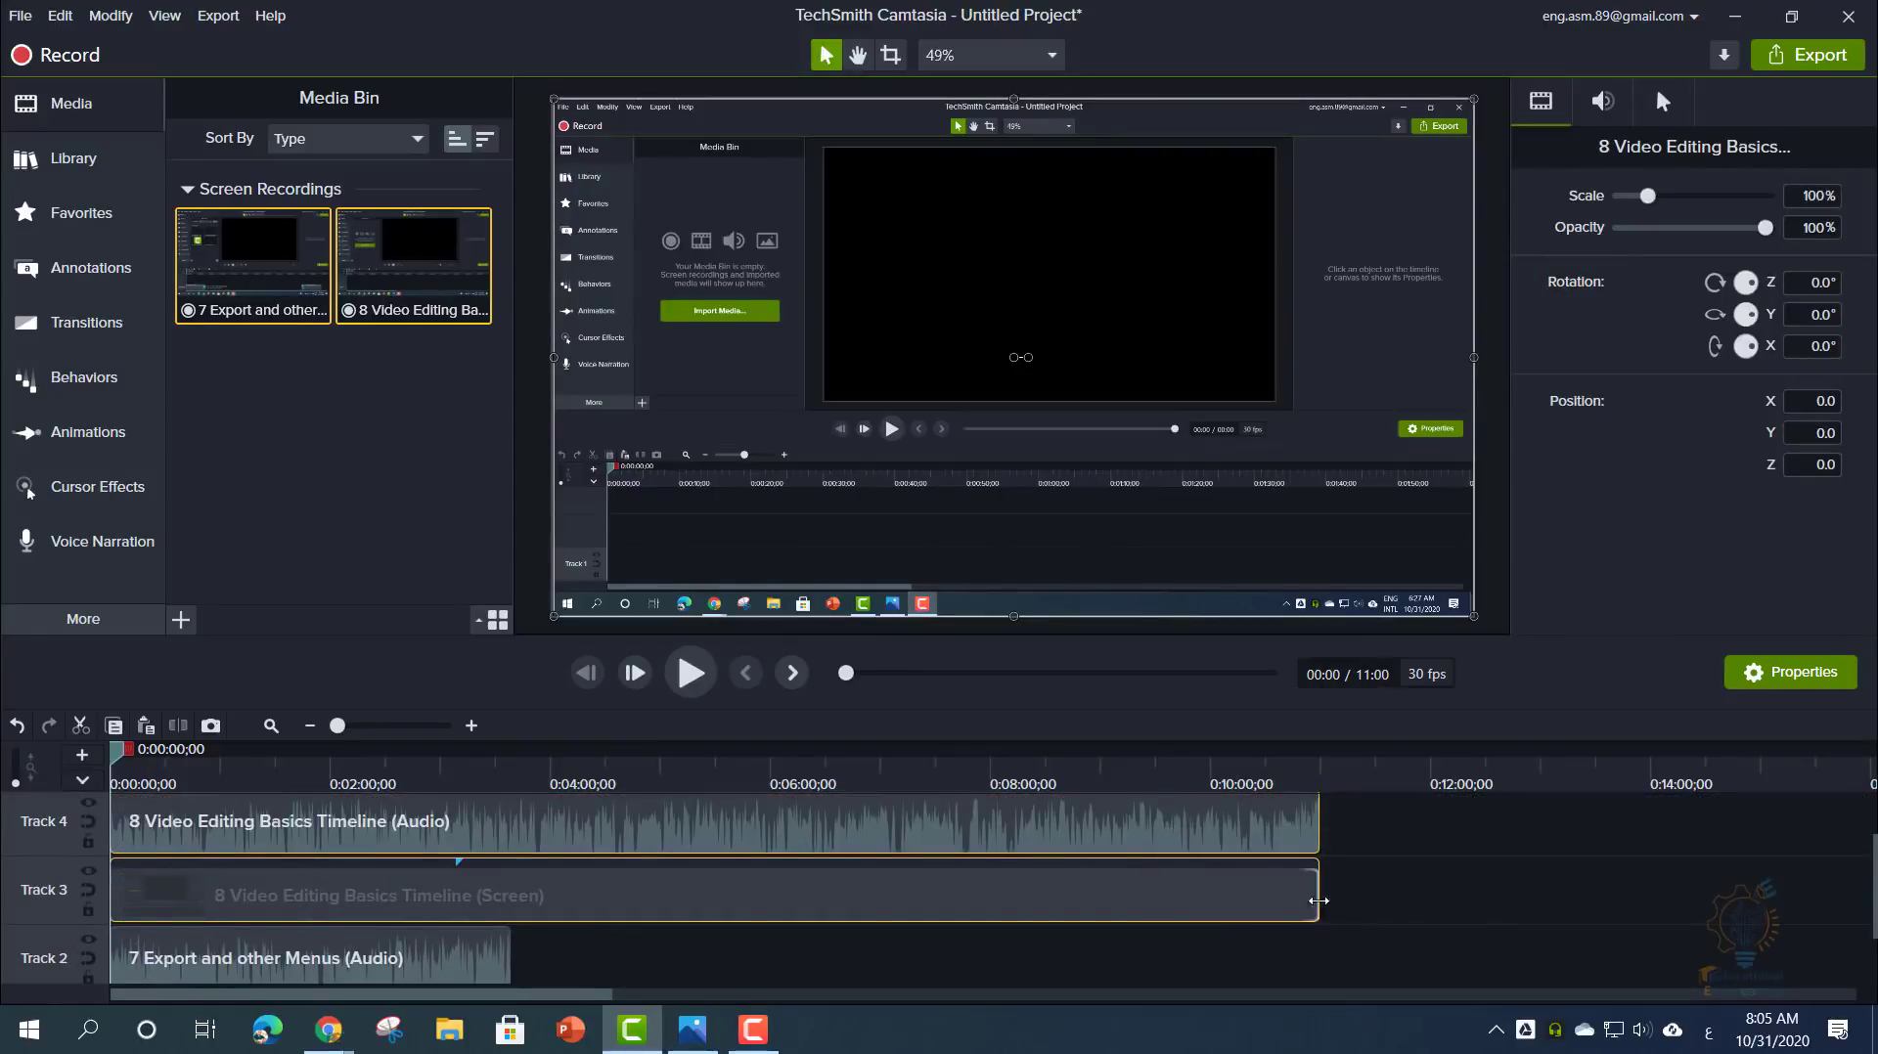
drag(1317, 893, 510, 897)
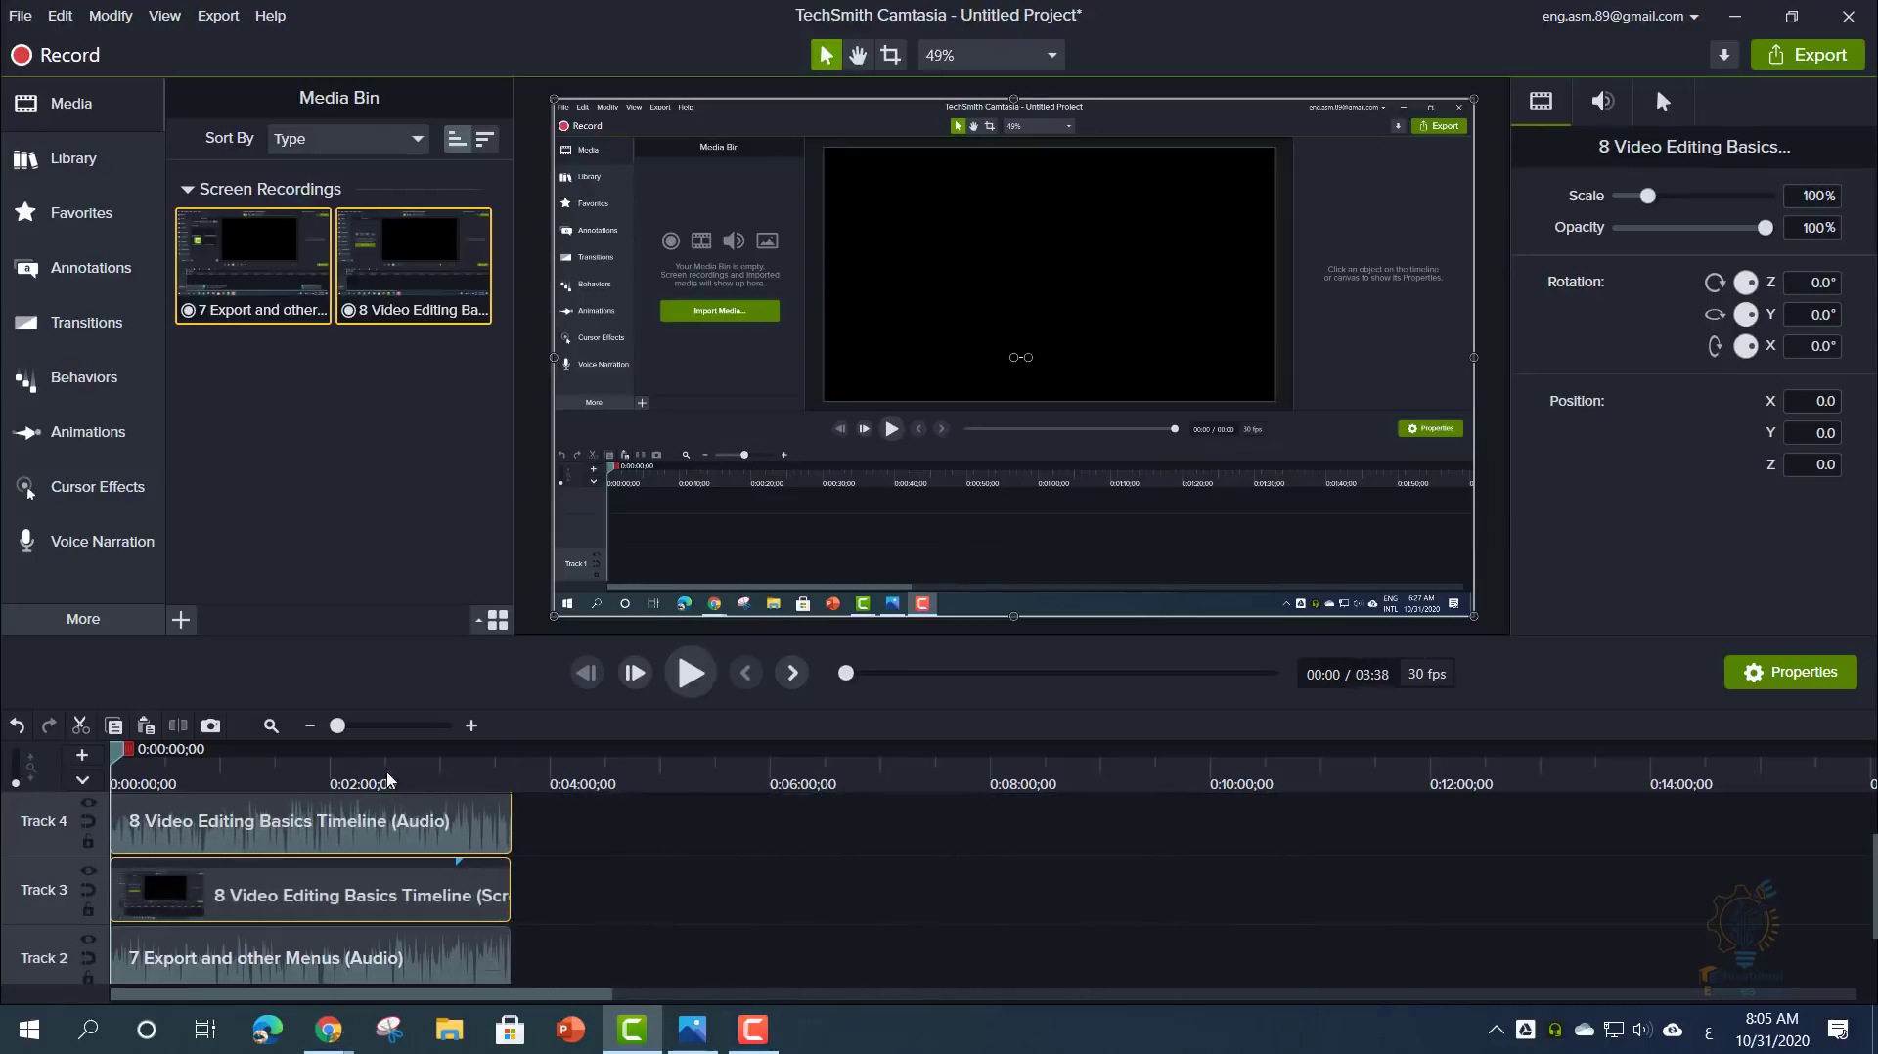
click(581, 916)
click(162, 895)
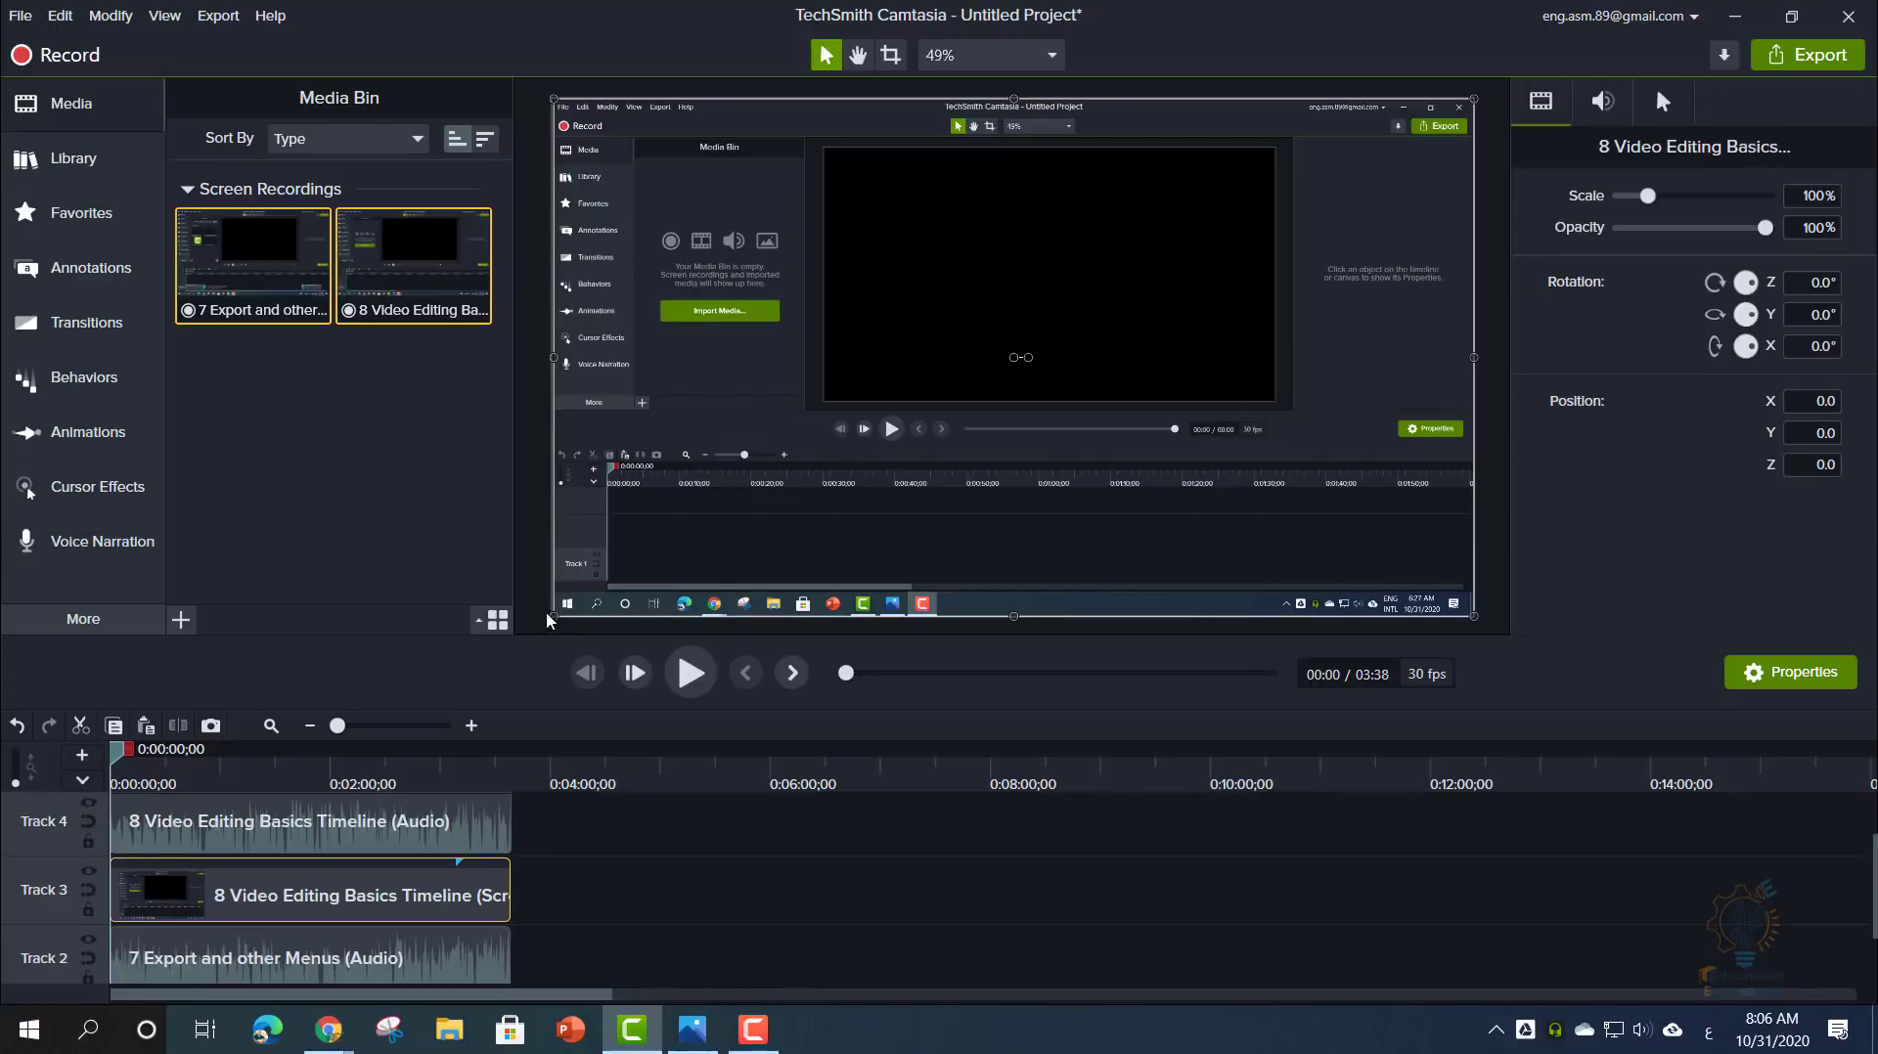
- Scale and reposition the 8 Video Editing Basics clip on the canvas, ending as a small inset over 7 Export
drag(548, 619, 506, 660)
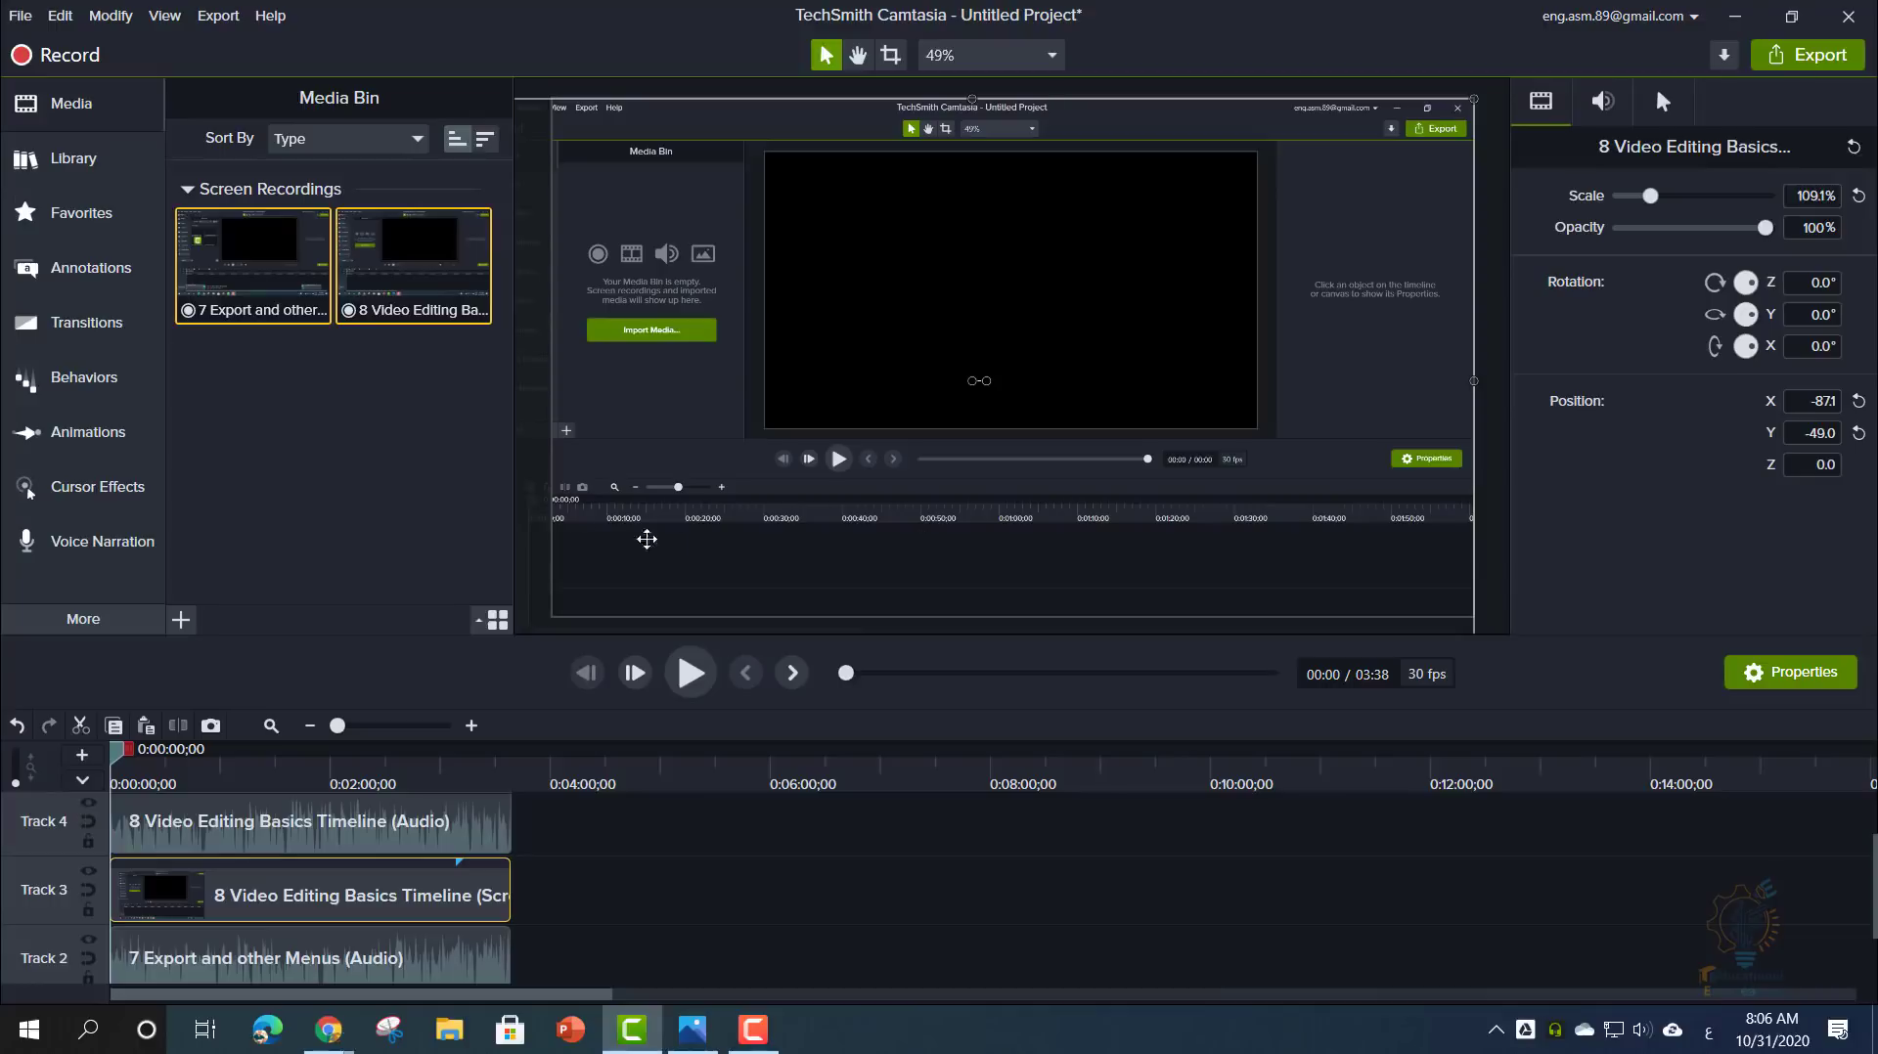
drag(545, 503, 610, 470)
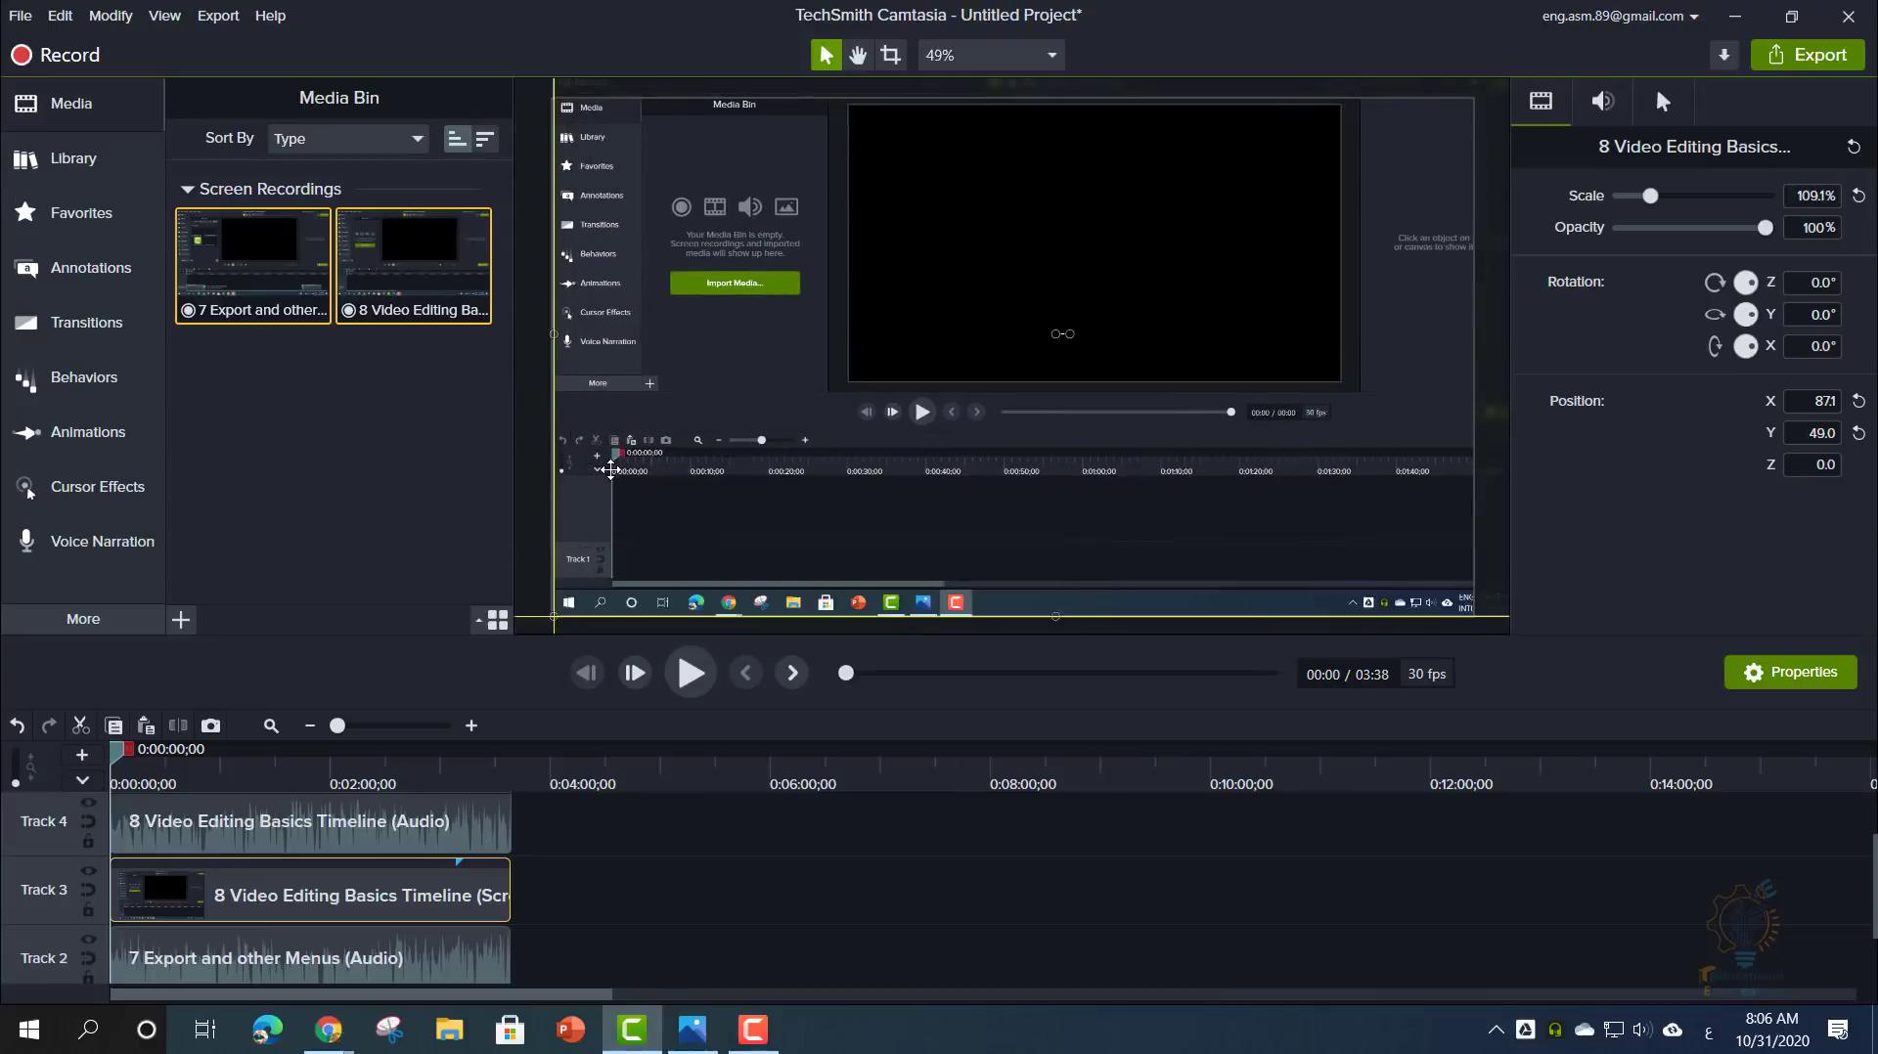
drag(526, 649, 283, 886)
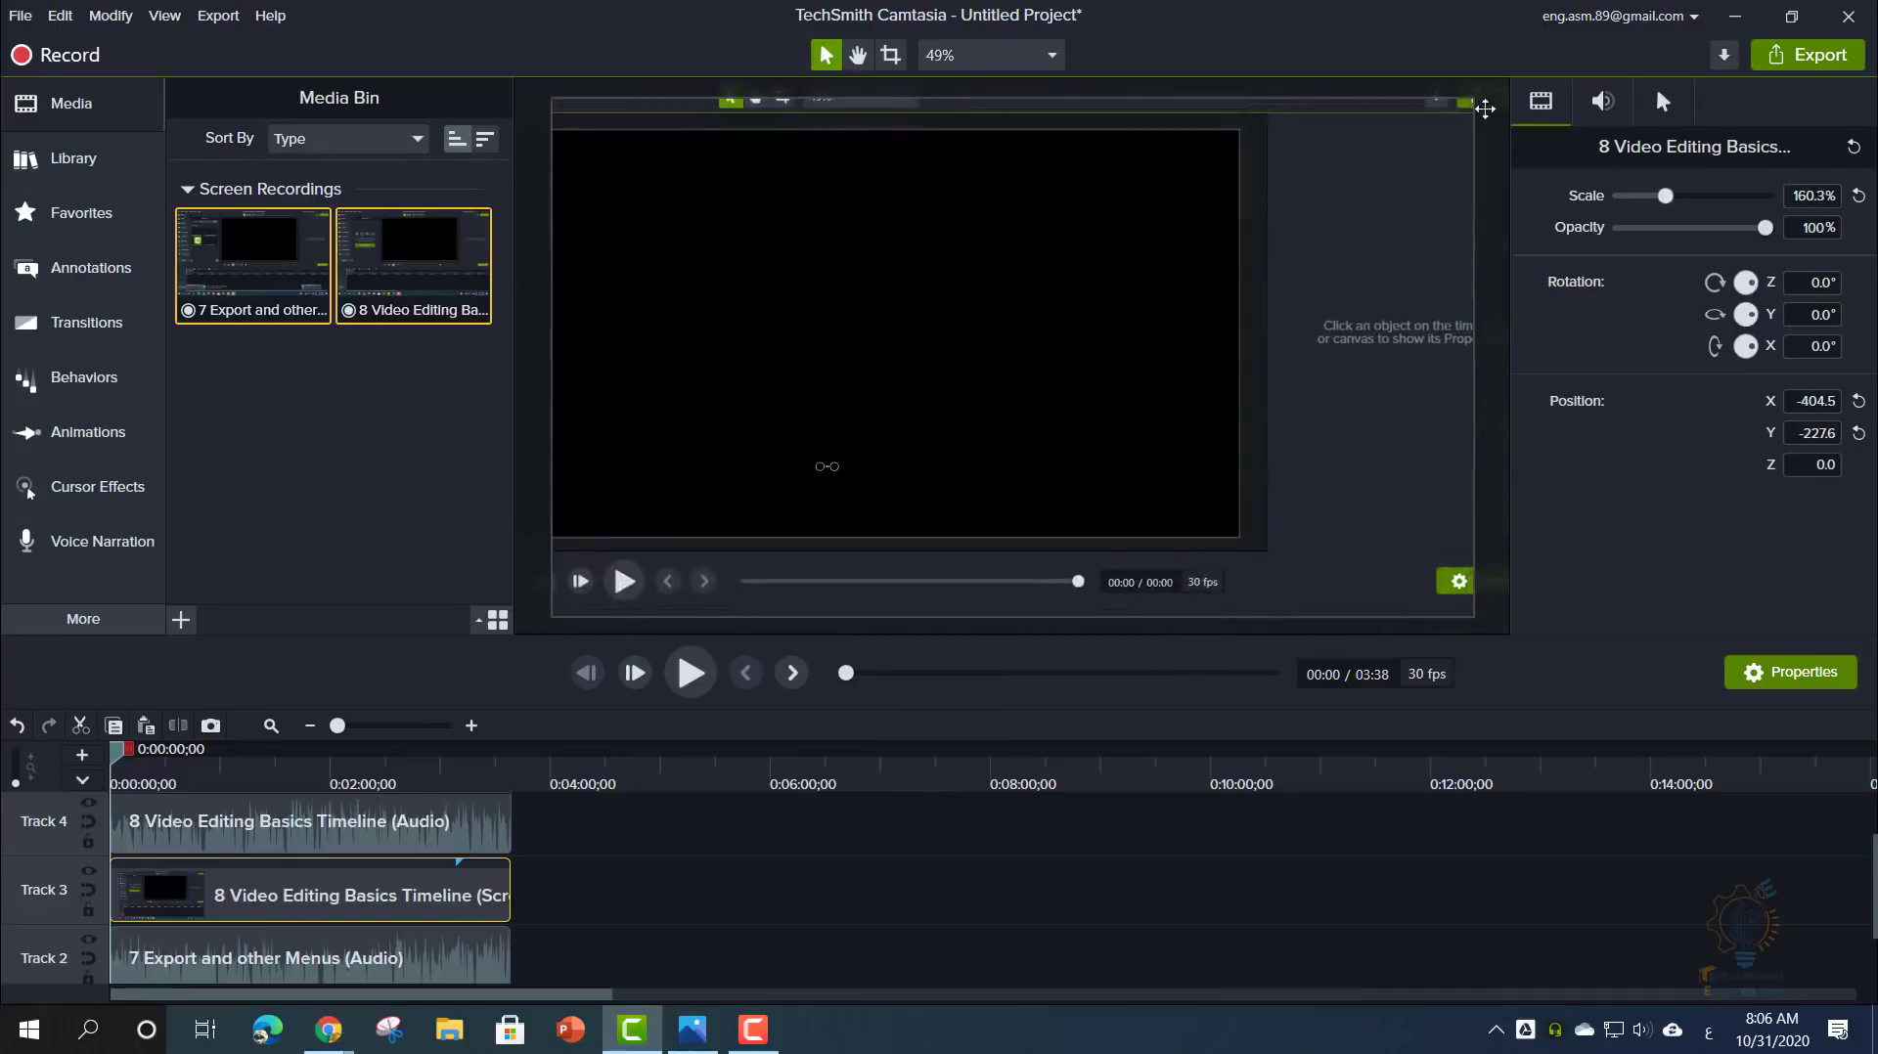
drag(1418, 154, 930, 192)
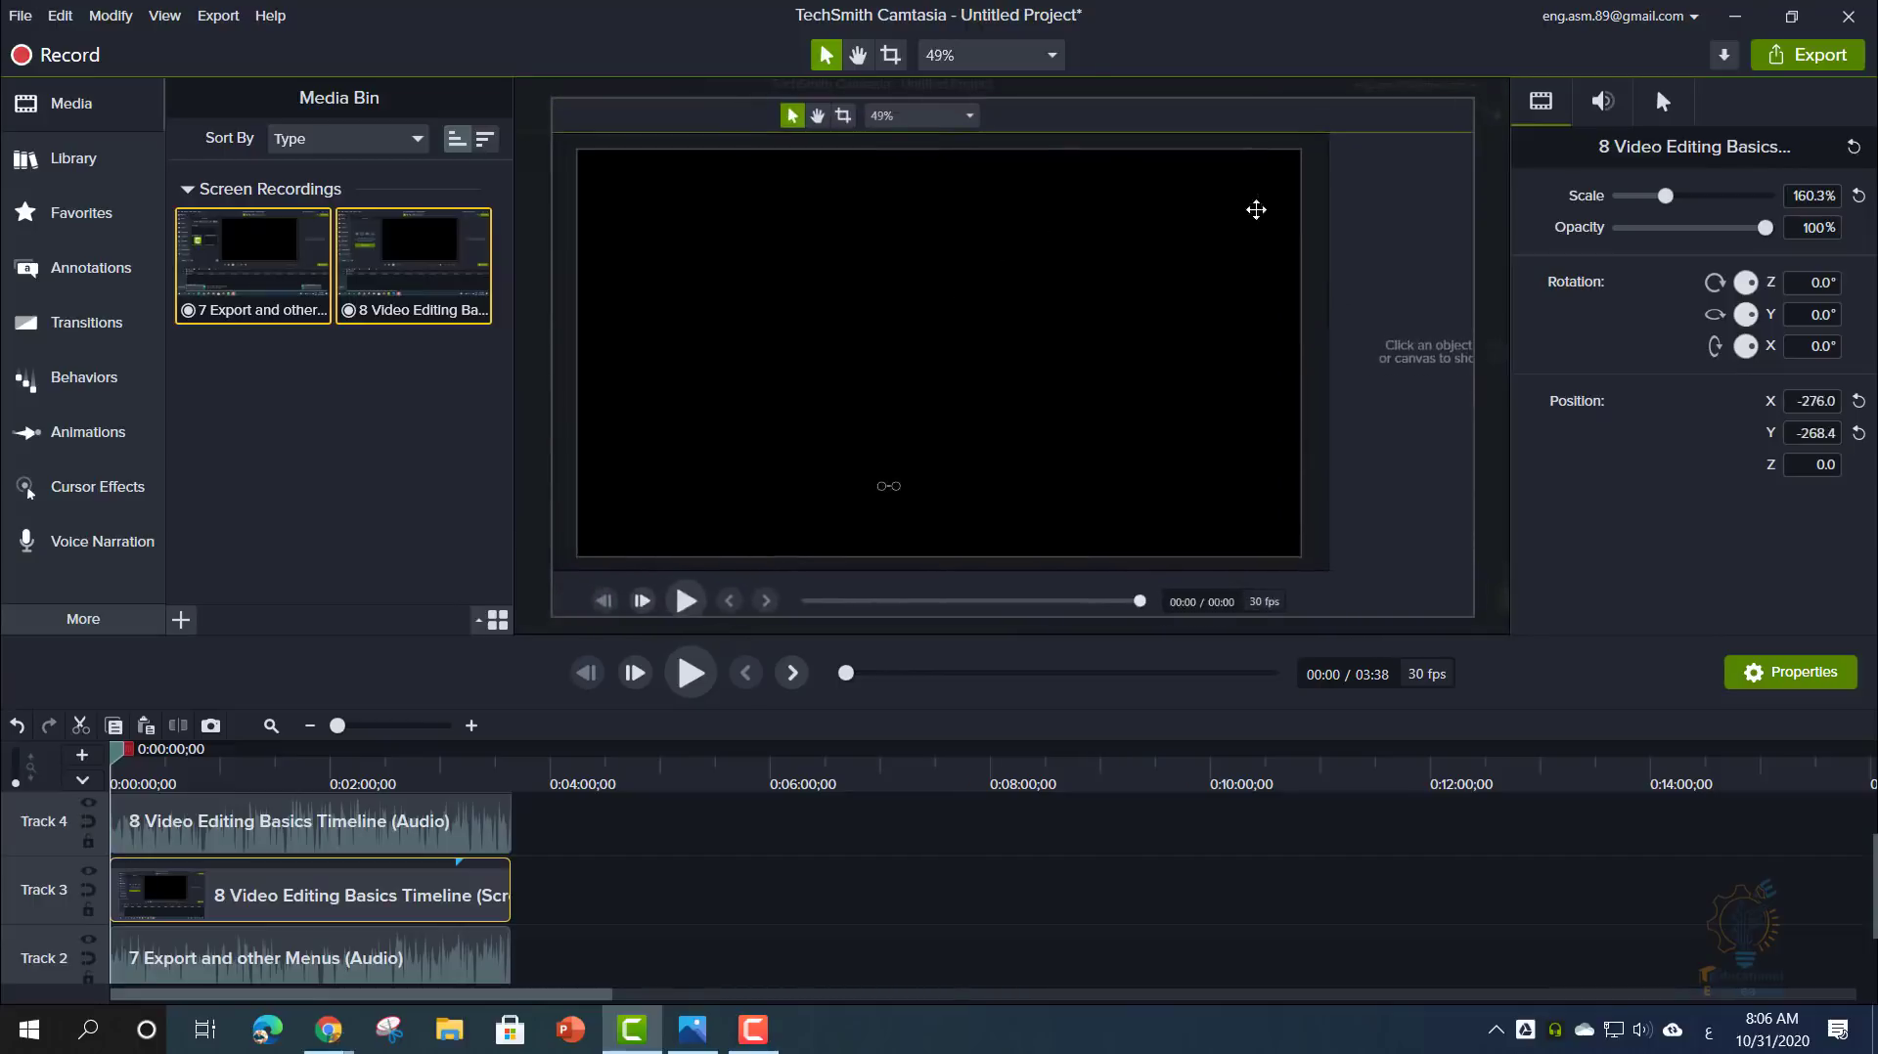
drag(1254, 205, 1186, 327)
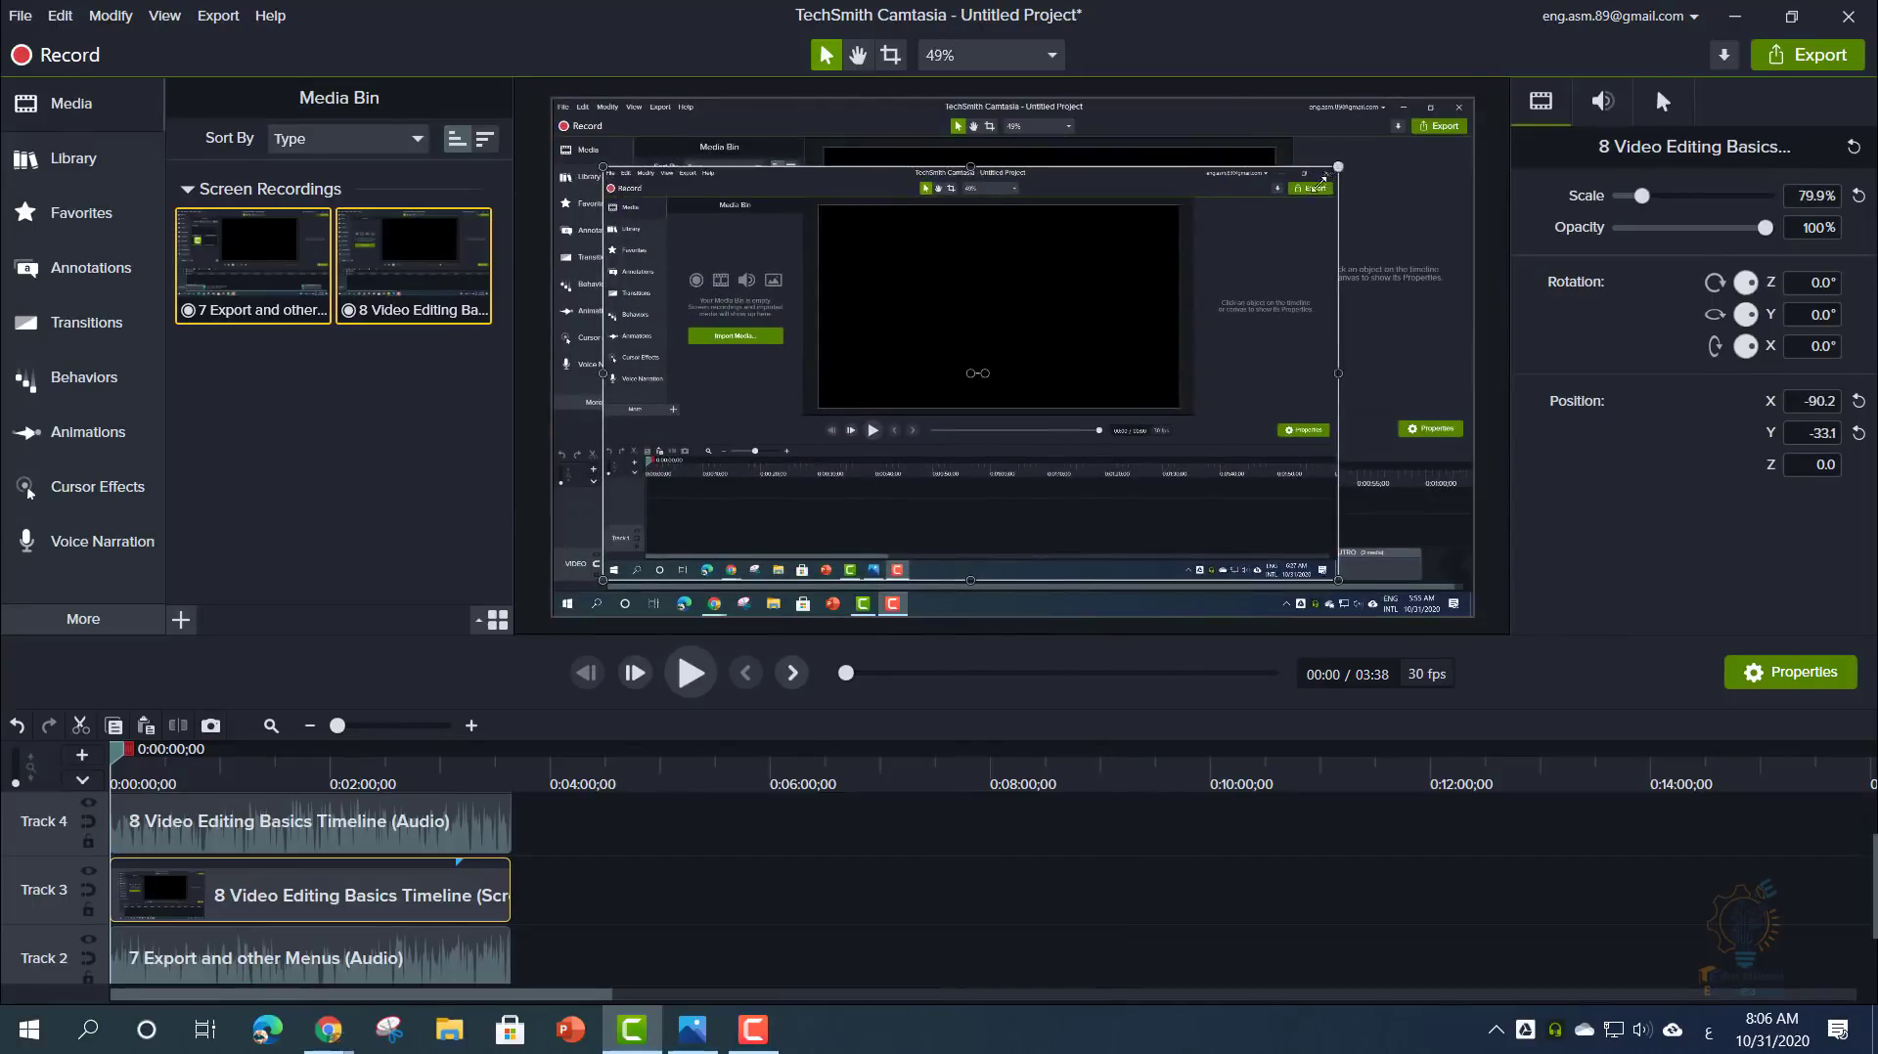
mouse_move(1324, 179)
mouse_down()
mouse_move(1203, 218)
mouse_move(1323, 175)
mouse_up()
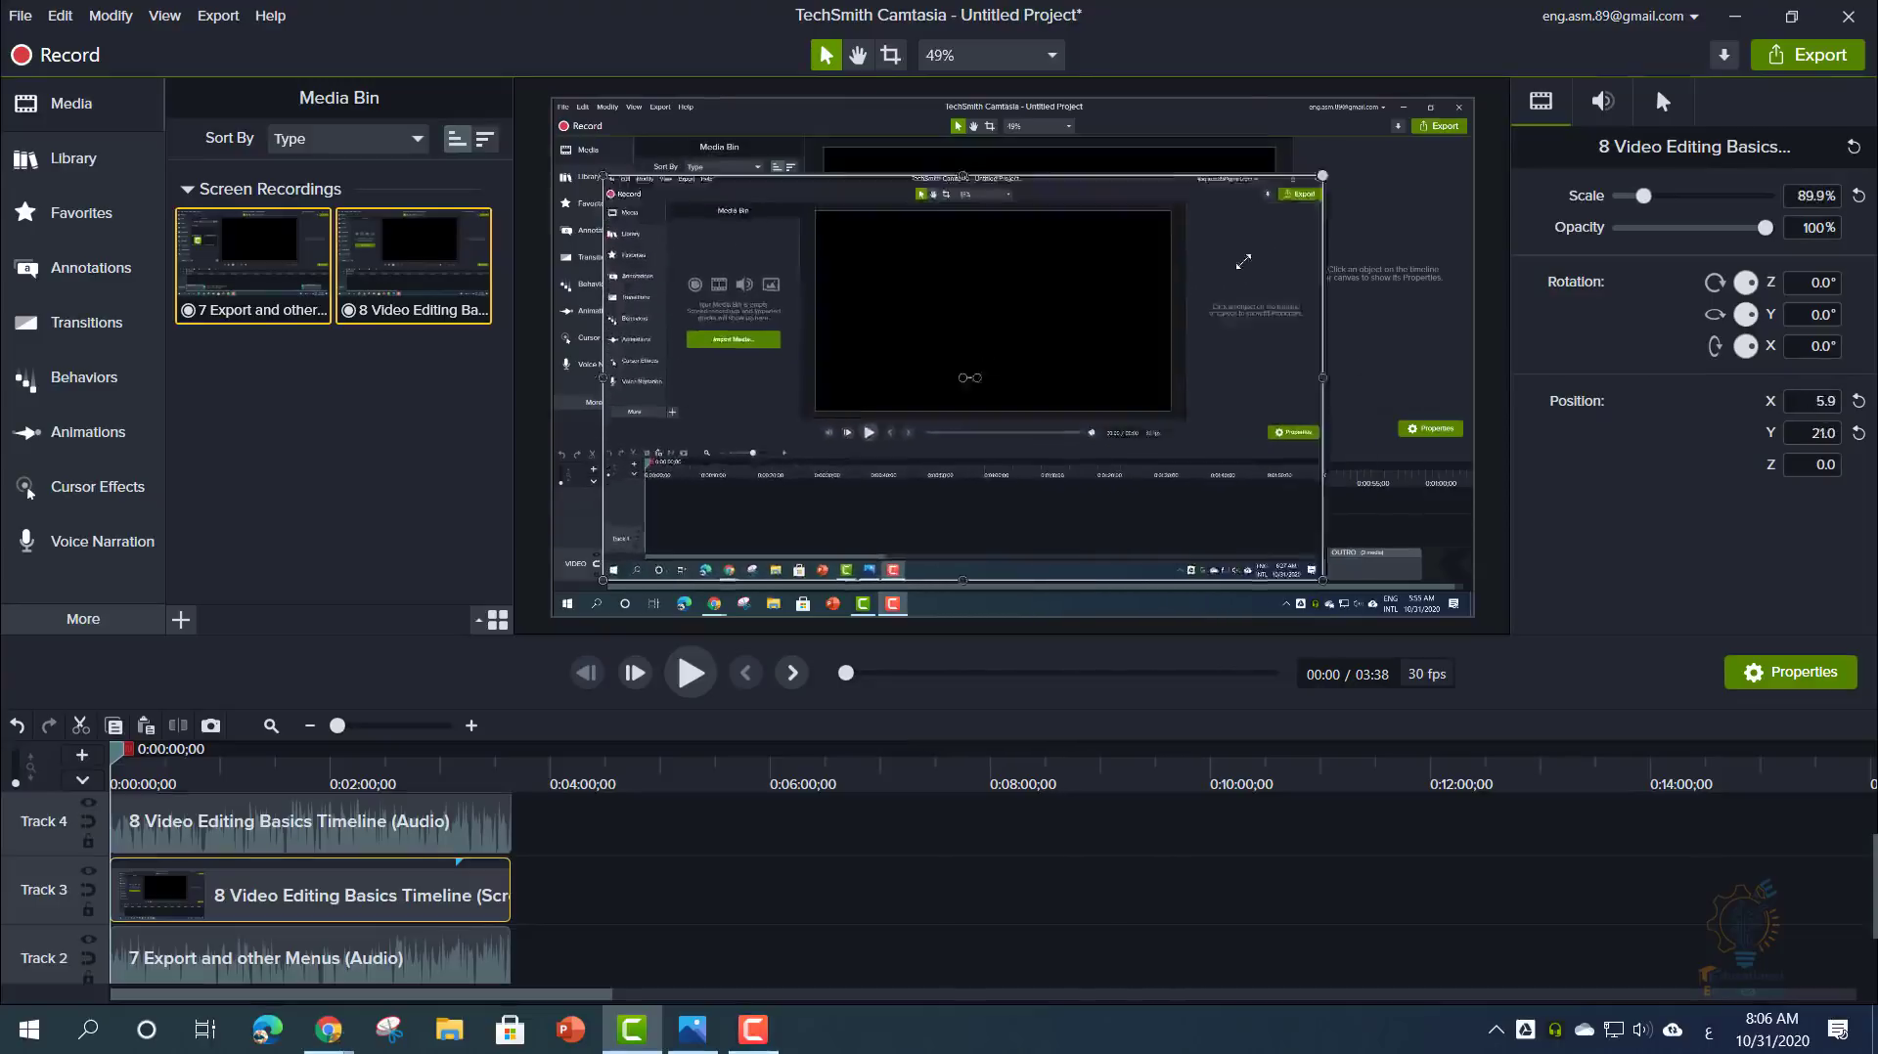
drag(1243, 262, 1101, 299)
- Scale 7 Export to 58.4% in the top-right corner and tuck 8 Video Editing Basics into the bottom-left
click(1304, 200)
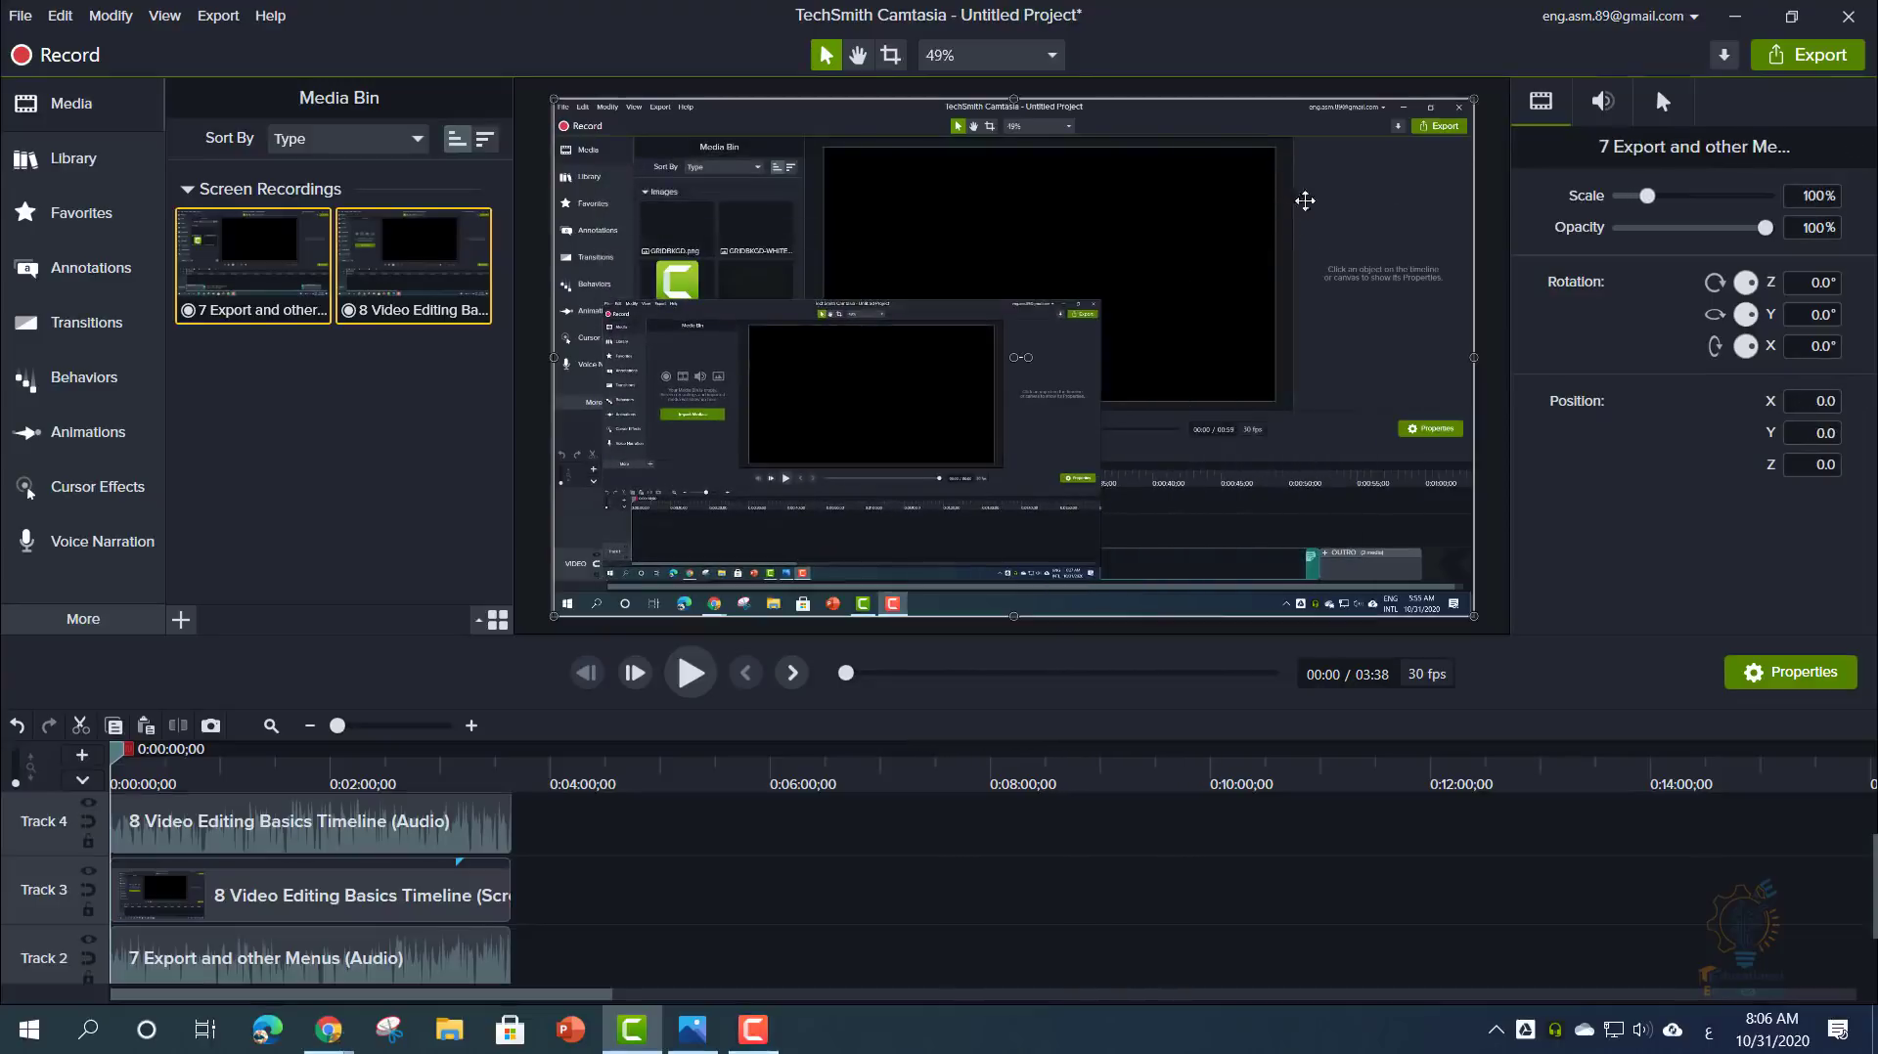
drag(1473, 100, 1270, 214)
drag(1137, 304, 1357, 199)
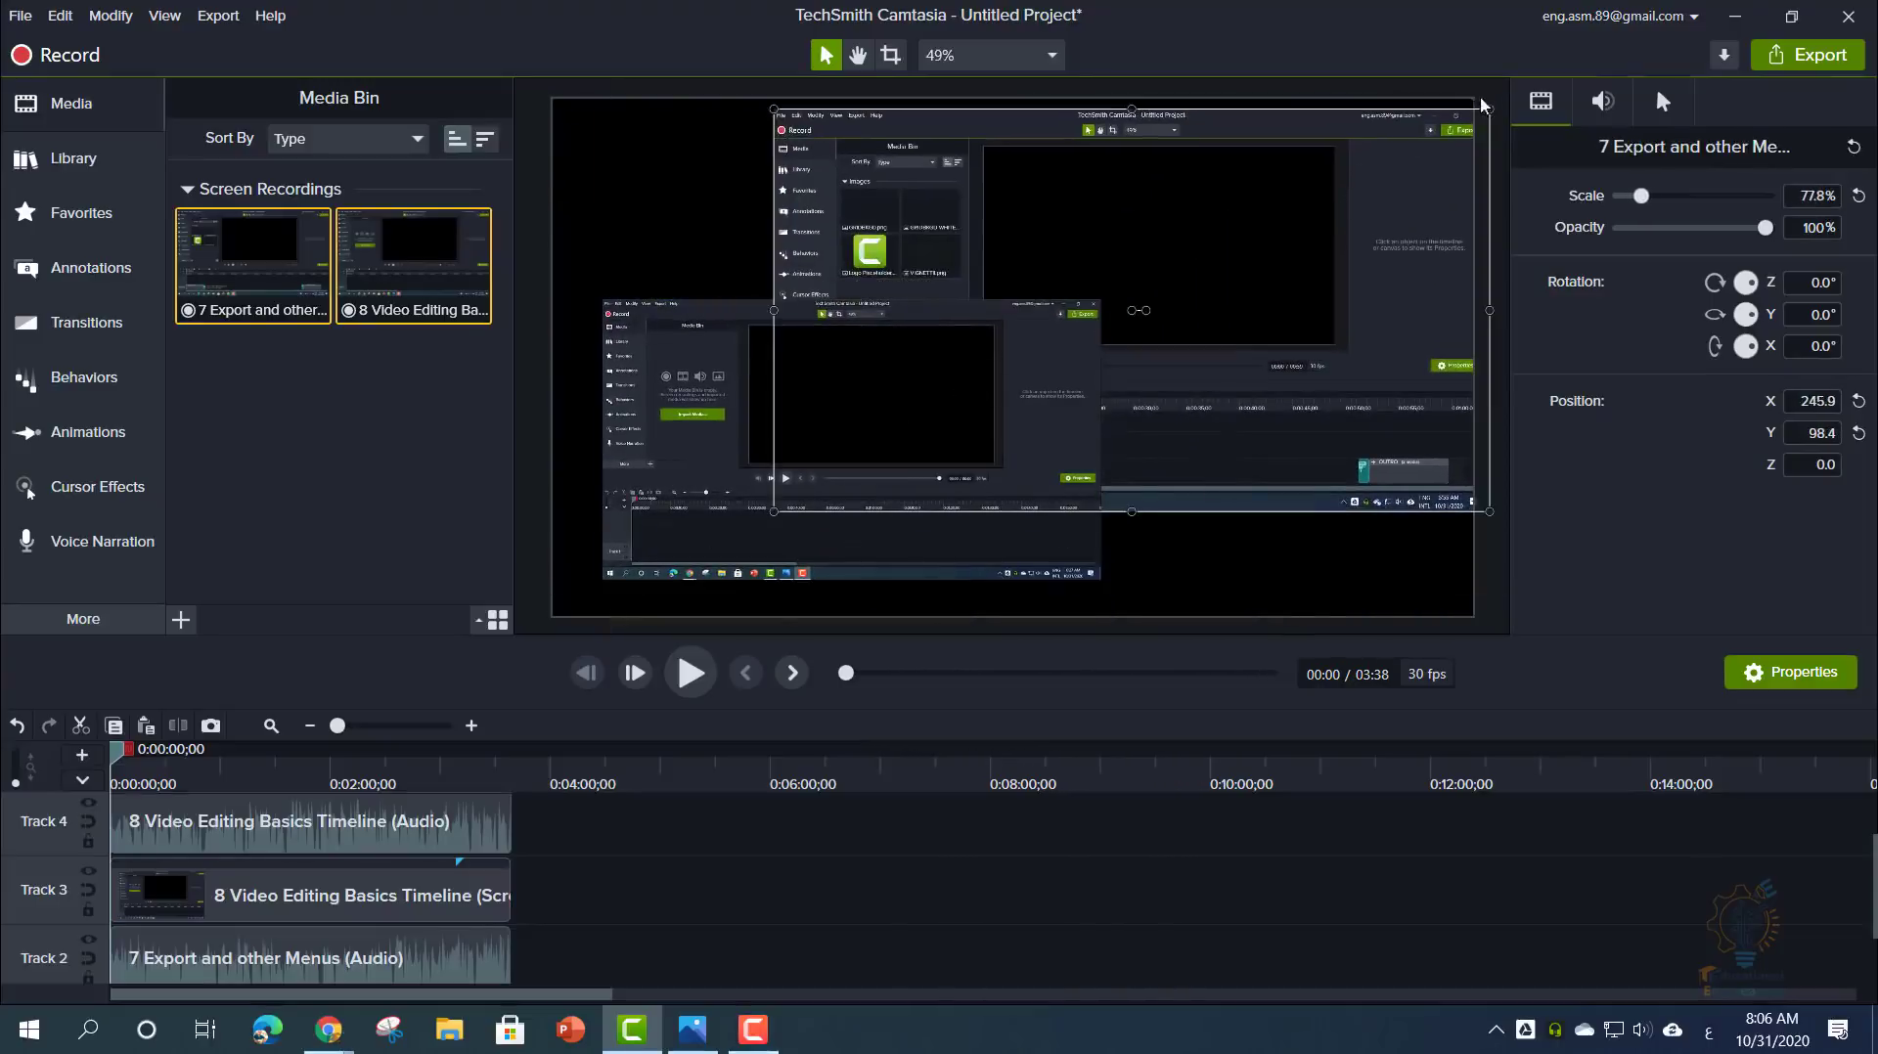
drag(1490, 108, 1312, 210)
drag(1234, 314, 1395, 206)
mouse_move(789, 435)
mouse_down()
mouse_move(767, 469)
mouse_move(750, 461)
mouse_move(764, 444)
mouse_up()
drag(1052, 336, 935, 403)
- Crop the left and bottom edges of 7 Export, then butt and enlarge the 8 Video Editing Basics clip beside it
click(998, 352)
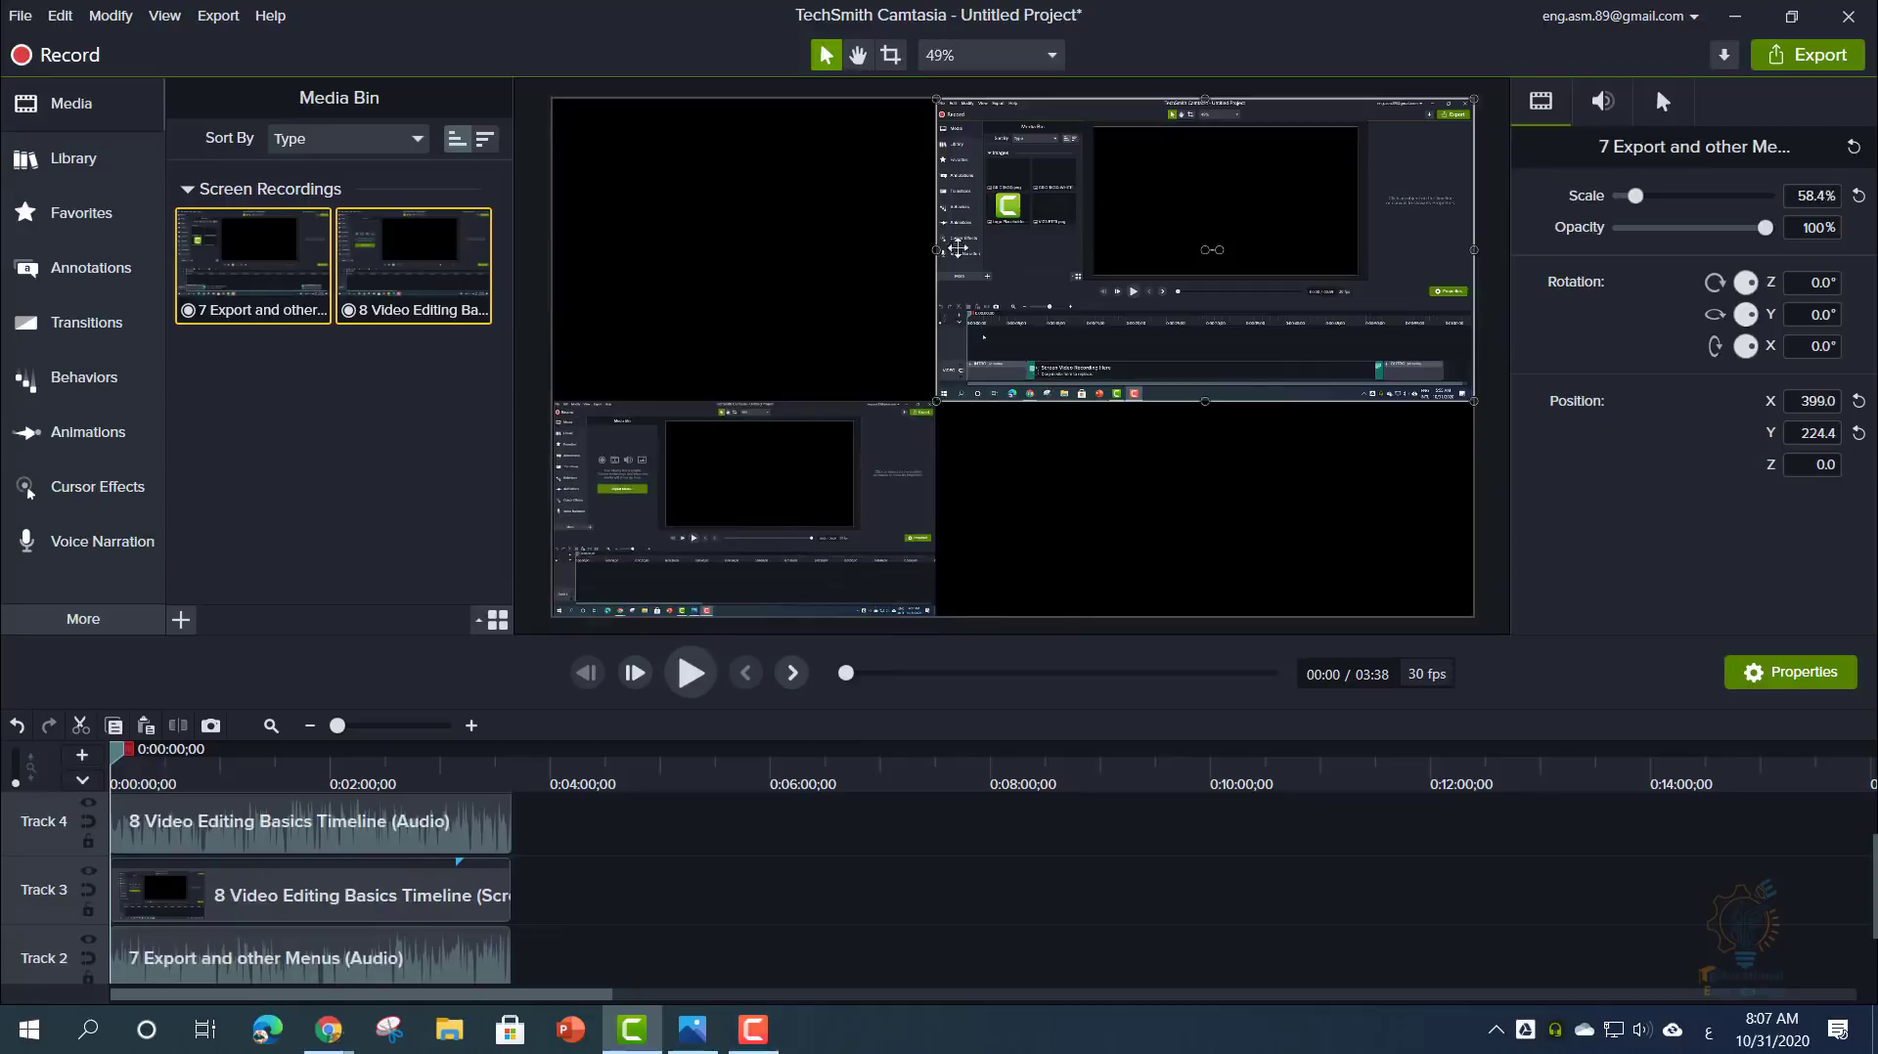
click(890, 56)
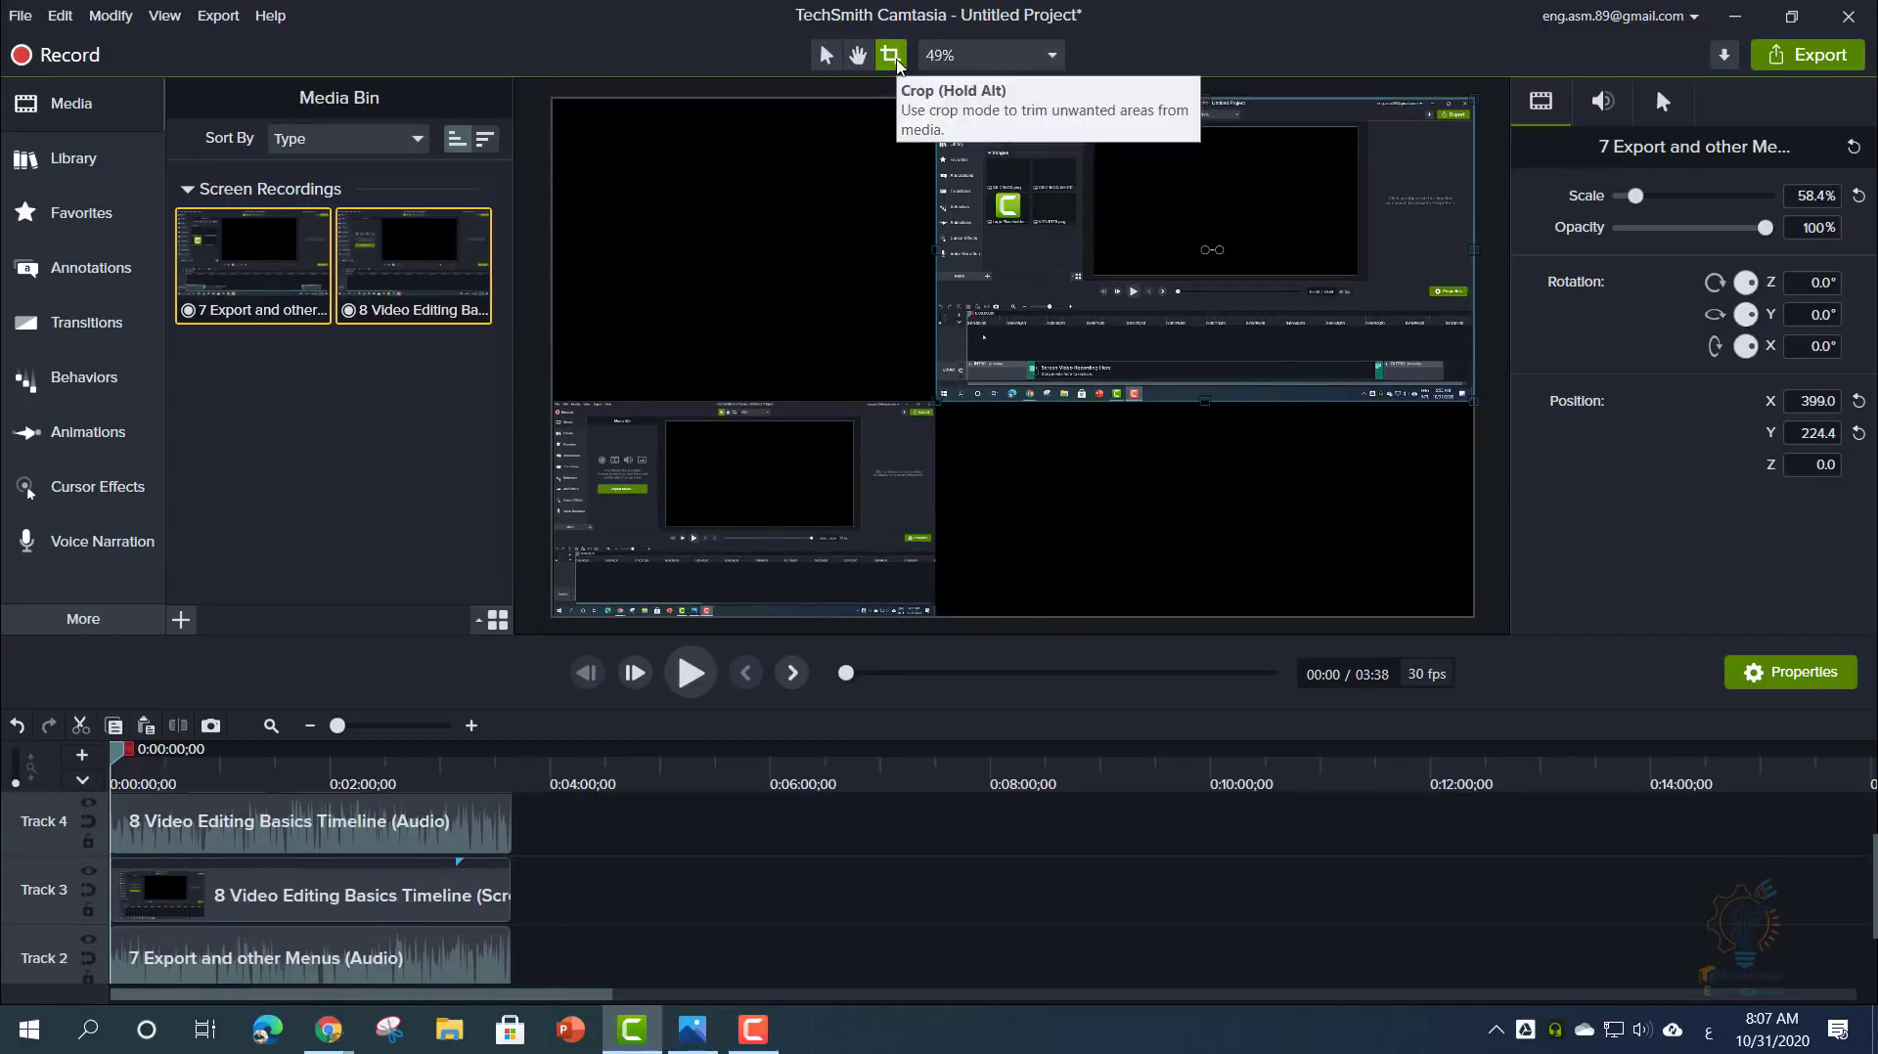
drag(934, 399, 979, 358)
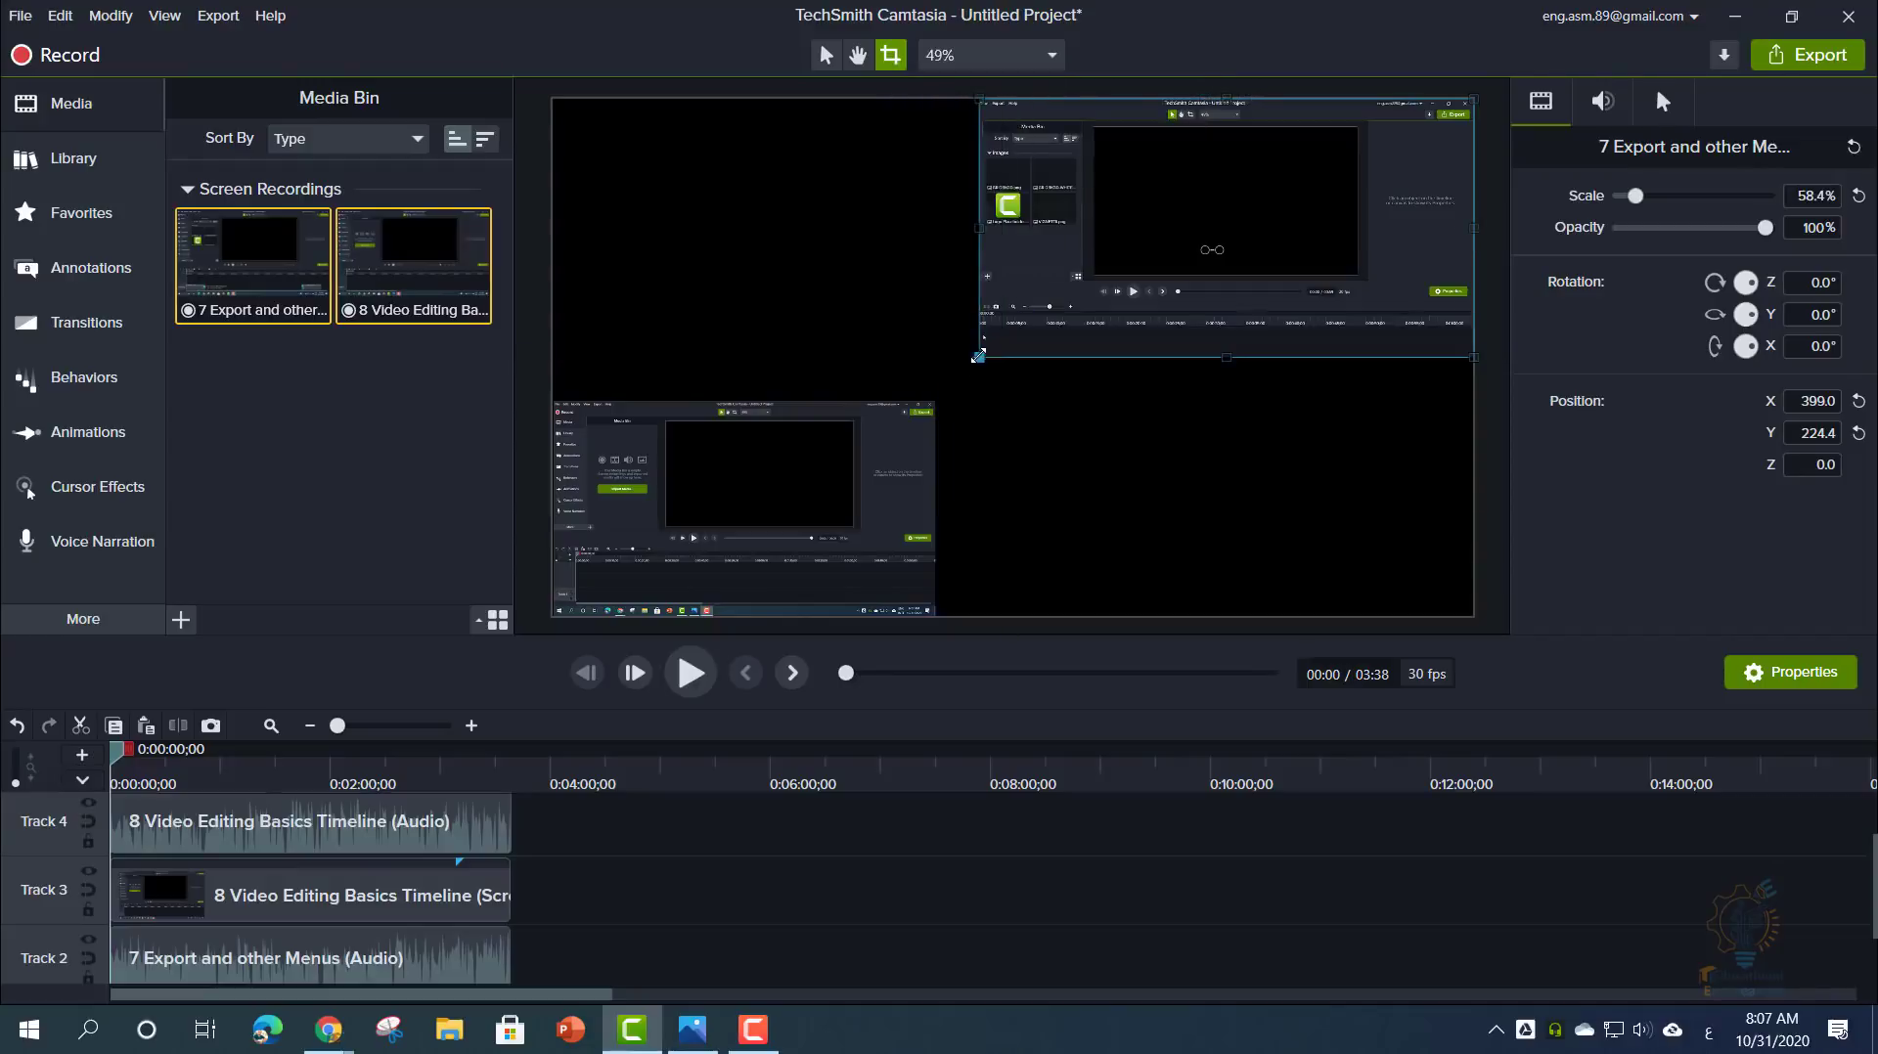
click(825, 56)
drag(1092, 251, 1075, 282)
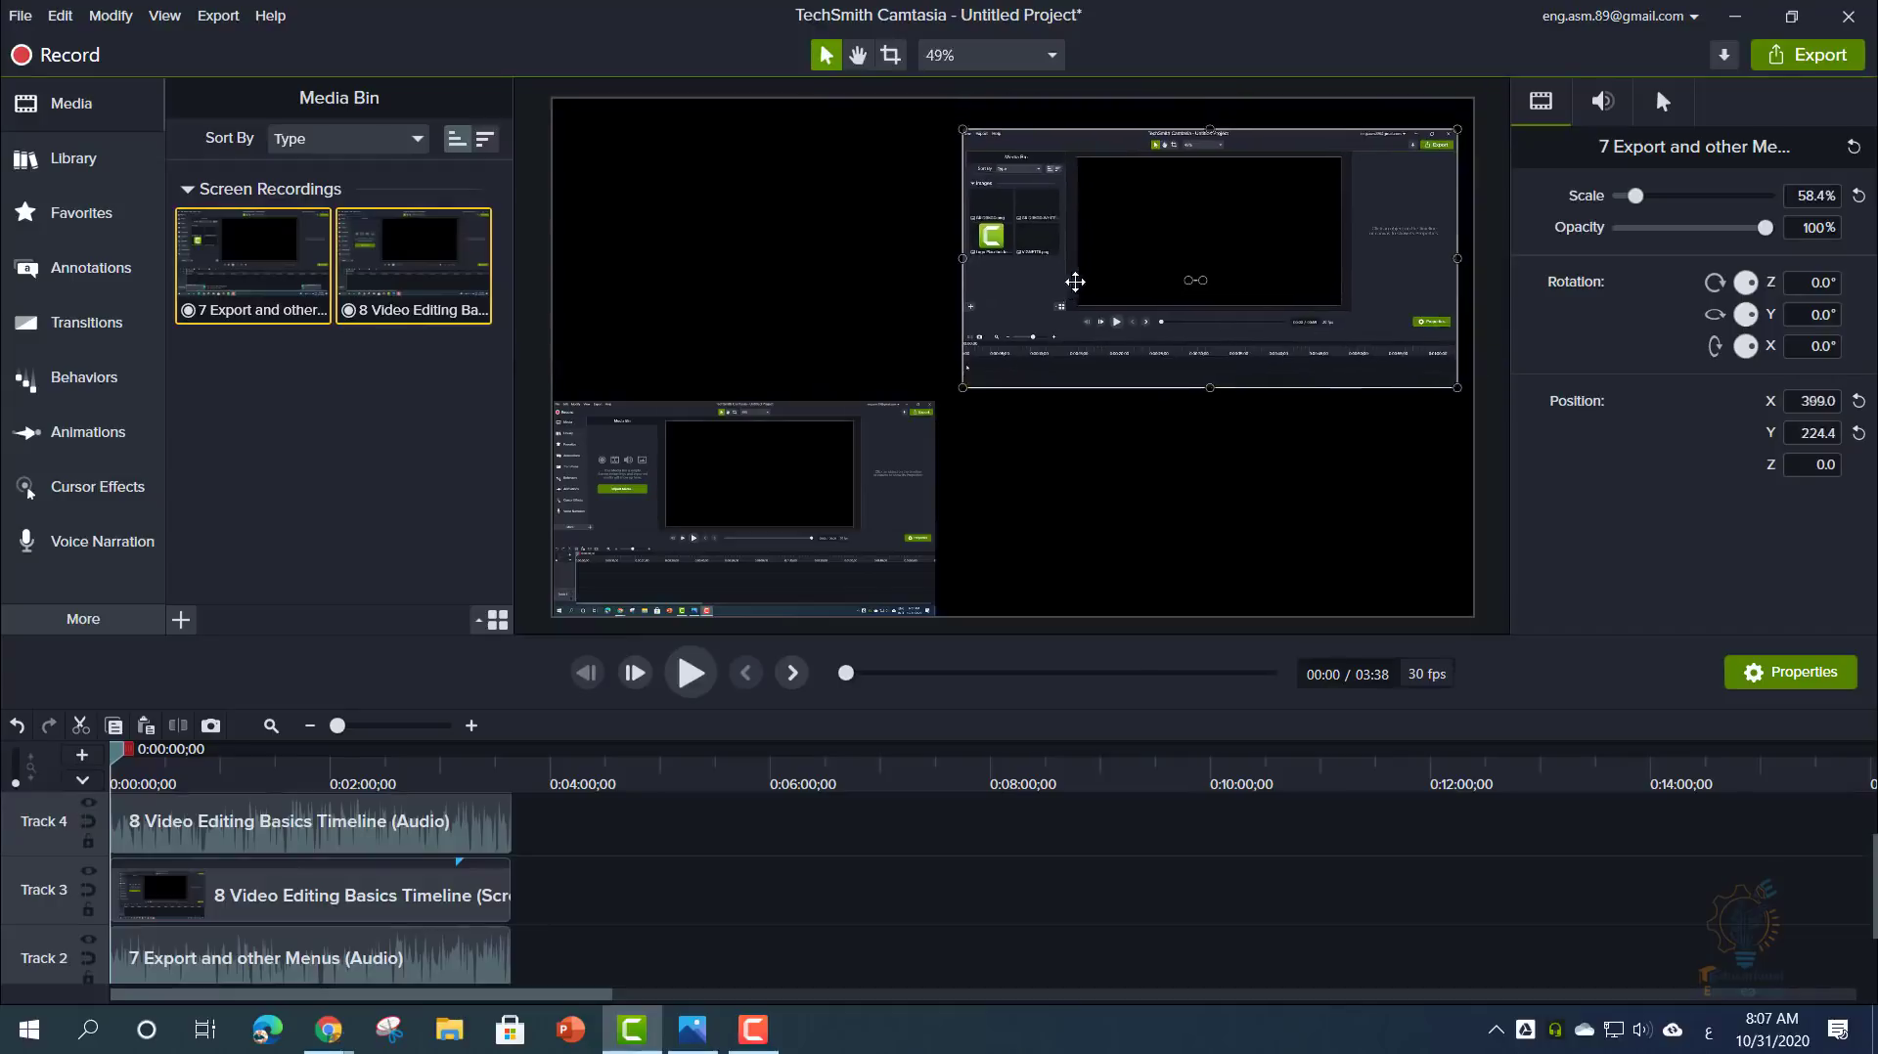
drag(903, 478, 930, 465)
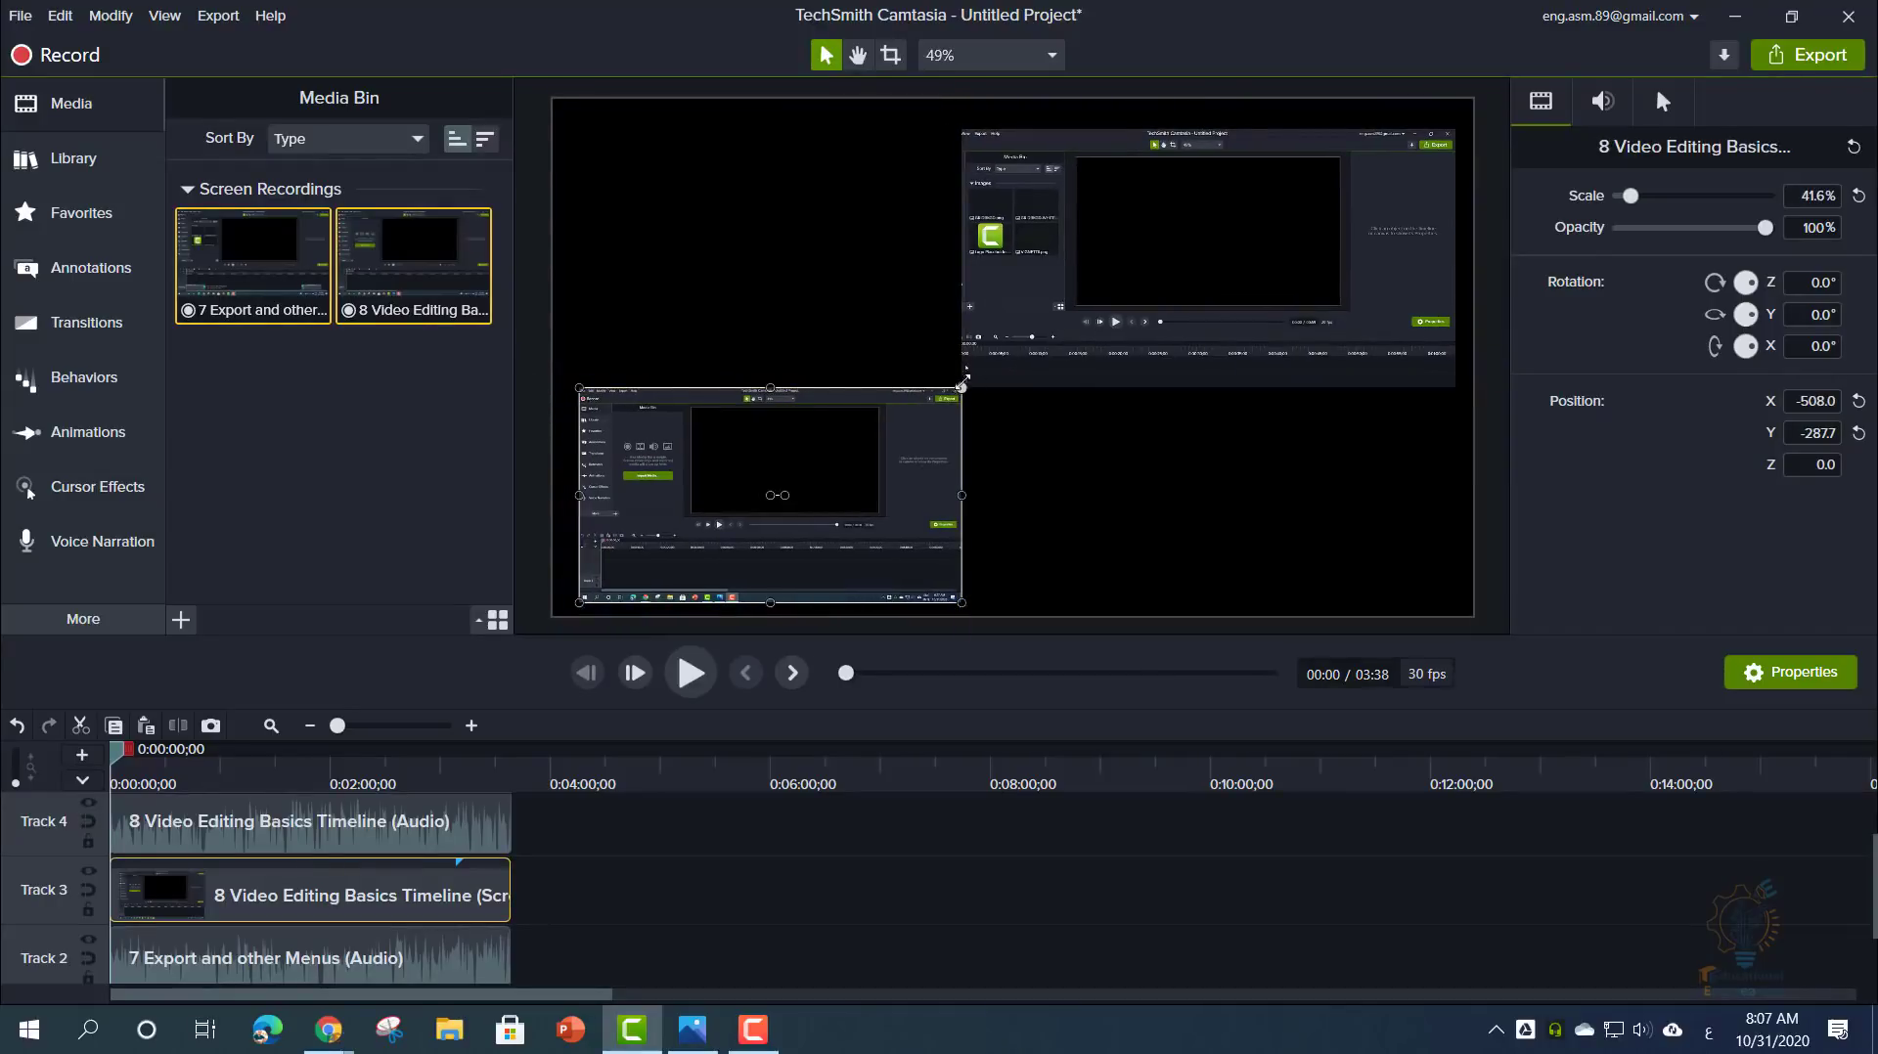
drag(961, 384, 1015, 357)
click(1108, 473)
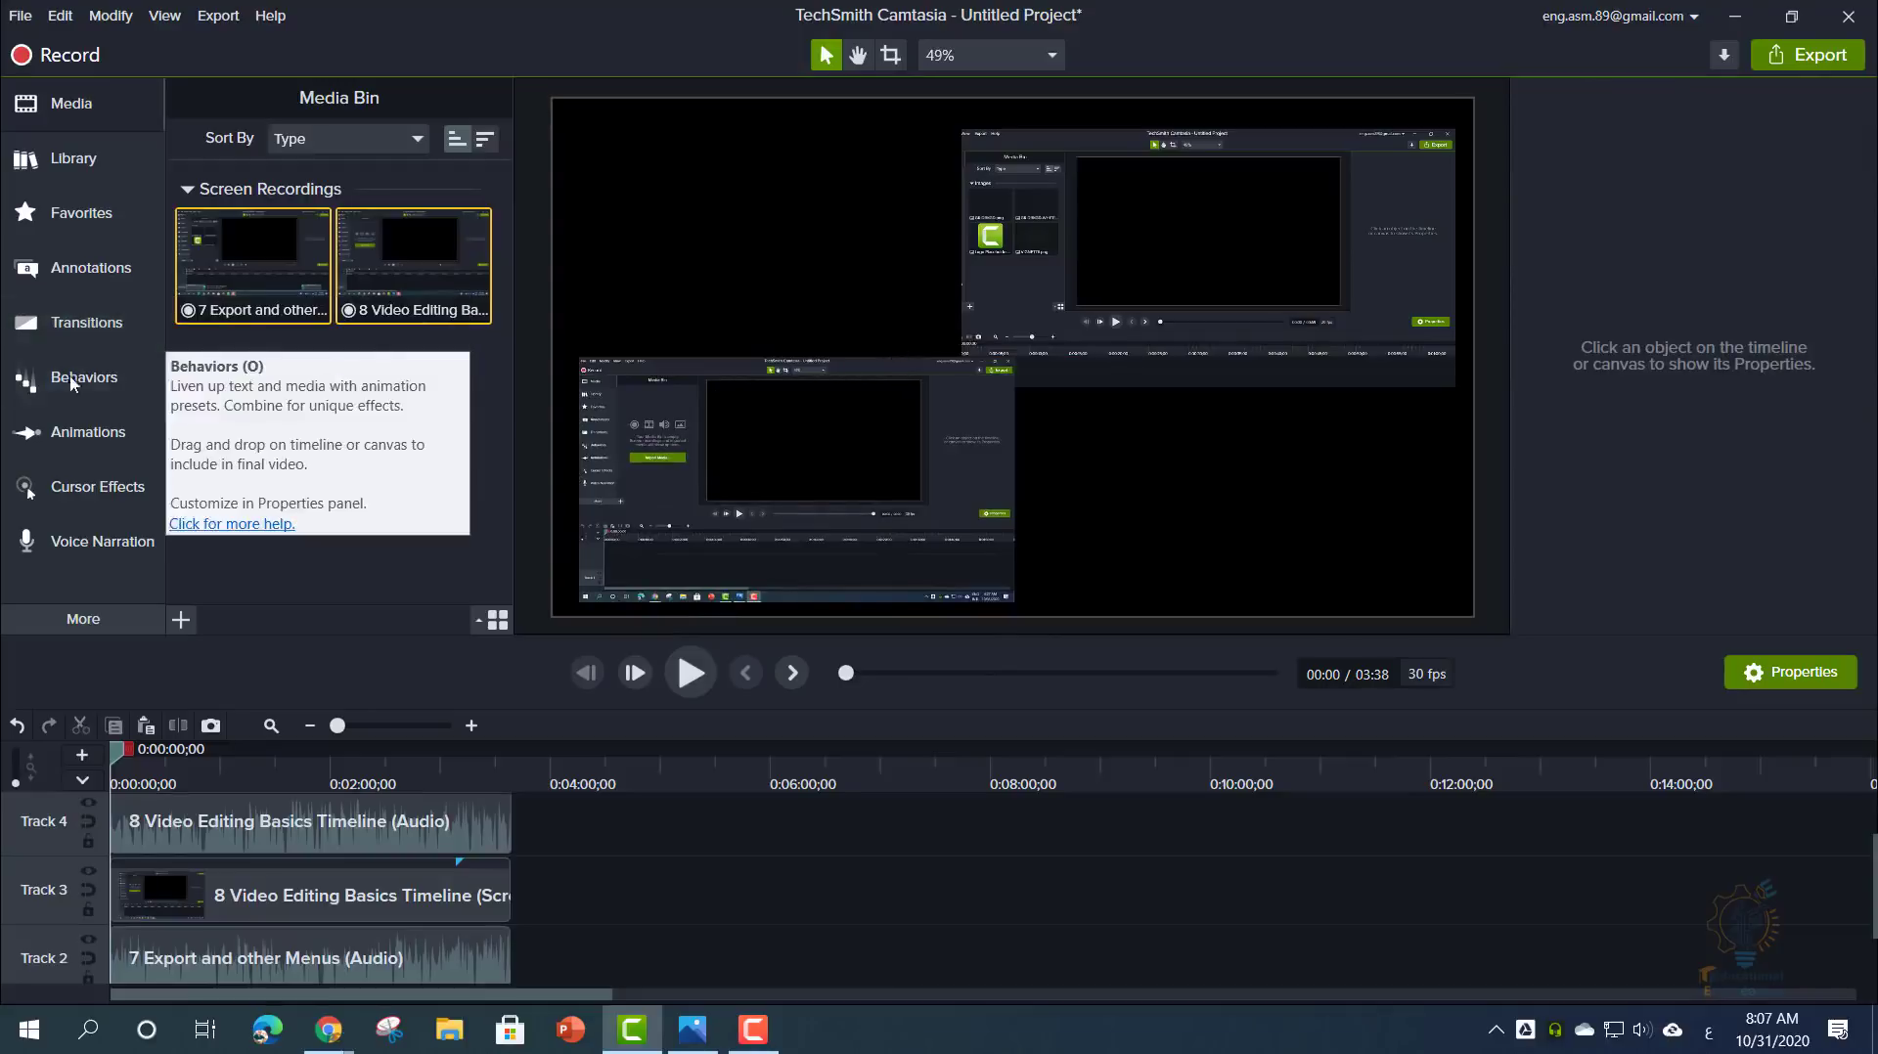
- Add the squarepegs intro from the Library after the clips at the timeline's end and preview it
click(101, 171)
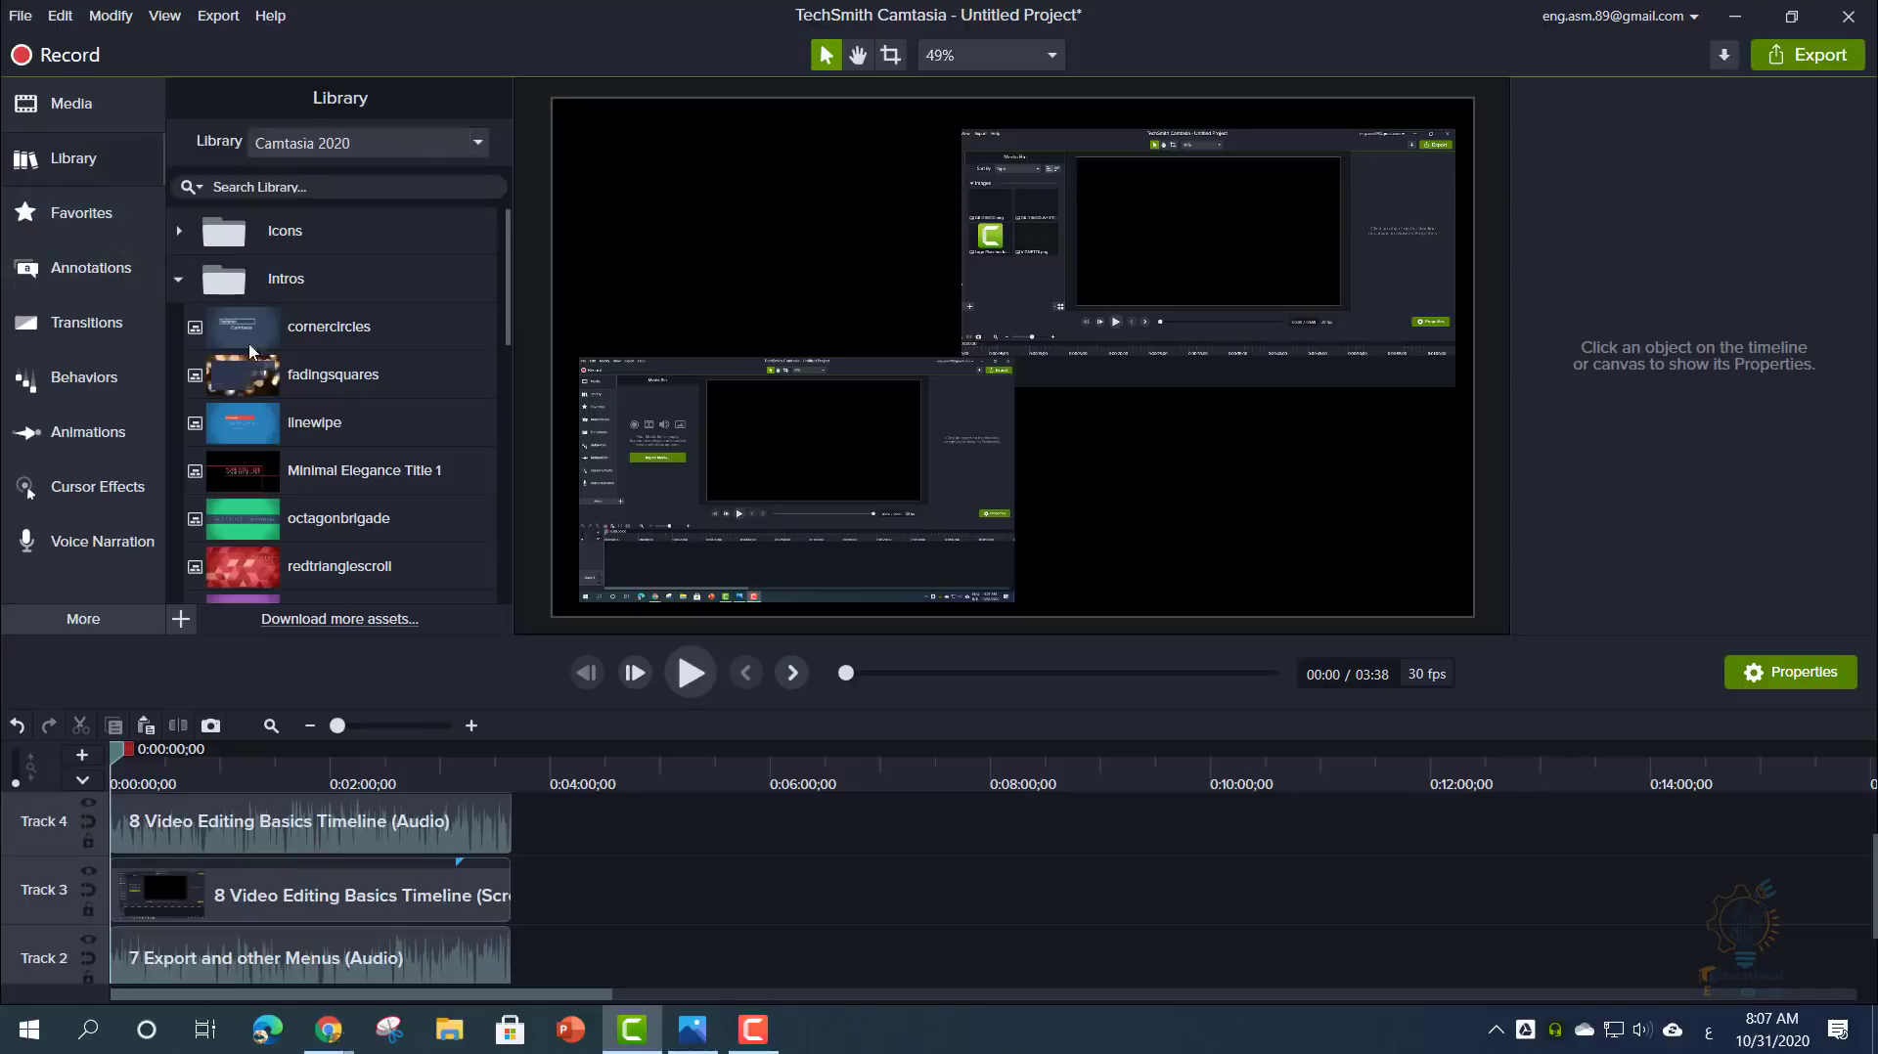
scroll(305, 427, down, 3)
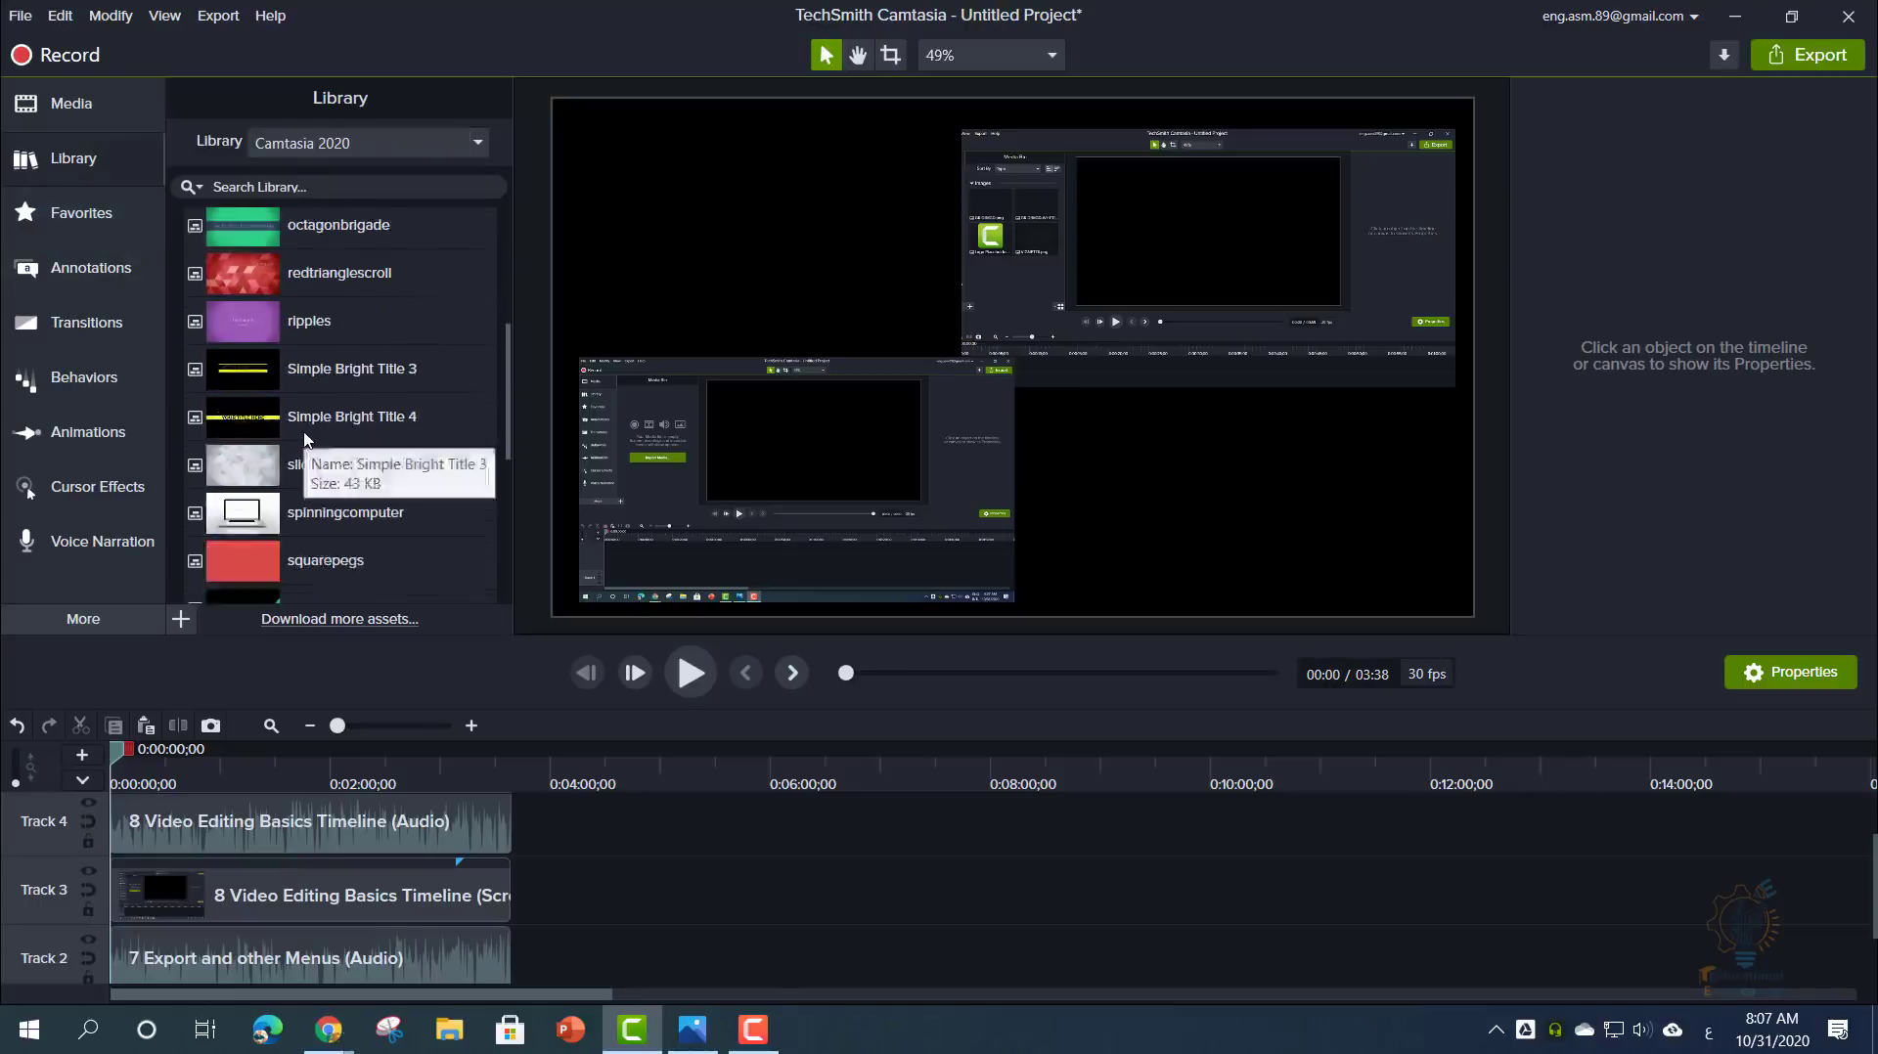
drag(122, 751, 521, 774)
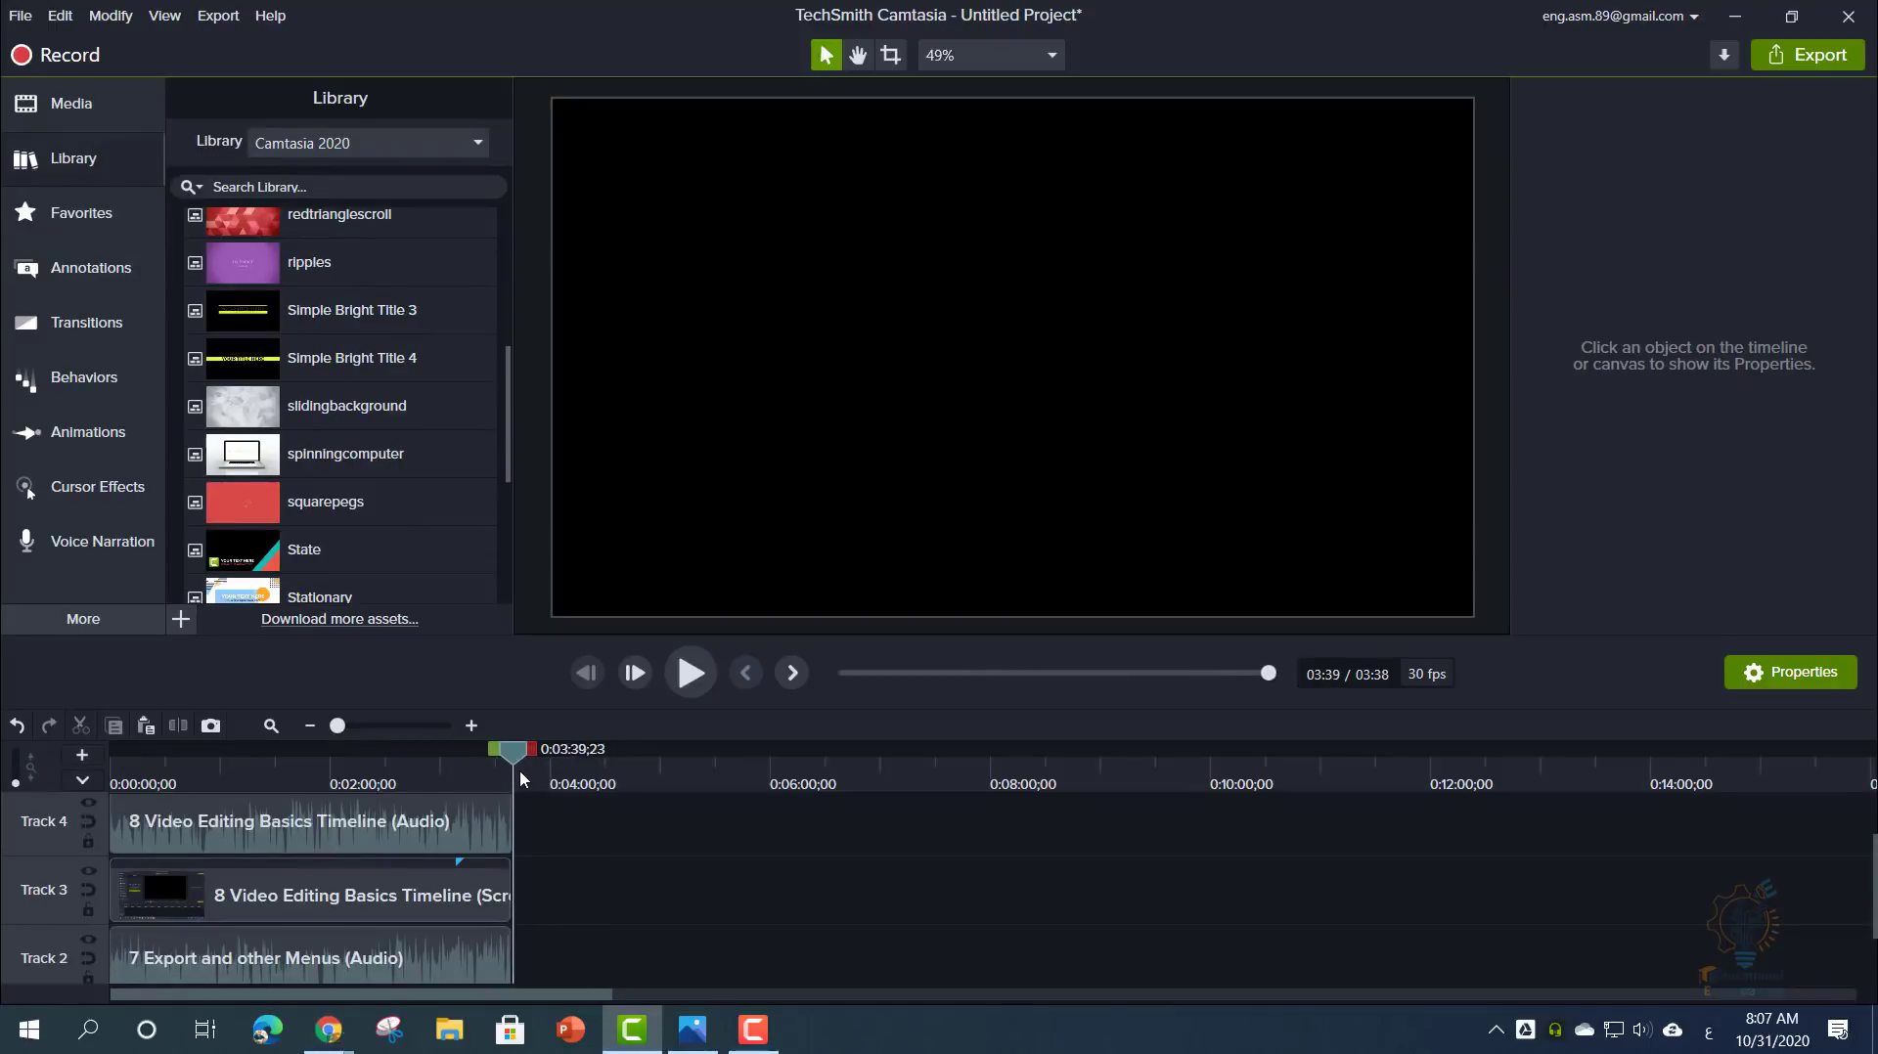
drag(308, 520, 1015, 361)
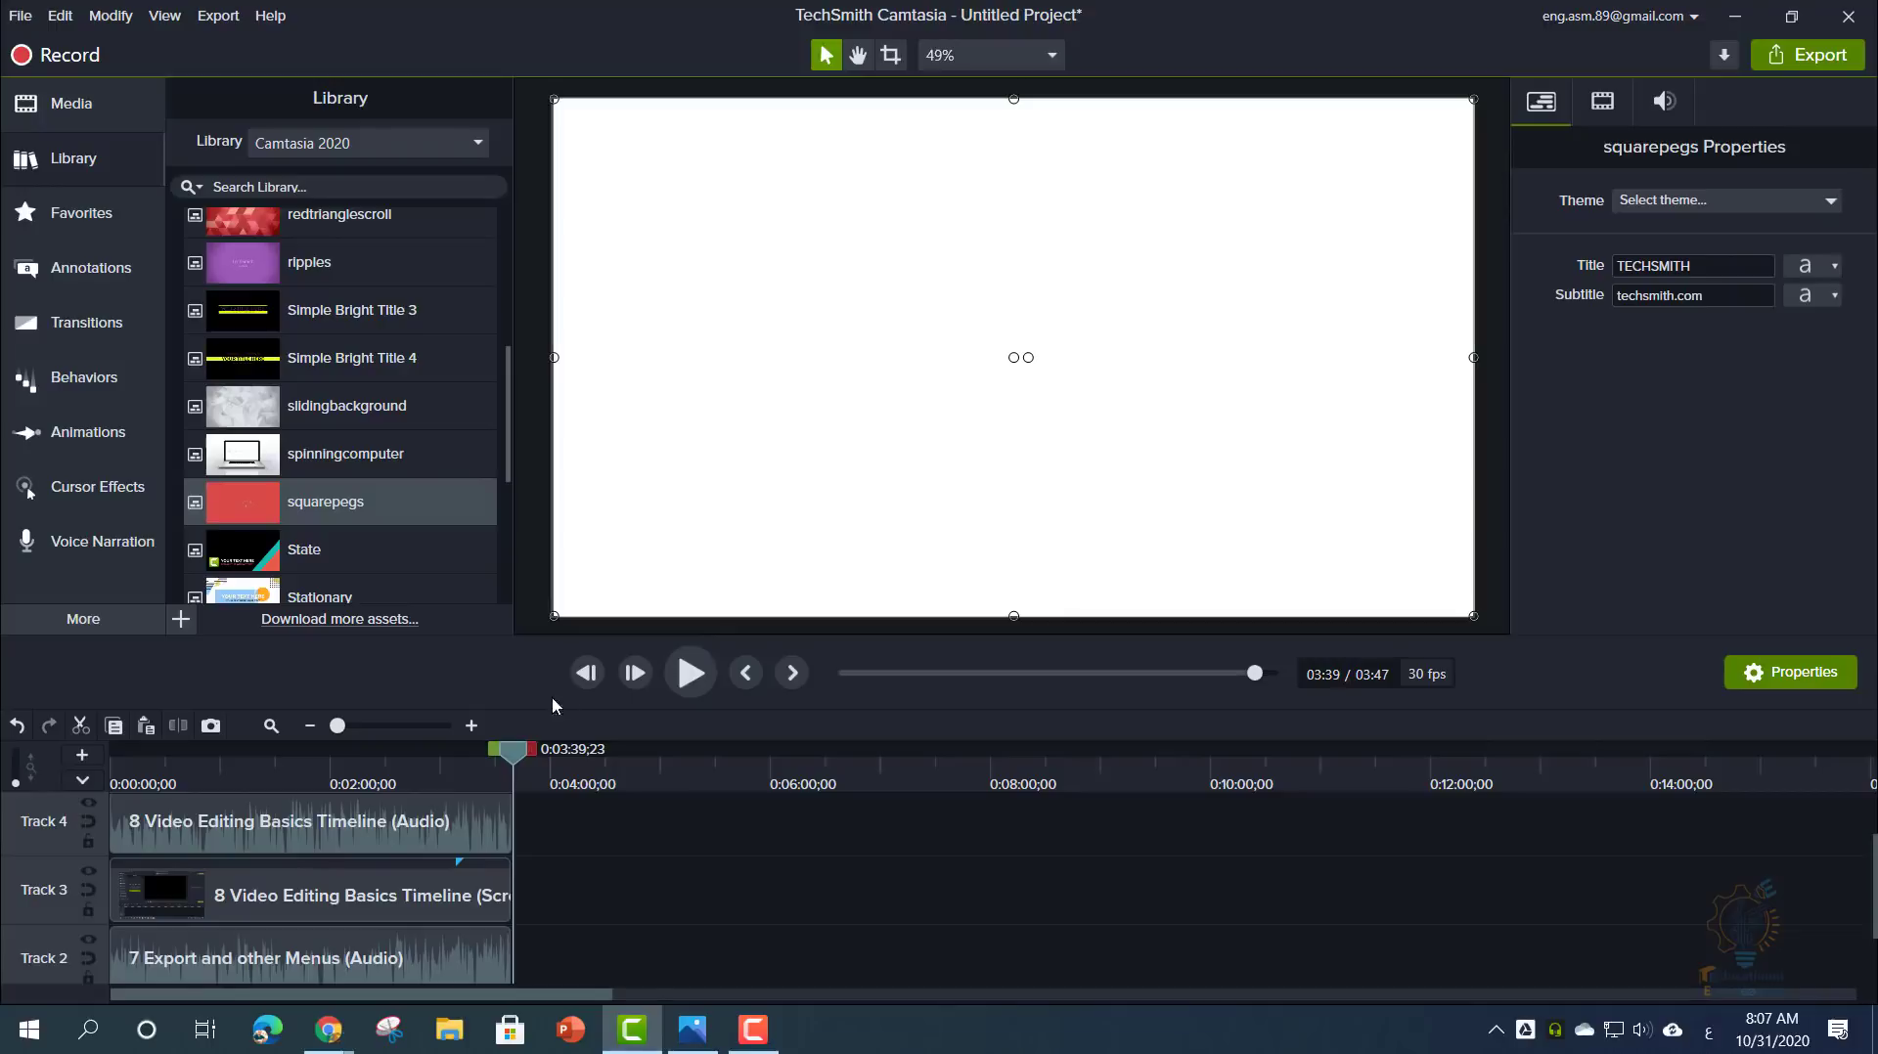
scroll(533, 827, down, 2)
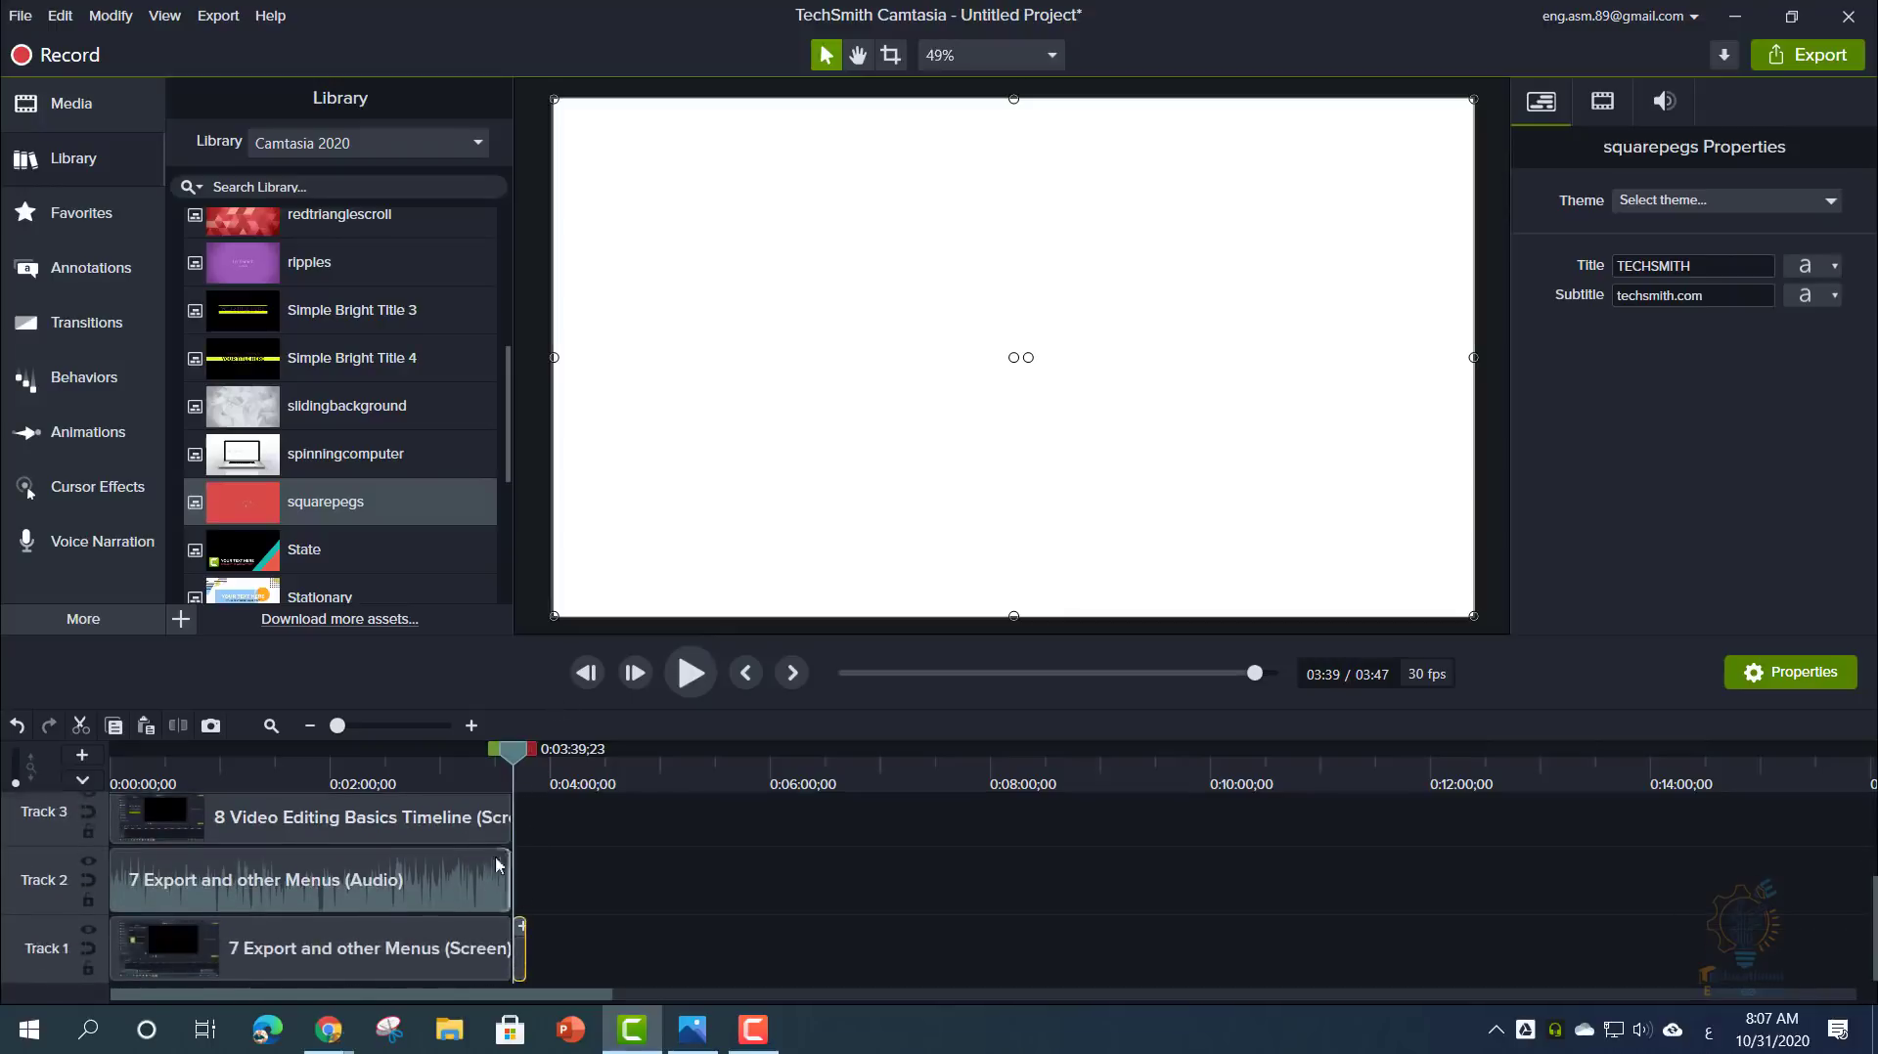
click(510, 762)
key(space)
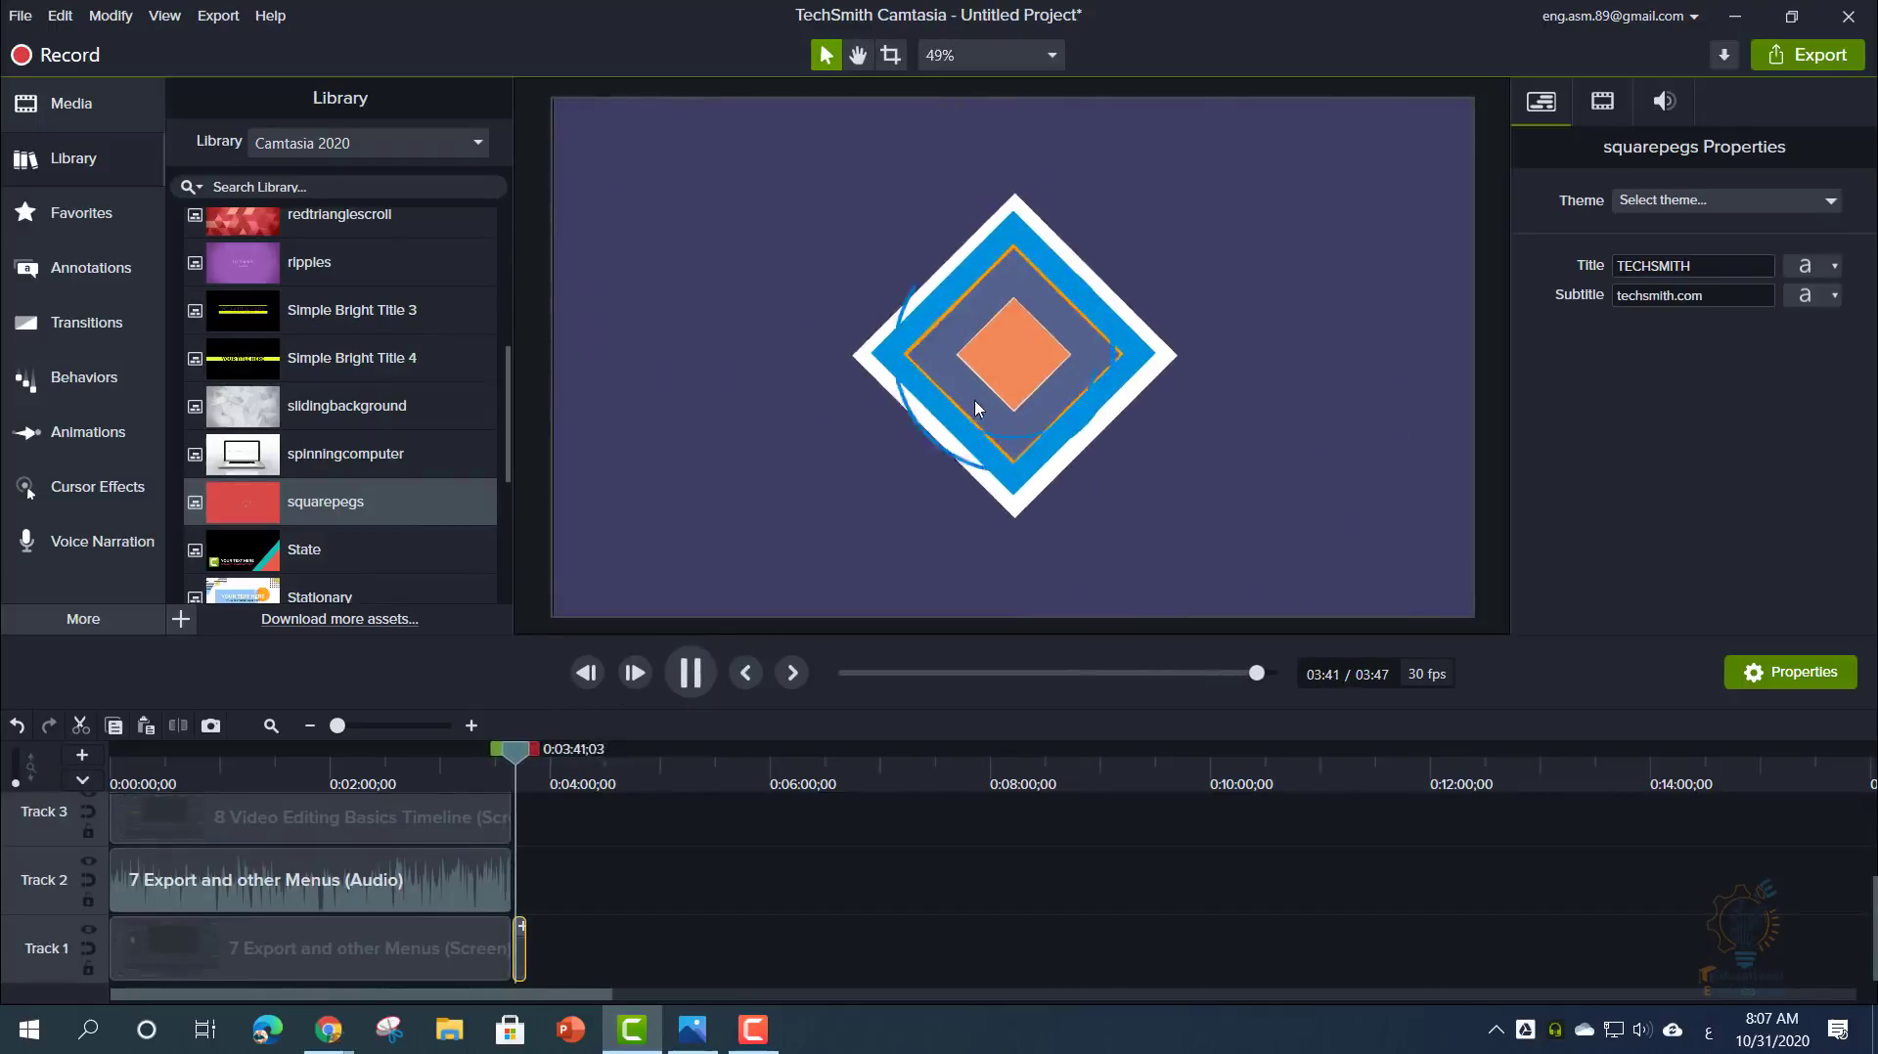
key(space)
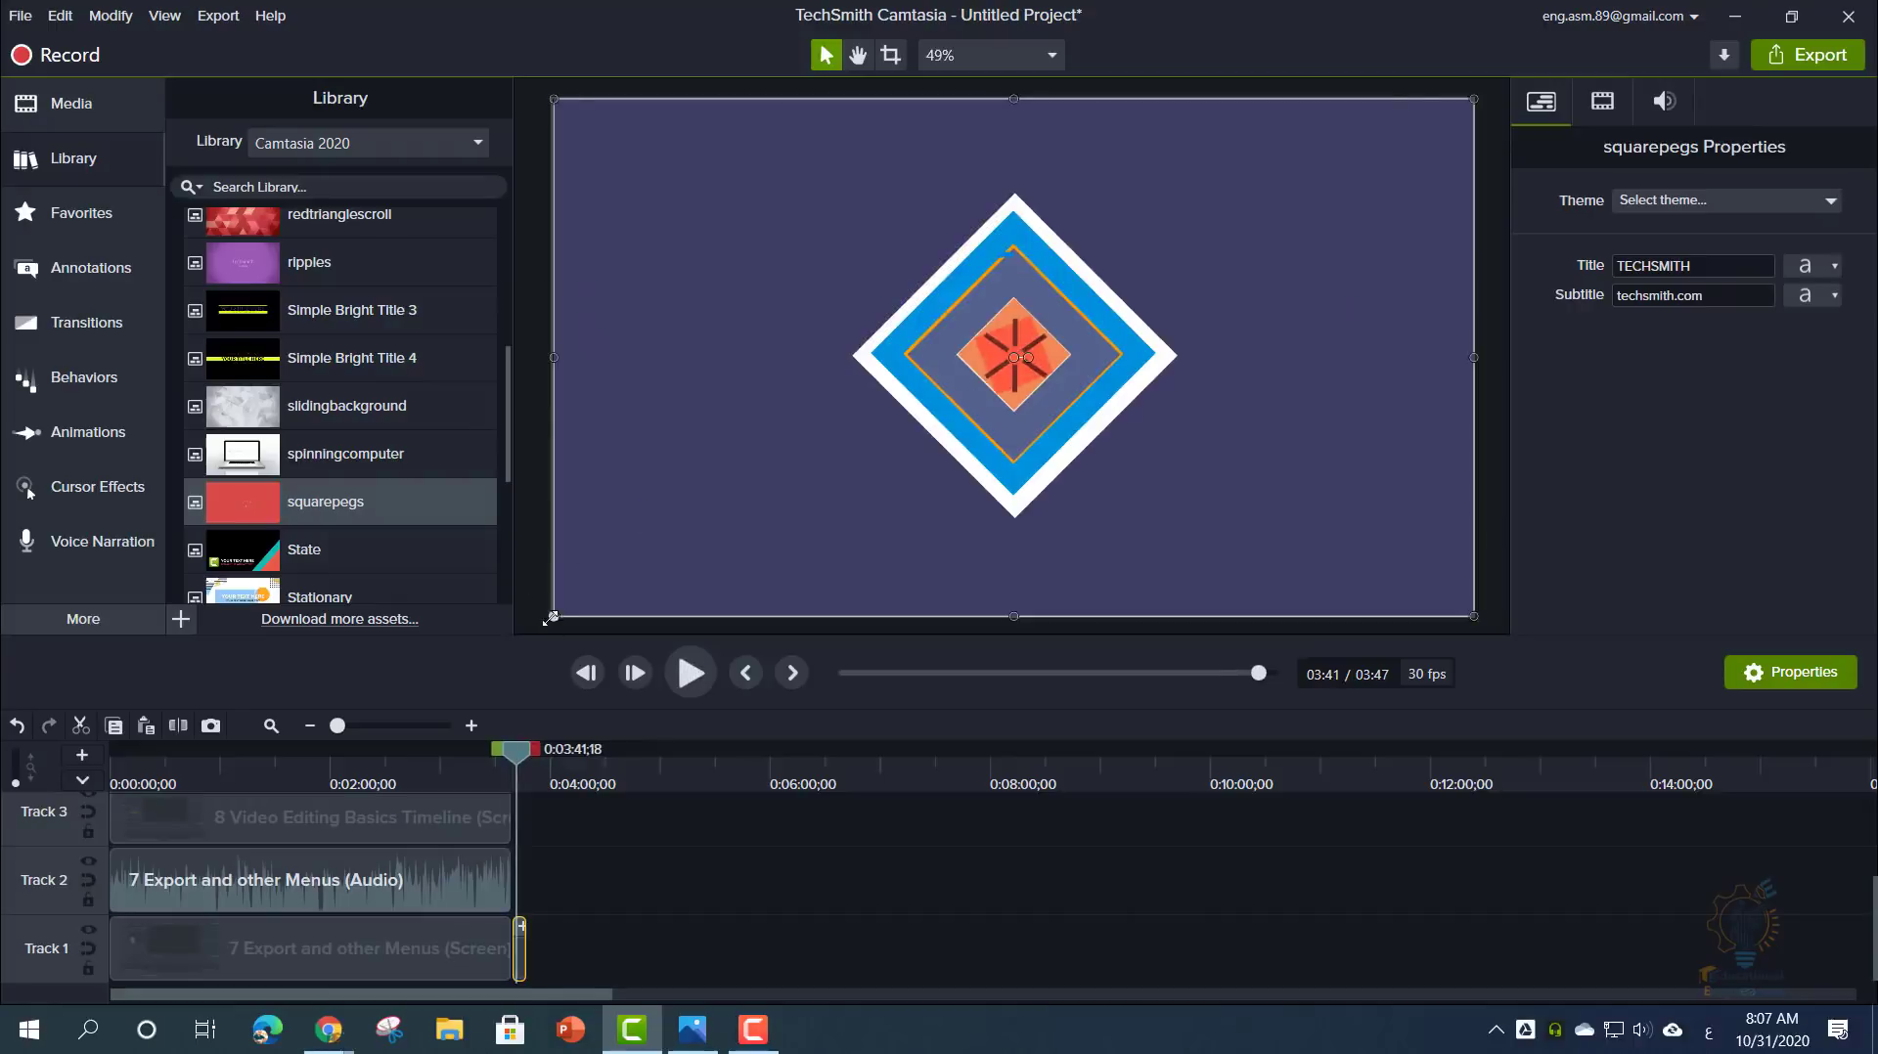
- Stretch the squarepegs clip so it fills the whole canvas, showing the TECHSMITH title frame
drag(552, 616, 803, 440)
drag(969, 358, 859, 411)
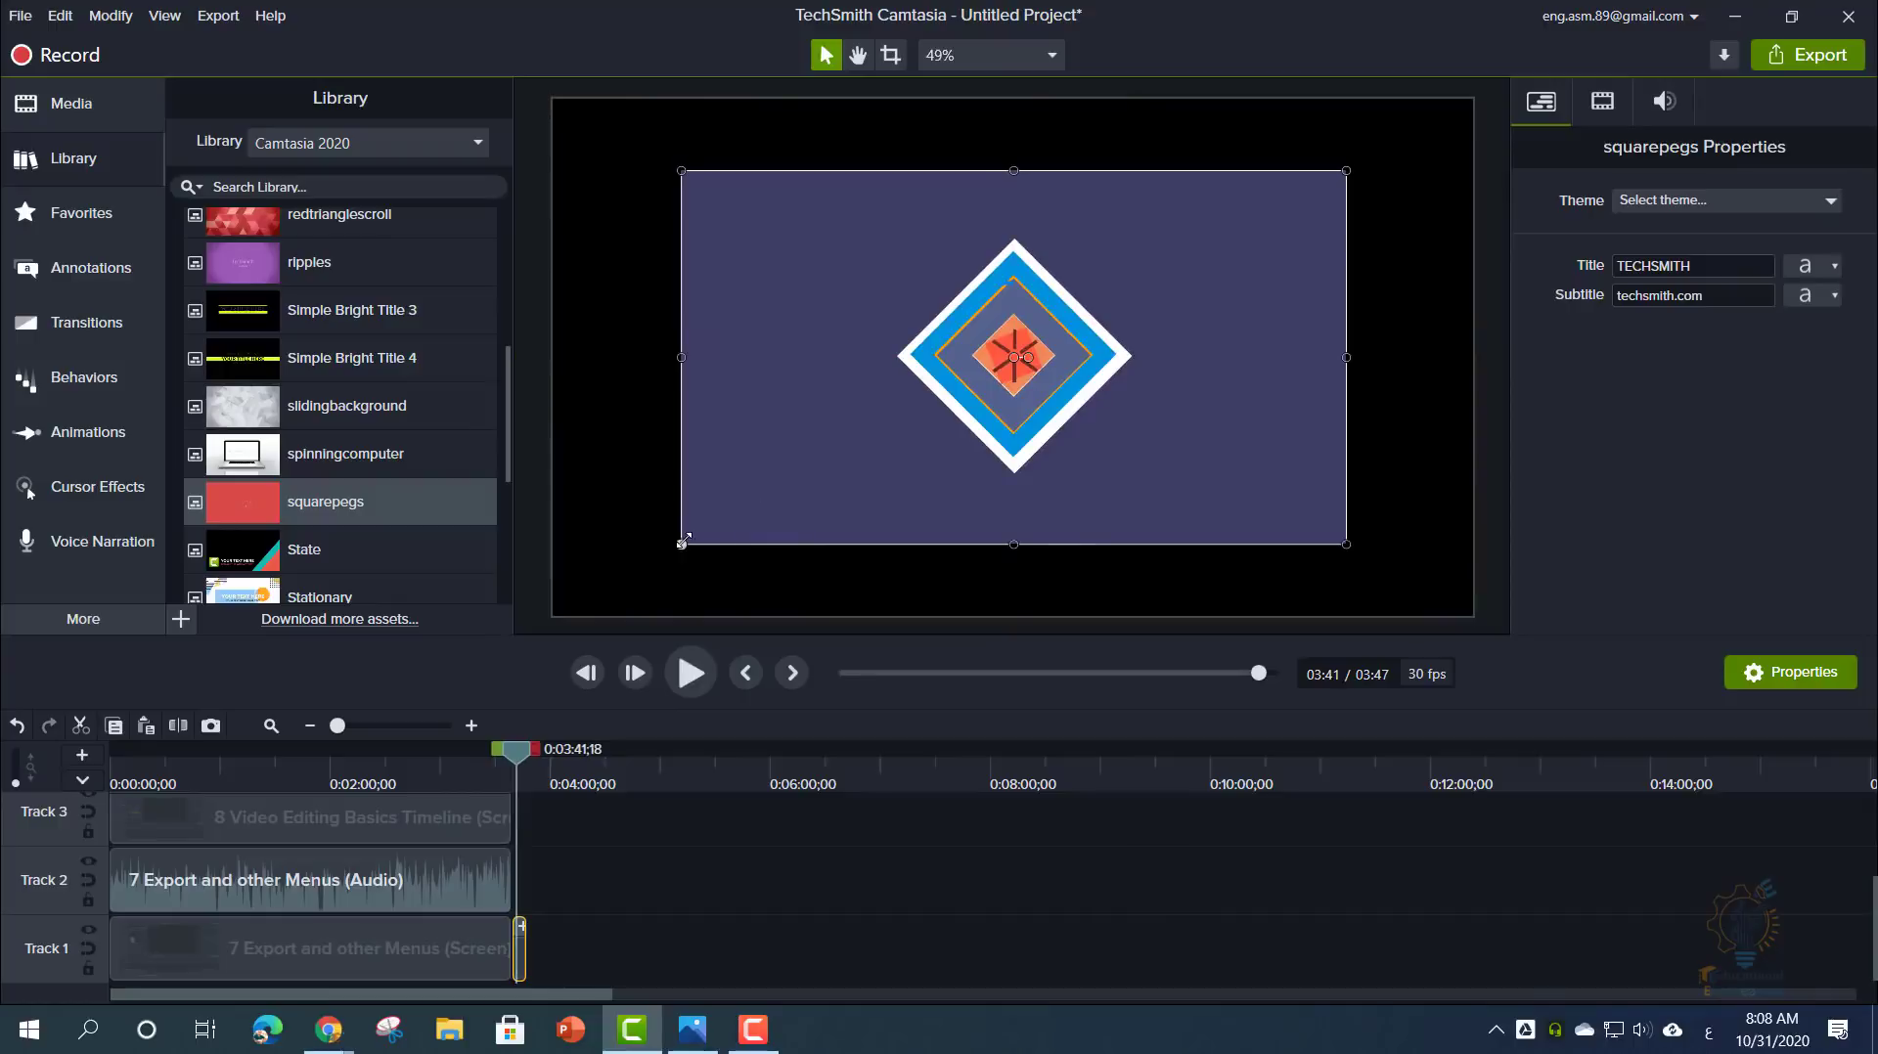
drag(681, 544, 557, 593)
drag(1345, 170, 1474, 99)
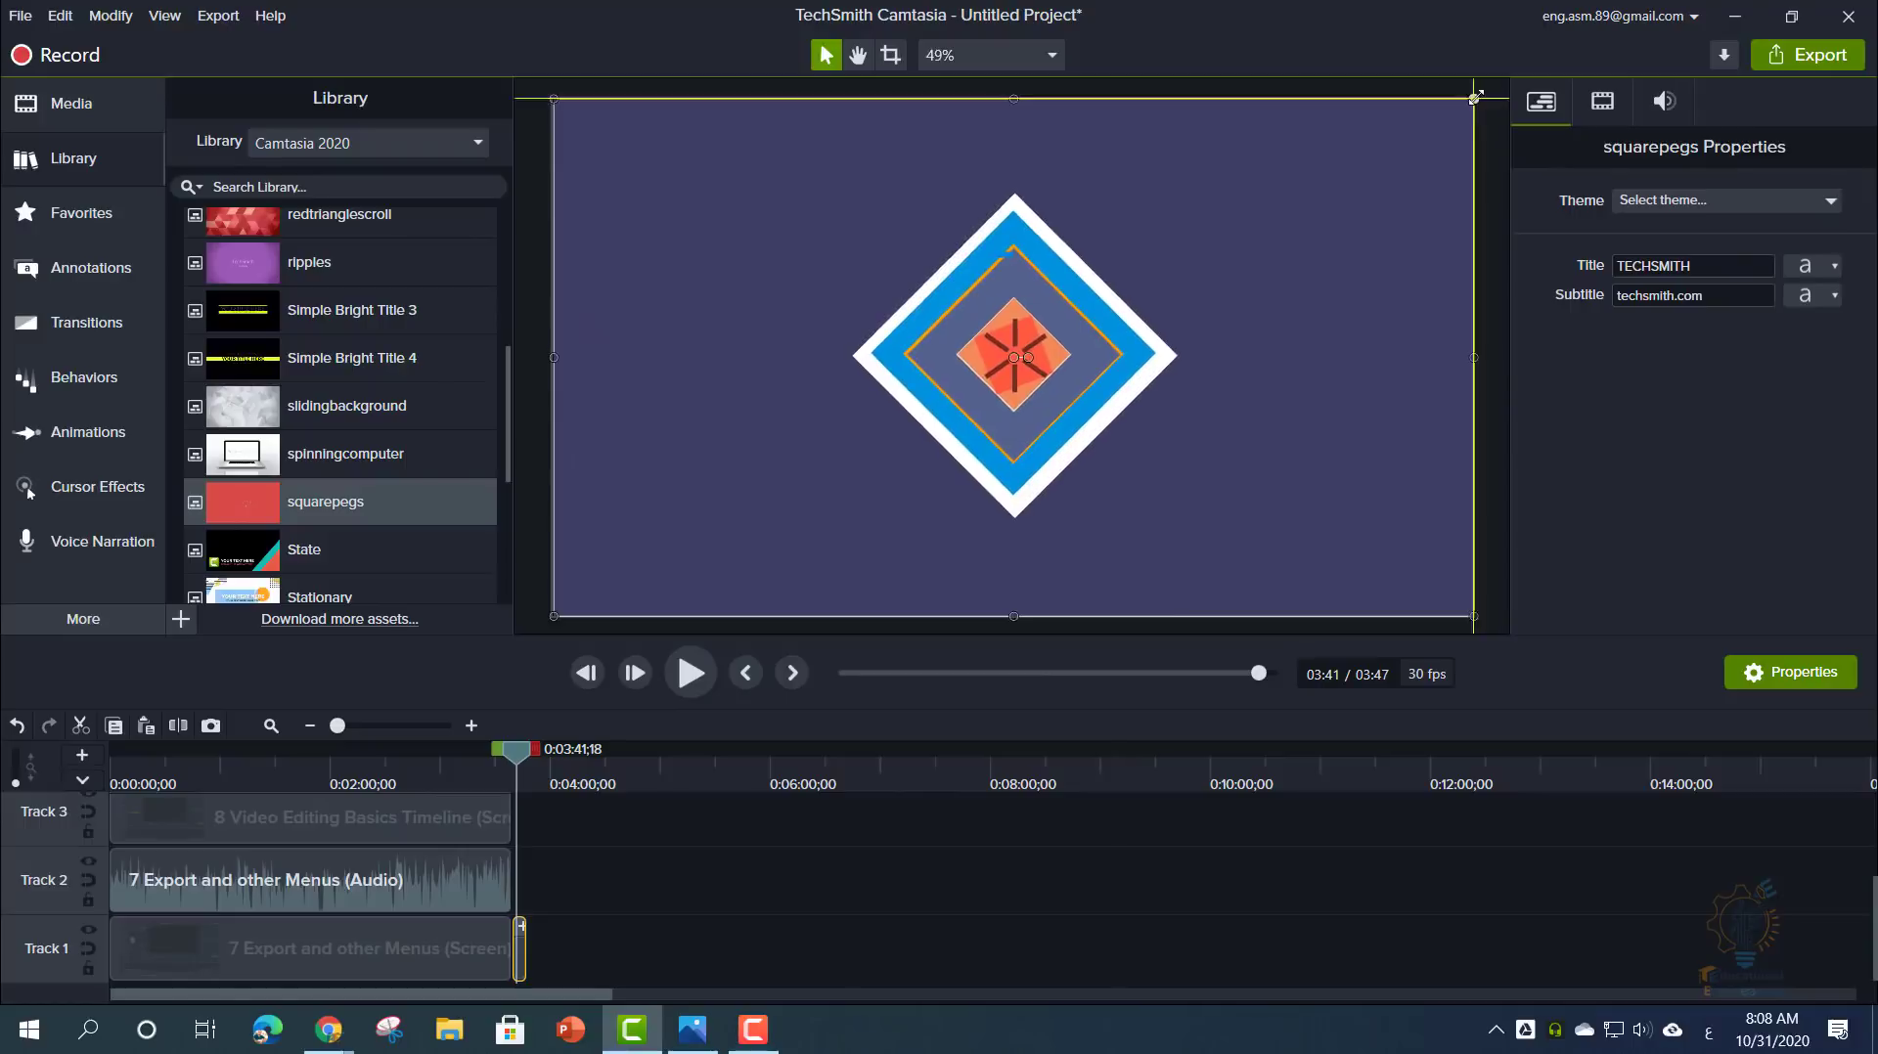
drag(523, 756, 529, 759)
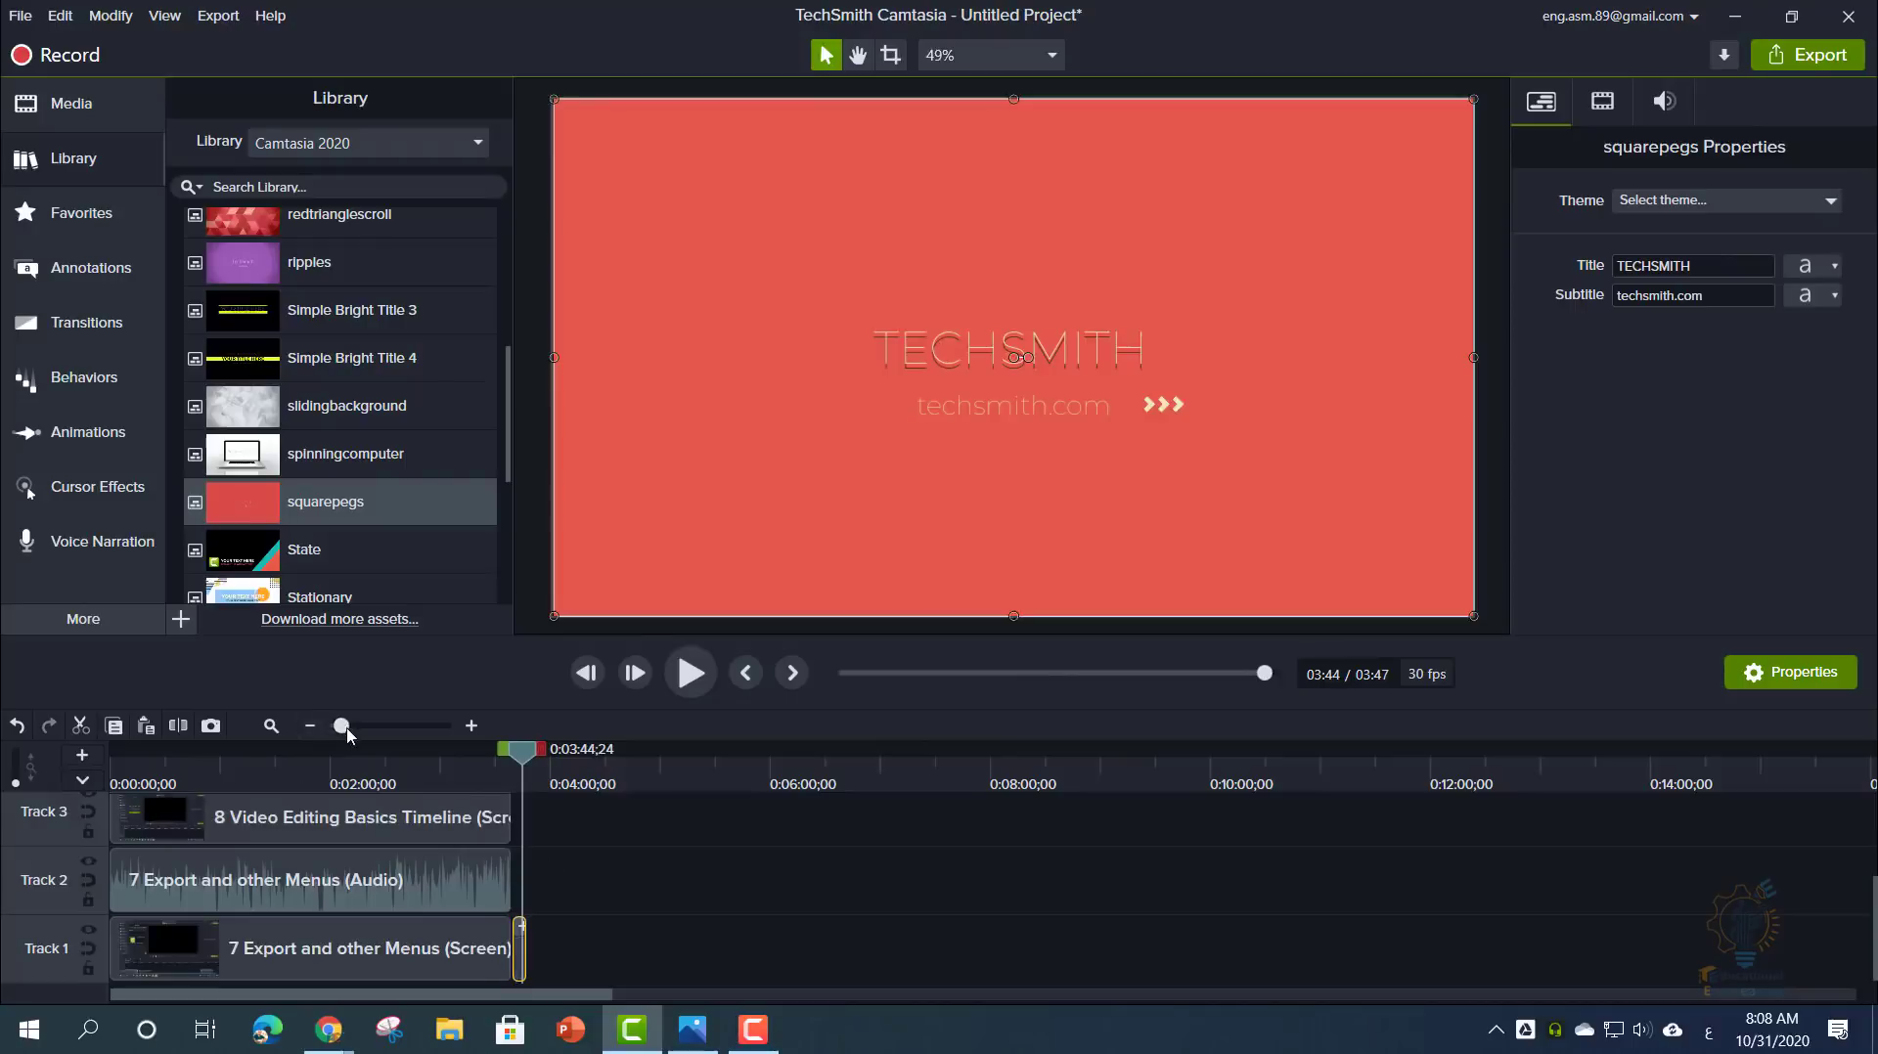
drag(347, 733, 379, 731)
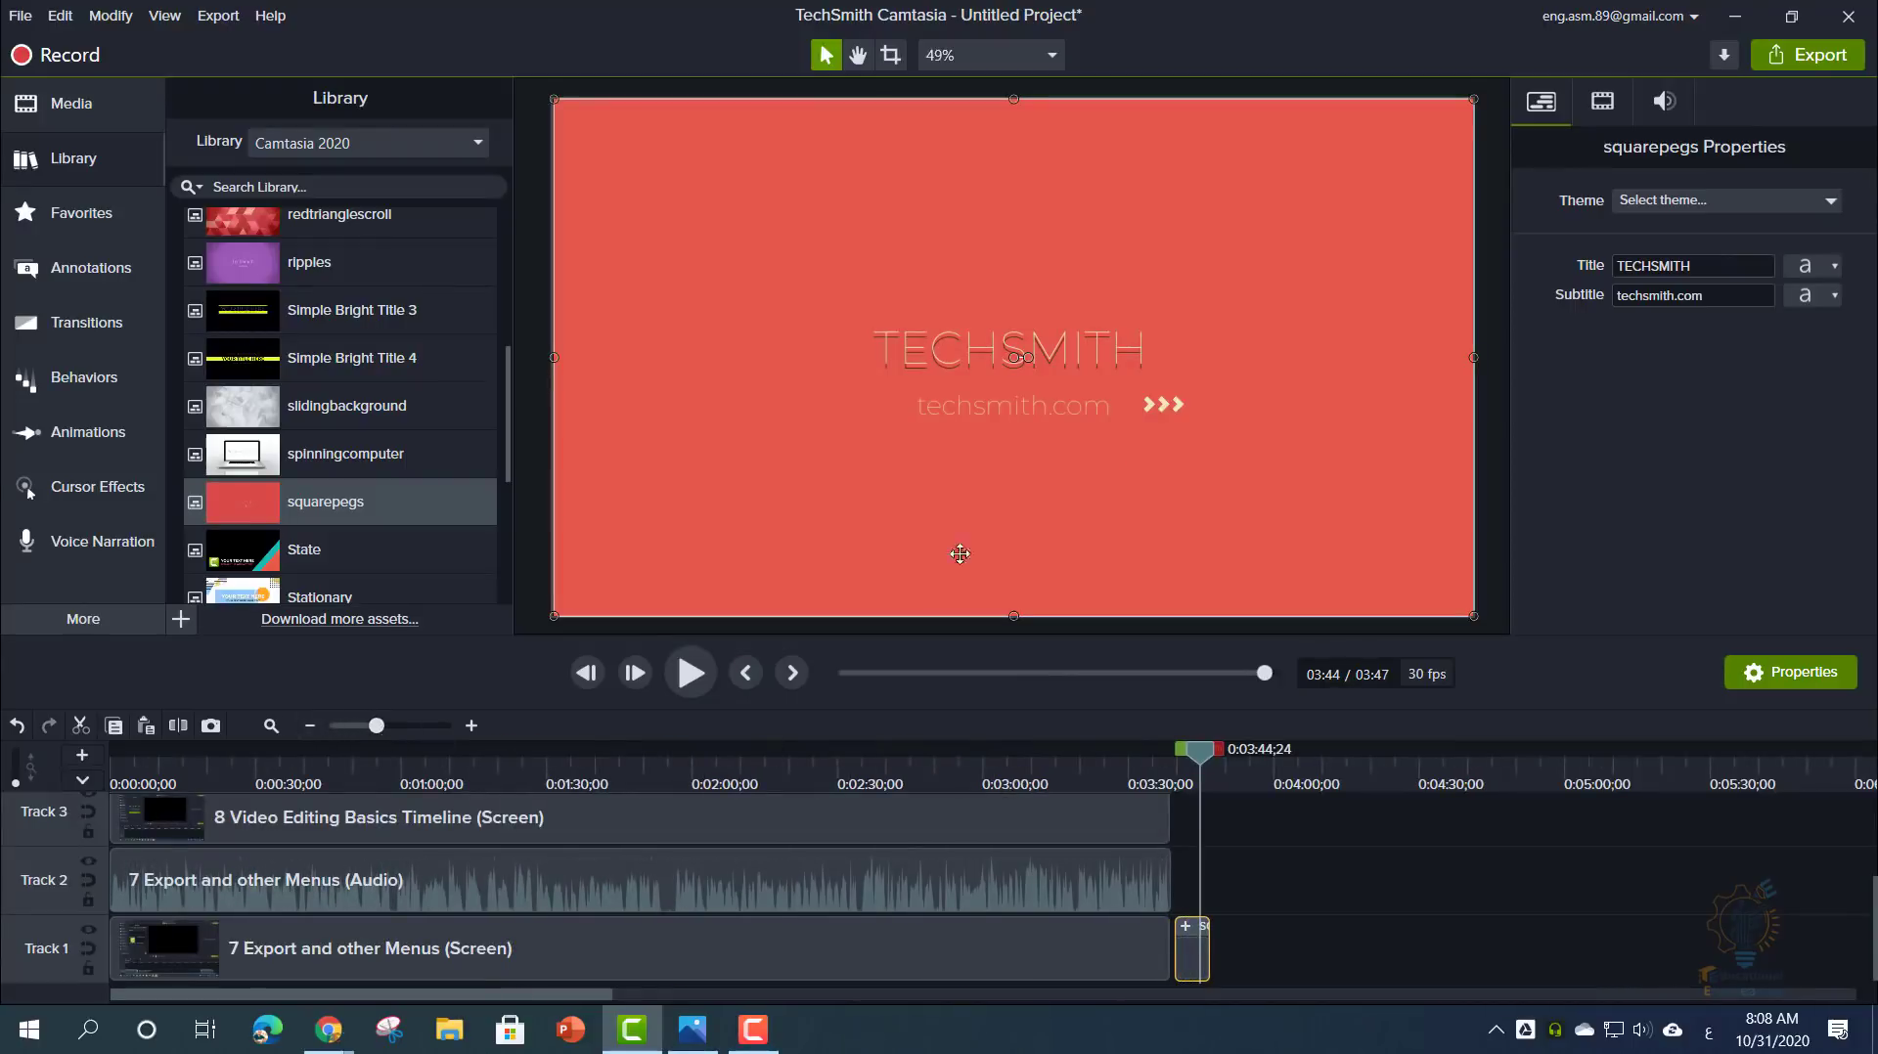
- Replace the intro's TECHSMITH title text with 'Camtasia' and preview the retitled intro
double_click(957, 347)
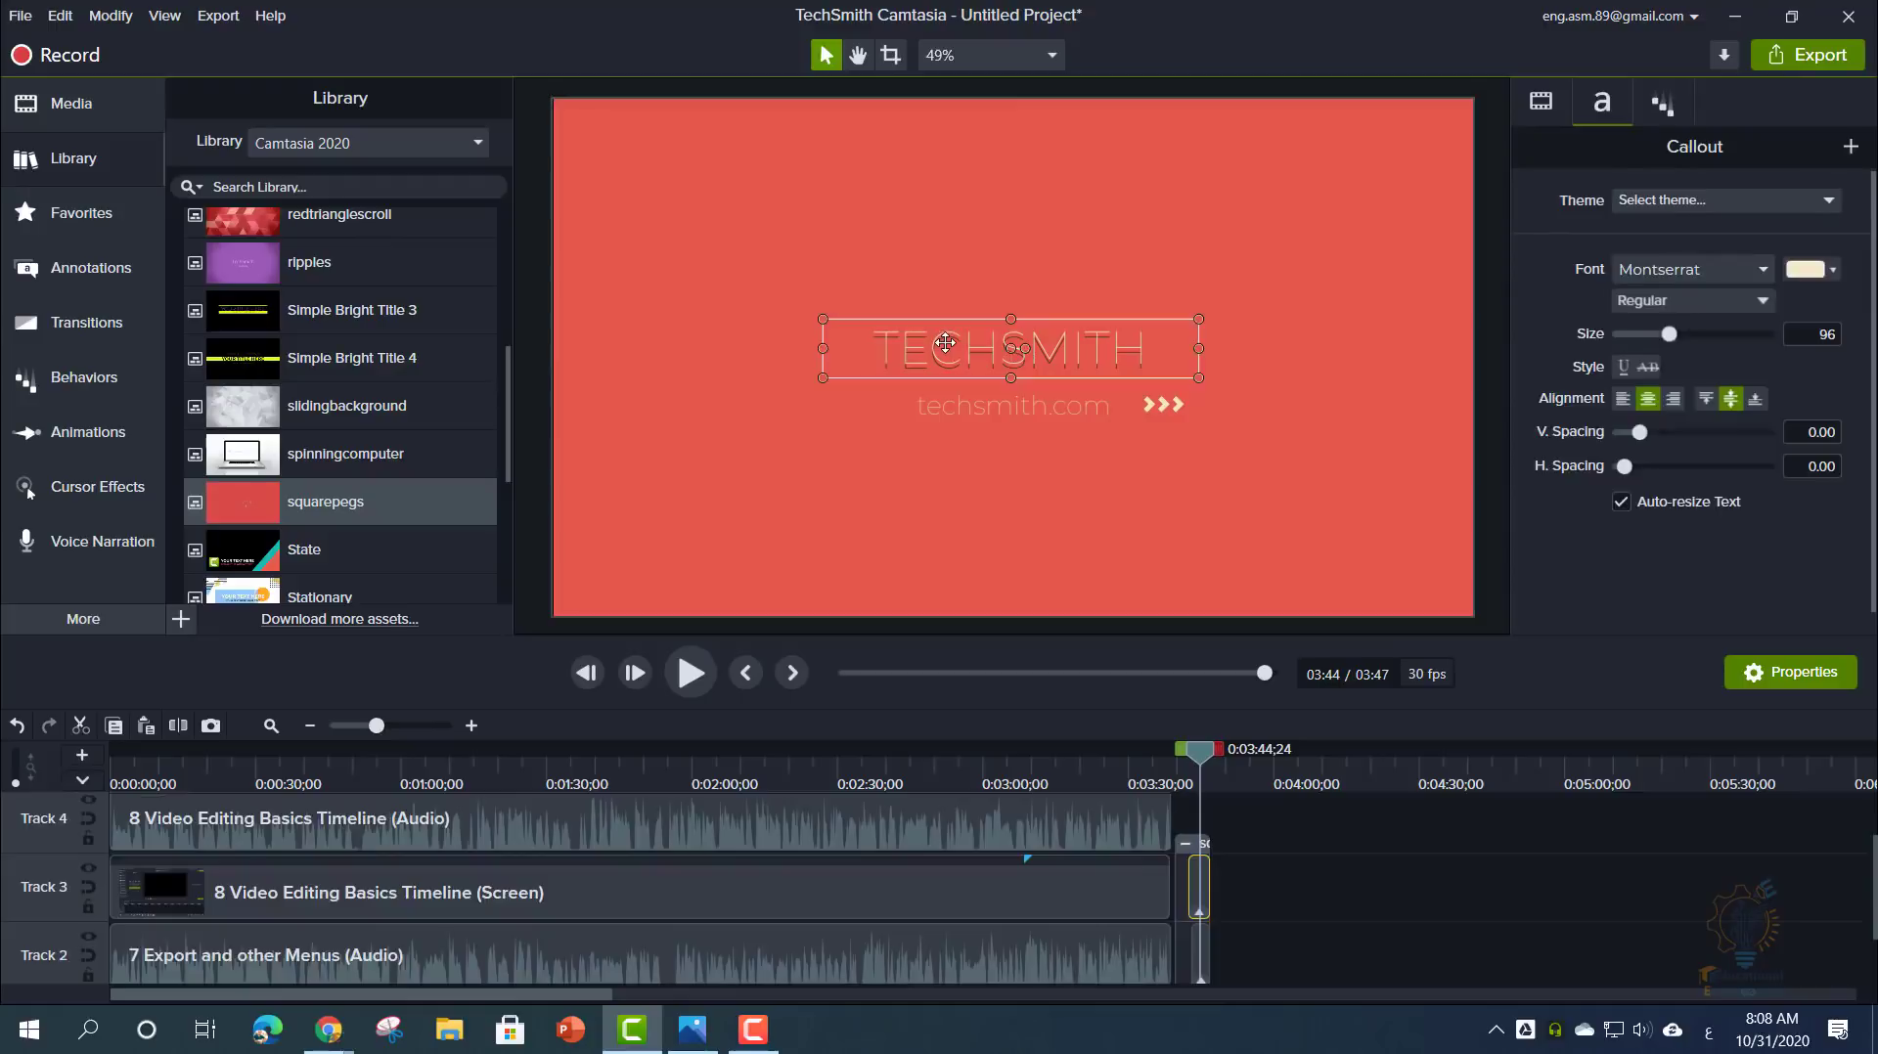
key(a)
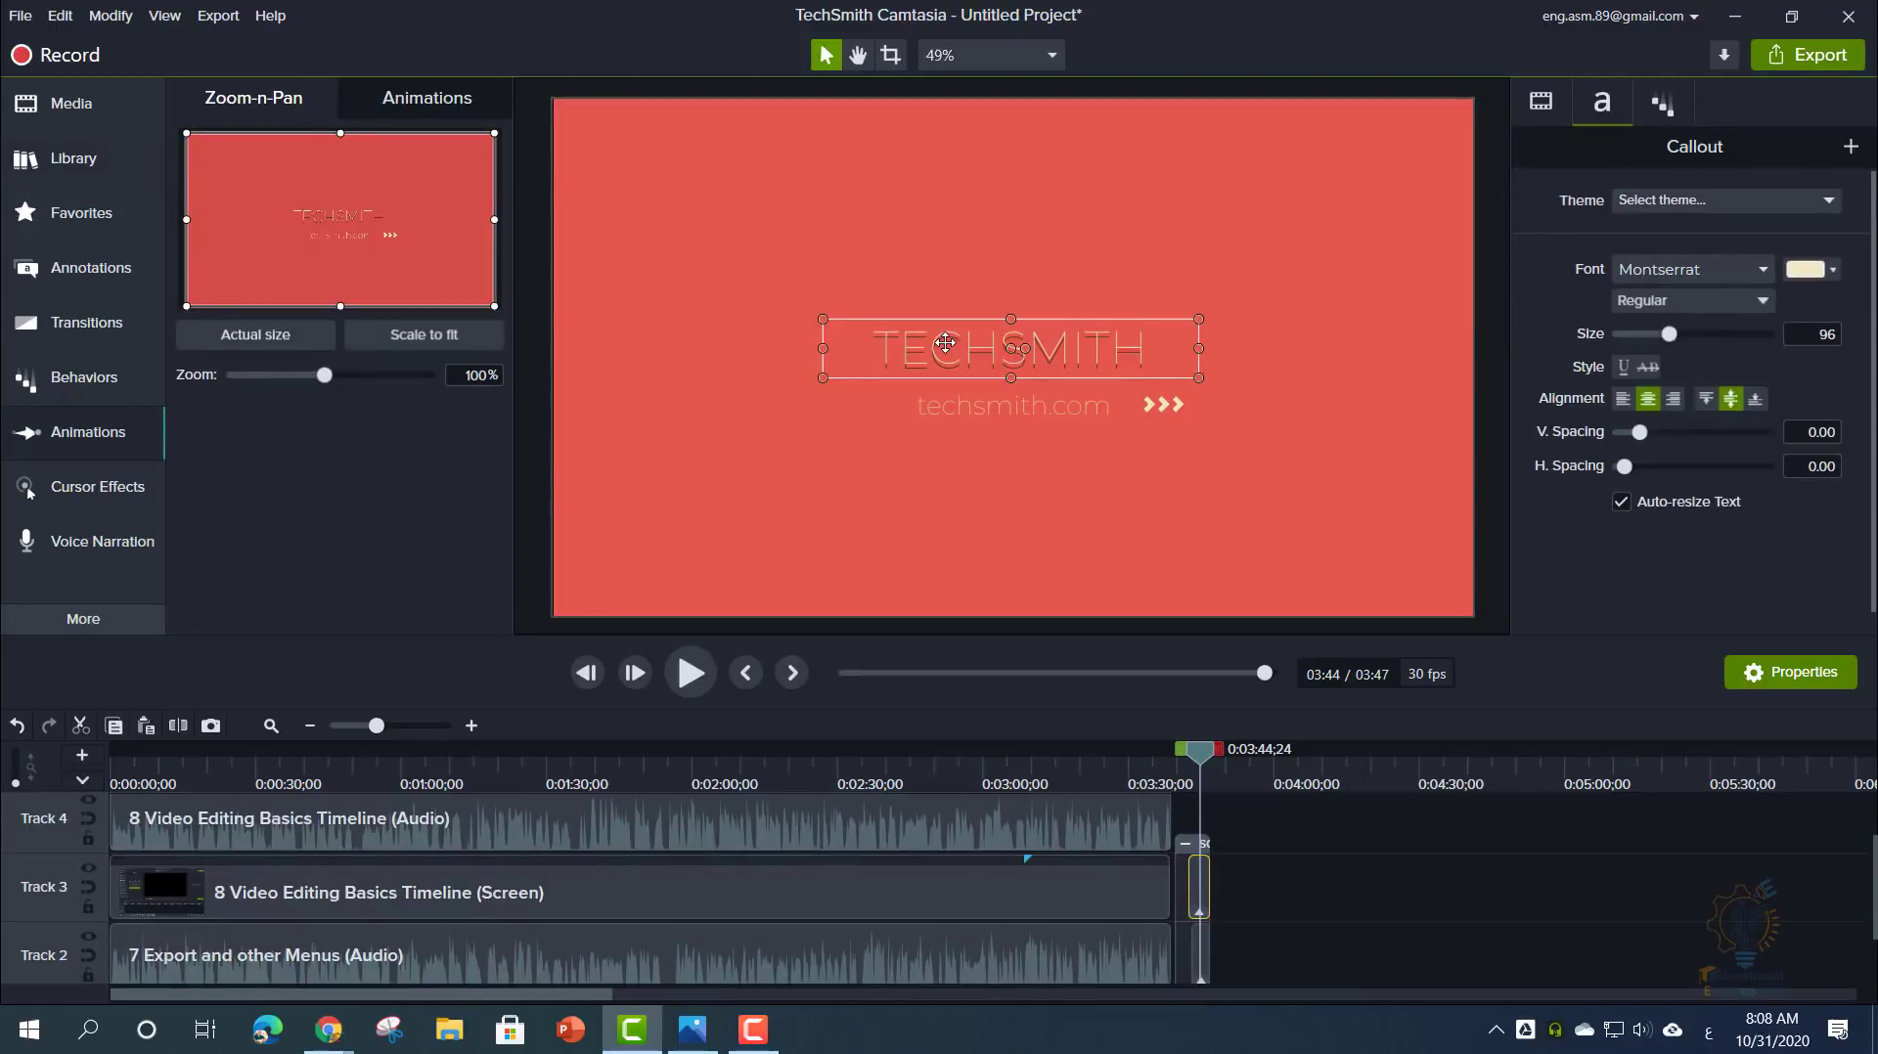
key(ctrl+a)
text(ش)
key(BackSpace)
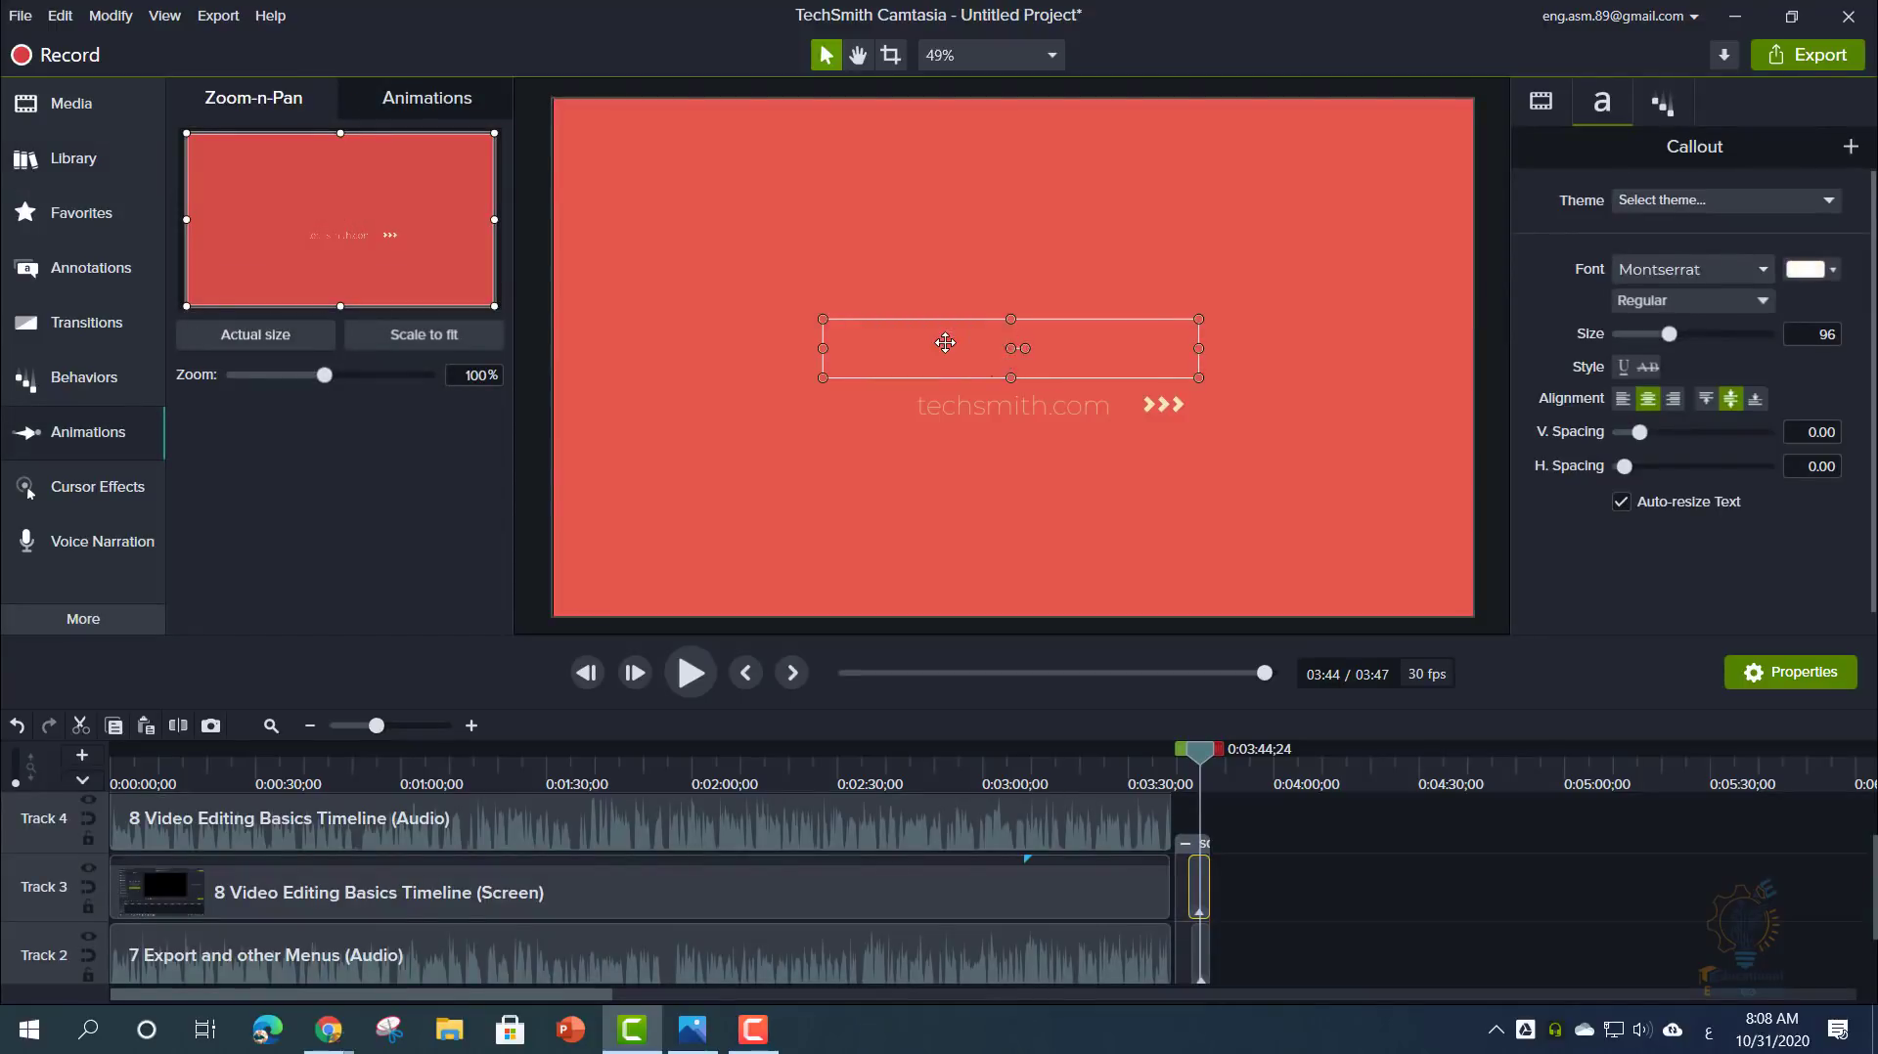
key(alt+shift)
key(alt+shift)
text(Camtasia)
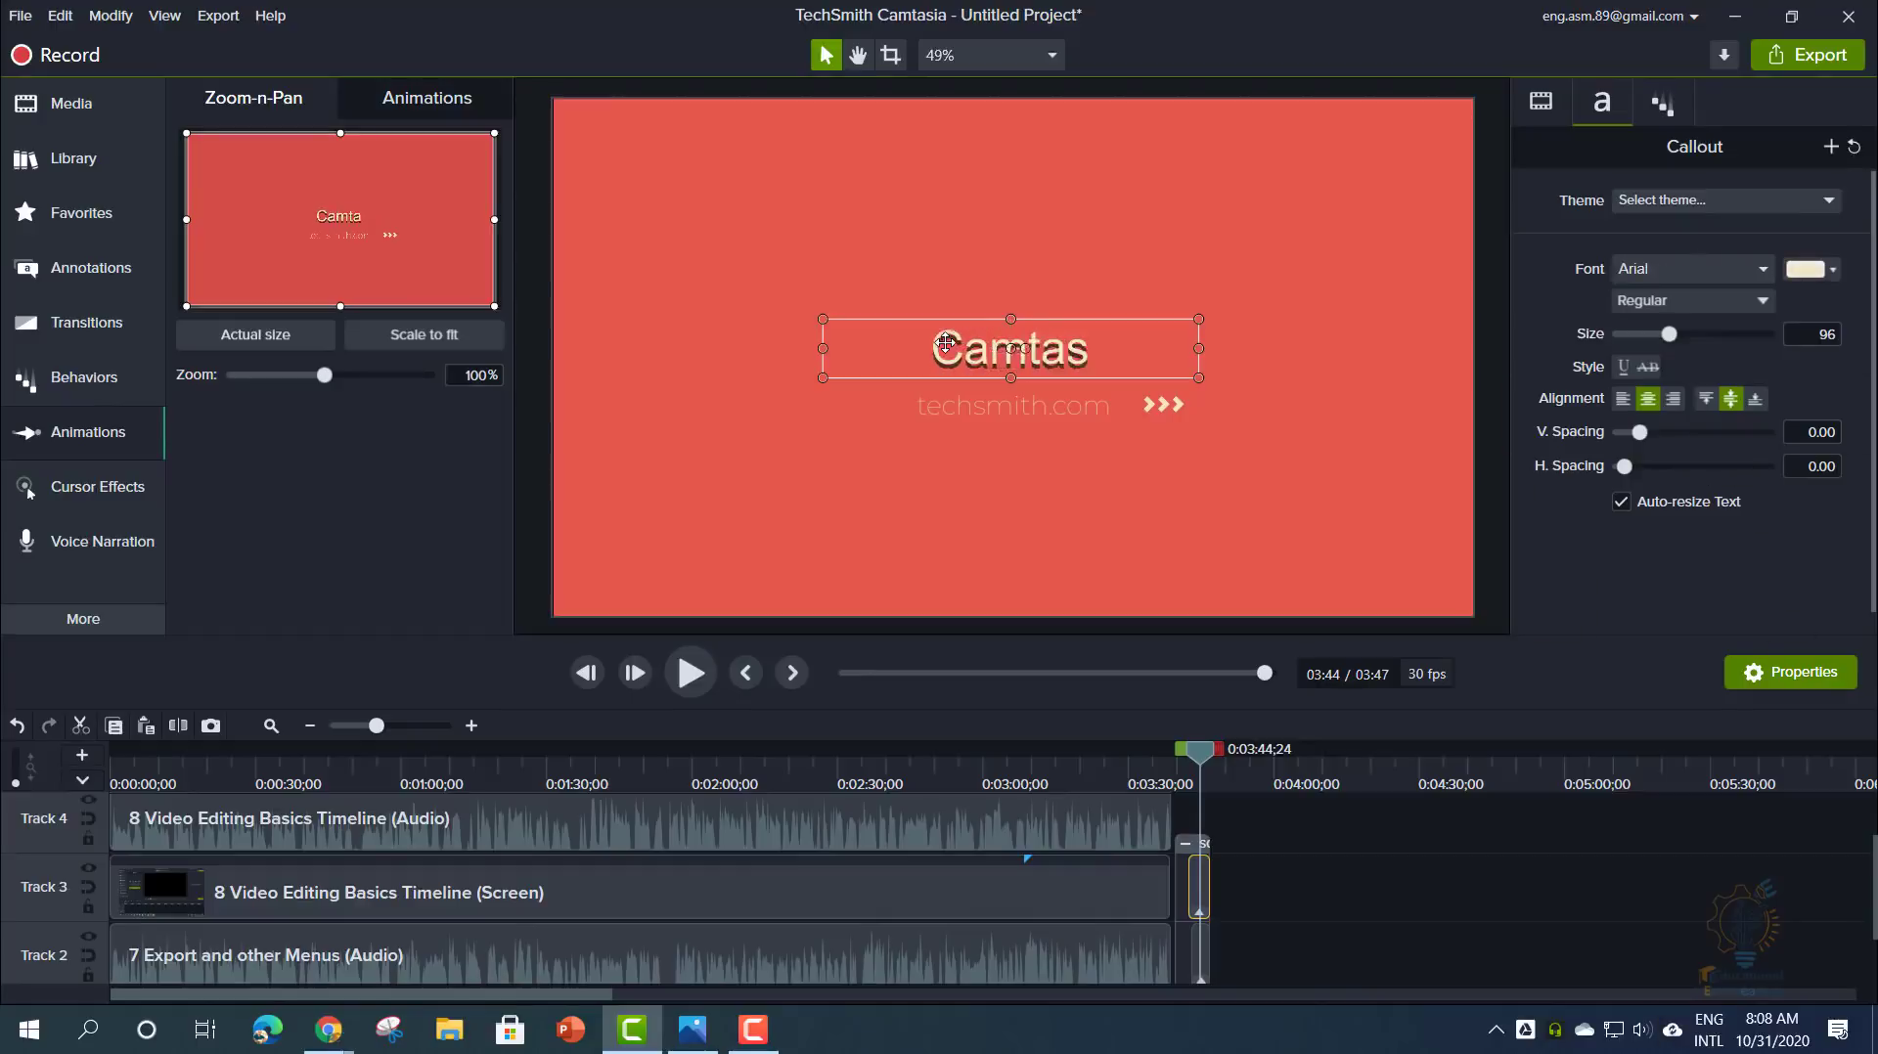
click(1095, 419)
click(1260, 900)
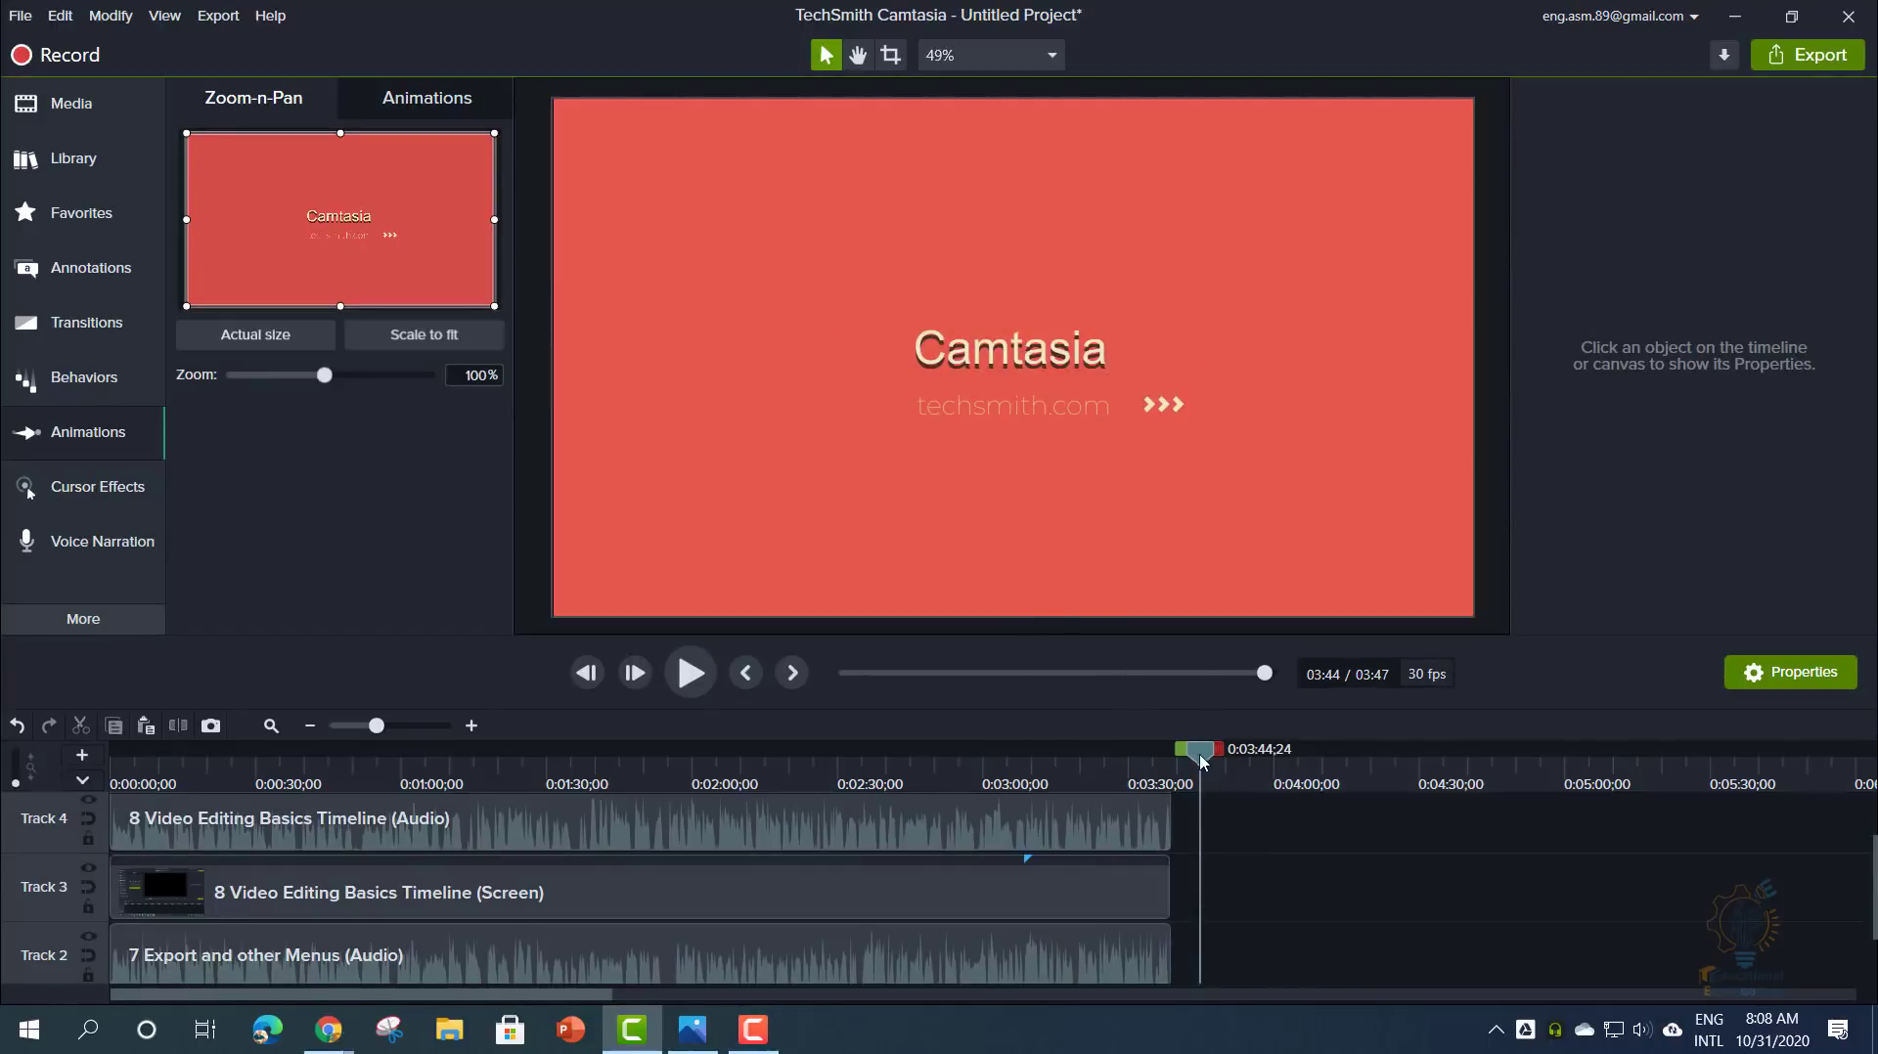
drag(1202, 762, 1193, 762)
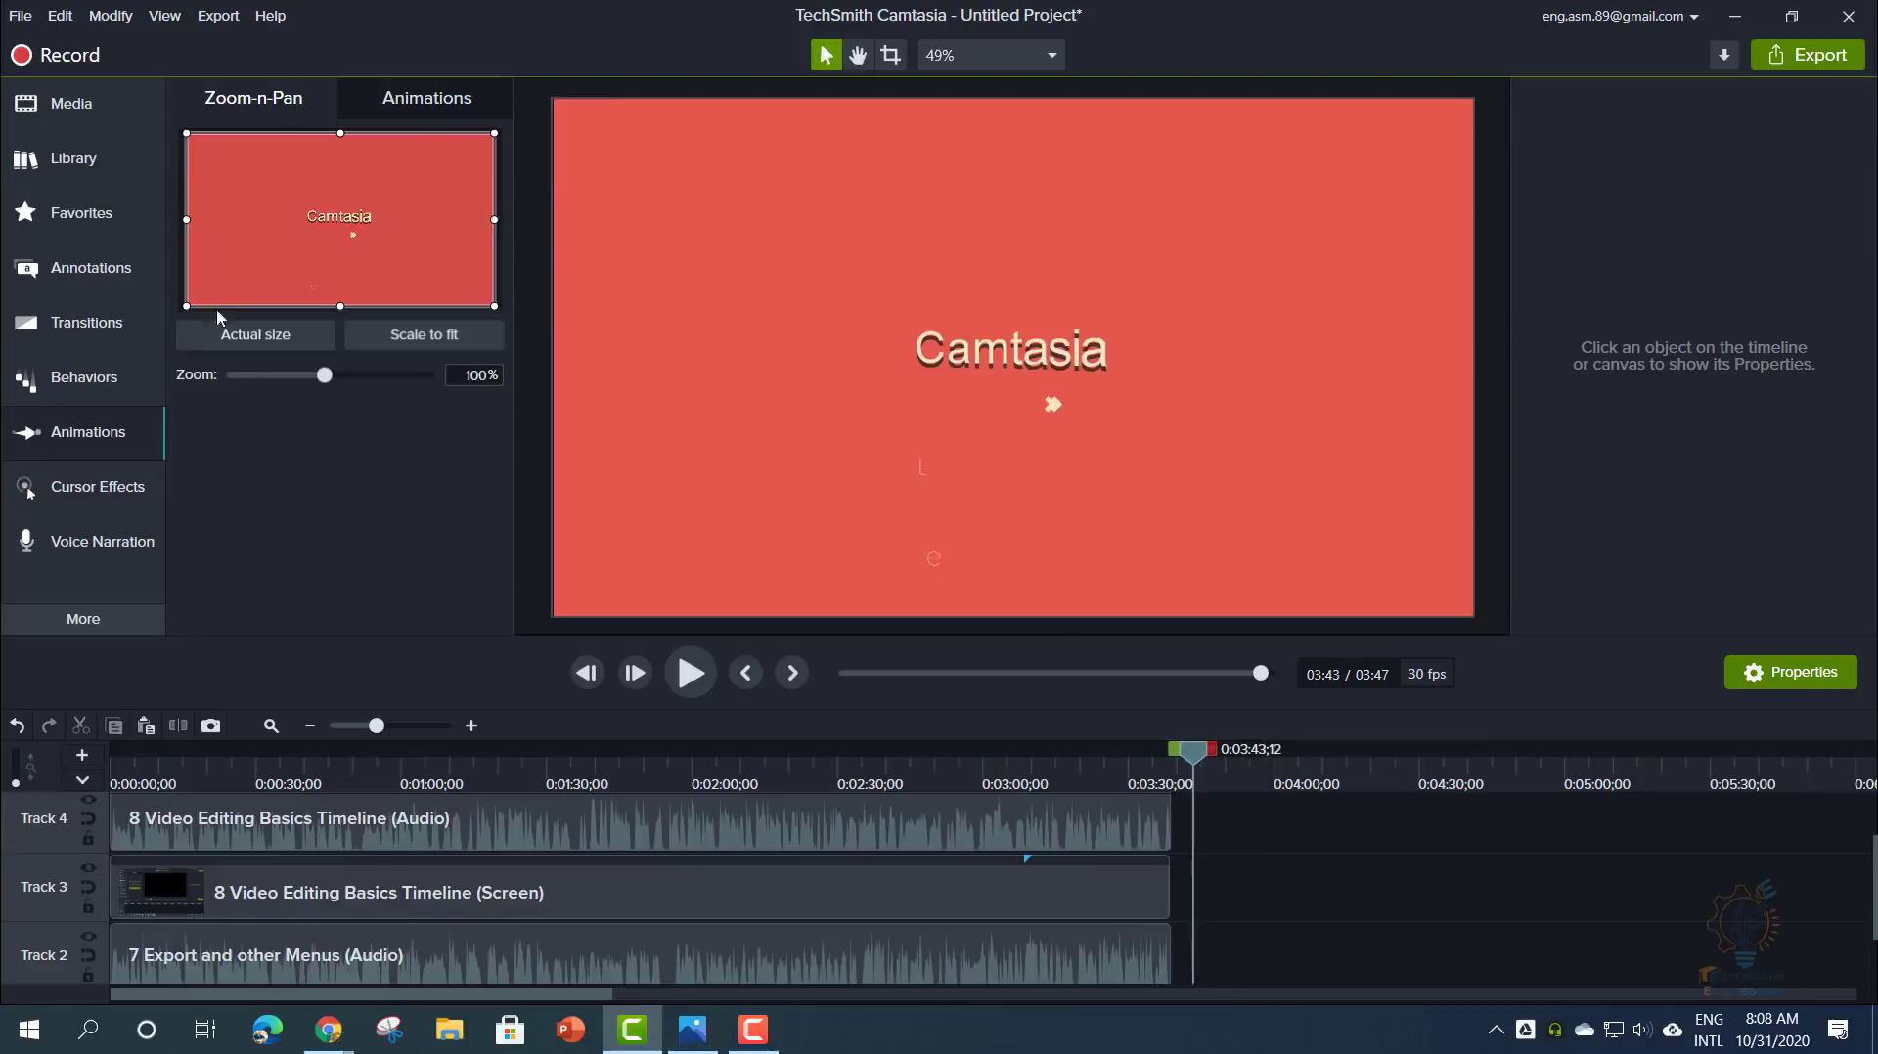
click(73, 158)
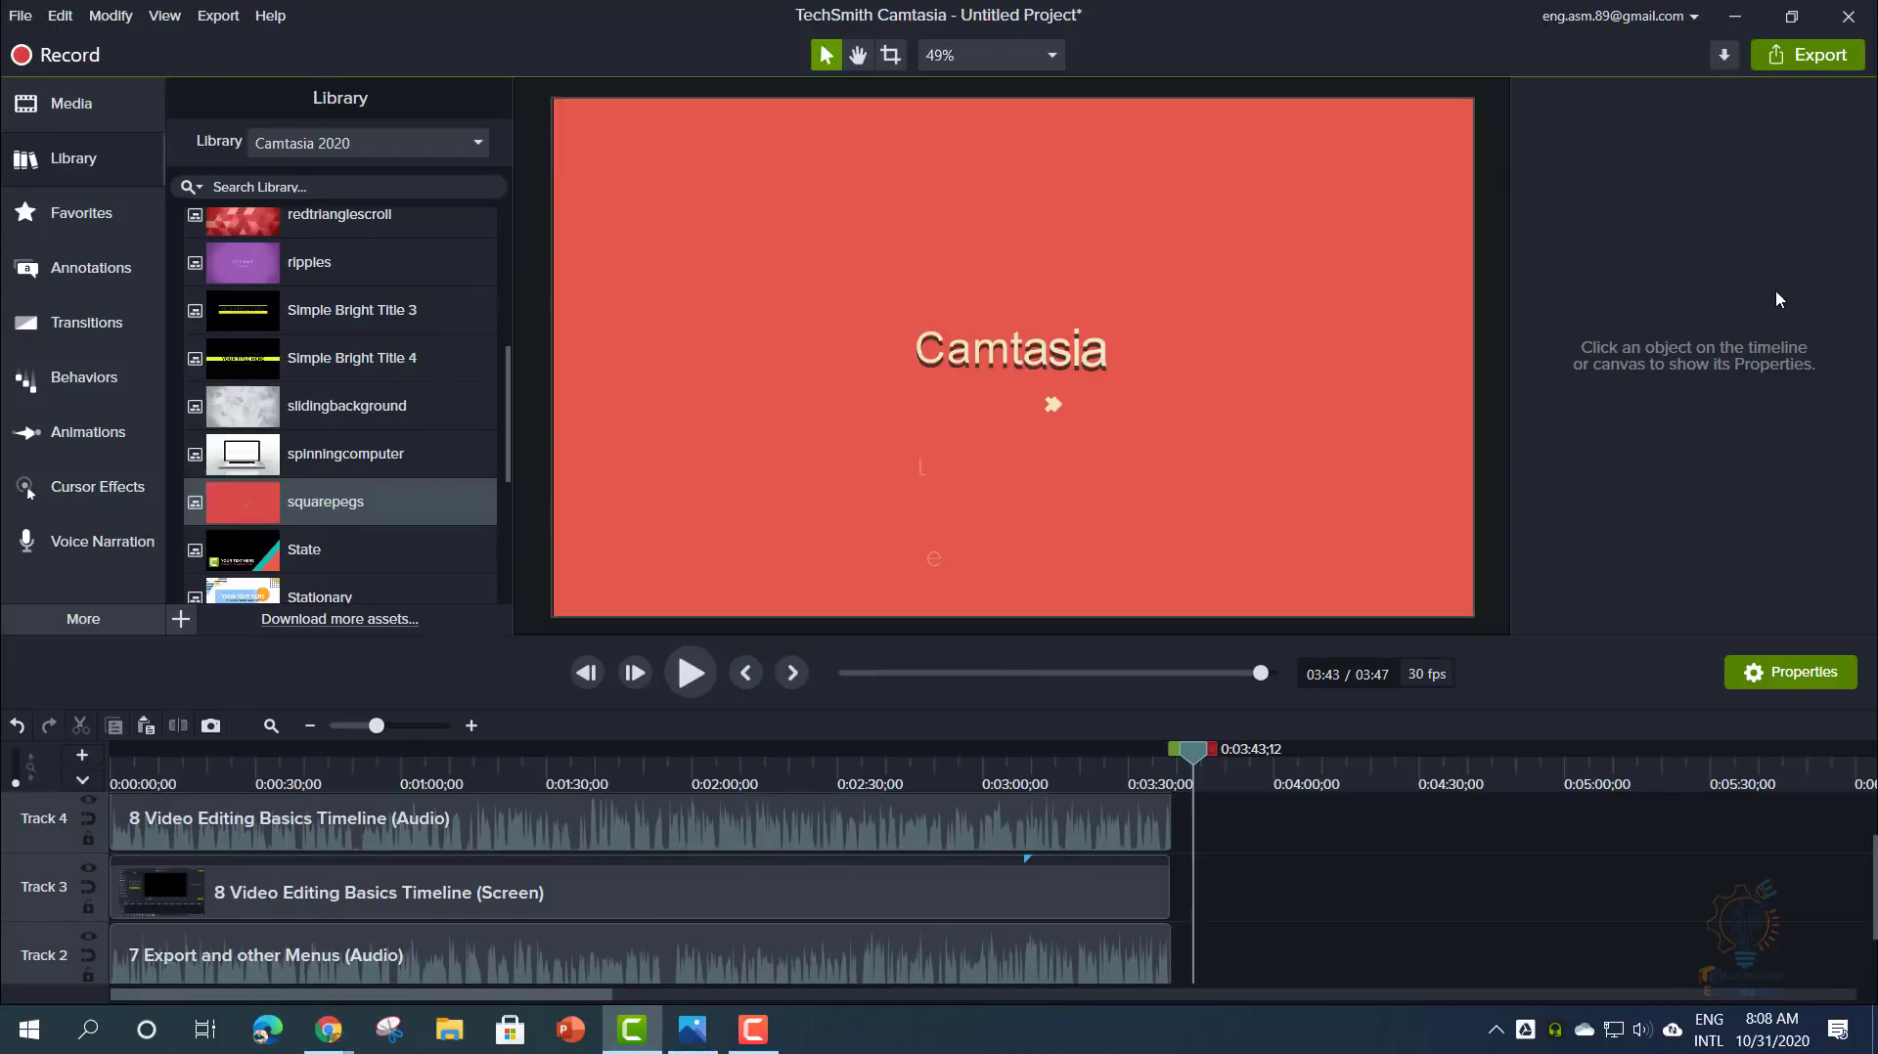
- Select the 7 Export and other Menus clip and test its scale and opacity, keeping 58.4% and 100%
click(749, 897)
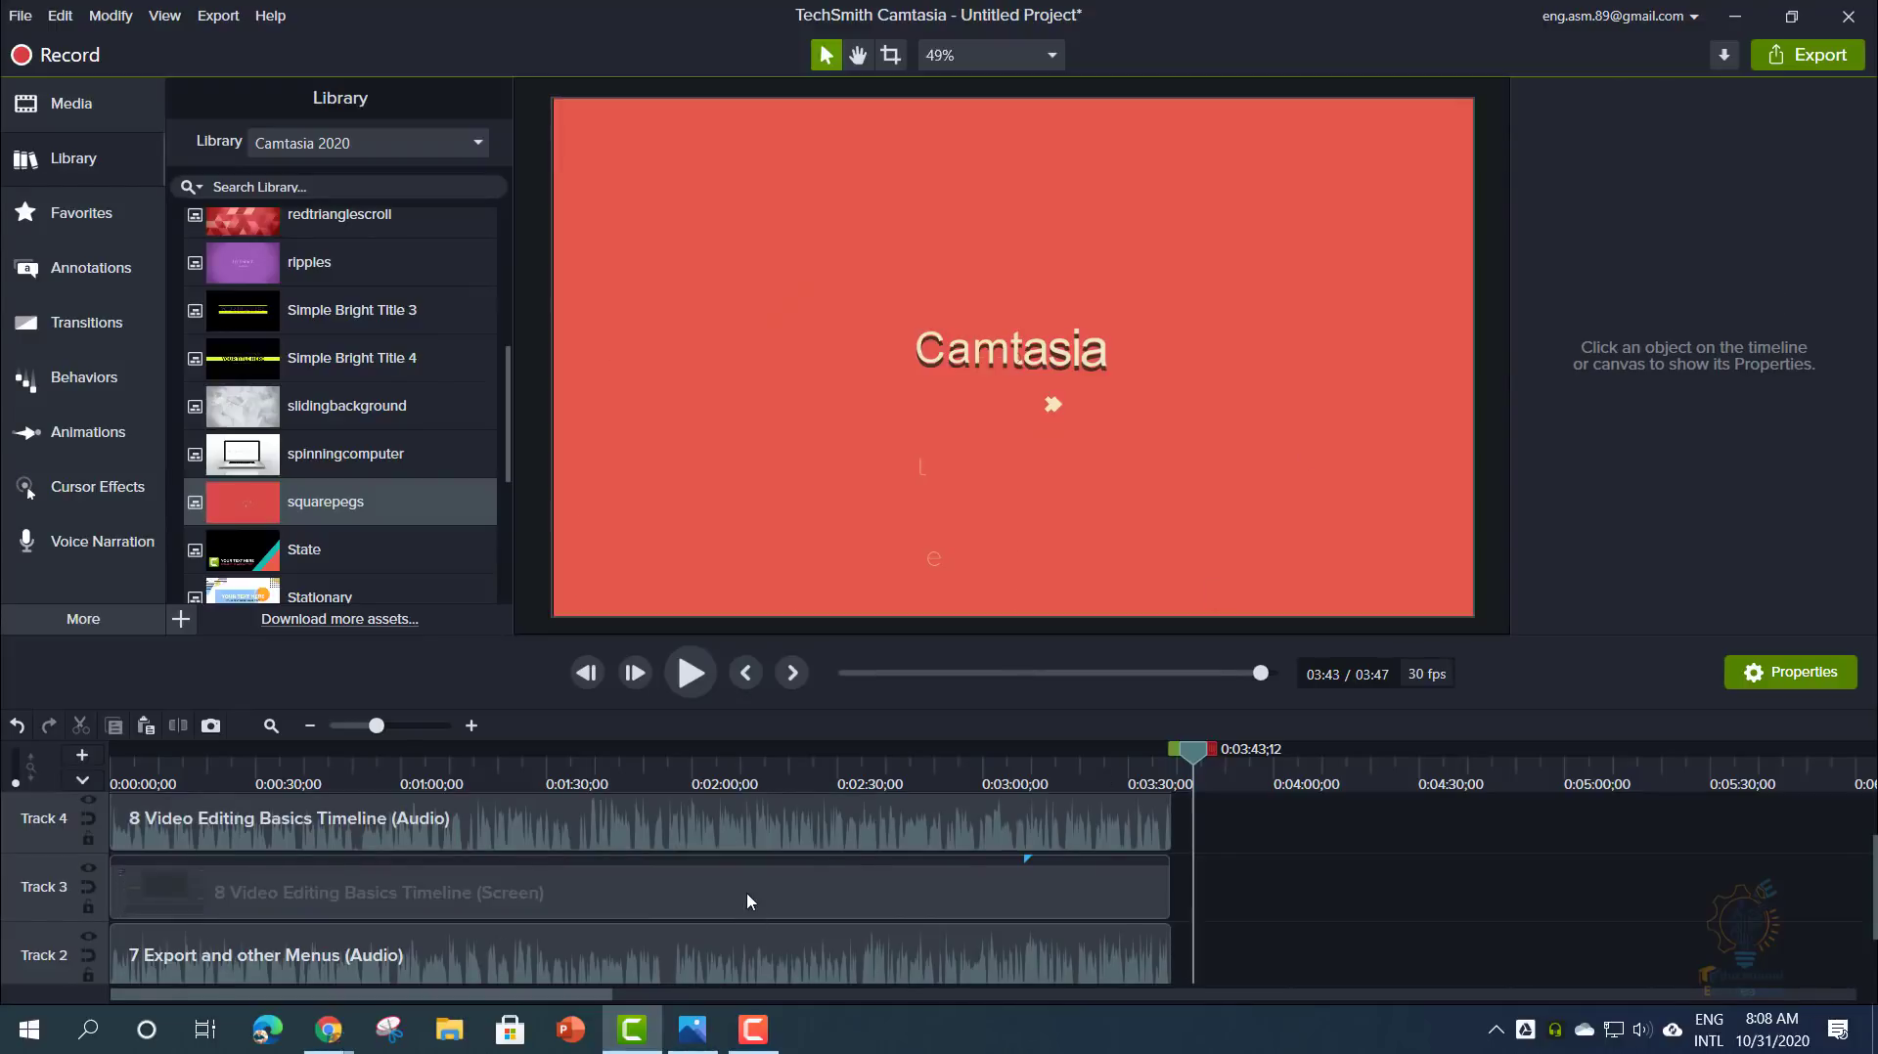
scroll(626, 888, up, 2)
scroll(620, 885, down, 4)
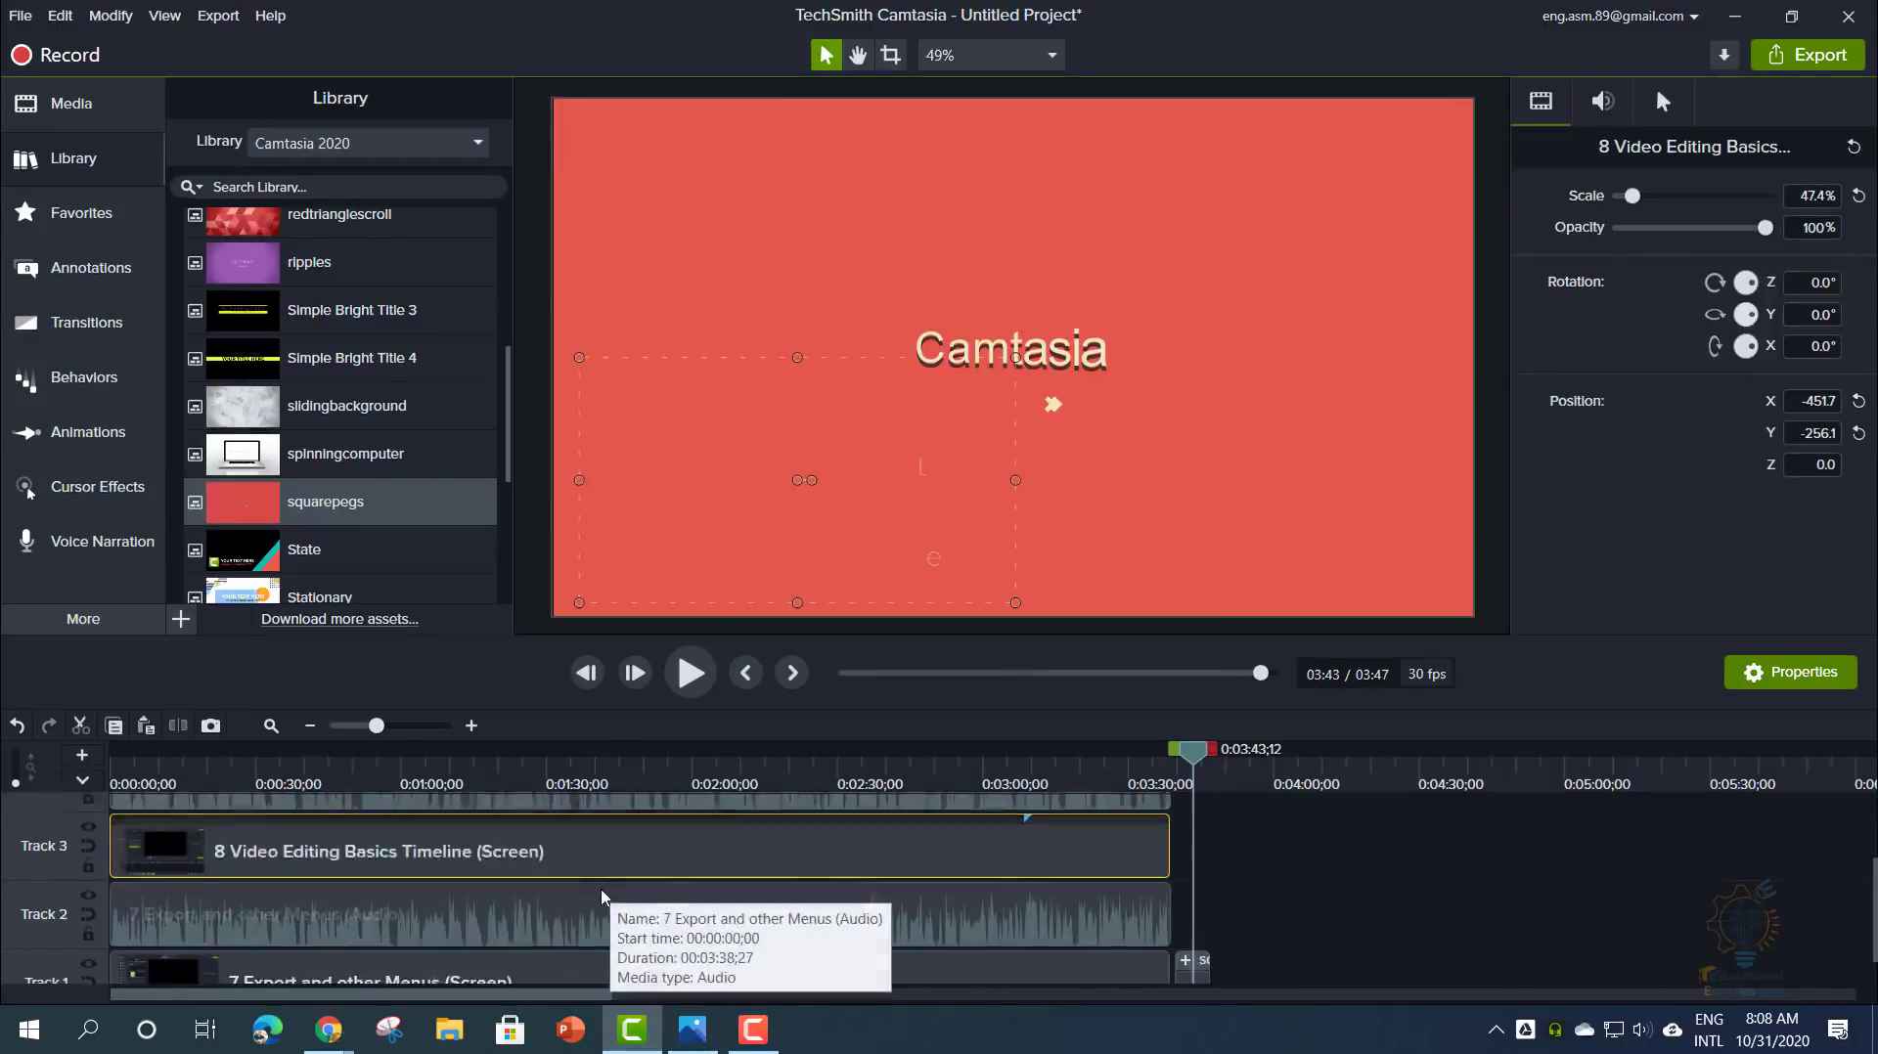
click(527, 965)
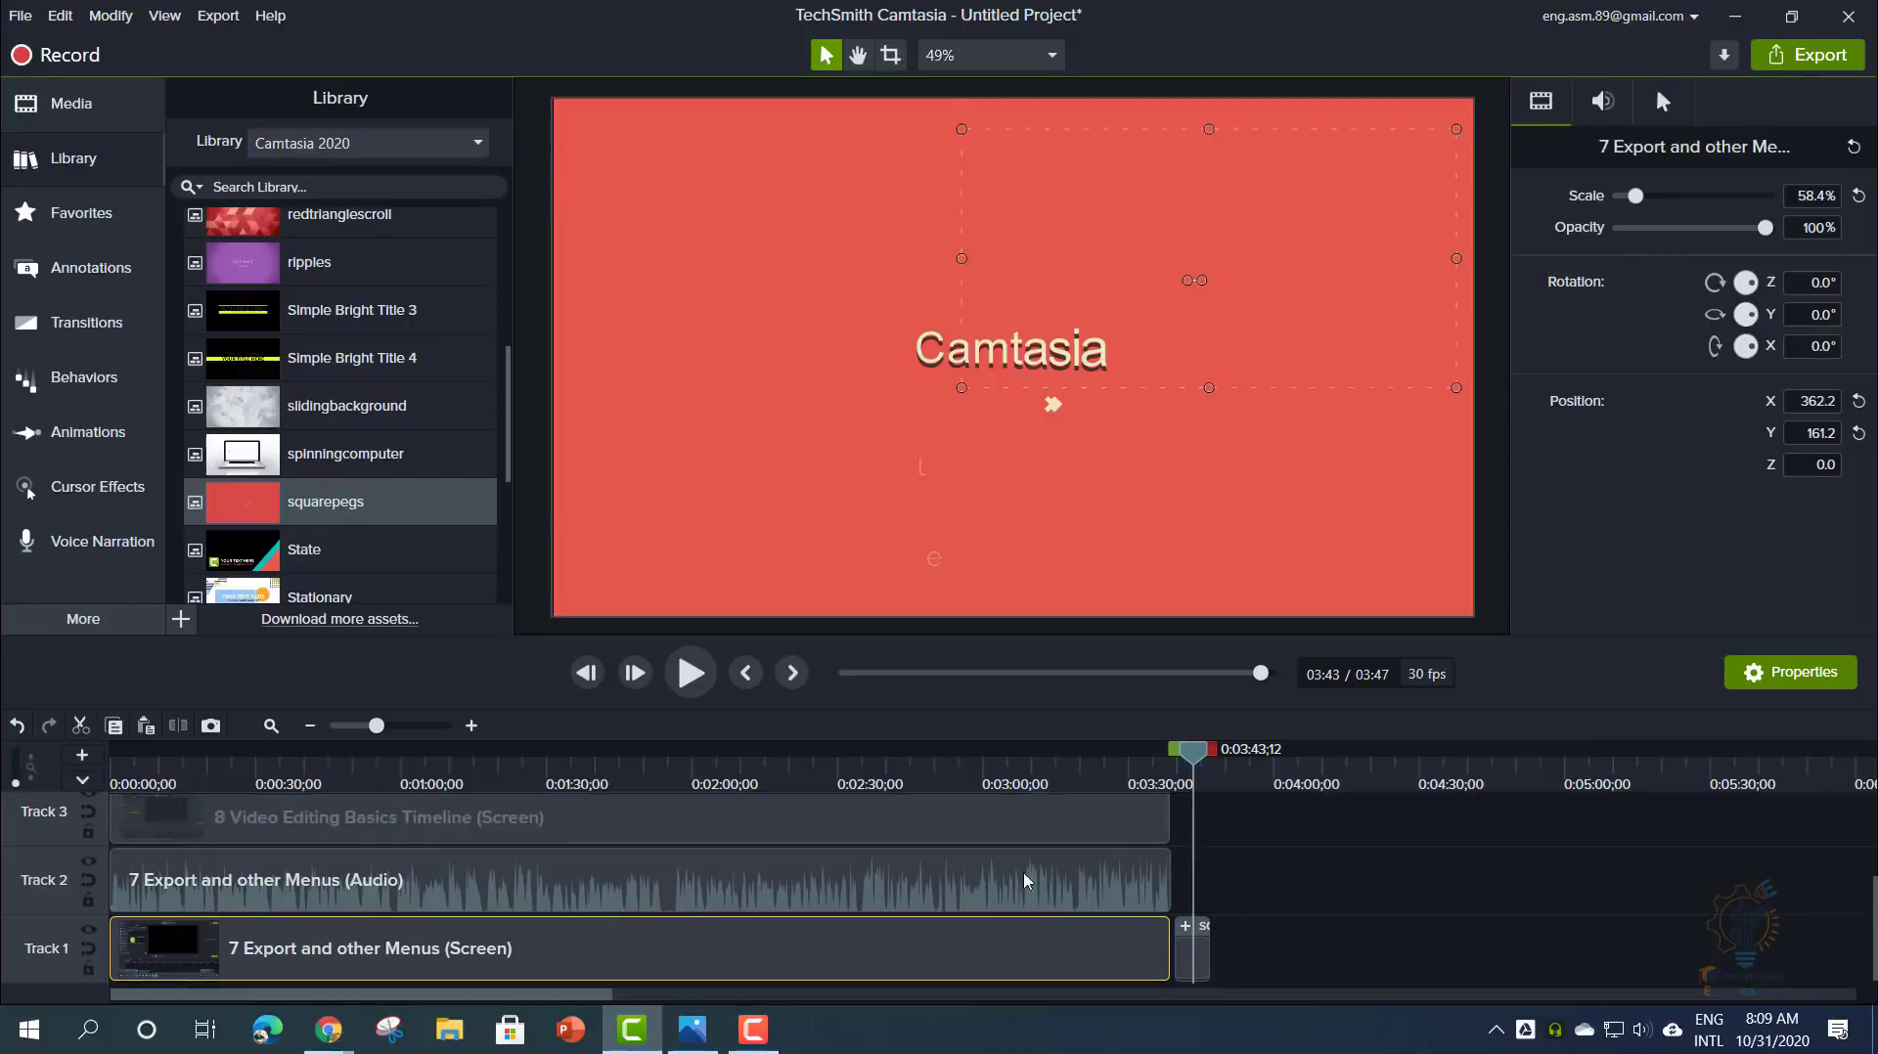
click(1601, 103)
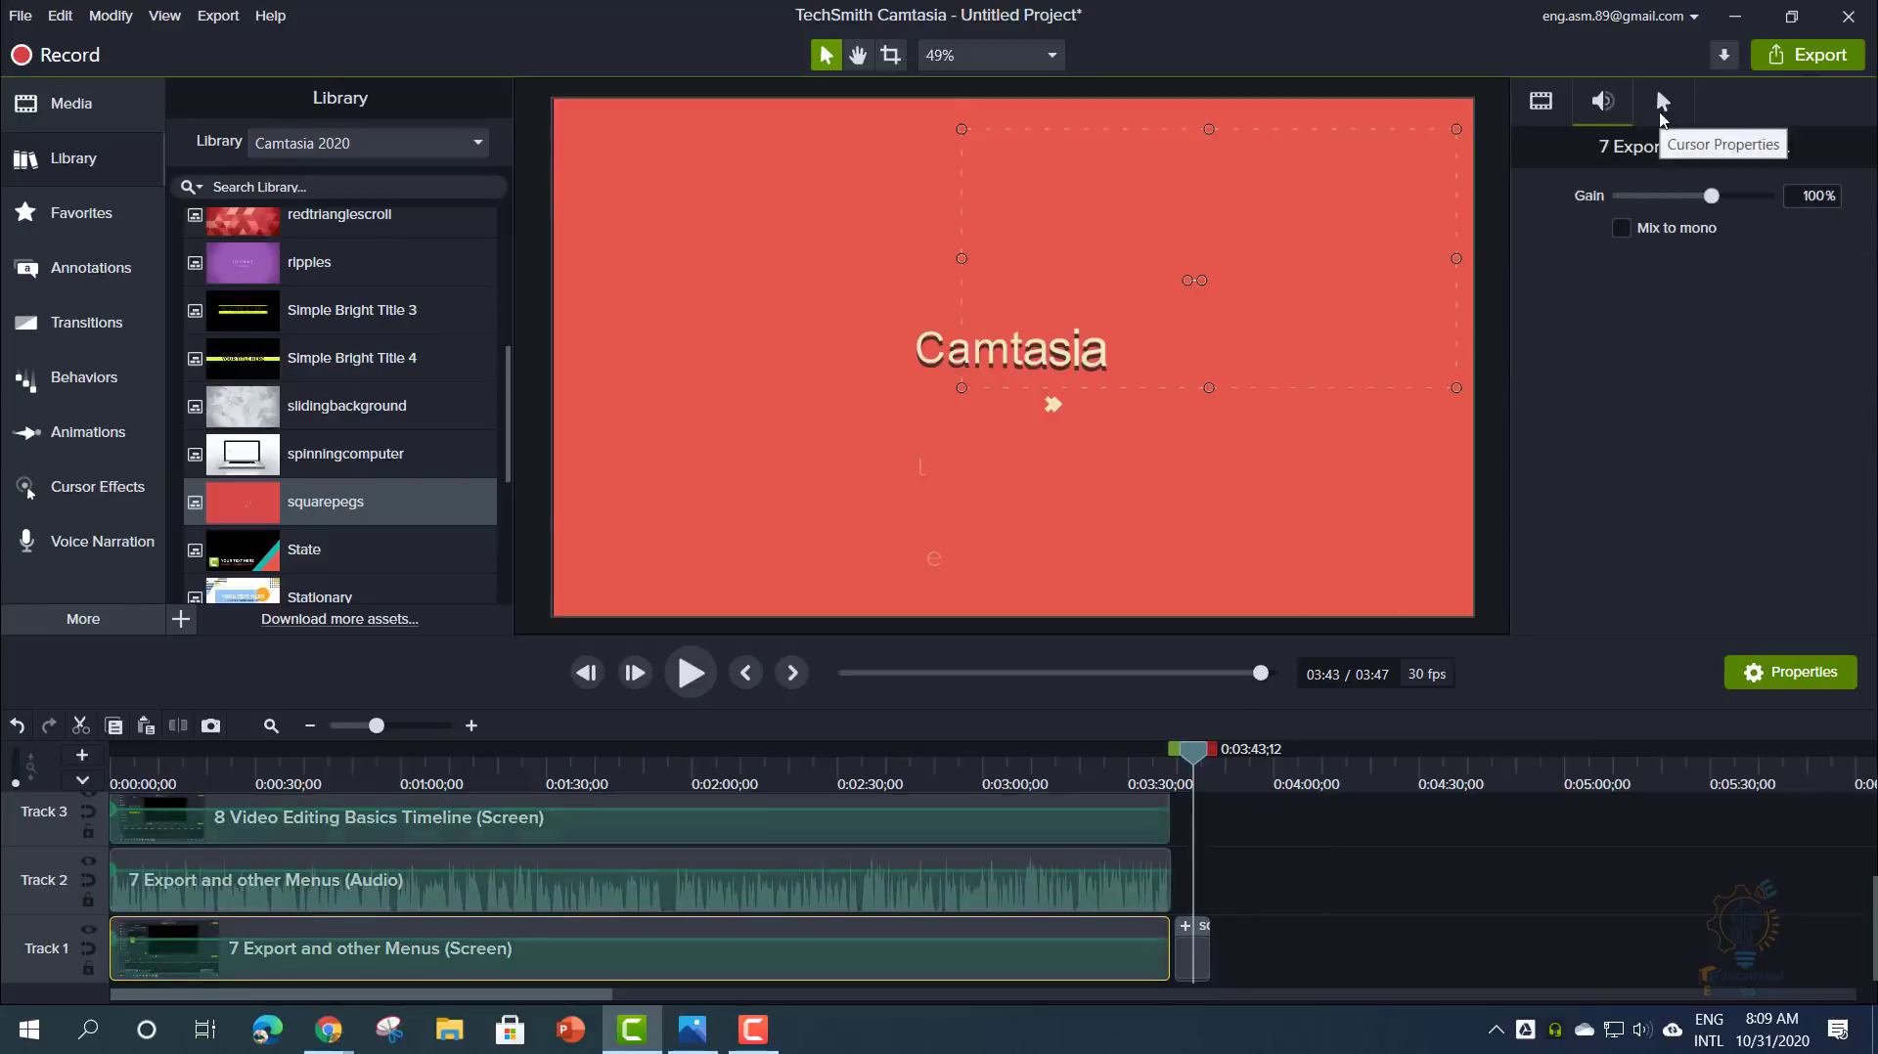
click(1660, 116)
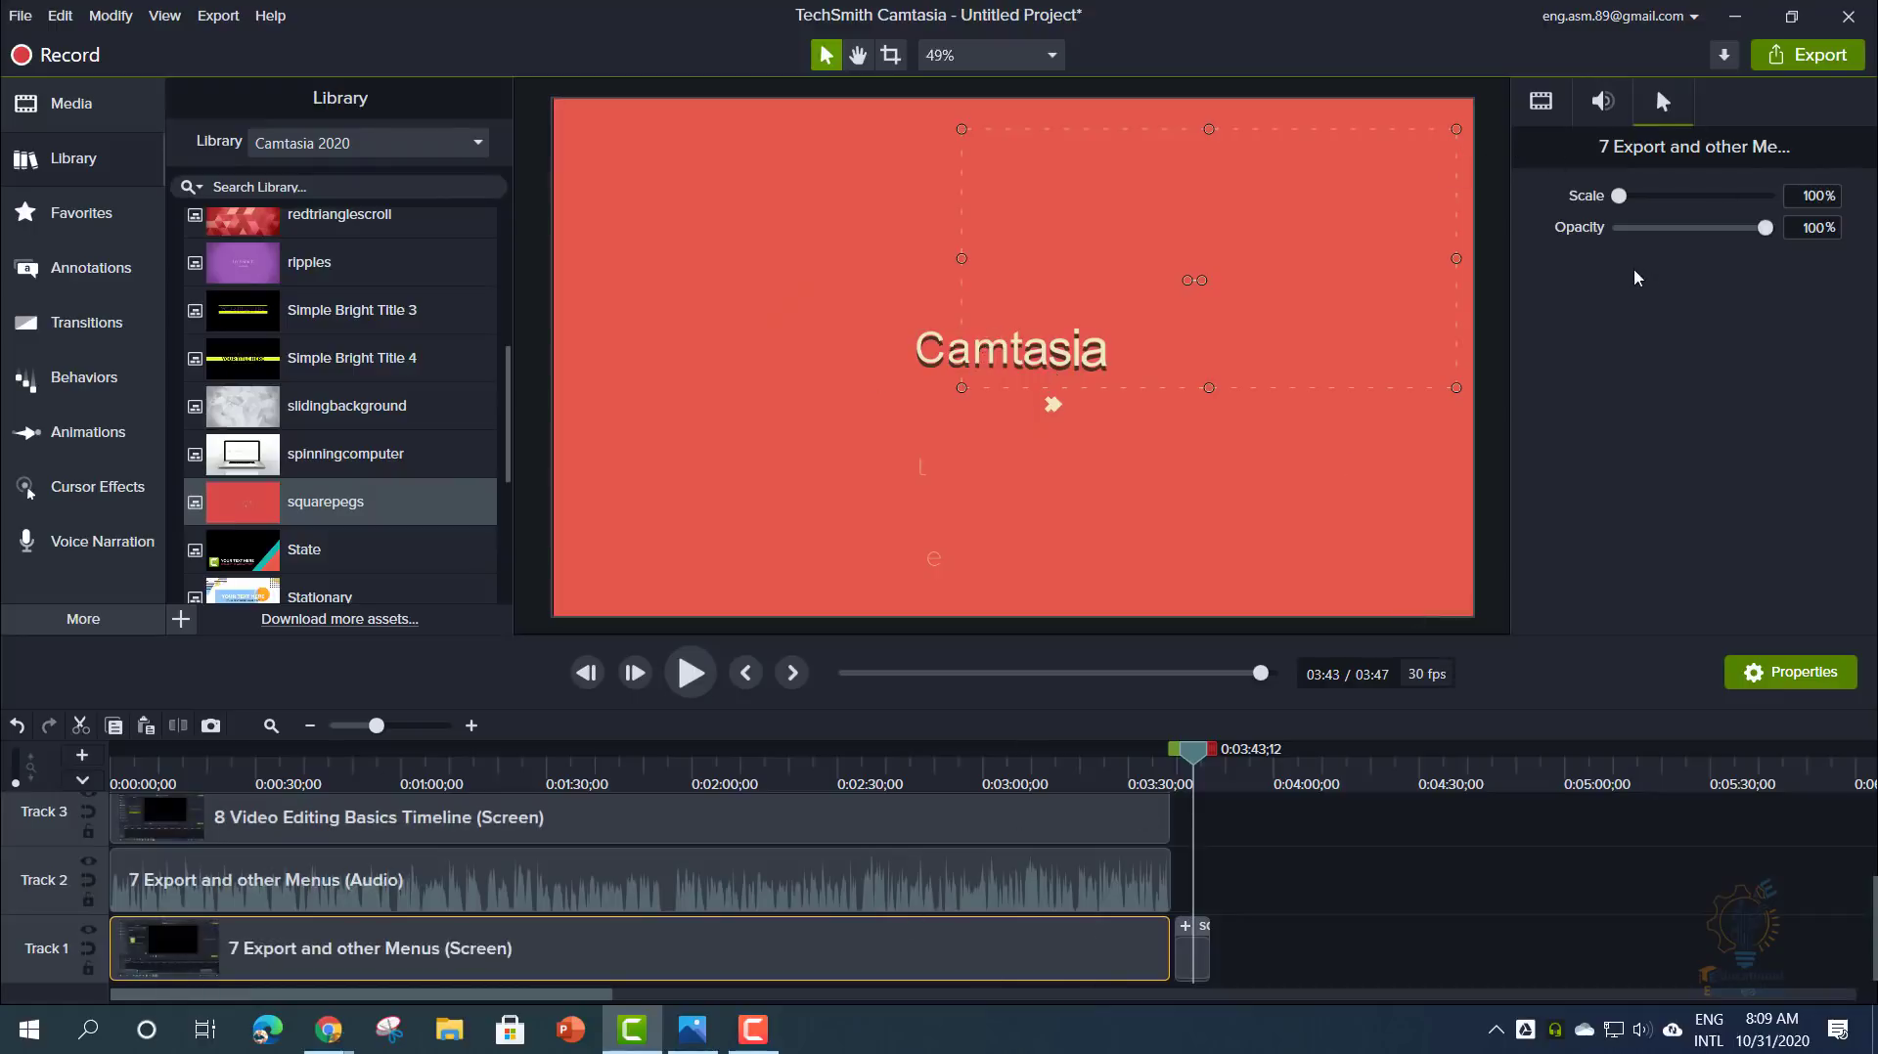
click(1545, 121)
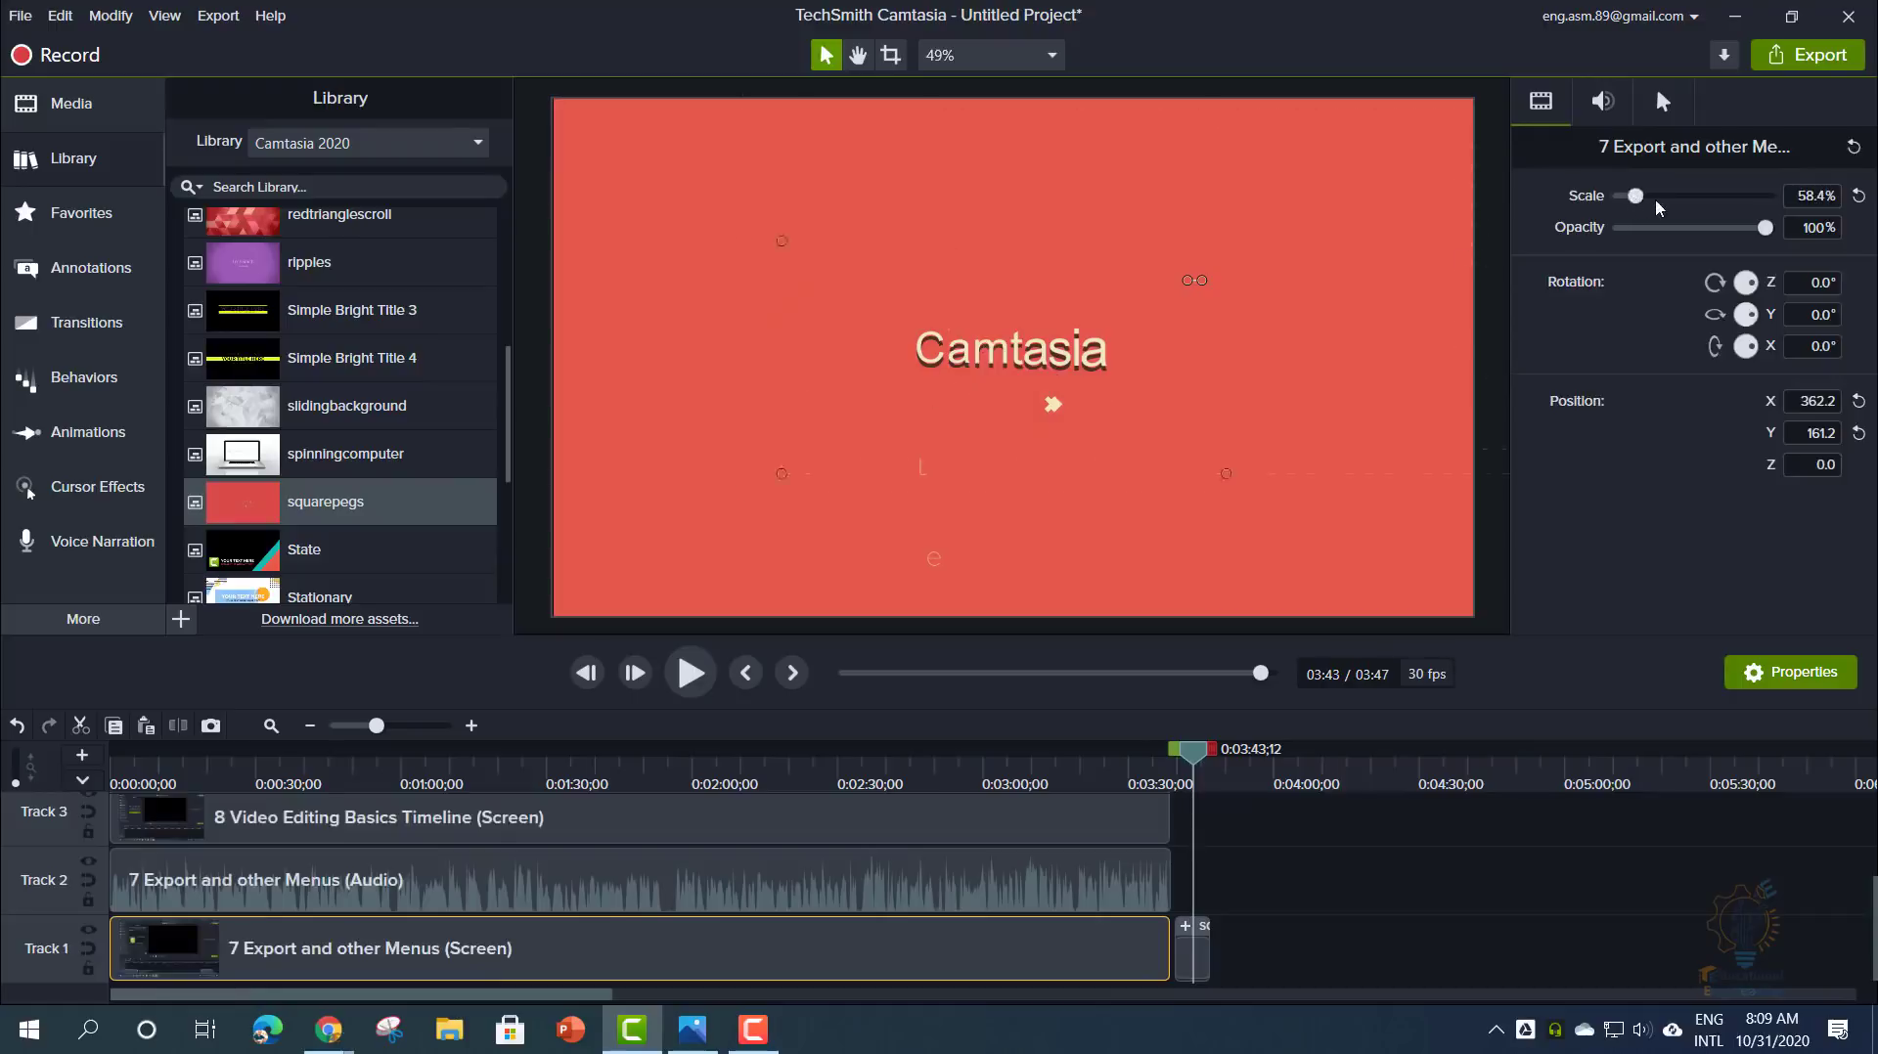
drag(1620, 195, 1646, 202)
click(1066, 773)
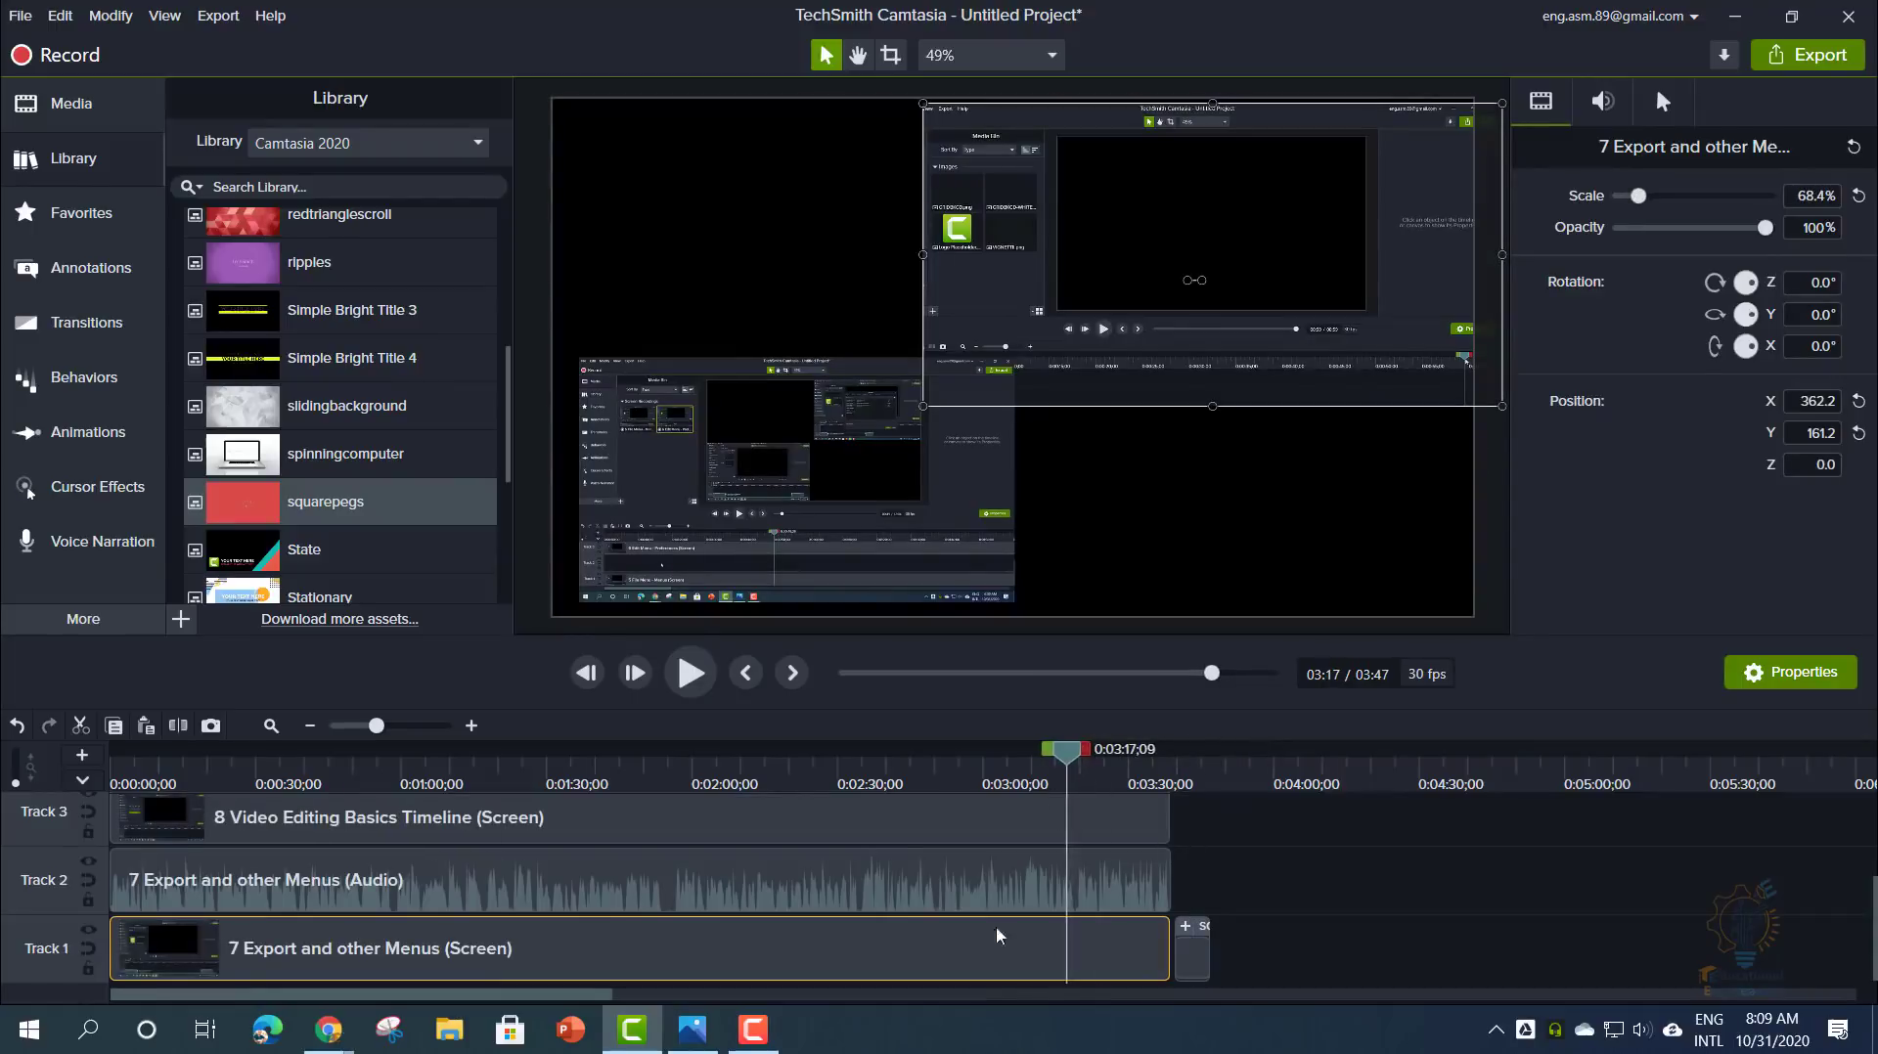
mouse_move(1640, 197)
mouse_down()
mouse_move(1612, 201)
mouse_move(1644, 201)
mouse_up()
drag(1639, 203, 1641, 202)
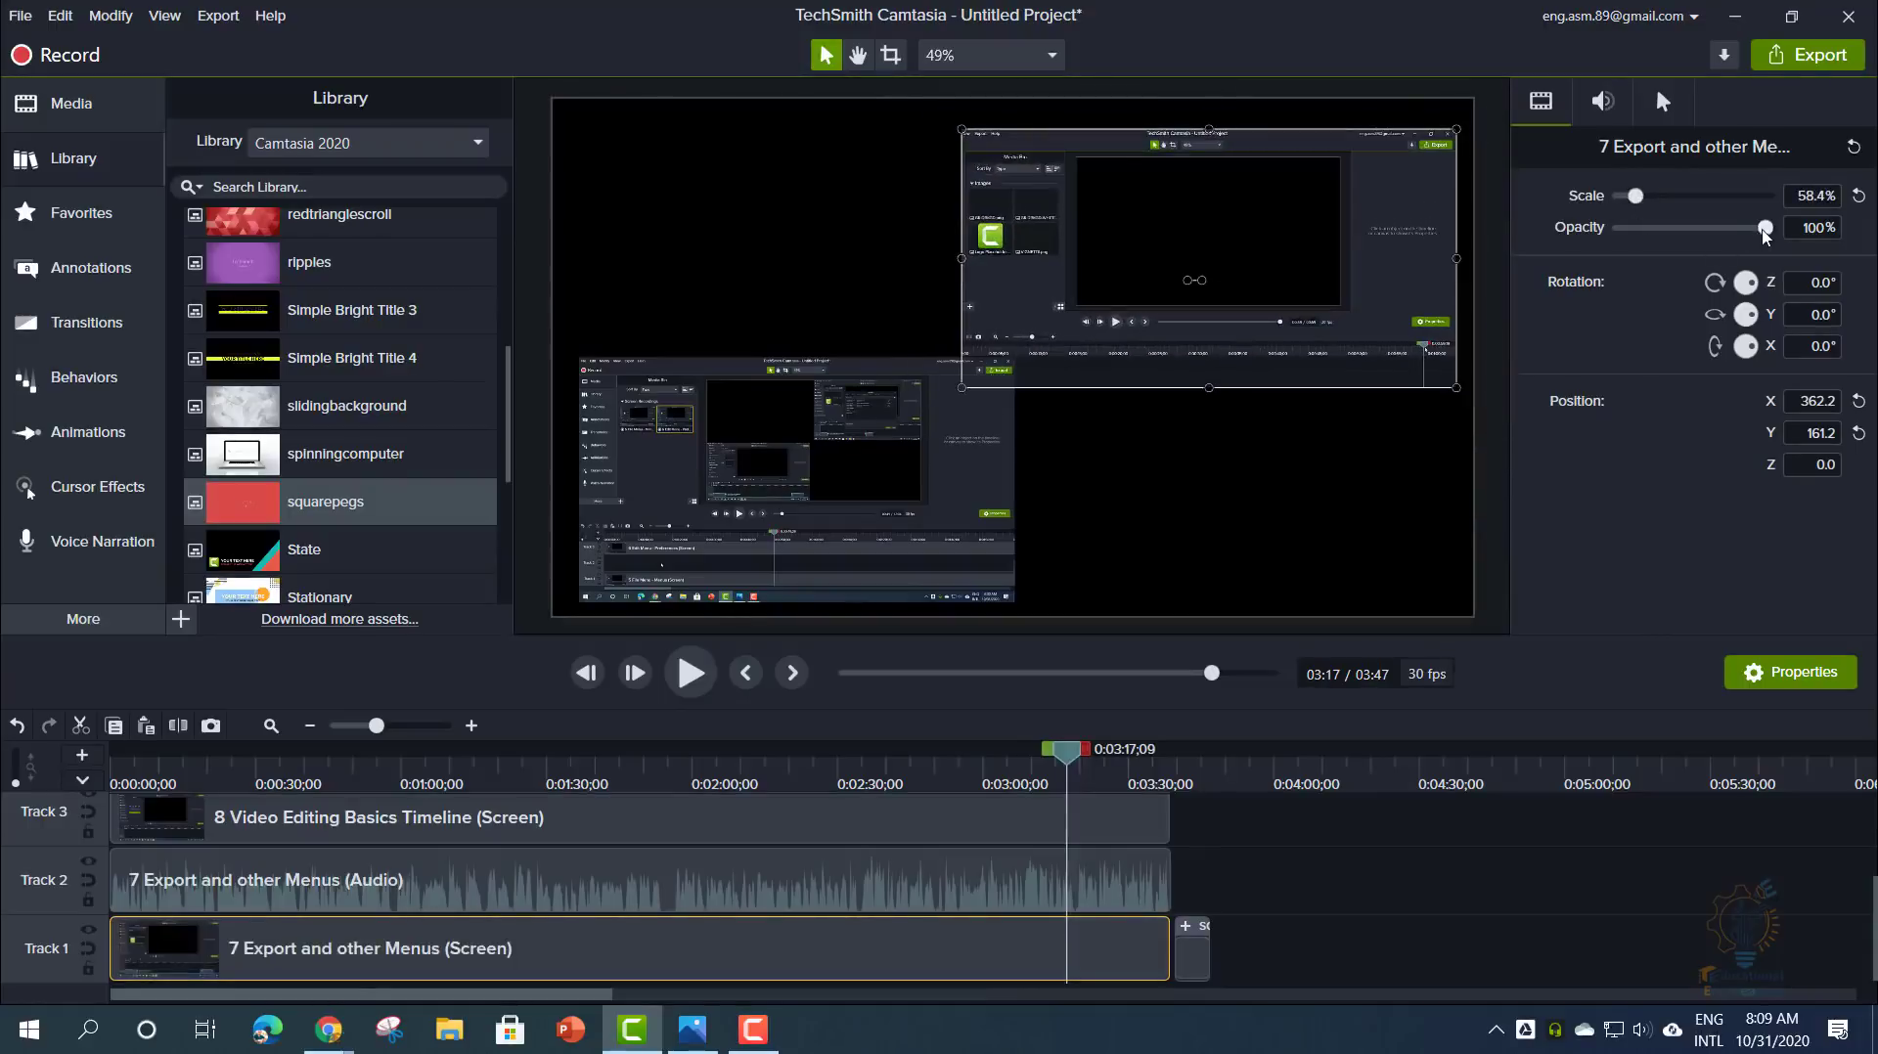
drag(1765, 230, 1751, 290)
- Set the clip's horizontal Position X to 250
click(1804, 407)
click(1803, 405)
drag(1801, 404, 1847, 402)
text(250)
key(Return)
- Lower the clip volume to 53% and set the recorded cursor to 191% scale, 95% opacity
click(1602, 100)
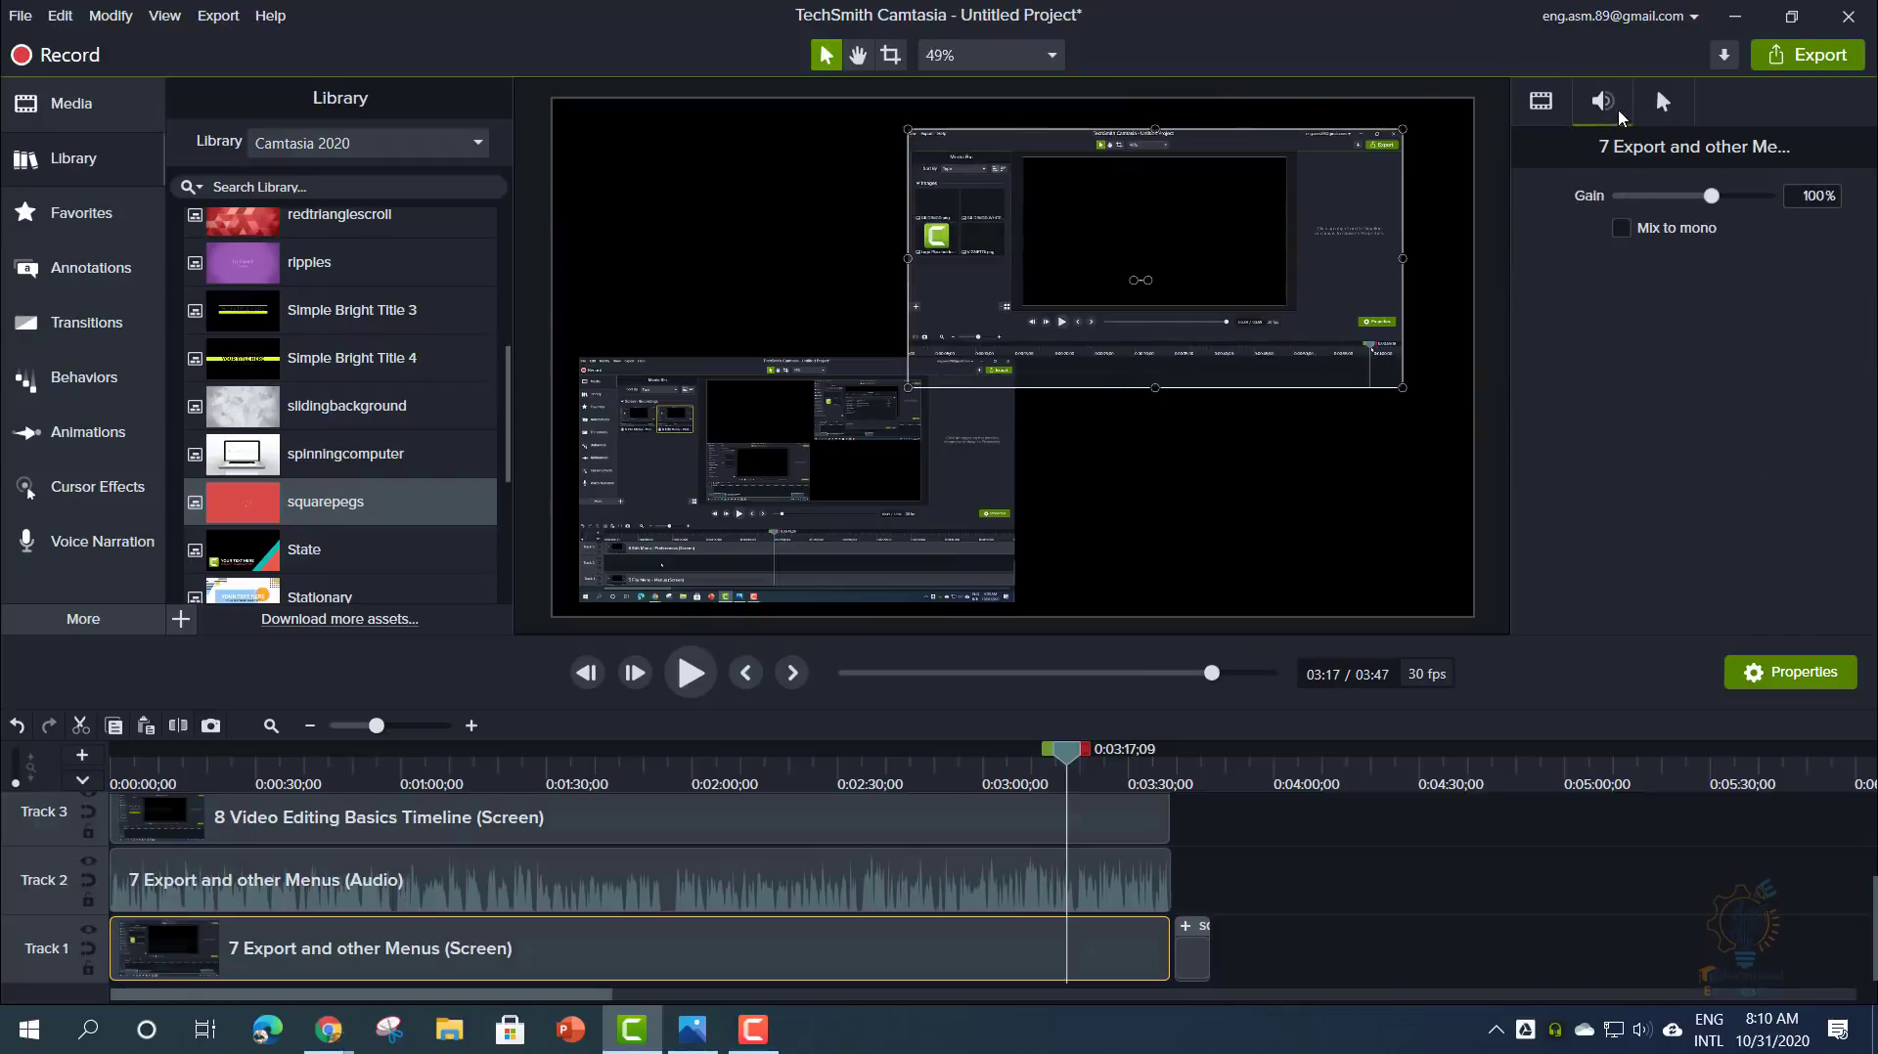
mouse_move(1717, 196)
mouse_down()
mouse_move(1641, 201)
mouse_move(1685, 198)
mouse_up()
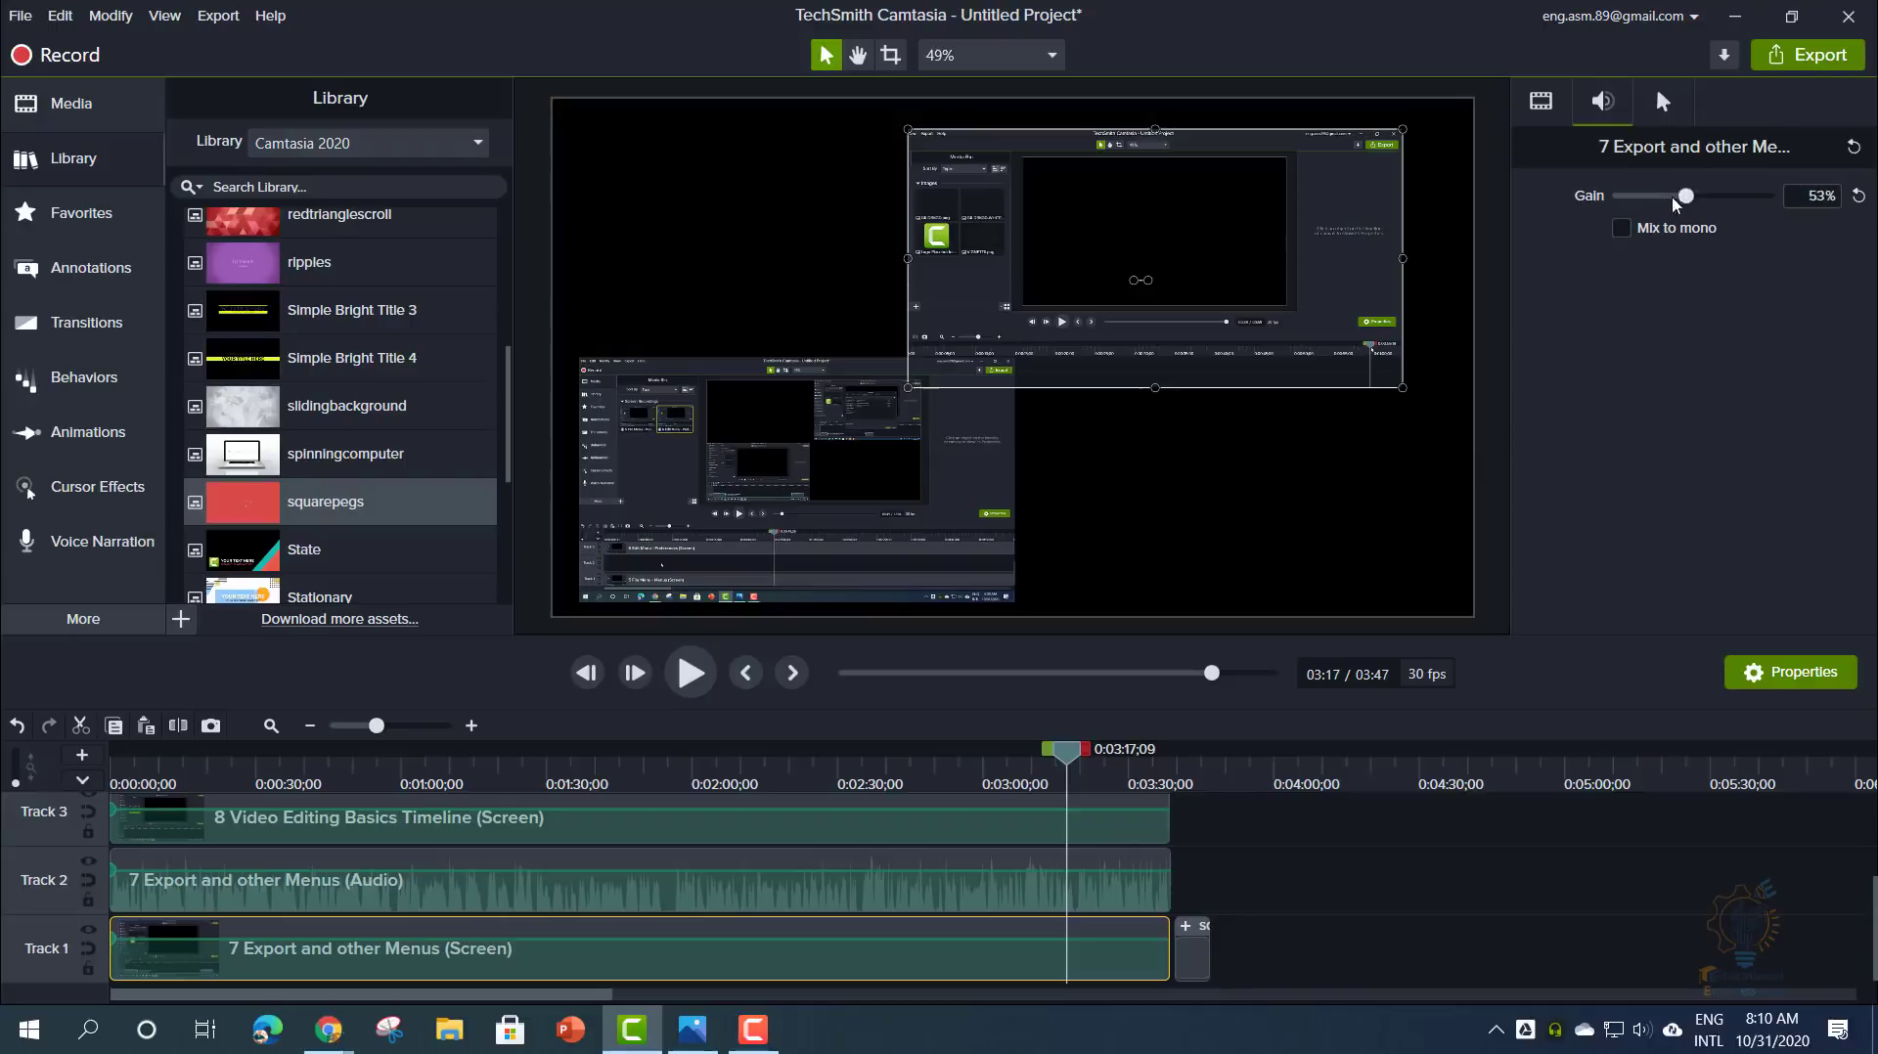
click(1663, 101)
mouse_move(1619, 198)
mouse_down()
mouse_move(1688, 198)
mouse_move(1652, 199)
mouse_up()
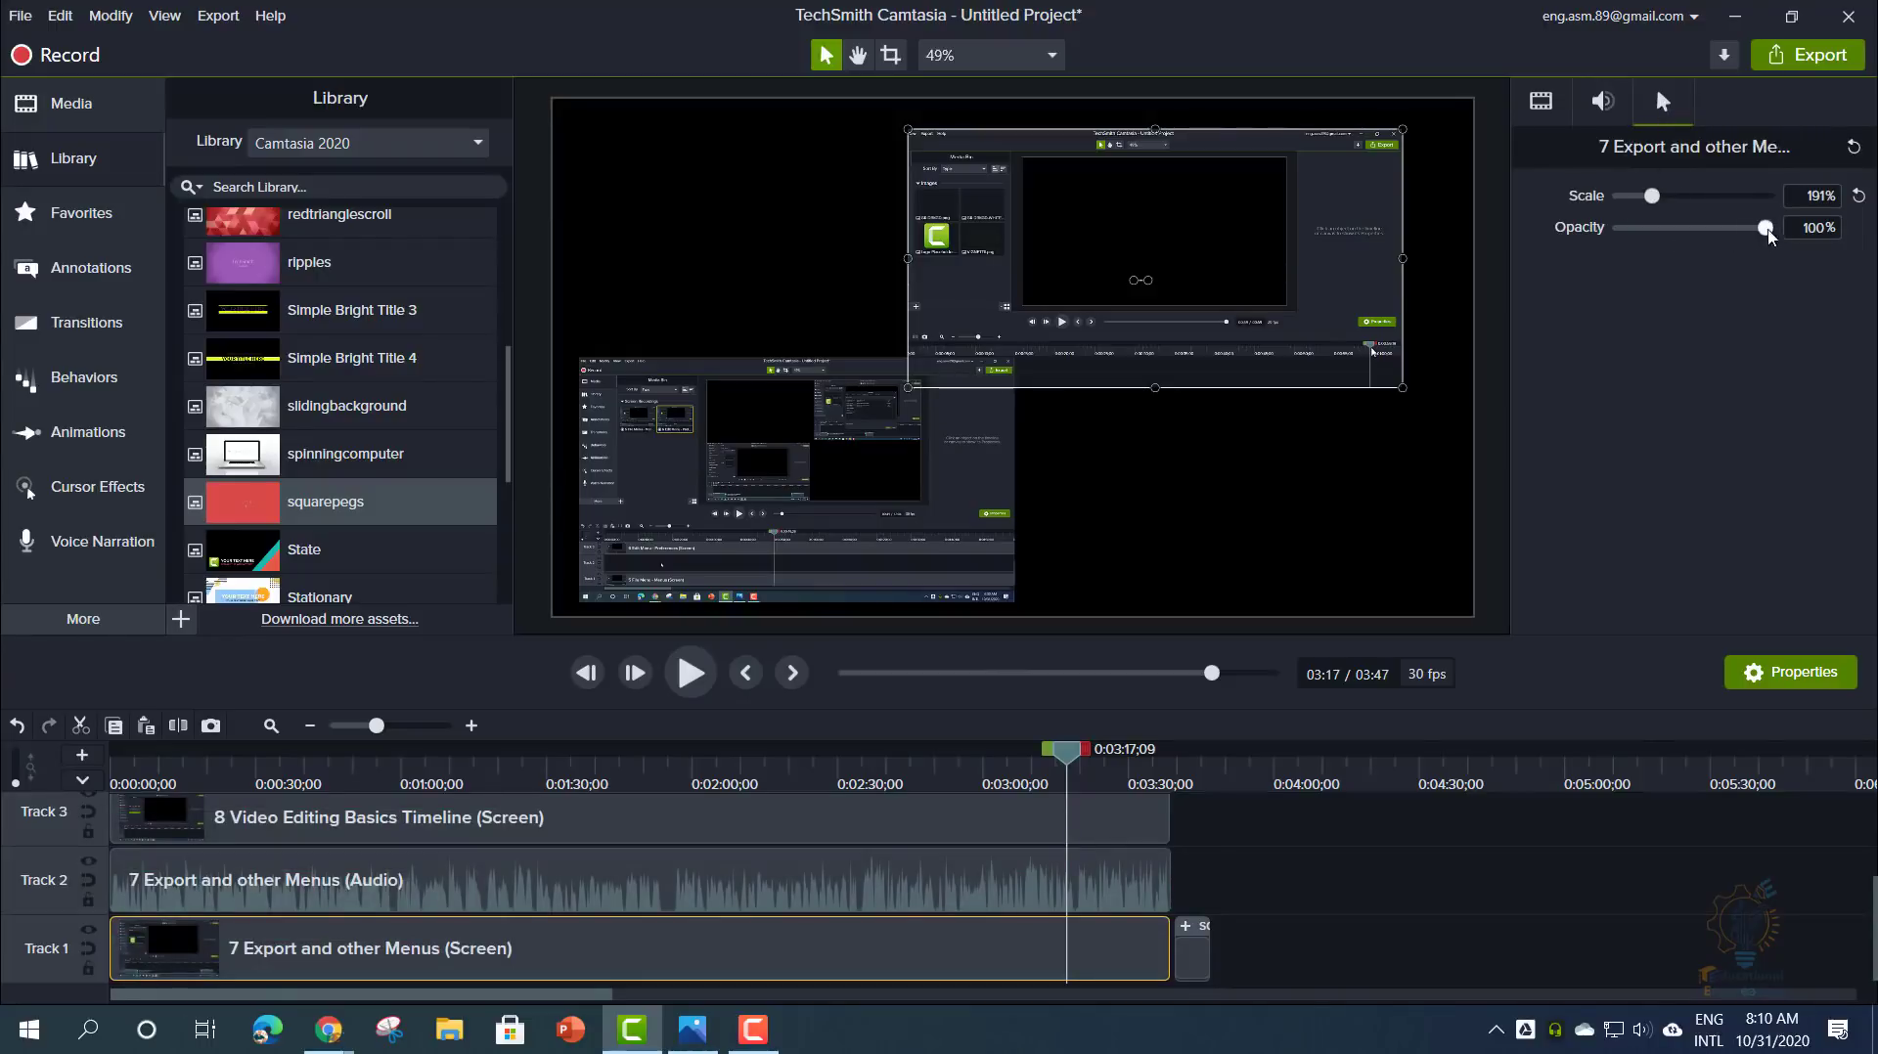
mouse_move(1764, 228)
mouse_down()
mouse_move(1675, 229)
mouse_move(1759, 231)
mouse_up()
- Apply a yellow cursor Highlight to the Export recording: 20% opacity, size 93, 44% softness
click(1543, 102)
key(ctrl+a)
right_click(731, 920)
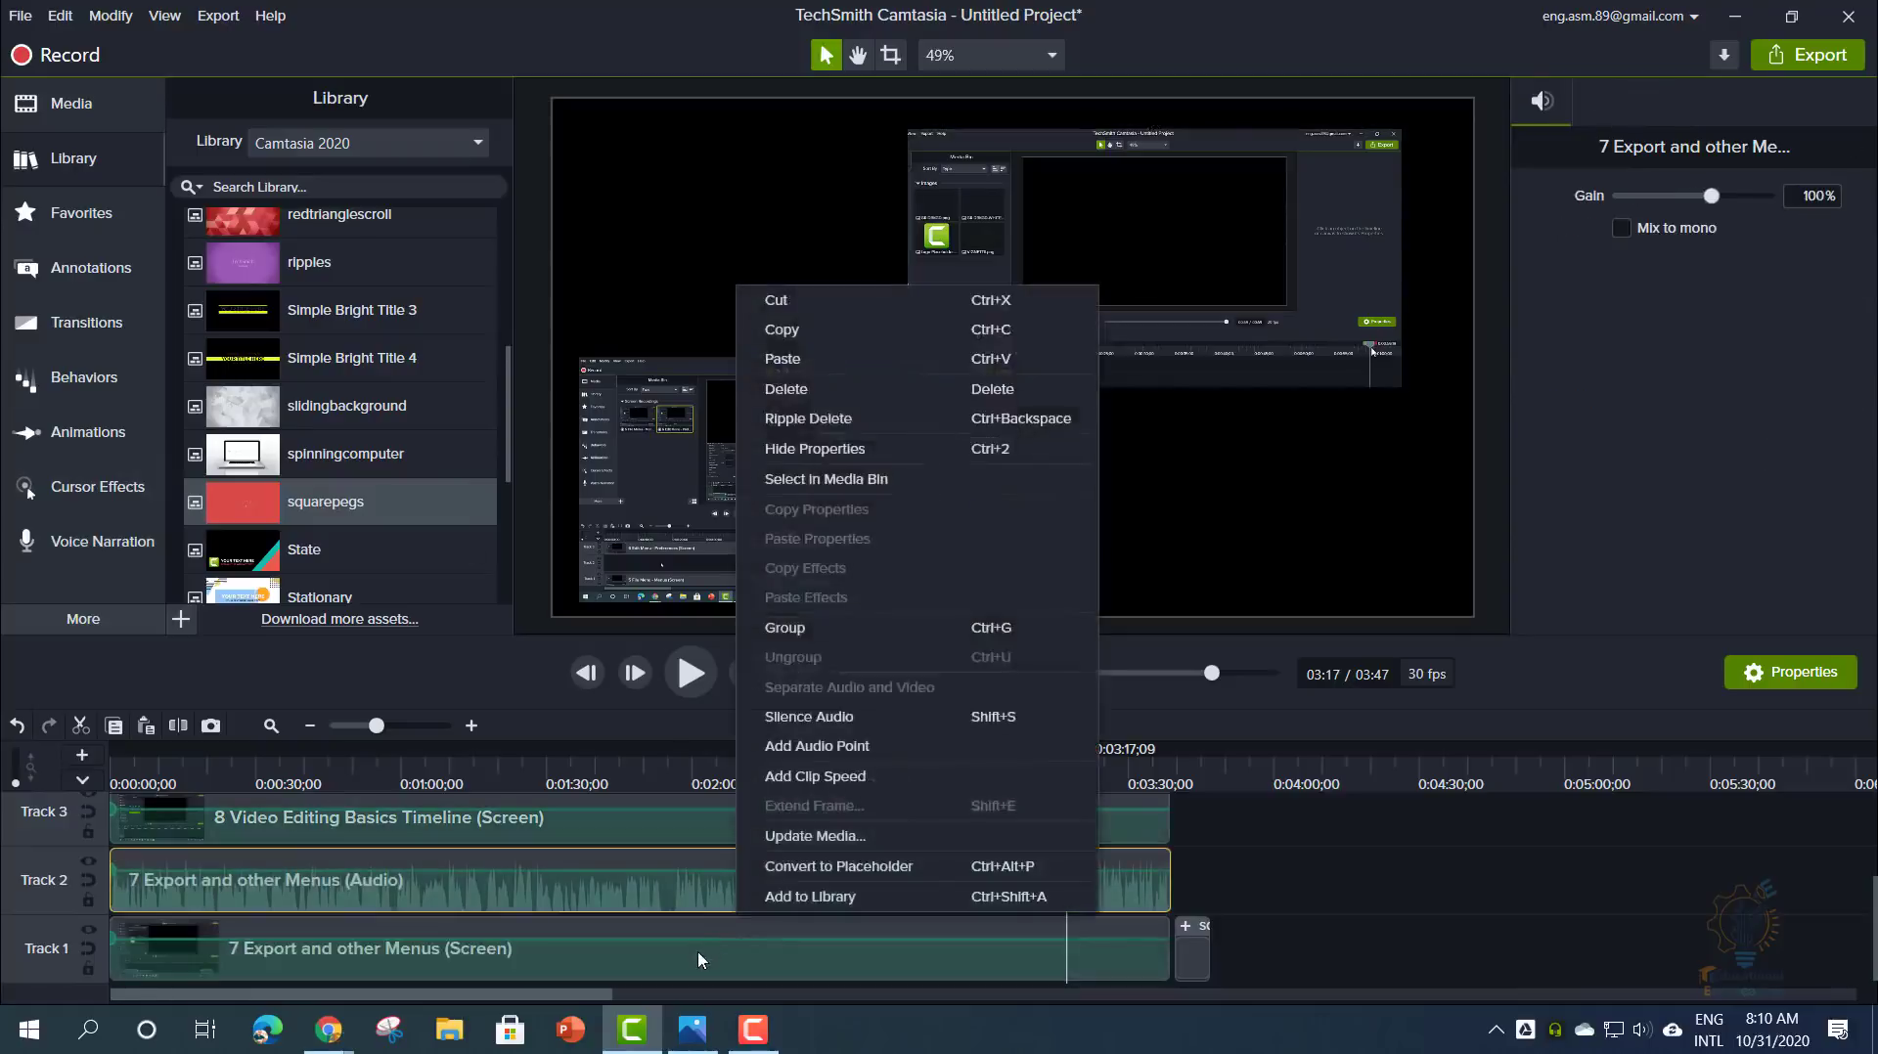
click(702, 954)
click(76, 494)
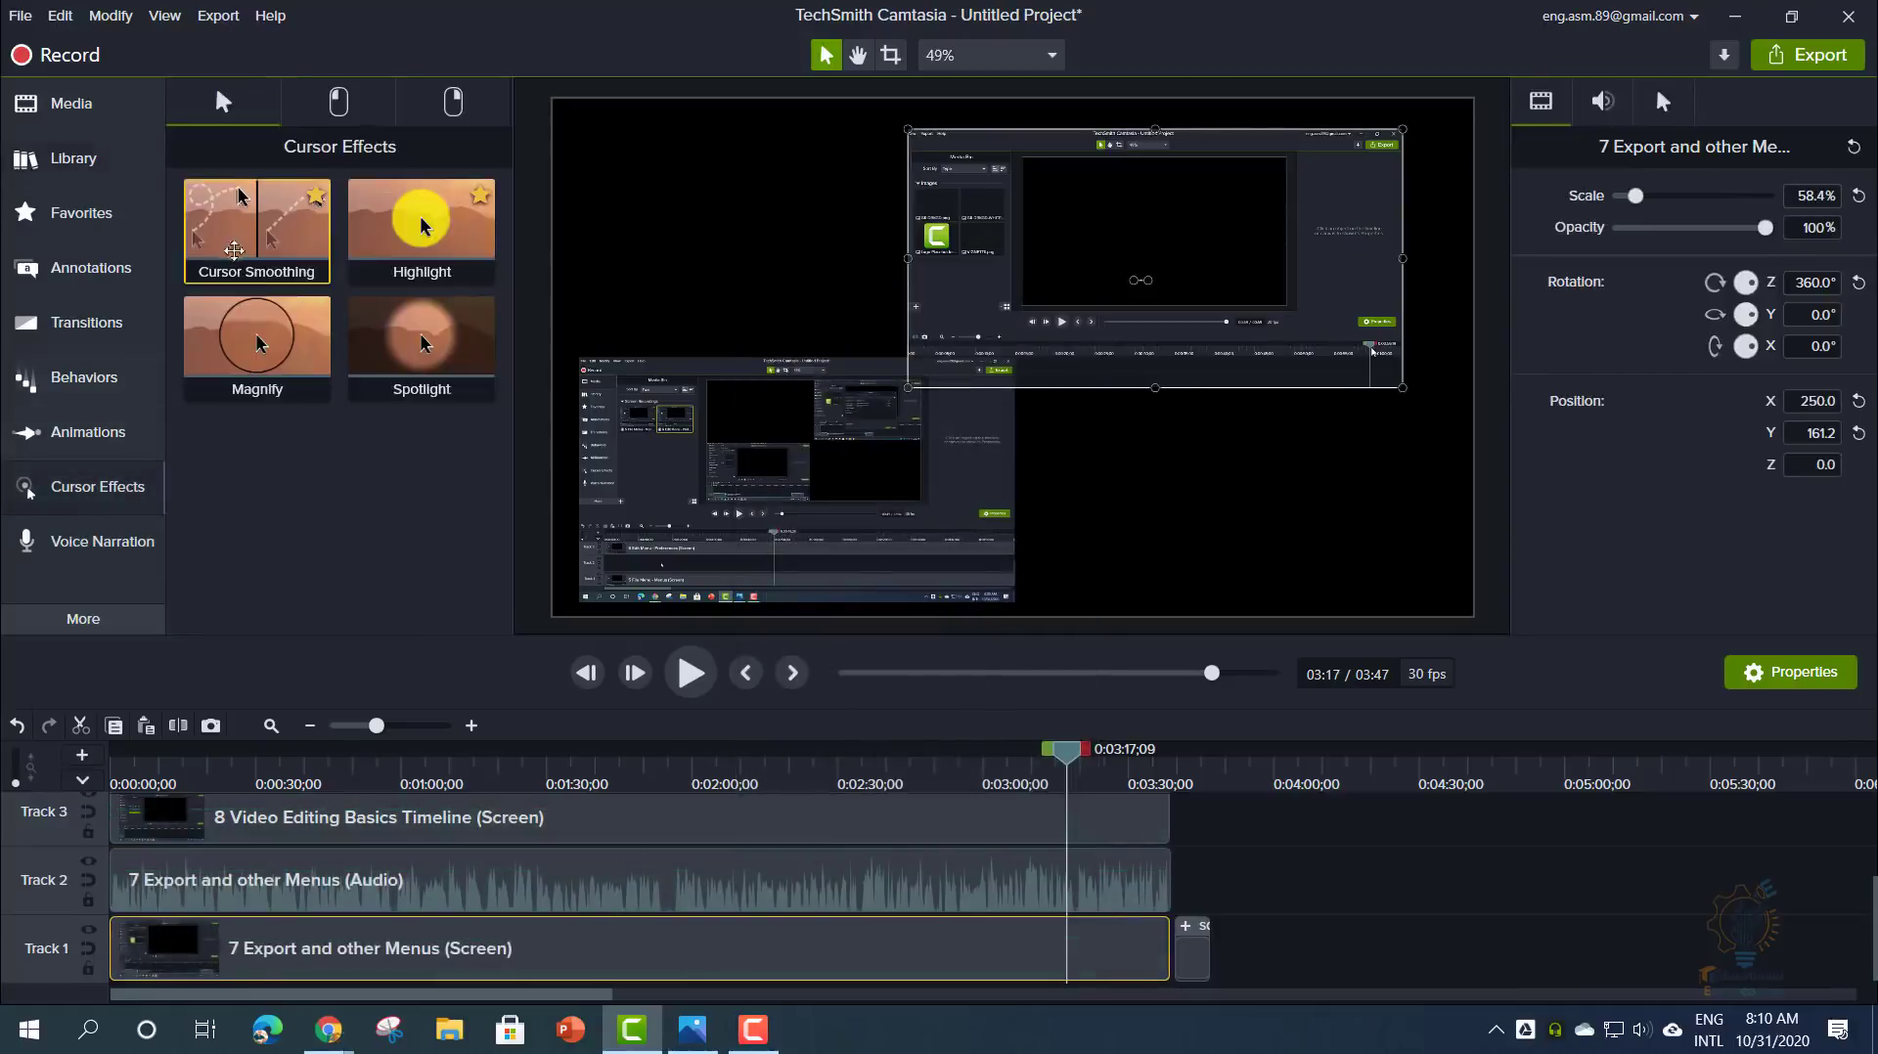
drag(420, 223, 620, 961)
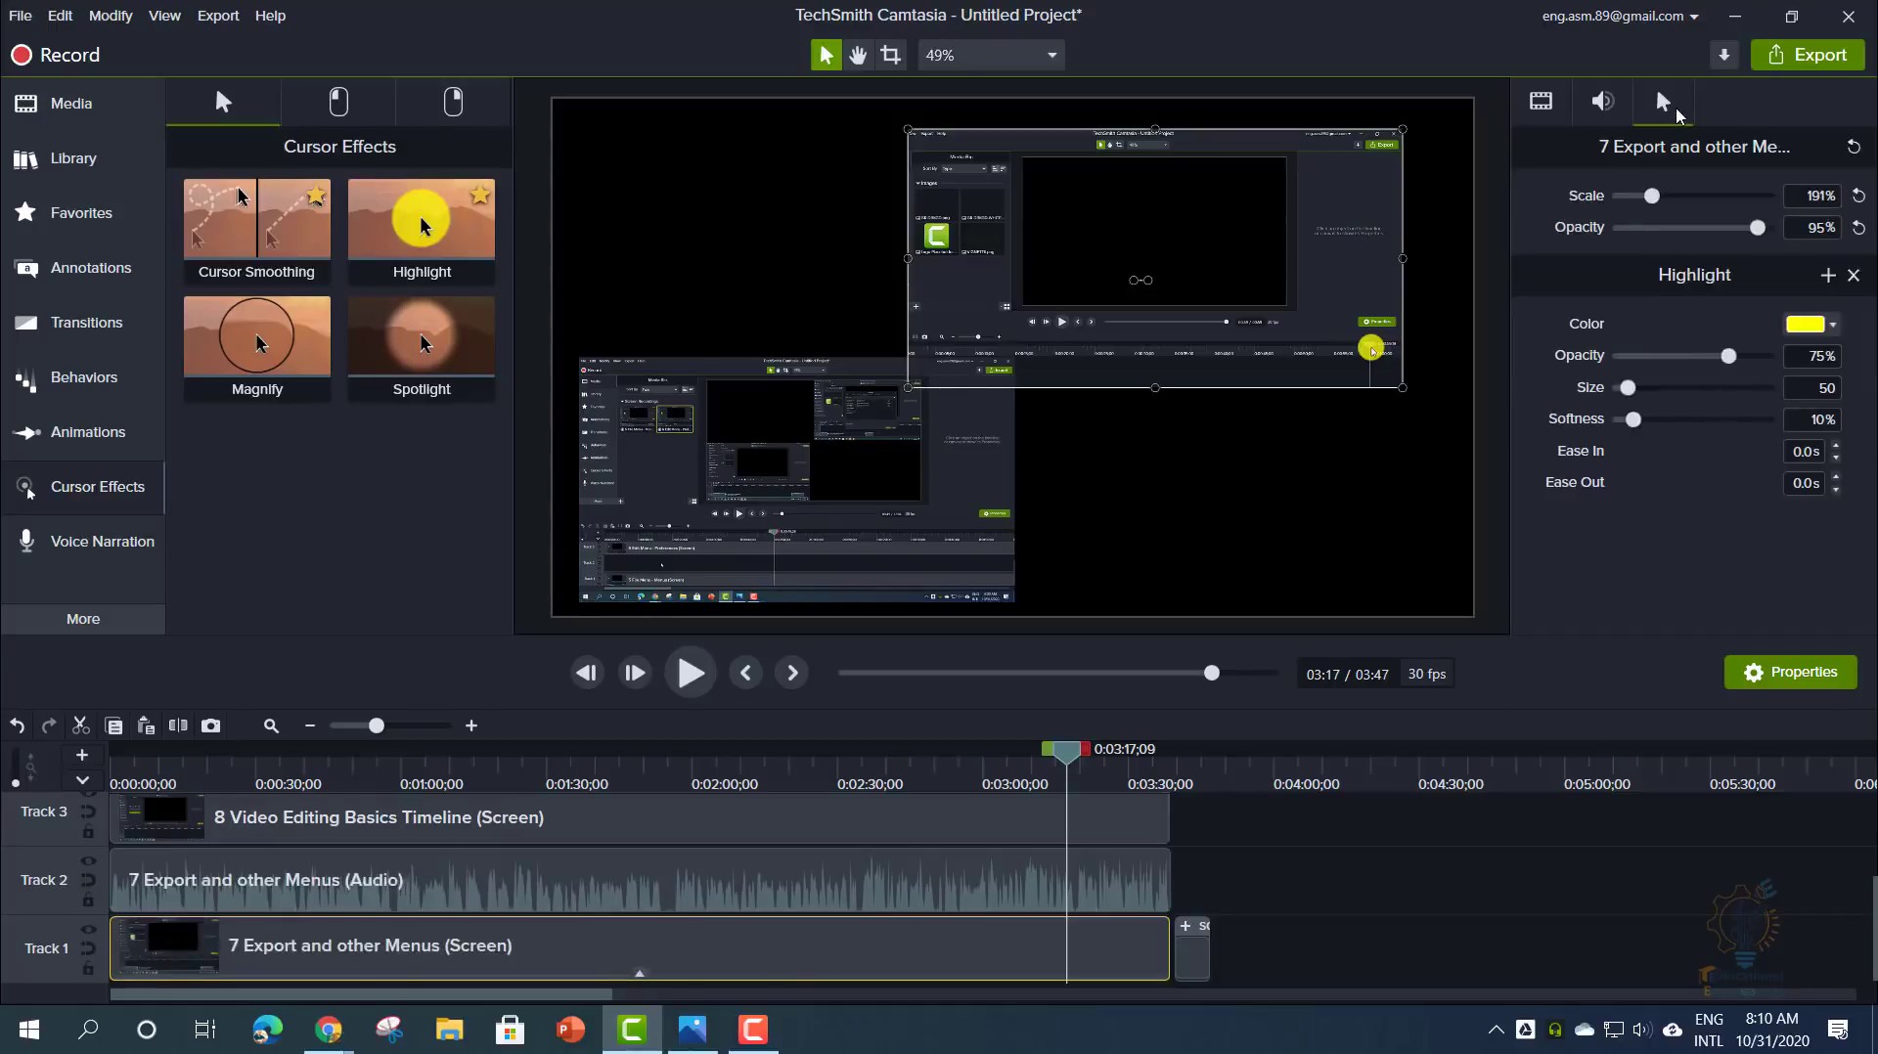
mouse_move(1741, 358)
mouse_down()
mouse_move(1651, 358)
mouse_move(1739, 358)
mouse_up()
- Enlarge the Export recording and move it up-left on the canvas, and scale the cursor to 500%
drag(1403, 388, 1546, 523)
drag(1347, 448, 1073, 422)
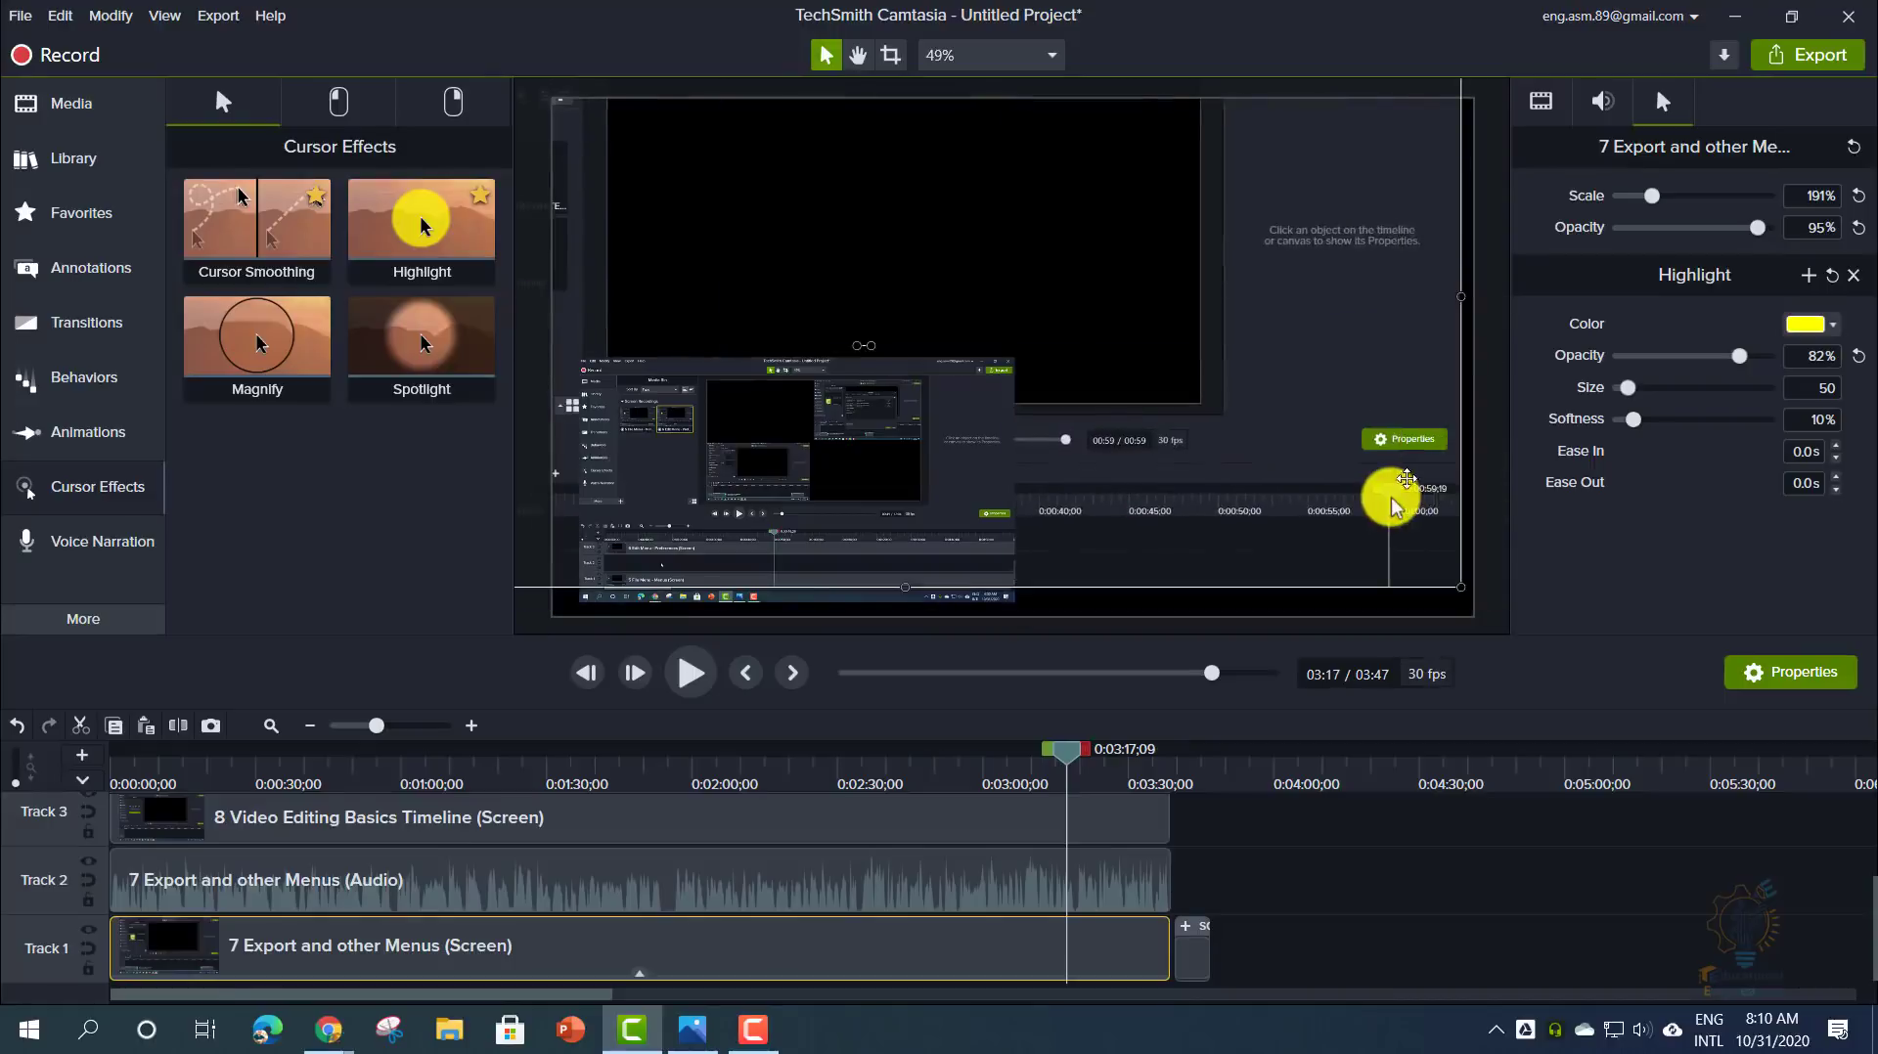
drag(1739, 357, 1686, 426)
drag(1651, 195, 1854, 219)
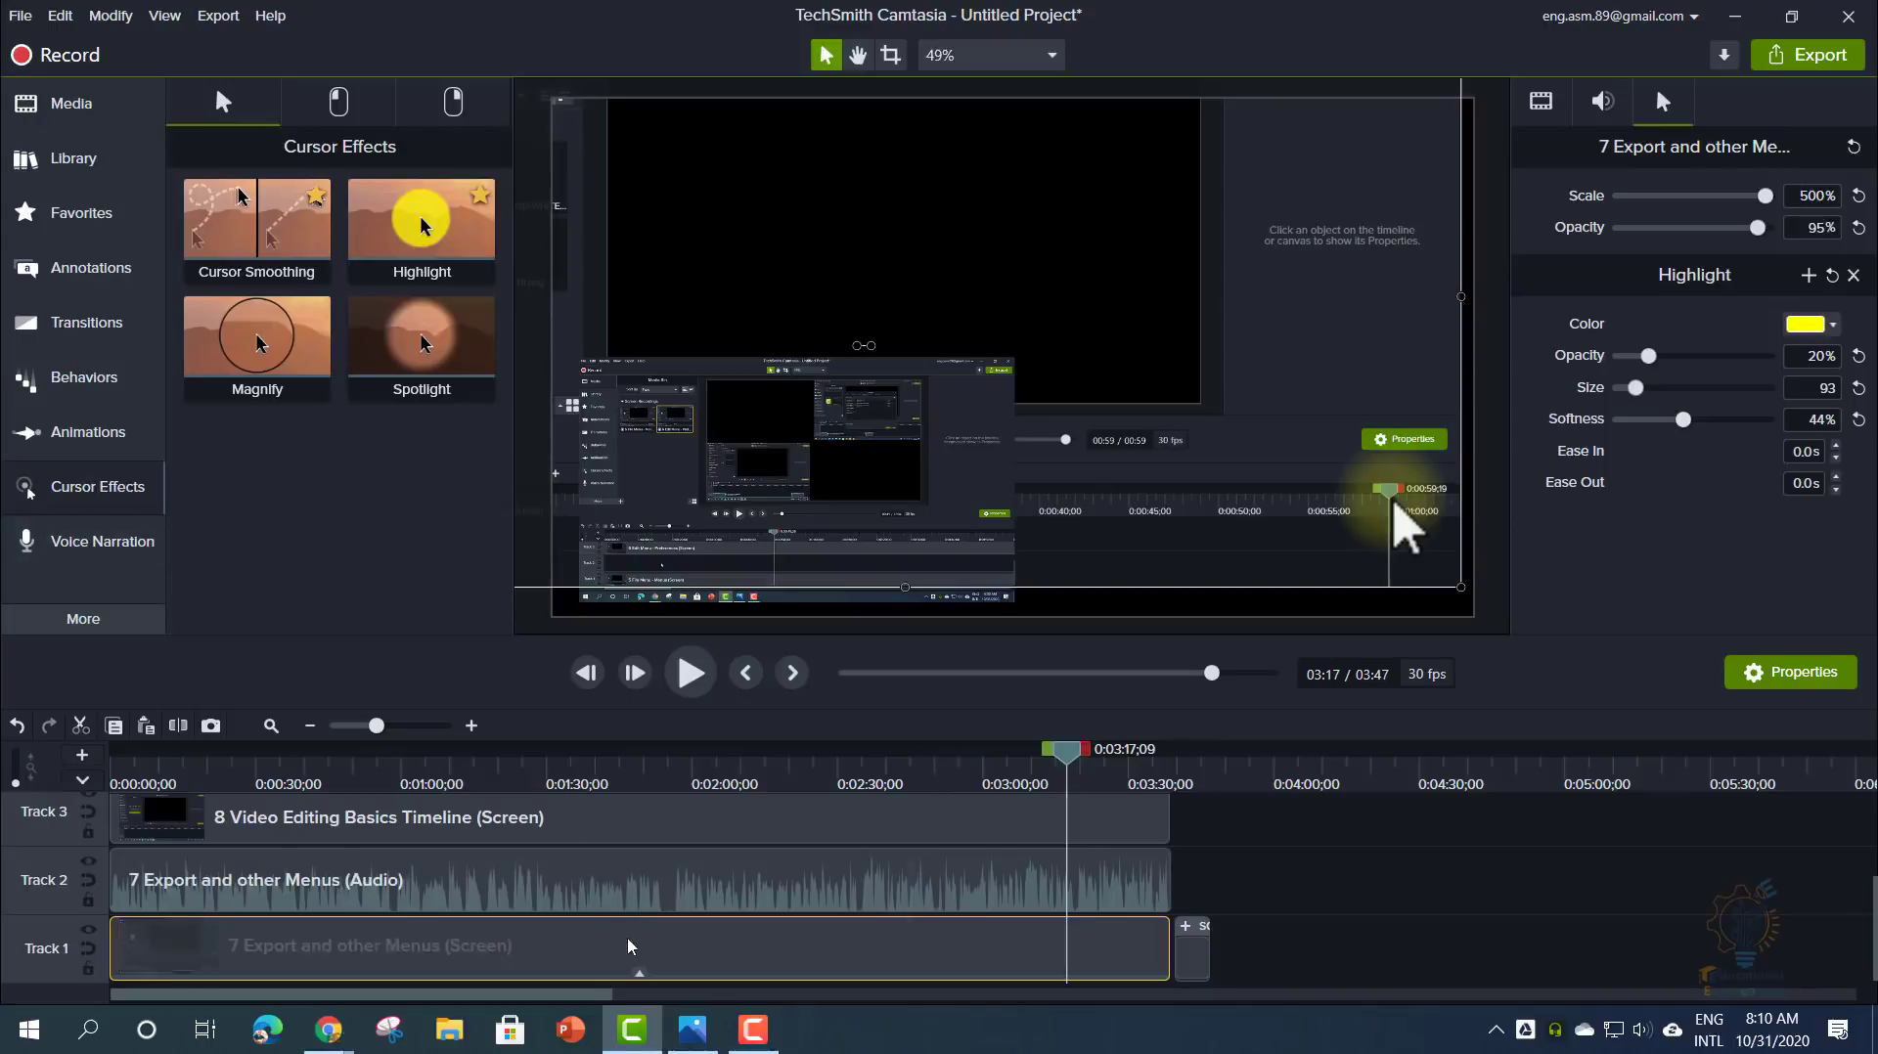
click(1298, 865)
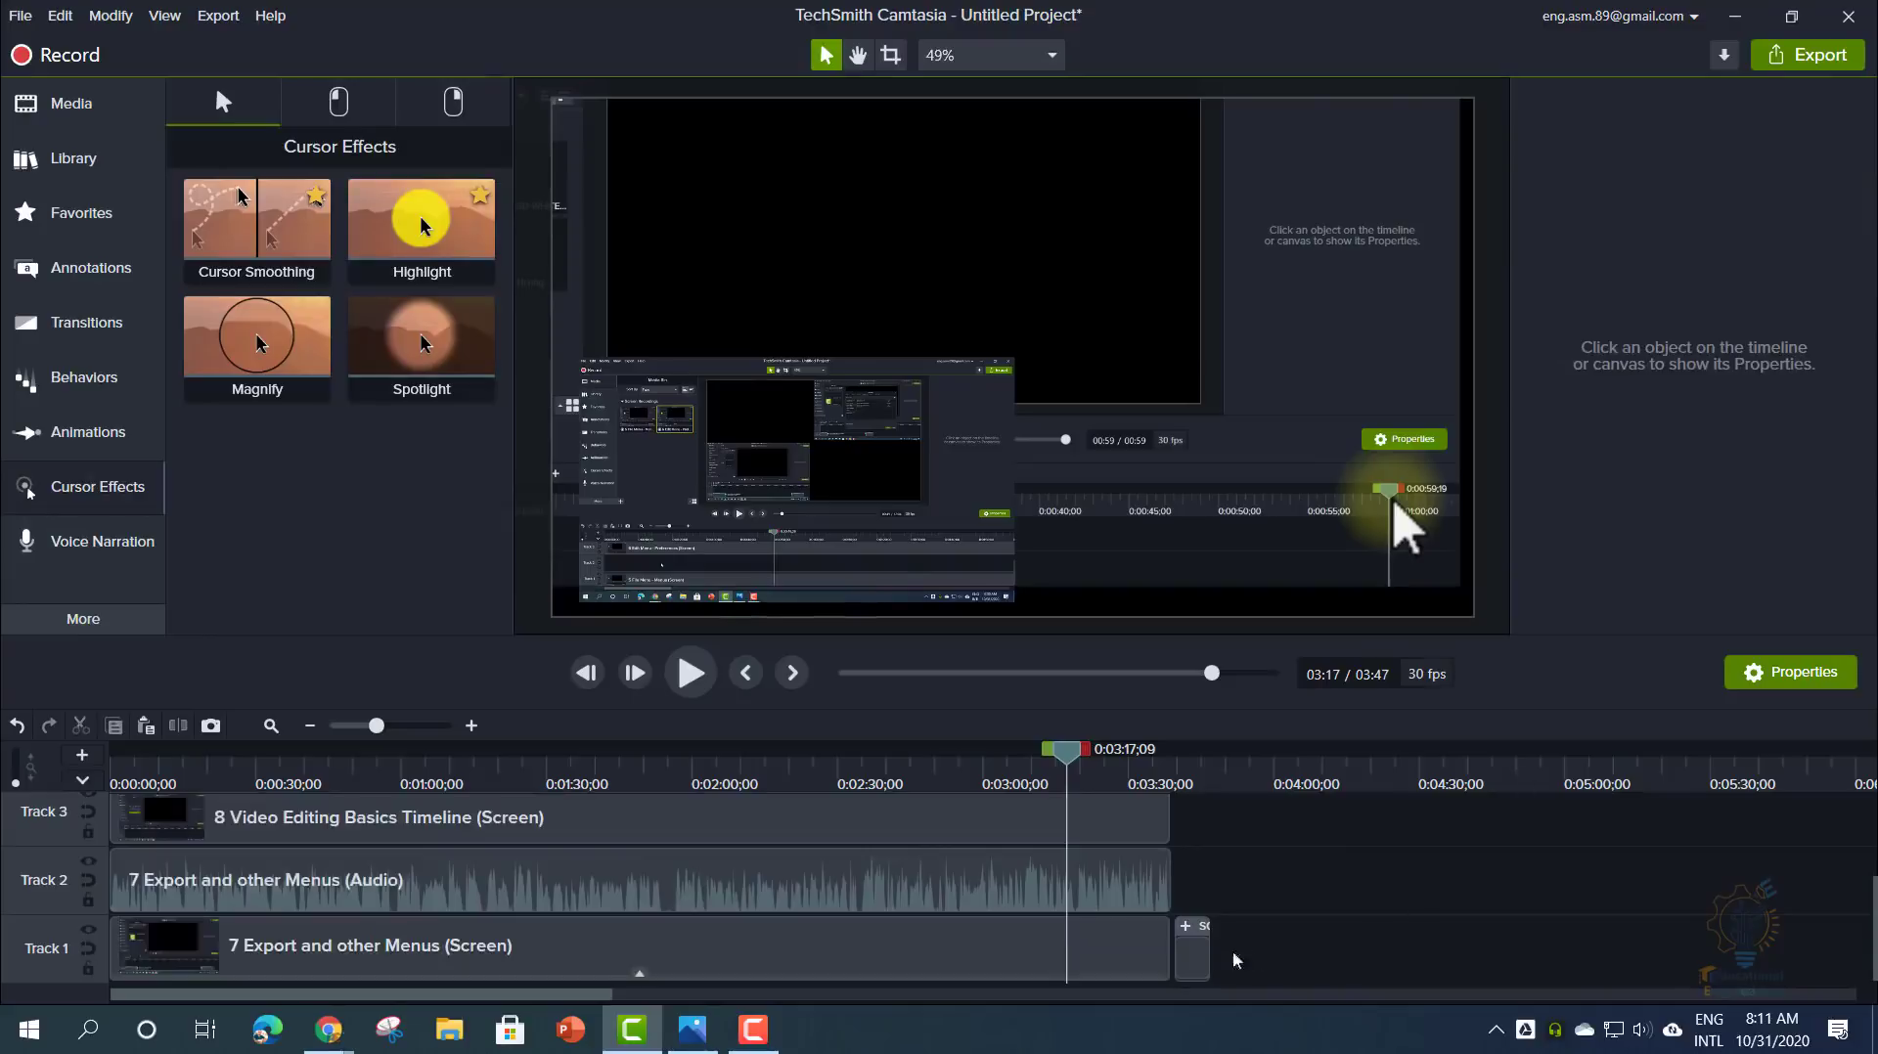
- Shorten the squarepegs title clip slightly by trimming its right edge
click(1196, 954)
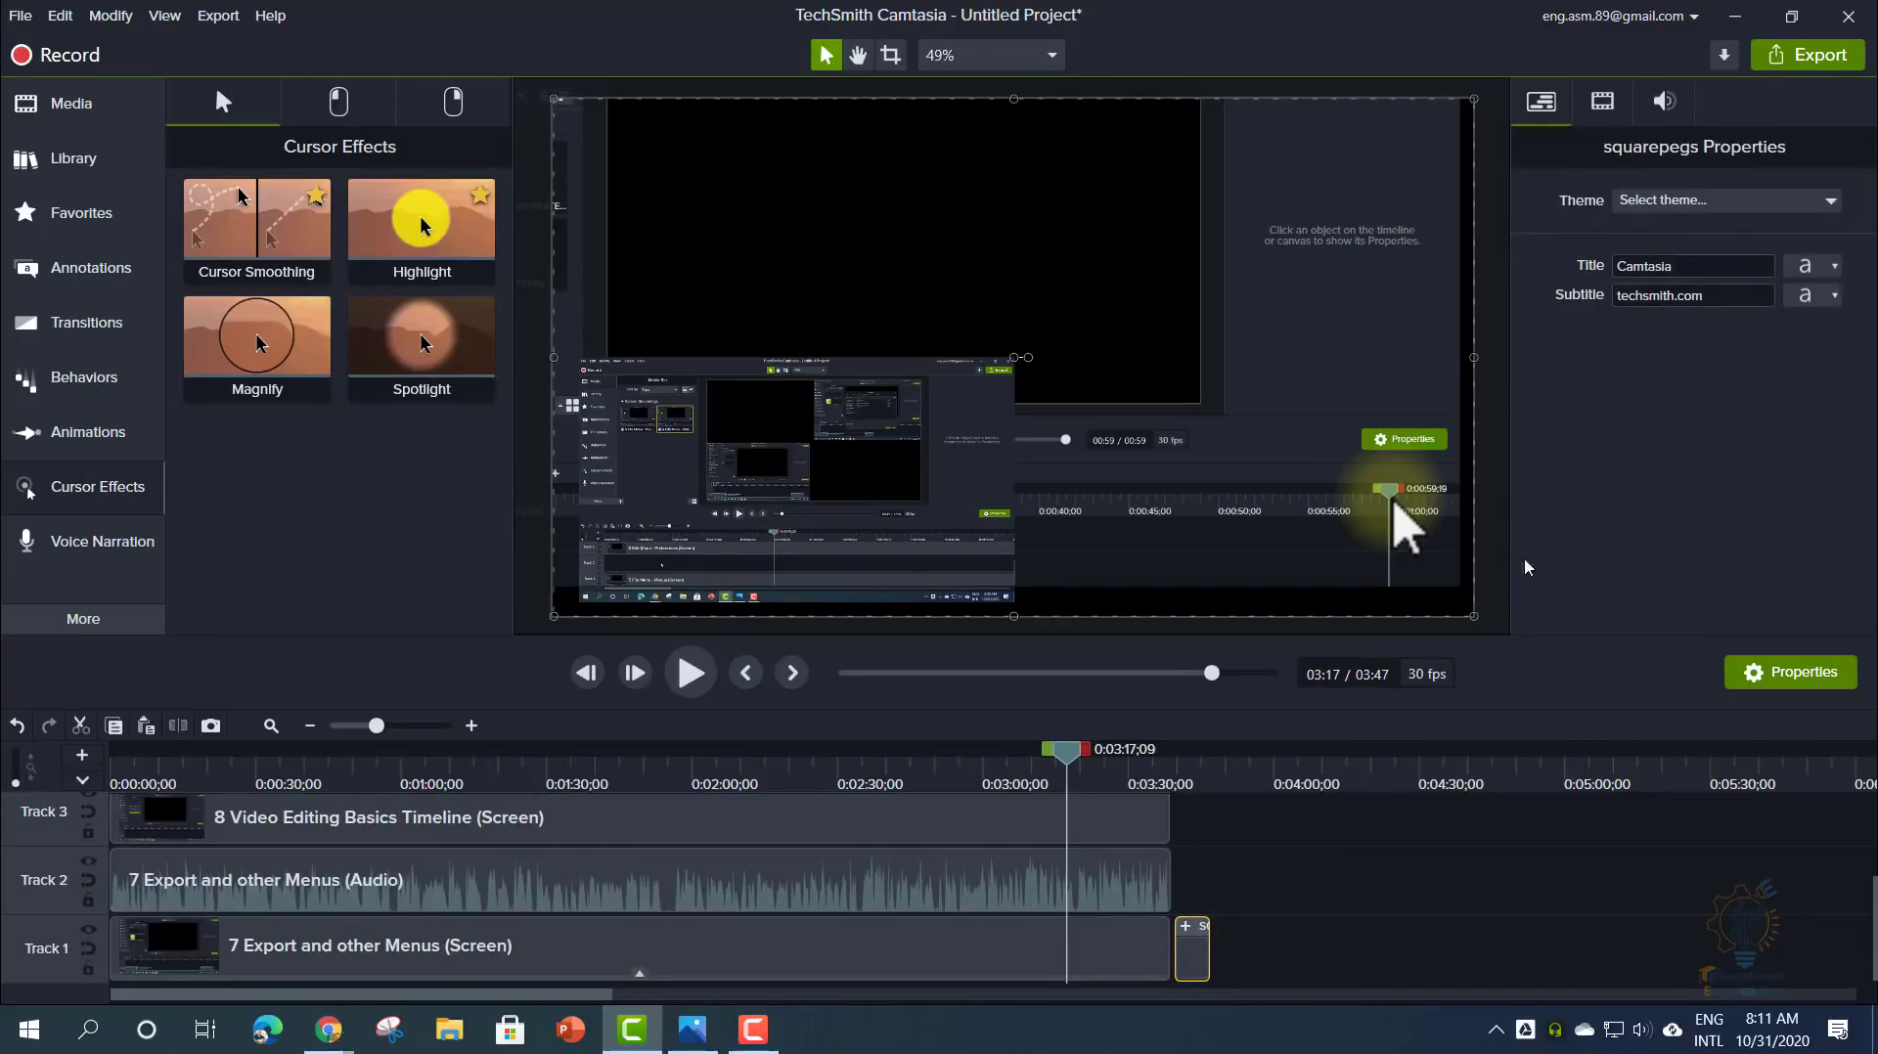
click(1655, 199)
click(1660, 215)
drag(1203, 928, 1198, 925)
click(1188, 937)
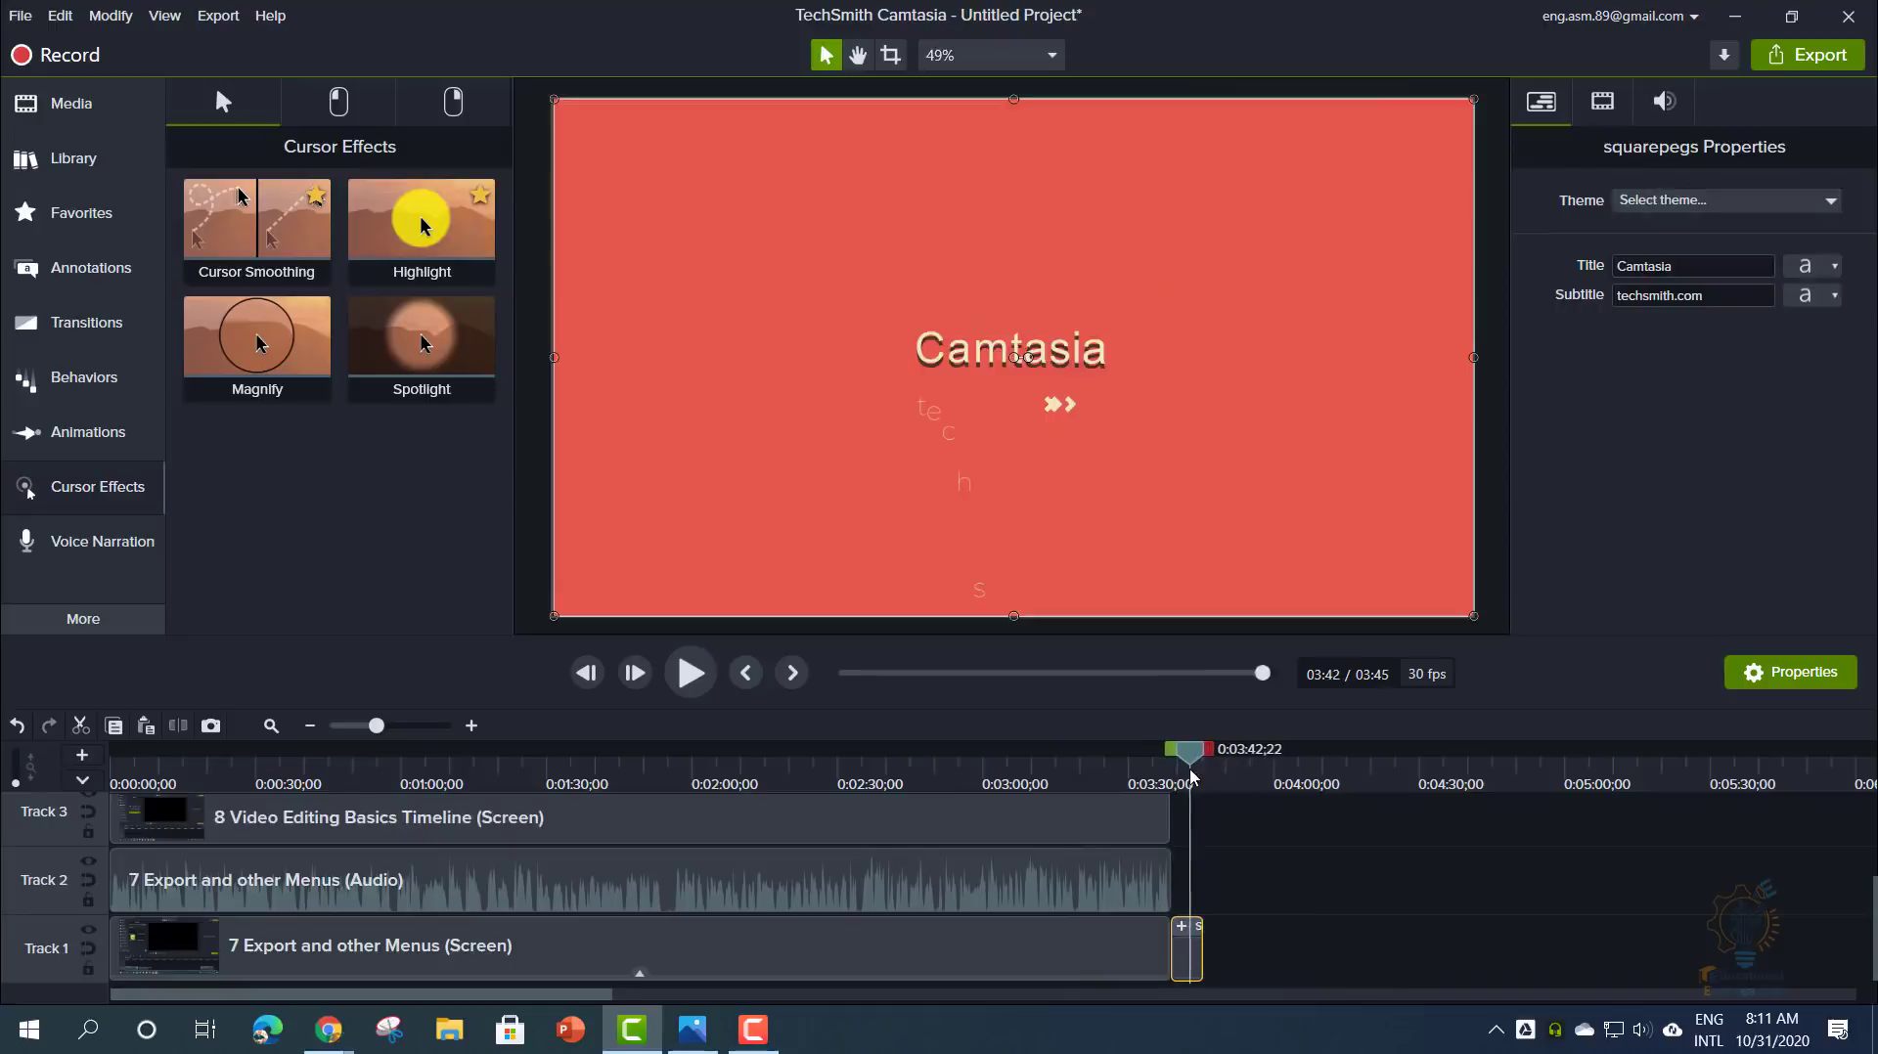
- Scale the squarepegs title to 90% and raise its audio gain to 108%
click(1602, 100)
mouse_move(1647, 199)
mouse_down()
mouse_move(1670, 202)
mouse_move(1651, 209)
mouse_up()
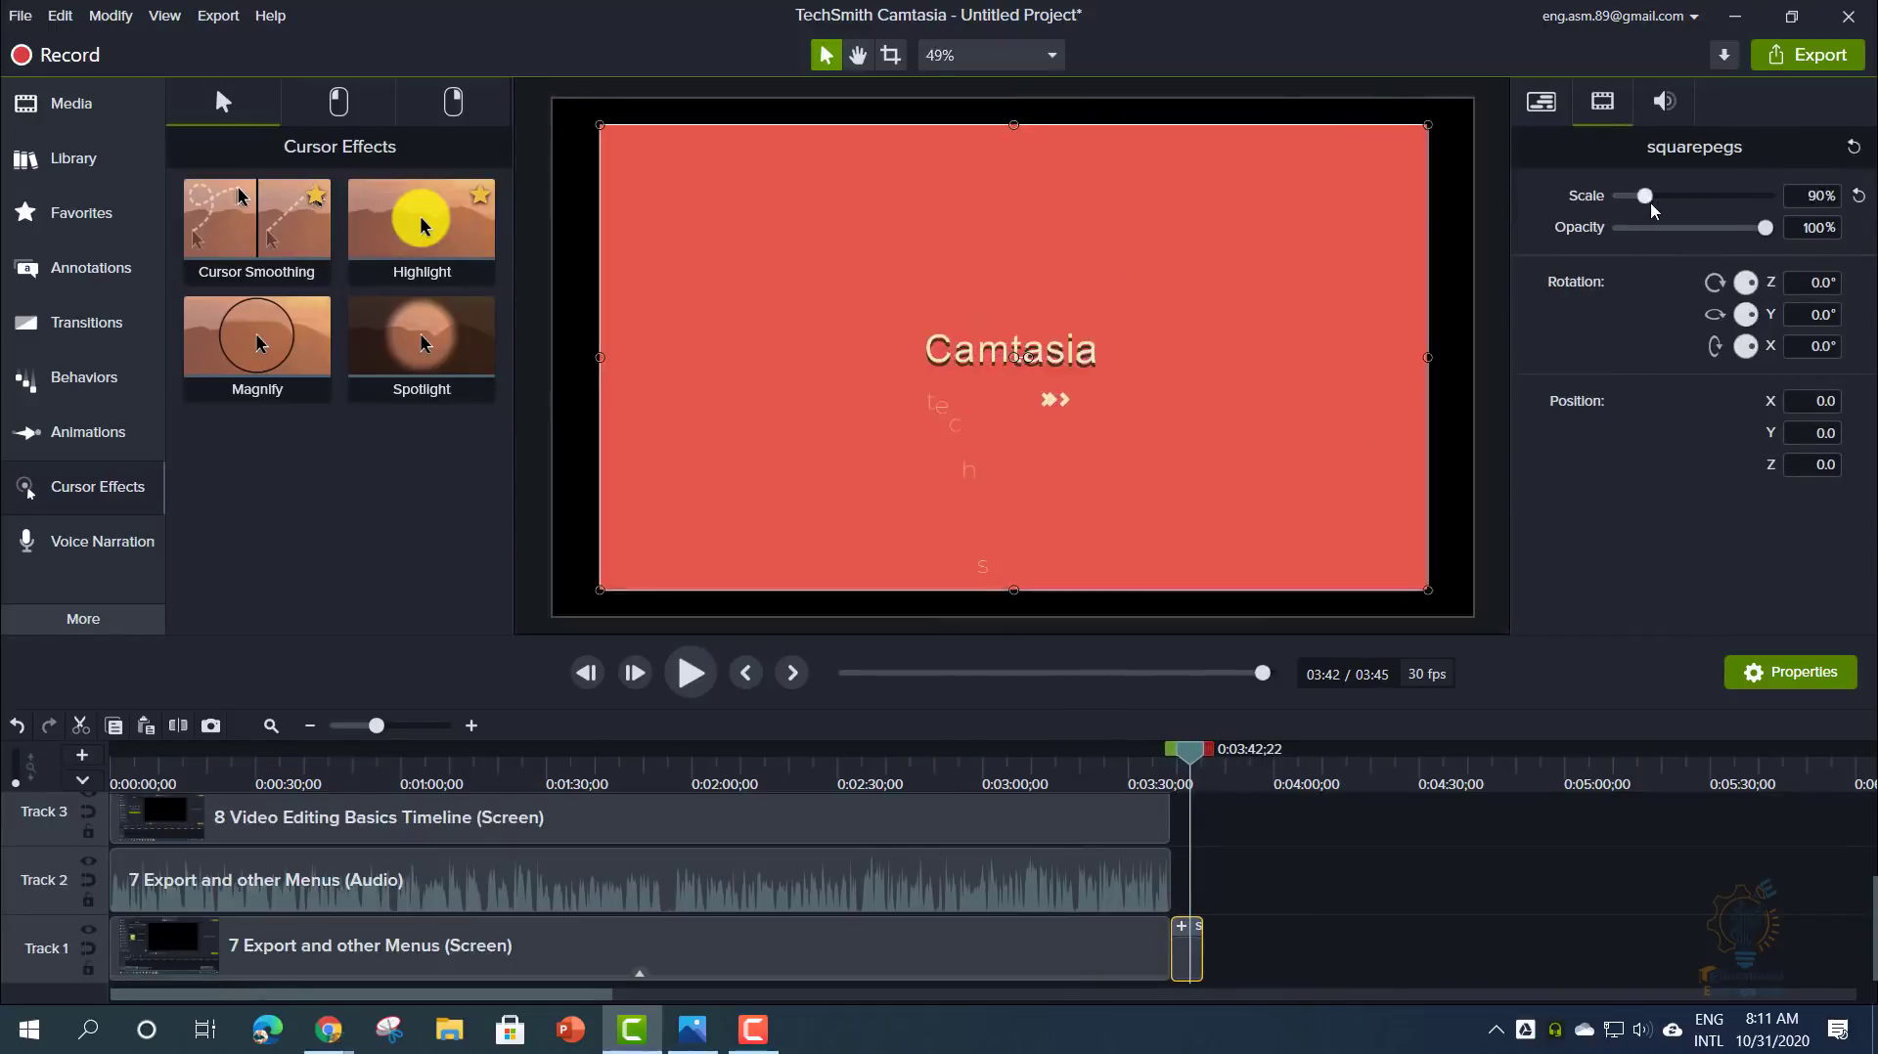
click(1662, 115)
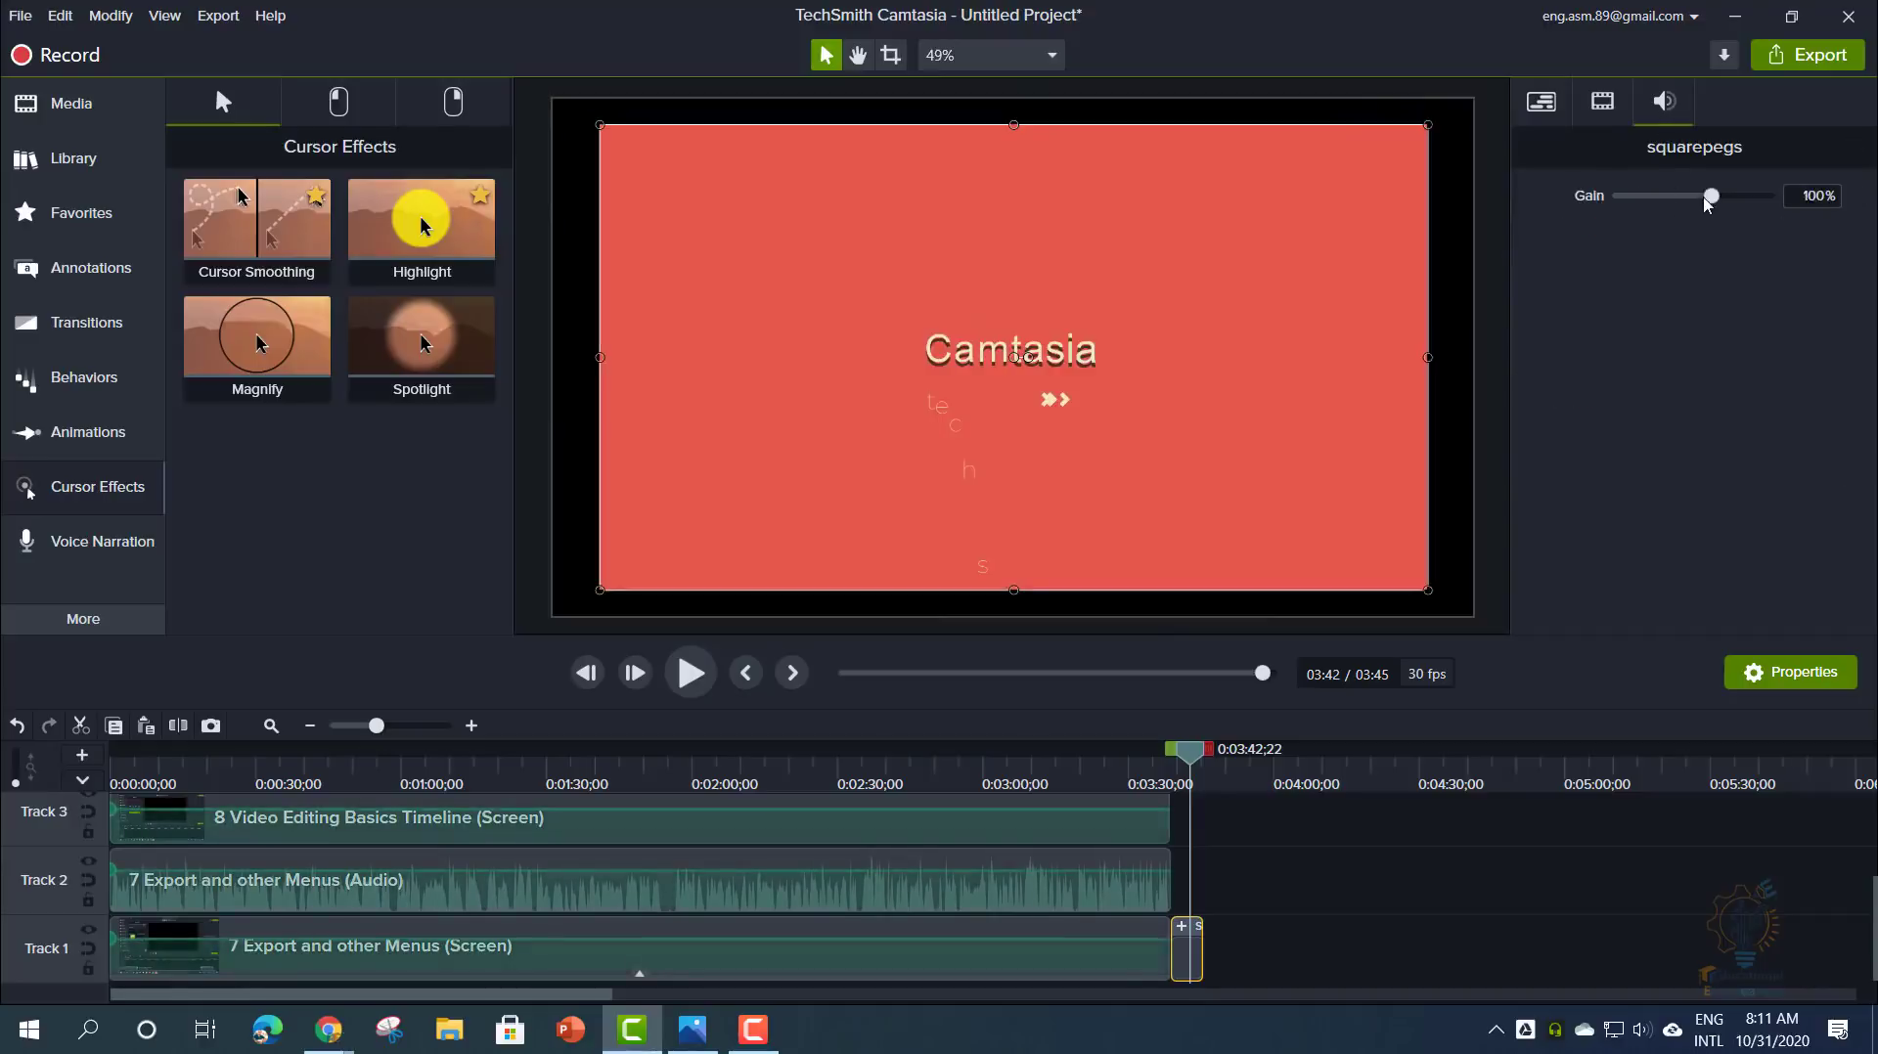
drag(1707, 202, 1715, 201)
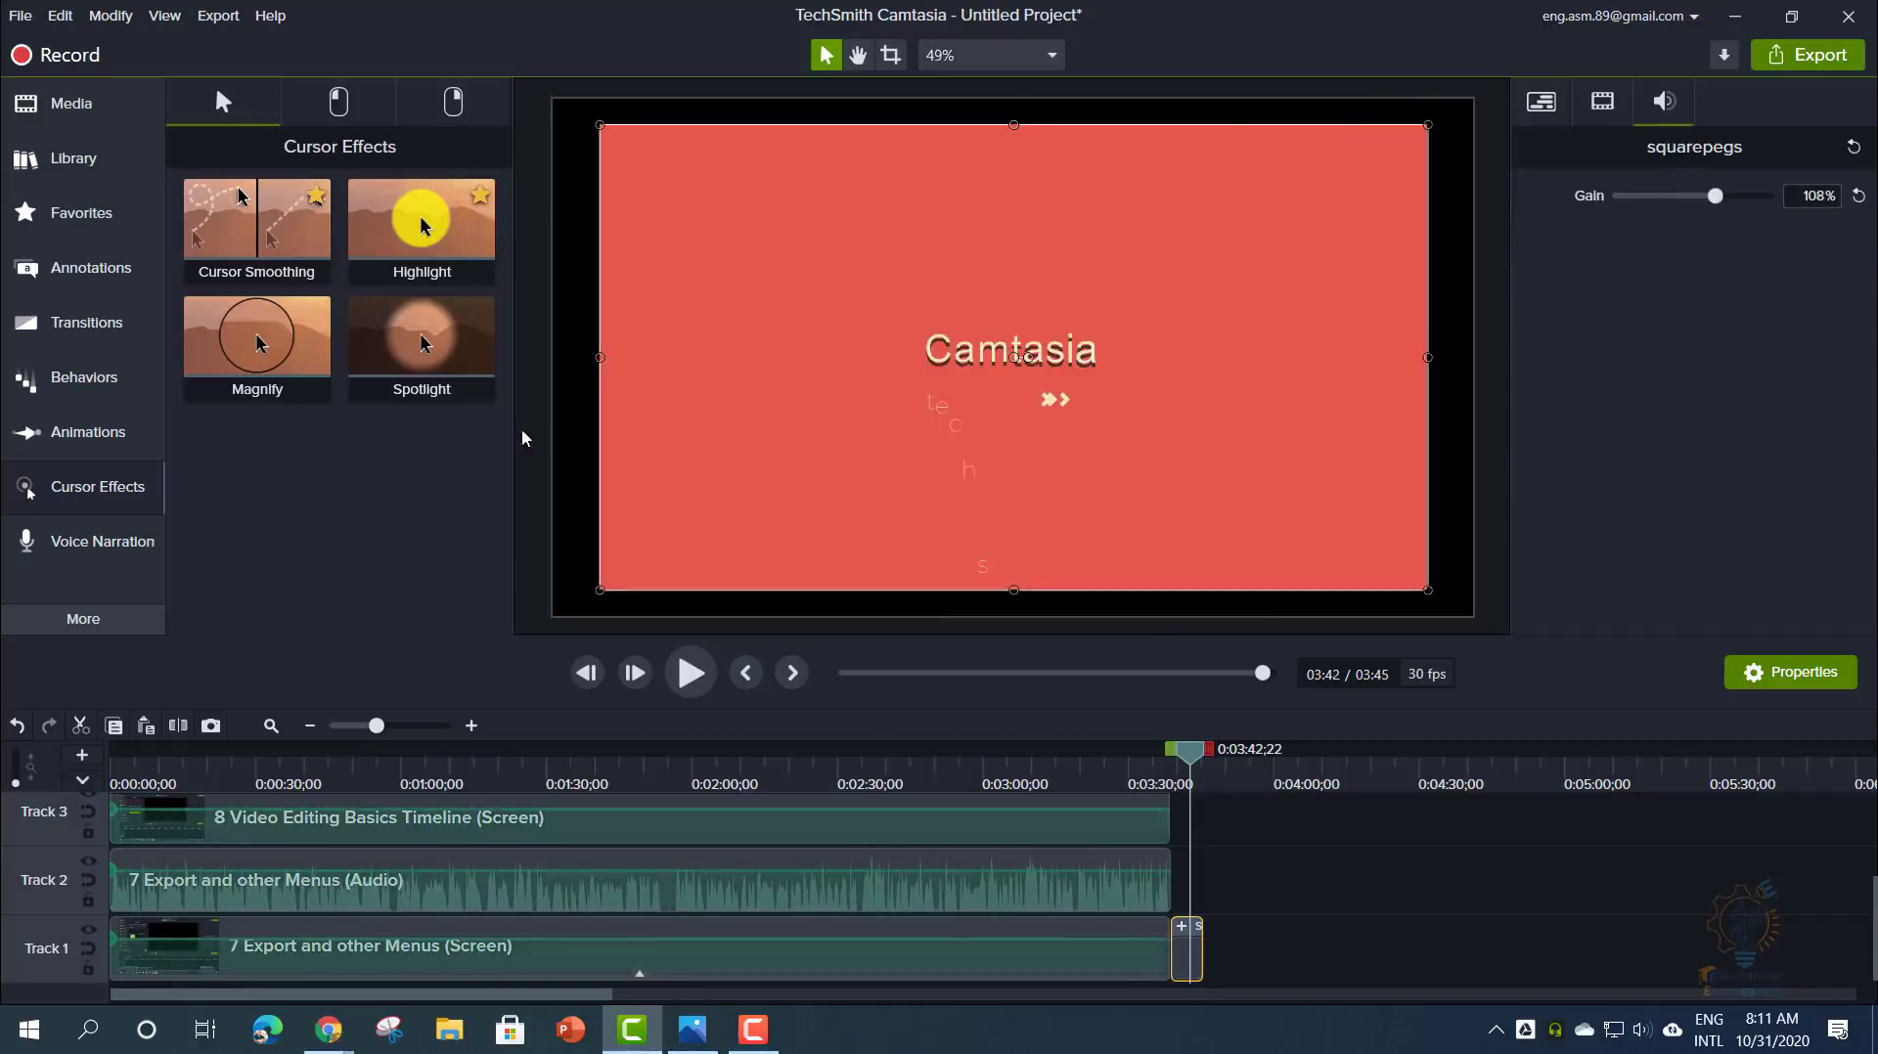
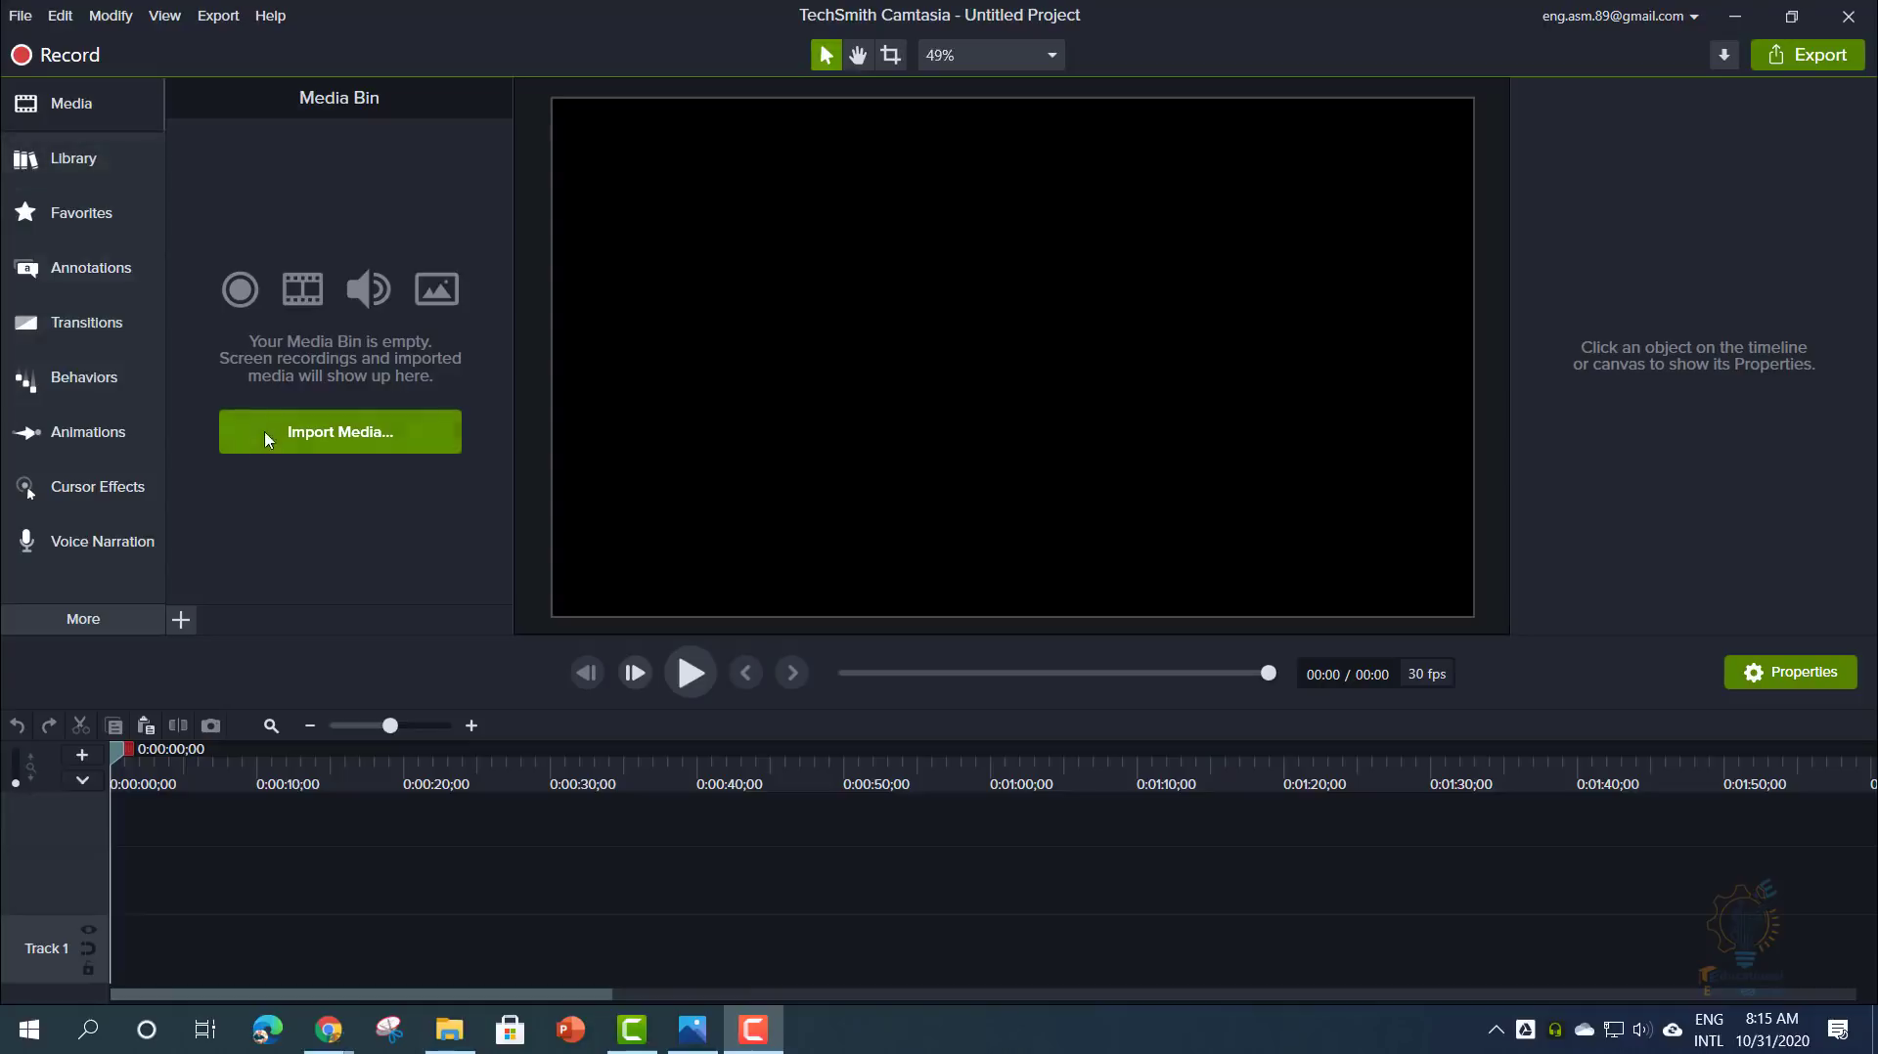
- Import '9 Video Editing Basics Canvas.trec' onto Track 1 and show the callout styles
click(72, 277)
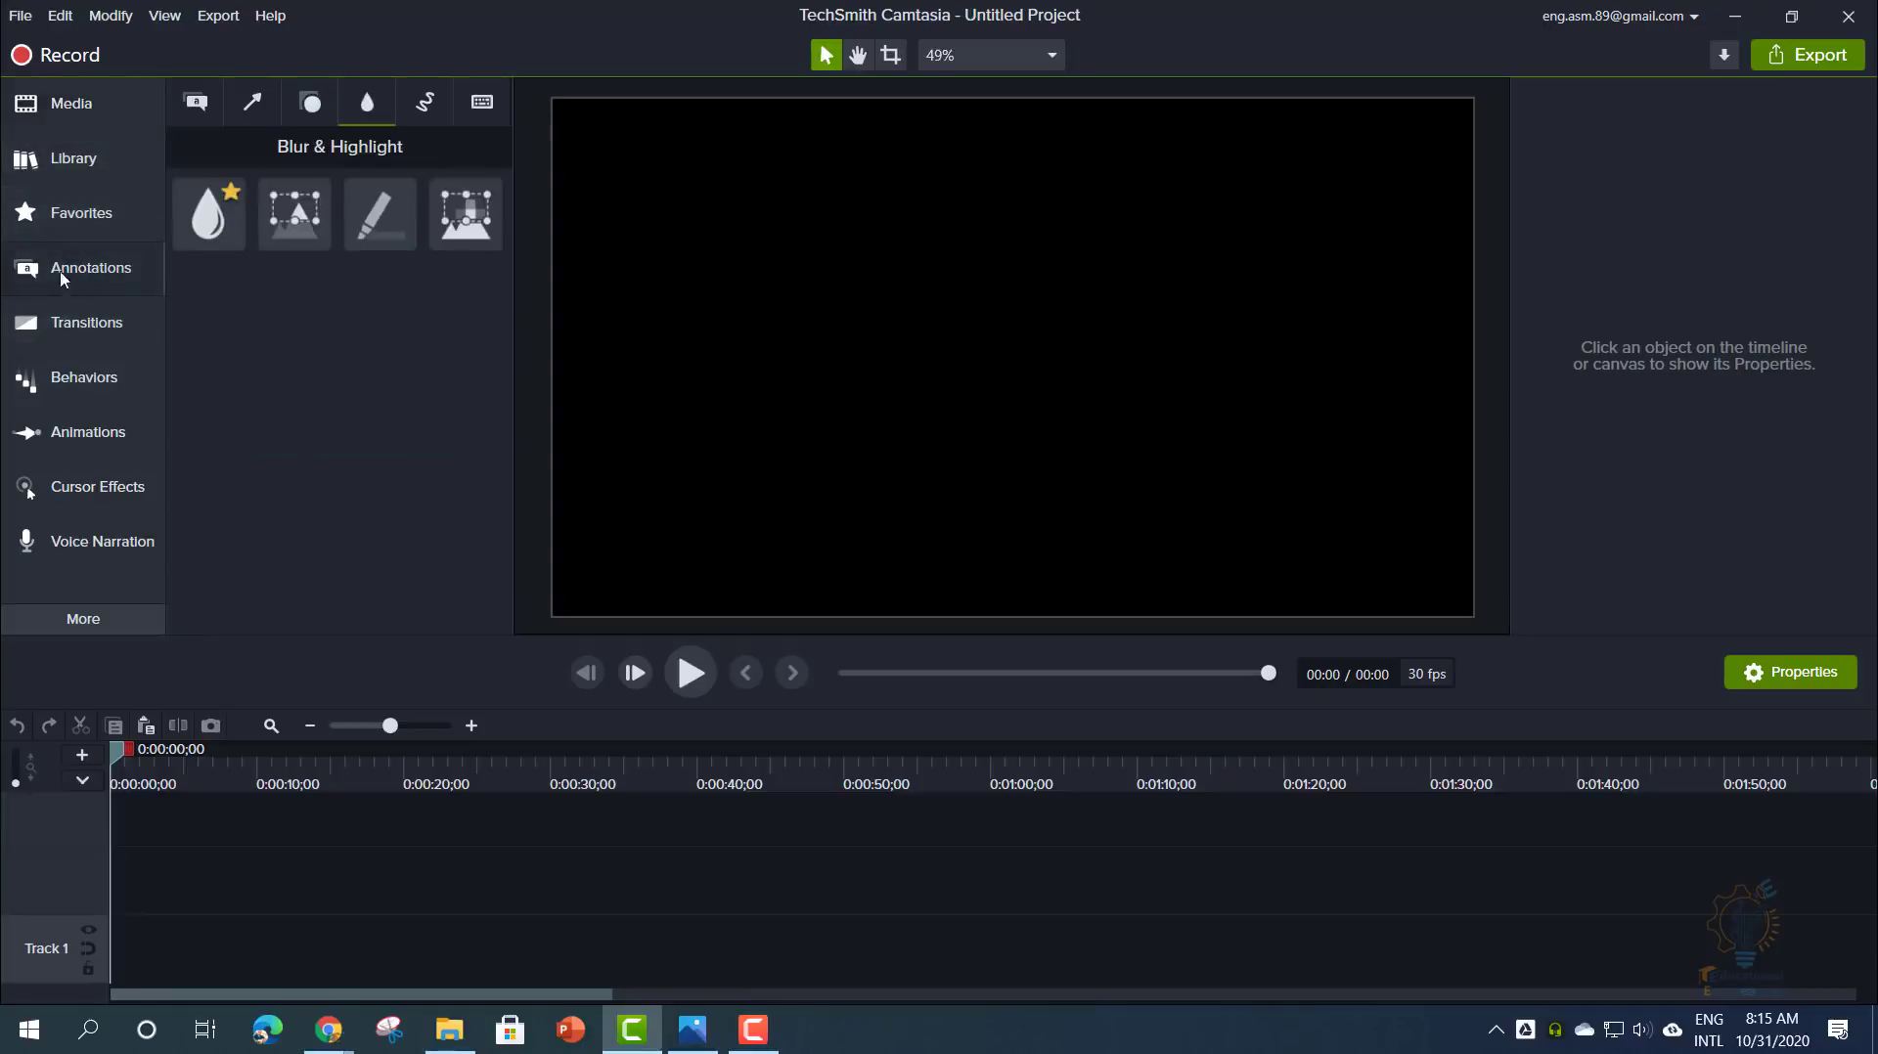
click(192, 120)
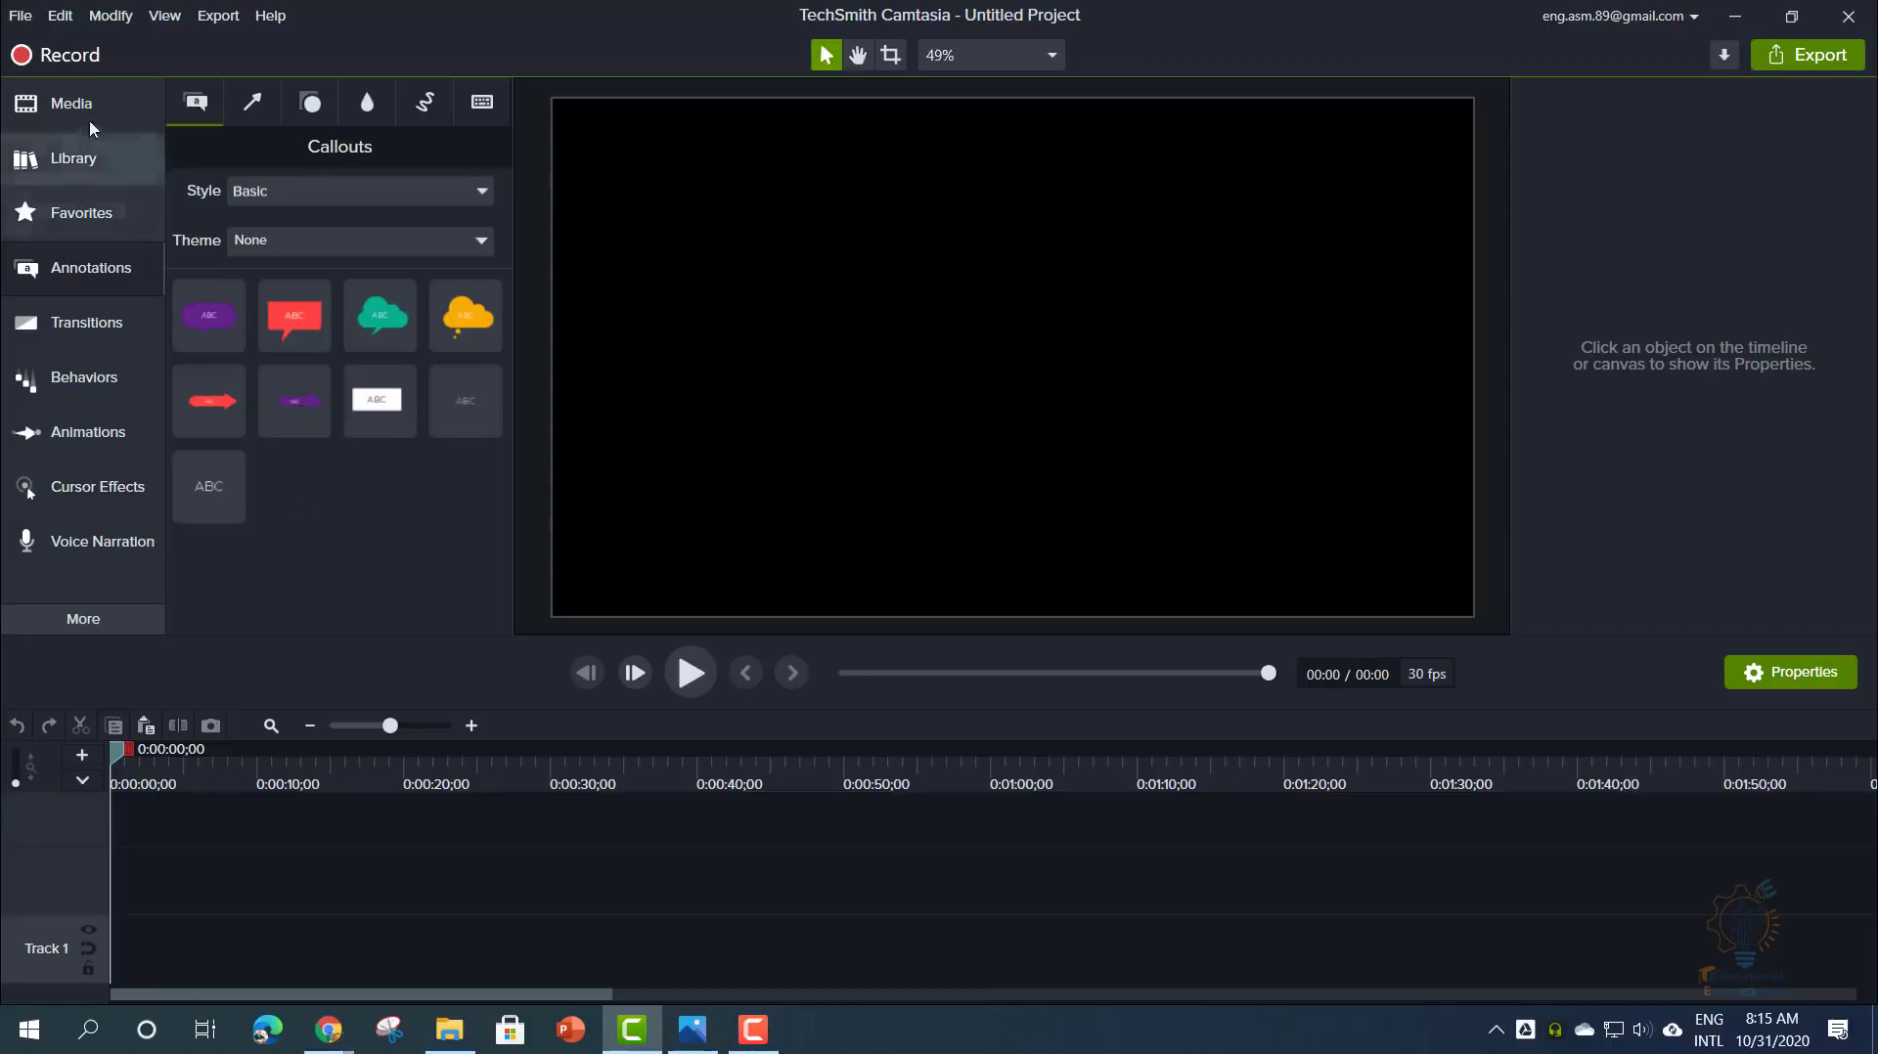
click(61, 103)
click(319, 443)
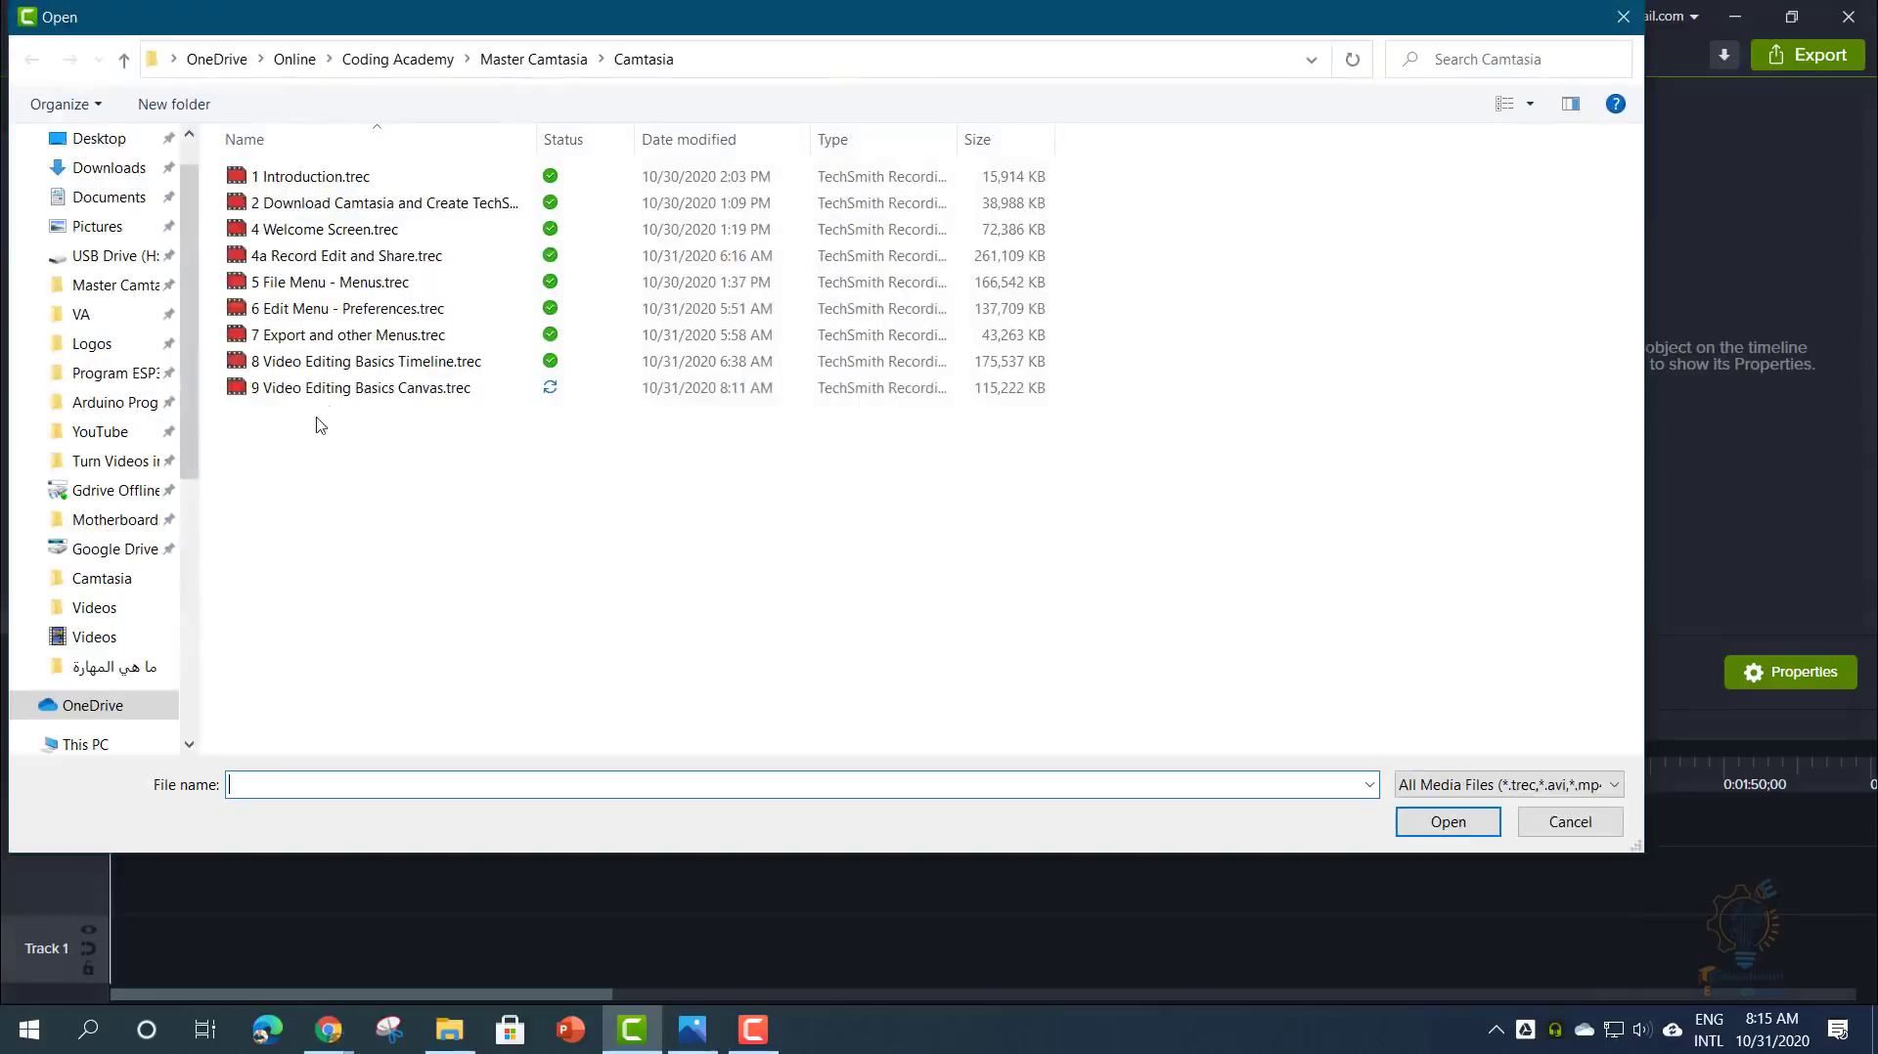
key(Escape)
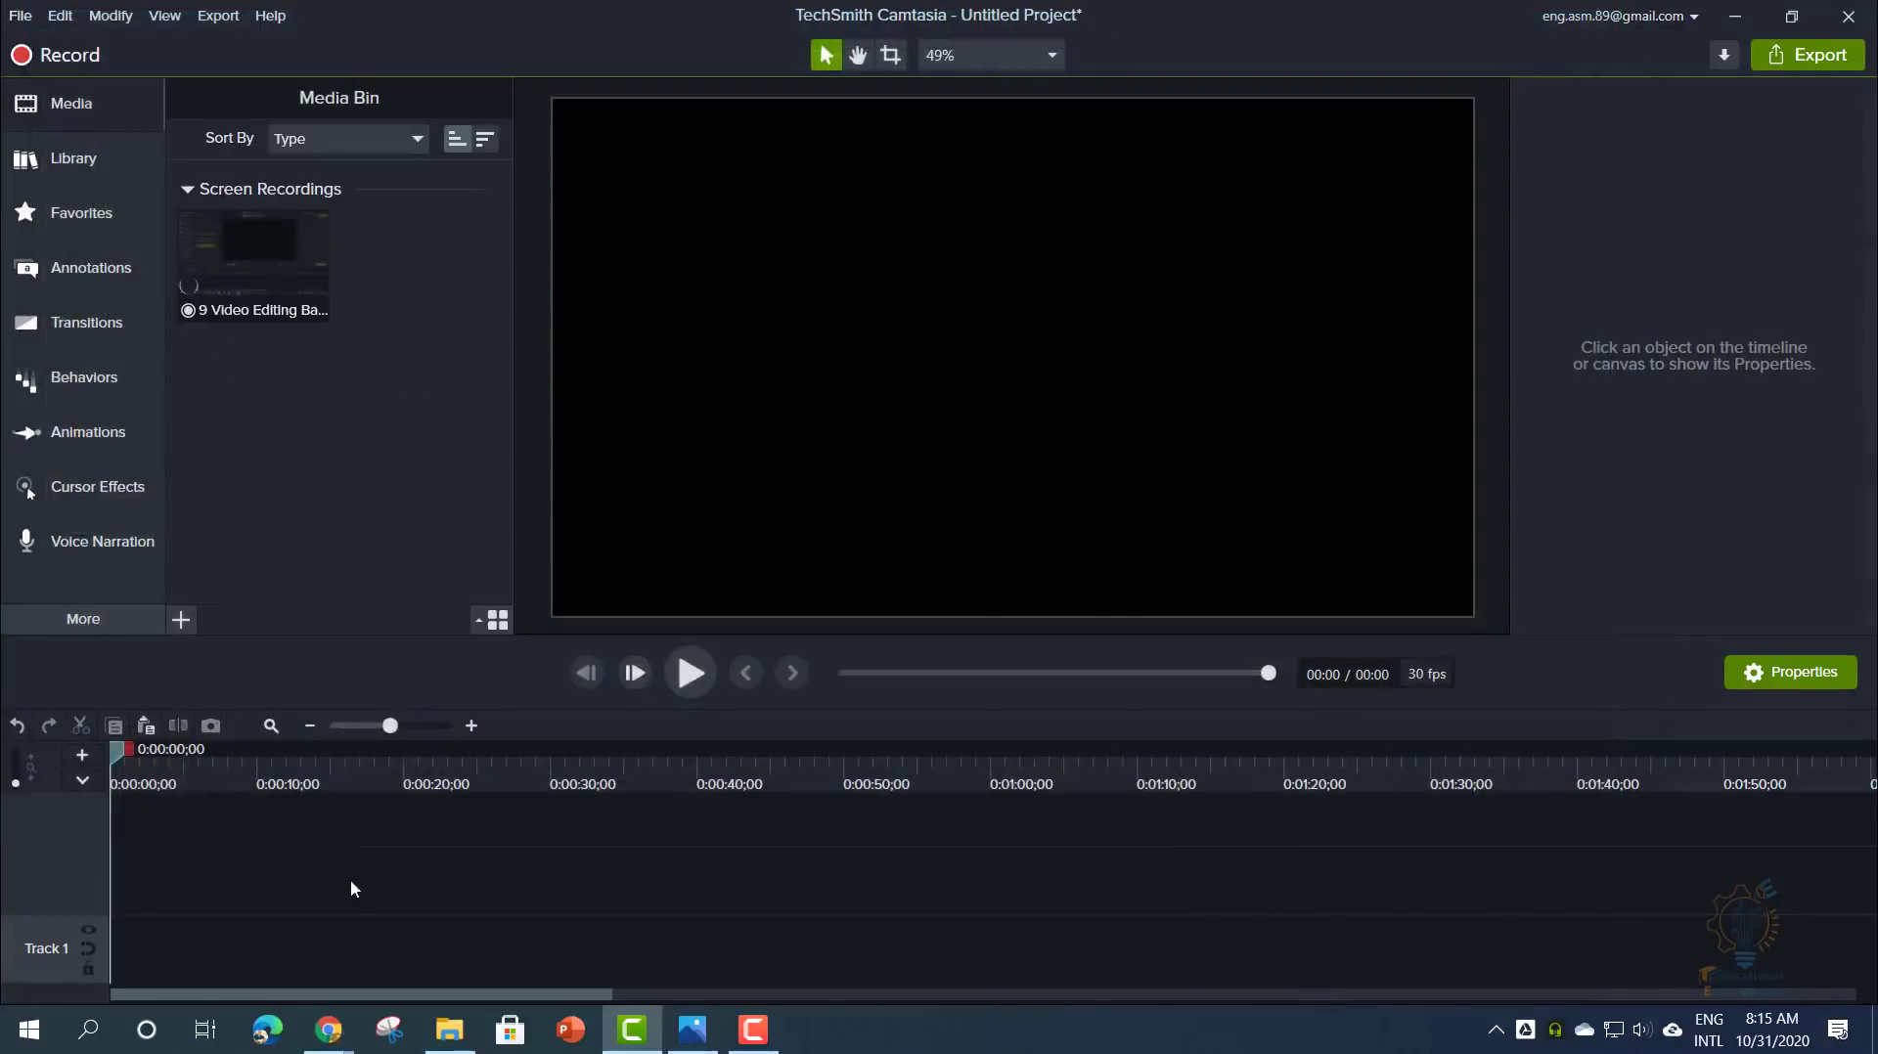
drag(244, 288, 147, 978)
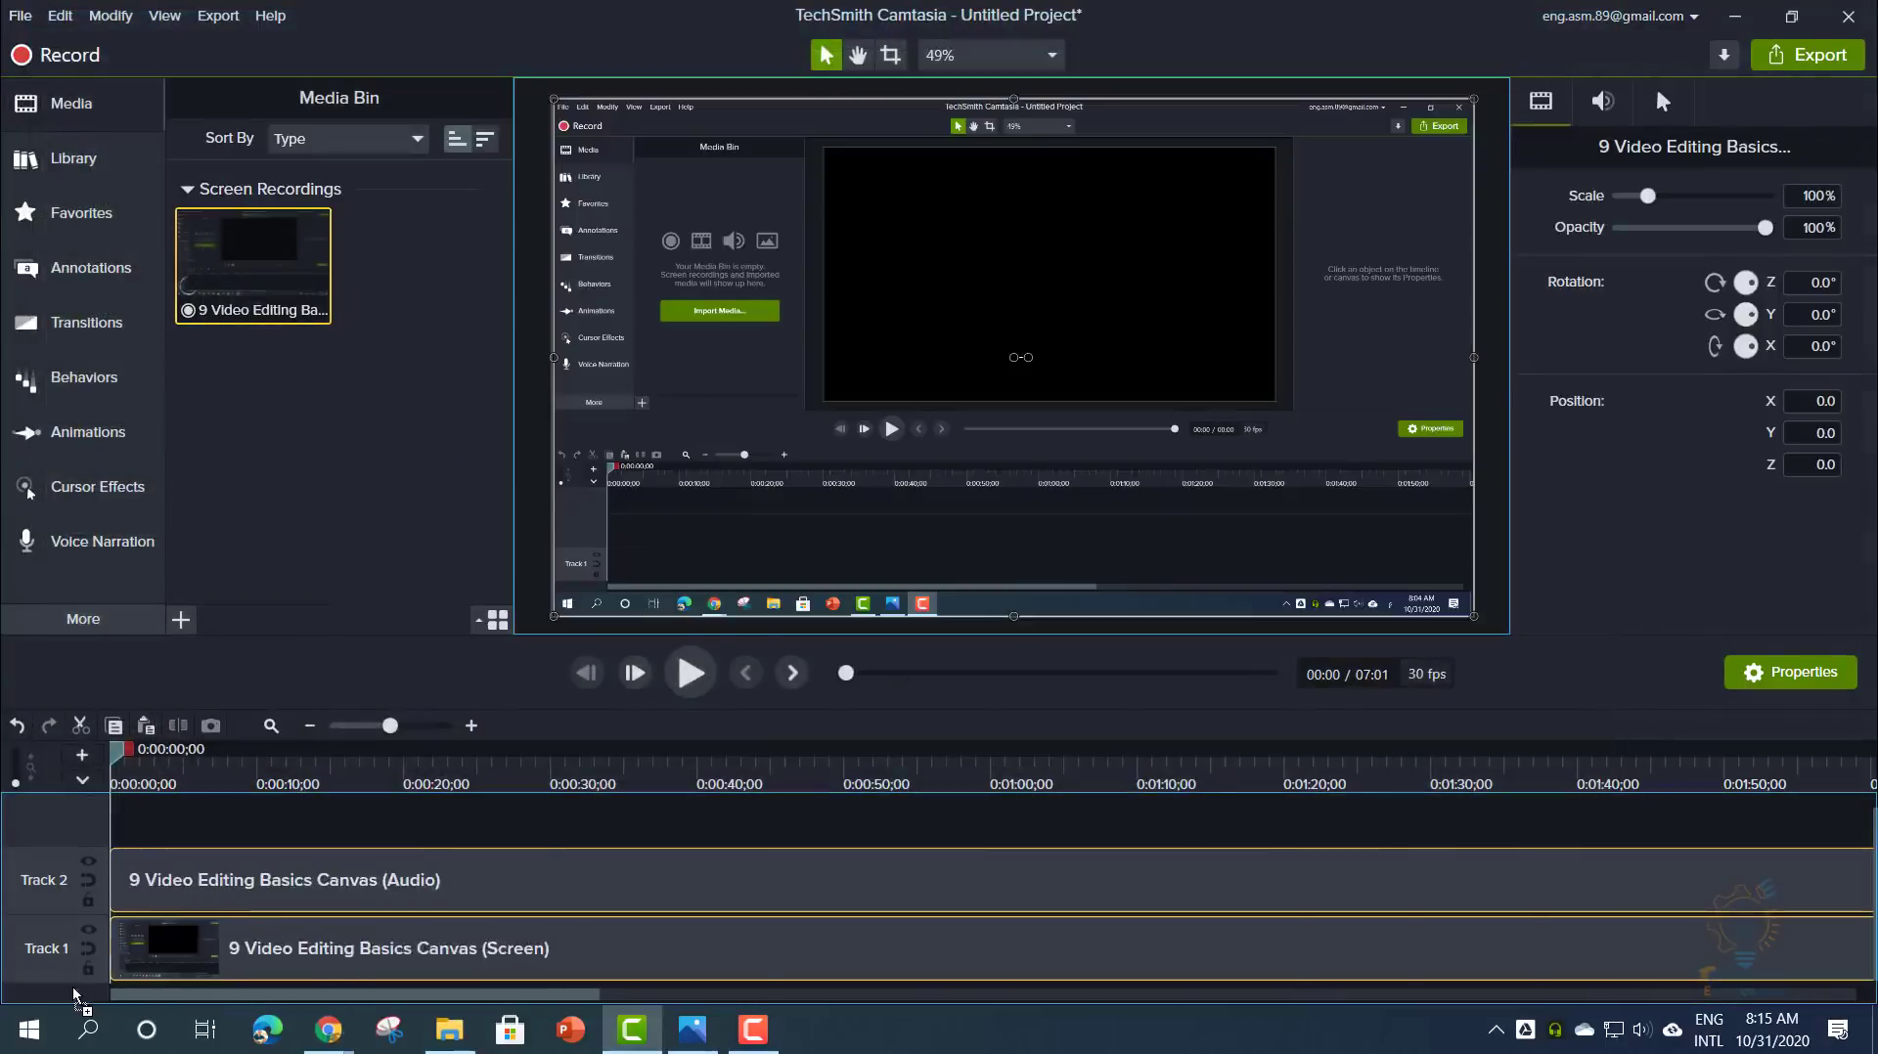
click(93, 267)
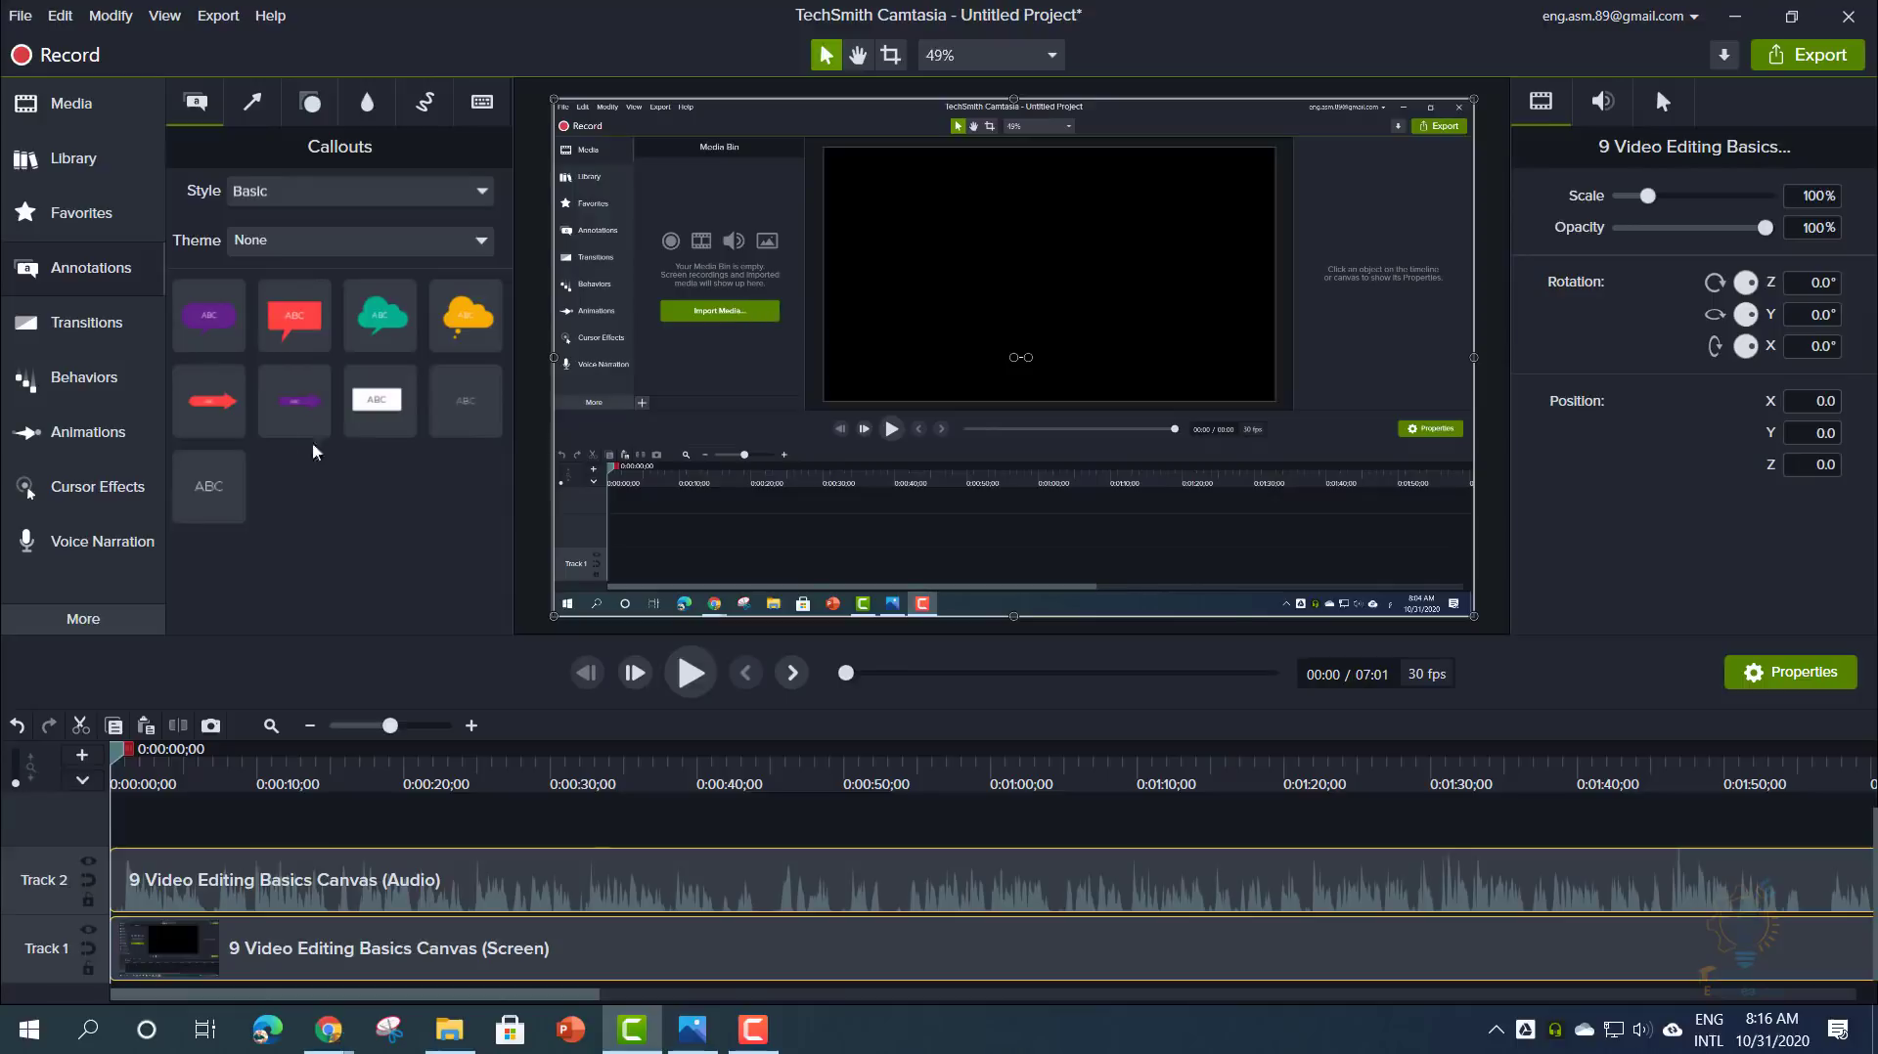
- Place the red Text Arrow callout at the video start and rotate it 180° to point left
drag(460, 399, 783, 362)
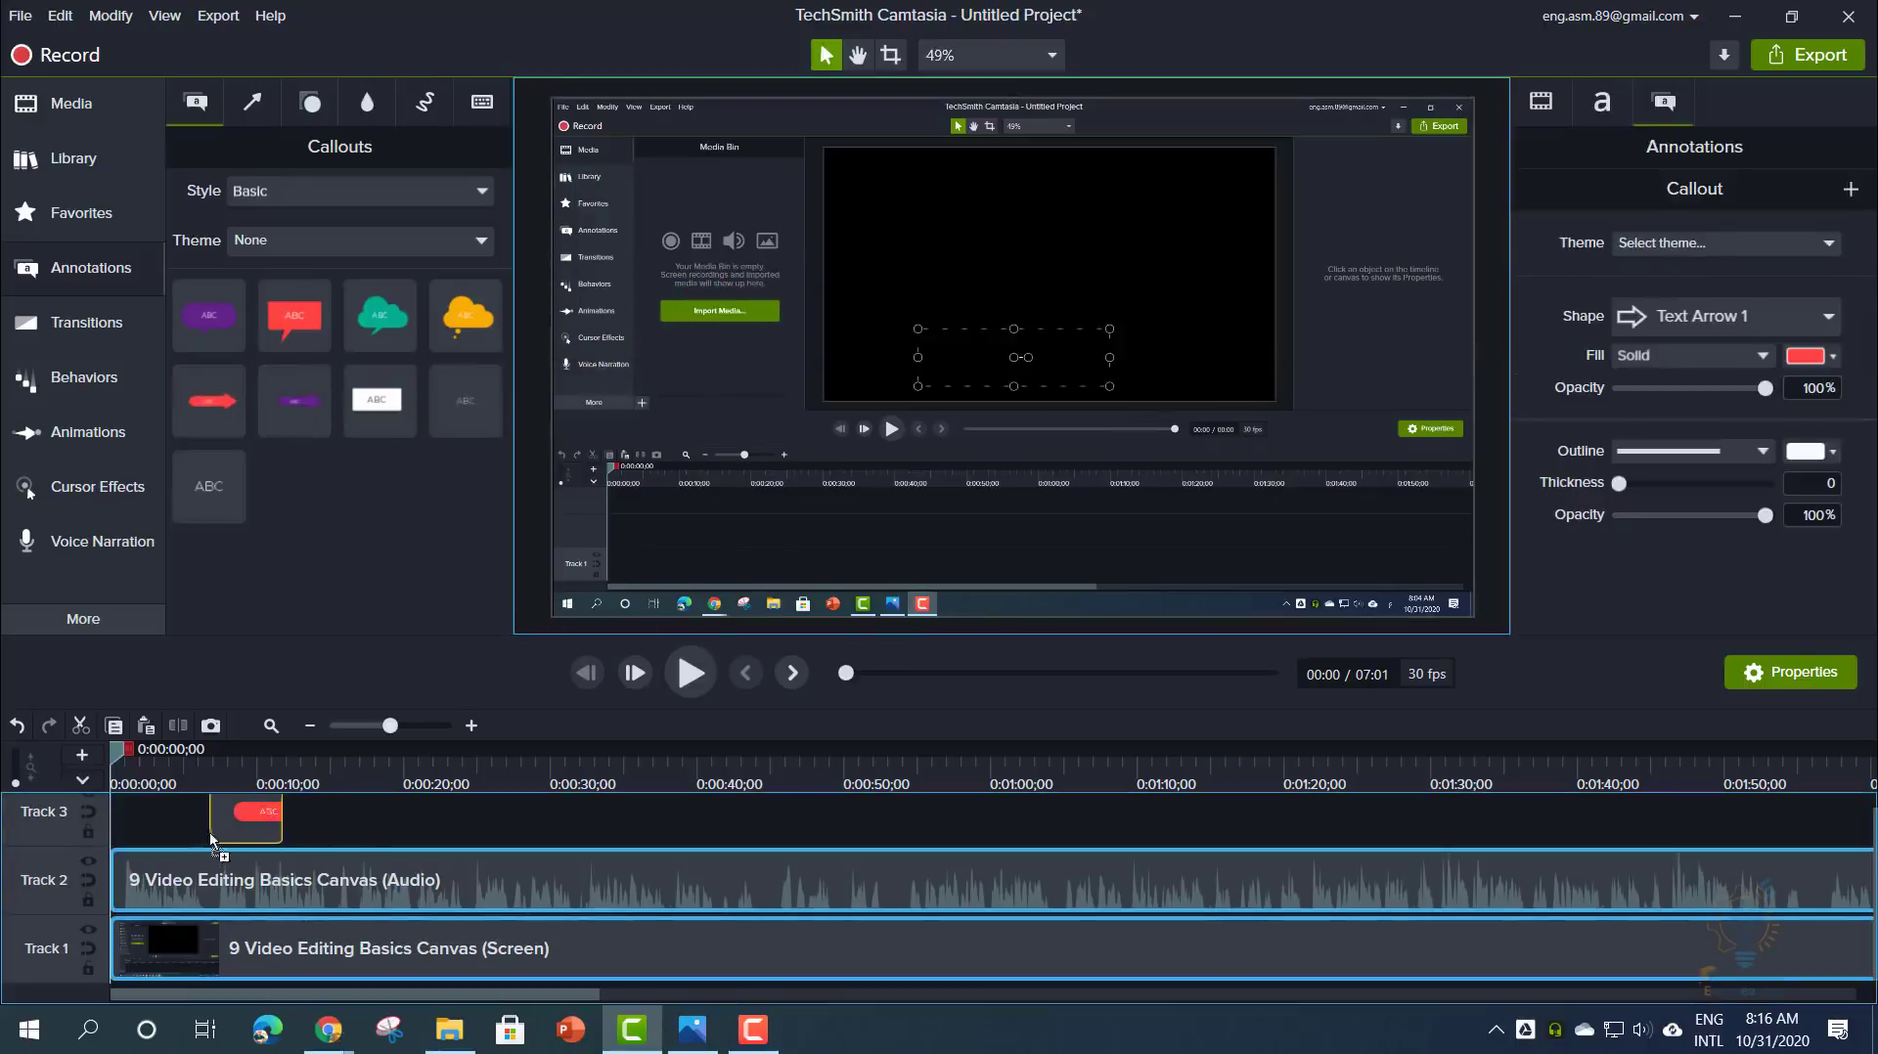
drag(164, 814, 375, 817)
drag(217, 874, 1004, 350)
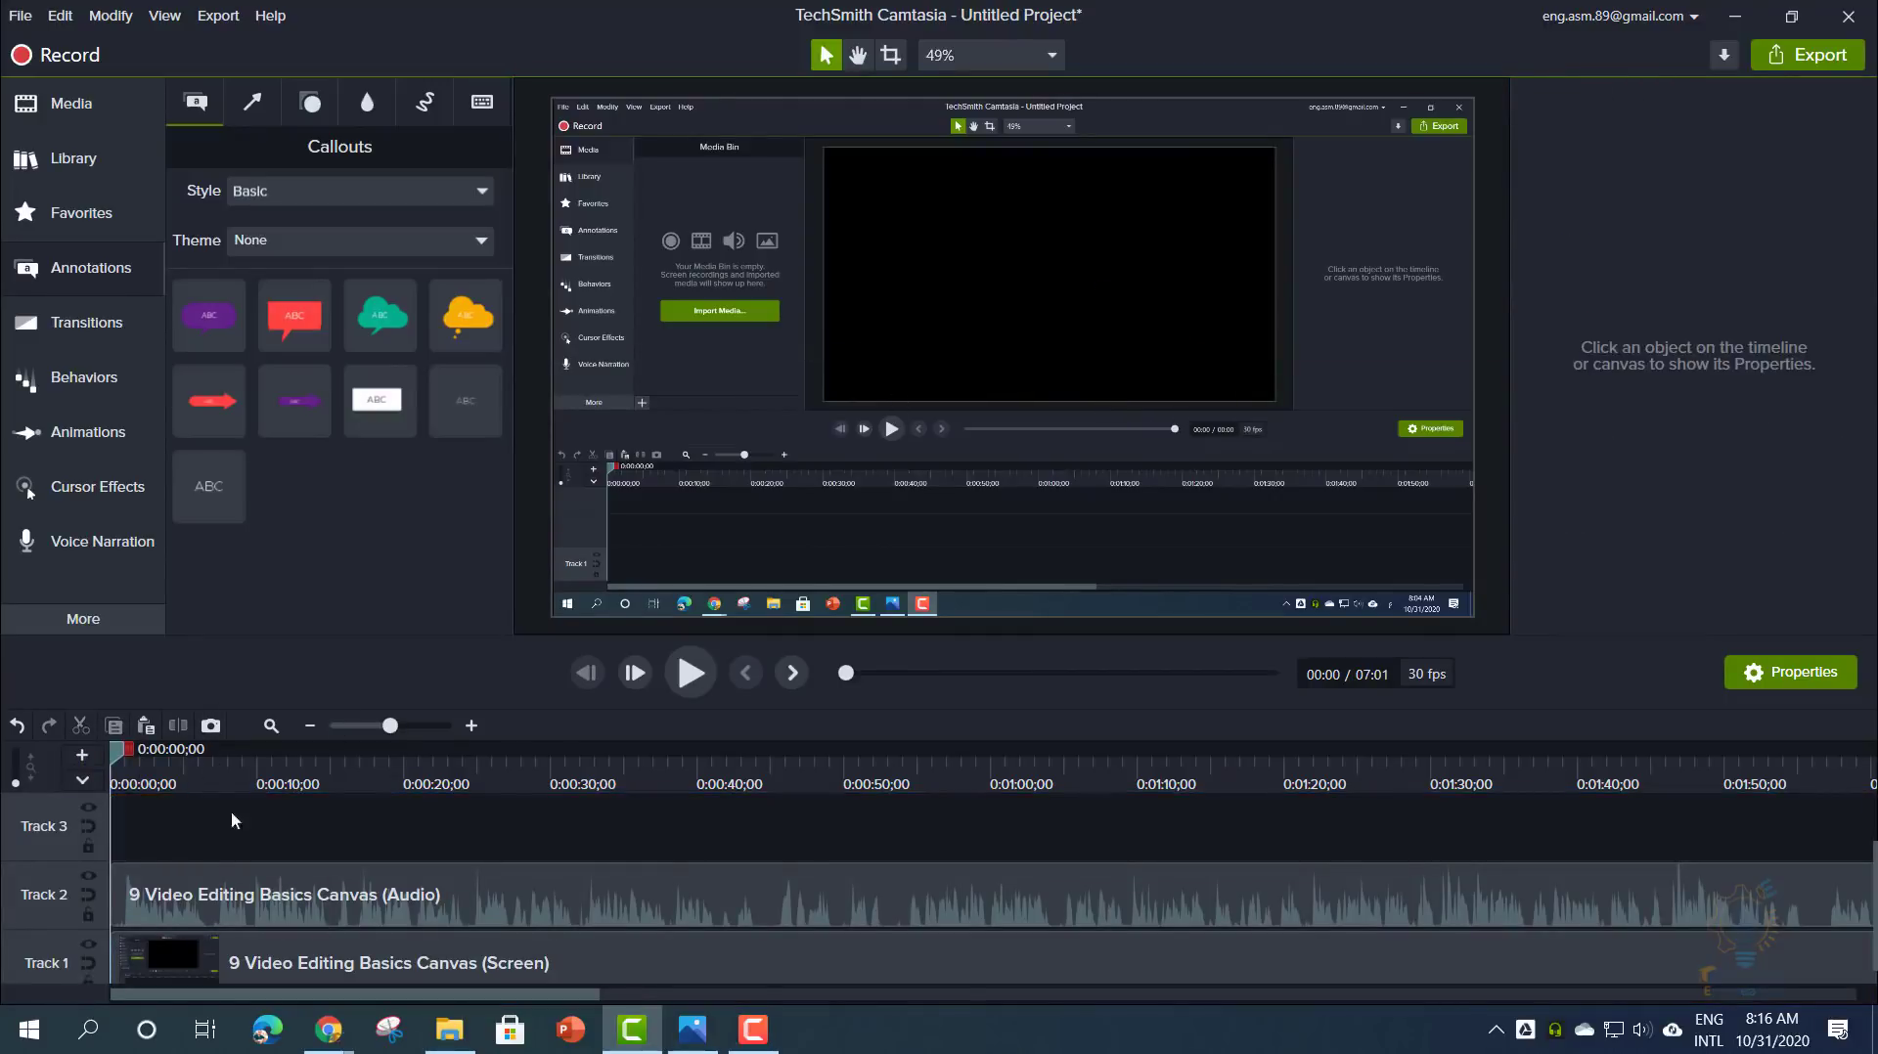
drag(207, 399, 19, 912)
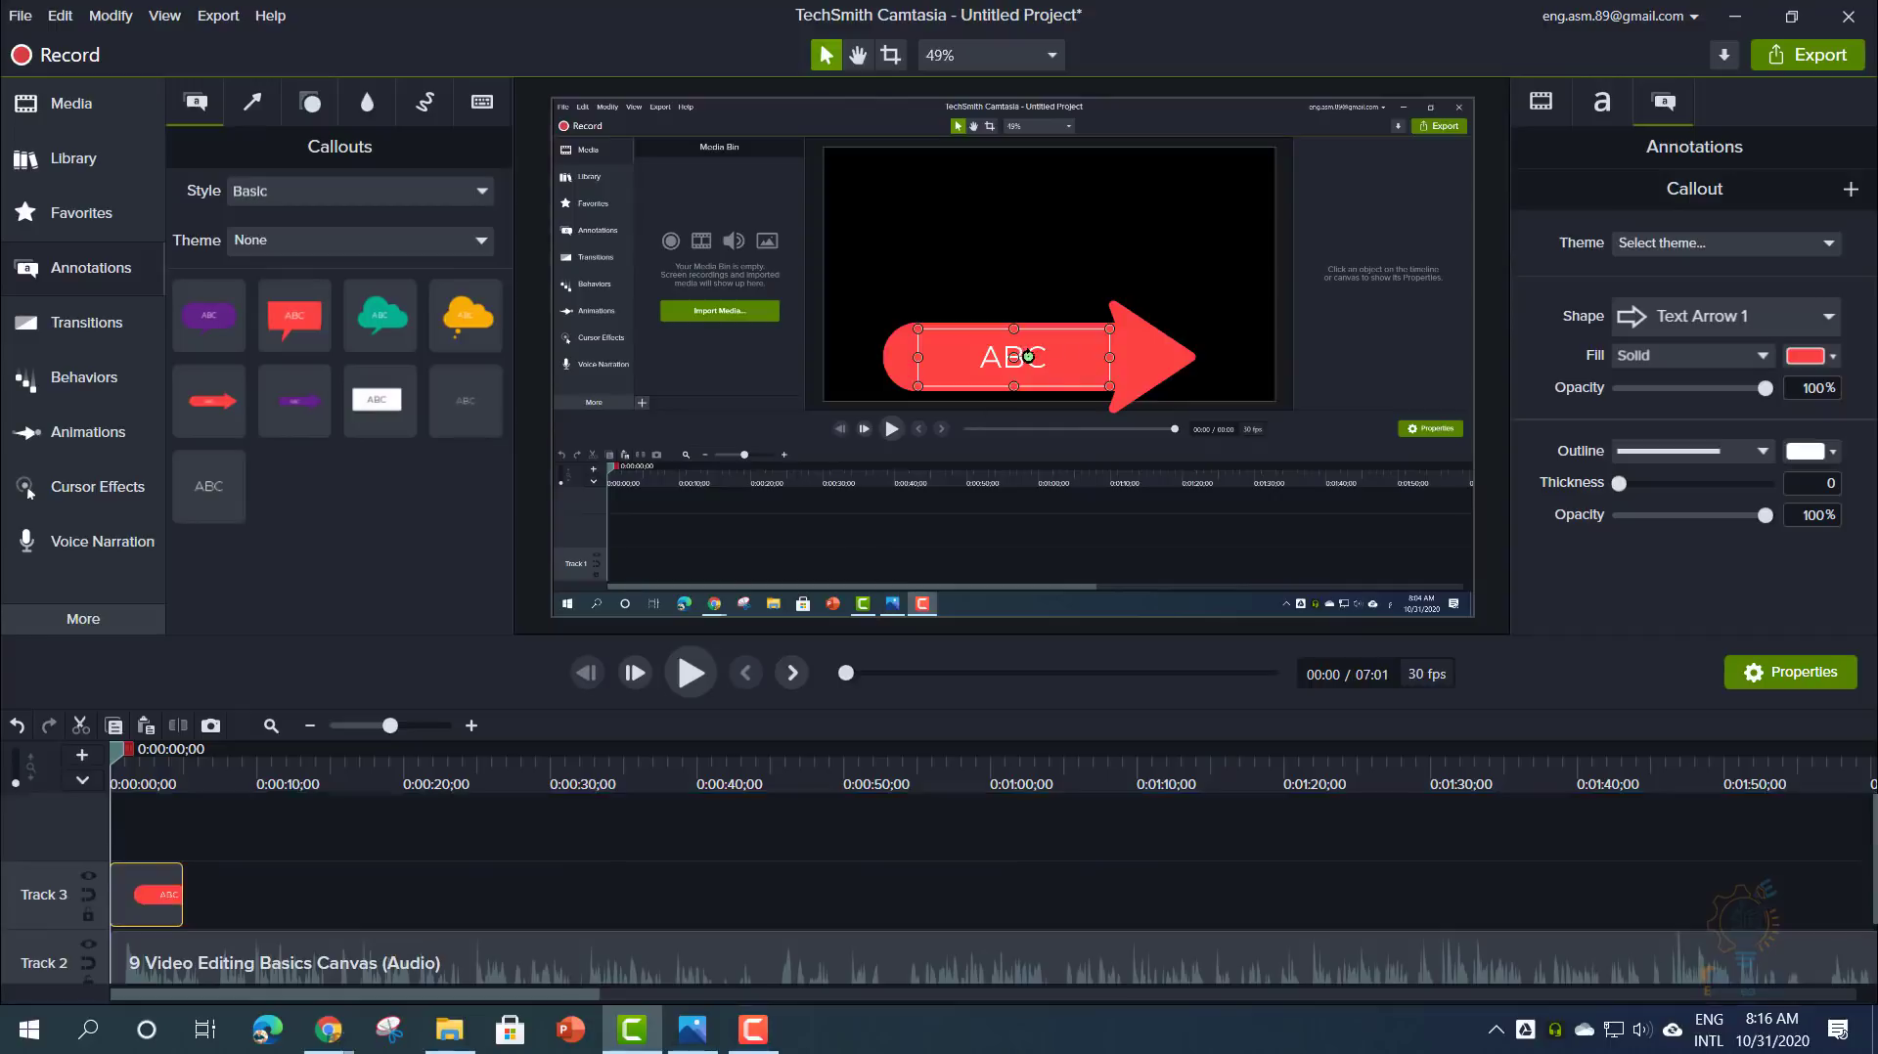
drag(1027, 357, 847, 327)
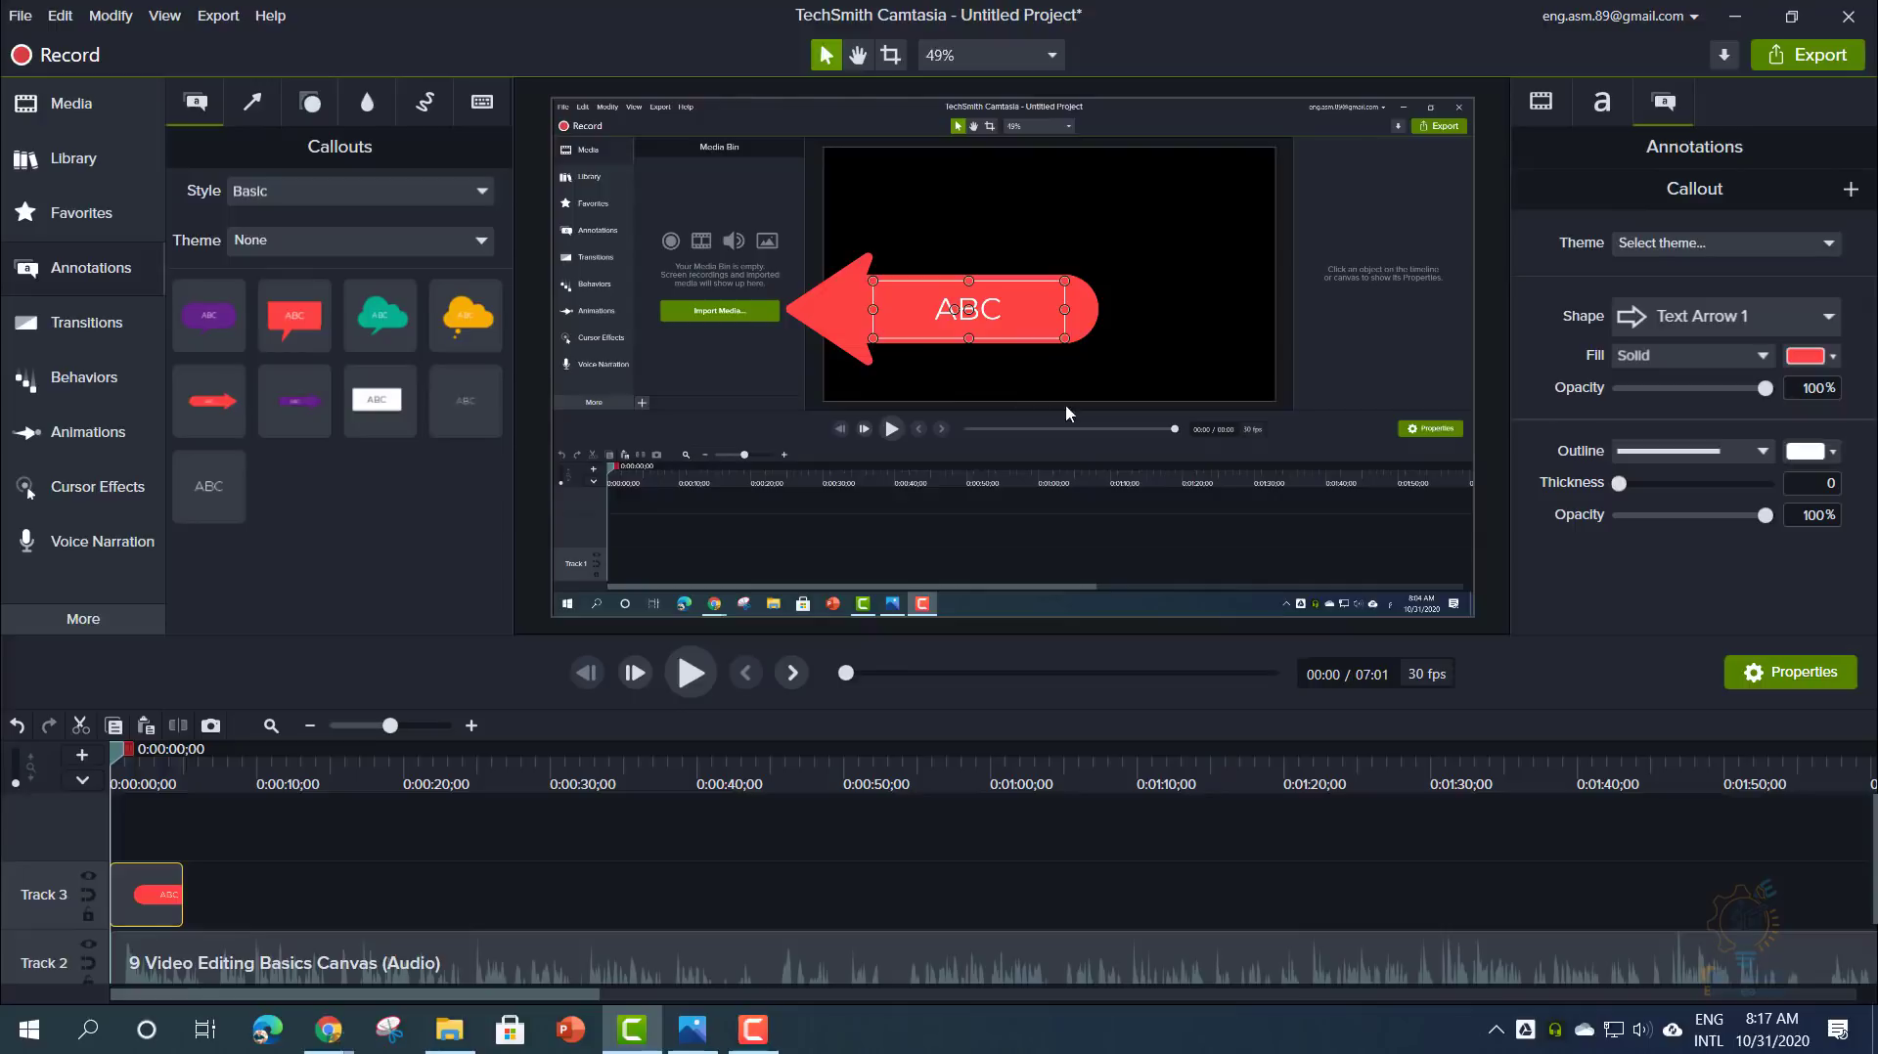
- Type 'Click Here' into the callout, then enlarge and underline the text
double_click(994, 311)
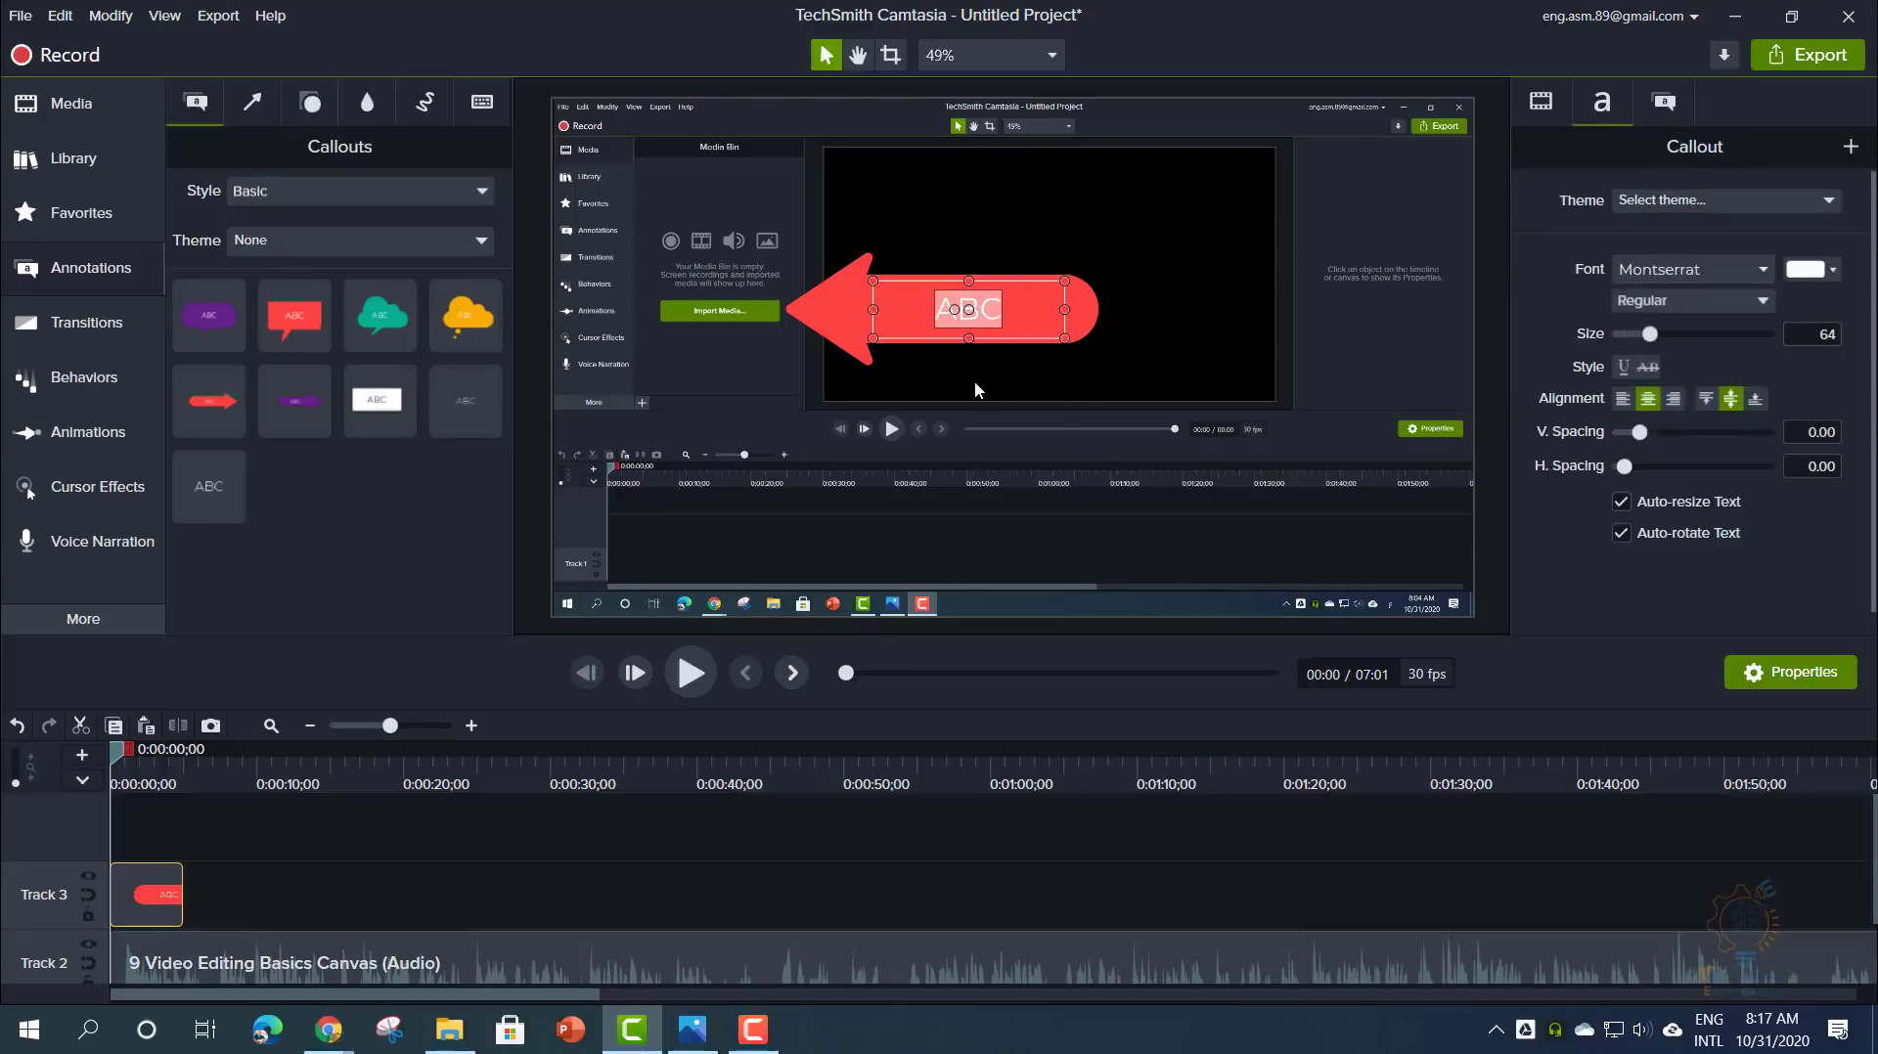
text(Click Here)
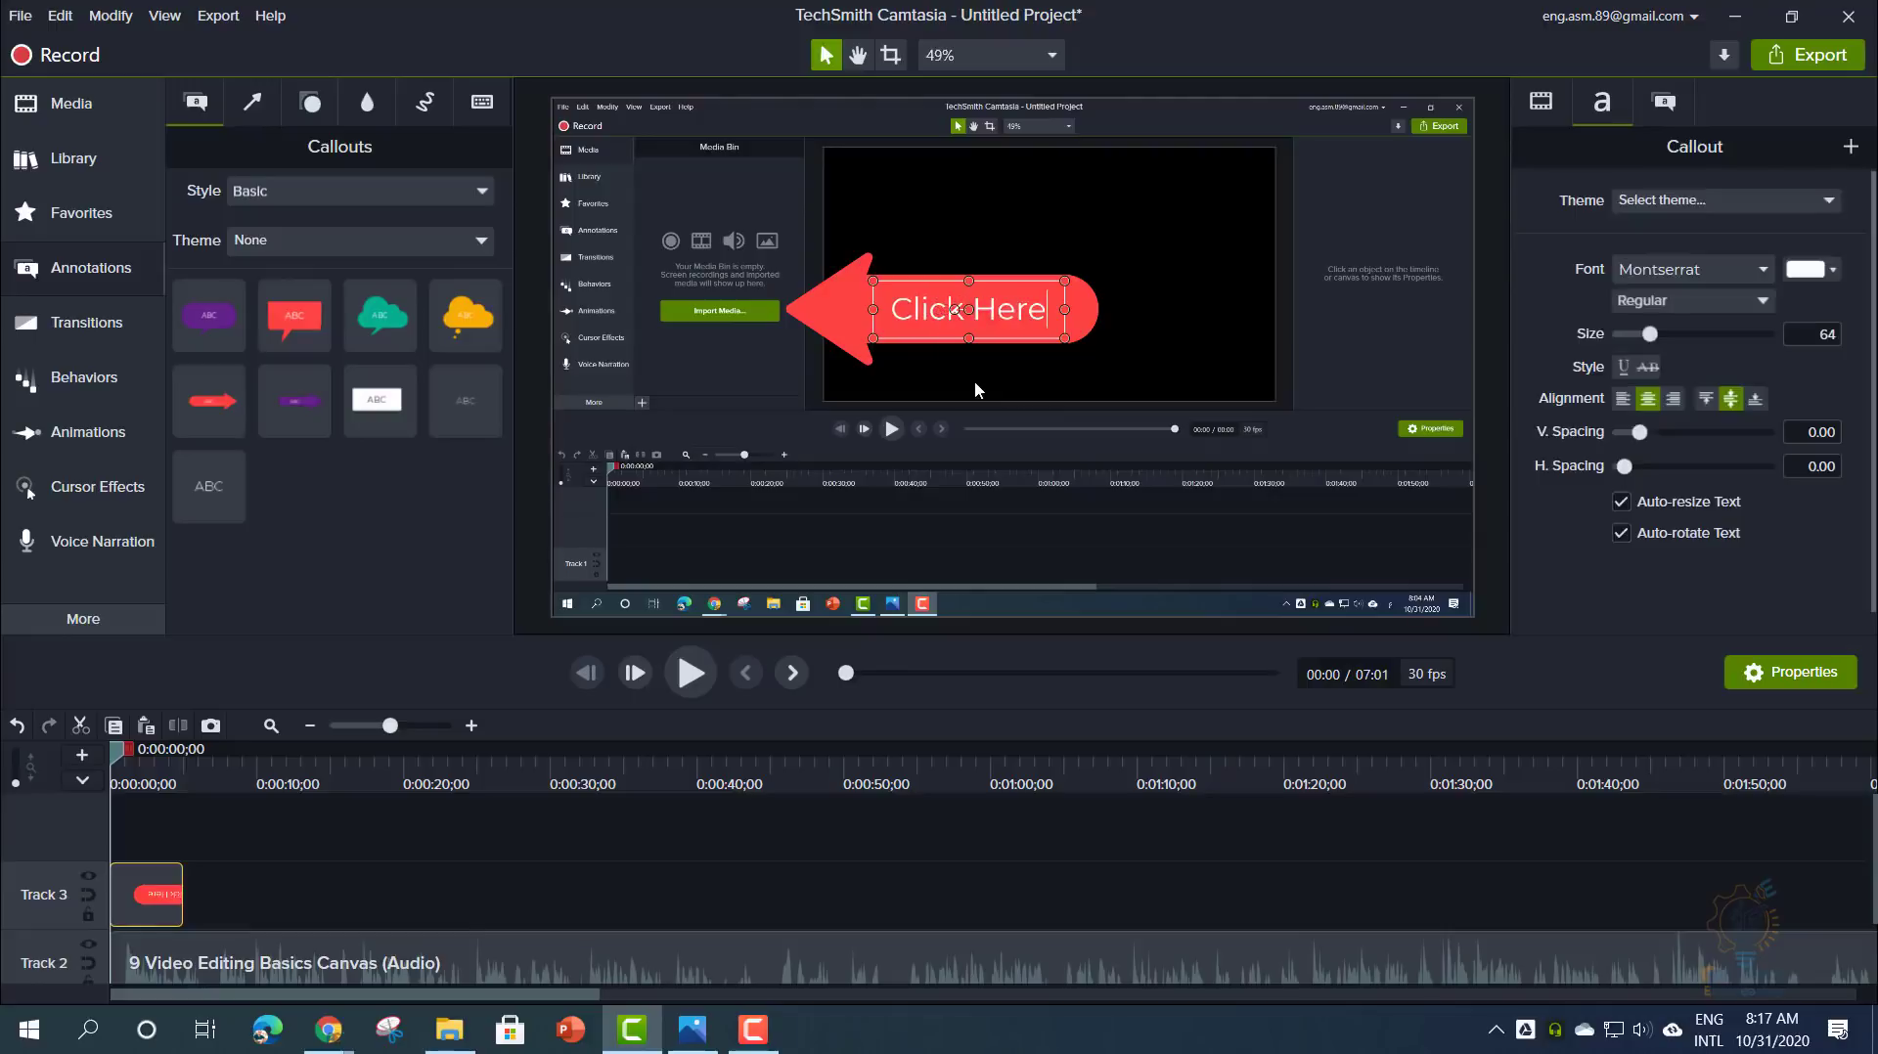
double_click(959, 309)
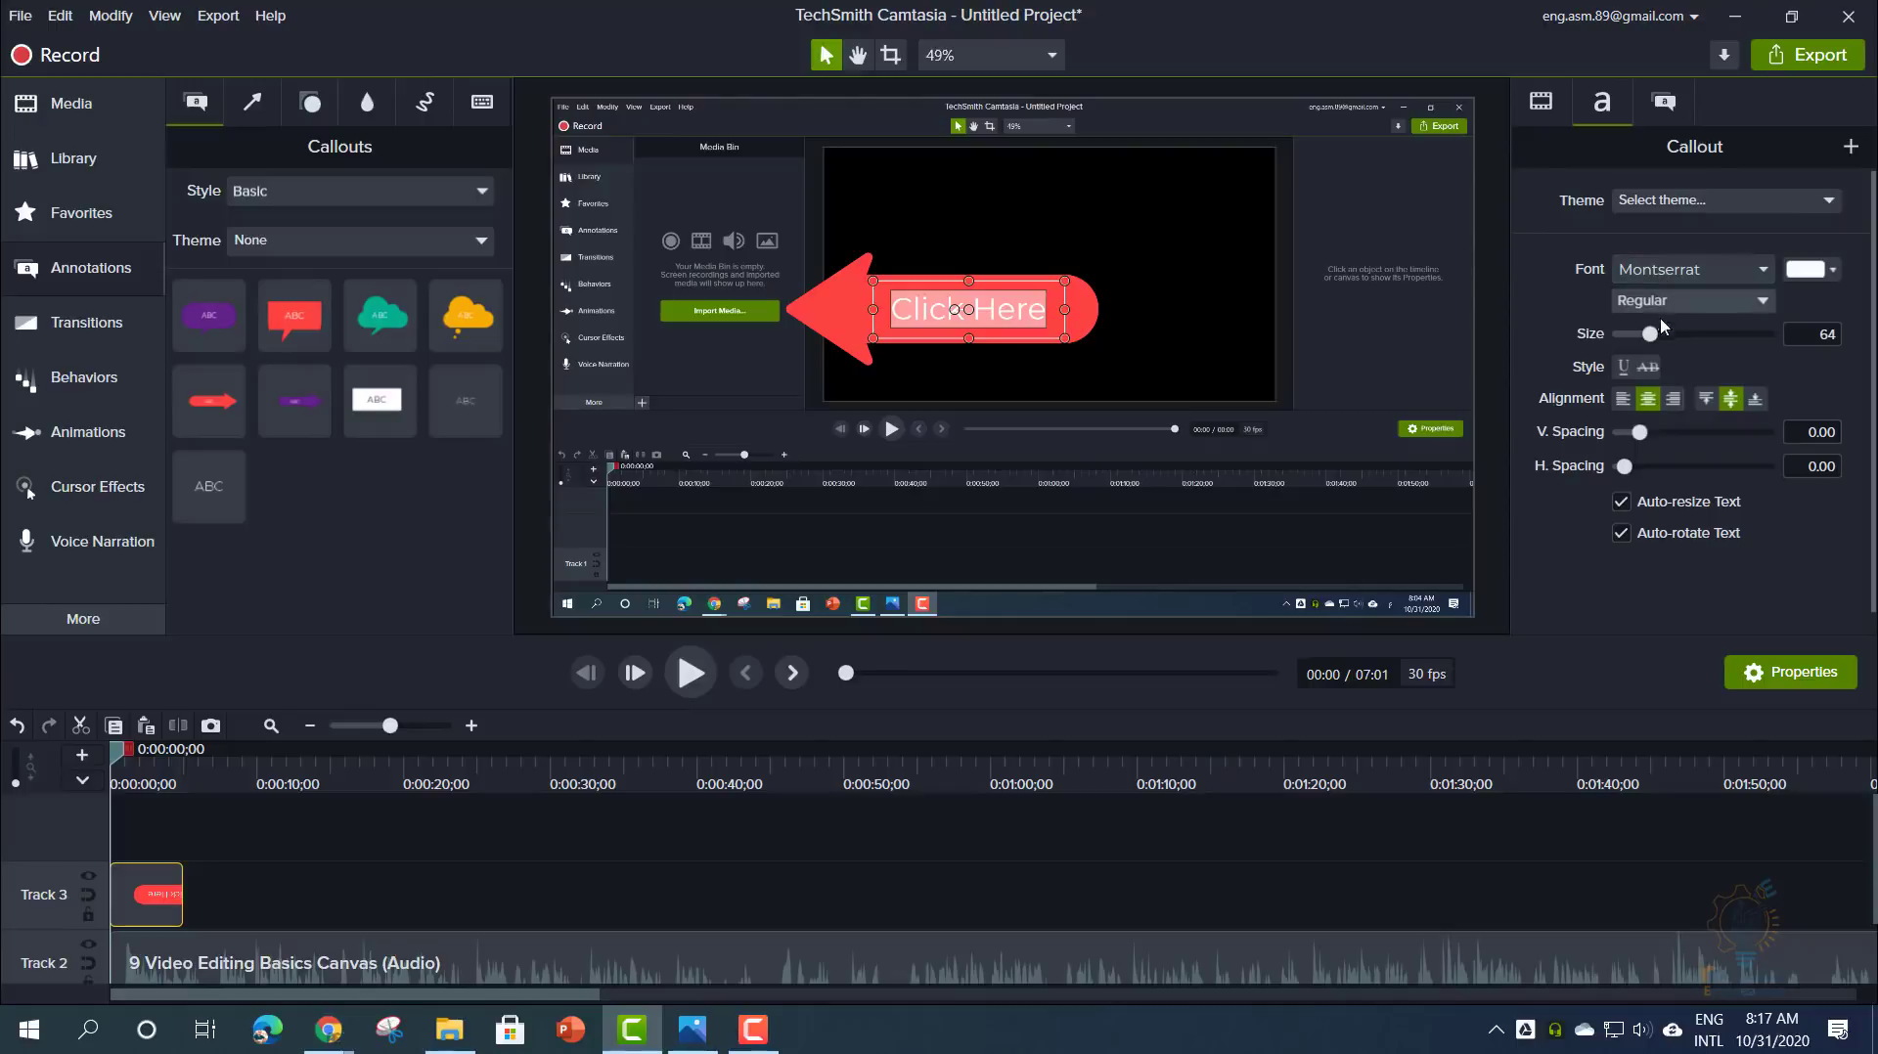
drag(1649, 334, 1682, 338)
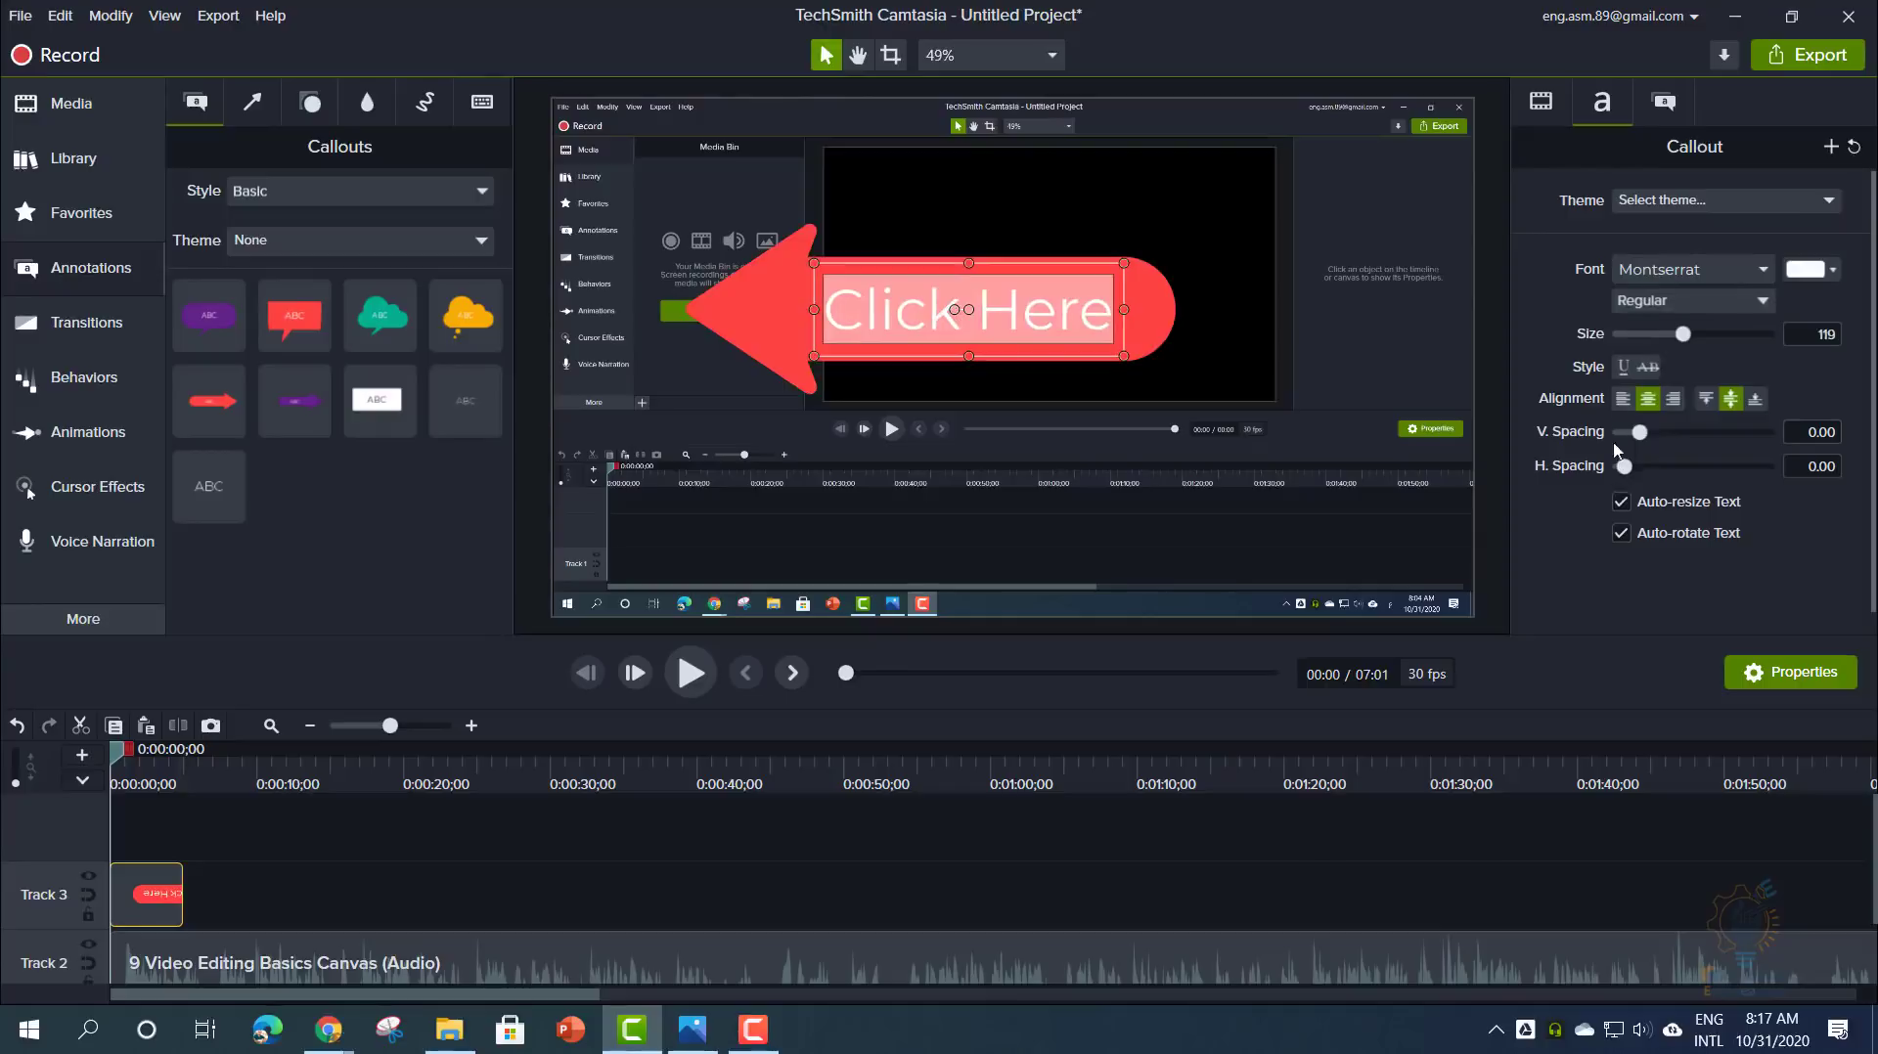
click(1624, 367)
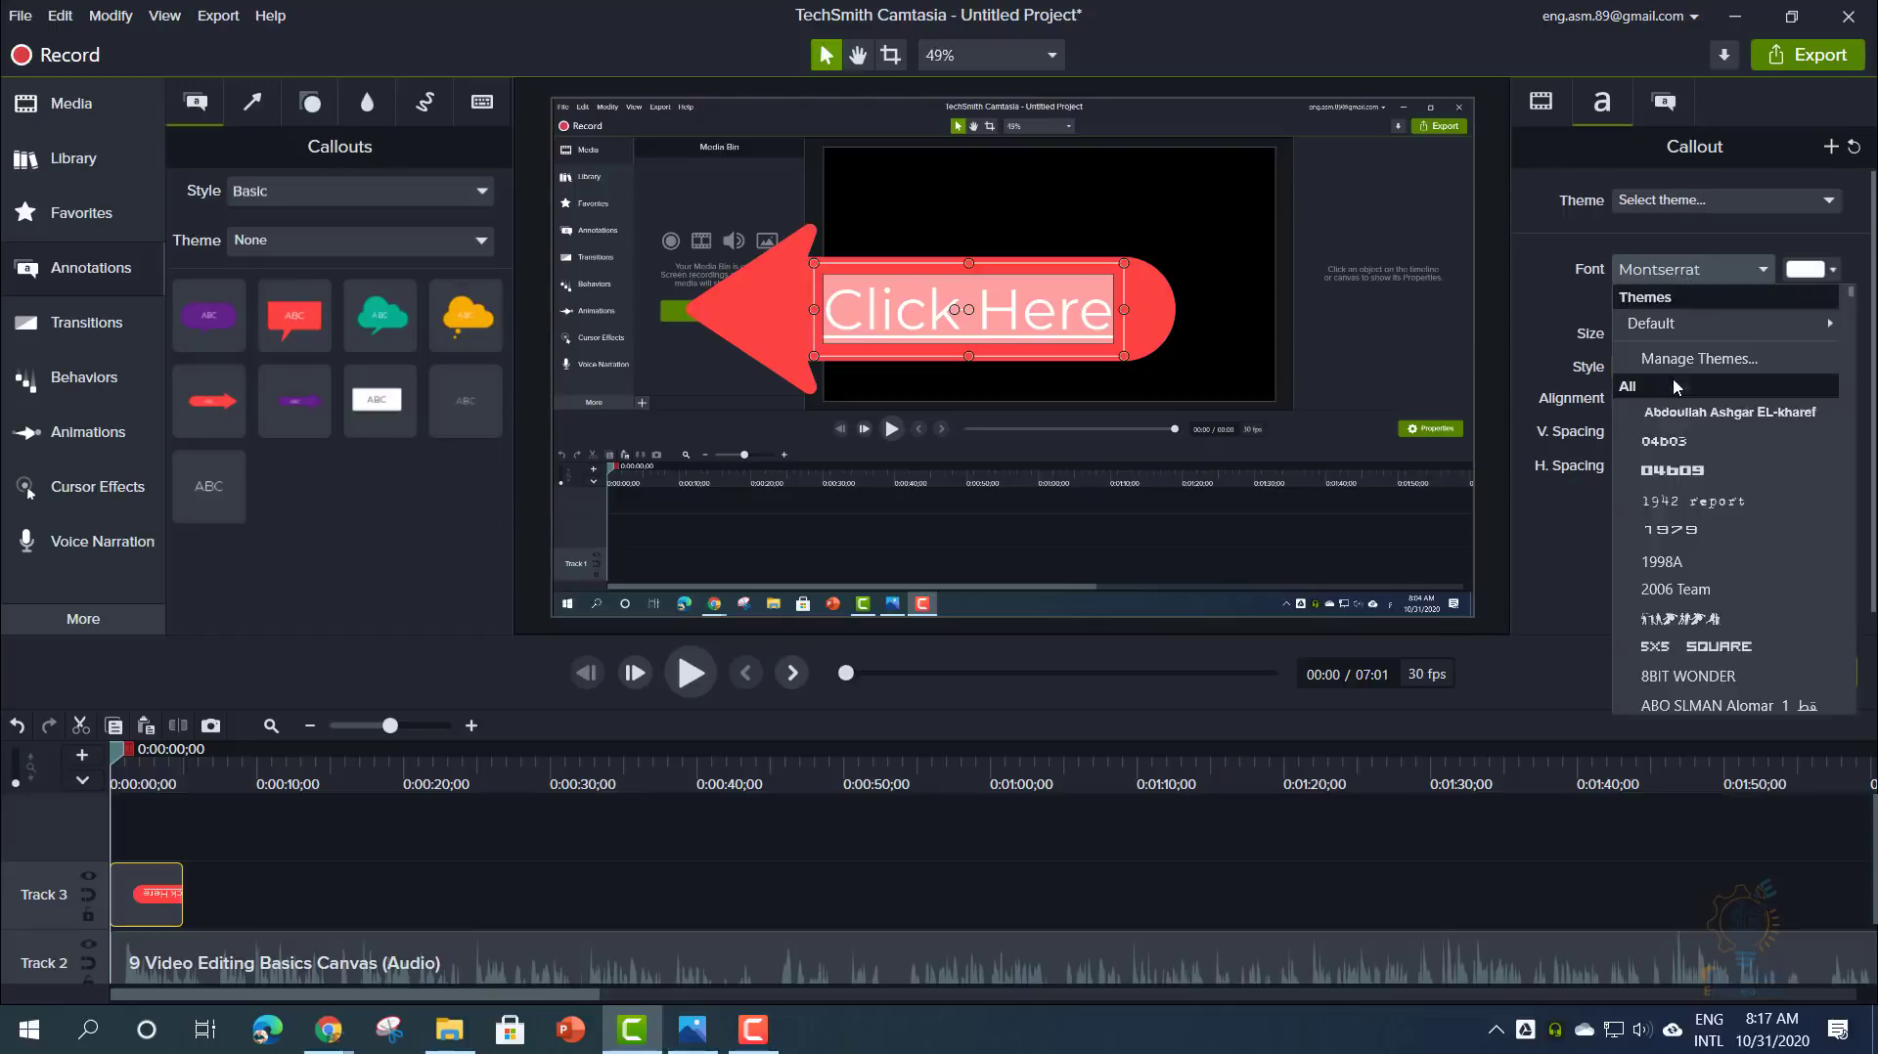
- Set the callout text to bold 8BIT WONDER font with adjusted line spacing
click(1673, 476)
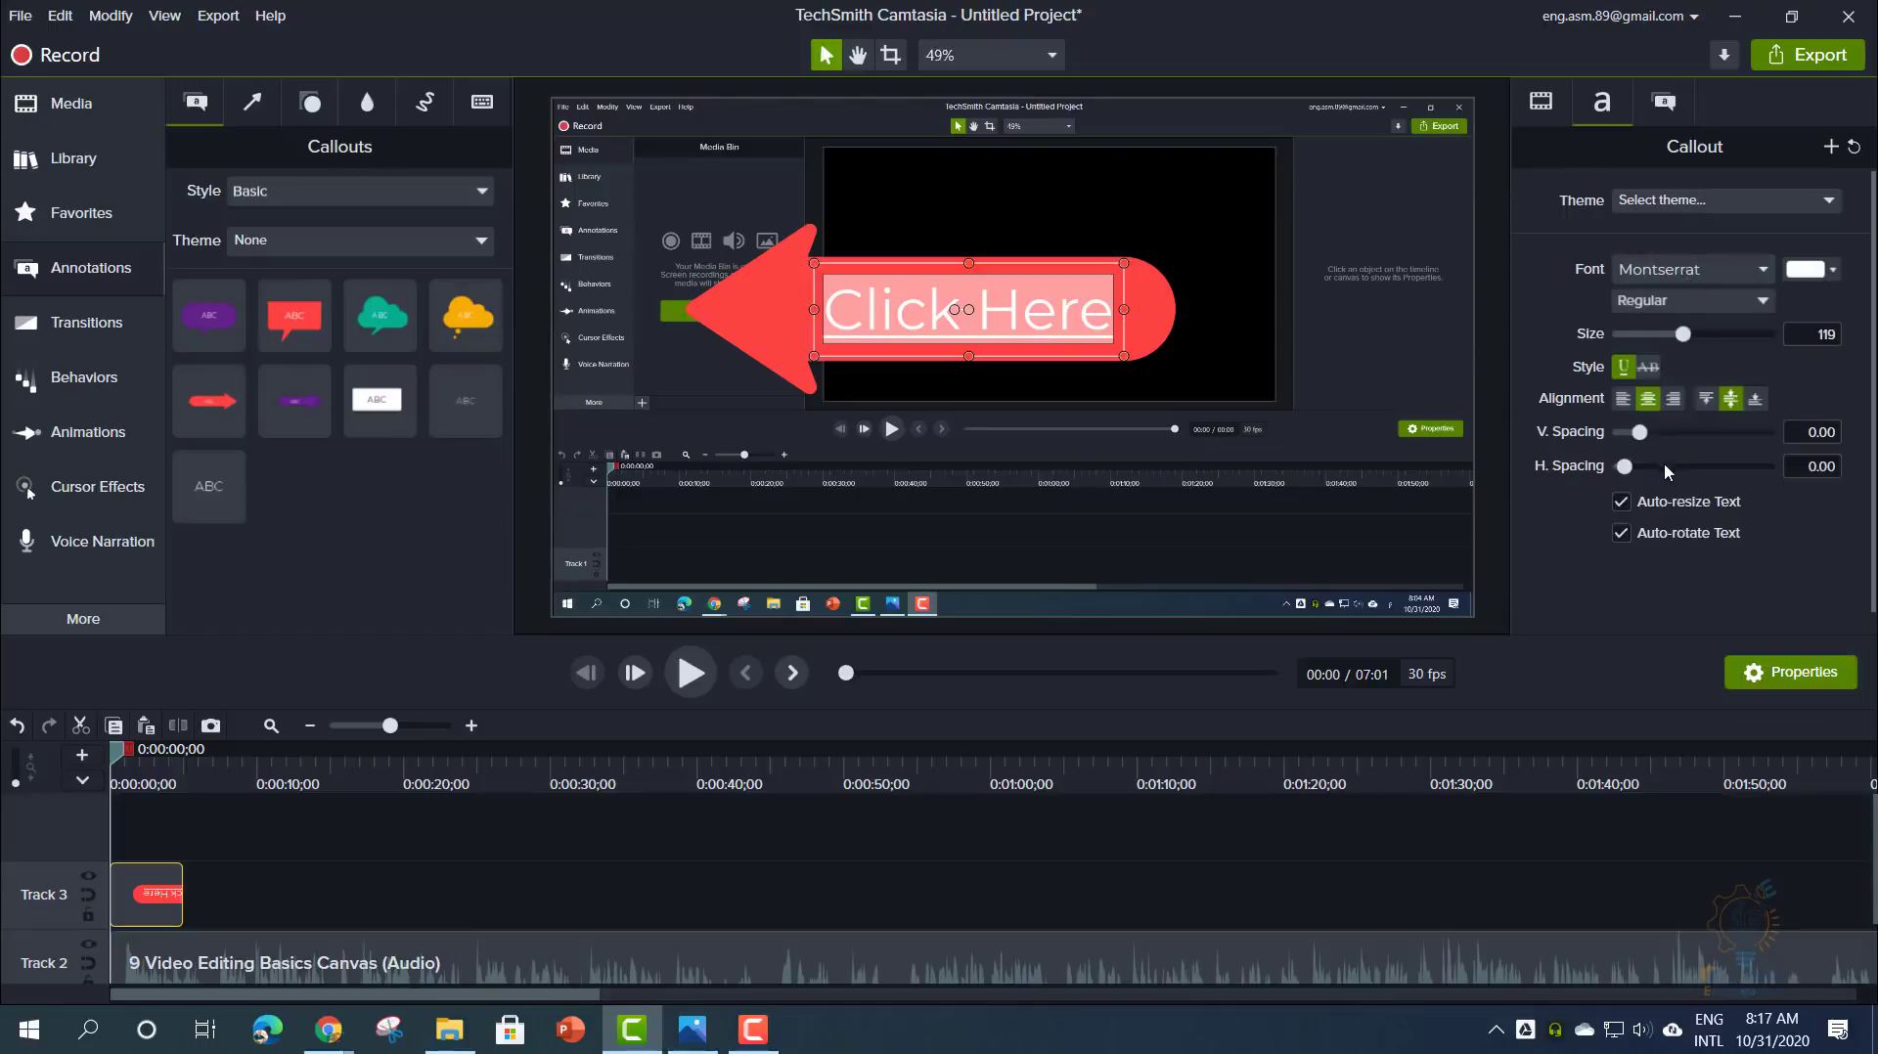
click(1675, 273)
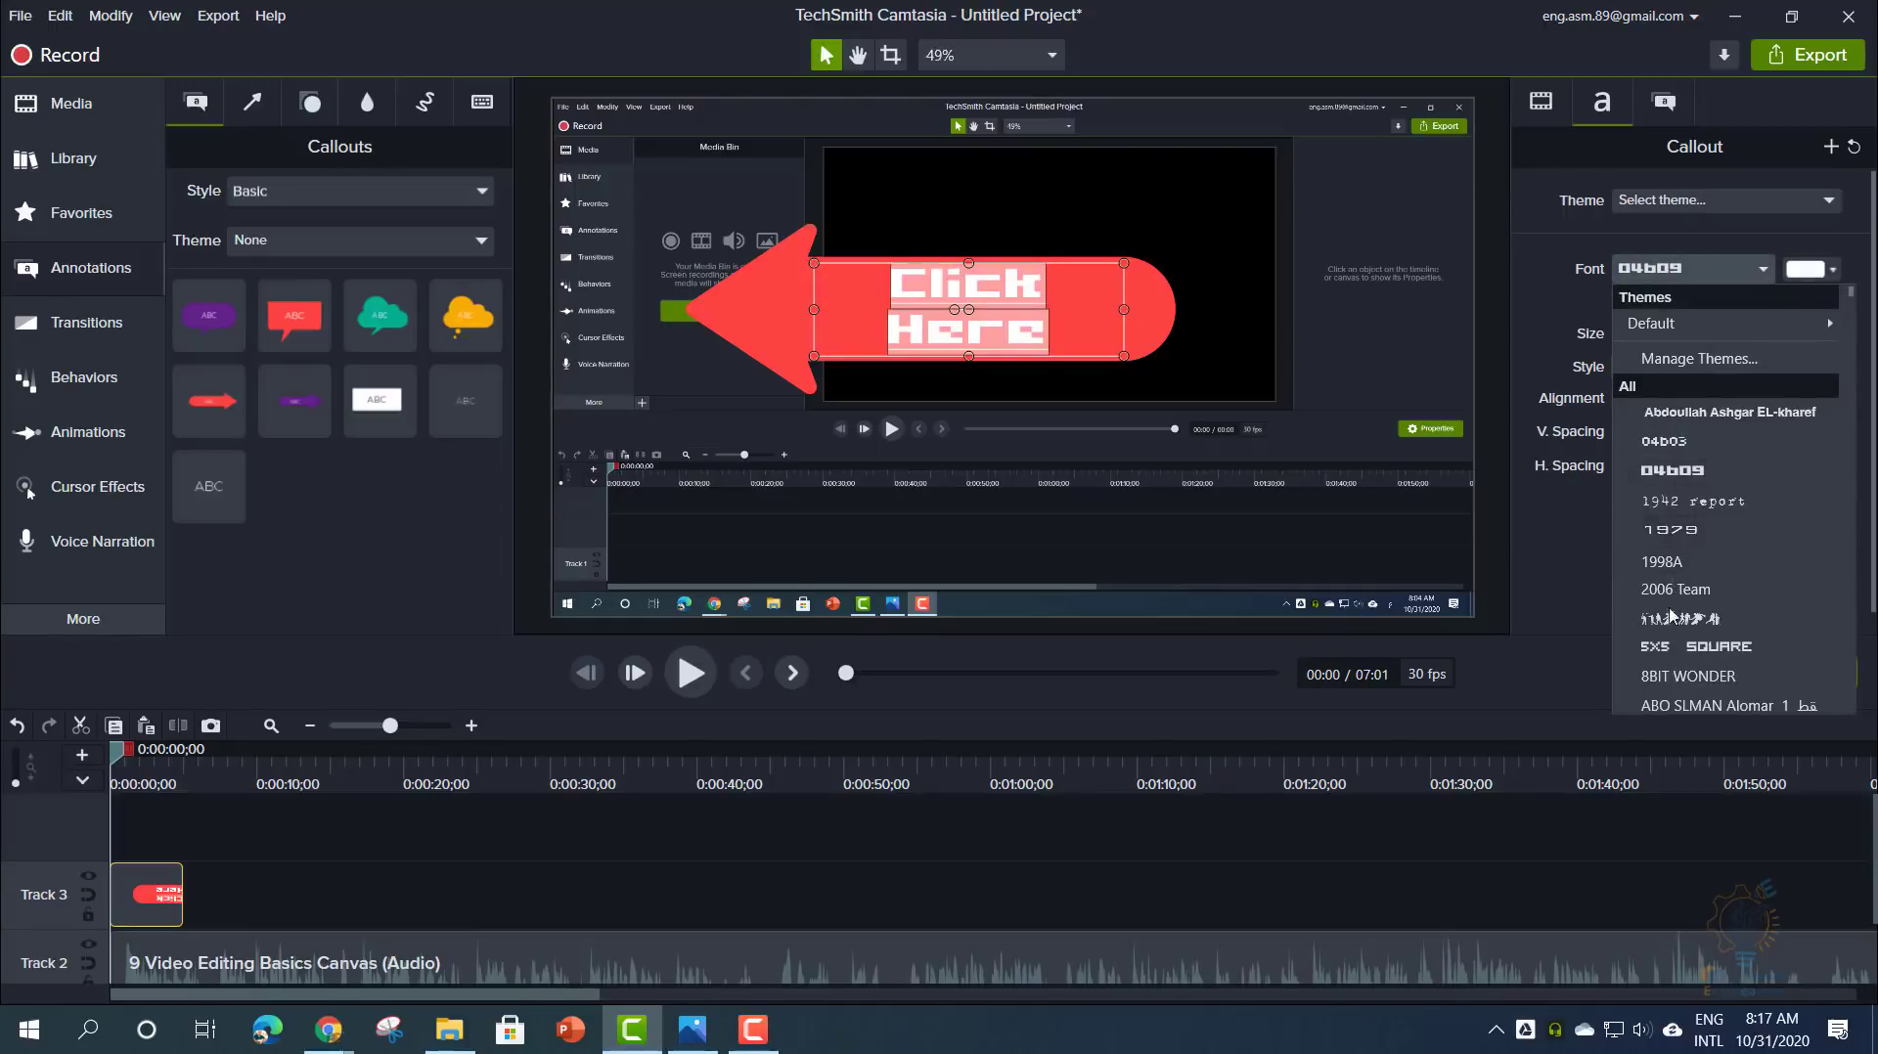
click(1671, 648)
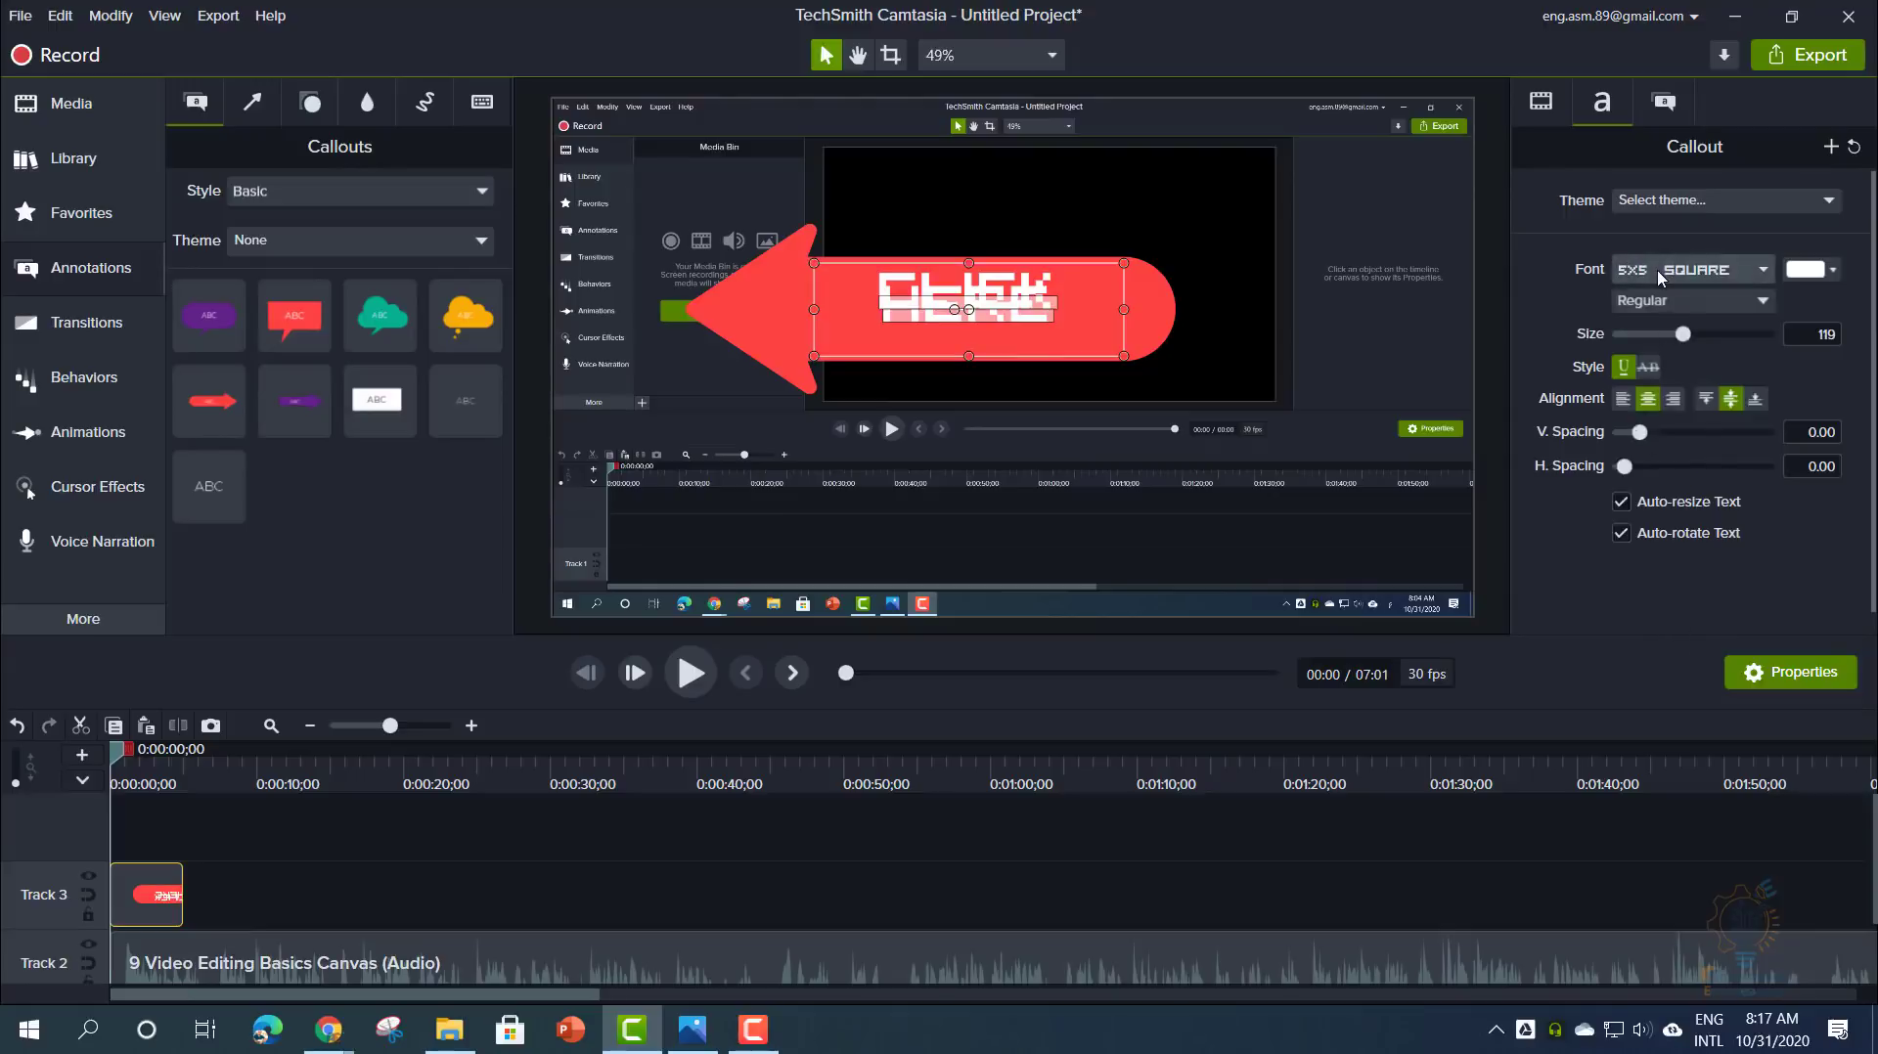
click(1658, 272)
click(1680, 677)
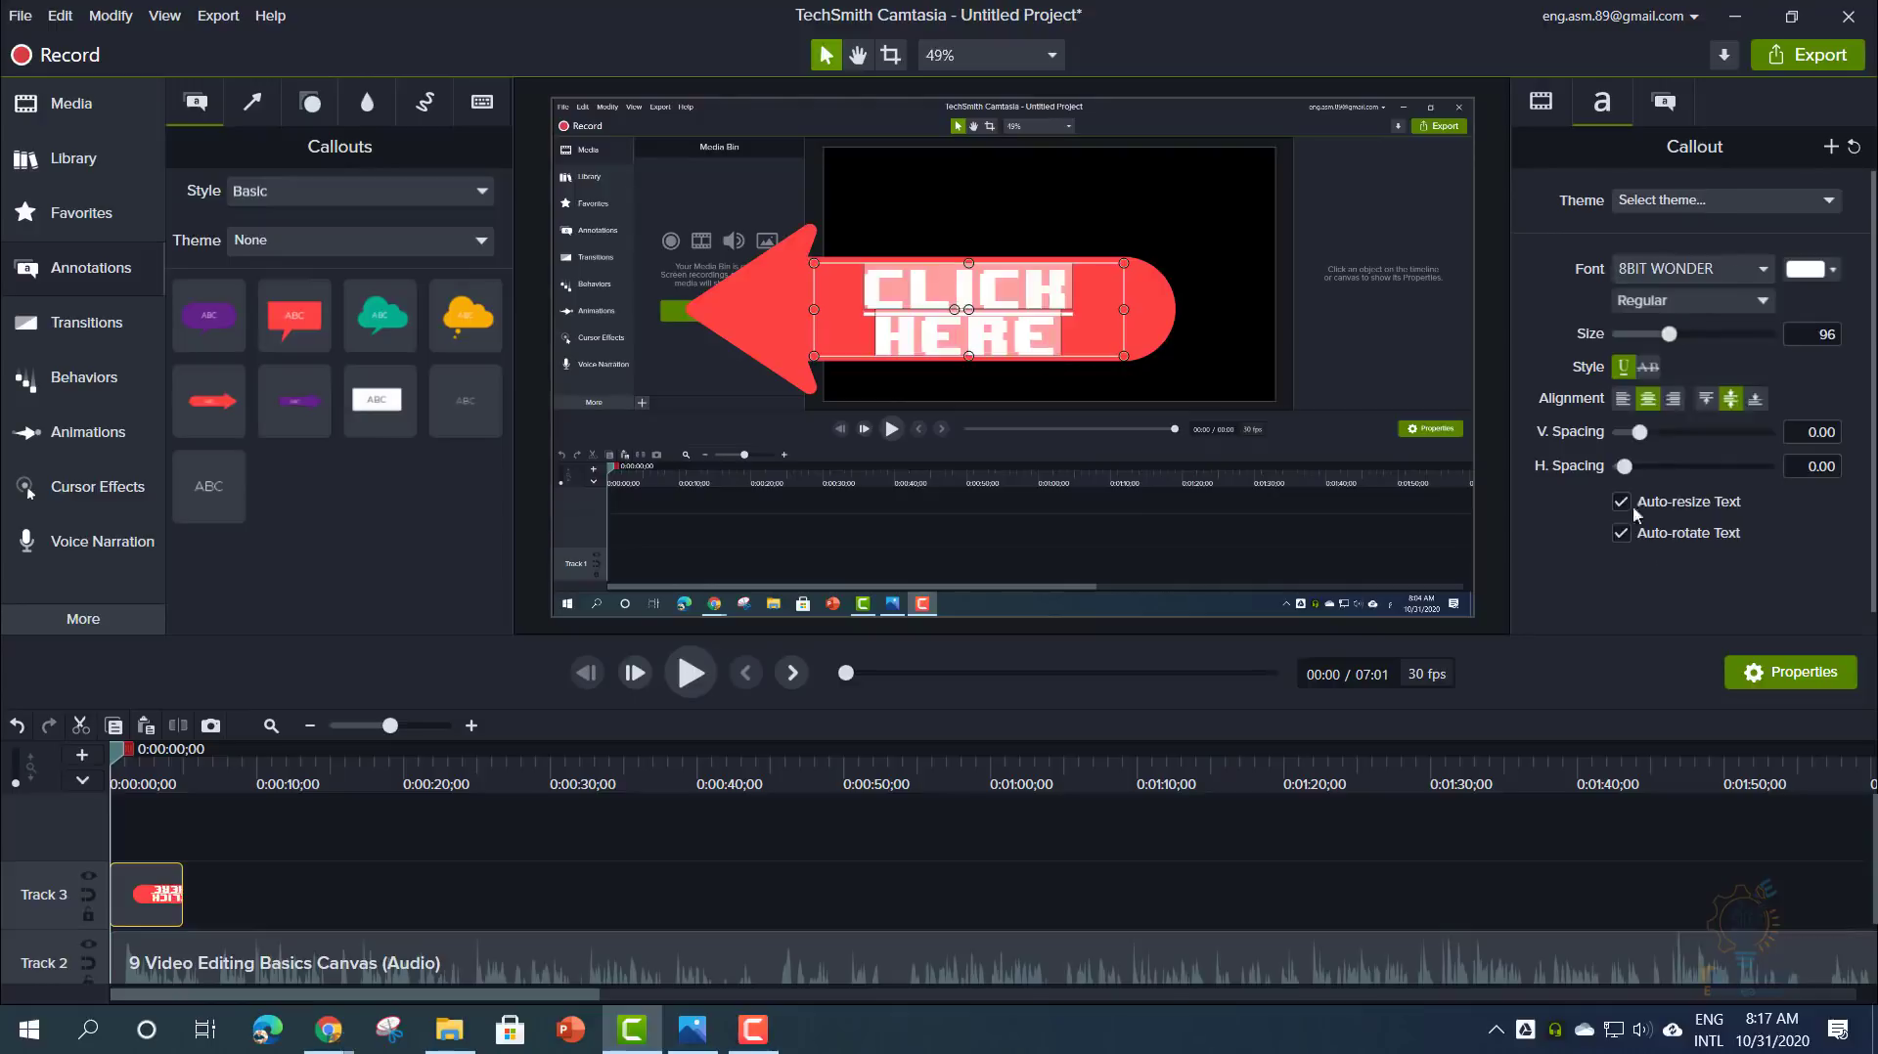
mouse_move(1640, 439)
mouse_down()
mouse_move(1674, 437)
mouse_move(1636, 434)
mouse_move(1633, 471)
mouse_up()
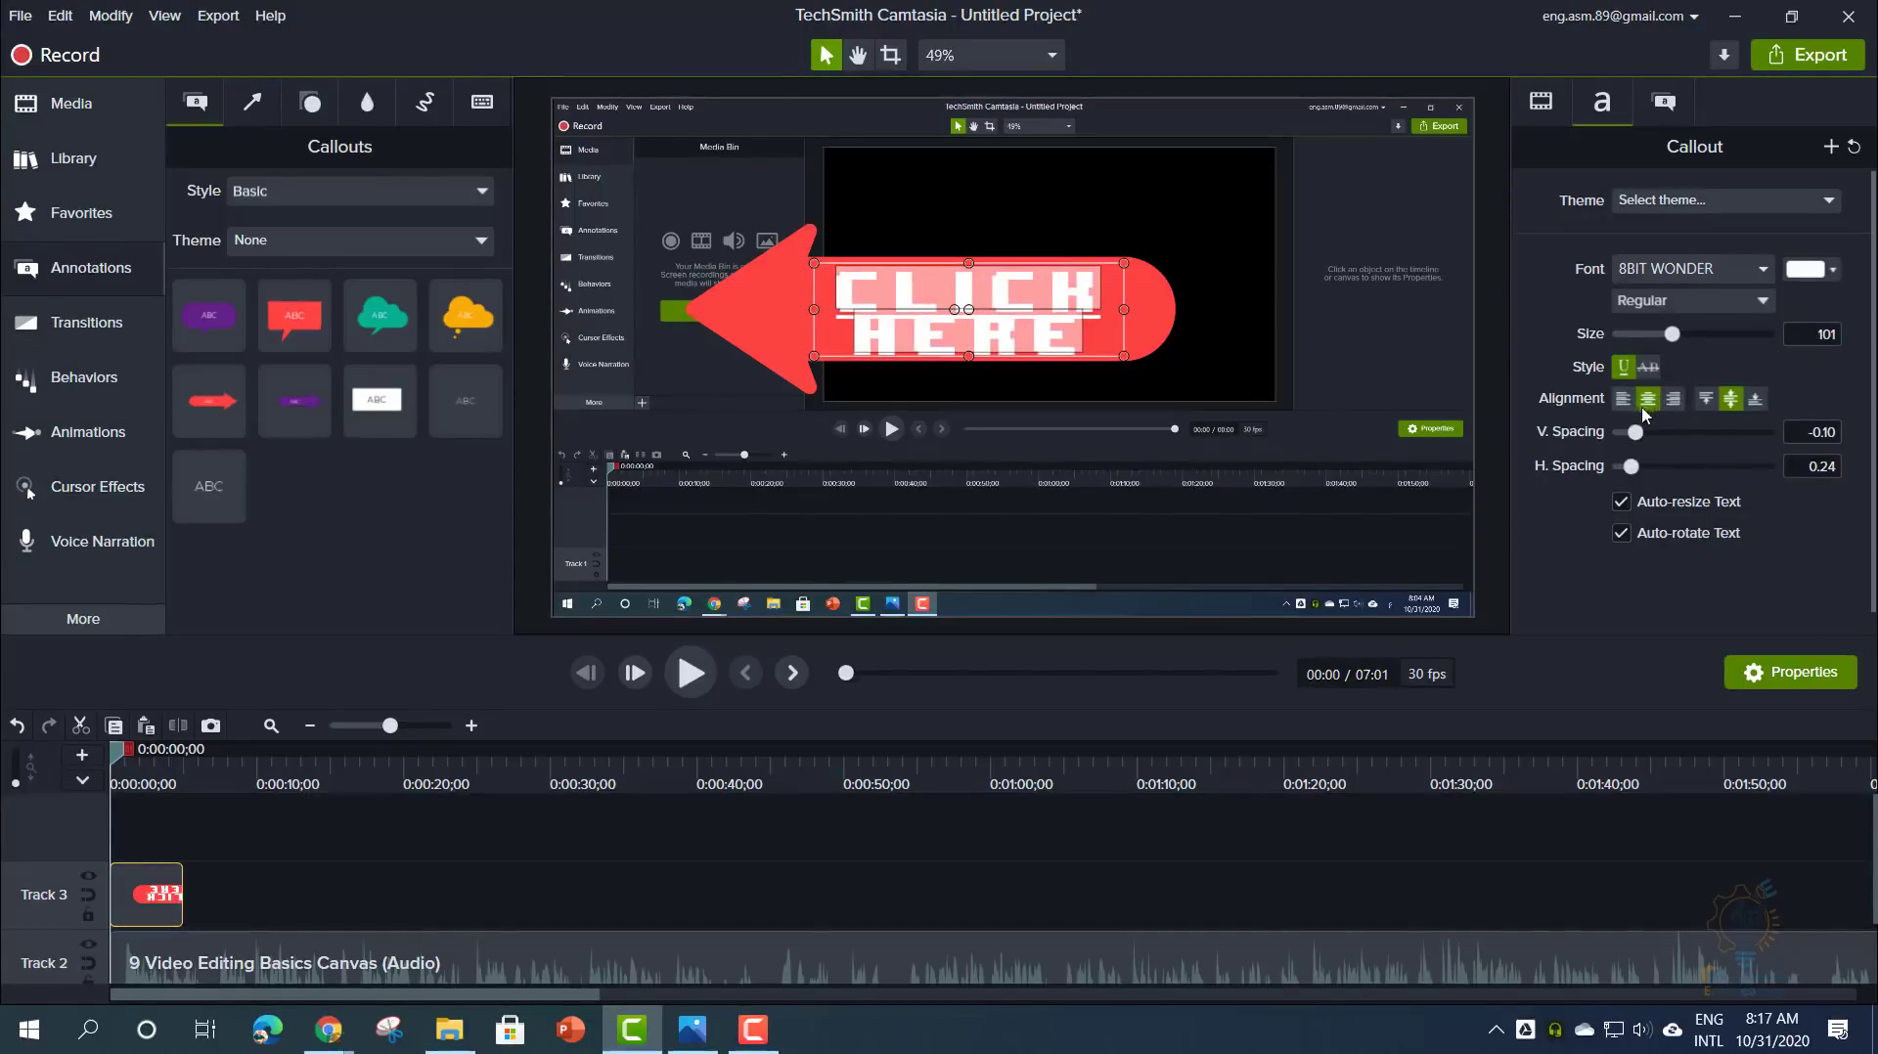
click(1687, 301)
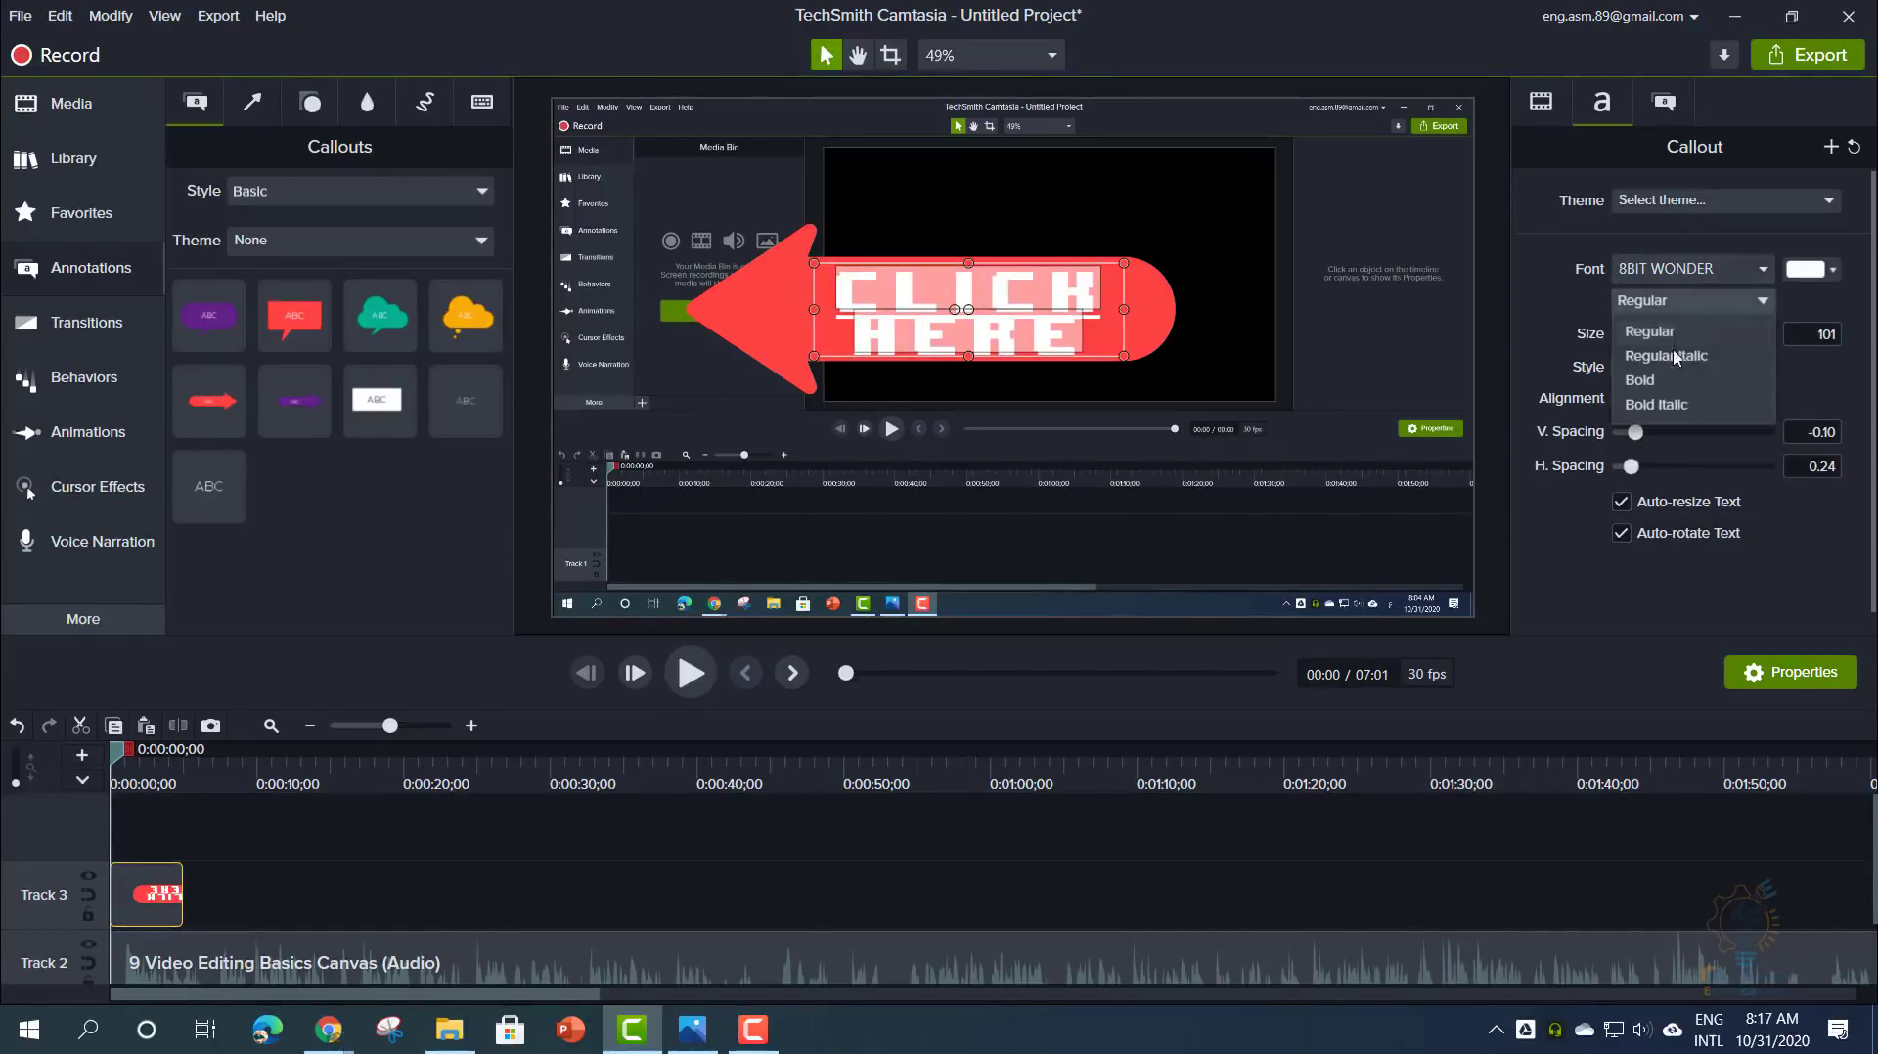
click(1670, 381)
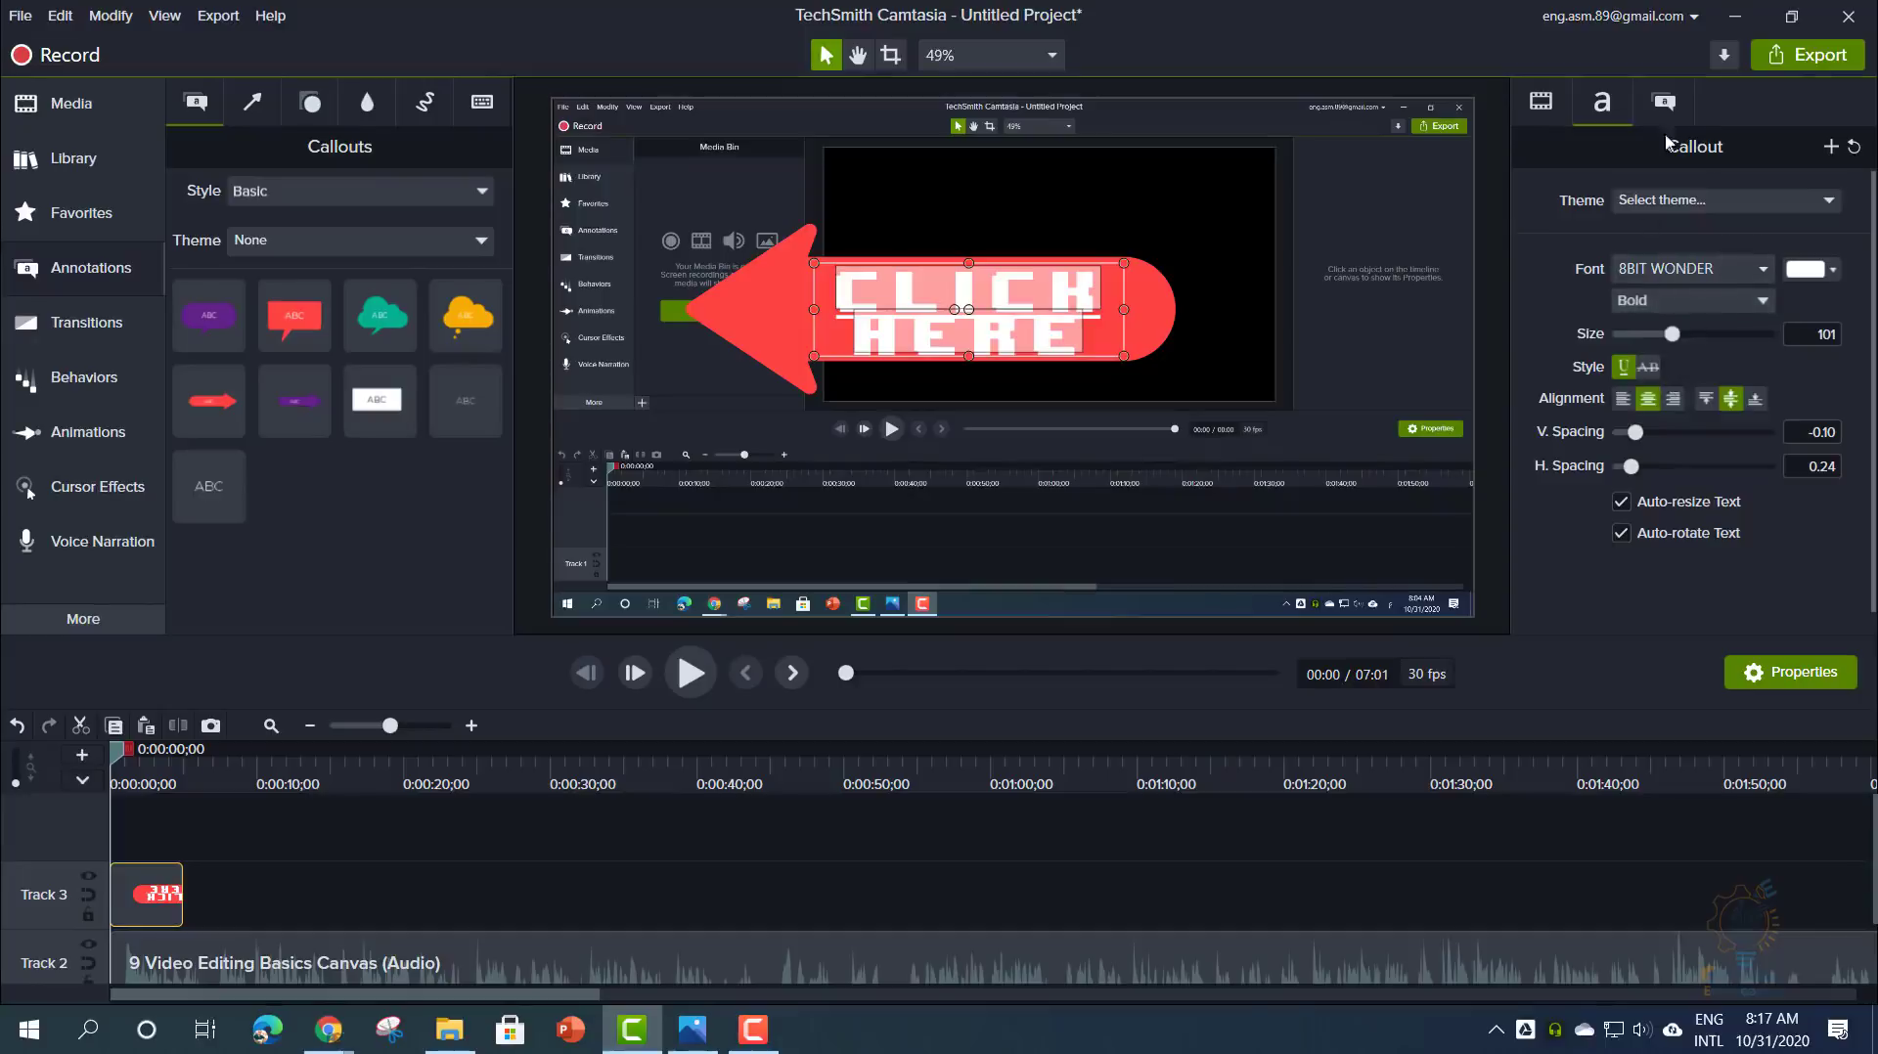
click(1662, 103)
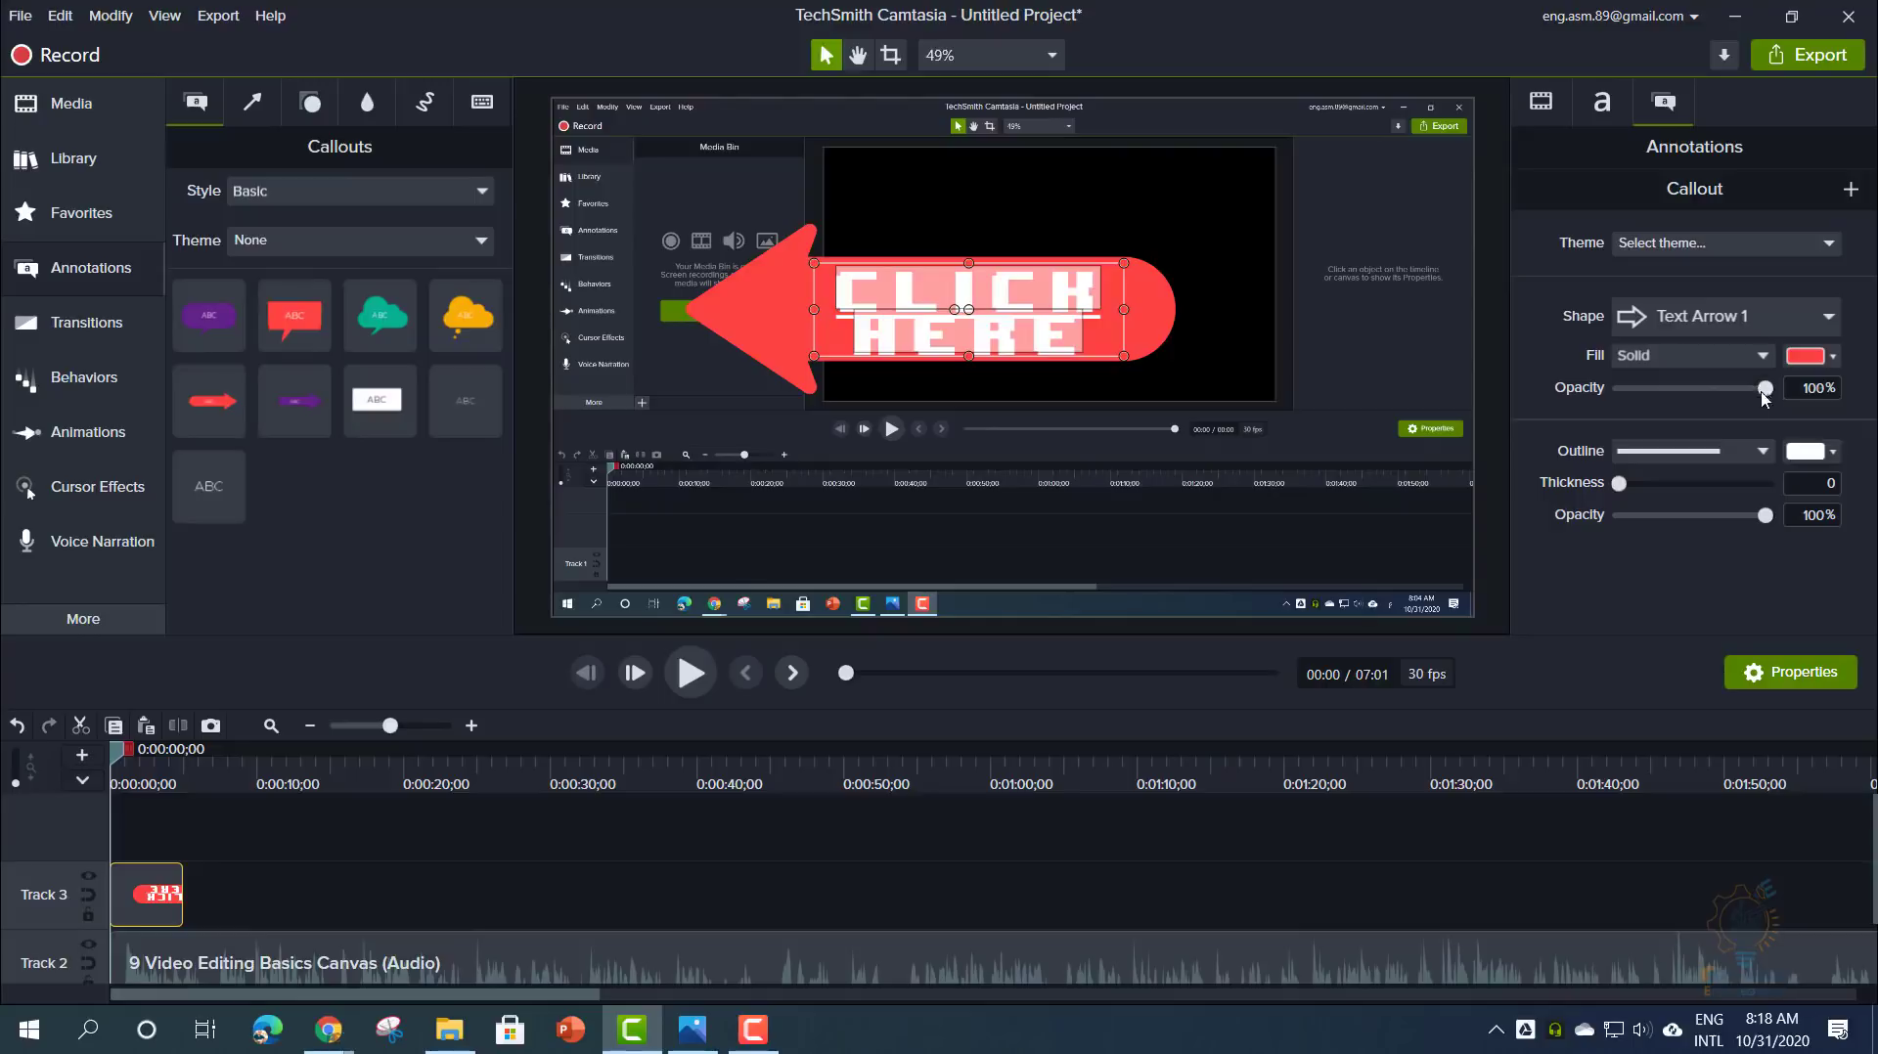
- Make the callout fill magenta and partly transparent
mouse_move(1764, 388)
mouse_down()
mouse_move(1674, 393)
mouse_move(1752, 399)
mouse_up()
click(1808, 356)
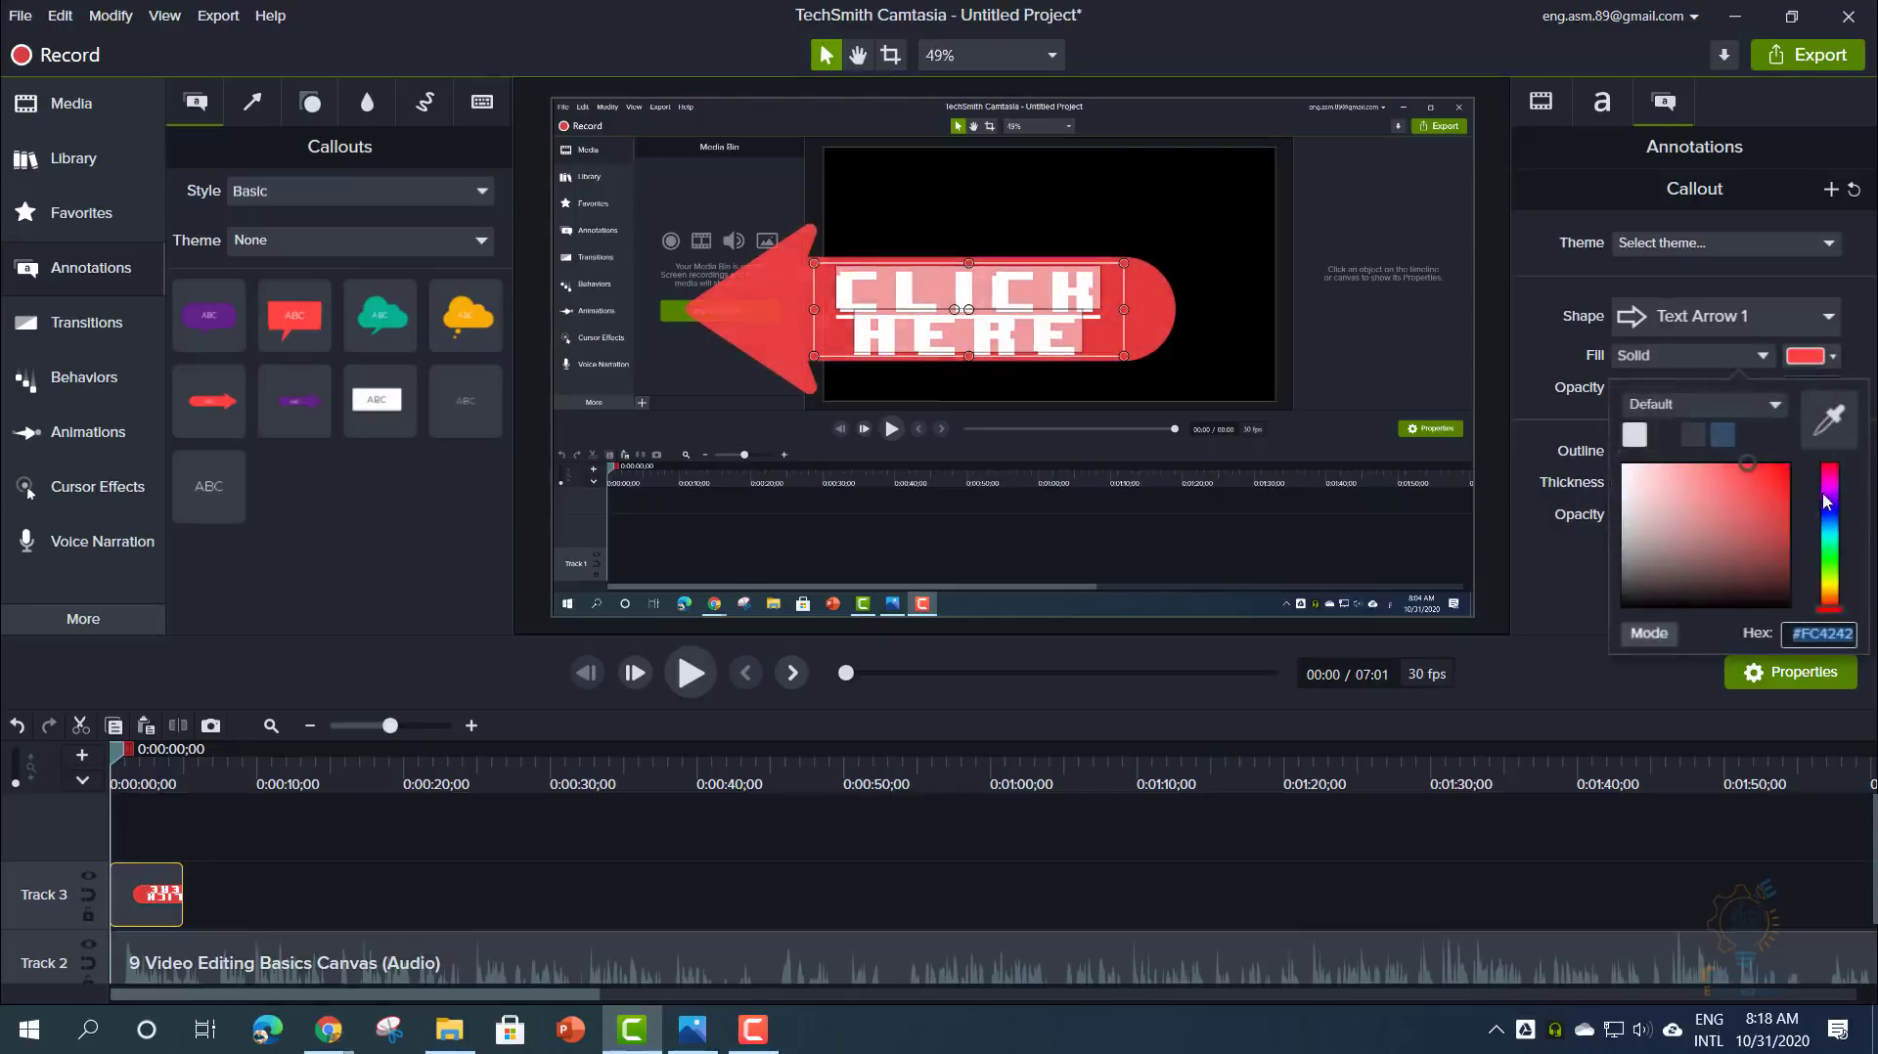
click(1825, 497)
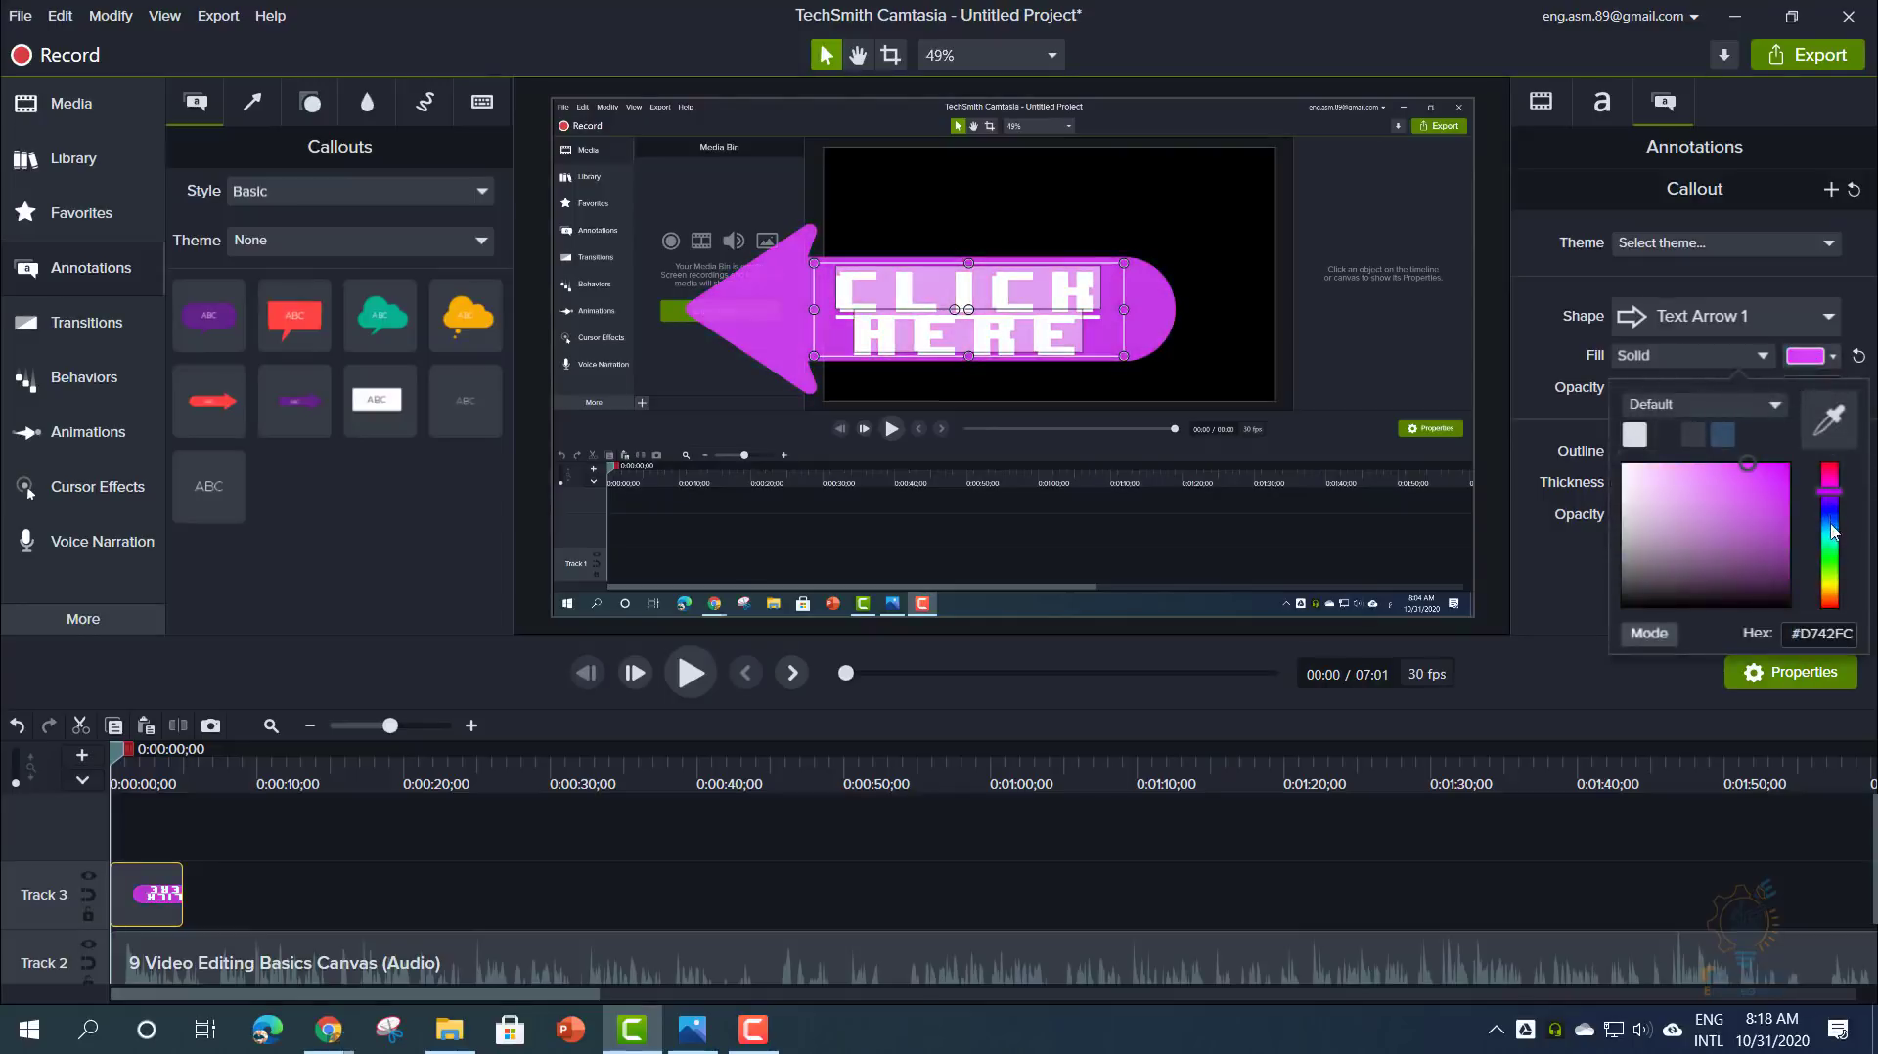
- Try Text Rectangle, Speech Bubble 2 and Thought Bubble 2 shapes, keeping Text Arrow 1
click(1663, 317)
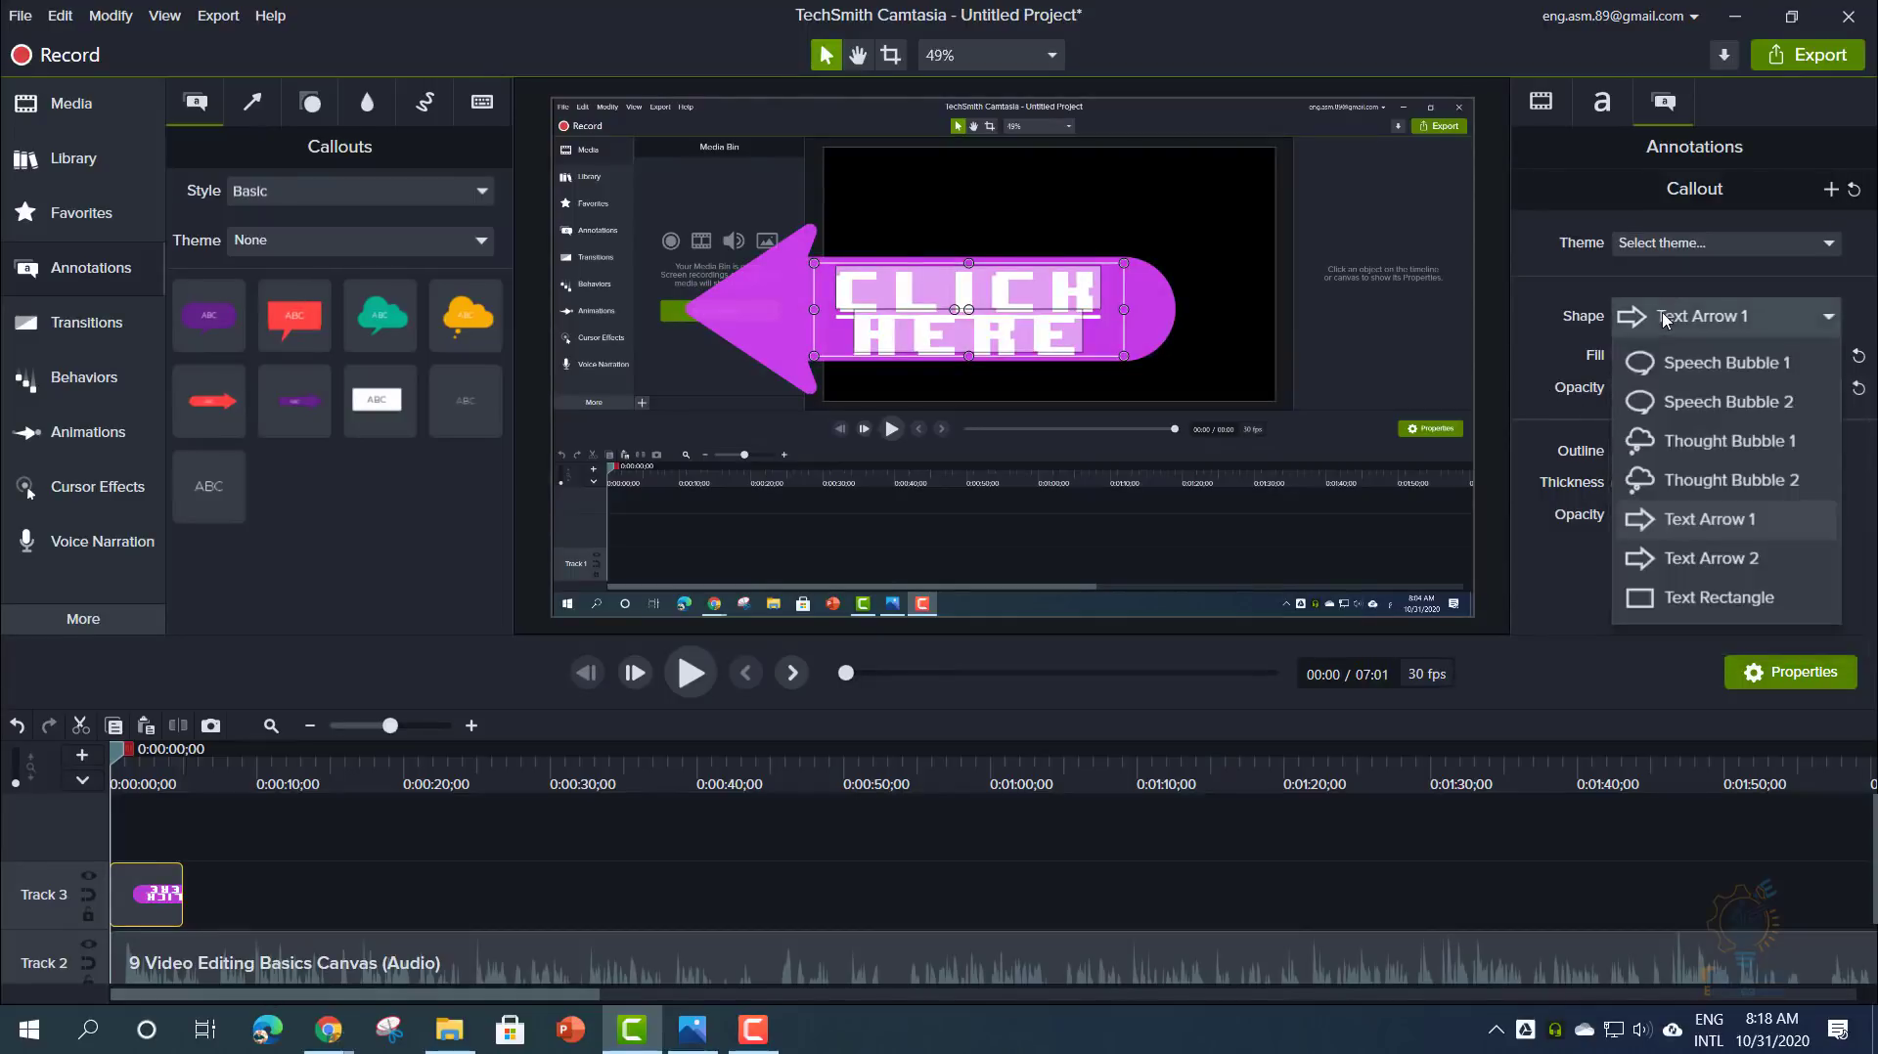
click(1687, 604)
click(1700, 318)
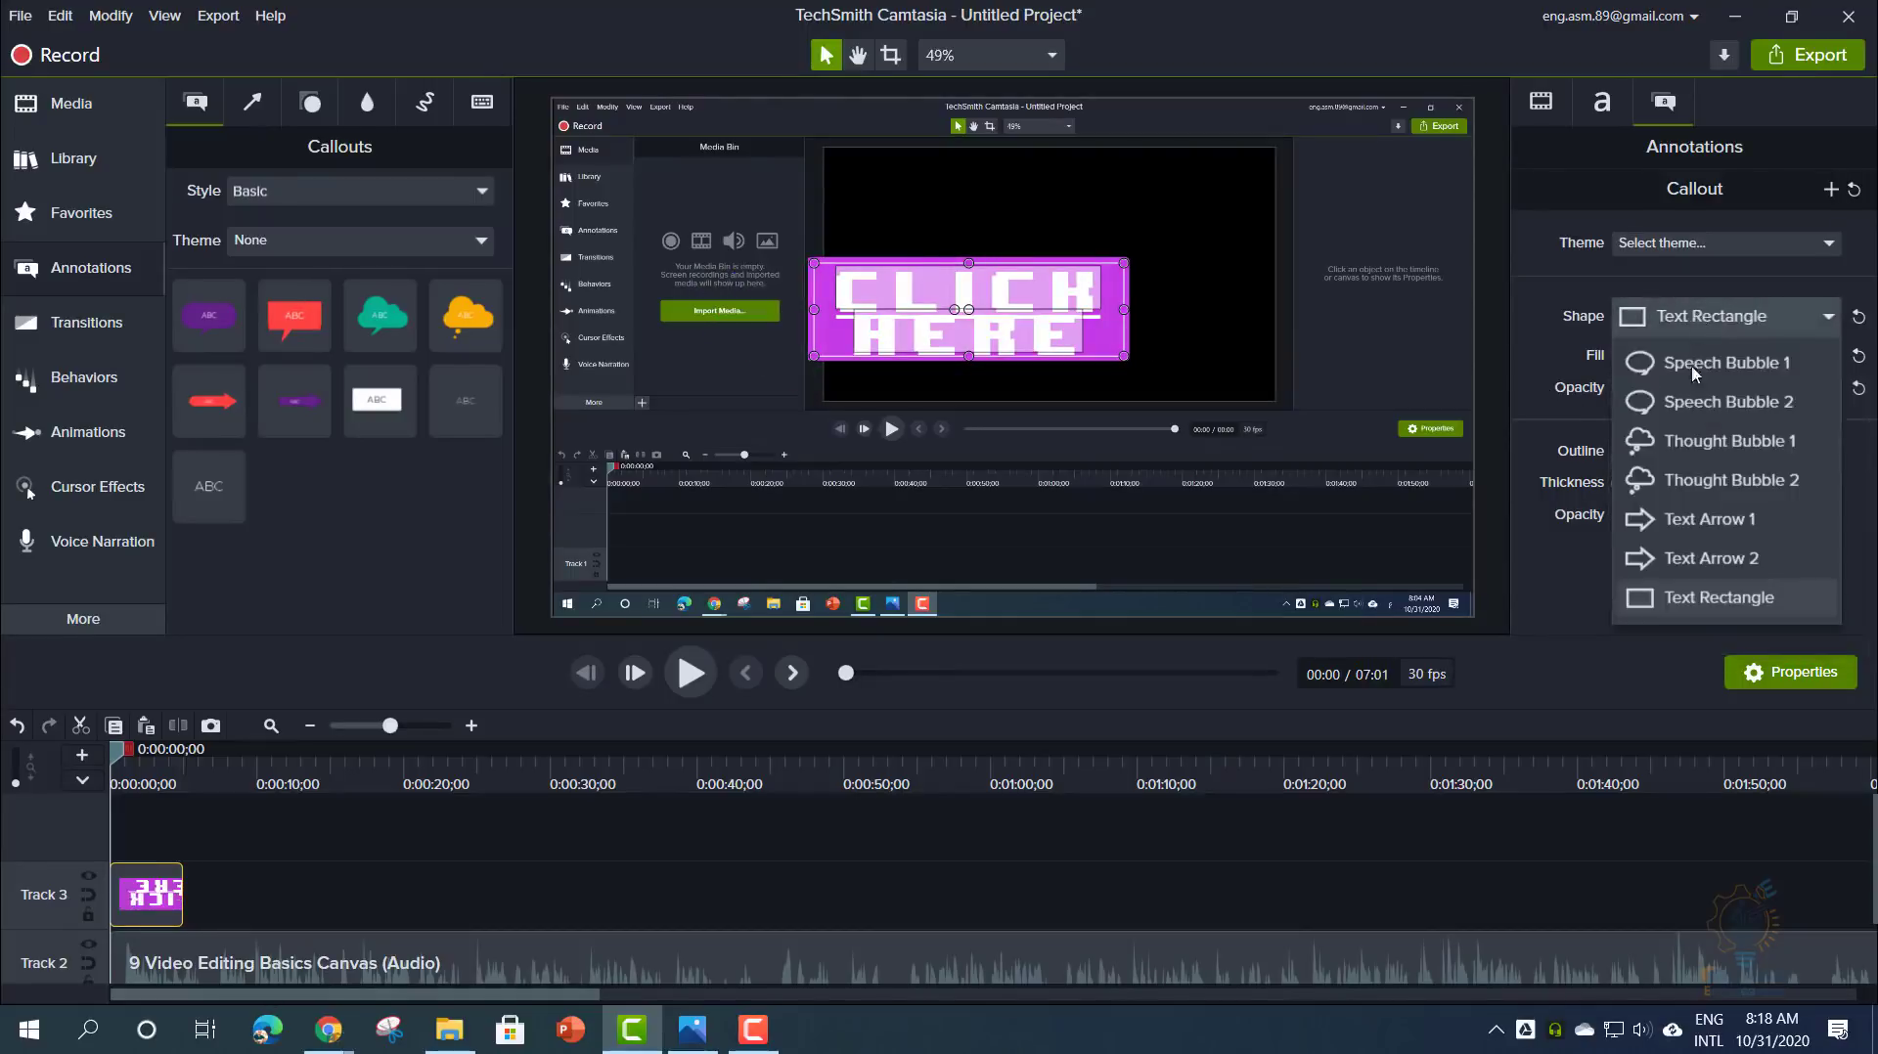
click(1689, 397)
click(1686, 329)
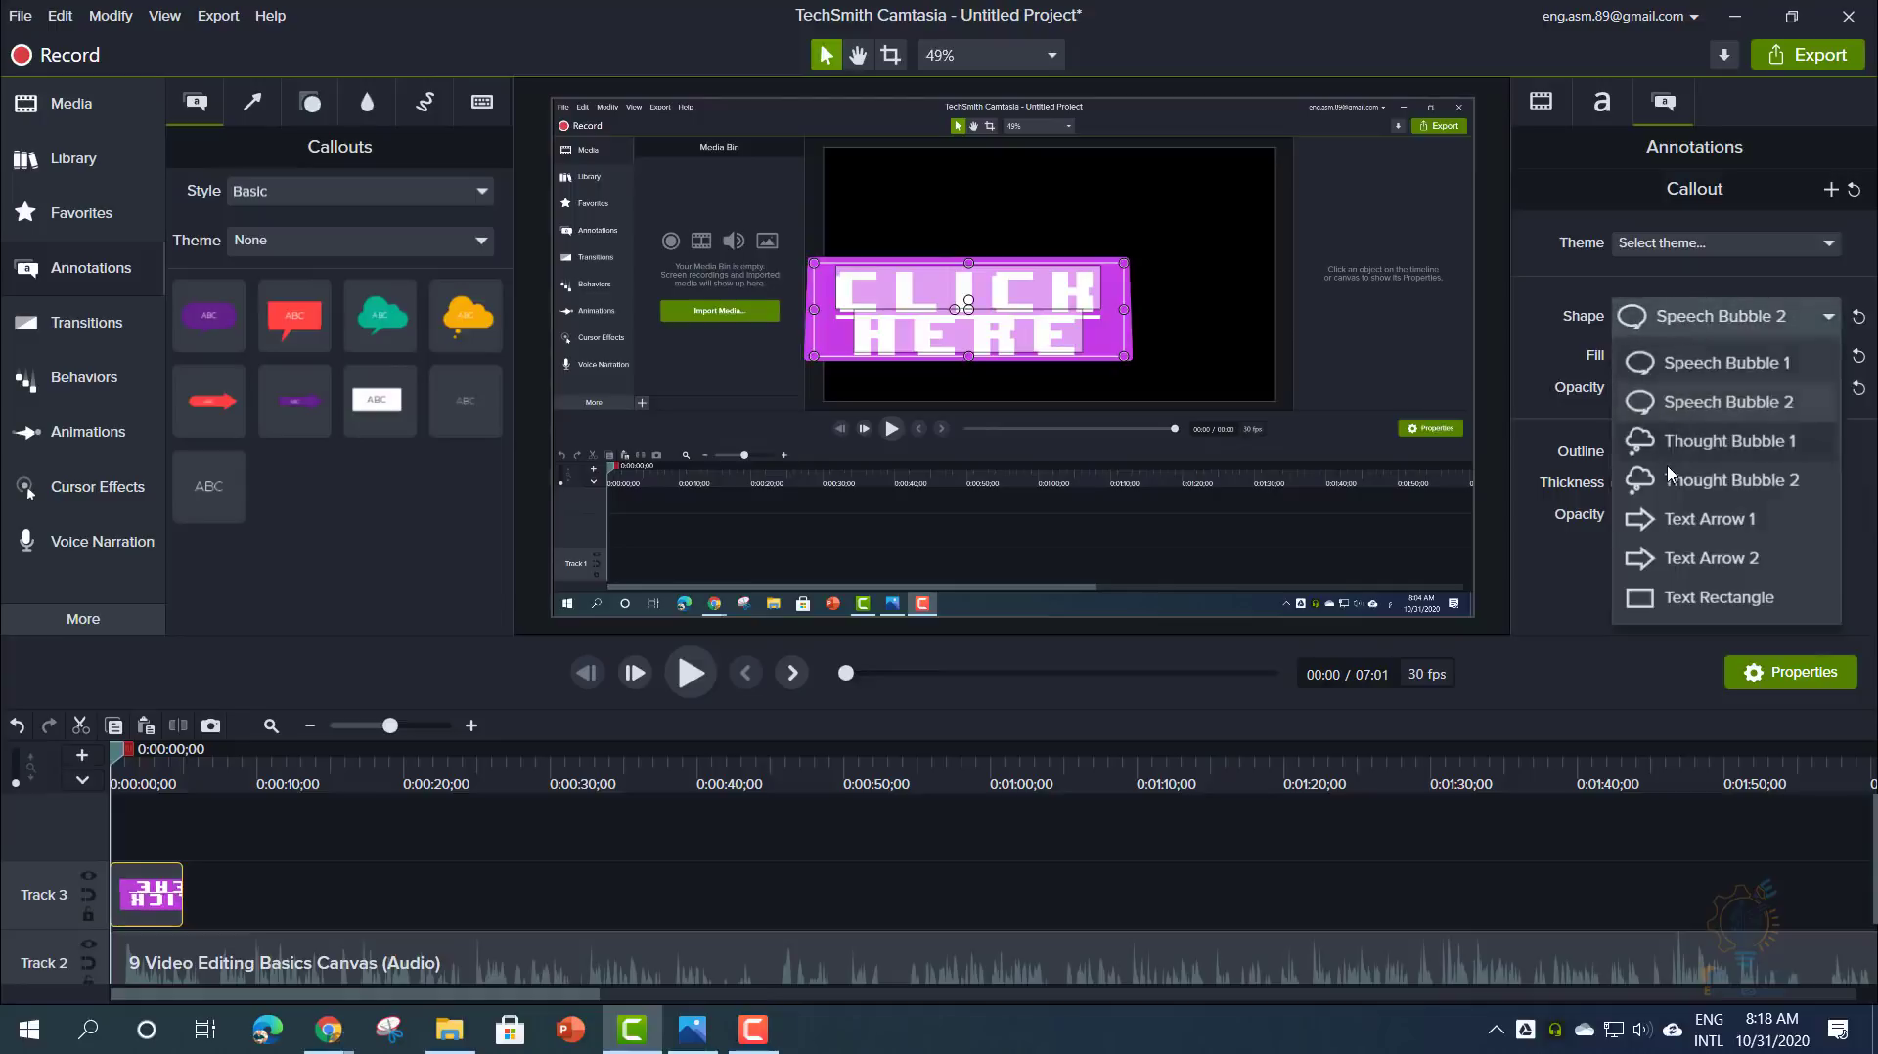
click(1664, 481)
click(1687, 323)
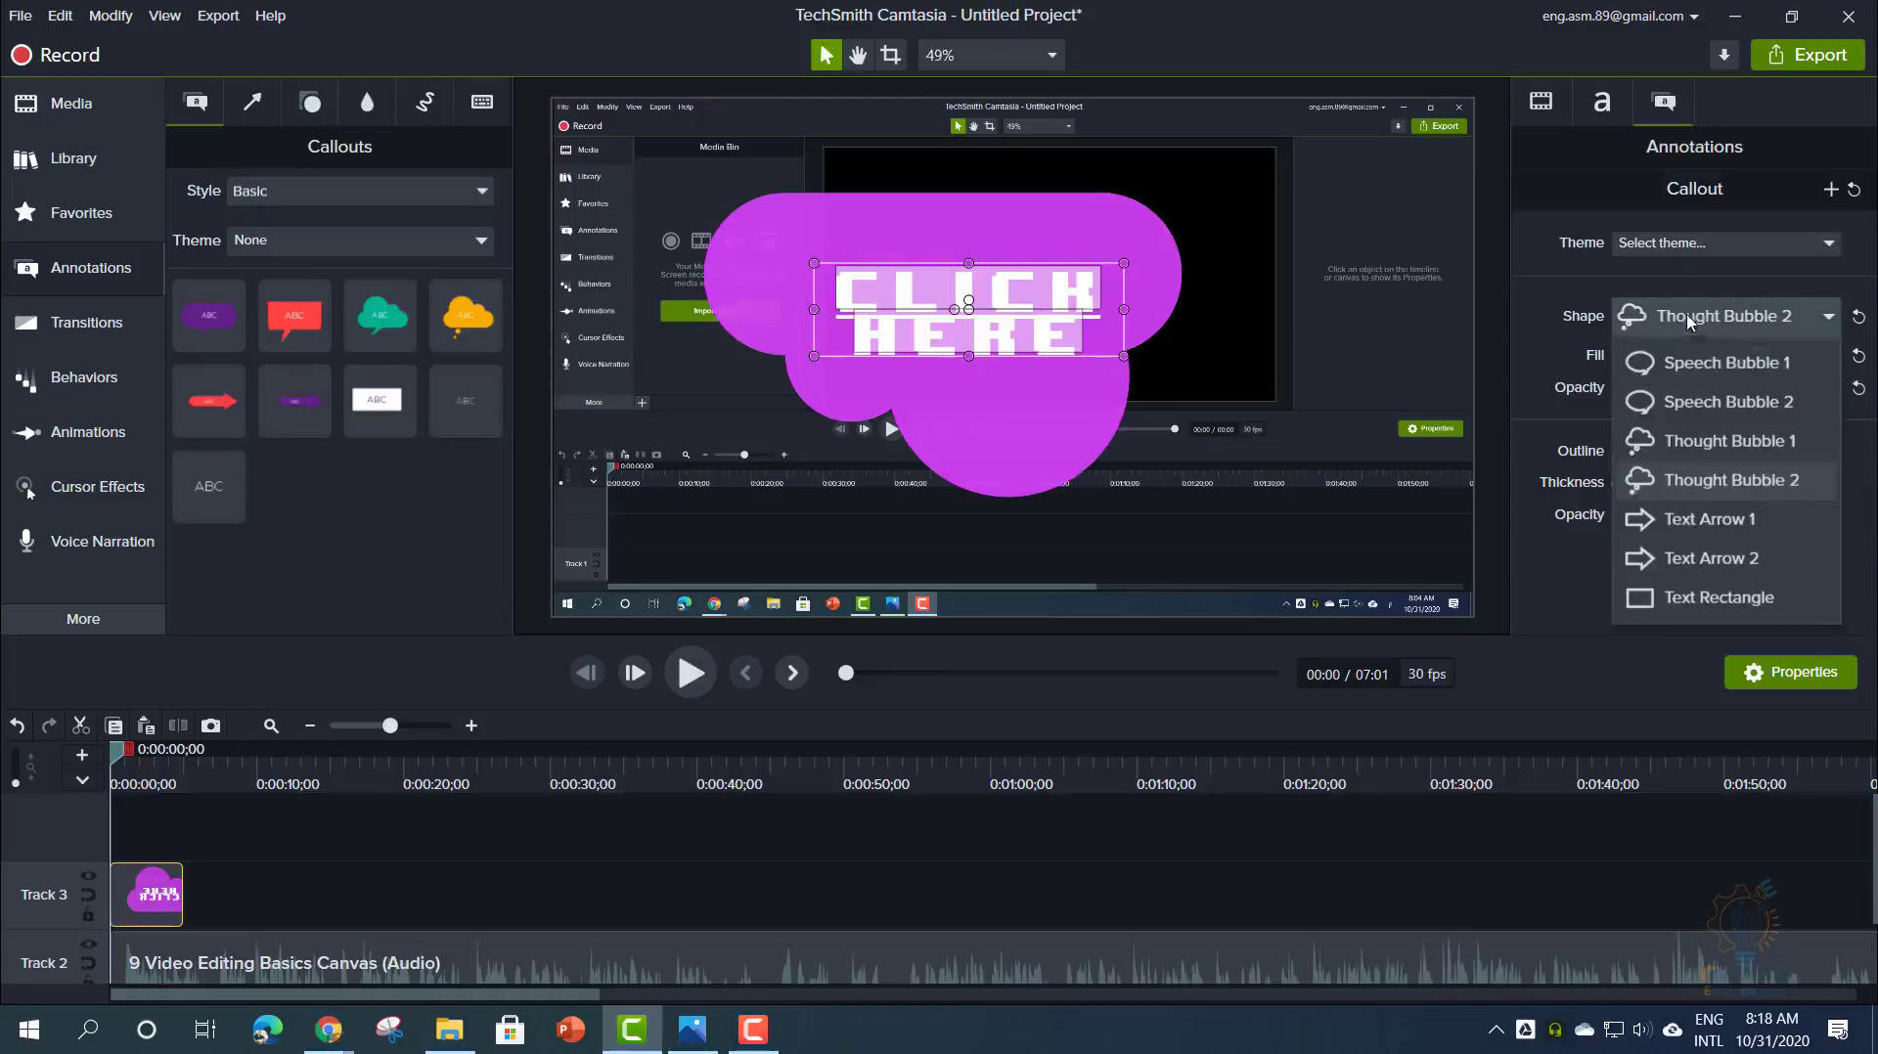
click(1681, 517)
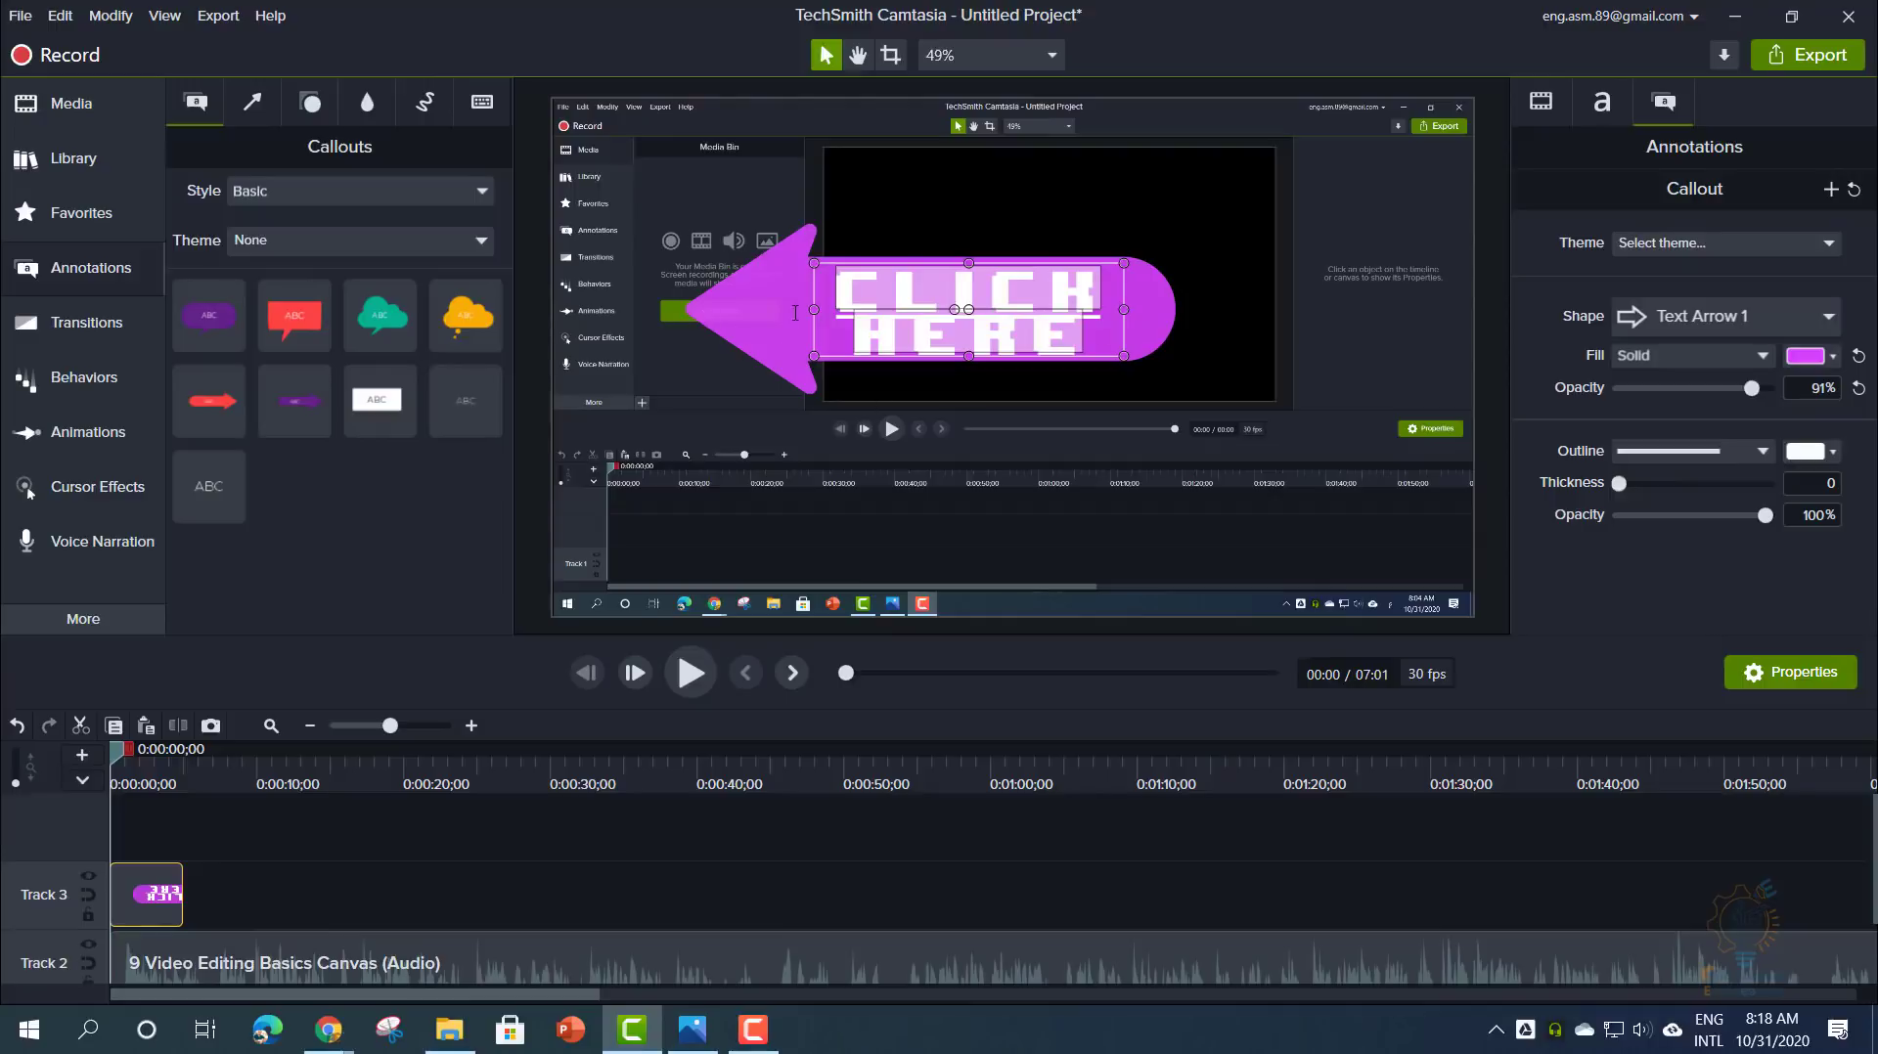
- Move the CLICK HERE callout right and pull its right edge in
click(847, 548)
click(847, 548)
click(797, 313)
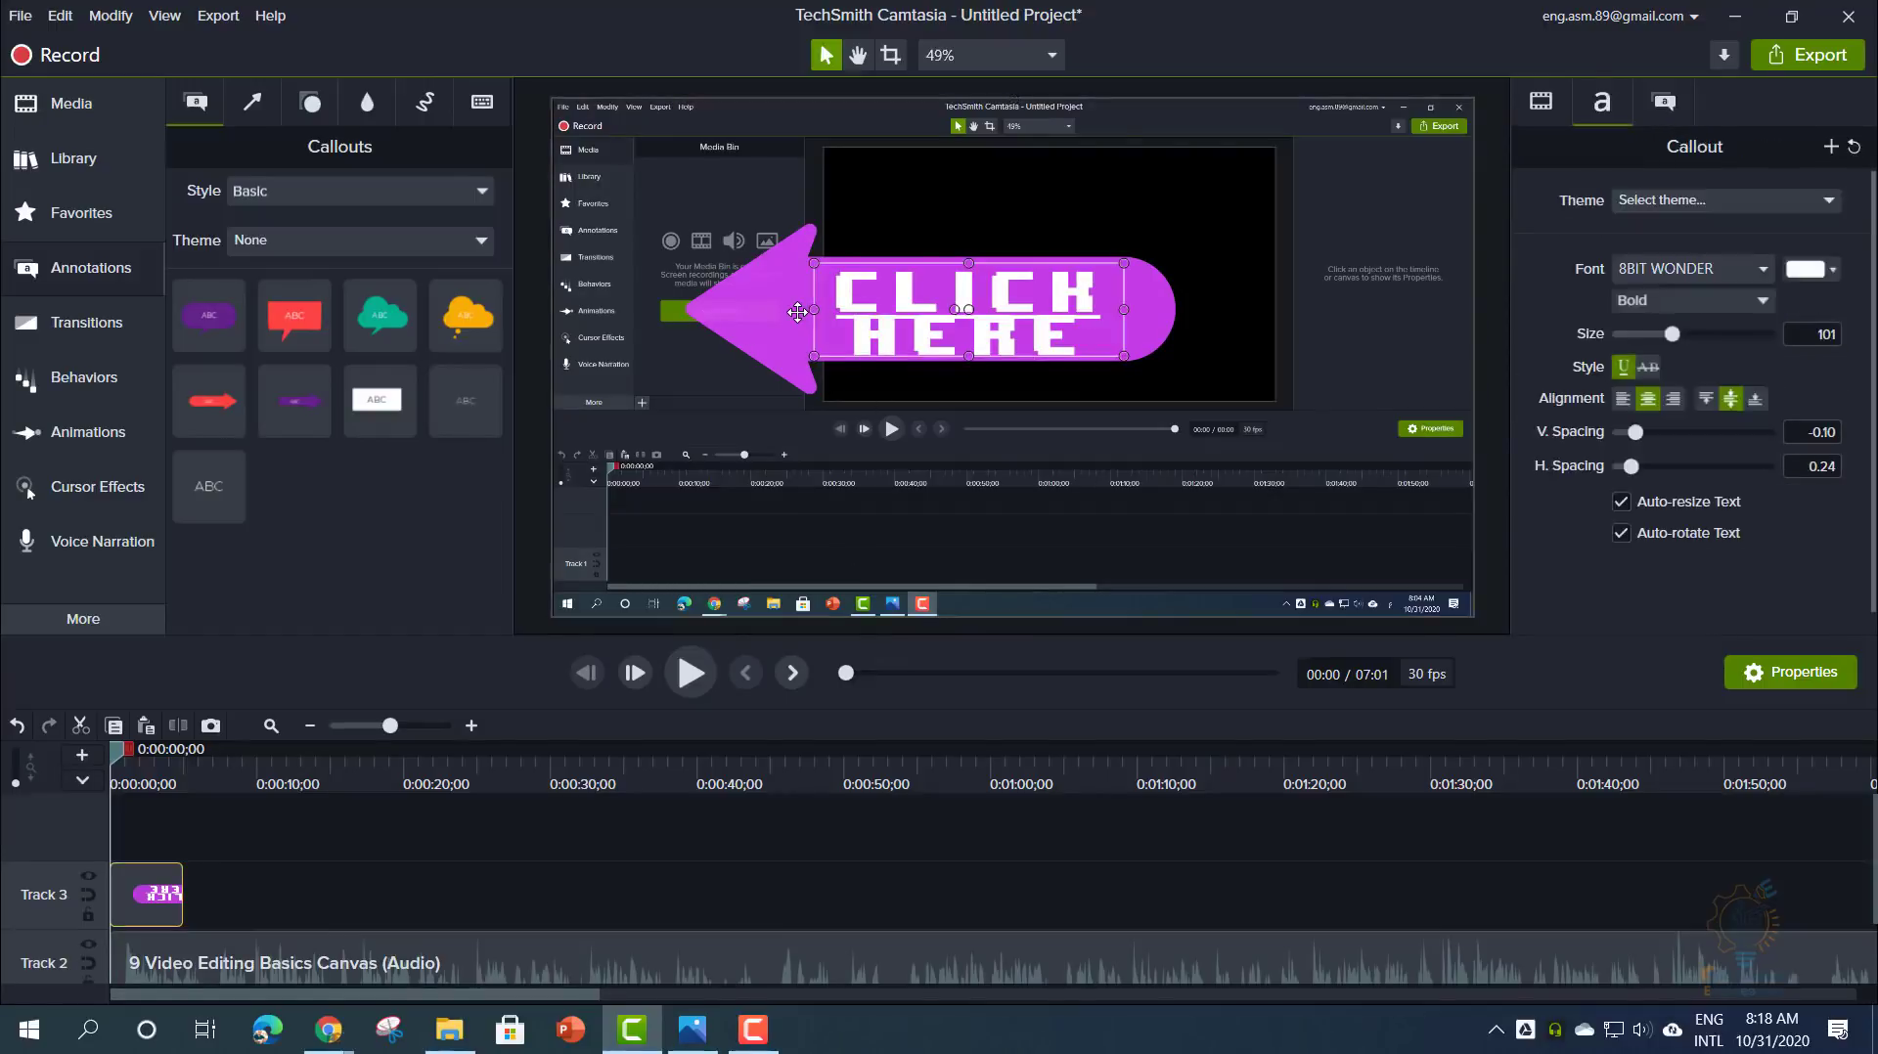
drag(797, 313, 874, 327)
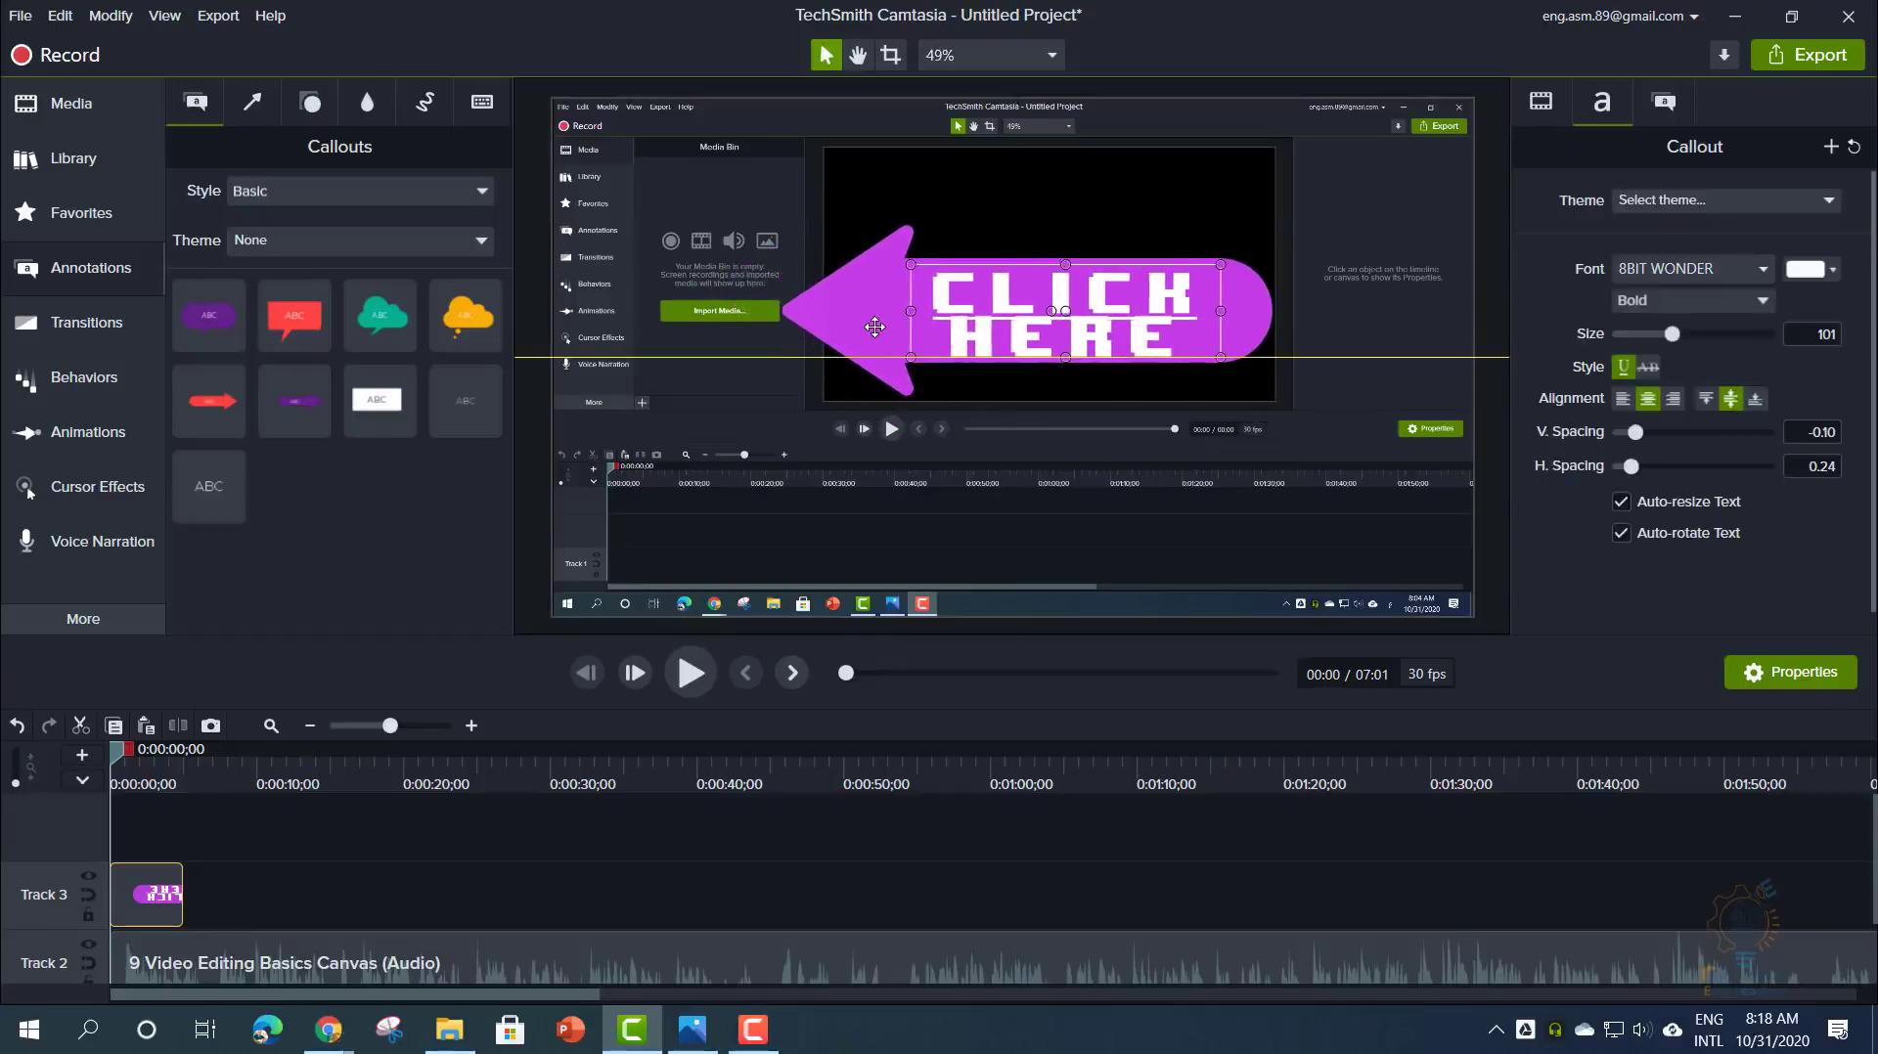
drag(1221, 357, 968, 280)
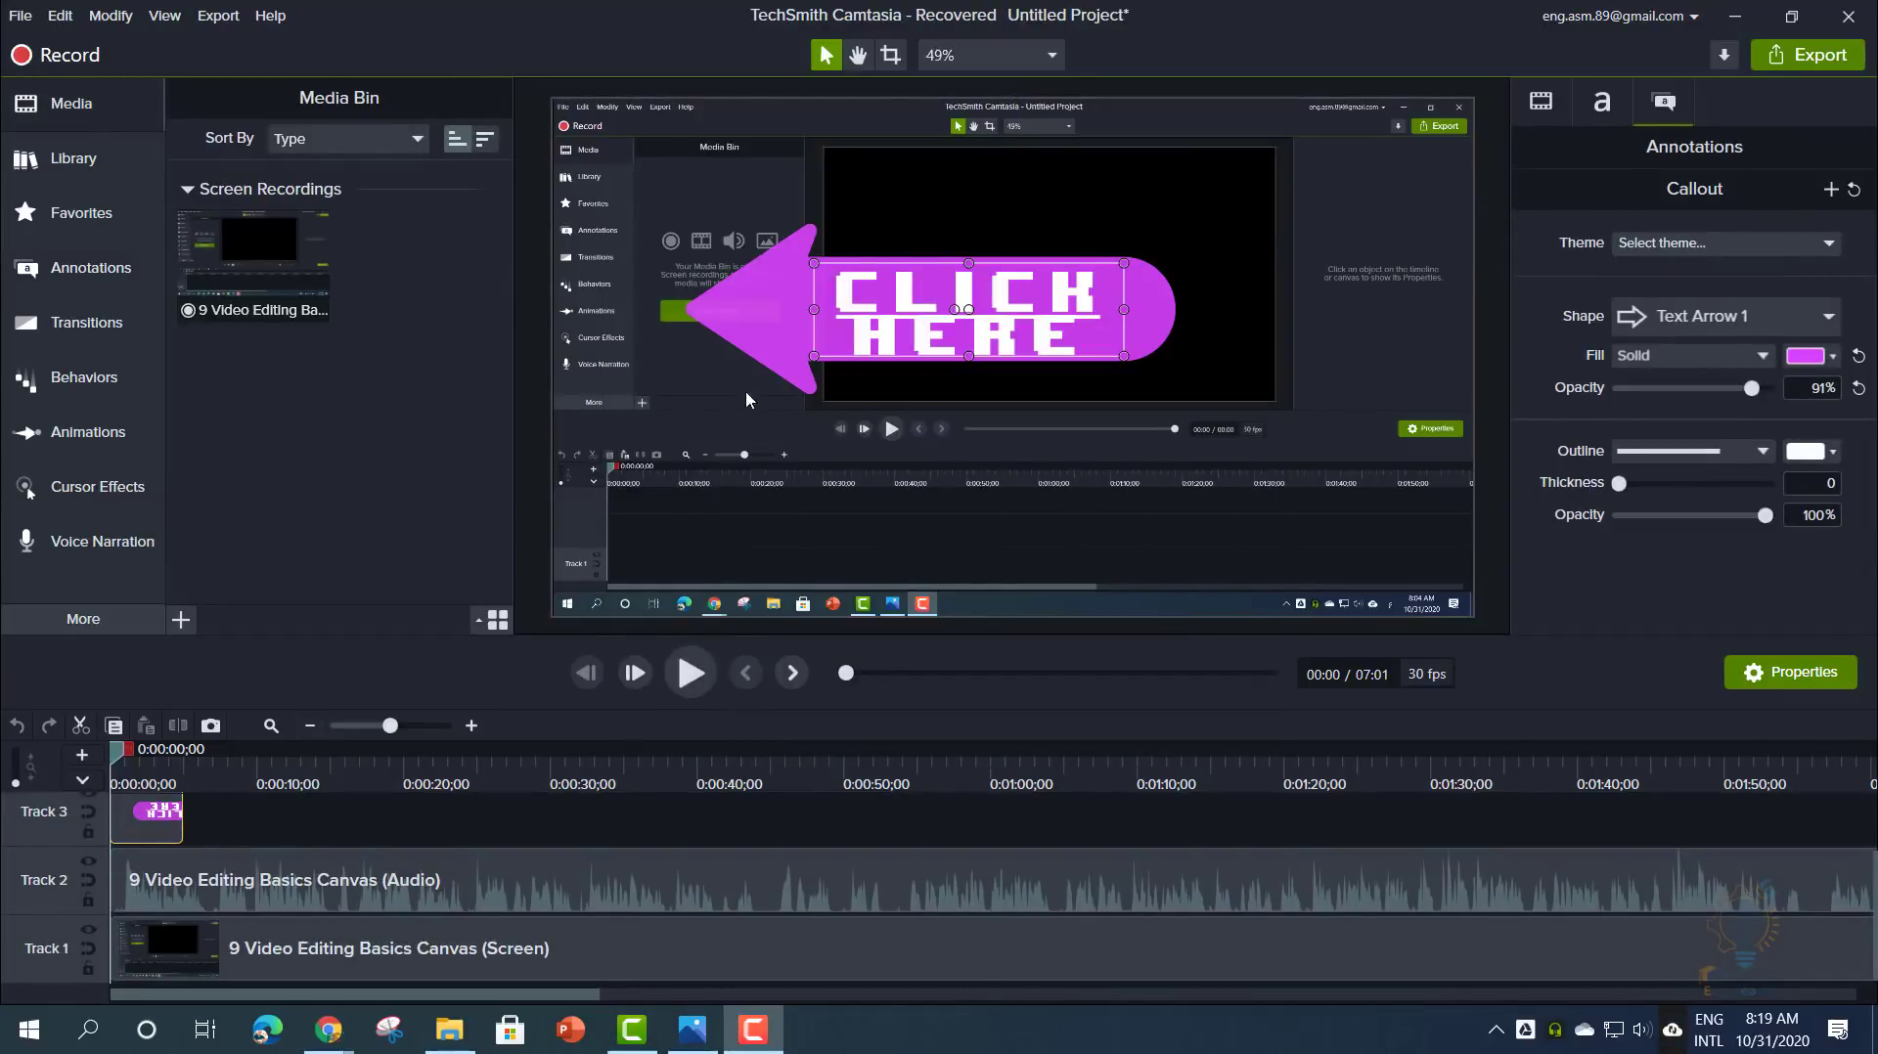
- Nudge CLICK HERE right, browse Arrows & Lines, Shapes and Blur tabs, ending on Shapes
drag(754, 322, 871, 325)
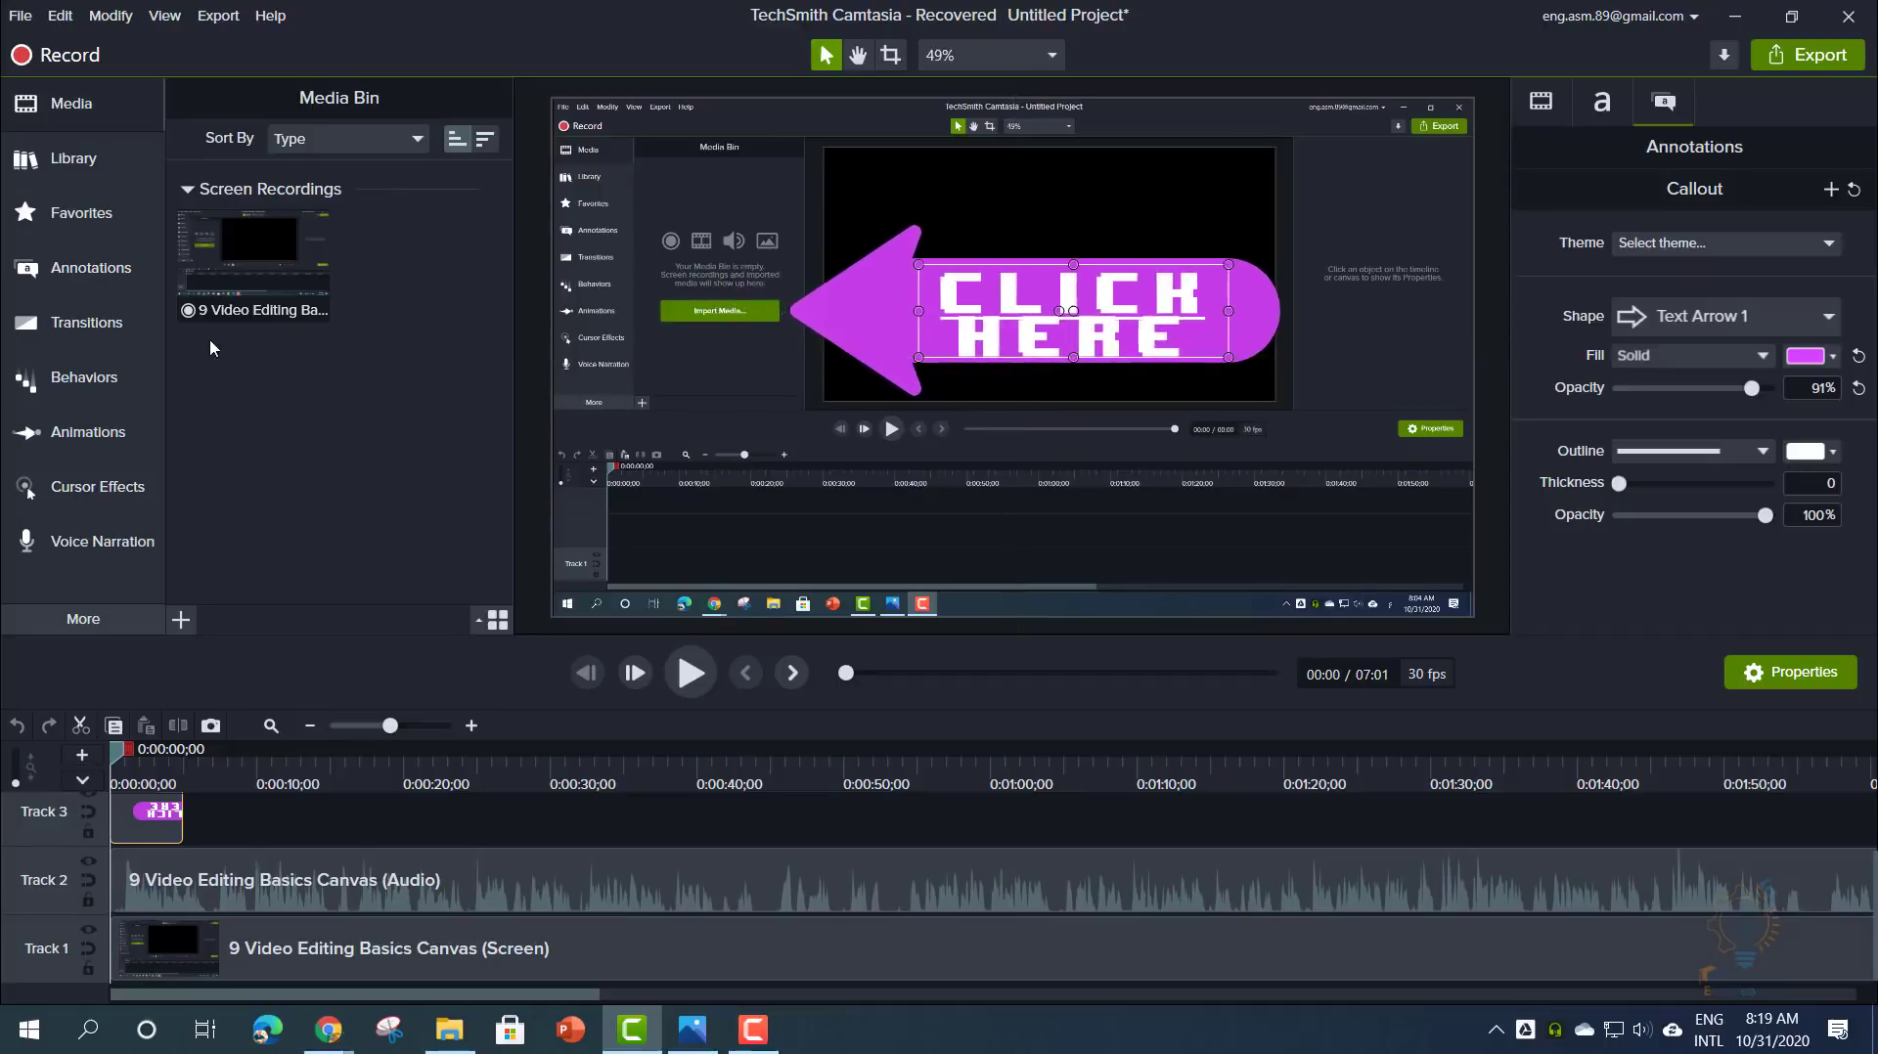
click(112, 274)
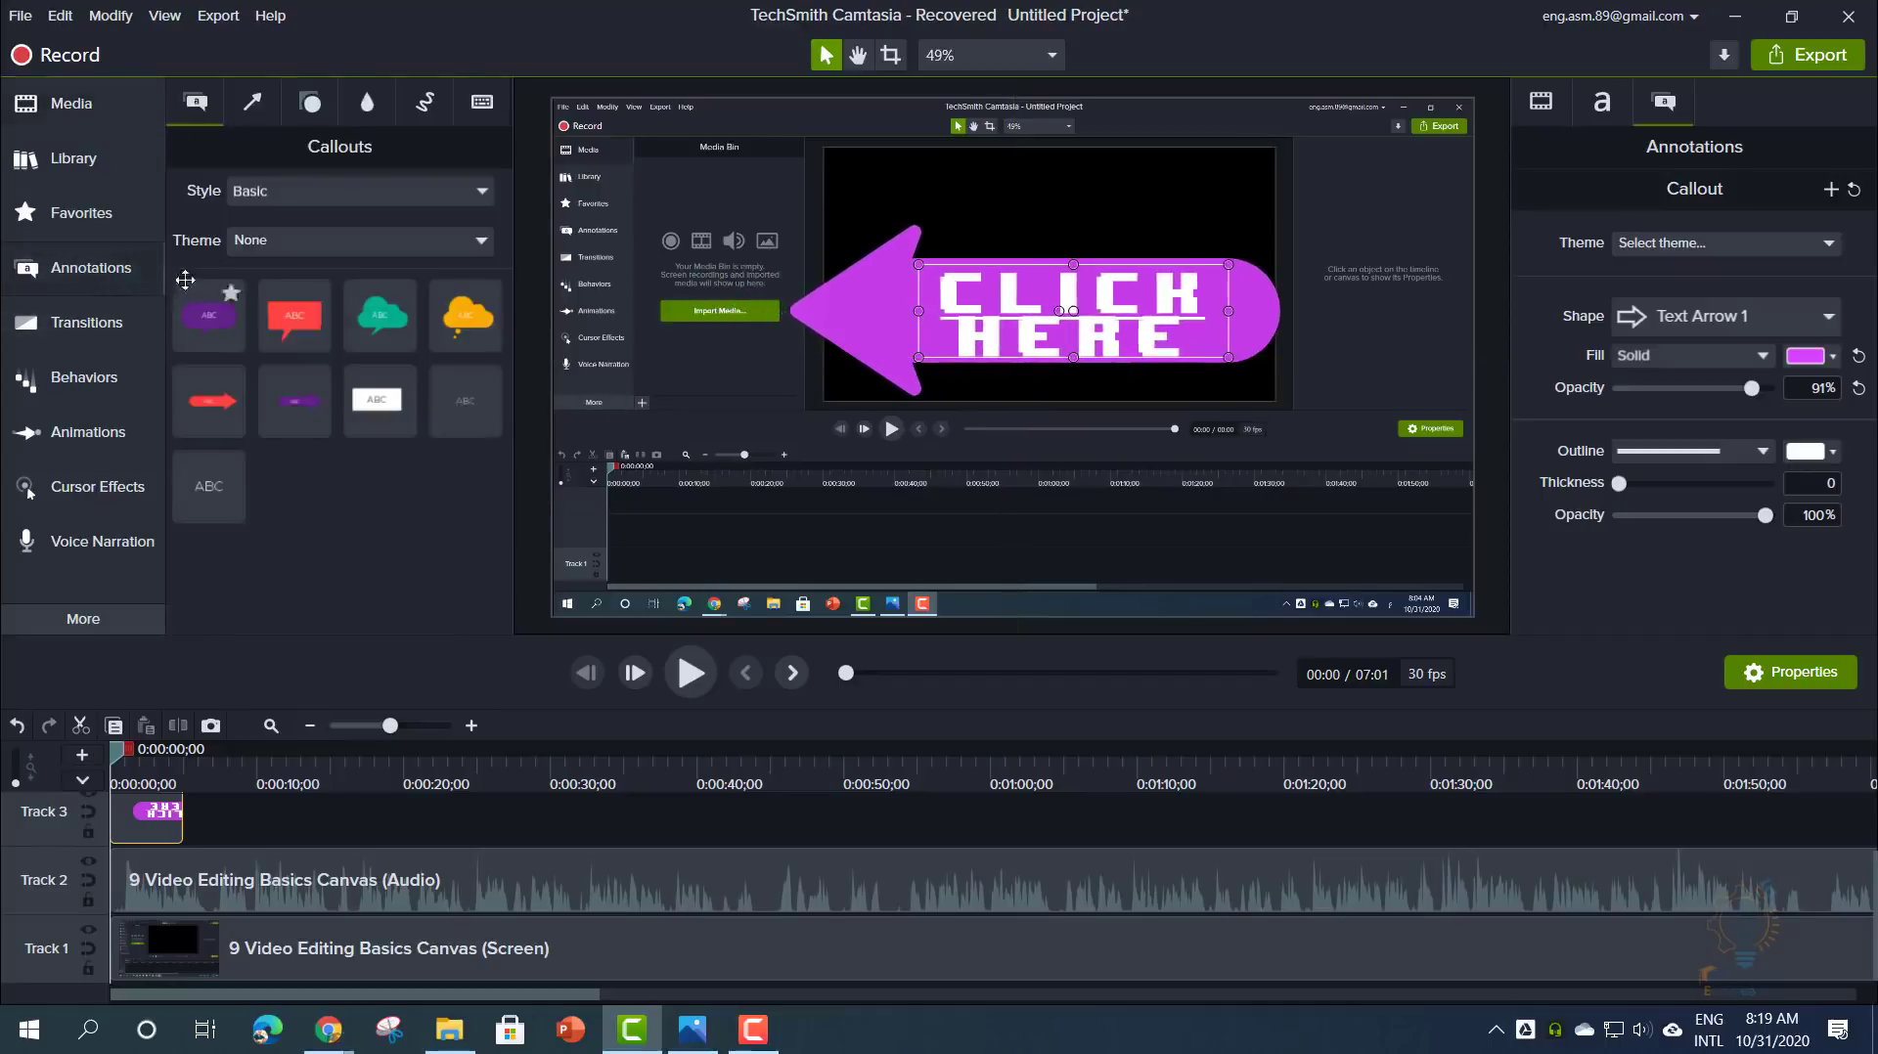
click(250, 109)
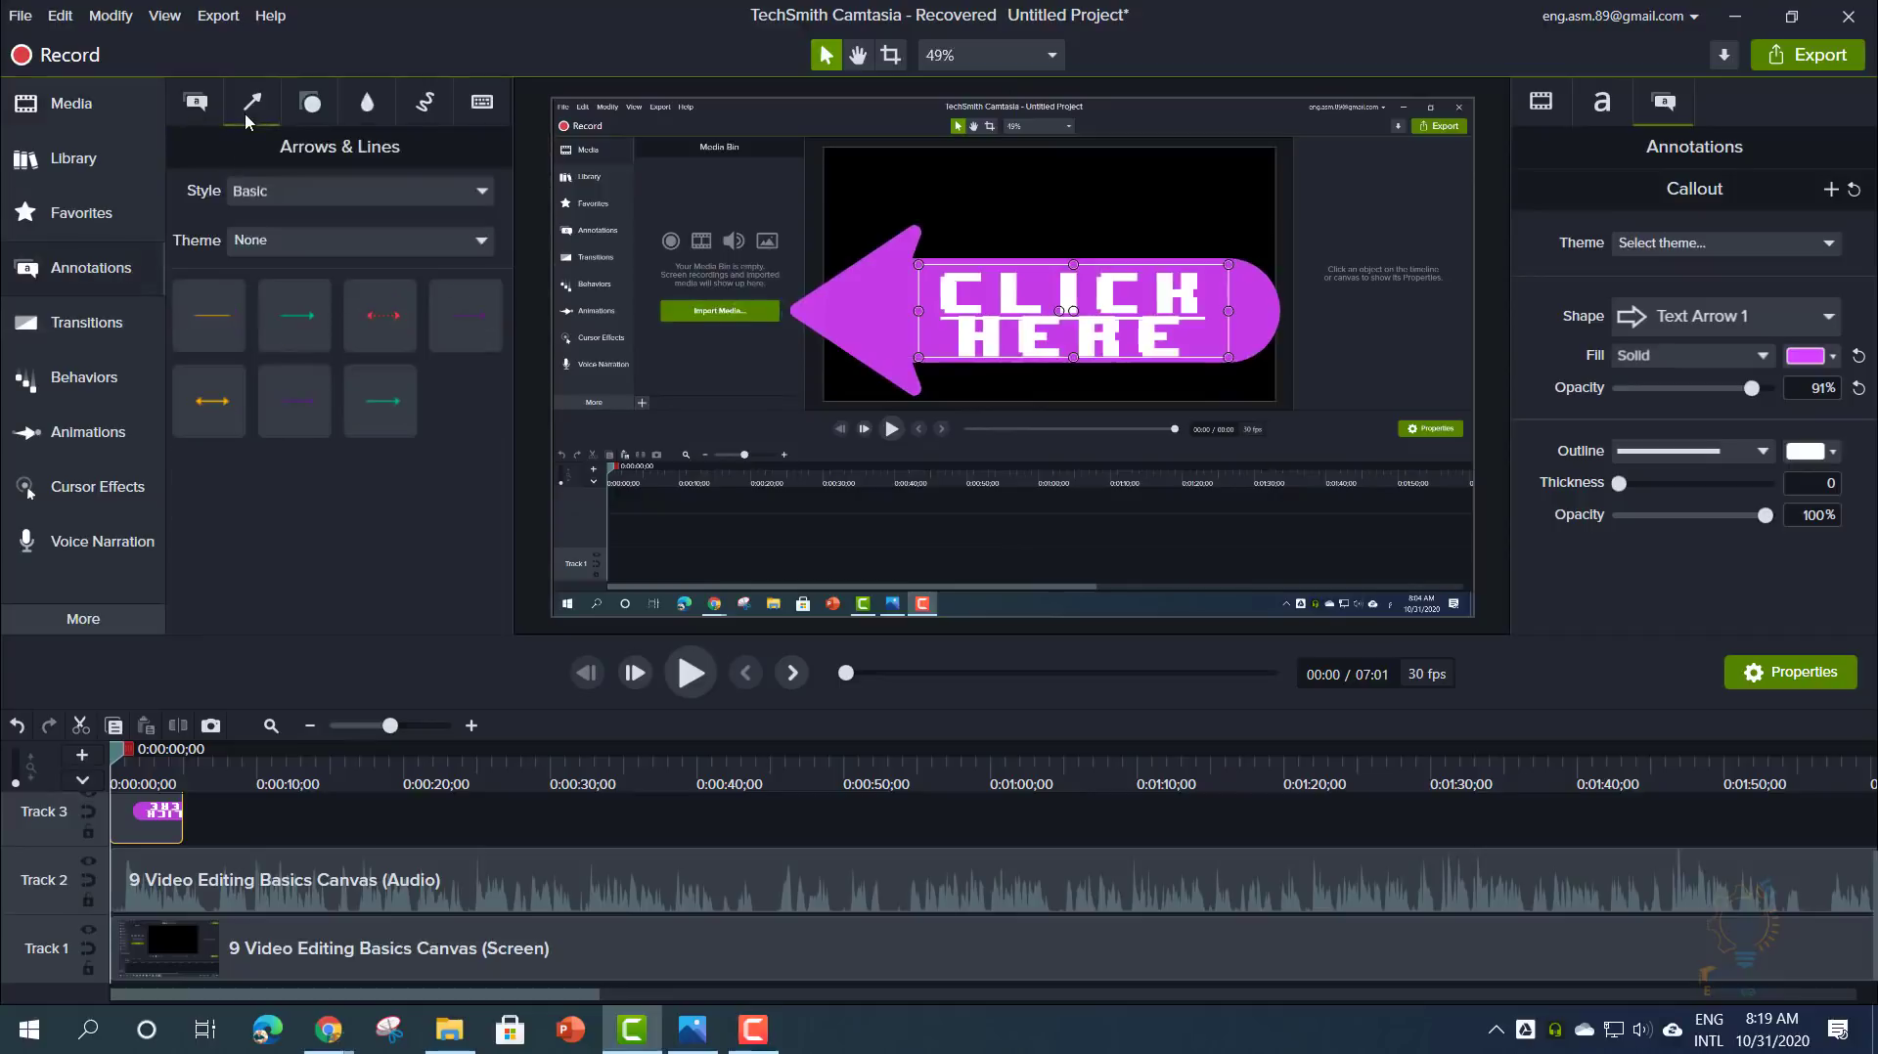
click(311, 121)
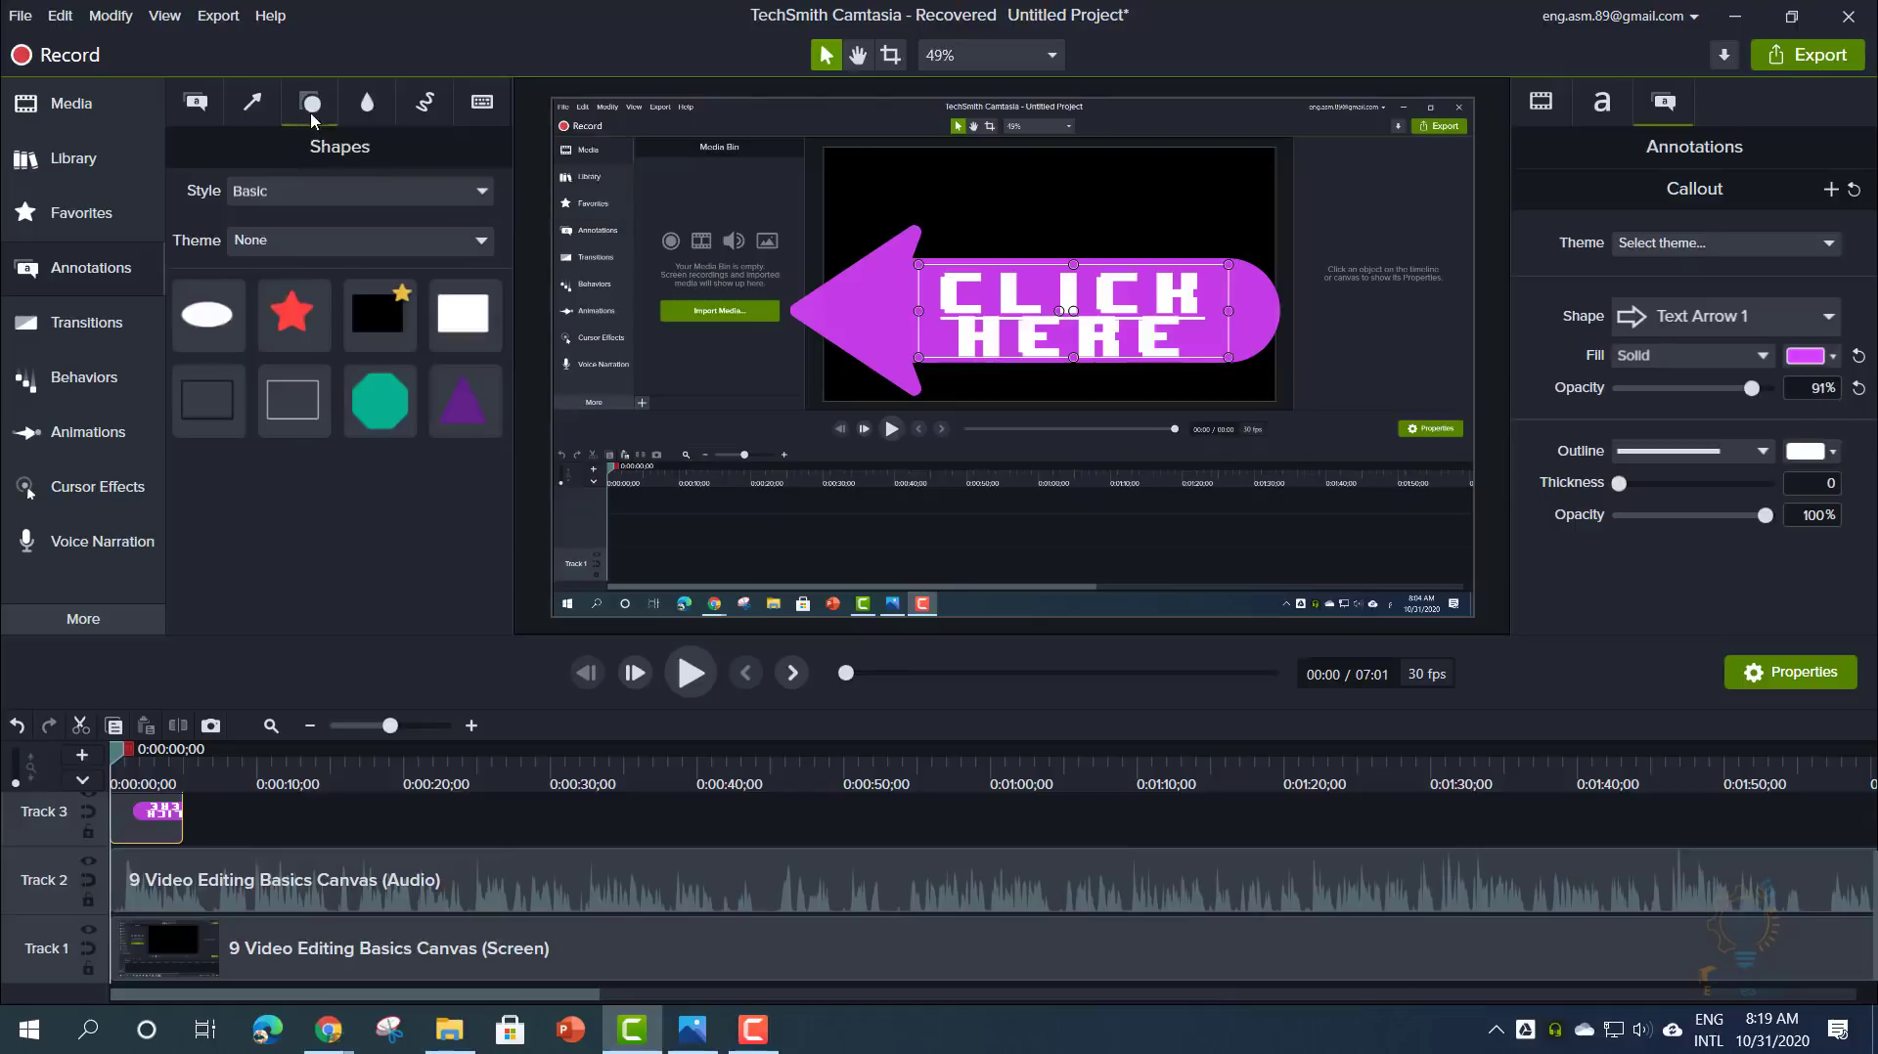
click(364, 115)
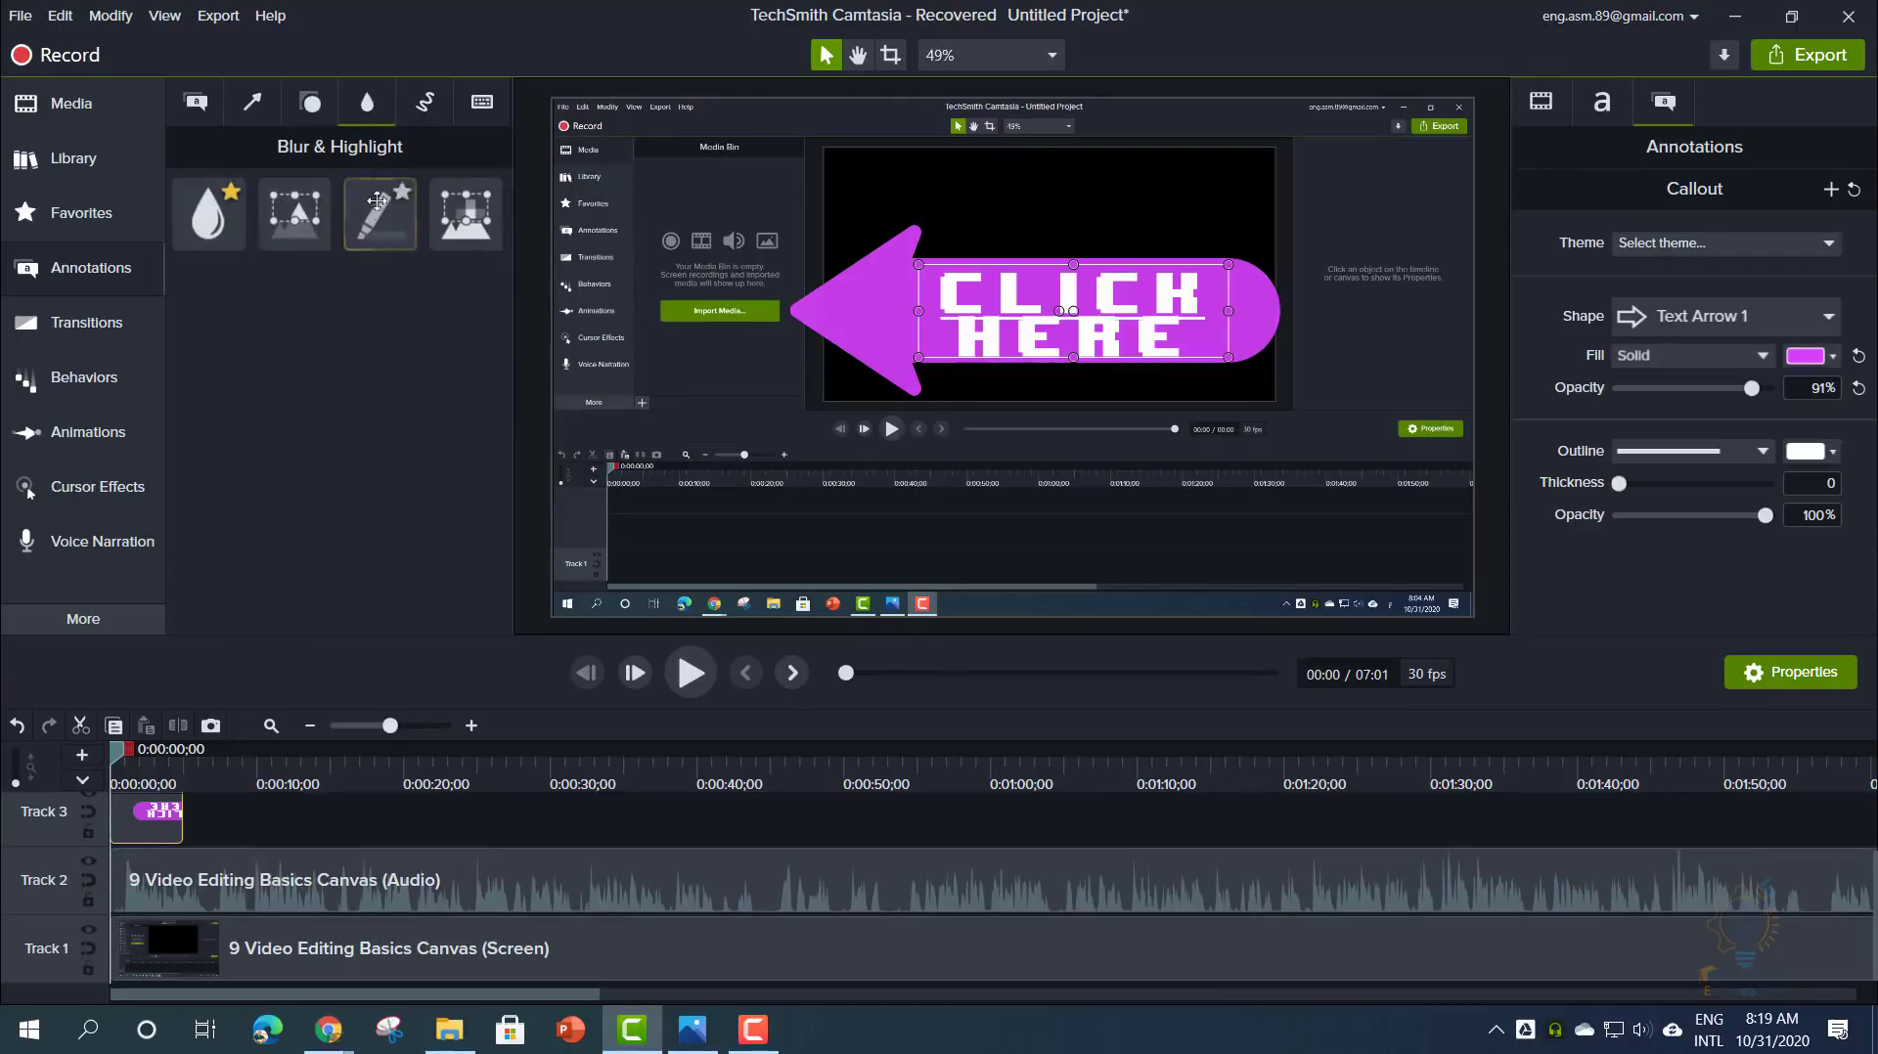
click(310, 102)
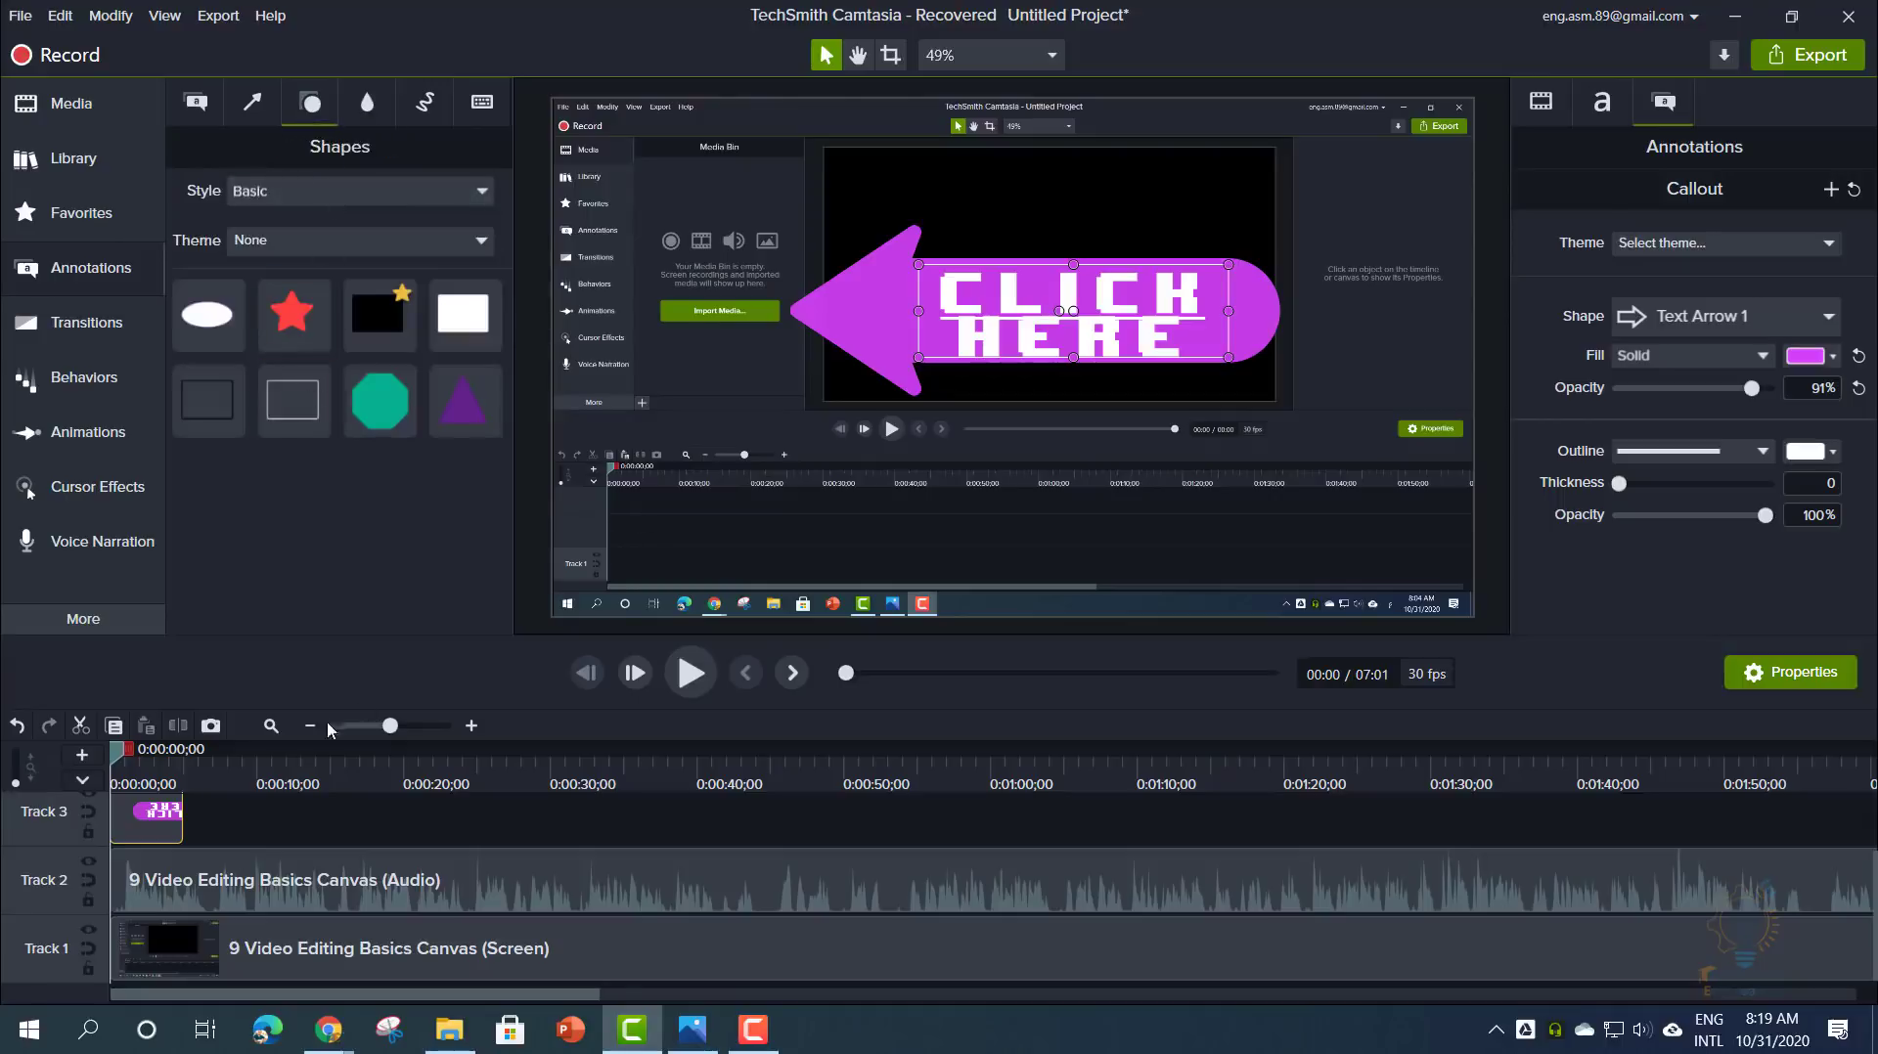
drag(304, 783, 499, 771)
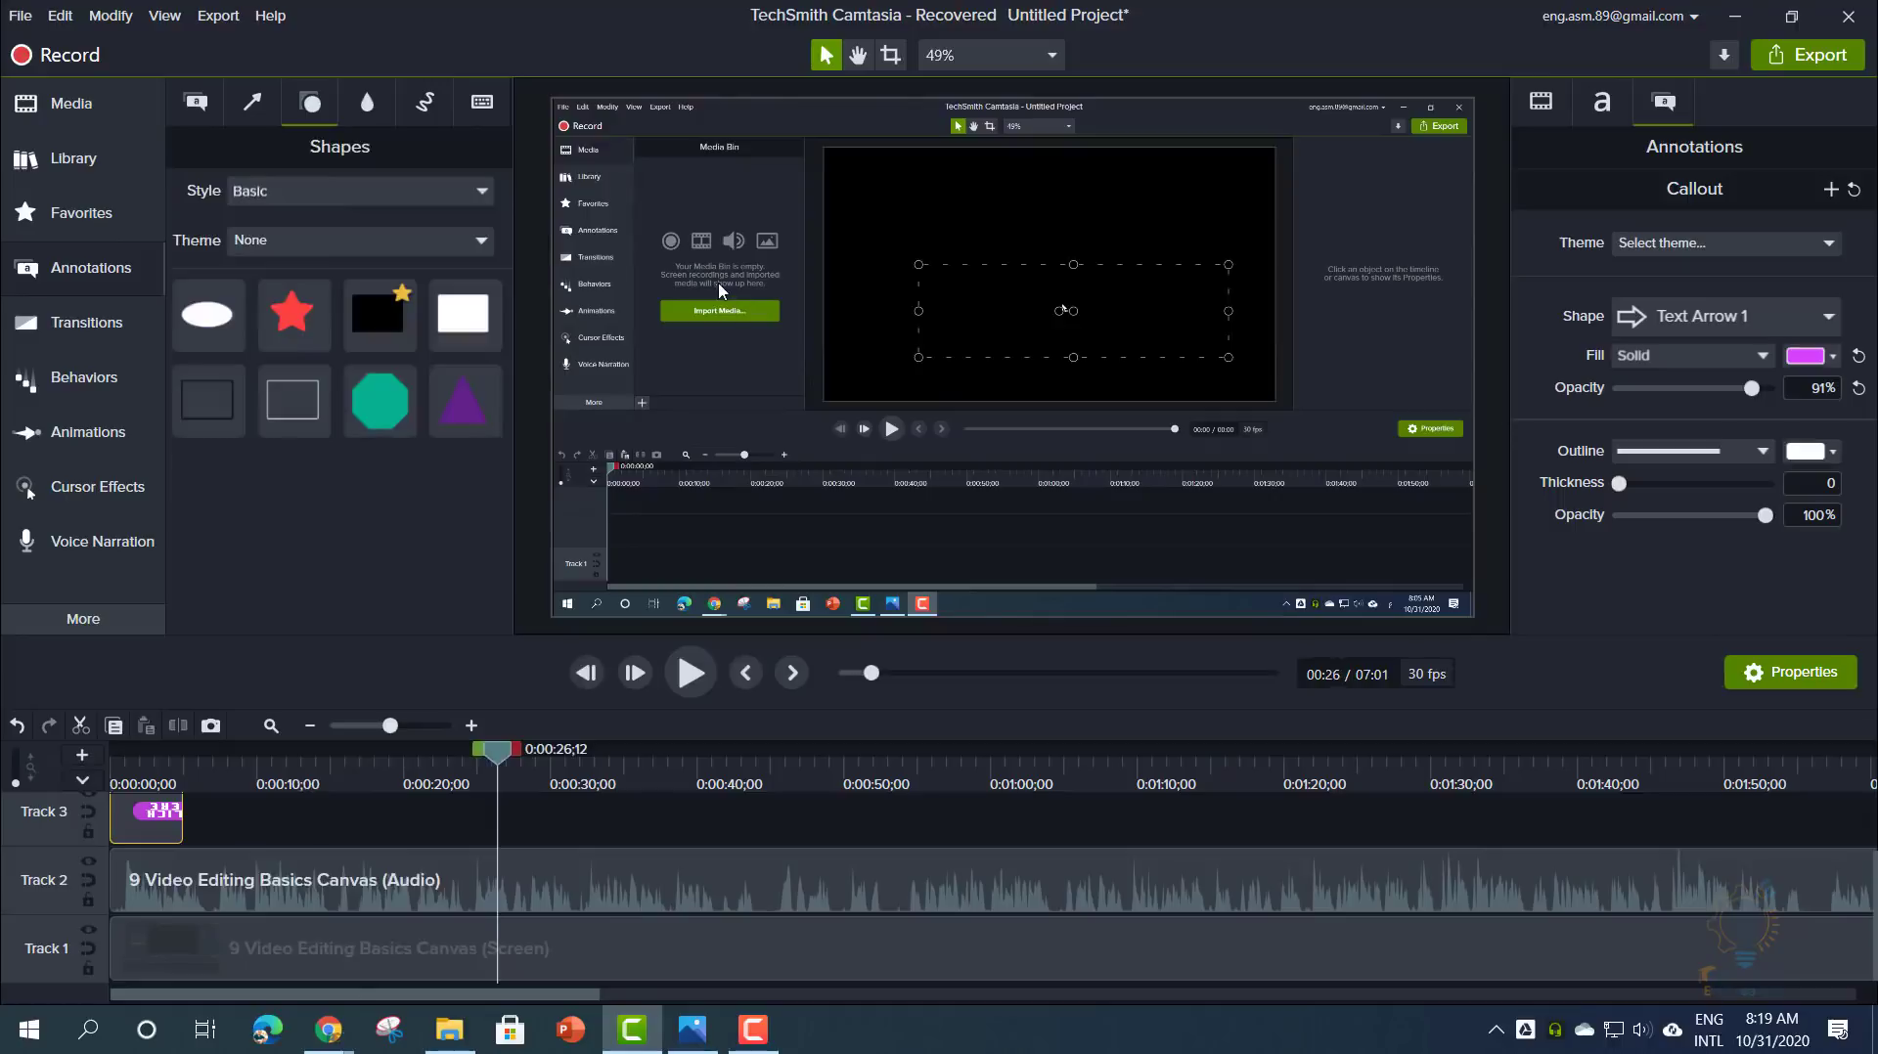
- Scale the screen recording to about 174% and add a white rectangle shape
click(756, 519)
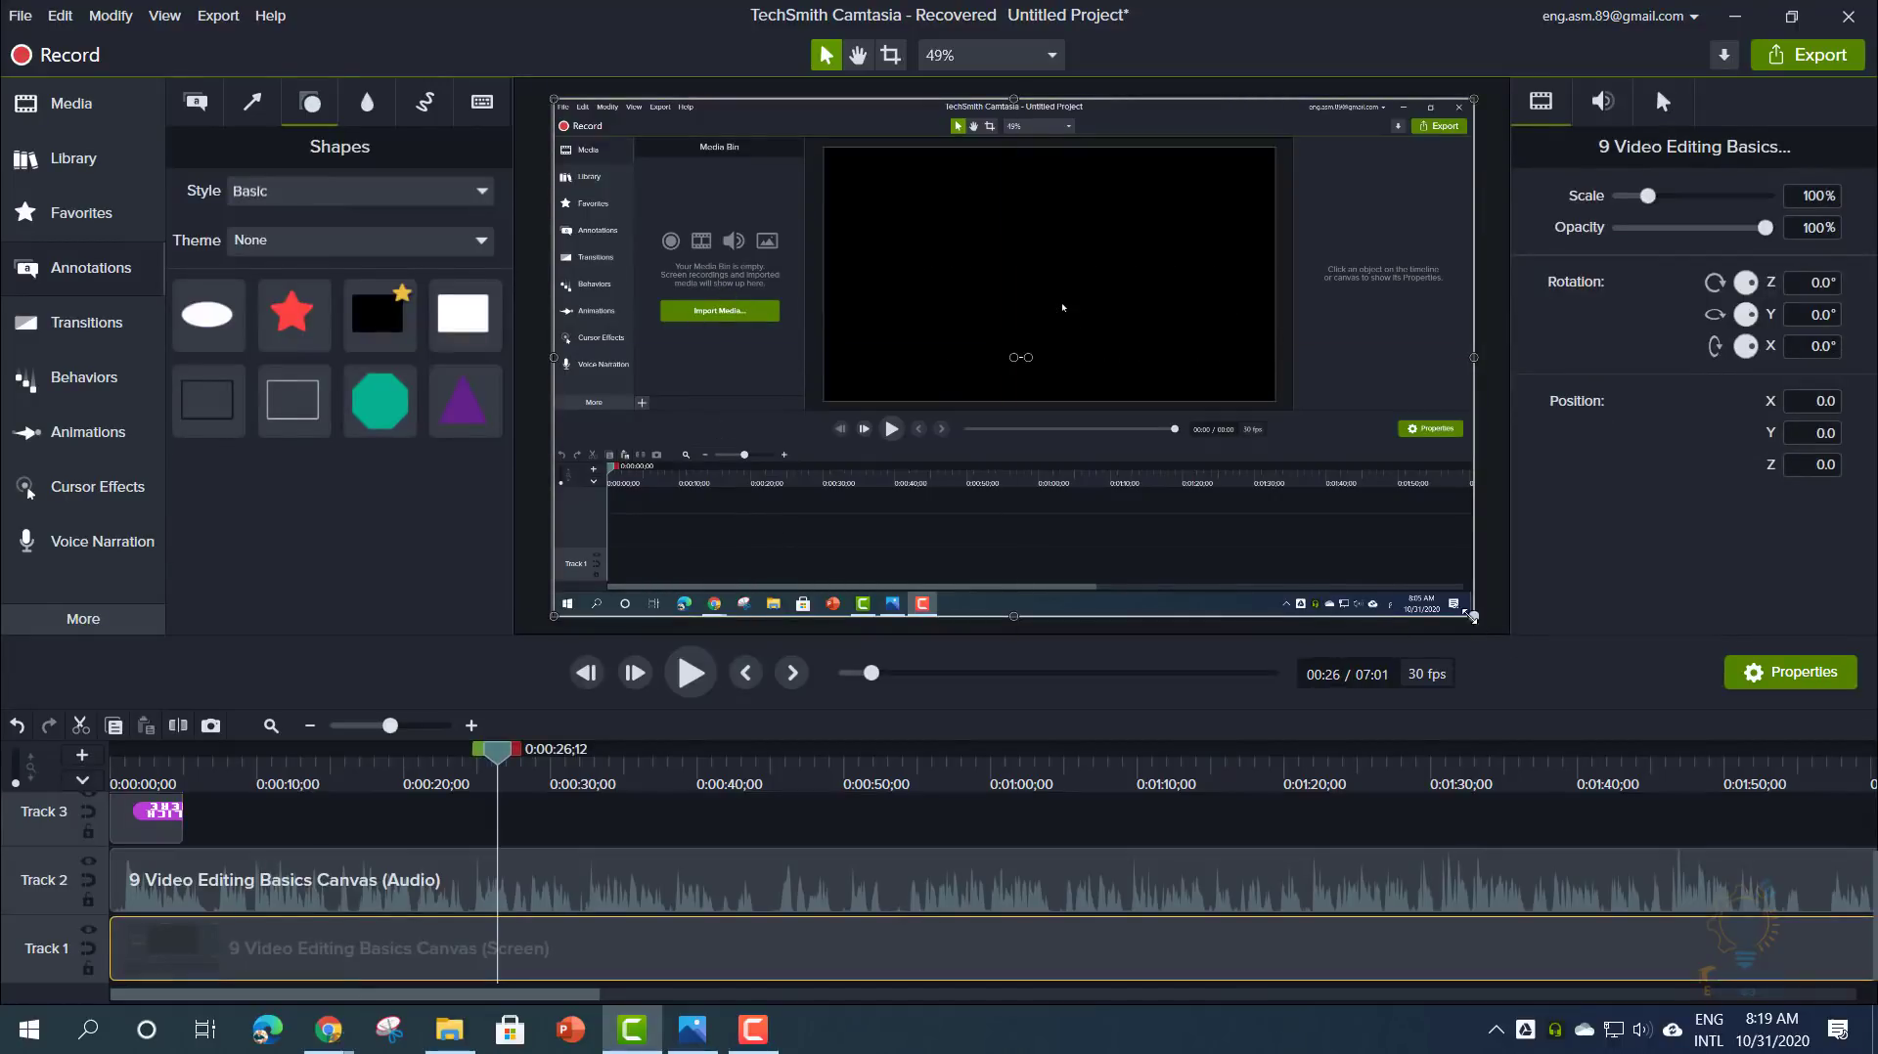
drag(1473, 616, 1871, 996)
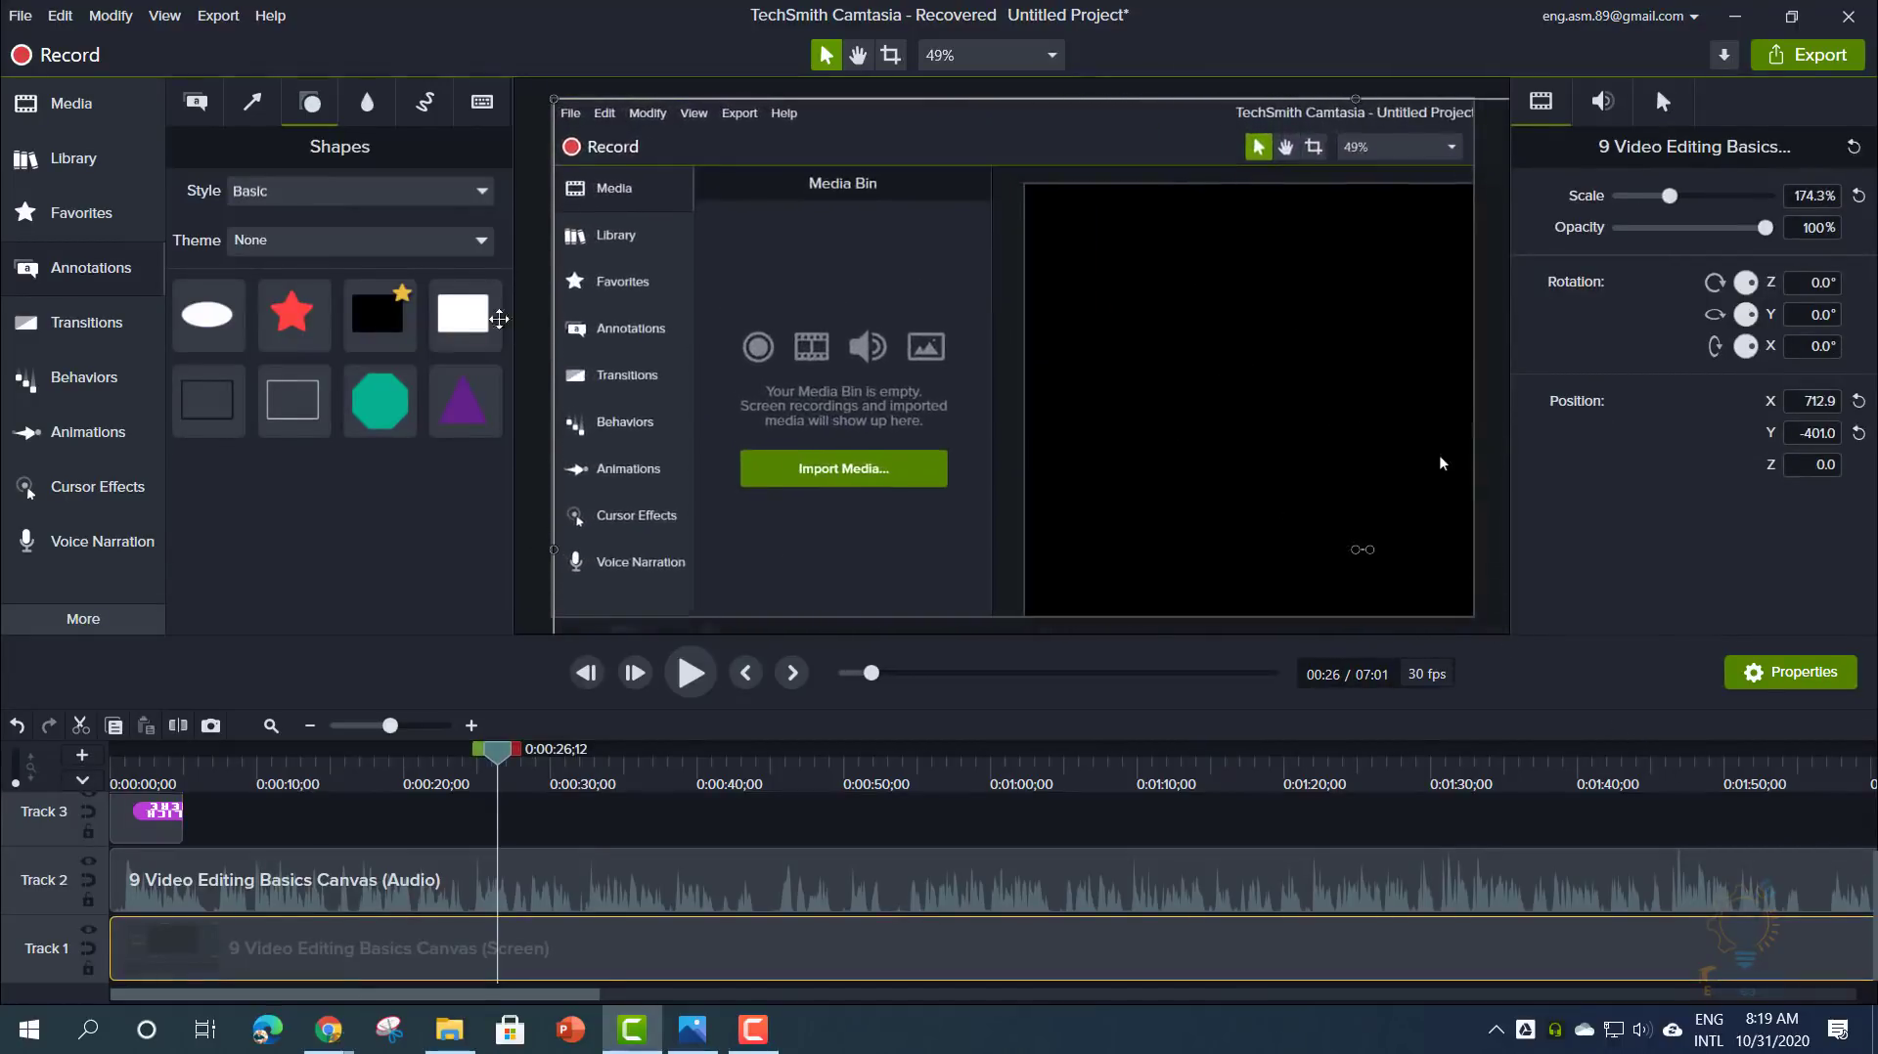
mouse_move(469, 313)
mouse_down()
mouse_move(795, 389)
mouse_move(772, 356)
mouse_move(947, 451)
mouse_move(970, 516)
mouse_up()
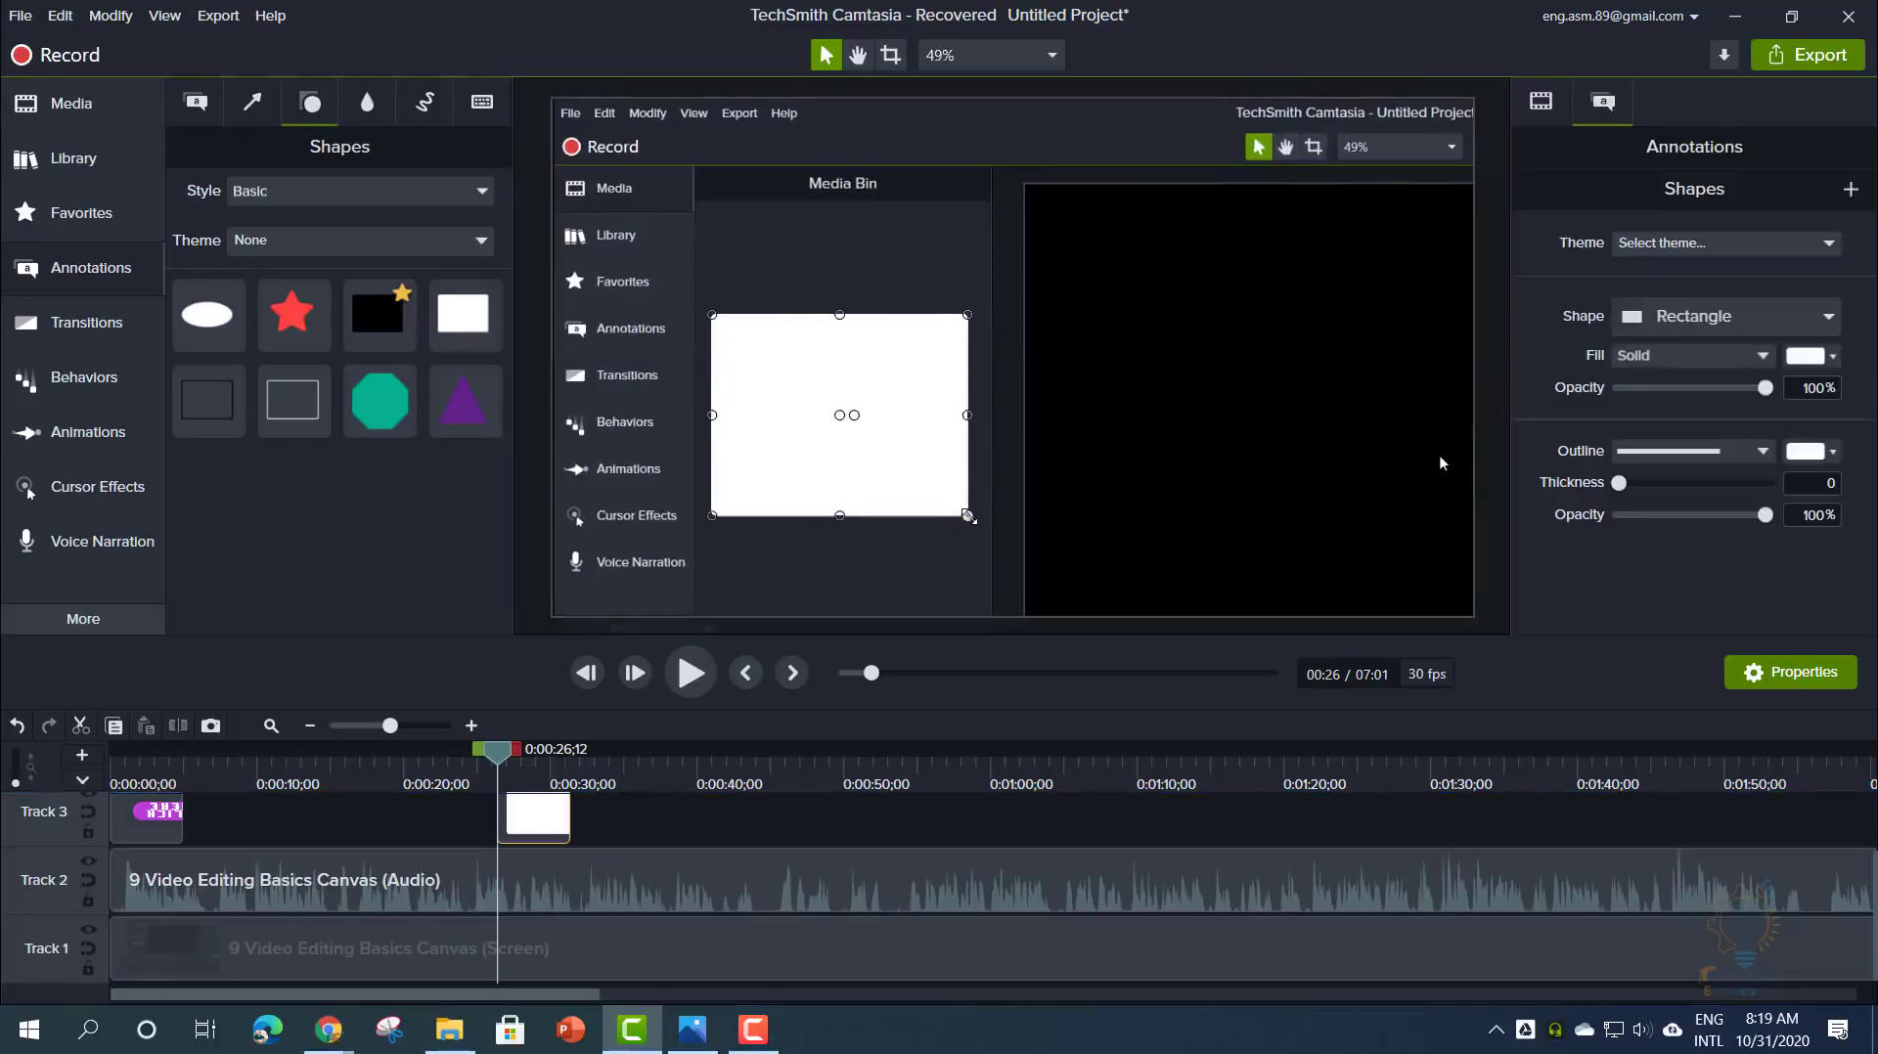
drag(489, 758, 696, 830)
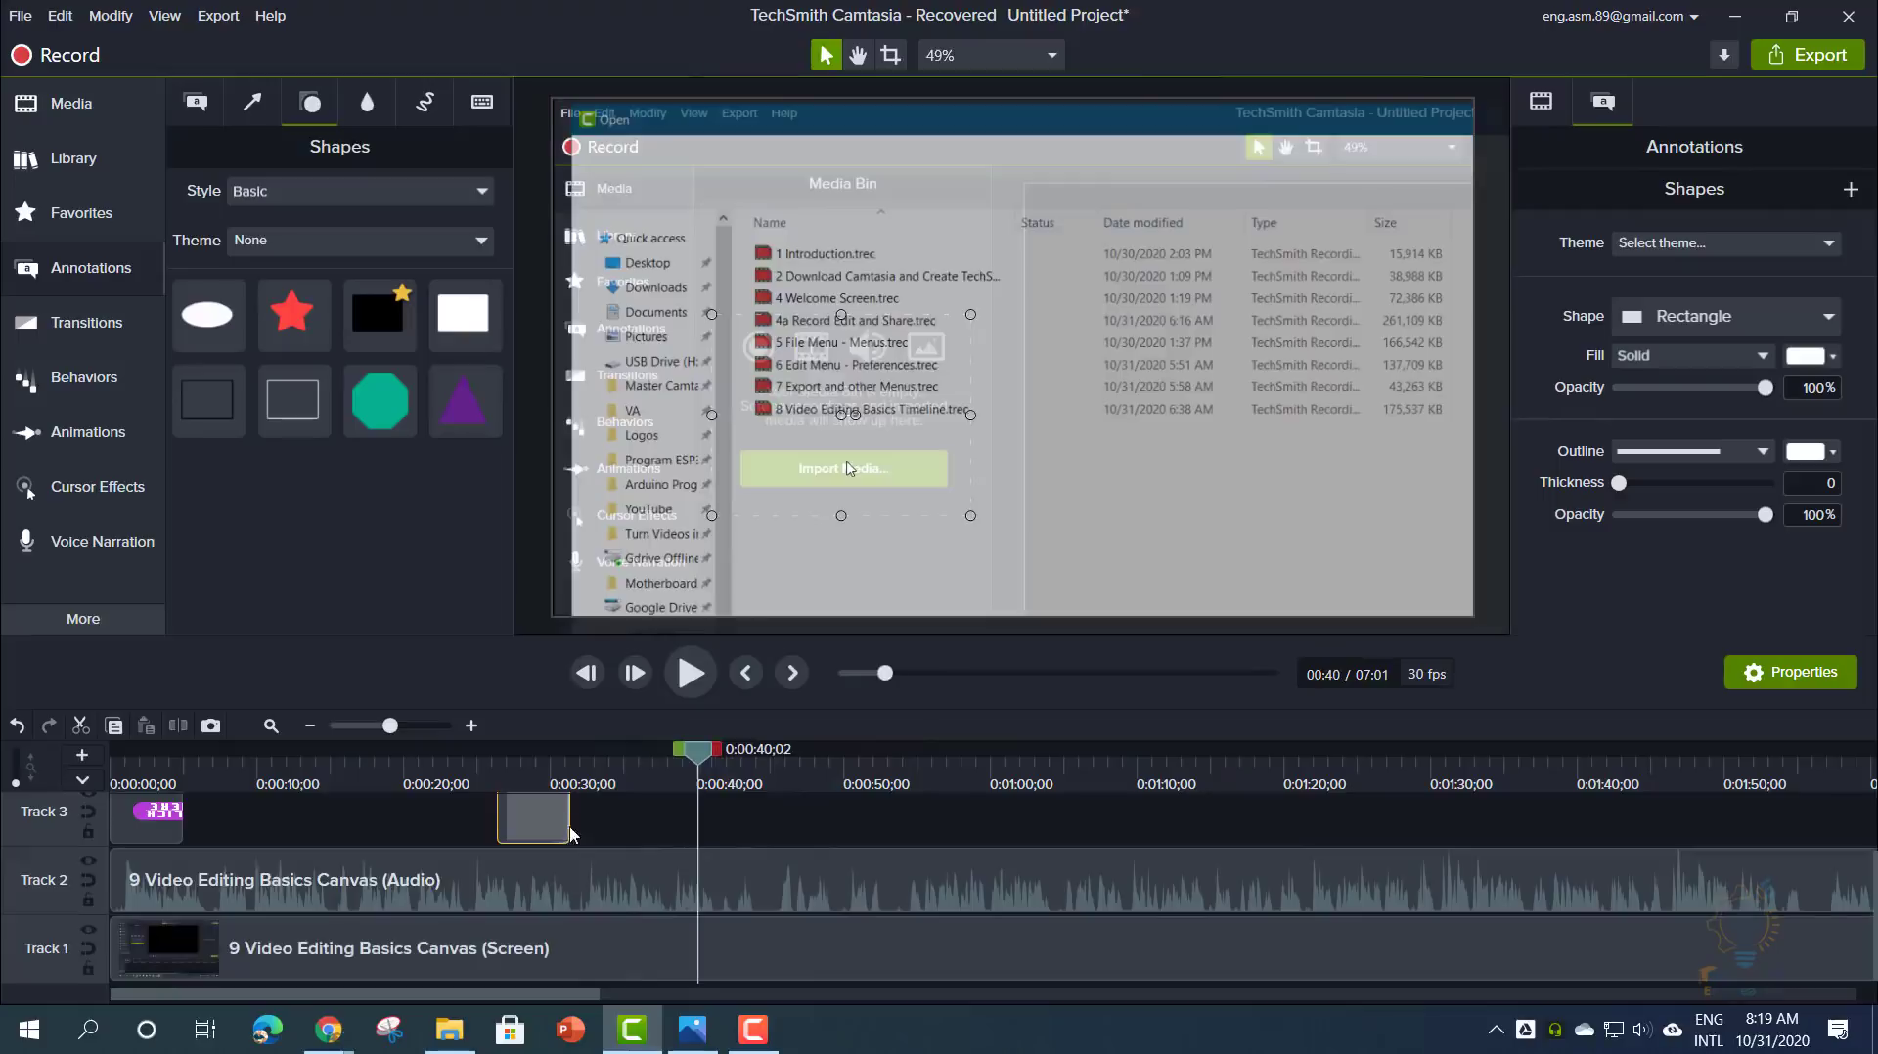
drag(570, 829, 695, 830)
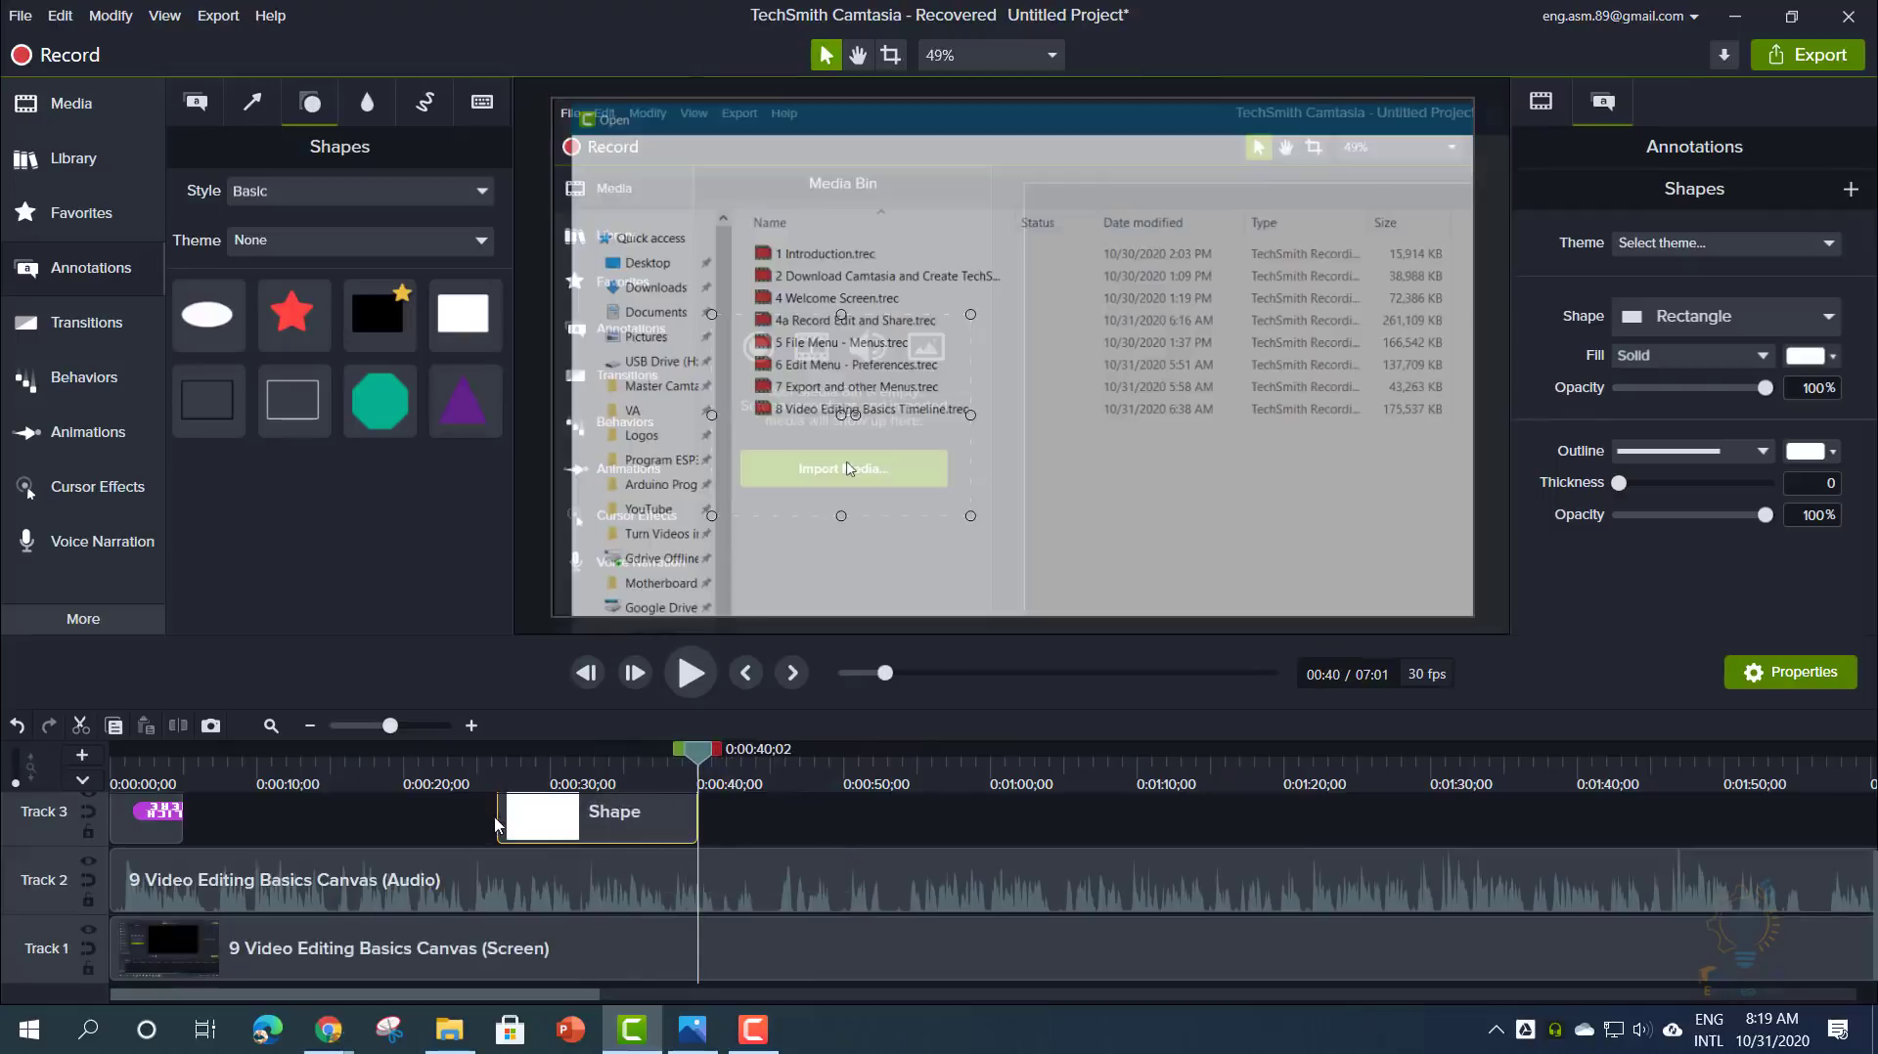
- Move the callout onto new Track 4 and delete the rectangle shape from Track 3
mouse_move(142, 822)
mouse_down()
mouse_move(133, 756)
mouse_move(132, 826)
mouse_up()
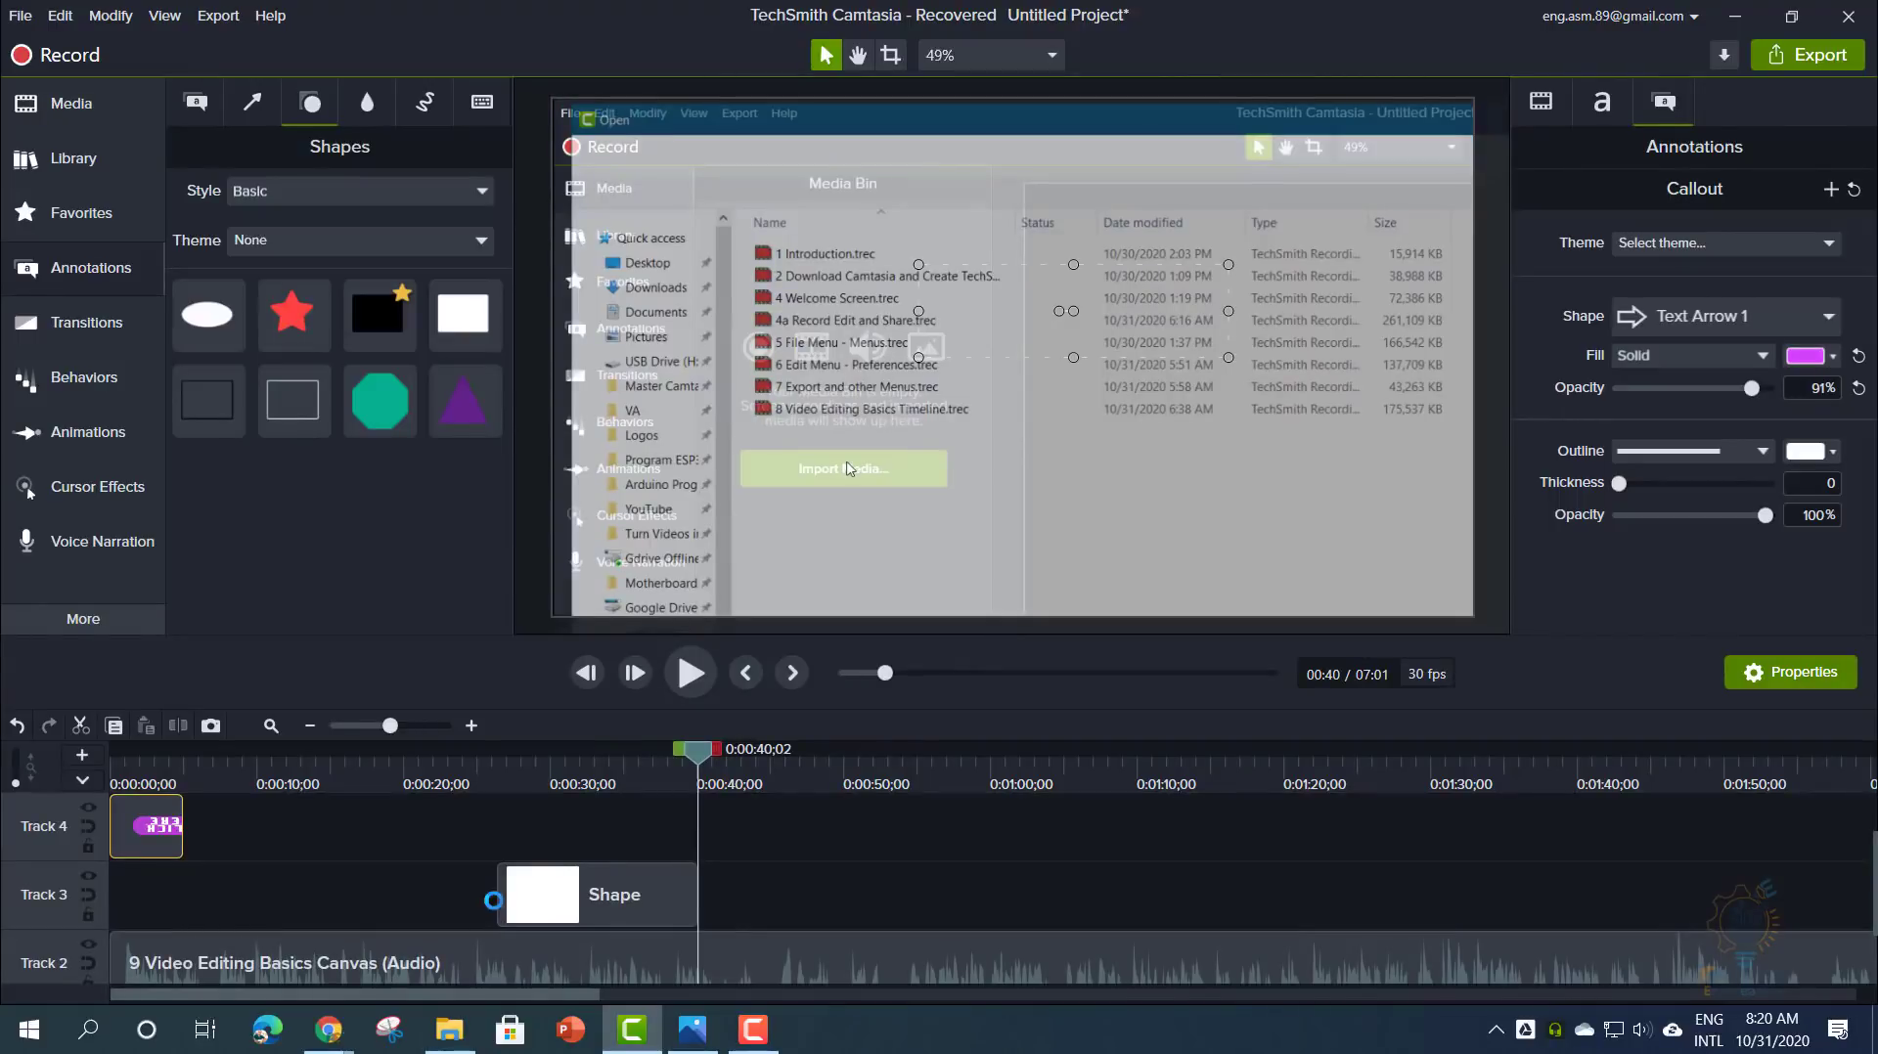
drag(494, 901, 110, 898)
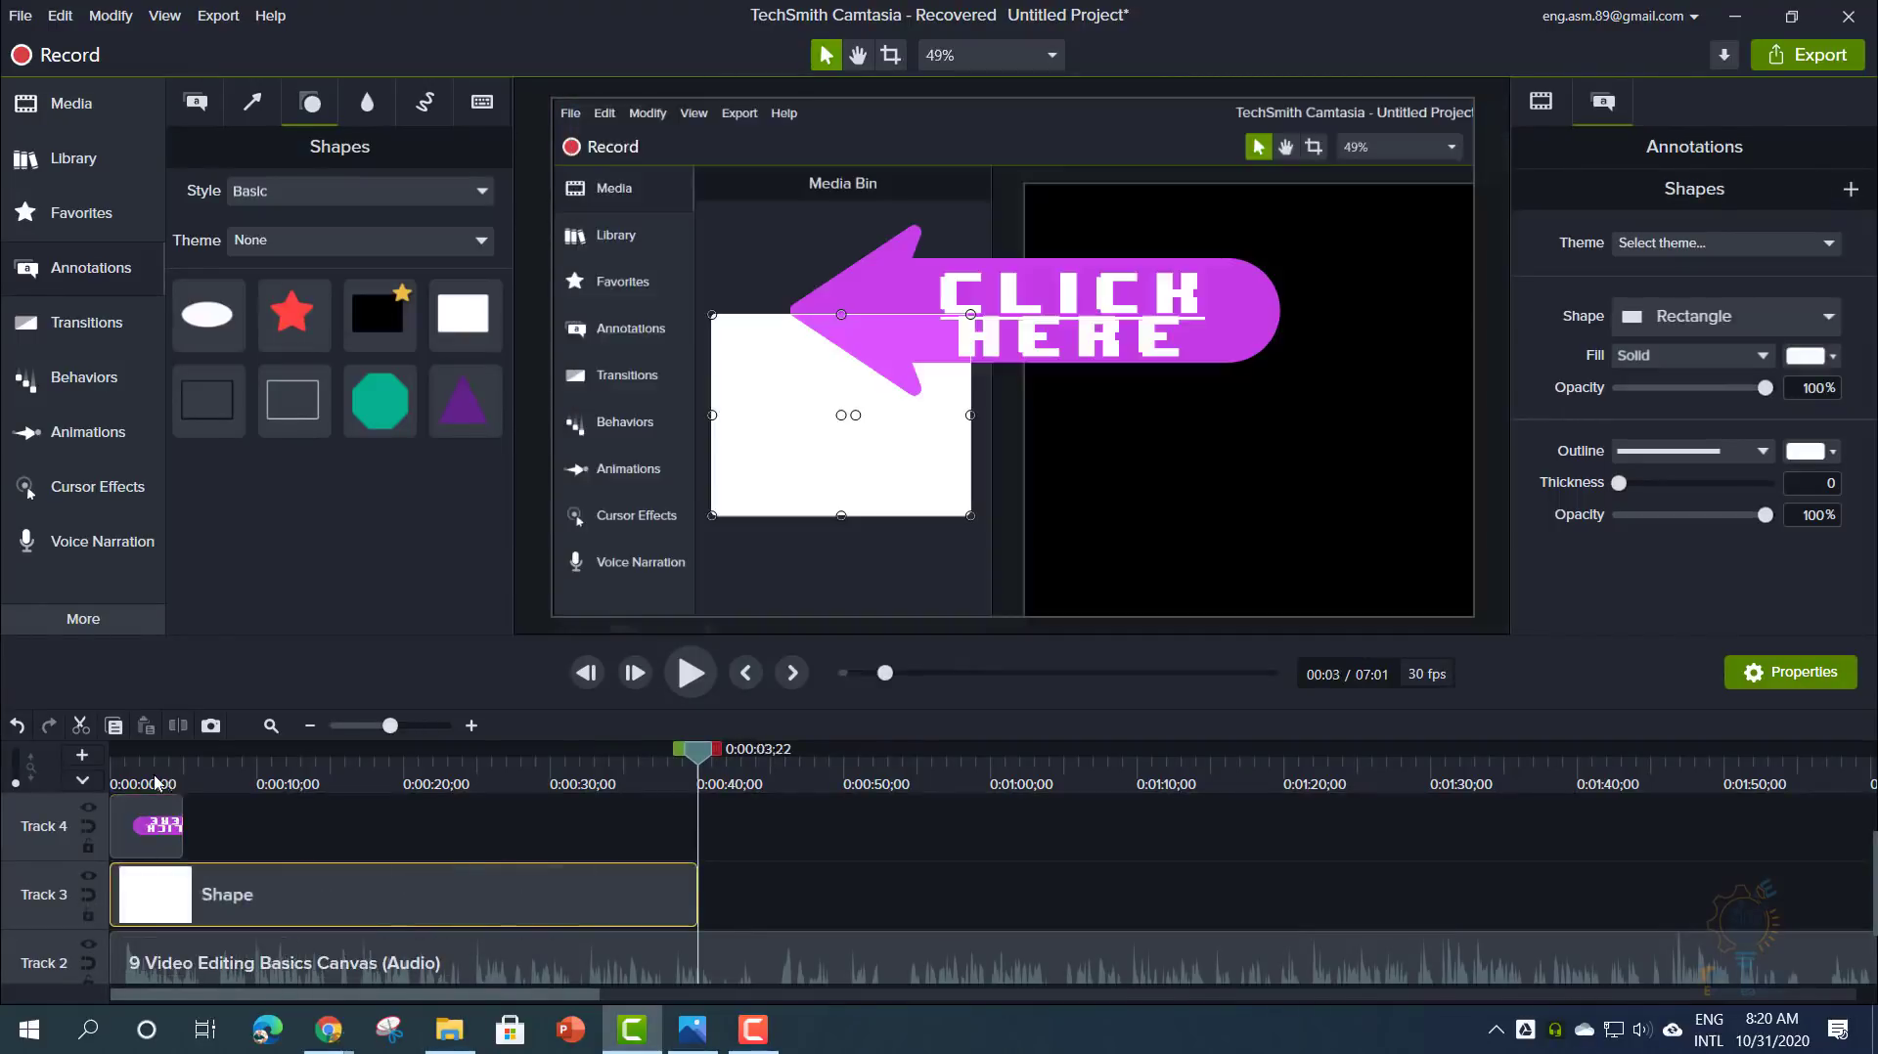
drag(154, 780, 410, 829)
click(472, 831)
click(489, 890)
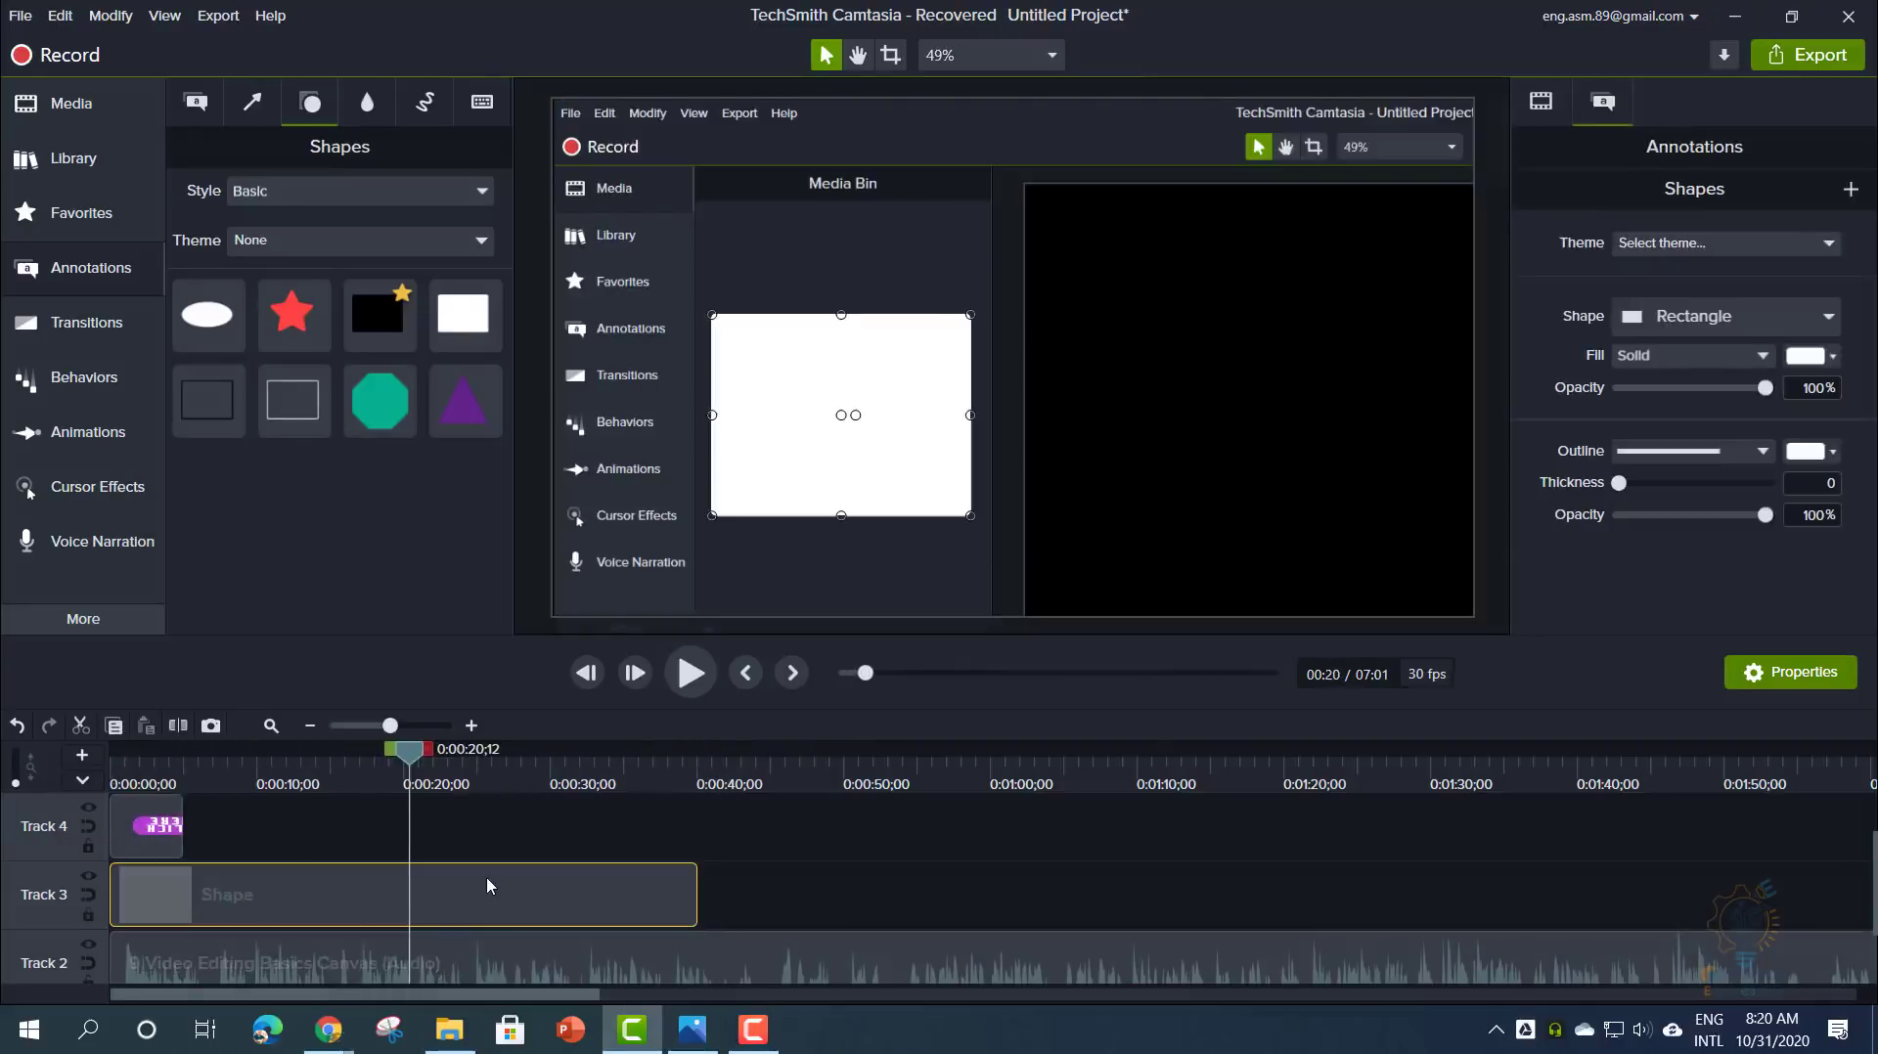
key(Delete)
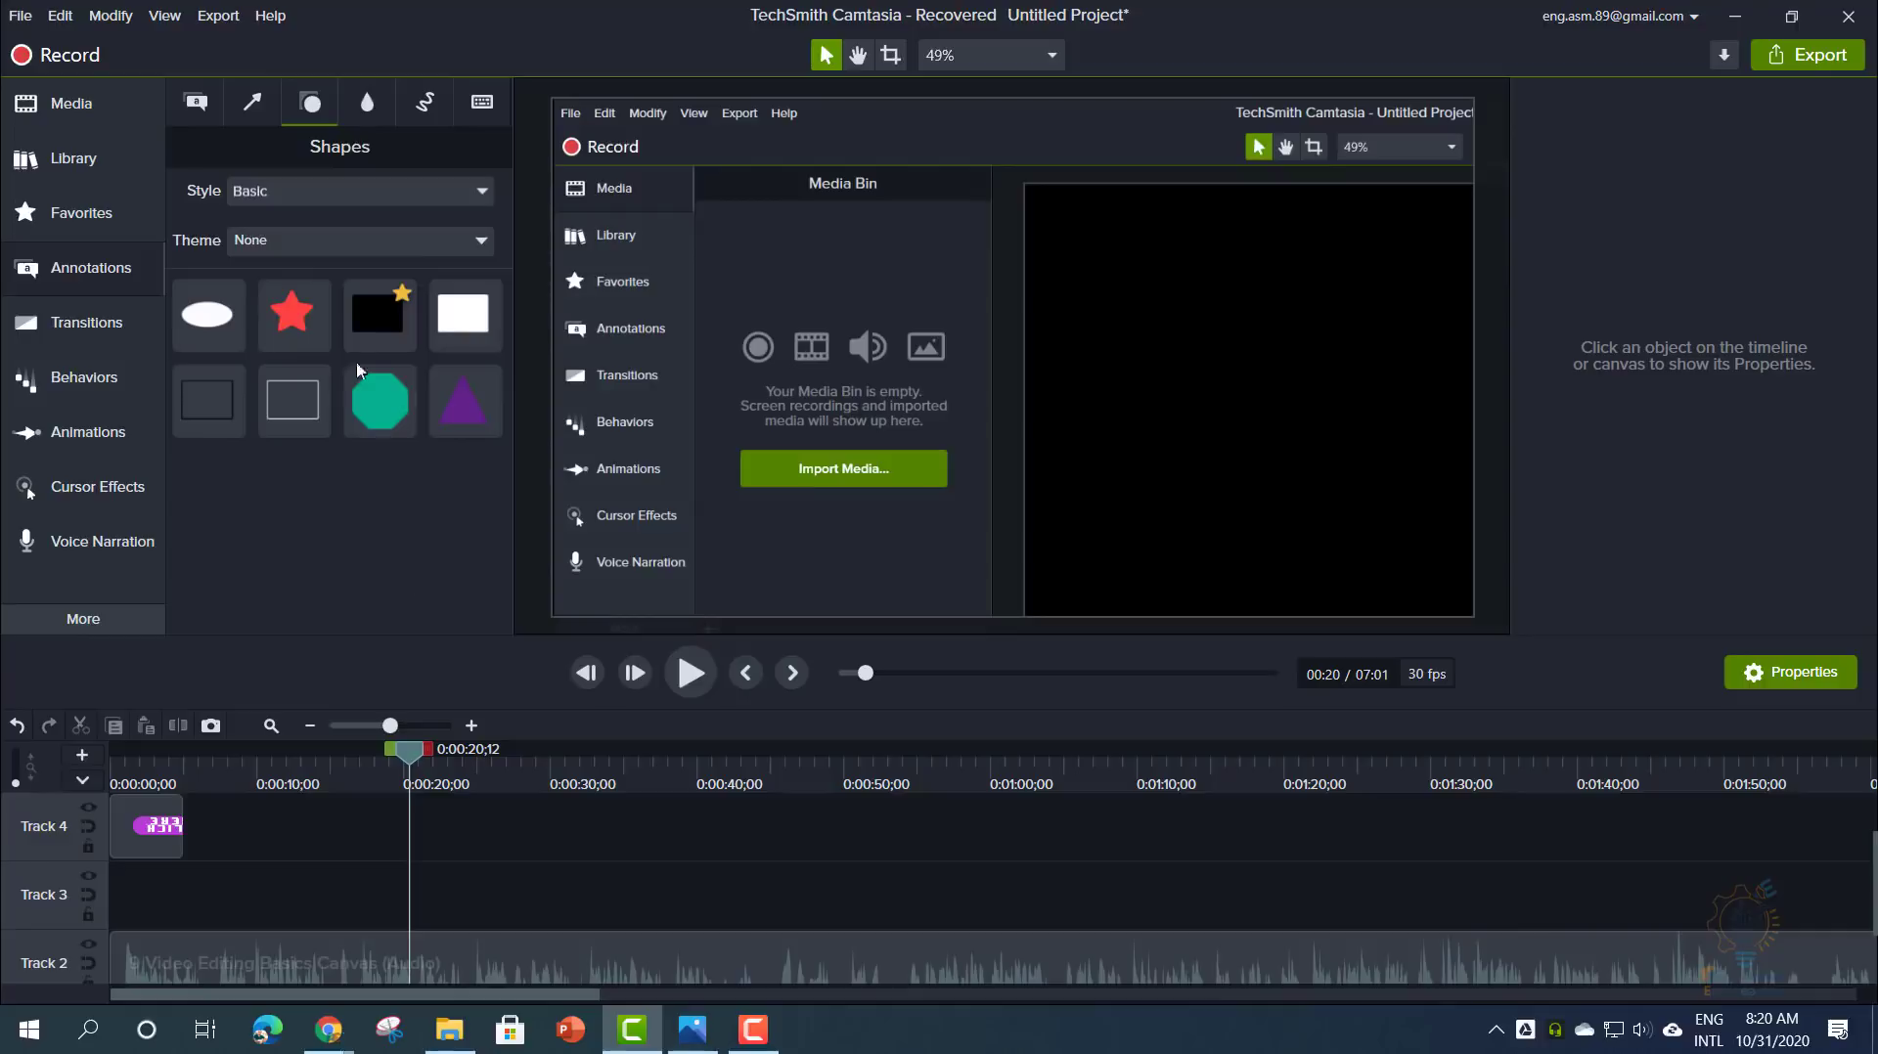
- Add a Blur effect sized over the Media Bin icons and Import Media button
click(360, 111)
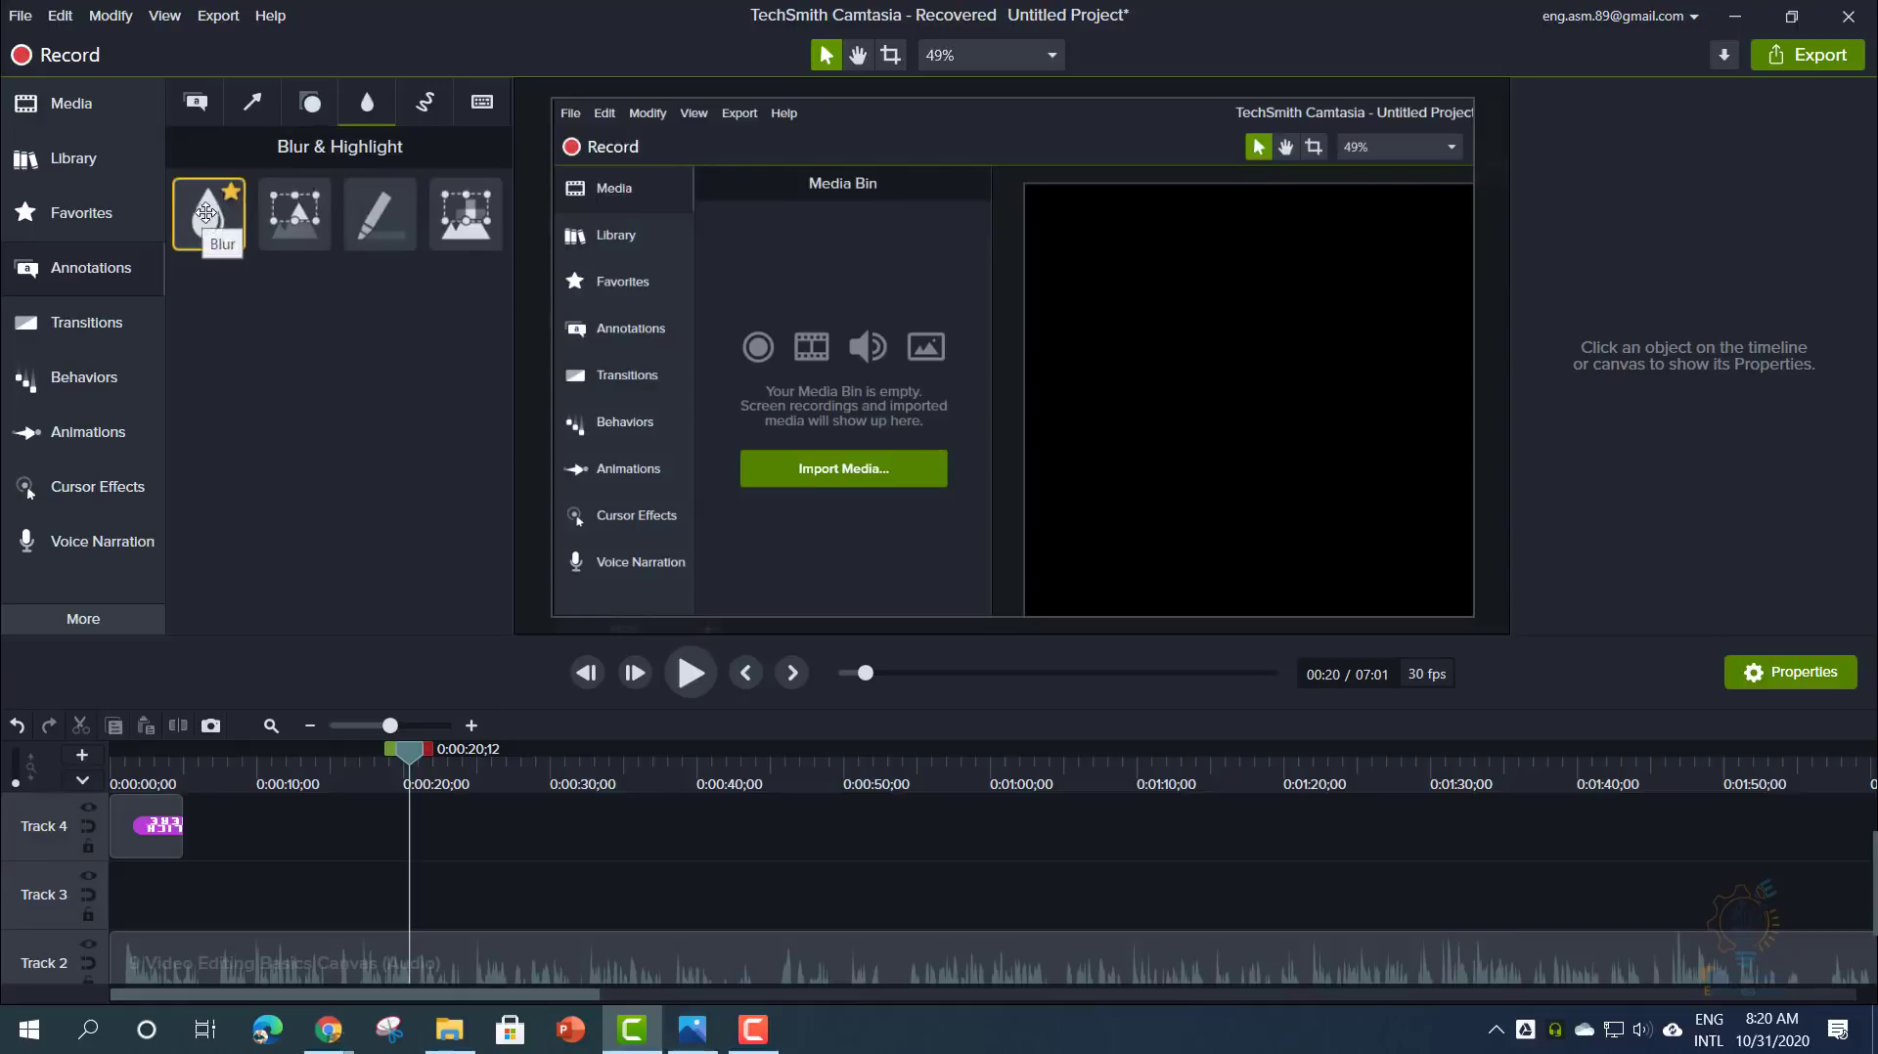
drag(206, 216, 425, 914)
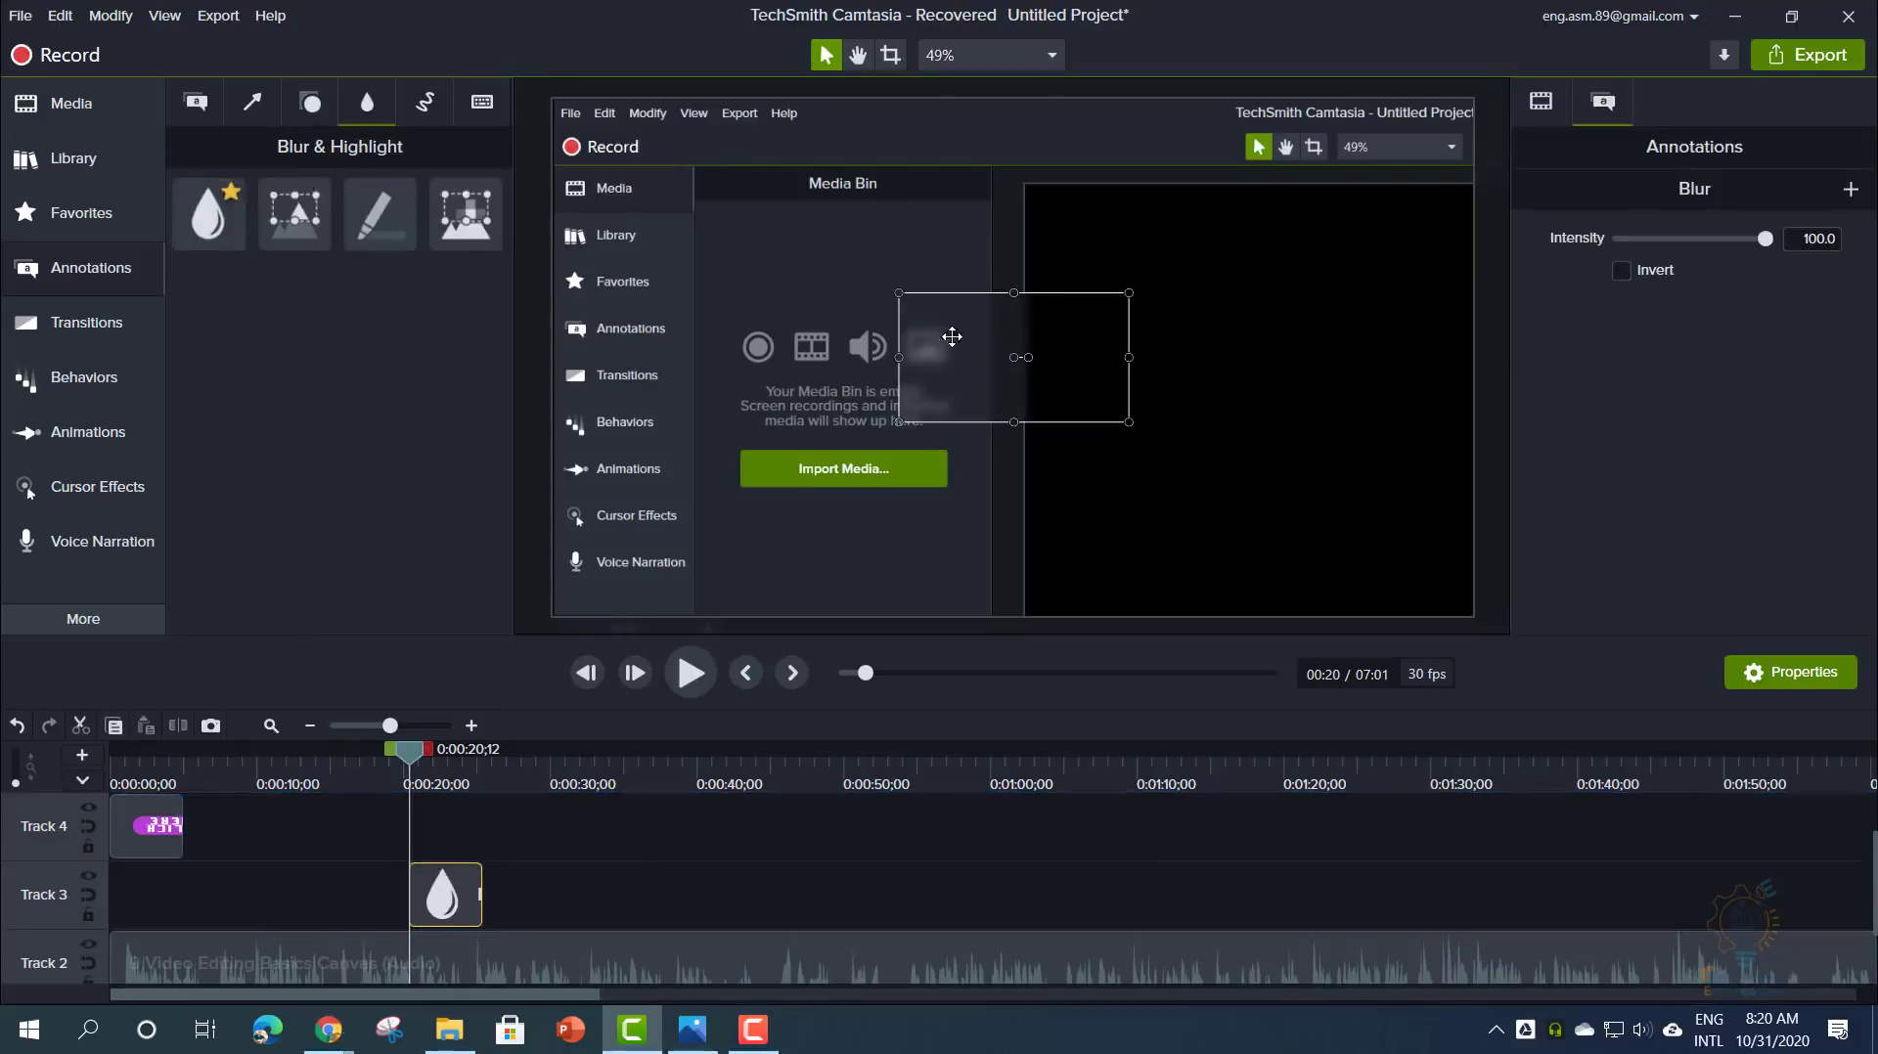
drag(952, 339, 767, 327)
drag(941, 407, 984, 510)
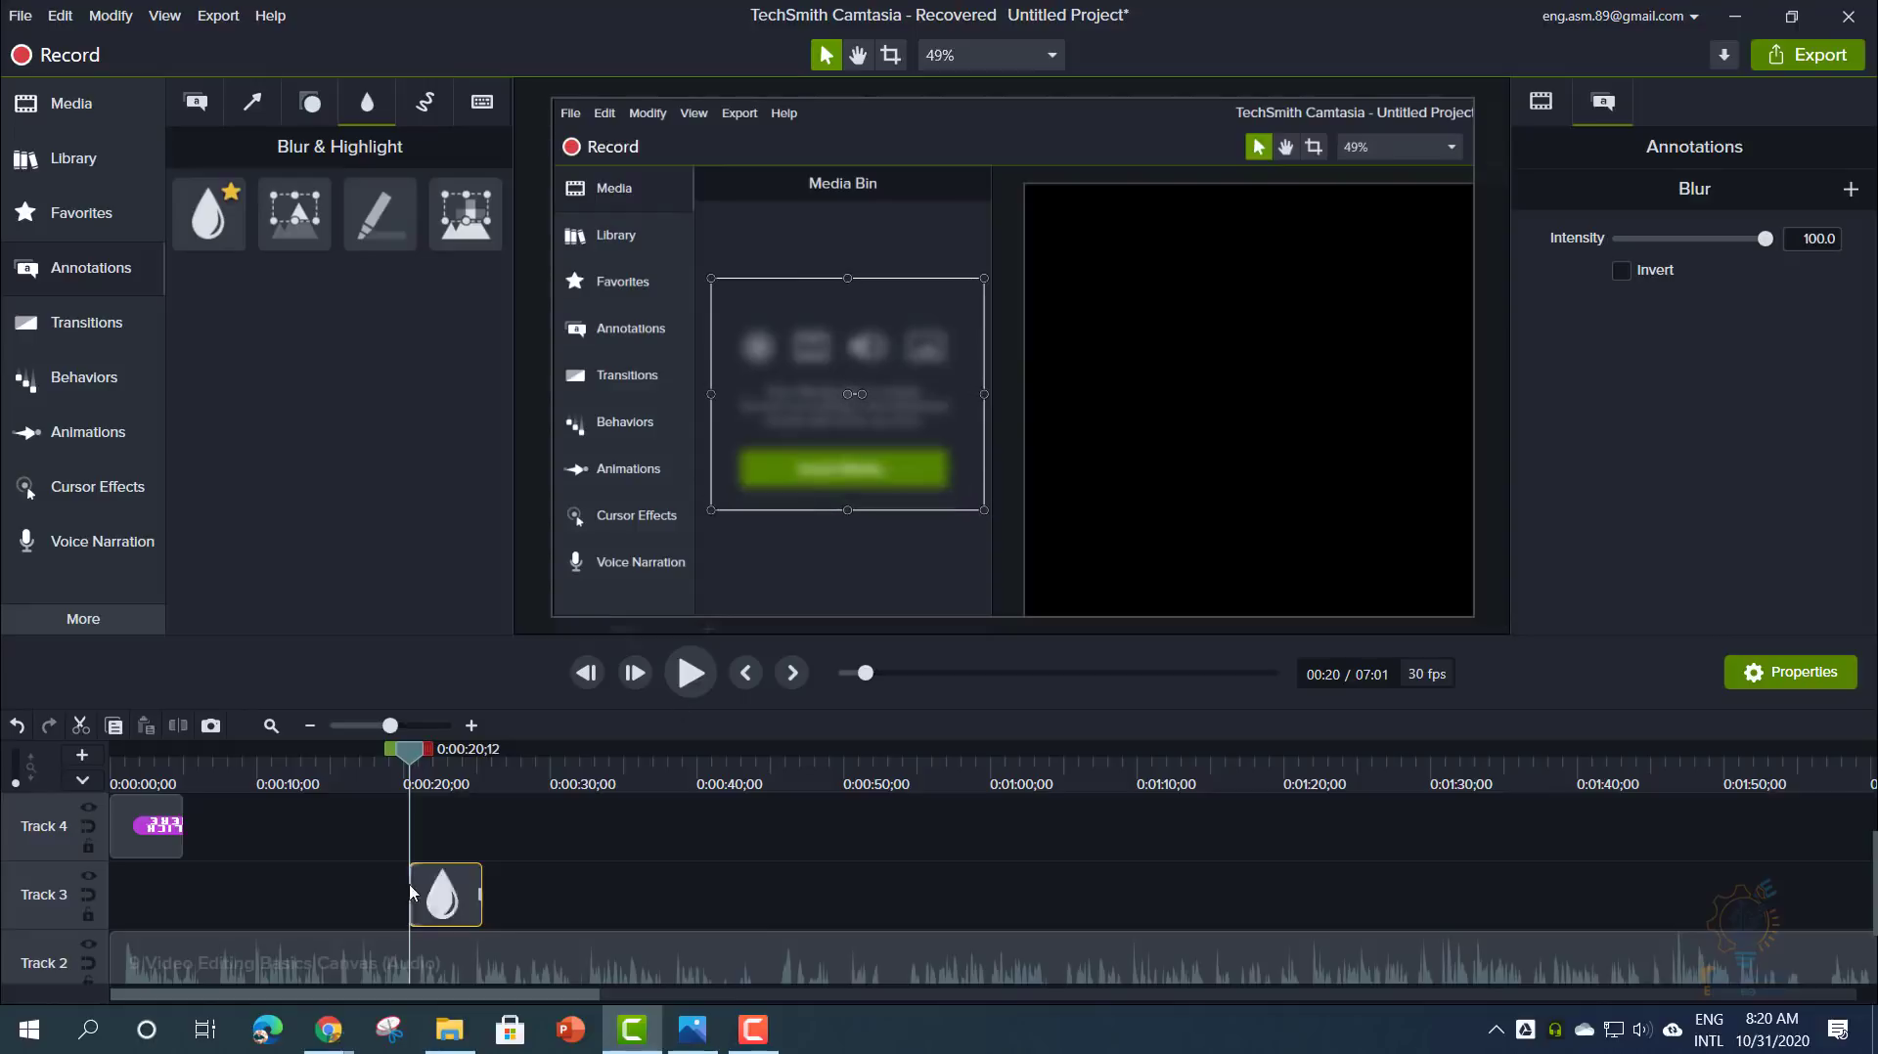
- Stretch the blur clip from 0:00 to 0:40 and test lower intensity and Invert, leaving Invert off
drag(411, 888, 111, 894)
drag(401, 766, 704, 770)
drag(476, 883, 702, 884)
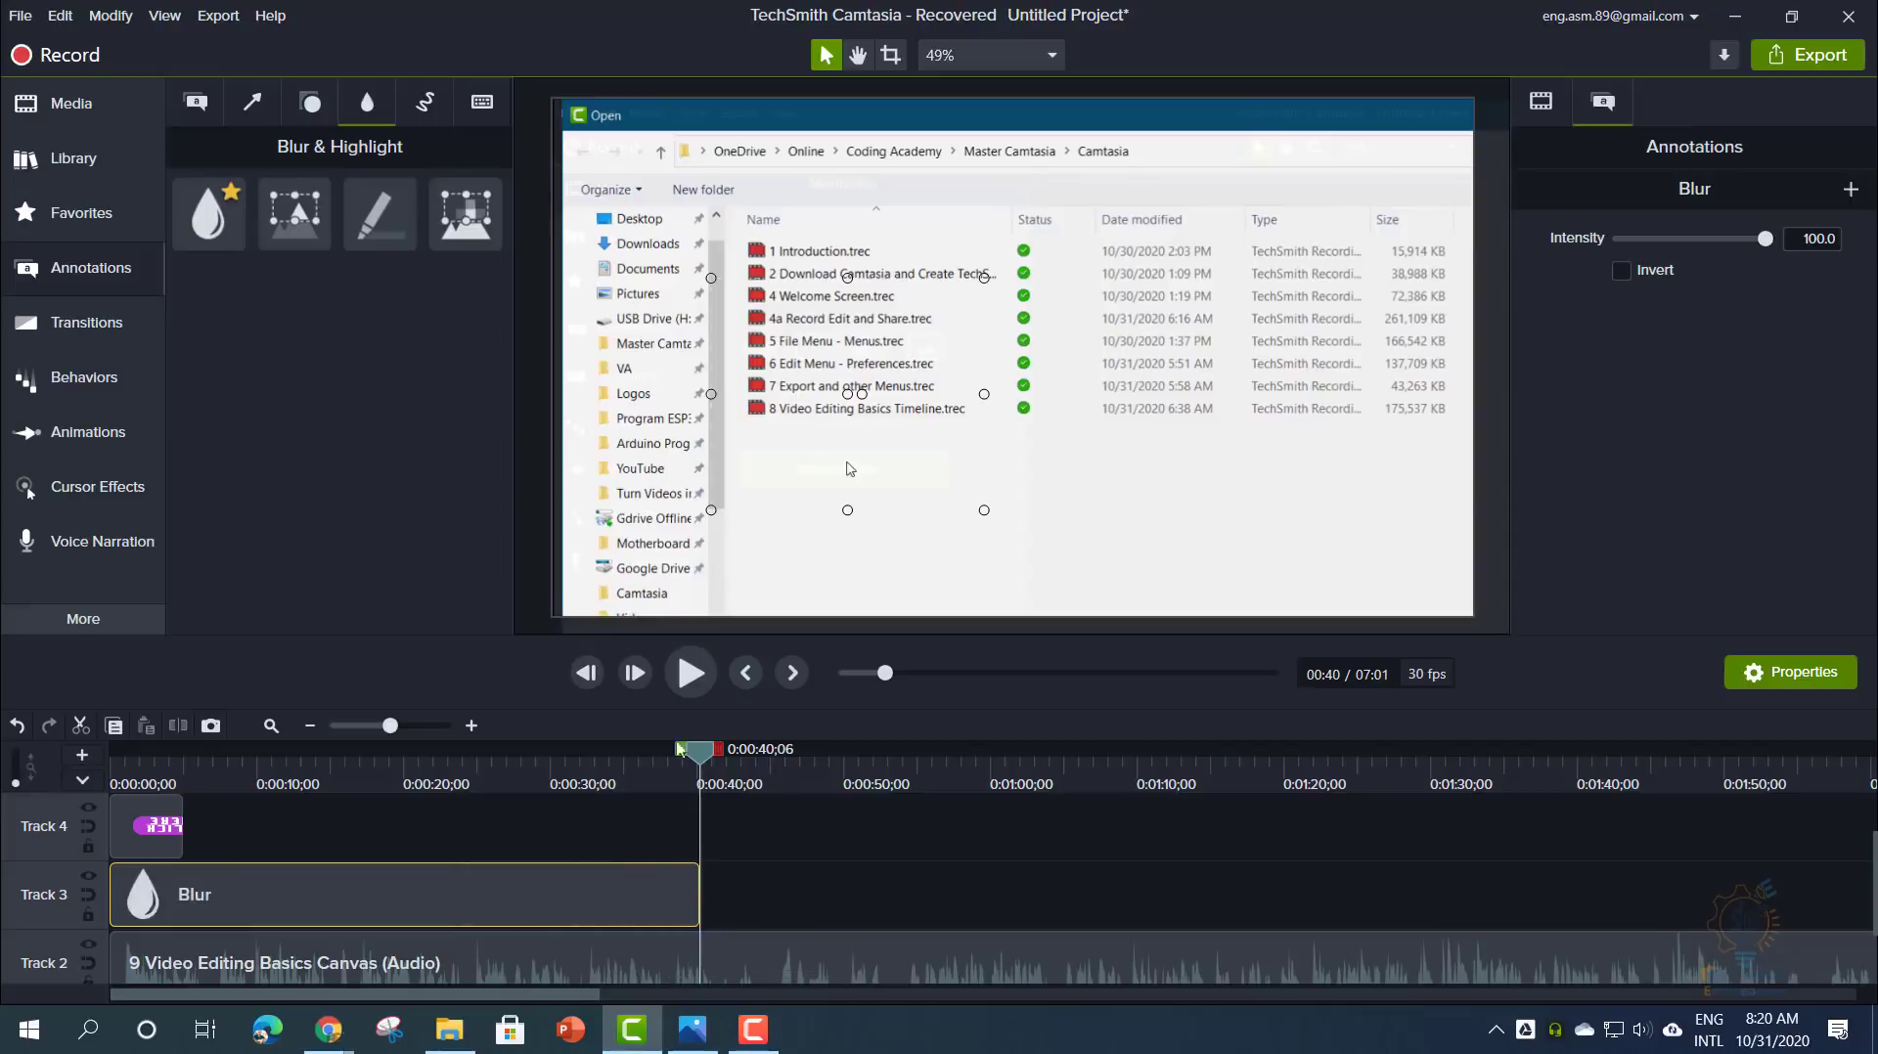
click(875, 673)
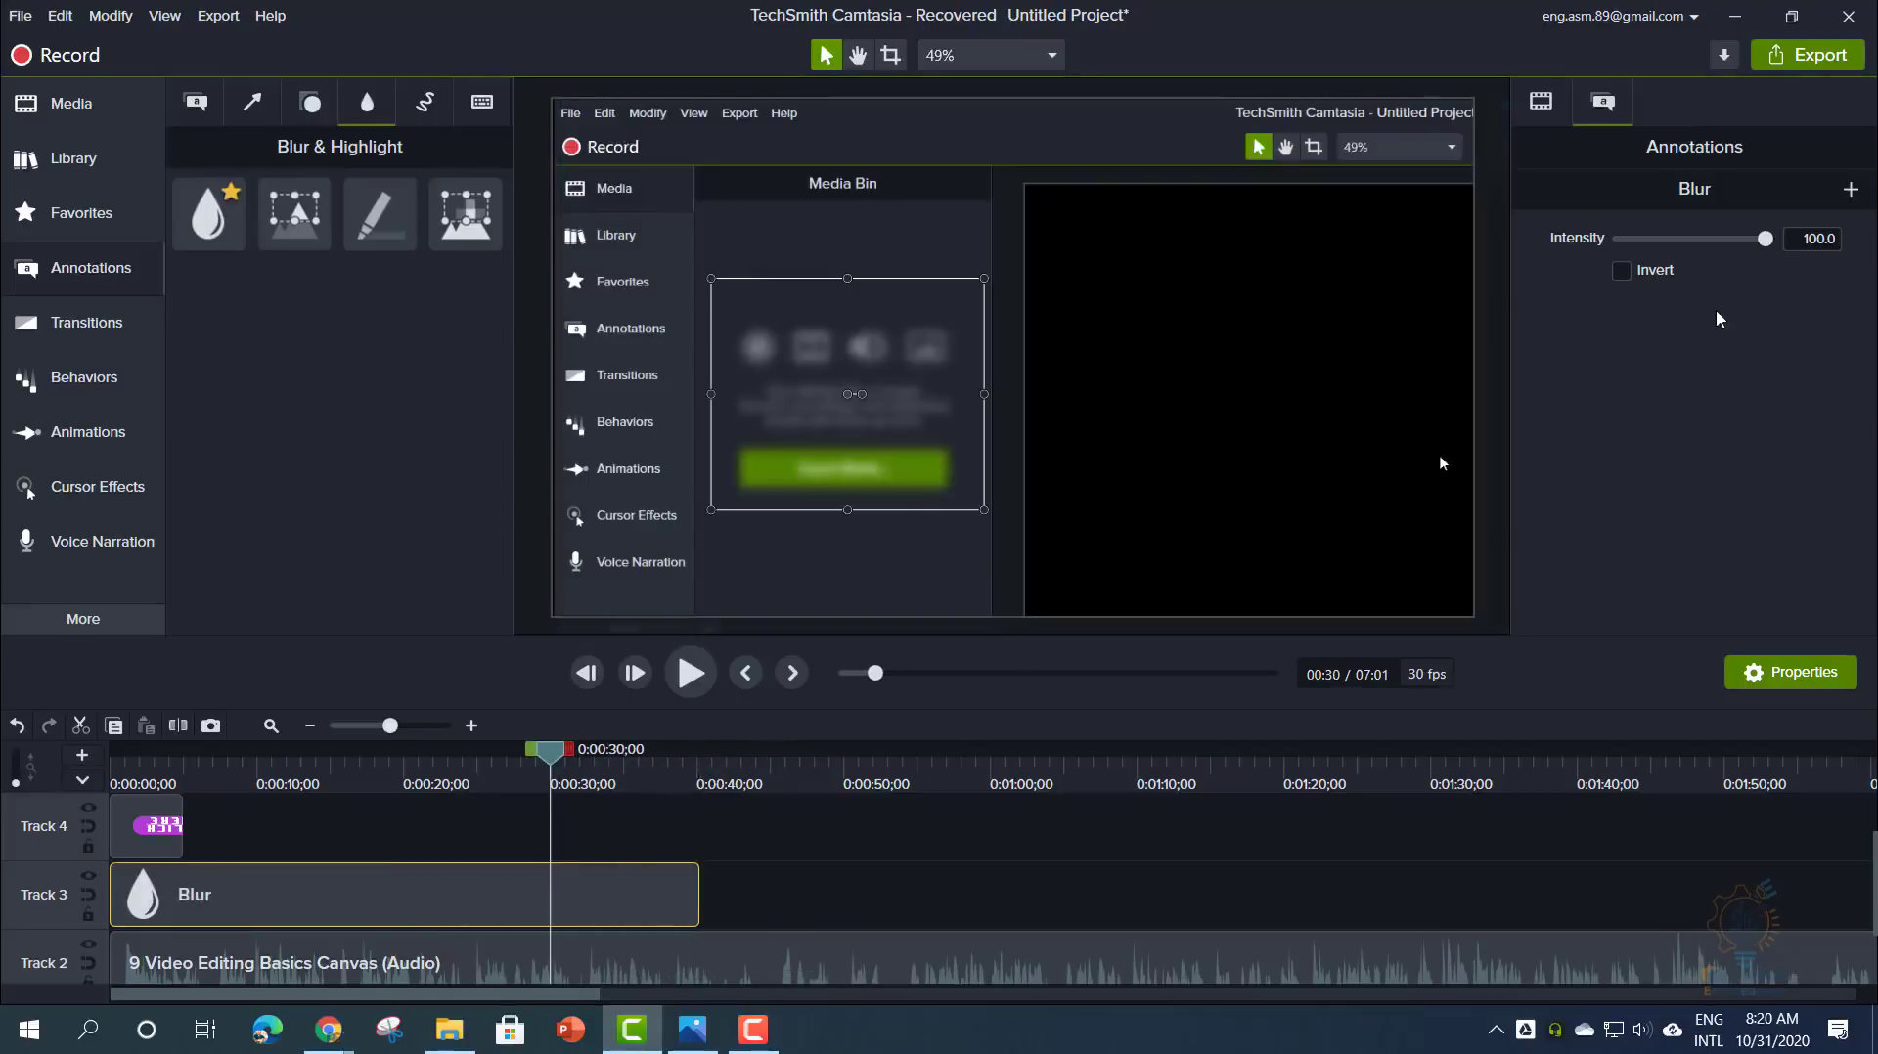
mouse_move(1762, 246)
mouse_down()
mouse_move(1623, 249)
mouse_move(1782, 252)
mouse_up()
click(1624, 273)
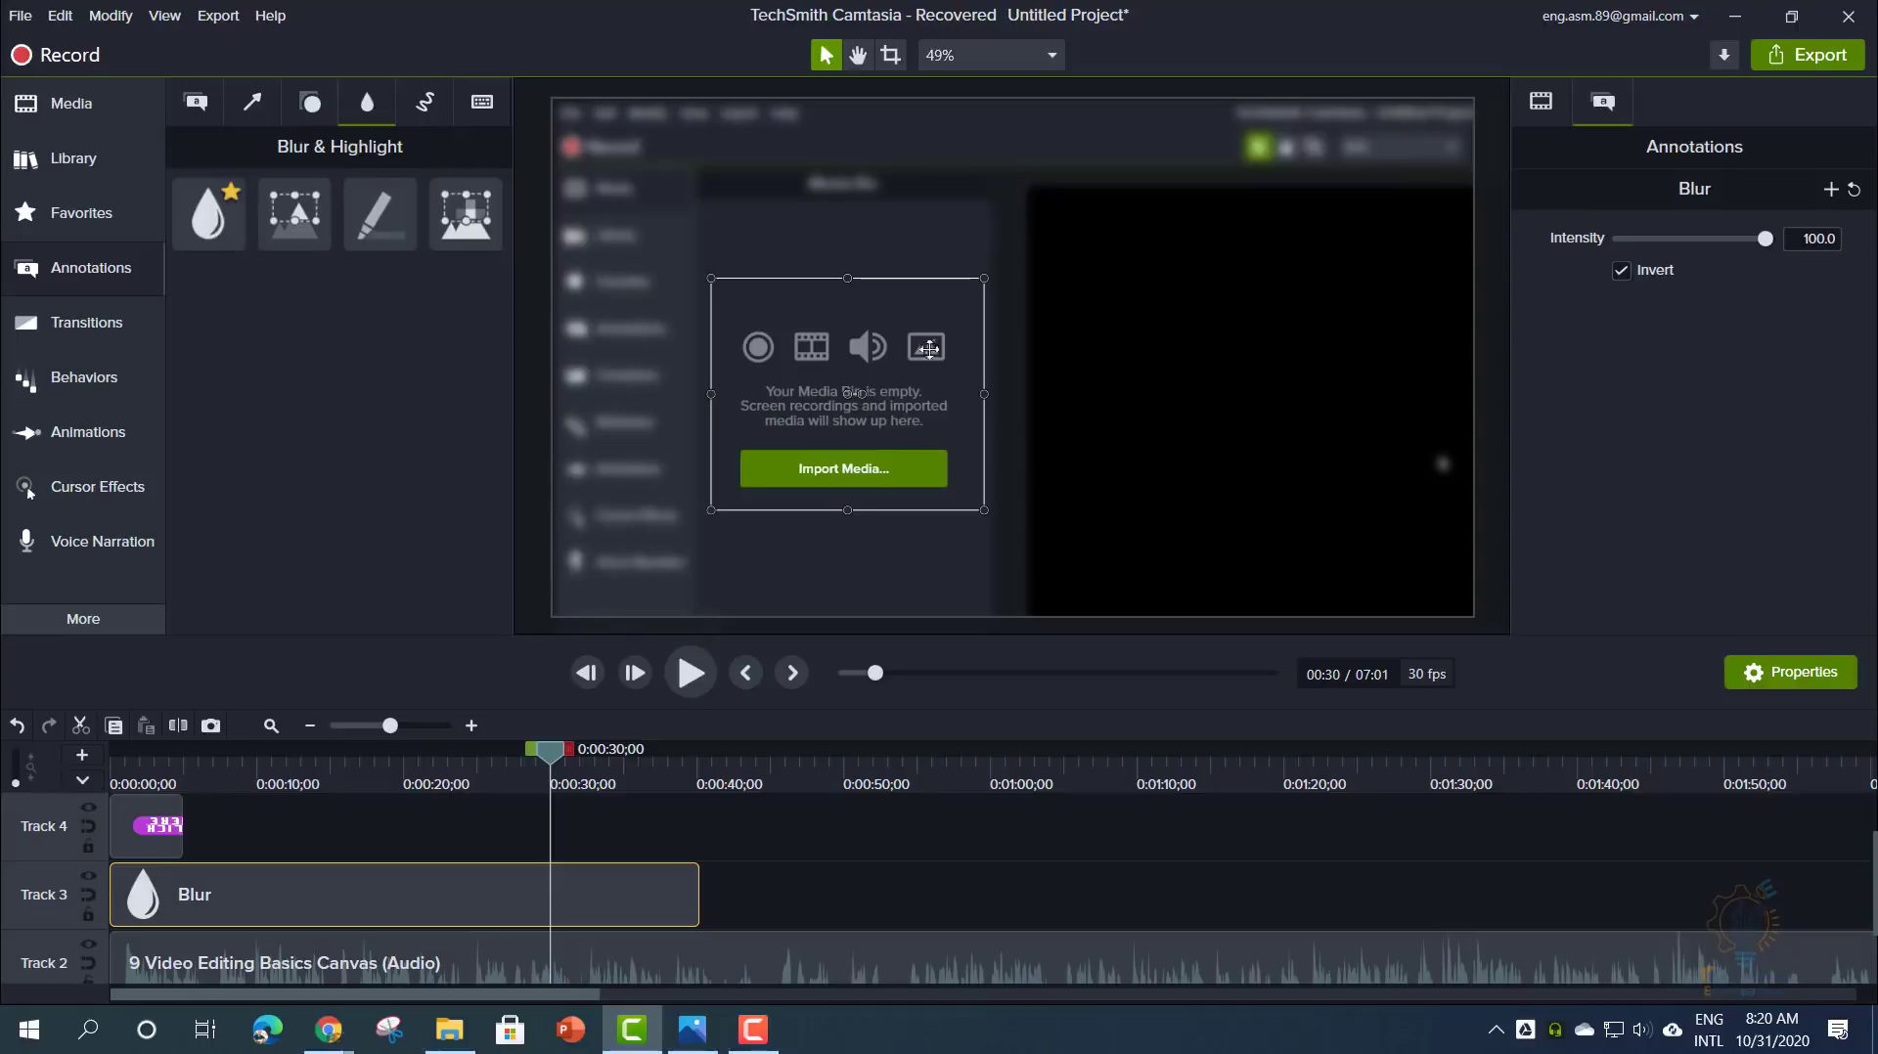
click(1622, 270)
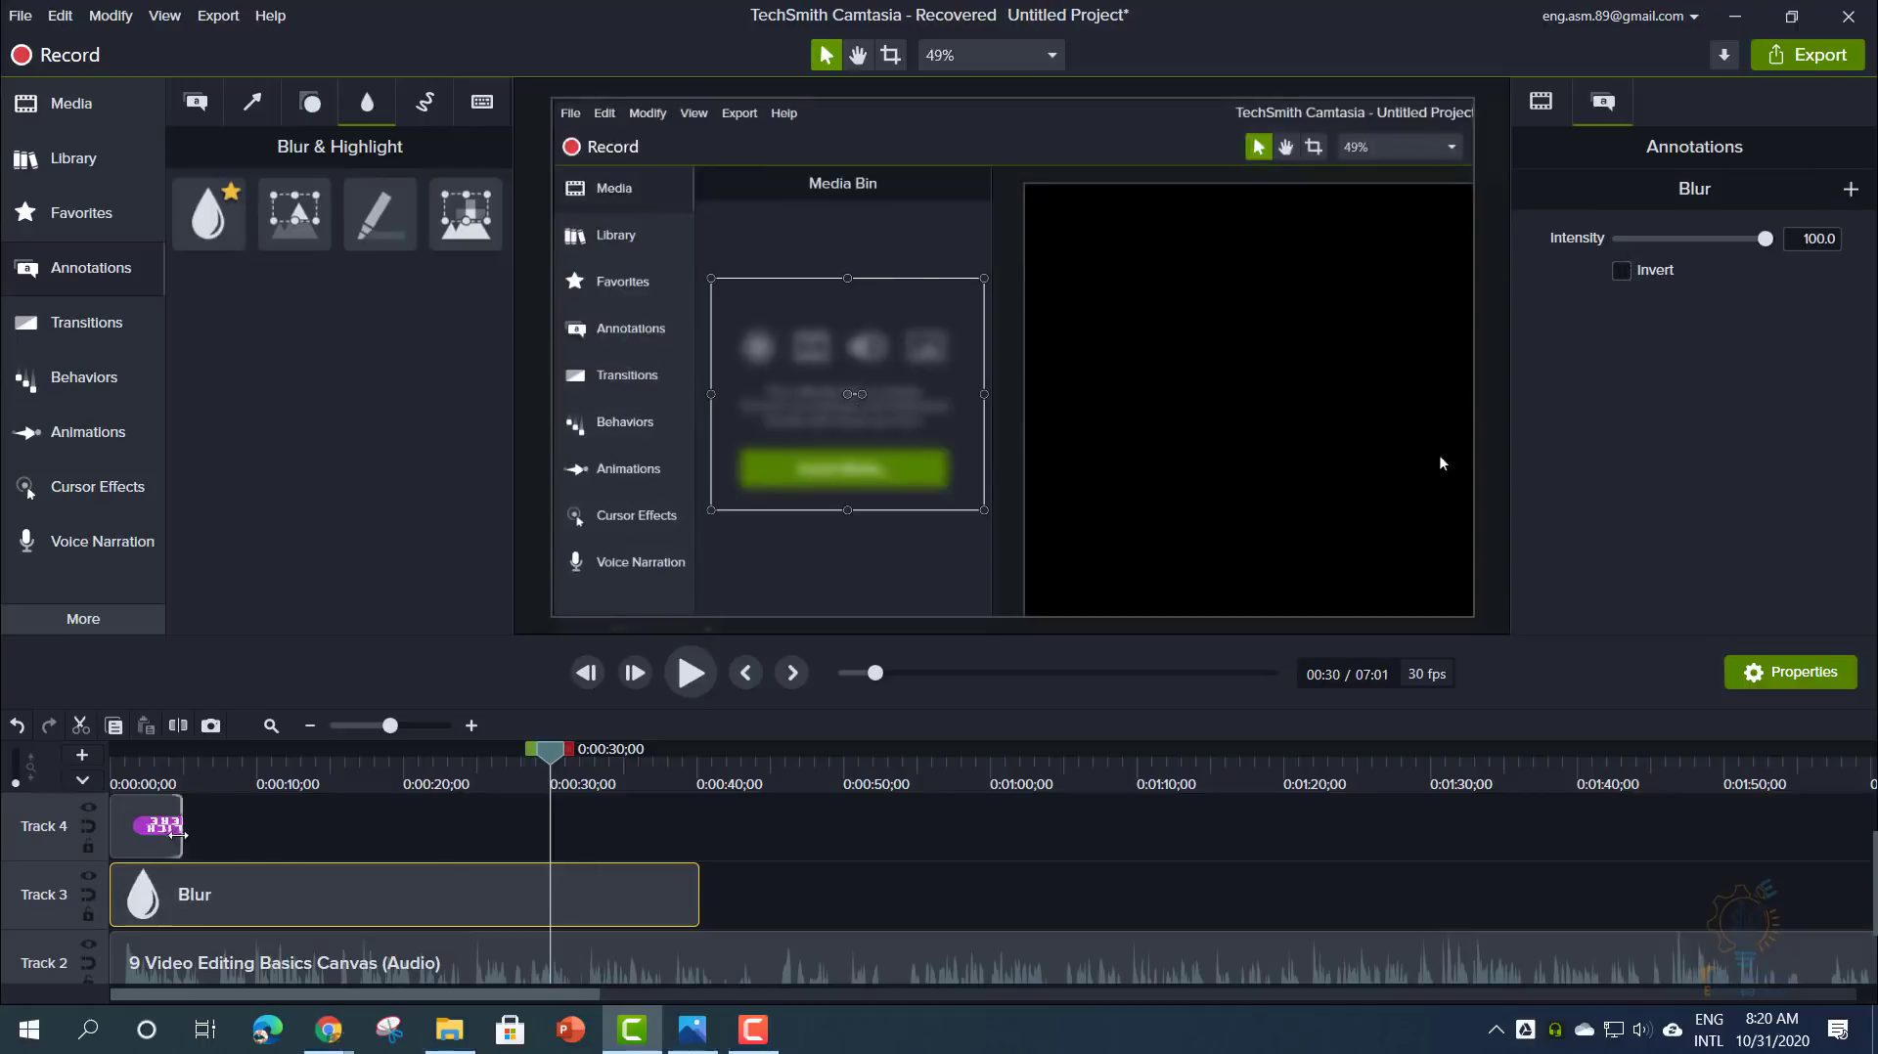
- Replace the Blur clip on Track 3 with a Pixelate effect
click(156, 825)
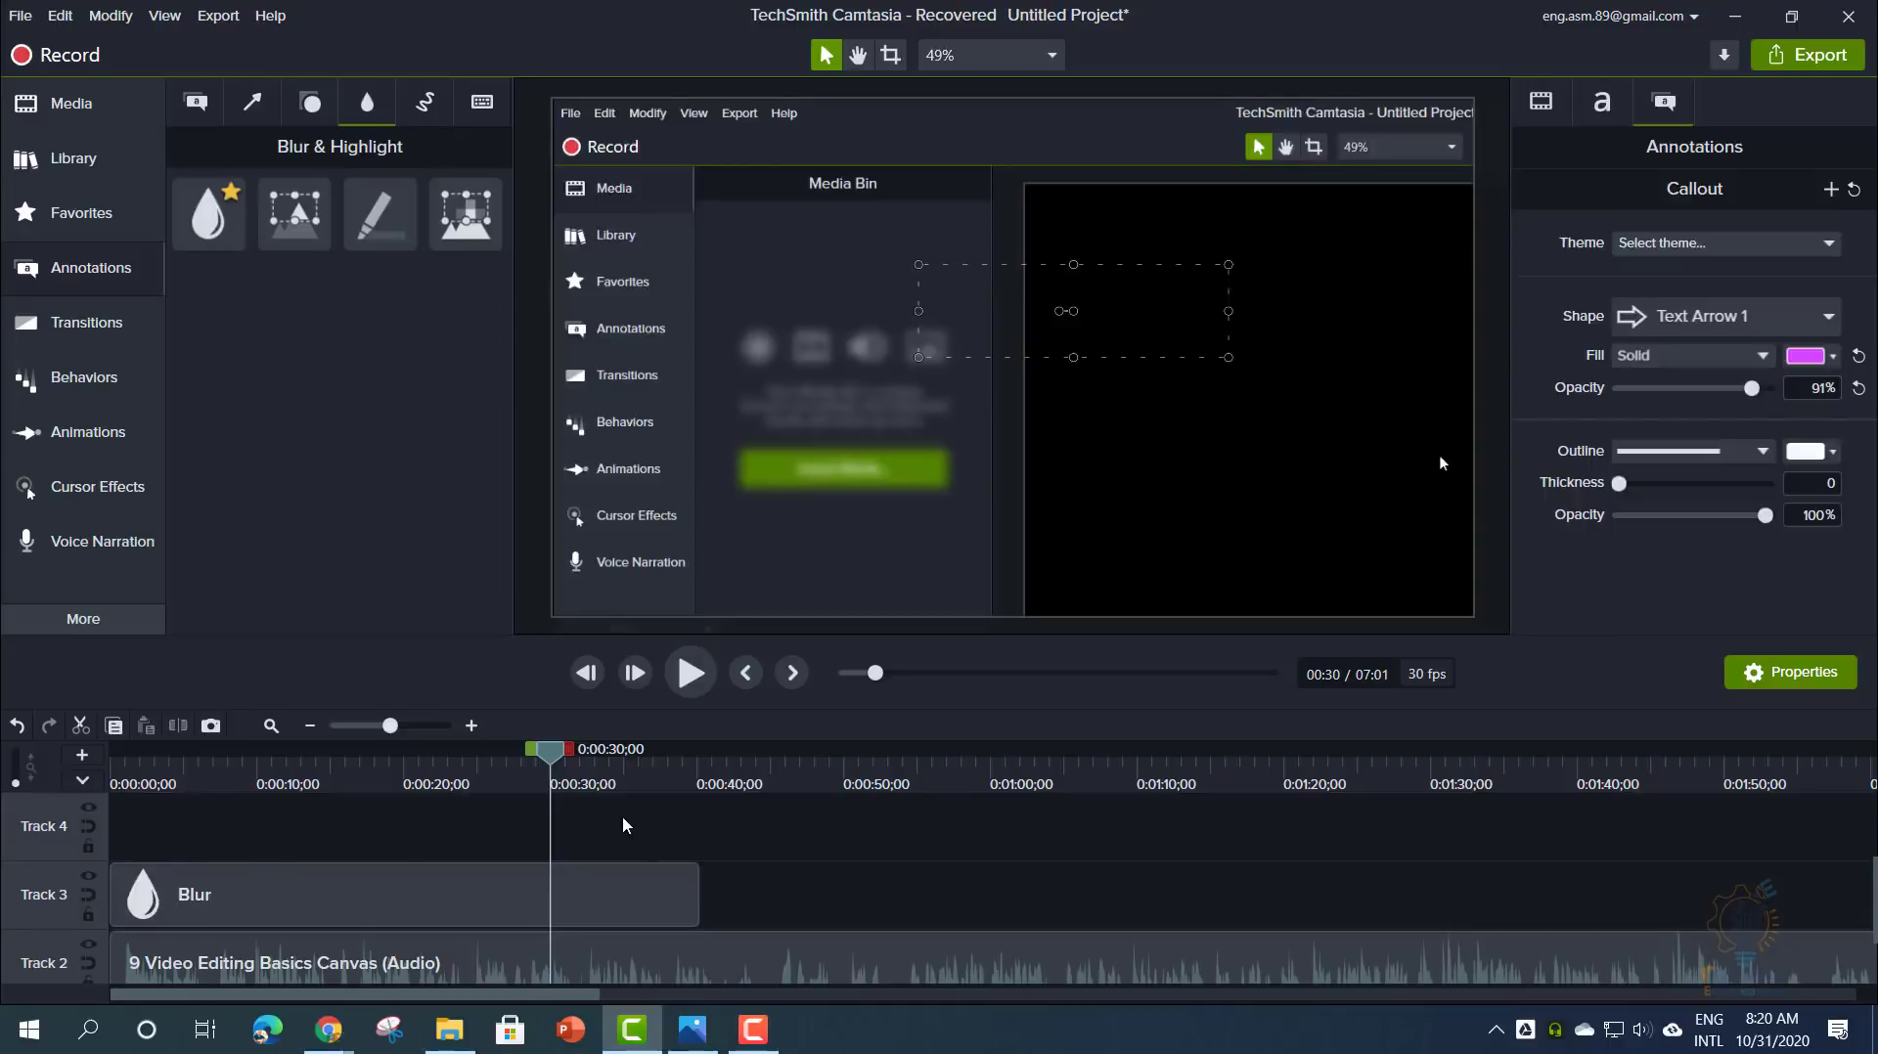
click(630, 892)
key(Delete)
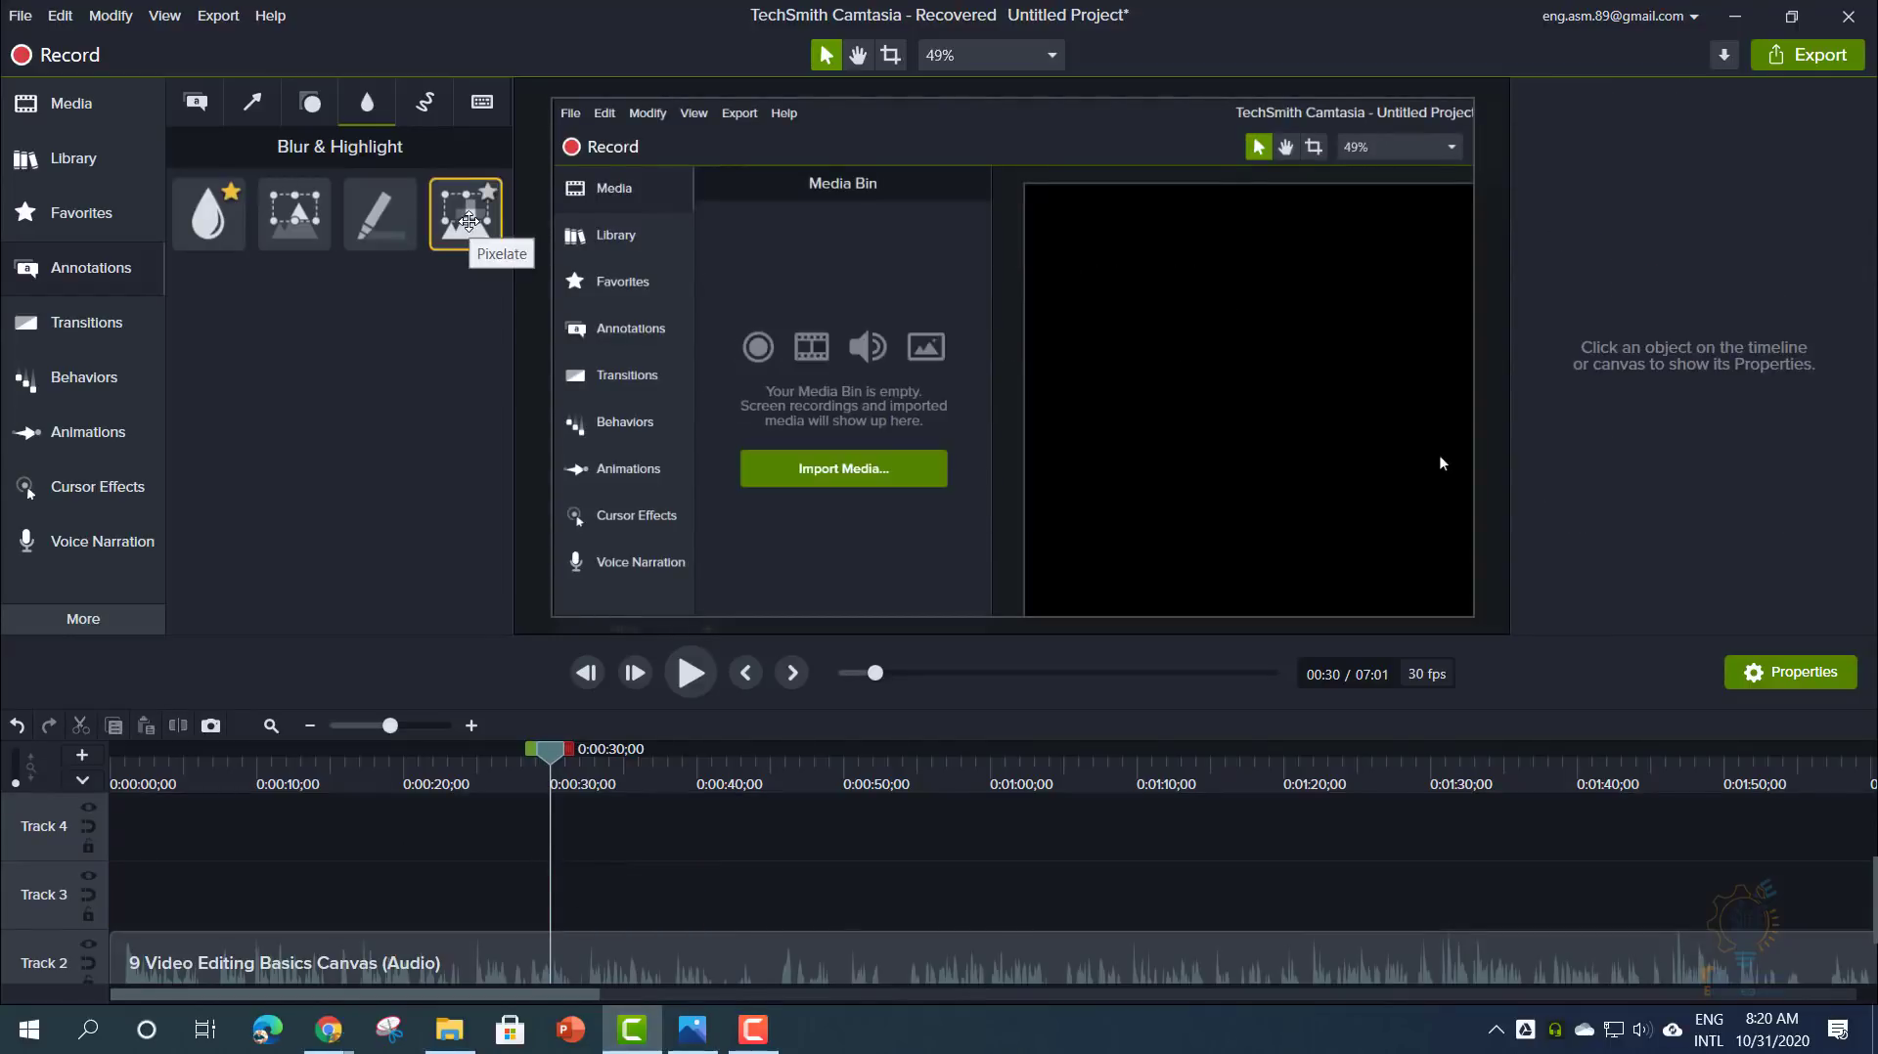
drag(470, 222, 550, 889)
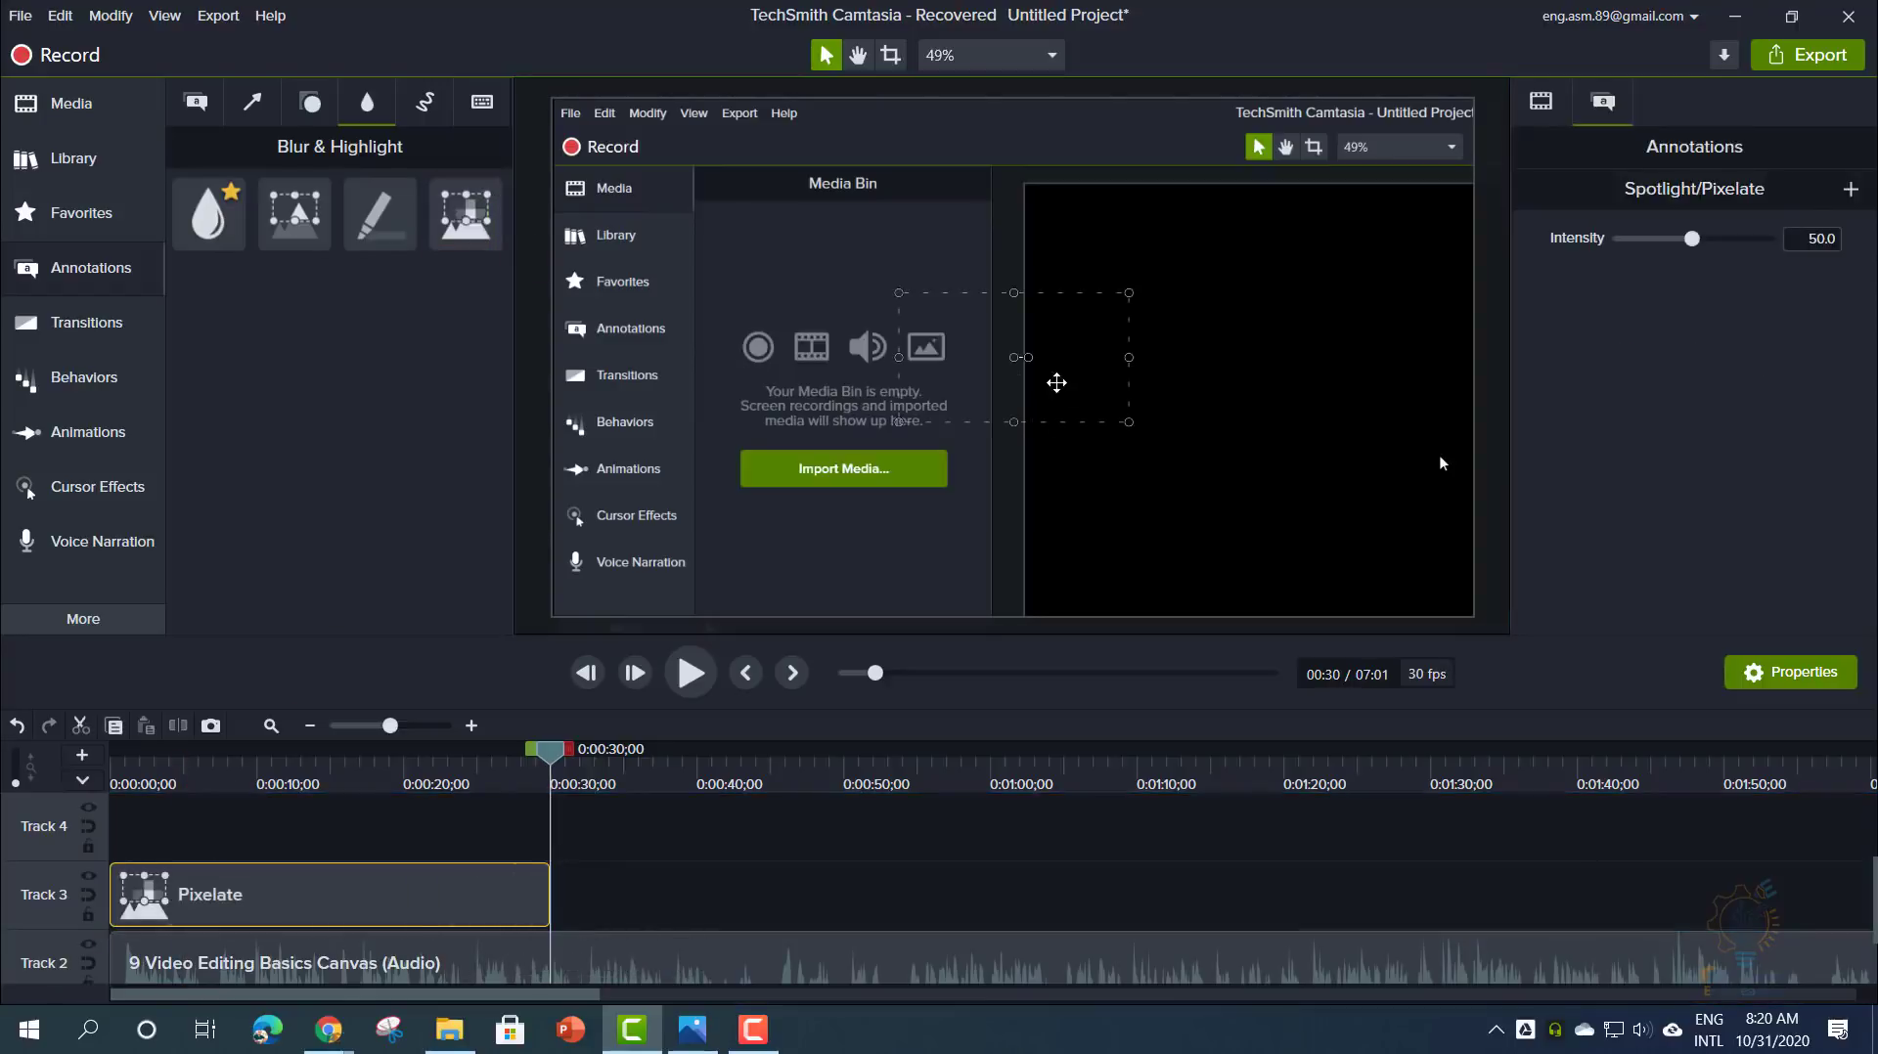
click(921, 375)
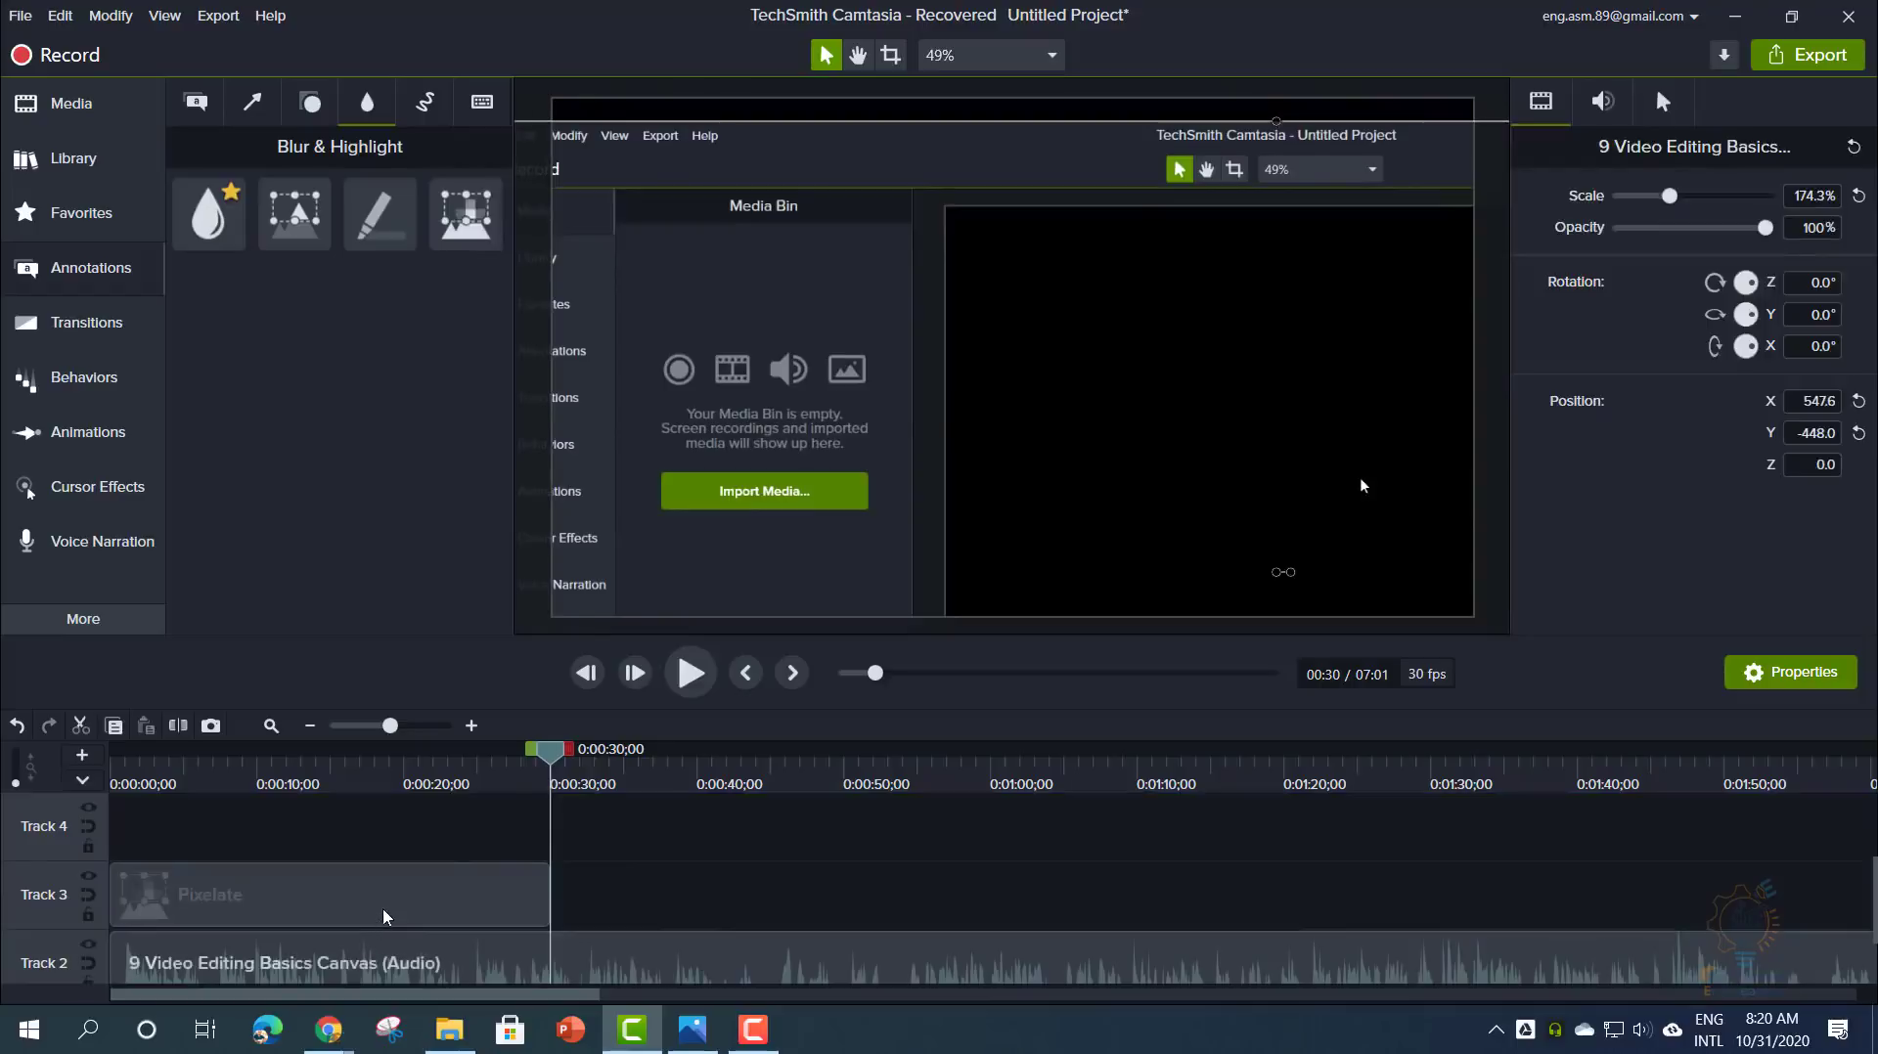
- Resize the pixelated area over the Media Bin and set its intensity to 65.3
click(450, 895)
drag(898, 421, 656, 535)
drag(1691, 239, 1744, 245)
scroll(785, 817, up, 2)
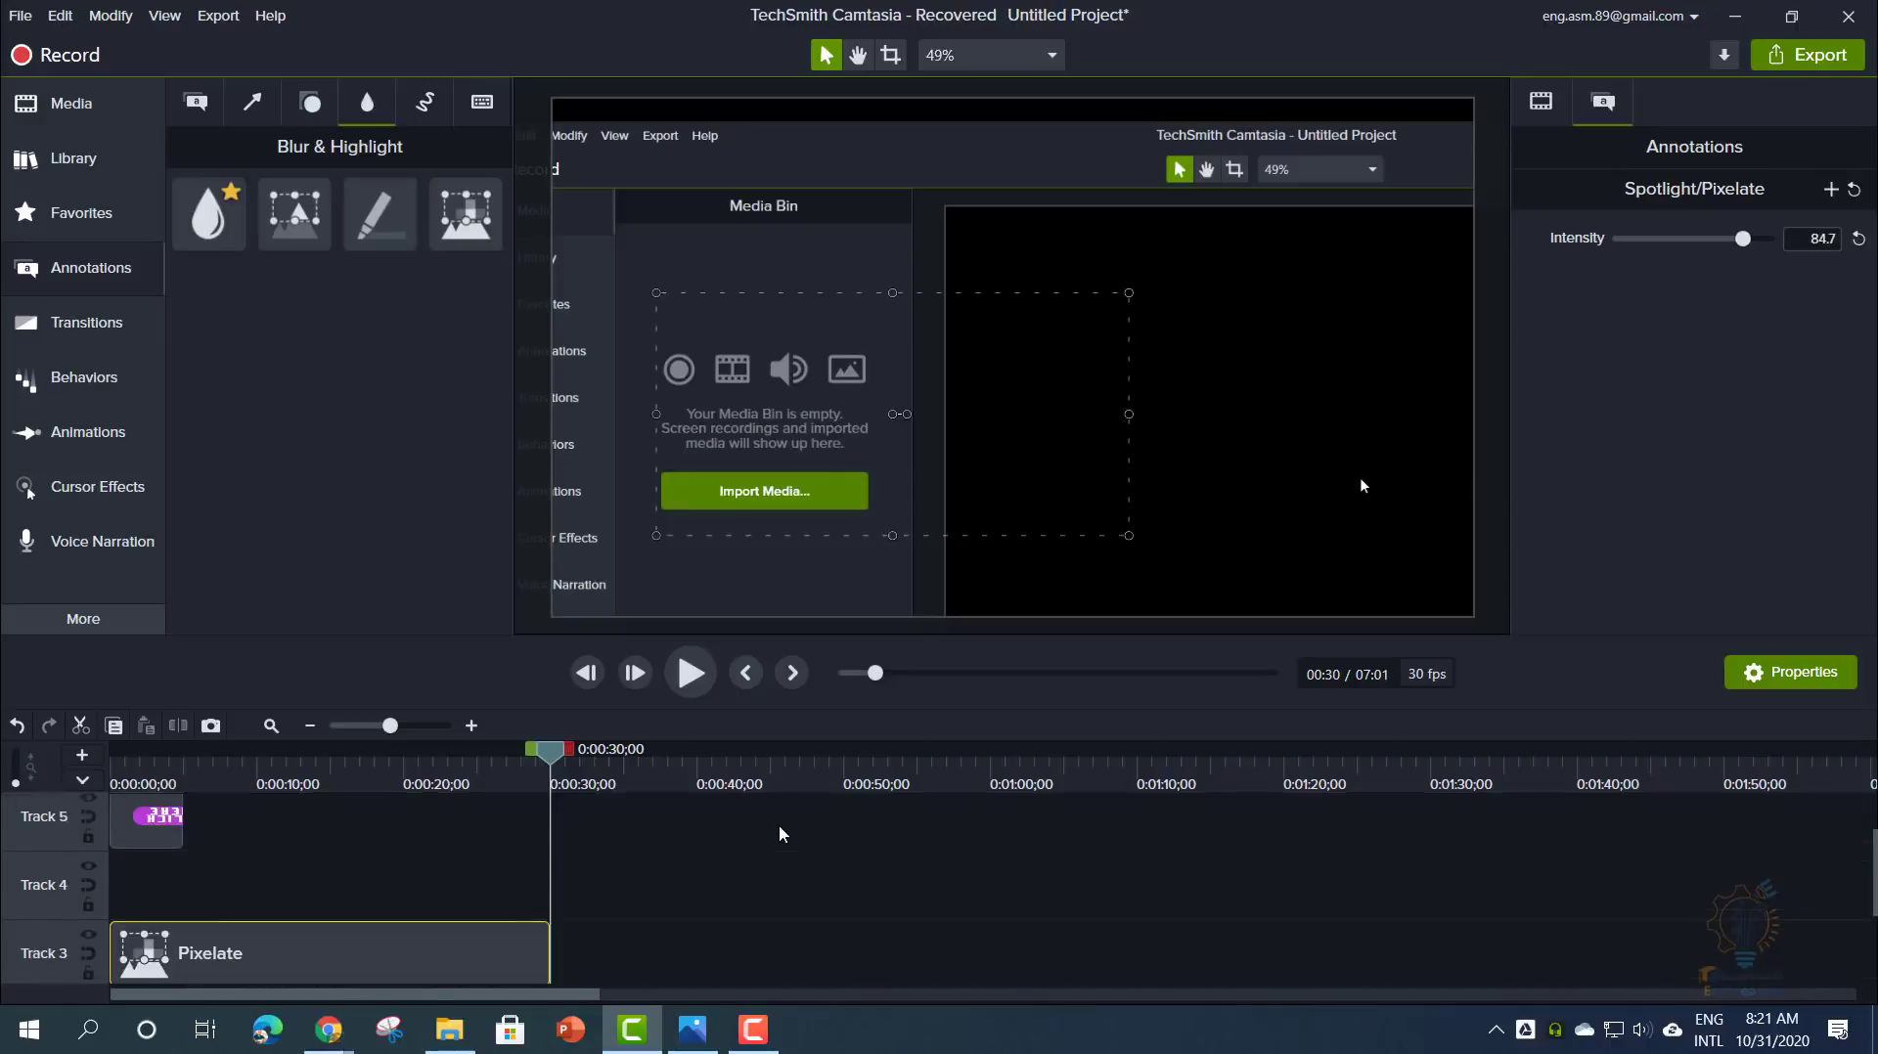
drag(550, 754, 300, 753)
drag(1128, 415, 894, 448)
scroll(296, 812, down, 2)
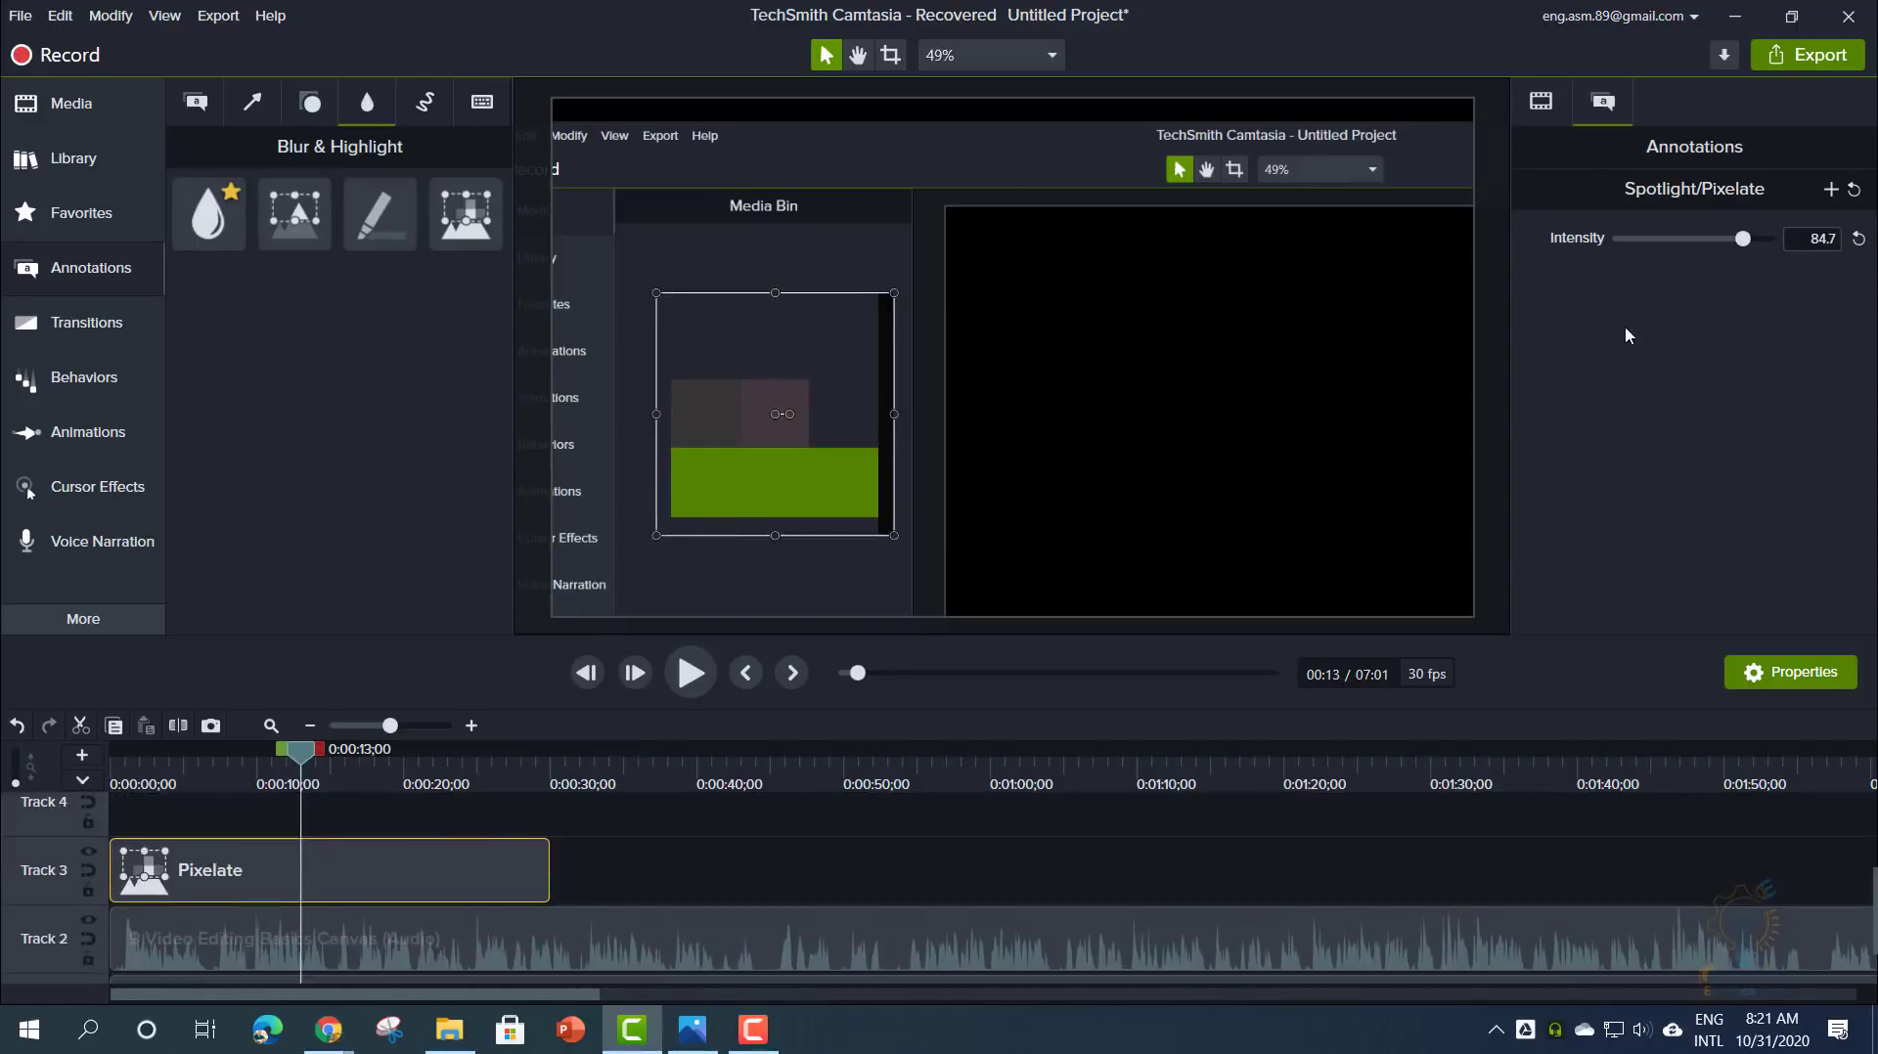
mouse_move(1740, 250)
mouse_down()
mouse_move(1620, 248)
mouse_move(1714, 253)
mouse_up()
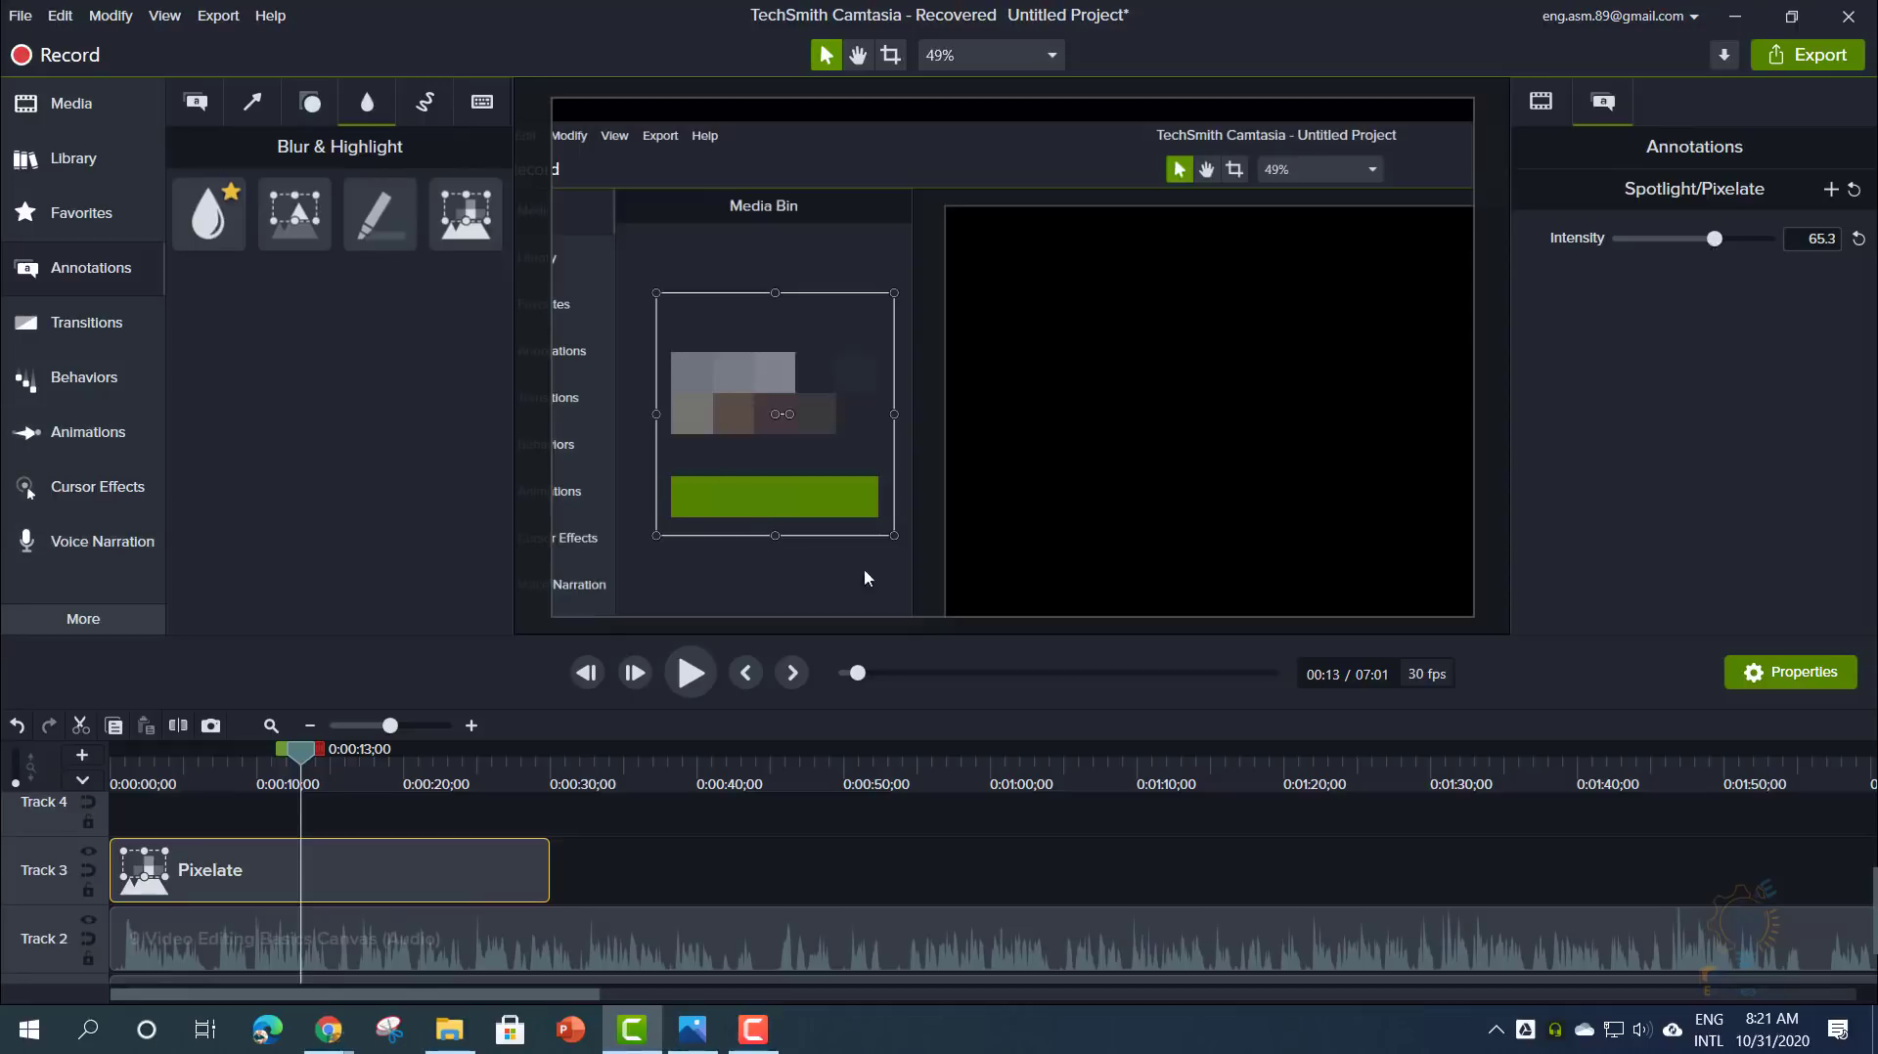
mouse_move(894, 537)
mouse_down()
mouse_move(914, 509)
mouse_move(884, 506)
mouse_move(904, 549)
mouse_up()
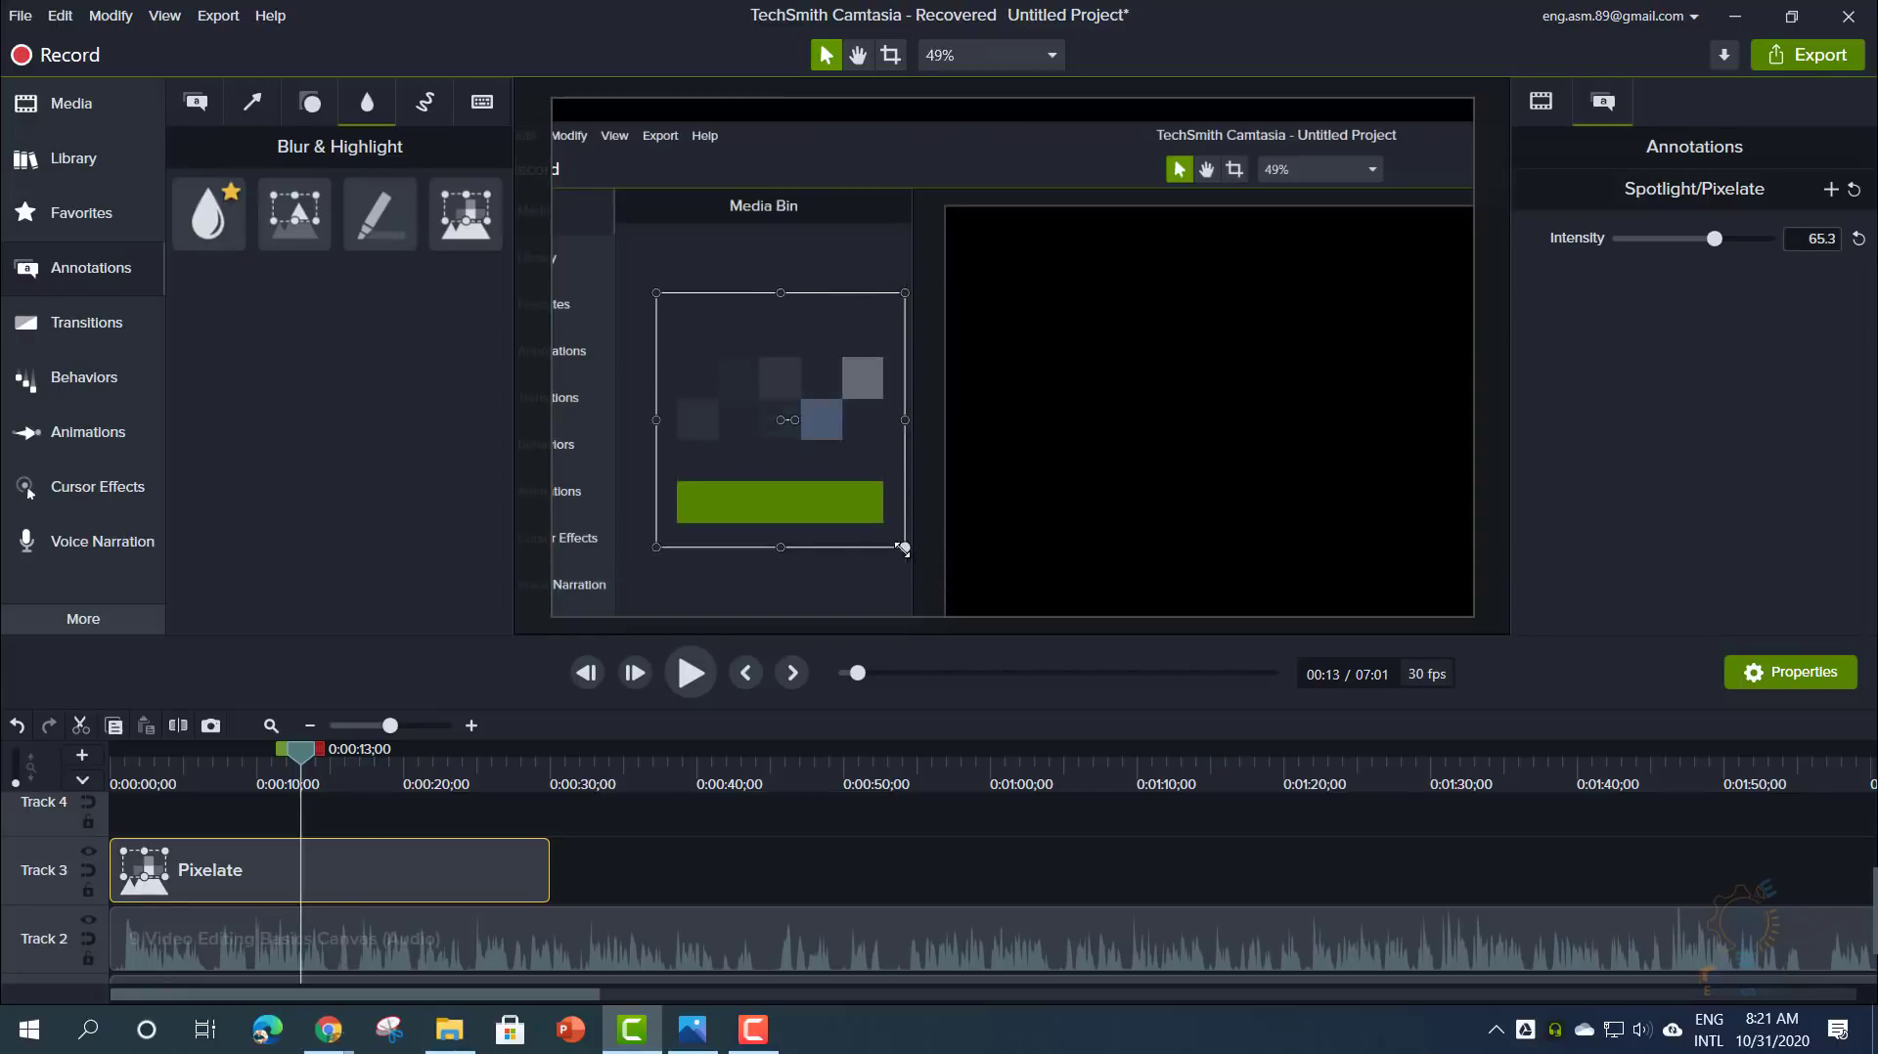
- Scale the pixelated area to 210.1%
click(1552, 106)
drag(1678, 201, 1796, 230)
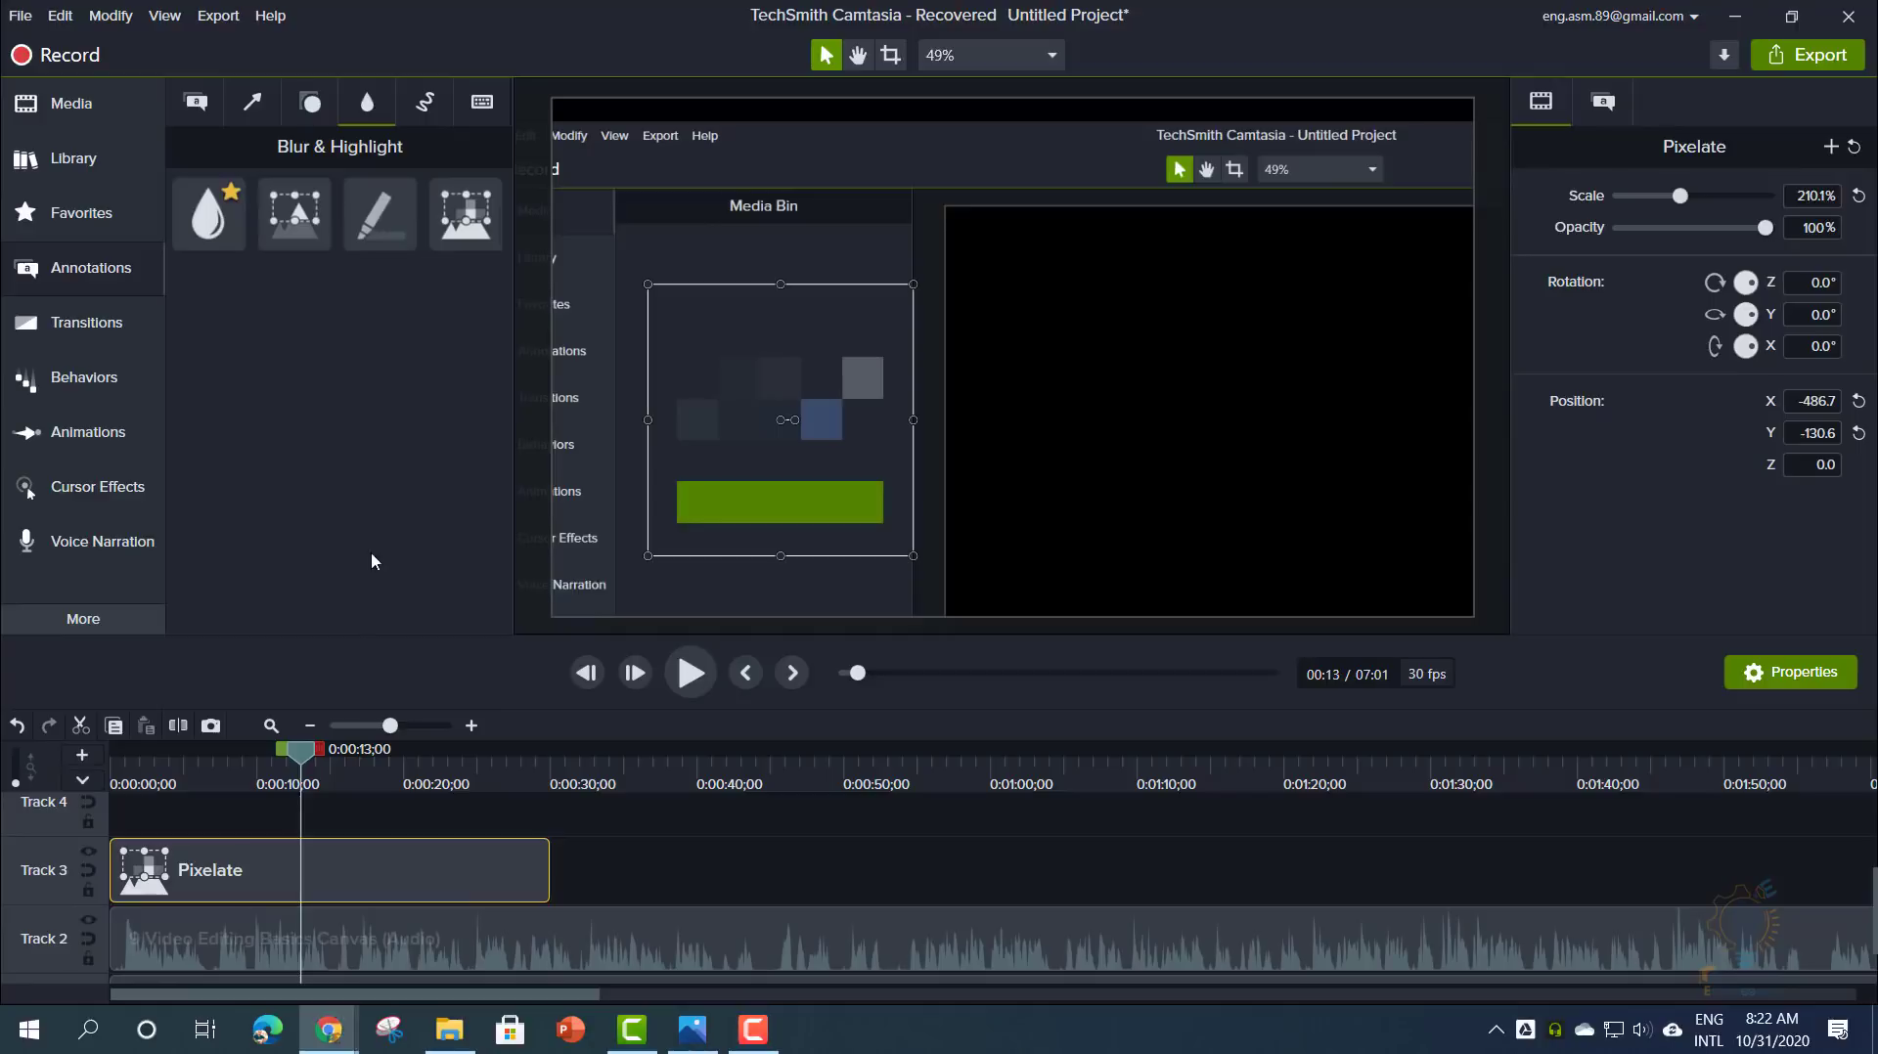
click(115, 269)
click(96, 278)
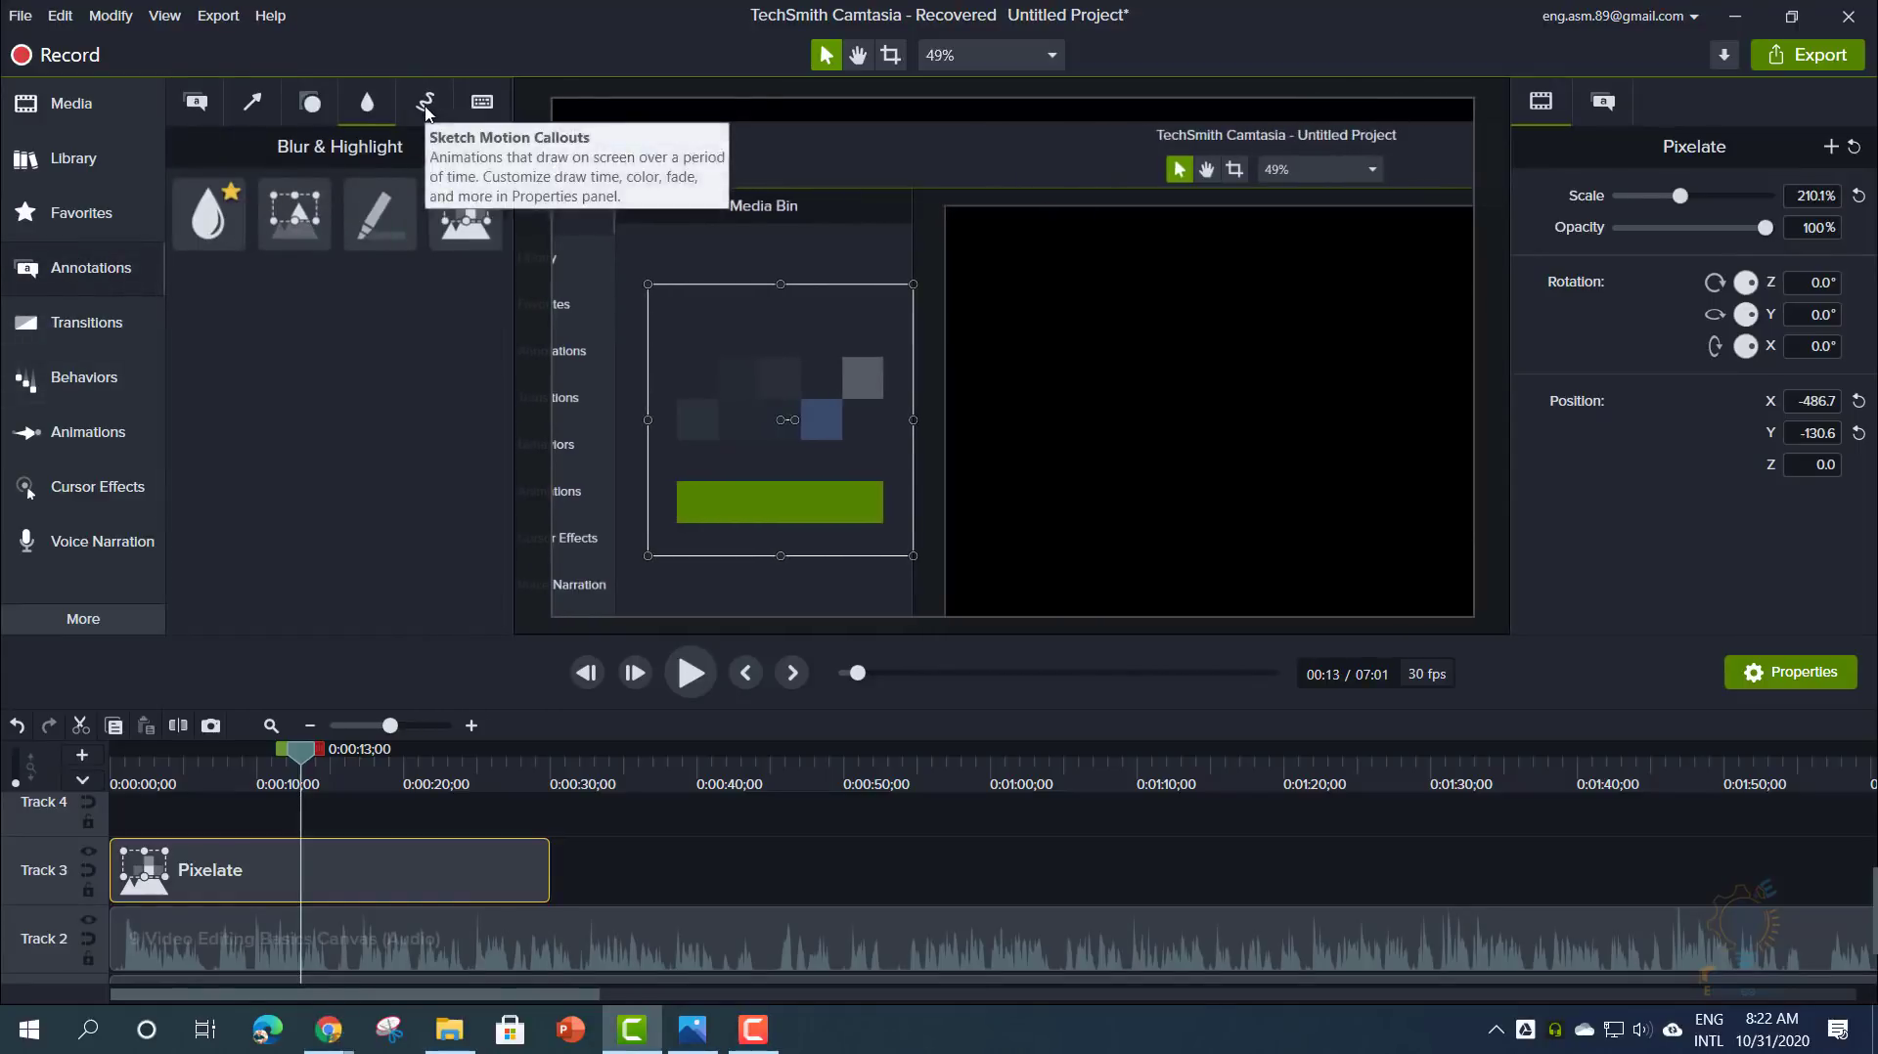
- Delete the Pixelate effect and add a red Sketch Motion arrow at 0:00 pointing to Import Media
click(427, 106)
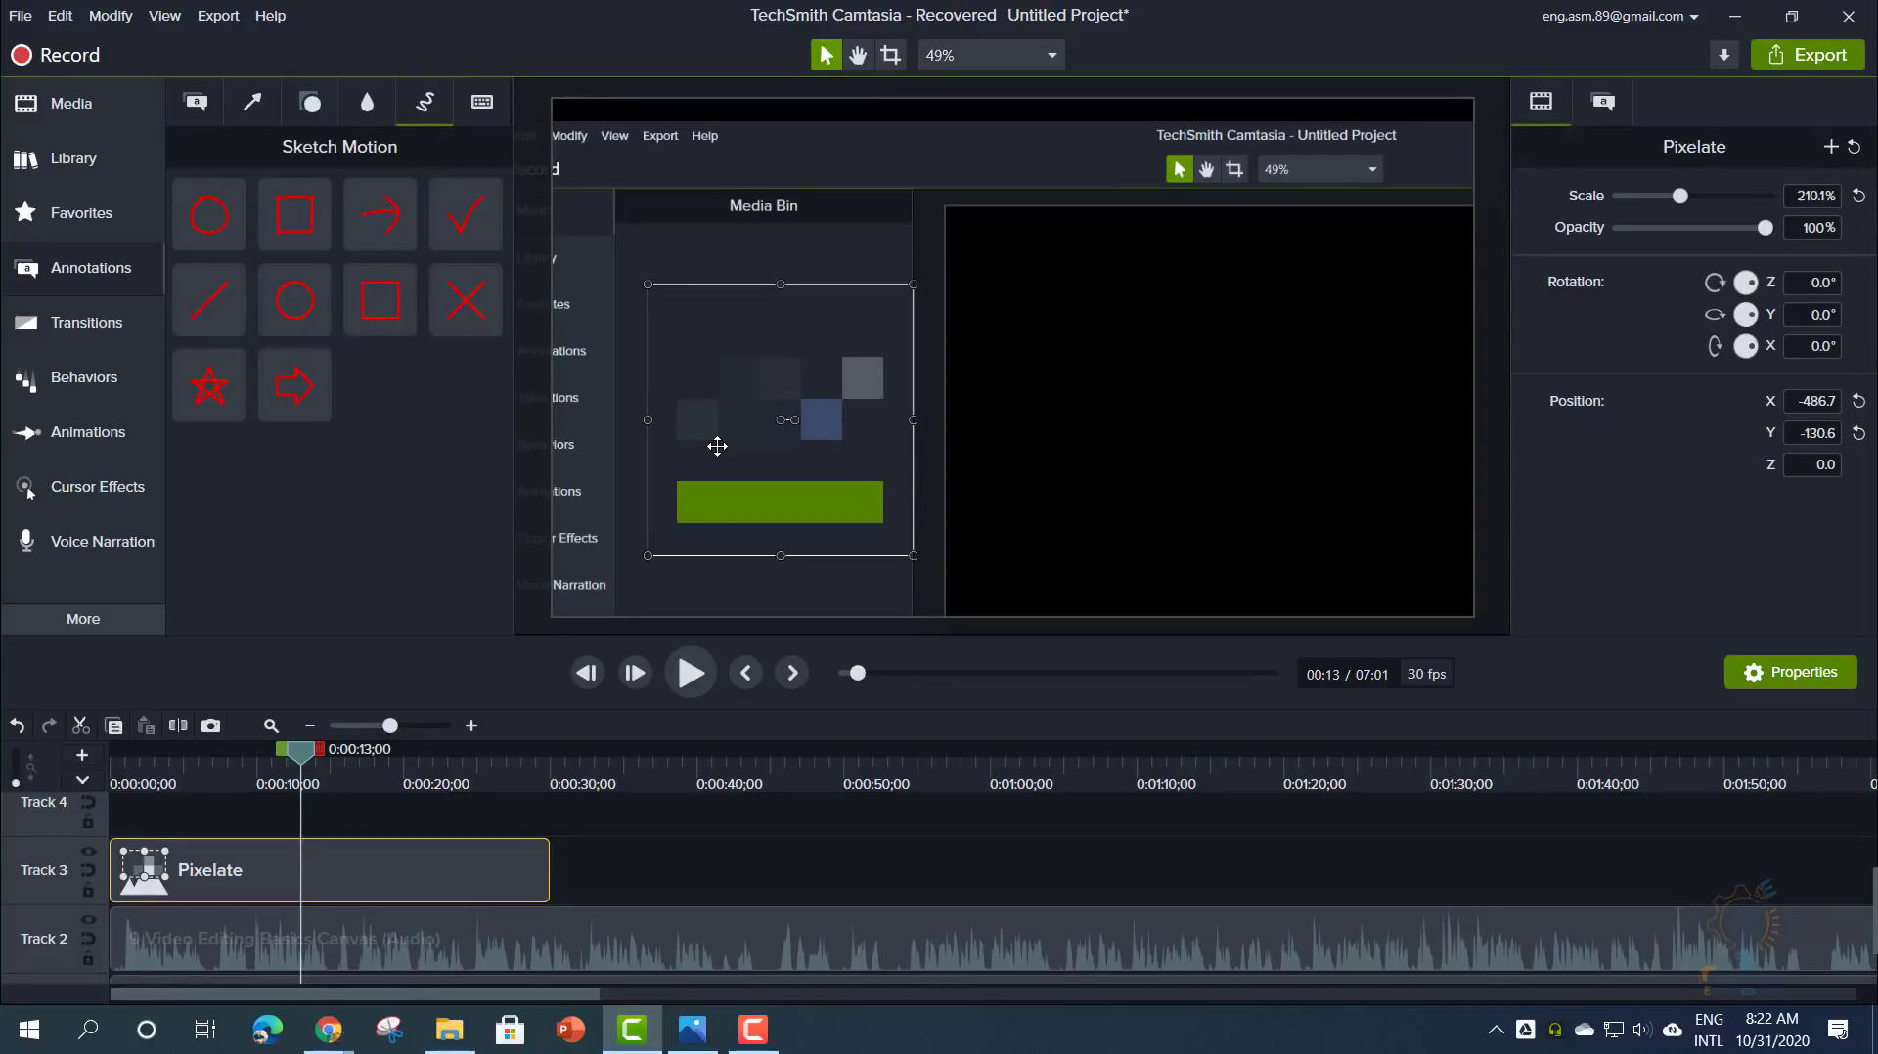
key(Delete)
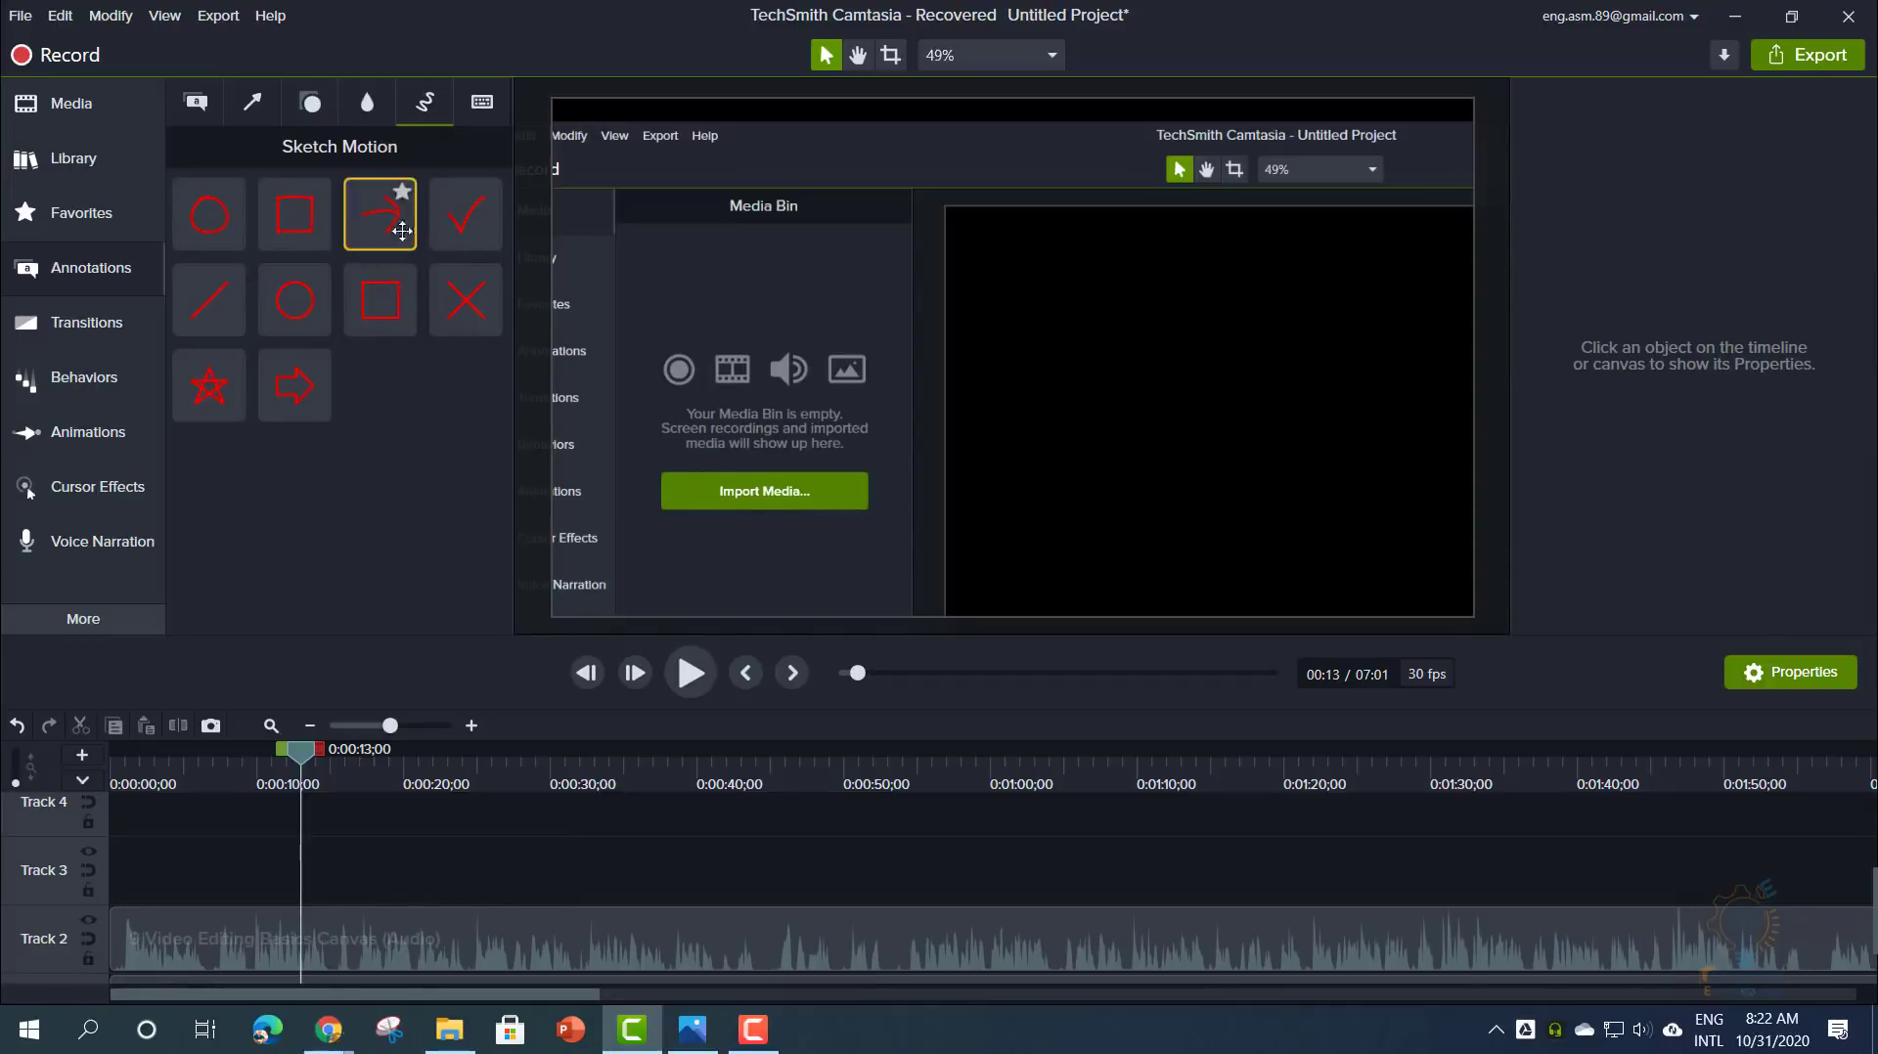
mouse_move(368, 216)
mouse_down()
mouse_move(495, 264)
mouse_move(746, 502)
mouse_move(642, 512)
mouse_move(631, 499)
mouse_move(692, 497)
mouse_move(655, 460)
mouse_move(616, 460)
mouse_move(597, 492)
mouse_move(984, 492)
mouse_up()
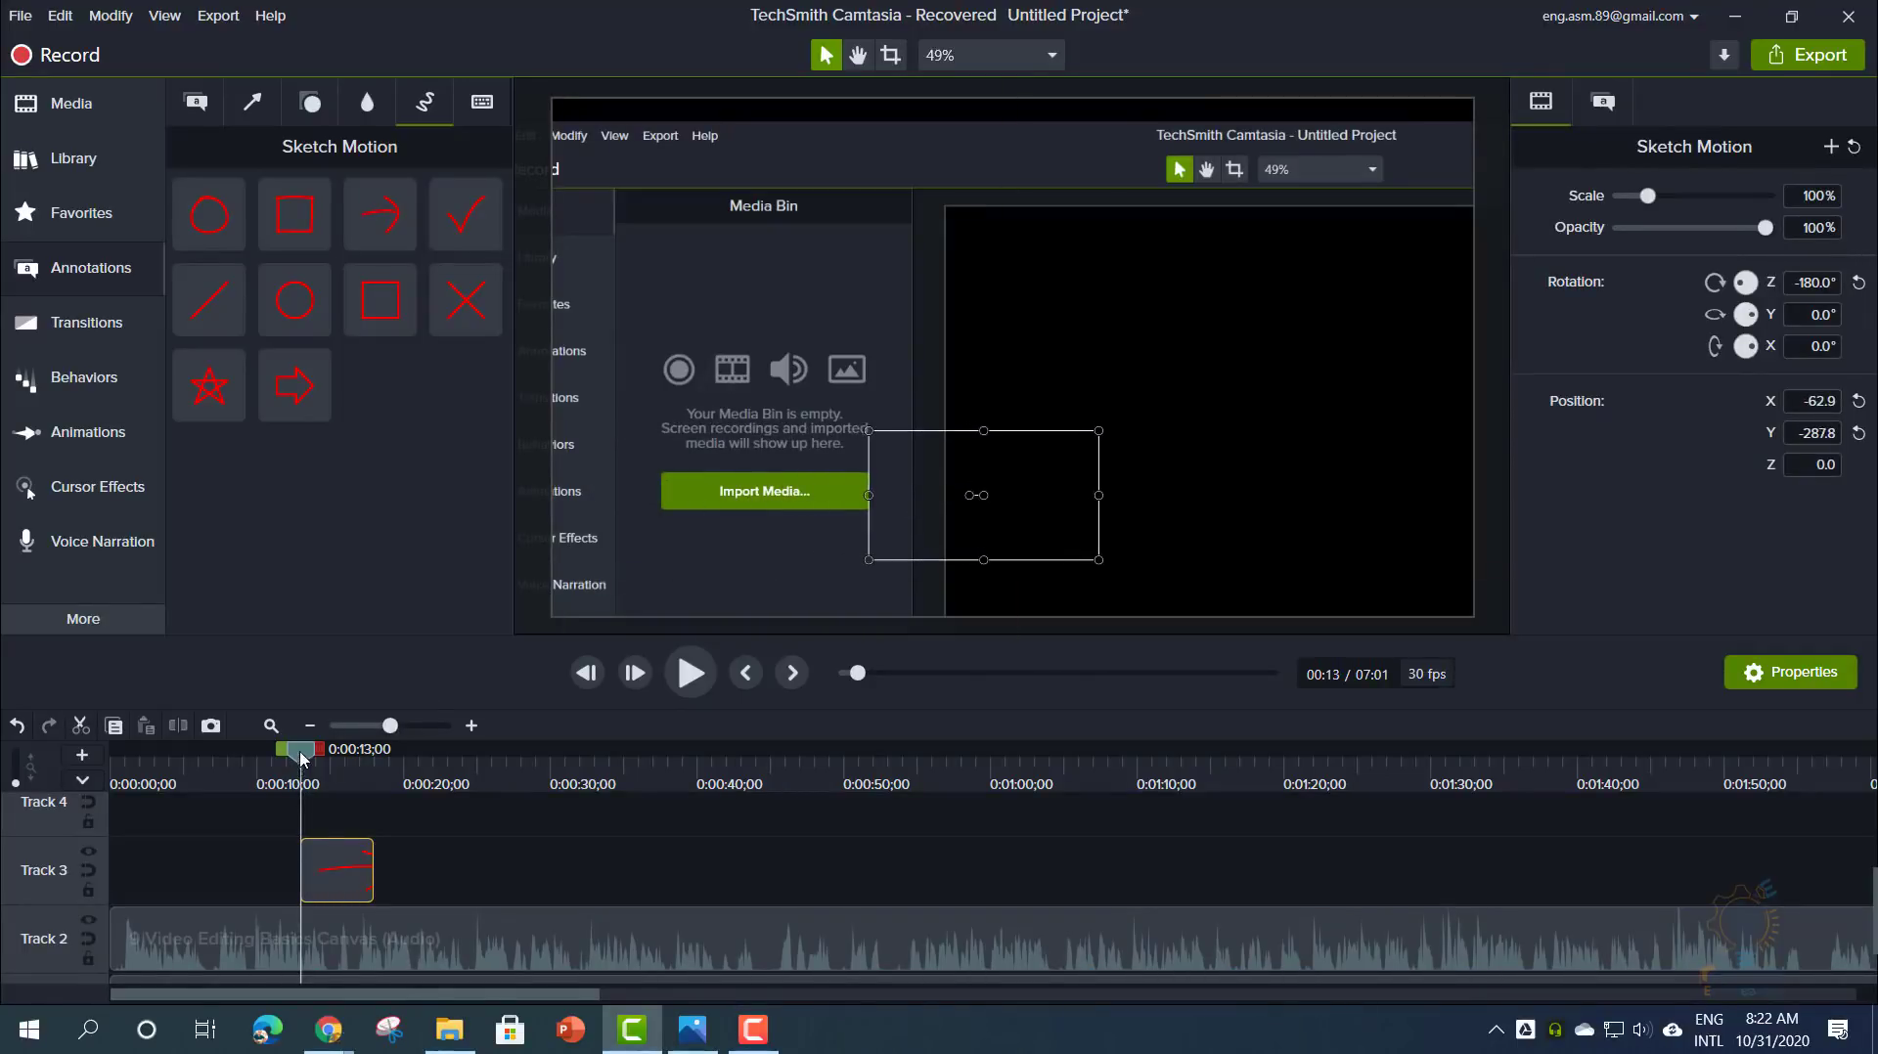
mouse_move(303, 758)
mouse_down()
mouse_move(364, 762)
mouse_move(292, 769)
mouse_up()
drag(357, 863, 167, 863)
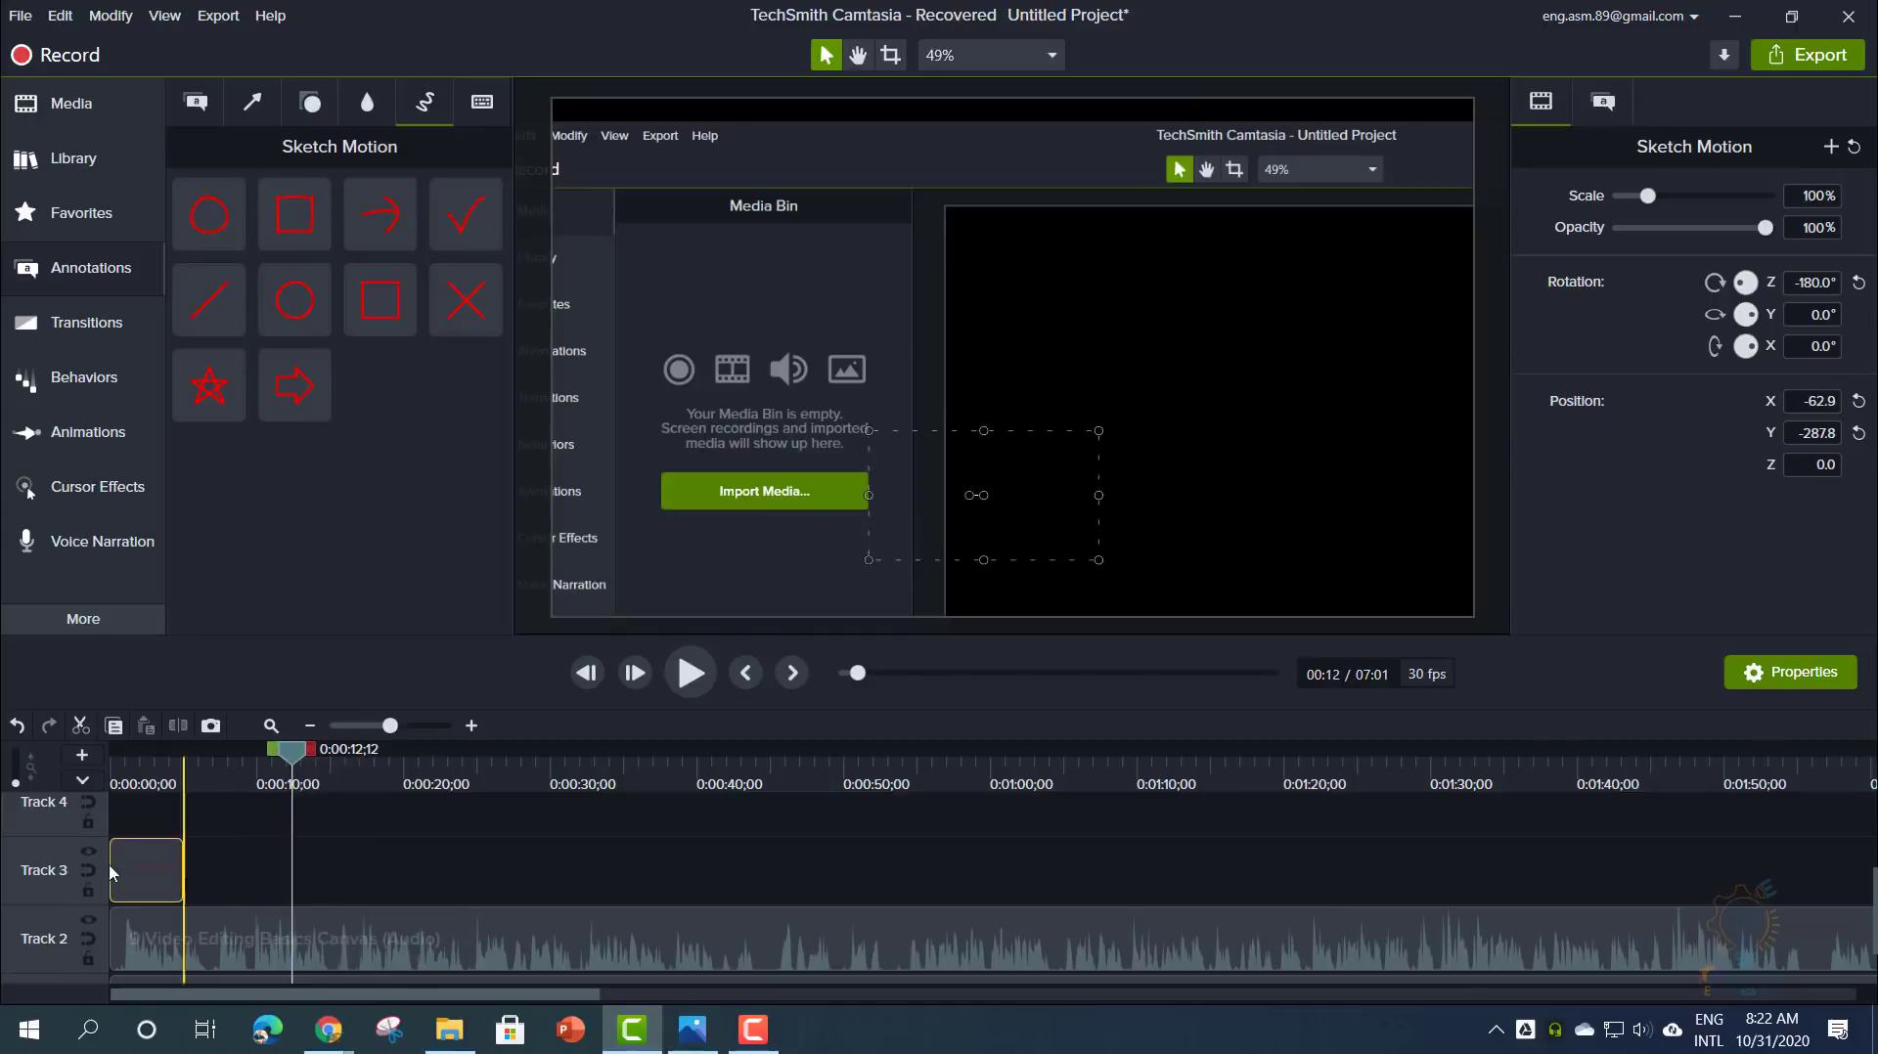
- Preview the arrow from the start, then add a sketched square over the Media Bin
click(112, 753)
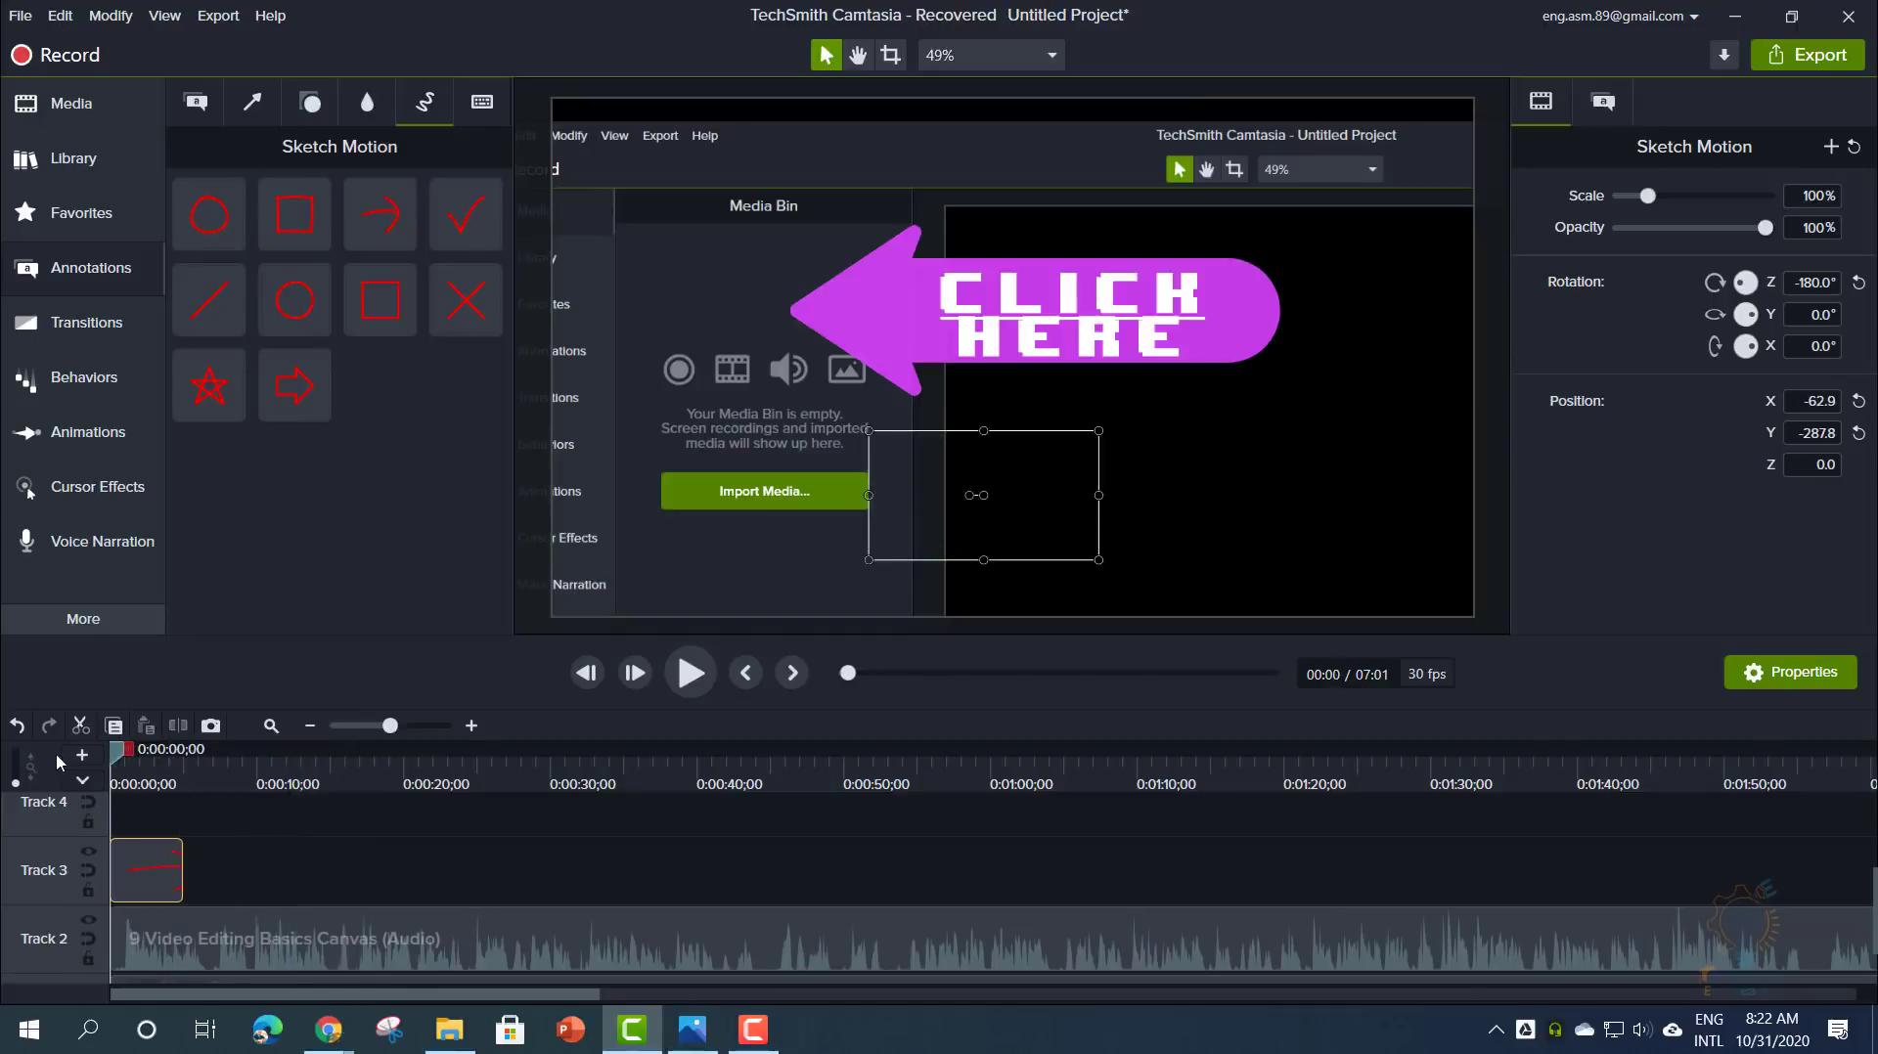
click(695, 675)
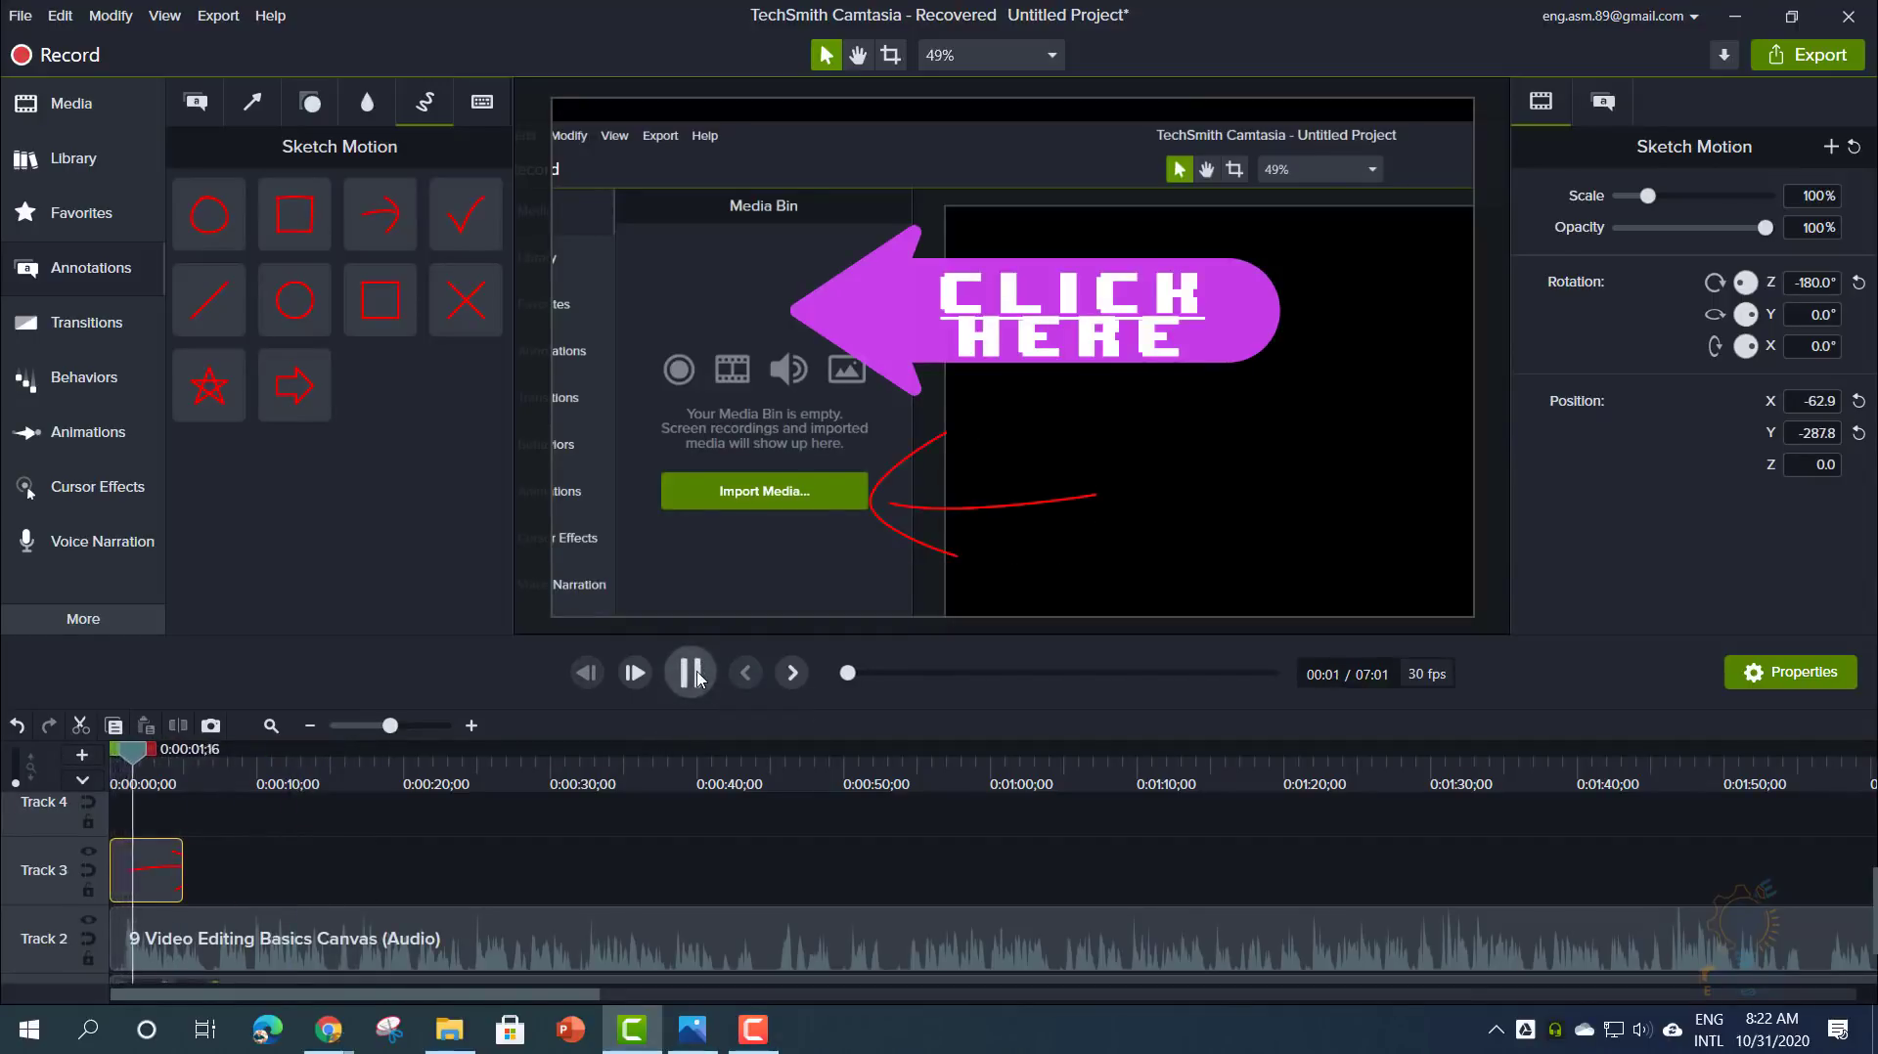
click(1081, 504)
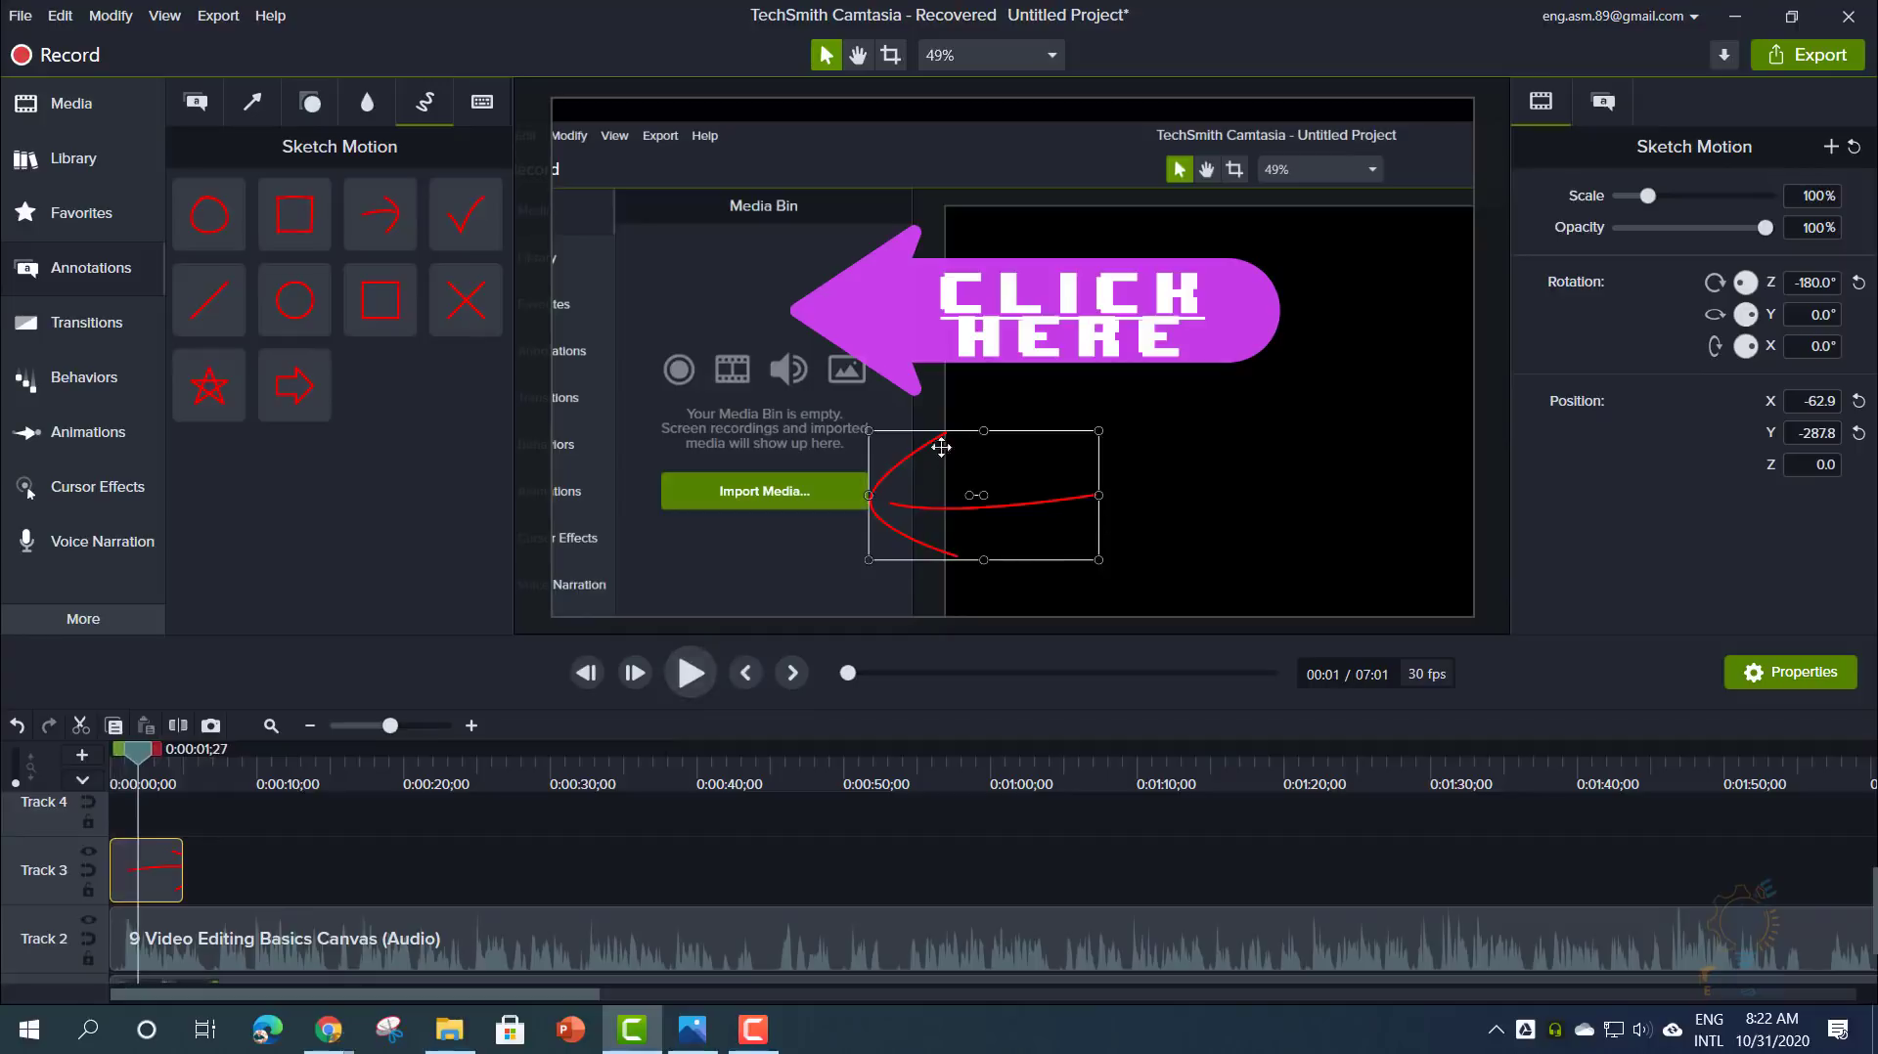
mouse_move(392, 329)
mouse_down()
mouse_move(851, 450)
mouse_move(918, 540)
mouse_up()
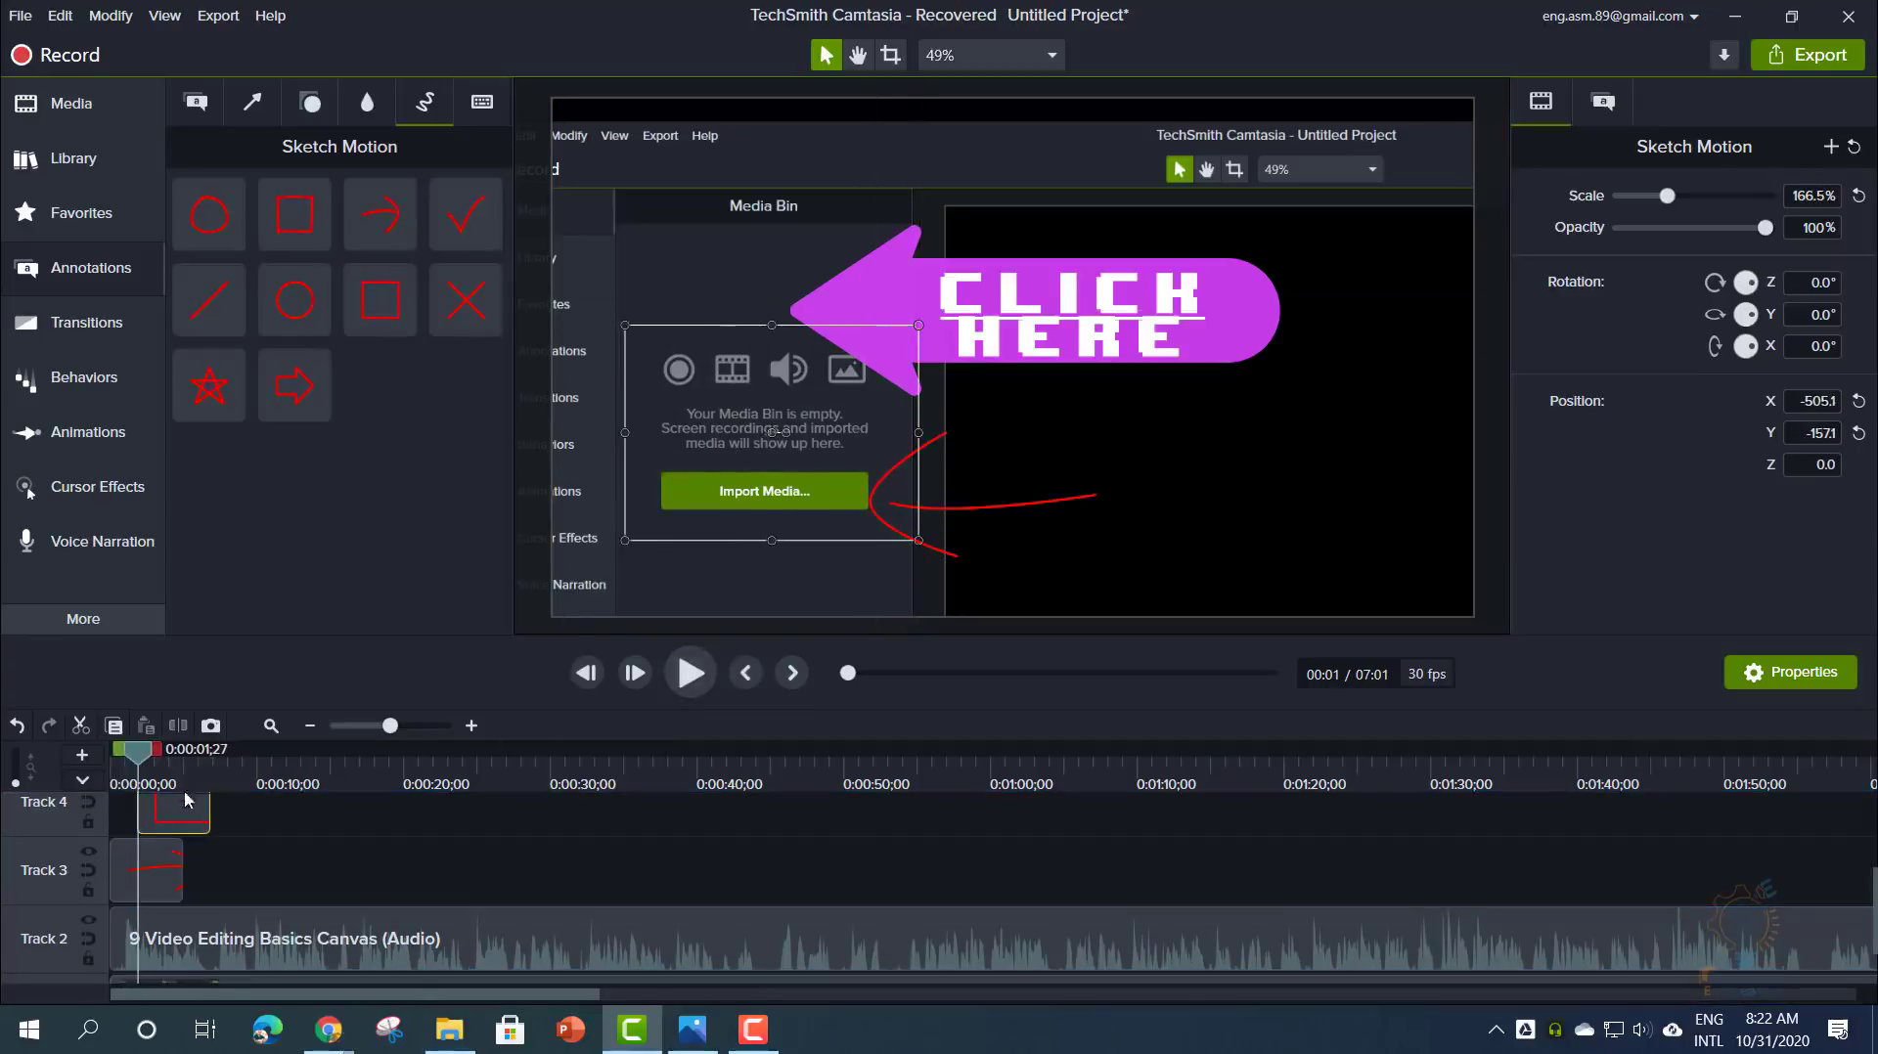
- Shrink the sketched rectangle to 100.8% so it tightly frames the Import Media button
drag(181, 820, 137, 831)
drag(139, 753, 110, 753)
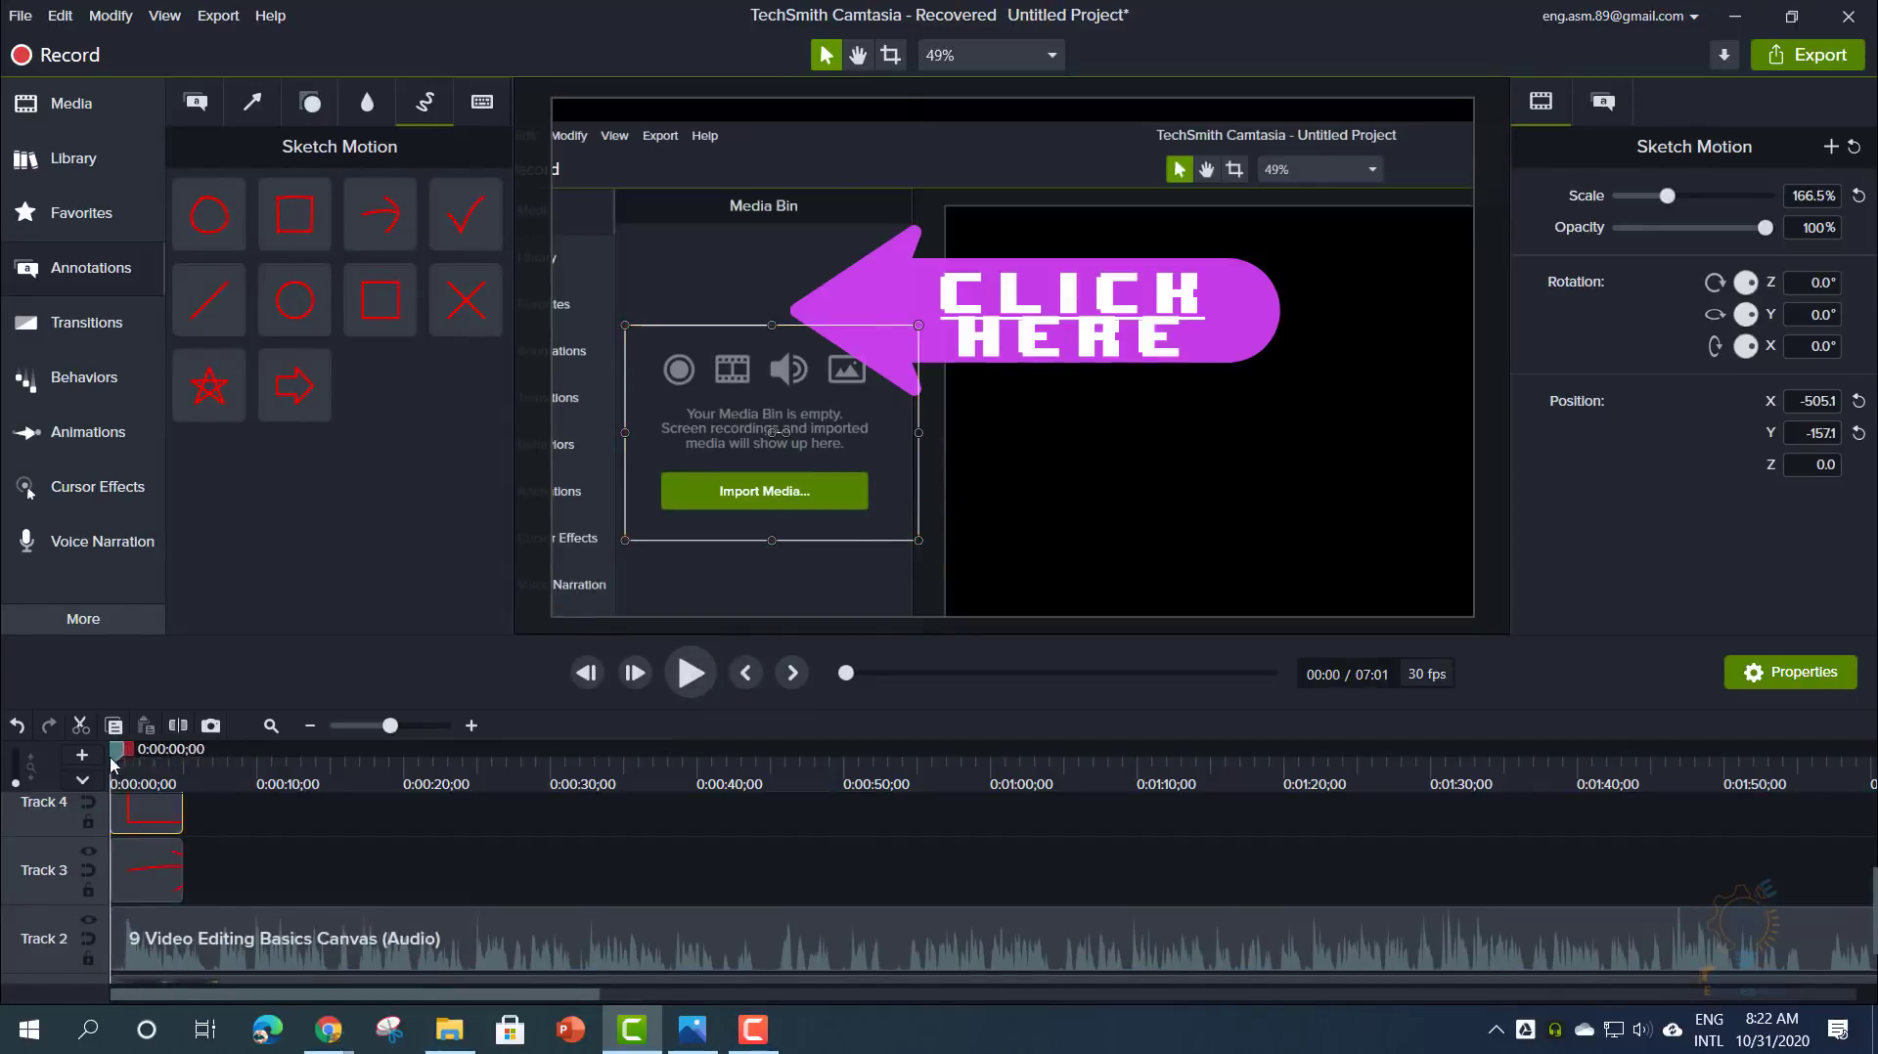
click(696, 677)
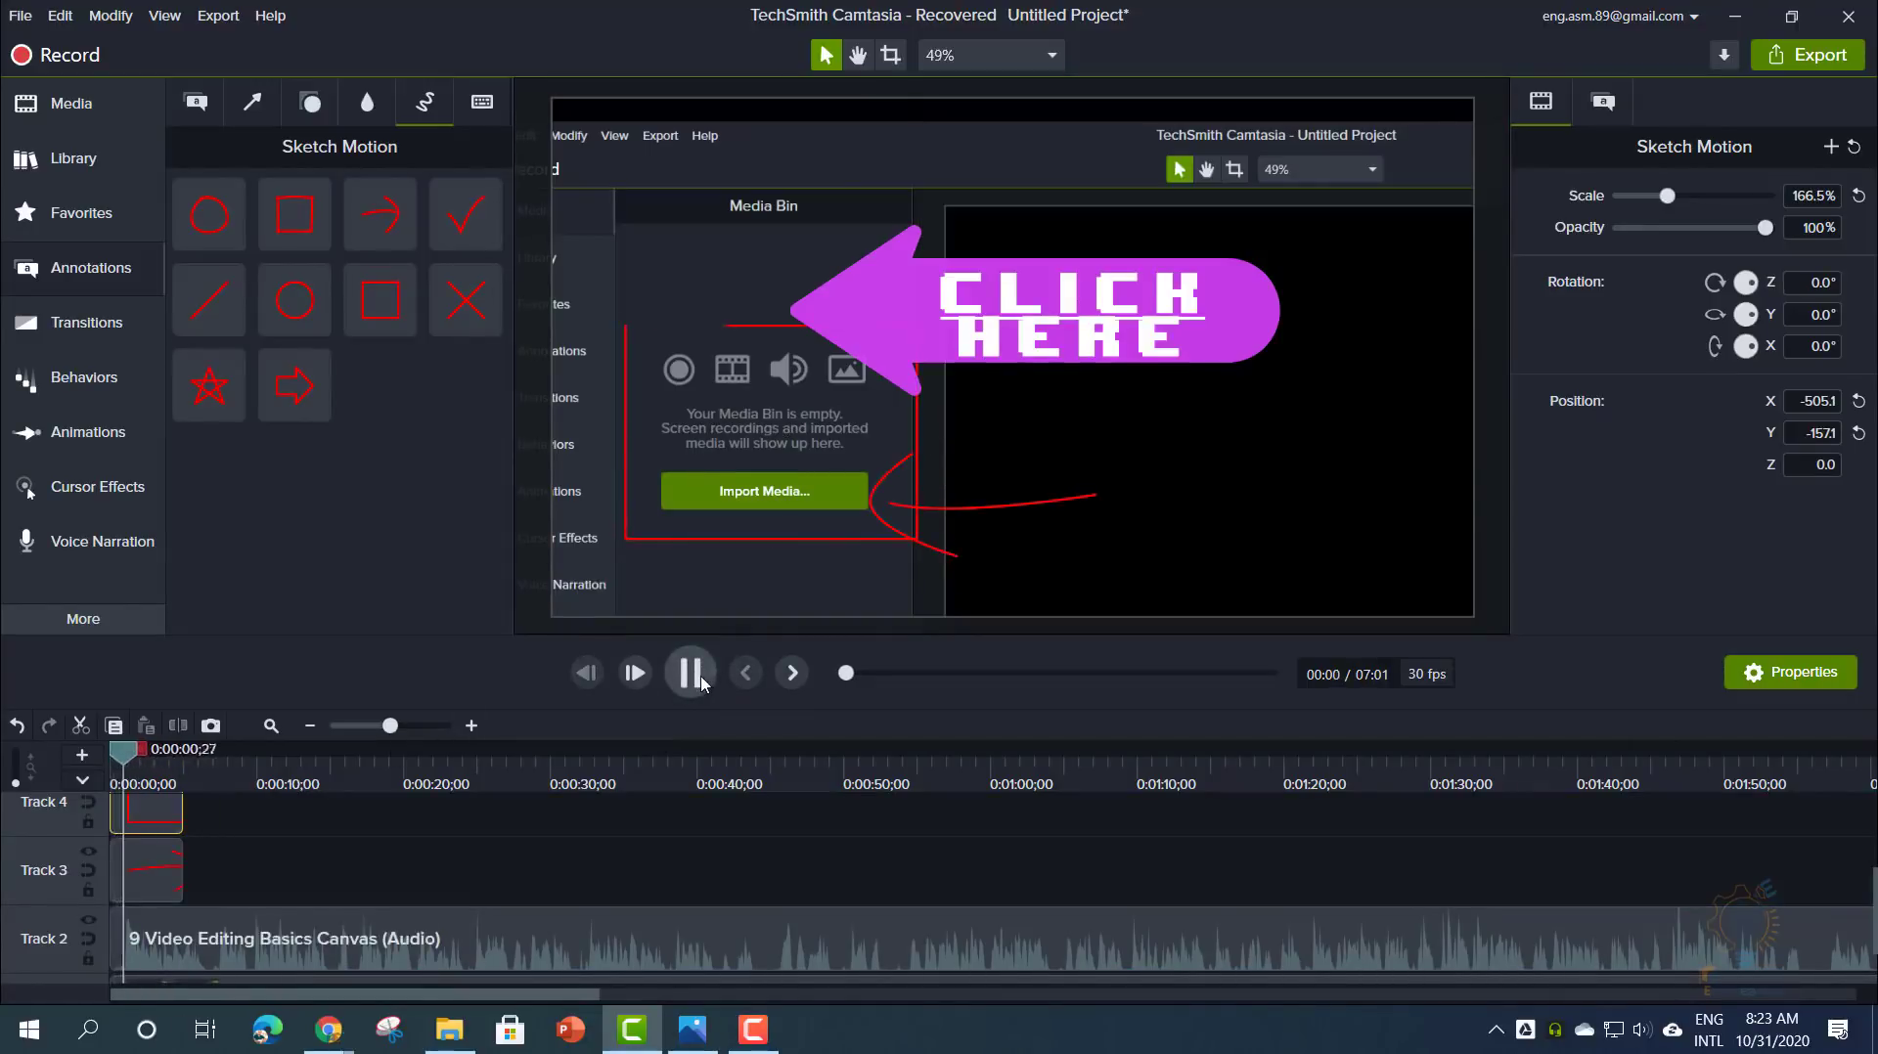
click(624, 383)
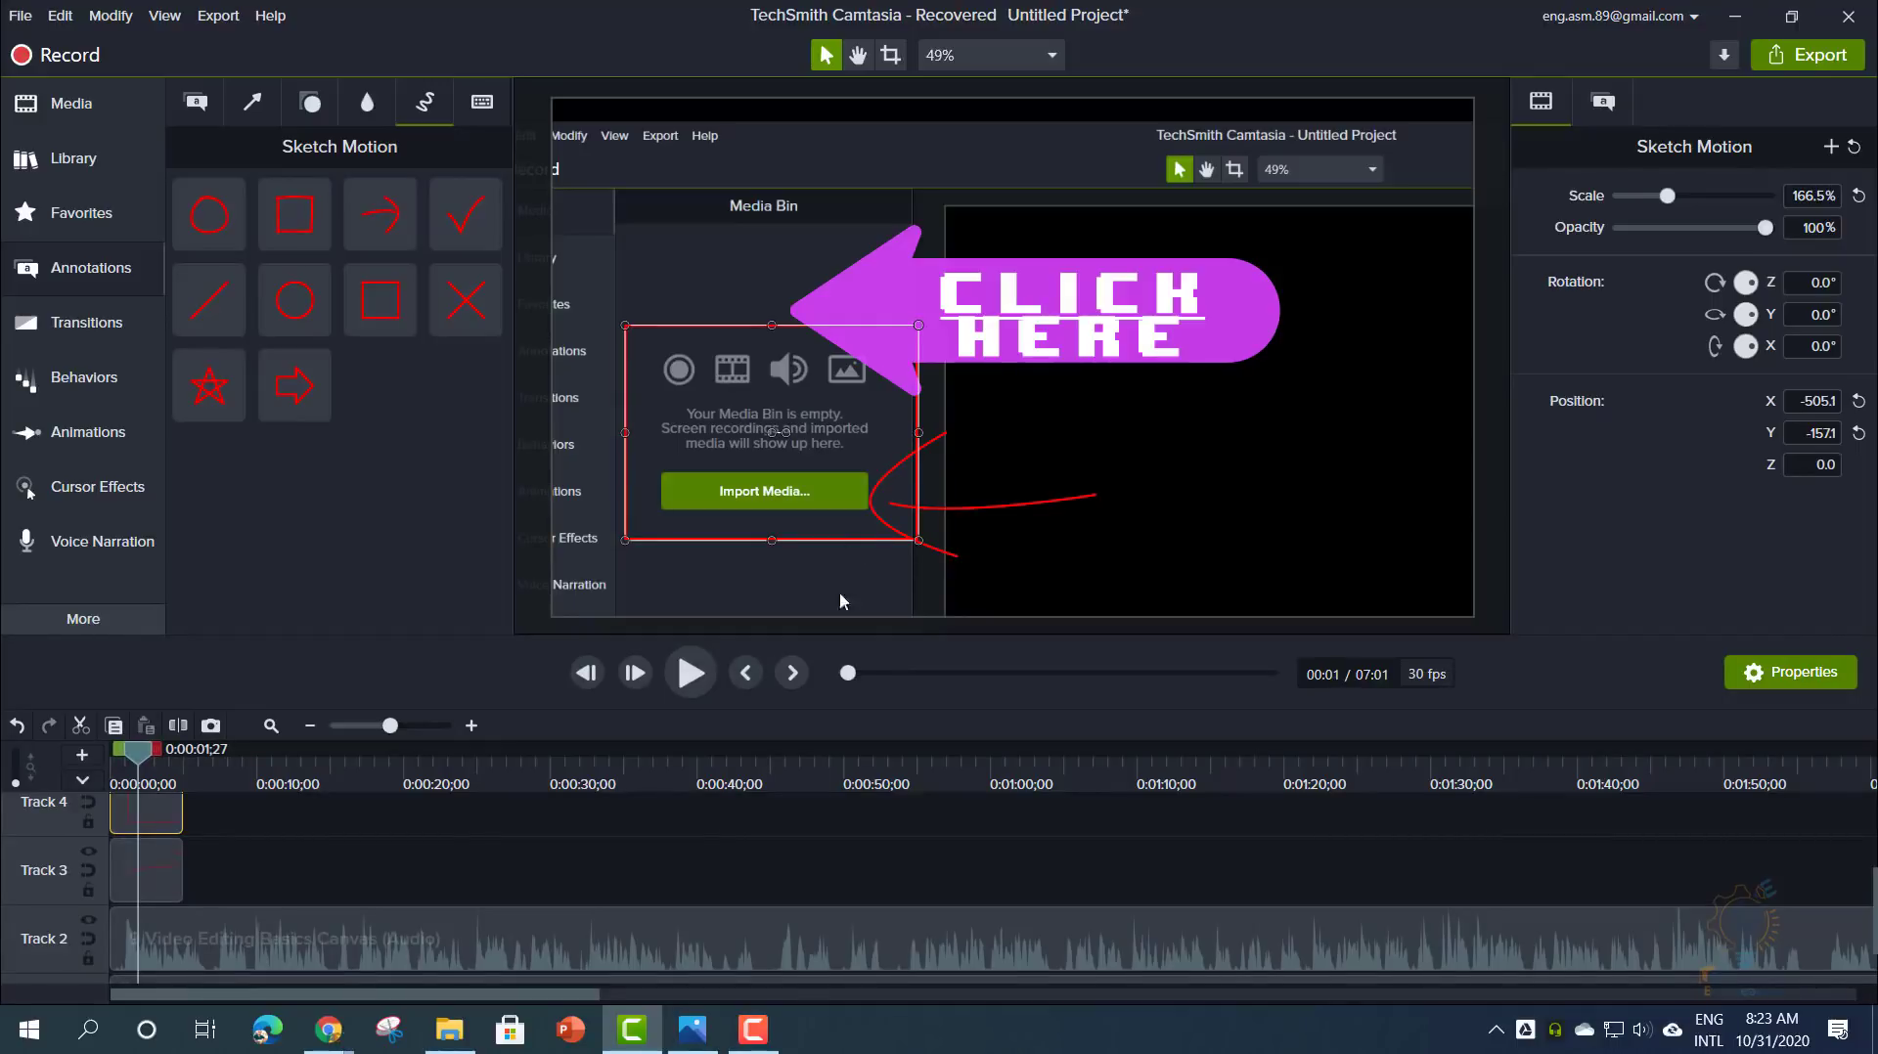
mouse_move(917, 539)
mouse_down()
mouse_move(934, 553)
mouse_move(861, 506)
mouse_move(886, 520)
mouse_up()
drag(627, 335, 654, 461)
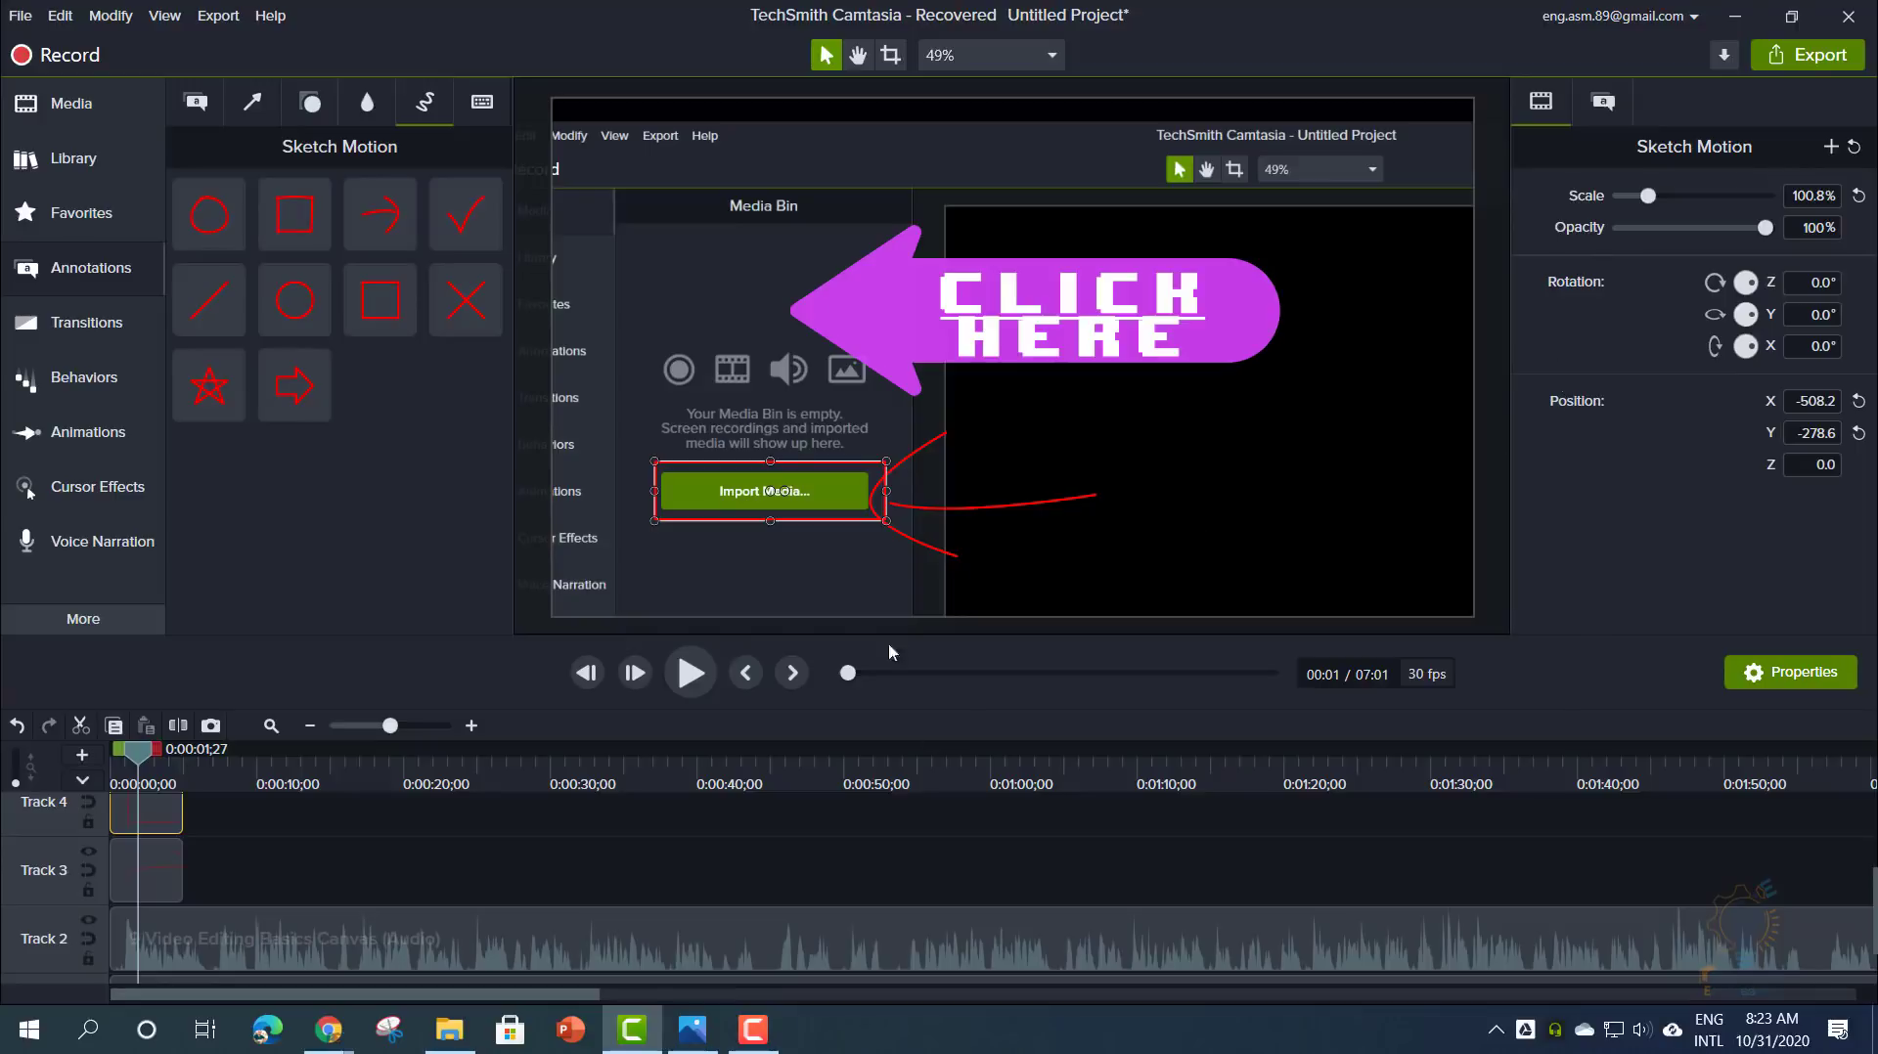
click(1603, 103)
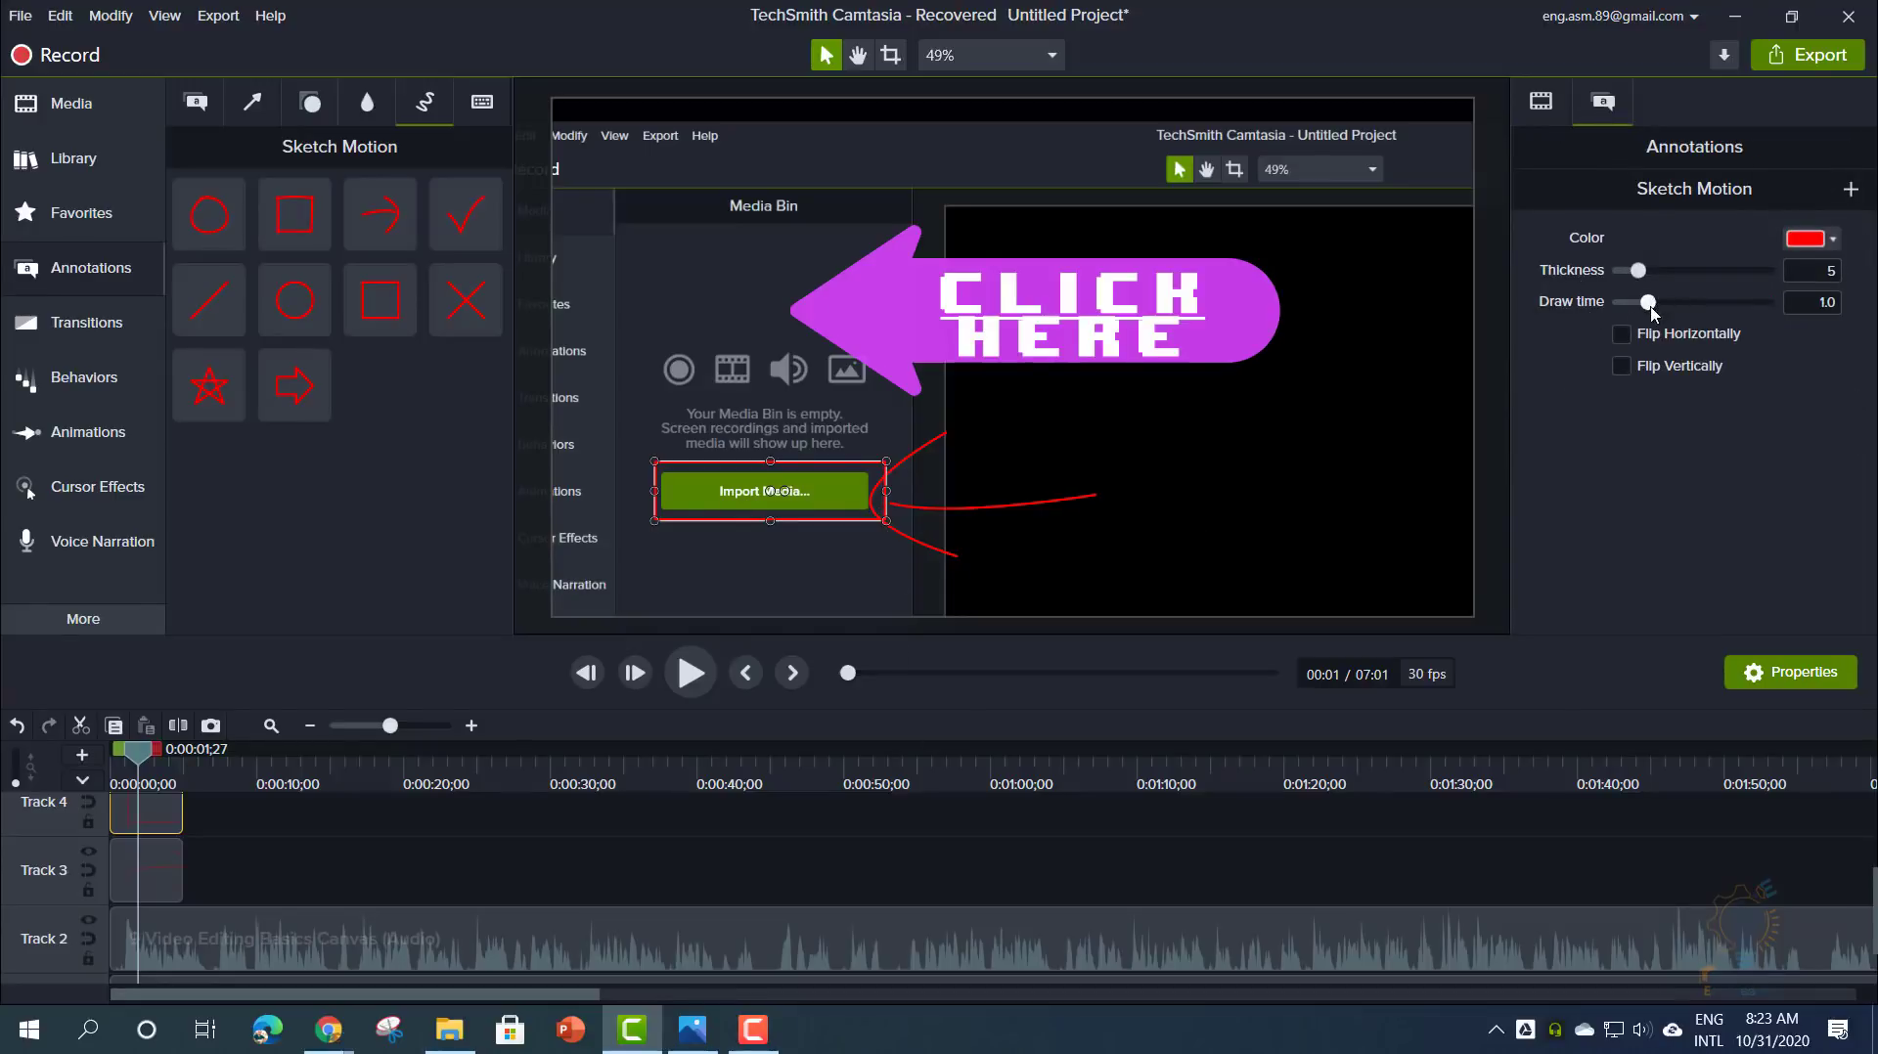
- Slow the rectangle sketch's draw time and preview it from the start
drag(1651, 311, 1709, 310)
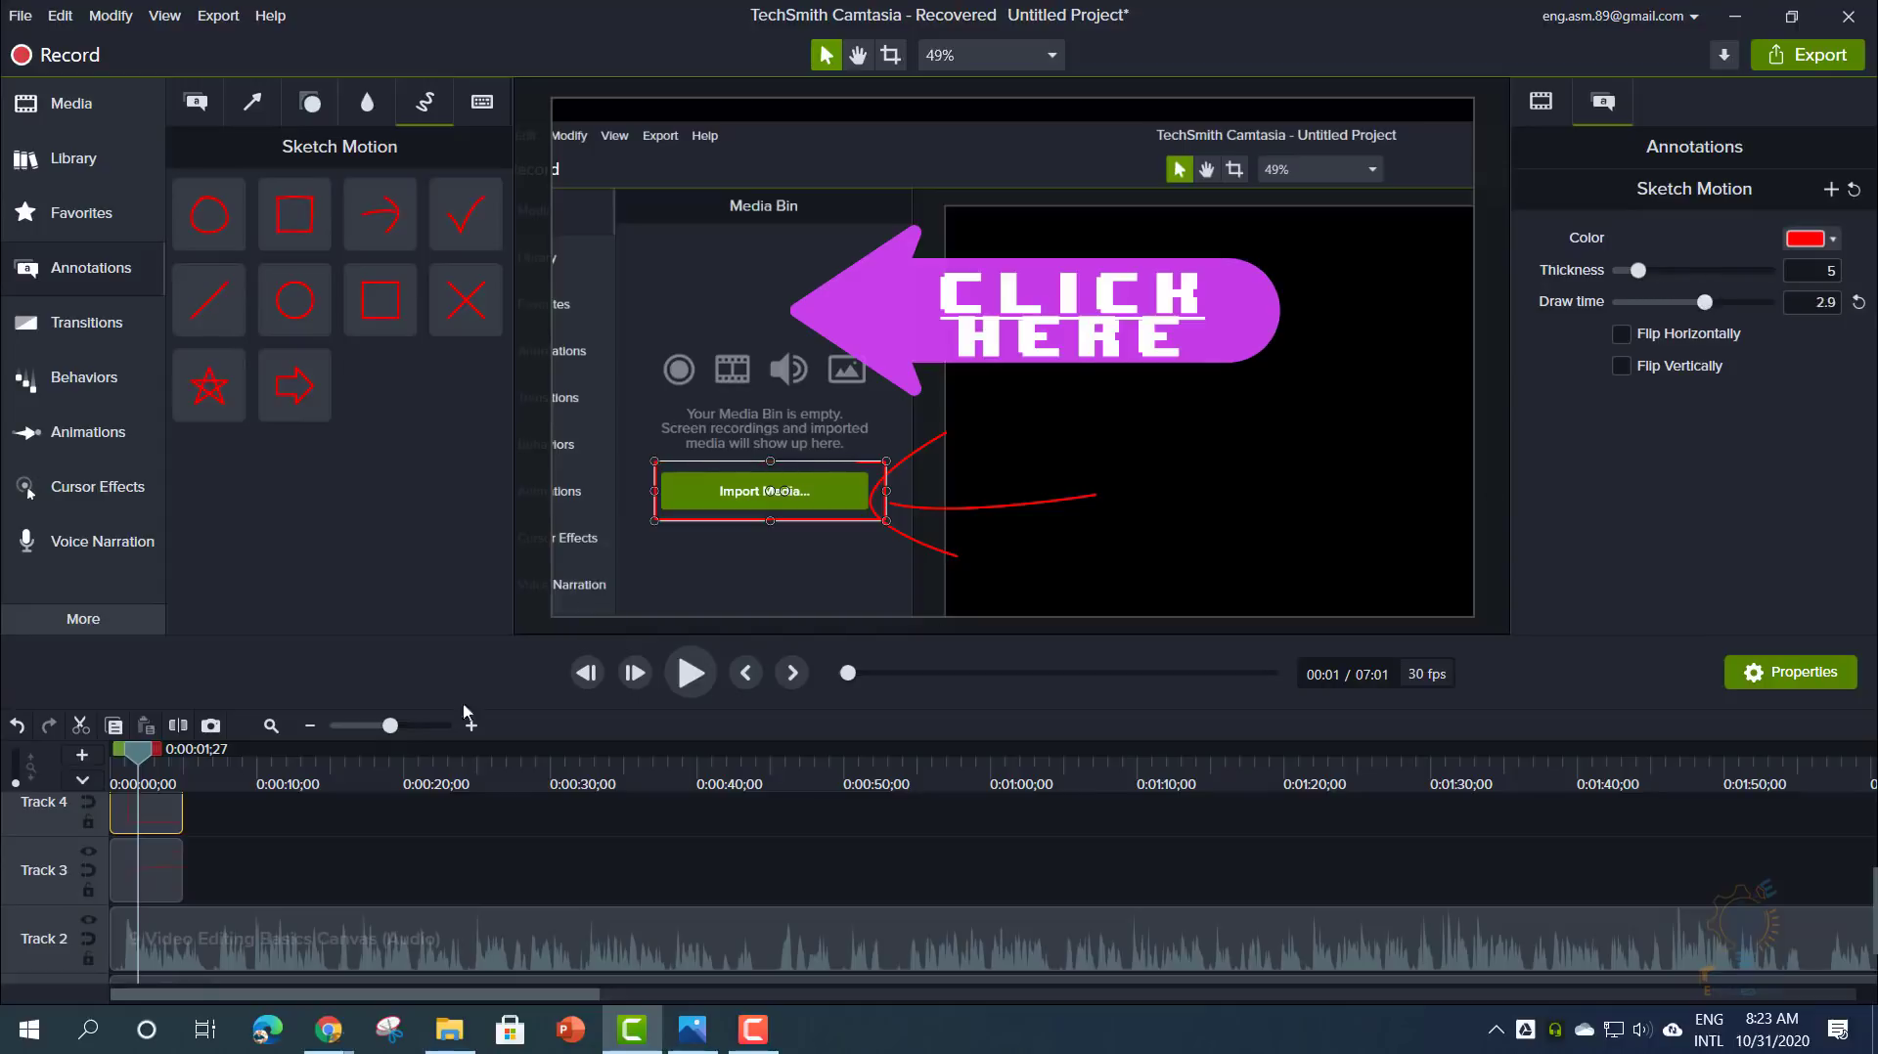
drag(144, 754, 112, 753)
click(691, 672)
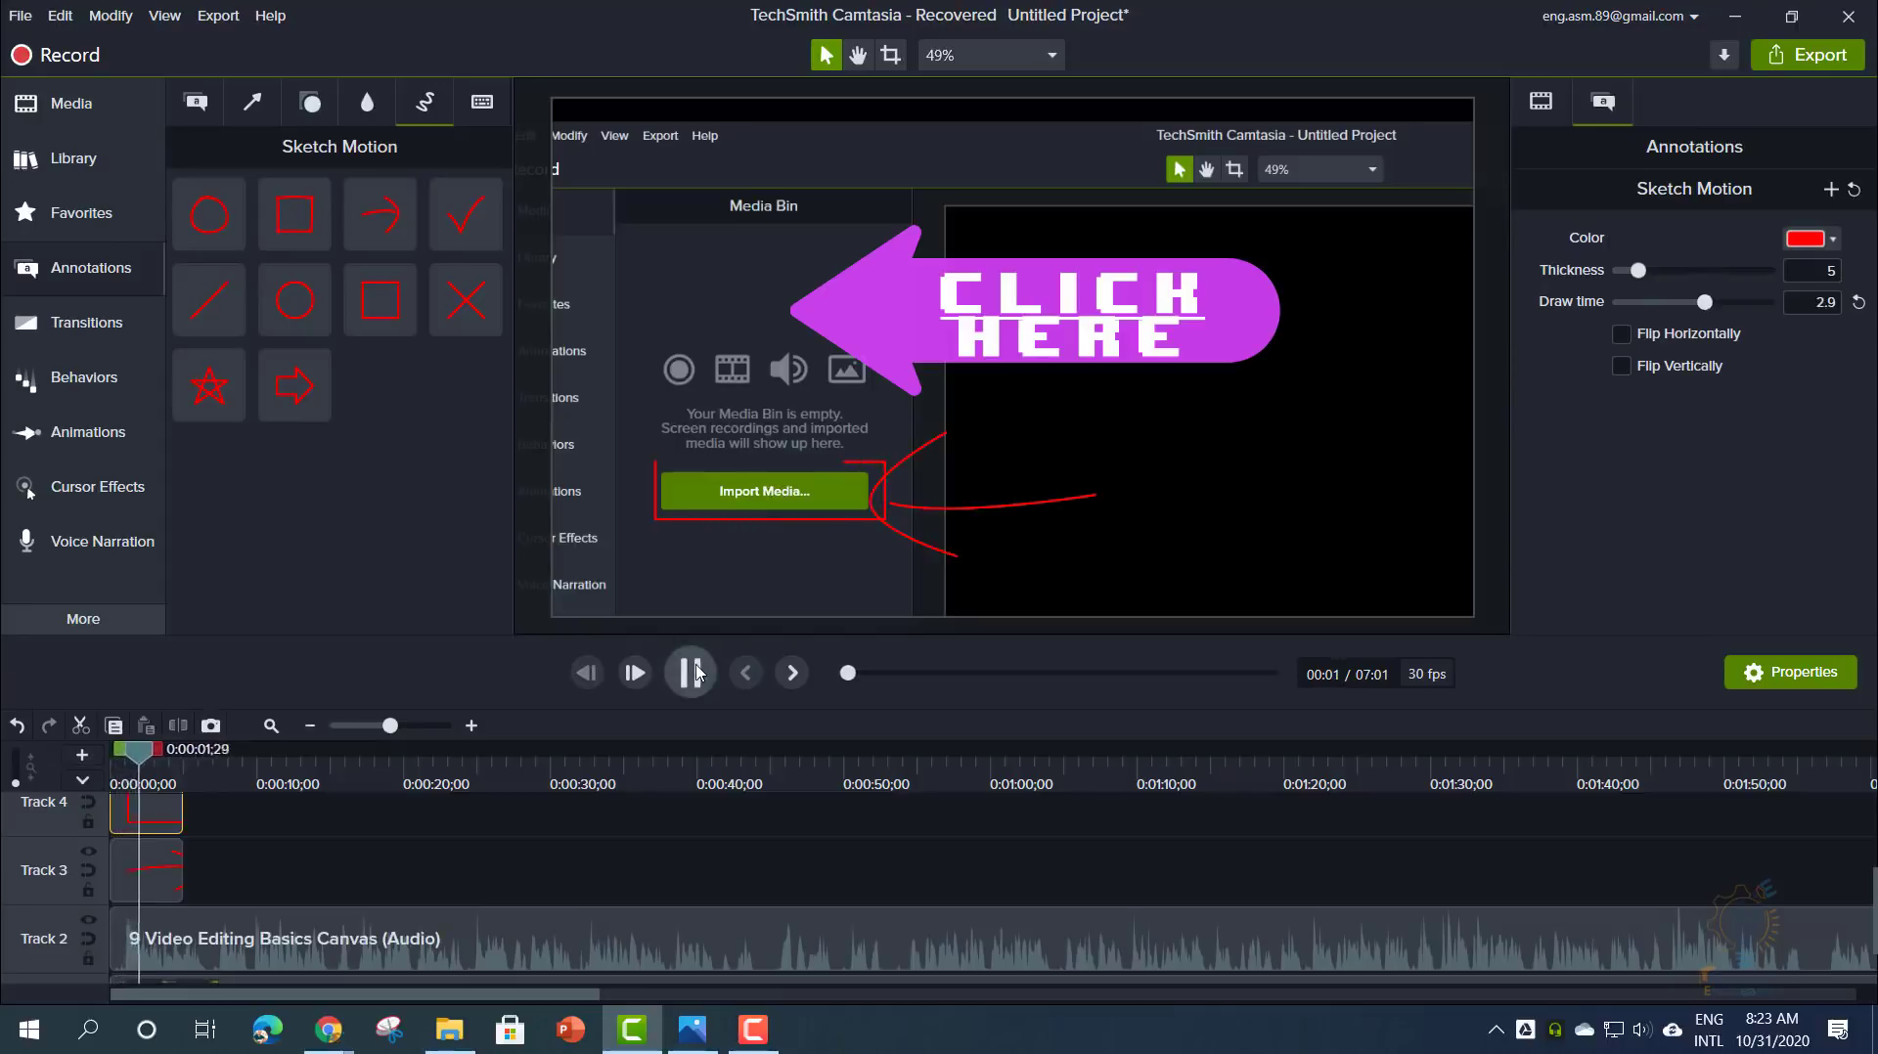
click(693, 673)
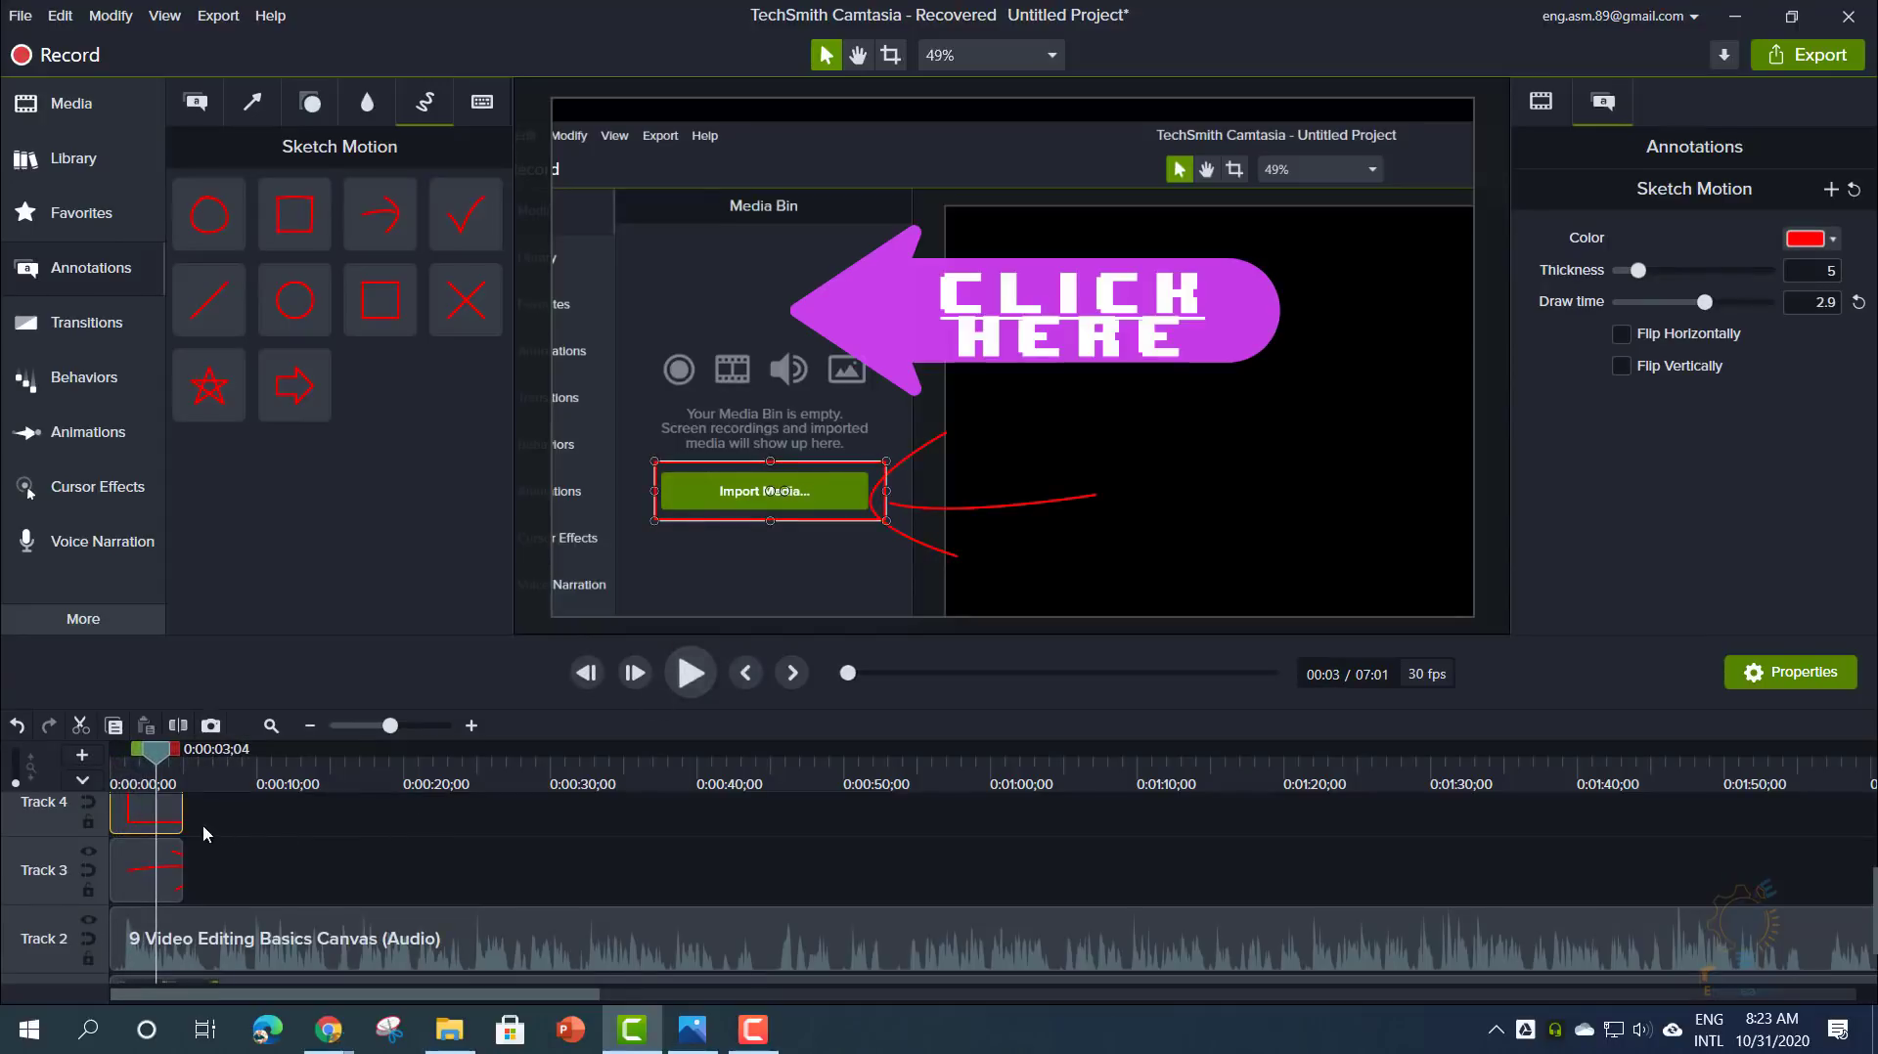
- Lengthen the Track 4 rectangle sketch clip to about 21 seconds and preview it
drag(187, 815, 419, 815)
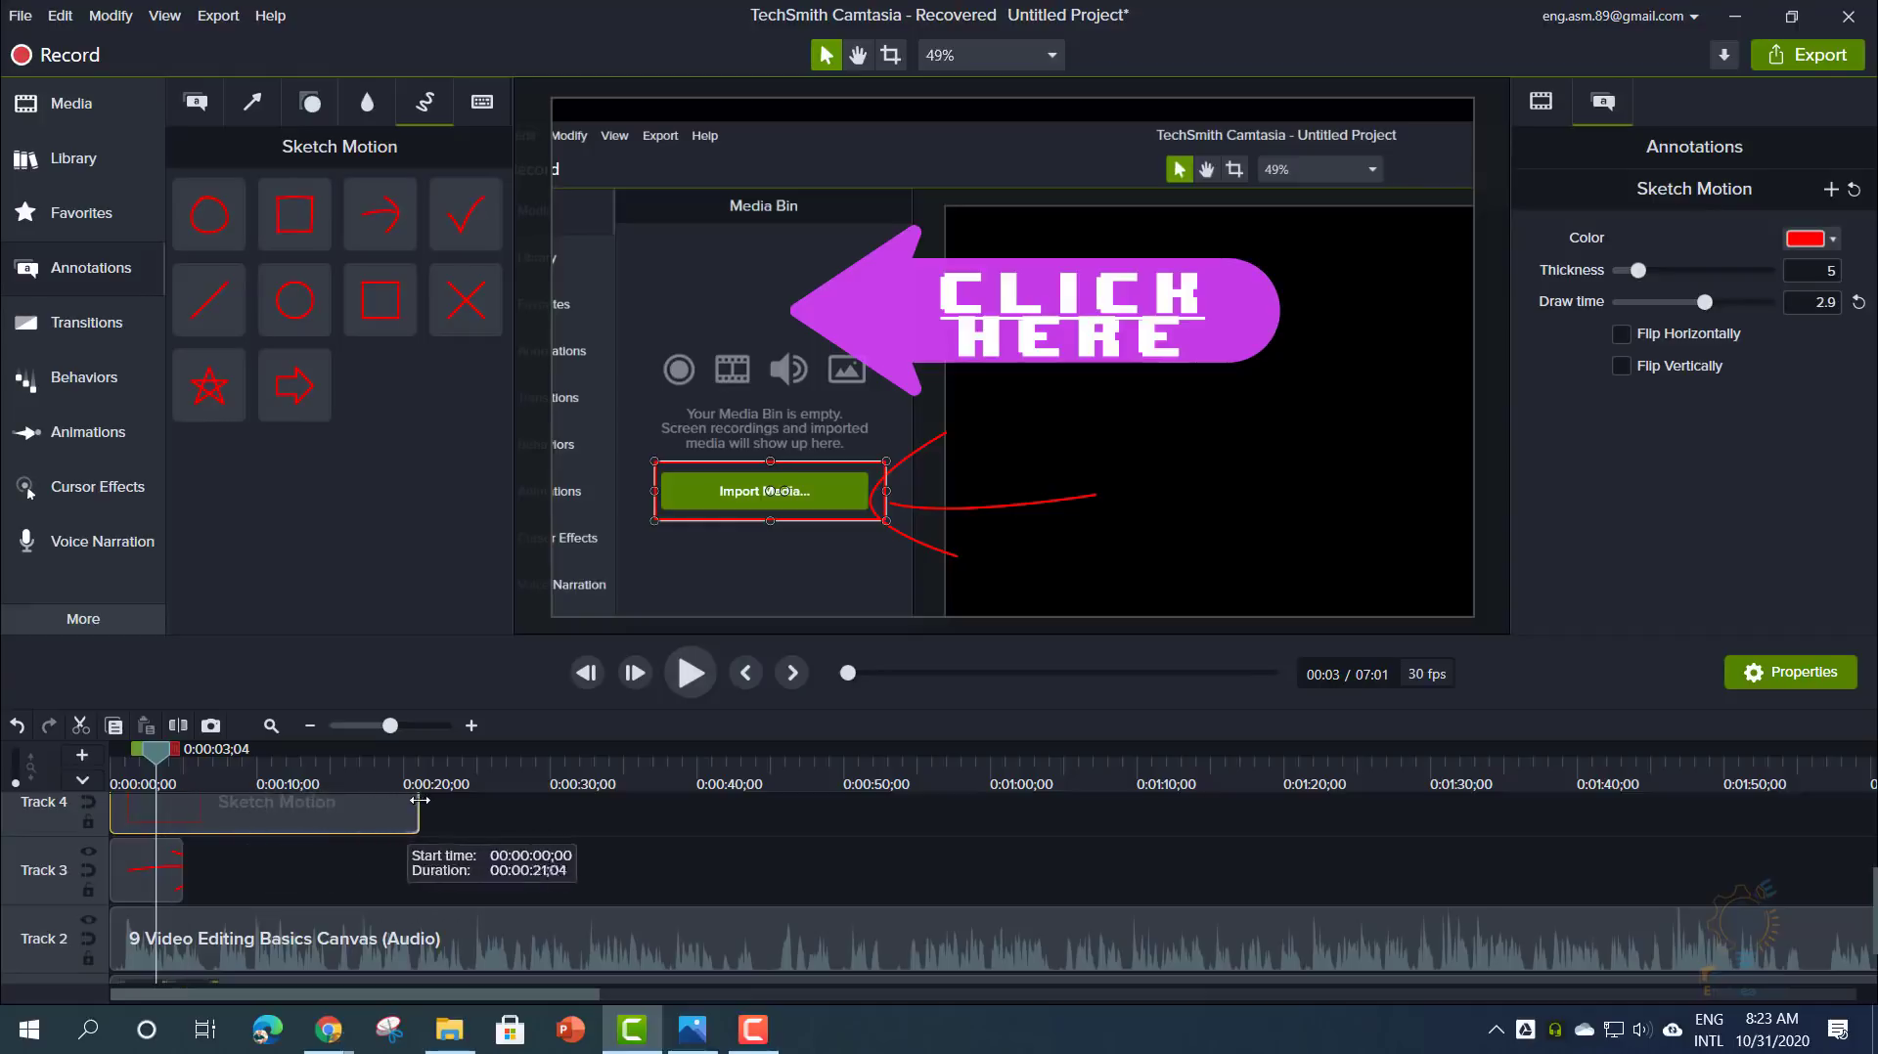
mouse_move(157, 760)
mouse_down()
mouse_move(337, 759)
mouse_move(116, 759)
mouse_move(109, 778)
mouse_up()
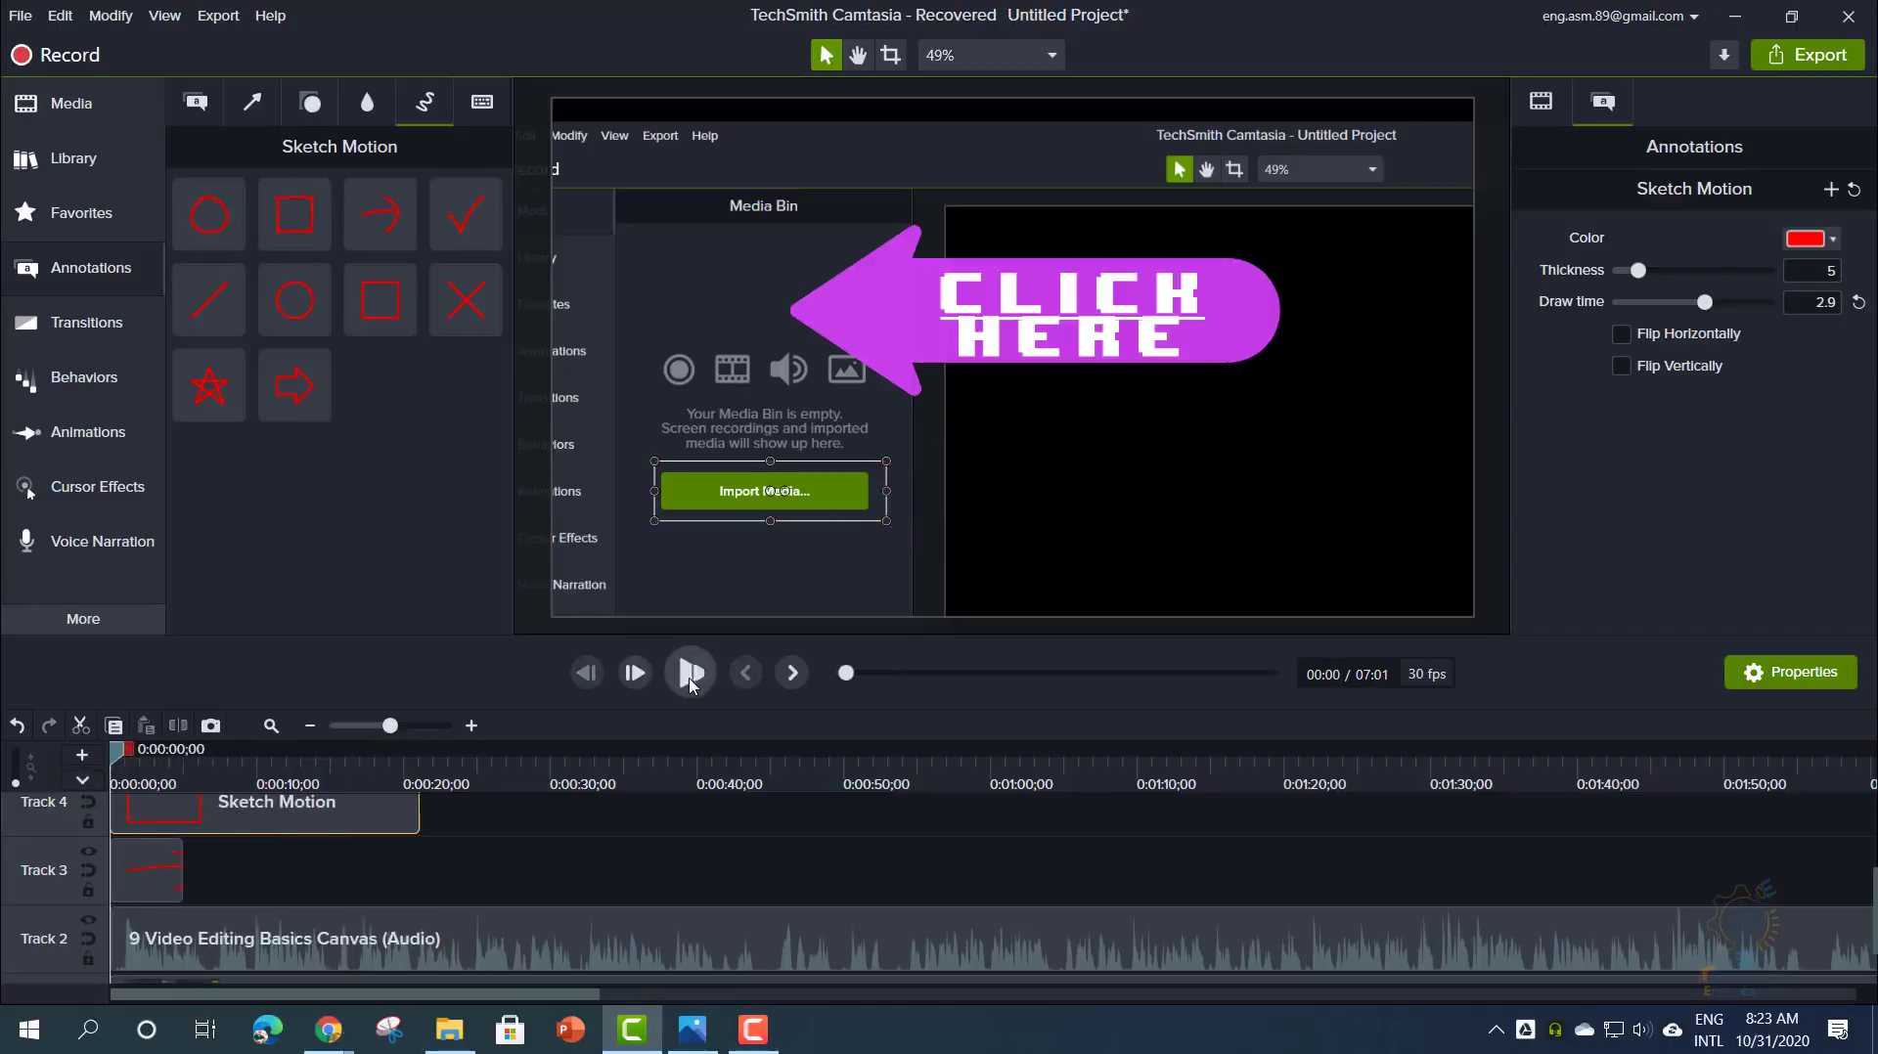
click(690, 673)
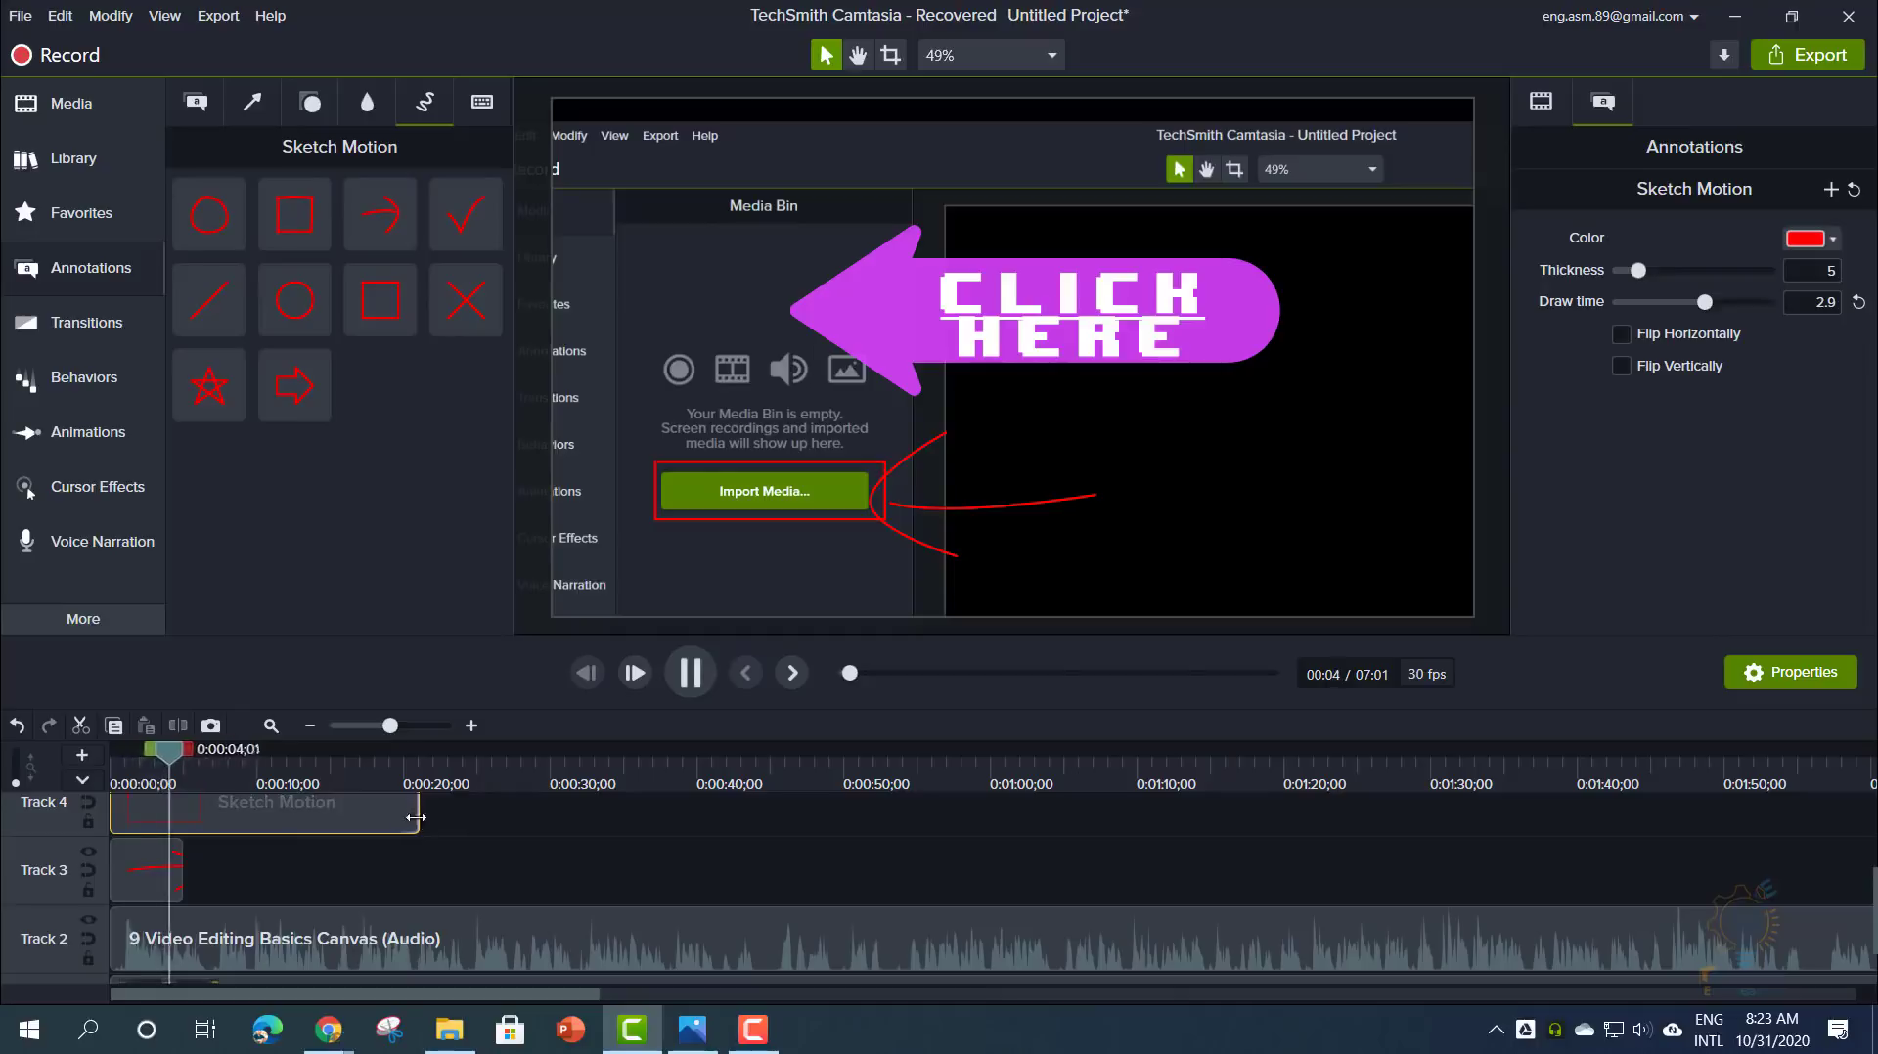
click(689, 673)
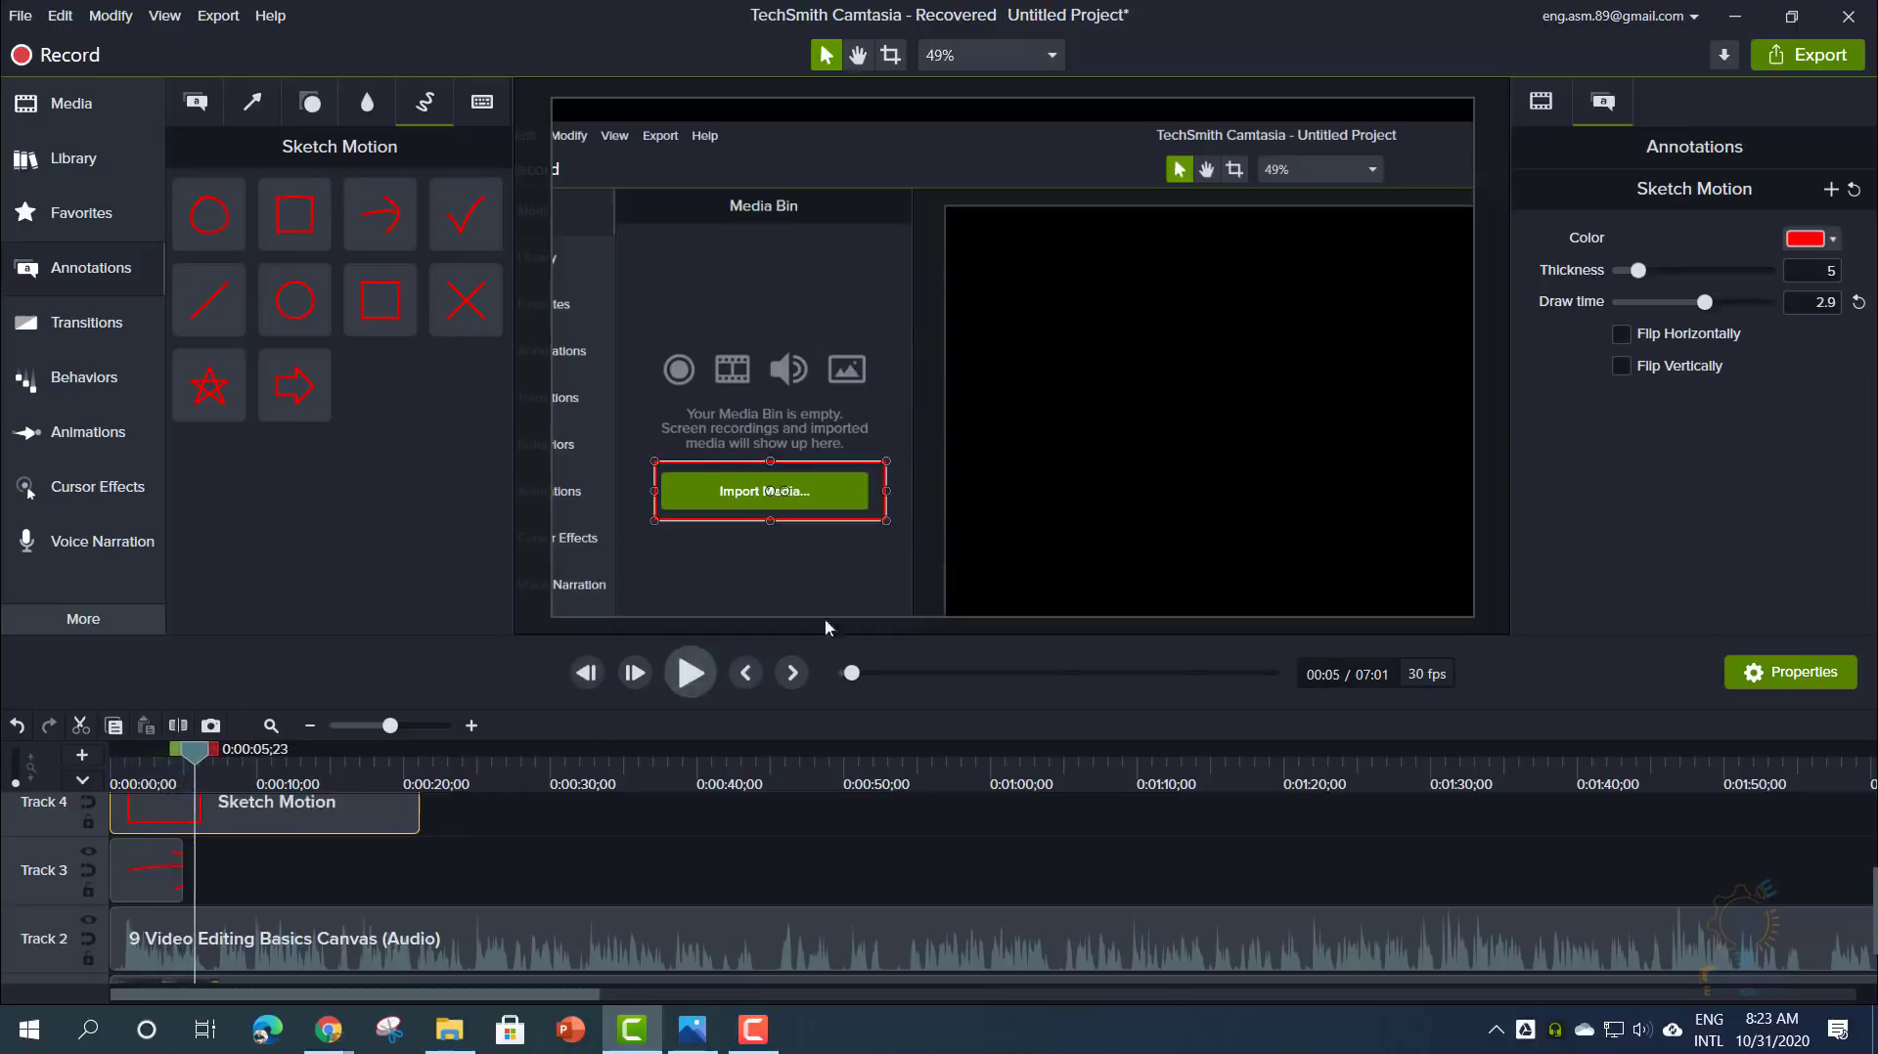
- Set the sketch draw time to 5.0 and replay to check the slower drawing
drag(1708, 306, 1782, 303)
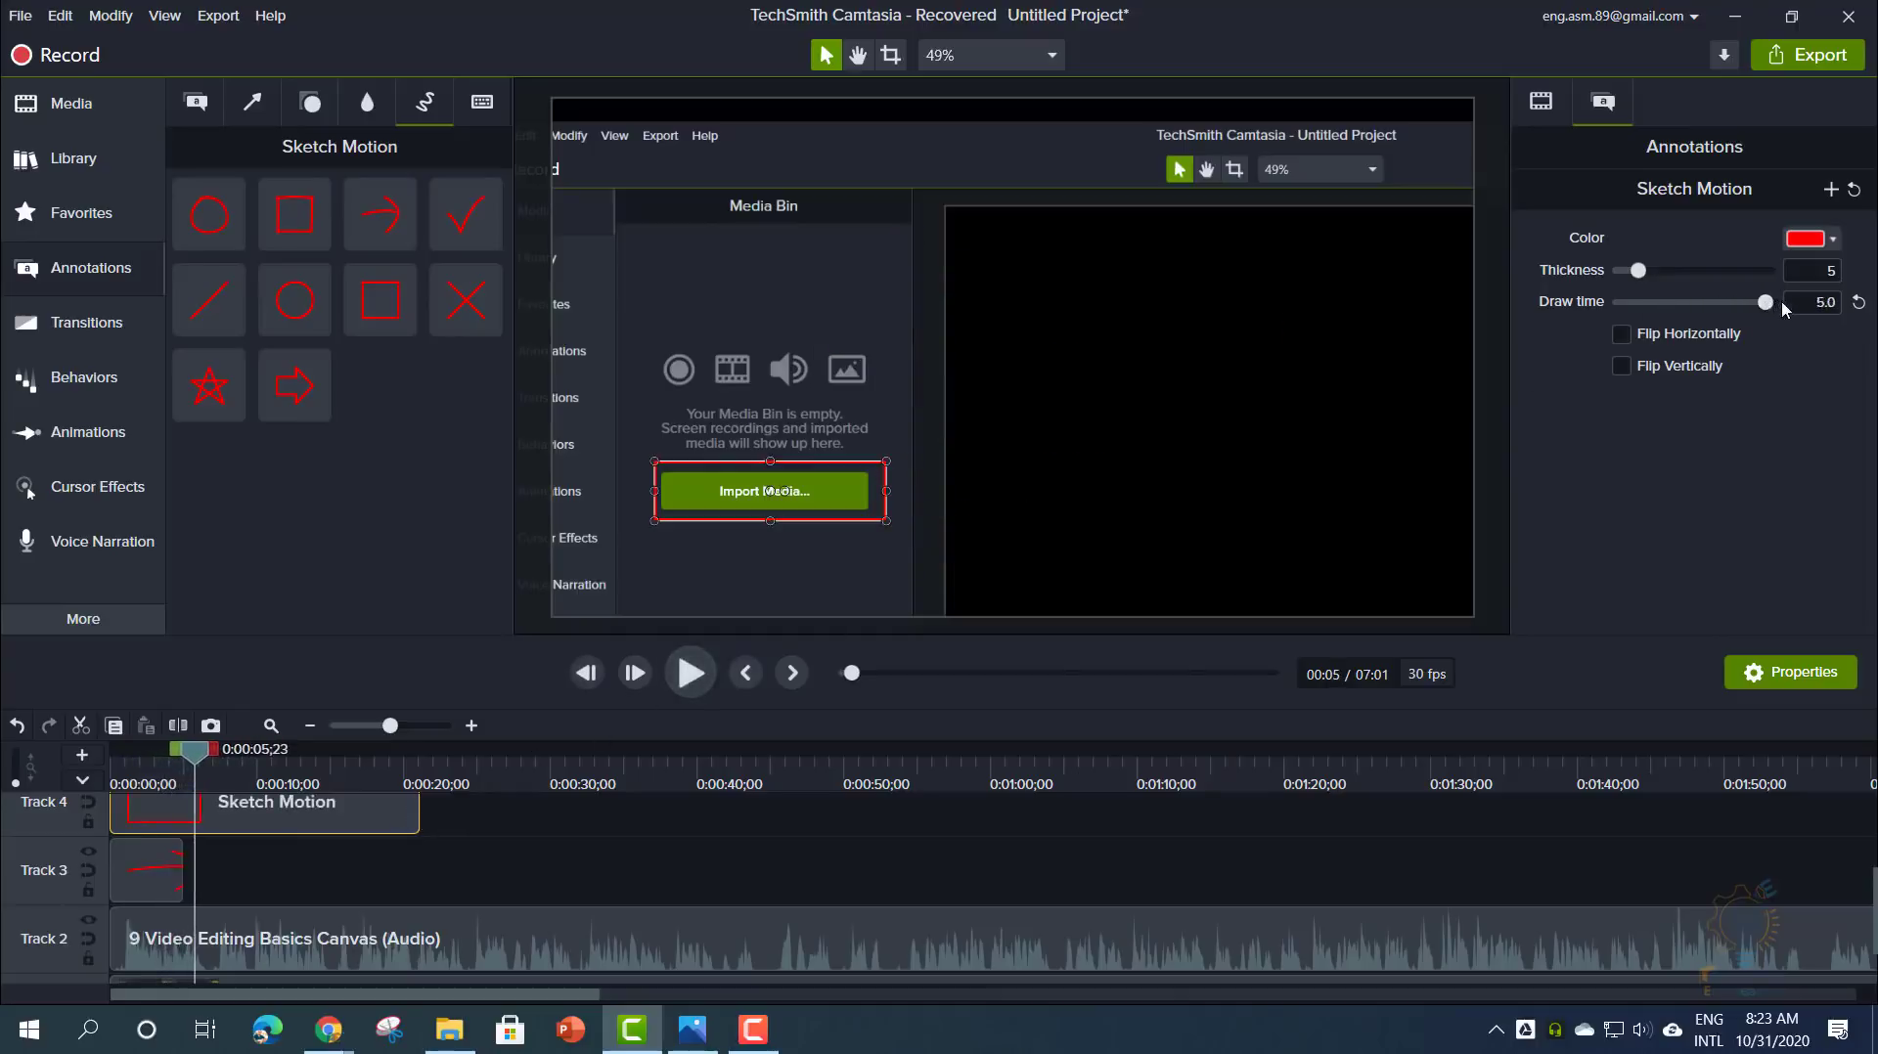
drag(201, 751, 113, 778)
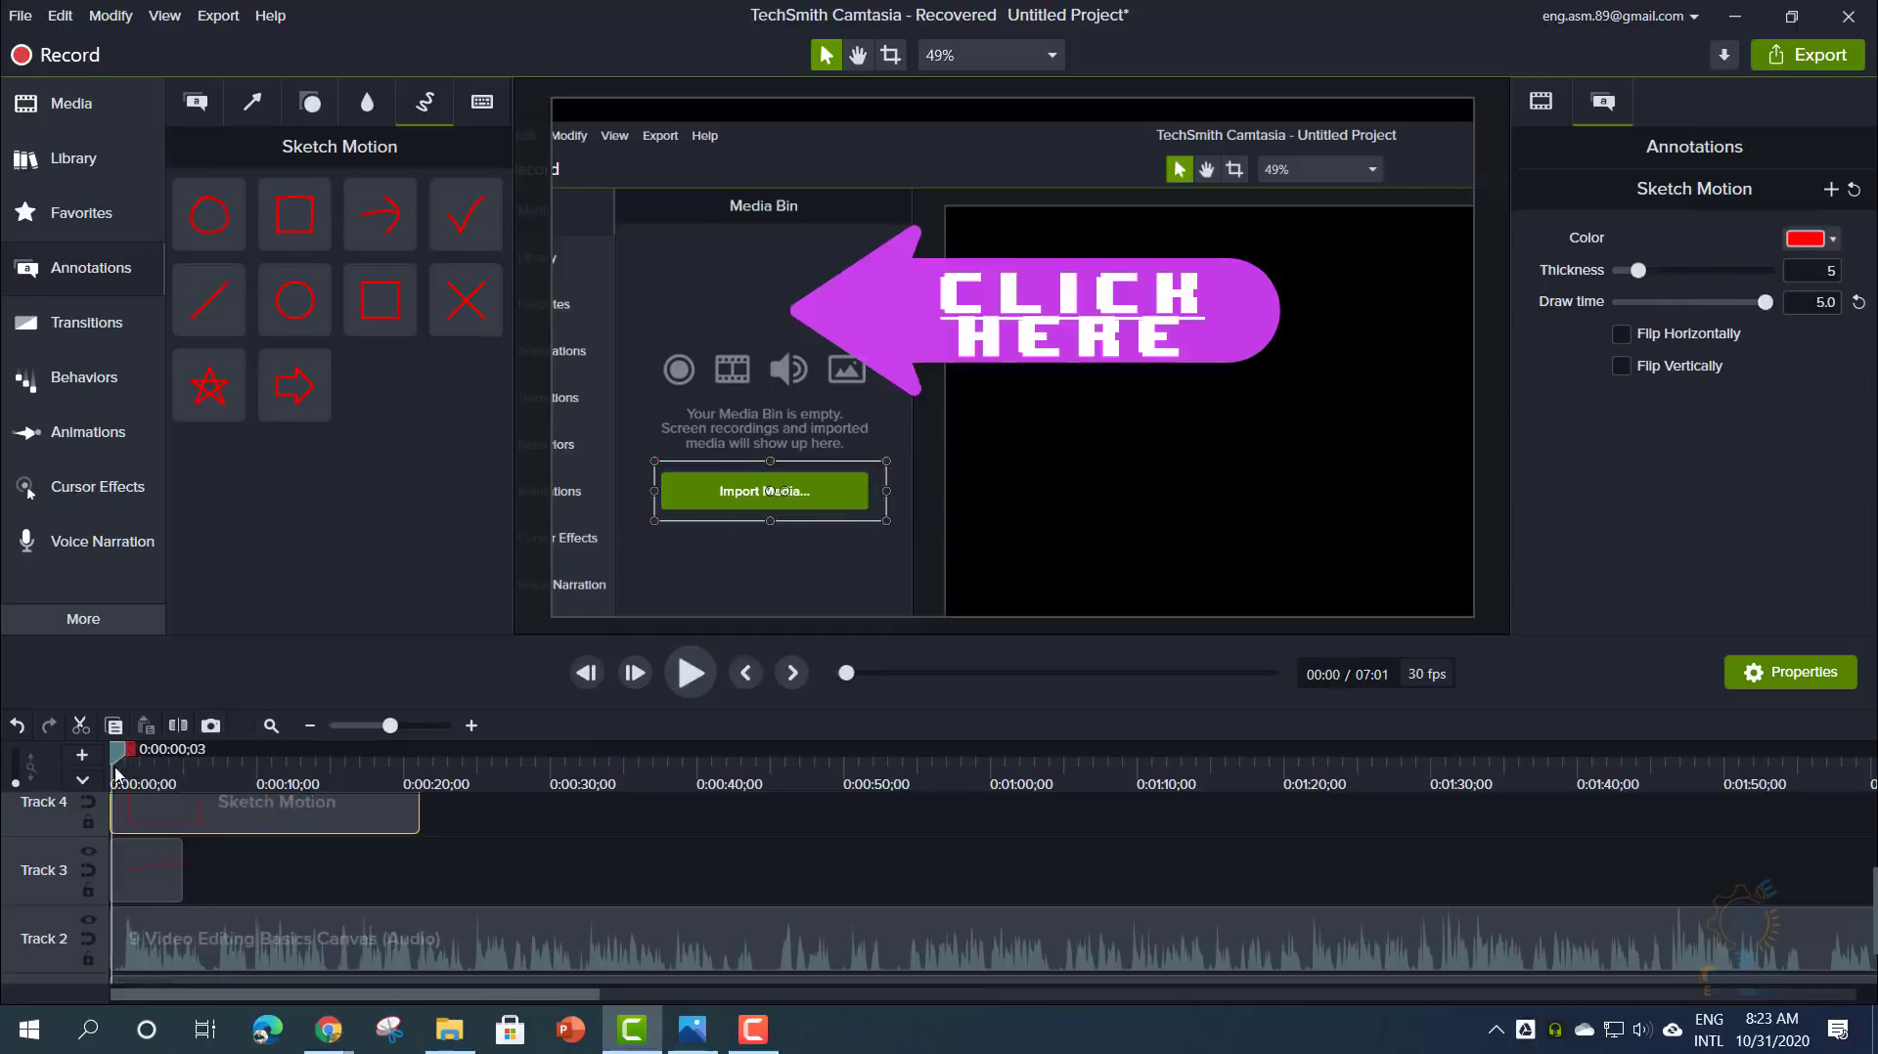
click(695, 674)
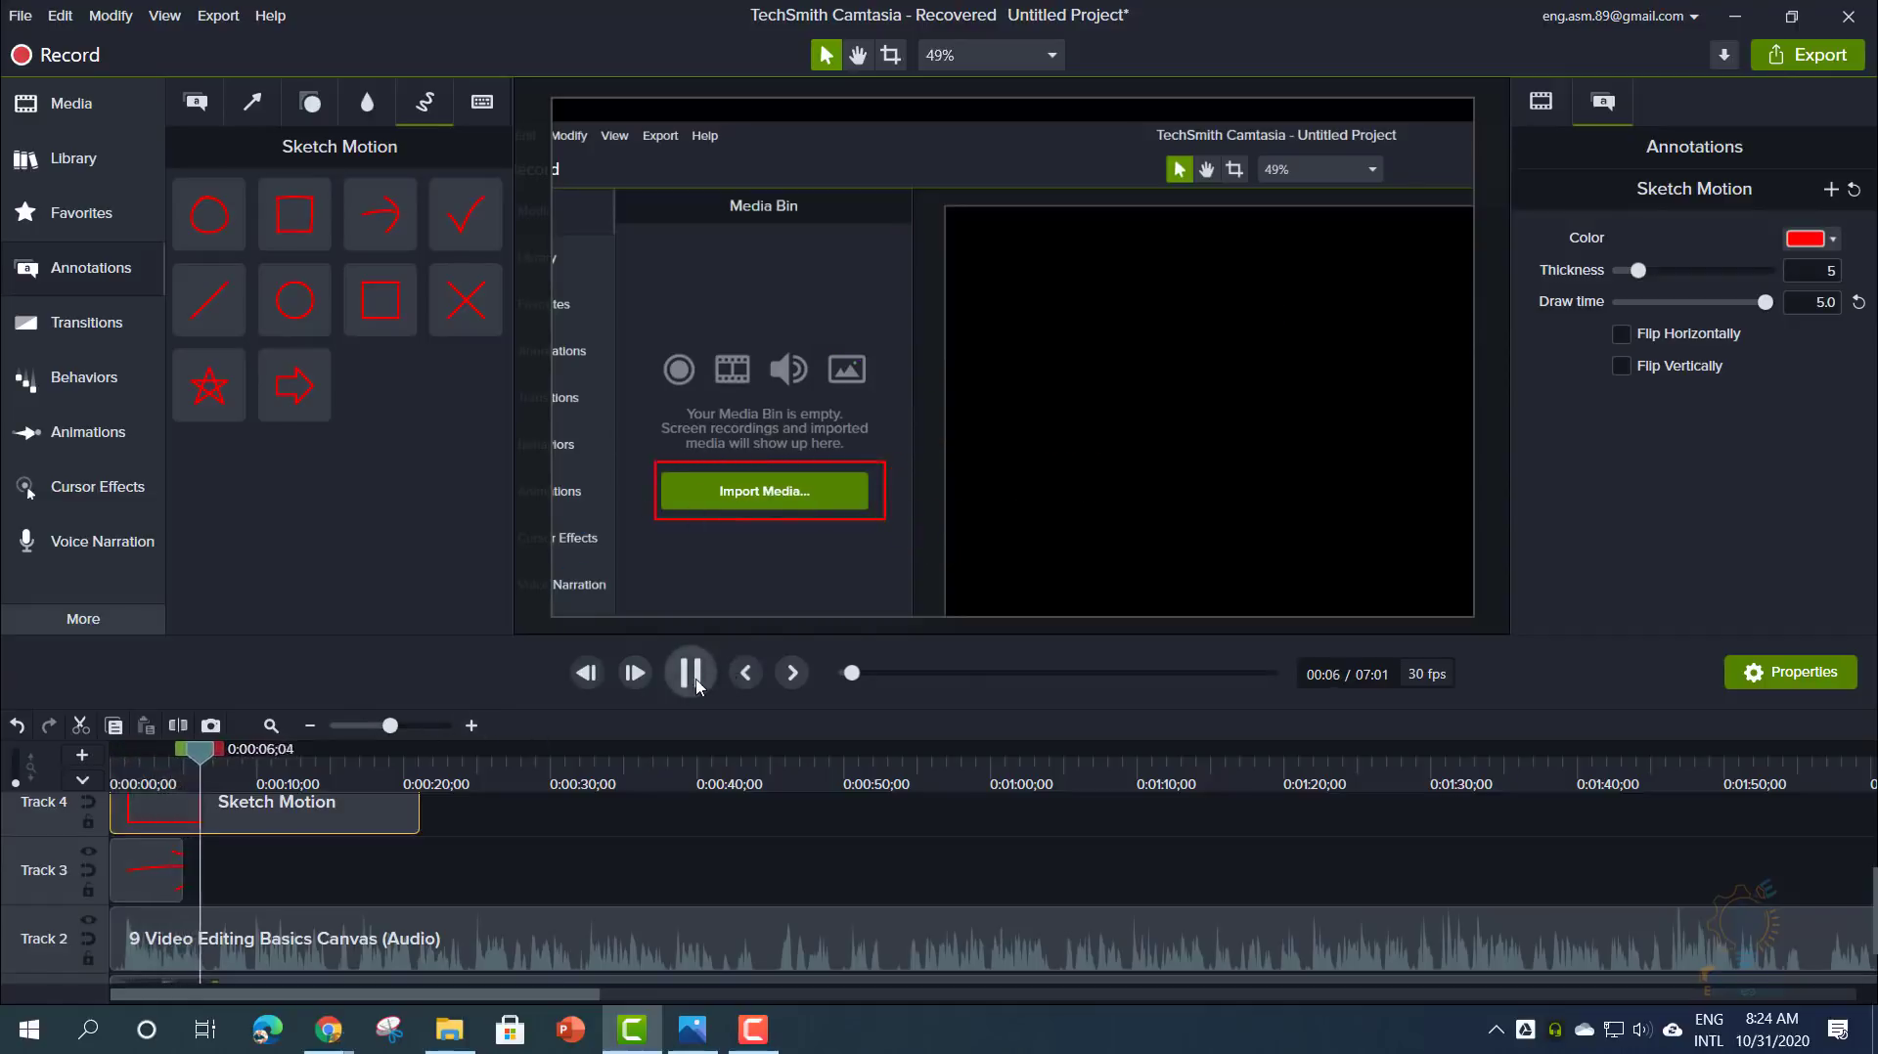
click(773, 491)
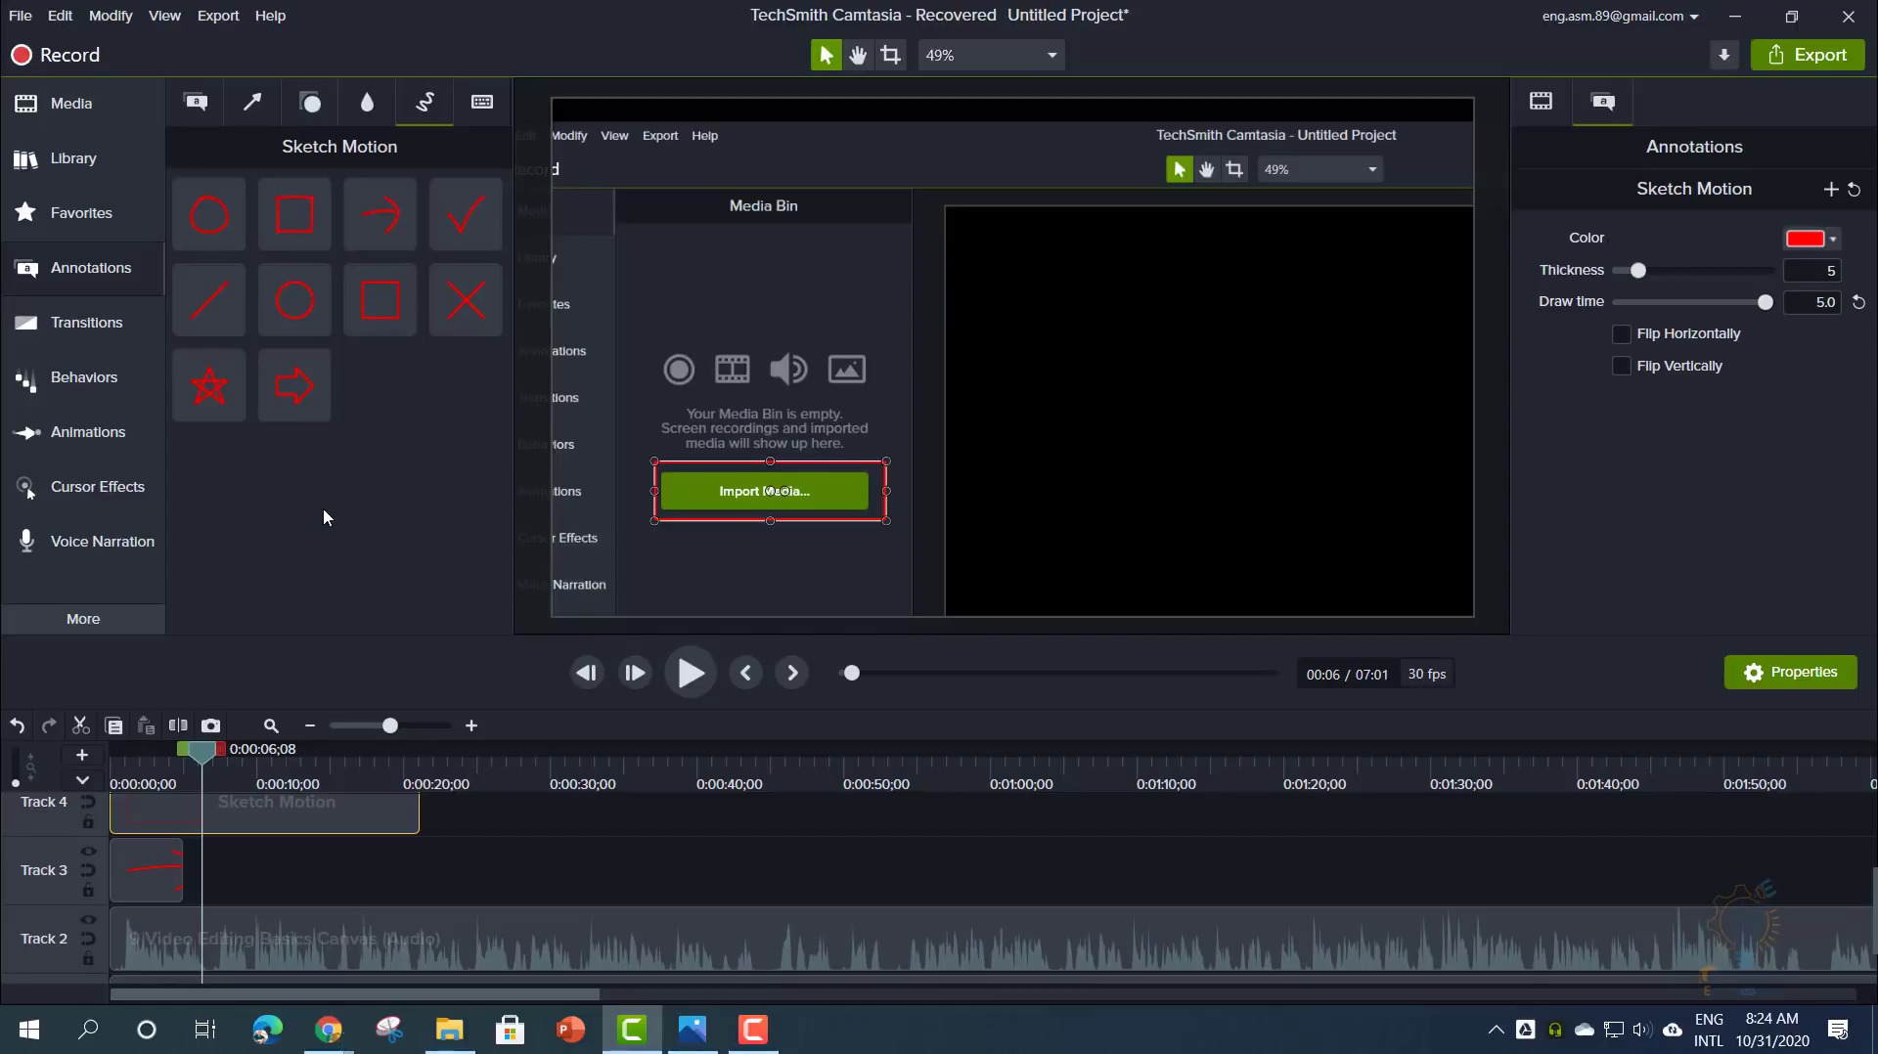
- Place the basictext-01 lower third from Library's Lower Thirds on Track 3 at about 0:37
click(87, 170)
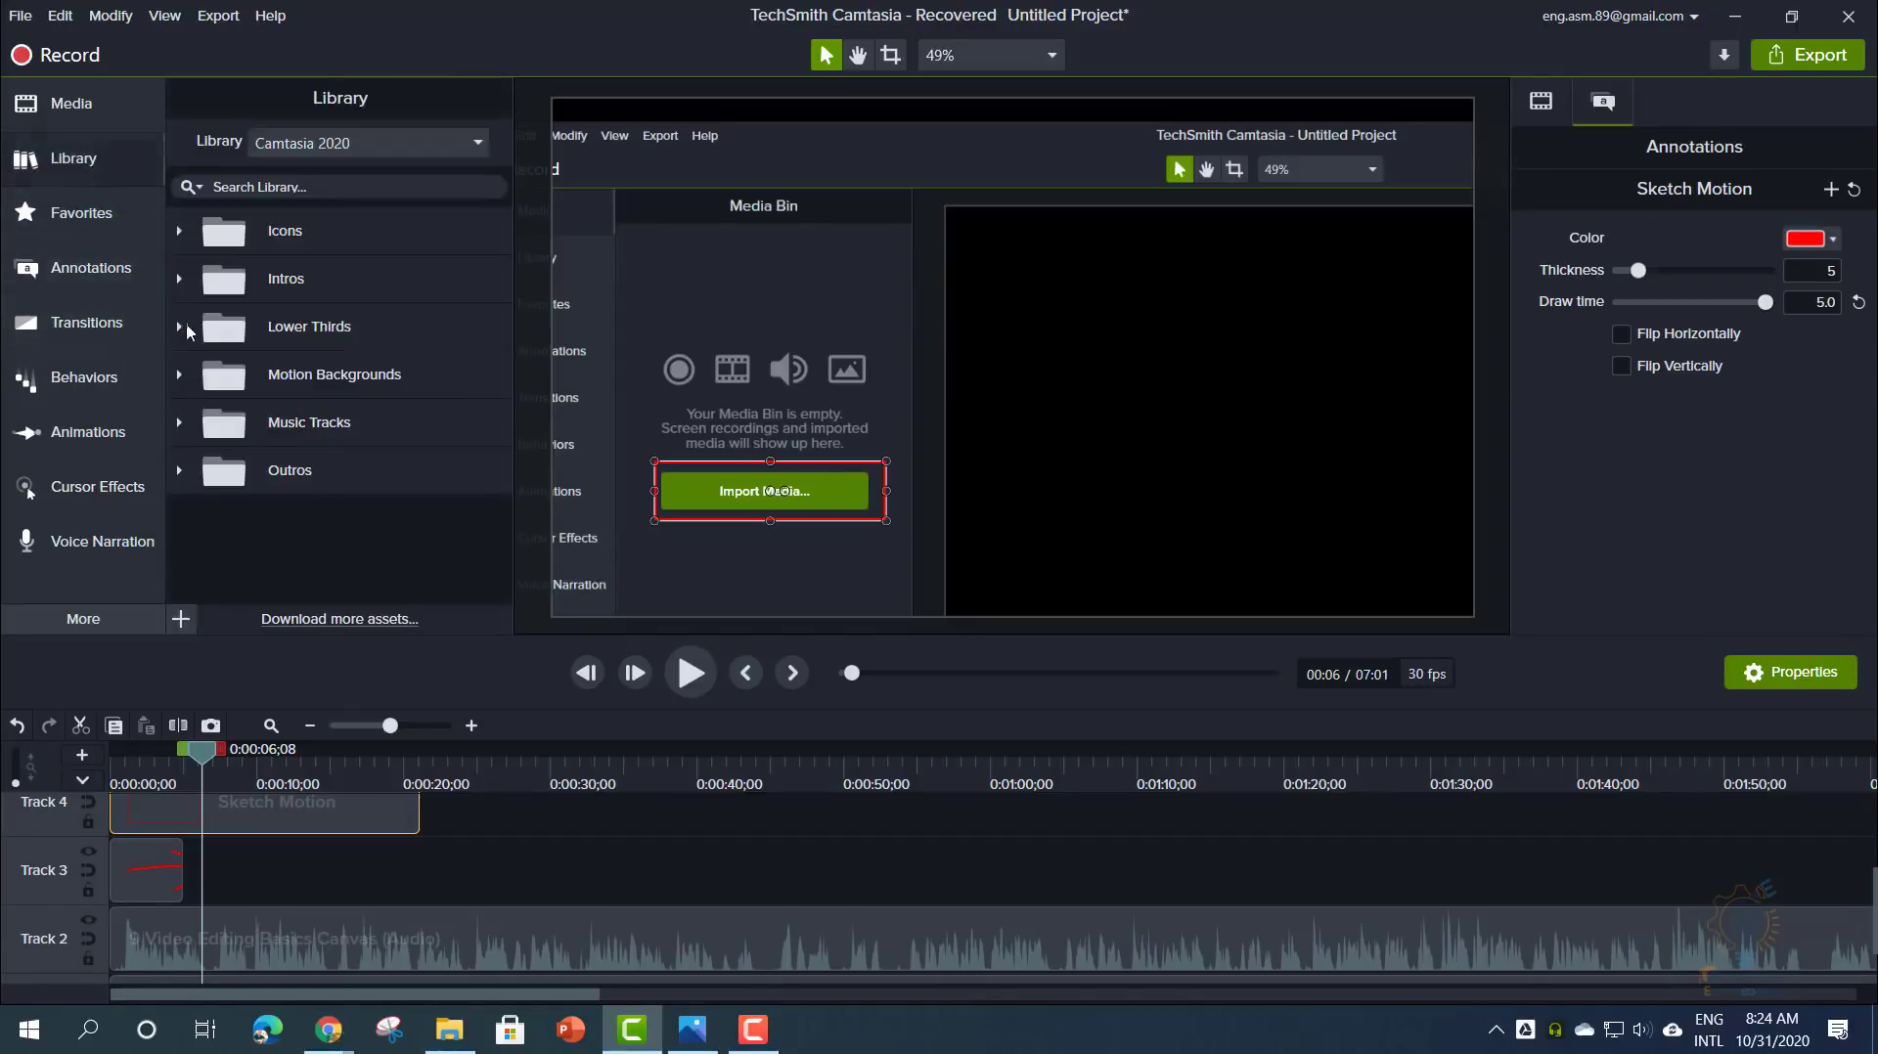
click(179, 329)
scroll(278, 470, down, 1)
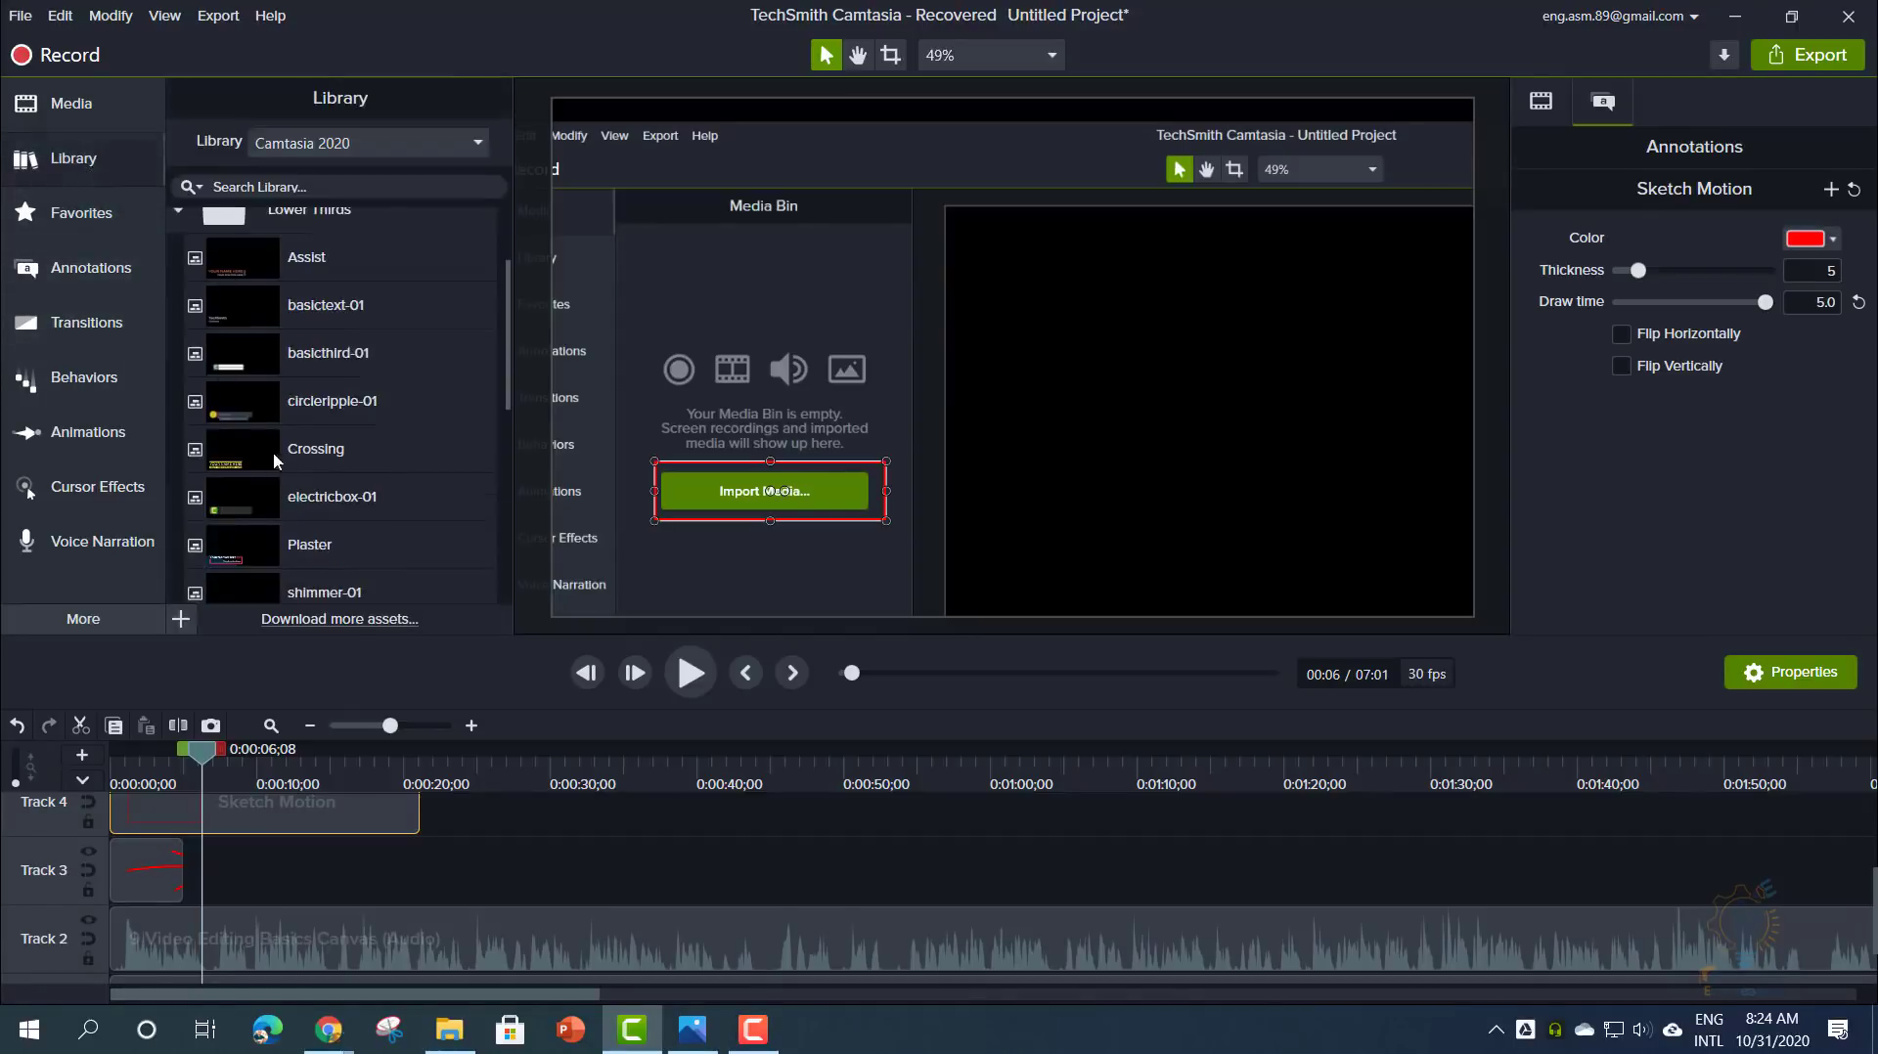
scroll(258, 371, up, 1)
drag(252, 379, 694, 557)
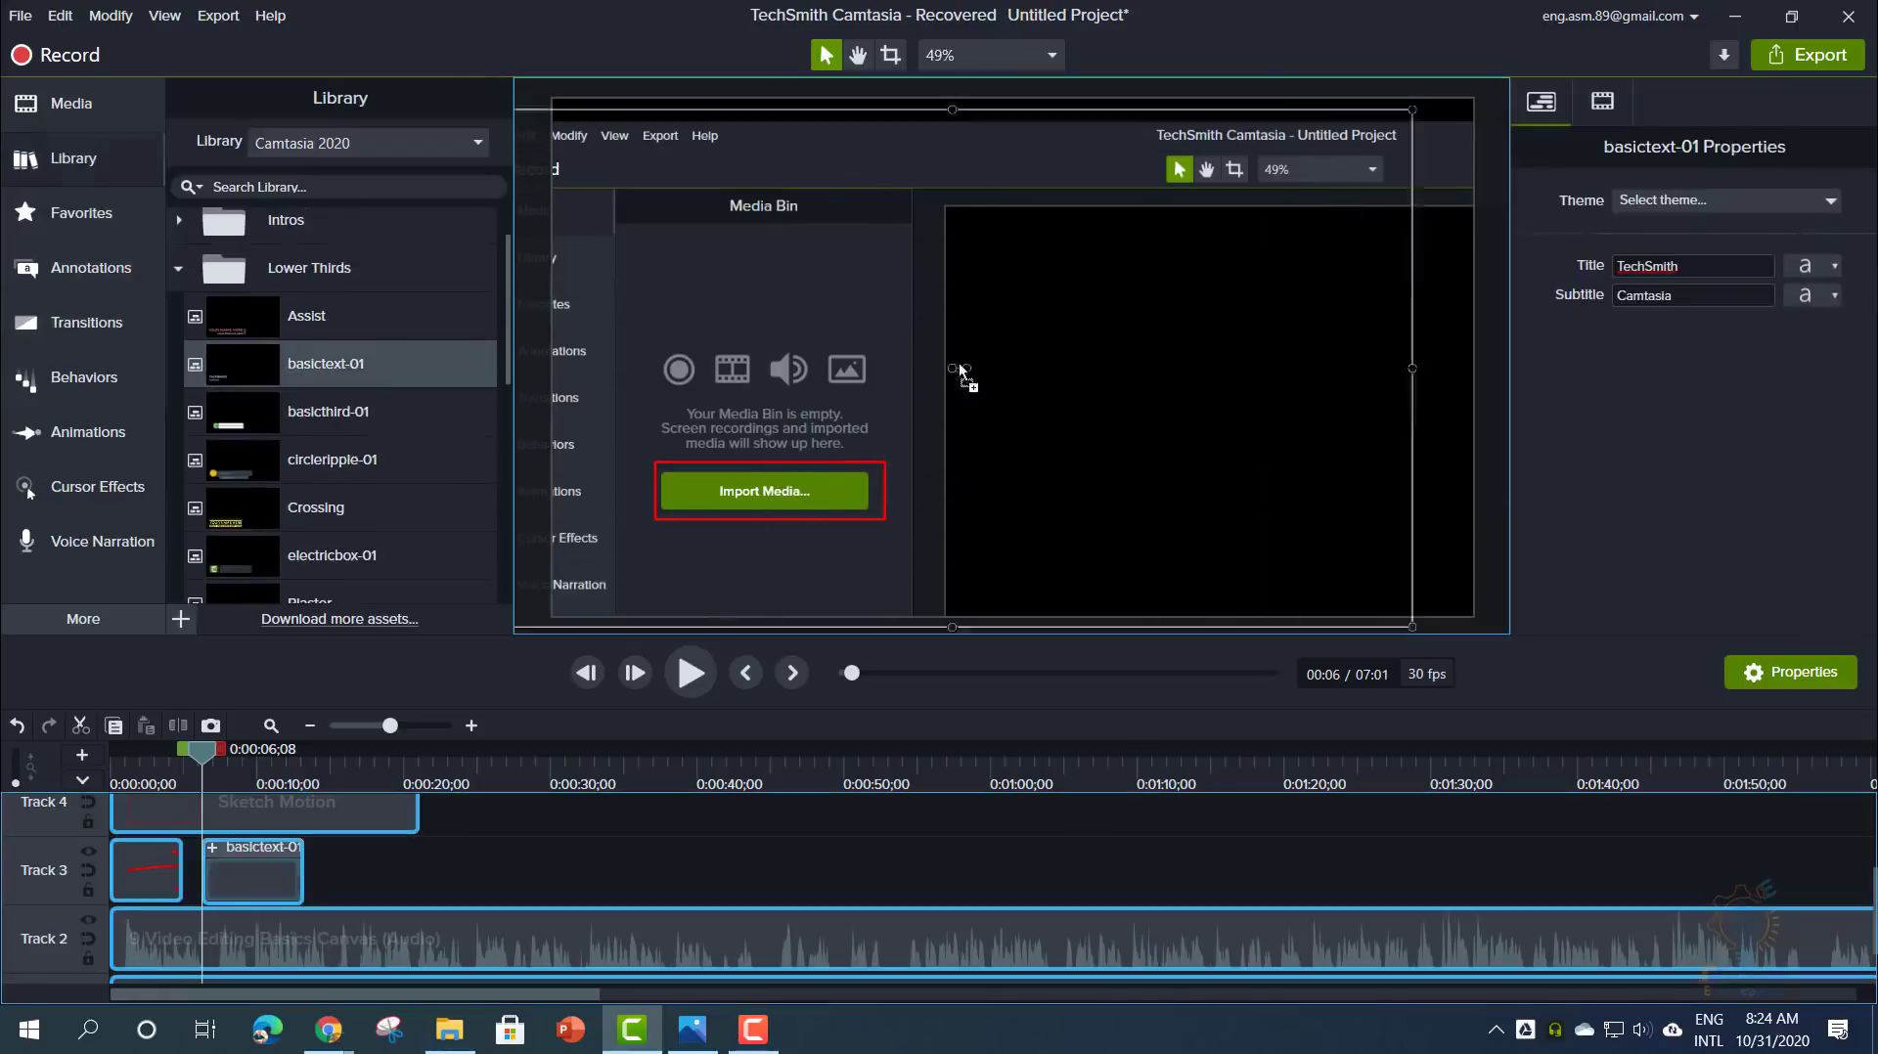
drag(1013, 371, 1013, 370)
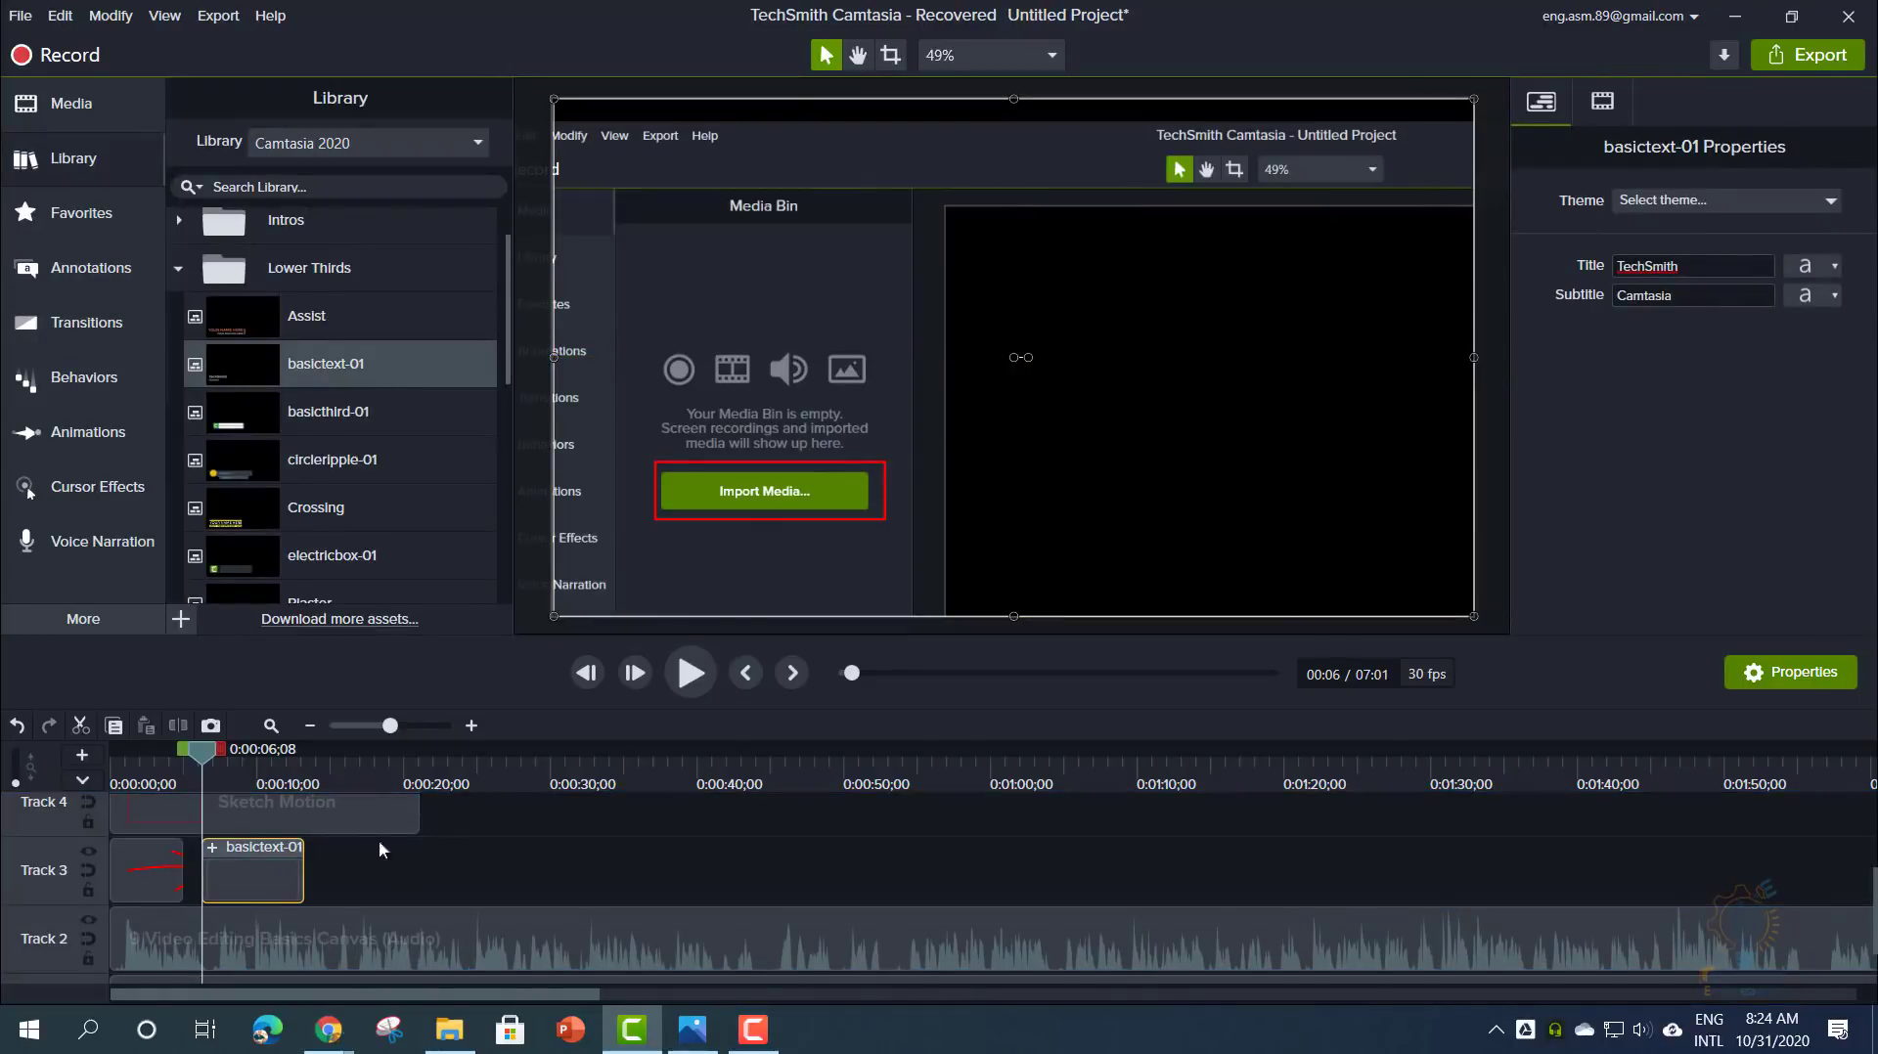
drag(252, 865, 698, 858)
drag(648, 761, 684, 751)
- Replace the lower third's TechSmith title with the presenter's name
double_click(669, 520)
double_click(669, 520)
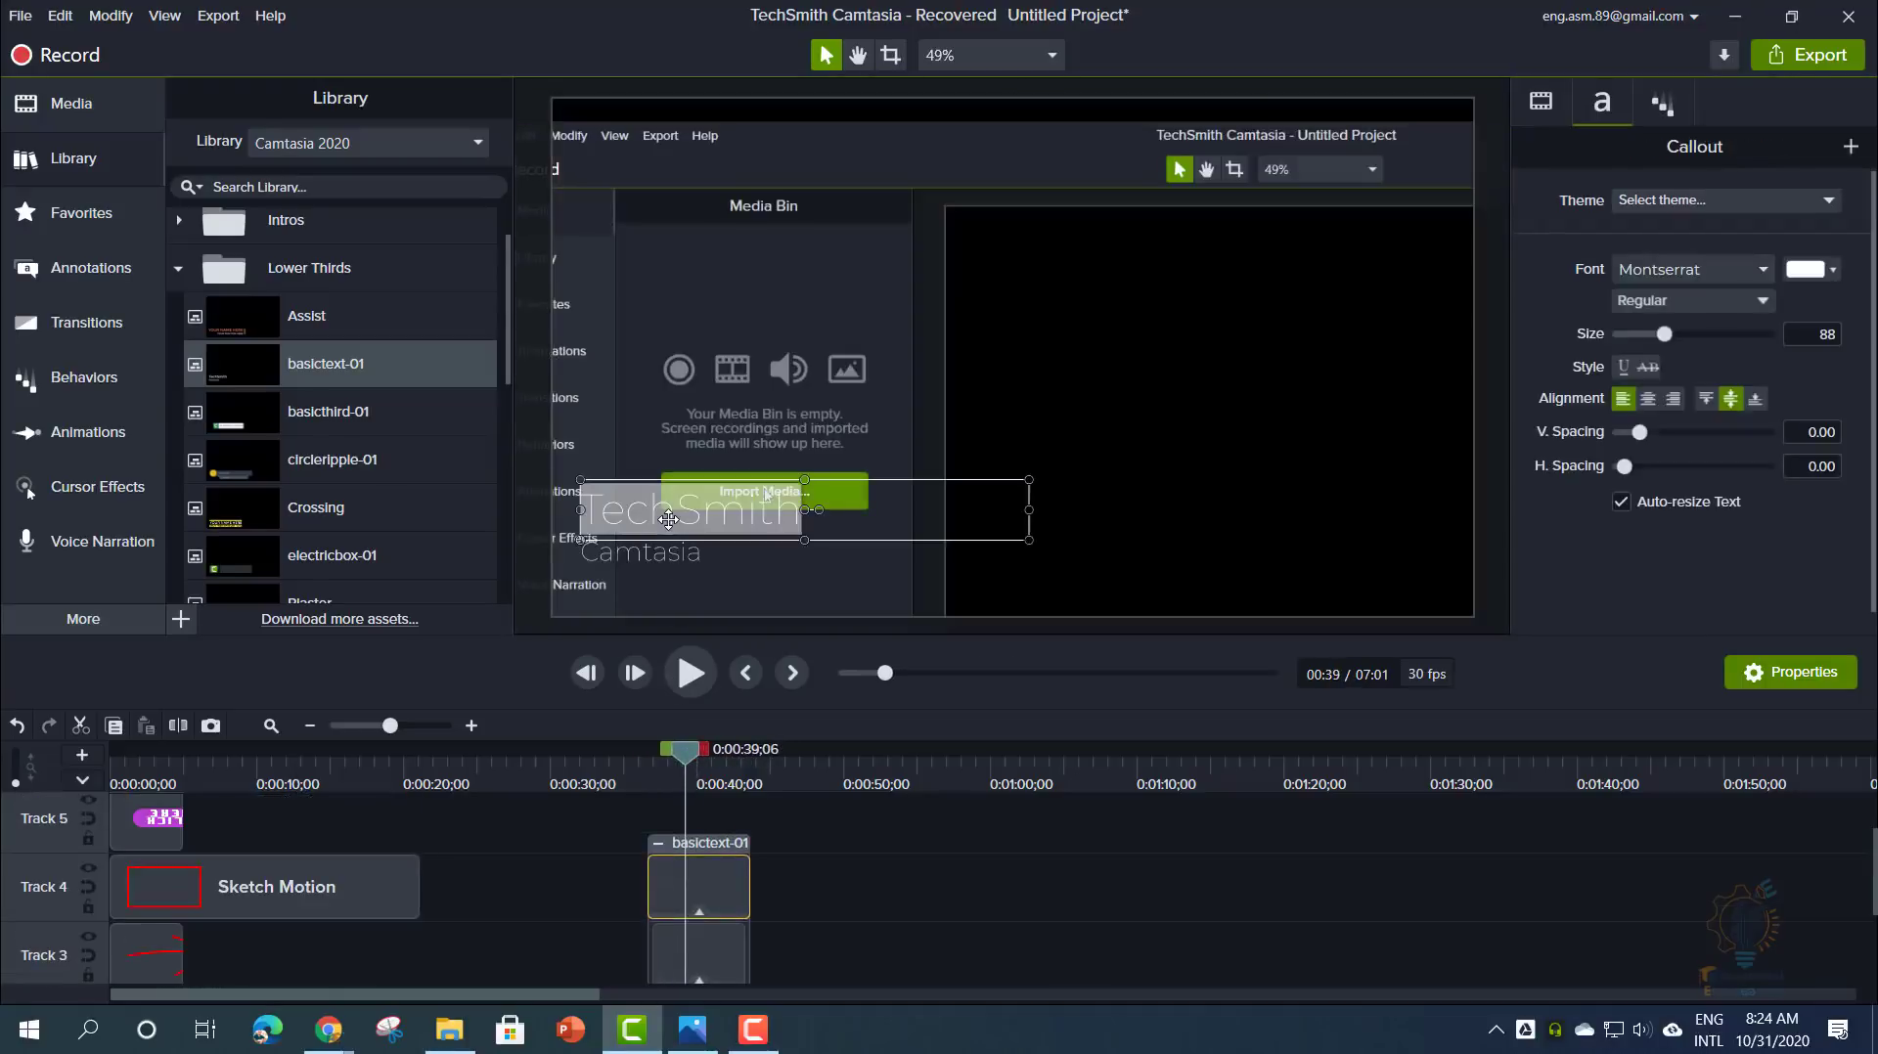
text(Ashraf)
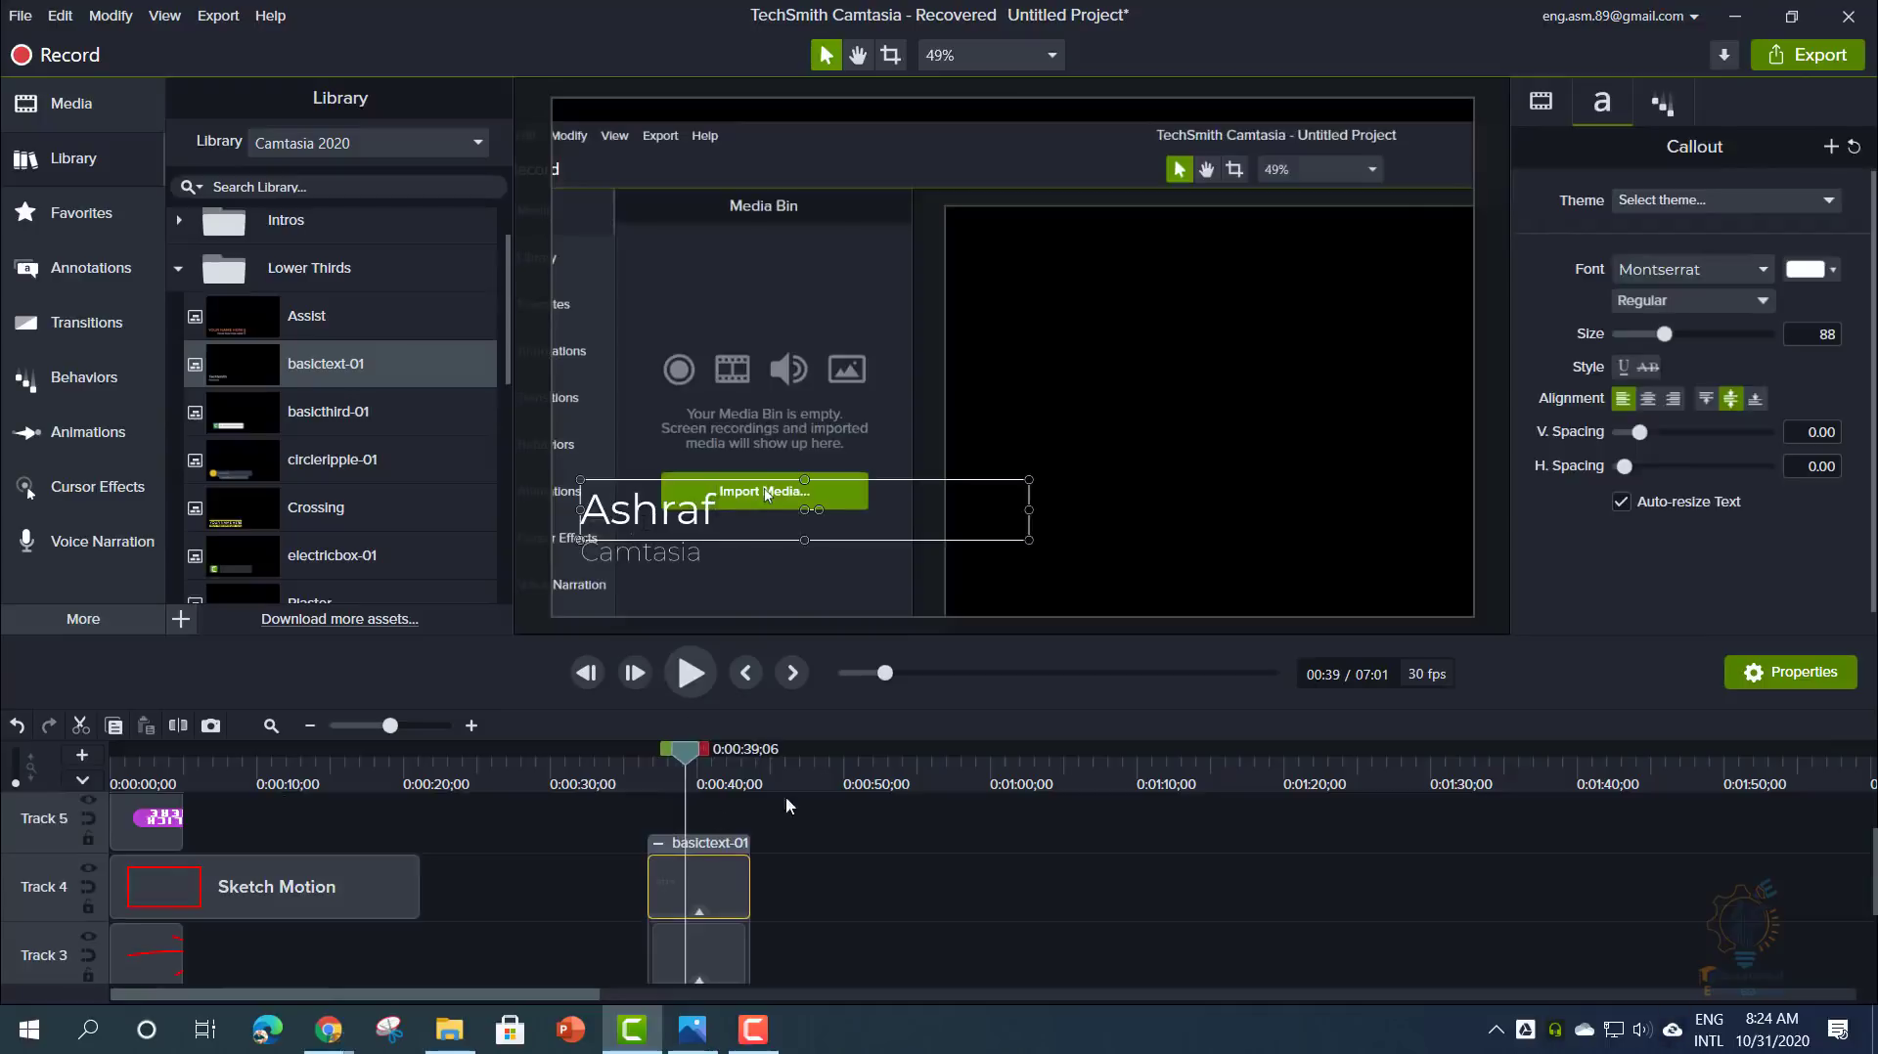
click(789, 805)
- Delete the Track 2 audio clip and play the video from 0:36
drag(689, 763, 652, 769)
scroll(654, 865, down, 1)
click(574, 930)
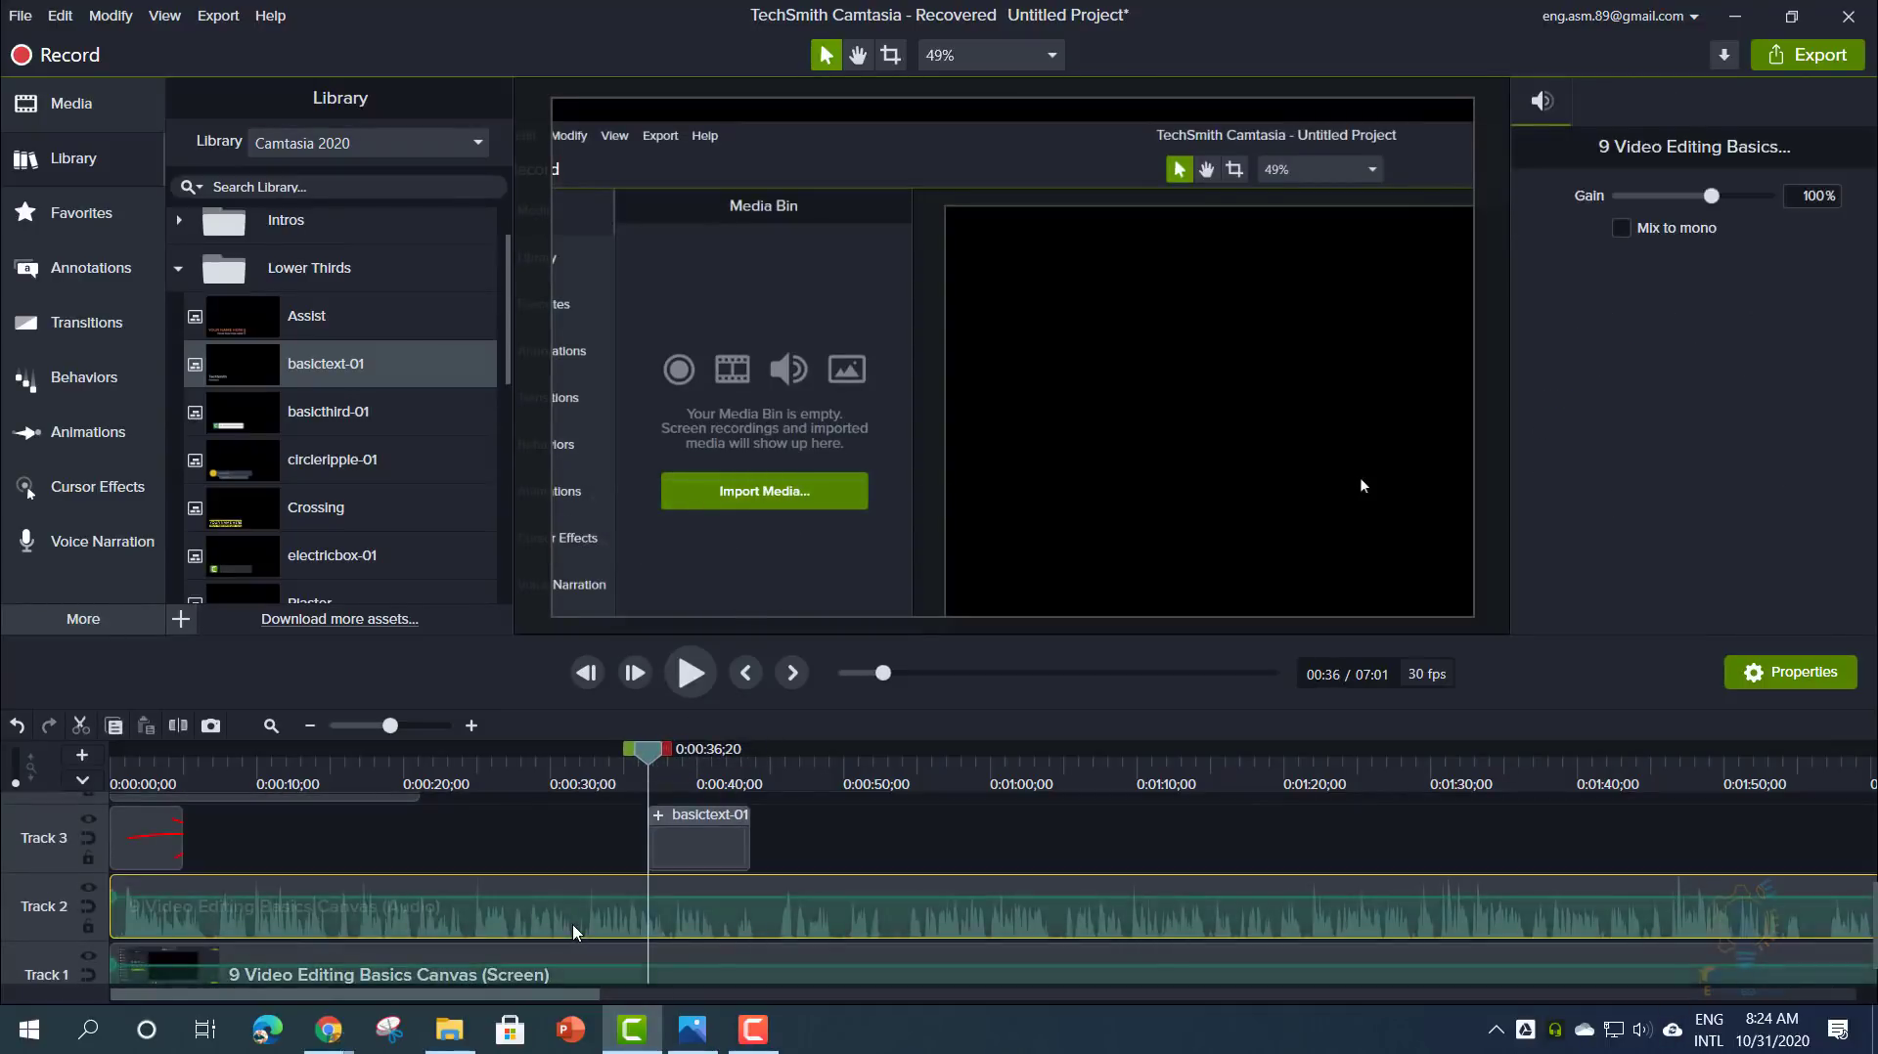
key(Delete)
click(689, 673)
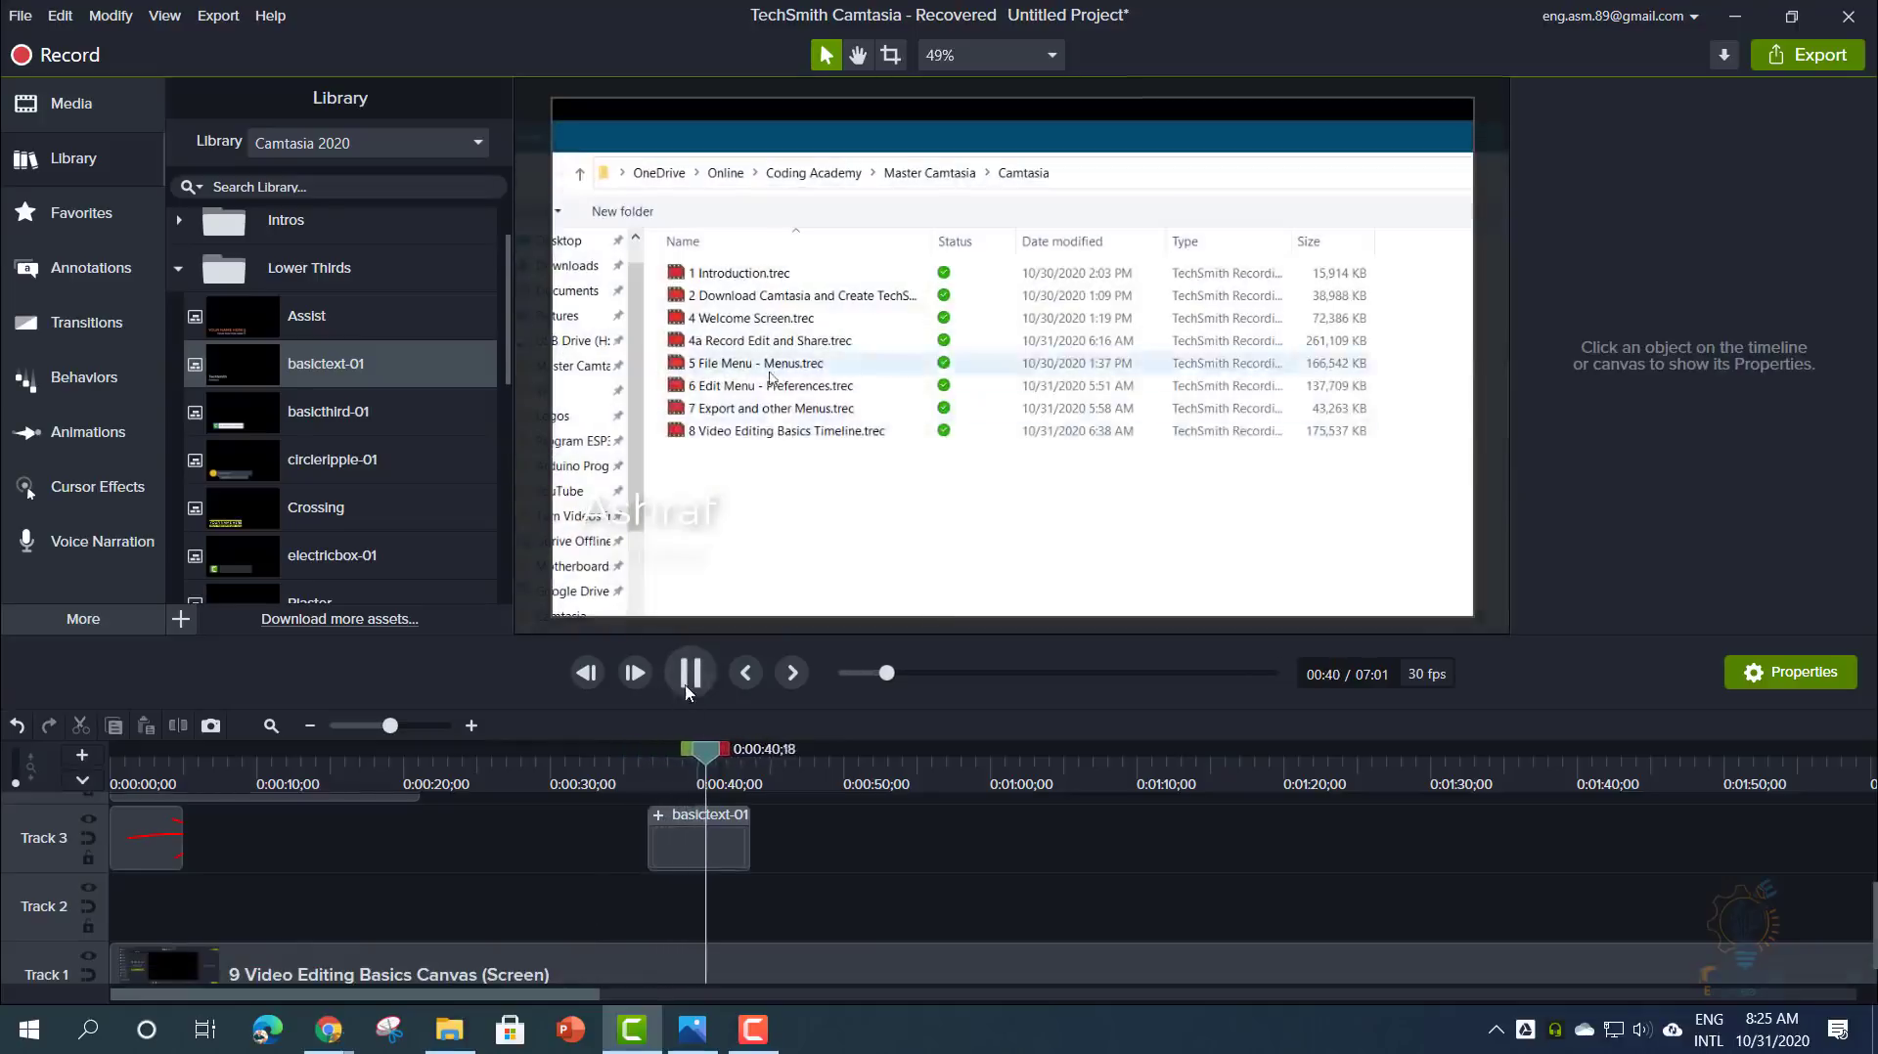
- Reduce the basictext-01 lower third's Scale from 126.6% to 100% in Visual Properties
click(688, 675)
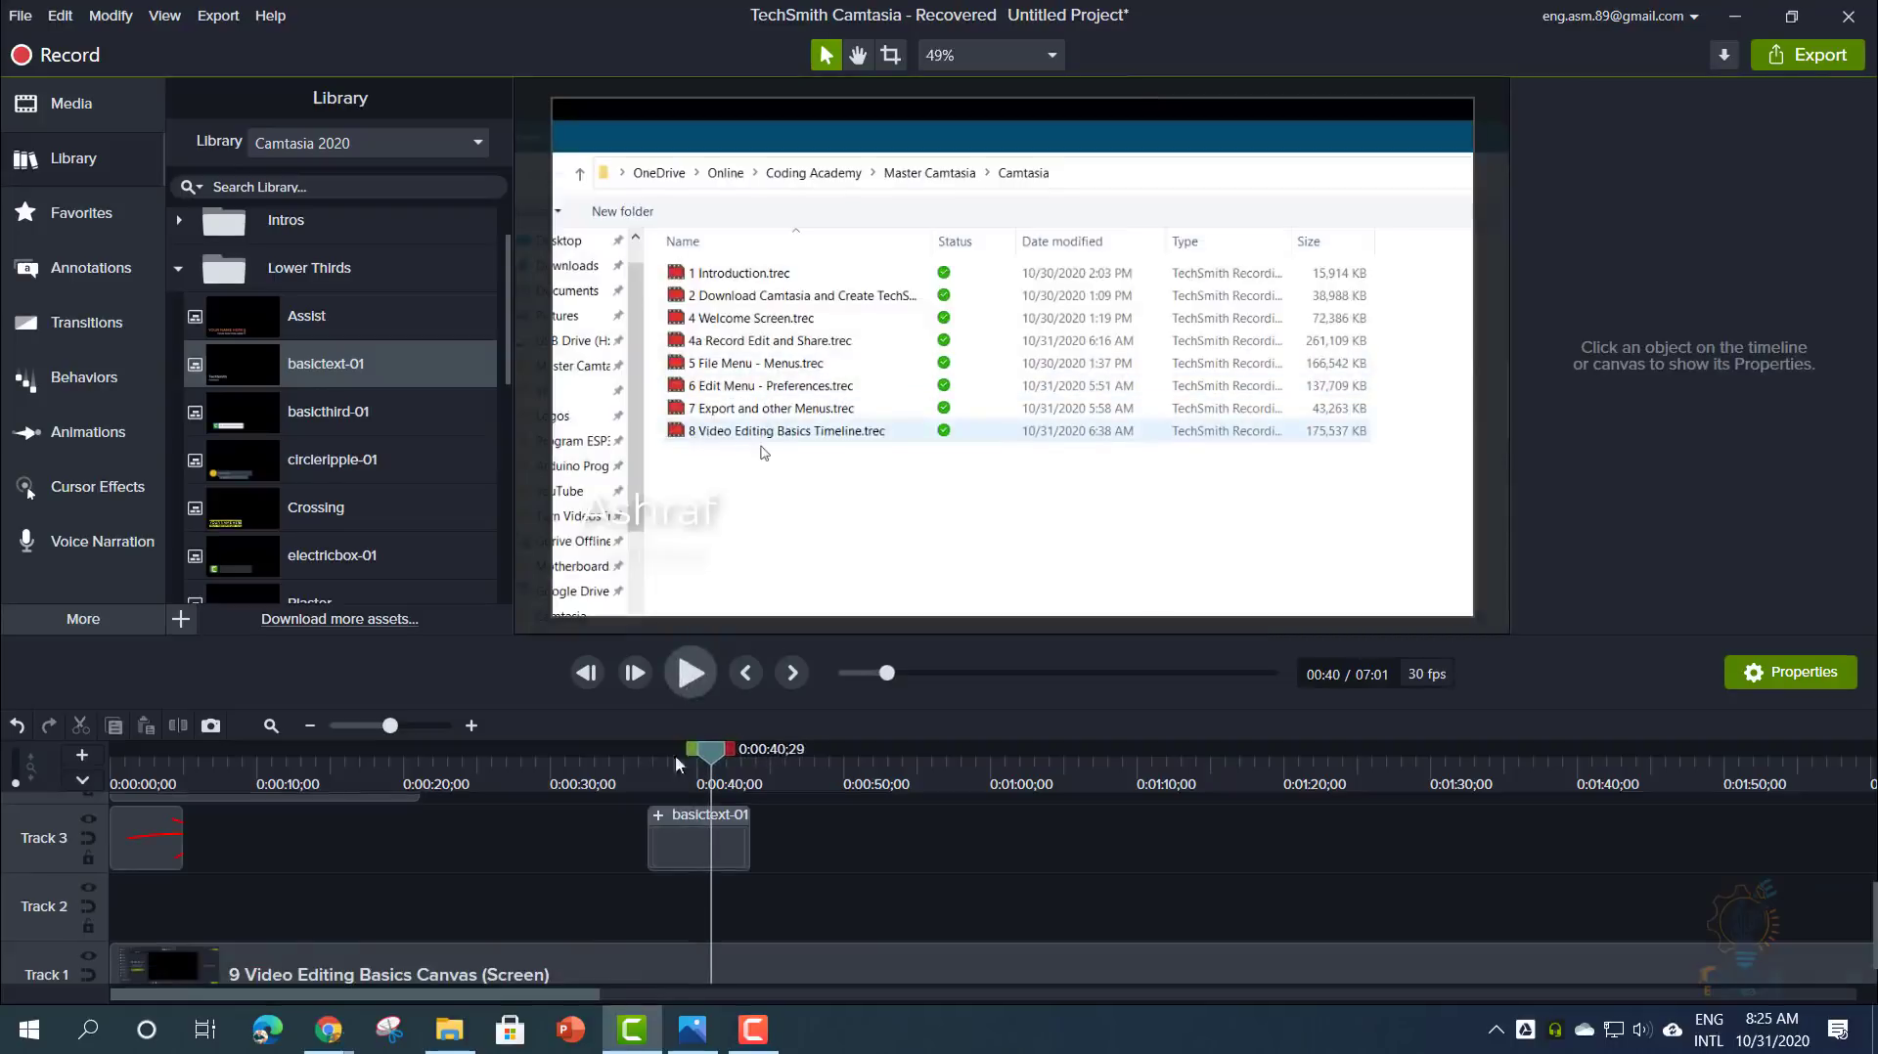
click(689, 841)
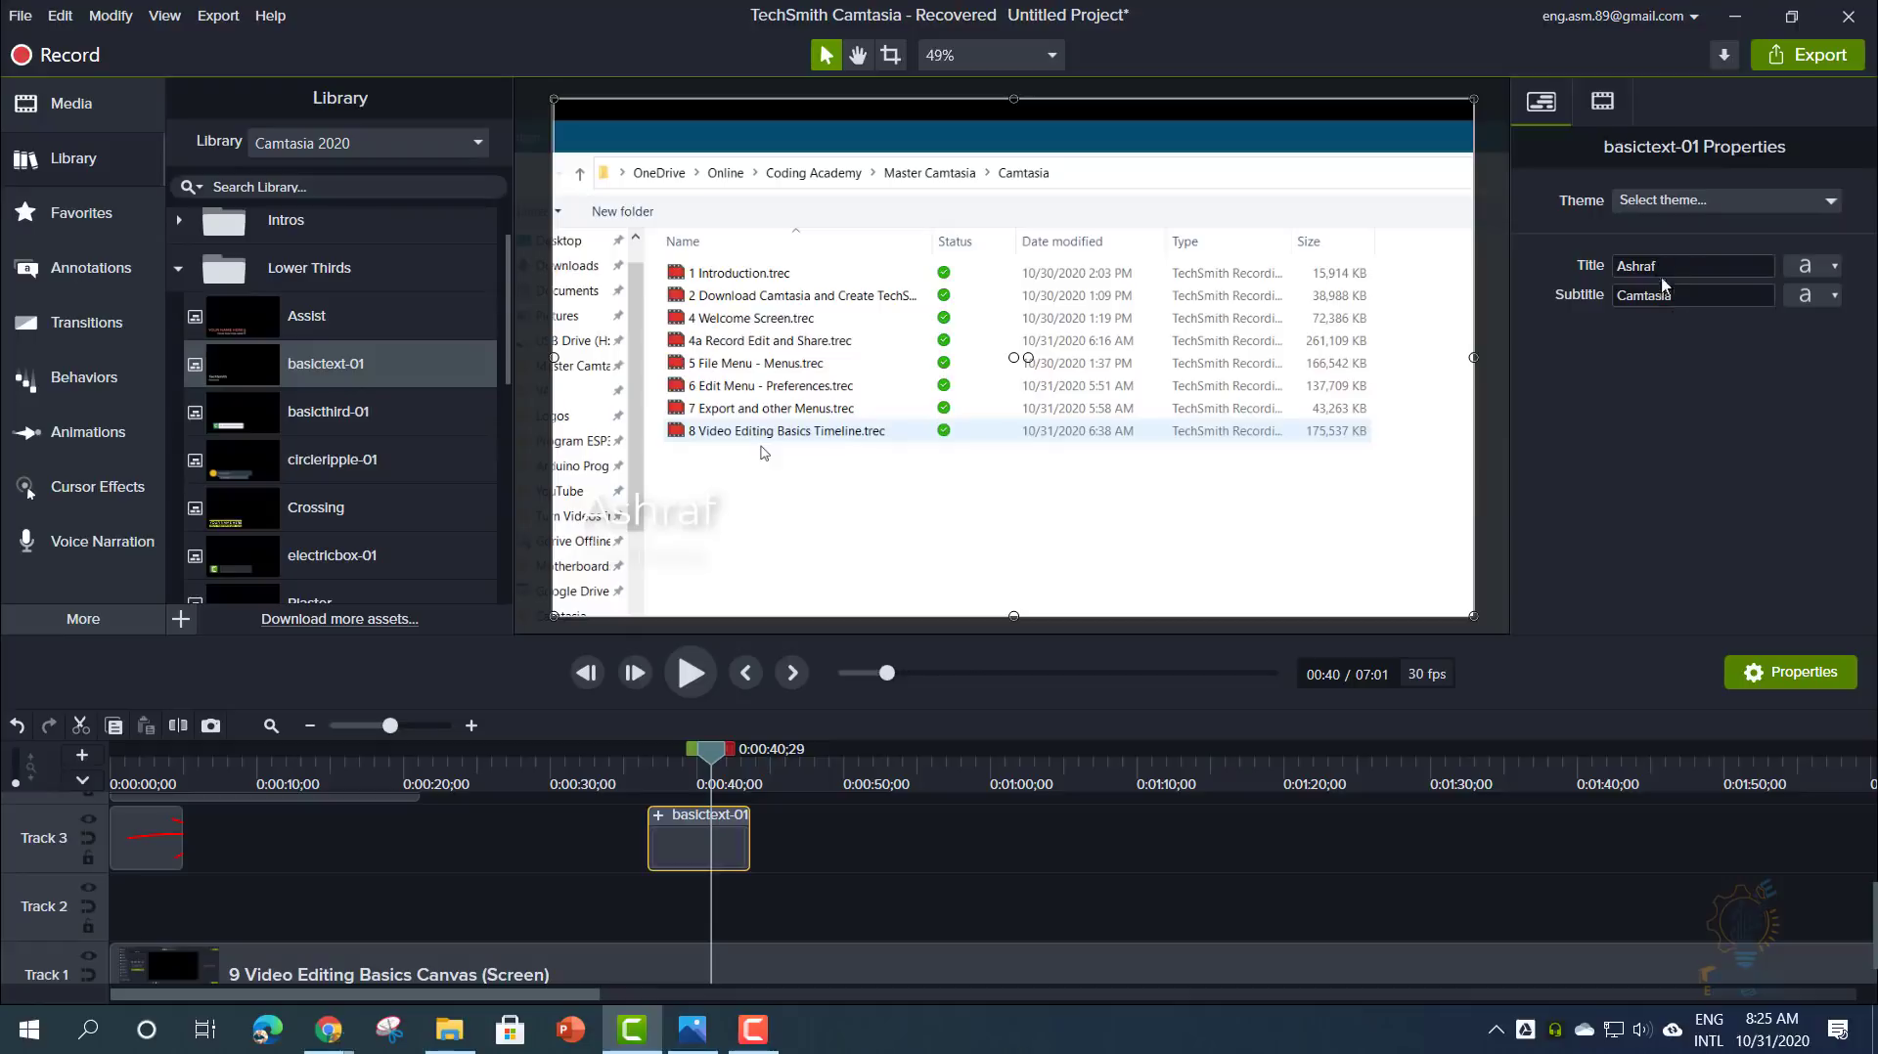
click(1820, 268)
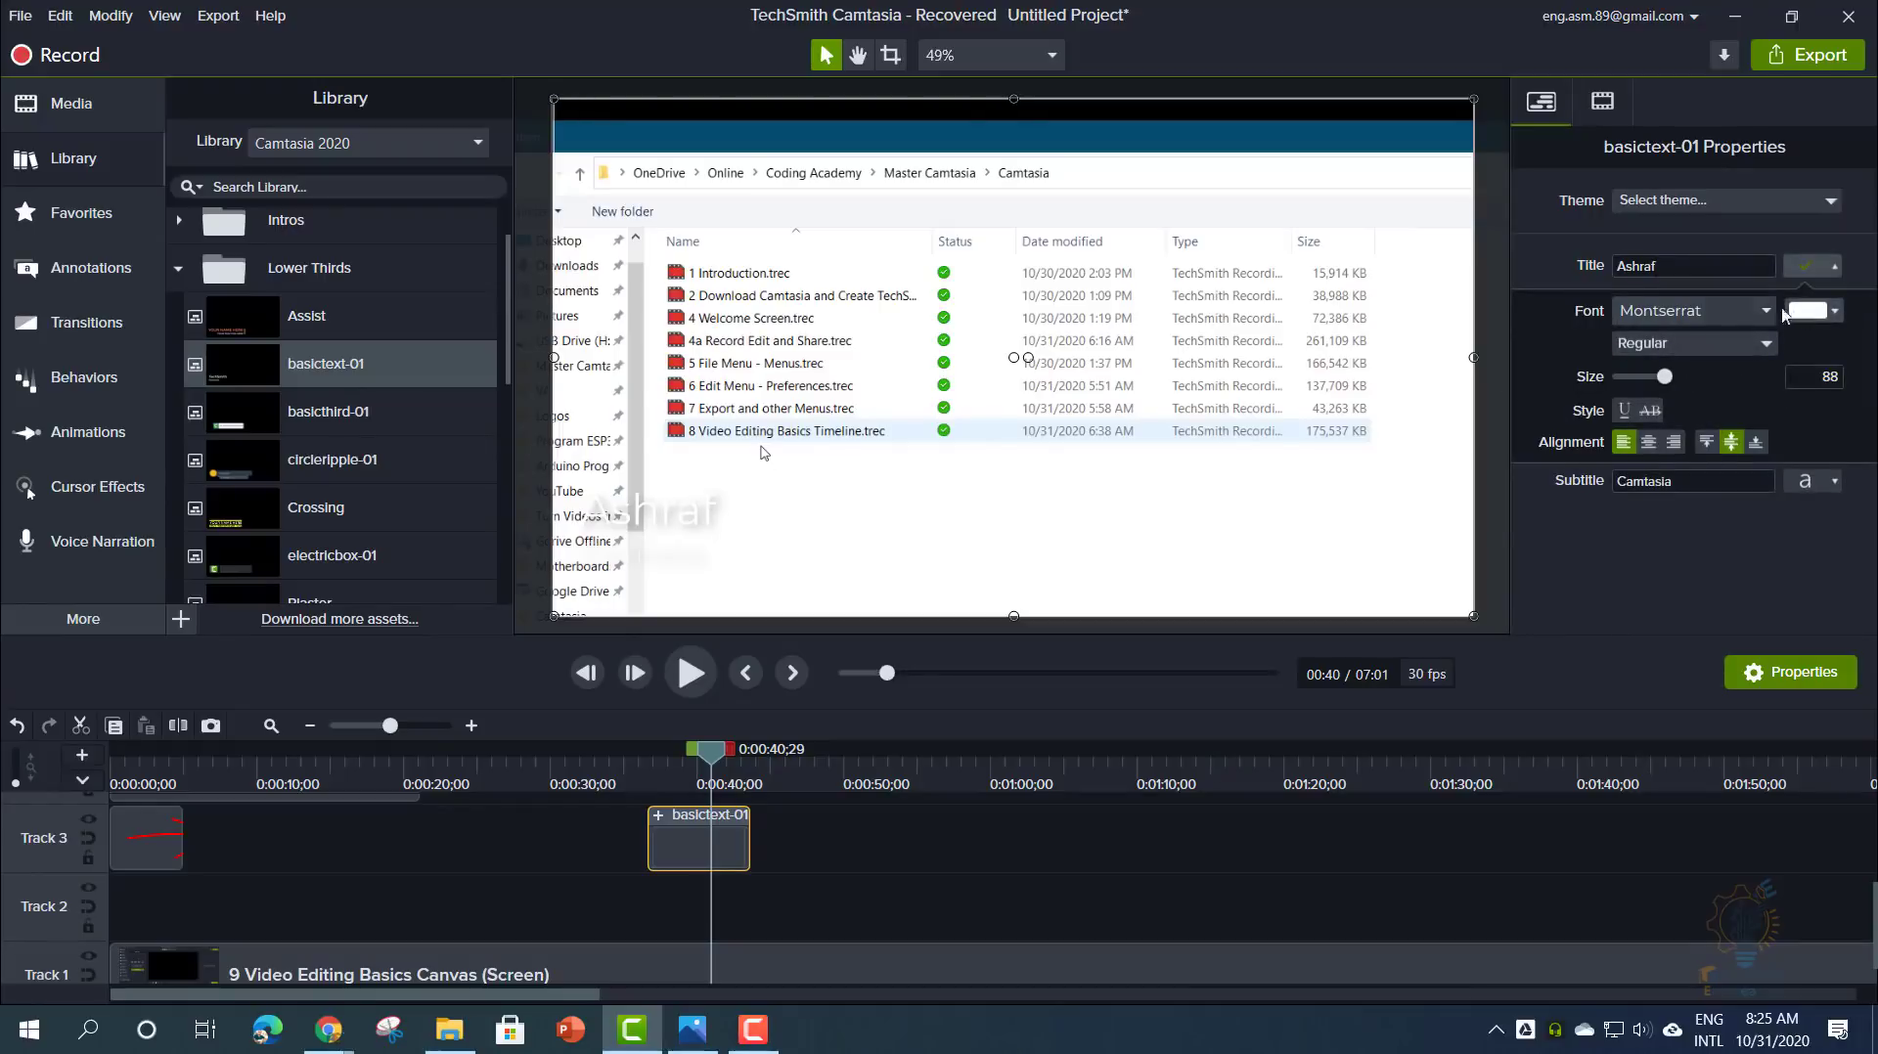
click(1602, 104)
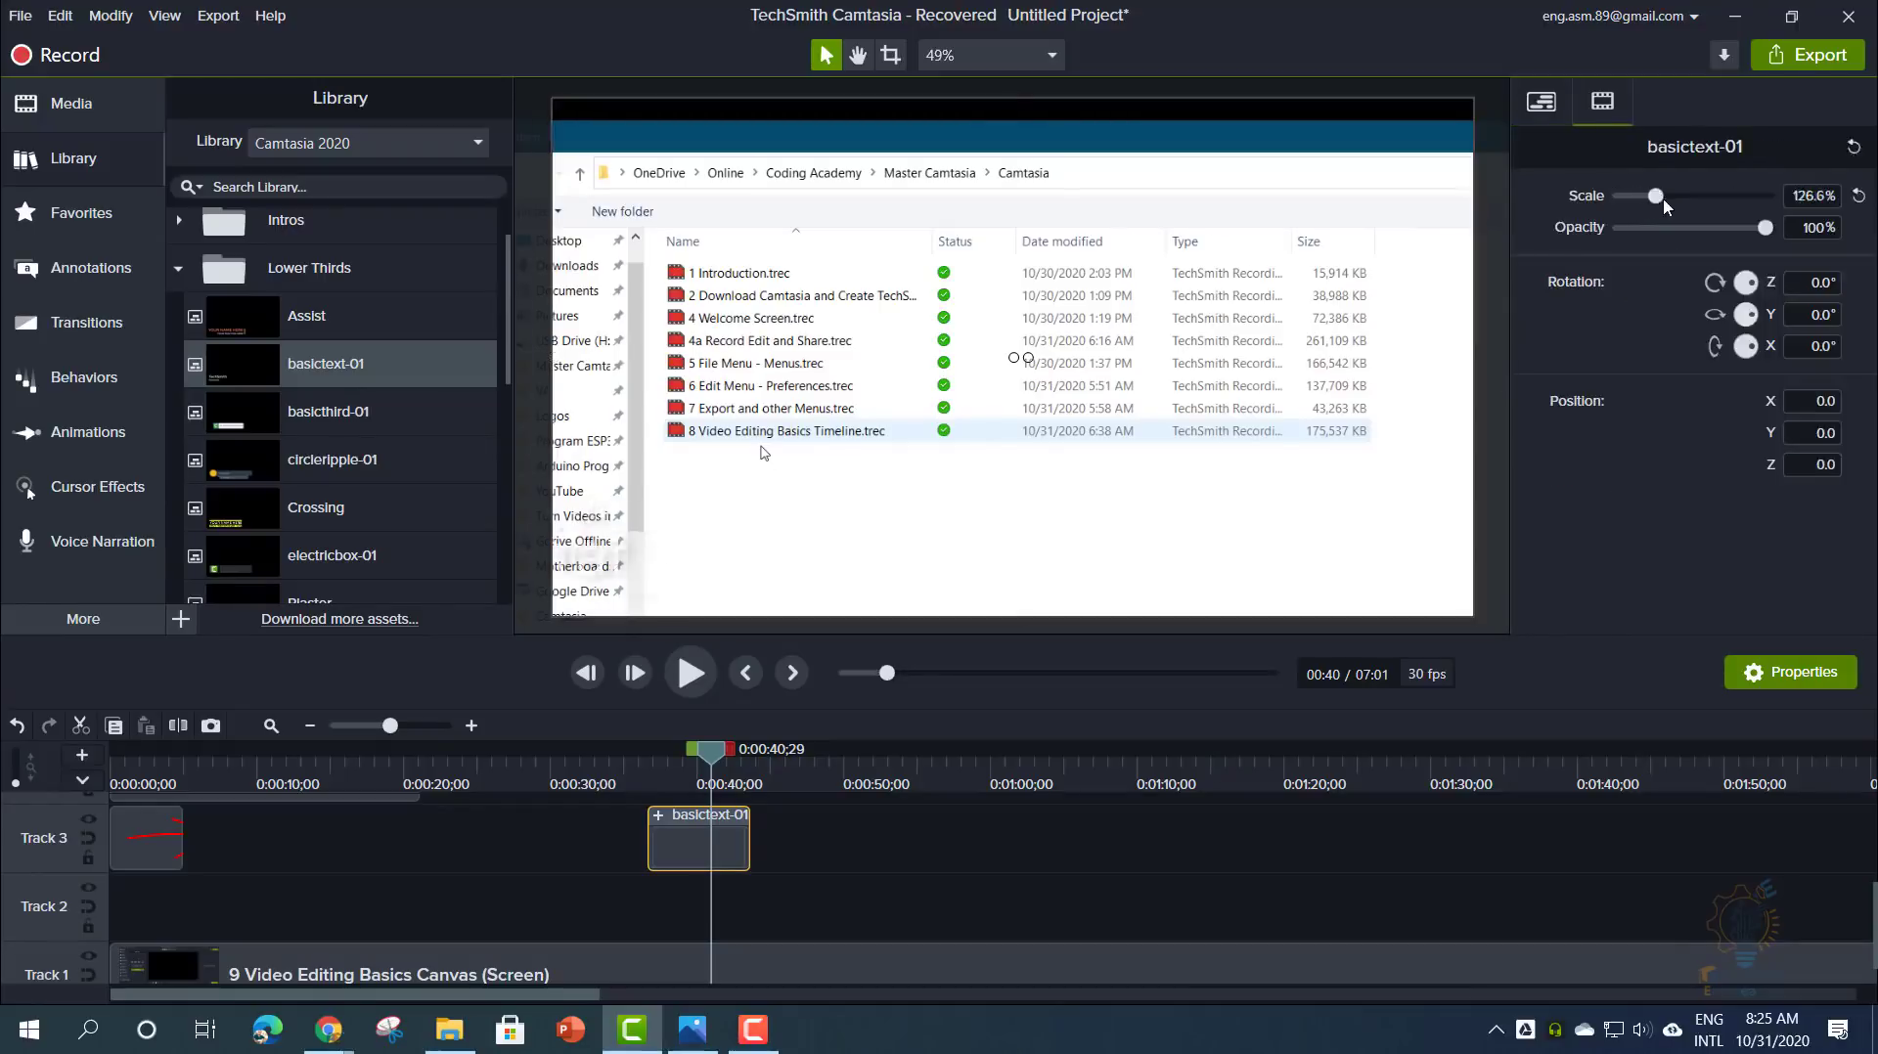
drag(1664, 199, 1656, 201)
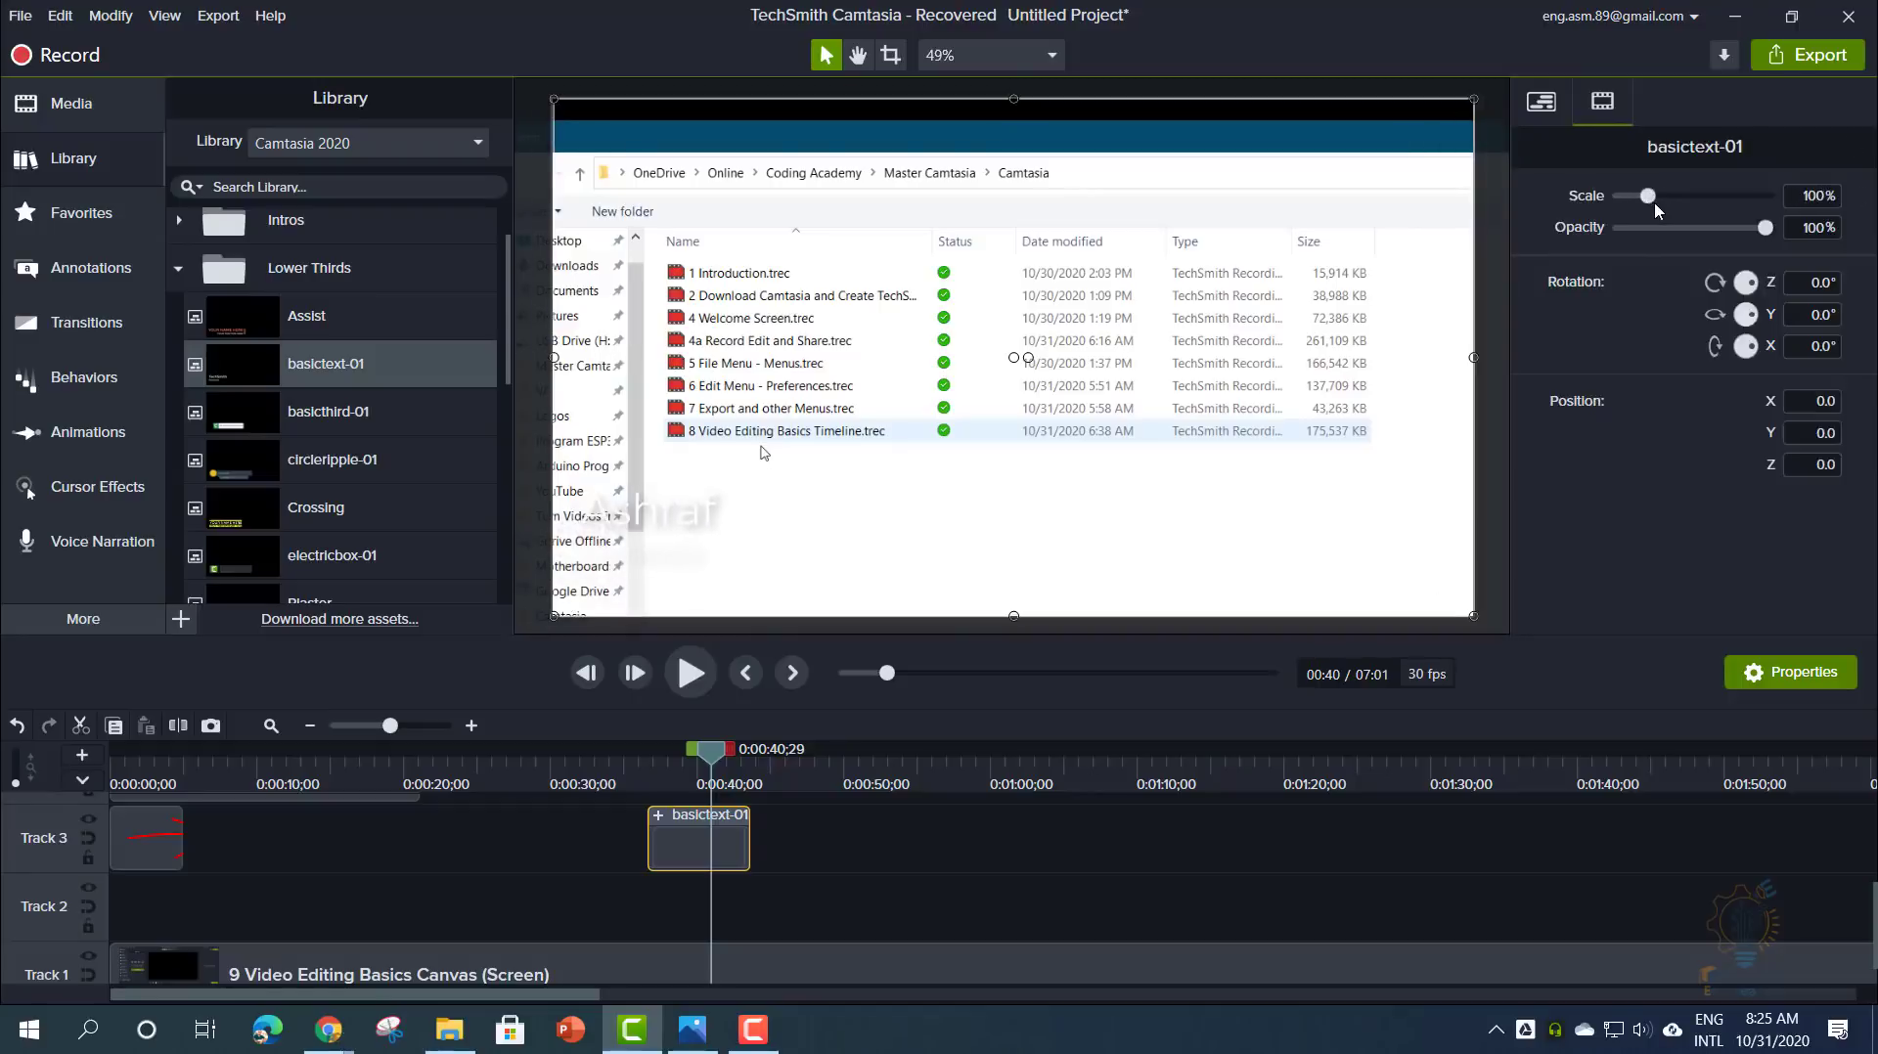
click(827, 866)
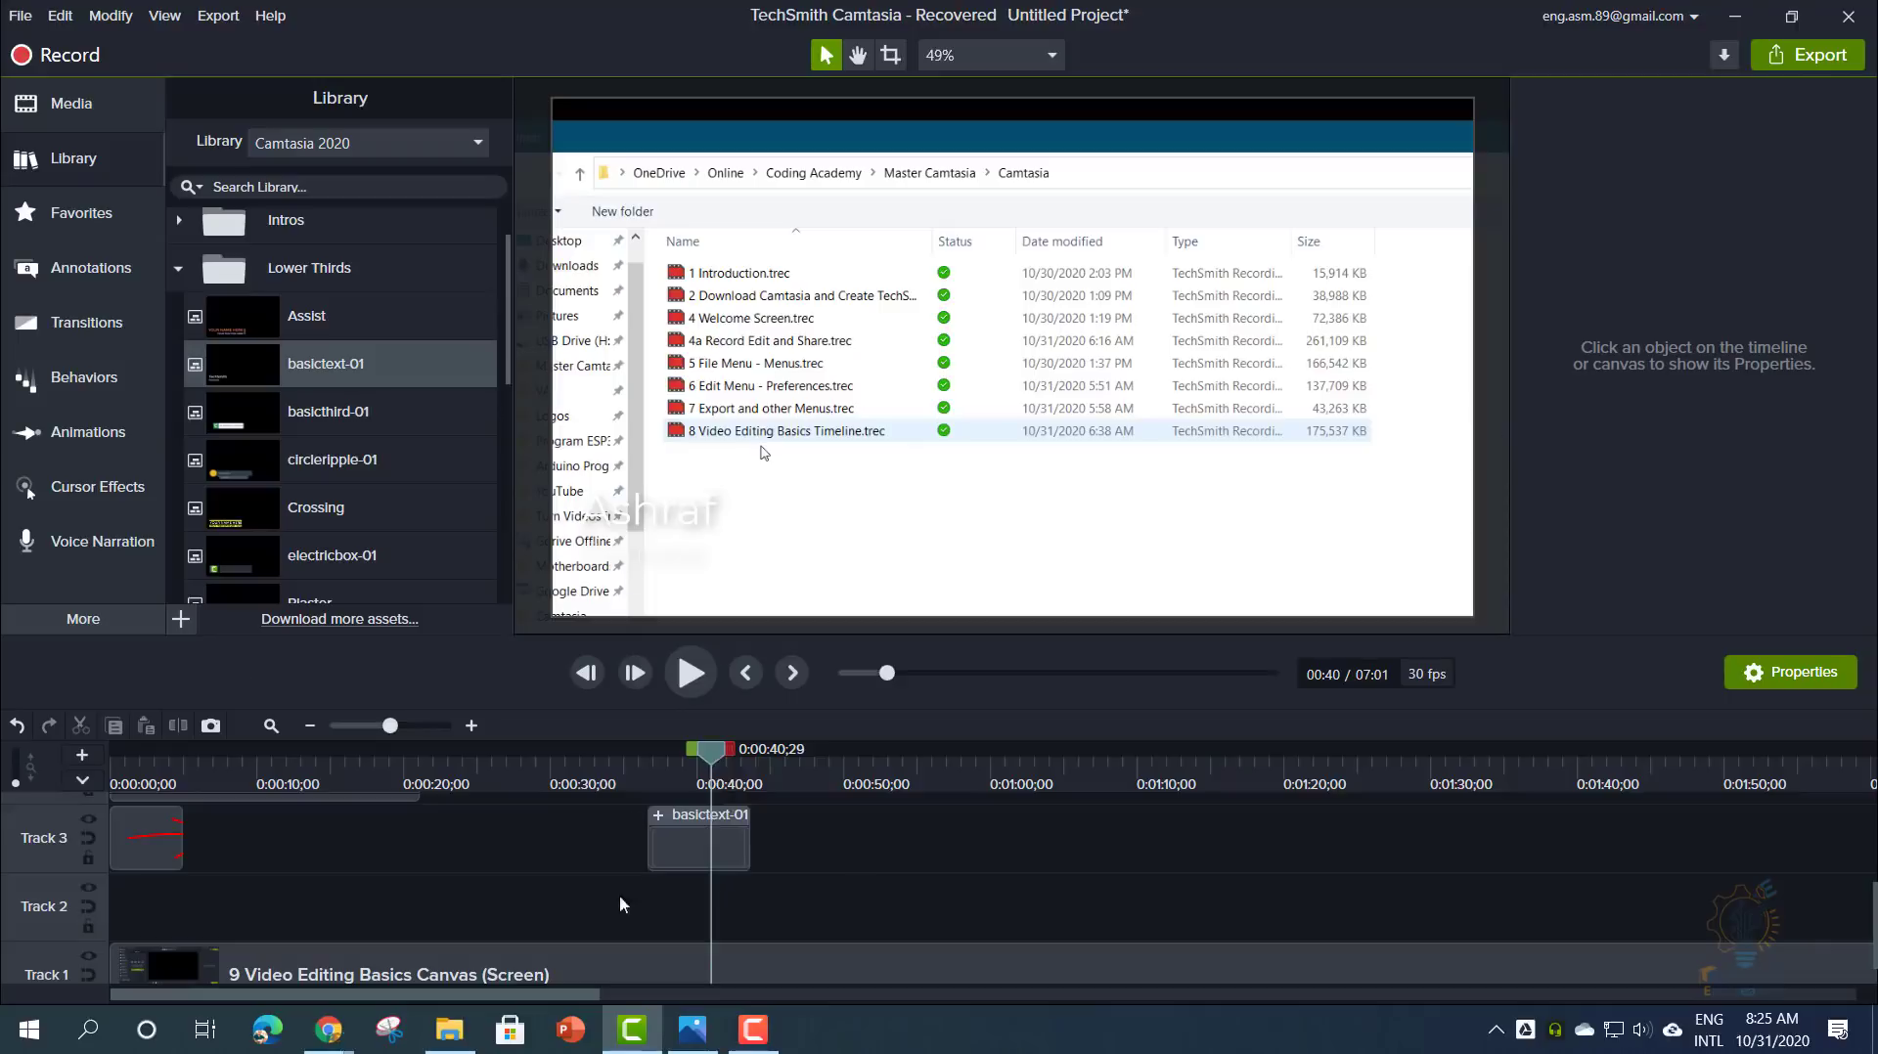
click(732, 823)
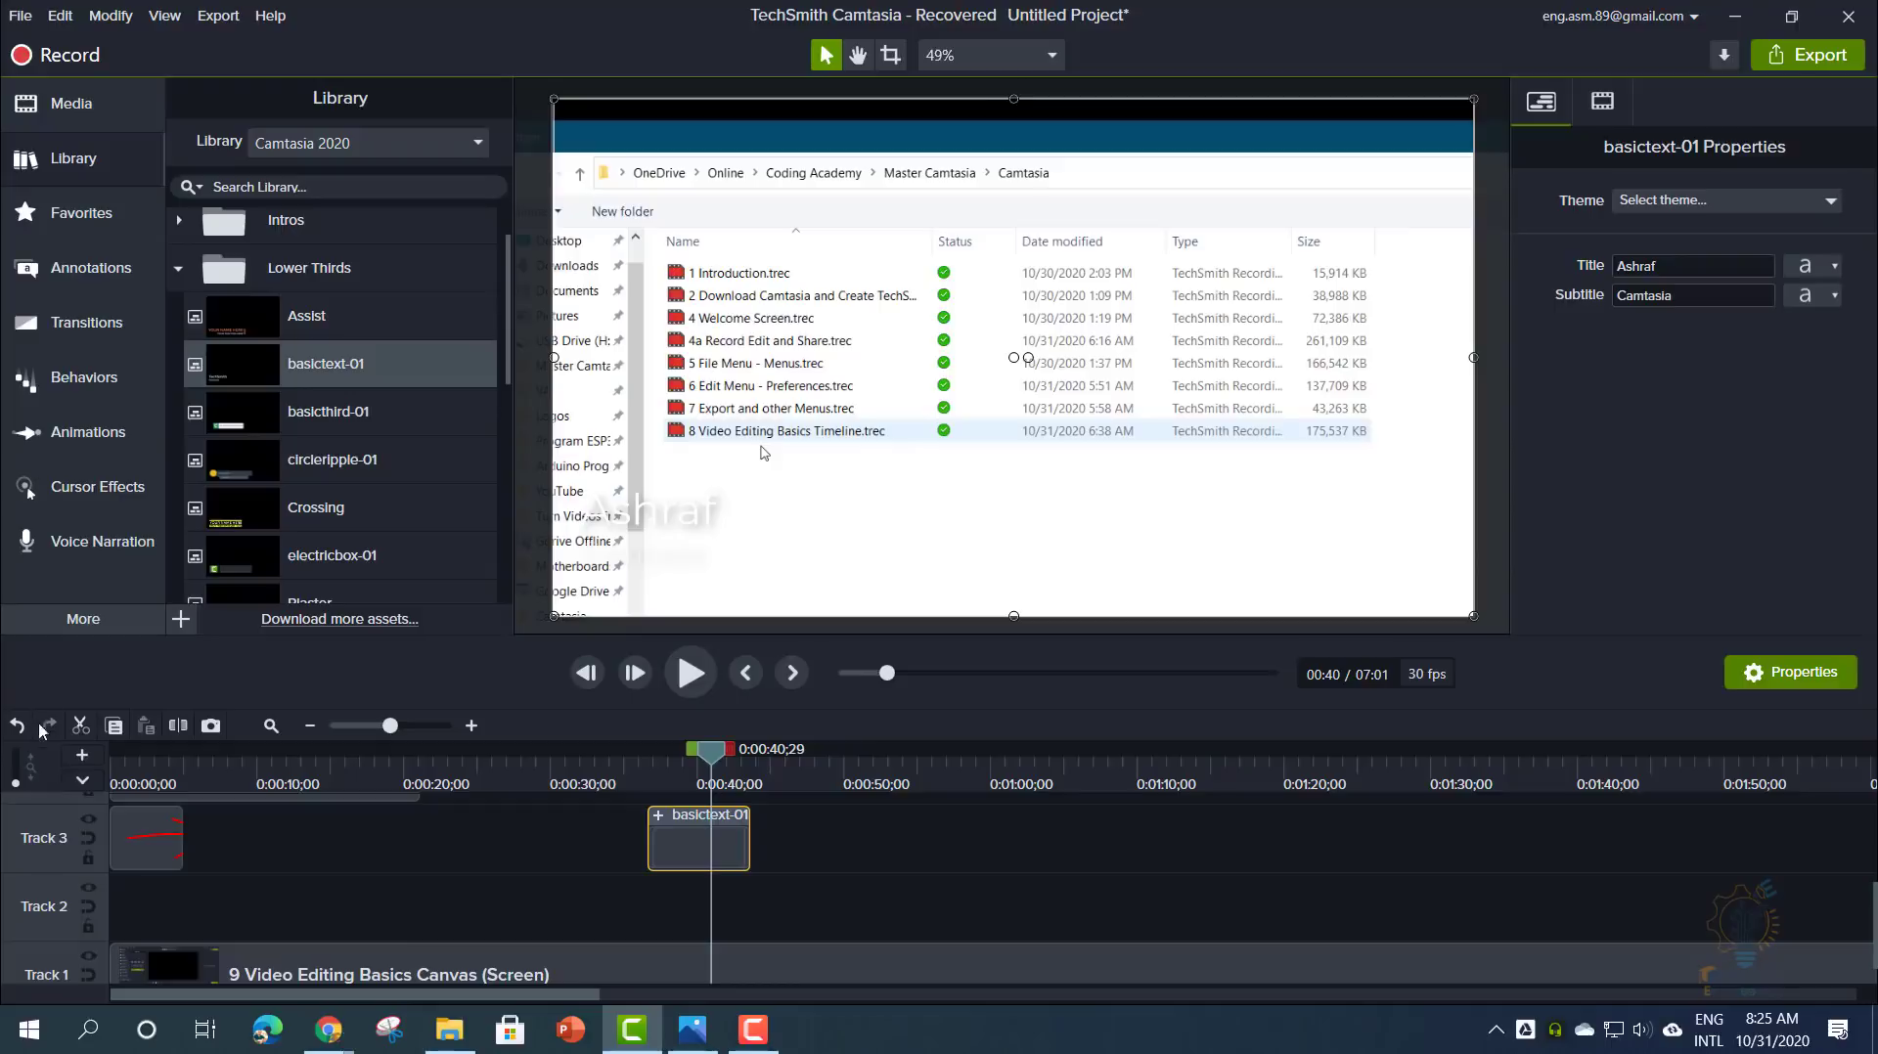
drag(157, 861, 168, 828)
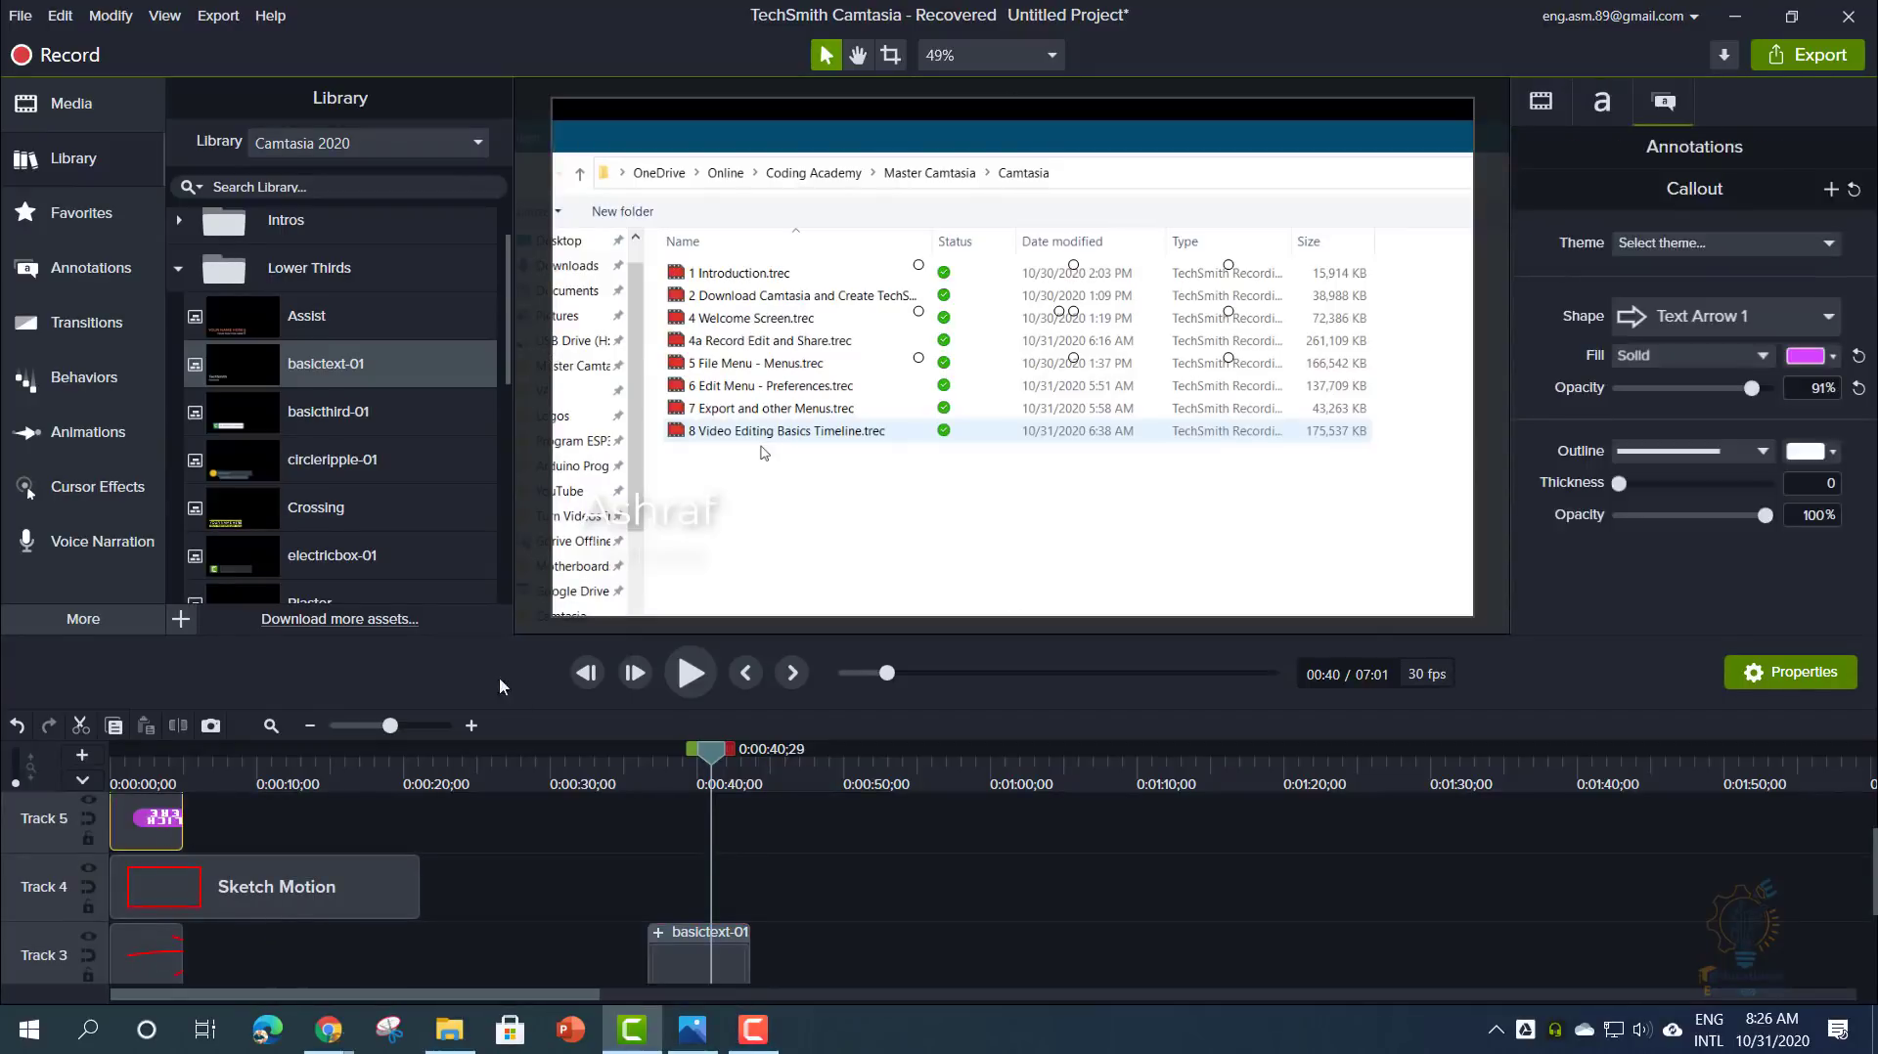
- Choose Manage Themes... from the Theme dropdown in the callout's Text properties
click(1545, 103)
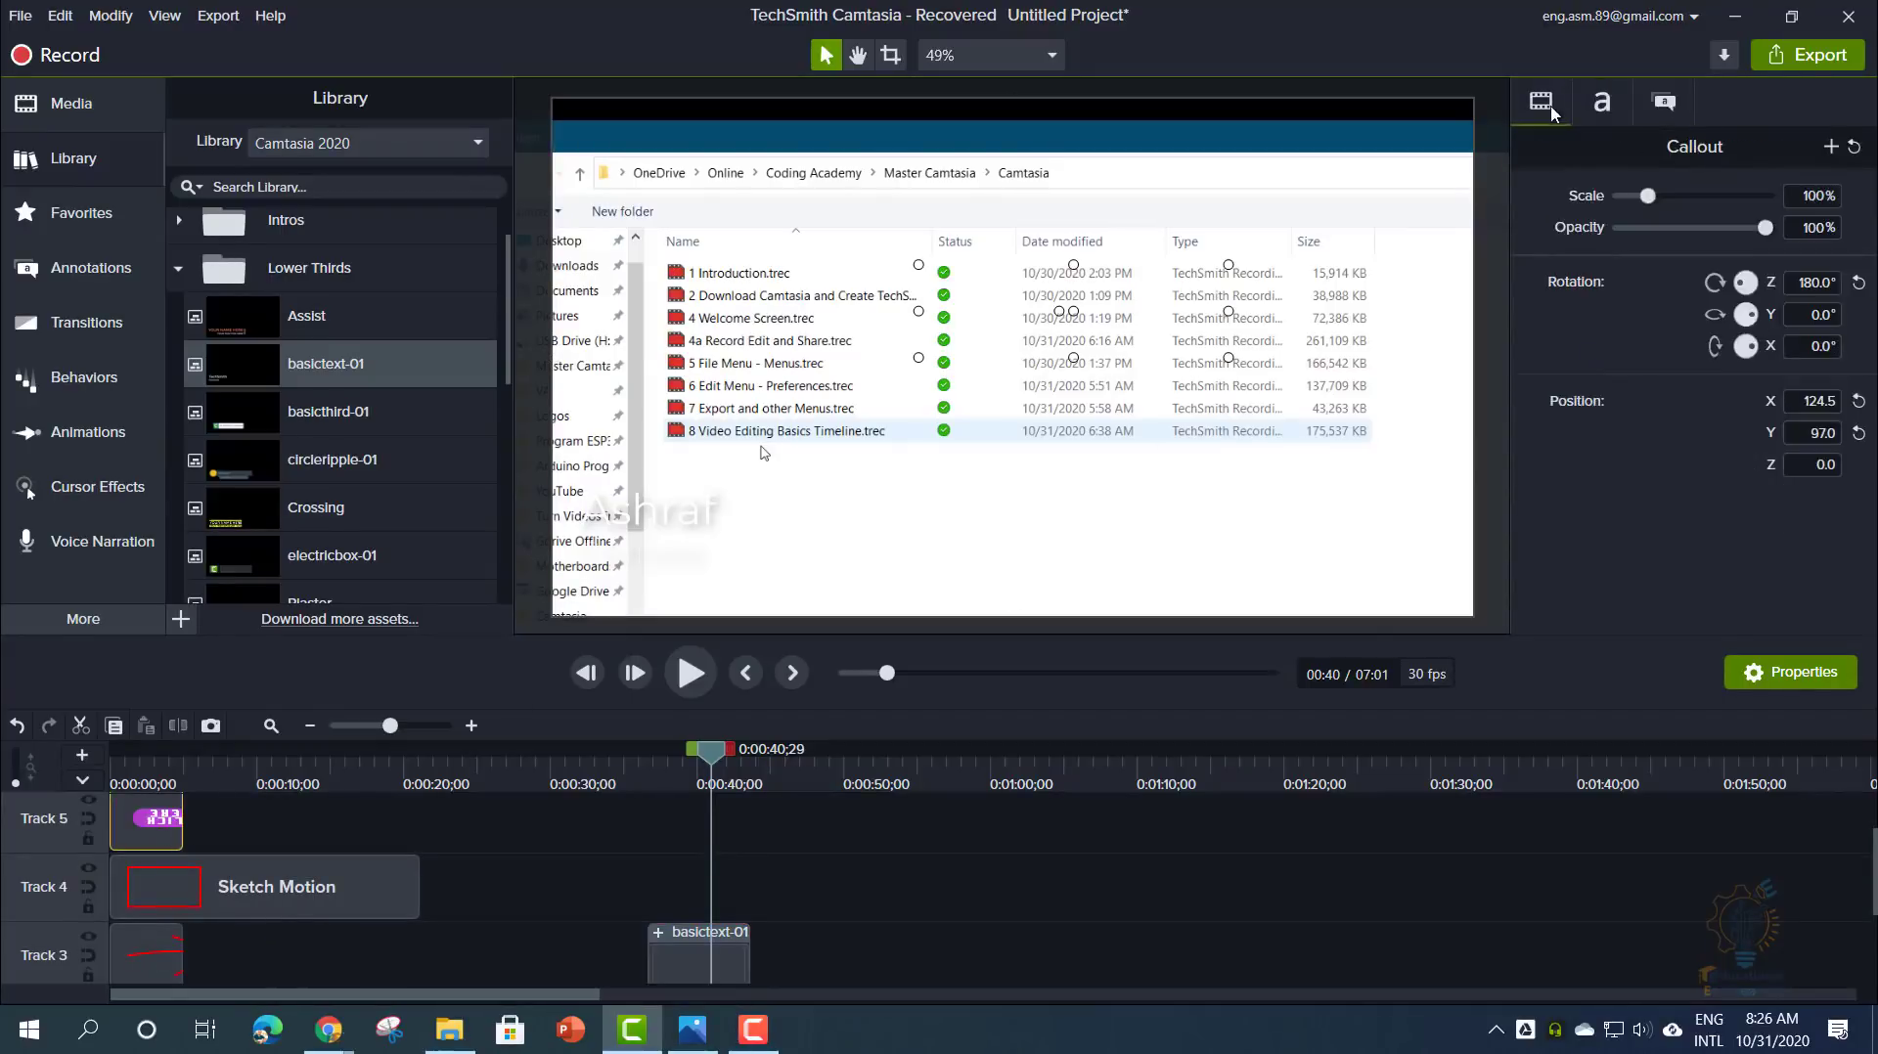
click(1603, 104)
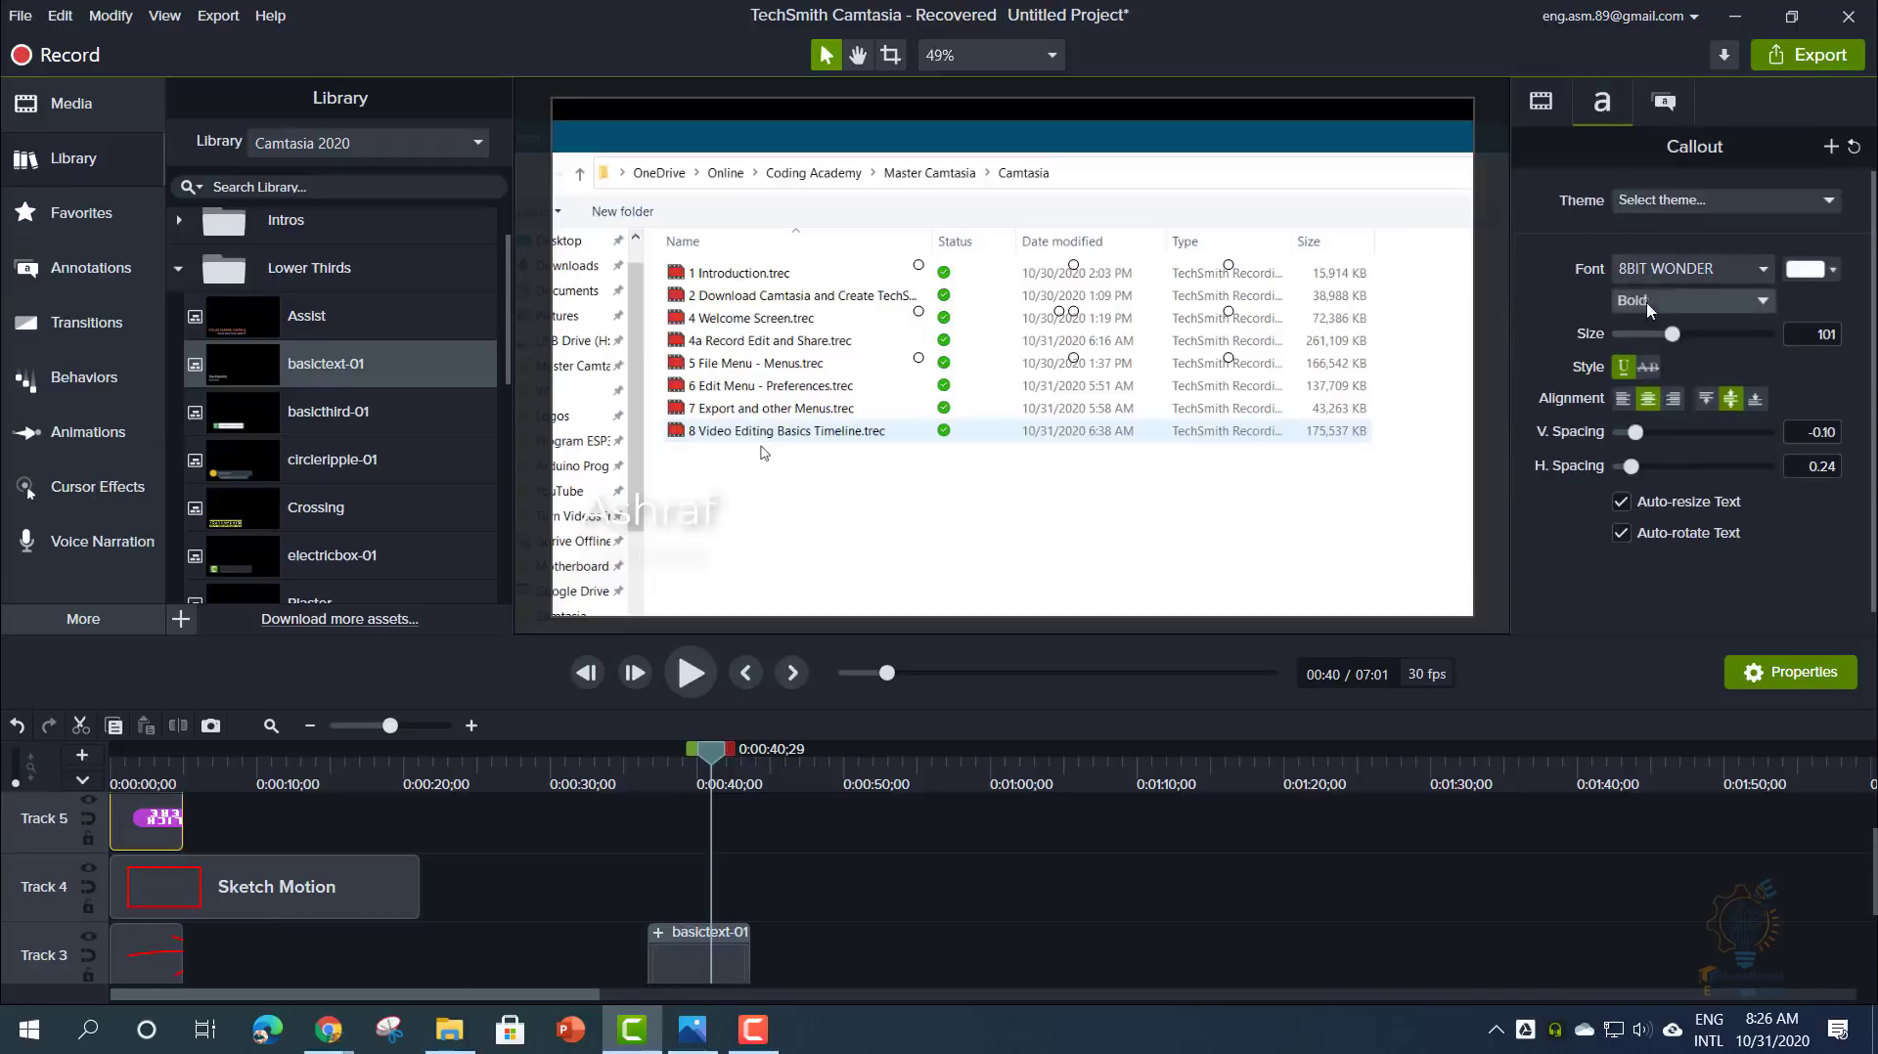
click(1695, 203)
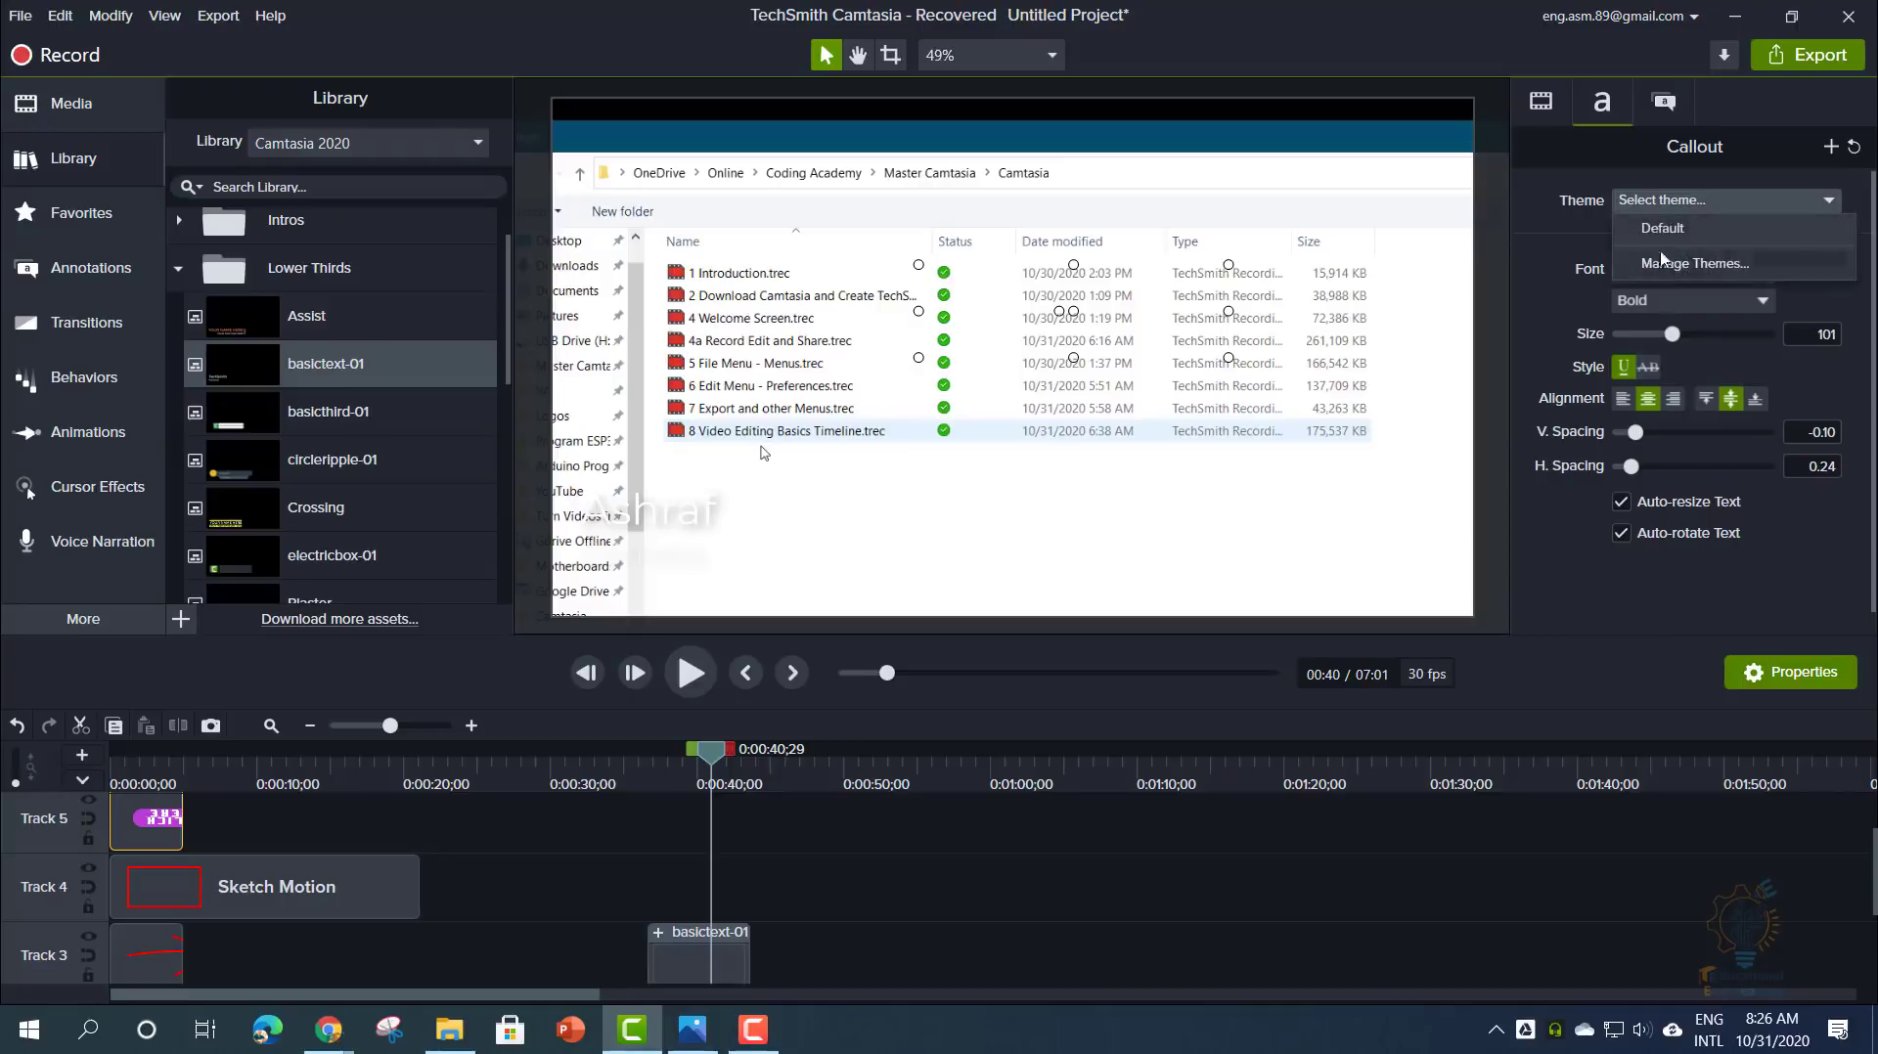
click(1719, 264)
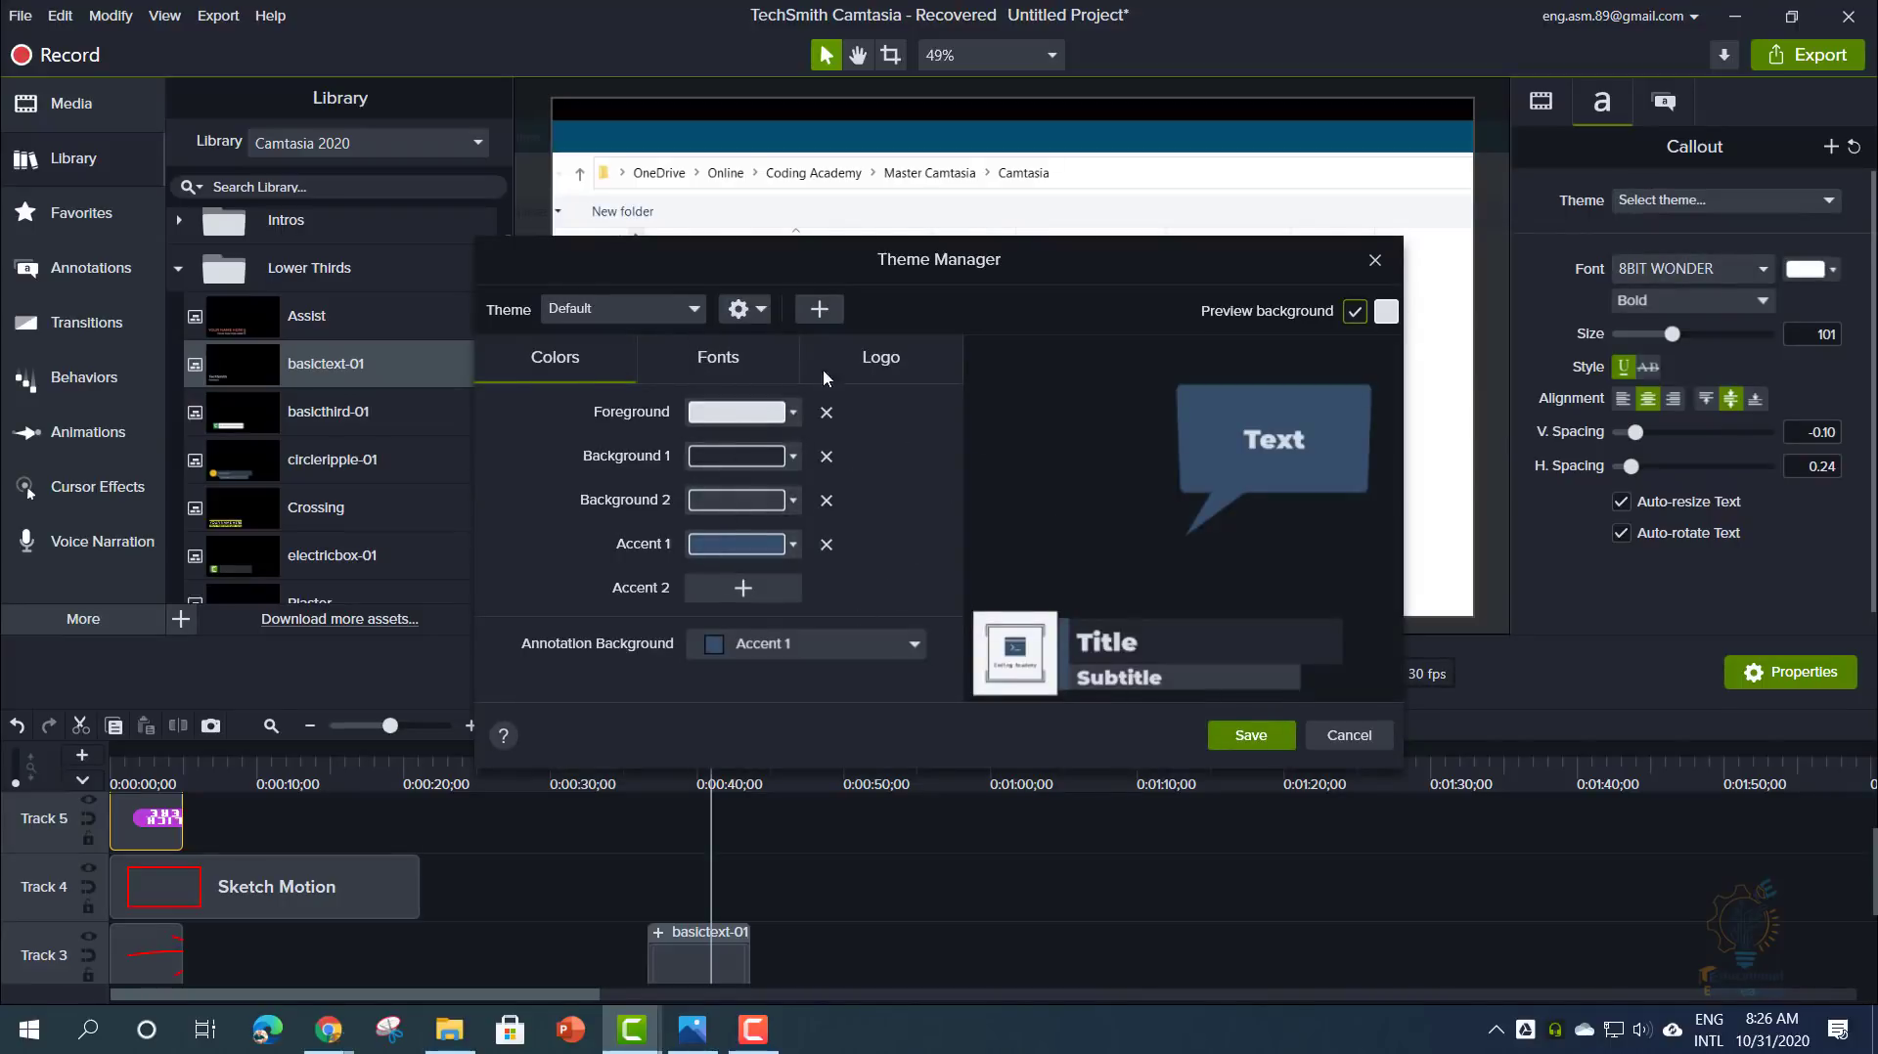
- Add a new theme named Code in Theme Manager and save it
click(821, 311)
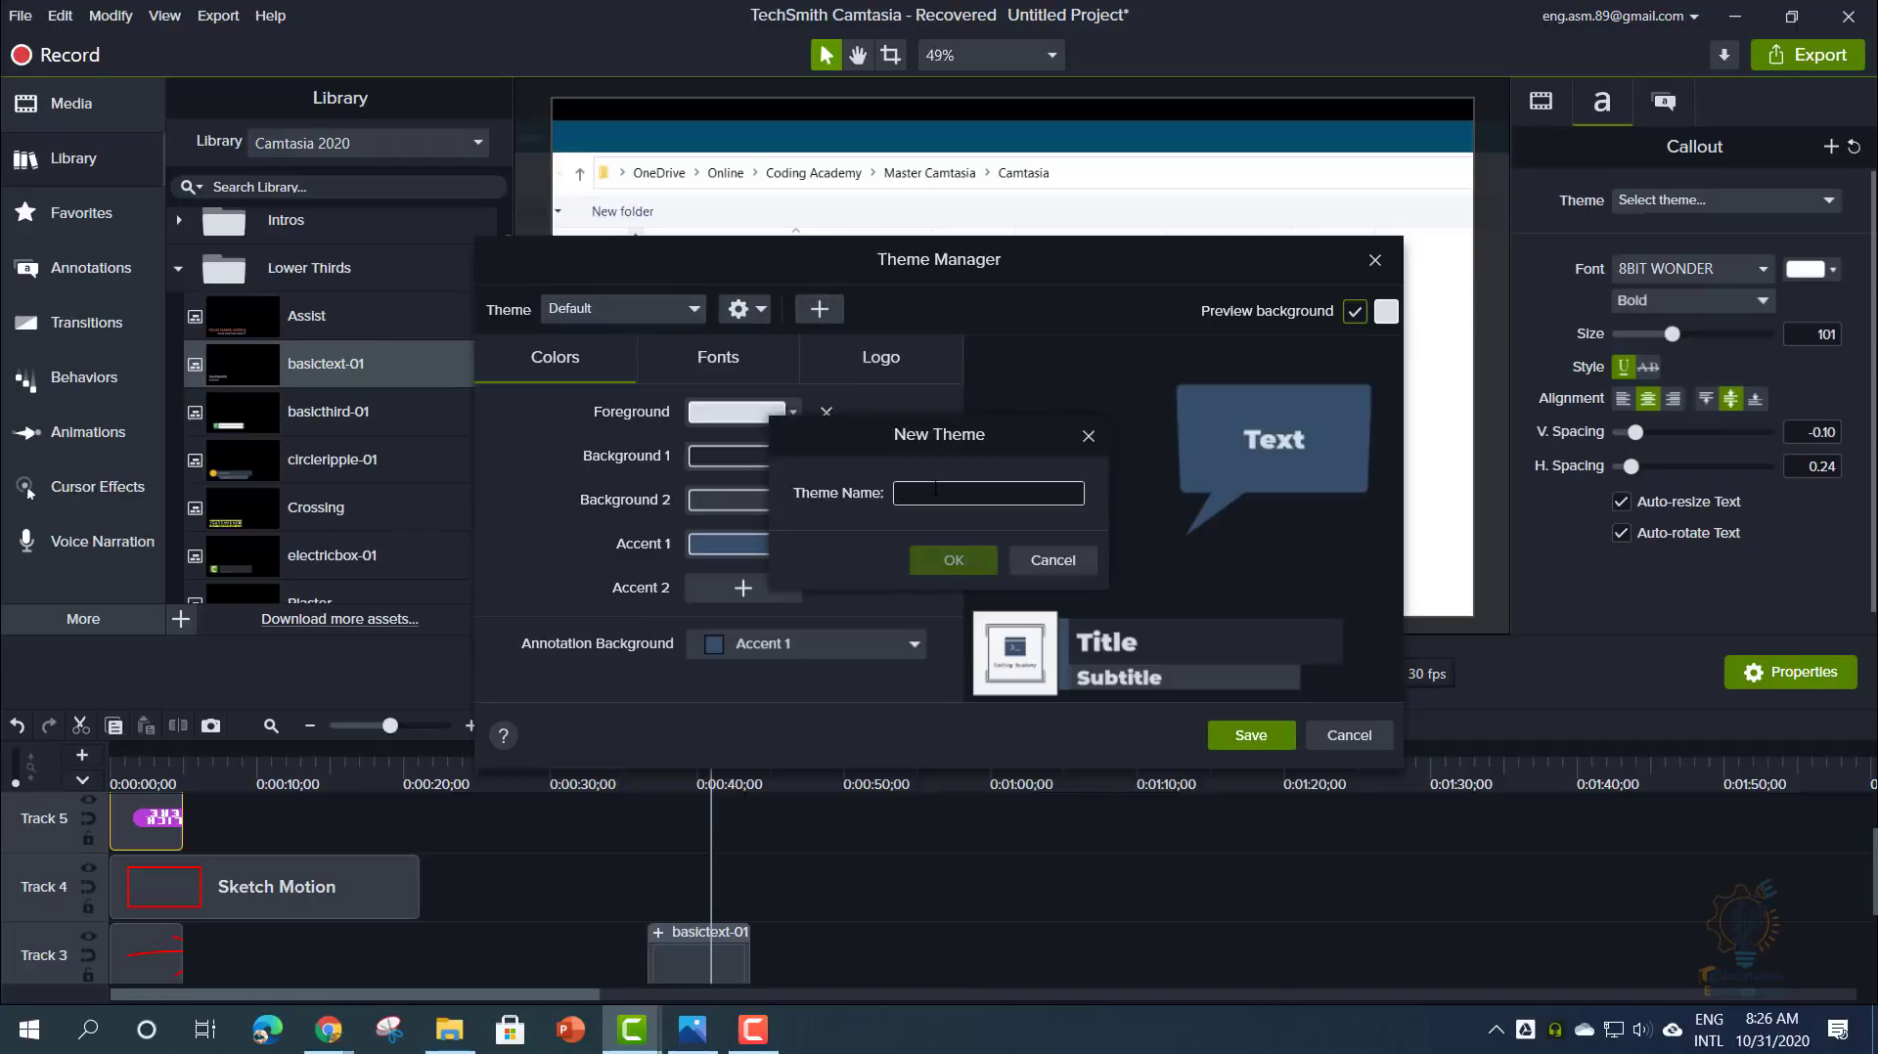
text(Co)
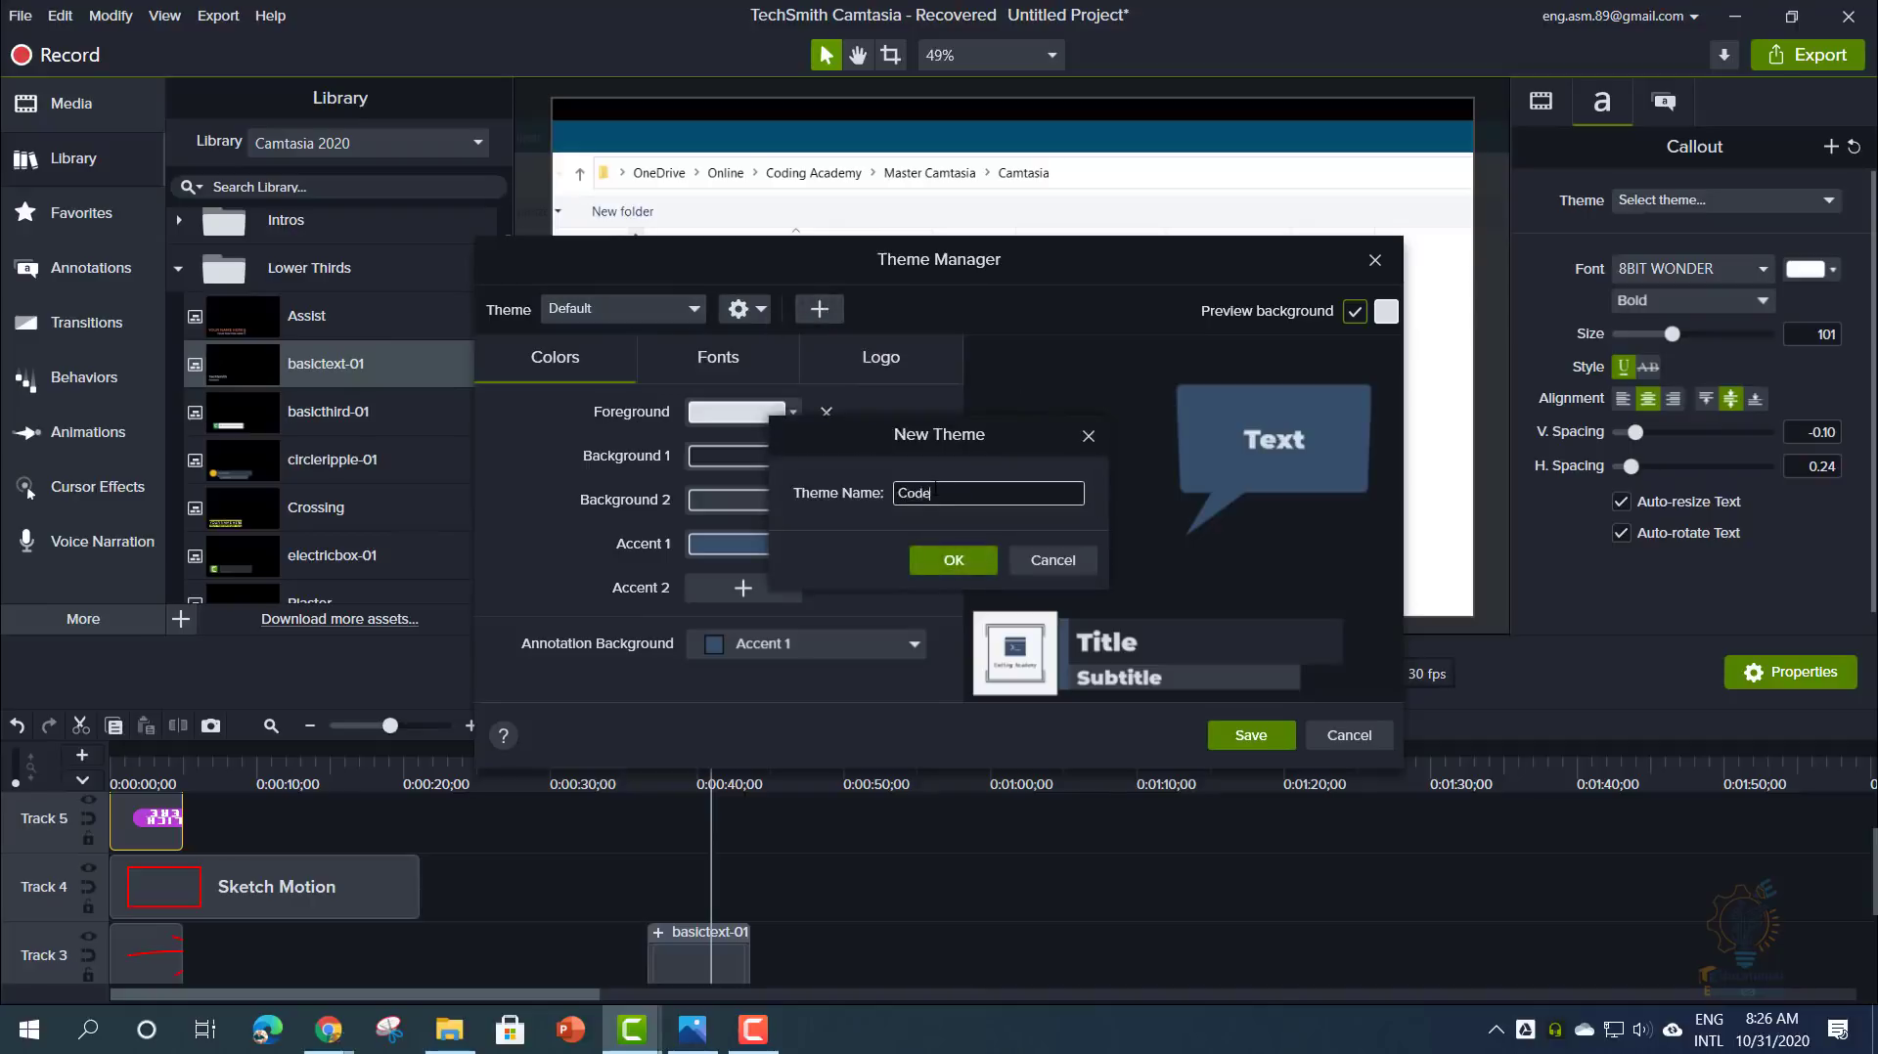
text(de)
key(Return)
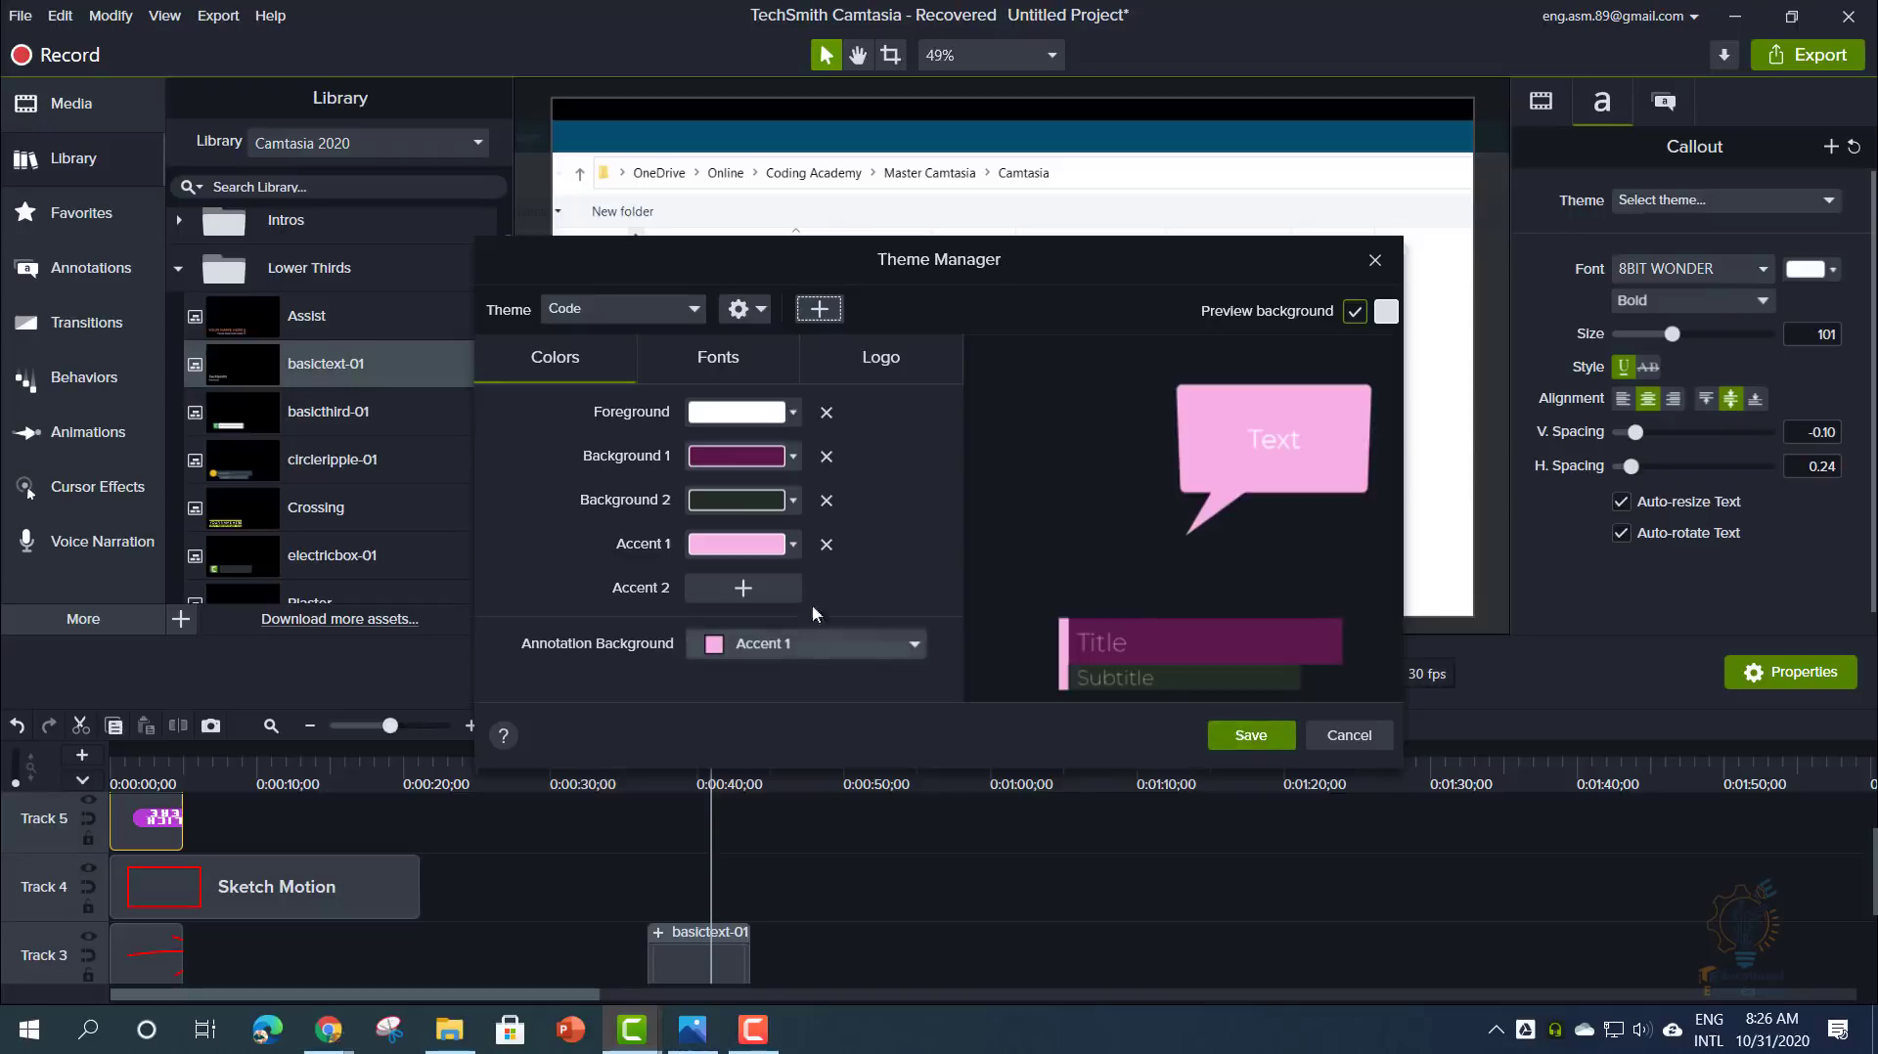
click(1248, 731)
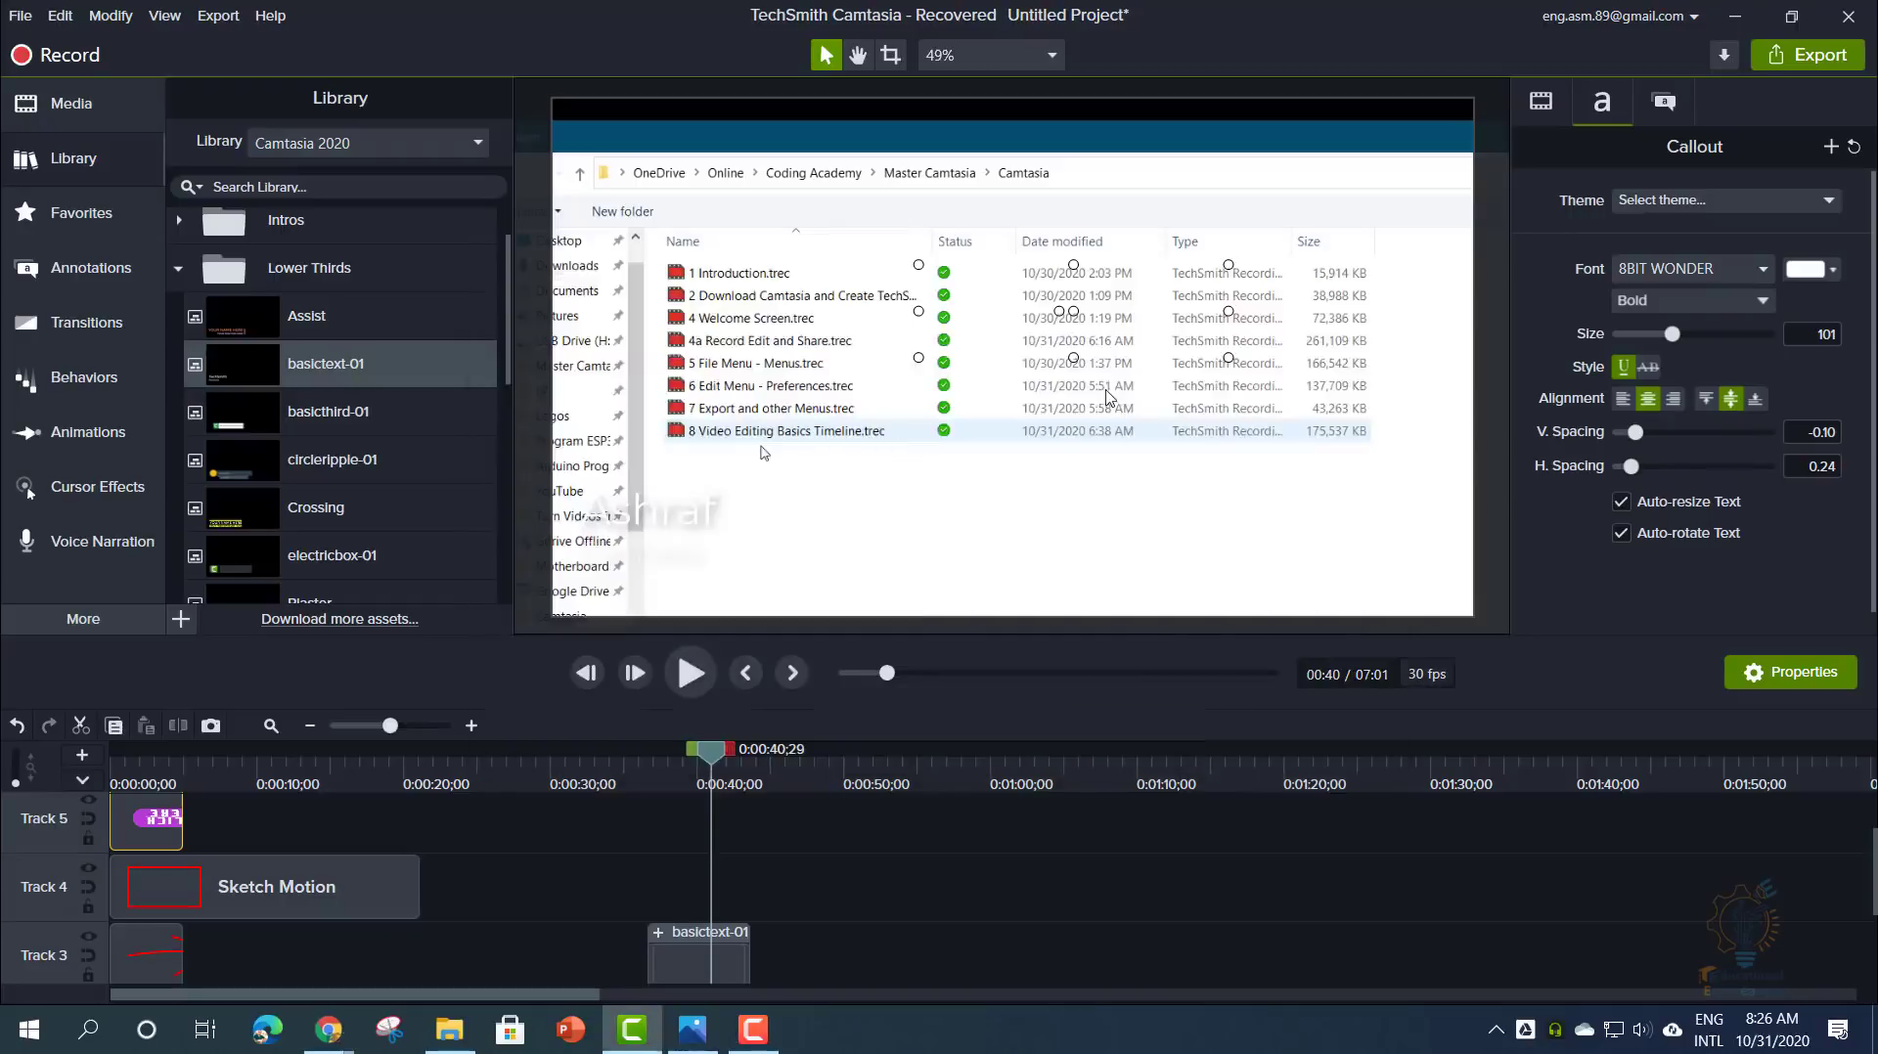
click(1643, 205)
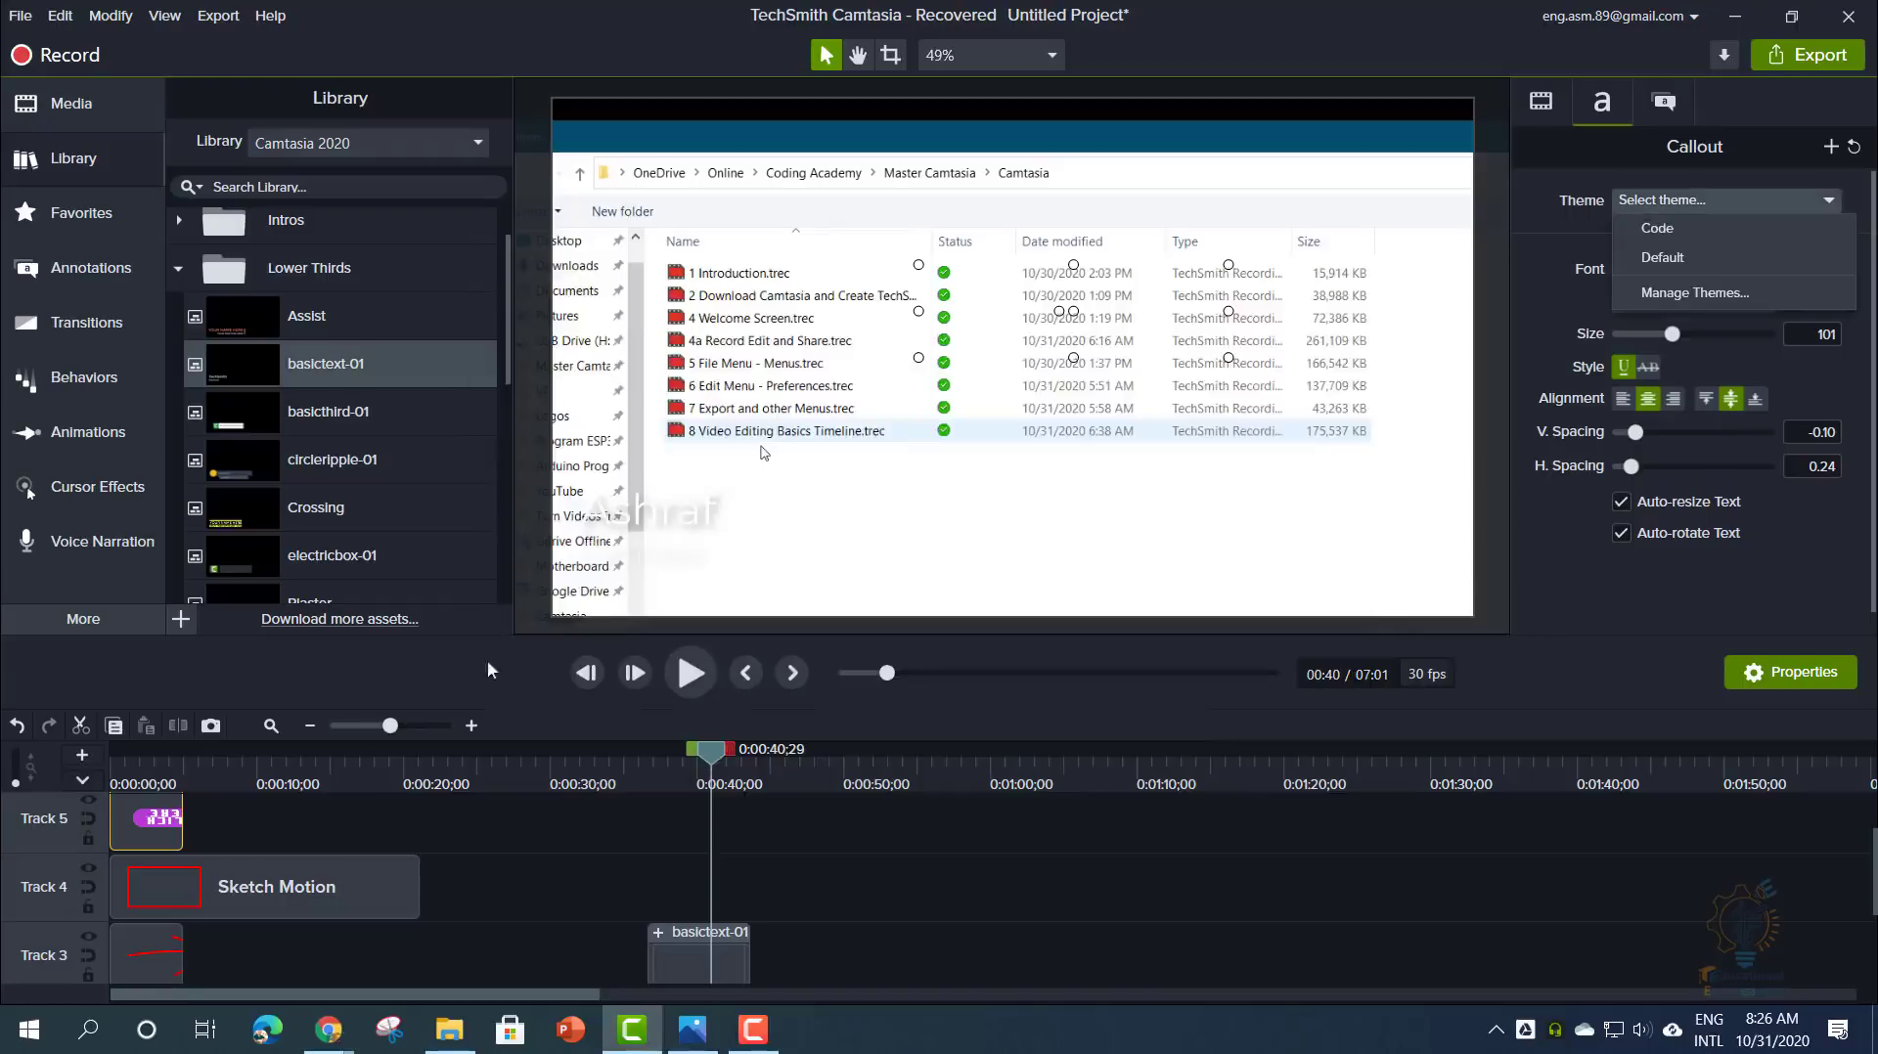
click(156, 768)
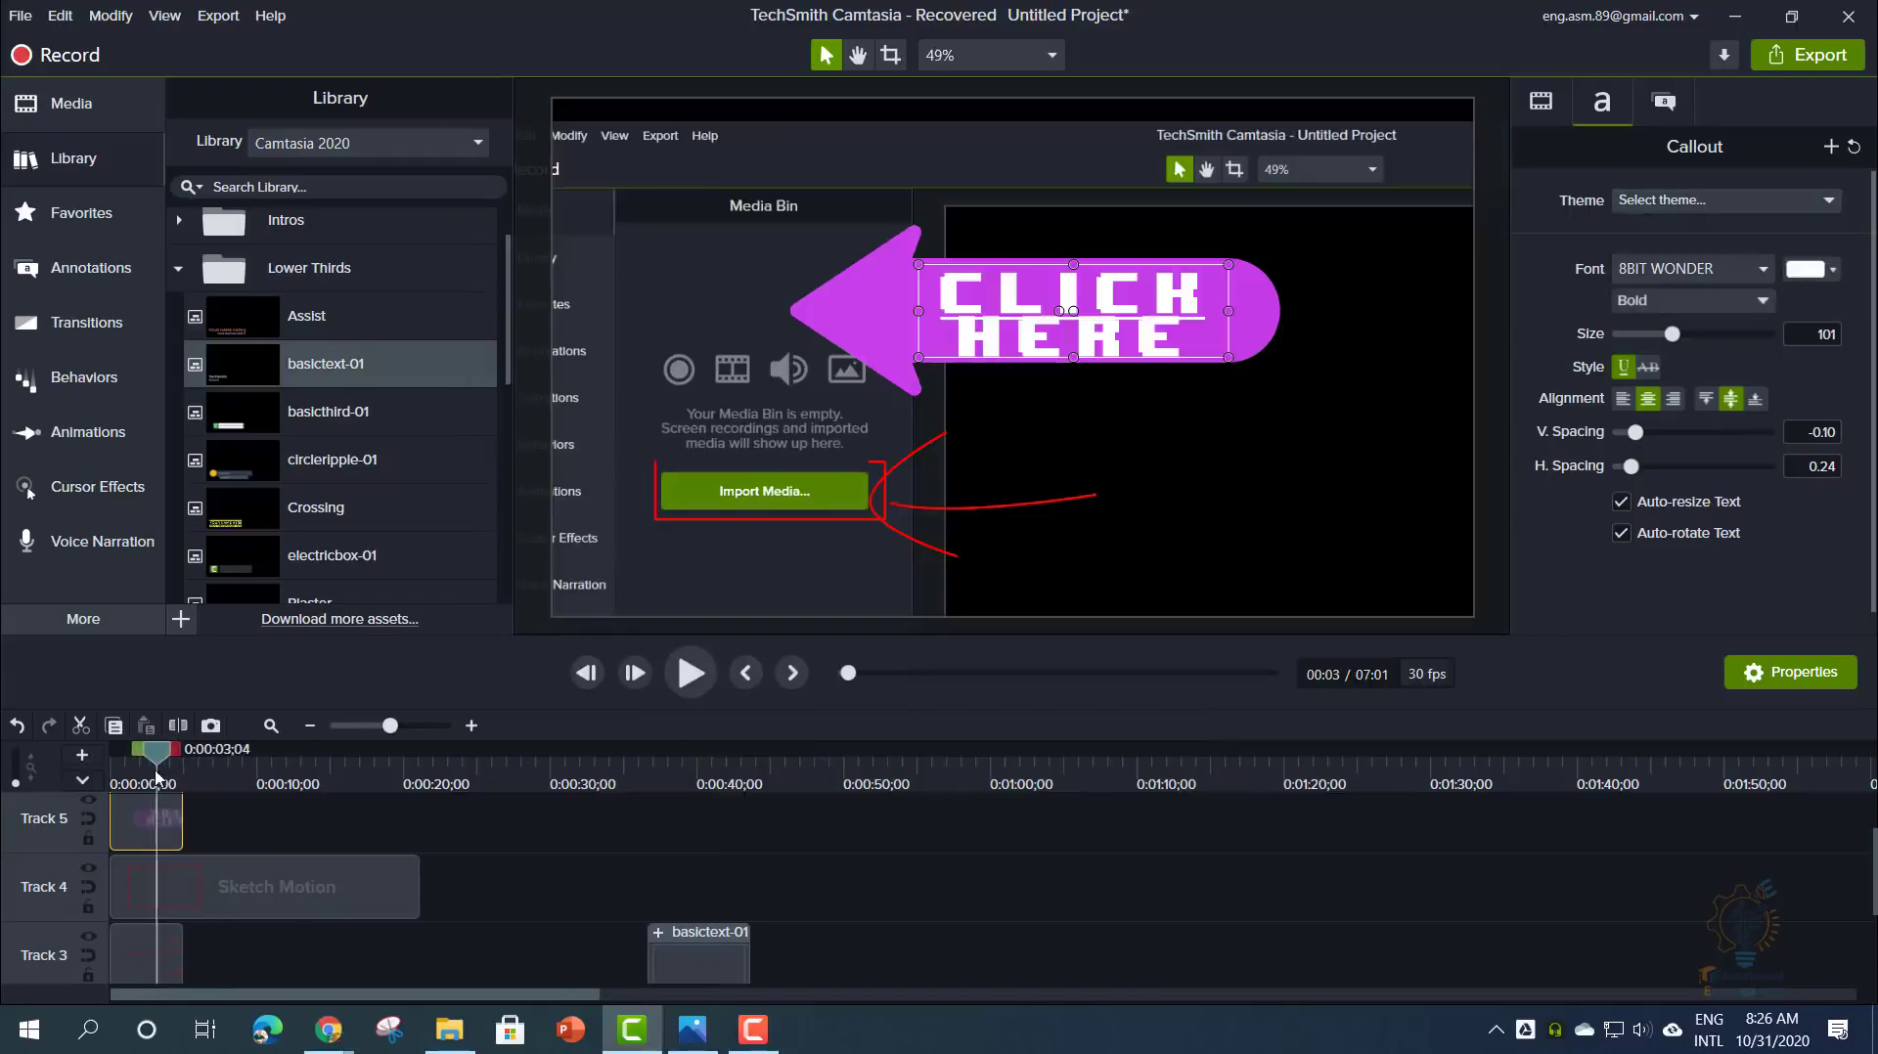
- Apply the Code theme to the callout and reopen the Theme Manager
click(1674, 200)
click(1678, 231)
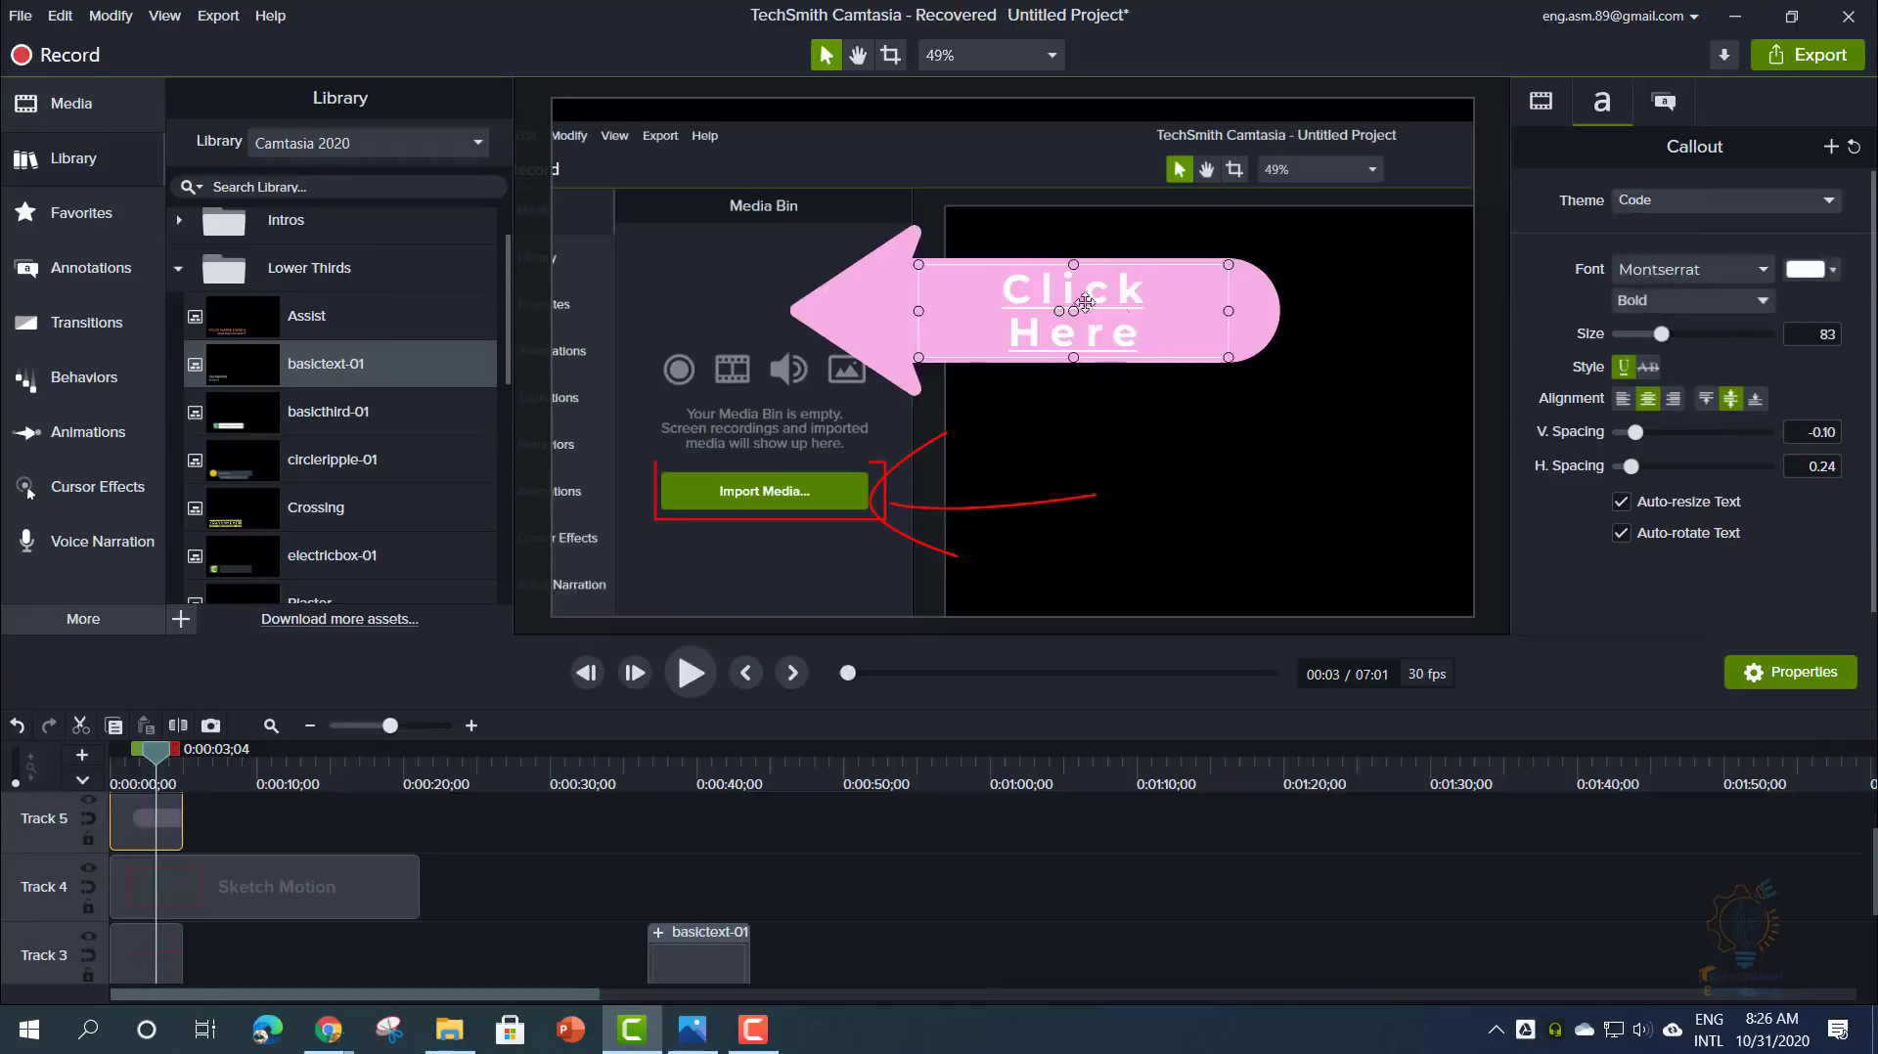
click(1663, 199)
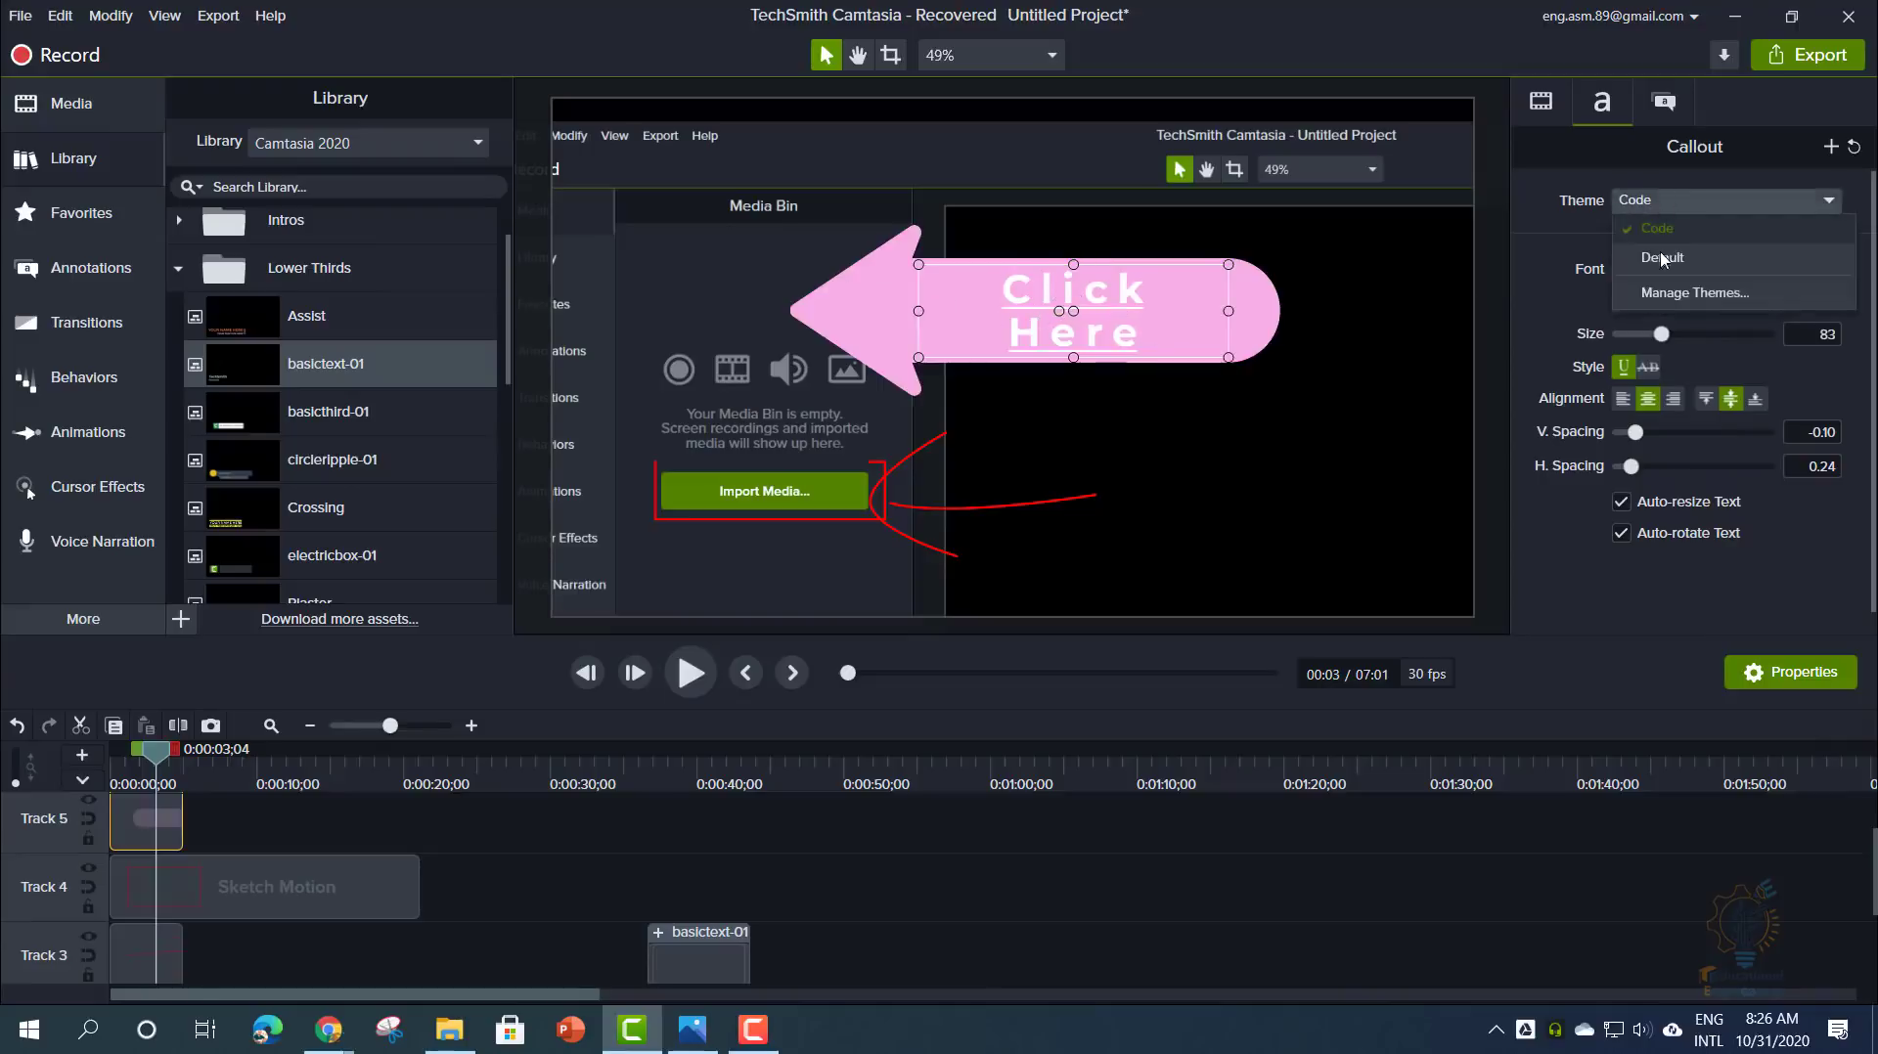
click(1663, 289)
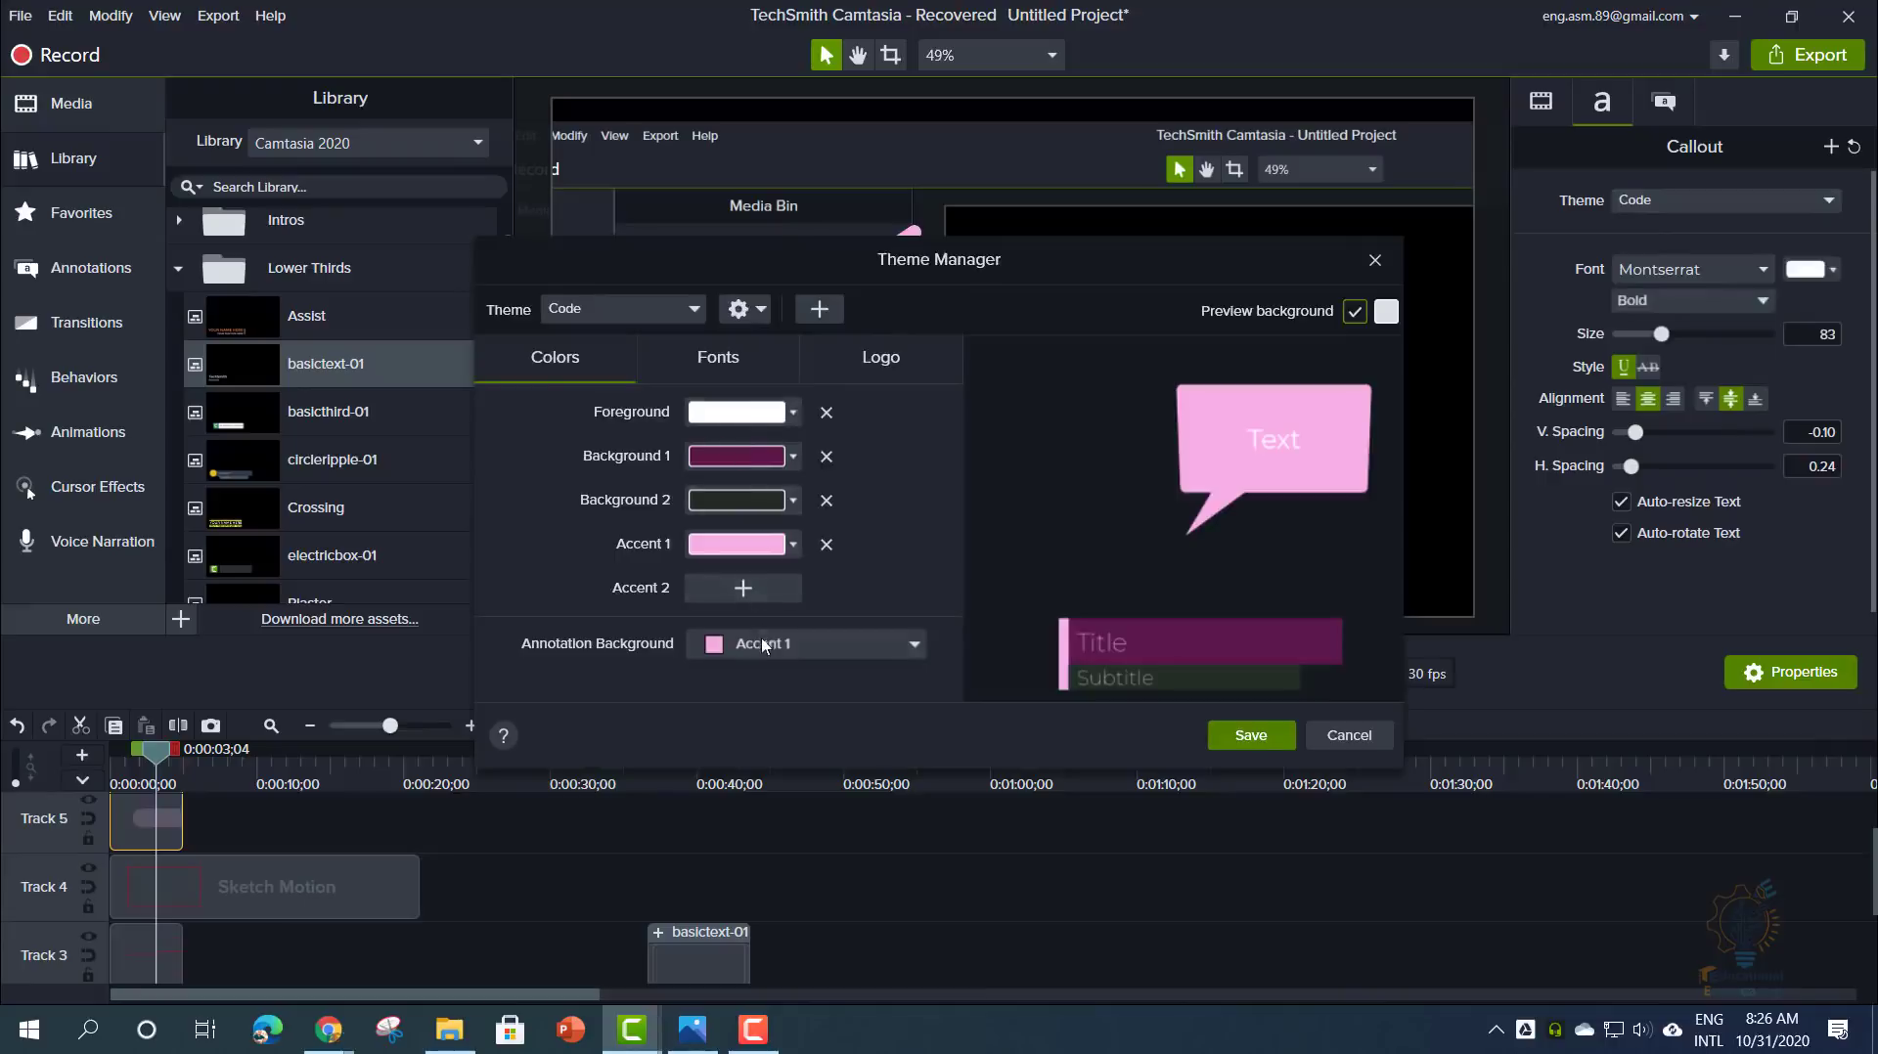
- Set the Code theme's Accent 1 to a green sampled with the eyedropper, and save
click(718, 366)
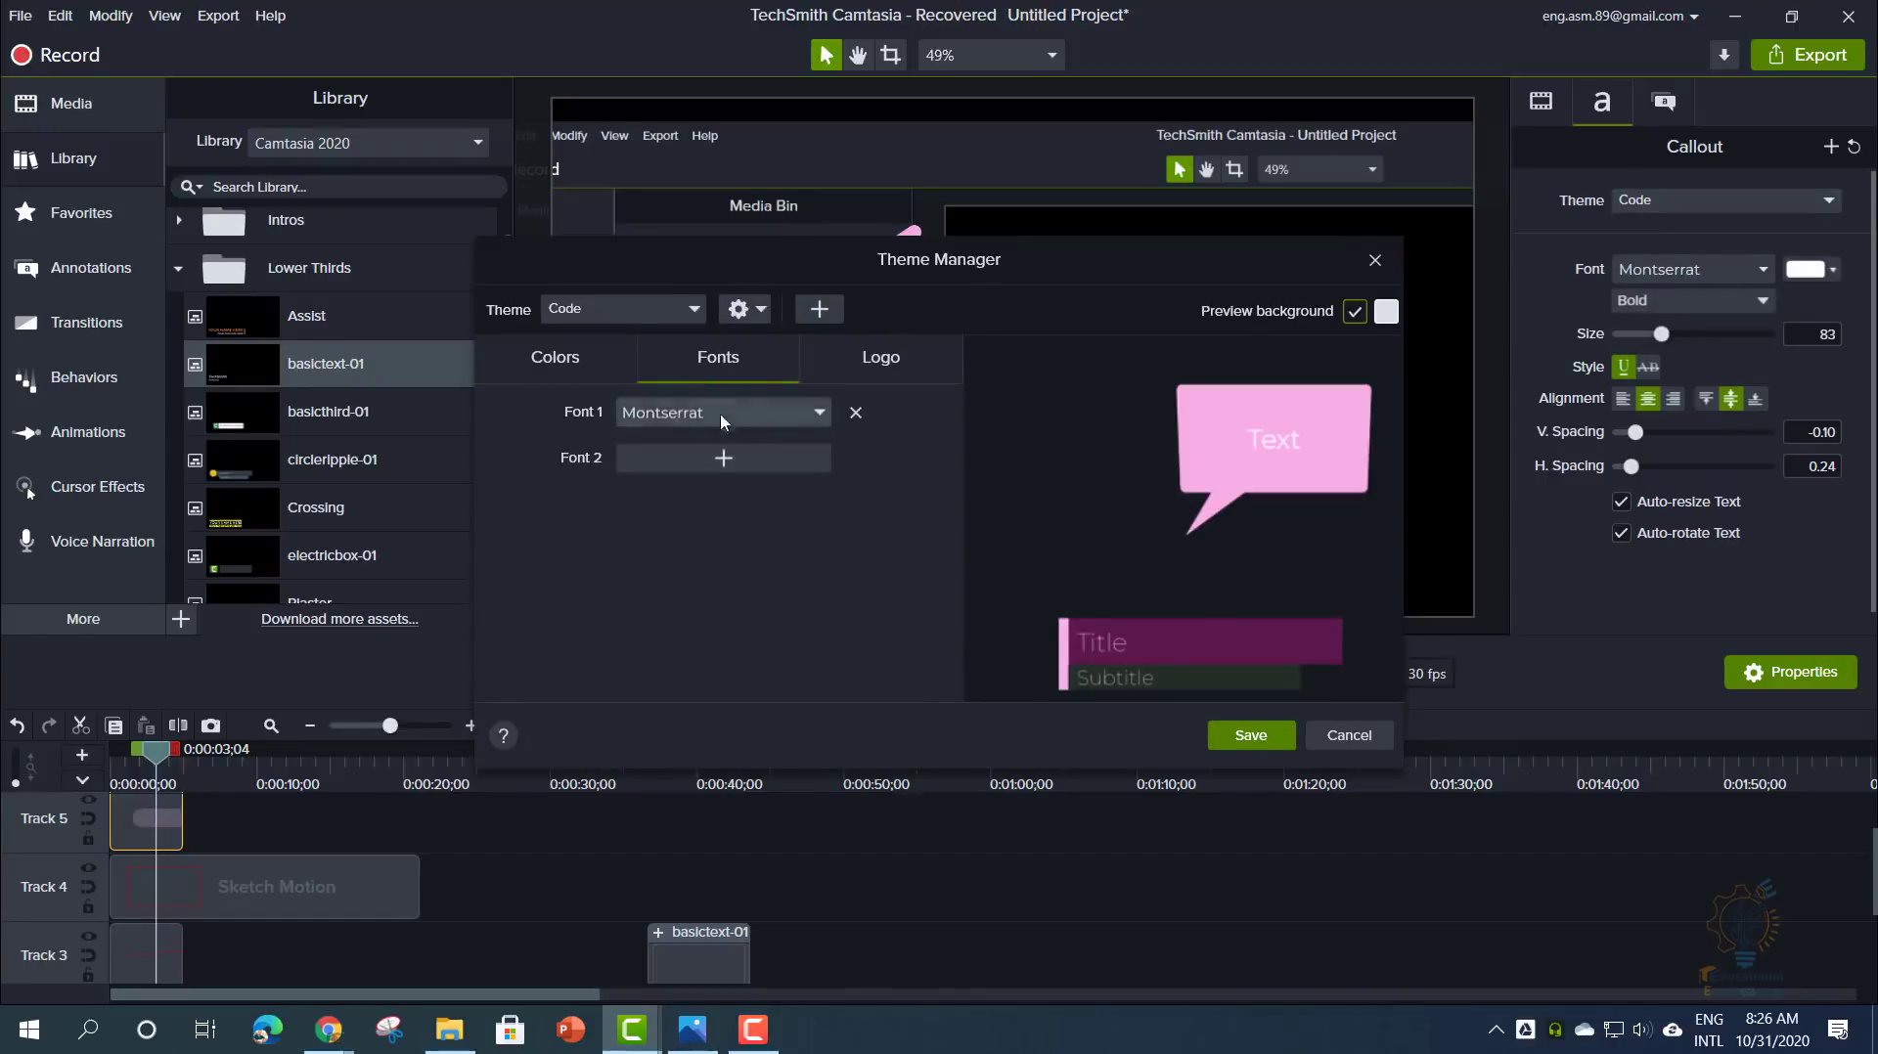
click(859, 362)
click(580, 375)
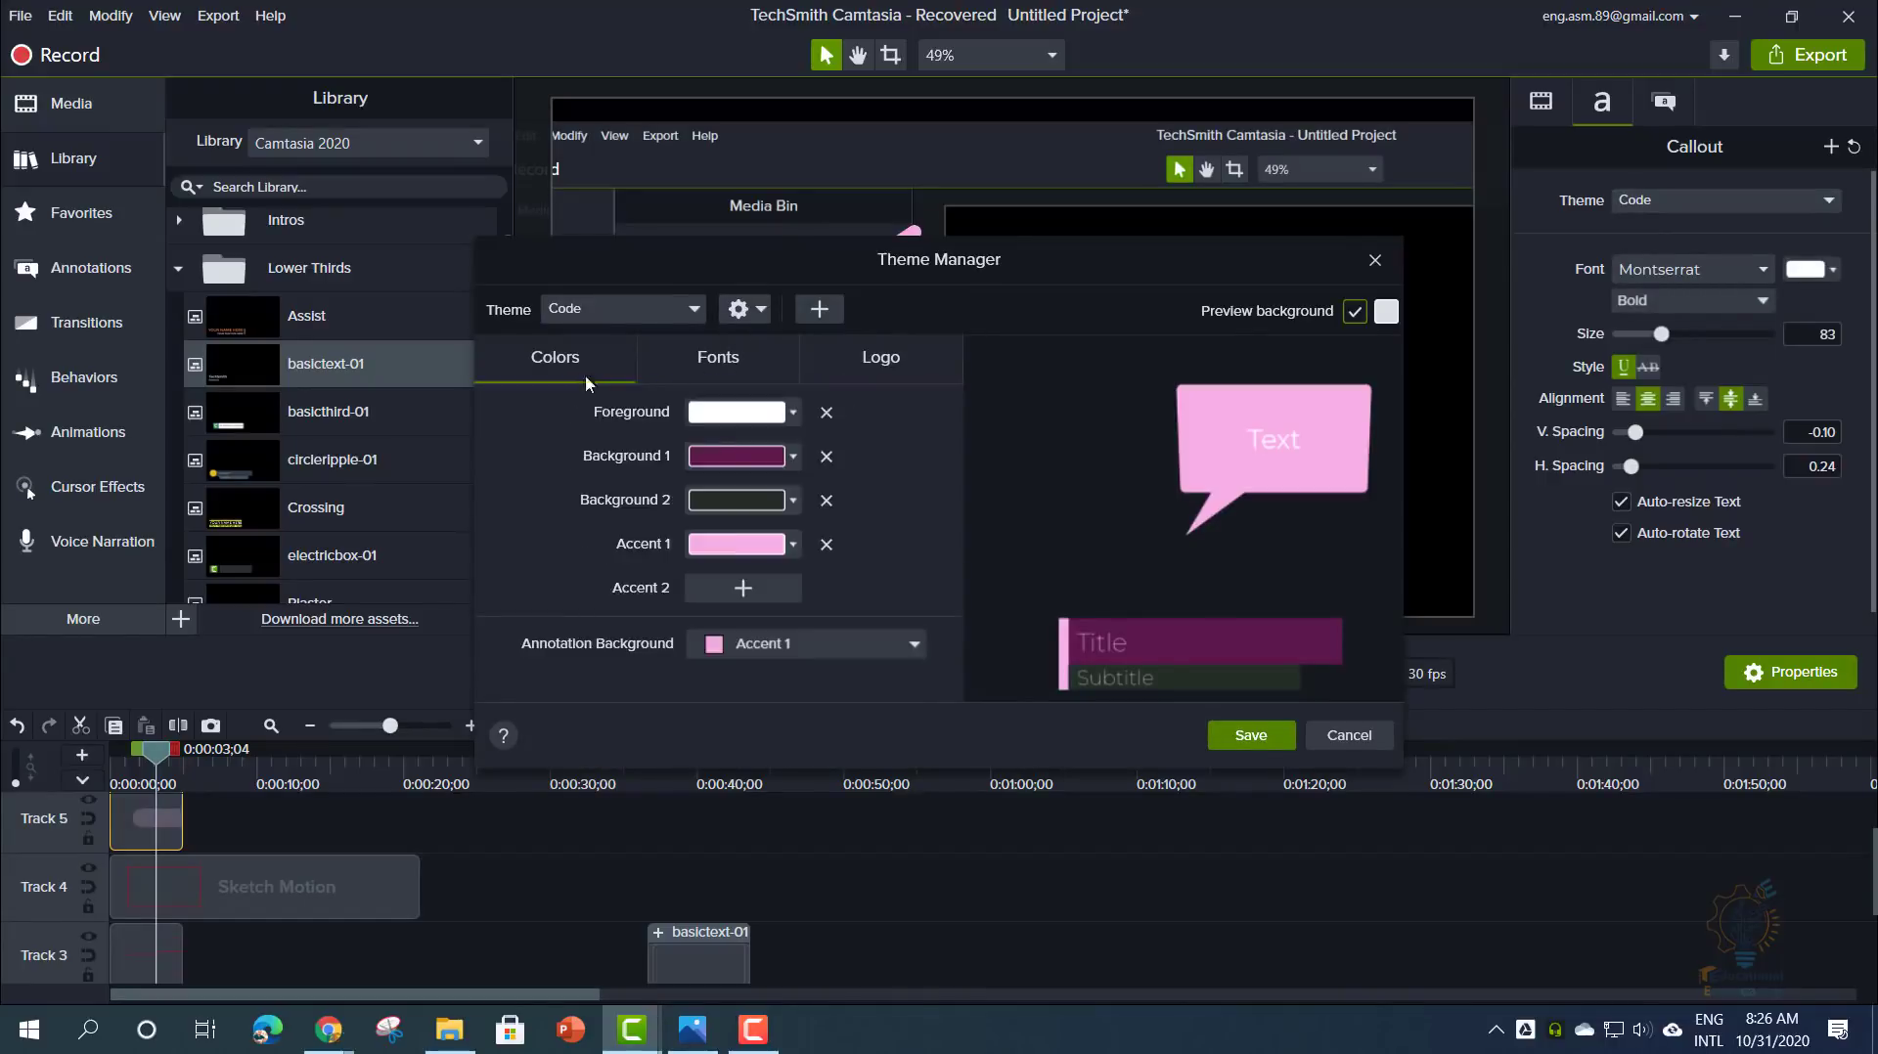
click(732, 548)
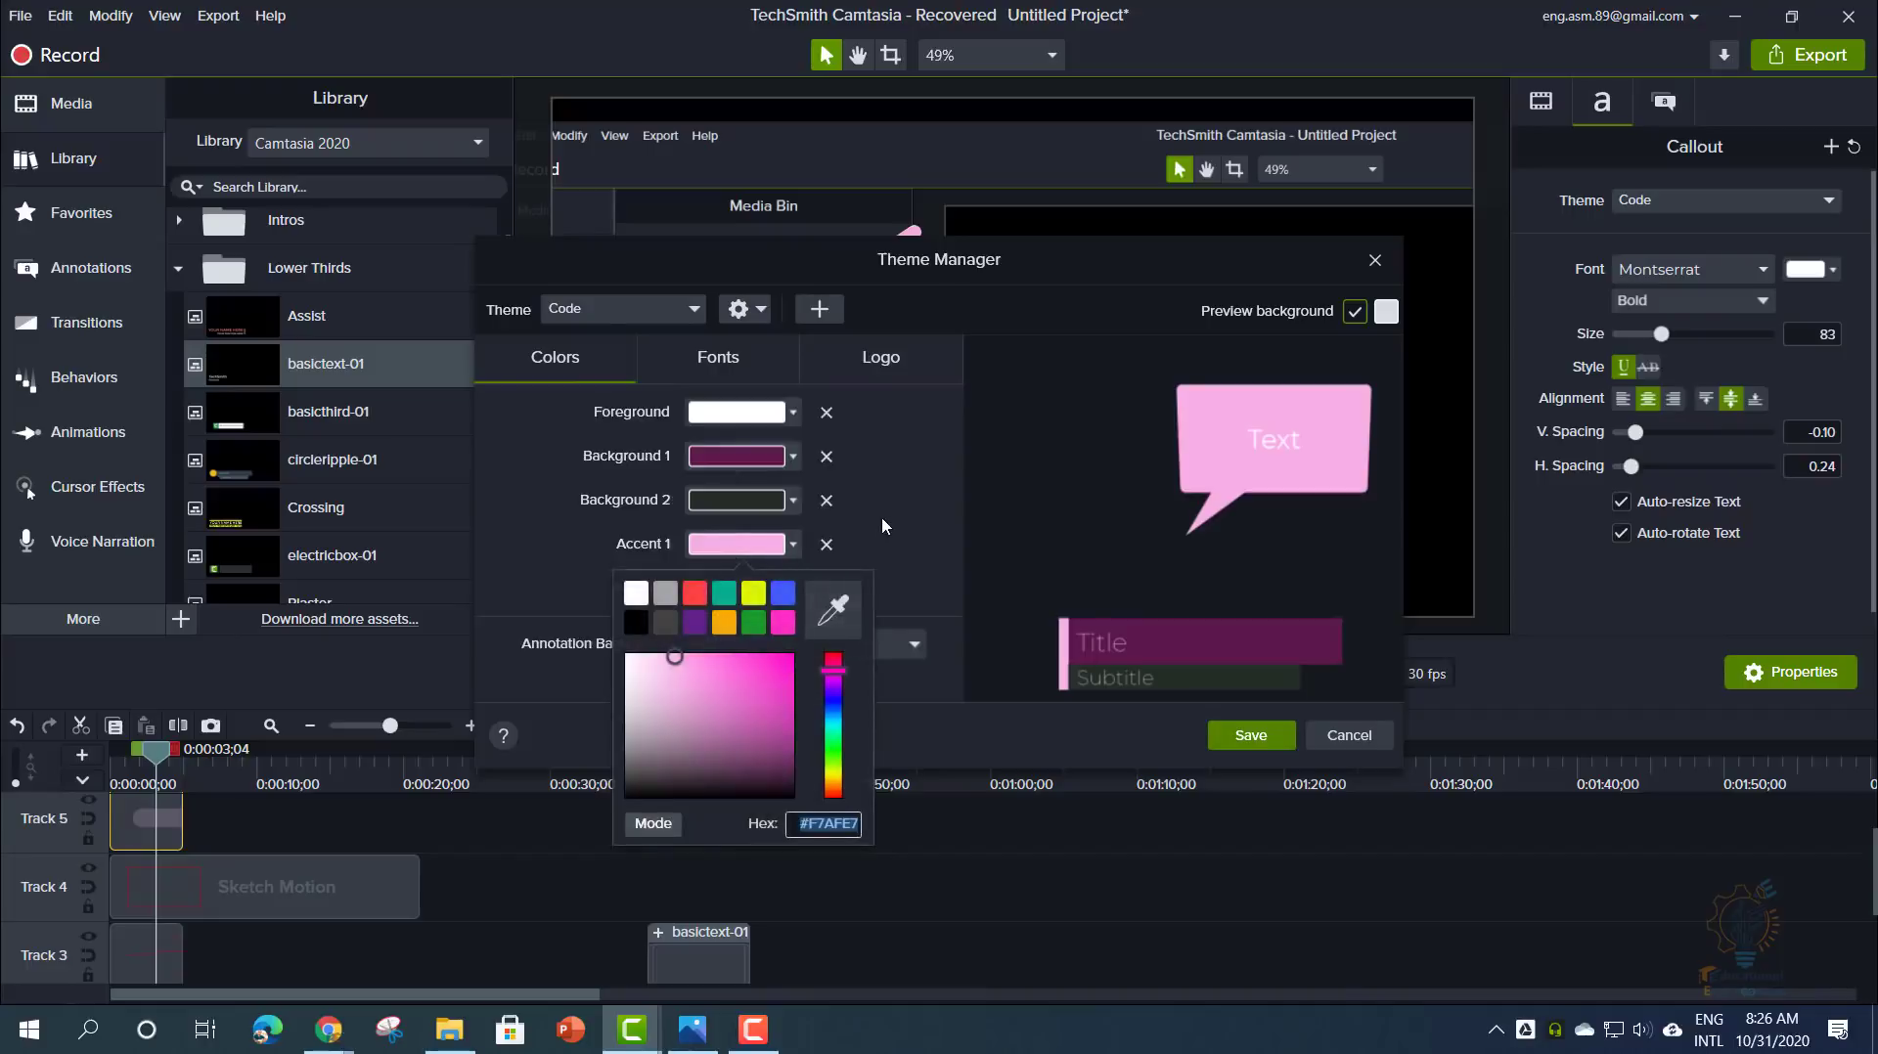
click(834, 611)
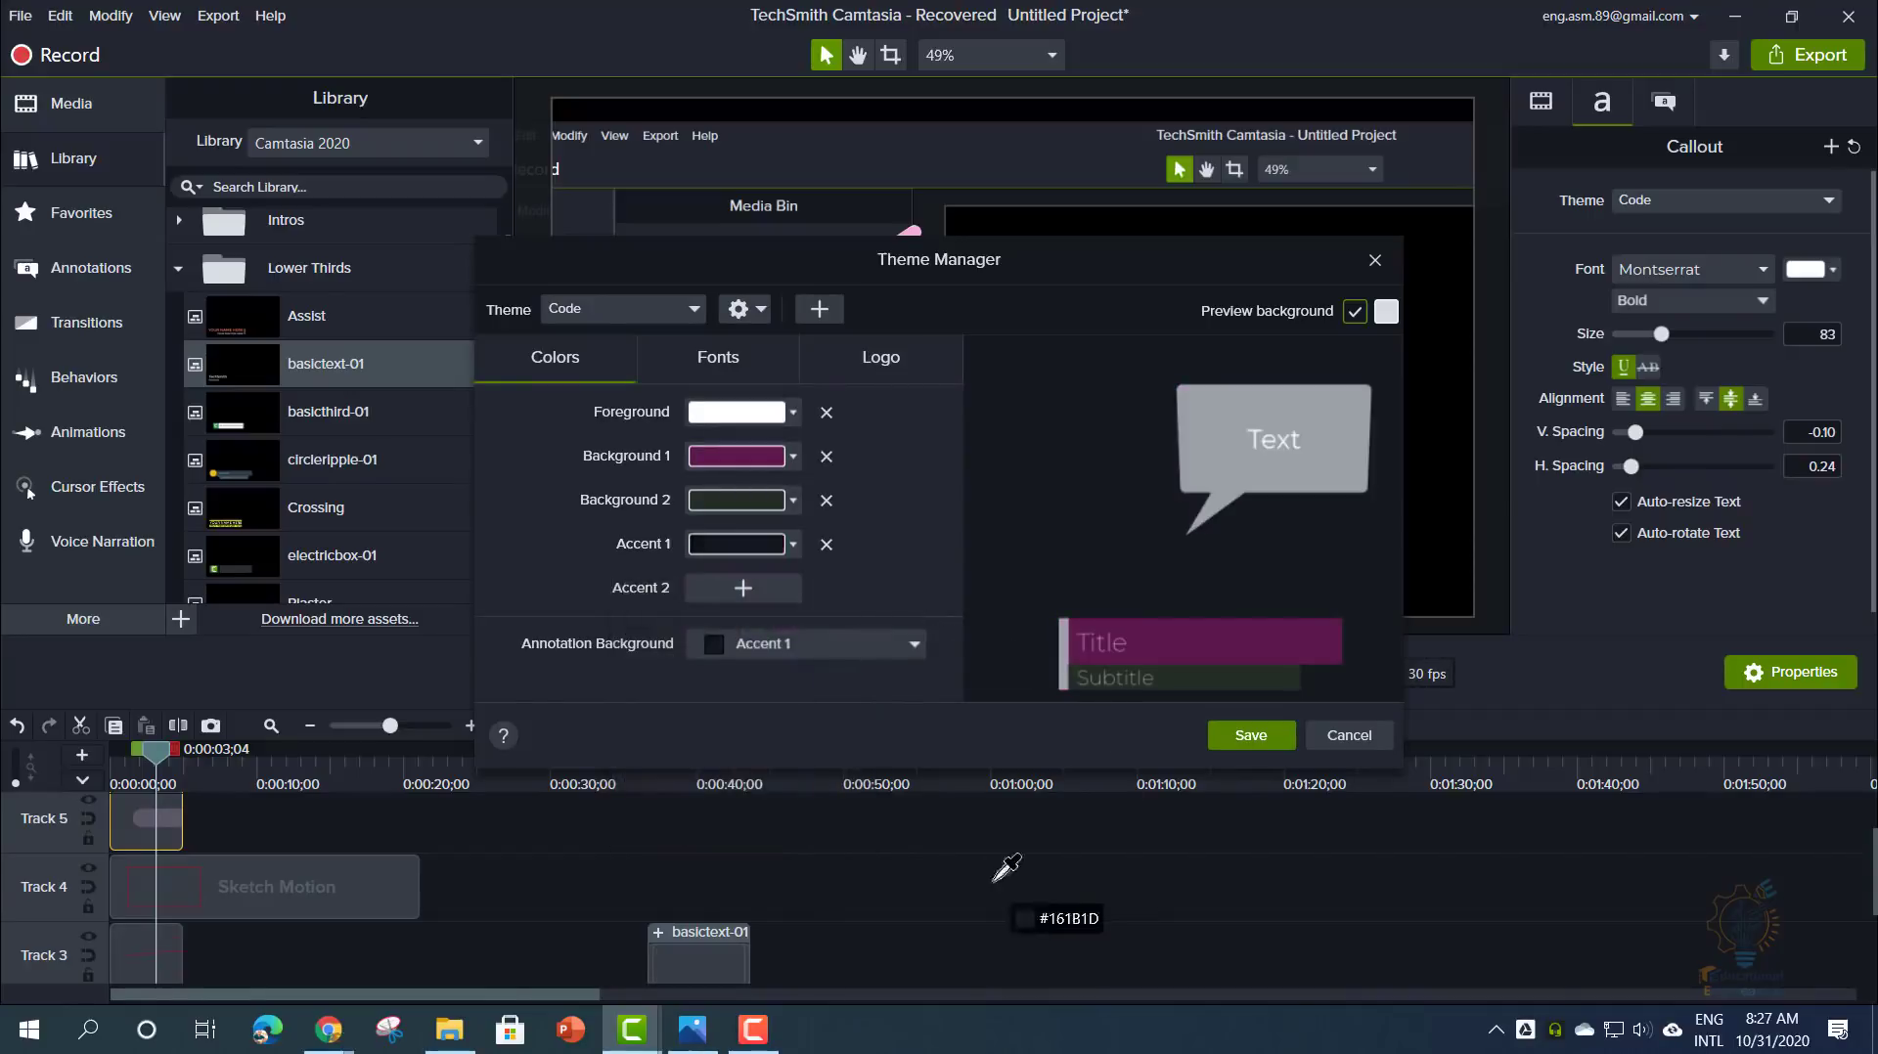
click(1179, 174)
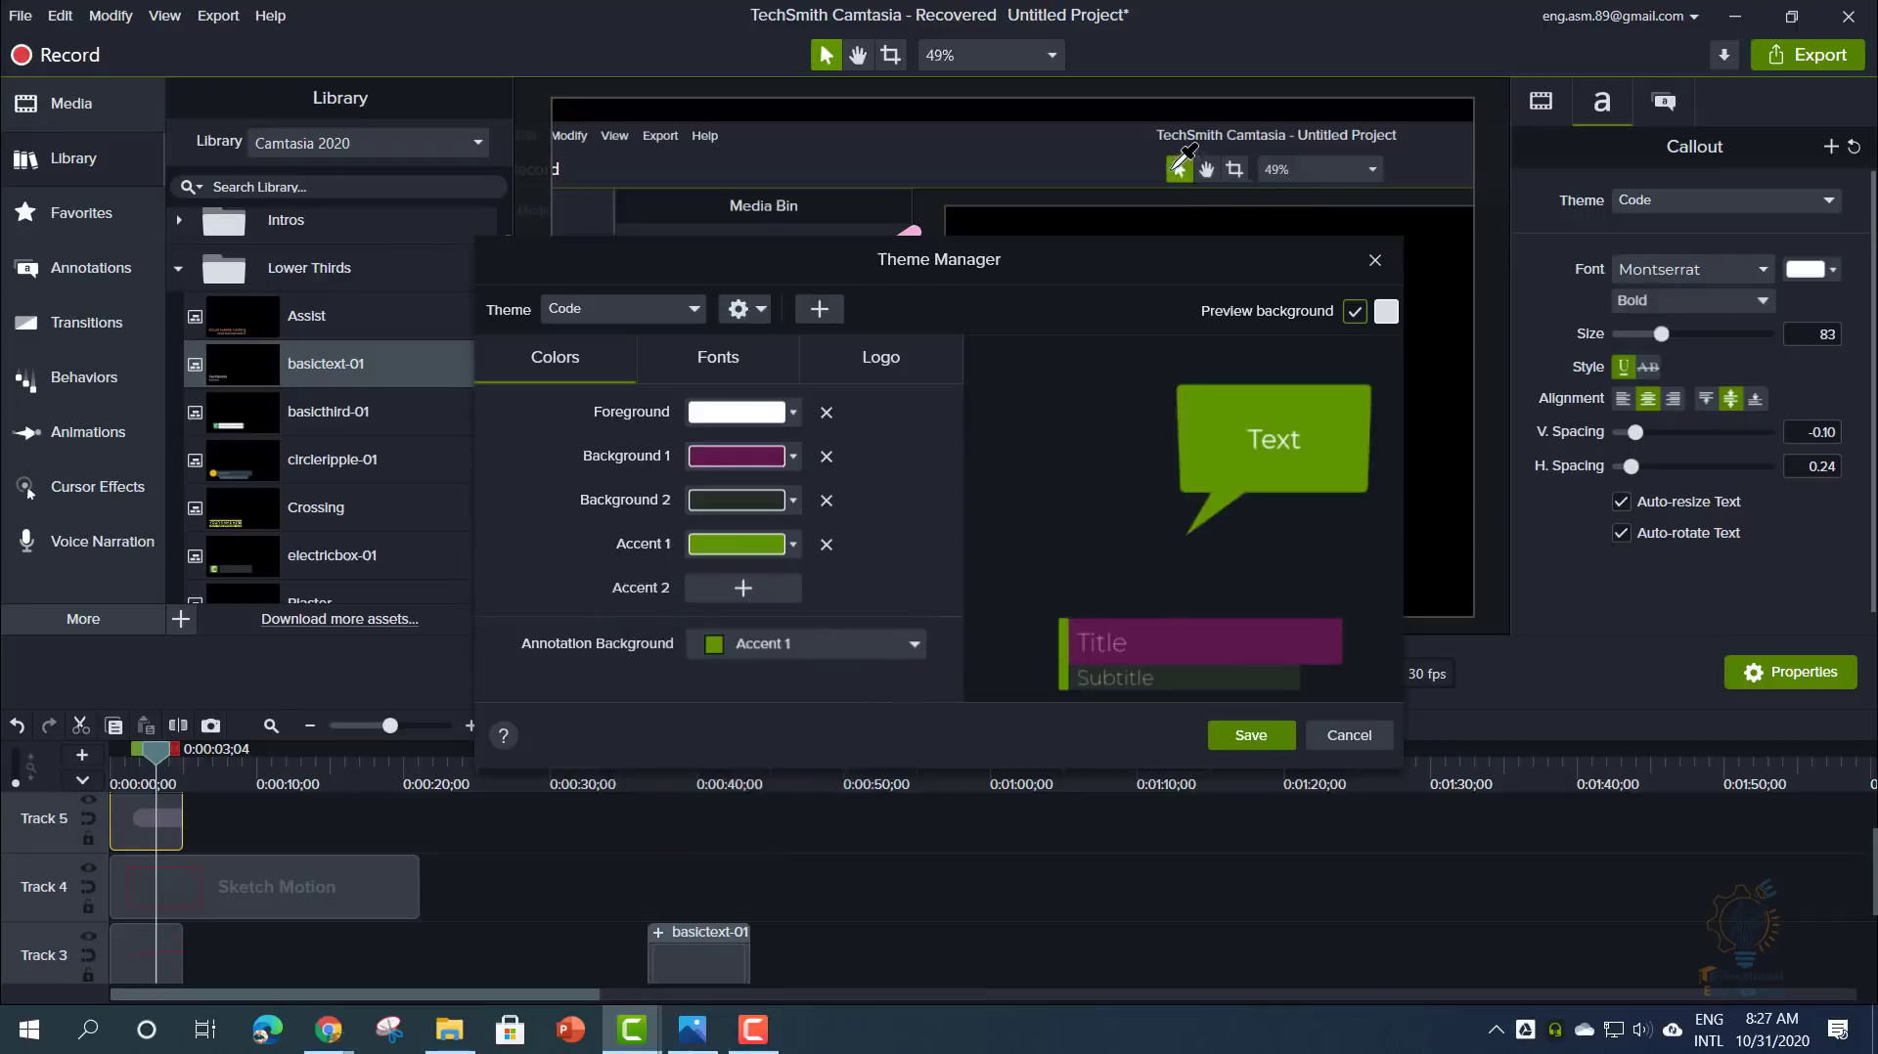
click(1248, 735)
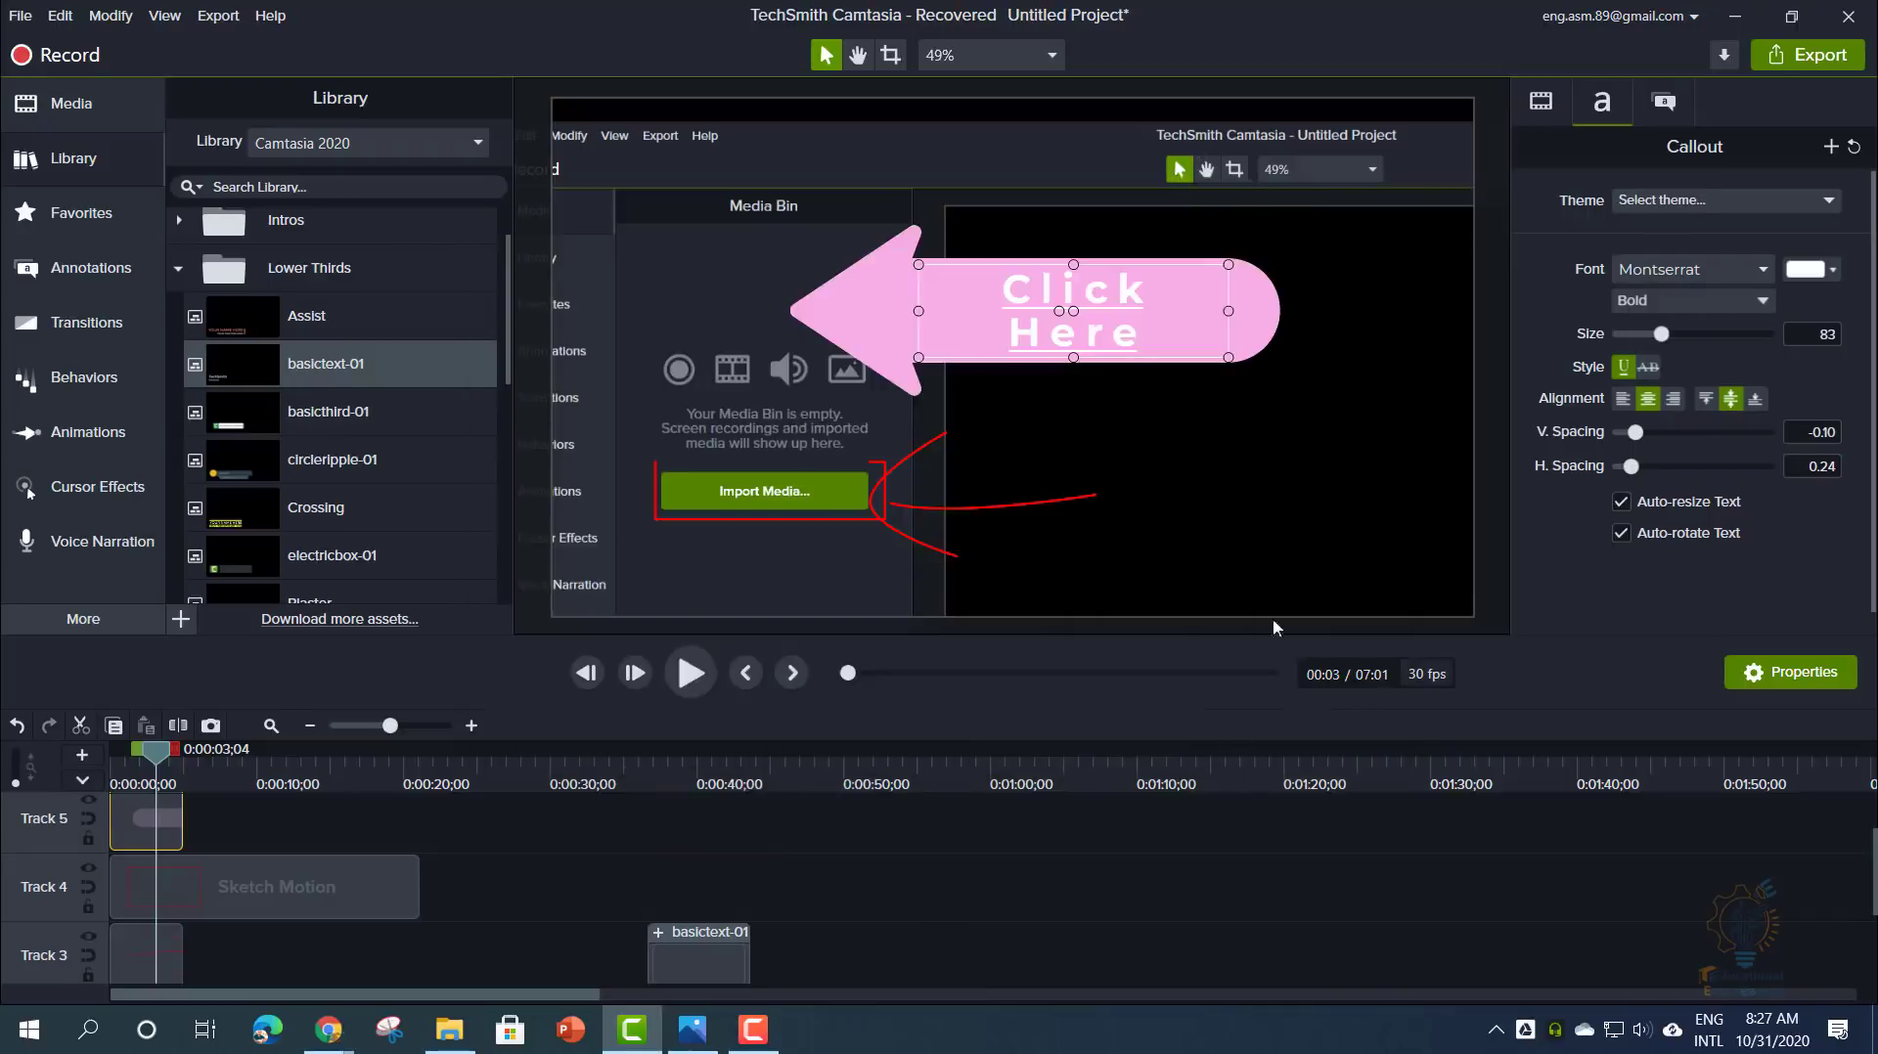
click(1664, 200)
- Select Code in the callout's Theme dropdown to apply the green theme
click(1662, 231)
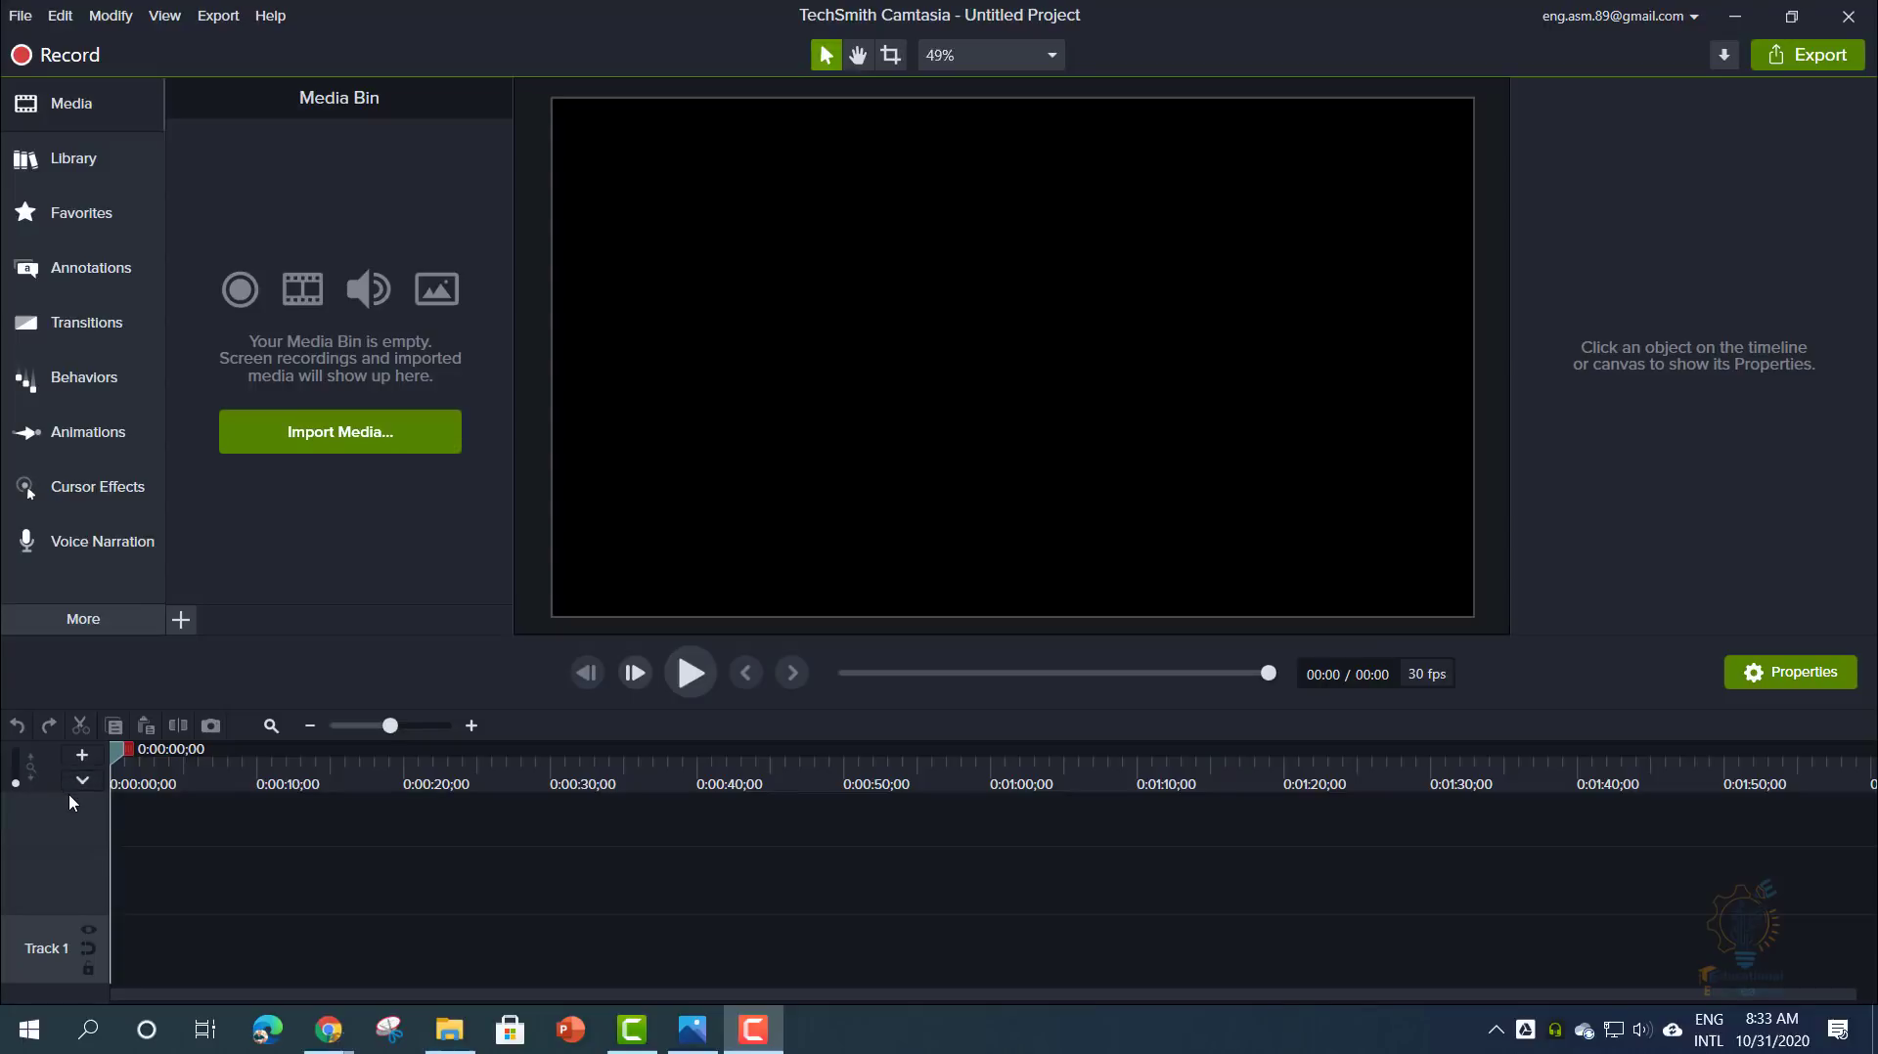
- Import 10 Annotations Callouts and Titles.trec and drag it onto Track 1, audio landing on Track 2
click(327, 442)
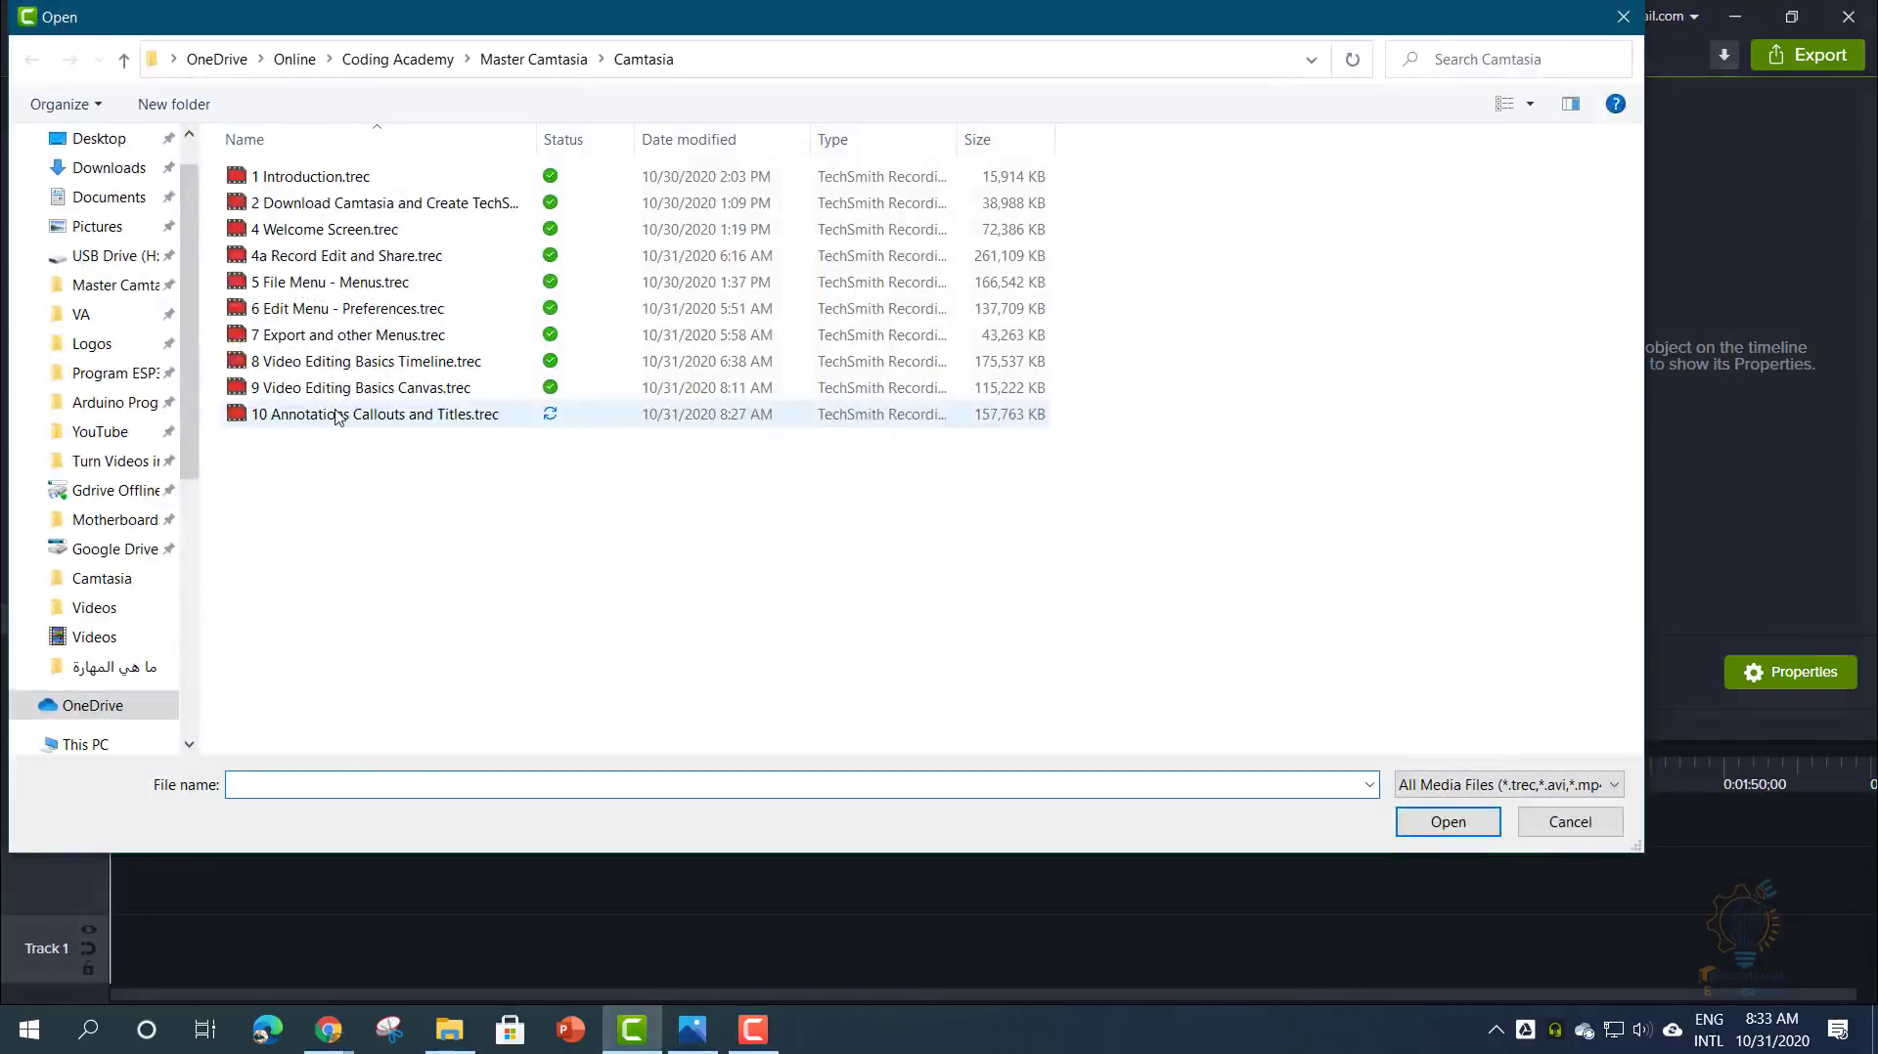
click(335, 416)
double_click(335, 416)
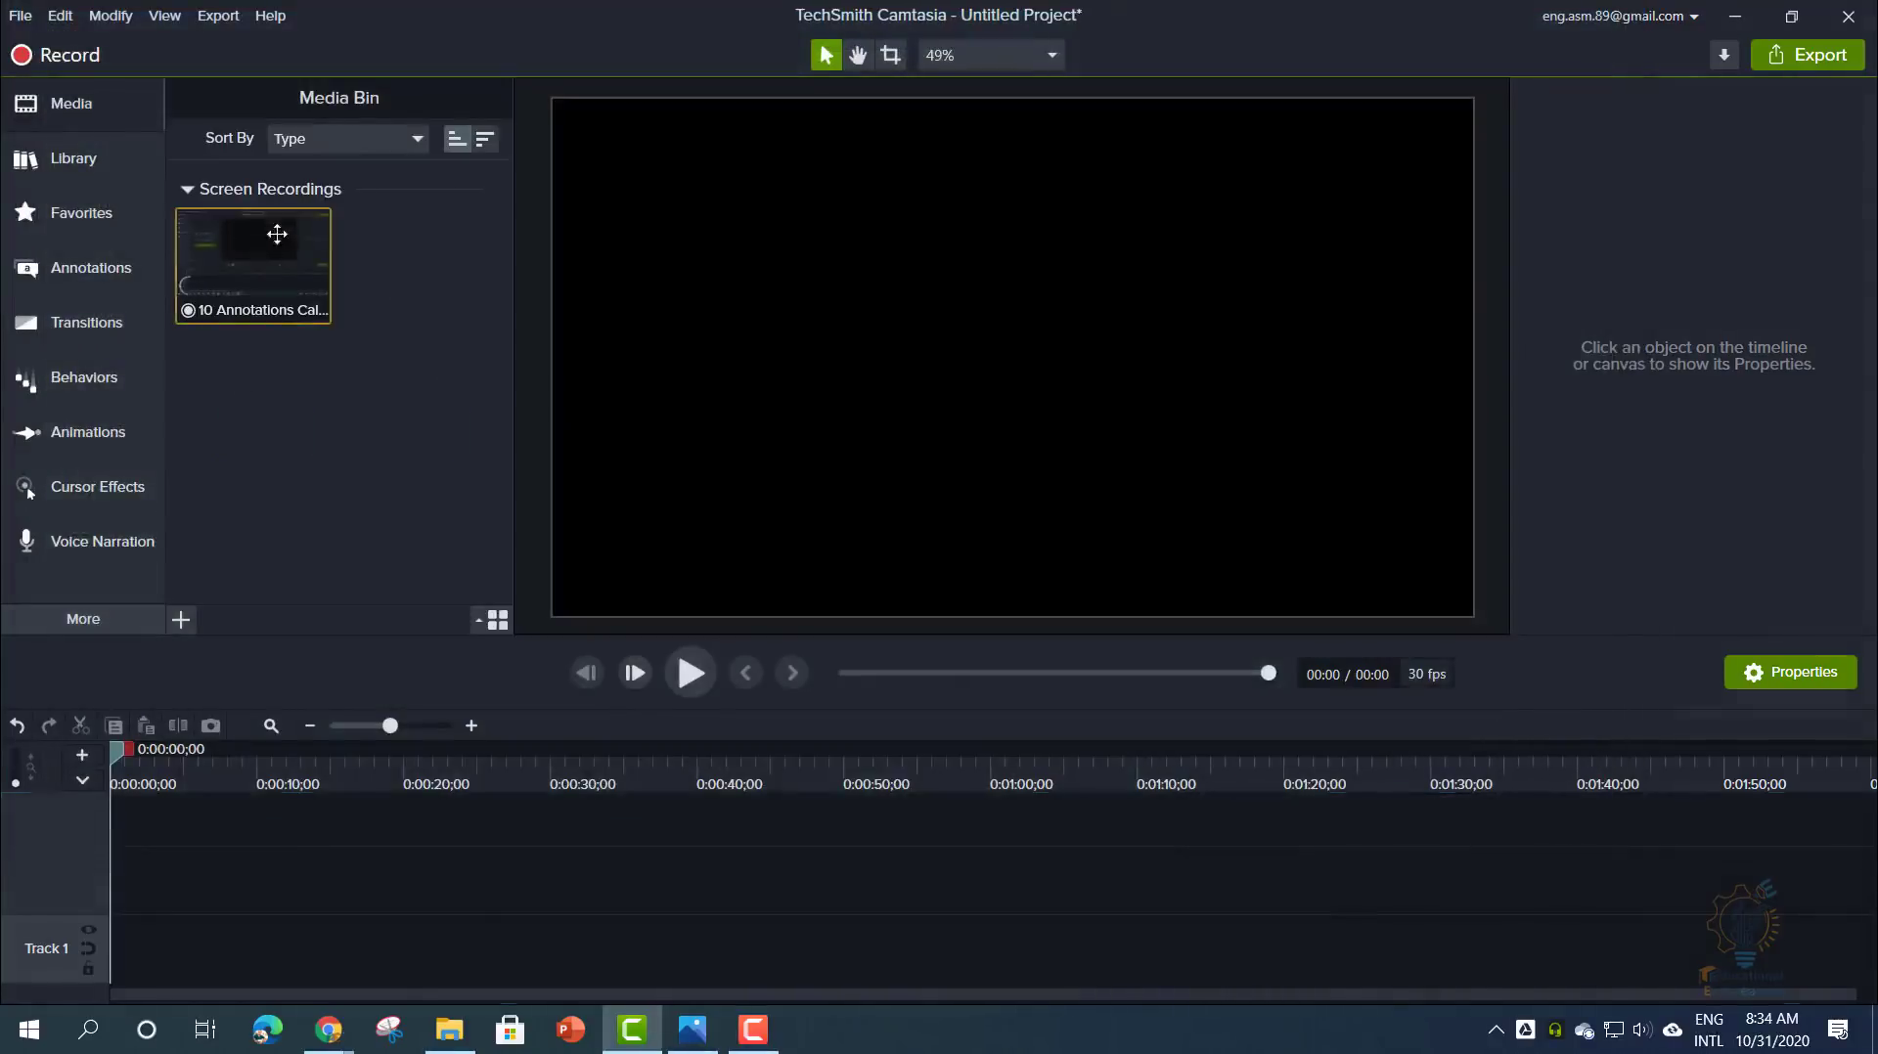
drag(272, 232, 152, 966)
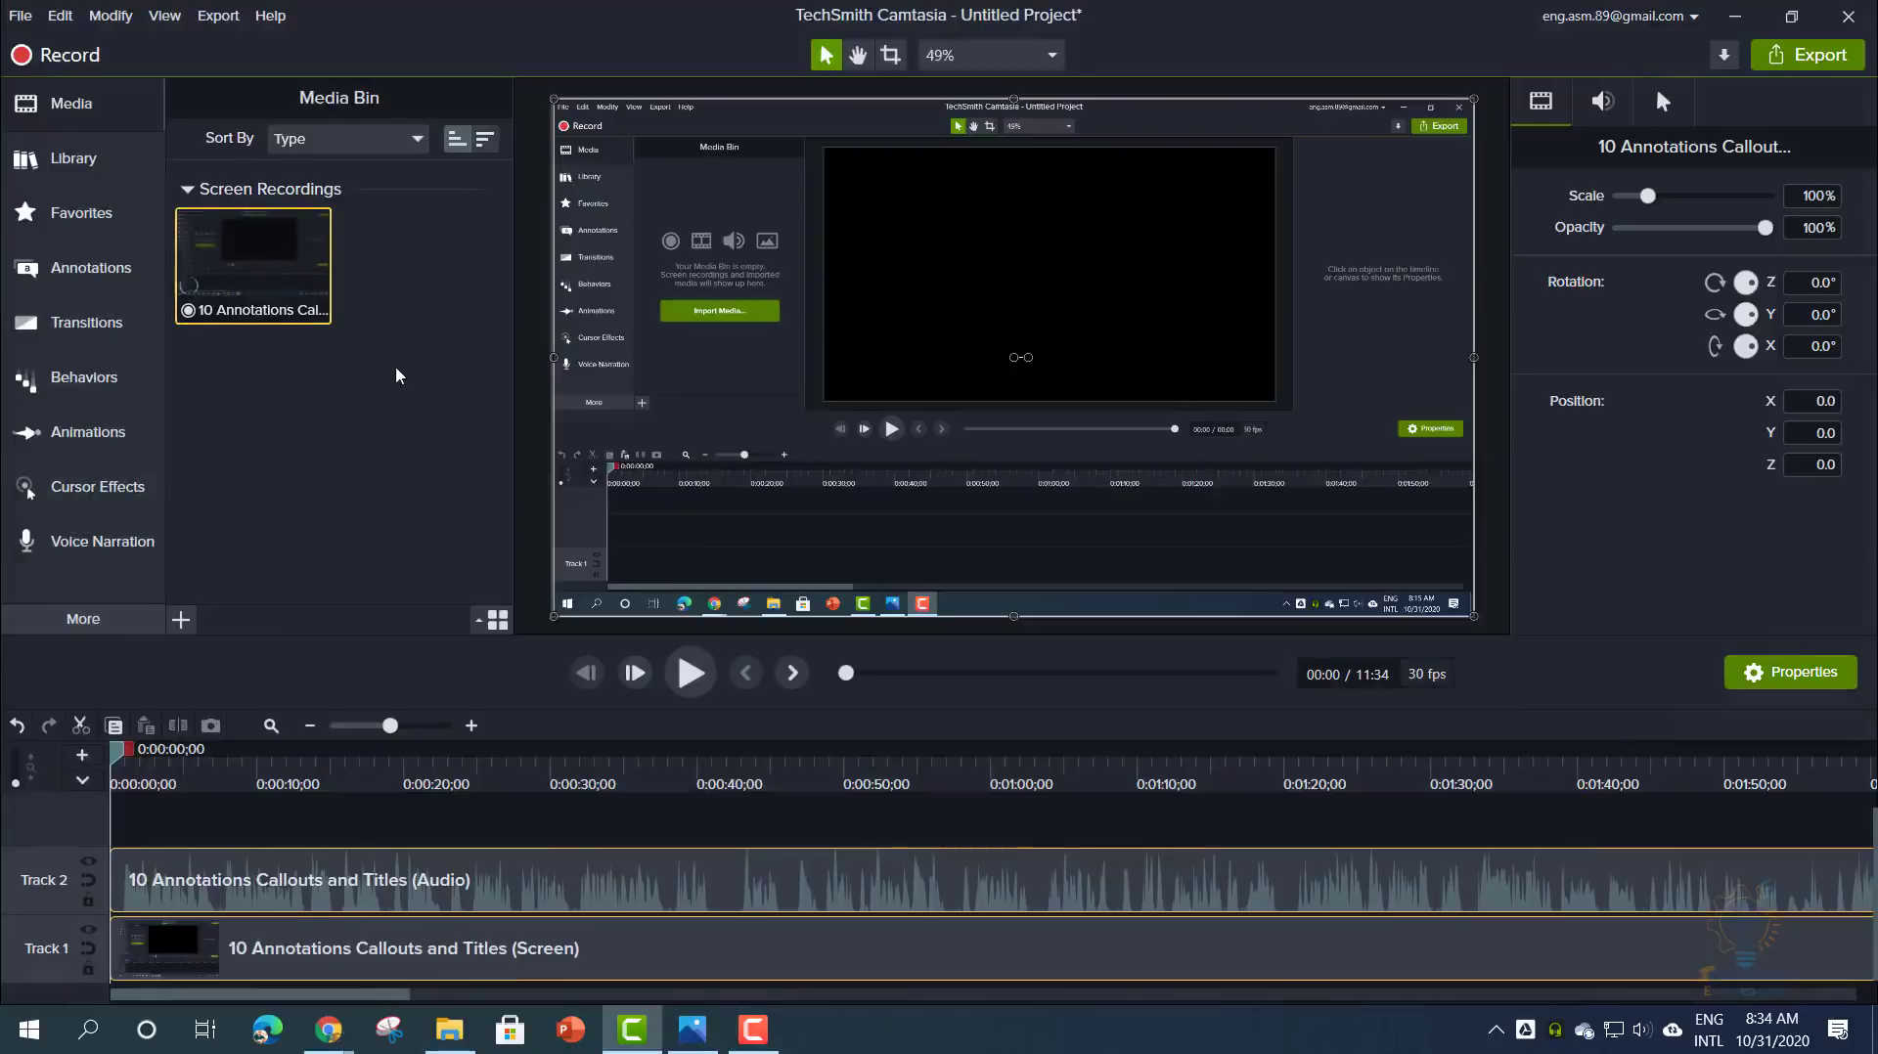
click(221, 22)
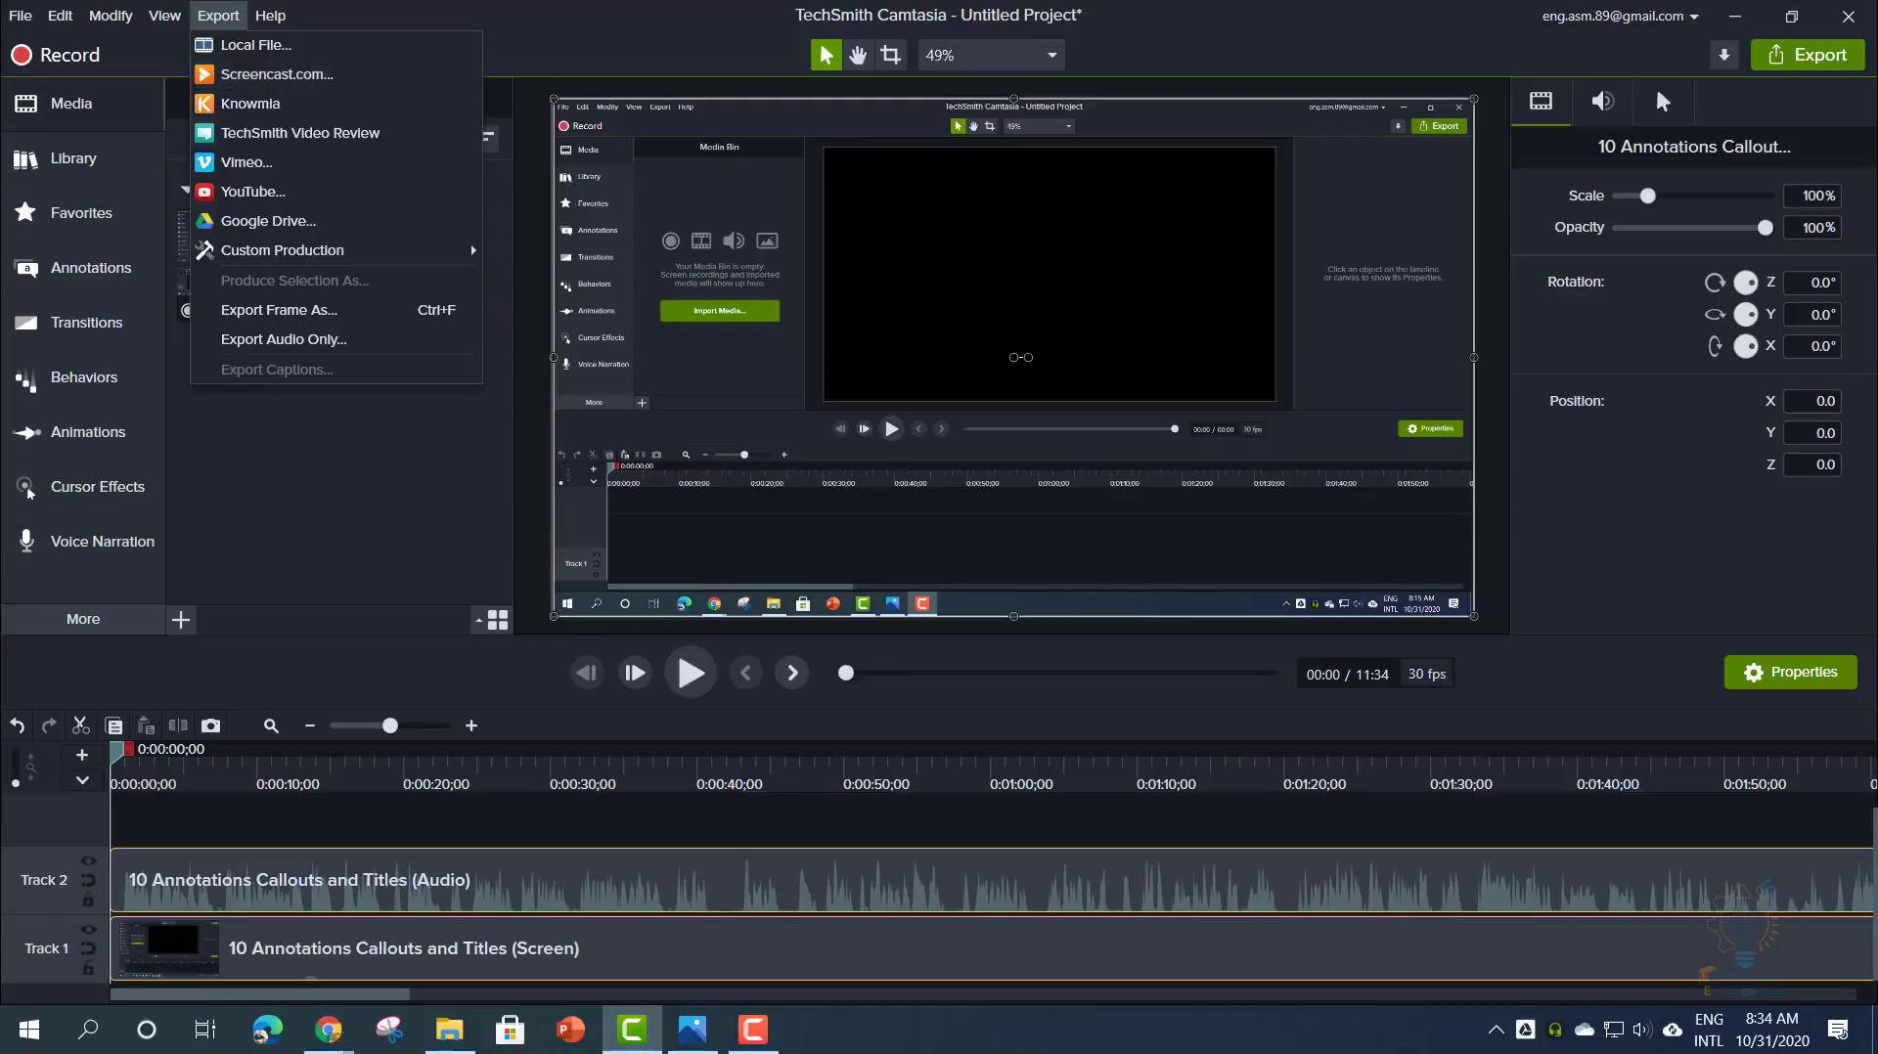
click(290, 437)
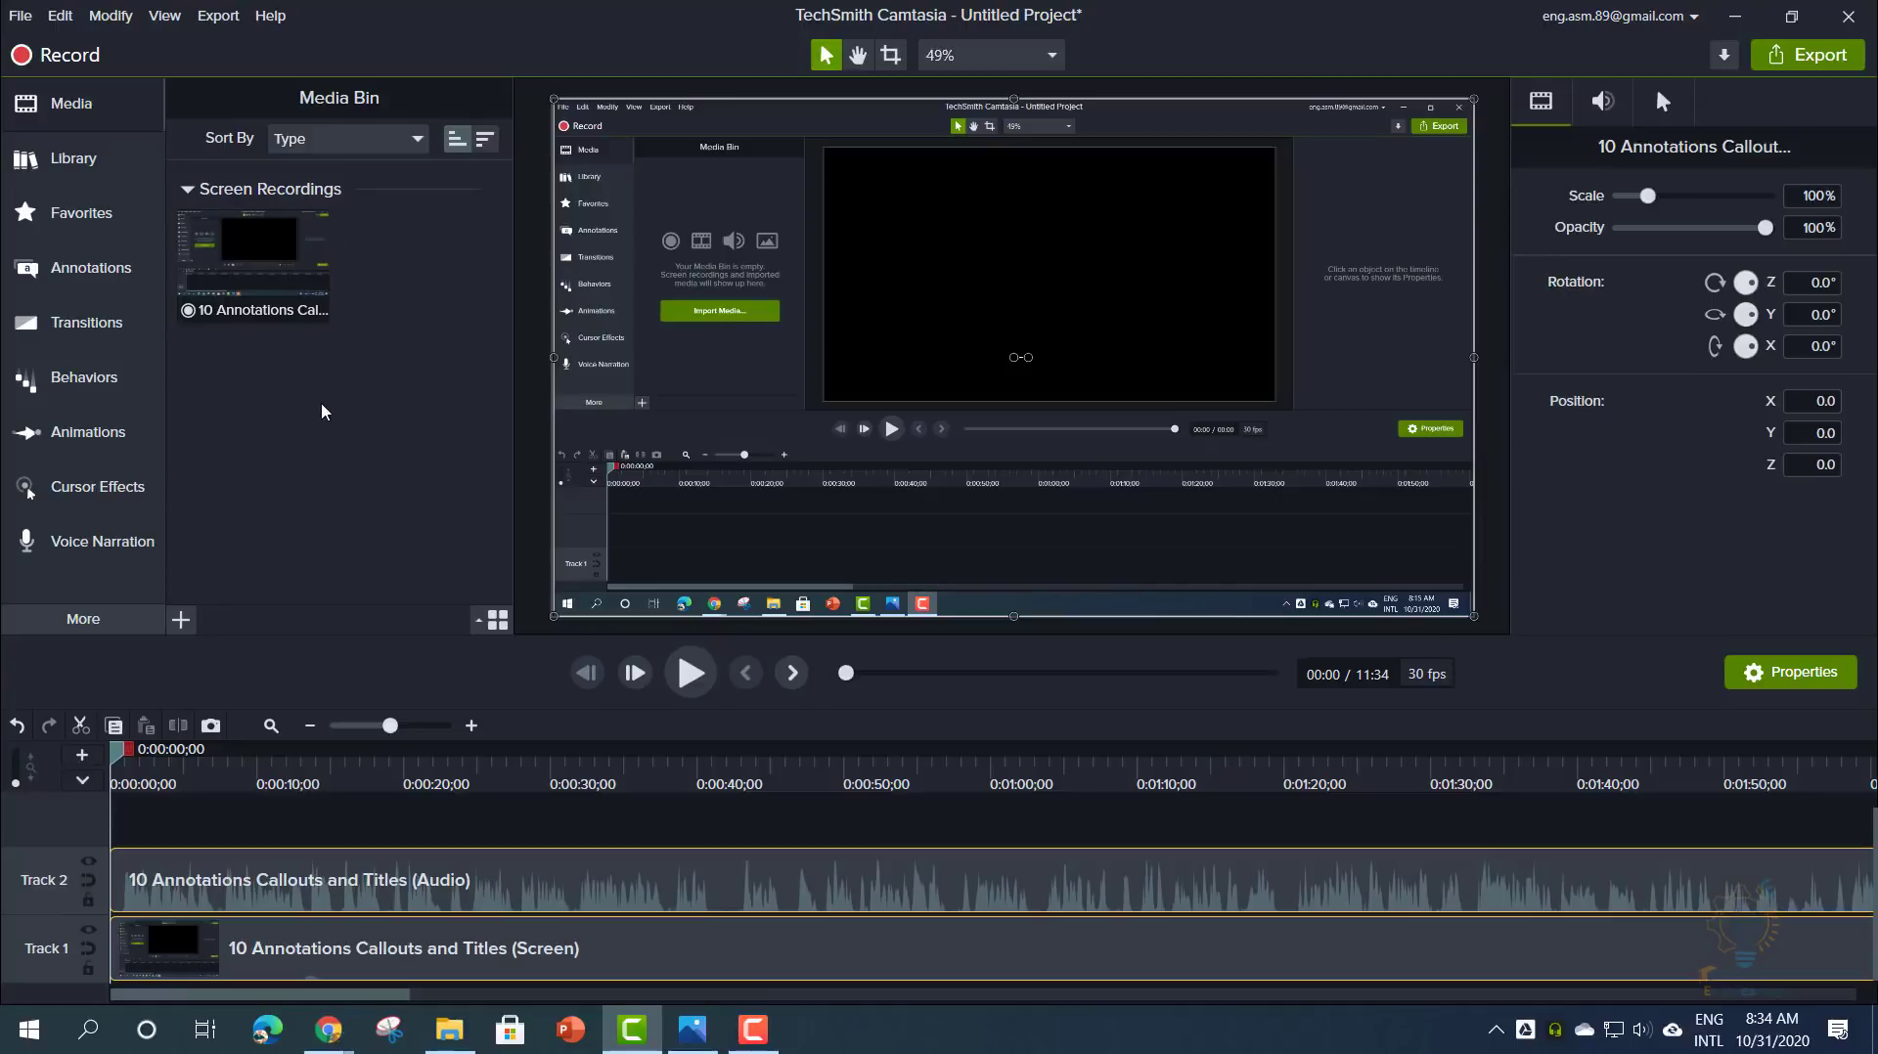
click(20, 16)
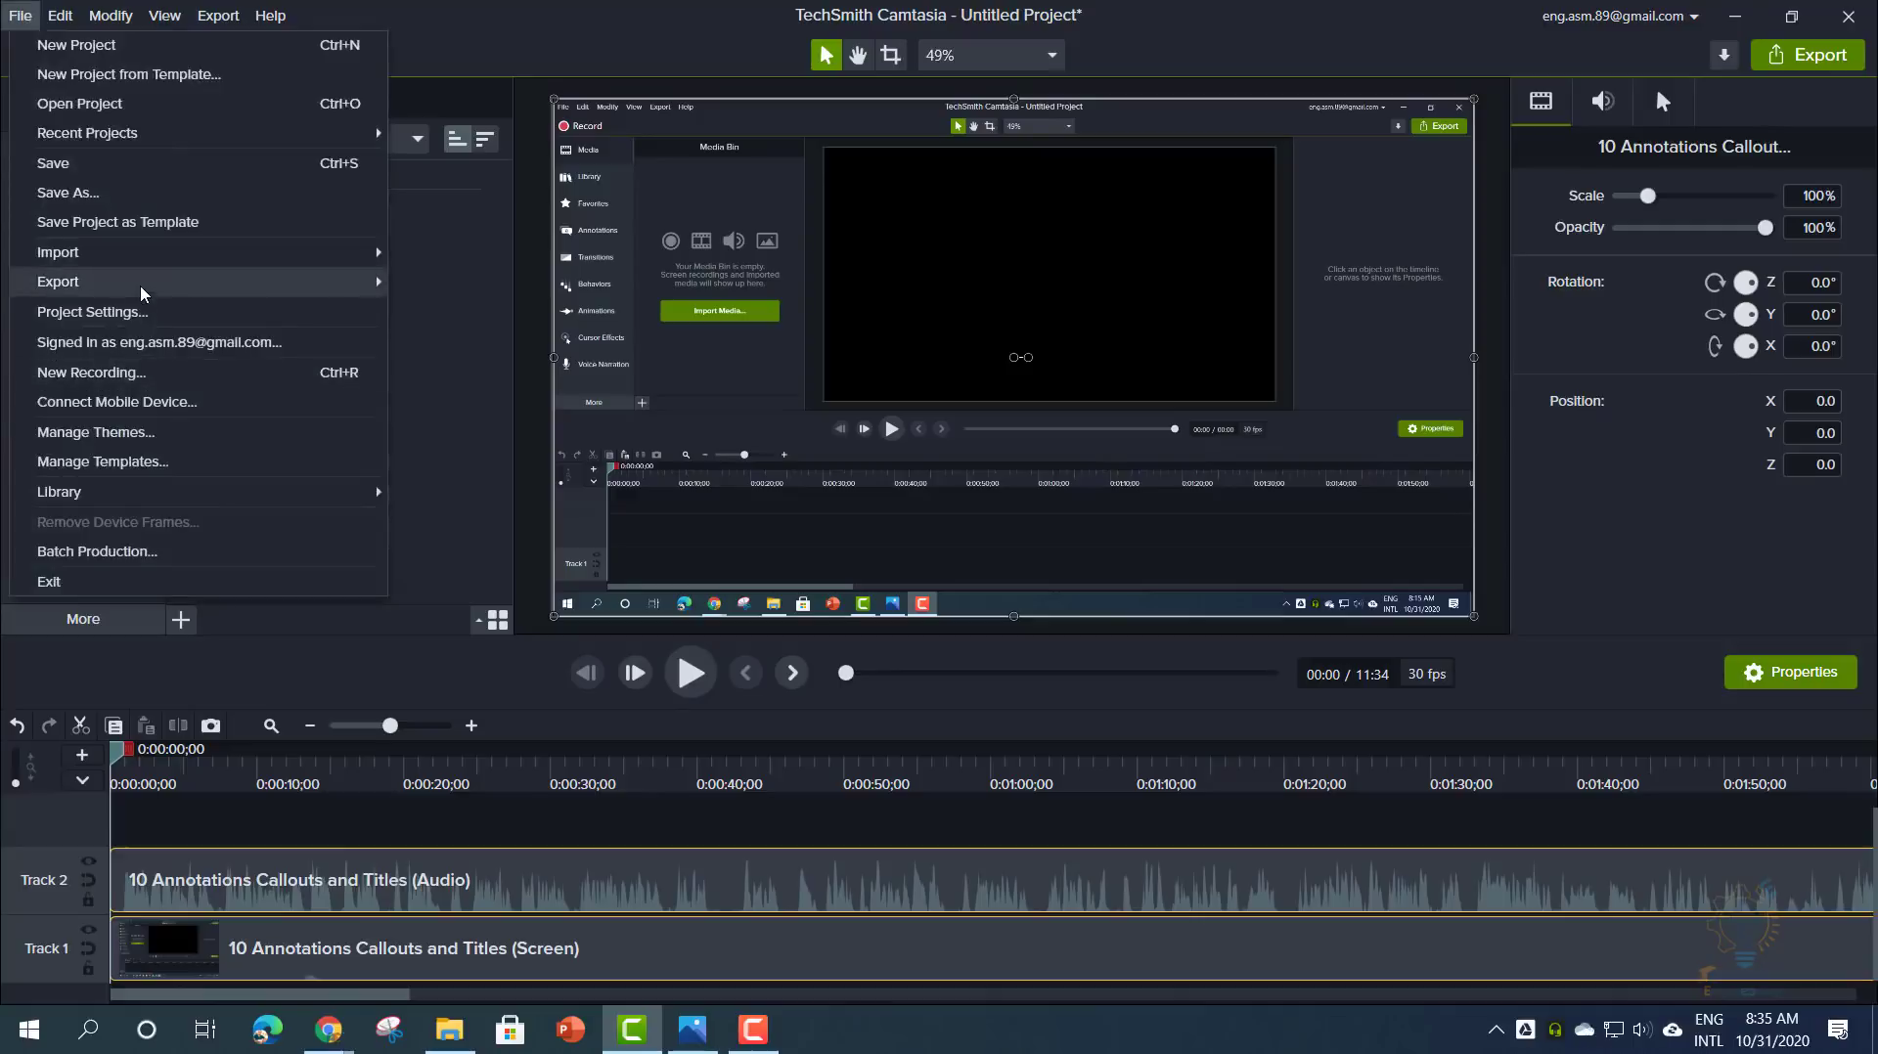
mouse_move(198, 291)
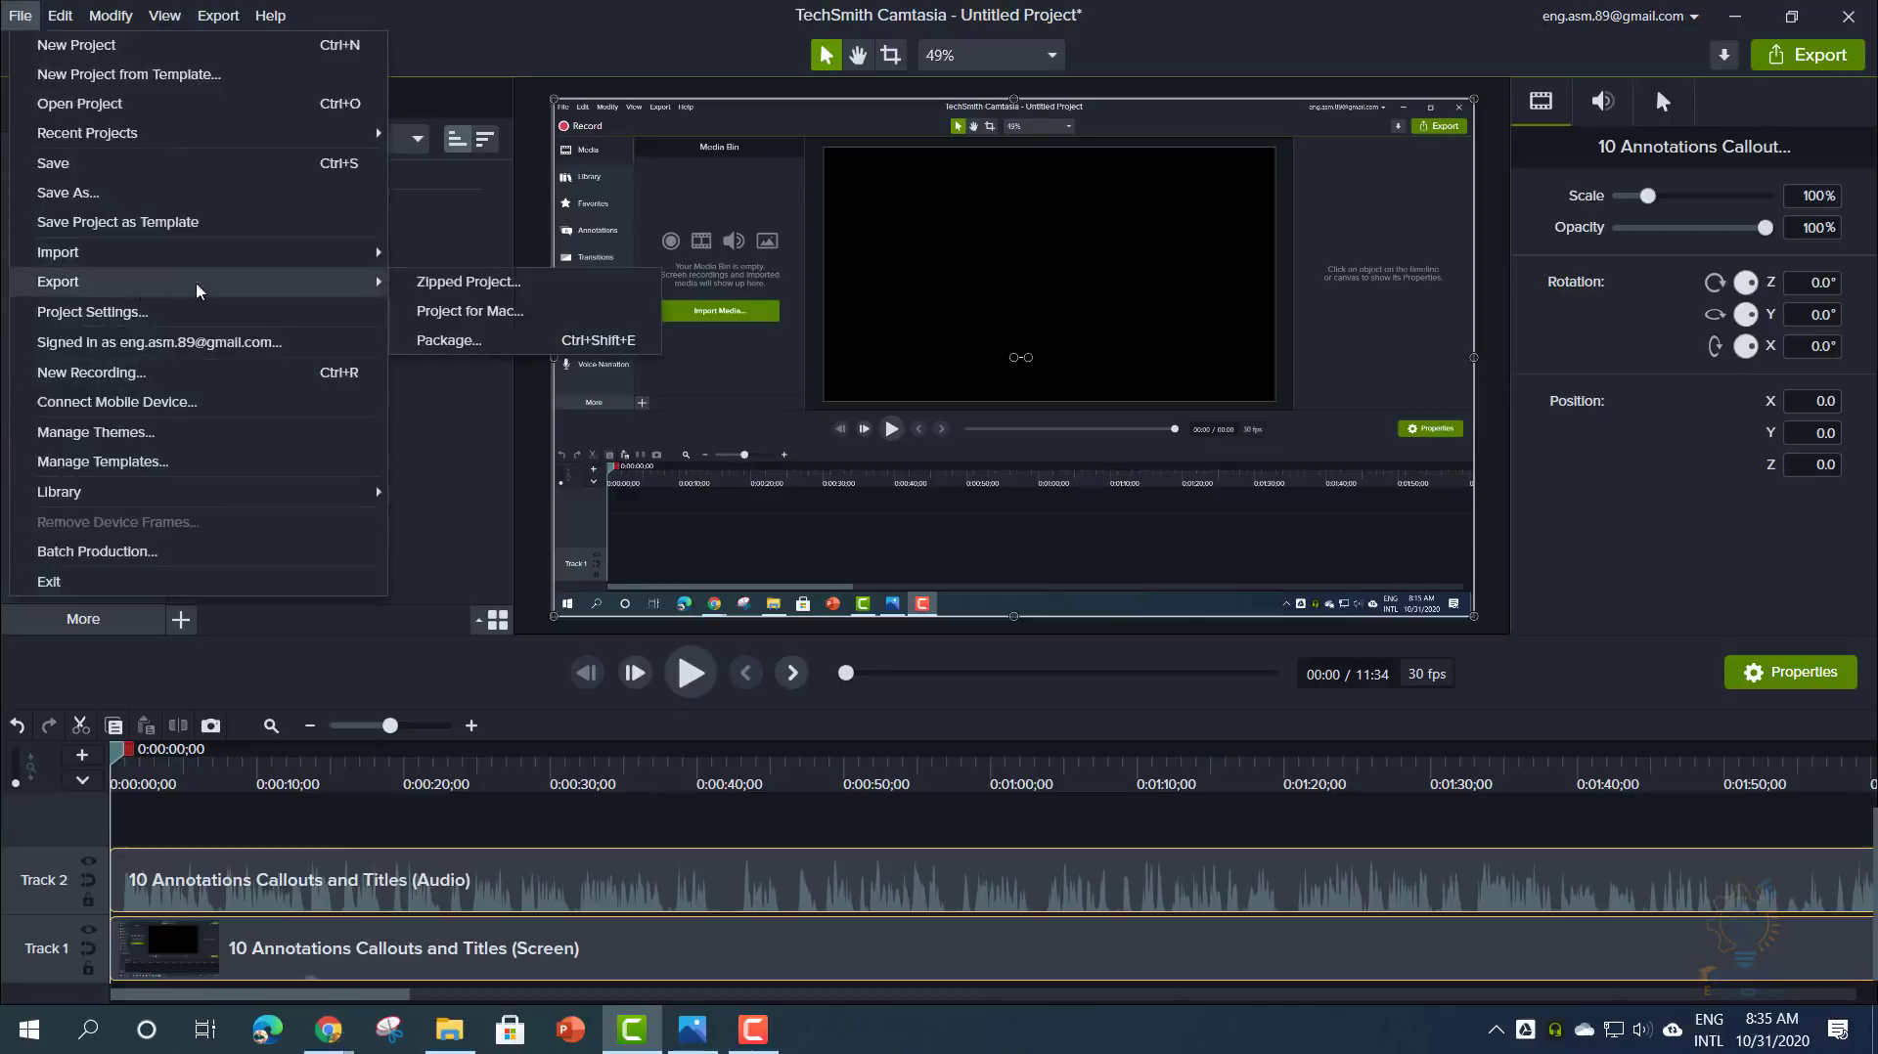
click(471, 281)
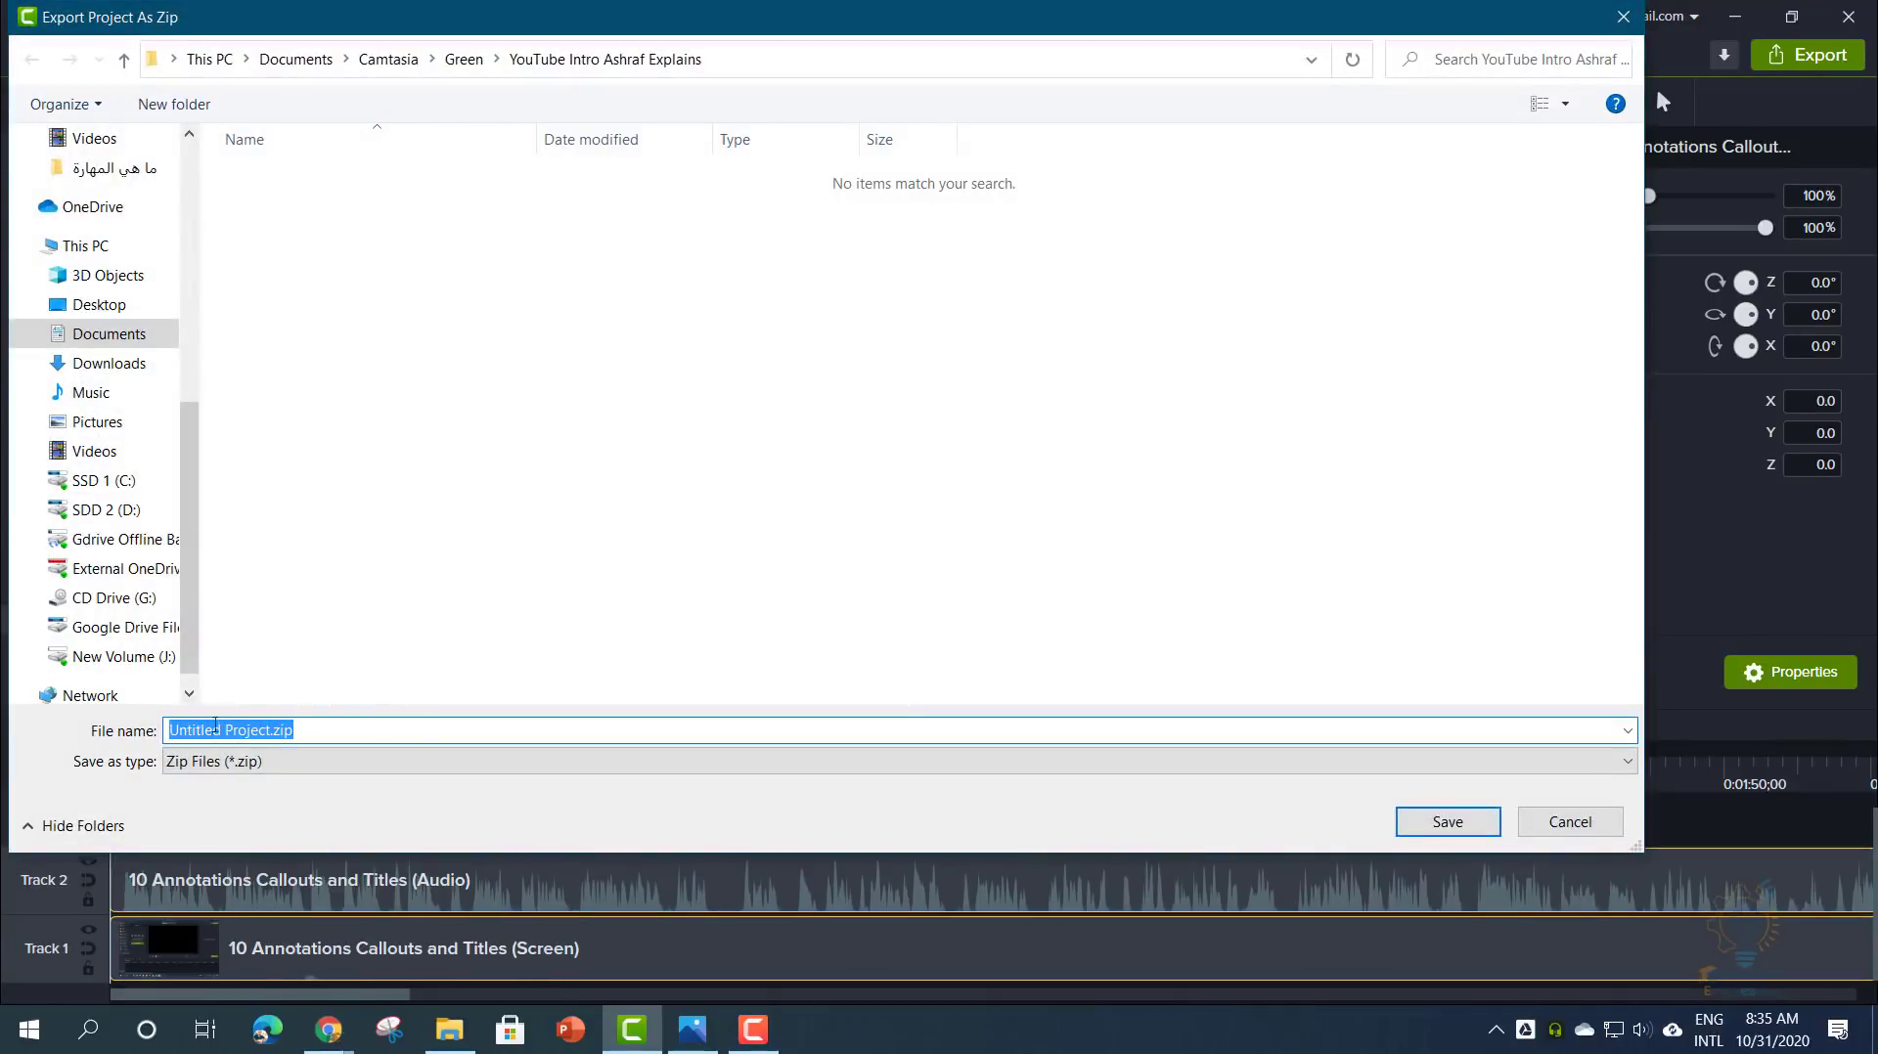
click(268, 731)
drag(270, 731, 294, 731)
click(1568, 822)
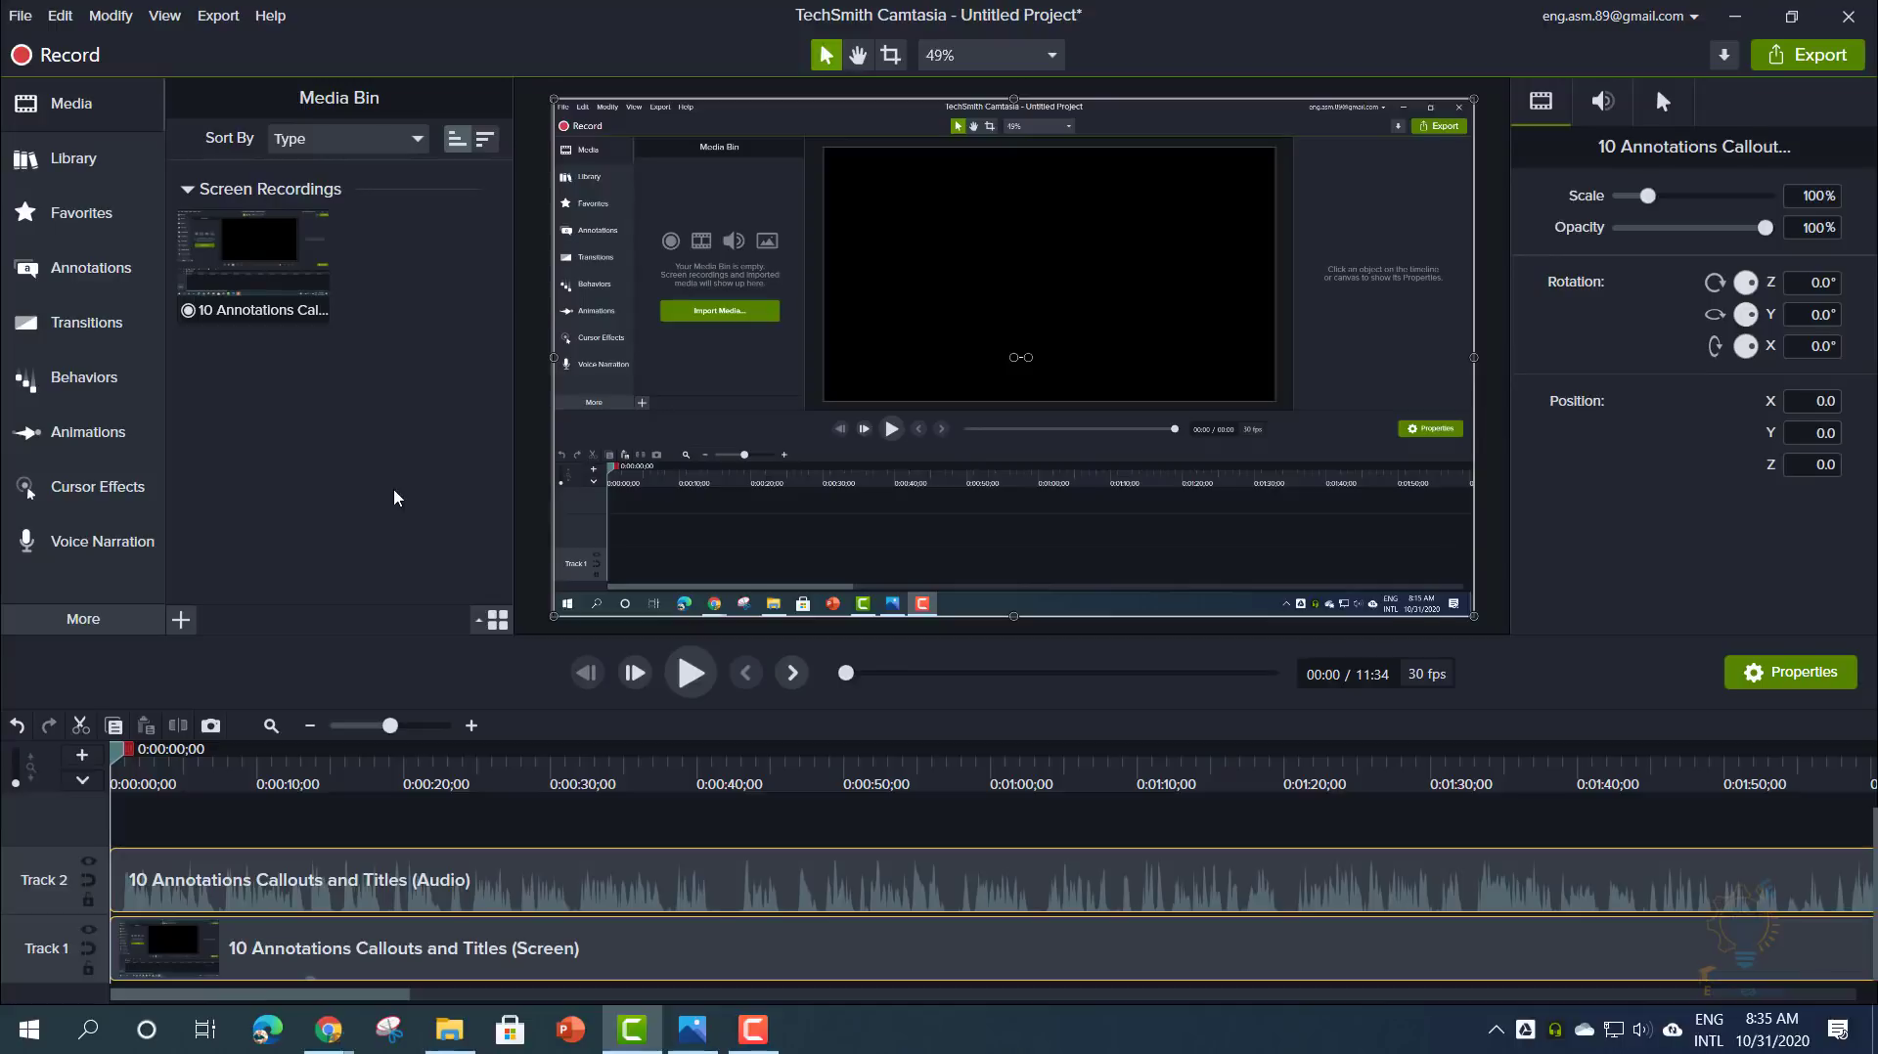
- Look through File > Import without choosing anything, then display the Export menu's destinations
click(20, 15)
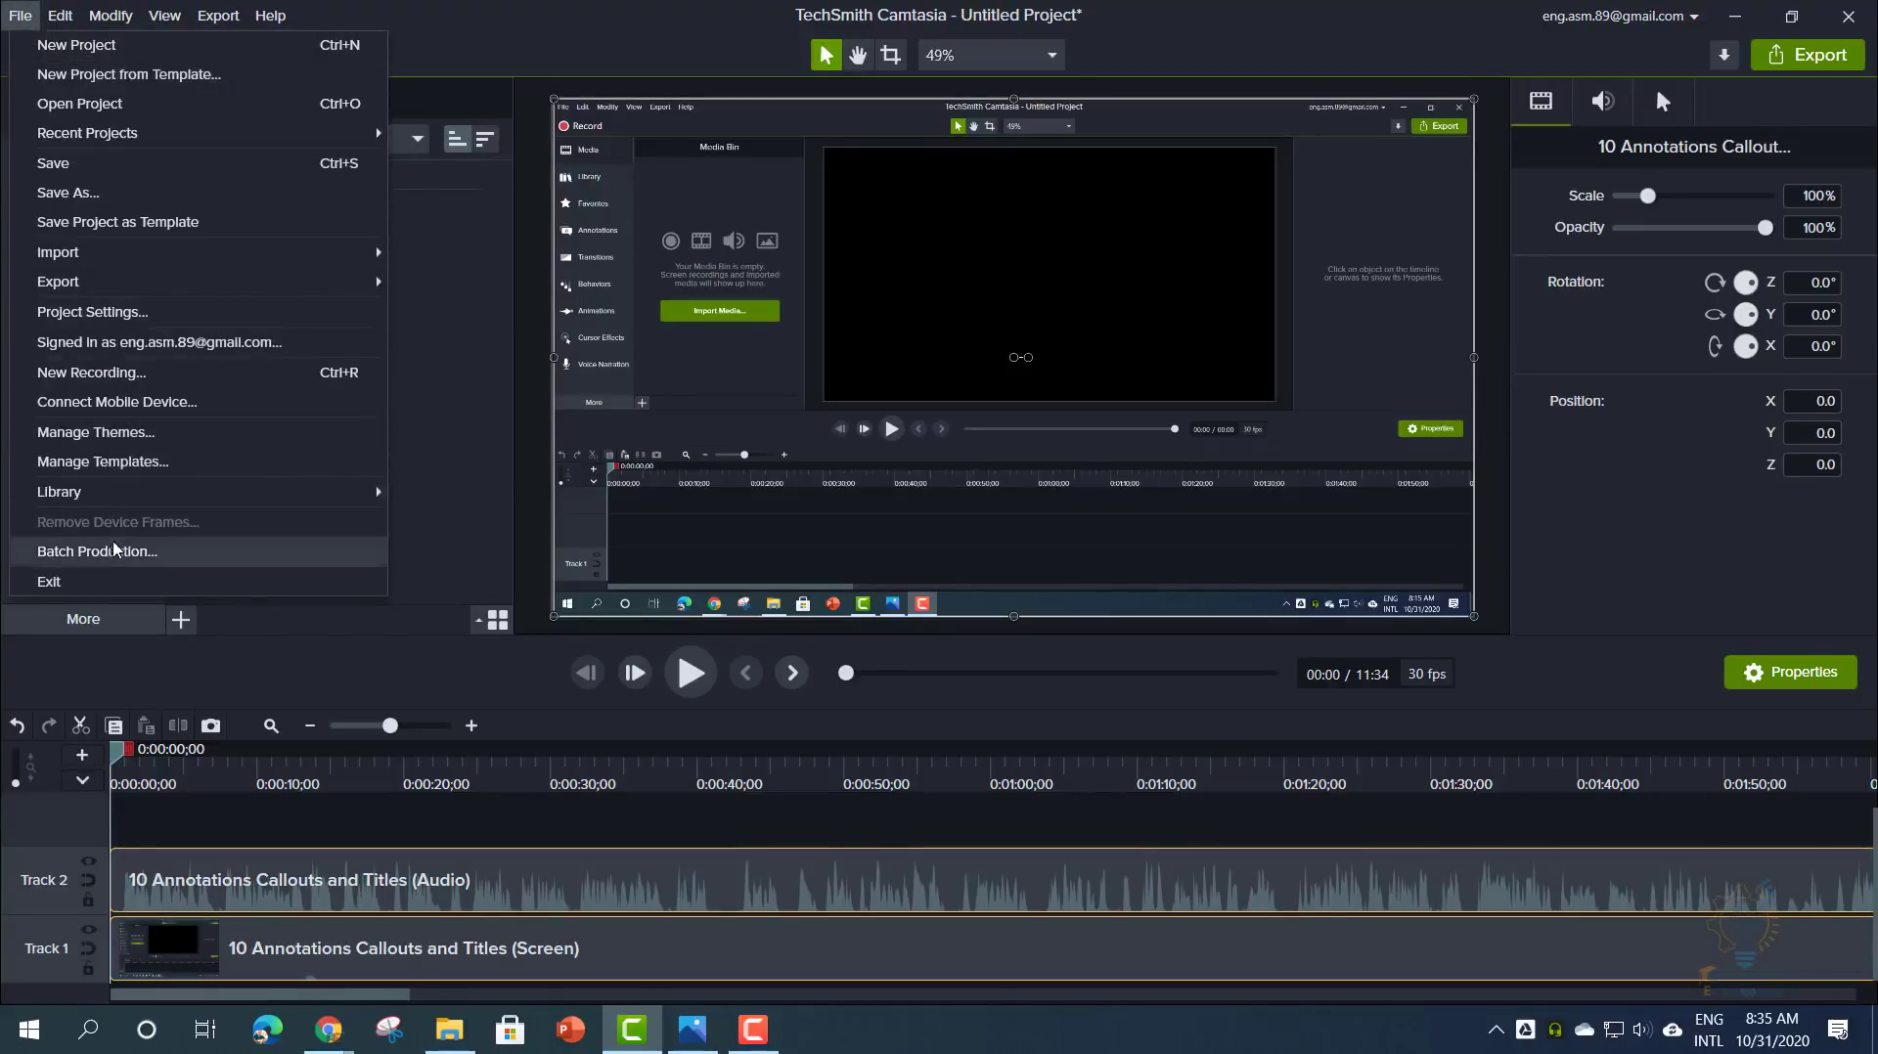
mouse_move(244, 251)
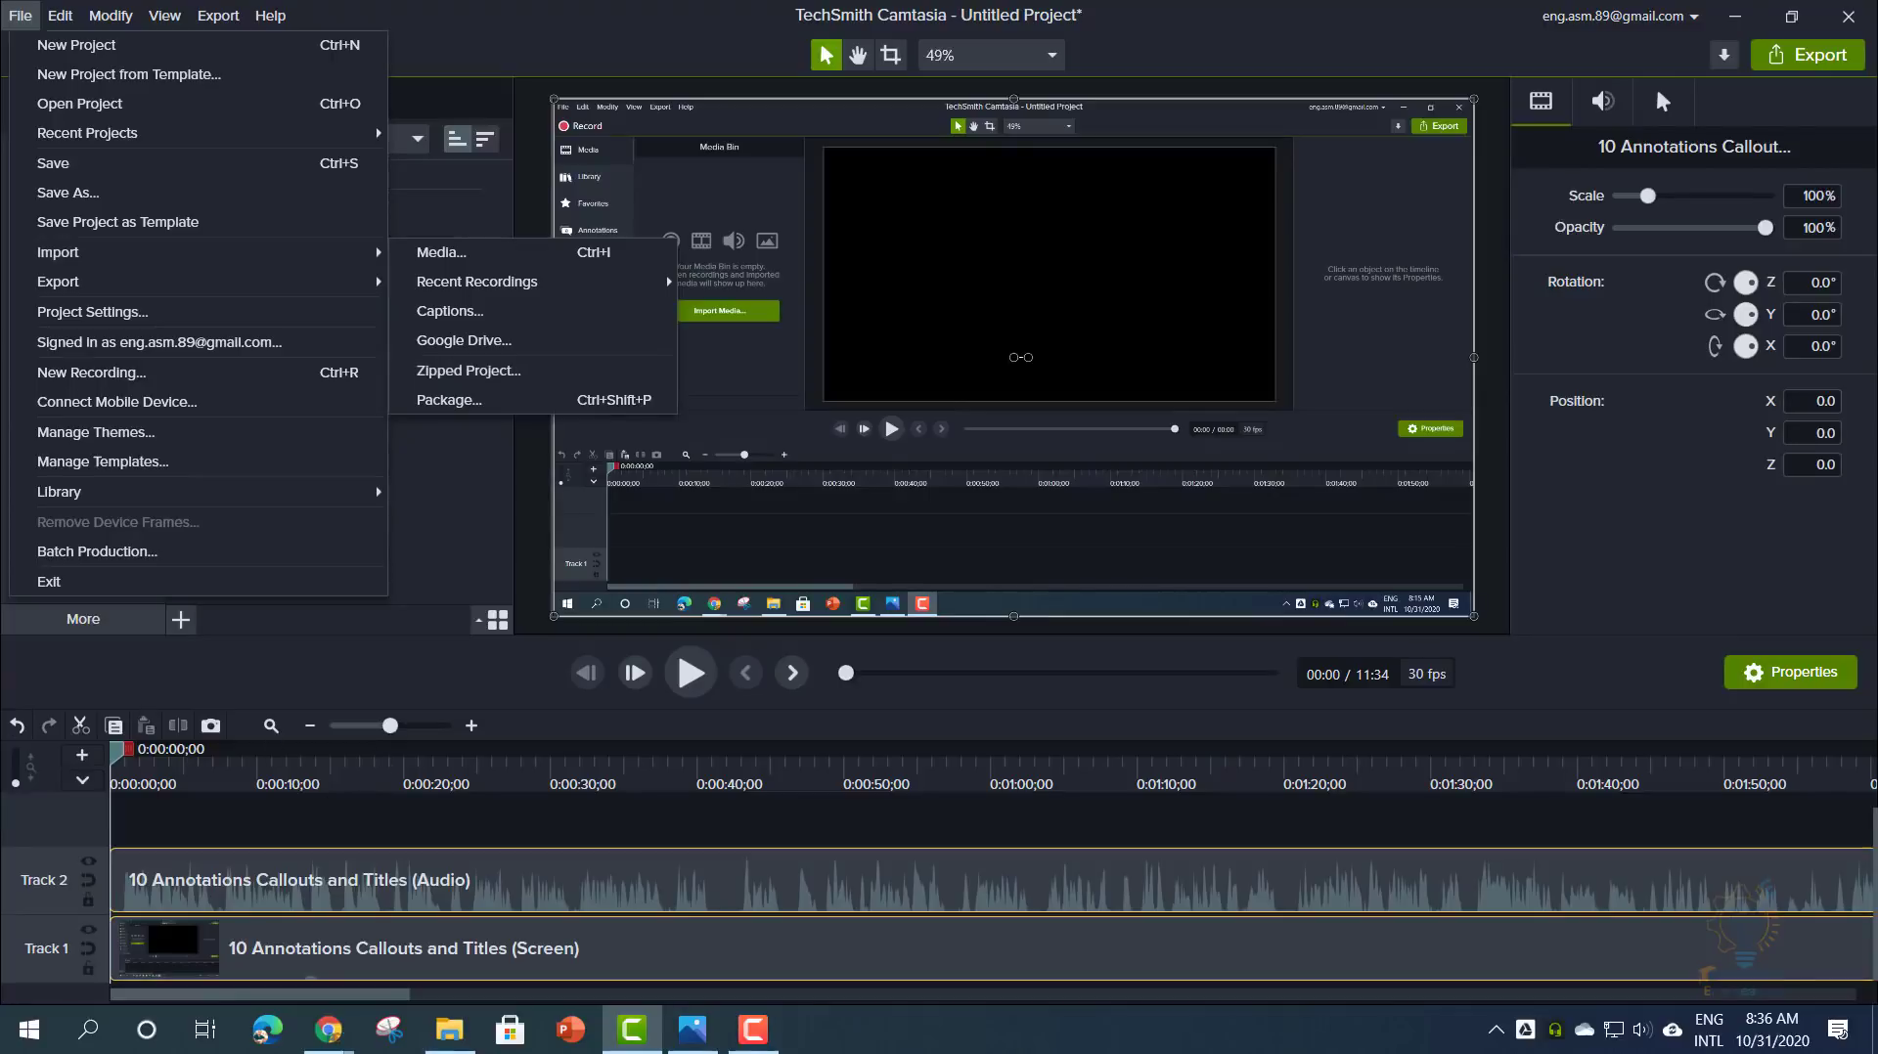
click(381, 671)
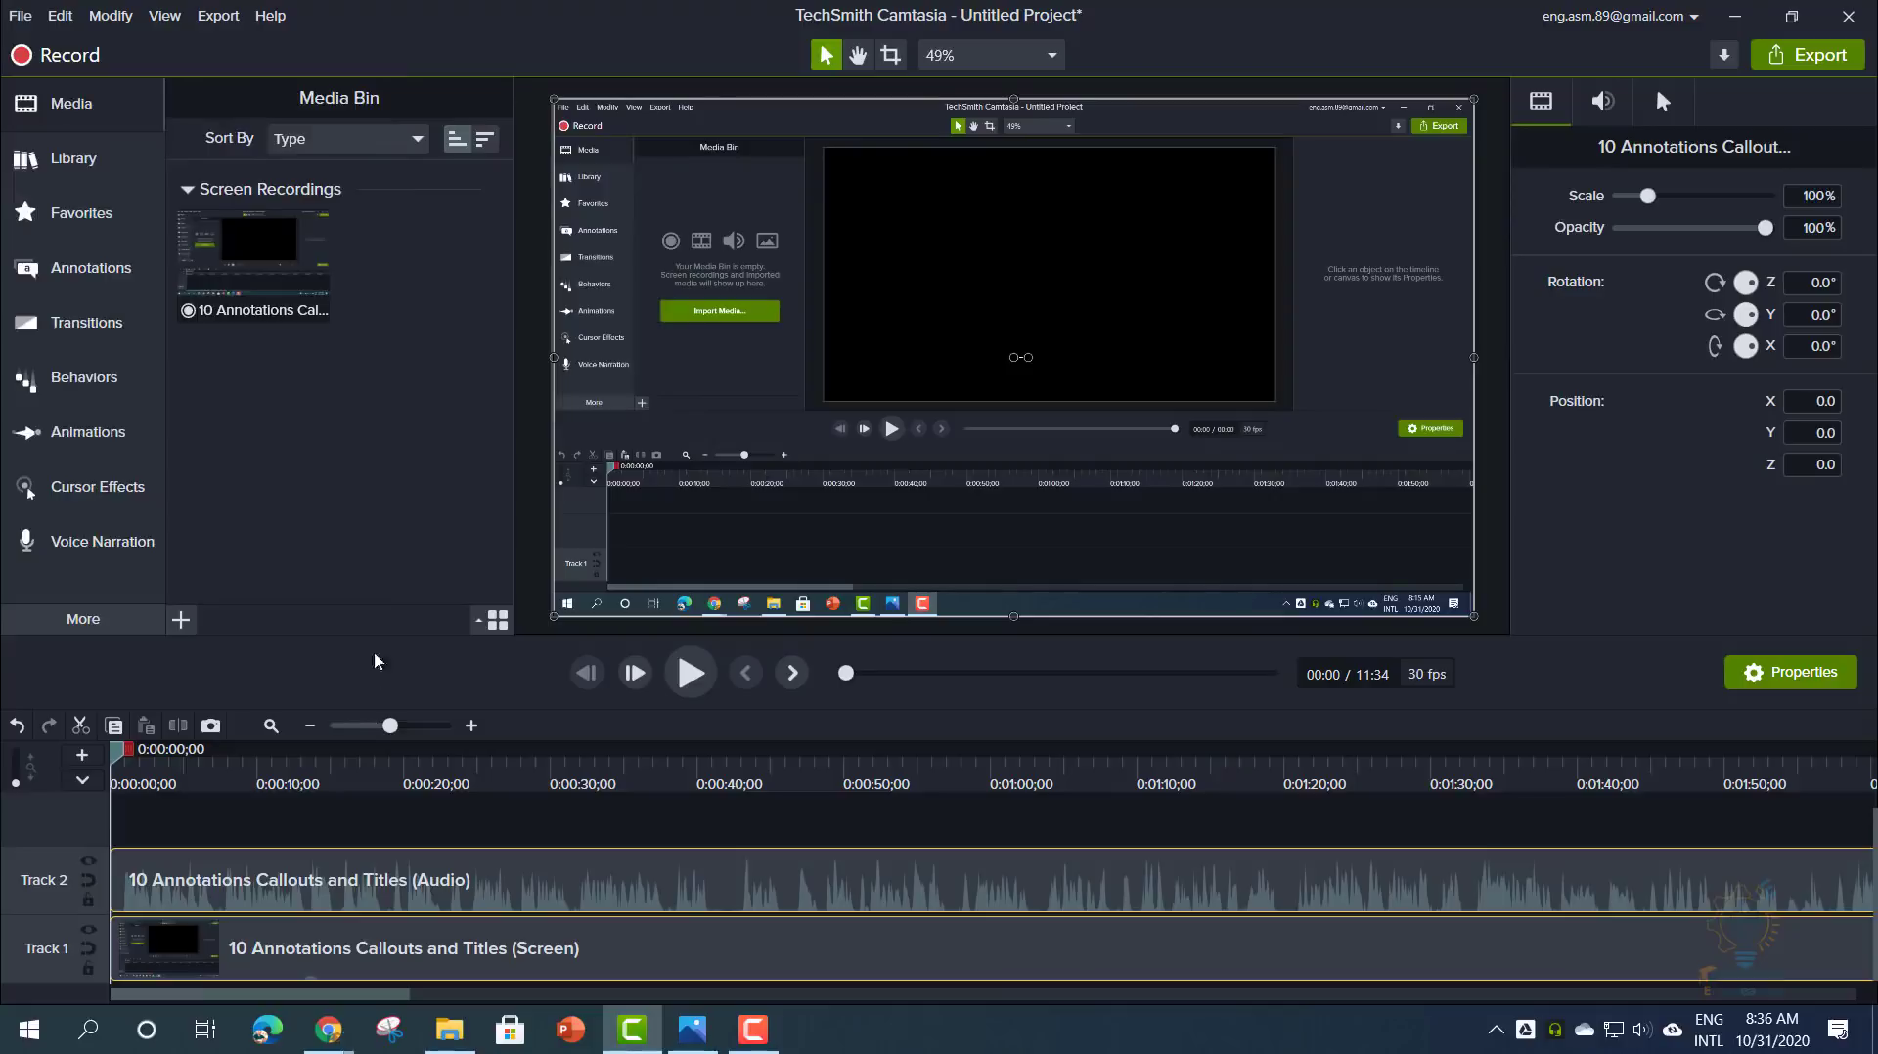
click(218, 16)
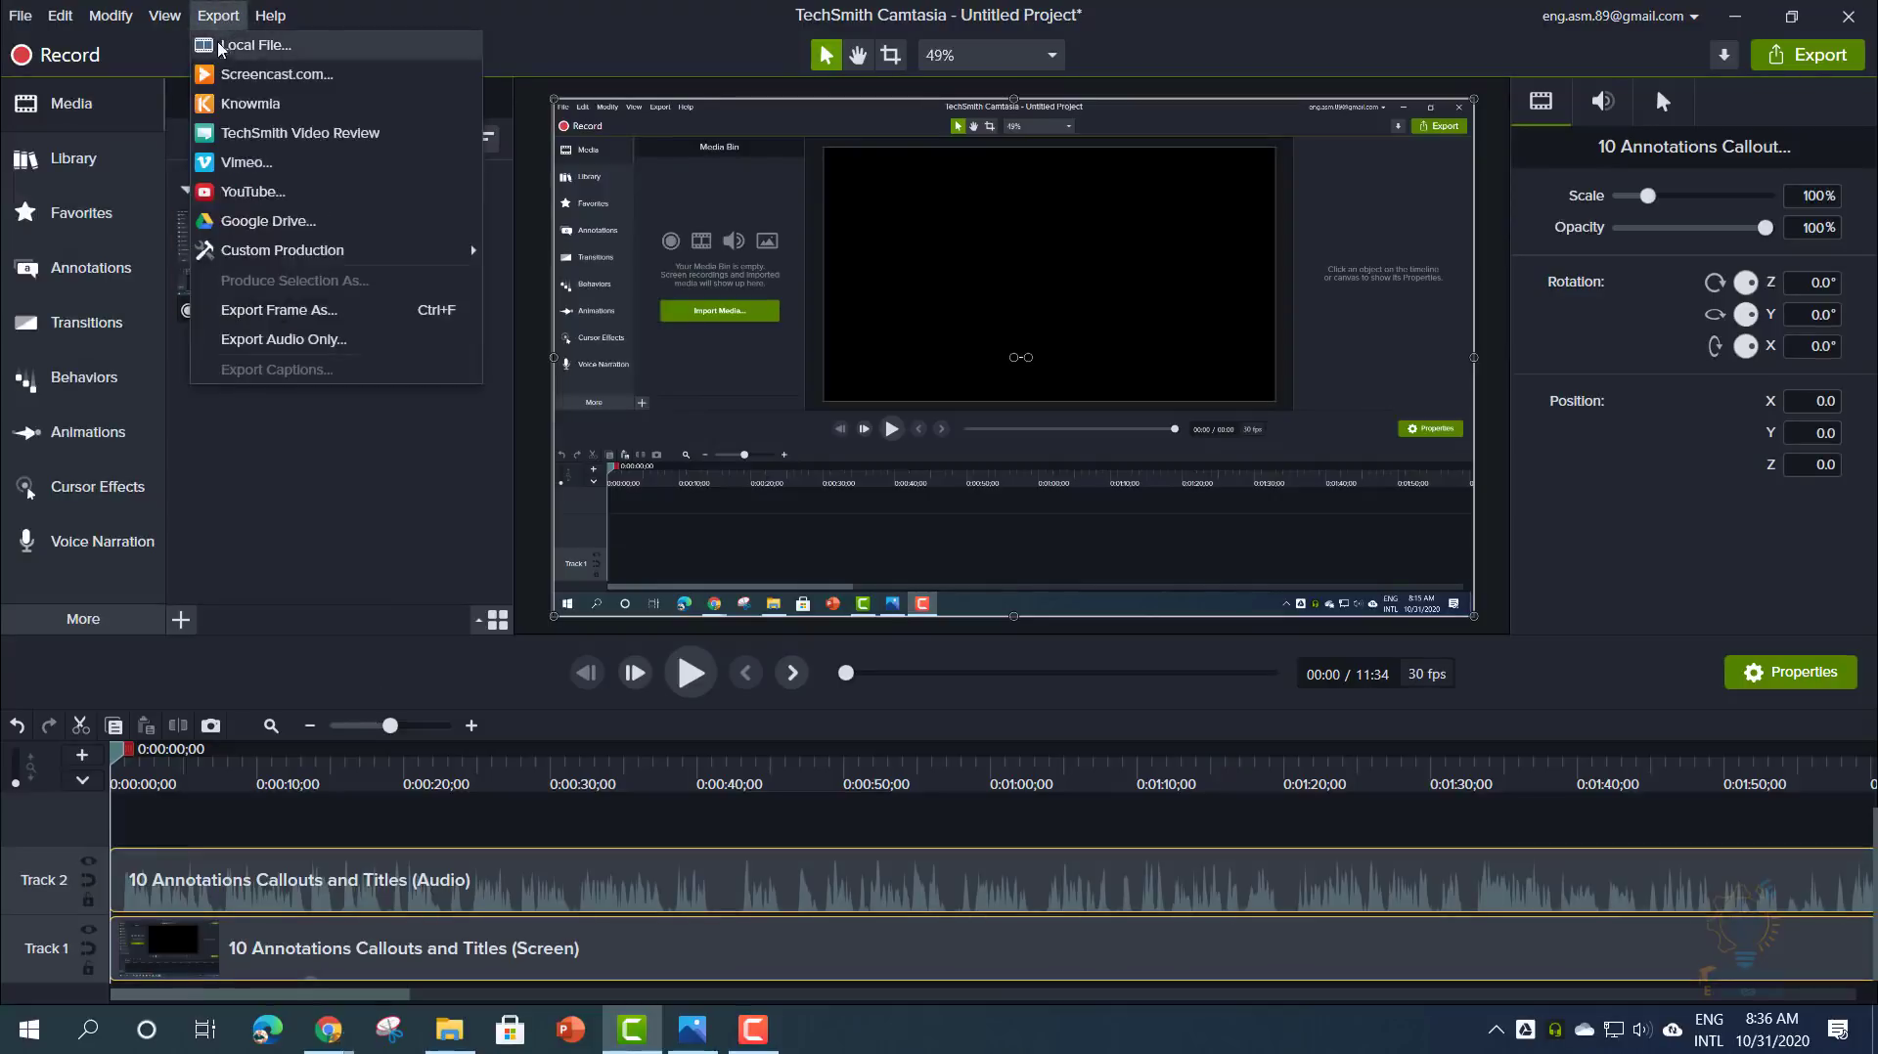
click(273, 45)
click(894, 307)
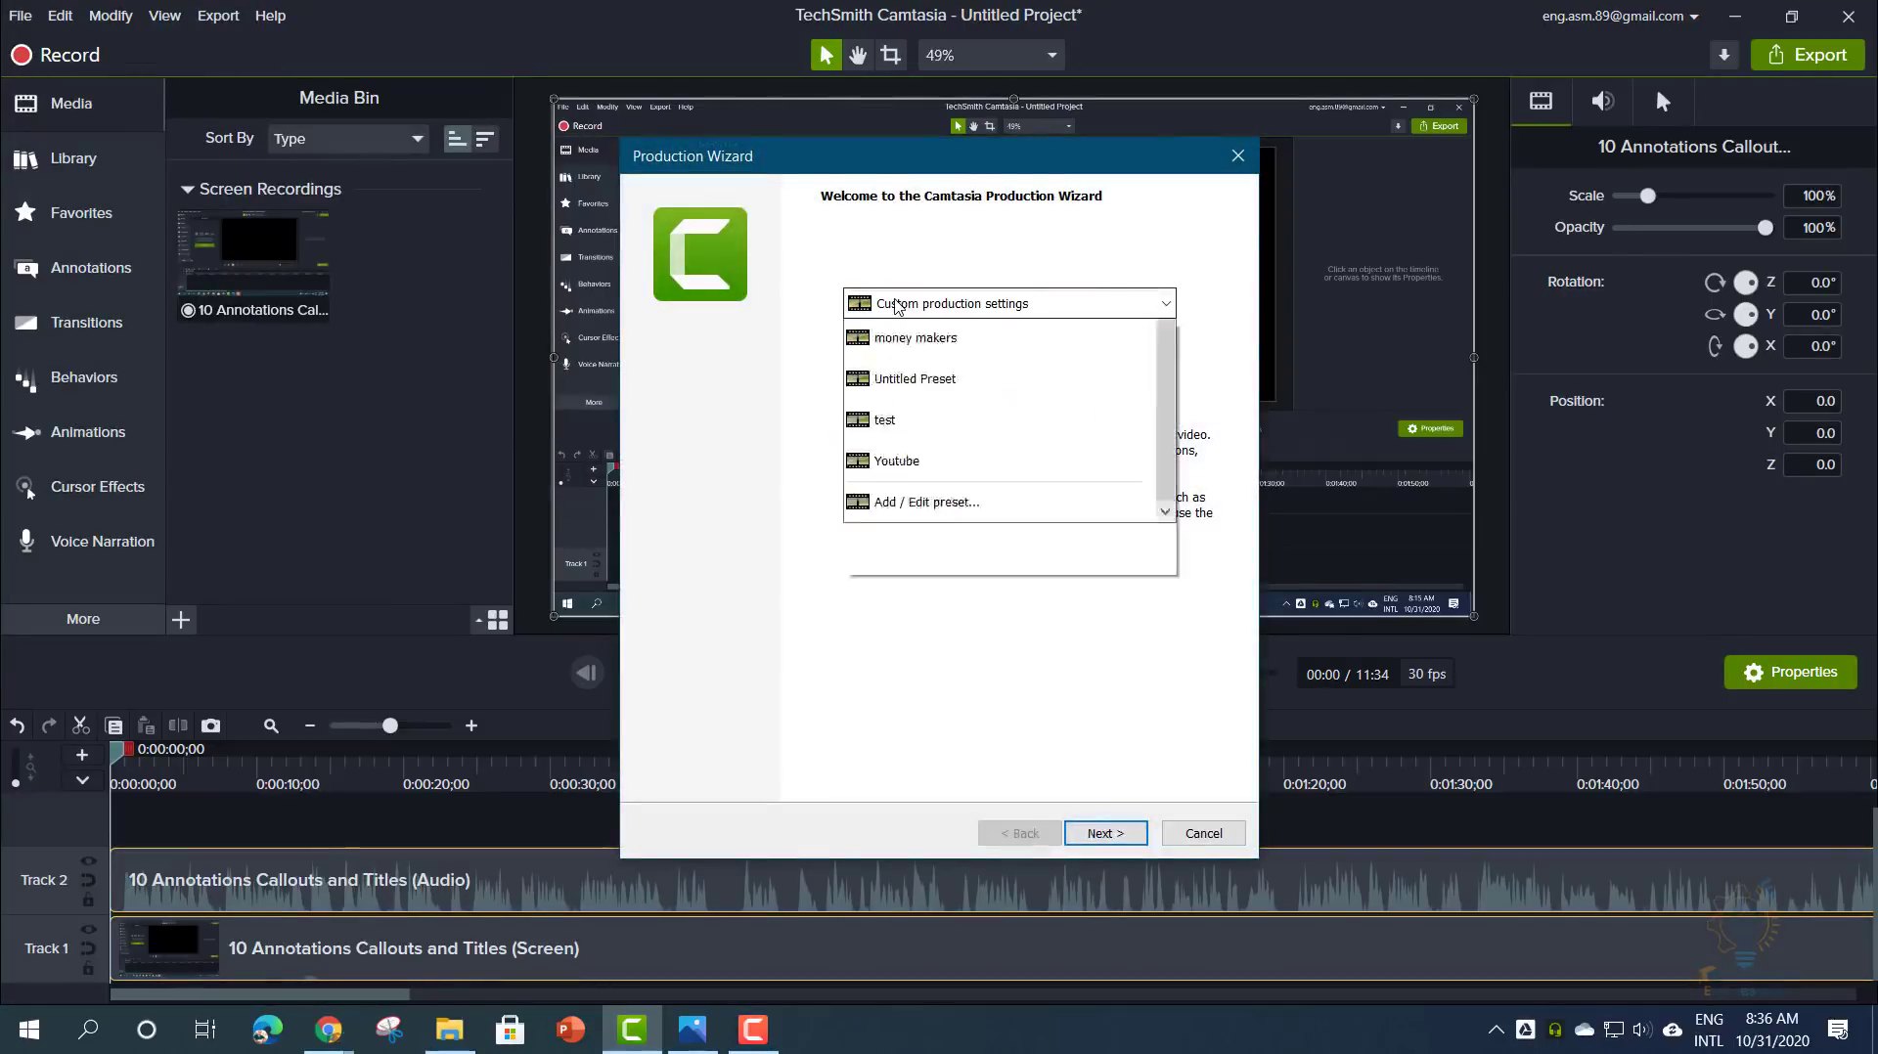
scroll(916, 594, up, 3)
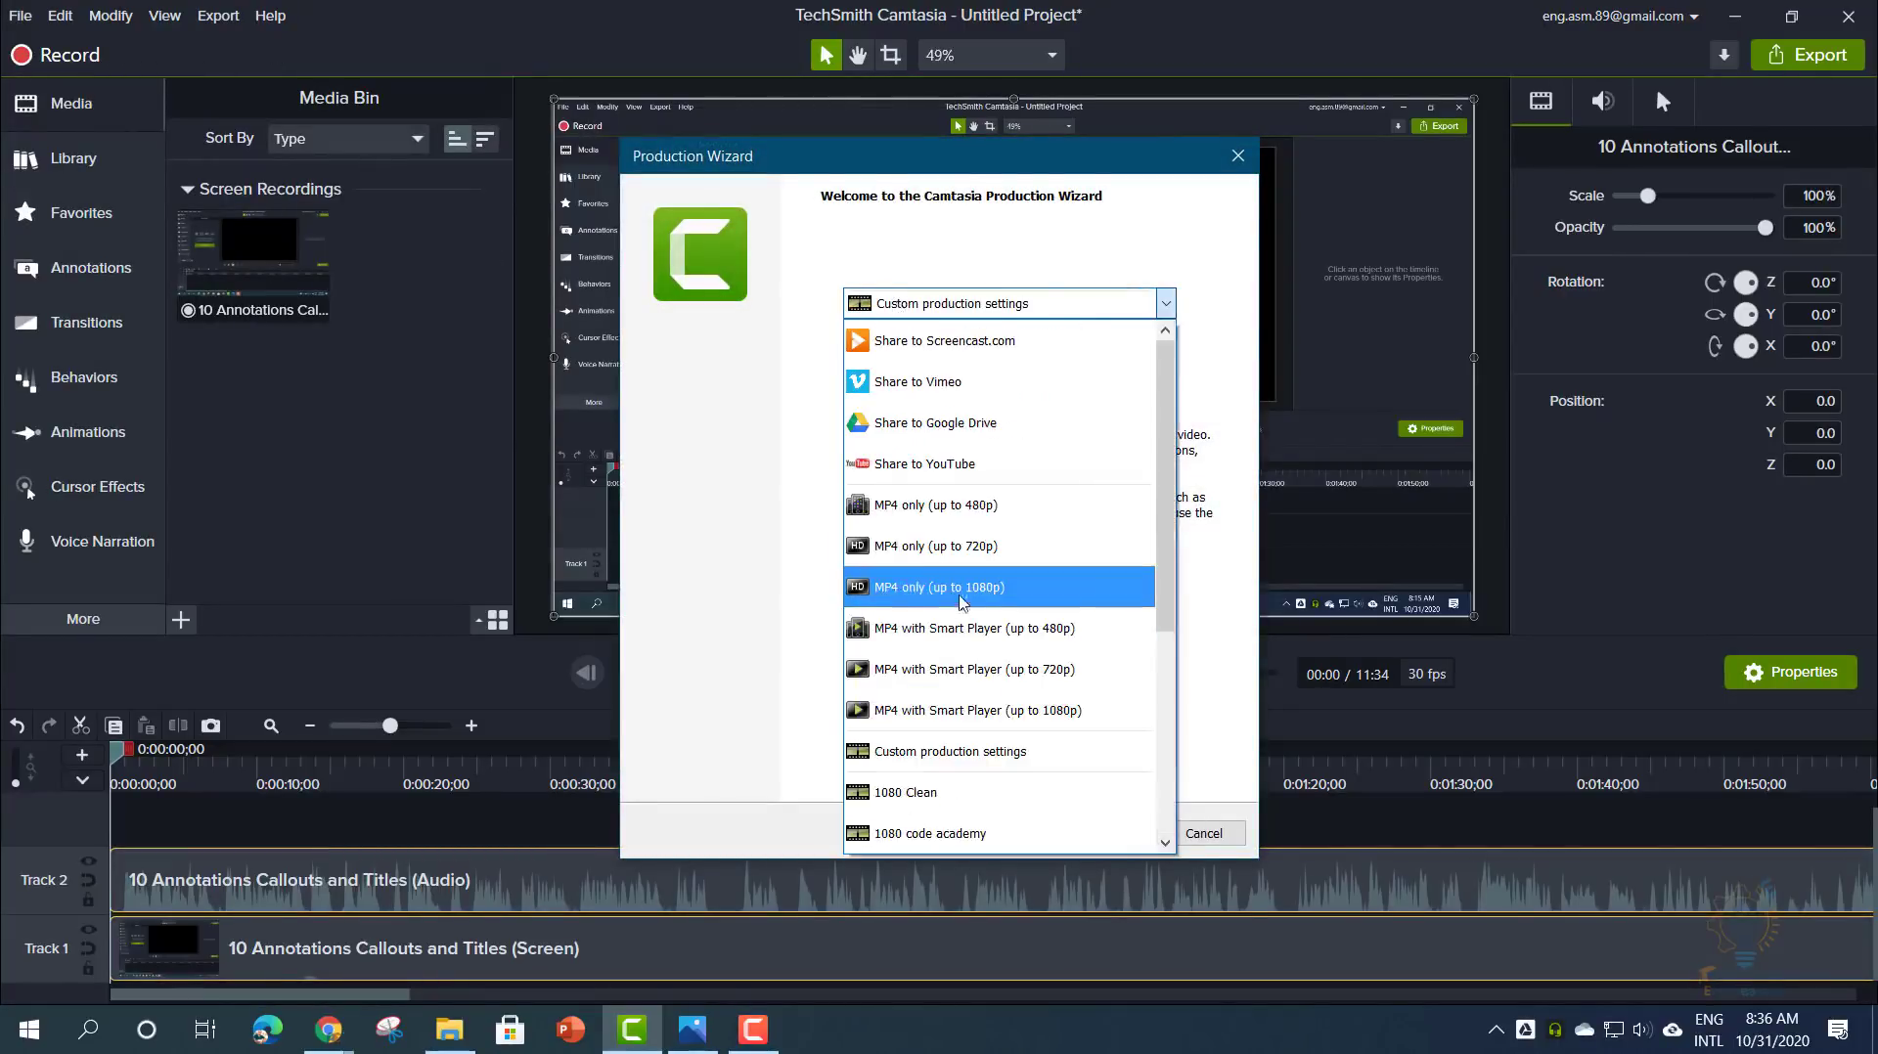
click(934, 593)
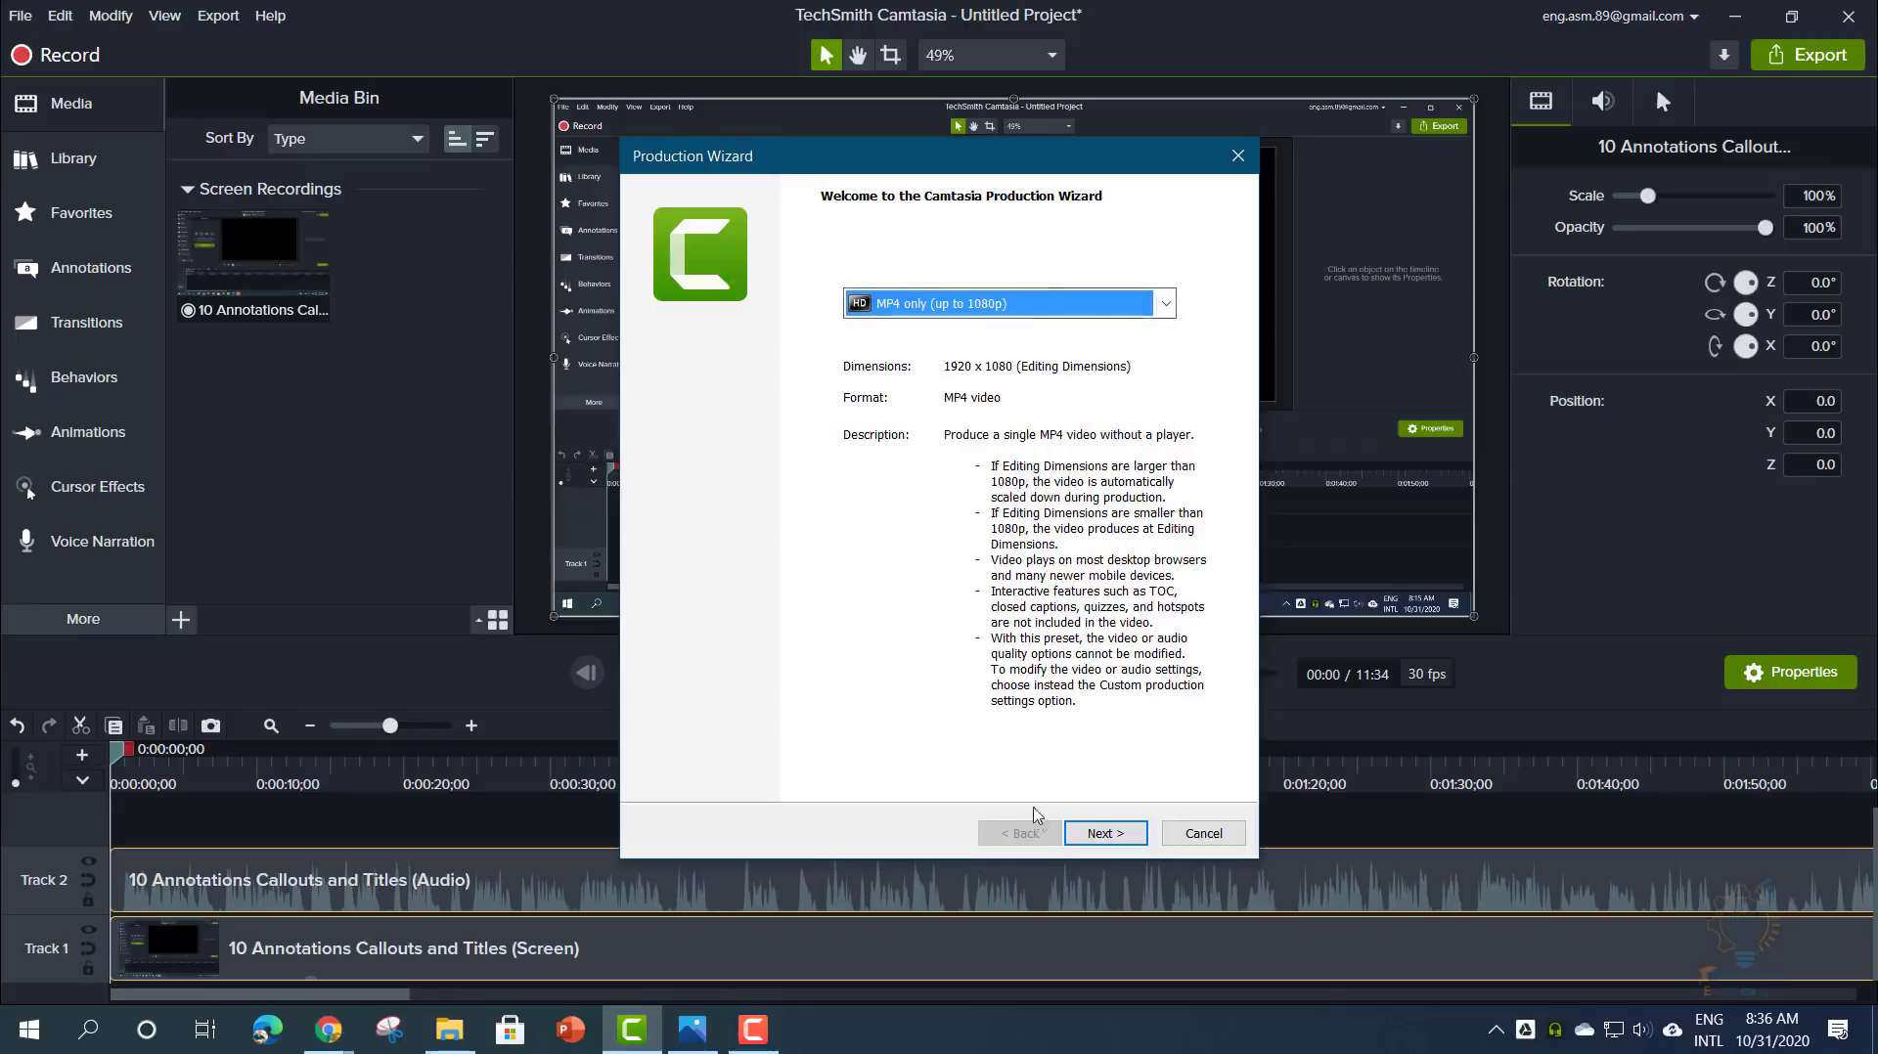
click(1093, 831)
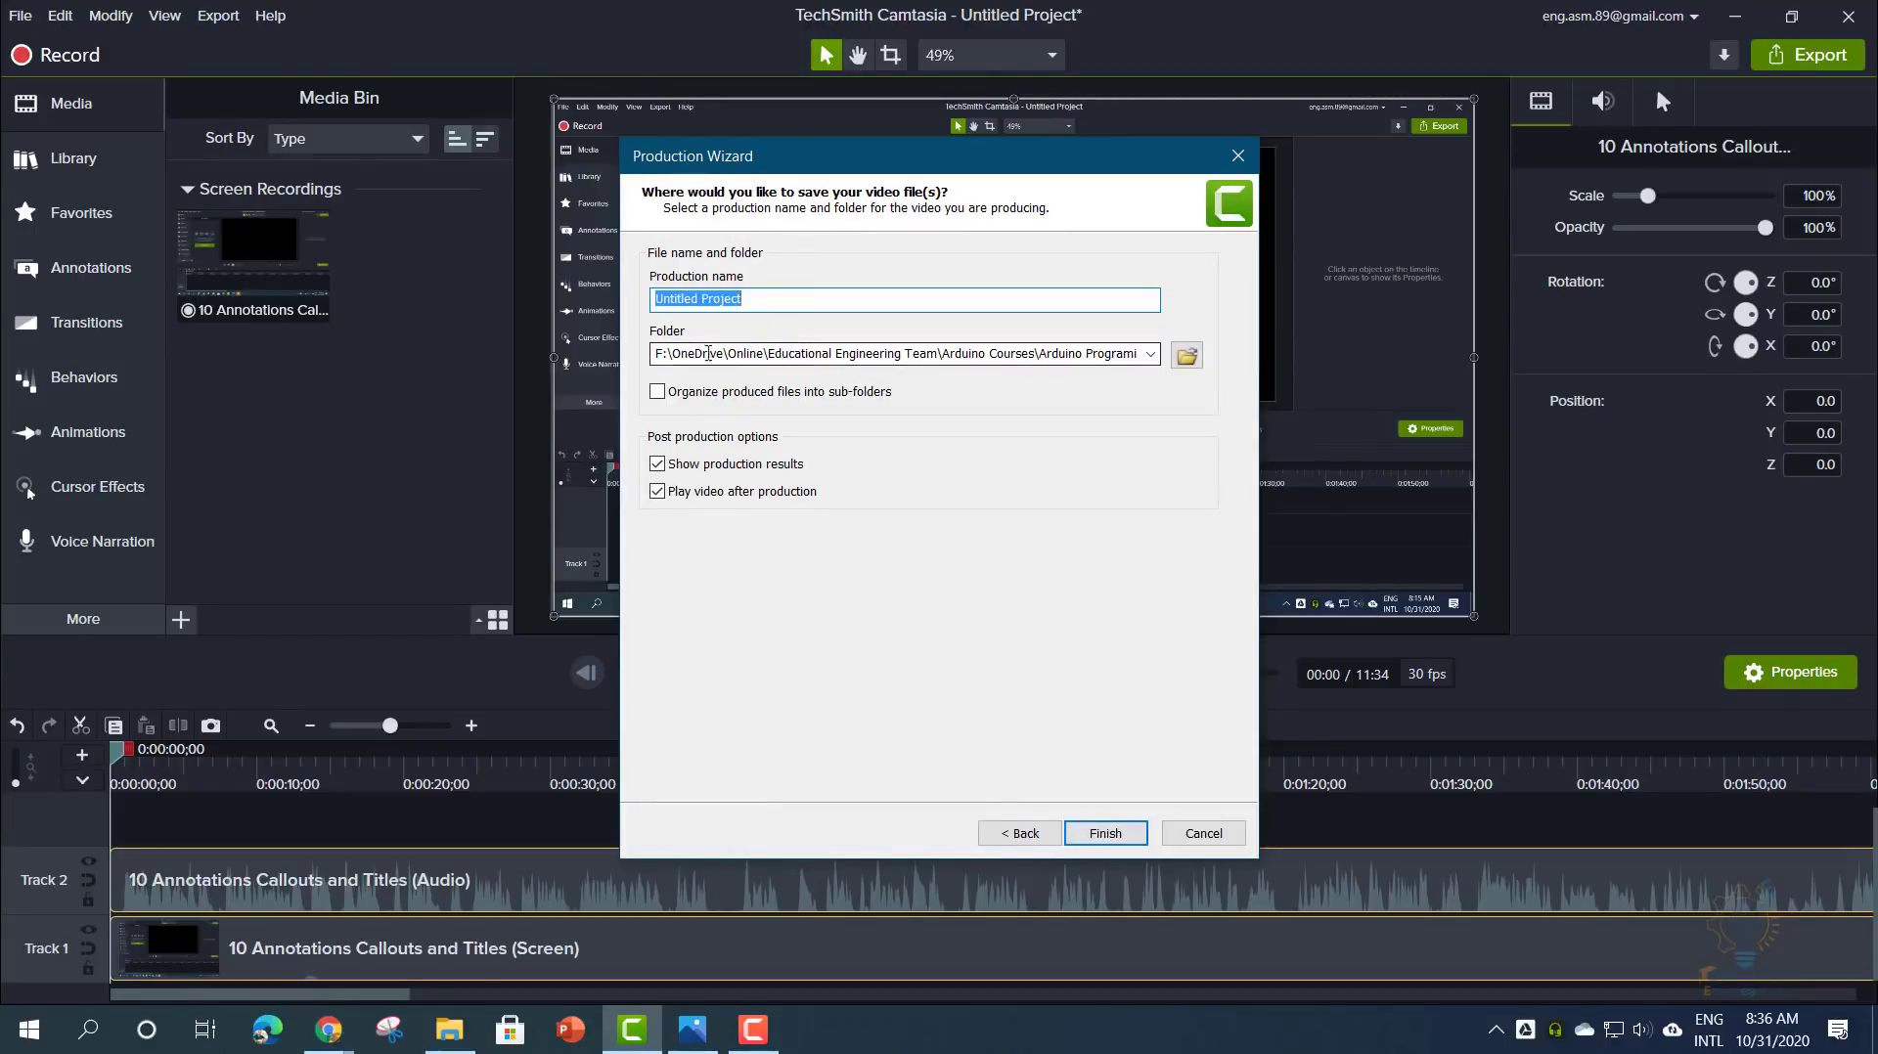
click(1104, 833)
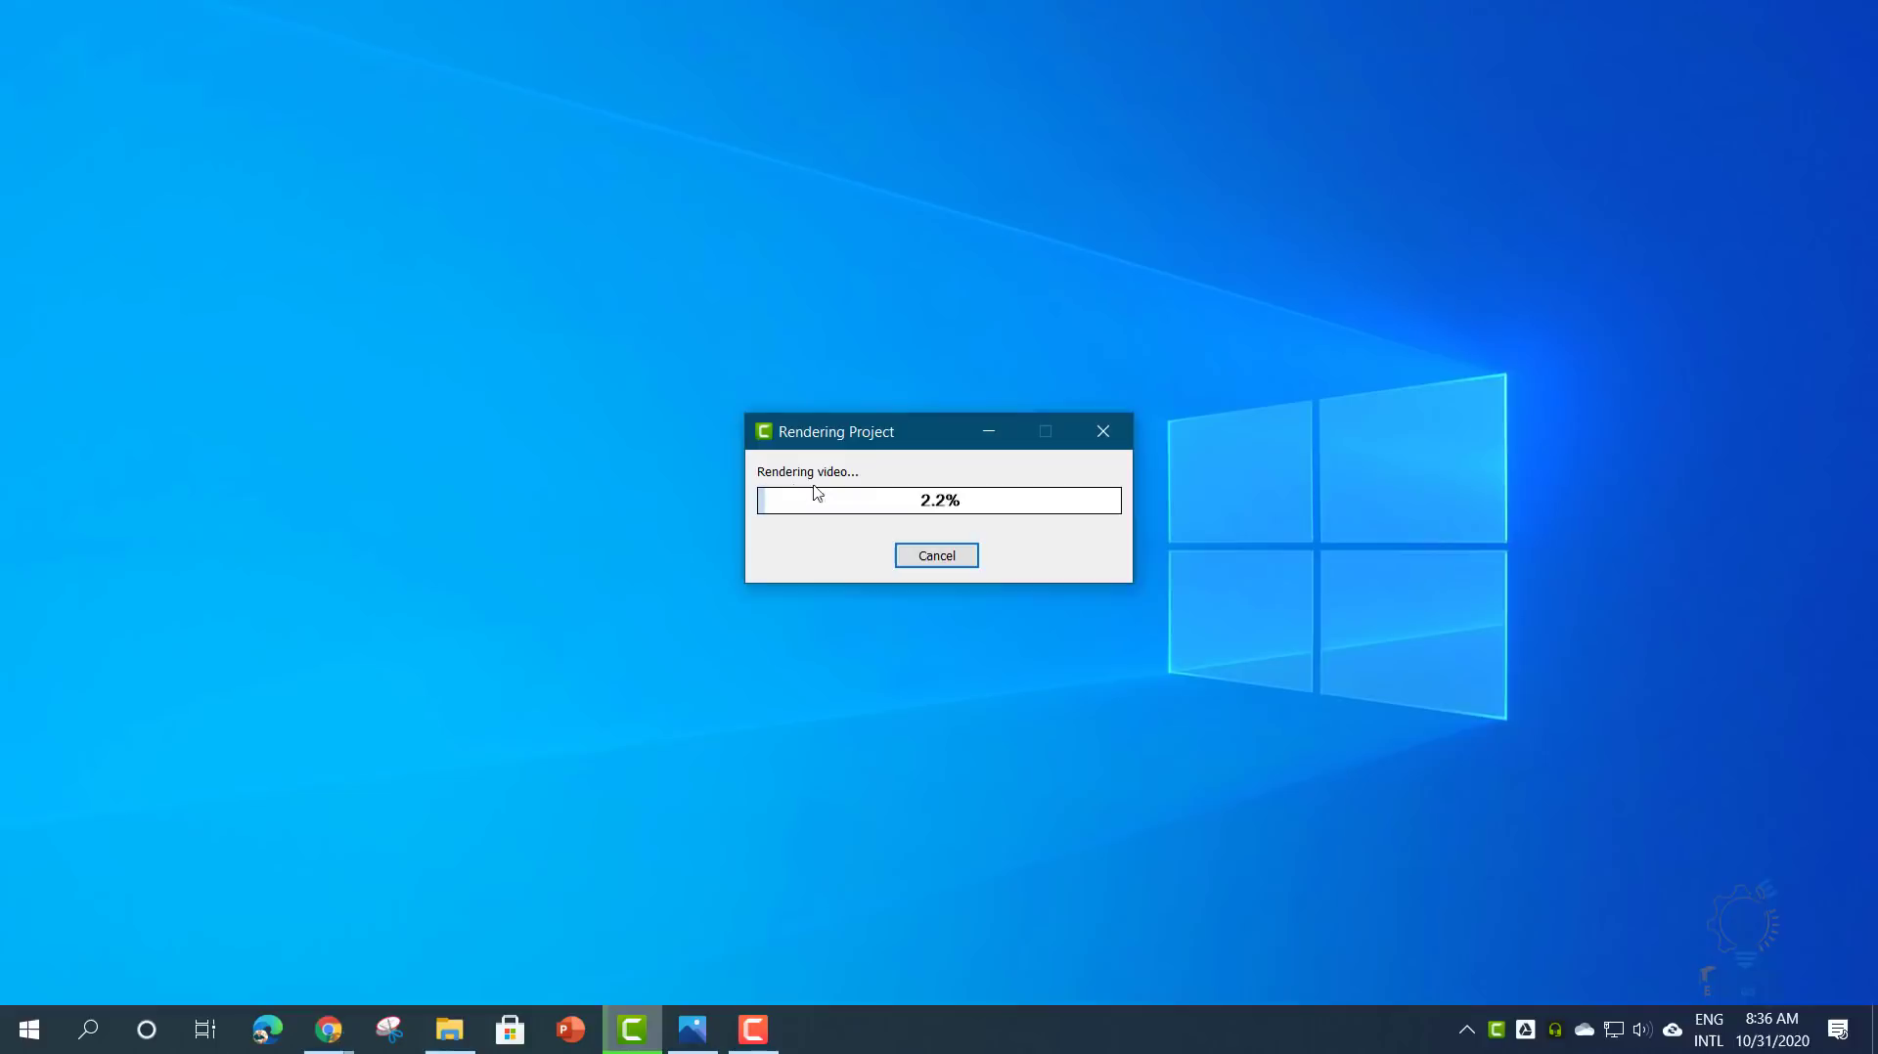
click(936, 555)
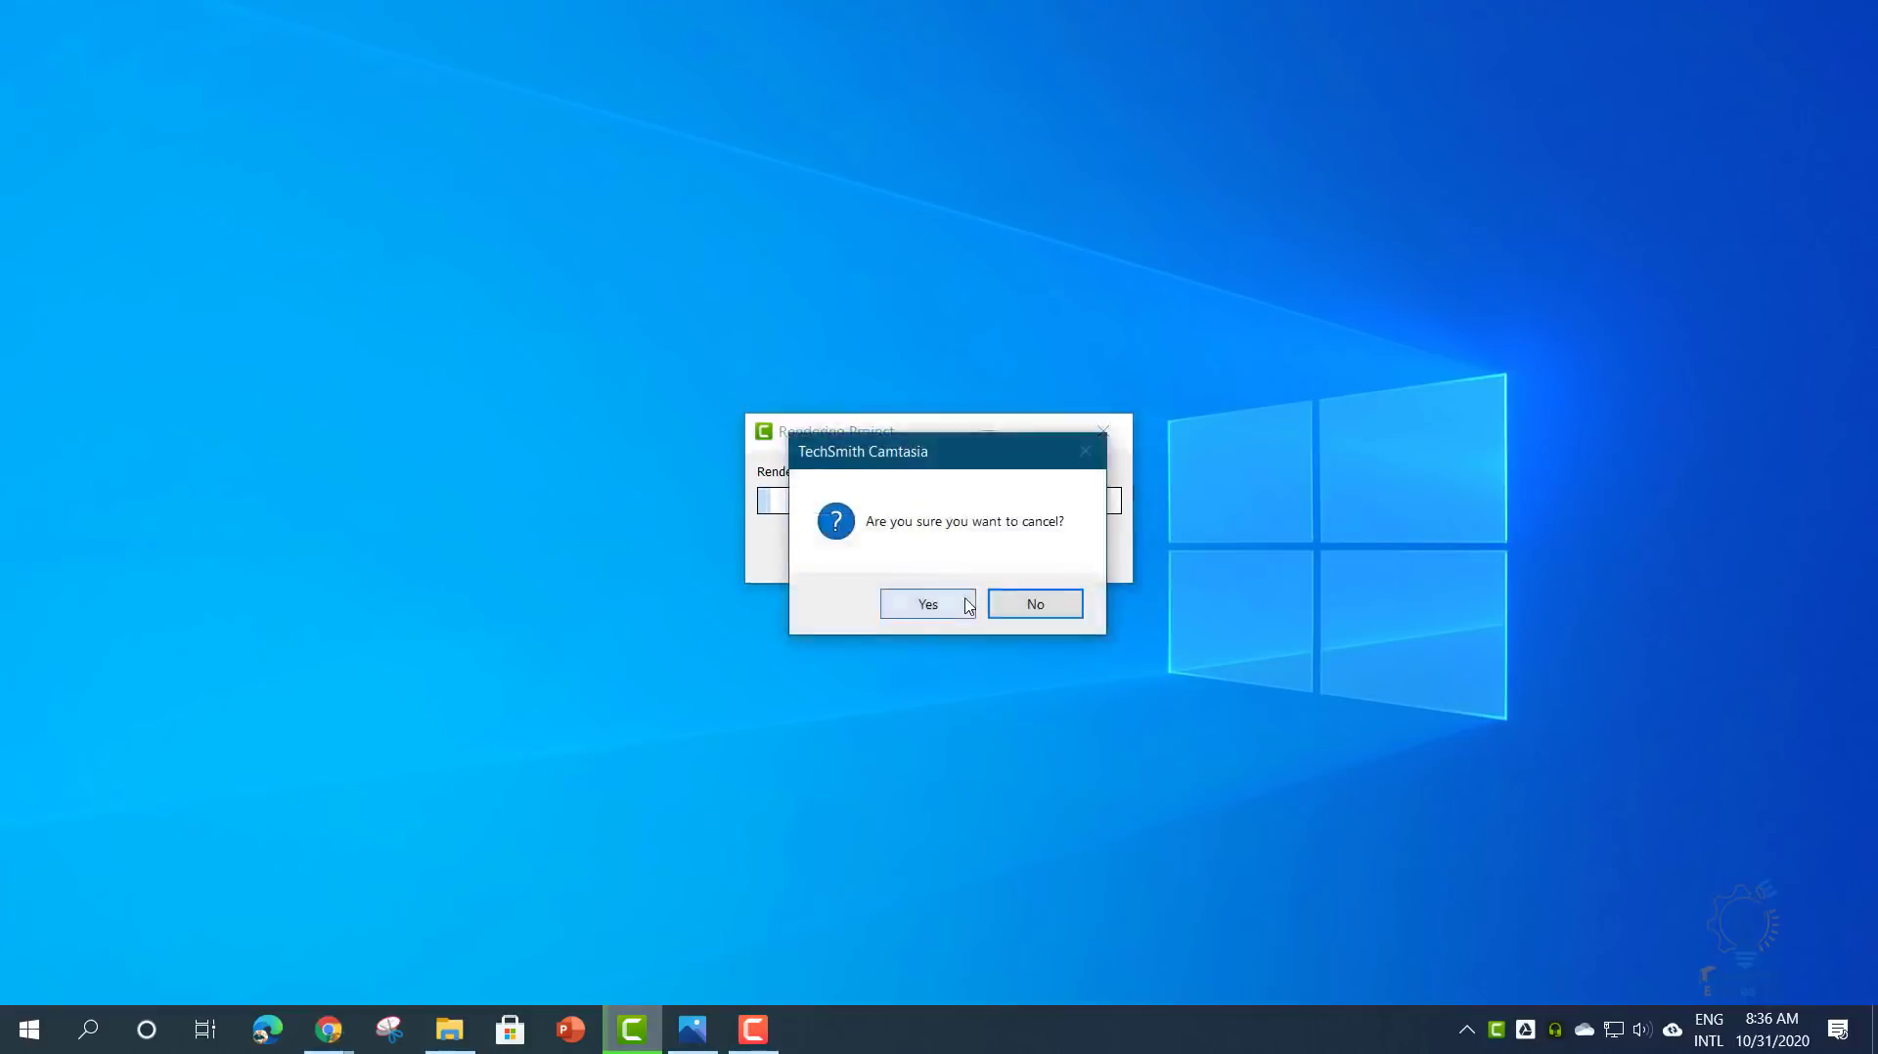
click(927, 605)
click(1237, 155)
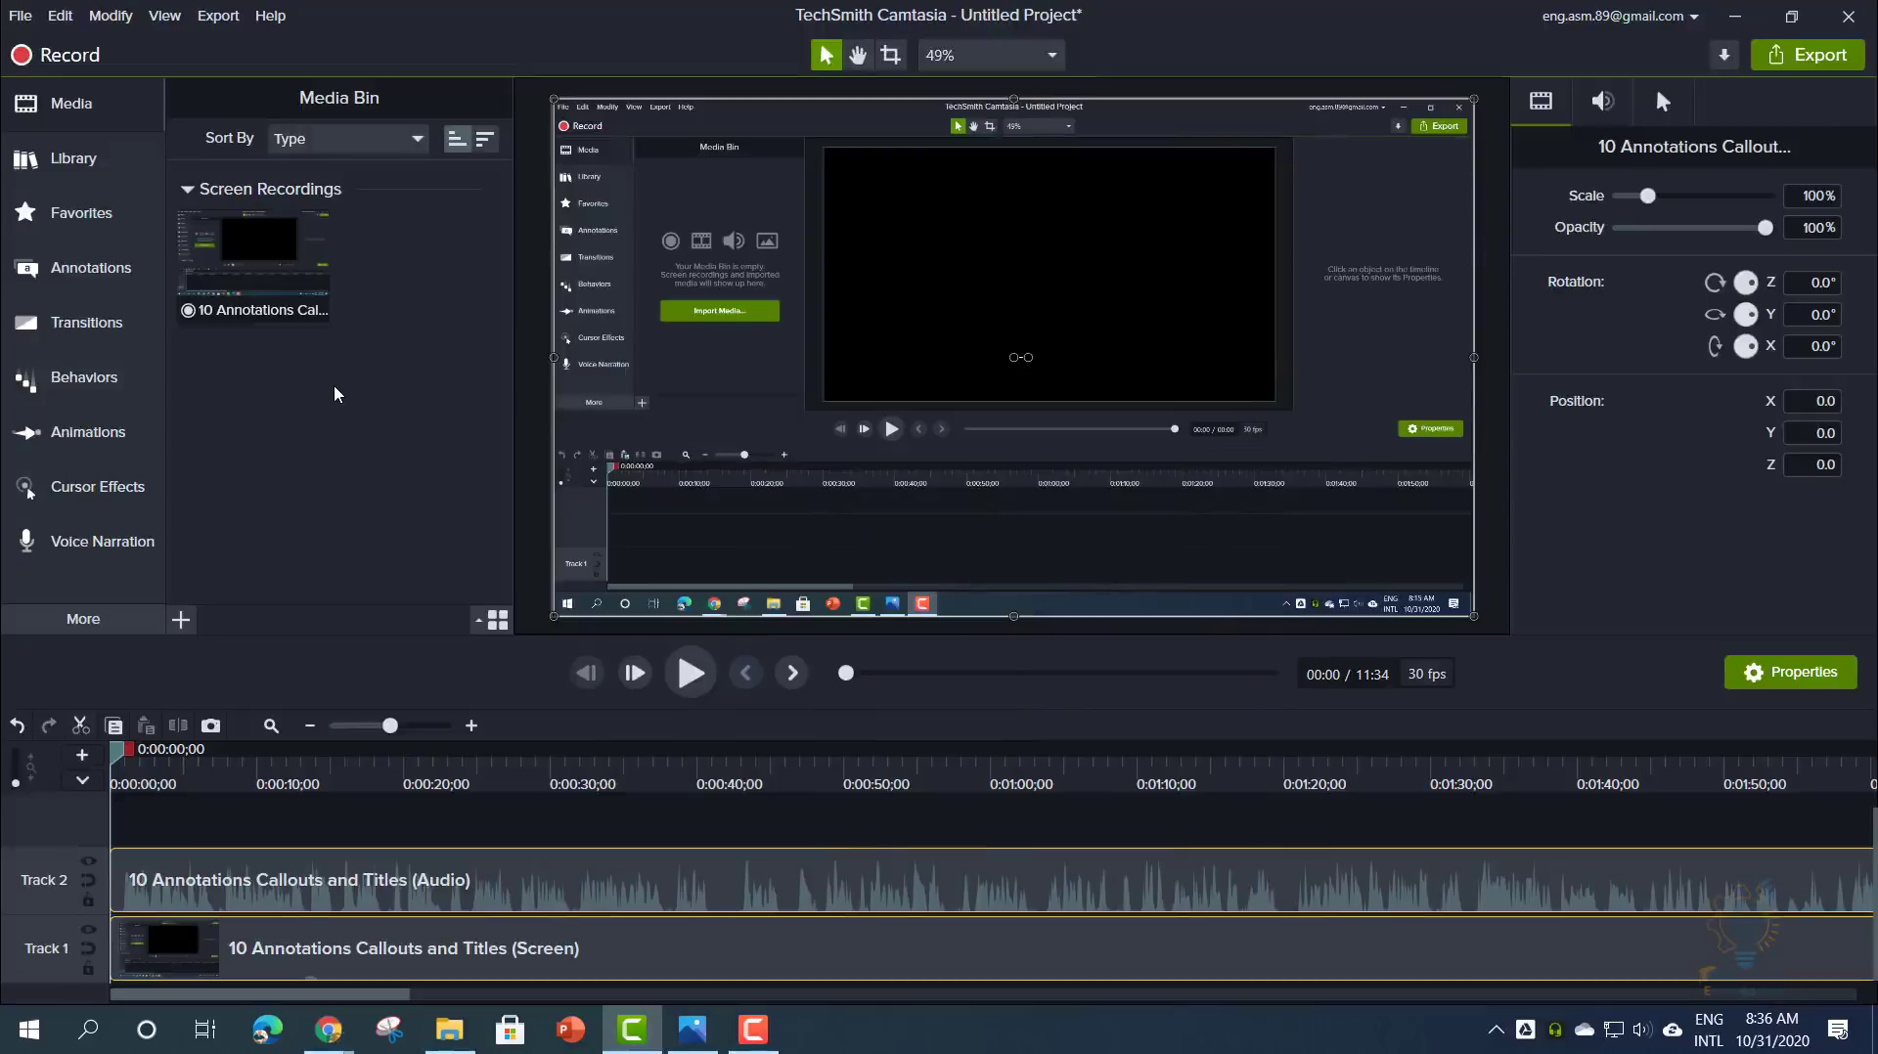
- Start a New Custom Production from the Export menu and move the Production Wizard up-left
click(225, 24)
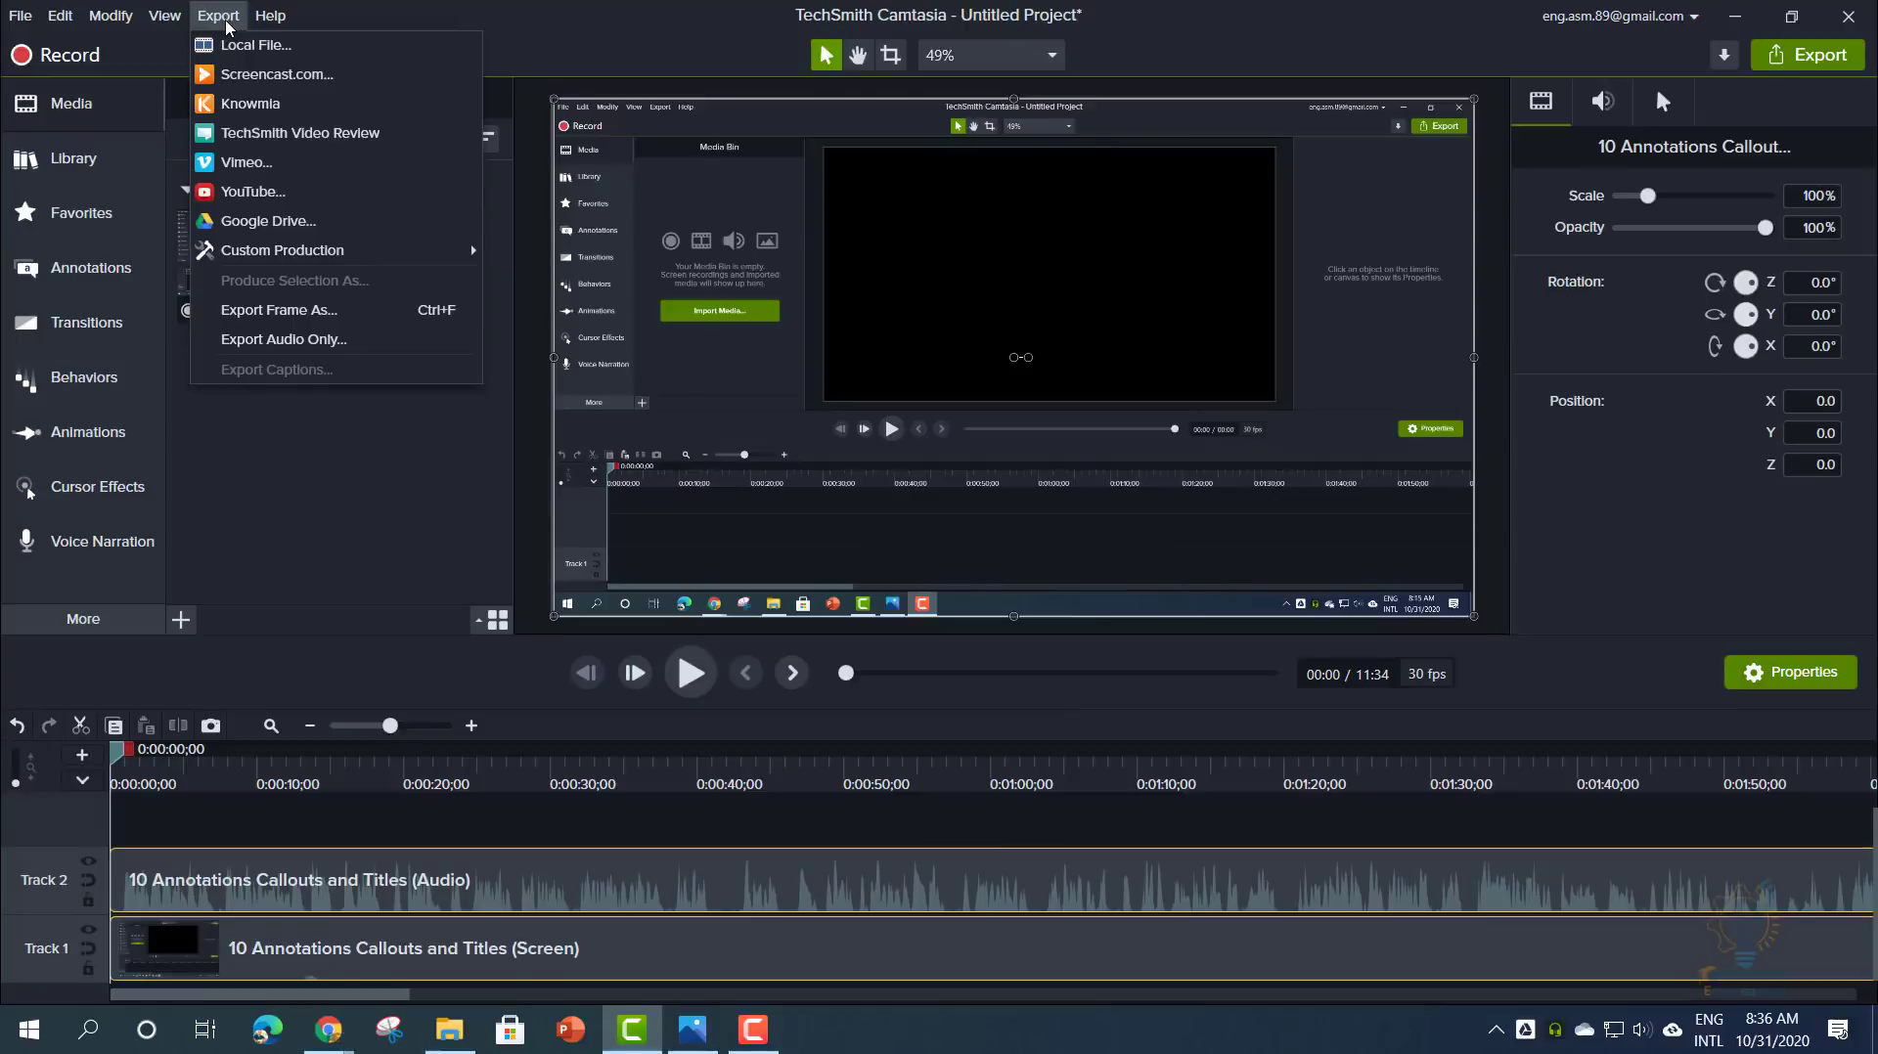
mouse_move(311, 254)
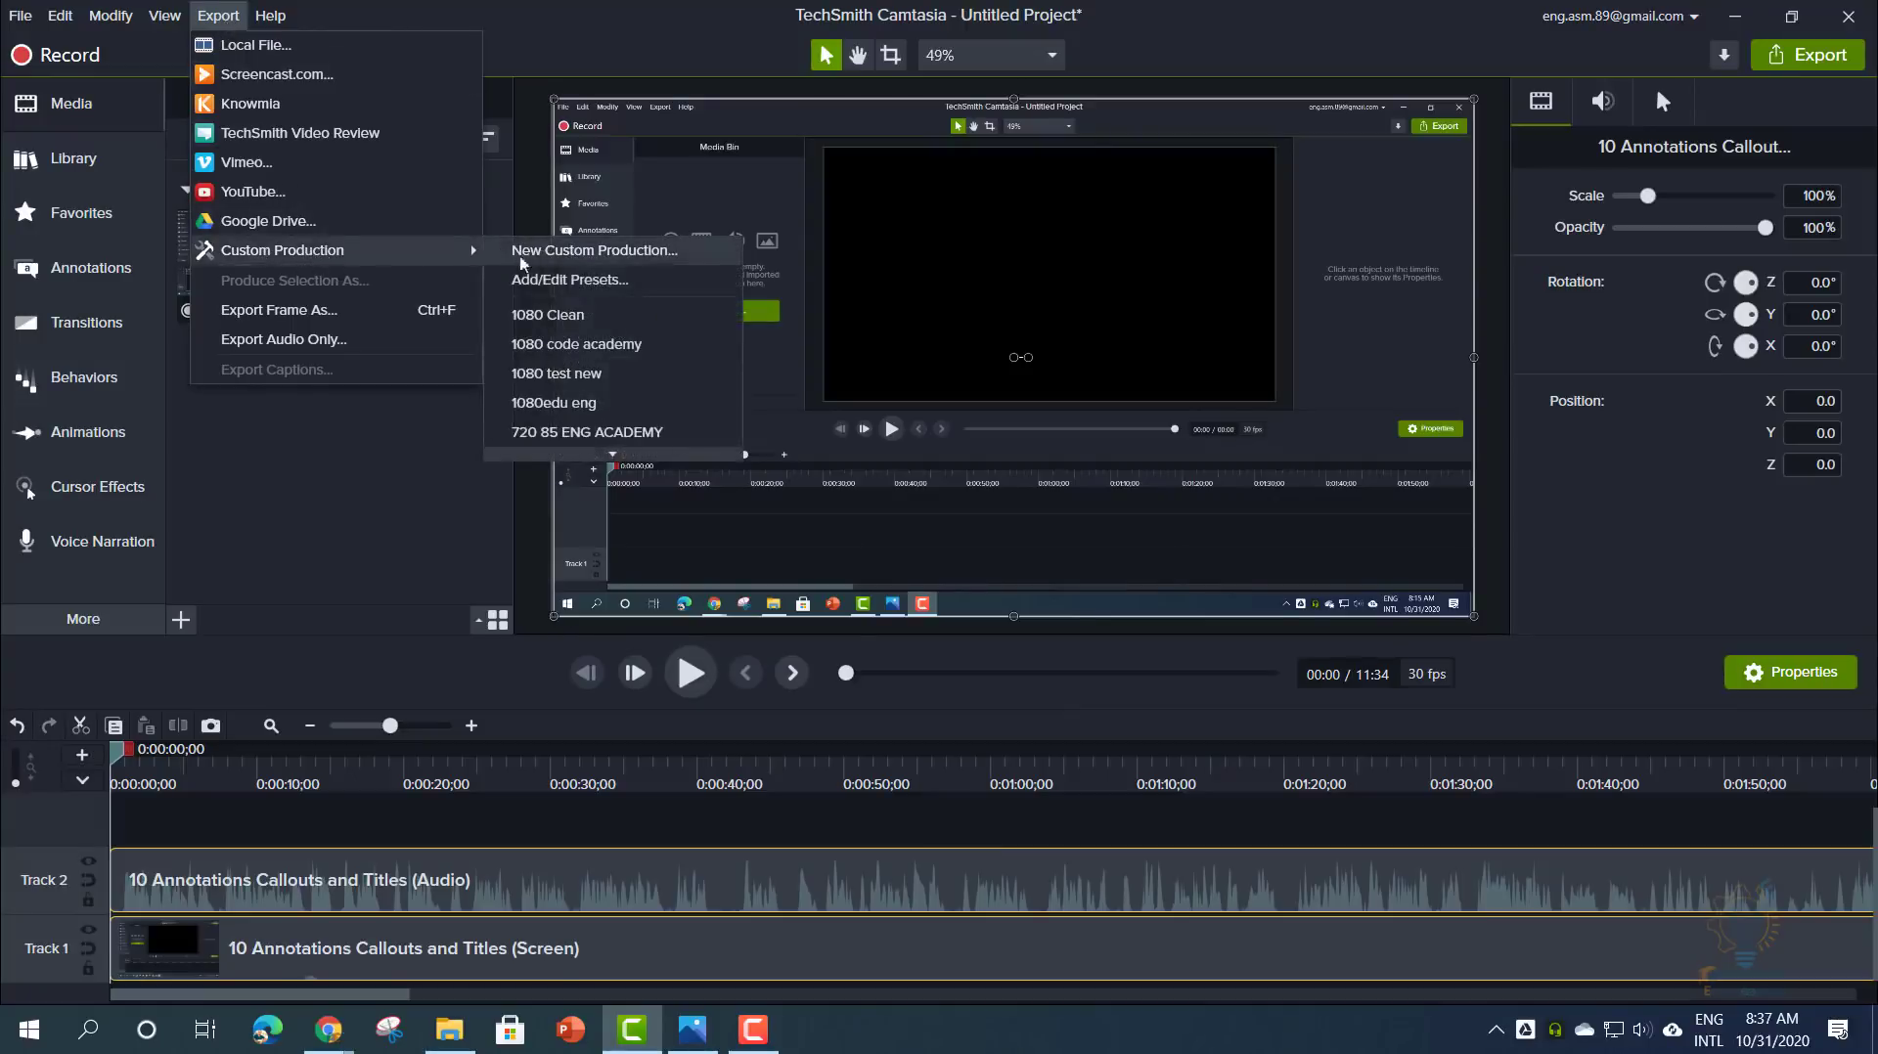
click(573, 256)
drag(889, 162, 778, 111)
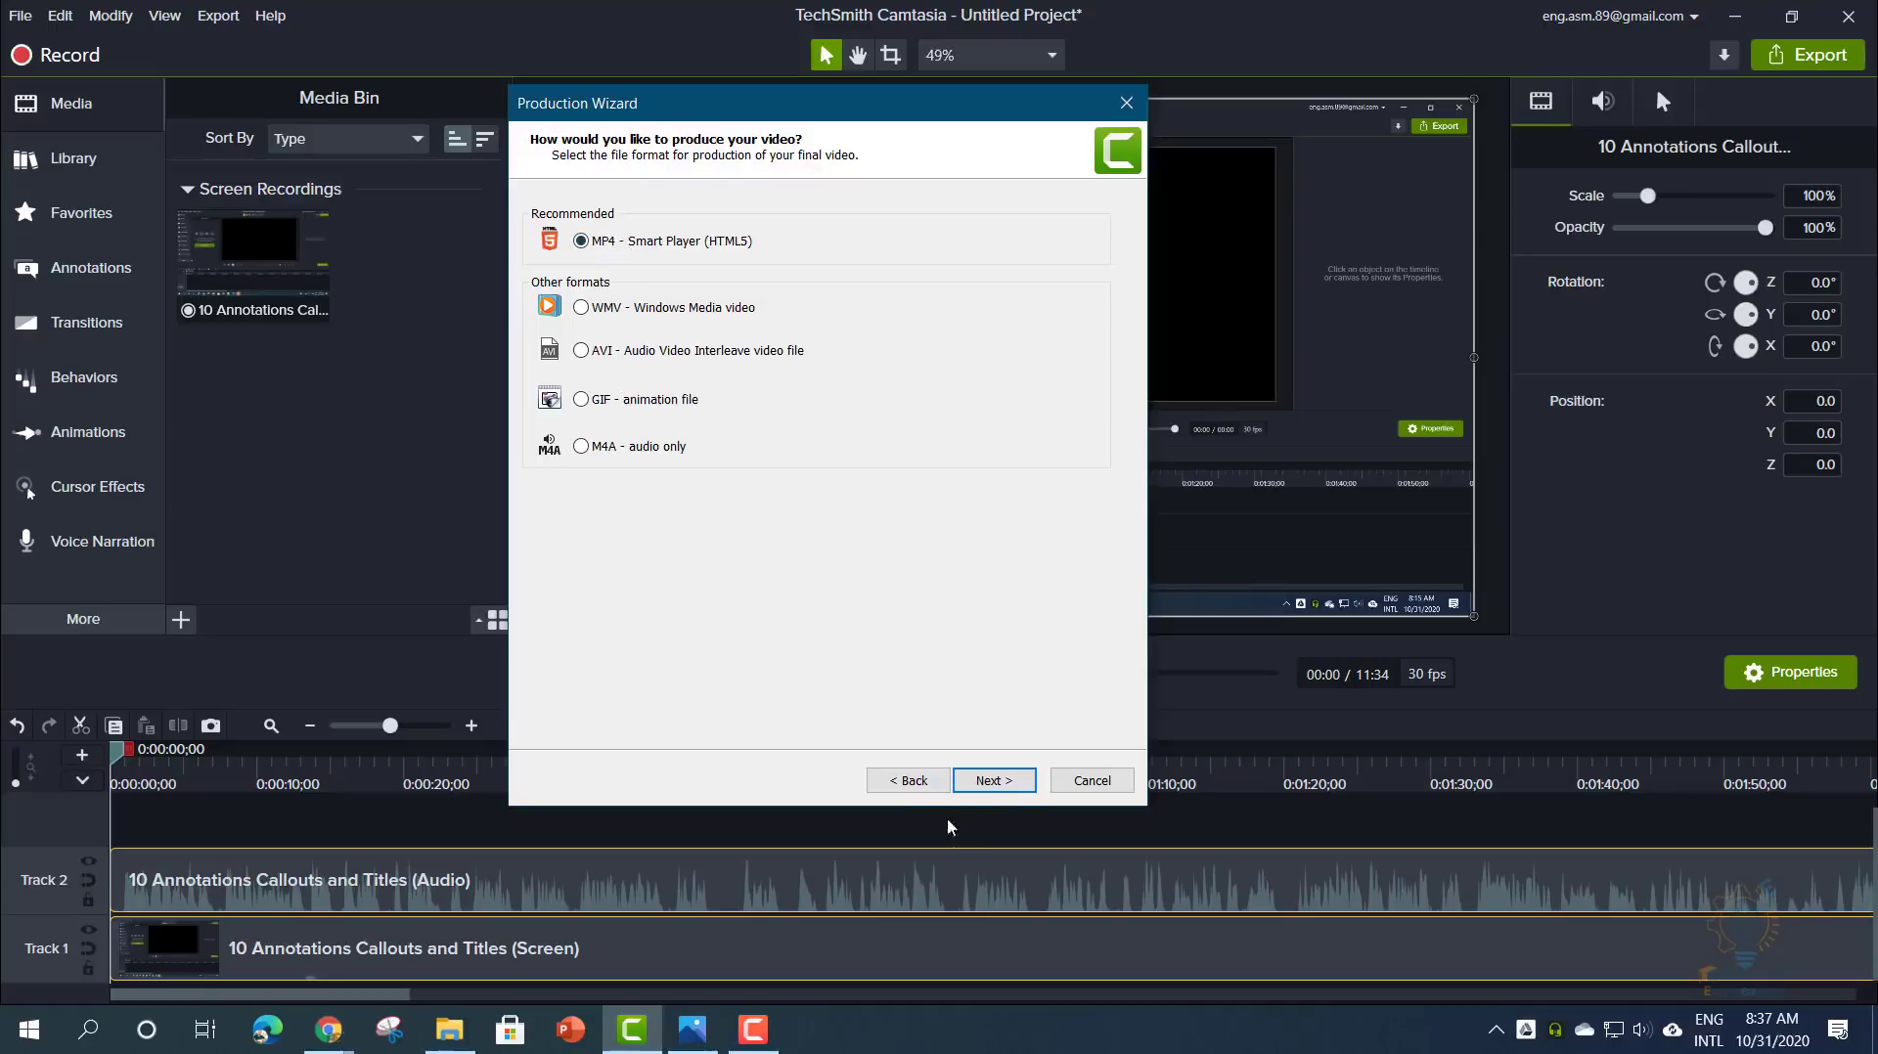
- Continue to Smart Player options, untick Produce with controller, and view the 1920 × 1080 size
click(994, 780)
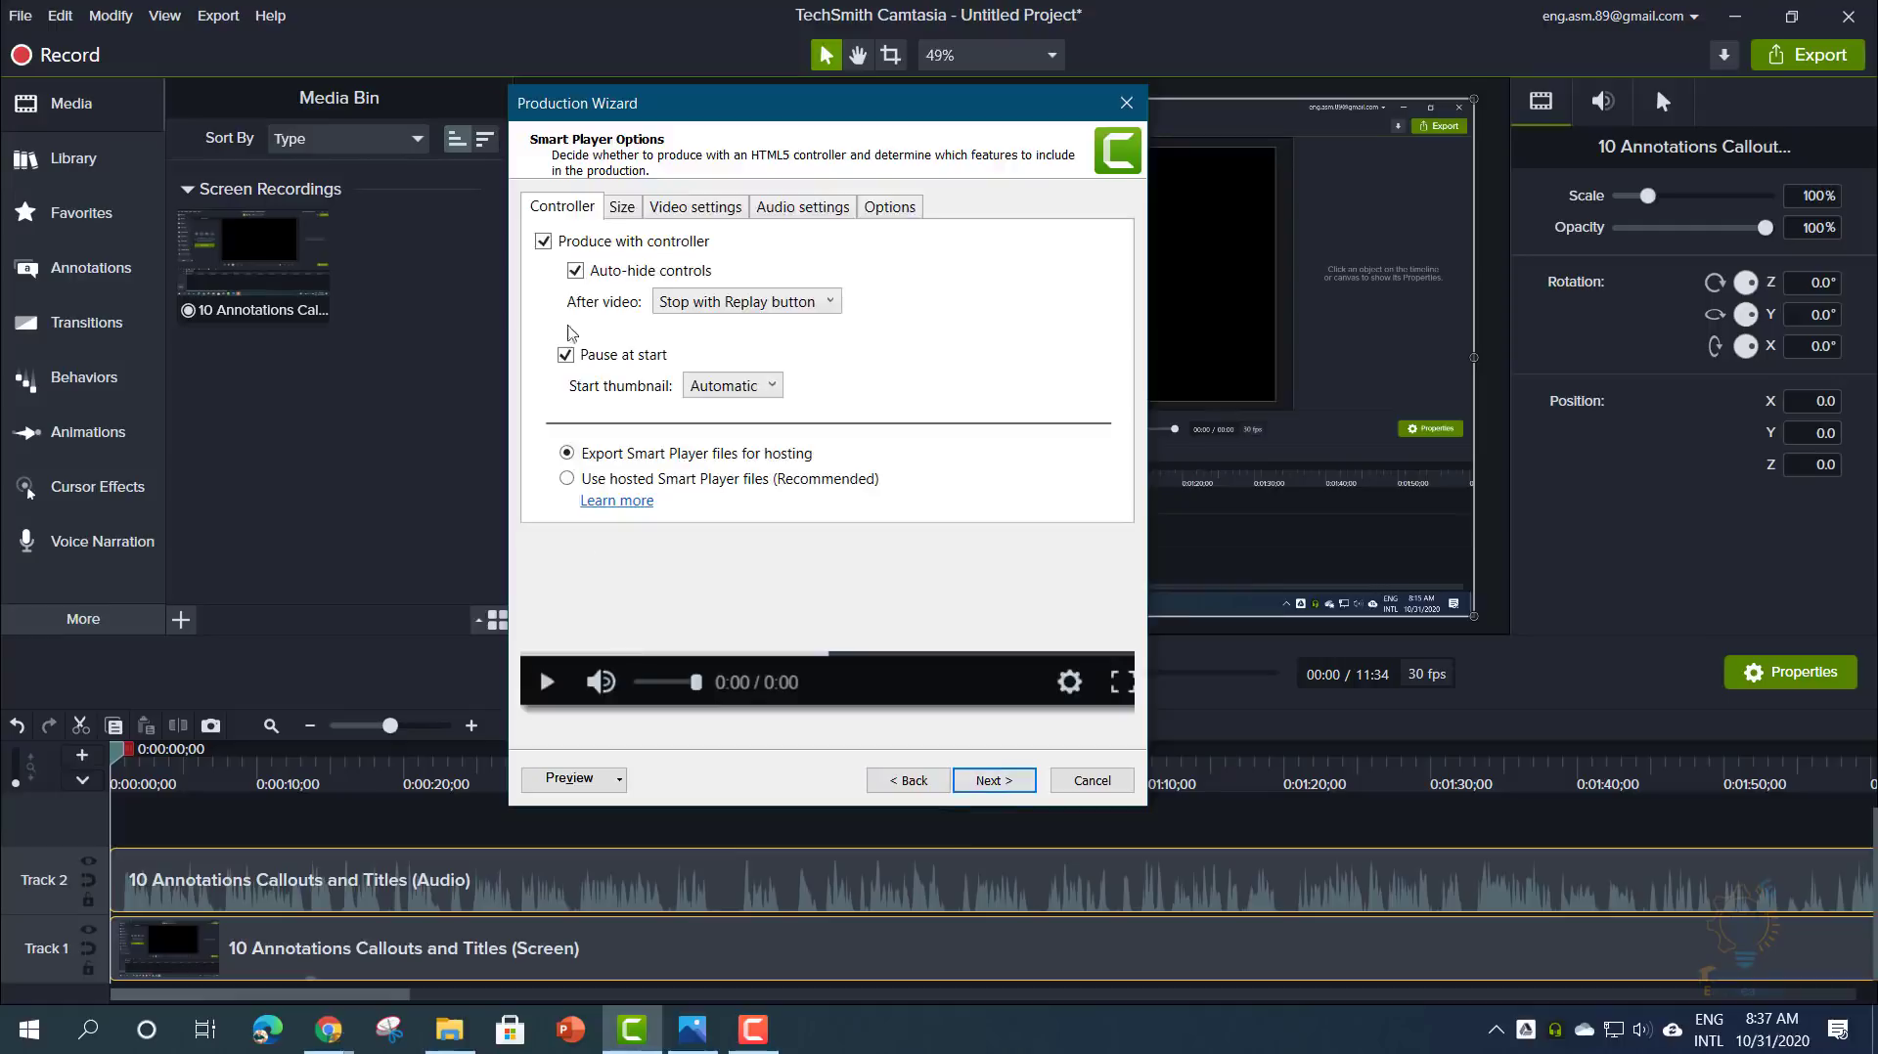
click(662, 245)
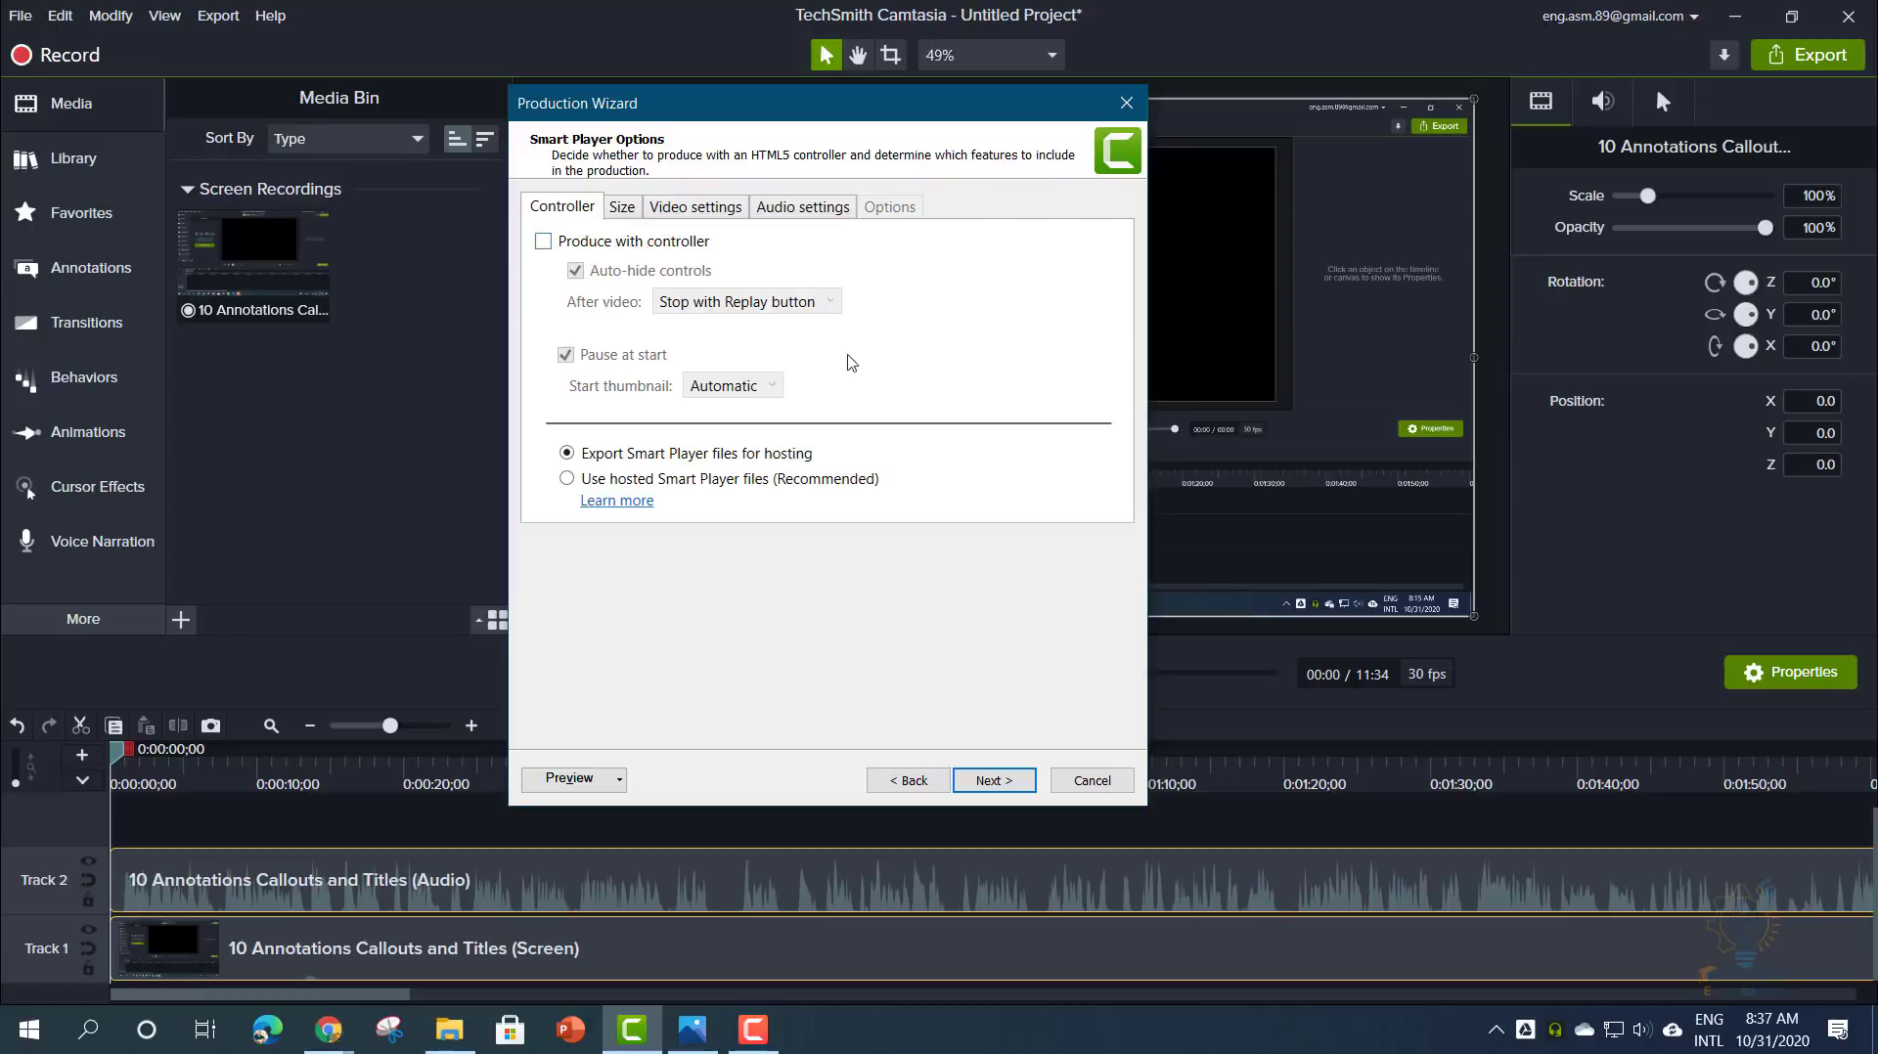
click(621, 208)
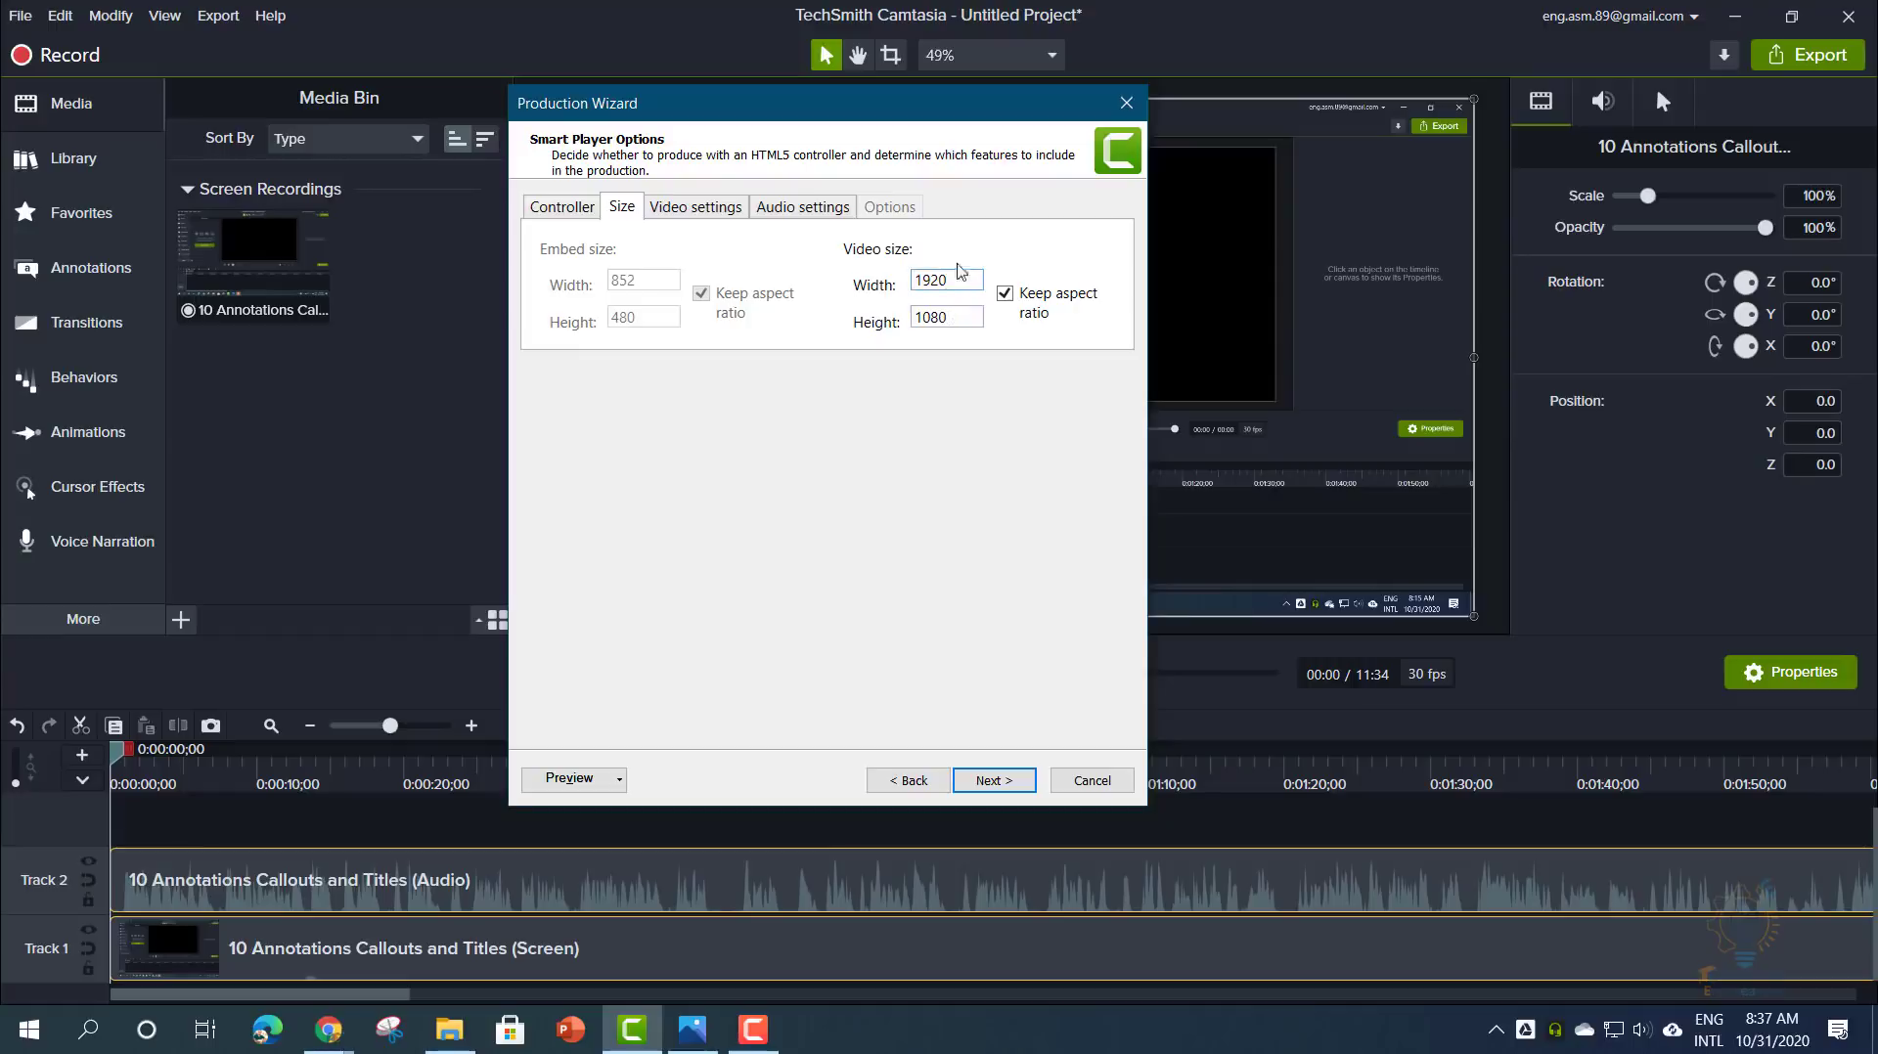
- Set the video encoding quality slider to 74%
click(712, 208)
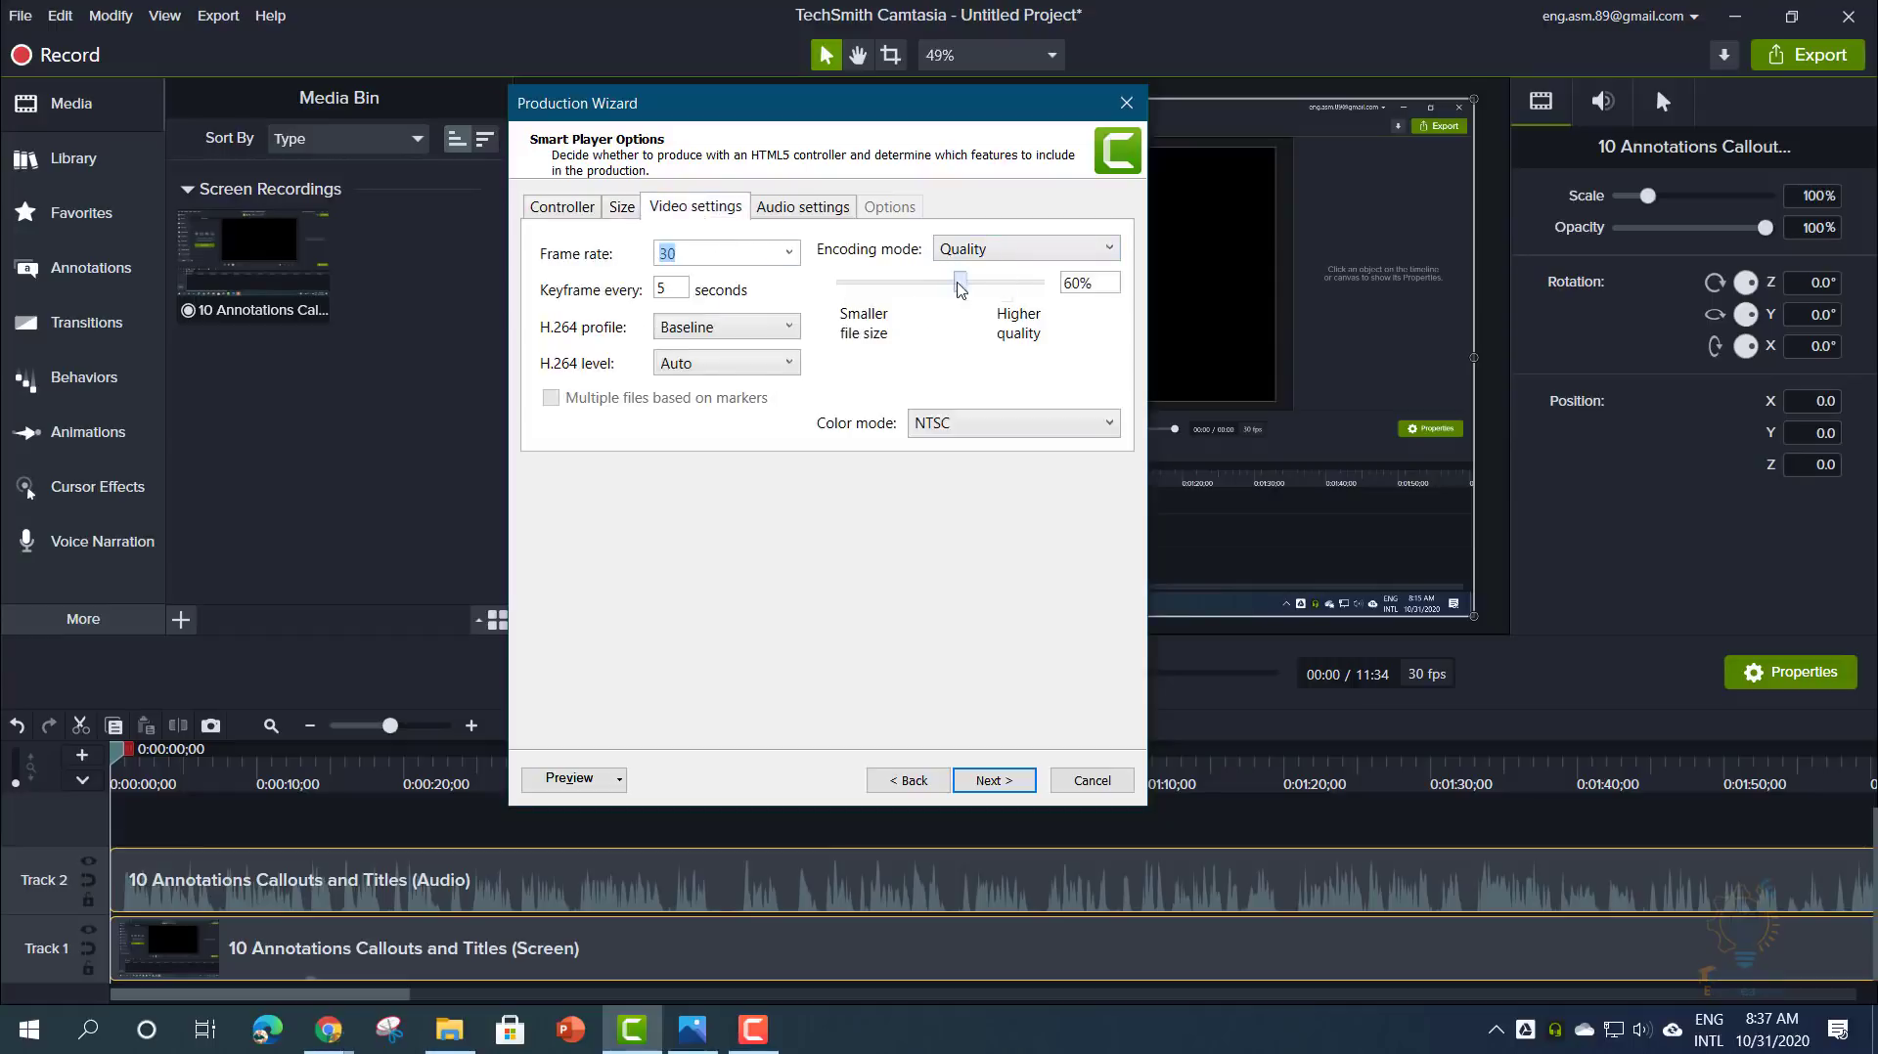
drag(961, 282, 1054, 295)
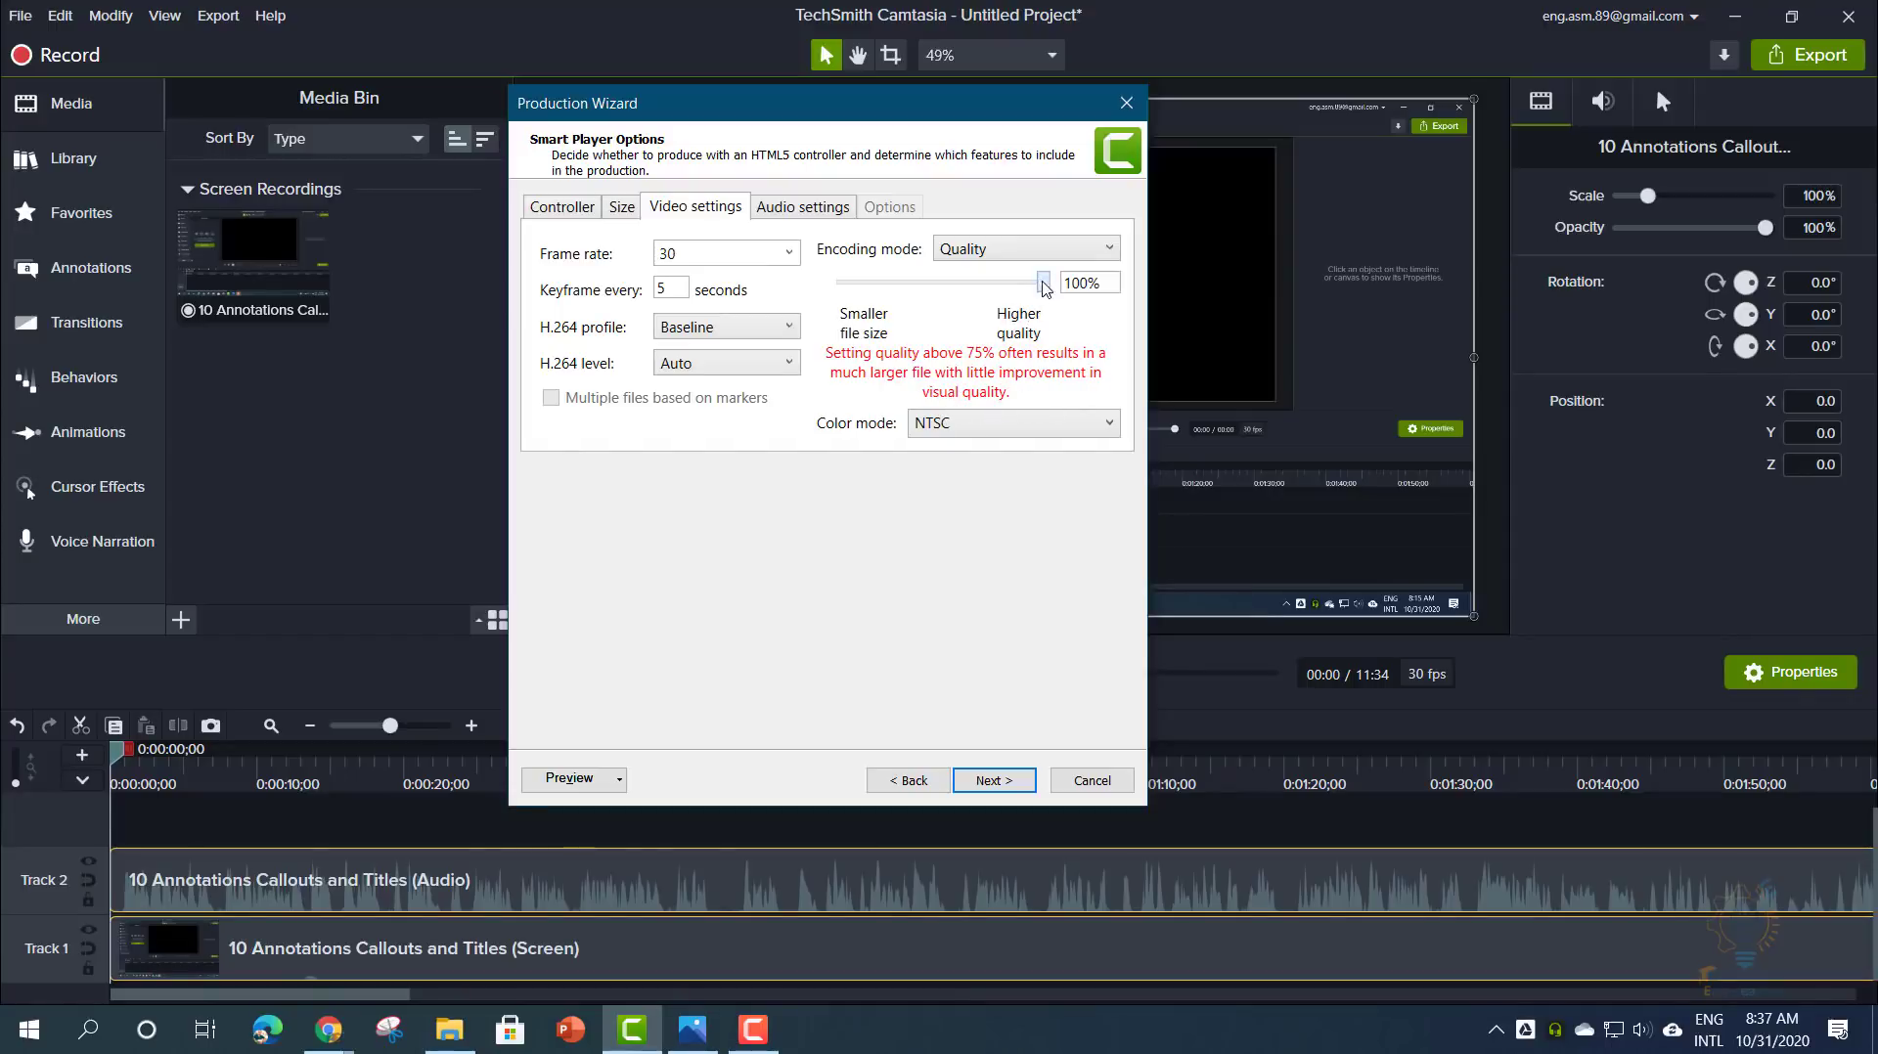
drag(1045, 286, 990, 296)
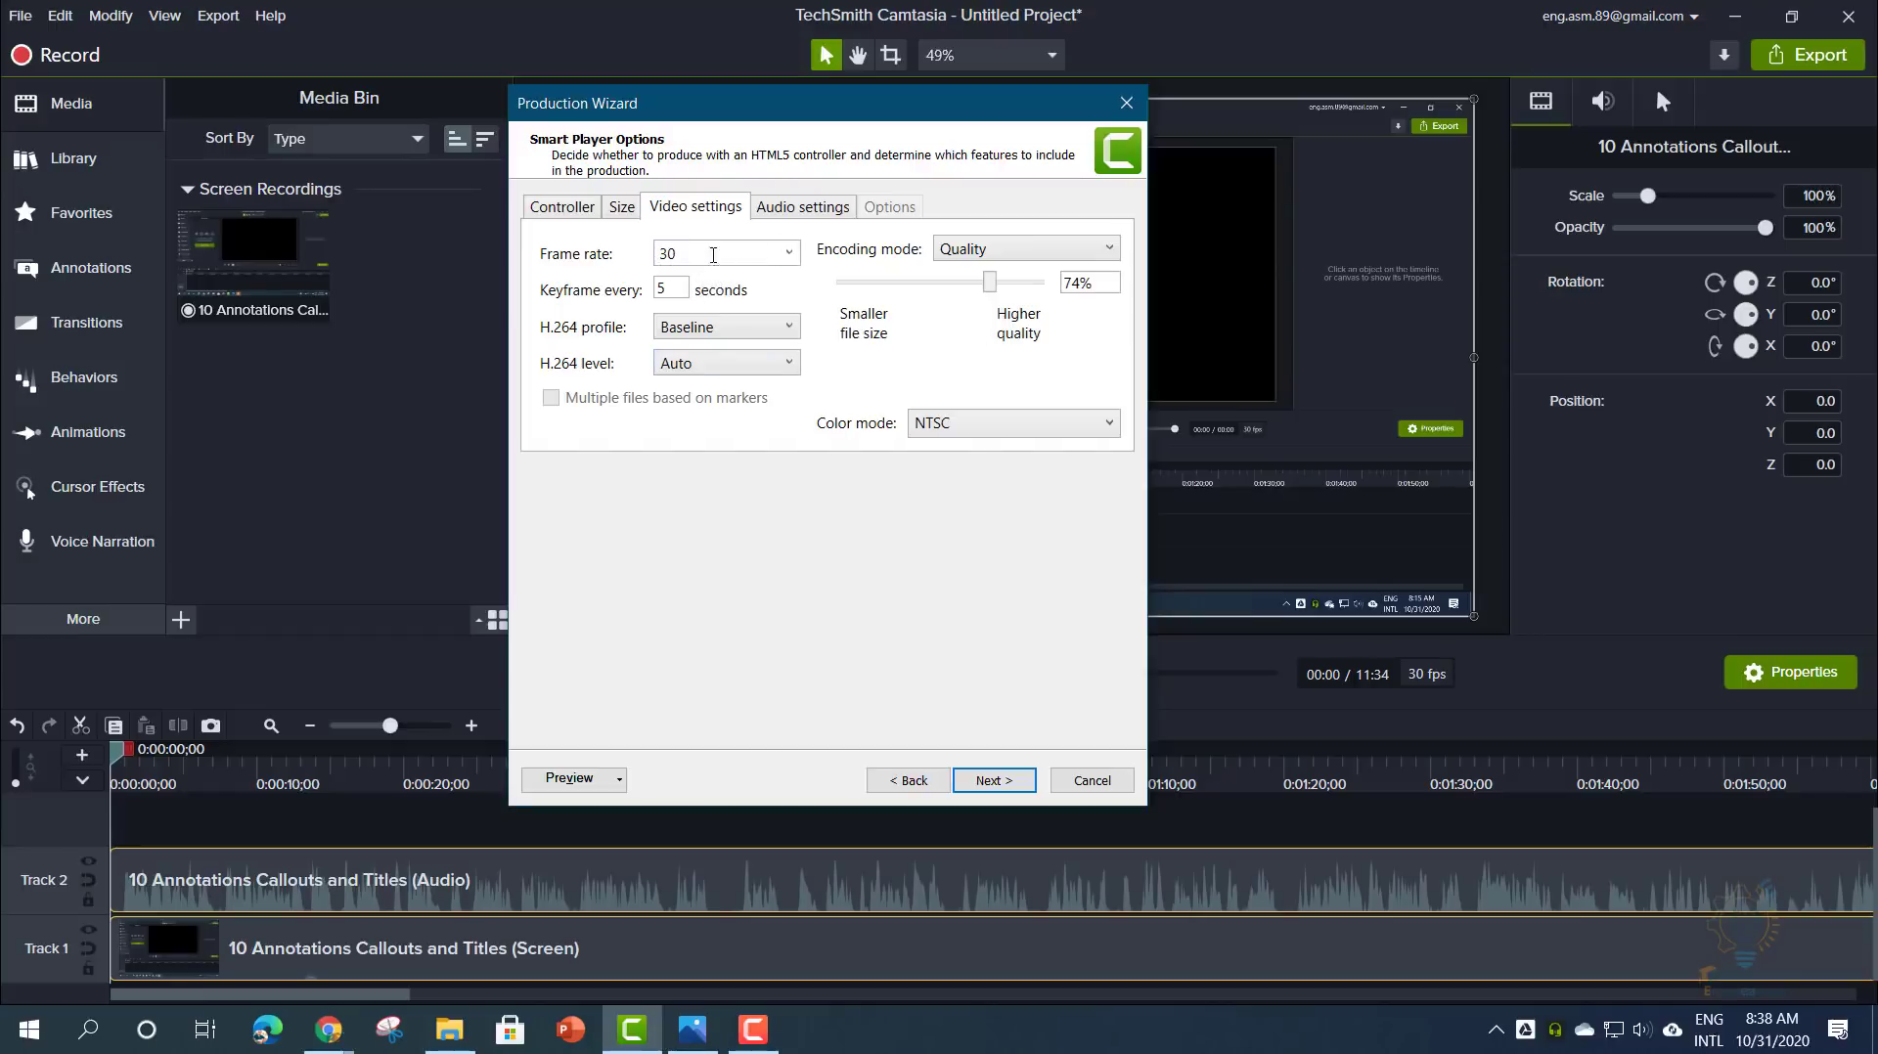
- Keep the audio bit rate at 128 kbps and advance to the Video Options page
click(826, 204)
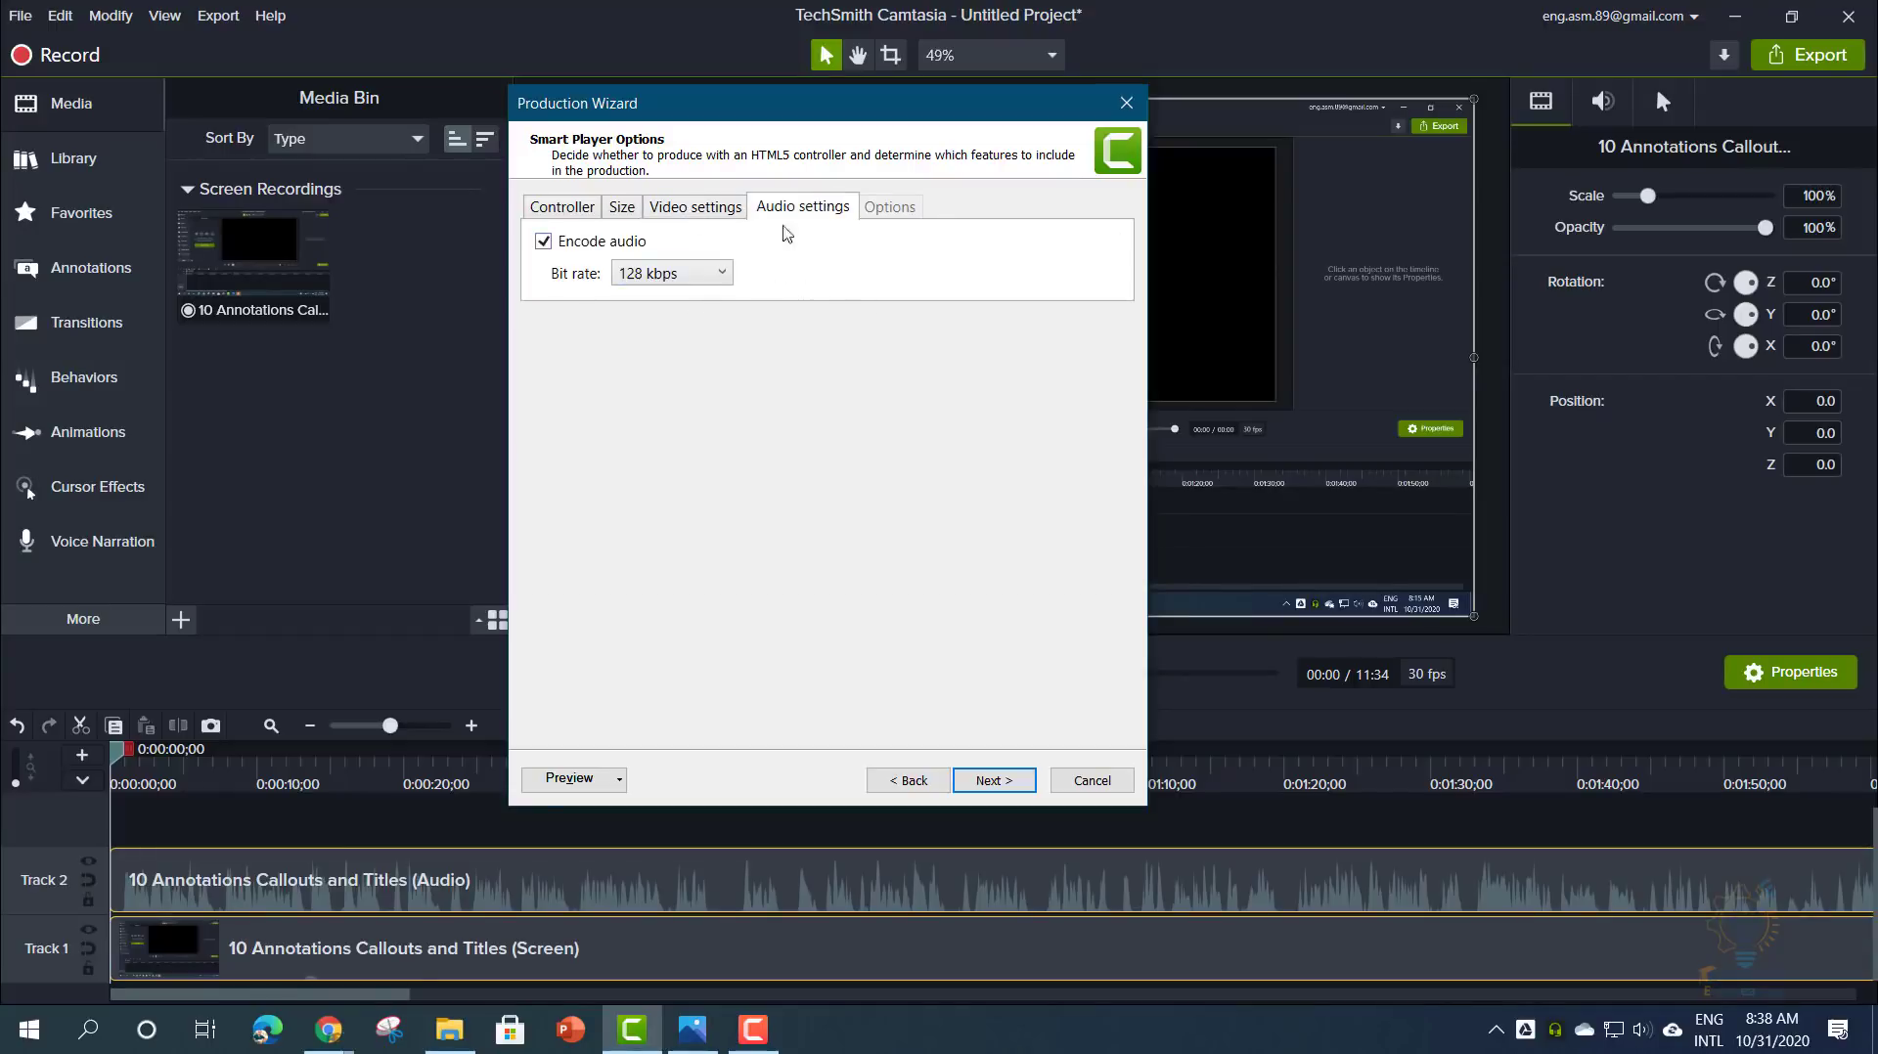
click(660, 274)
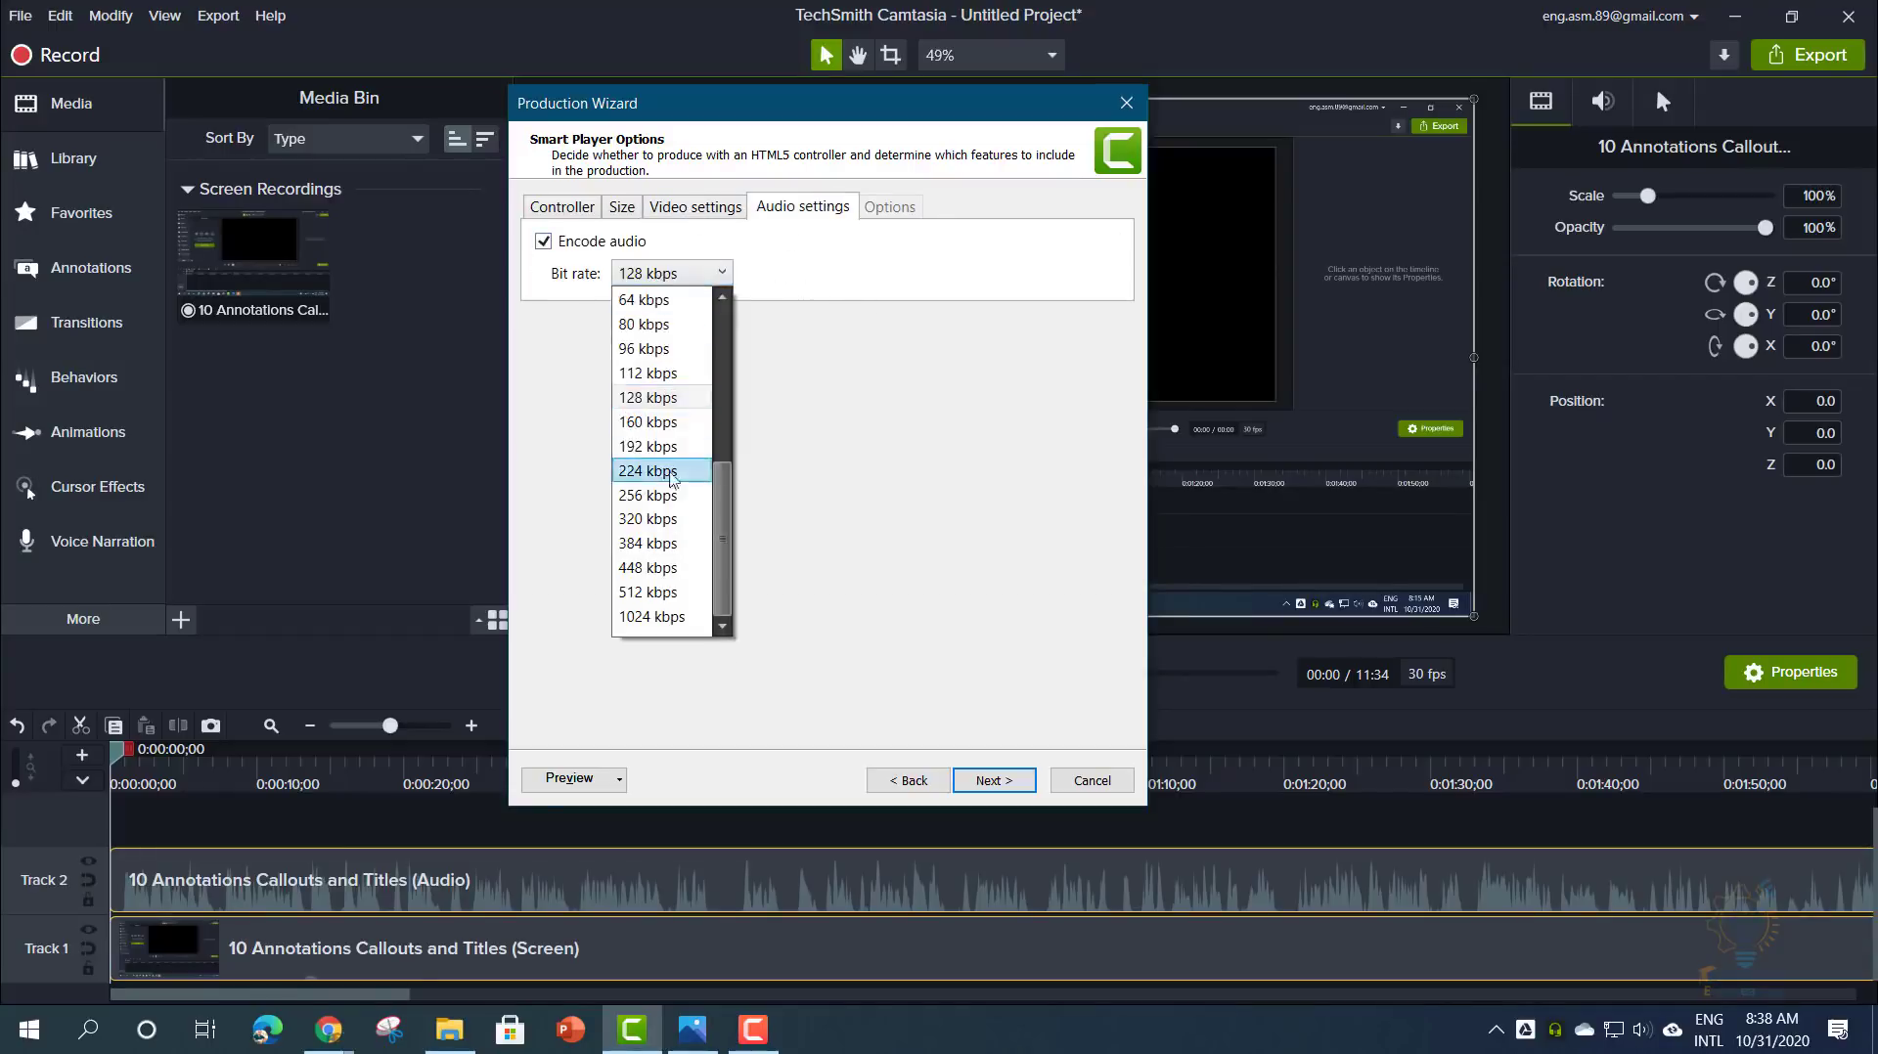
click(949, 411)
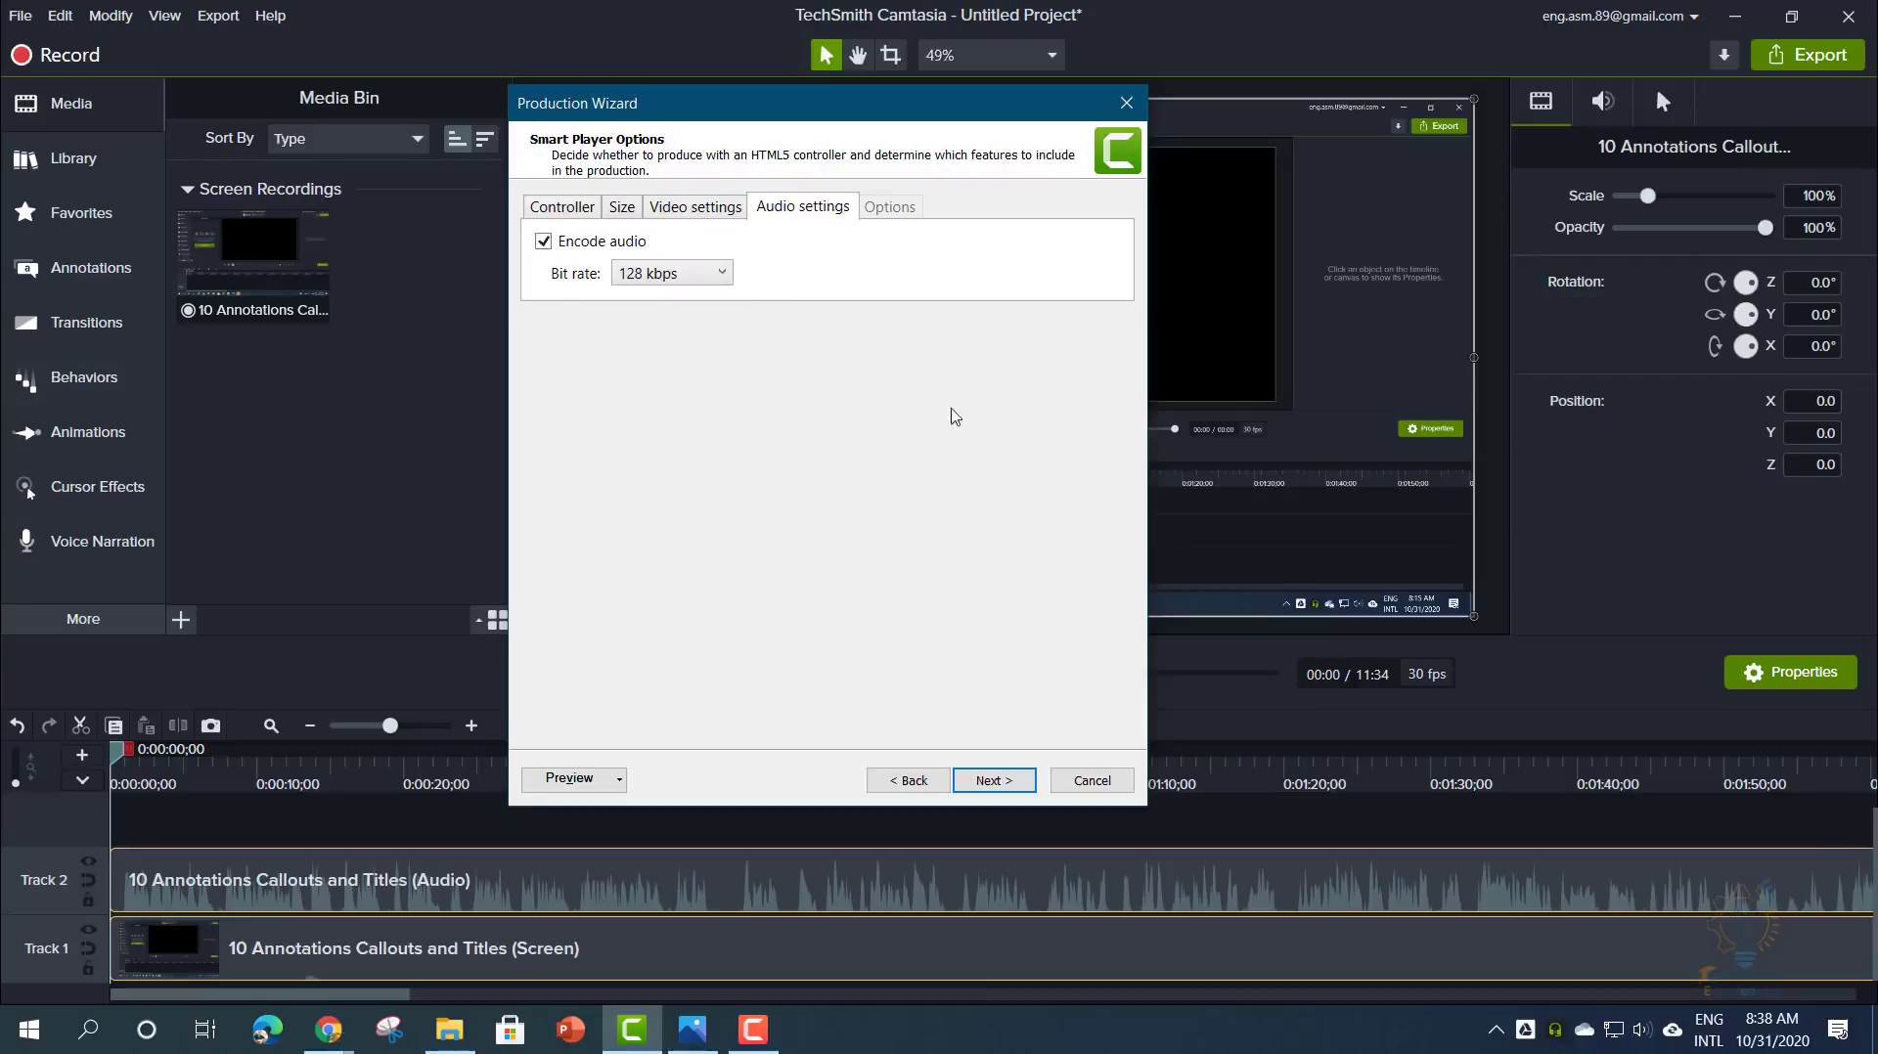
click(717, 215)
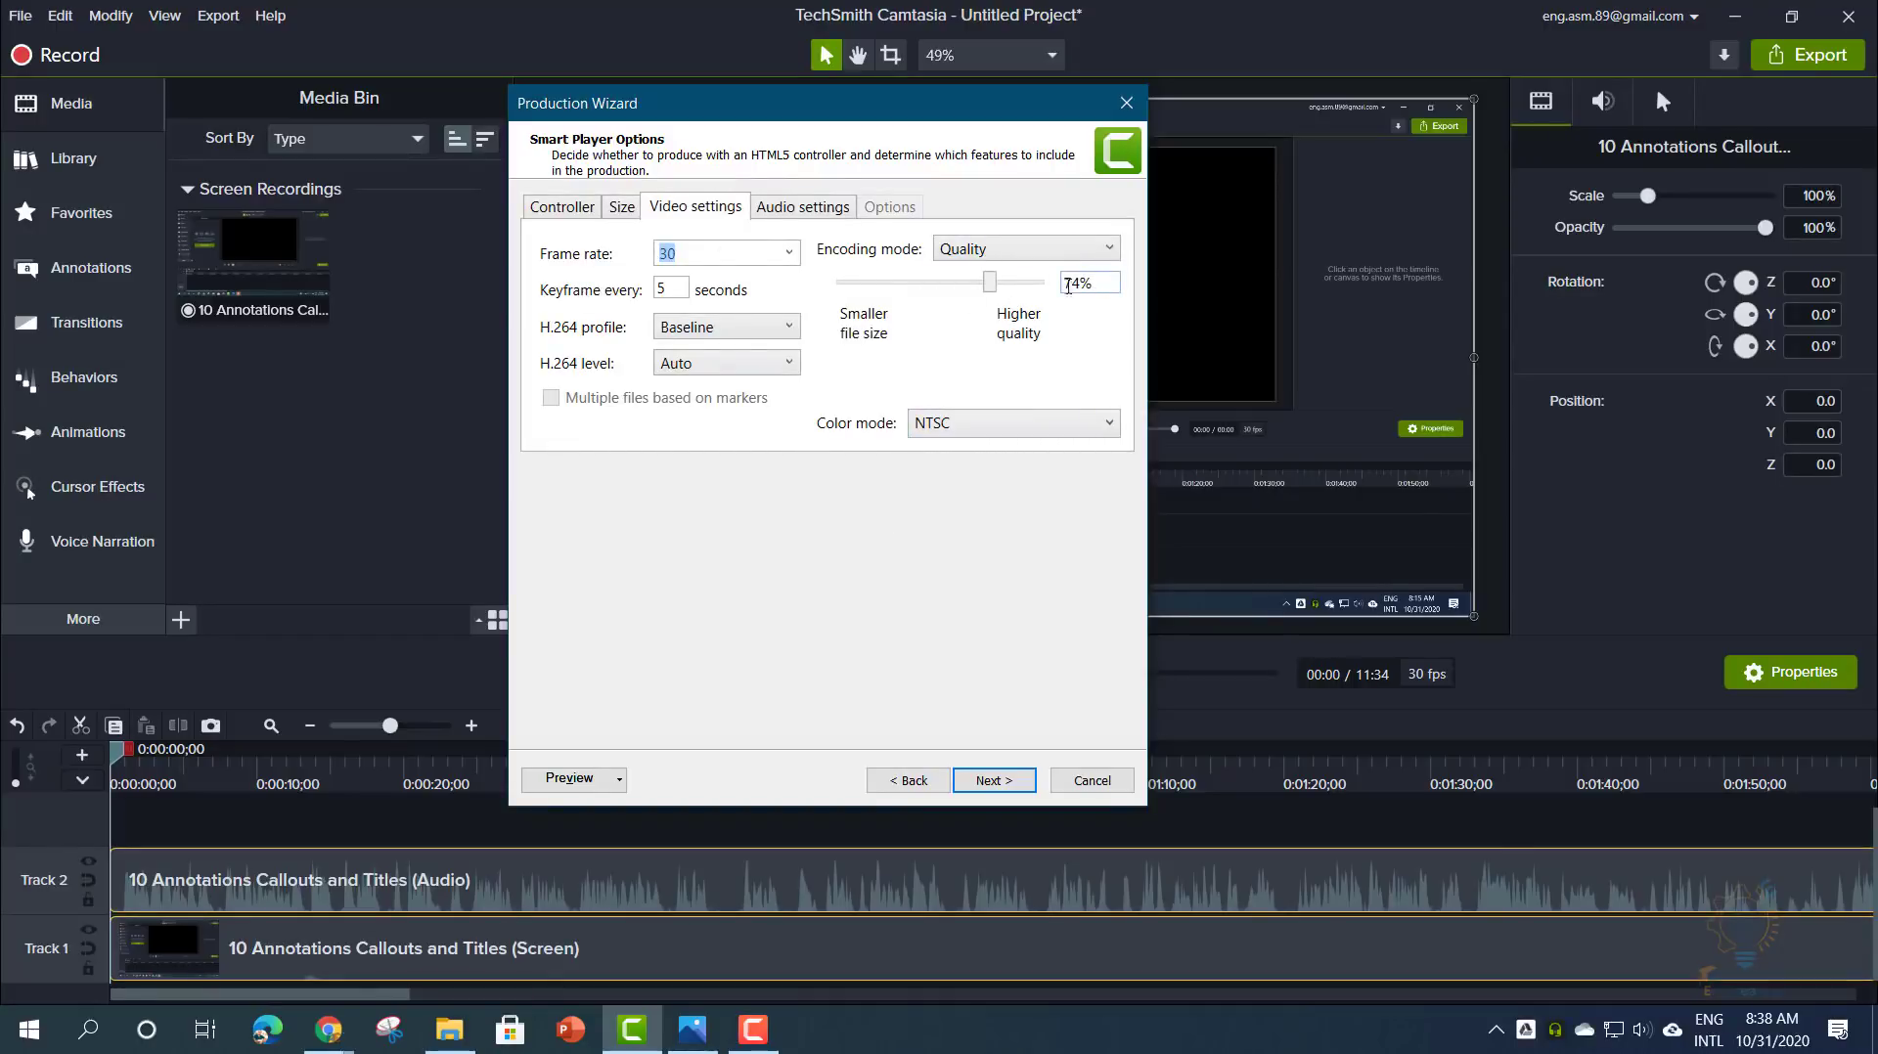
click(622, 211)
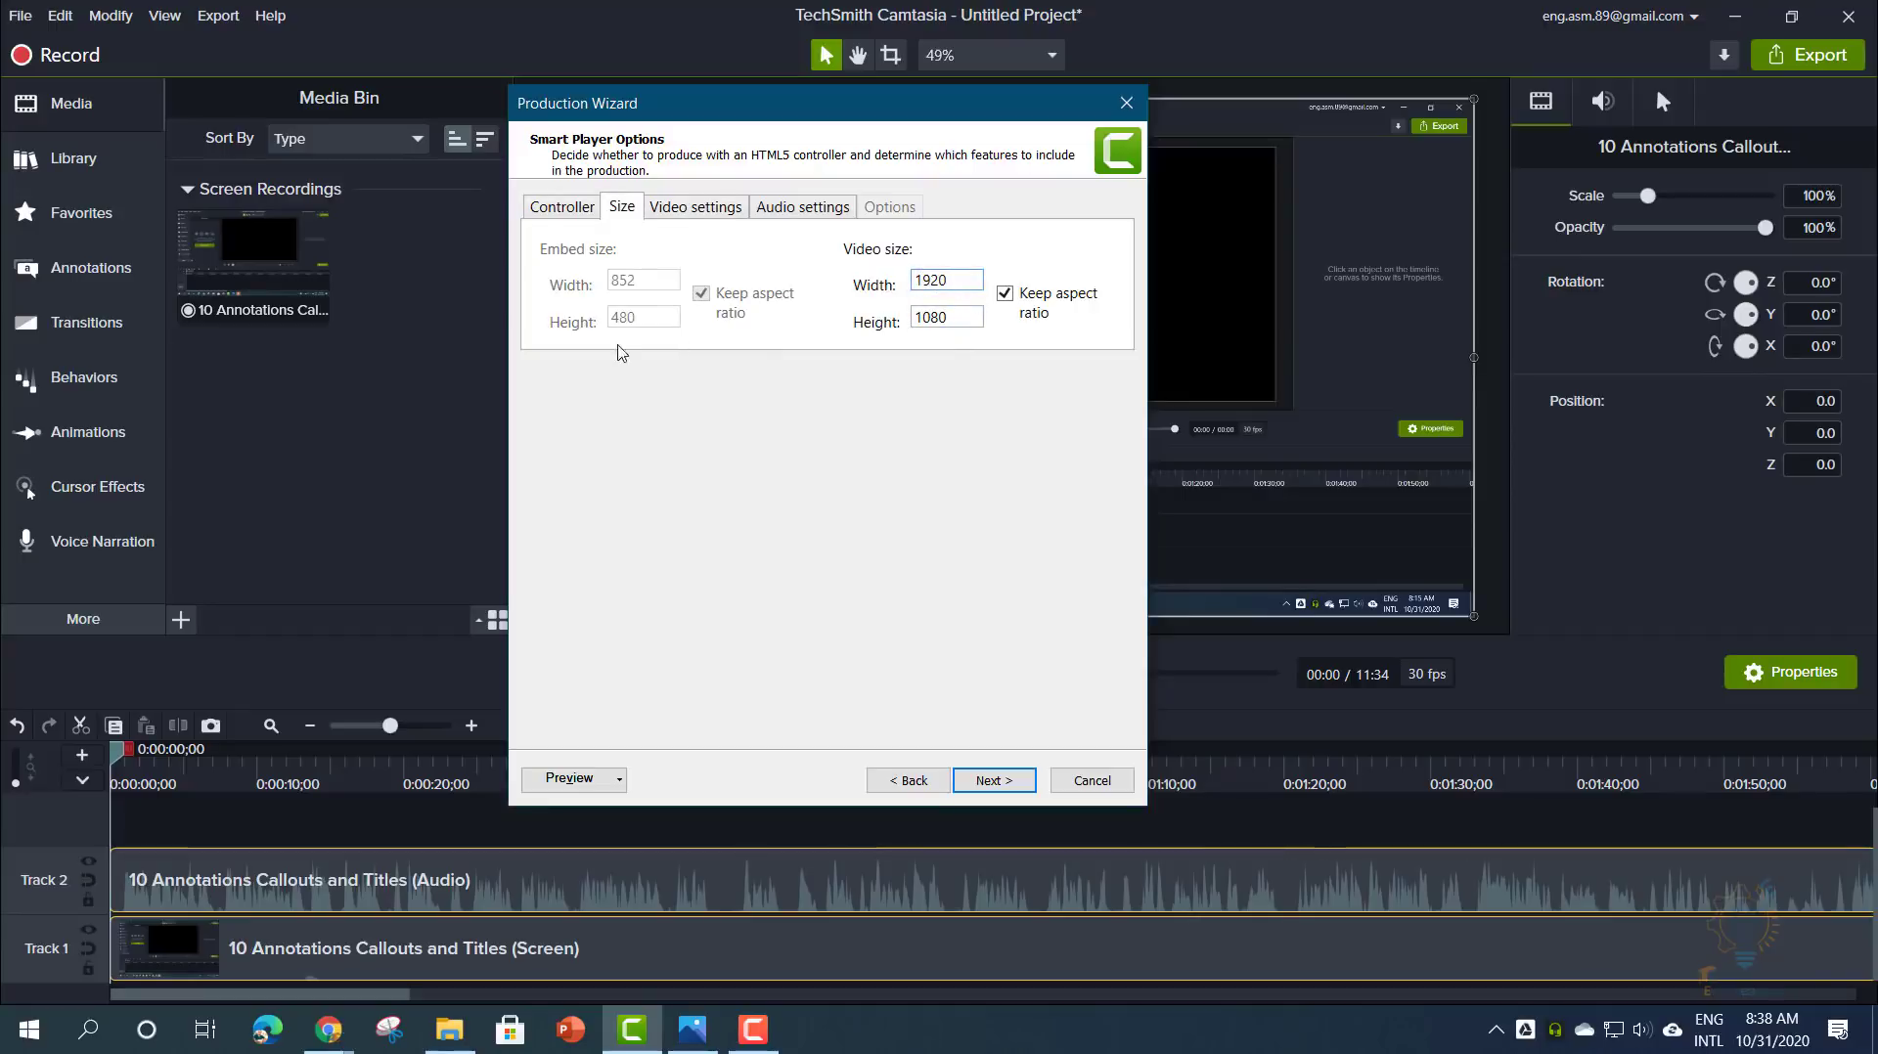
click(986, 777)
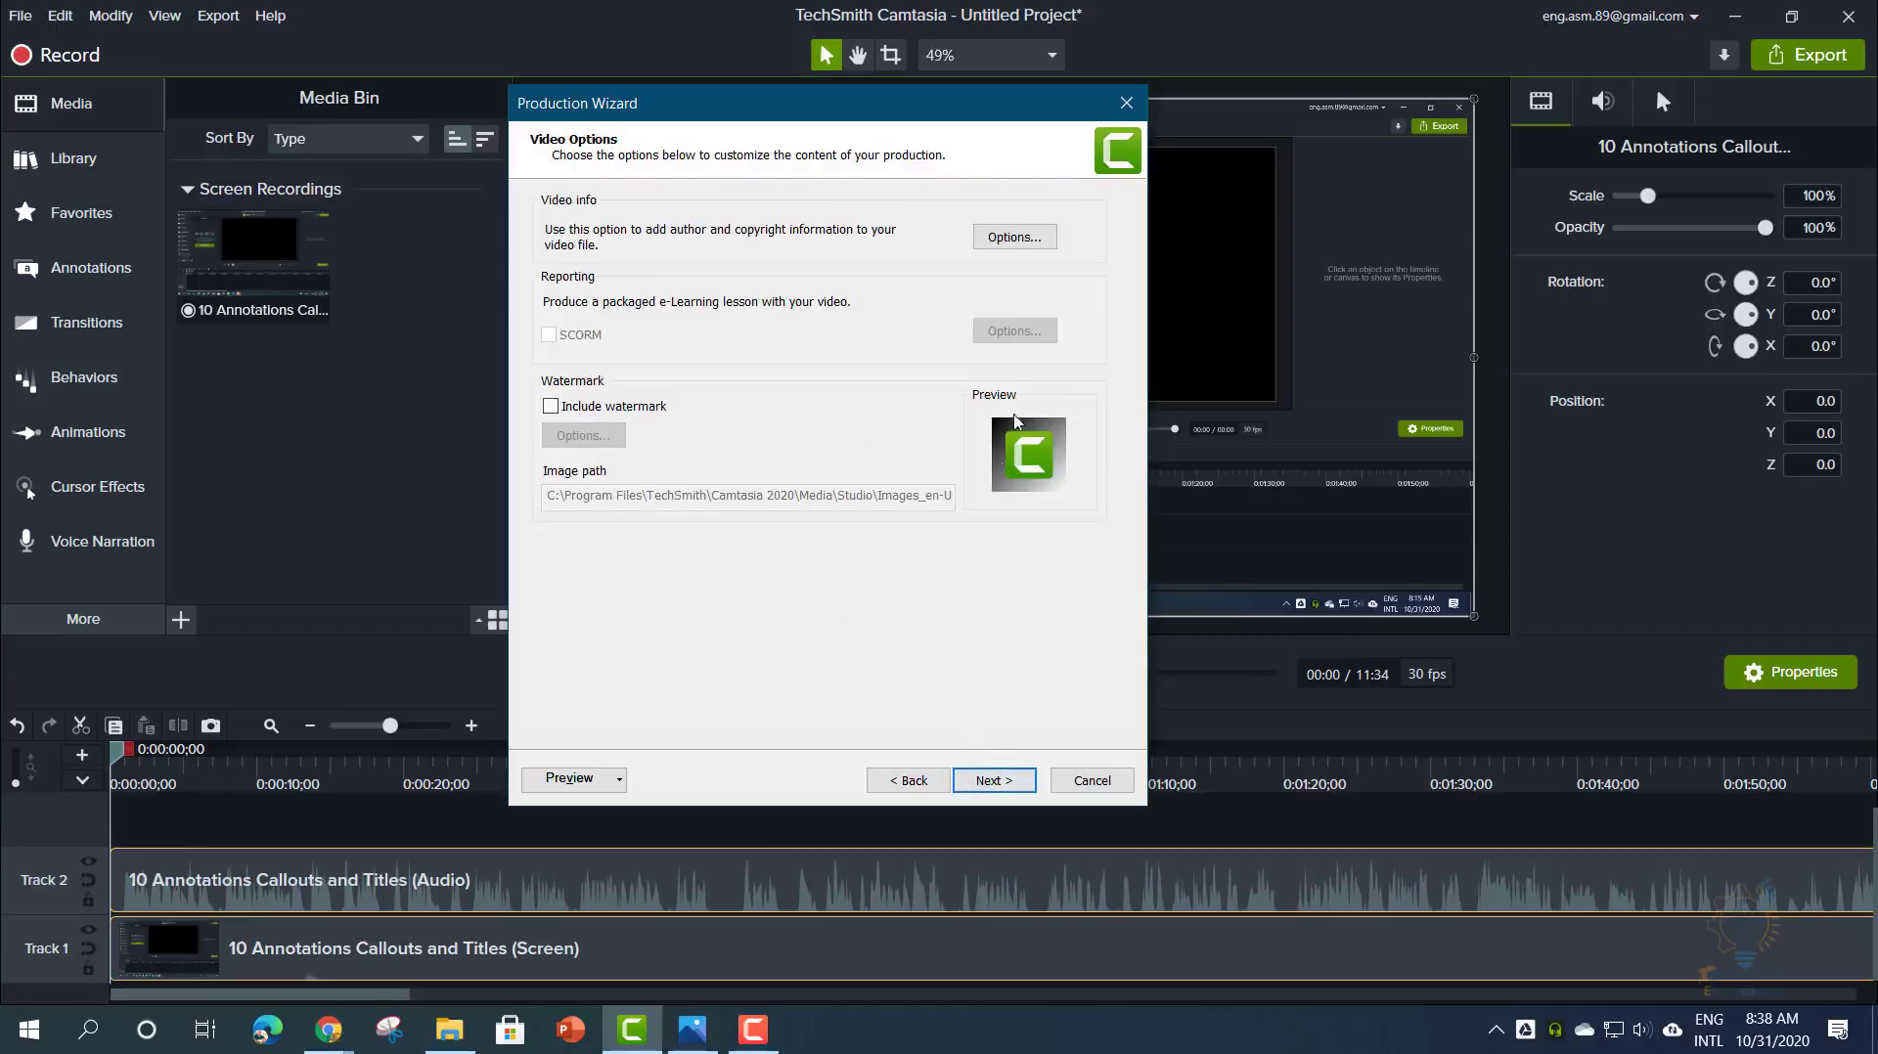
- Include a watermark and set its opacity and image scale to 15%
click(631, 411)
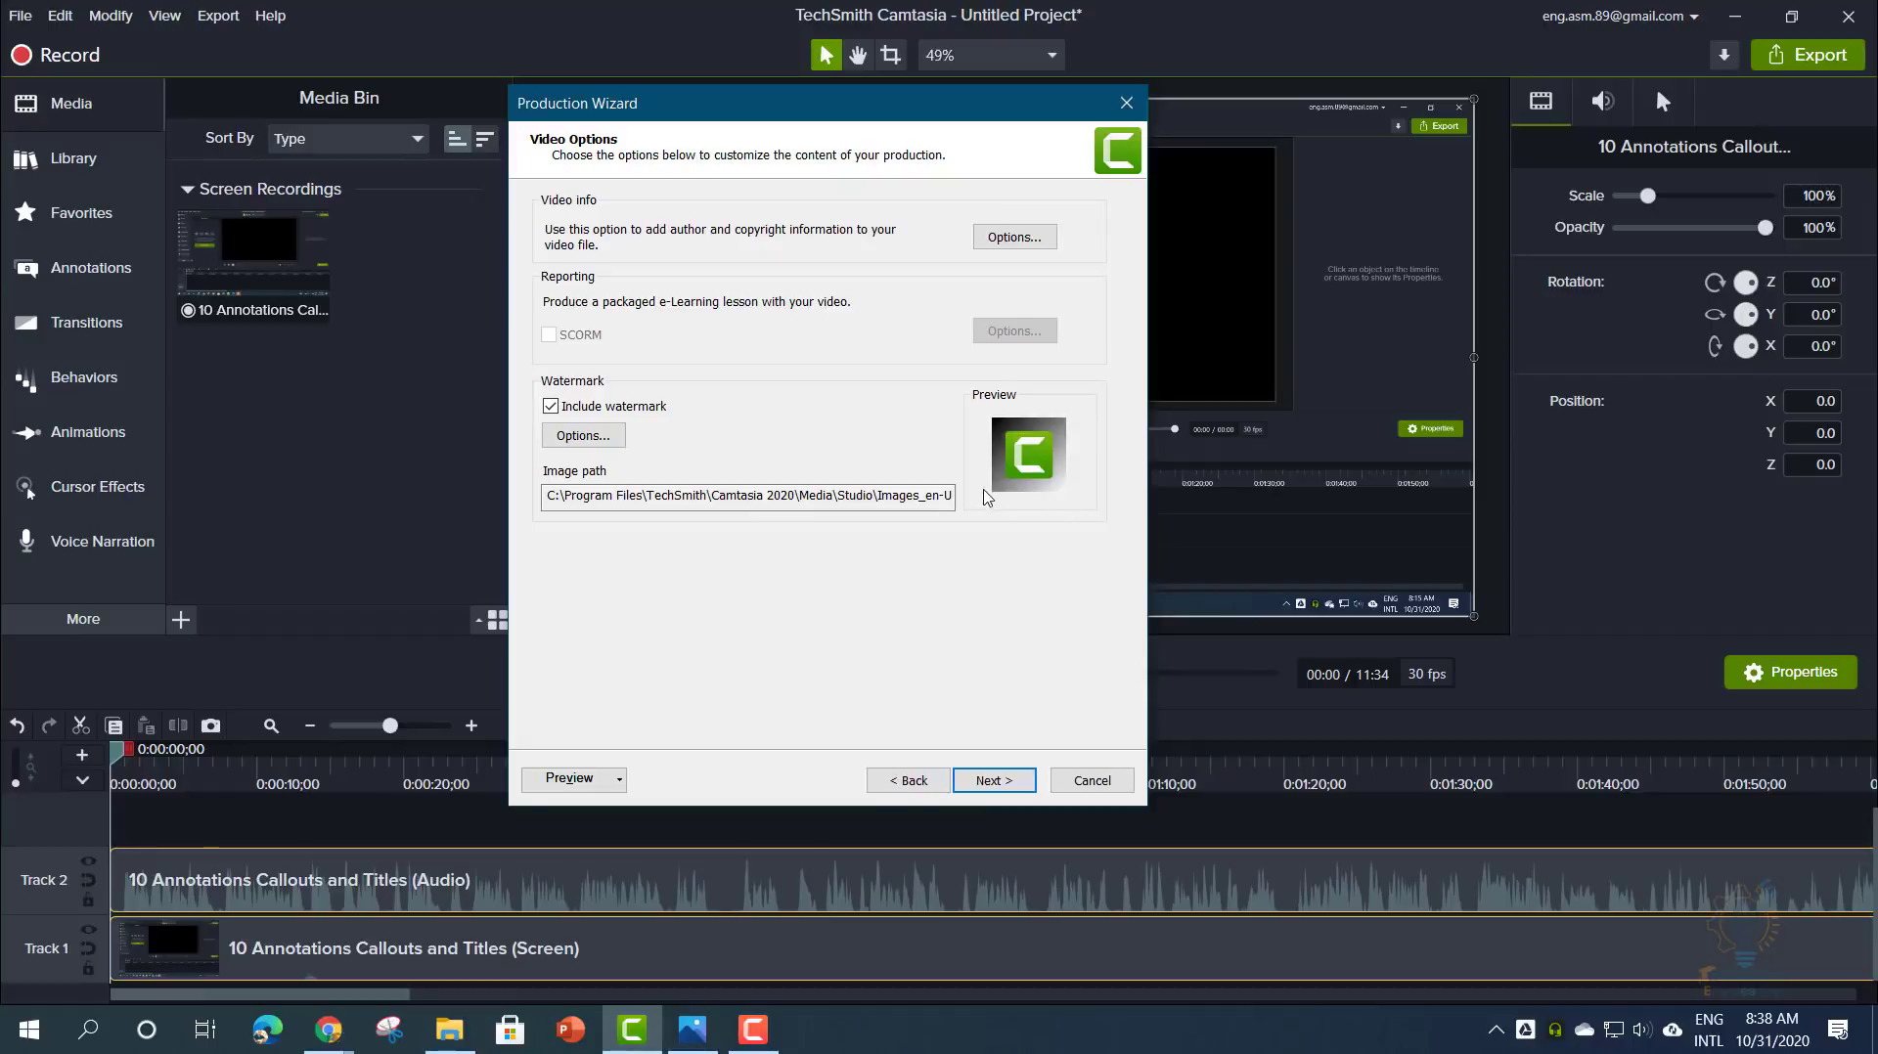
click(583, 435)
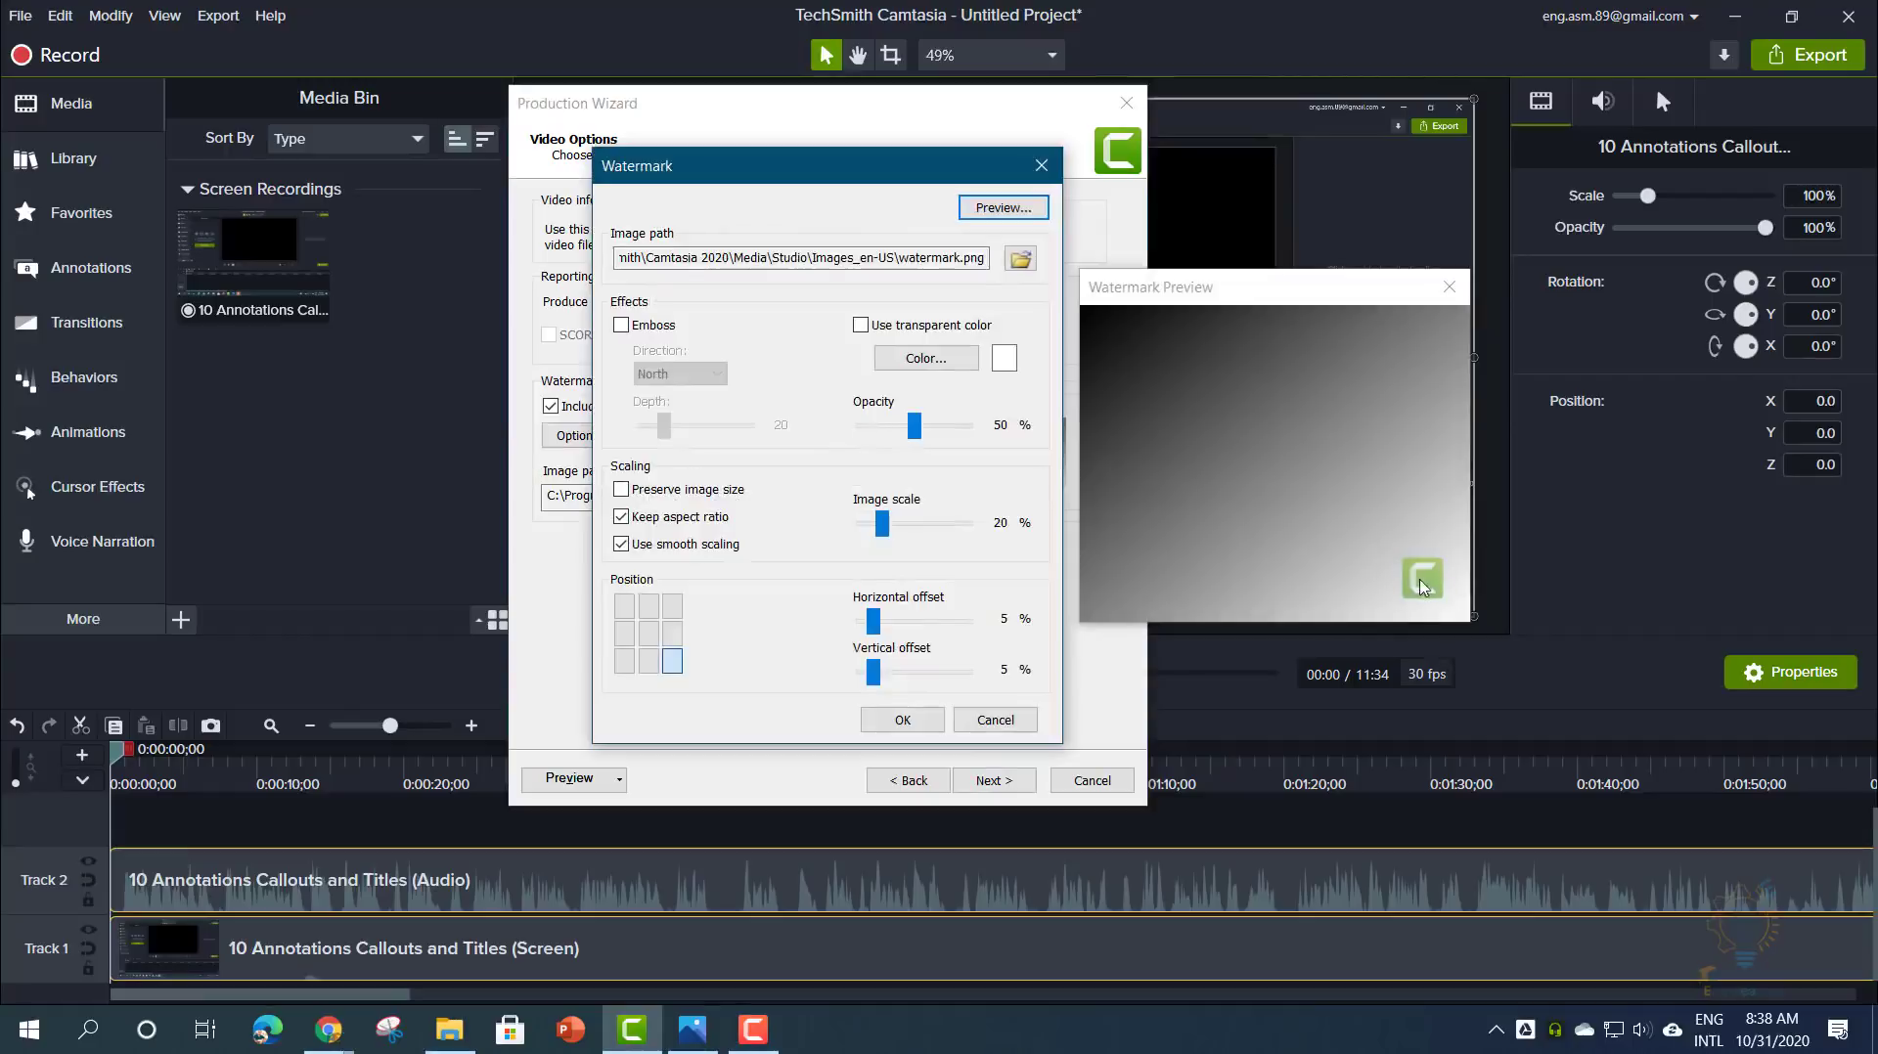
click(883, 436)
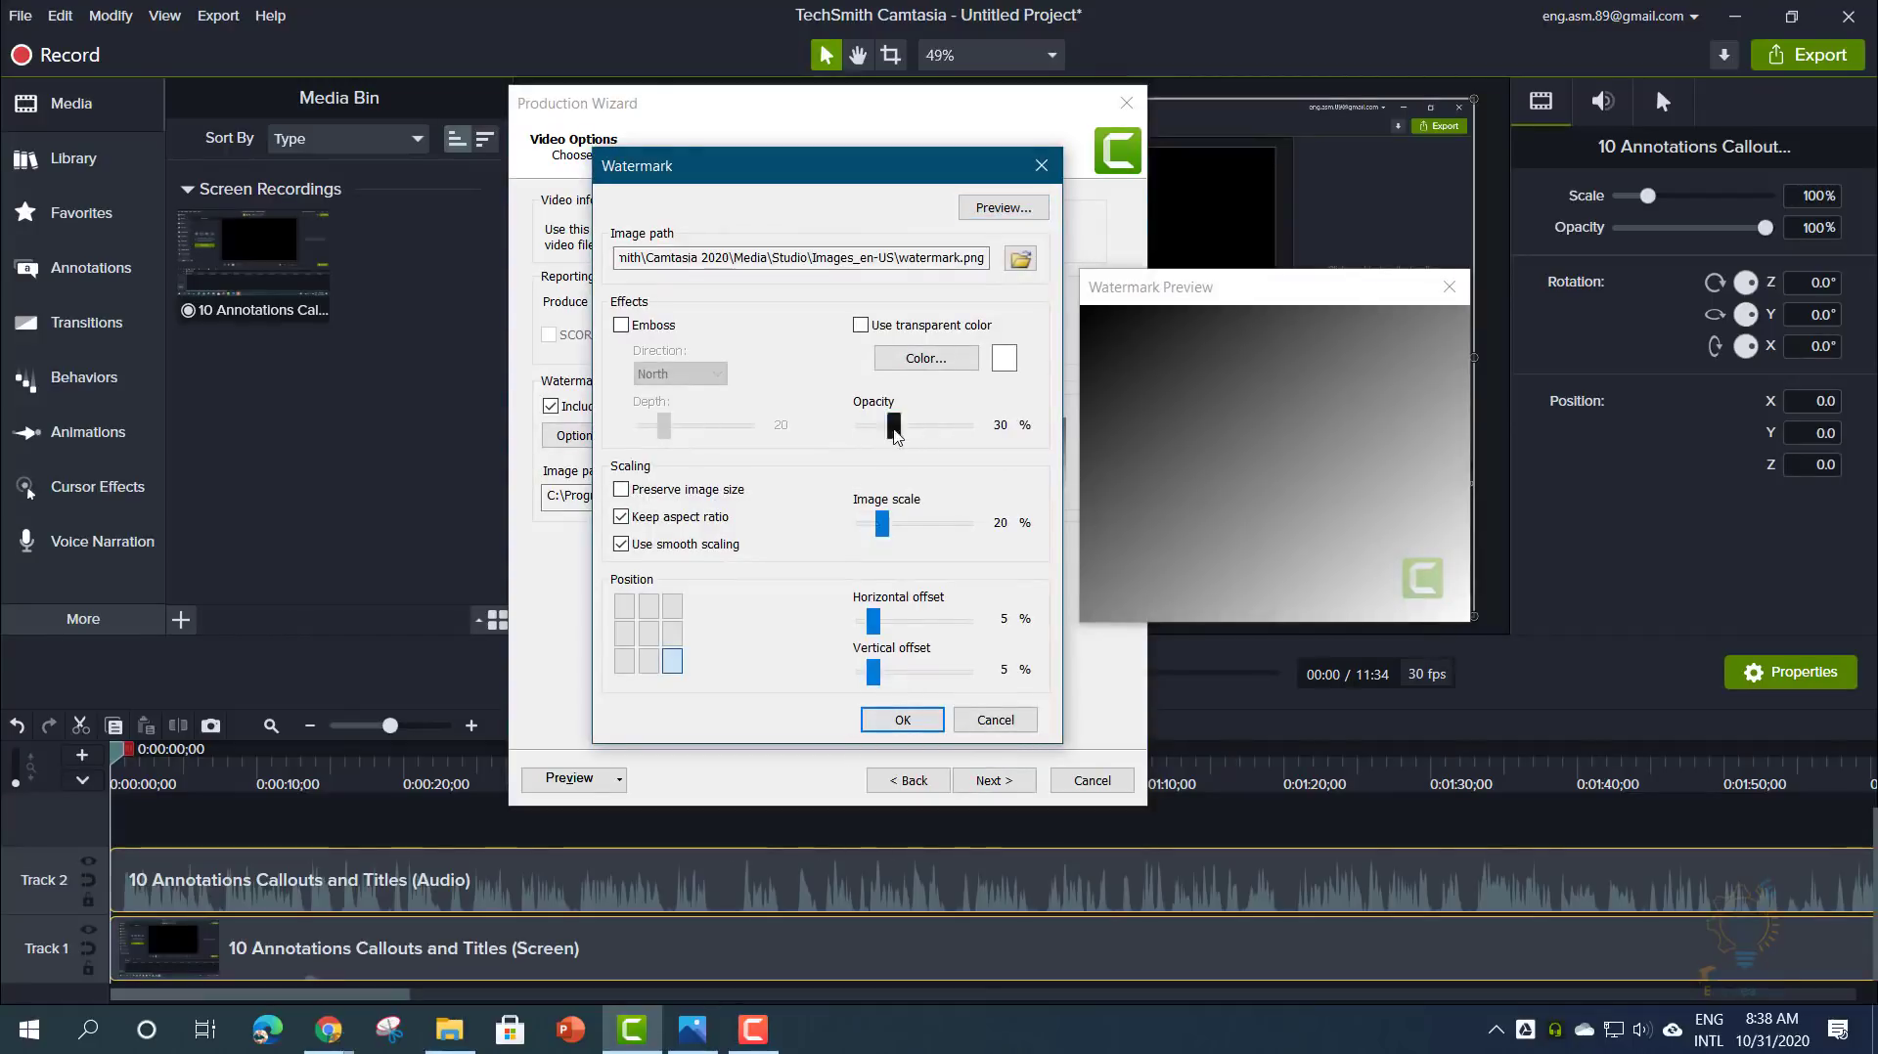
mouse_move(886, 533)
mouse_down()
mouse_move(910, 533)
mouse_move(883, 536)
mouse_up()
drag(899, 435, 886, 435)
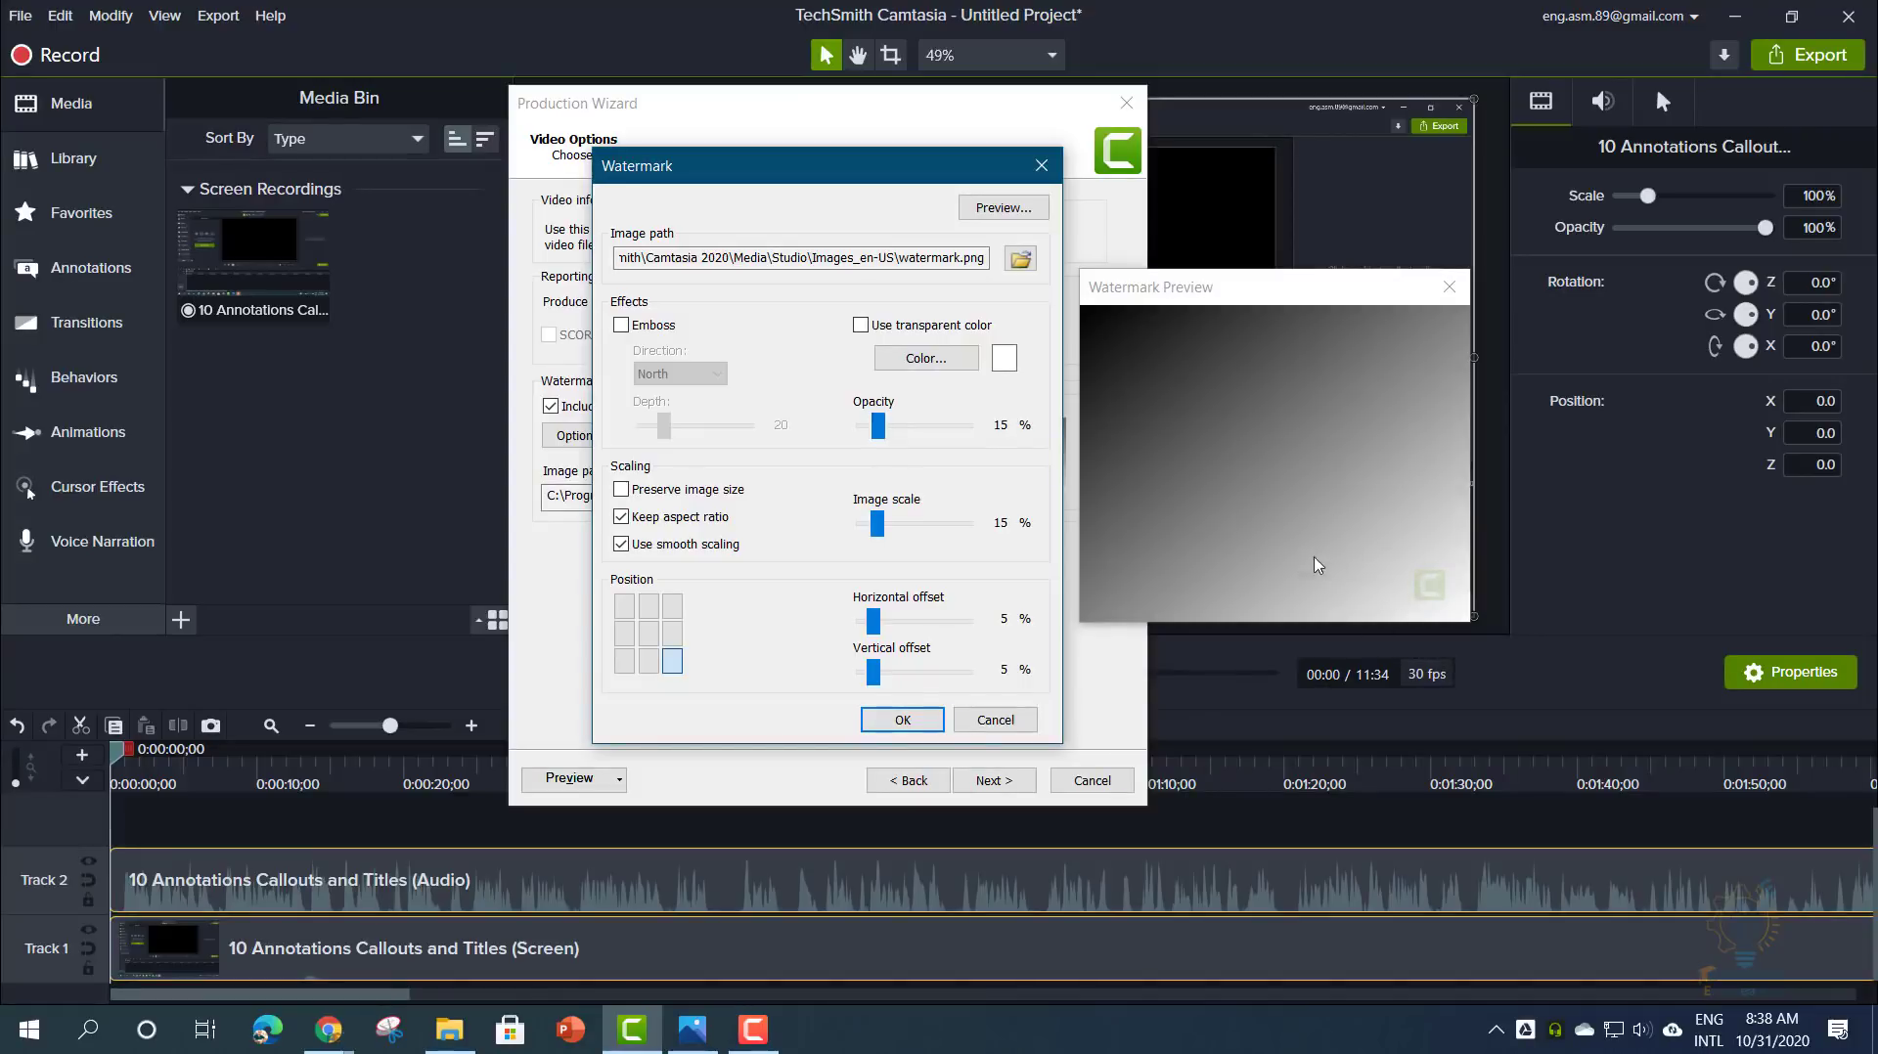
- Try several watermark positions, settle on bottom-right, and accept the watermark options
click(623, 605)
click(624, 639)
click(624, 667)
click(647, 665)
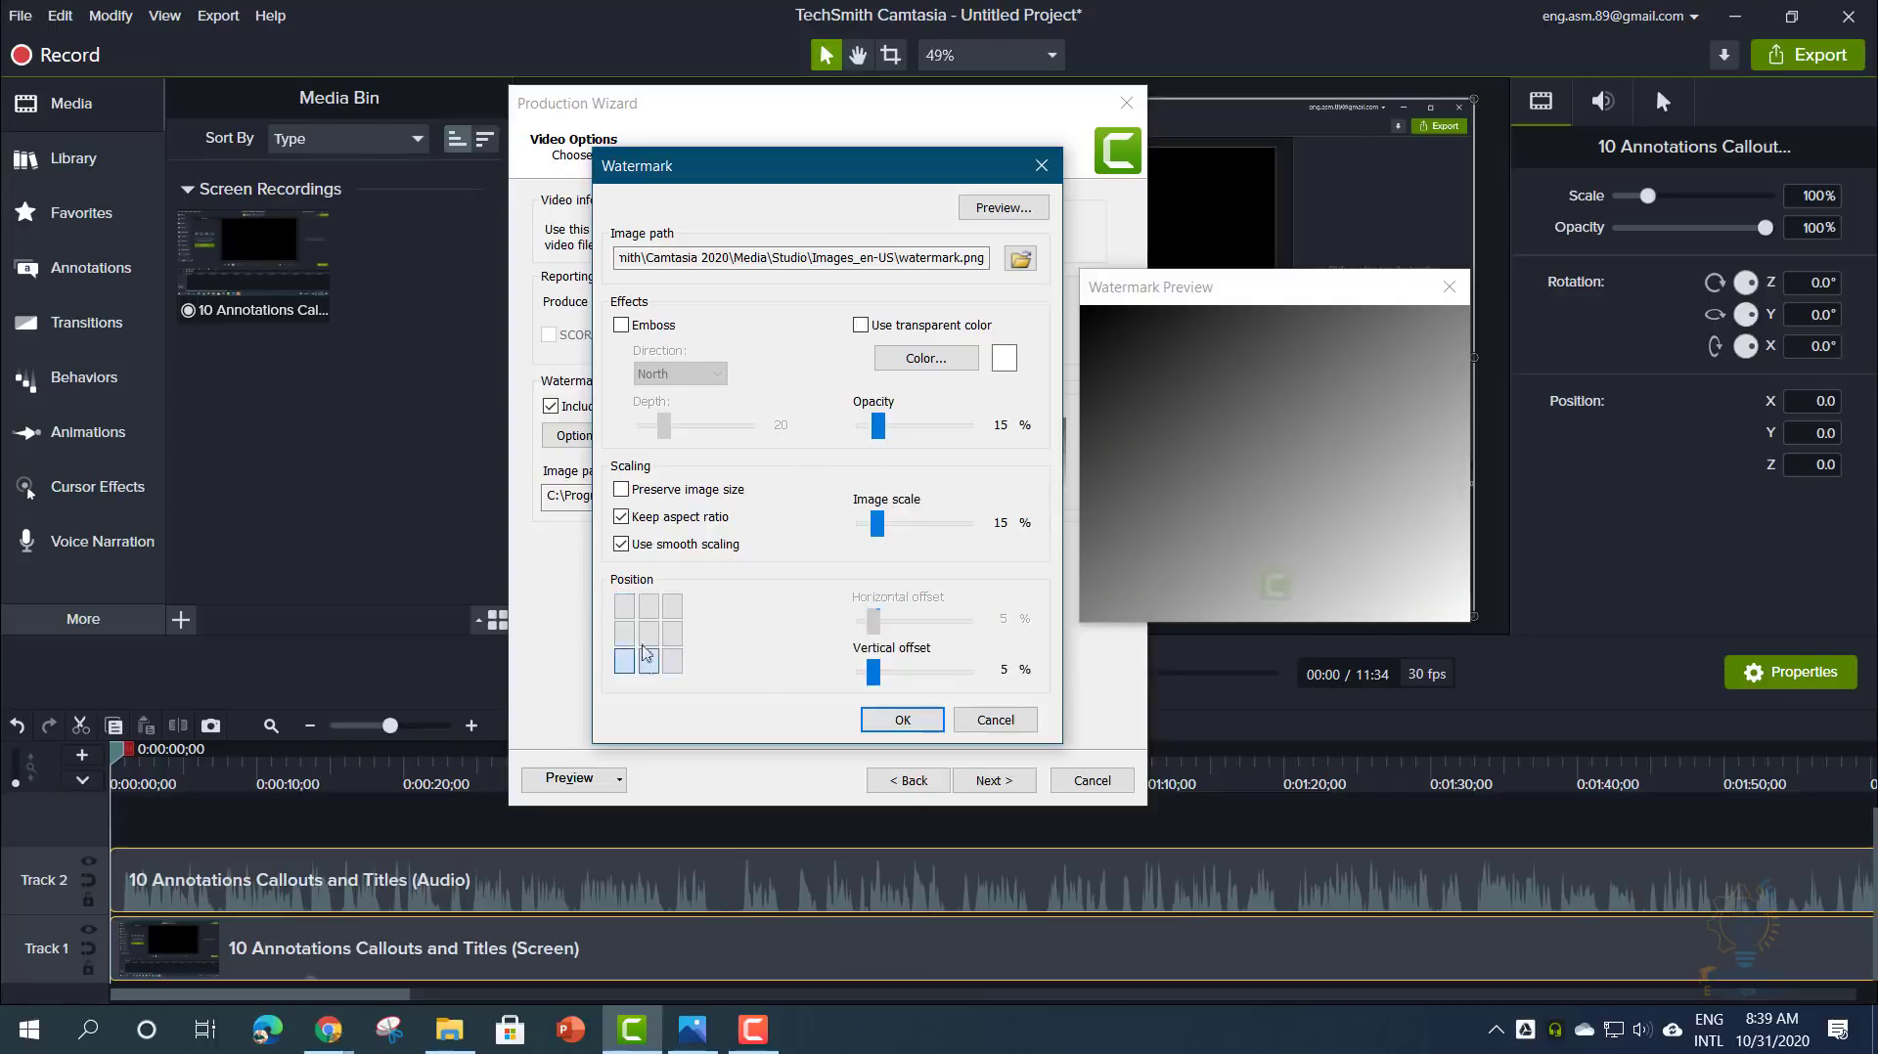
click(648, 638)
click(650, 611)
click(672, 607)
click(672, 634)
click(672, 662)
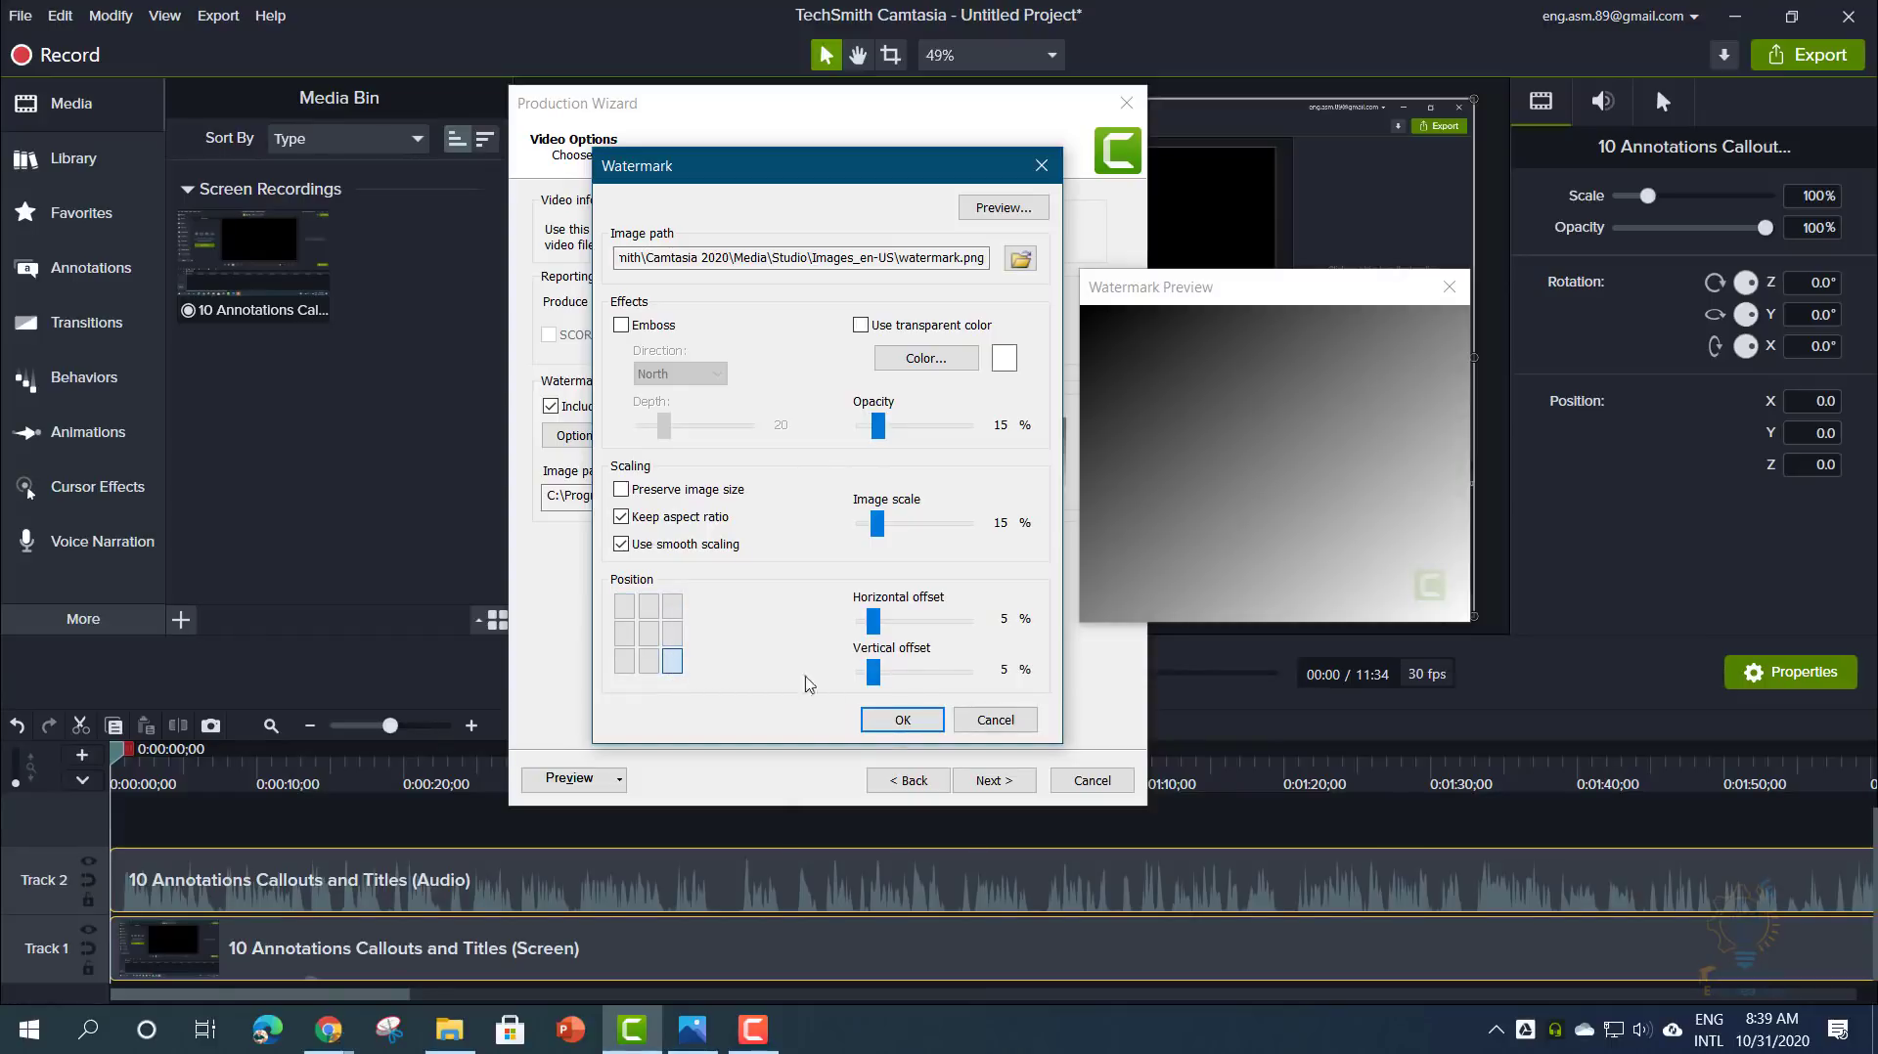
click(901, 717)
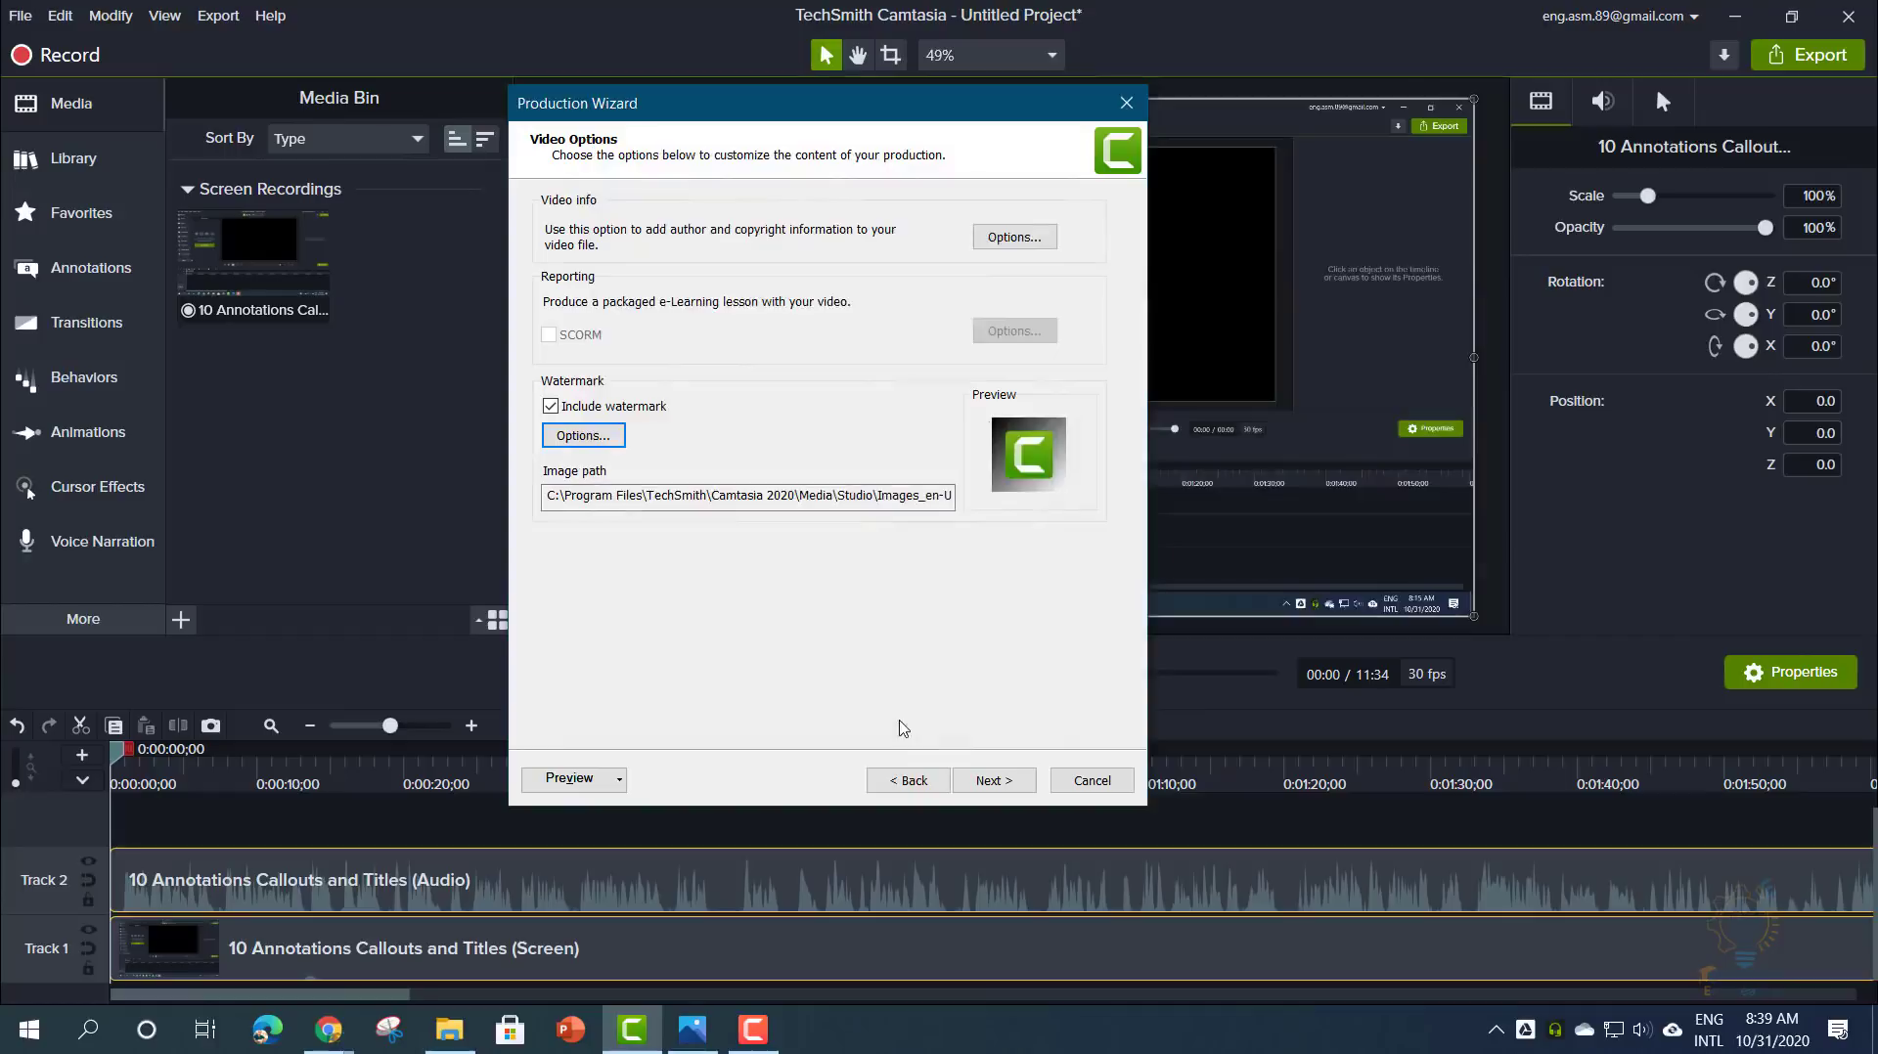
- Name the production '1080 p camtasia logo' and set the output folder to Pictures
click(990, 779)
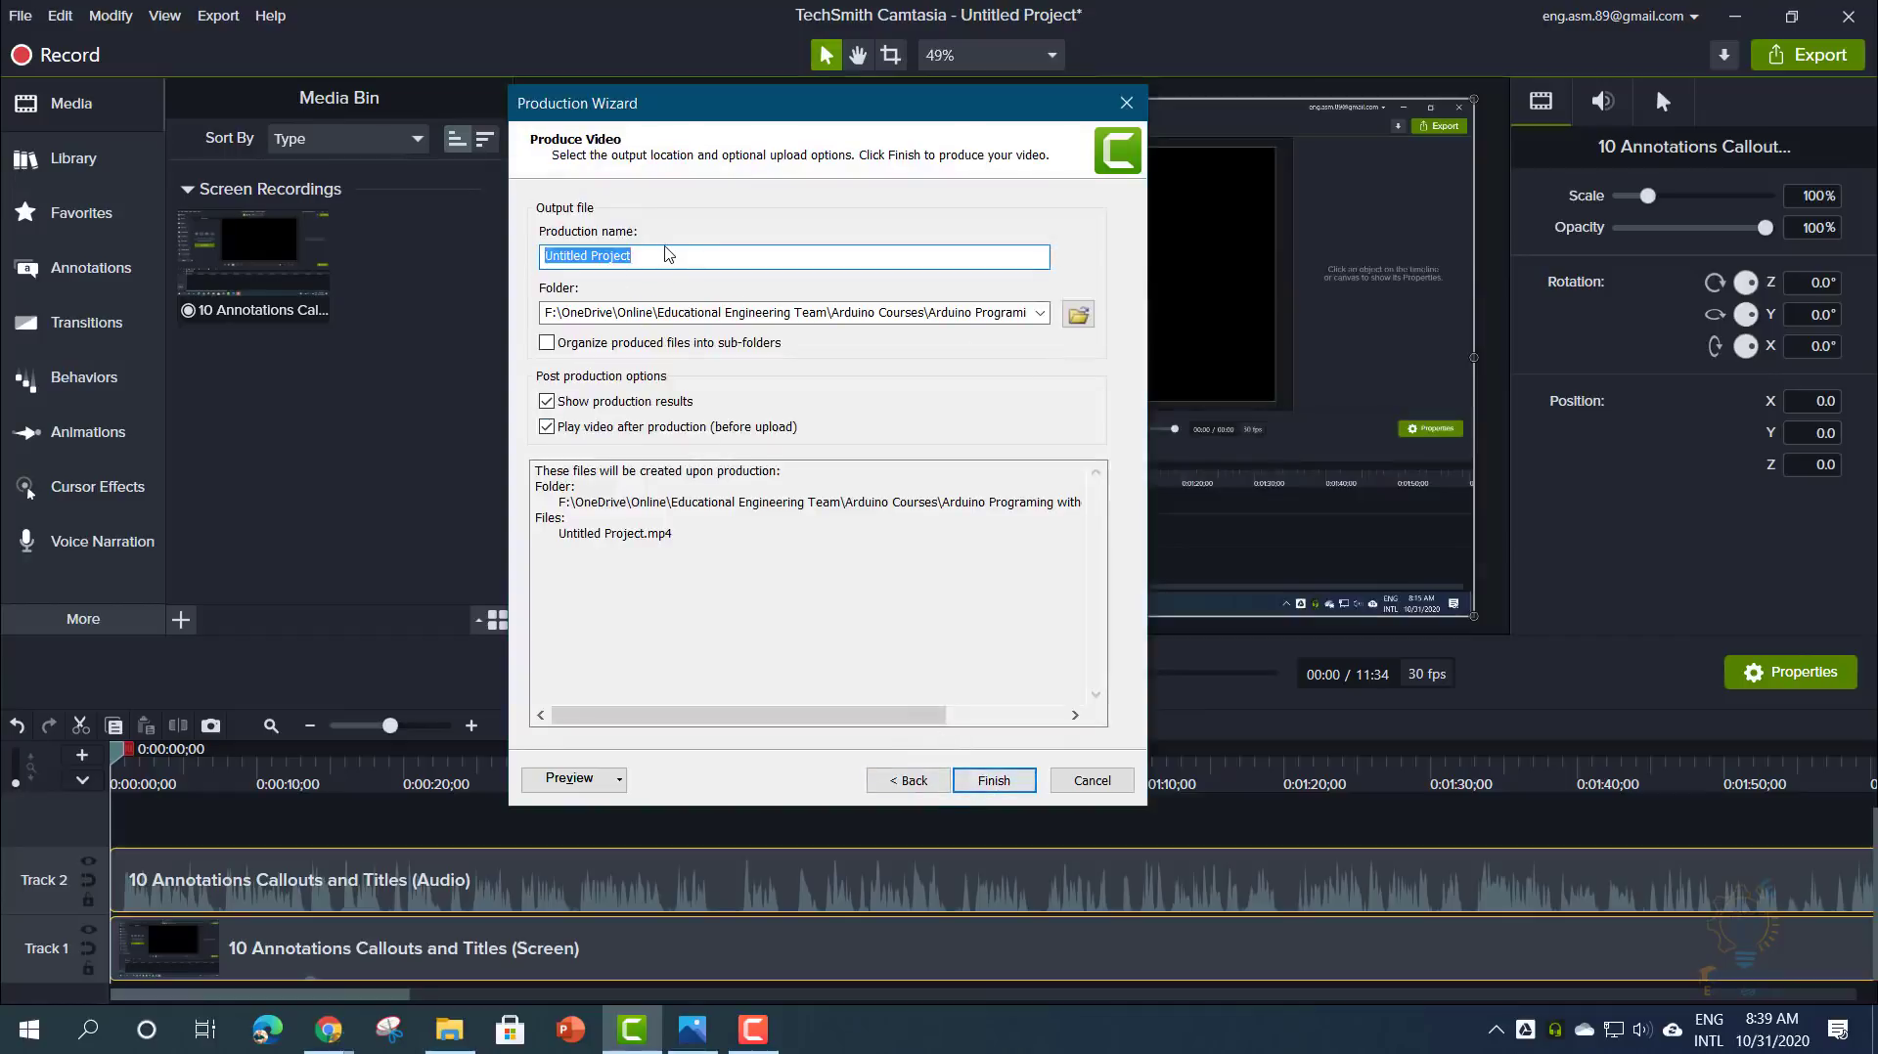
text(1080)
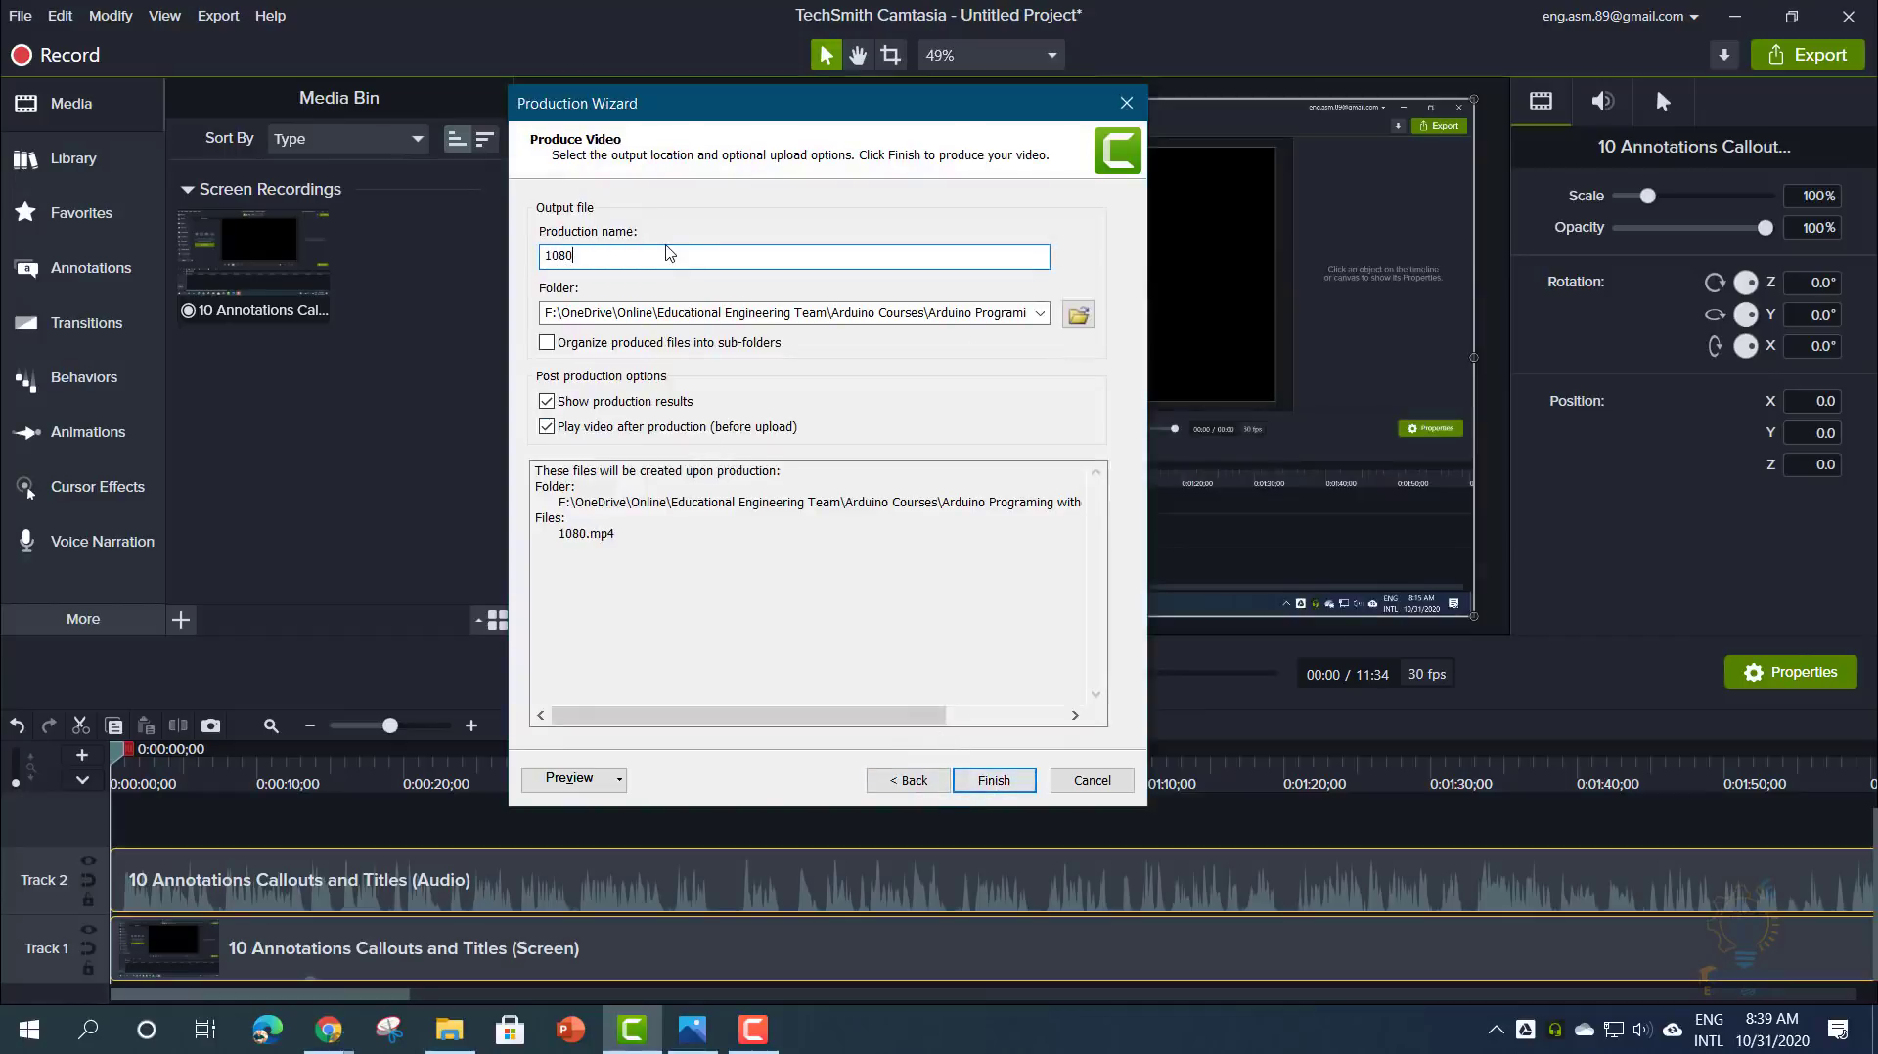
text( p camtasia logo)
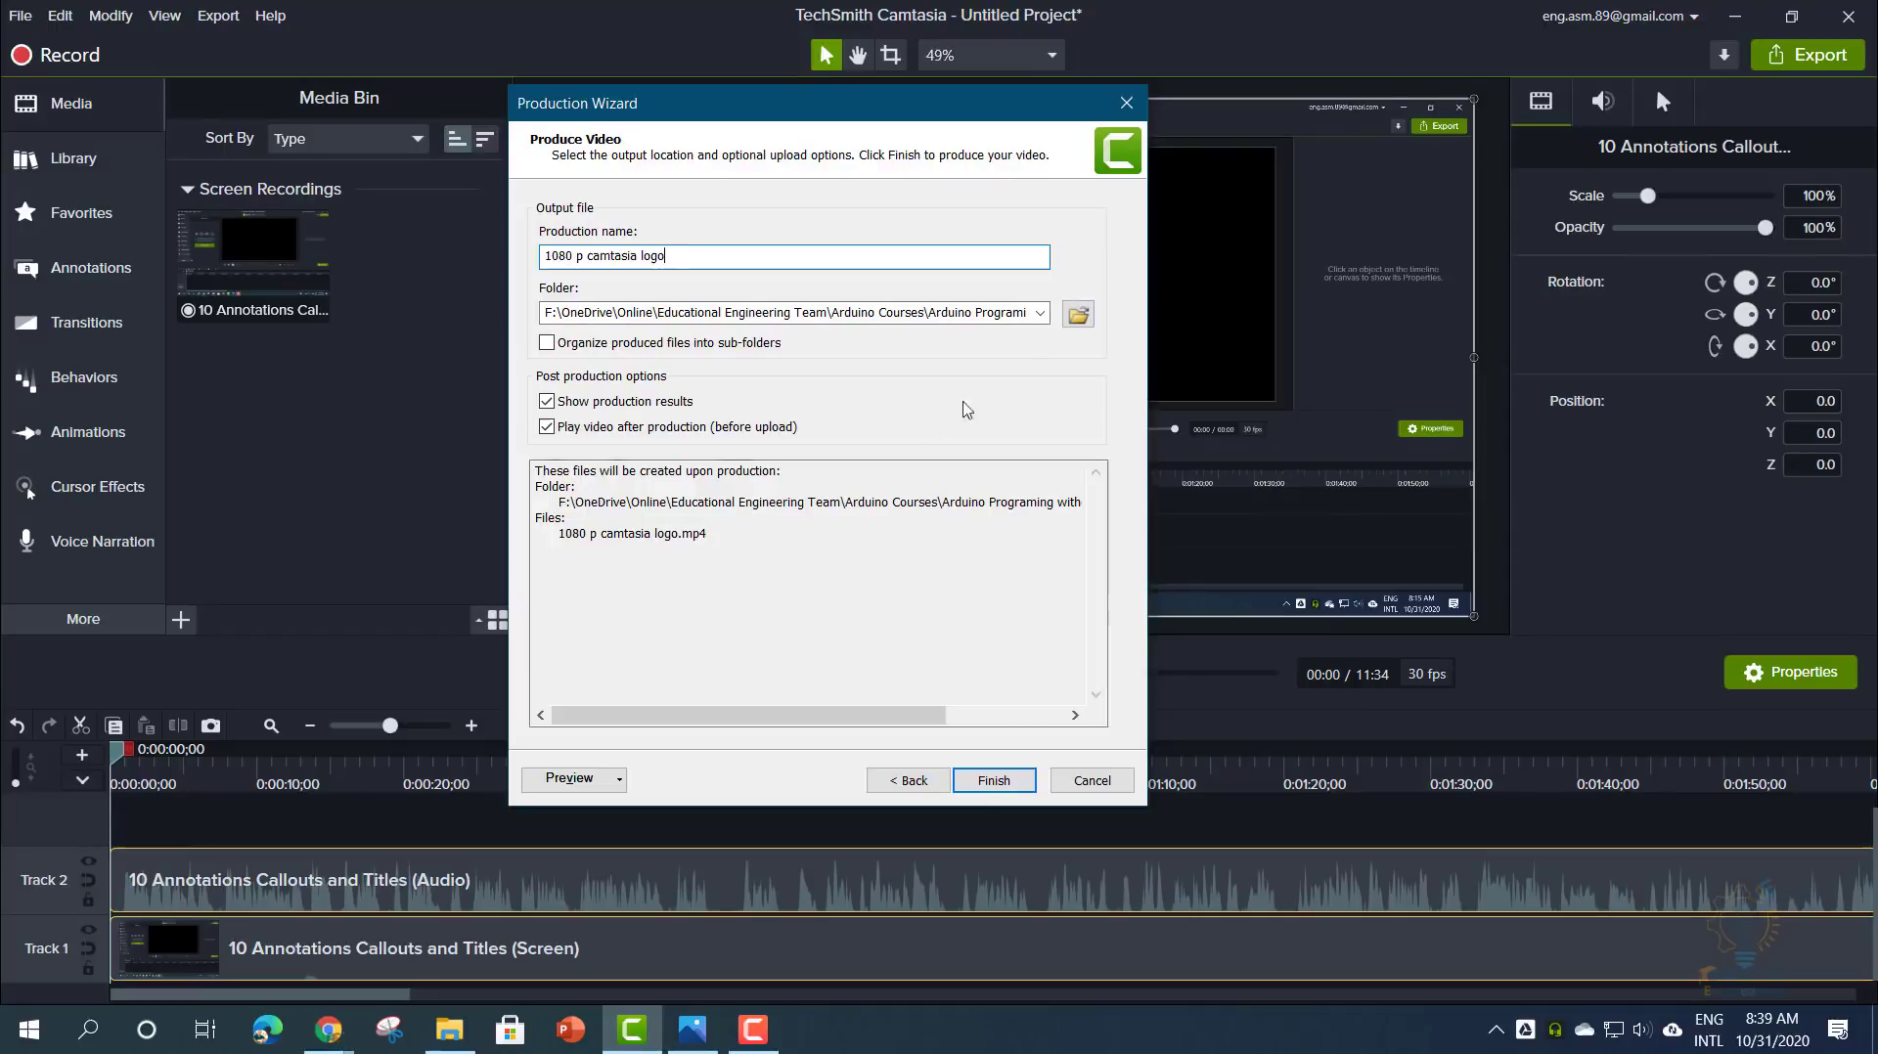
click(1078, 314)
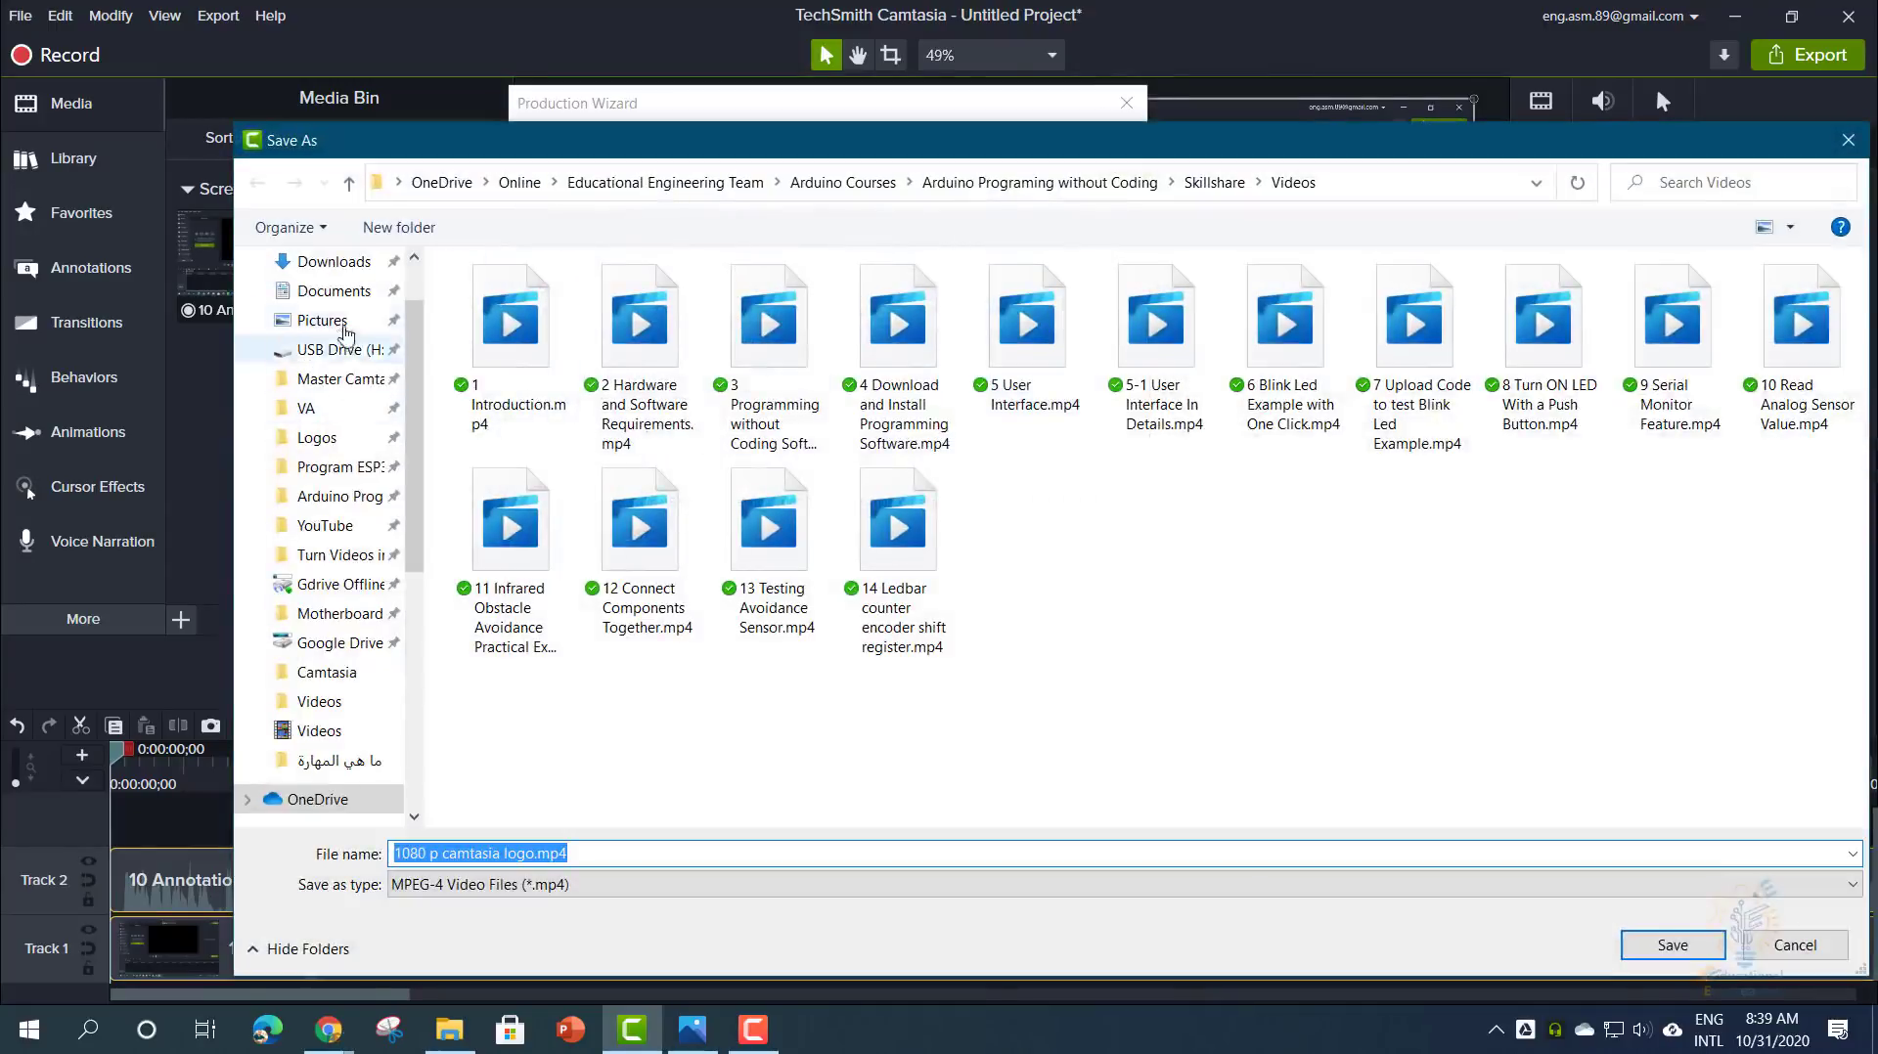
click(322, 320)
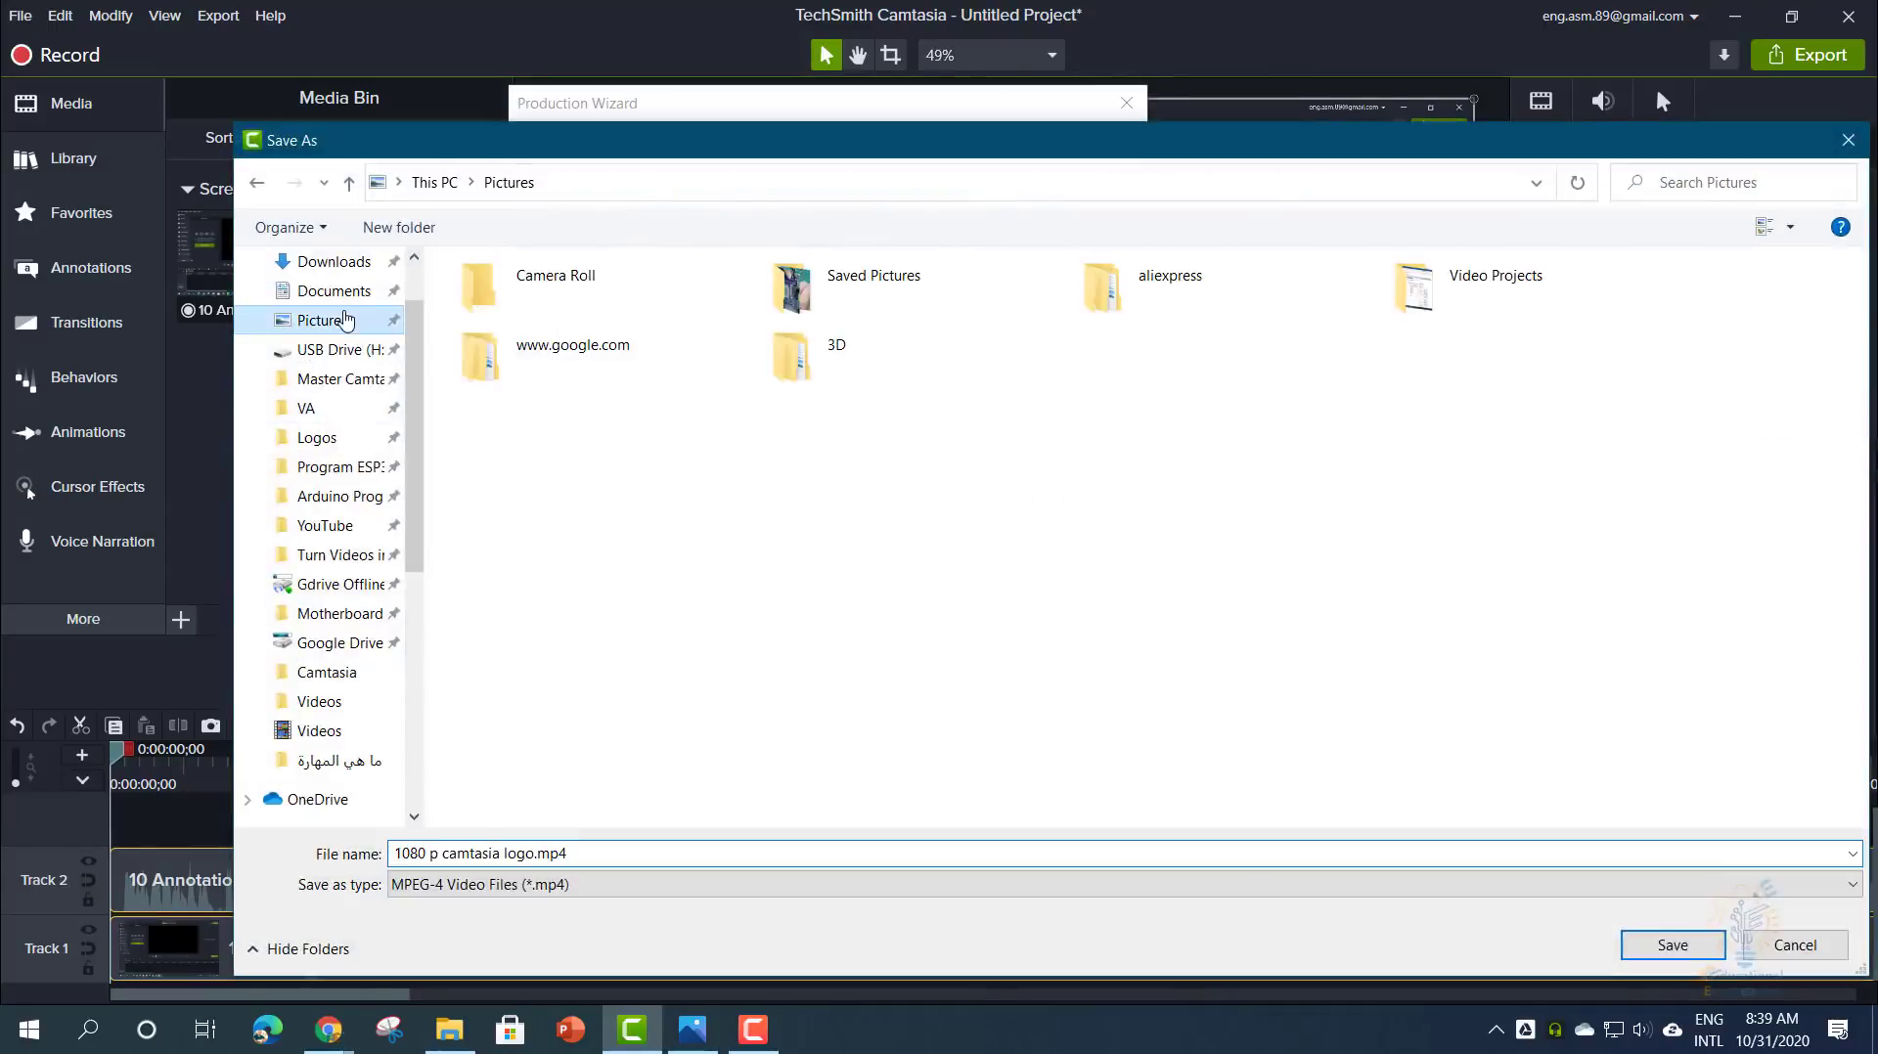
click(1672, 945)
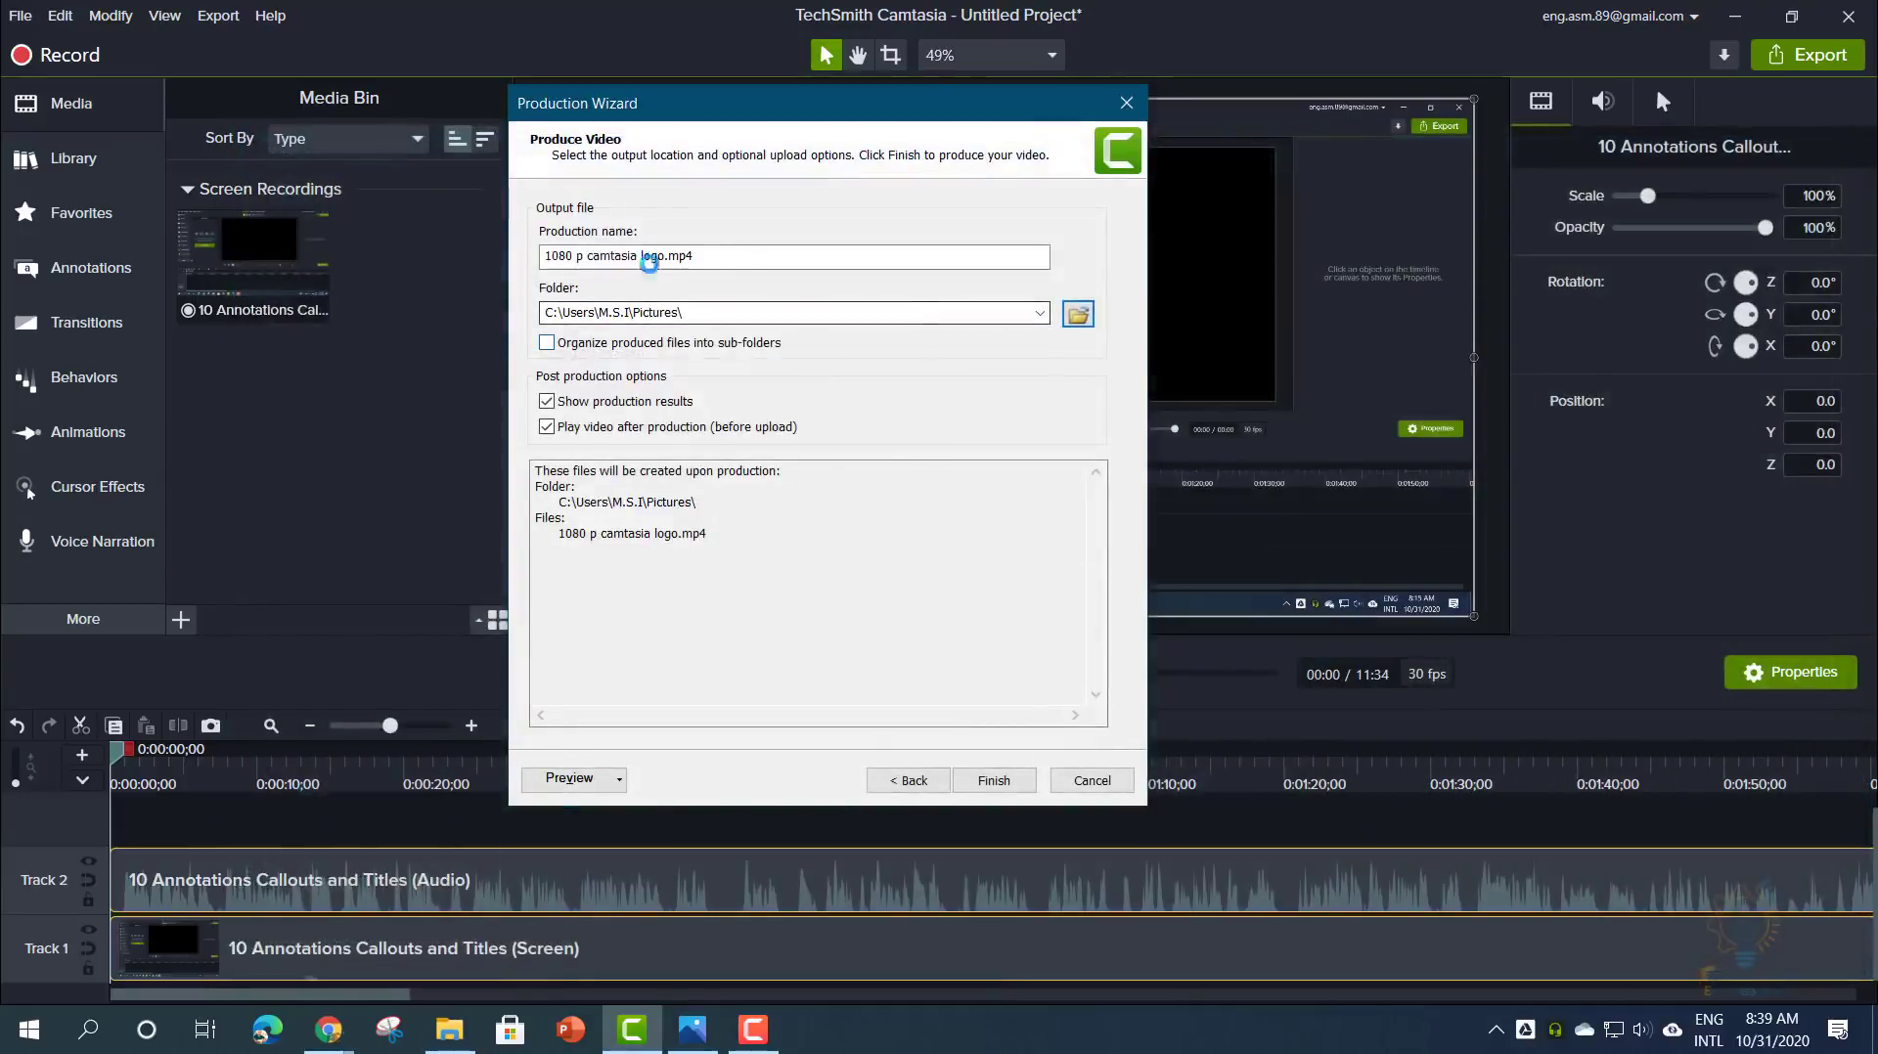
- Start rendering, cancel it at 4%, close the wizard, and reopen the Export menu
click(995, 780)
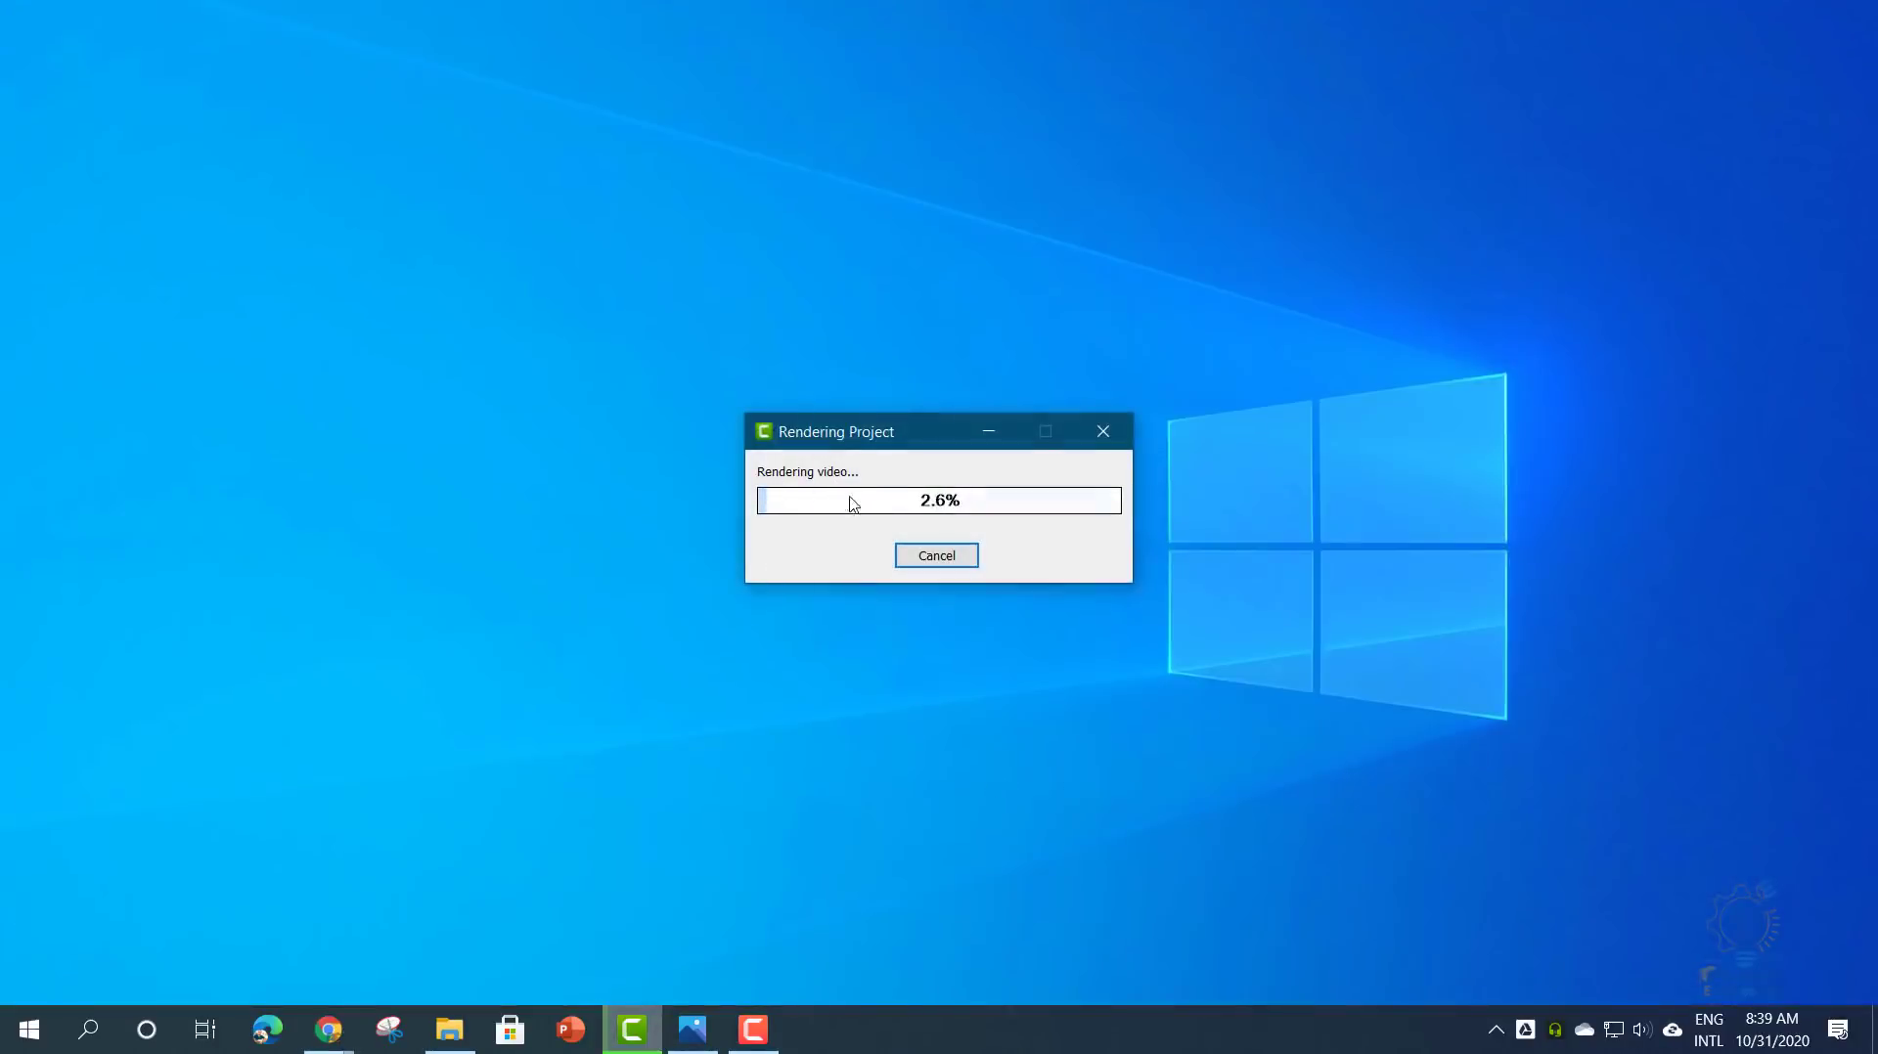
click(947, 558)
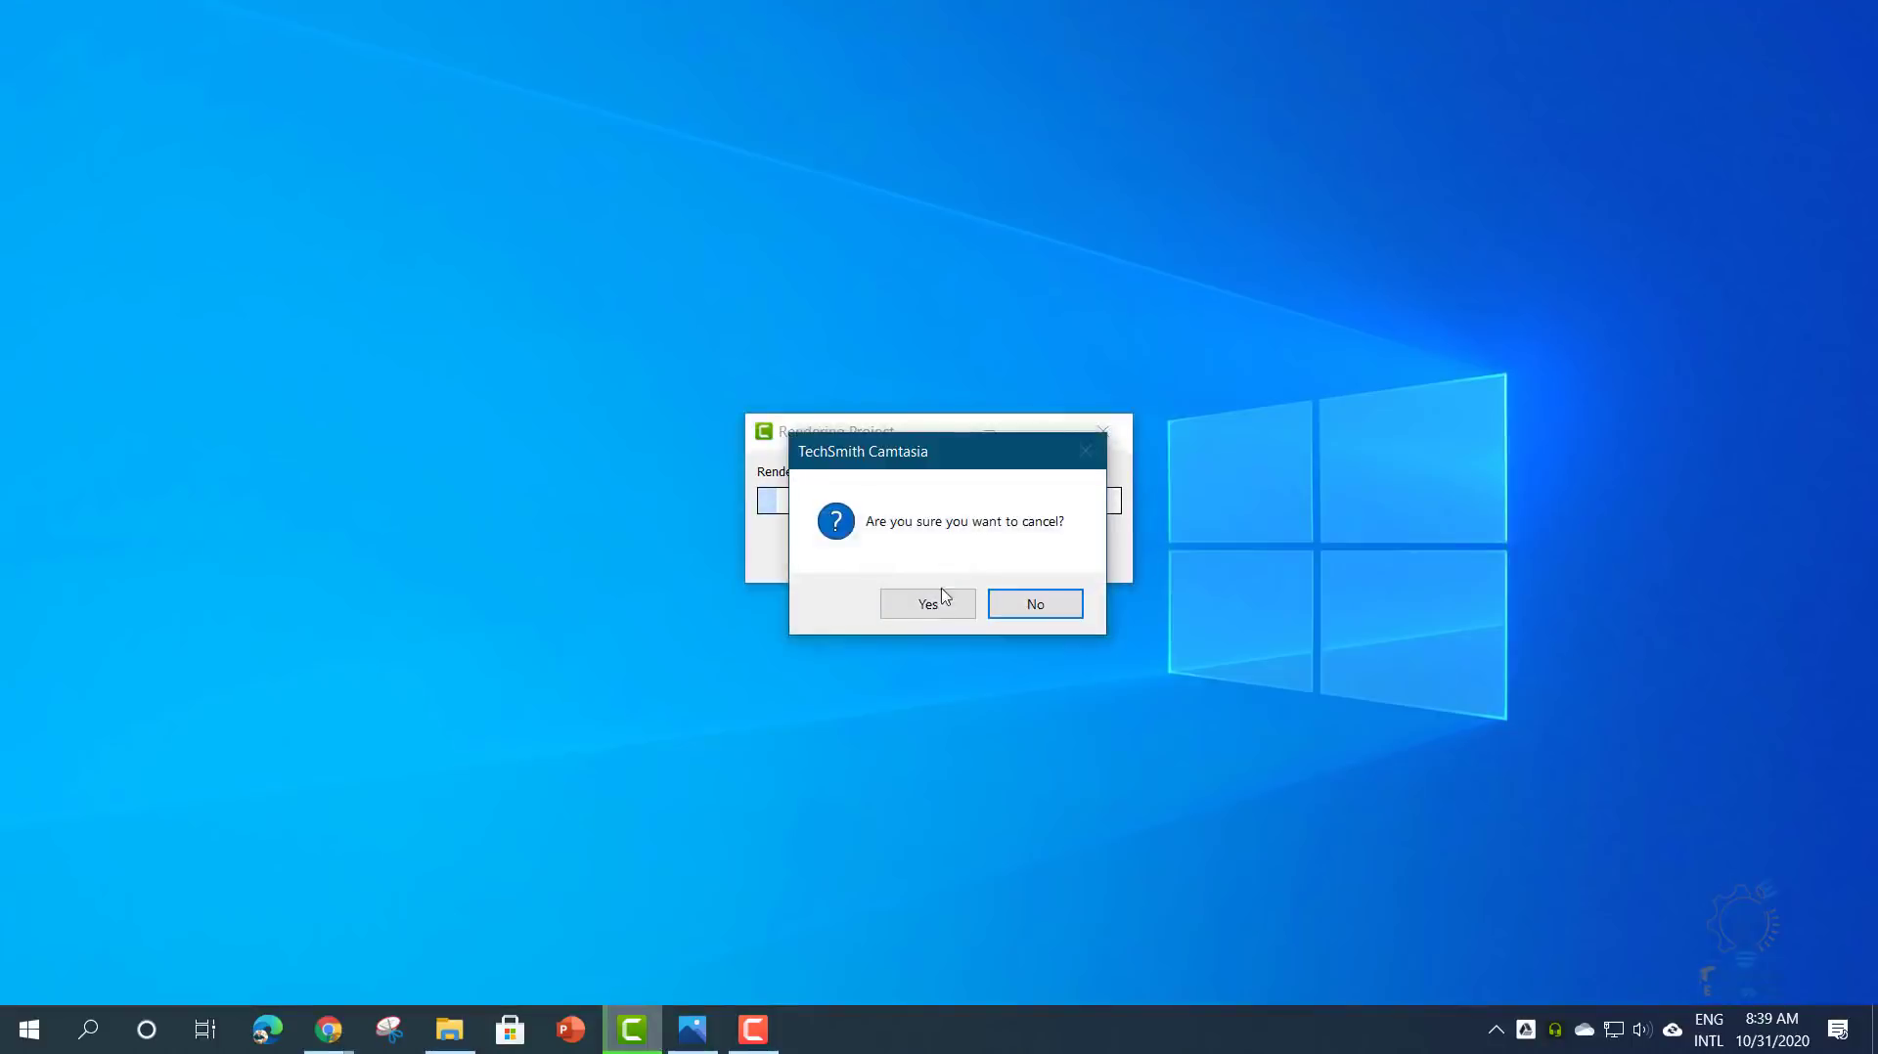
click(935, 601)
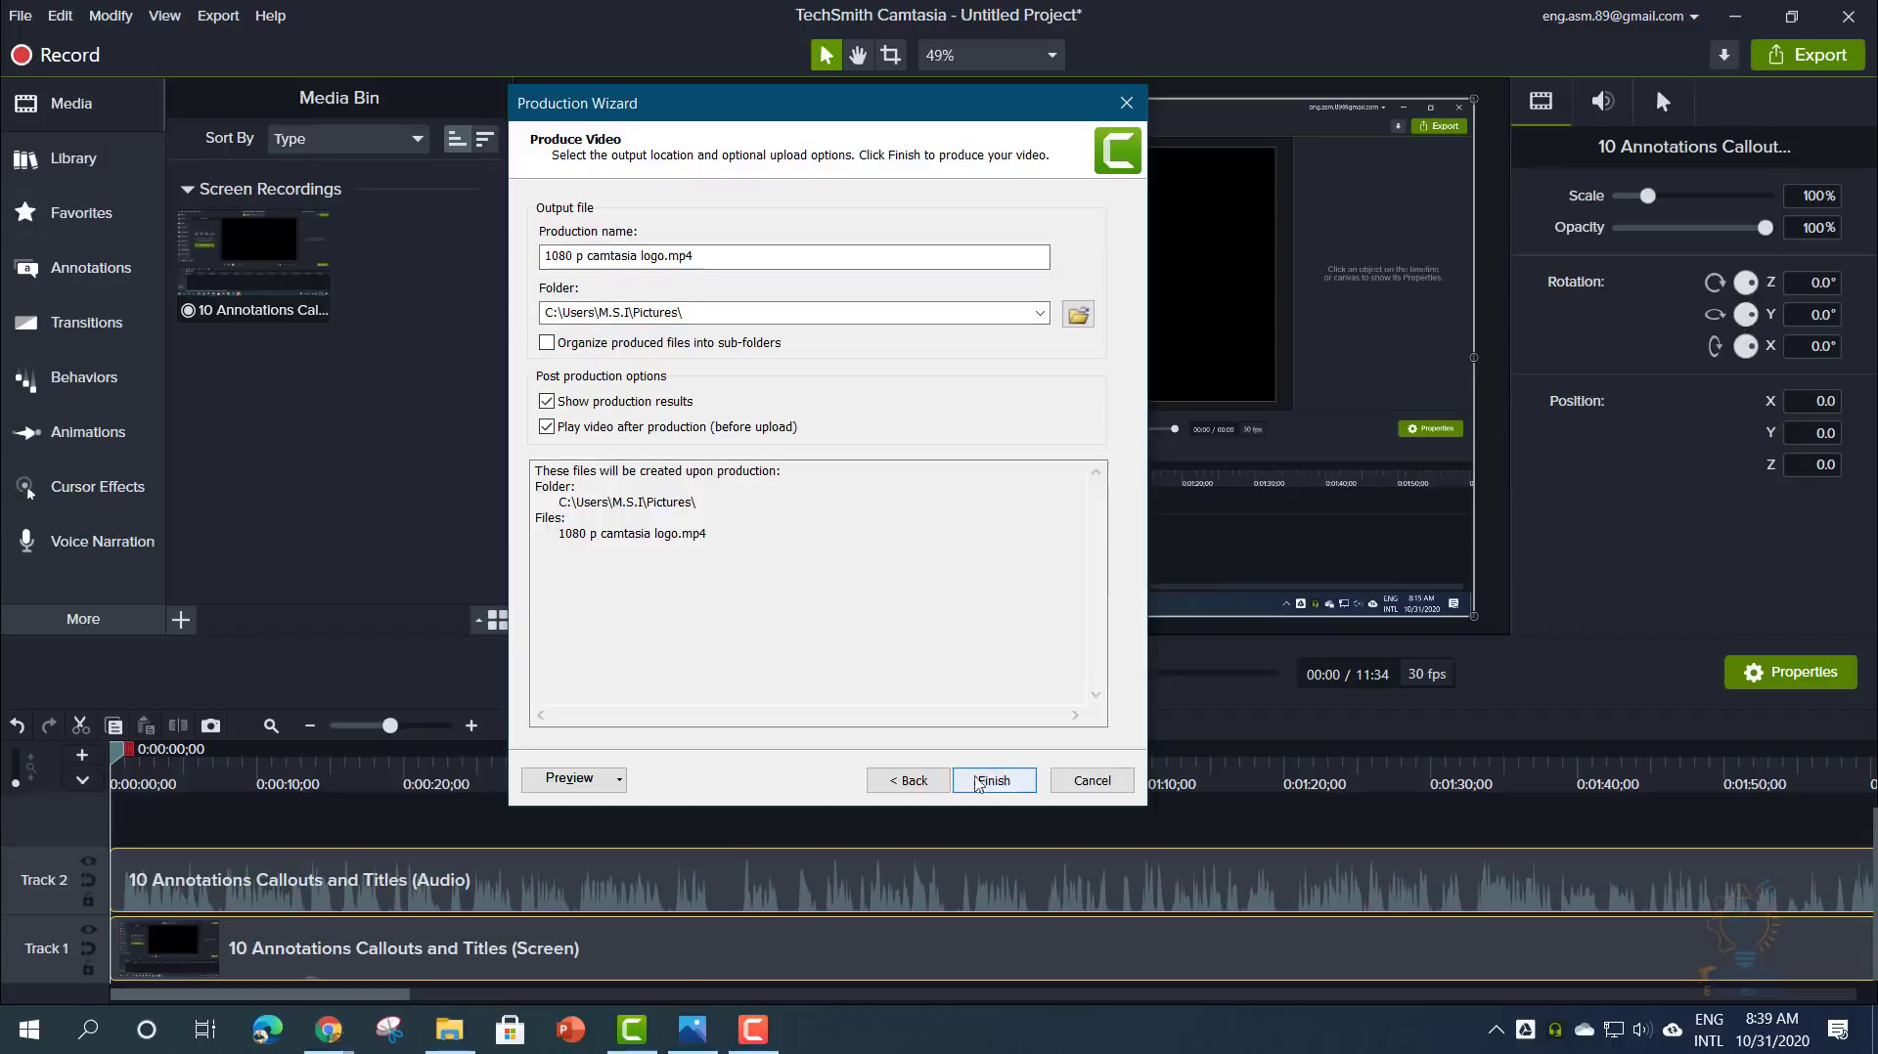
click(614, 779)
click(669, 771)
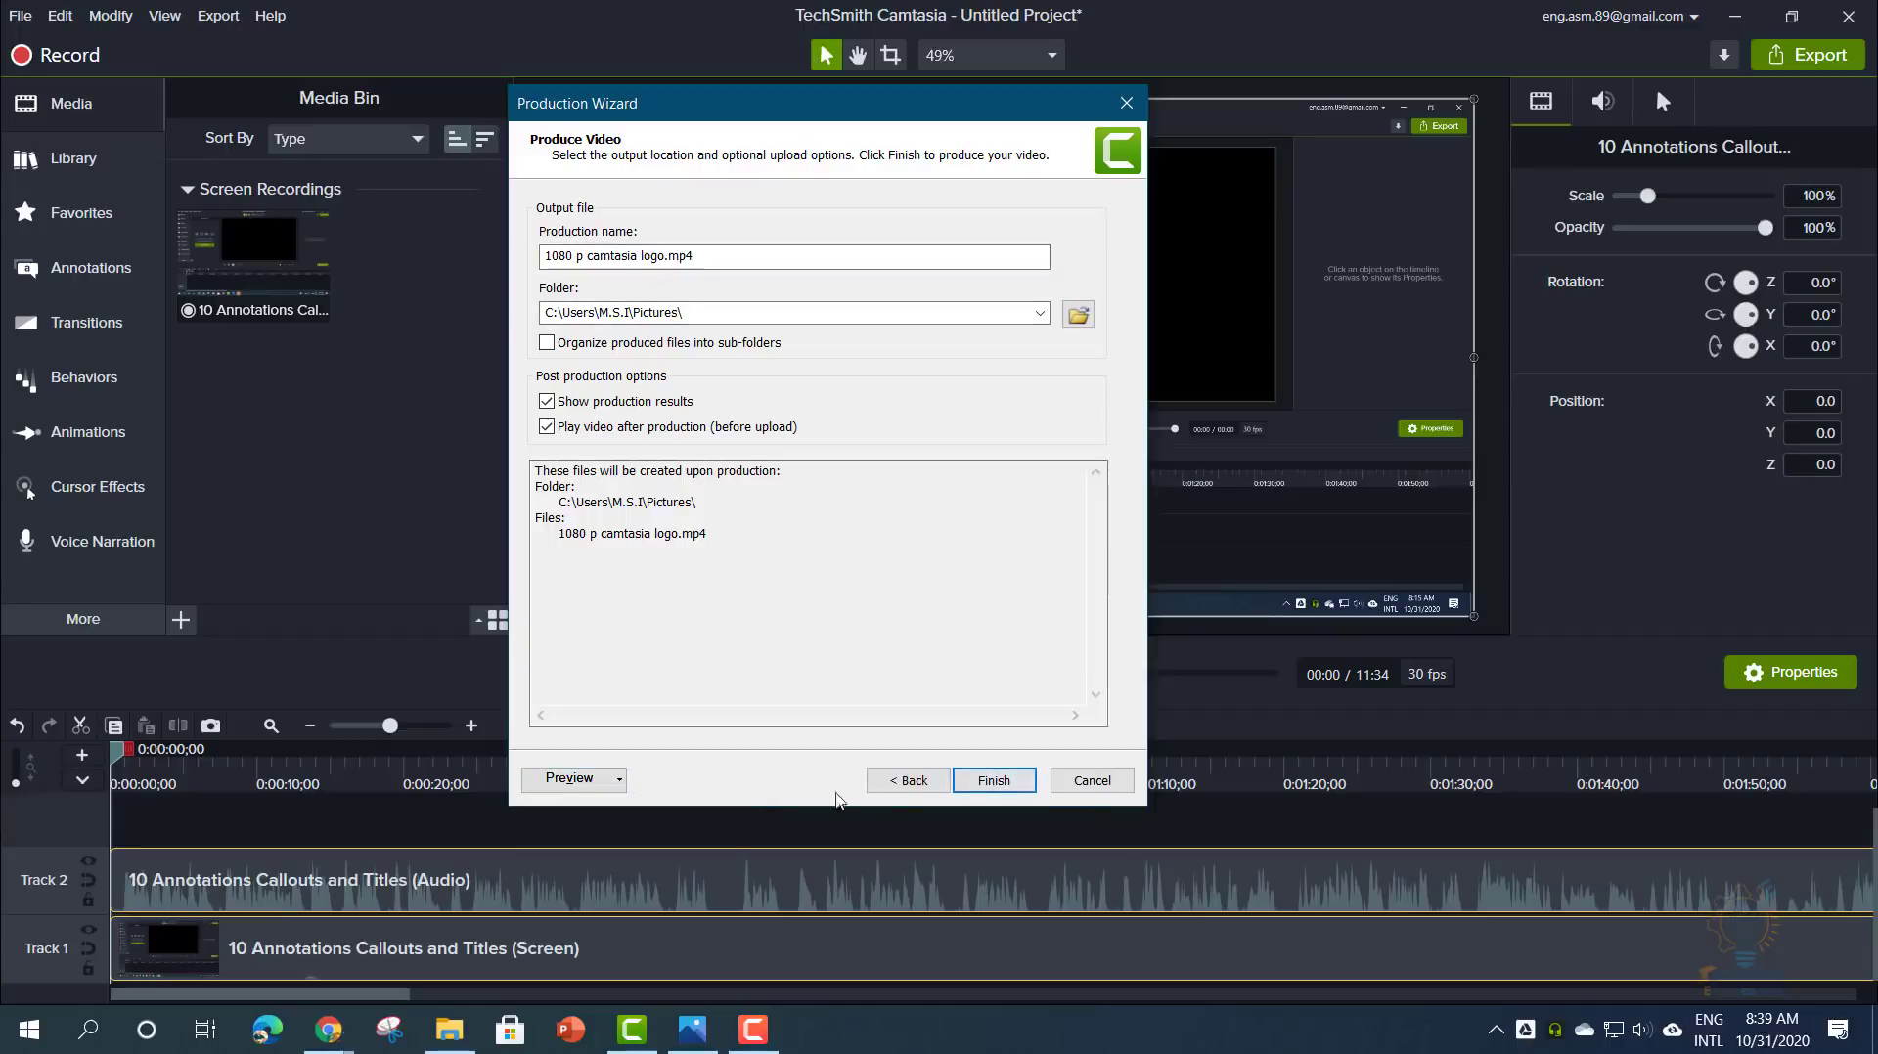
click(1088, 788)
click(213, 16)
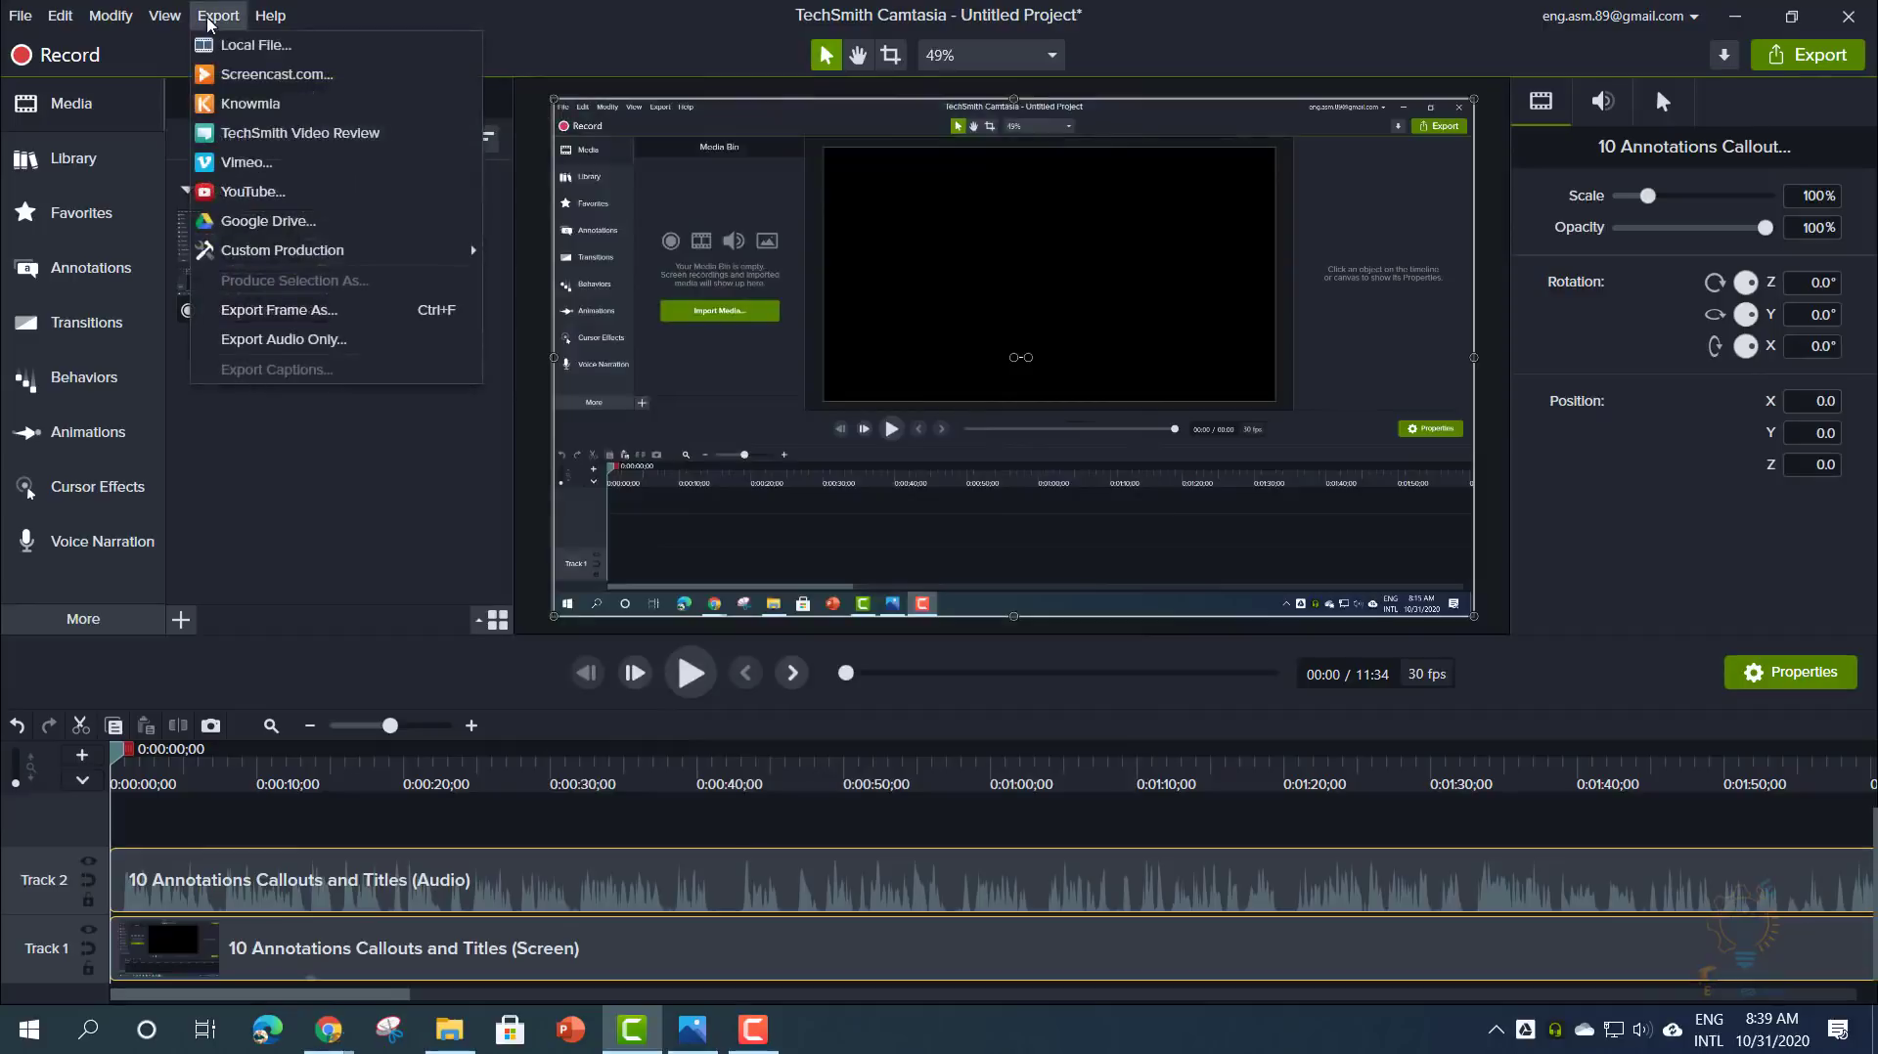
mouse_move(390, 245)
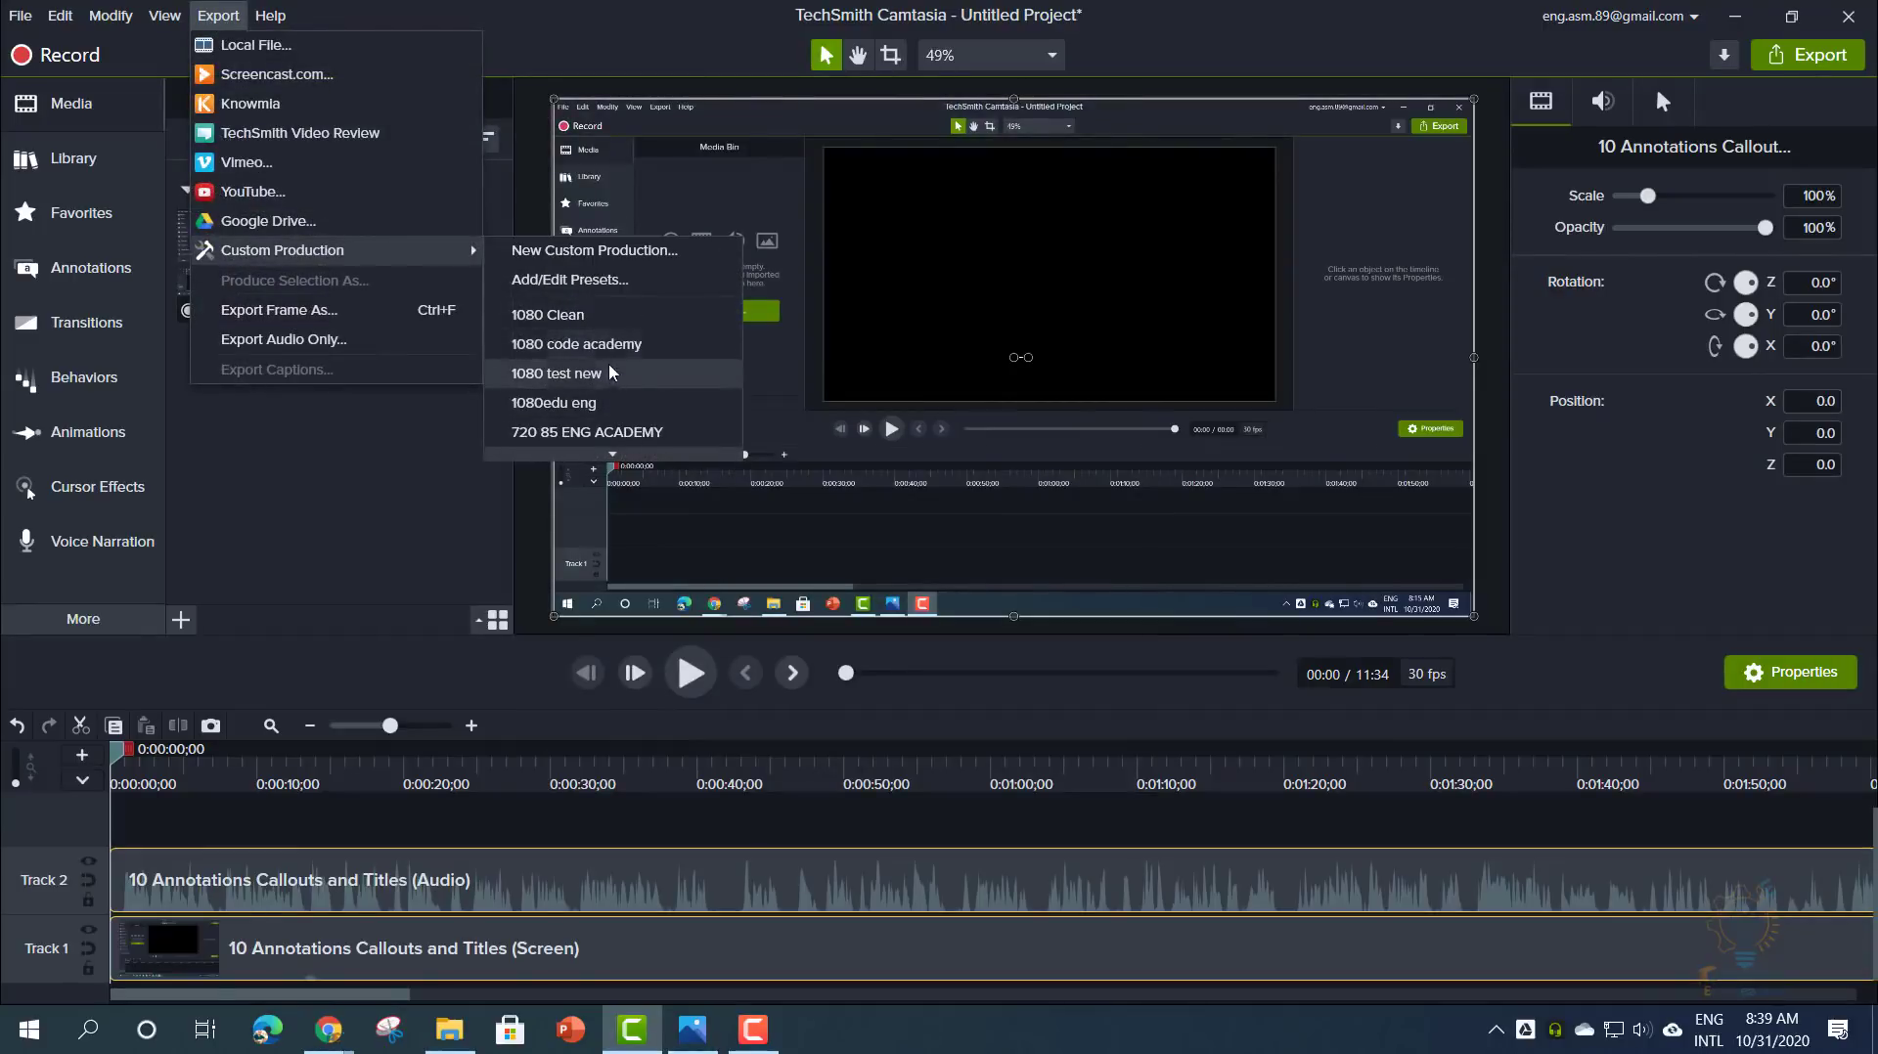
- Create a new production preset named '1080p camtsia logo' in the presets manager
click(596, 281)
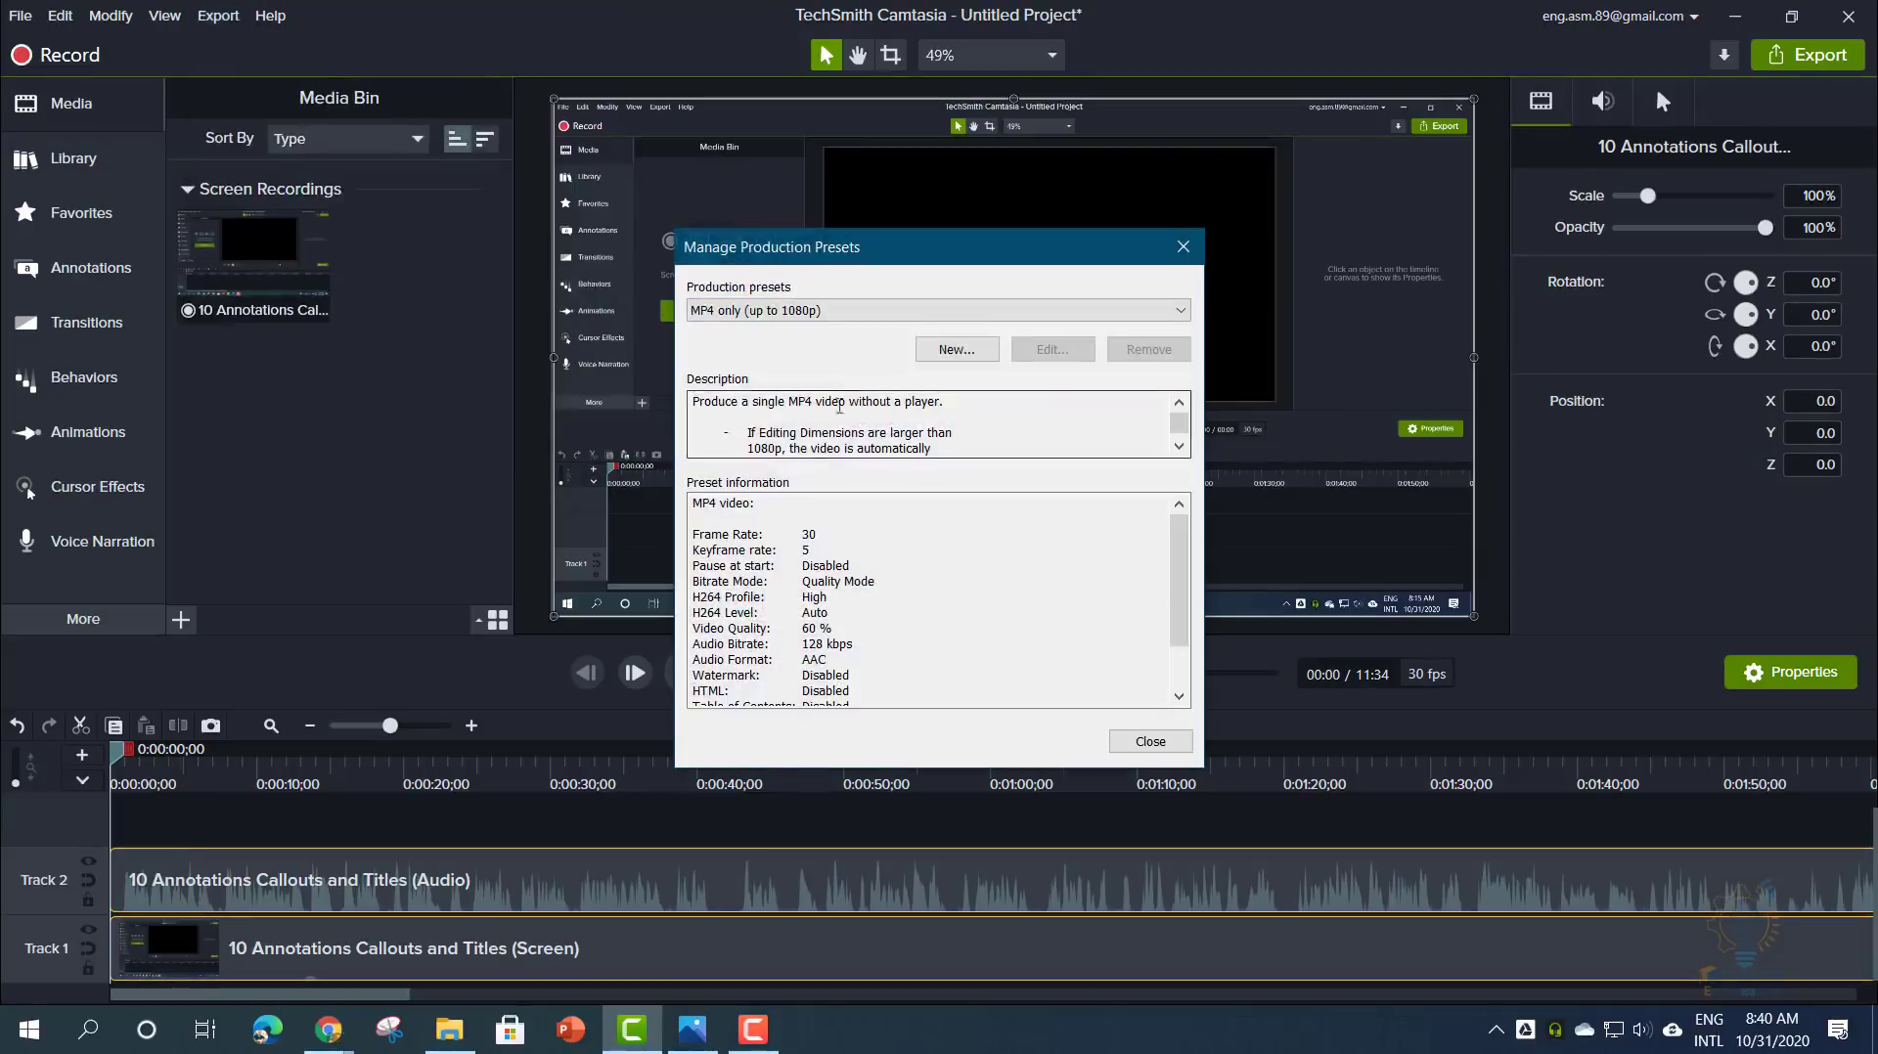
drag(836, 260, 810, 210)
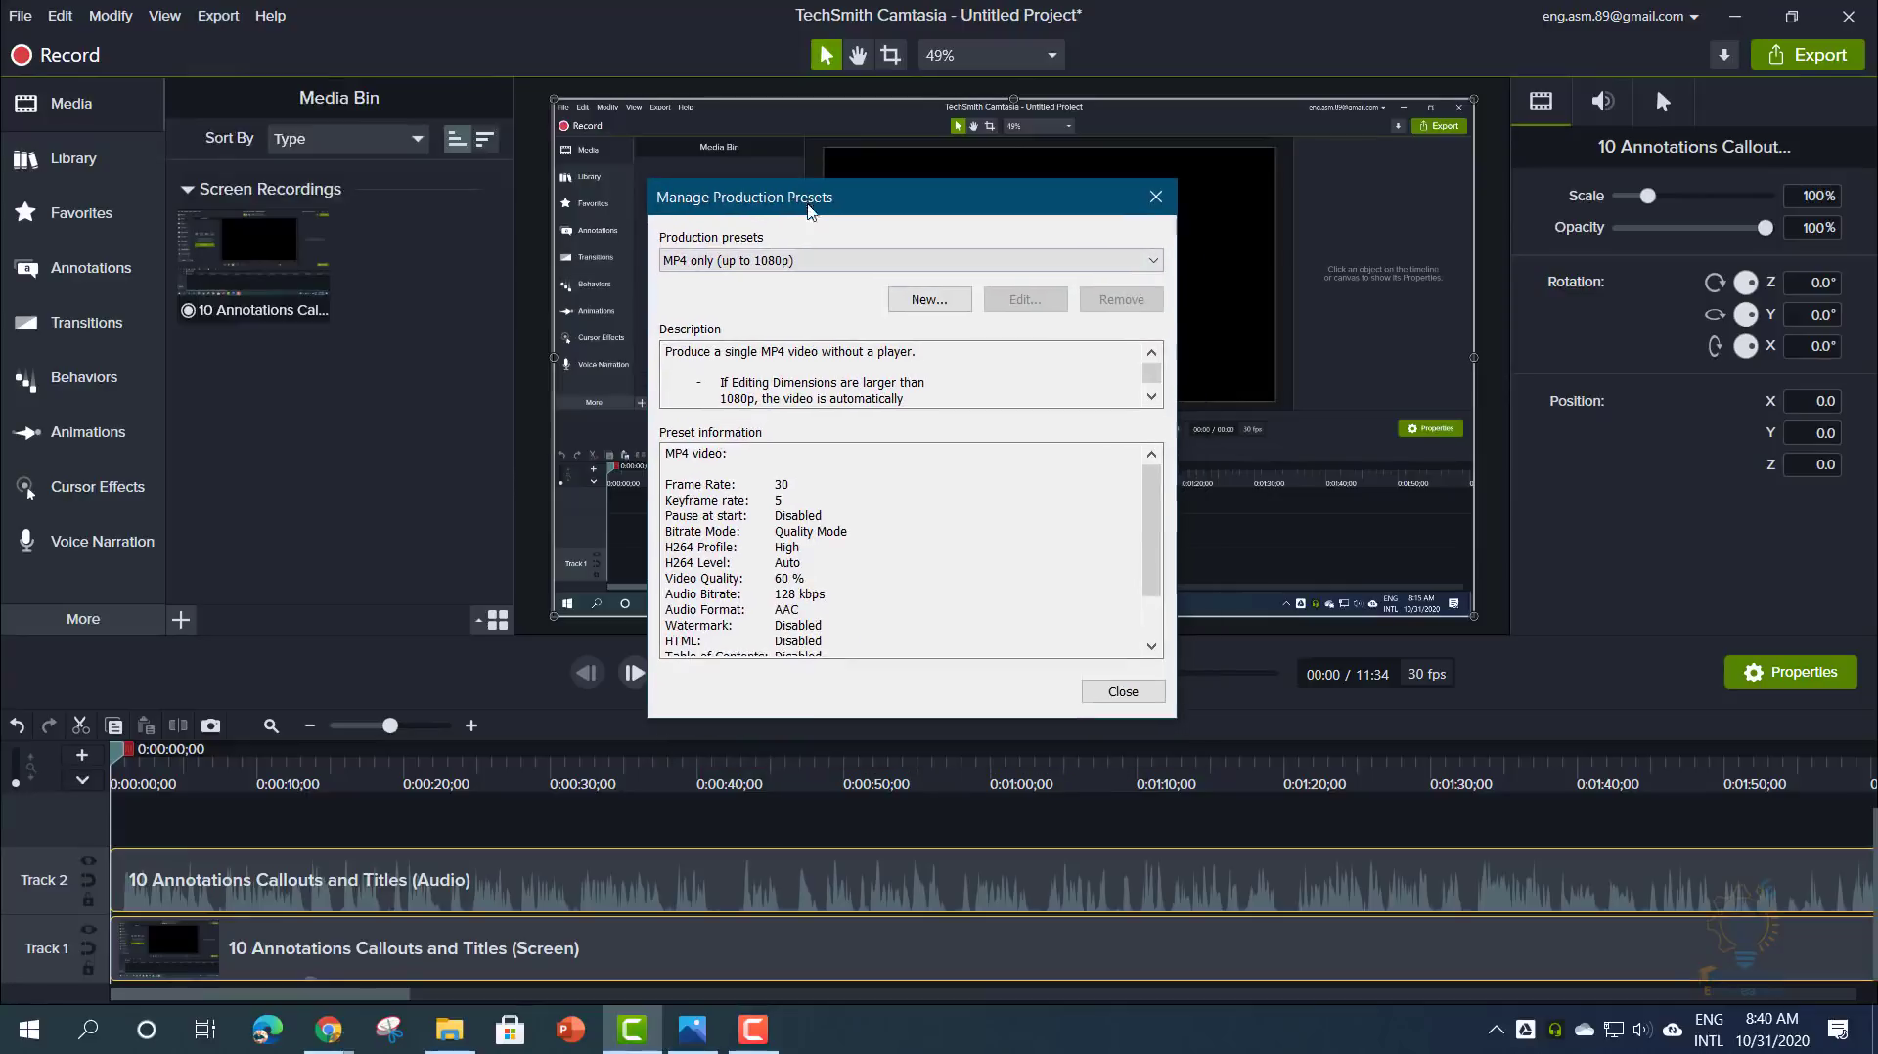
click(914, 303)
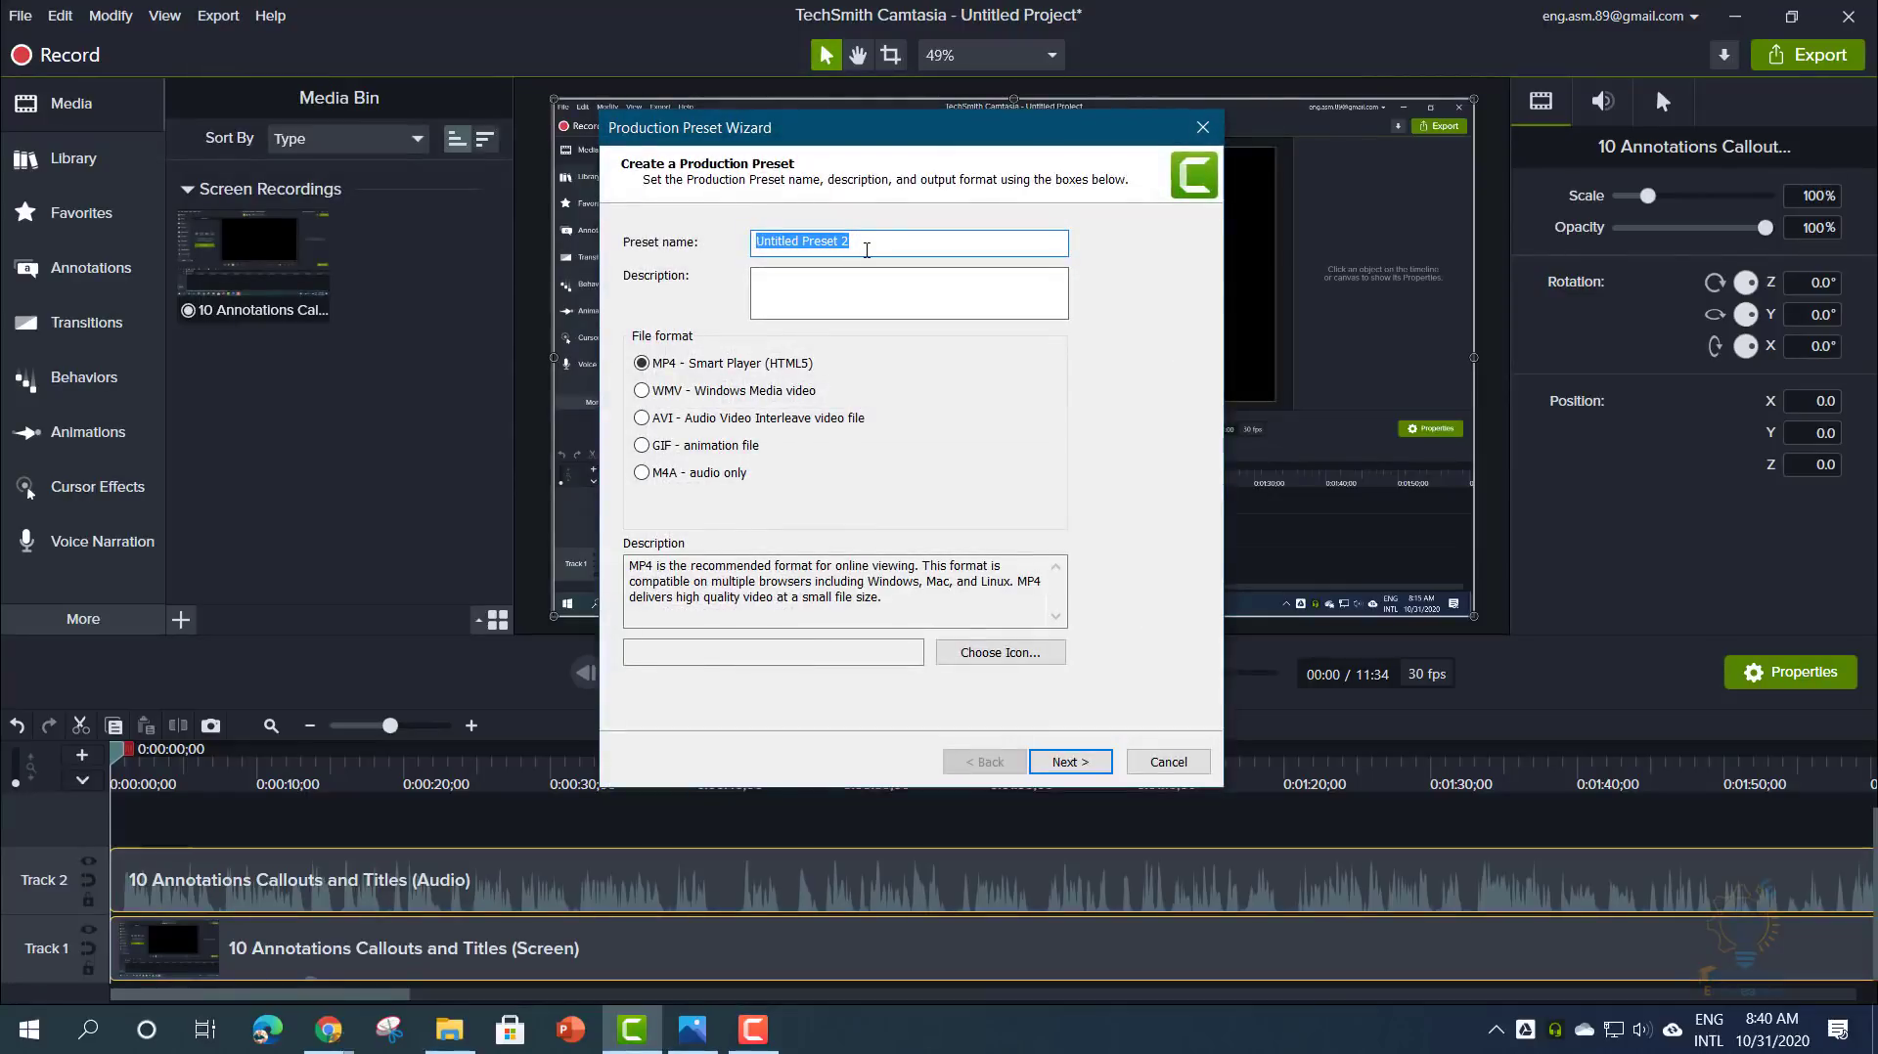
text(18)
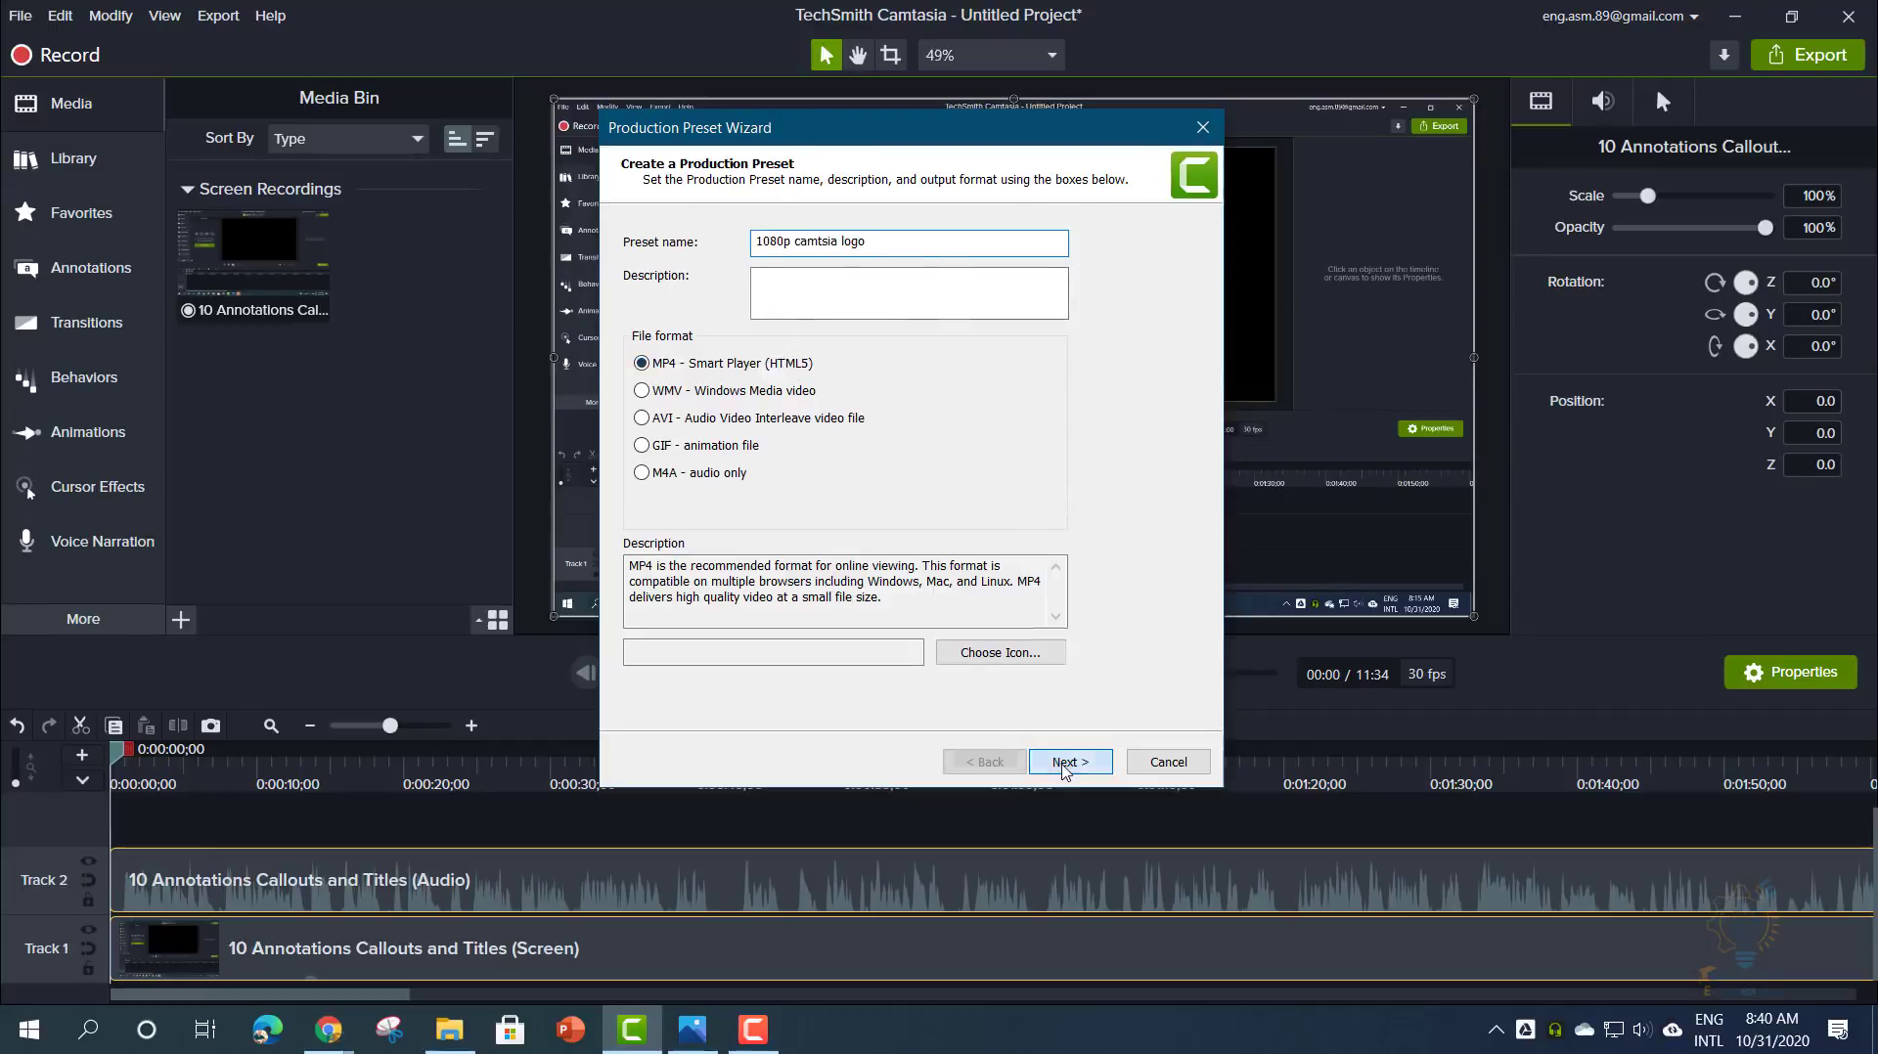
click(1065, 770)
- Set the preset's output size to 1920 × 1080 instead of editing dimensions and finish it
click(719, 243)
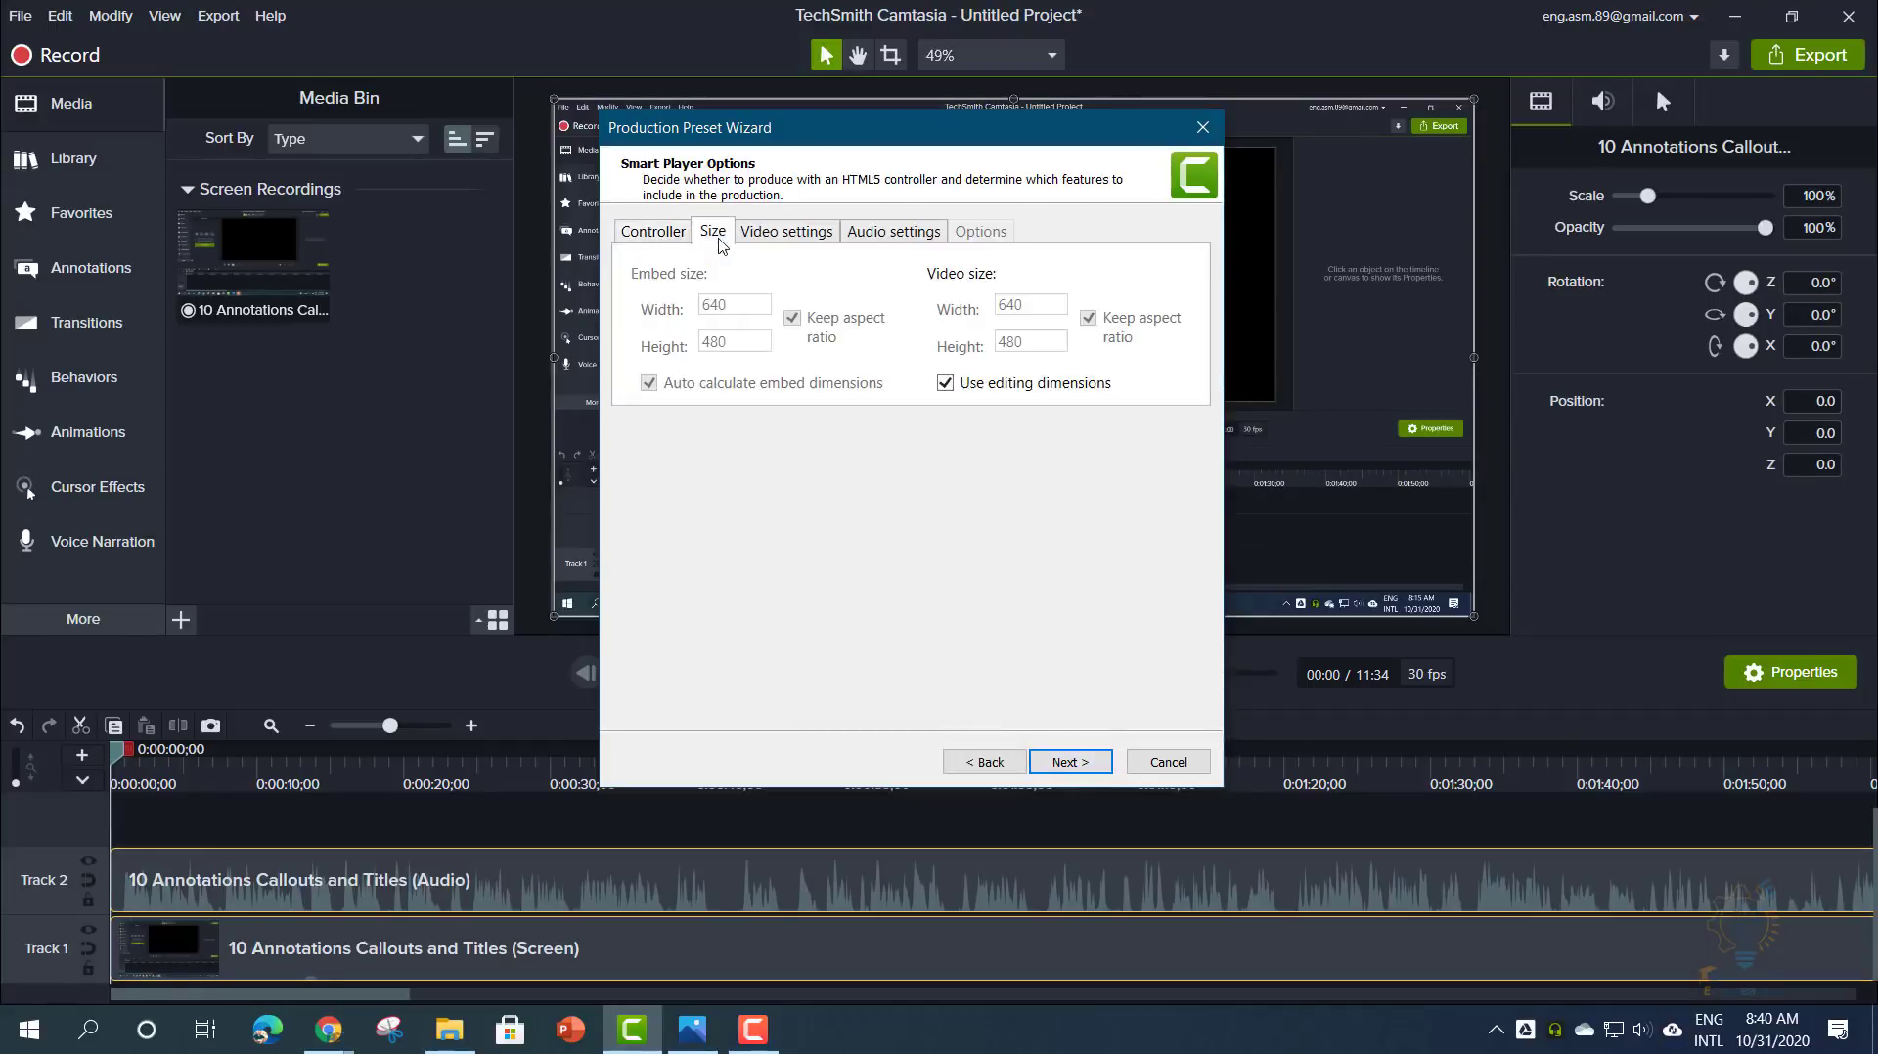
click(945, 383)
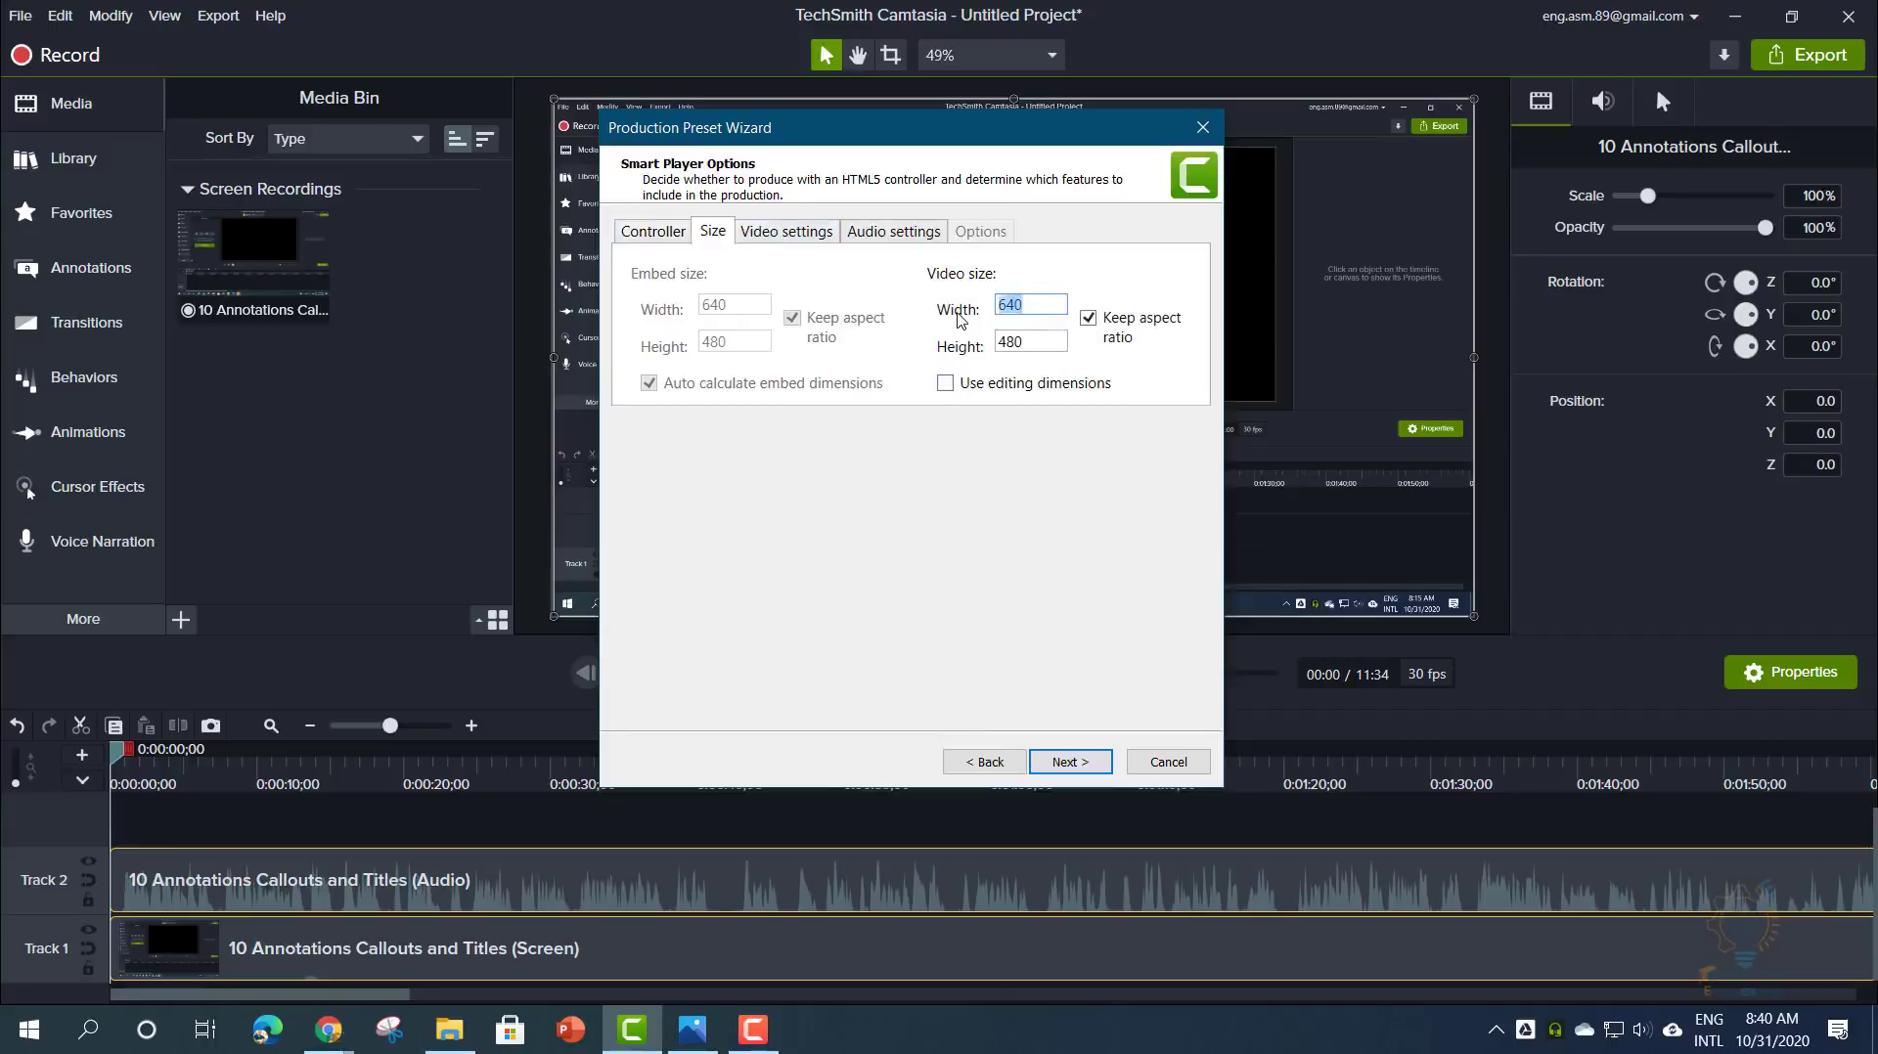
text(1920)
click(1087, 318)
drag(1035, 342, 979, 339)
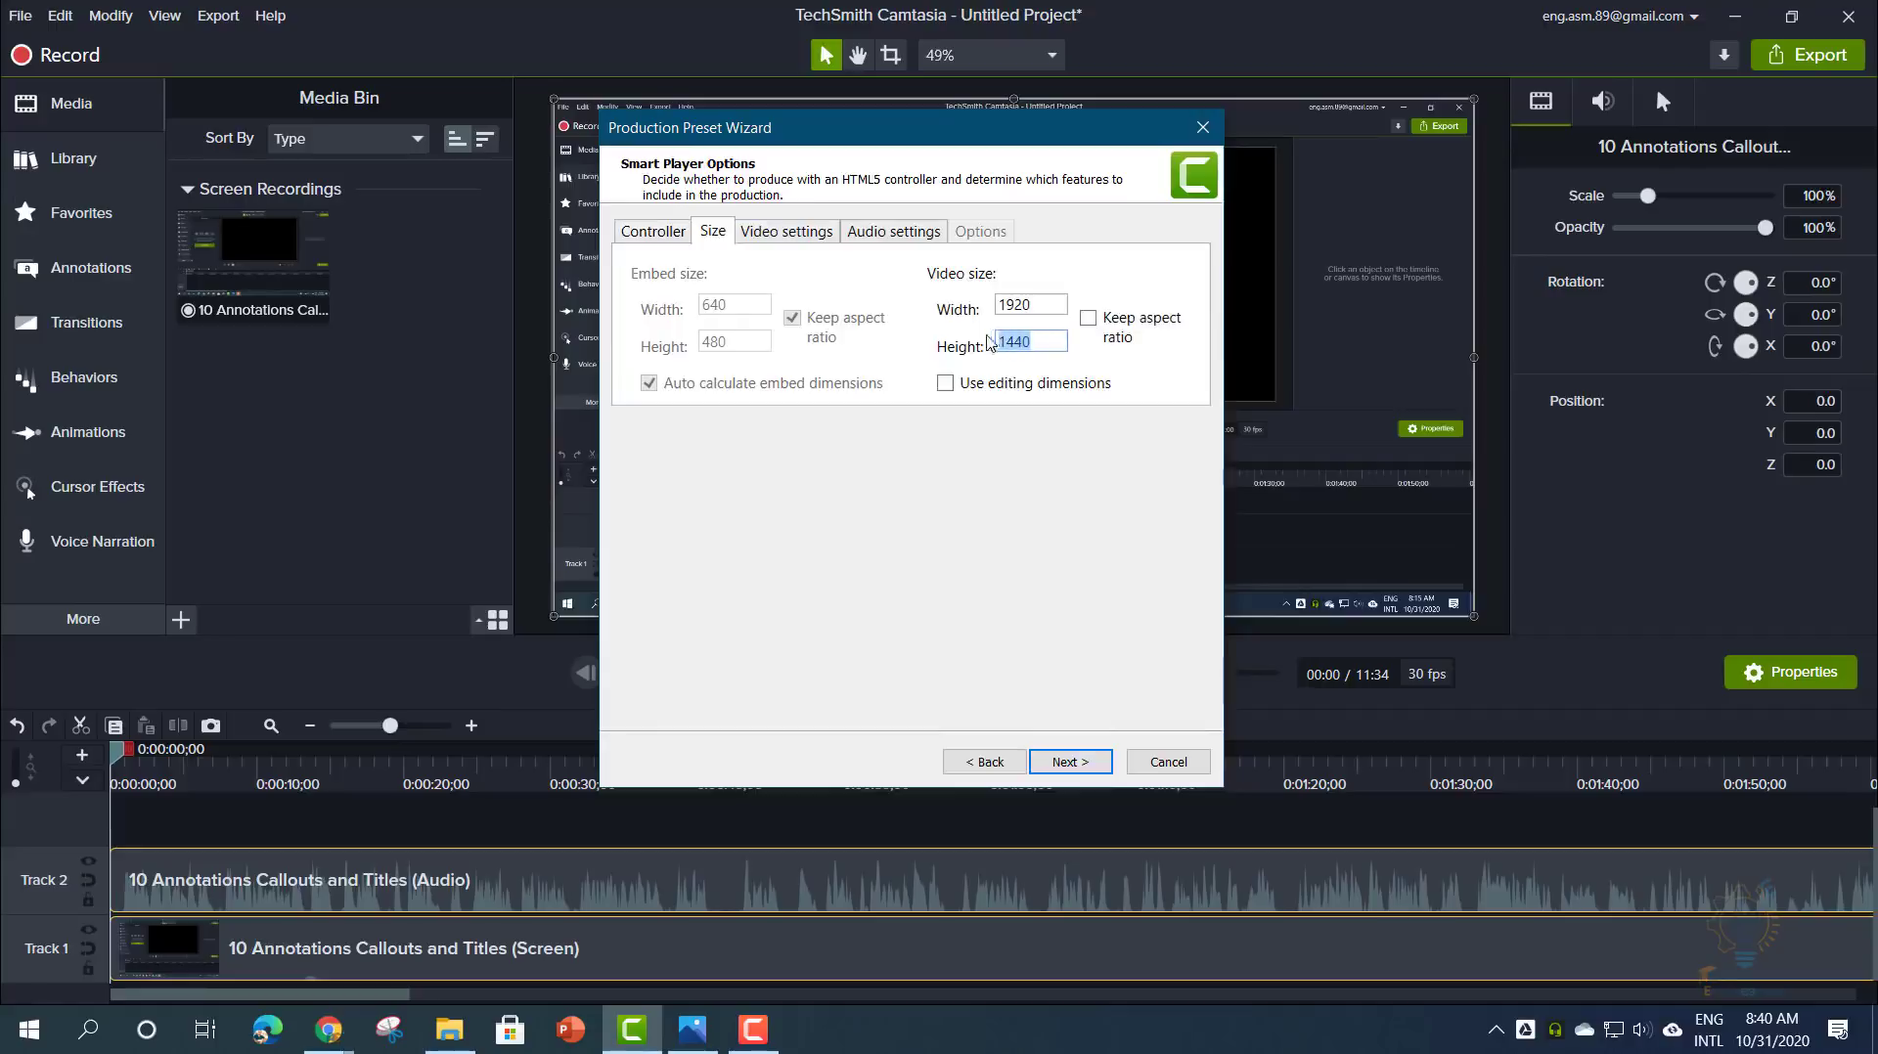
text(1080)
click(780, 230)
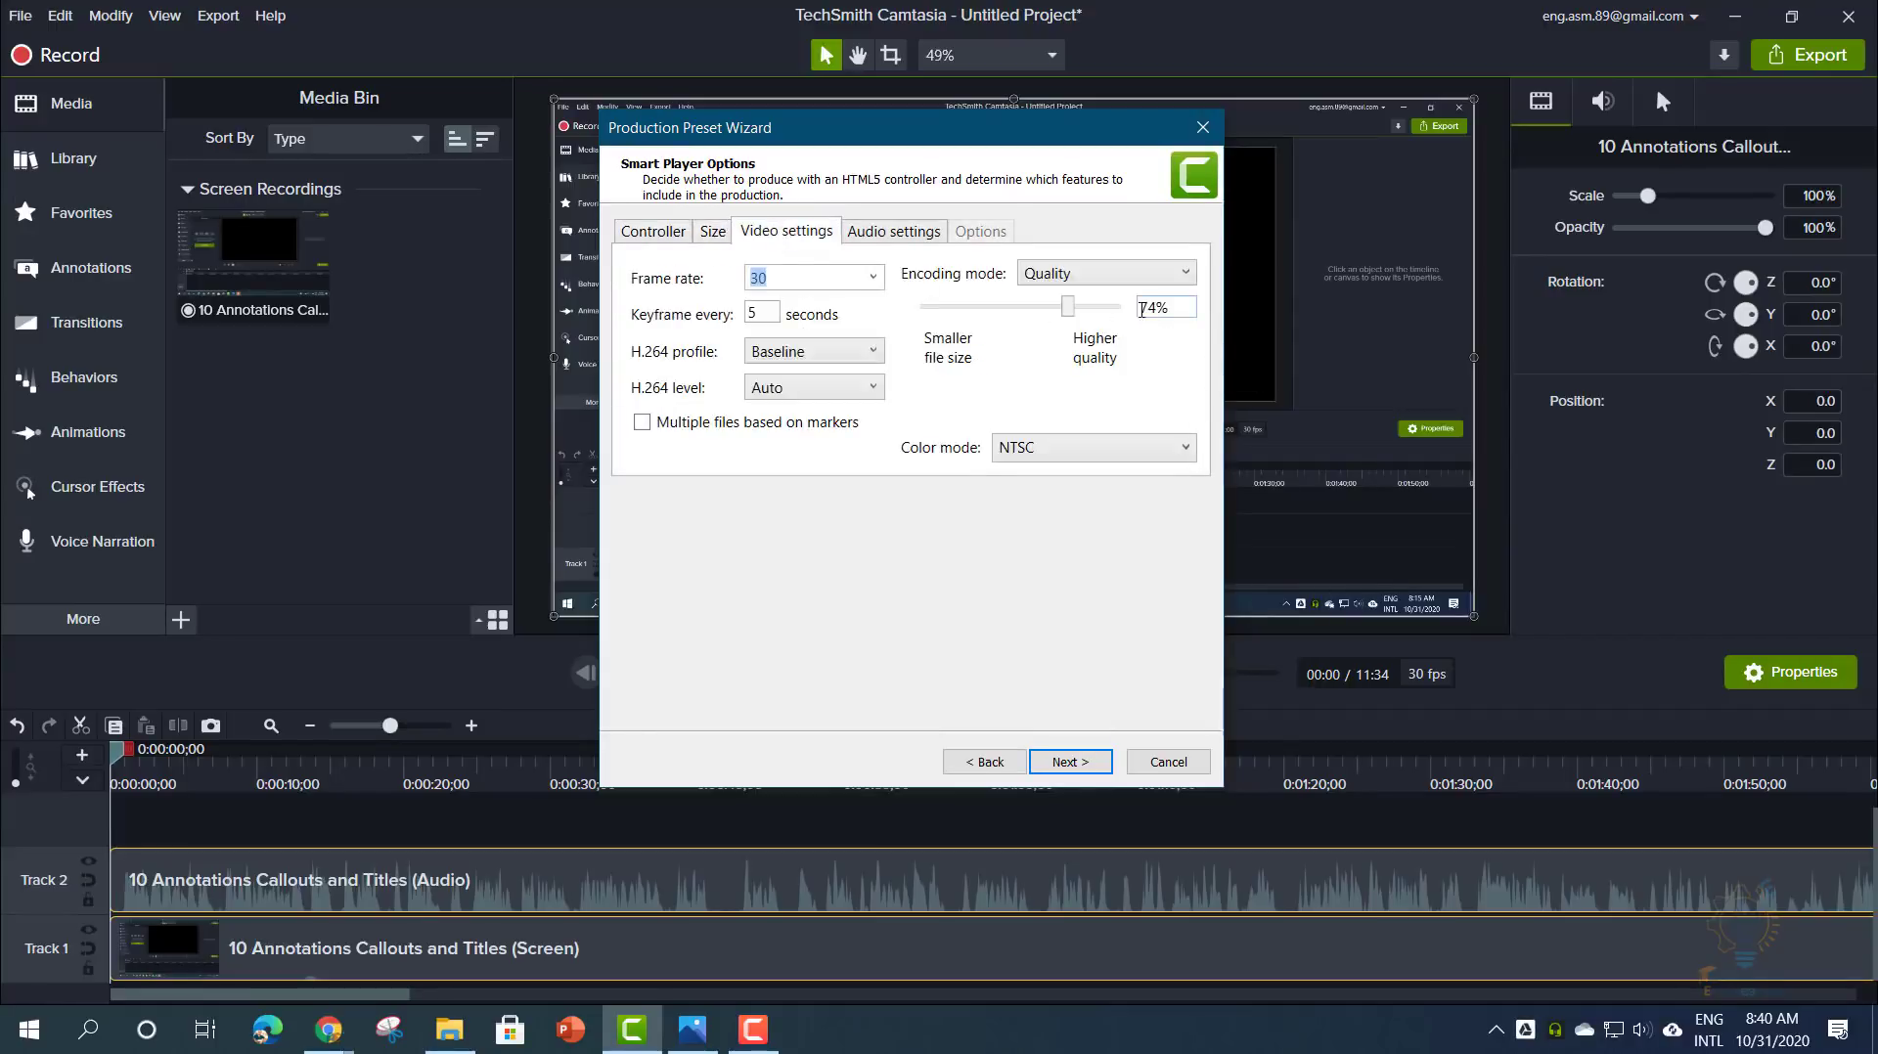
click(876, 234)
click(712, 235)
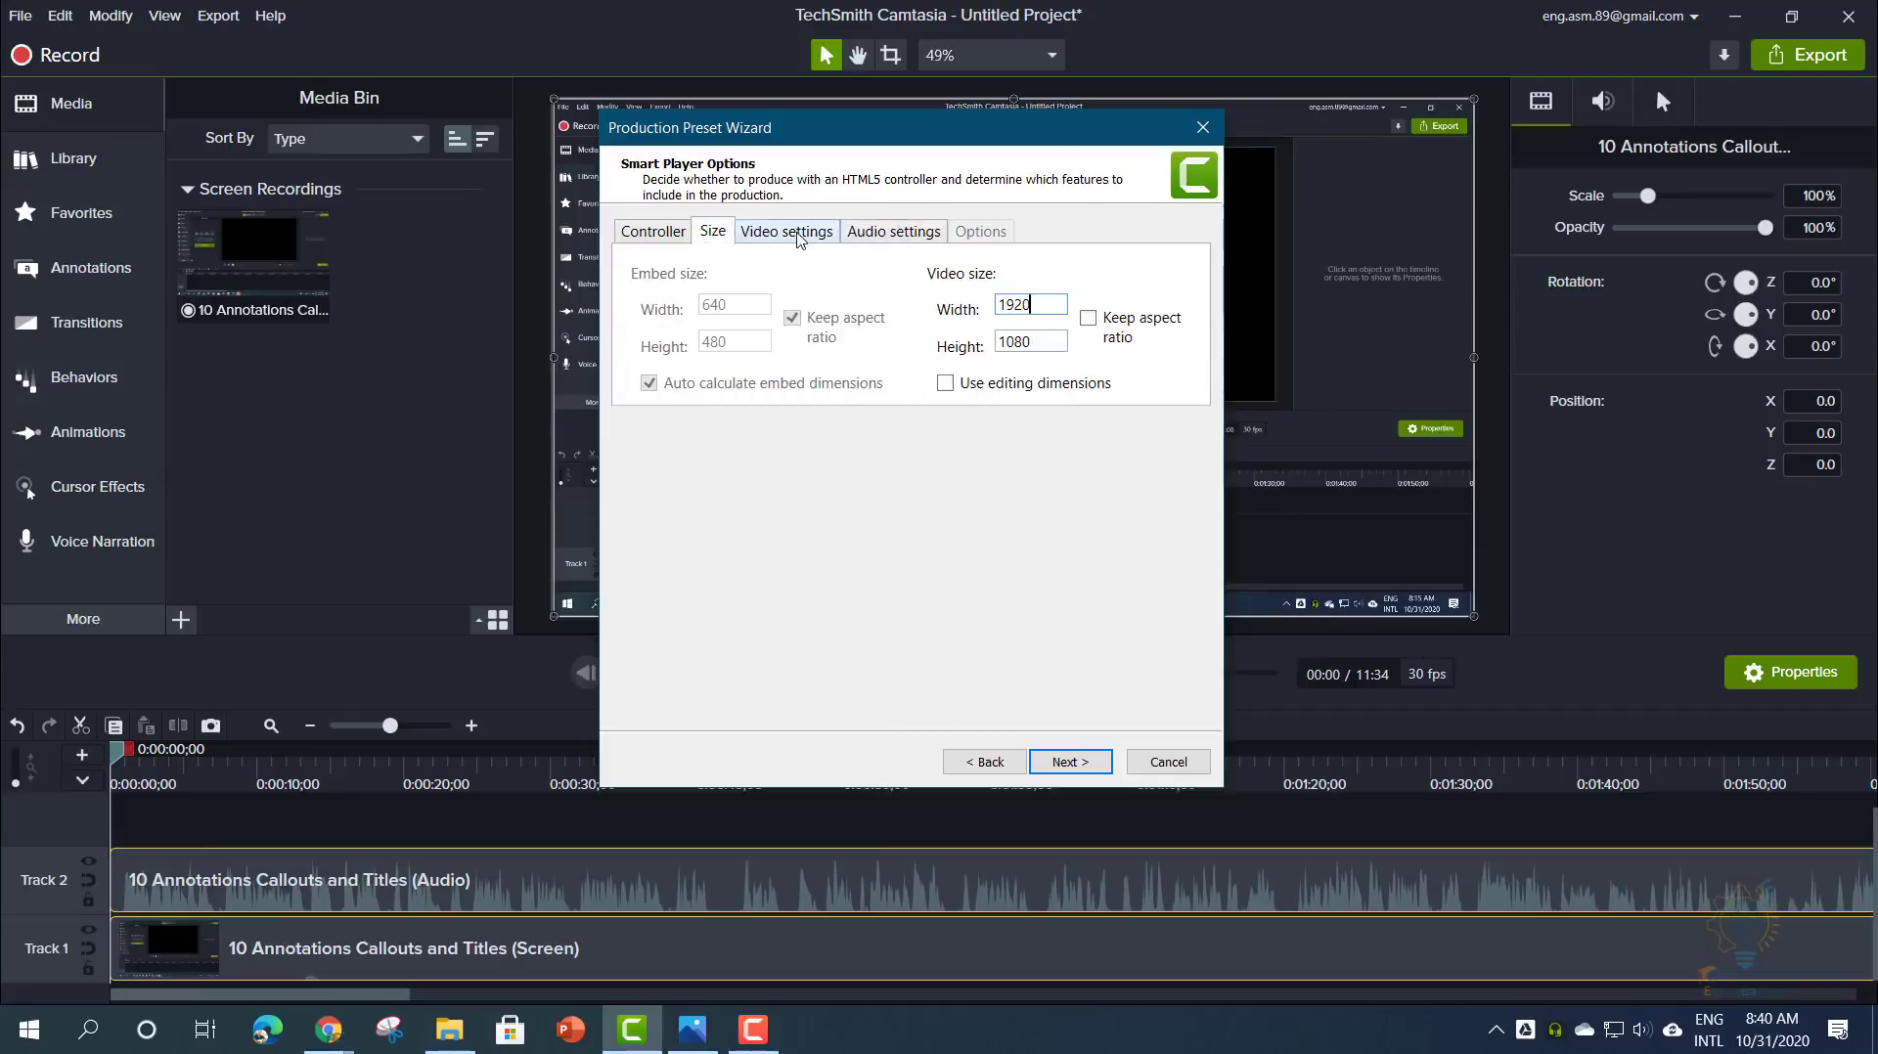
click(1070, 762)
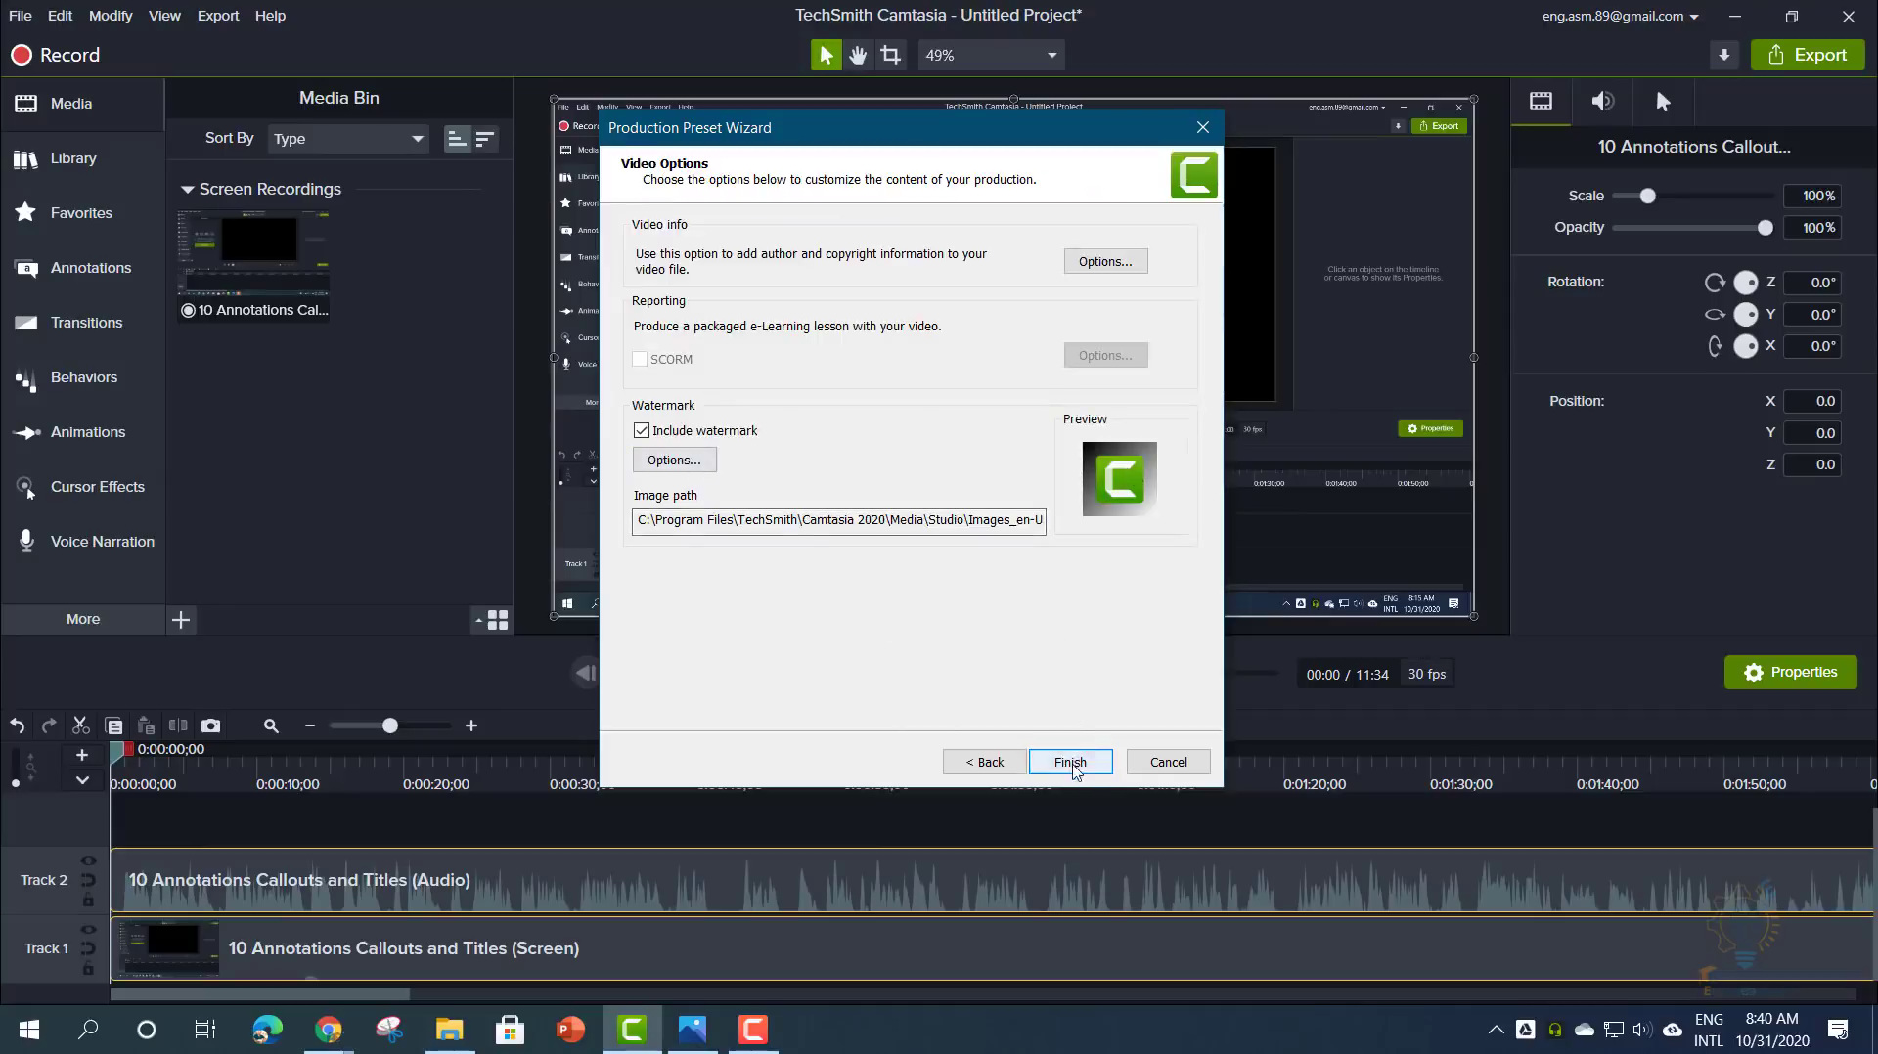
click(1071, 762)
- Close the presets manager and confirm '1080p camtsia logo' appears under Export > Custom Production
click(1118, 697)
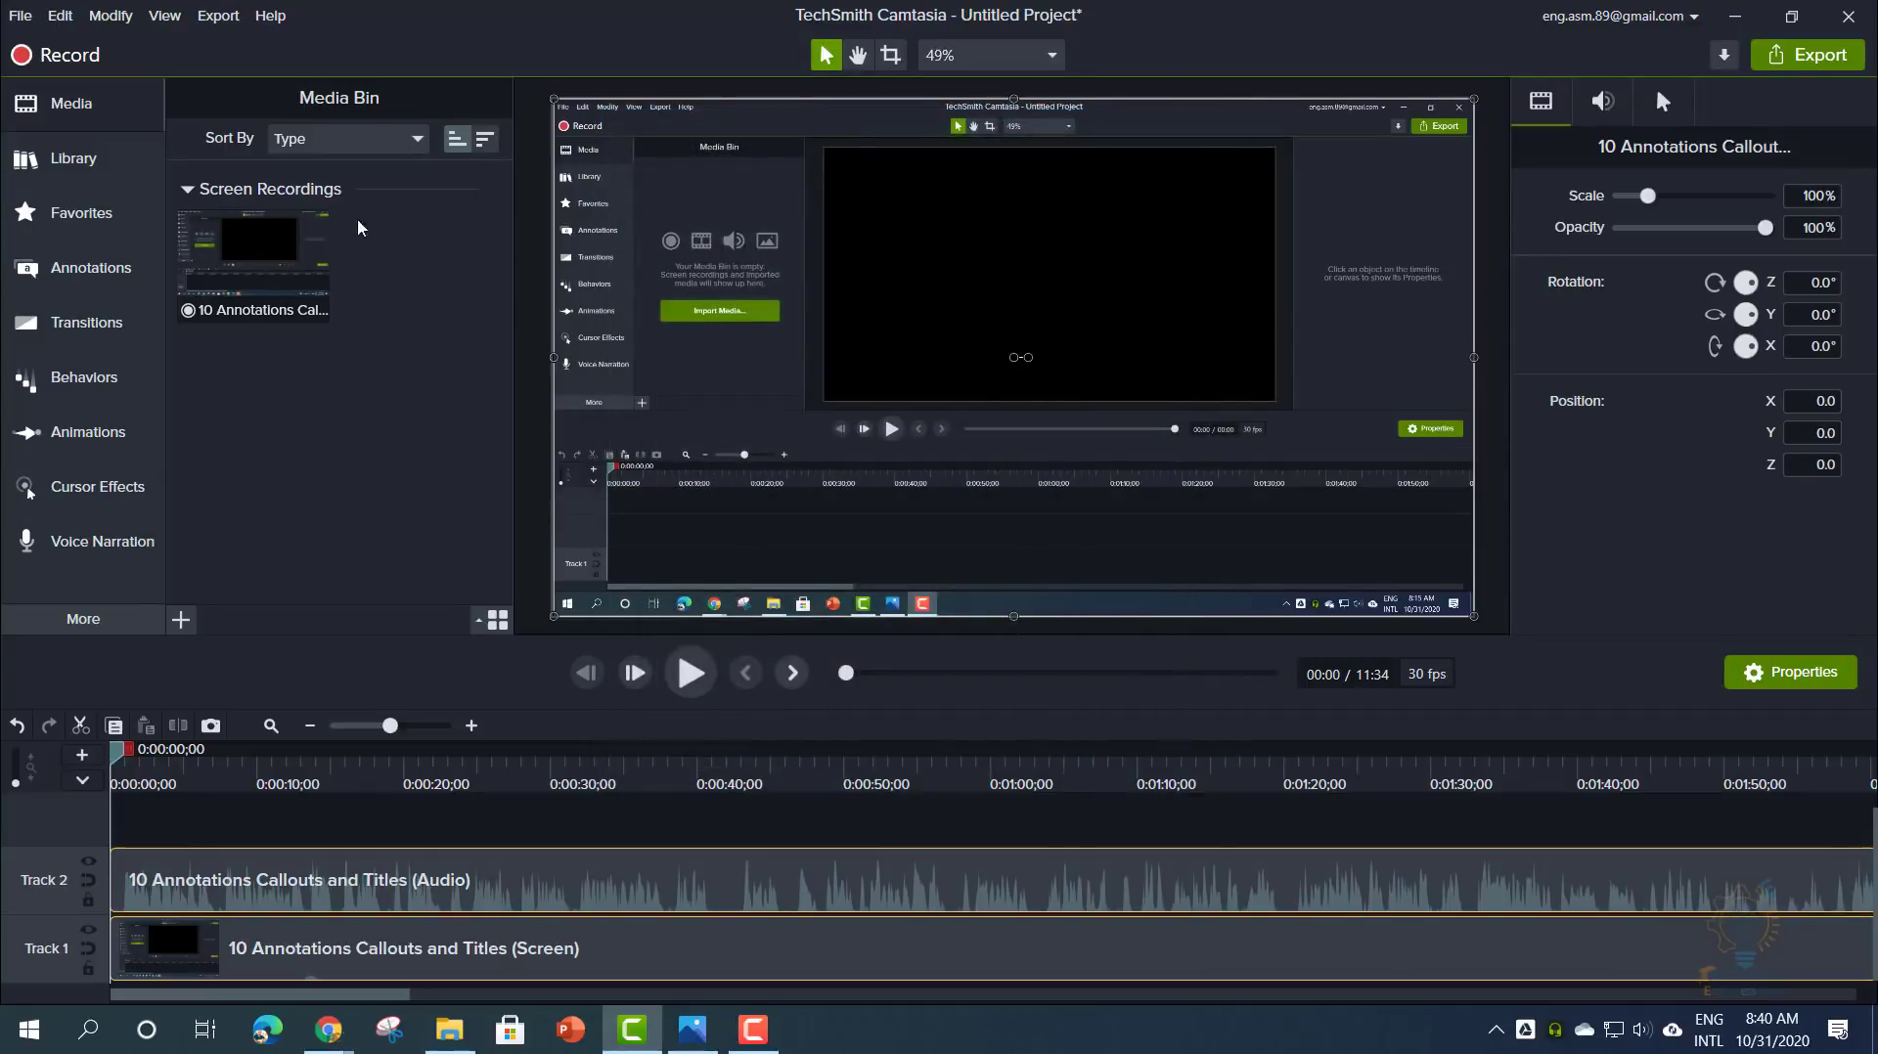
click(208, 16)
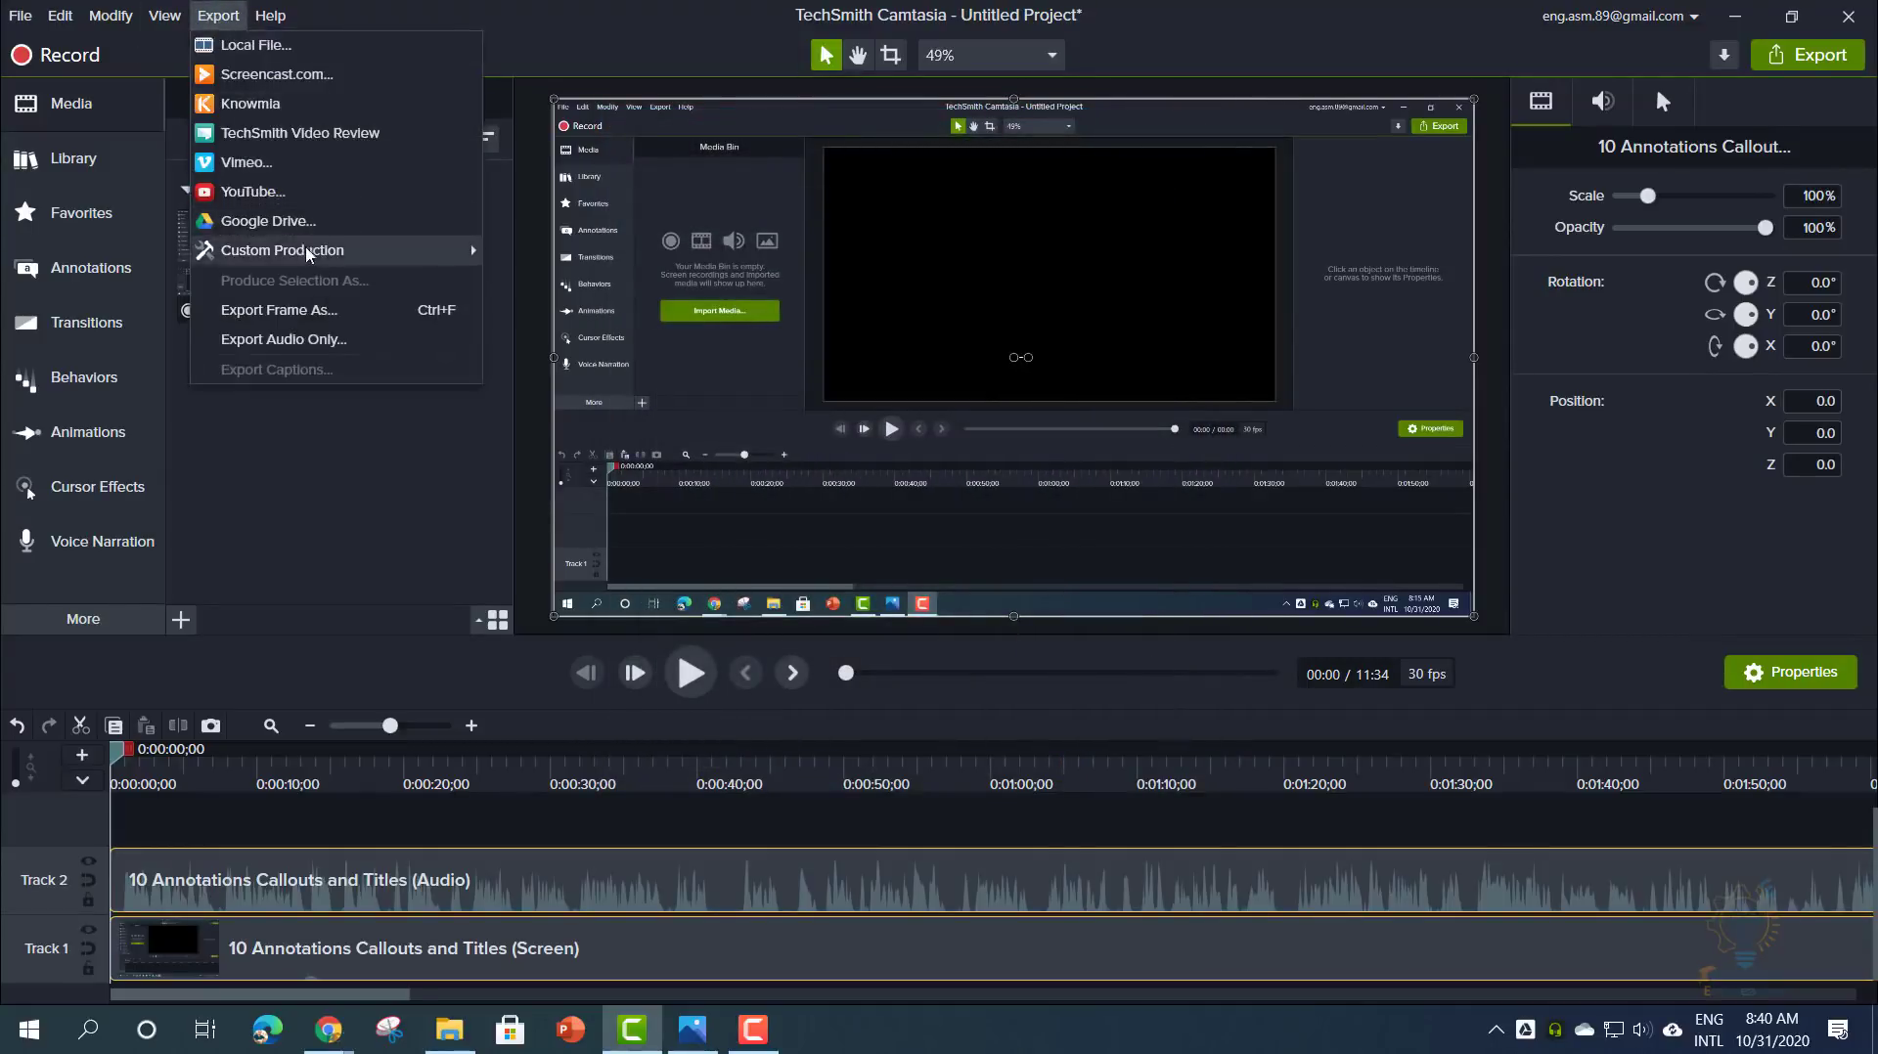
mouse_move(314, 256)
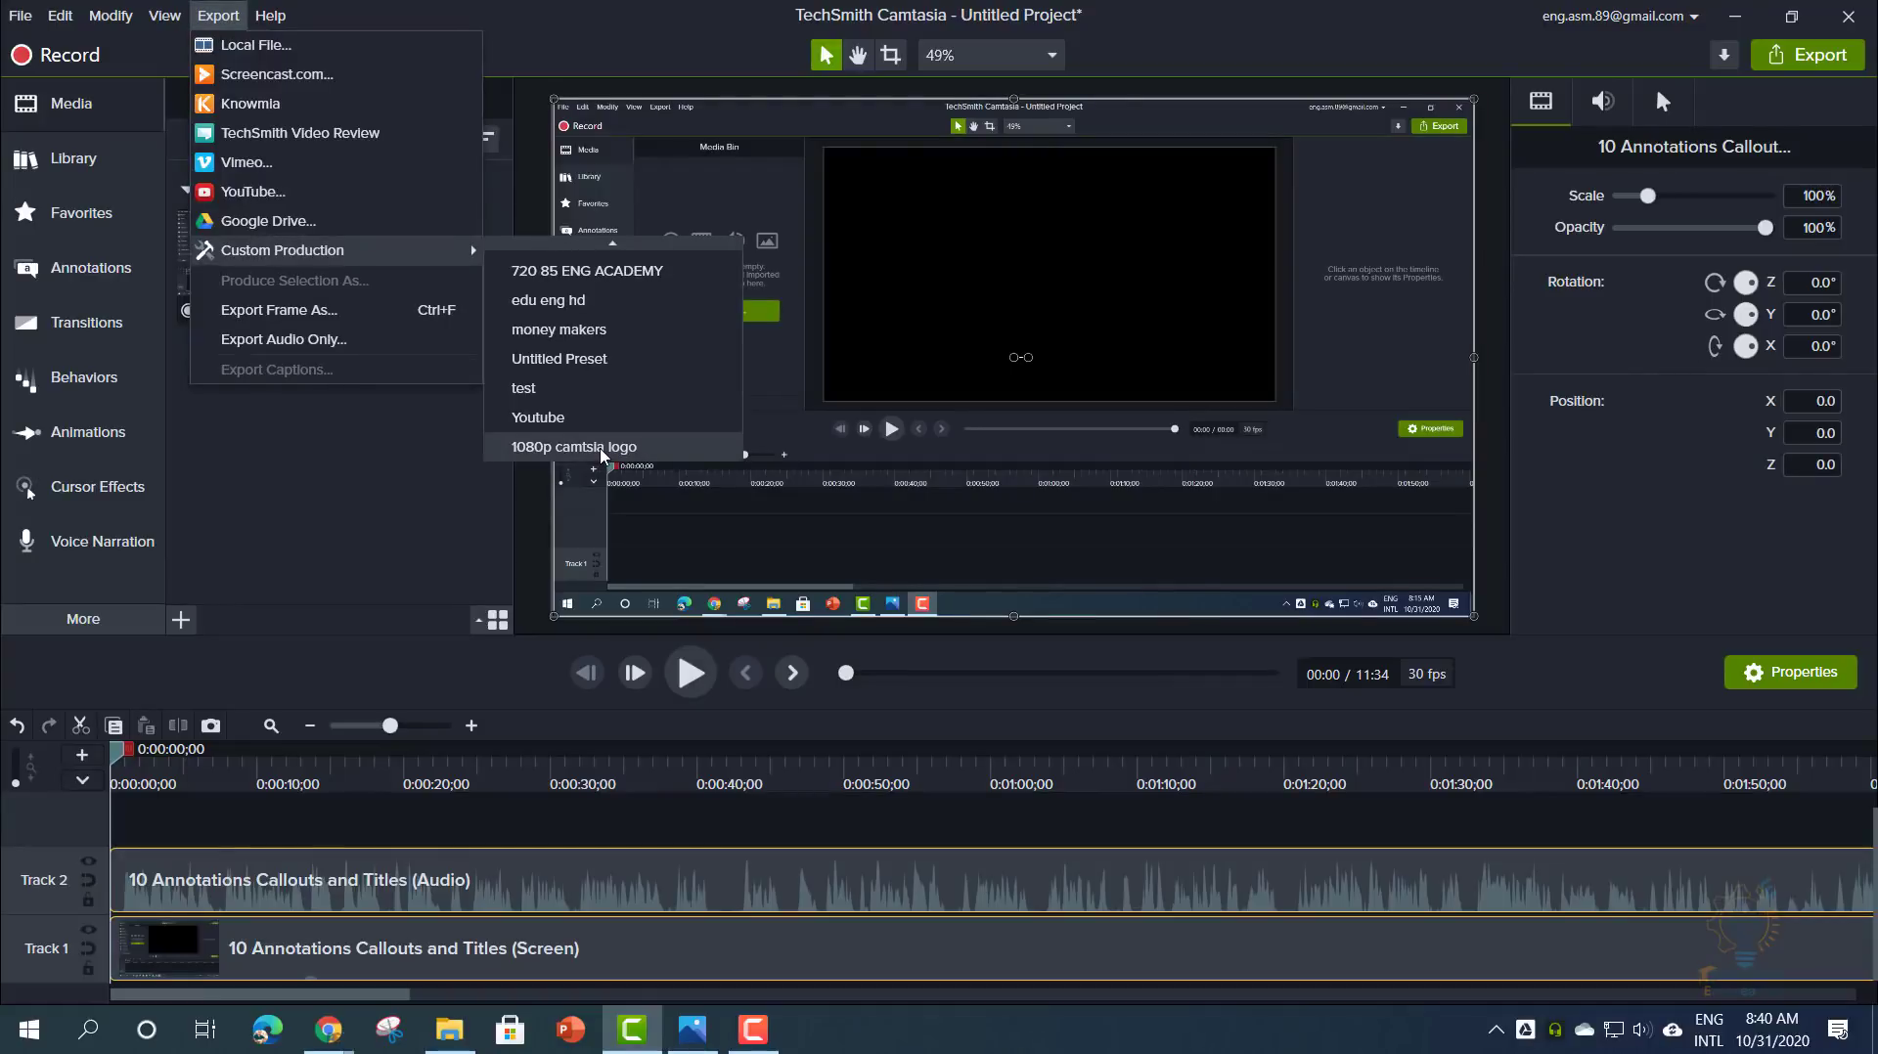
mouse_move(599, 243)
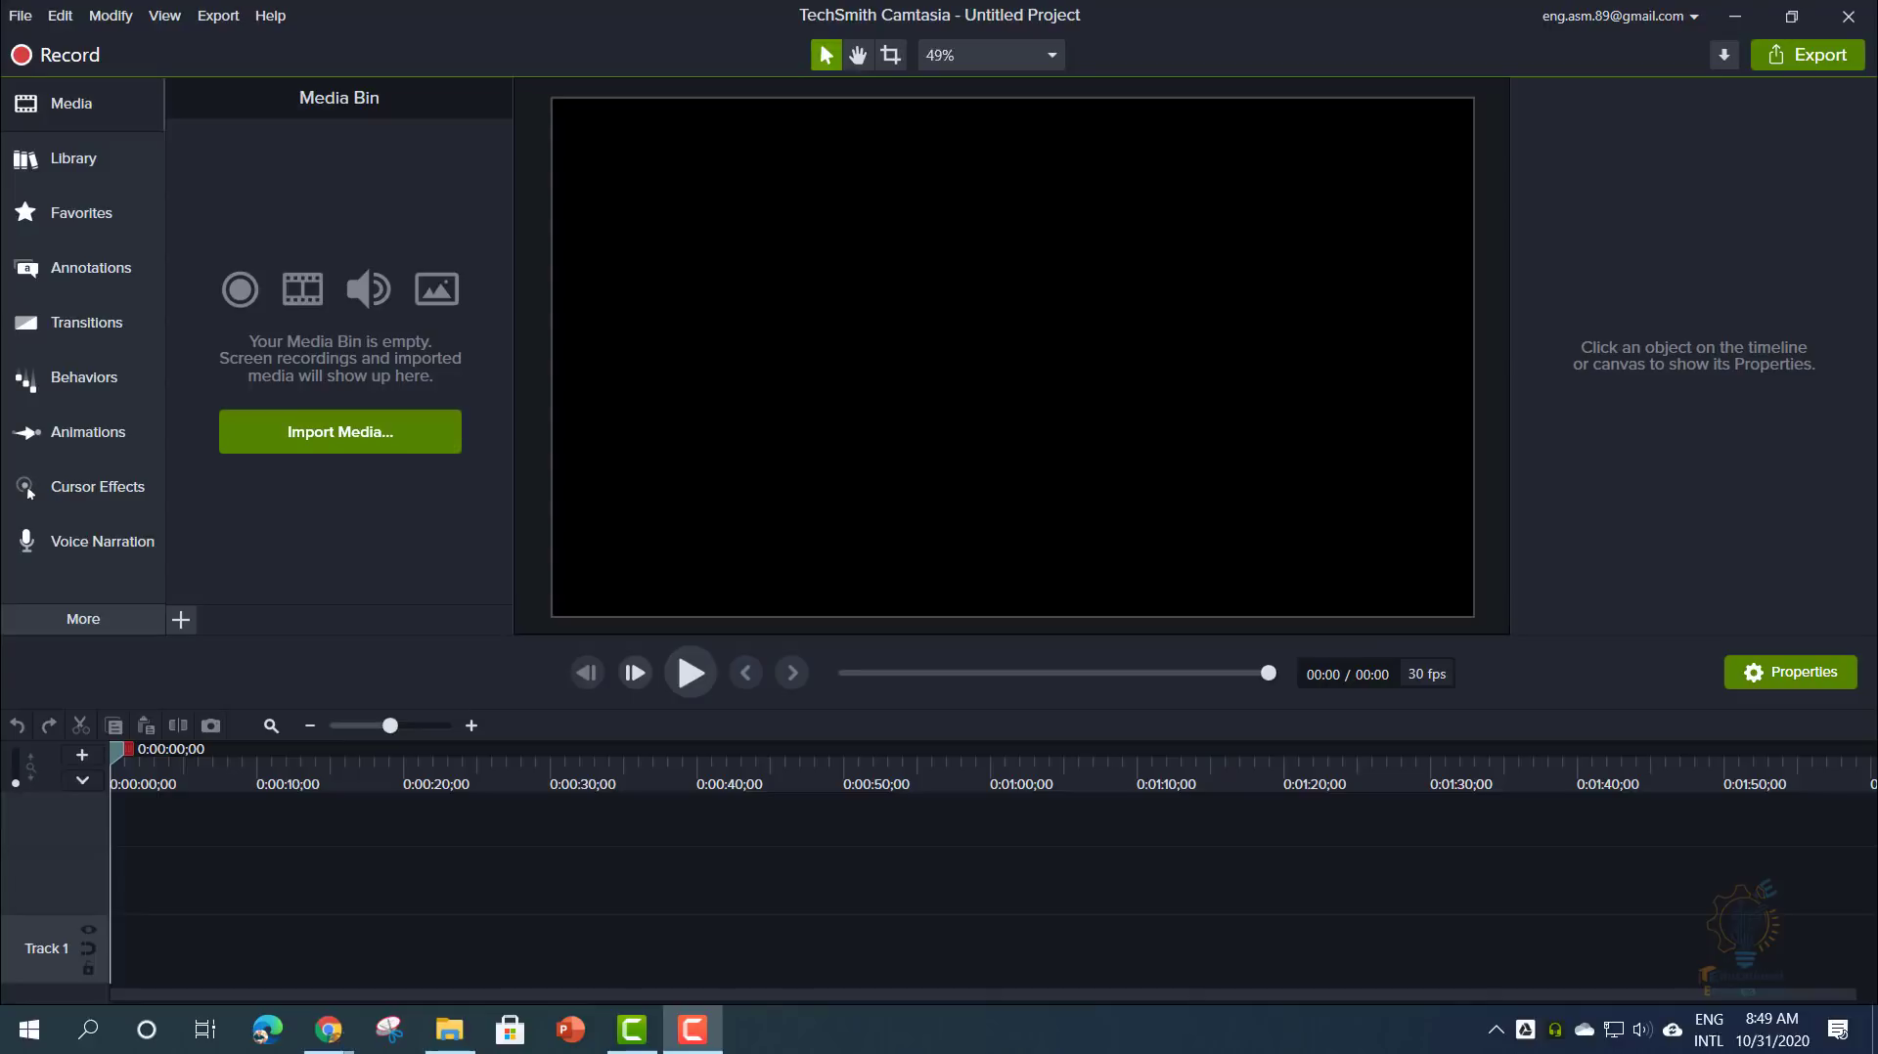
- Import '11 Export and Share.trec' and drag it onto the timeline
click(299, 440)
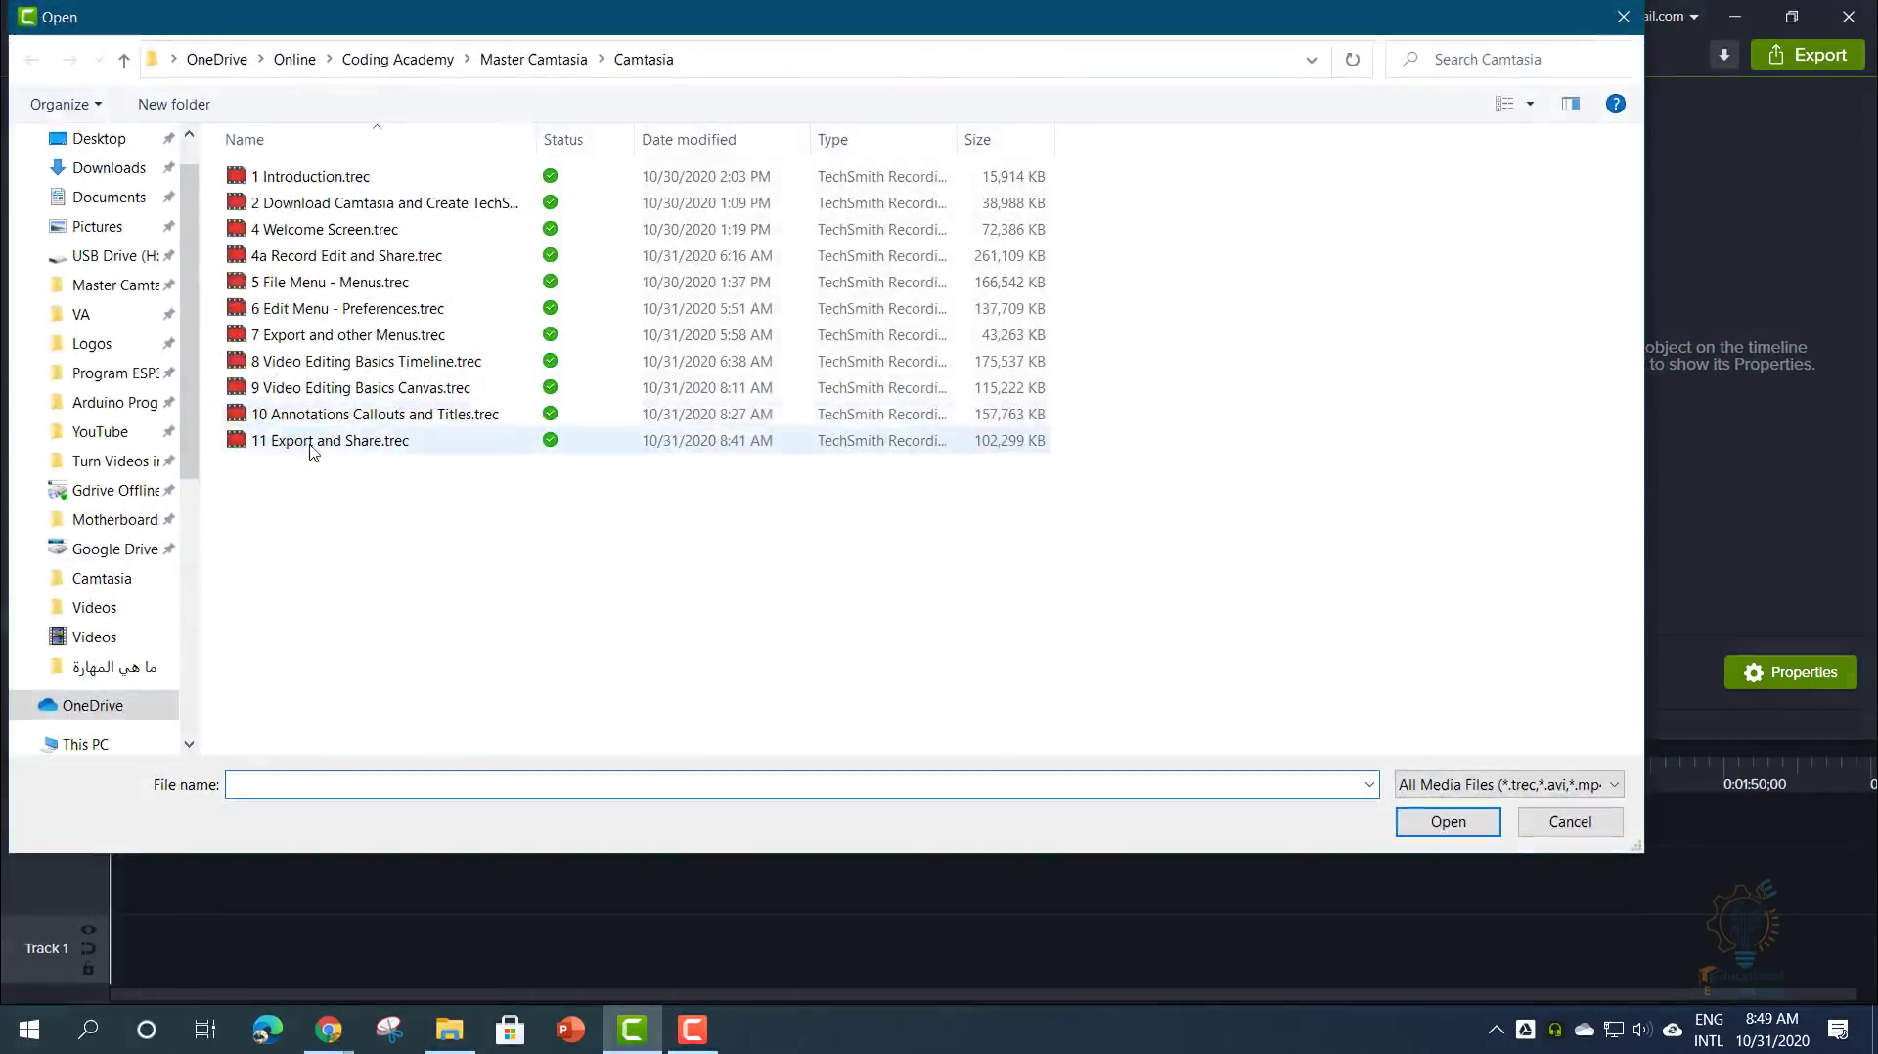
double_click(312, 442)
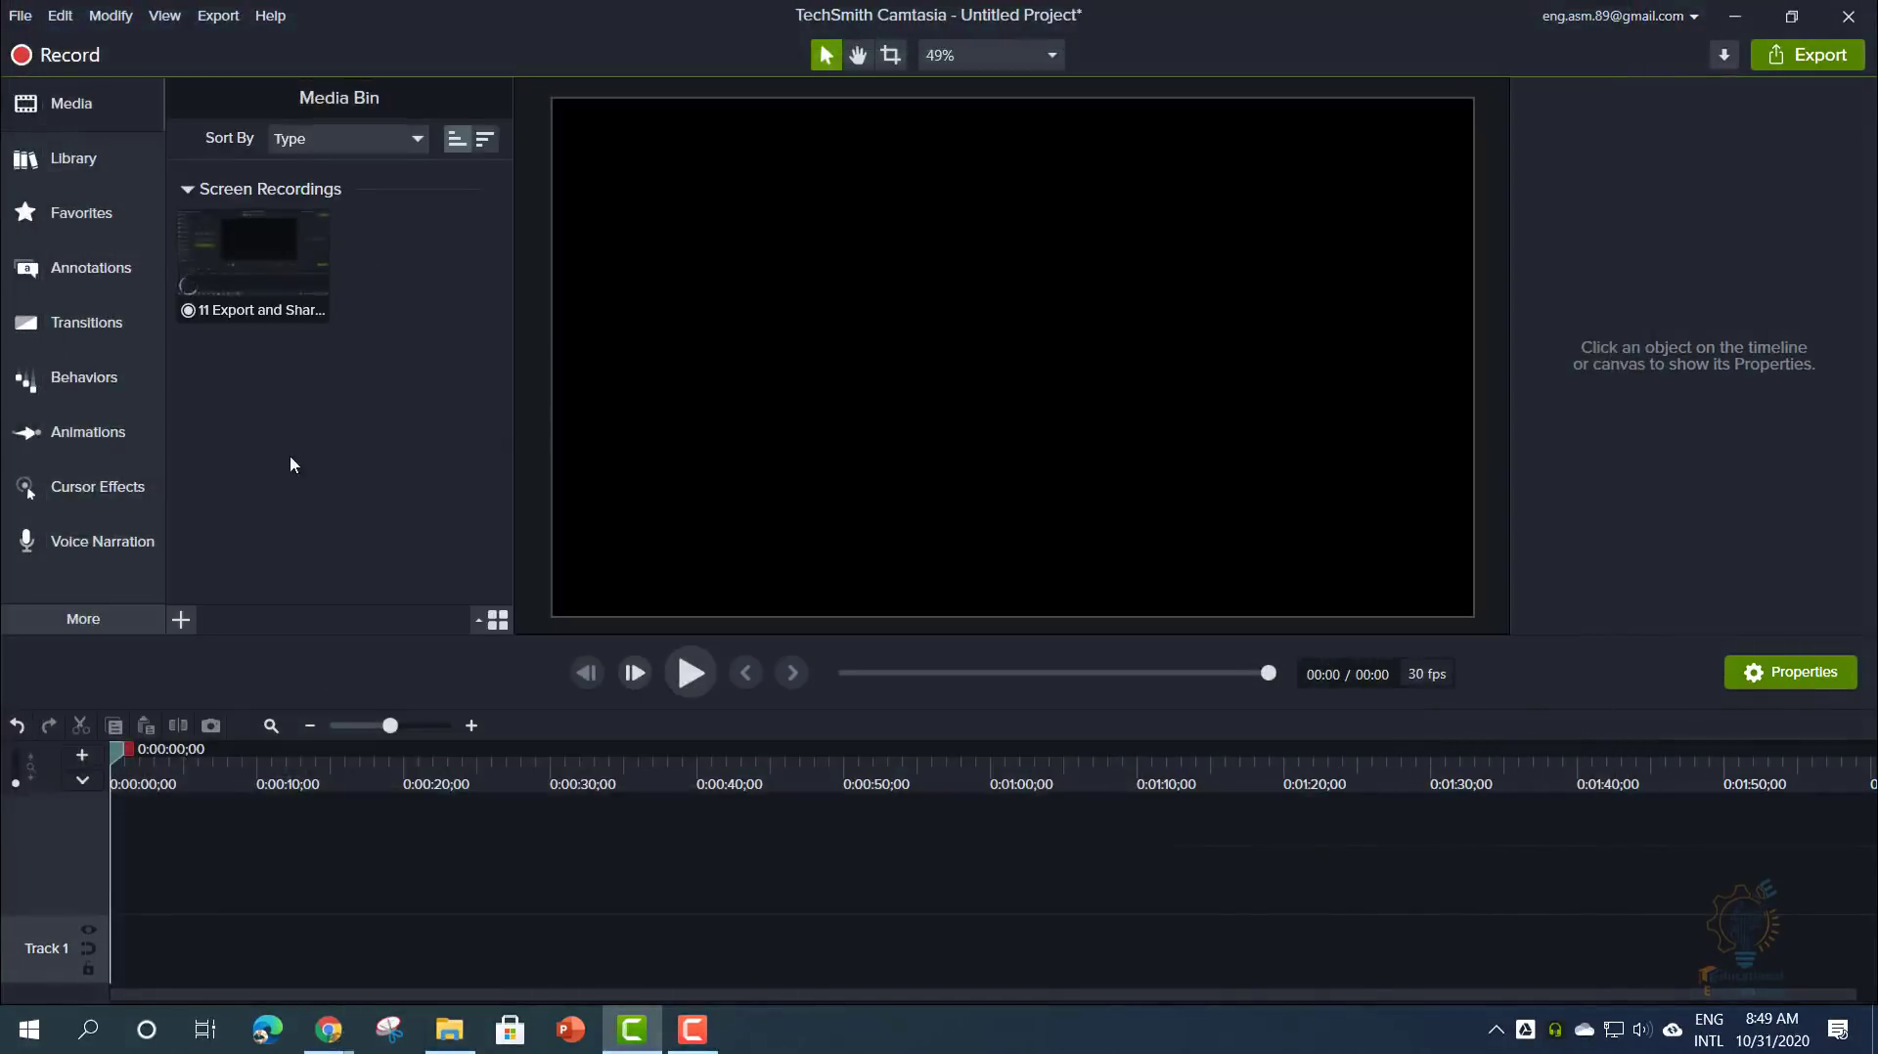
mouse_move(243, 293)
mouse_down()
mouse_move(146, 959)
mouse_move(112, 967)
mouse_up()
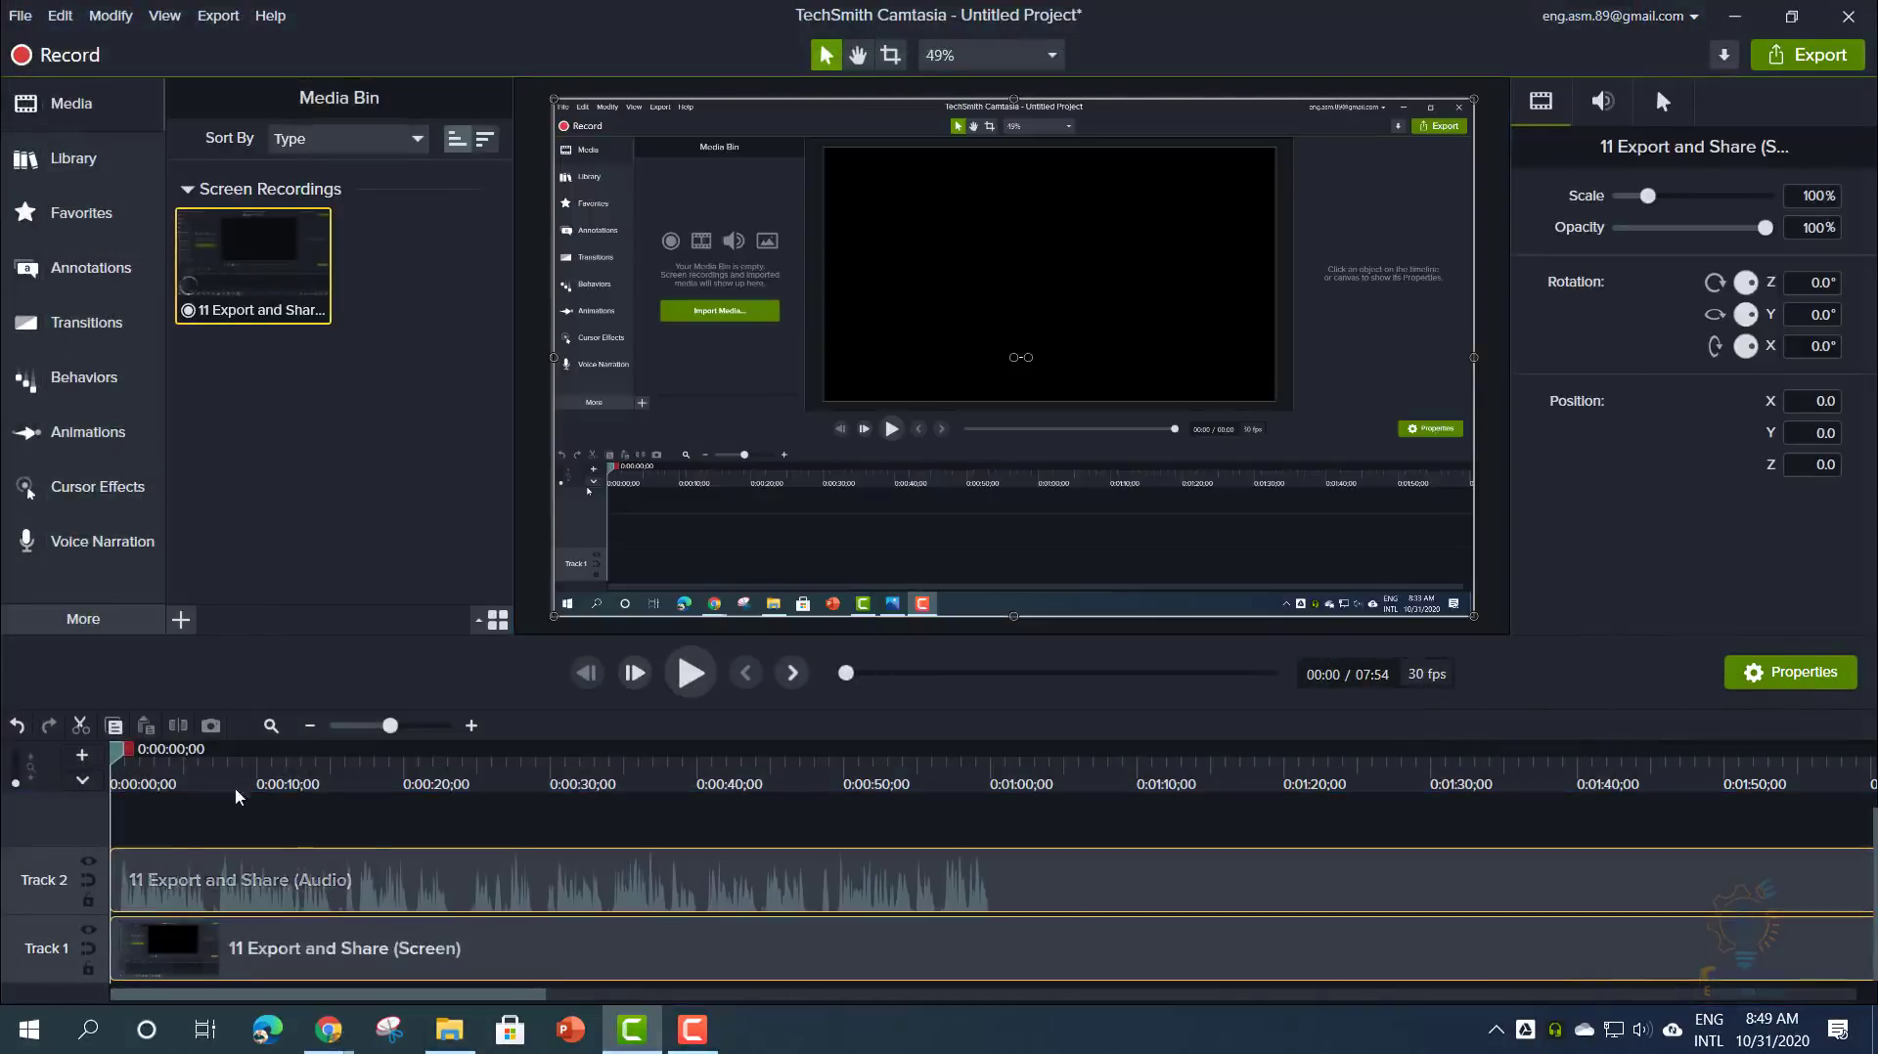
- Delete the screen video clip from Track 1, leaving the audio clip selected
click(223, 827)
click(231, 955)
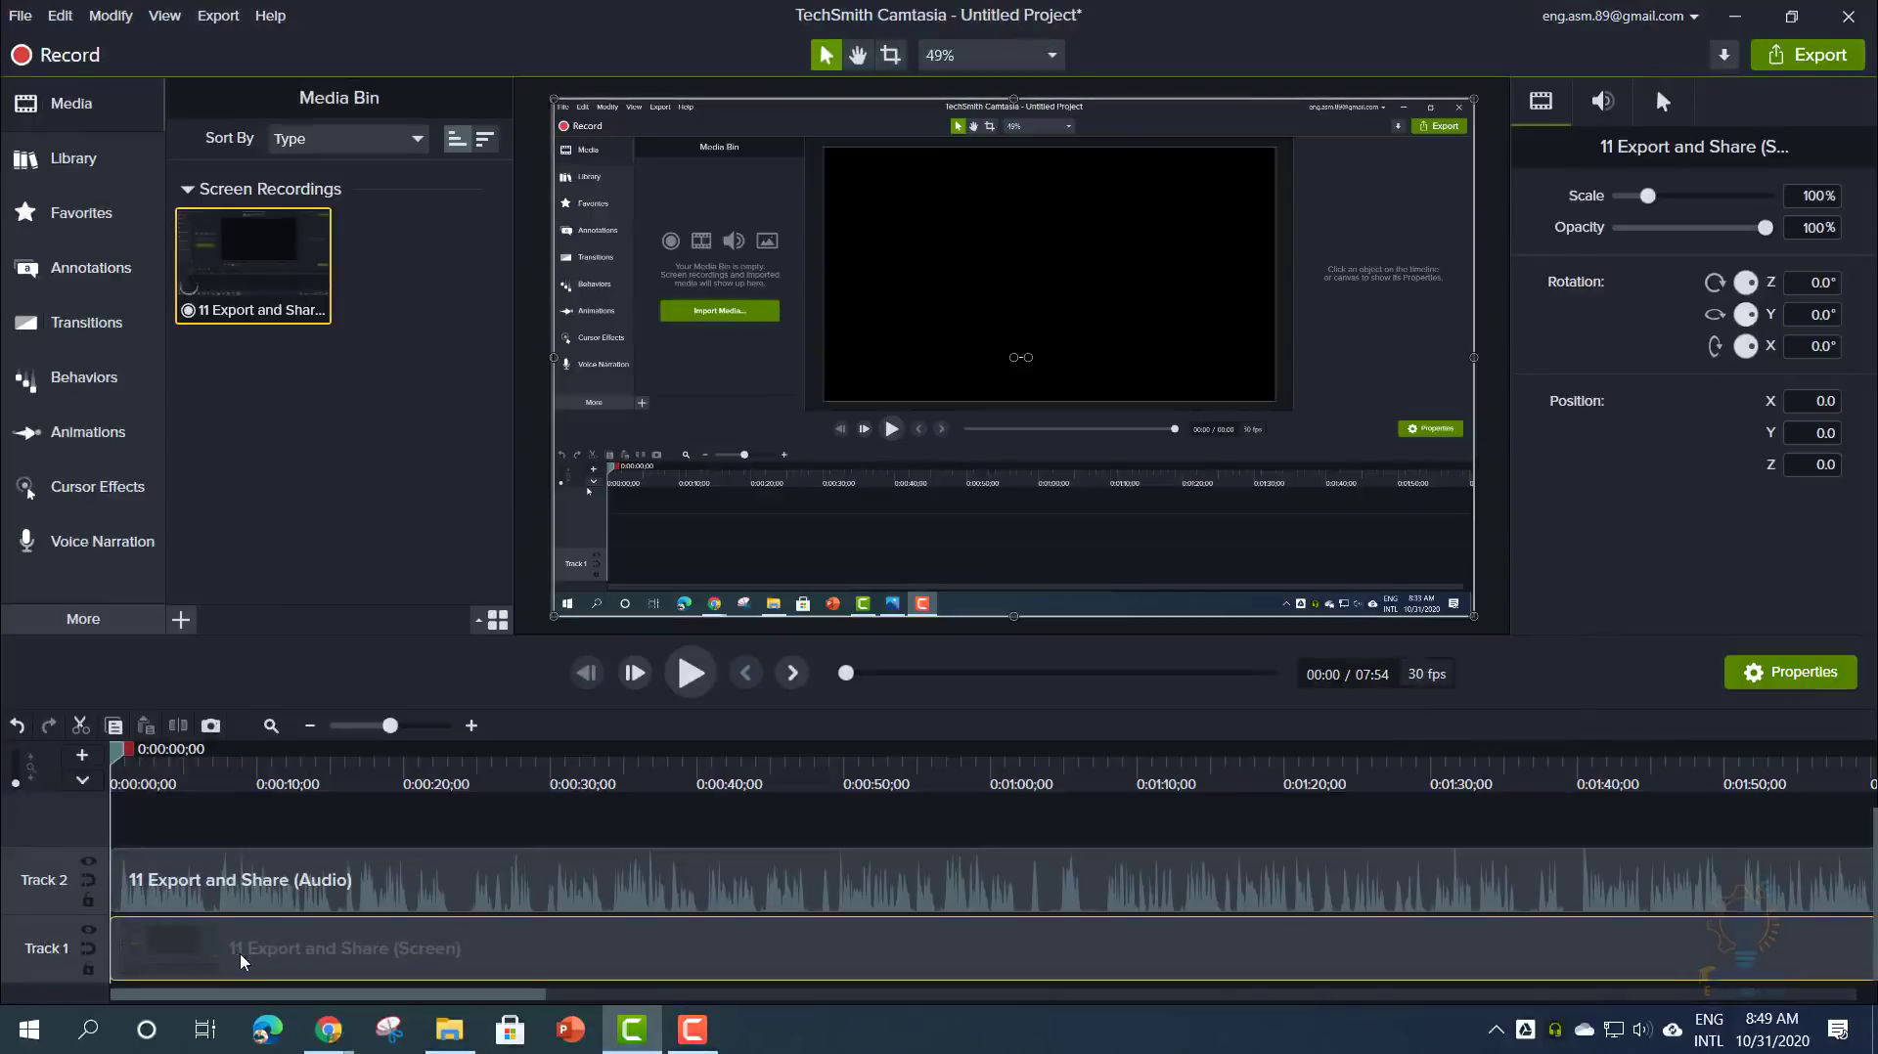
key(Delete)
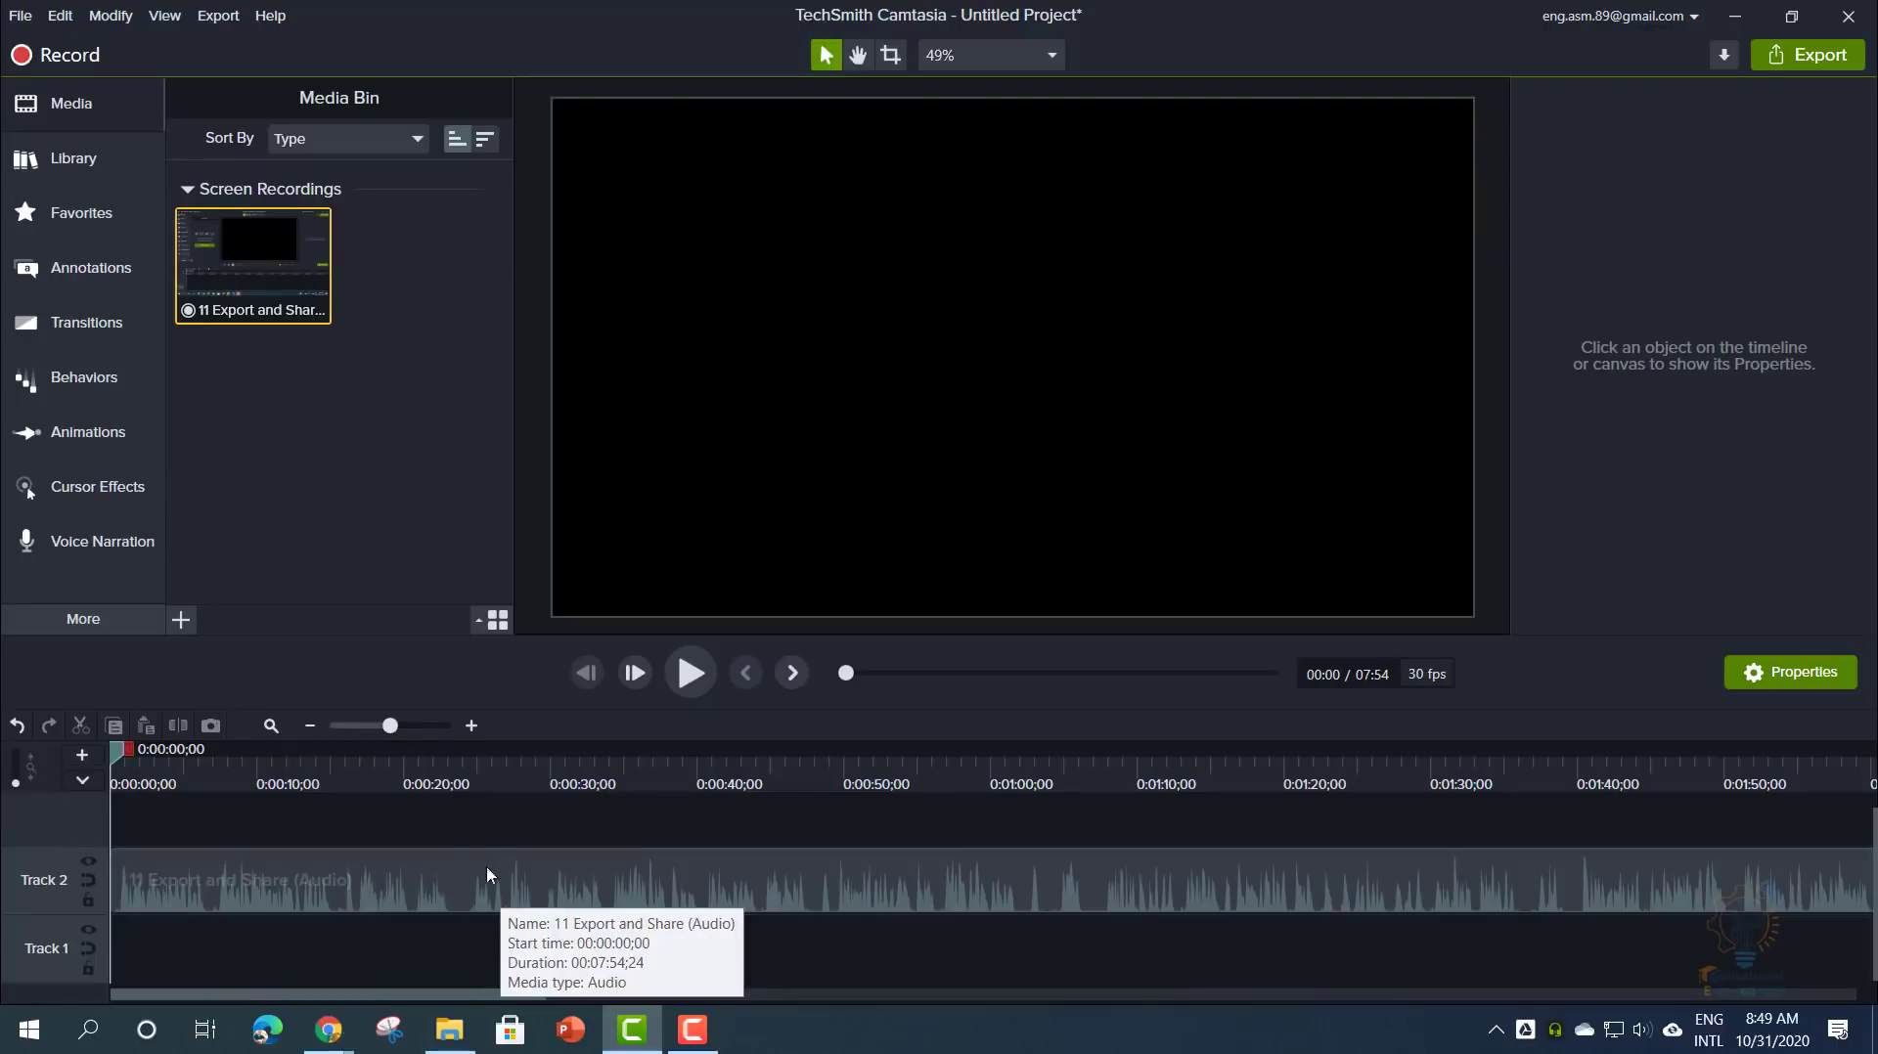
click(405, 861)
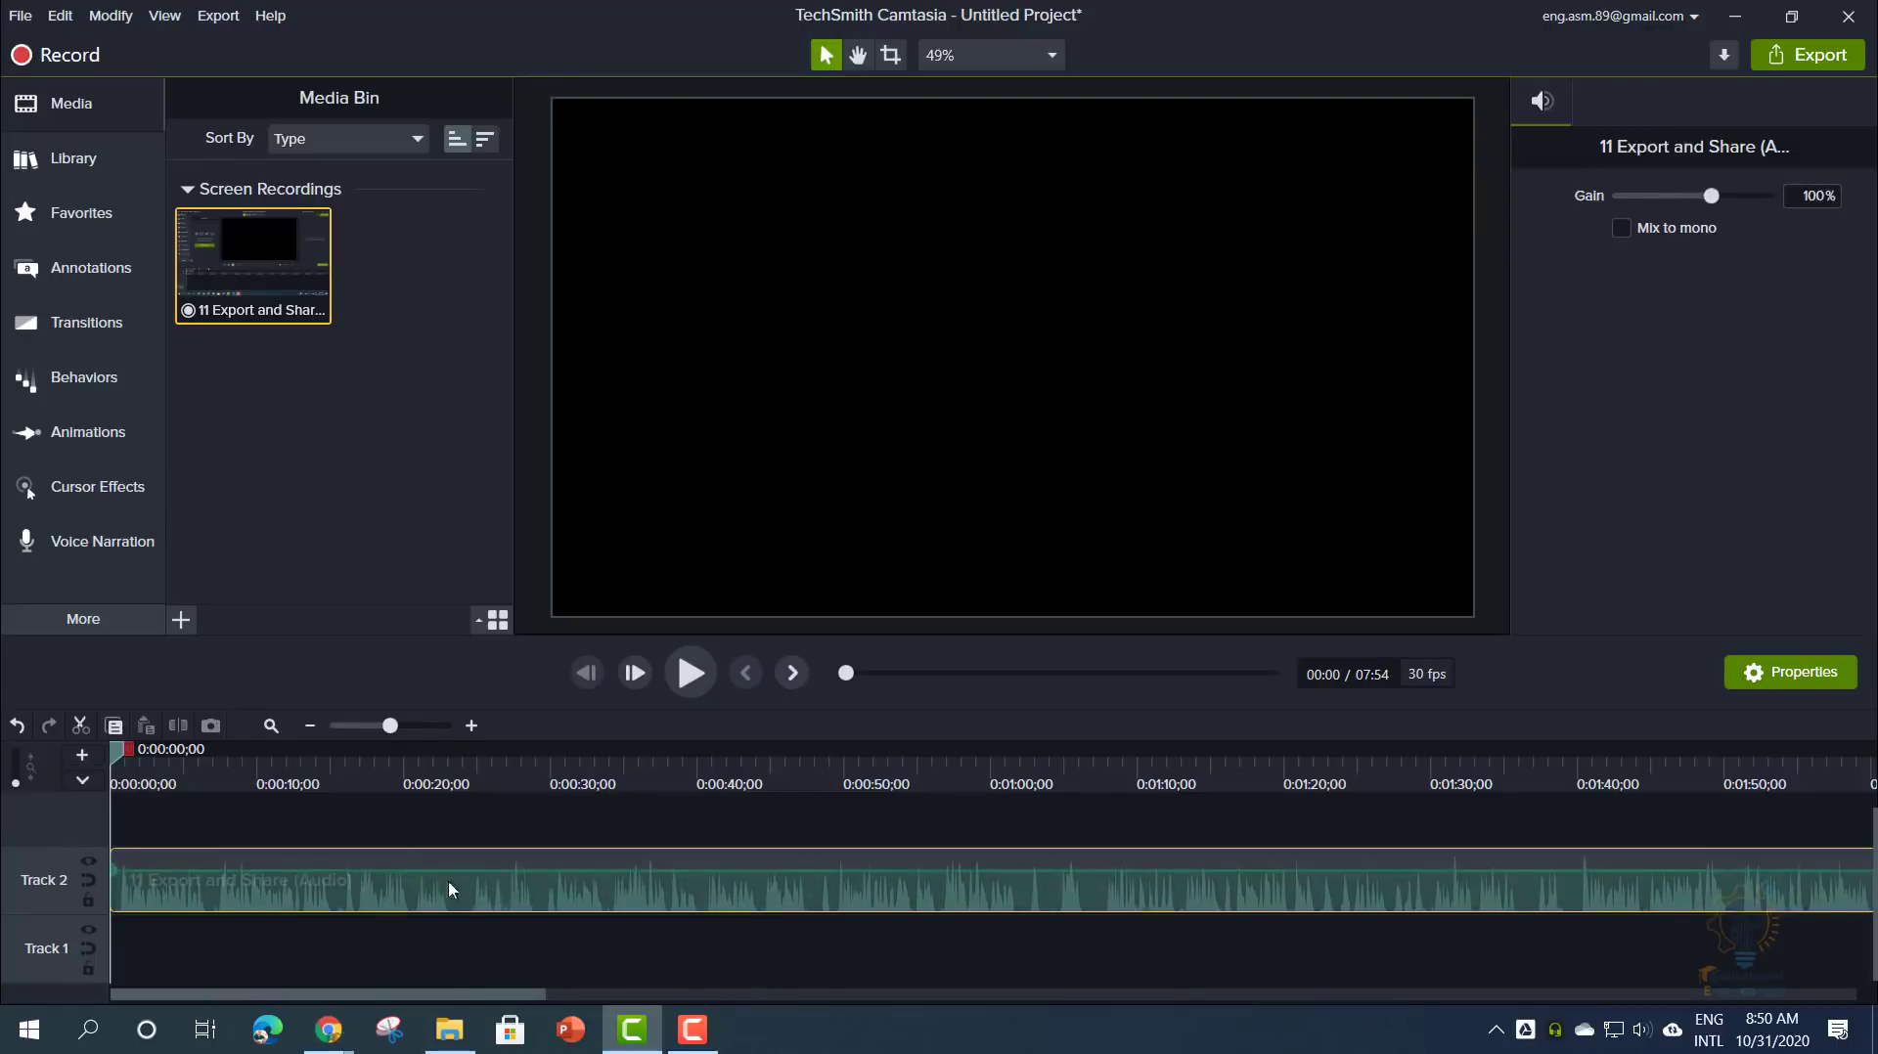
click(487, 820)
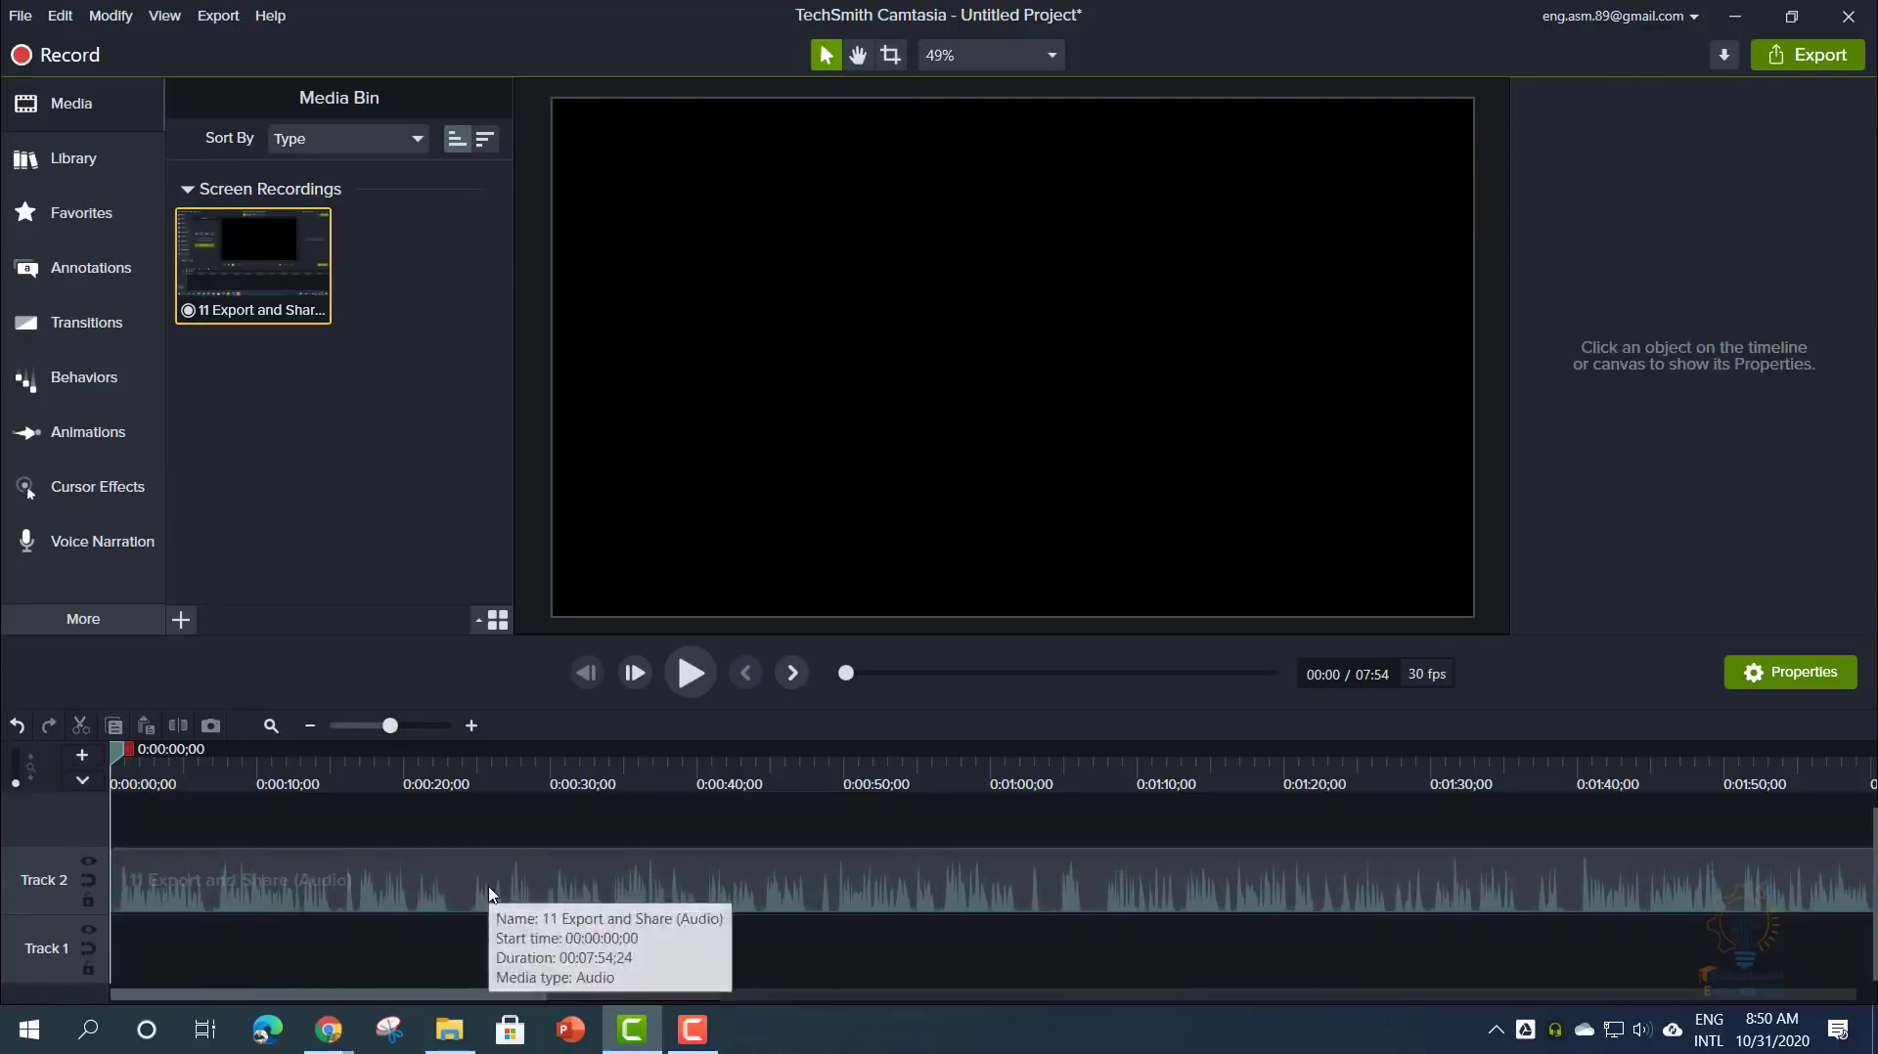
click(489, 895)
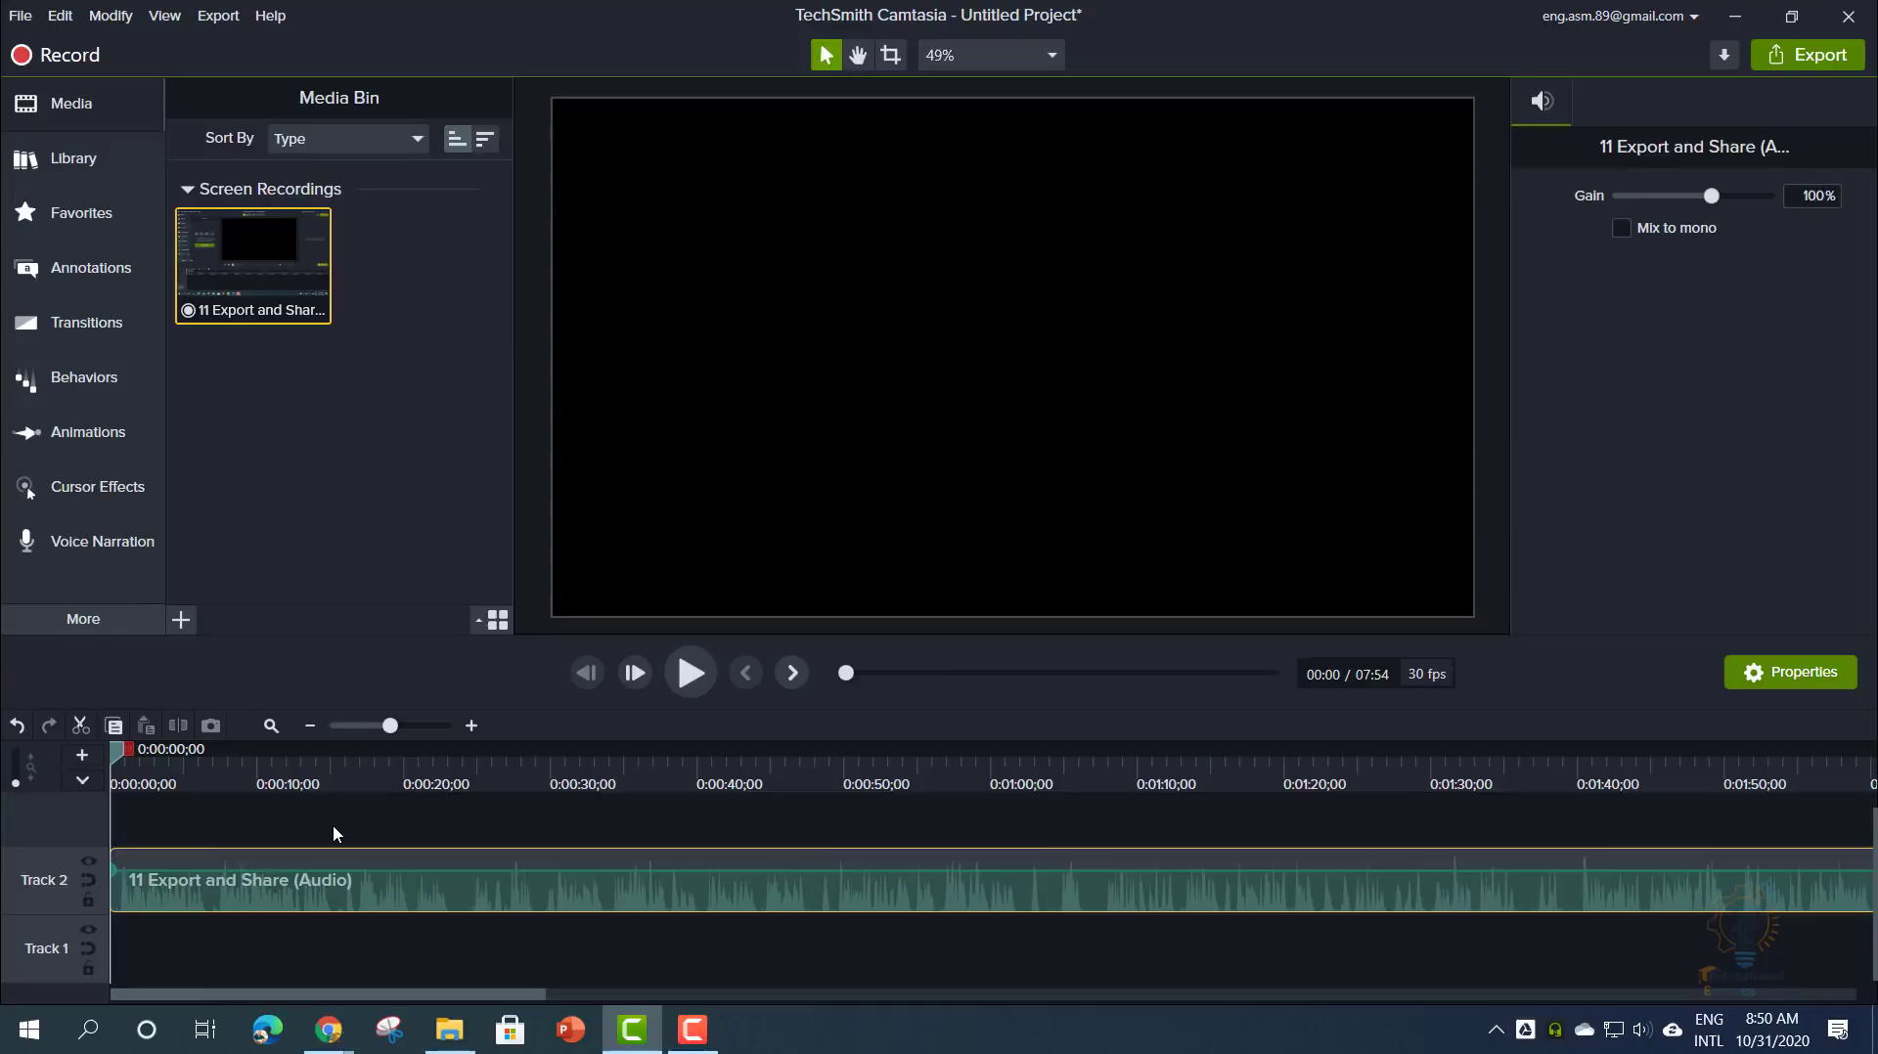
- Select the 0:24–0:50 range of the audio and cut it out
drag(489, 898, 264, 881)
mouse_move(448, 788)
mouse_down()
mouse_move(335, 772)
mouse_move(885, 749)
mouse_up()
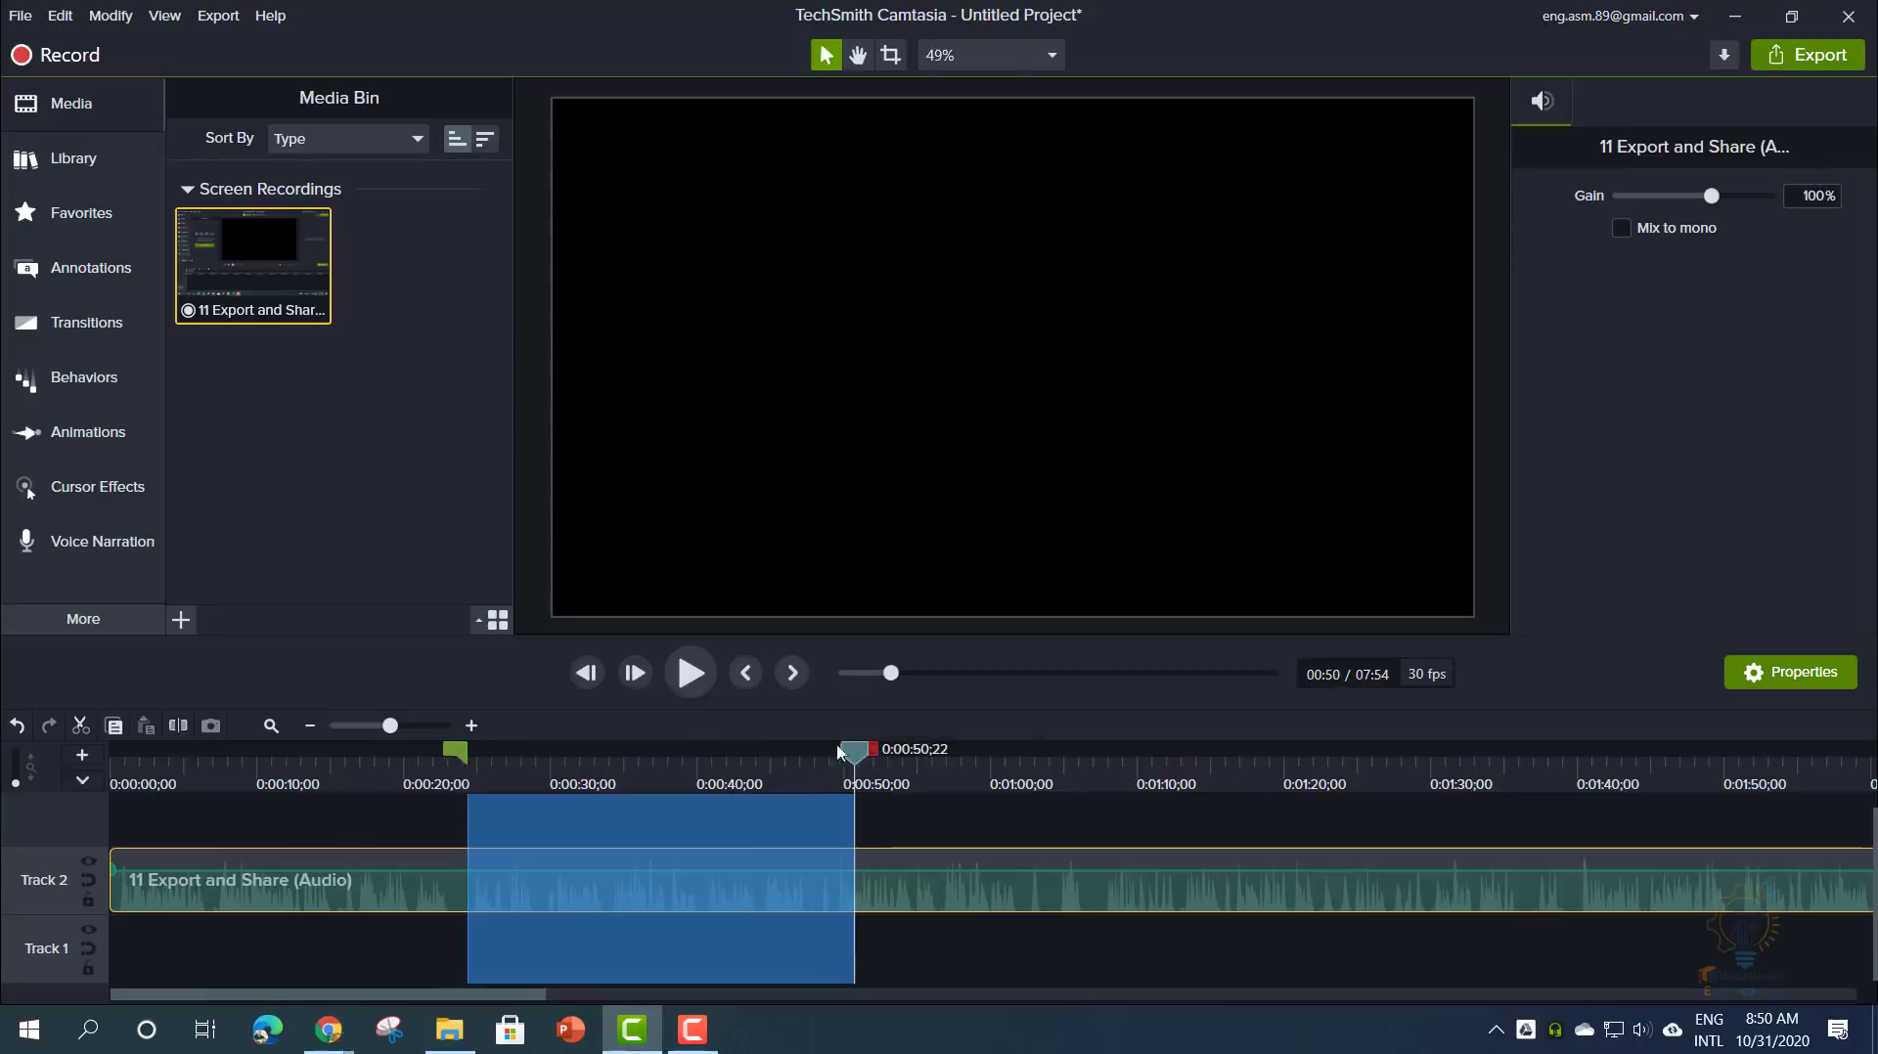
click(81, 727)
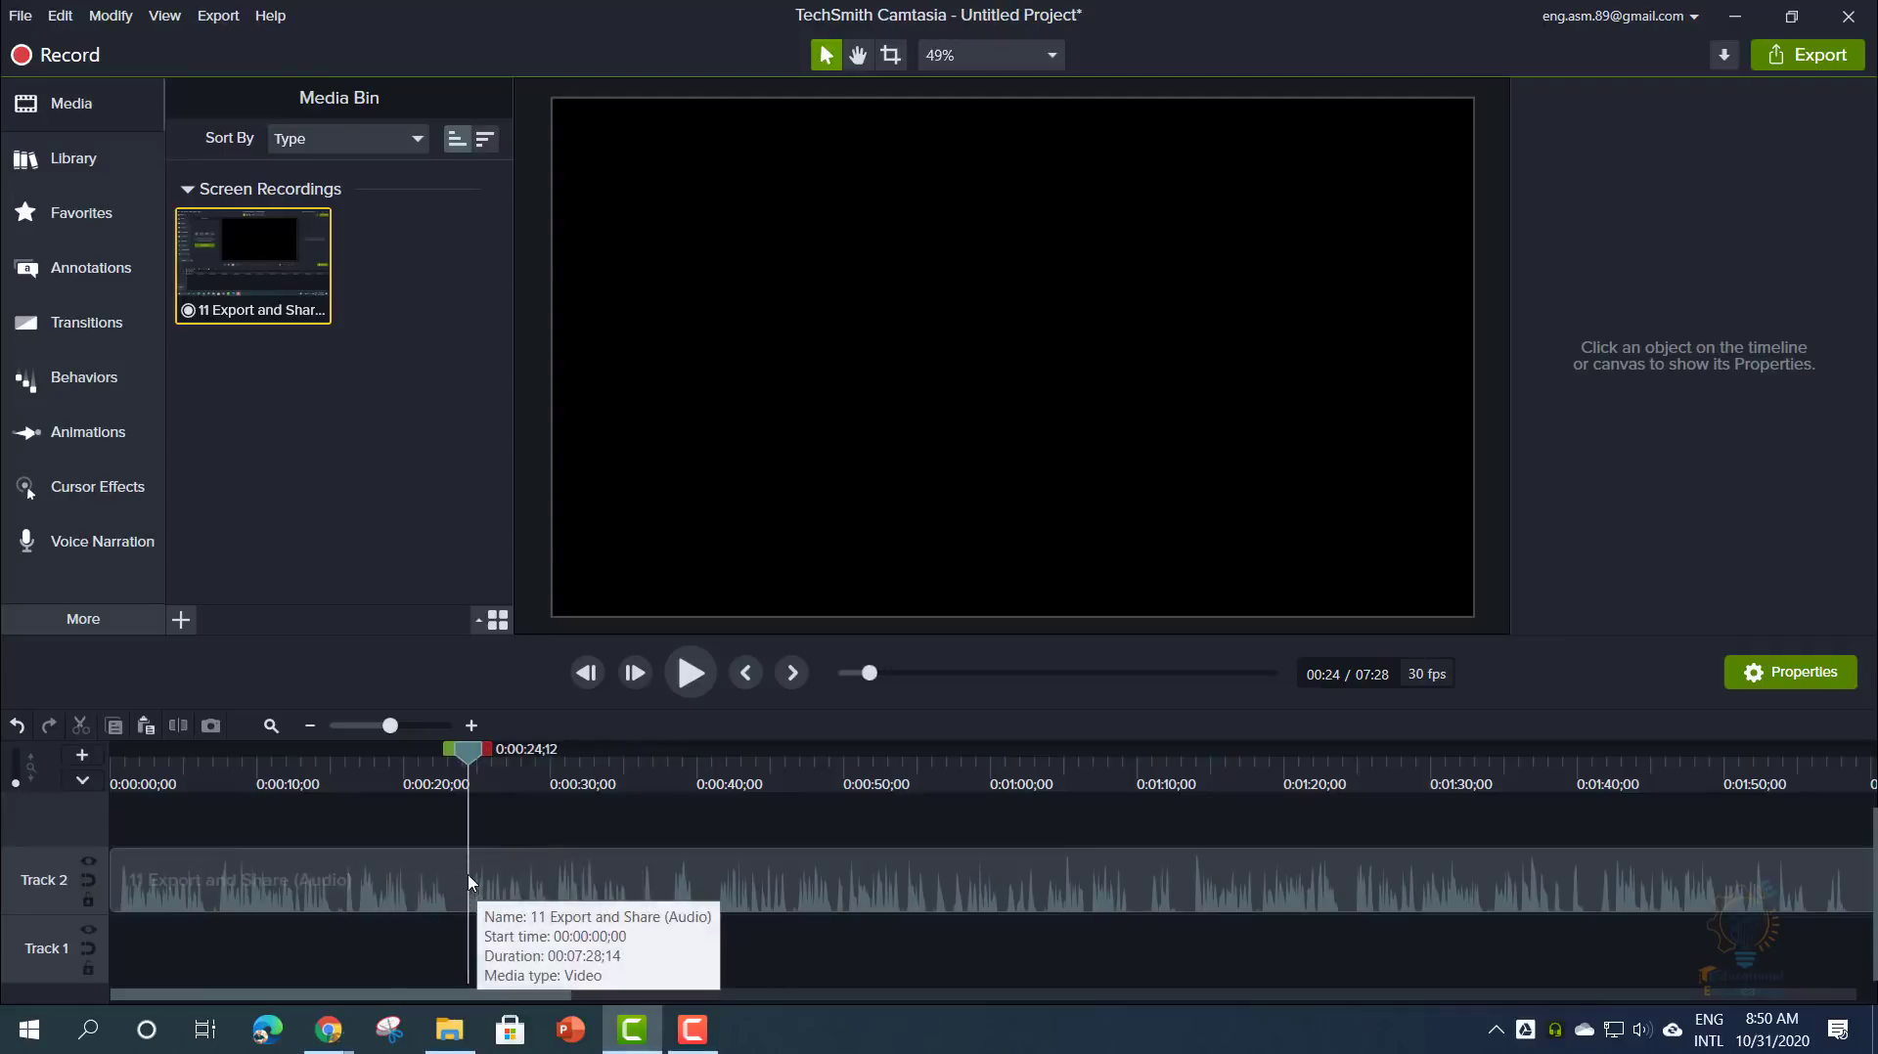
- Split the audio at 0:50, shift the right piece, then undo back to one clip
drag(468, 751, 852, 794)
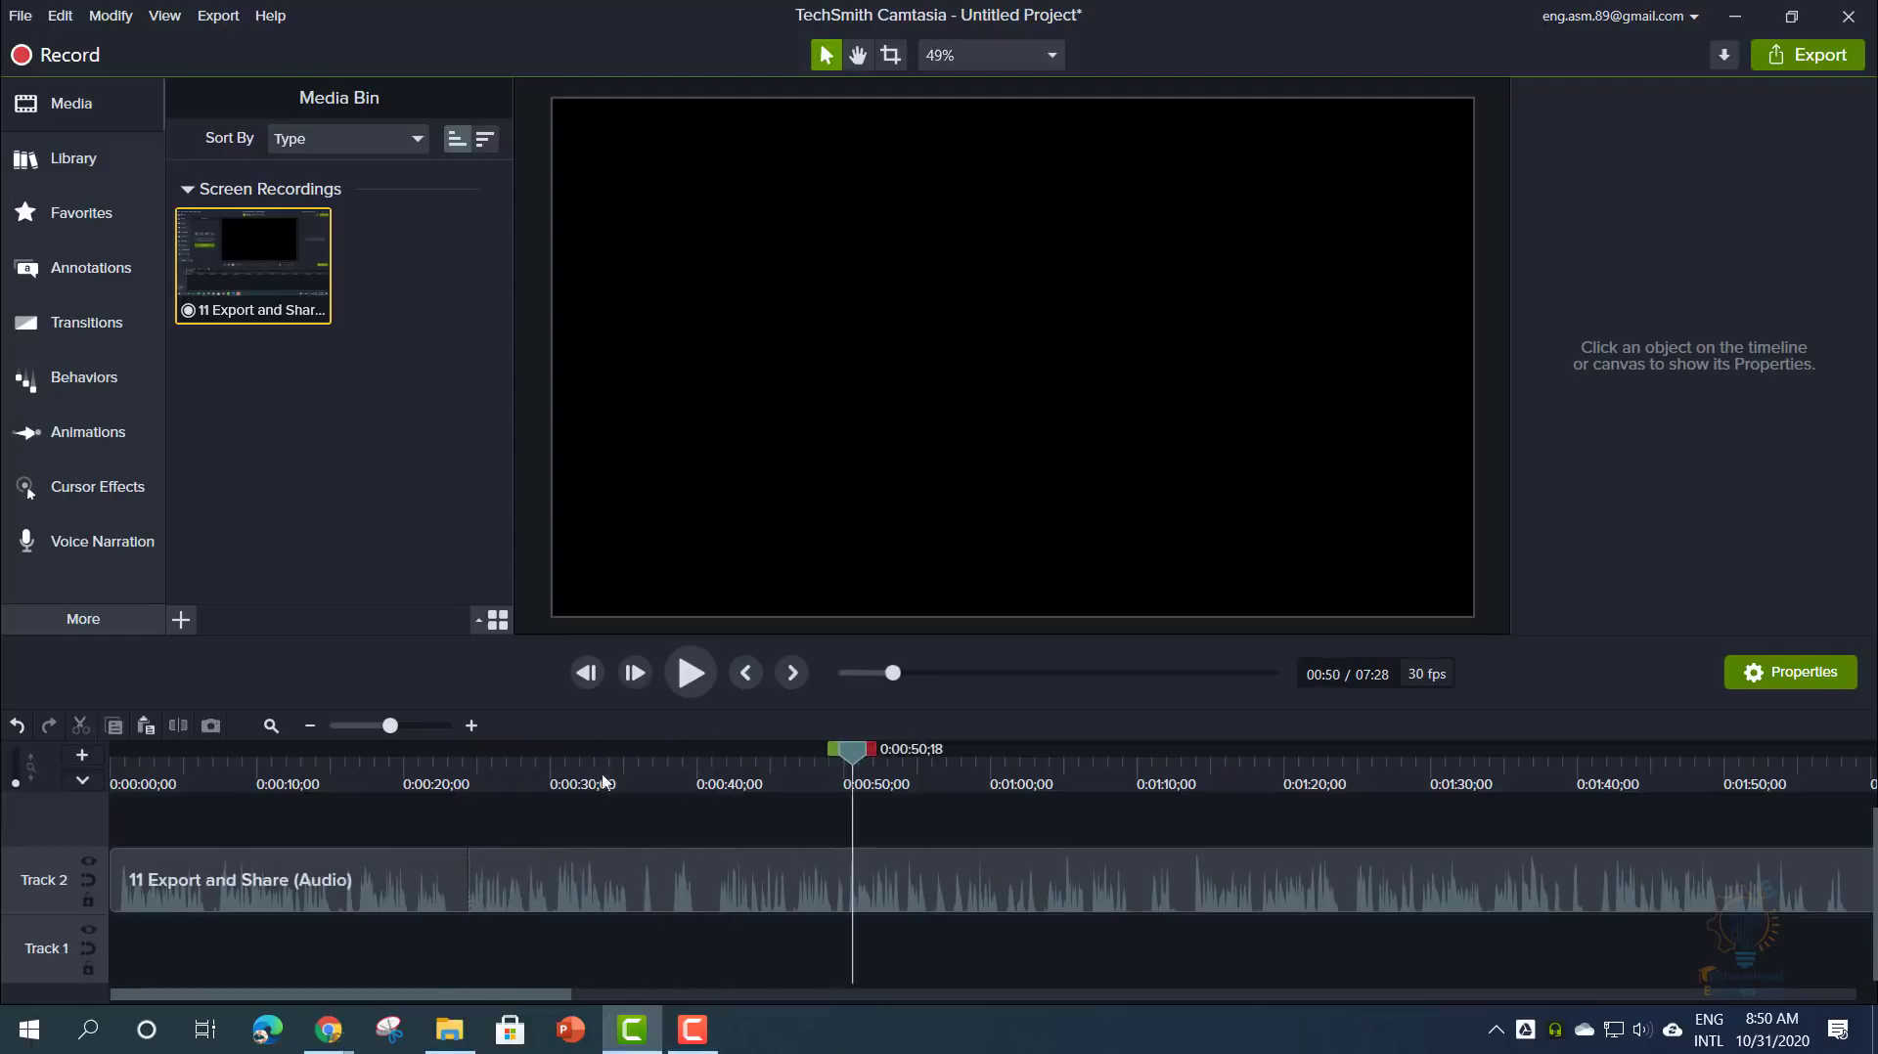
right_click(874, 773)
click(919, 811)
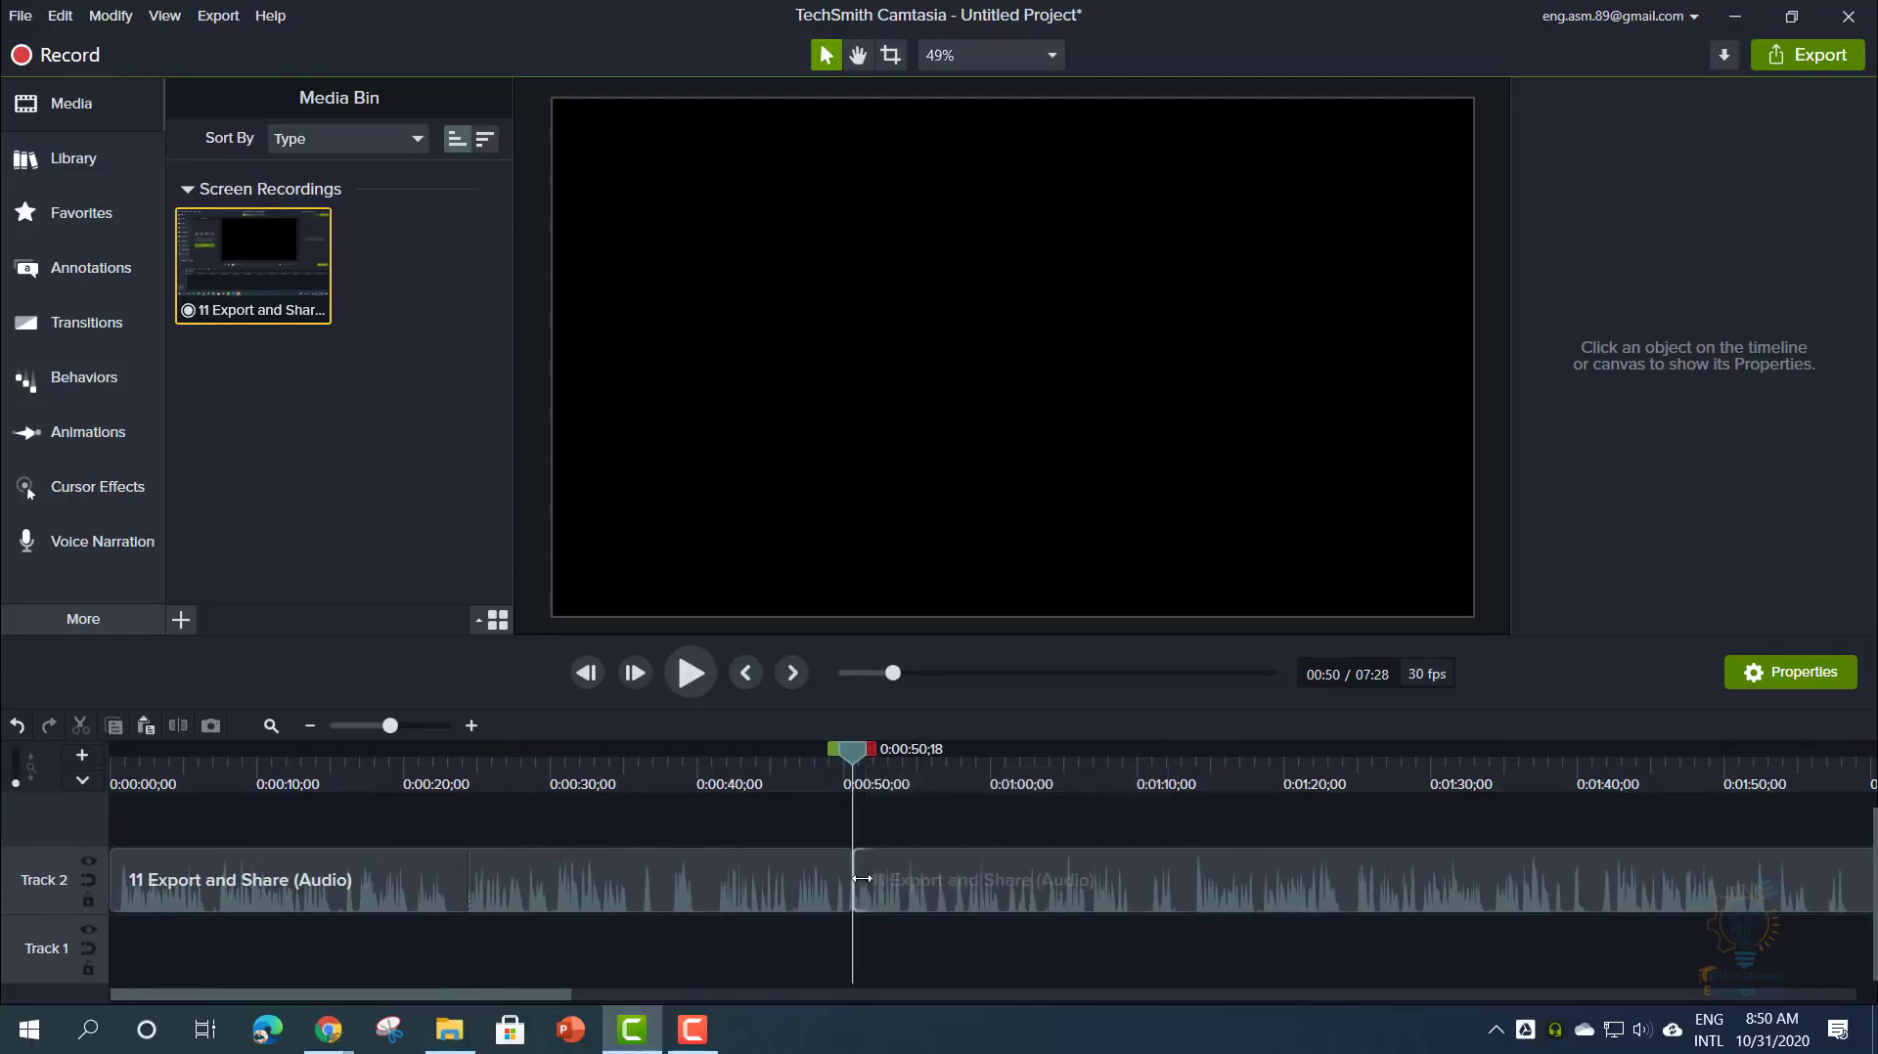
click(880, 884)
drag(895, 871, 843, 865)
click(933, 830)
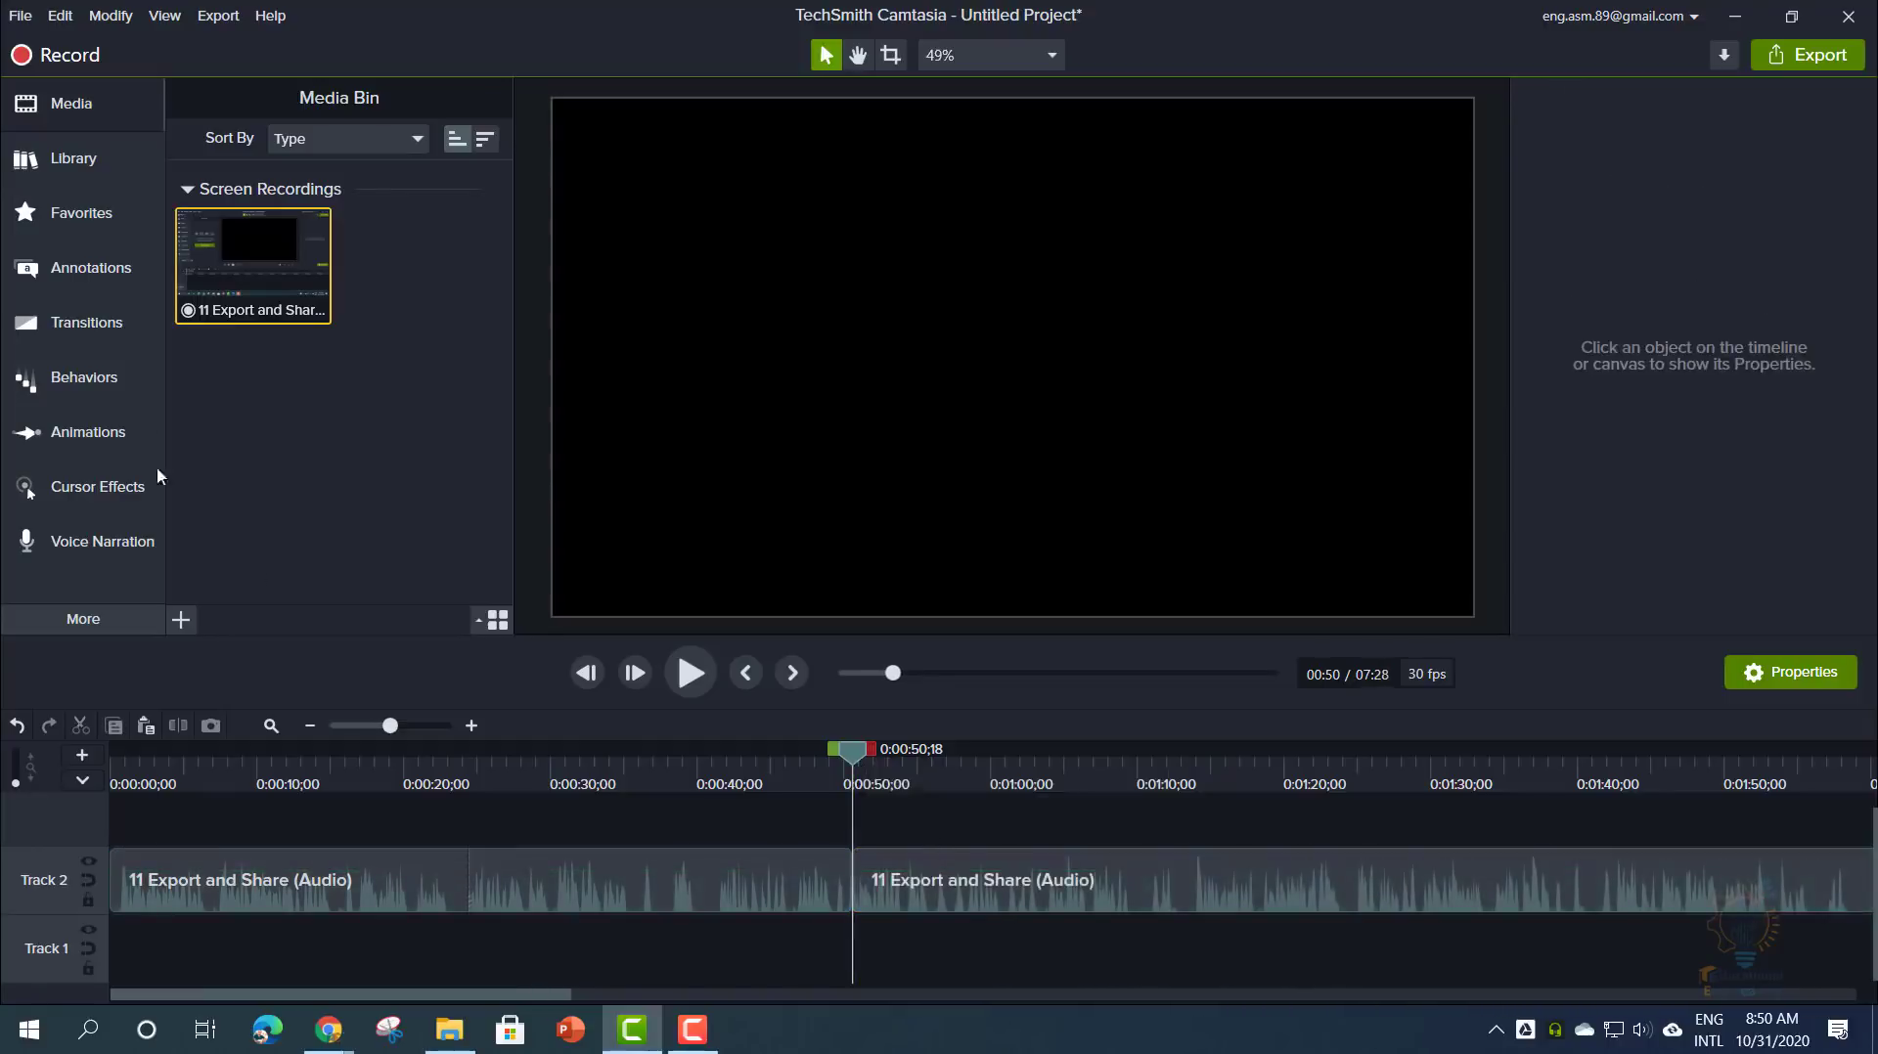
click(64, 21)
click(72, 53)
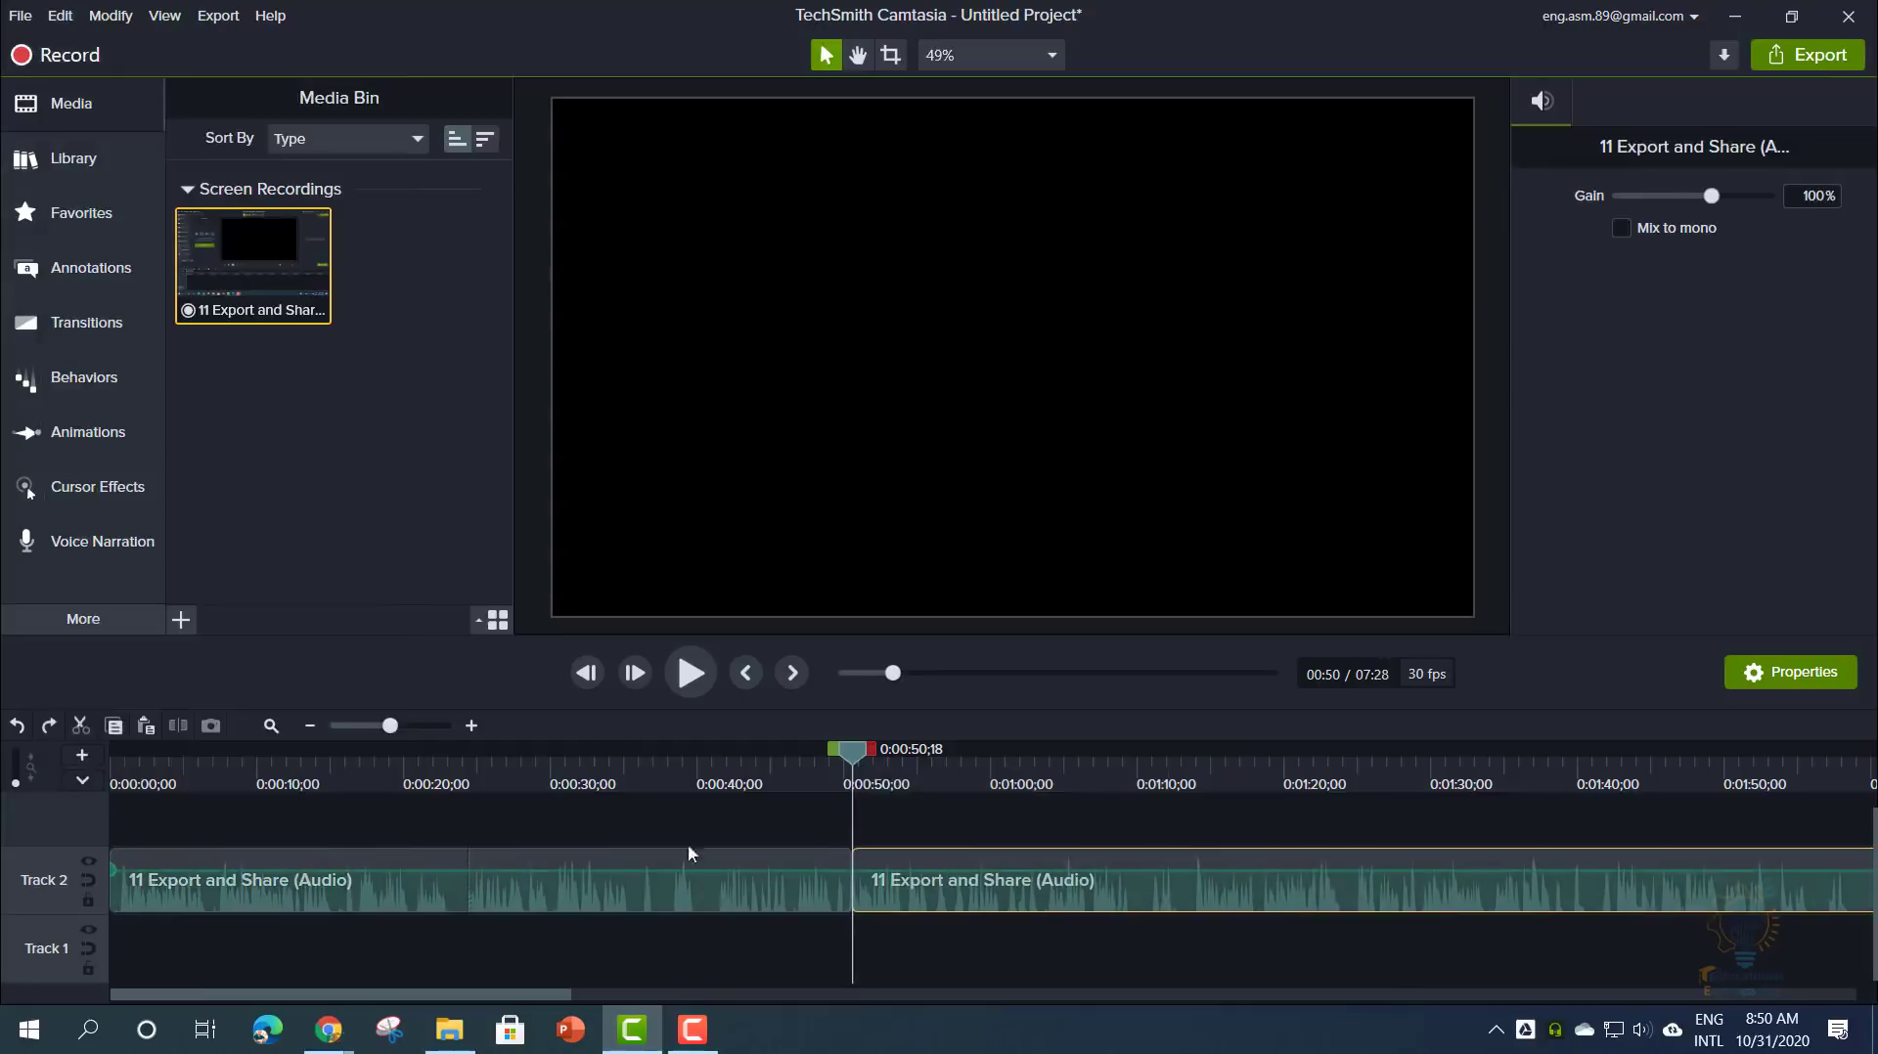
click(61, 16)
click(73, 39)
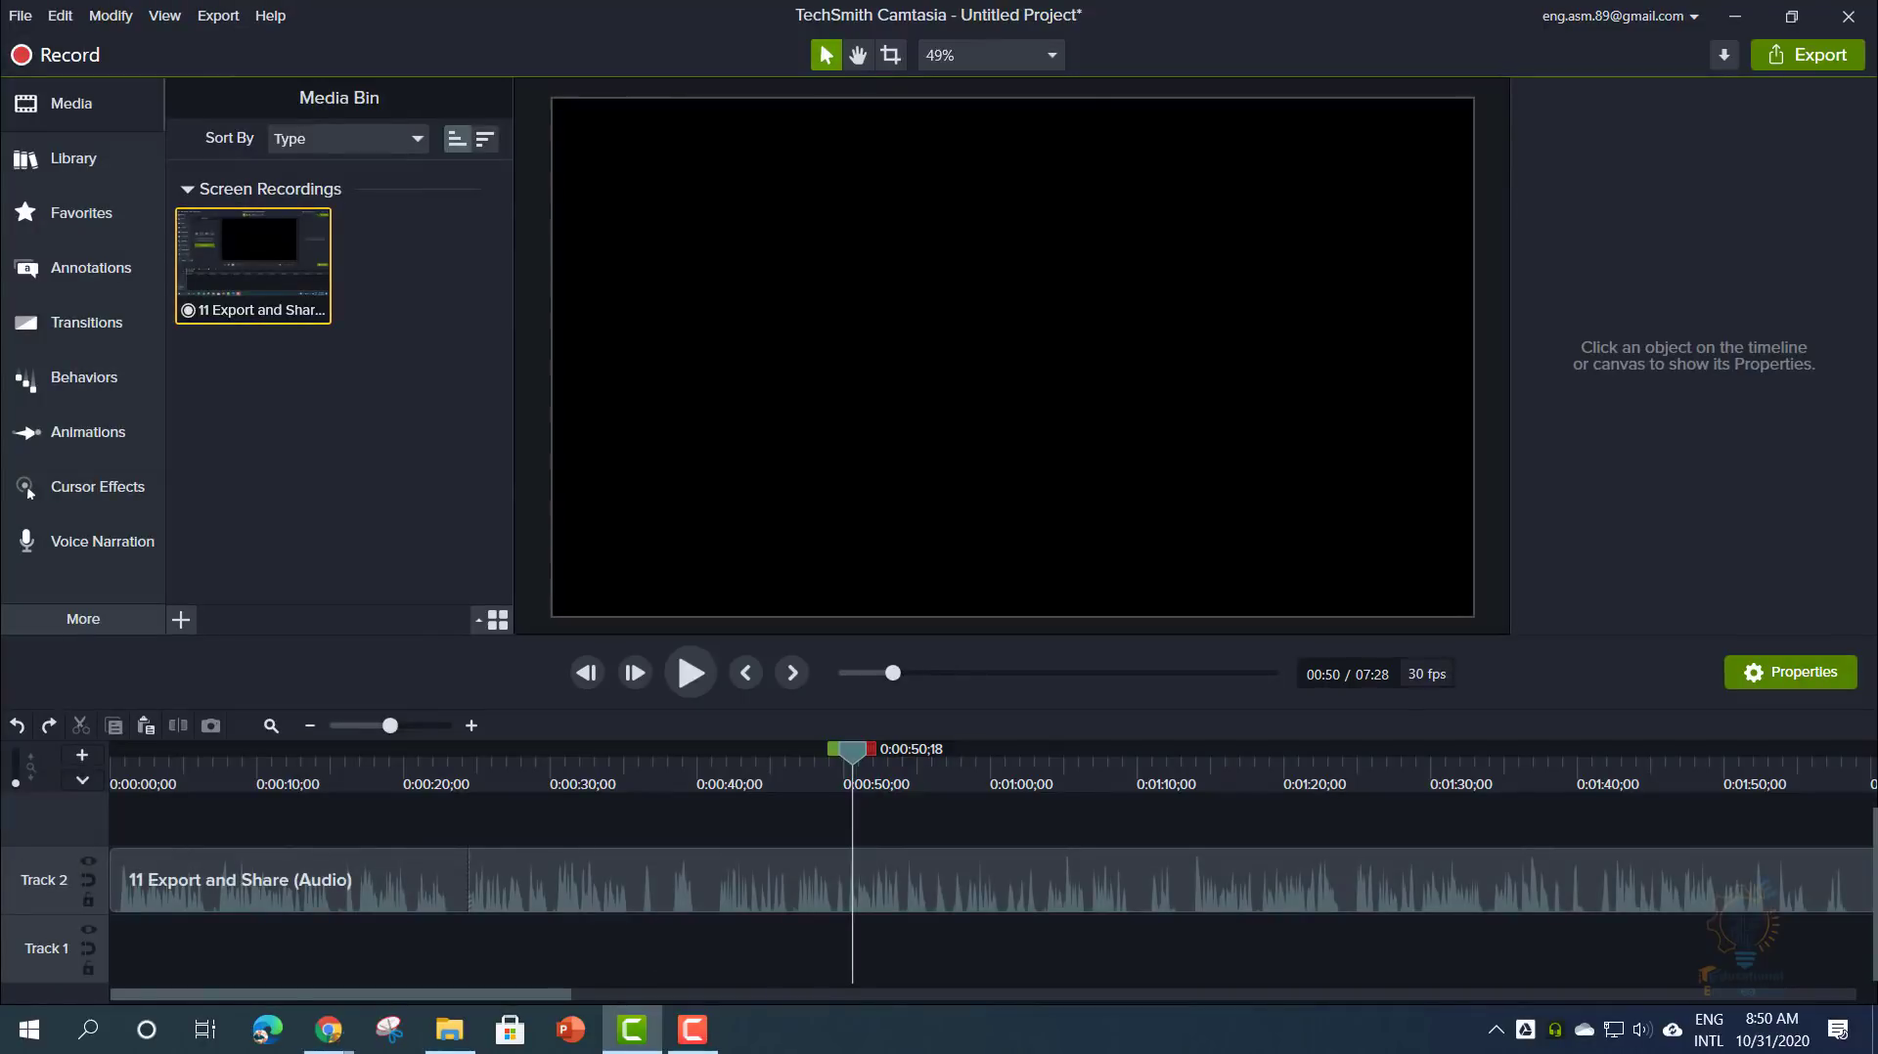
- Split the audio at 0:50, move the second part right, and adjust both parts' volumes
click(336, 892)
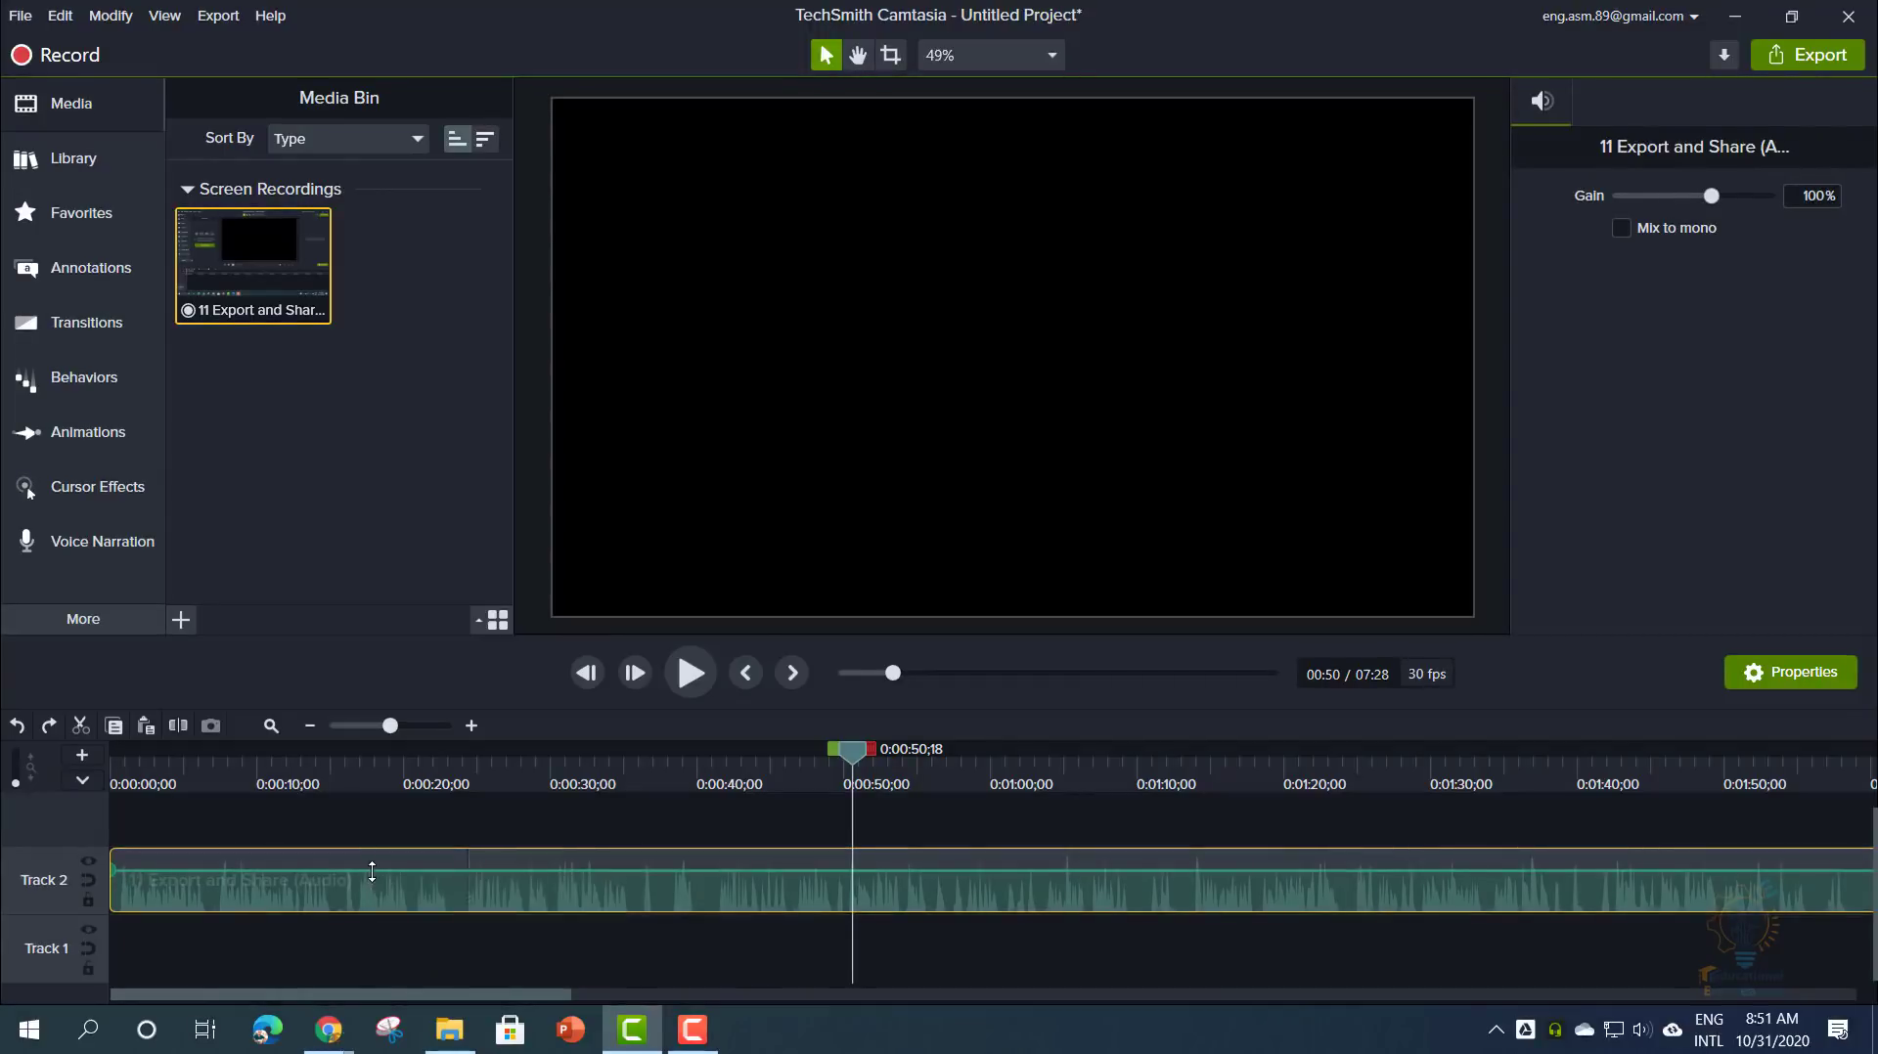
mouse_move(372, 872)
mouse_down()
mouse_move(371, 915)
mouse_move(372, 855)
mouse_move(373, 906)
mouse_move(389, 866)
mouse_up()
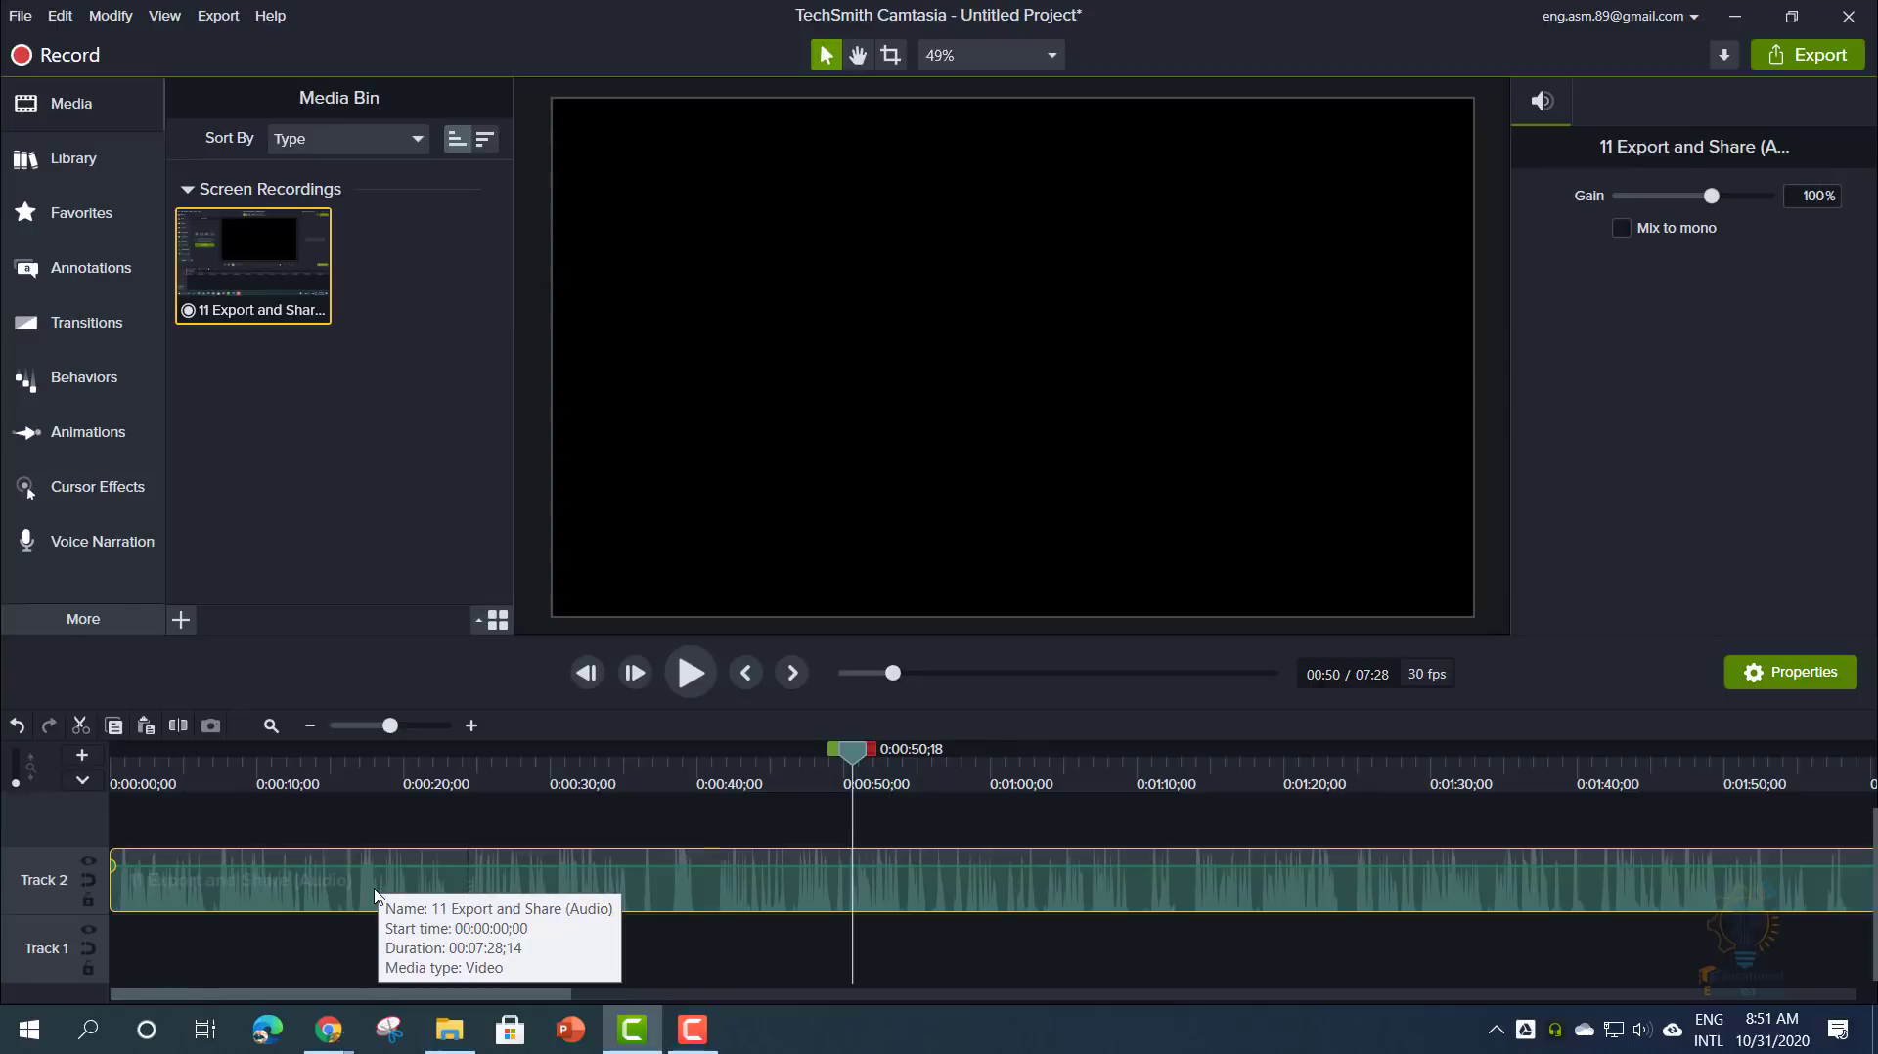
right_click(850, 763)
click(890, 825)
drag(880, 880, 1115, 876)
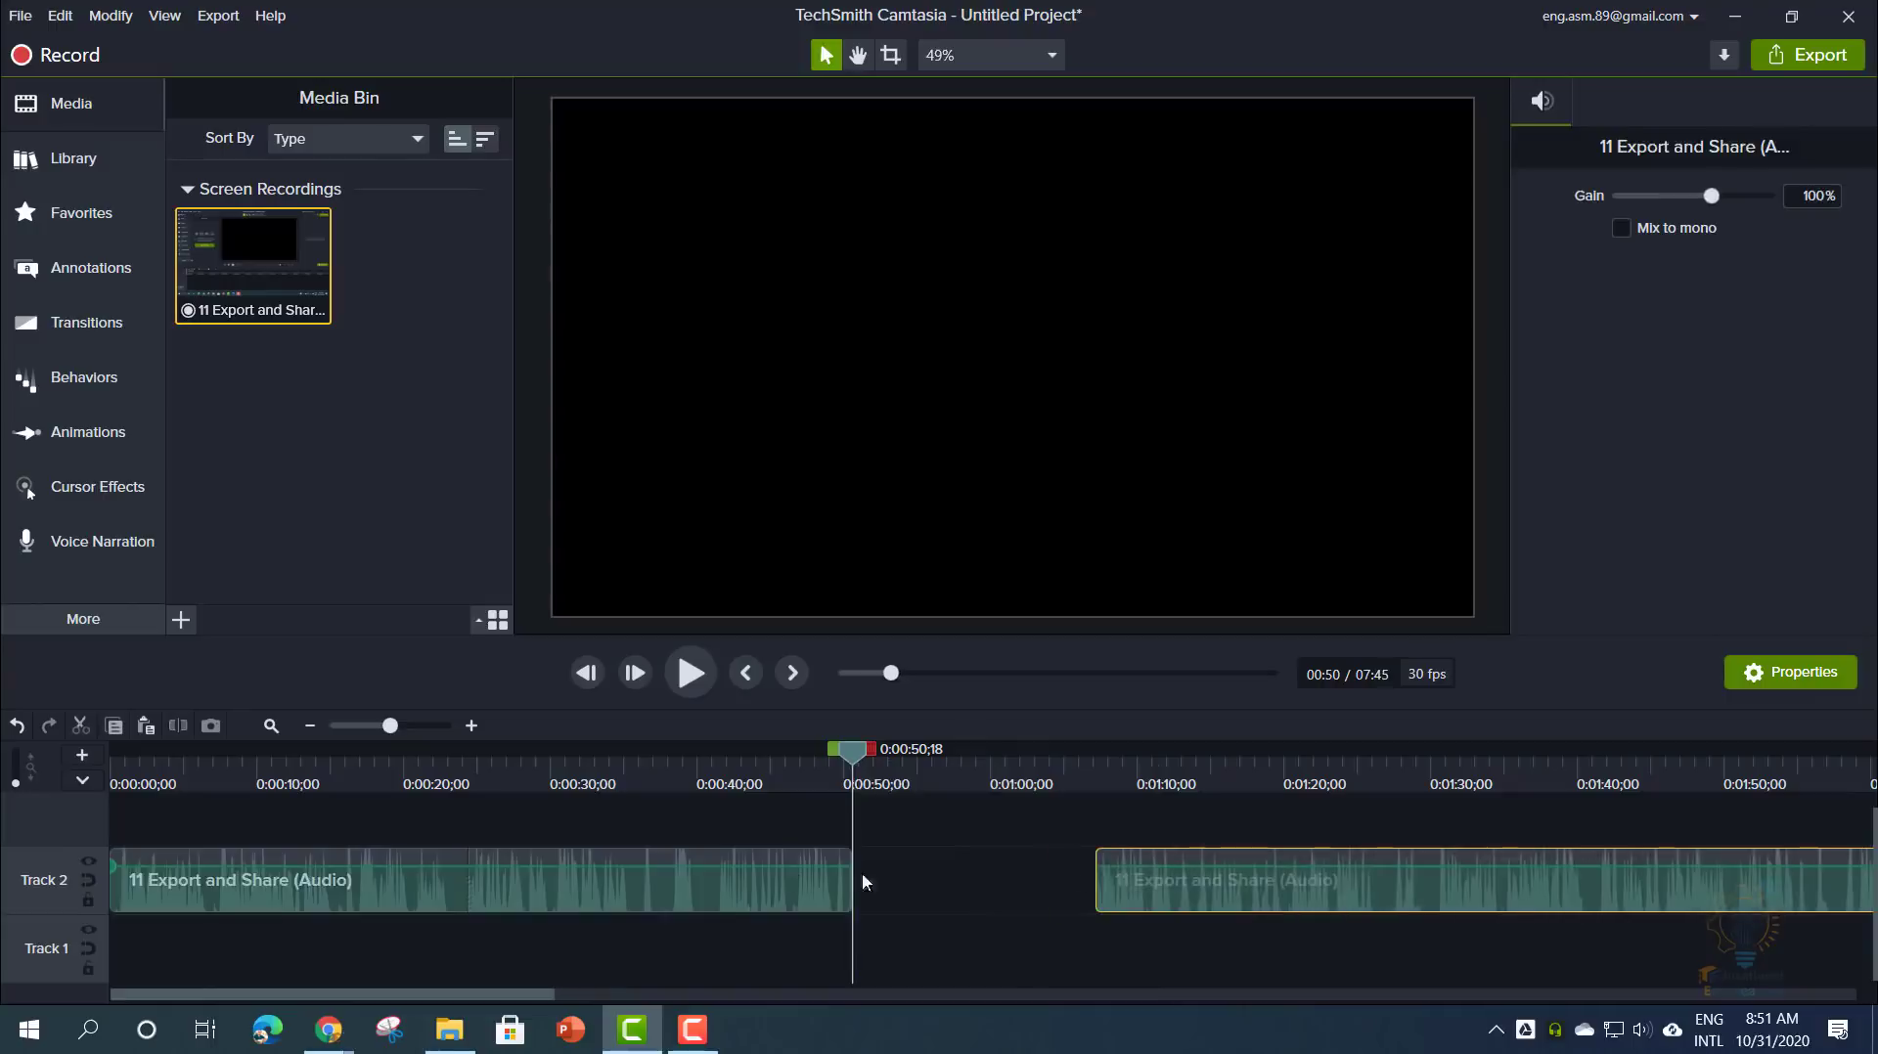
drag(782, 865, 778, 894)
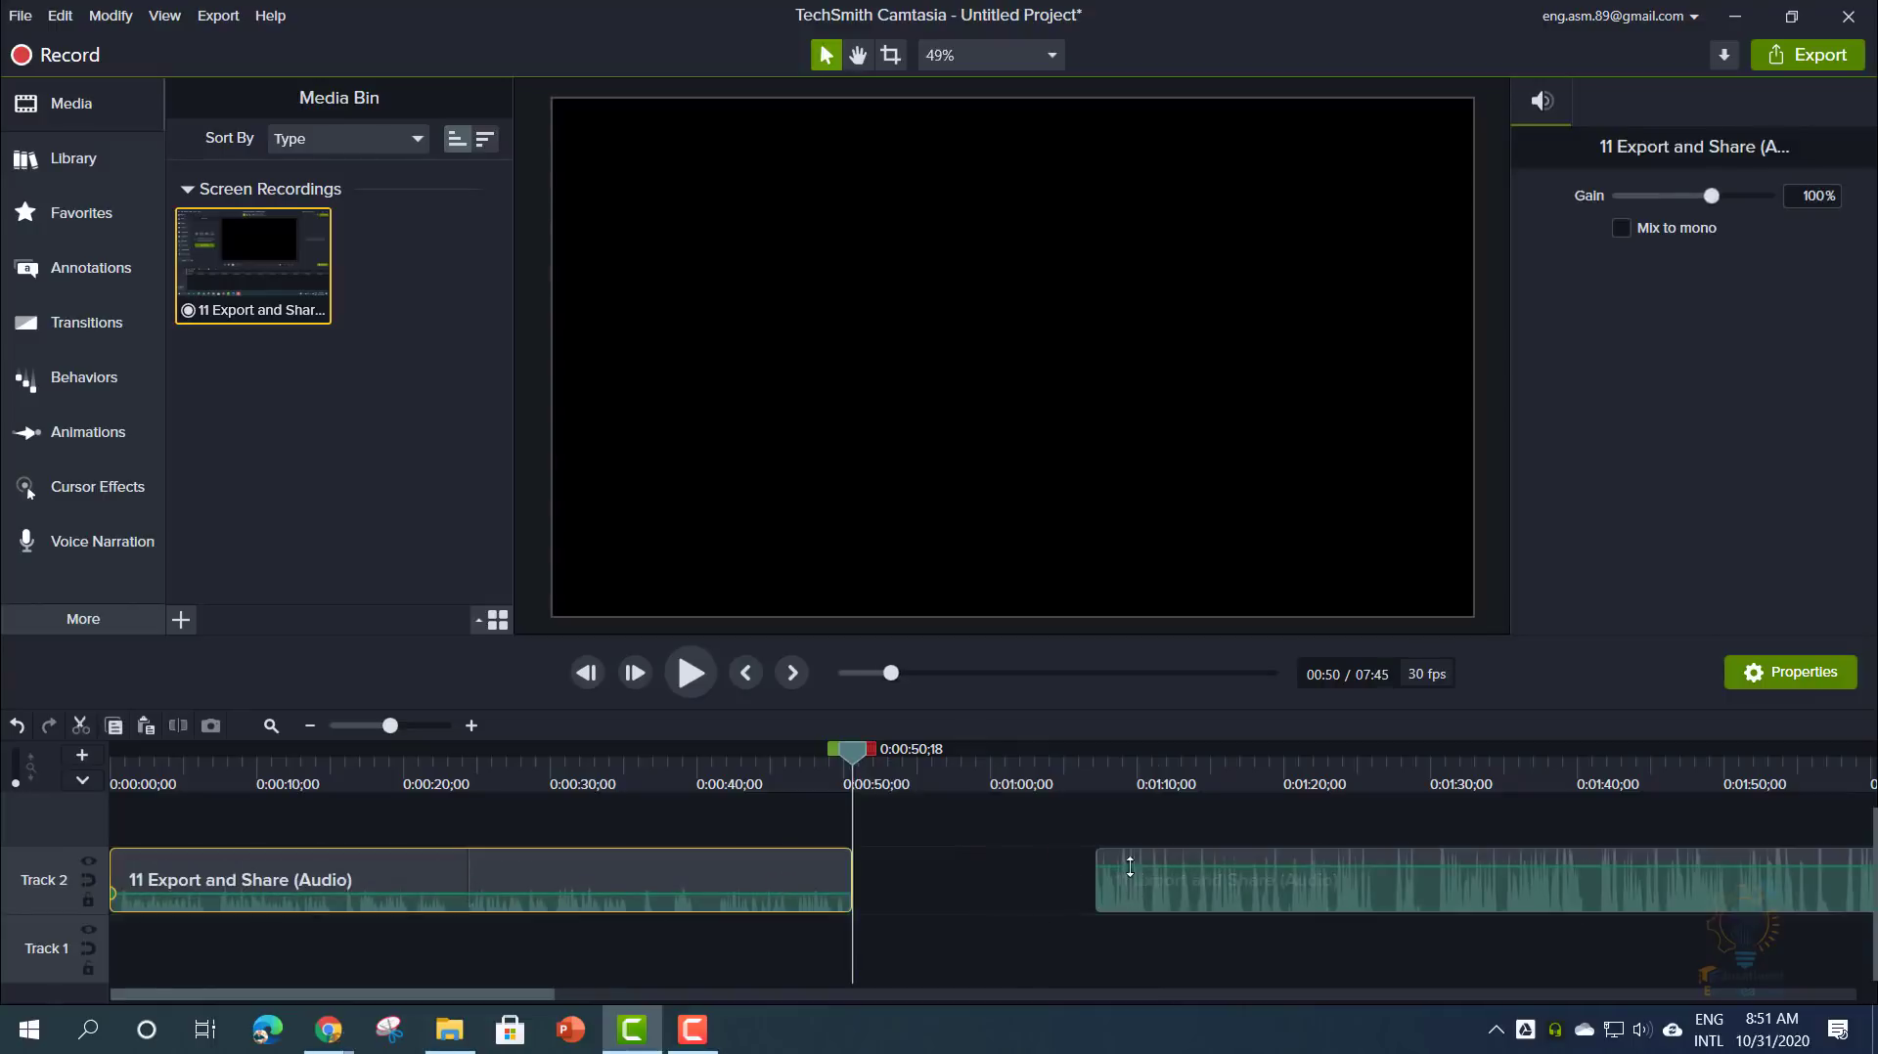
drag(1130, 865, 901, 865)
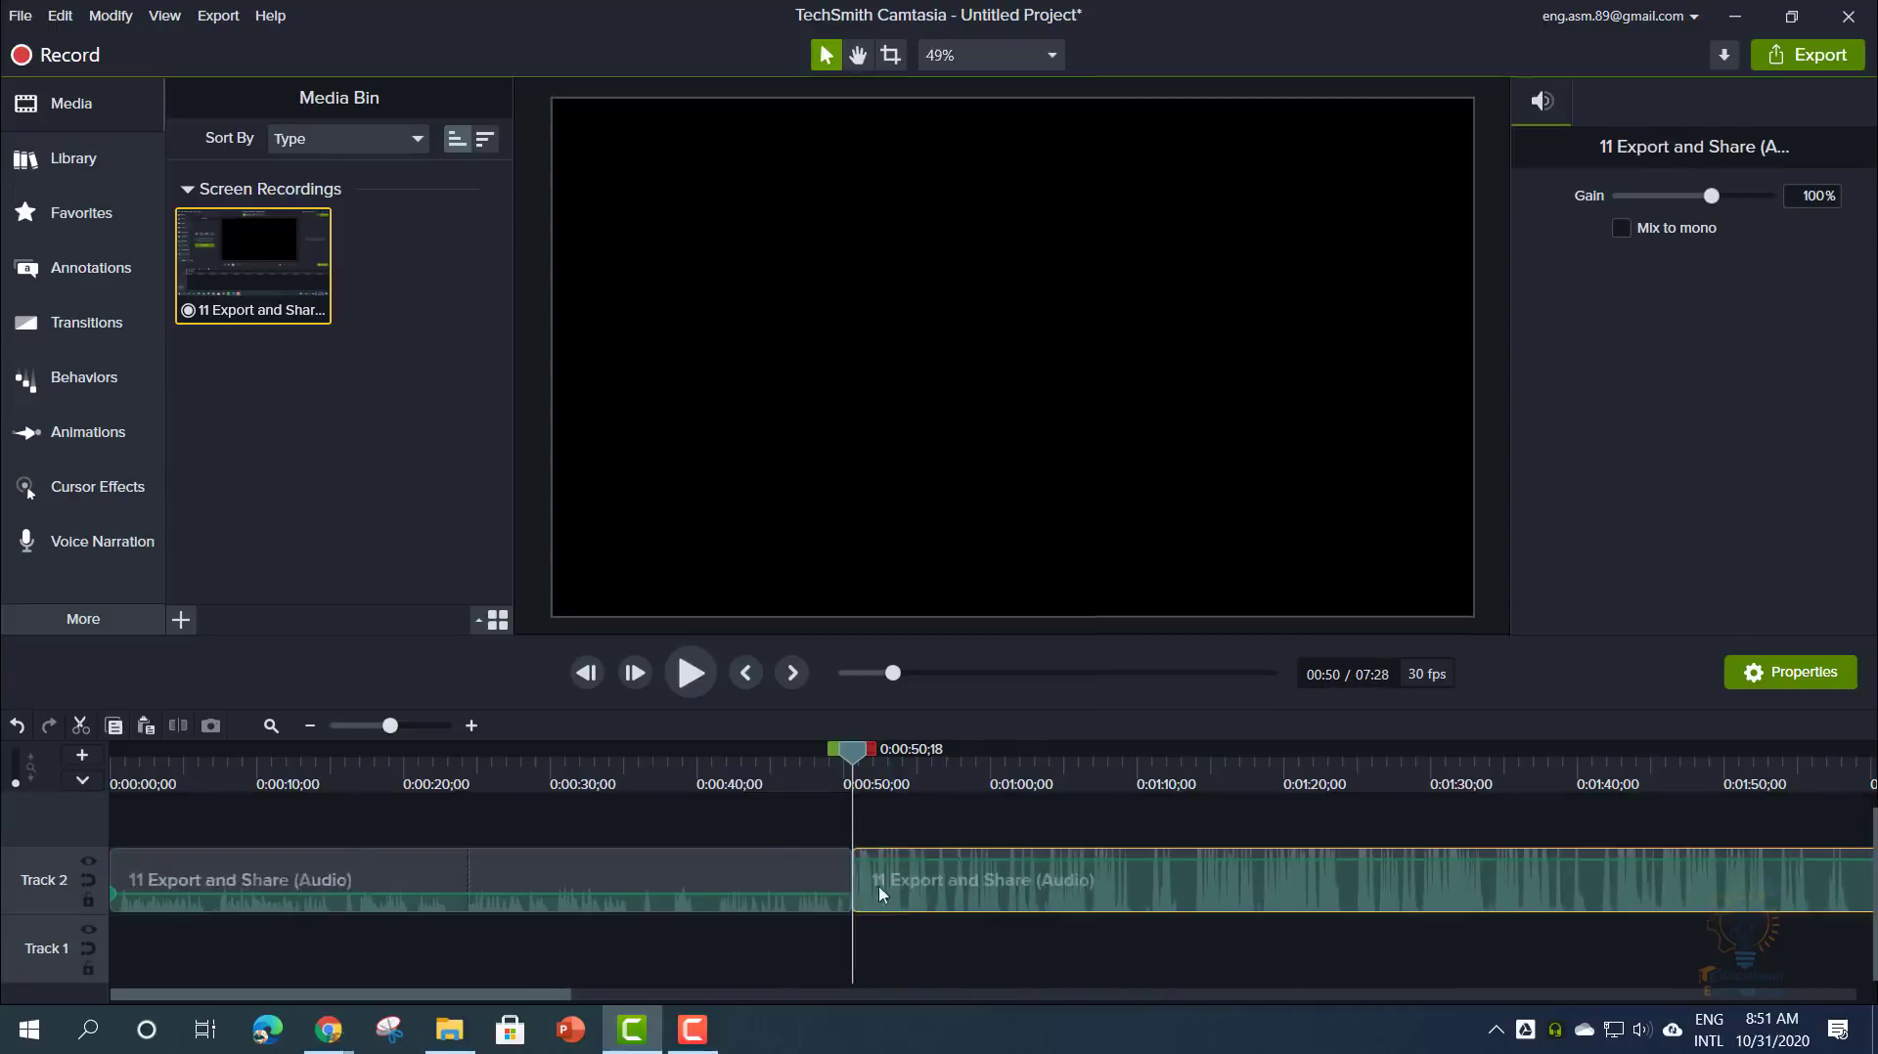
- Raise the first part's volume to 500% and move the parts to start near 0:13 and 1:10
click(752, 829)
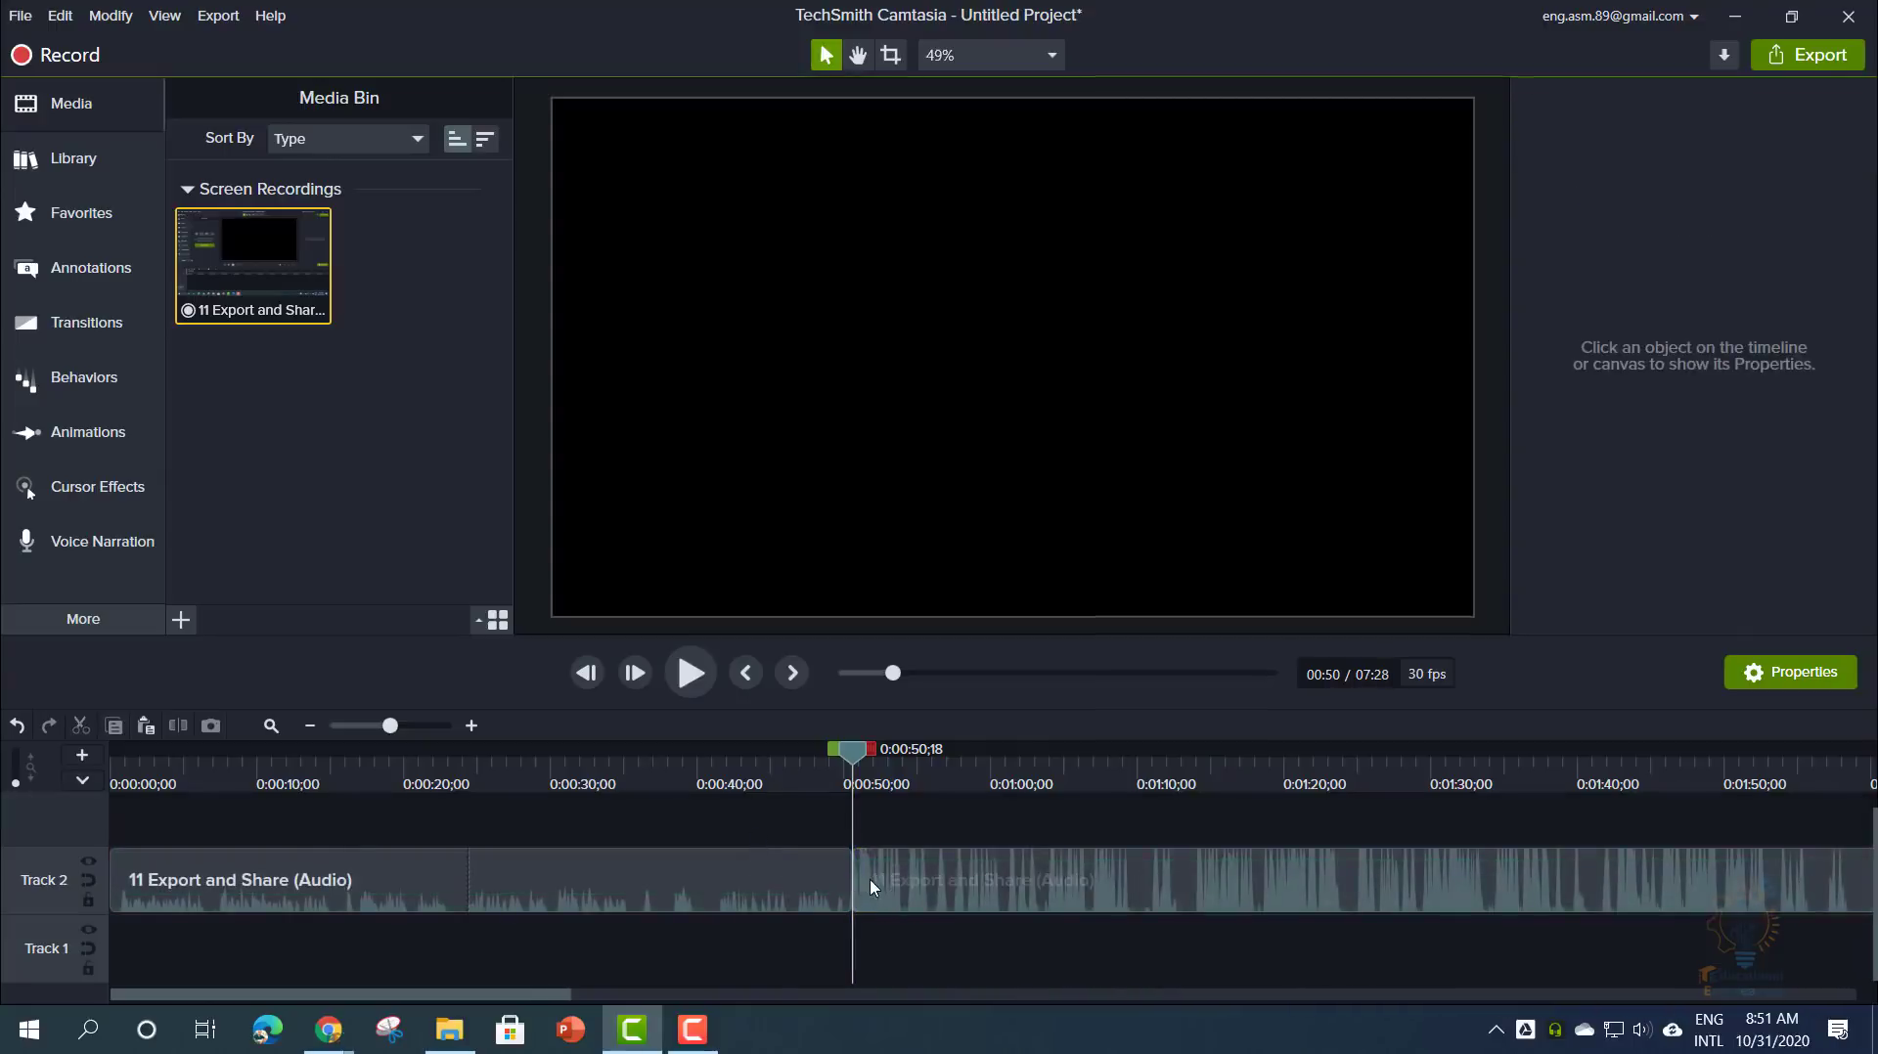
drag(853, 774, 1008, 772)
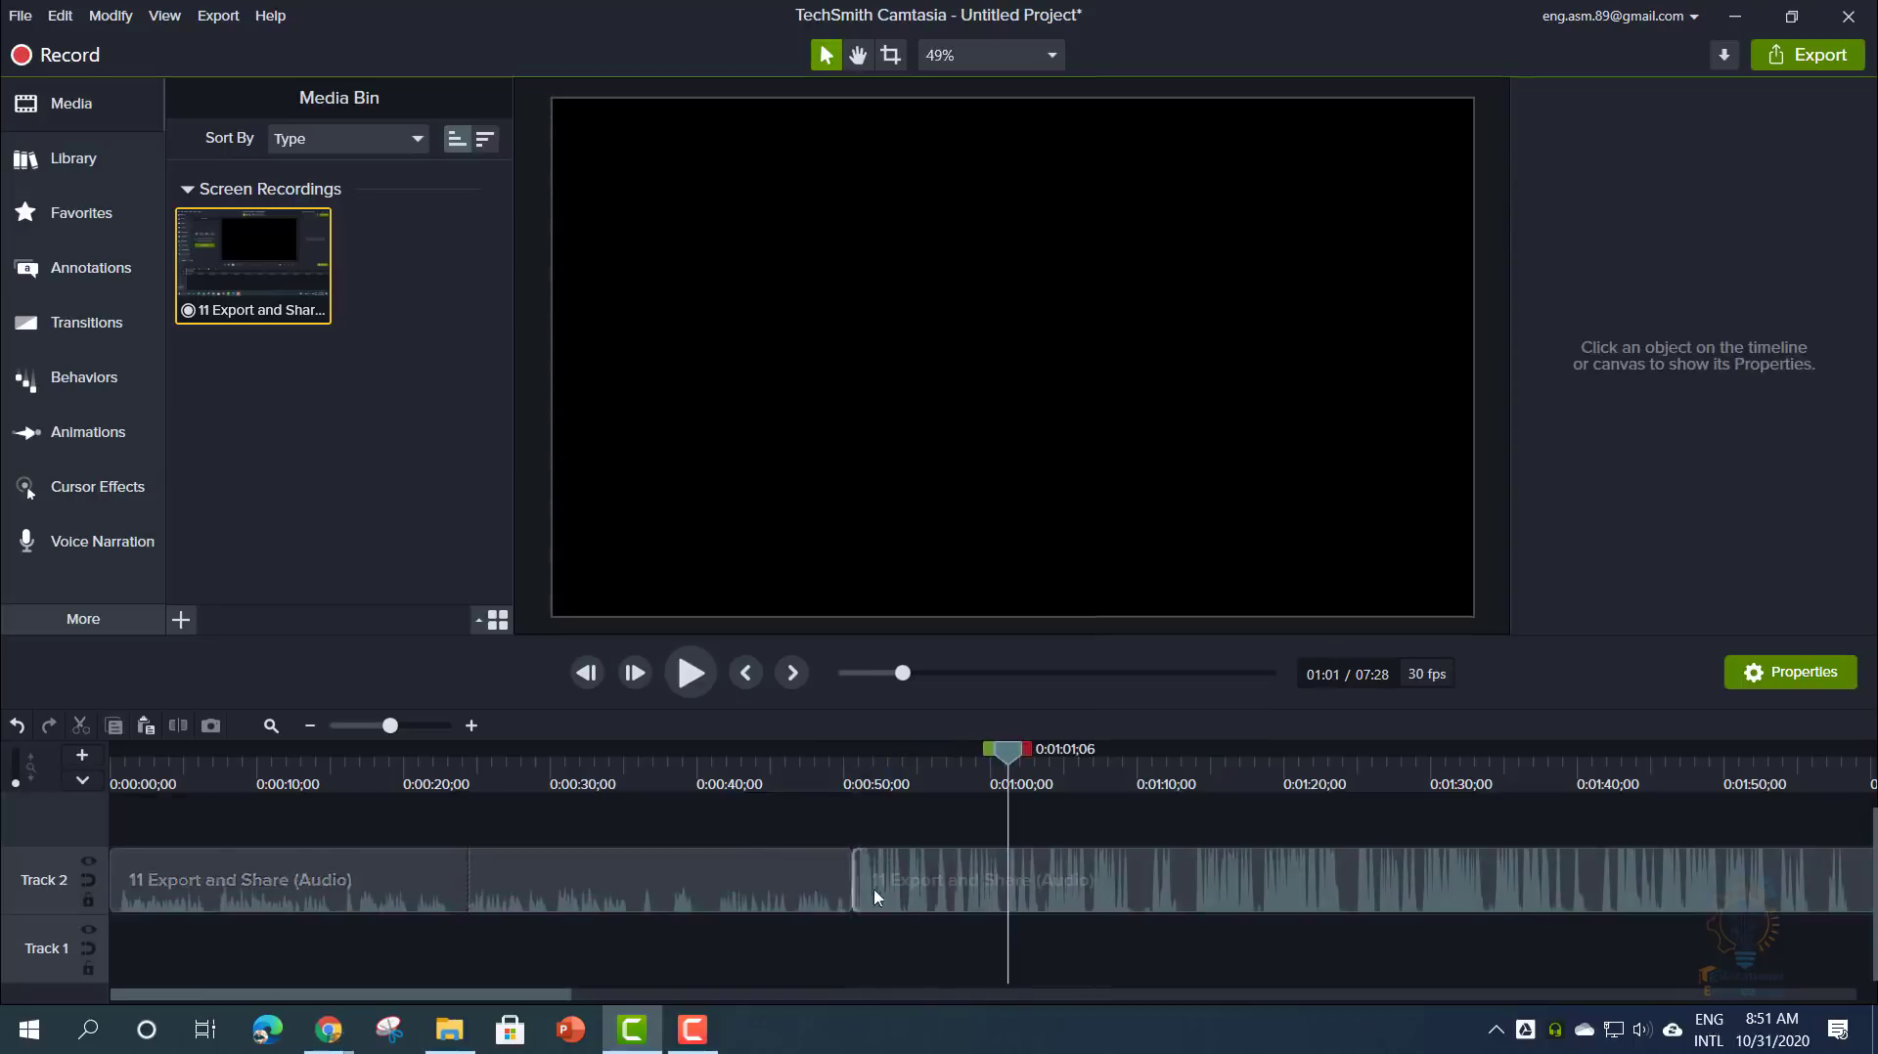
click(798, 897)
drag(792, 891, 881, 881)
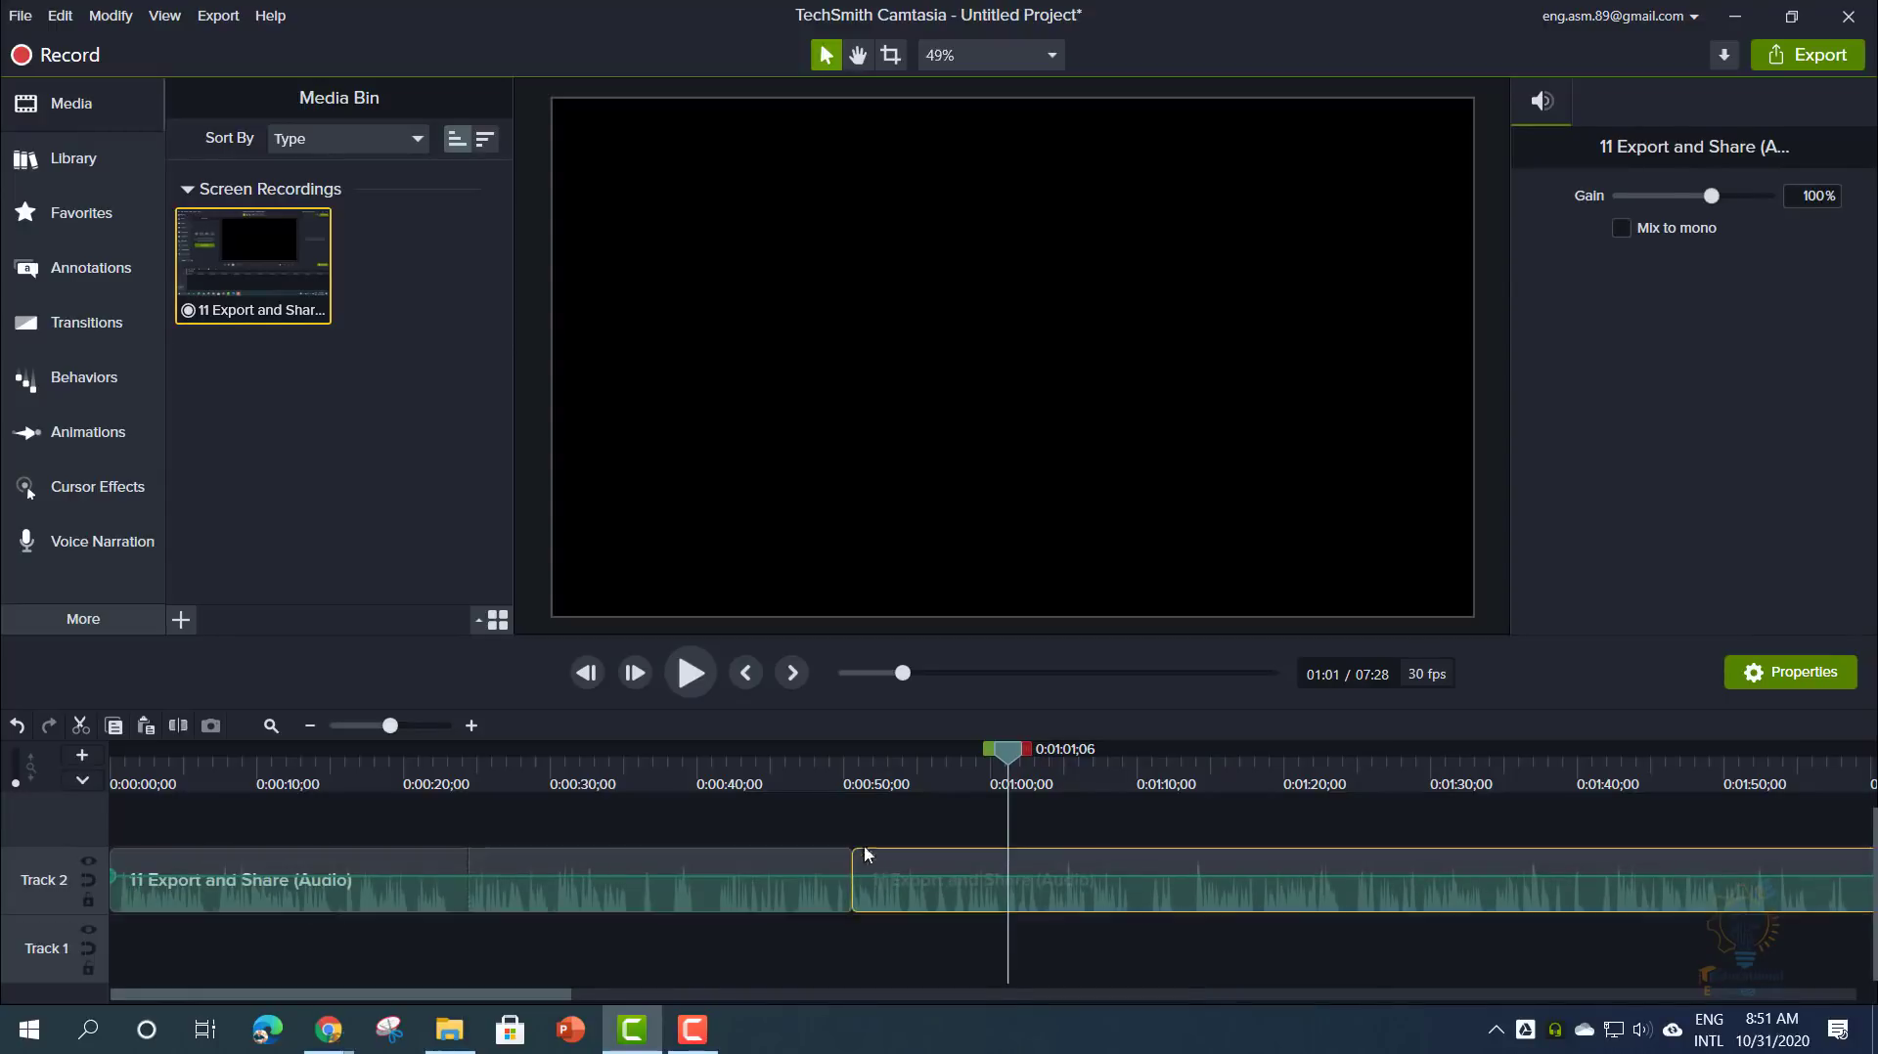
click(802, 883)
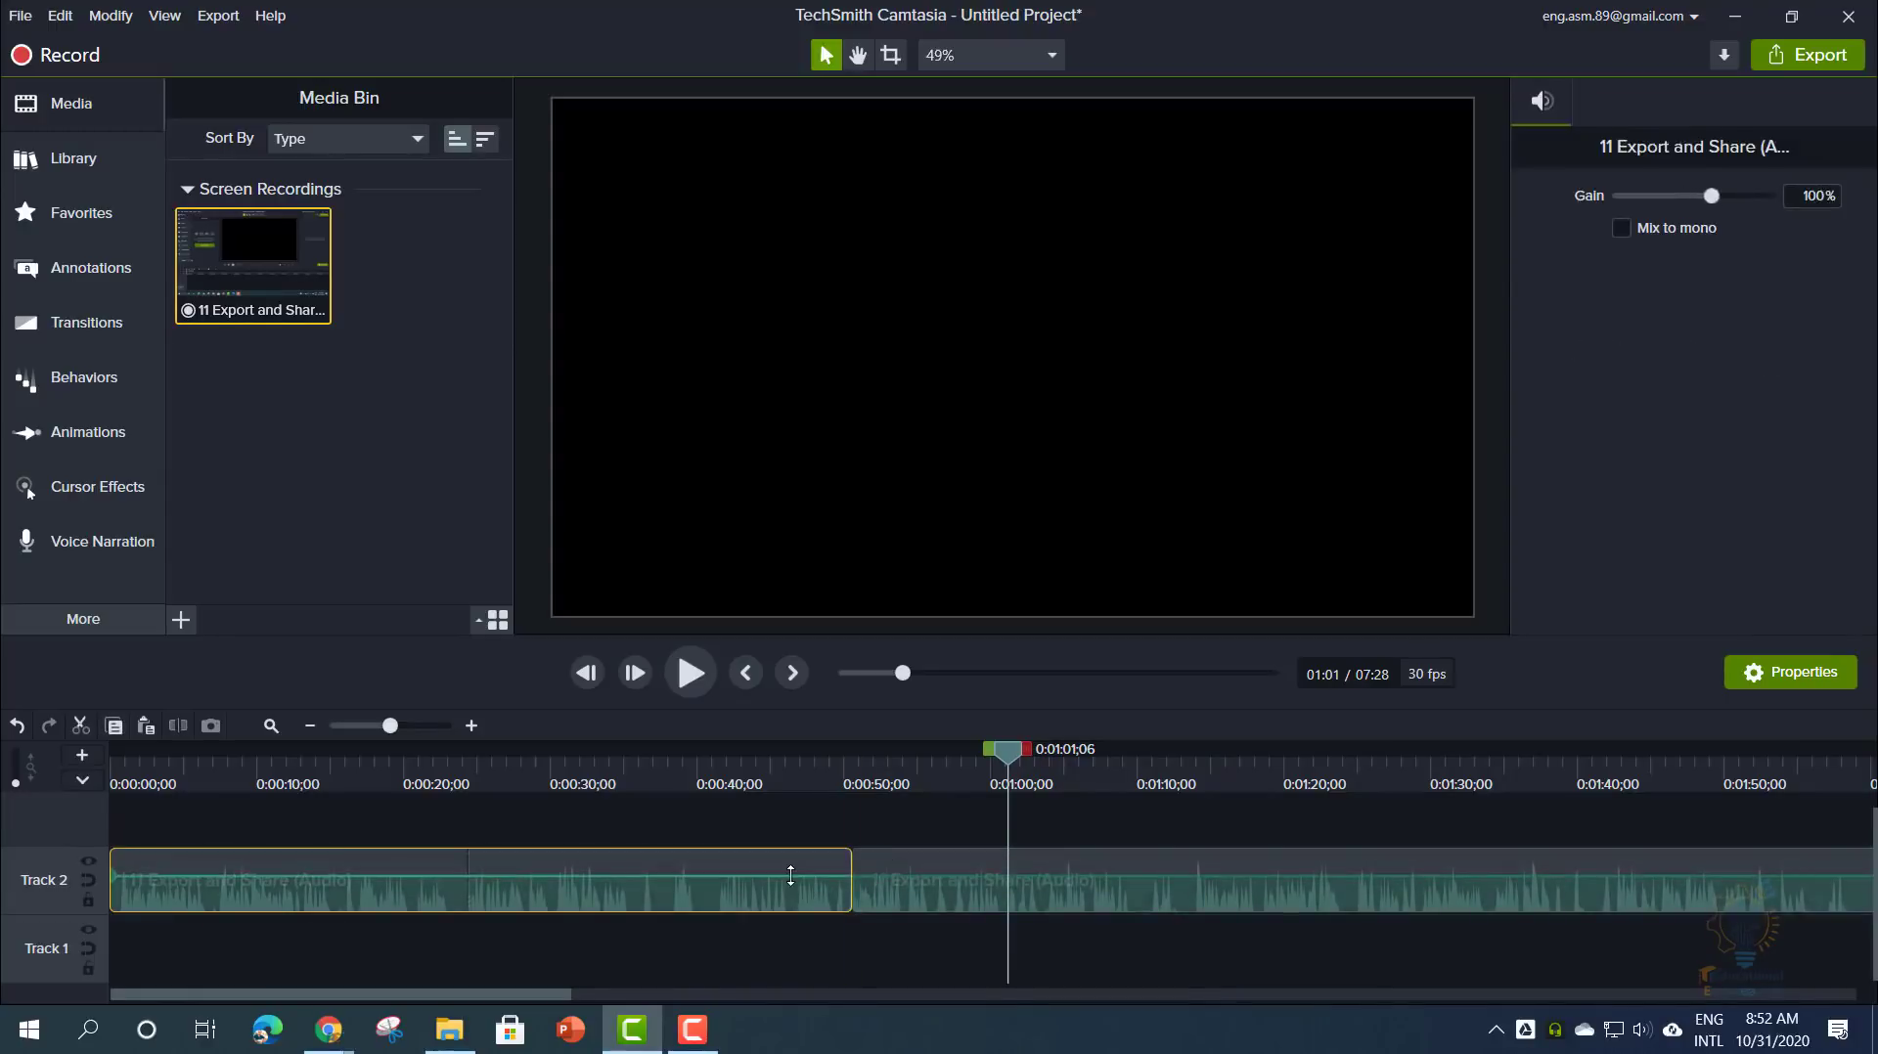
drag(790, 876, 845, 873)
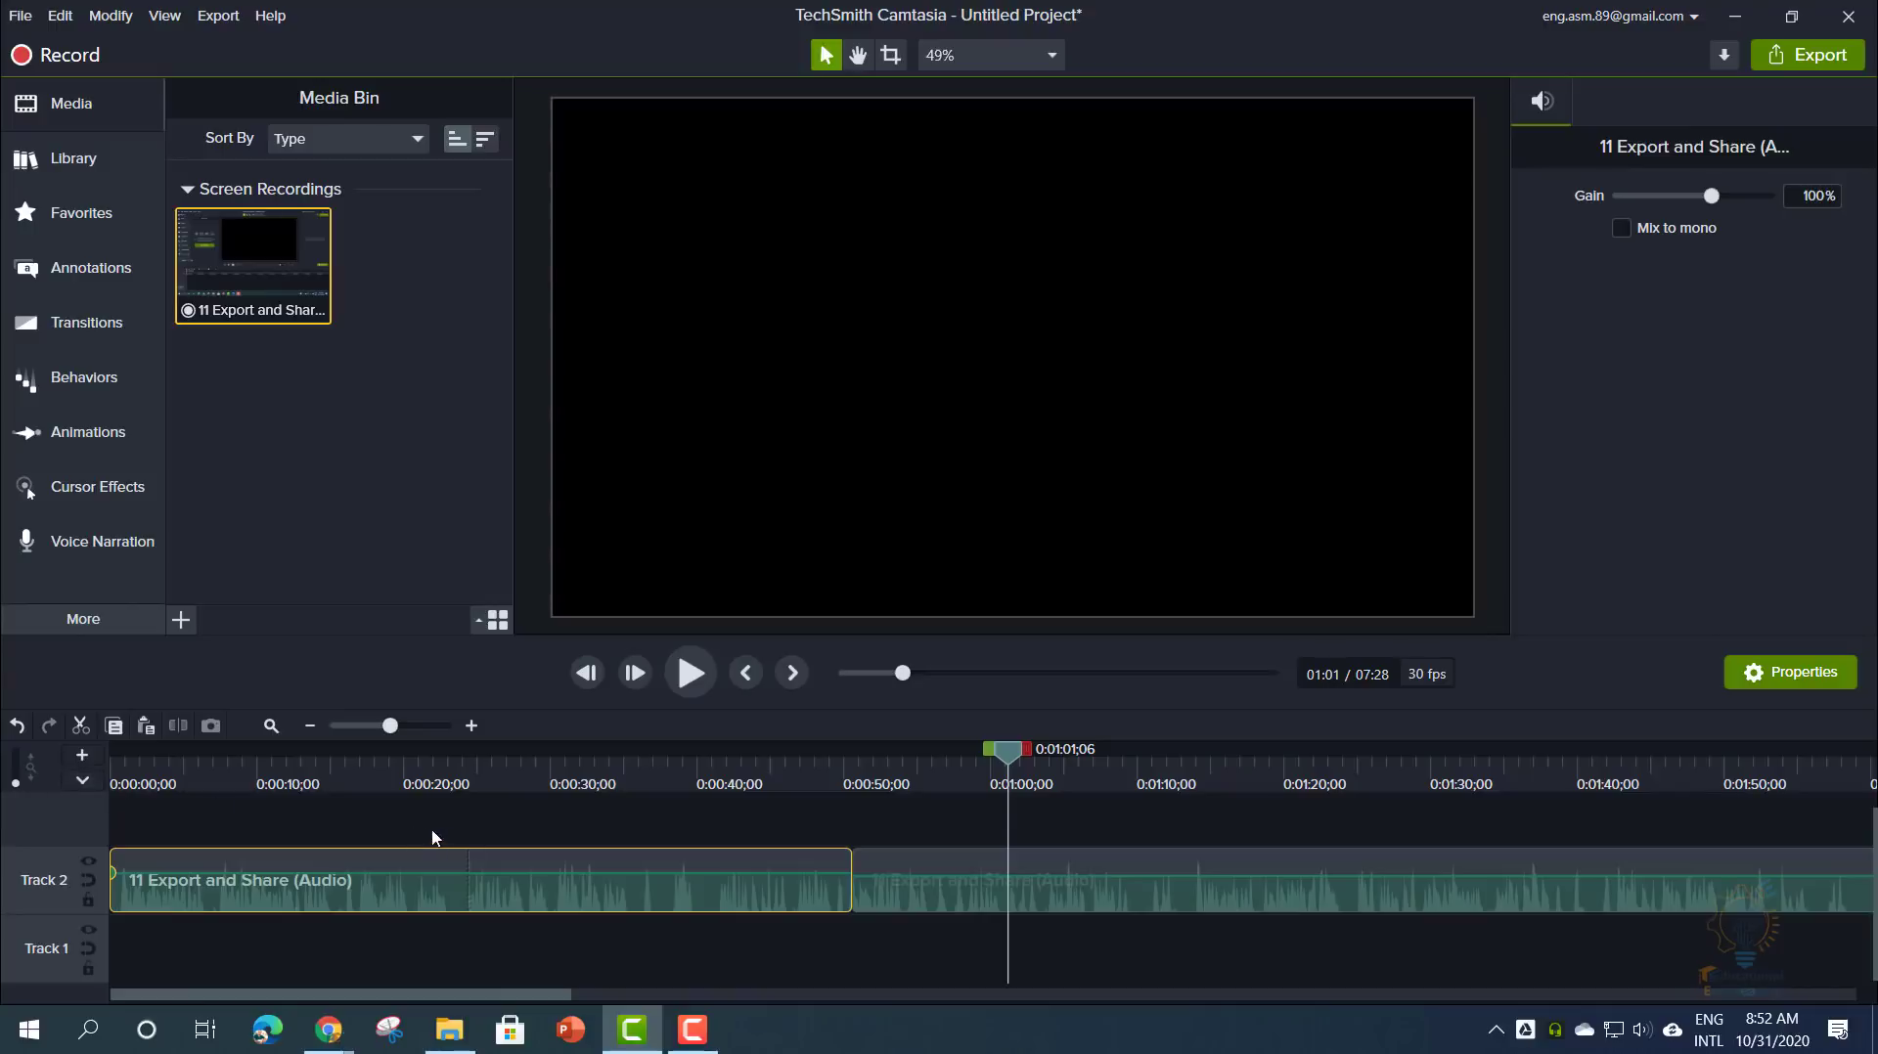
drag(859, 867, 1140, 863)
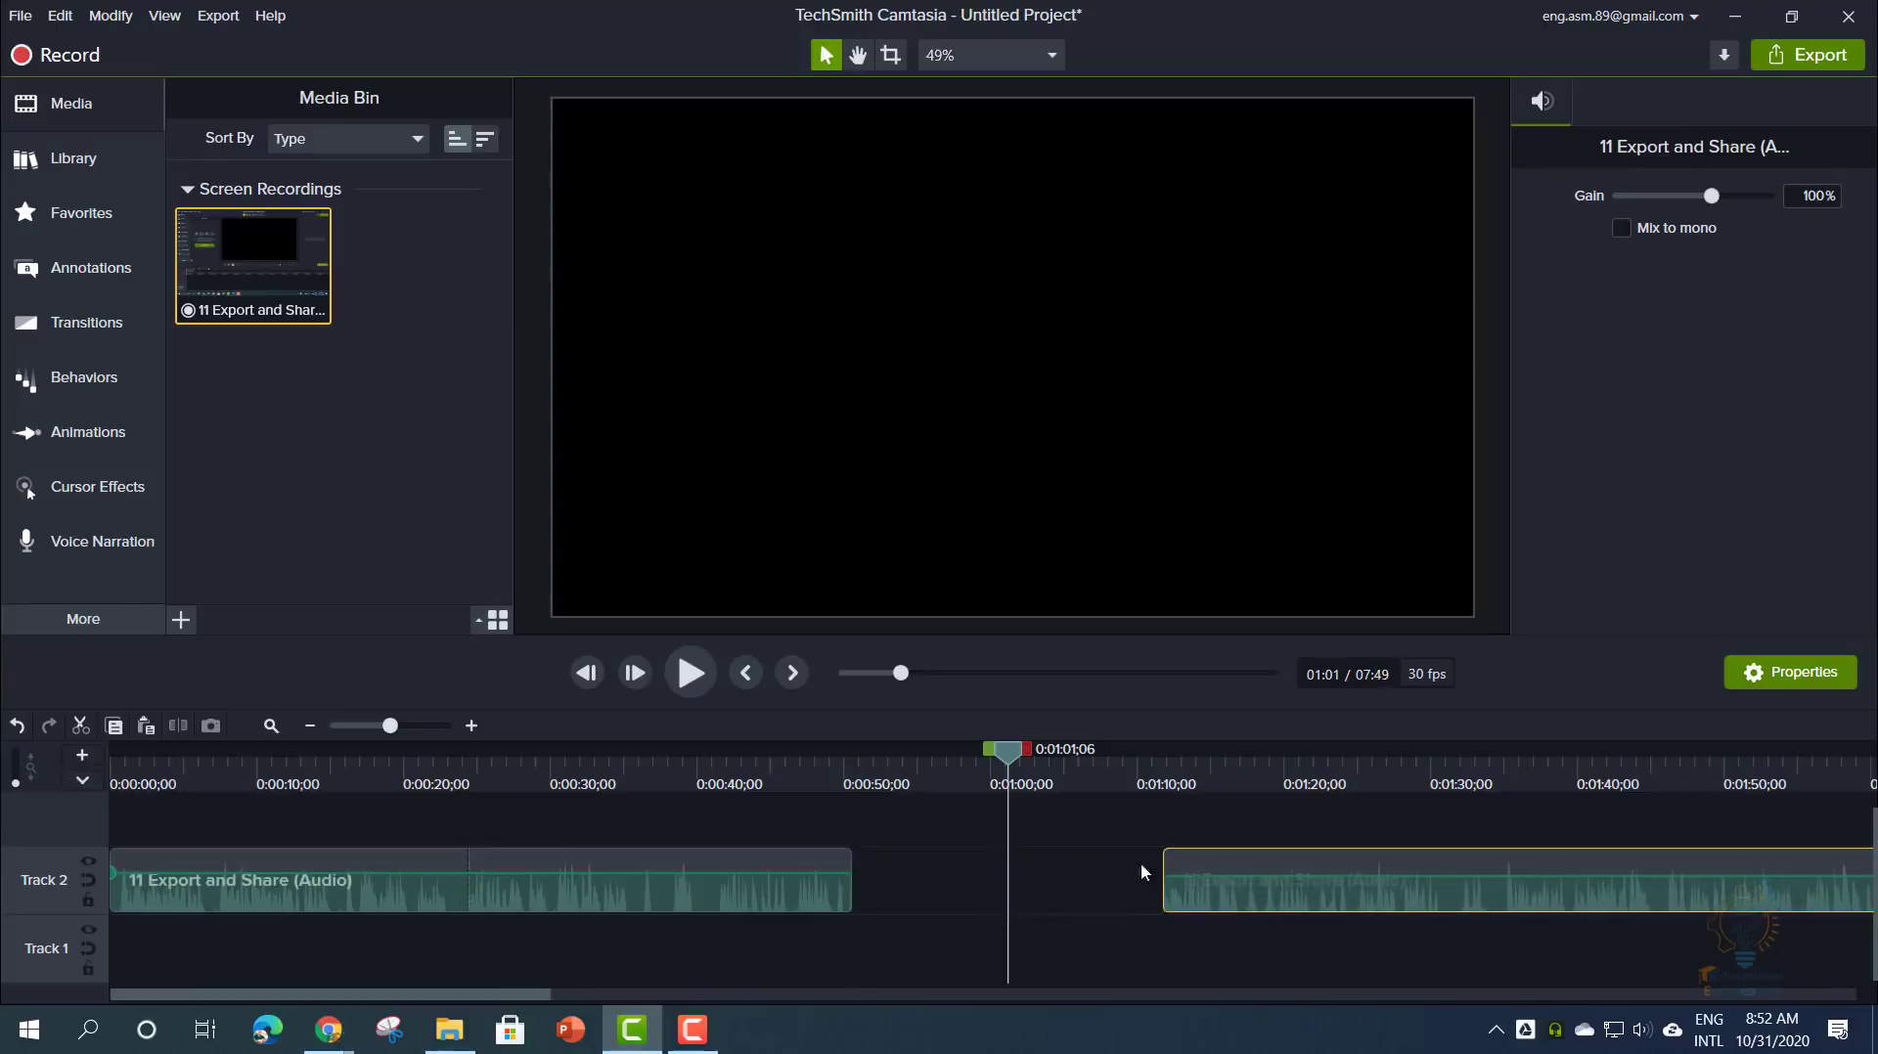
drag(795, 853, 980, 866)
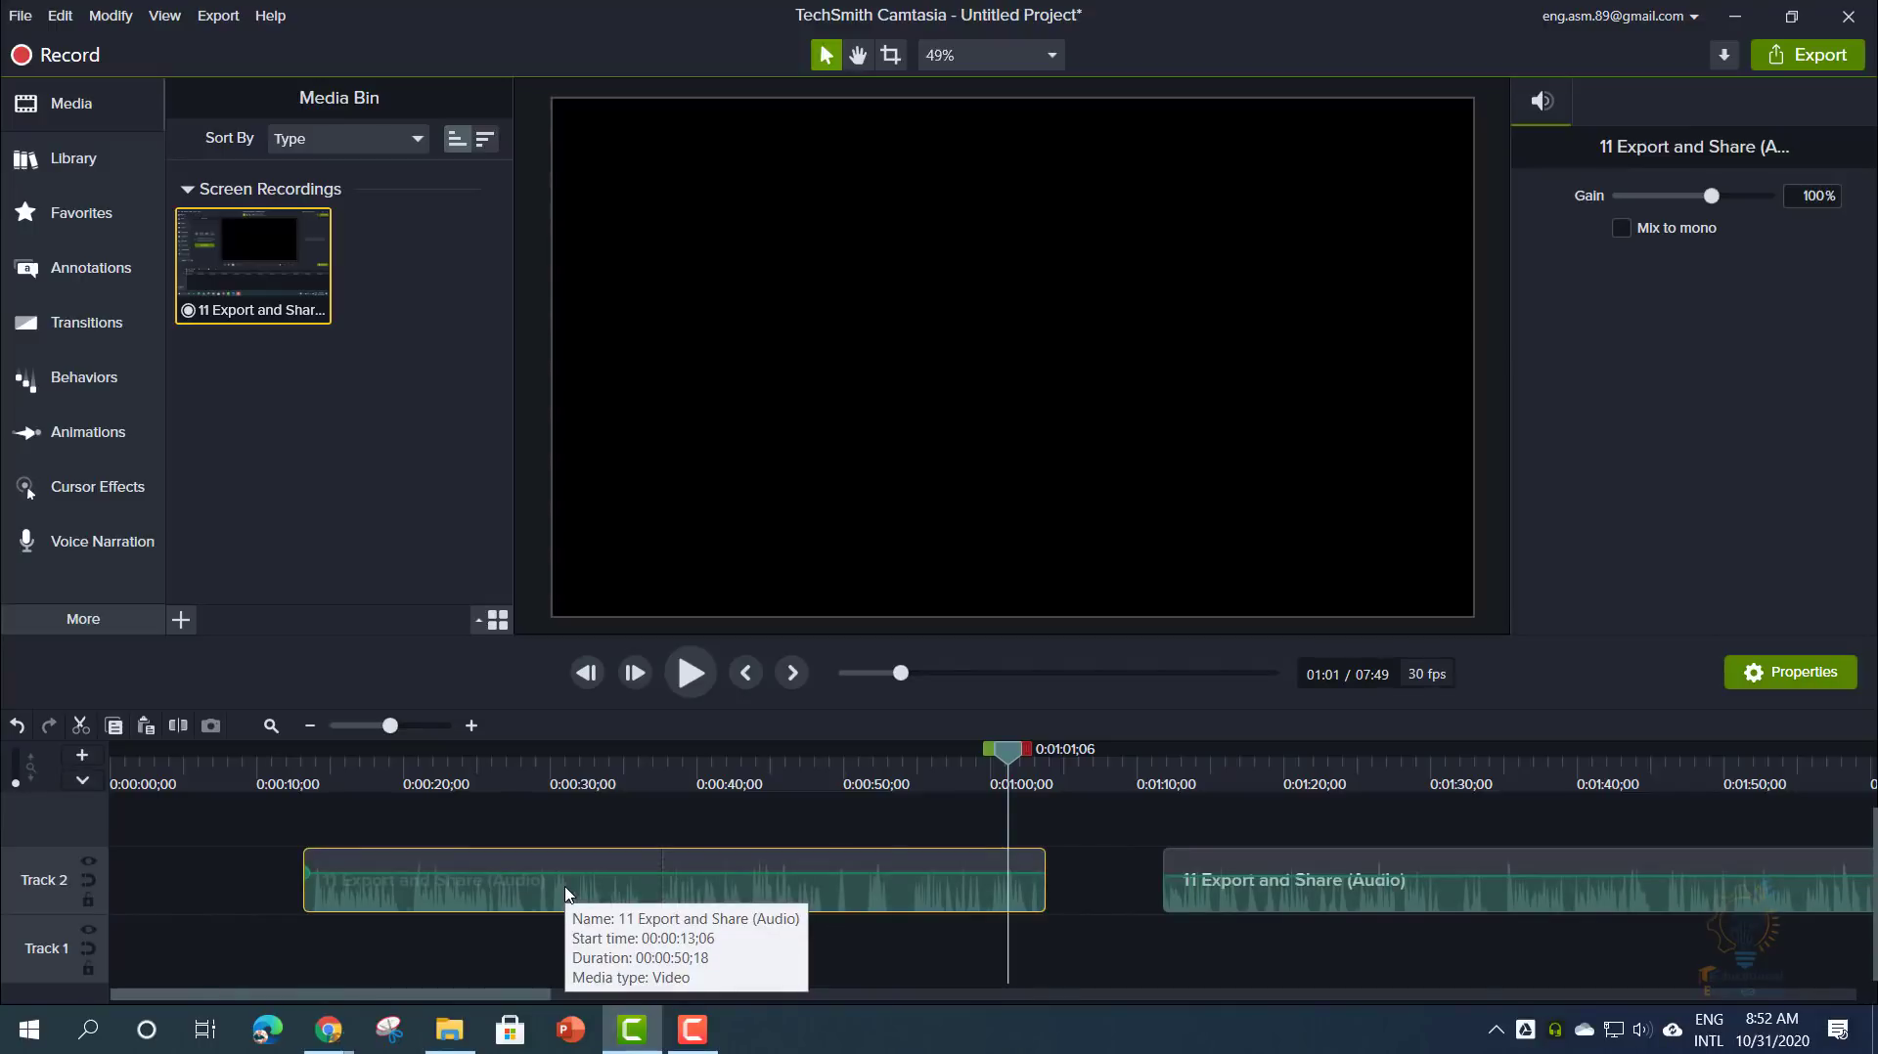
- Add volume points so the first audio part fades in at its start
double_click(355, 872)
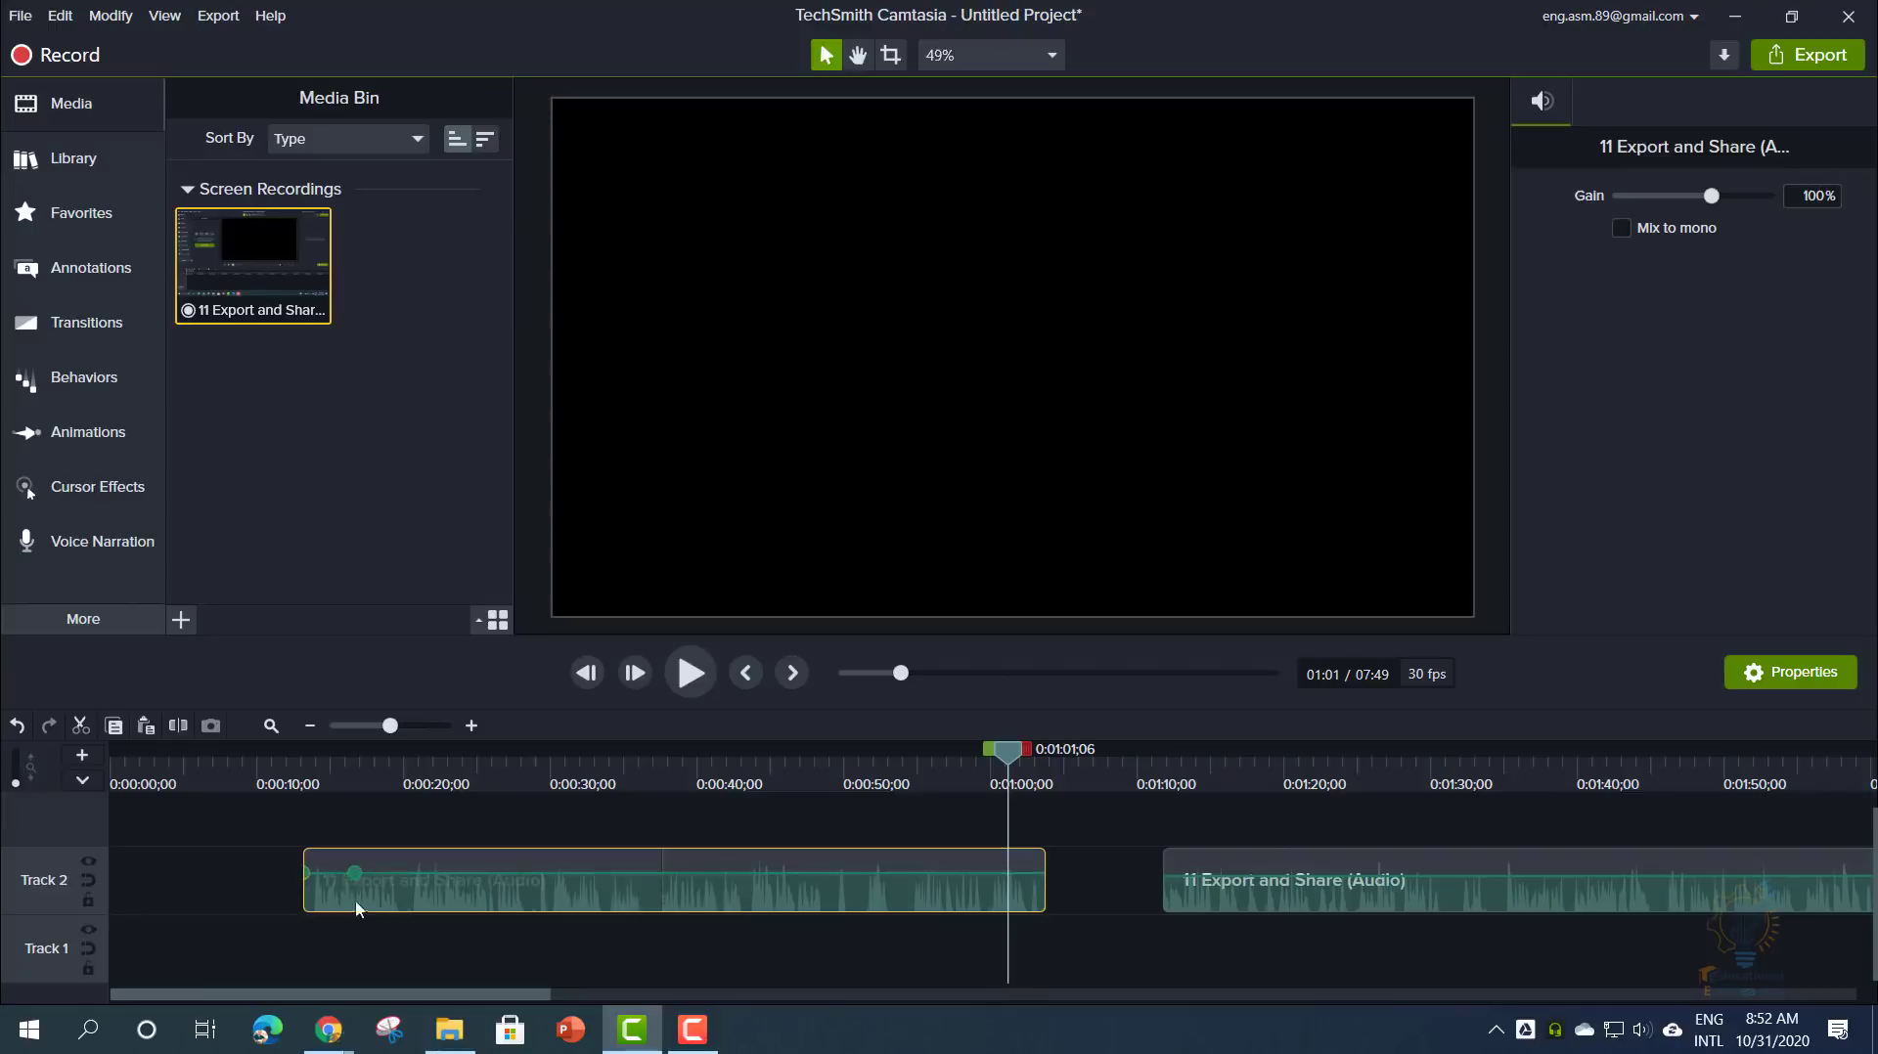
drag(355, 873, 308, 906)
drag(399, 857, 352, 879)
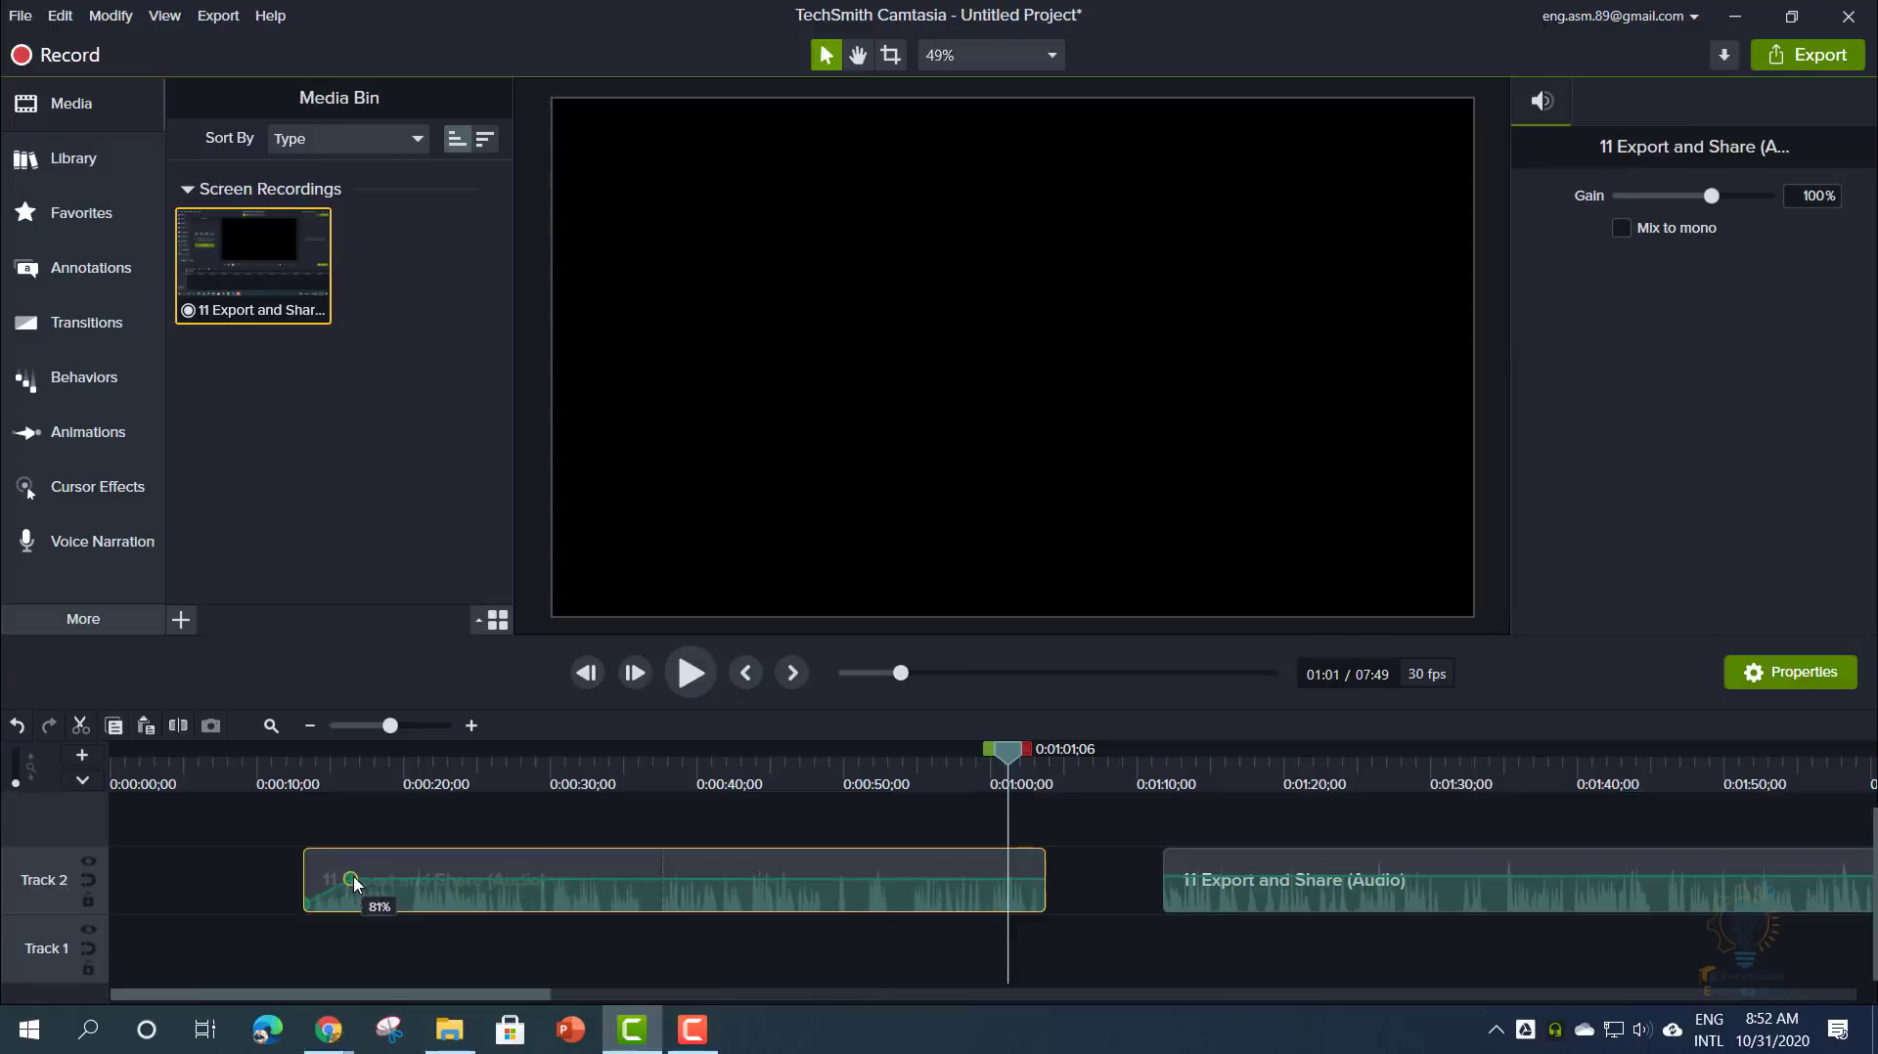
- Fade the first audio part out to silence at its end and raise its overall volume
click(996, 879)
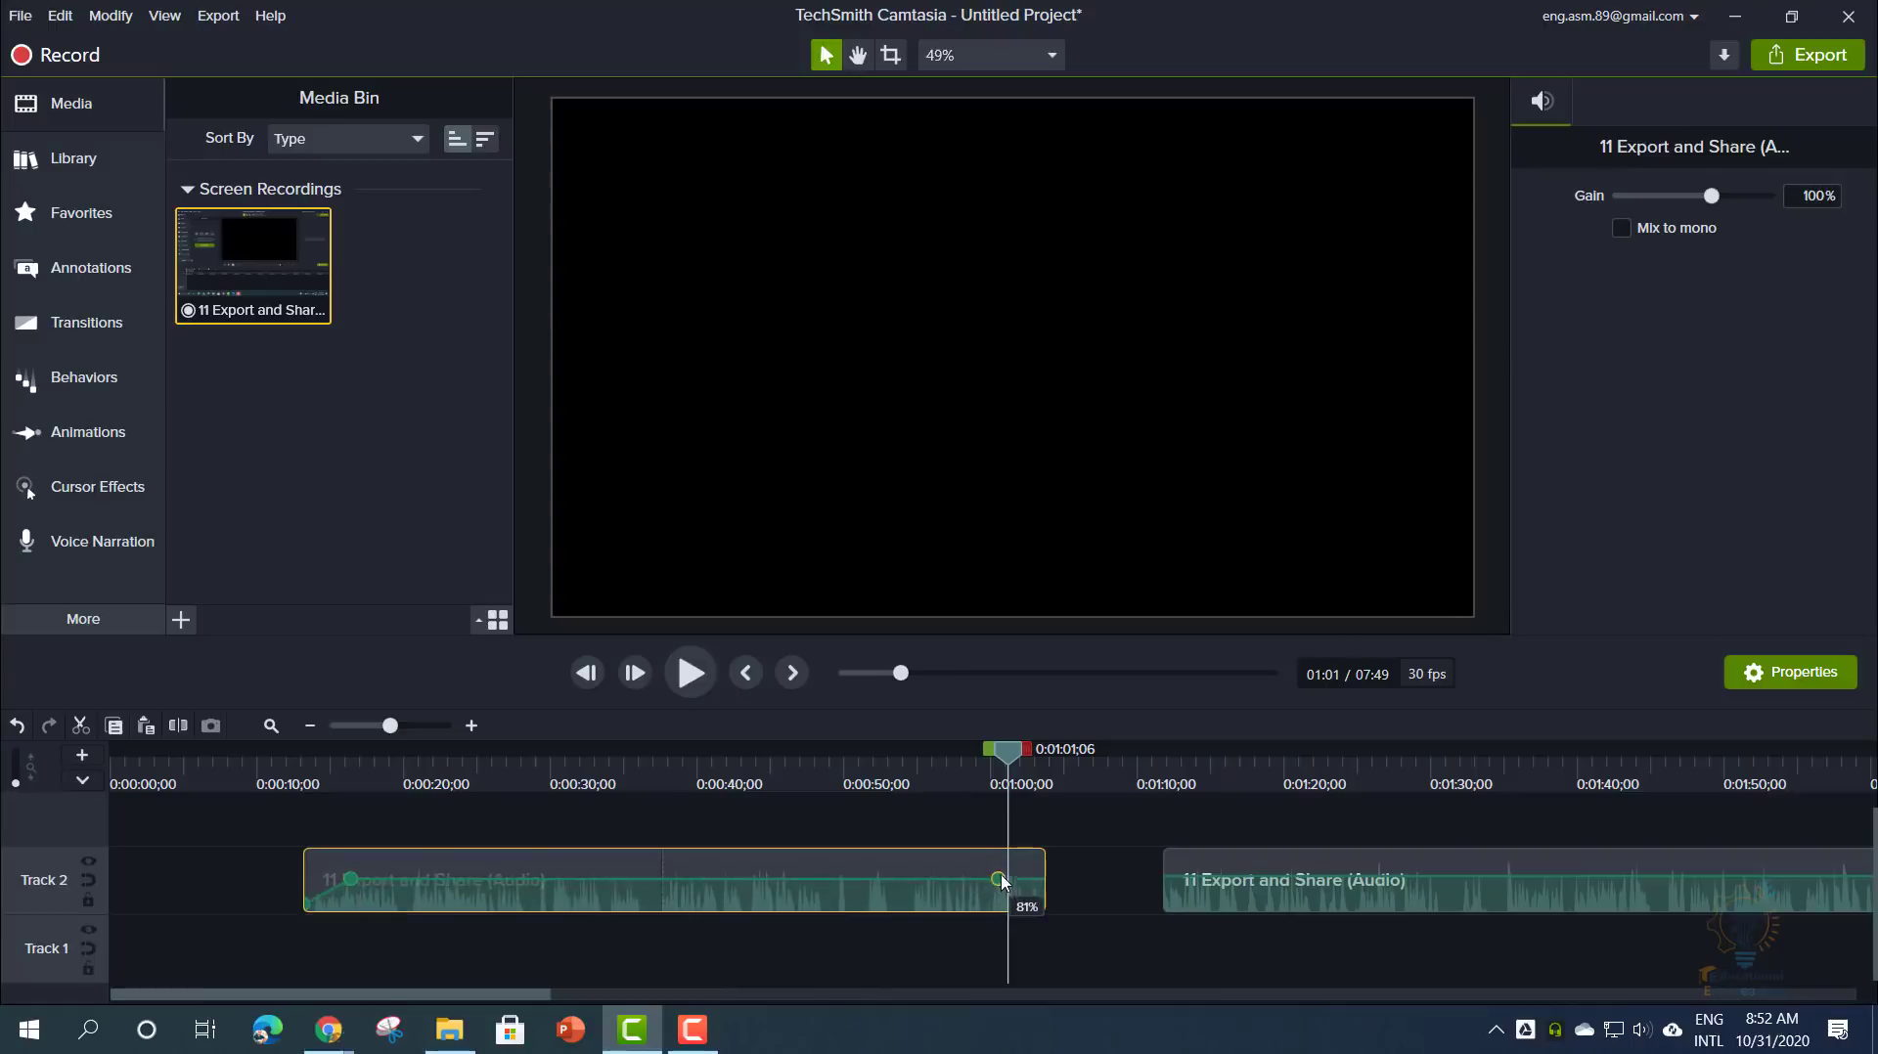
mouse_move(996, 878)
mouse_down()
mouse_move(998, 860)
mouse_move(998, 883)
mouse_up()
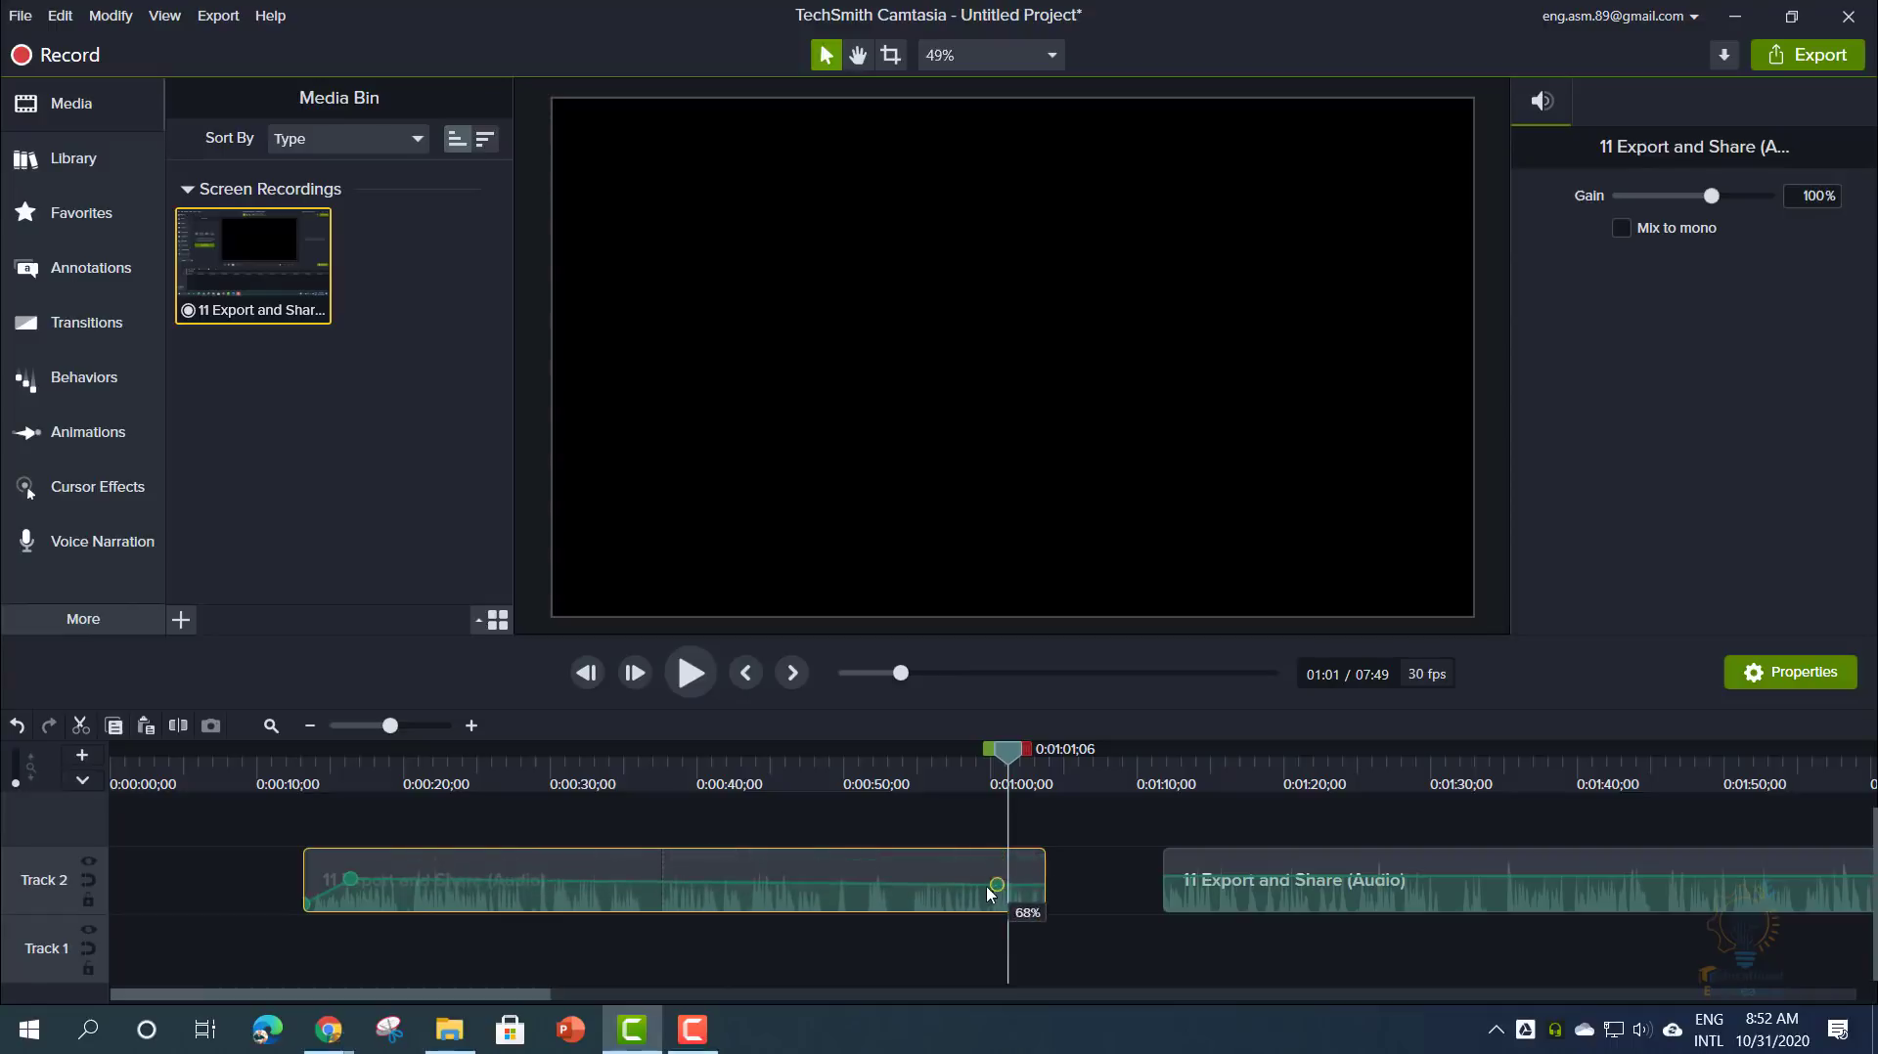
double_click(1045, 883)
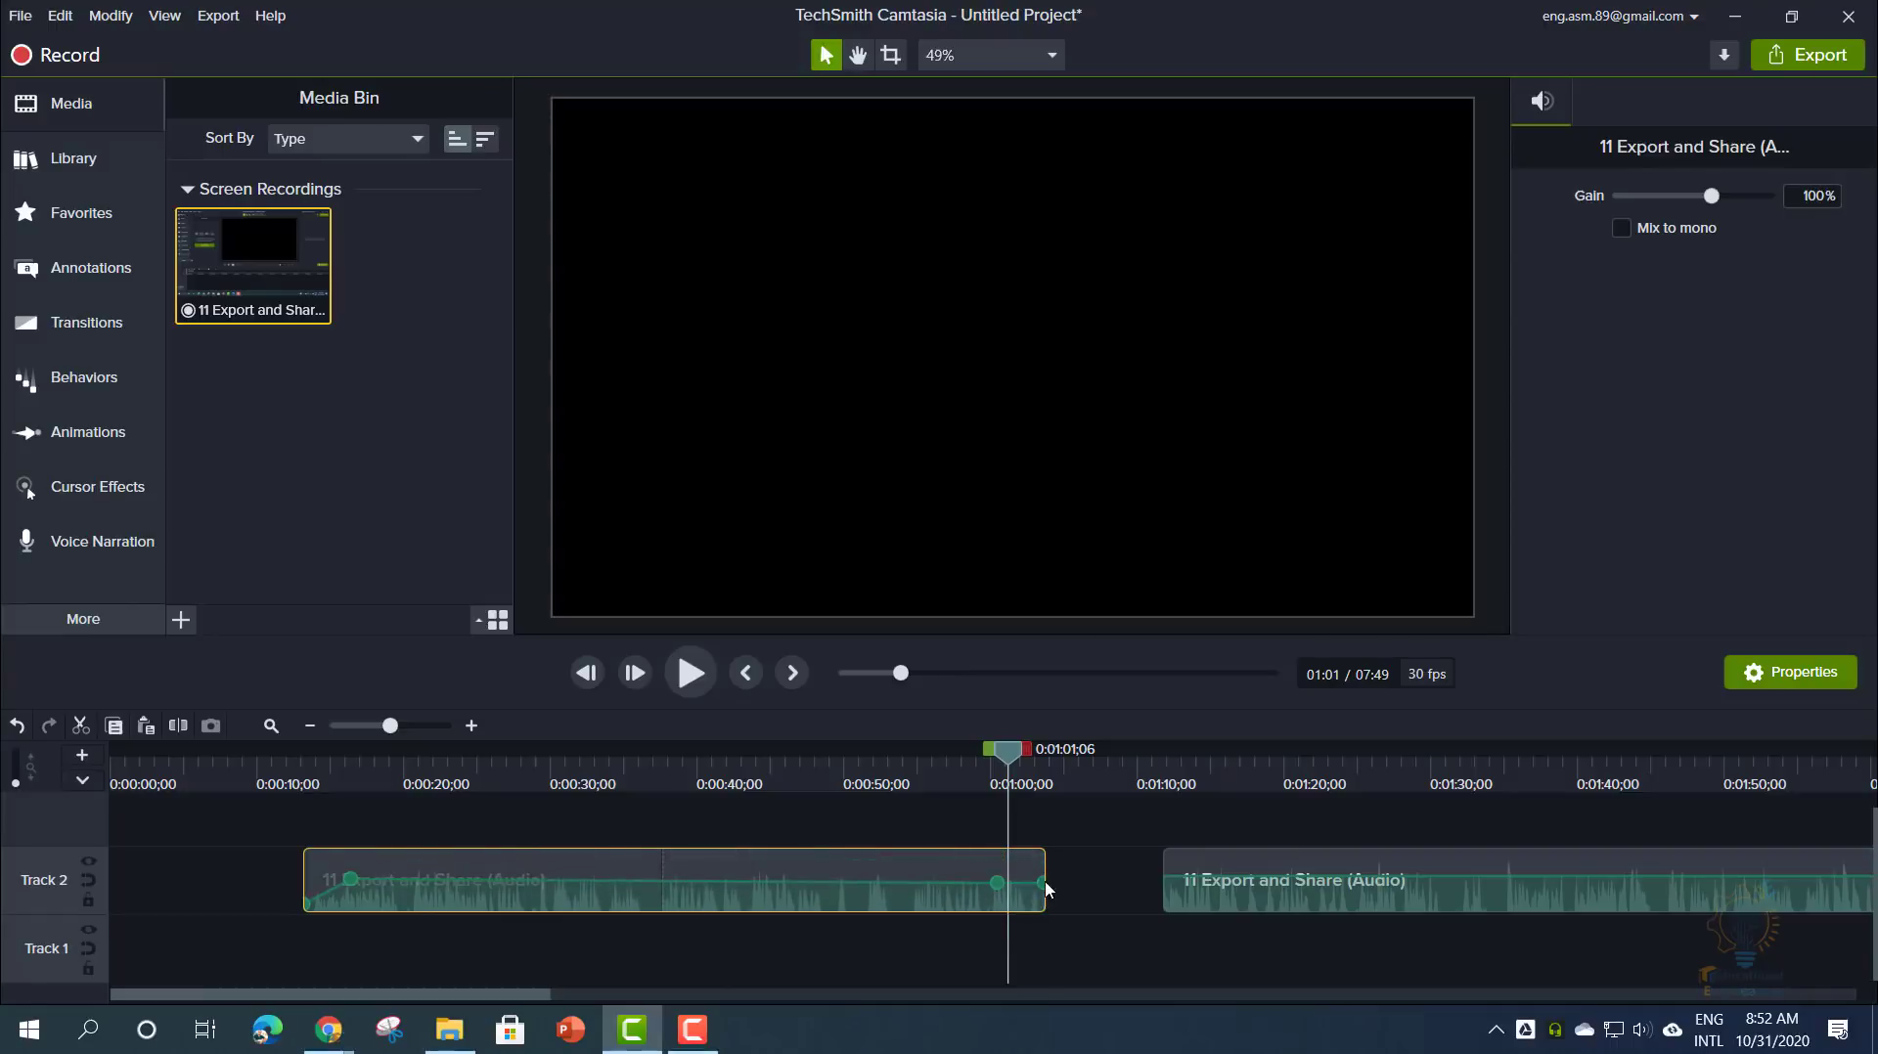
drag(1044, 884, 1070, 937)
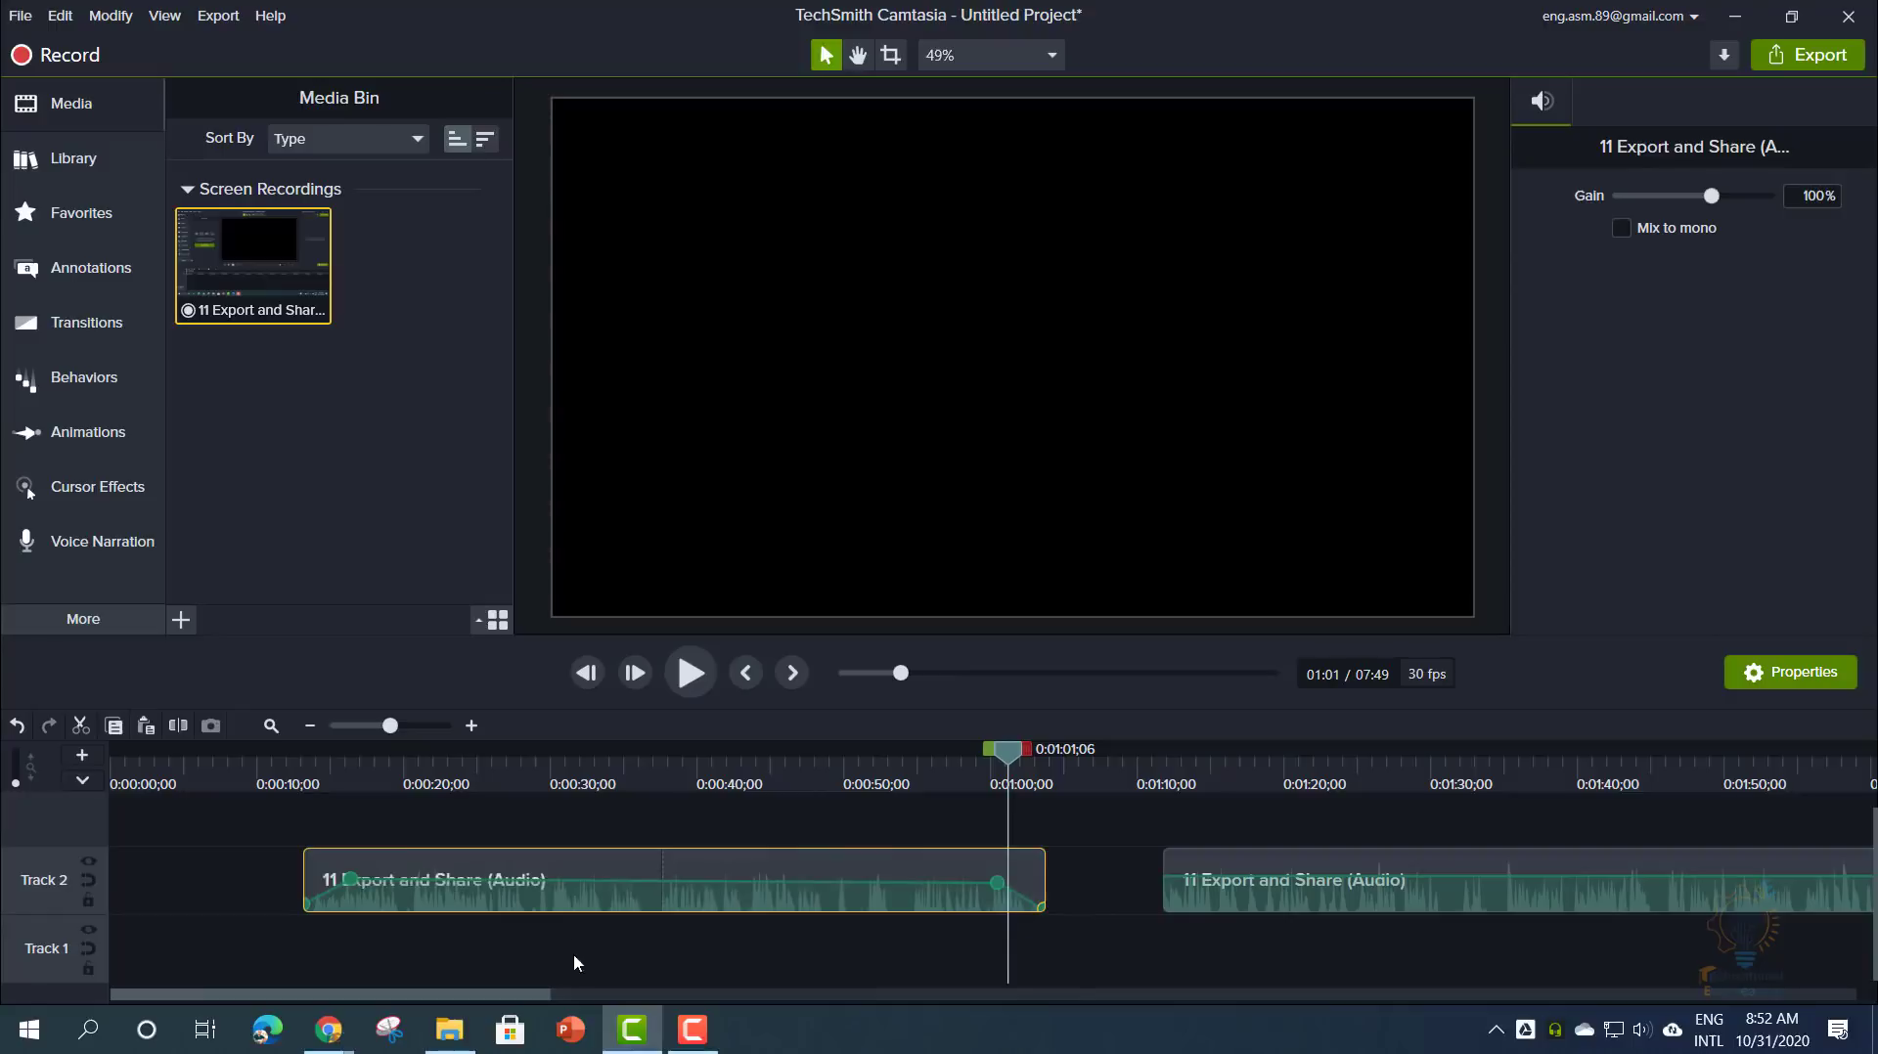
drag(600, 885, 594, 868)
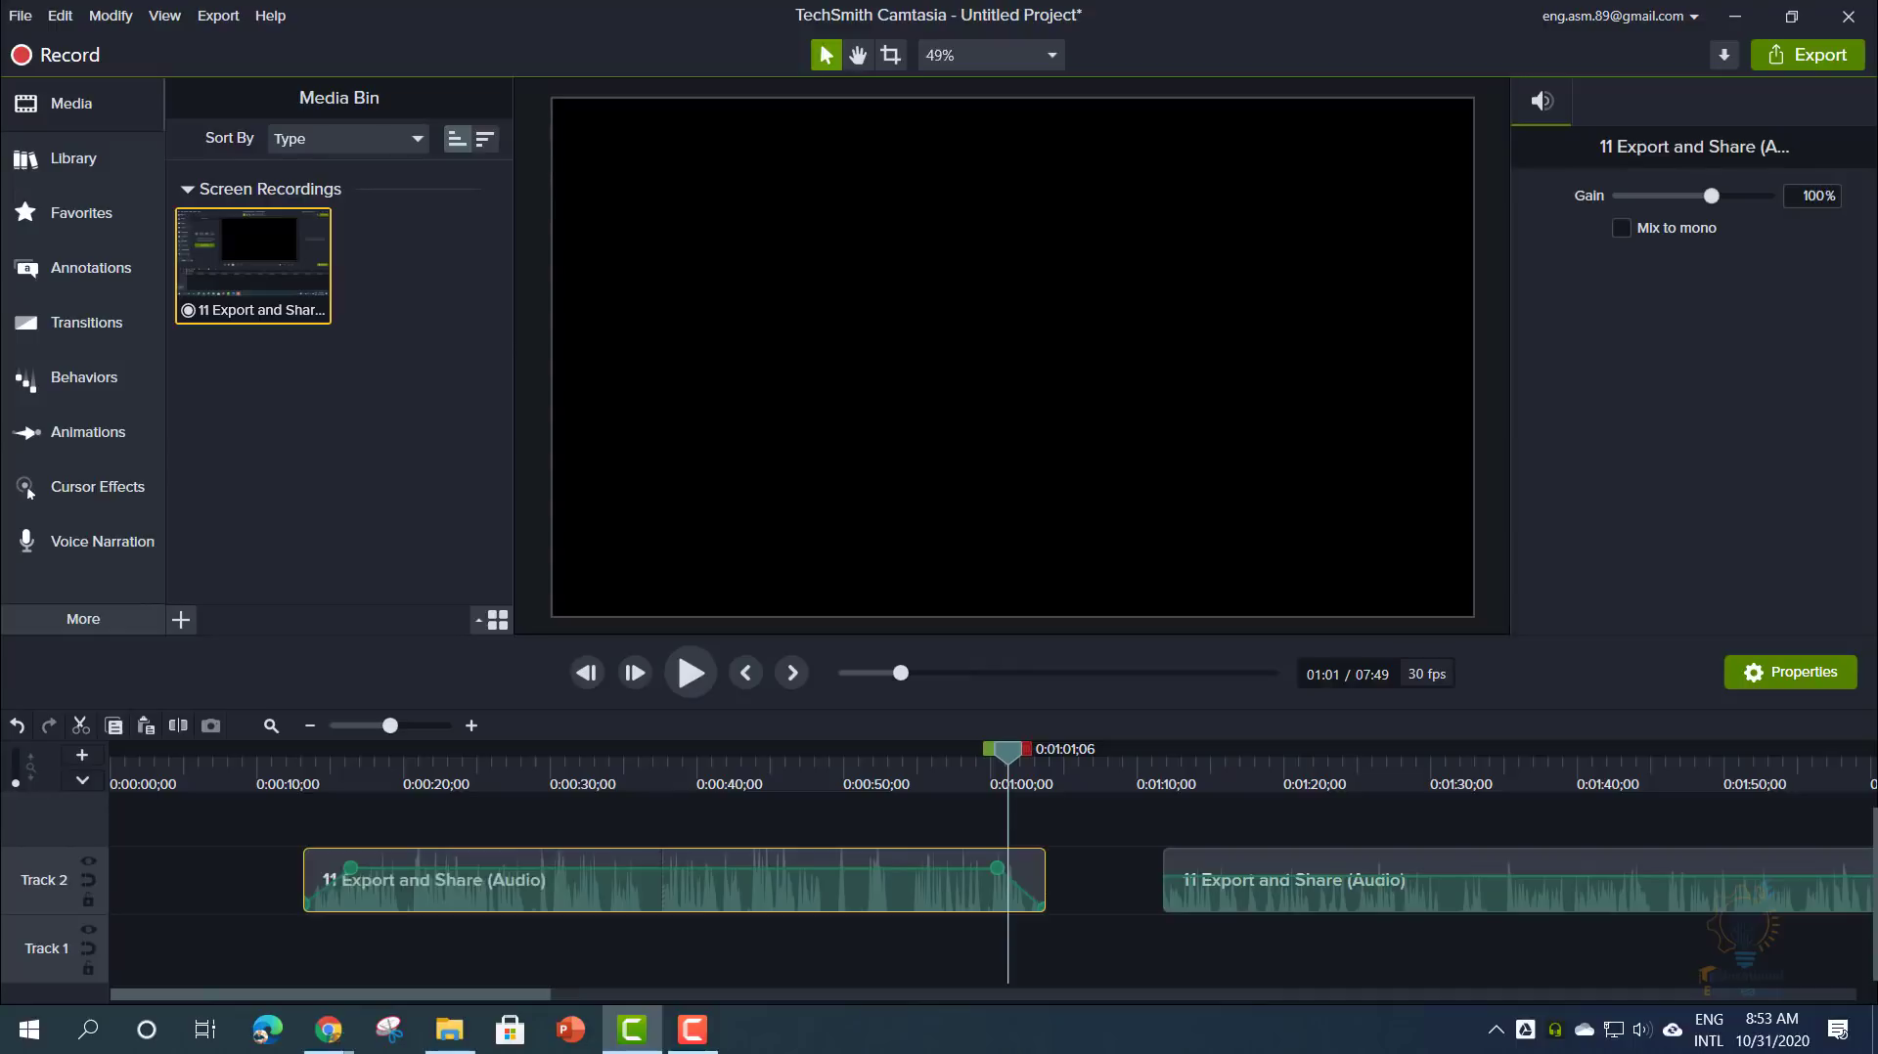
click(205, 901)
right_click(308, 569)
- Import Module 1_2.avi and place it at 0:00 on Track 3
click(332, 576)
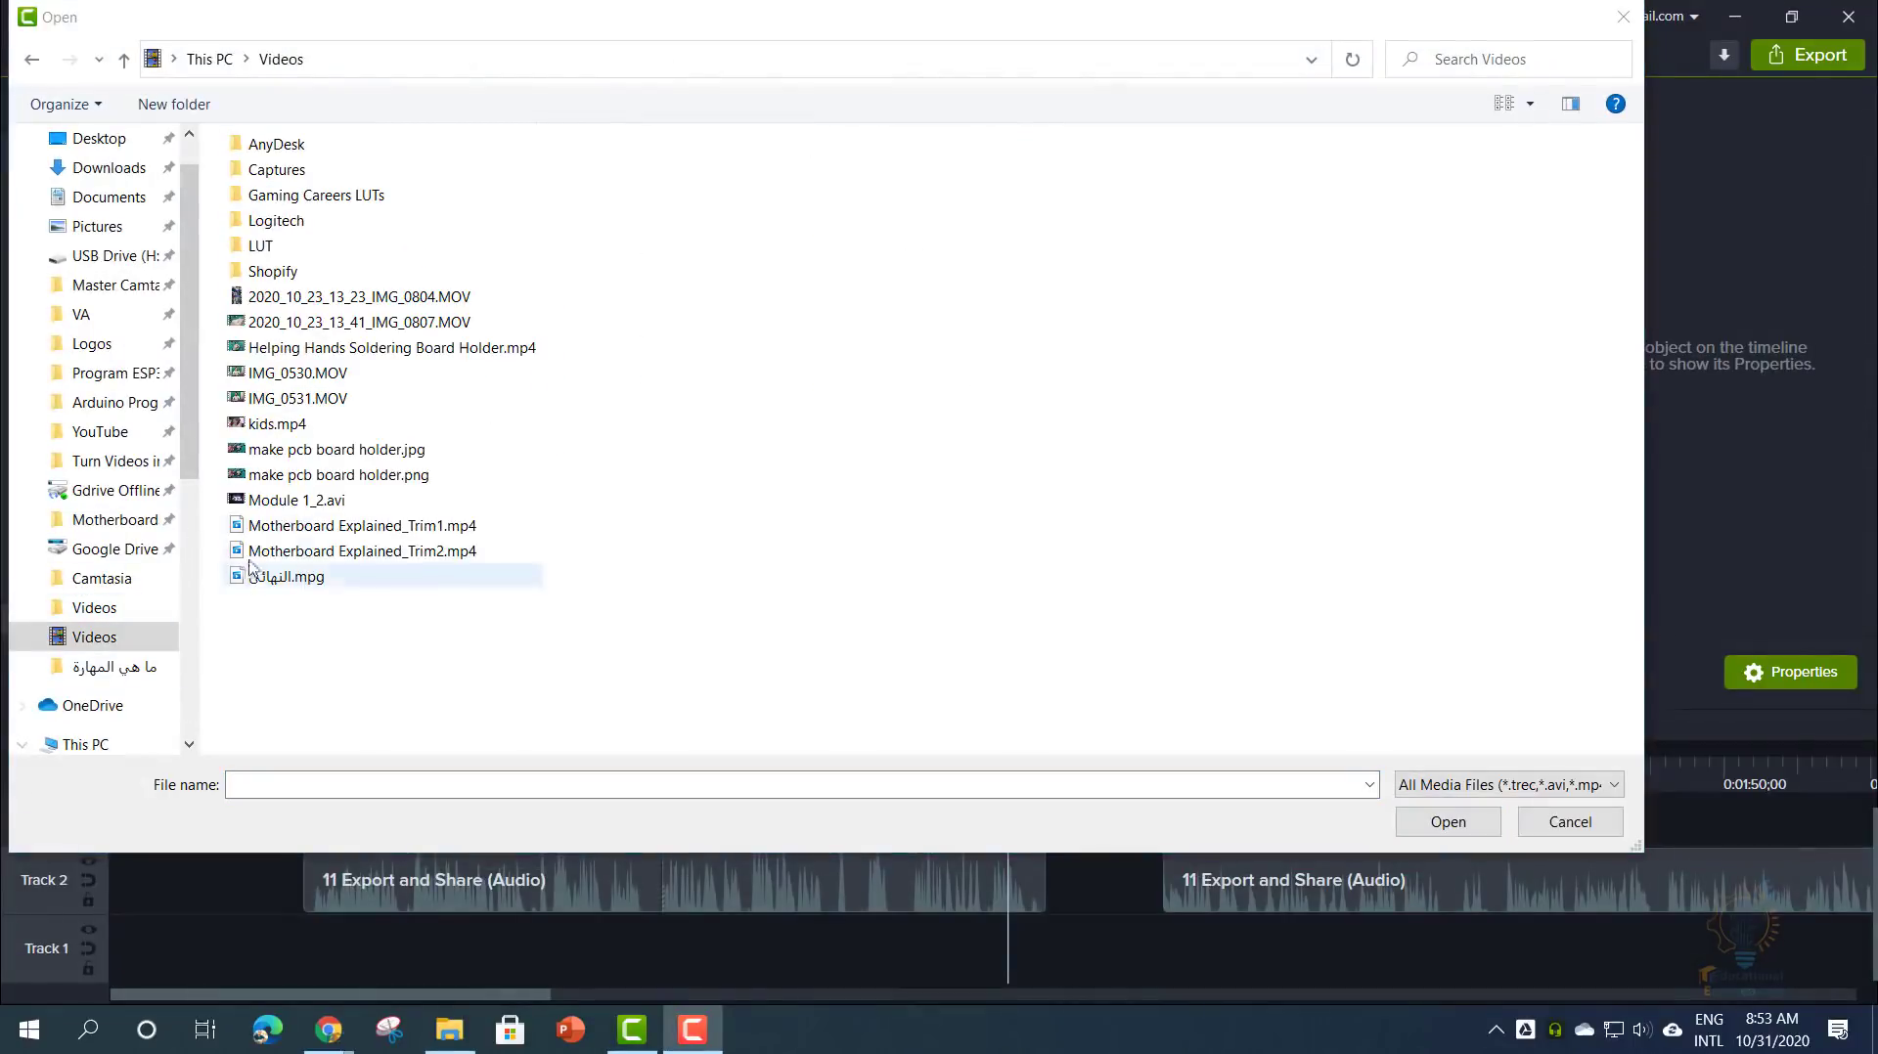
double_click(287, 502)
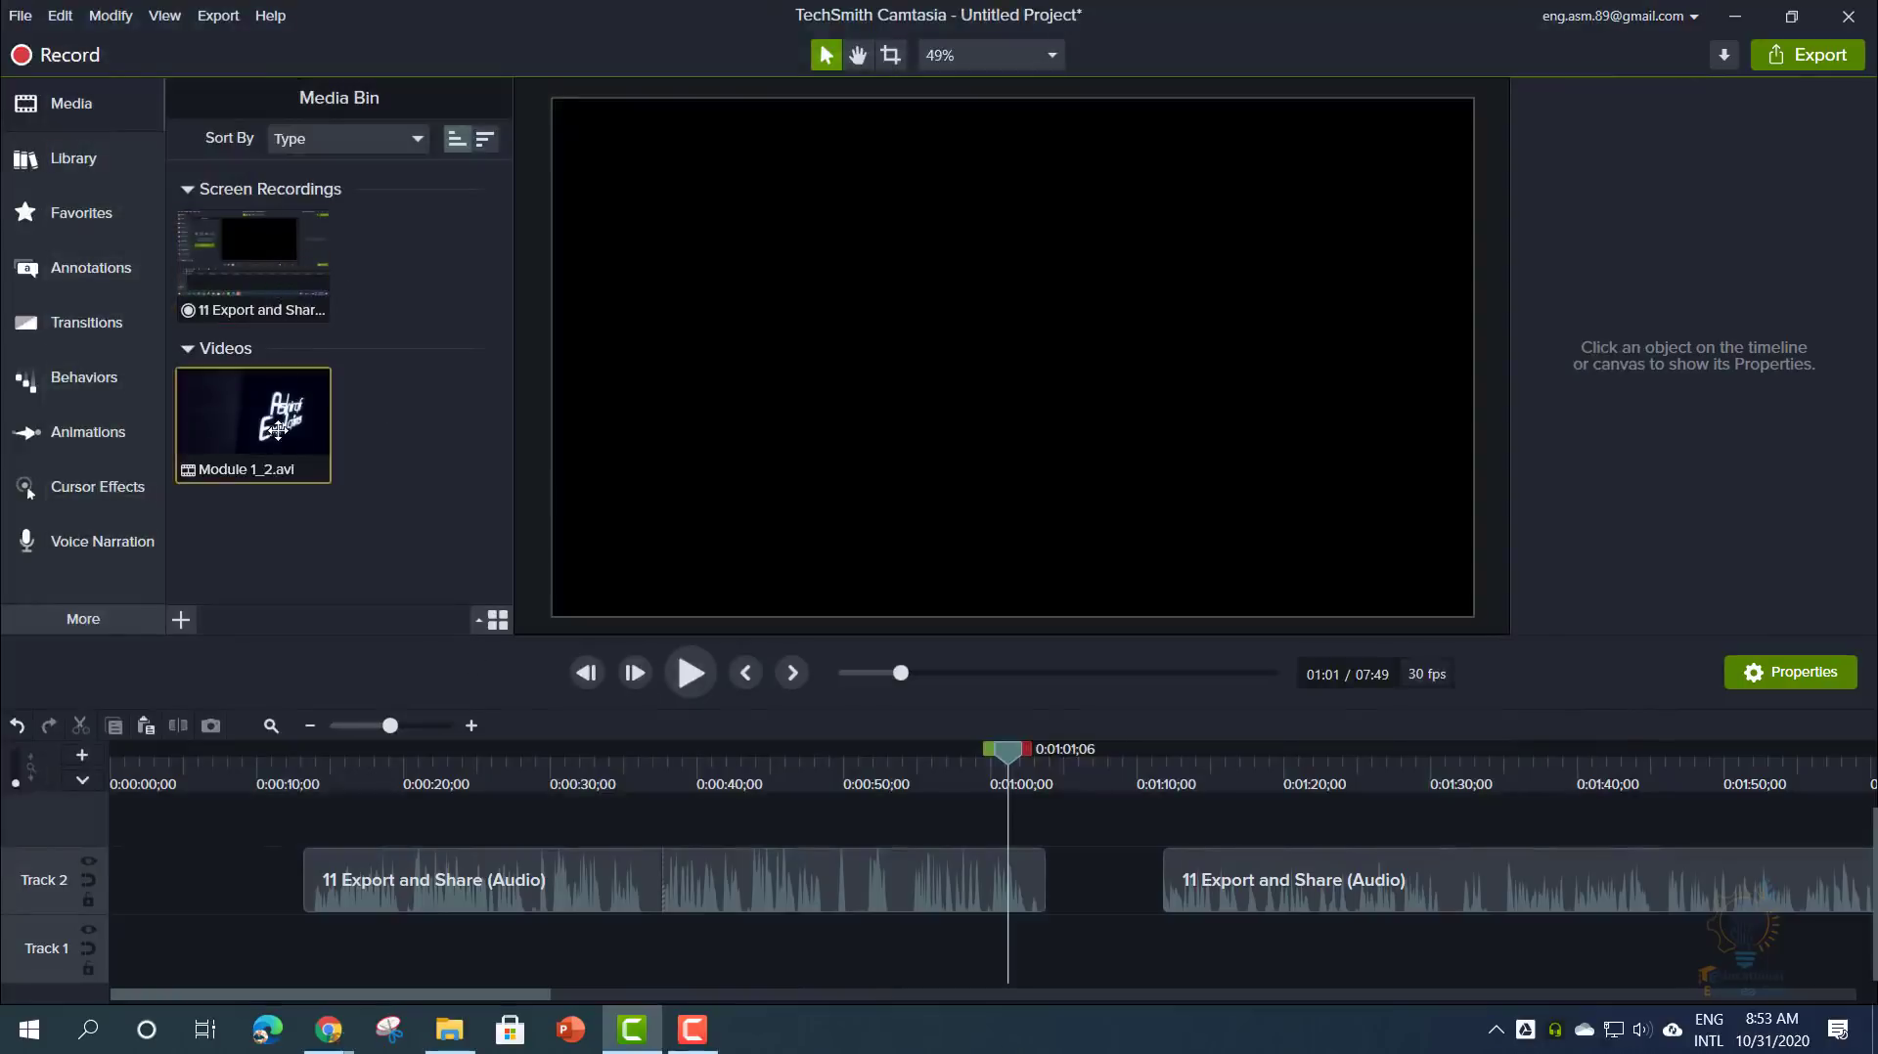
drag(252, 420, 206, 810)
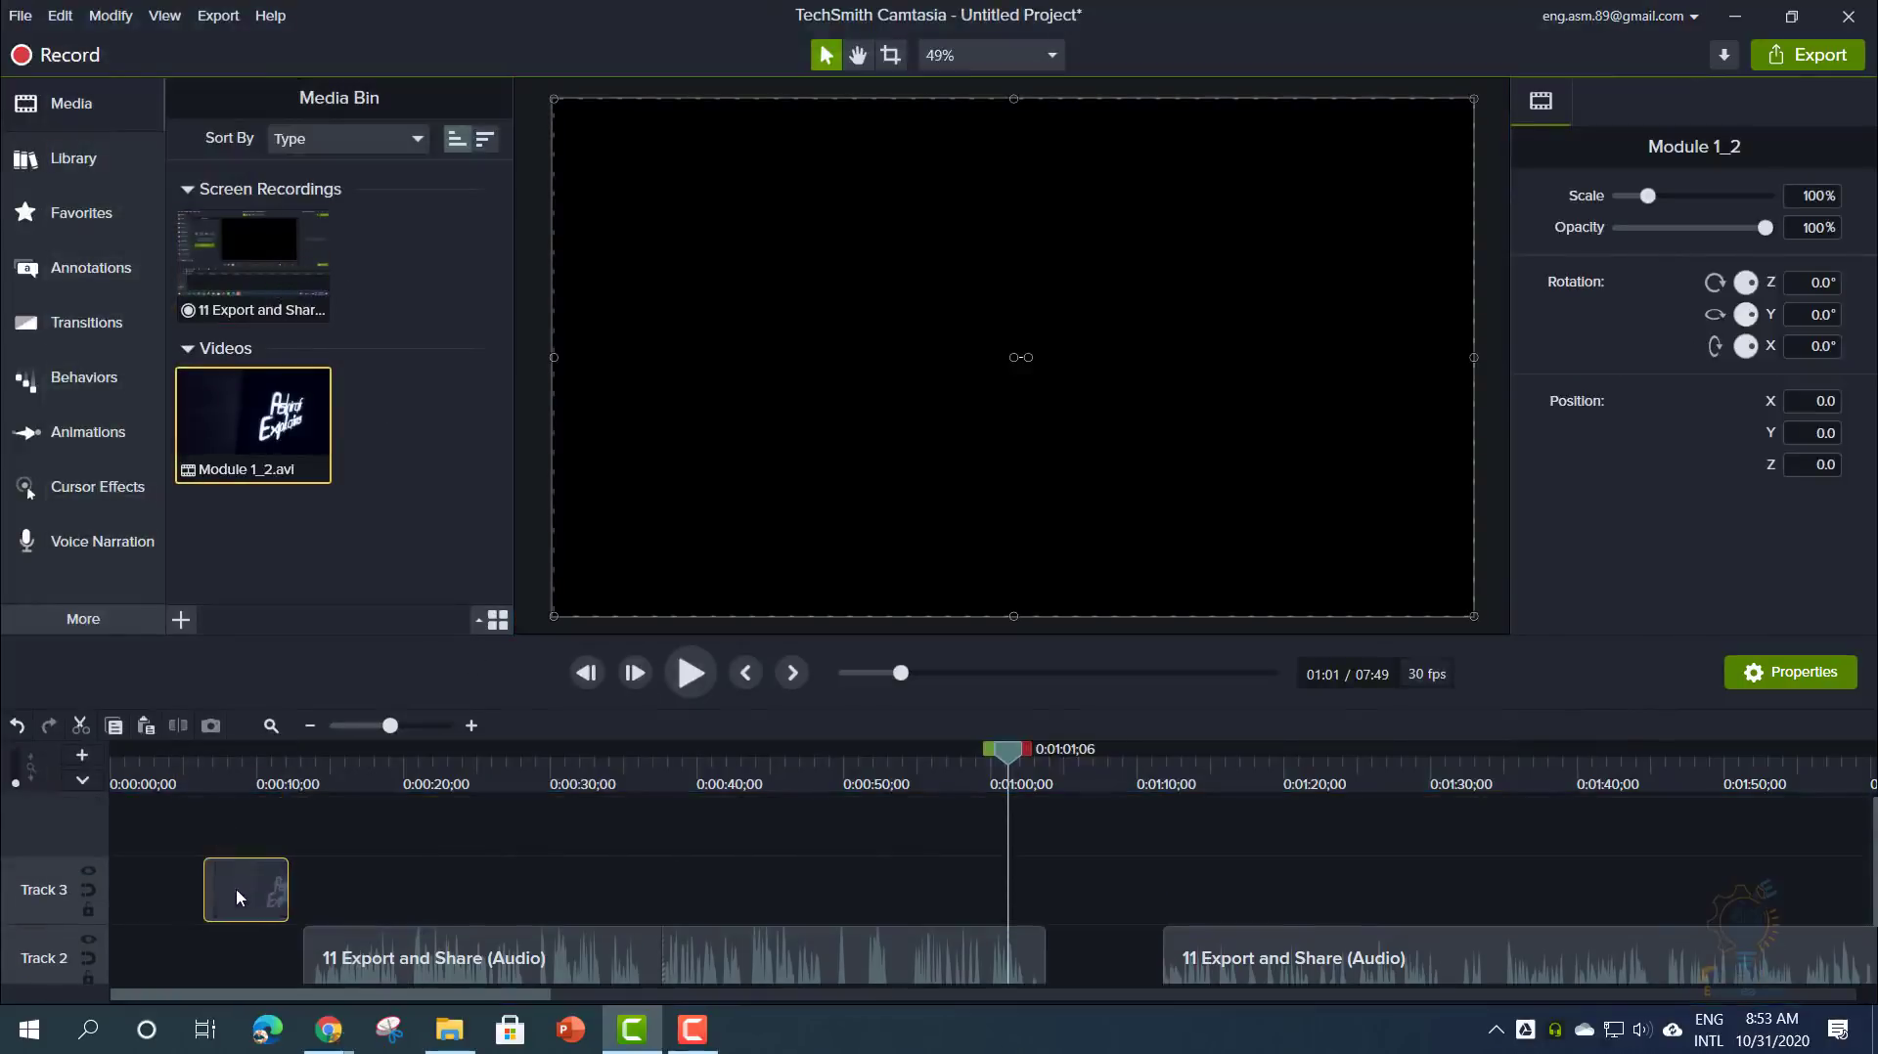
drag(237, 888, 142, 888)
- Return the playhead to 0:00 and preview the intro clip
click(155, 771)
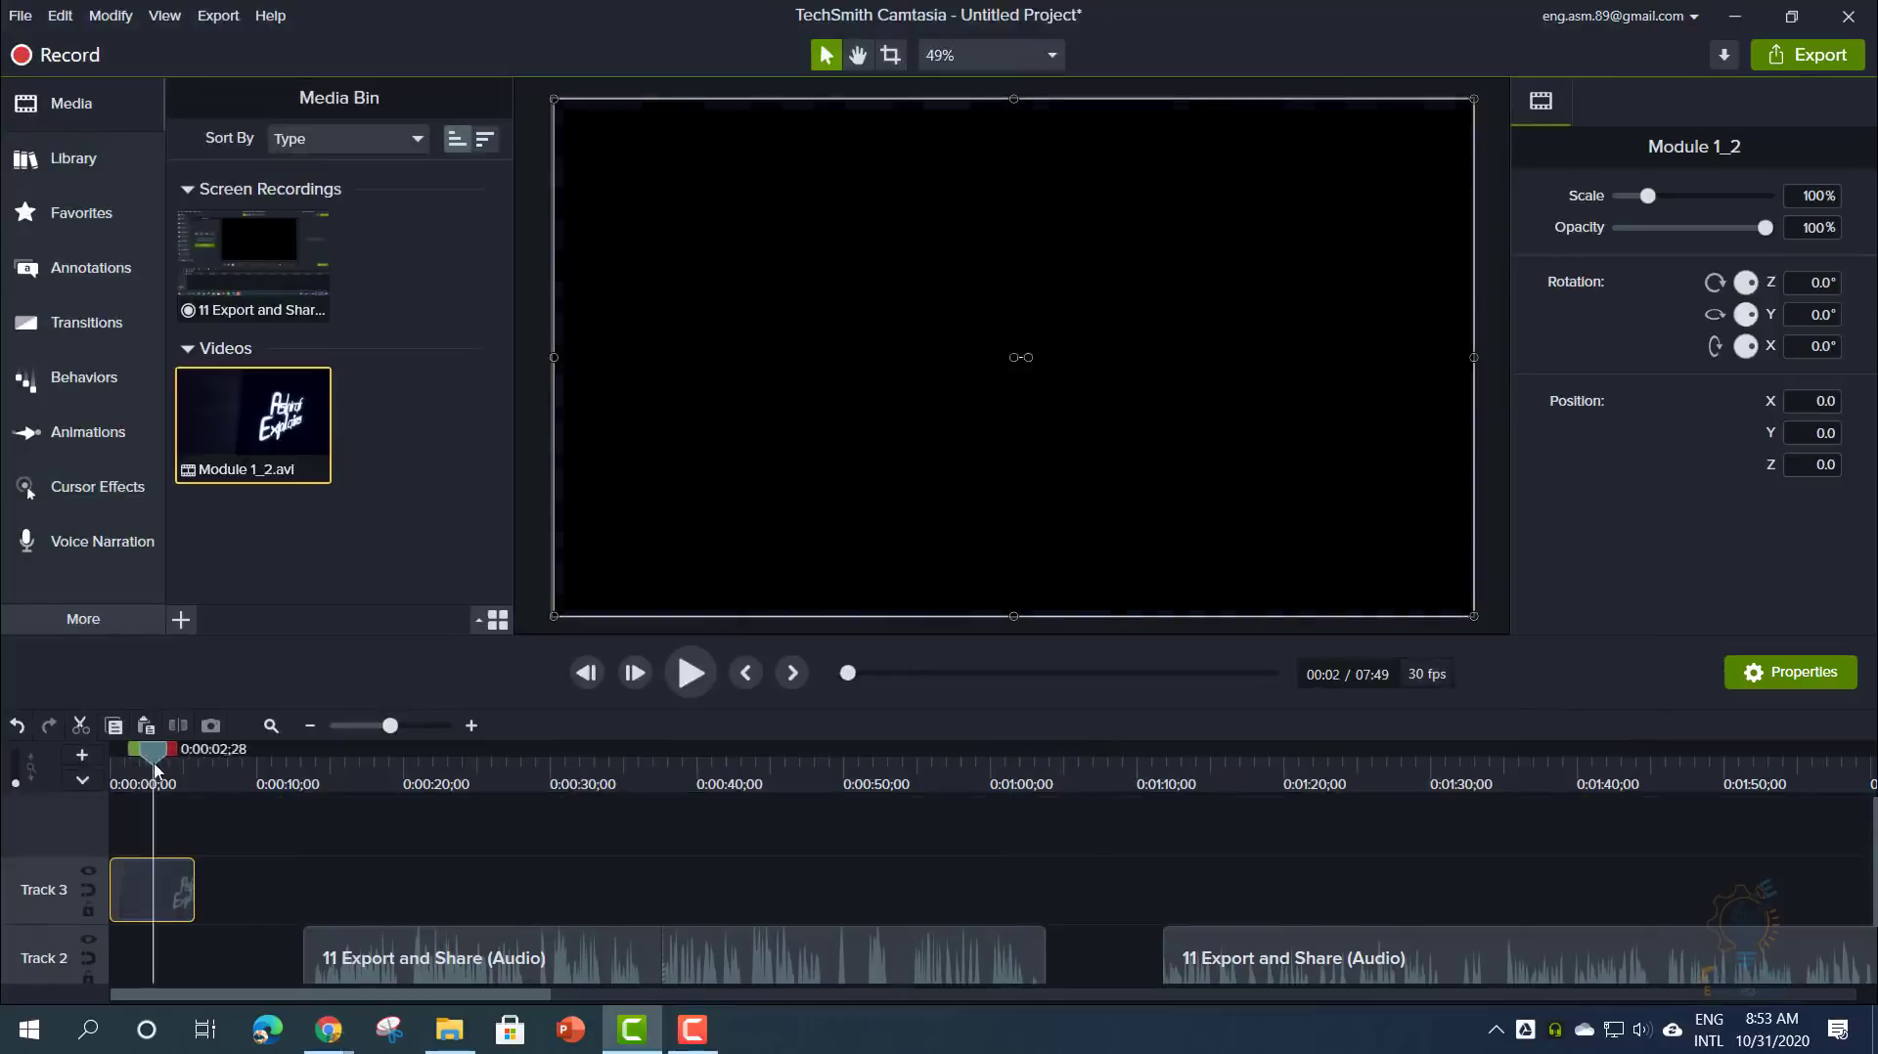
drag(155, 771, 112, 771)
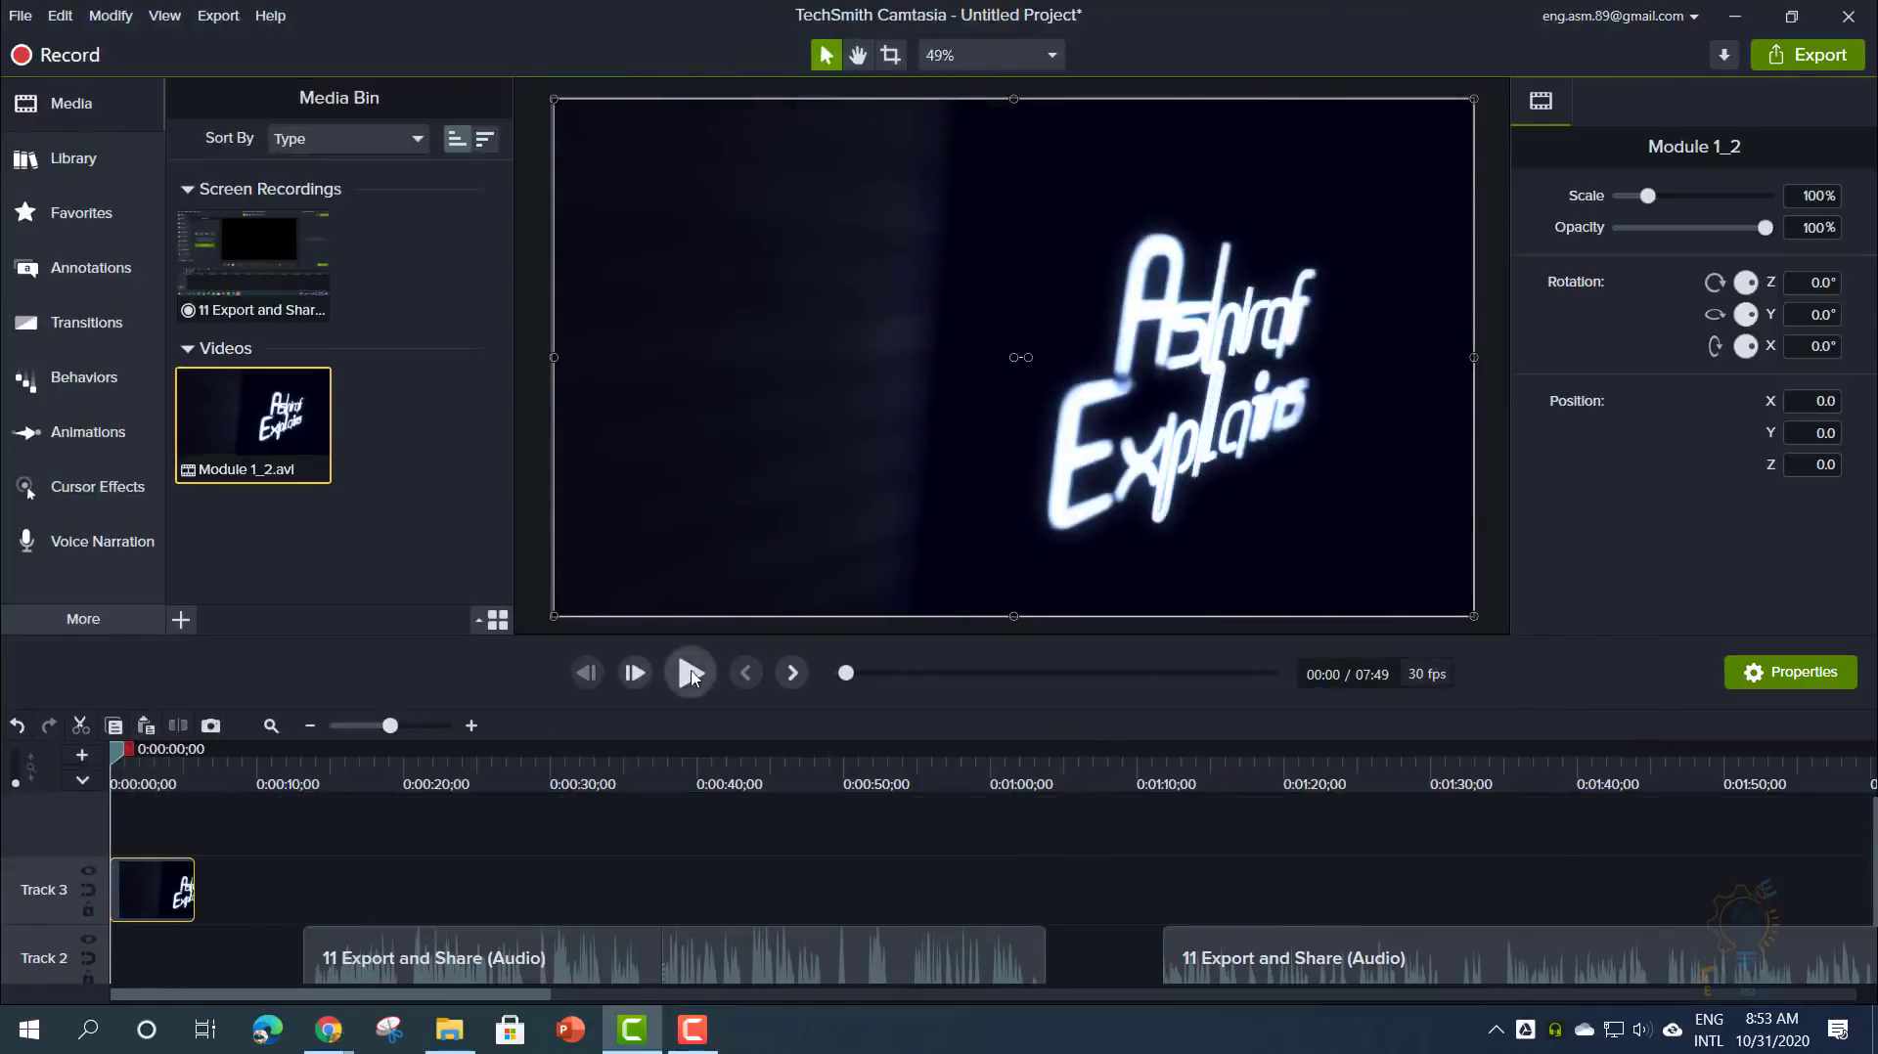
click(691, 674)
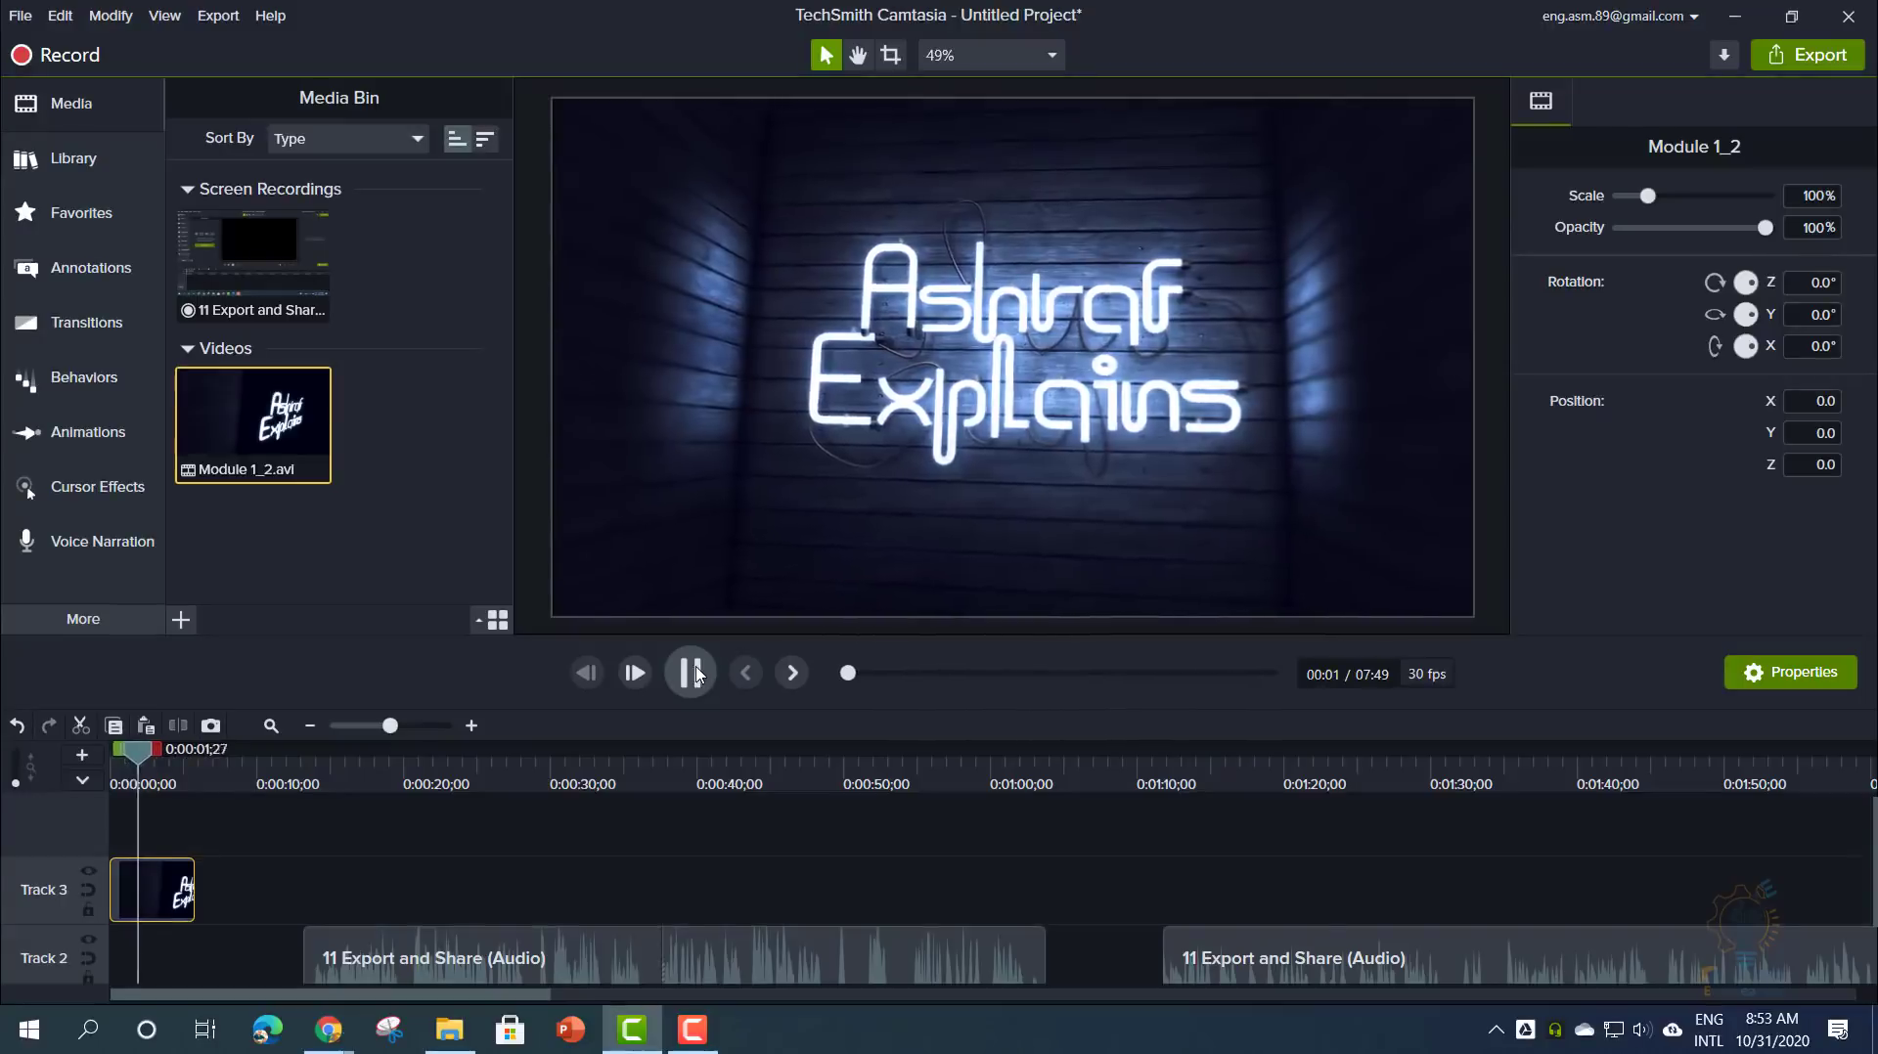
click(691, 674)
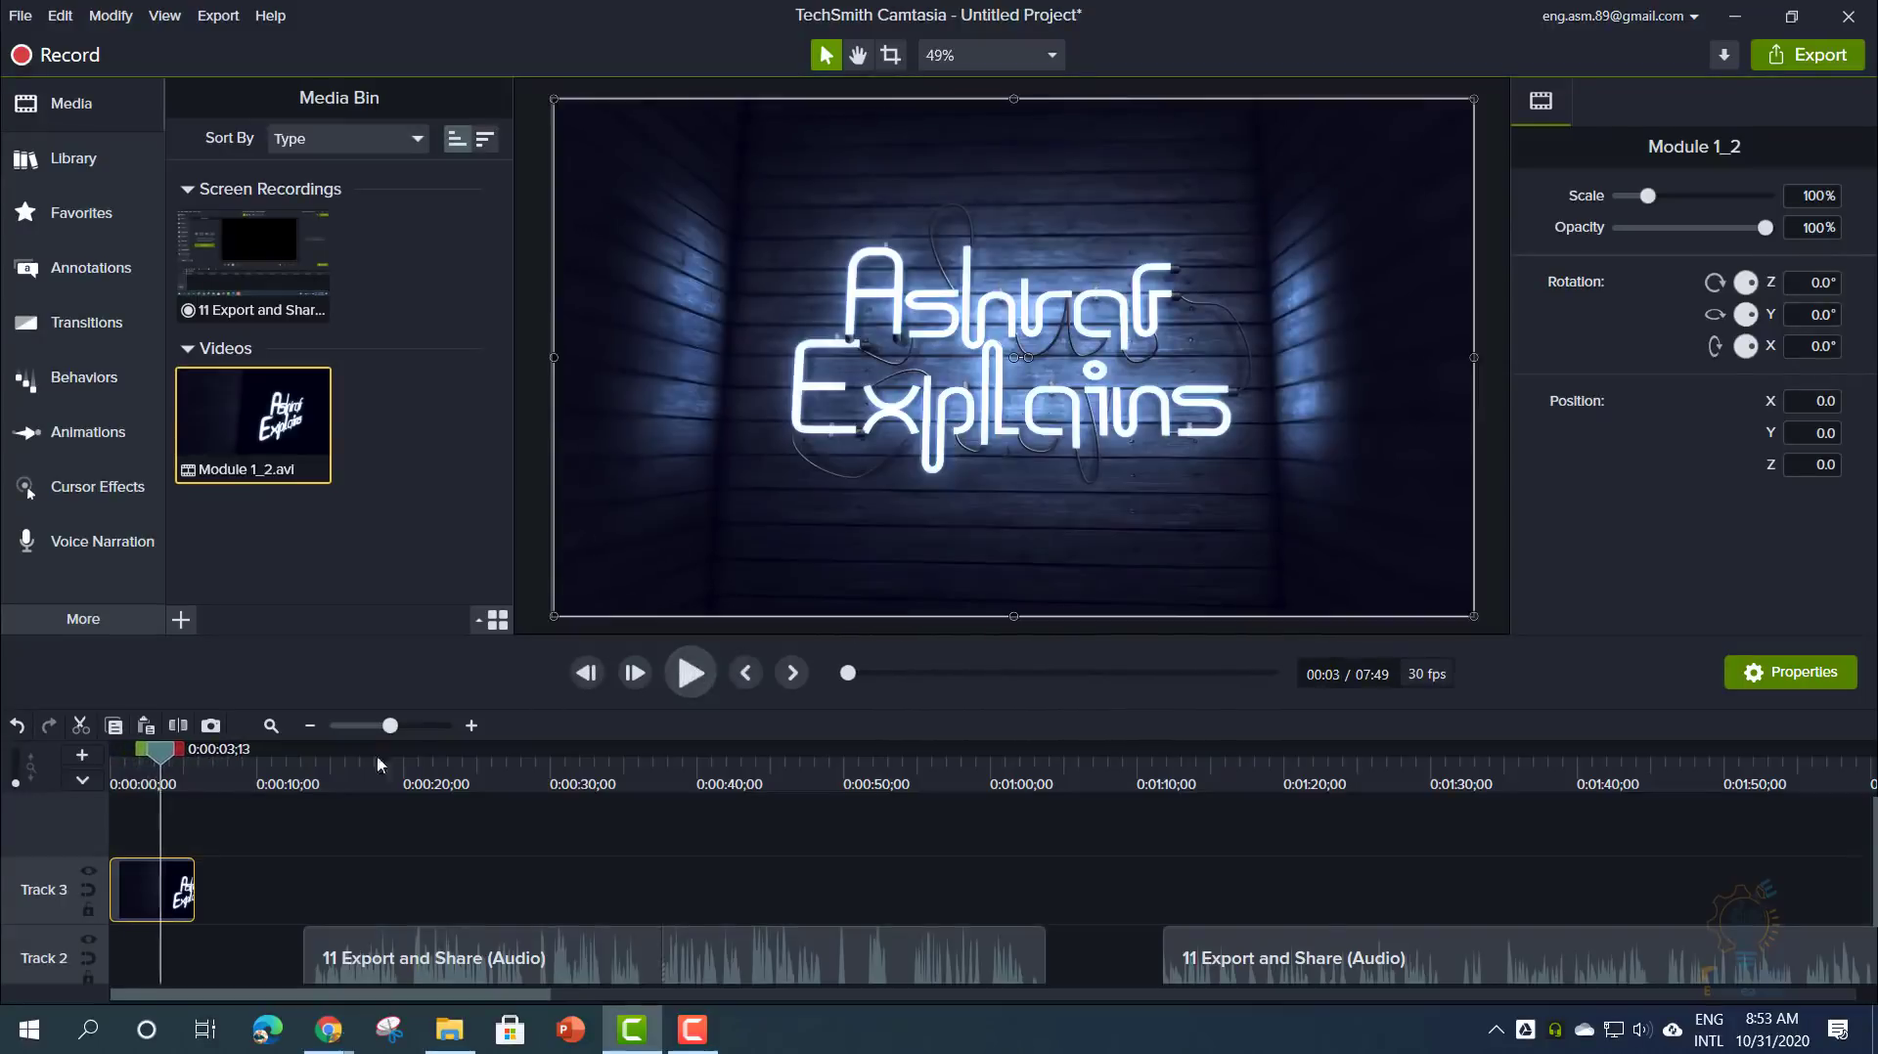
right_click(169, 880)
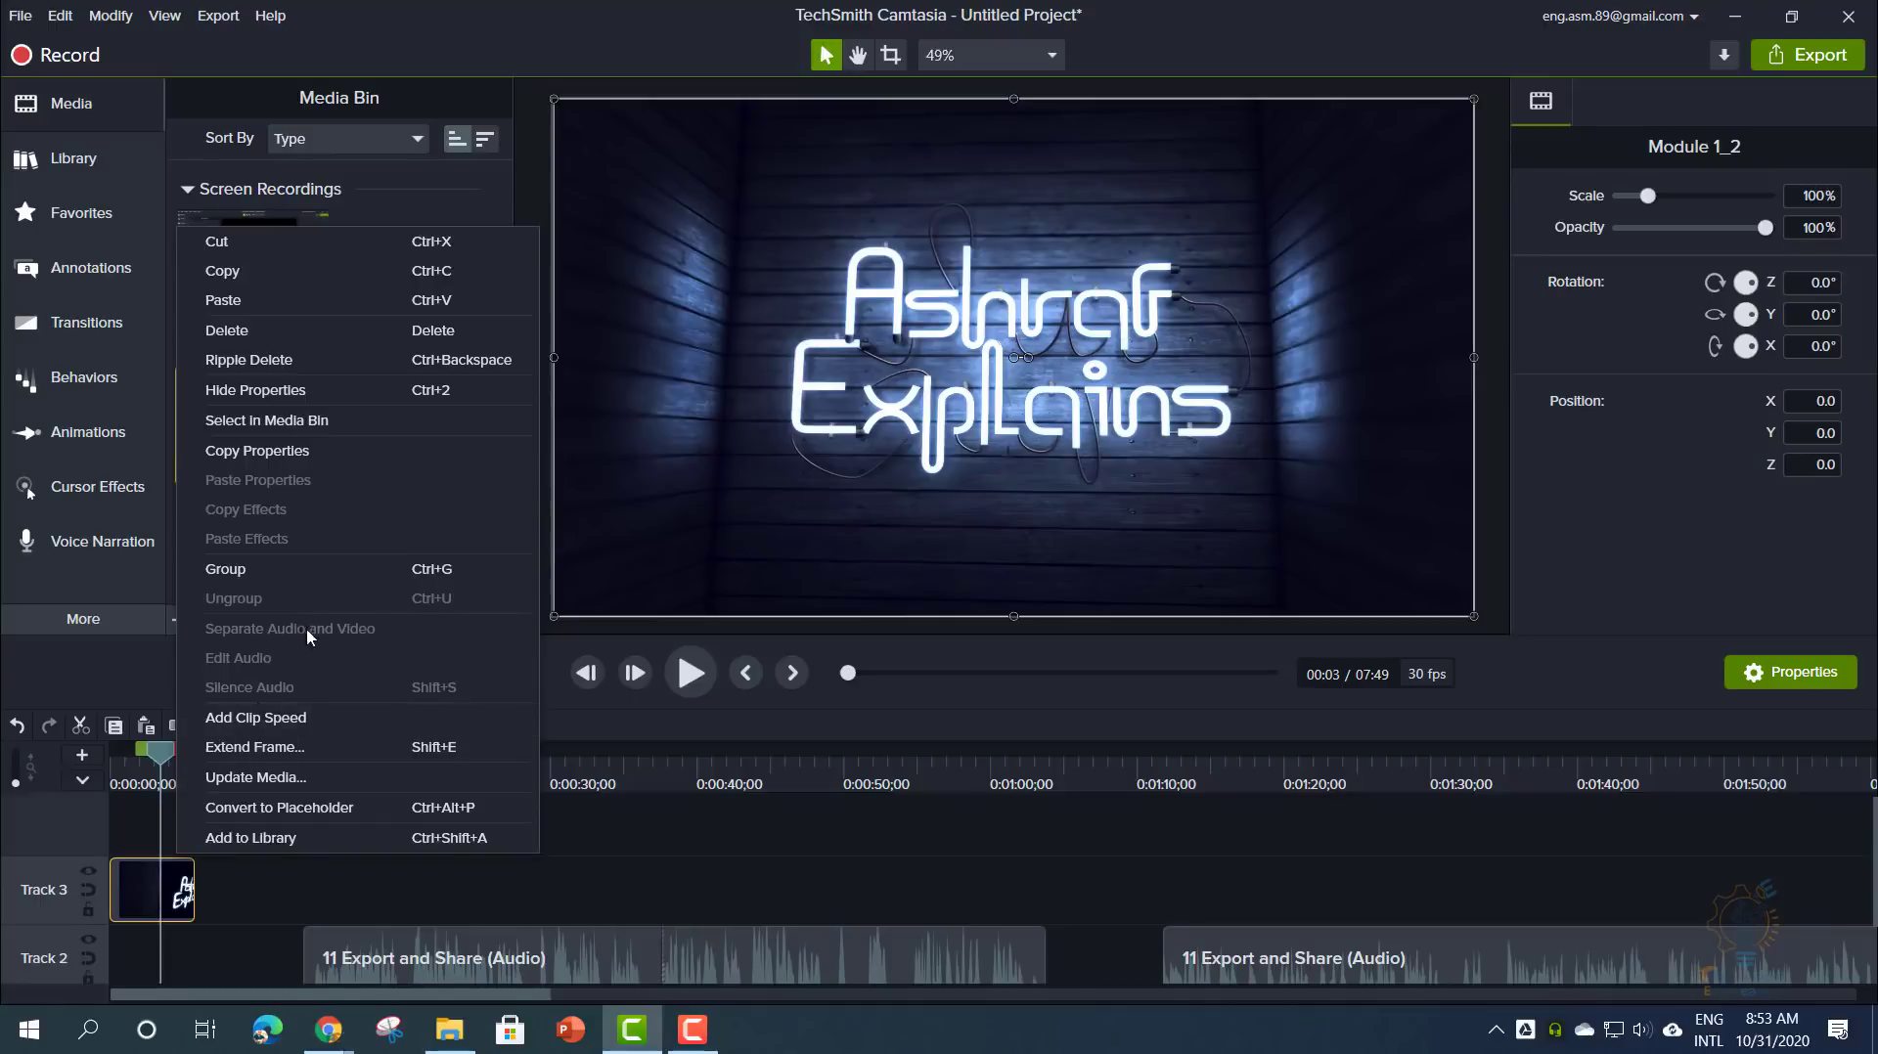
- Import Motherboard Explained_Trim1.mp4 and place it on a new Track 4
click(299, 875)
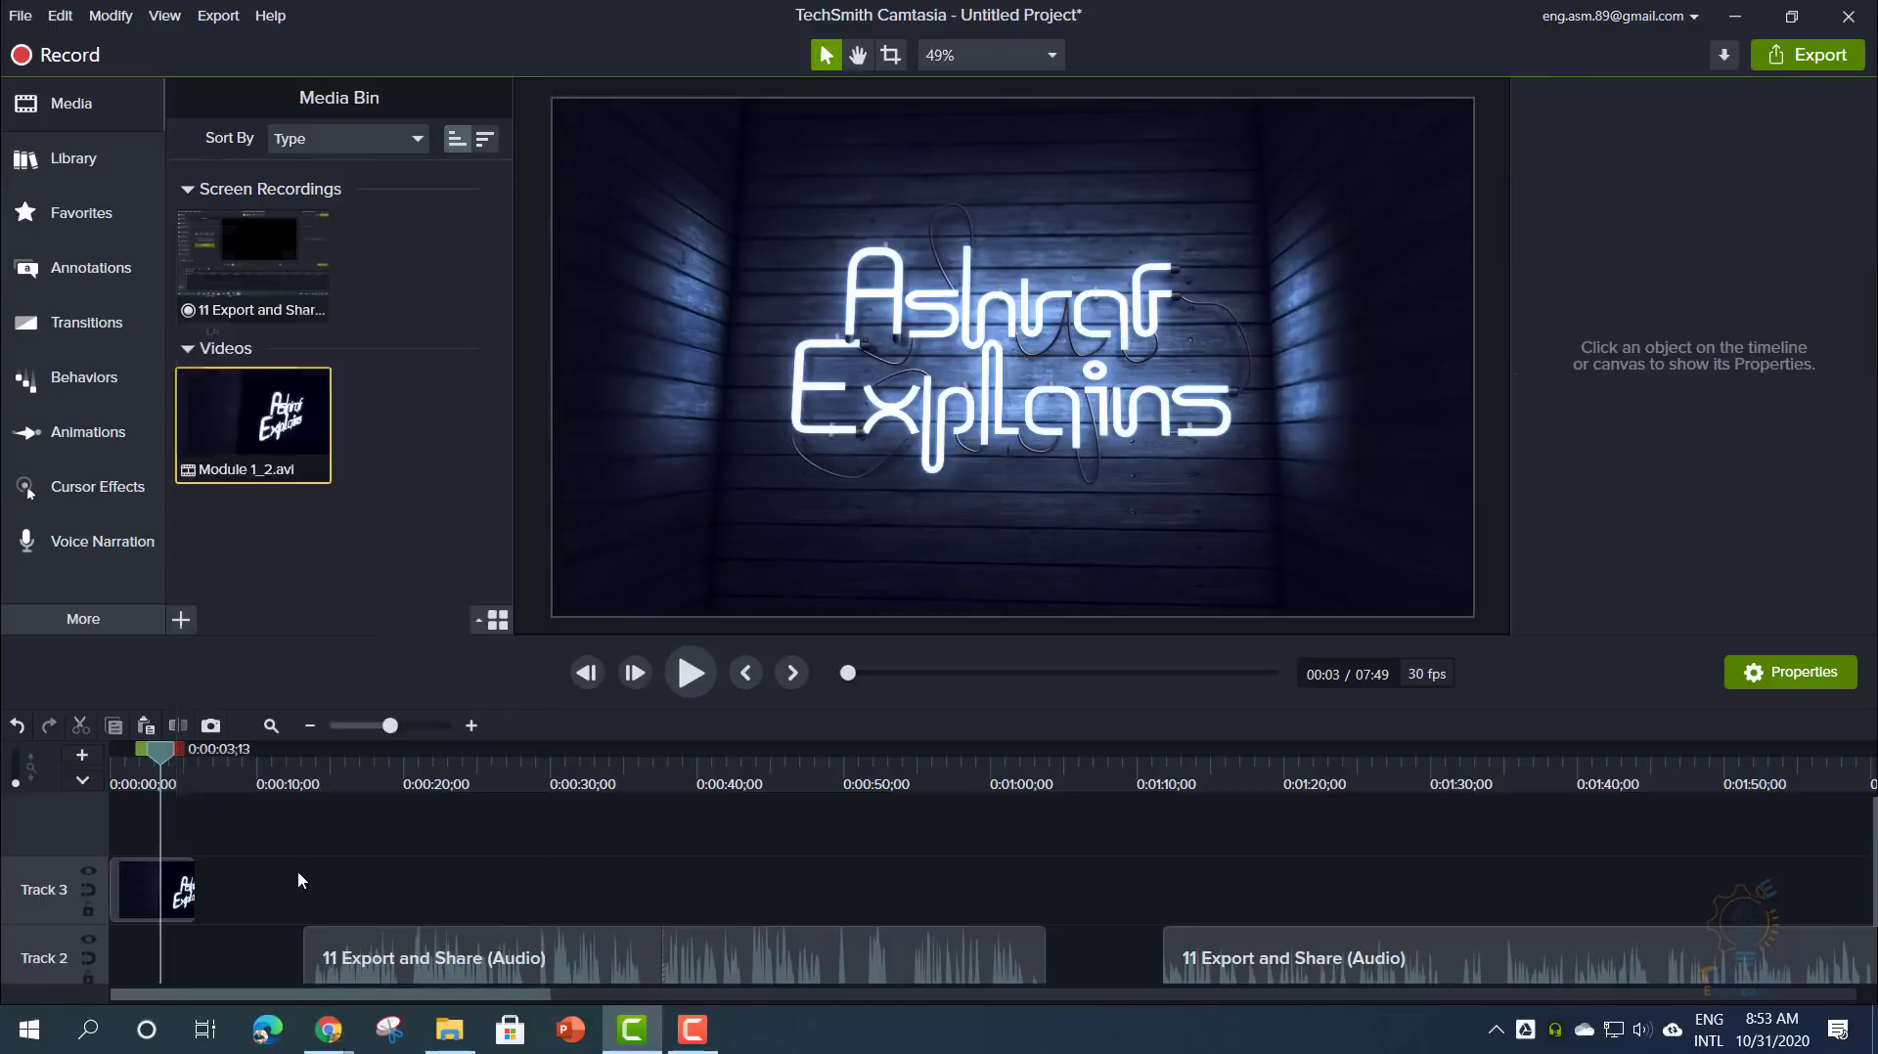
right_click(262, 546)
click(299, 565)
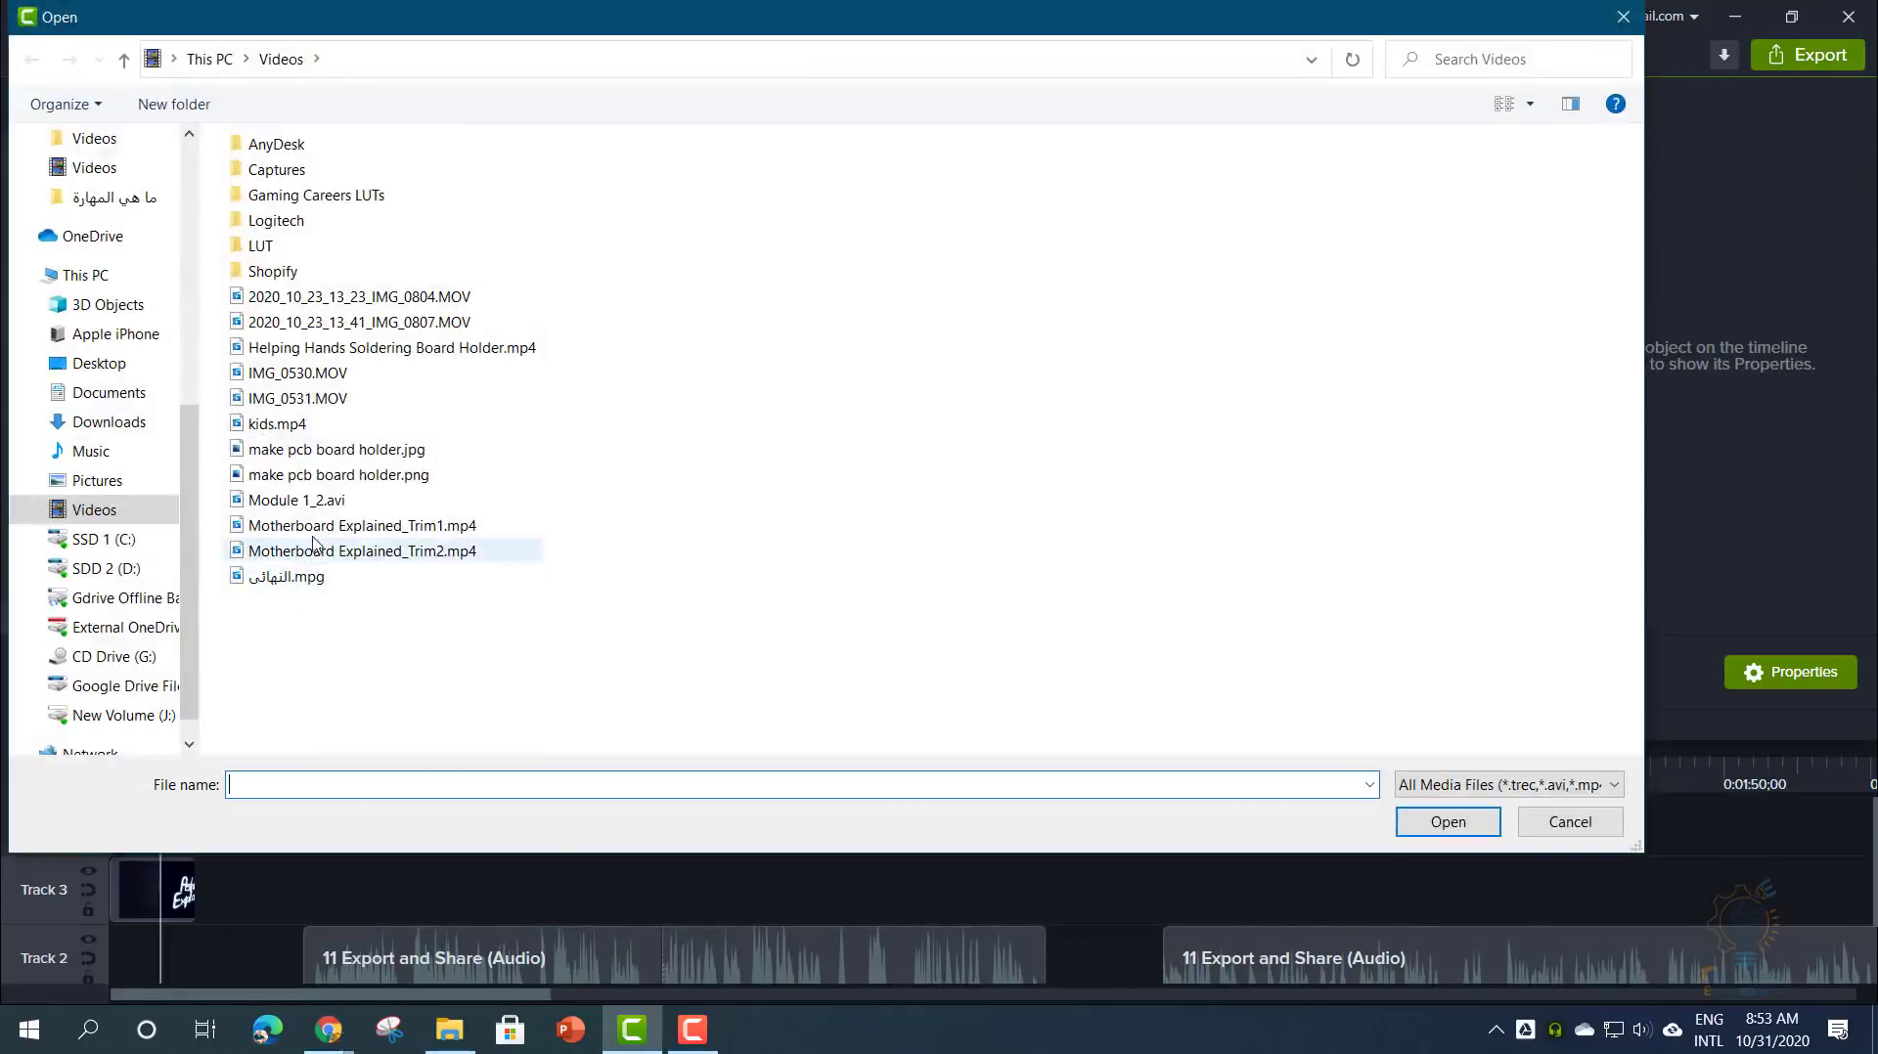
double_click(323, 525)
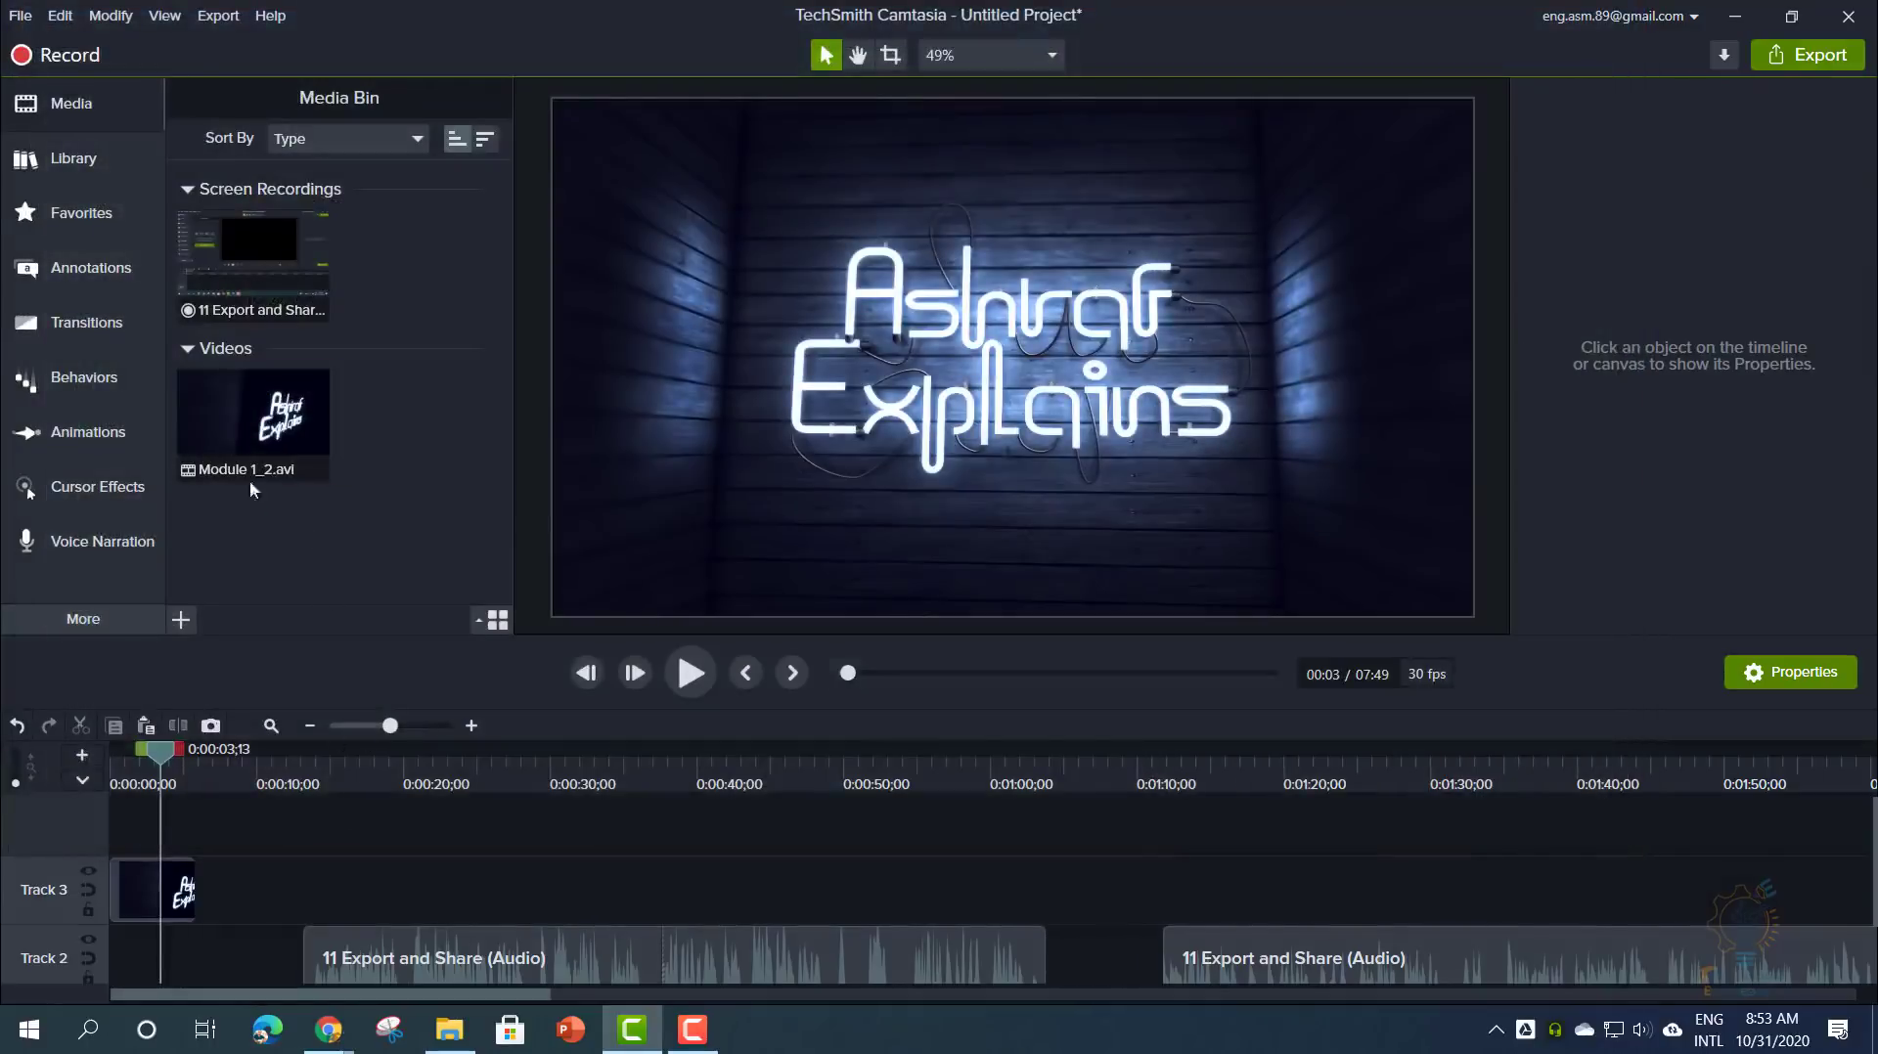
drag(372, 431, 229, 848)
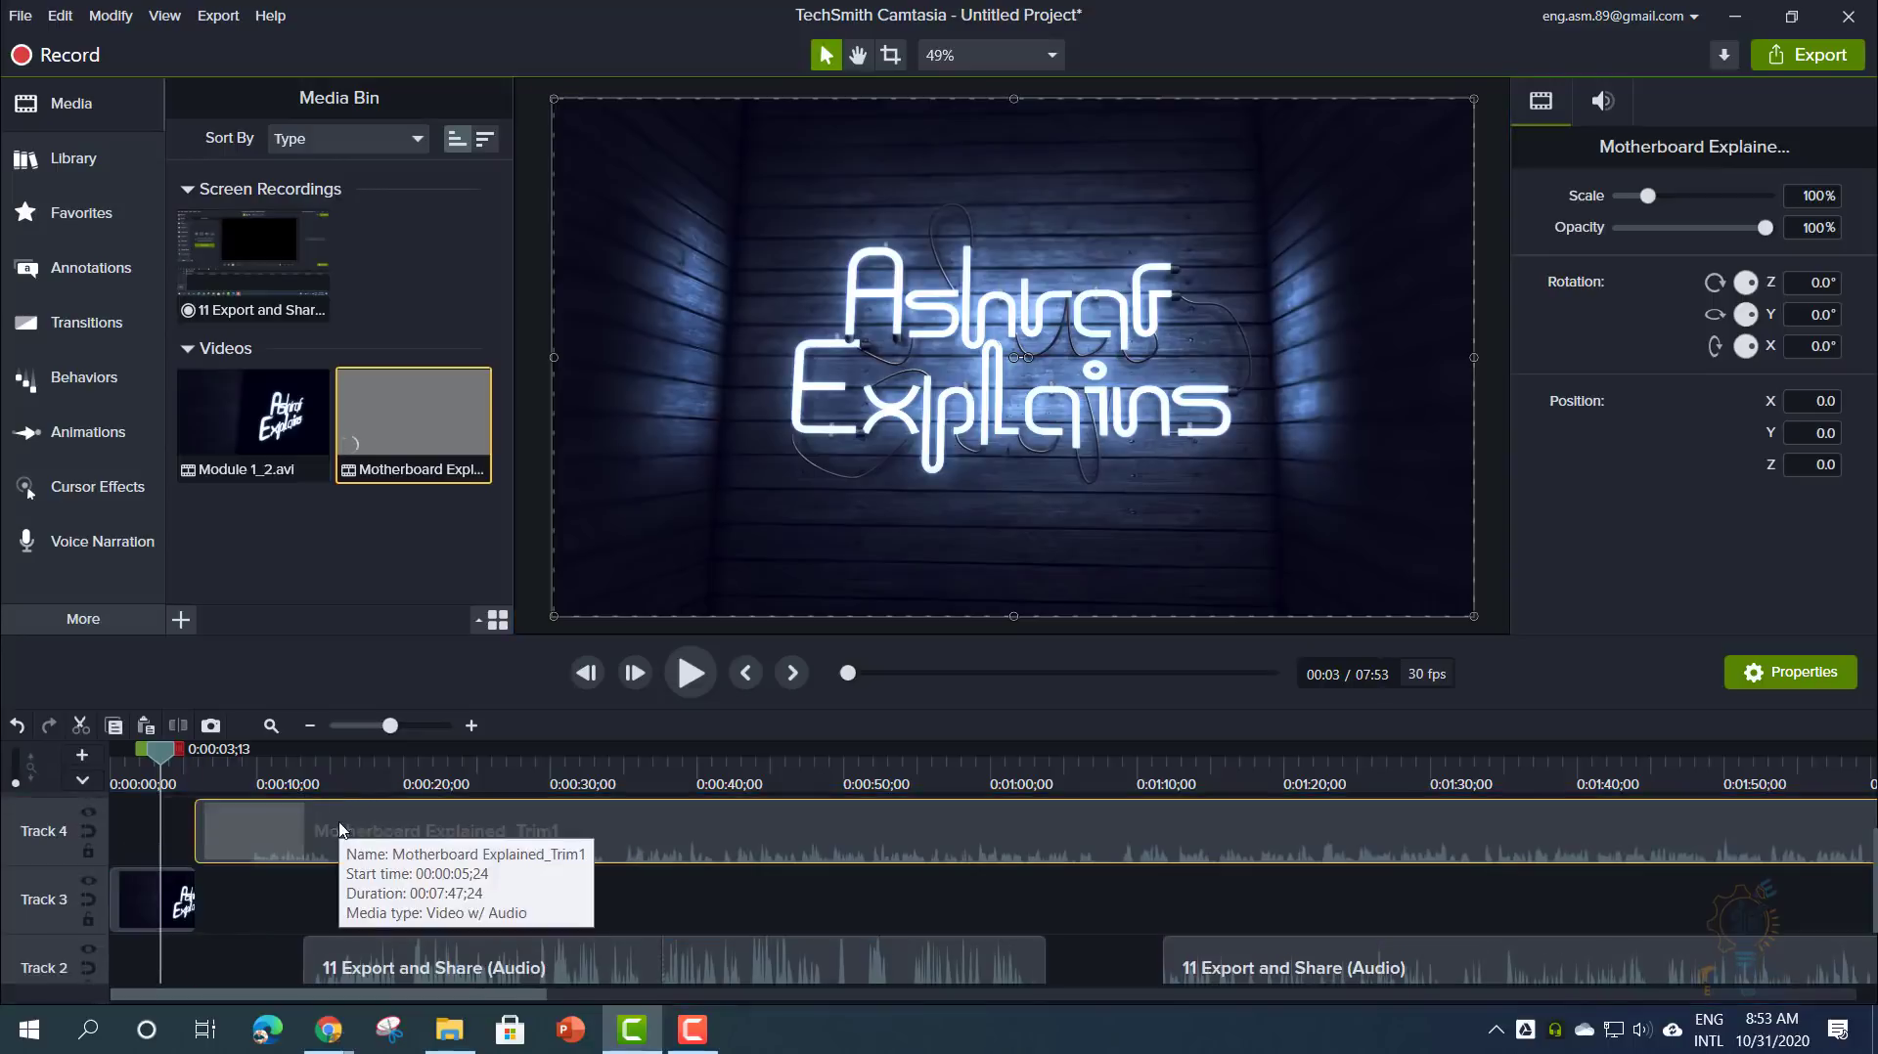
- Split the motherboard clip at 2:33 and delete the part after it
scroll(341, 830, down, 5)
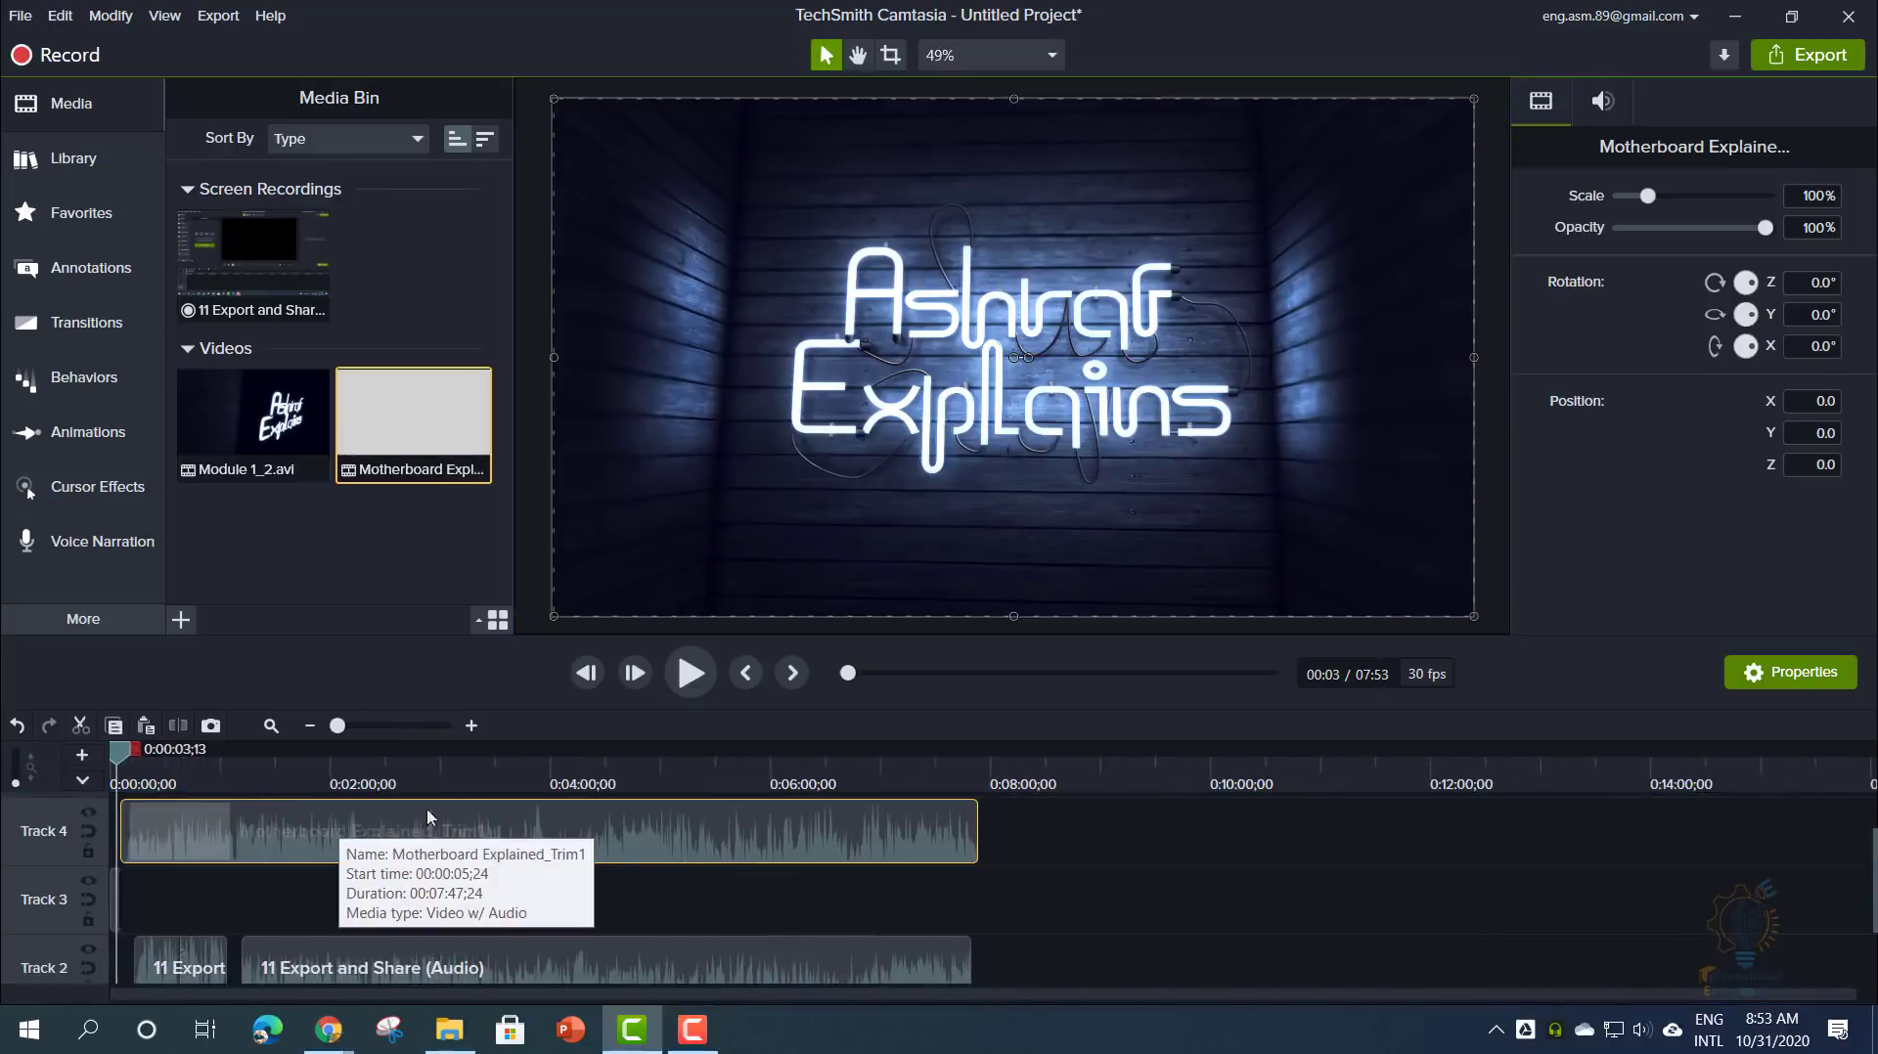
click(391, 778)
right_click(392, 757)
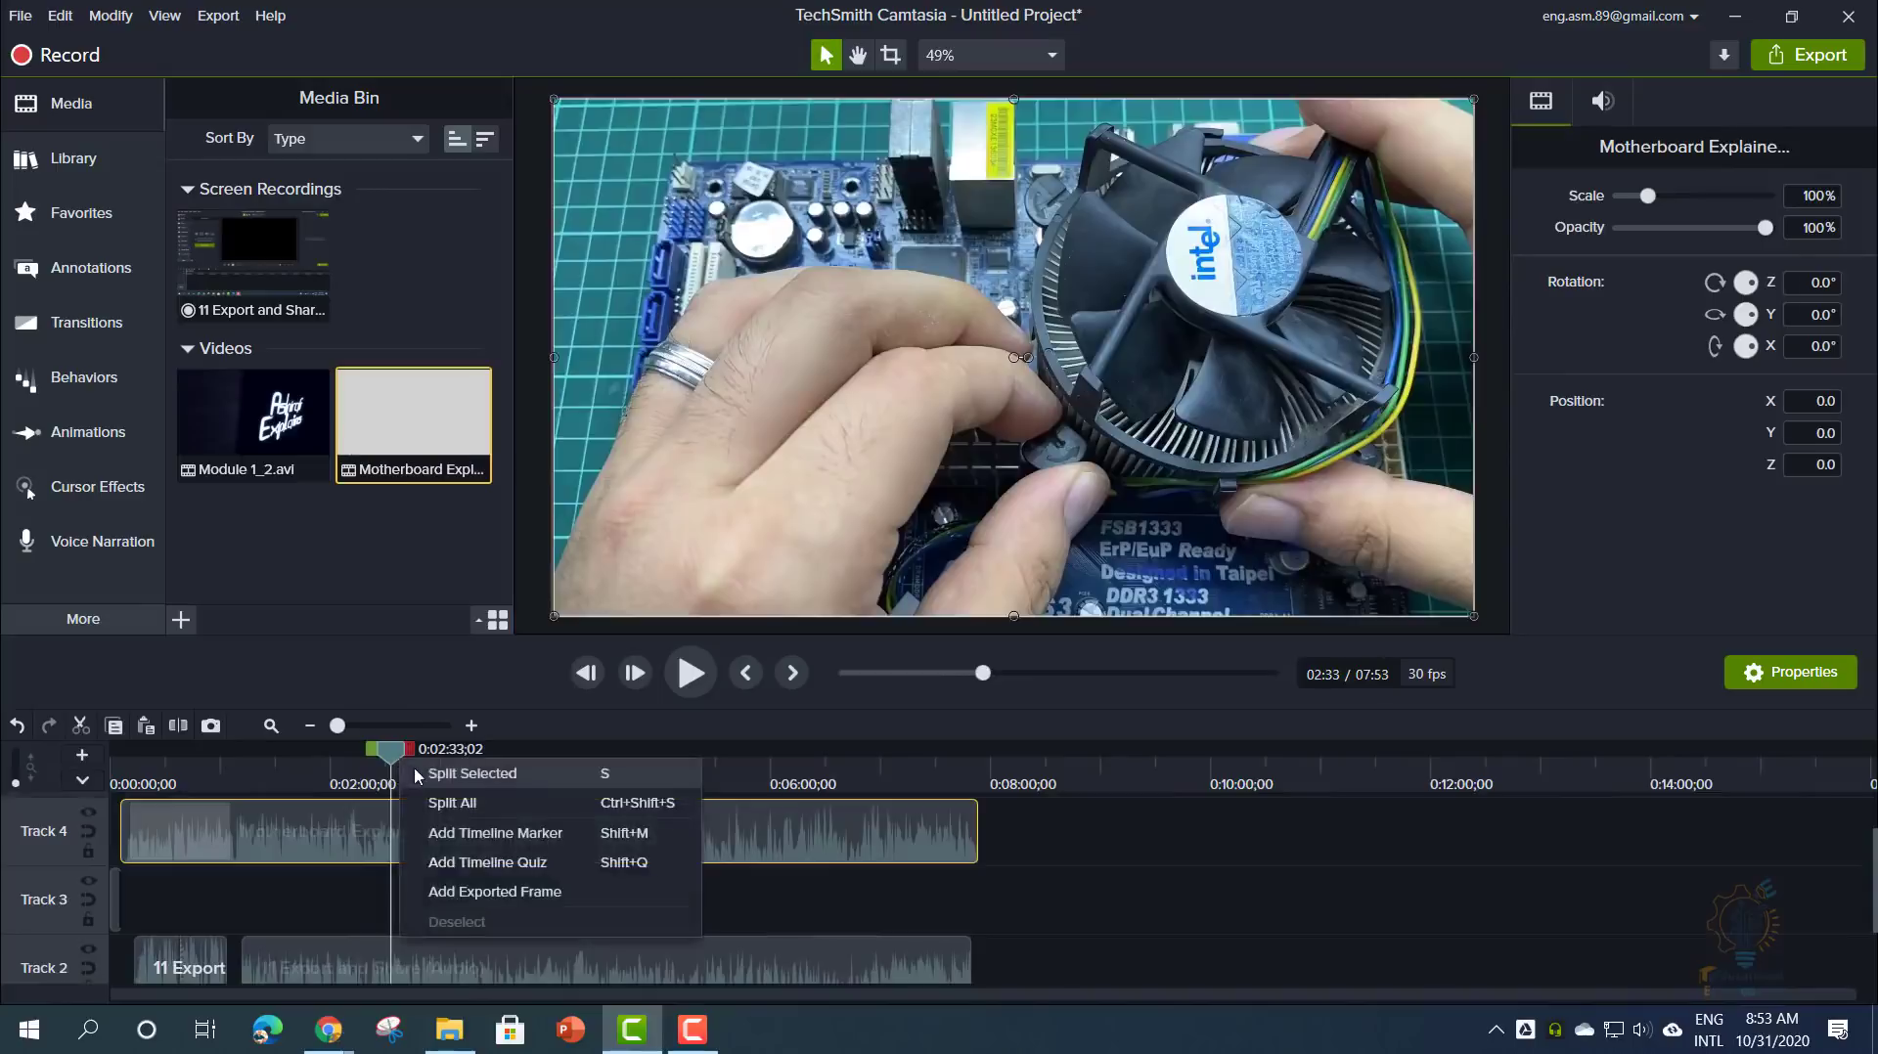
click(422, 773)
click(489, 843)
key(Delete)
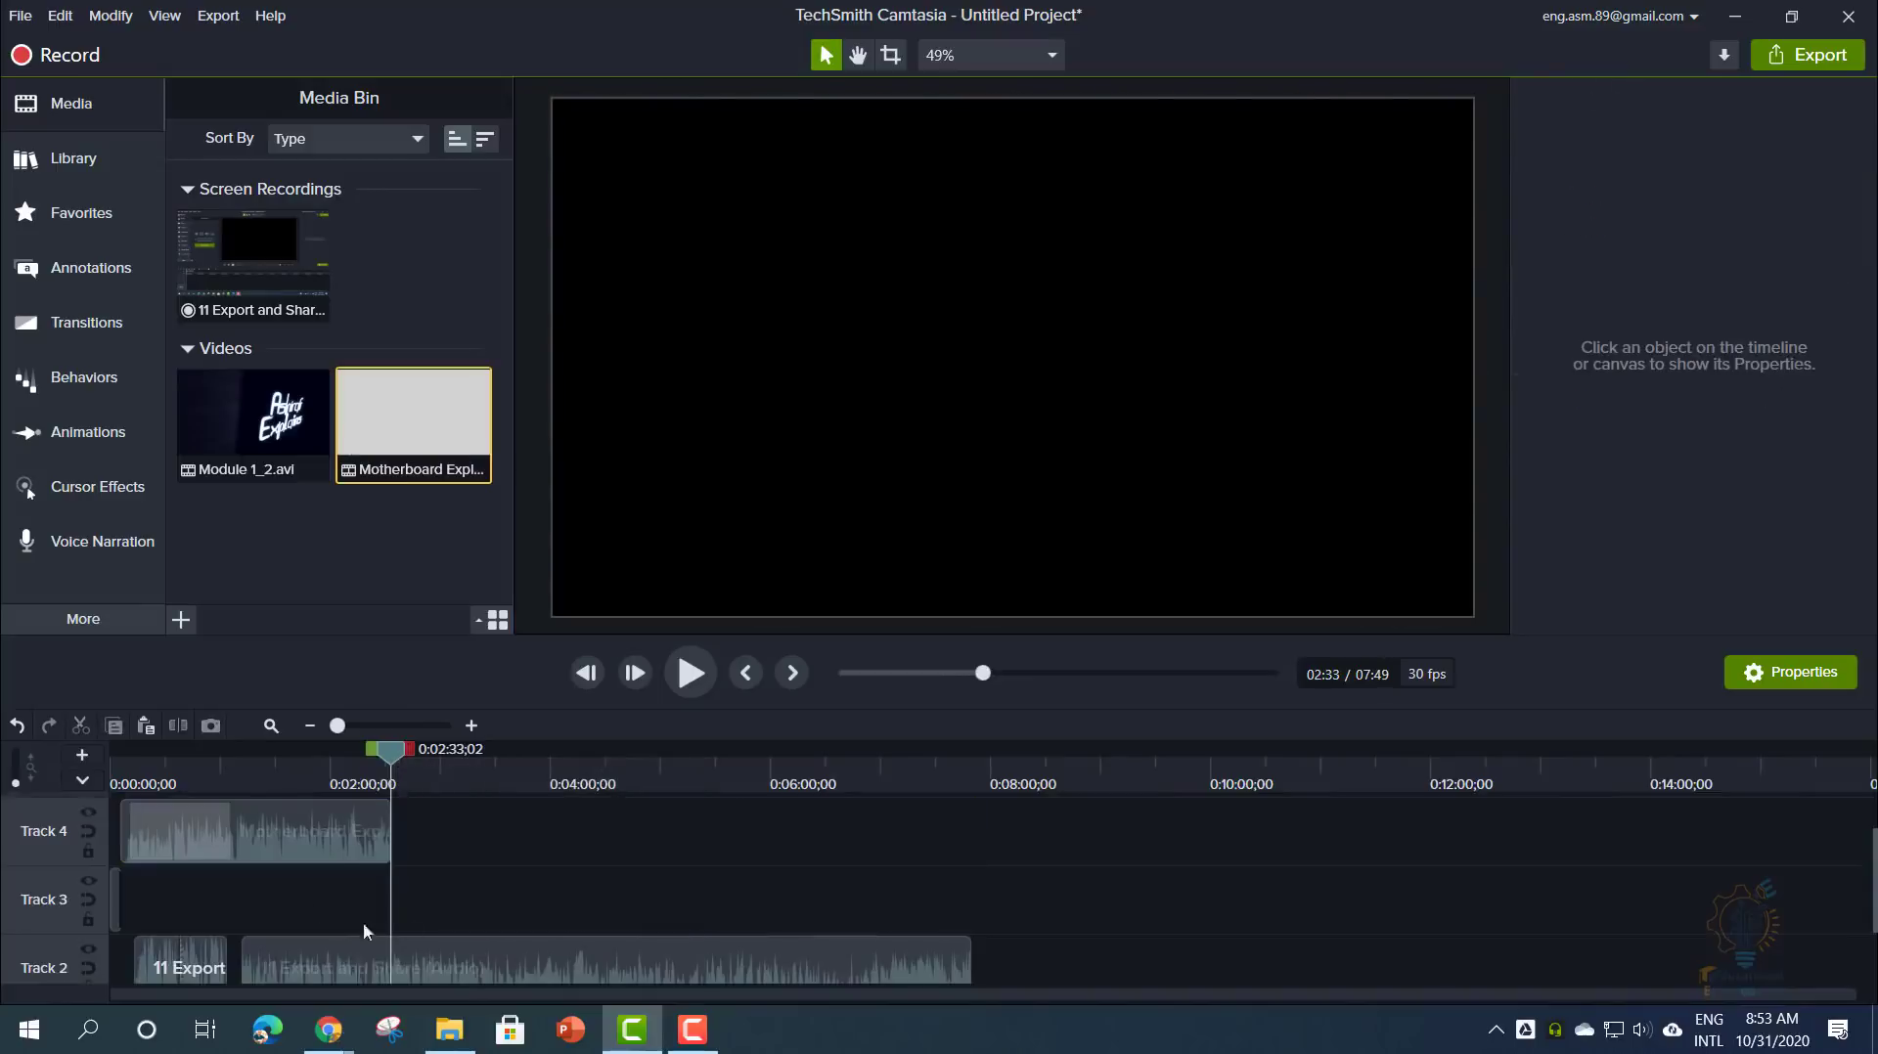
click(333, 839)
scroll(333, 839, up, 1)
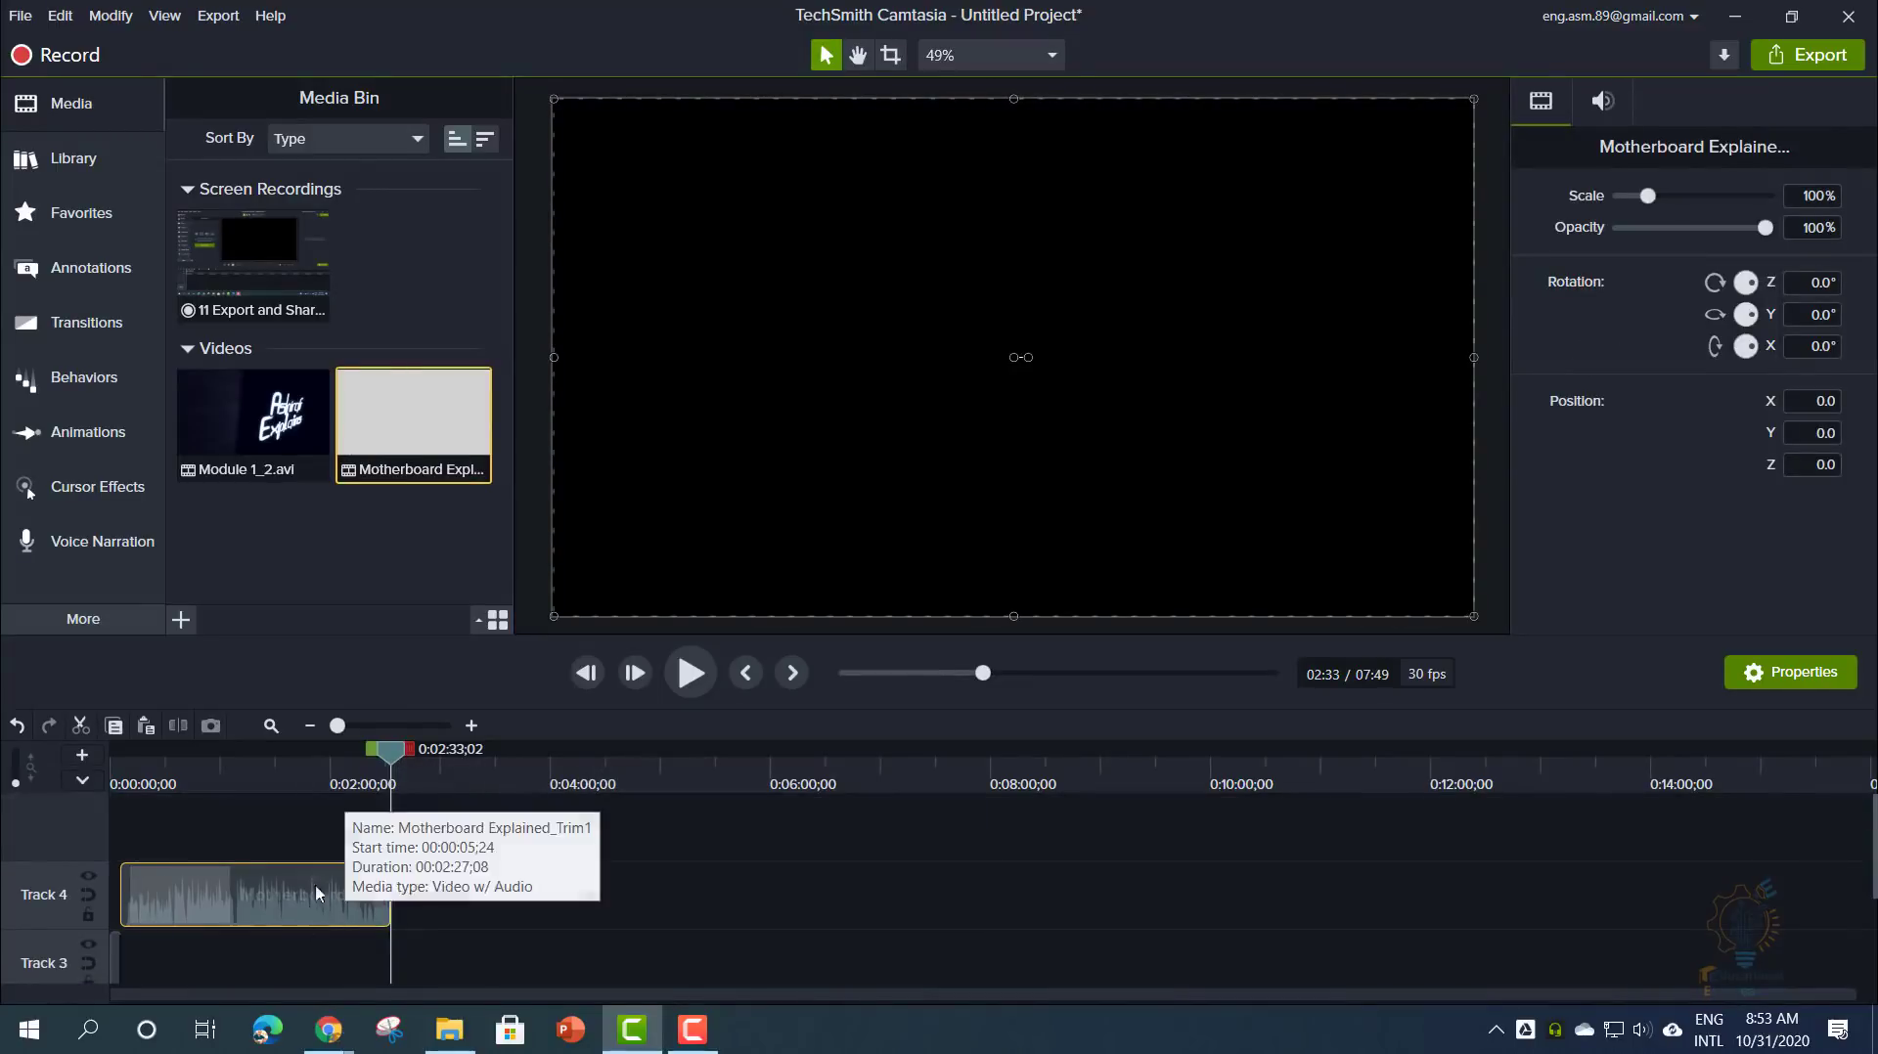
drag(395, 768, 308, 767)
- Separate the Track 4 motherboard clip's audio onto Track 5 above its video
right_click(279, 880)
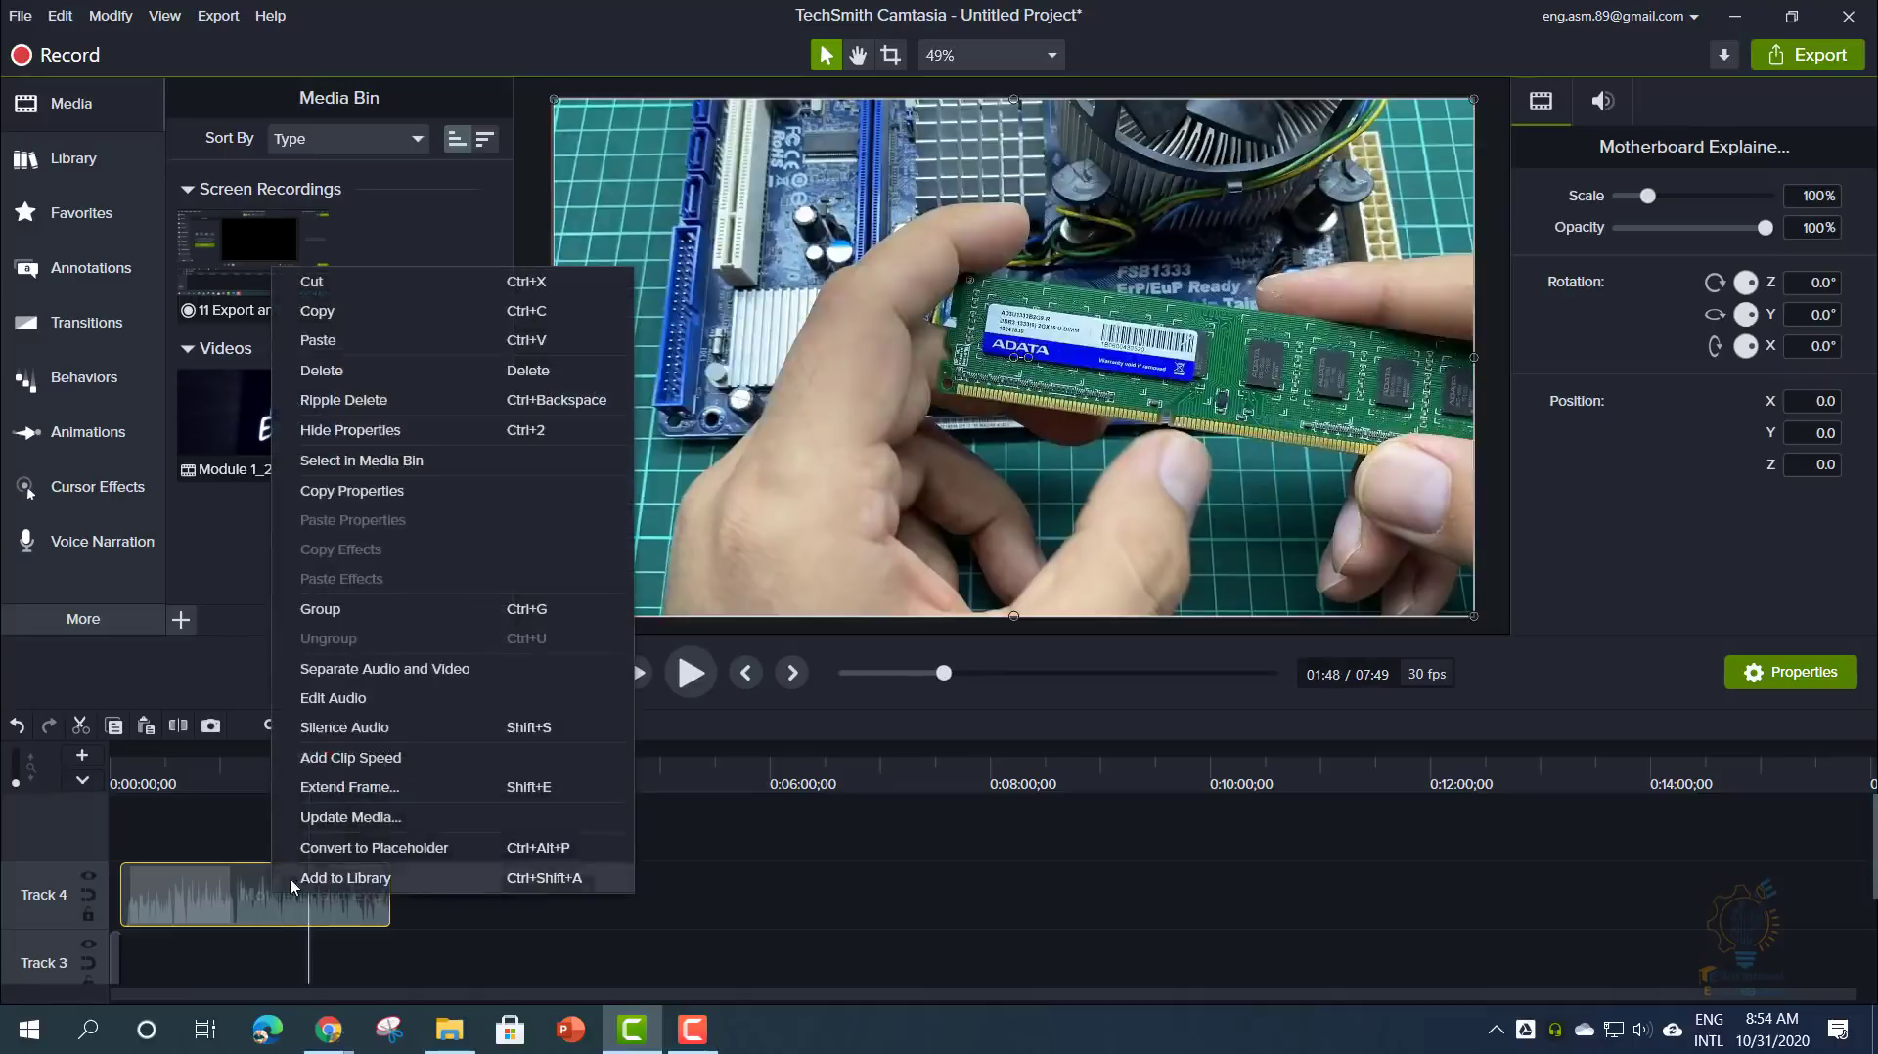
click(380, 675)
click(454, 857)
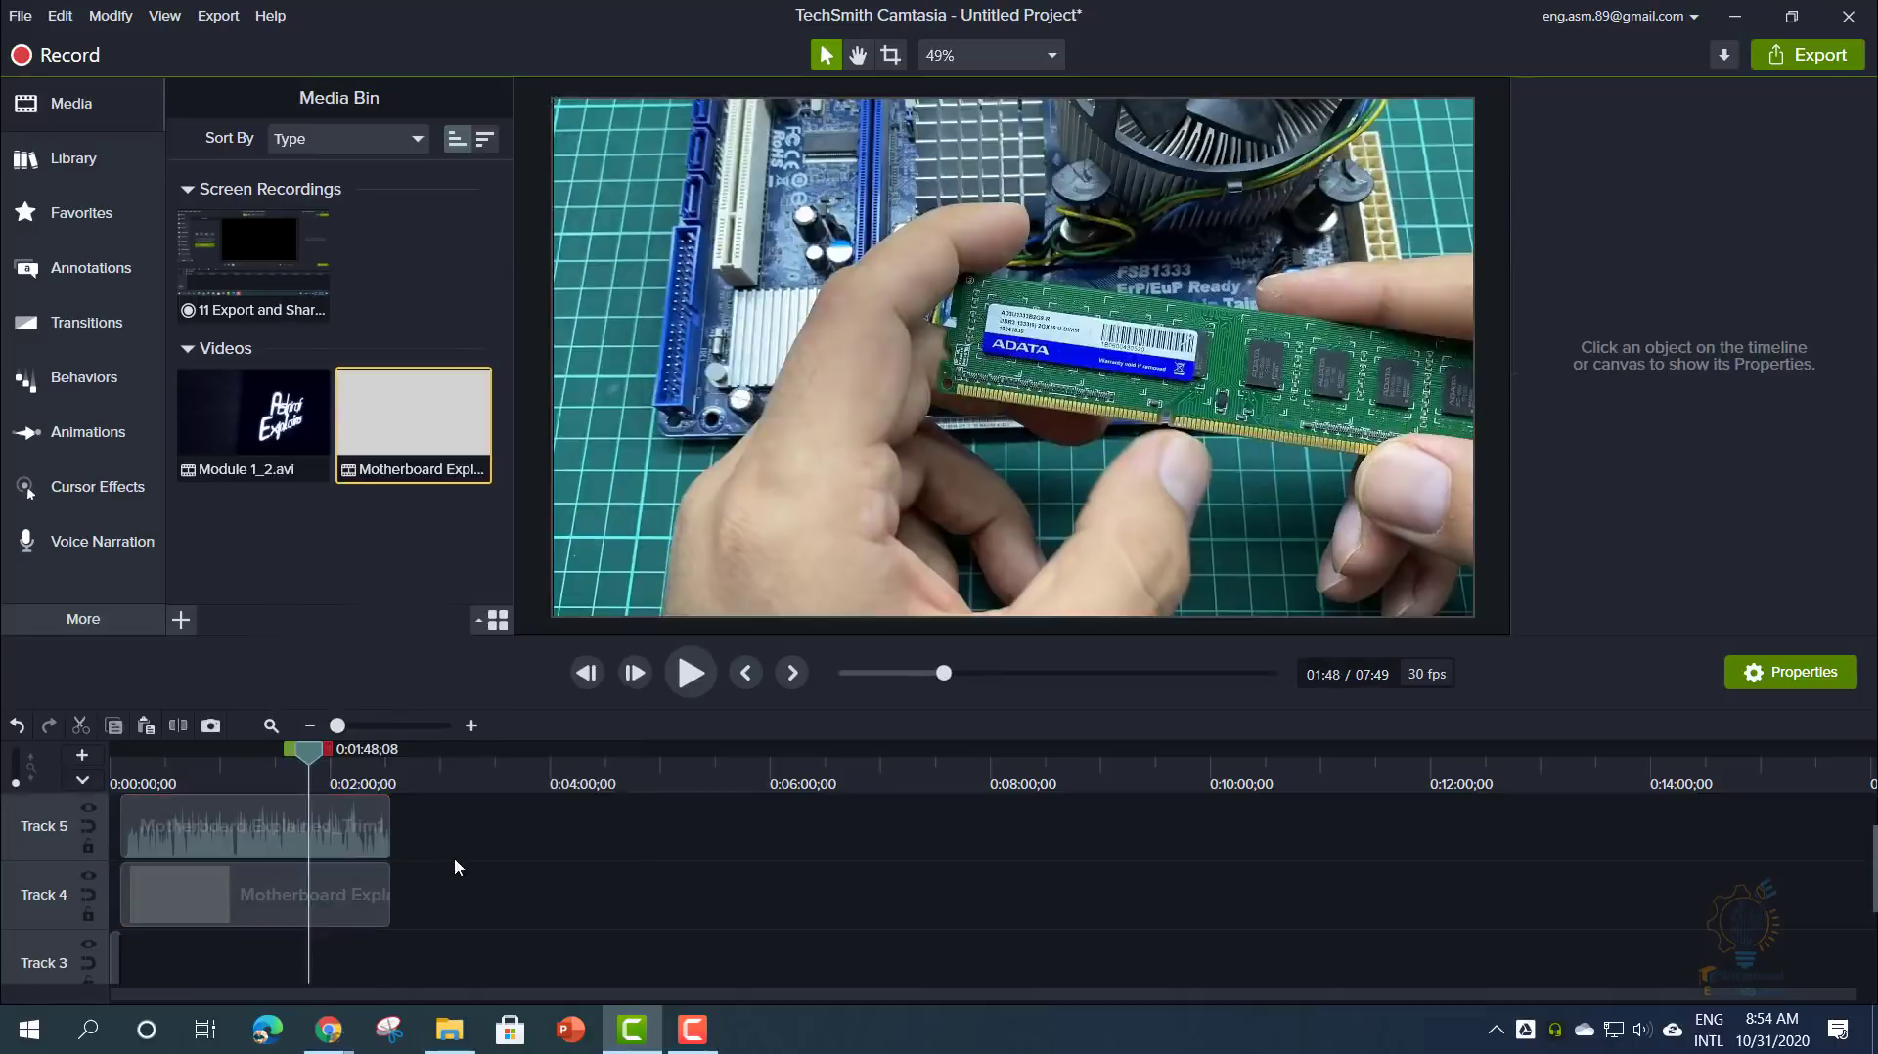
click(341, 837)
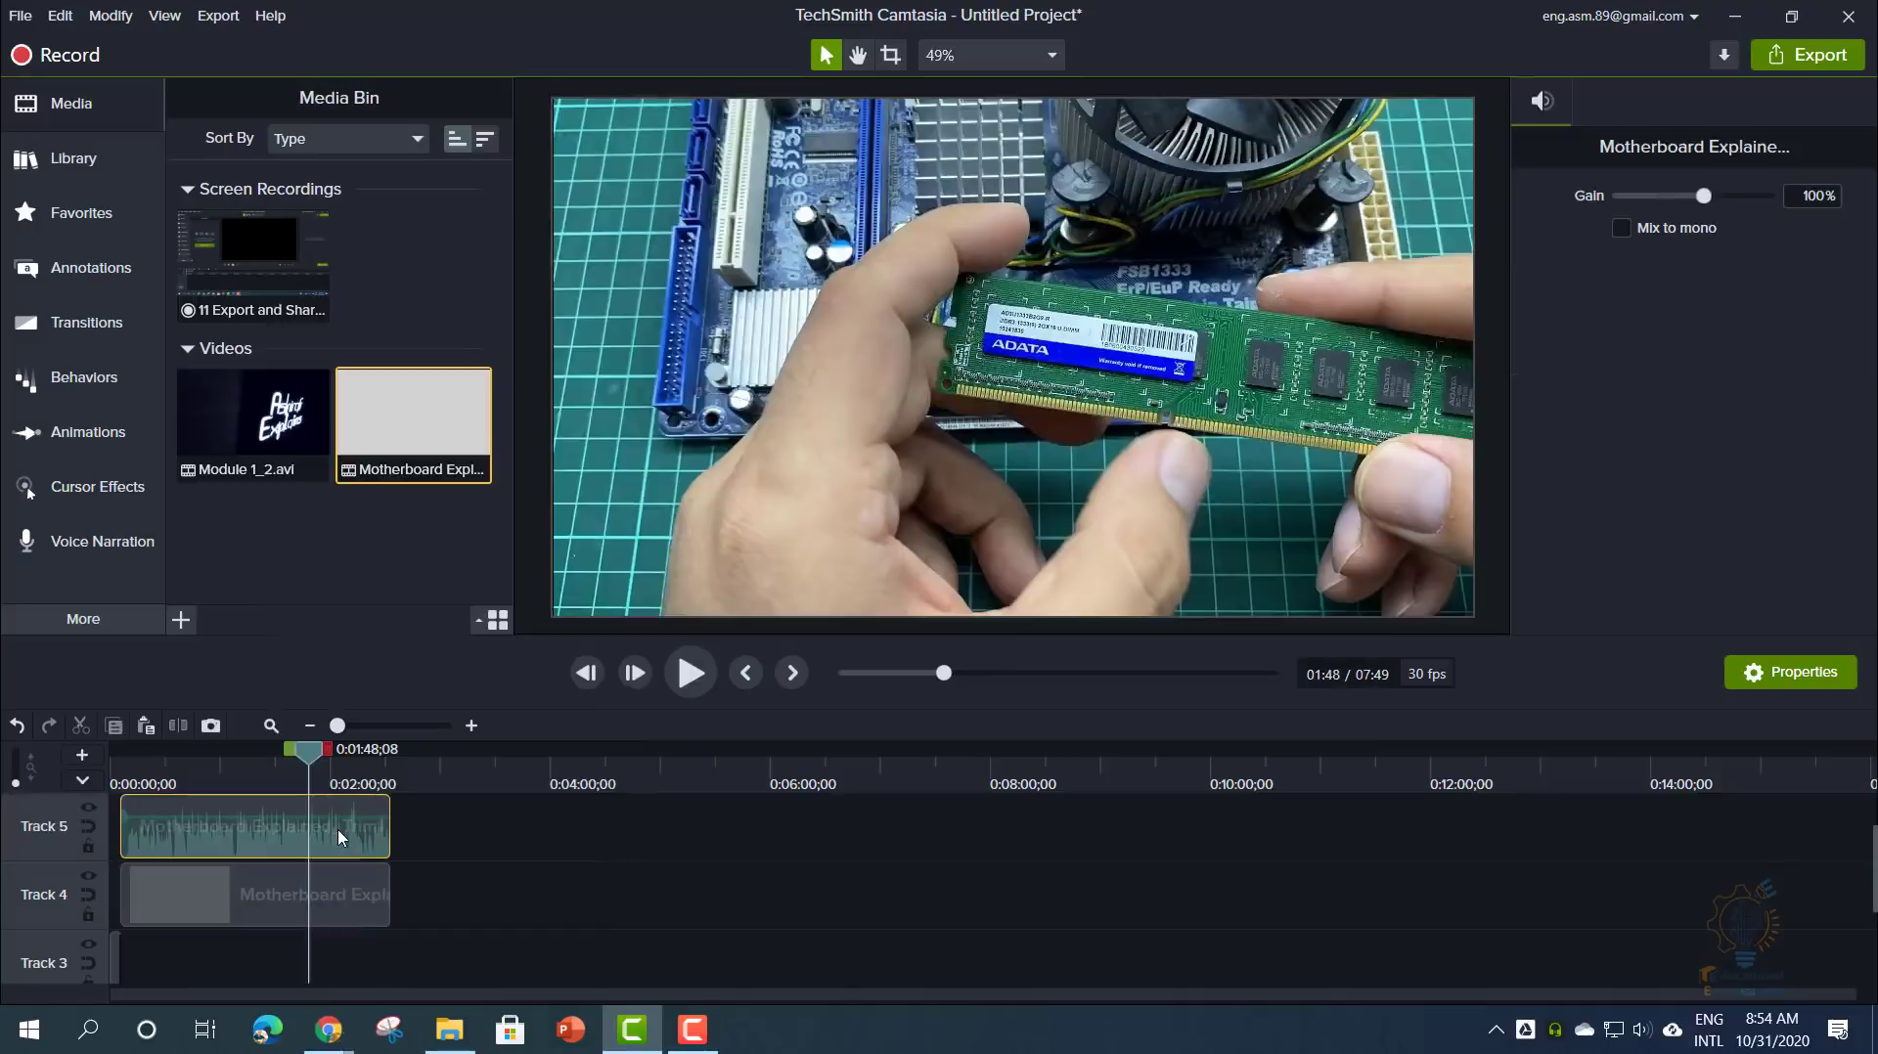
click(341, 892)
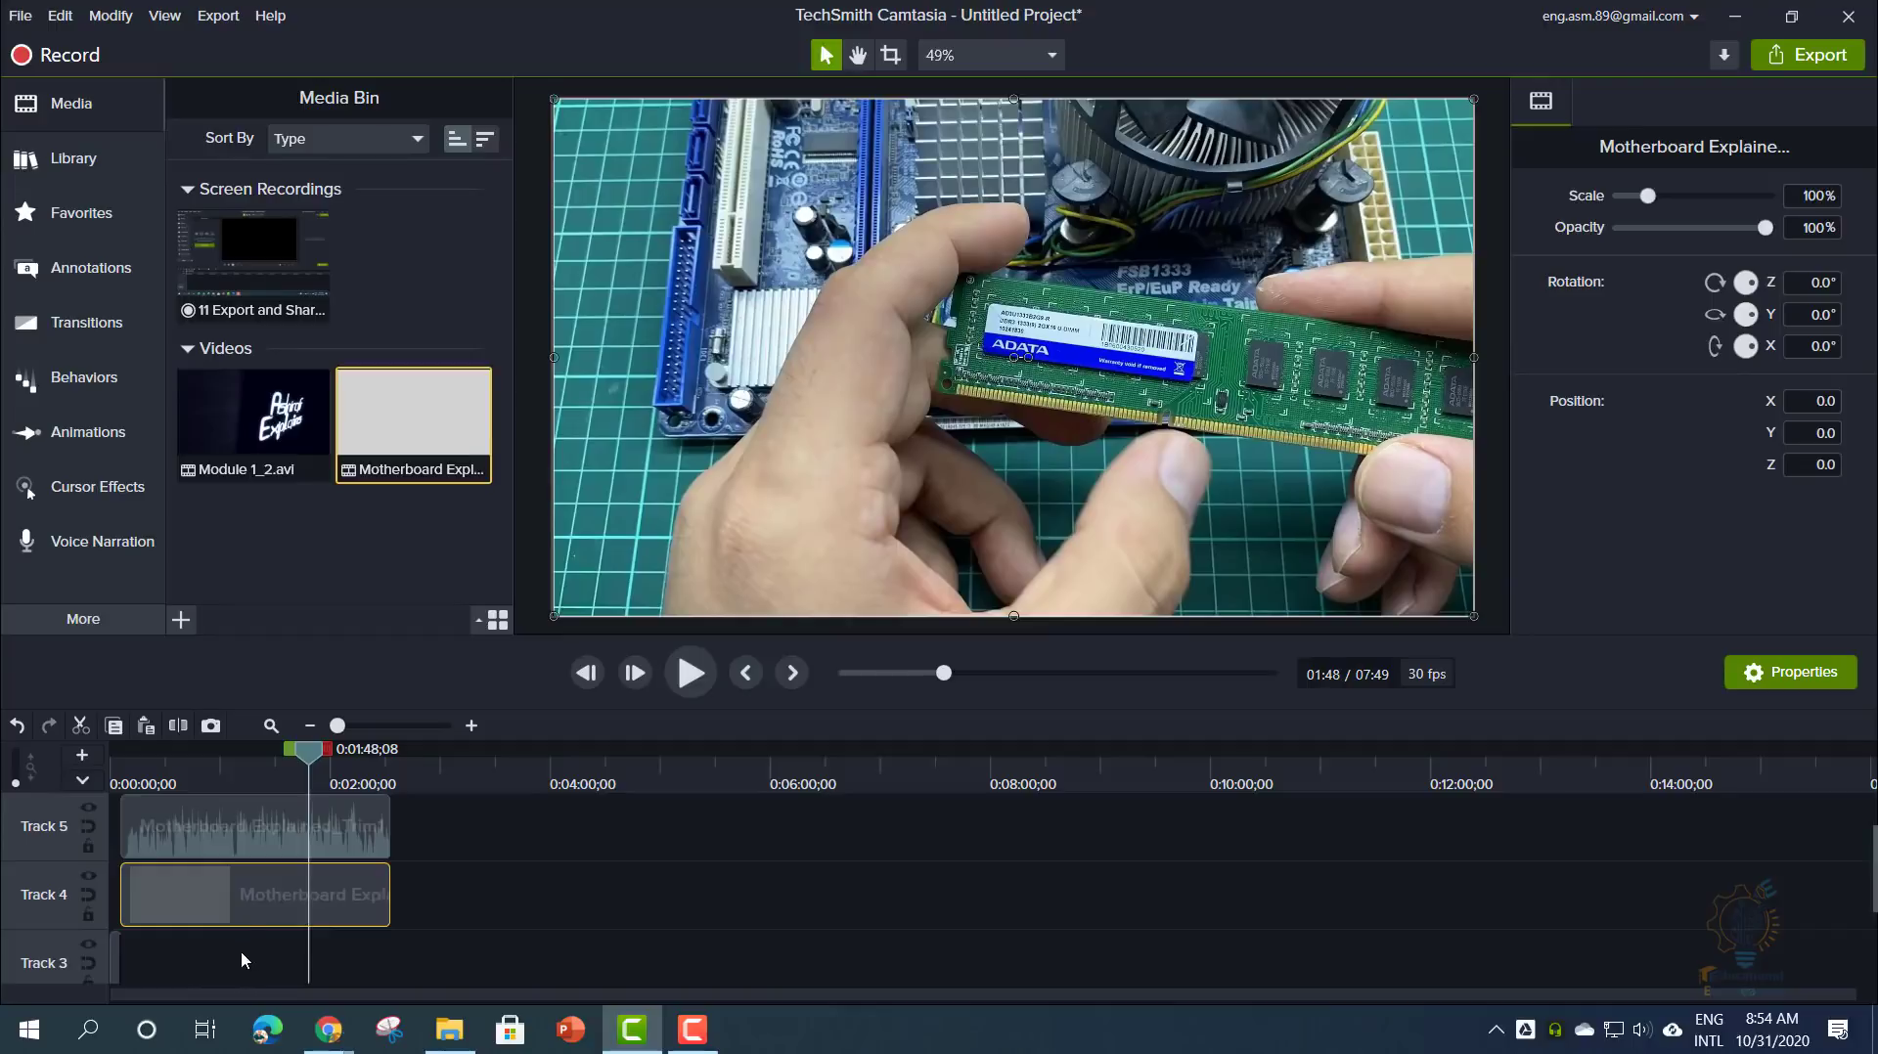
click(476, 890)
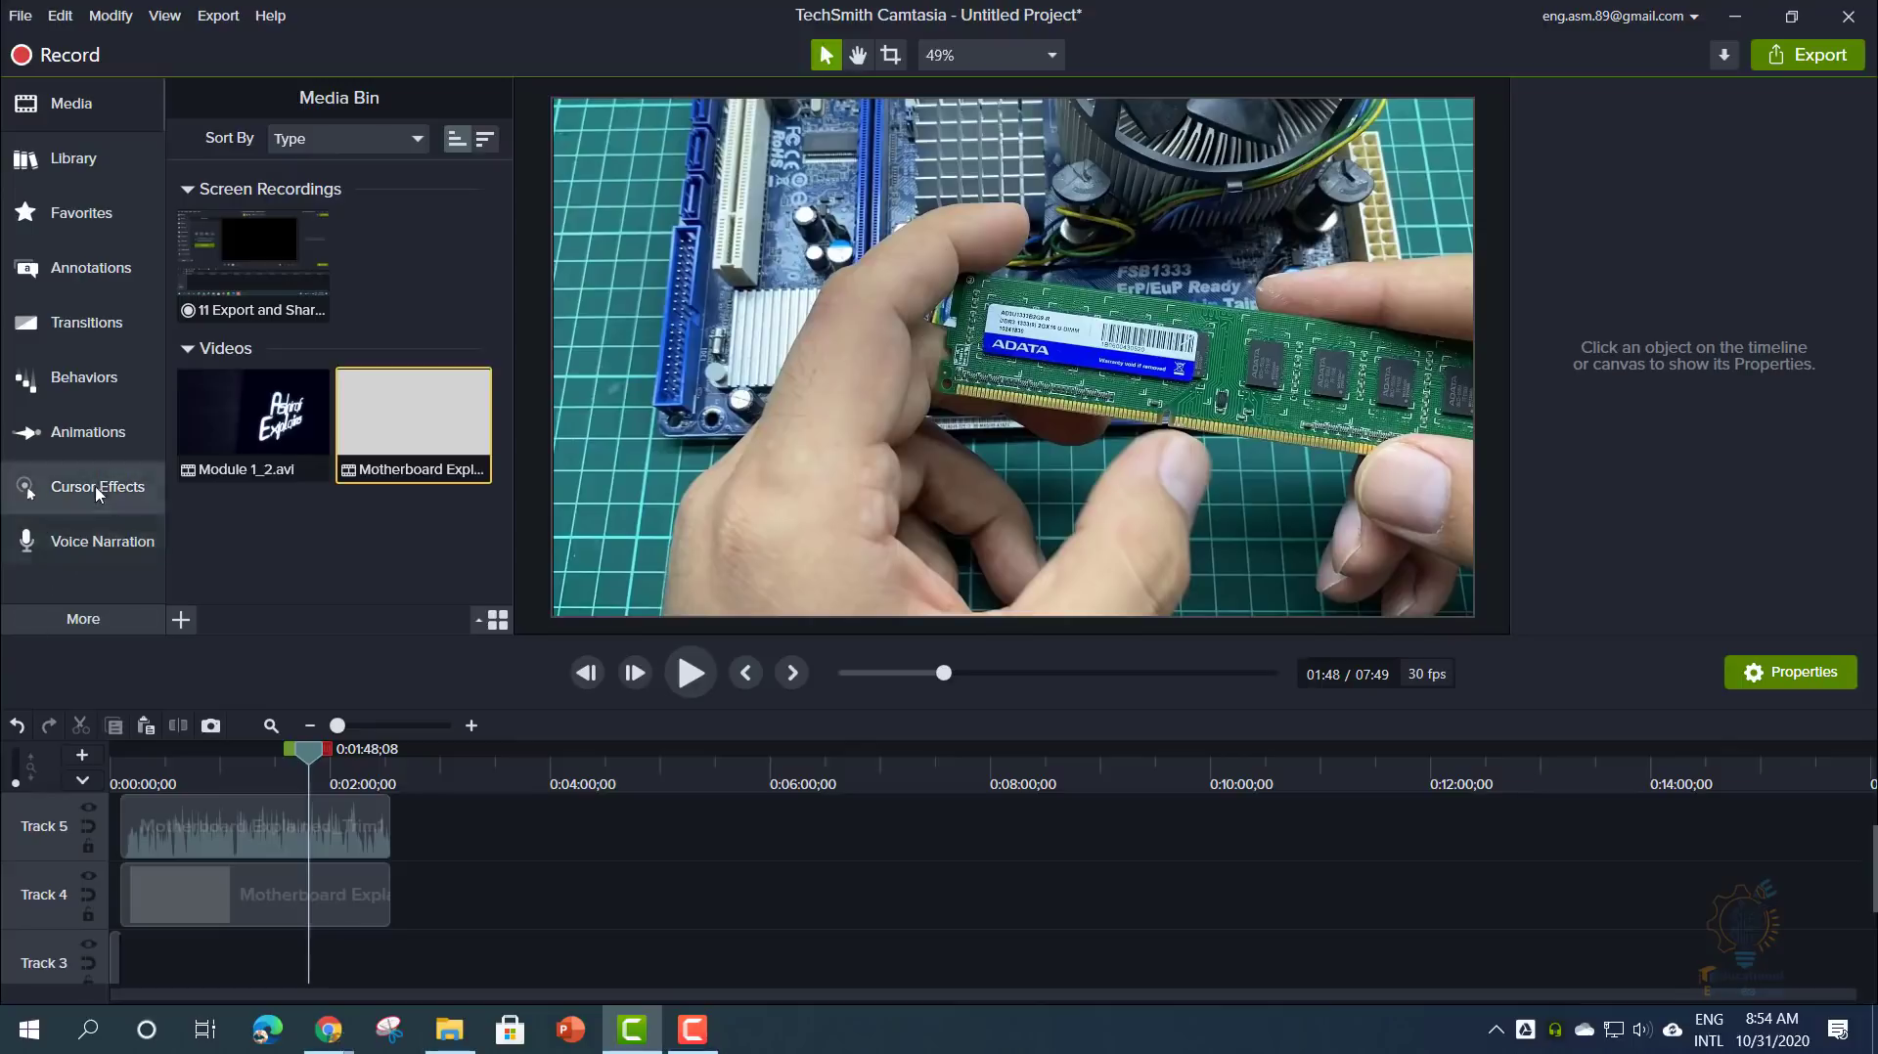
- Add Fade In and Fade Out effects to the Track 5 audio and lengthen both fades
click(137, 620)
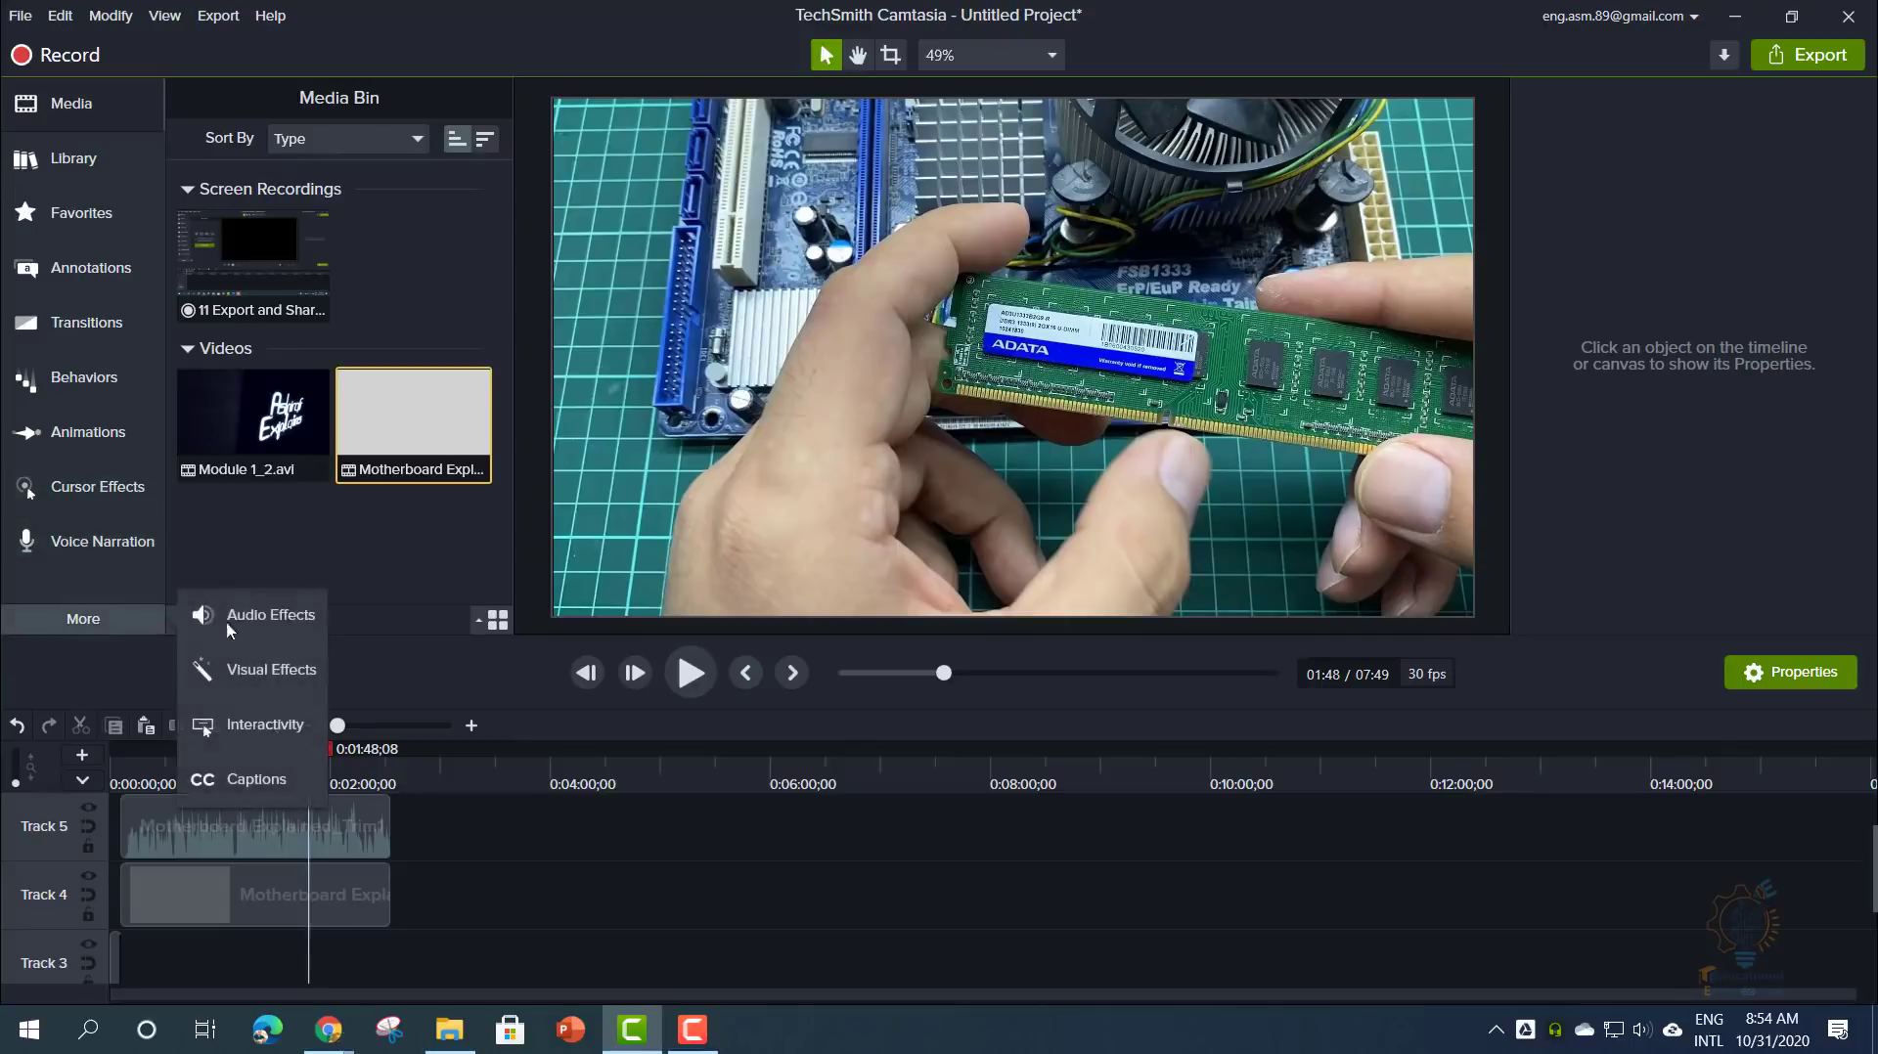
click(281, 622)
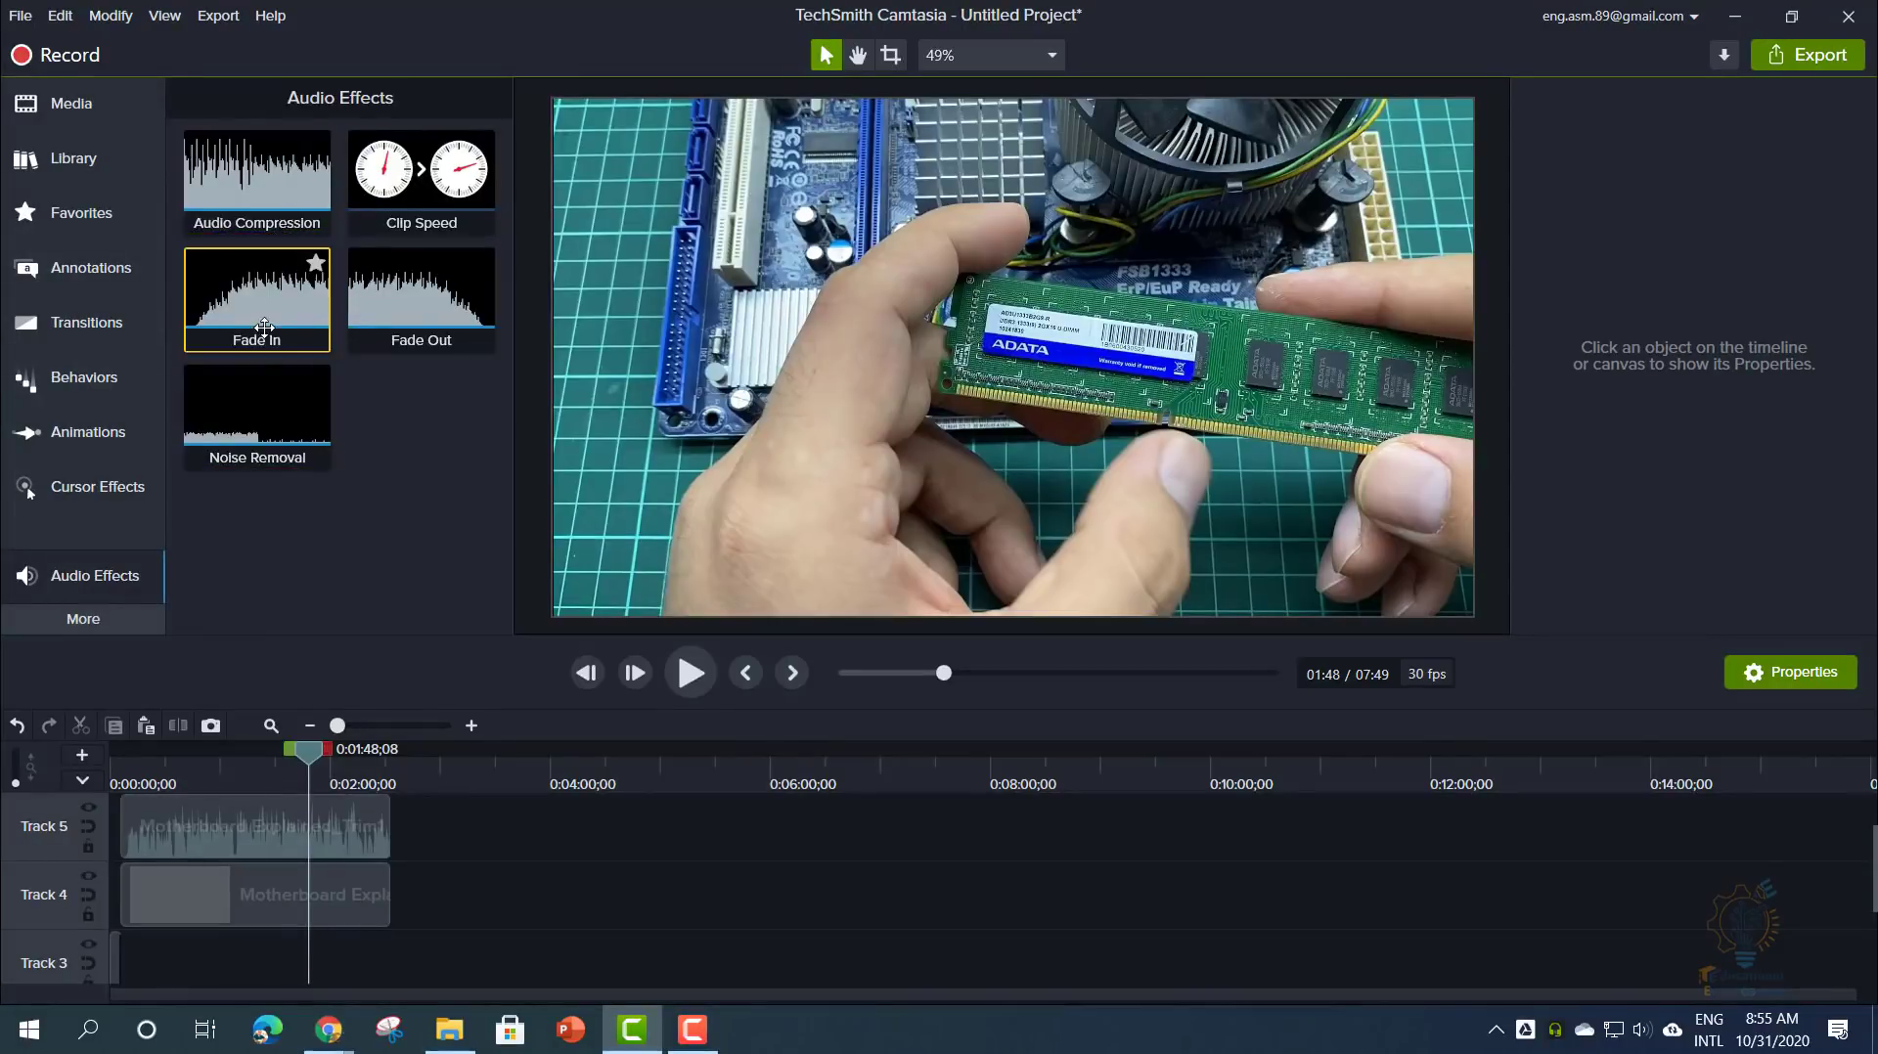
drag(282, 293, 231, 814)
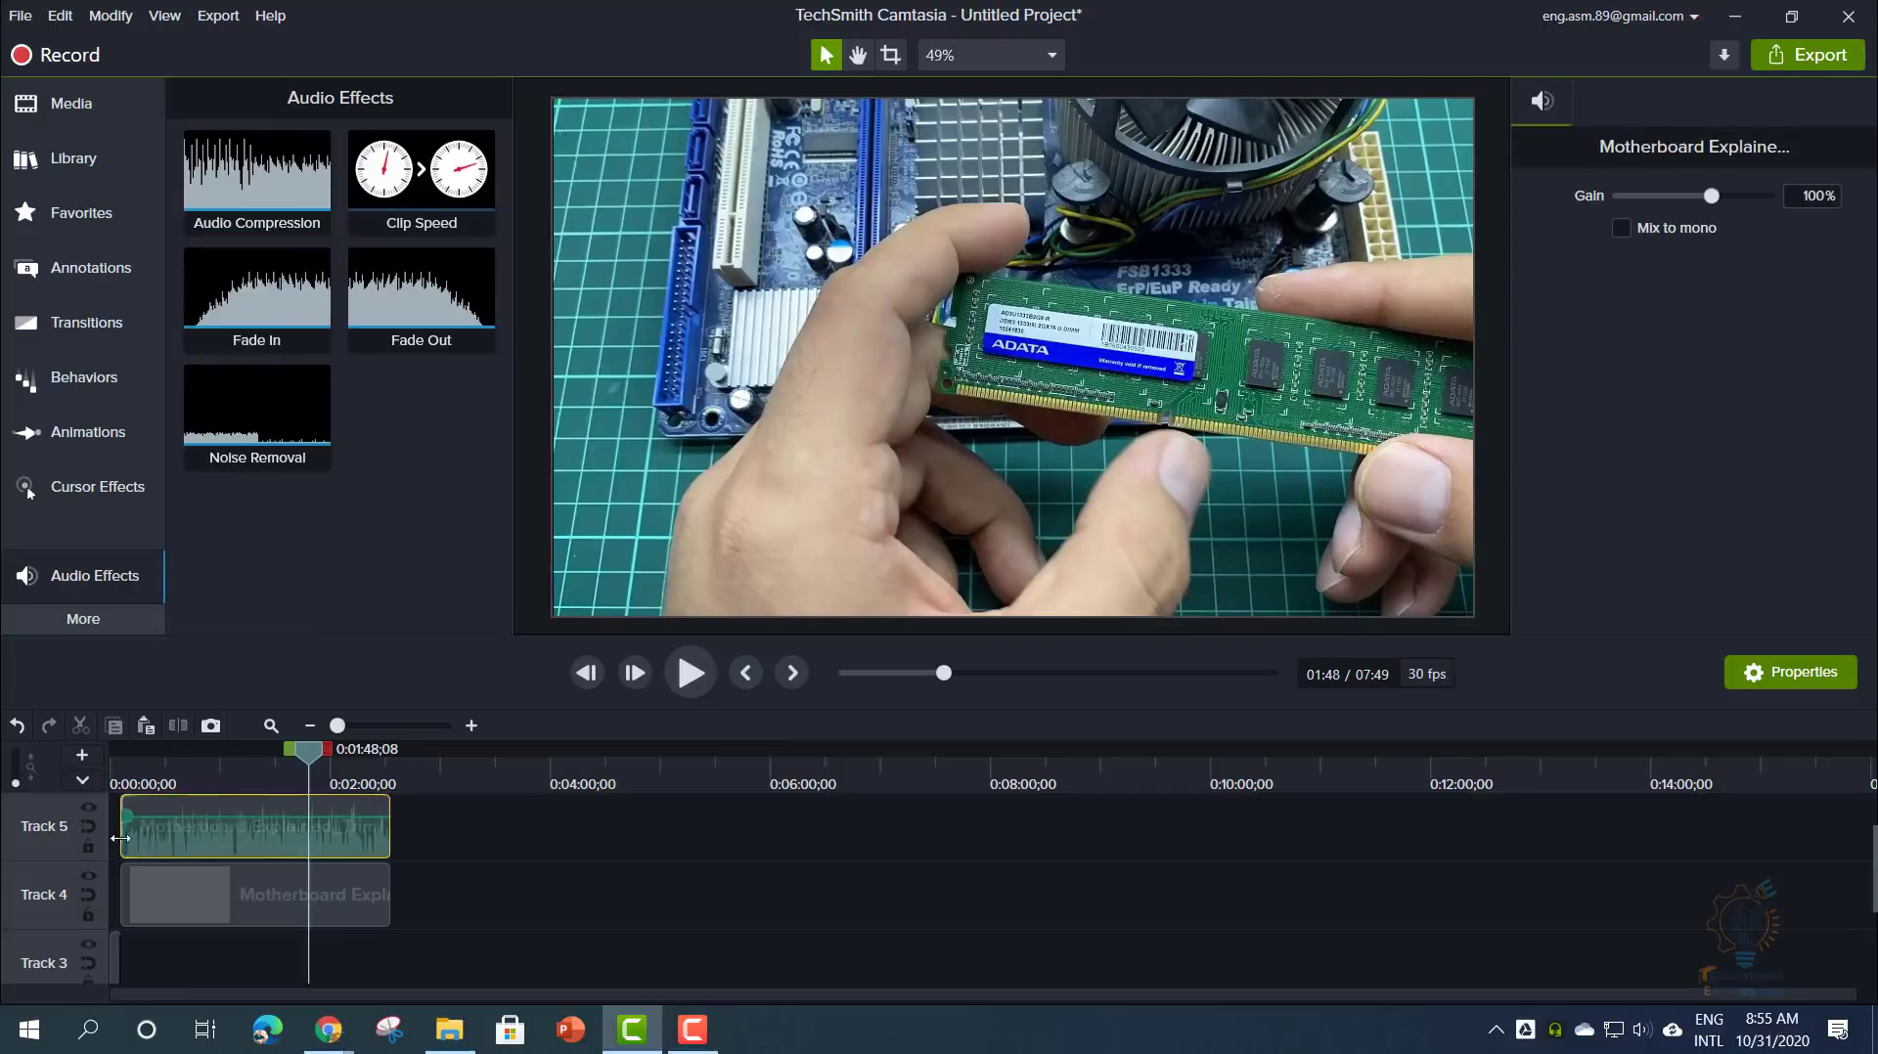
scroll(196, 856, up, 8)
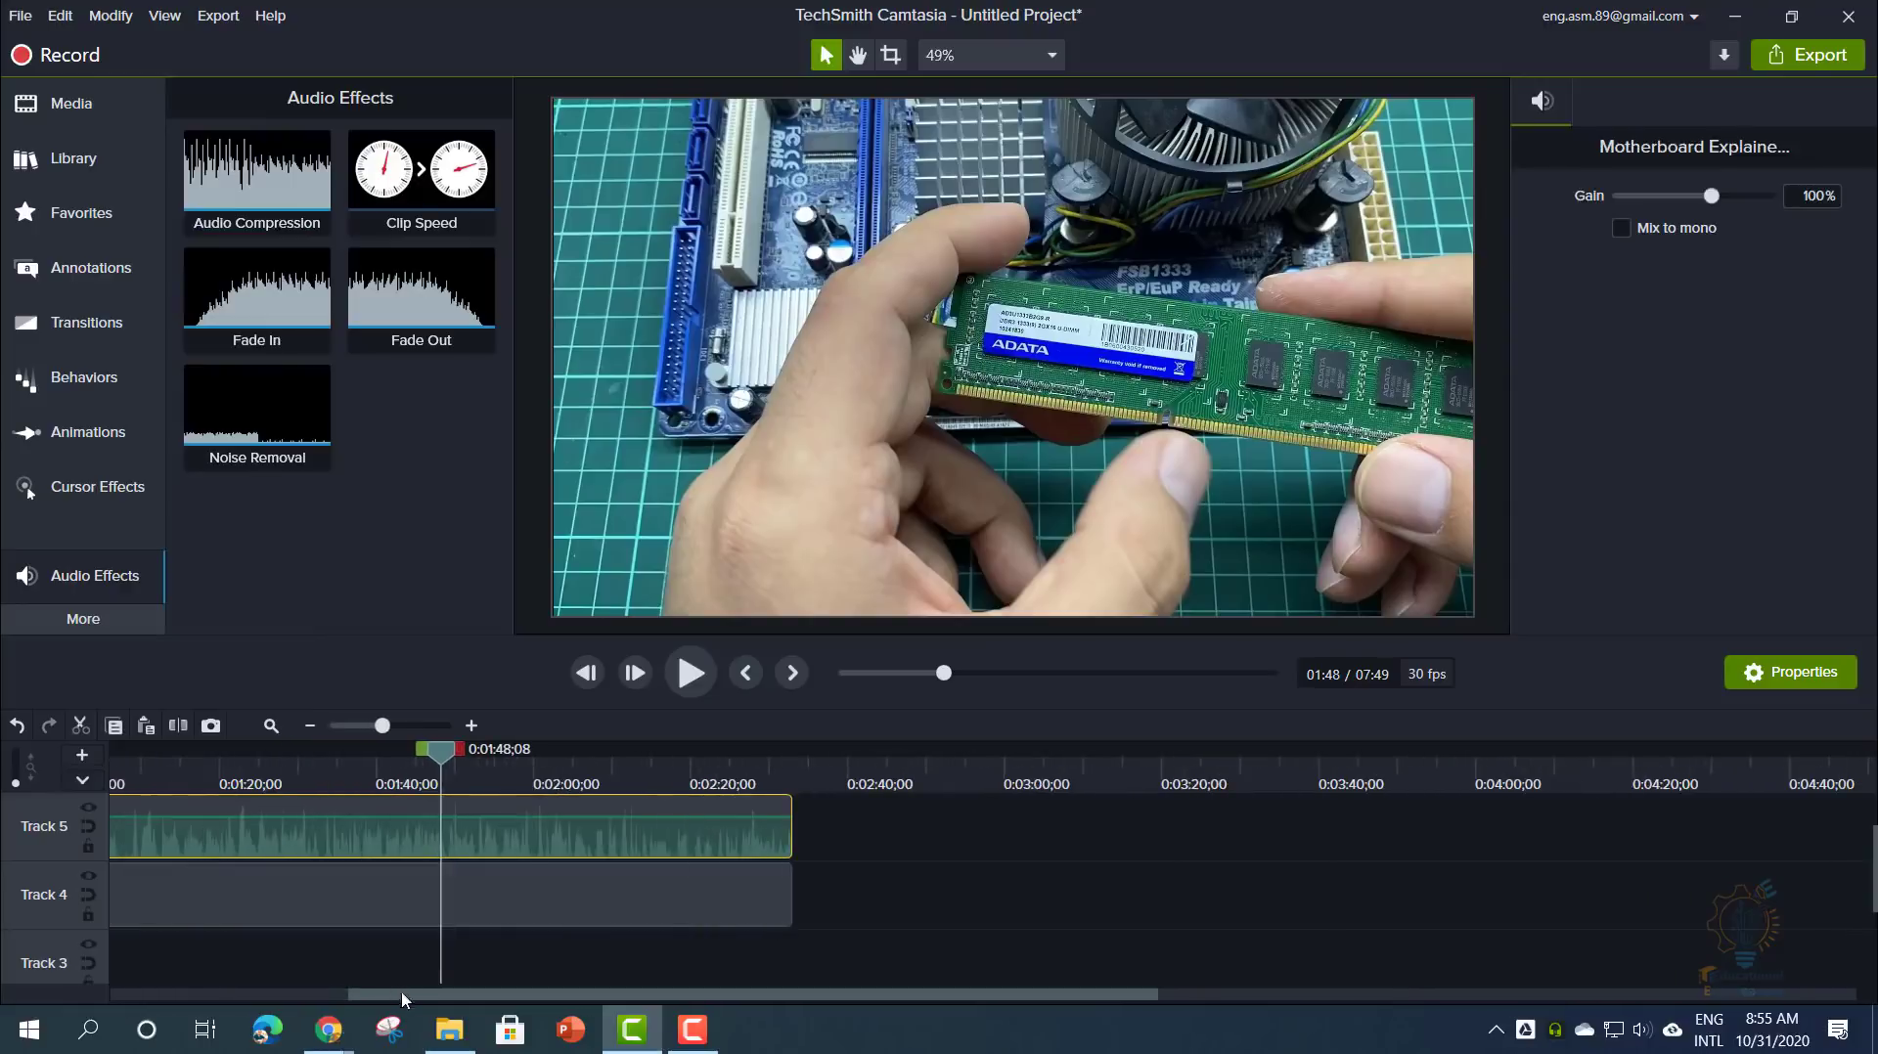
drag(401, 995, 108, 1022)
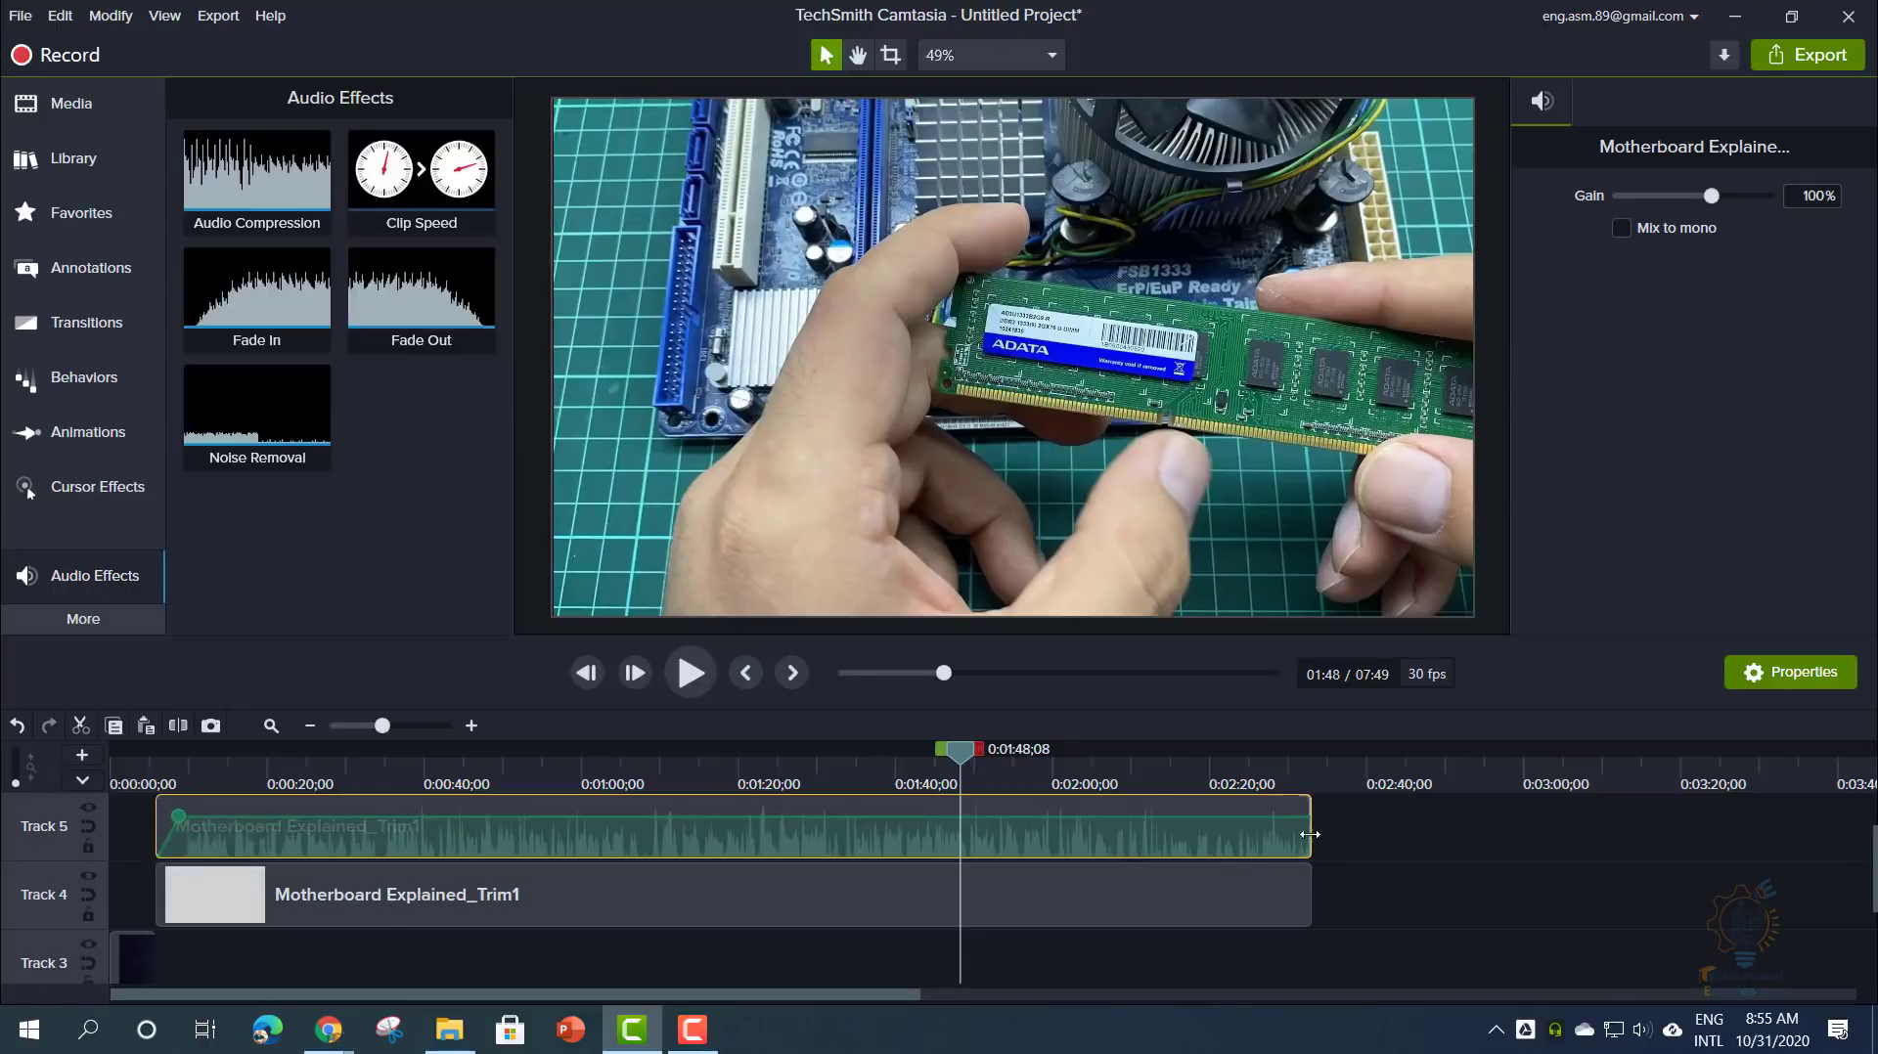
drag(422, 293, 1068, 839)
drag(1287, 818, 1238, 817)
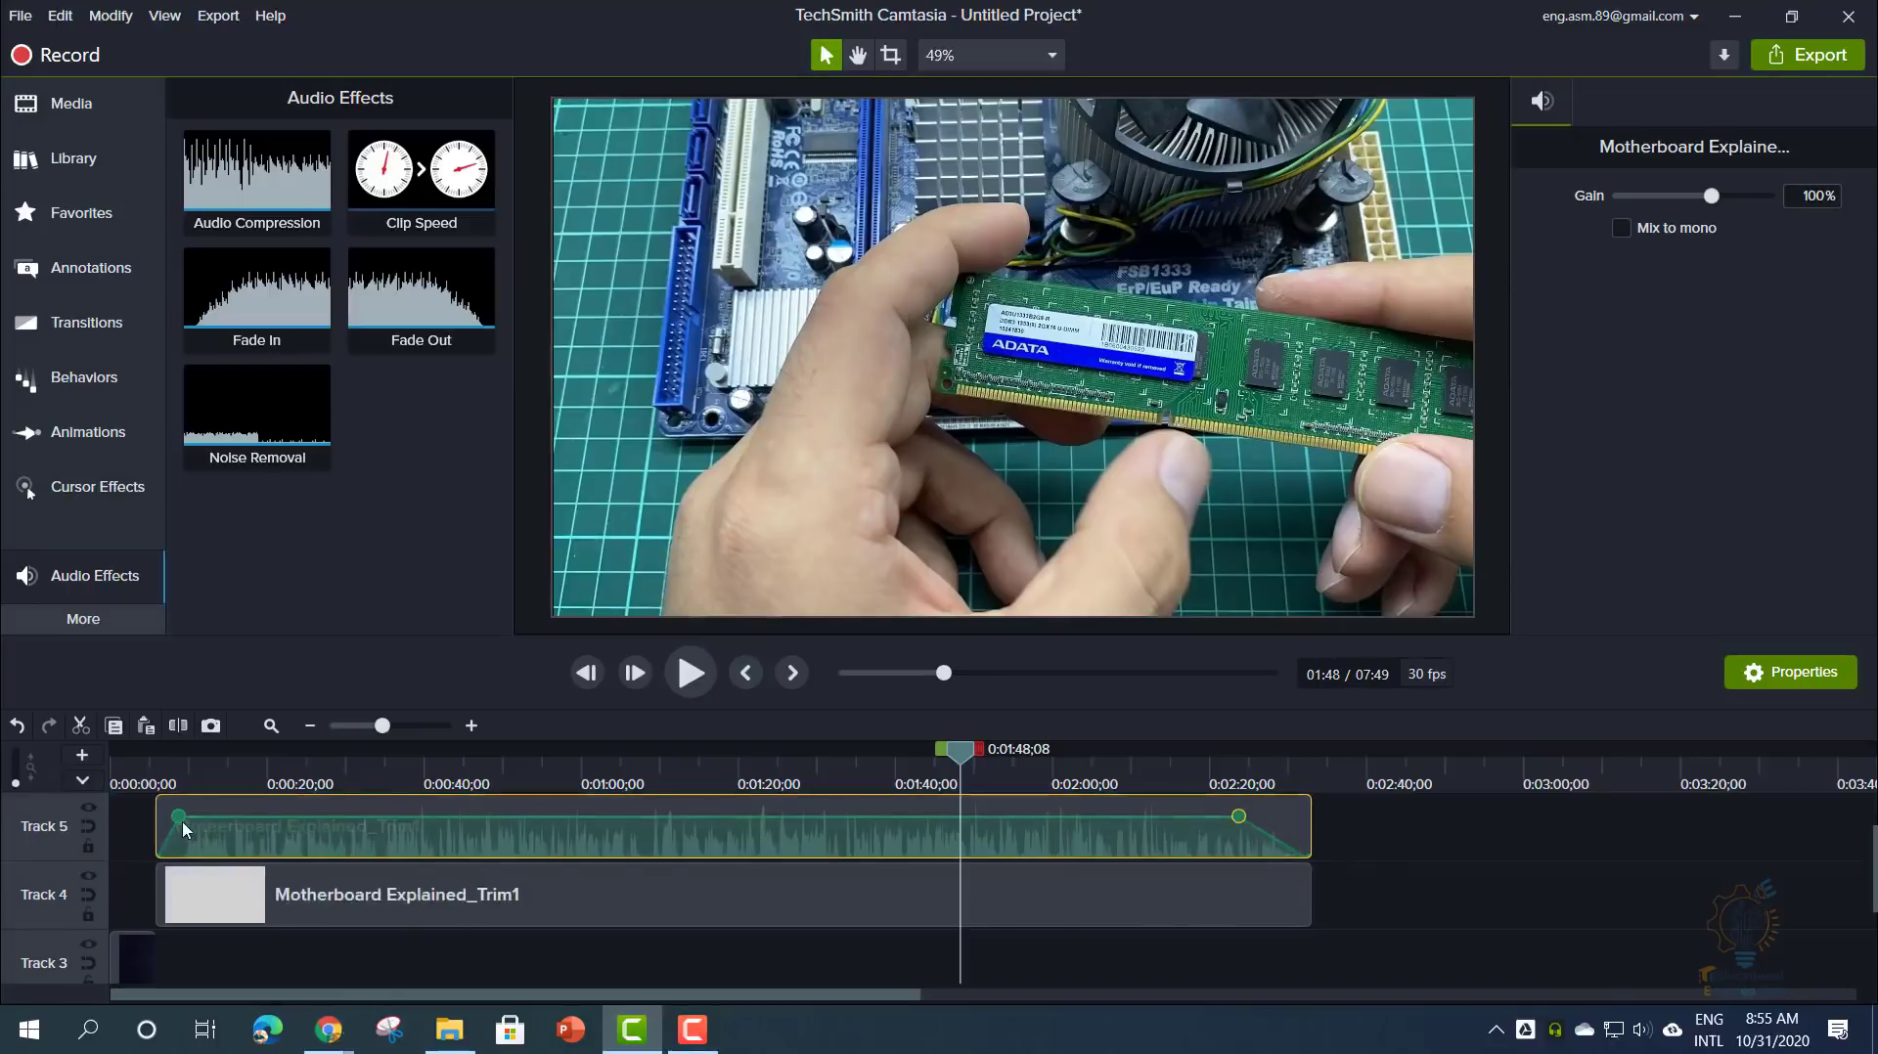
drag(182, 823, 233, 827)
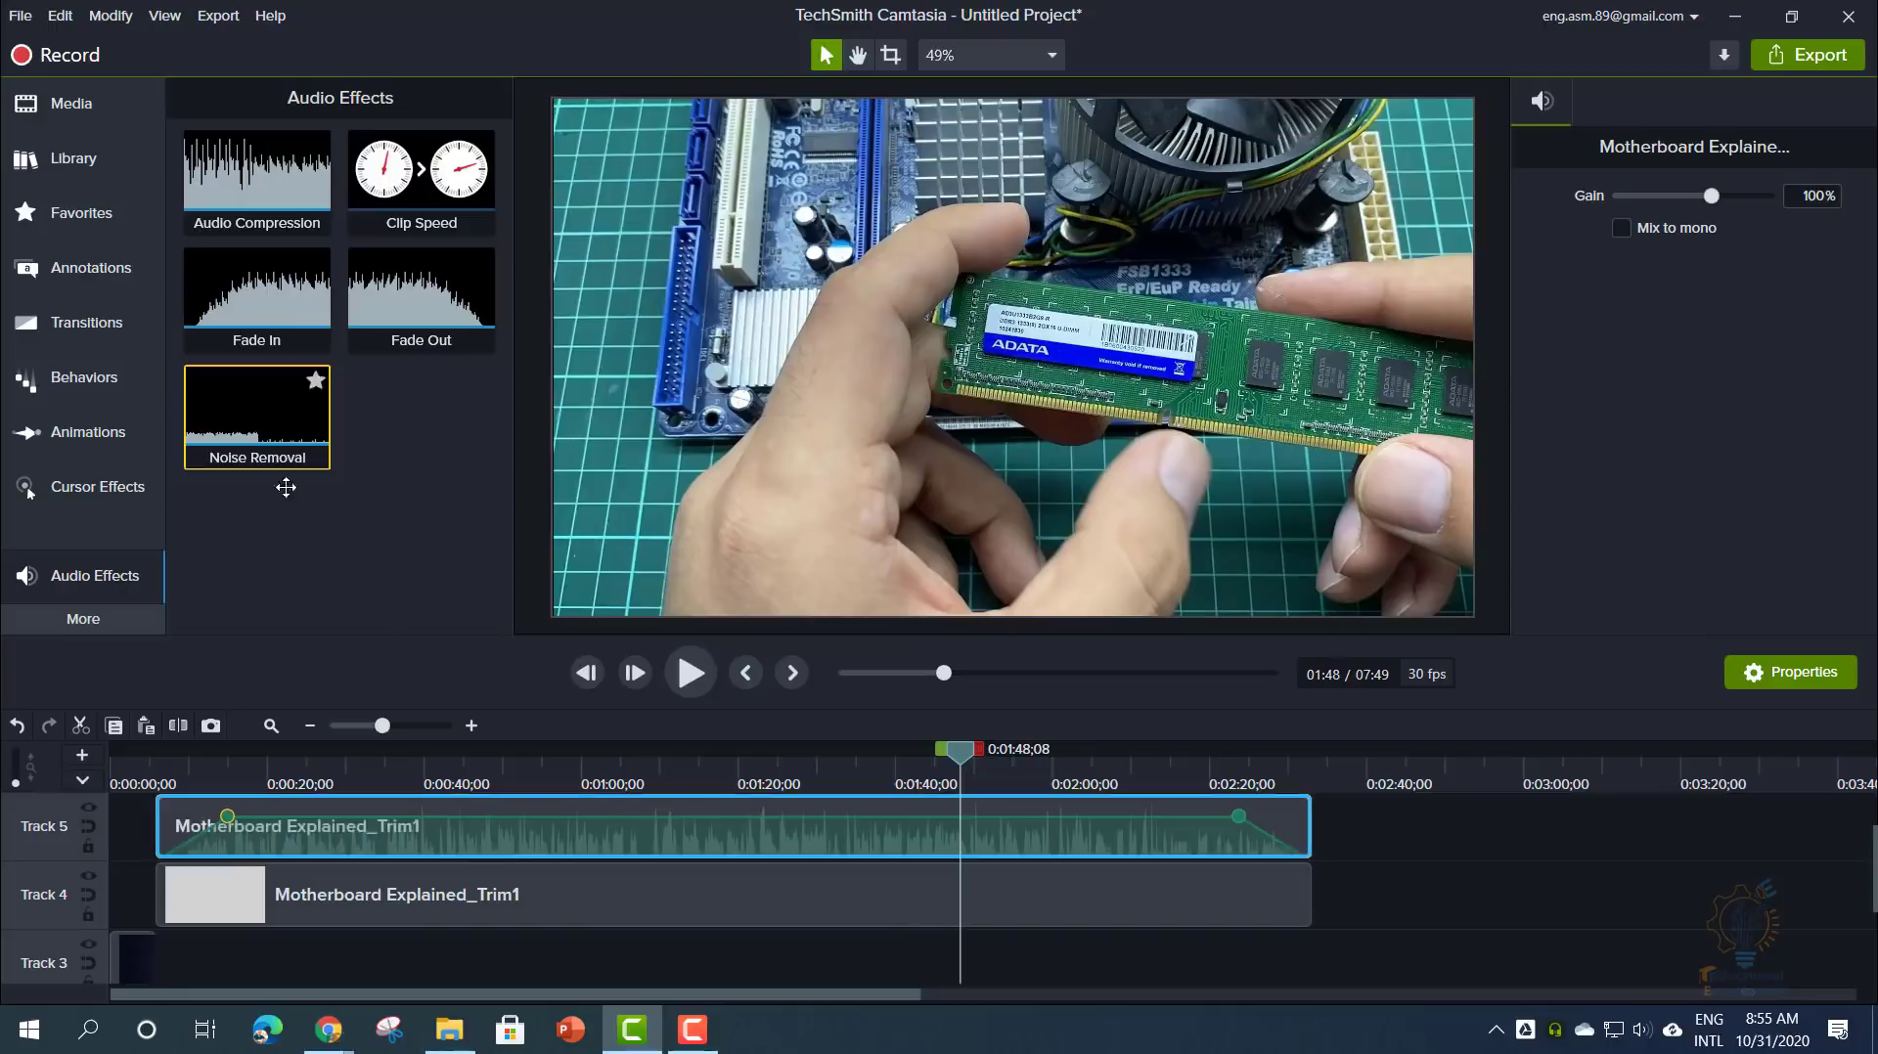
- Apply Noise Removal (sensitivity -5, amount 28) and a Clip Speed effect to the Track 5 audio
drag(261, 416, 450, 831)
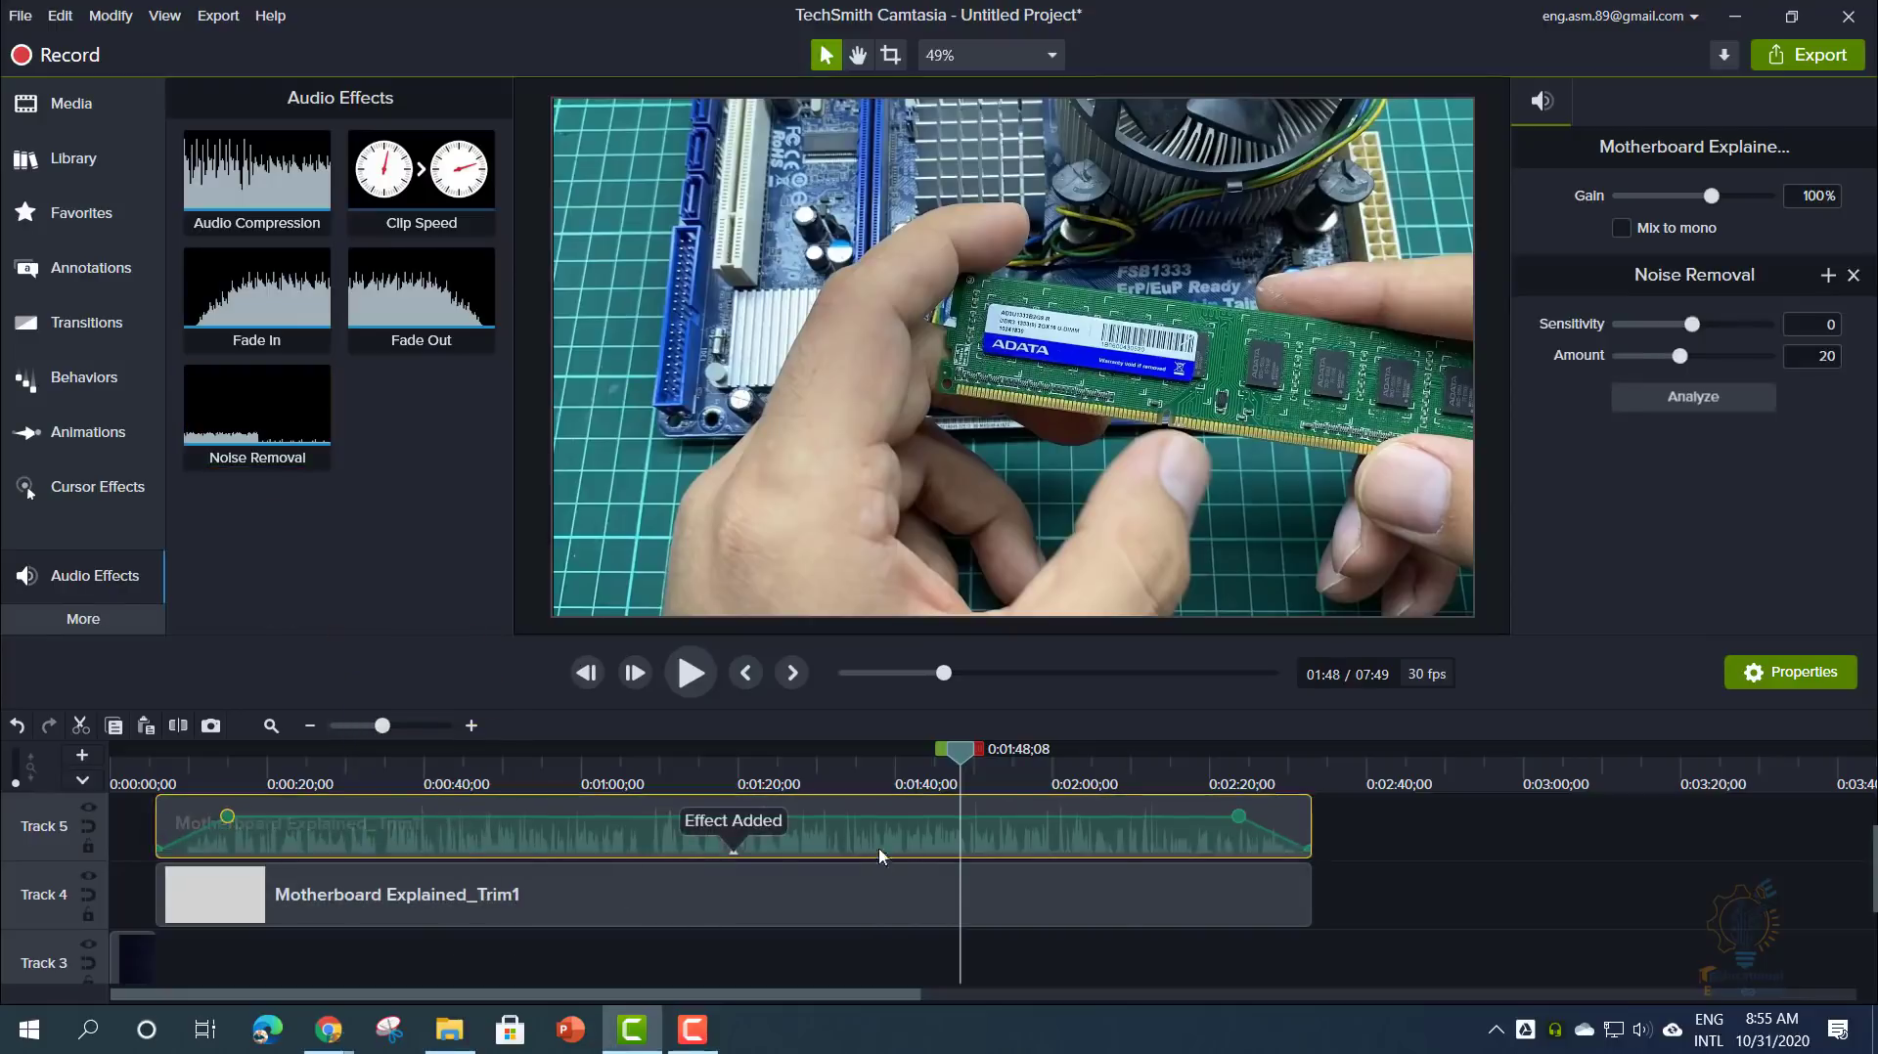
drag(1693, 325, 1703, 361)
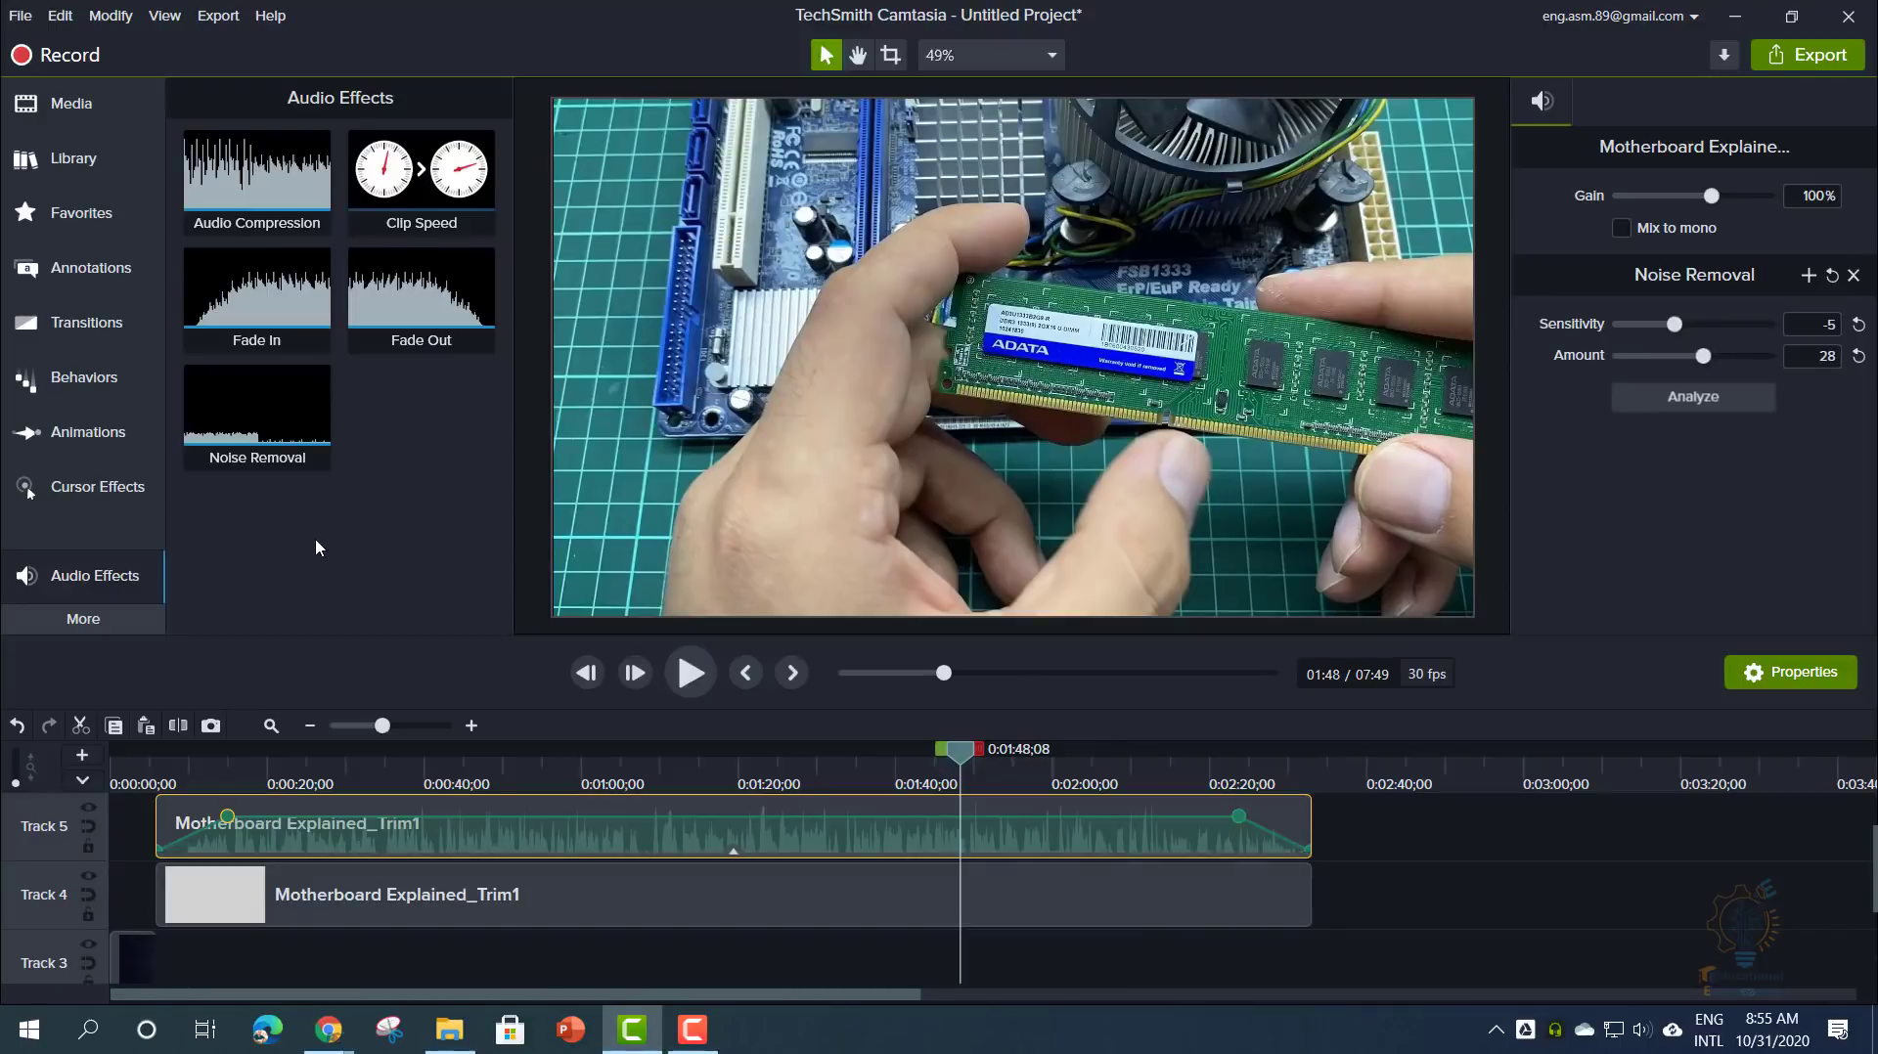
drag(421, 174, 450, 832)
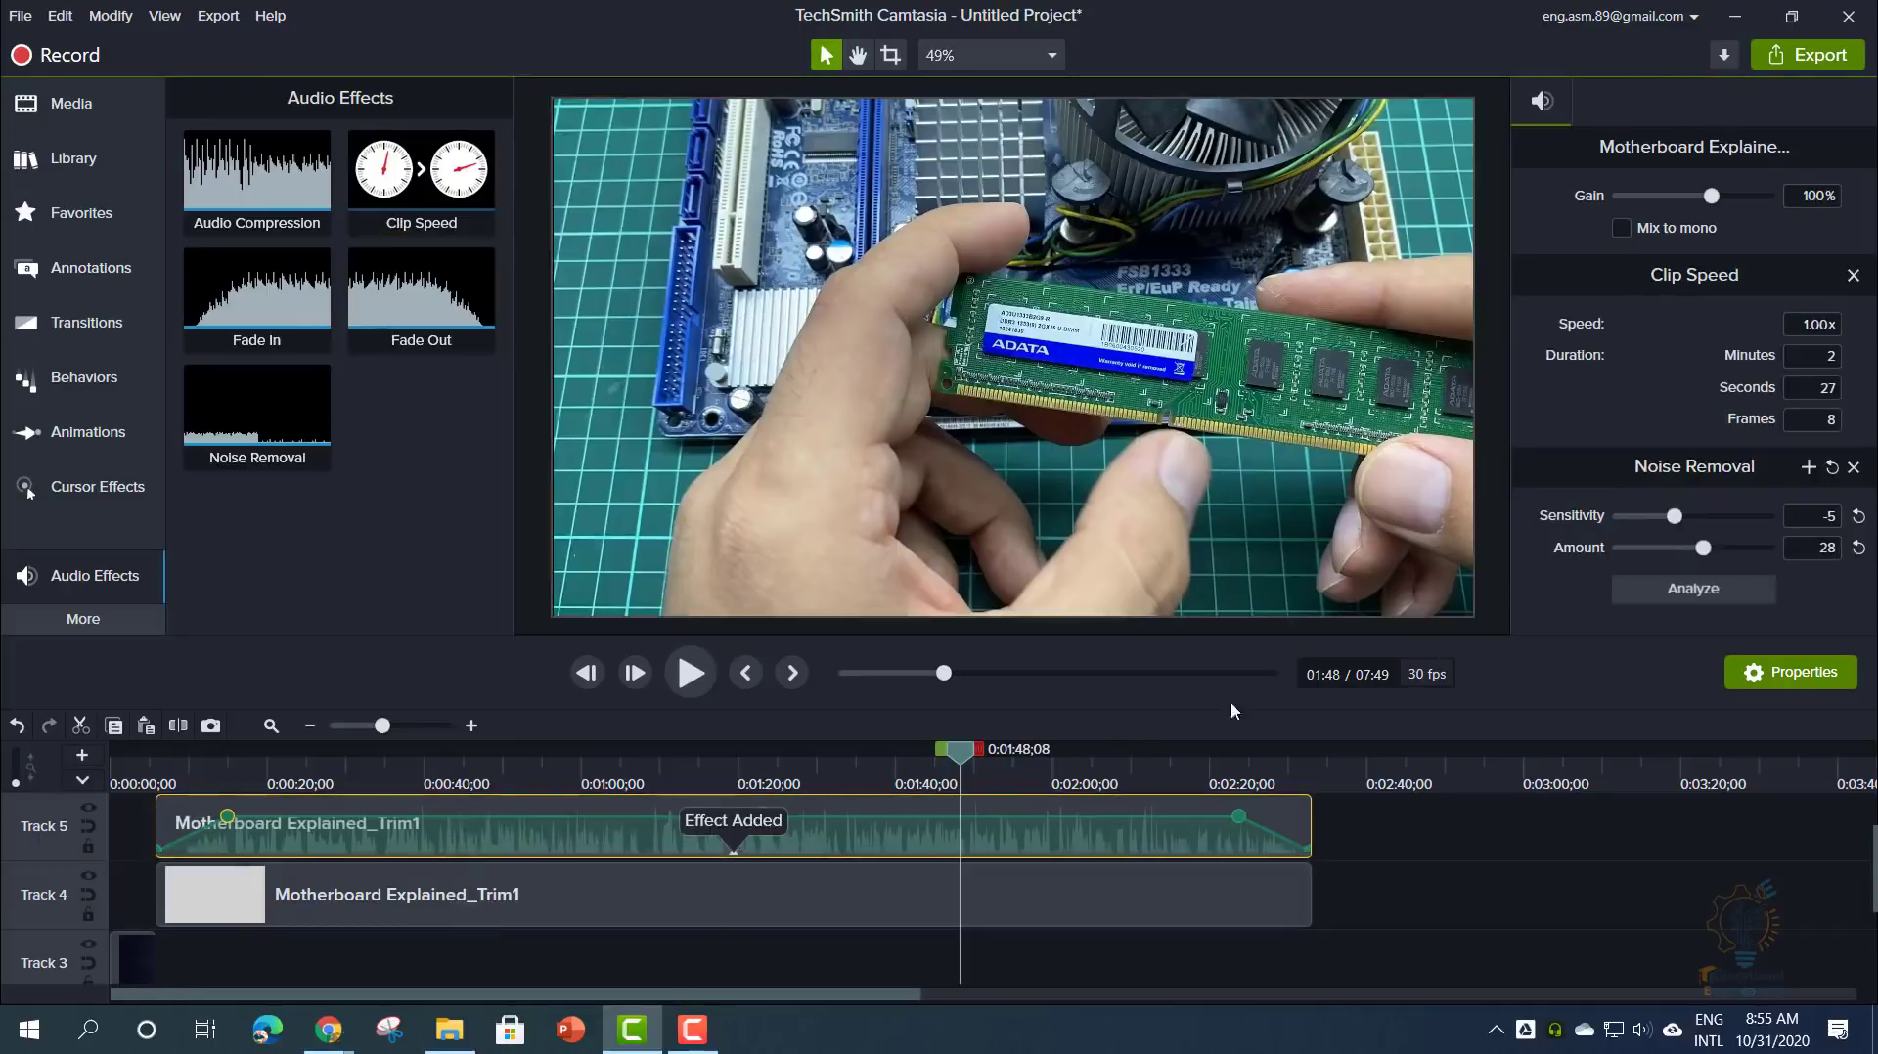
- Set the Track 5 audio's clip speed to 4.00x and move the playhead to 0:31
click(1801, 328)
text(2)
key(Return)
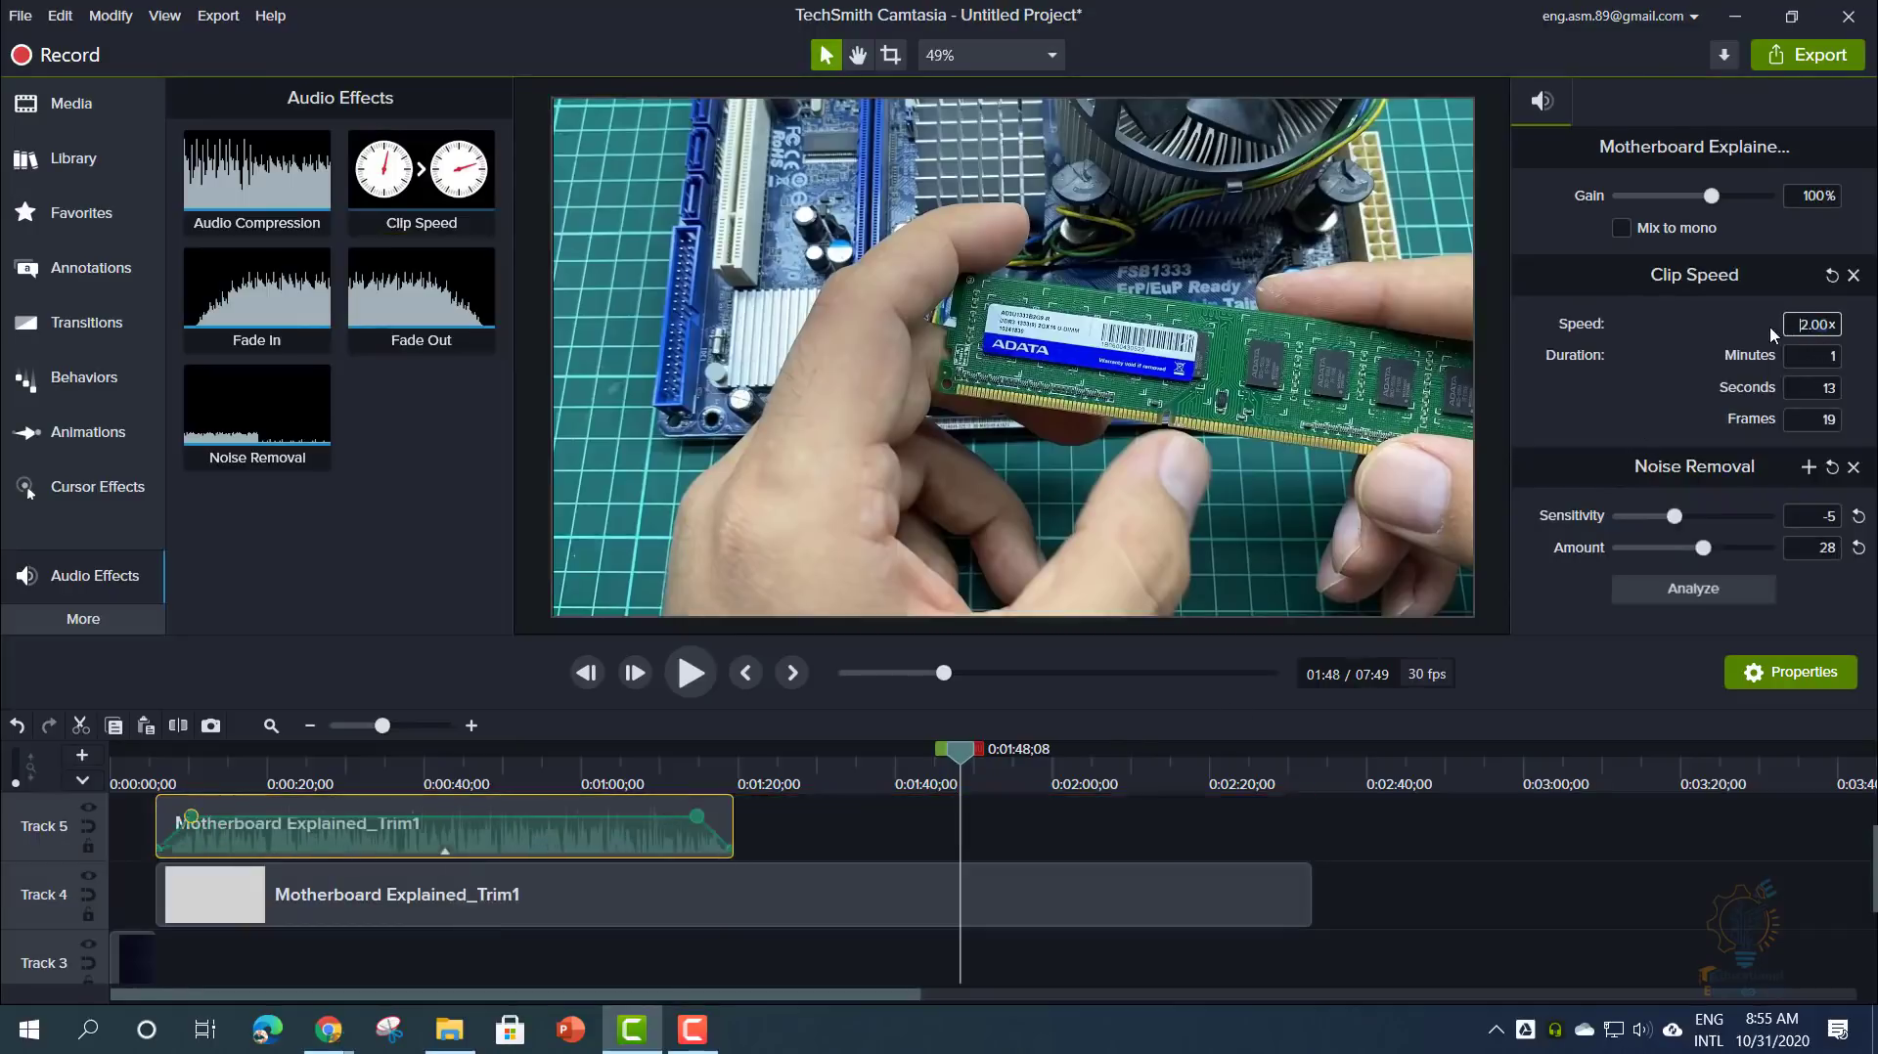
text(4)
key(Return)
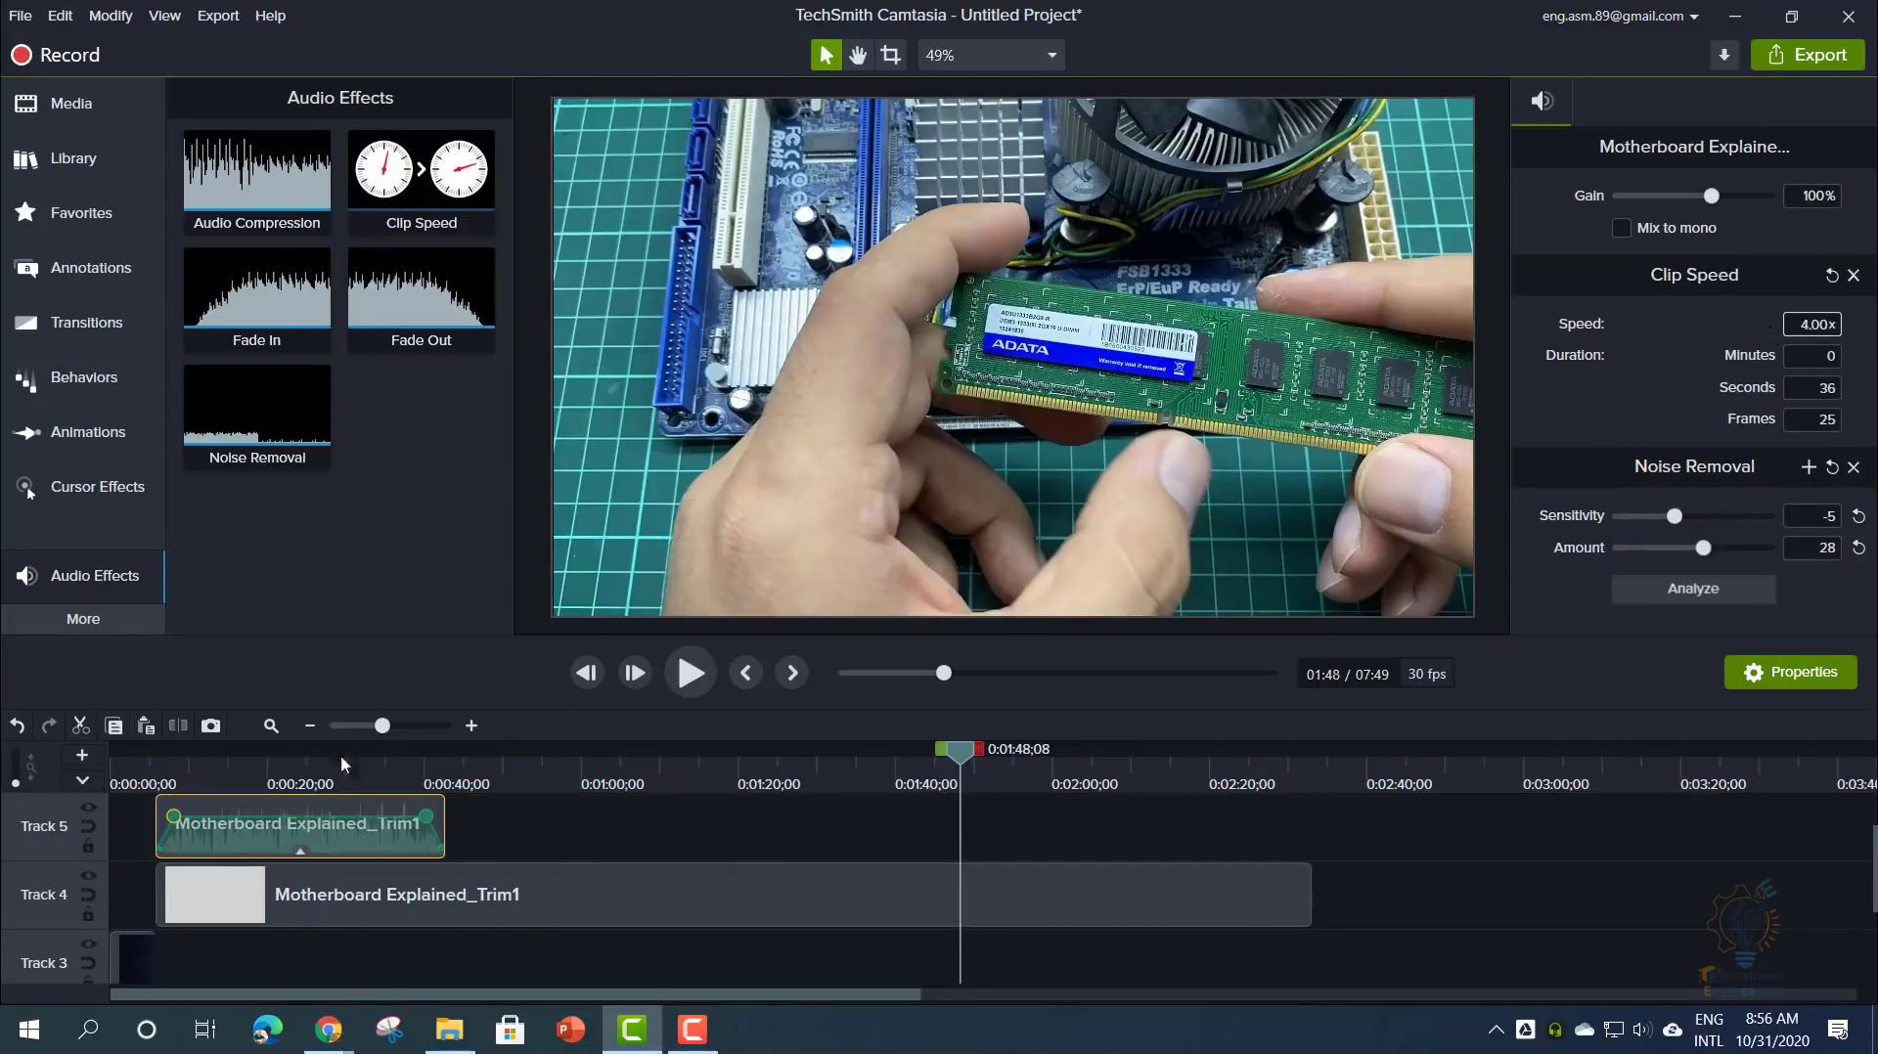
click(269, 774)
drag(269, 773, 360, 780)
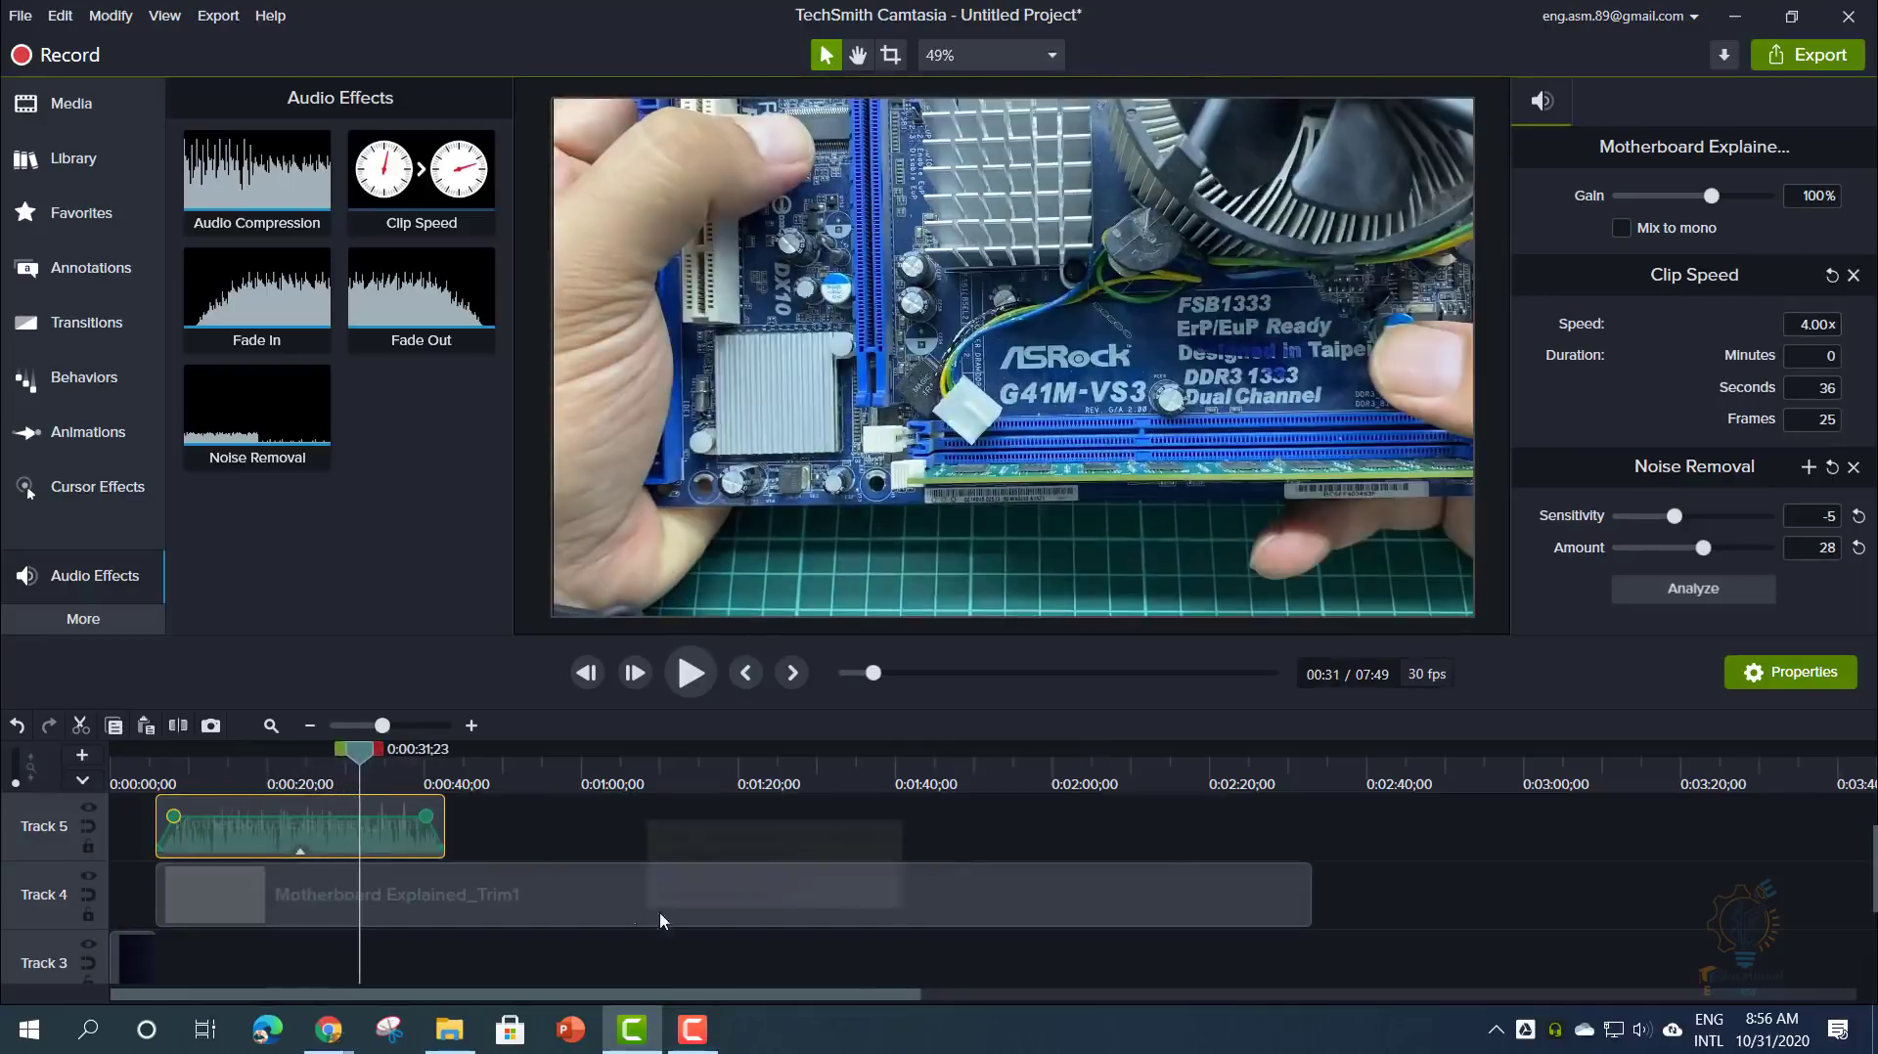
click(595, 890)
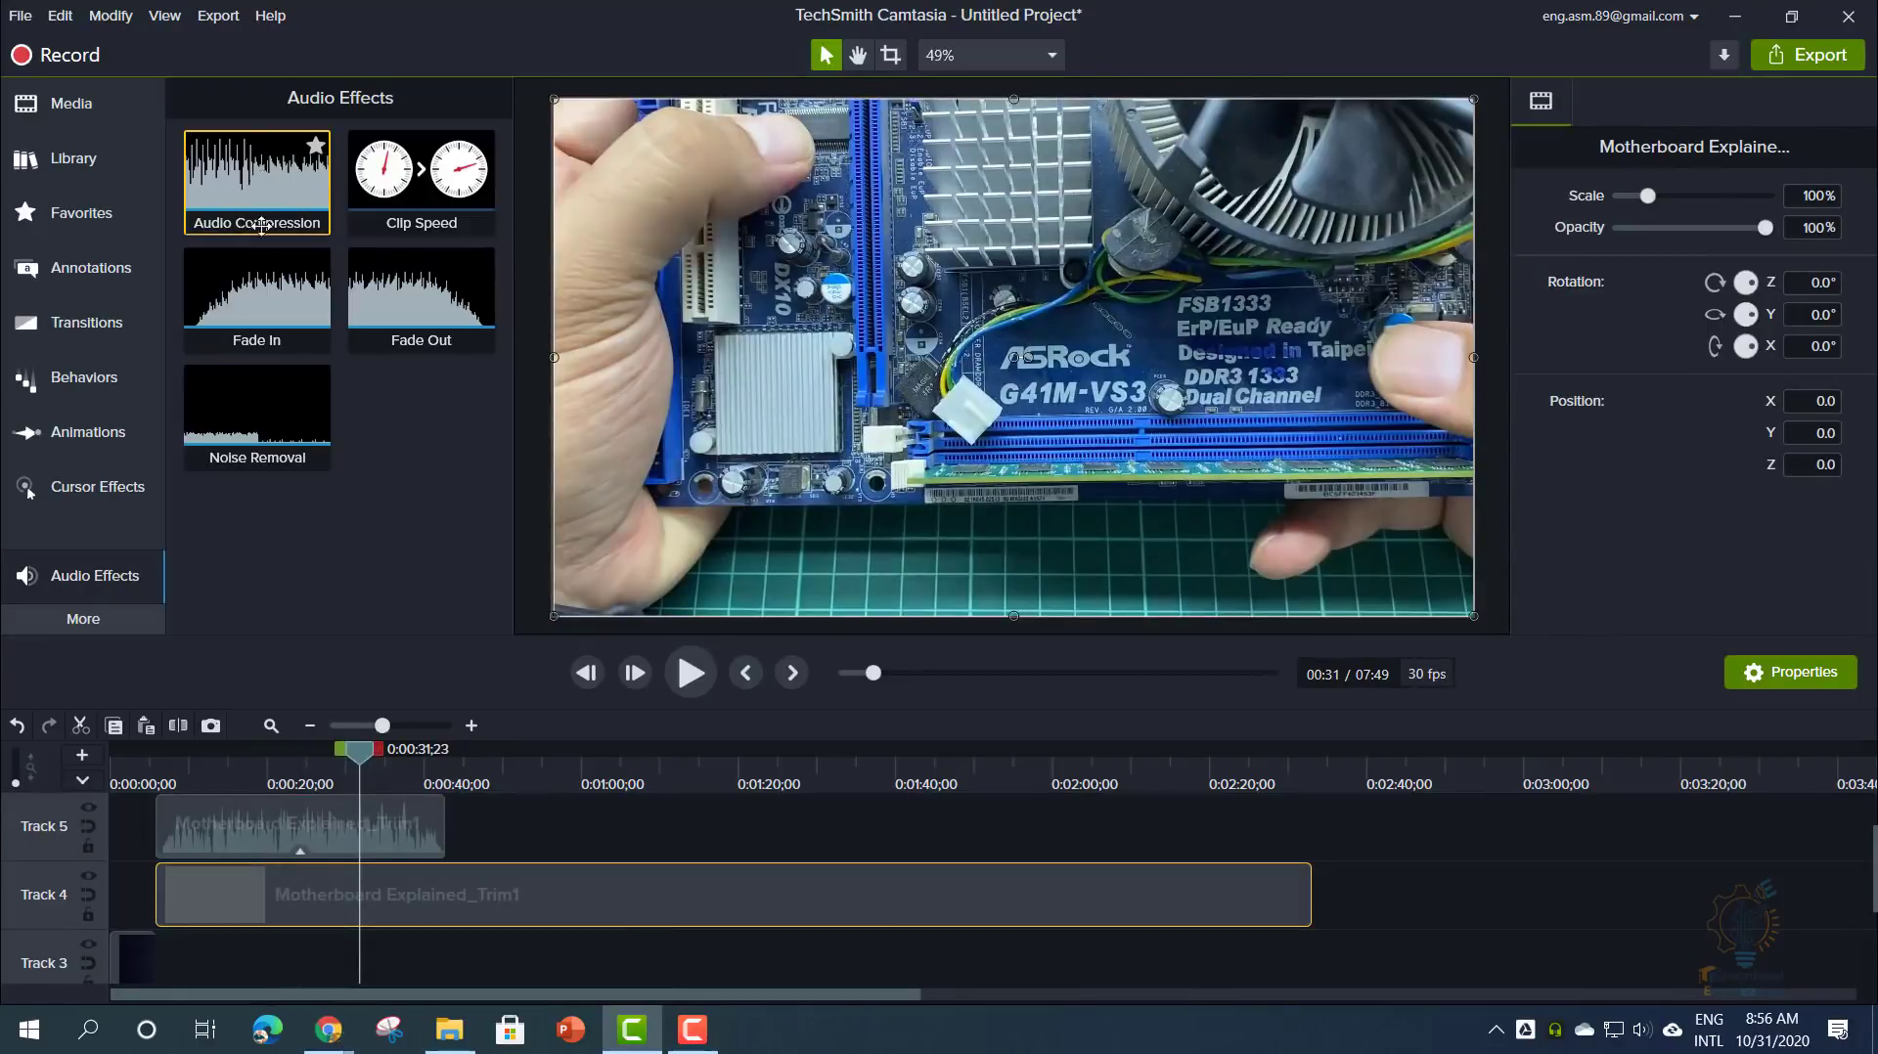
- Add Audio Compression with Medium volume variation to the Track 5 audio
drag(261, 226, 384, 822)
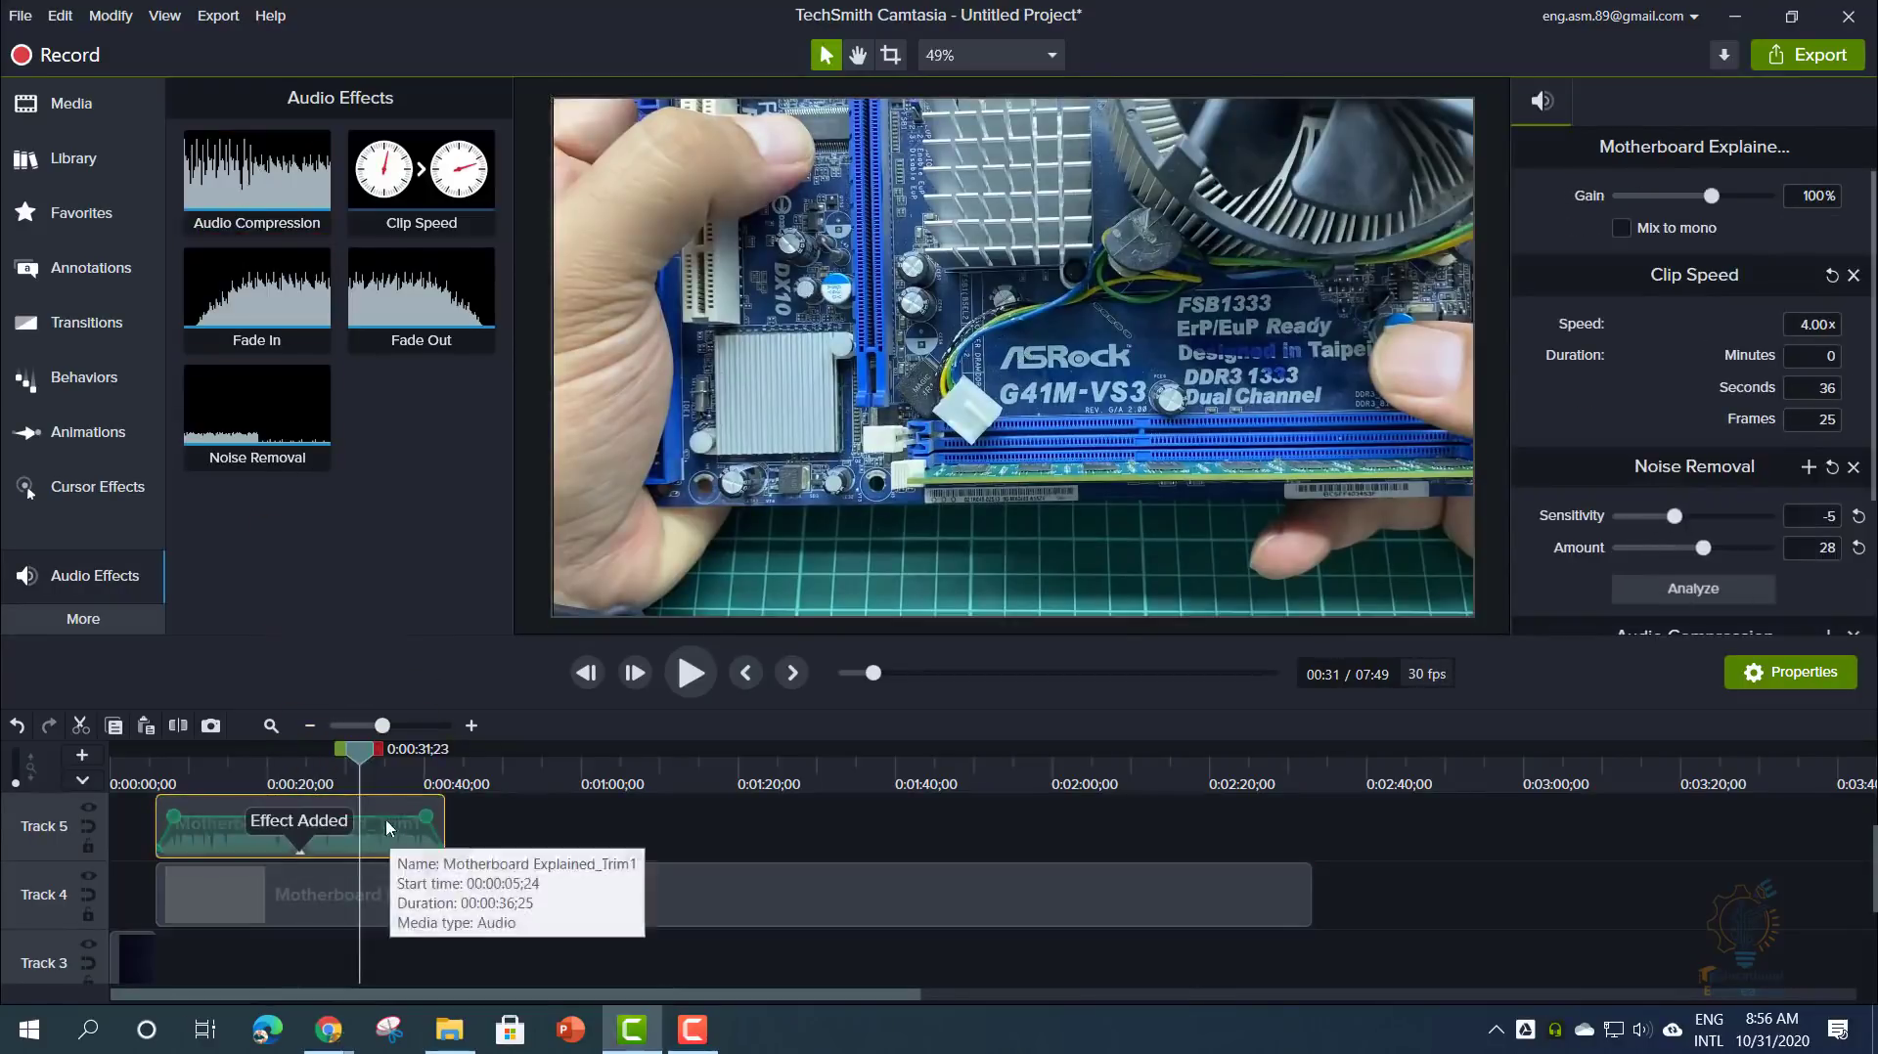
ctrl+scroll(376, 824, up, 3)
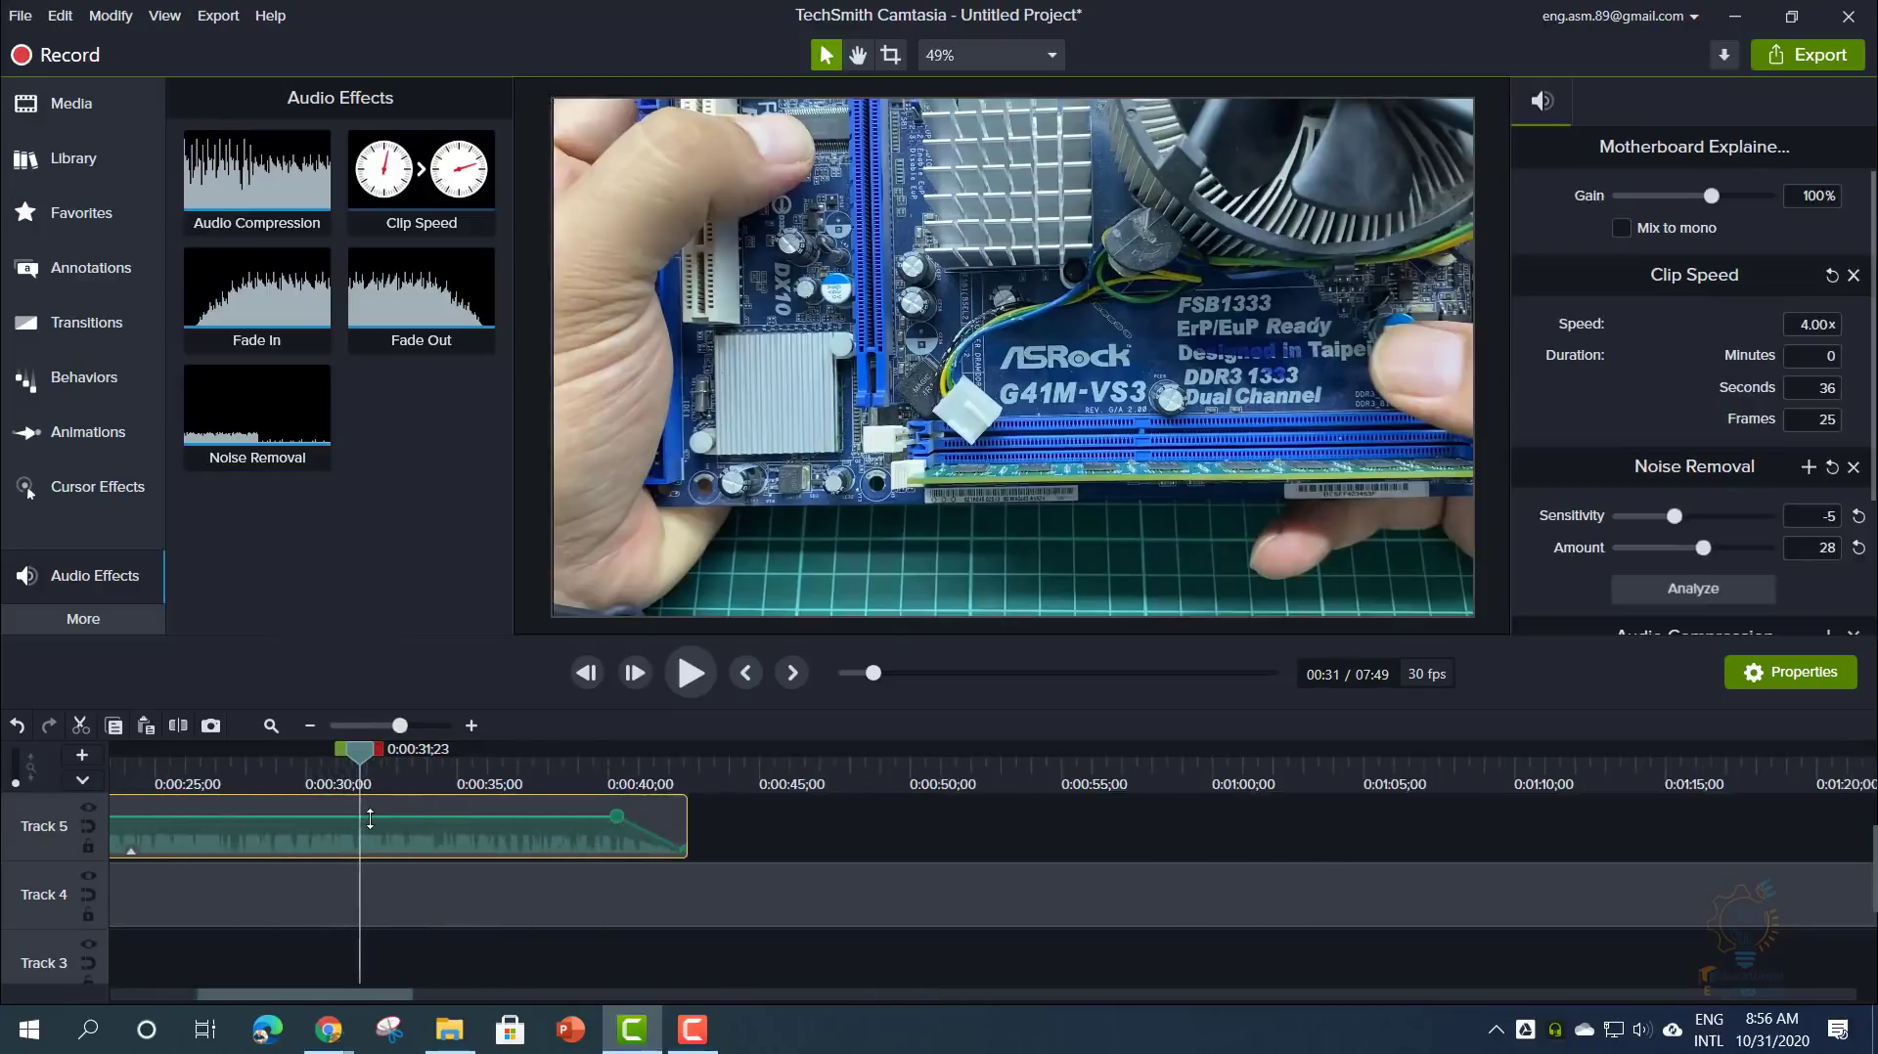
scroll(369, 819, up, 1)
drag(272, 996, 176, 1011)
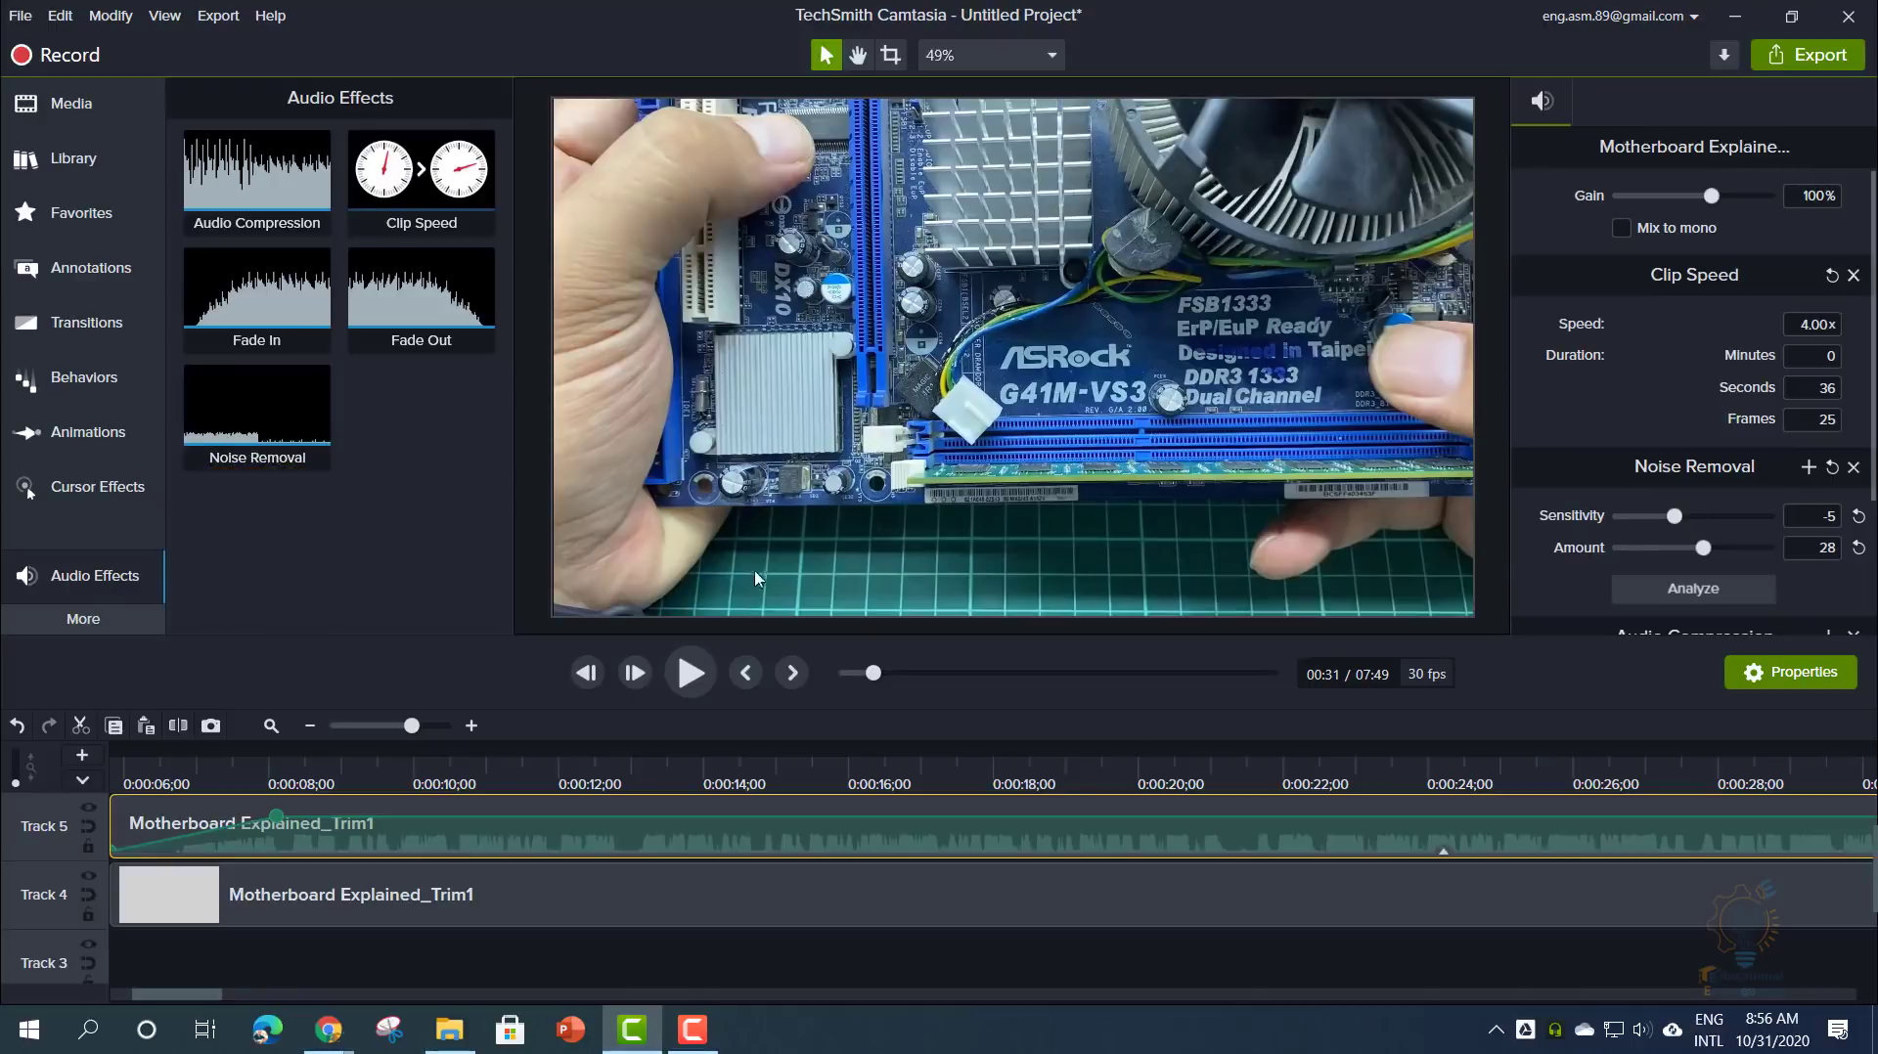
- Analyze the audio for noise and raise Noise Removal sensitivity to 2
click(1683, 597)
drag(1680, 519, 1707, 520)
scroll(1646, 549, down, 1)
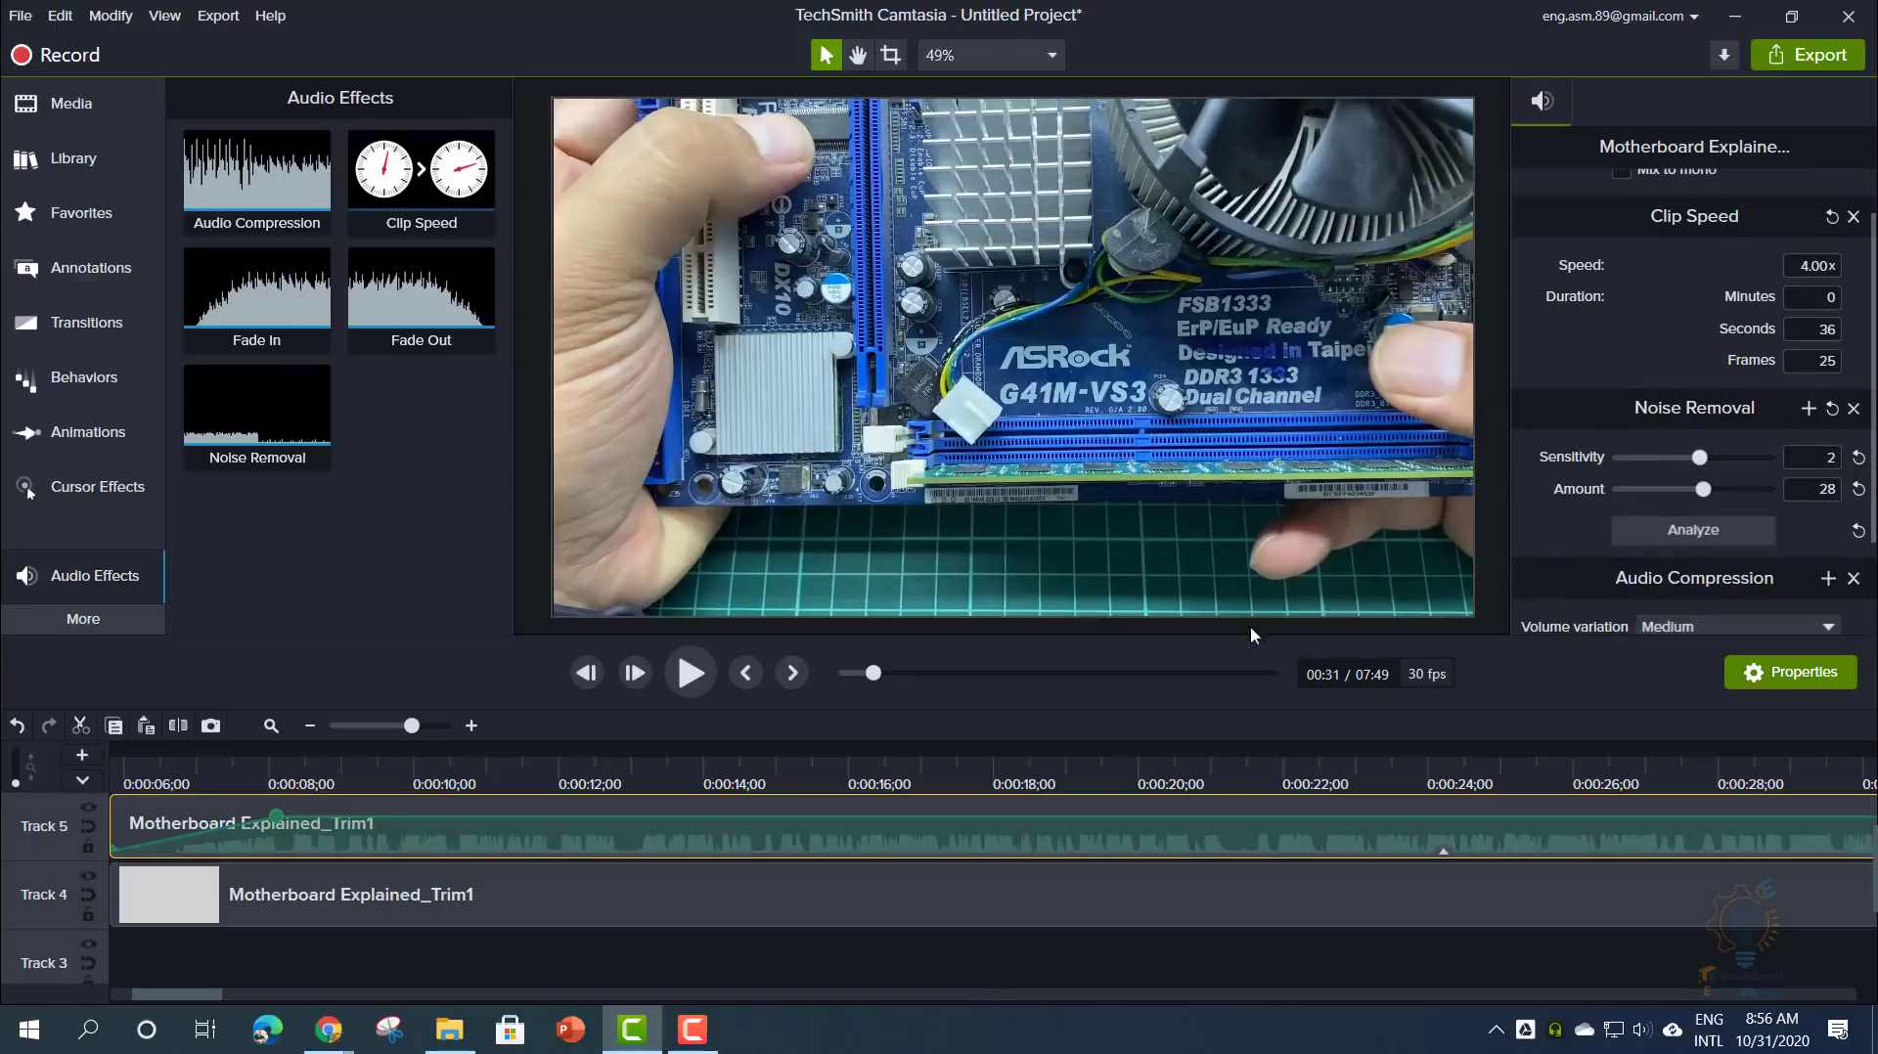
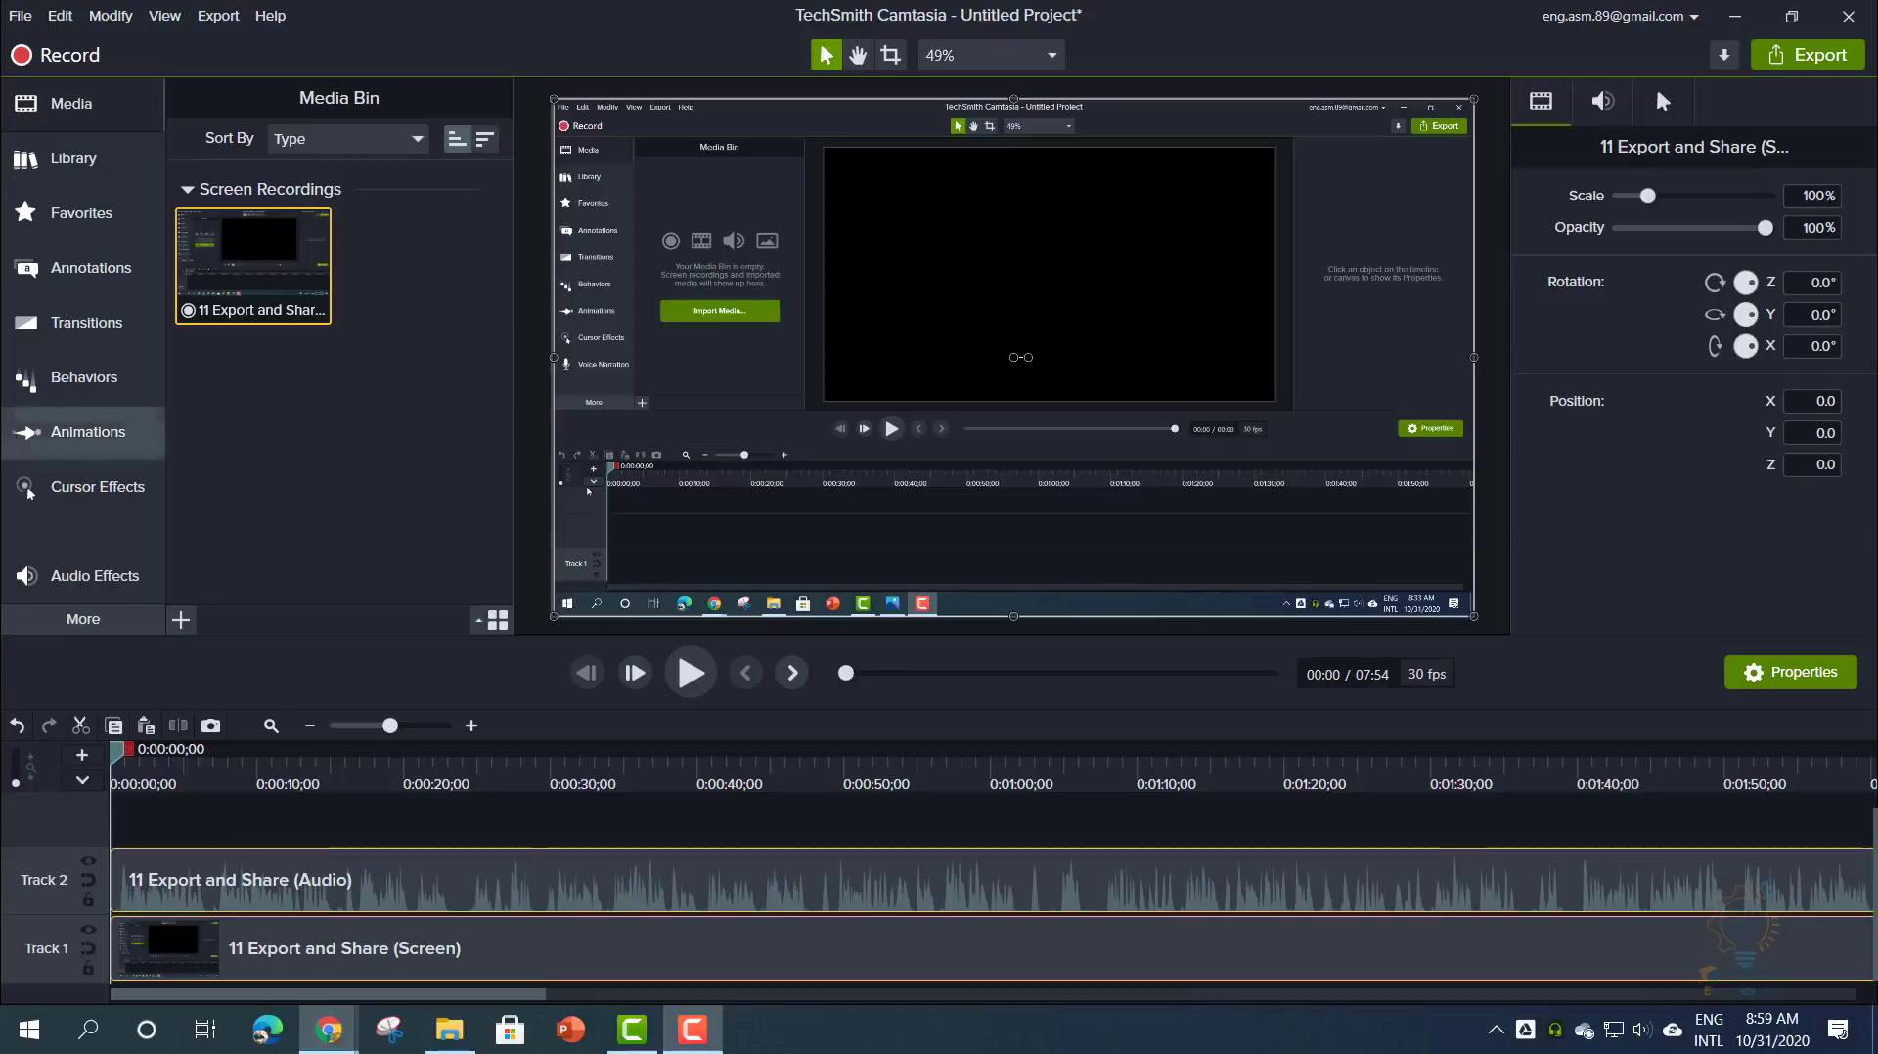
- Drop the Scale Up animation preset onto the '11 Export and Share' clip on Track 1 and preview the zoom
click(34, 432)
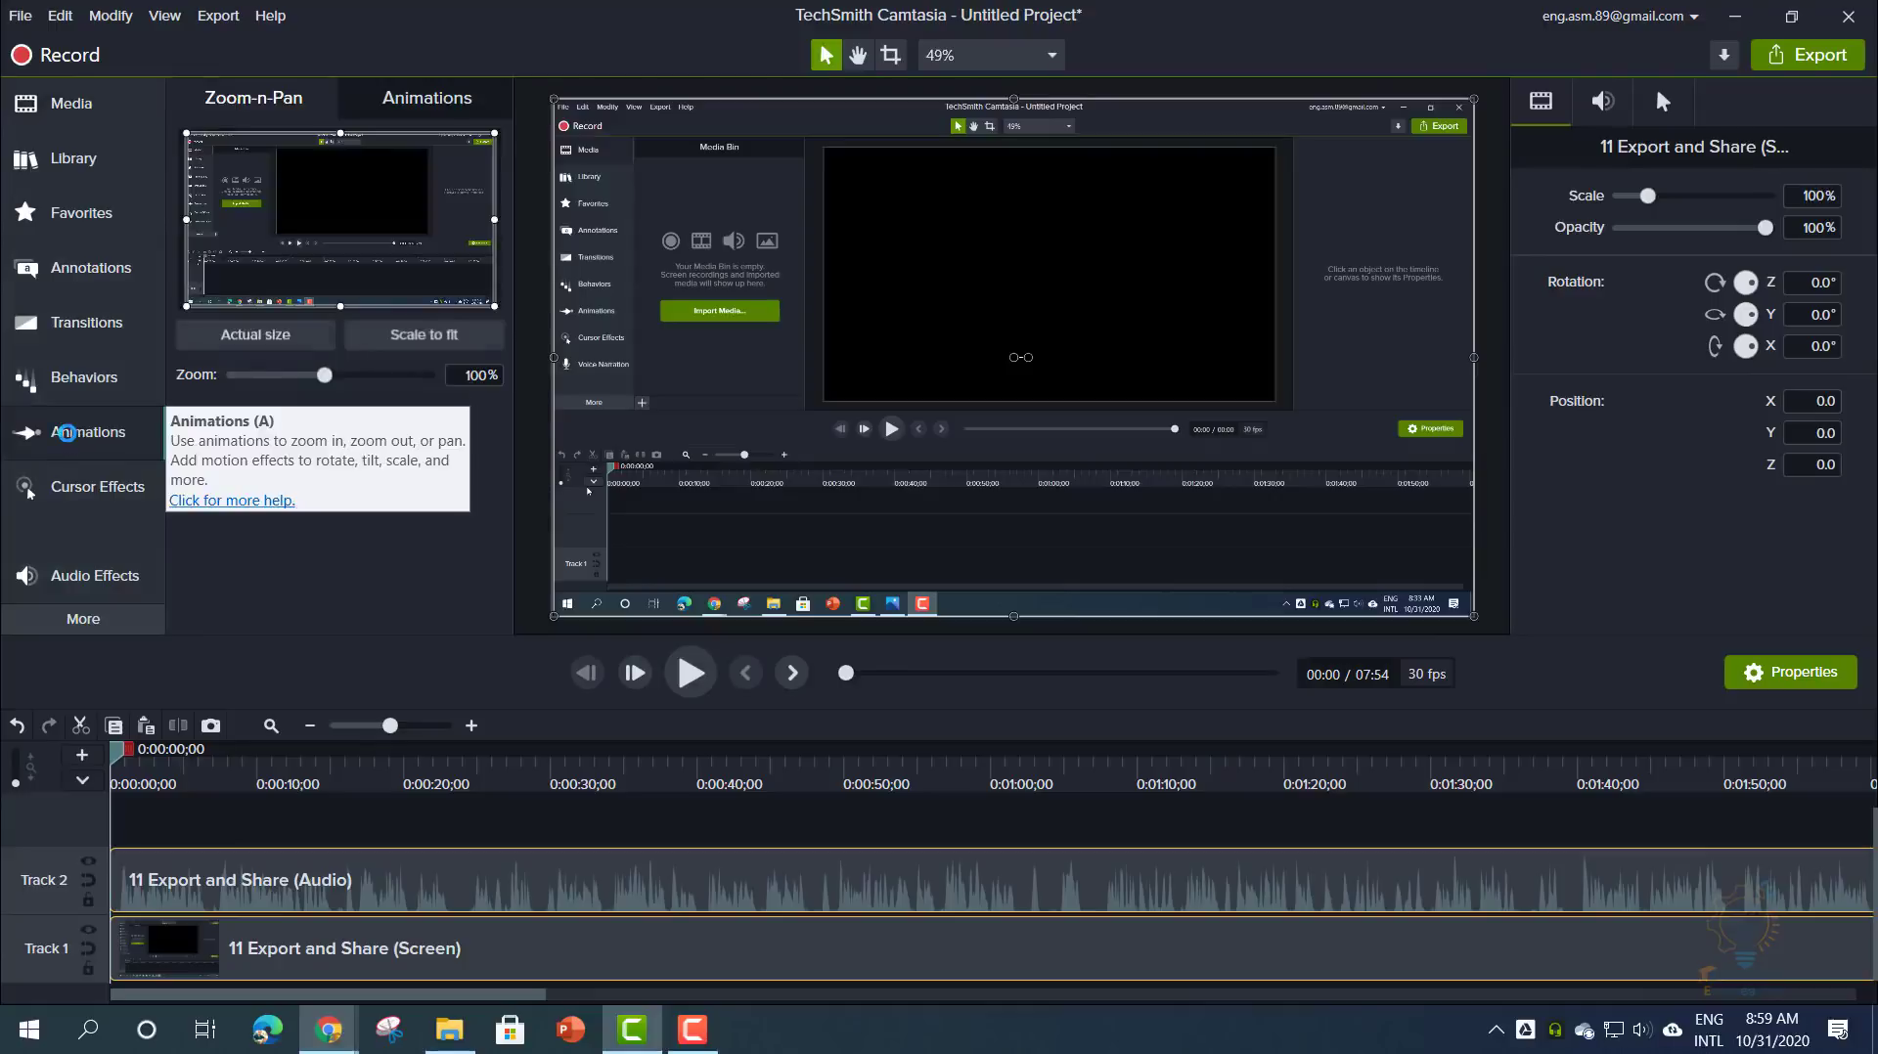
click(412, 101)
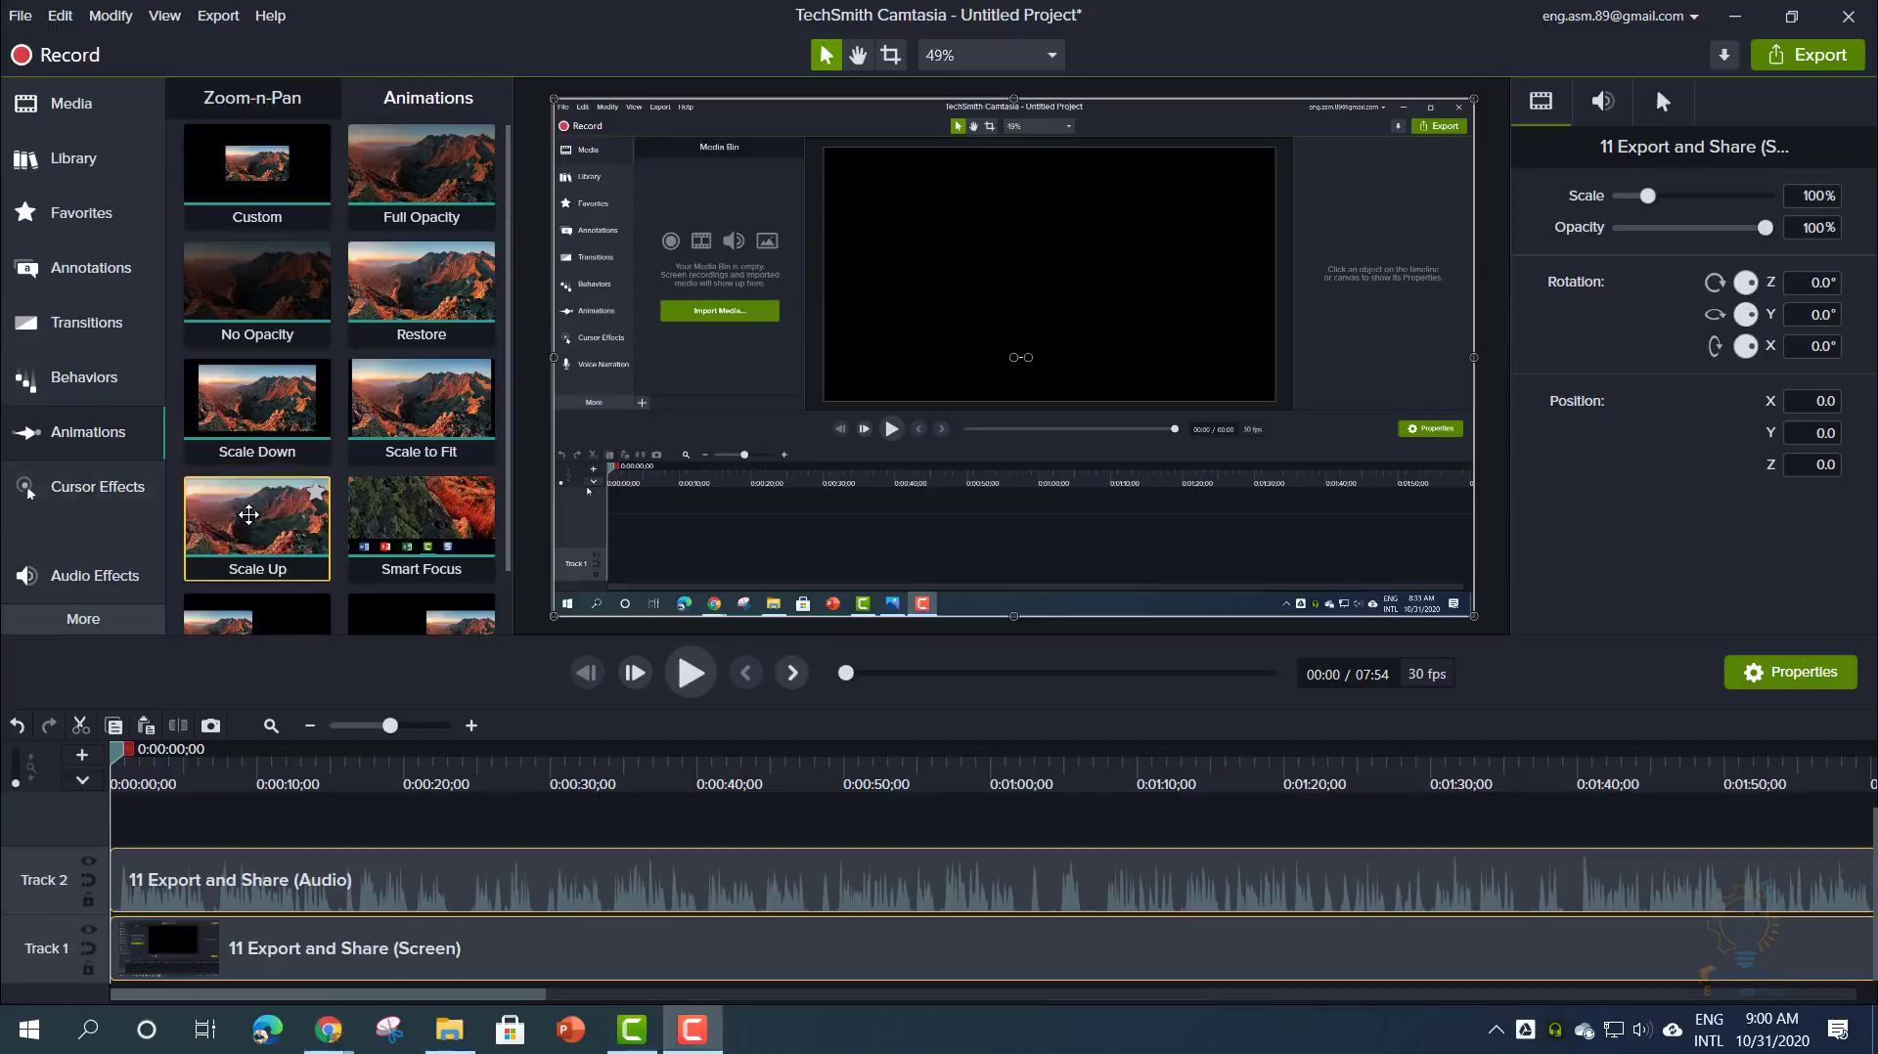
mouse_move(250, 520)
mouse_down()
mouse_move(362, 798)
mouse_move(320, 953)
mouse_move(190, 948)
mouse_move(223, 948)
mouse_up()
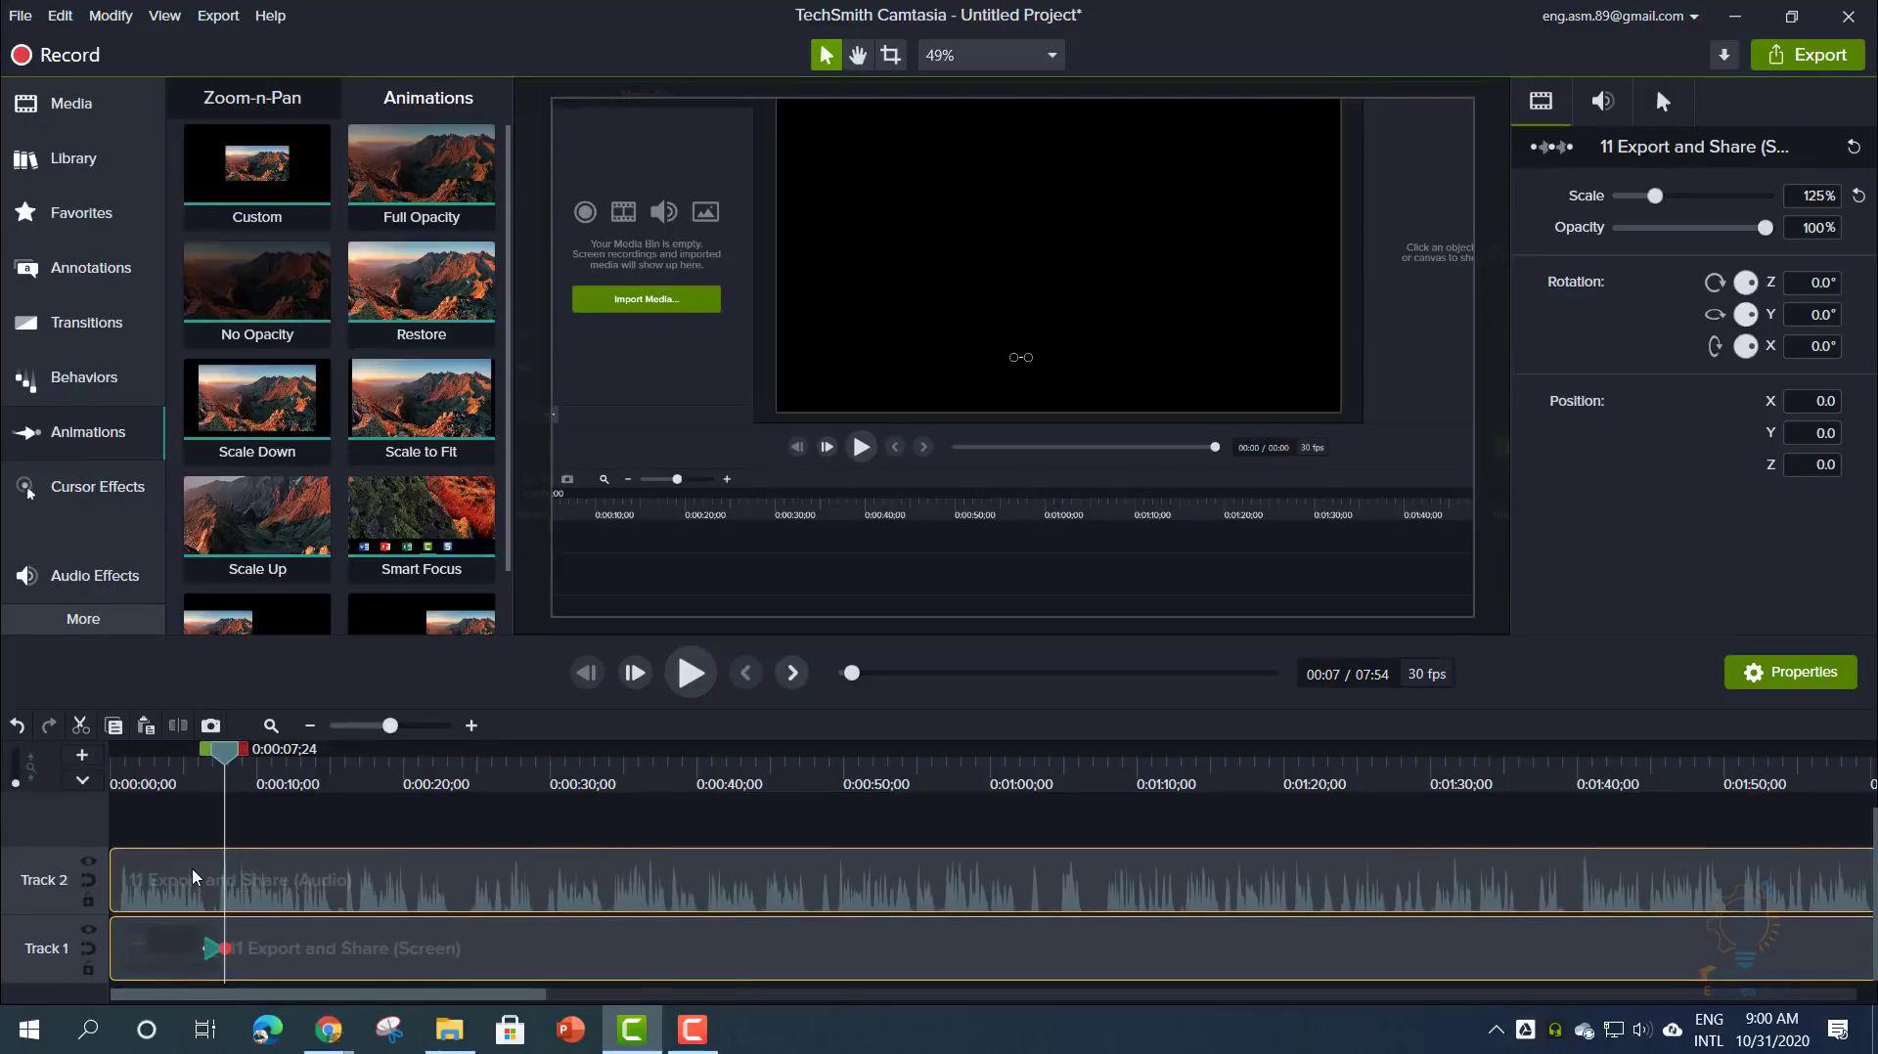
mouse_move(226, 759)
mouse_down()
mouse_move(189, 759)
mouse_move(234, 761)
mouse_move(208, 761)
mouse_up()
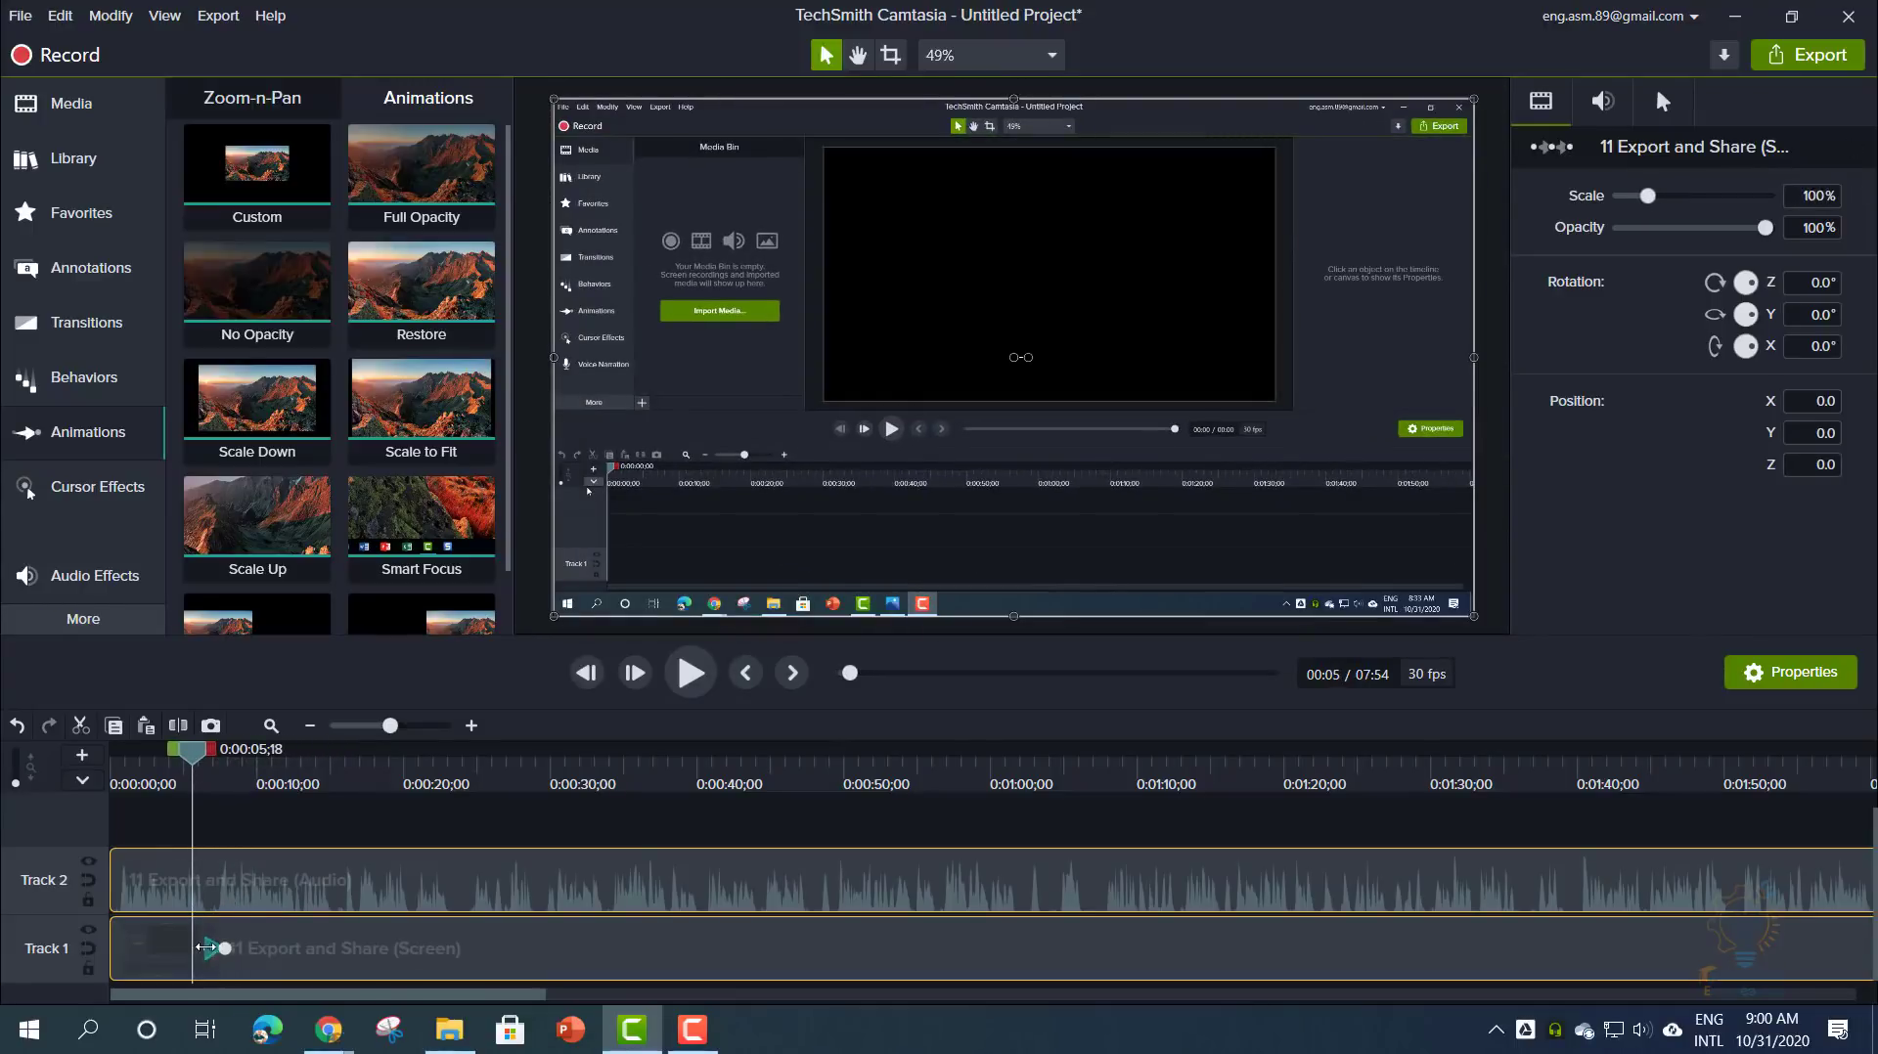
click(210, 950)
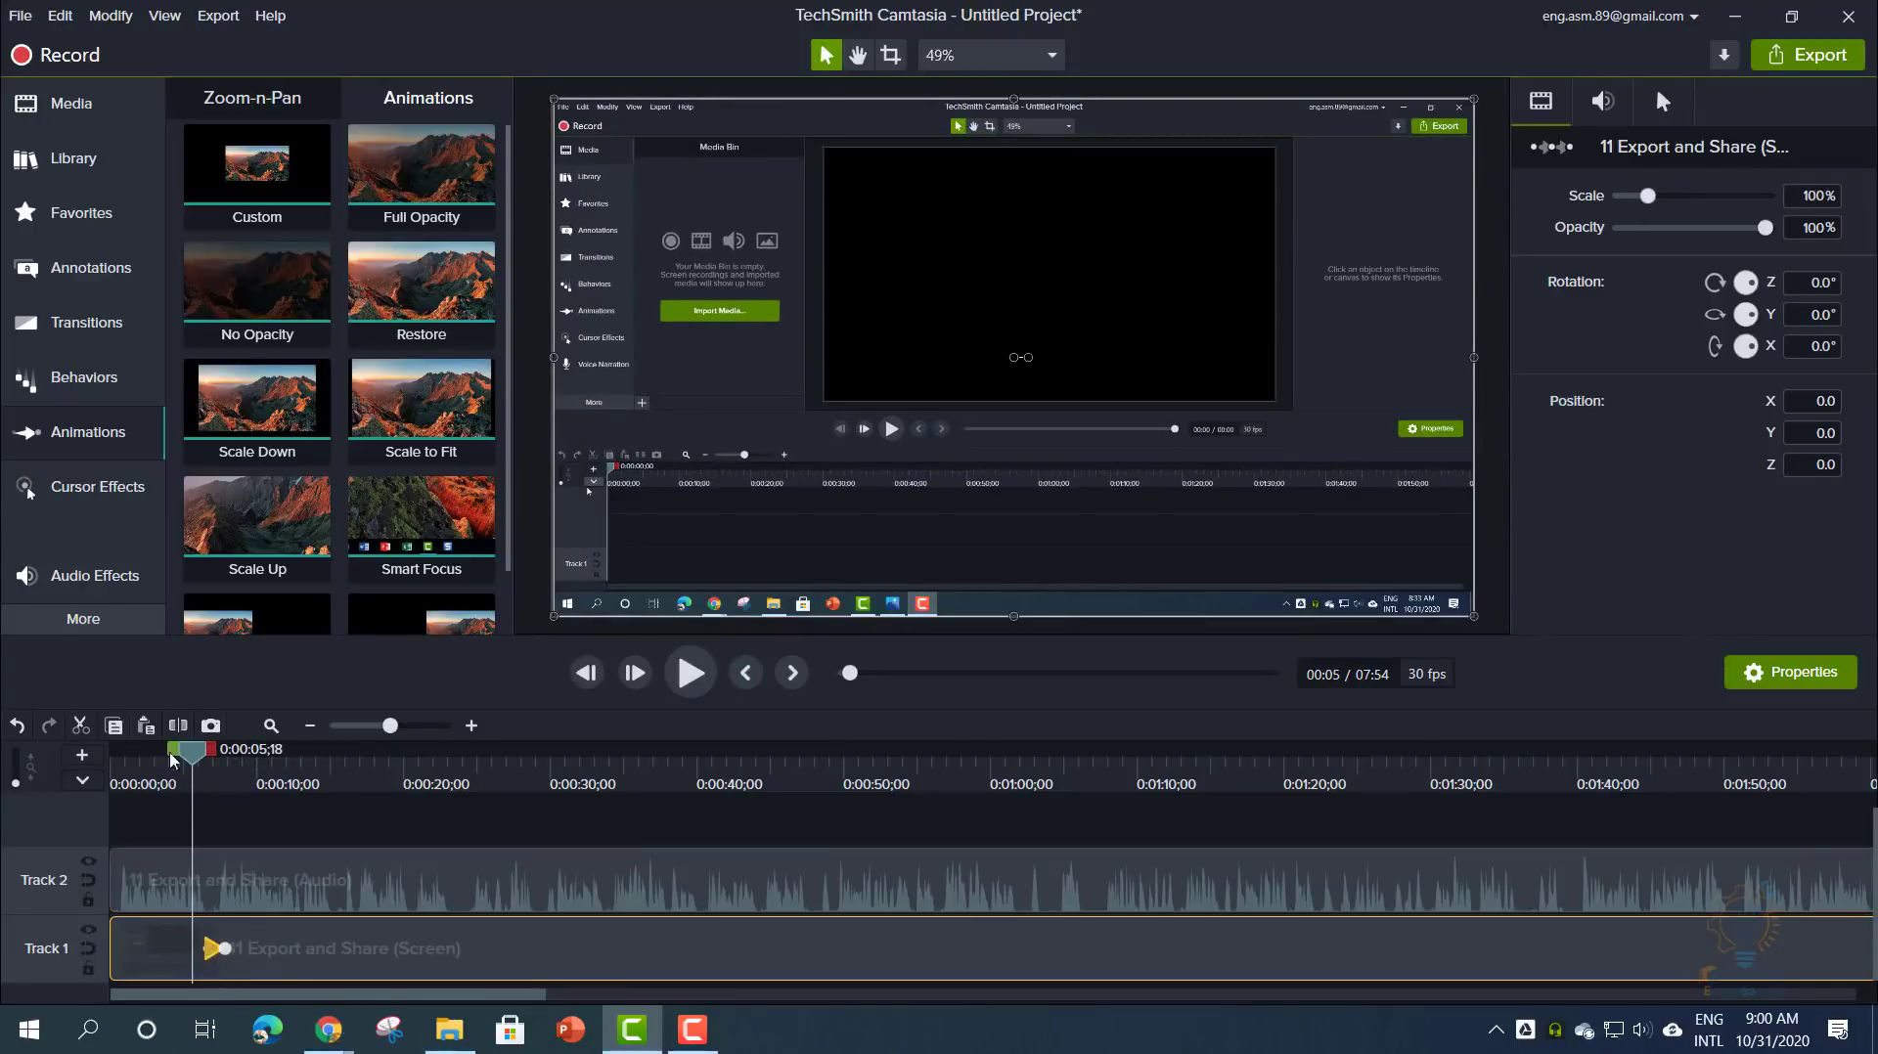
drag(194, 759, 490, 795)
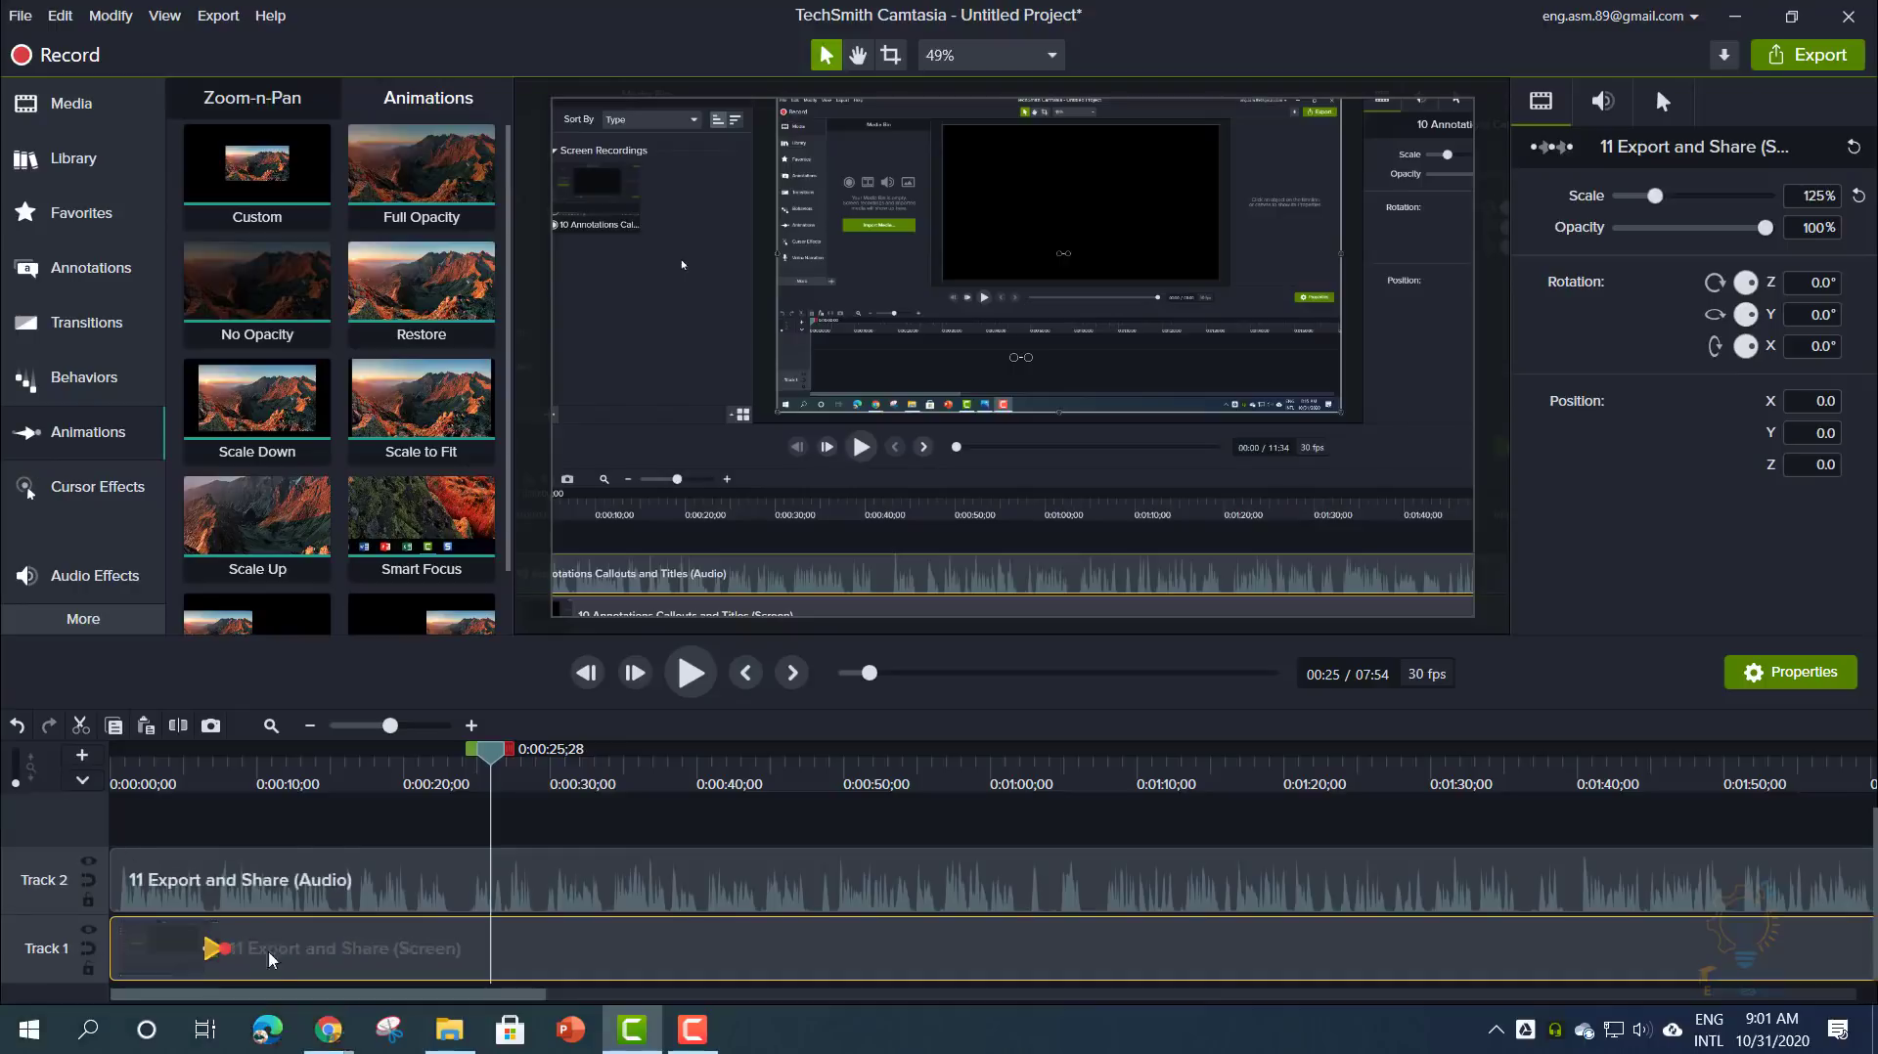
- At the animation's end, enlarge the recording to about 180.7% and shift it toward the upper right
click(221, 778)
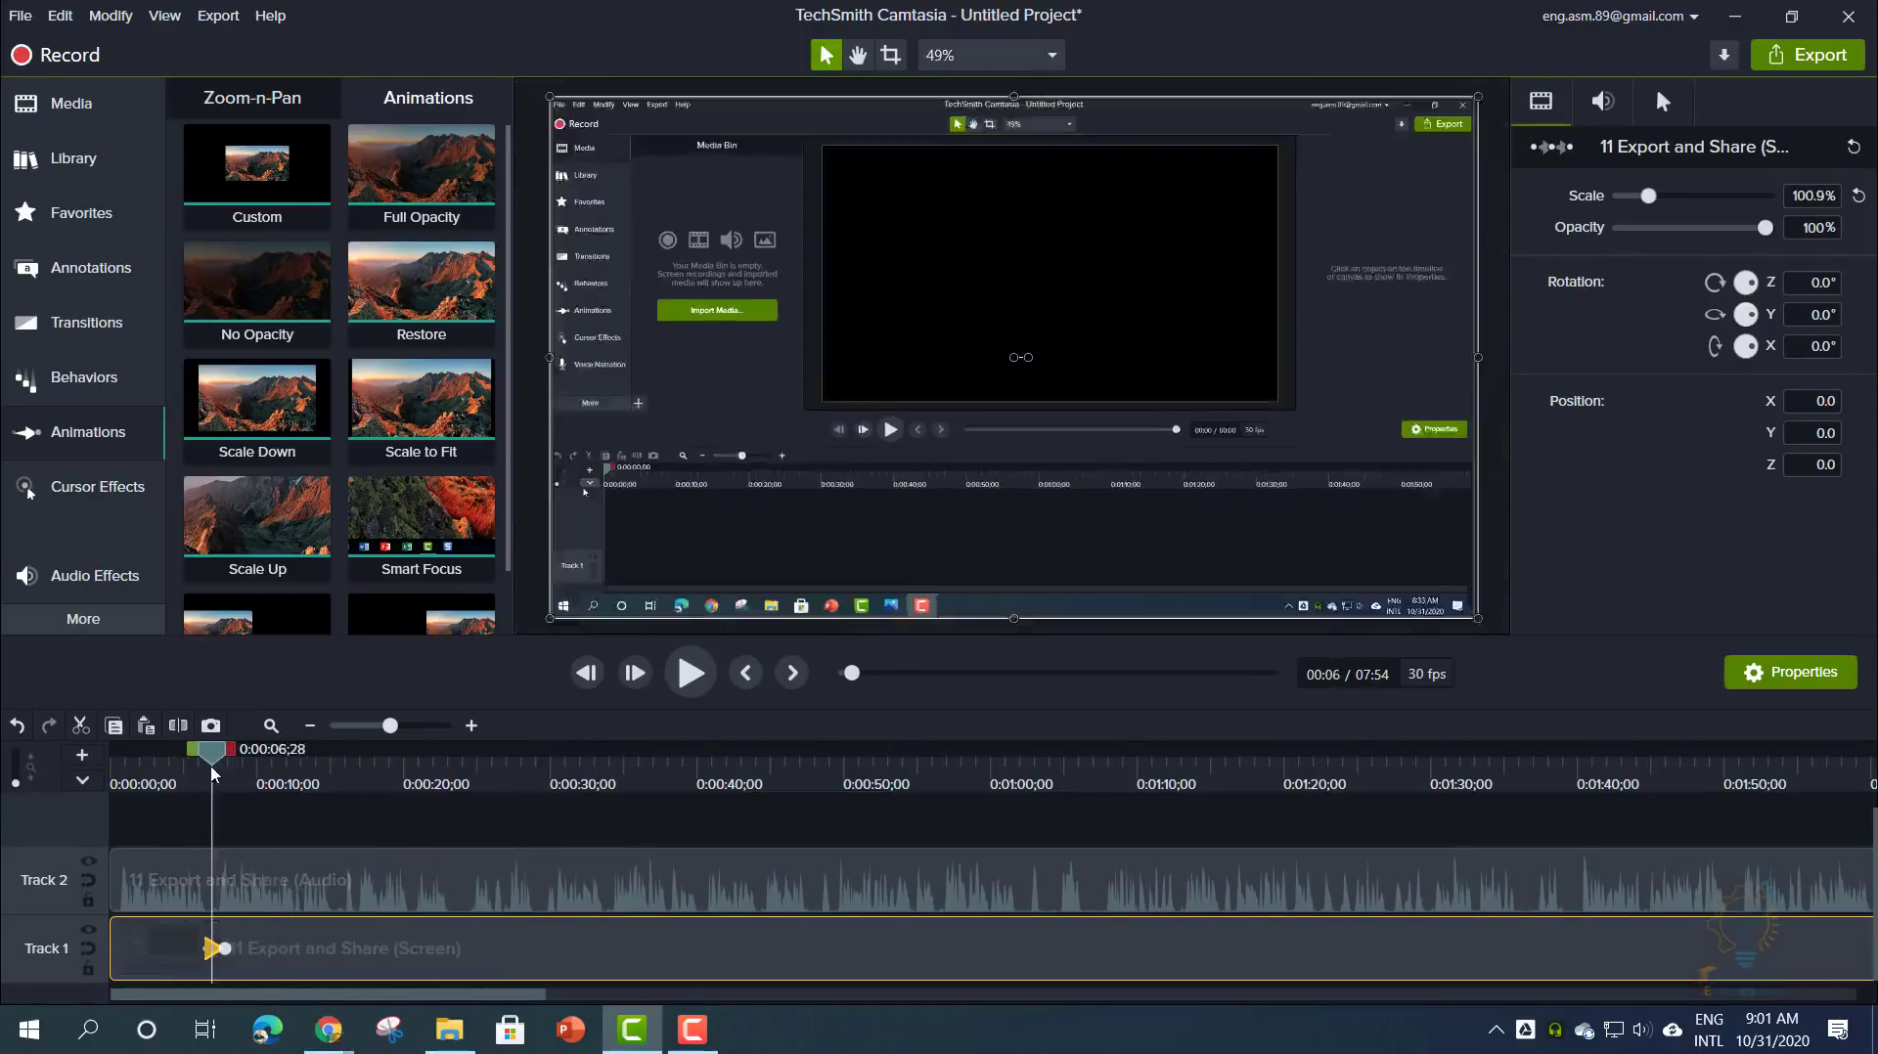
click(224, 946)
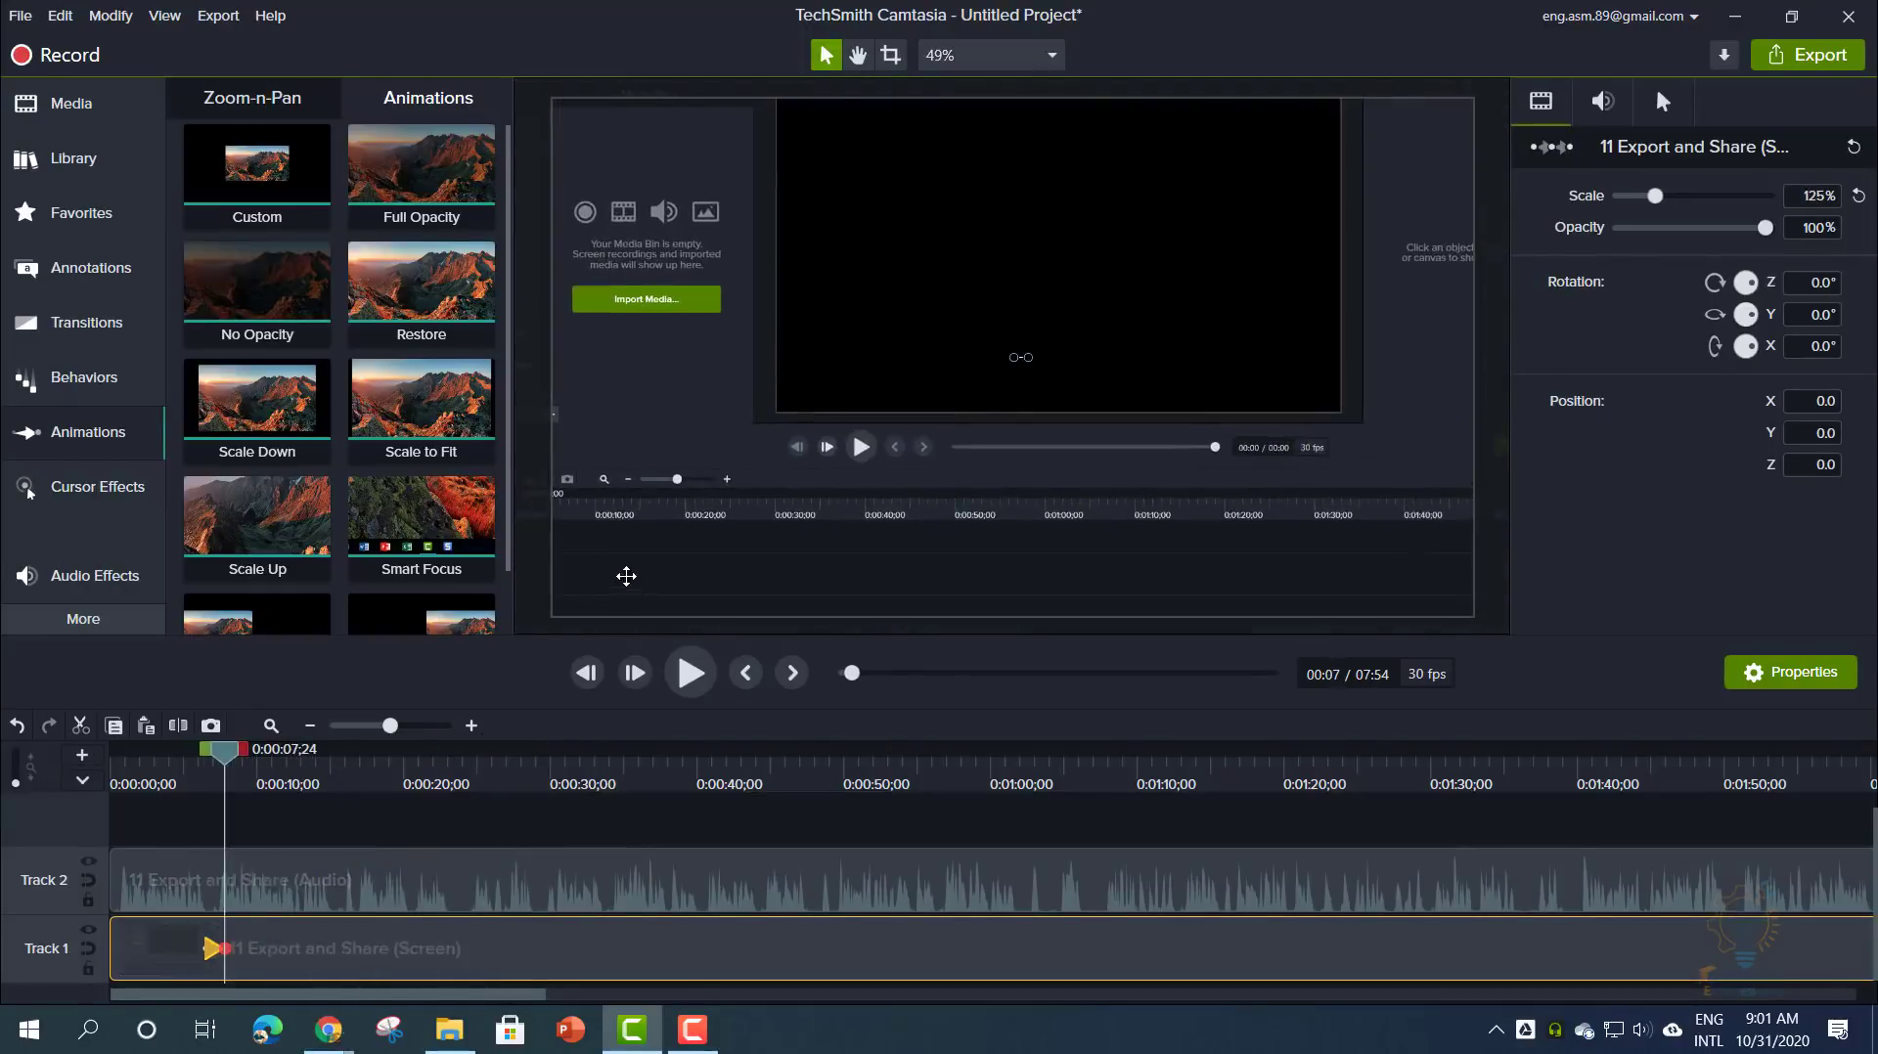
drag(626, 576, 817, 468)
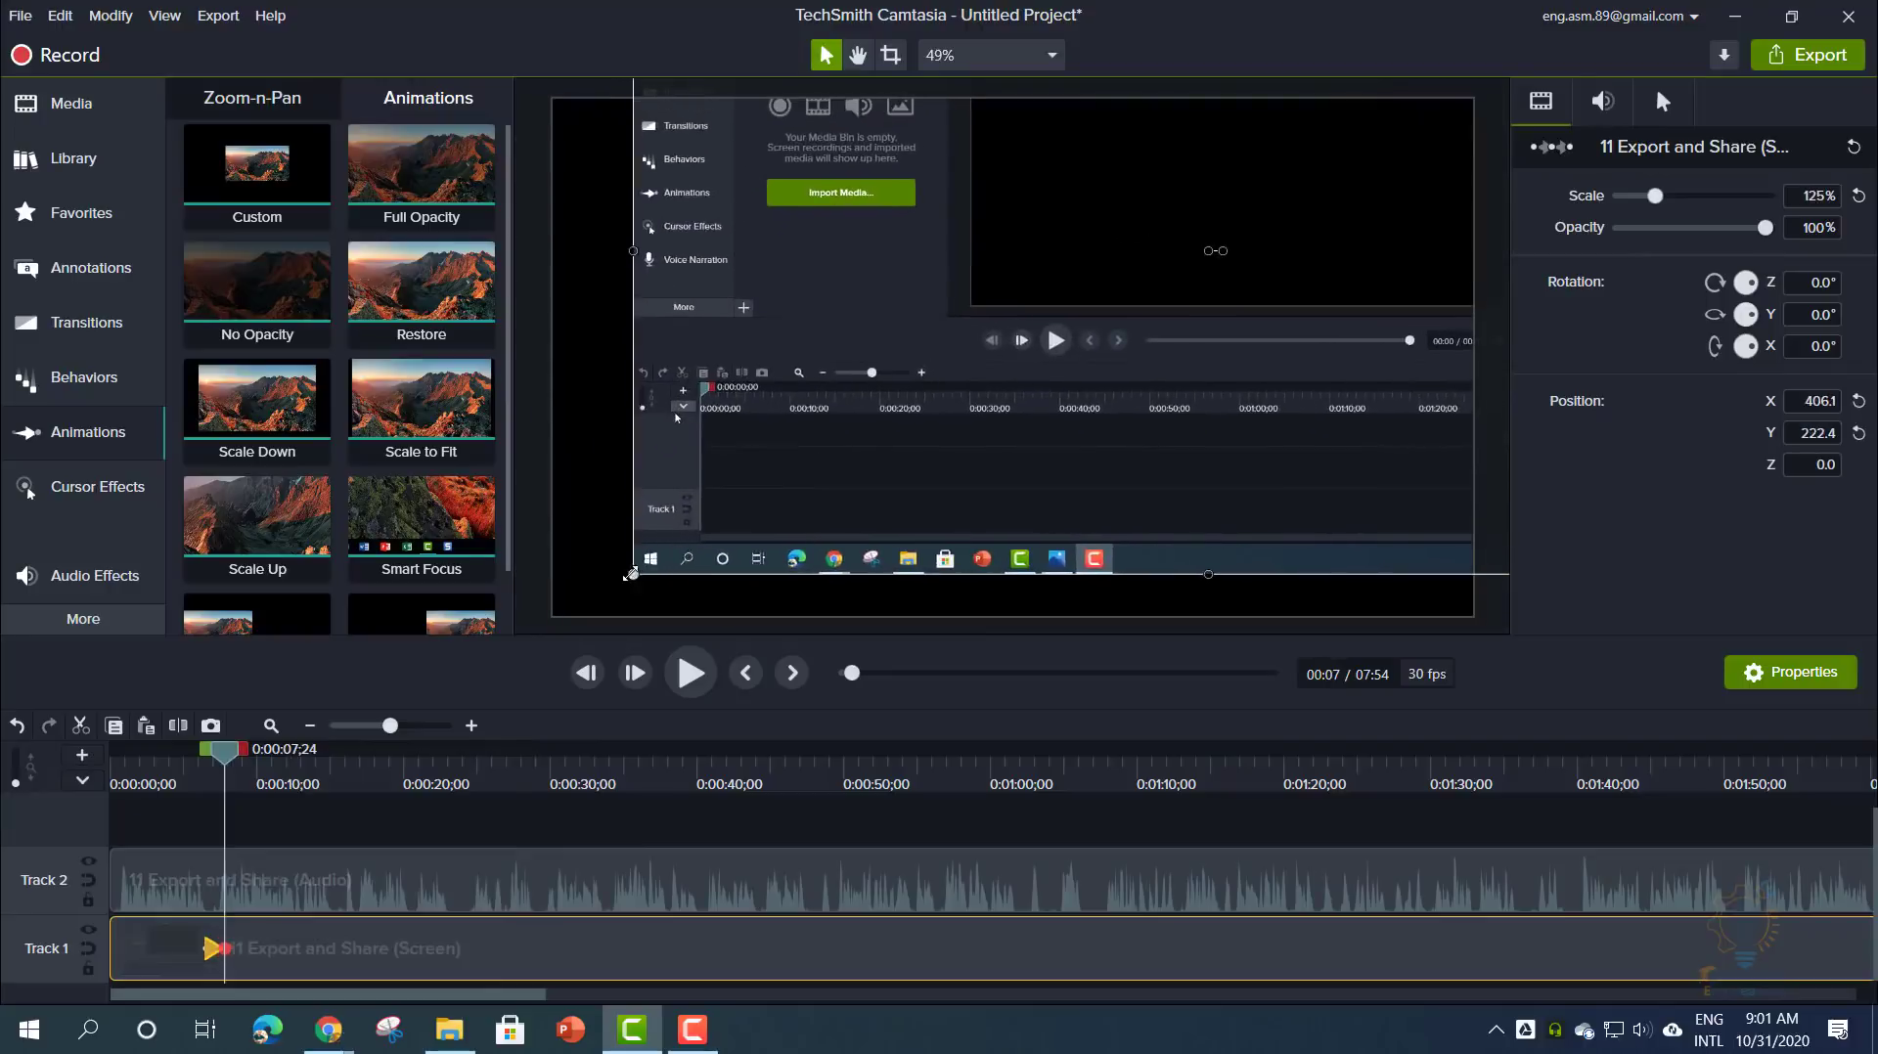
drag(630, 574, 491, 675)
drag(690, 555, 900, 387)
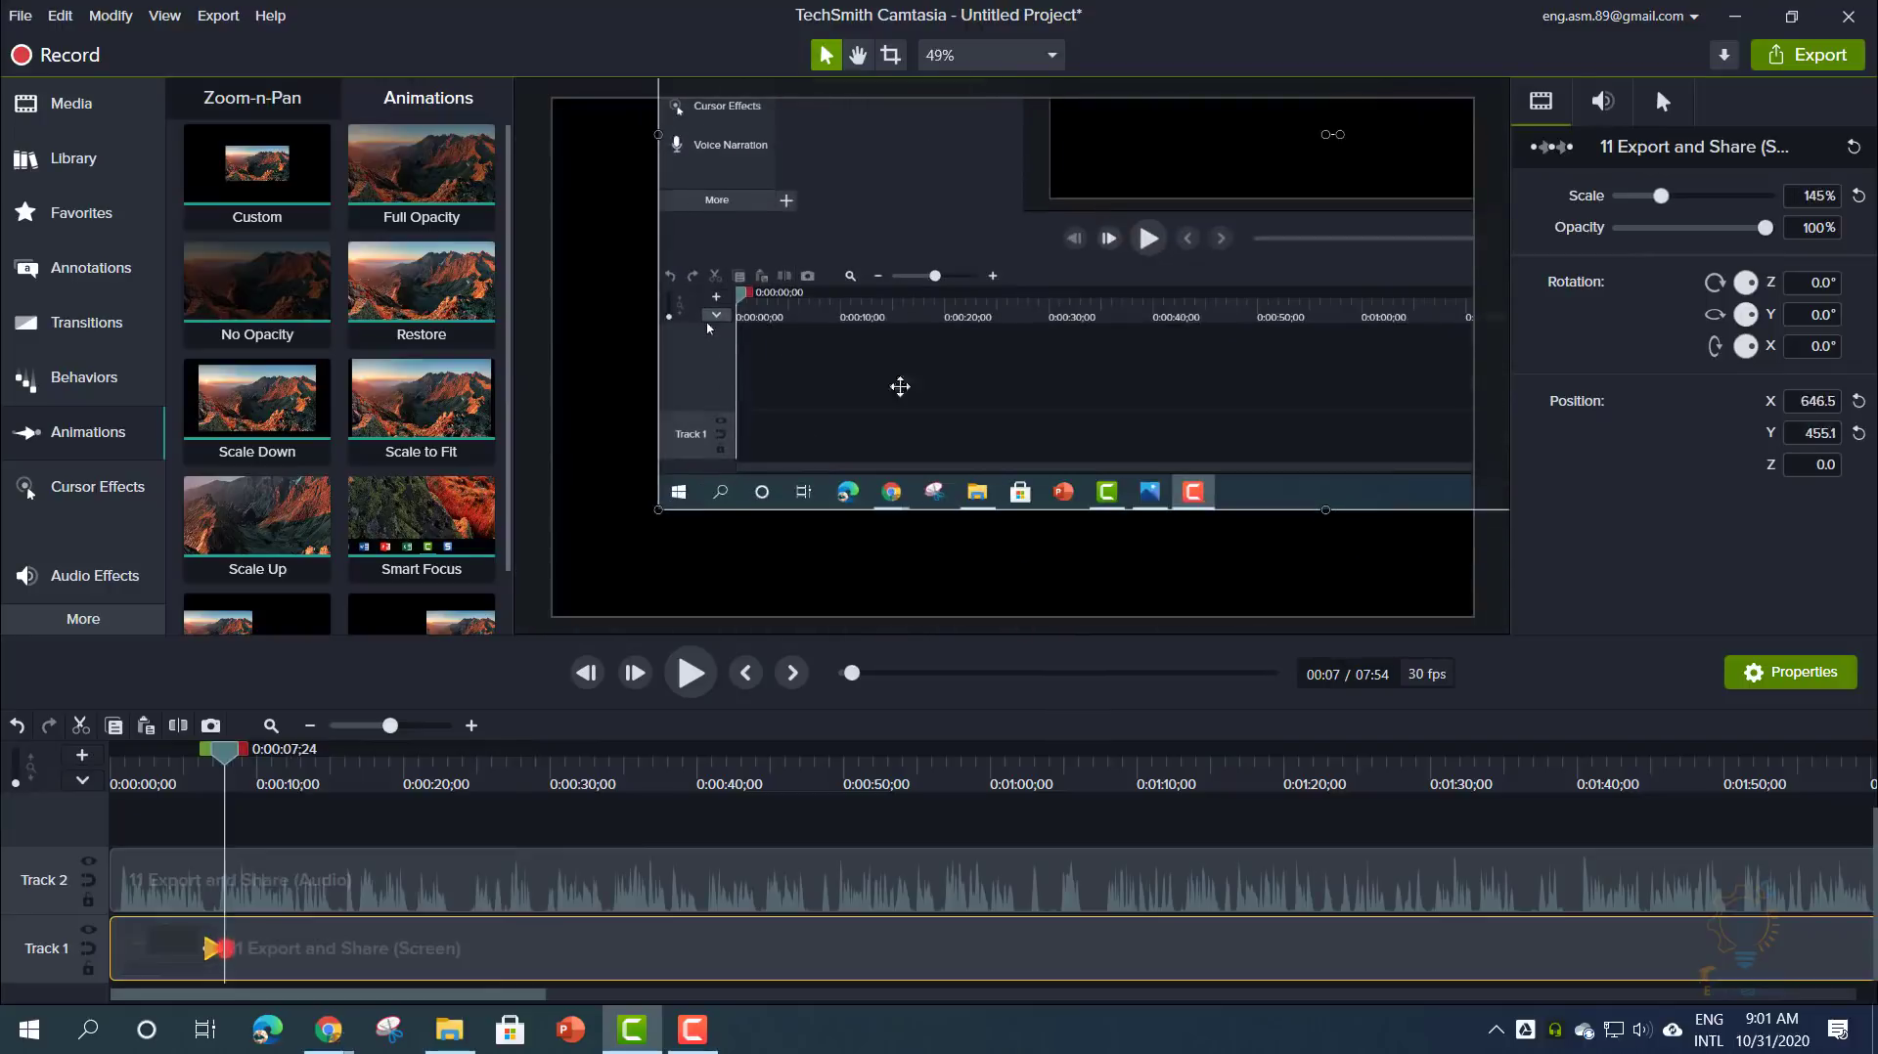
drag(658, 511, 330, 695)
drag(961, 318, 1090, 574)
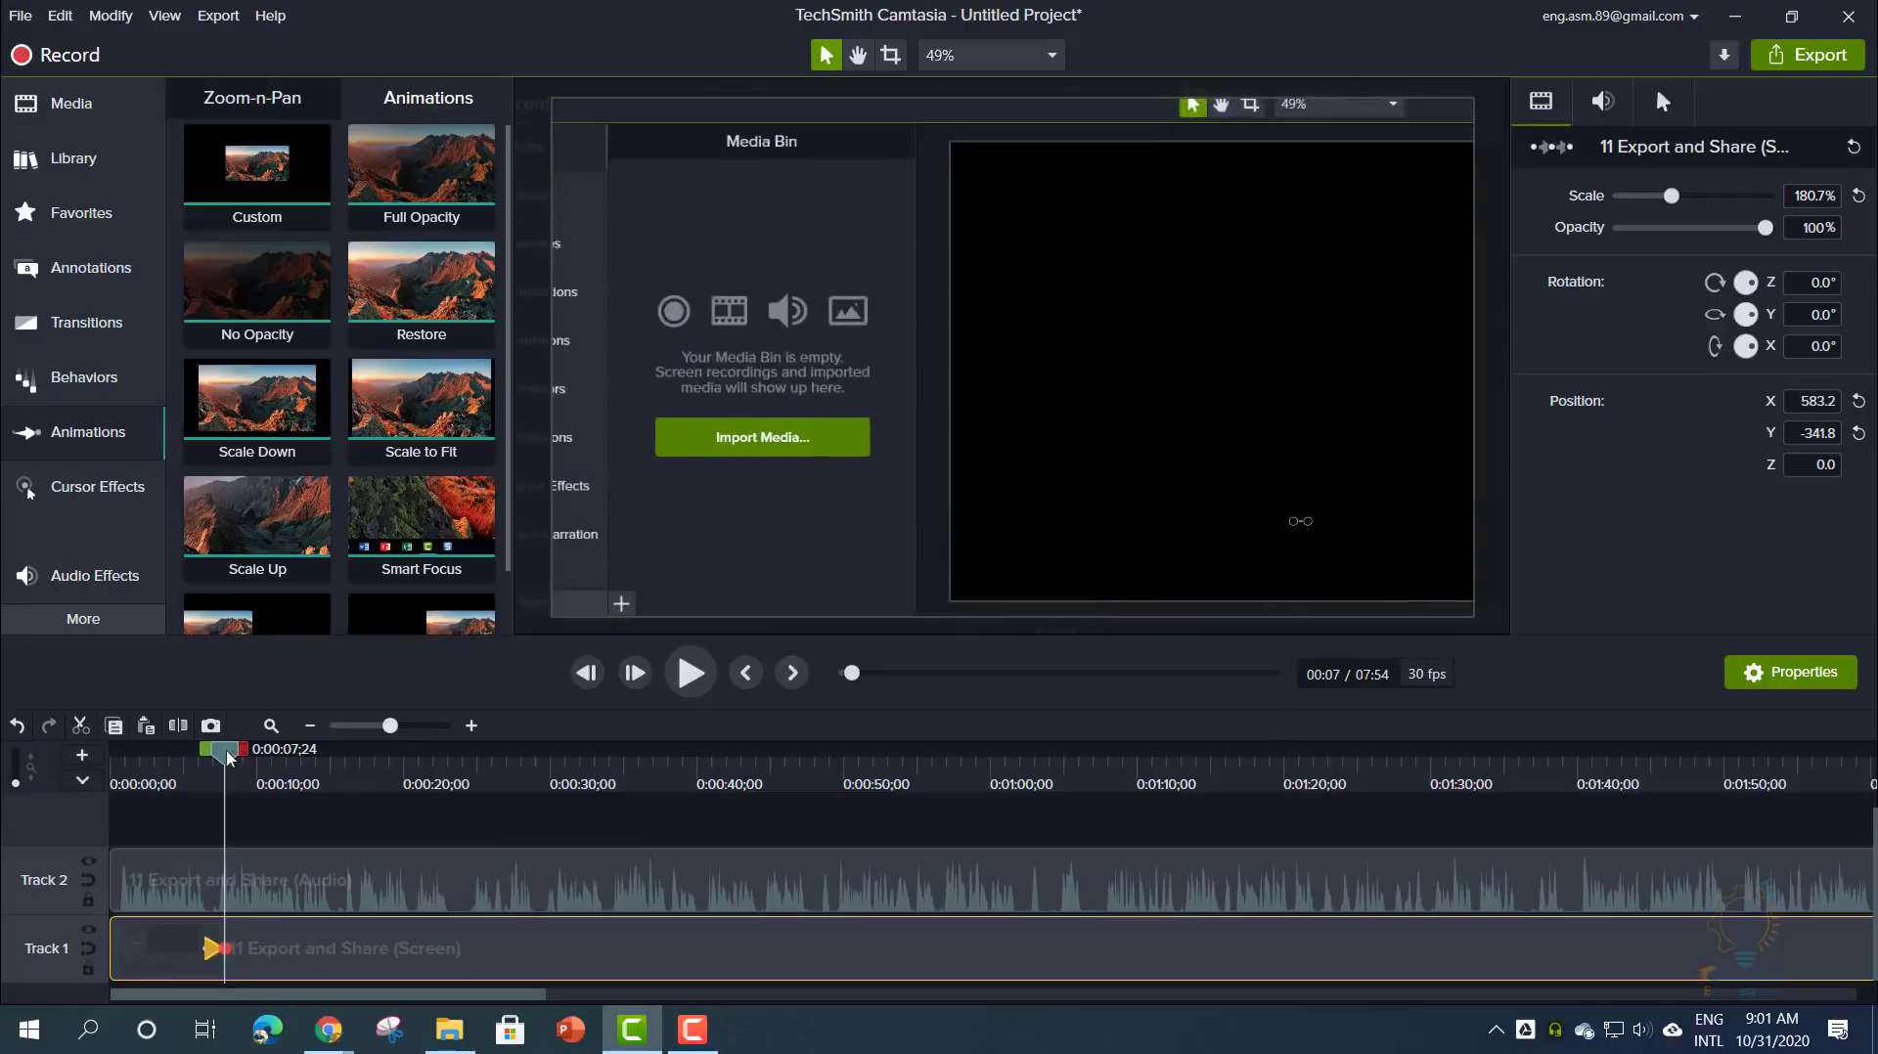
- Reframe the zoomed recording and lengthen the animation to end at 0:00:08;10
drag(228, 756, 205, 761)
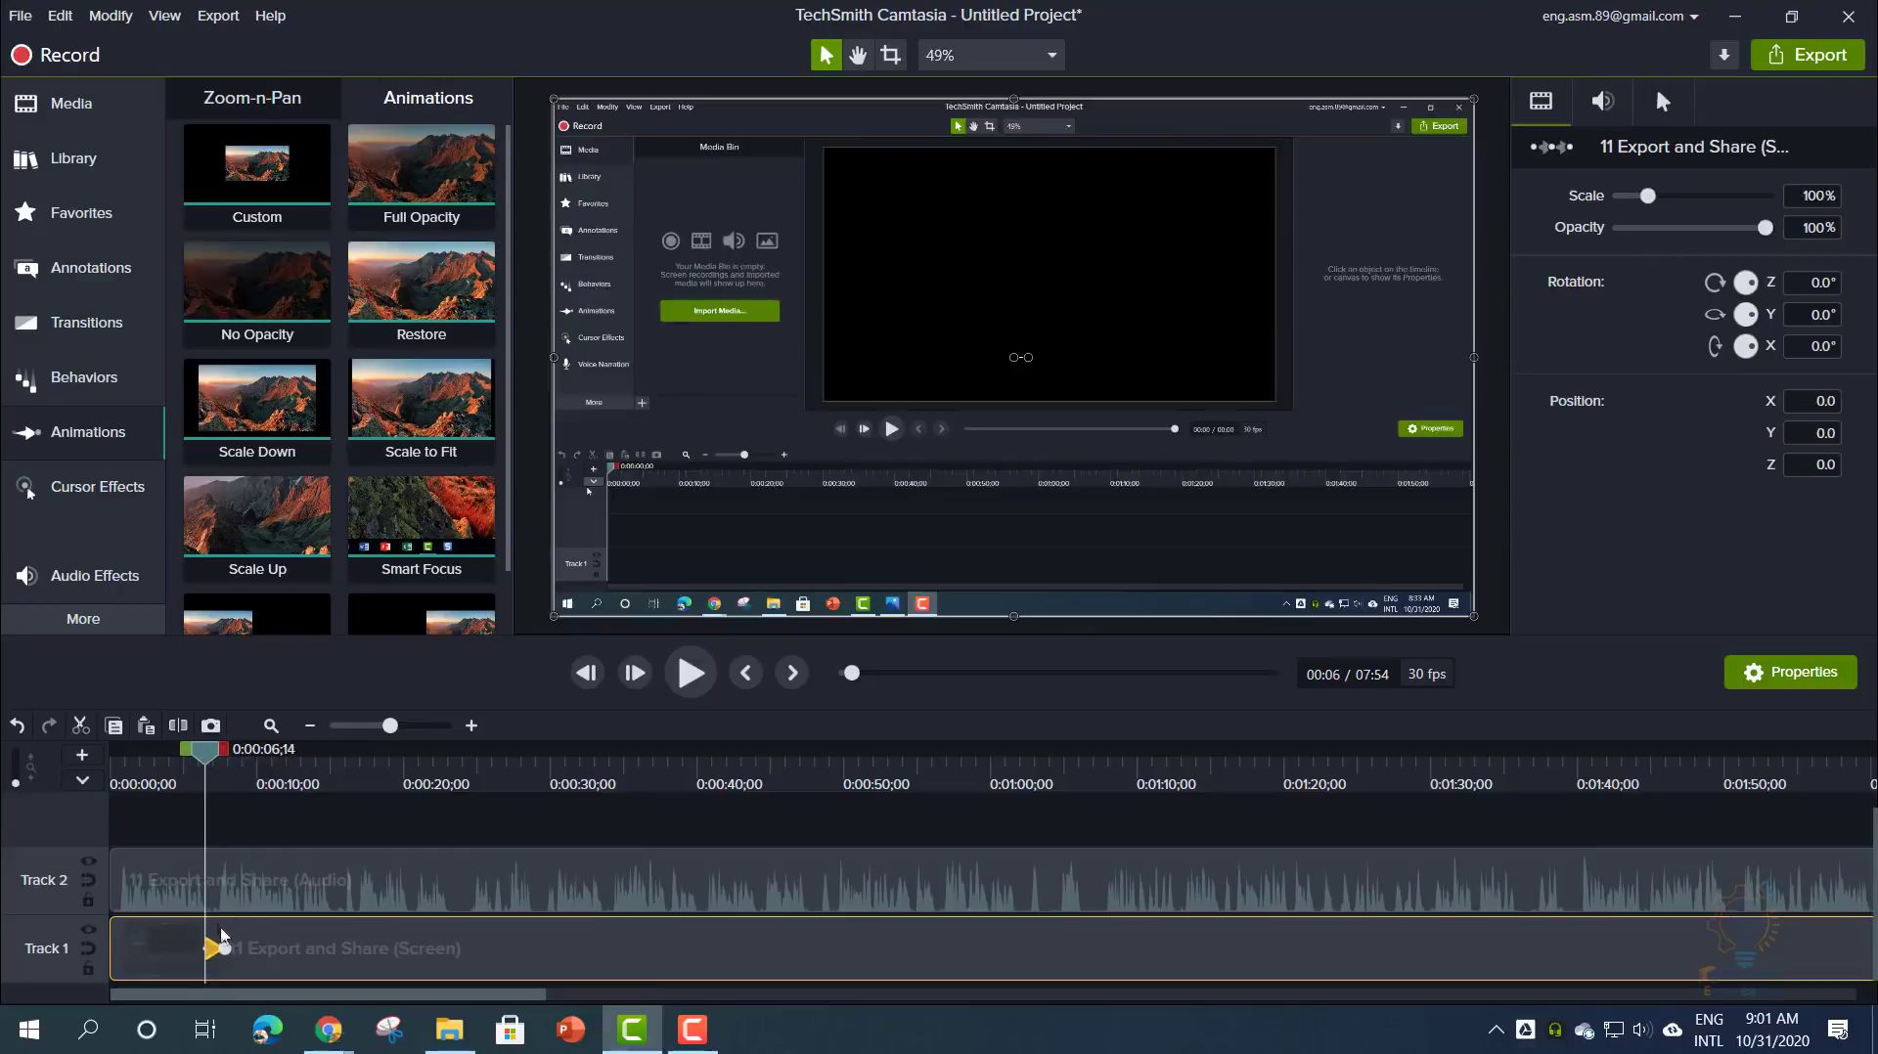
click(225, 948)
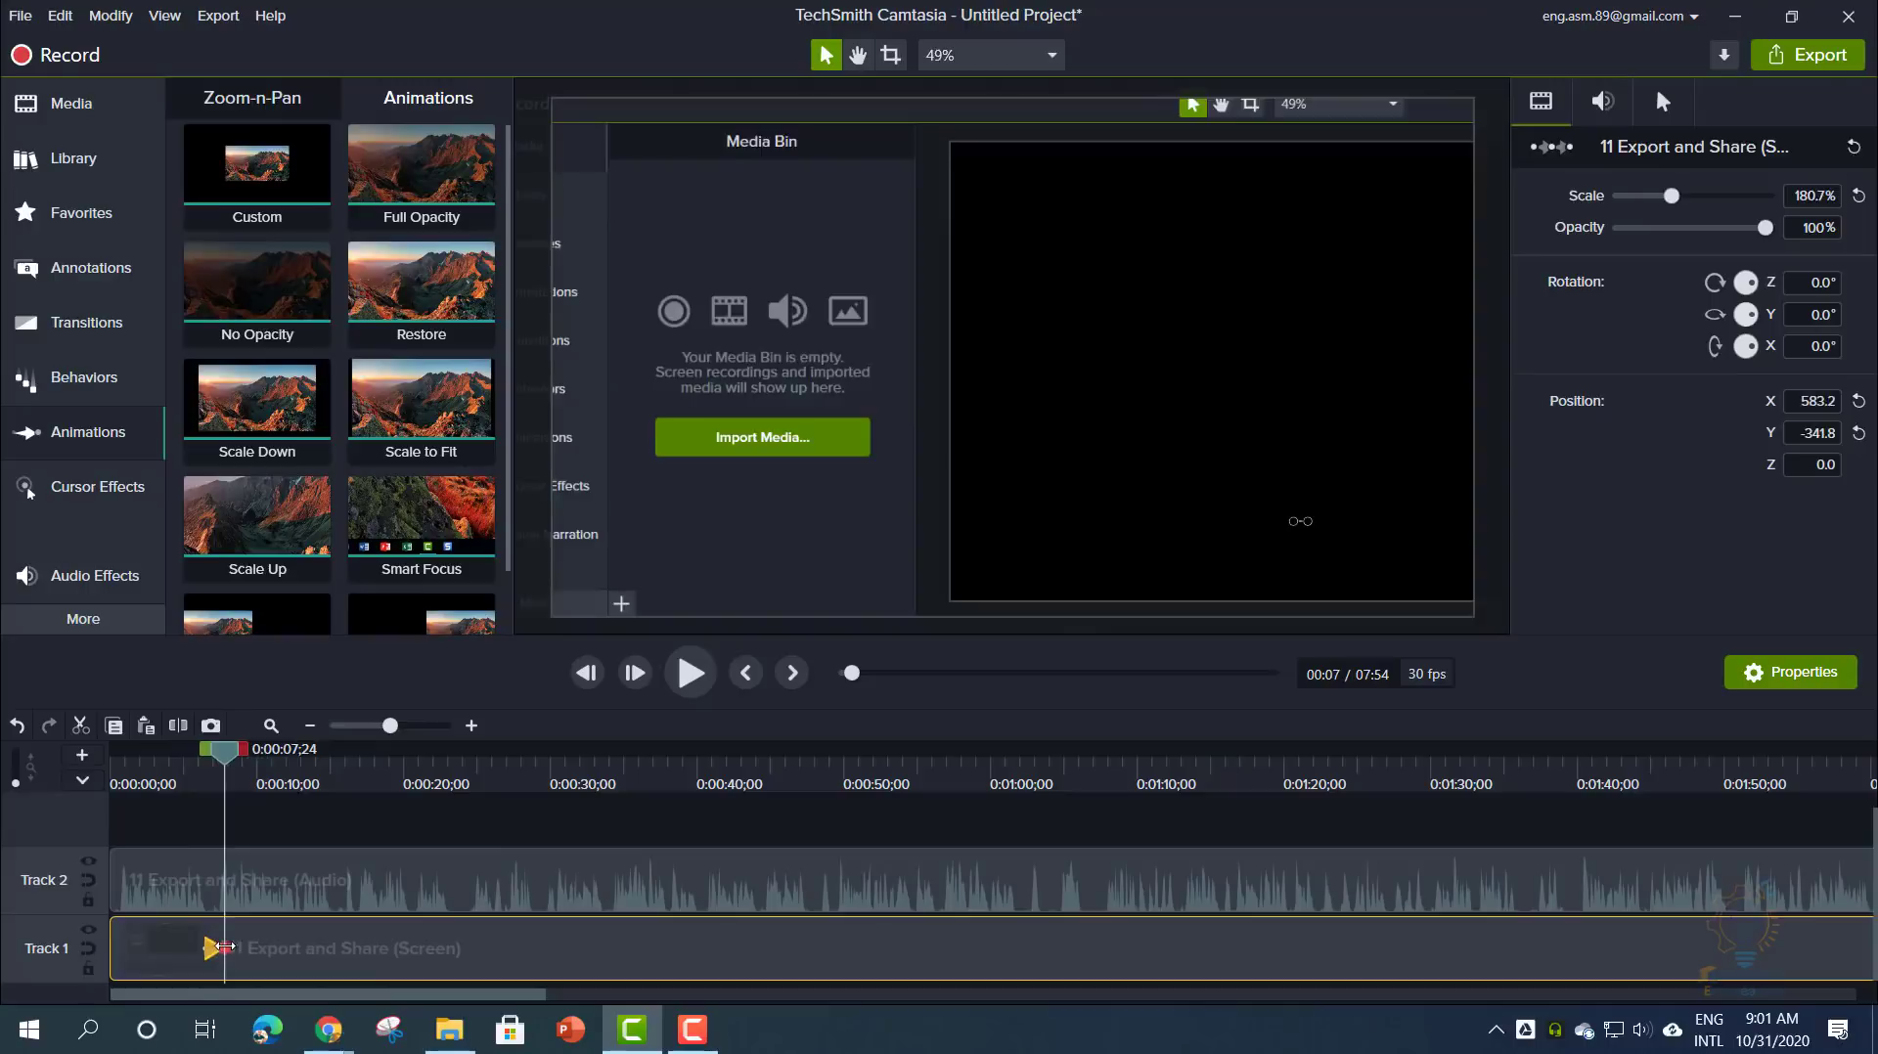
drag(615, 572, 584, 620)
drag(223, 761, 203, 797)
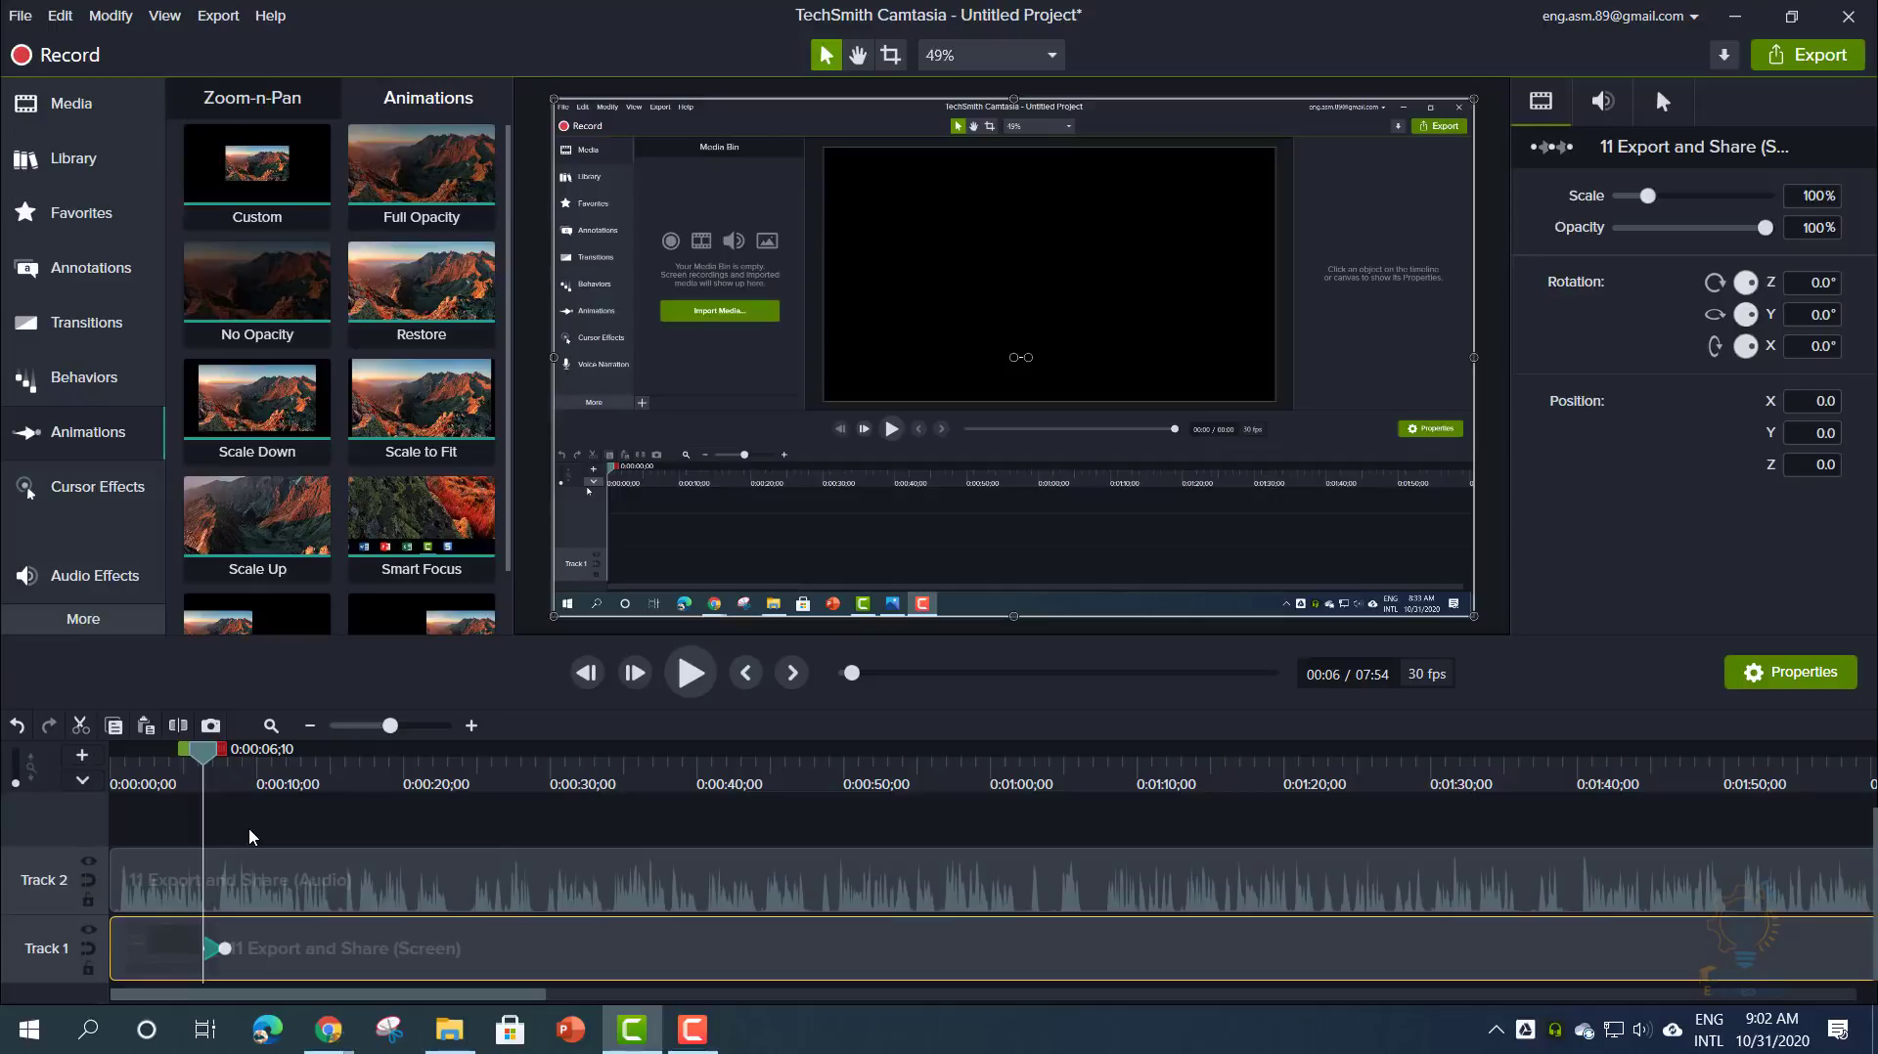
drag(225, 947, 284, 948)
mouse_move(283, 756)
mouse_down()
mouse_move(196, 770)
mouse_move(271, 773)
mouse_up()
- Delete the Track 2 audio clip and play back the zoom animation
click(324, 873)
key(Delete)
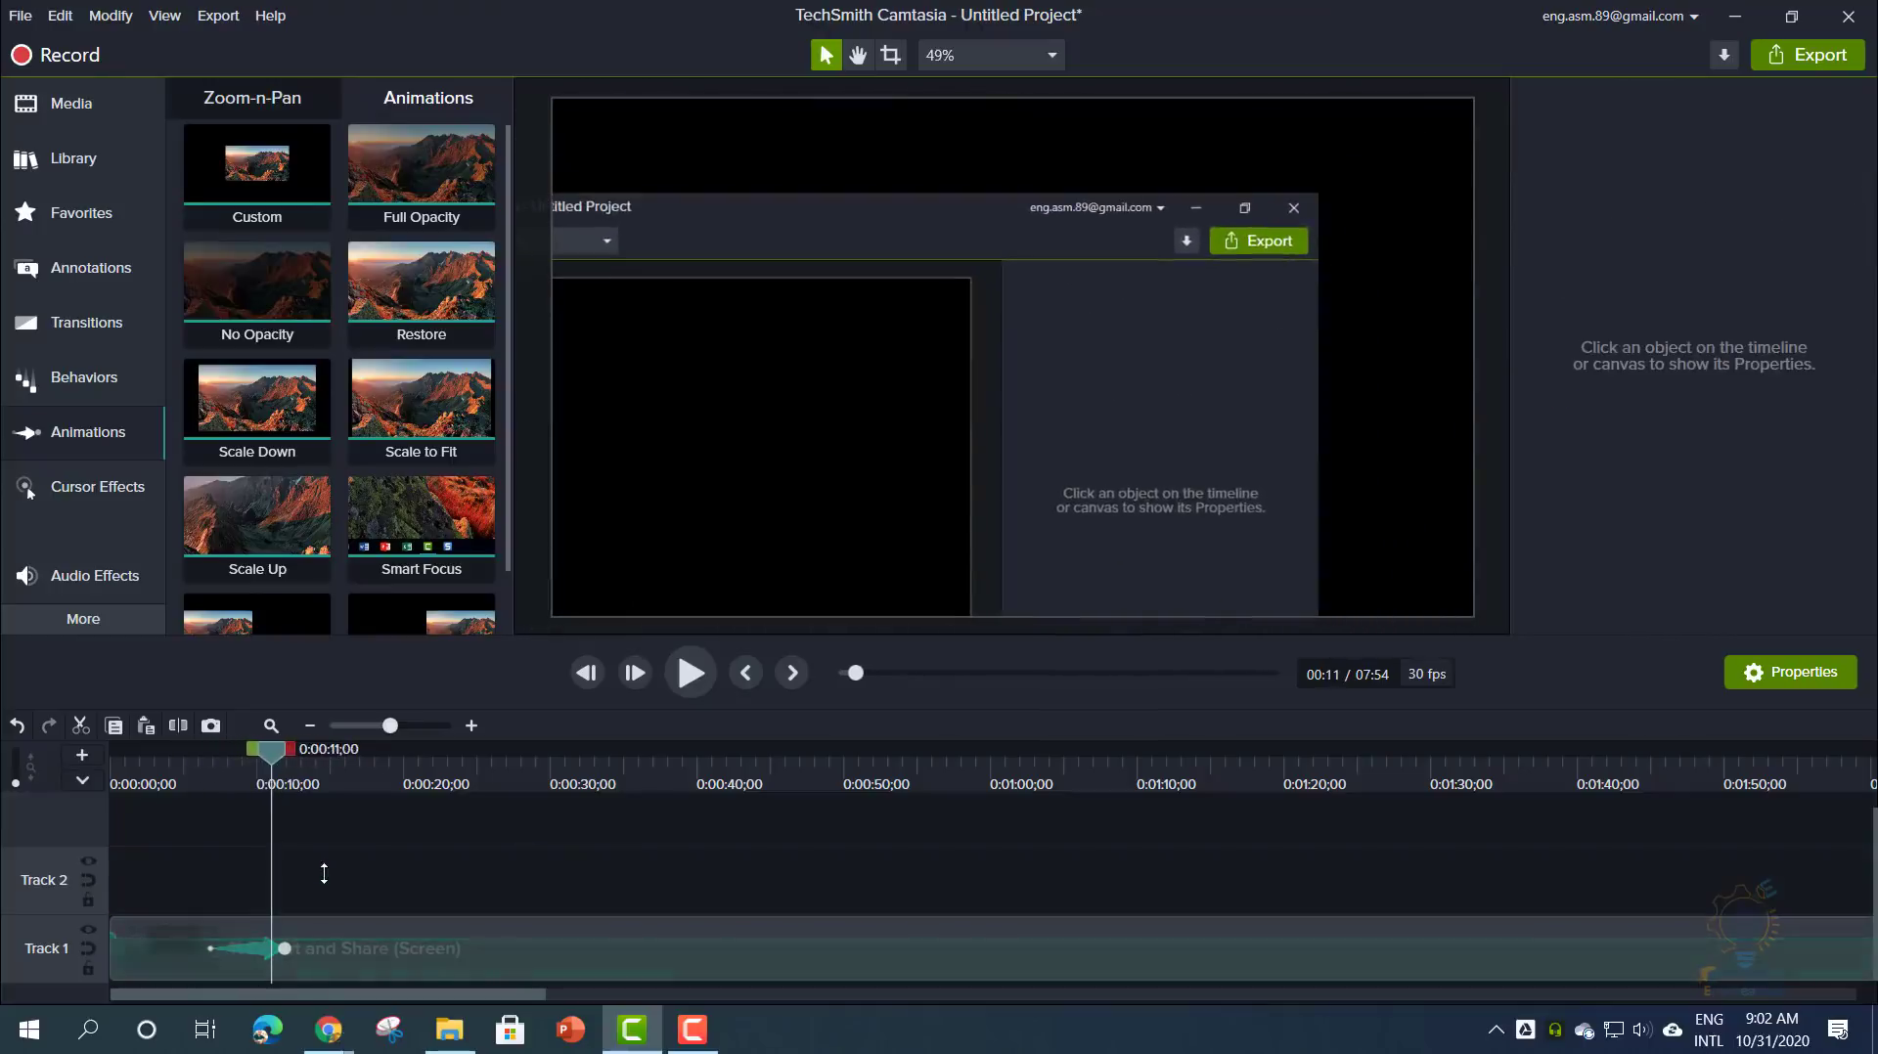
drag(271, 762, 212, 764)
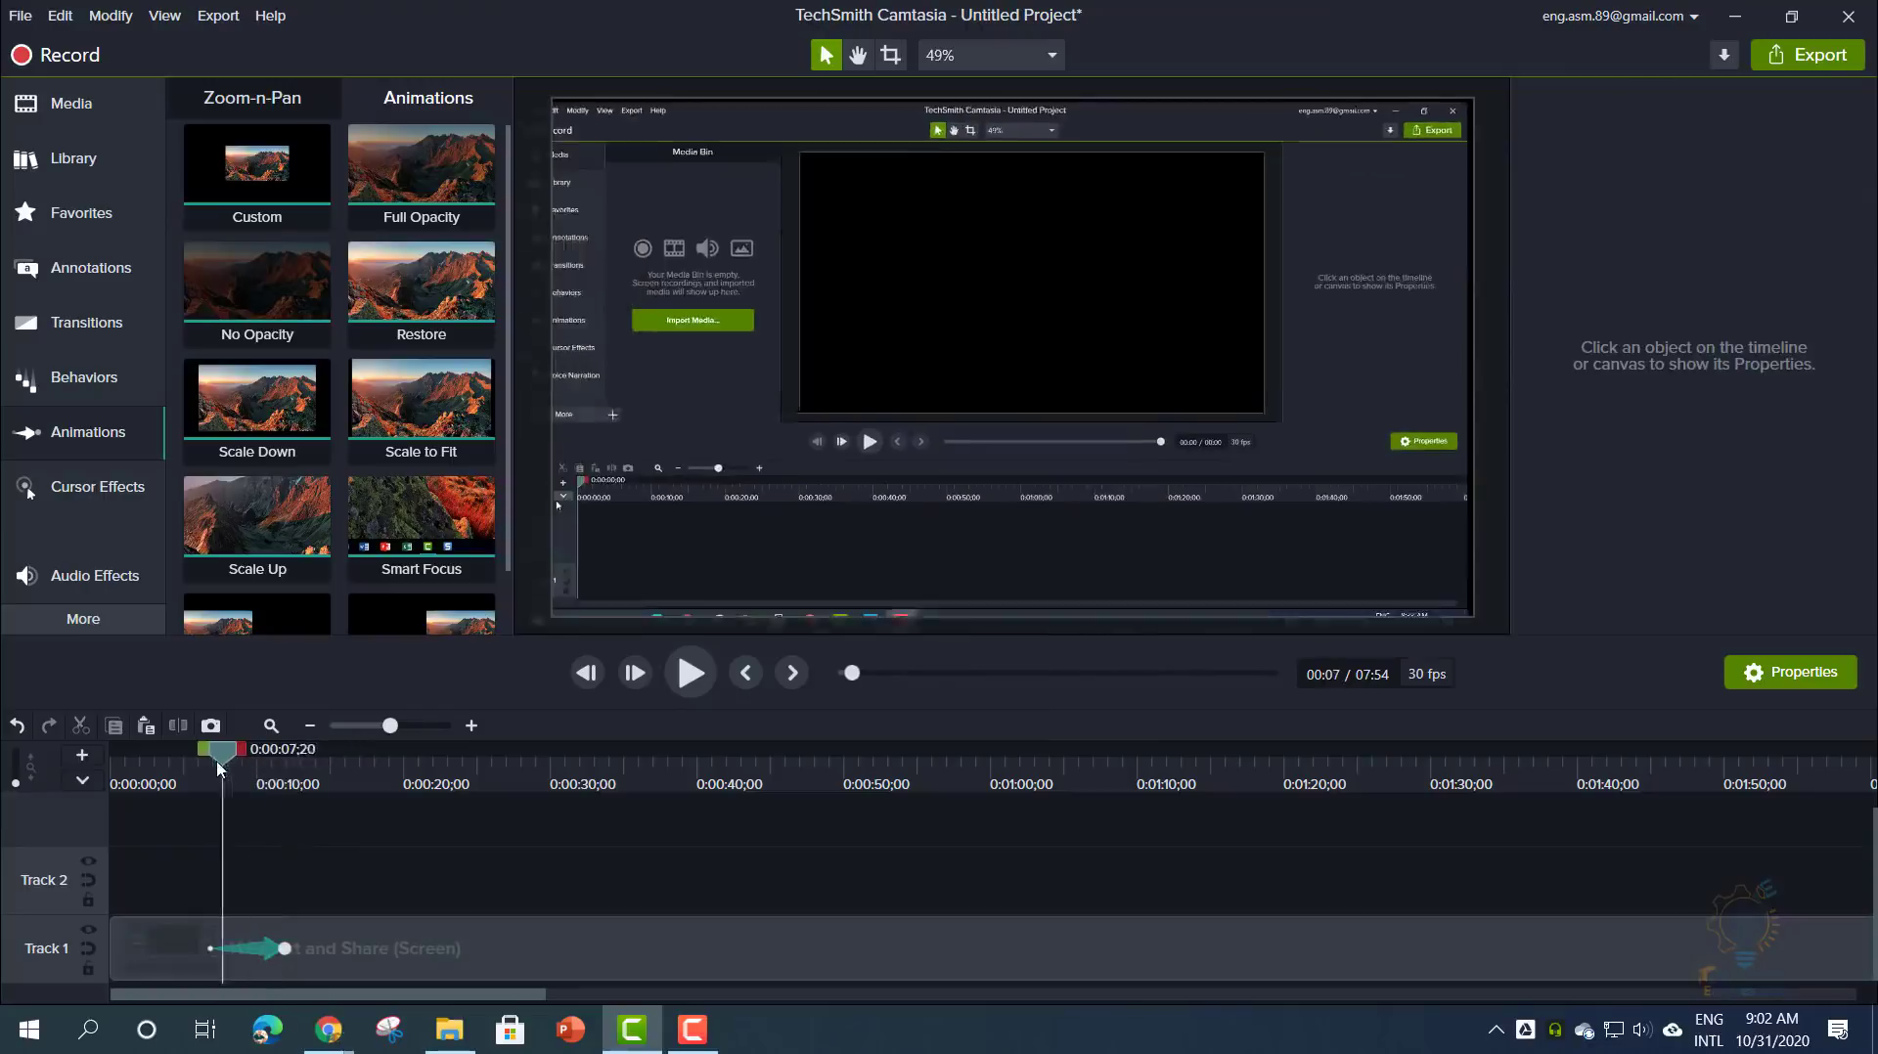
click(691, 675)
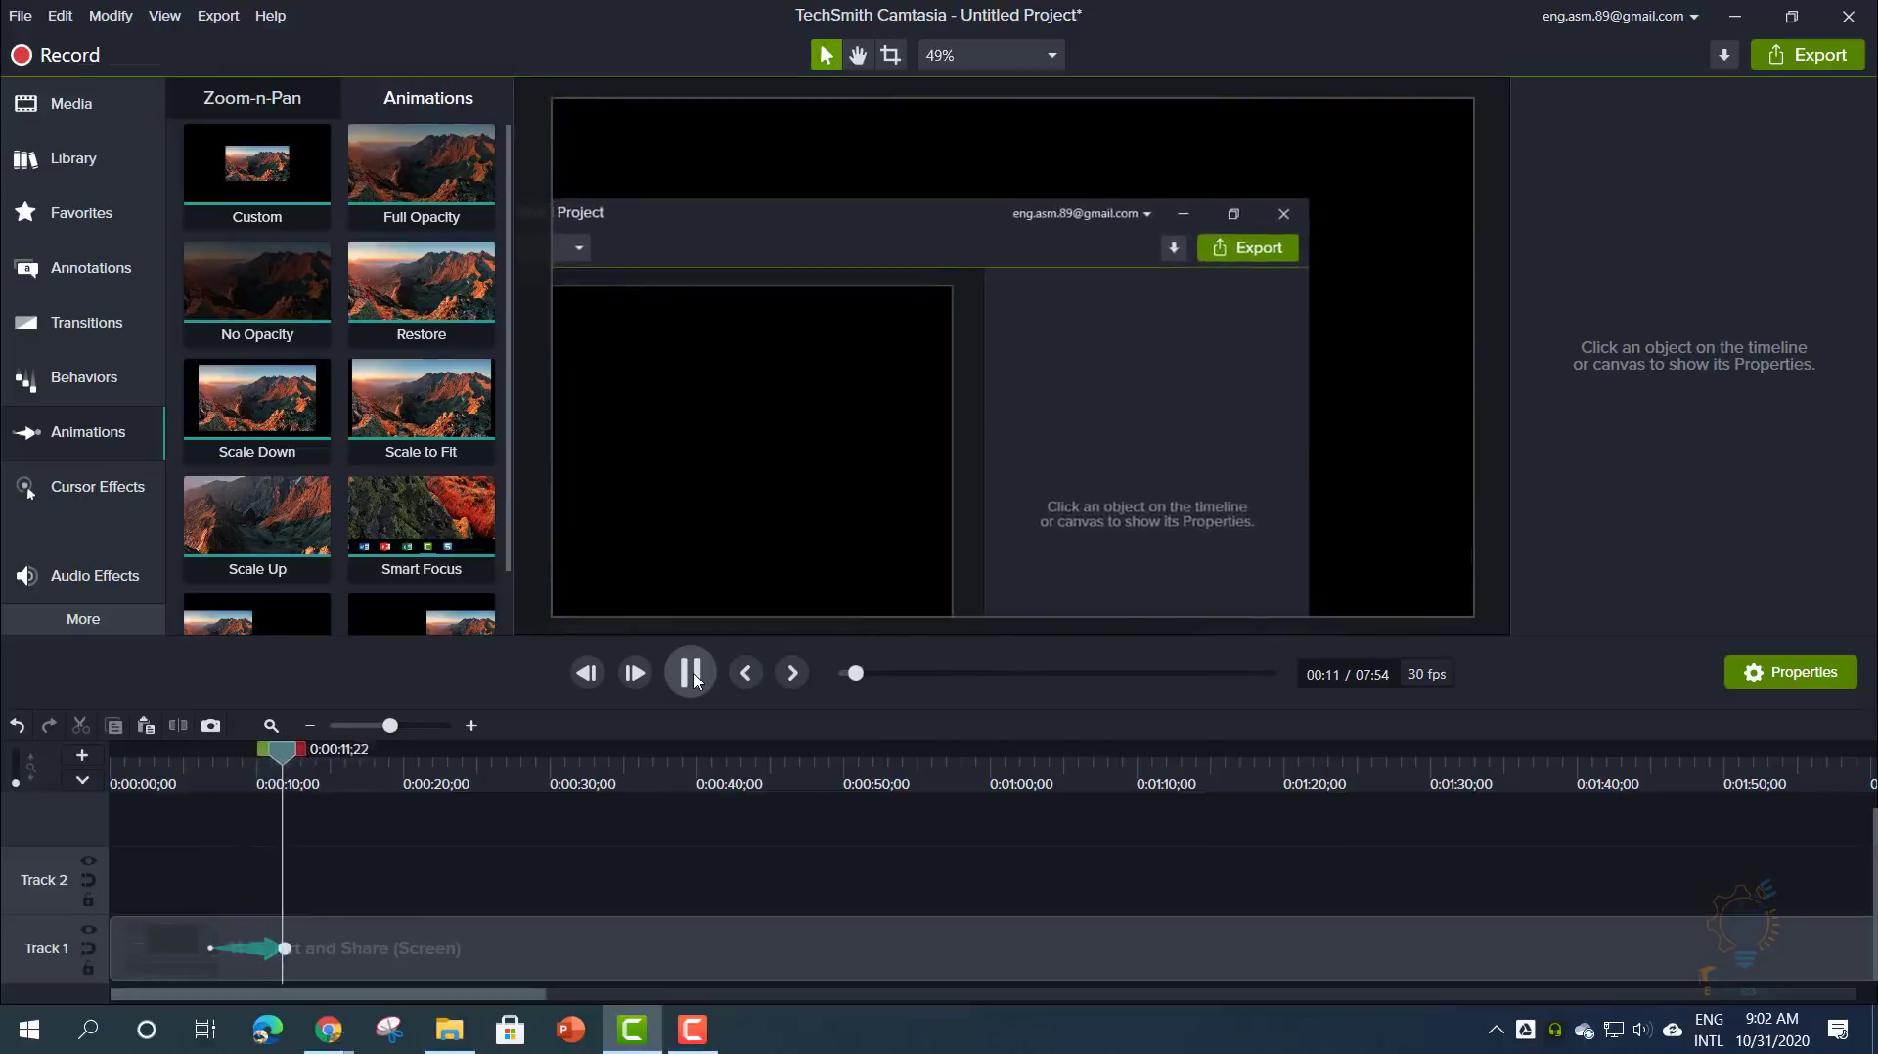
key(space)
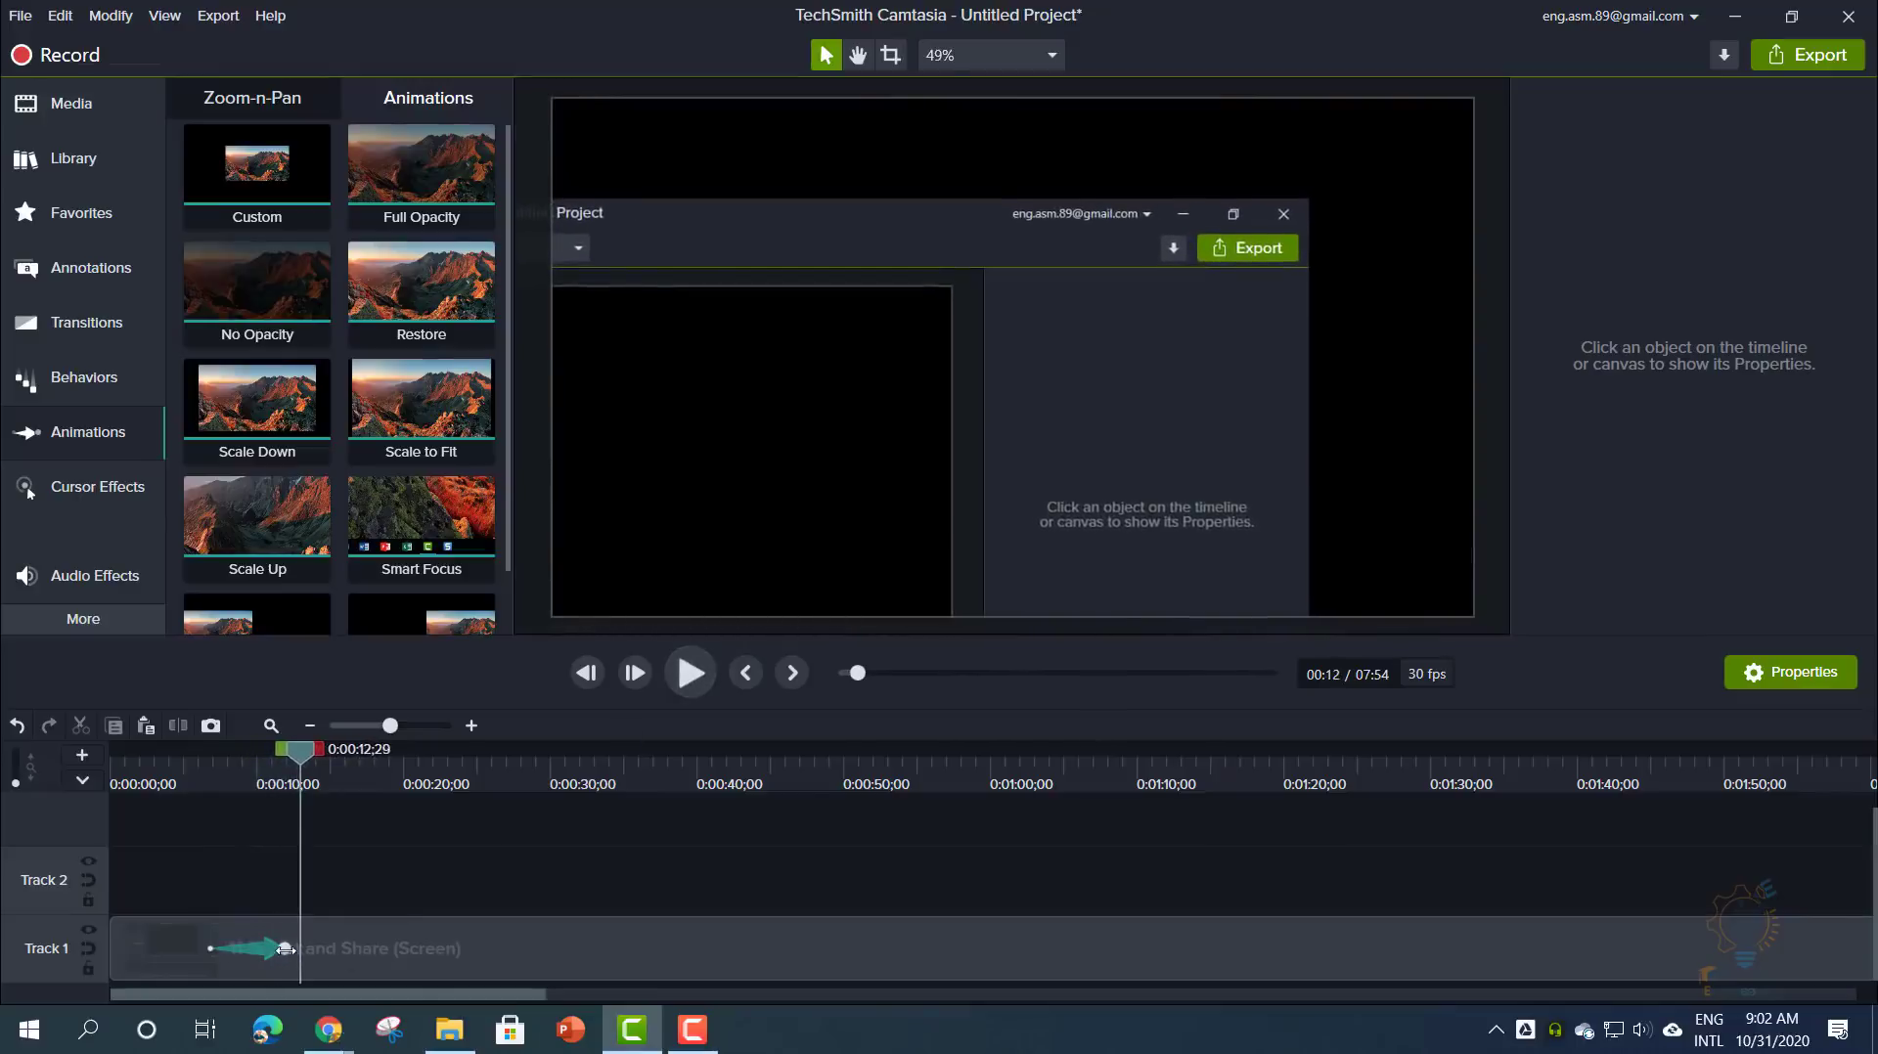
- Extend the animation's end and zoom it to 280.5%, framing the Export button area
click(299, 957)
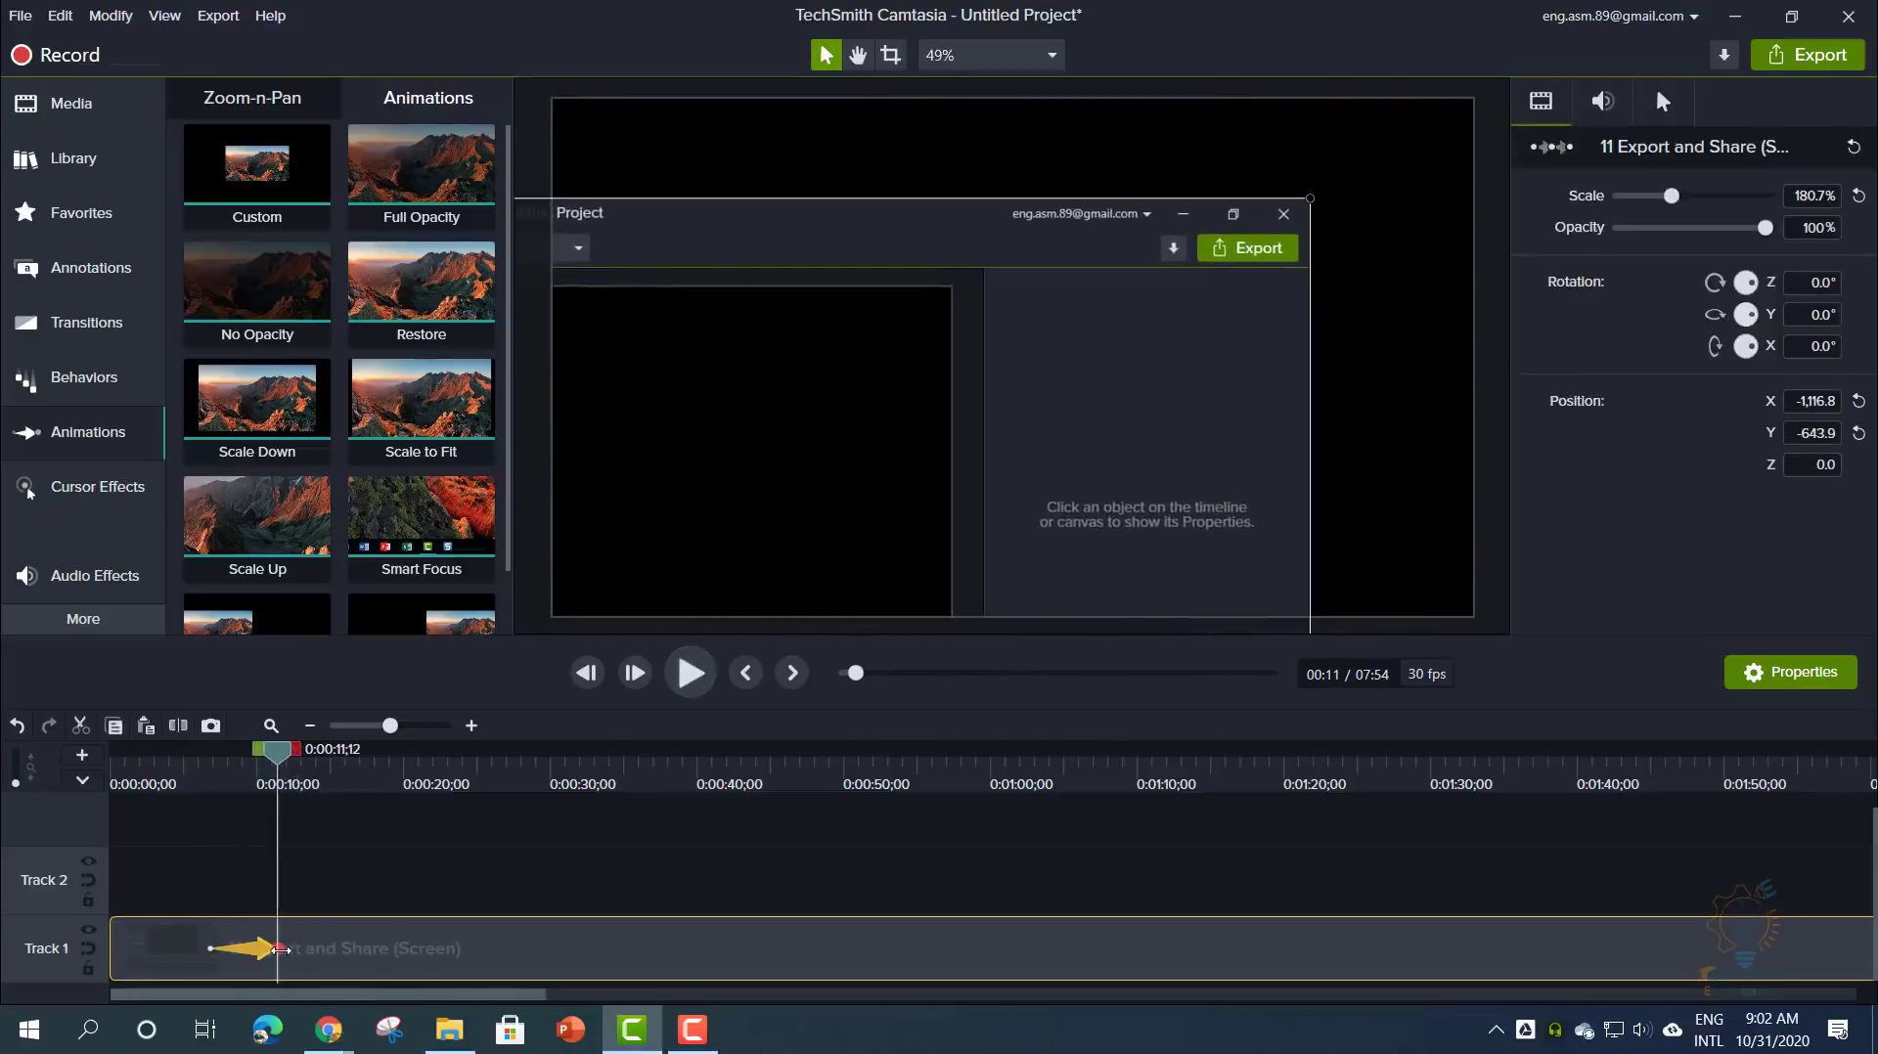
mouse_move(281, 949)
mouse_down()
mouse_move(310, 949)
mouse_move(249, 949)
mouse_move(292, 949)
mouse_up()
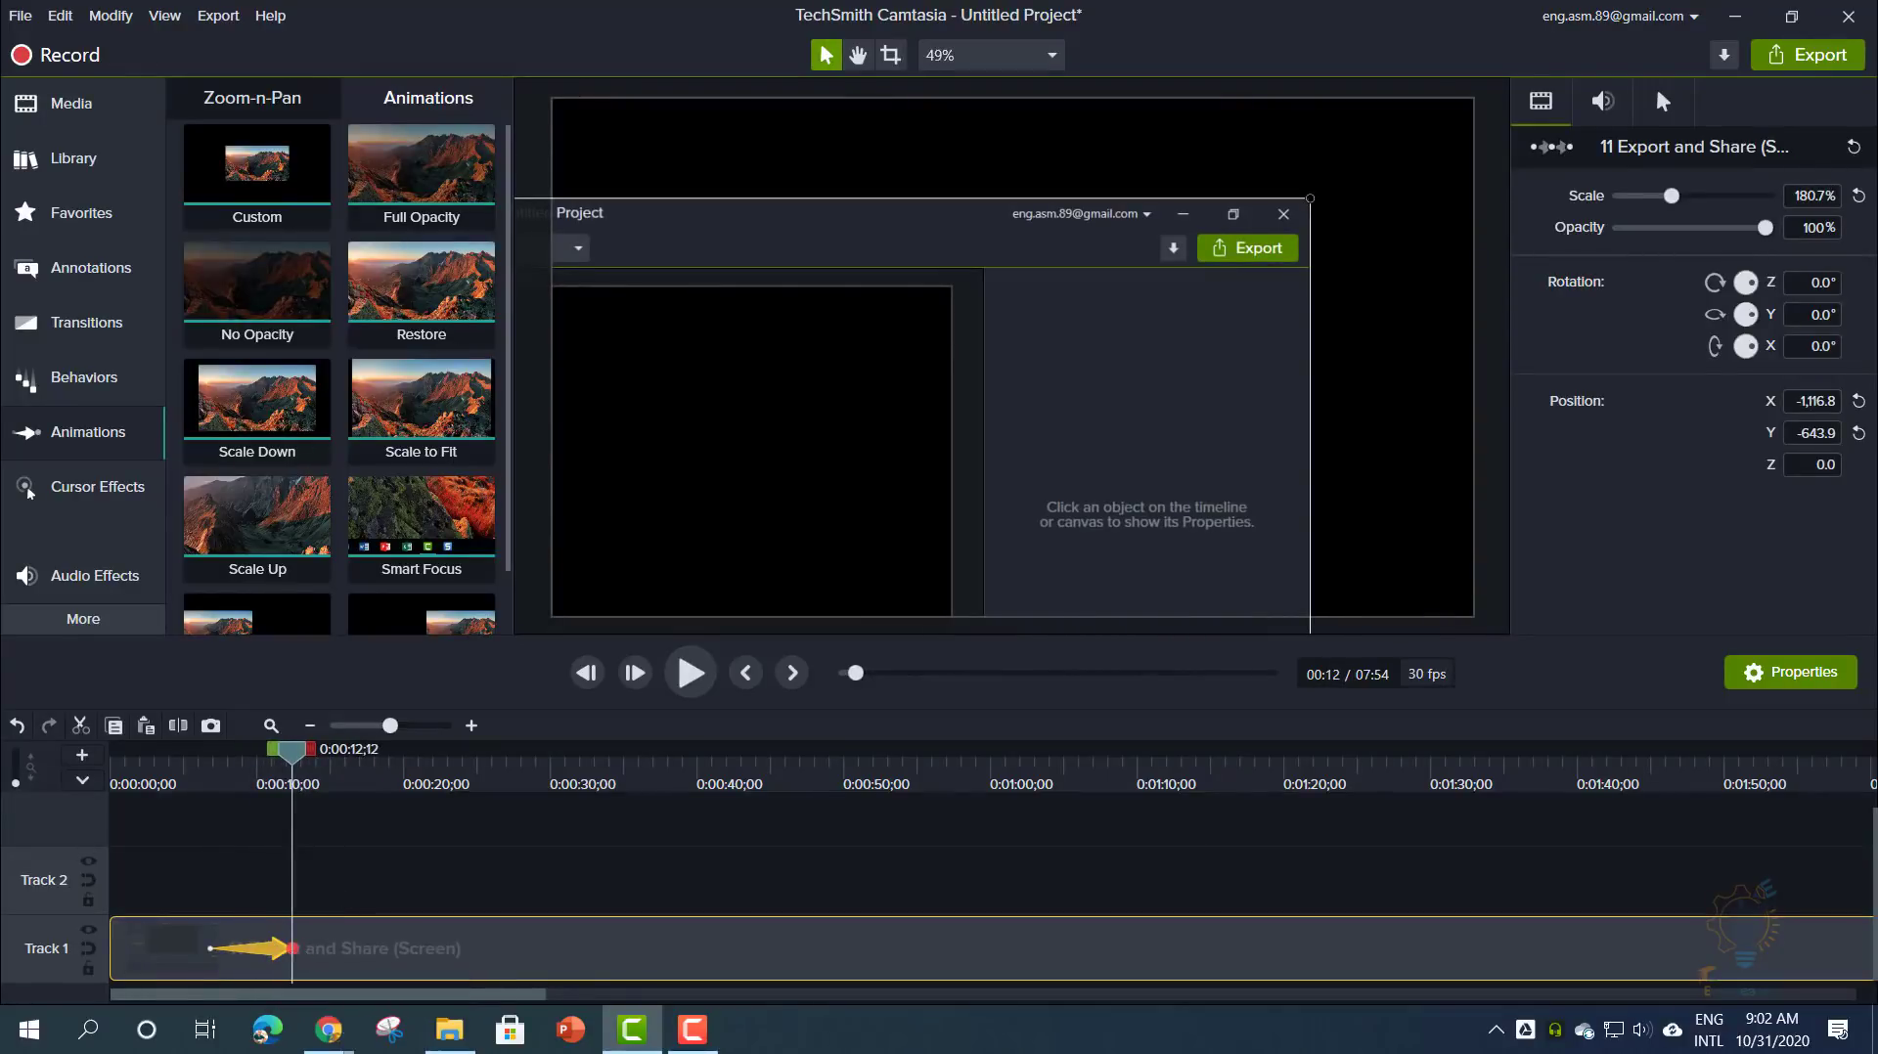
key(F10)
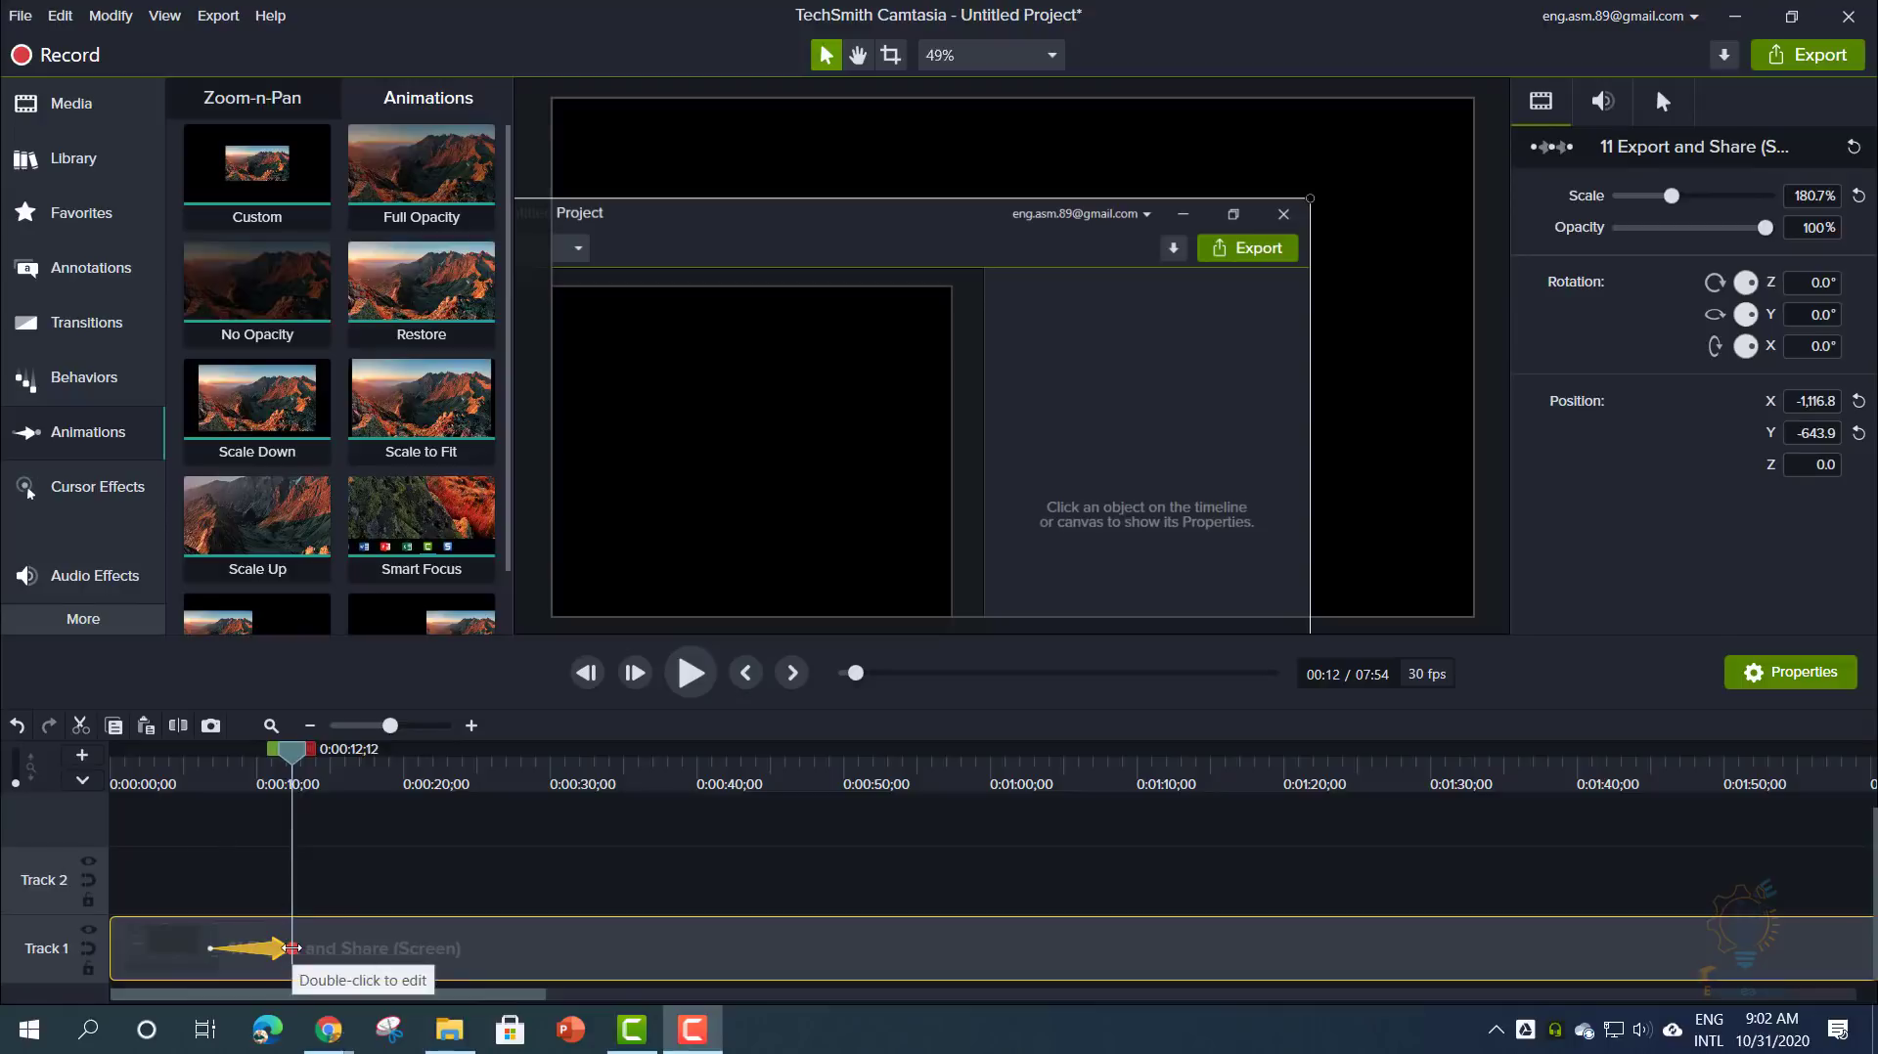
click(336, 939)
click(295, 948)
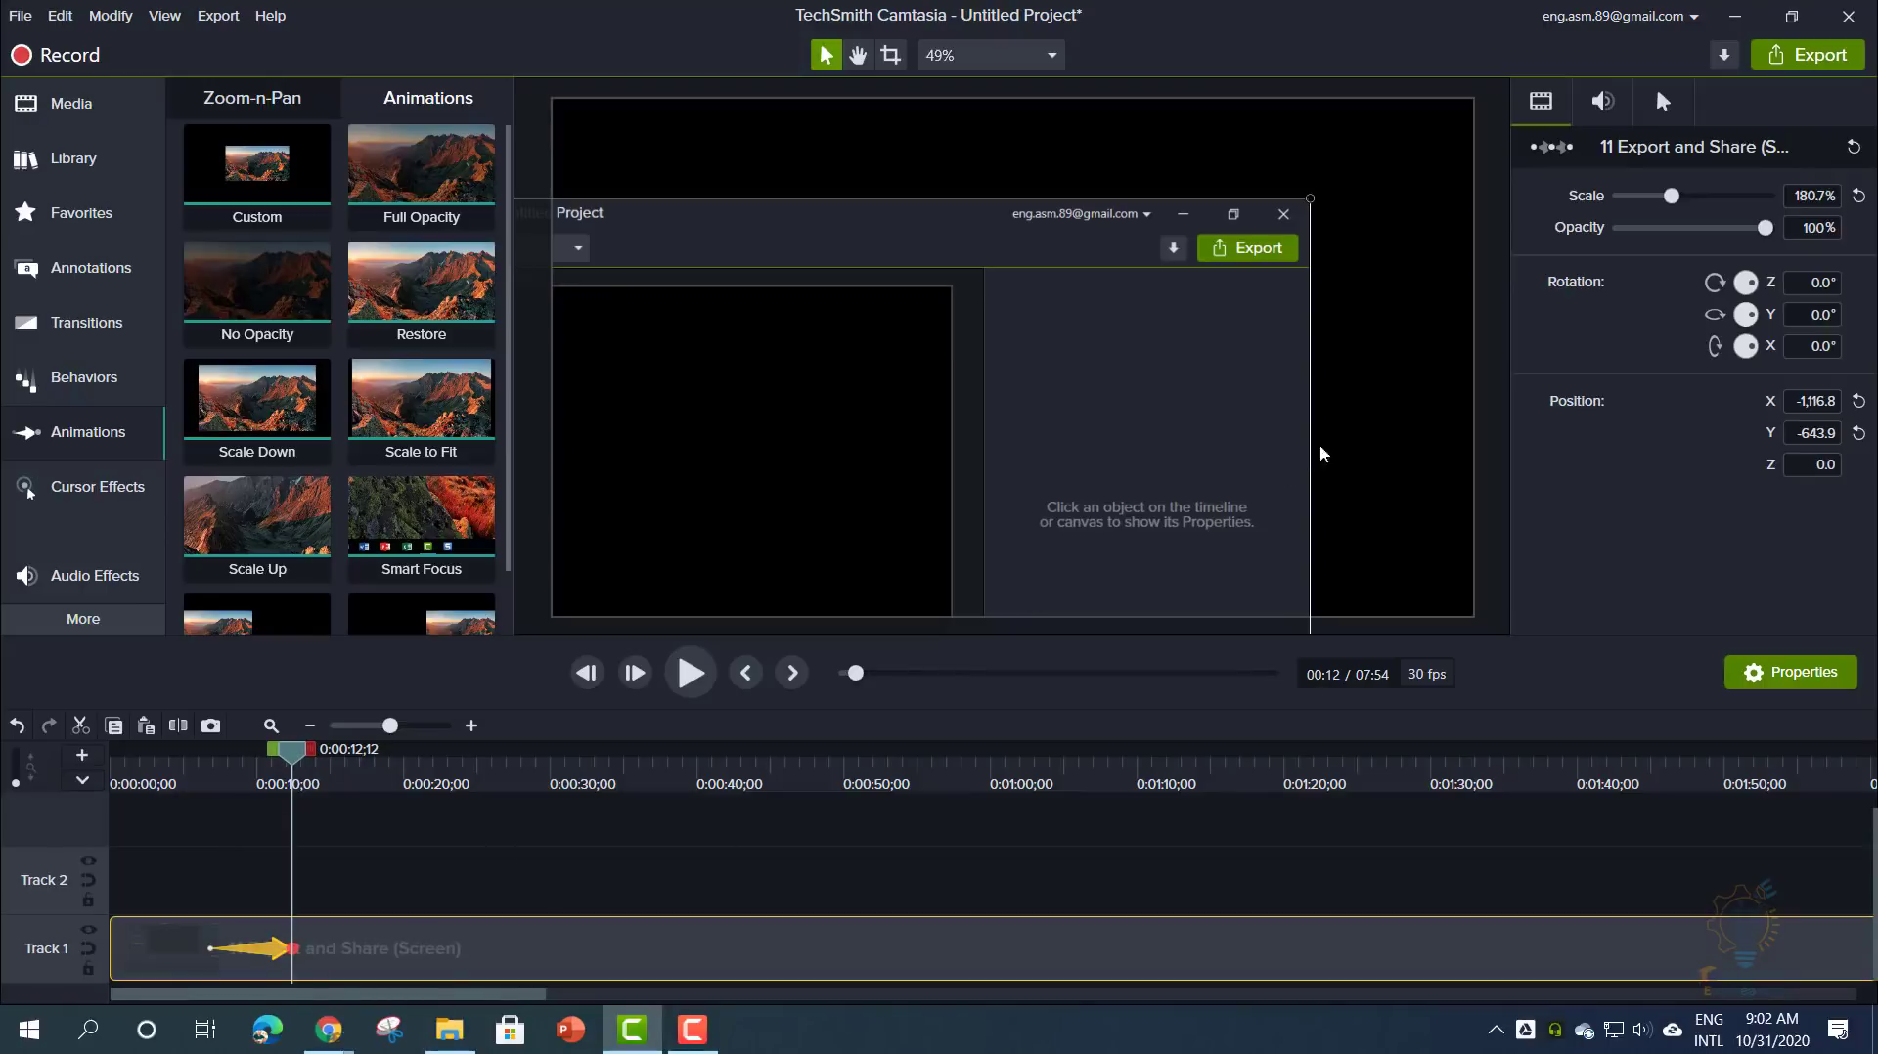
mouse_move(1672, 199)
mouse_down()
mouse_move(1716, 195)
mouse_move(1669, 196)
mouse_move(1710, 197)
mouse_move(1685, 201)
mouse_up()
drag(1380, 249, 1297, 287)
drag(1680, 200, 1703, 202)
drag(1371, 228, 955, 490)
drag(292, 753, 216, 775)
- Preview the zoom animation and return to the zoomed part of the clip
click(711, 695)
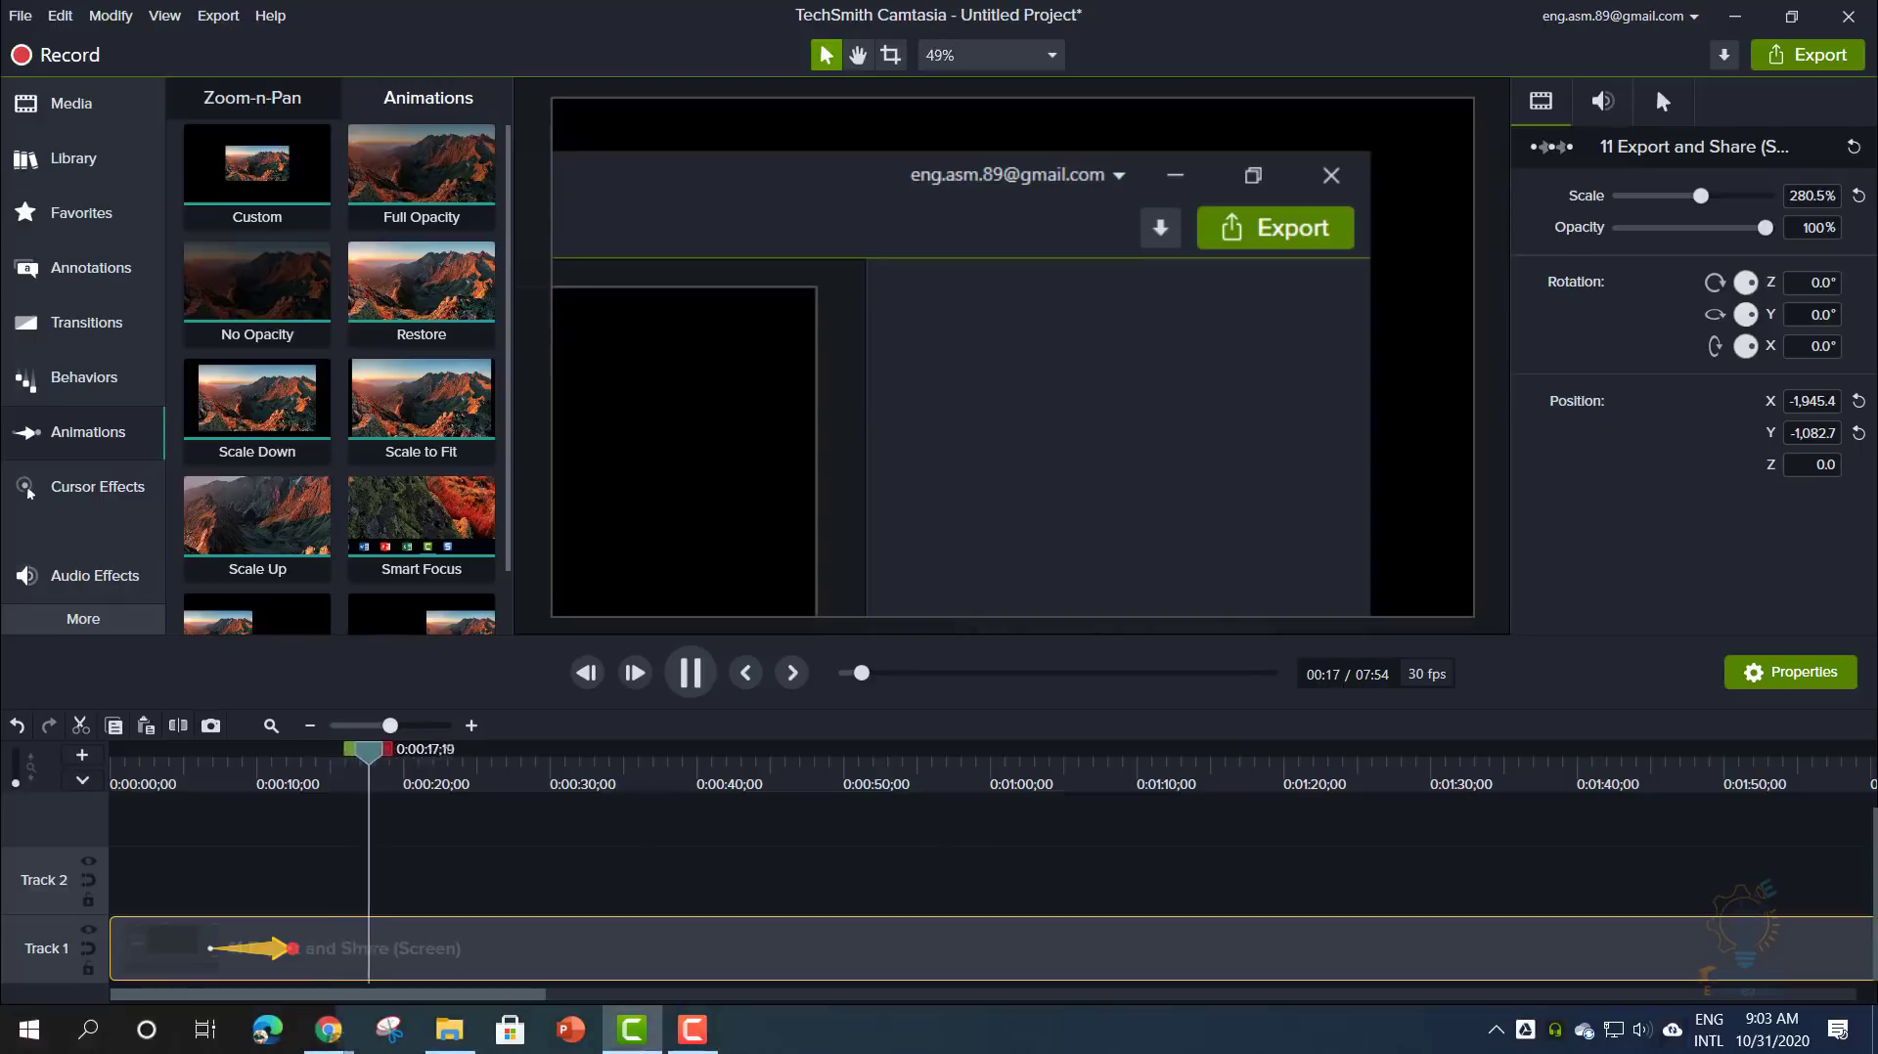
click(689, 673)
drag(422, 760, 266, 797)
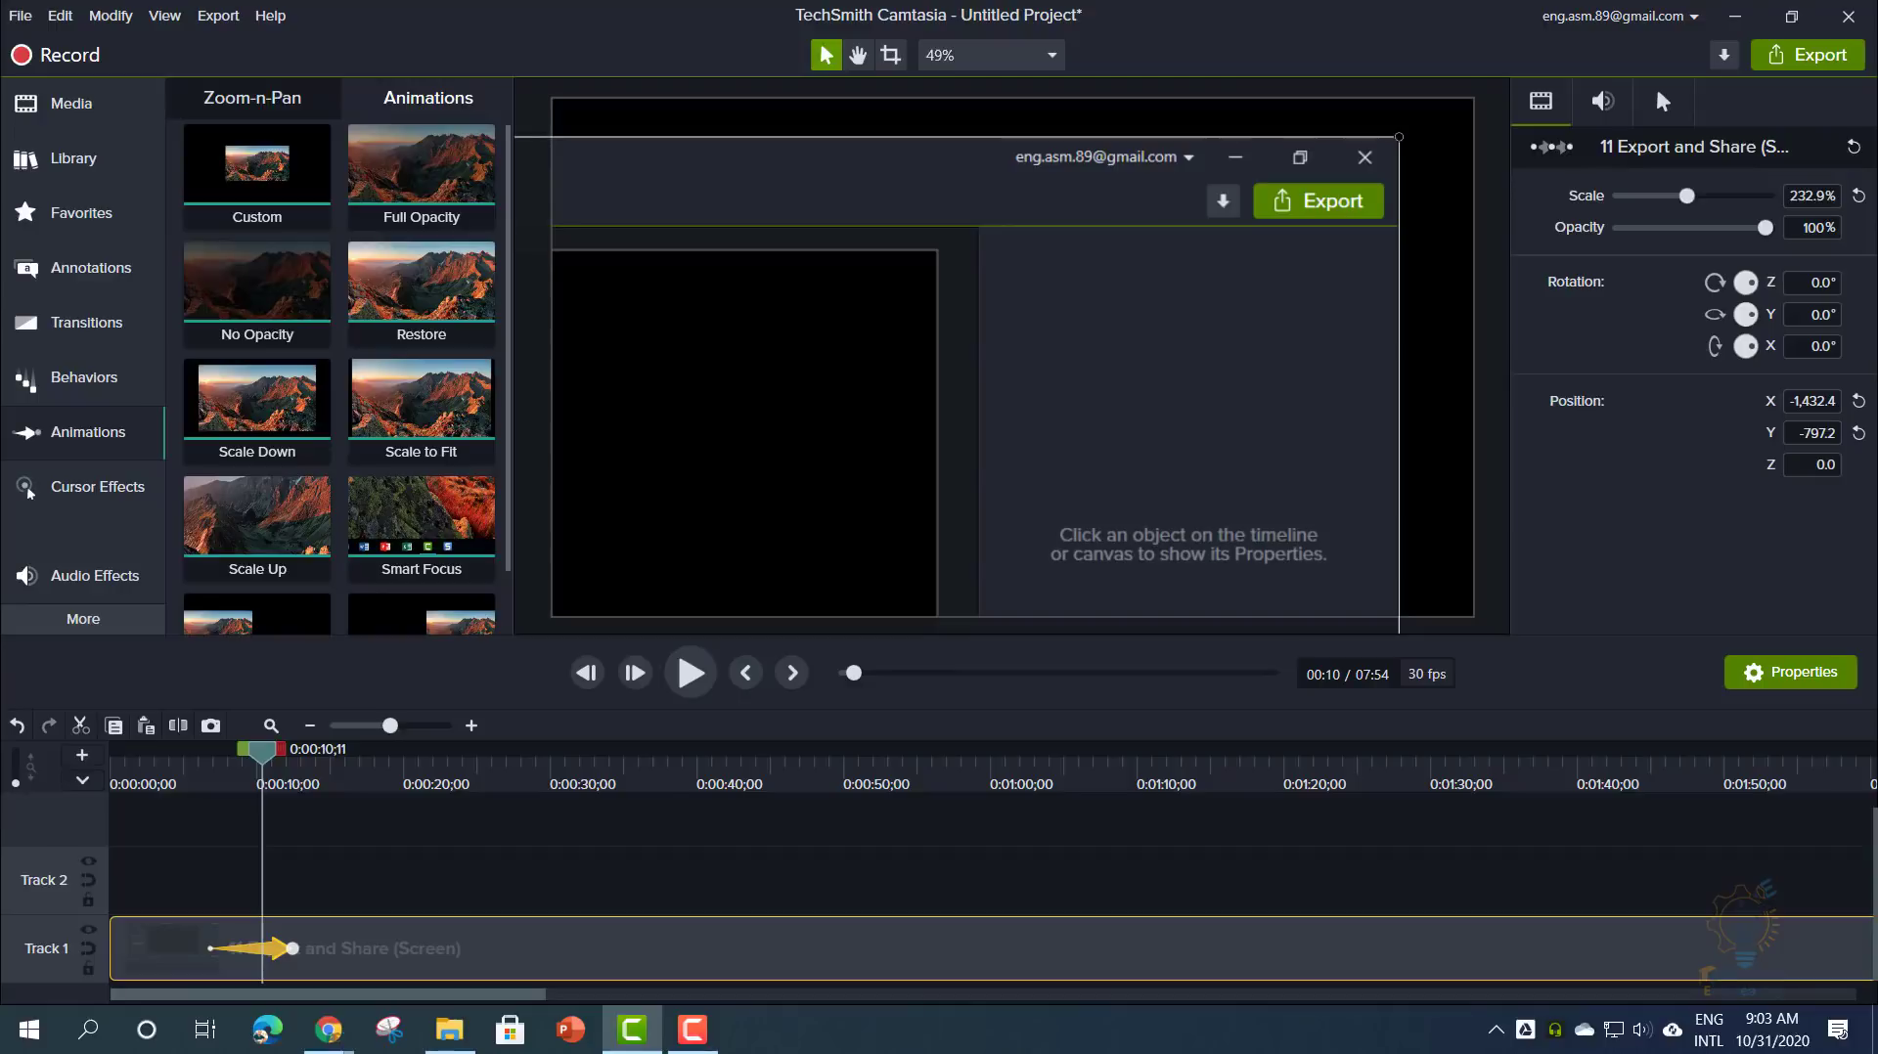
key(F10)
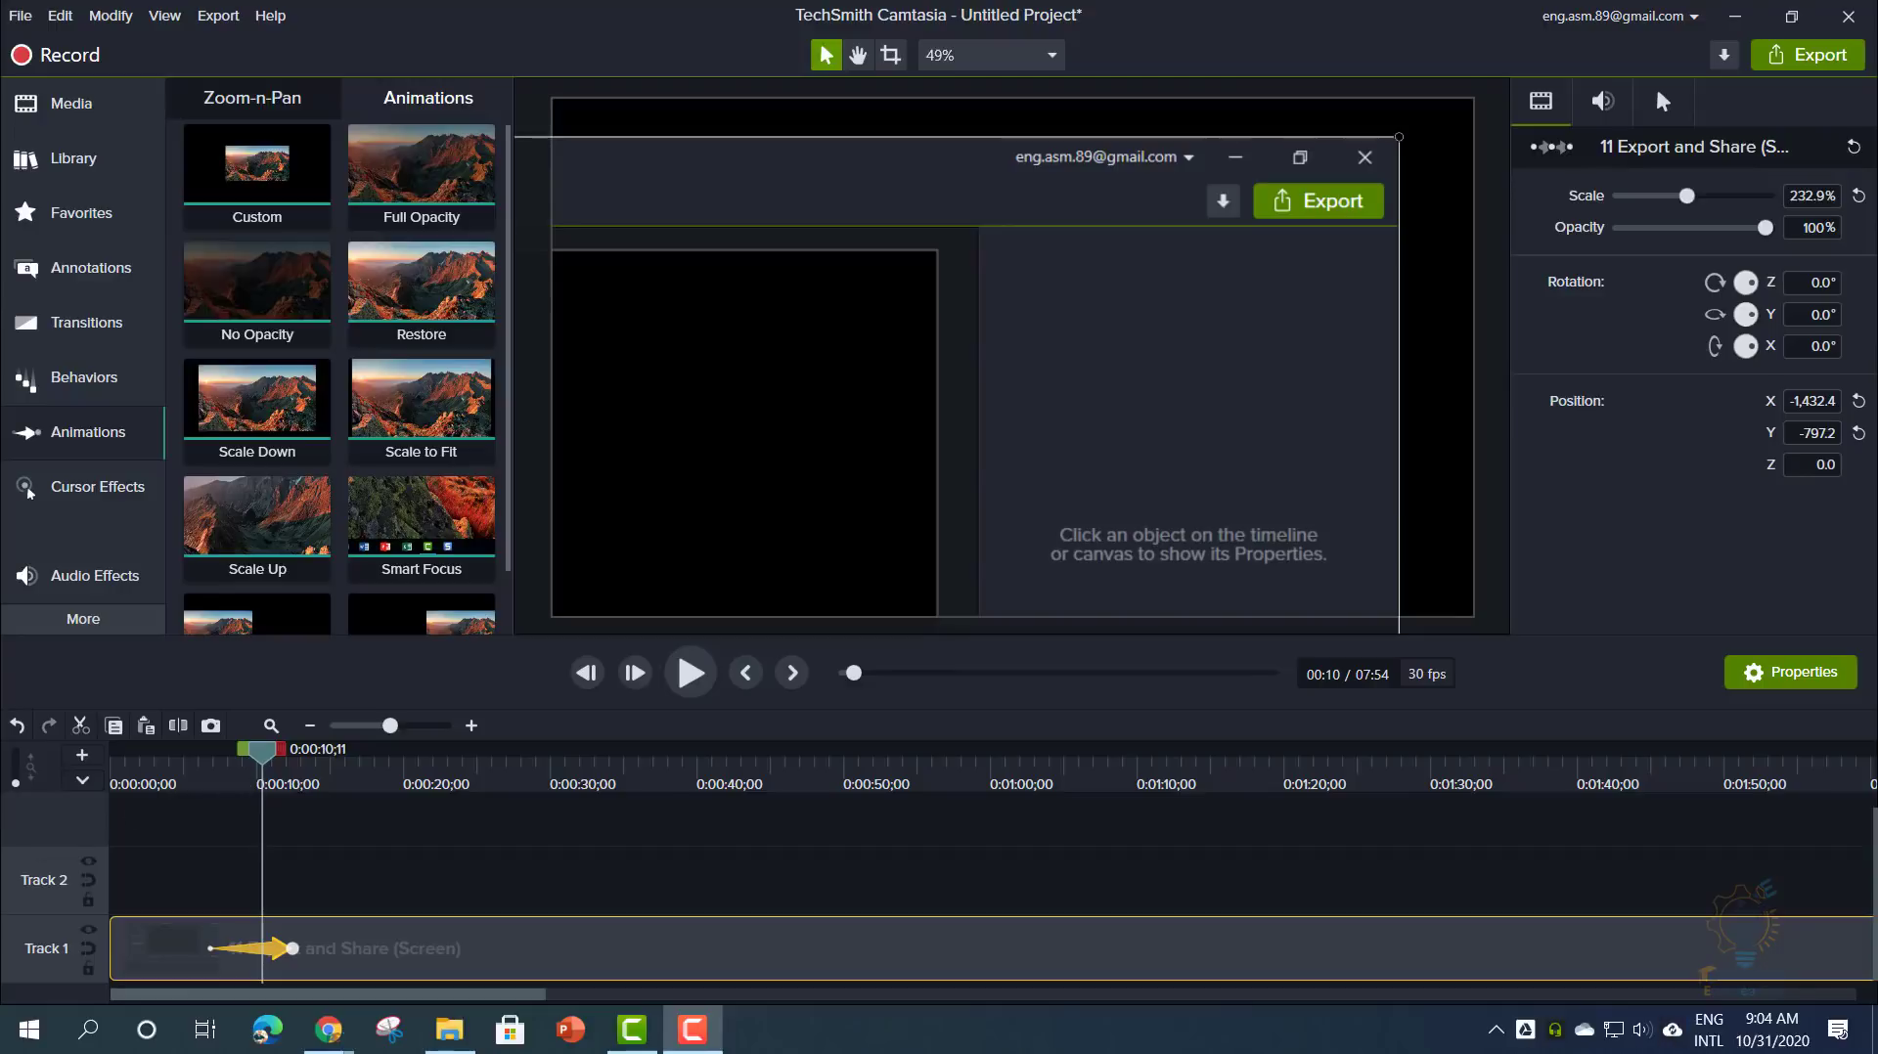
- At 0:00:34;29, shrink the recording back to 100% so it fills the canvas at 0,0
drag(271, 758, 622, 758)
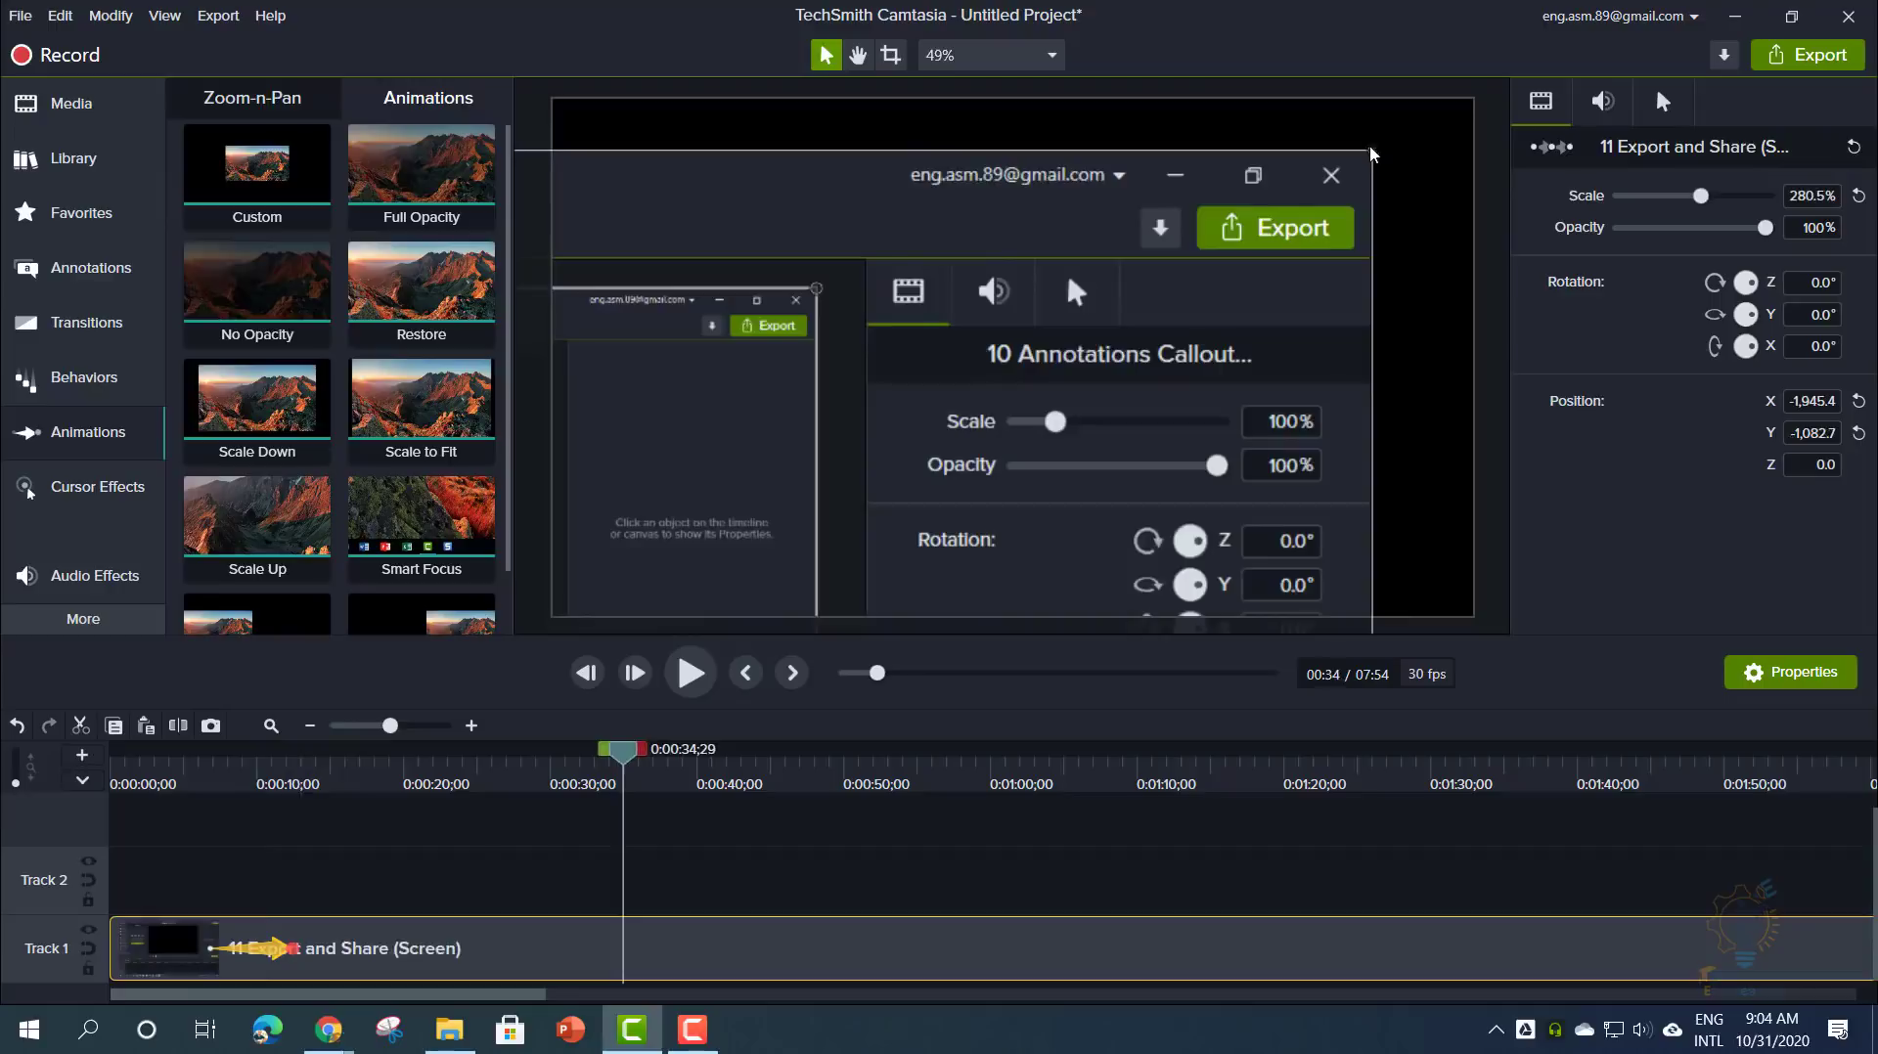
drag(1373, 154, 850, 440)
drag(675, 548, 1286, 208)
drag(994, 285, 1121, 298)
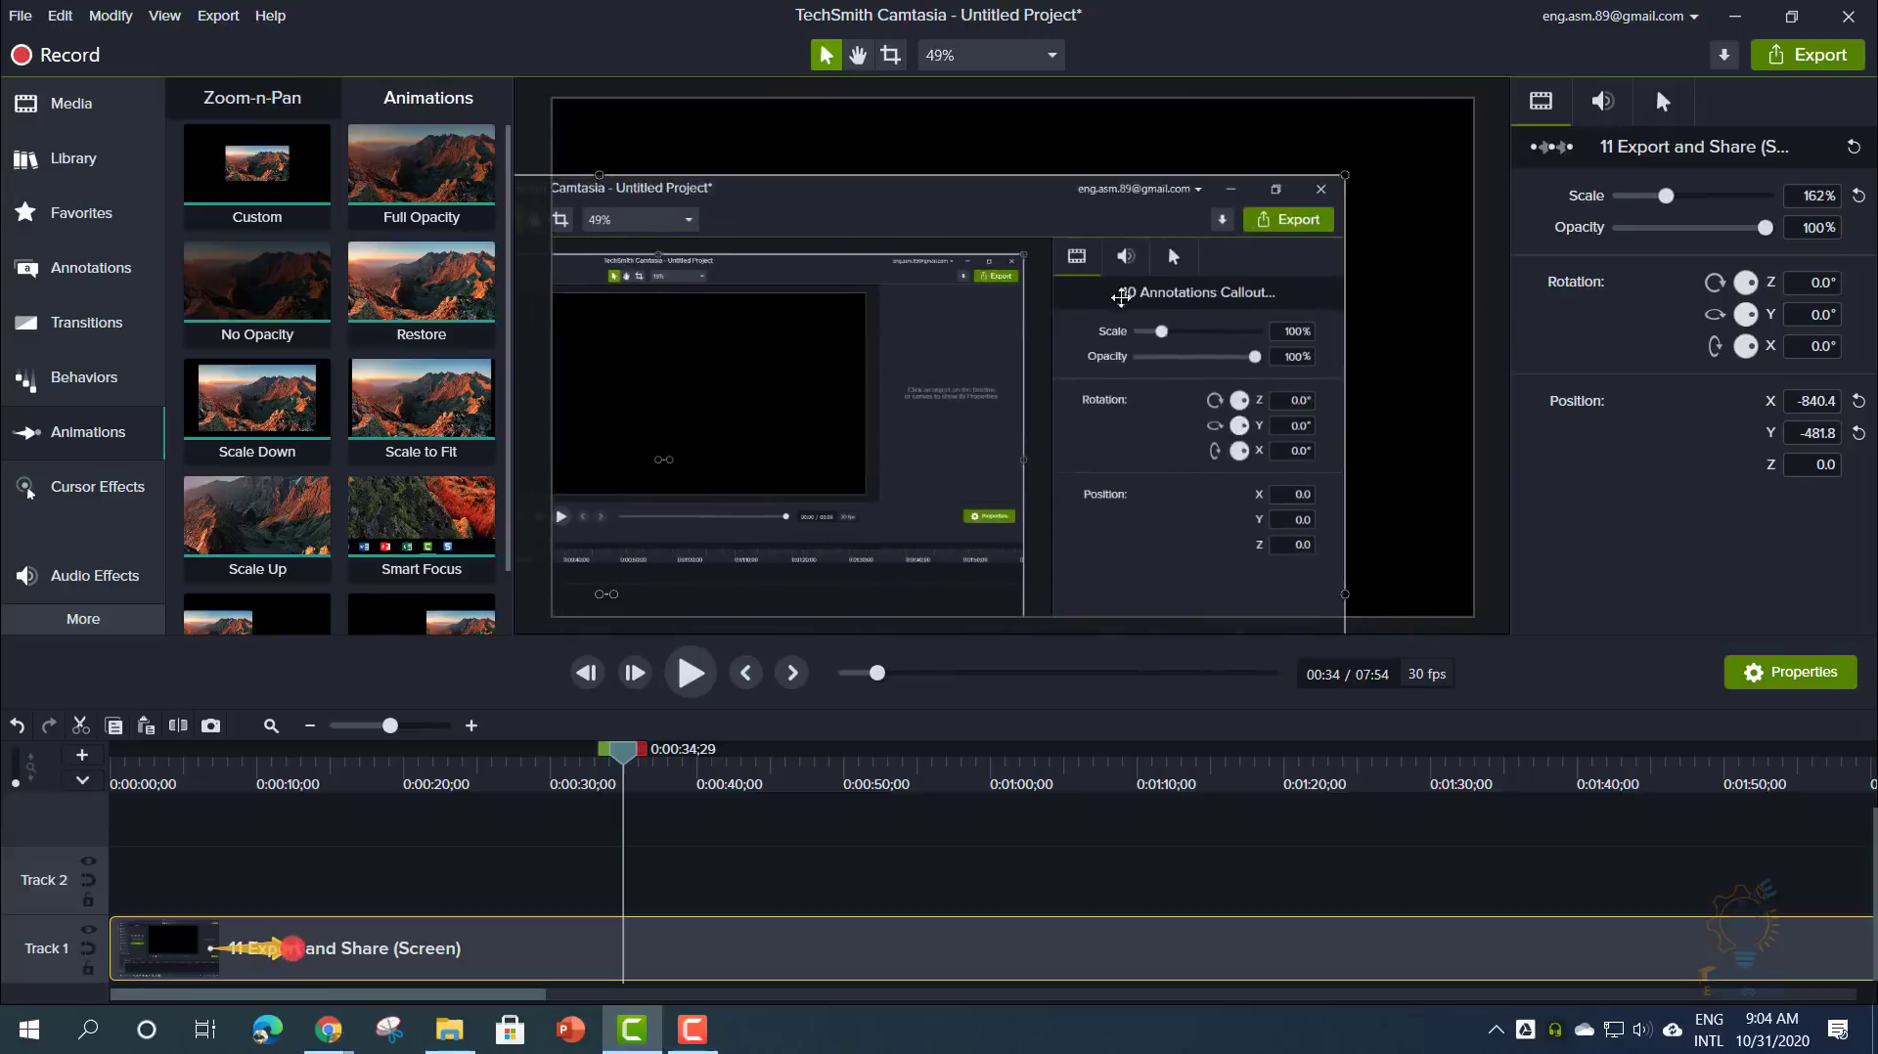
drag(1343, 177, 1066, 354)
drag(831, 464, 1027, 326)
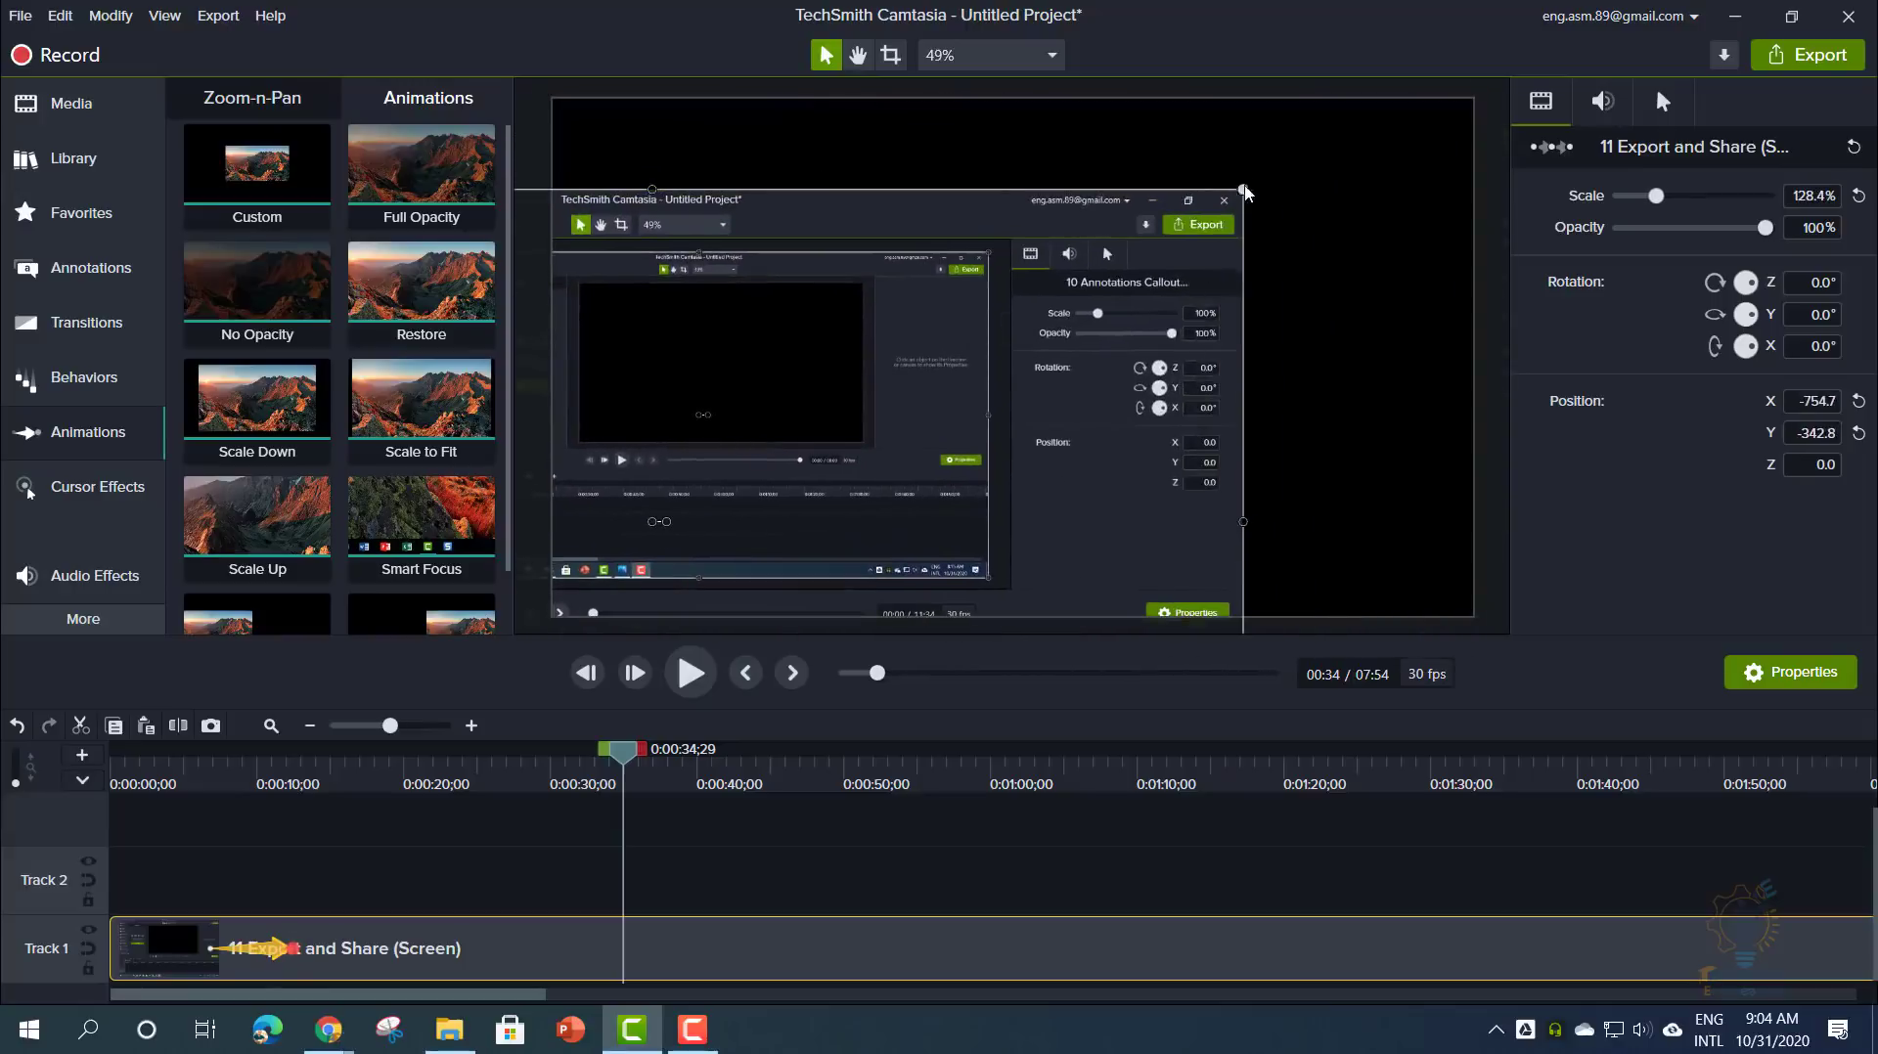
drag(1244, 191, 748, 470)
drag(651, 563, 1135, 194)
drag(1232, 480, 1418, 603)
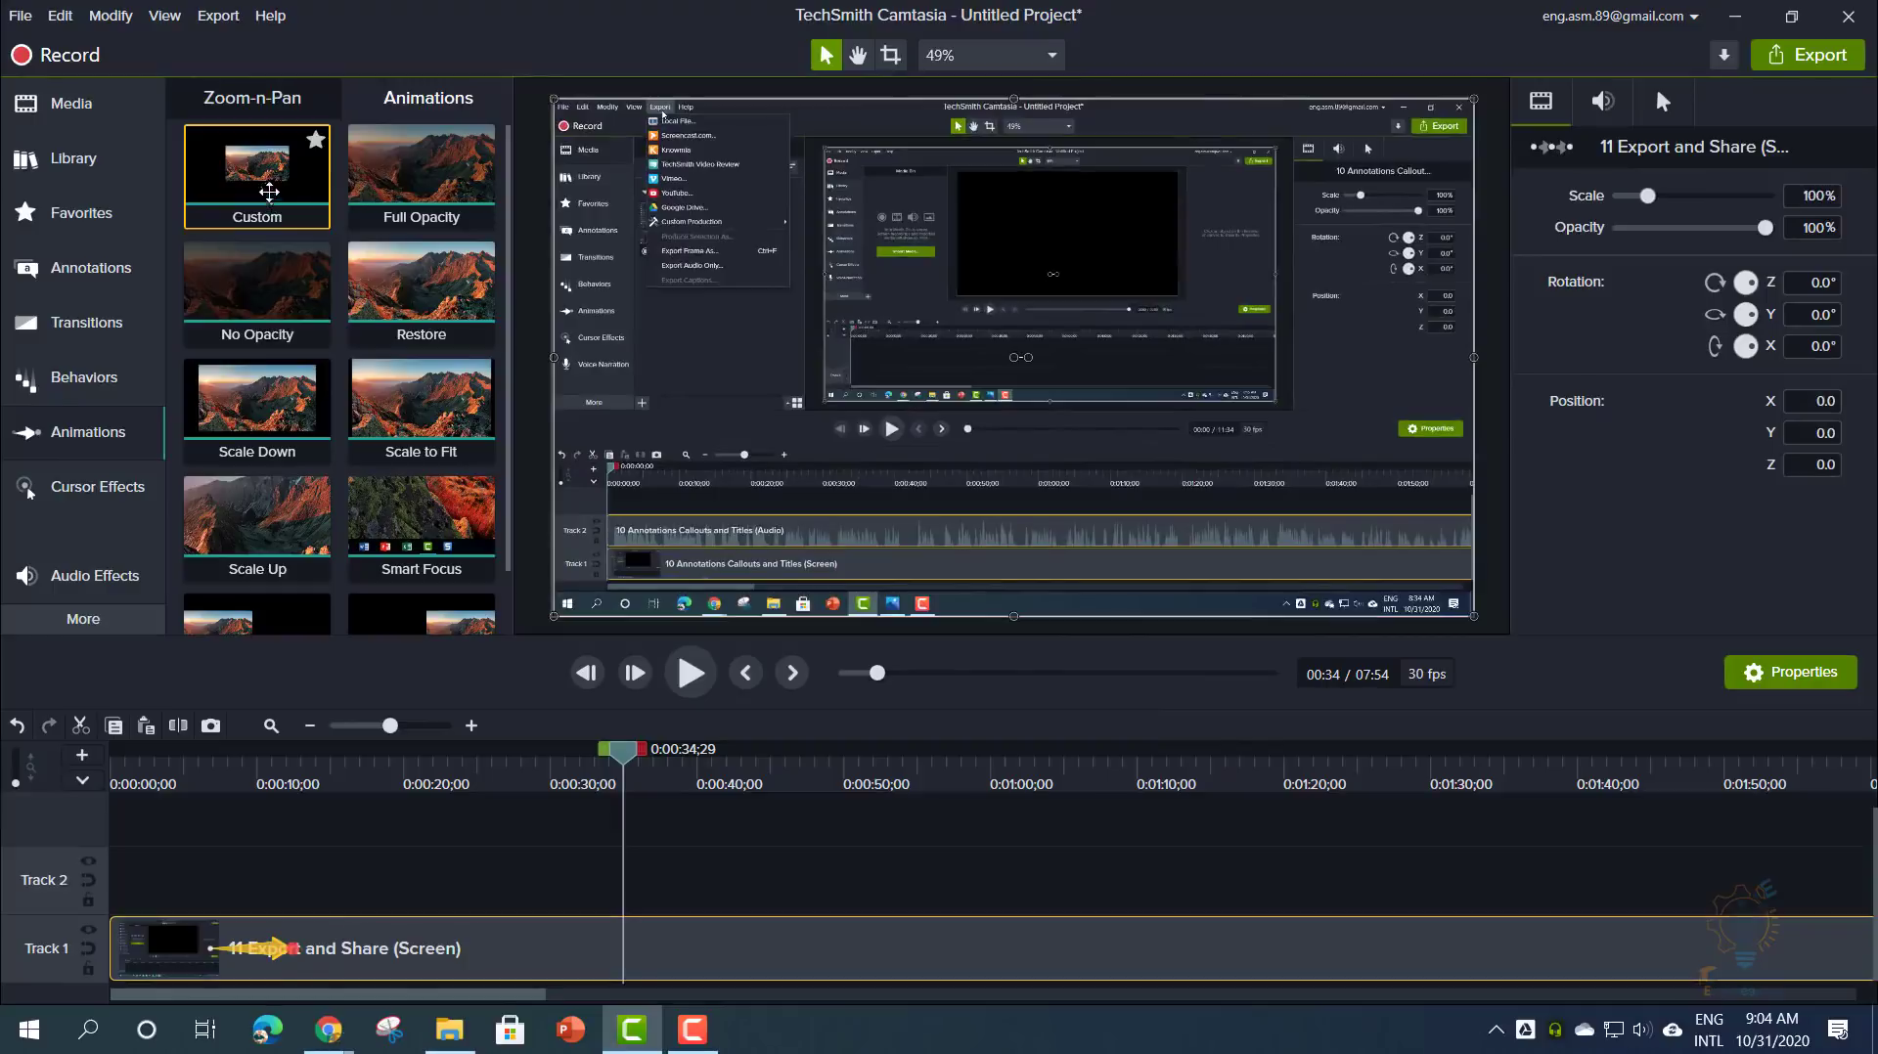
- Add a Custom animation at 0:40 that slides the recording left to X -1,020.4, ending near 0:43
click(264, 113)
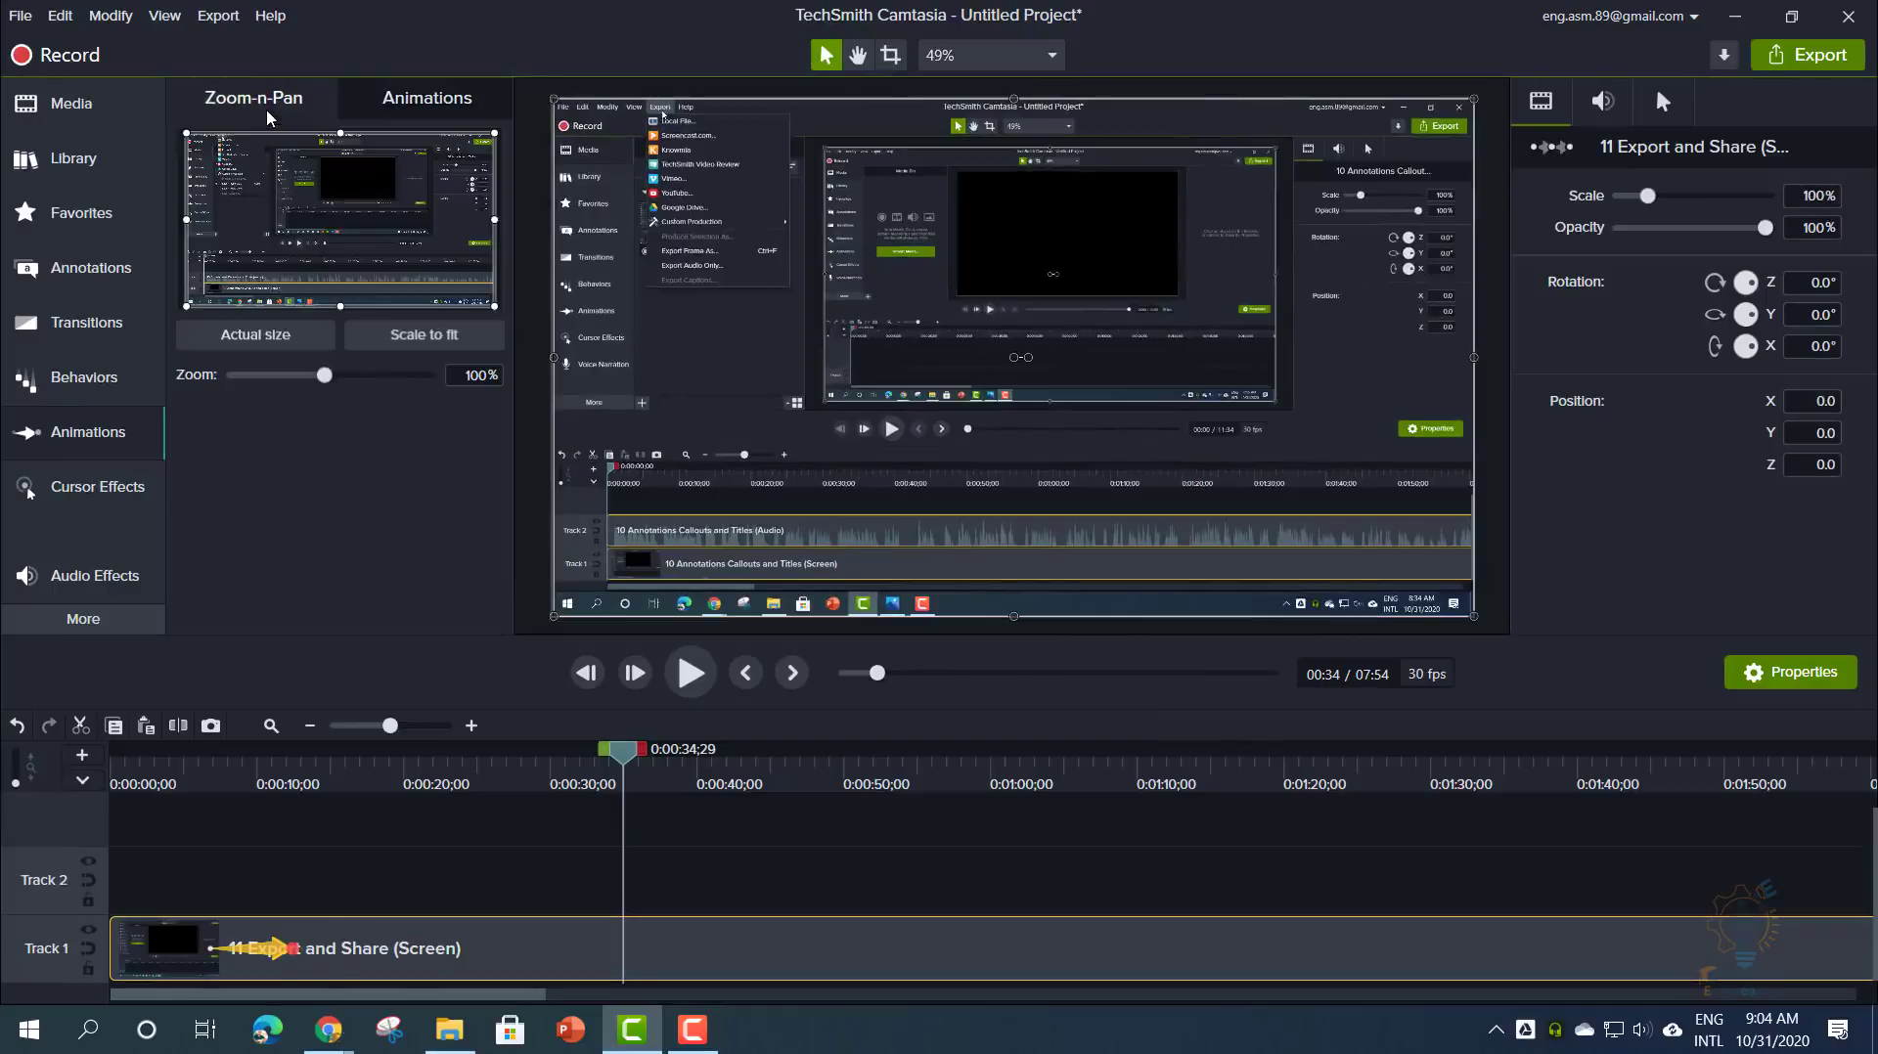
click(378, 102)
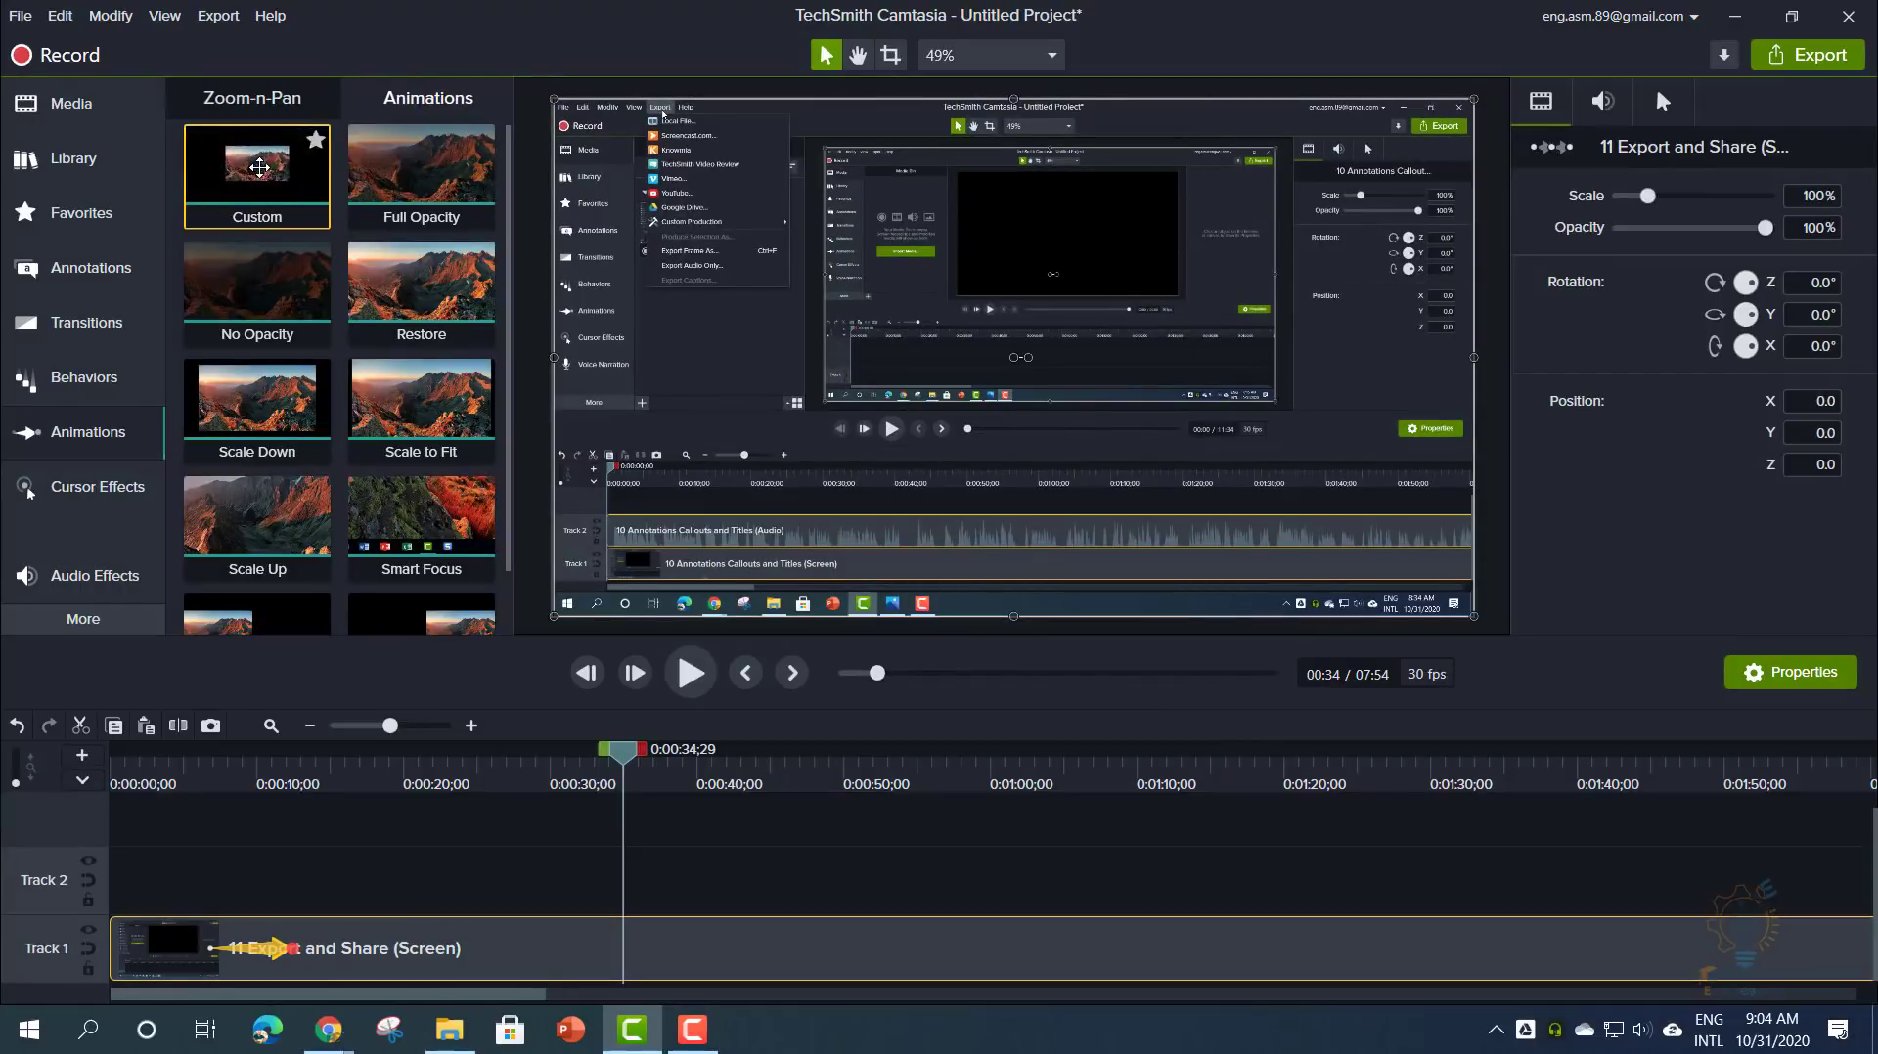
mouse_move(259, 167)
mouse_down()
mouse_move(685, 953)
mouse_move(935, 964)
mouse_move(620, 916)
mouse_move(707, 946)
mouse_up()
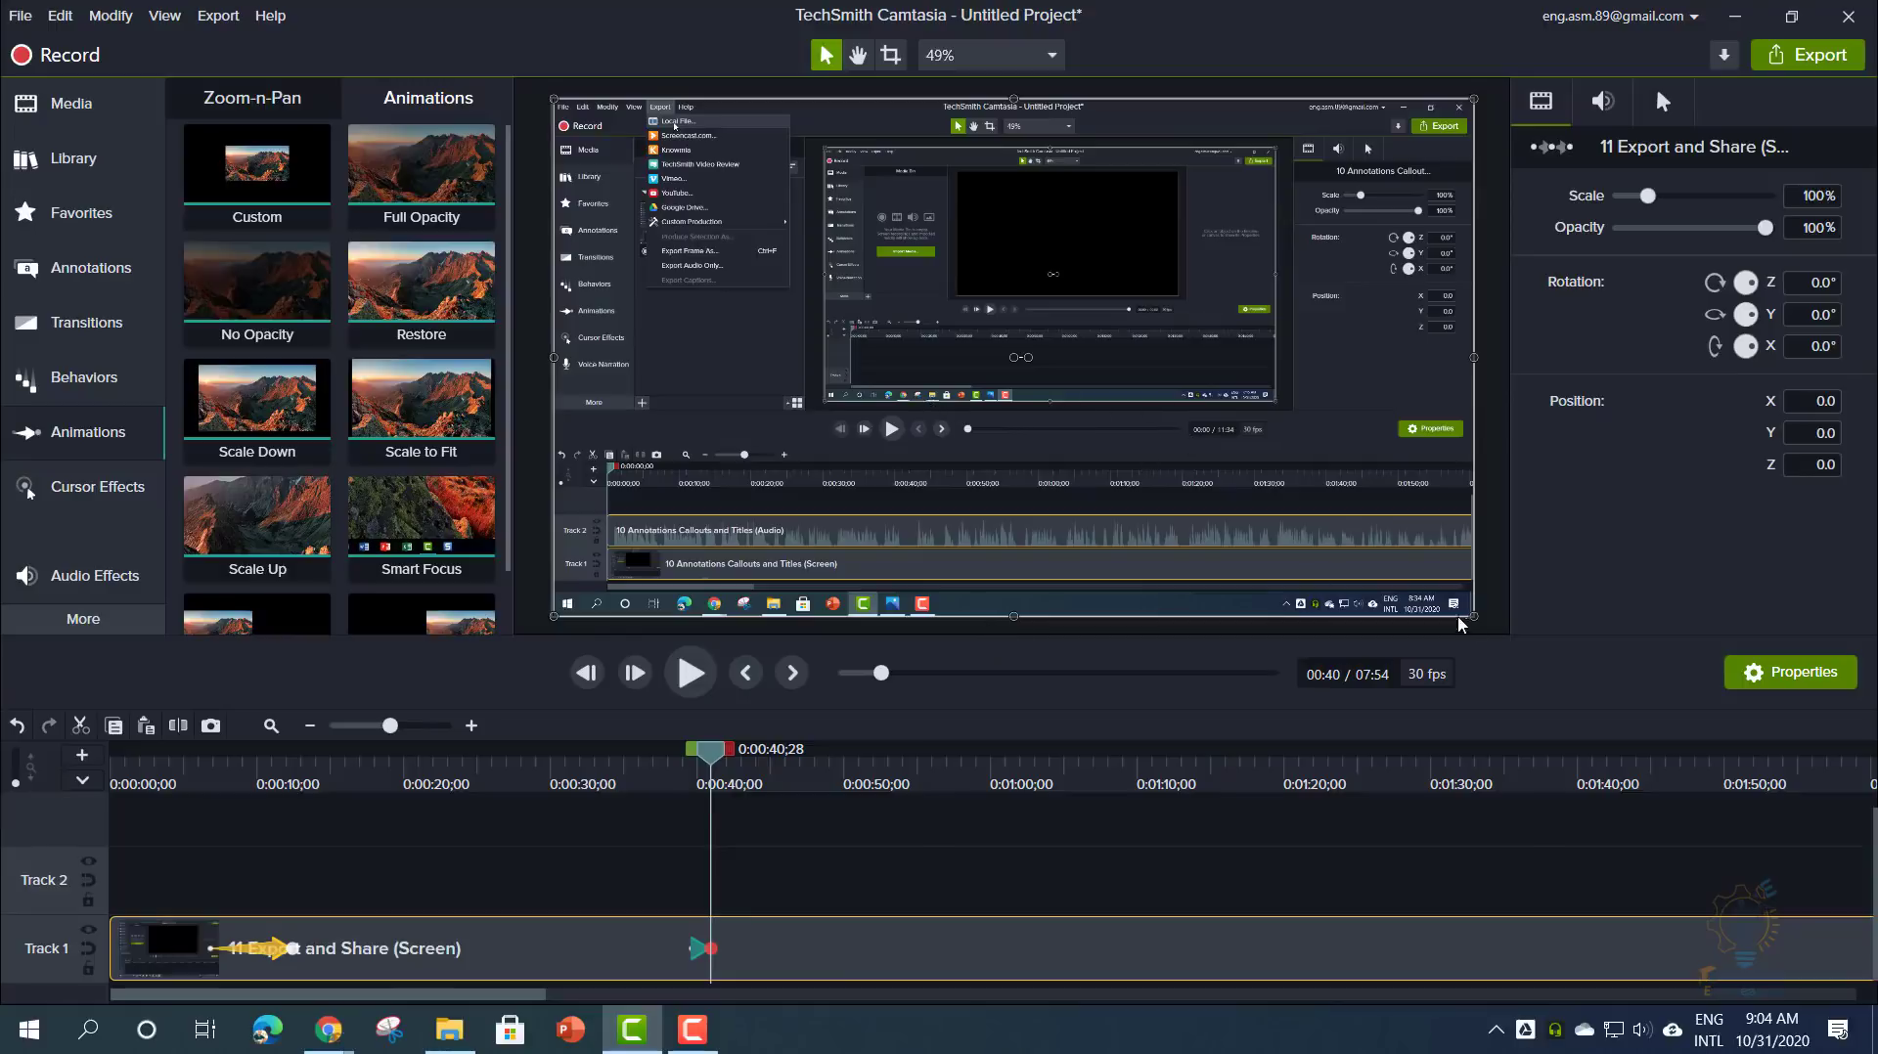
drag(1359, 522, 864, 531)
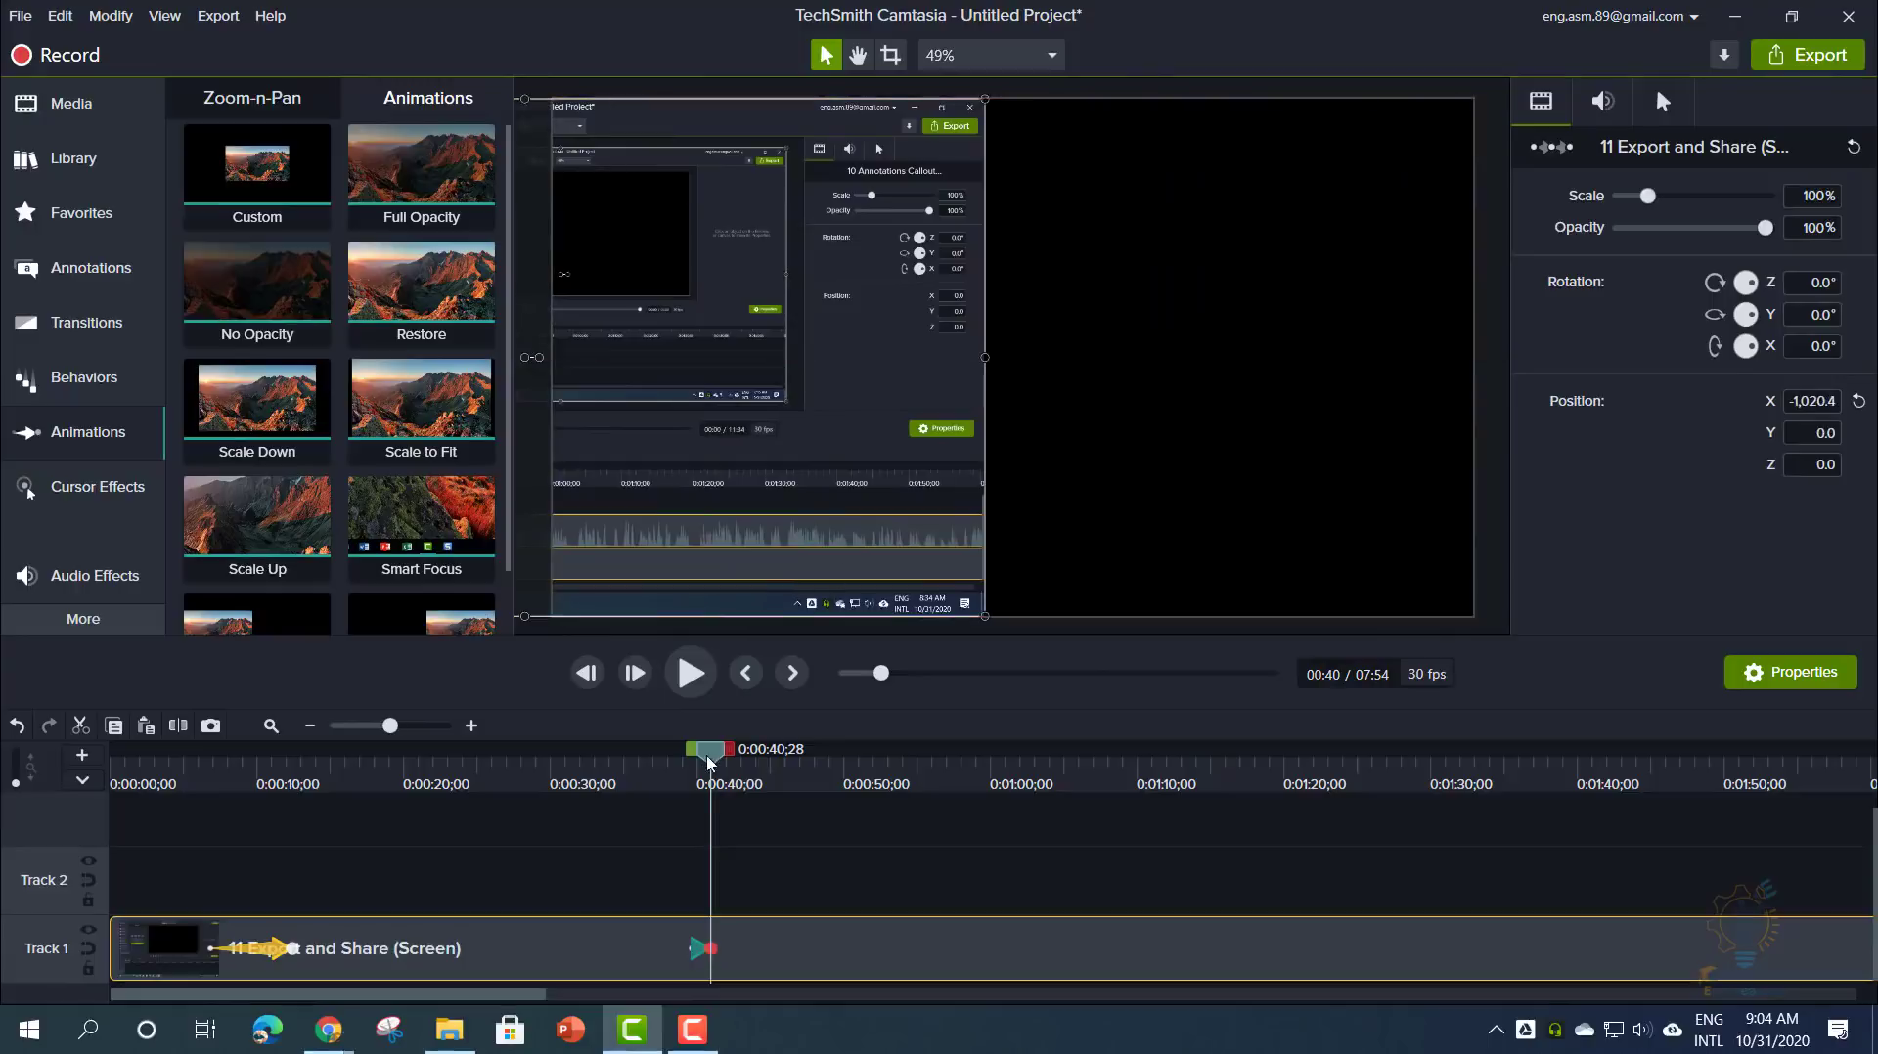
drag(710, 763, 682, 763)
click(692, 672)
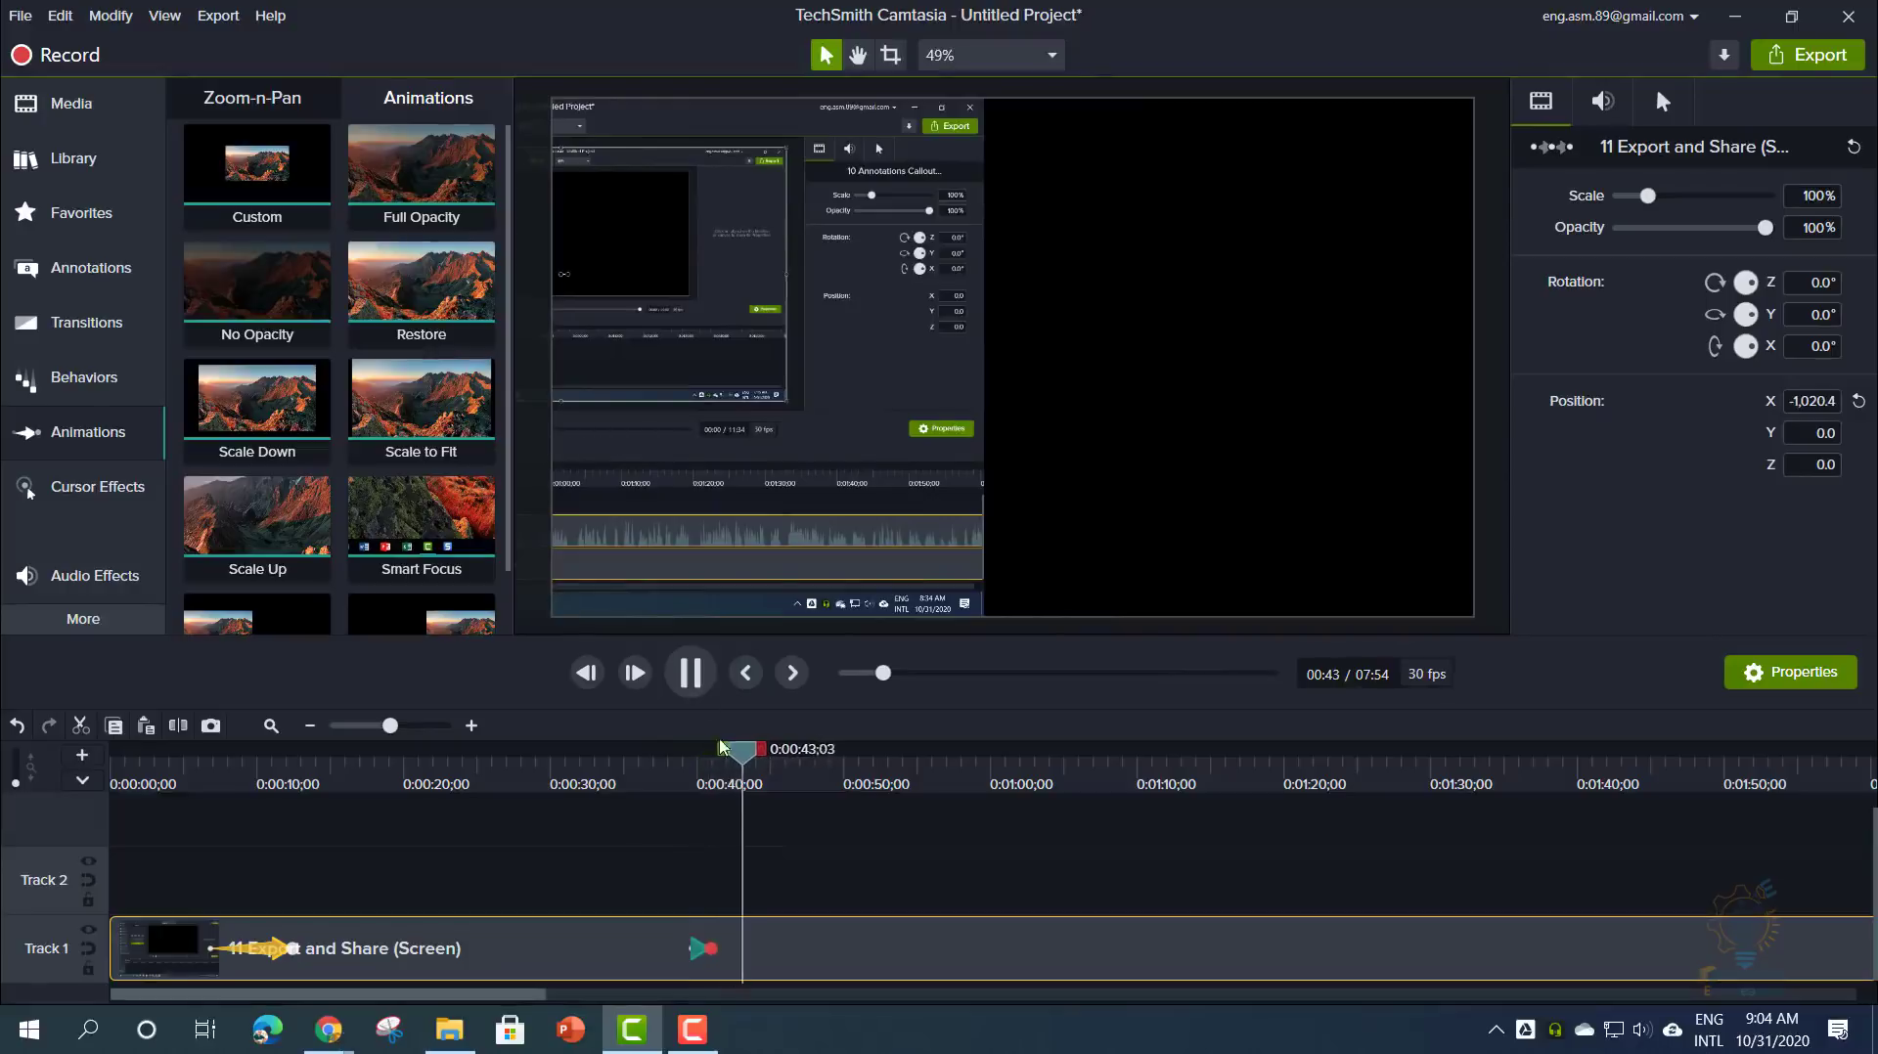
click(694, 683)
drag(712, 951, 751, 951)
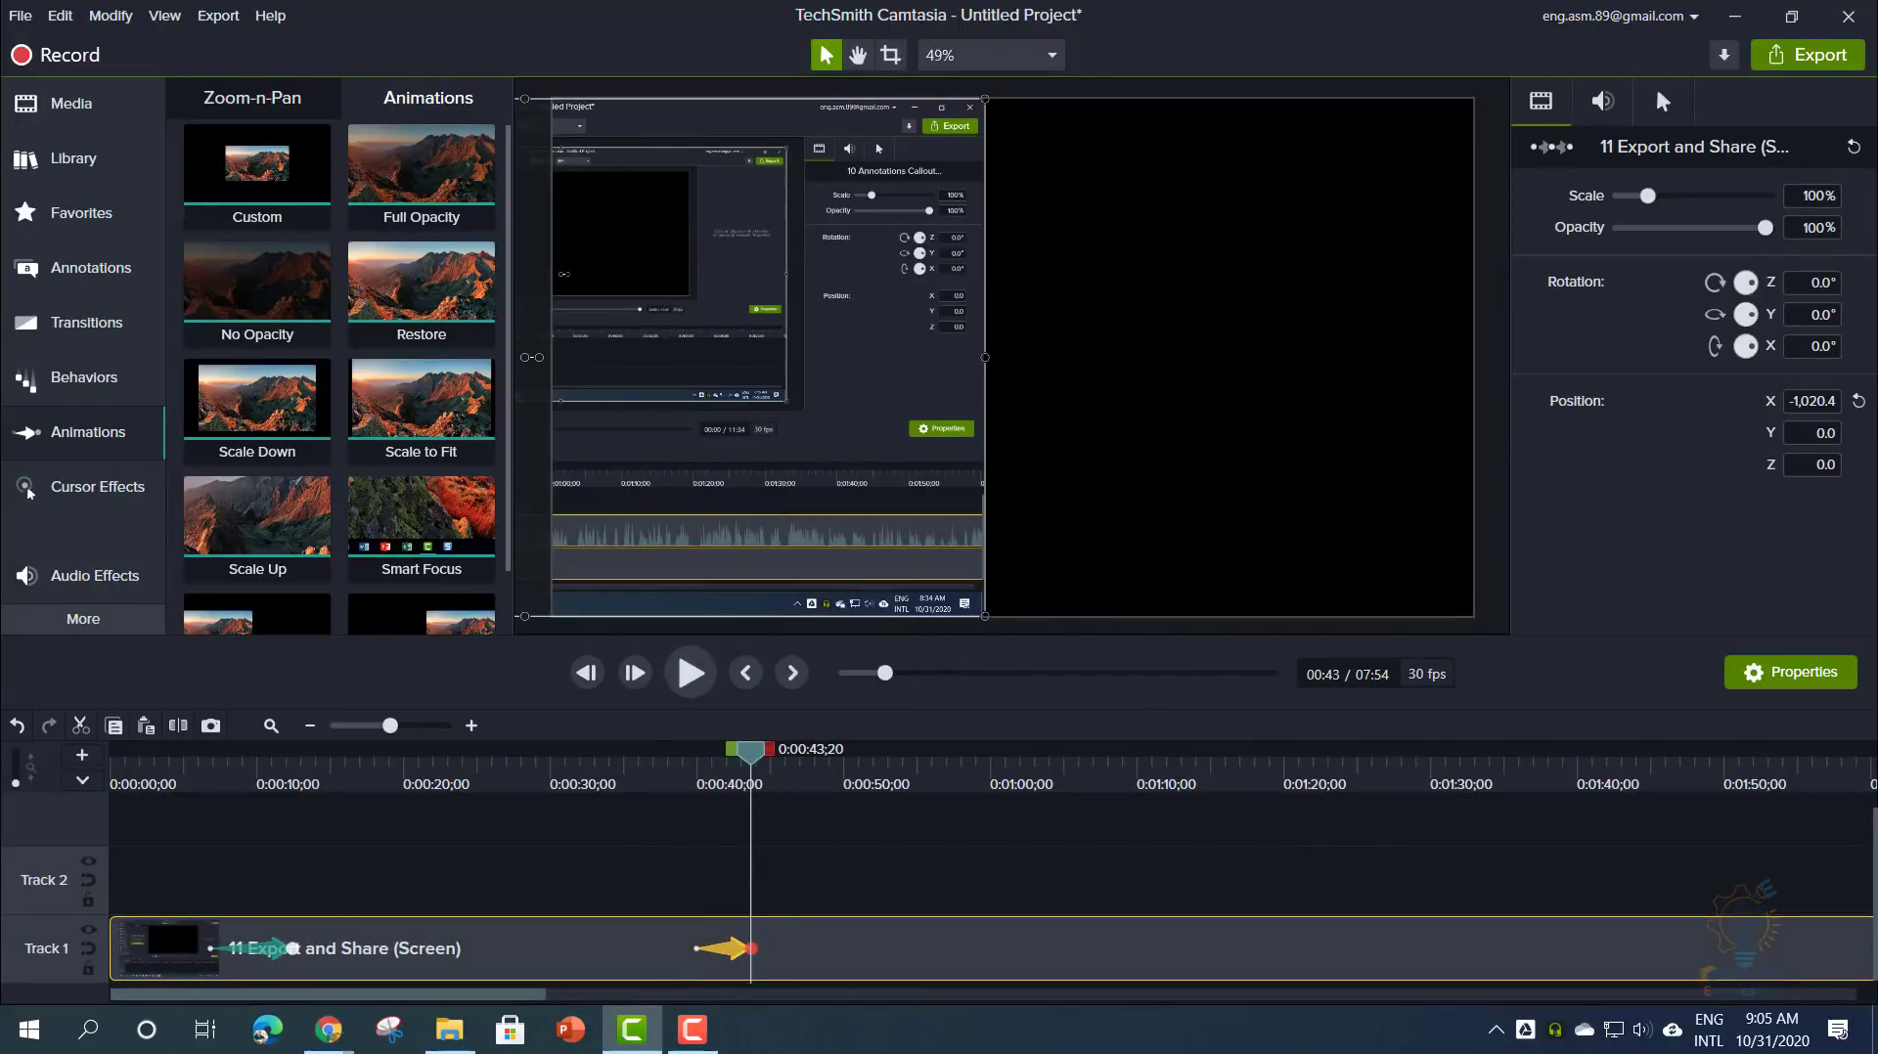
key(alt+Tab)
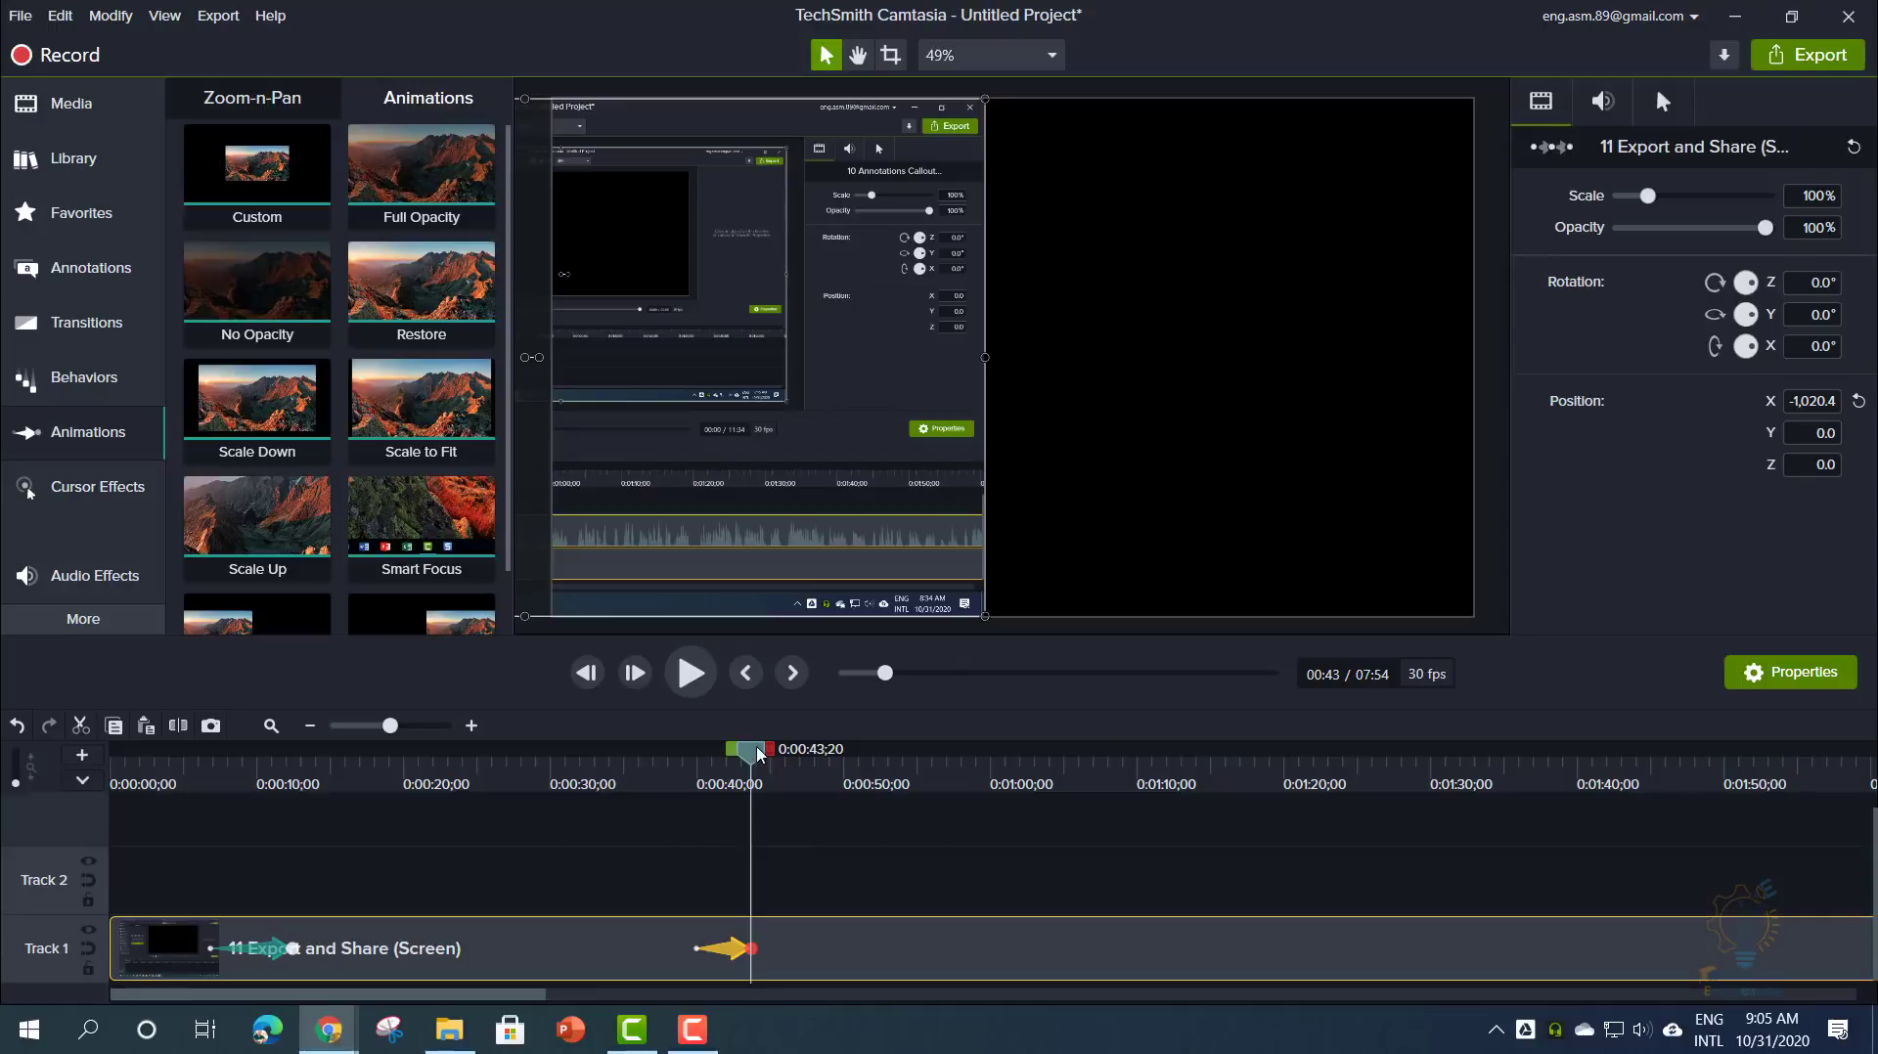
- Add a Zoom-n-Pan zoom around 1:03 targeting the recording's top toolbar
drag(753, 754, 1045, 797)
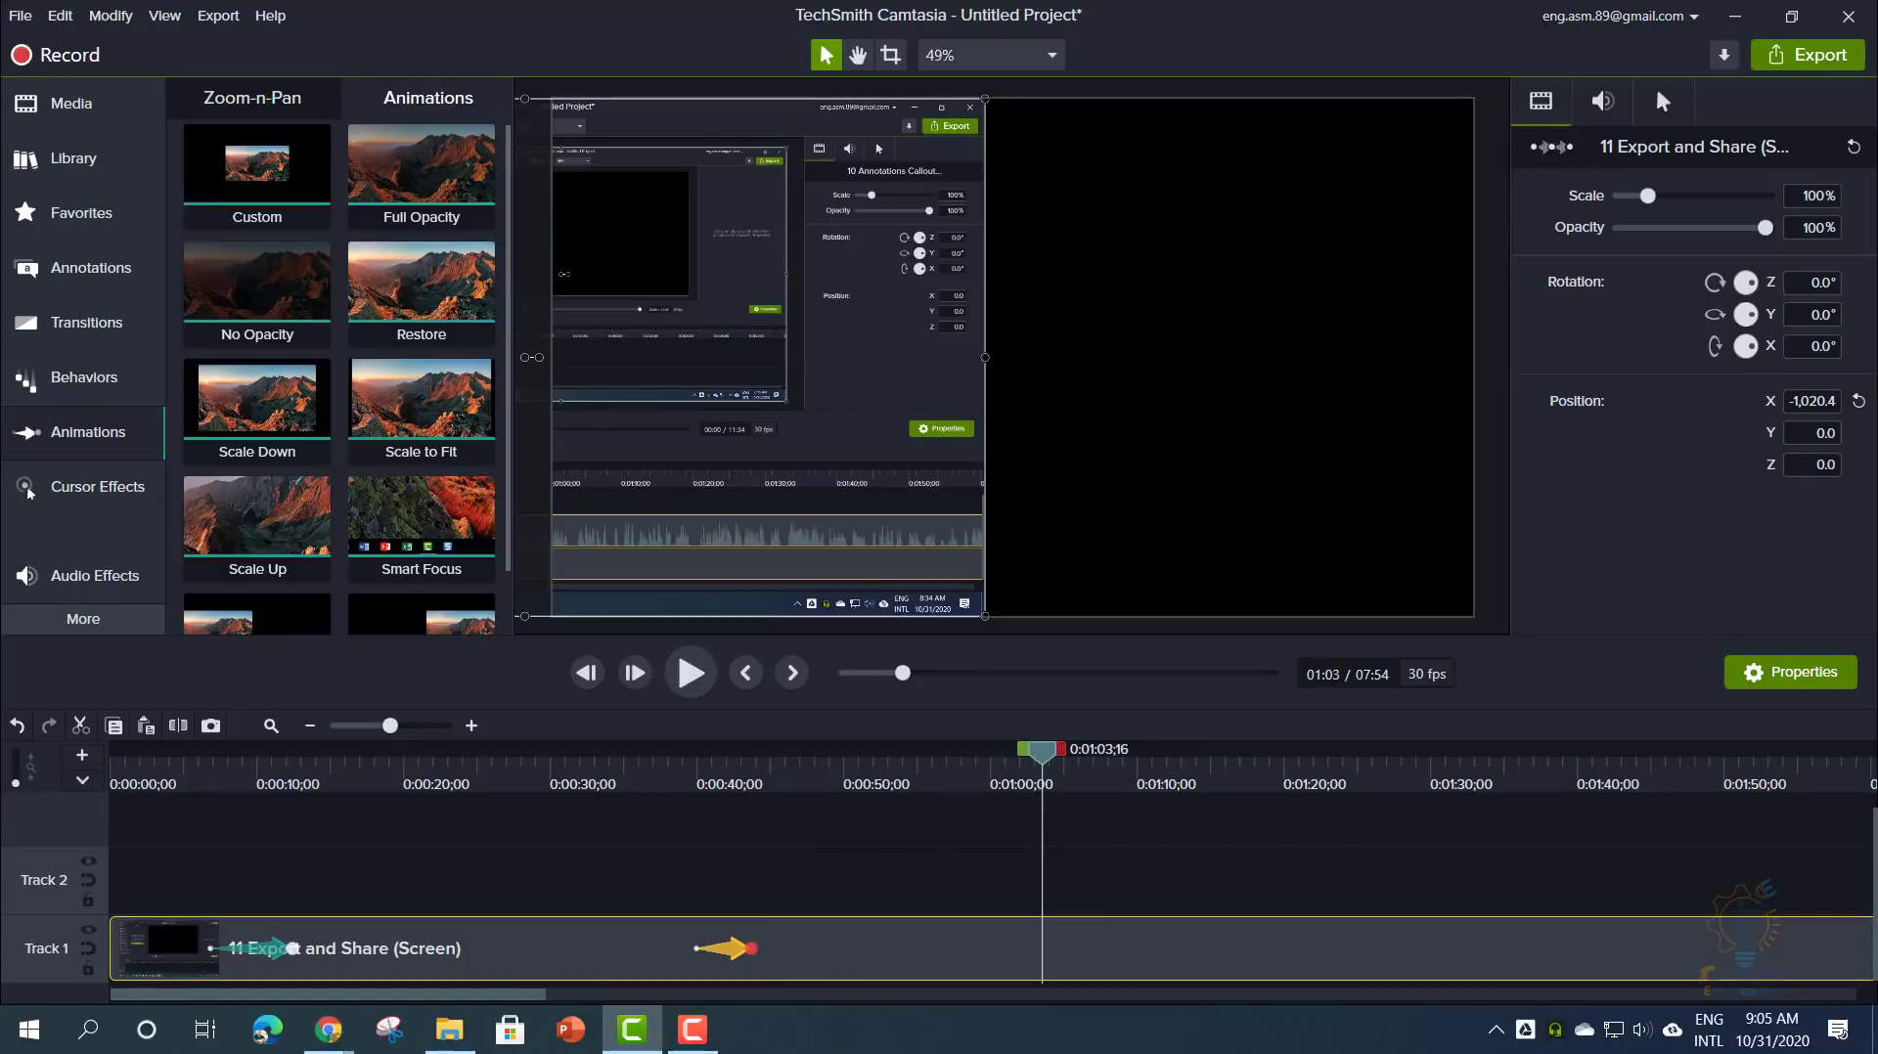
click(252, 109)
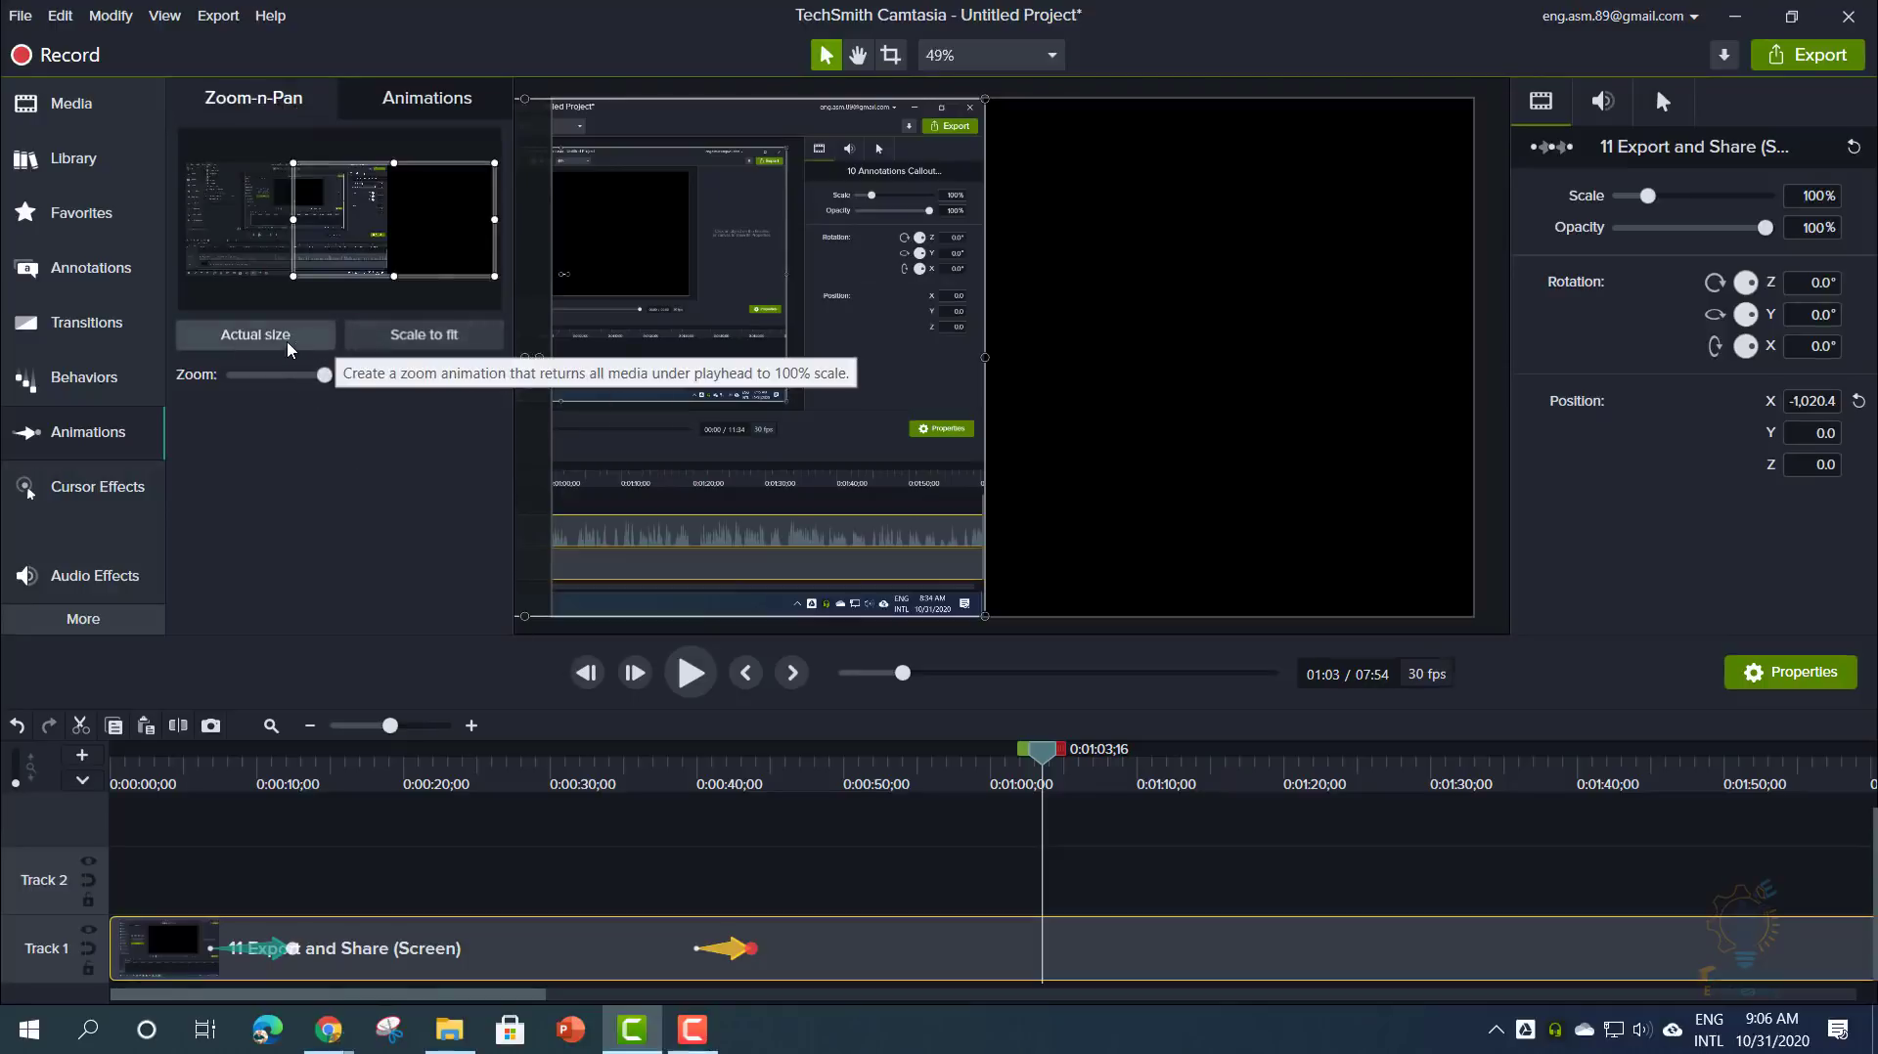
click(290, 348)
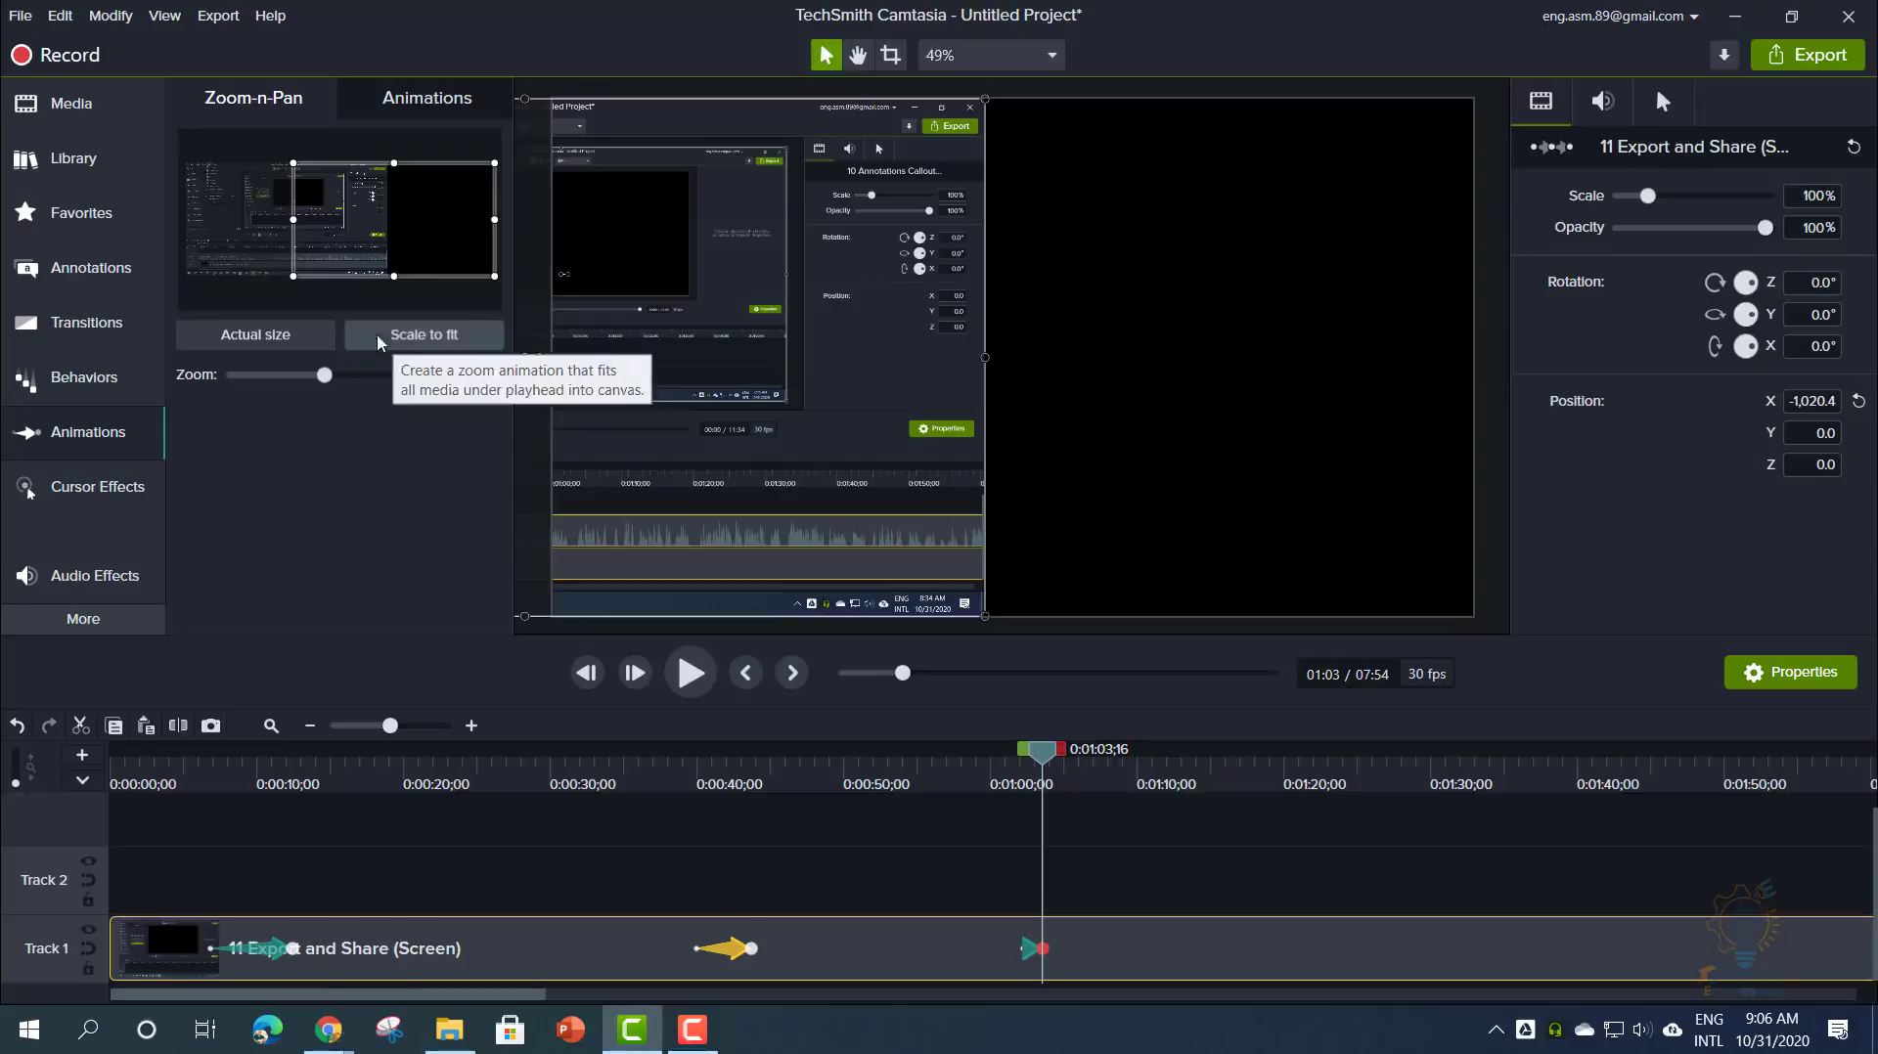
drag(293, 277, 313, 137)
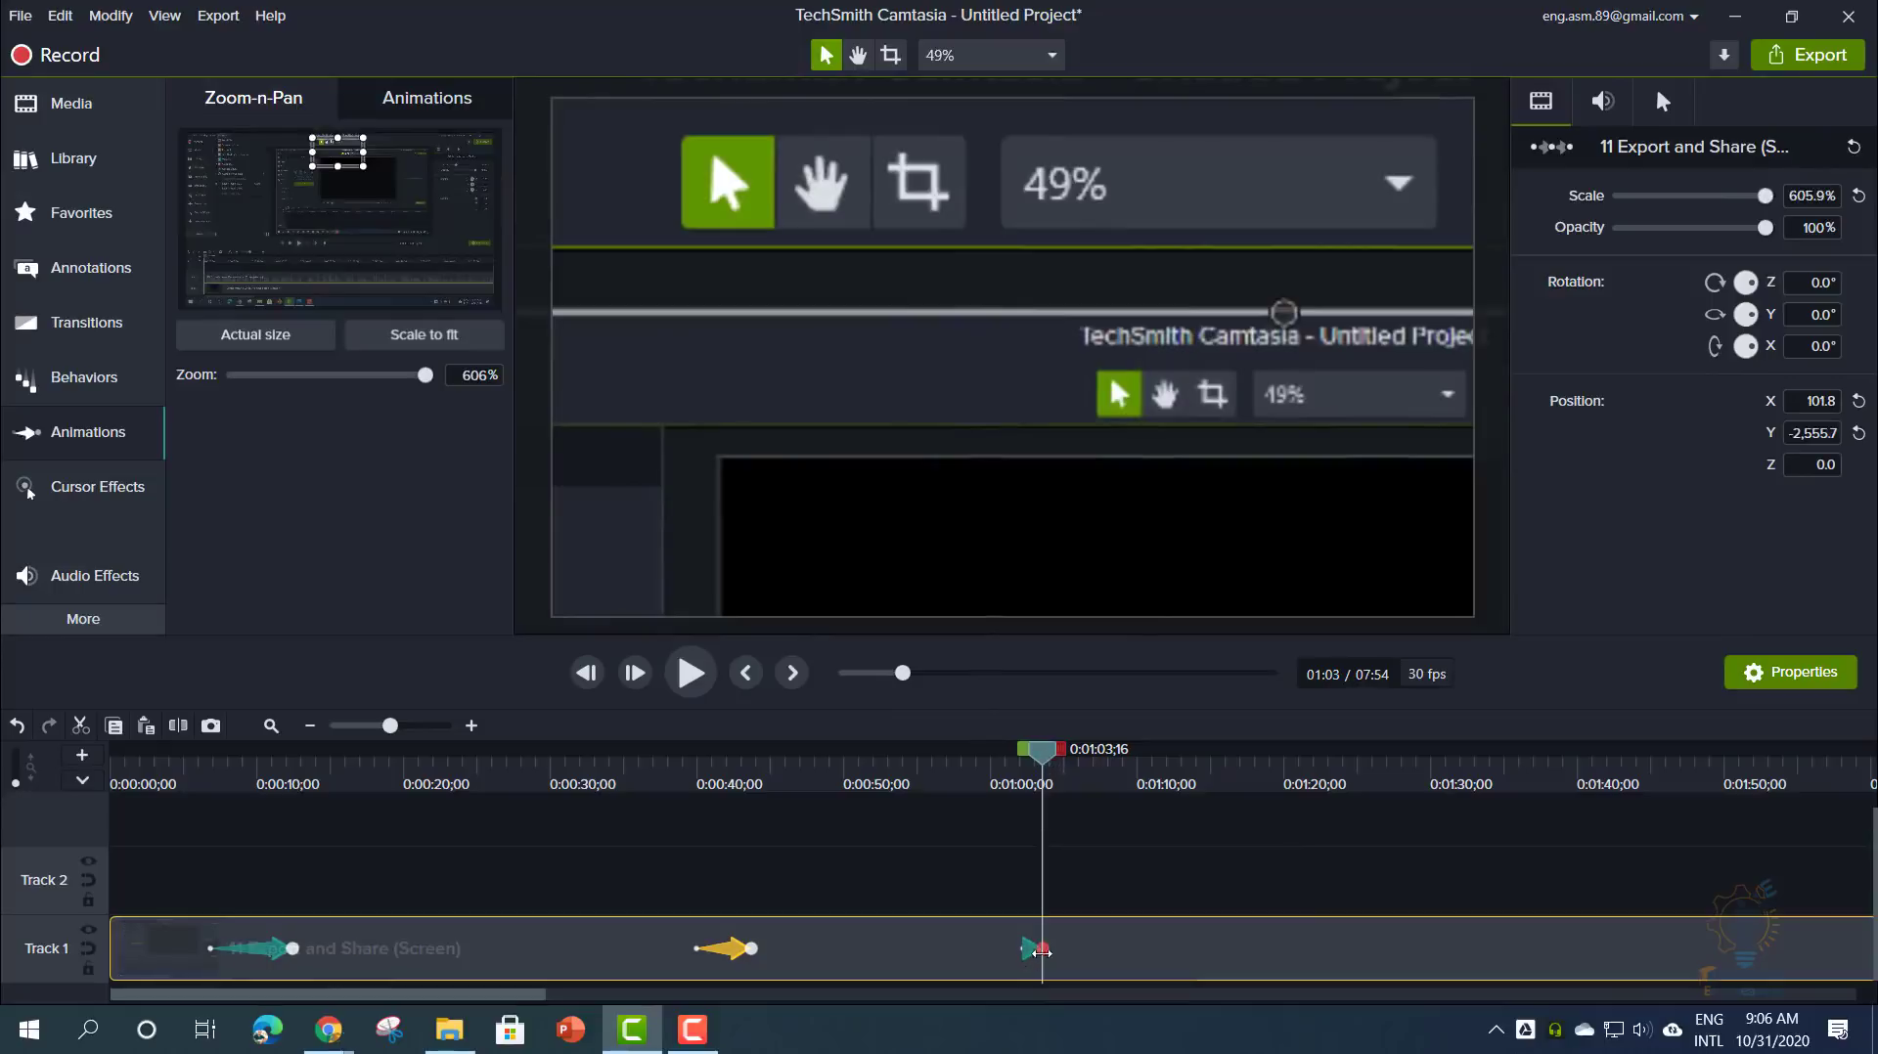
- Reposition the recording within the roughly 605% zoom and preview the animation
drag(1043, 751, 1018, 761)
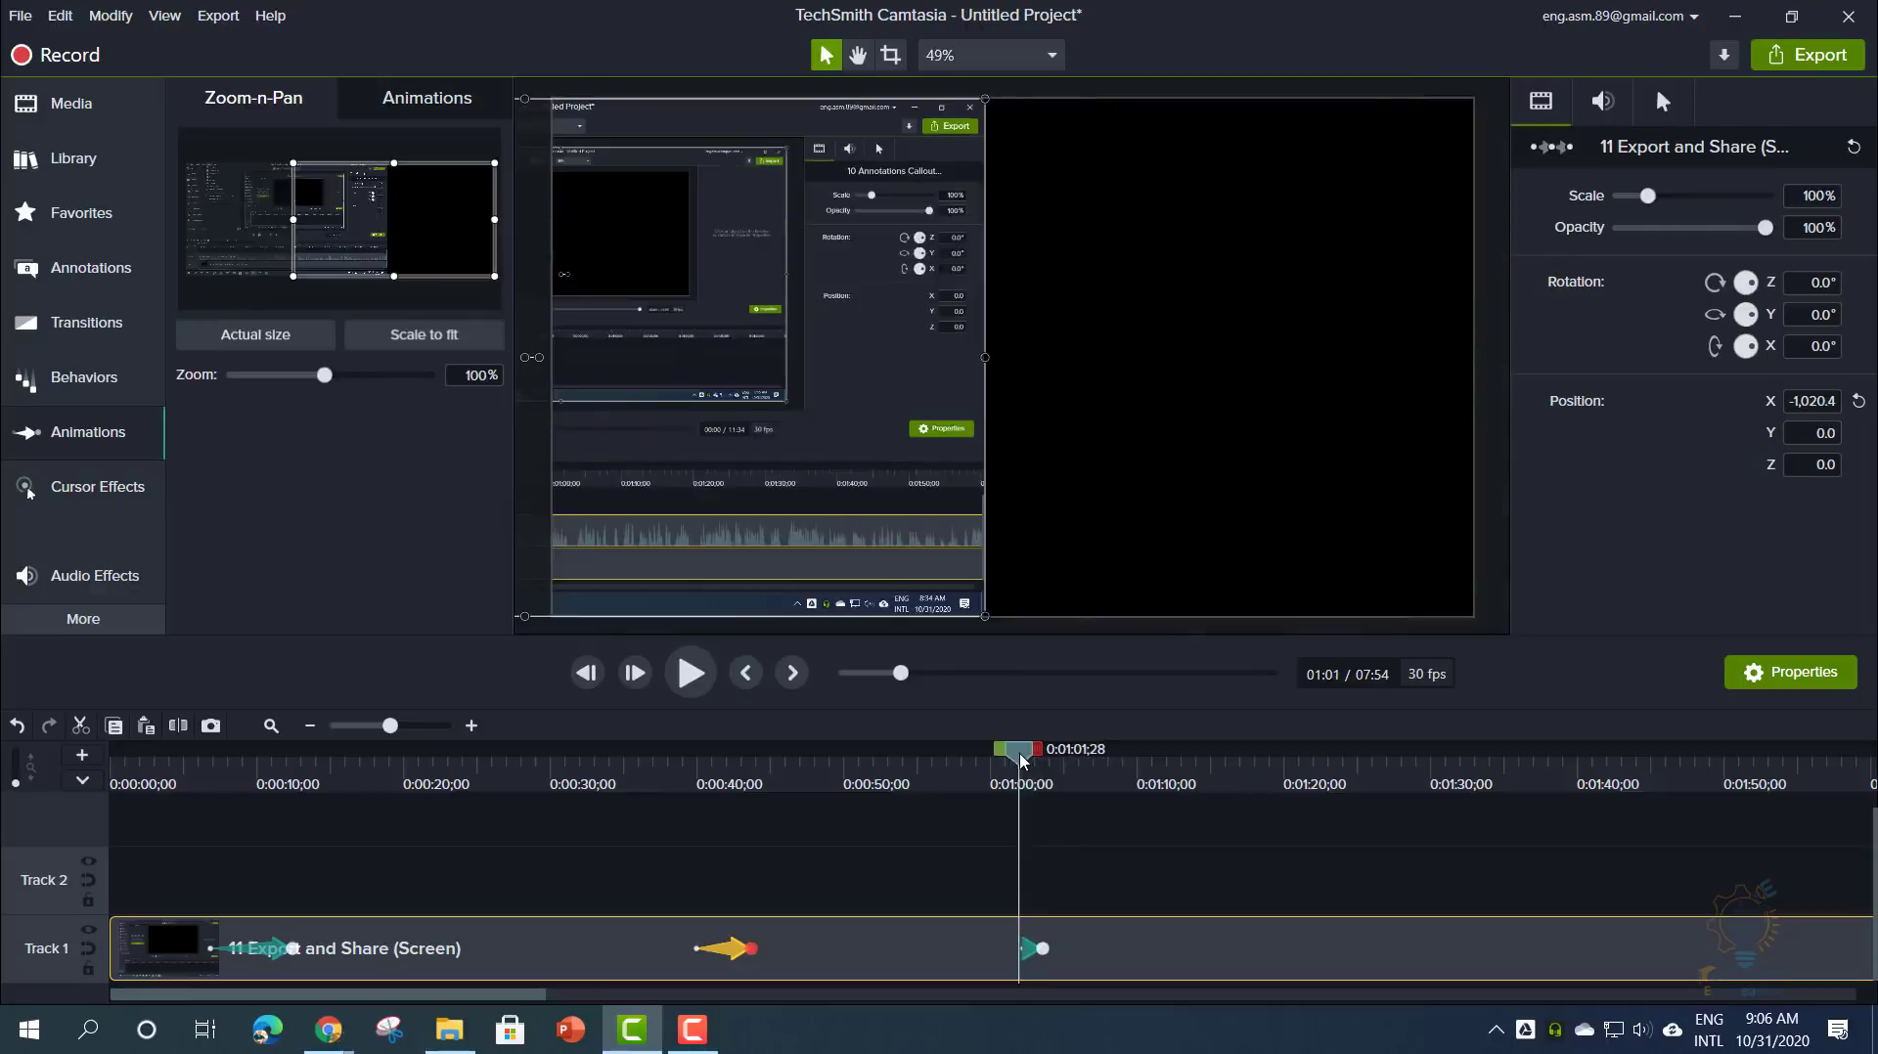
click(1027, 953)
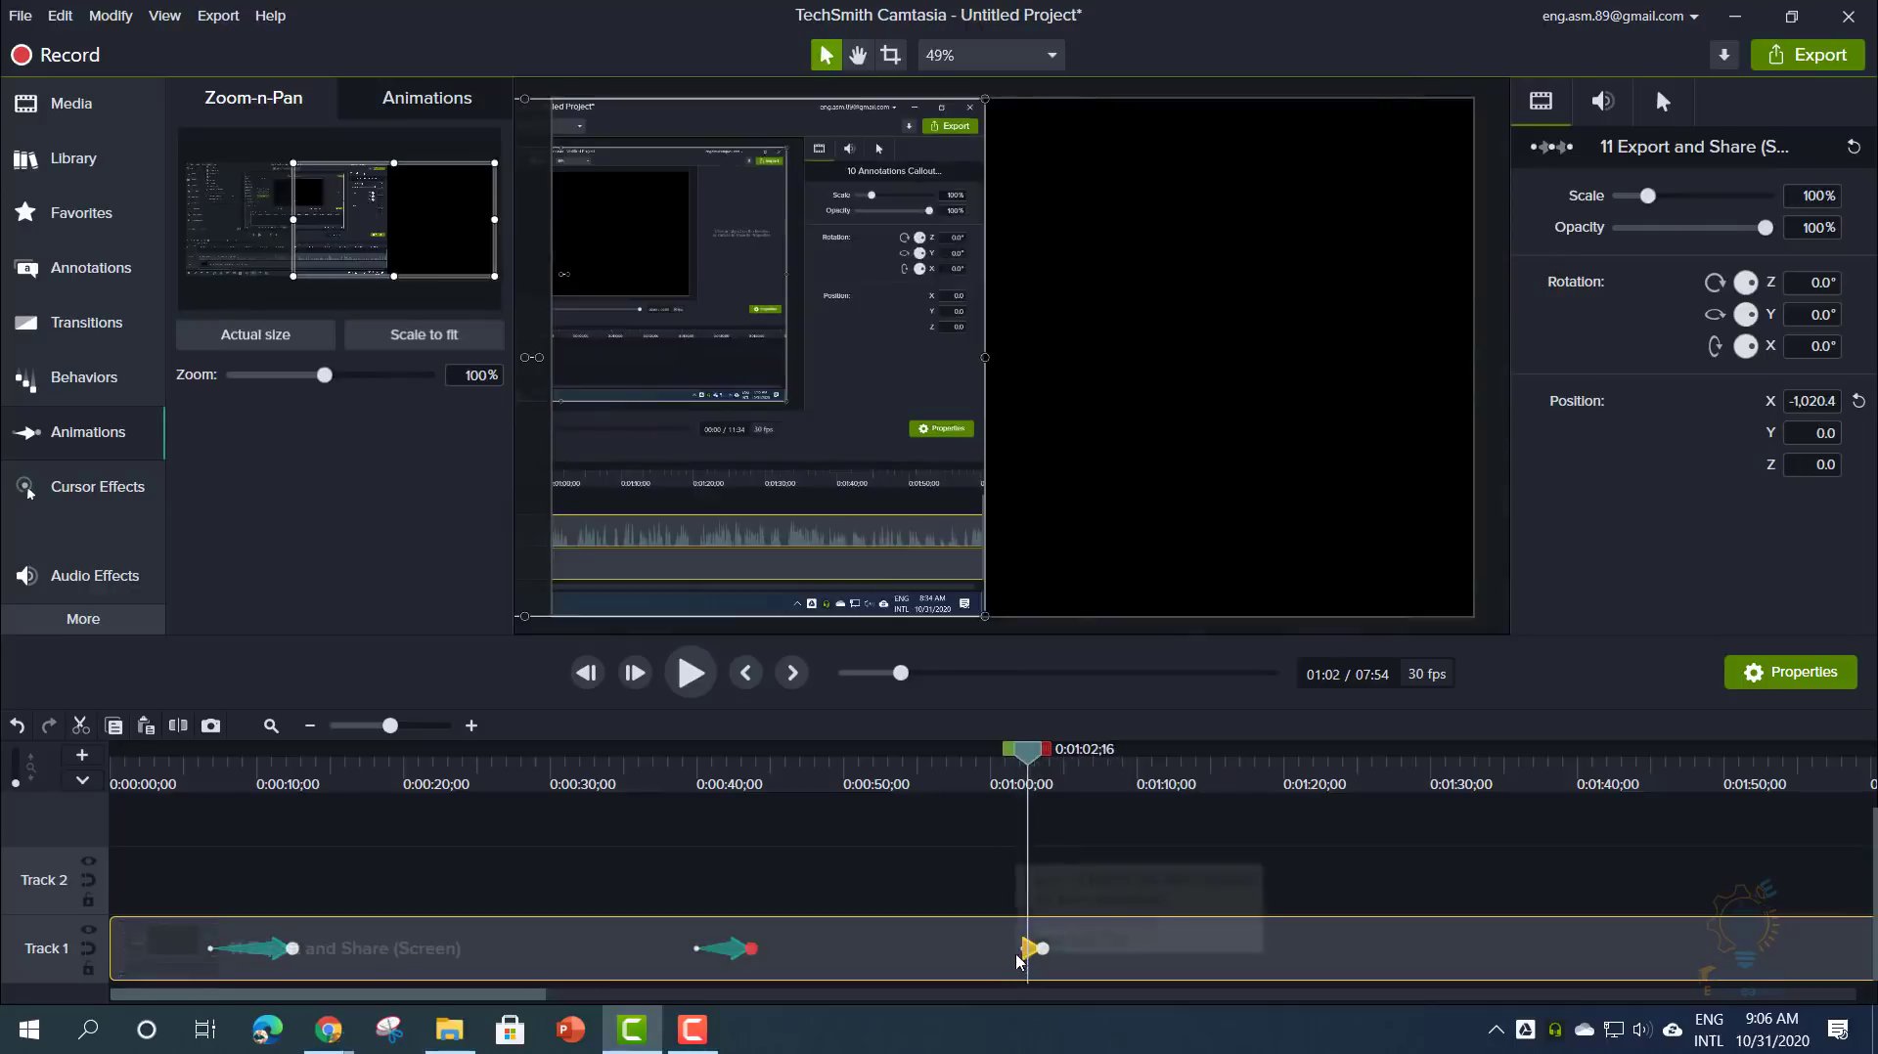
scroll(1035, 959, up, 4)
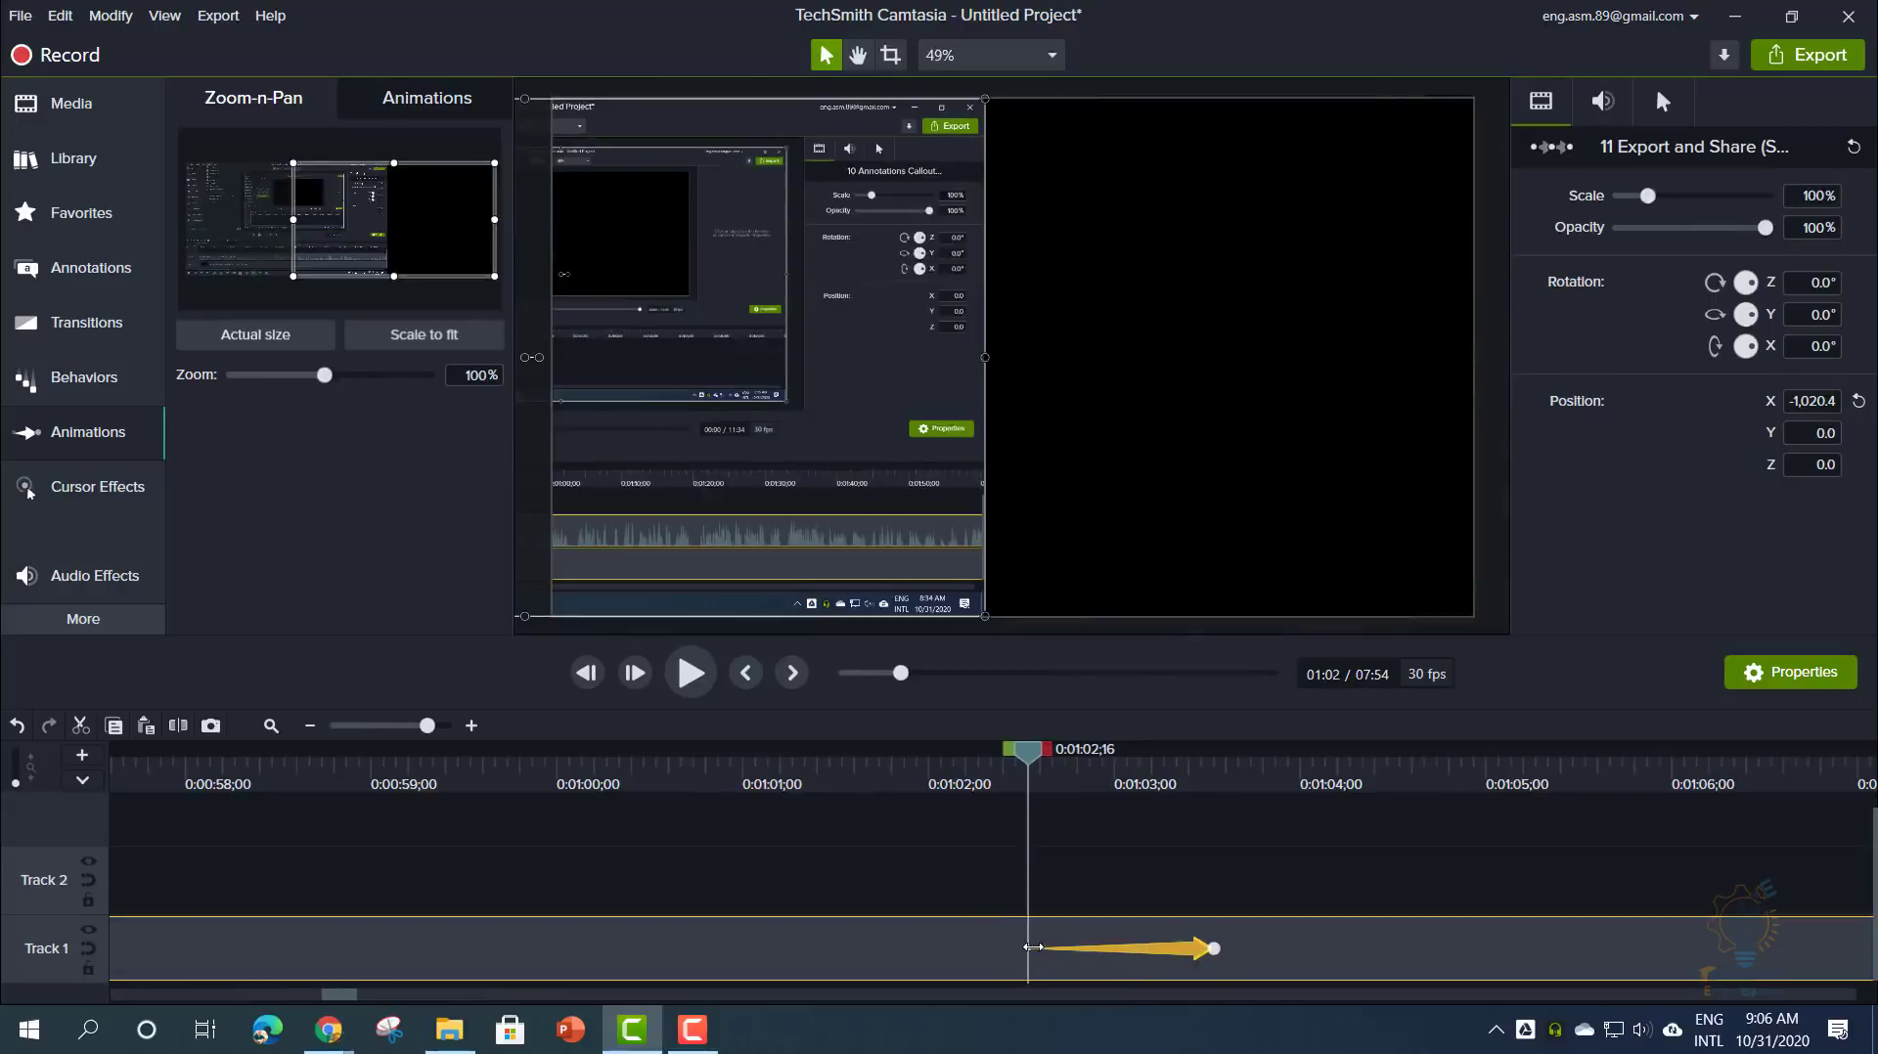
drag(920, 380, 1400, 380)
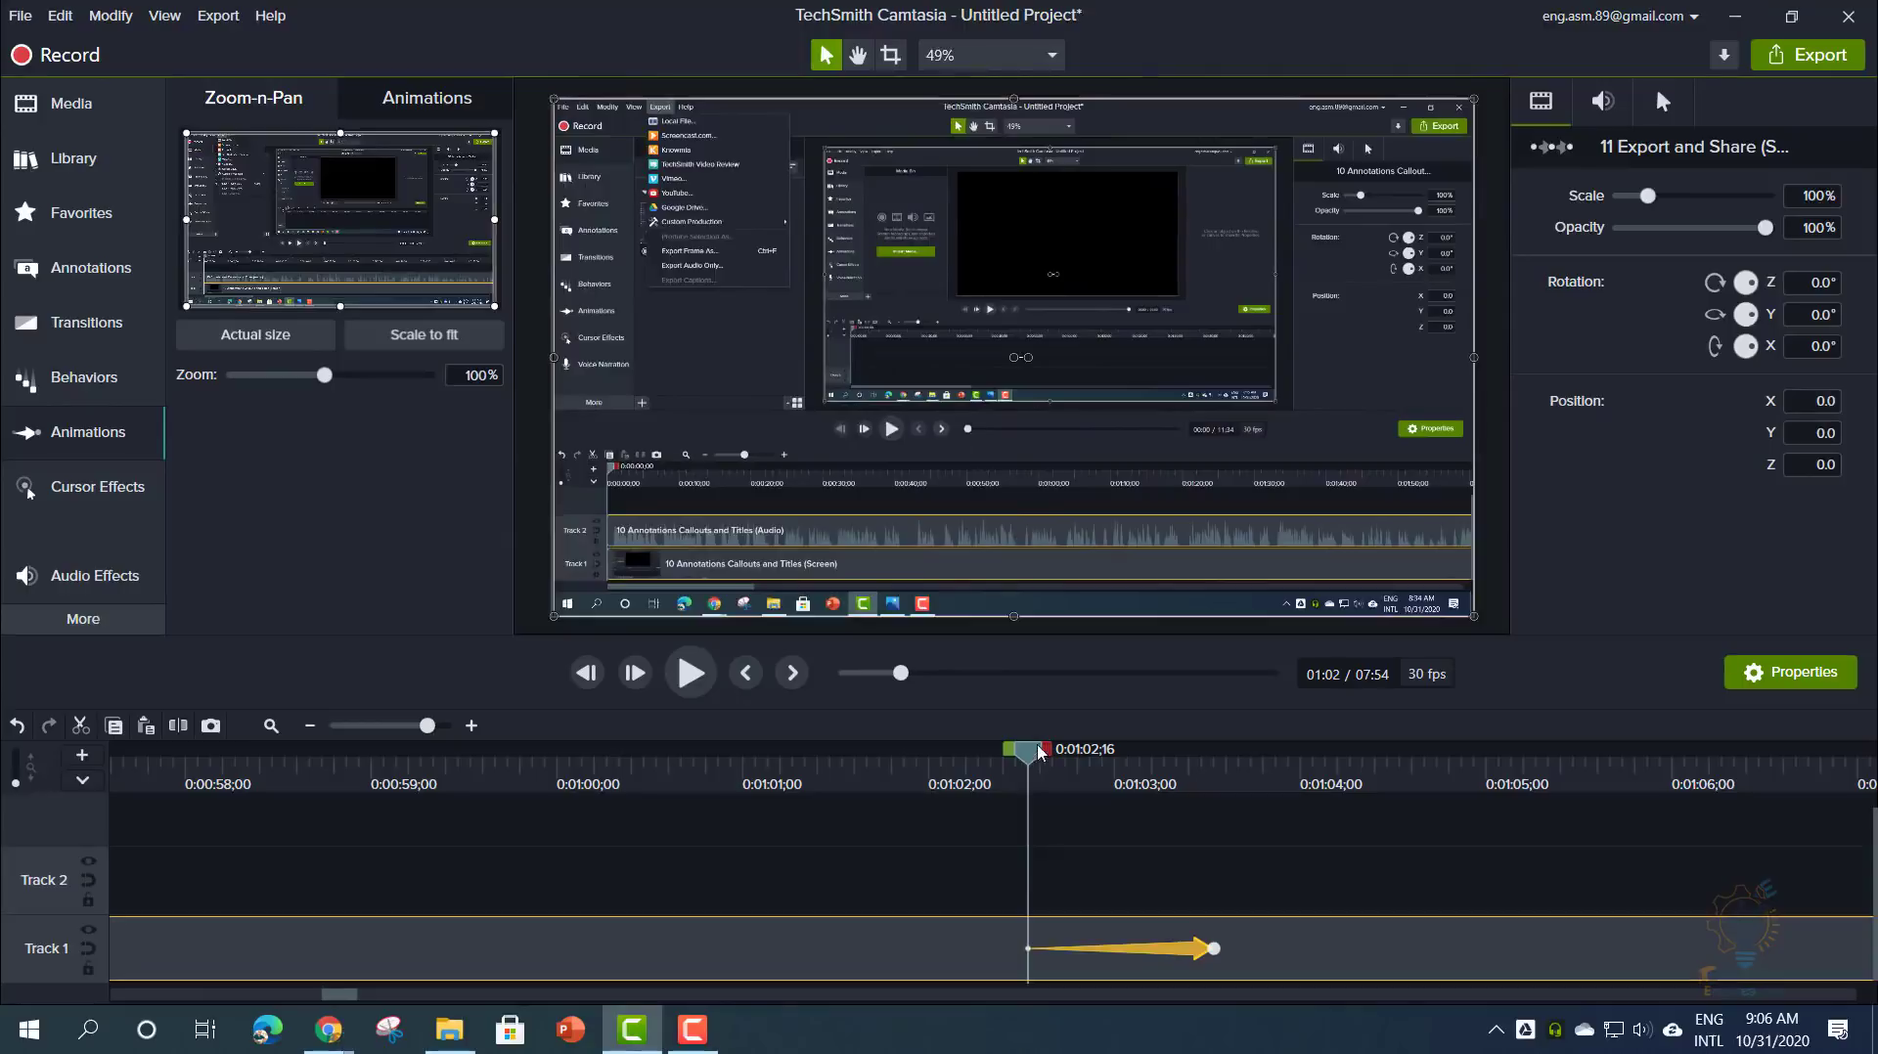
drag(1017, 751, 990, 751)
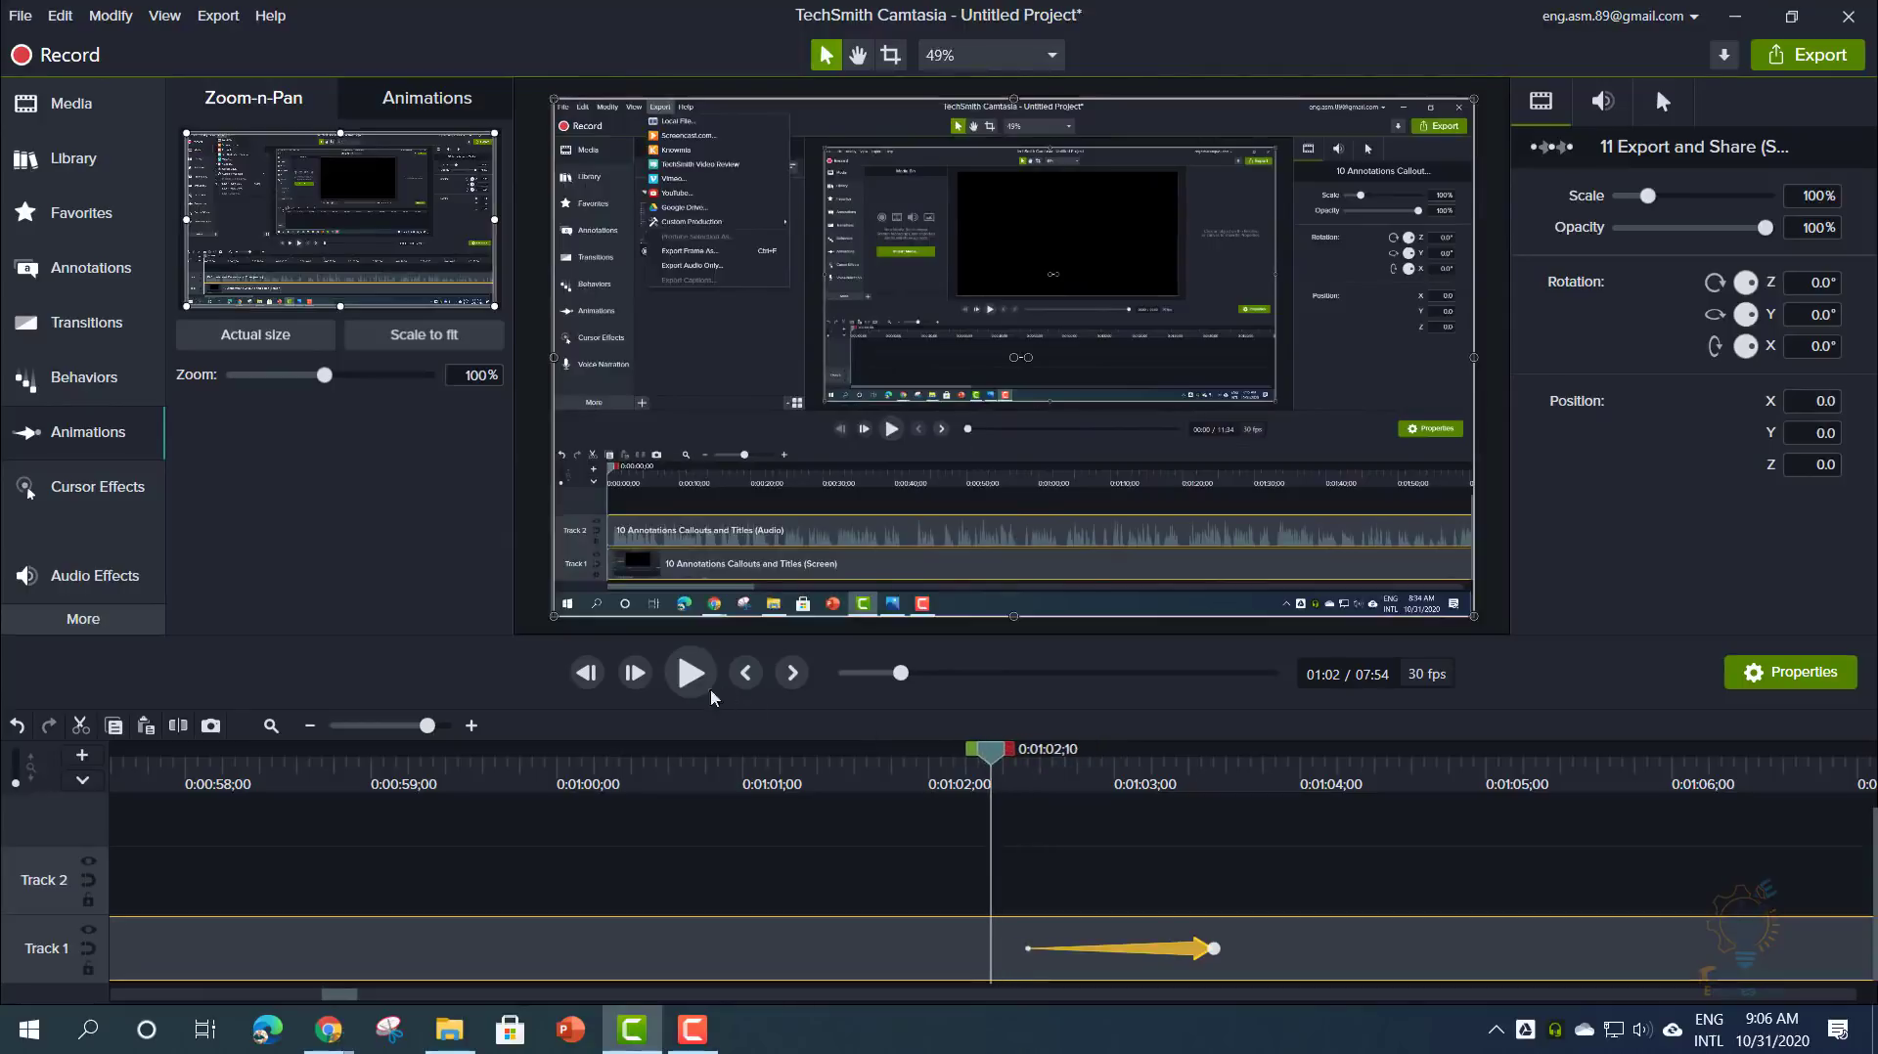
click(690, 673)
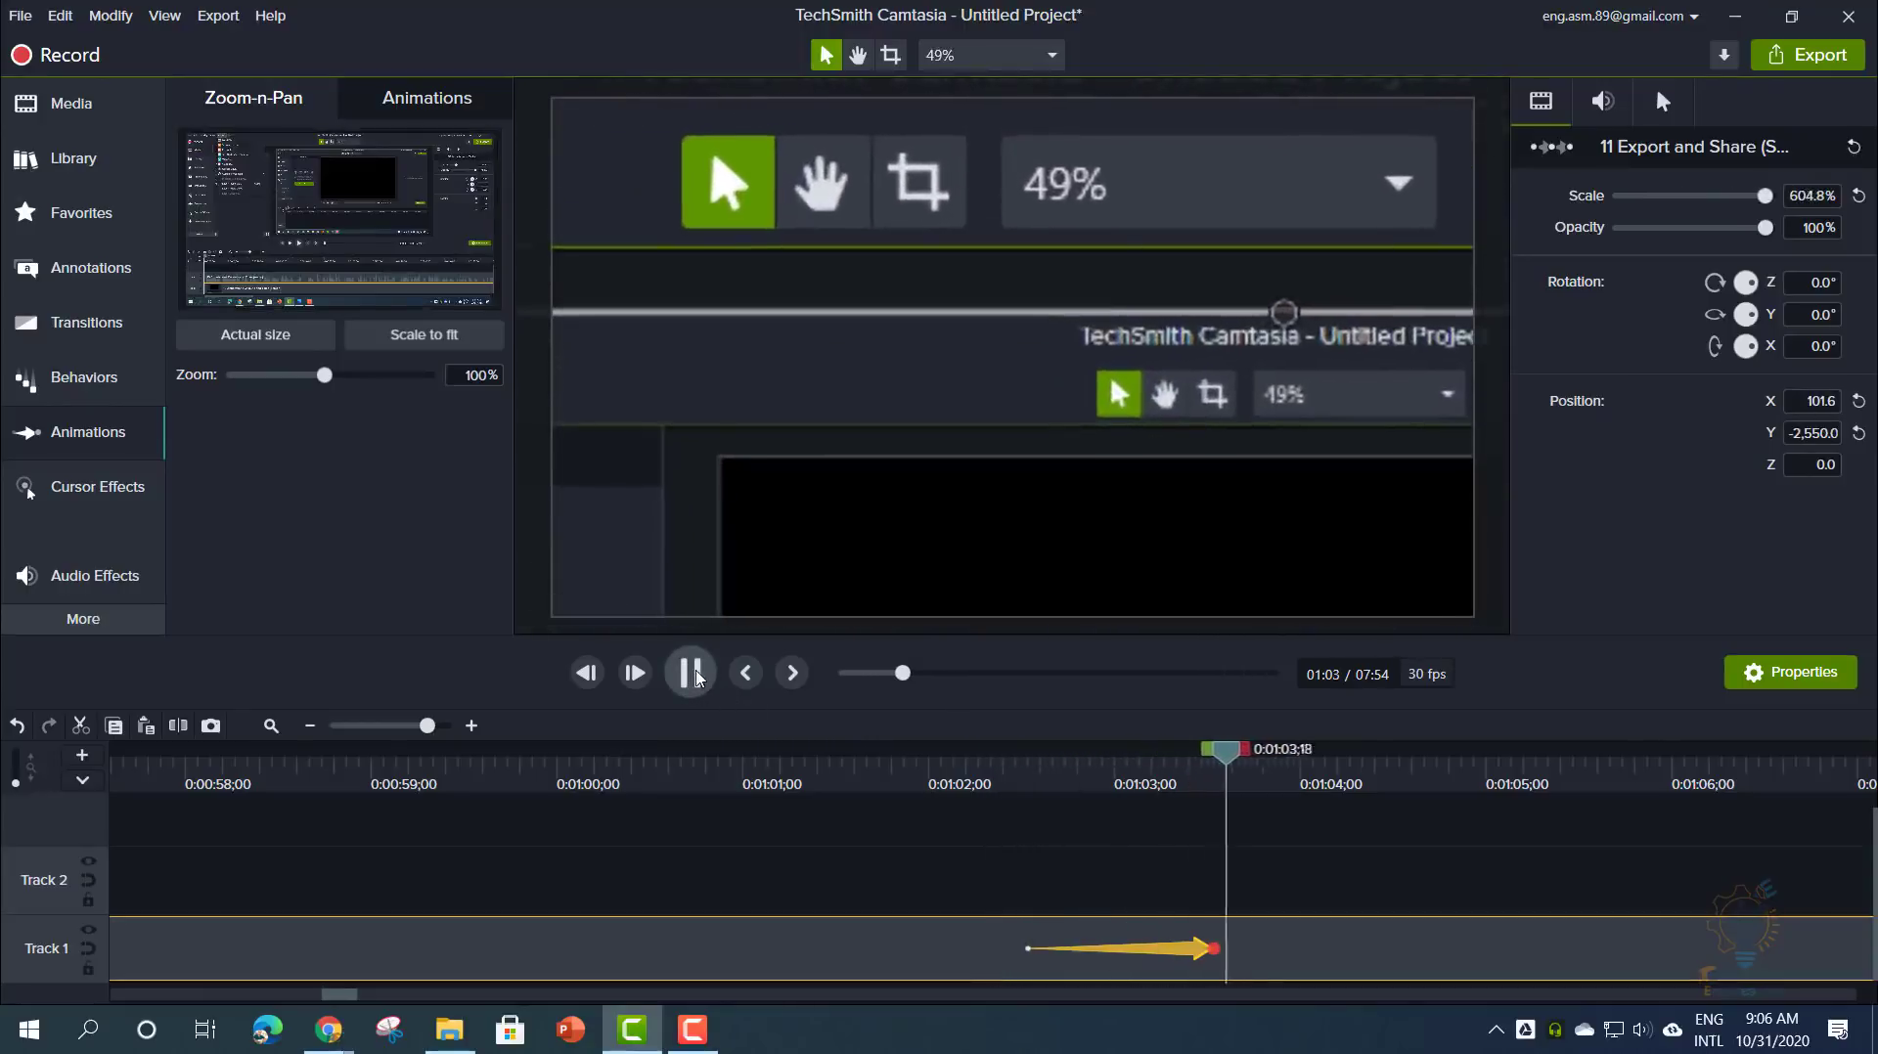
click(689, 672)
drag(1274, 753, 985, 755)
click(1057, 841)
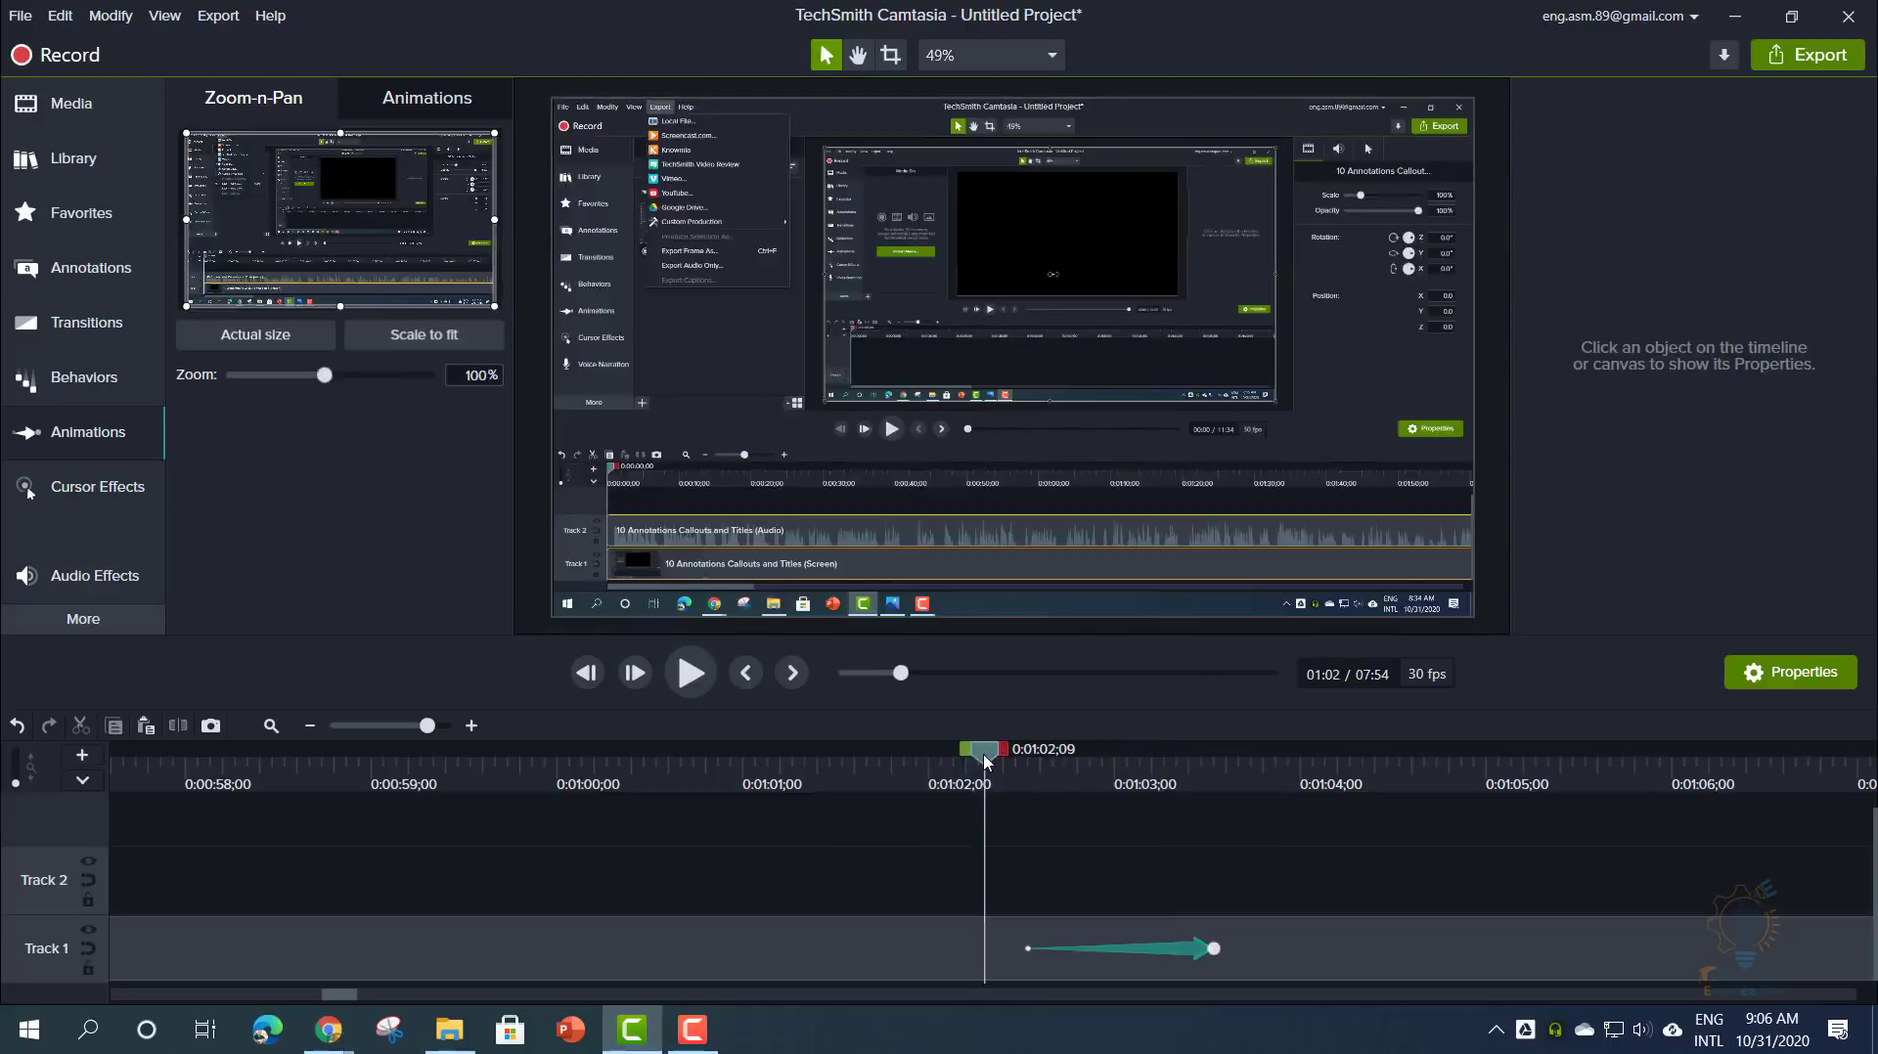
- Widen the zoom rectangle to frame the Export menu at about 388%, then preview the result
drag(992, 761, 1024, 762)
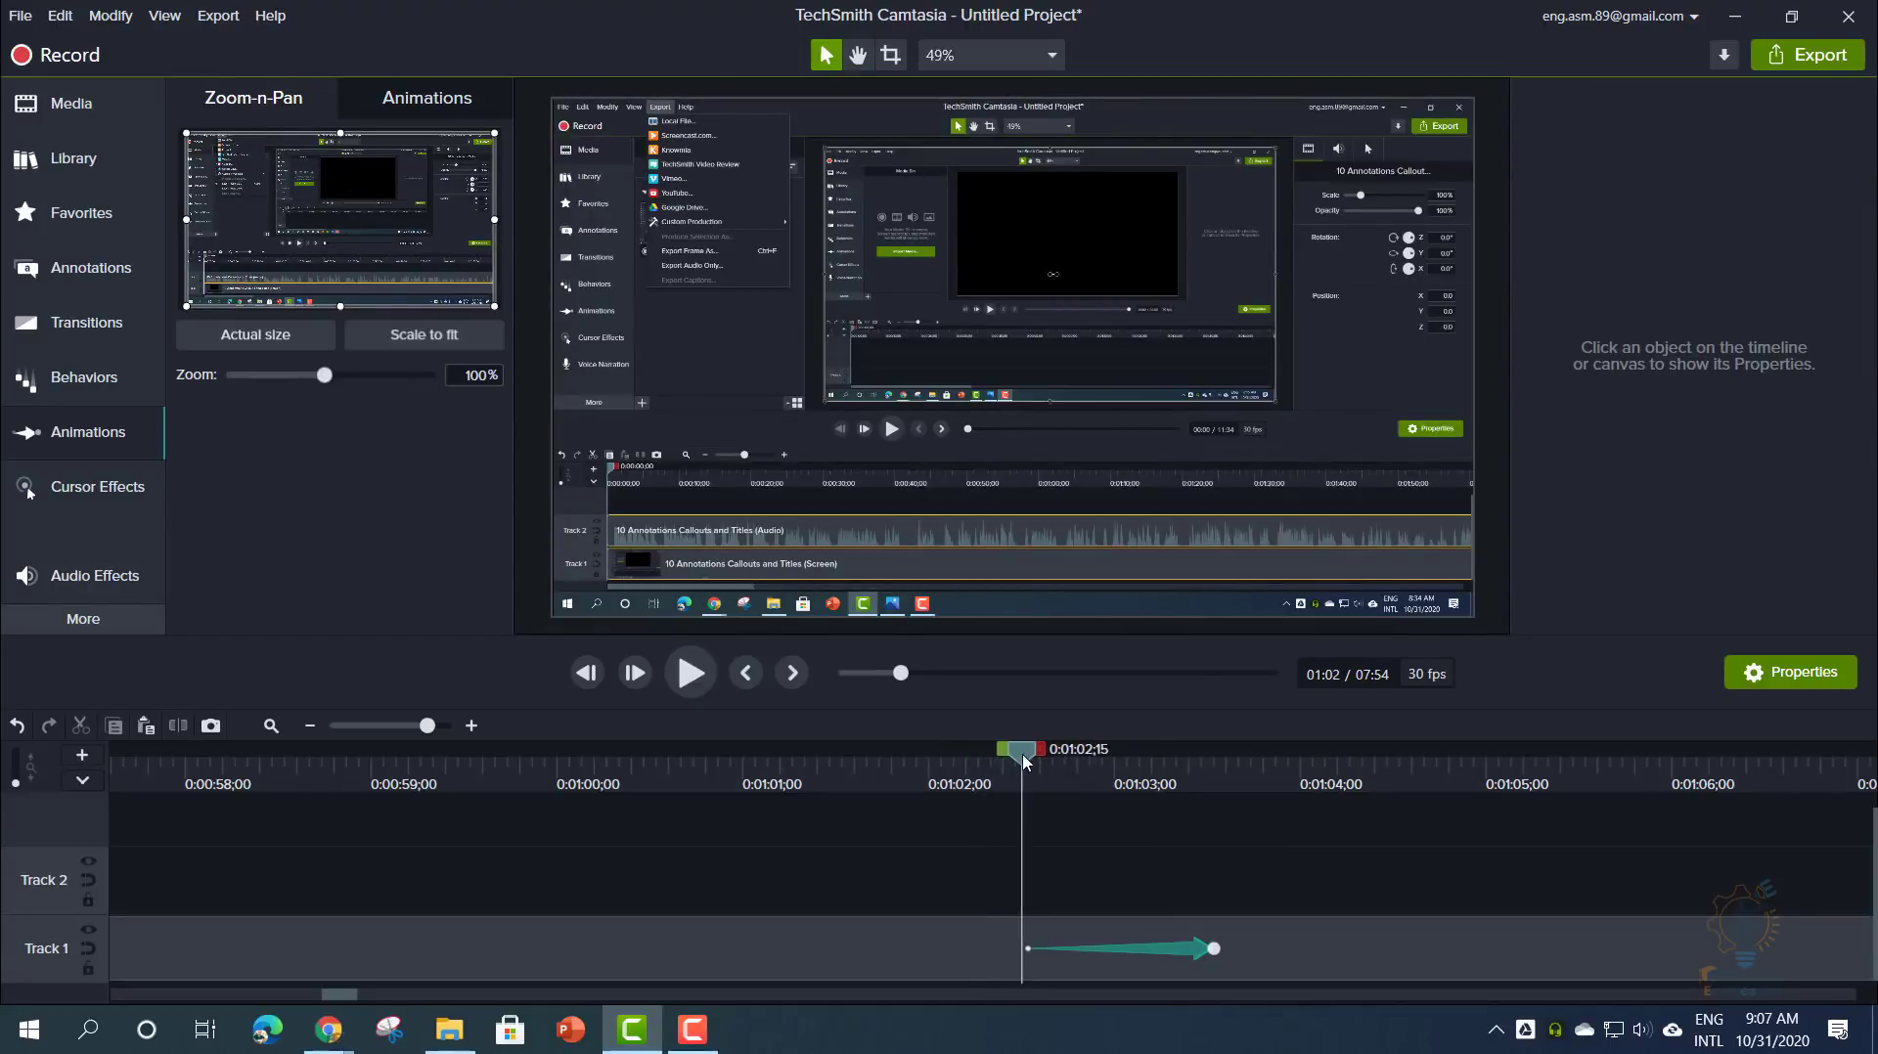
drag(1025, 762, 1031, 763)
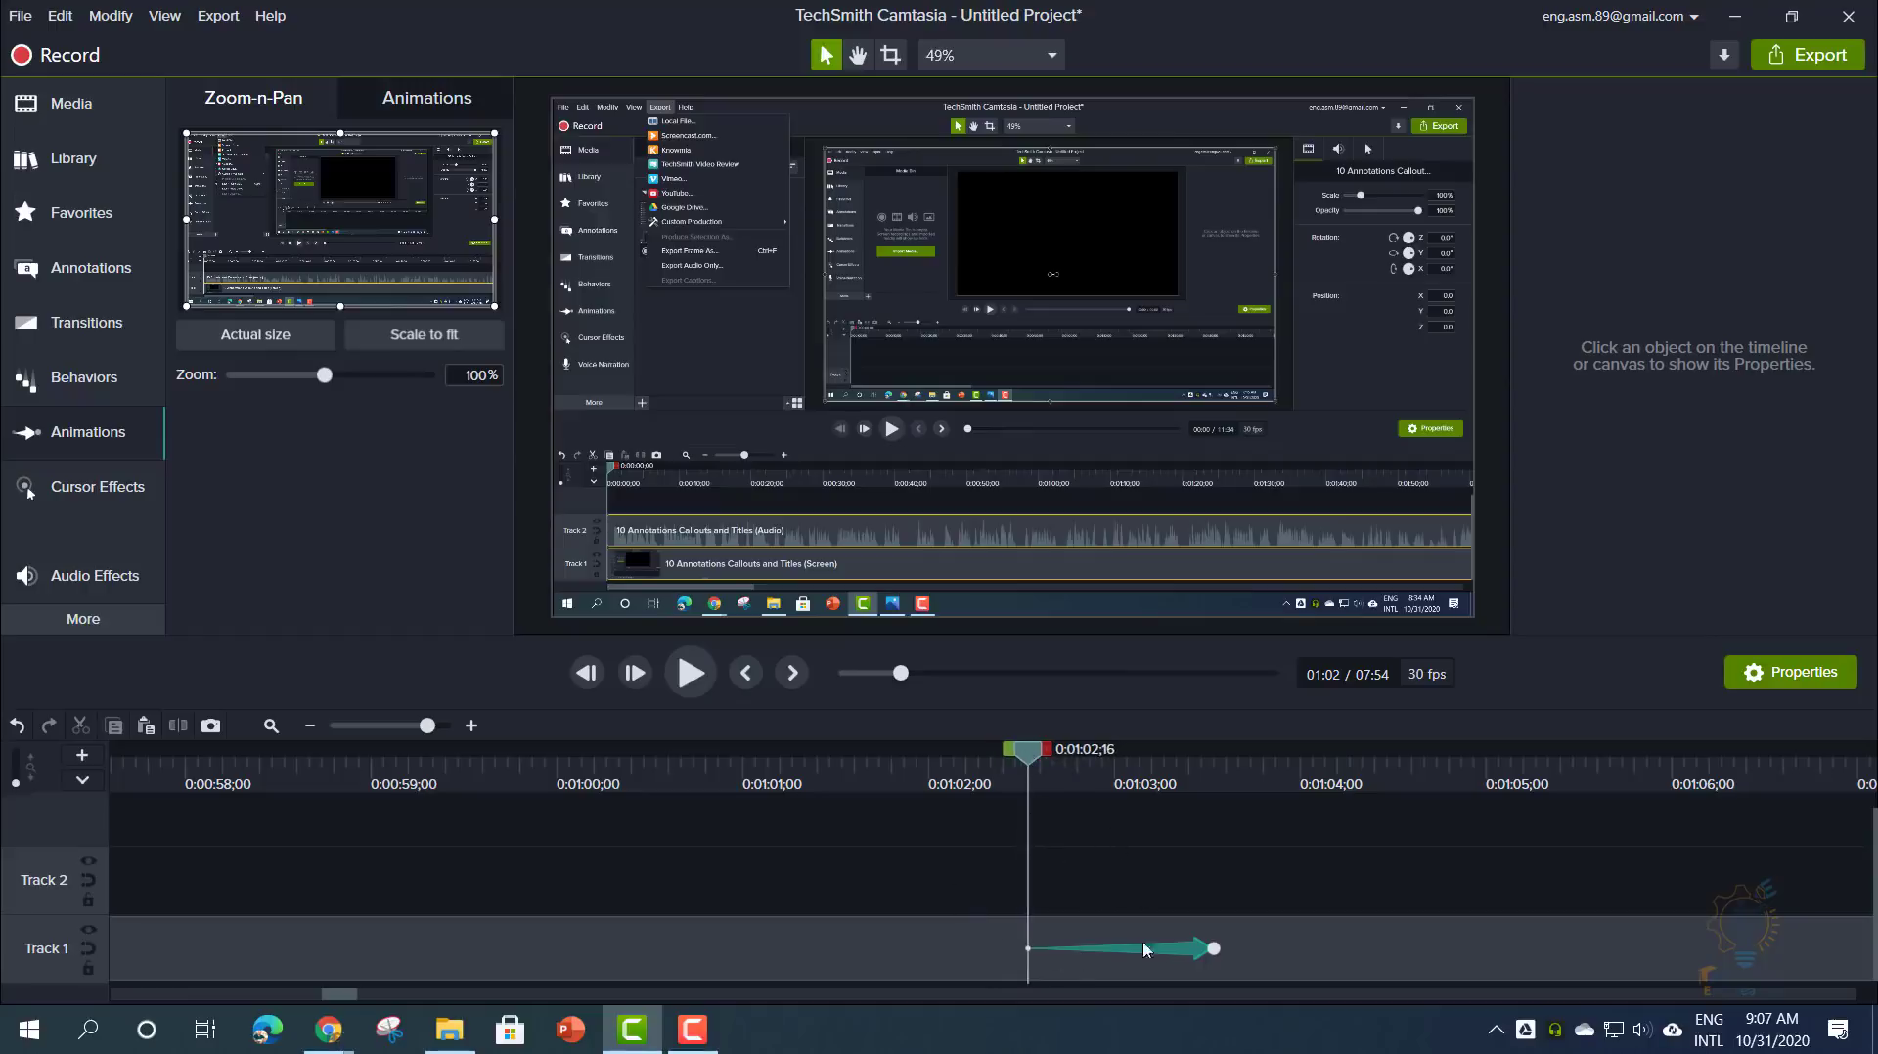
drag(1035, 763, 1212, 768)
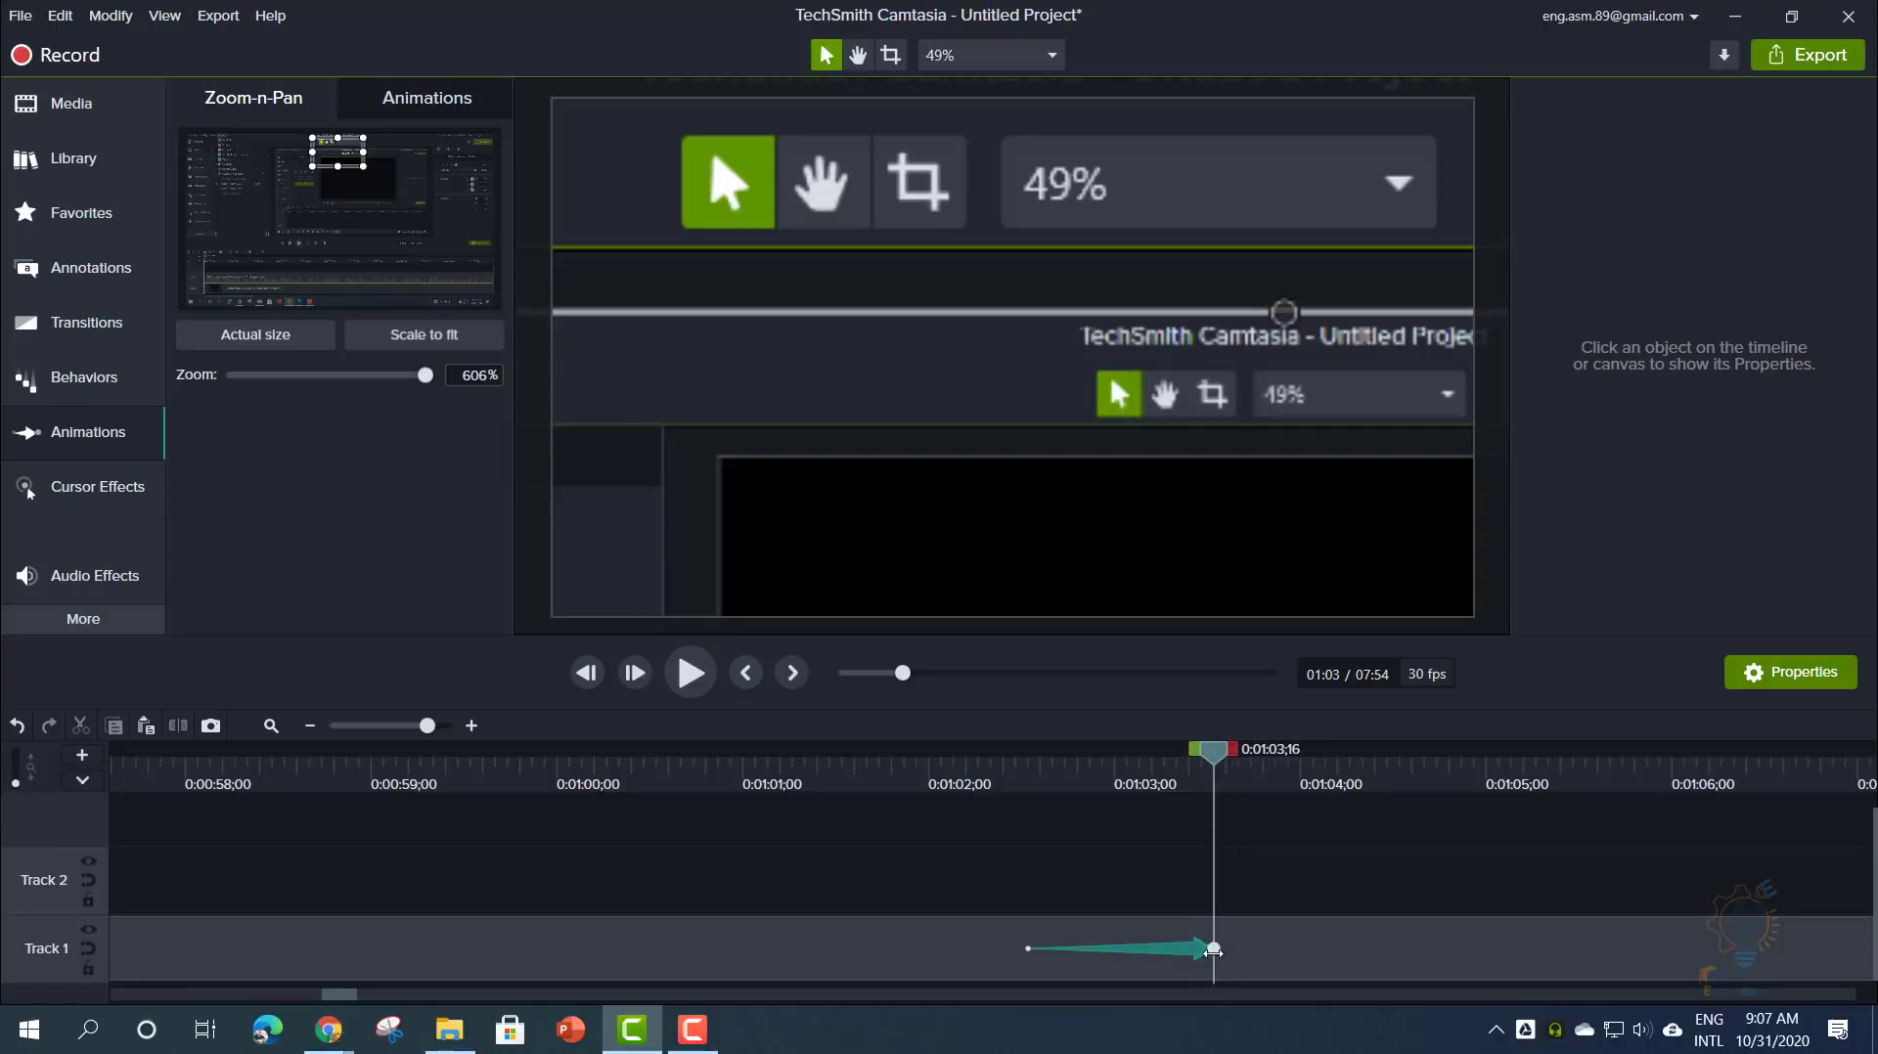
mouse_move(1213, 751)
mouse_down()
mouse_move(1121, 778)
mouse_move(1213, 784)
mouse_up()
drag(364, 167, 266, 178)
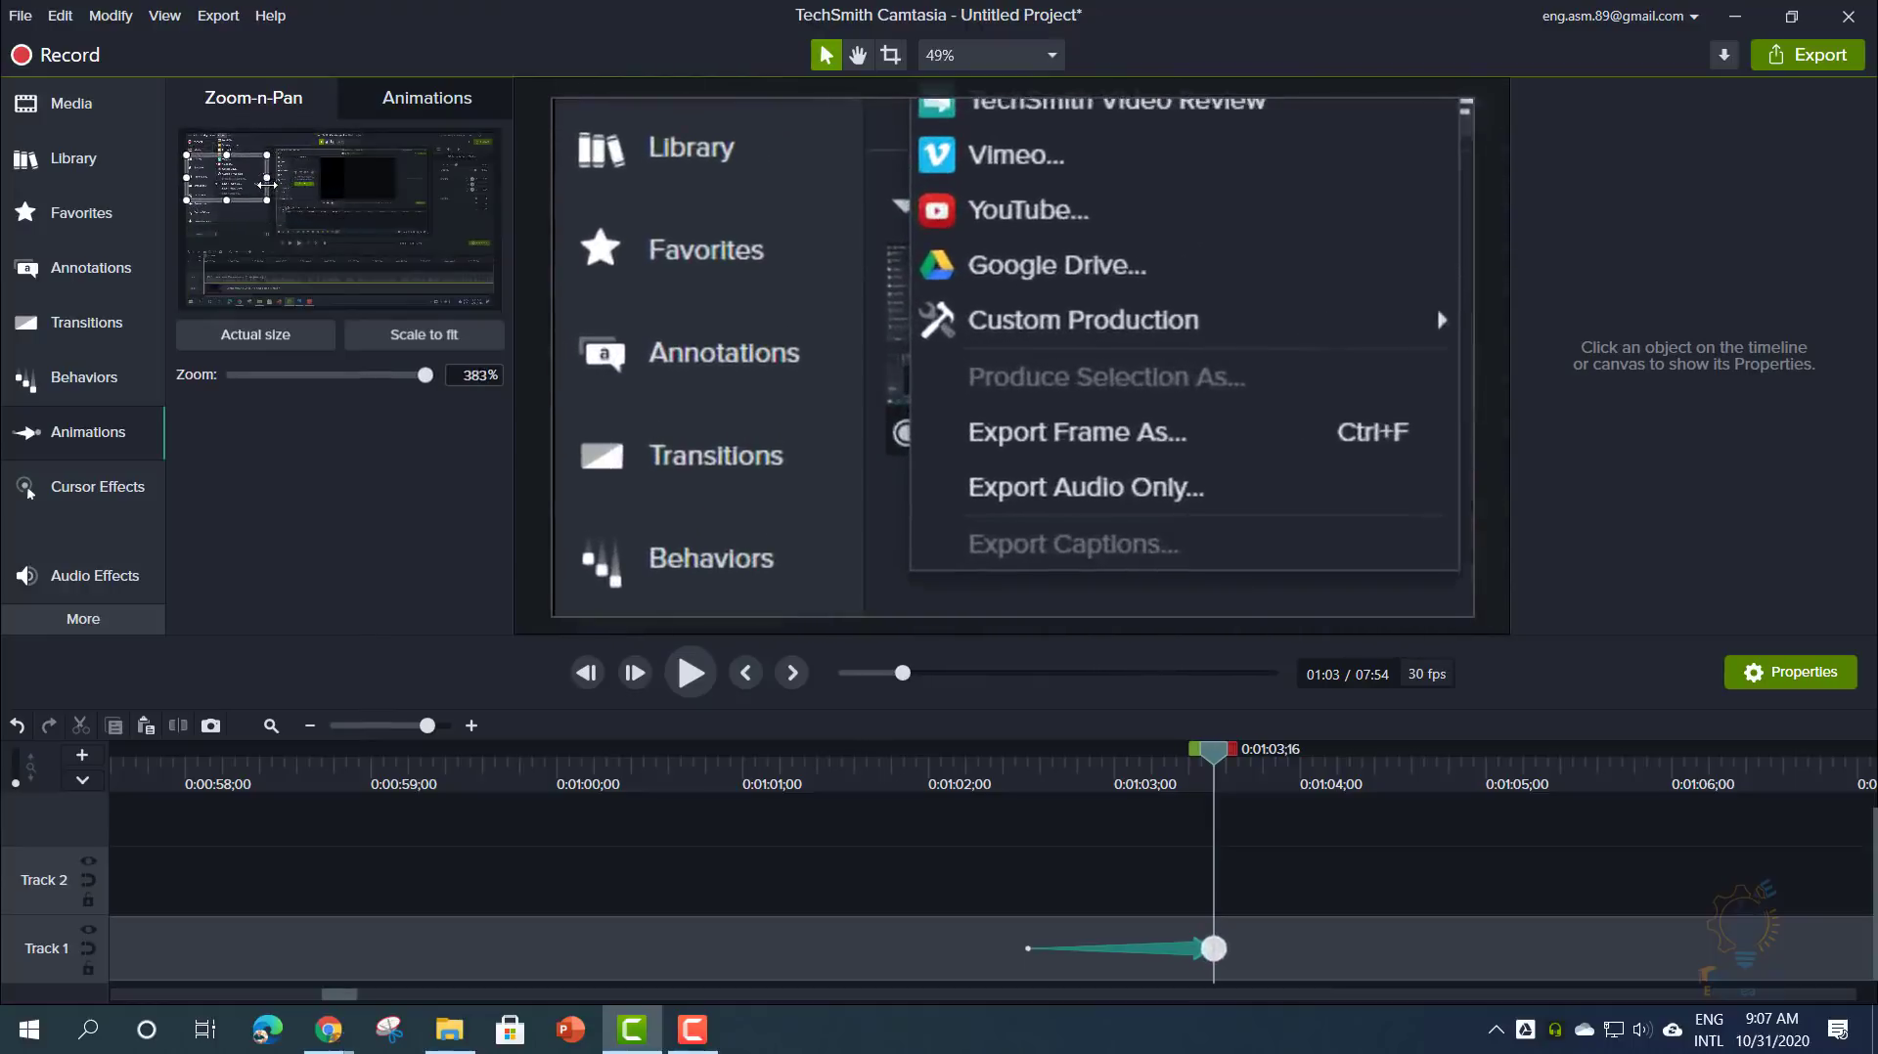
drag(1209, 765, 1009, 765)
click(684, 677)
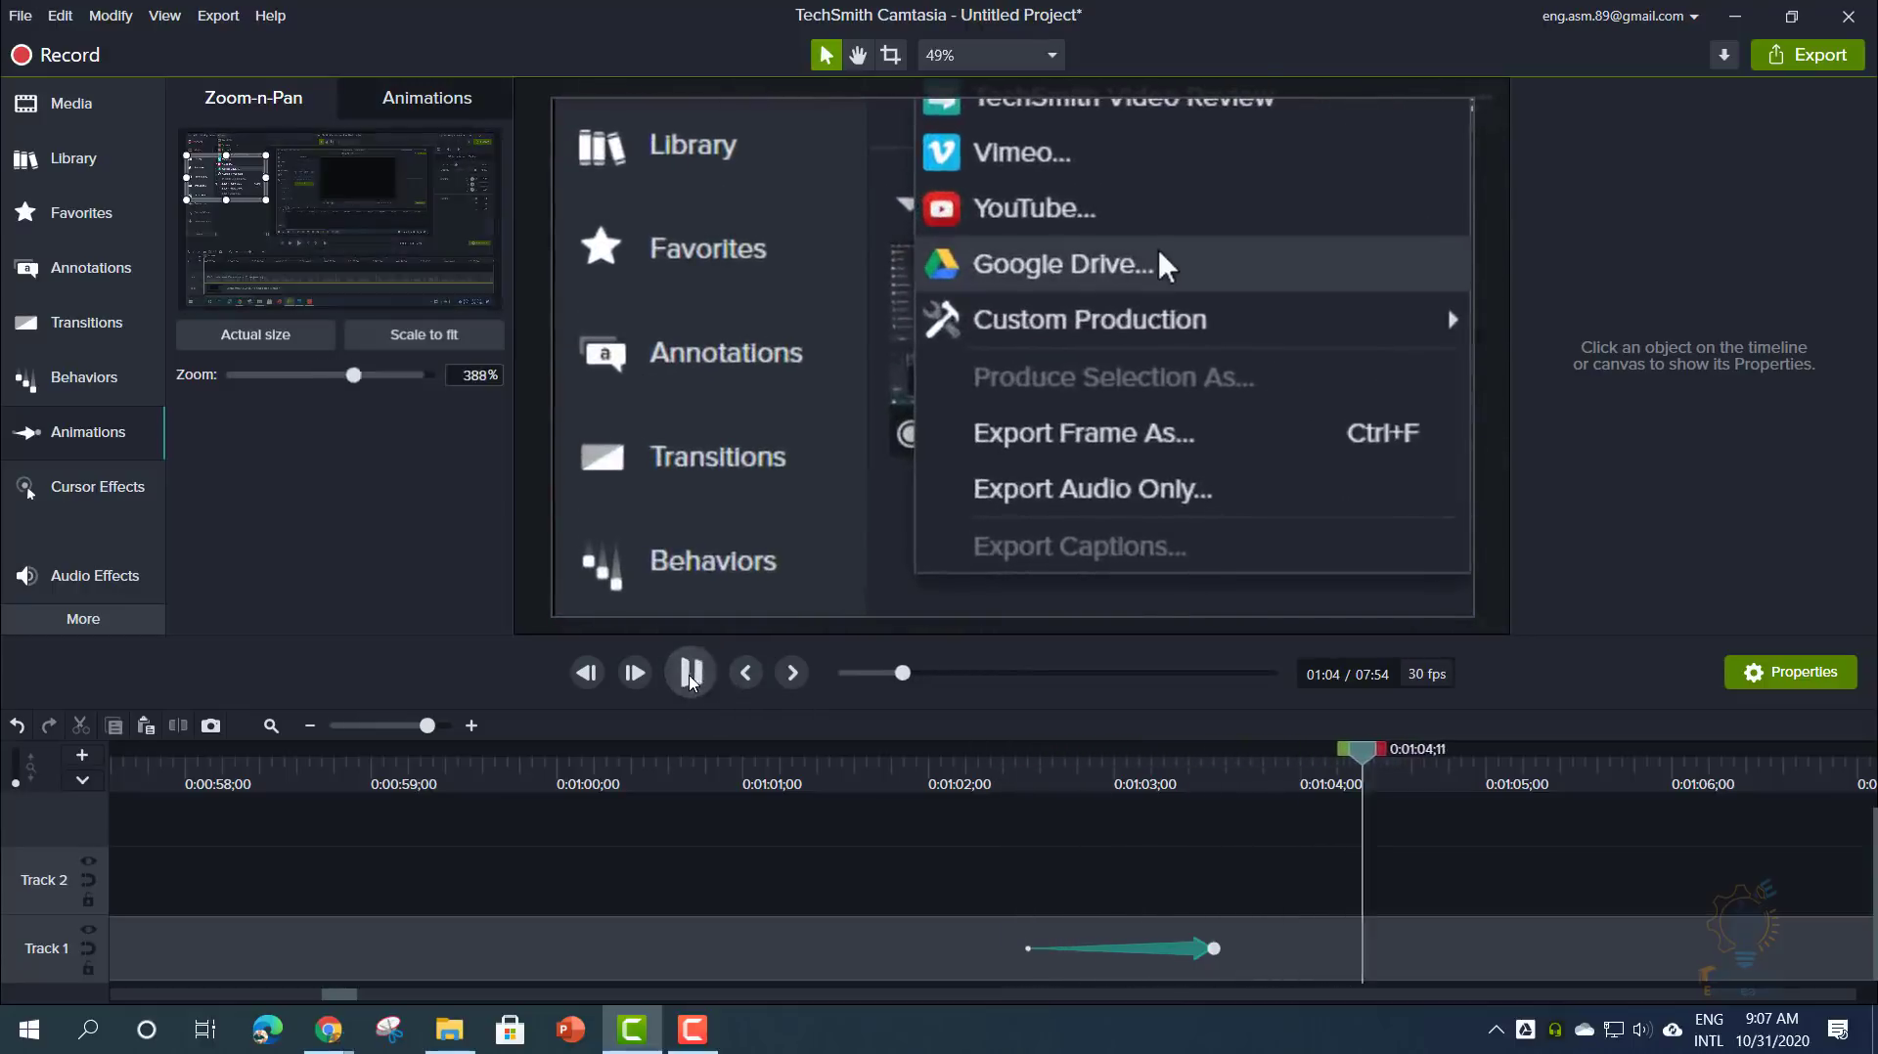
click(691, 675)
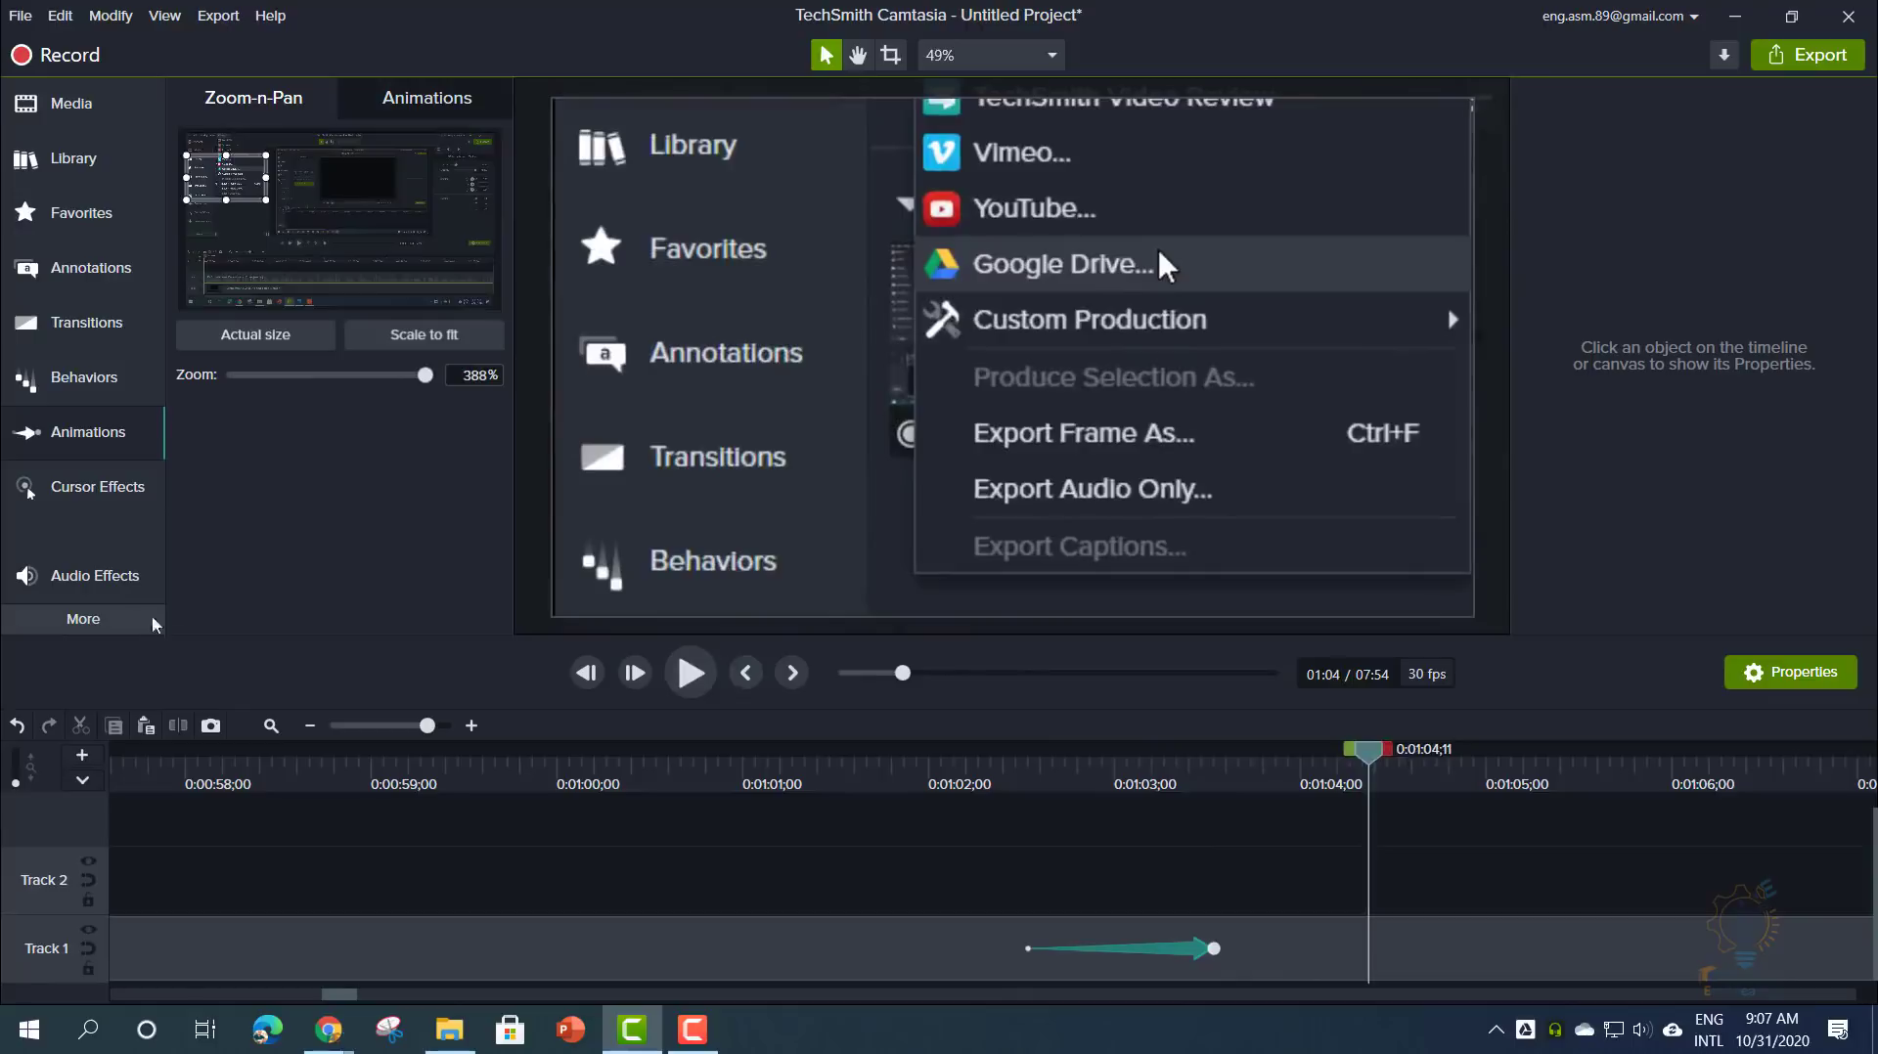
click(384, 102)
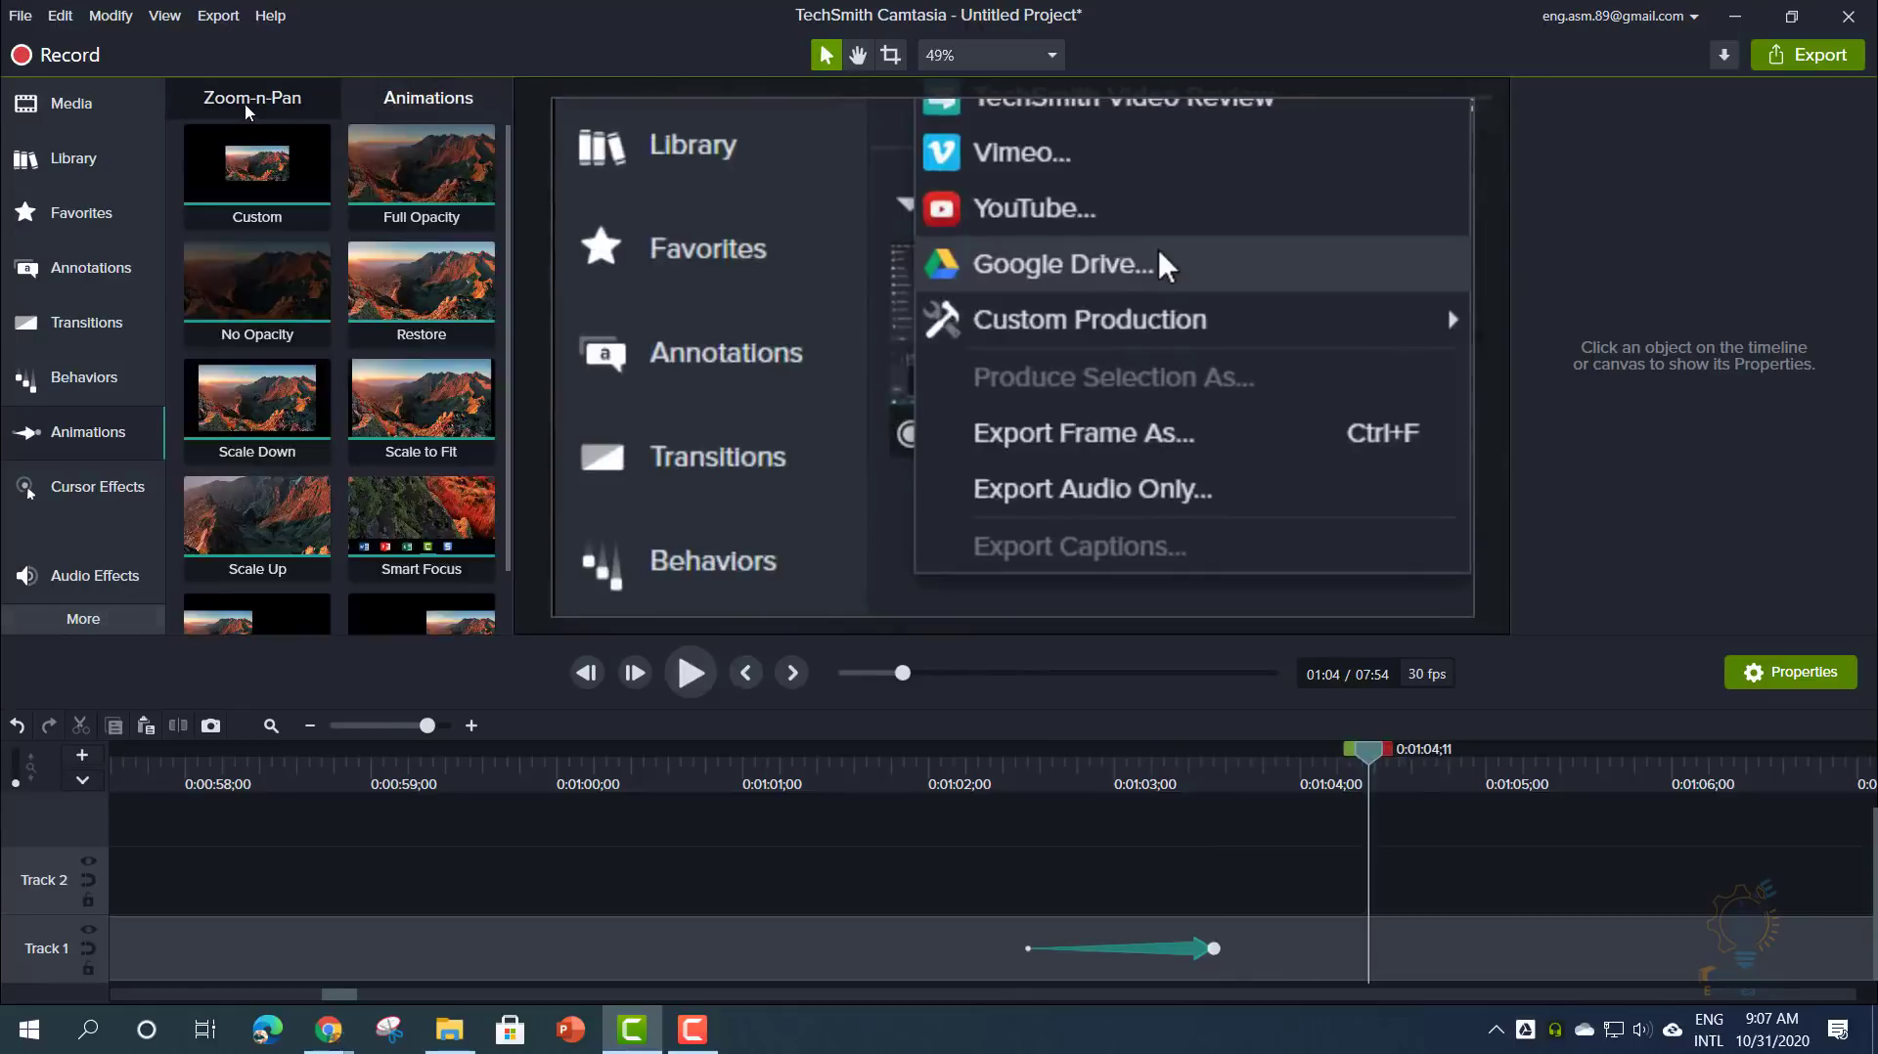
- Switch to the Zoom-n-Pan settings panel
click(247, 110)
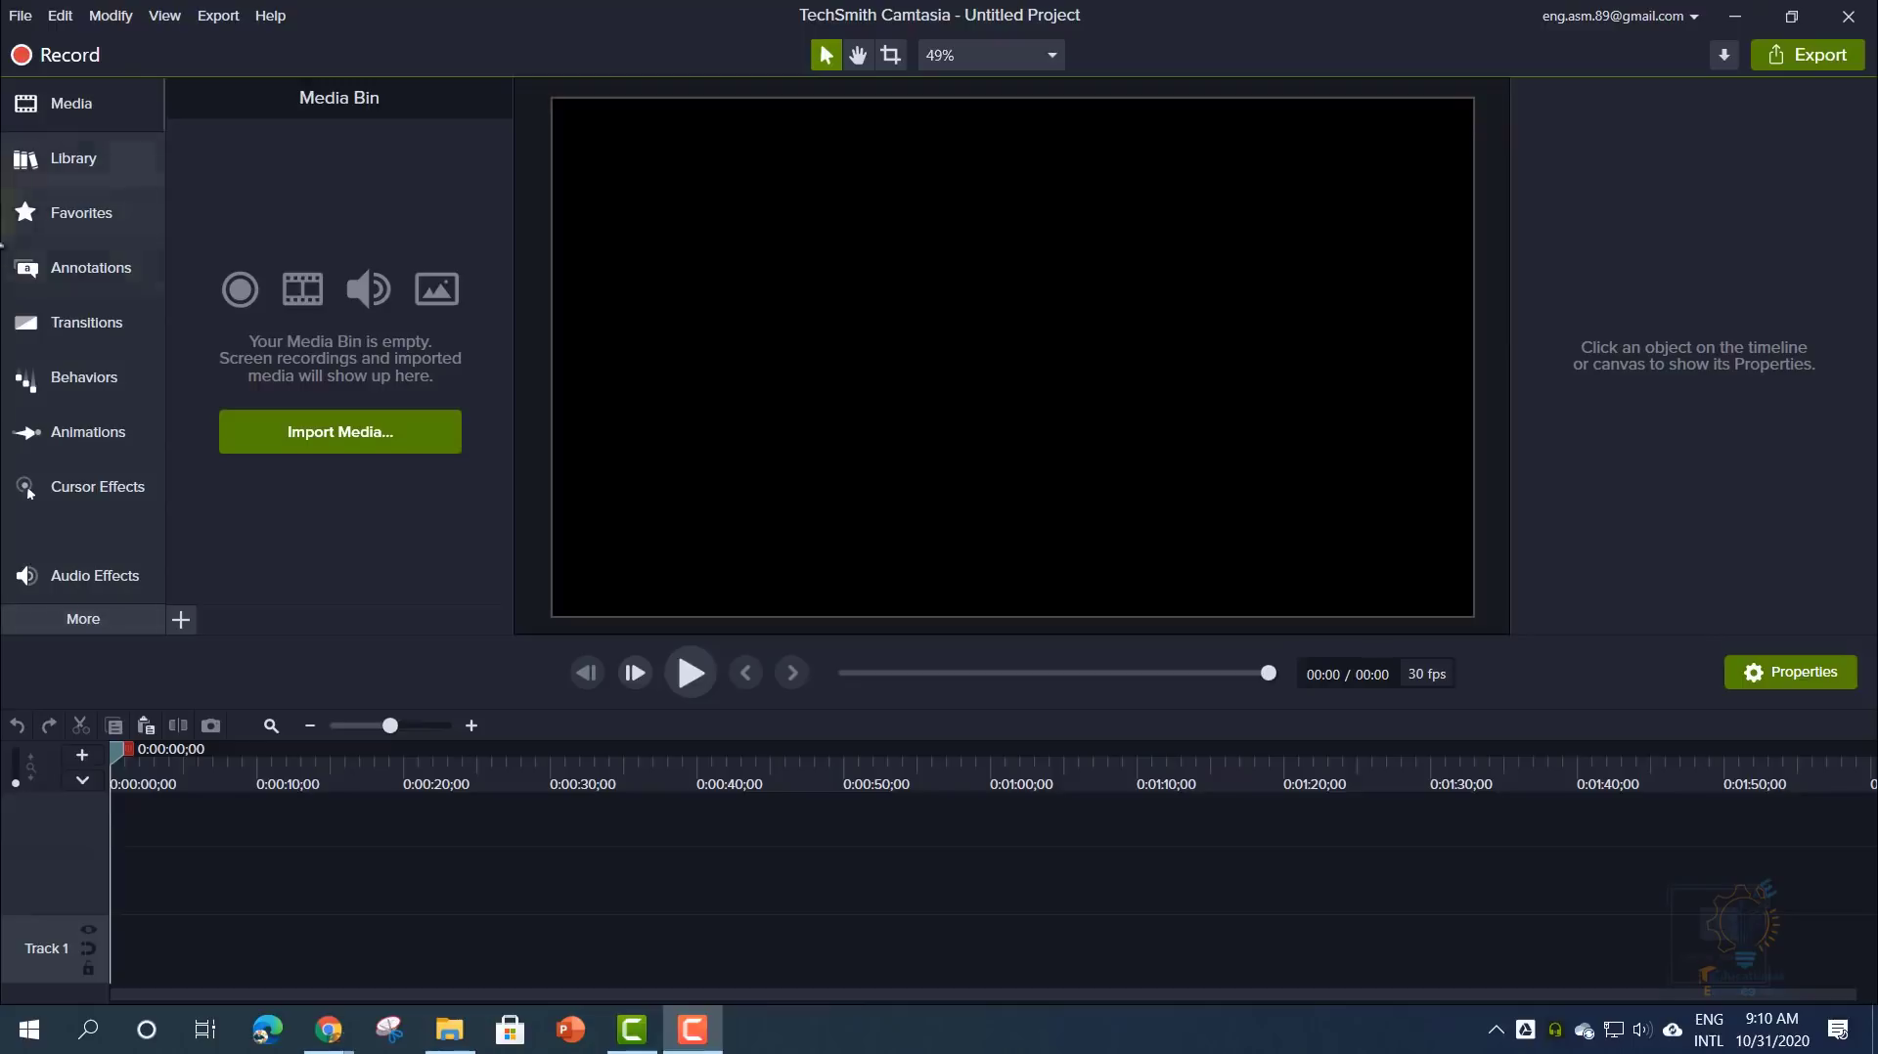
- Create a new project from the Camtasia 2020 Default Template via File > New Project from Template
click(25, 17)
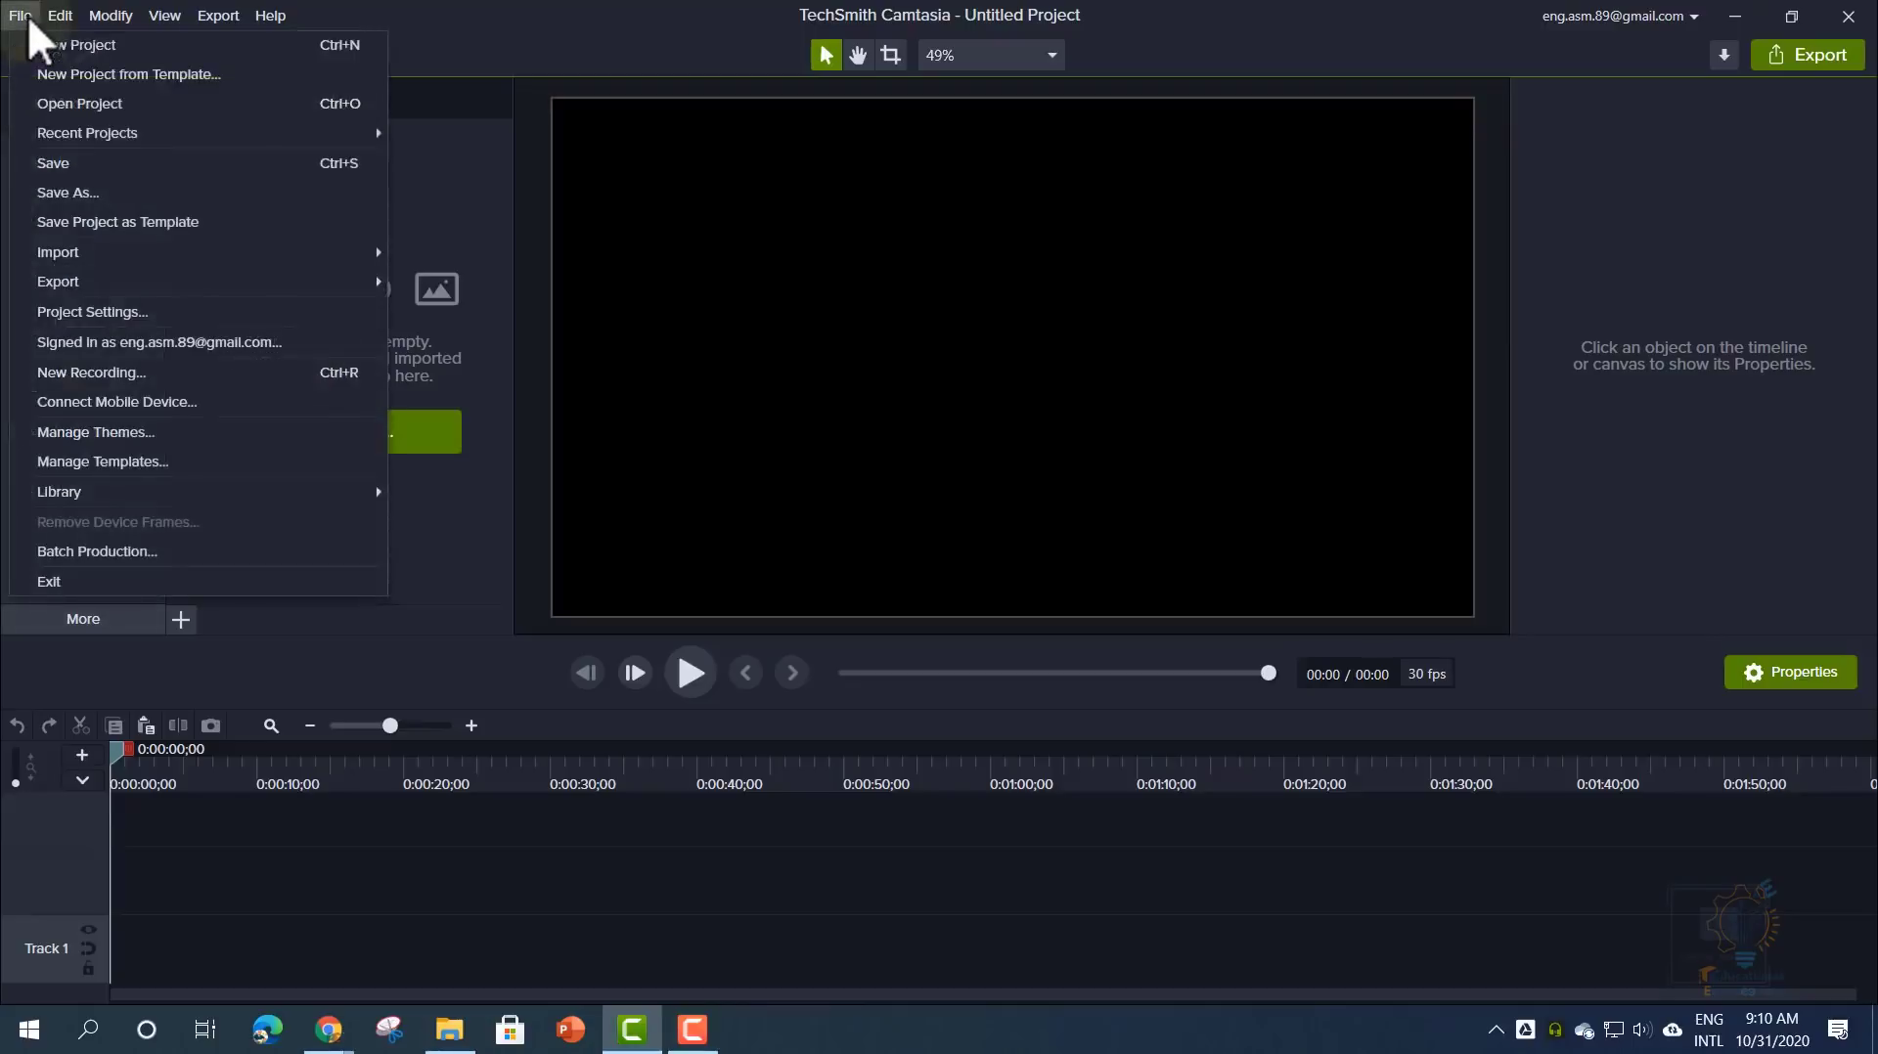
click(129, 77)
click(890, 391)
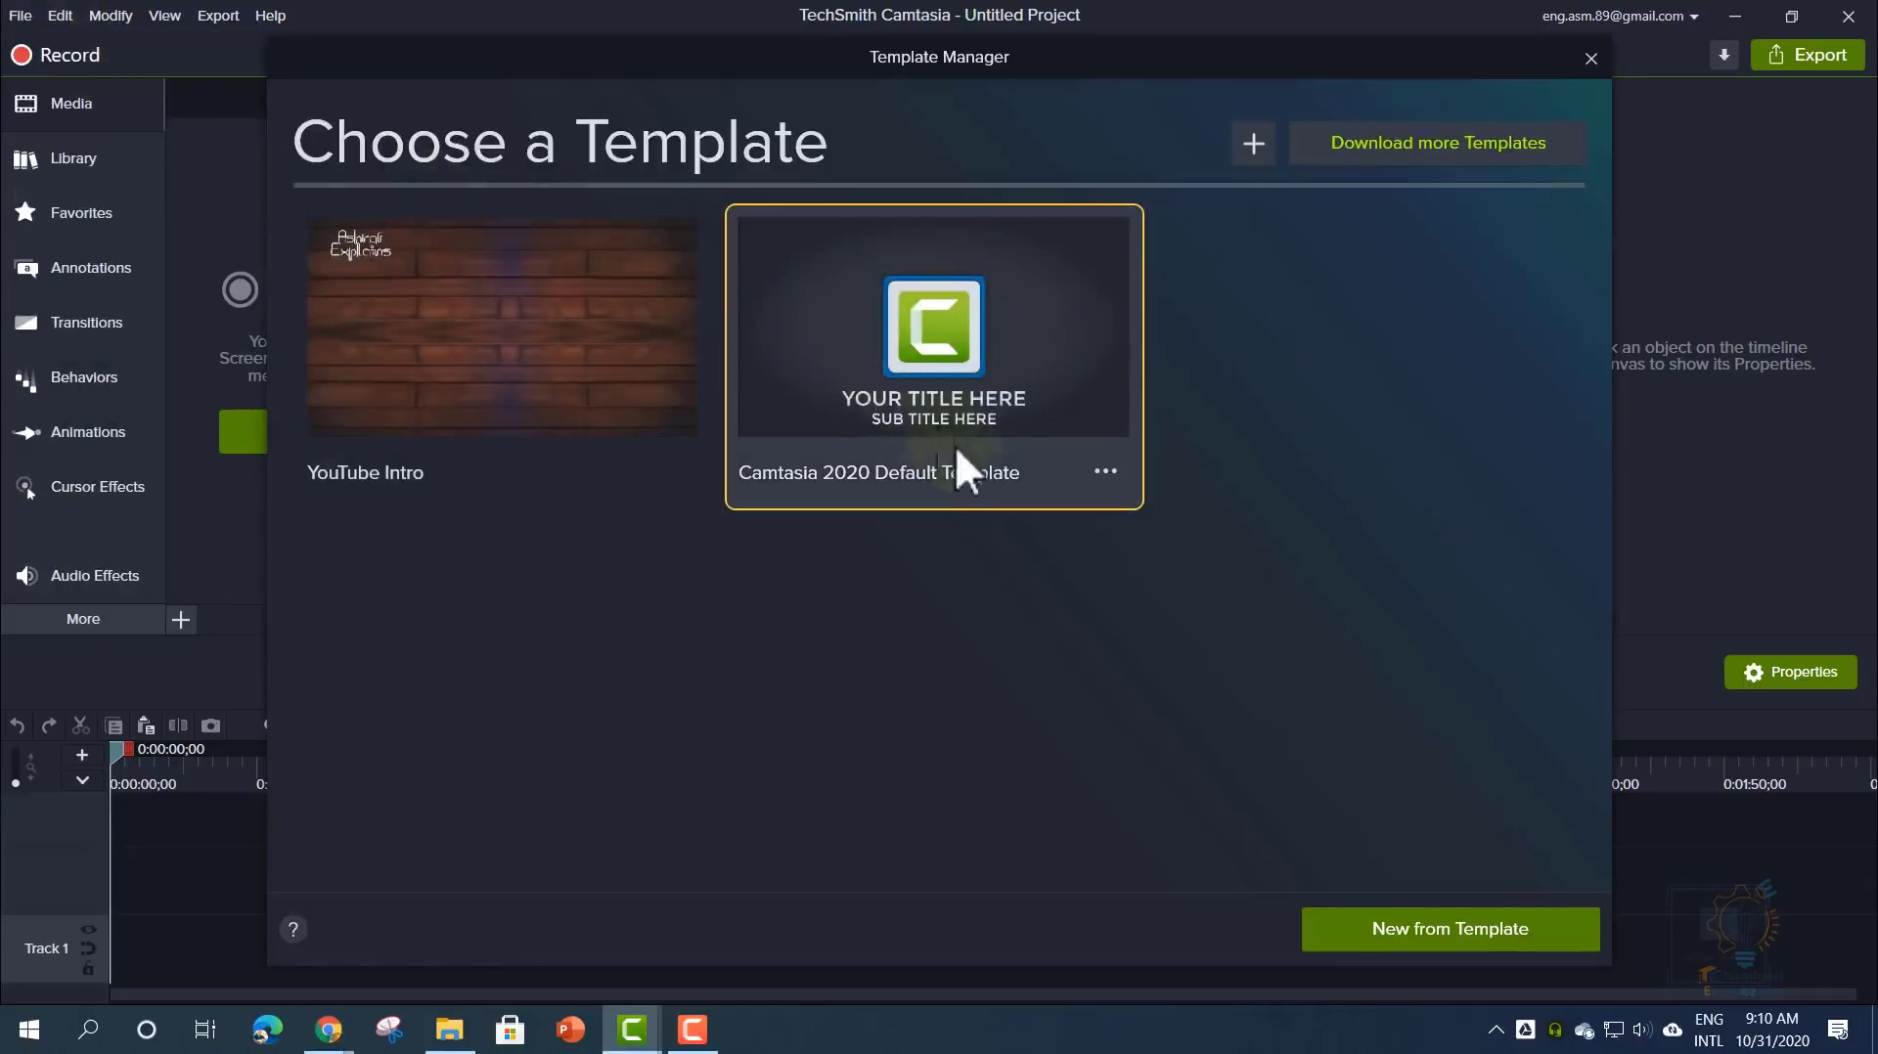
click(1411, 937)
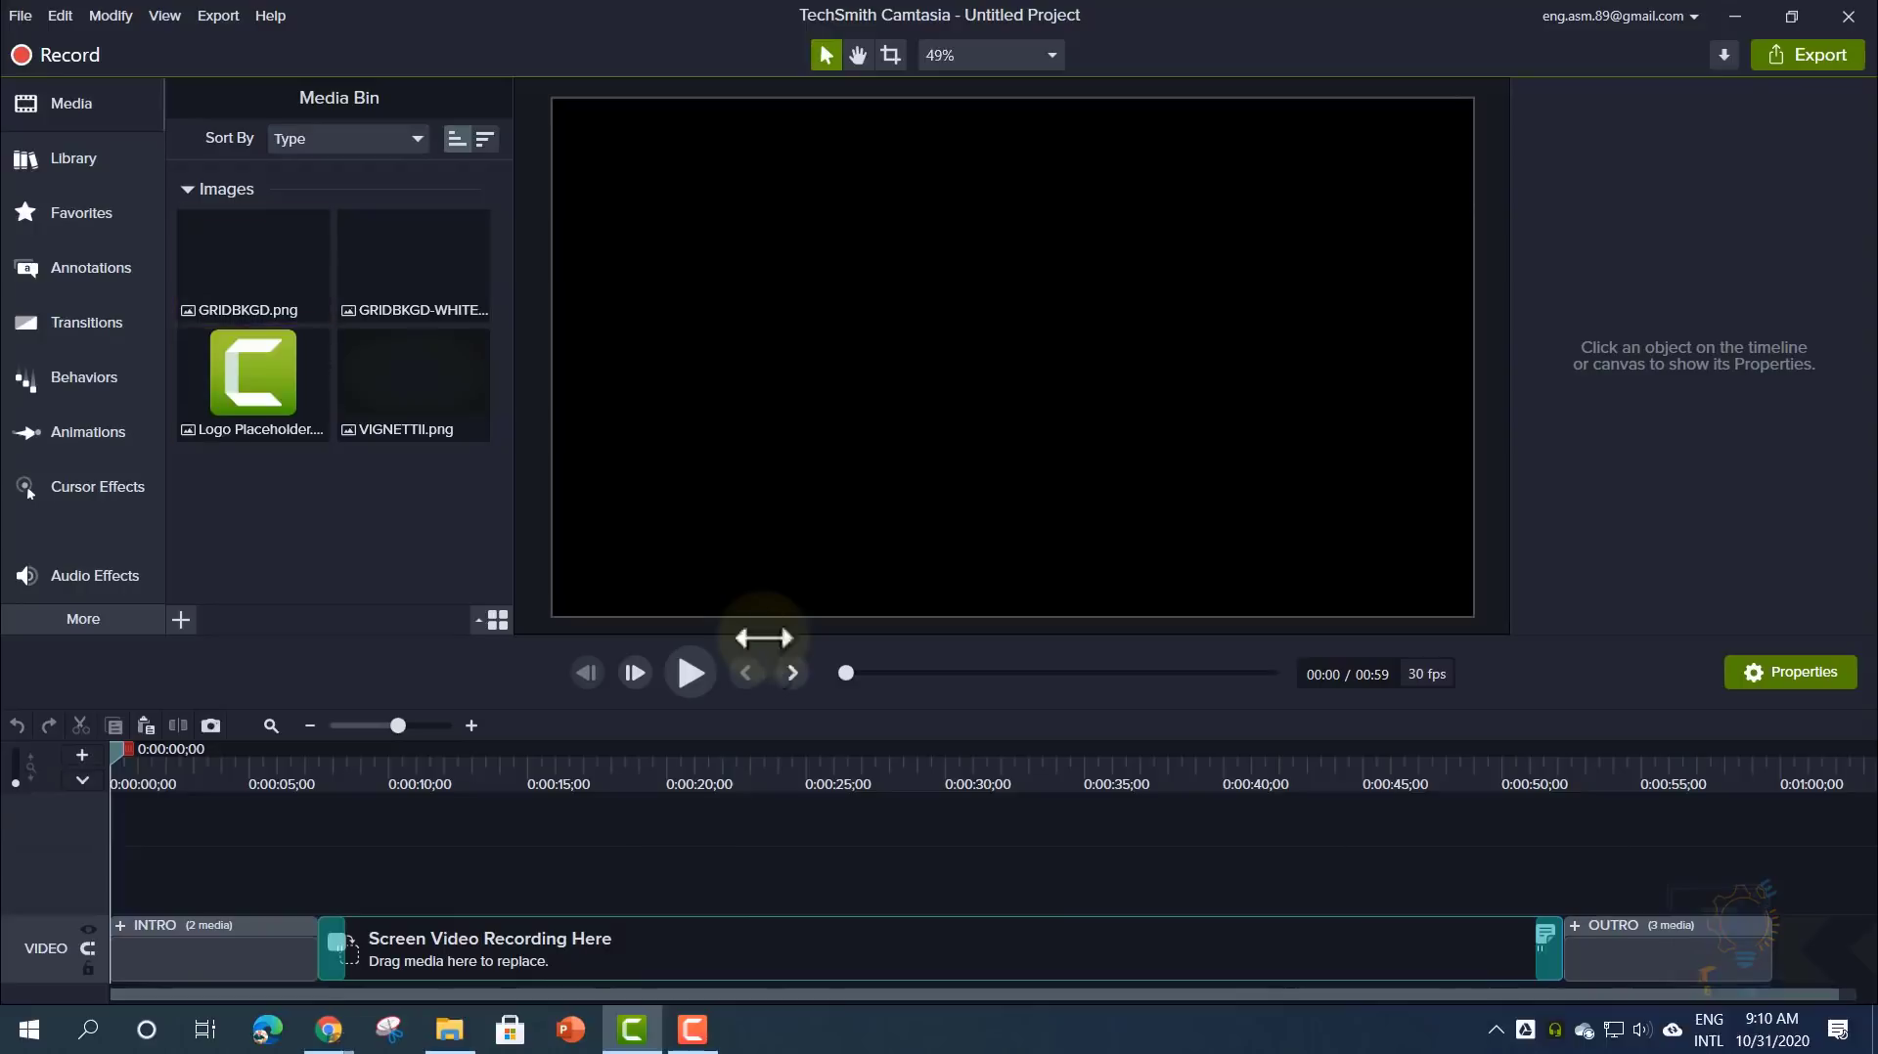
- Import '13 Zoom and Pan with Animations.trec' into the Media Bin
drag(121, 754, 55, 806)
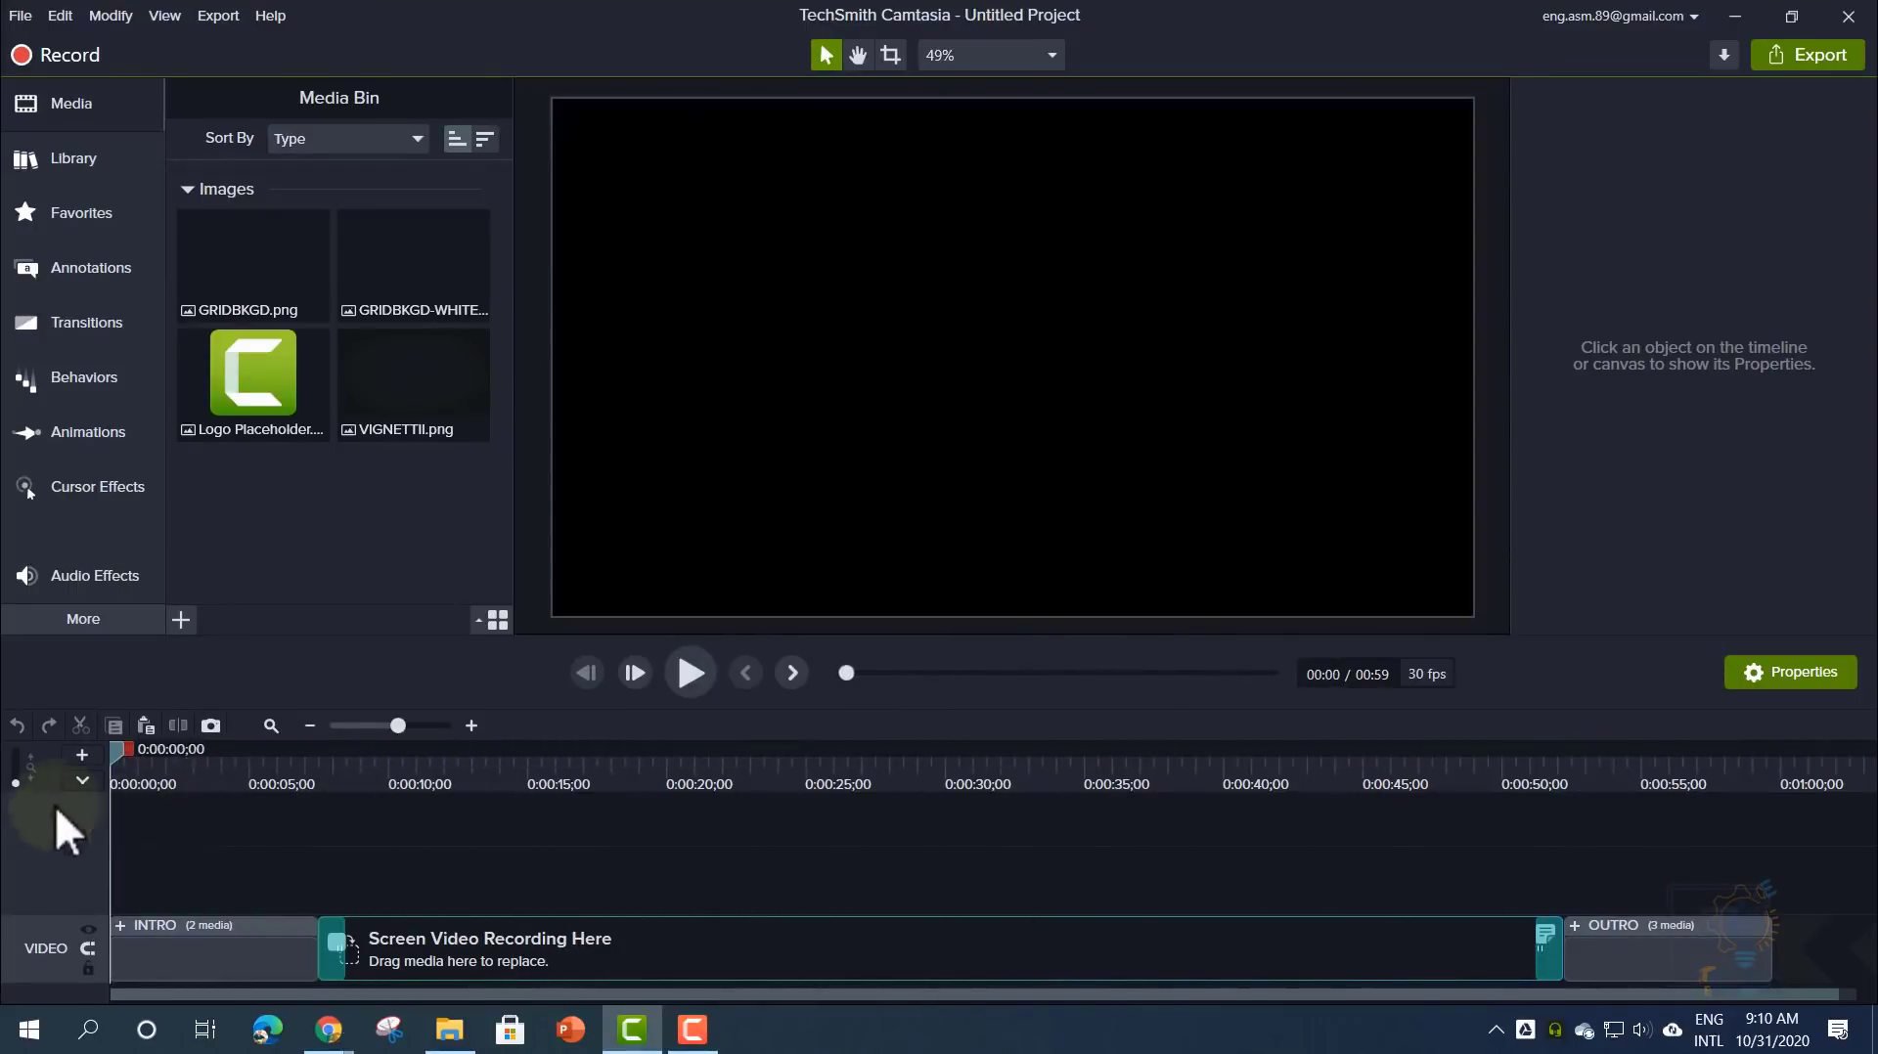
right_click(314, 536)
click(342, 549)
click(340, 496)
double_click(341, 496)
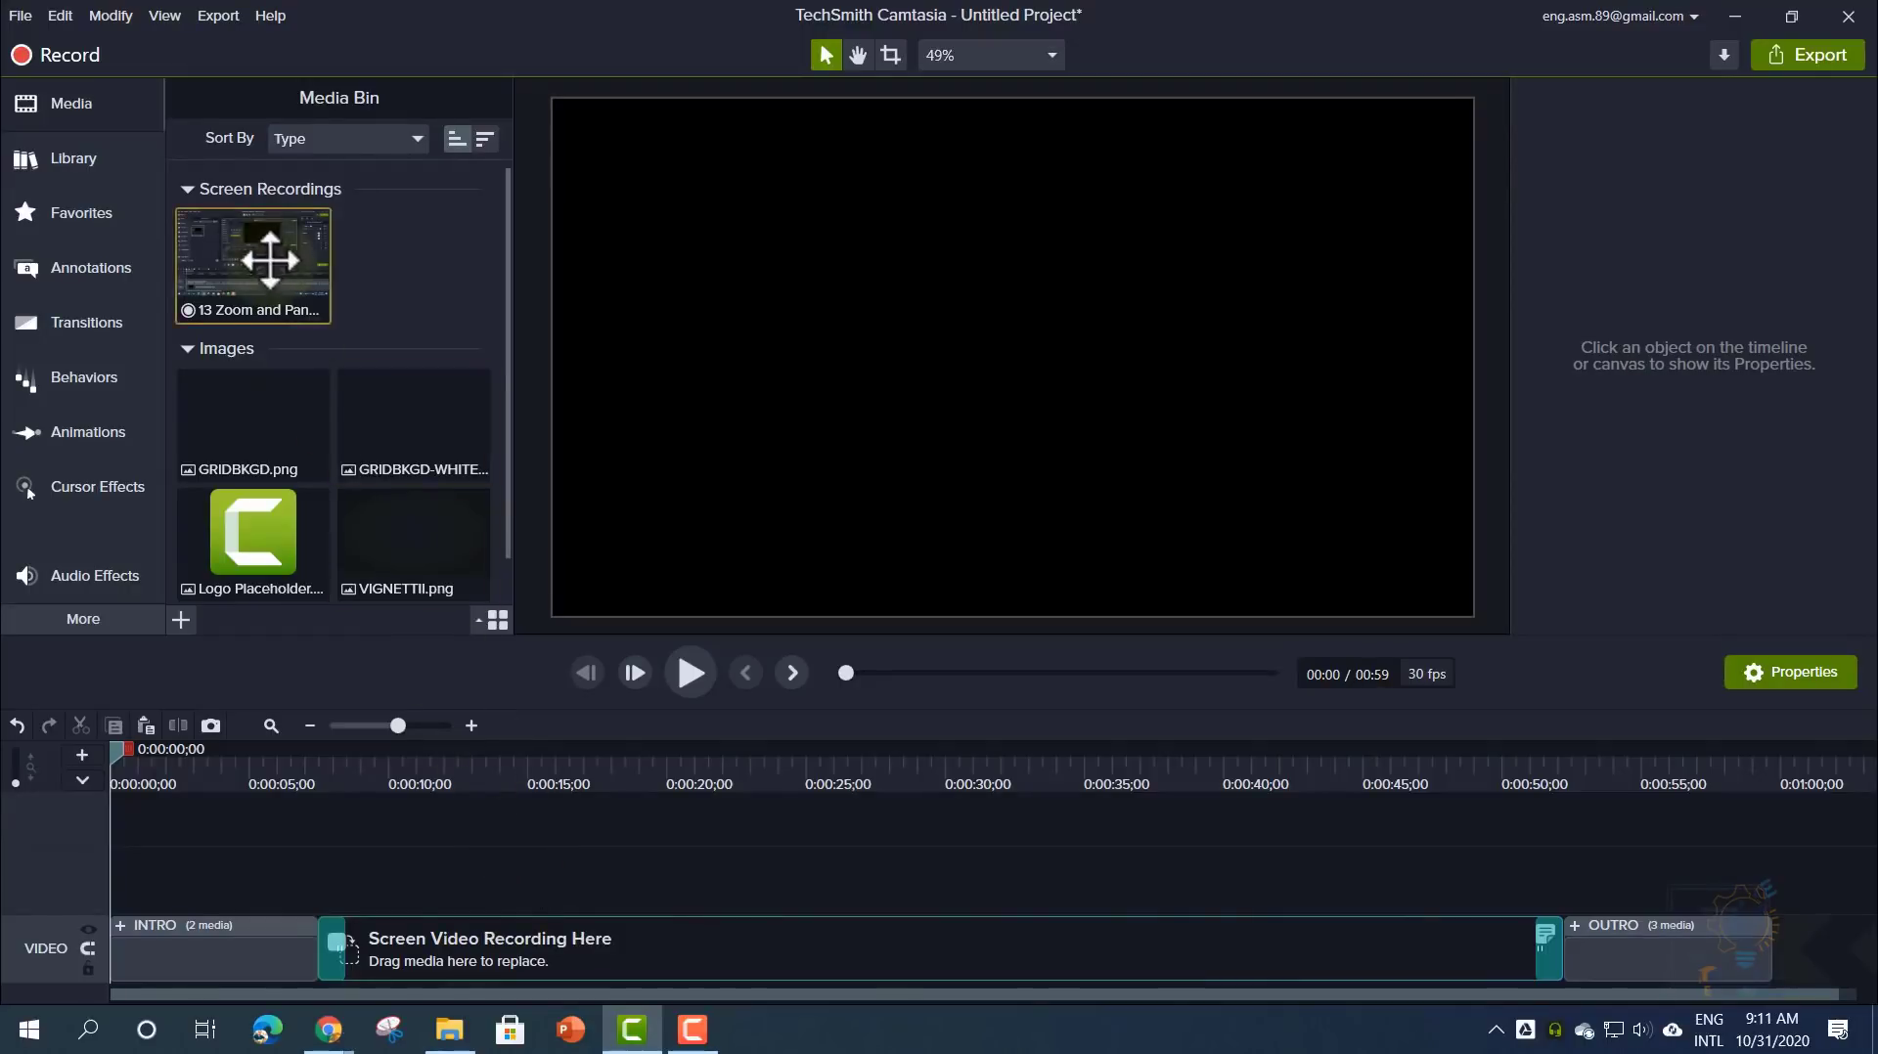
- Drop the 13 Zoom and Pan recording on the placeholder at placeholder length and preview it
drag(268, 260, 354, 970)
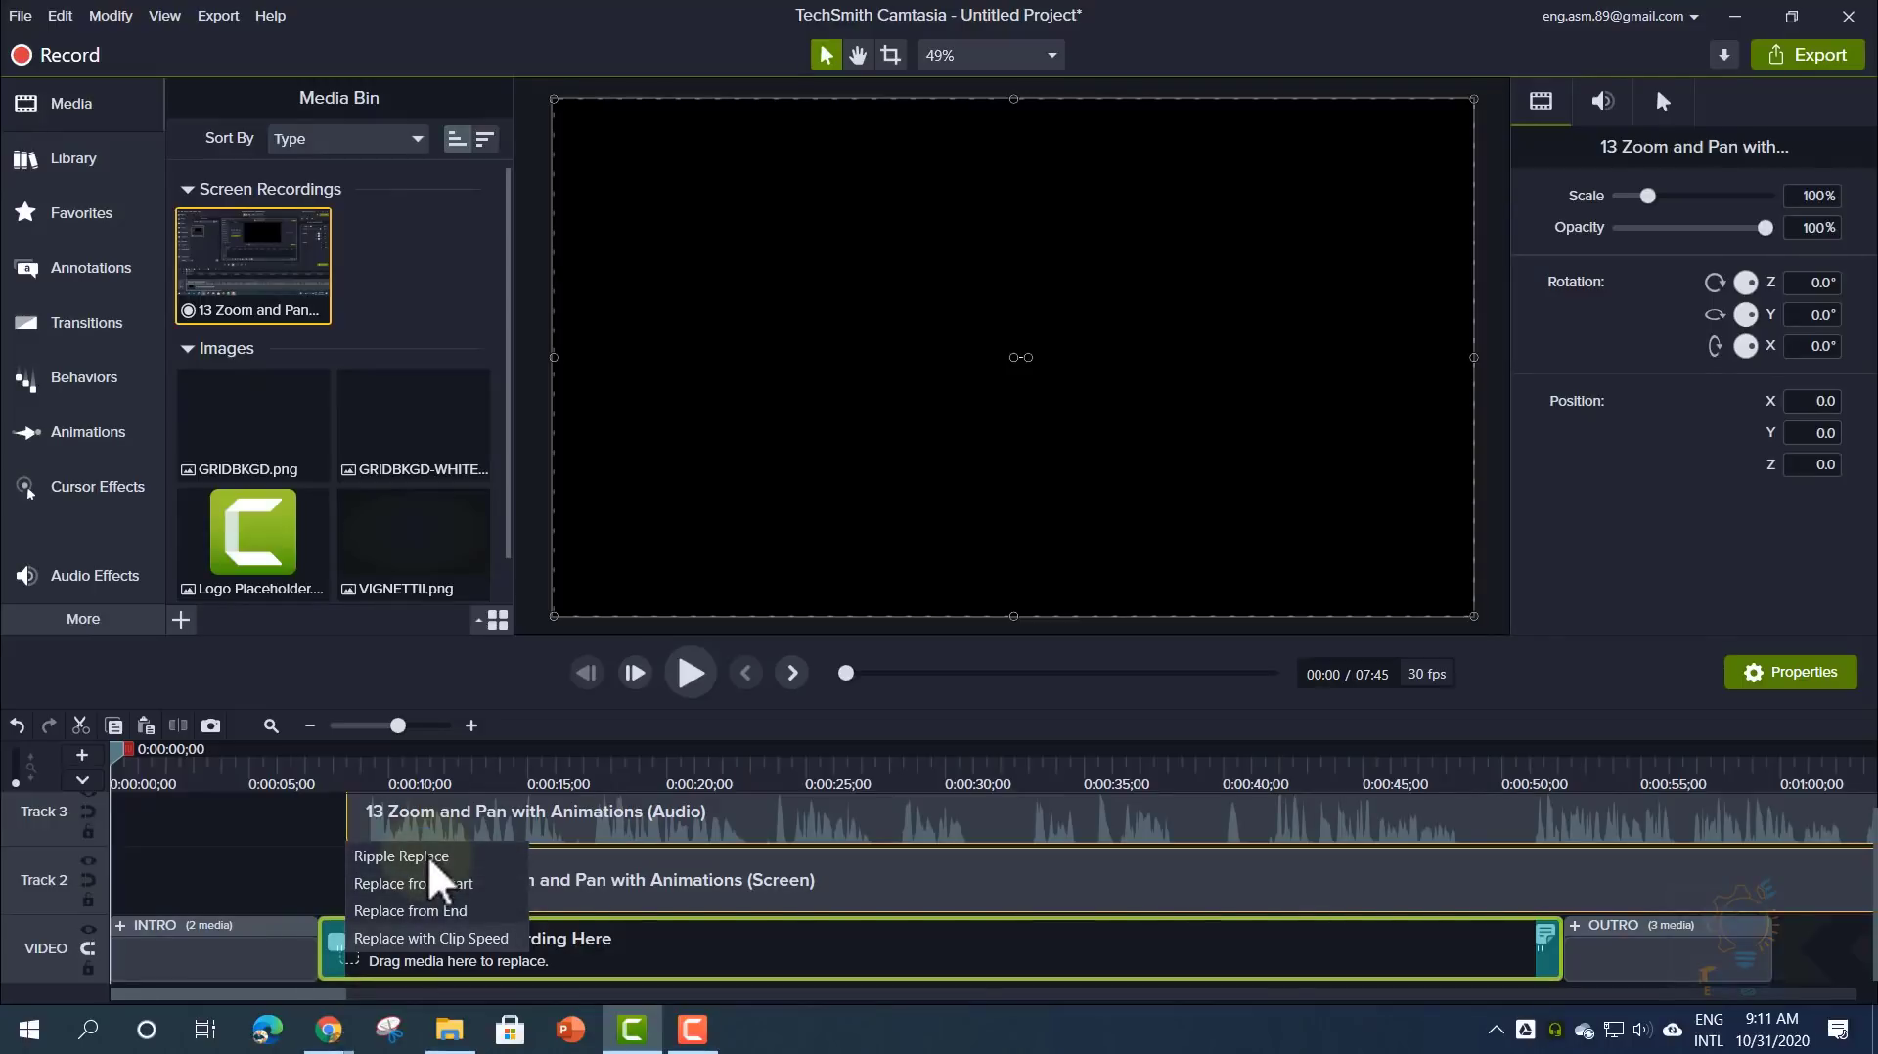
click(461, 888)
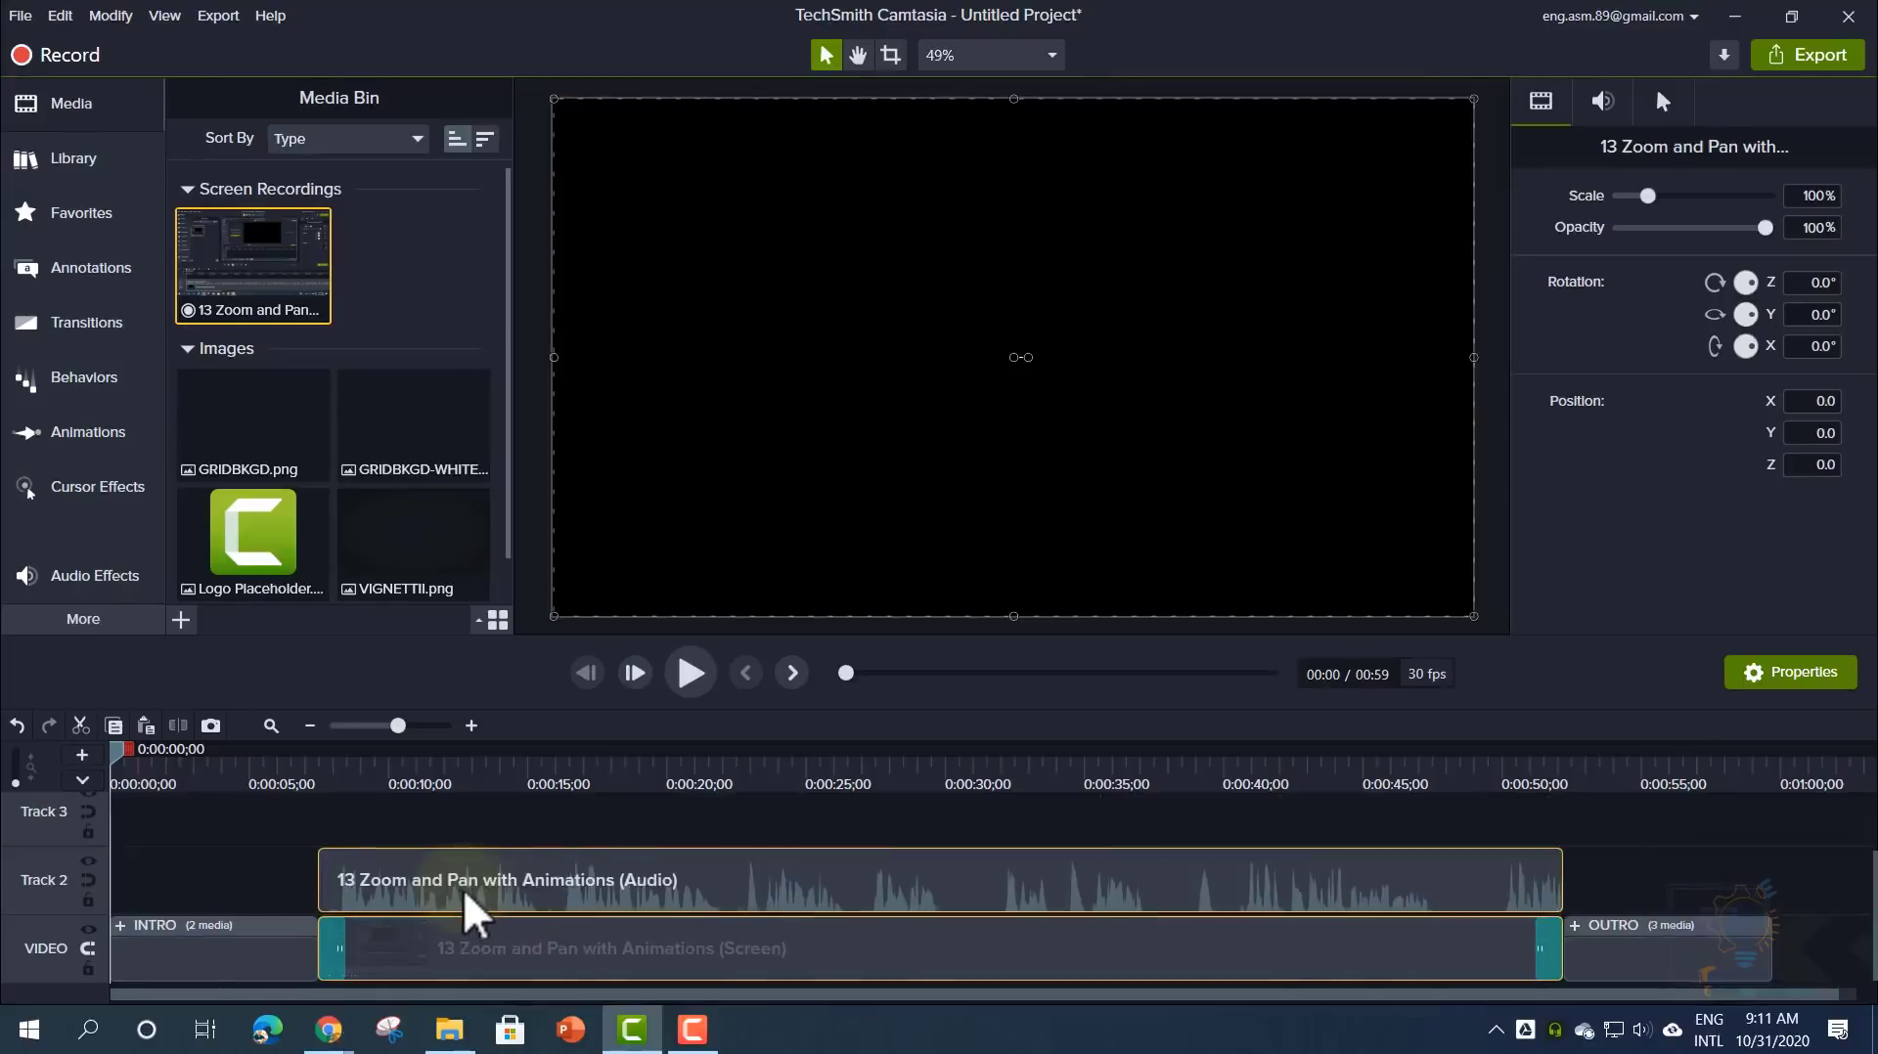
drag(835, 784, 445, 849)
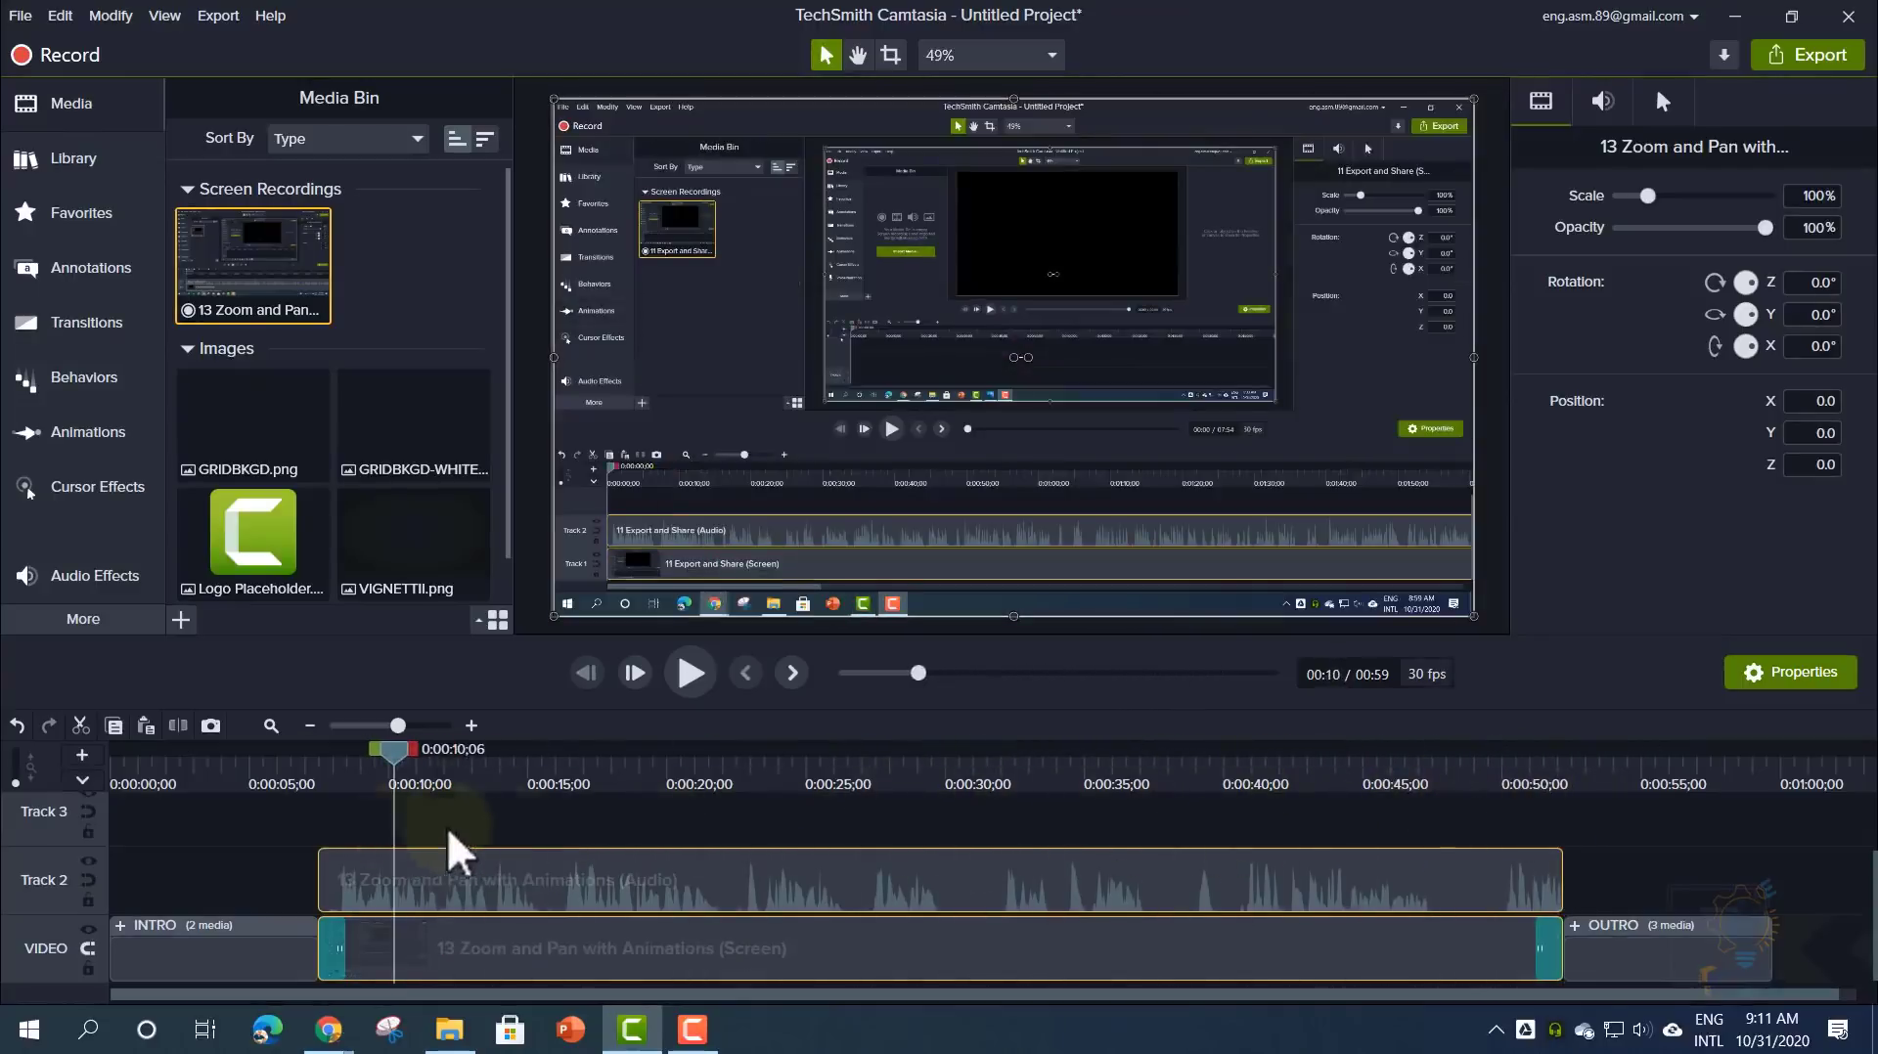
click(690, 832)
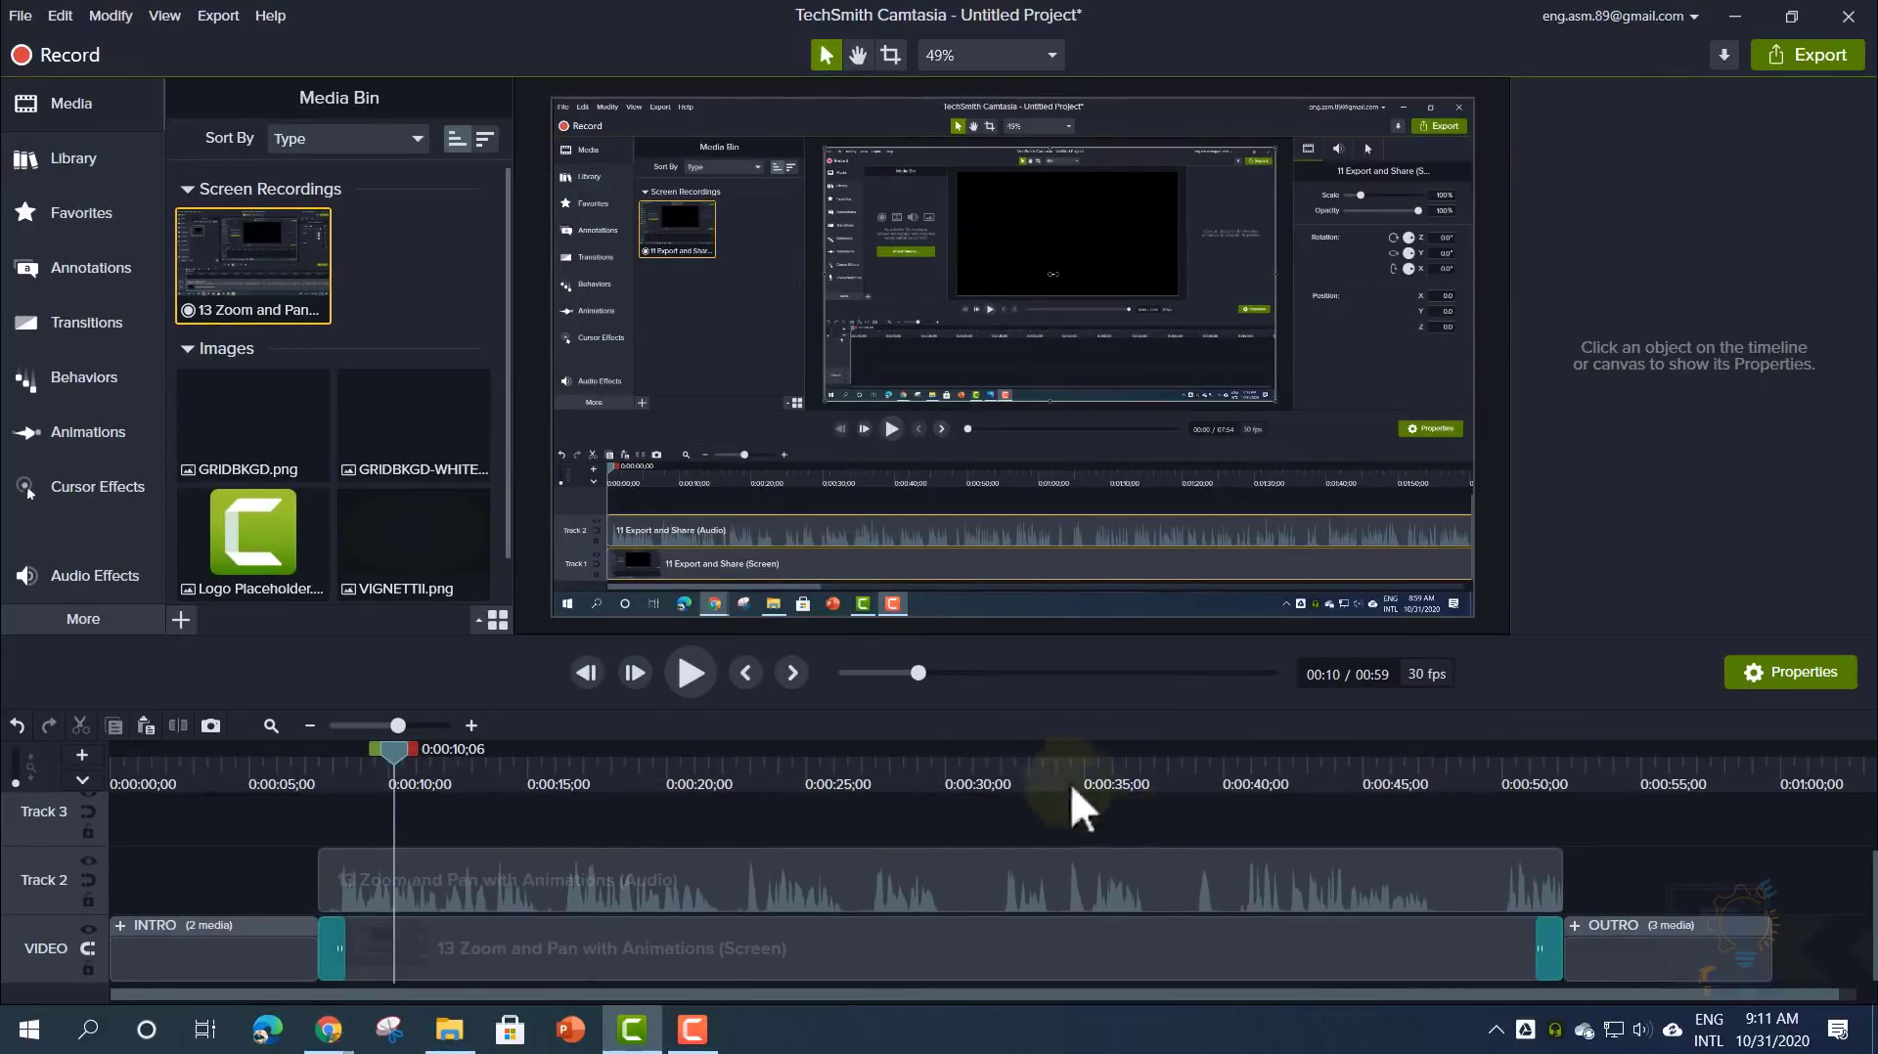
- Undo back to the bare placeholder, then ripple-replace it with the full-length recording
click(61, 16)
click(78, 51)
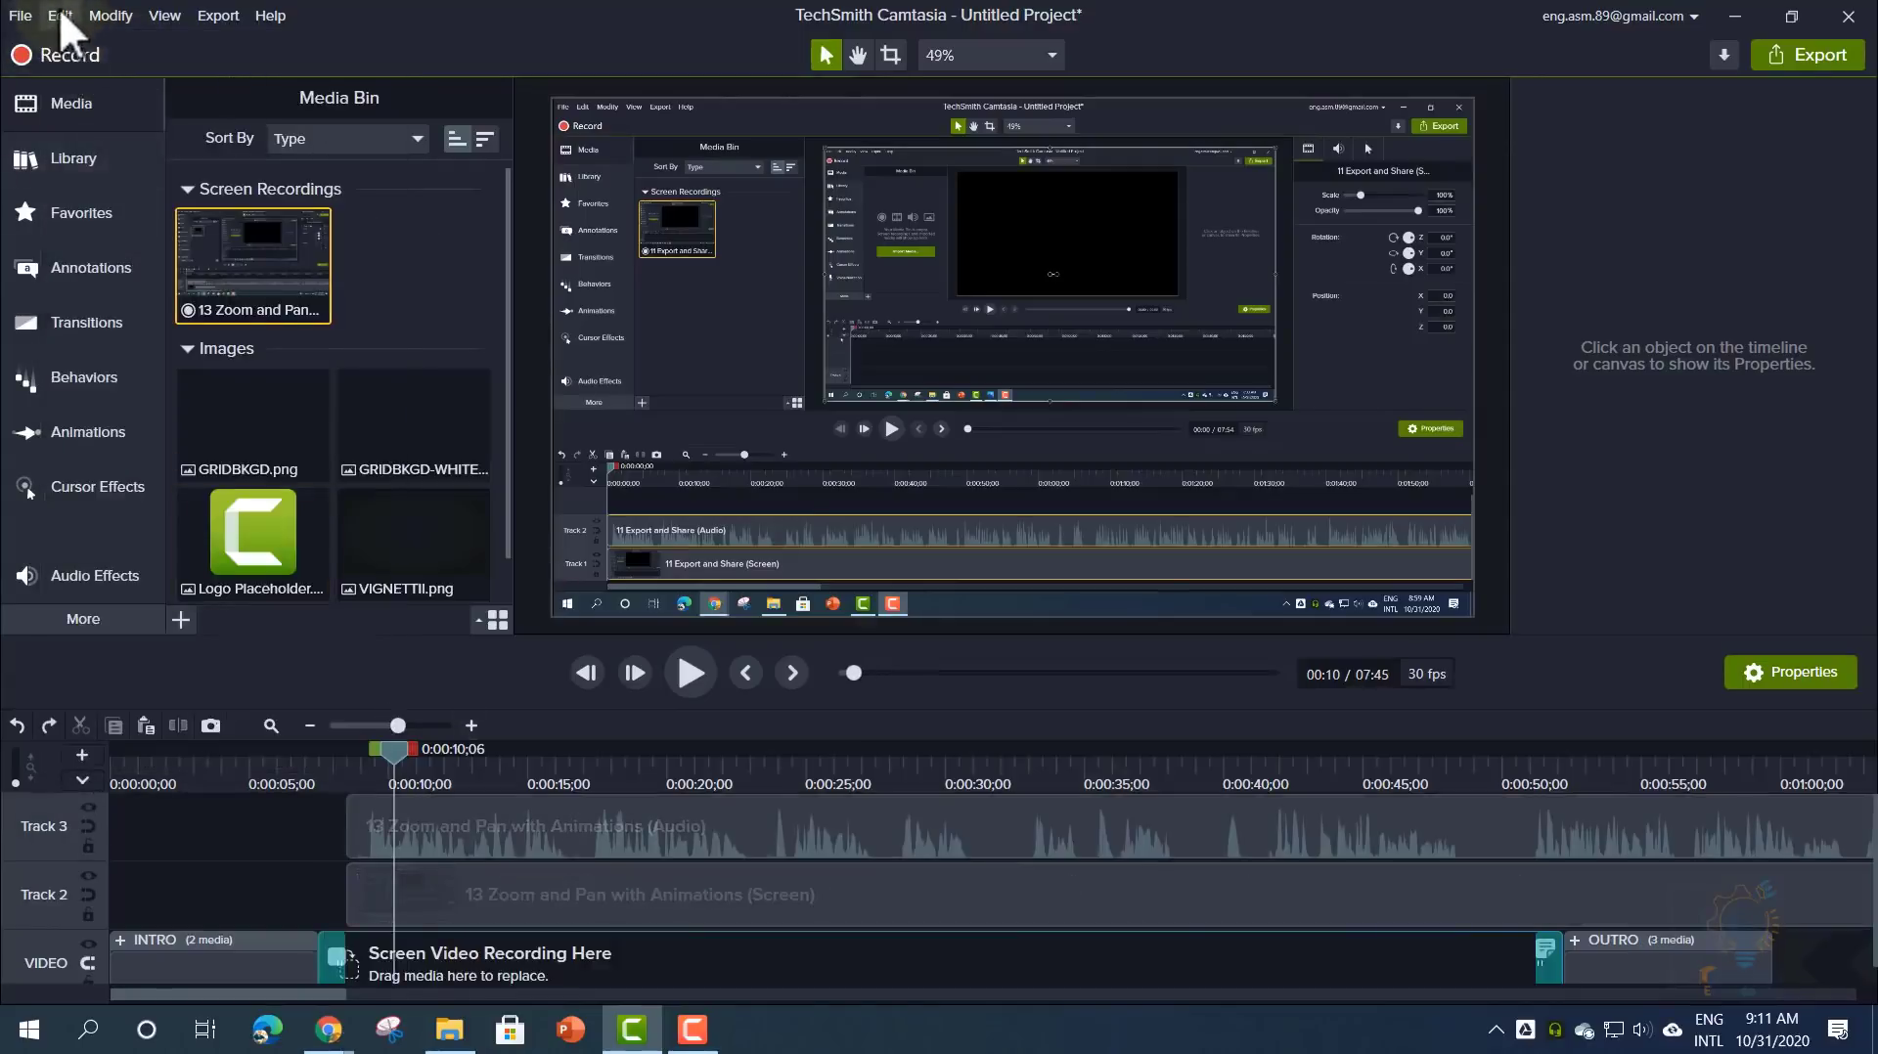
click(60, 16)
click(80, 42)
drag(312, 369, 370, 963)
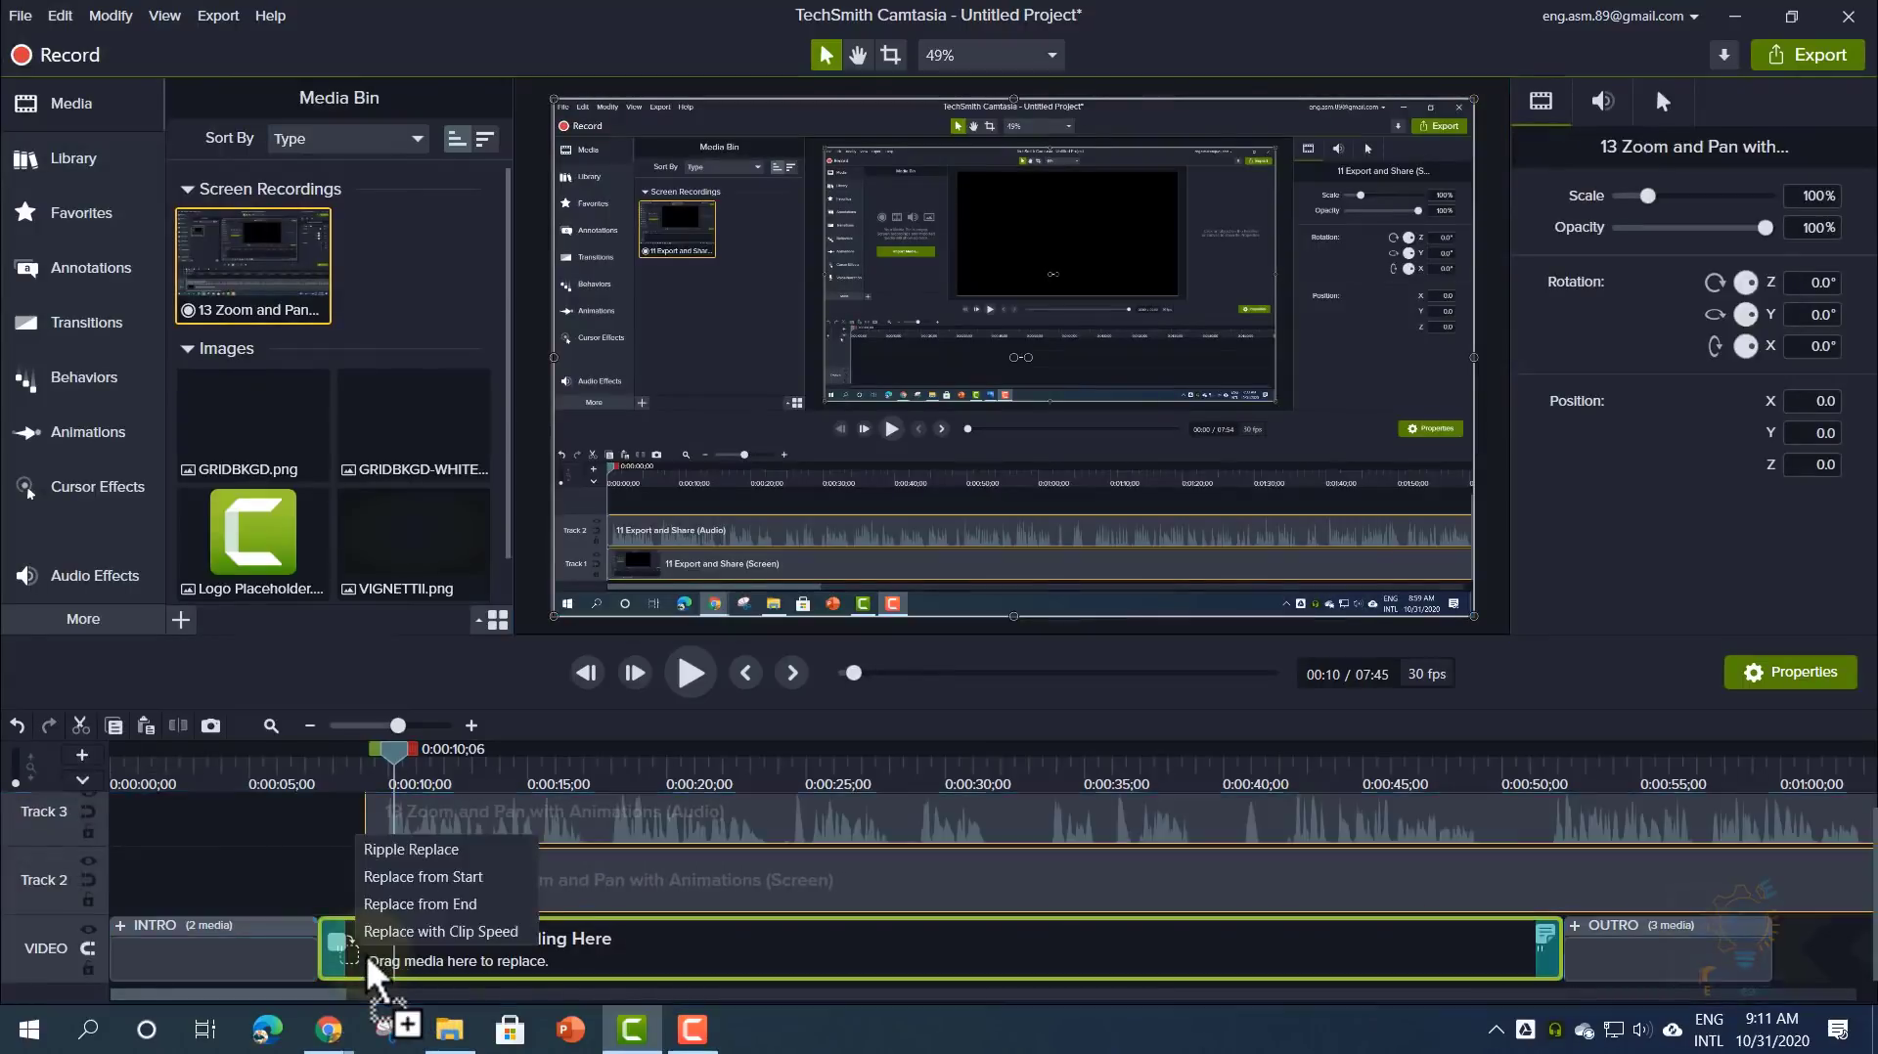
click(411, 859)
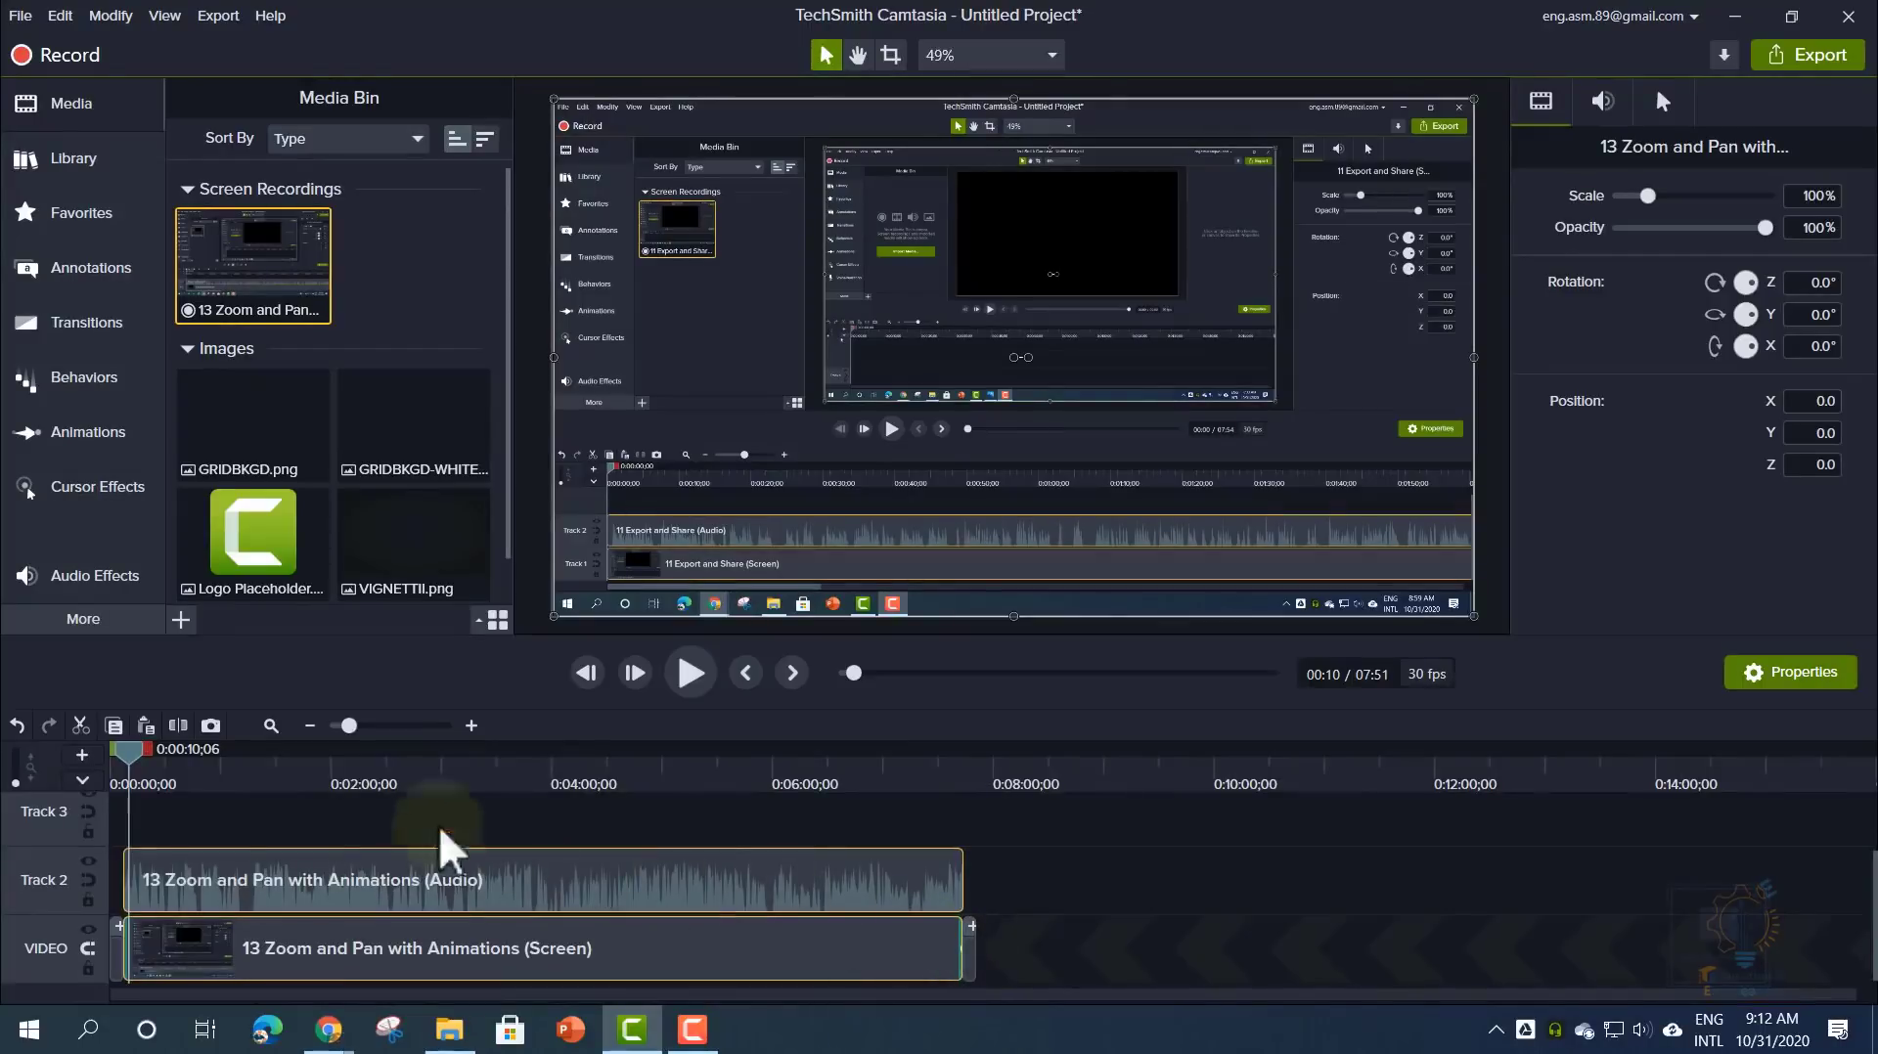
- Mark 1:45–3:45 on the timeline and cut it, leaving a 5:51 project
drag(132, 761, 308, 843)
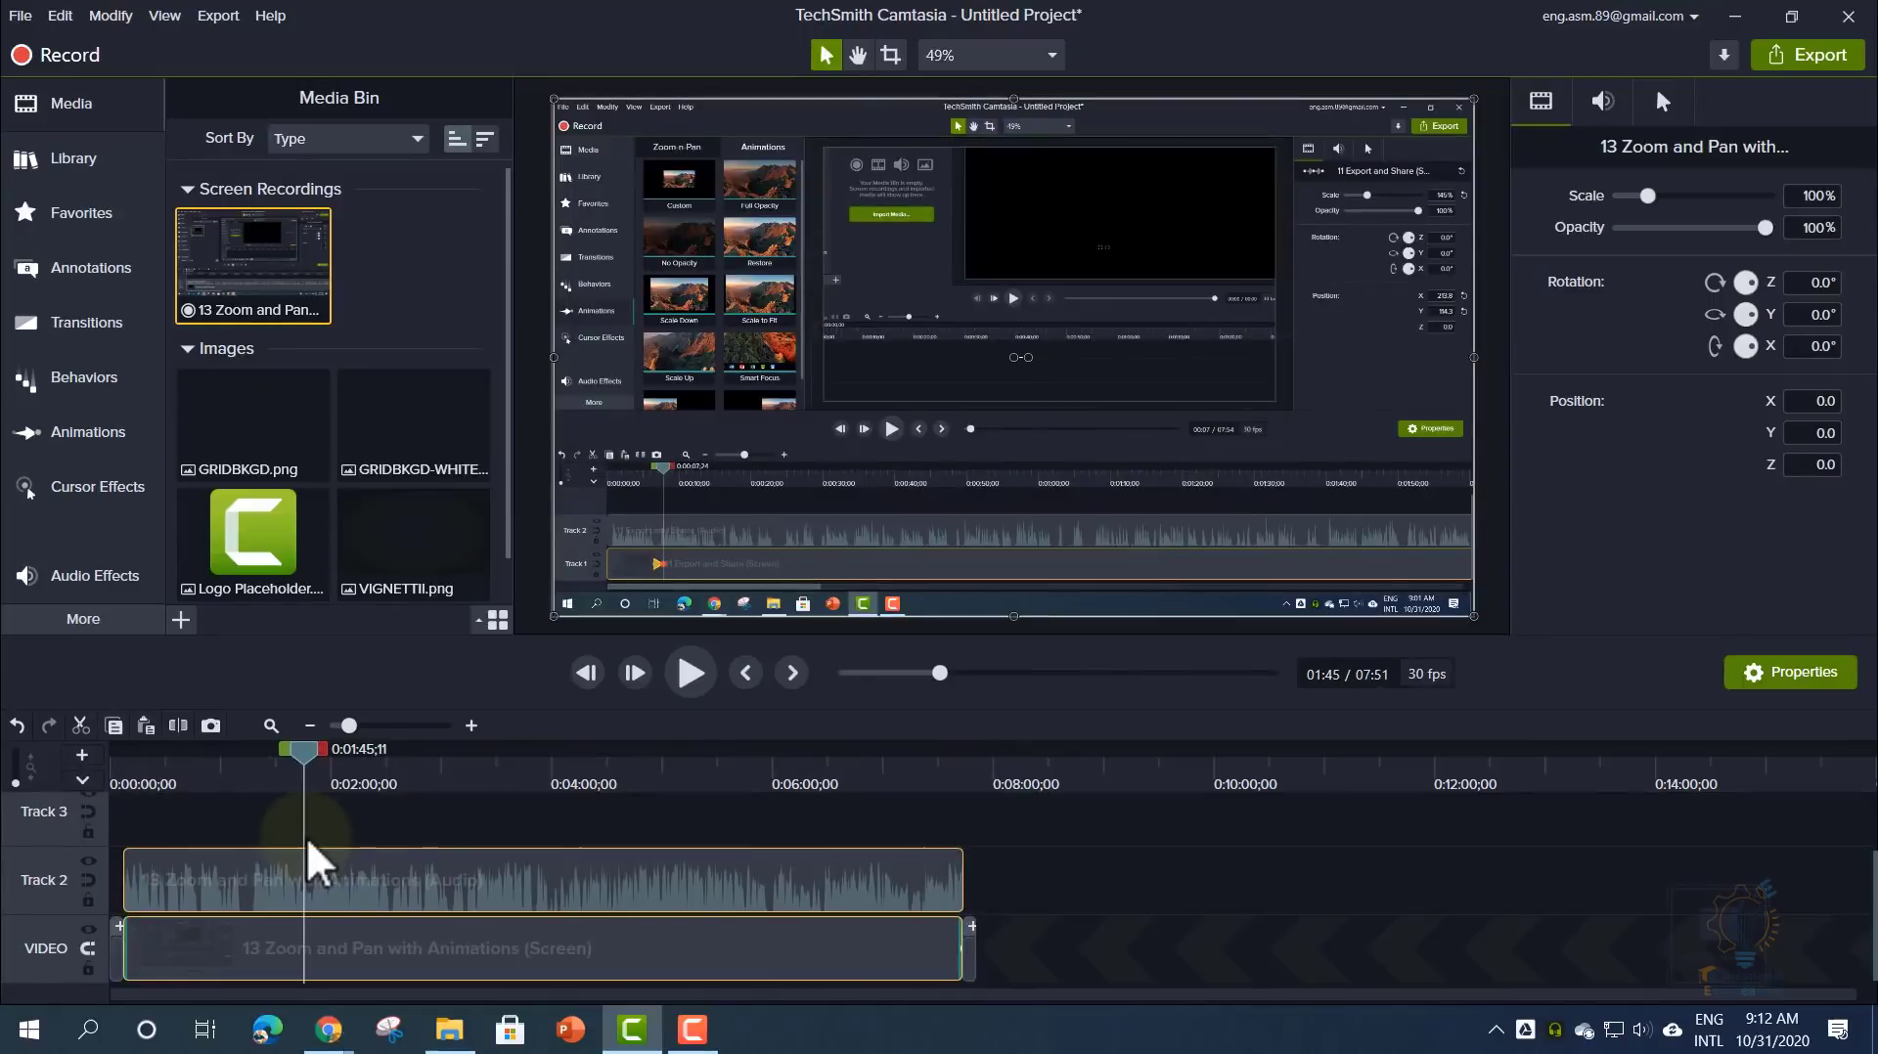
click(450, 812)
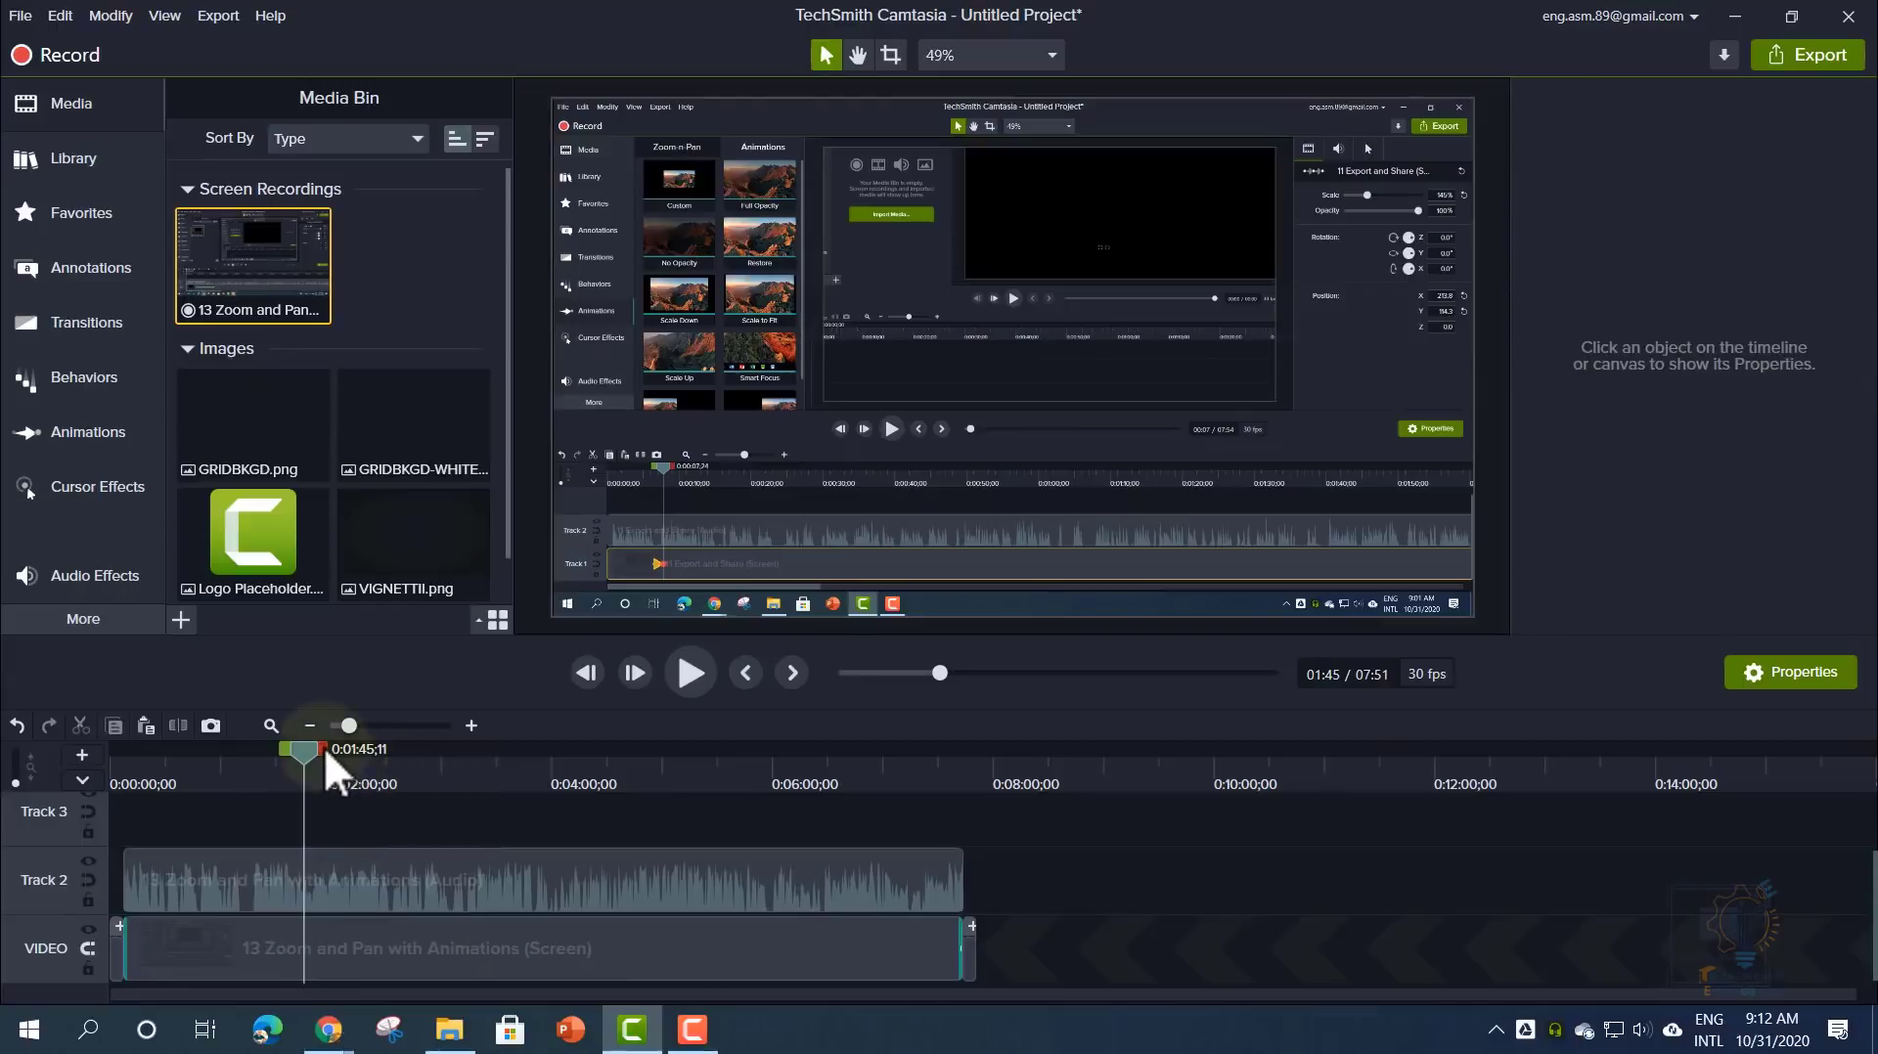
drag(325, 748, 540, 745)
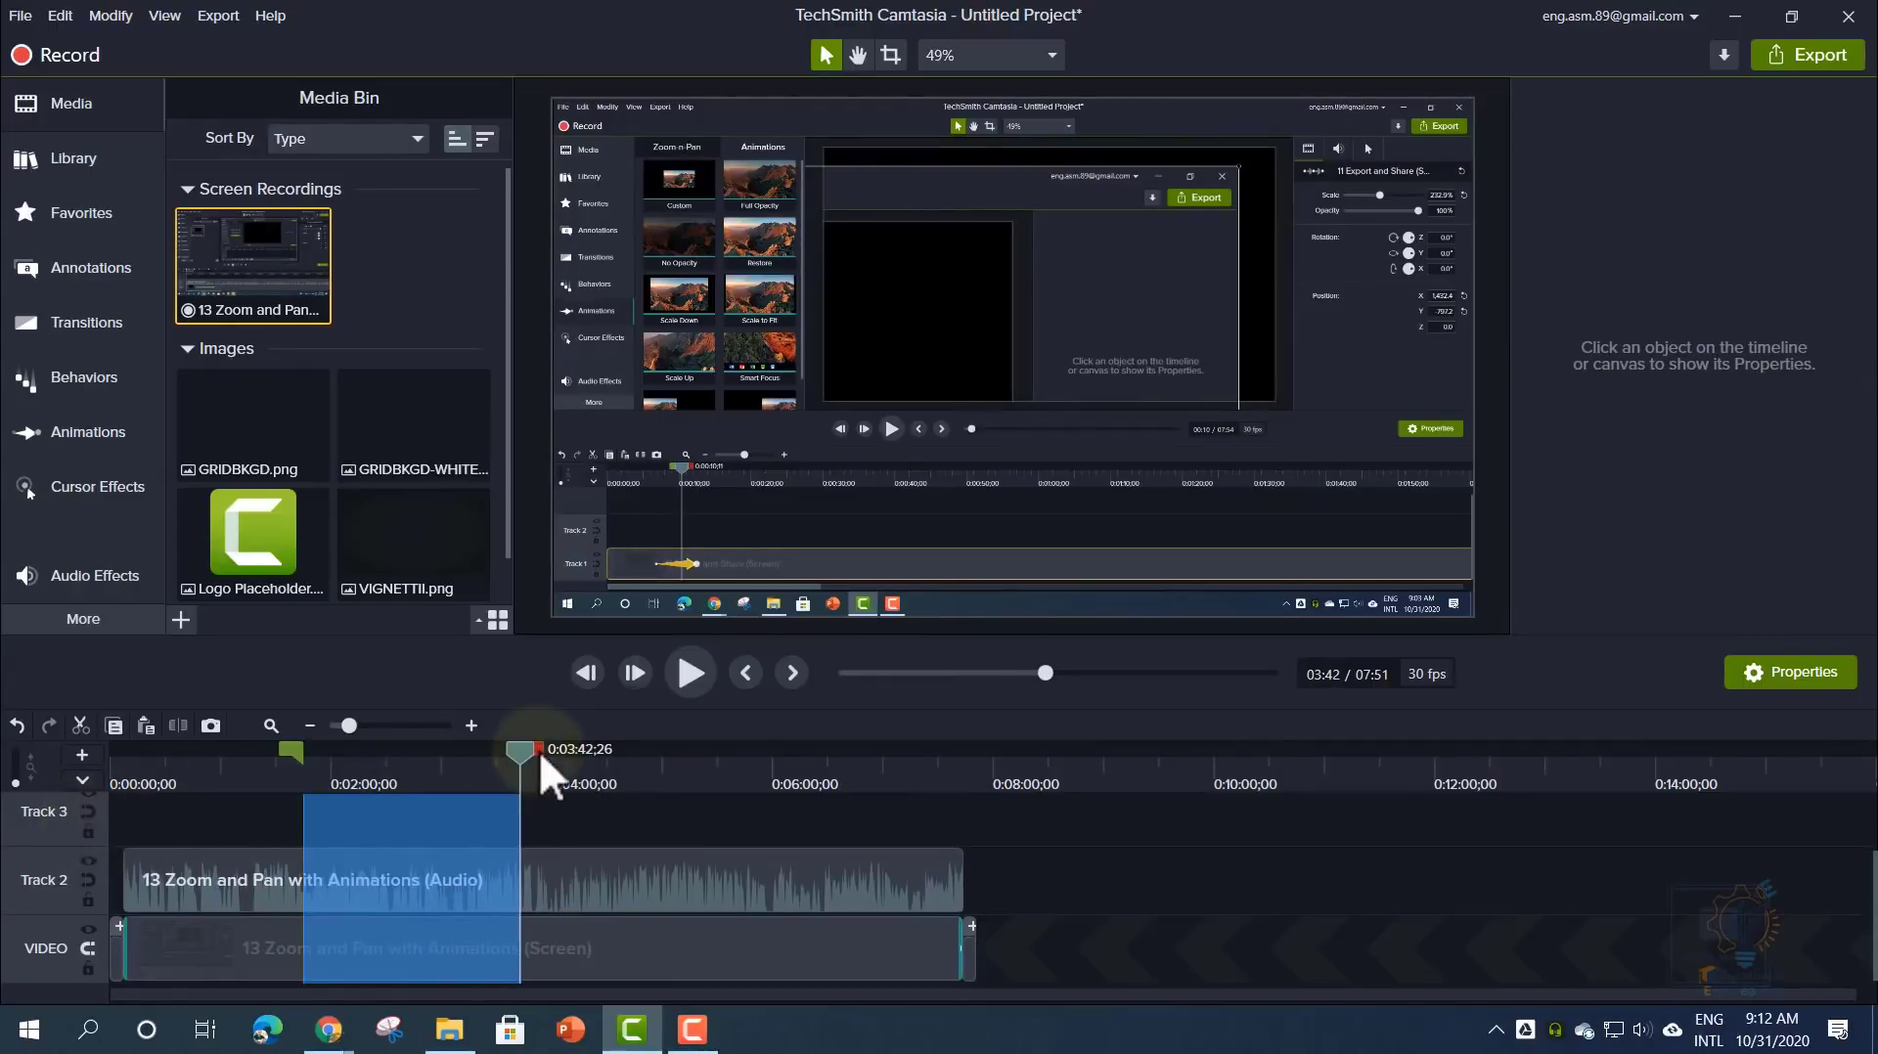
drag(538, 749, 543, 749)
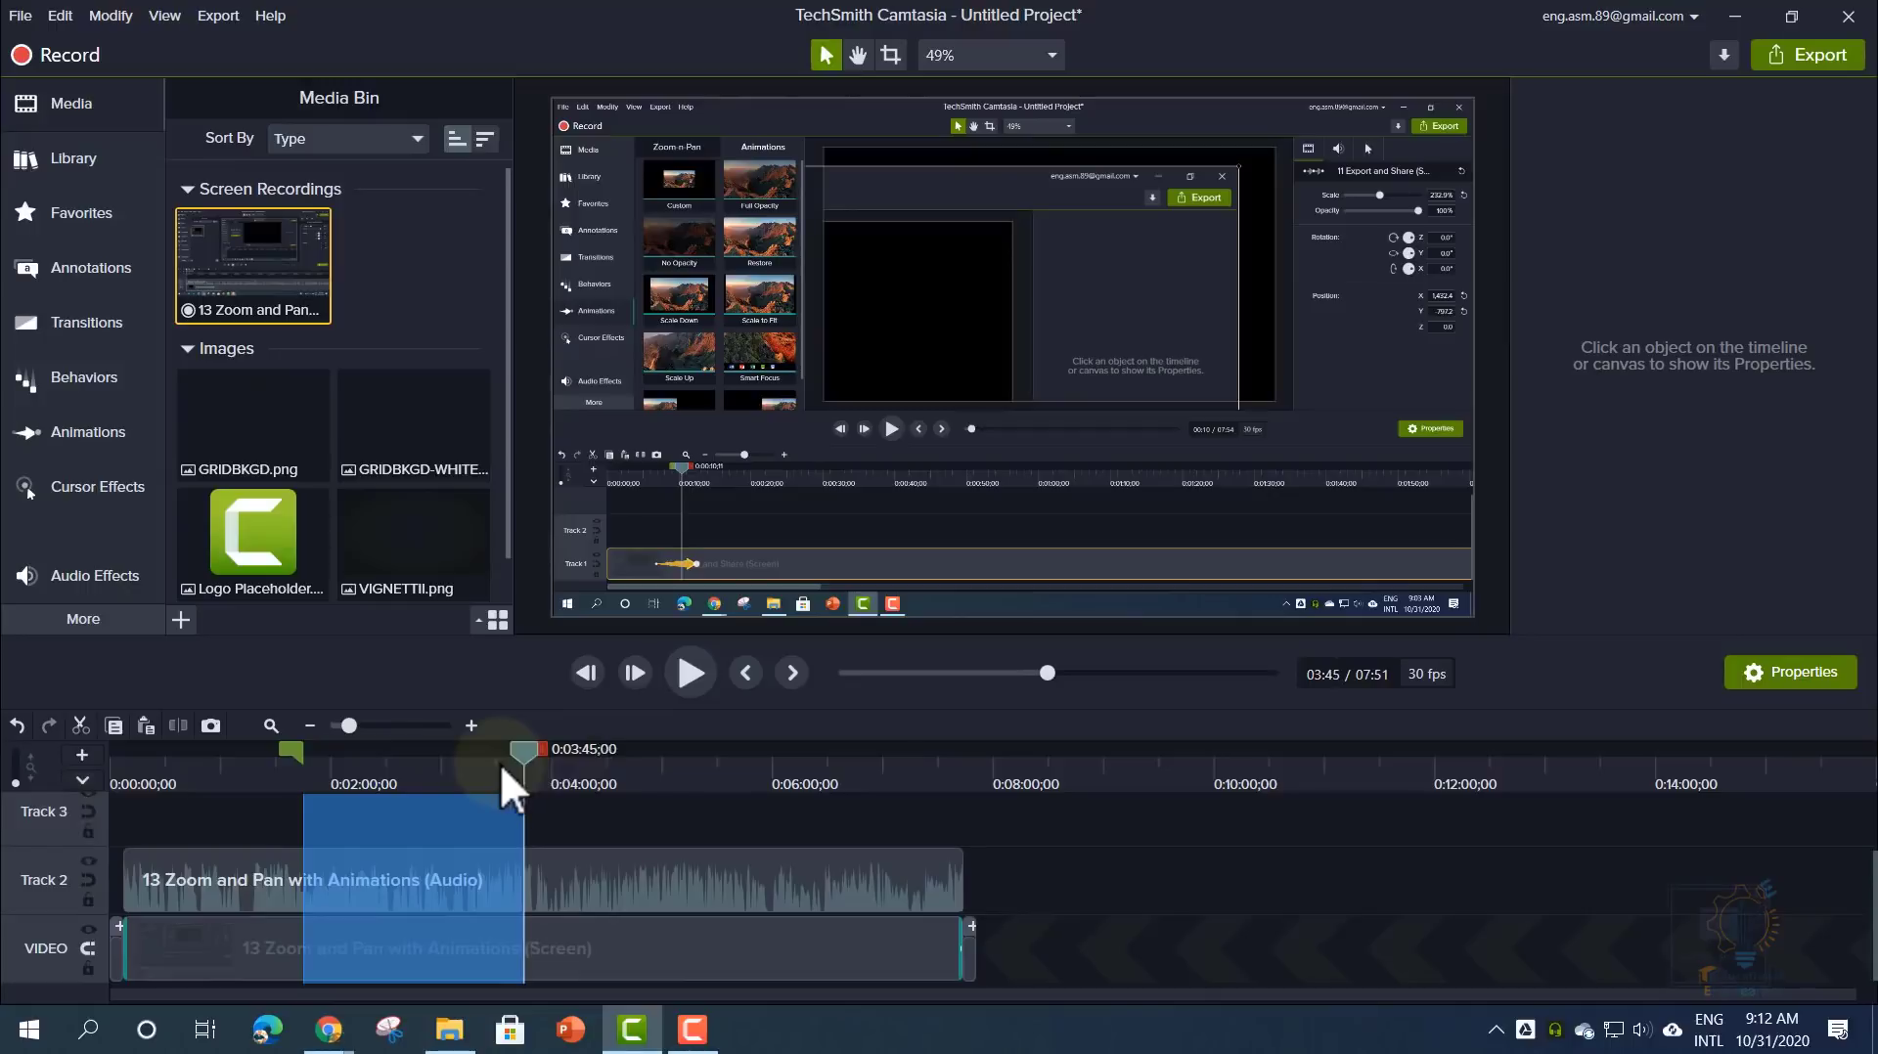
click(88, 727)
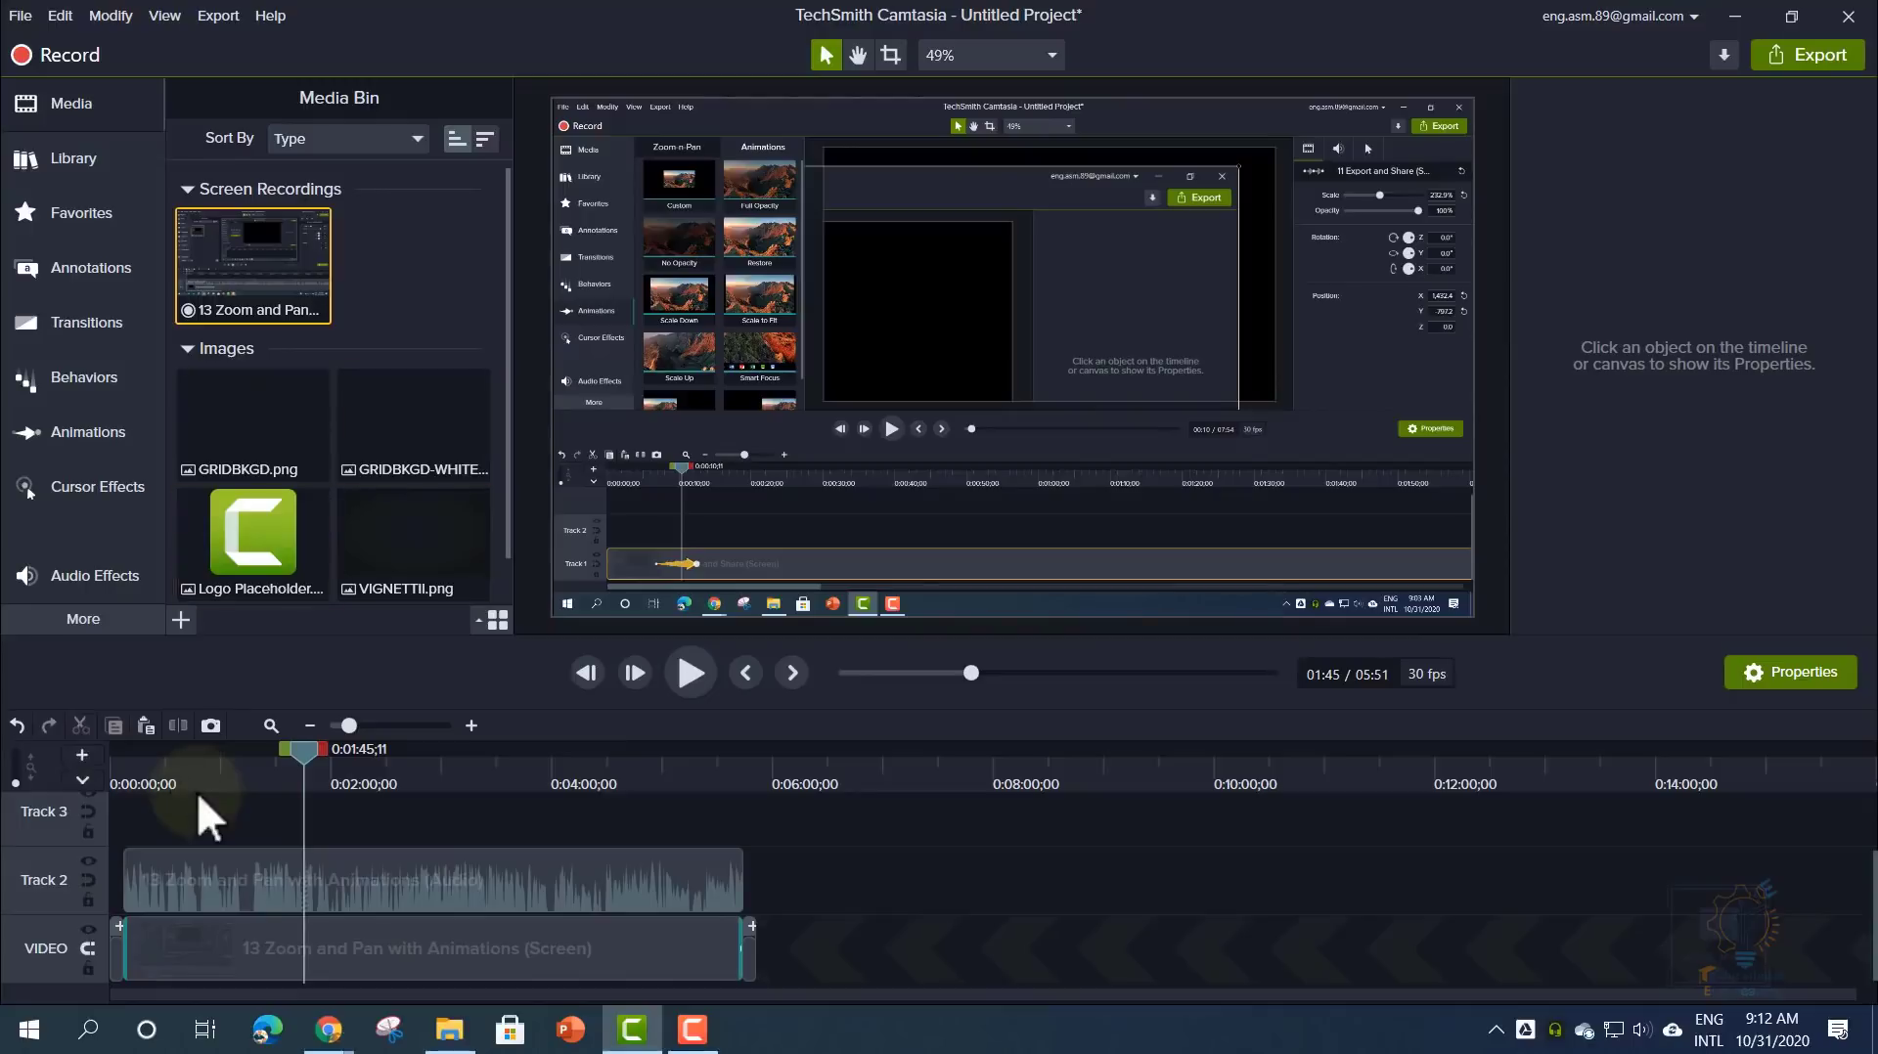
- Check the INTRO Properties, then show the OUTRO title, website, accent and logo settings
click(117, 951)
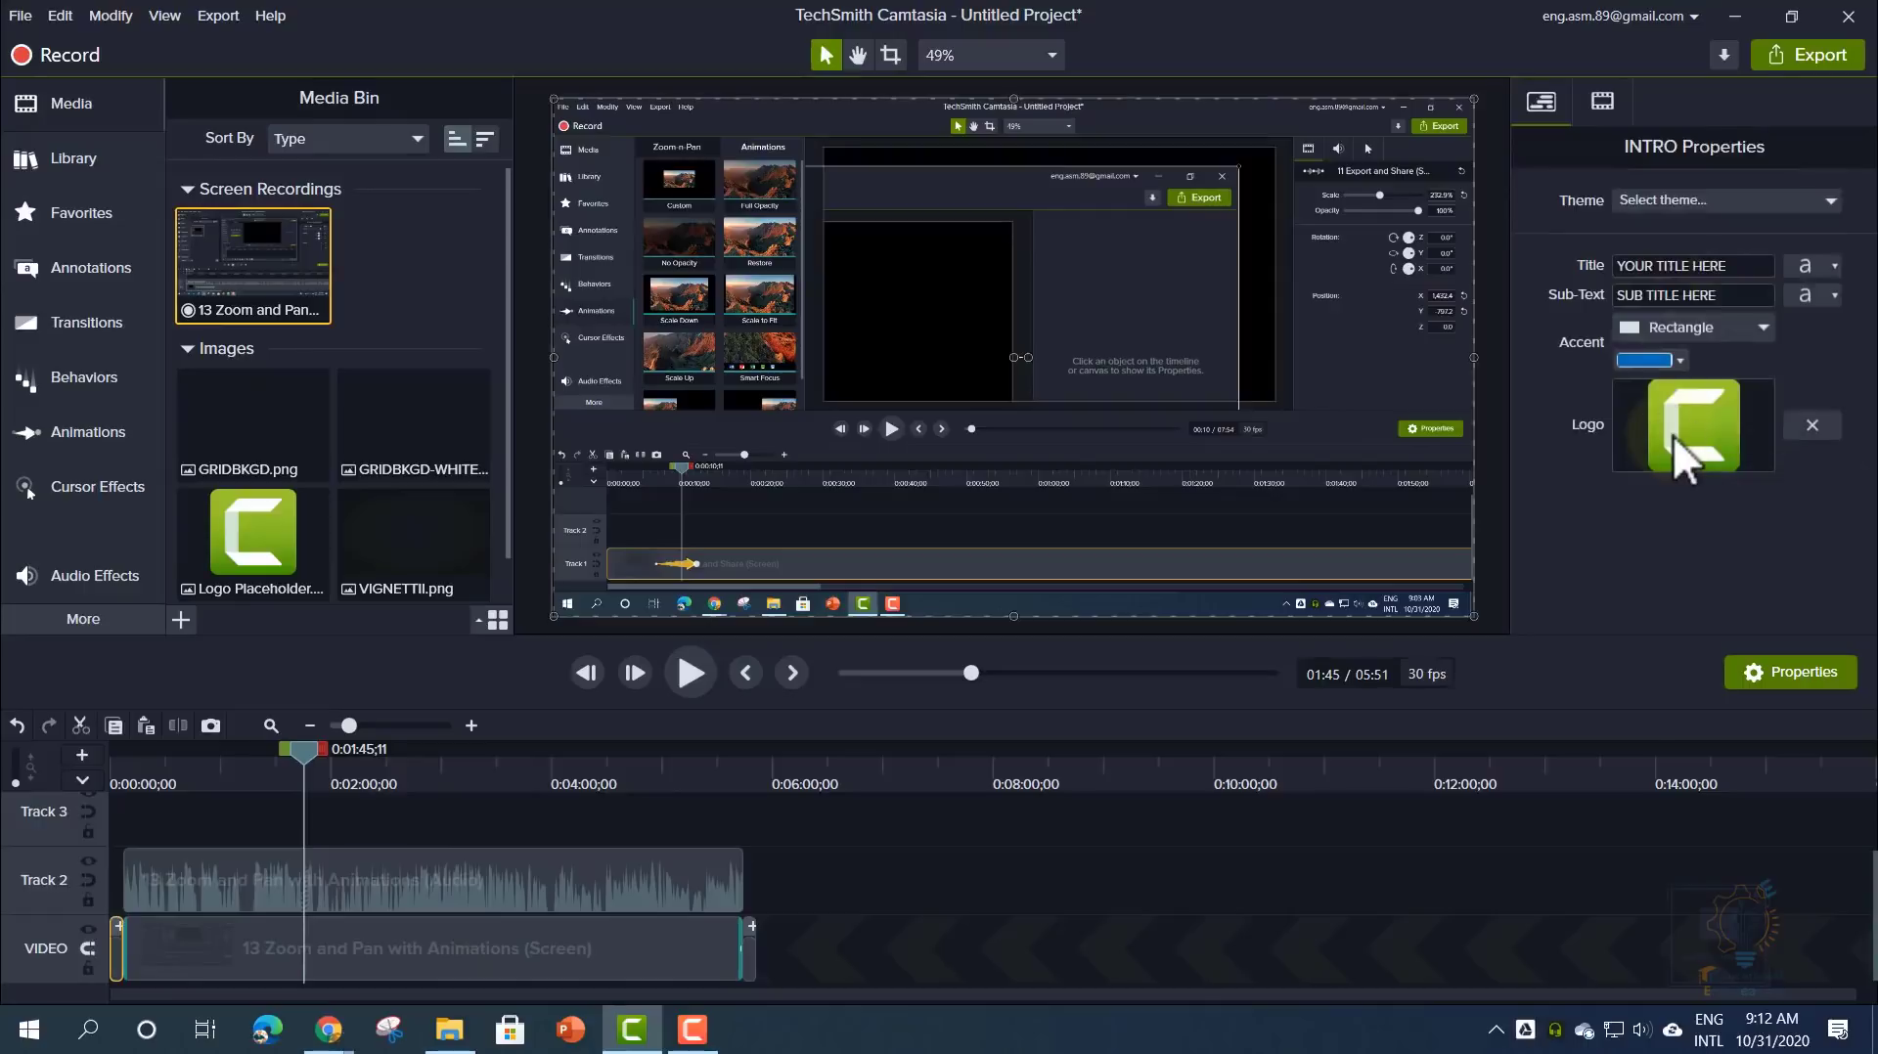
click(747, 950)
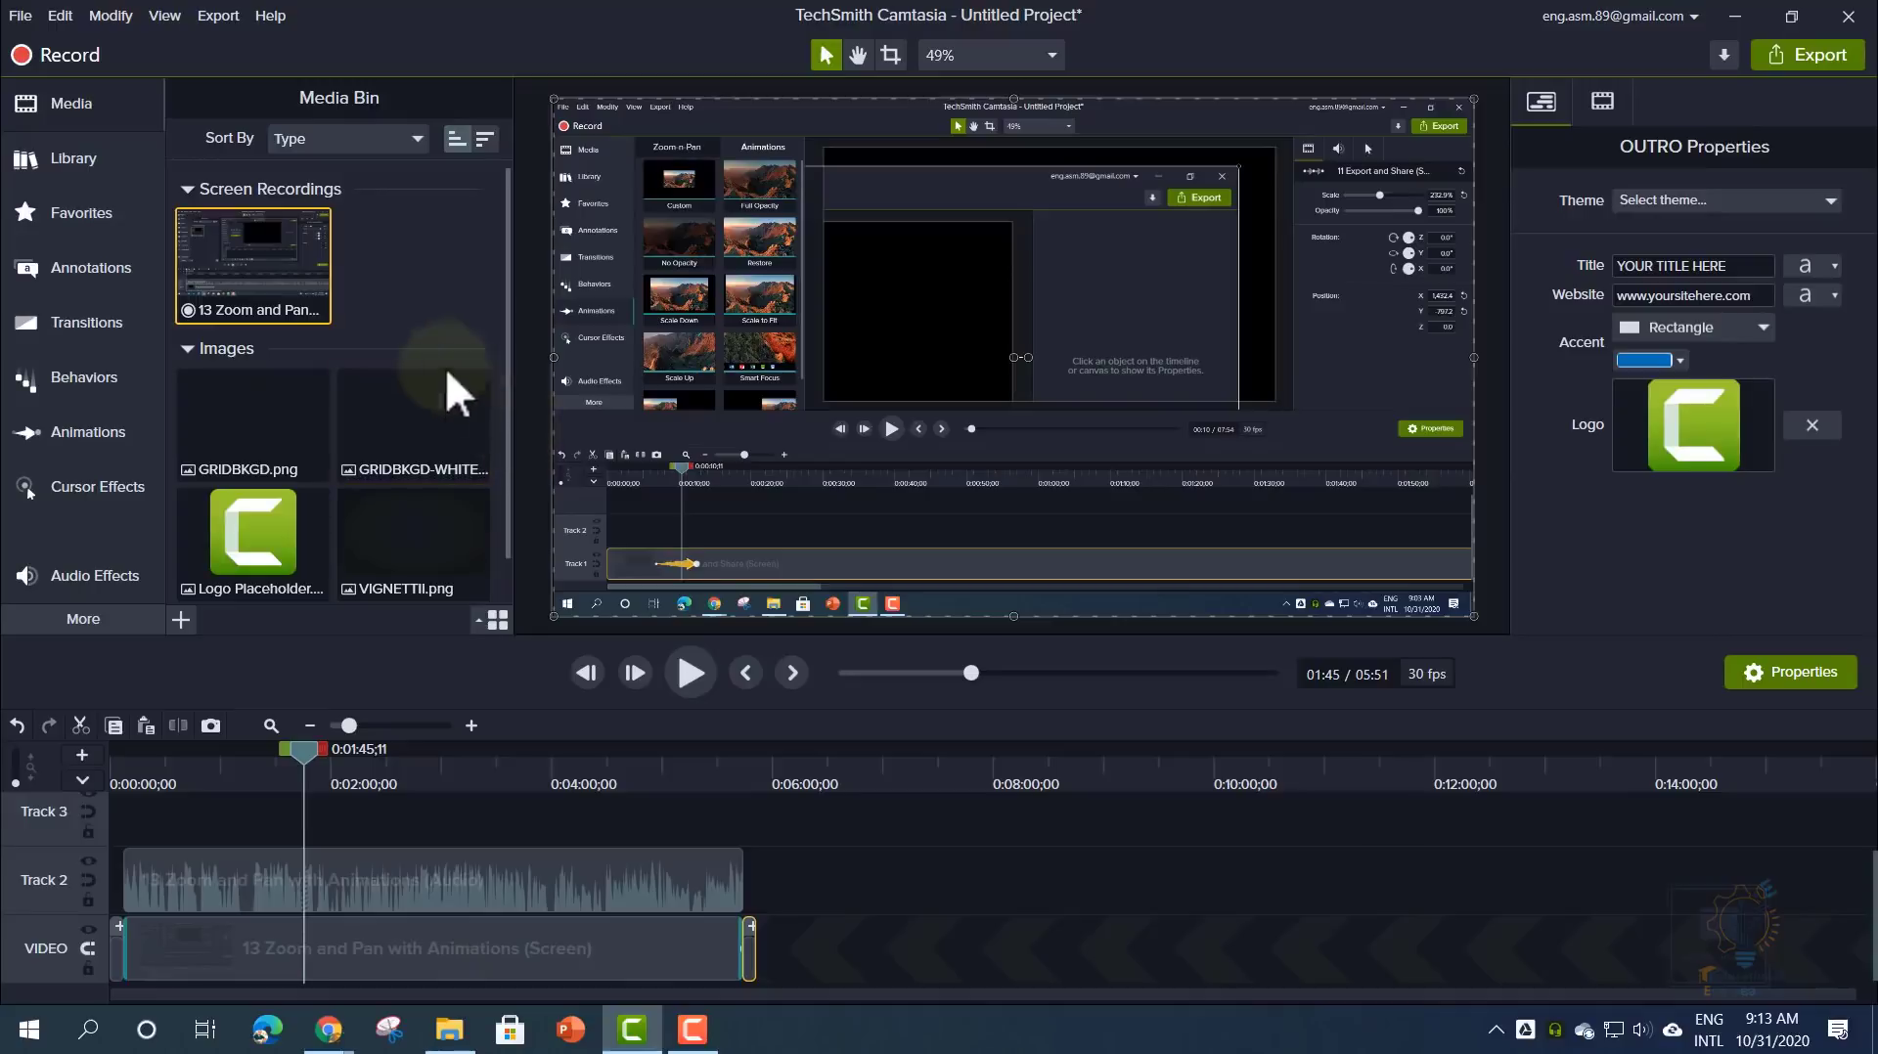
- Save the project as a template named 'youtube test'
click(20, 15)
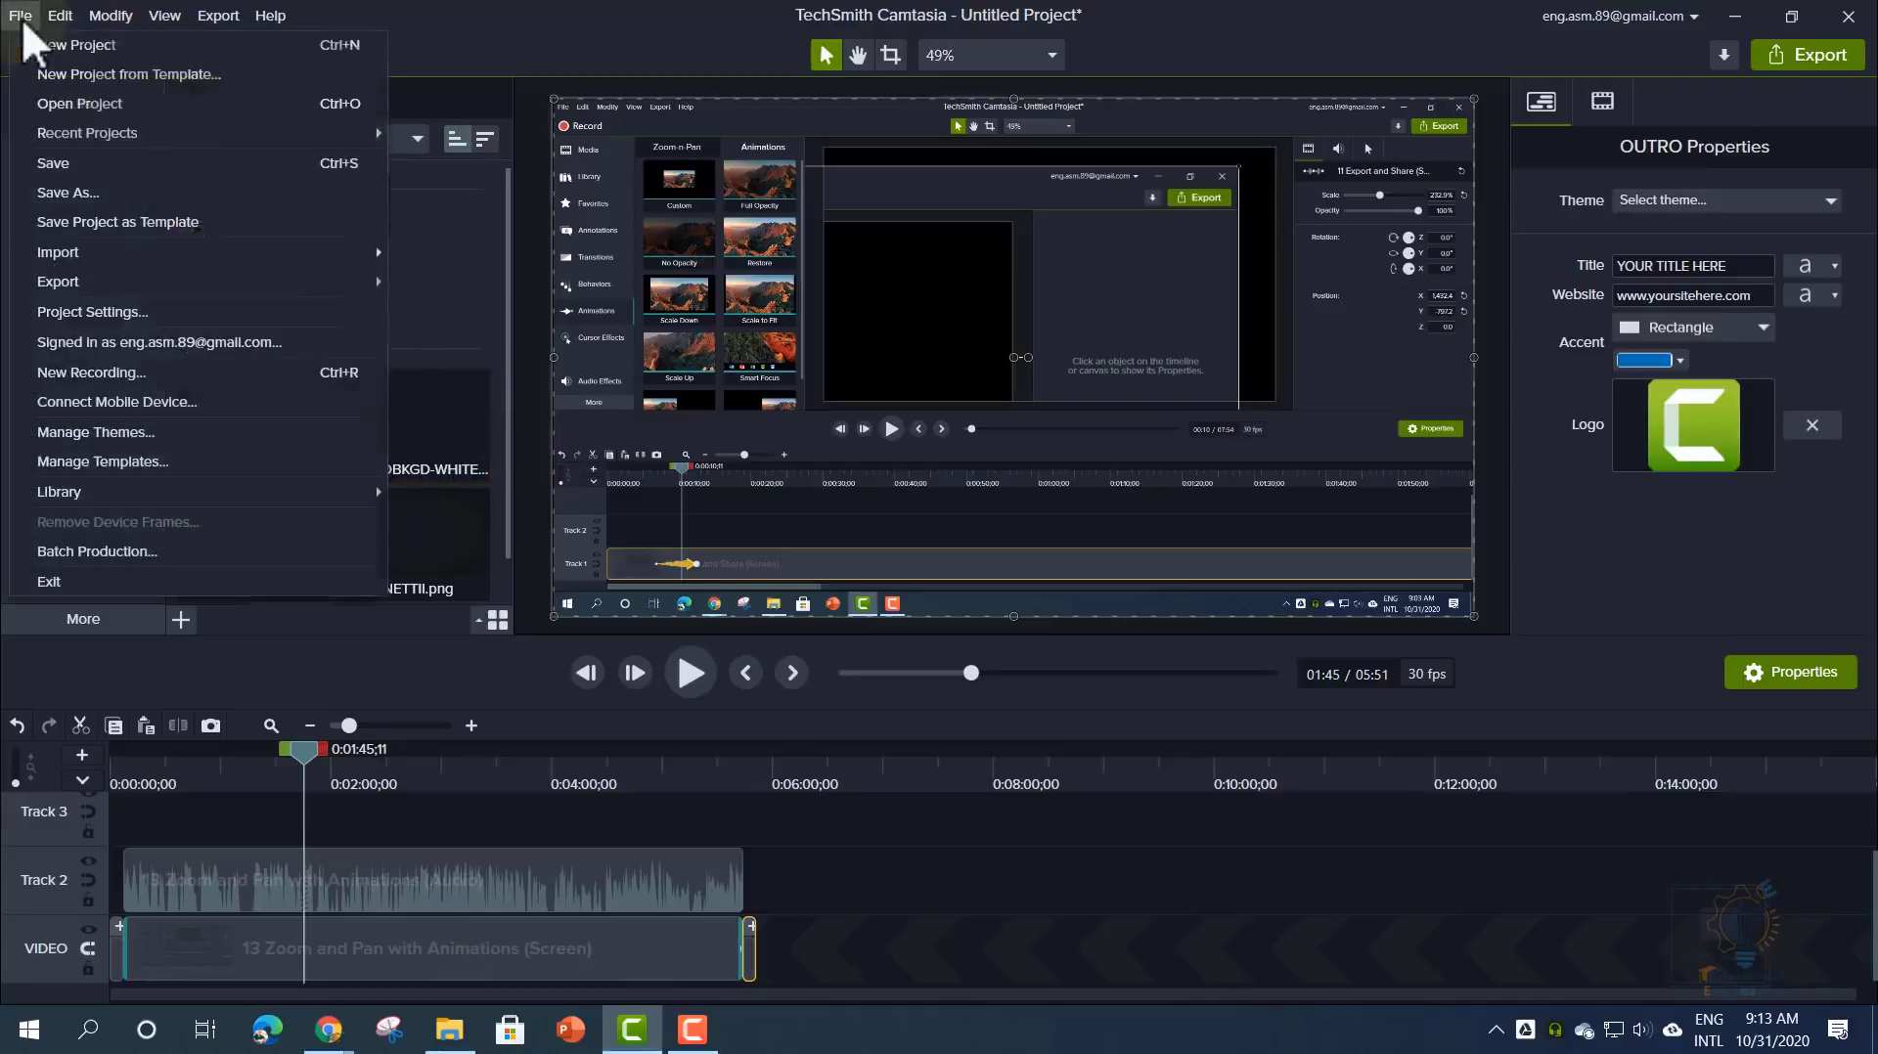
click(131, 220)
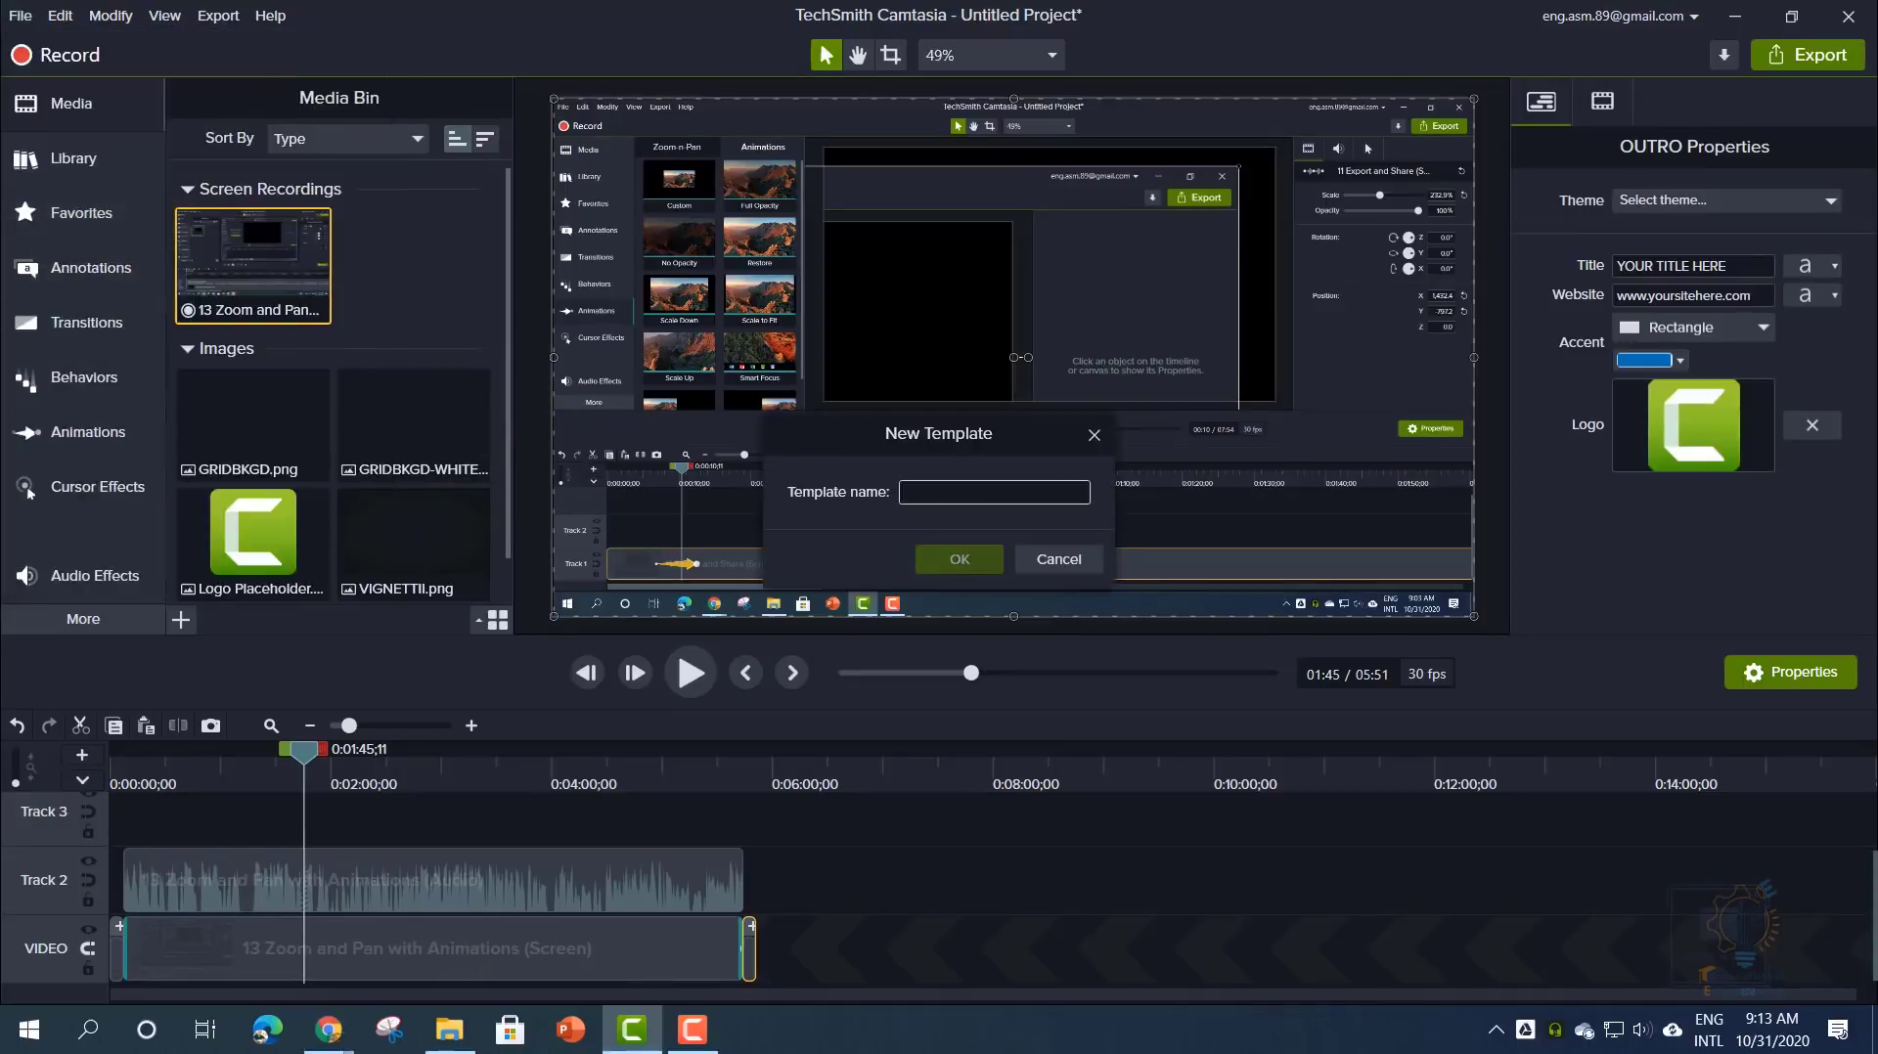
mouse_move(905, 430)
mouse_down()
mouse_move(869, 643)
mouse_move(872, 420)
mouse_up()
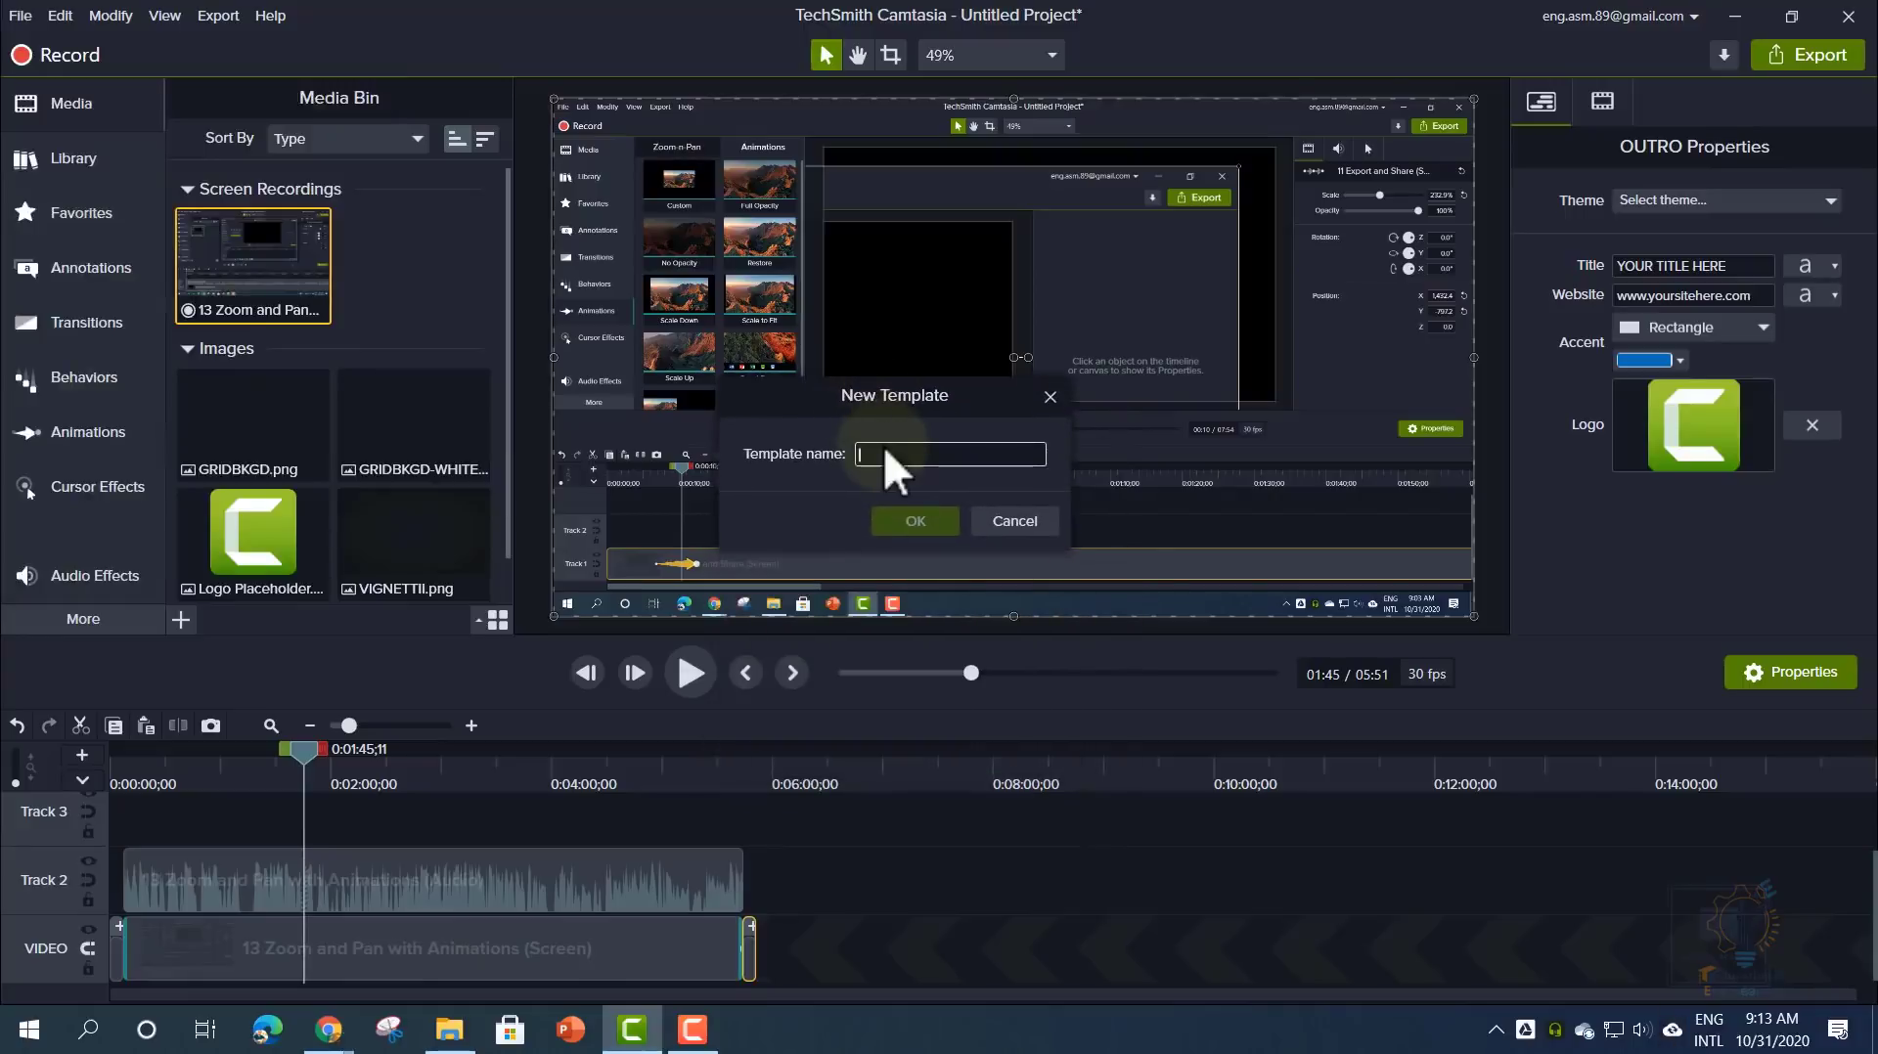
text(youtube test)
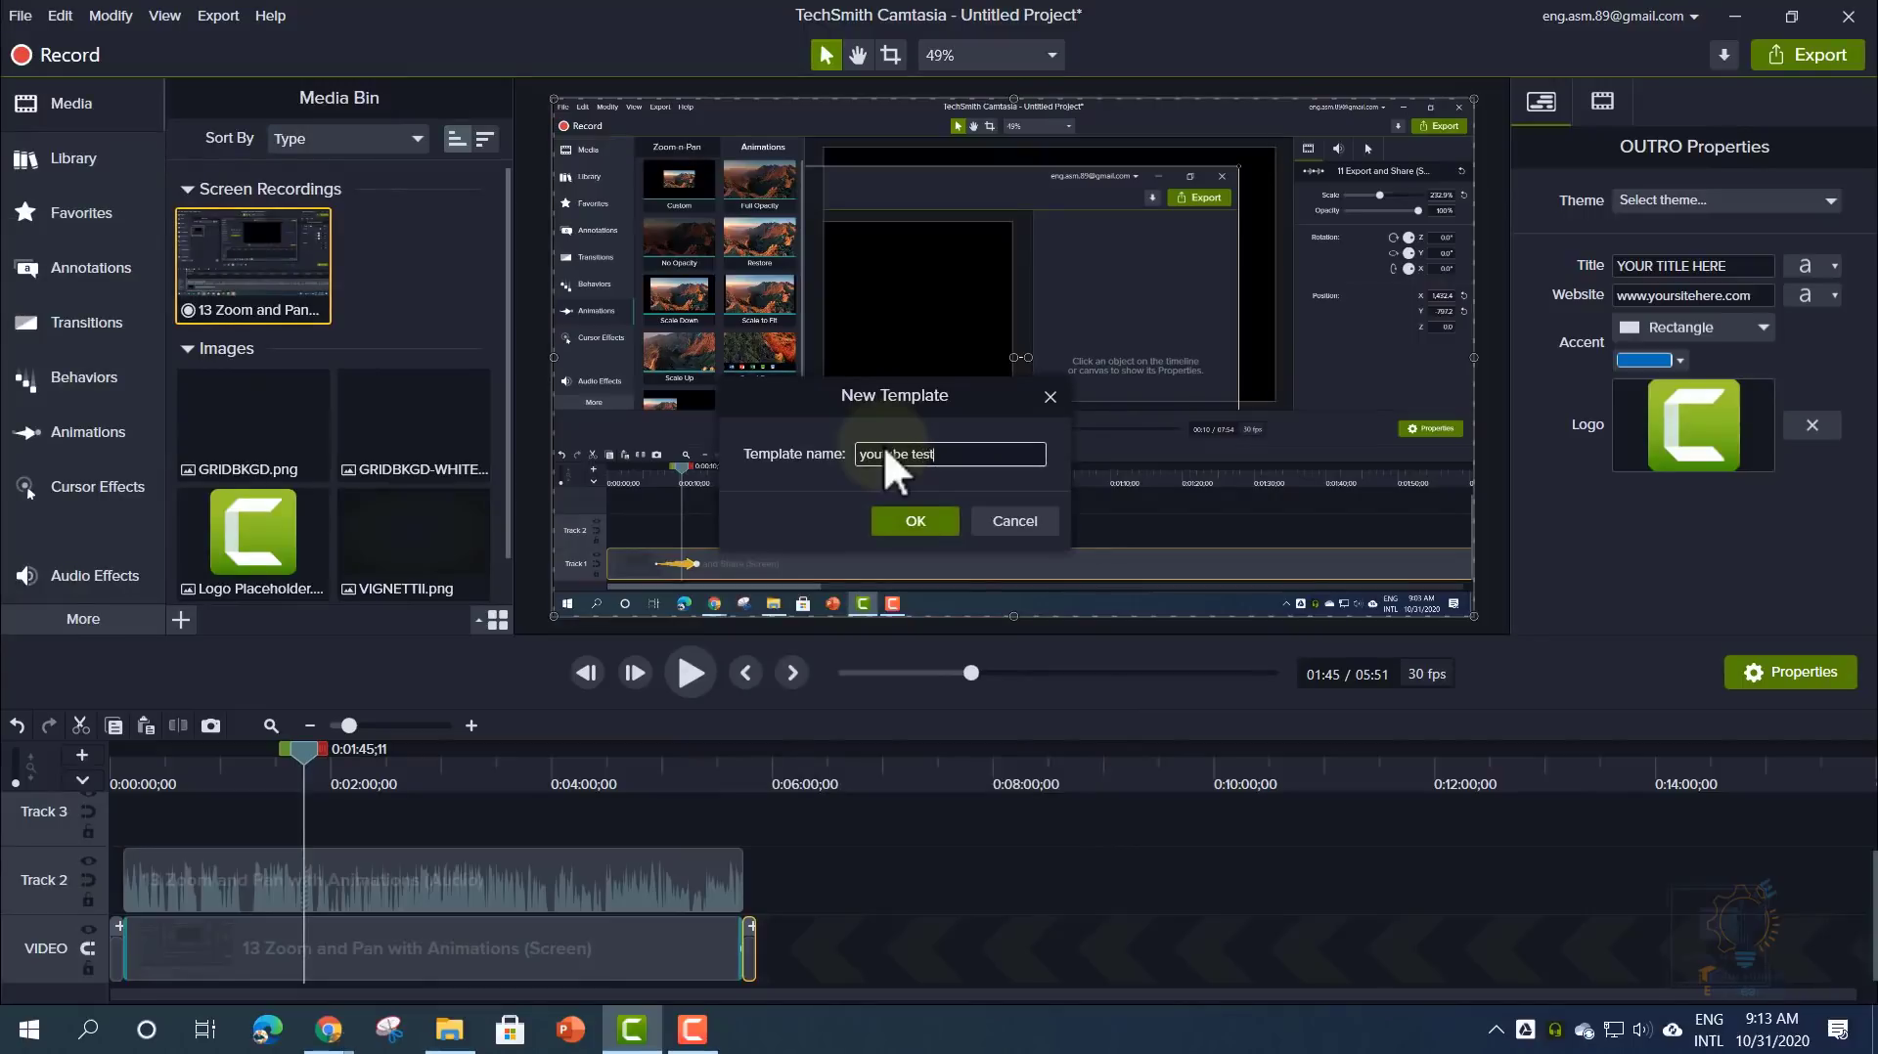
key(Return)
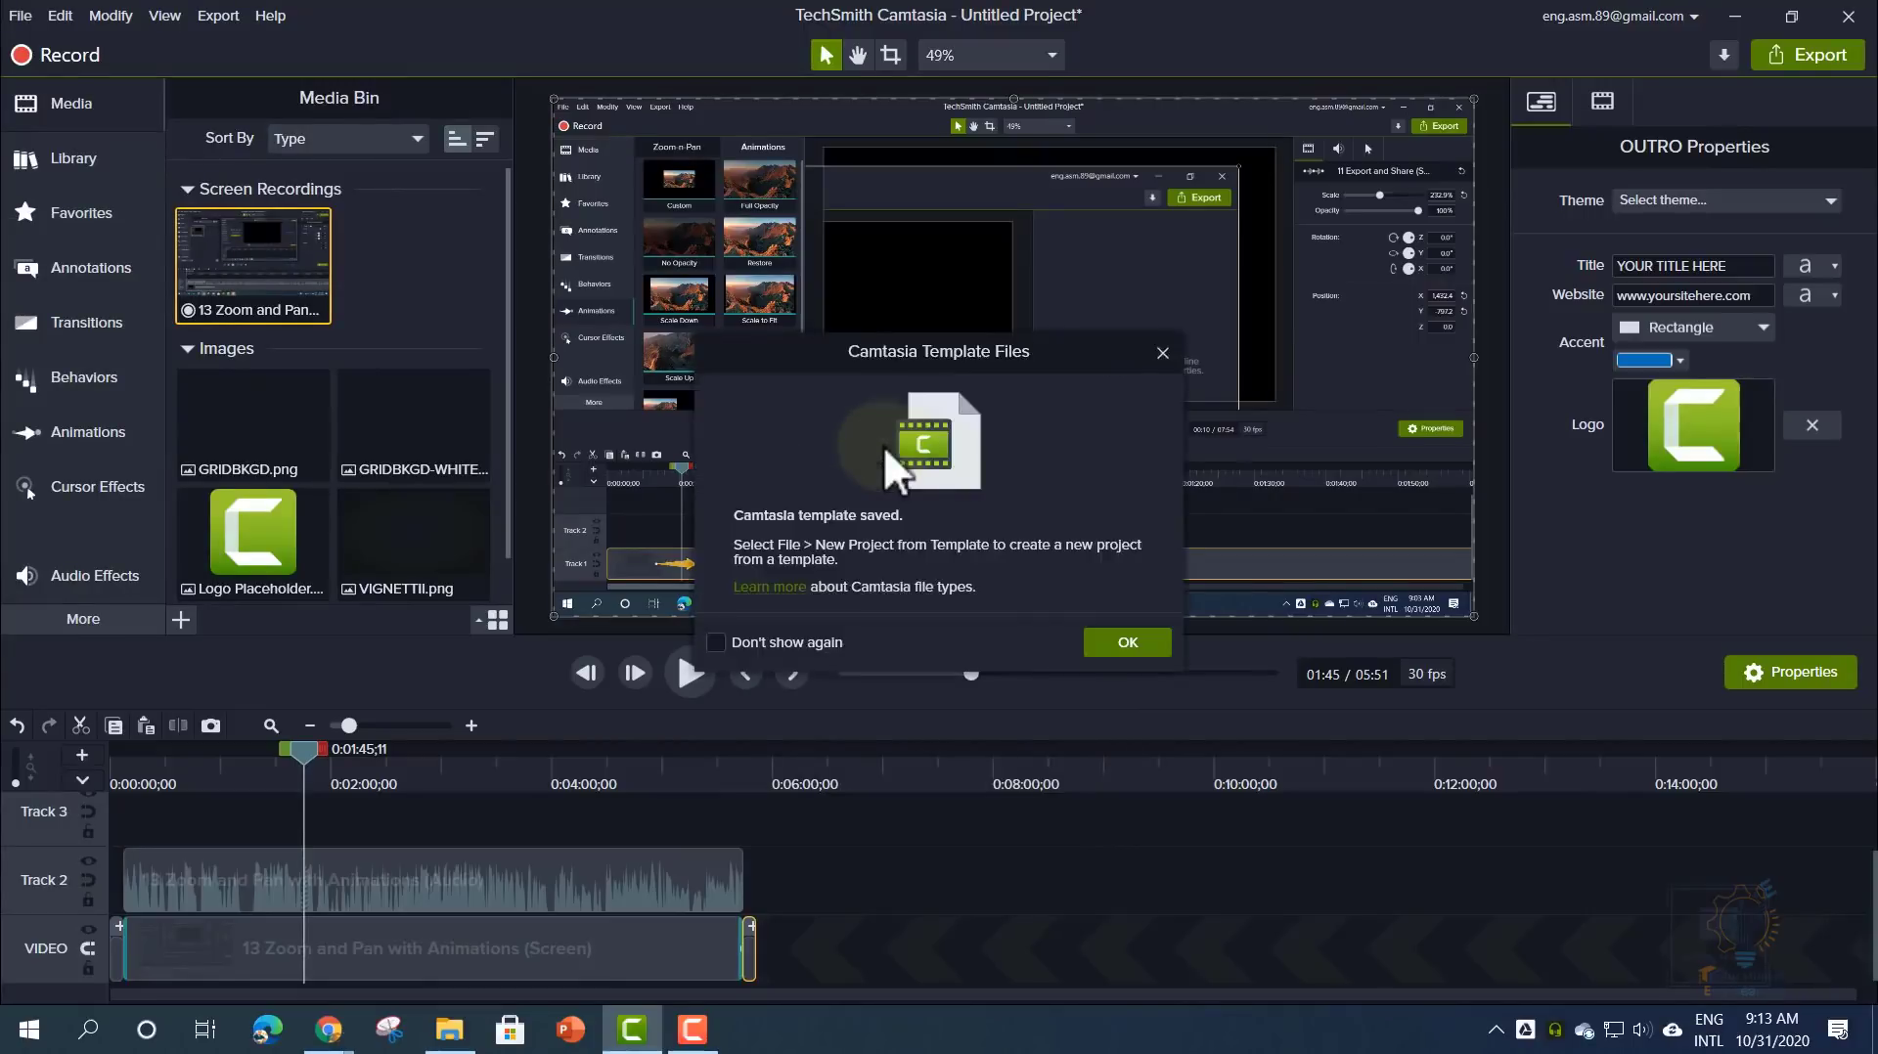
click(1114, 645)
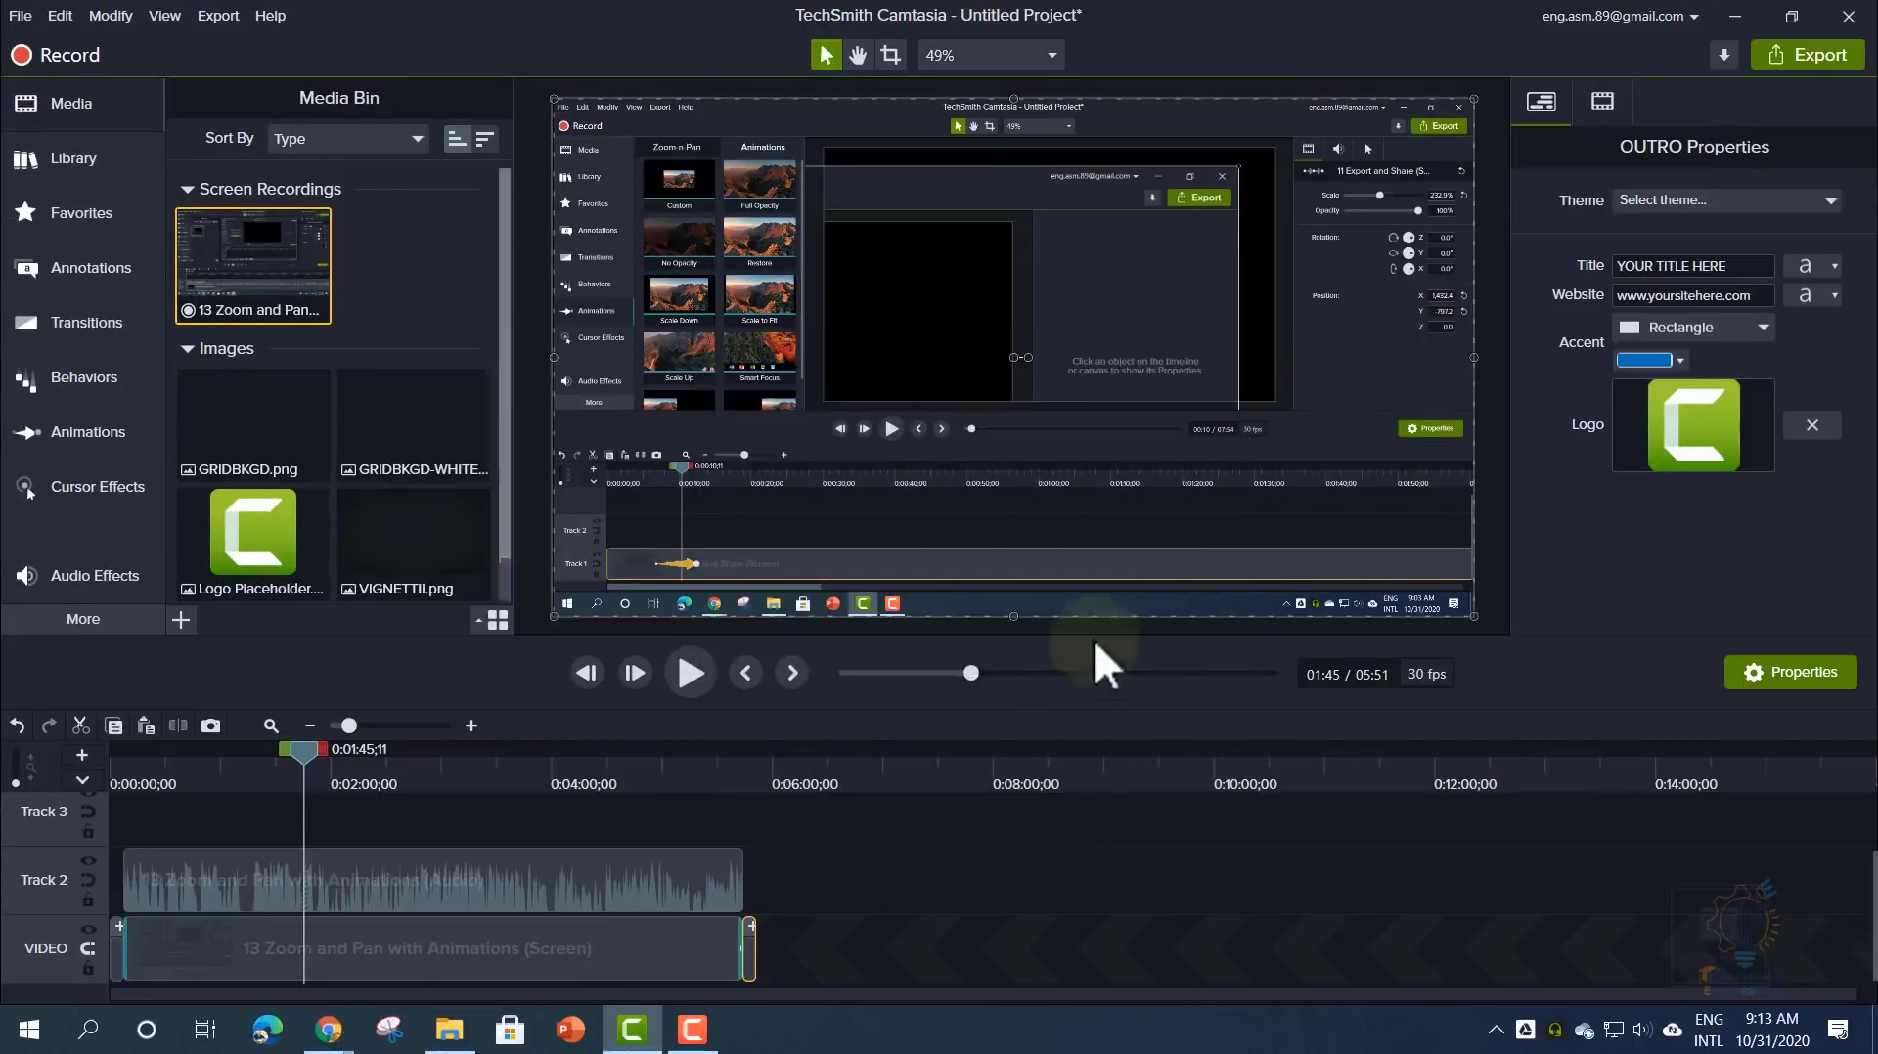
- Open New Project from Template to confirm 'youtube test' is listed, then browse more templates online
click(24, 12)
click(114, 74)
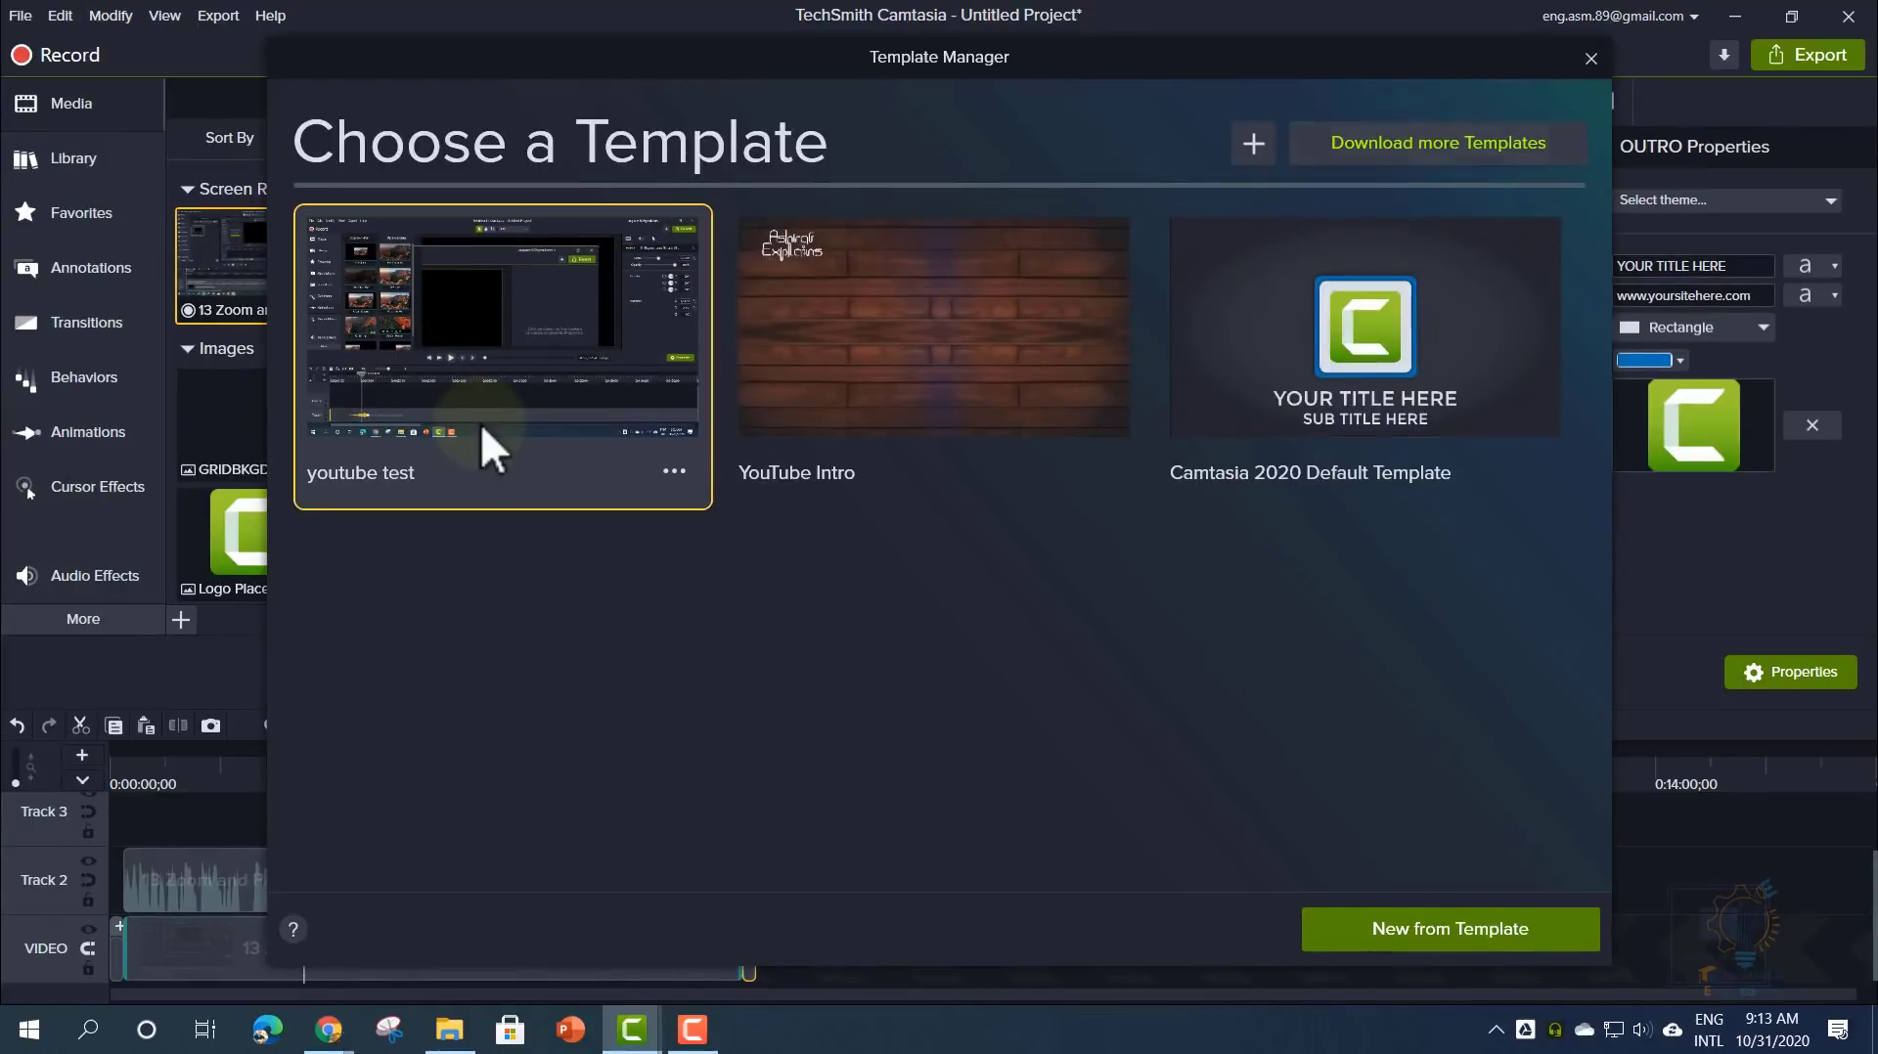
click(1442, 144)
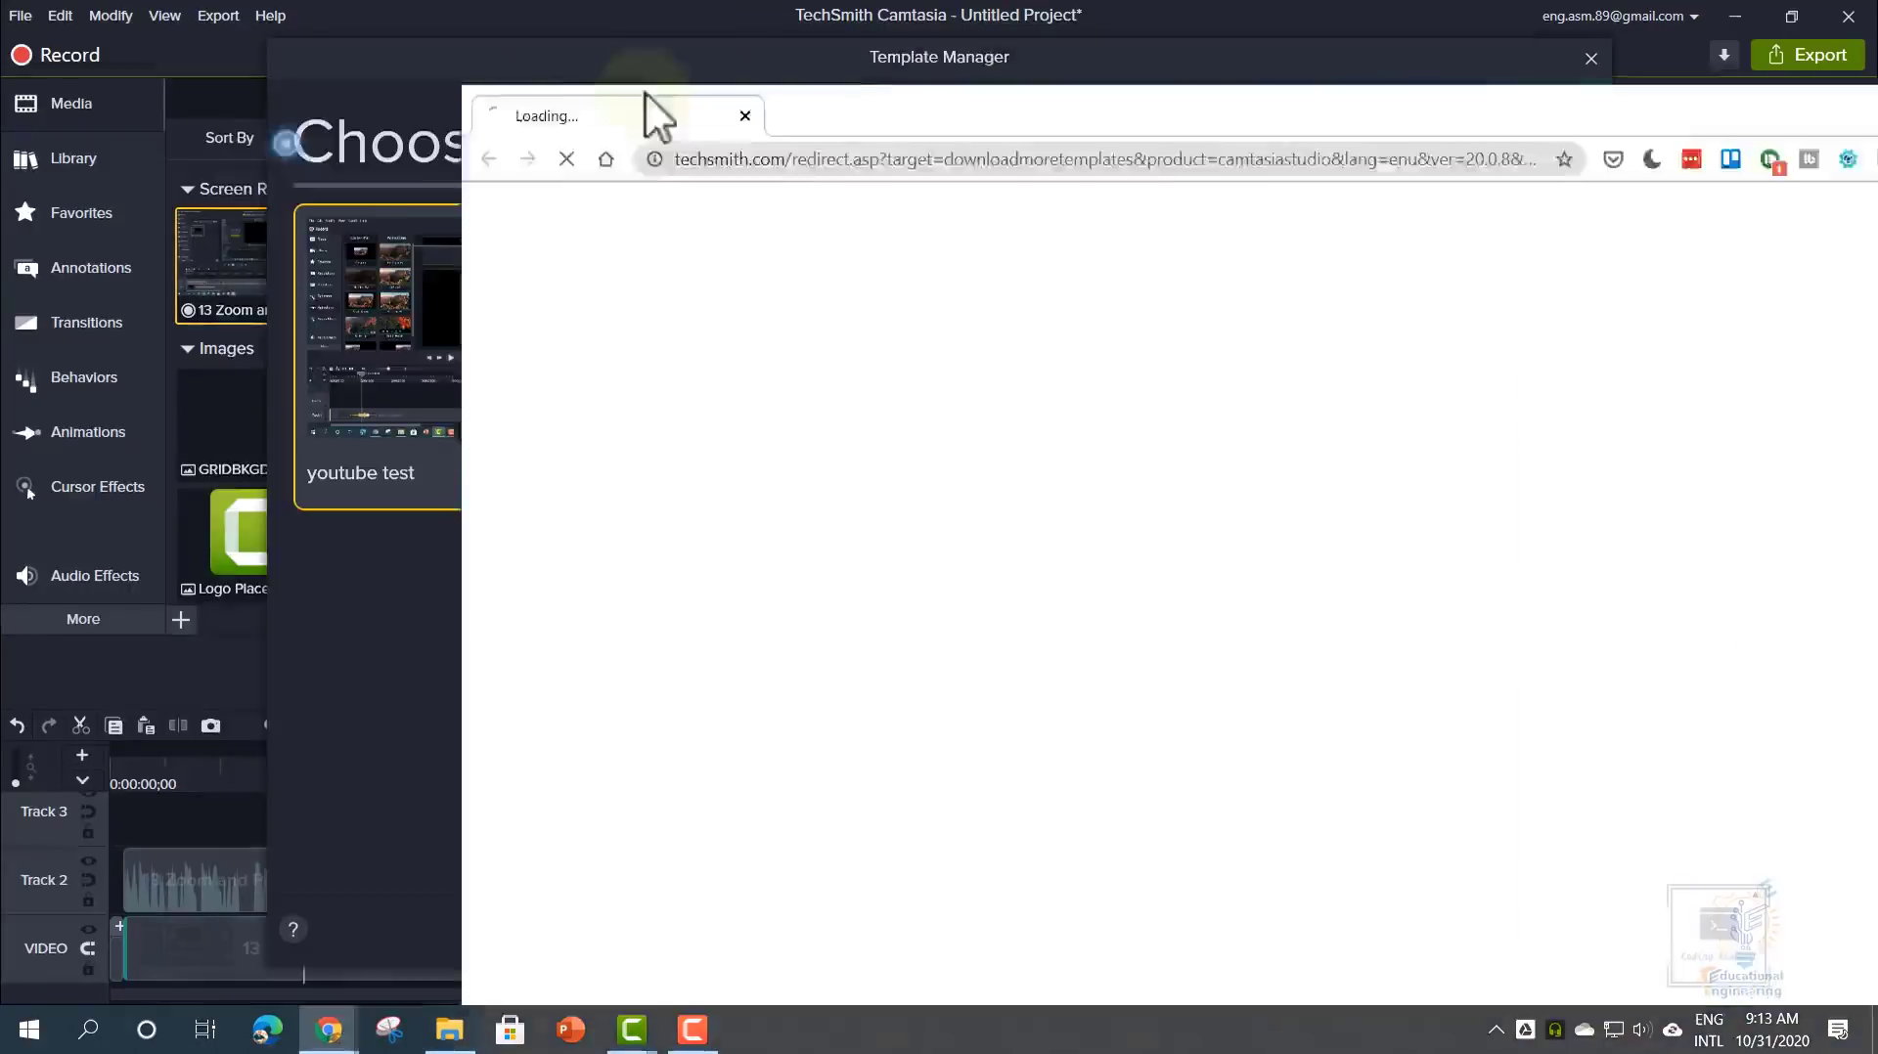
- Browse the TechSmith Assets templates page and preview Easy Presentation 1
drag(644, 93, 753, 4)
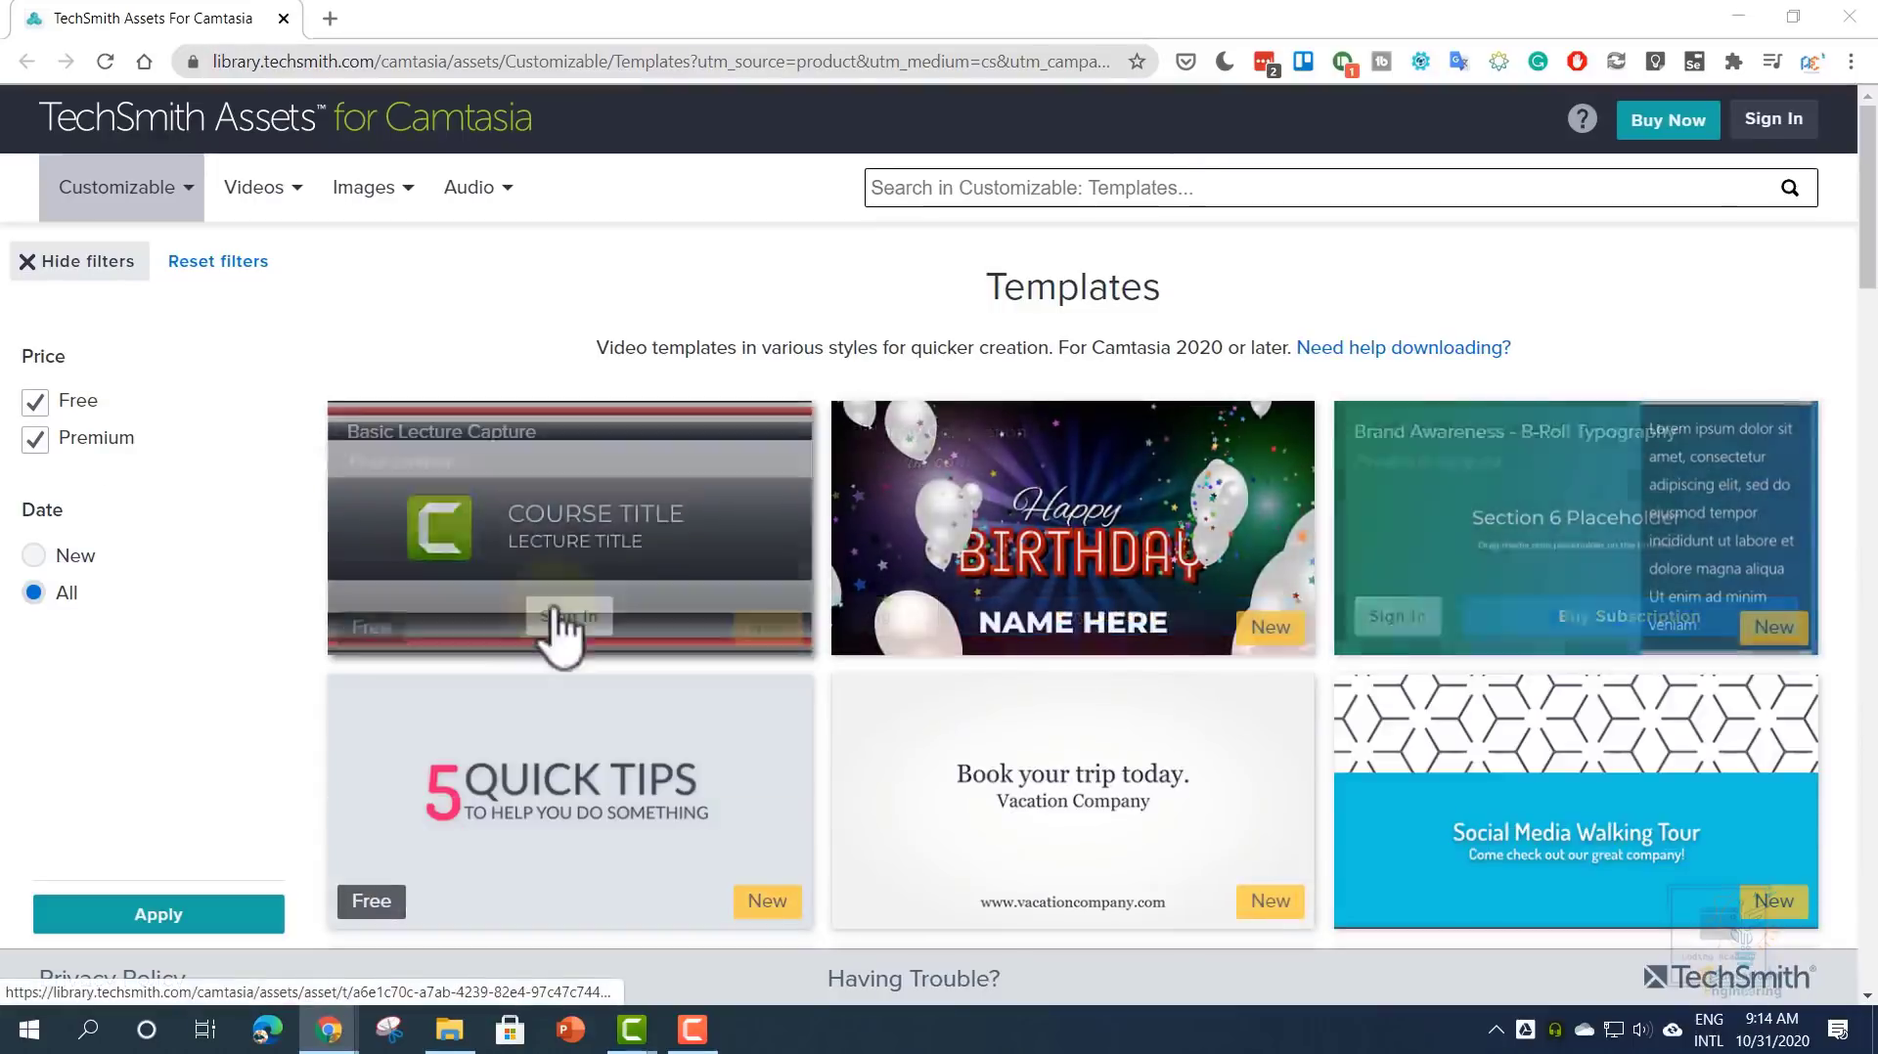
click(572, 618)
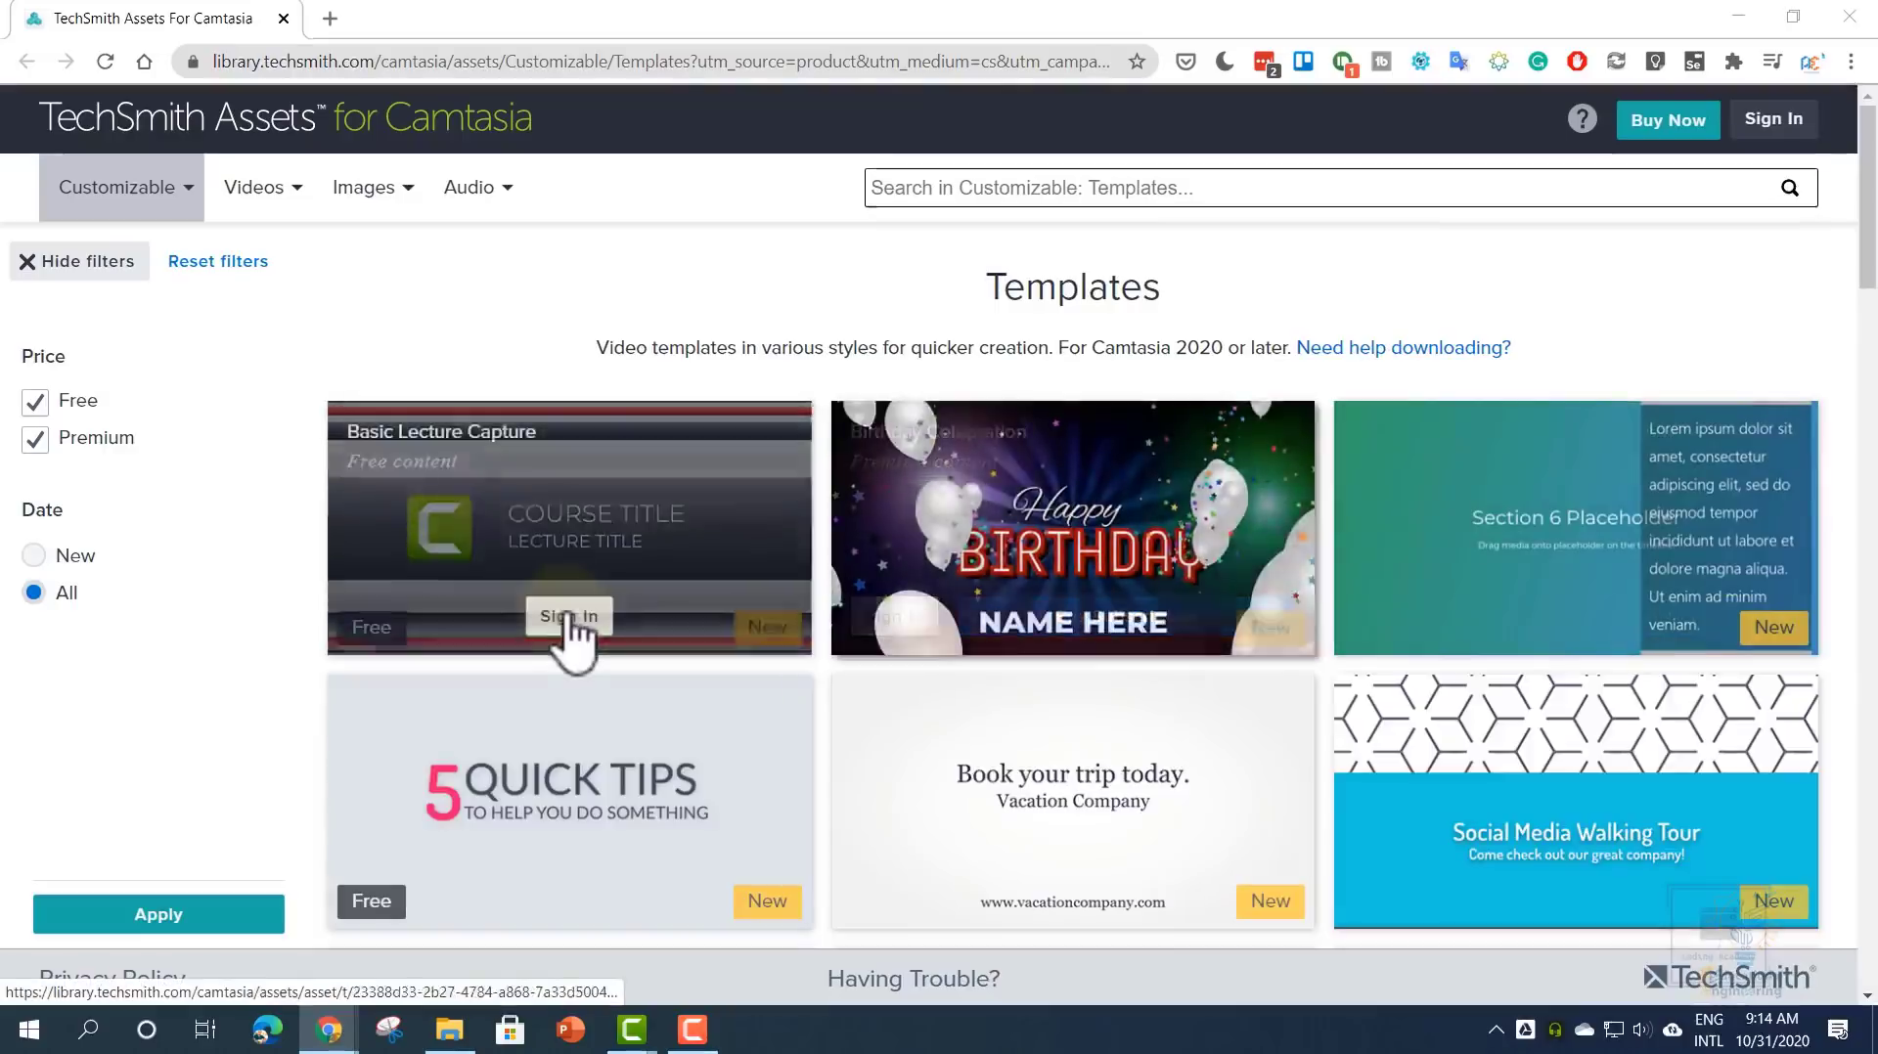
scroll(573, 631, down, 7)
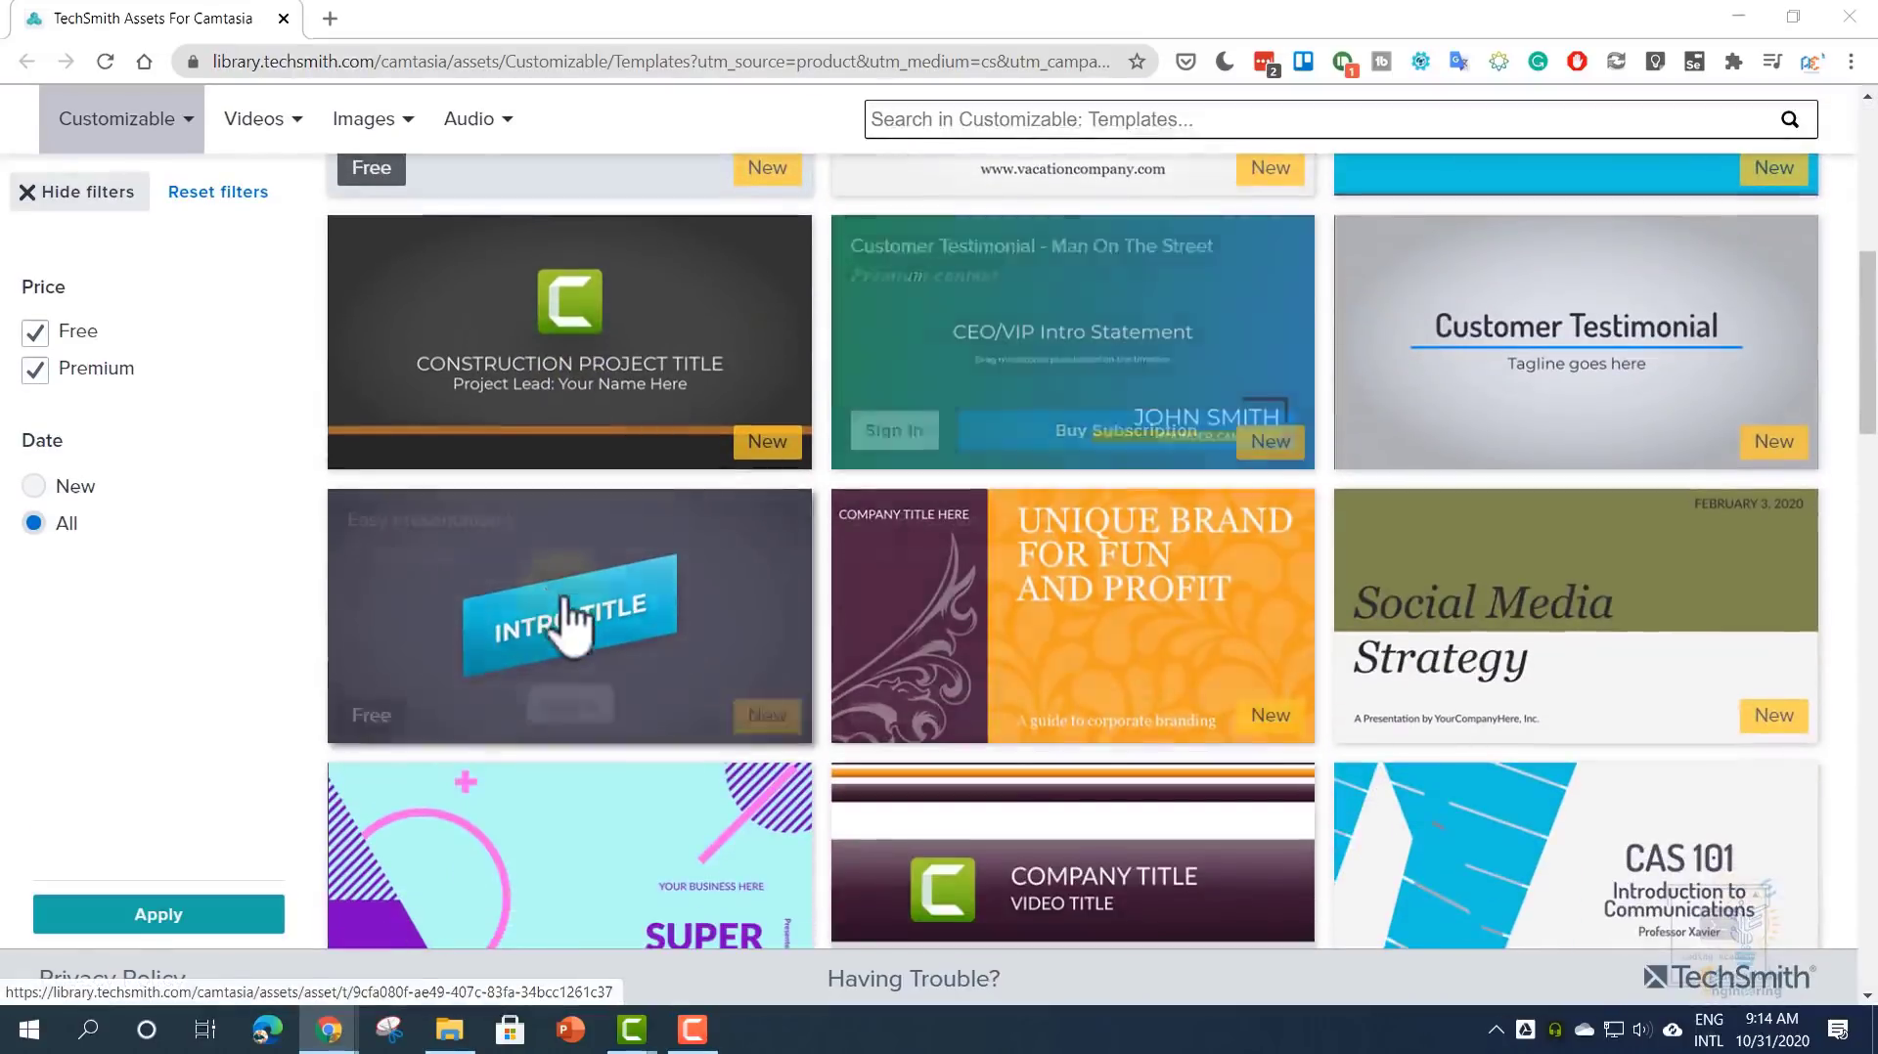
click(564, 599)
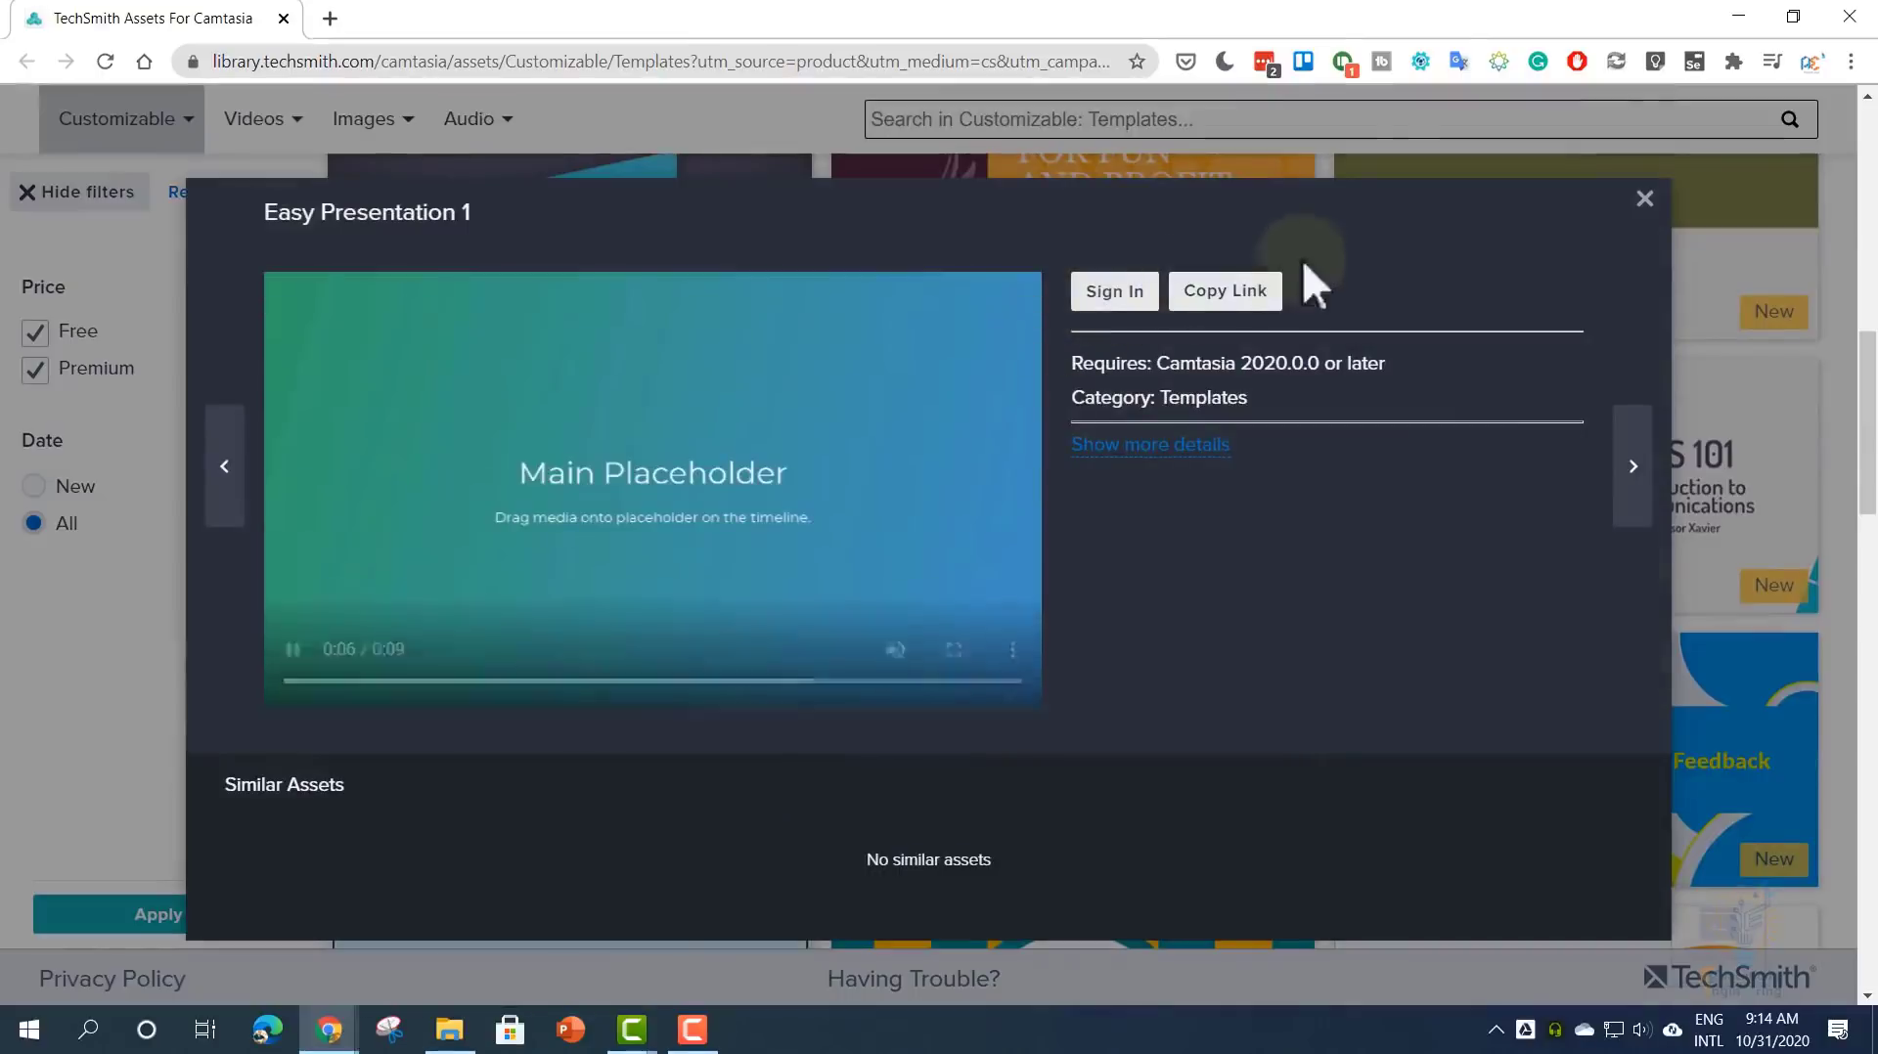
click(1645, 198)
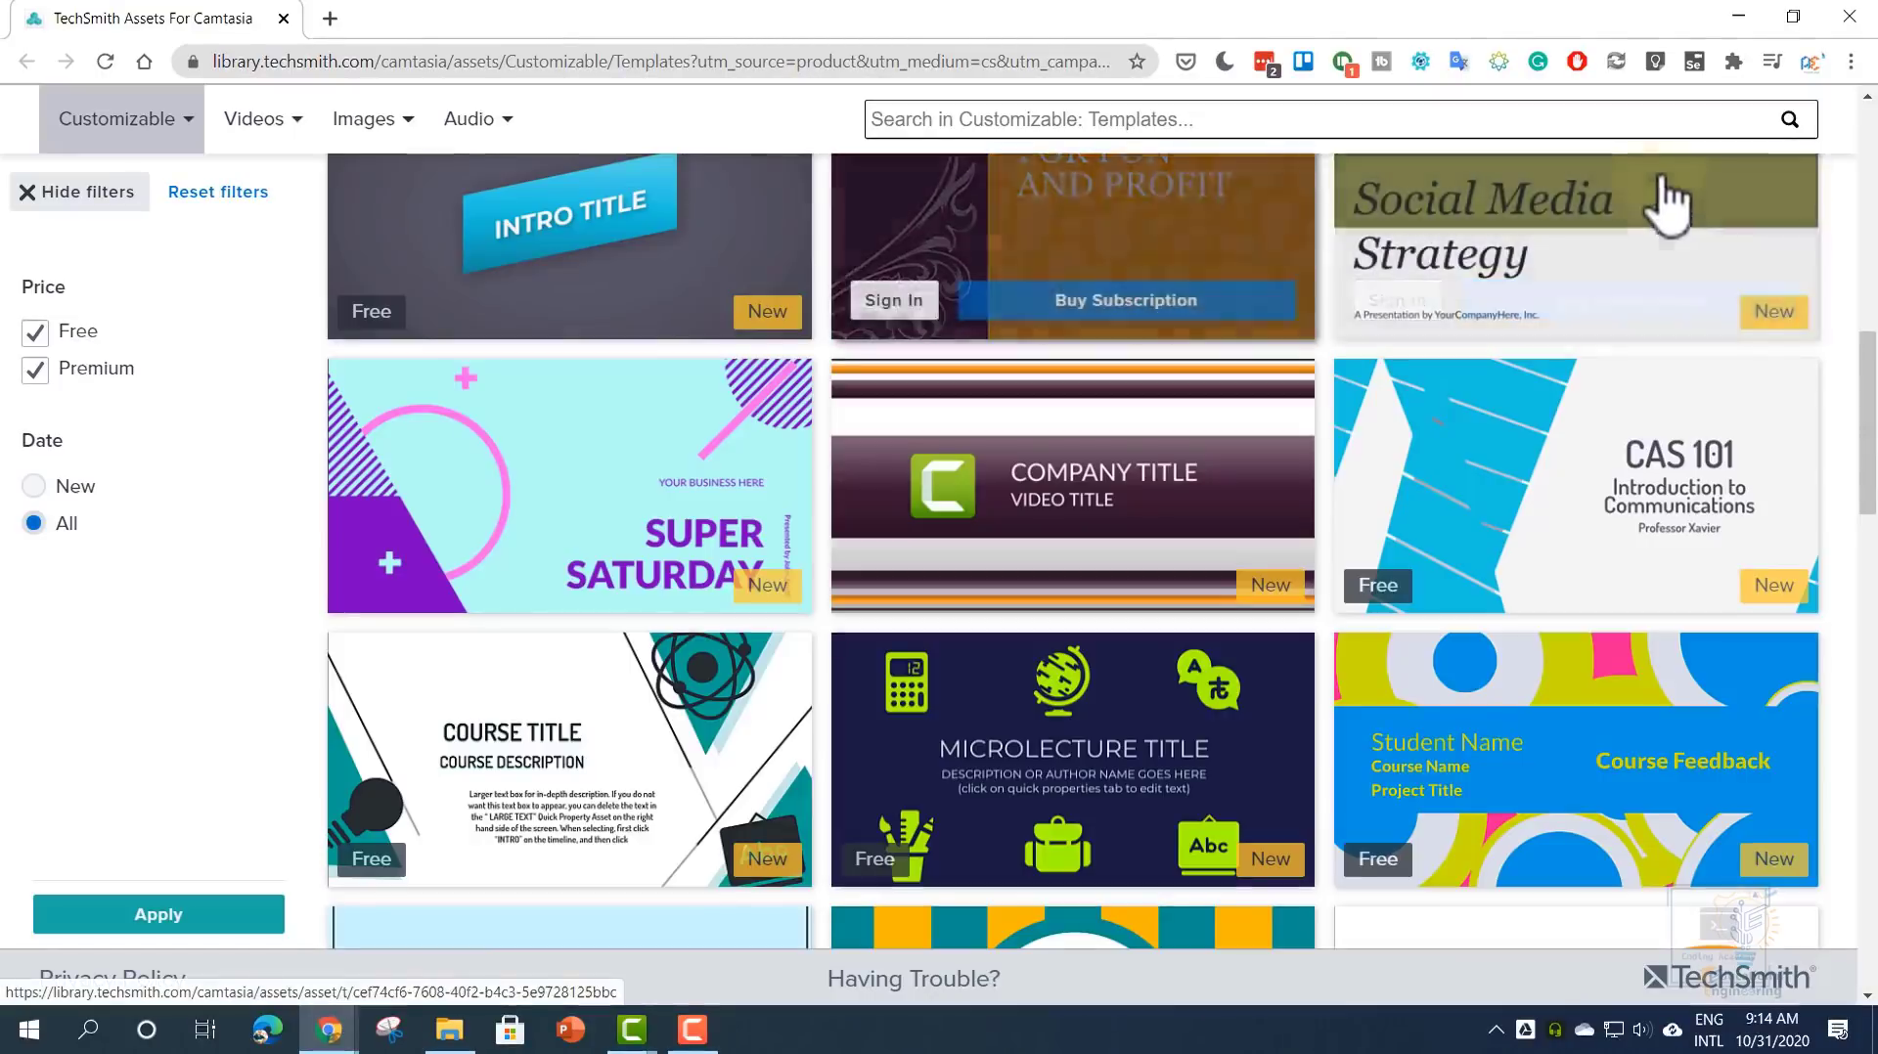
- Return to Camtasia and close the Template Manager
click(1739, 16)
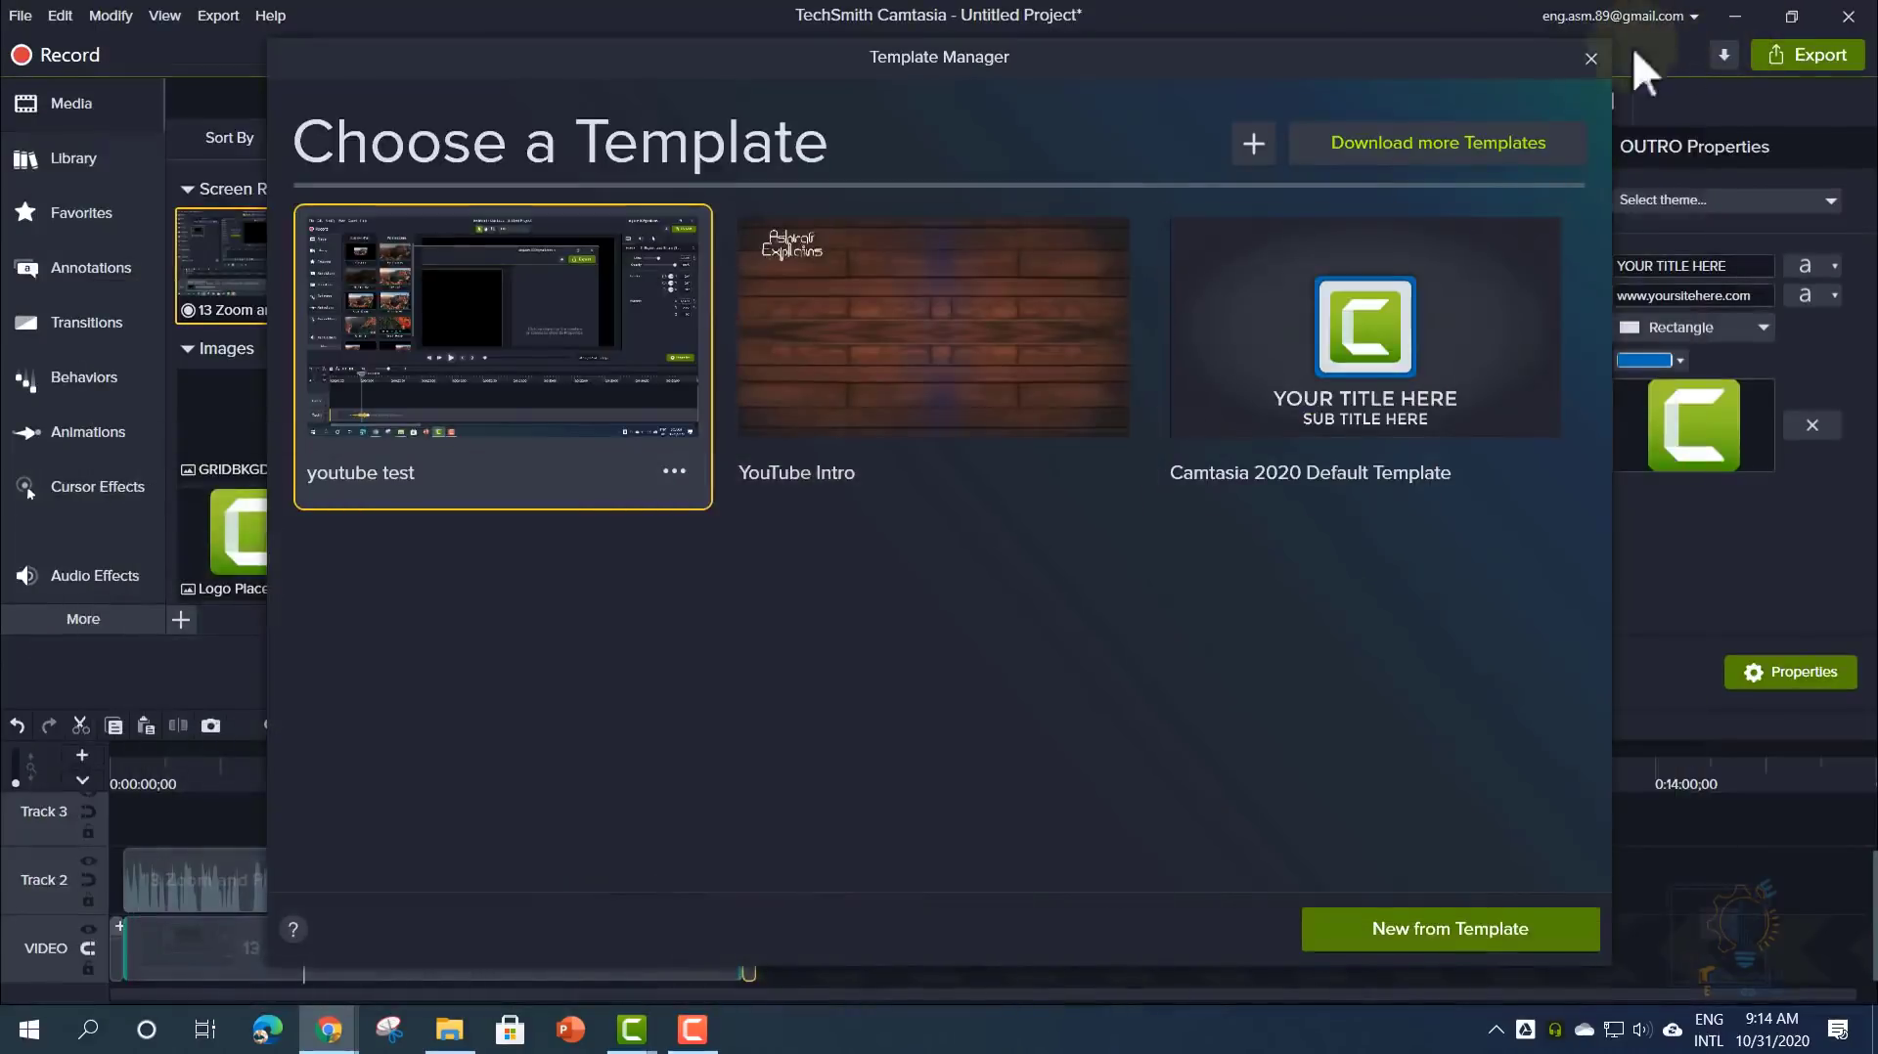
click(1593, 61)
click(423, 297)
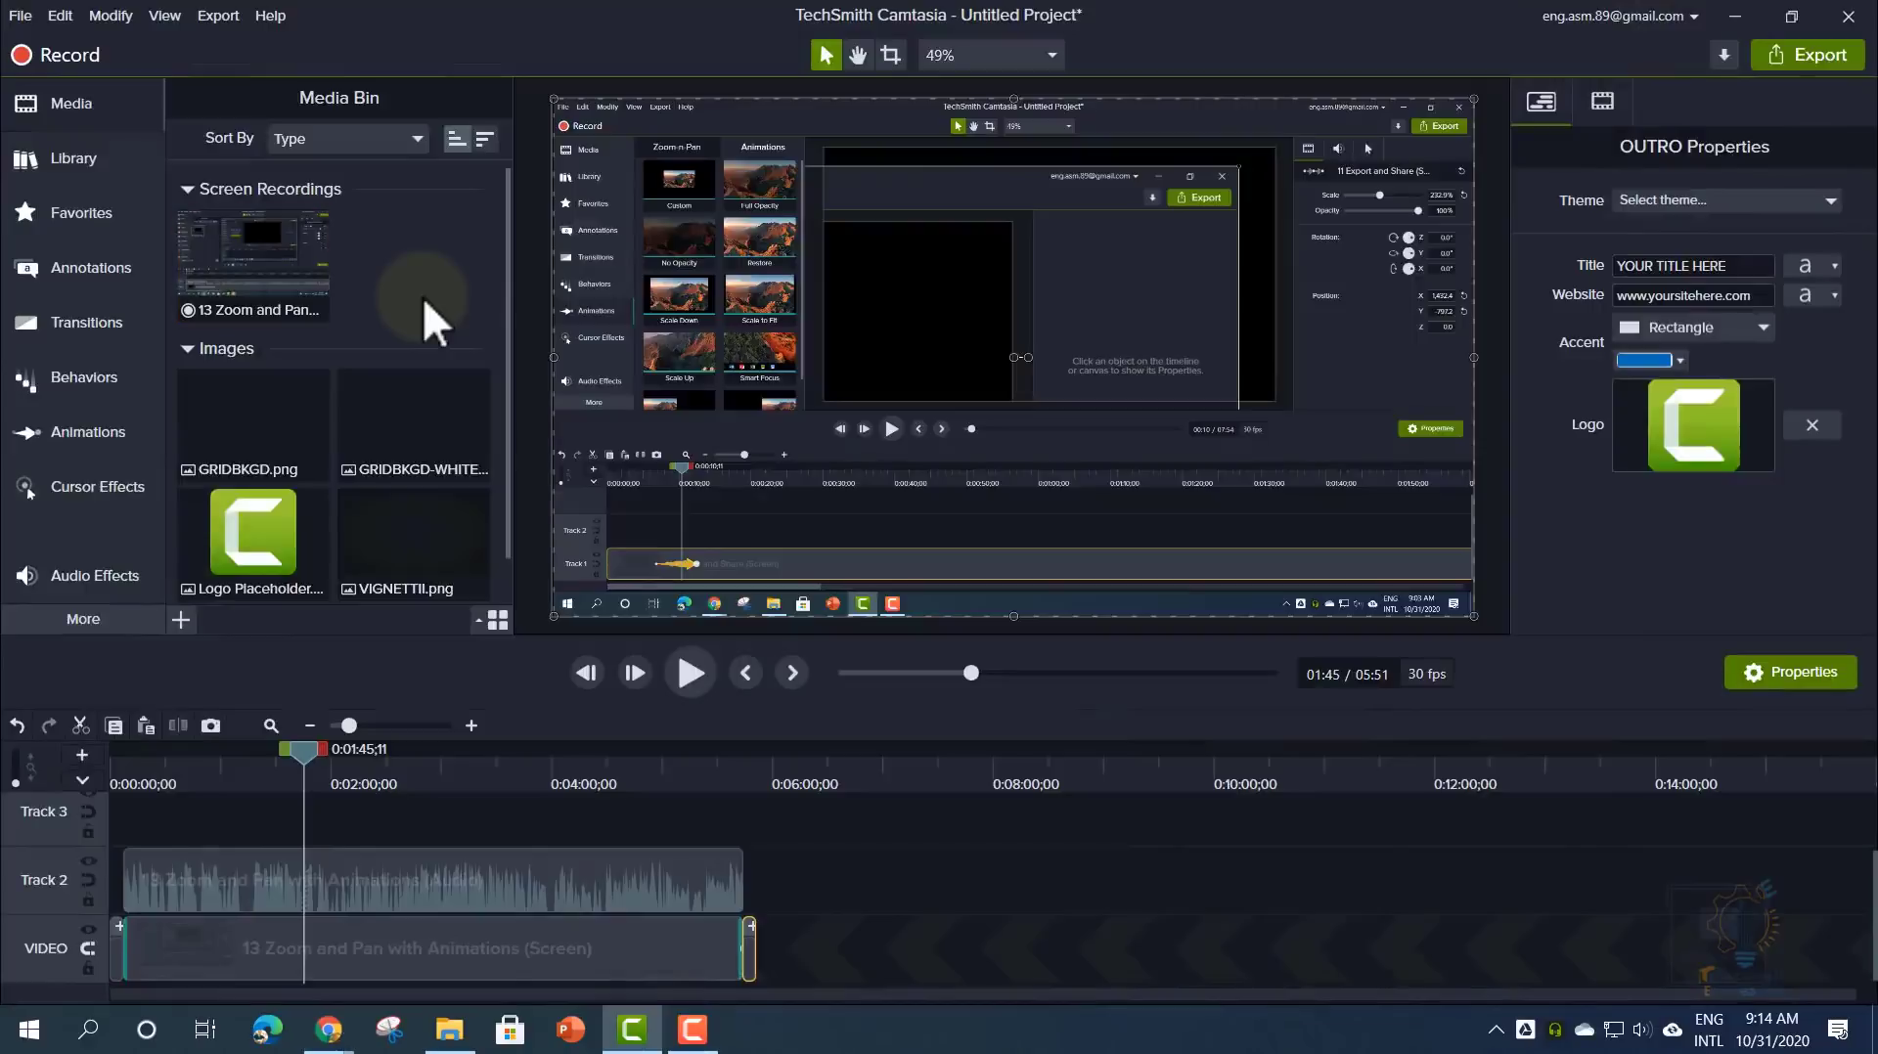